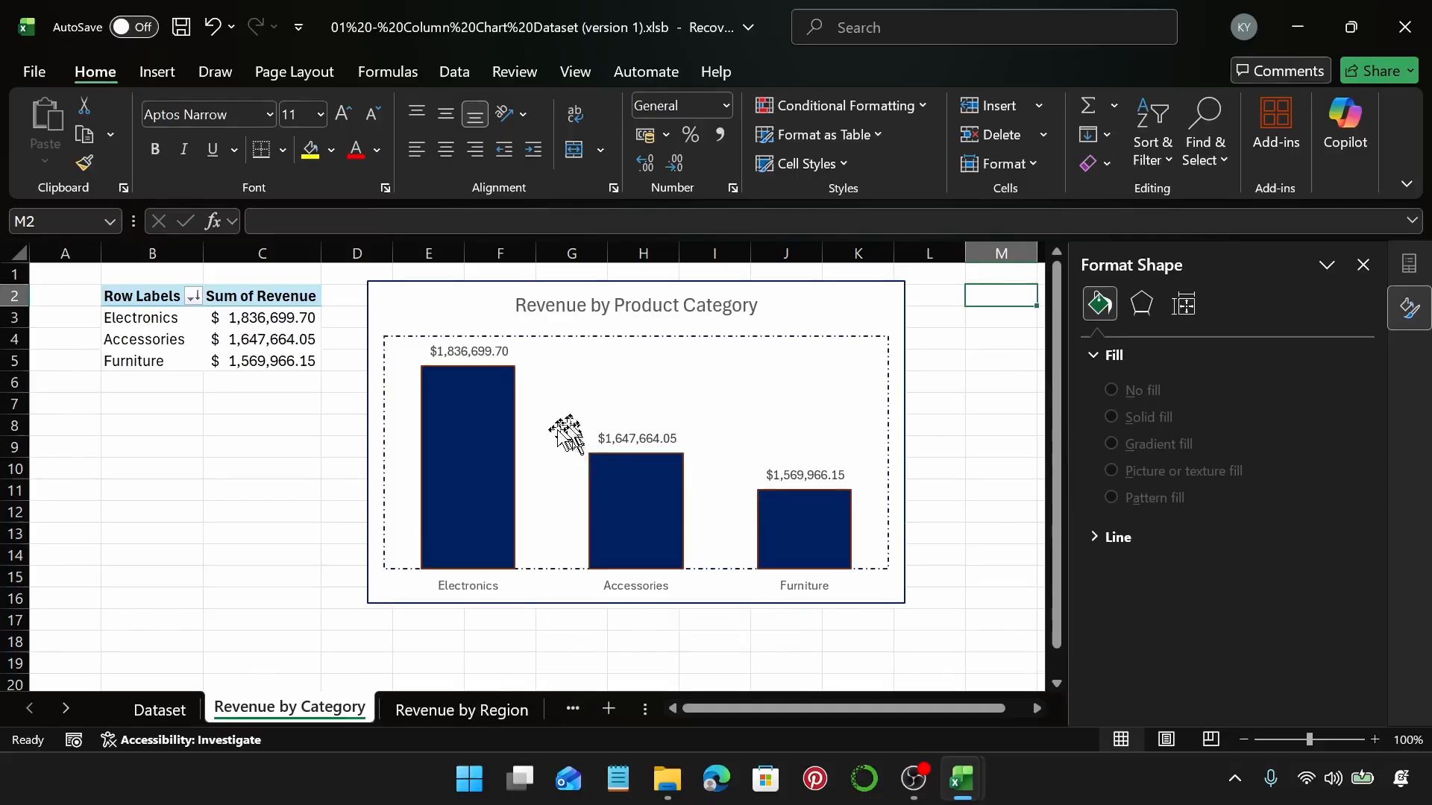
Look through the finished column charts on the sheets from Revenue by Region to Customer Segment Distribution
click(456, 710)
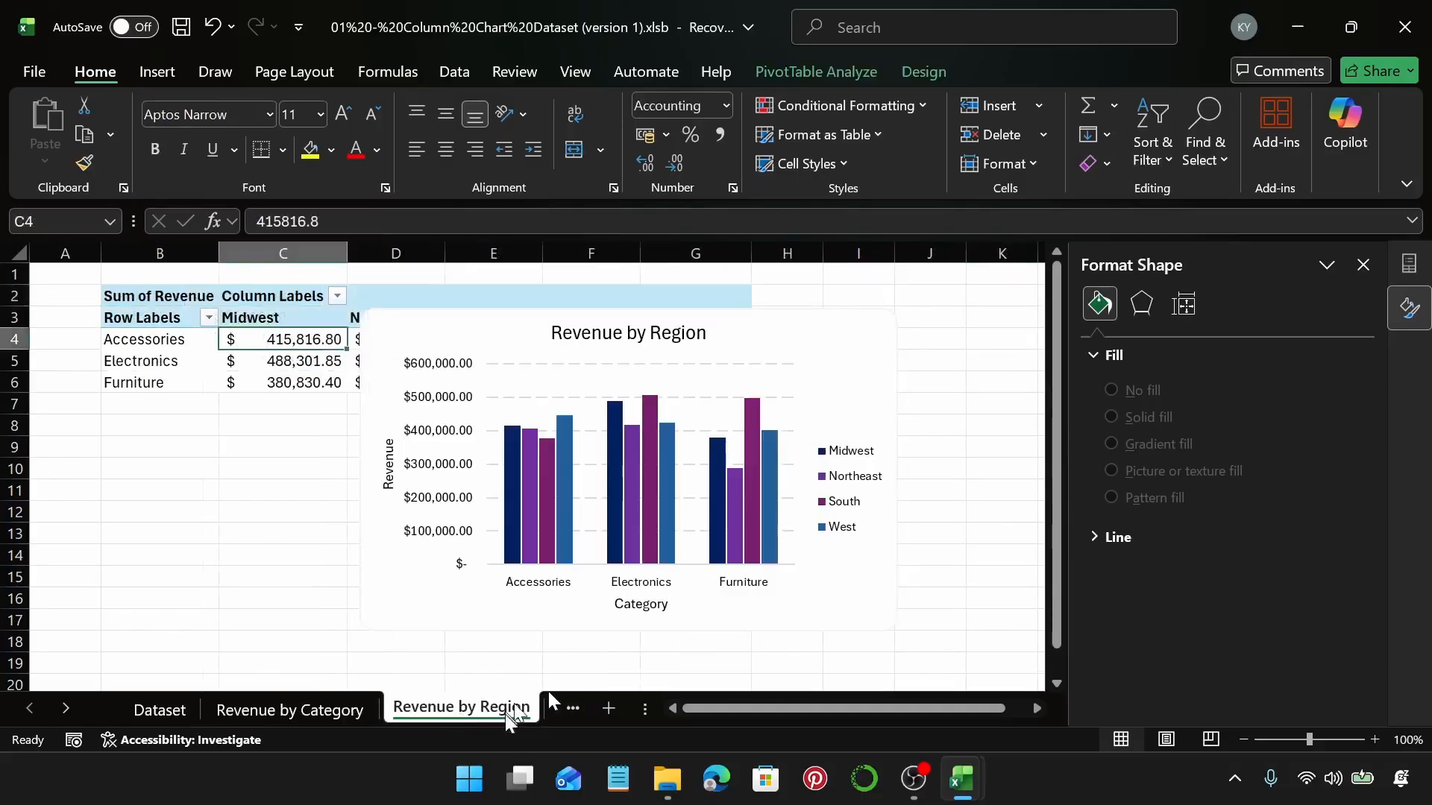
click(571, 710)
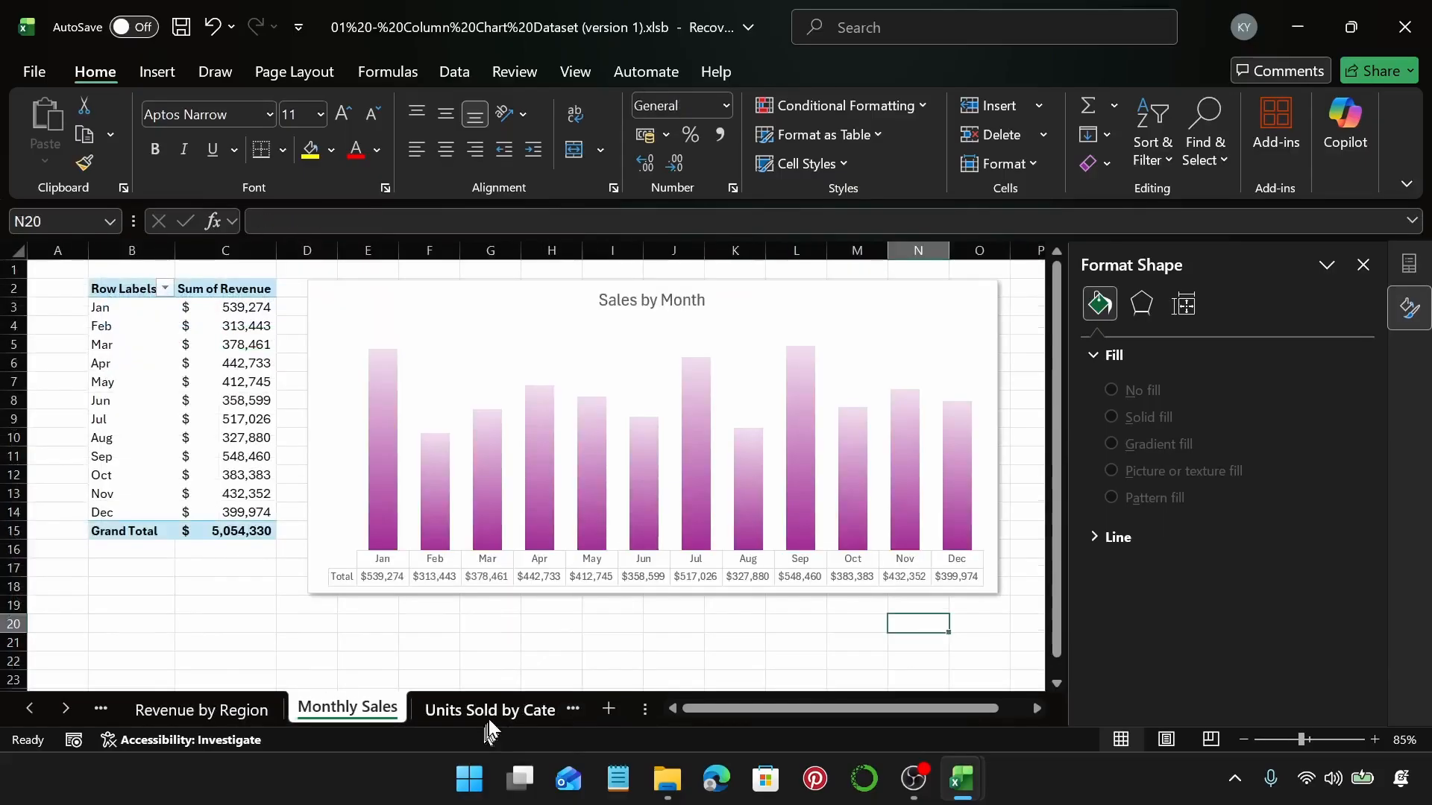
click(490, 714)
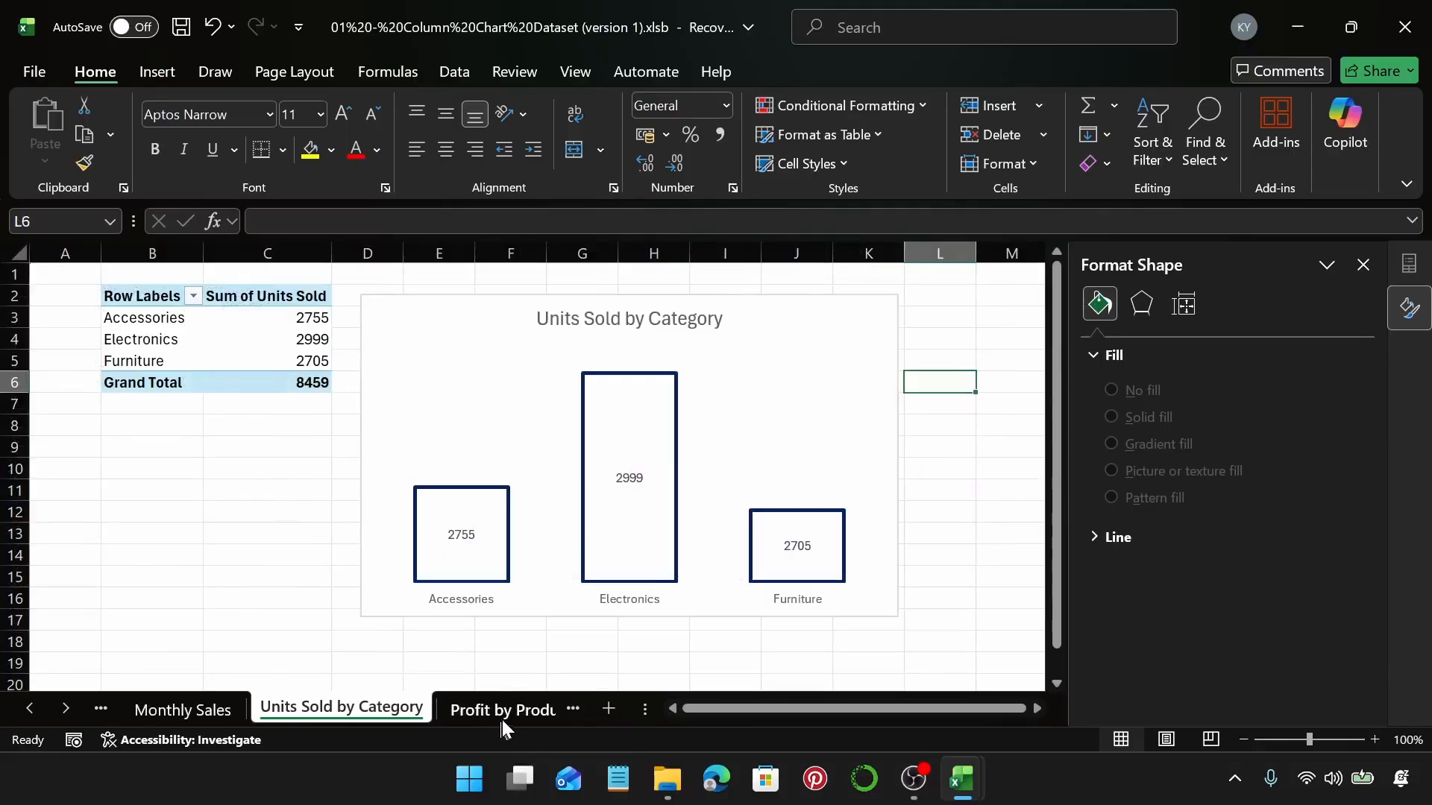
click(502, 718)
click(513, 716)
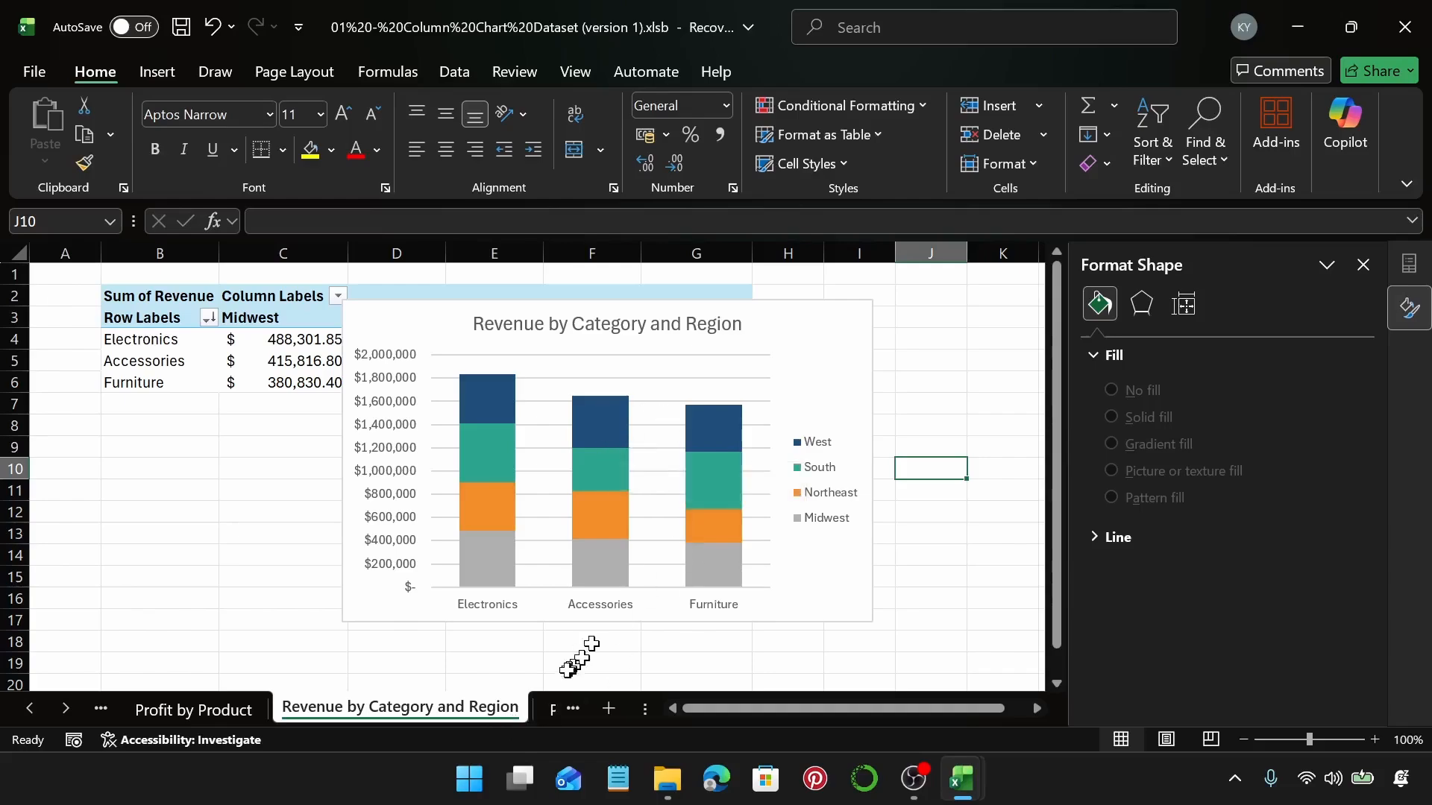
click(553, 709)
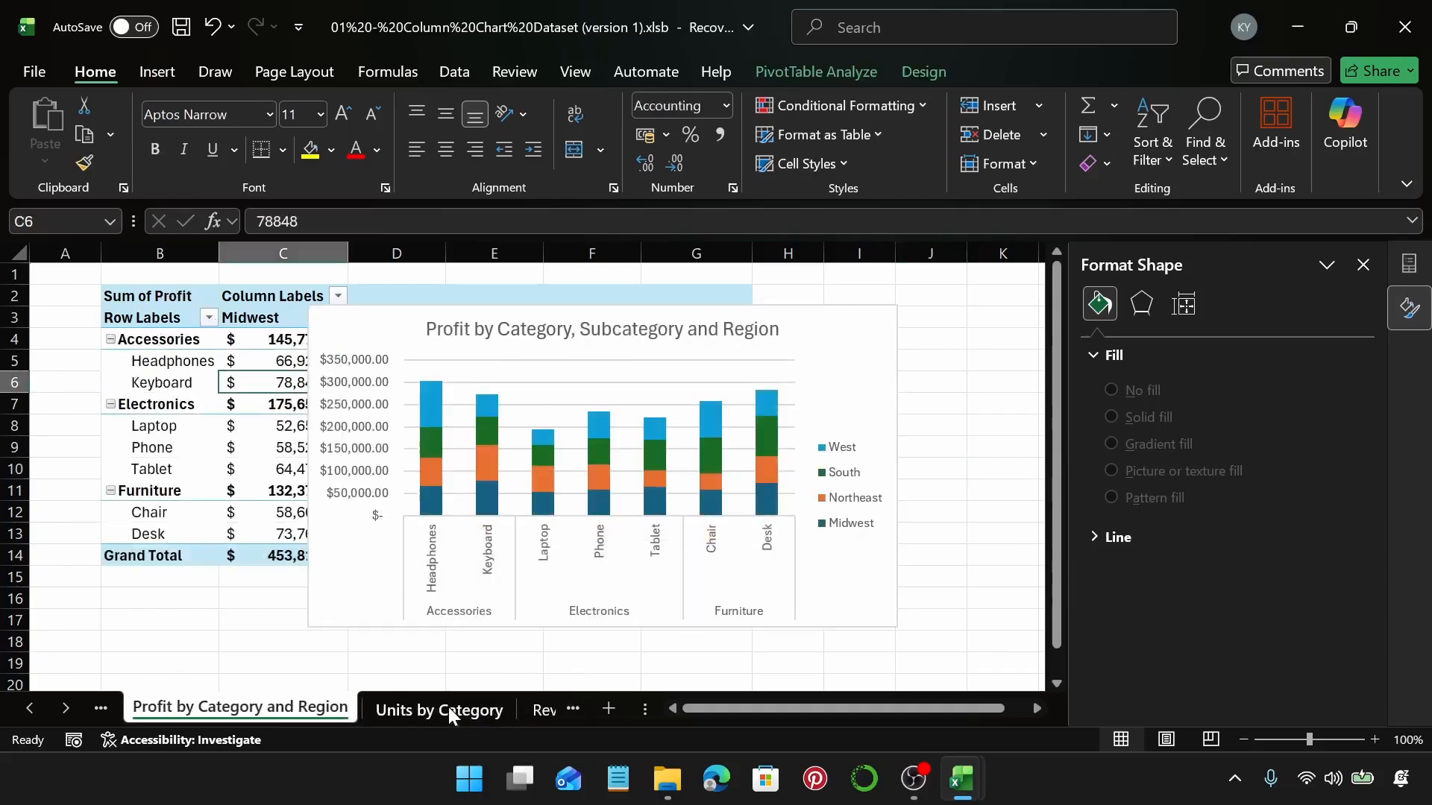
click(449, 708)
click(531, 709)
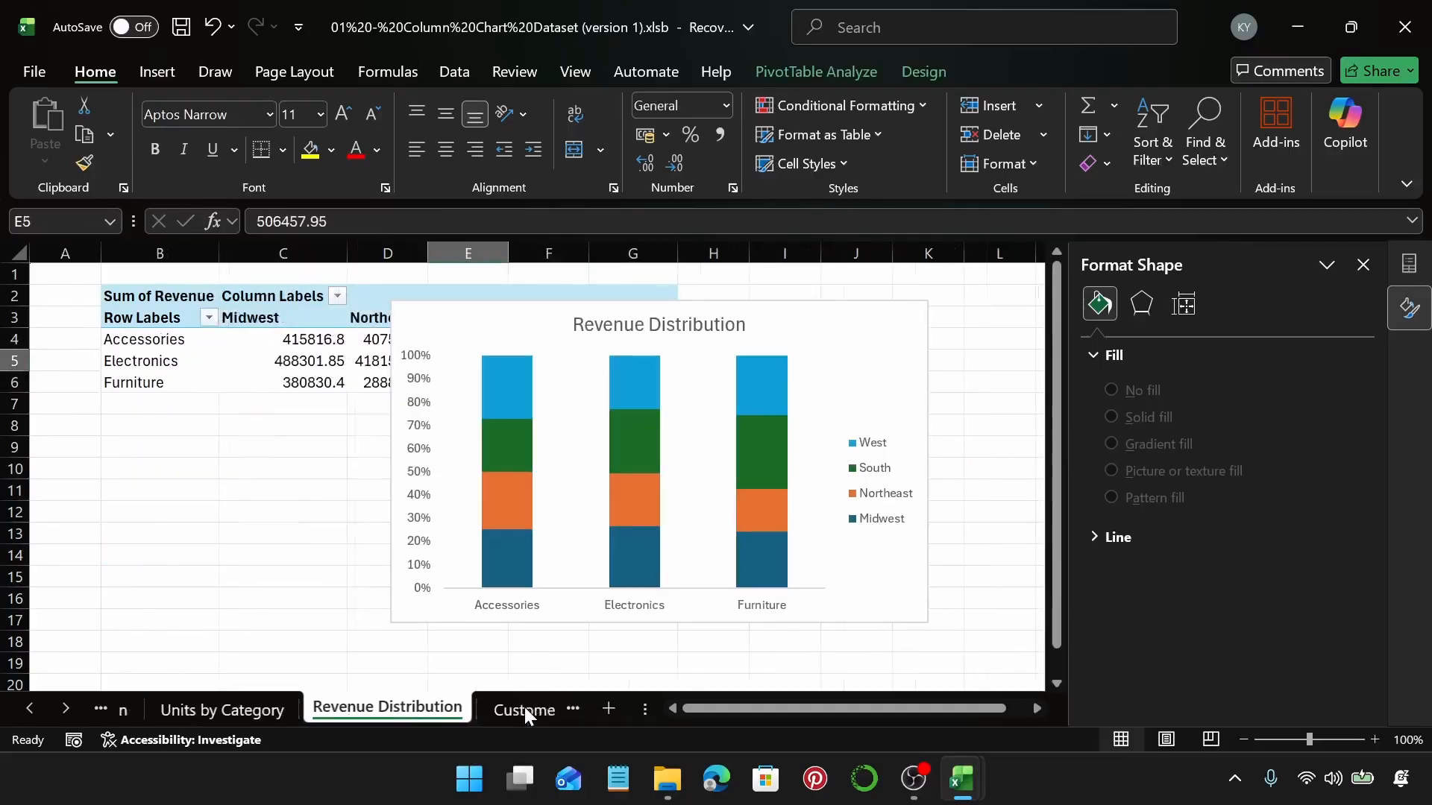
click(528, 709)
click(293, 711)
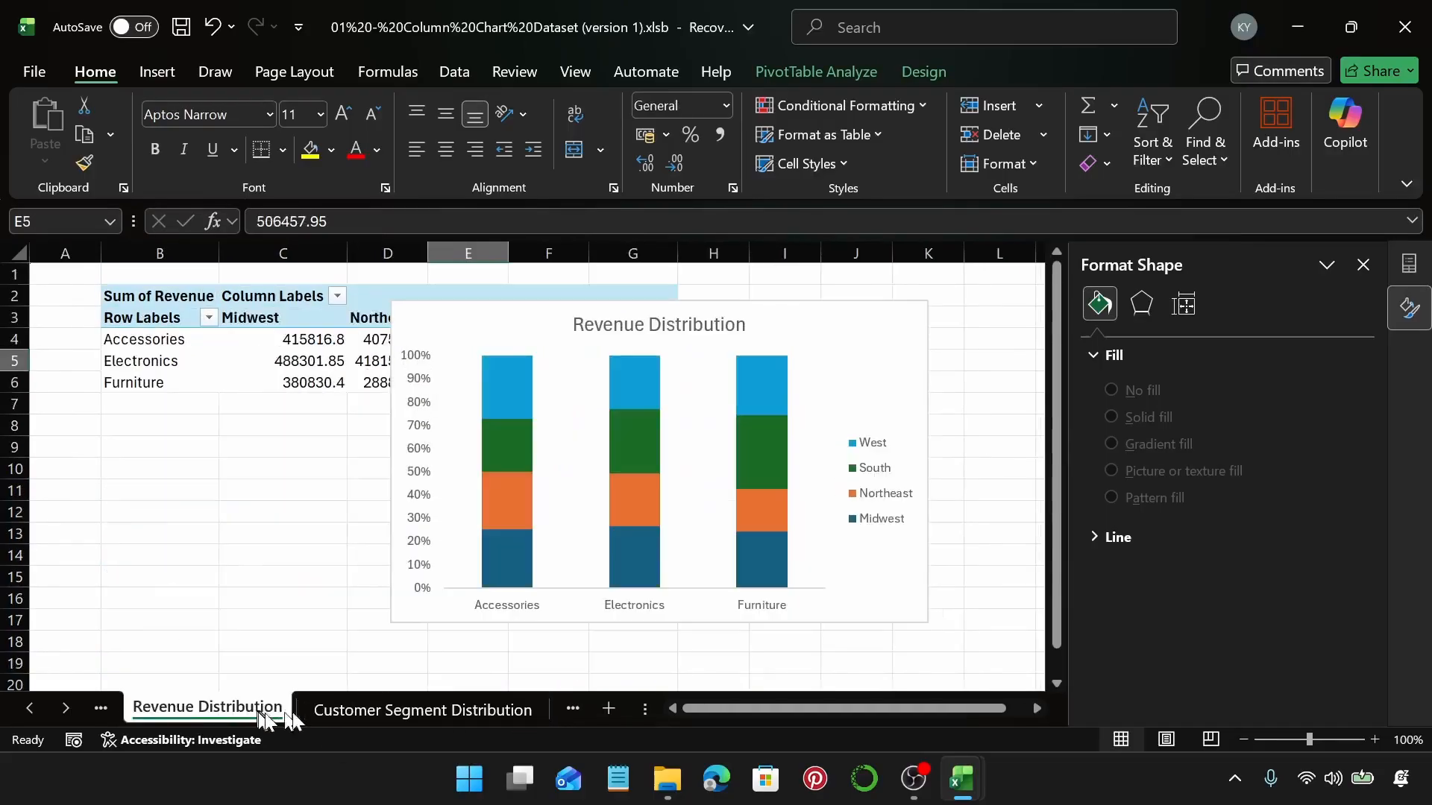
click(440, 718)
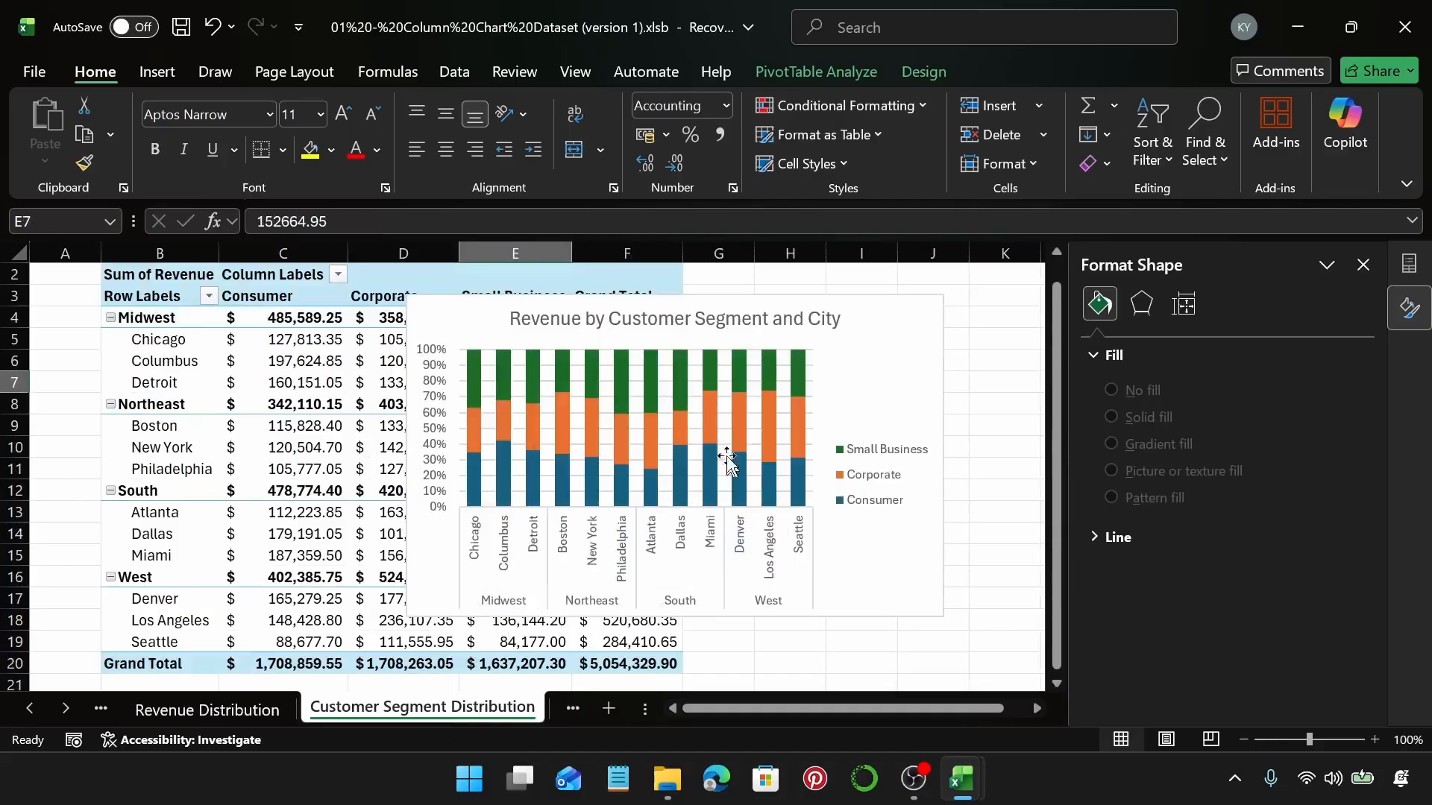
Examine the 3-D column charts on the sheets from Sales Rep Revenue through to Sheet17
click(571, 701)
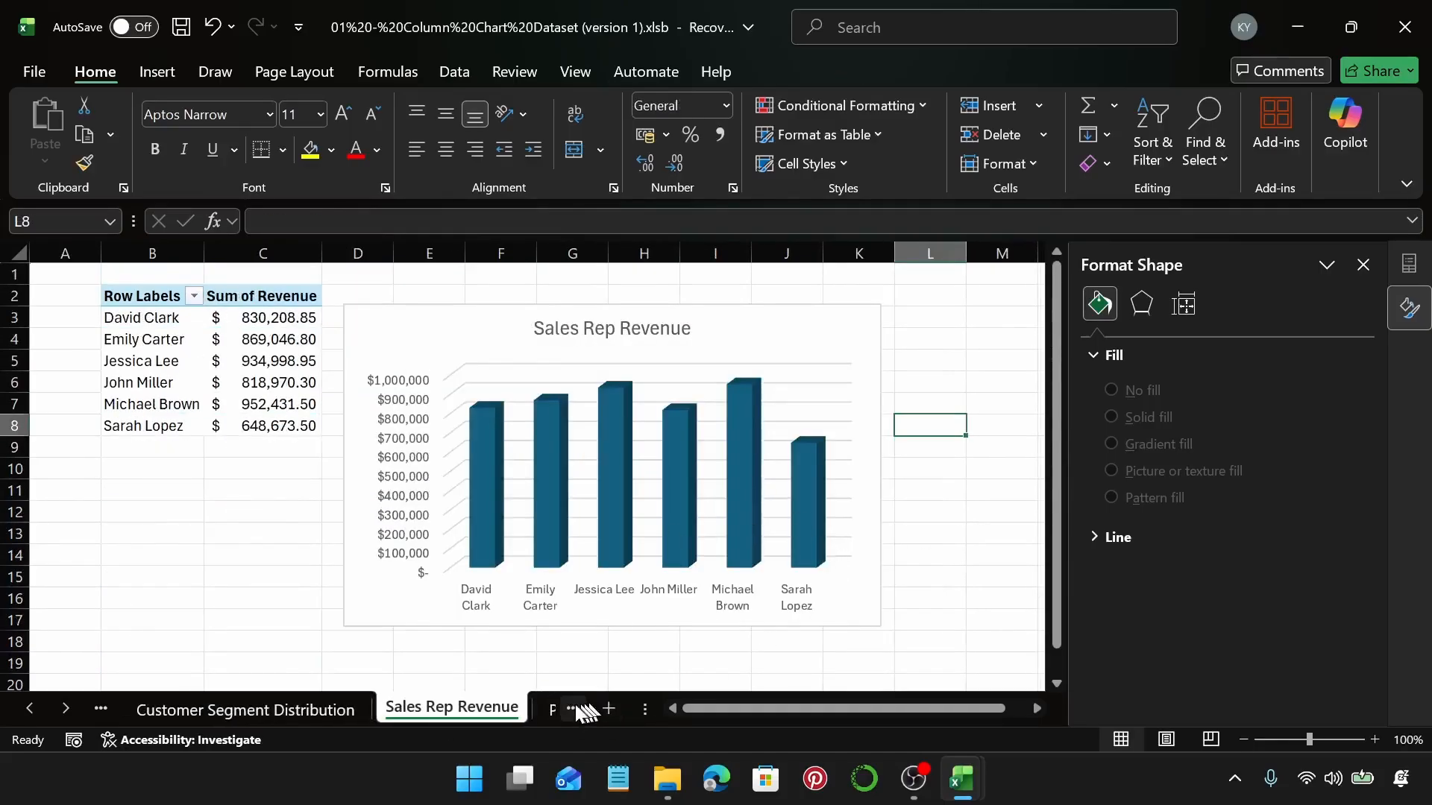
click(573, 708)
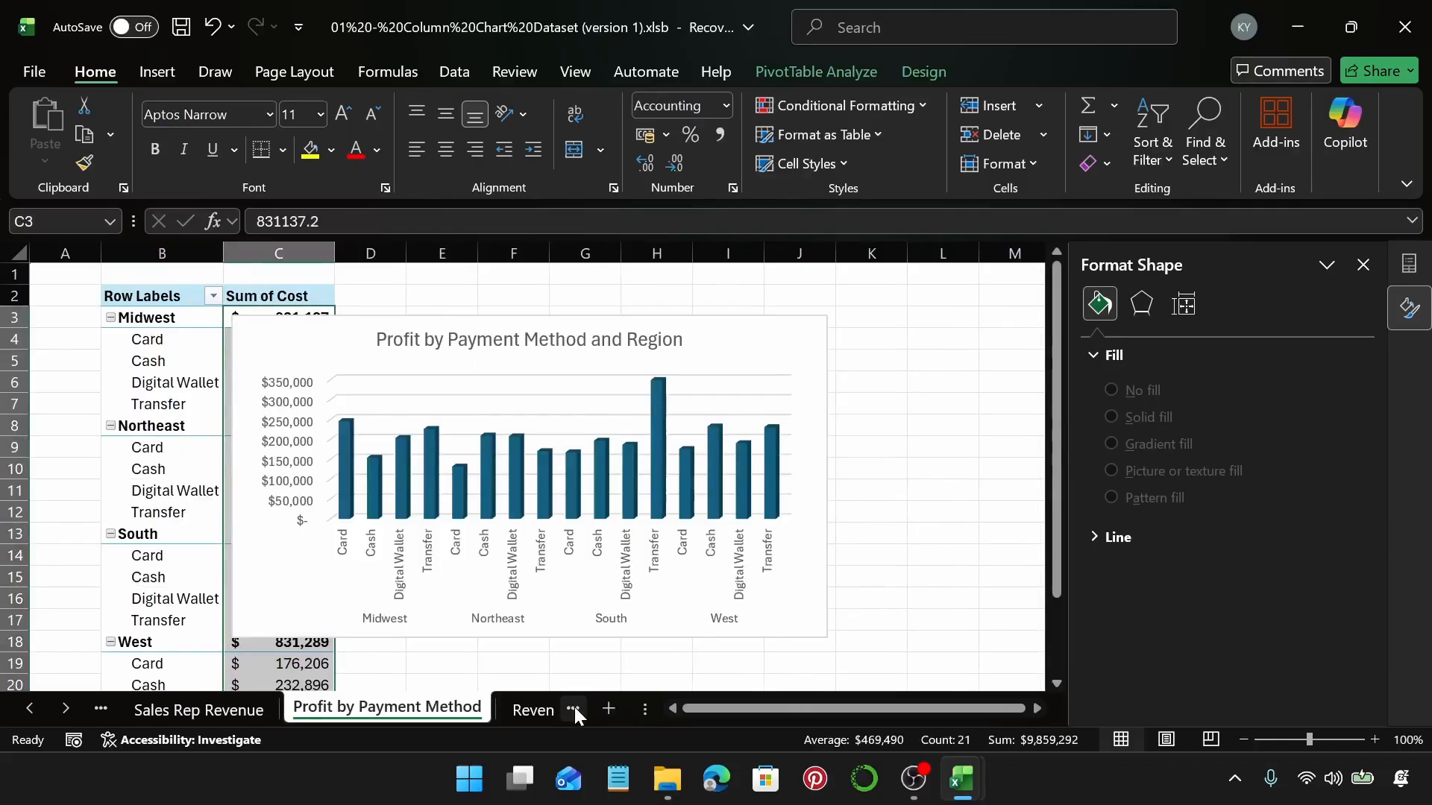
click(574, 707)
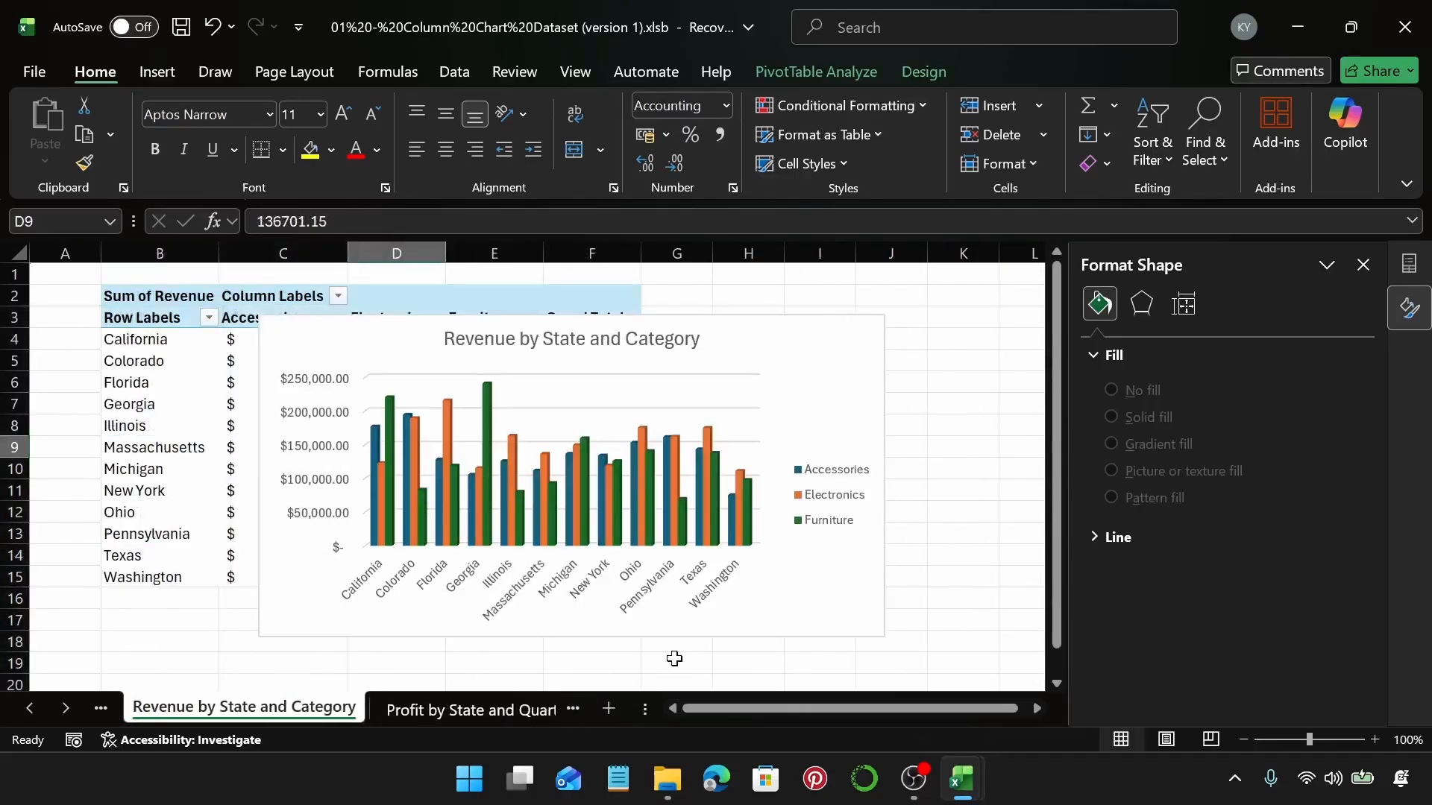
click(463, 709)
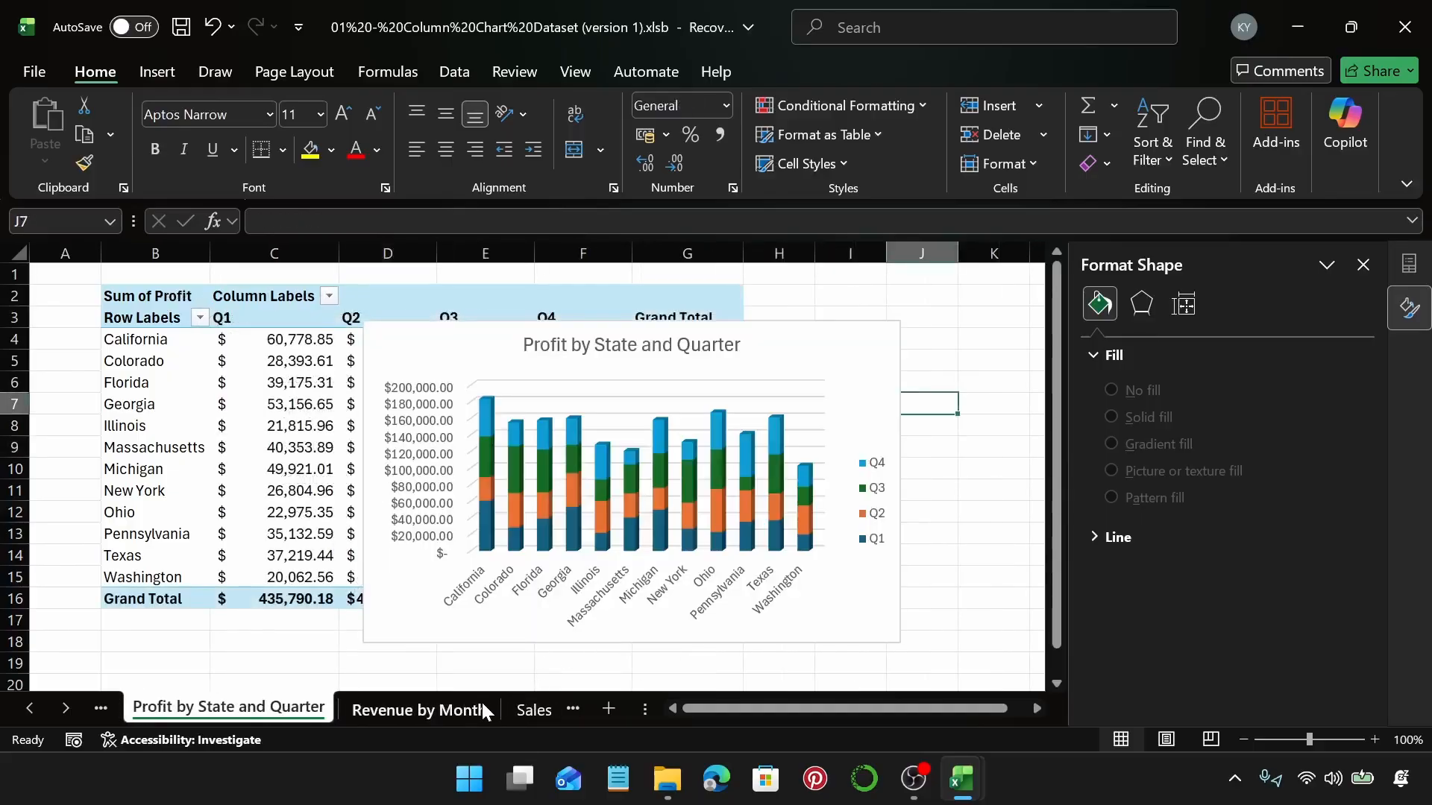
click(459, 710)
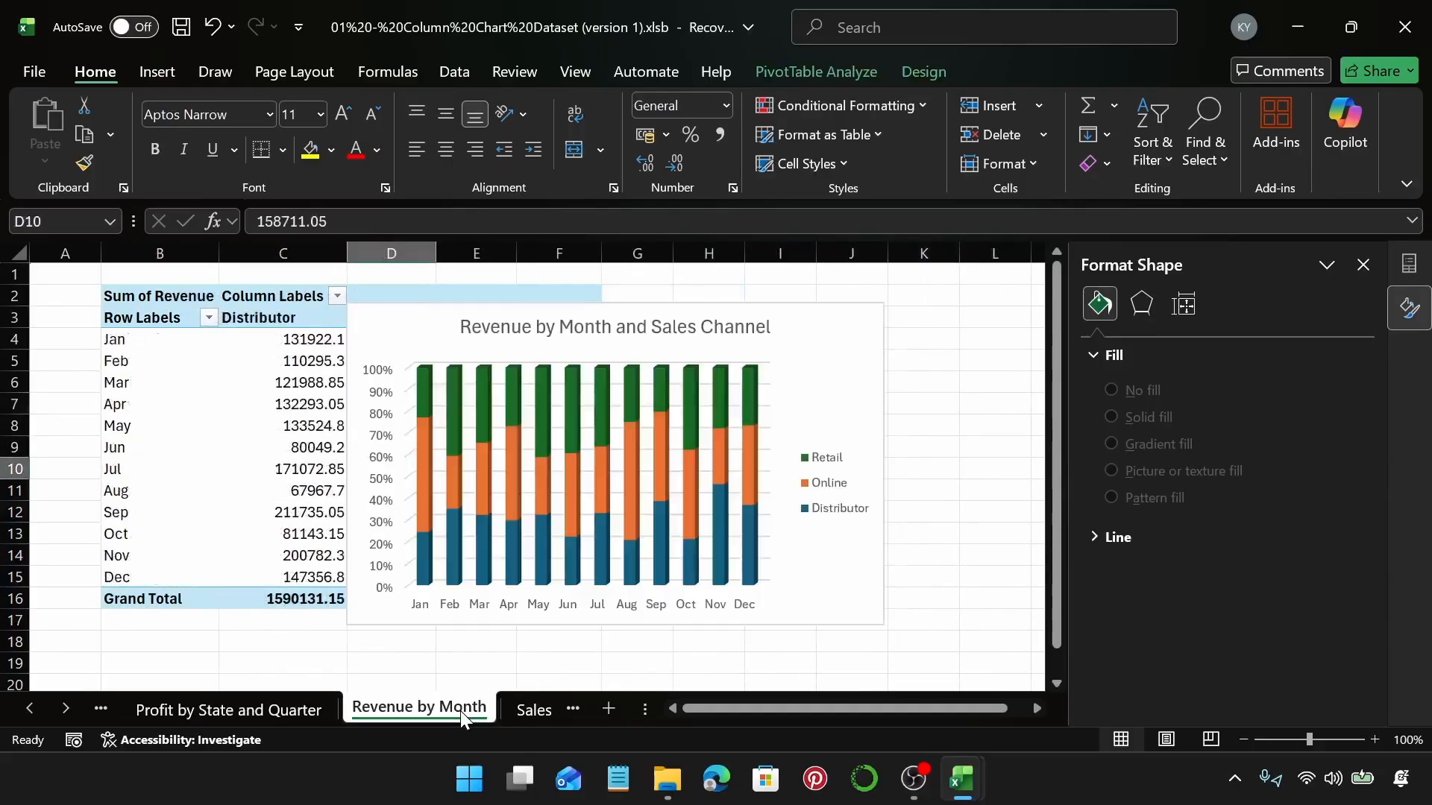
click(550, 713)
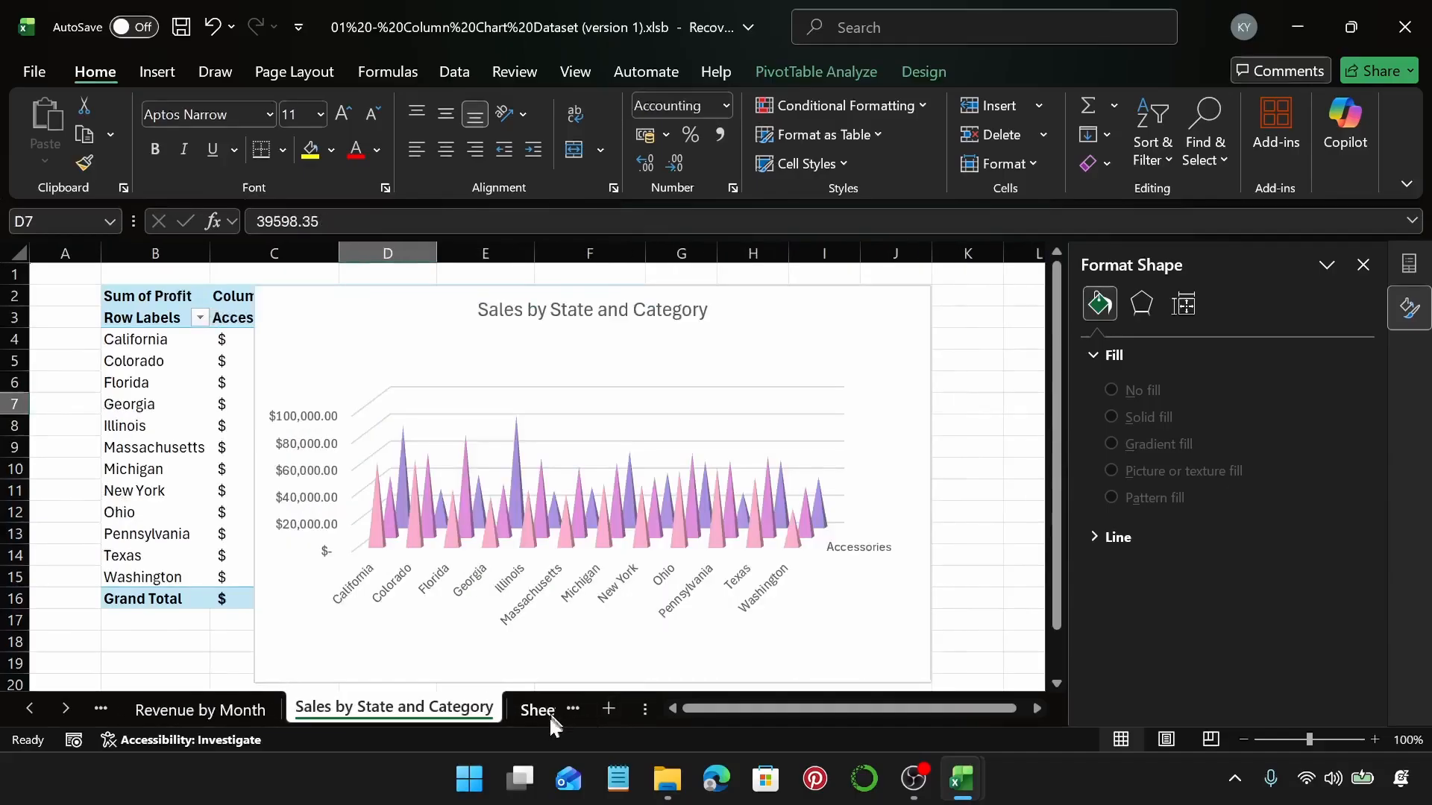
click(539, 712)
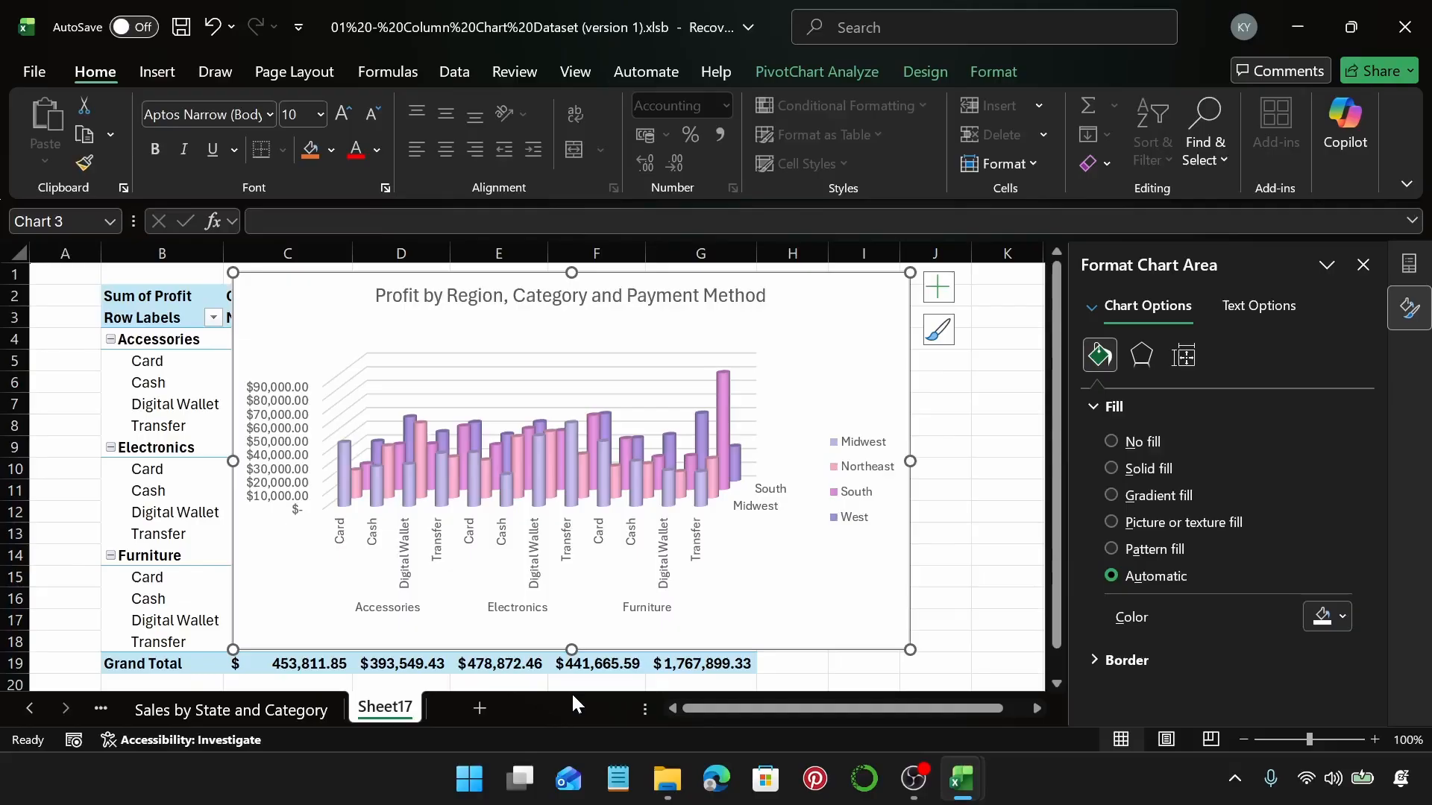
Go back through the chart sheets, revisiting Sales by State and Category, Profit by Payment Method and Sales Rep Revenue
click(231, 709)
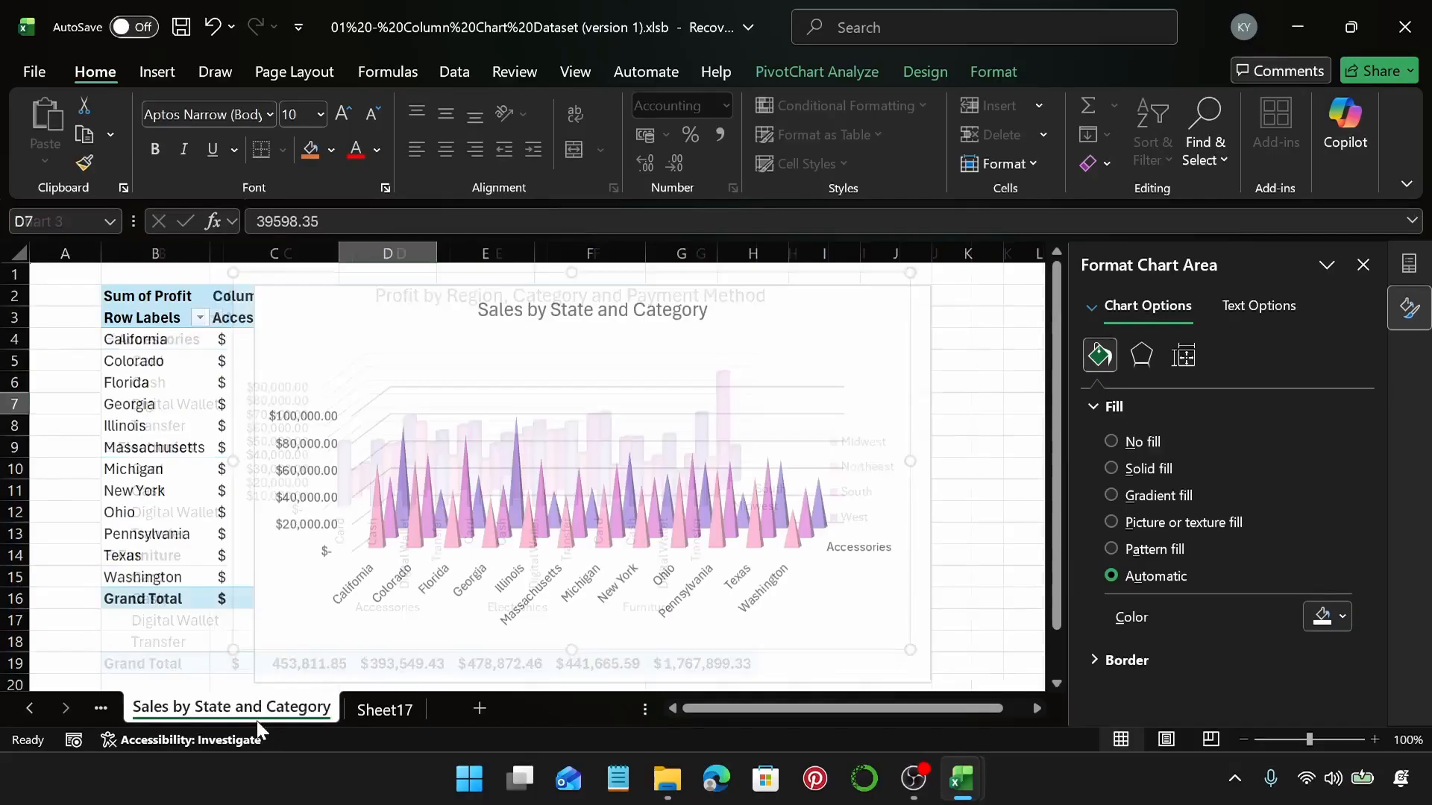
click(30, 710)
click(30, 710)
click(30, 710)
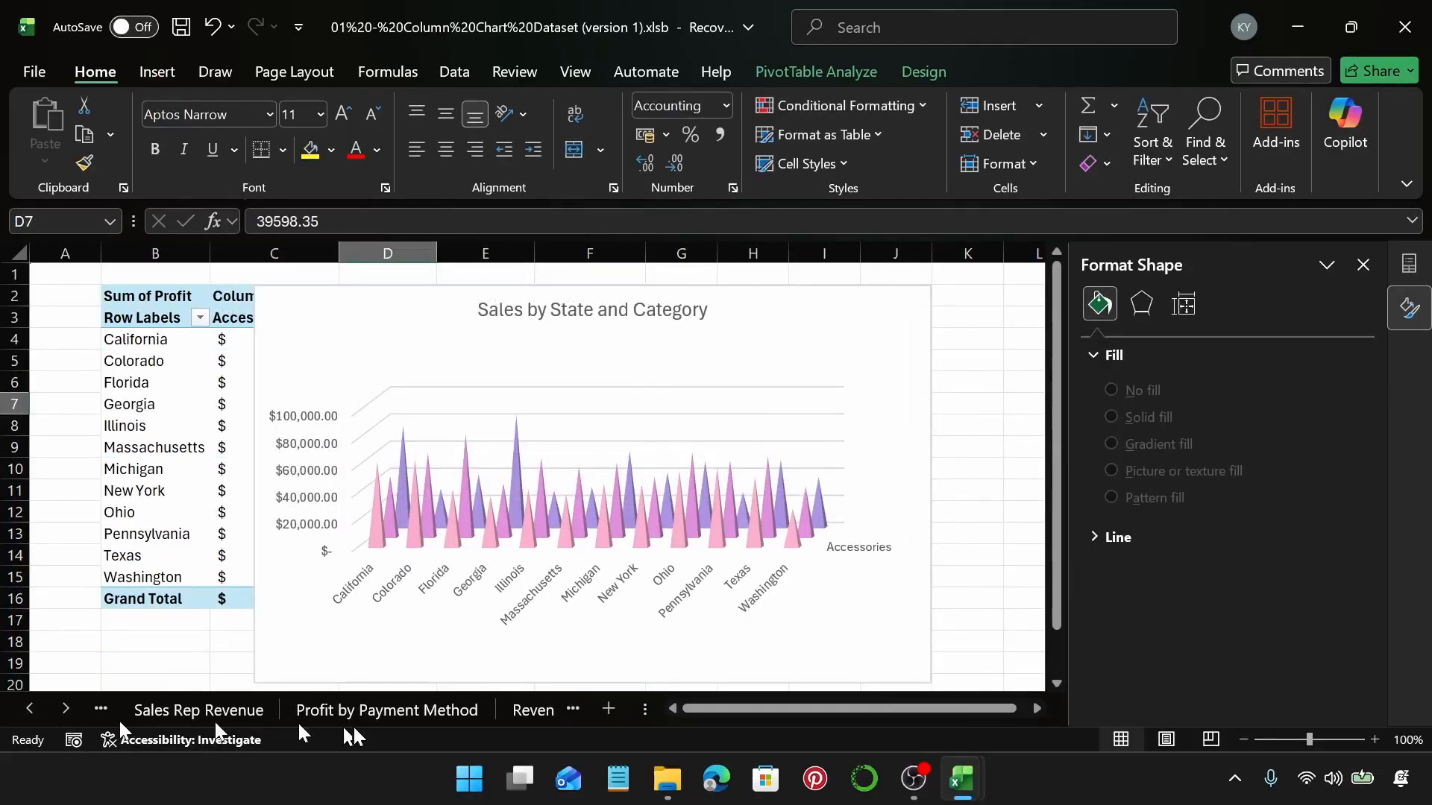
click(356, 718)
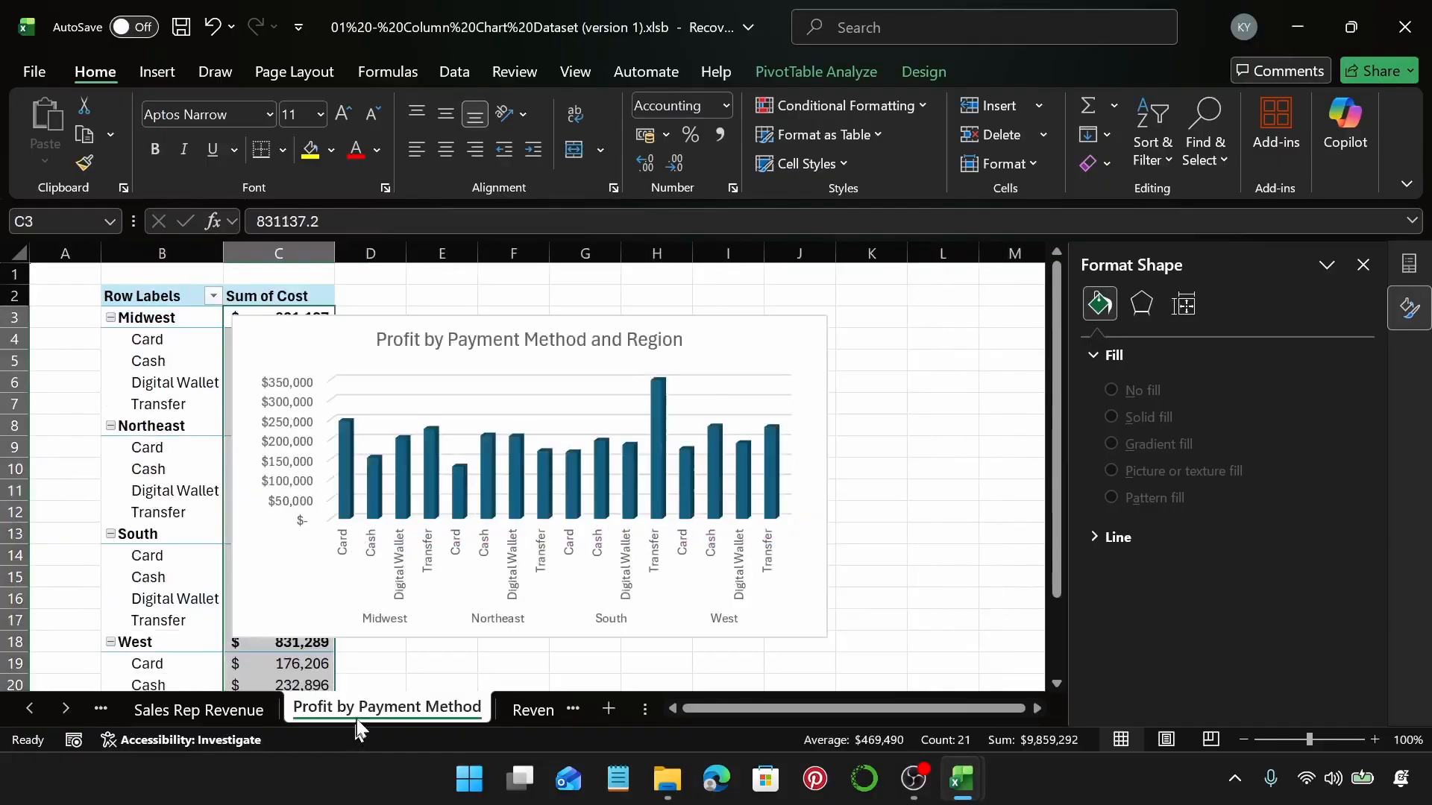
click(228, 721)
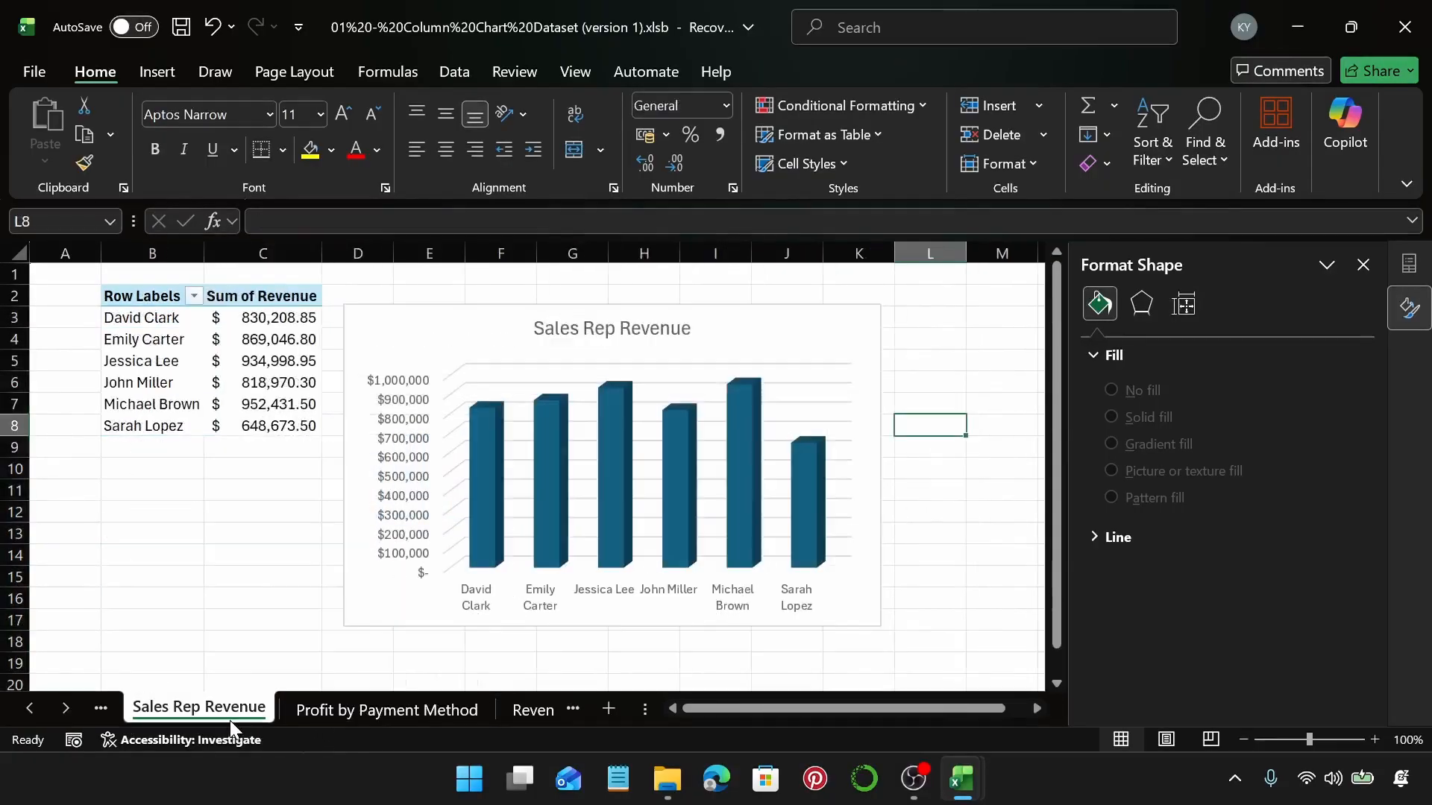
click(30, 708)
click(30, 708)
click(288, 719)
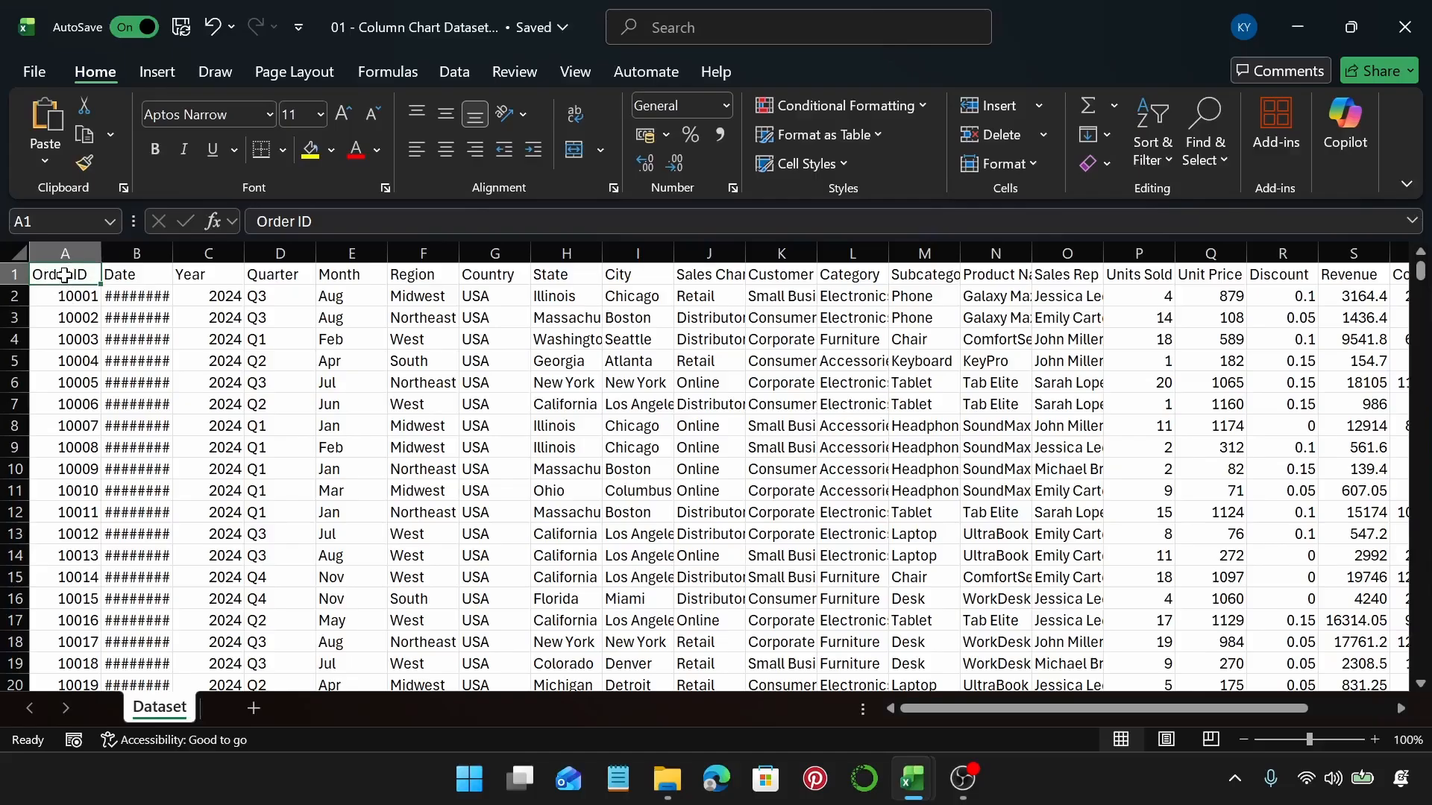
Try converting the fully selected dataset range A1:V801 into a table with headers, and undo the conversion
key(ctrl+shift+Right)
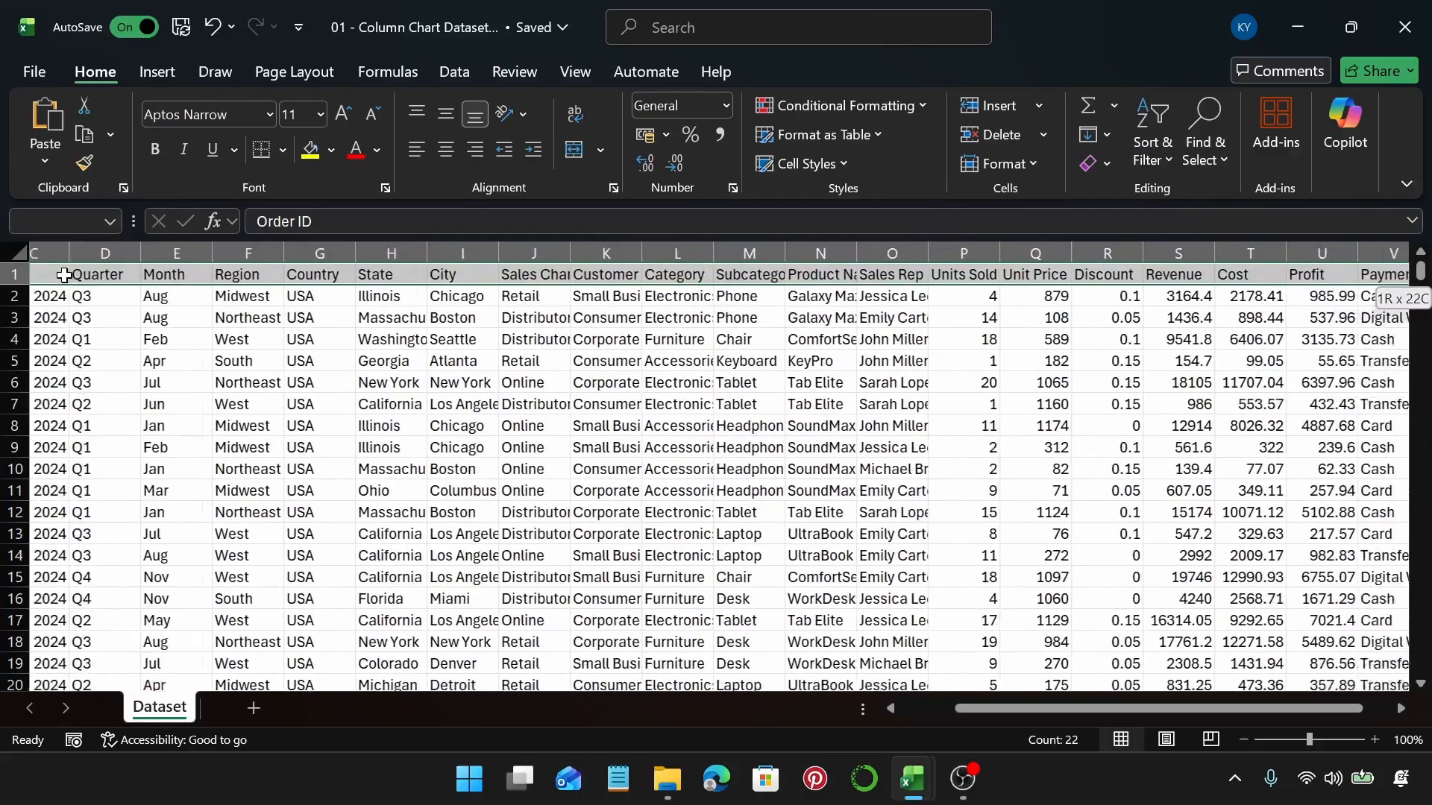
key(ctrl+shift+Down)
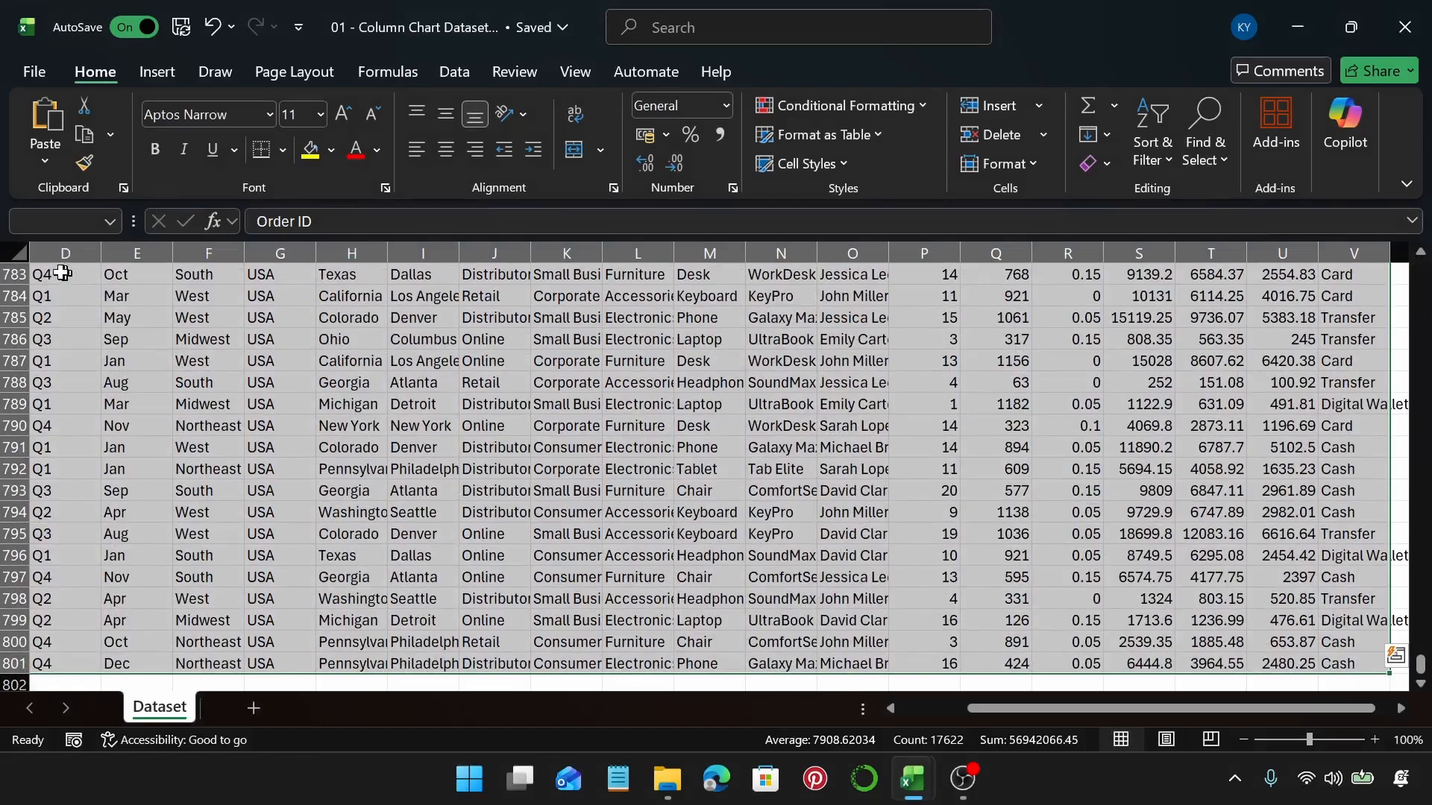
click(170, 78)
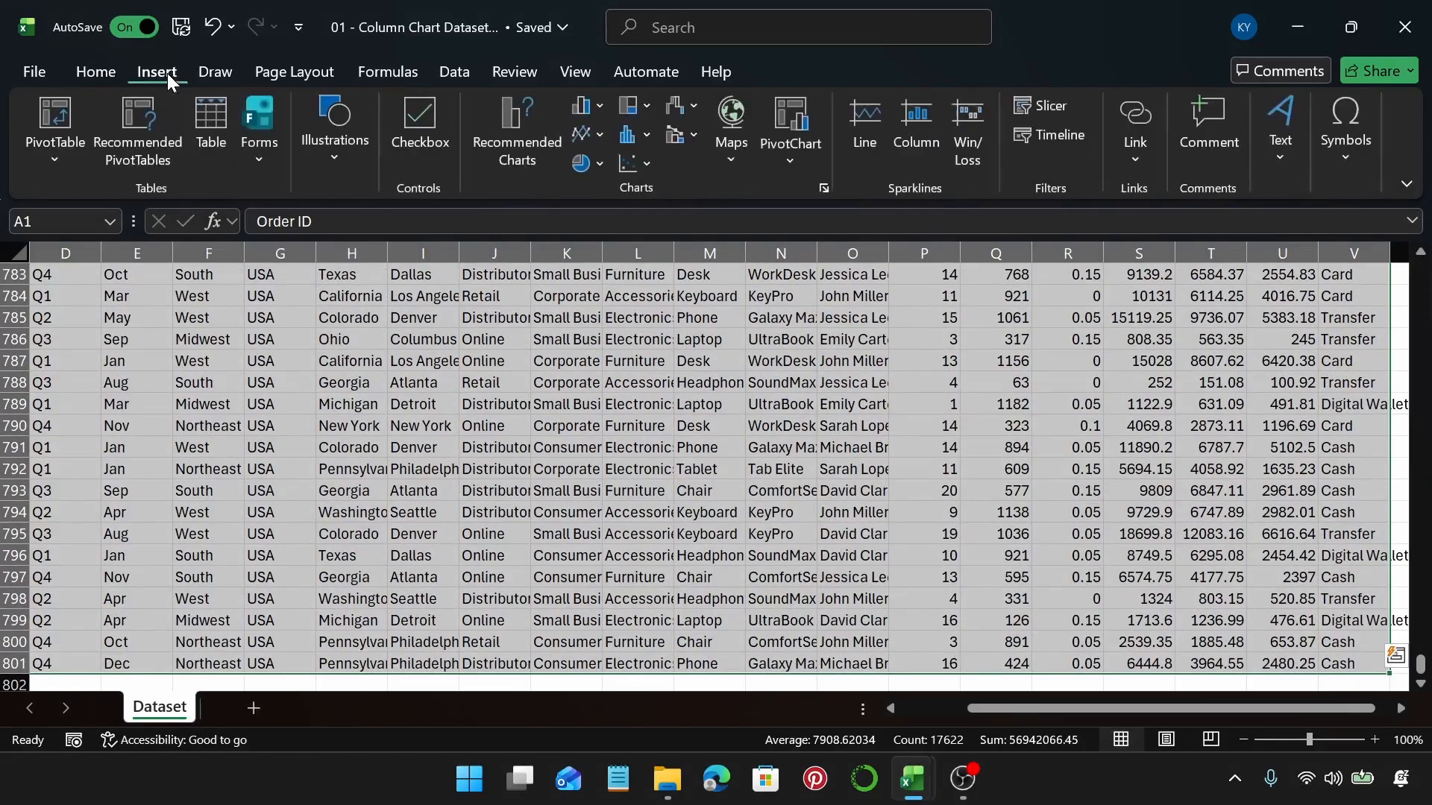
click(222, 127)
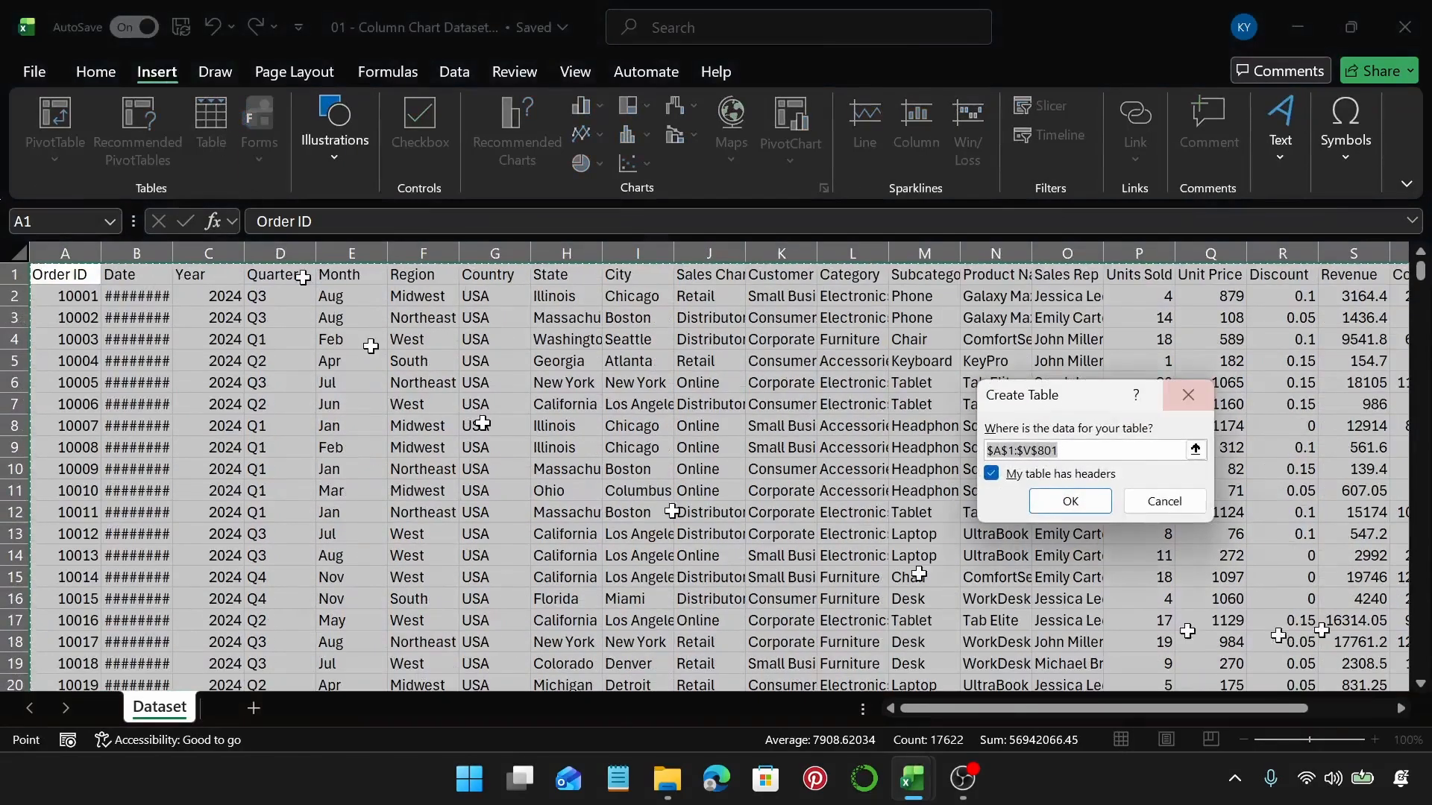
click(1086, 509)
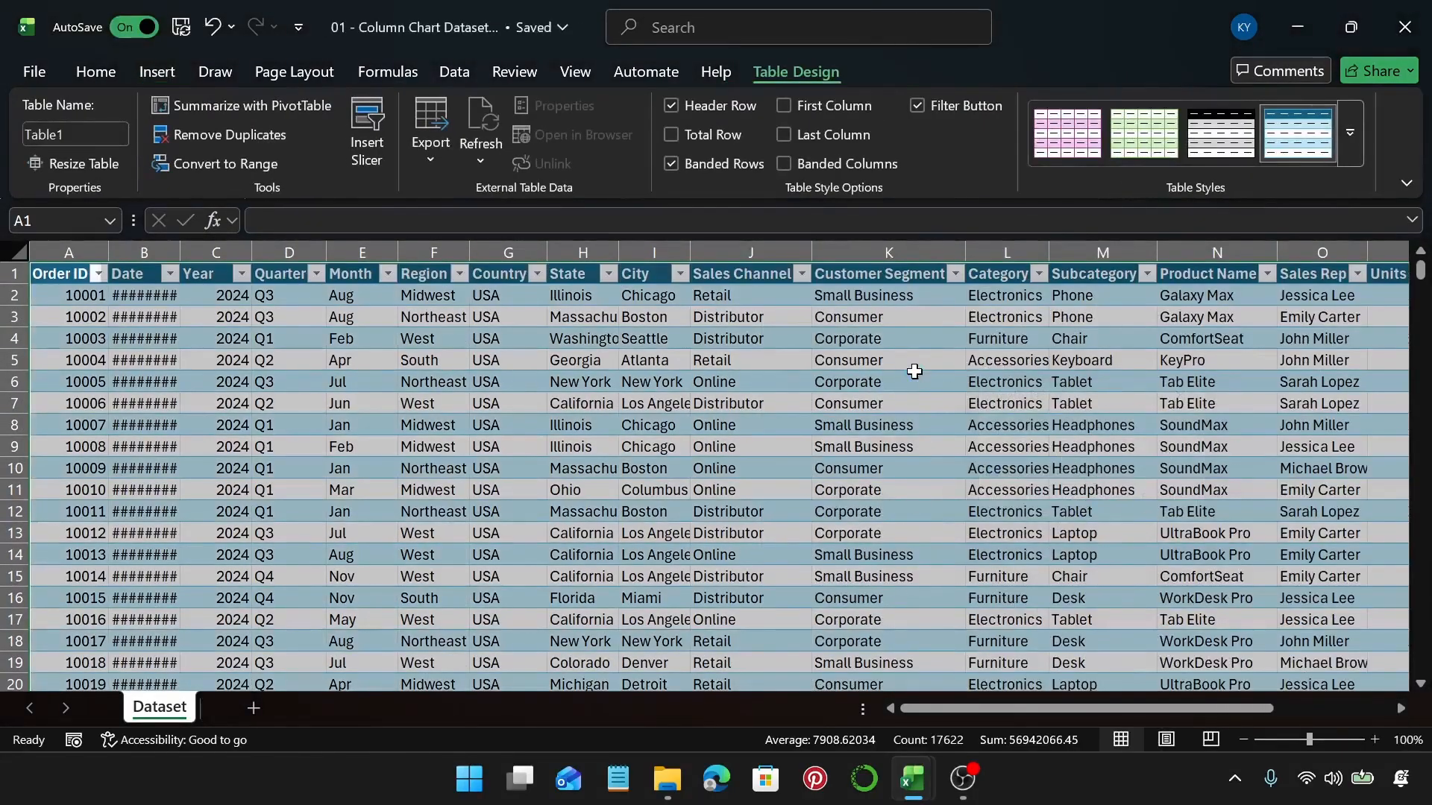
key(ctrl+z)
Starting from a single cell inside the dataset, convert the range A1:V801 into a table with headers
click(710, 426)
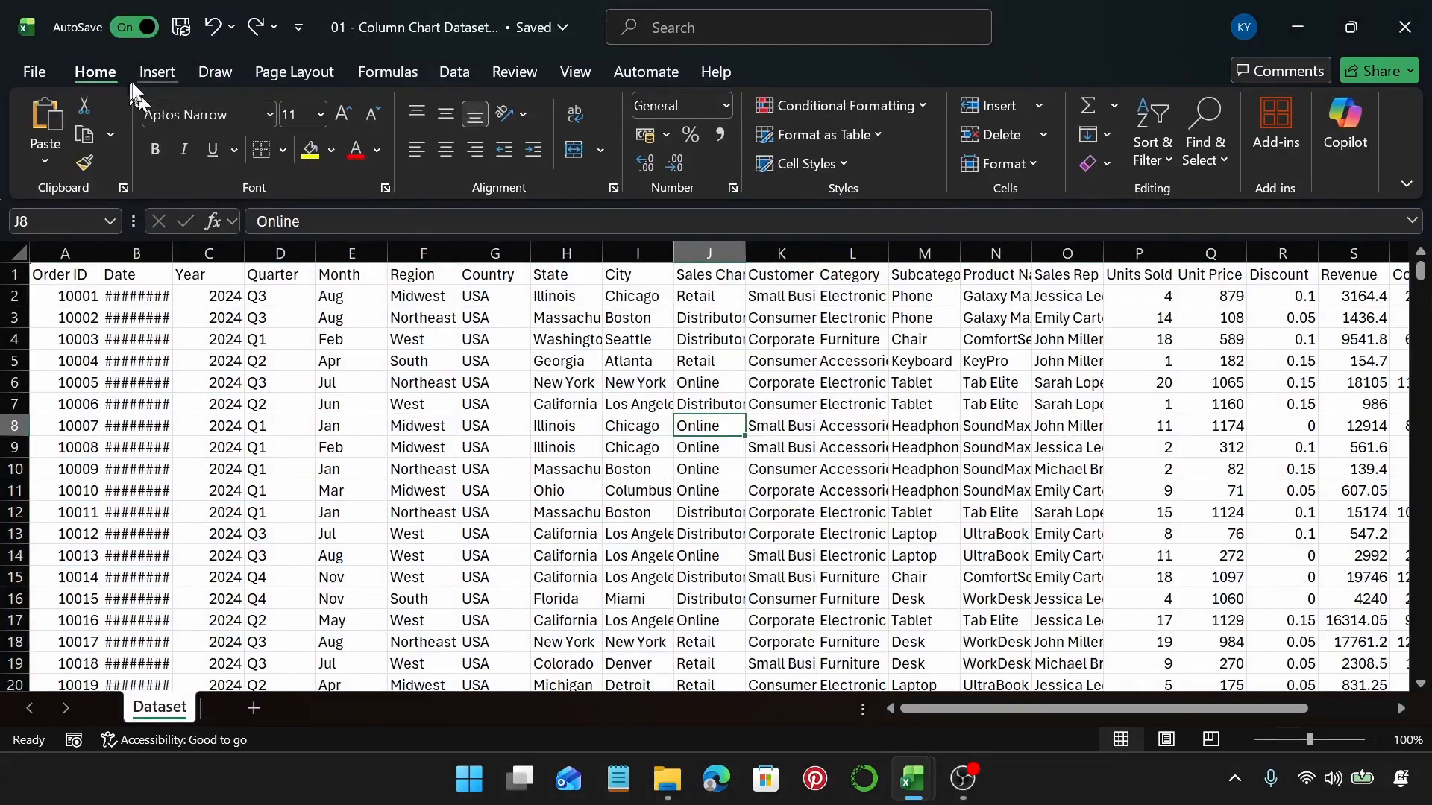
click(156, 72)
click(213, 123)
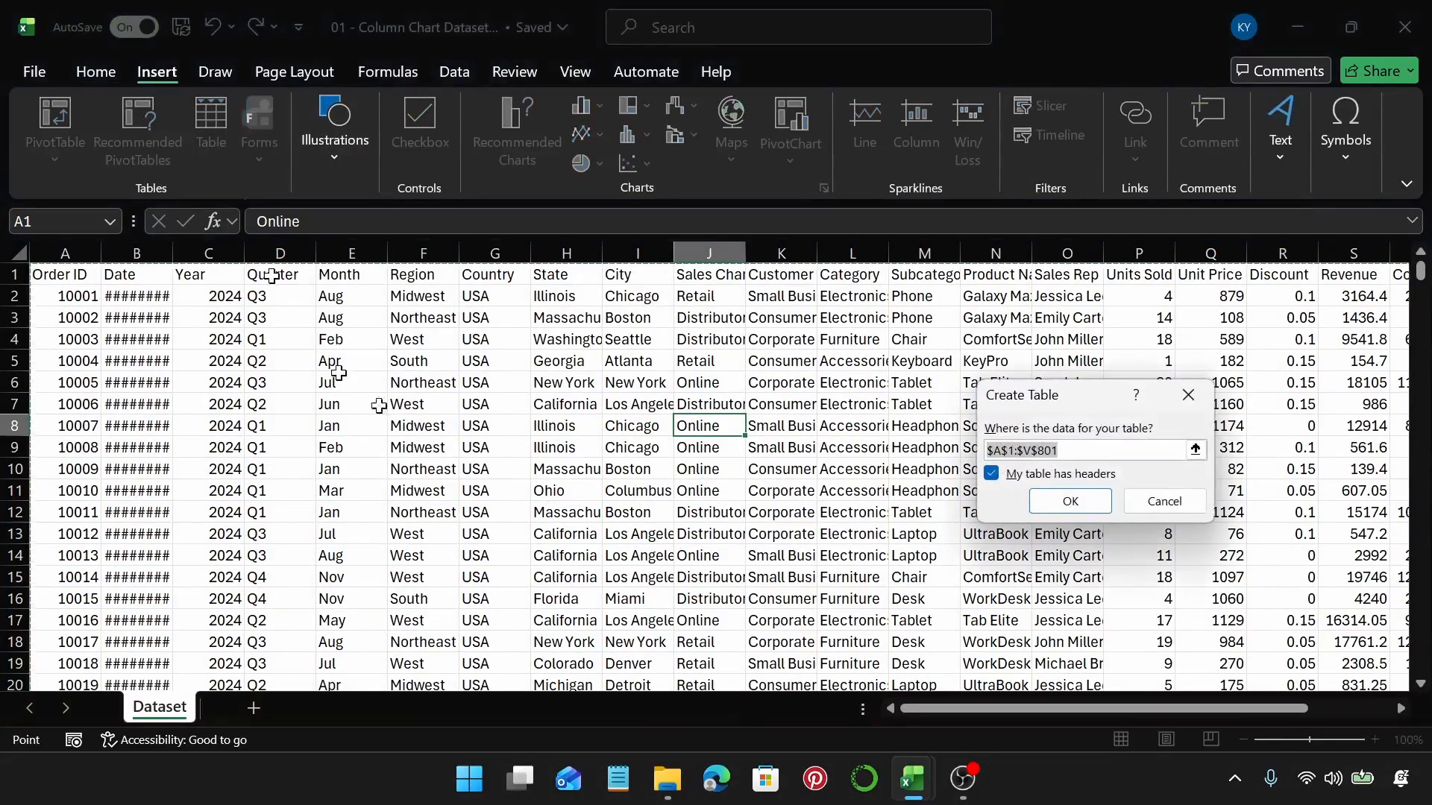
drag(1140, 710, 1176, 712)
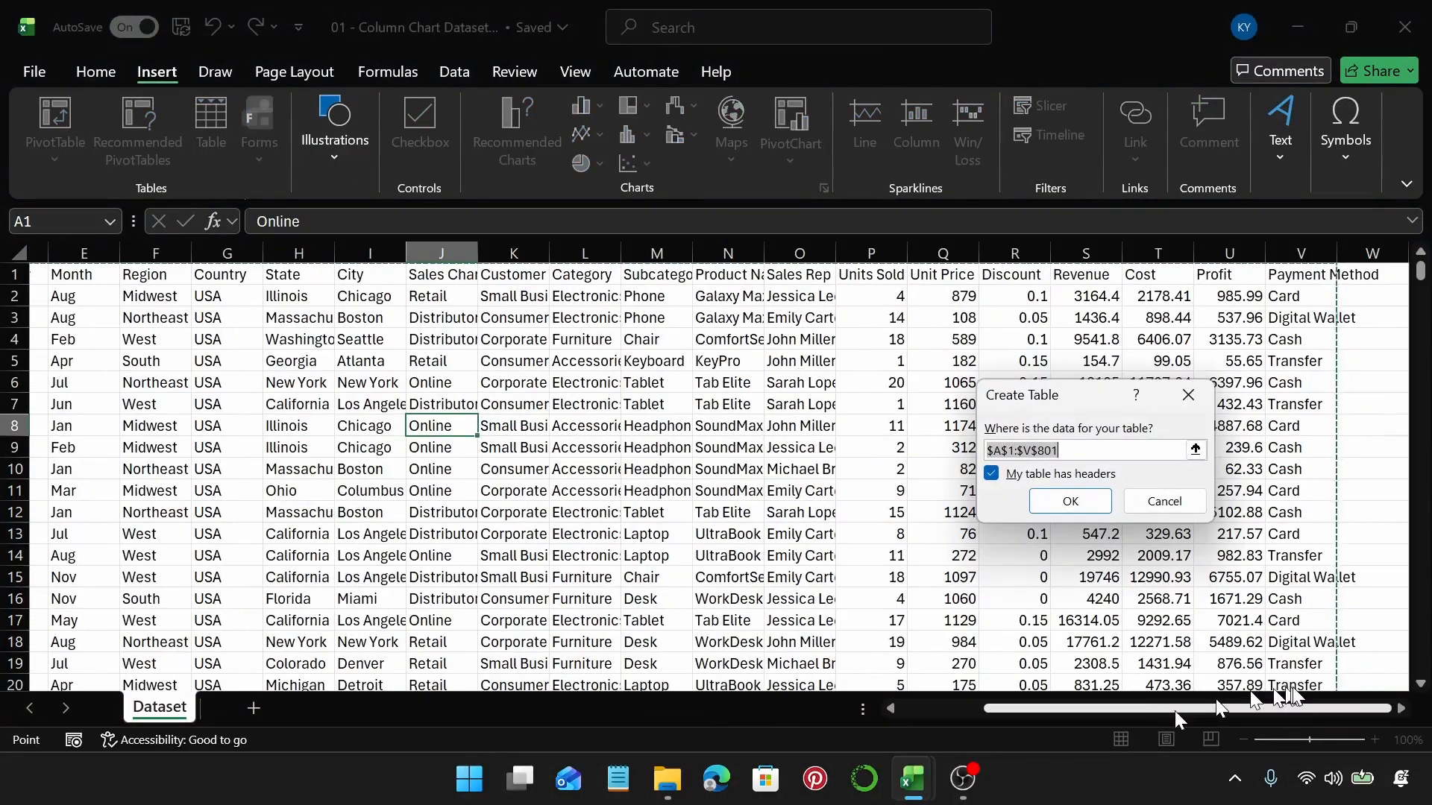
scroll(1281, 632, down, 14)
drag(1424, 288, 1429, 673)
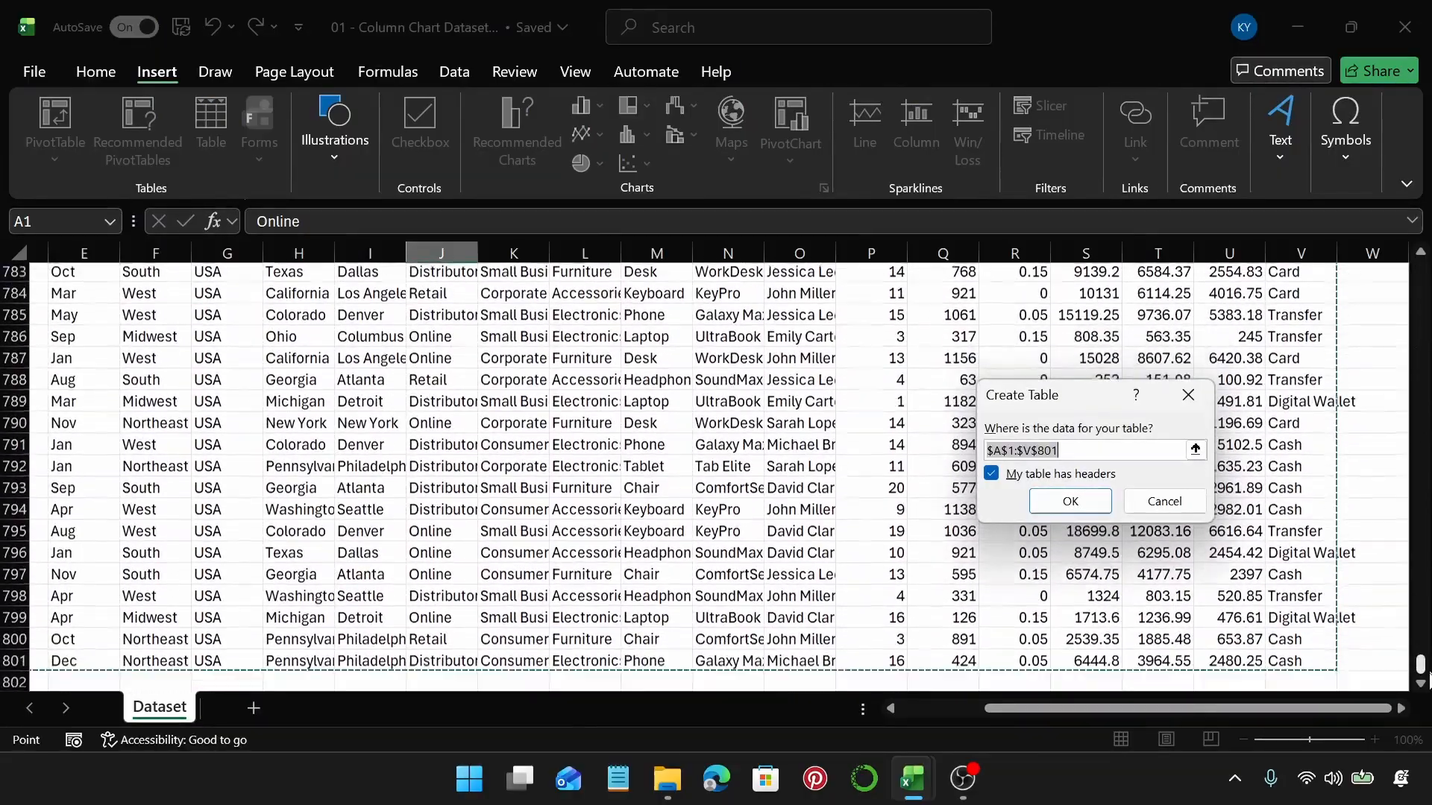
click(1072, 501)
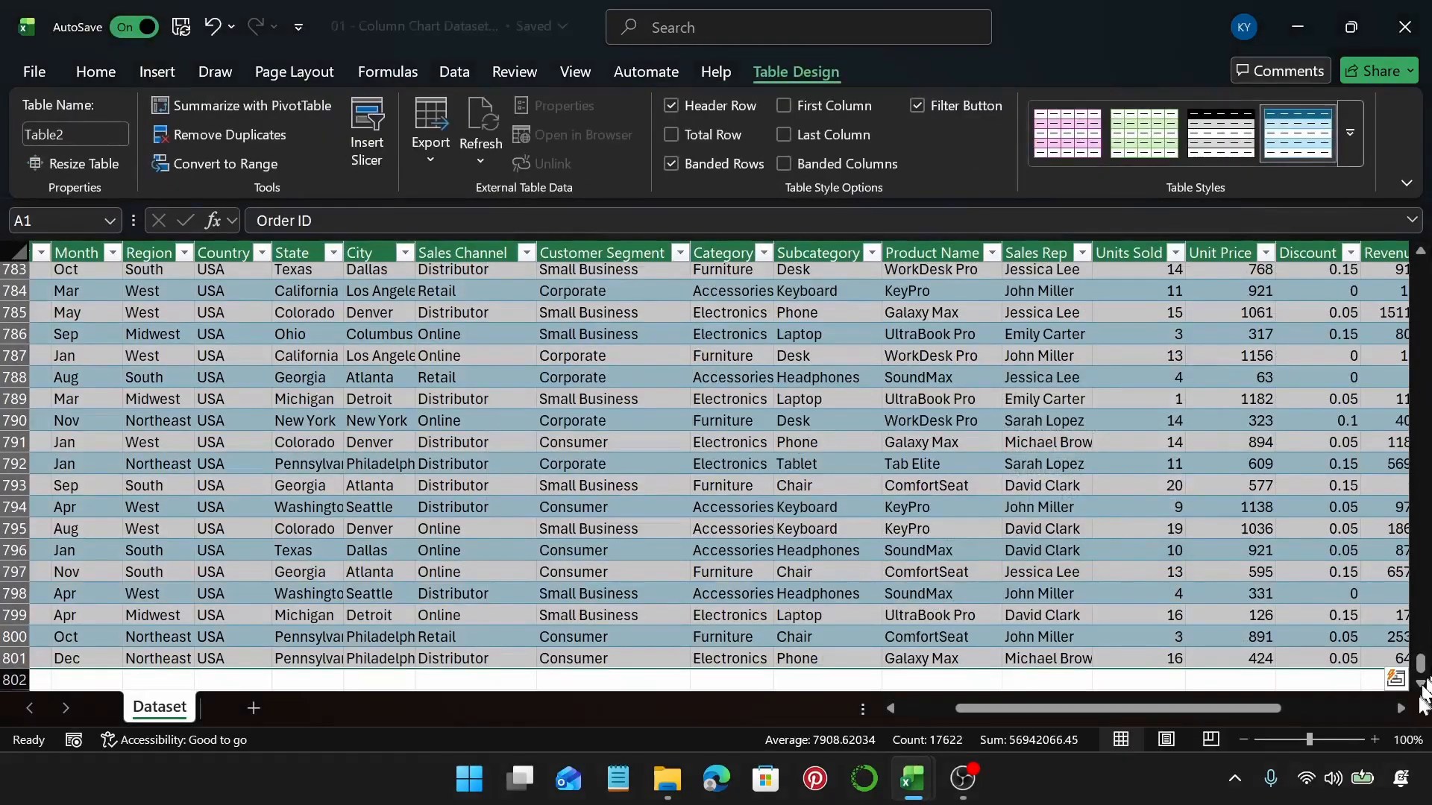
Check the table's extent, add a new worksheet and select its cell B2
drag(1193, 709, 1301, 712)
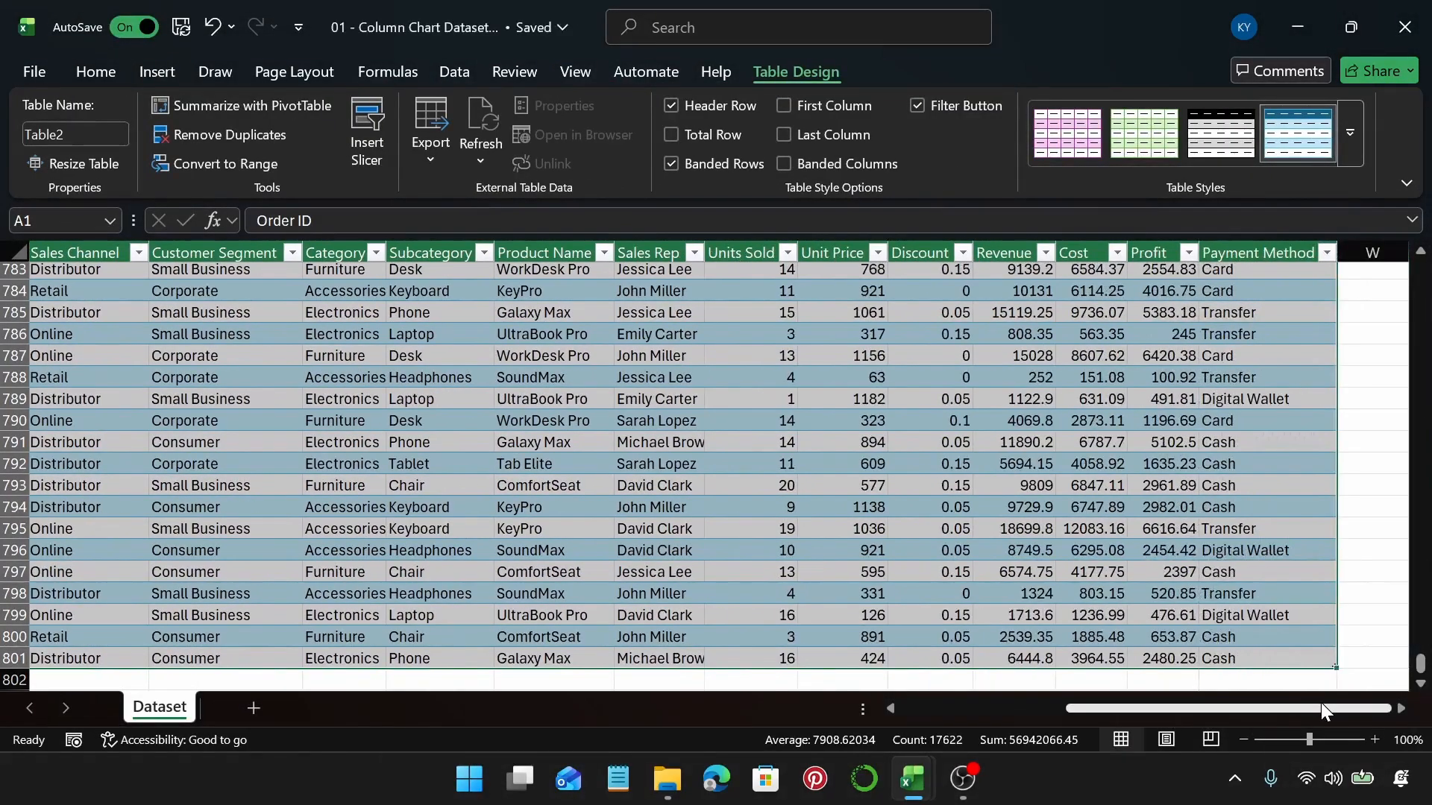
drag(1419, 664, 1420, 297)
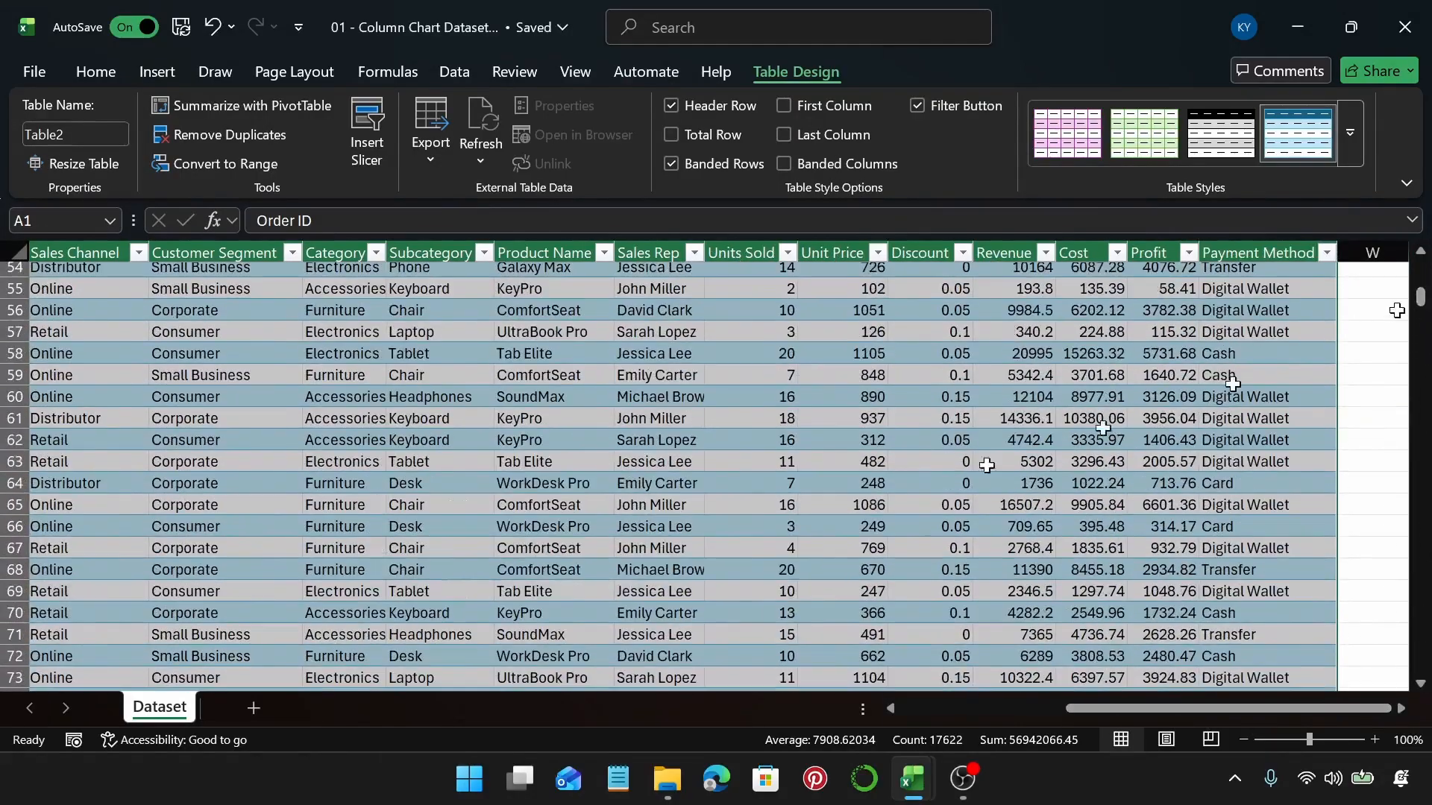
click(267, 589)
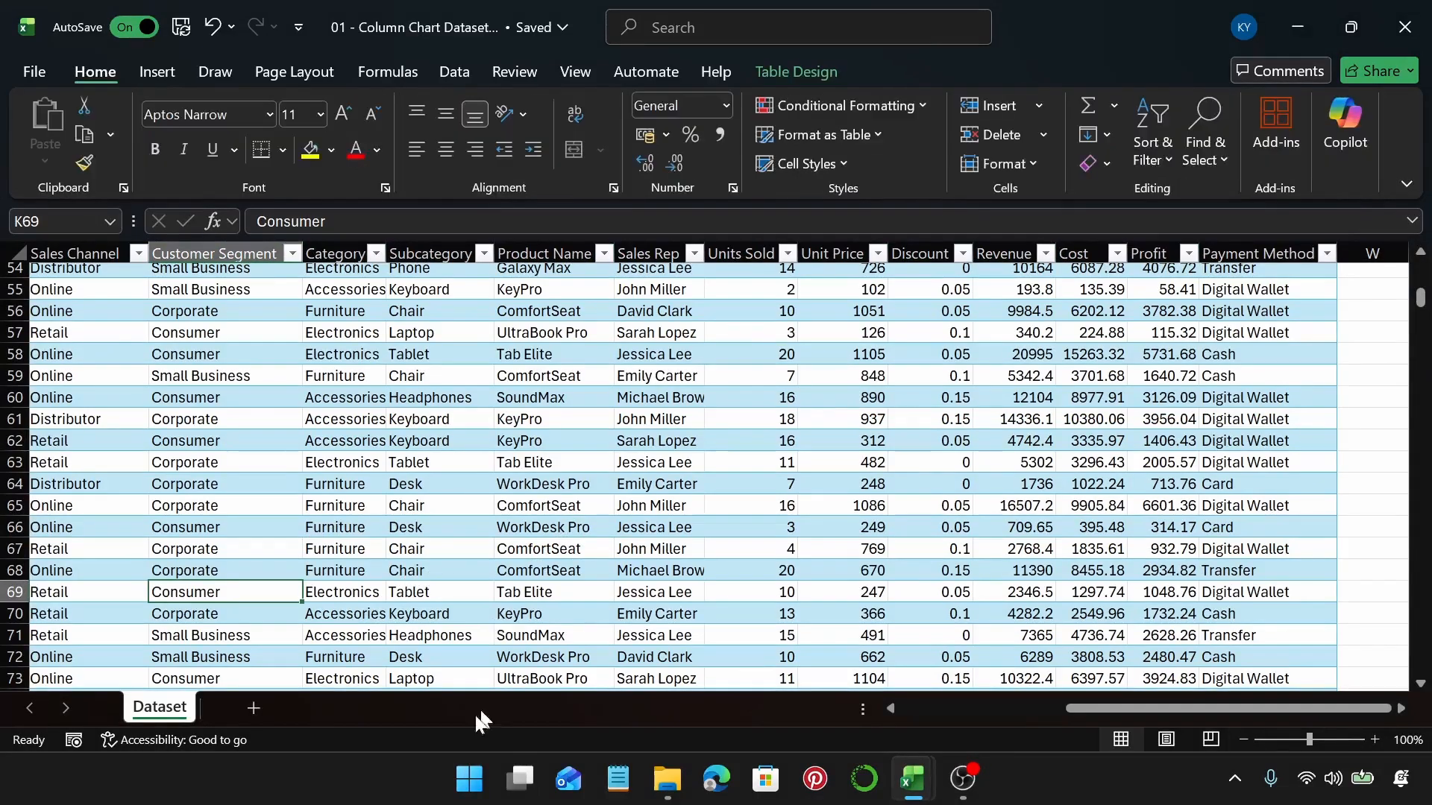
click(253, 707)
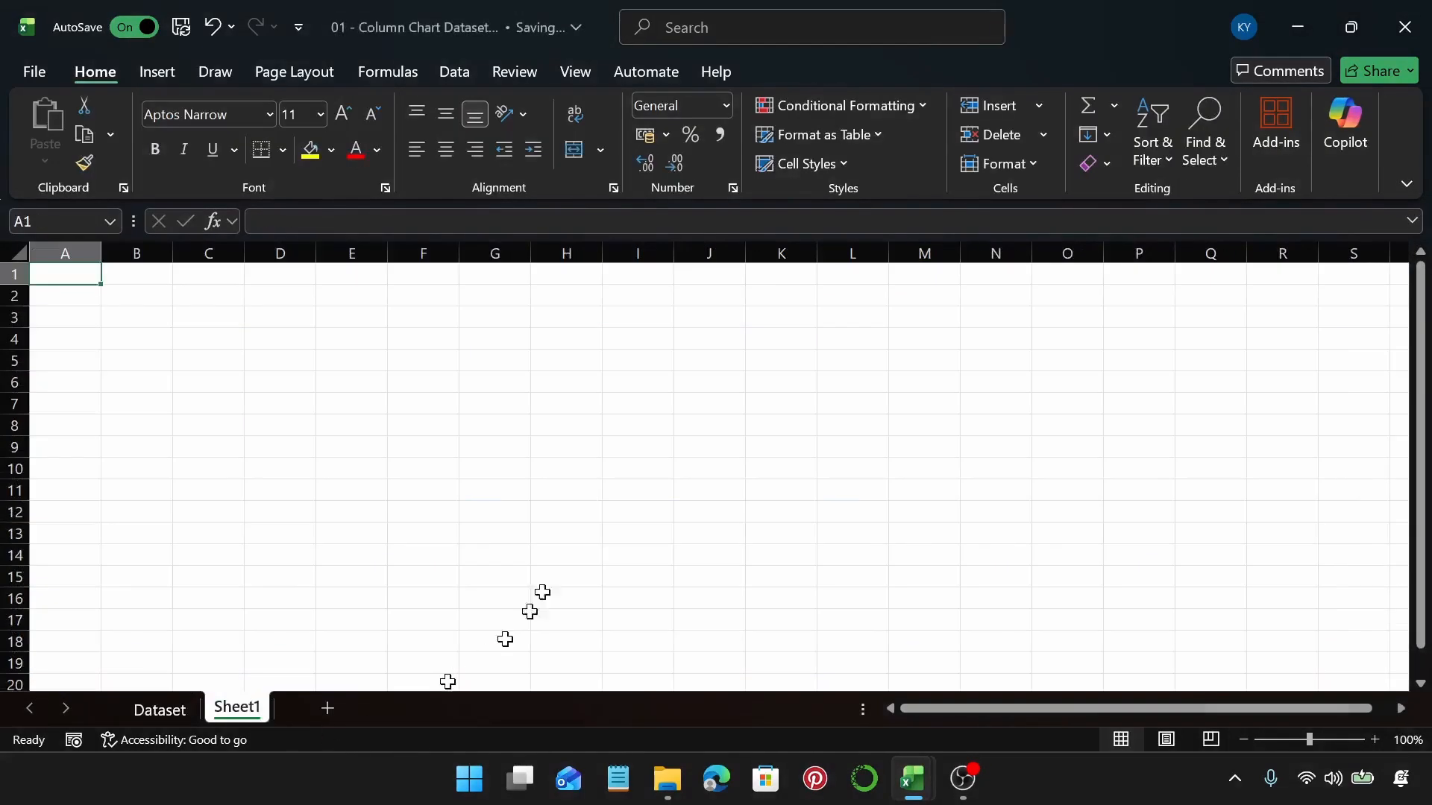
click(148, 297)
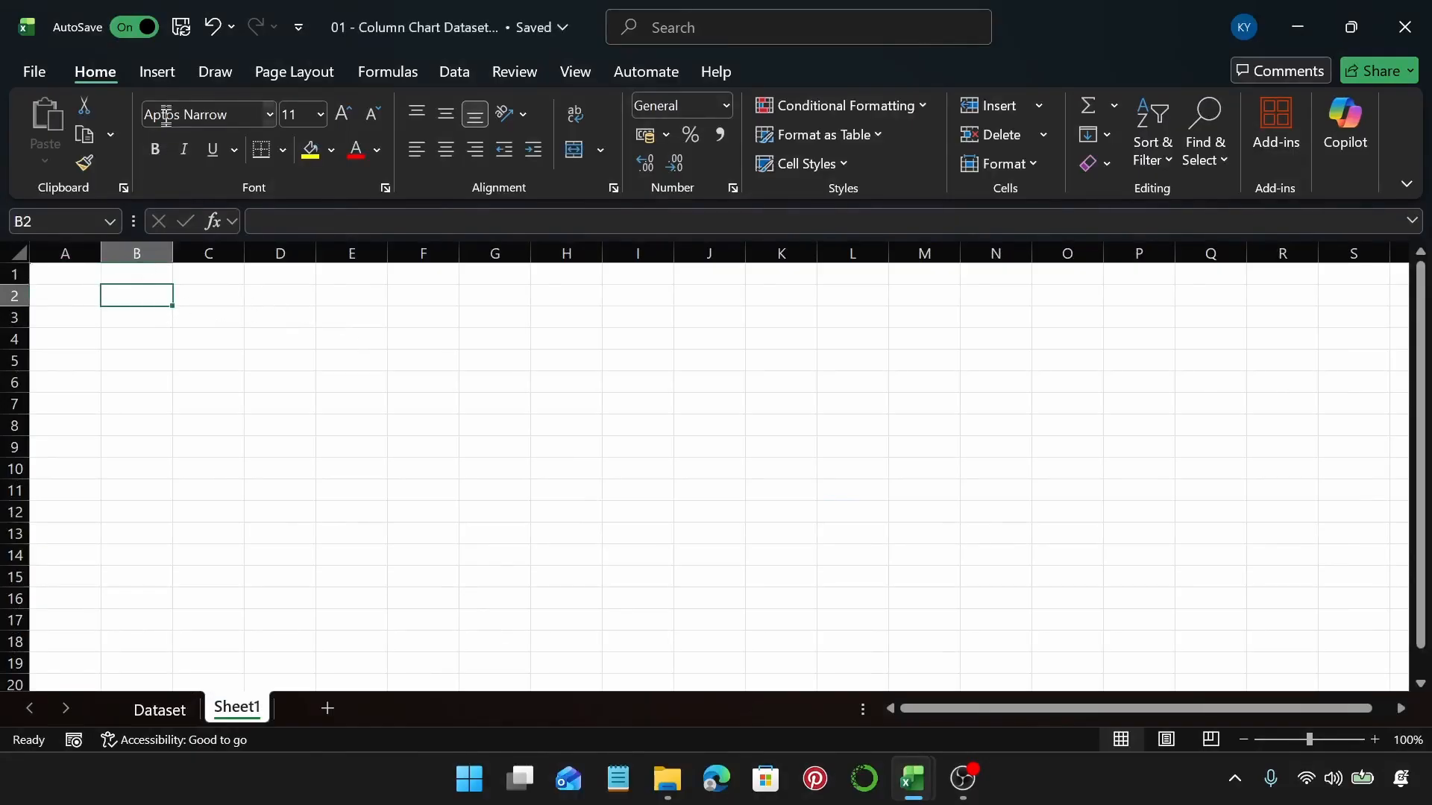
Create a PivotTable from the full Table2 data on the Dataset sheet, placed at cell B2 of the existing Sheet1
click(161, 79)
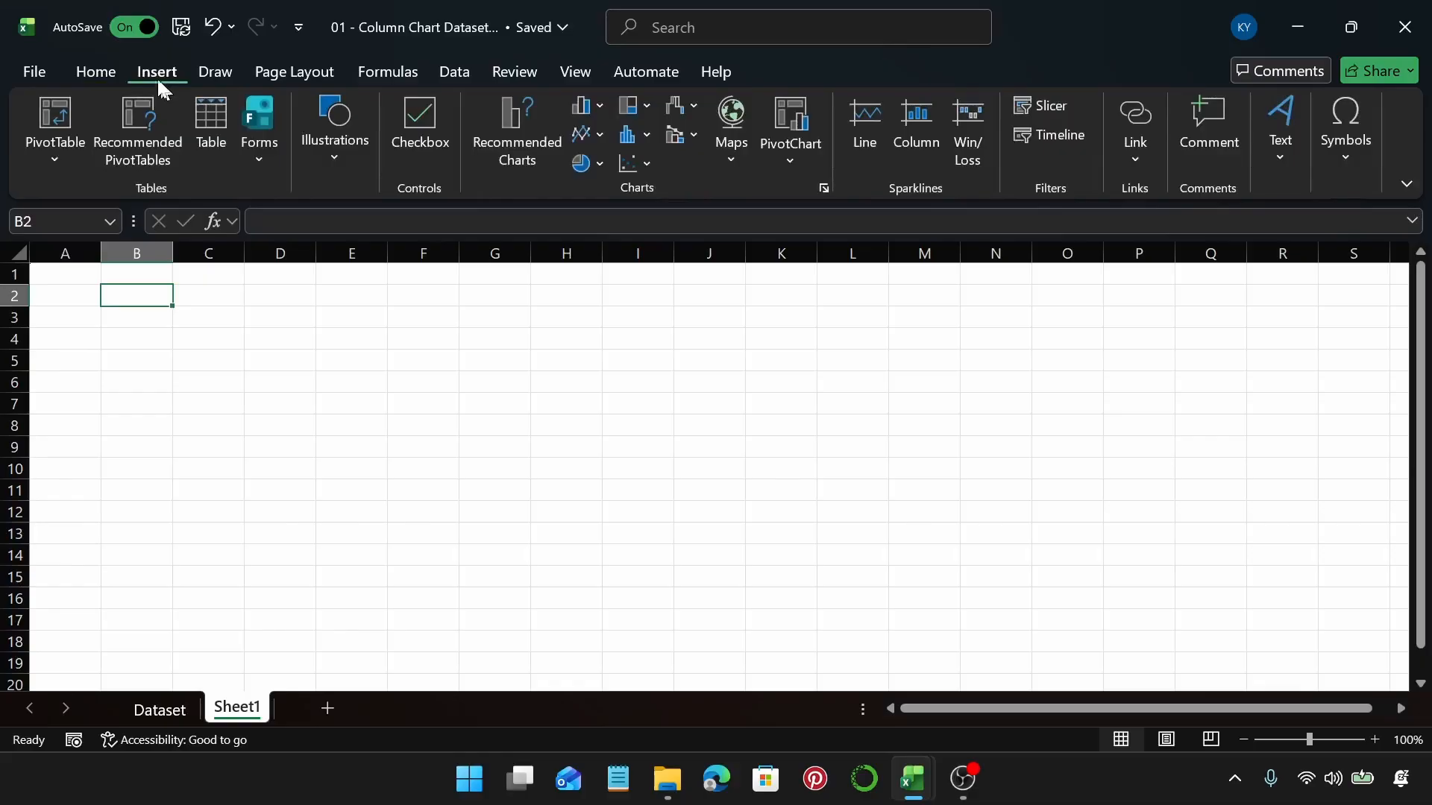
click(65, 100)
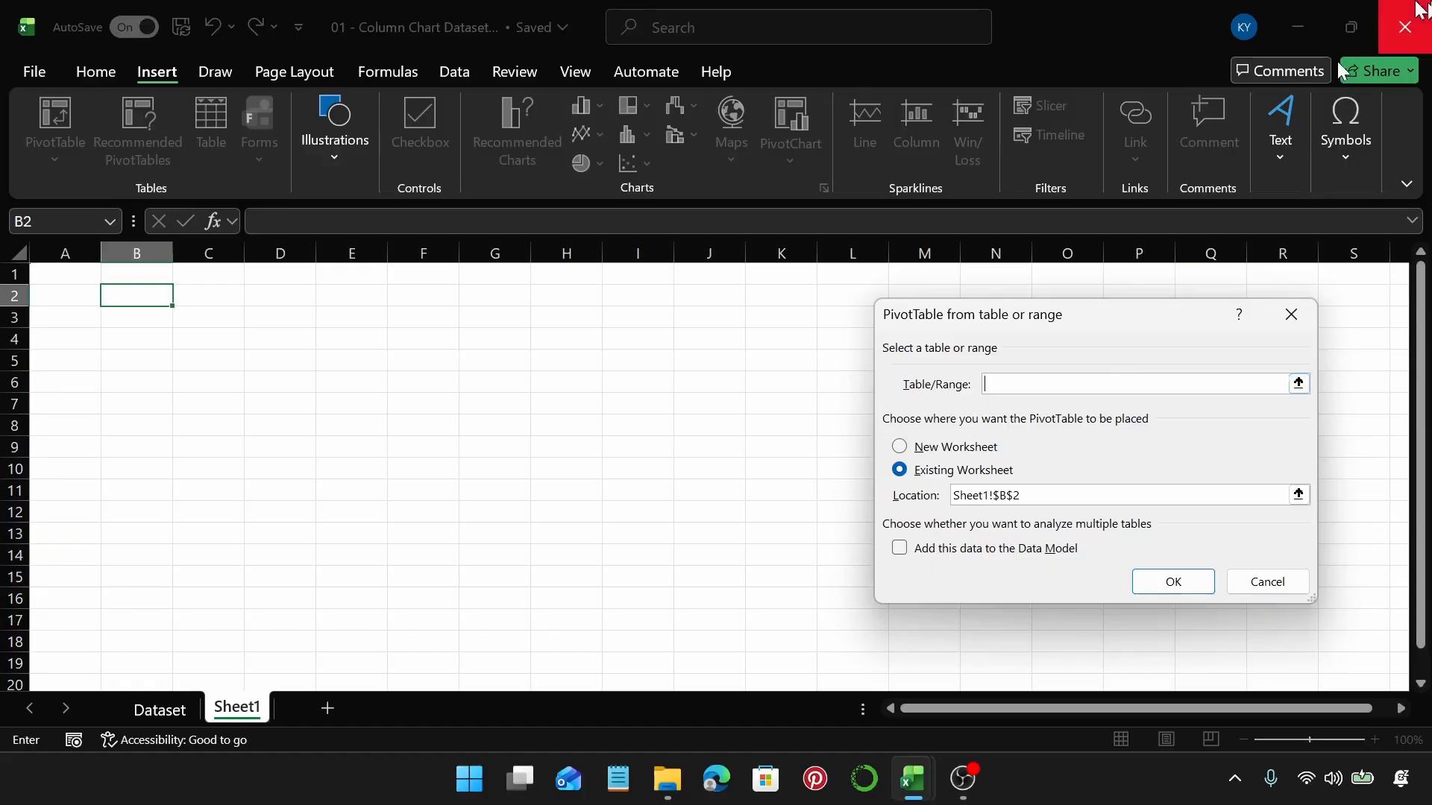
click(168, 709)
scroll(45, 319, up, 6)
scroll(45, 319, up, 10)
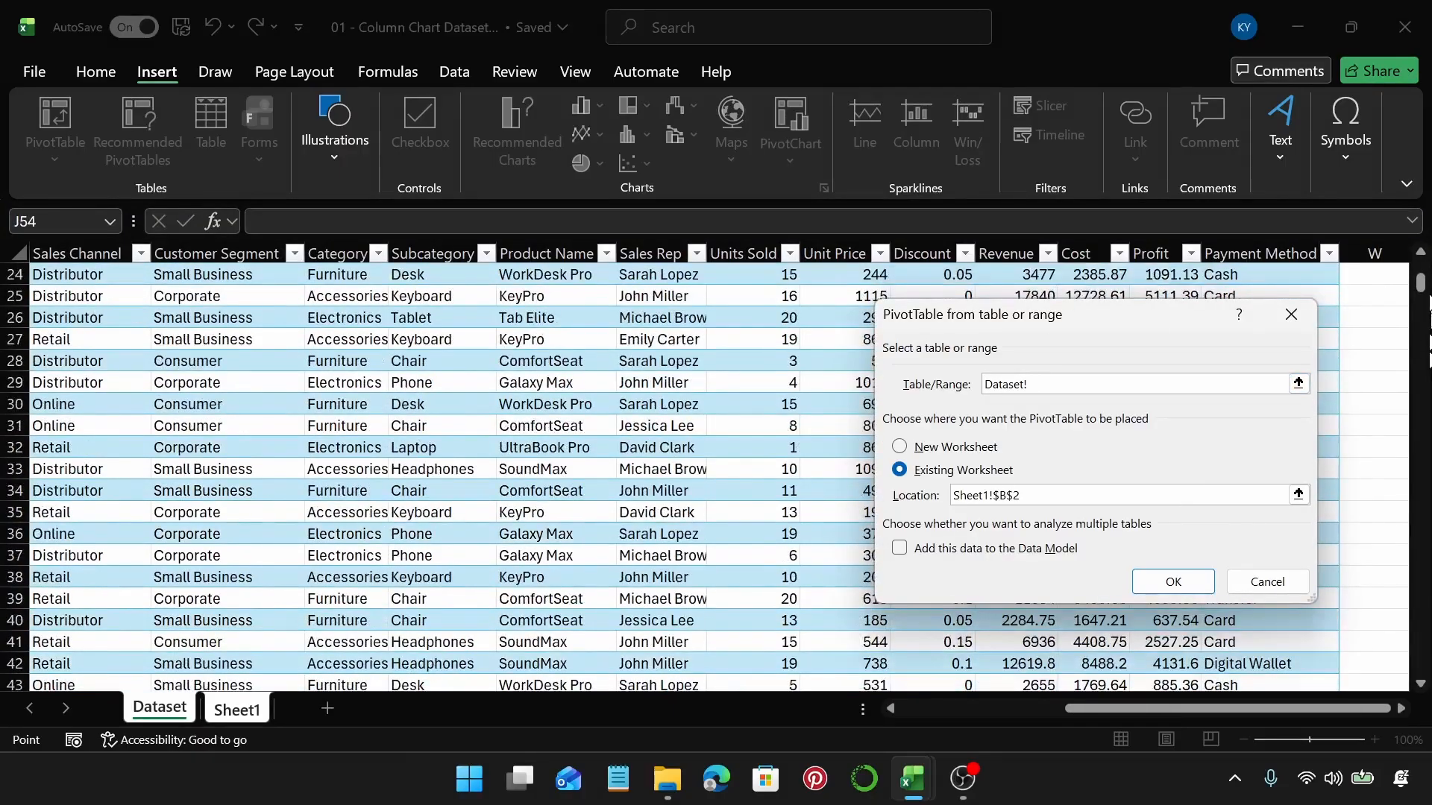
click(88, 274)
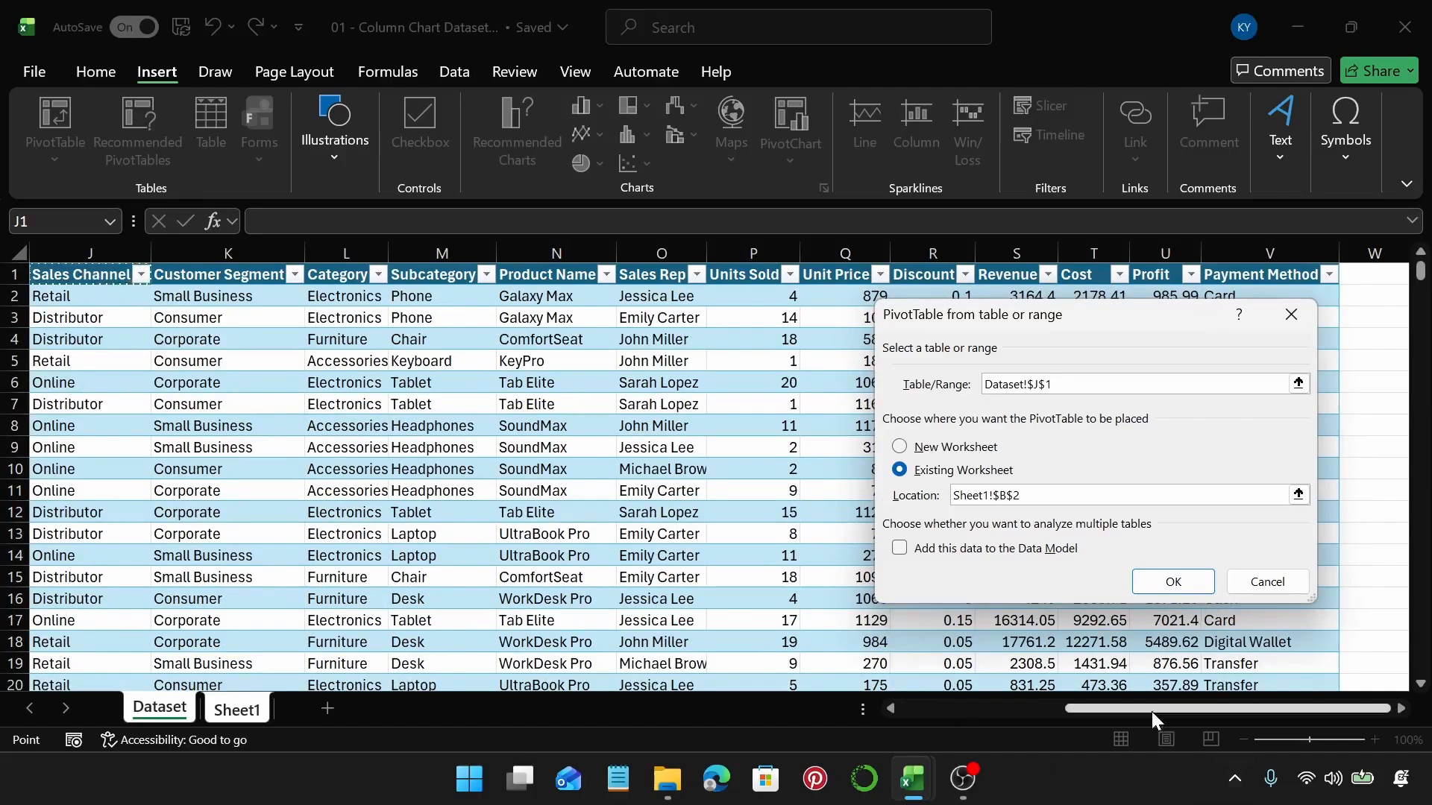
drag(1151, 712, 953, 717)
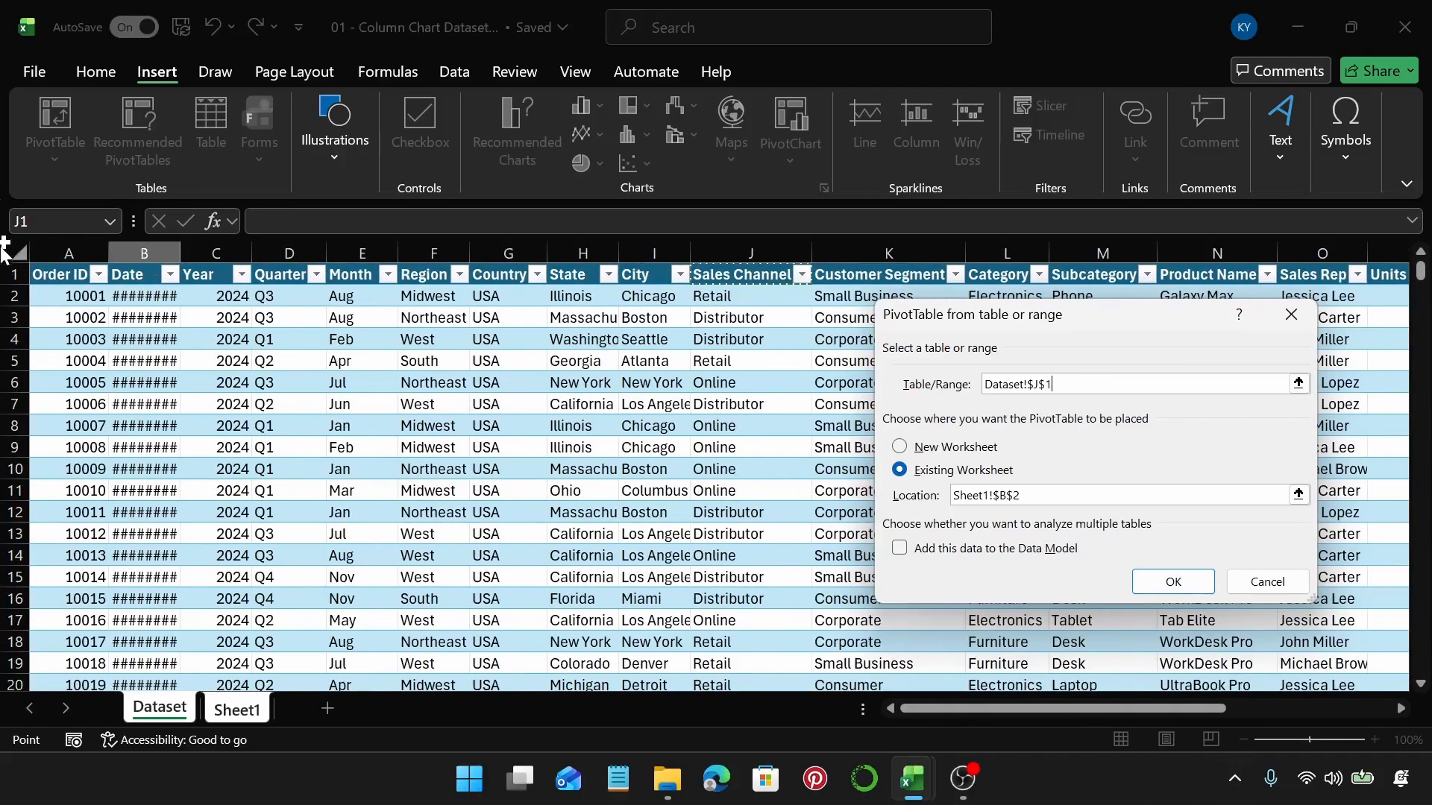
click(49, 274)
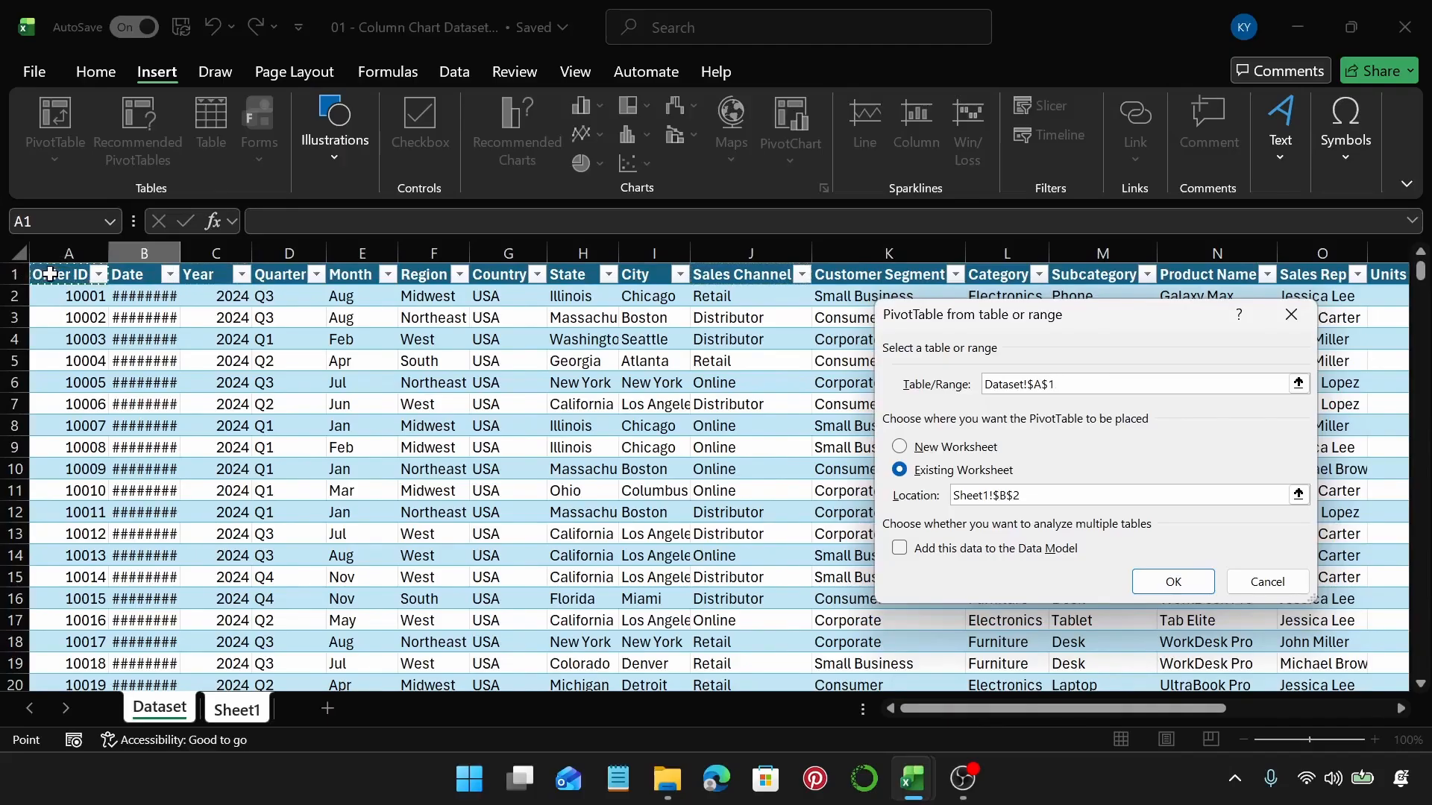
key(ctrl+shift+Right)
key(ctrl+shift+Down)
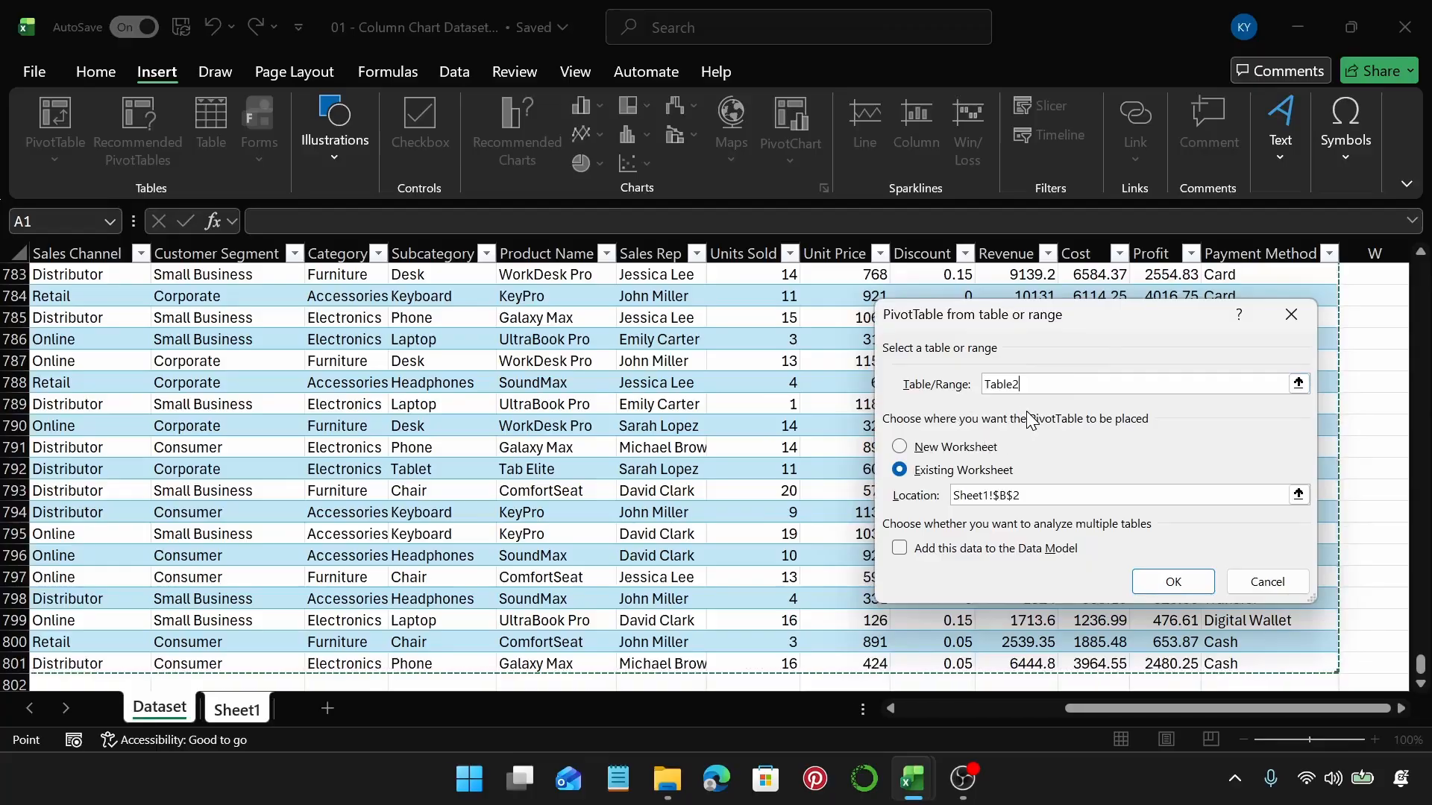
key(Return)
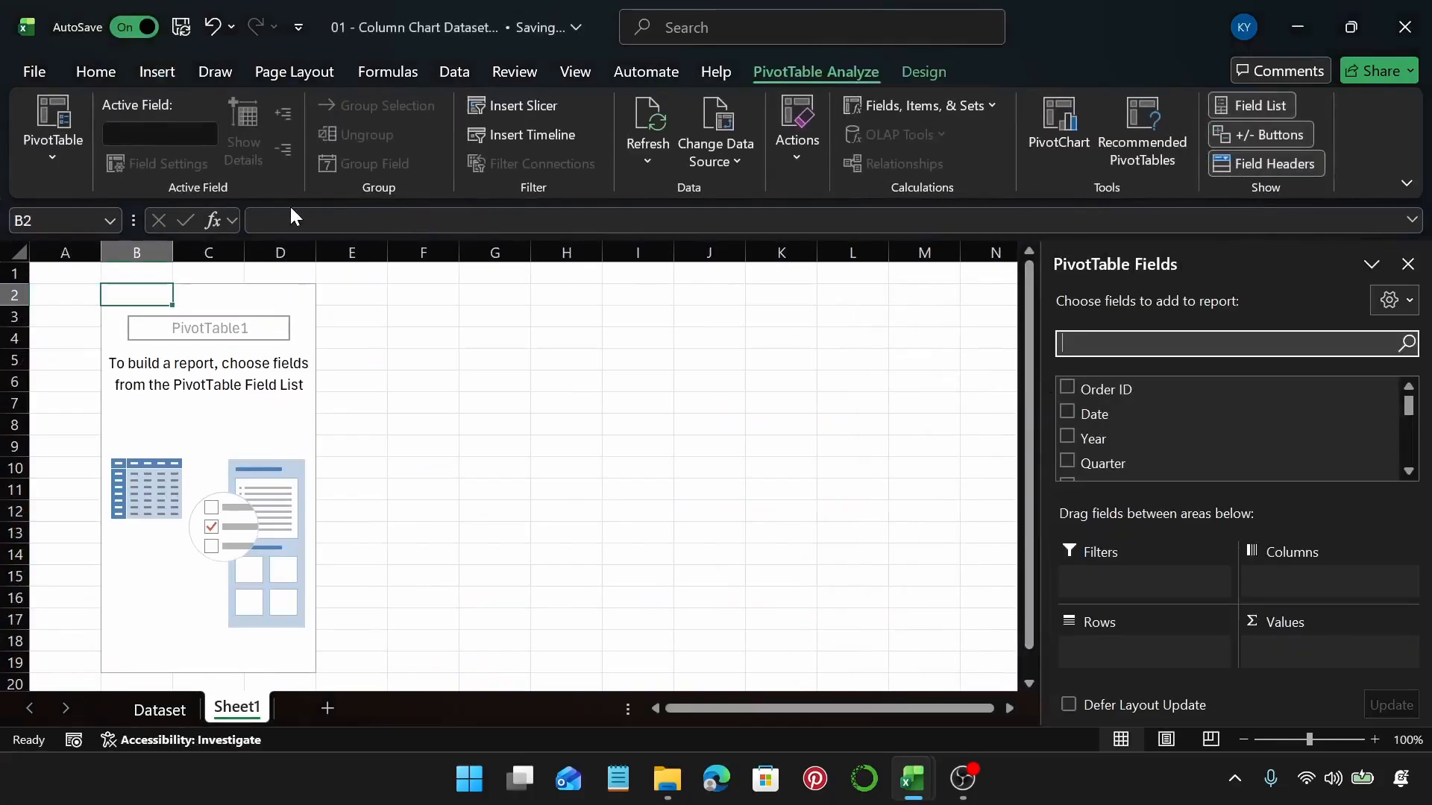
Check the source table's name in its design settings on the Dataset sheet and return to Sheet1
click(159, 709)
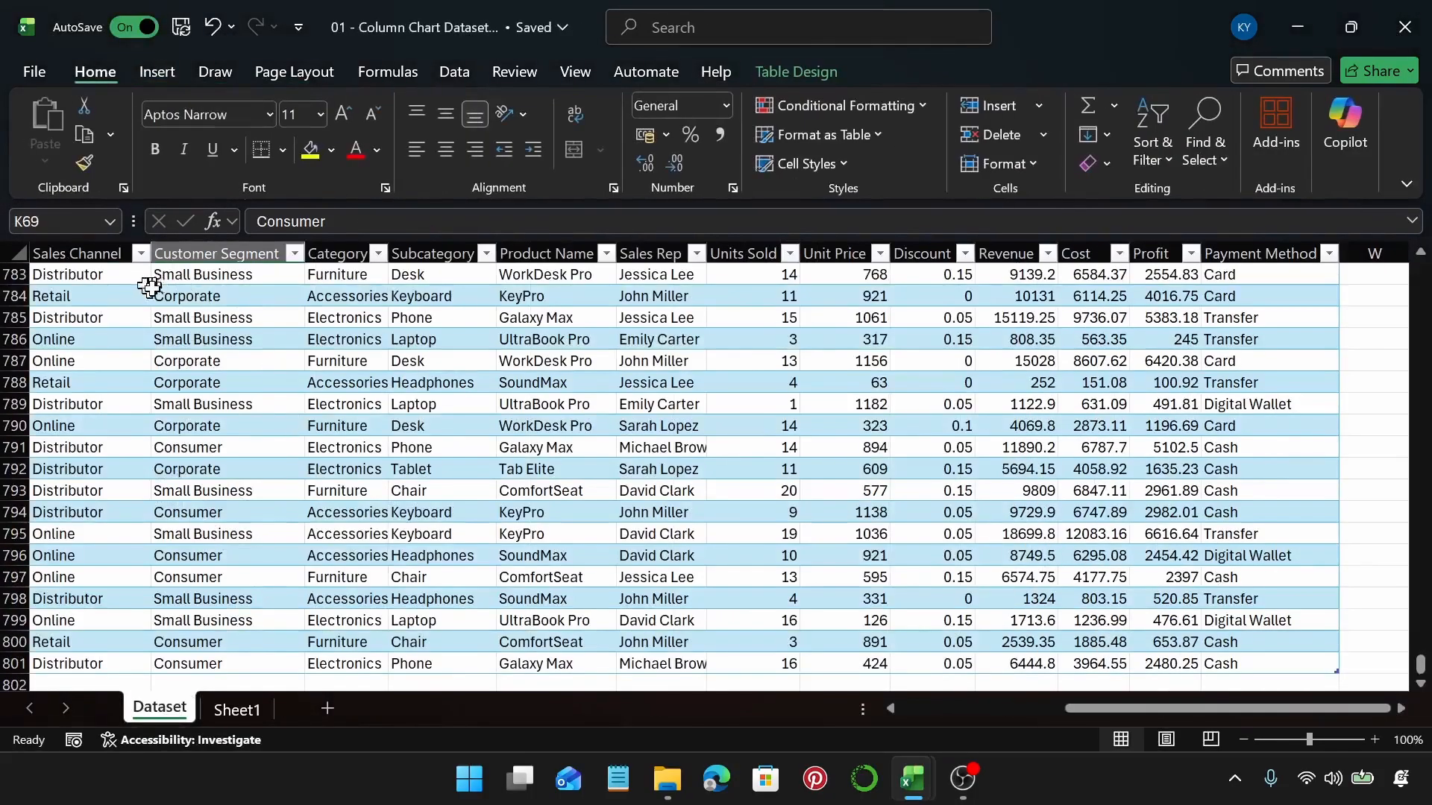
click(826, 70)
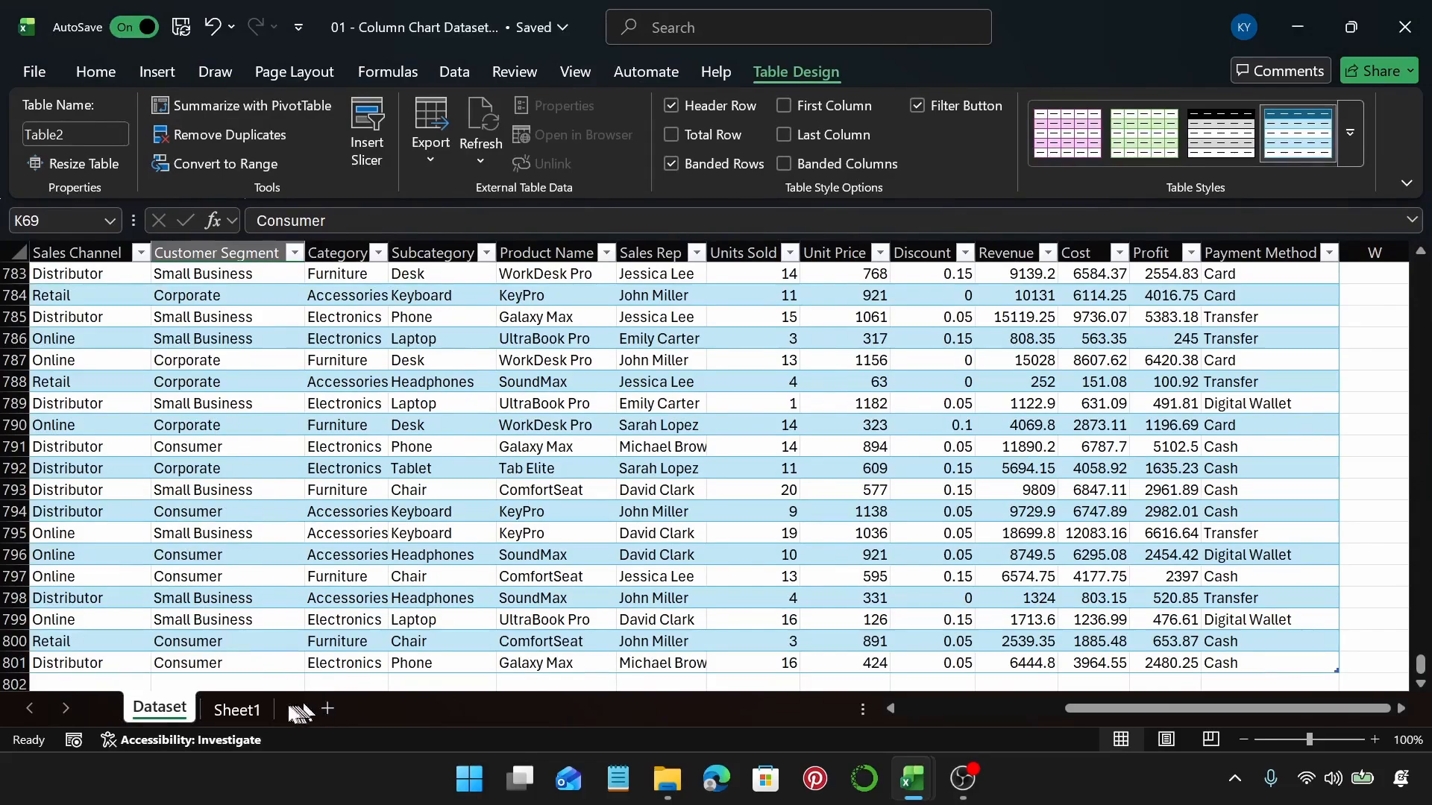
click(237, 709)
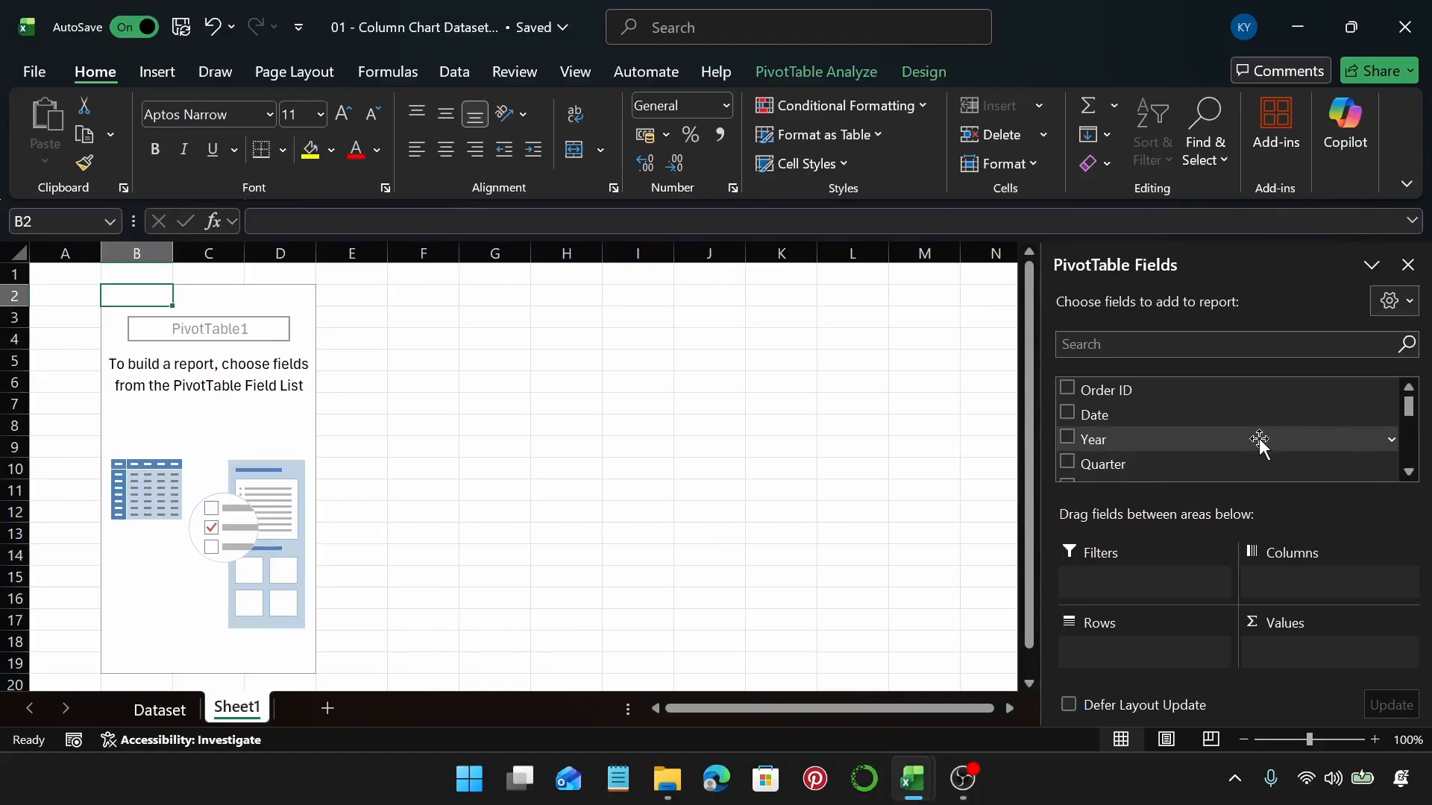
Build the PivotTable with Category as the row field and the sum of Revenue as its values
scroll(1261, 441, down, 1)
scroll(1260, 441, up, 1)
scroll(1260, 441, down, 5)
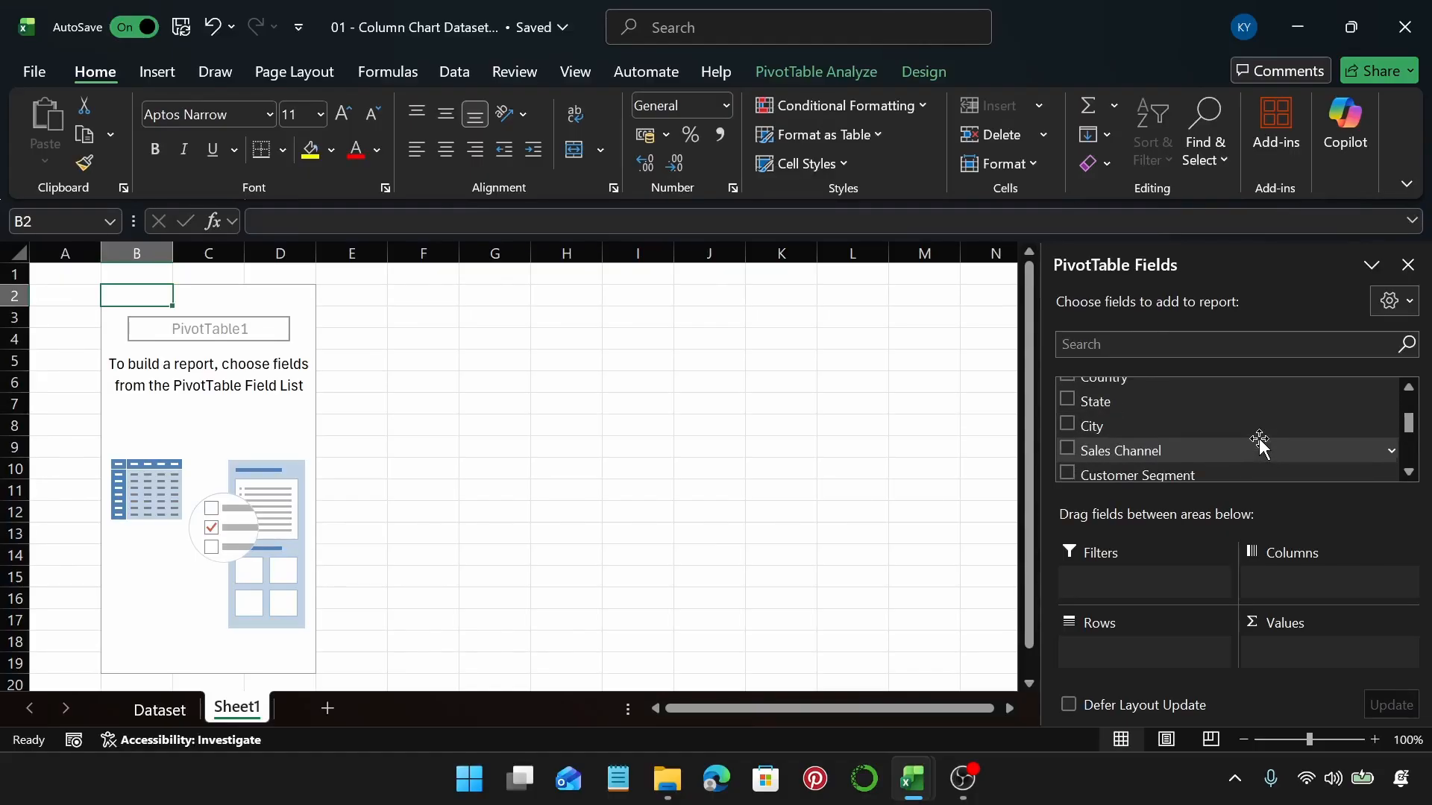
drag(1167, 393, 1114, 650)
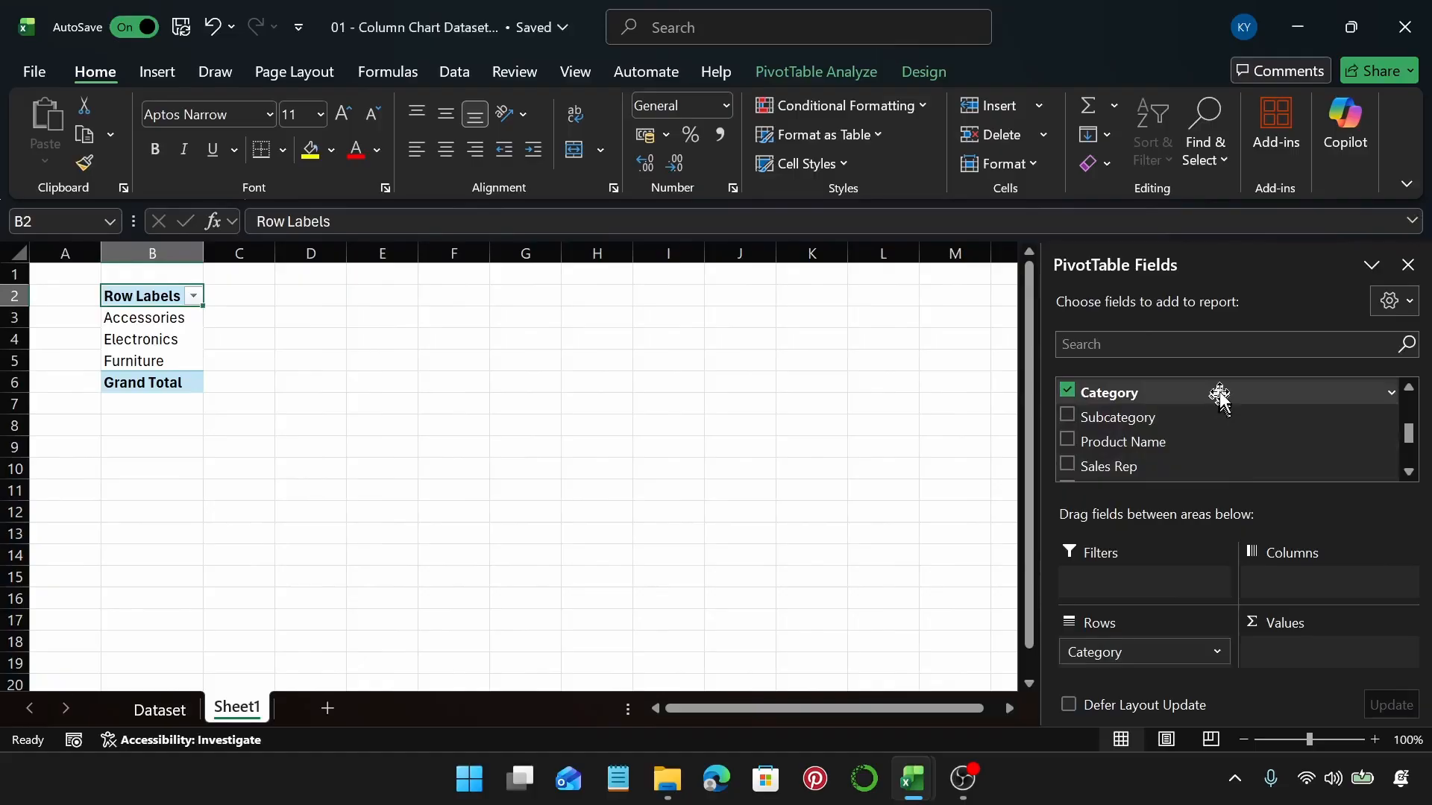
scroll(1235, 407, down, 3)
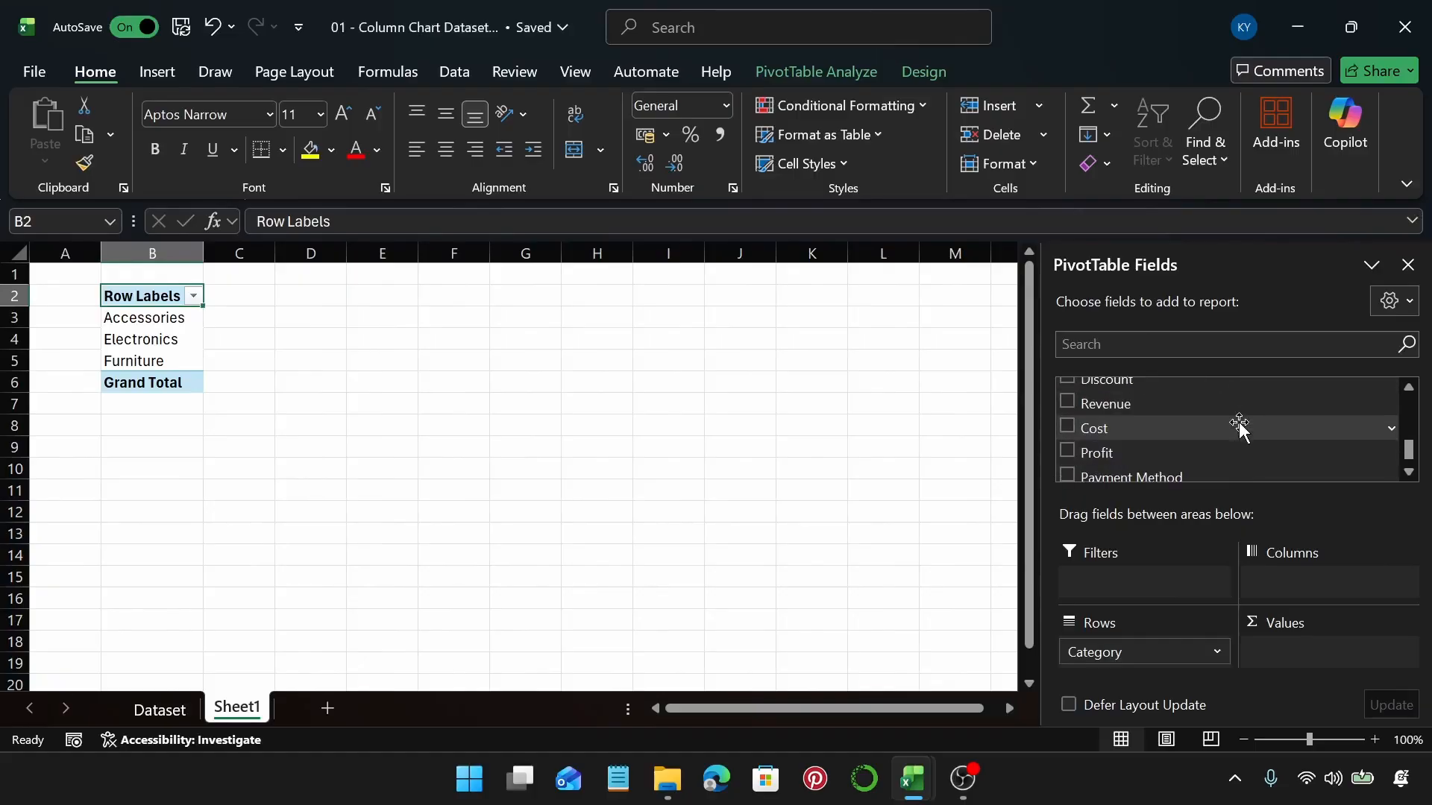
drag(1173, 413, 1338, 660)
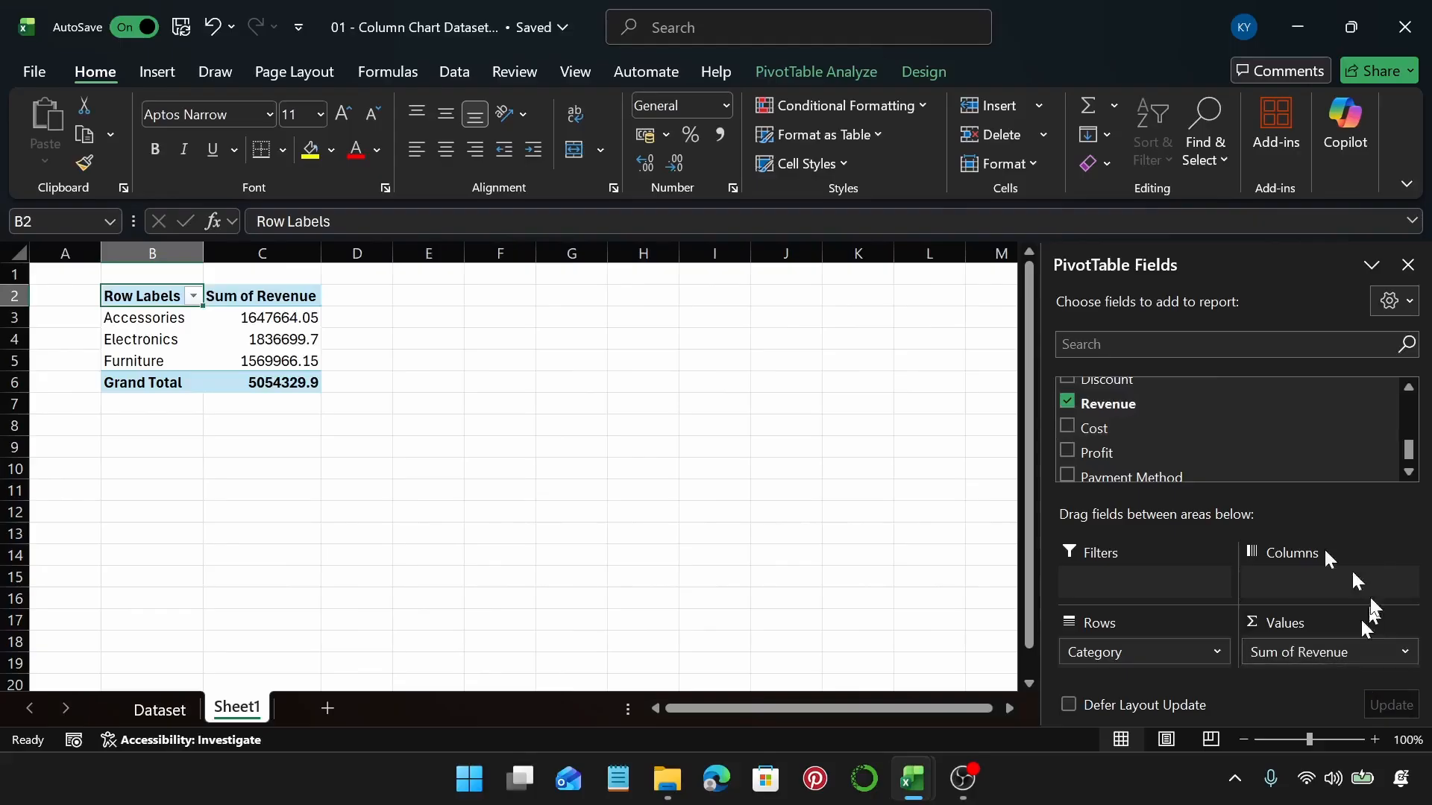
Format the PivotTable's revenue values C3:C6 in the English (United States) dollar accounting format
click(271, 319)
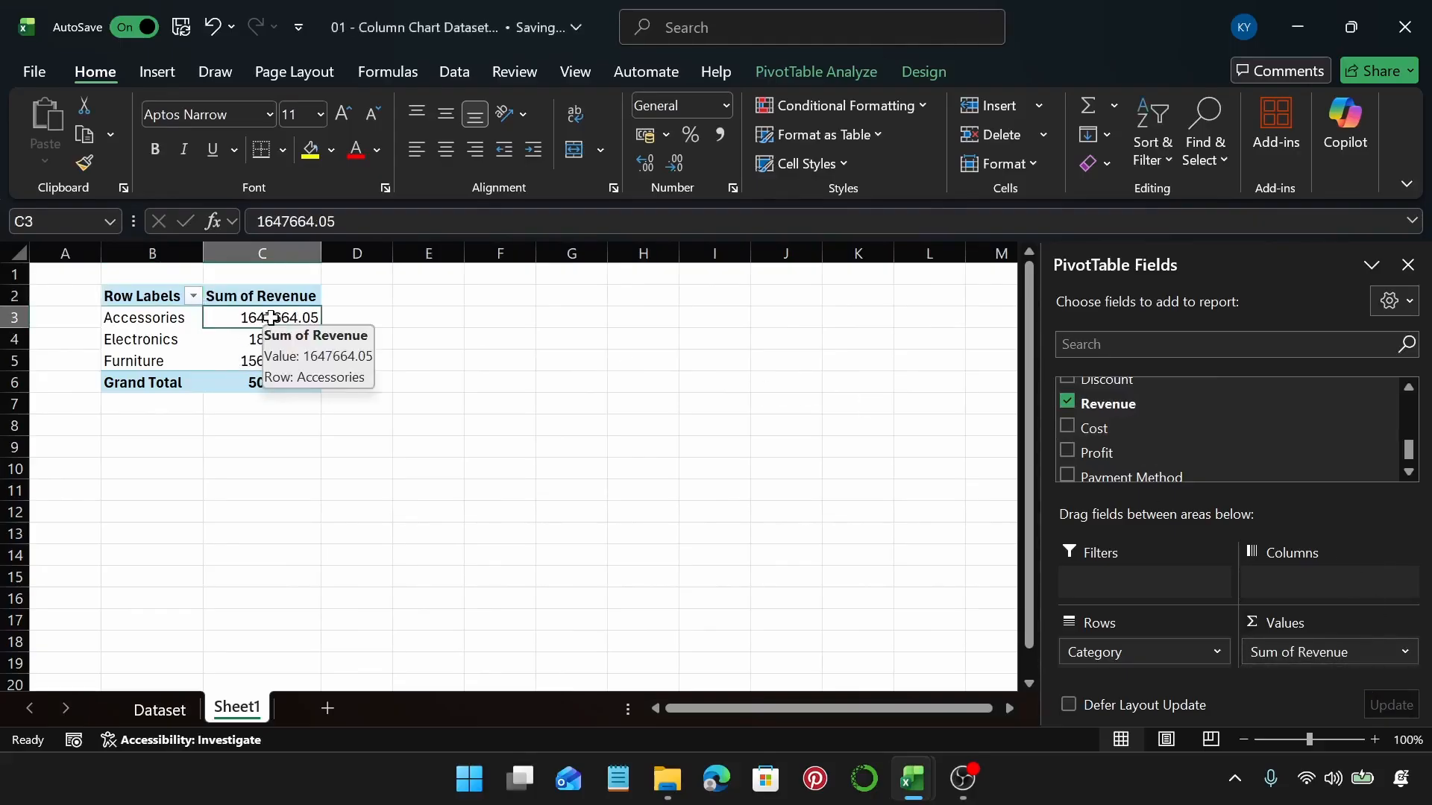
key(ctrl+shift+Down)
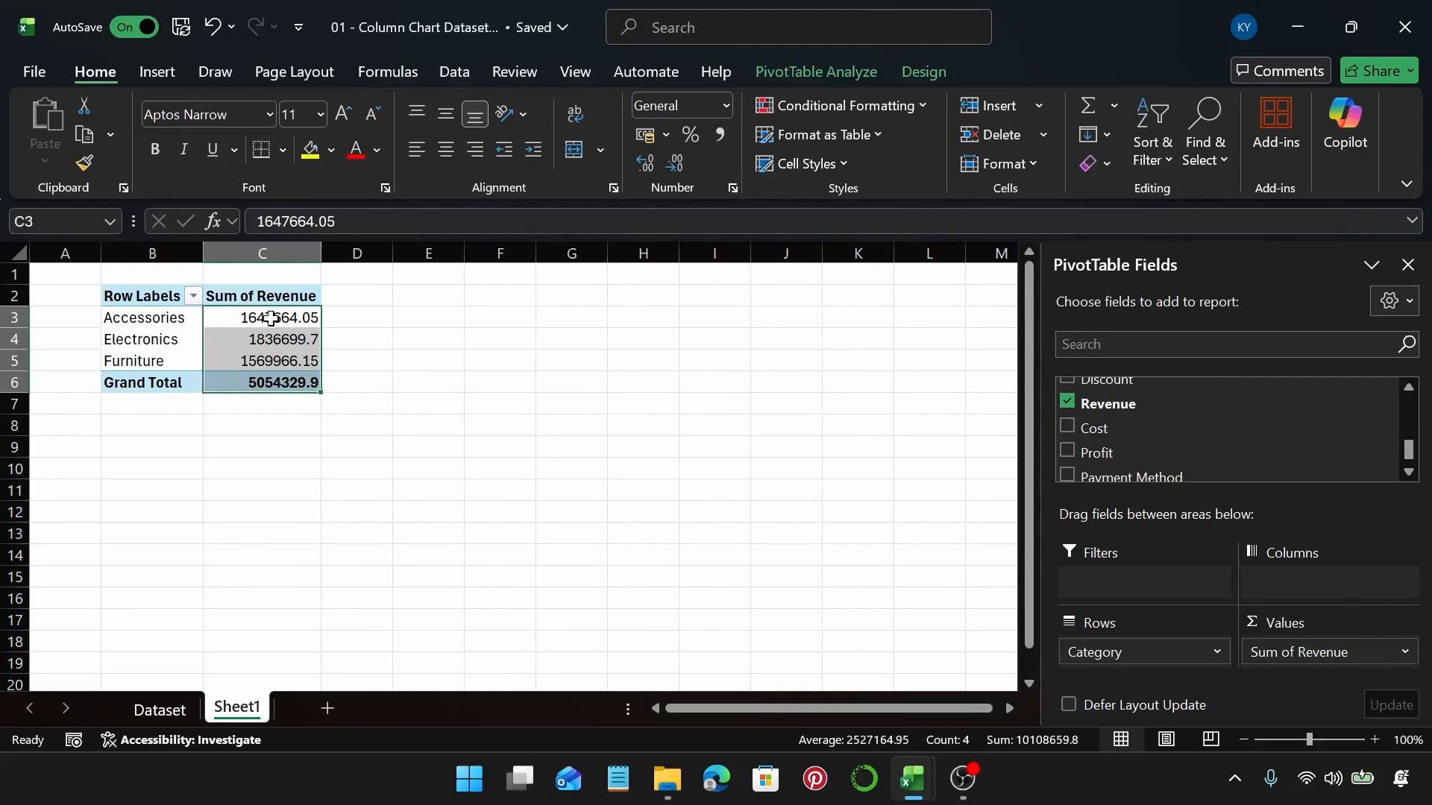
click(671, 135)
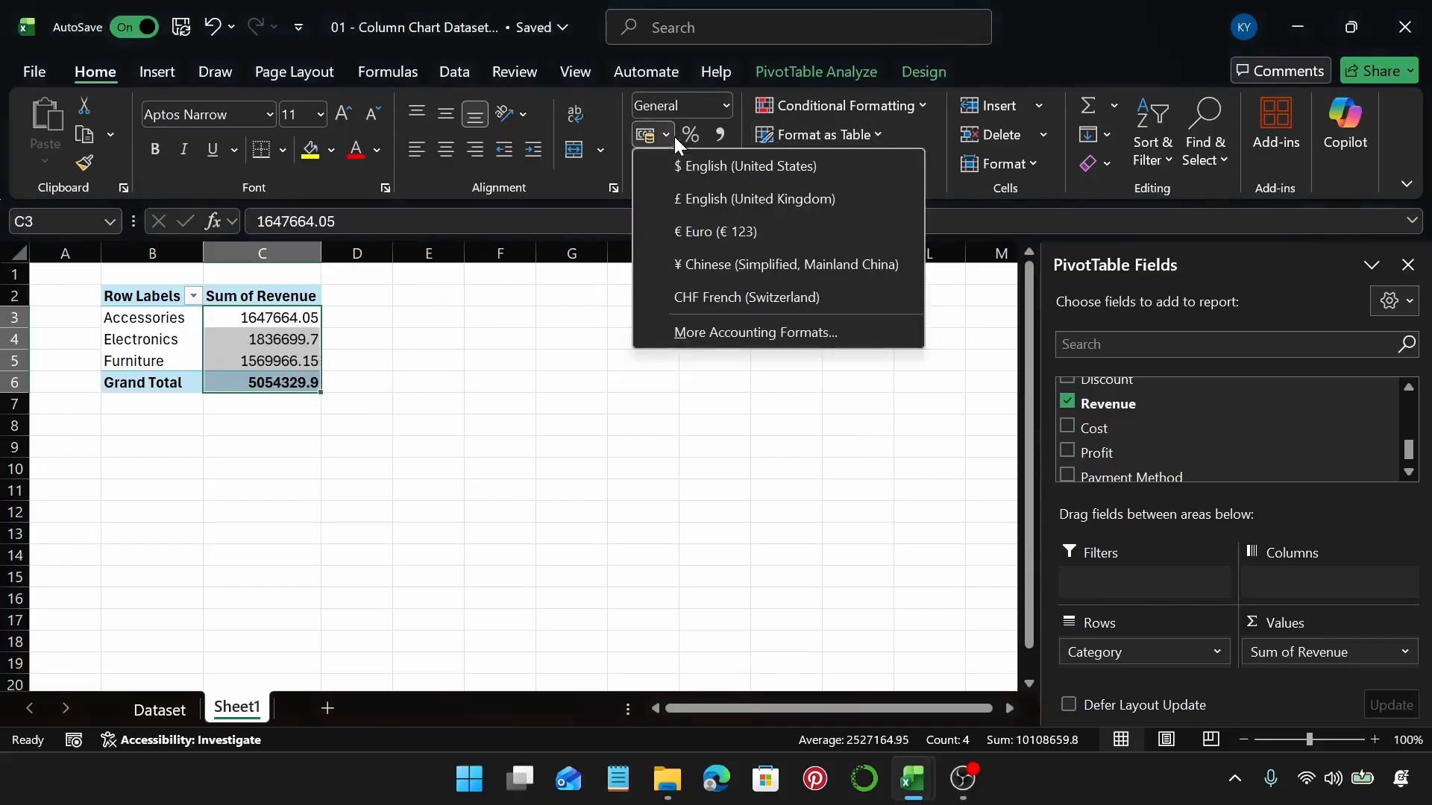
click(701, 160)
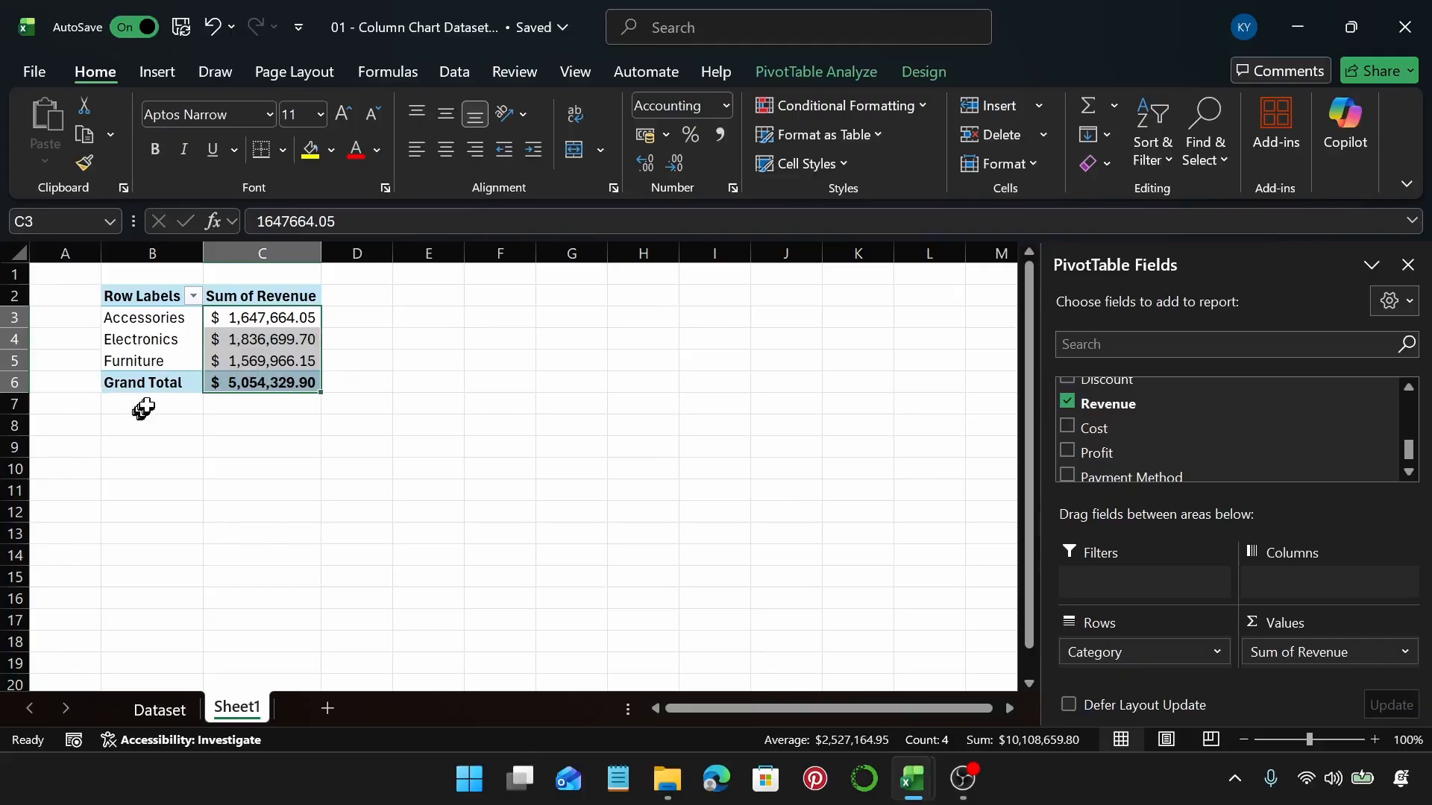
Remove the grand total row from the PivotTable
click(170, 383)
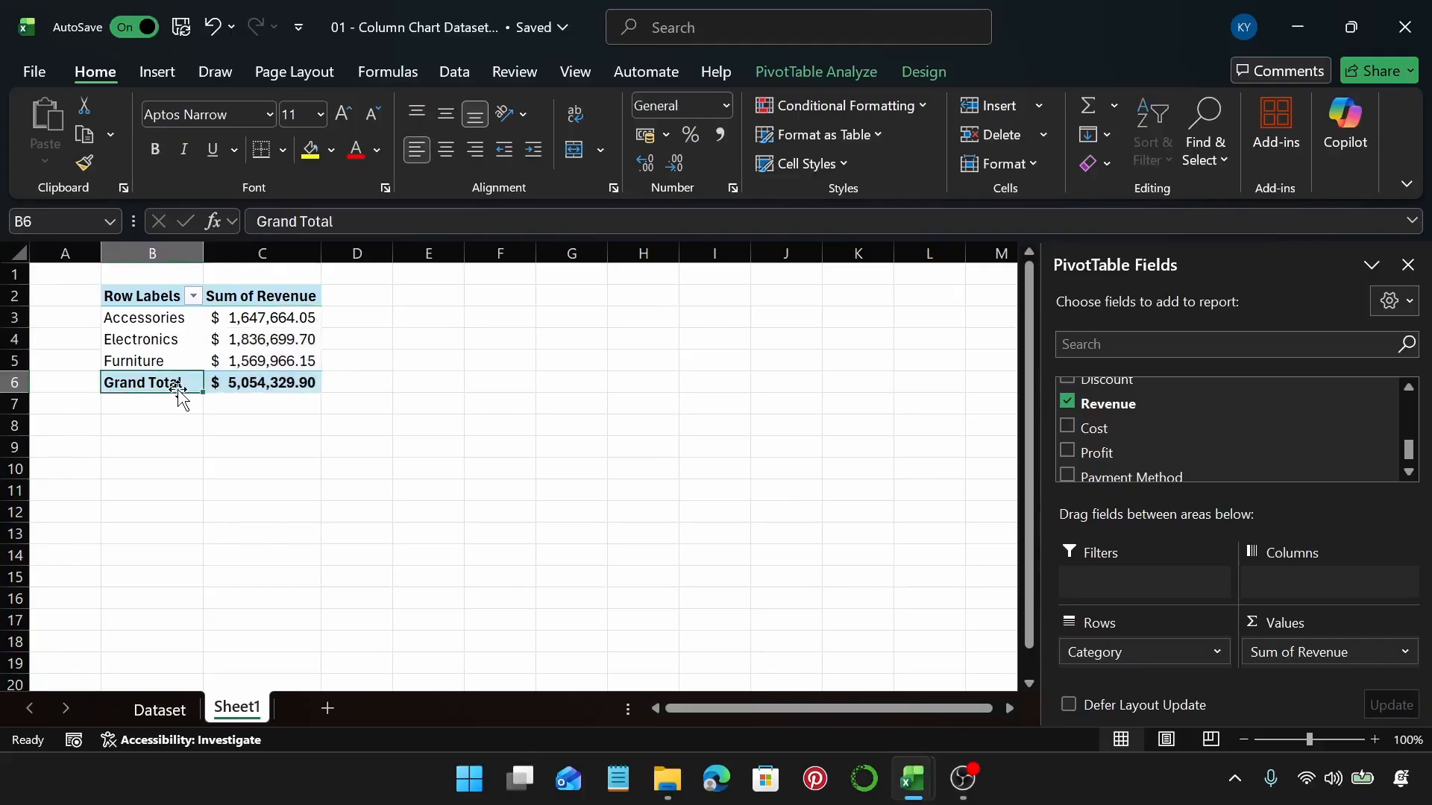
right_click(178, 384)
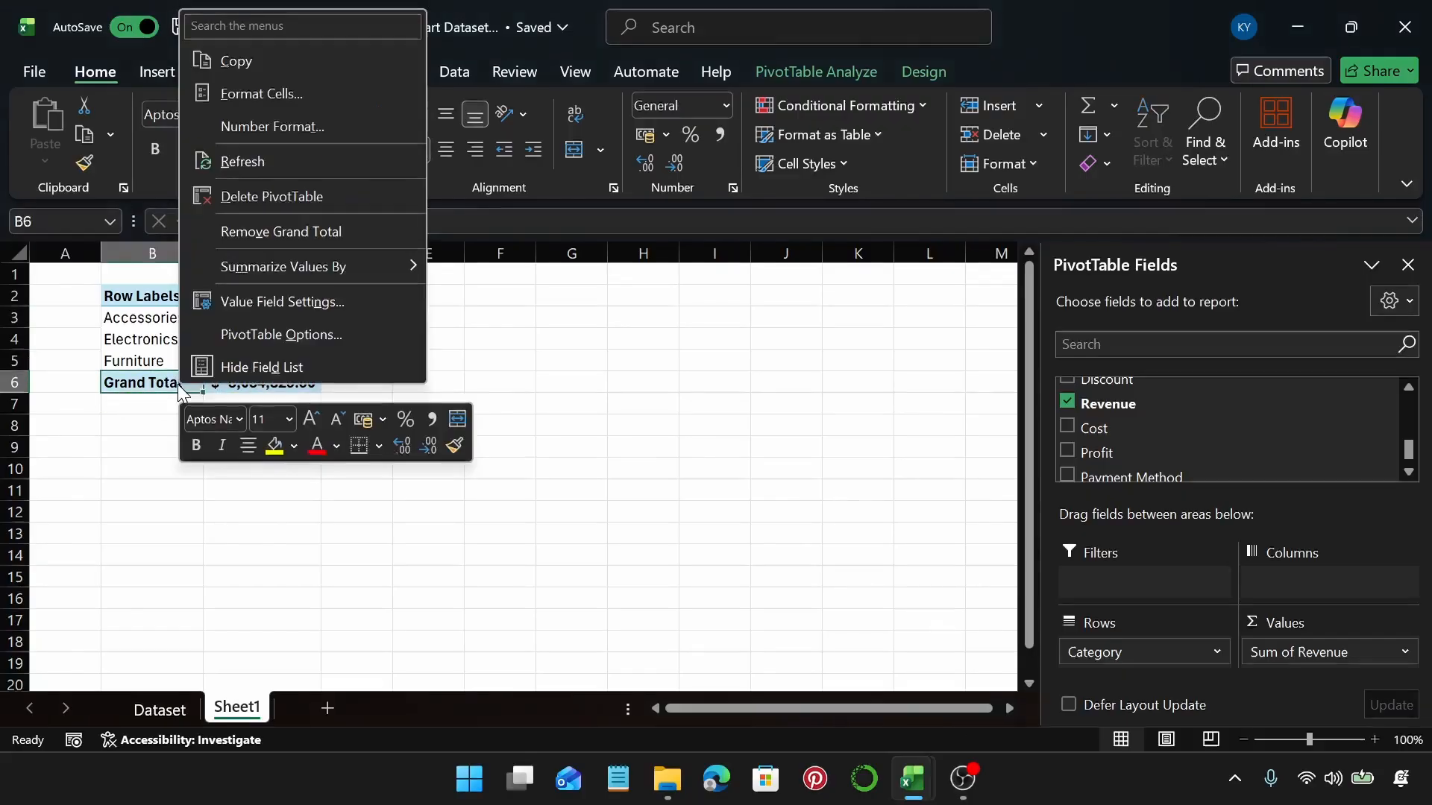
click(253, 240)
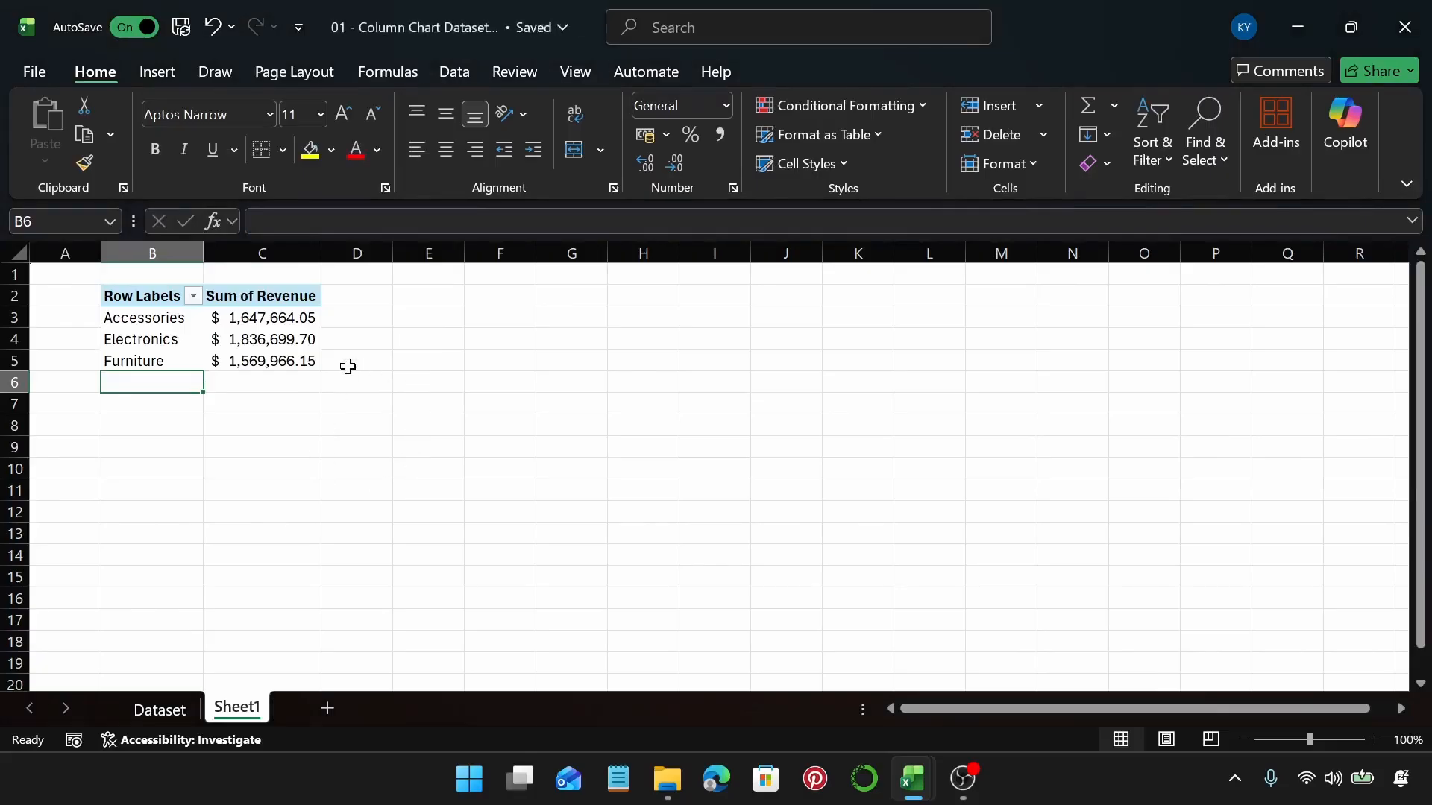
Insert a clustered column PivotChart of revenue by category and place it beside the PivotTable, starting around column D
click(307, 348)
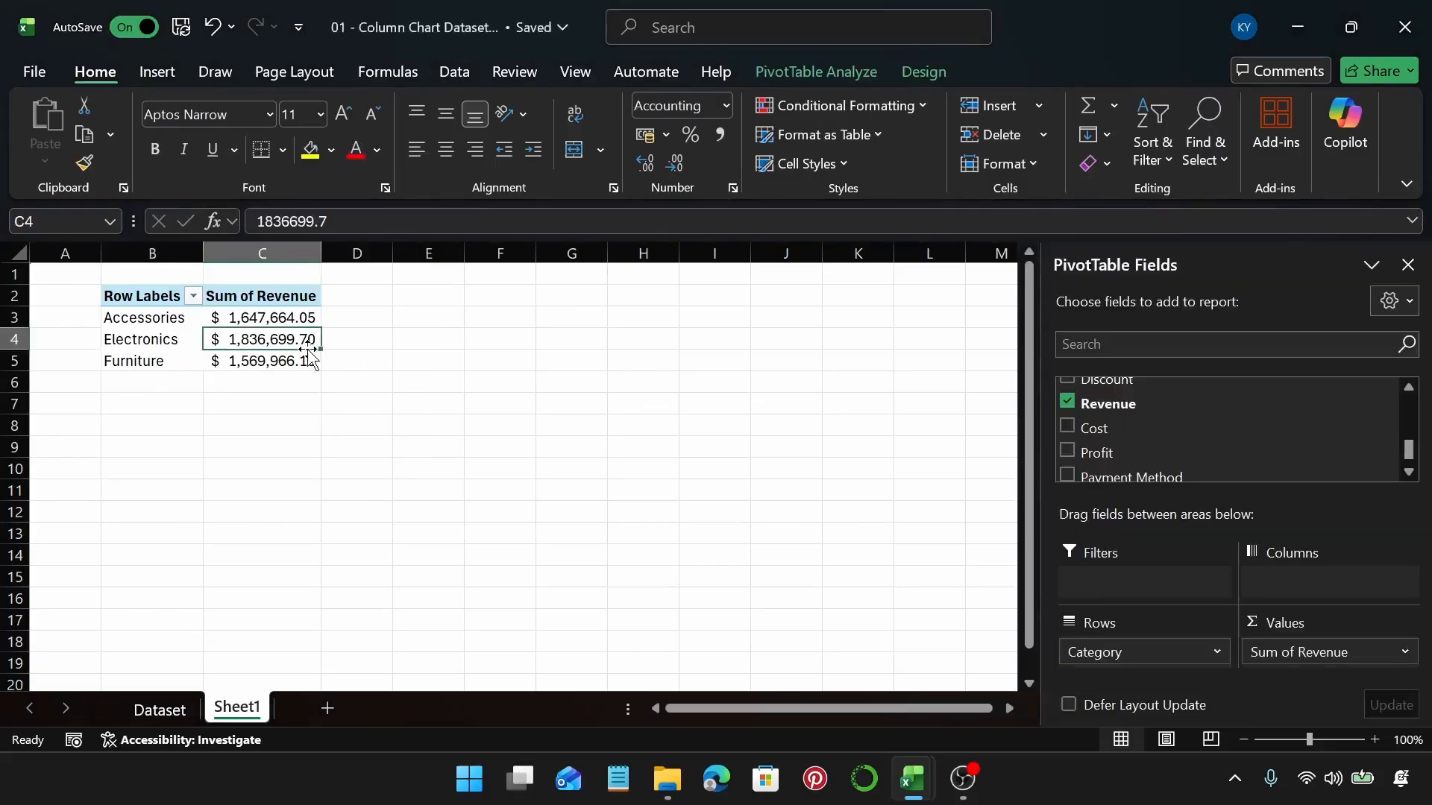
mouse_move(300, 340)
click(170, 75)
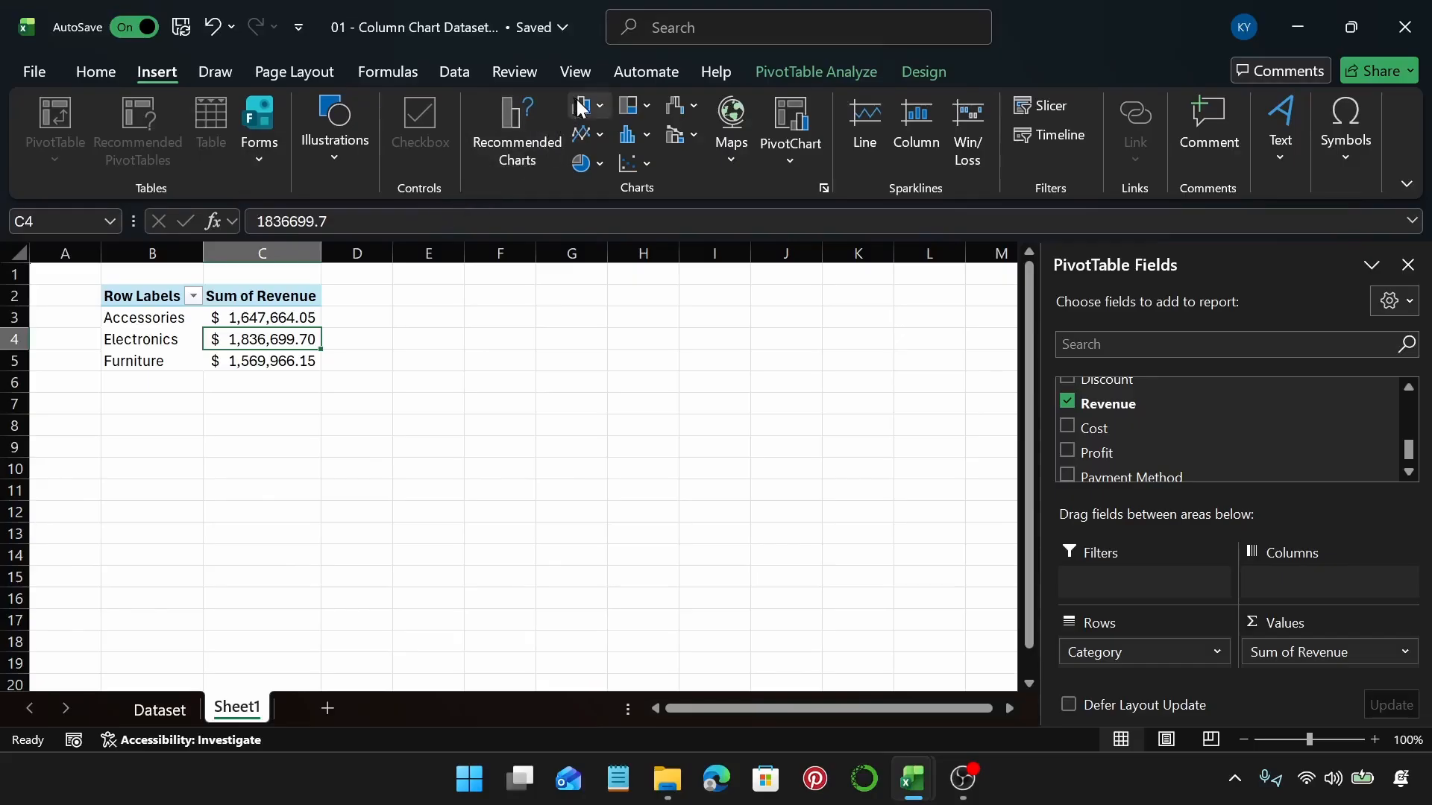
click(526, 127)
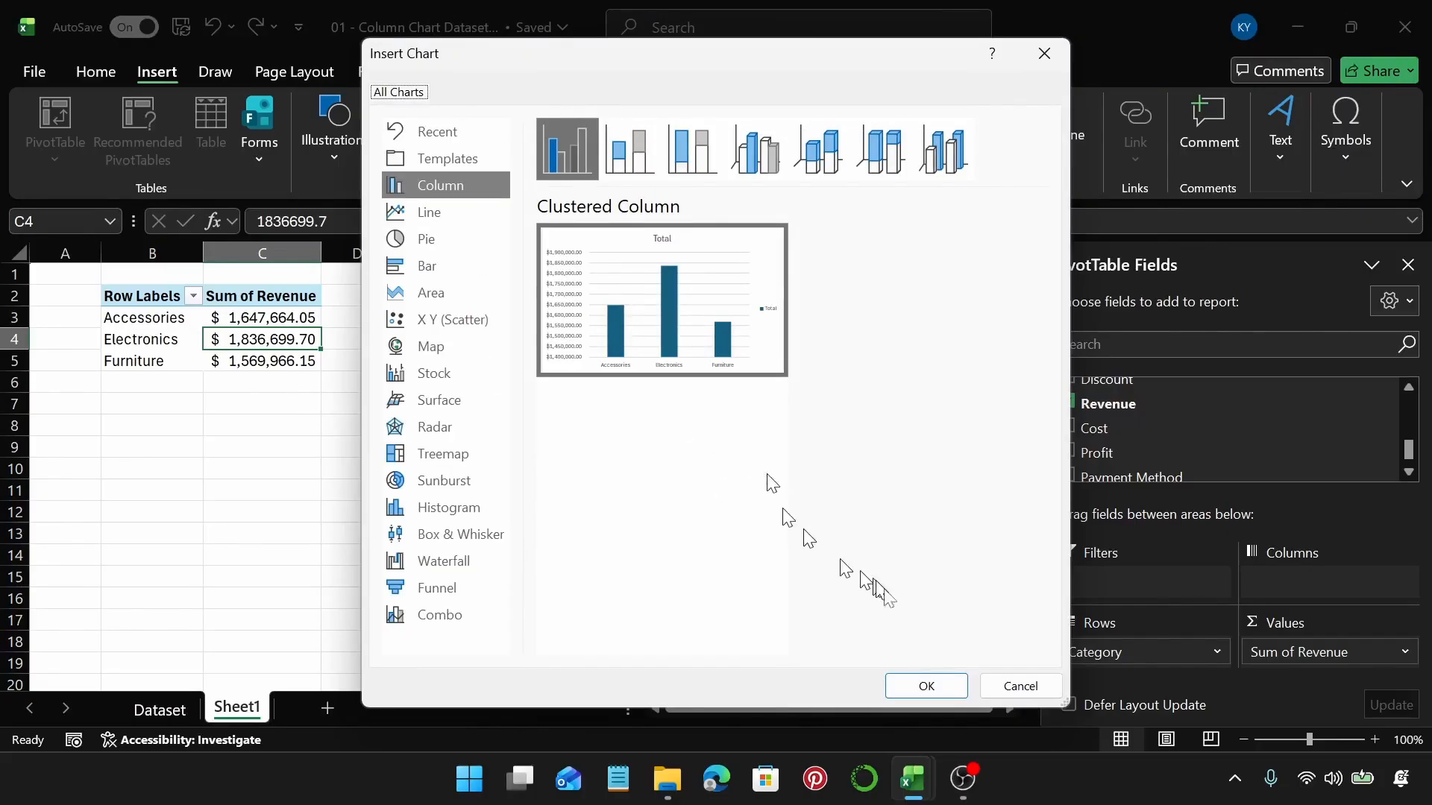
click(942, 689)
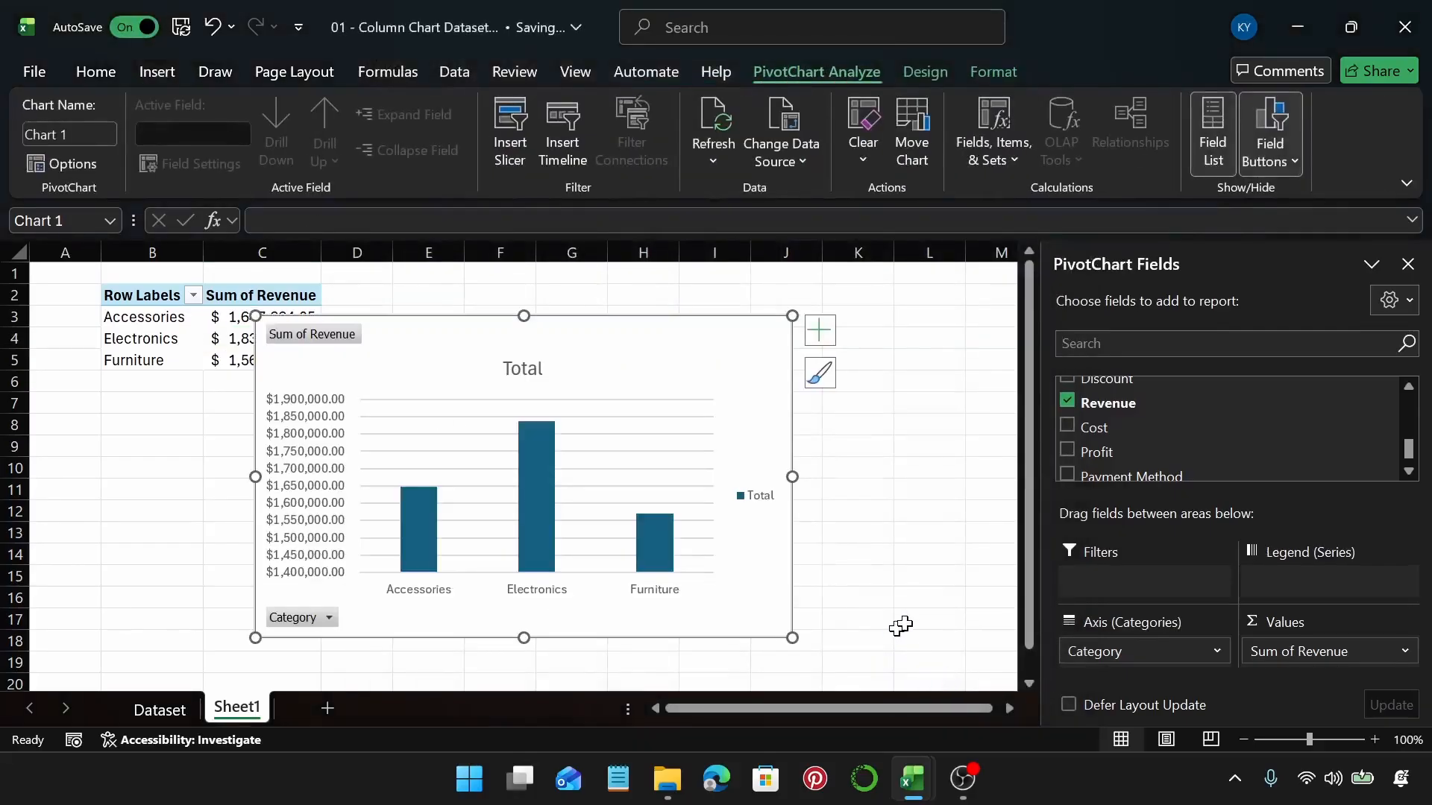
mouse_move(679, 369)
mouse_down()
mouse_move(809, 347)
mouse_move(796, 336)
mouse_up()
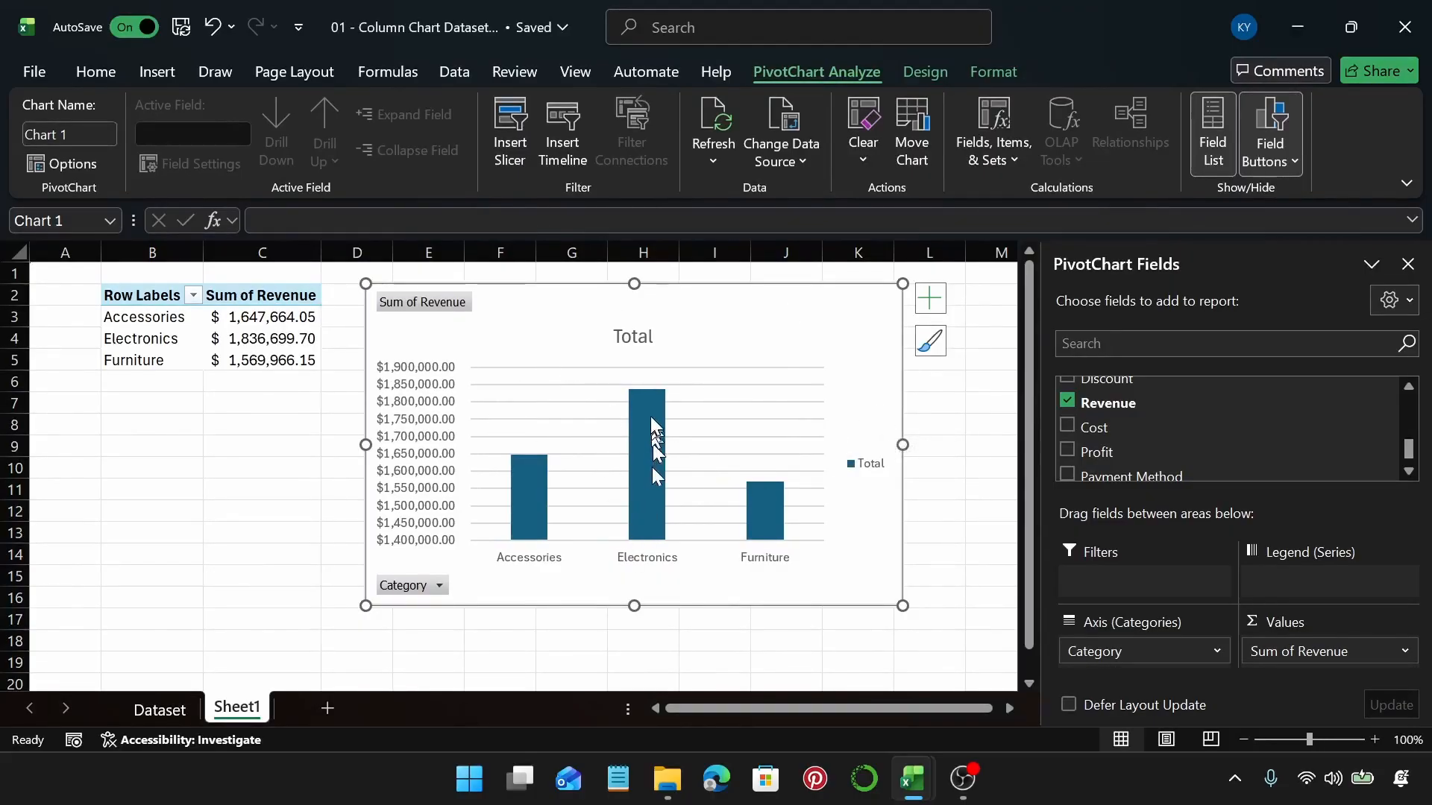
Sort the PivotTable's revenue values from largest to smallest
mouse_move(650, 398)
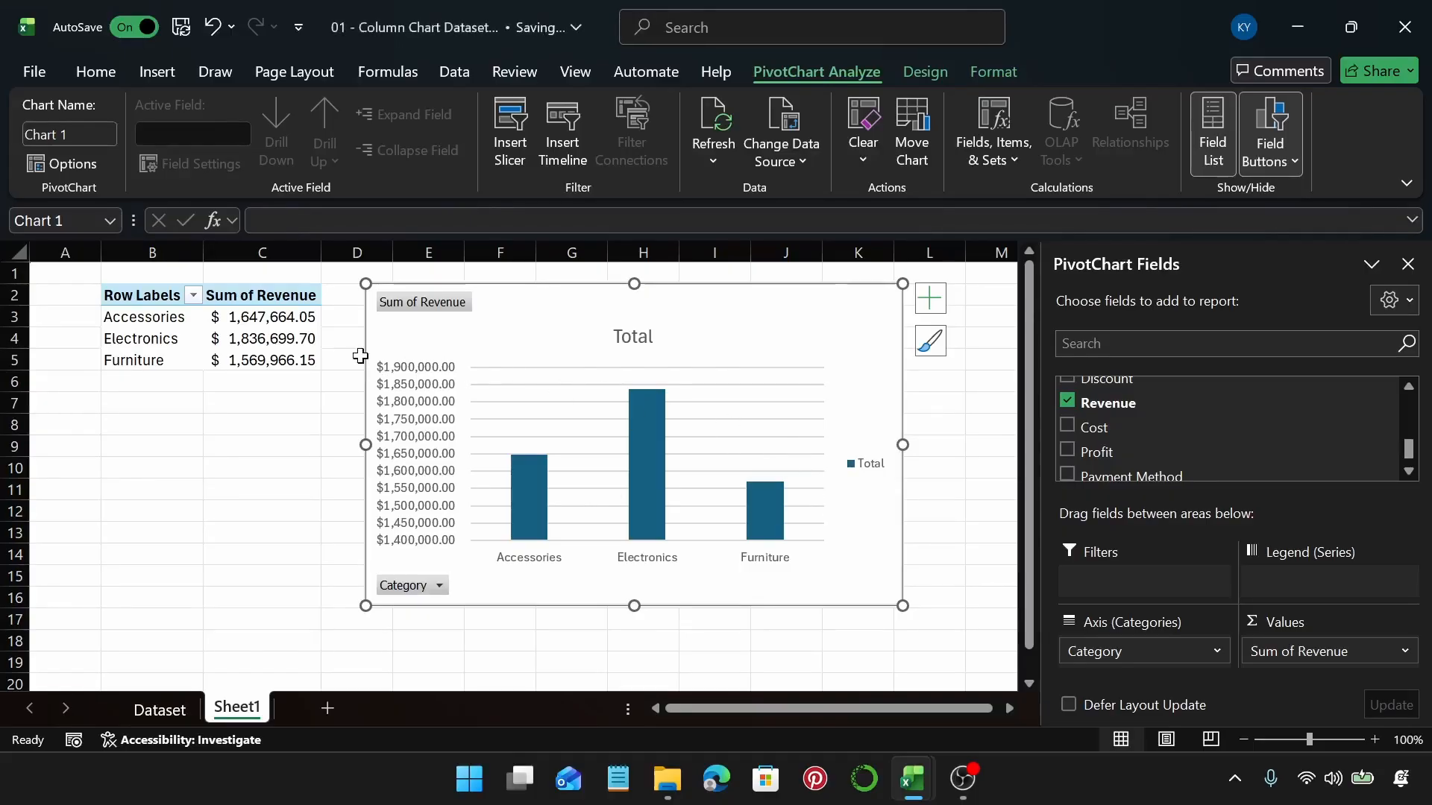
click(256, 325)
right_click(257, 321)
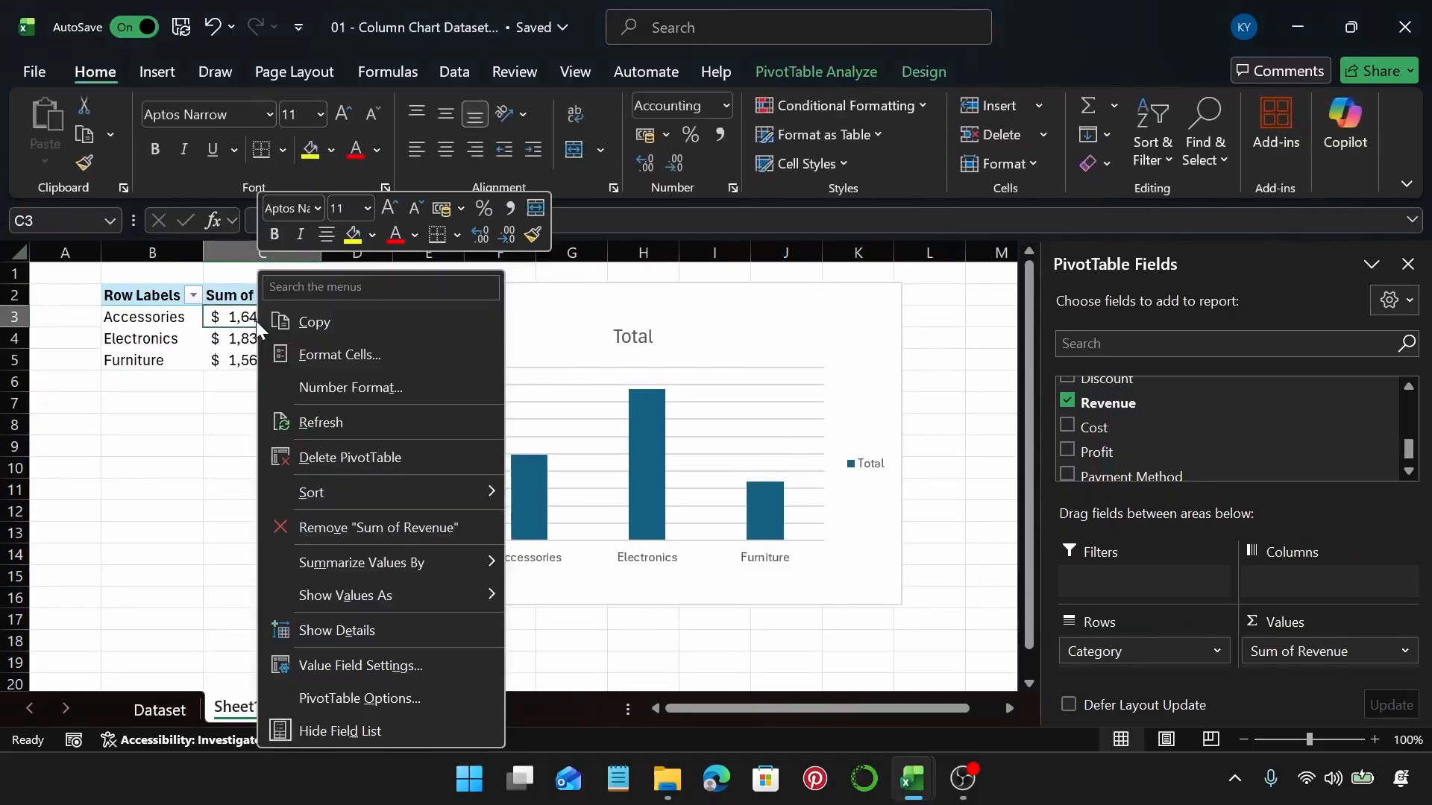
mouse_move(476, 489)
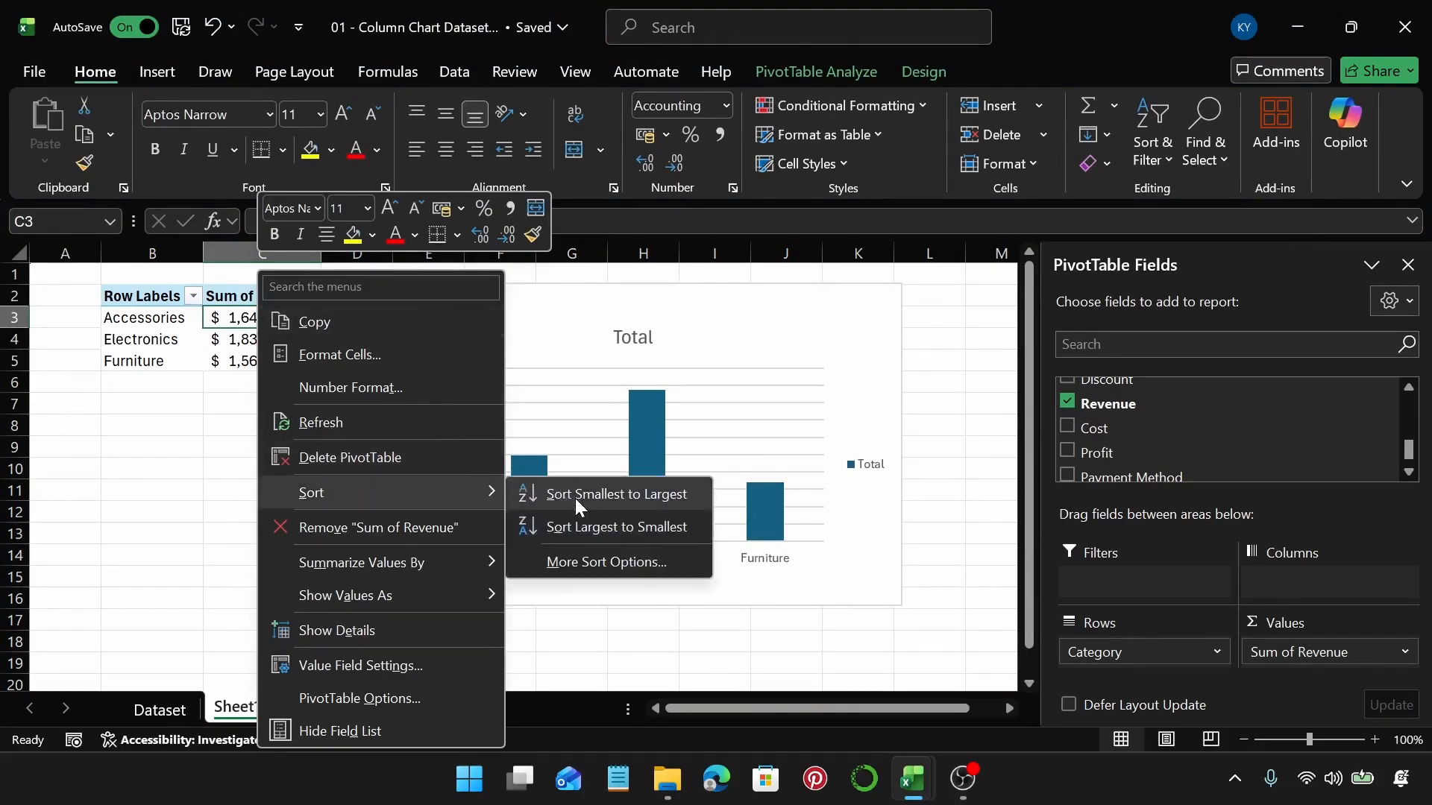
click(580, 526)
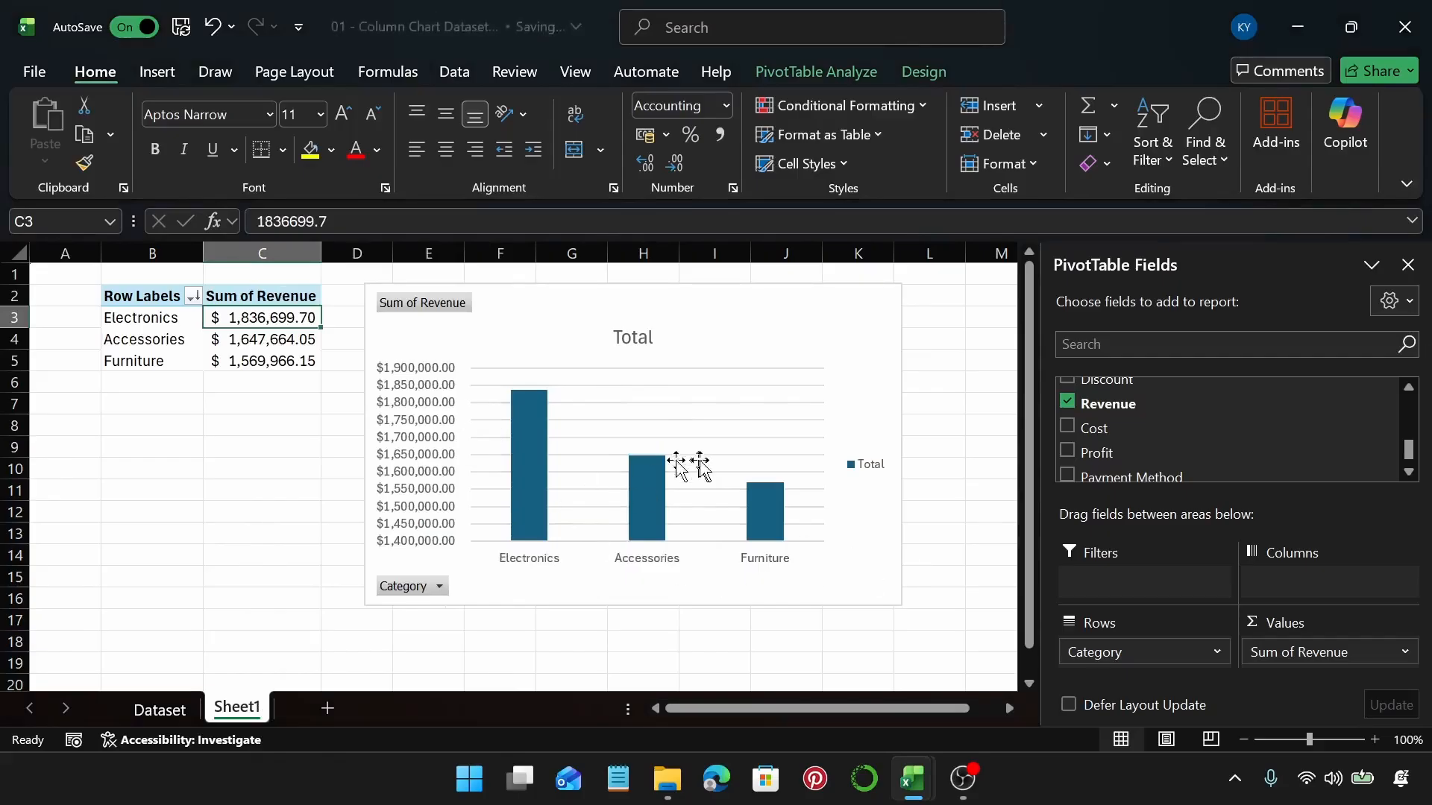
Hide all field buttons on the revenue PivotChart
click(835, 303)
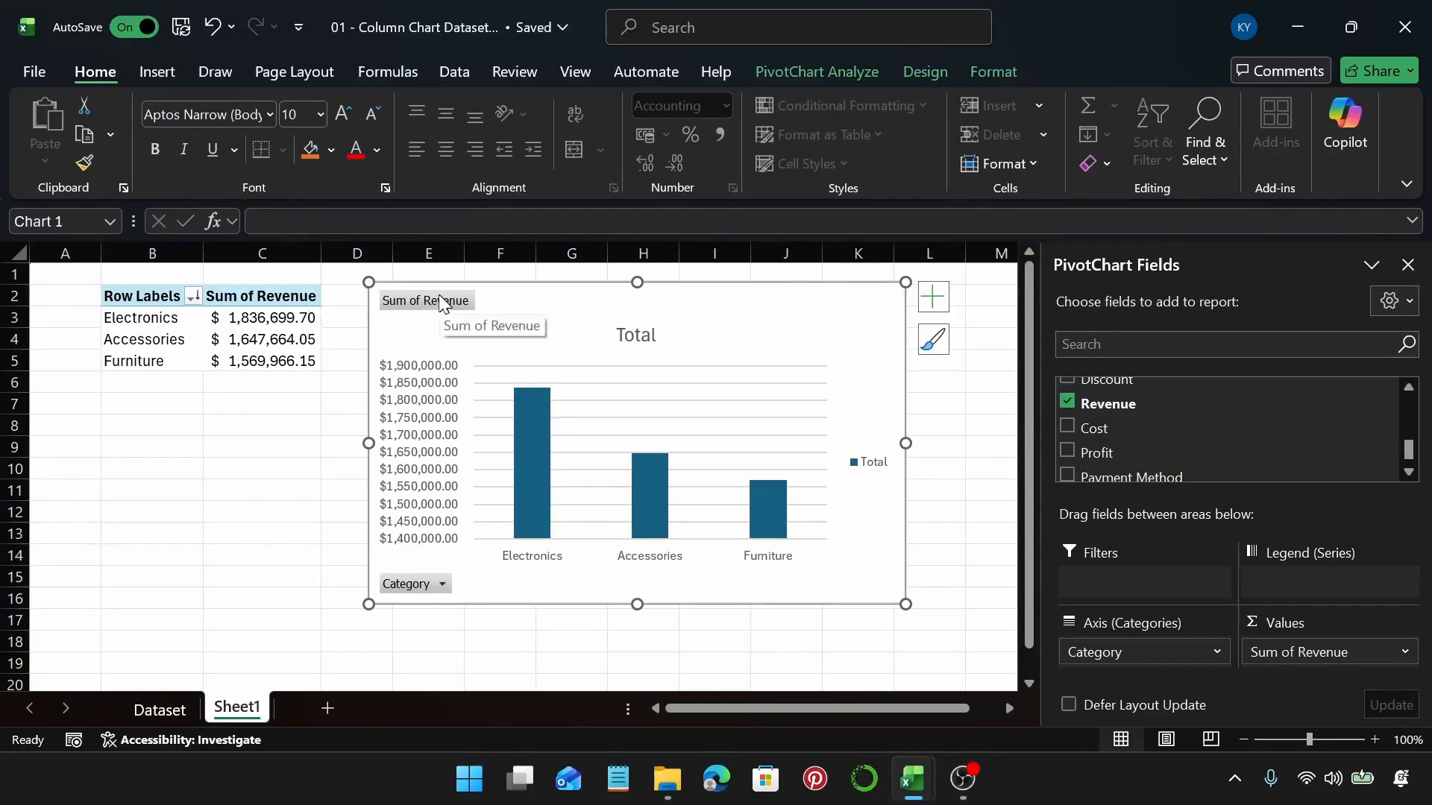
click(459, 299)
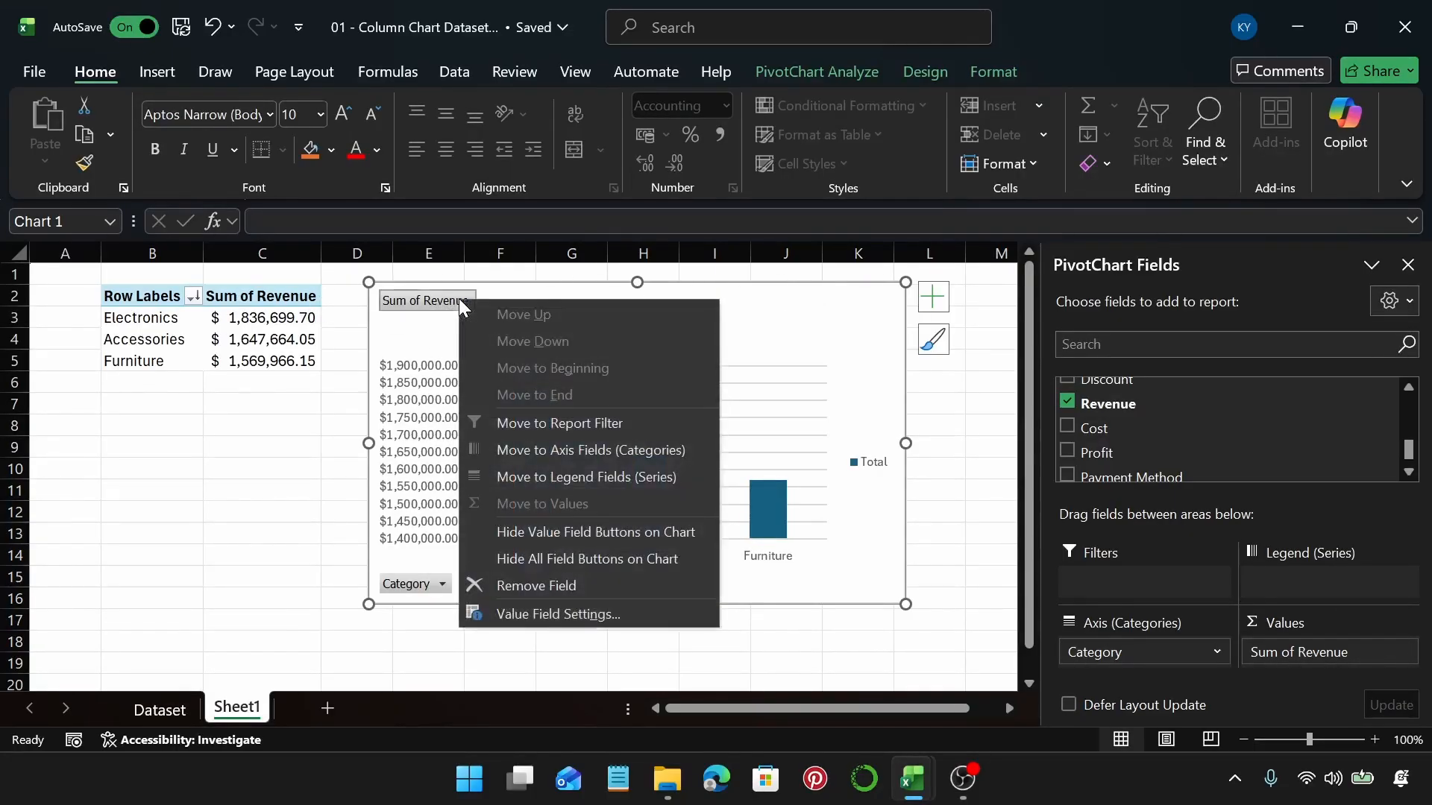
click(610, 561)
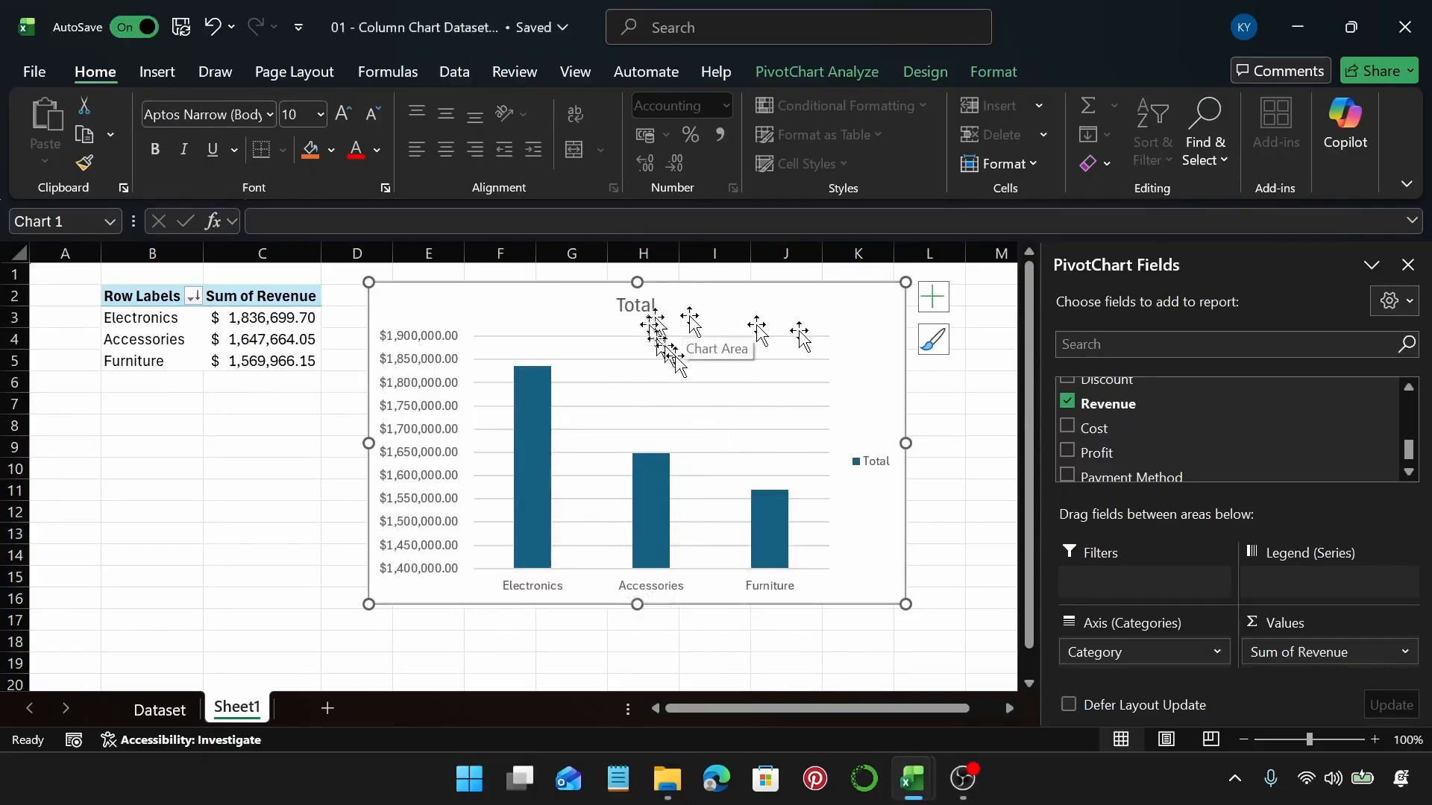
Try turning off the PivotChart's legend and undo that change
click(865, 463)
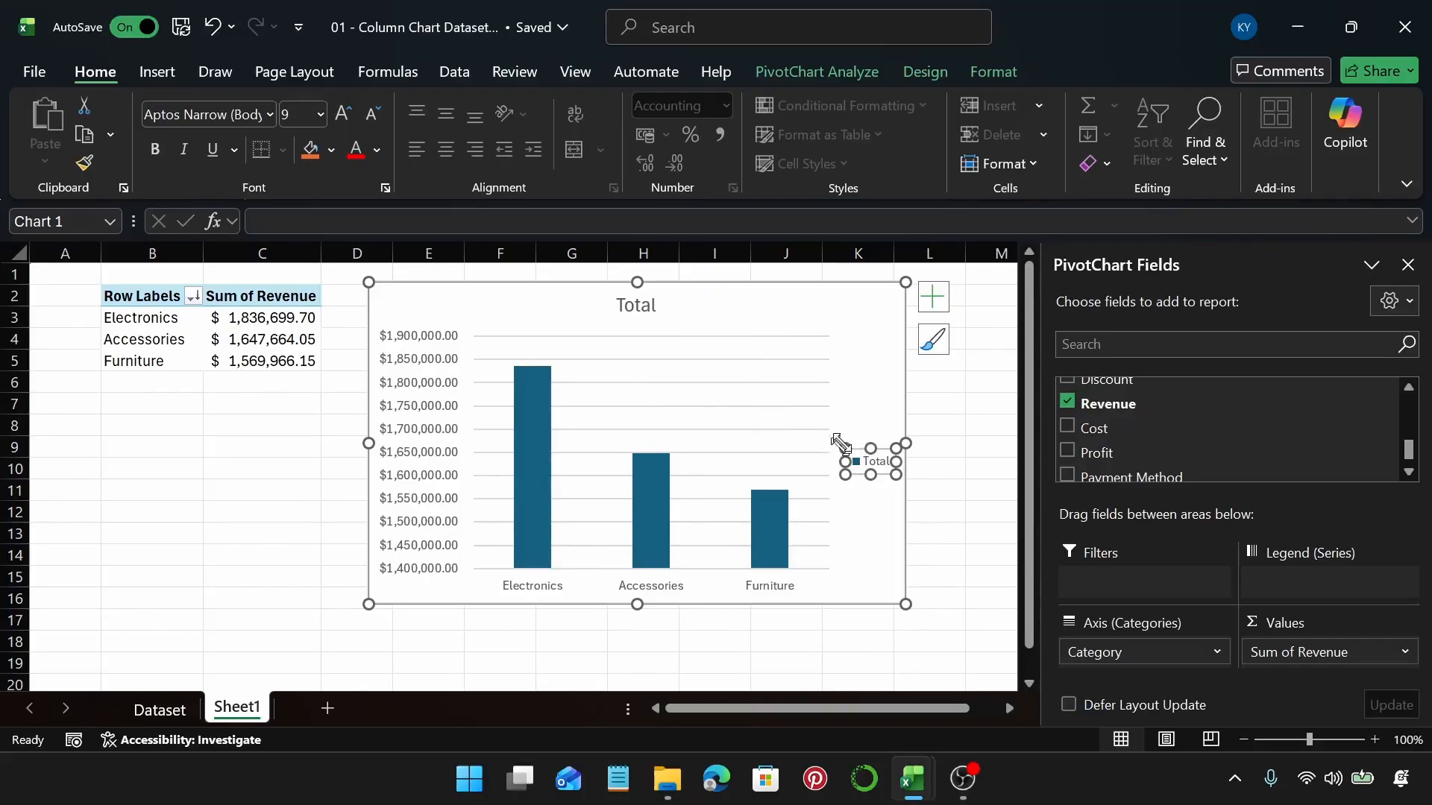
click(938, 298)
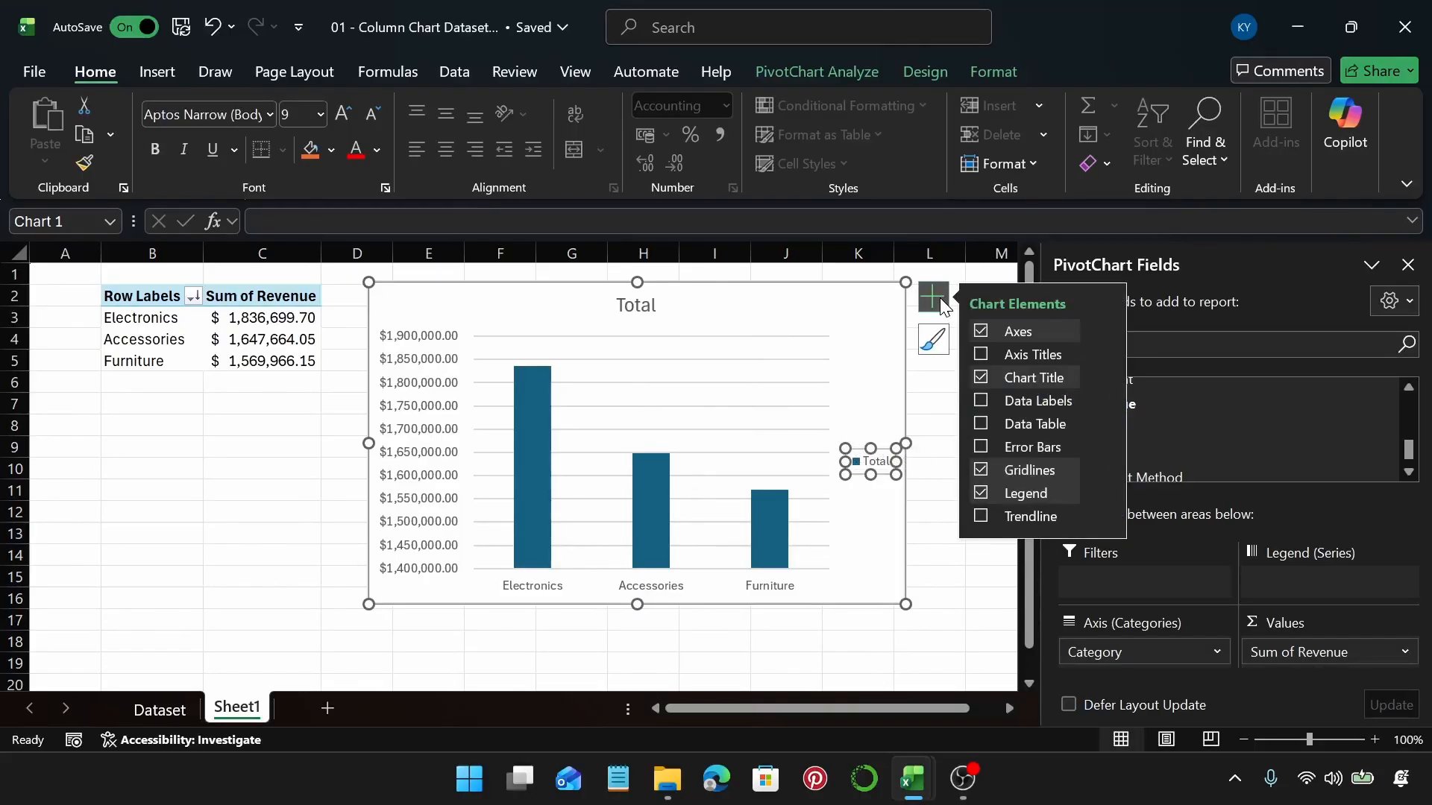
click(981, 493)
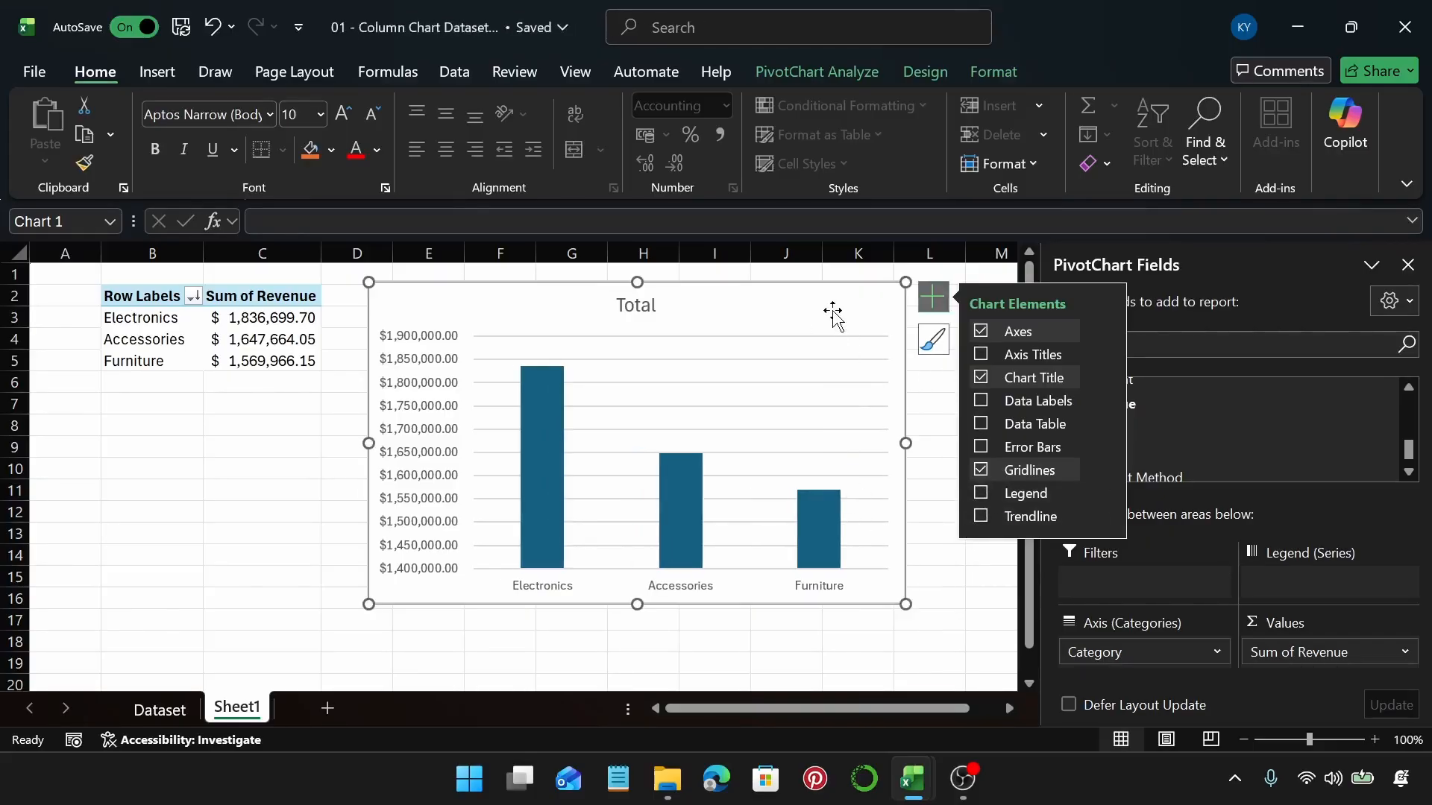
key(ctrl+z)
click(913, 301)
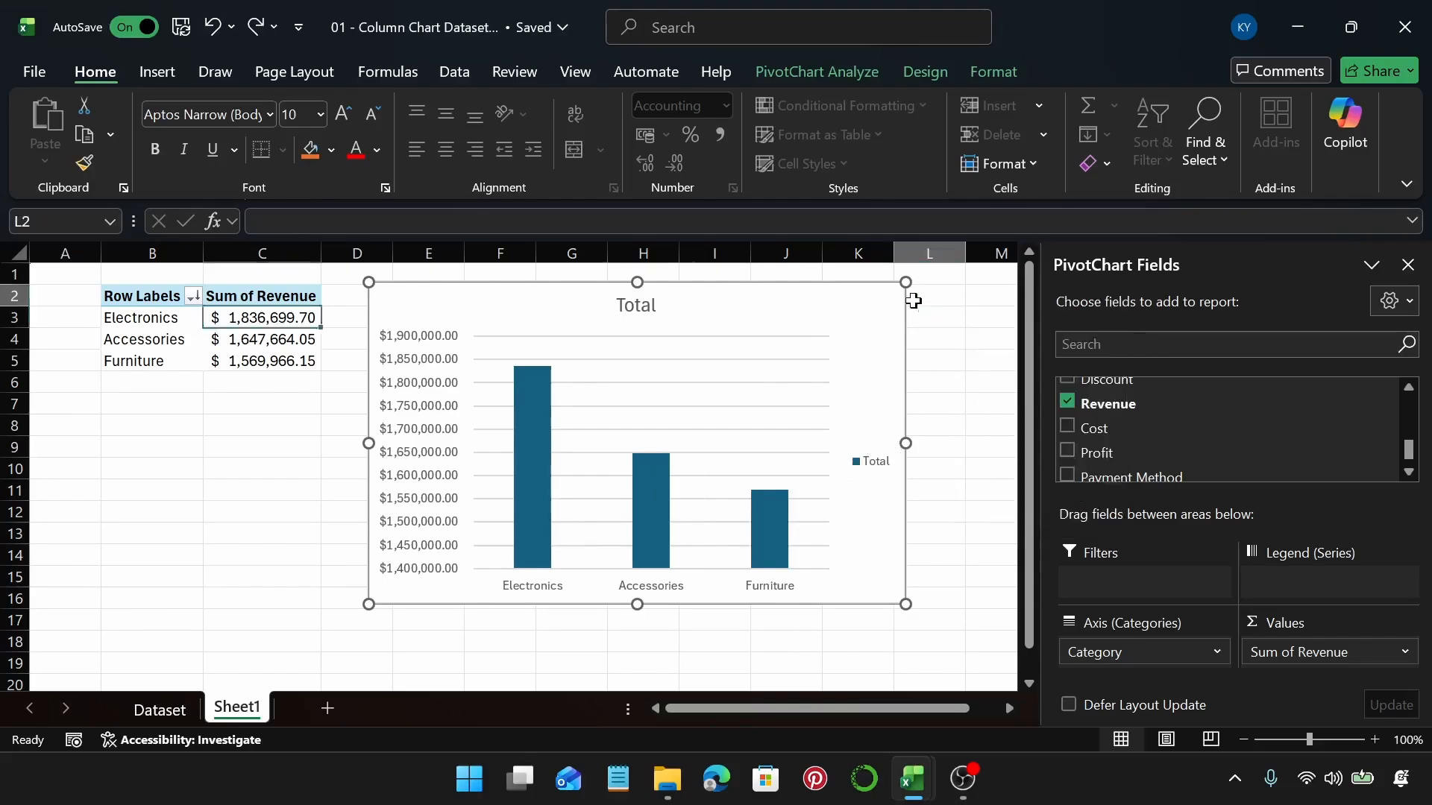
Delete the "Total" legend from the revenue PivotChart
click(847, 400)
click(857, 461)
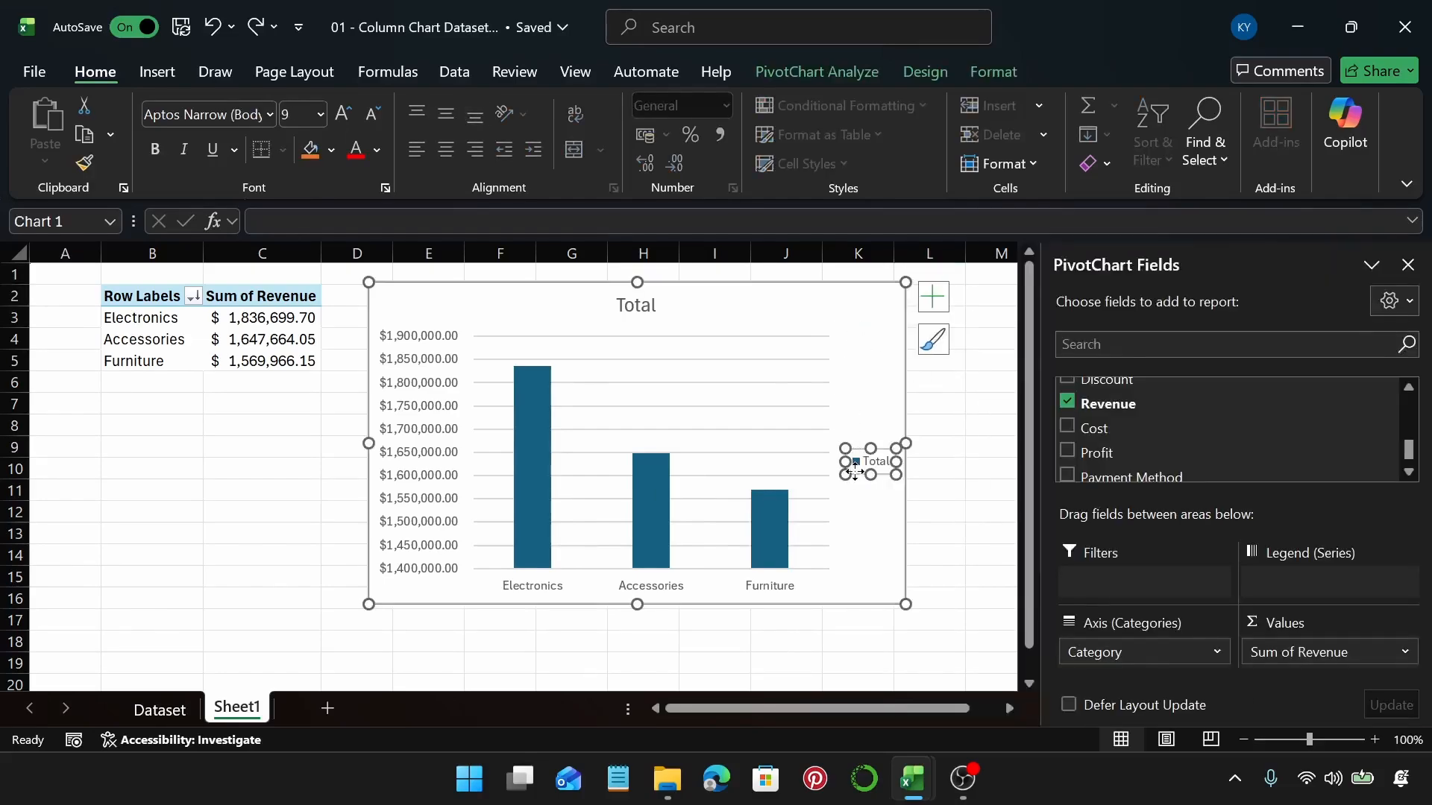
key(Delete)
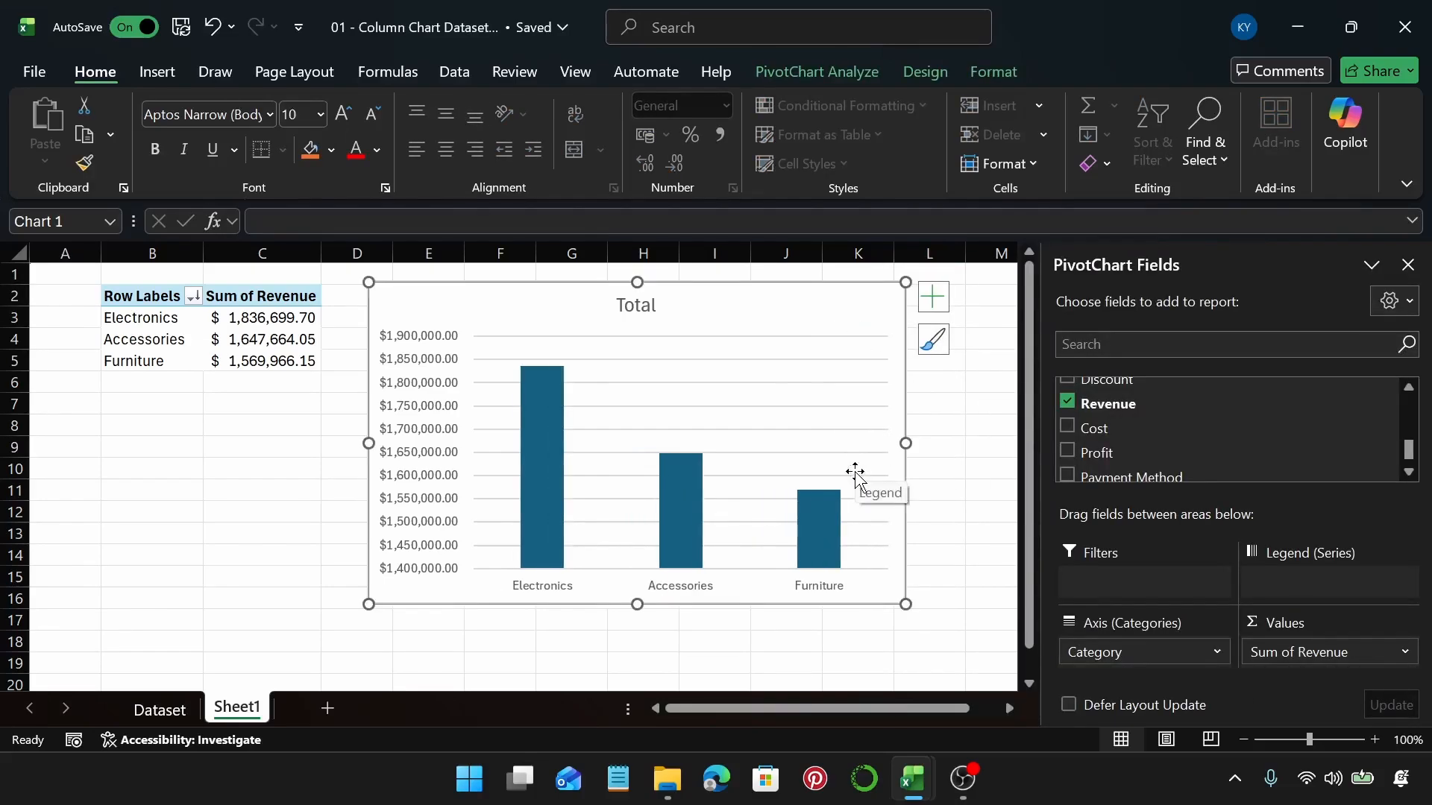
Change the chart title to "Revenue by Product Category"
click(622, 312)
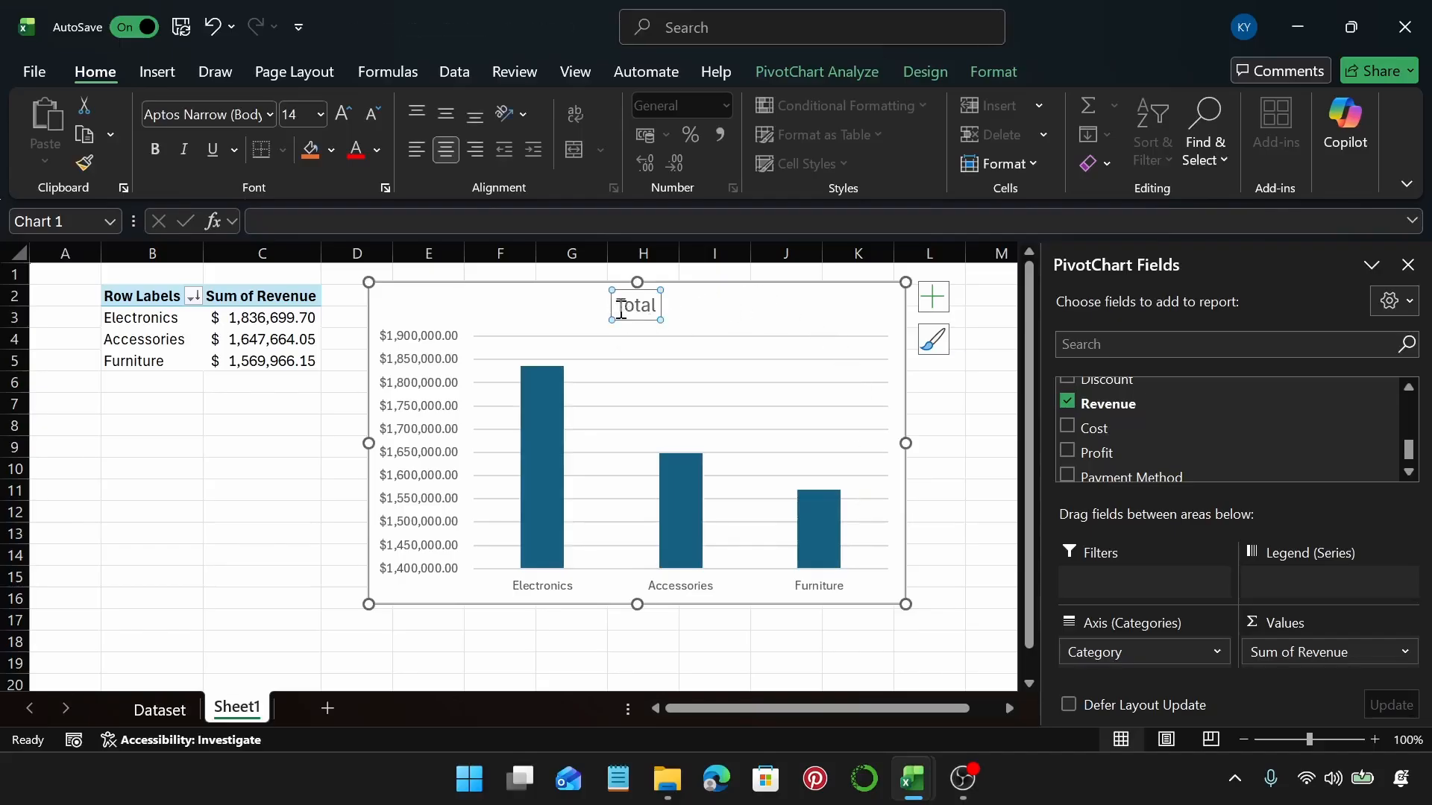
click(624, 308)
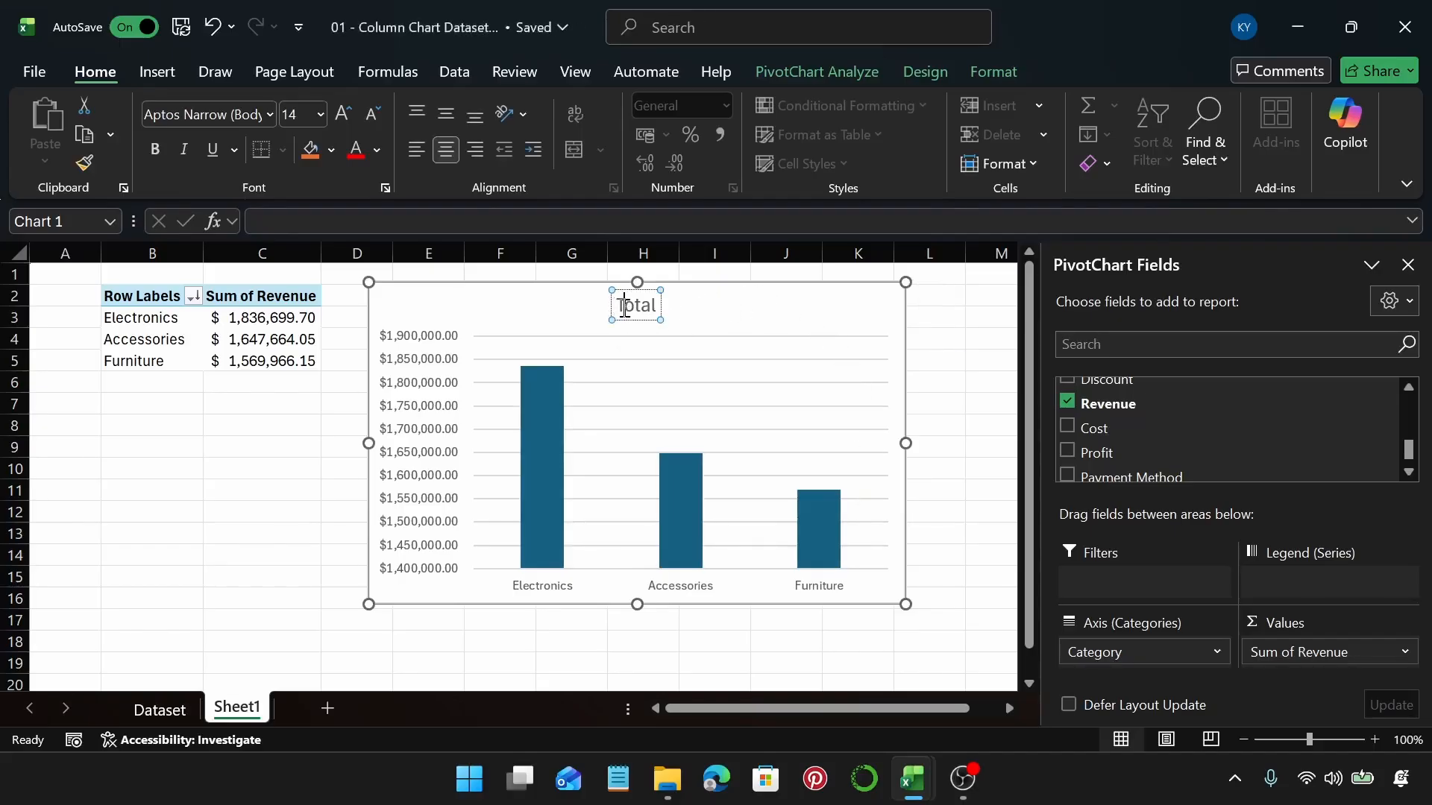
double_click(624, 308)
text(R)
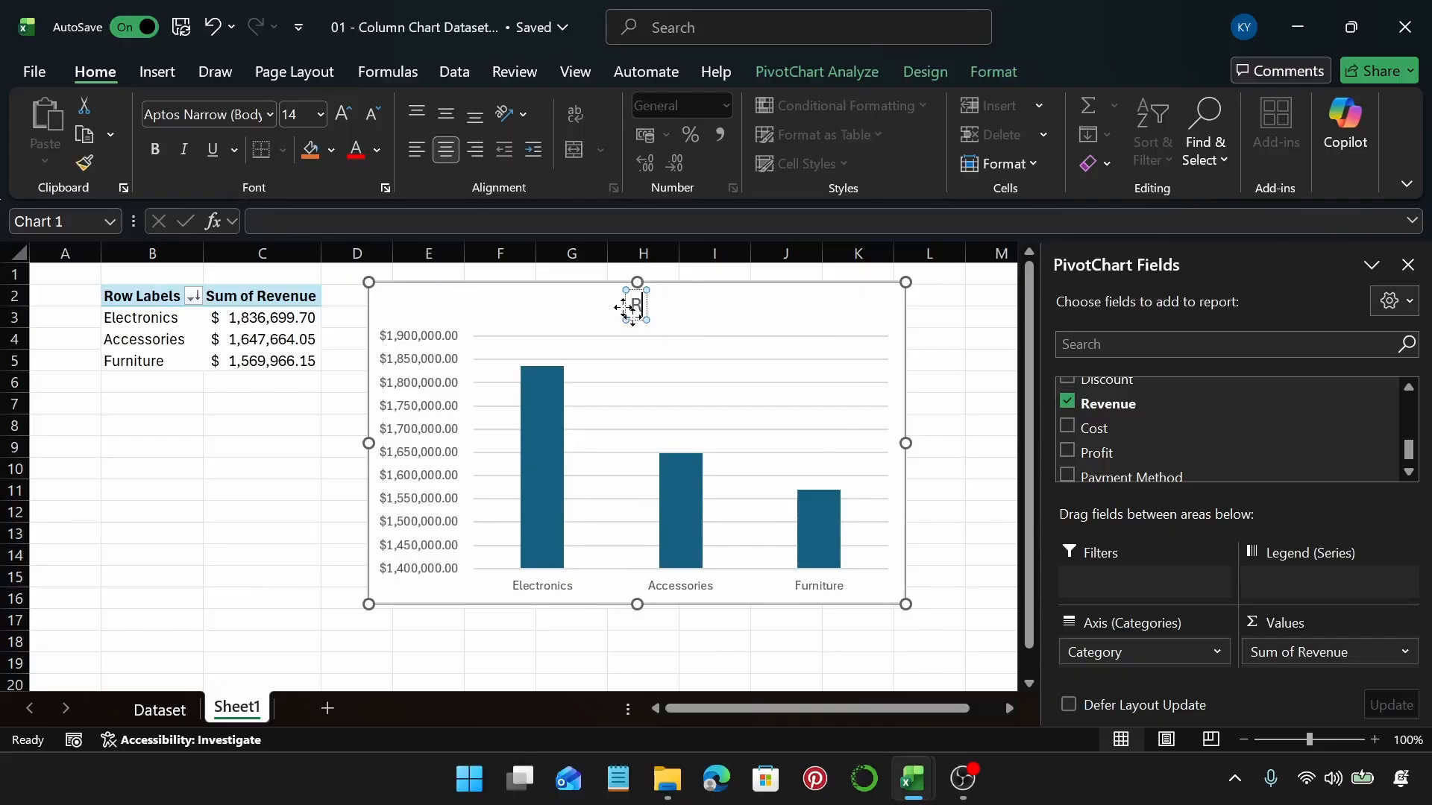
text(evenue by)
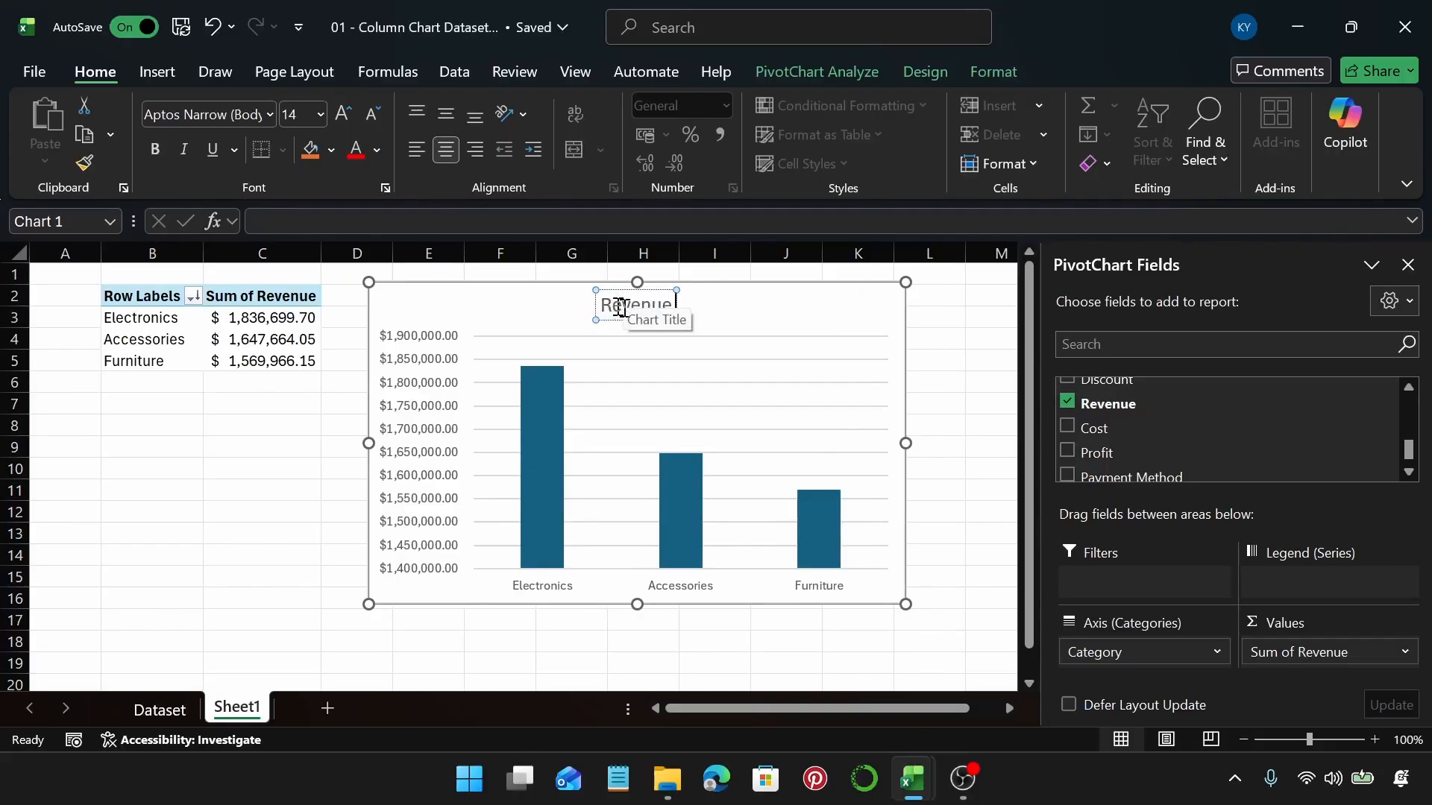
text(P)
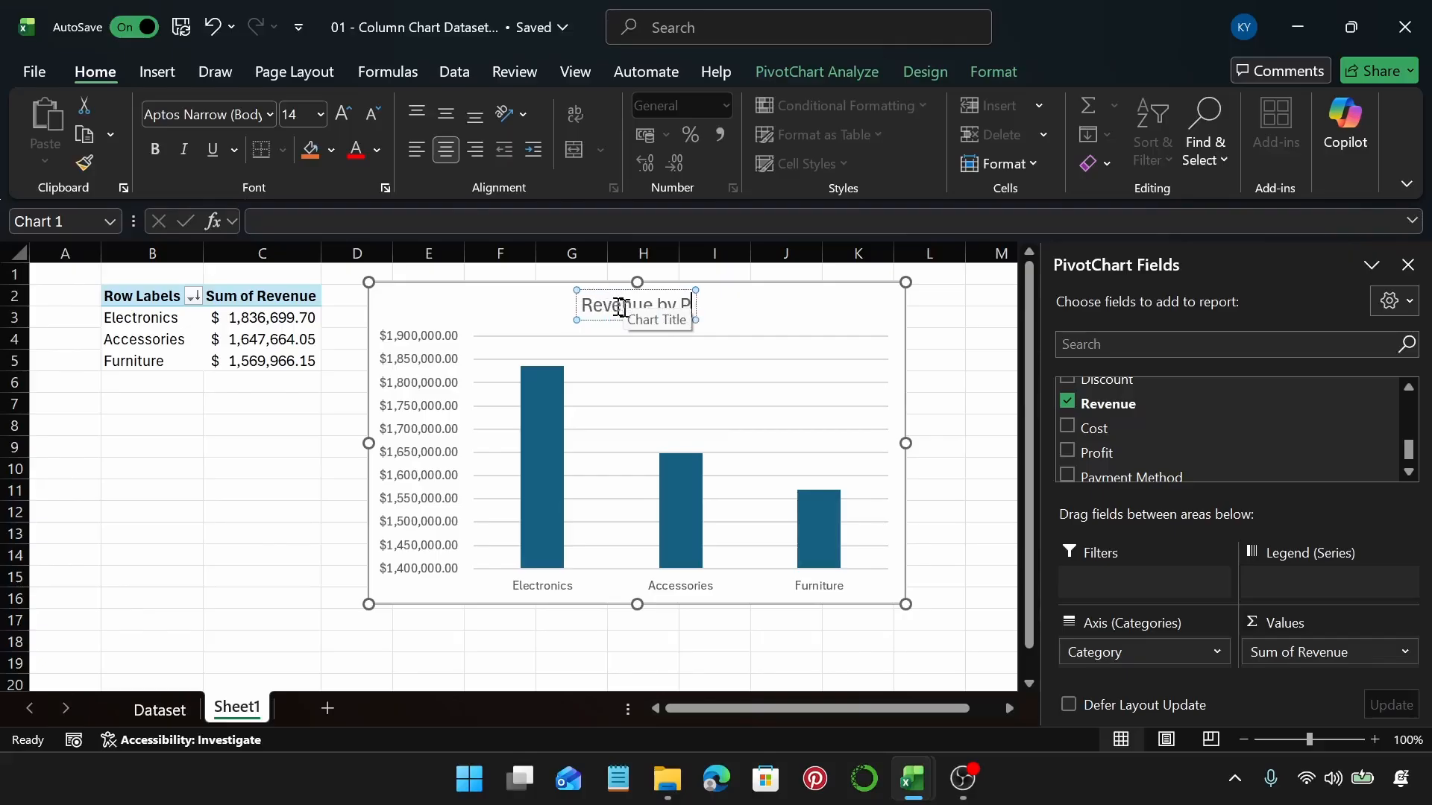
text(rodu)
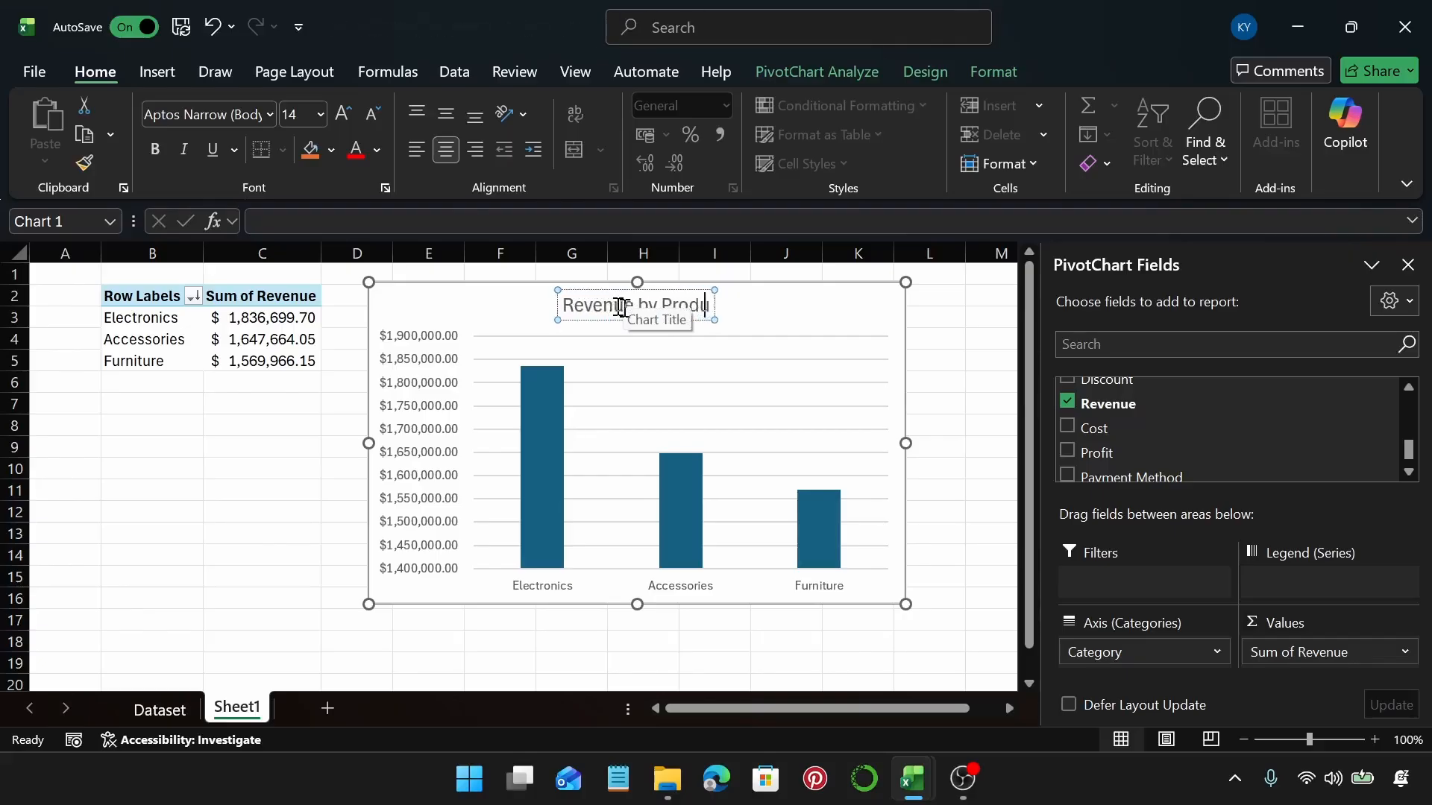
text(ct )
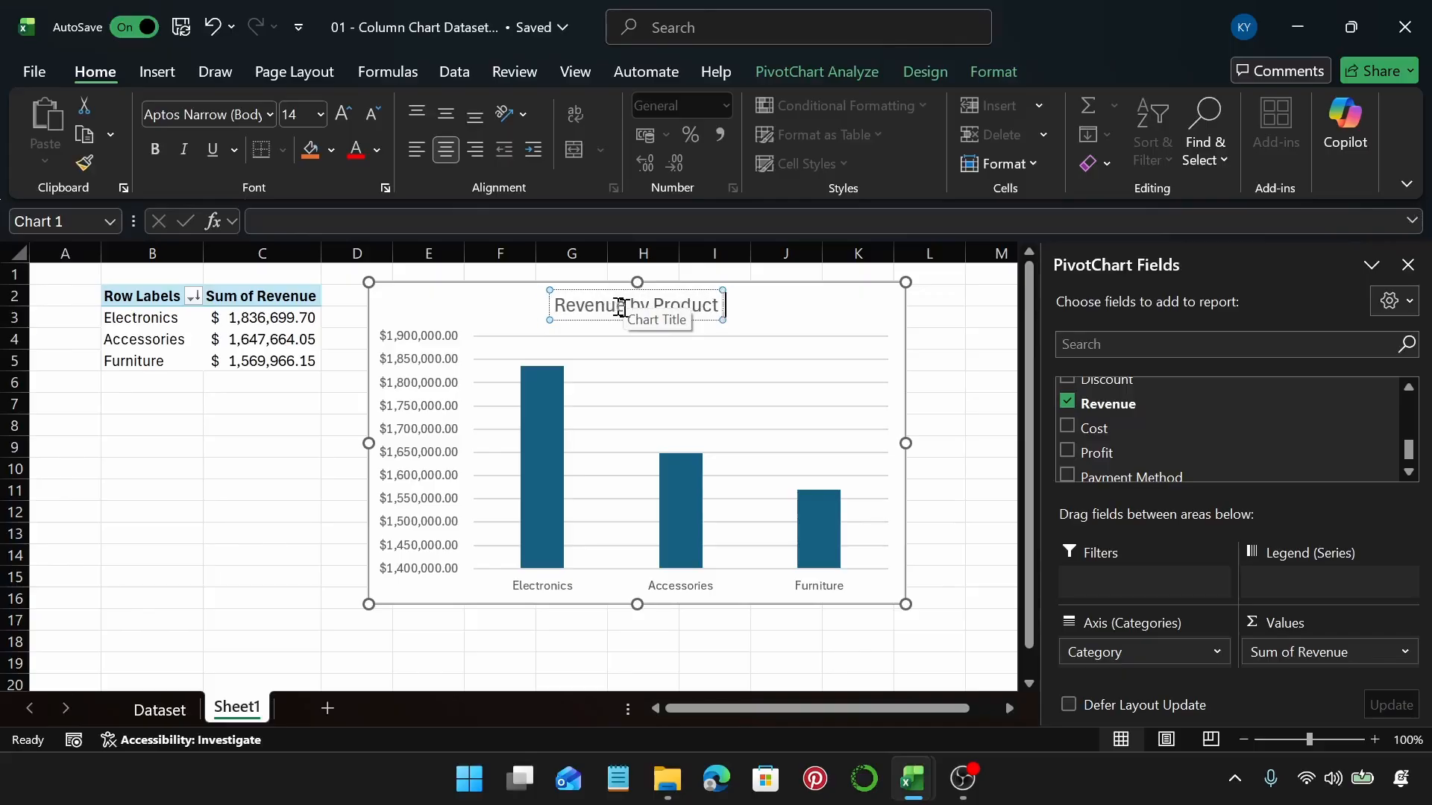
text(Categ)
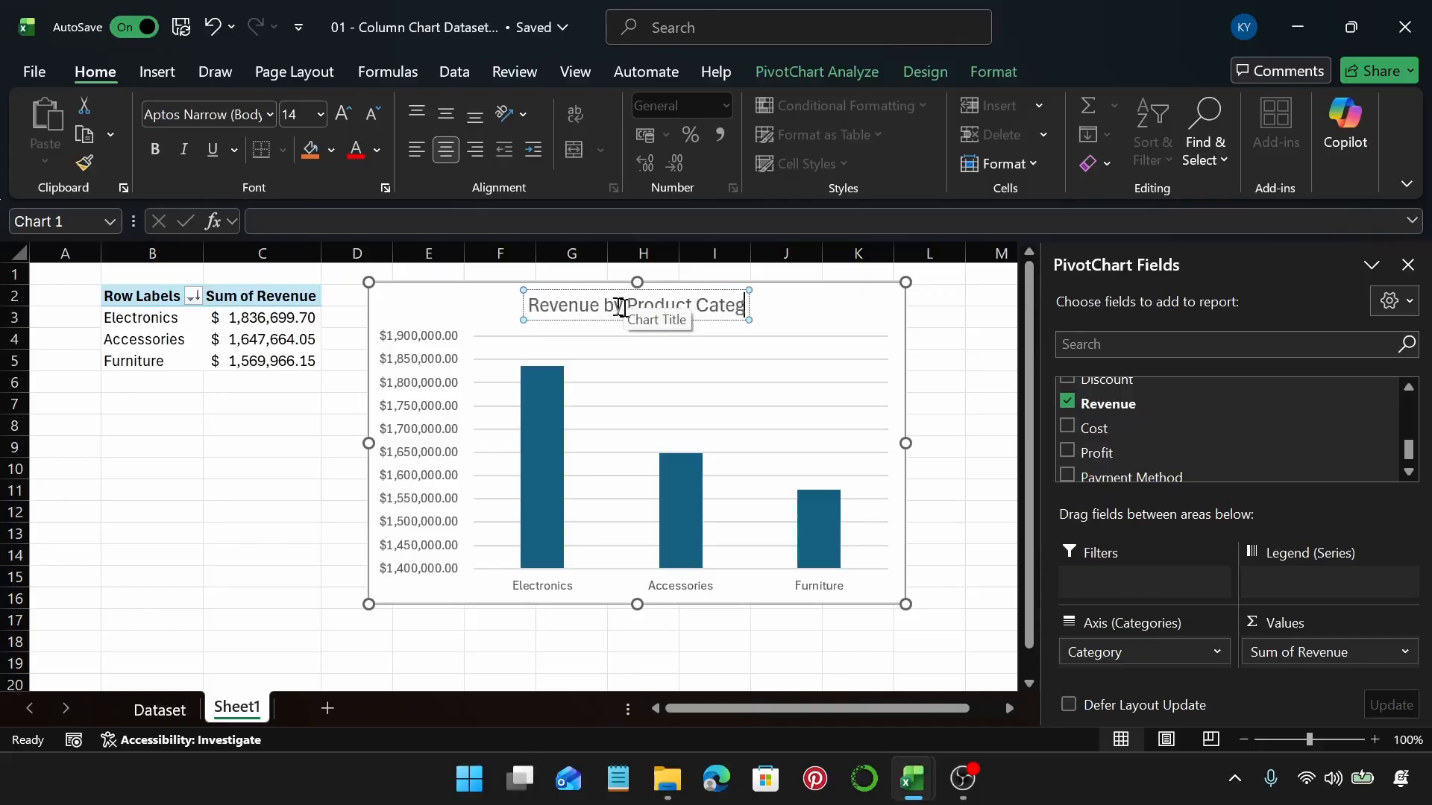
text(ory)
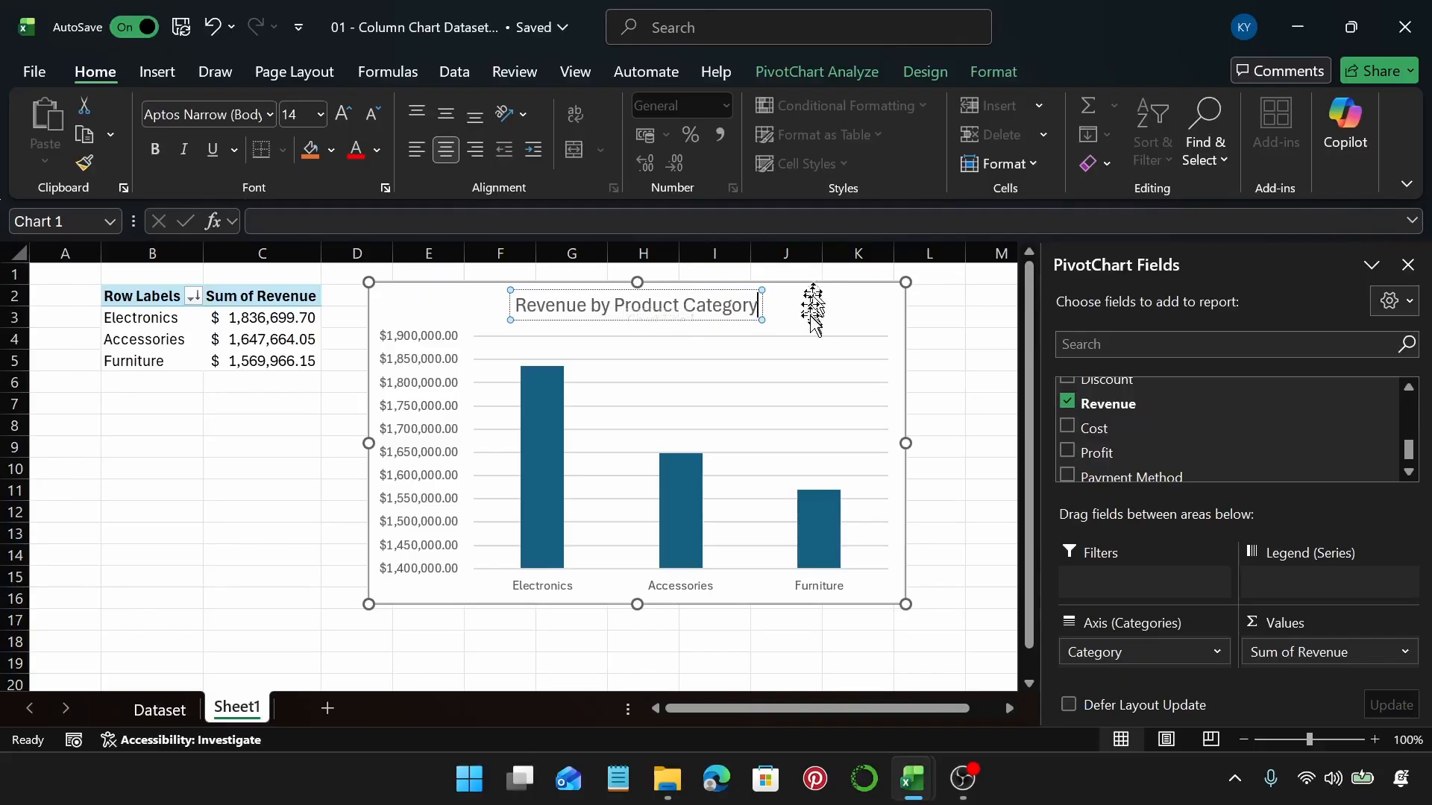
click(813, 307)
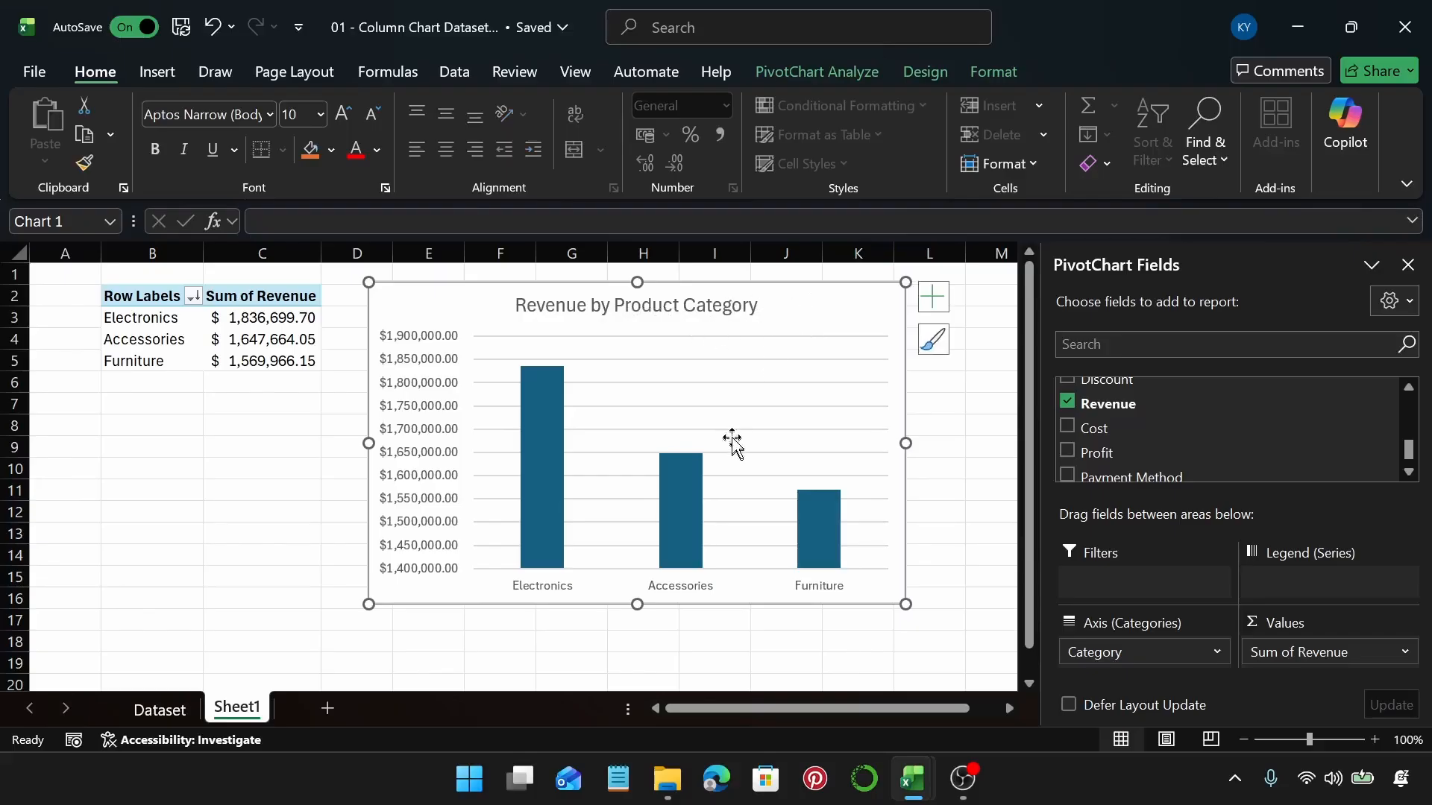
Delete the horizontal gridlines and the vertical value axis from the chart
click(613, 359)
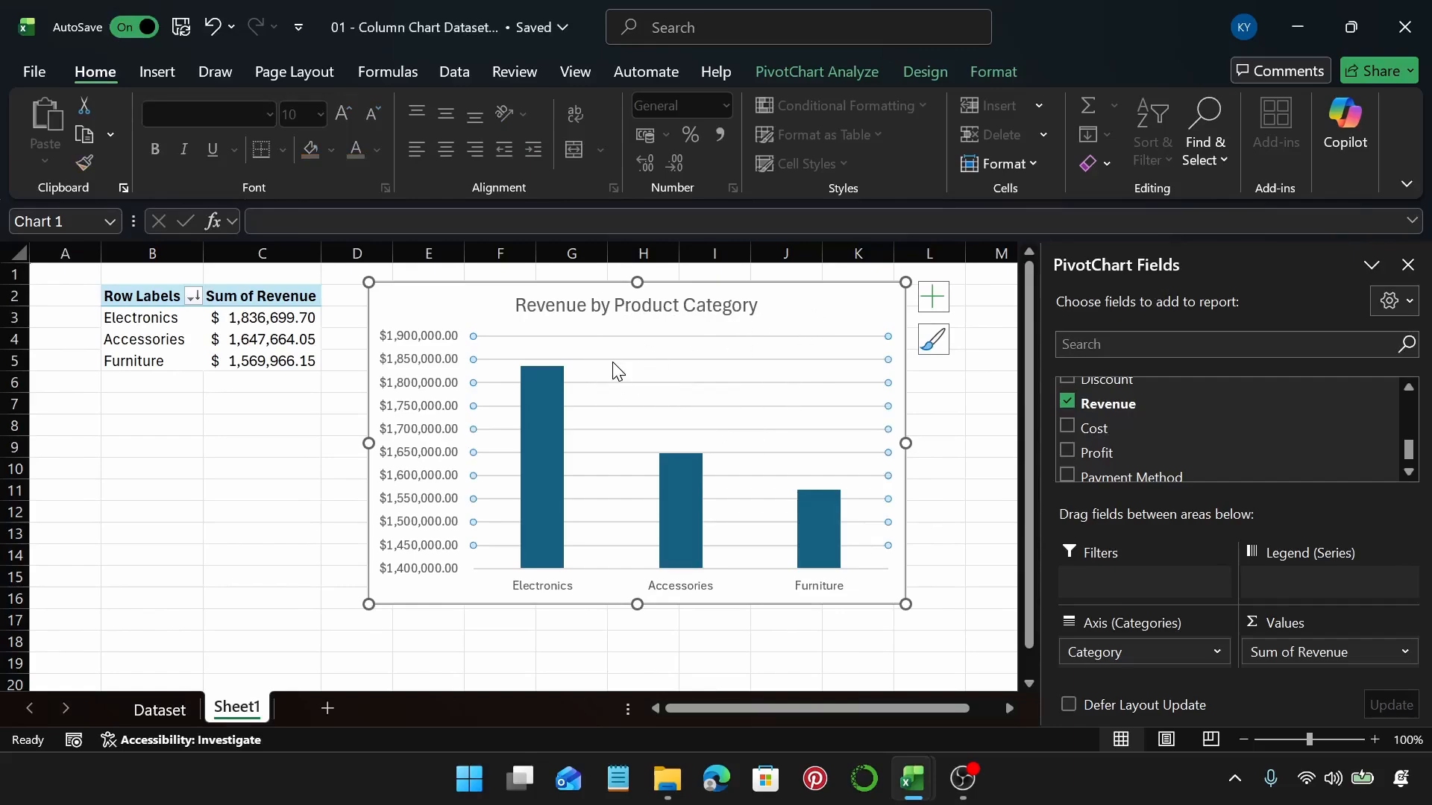
key(Delete)
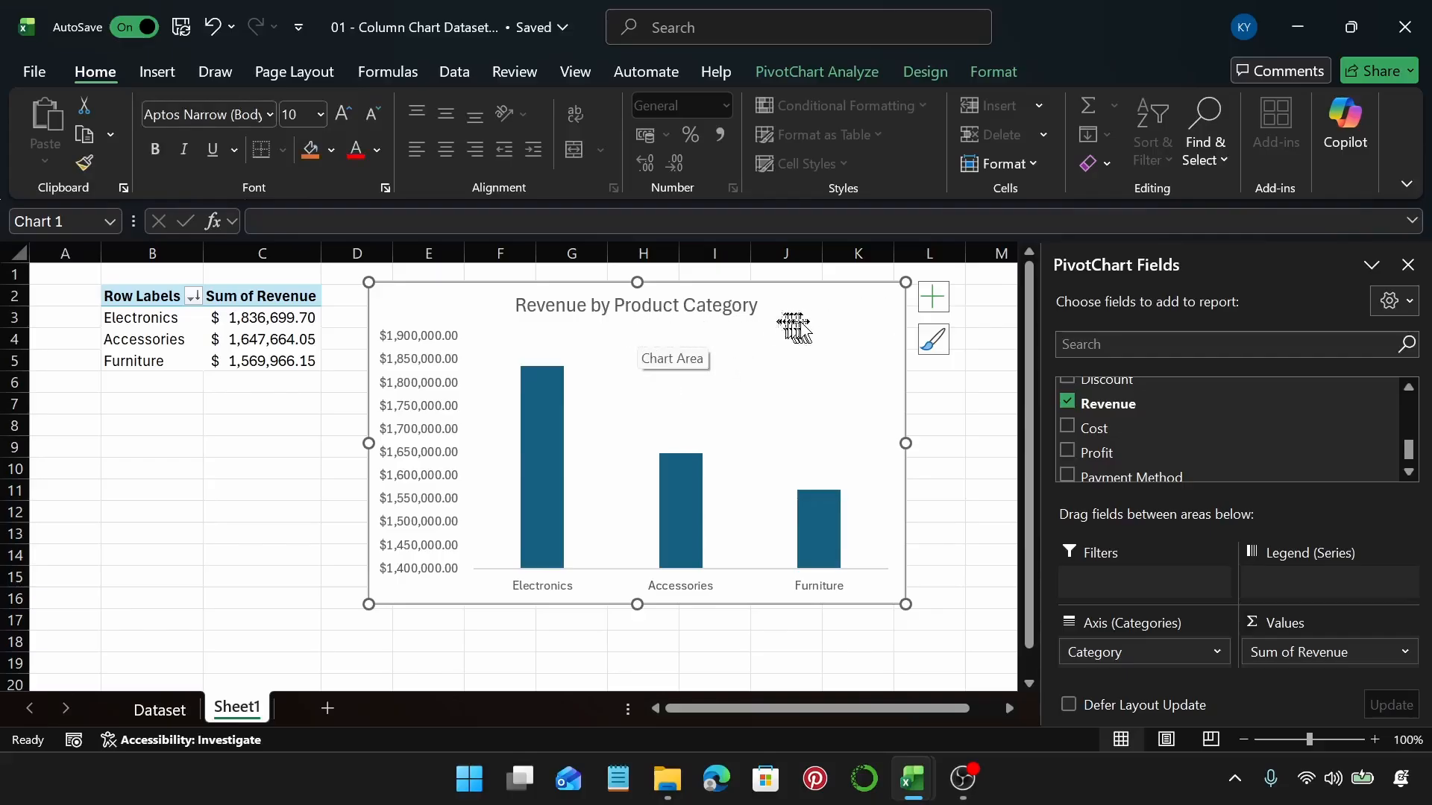
click(447, 356)
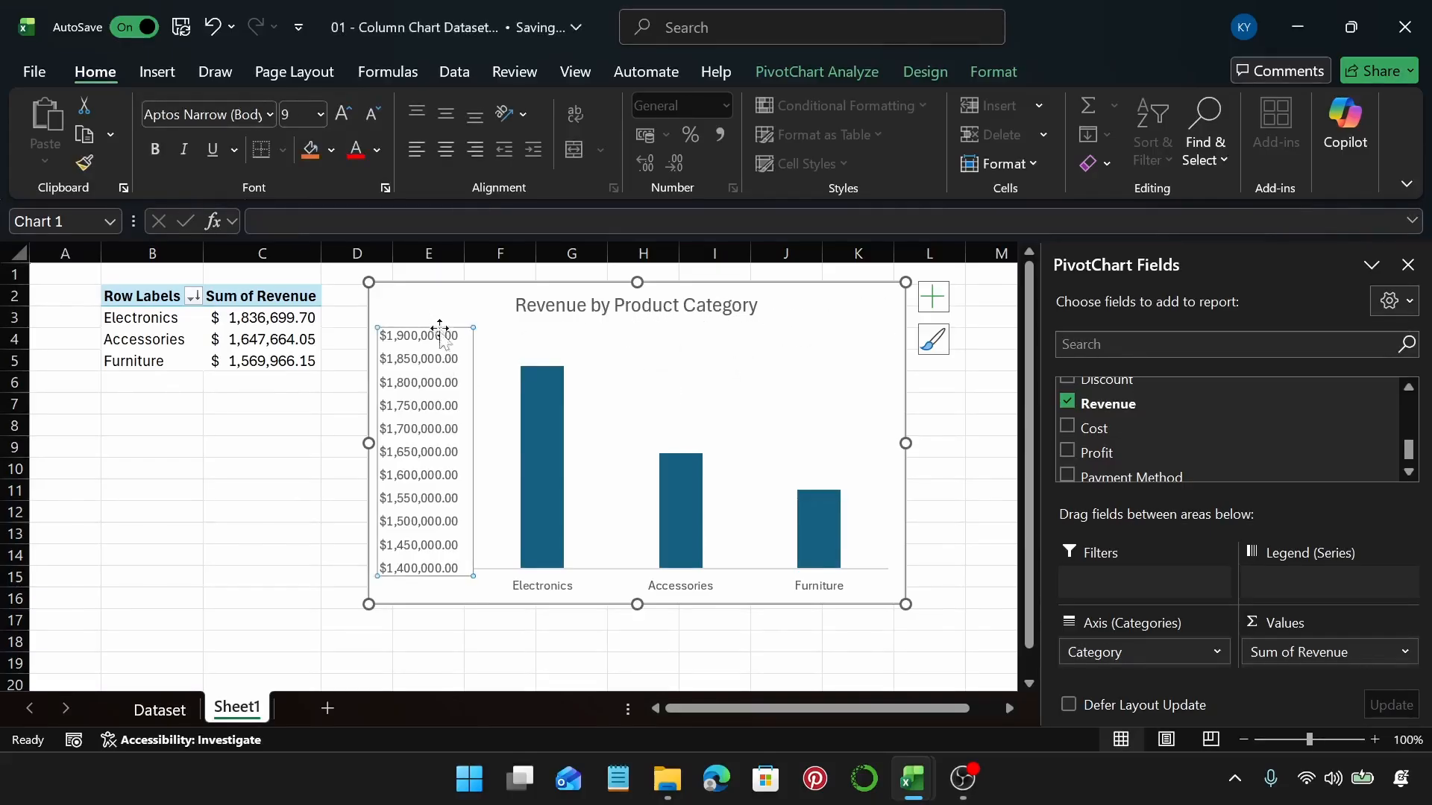
key(Delete)
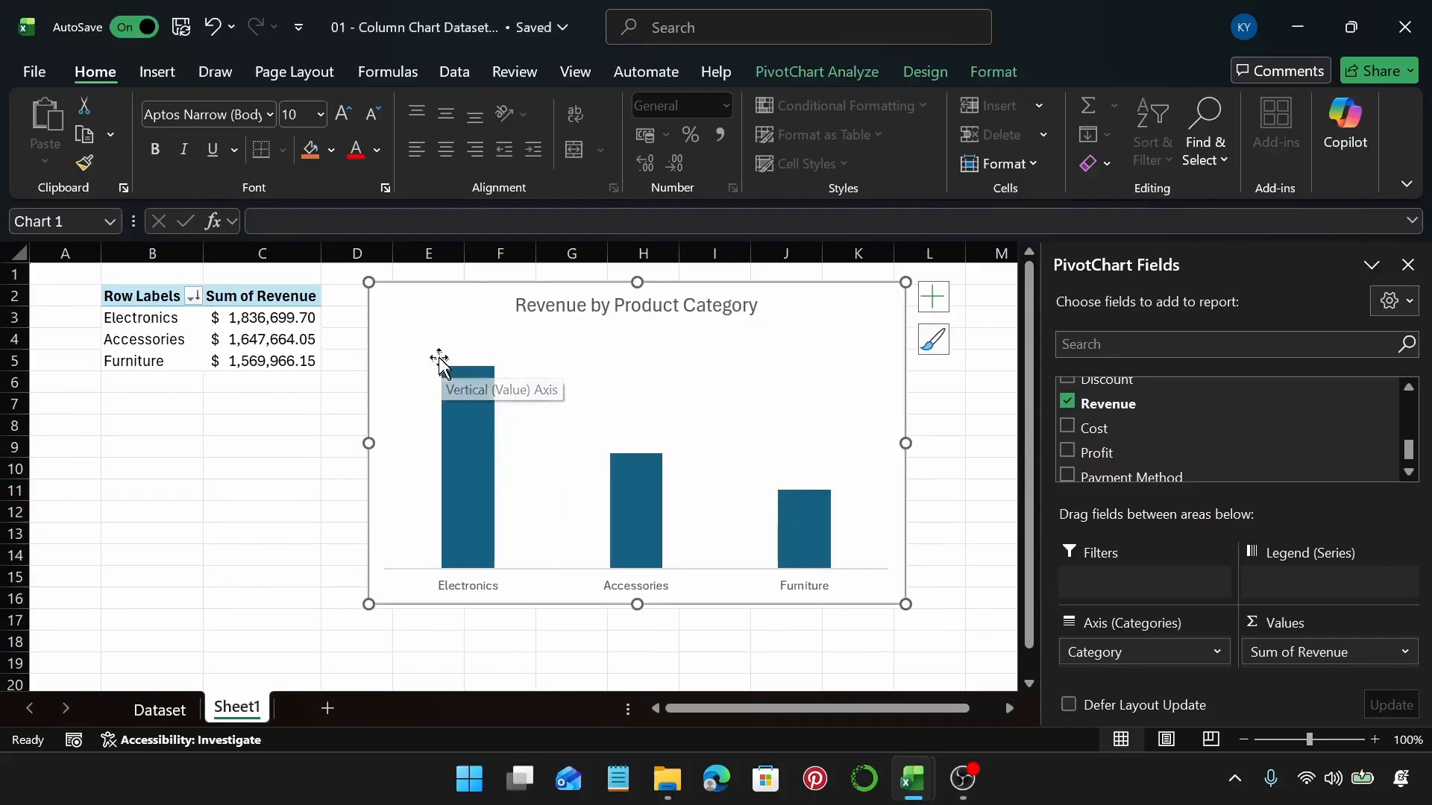
Add data labels to the chart's columns and open the chart area's formatting options
click(933, 303)
click(981, 401)
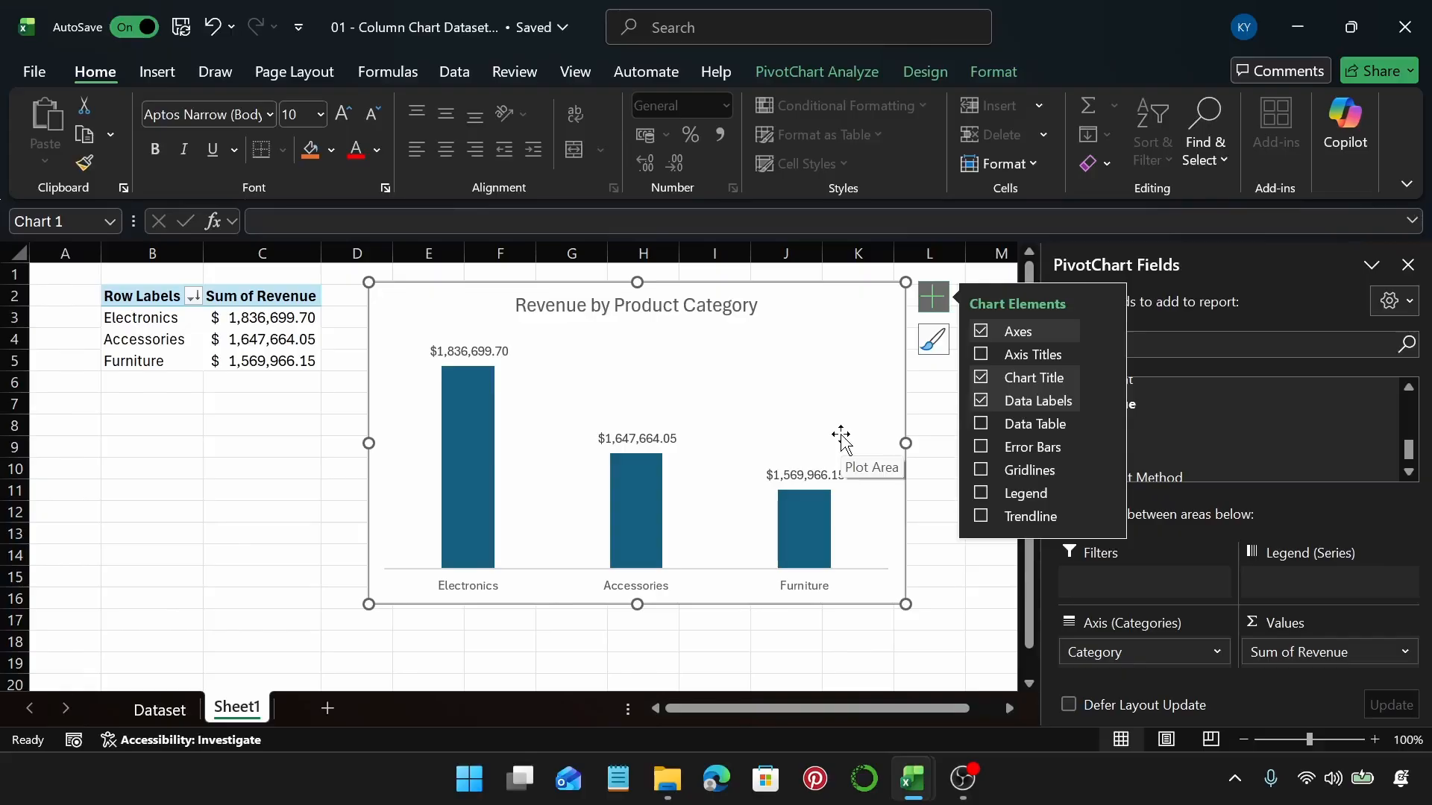
right_click(851, 317)
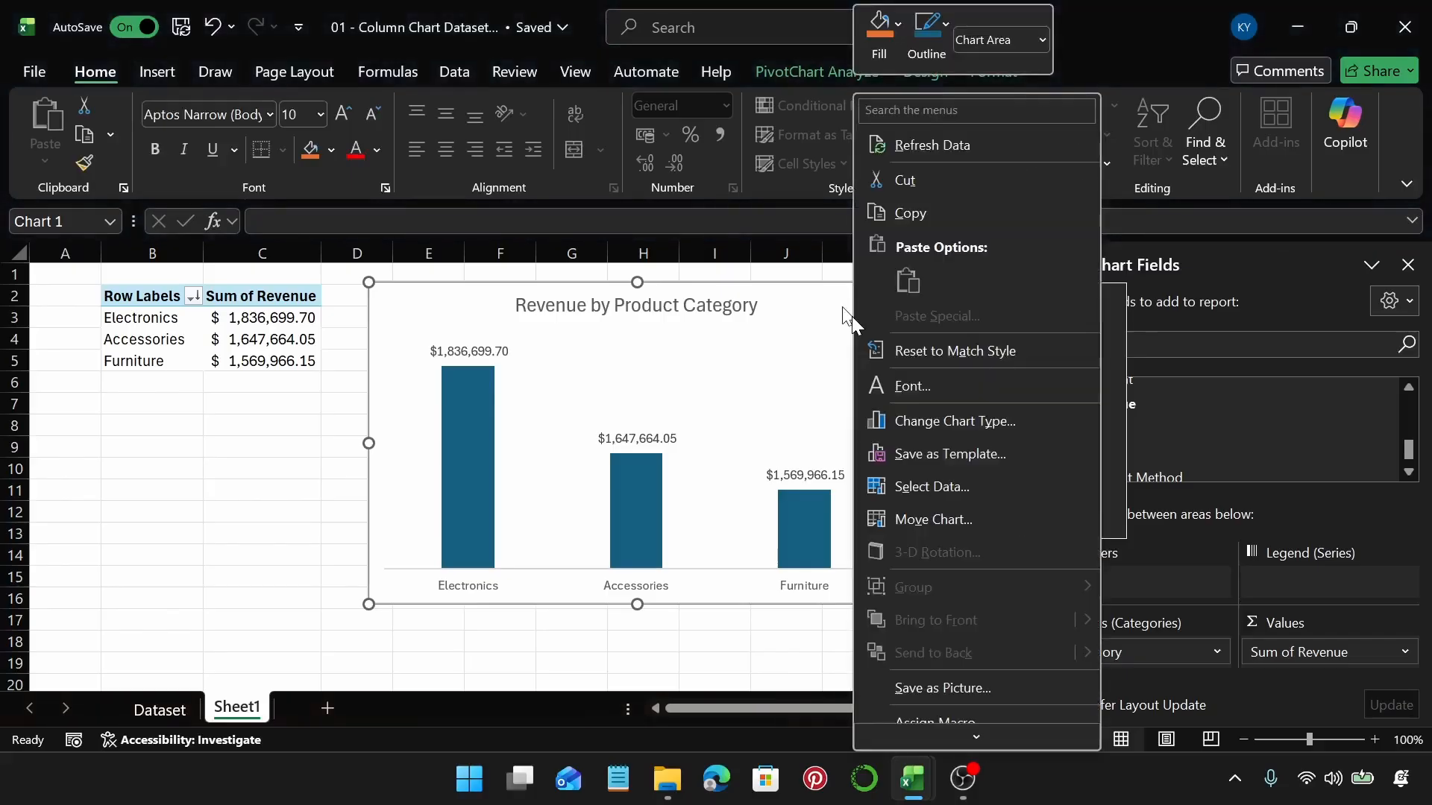
mouse_move(984, 731)
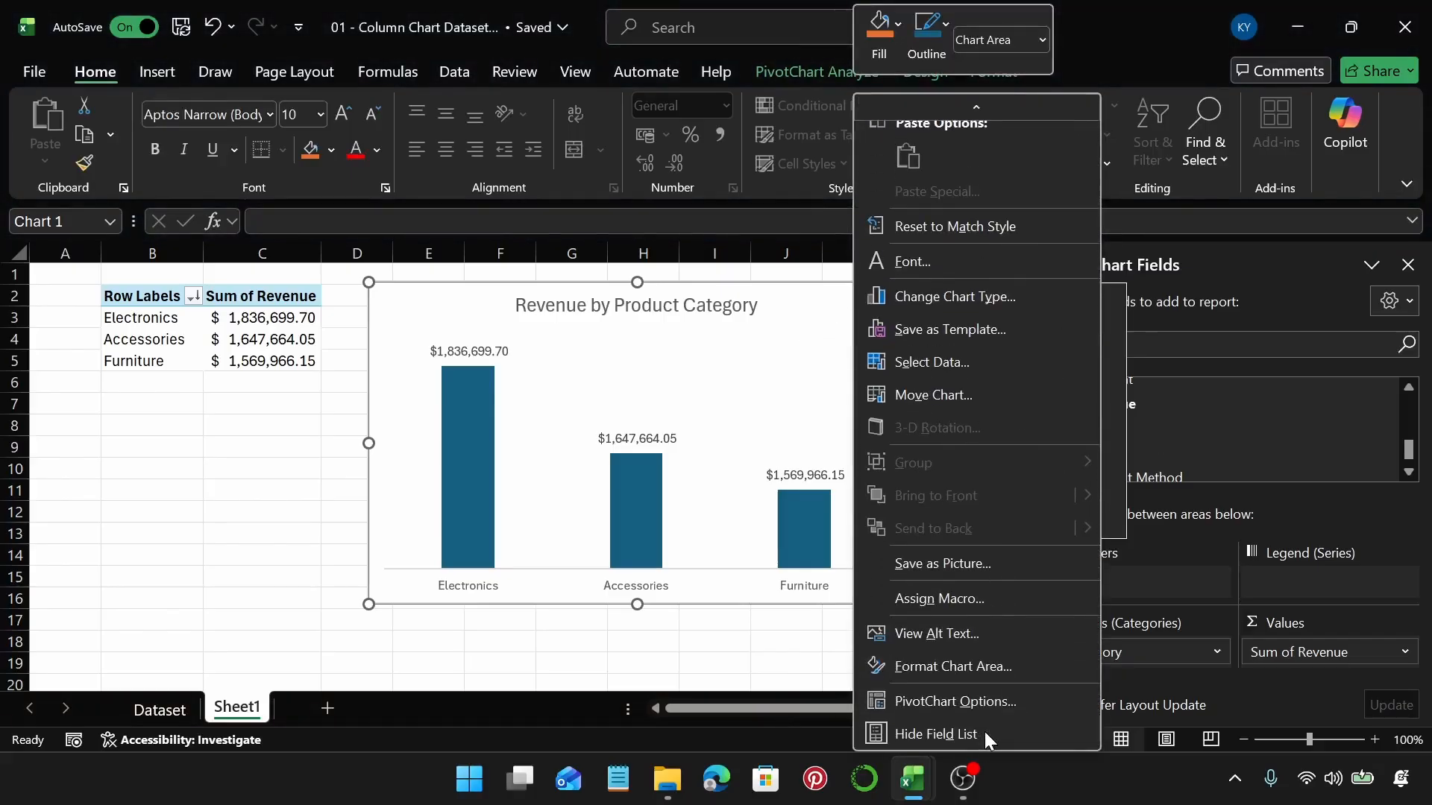
click(986, 667)
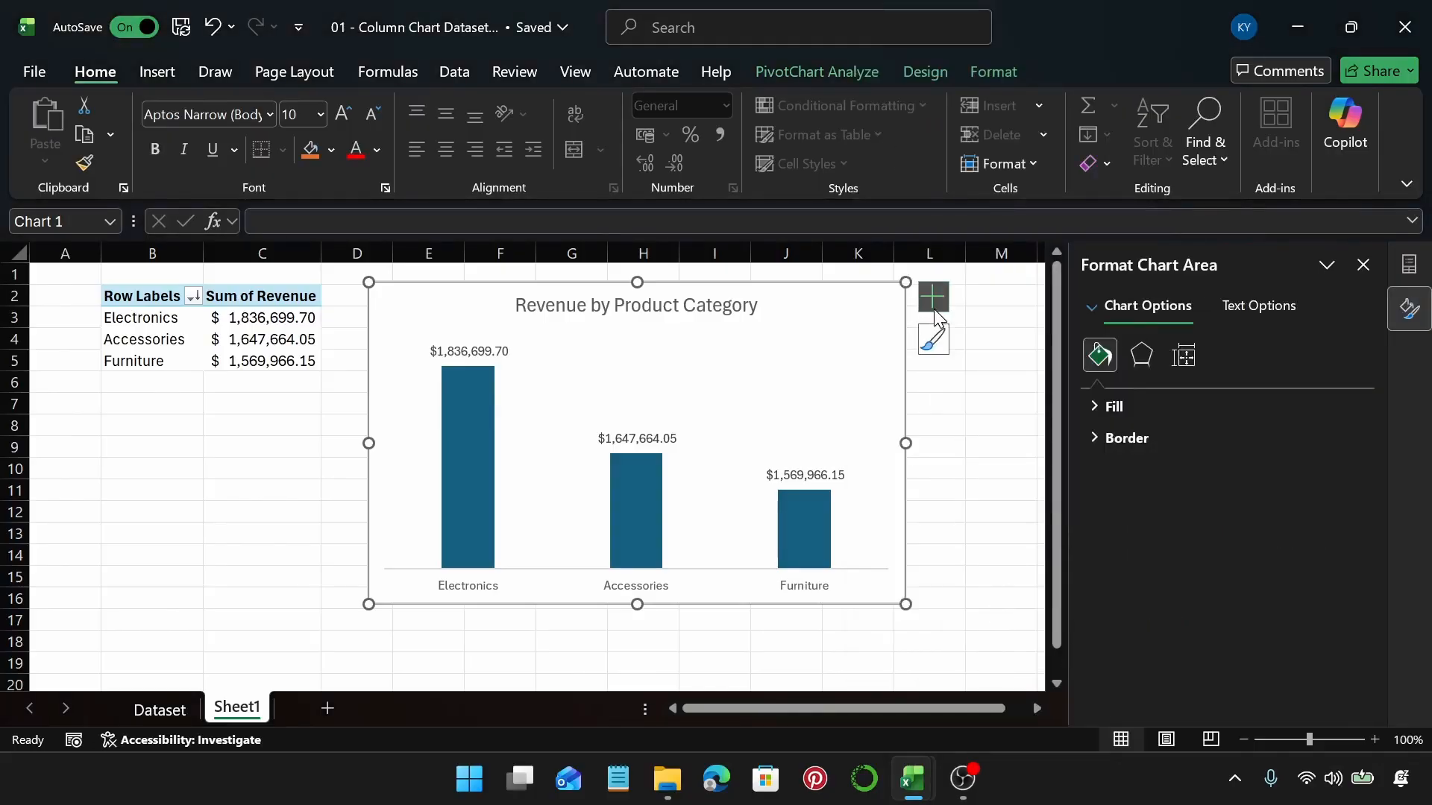
Fill the chart's column series with the standard dark blue color
click(817, 540)
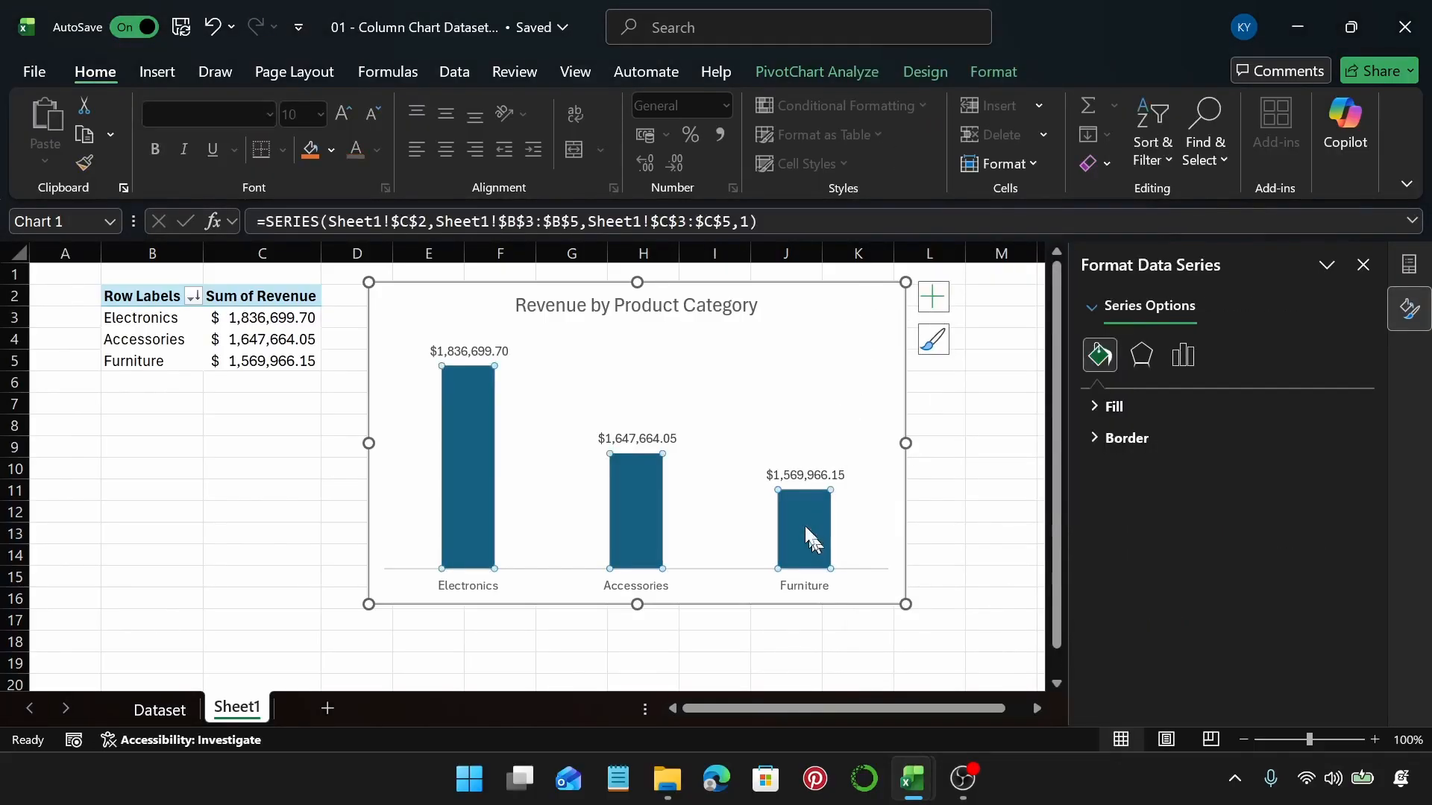
click(1141, 407)
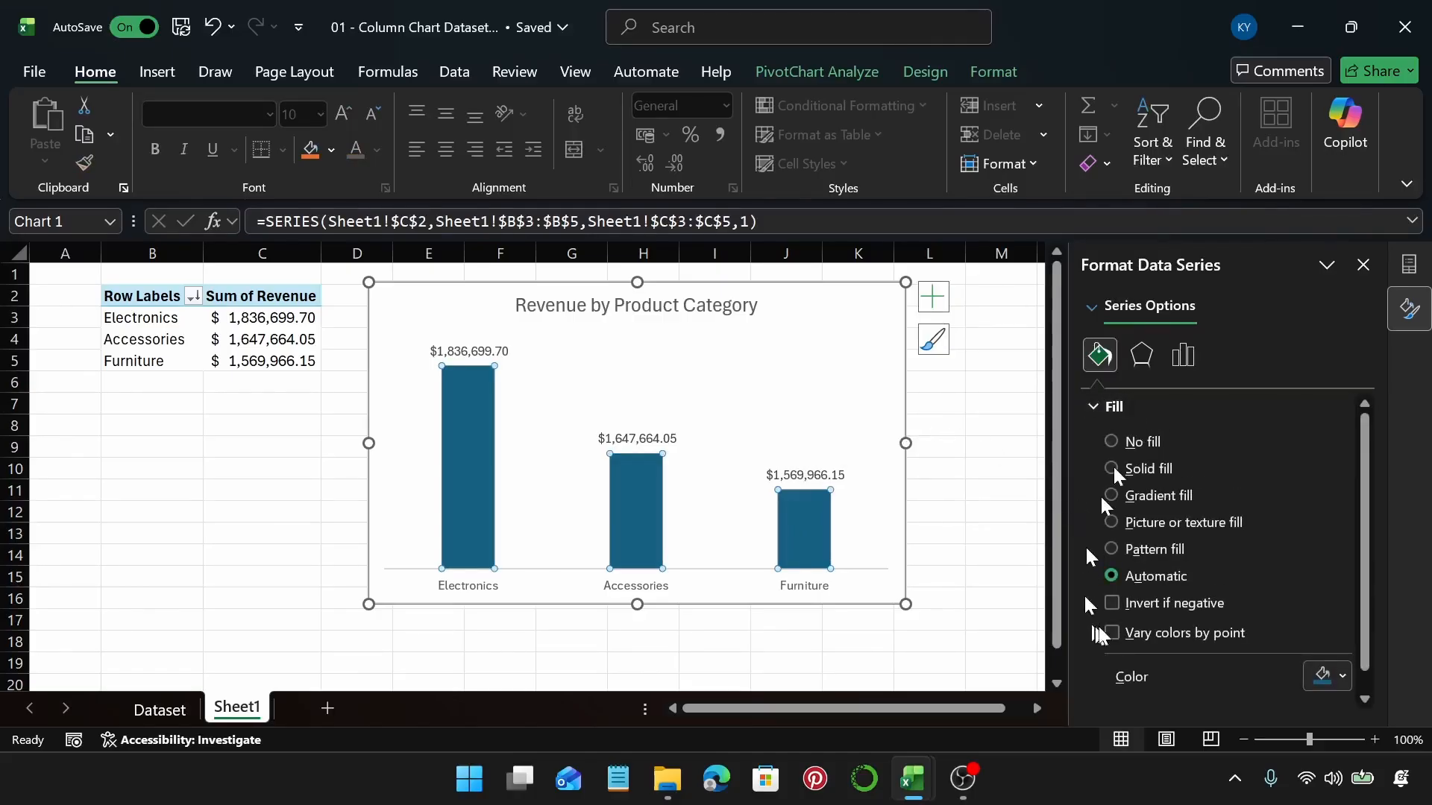
click(1319, 676)
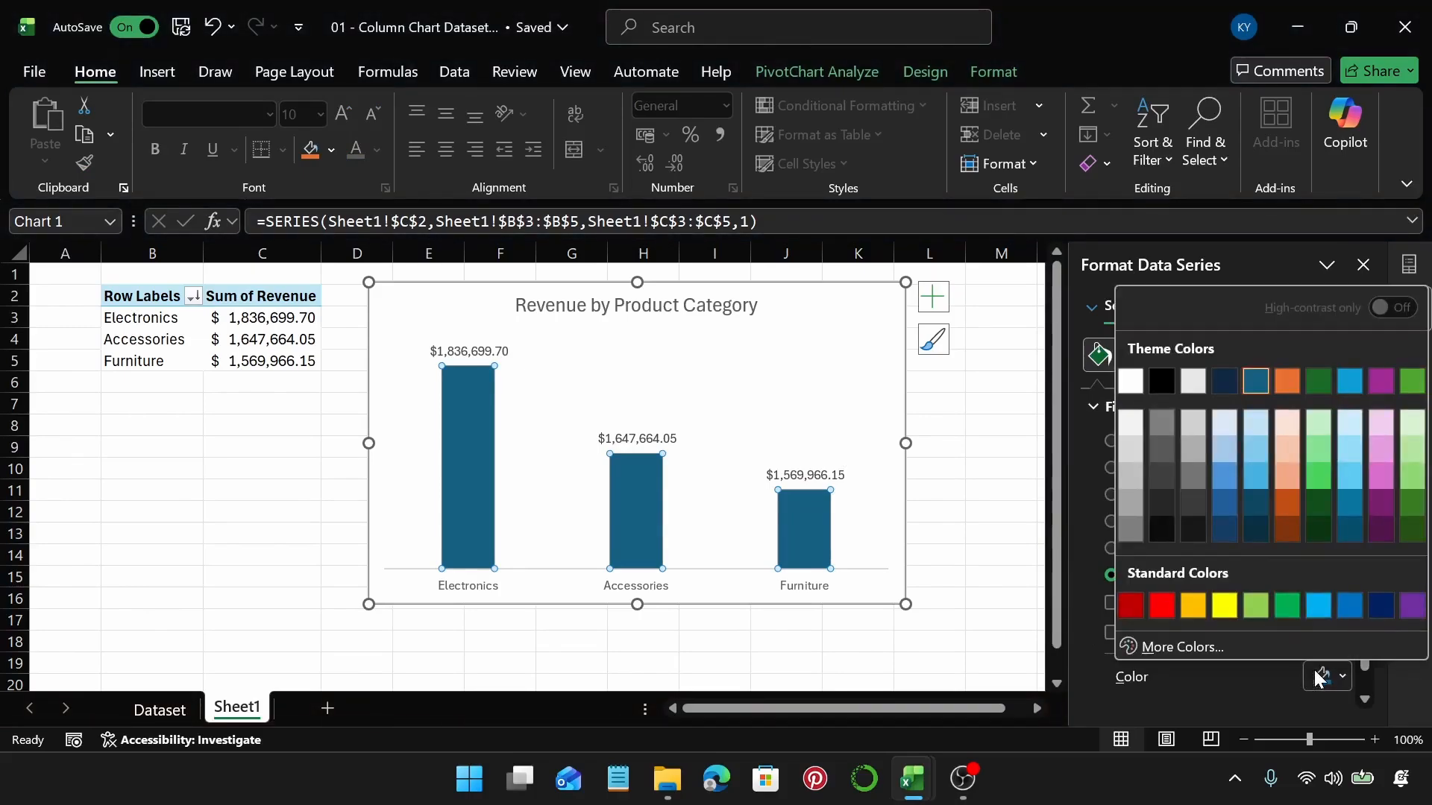
click(1388, 611)
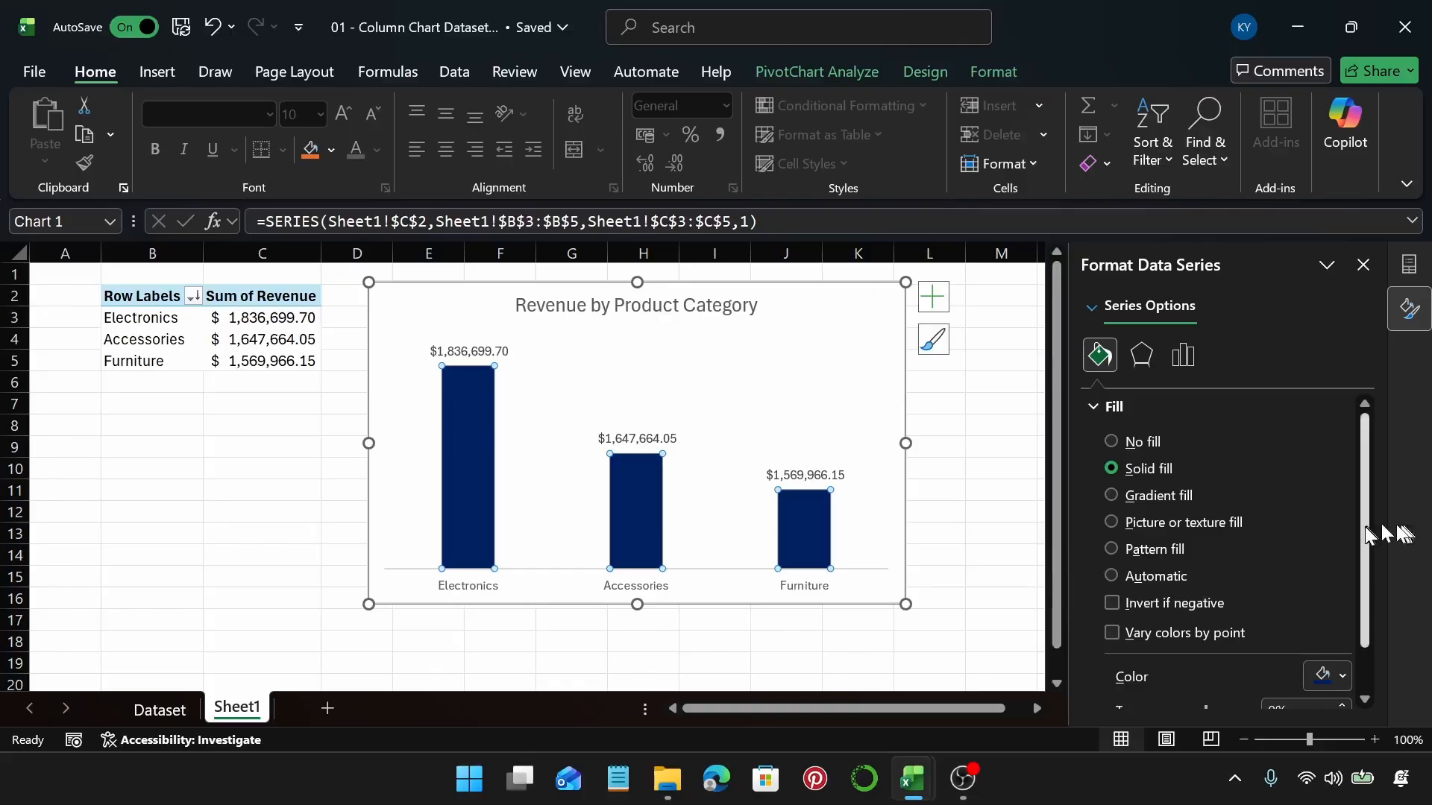
Try gradient, picture or texture, and pattern fills on the columns, and return the fill to Automatic
click(1110, 495)
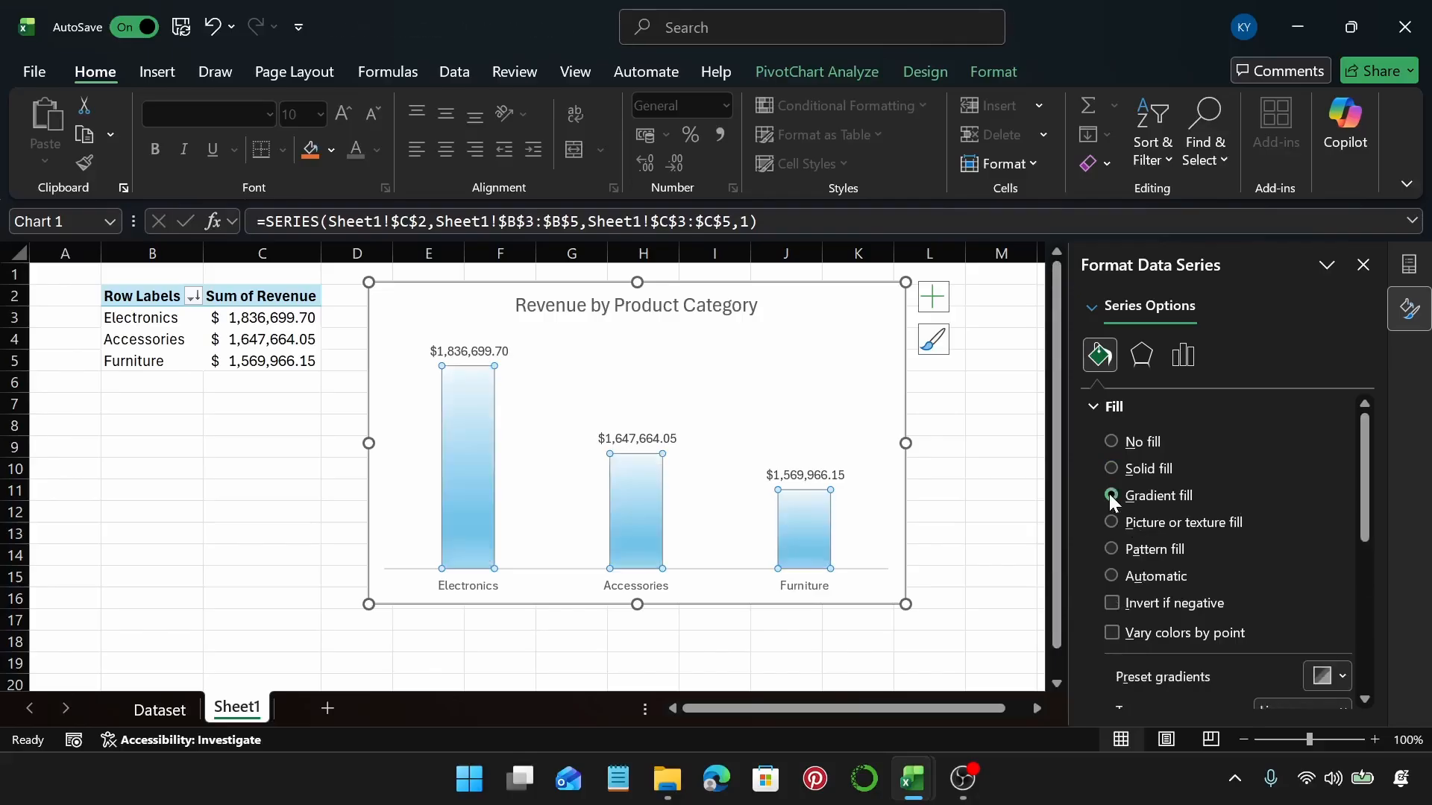
click(1111, 522)
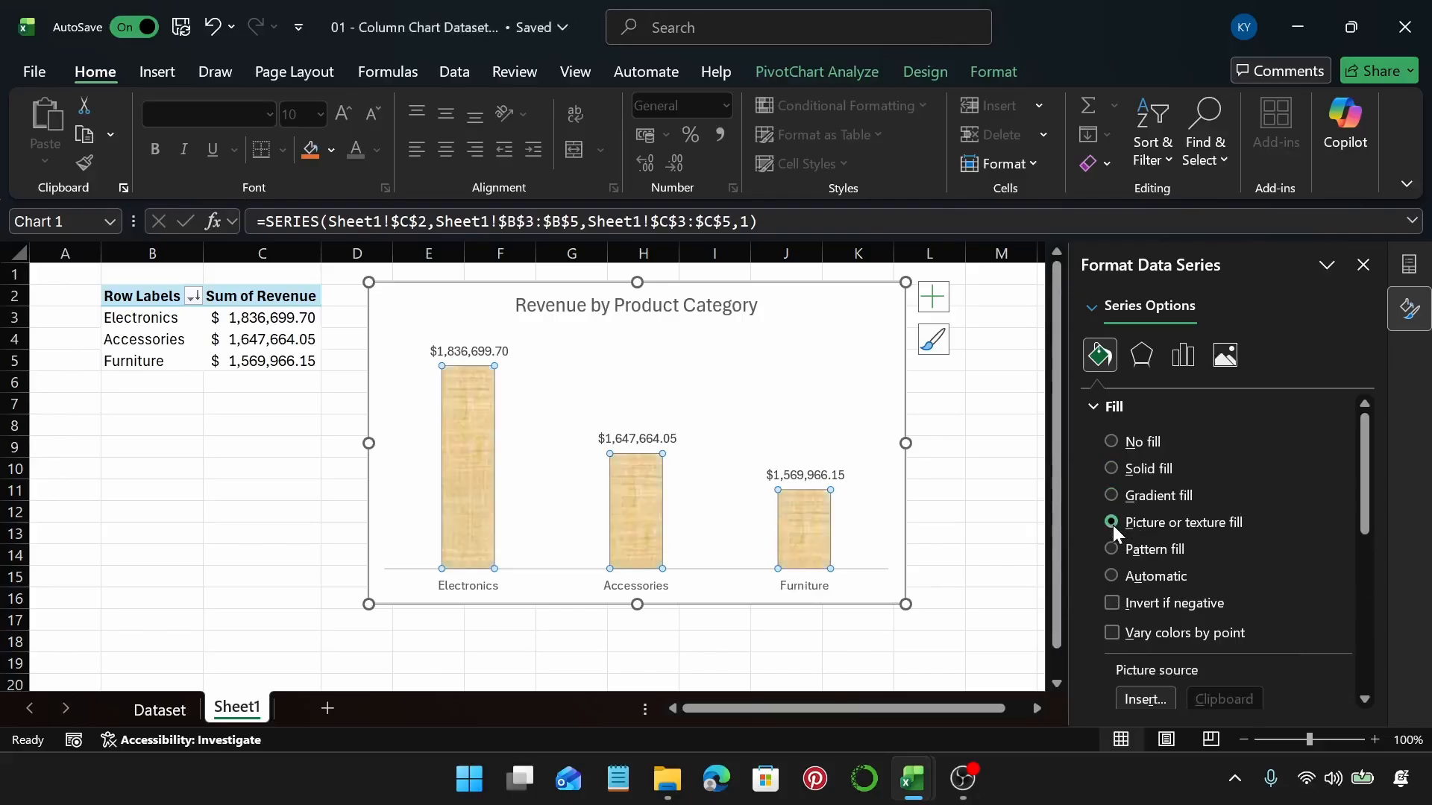
click(1111, 550)
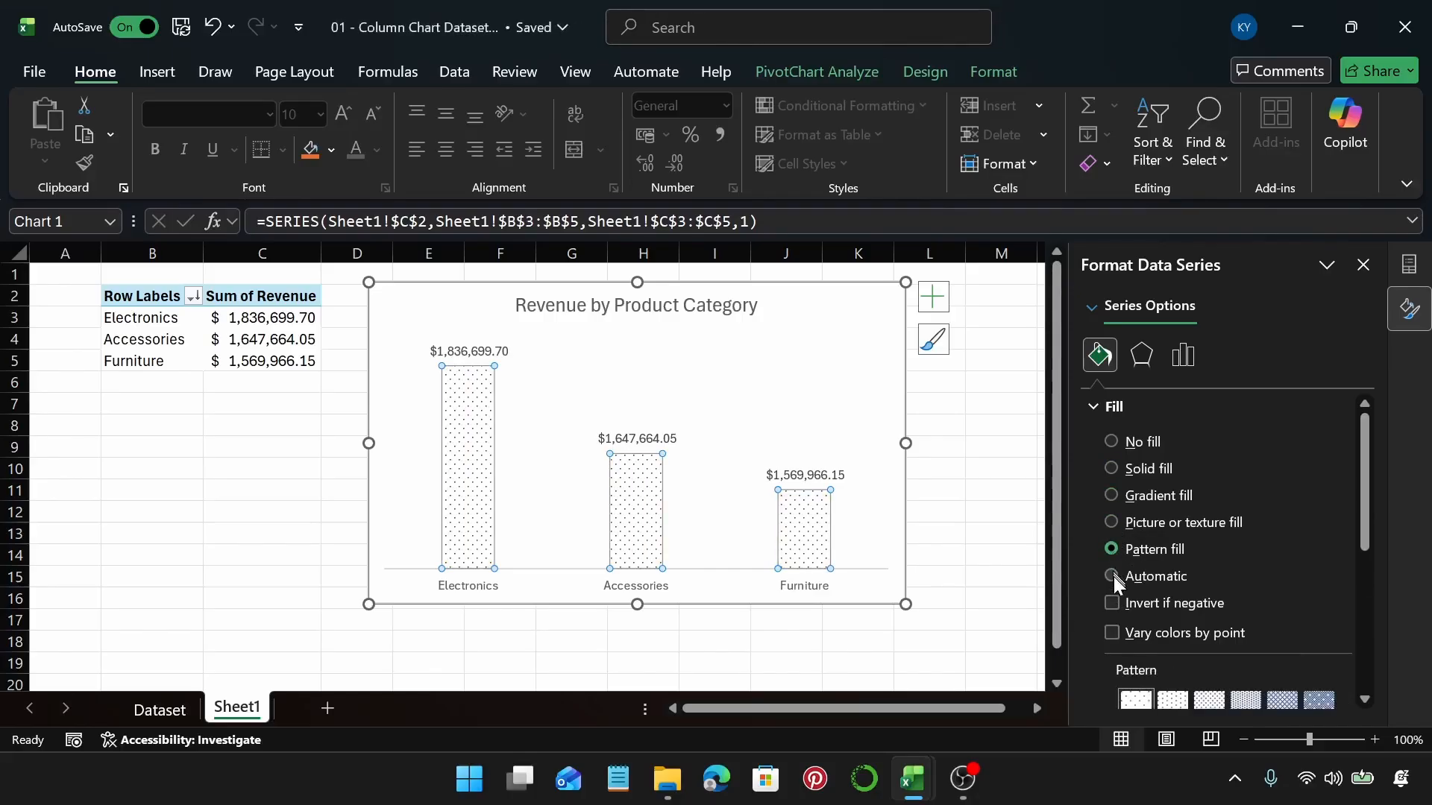
click(1112, 576)
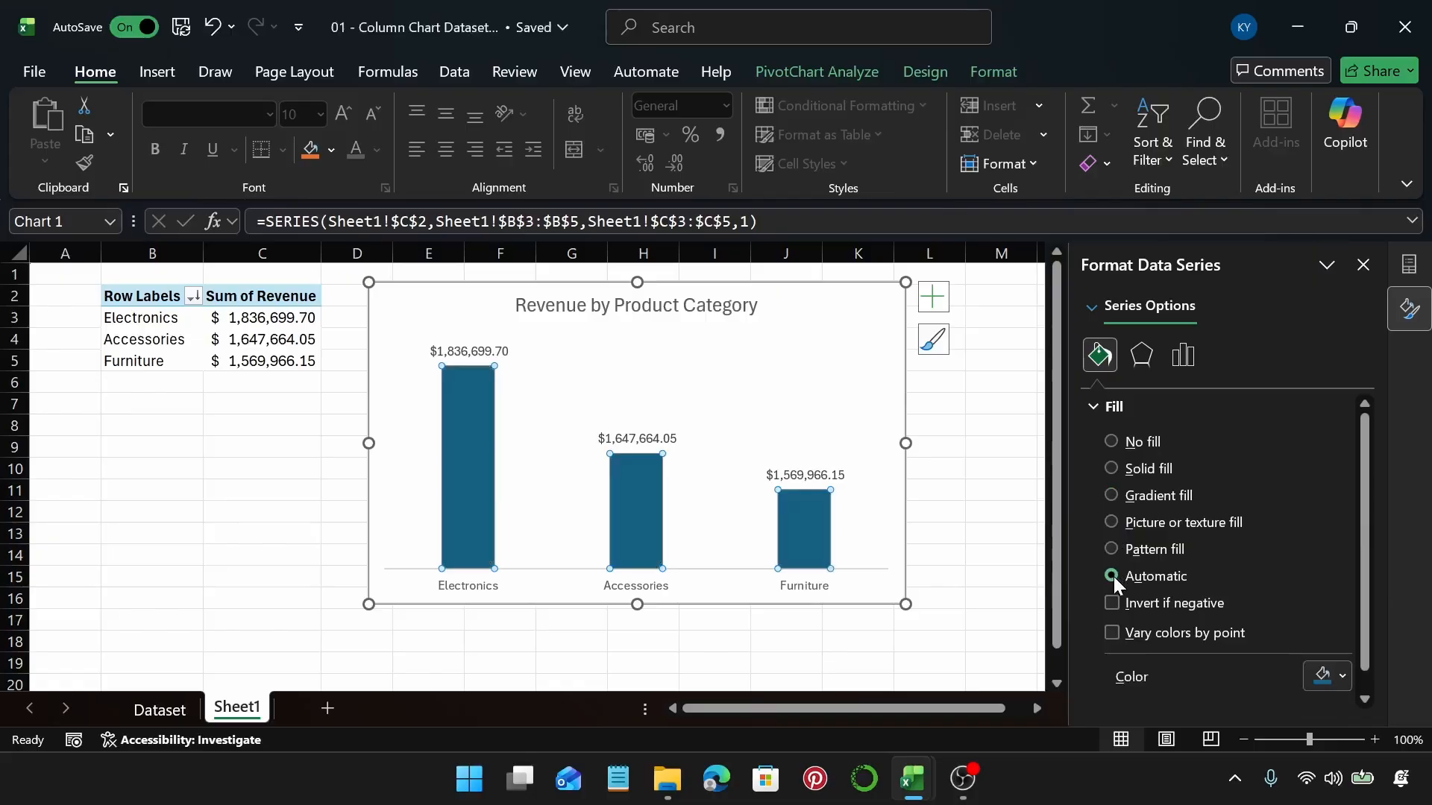
Try the No fill option on the column series and undo it
click(1111, 442)
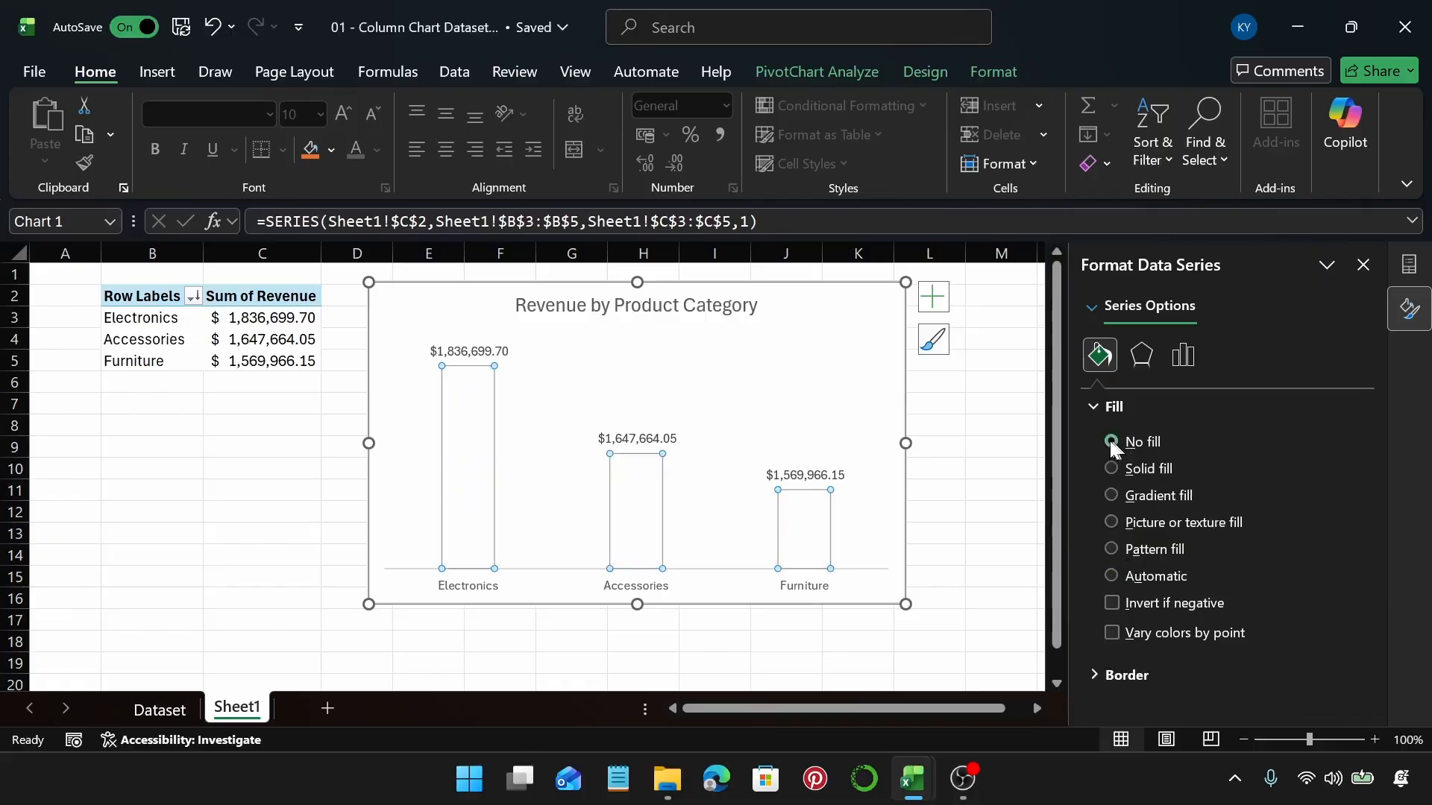
click(860, 380)
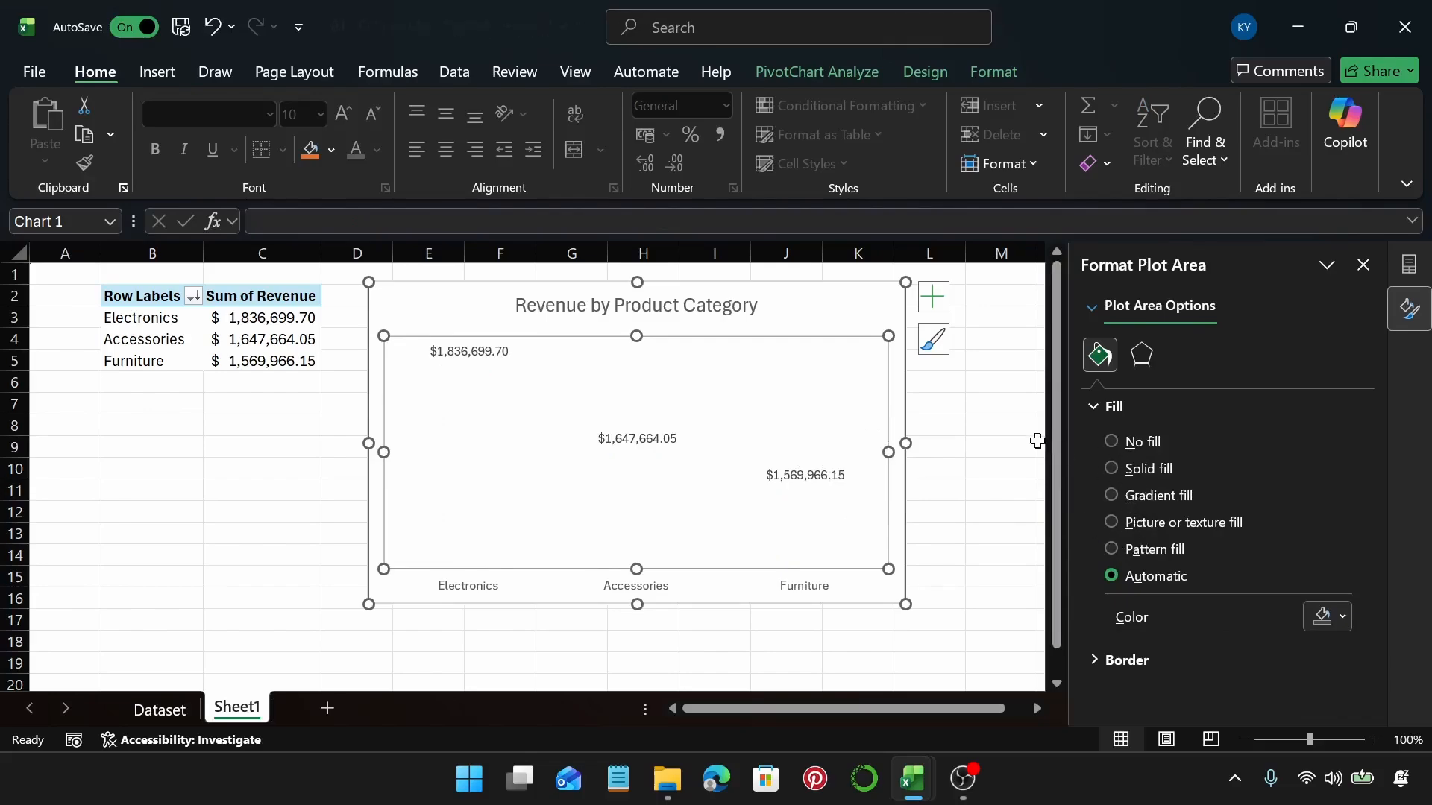
key(ctrl+z)
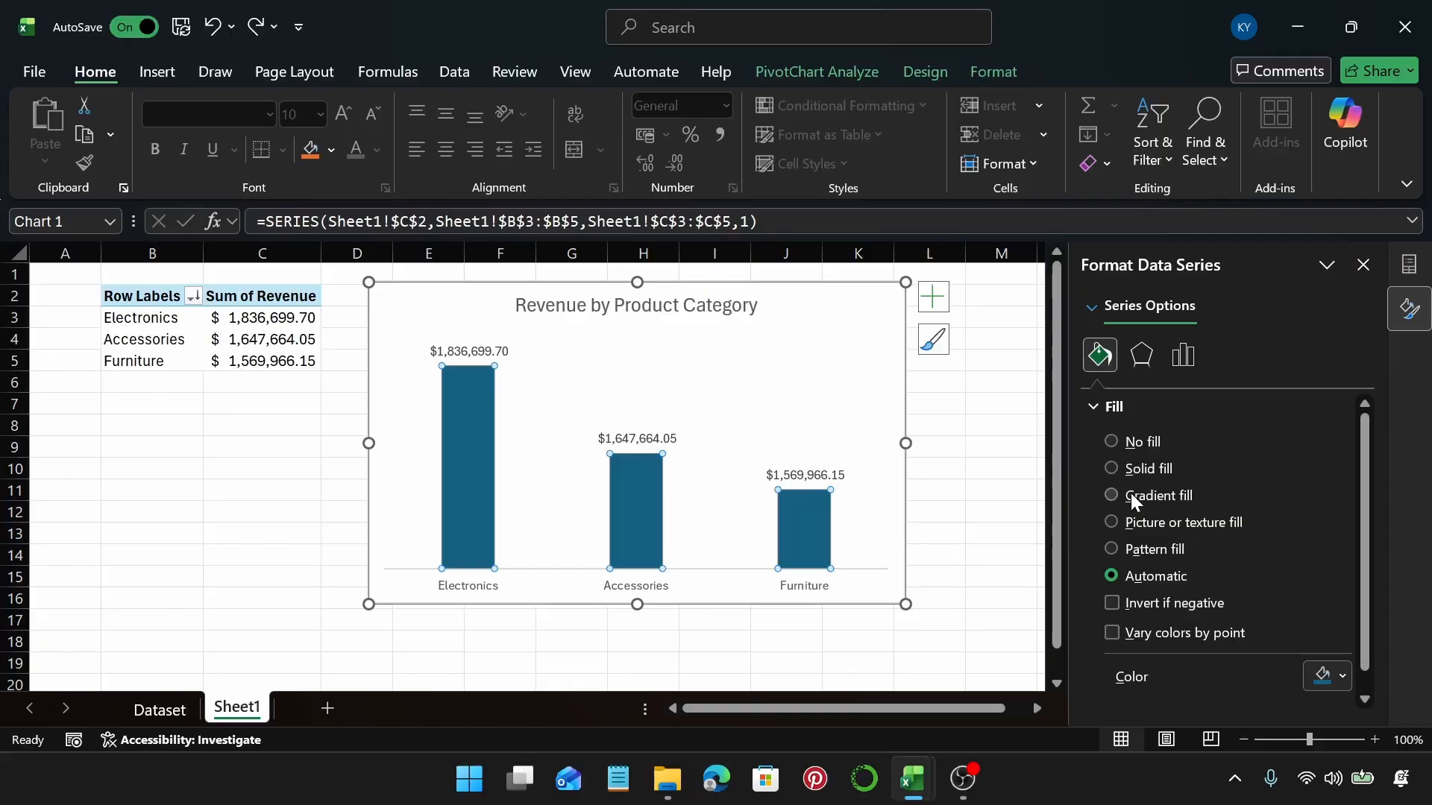
Set the column series back to a solid fill and open its border options
click(1111, 468)
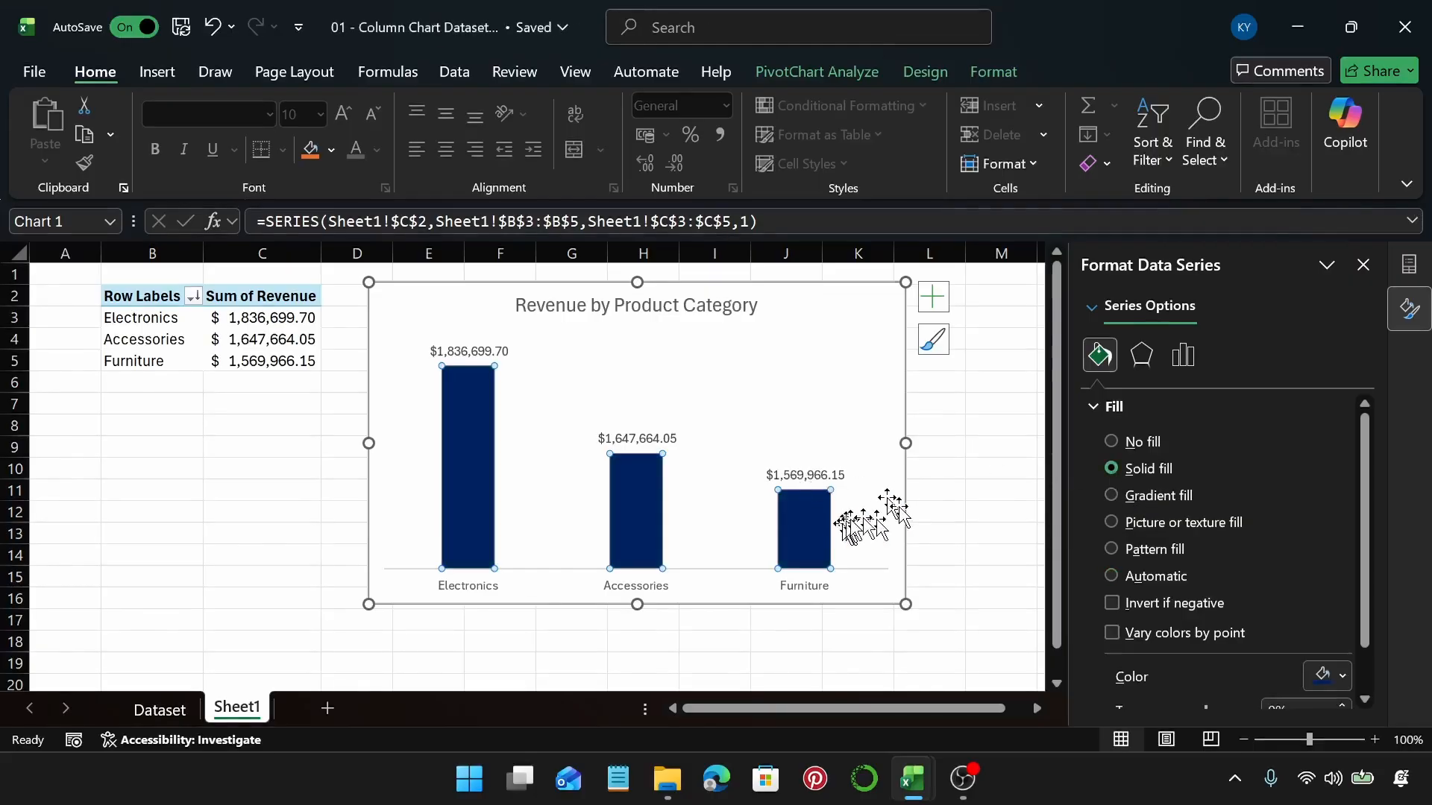
click(1140, 407)
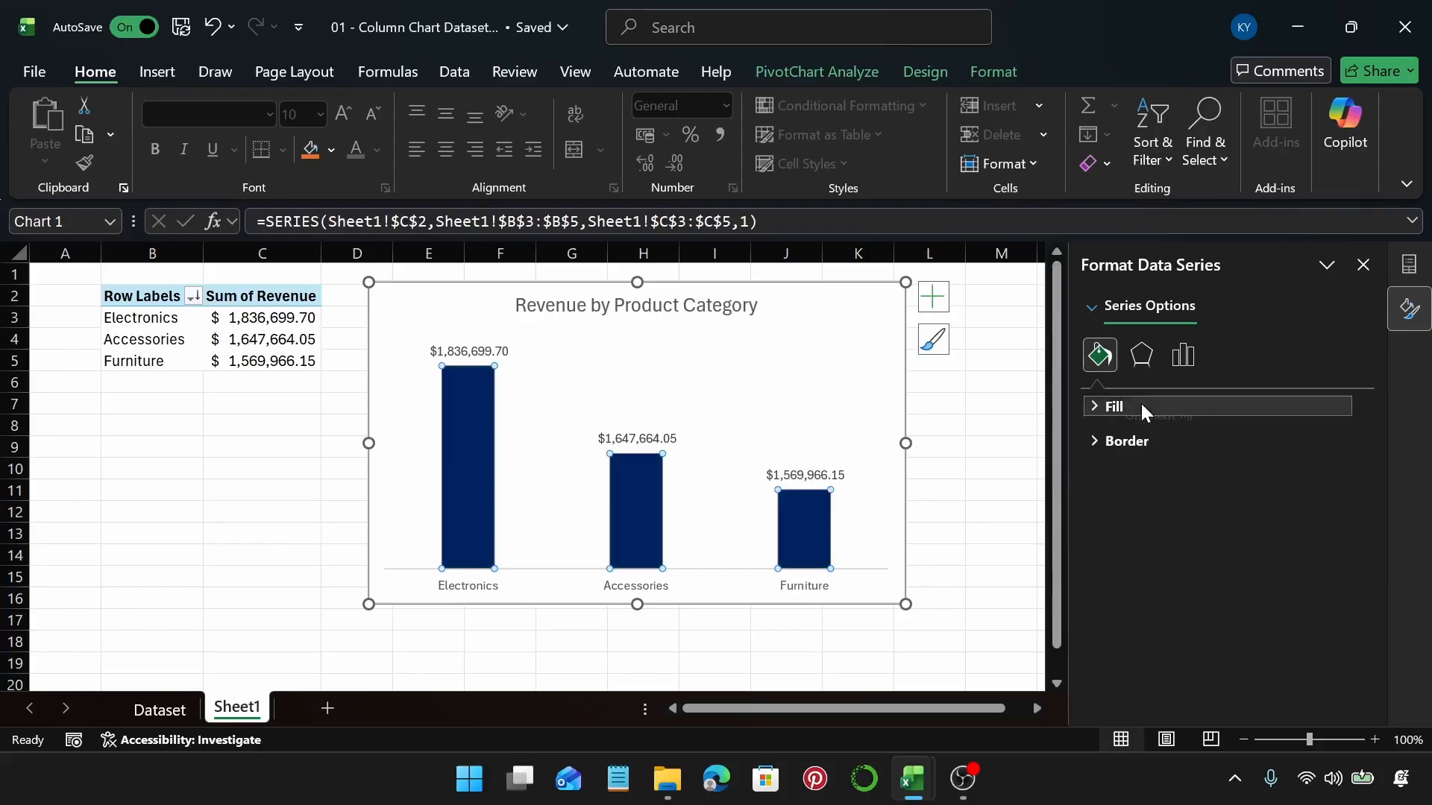
click(1098, 434)
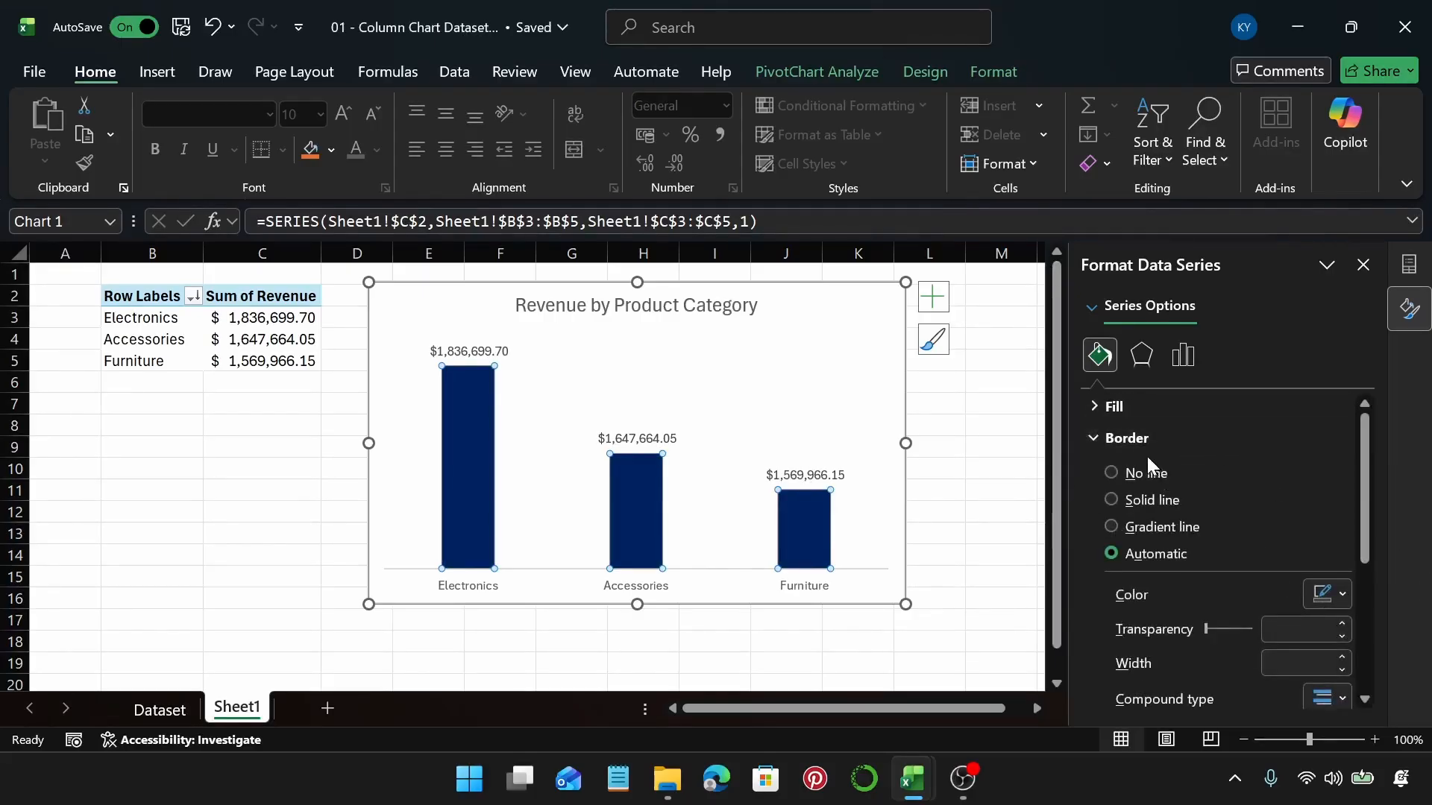
click(958, 492)
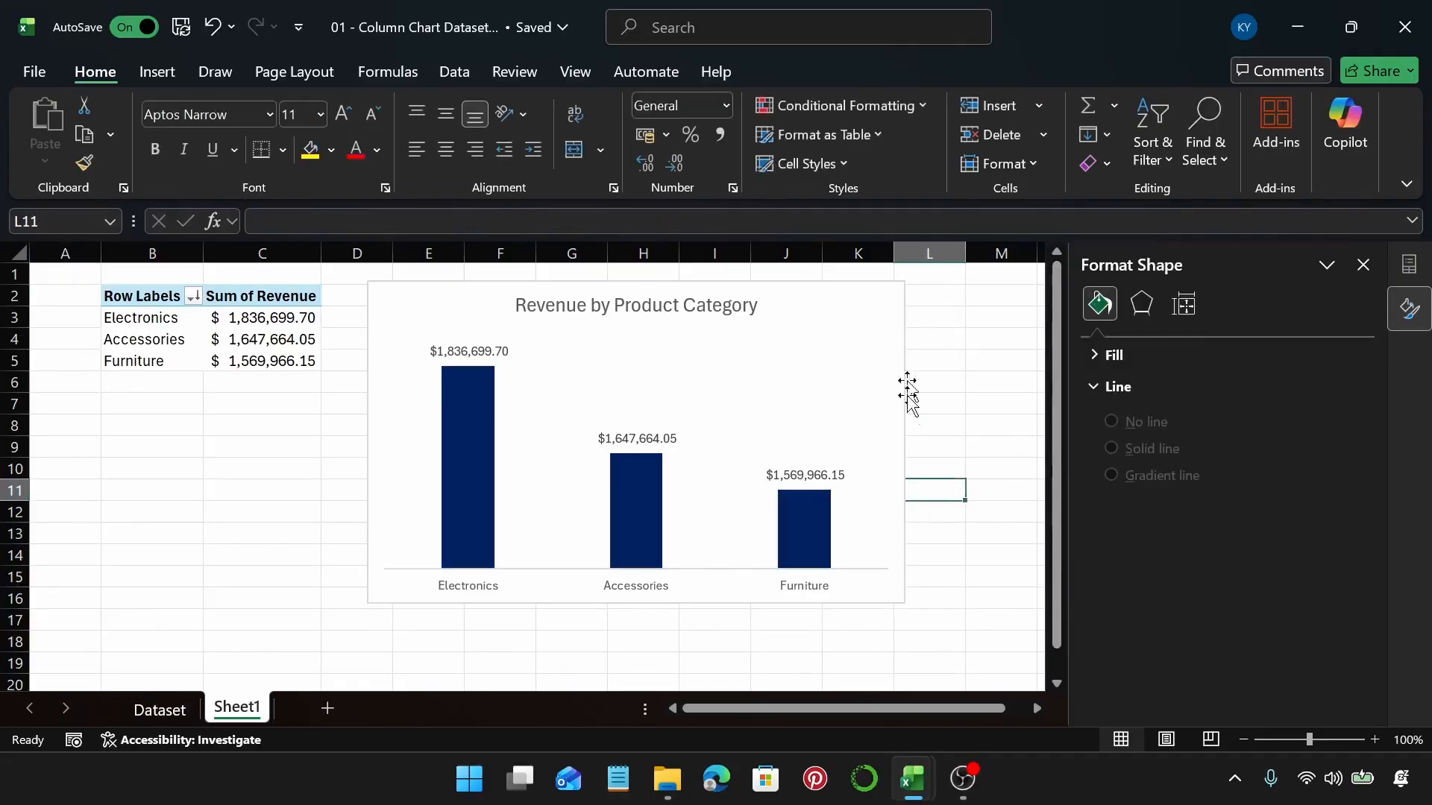
Try the No line, Solid line and Gradient line border options on the chart area
click(886, 337)
click(863, 310)
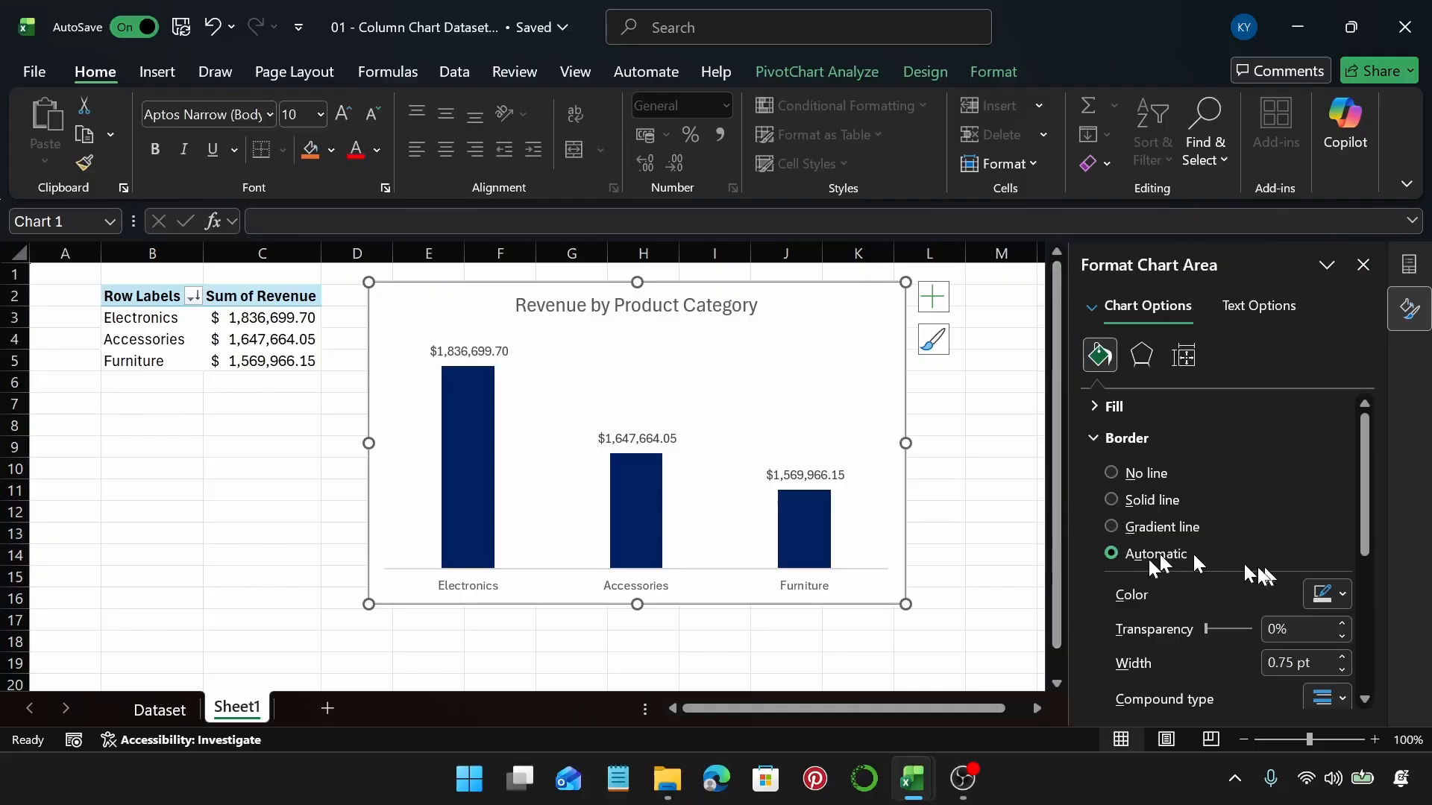
click(1113, 474)
click(992, 513)
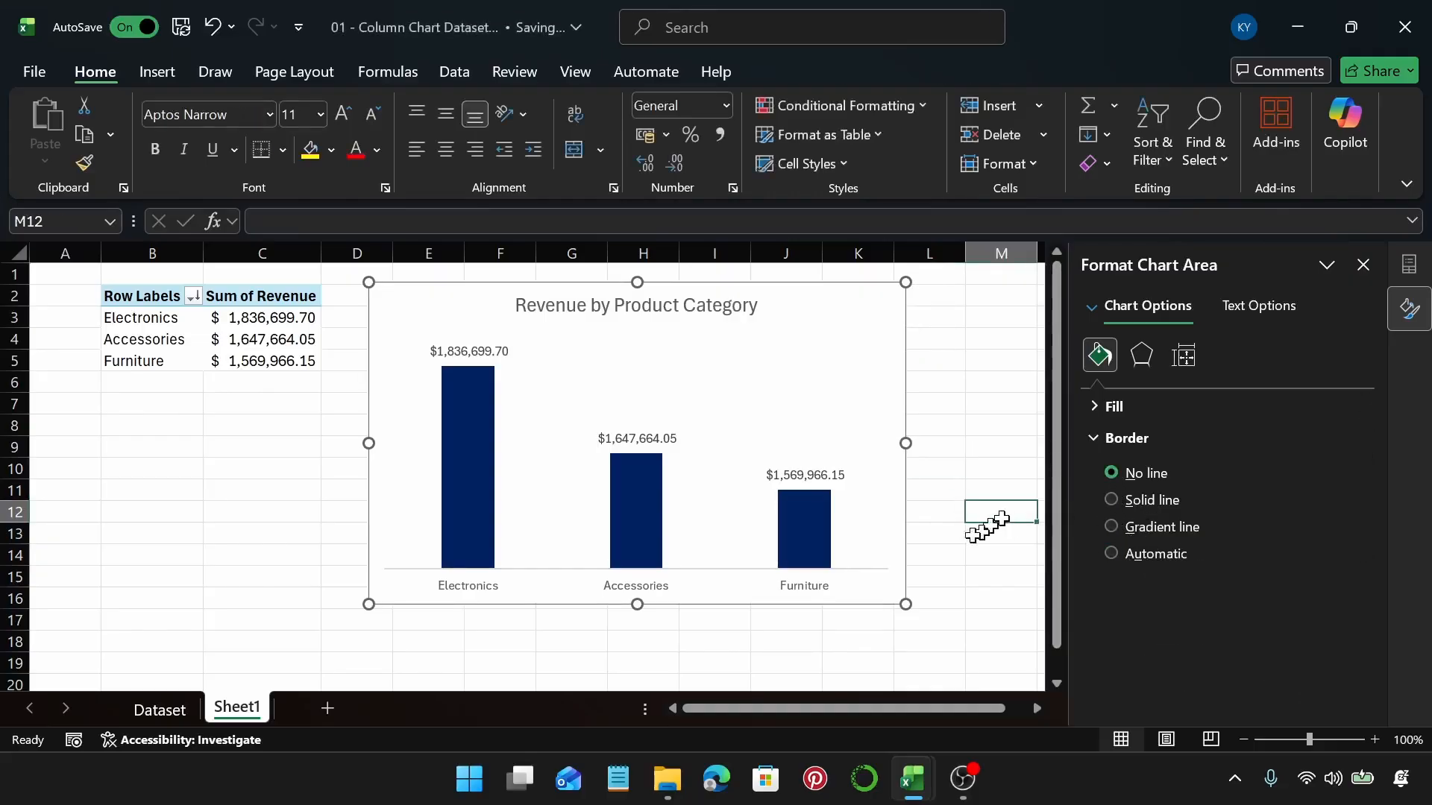
click(901, 366)
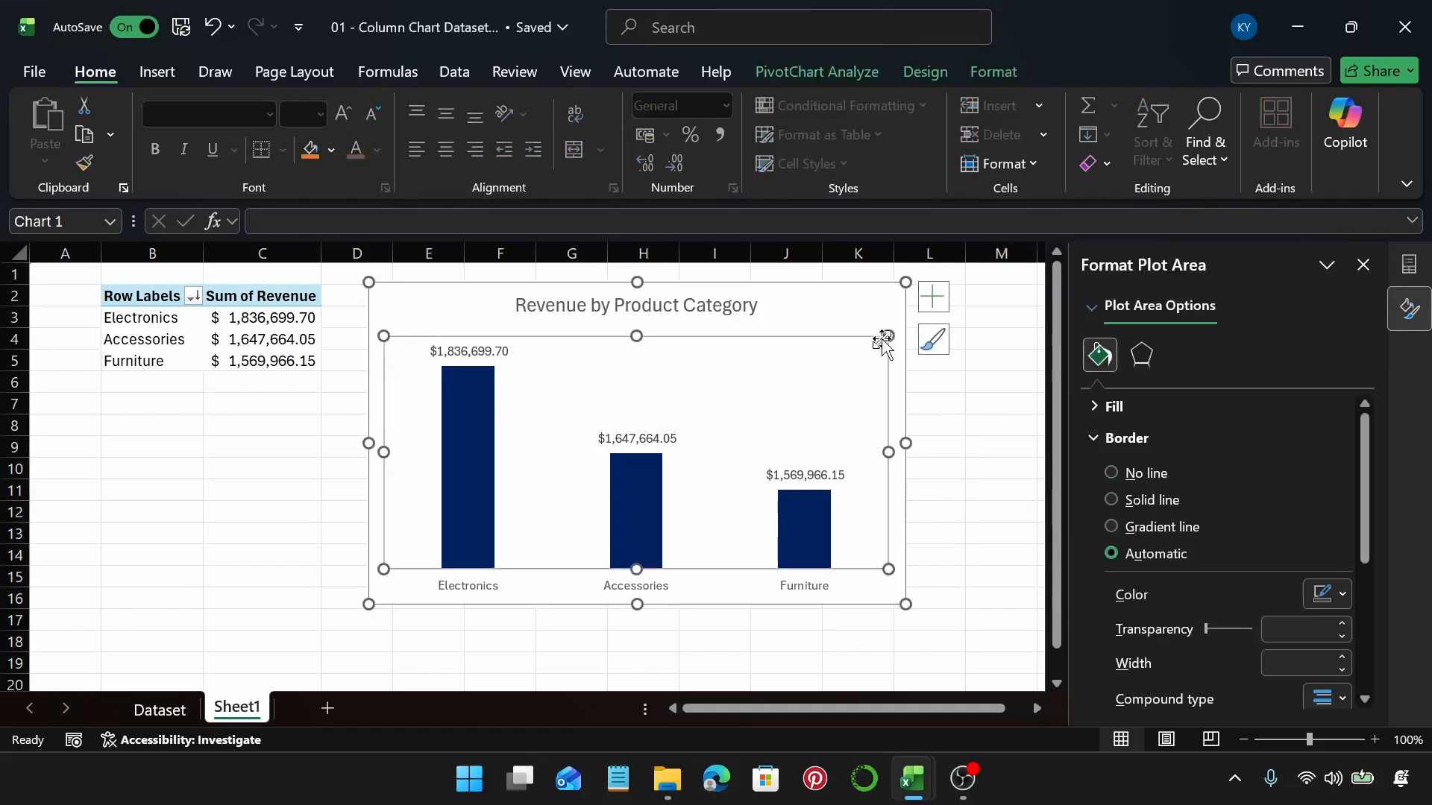
click(872, 320)
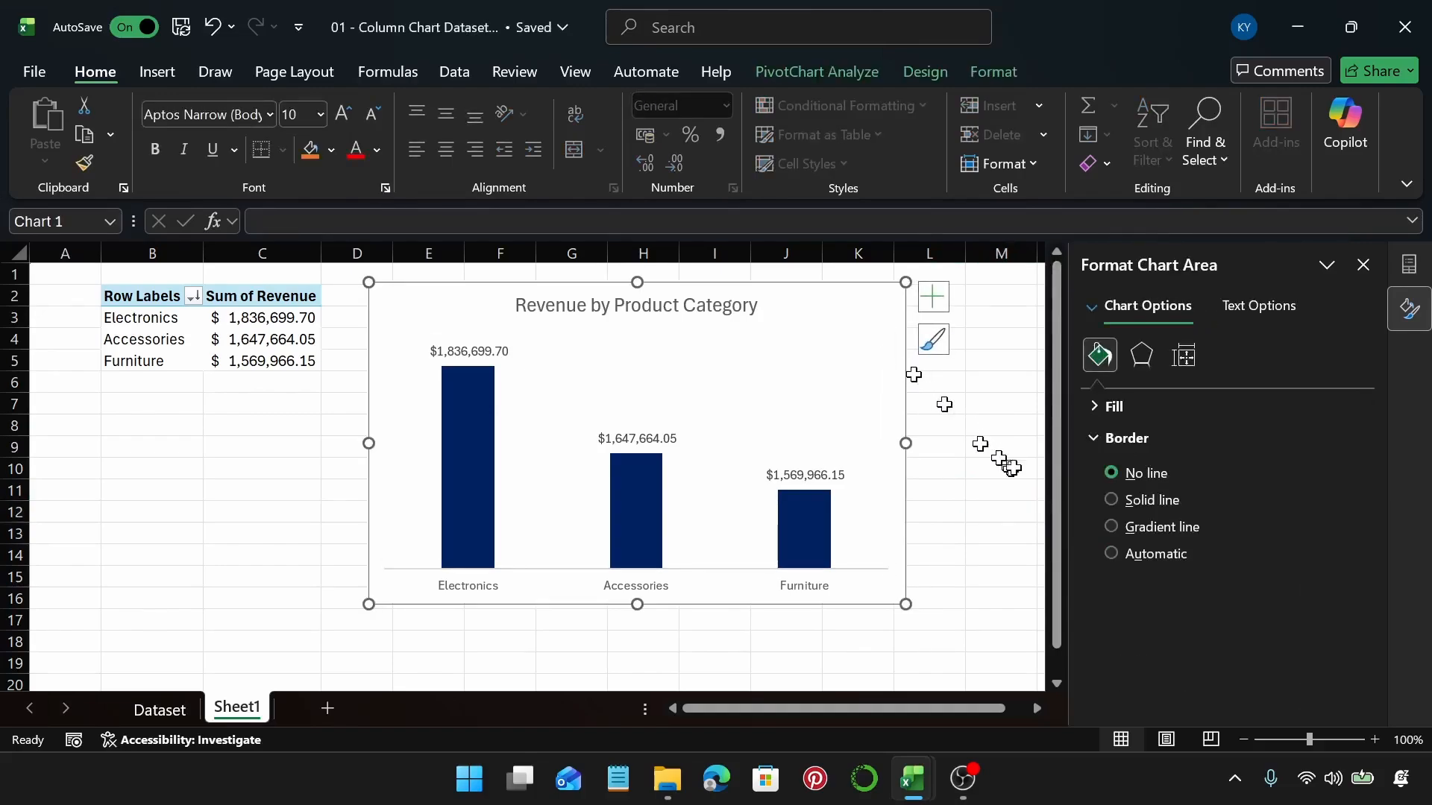
click(1112, 500)
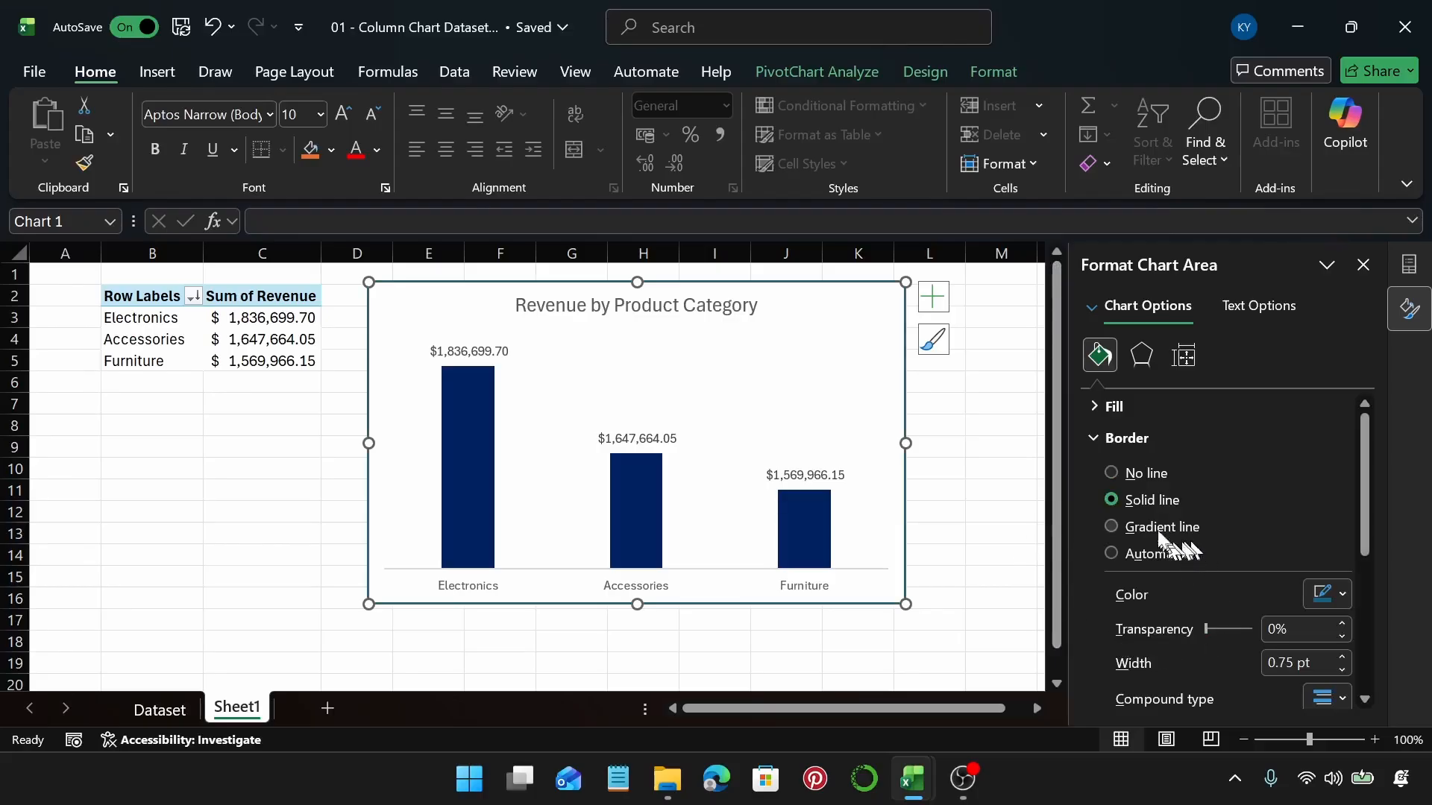
click(1113, 527)
click(1007, 512)
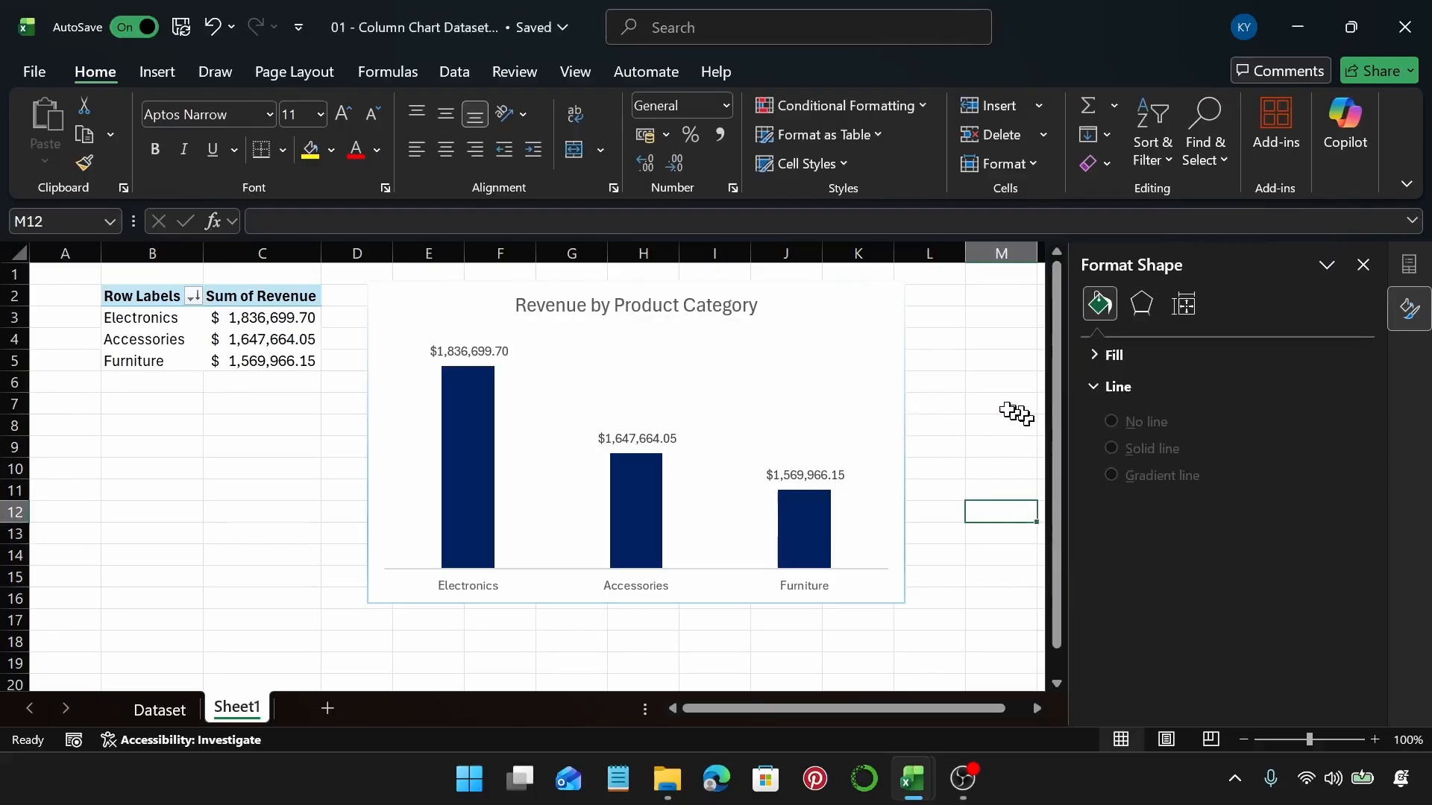
Give the chart area a solid line border in the standard dark blue color
click(900, 337)
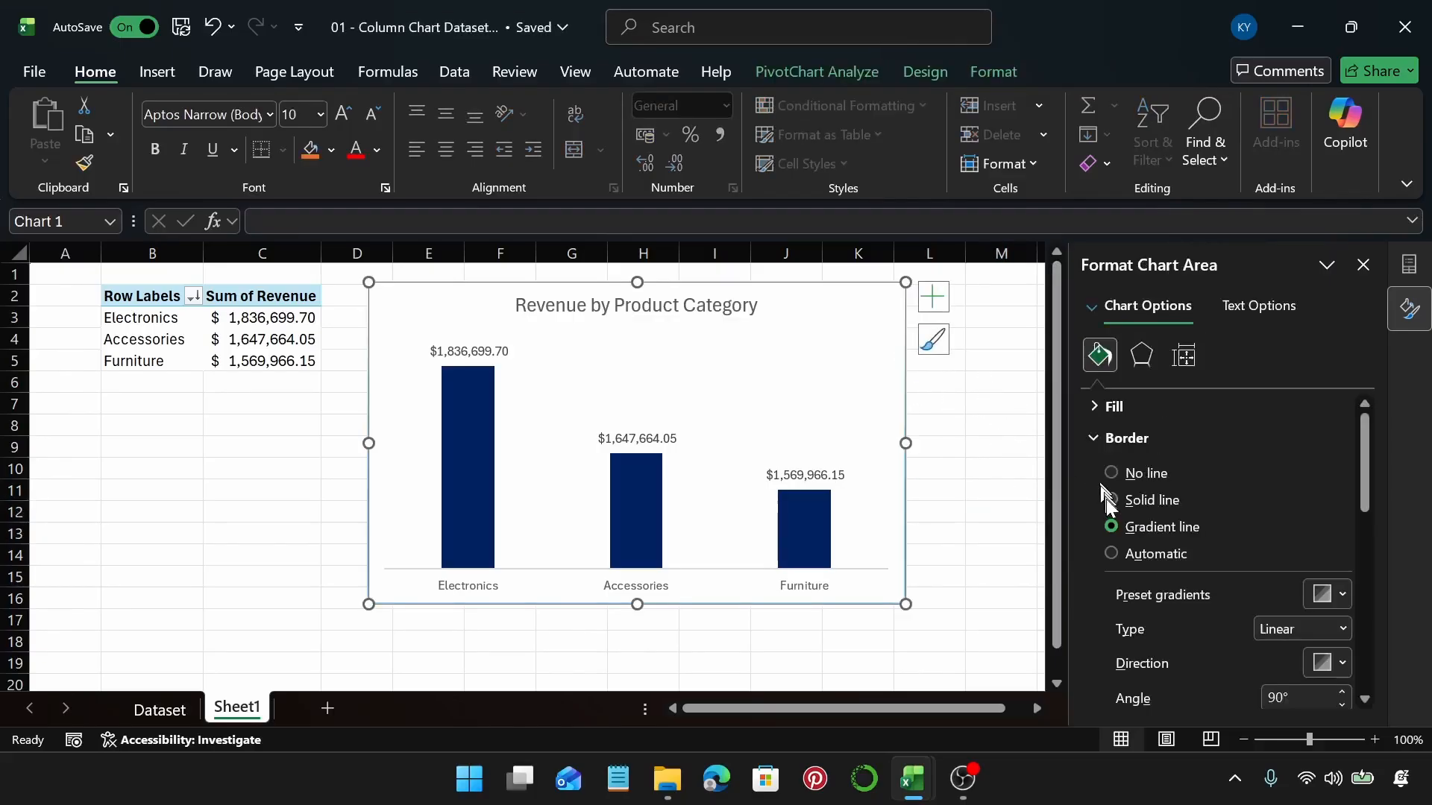
click(1109, 501)
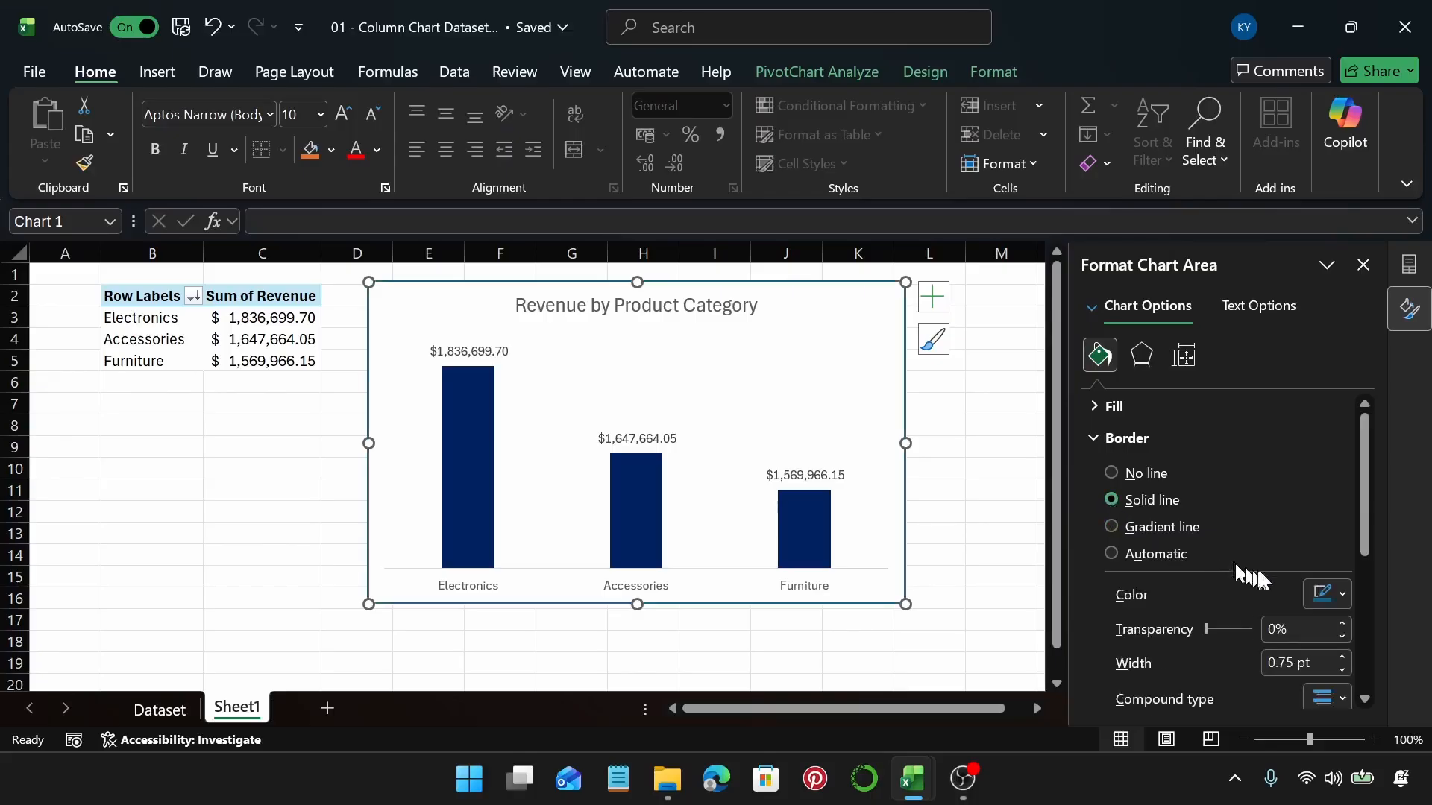
click(1329, 594)
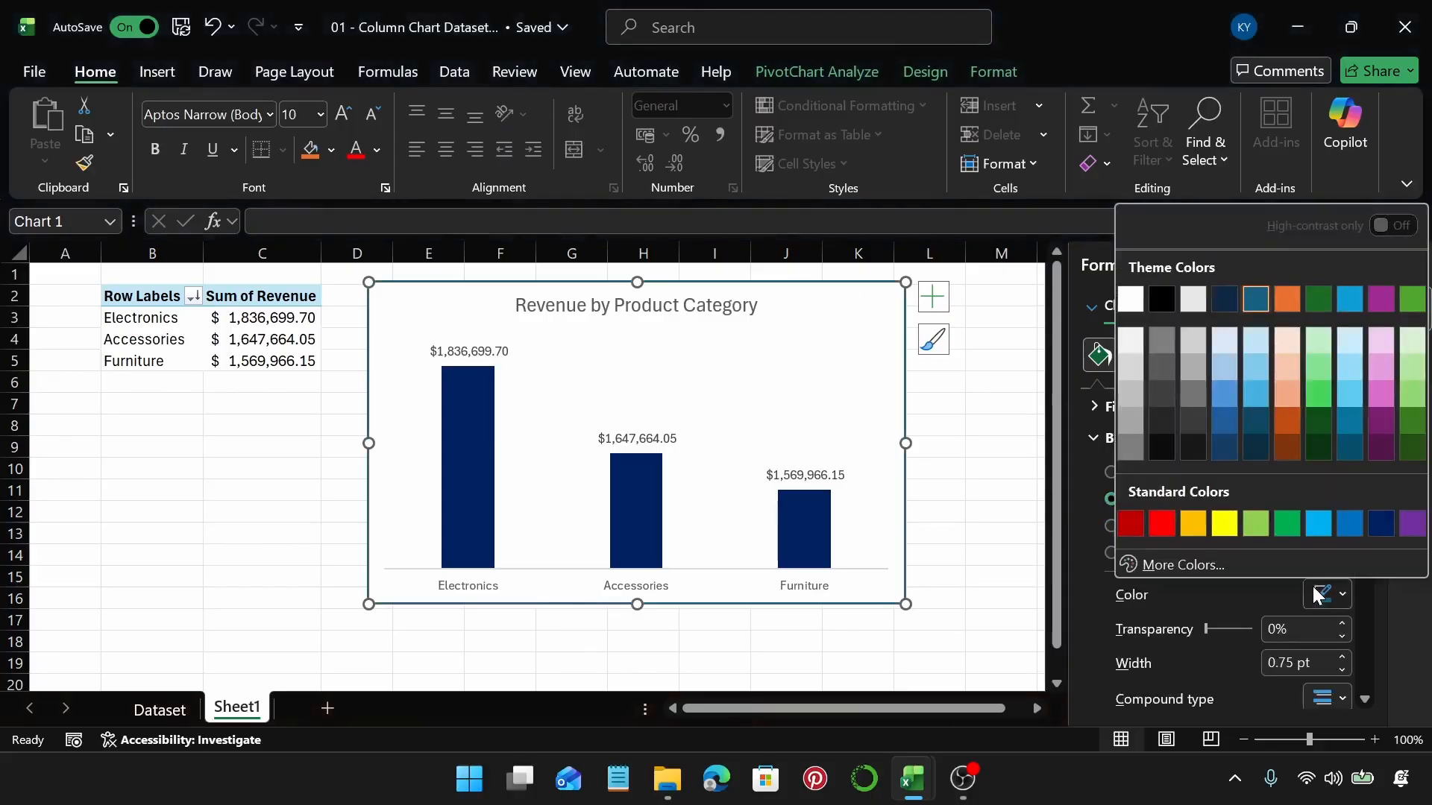
click(1380, 525)
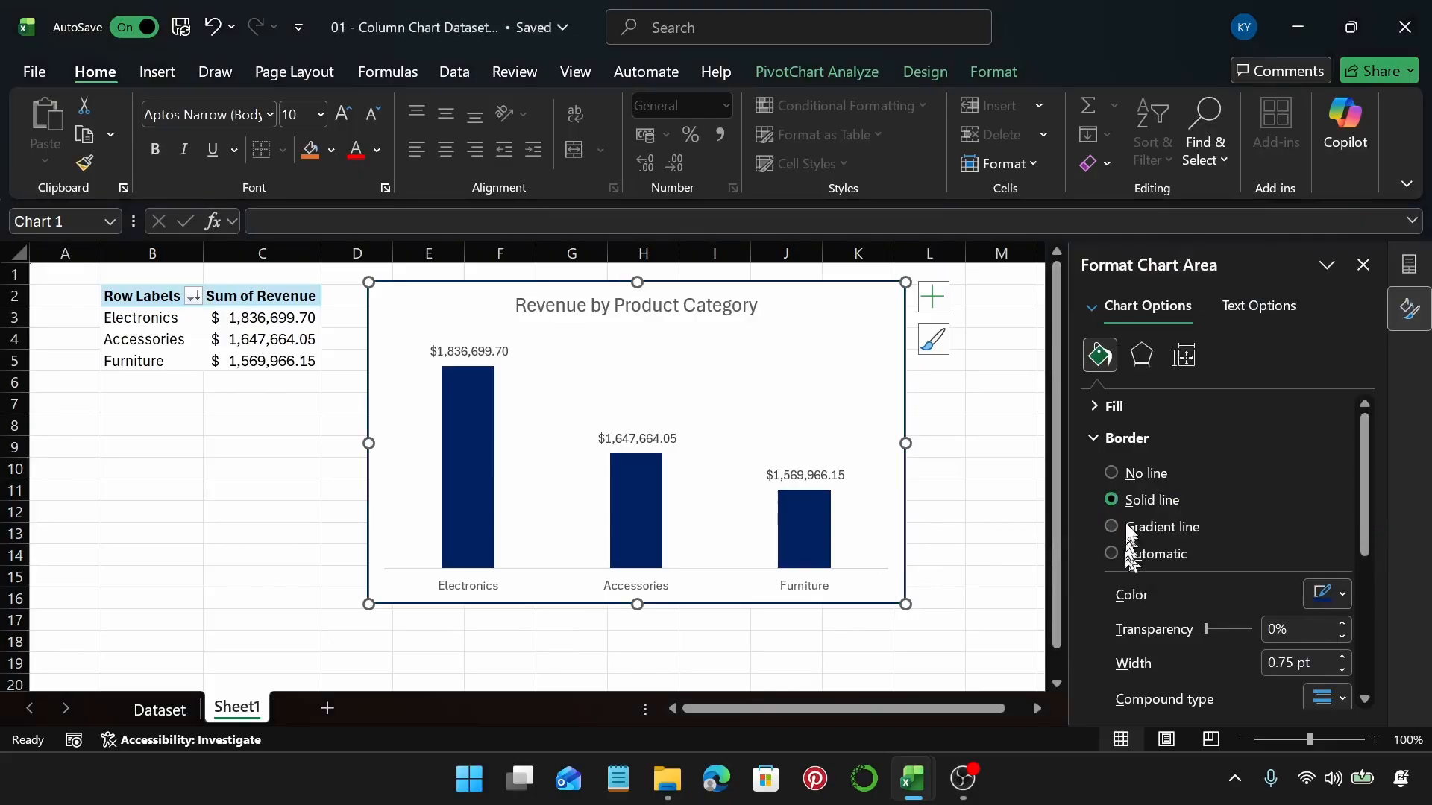
click(1124, 439)
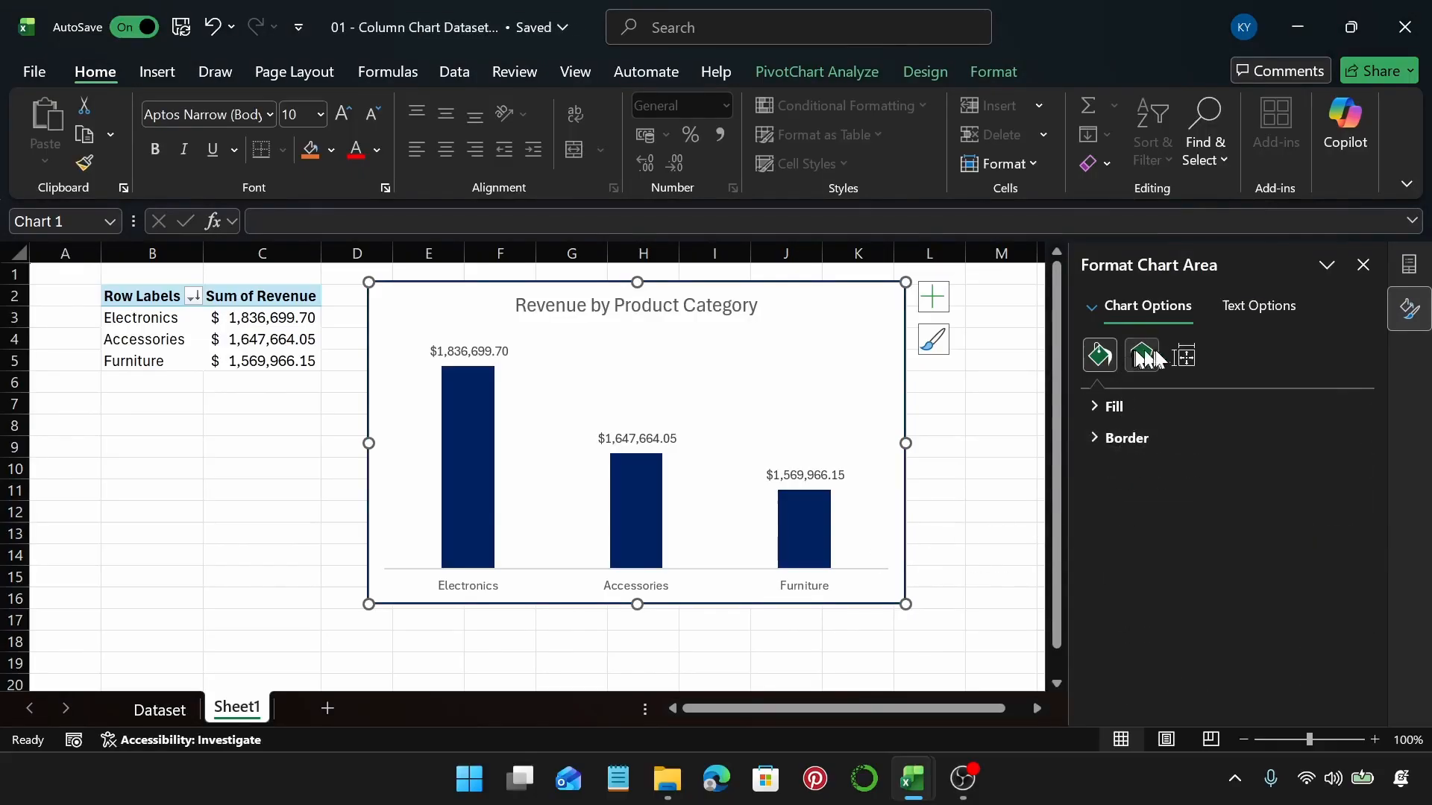
Examine the chart area's effects, size and properties options
click(1151, 358)
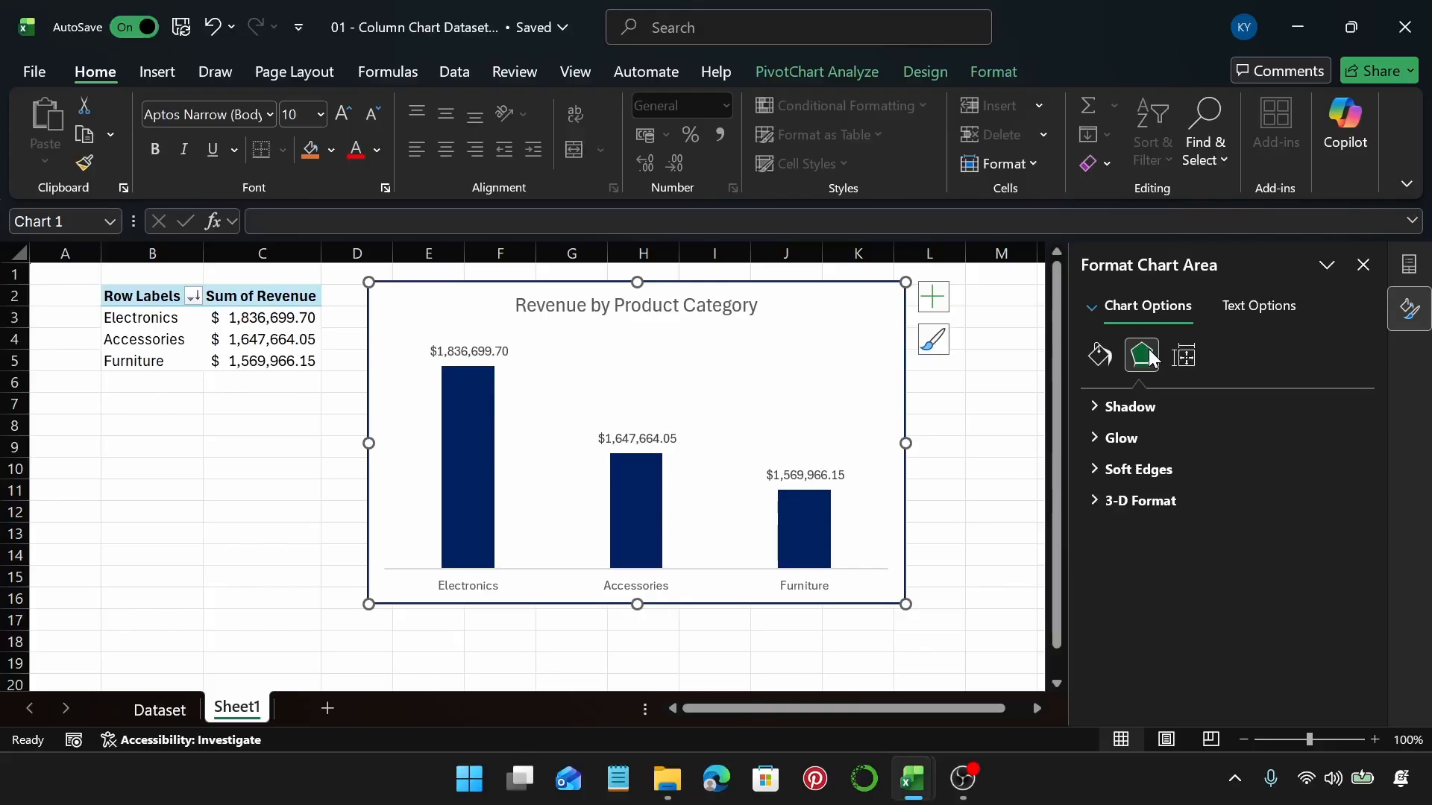
click(1185, 358)
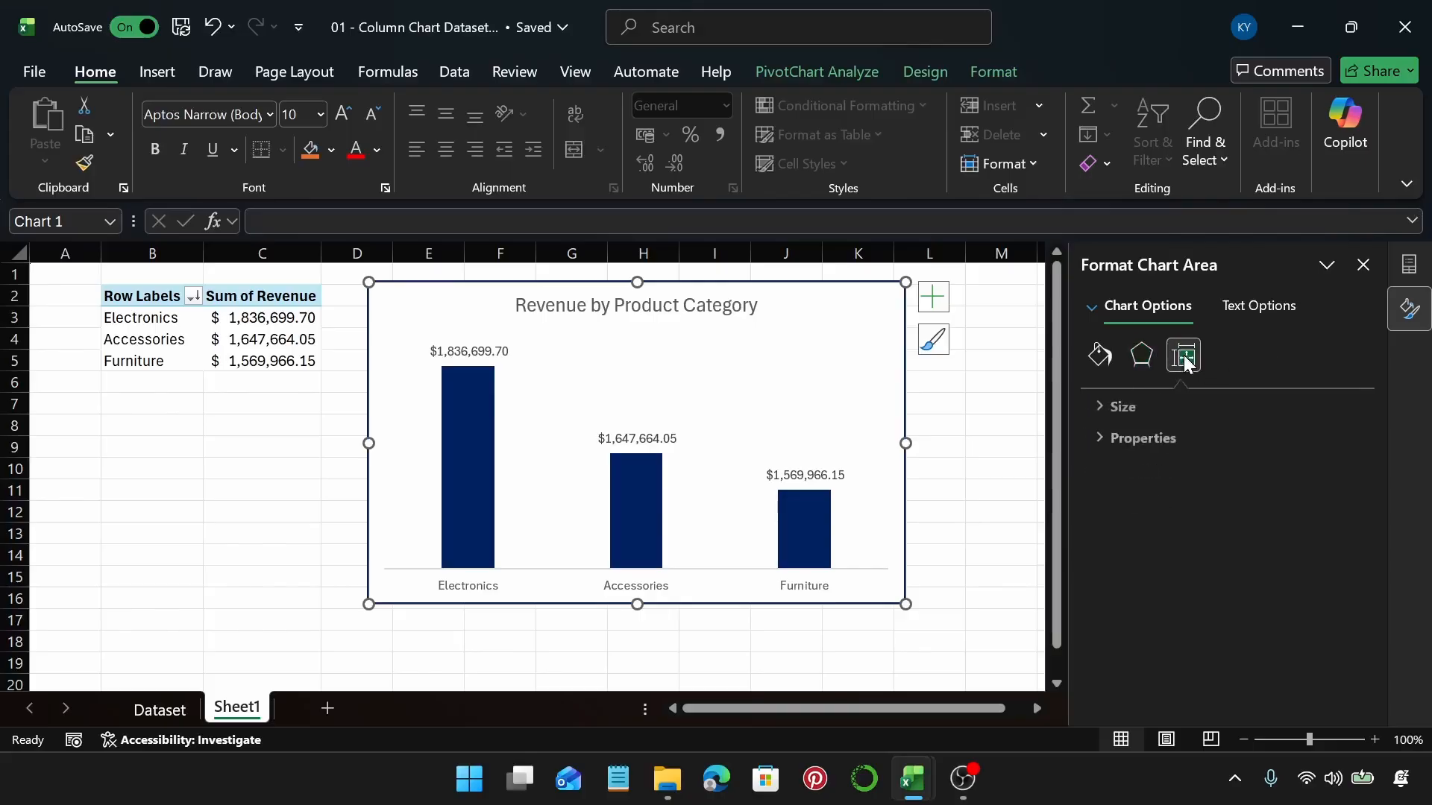
click(1175, 403)
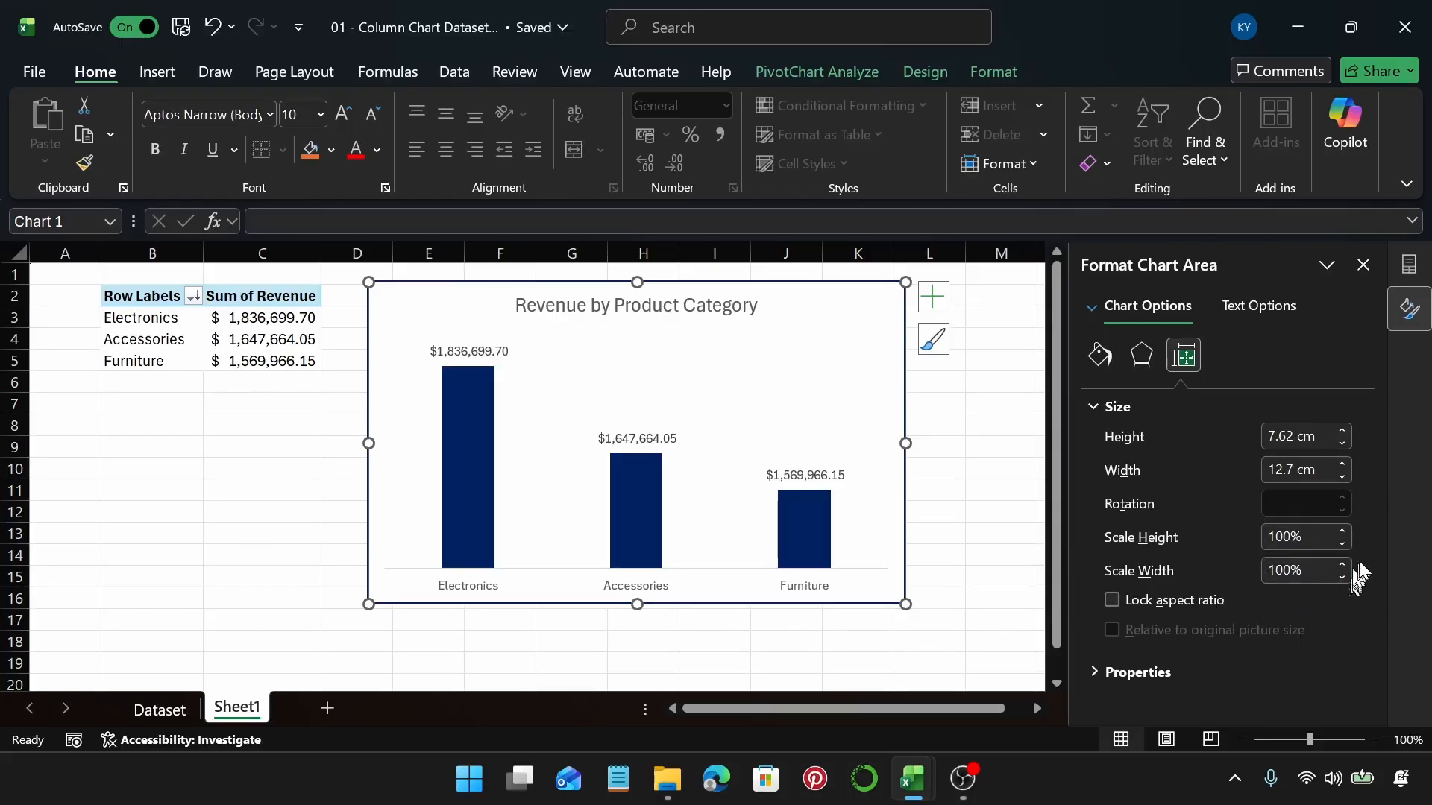
click(1179, 403)
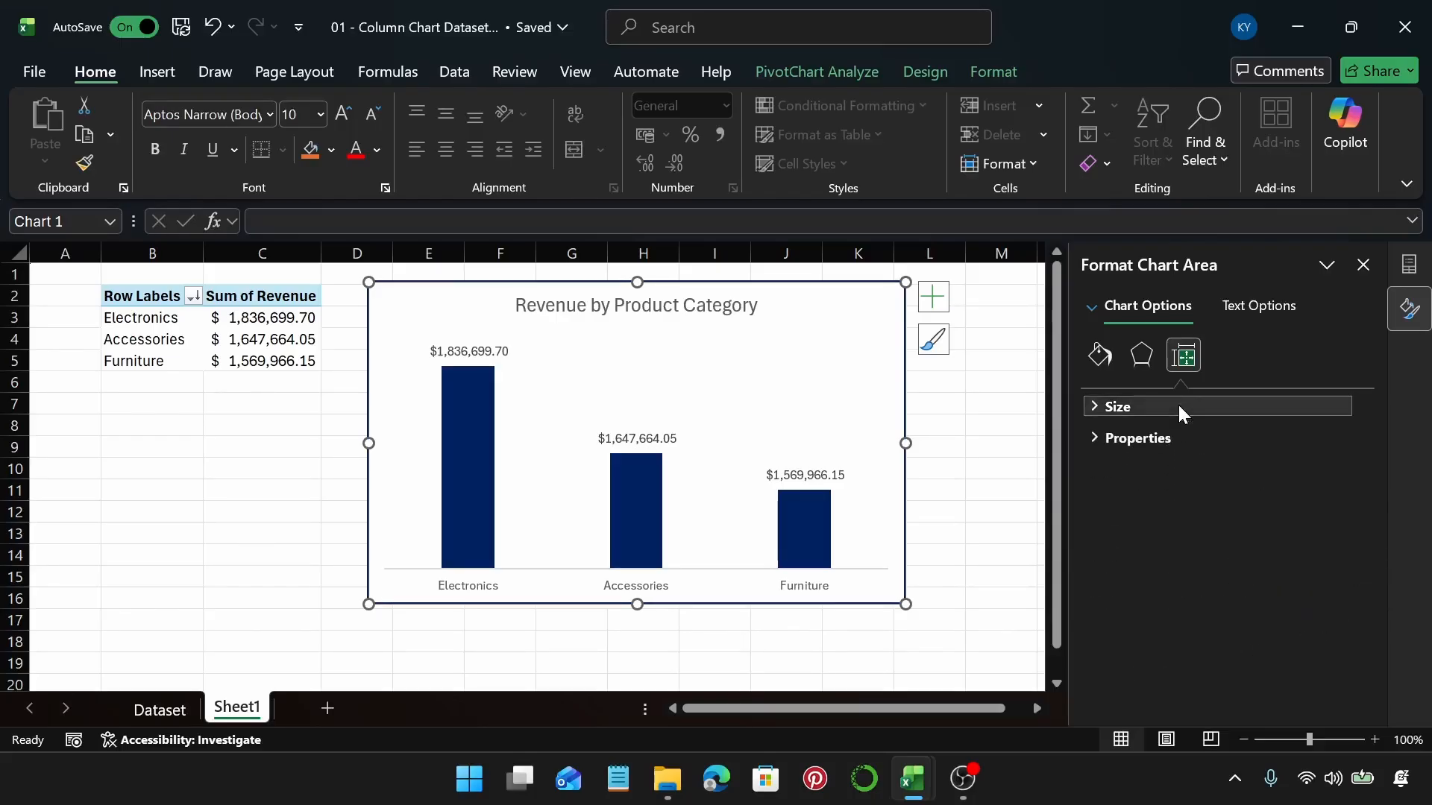
click(1126, 440)
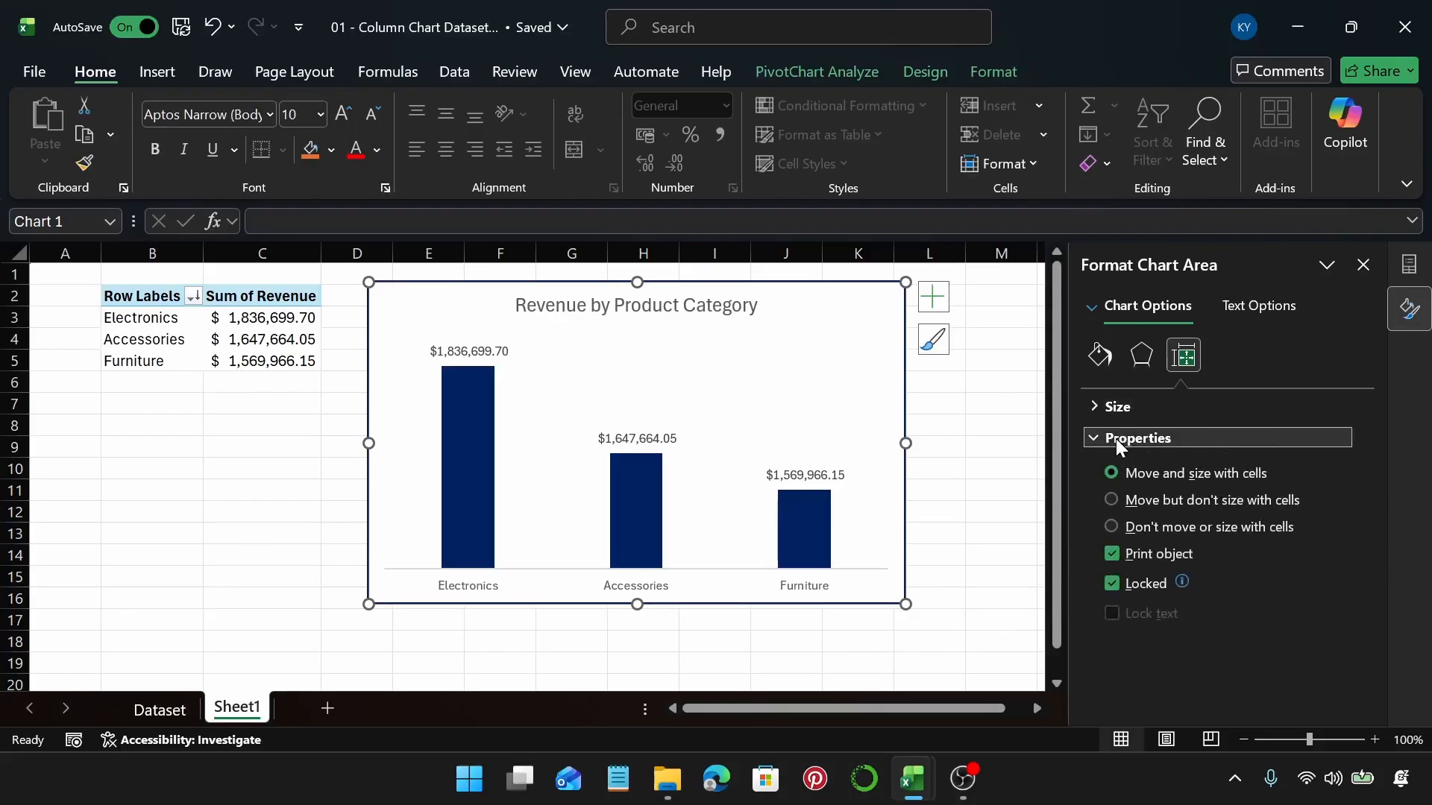
click(1116, 438)
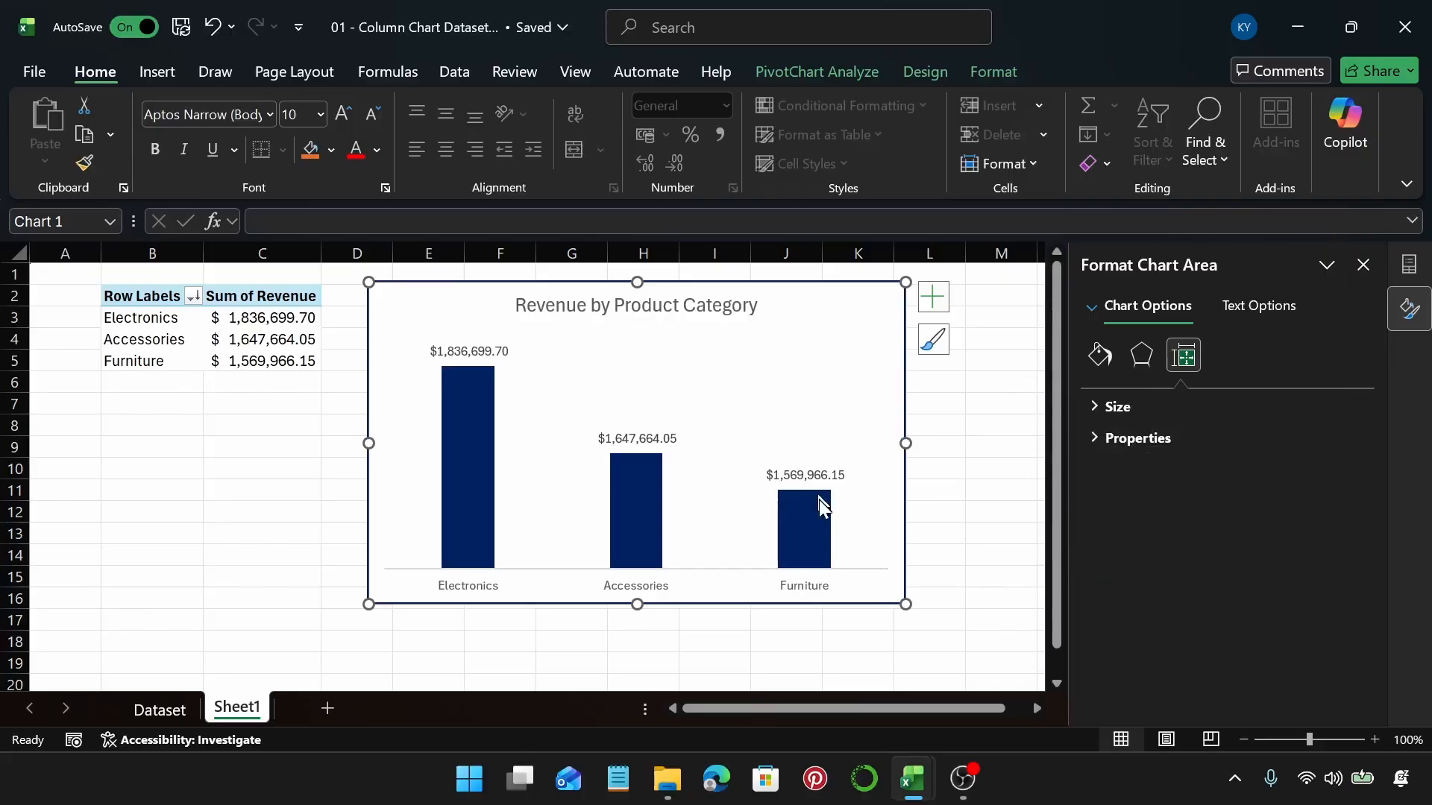
Give the column series a solid line border in the darkest orange theme color
click(808, 530)
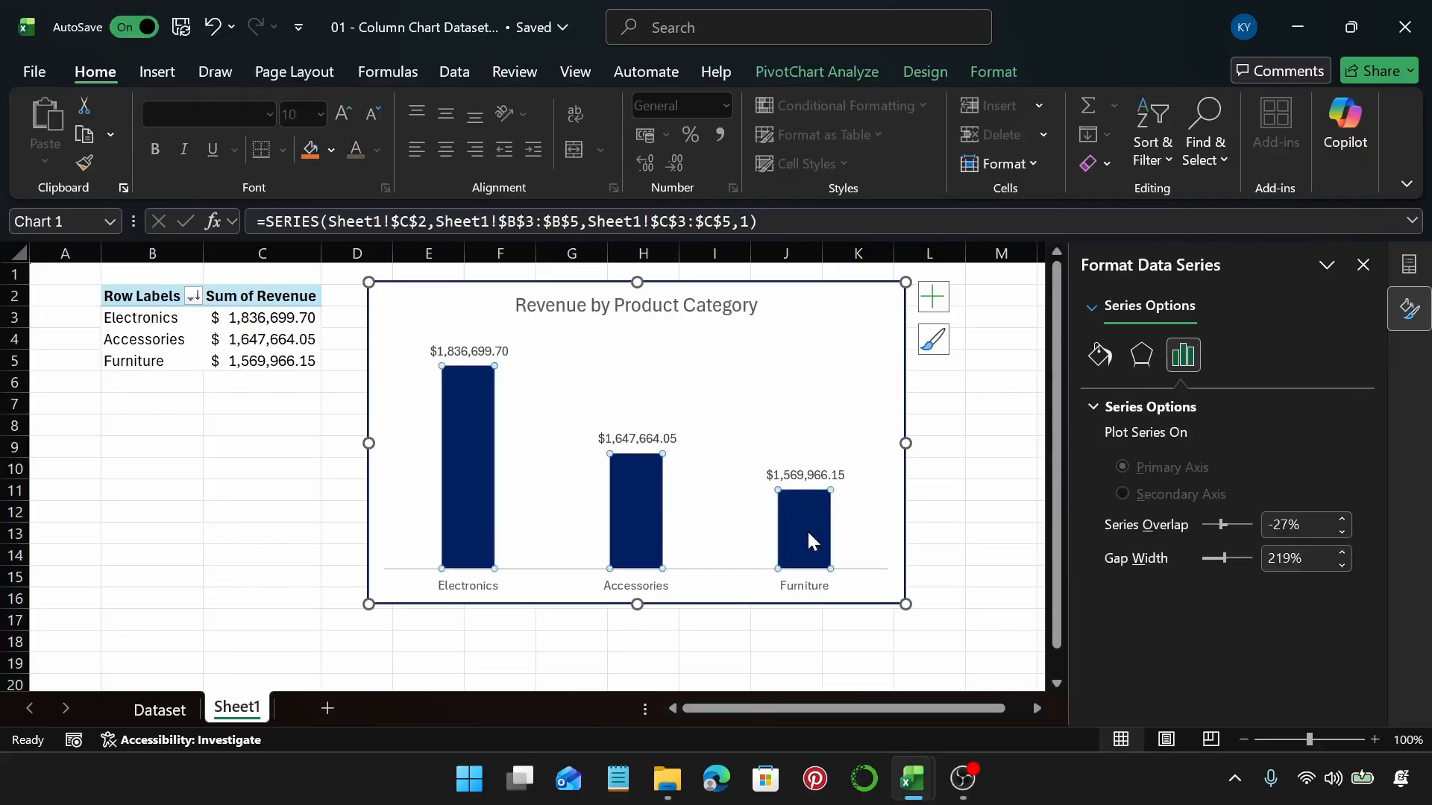
mouse_move(631, 494)
click(1104, 360)
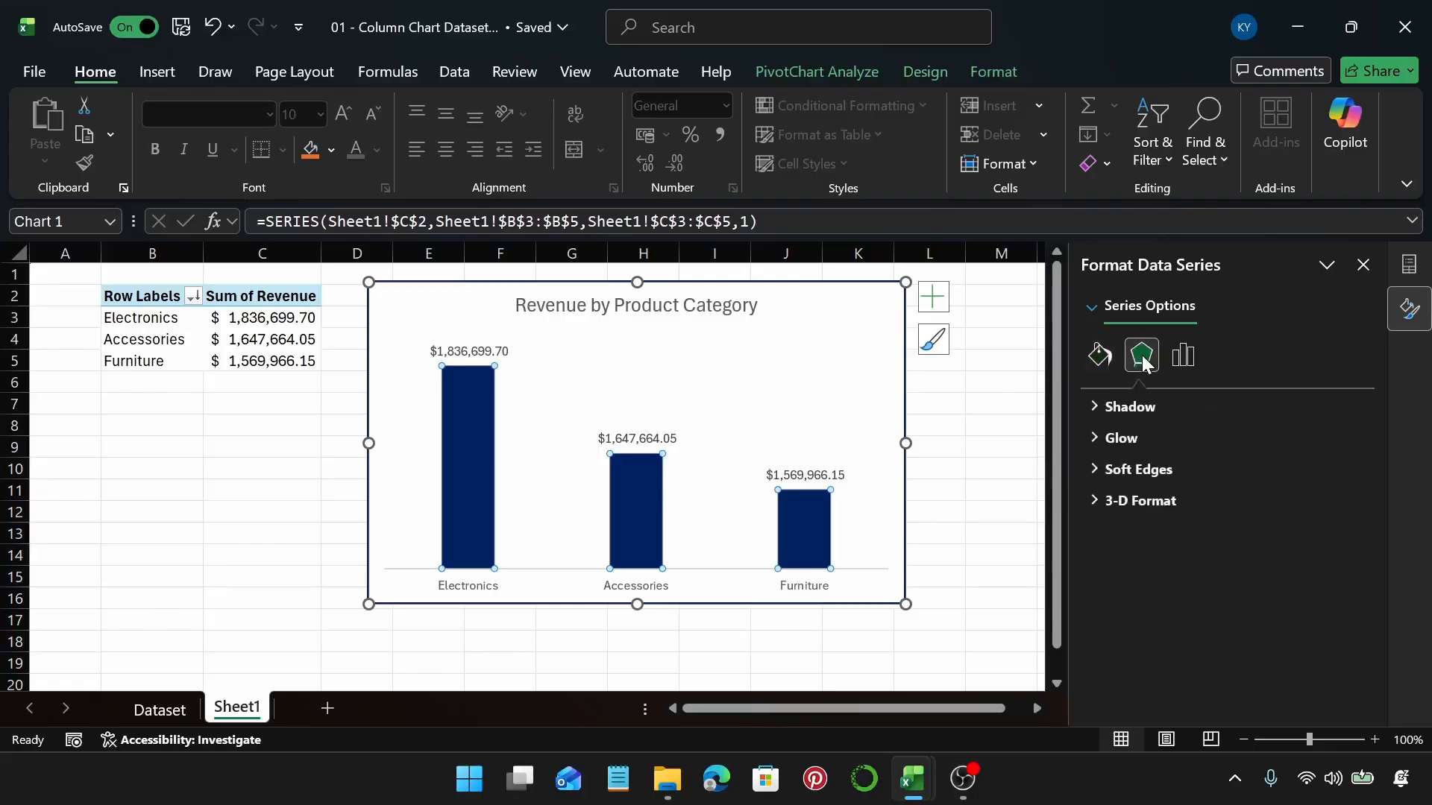
click(1099, 355)
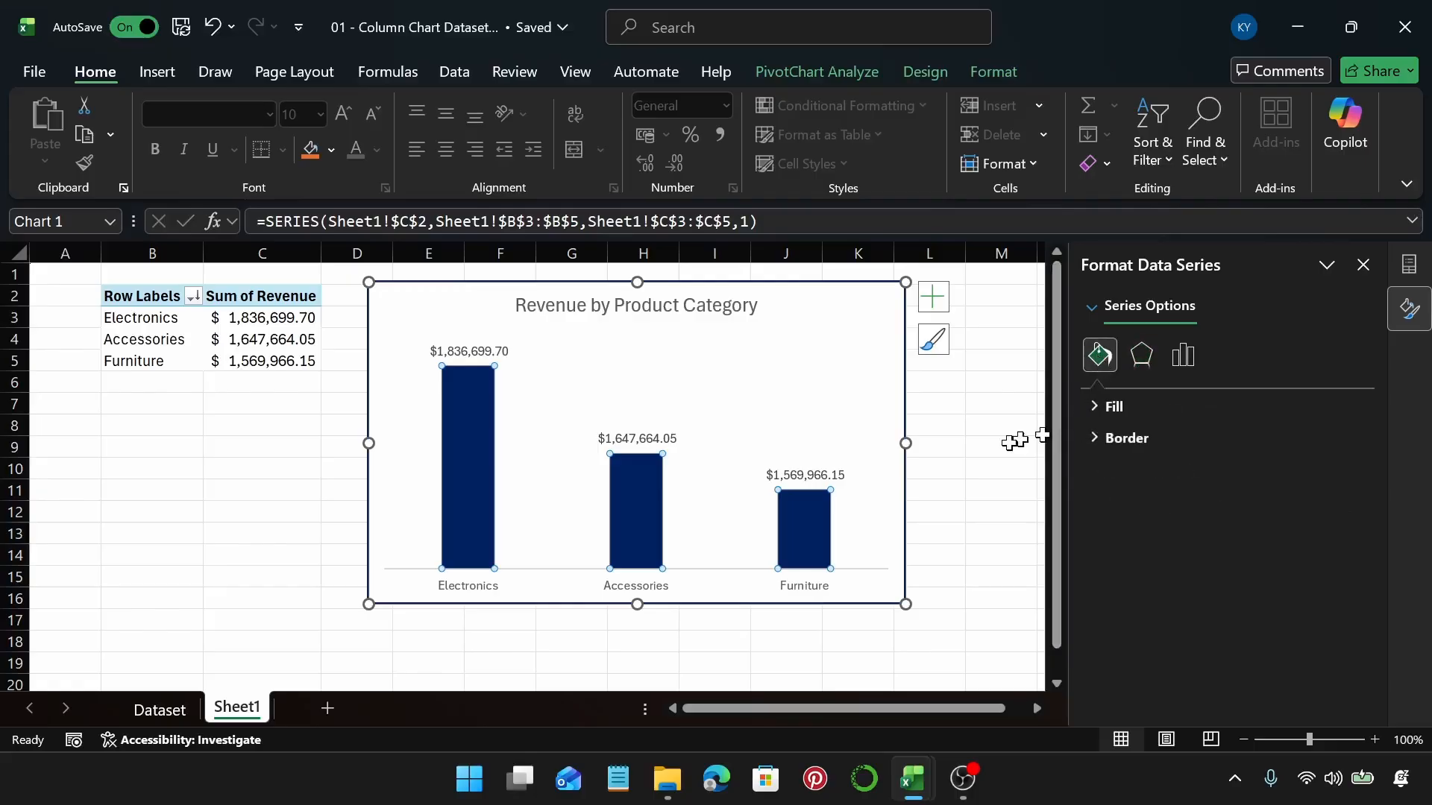
click(1105, 439)
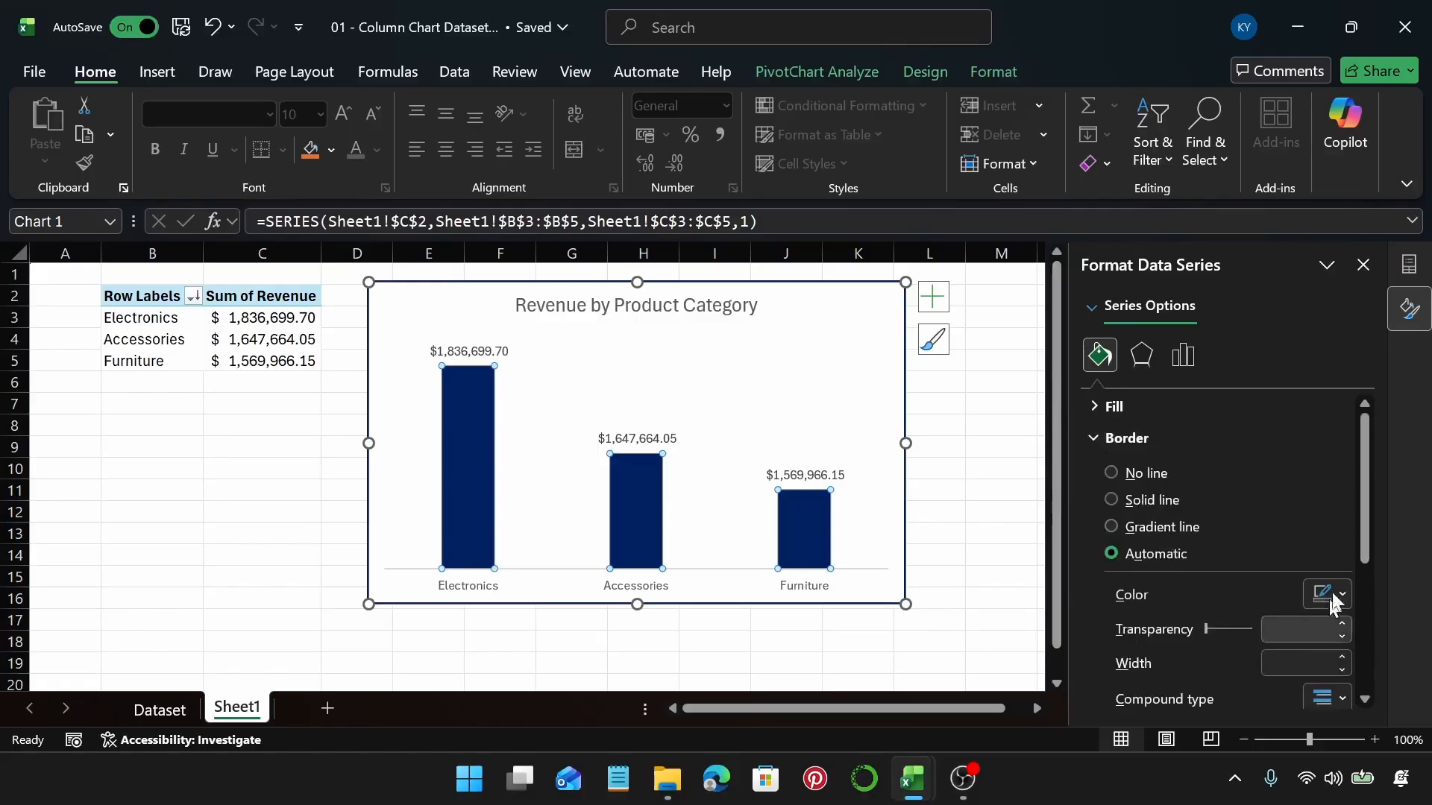
click(1031, 472)
click(751, 514)
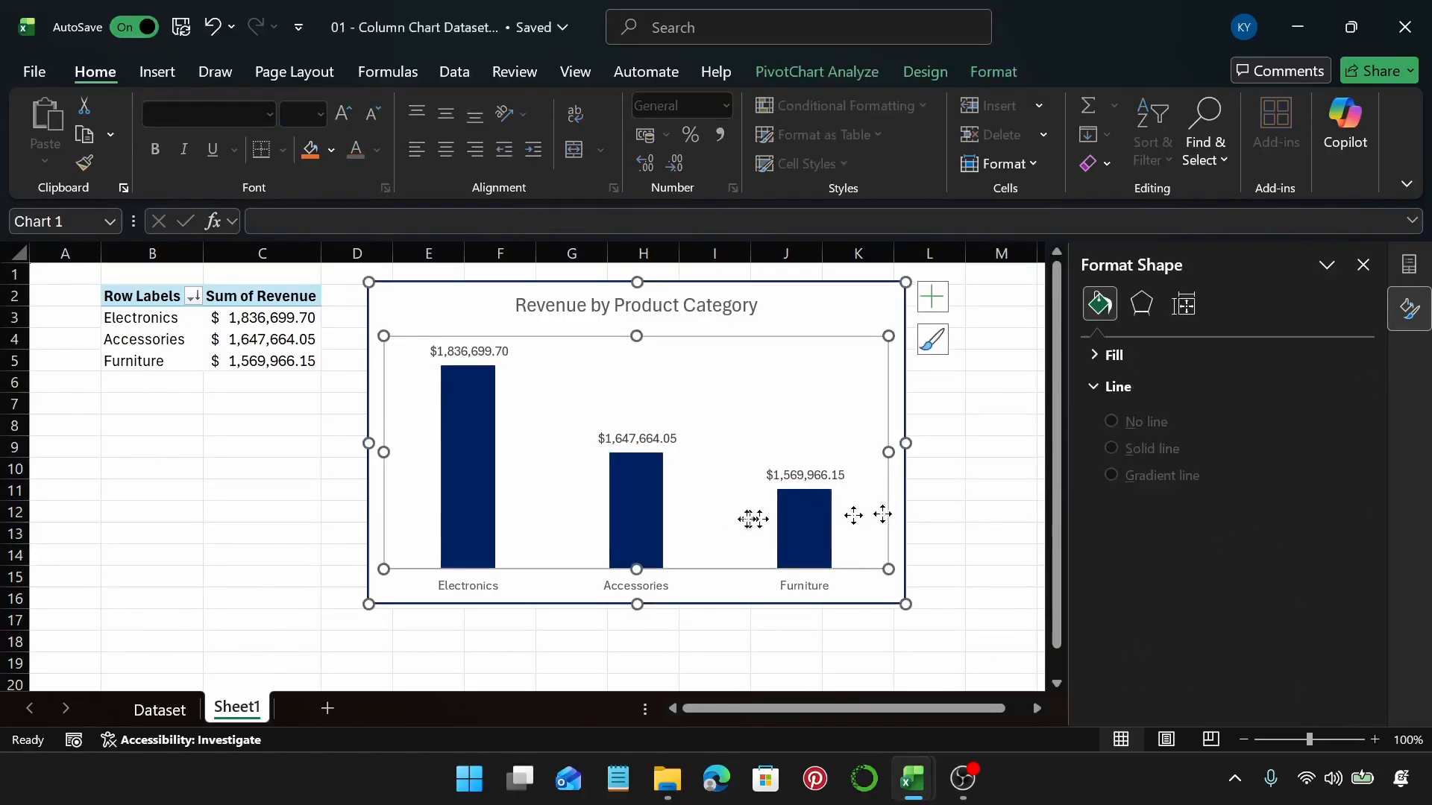
click(821, 525)
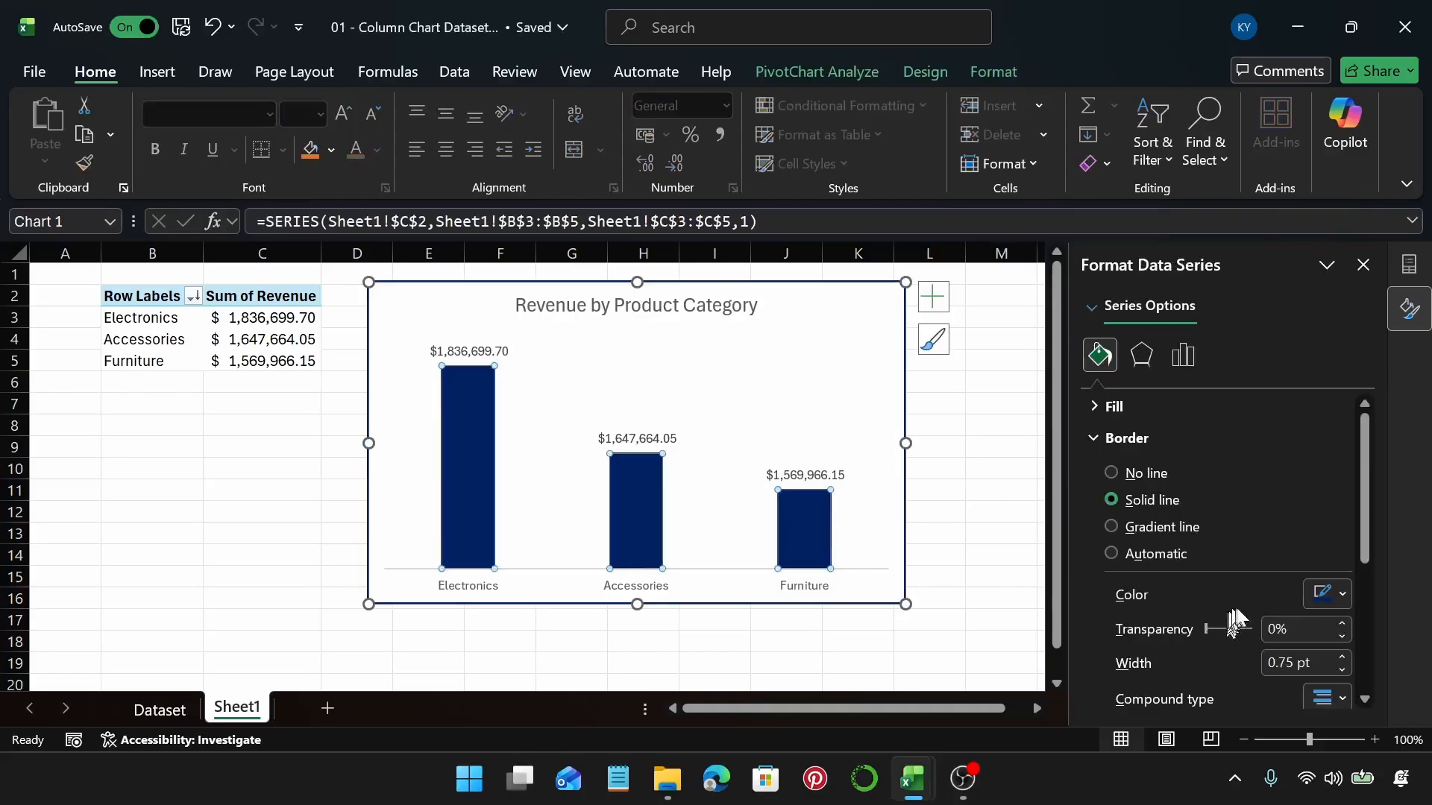
click(1342, 594)
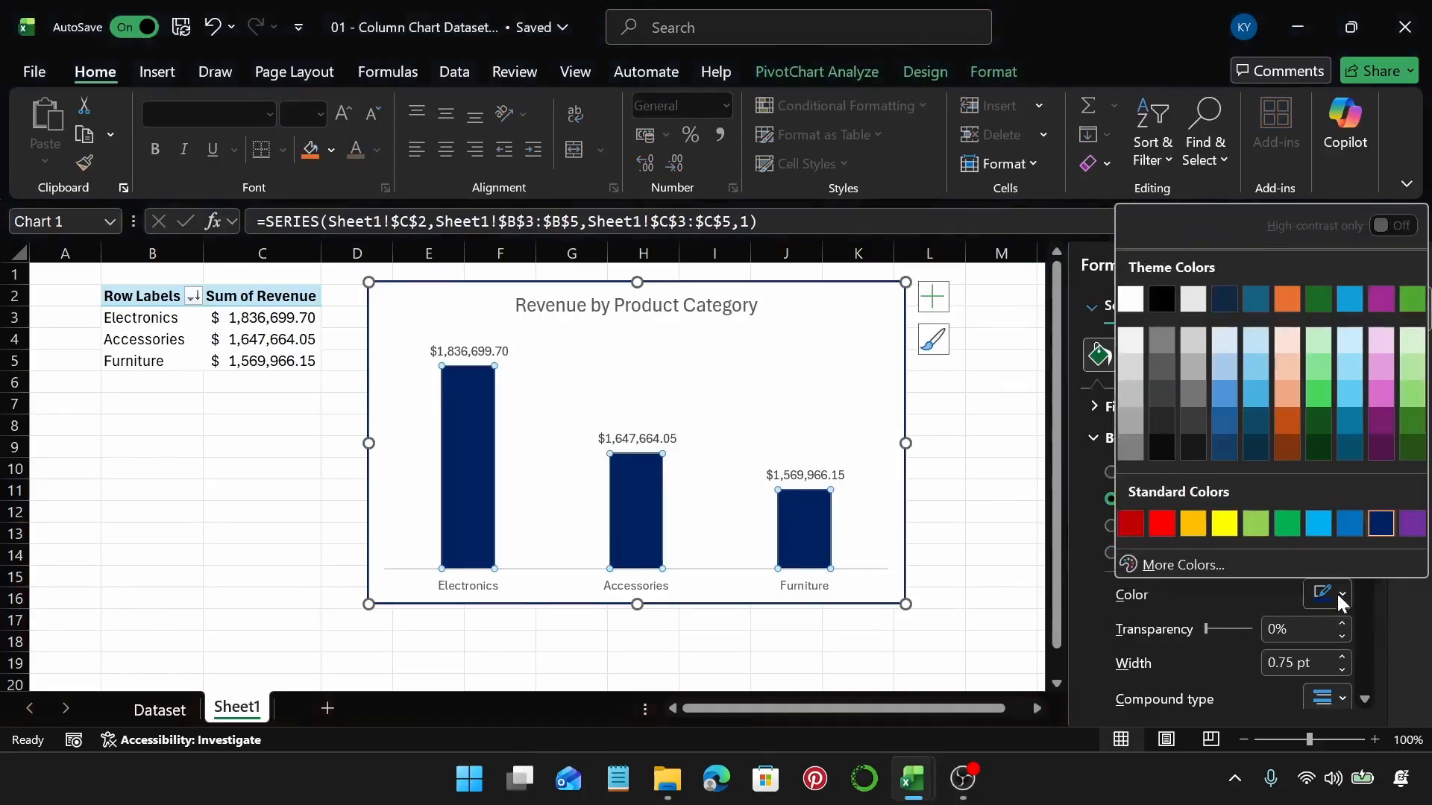
click(1286, 447)
click(973, 471)
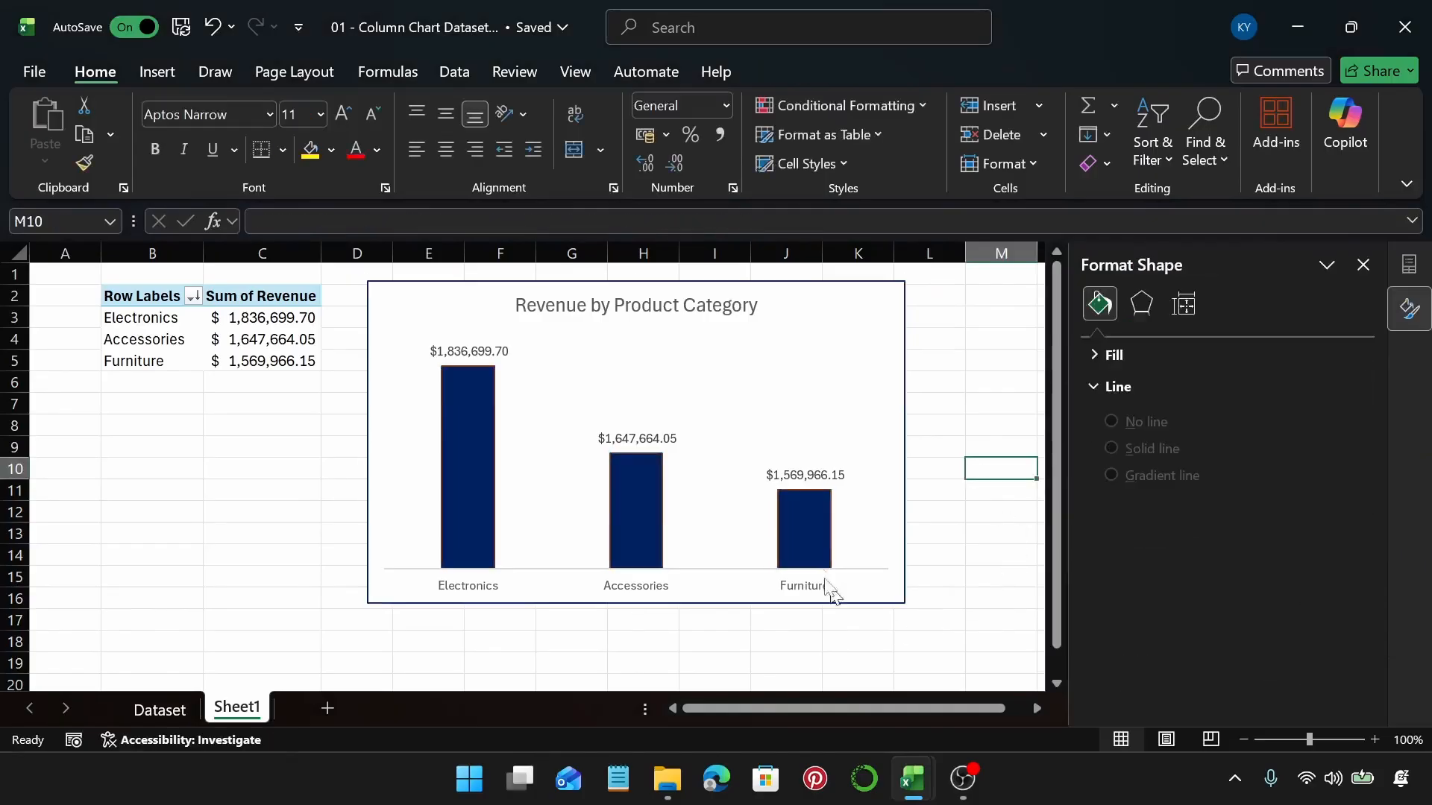
Try a purple theme color on the column series border and undo it
click(786, 534)
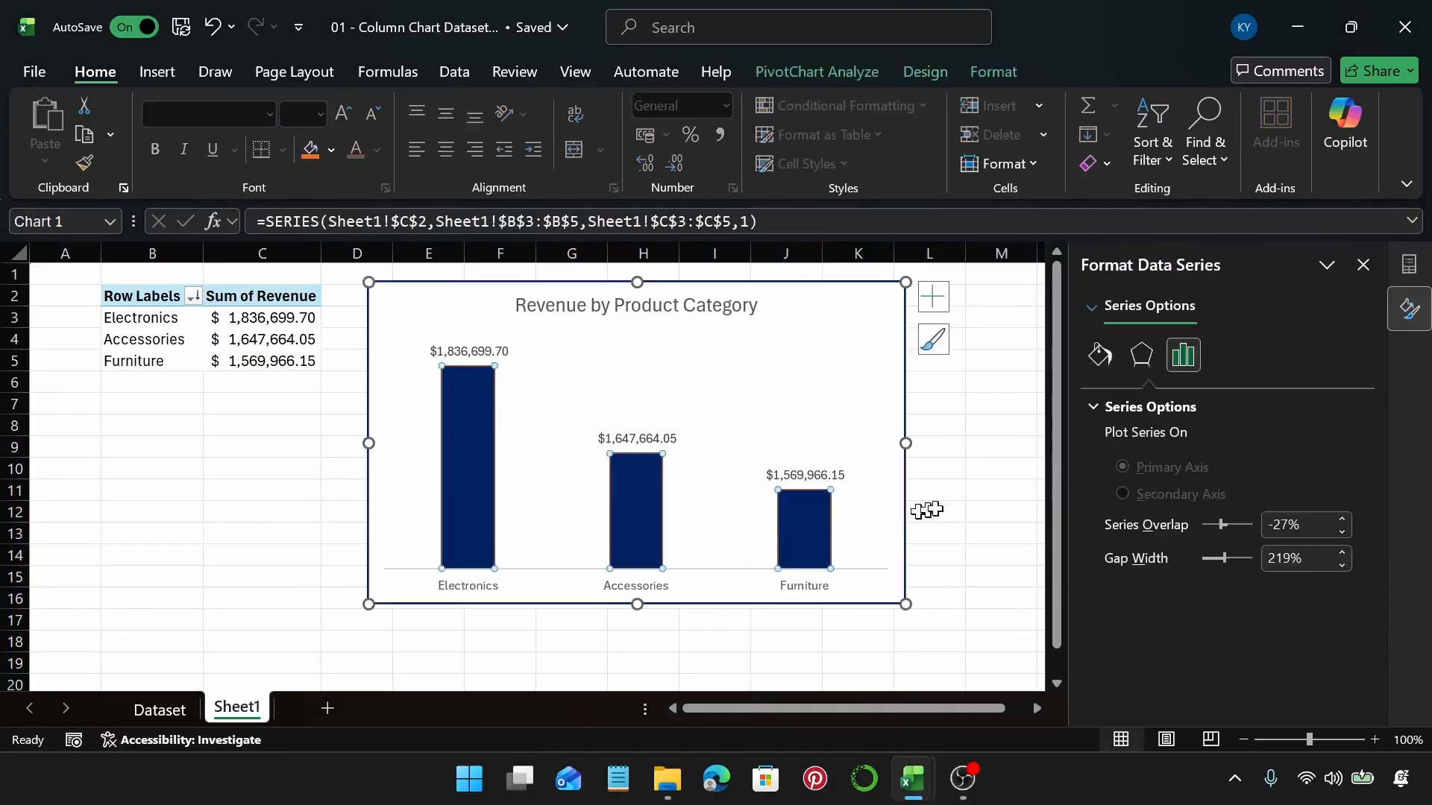
click(1100, 365)
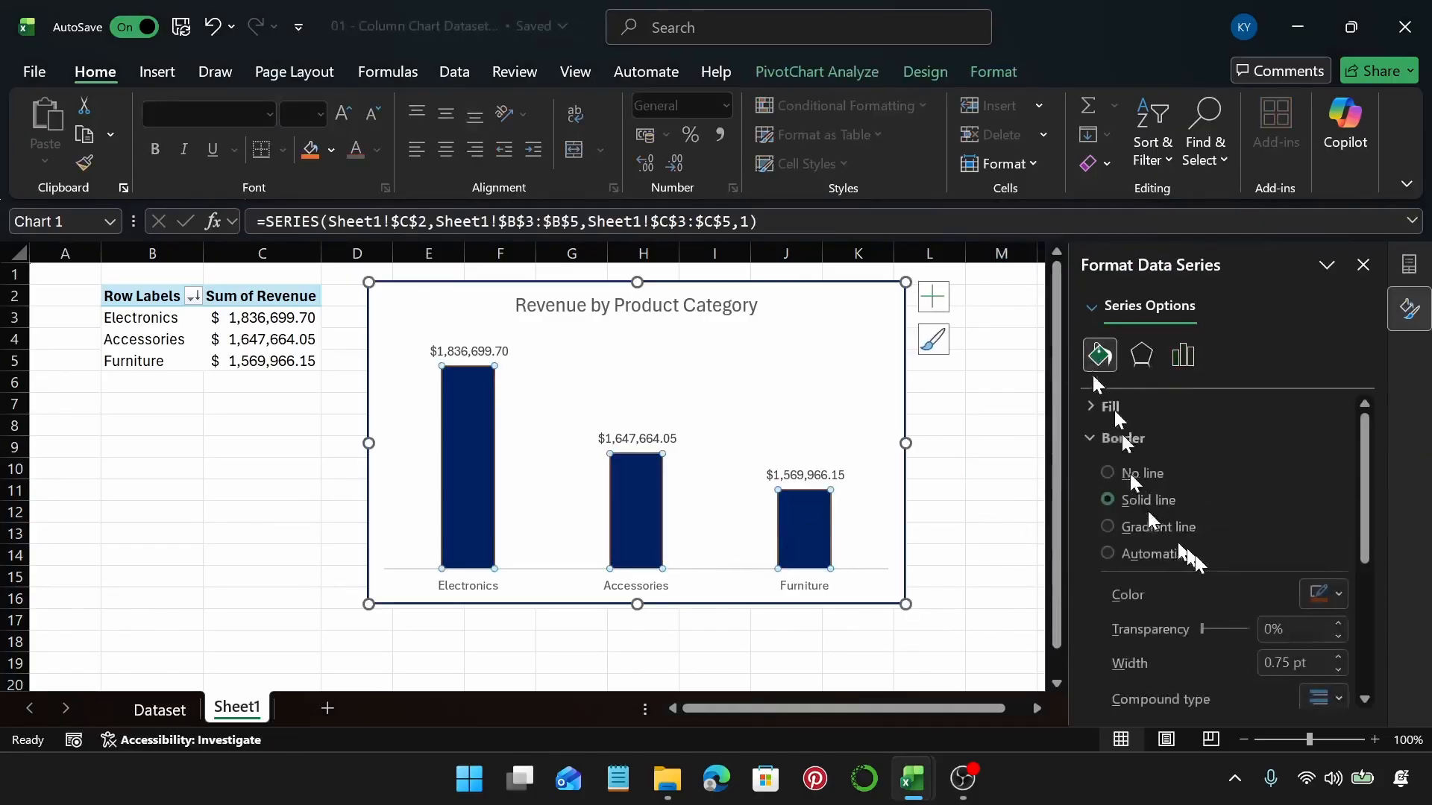
click(1325, 596)
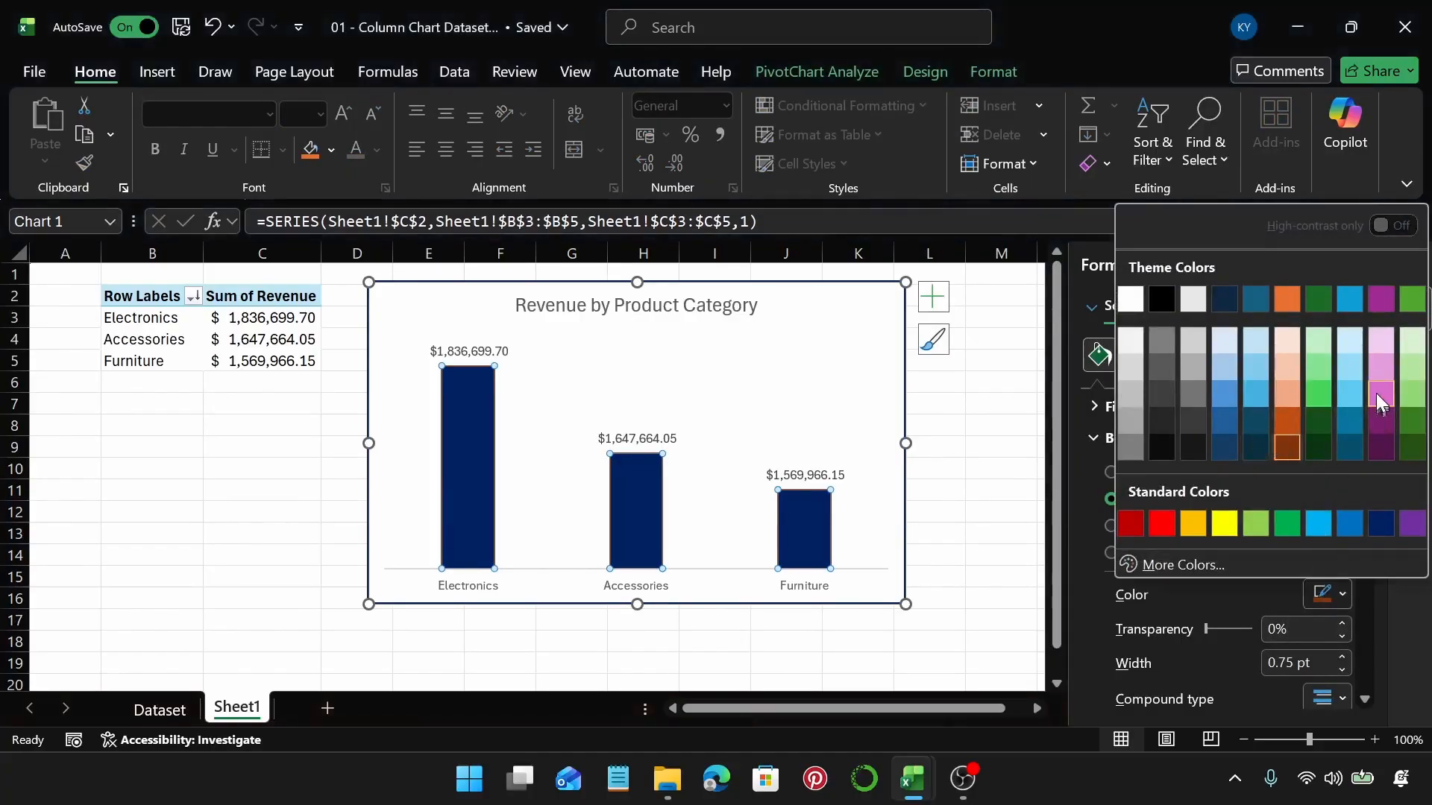
click(1380, 421)
click(999, 447)
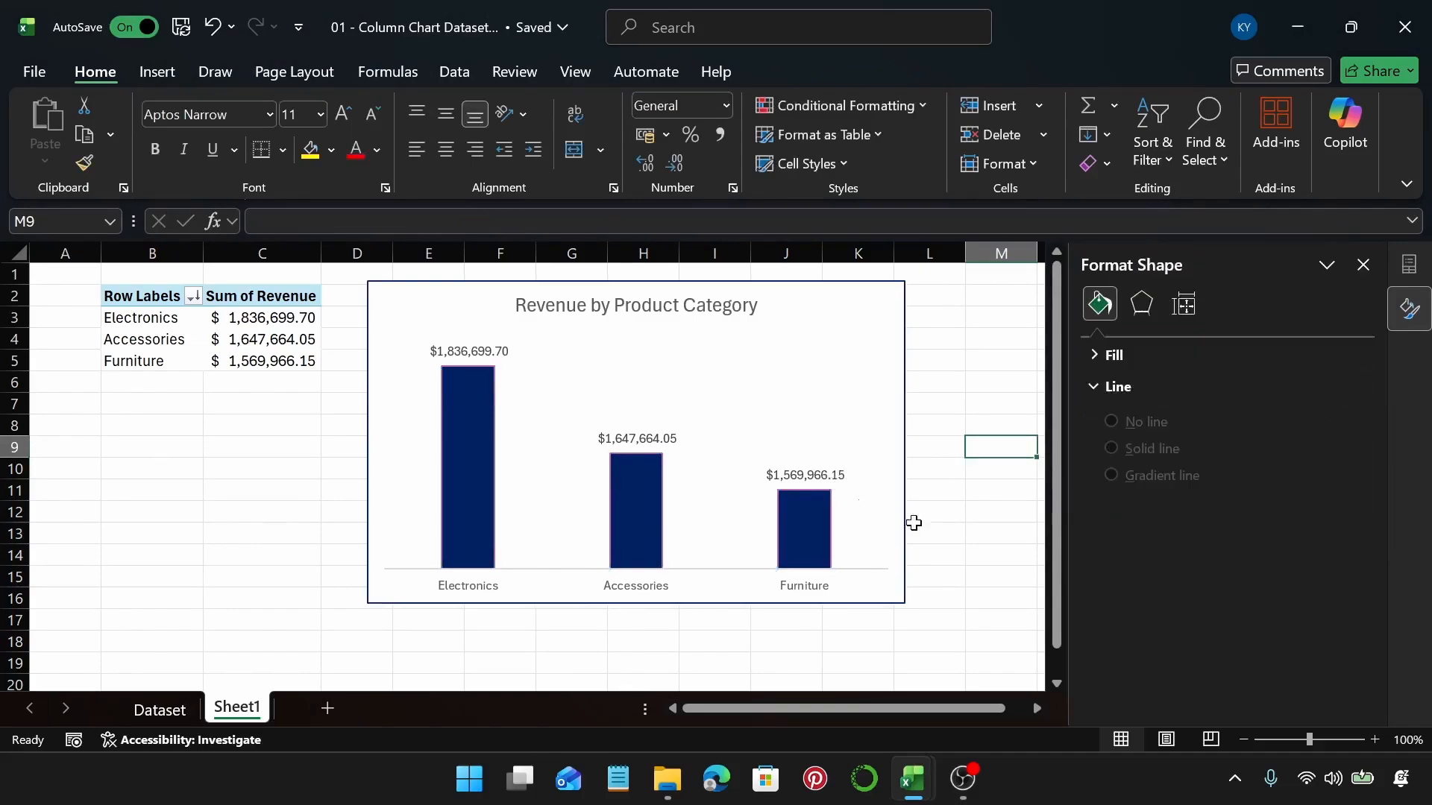
key(ctrl+z)
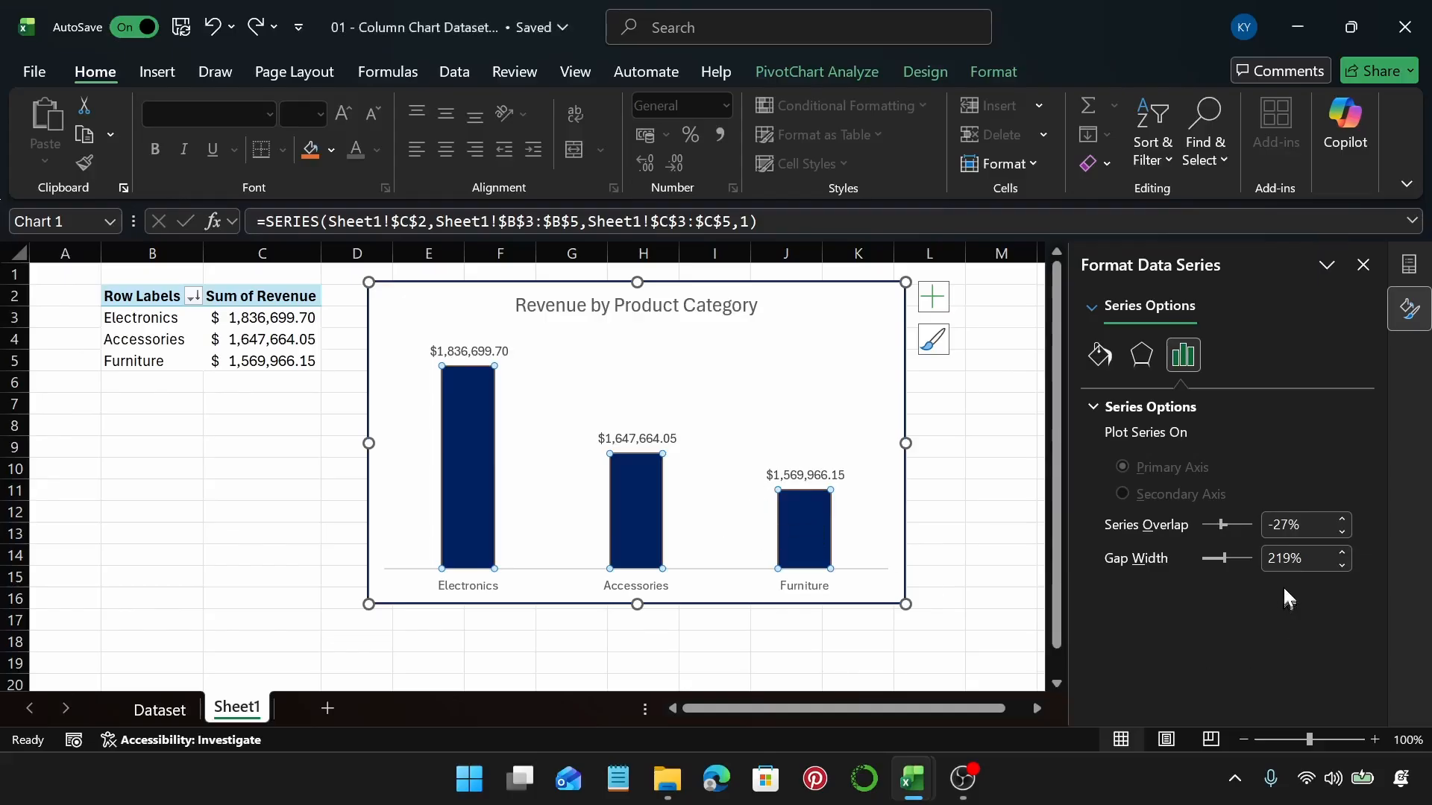
Set the gap width of the column series to 80%
drag(1291, 559, 1265, 562)
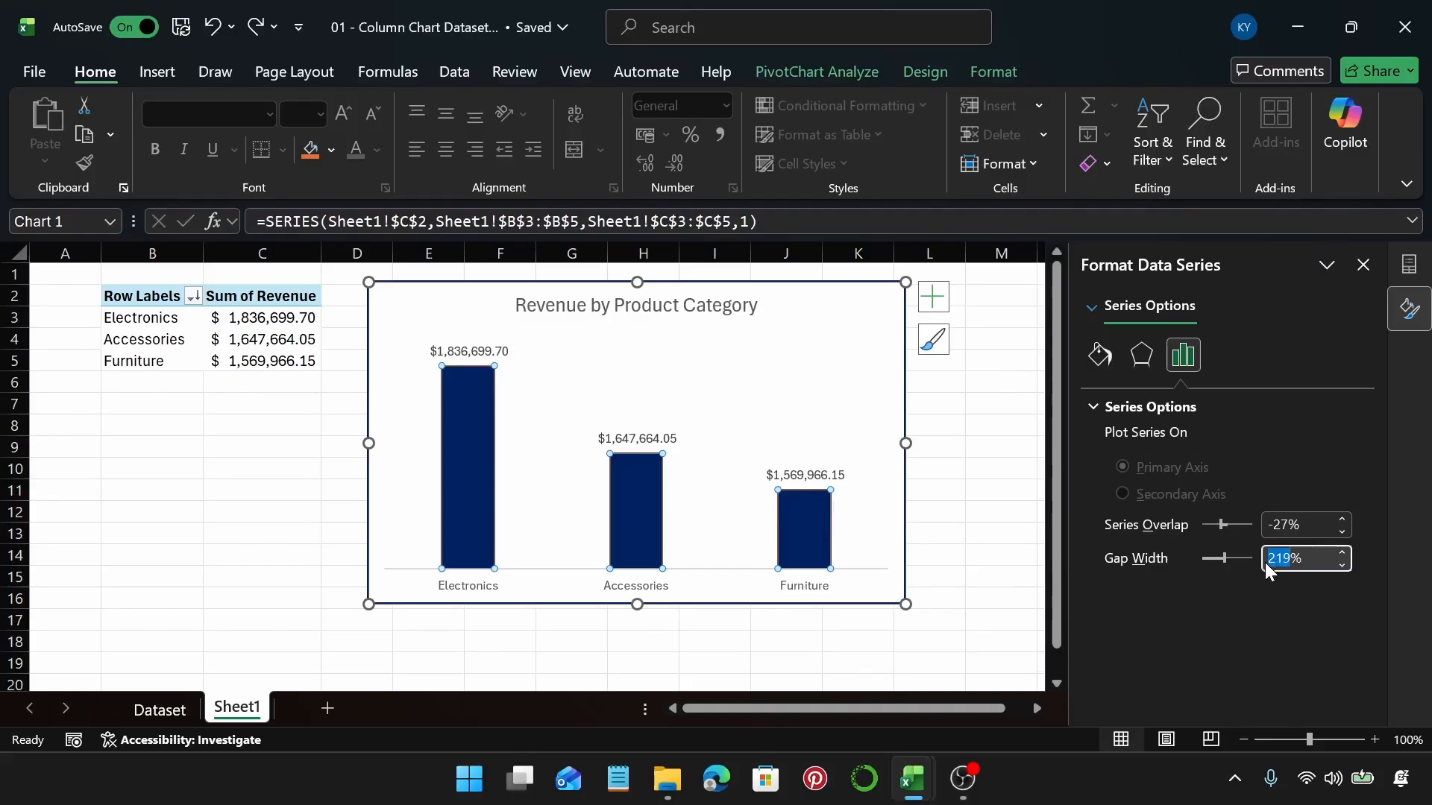
key(Return)
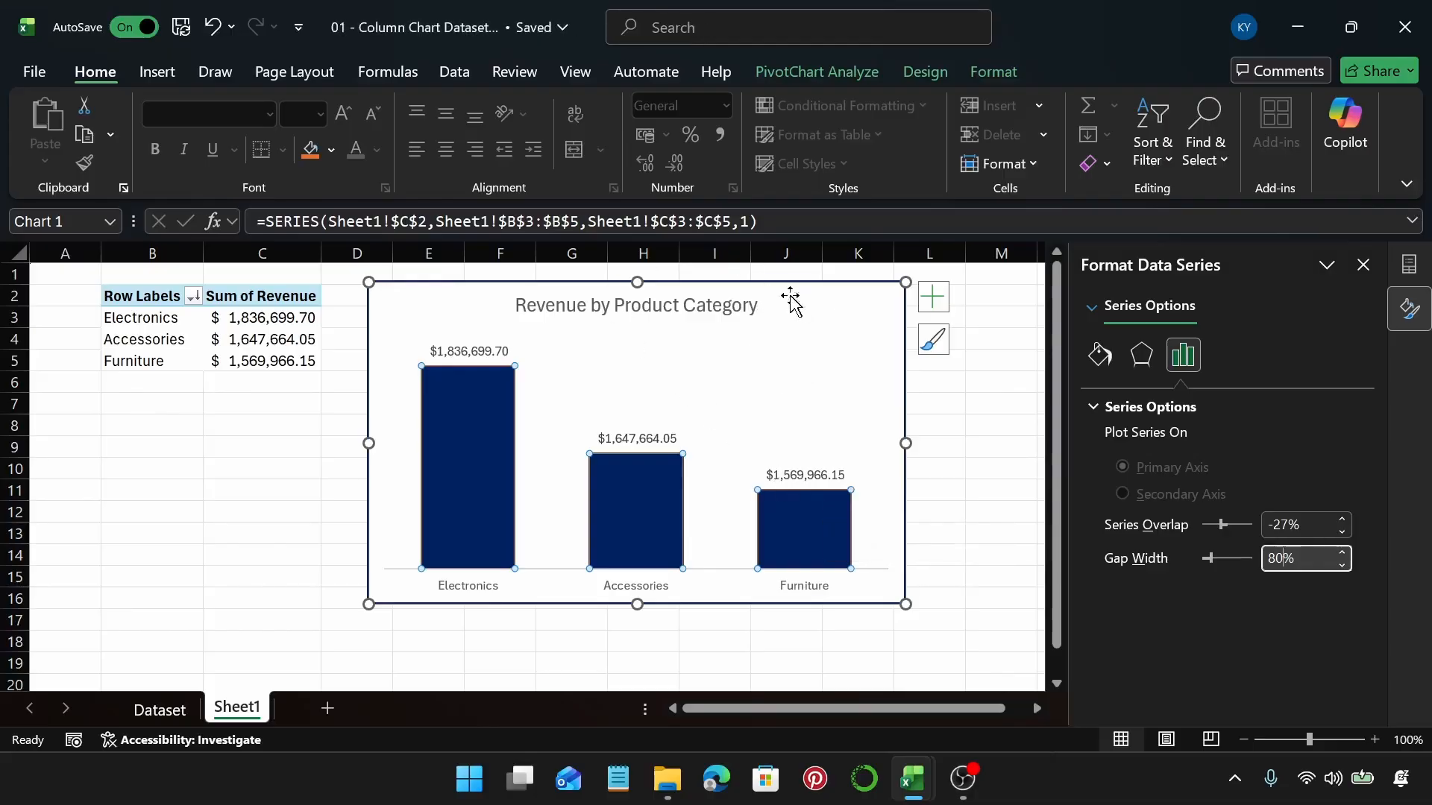
Try deleting the category axis below the columns and undo the deletion
click(710, 587)
click(653, 595)
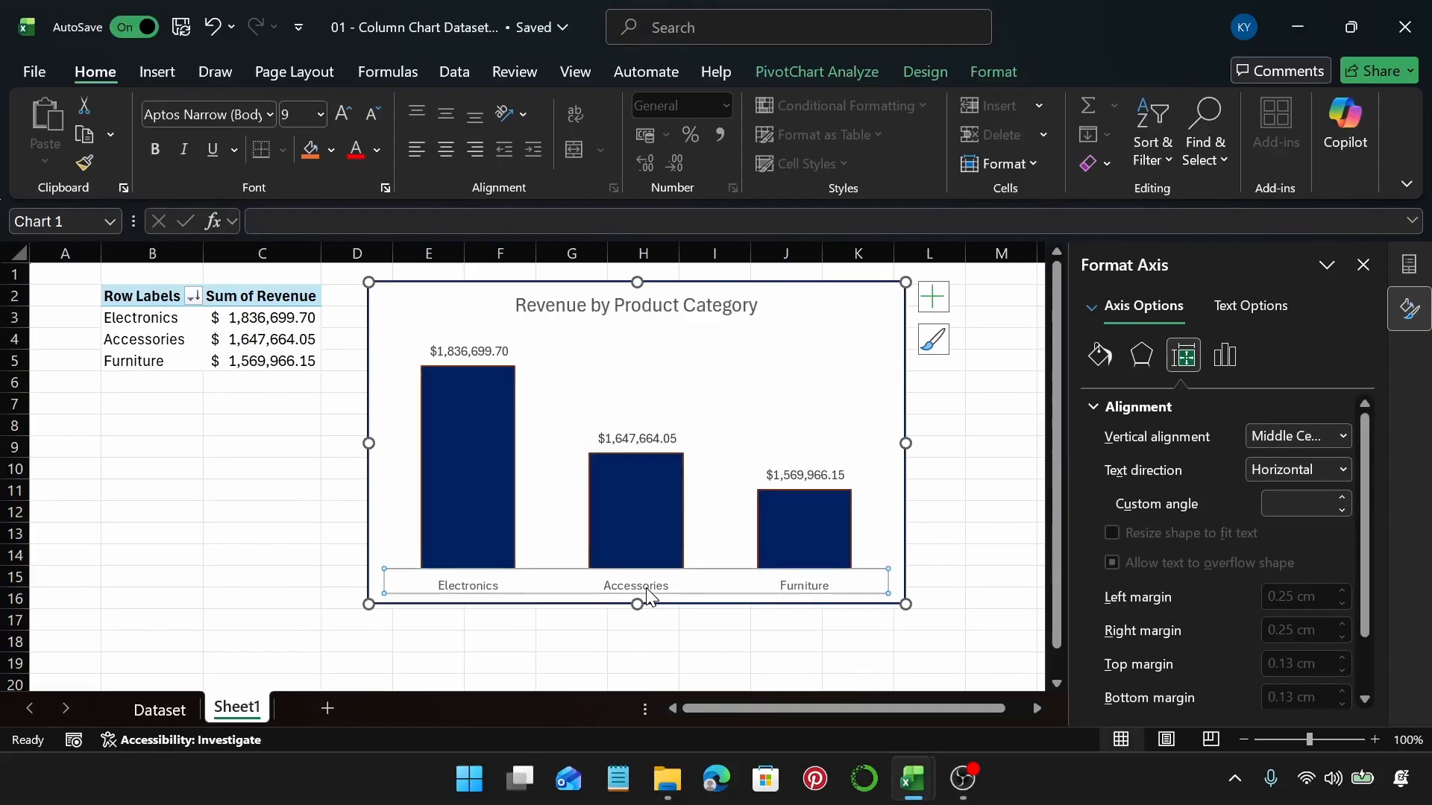
key(Delete)
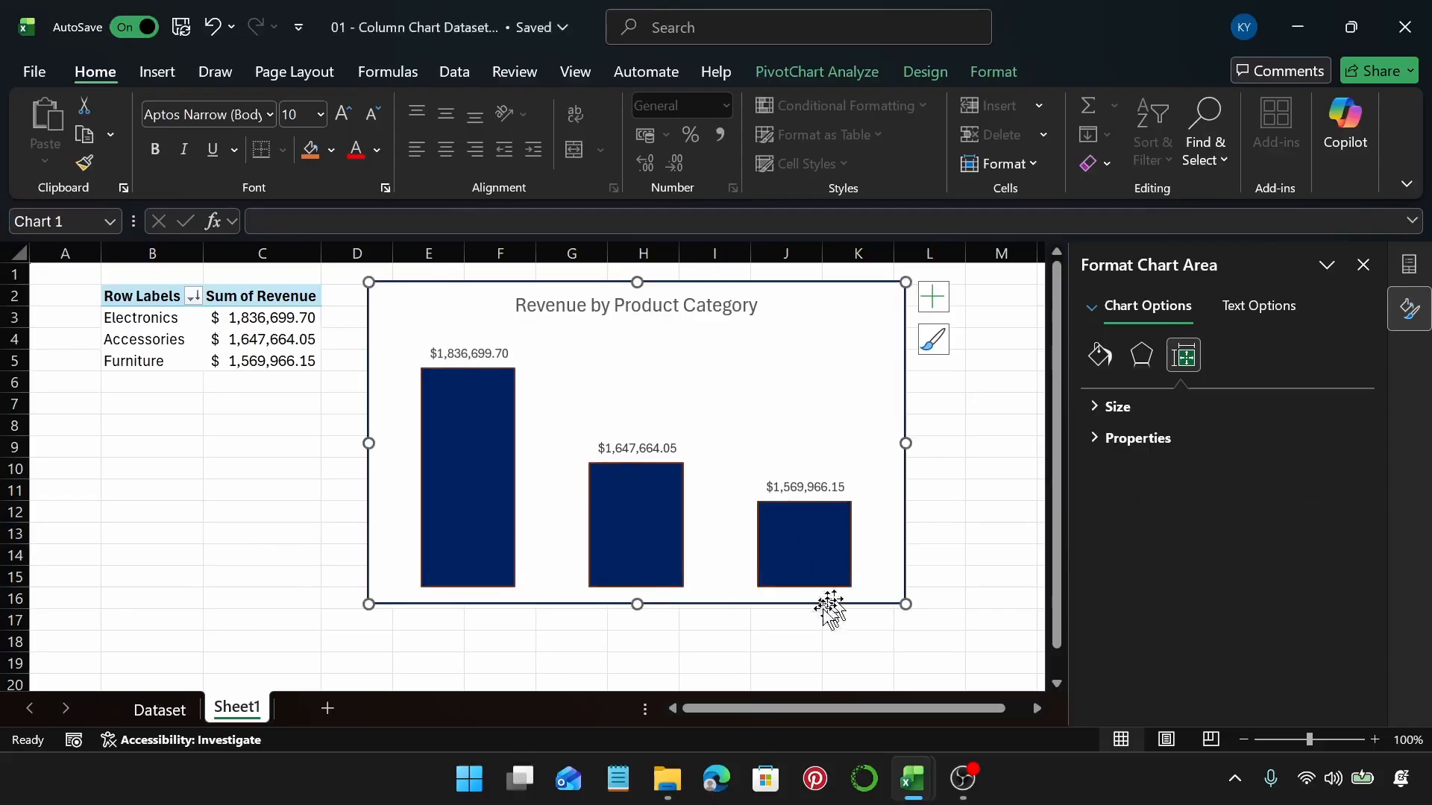
key(ctrl+z)
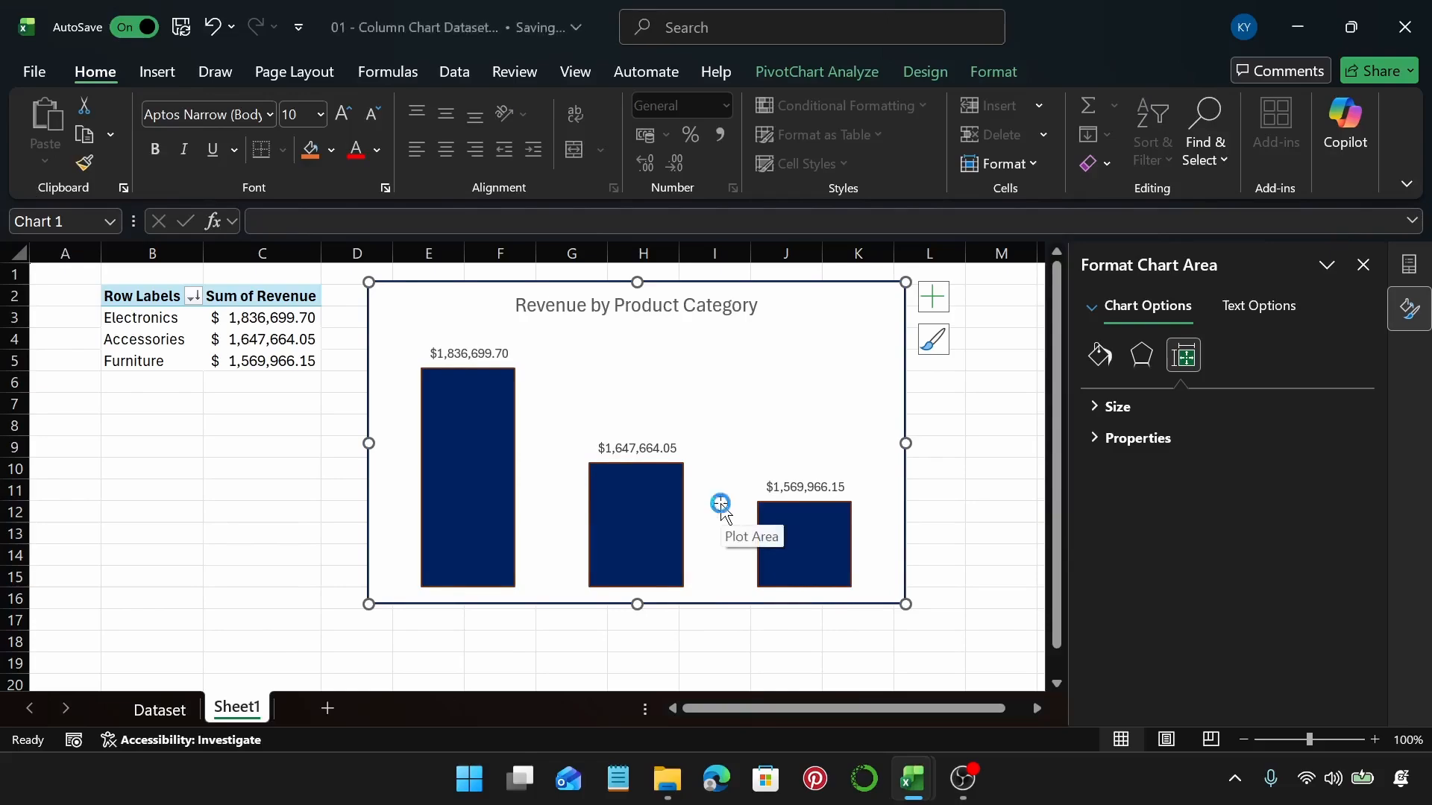
Try showing the series name in the data labels, clear it, and include the category name alongside the value instead
click(925, 301)
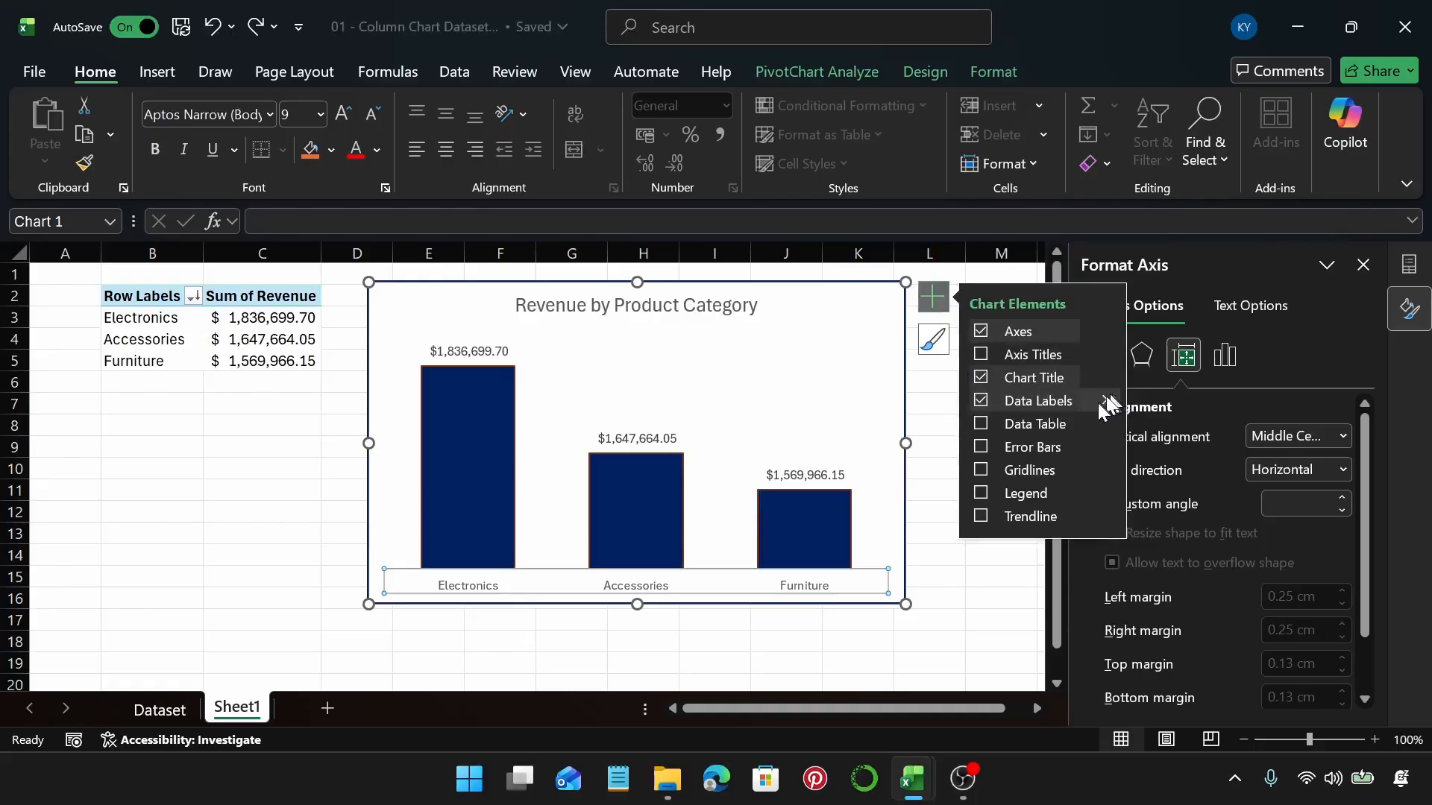
mouse_move(1097, 402)
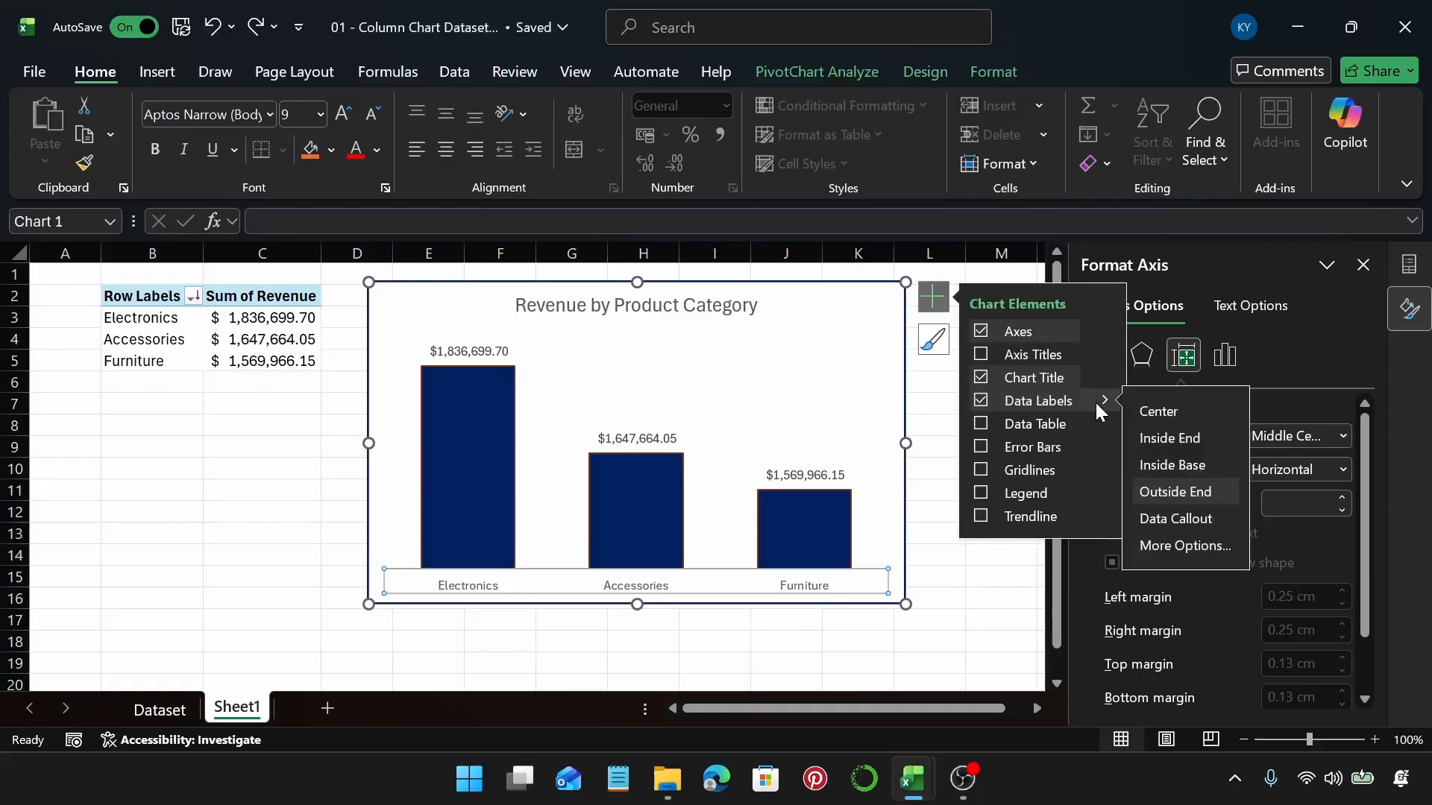
click(1176, 545)
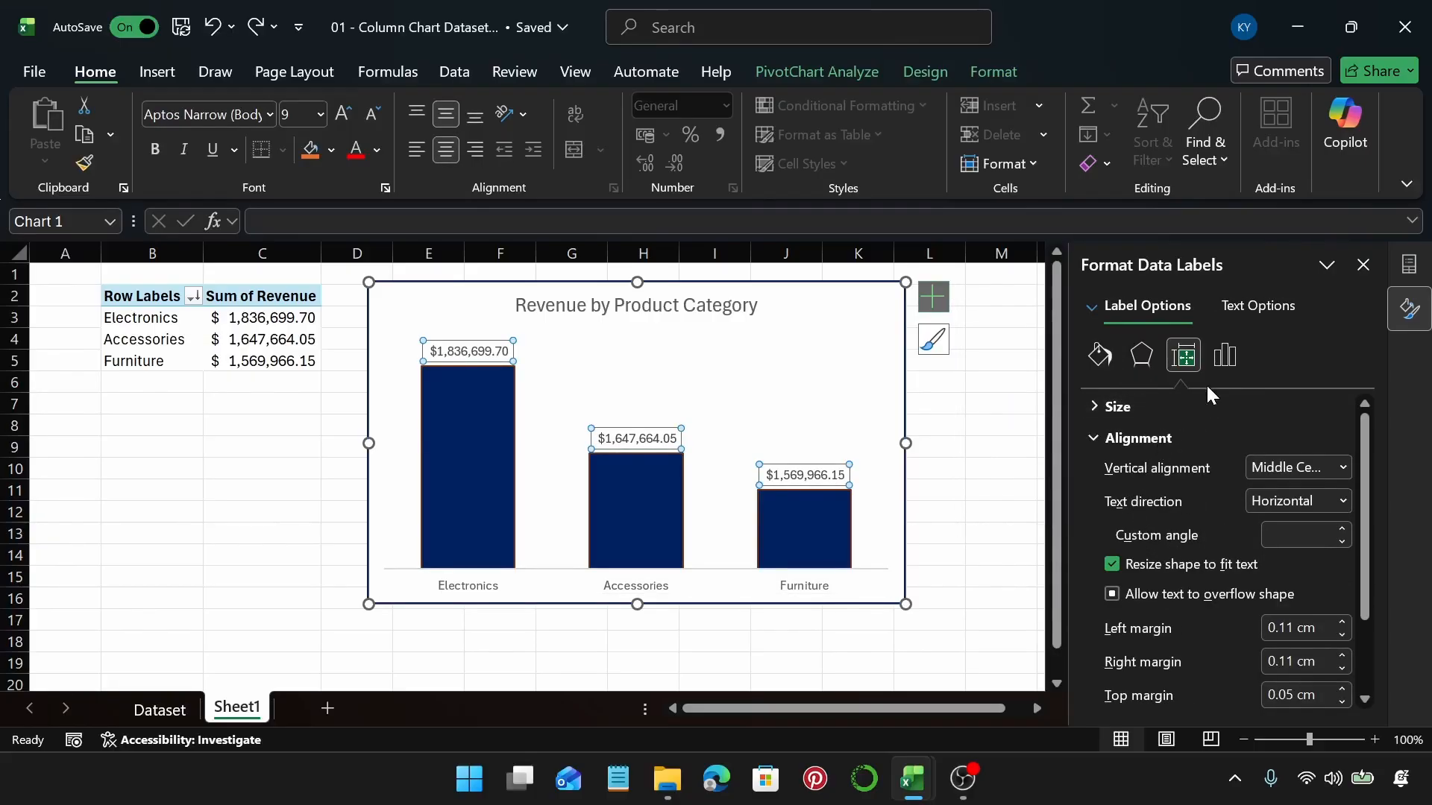
click(1225, 356)
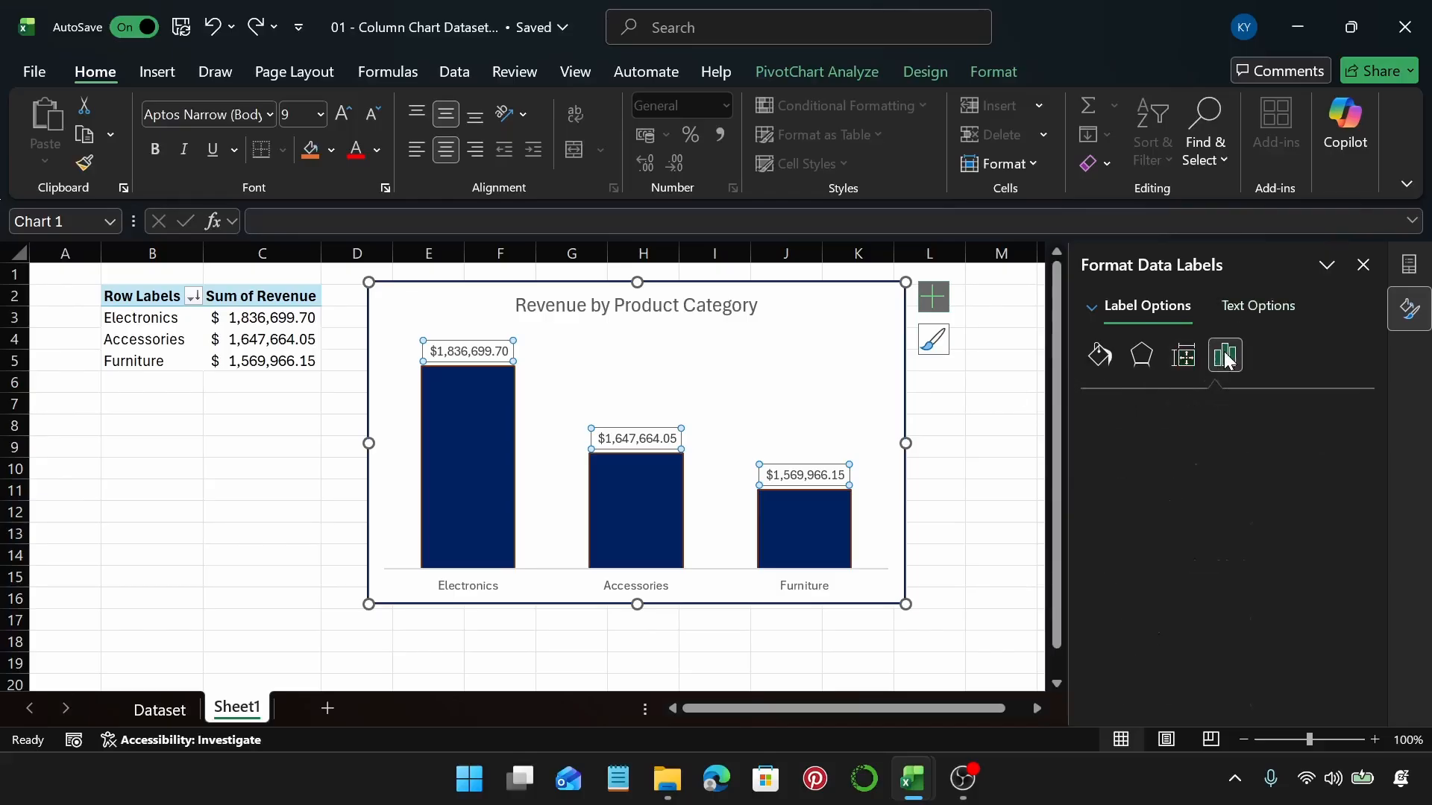
click(1166, 406)
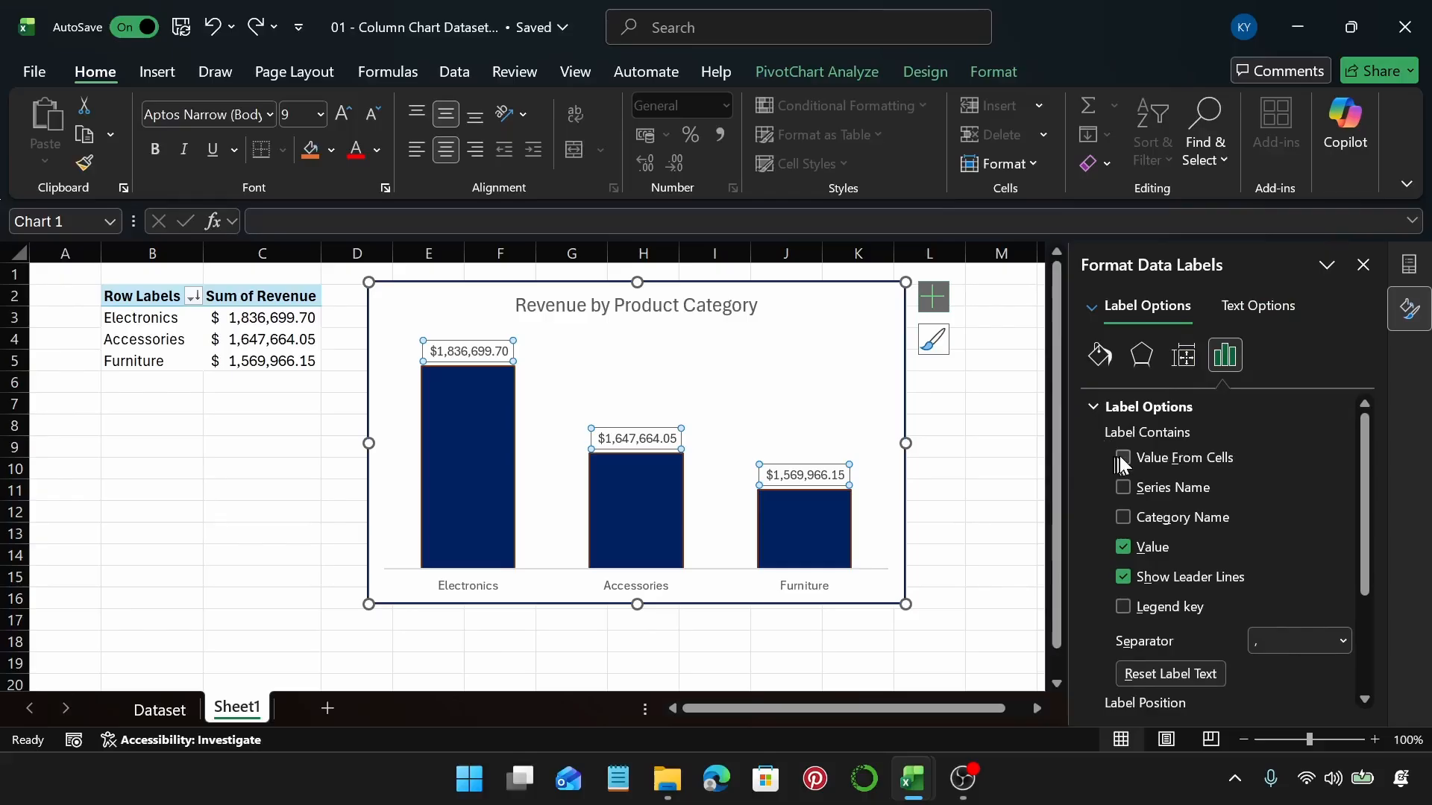
click(1122, 486)
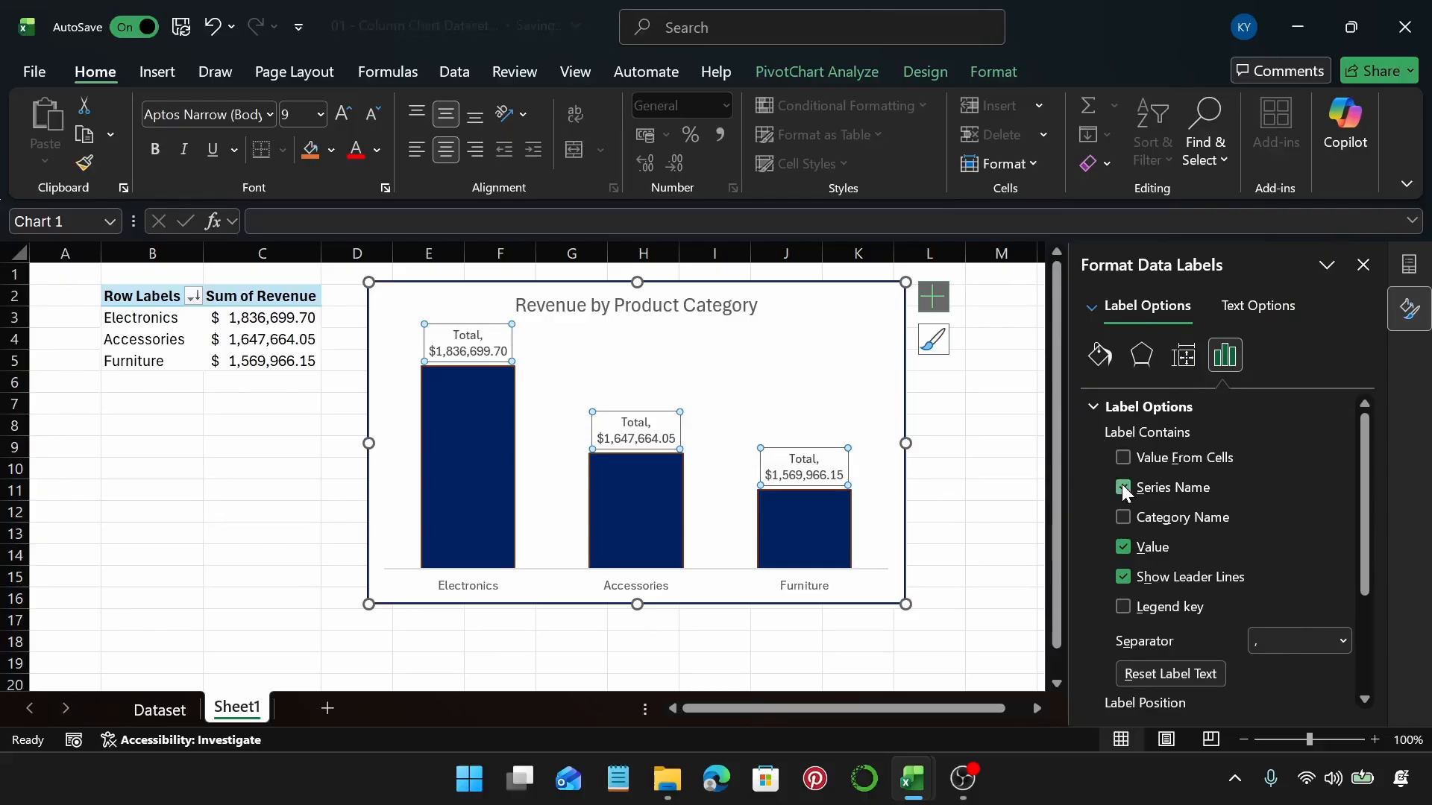
click(1122, 486)
click(1124, 516)
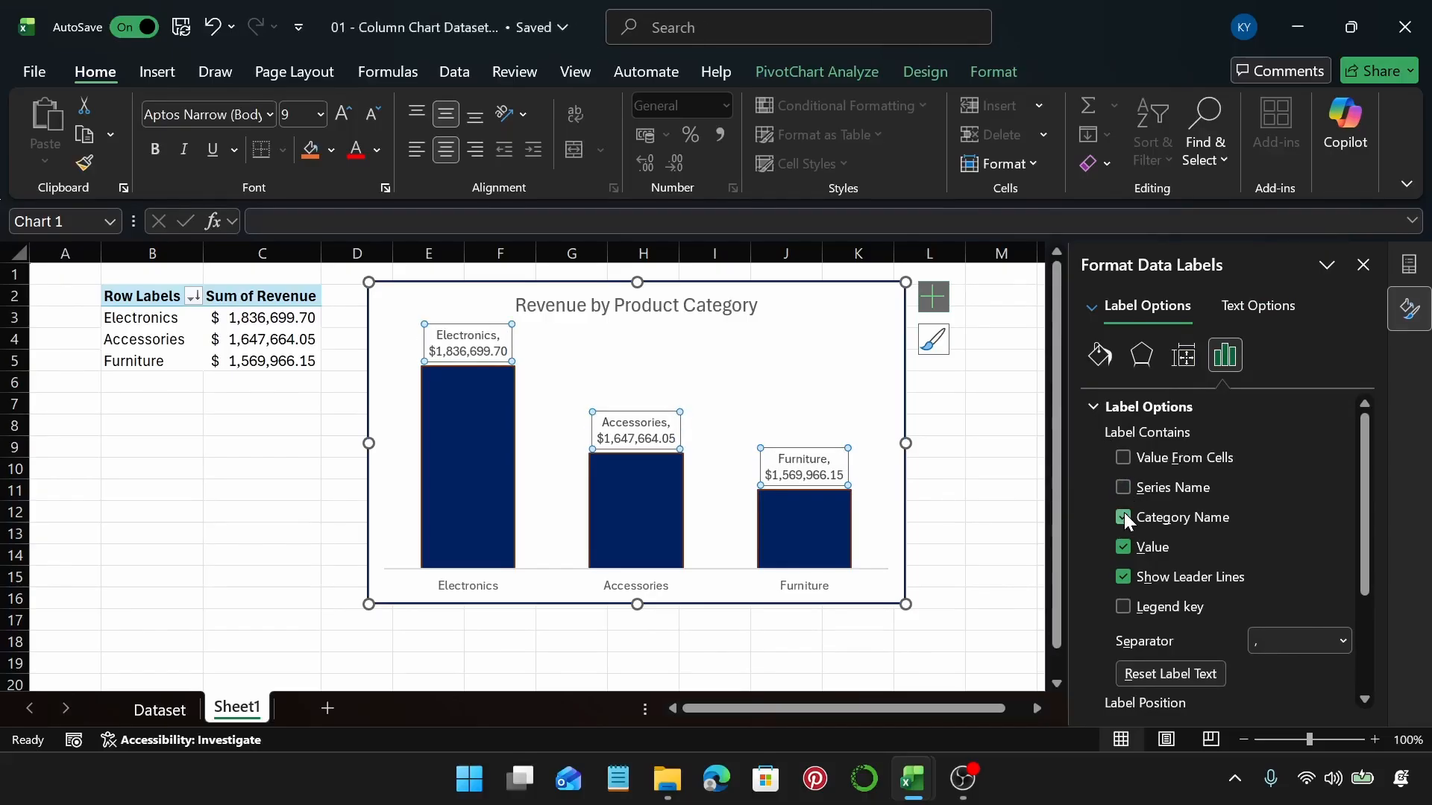
Try removing the category axis while the data labels carry the category names, and undo the removal
click(813, 590)
key(Delete)
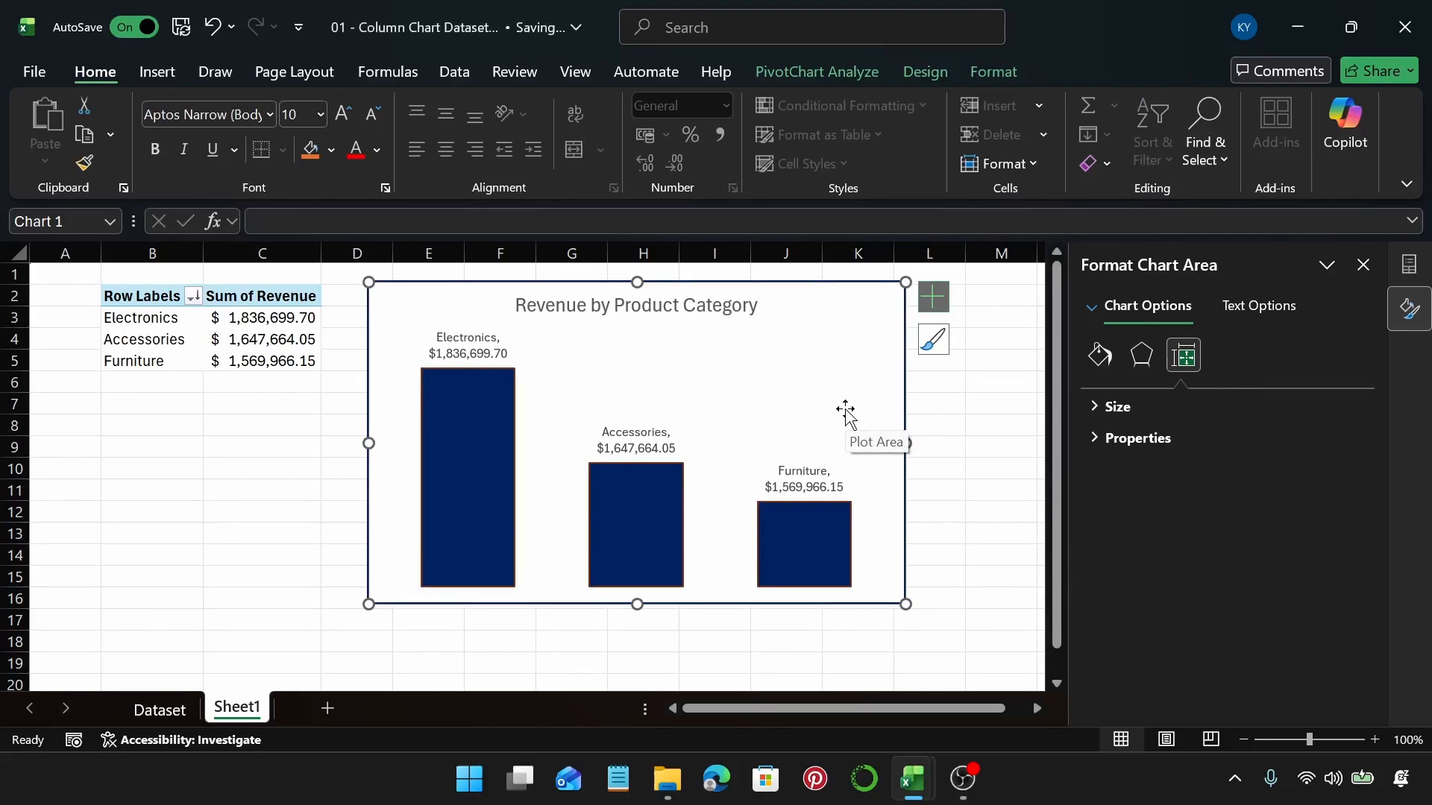
key(ctrl+z)
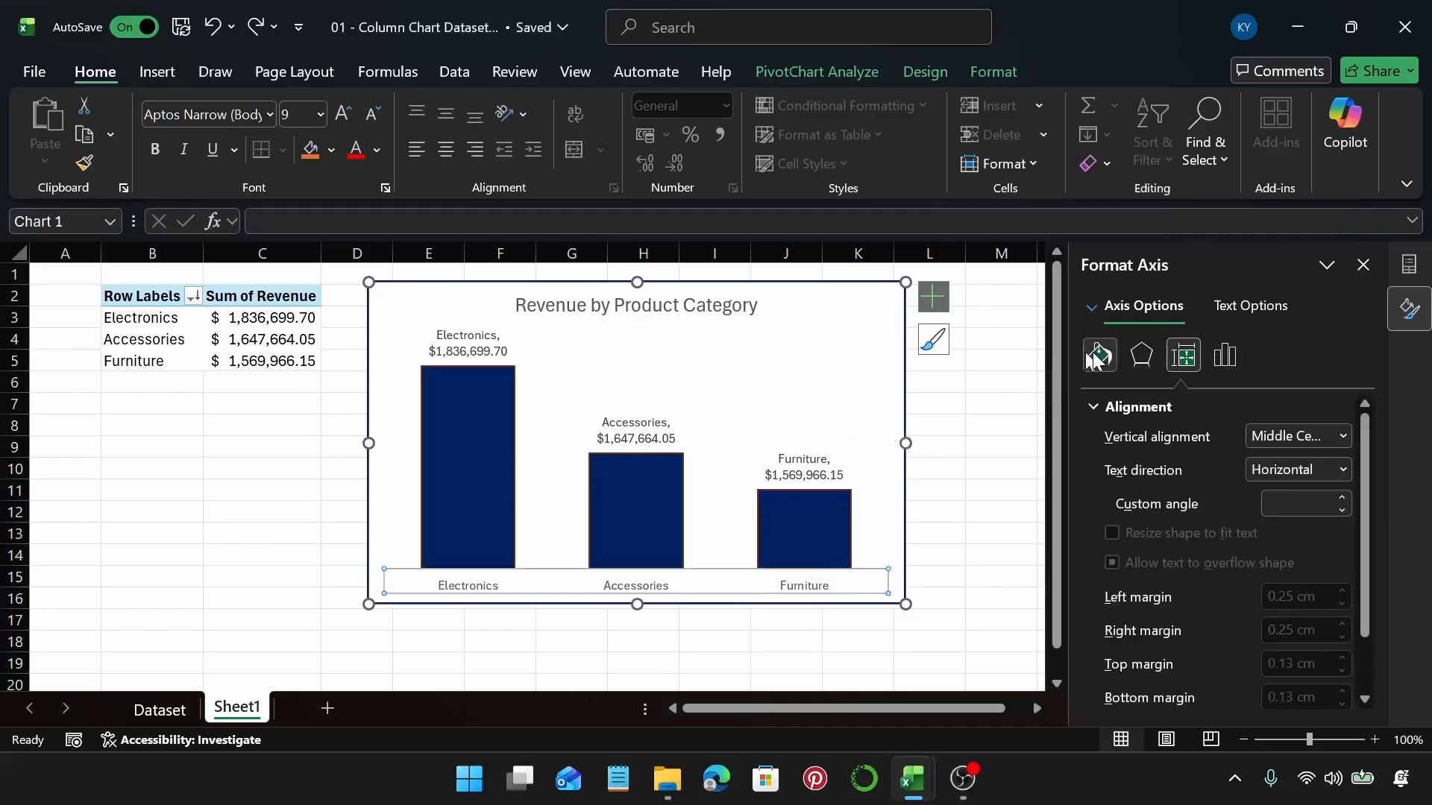
Remove the category name from the column data labels, keeping the value
click(783, 470)
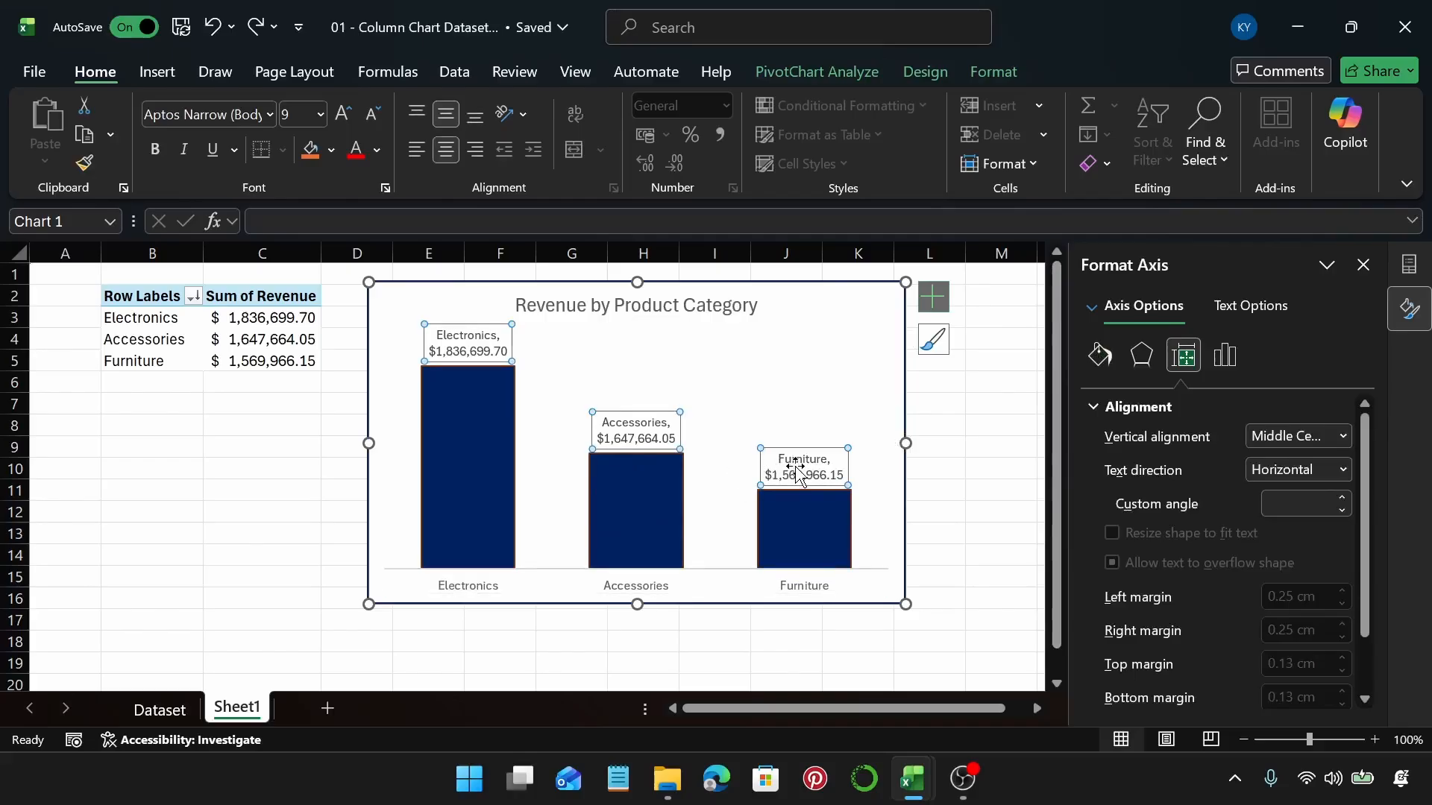
click(1216, 363)
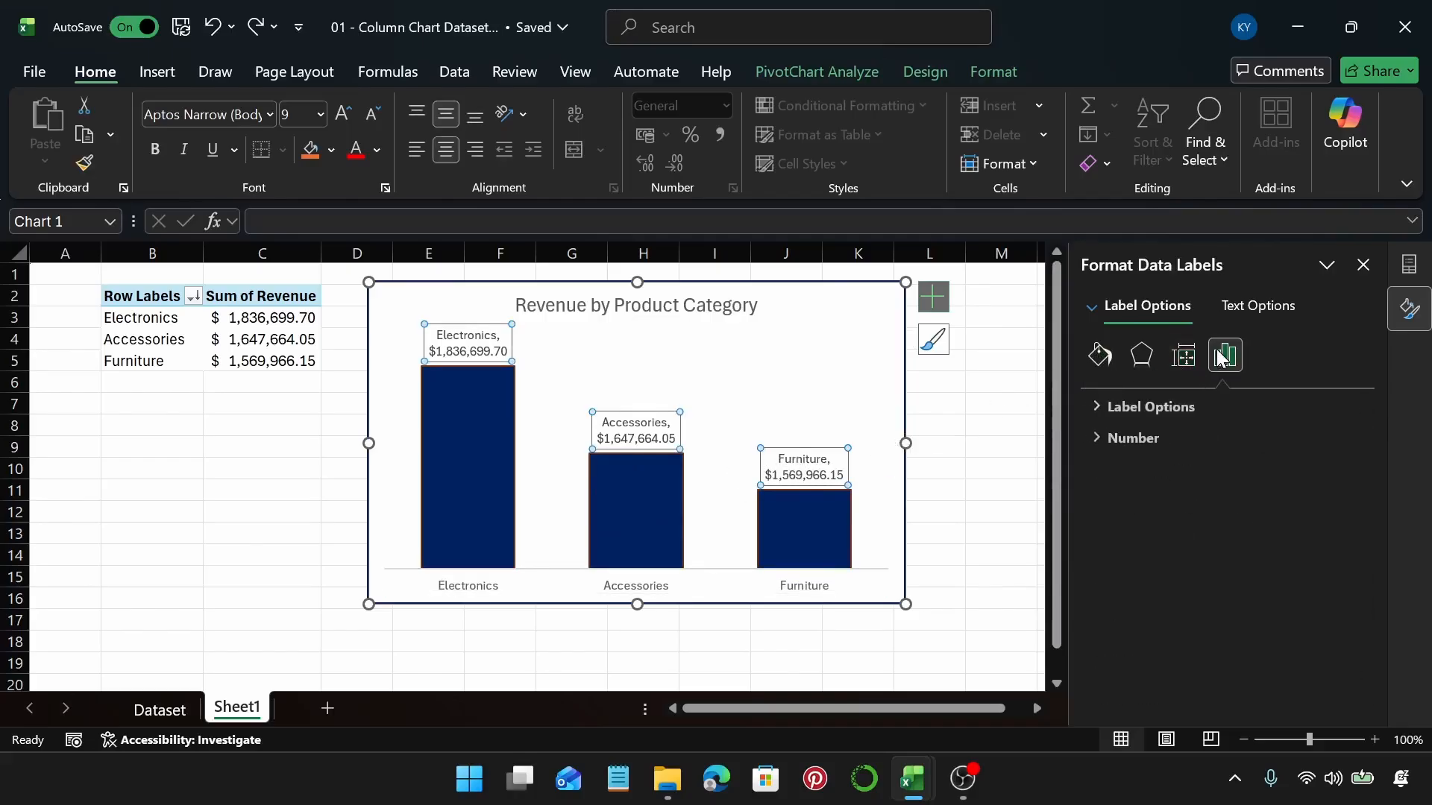
click(1161, 405)
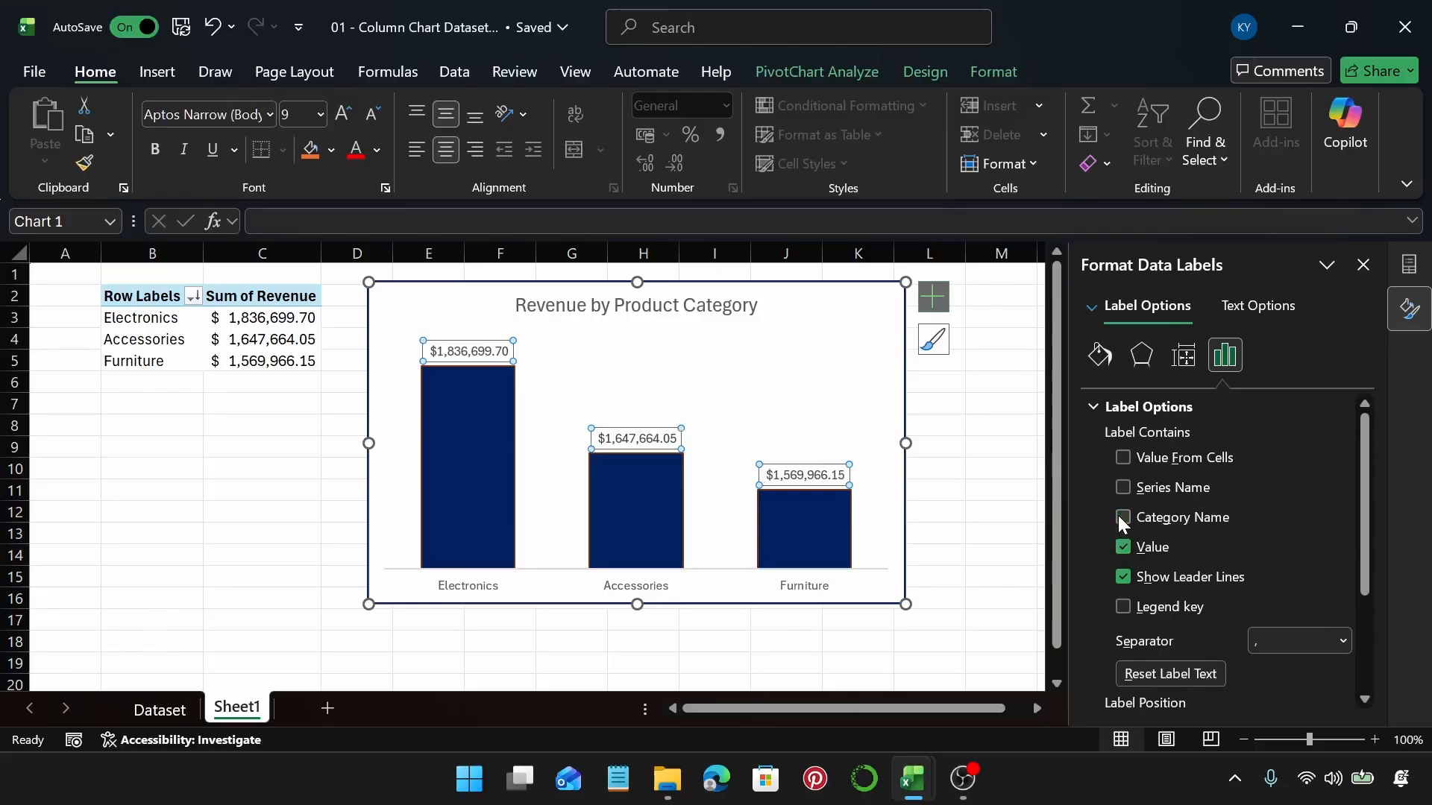
click(821, 525)
click(873, 431)
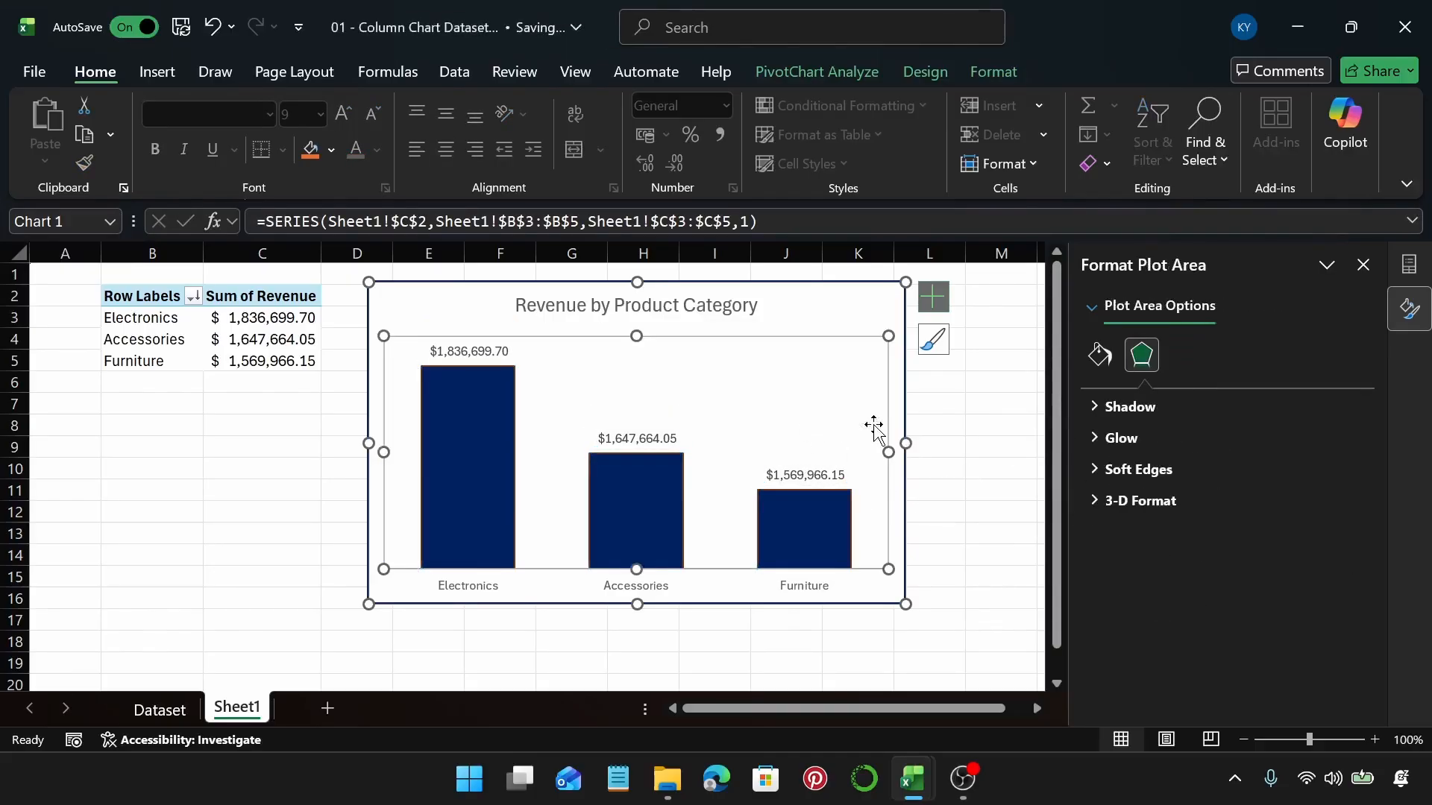
Set the category axis line to No line
click(703, 587)
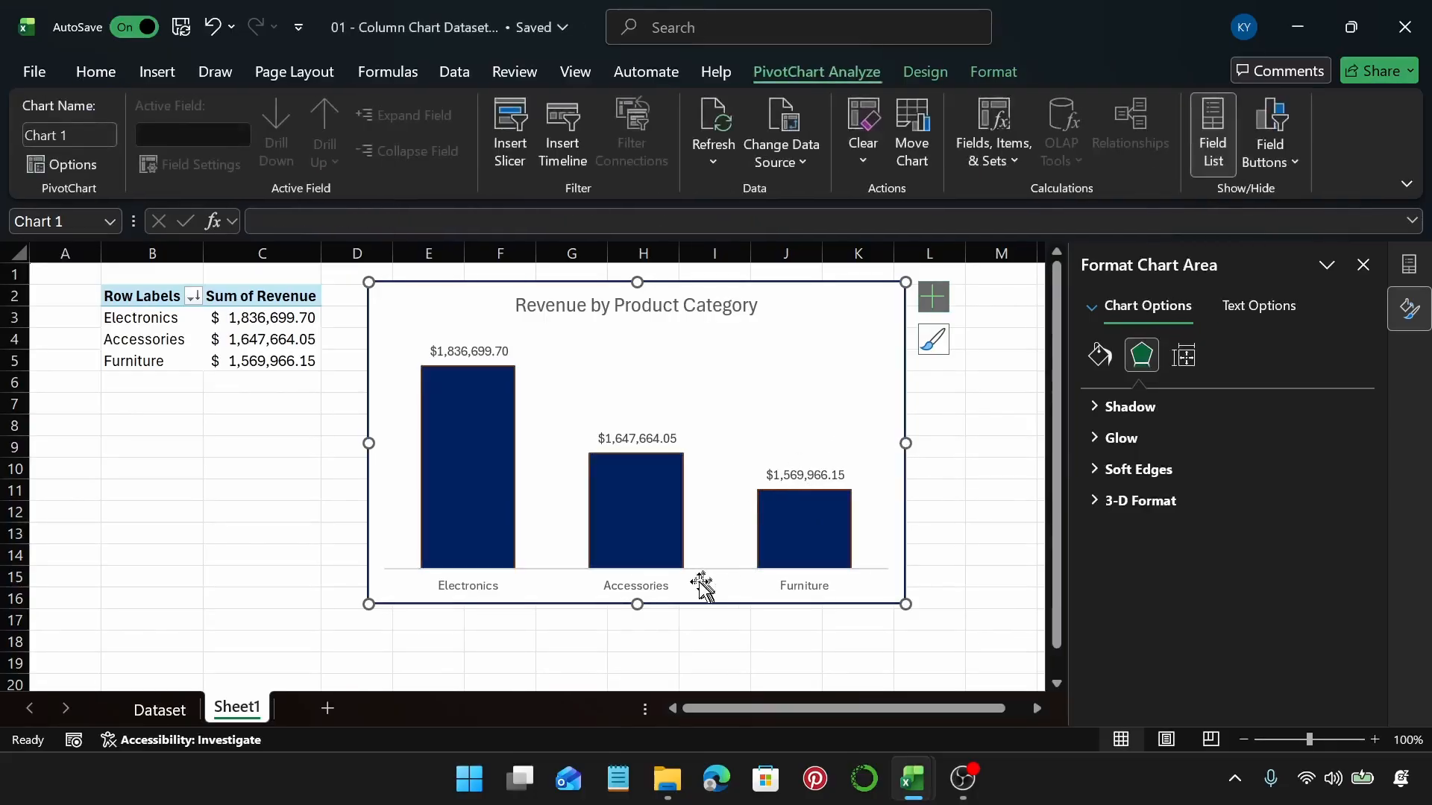
click(662, 589)
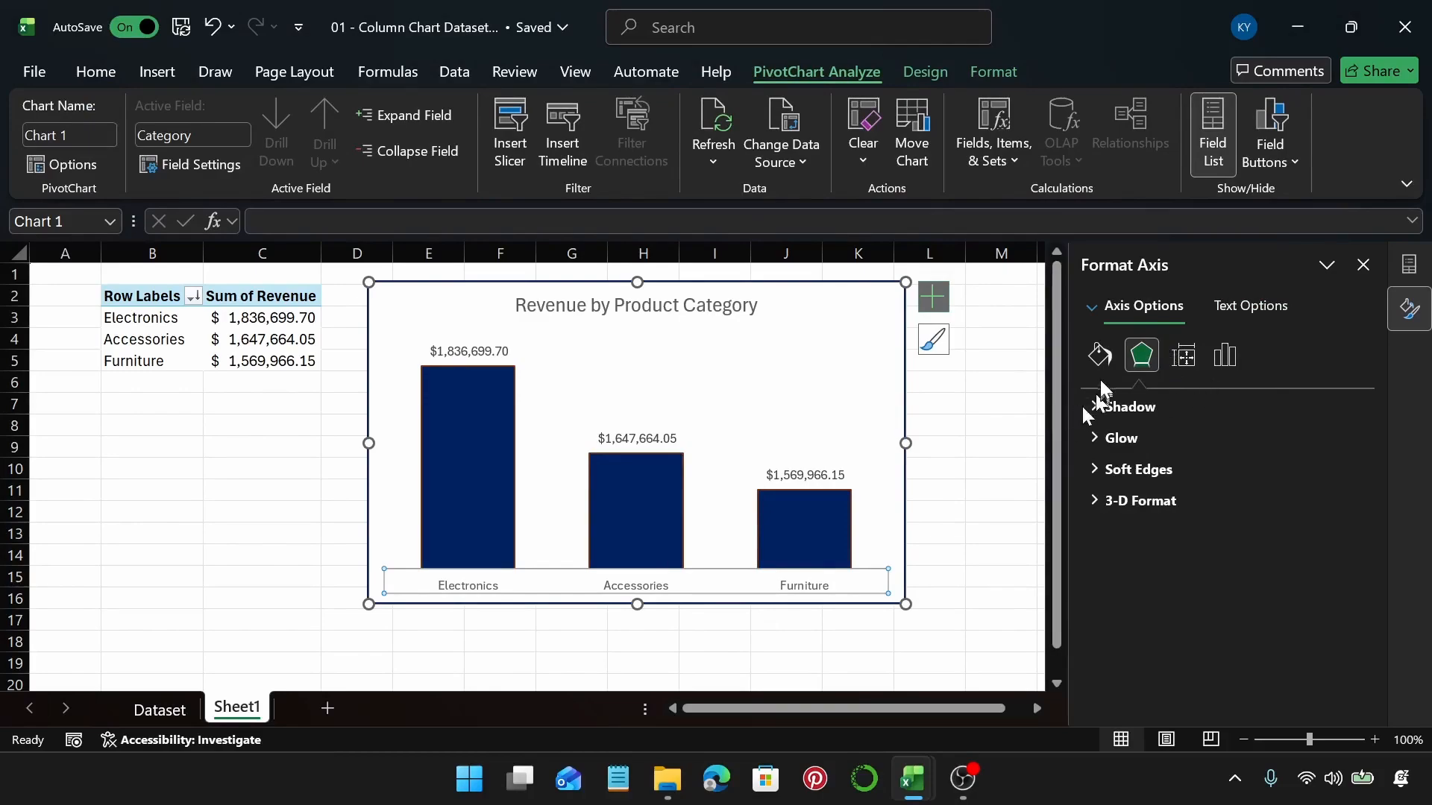
click(1099, 356)
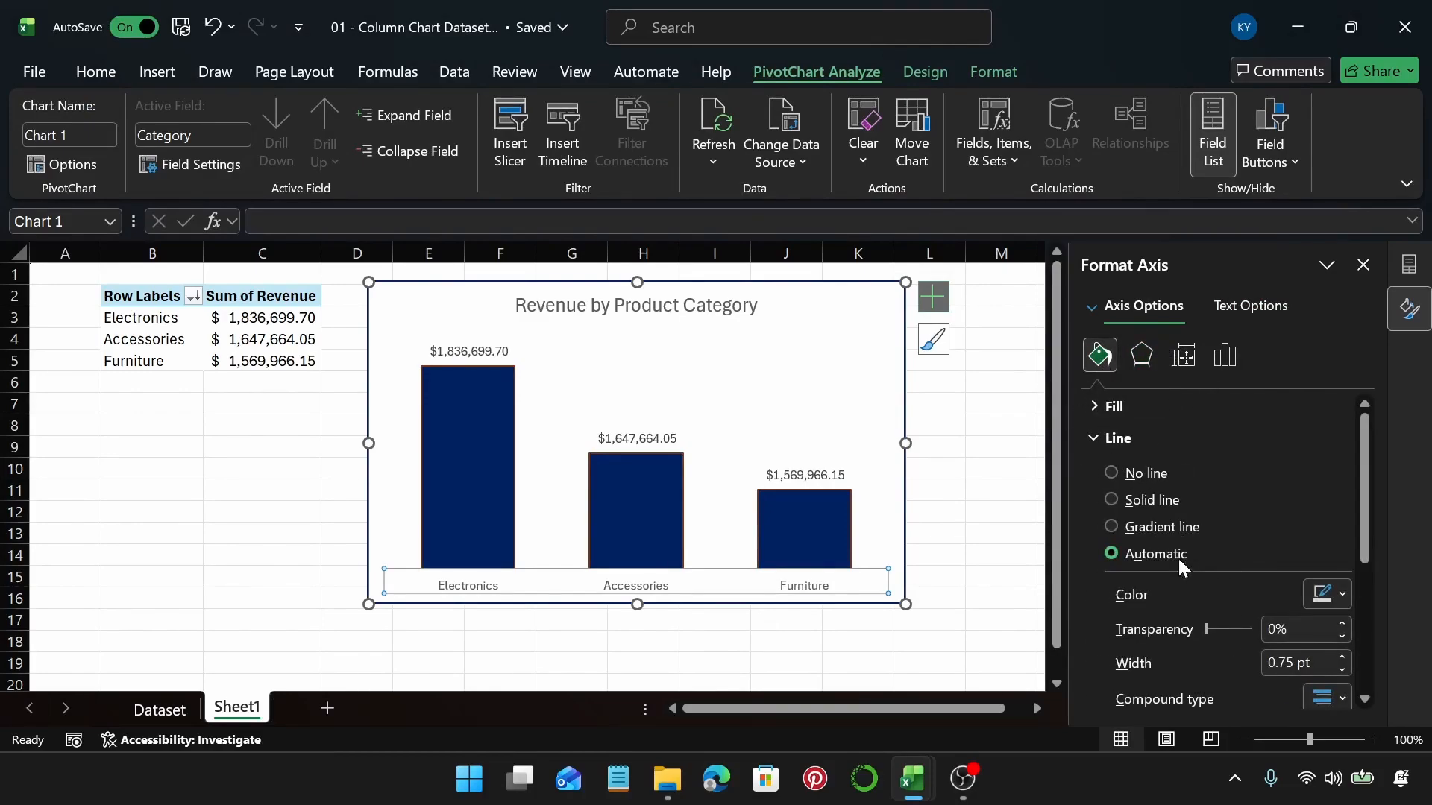
click(1112, 473)
click(954, 531)
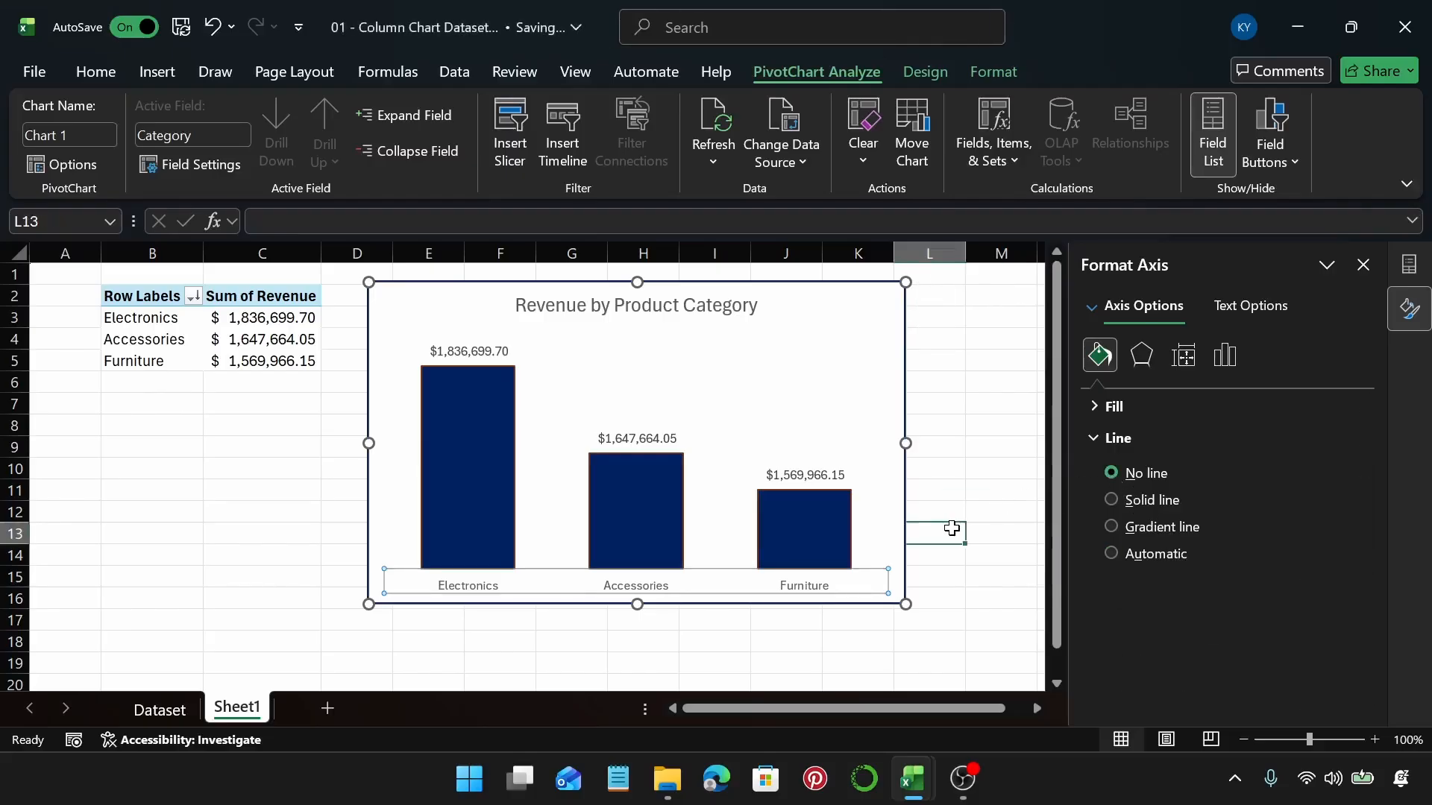
click(972, 521)
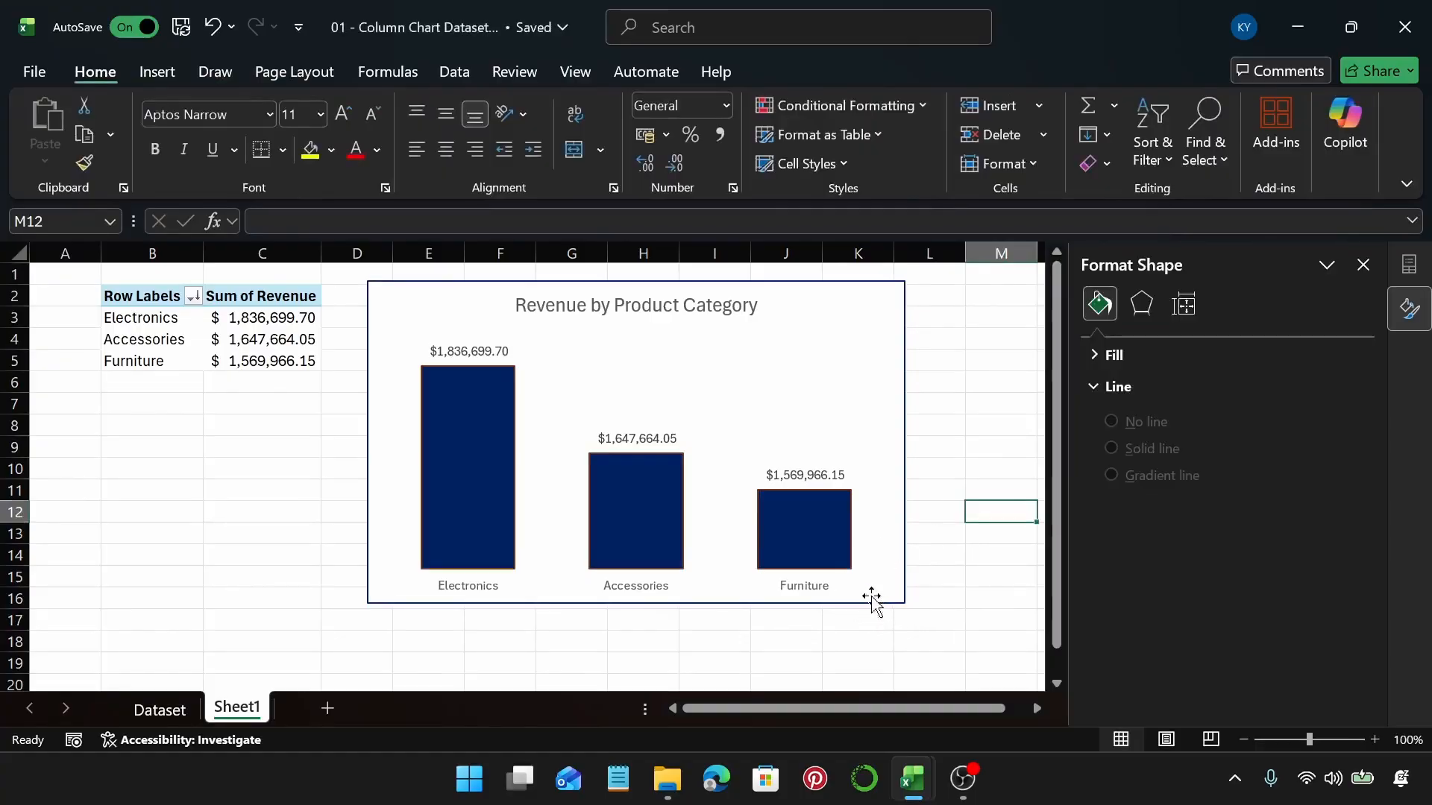
Try solid, gradient, picture or texture, and pattern fills on the chart's plot area
click(830, 421)
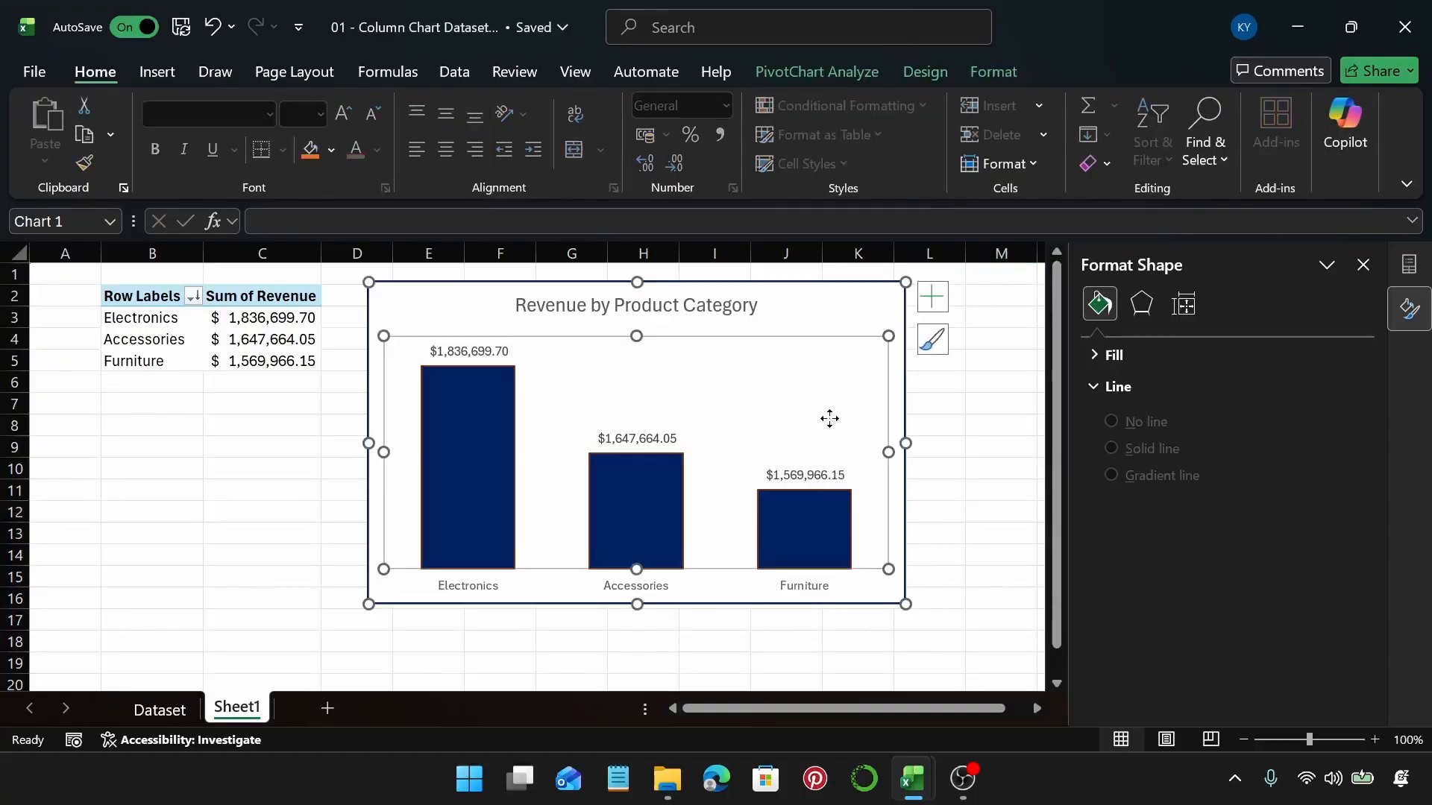
click(823, 319)
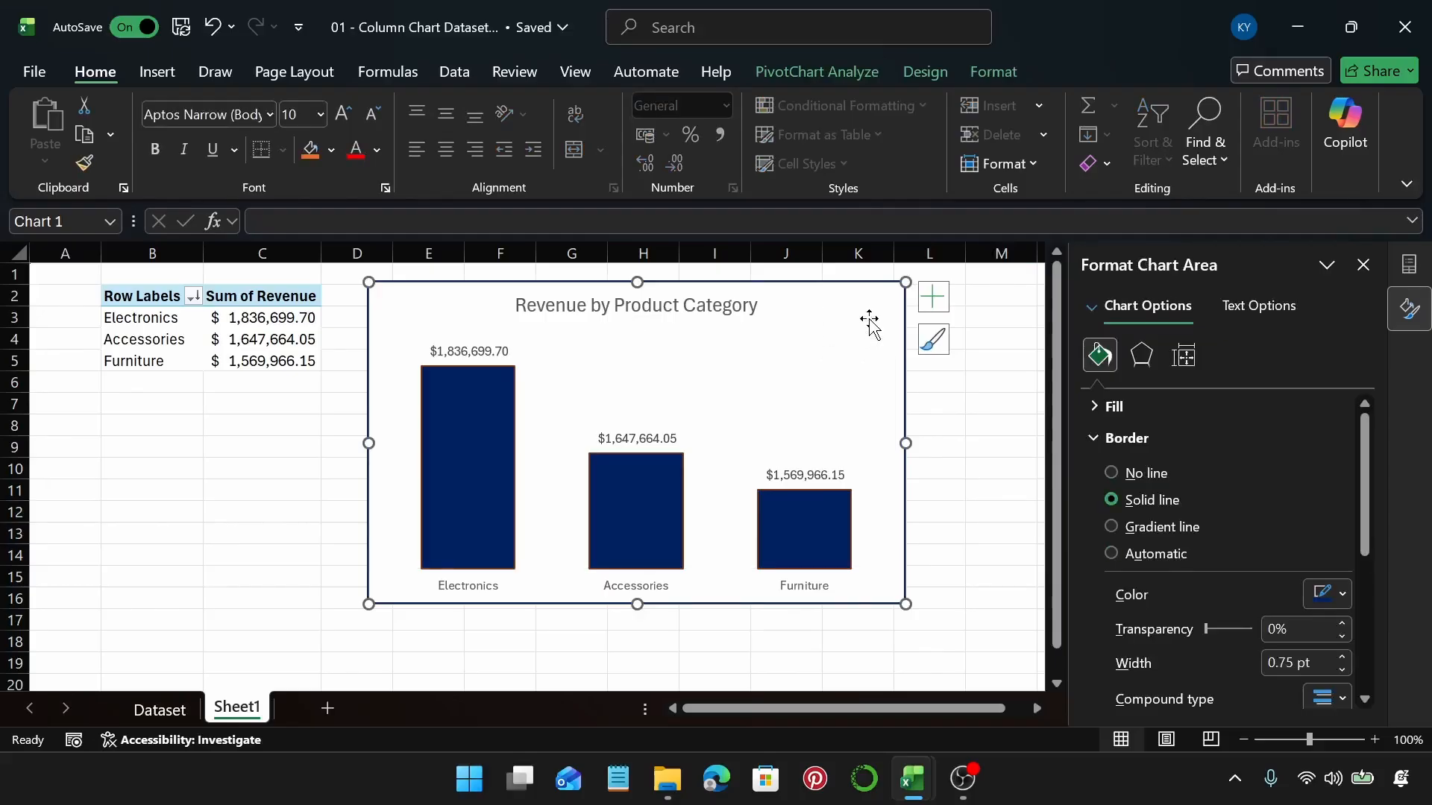
click(767, 434)
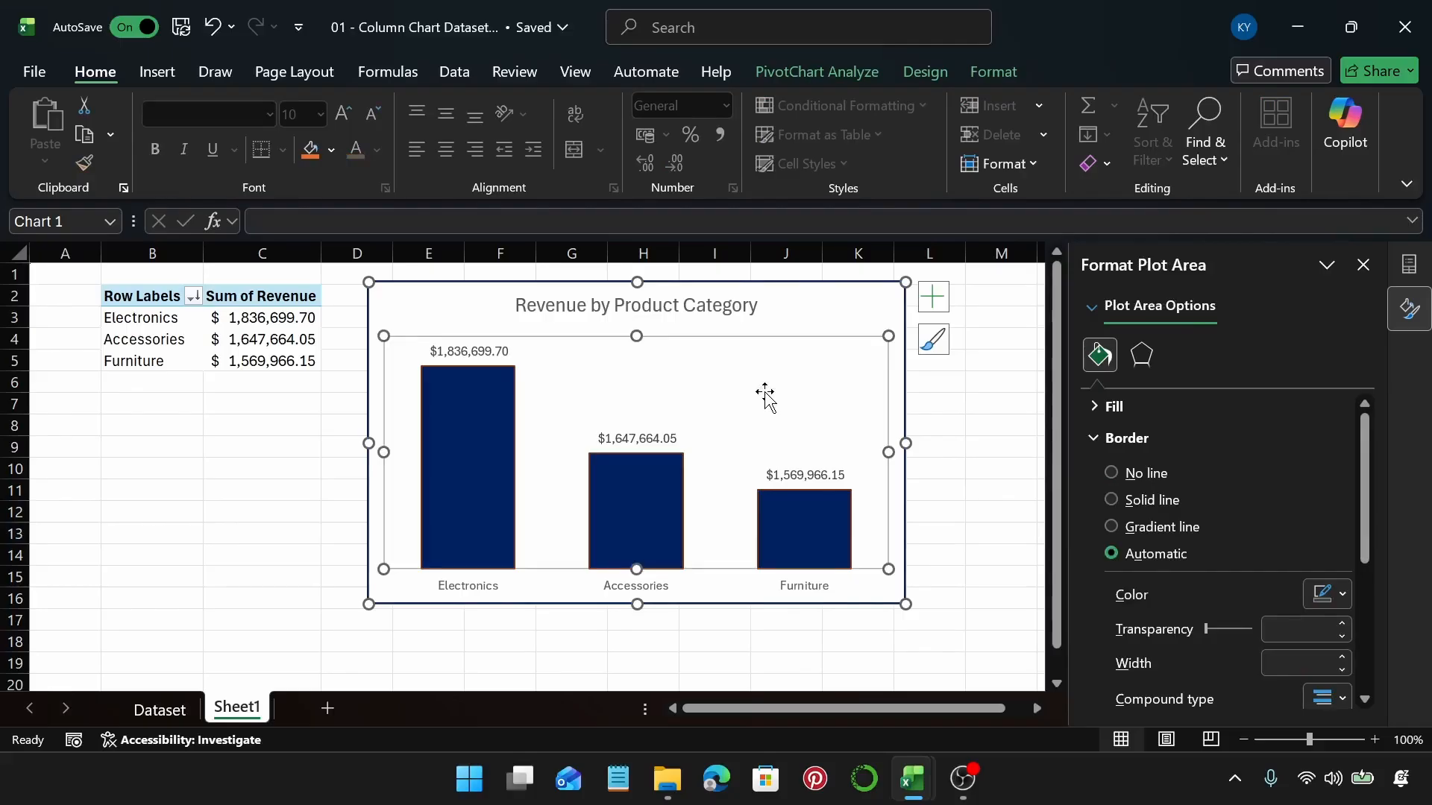
click(1119, 408)
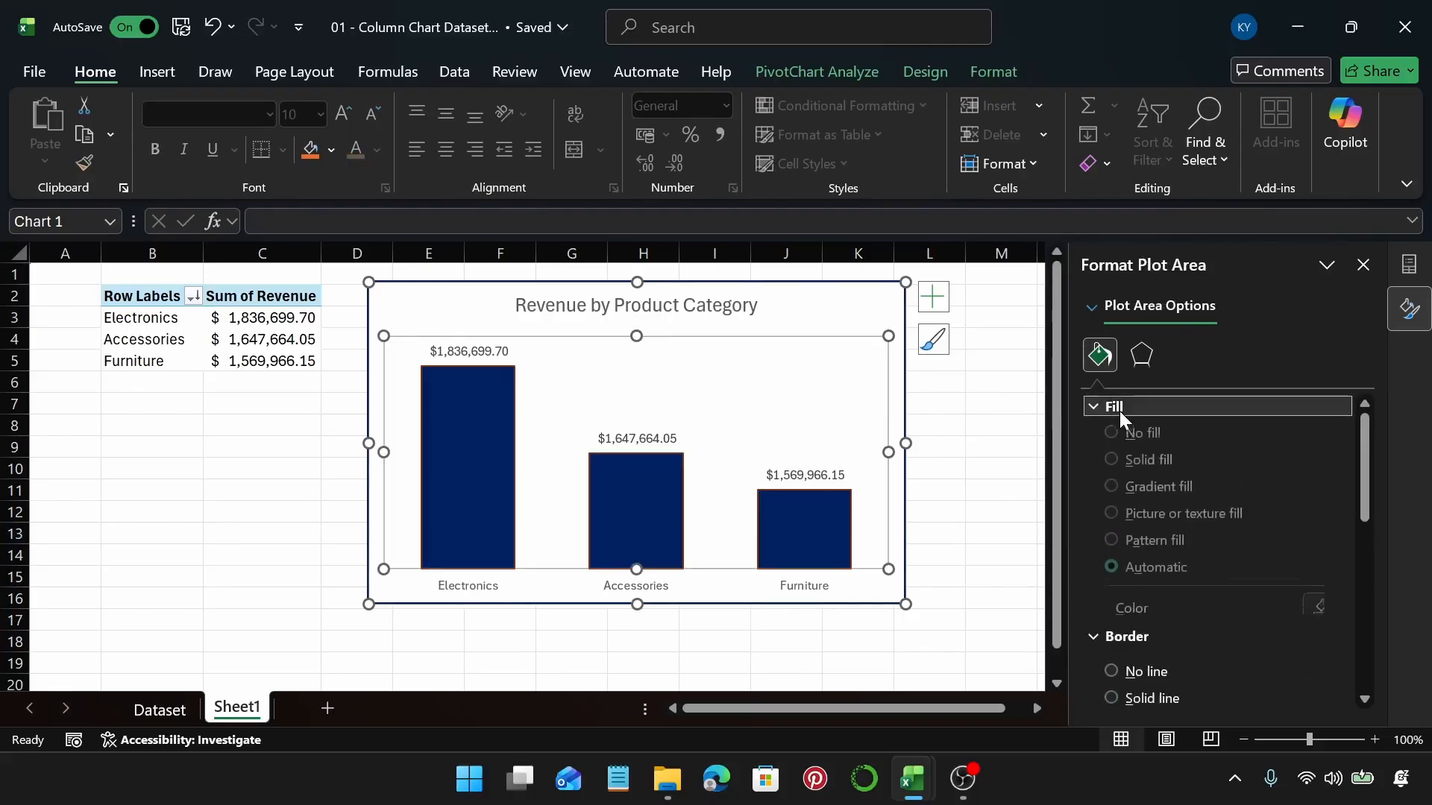
click(1111, 470)
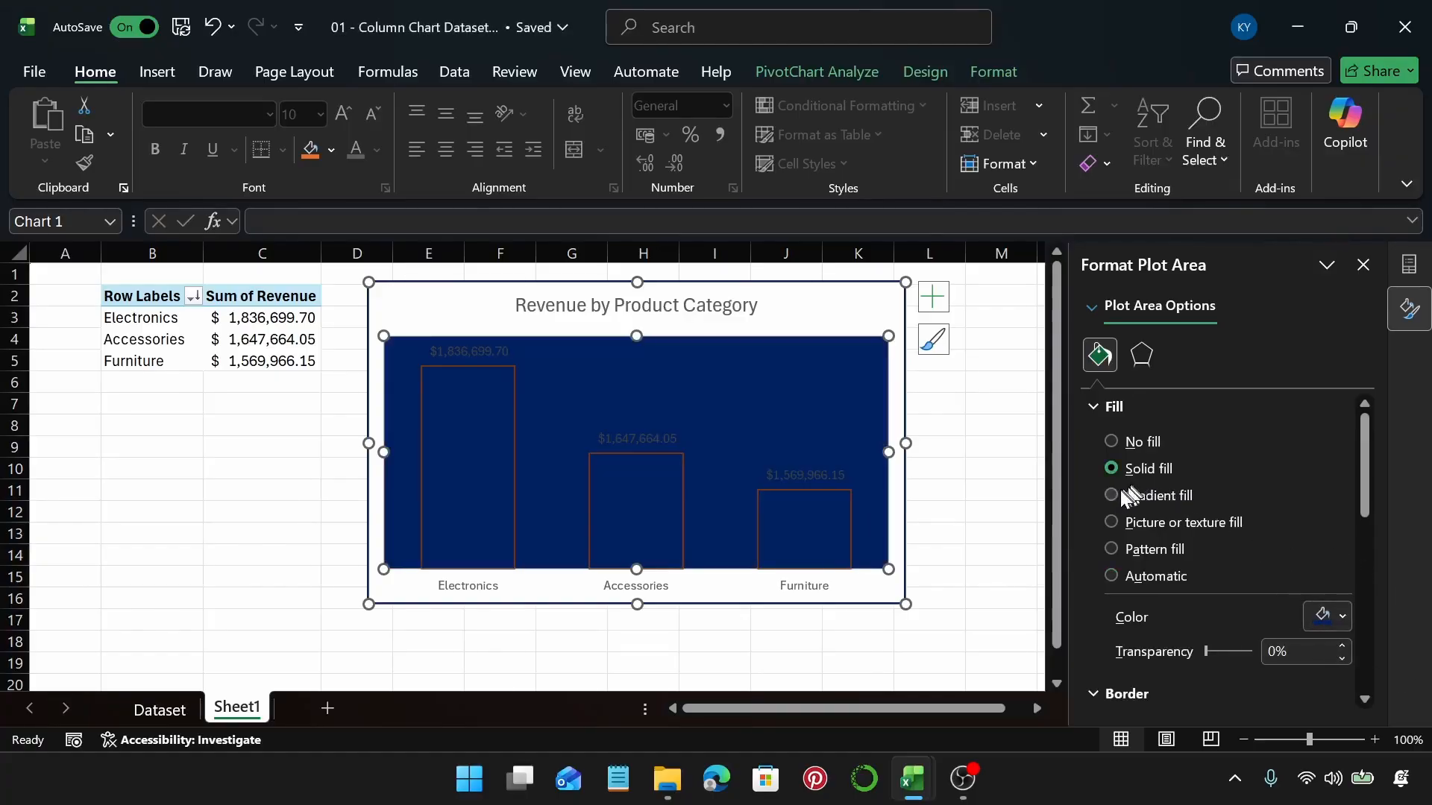
click(1112, 495)
click(1111, 522)
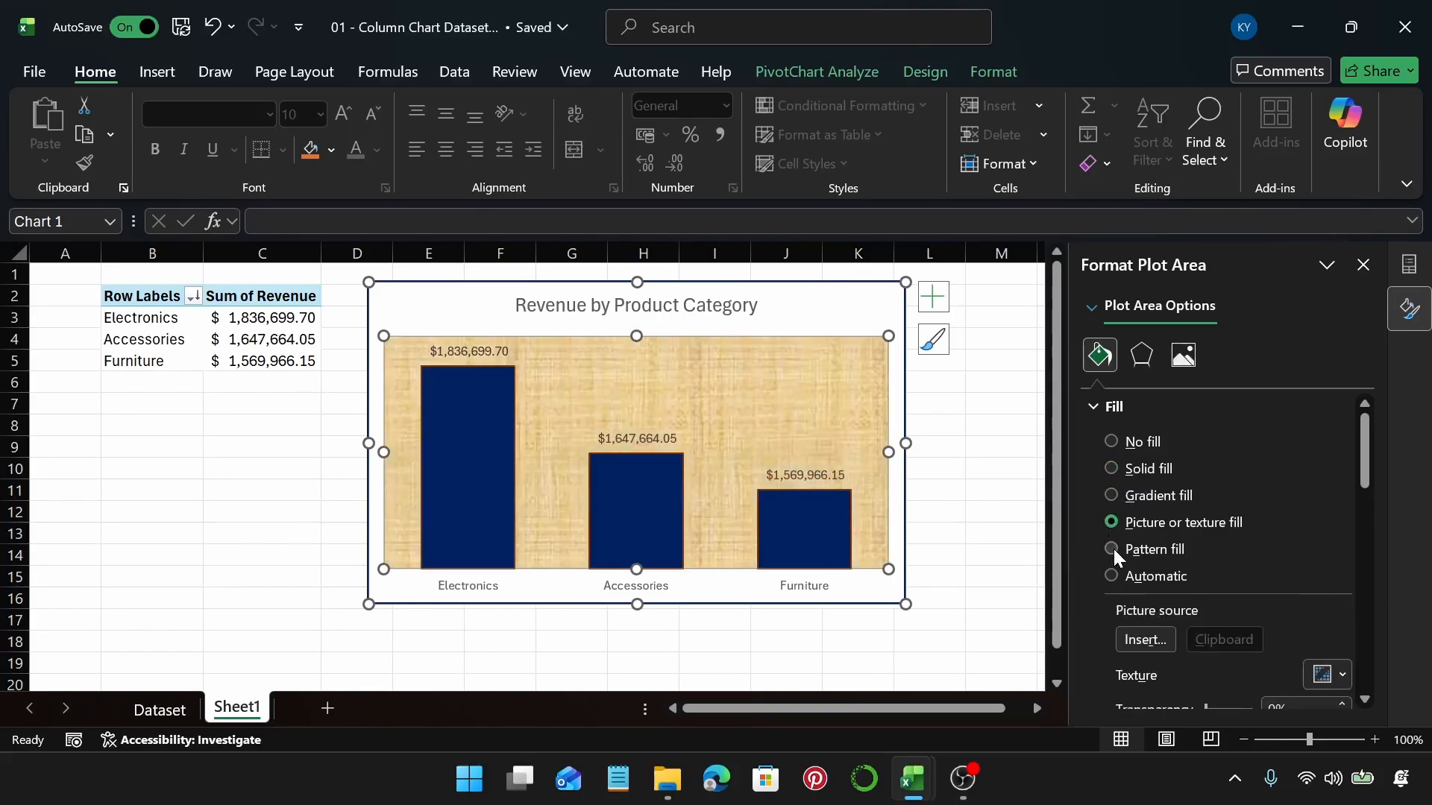
click(1113, 549)
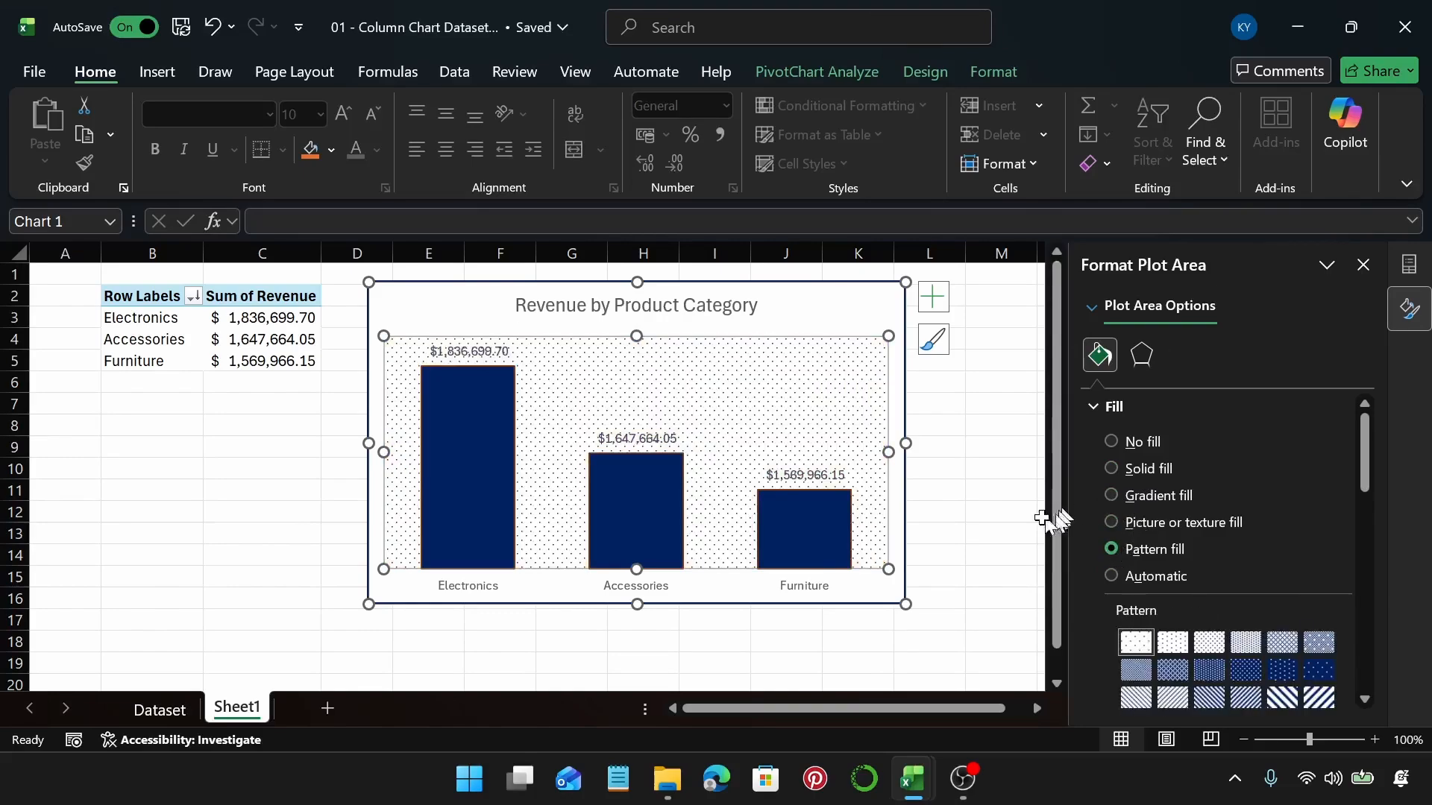
click(1018, 515)
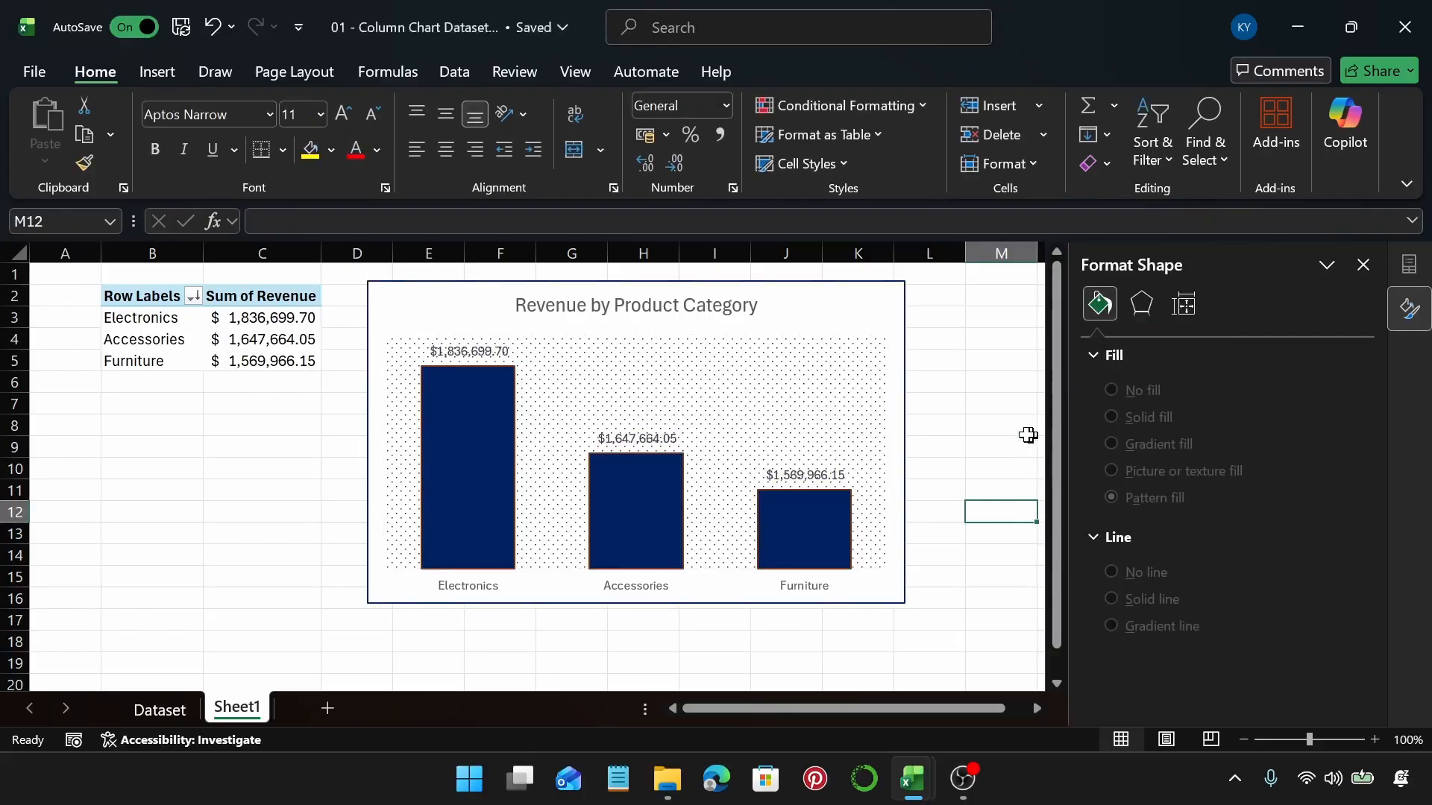
Undo the plot area's pattern fill and set its fill back to Automatic
click(872, 409)
key(ctrl+z)
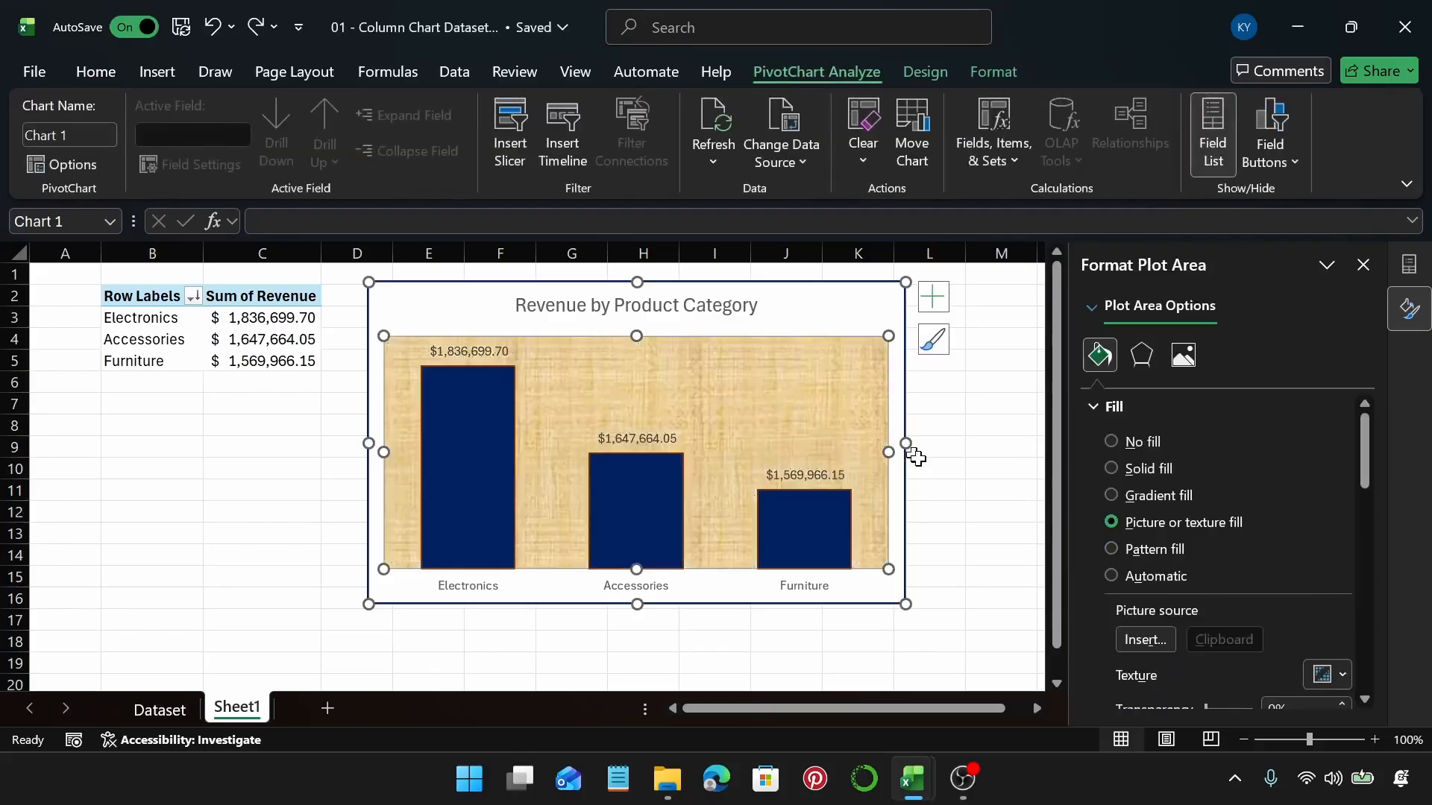
click(1112, 443)
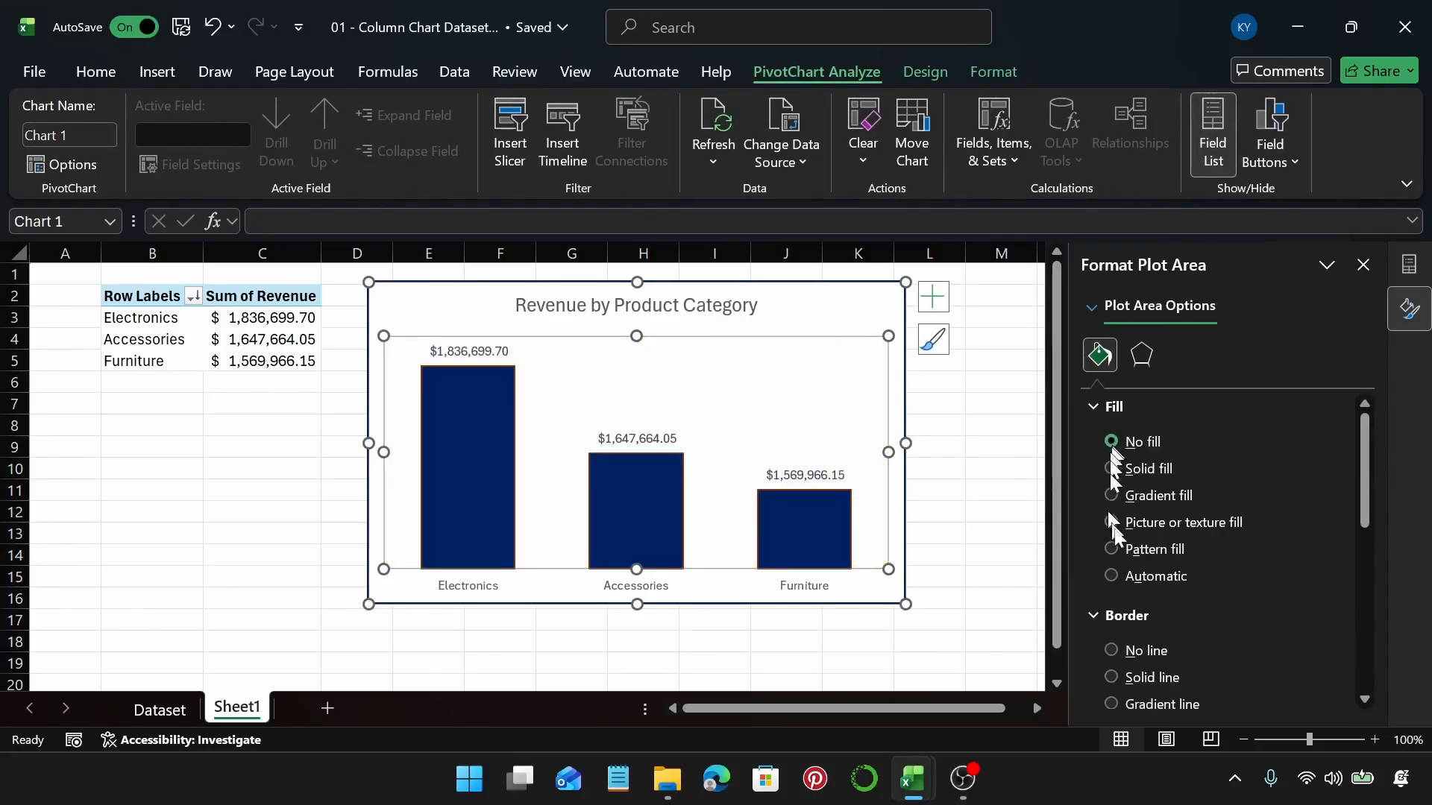
click(1111, 576)
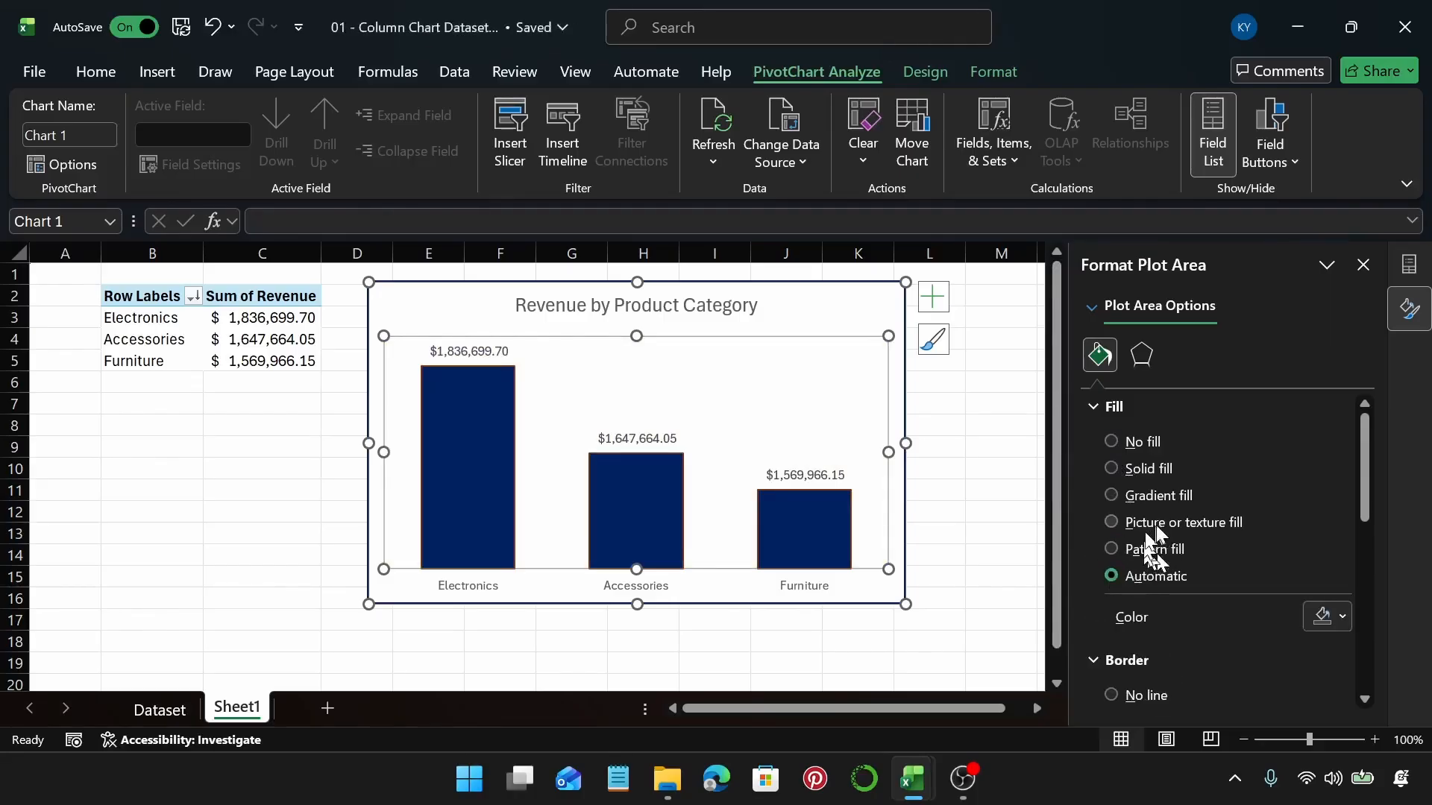
scroll(1152, 544, down, 3)
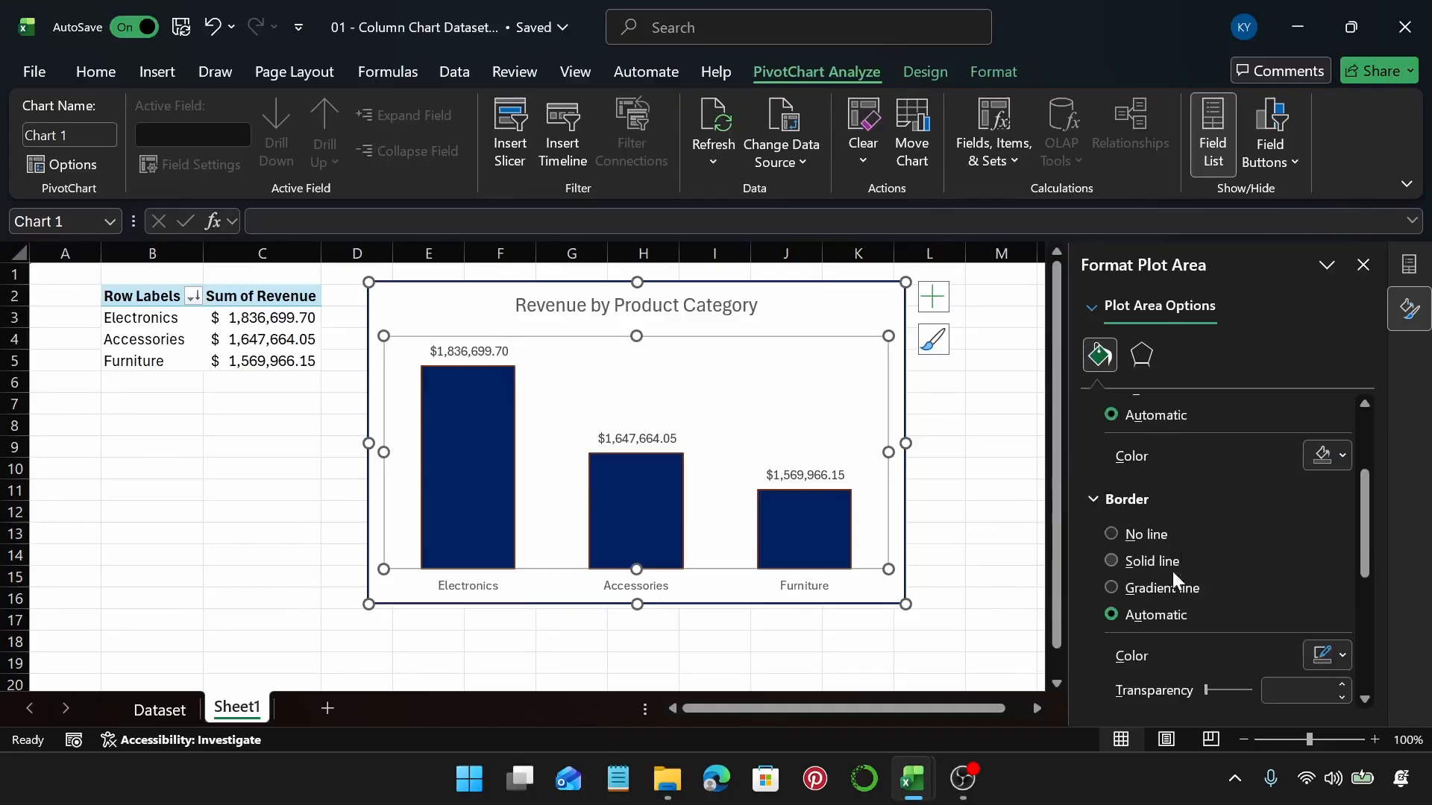
Set the border of the chart's plot area to a solid line
click(1113, 558)
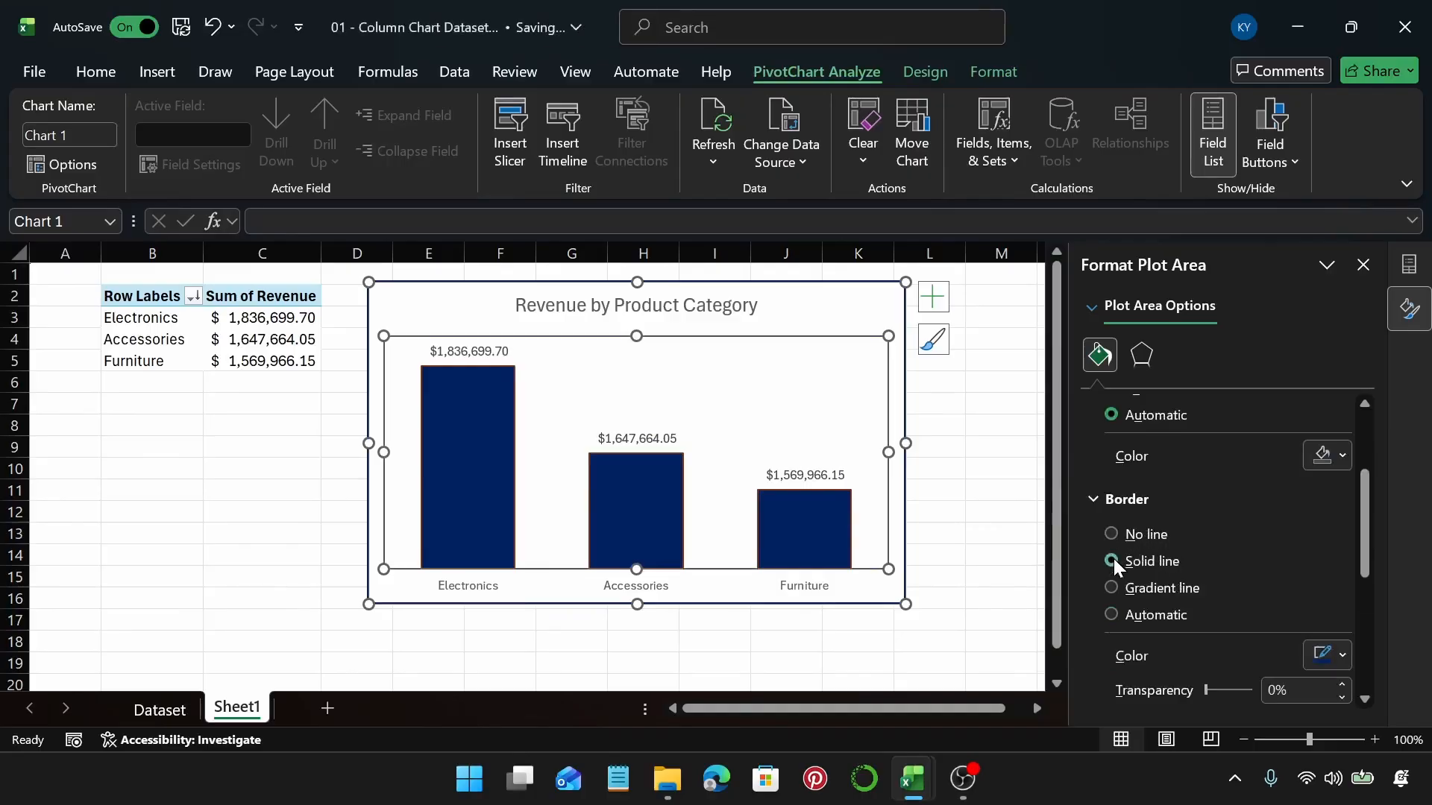
scroll(1249, 574, down, 2)
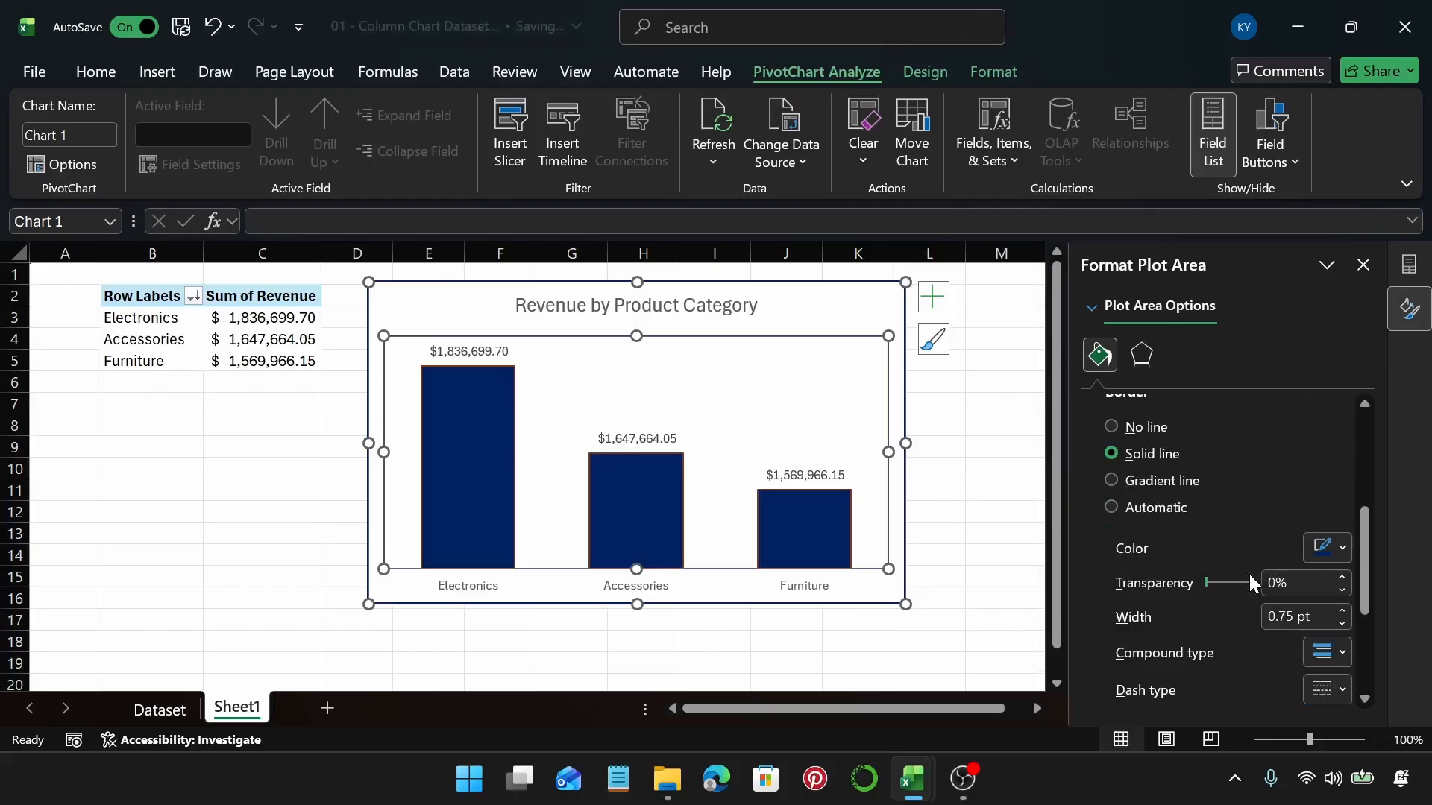
scroll(1244, 589, down, 3)
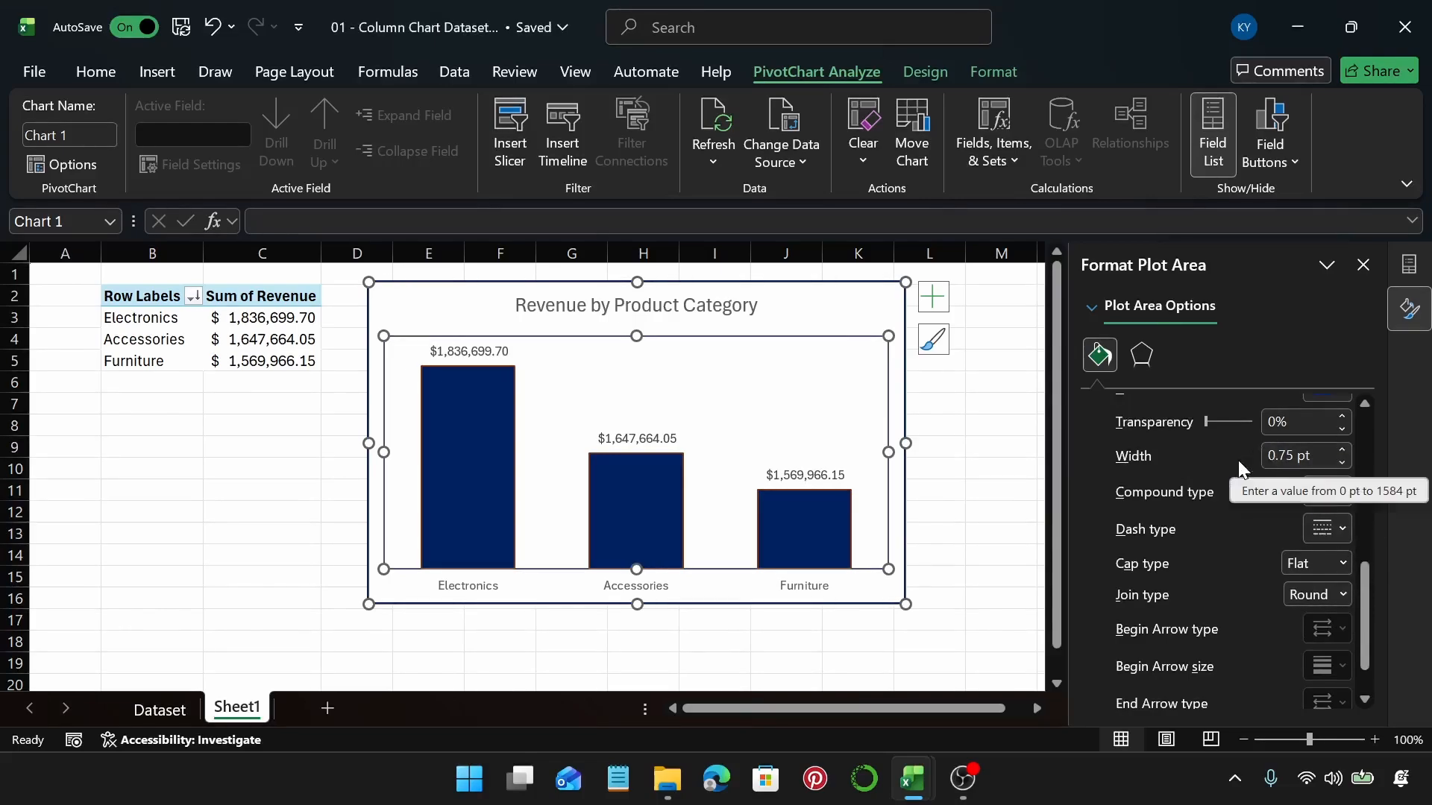
click(946, 484)
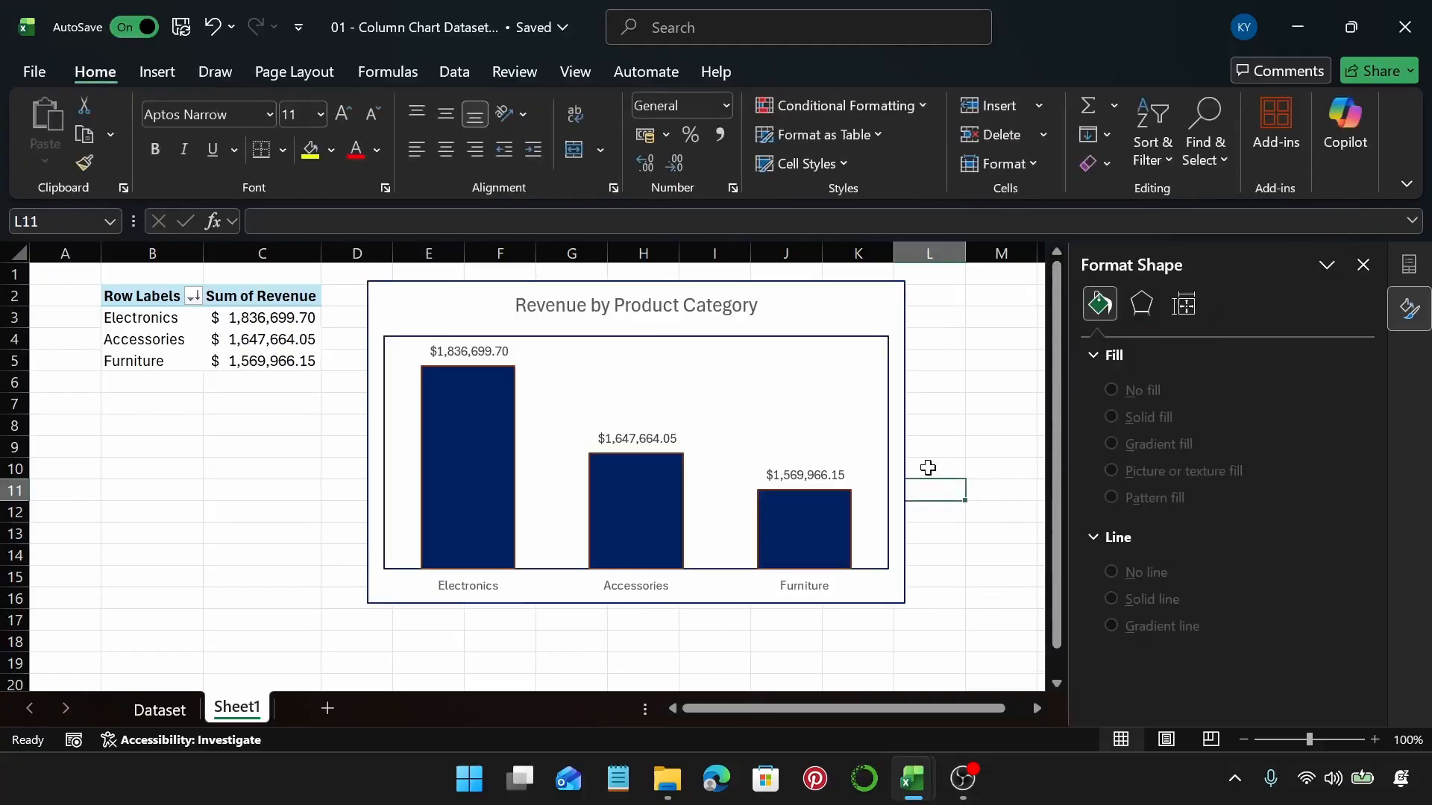
Set the transparency of the plot area's border to 50%
click(880, 480)
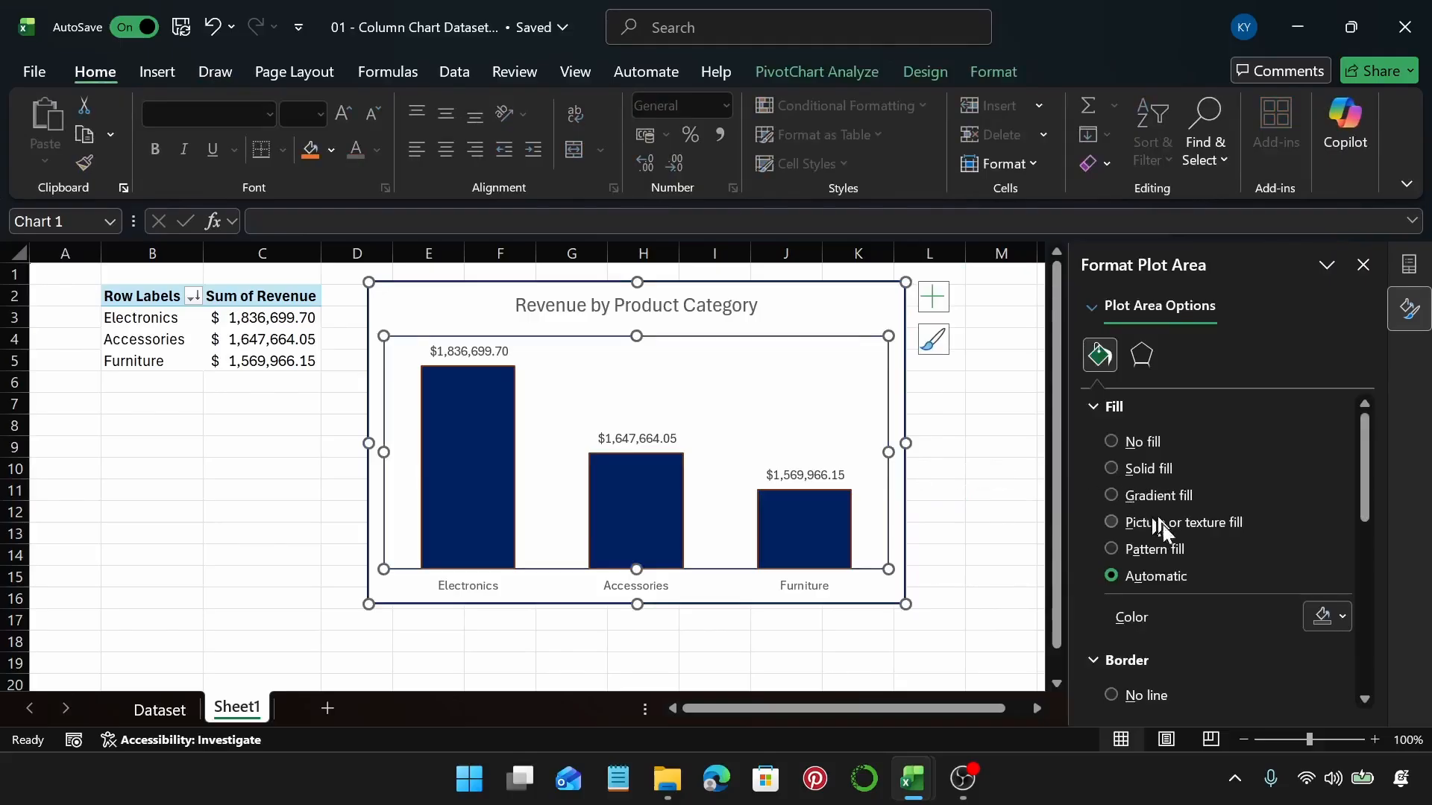
scroll(1193, 552, down, 4)
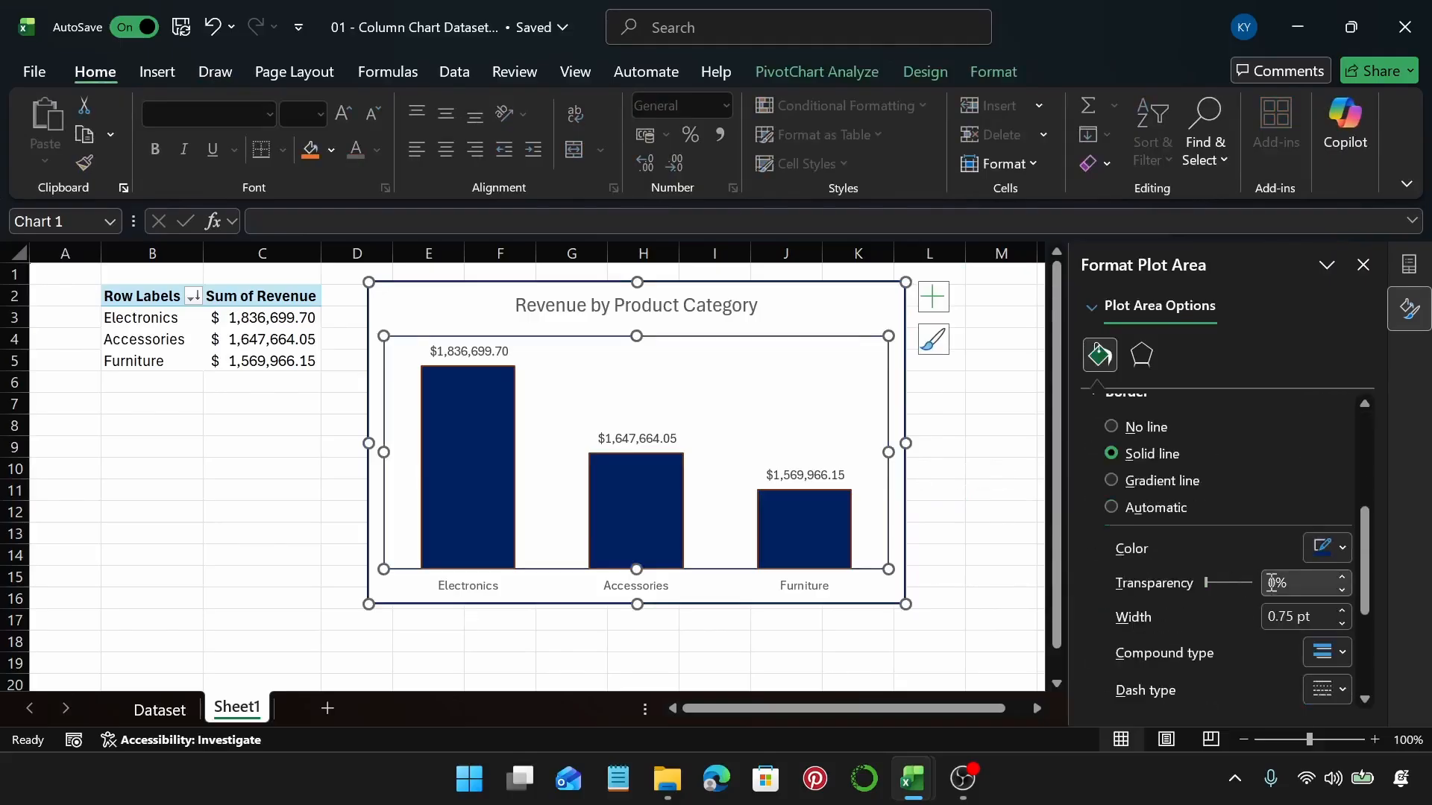
click(1272, 583)
text(5)
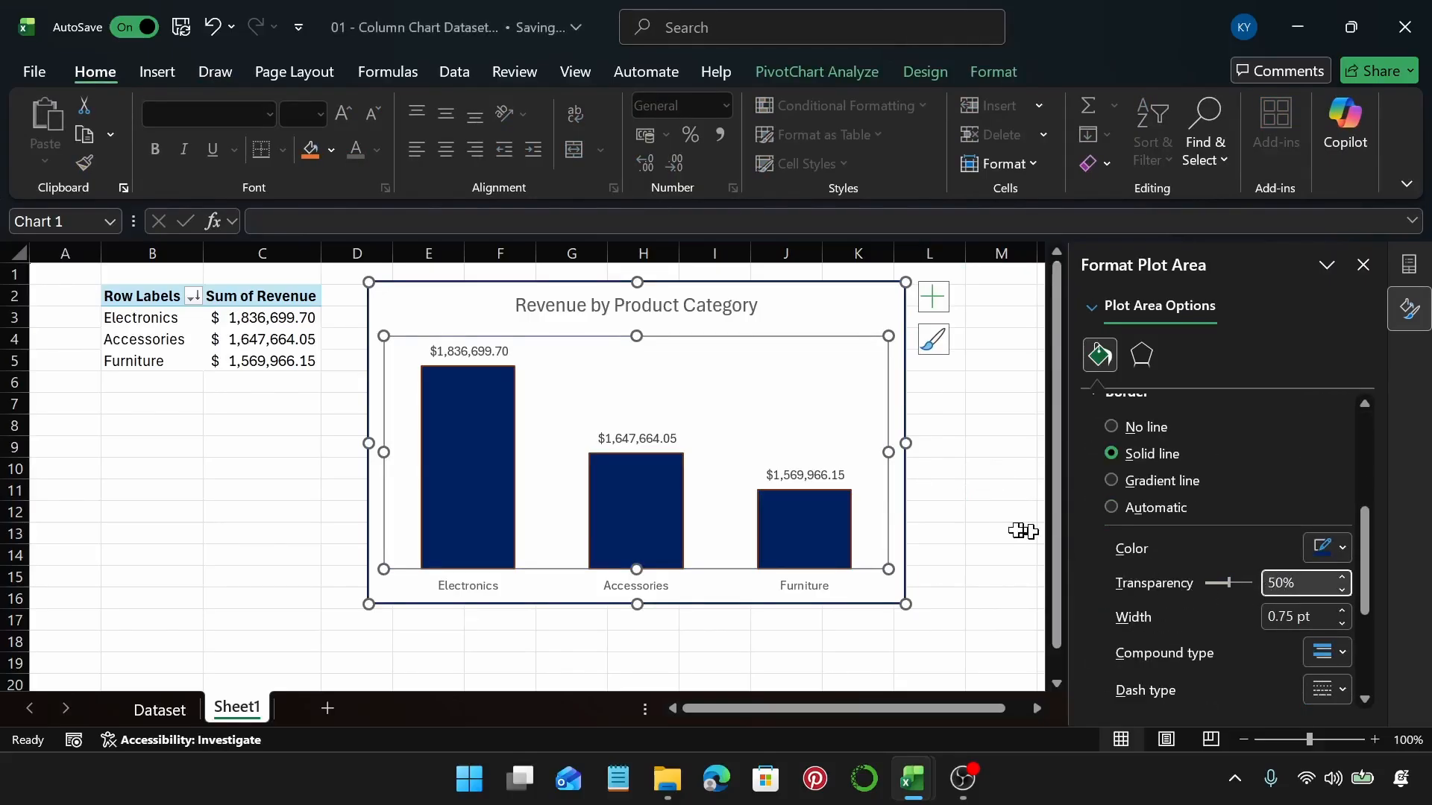
click(953, 529)
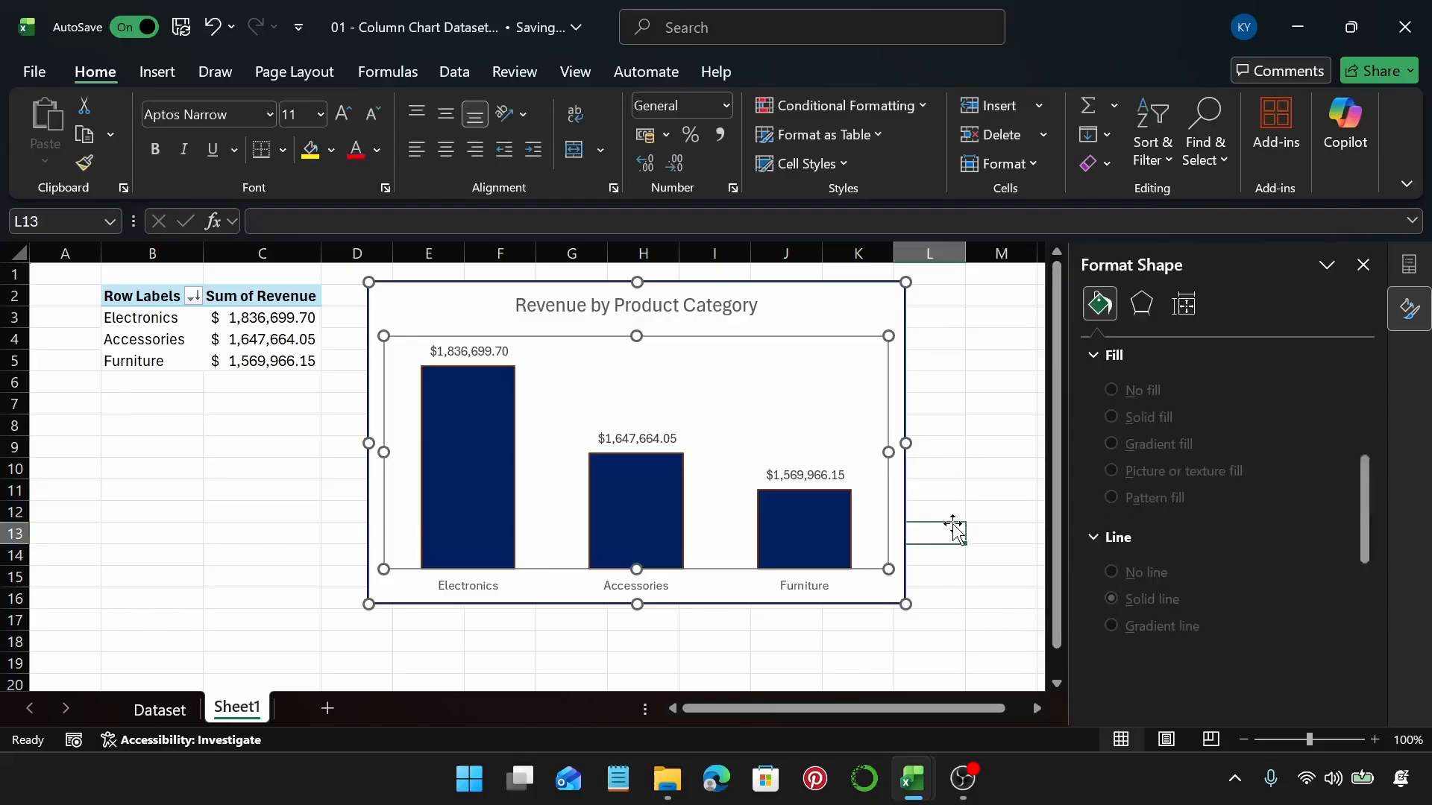
Reselect the plot area and set its border transparency back to 0%
click(860, 396)
scroll(1133, 549, down, 5)
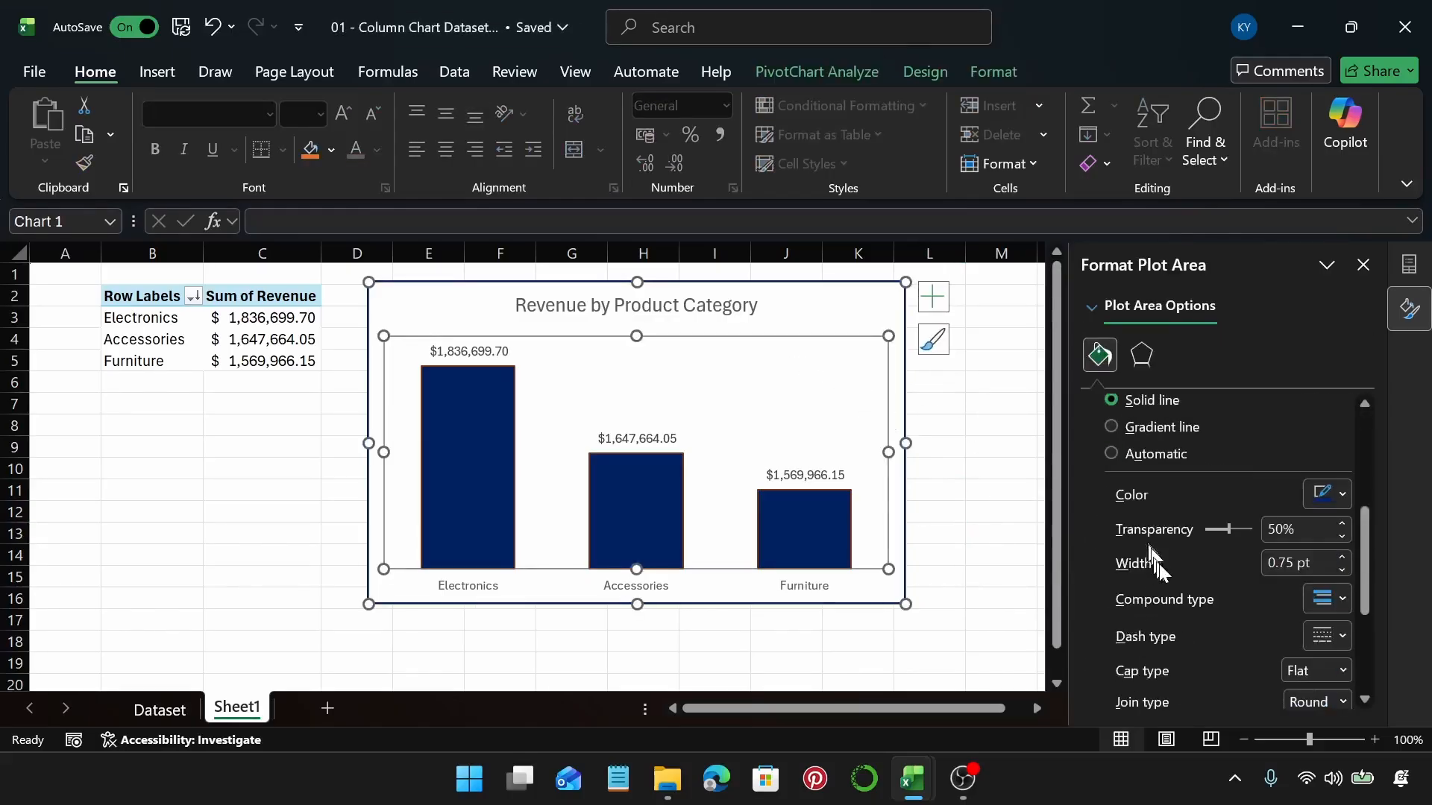
click(1277, 531)
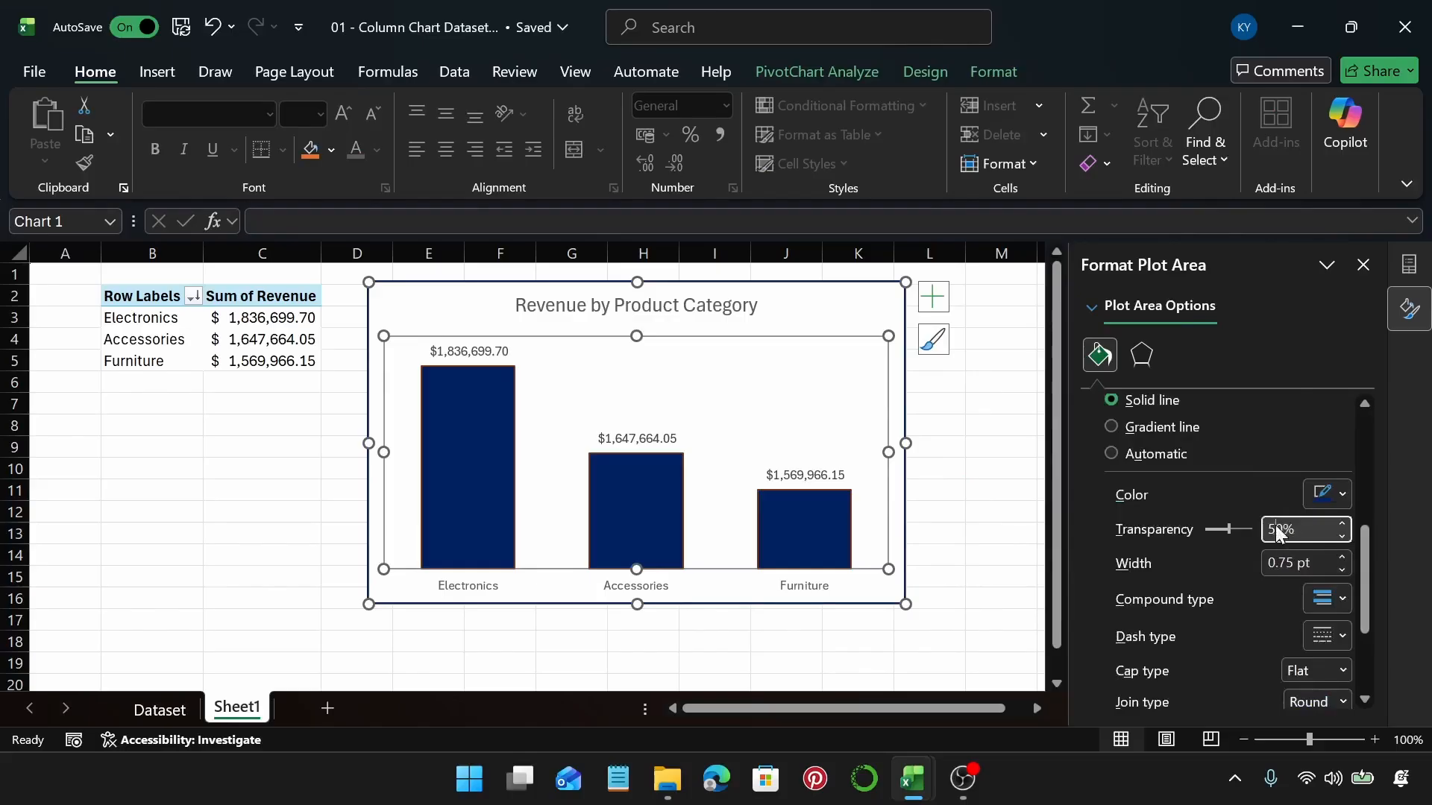
key(BackSpace)
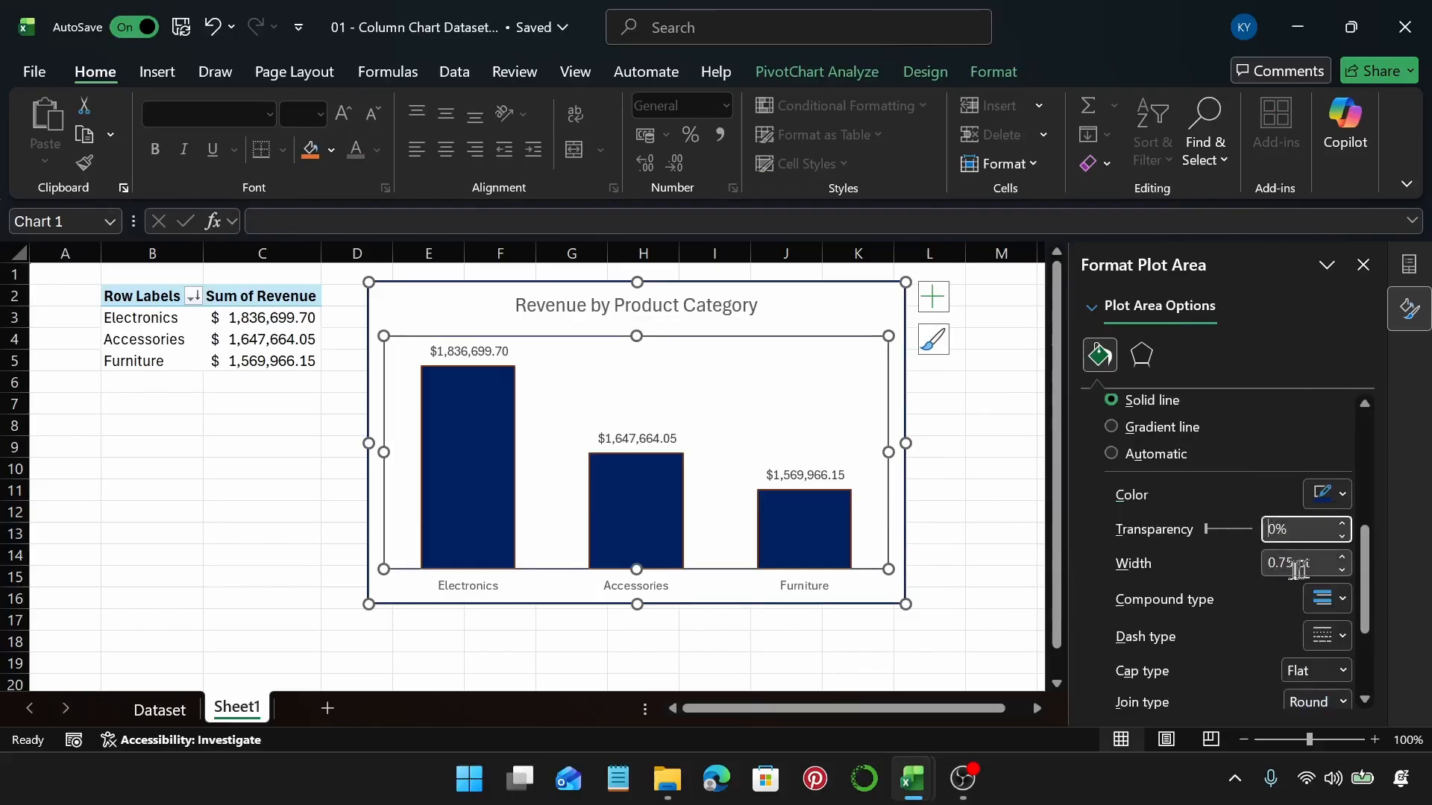
Try a 3.5 pt width on the plot area's border, and undo the width change
click(1341, 556)
click(1341, 556)
click(1342, 556)
click(1341, 556)
click(1341, 556)
click(1342, 556)
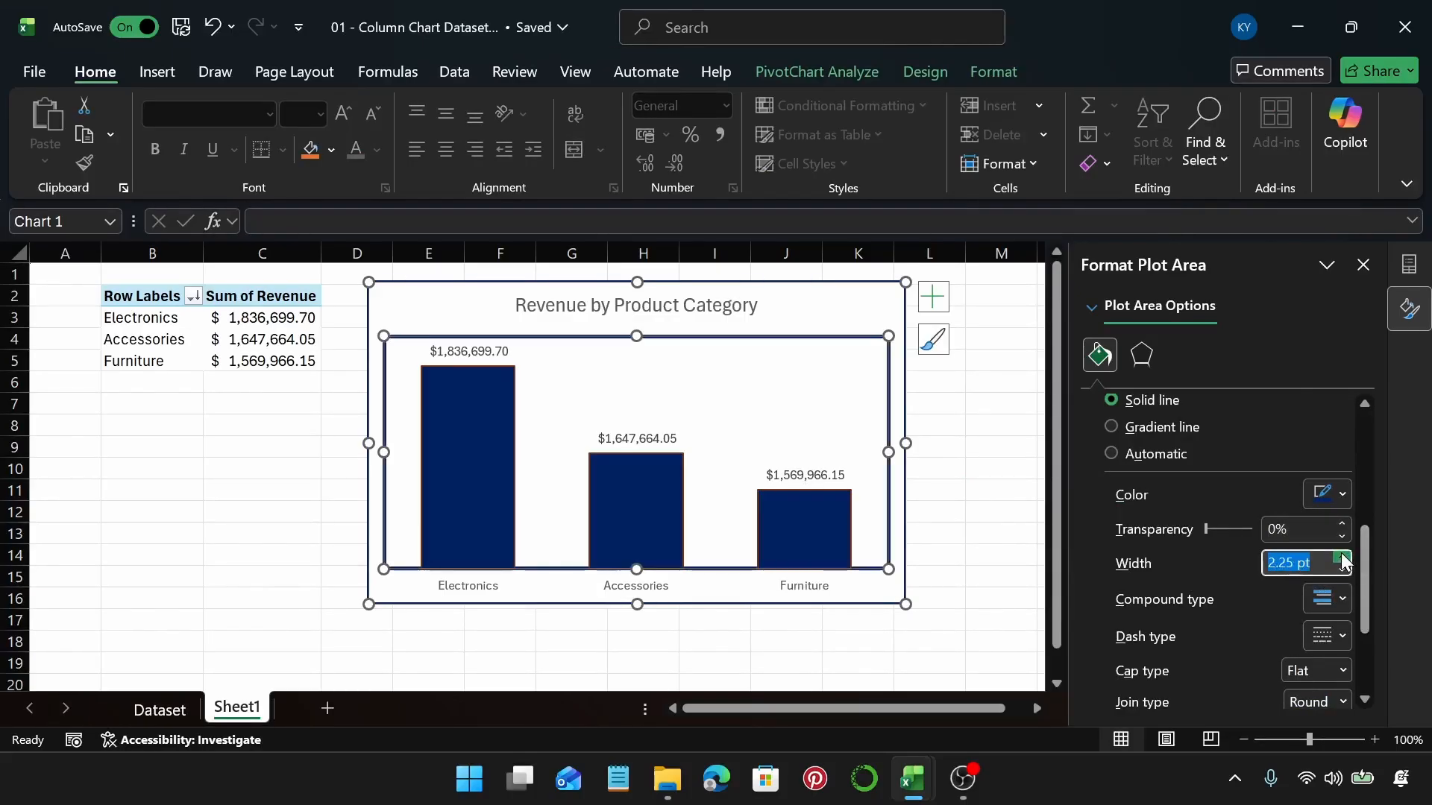
click(1341, 557)
click(1341, 556)
click(1342, 556)
click(1341, 557)
click(1342, 557)
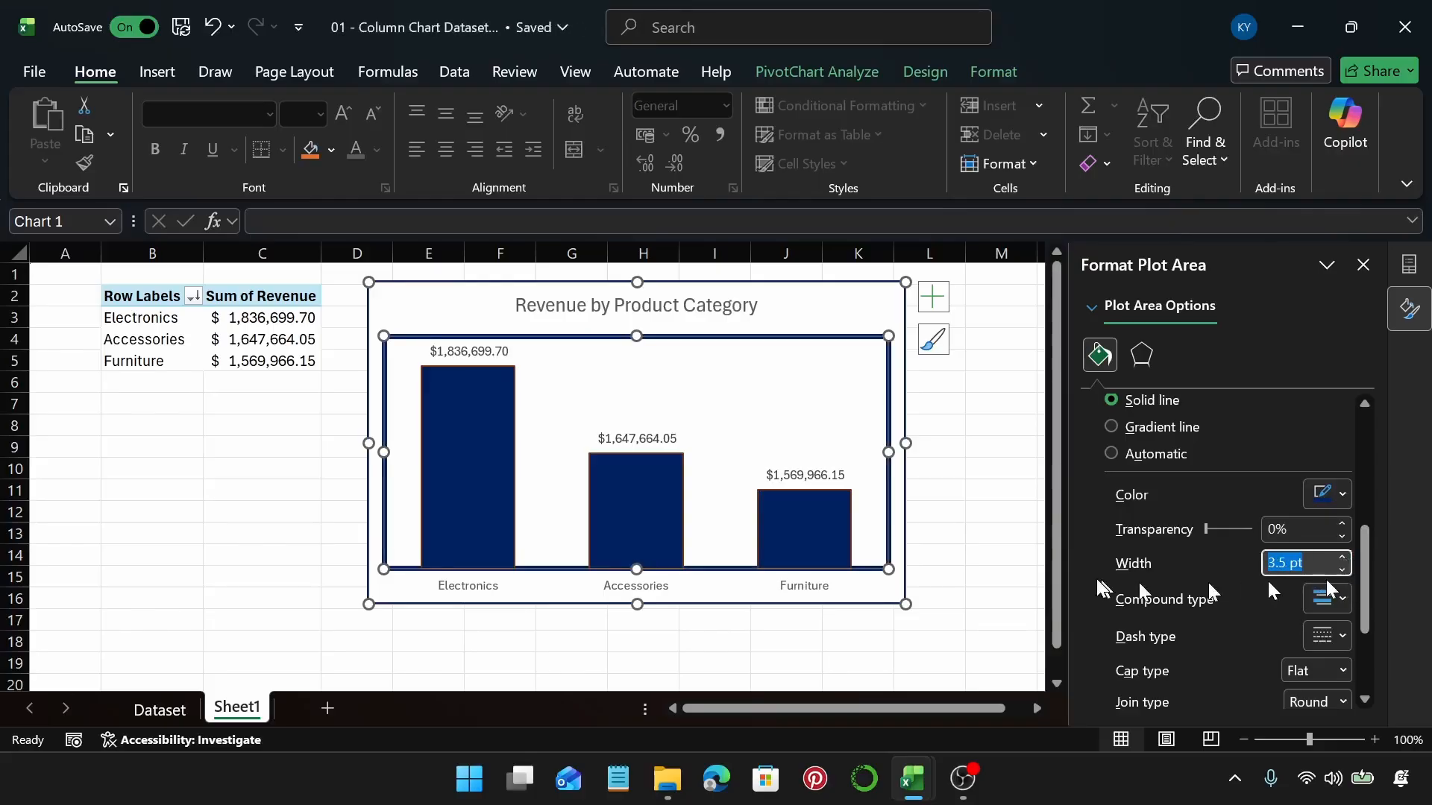
click(999, 561)
key(ctrl+z)
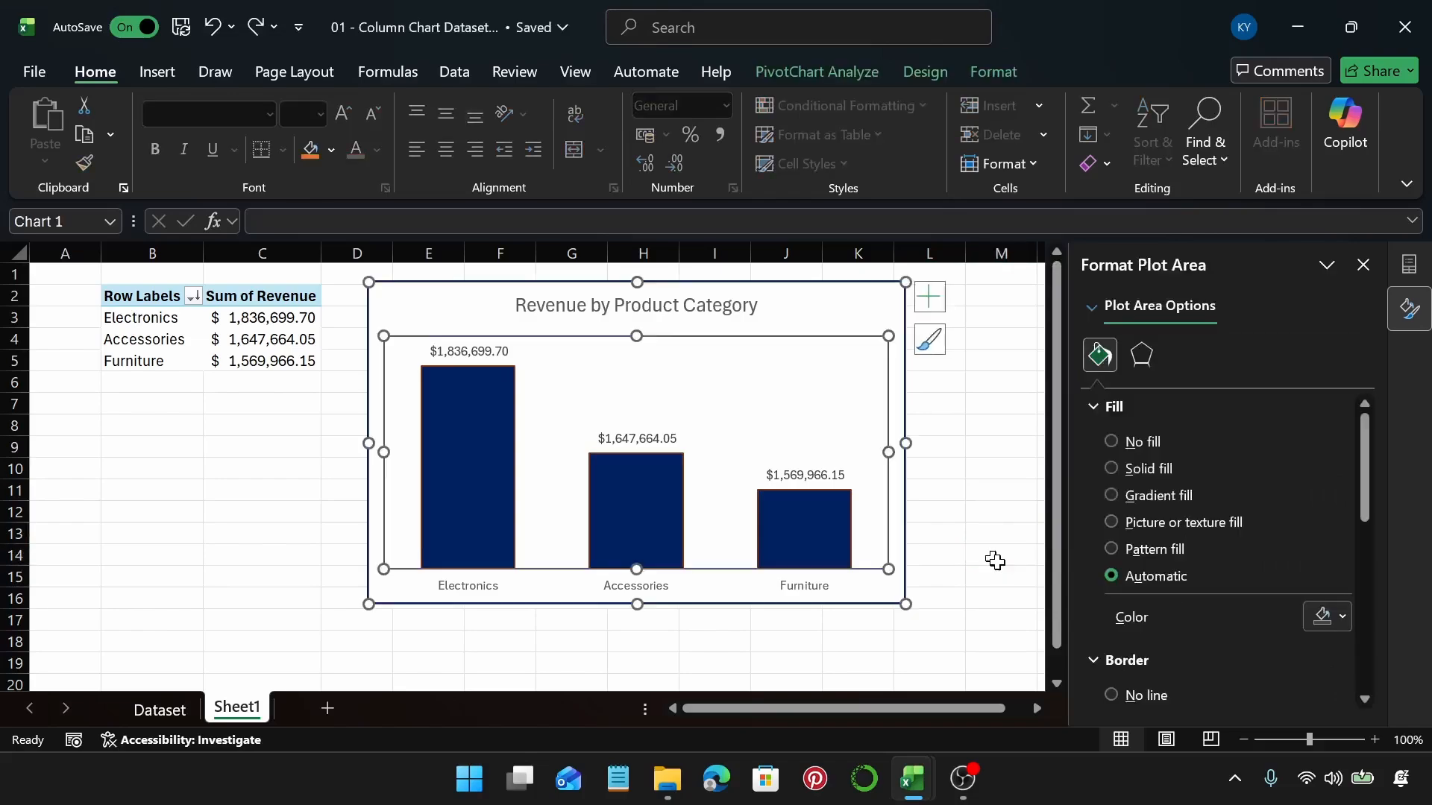
Set the compound type of the plot area's border to the triple line
scroll(1284, 525, down, 4)
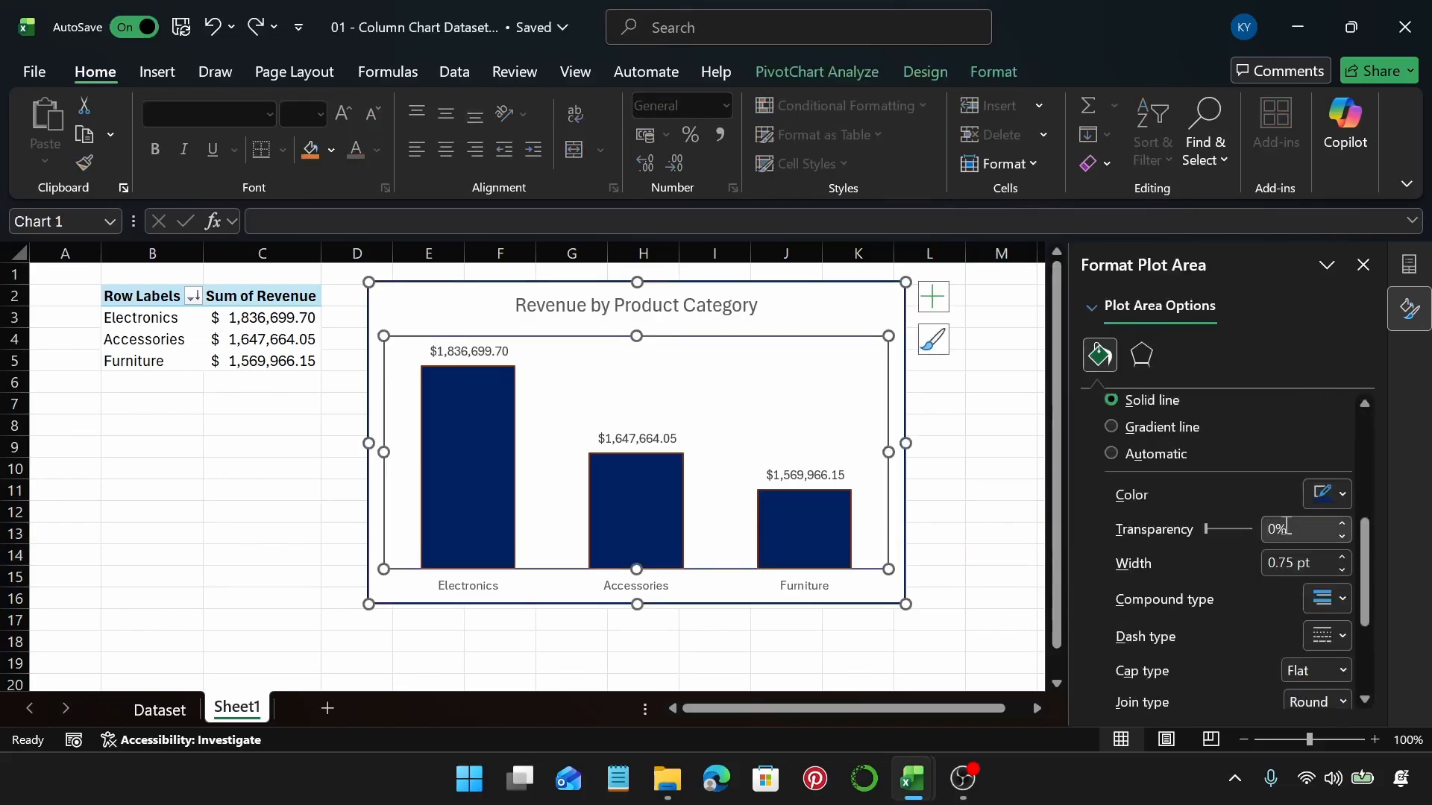
scroll(1284, 525, down, 1)
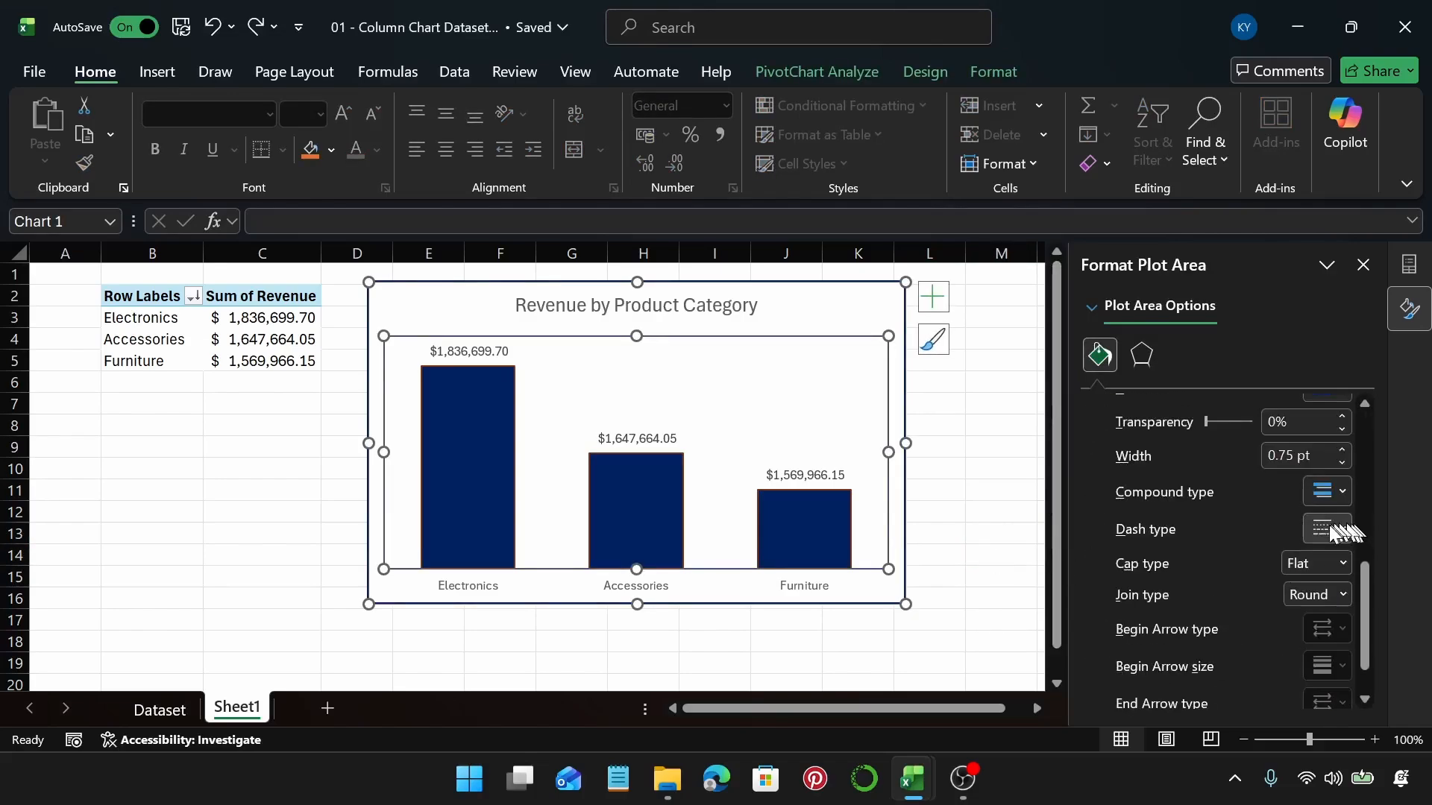
click(1344, 491)
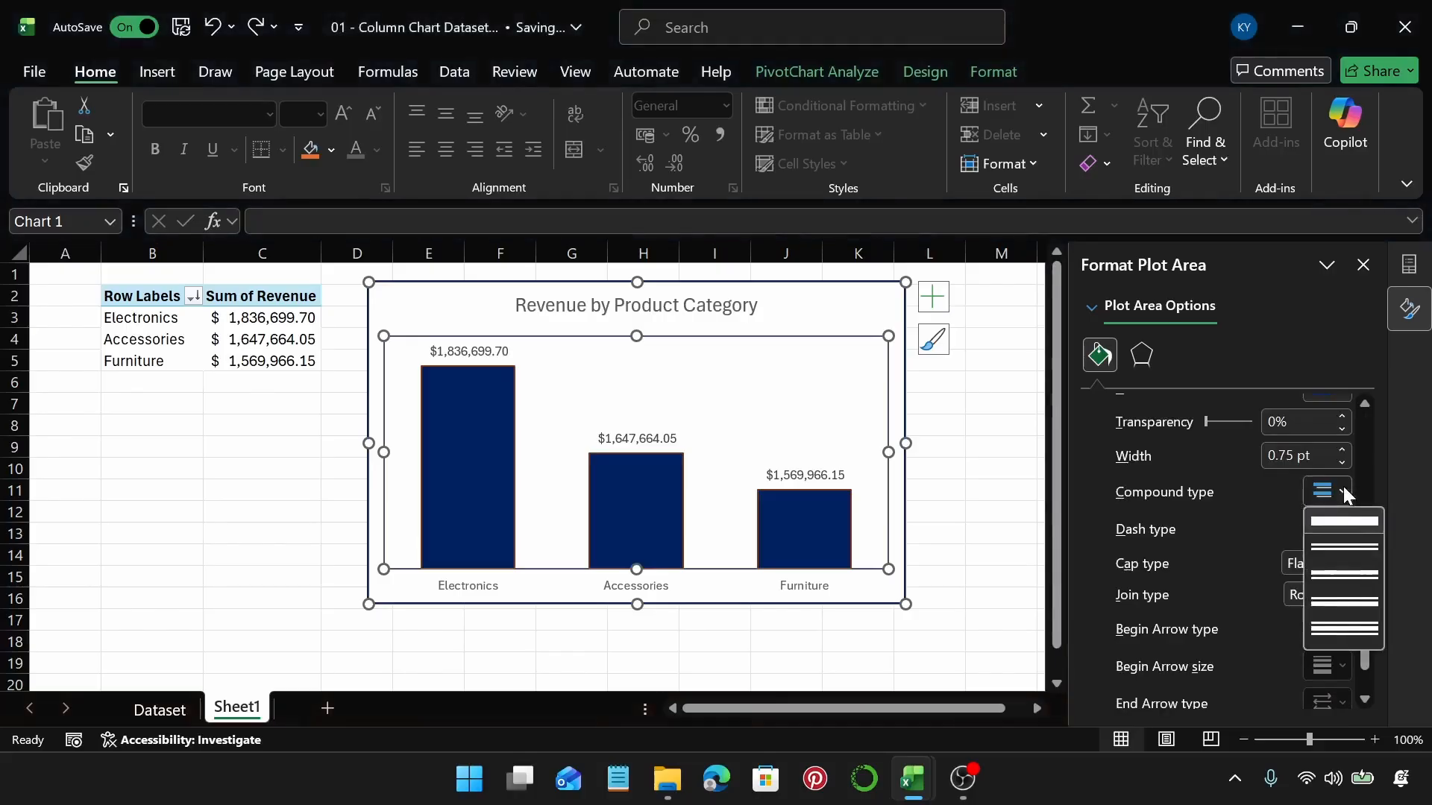
click(1340, 619)
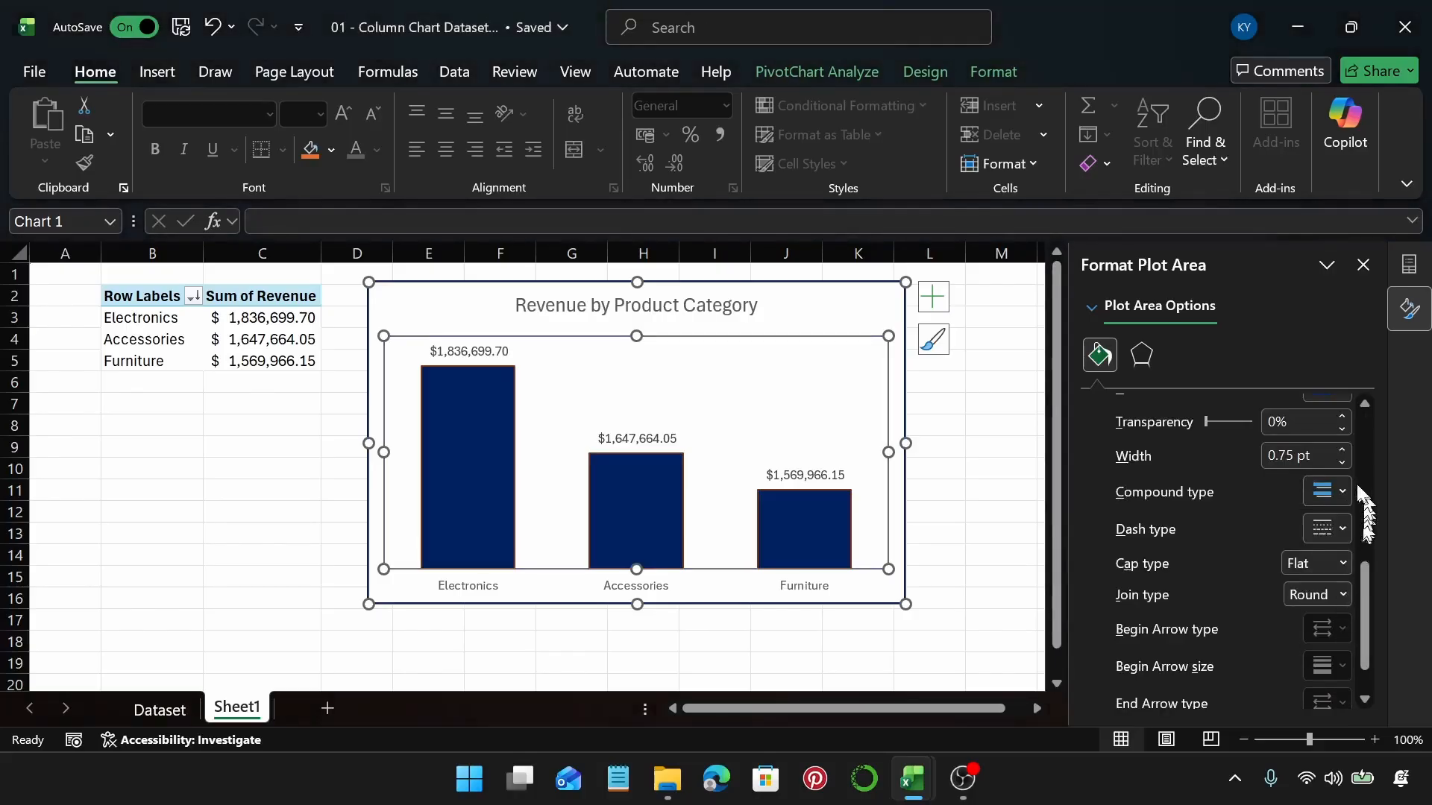
Increase the width of the plot area's border to 3 pt
click(1342, 450)
click(1342, 450)
click(1342, 451)
click(1341, 451)
click(1342, 450)
click(1342, 450)
click(1341, 450)
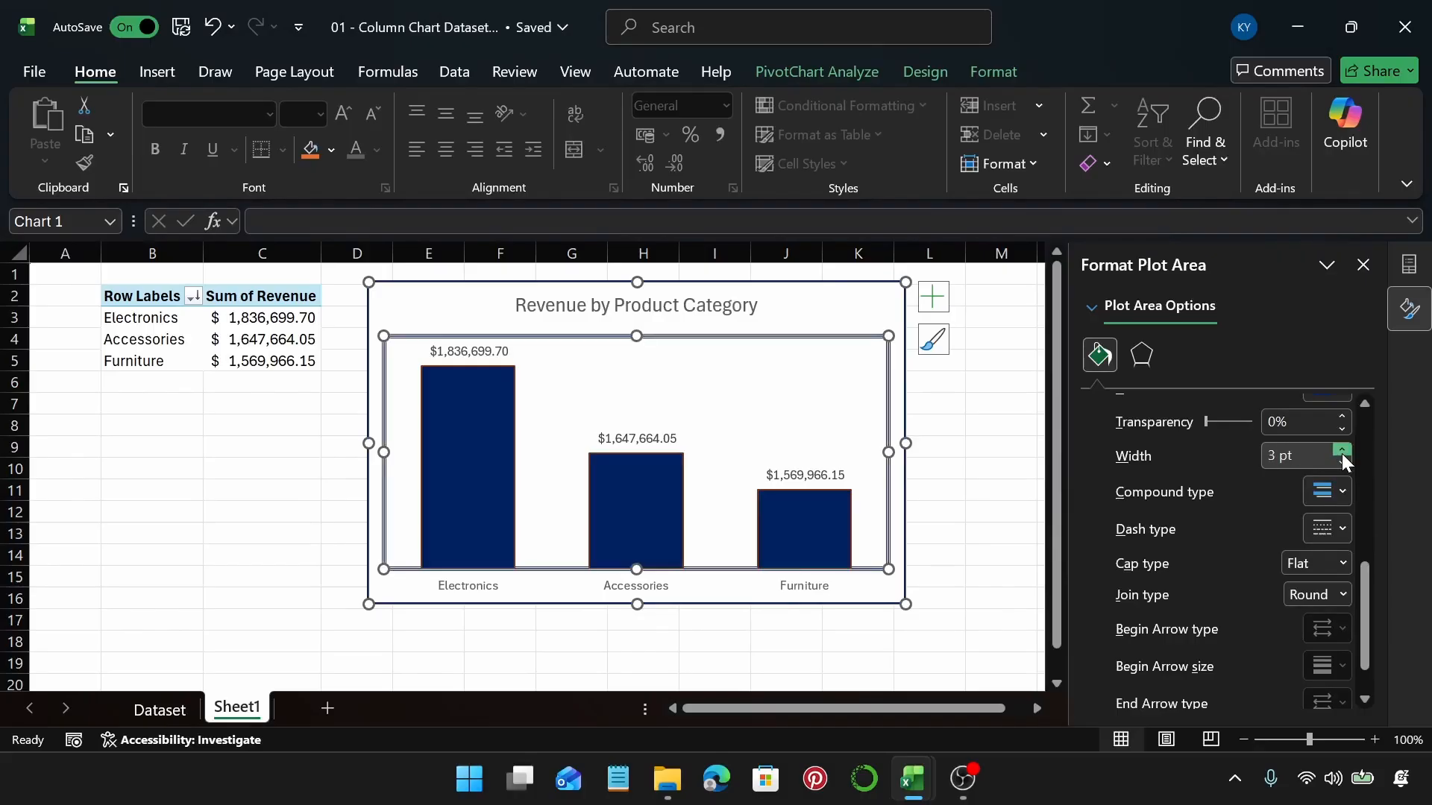
click(929, 491)
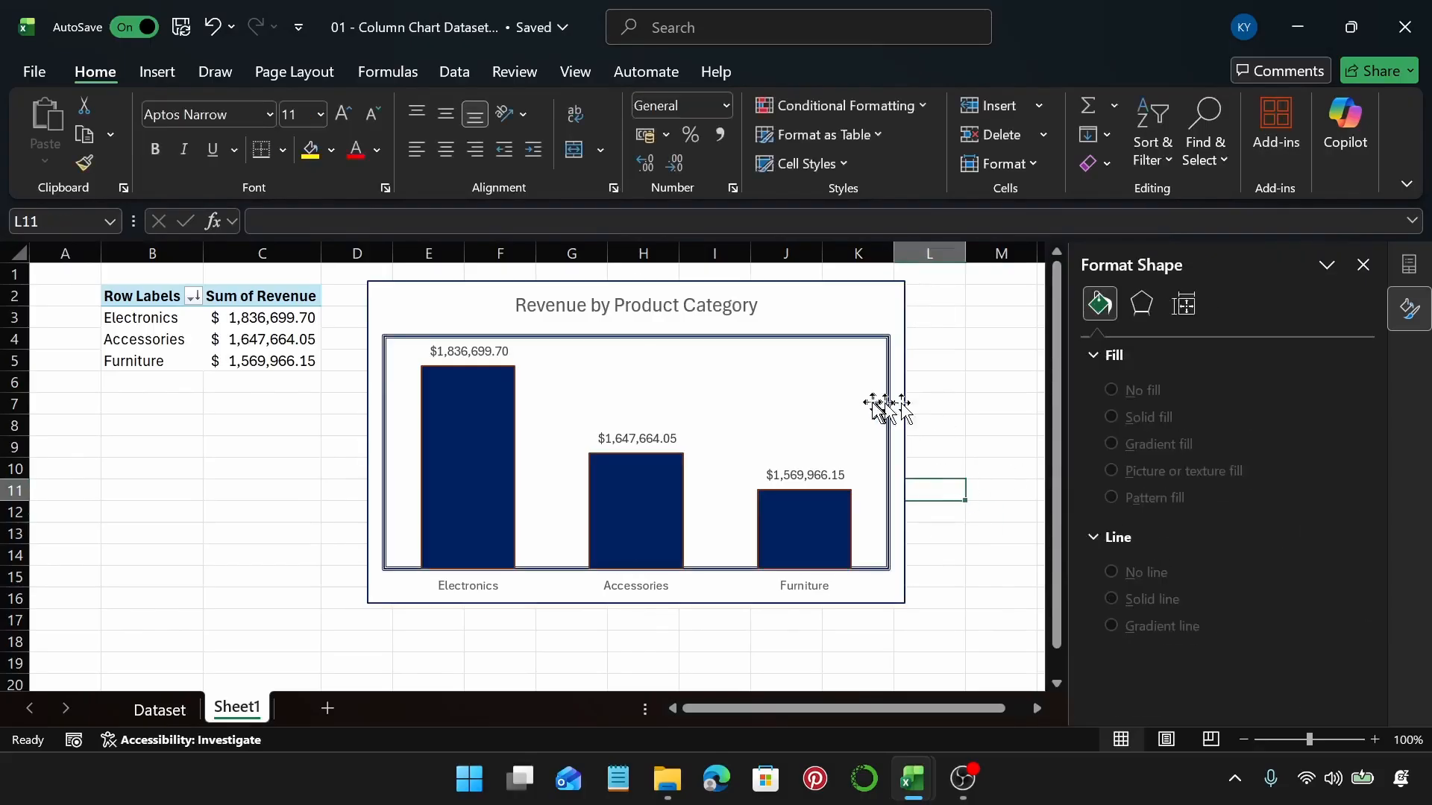
Reselect the plot area and set its border's compound type back to the simple single line
click(872, 402)
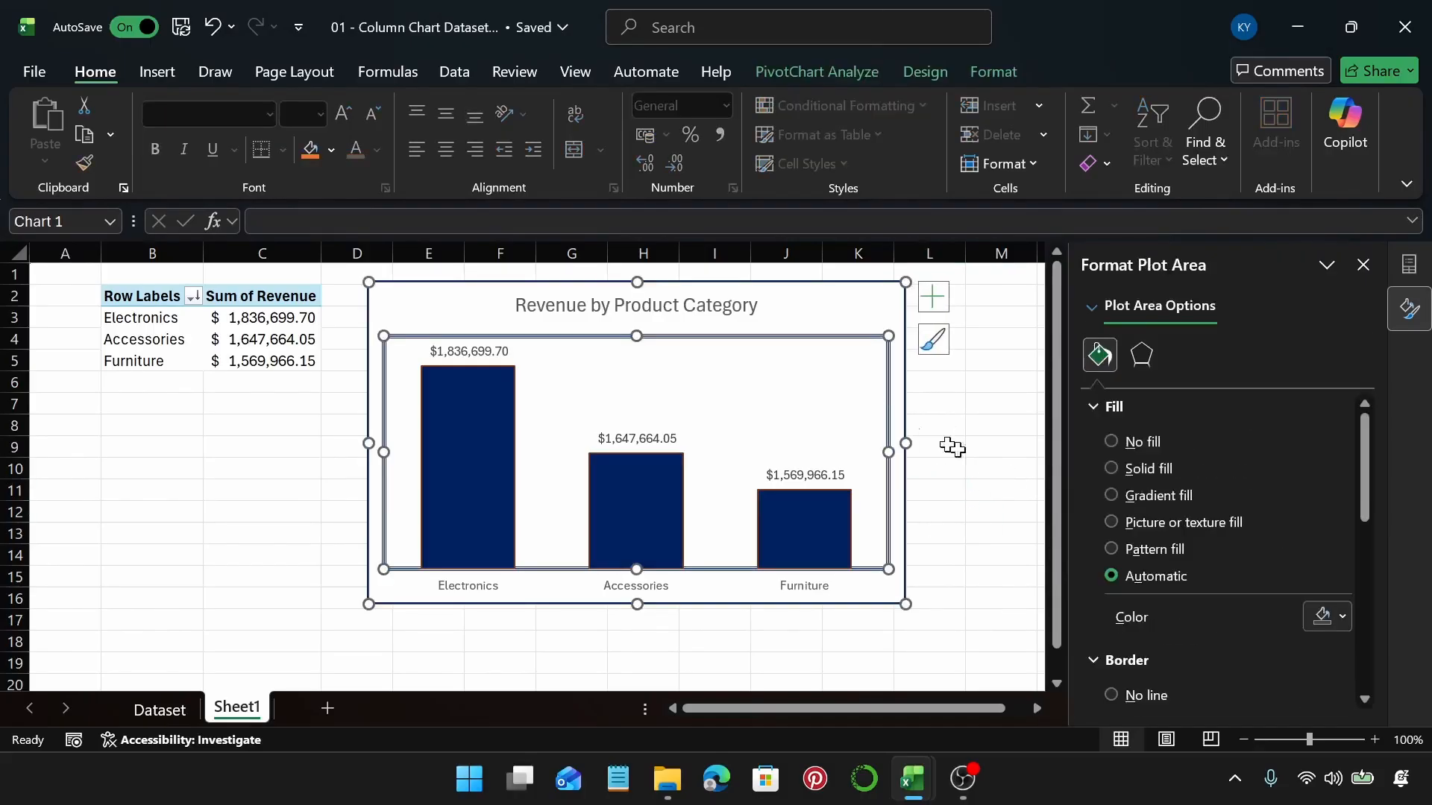
scroll(1223, 522, down, 5)
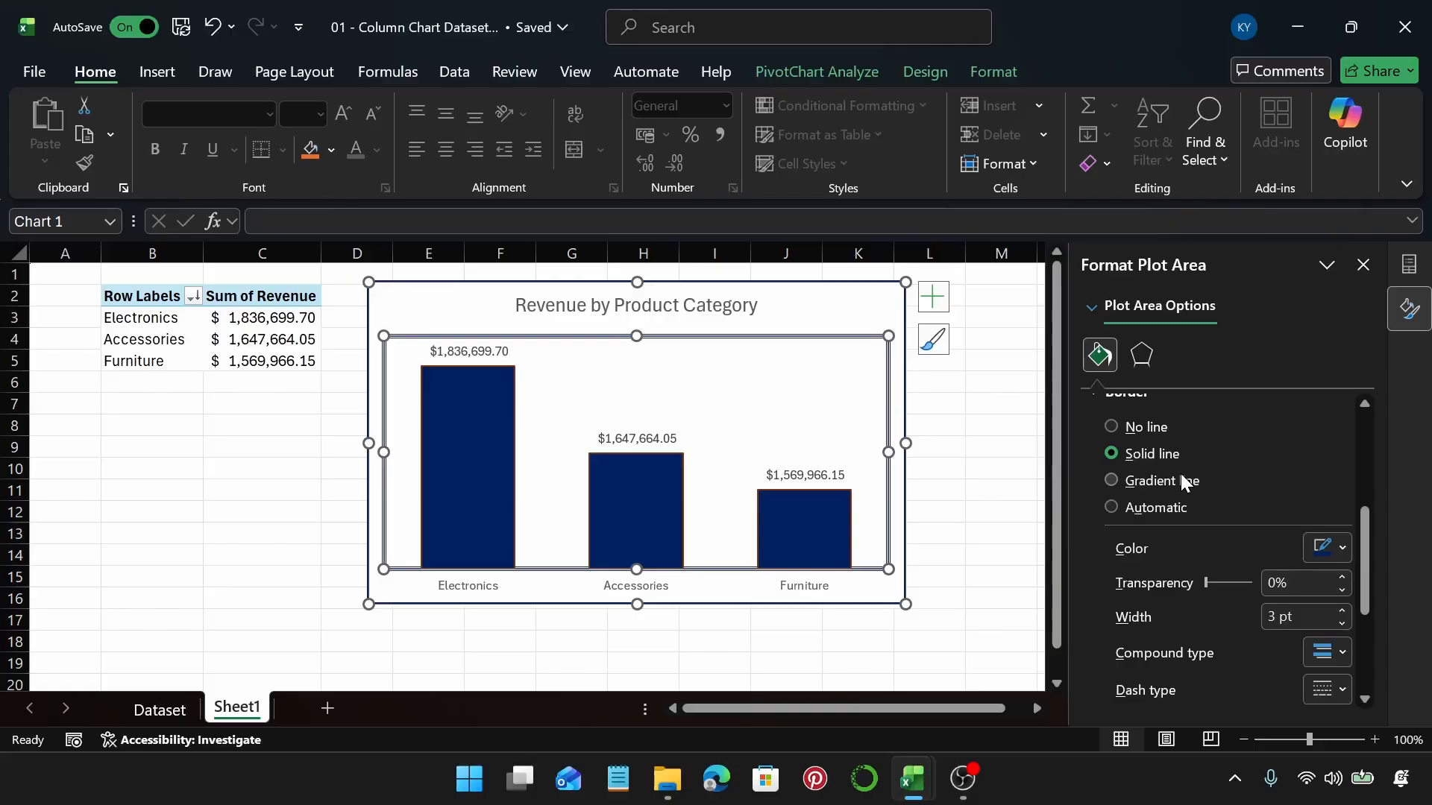
scroll(1342, 556, down, 3)
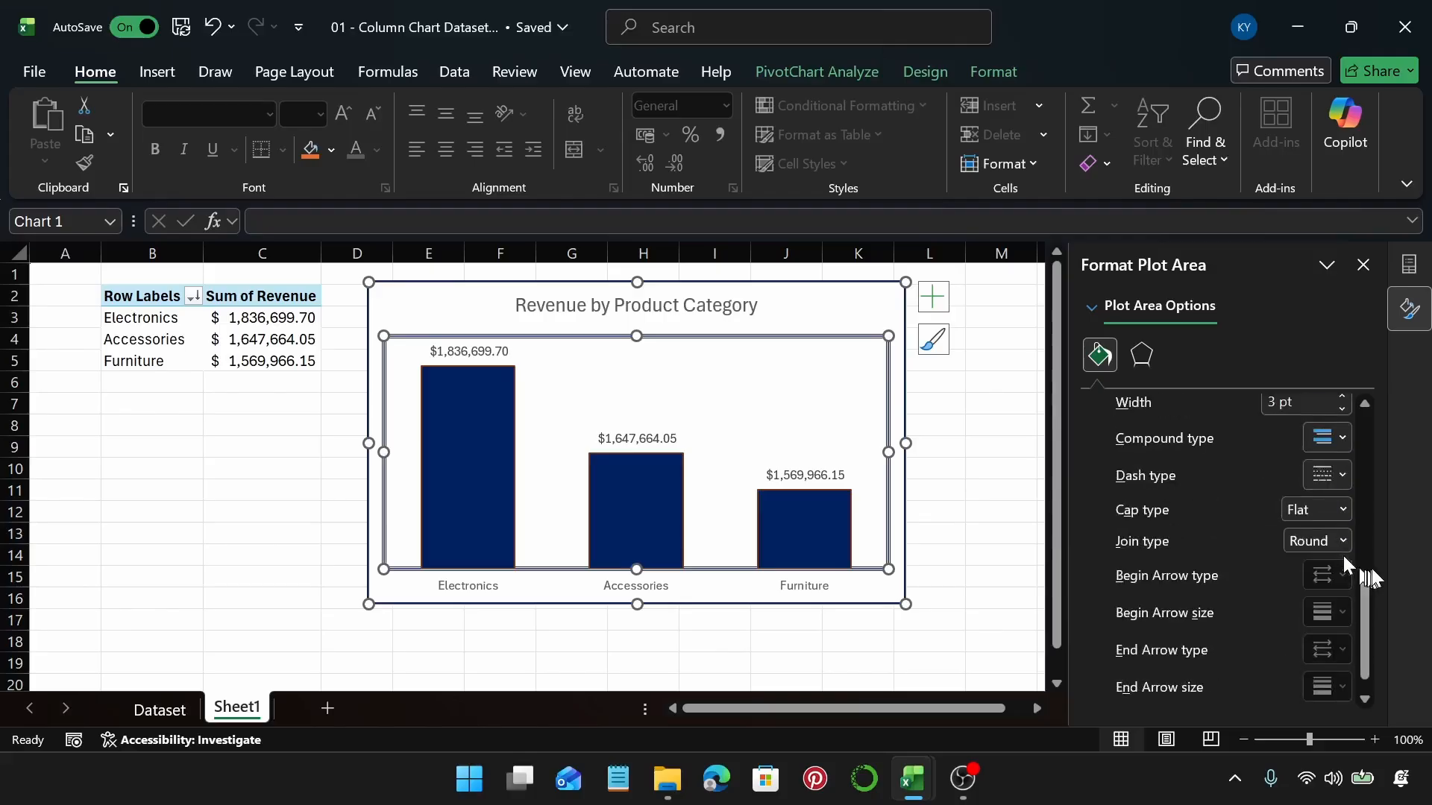
click(1332, 440)
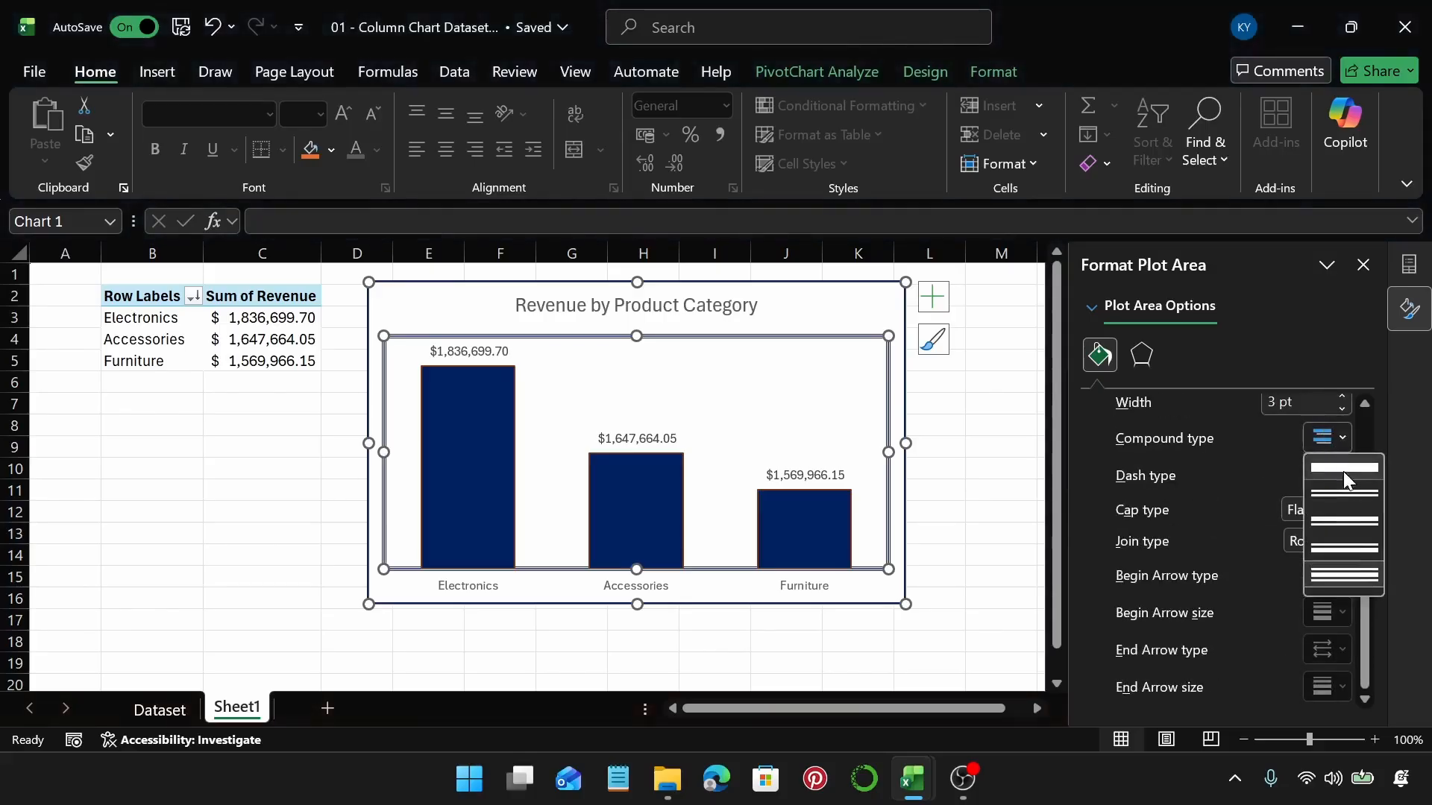
click(1344, 472)
Set the width of the plot area's border to 0.75 pt
scroll(1272, 492, up, 3)
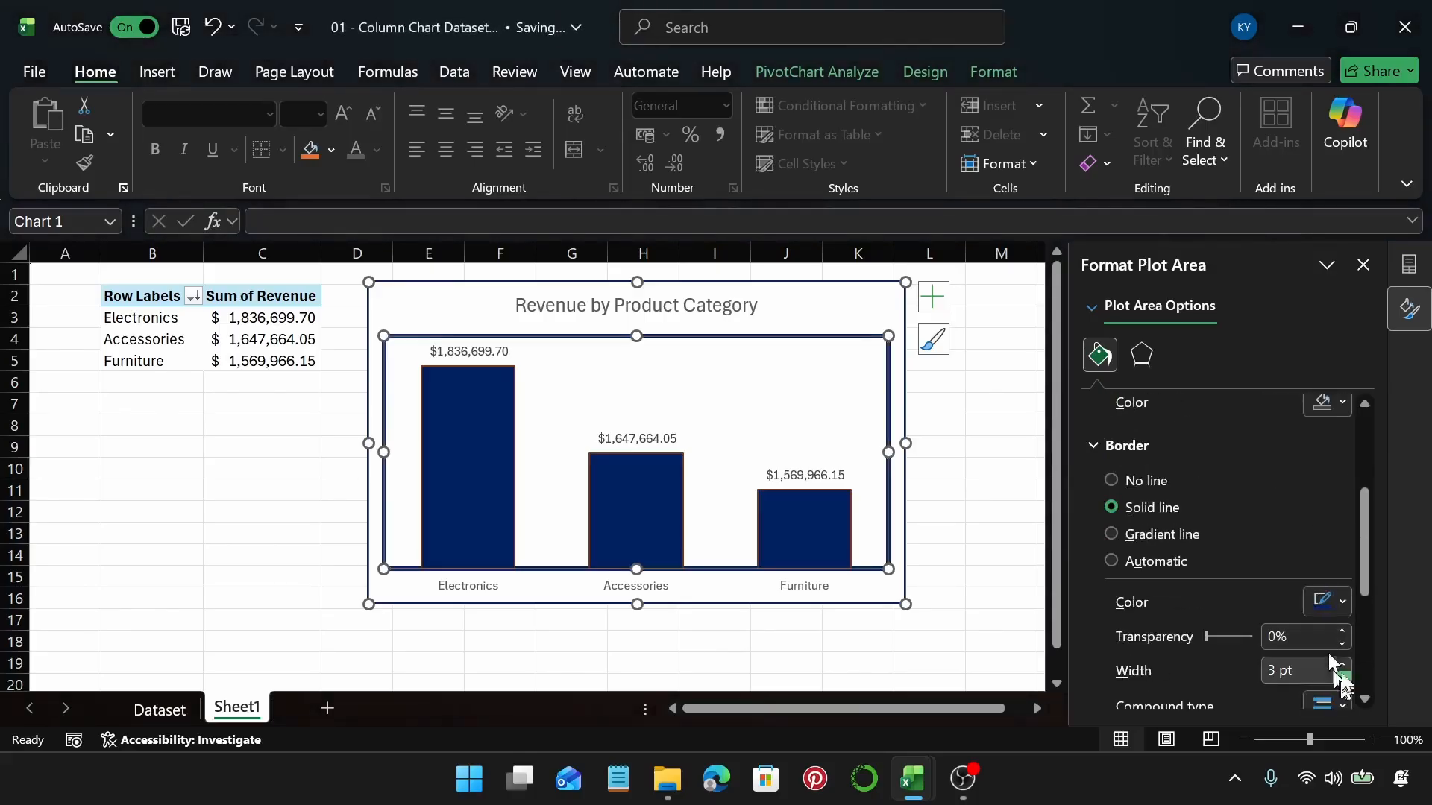
click(1309, 673)
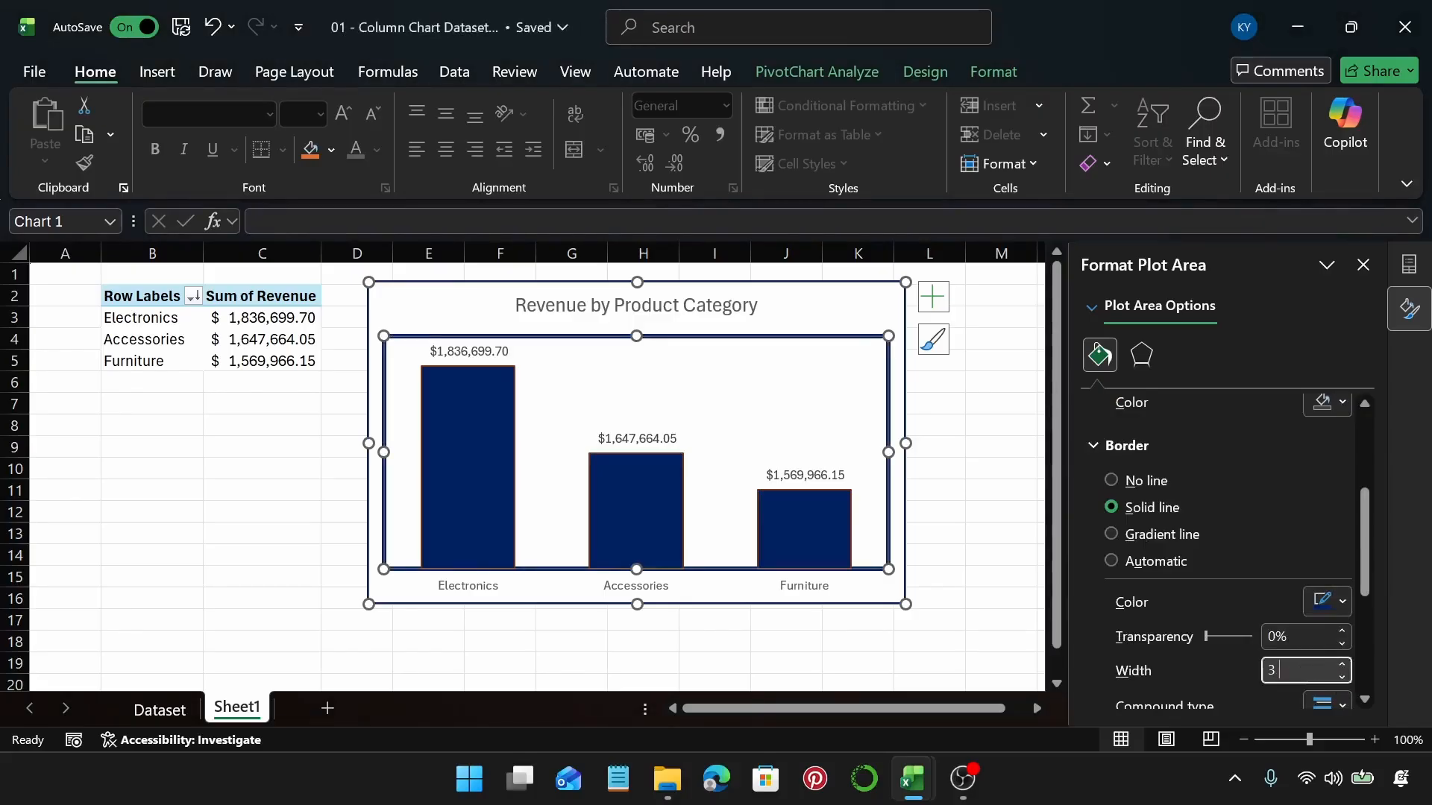
text(0)
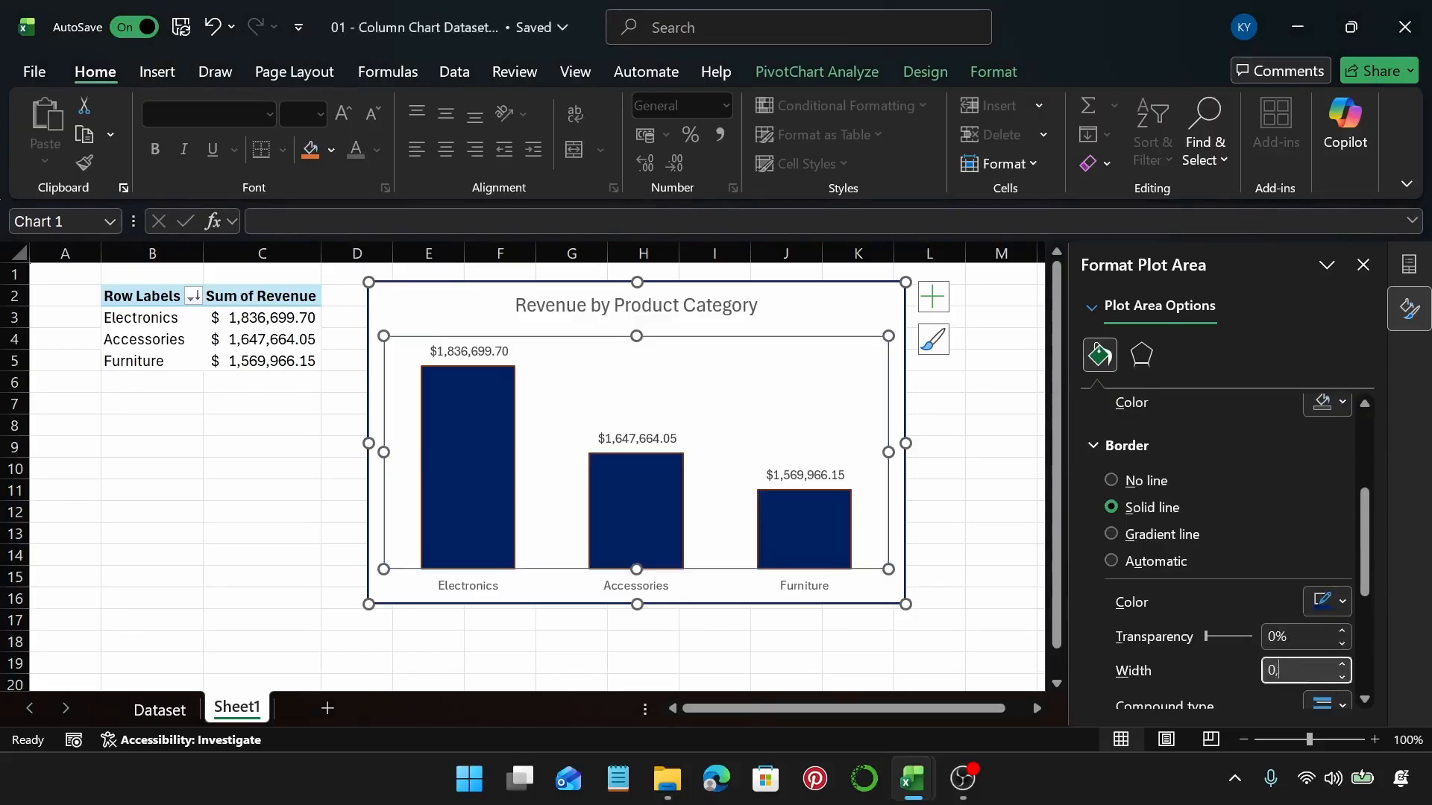
text(.75)
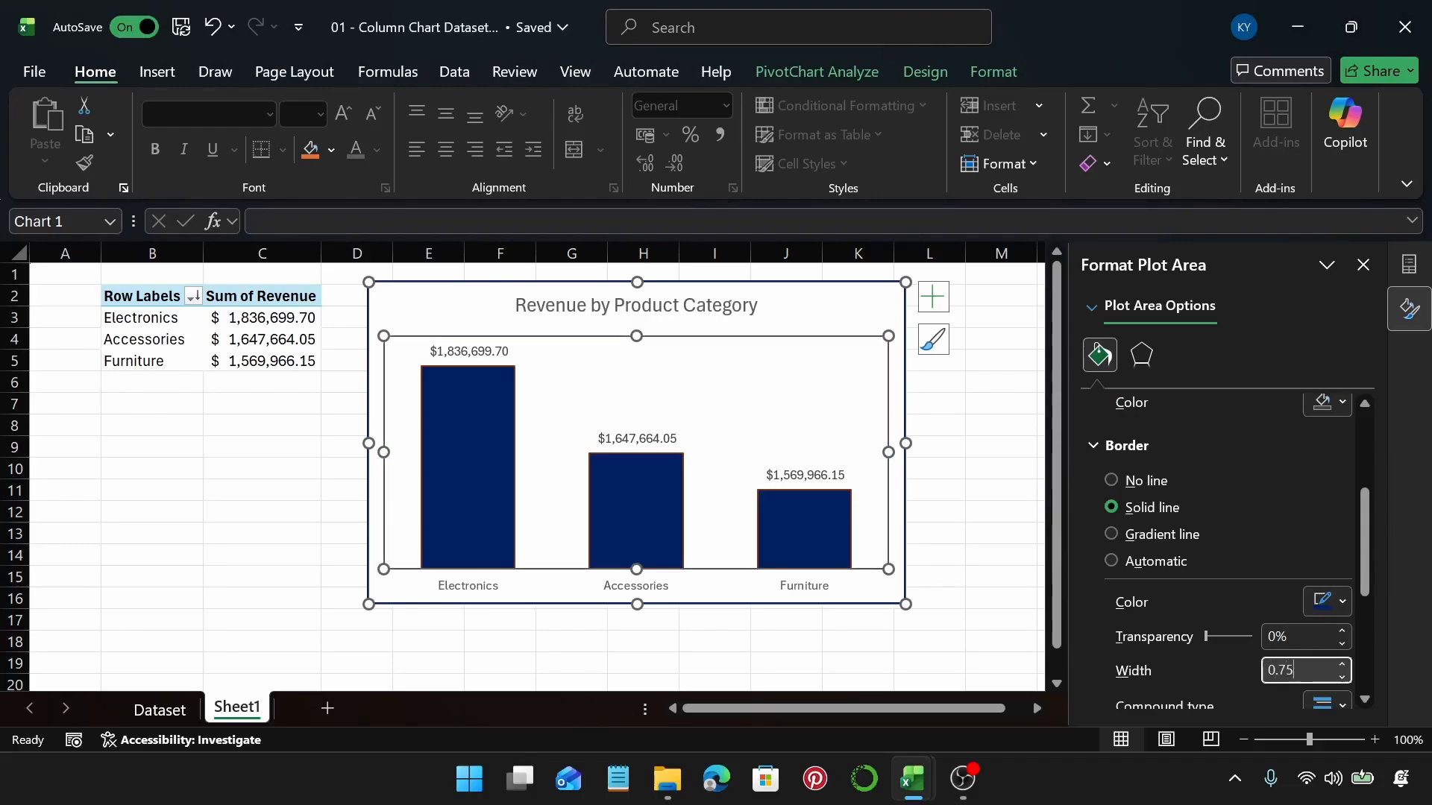
Set the dash type of the plot area's solid-line border to dash dot
scroll(1327, 662, down, 3)
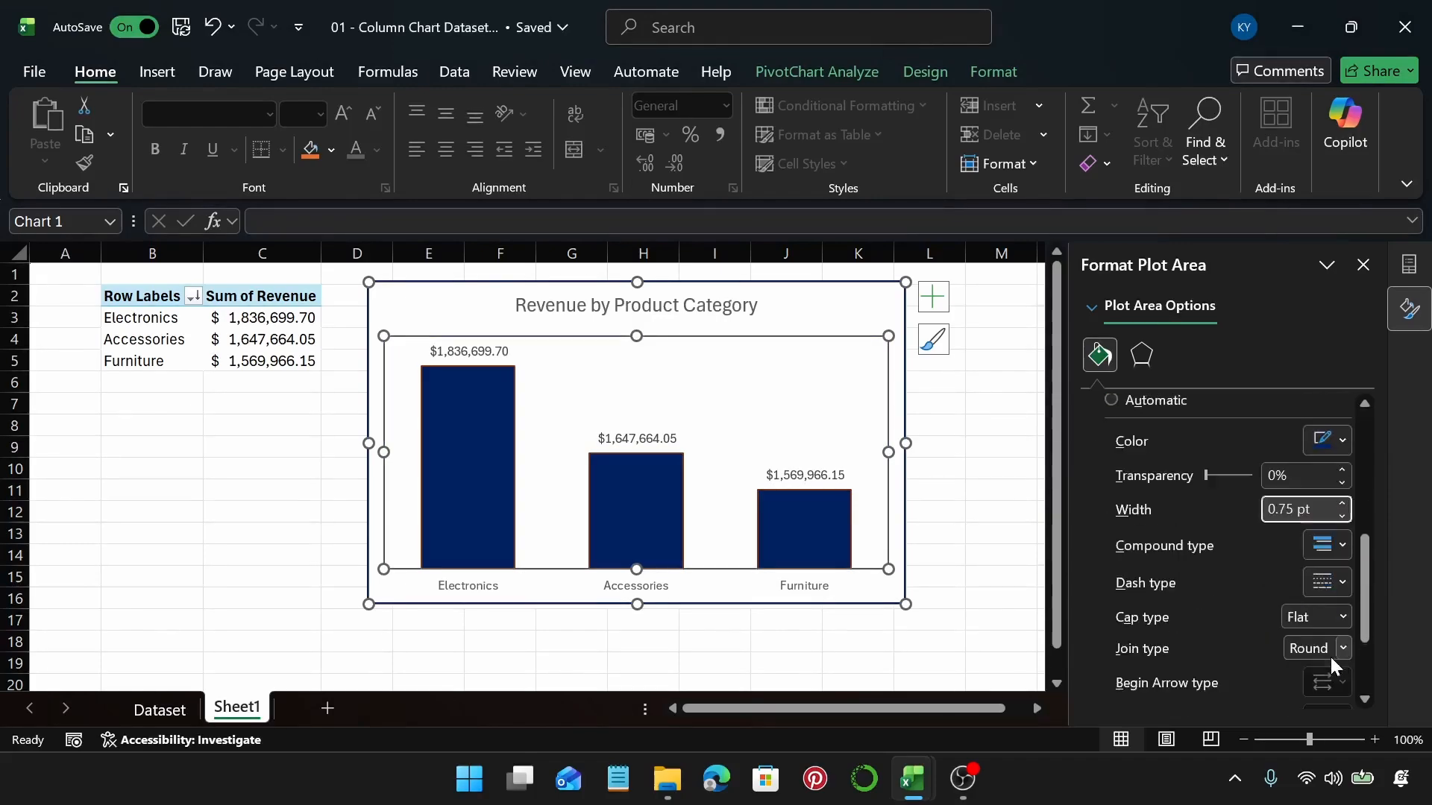
click(1340, 586)
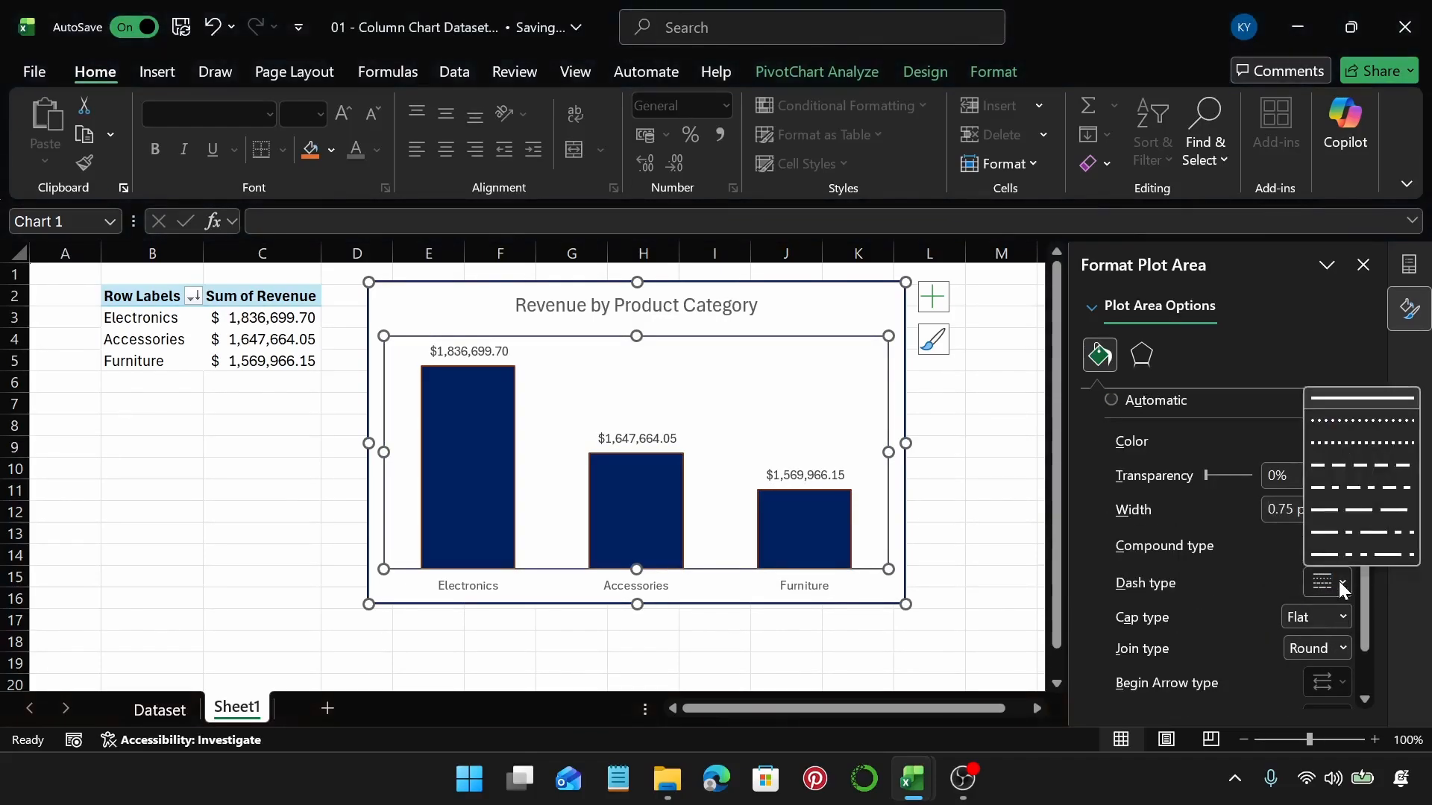
click(1329, 489)
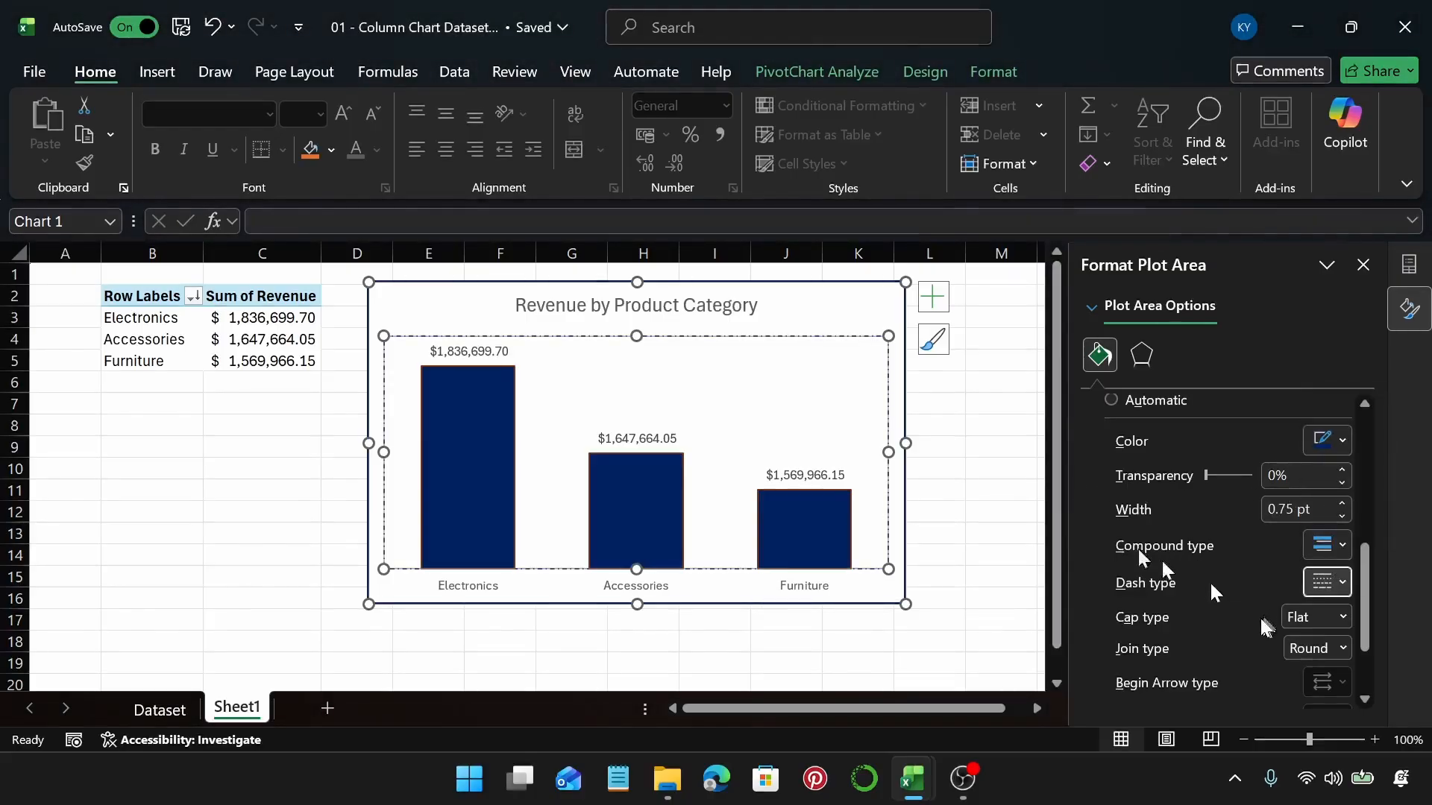
click(969, 513)
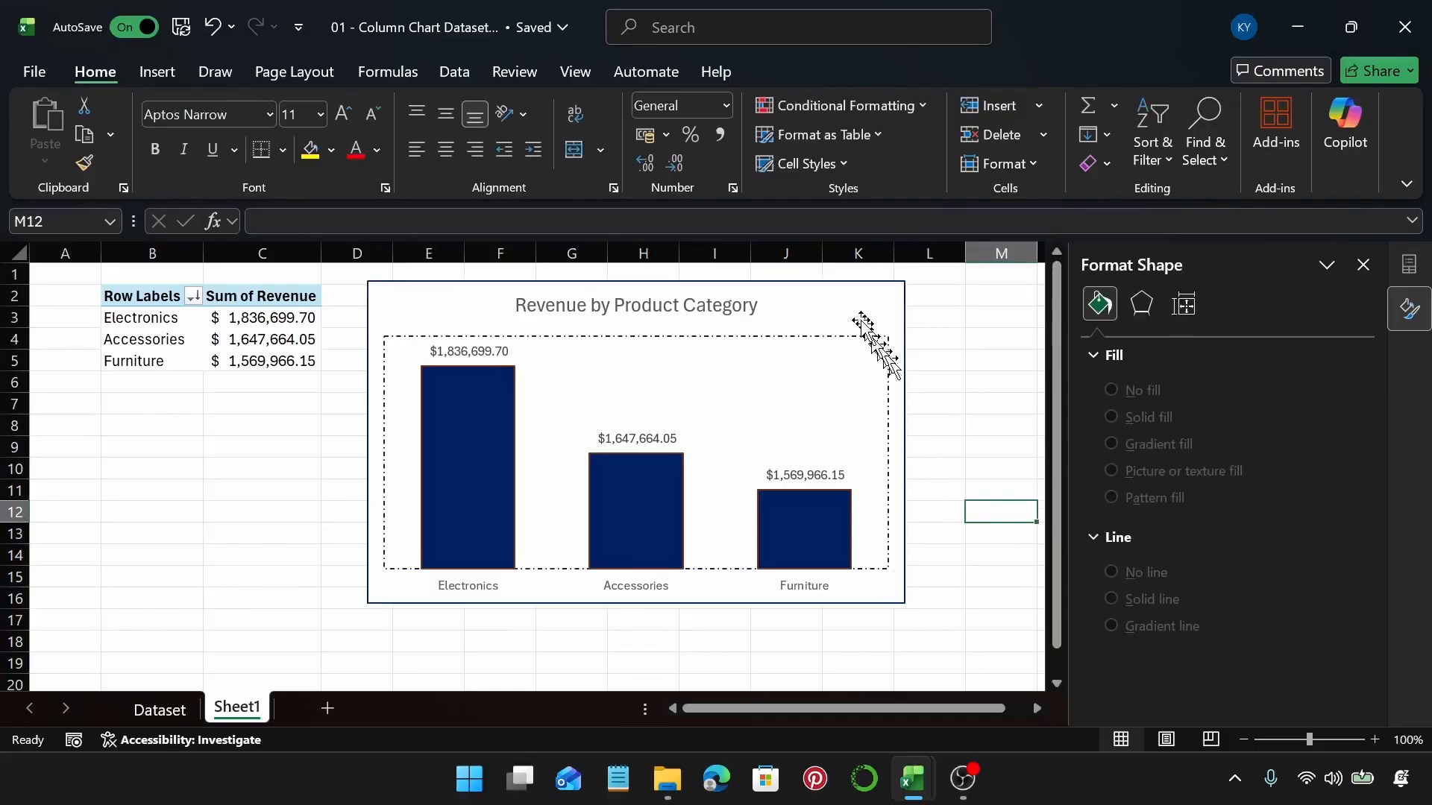
Select the chart's plot area and set the cap type of its dash-dot border to Round
scroll(849, 331, up, 3)
scroll(848, 331, up, 10)
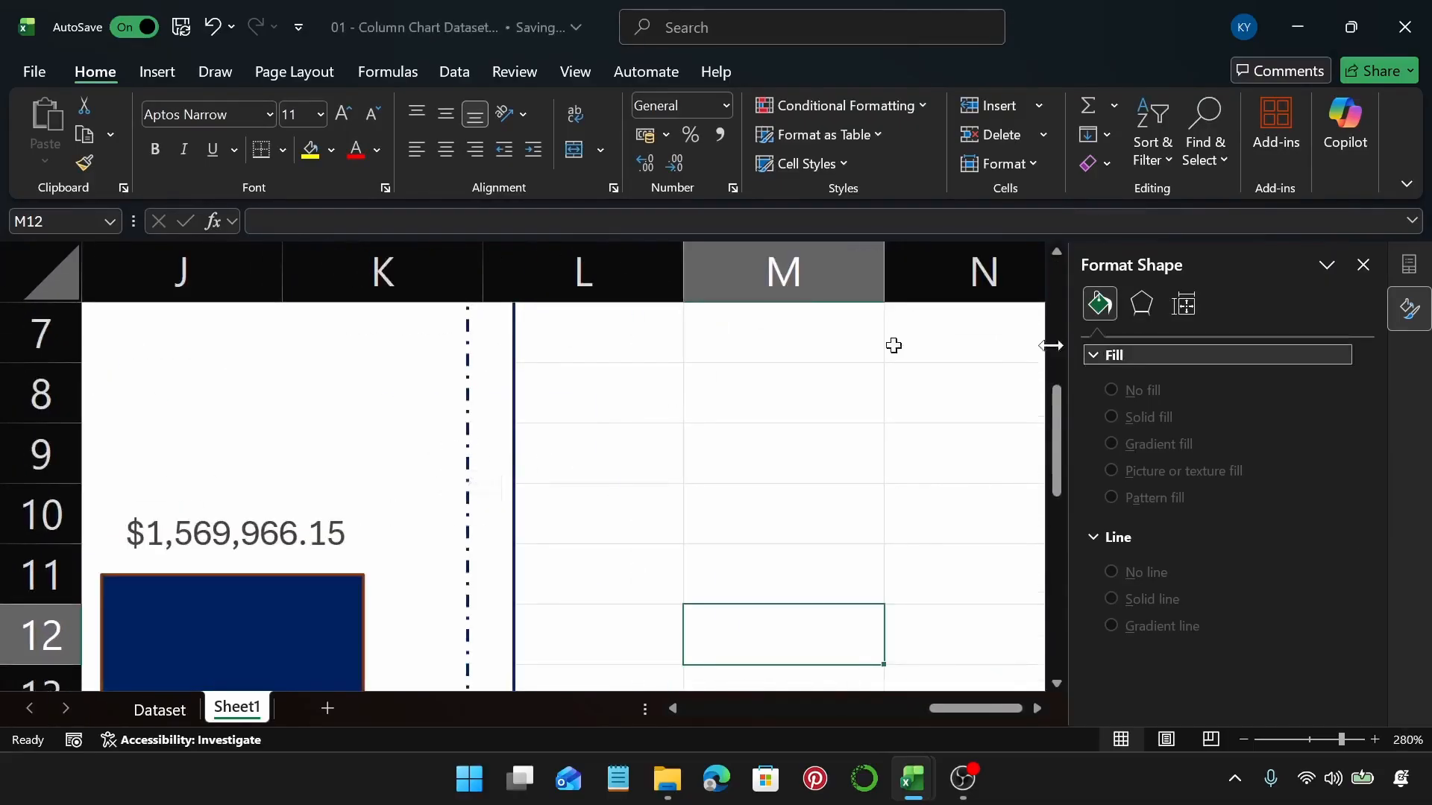
click(275, 421)
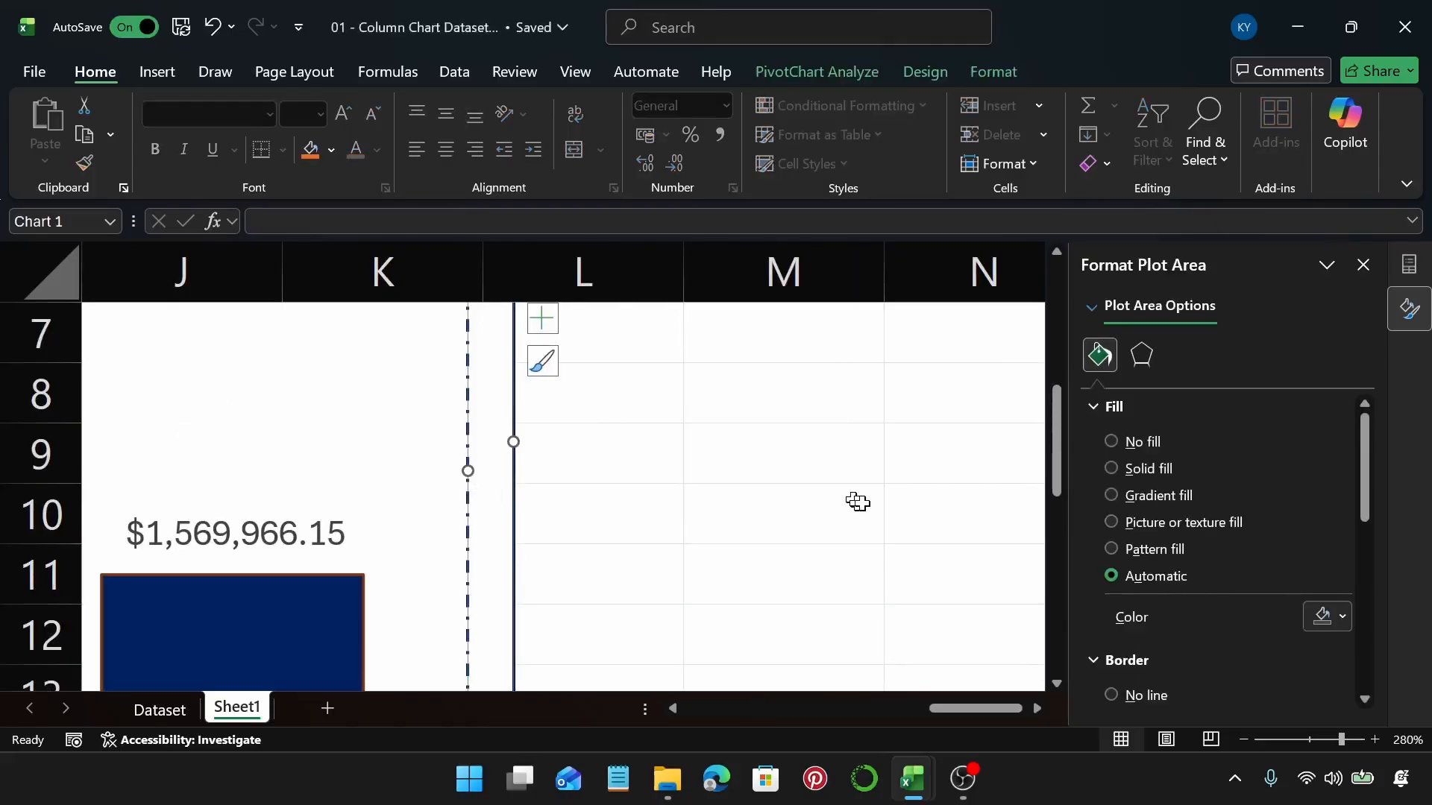
scroll(1198, 556, down, 10)
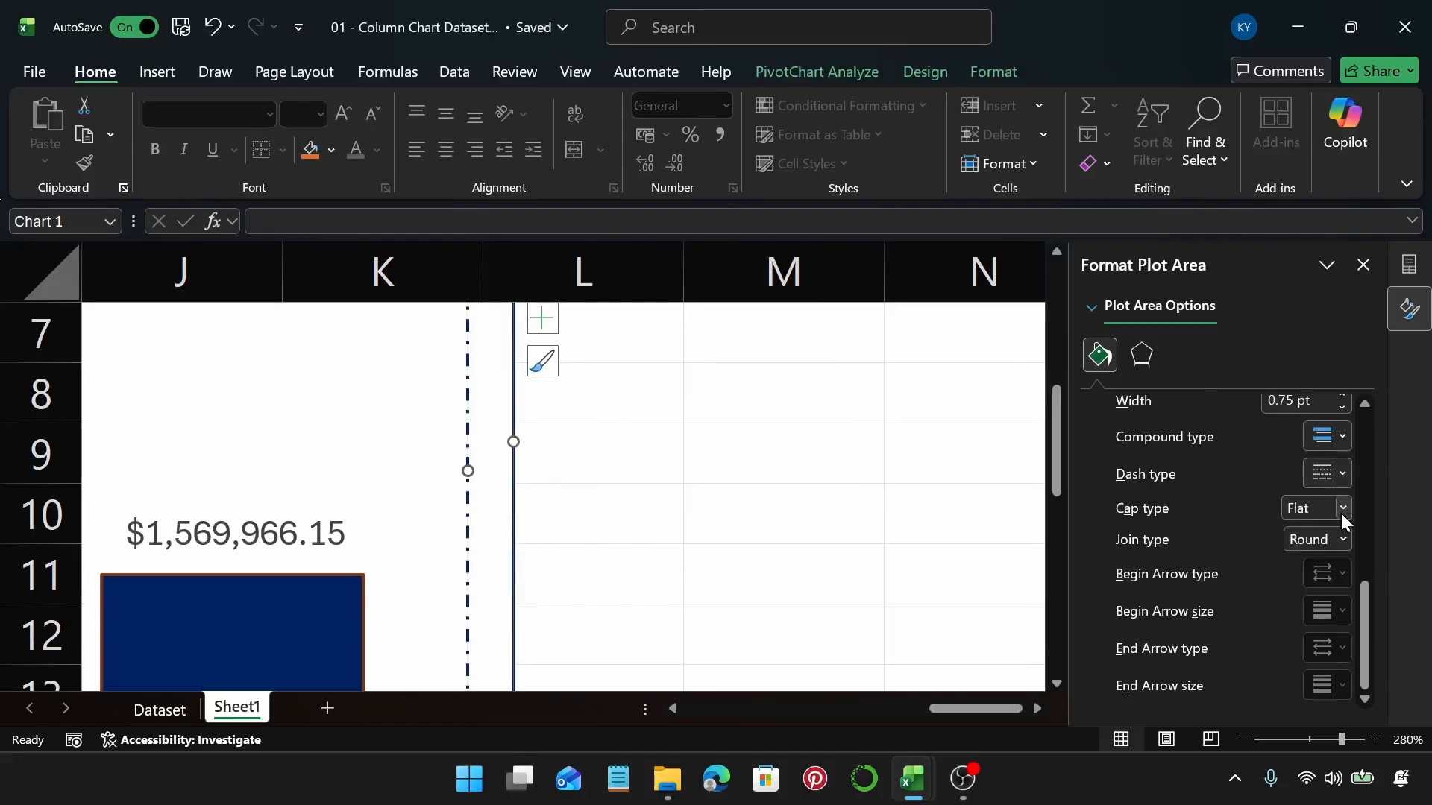
click(1343, 513)
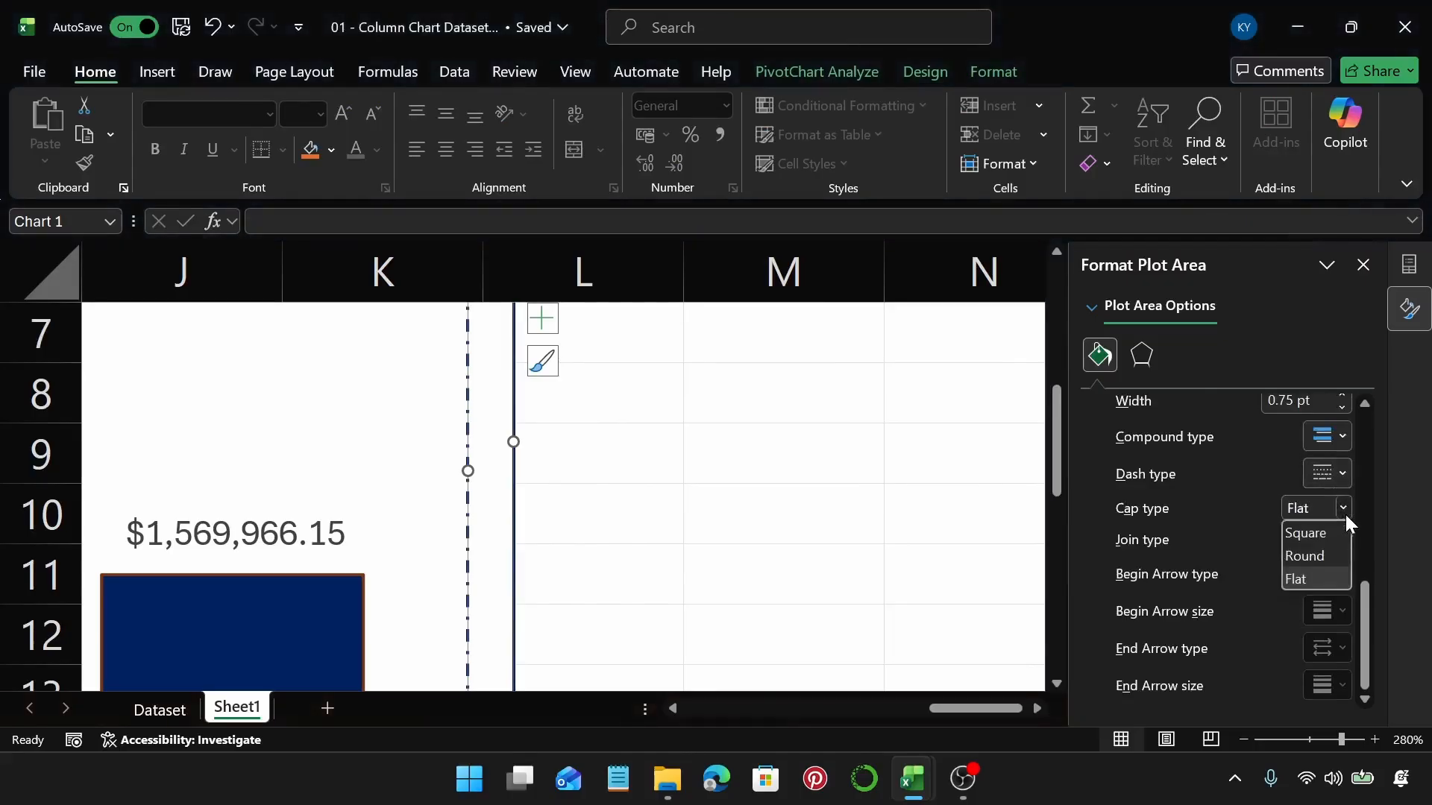
click(1330, 554)
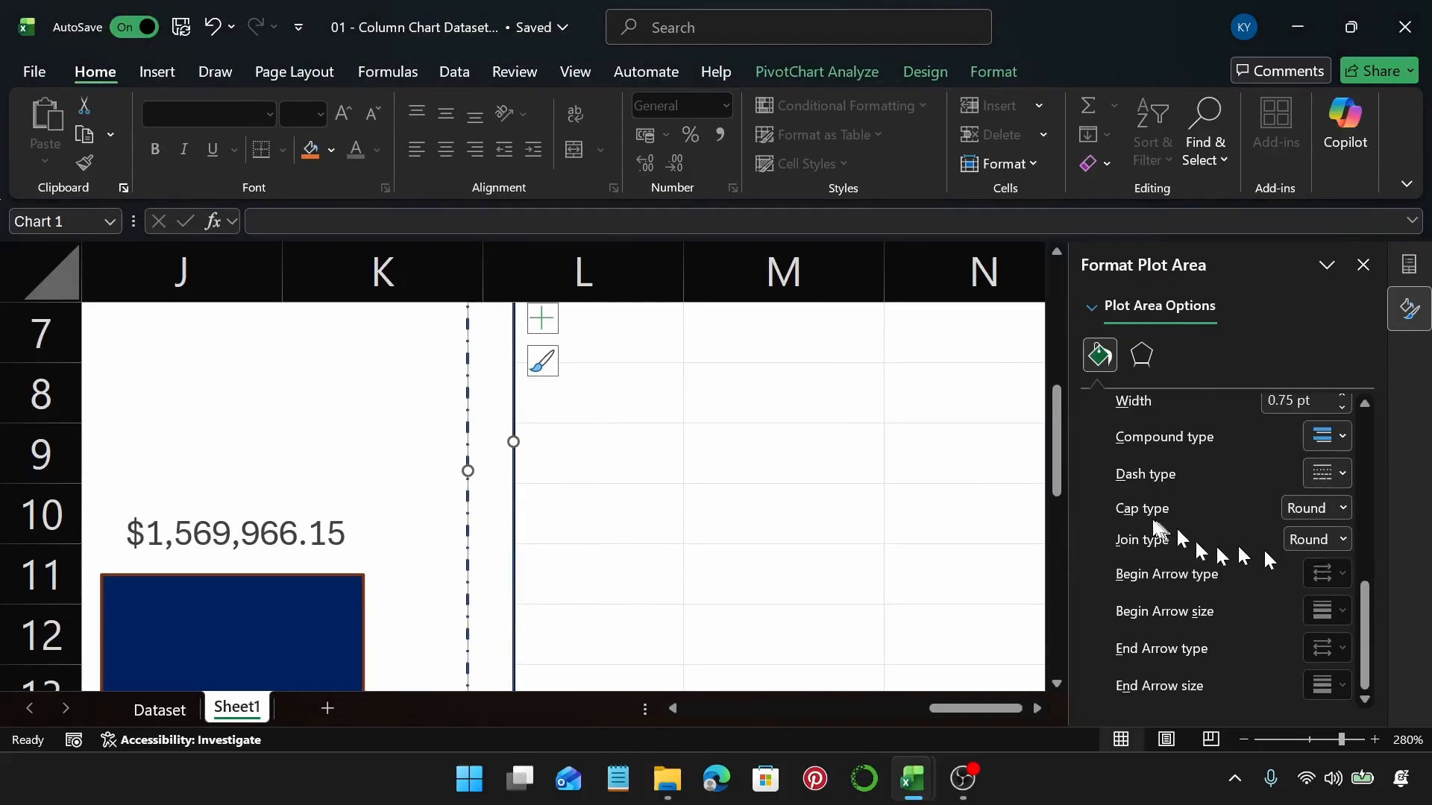
scroll(374, 424, up, 5)
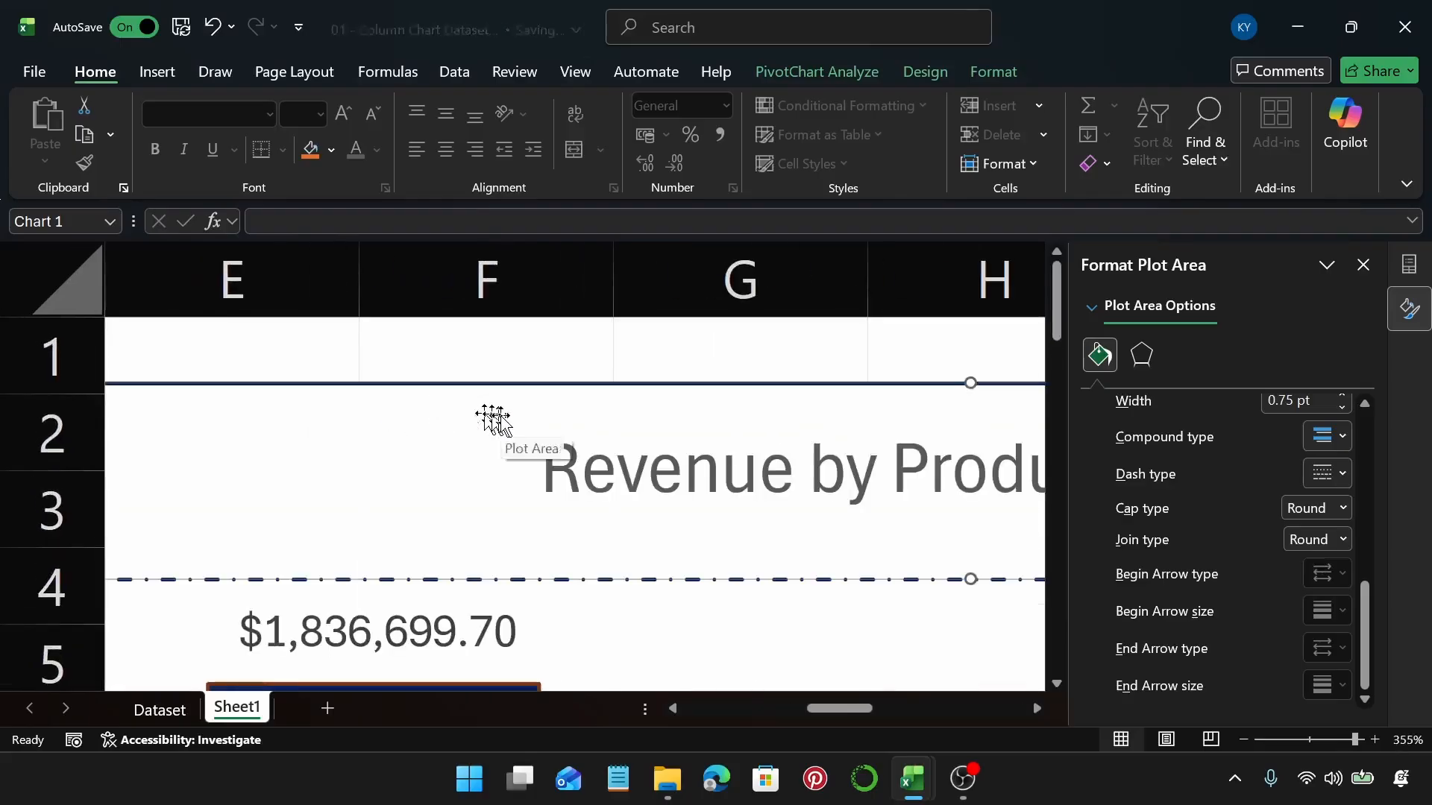
scroll(533, 522, up, 1)
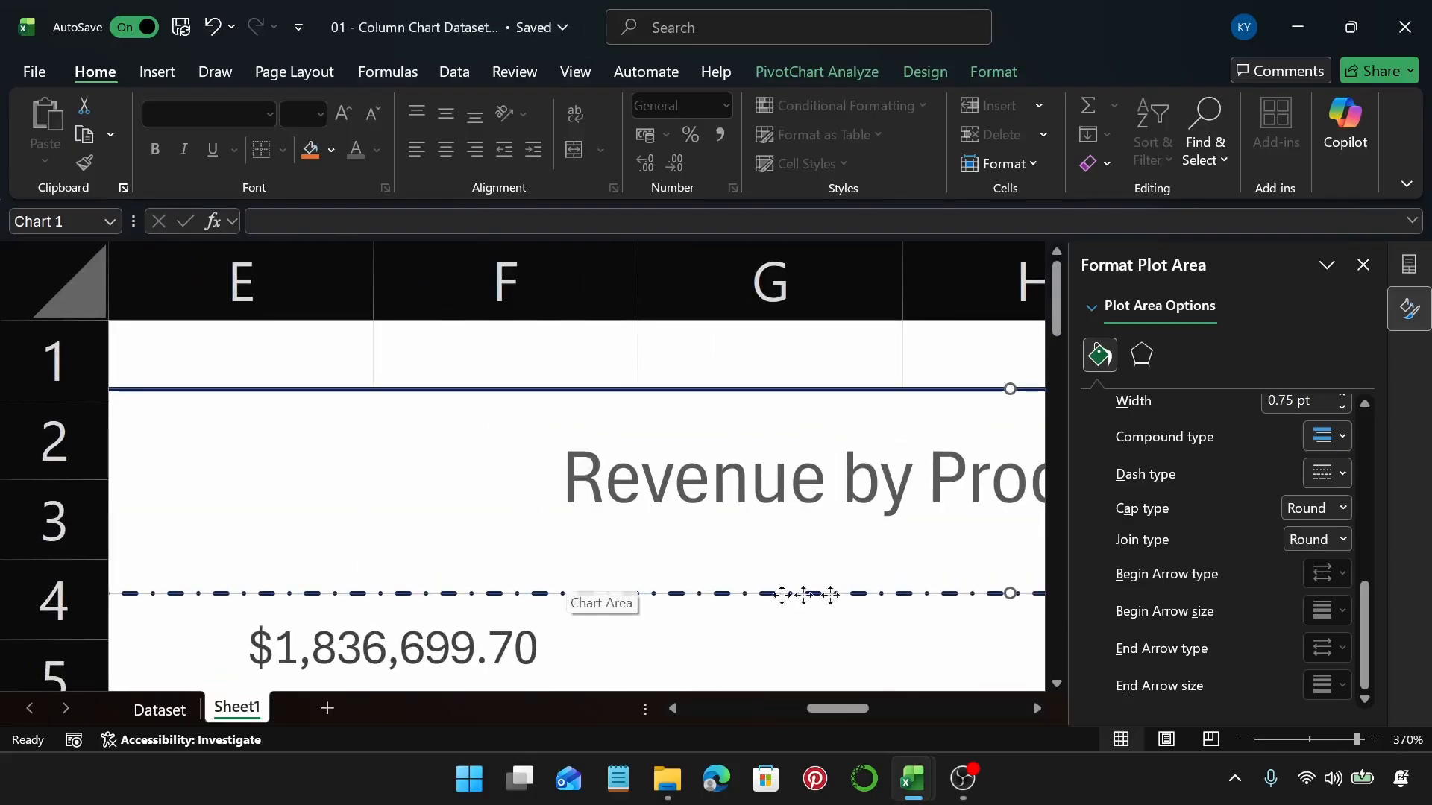
Try the Flat and Square cap types on the plot area's border and return it to Round
click(1342, 509)
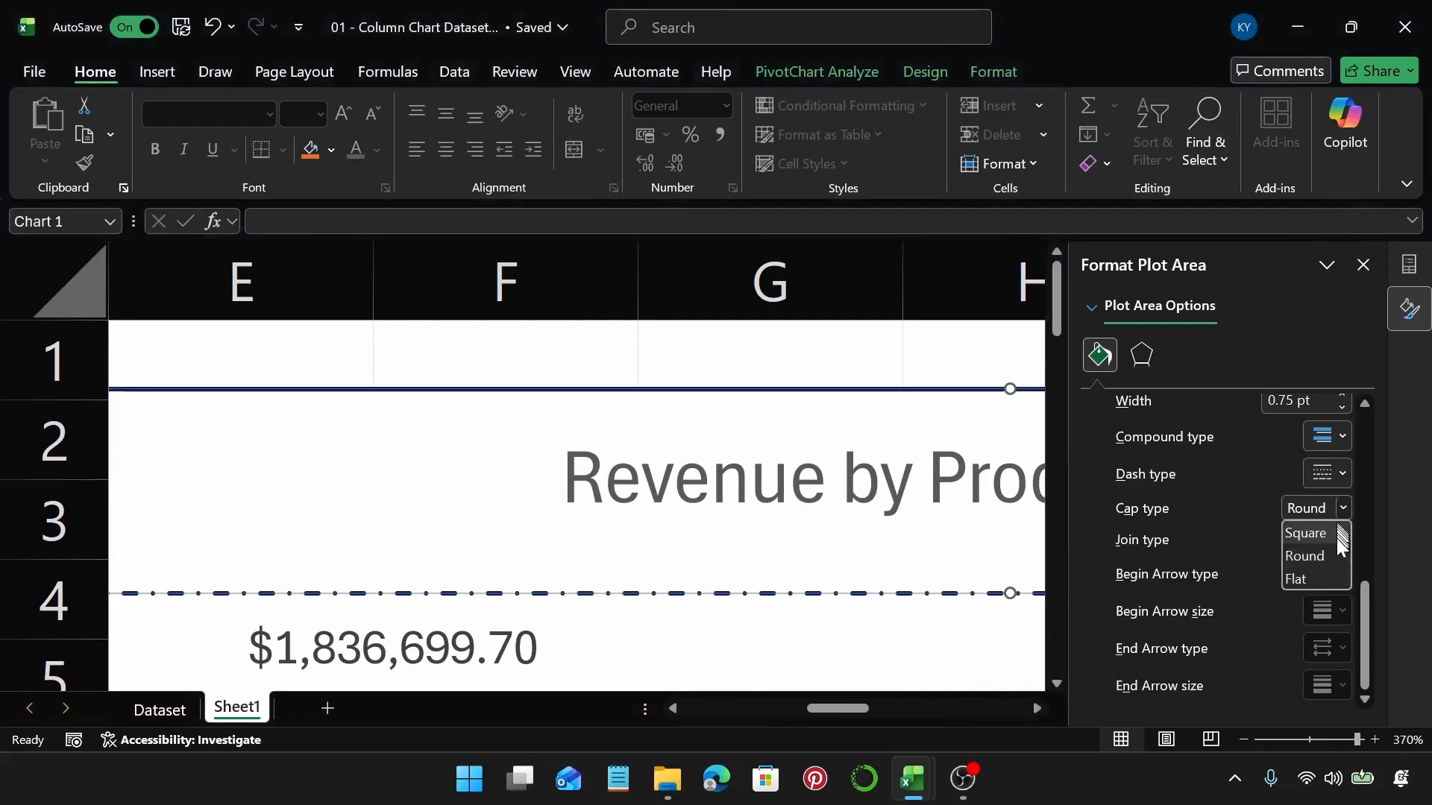
click(1335, 579)
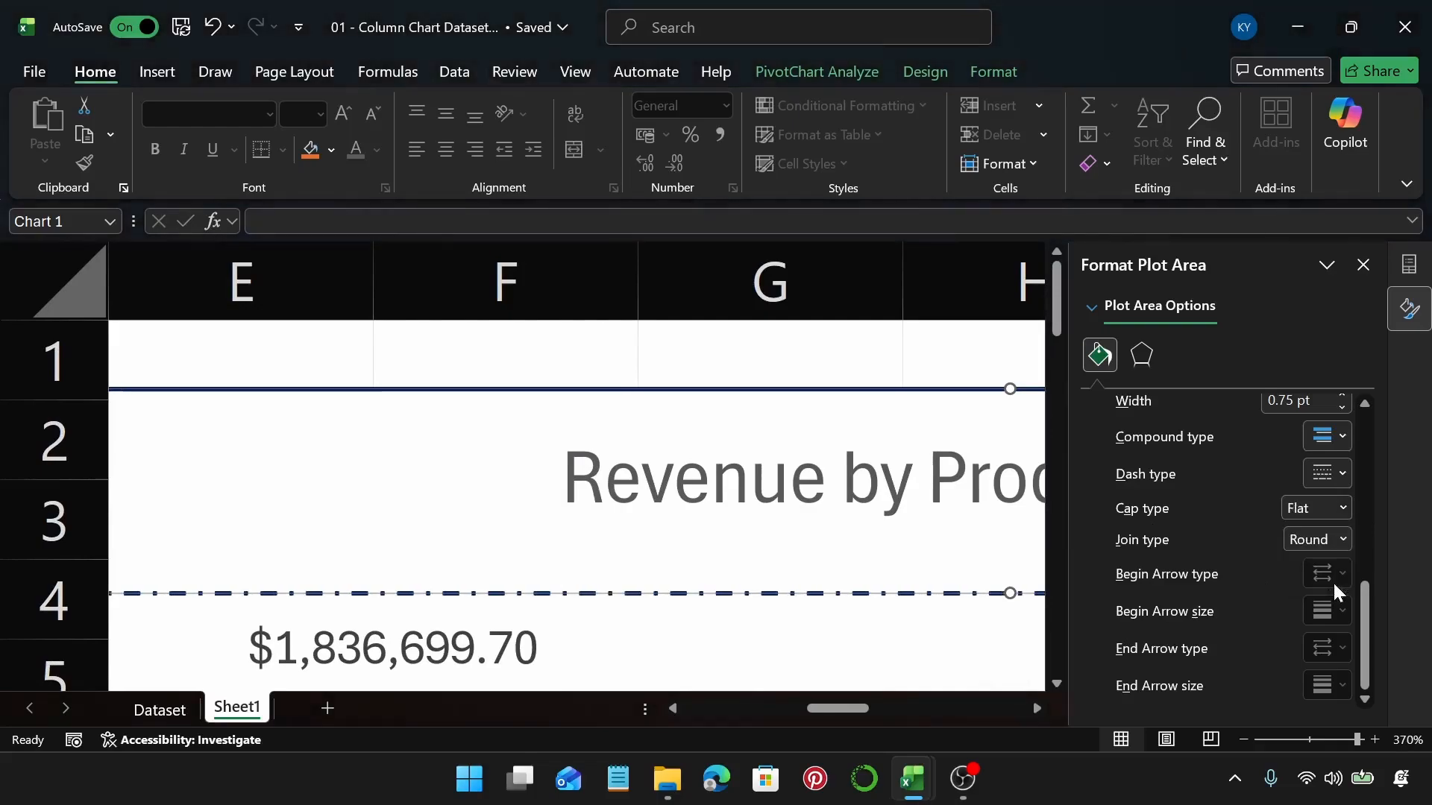
click(1343, 510)
click(1331, 533)
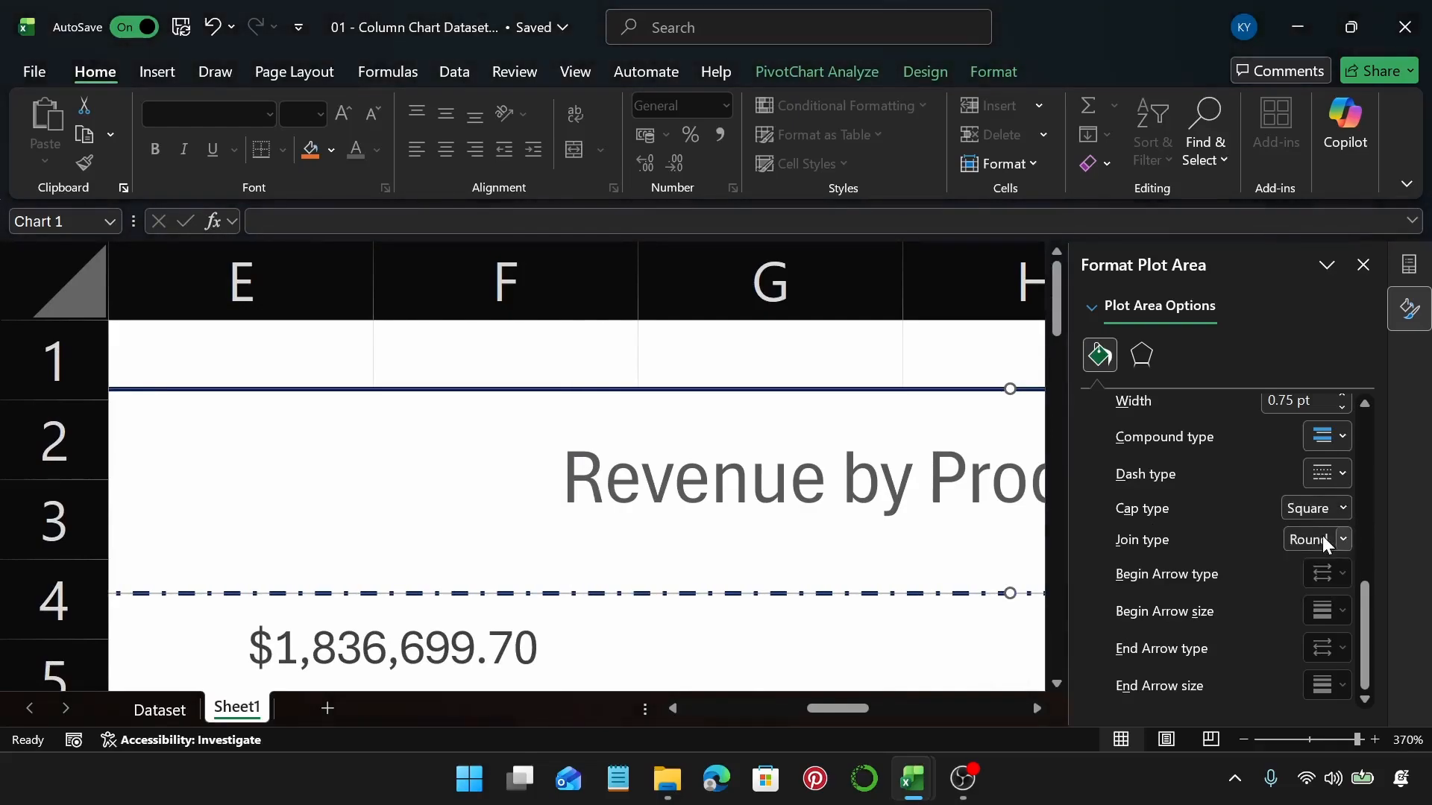
click(1343, 510)
click(1324, 537)
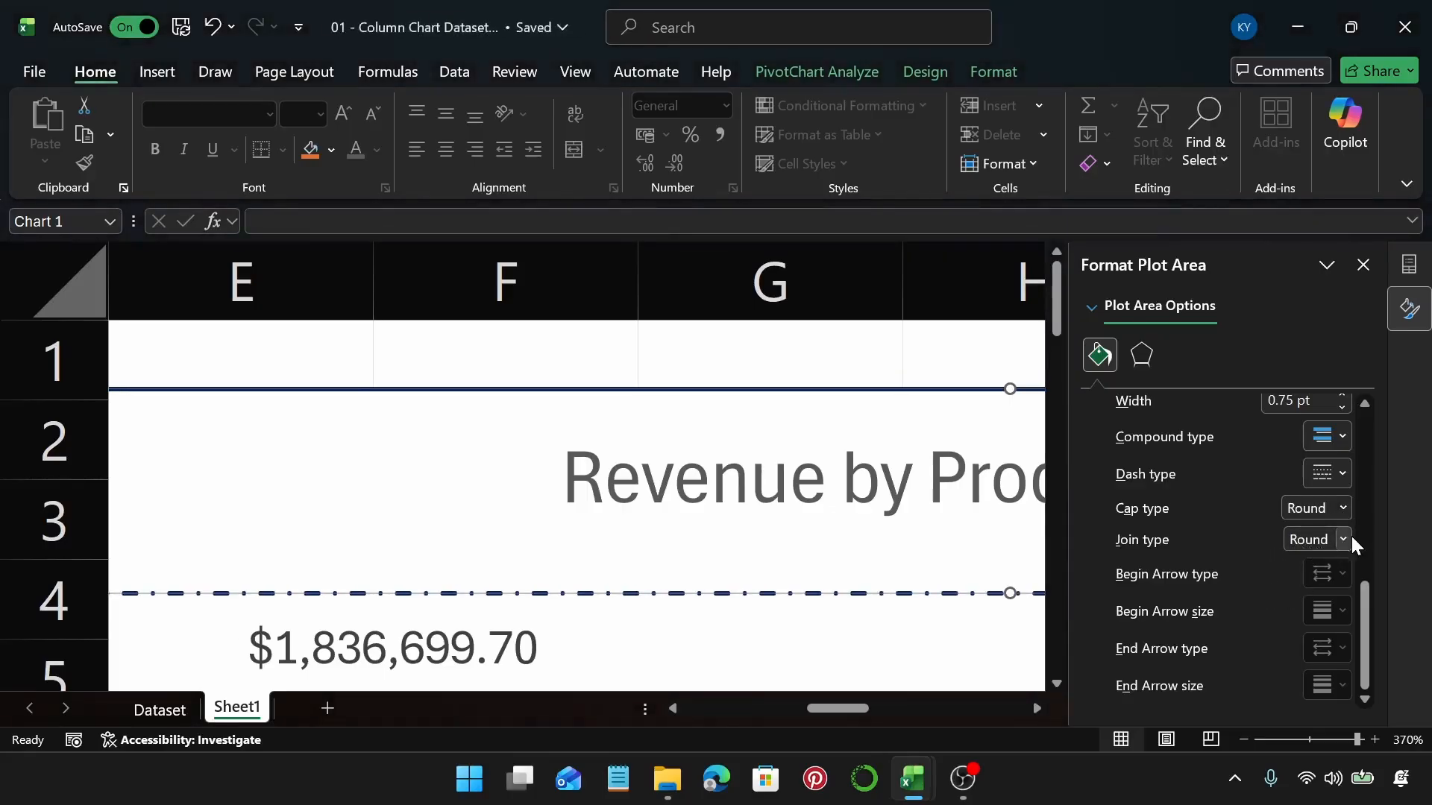
Try the Miter join type on the plot area's border and undo that change
click(1351, 538)
click(1314, 605)
click(1343, 540)
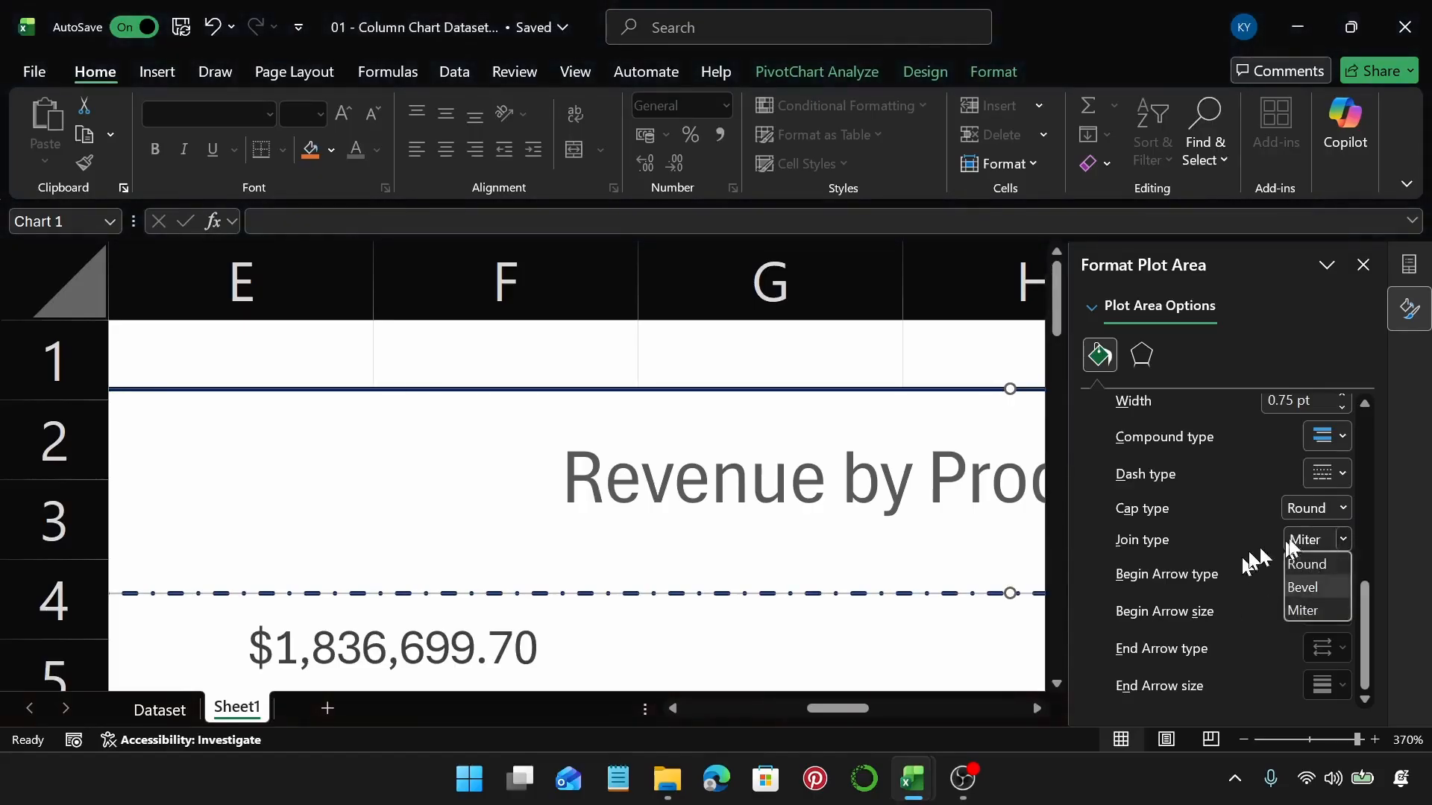
key(Escape)
key(ctrl+z)
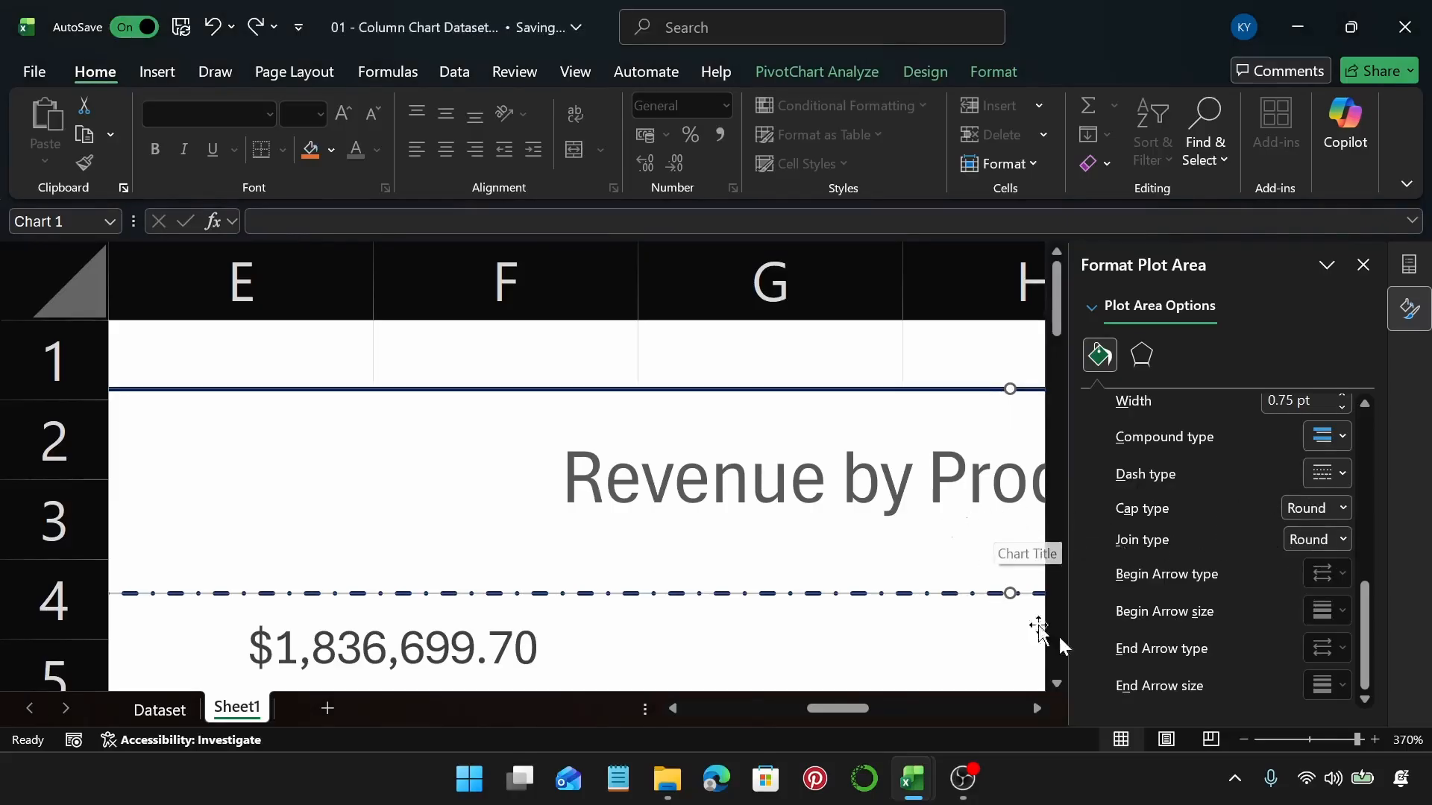
Zoom the sheet out to 116%, deselect the chart and close its formatting options
click(1313, 740)
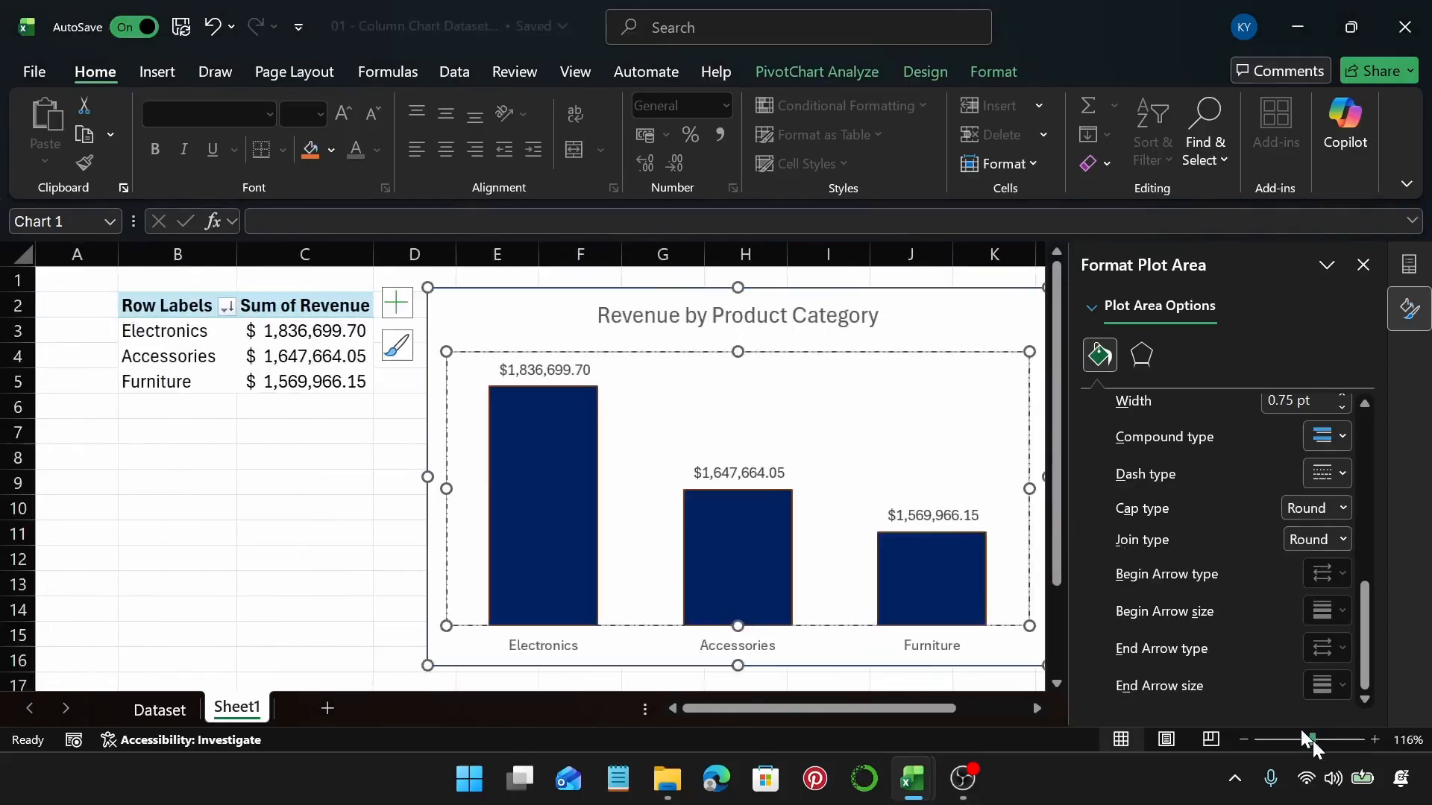
key(Escape)
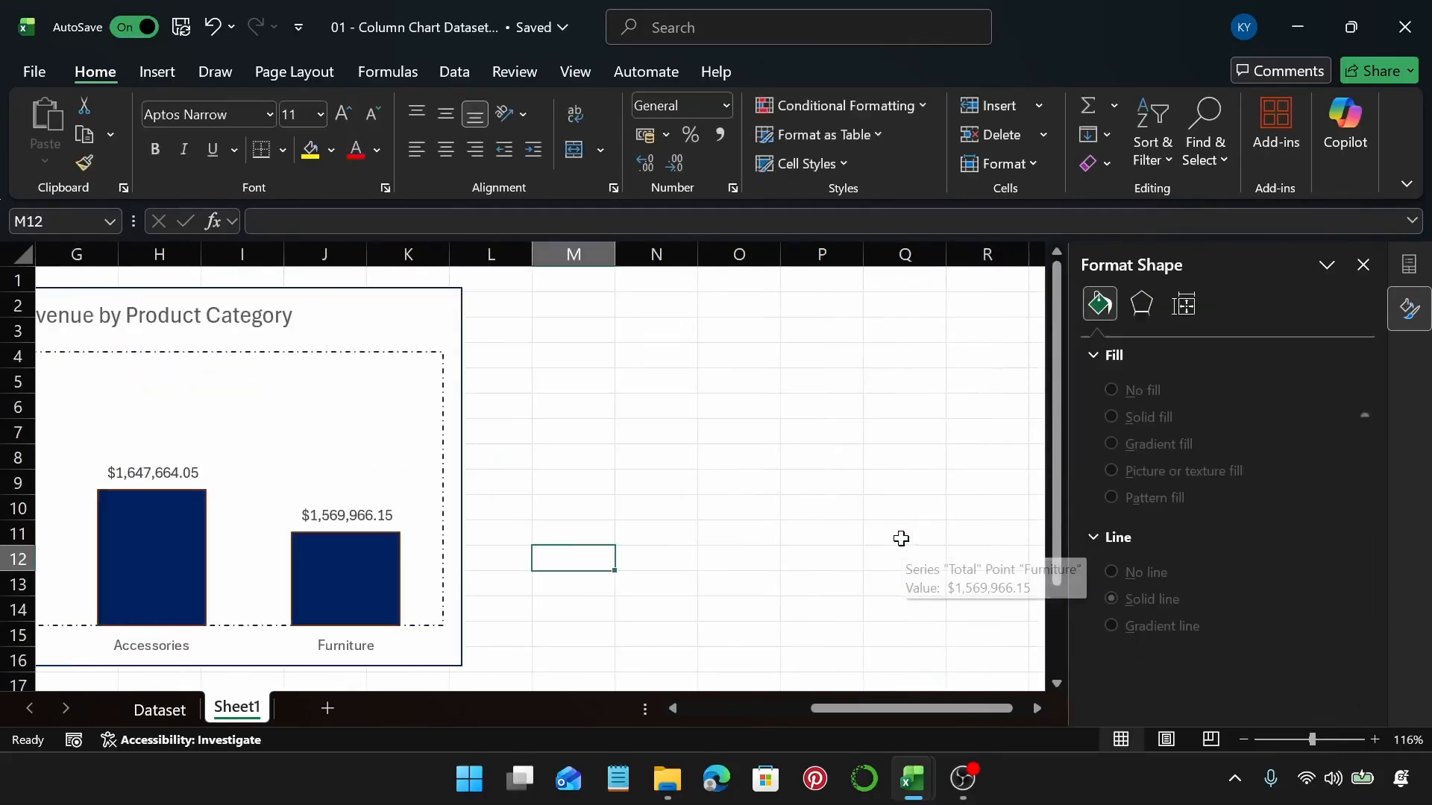
drag(835, 709, 761, 727)
click(861, 608)
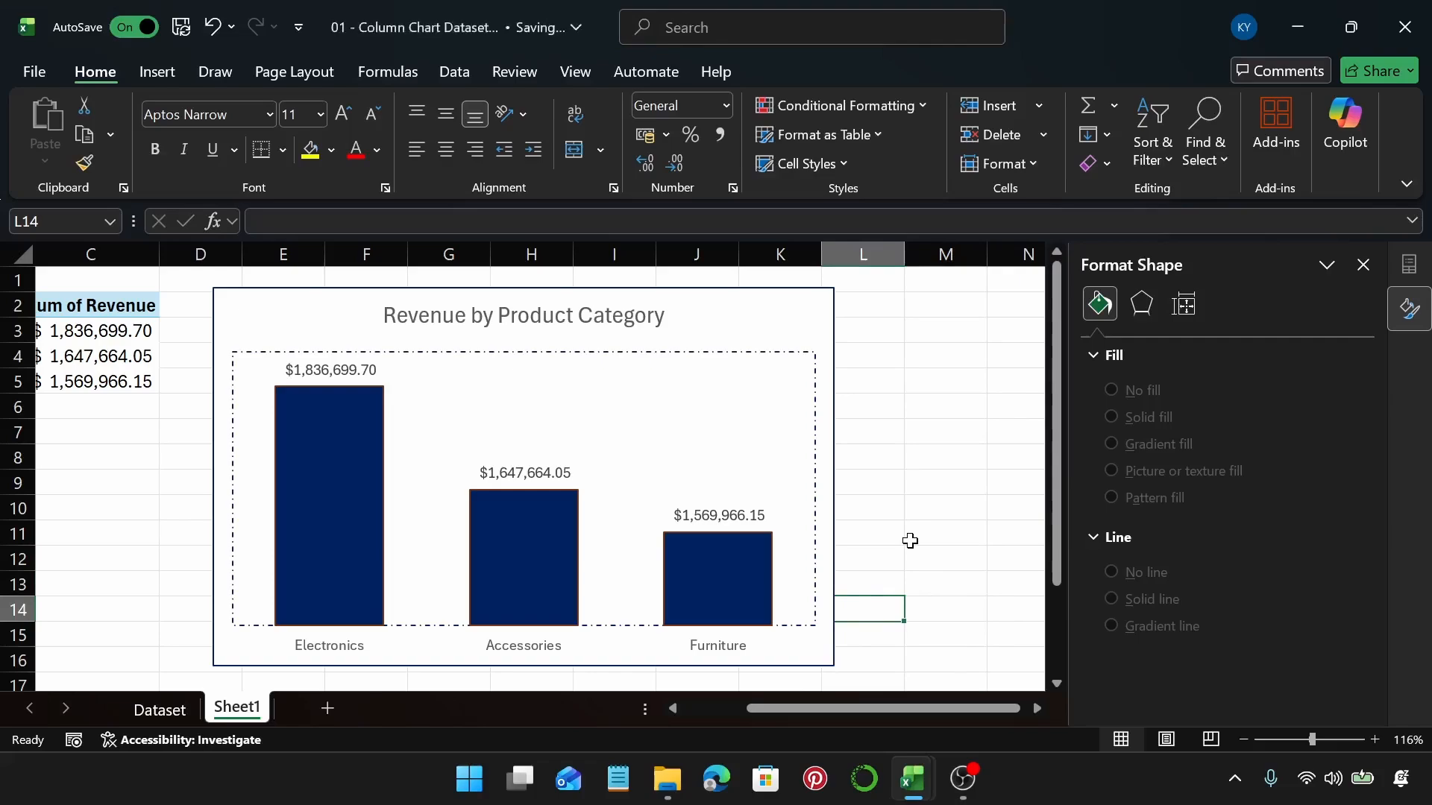
click(642, 417)
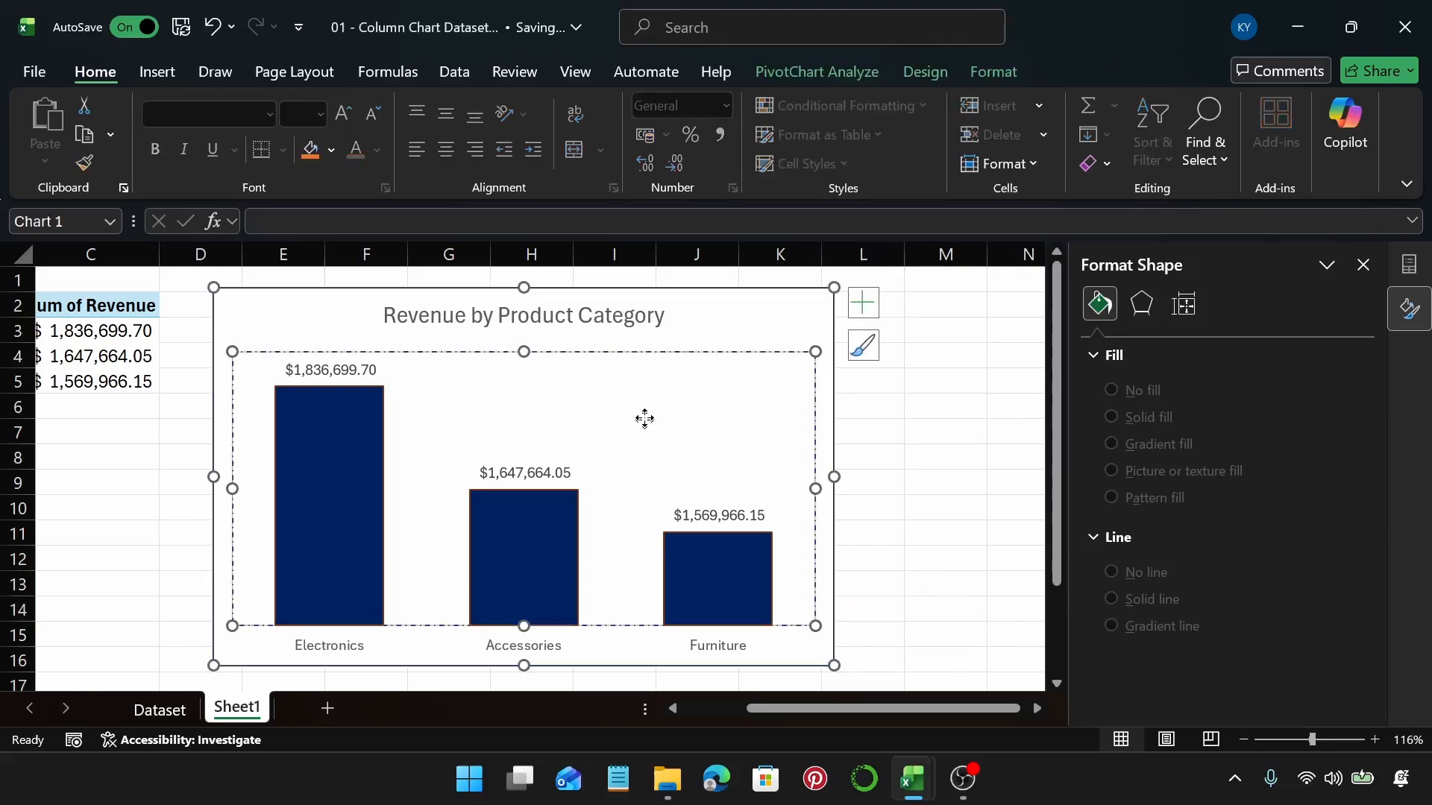
click(88, 357)
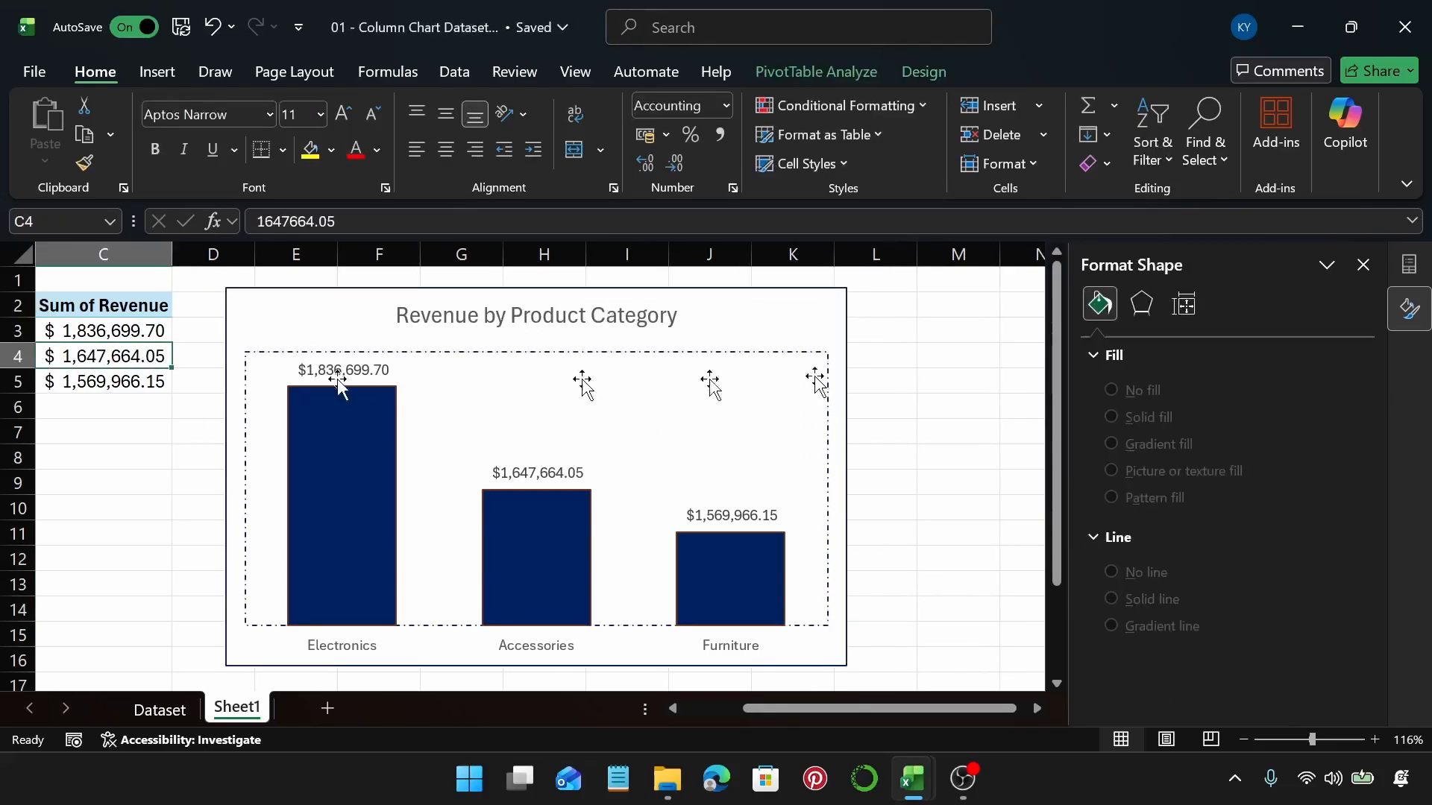
click(1363, 266)
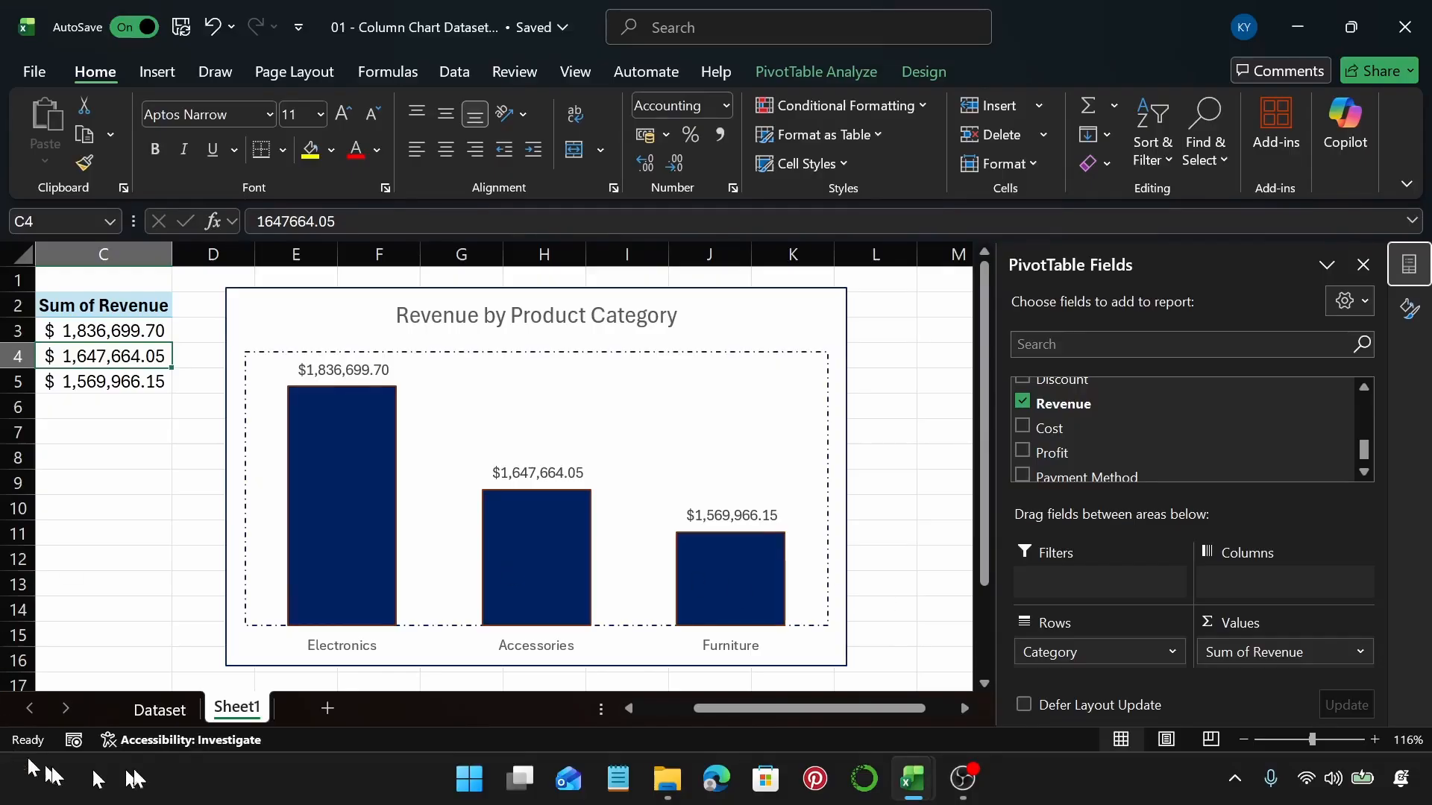
Rename the chart's worksheet as "Revenue by Category"
double_click(232, 706)
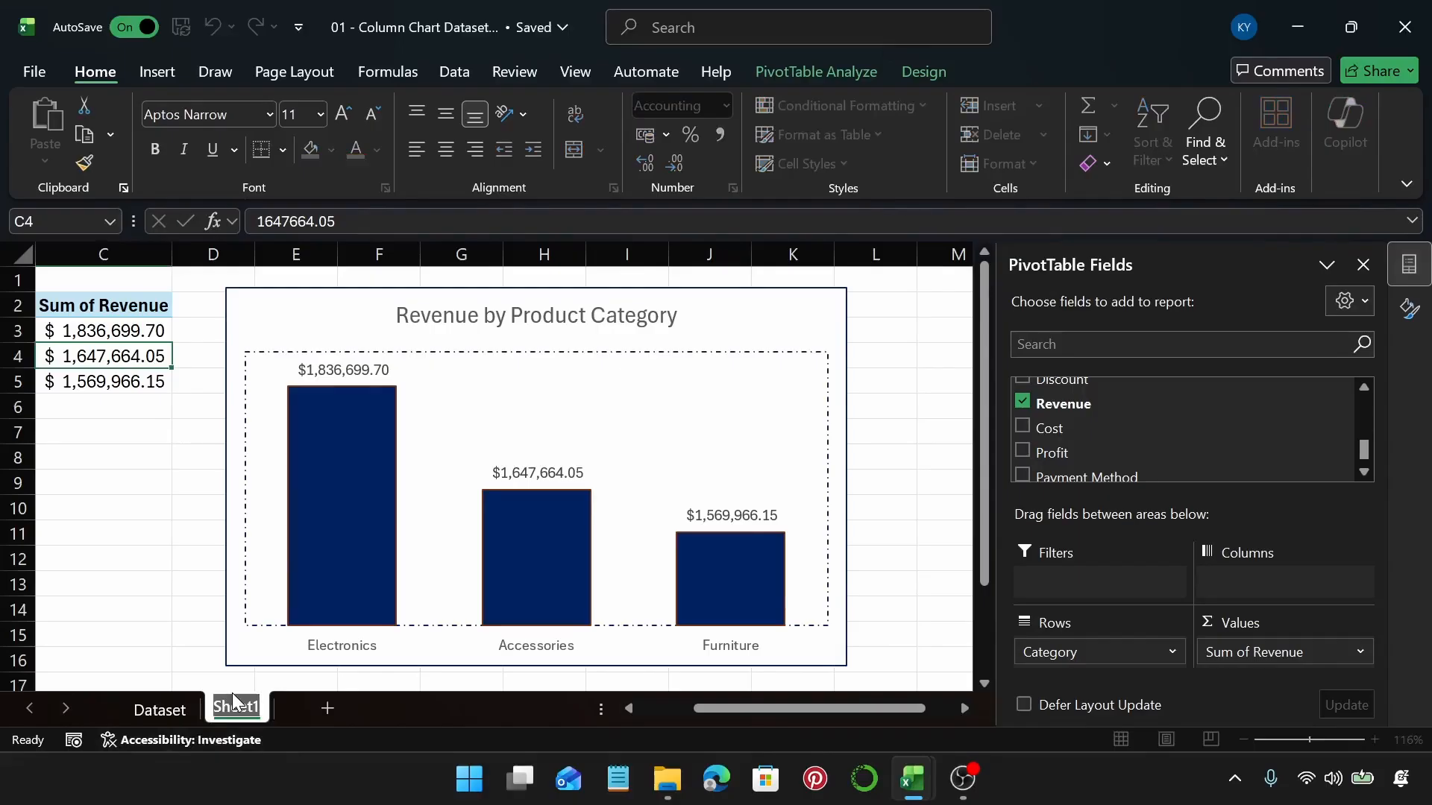
text(Rev)
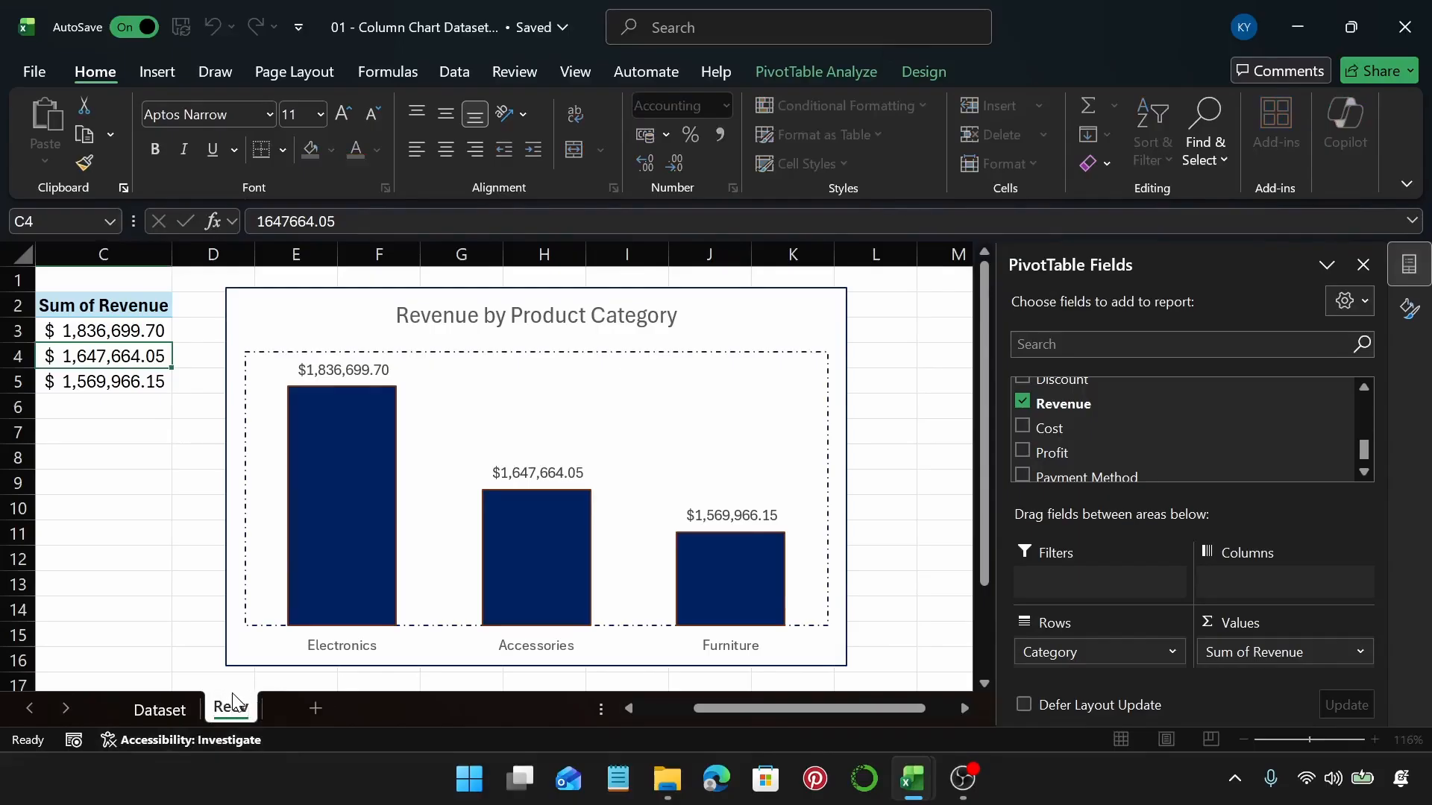
key(BackSpace)
key(BackSpace)
text(venue)
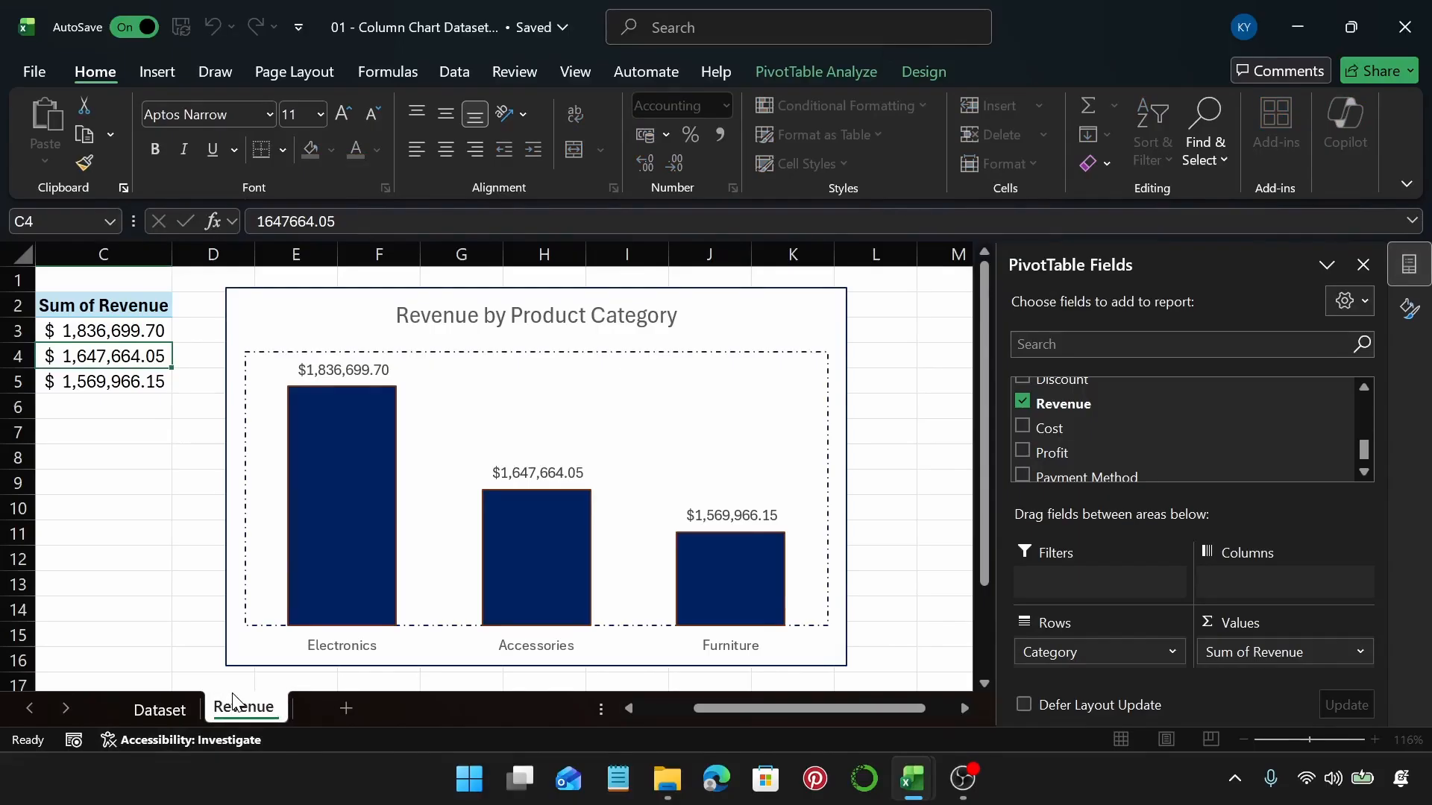
text( by Cat)
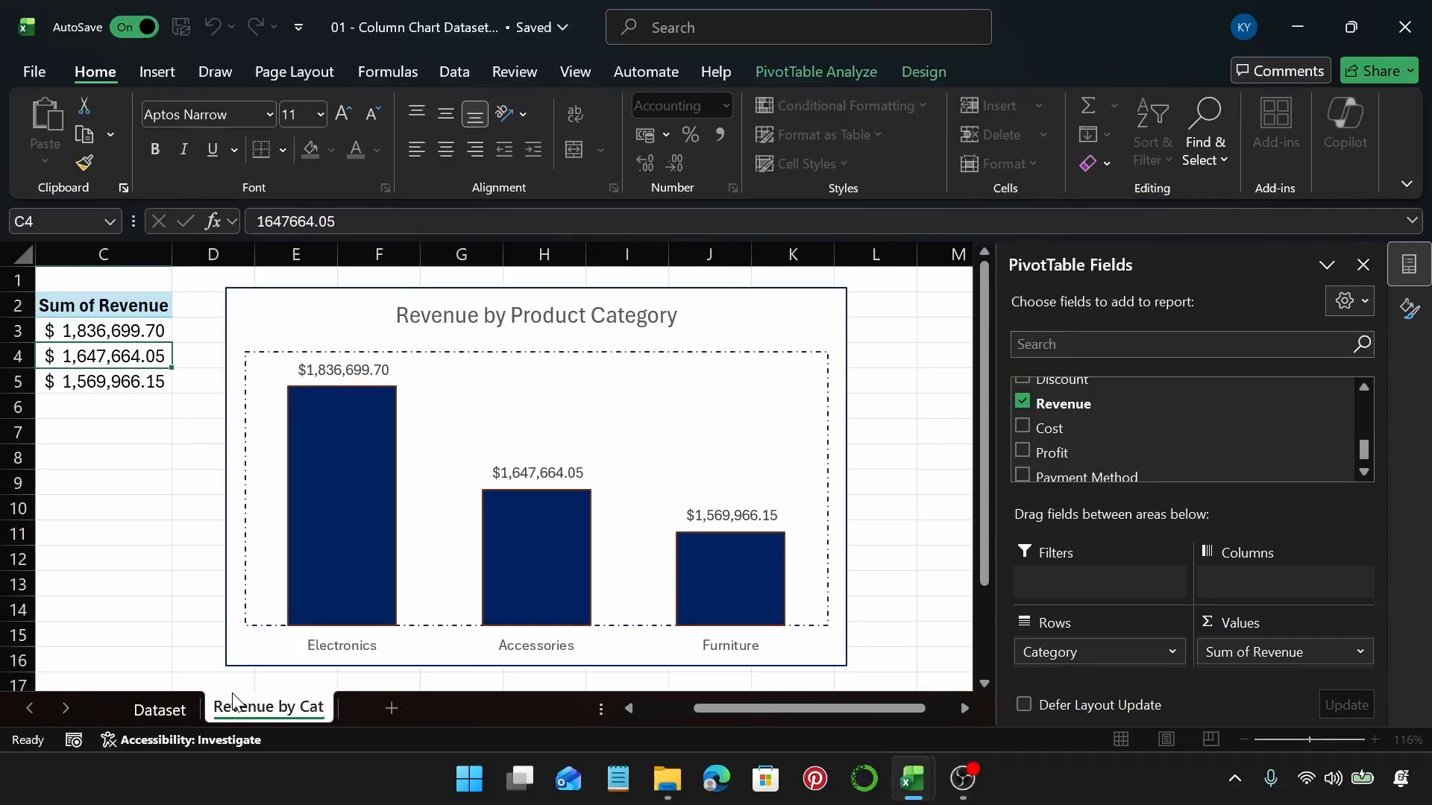
text(egory)
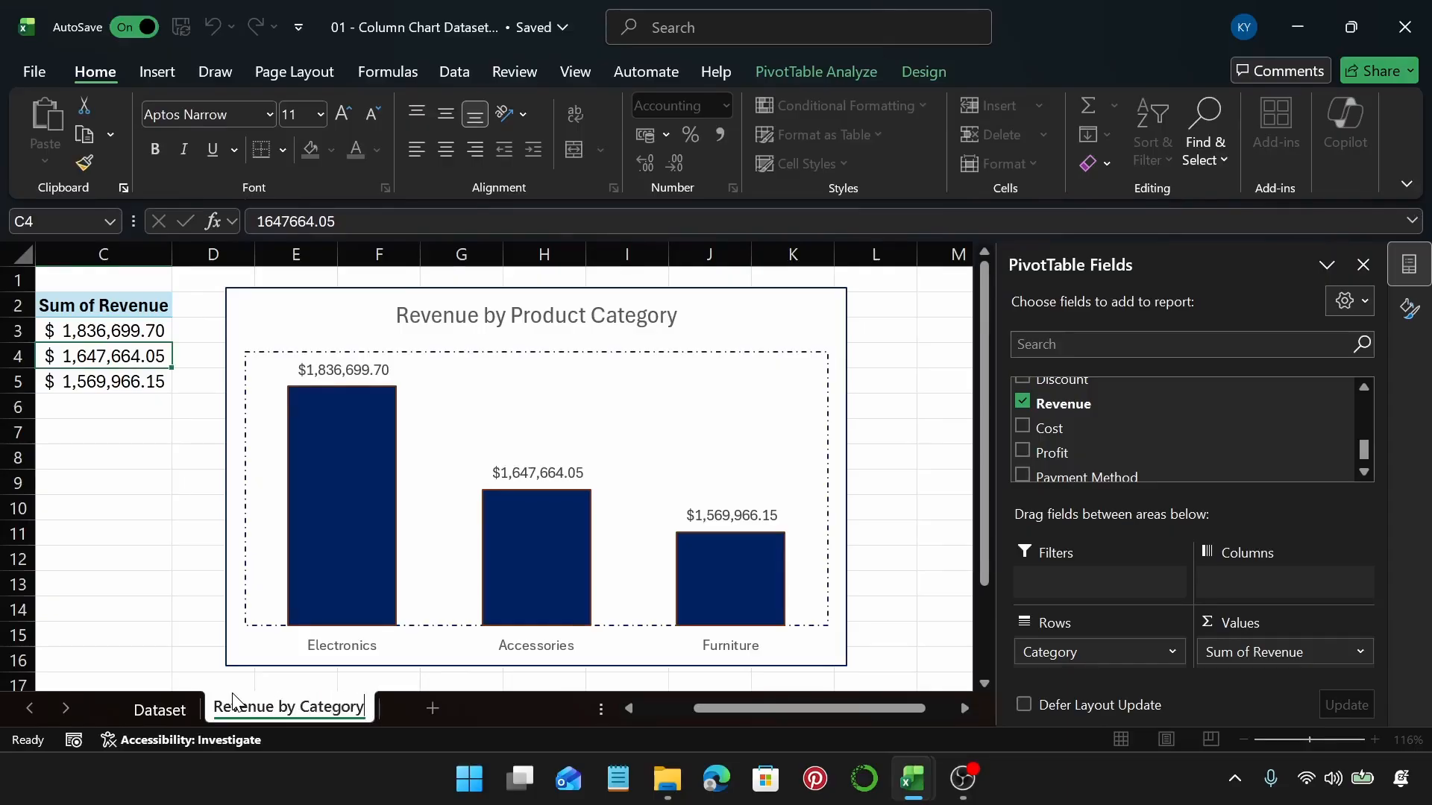
key(Return)
Add a new worksheet and insert a PivotTable based on Table2 at its cell B2
click(432, 708)
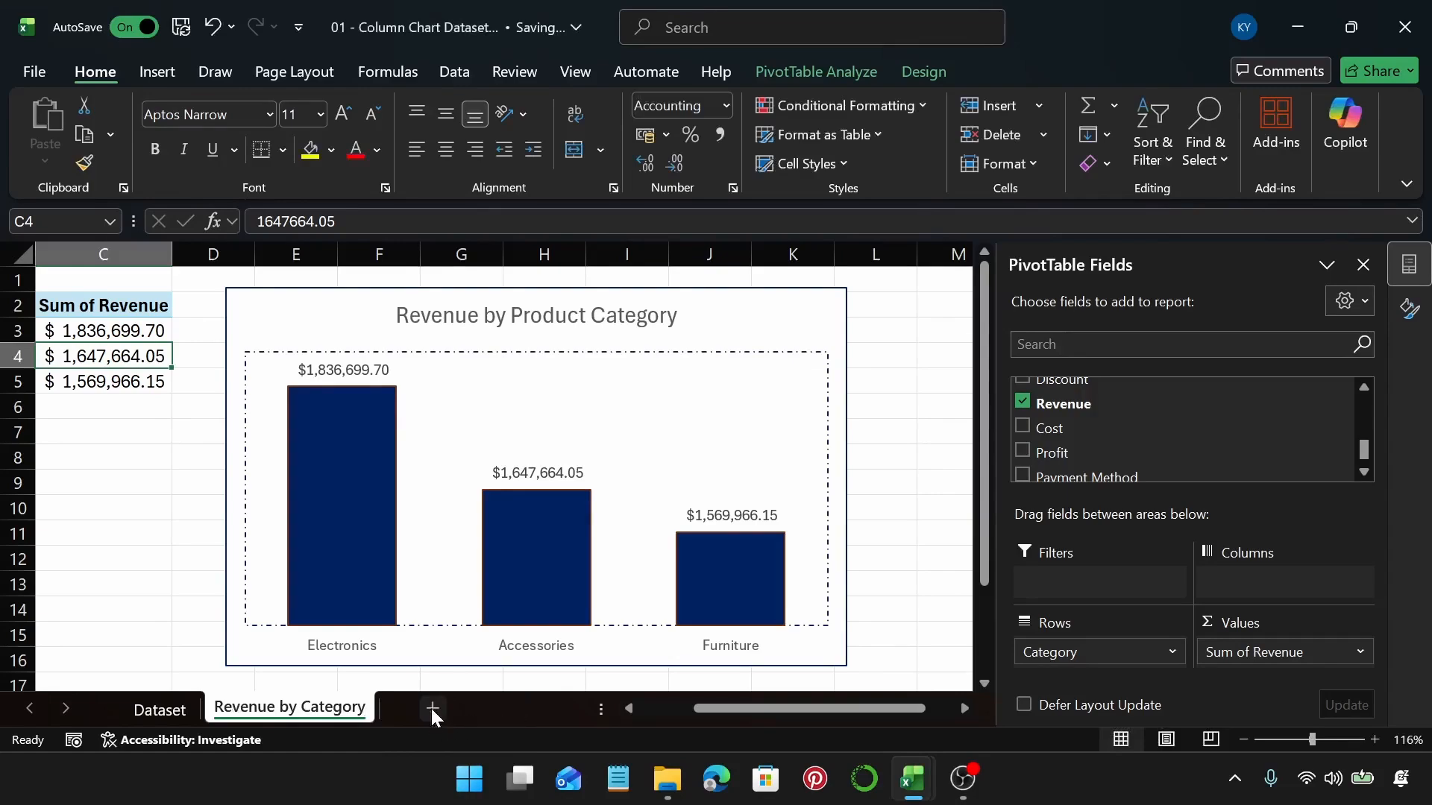
click(555, 595)
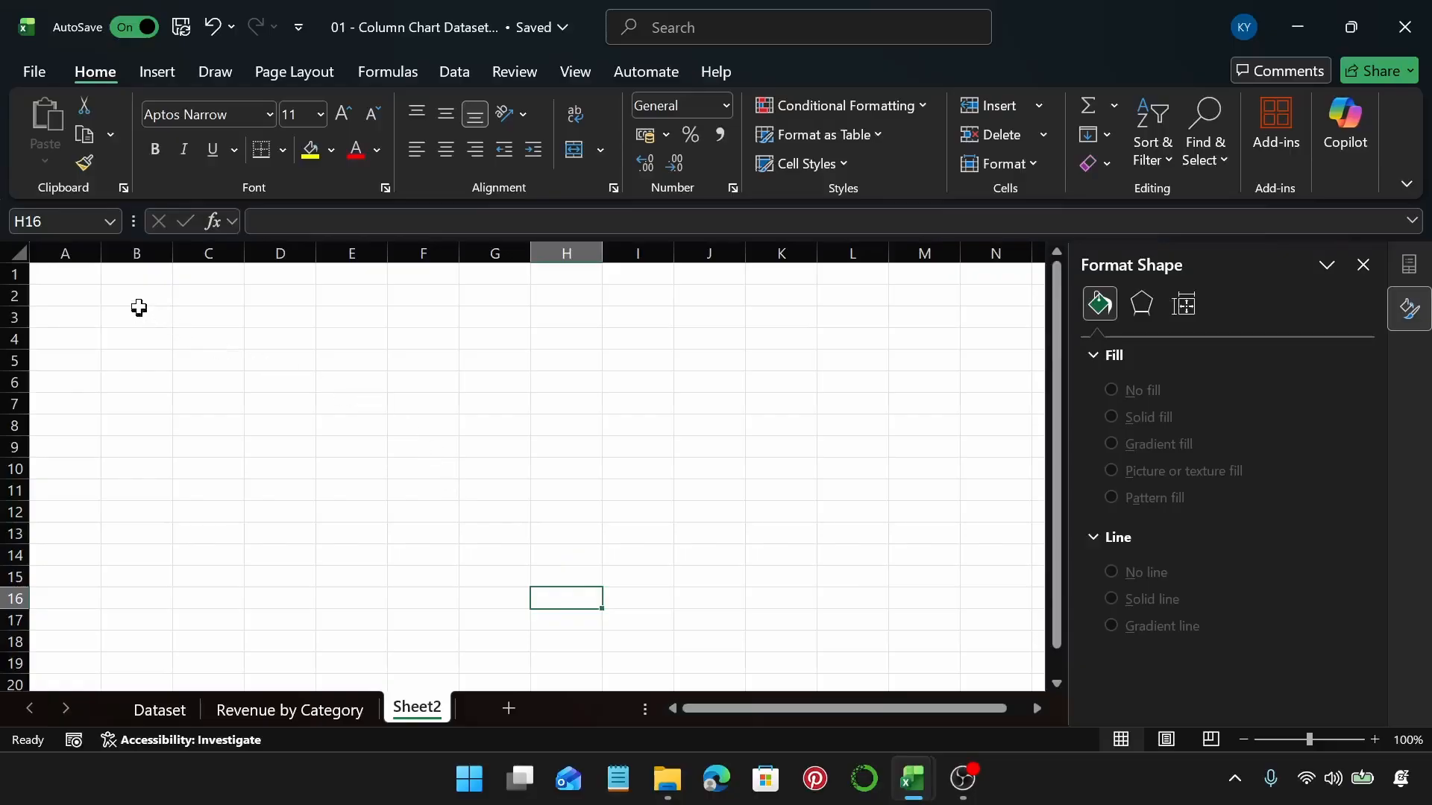
click(139, 298)
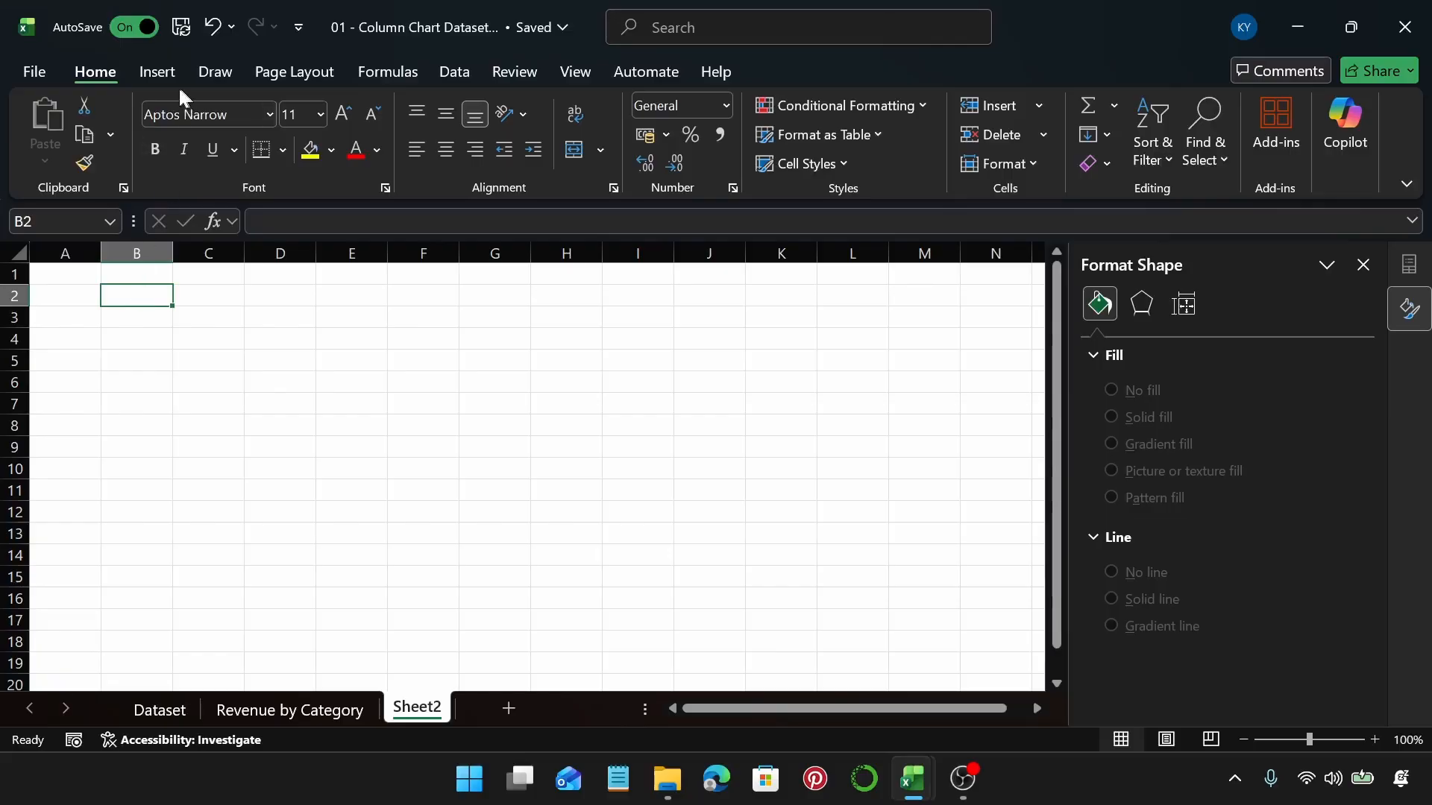
click(156, 72)
click(55, 117)
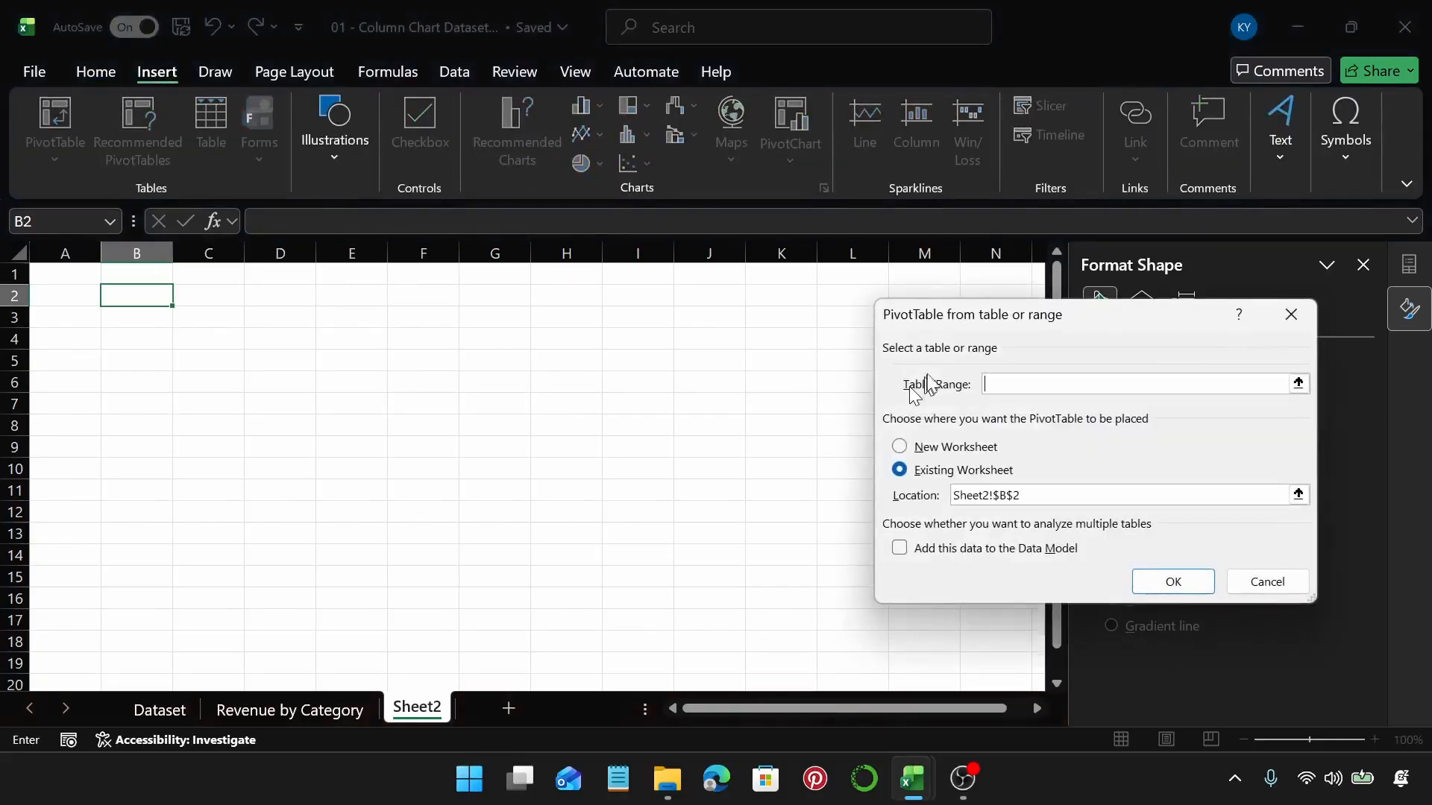
text(Table2)
key(Return)
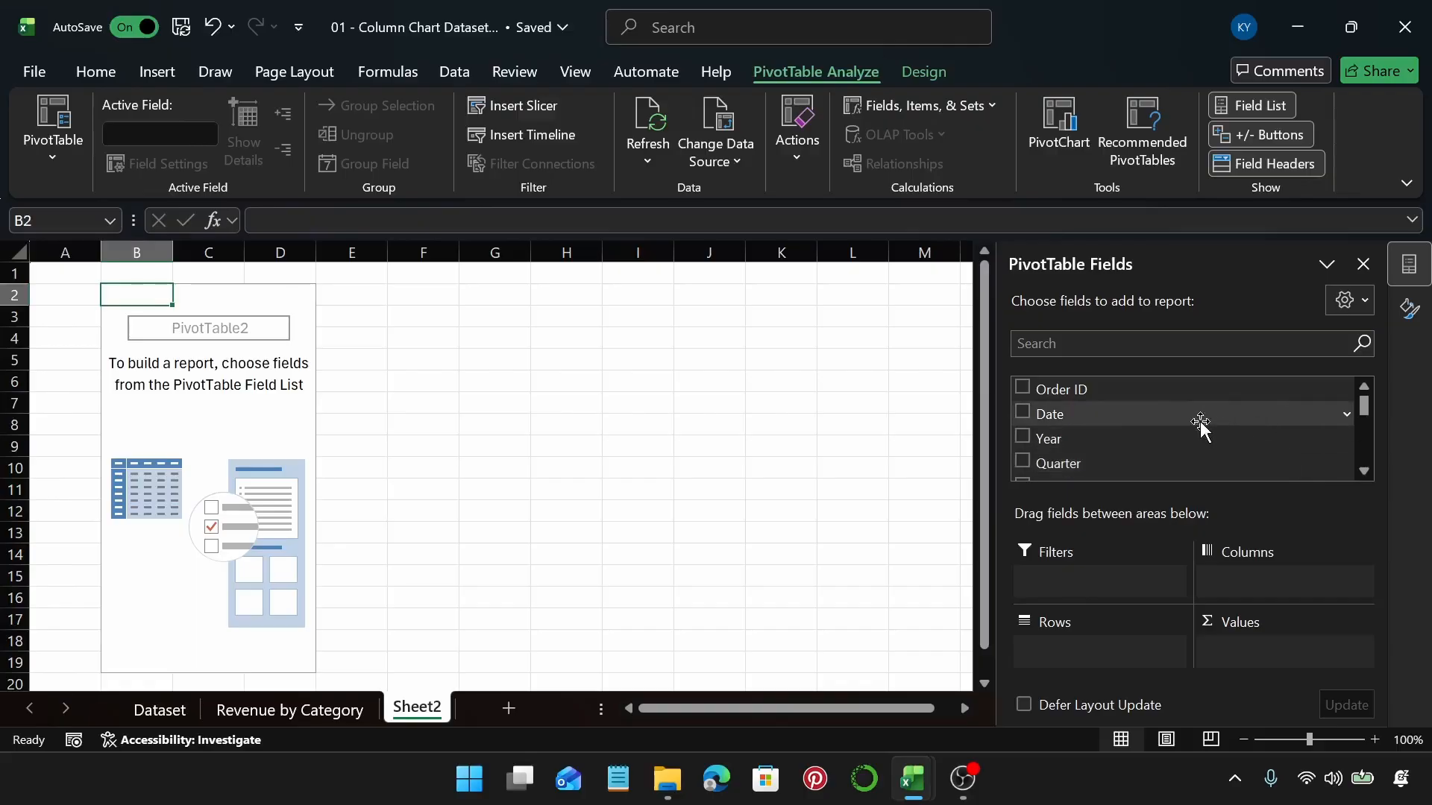
Add Category to the new PivotTable's rows and Region to its columns
scroll(1199, 418, down, 2)
scroll(1201, 422, down, 2)
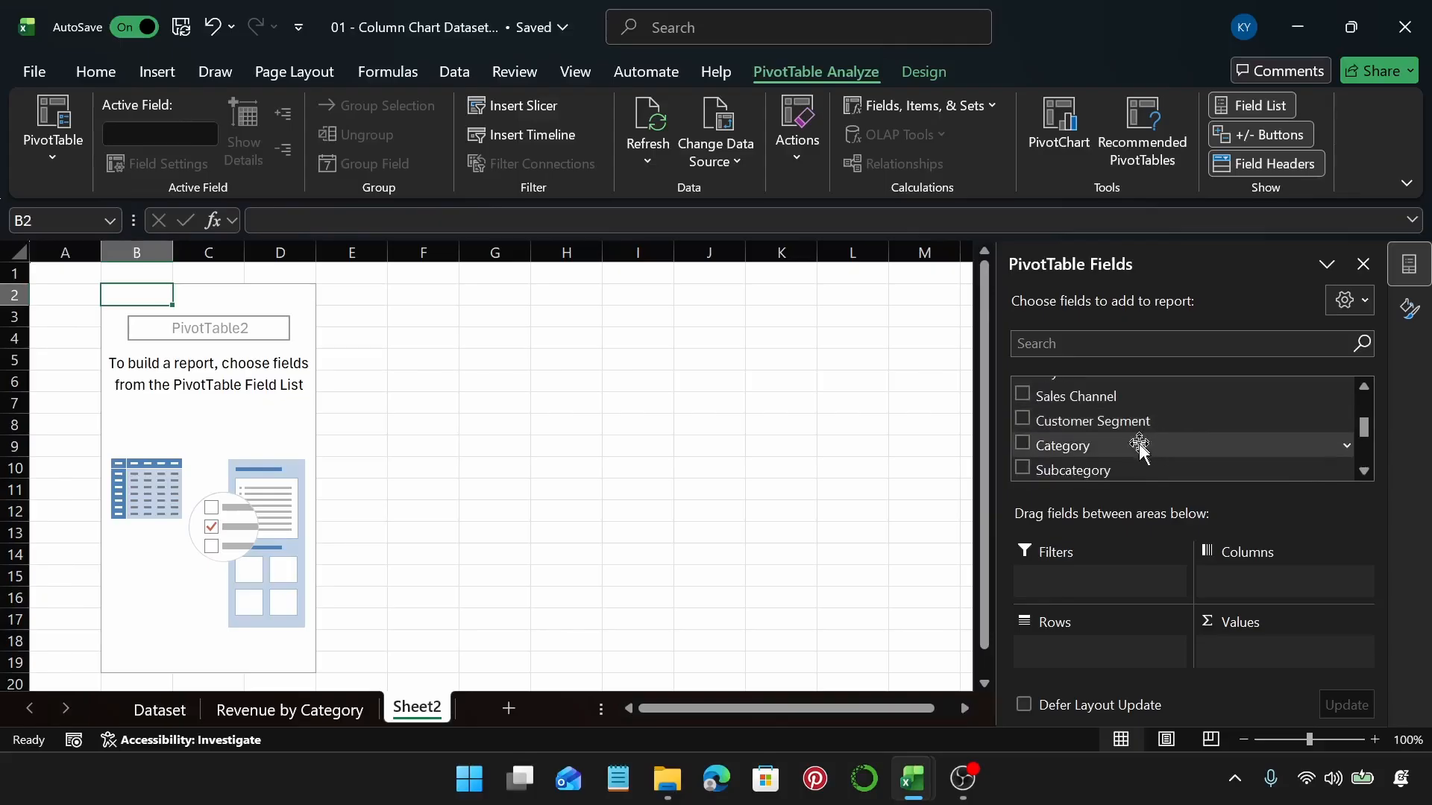
drag(1141, 451, 1069, 645)
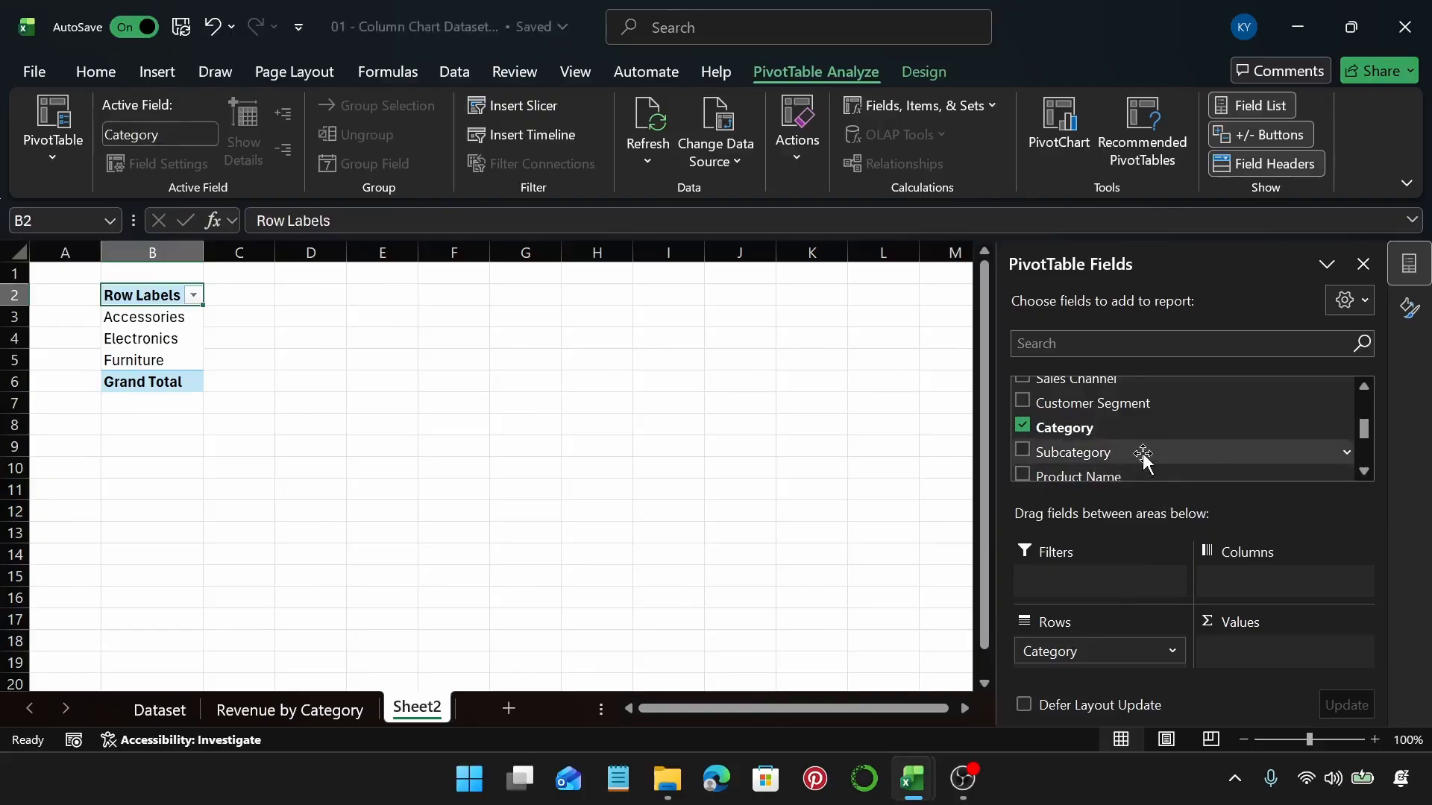
scroll(1142, 457, up, 3)
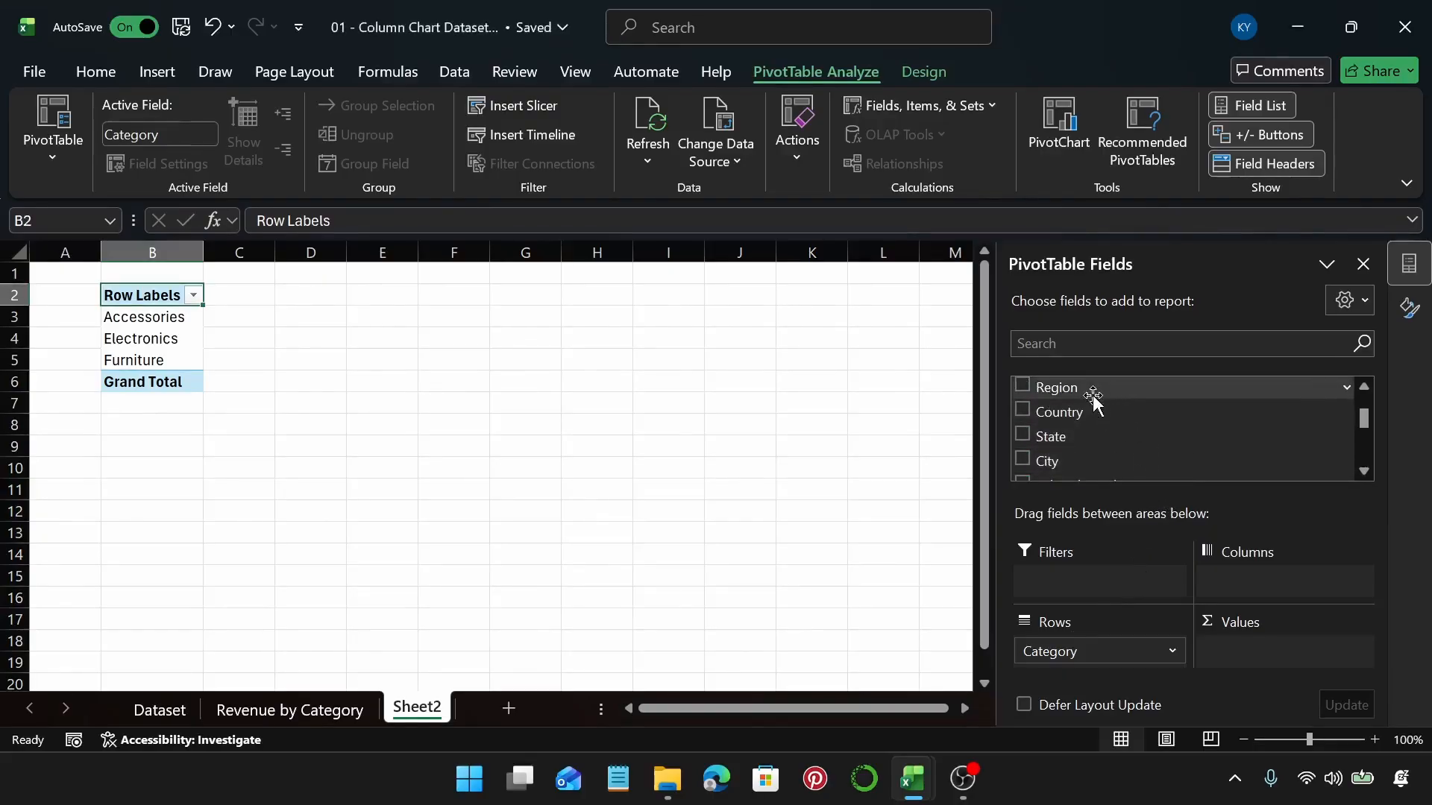
mouse_move(1093, 391)
mouse_down()
mouse_move(1230, 502)
mouse_move(1263, 584)
mouse_up()
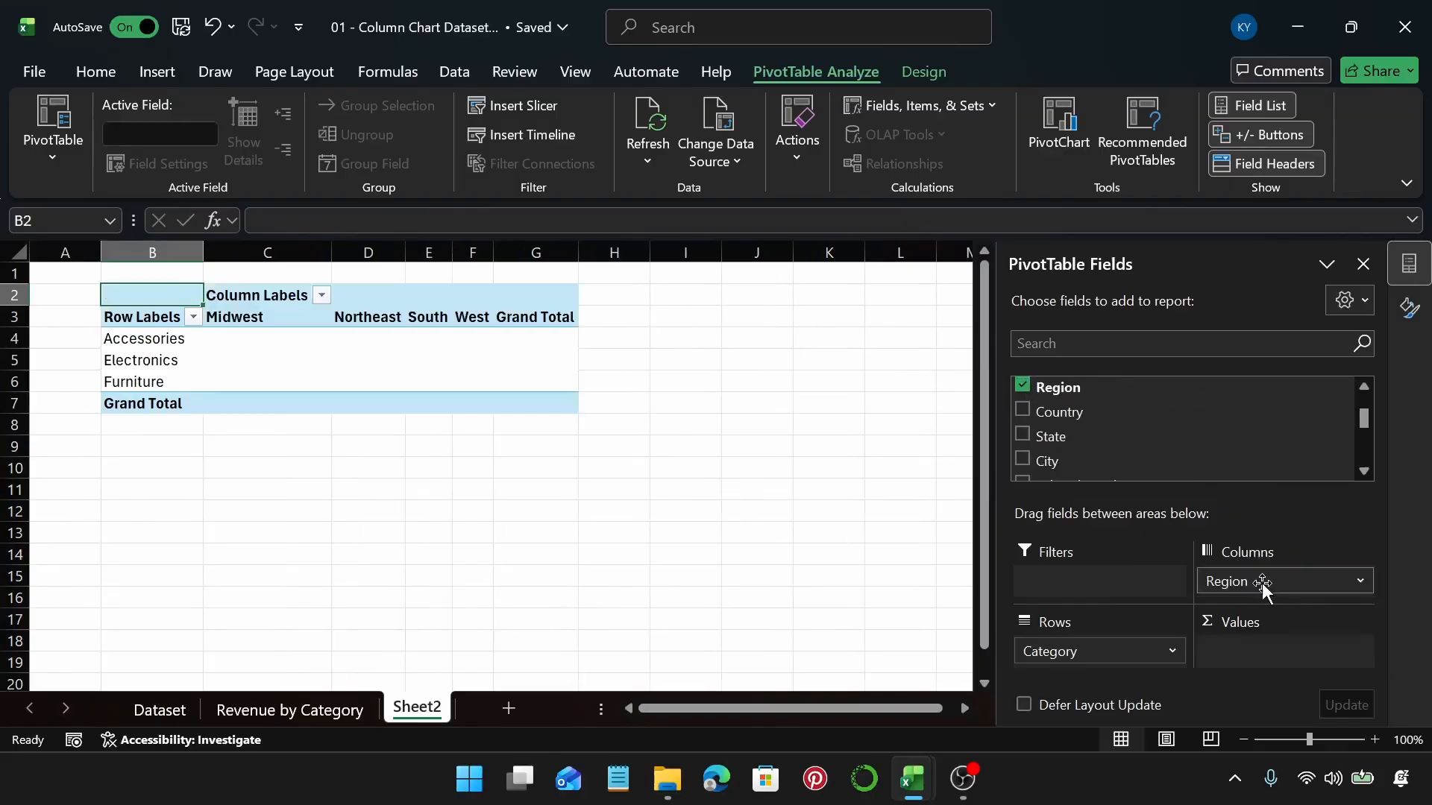
Add Revenue to the PivotTable's values as a sum for each category and region
scroll(1125, 438, down, 4)
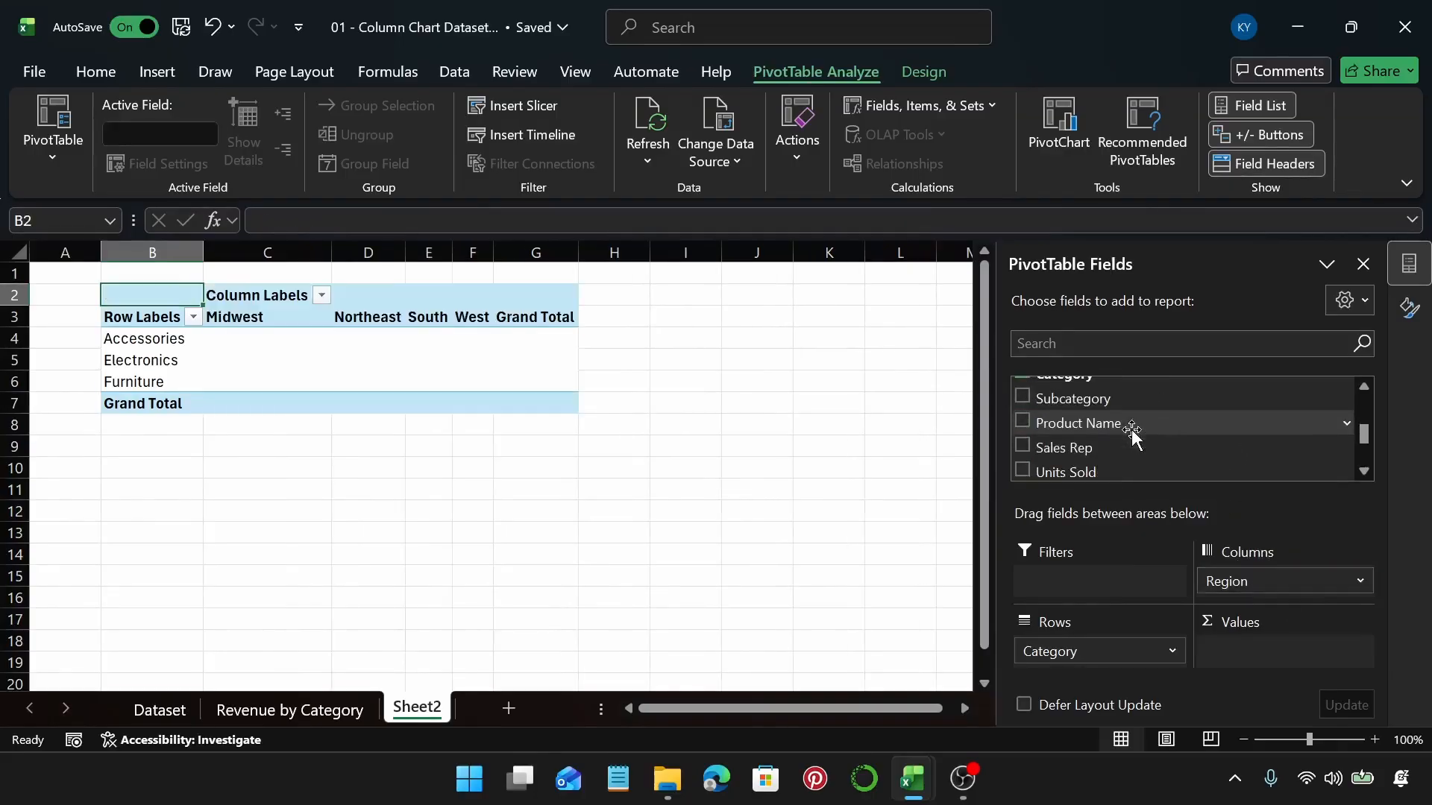
scroll(1132, 431, down, 6)
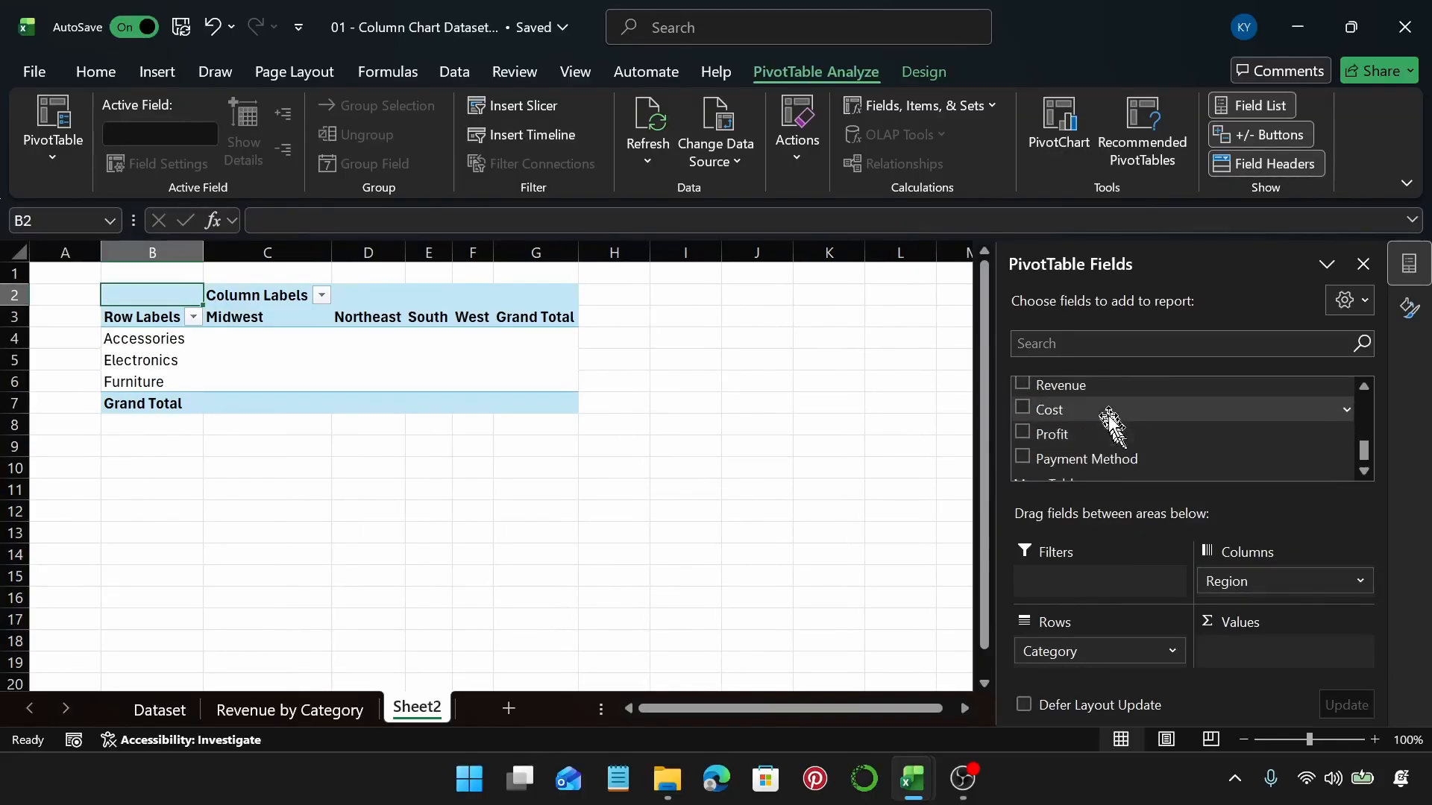
drag(1096, 387, 1272, 652)
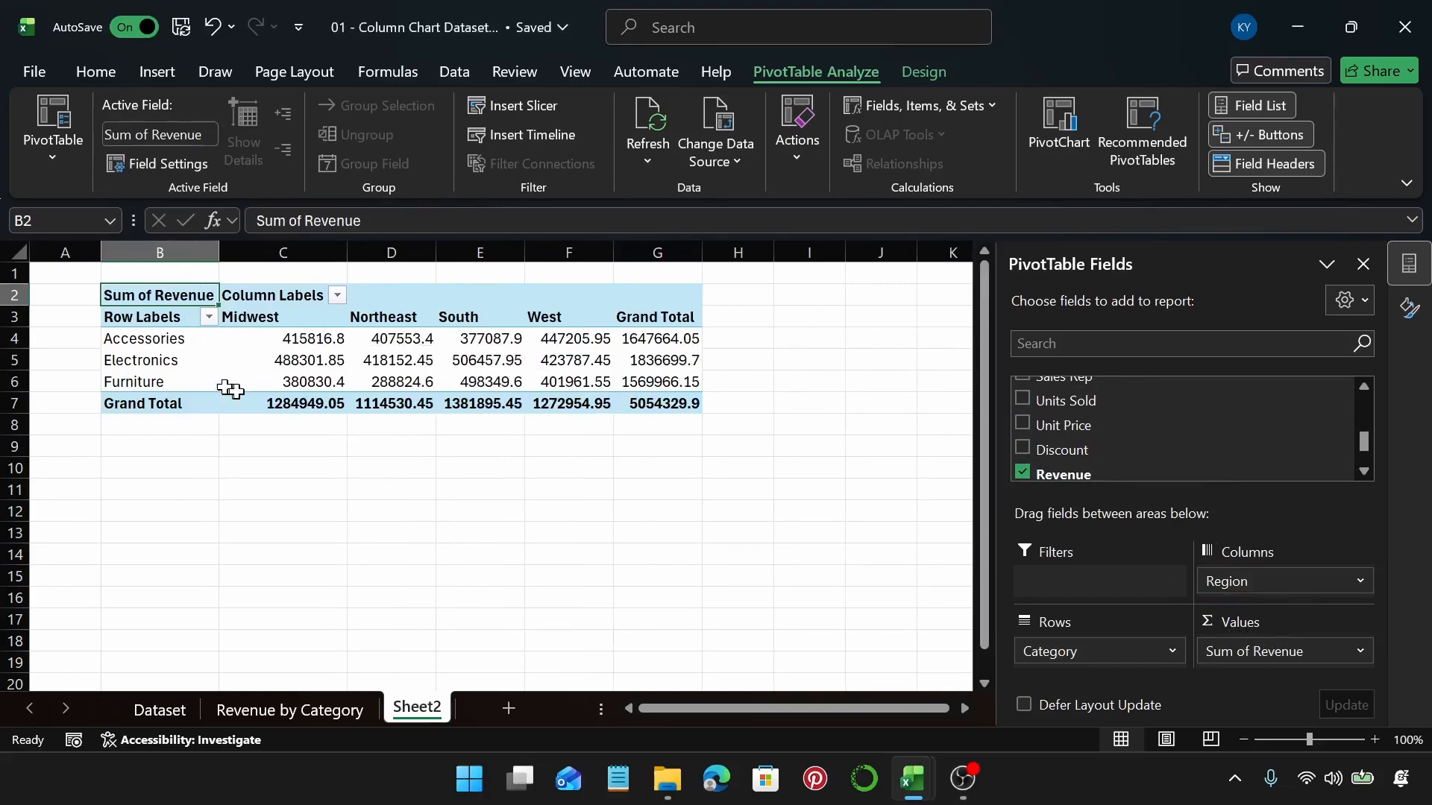
mouse_move(247, 384)
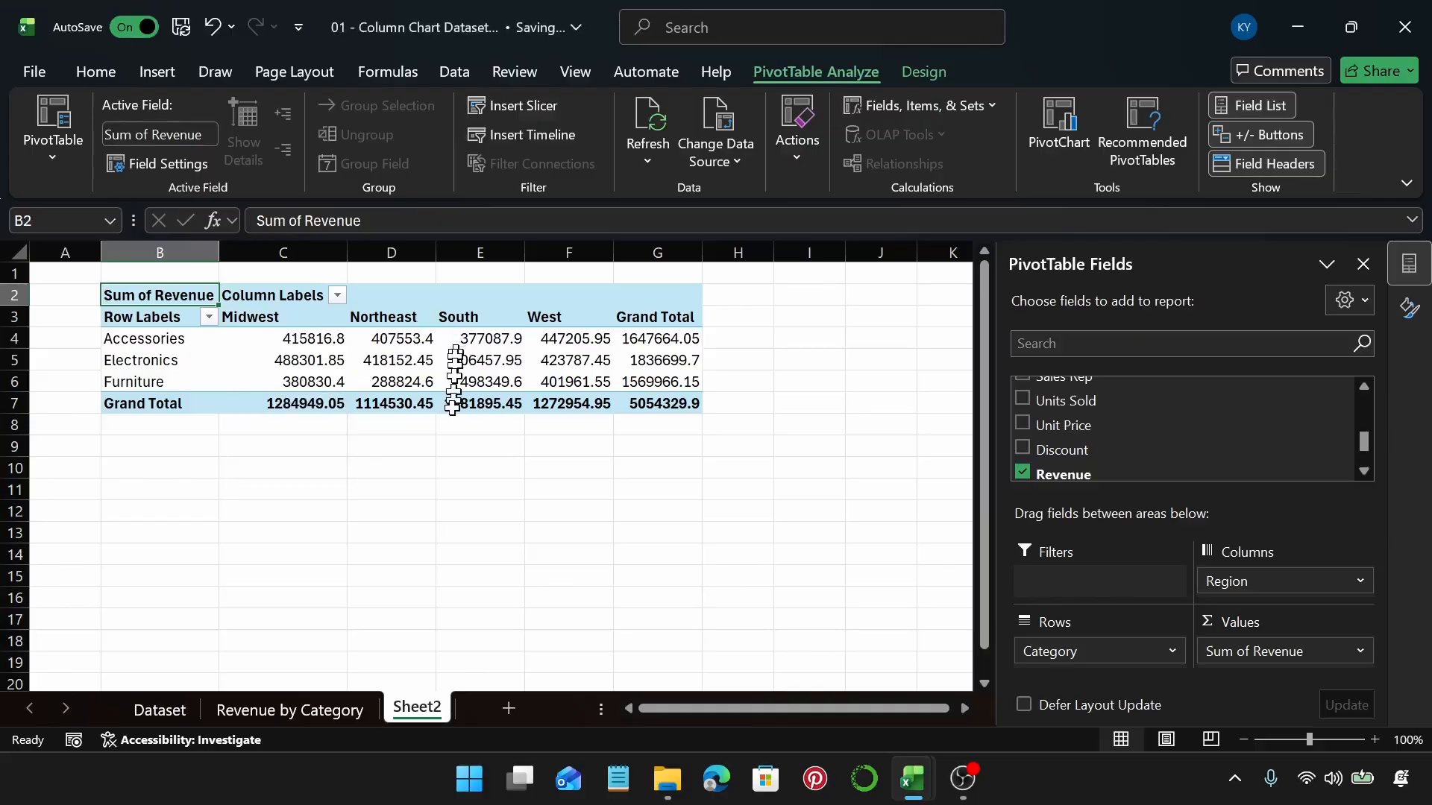
click(666, 339)
mouse_move(666, 340)
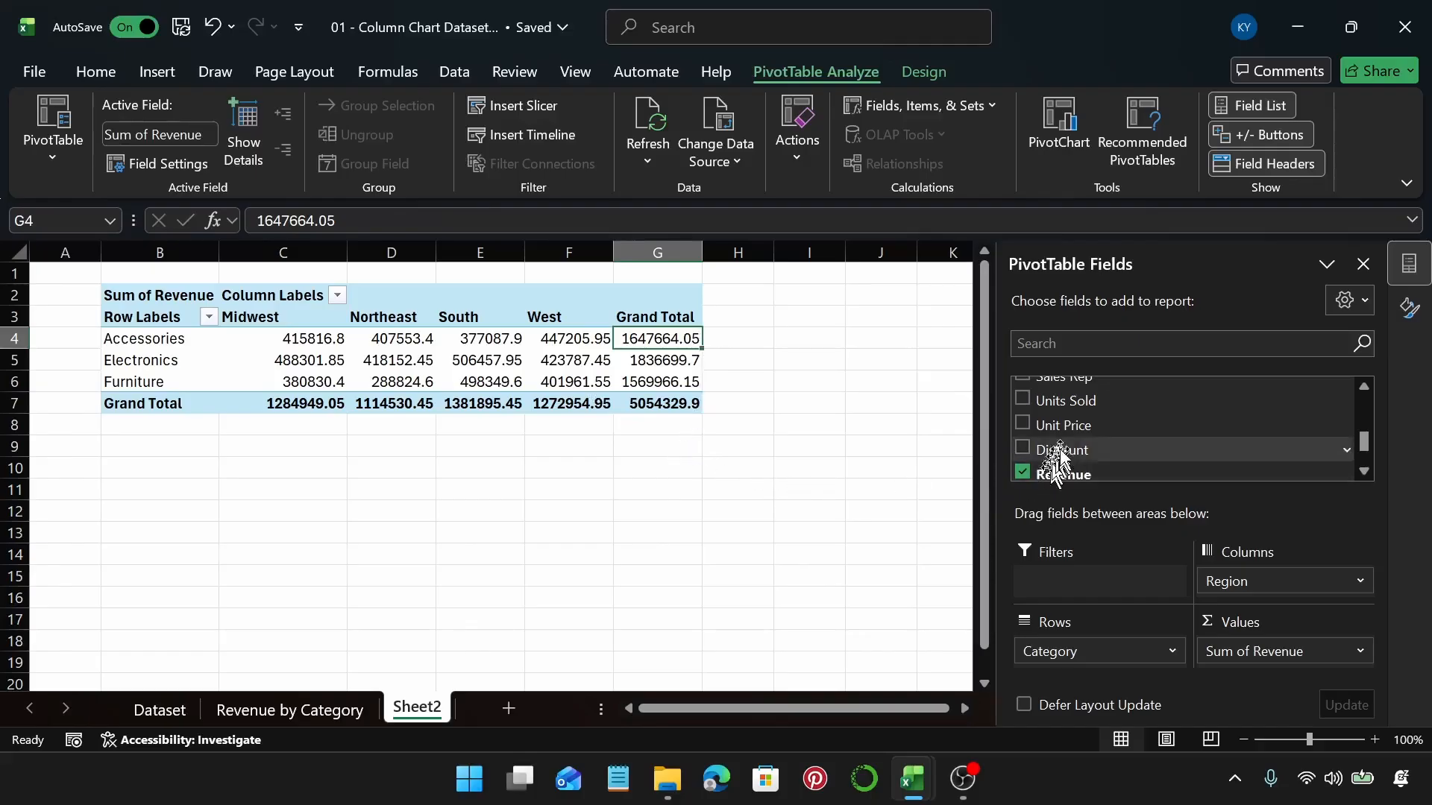
Try Subcategory as a report filter for the PivotTable and undo the change
scroll(1144, 436, up, 1)
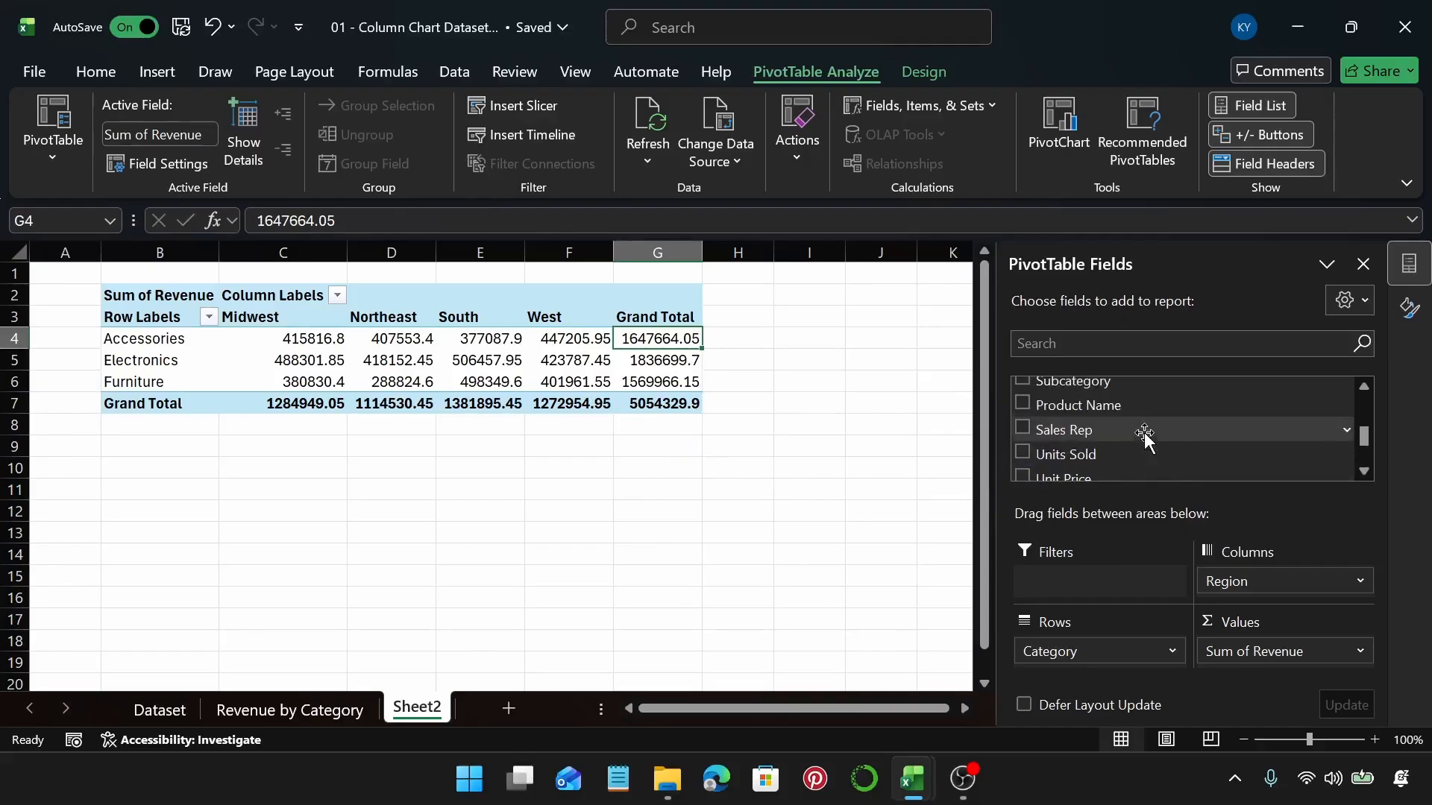
scroll(1145, 436, up, 1)
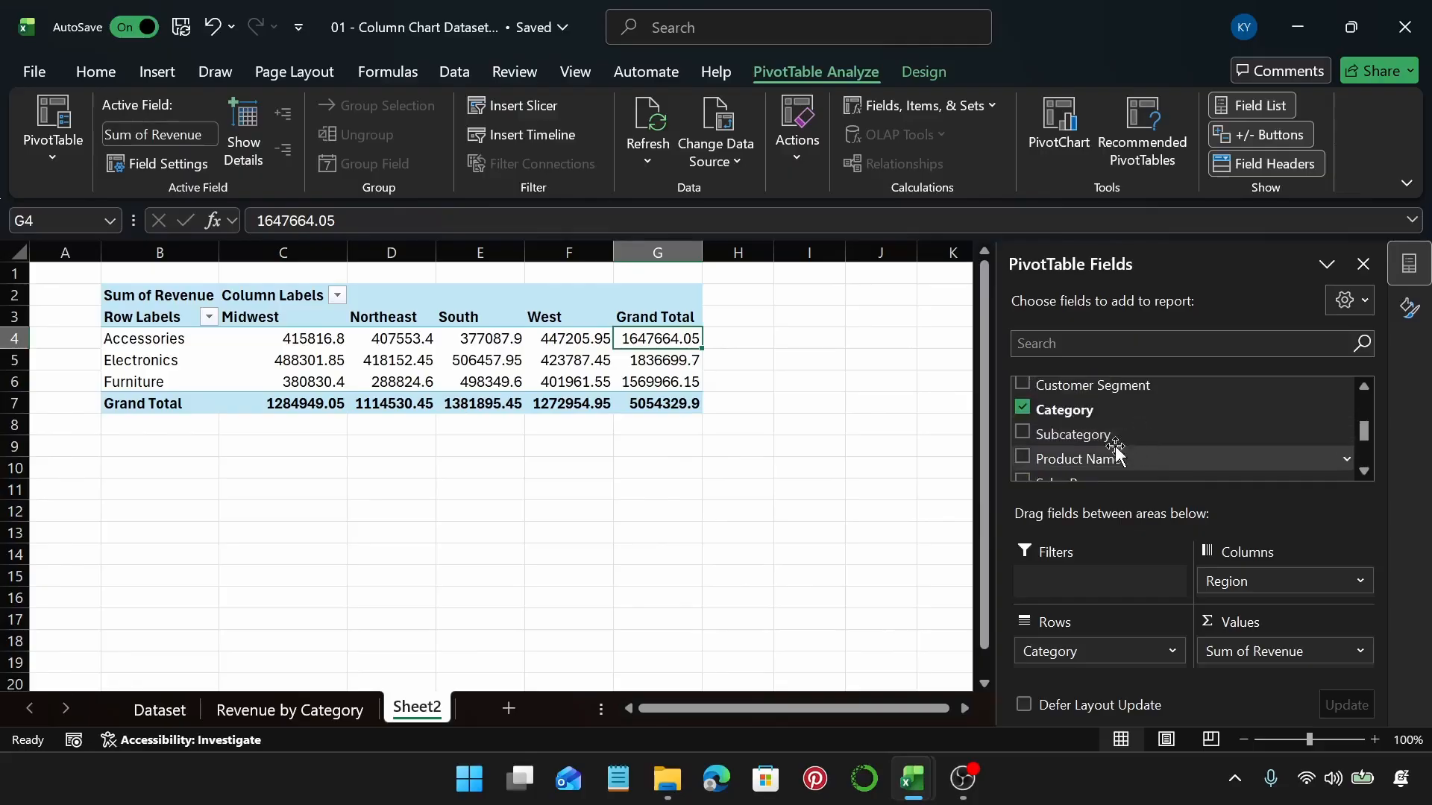
drag(1116, 436, 1113, 576)
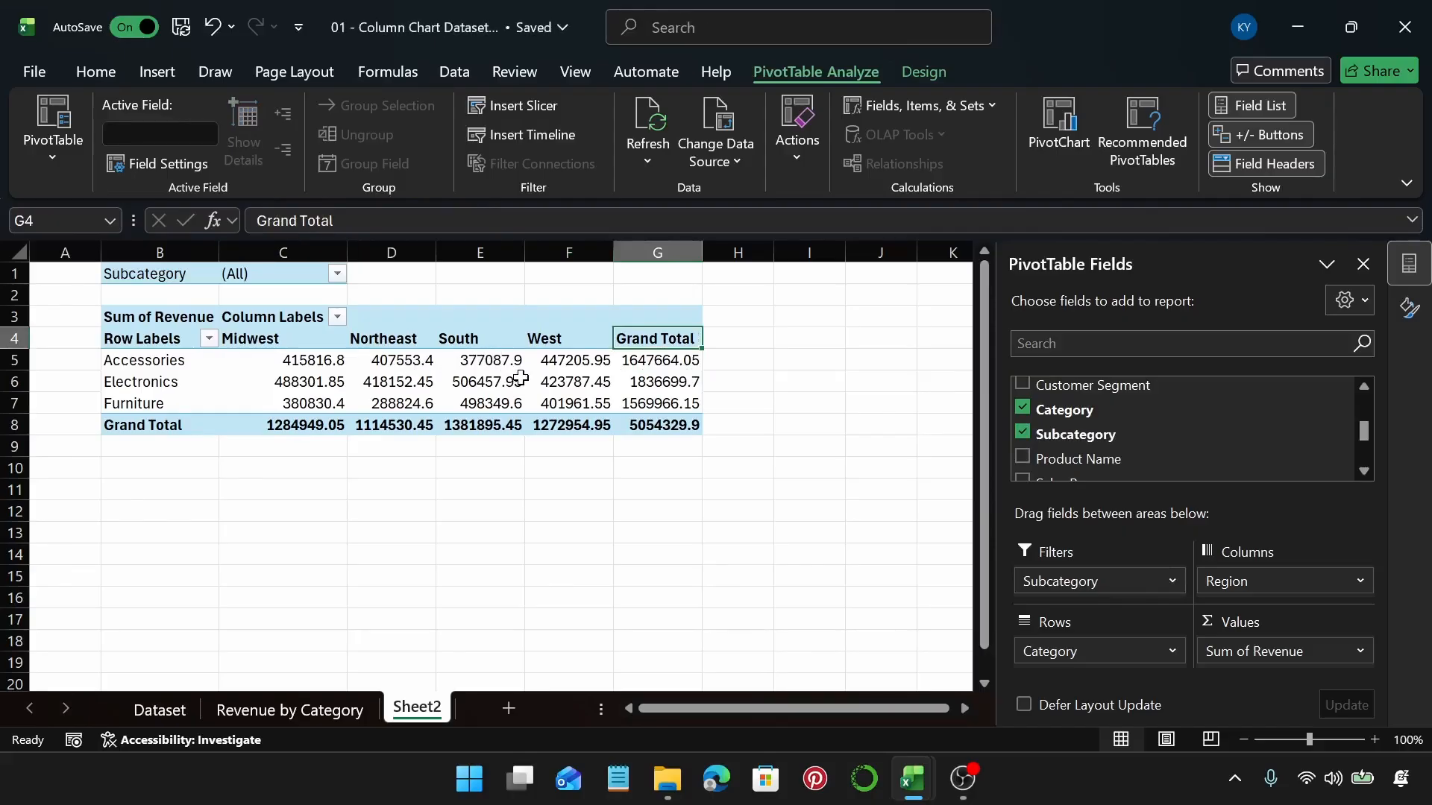
key(ctrl+z)
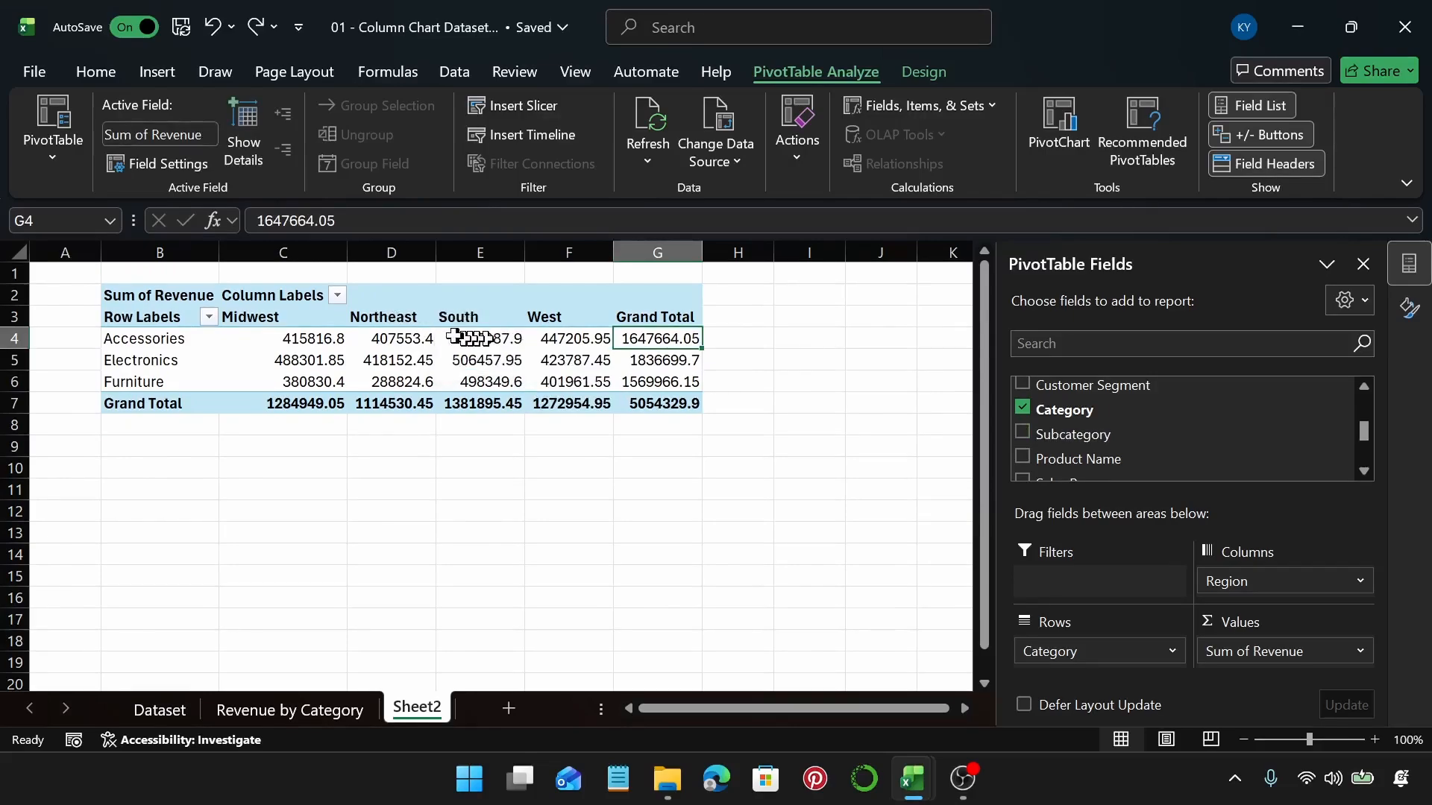
Format the PivotTable's revenue values in C4:G7, totals included, in dollar accounting format
mouse_move(318, 340)
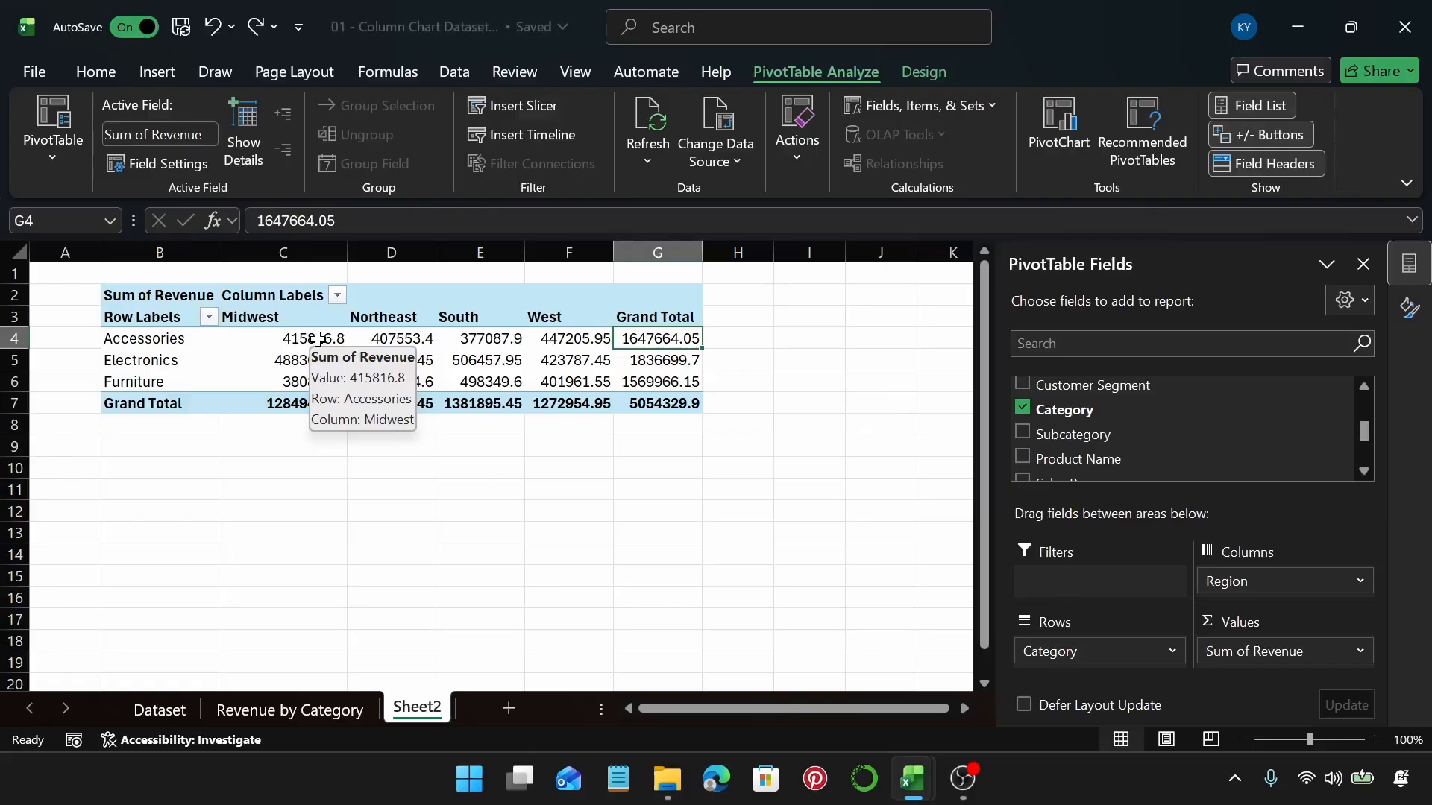
click(318, 340)
key(ctrl+shift+End)
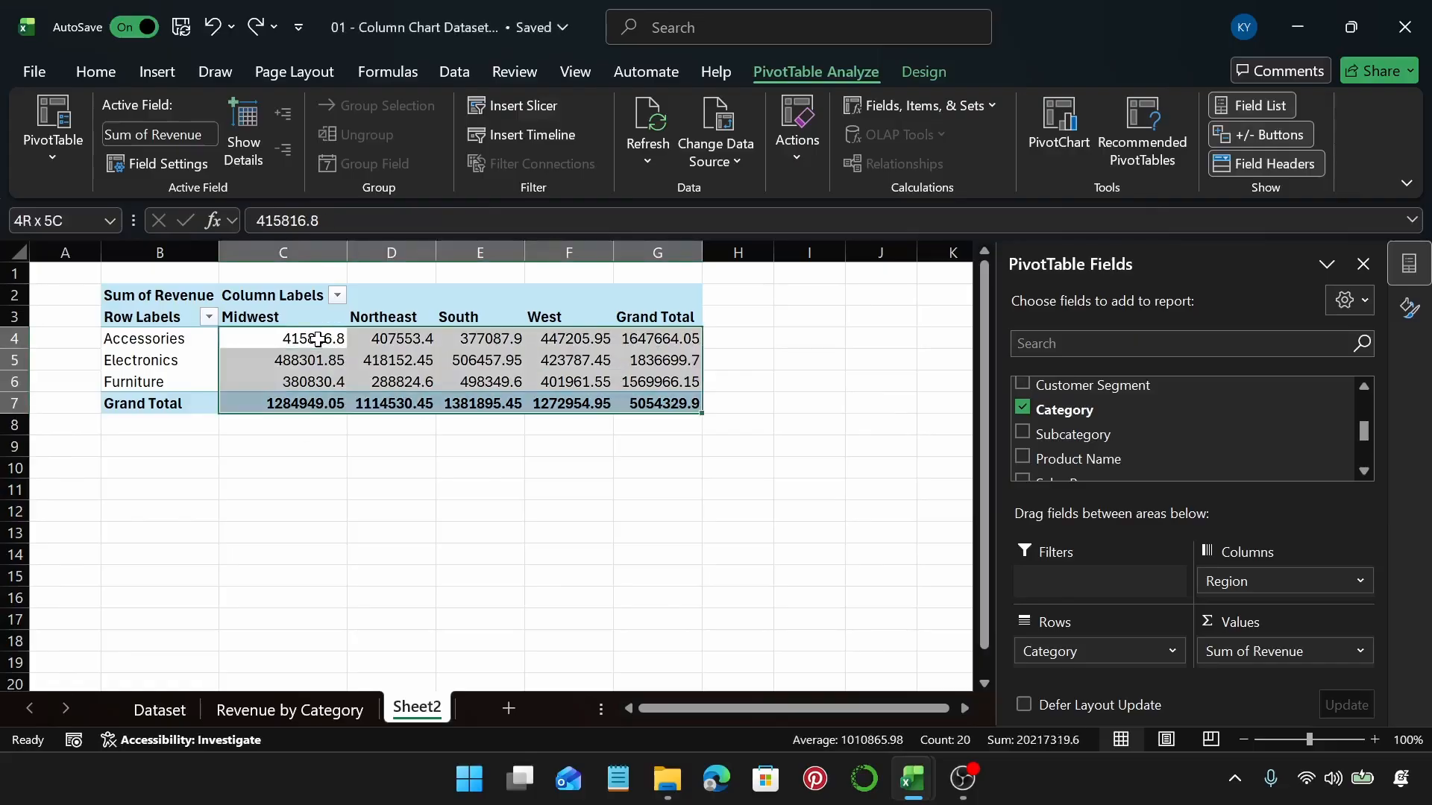
click(96, 71)
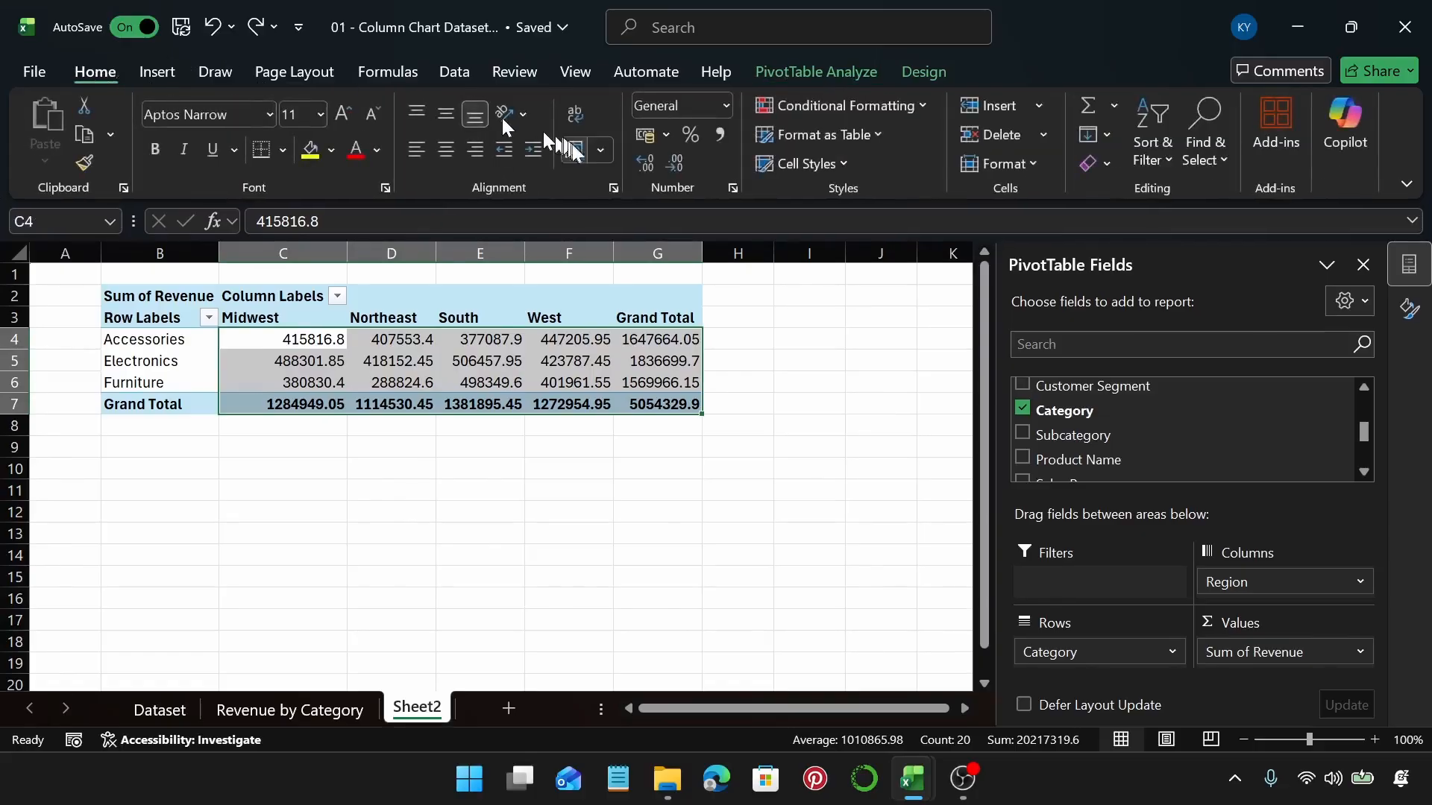
click(667, 135)
click(683, 166)
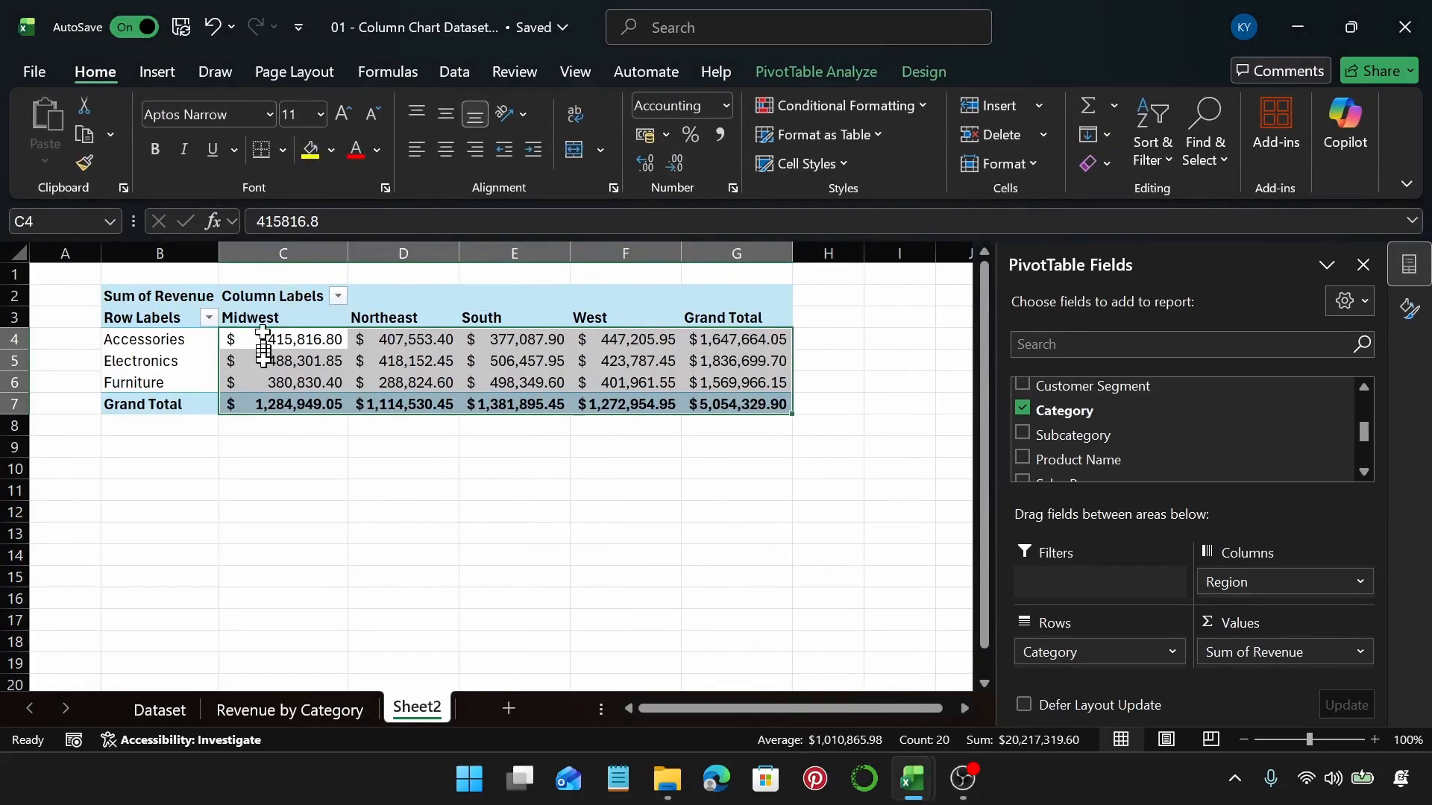
Remove the Grand Total row from beneath the PivotTable's categories
click(186, 403)
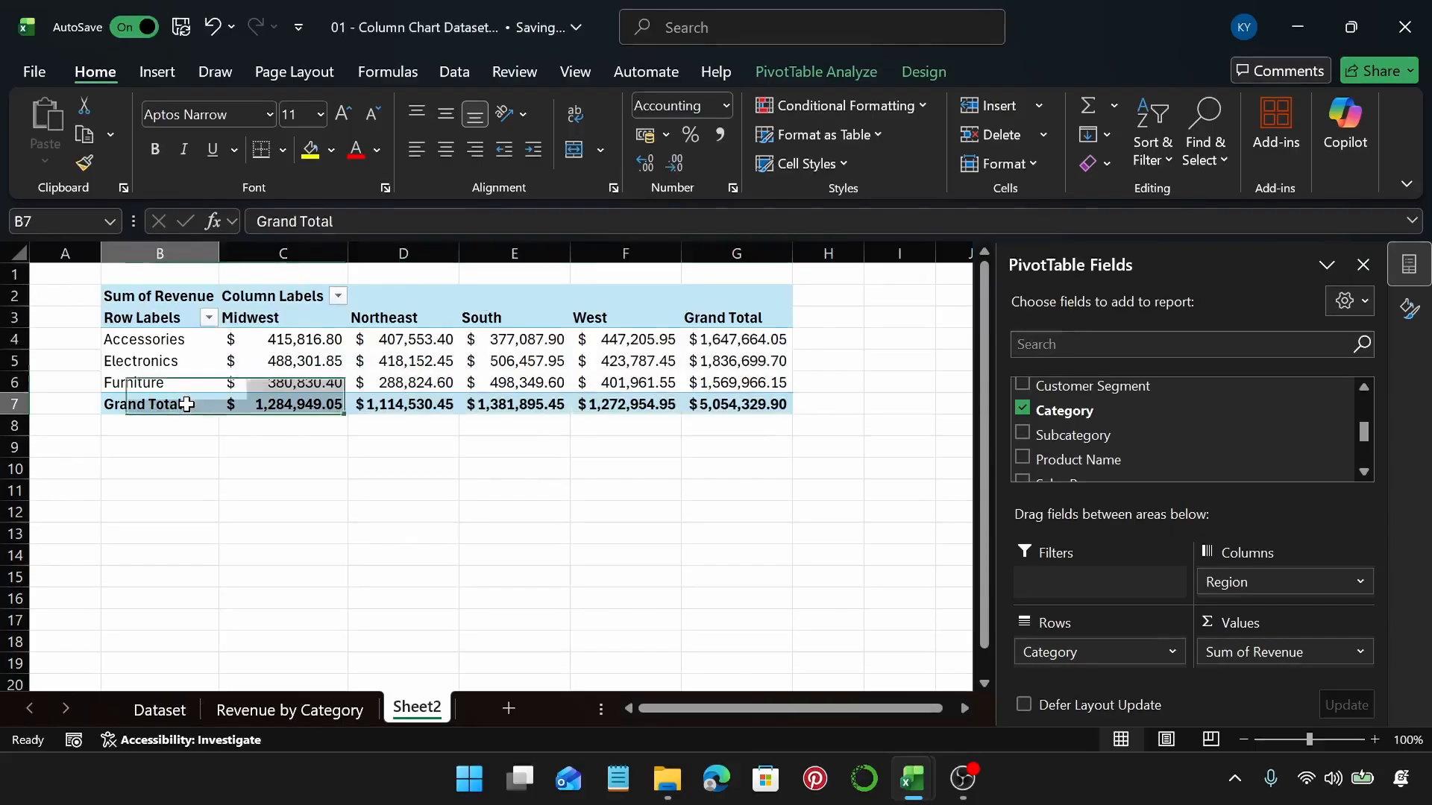
right_click(187, 403)
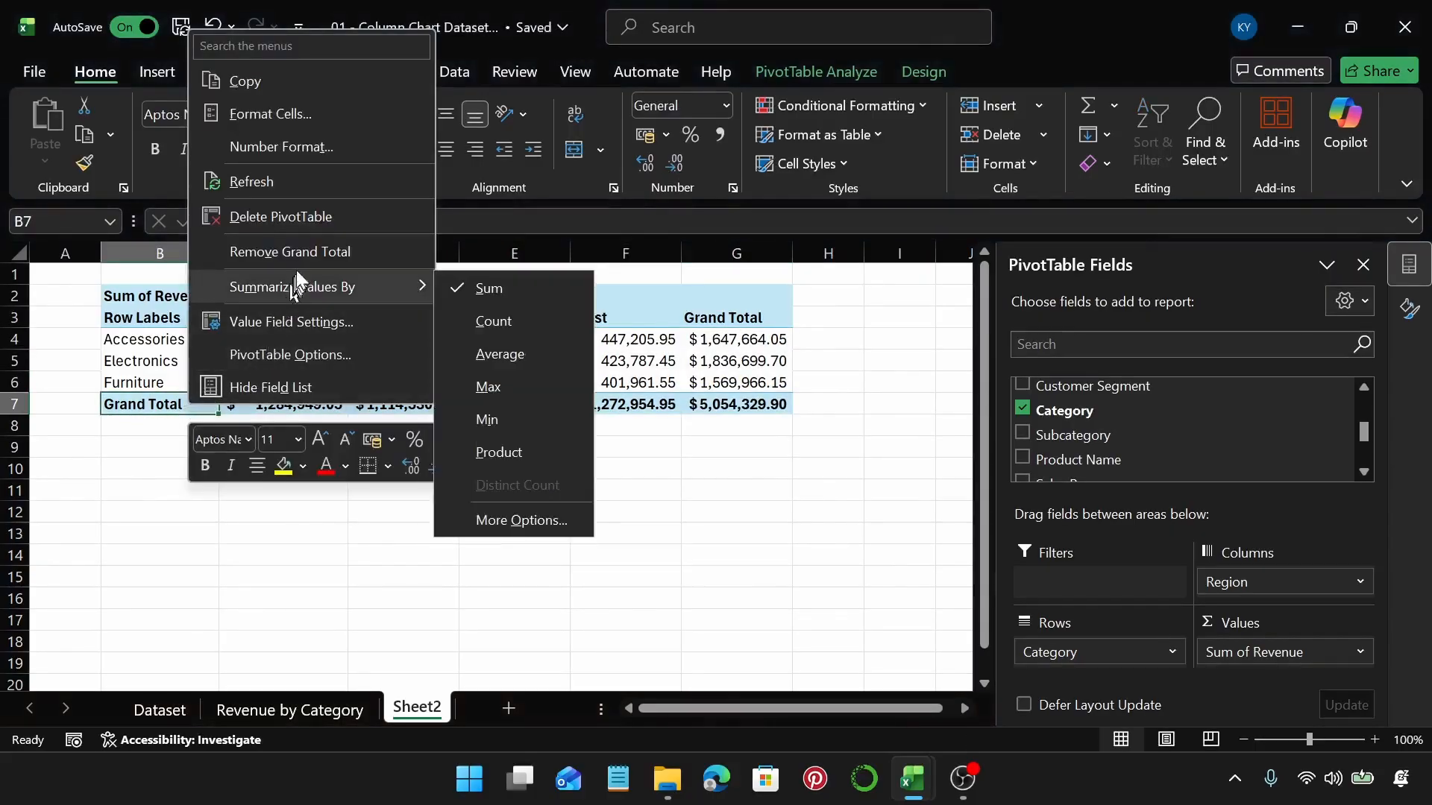
click(289, 252)
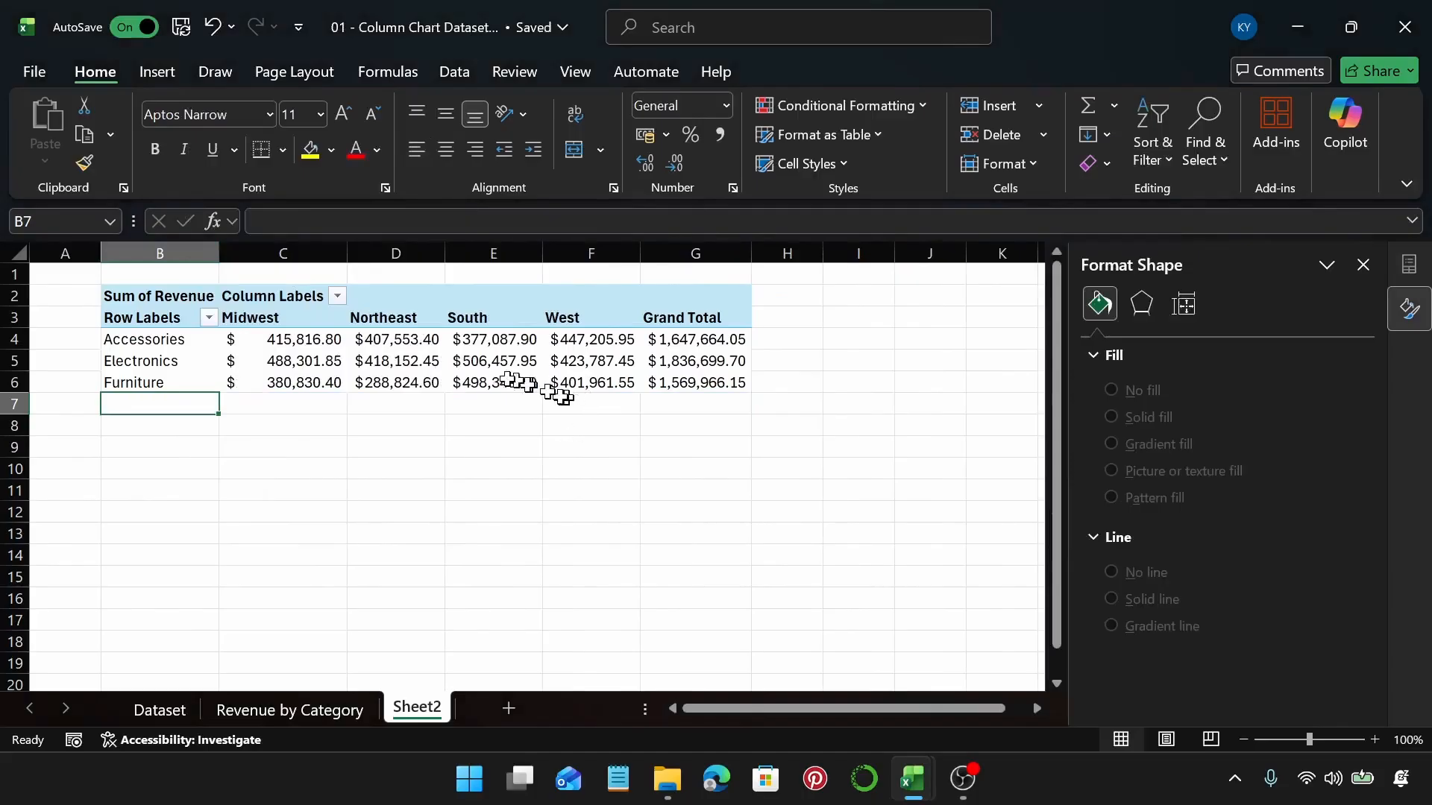
Insert a Clustered Column chart from the category-by-region PivotTable
click(493, 379)
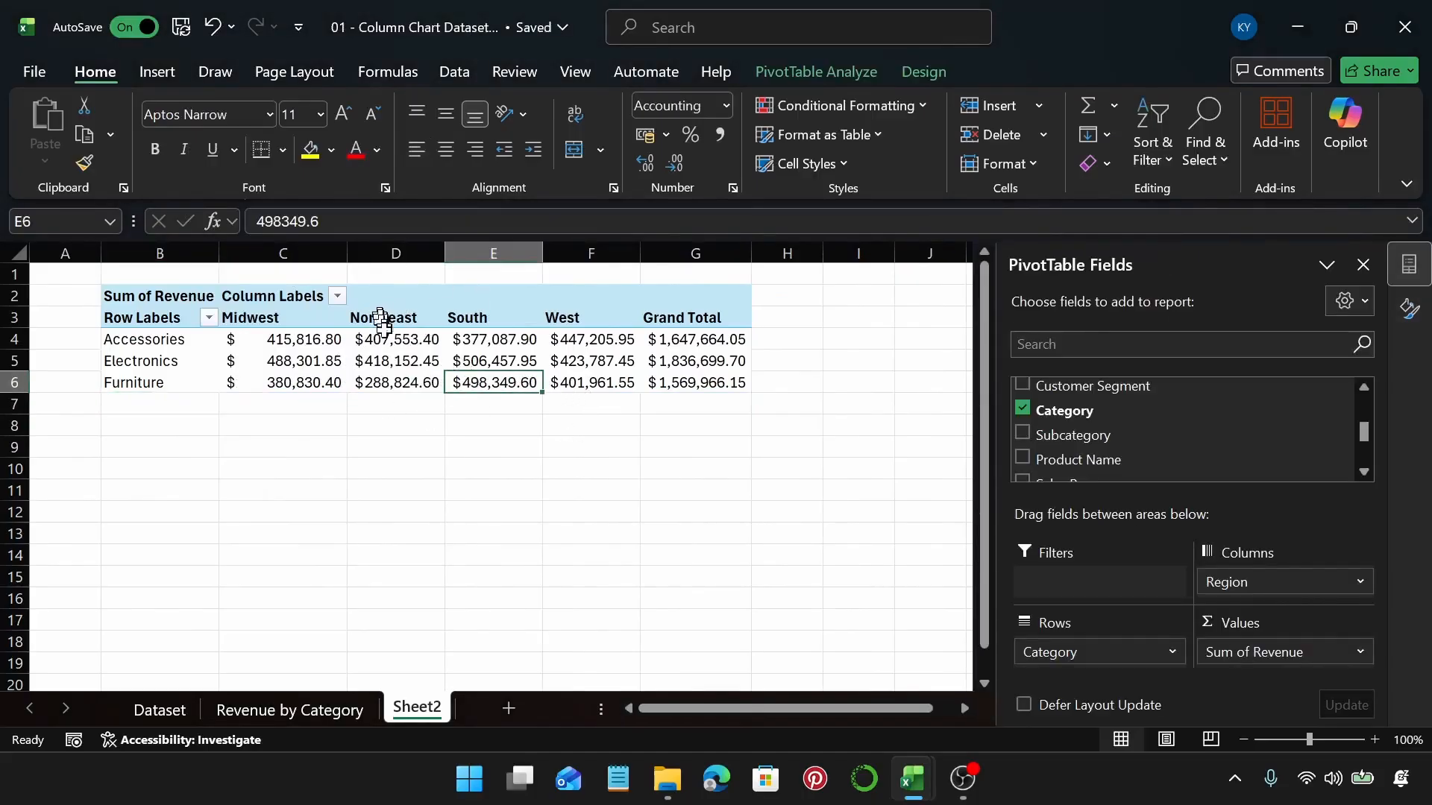
click(378, 338)
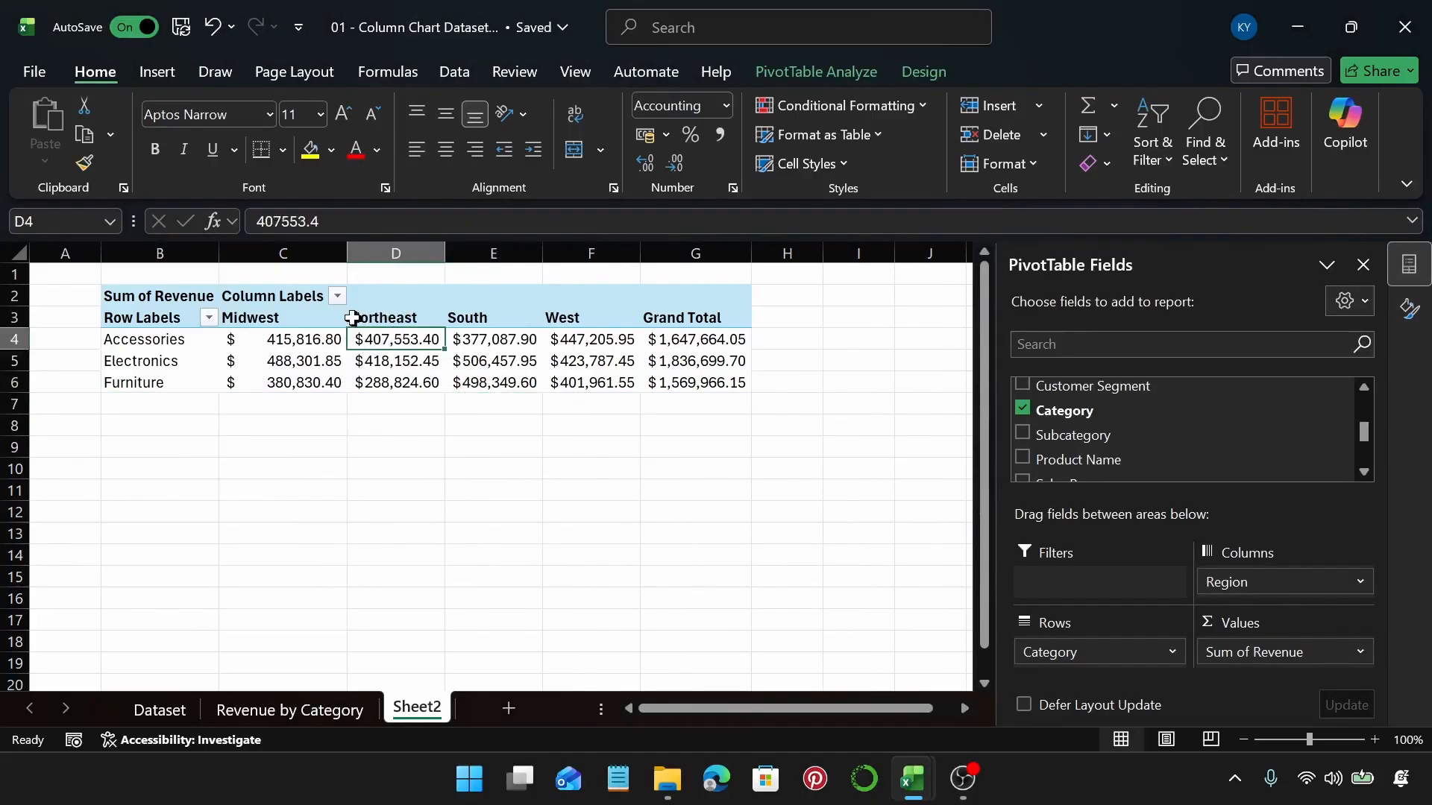
click(159, 75)
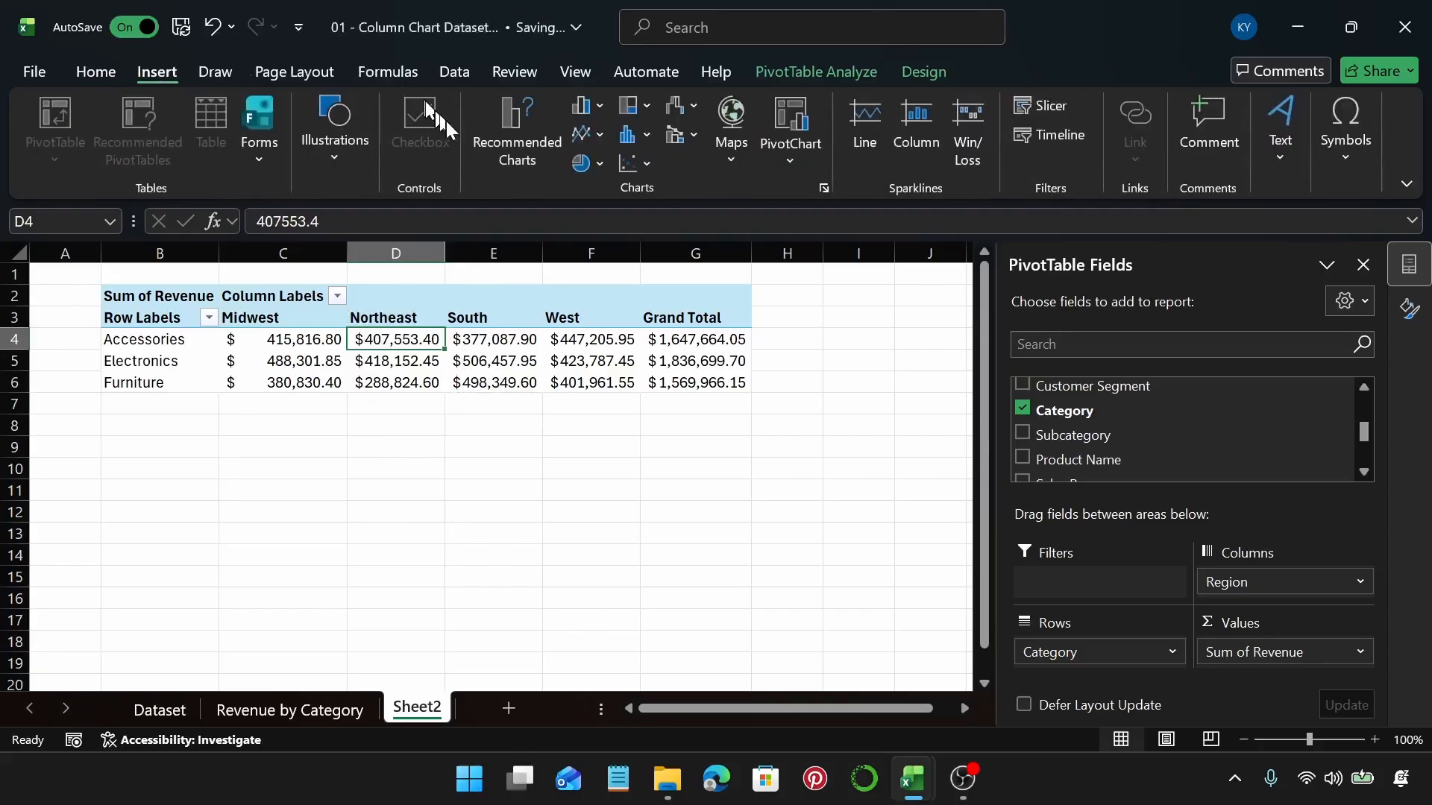
click(493, 136)
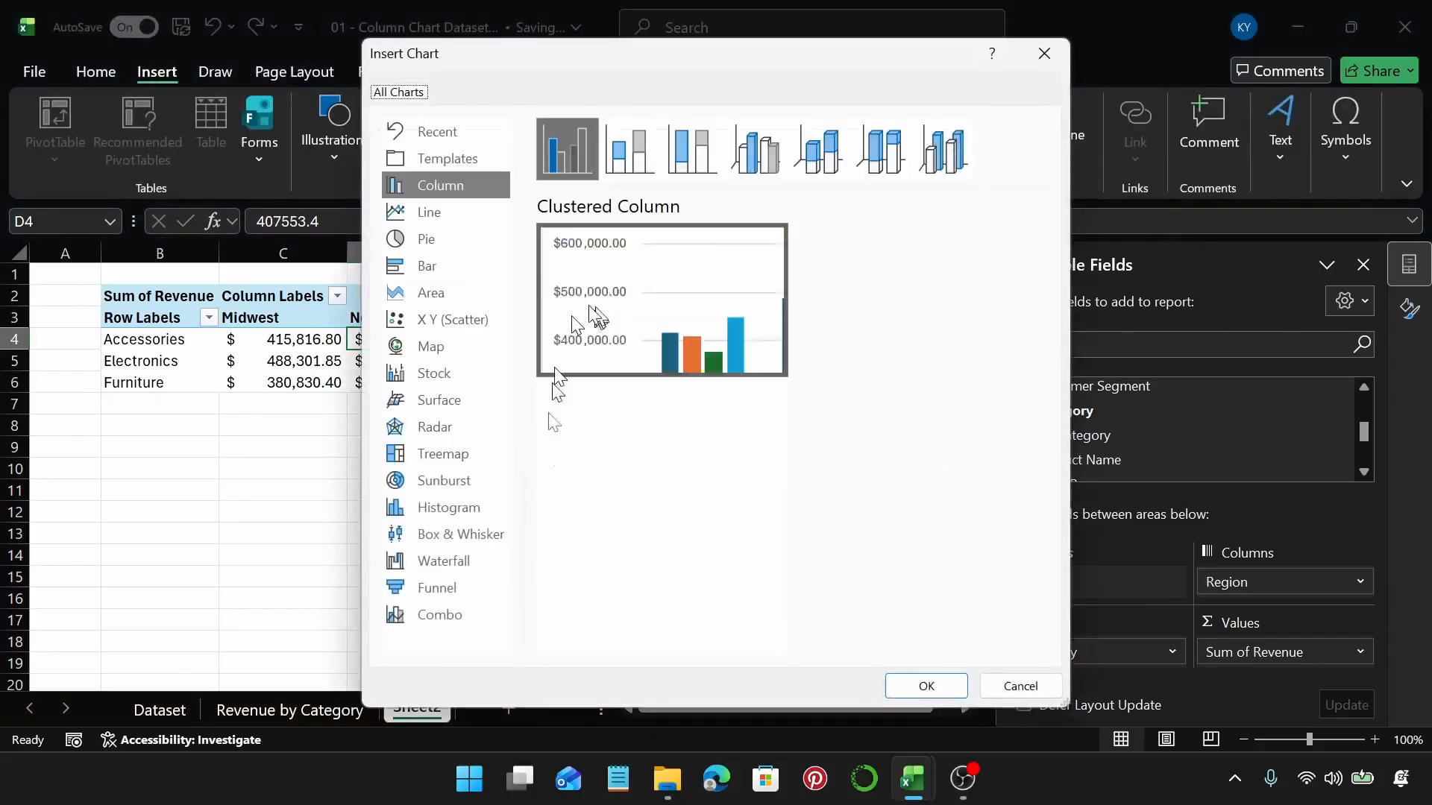
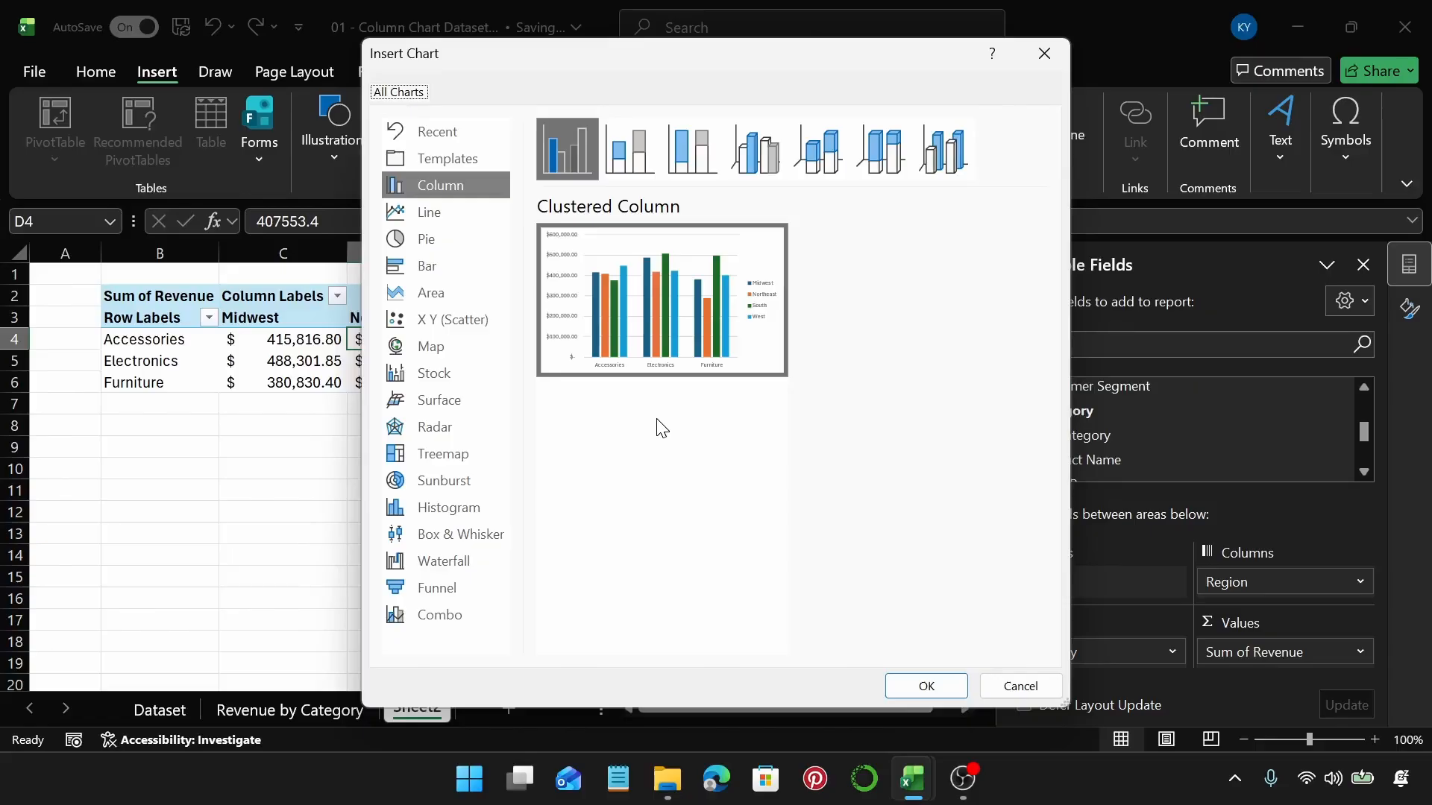
click(891, 681)
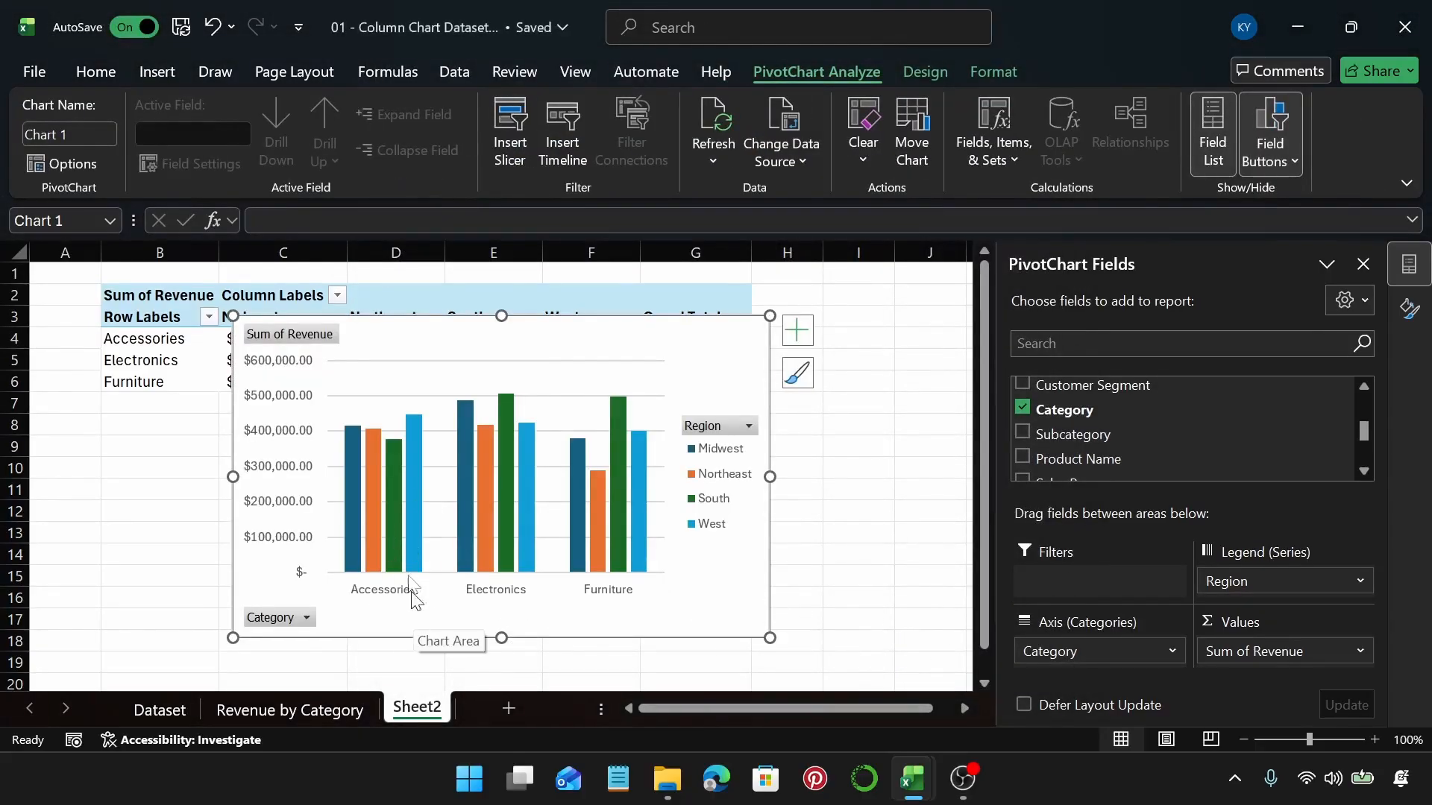
Compare the new chart with the one on the Revenue by Category sheet and examine its South and Northeast series across the categories
click(347, 707)
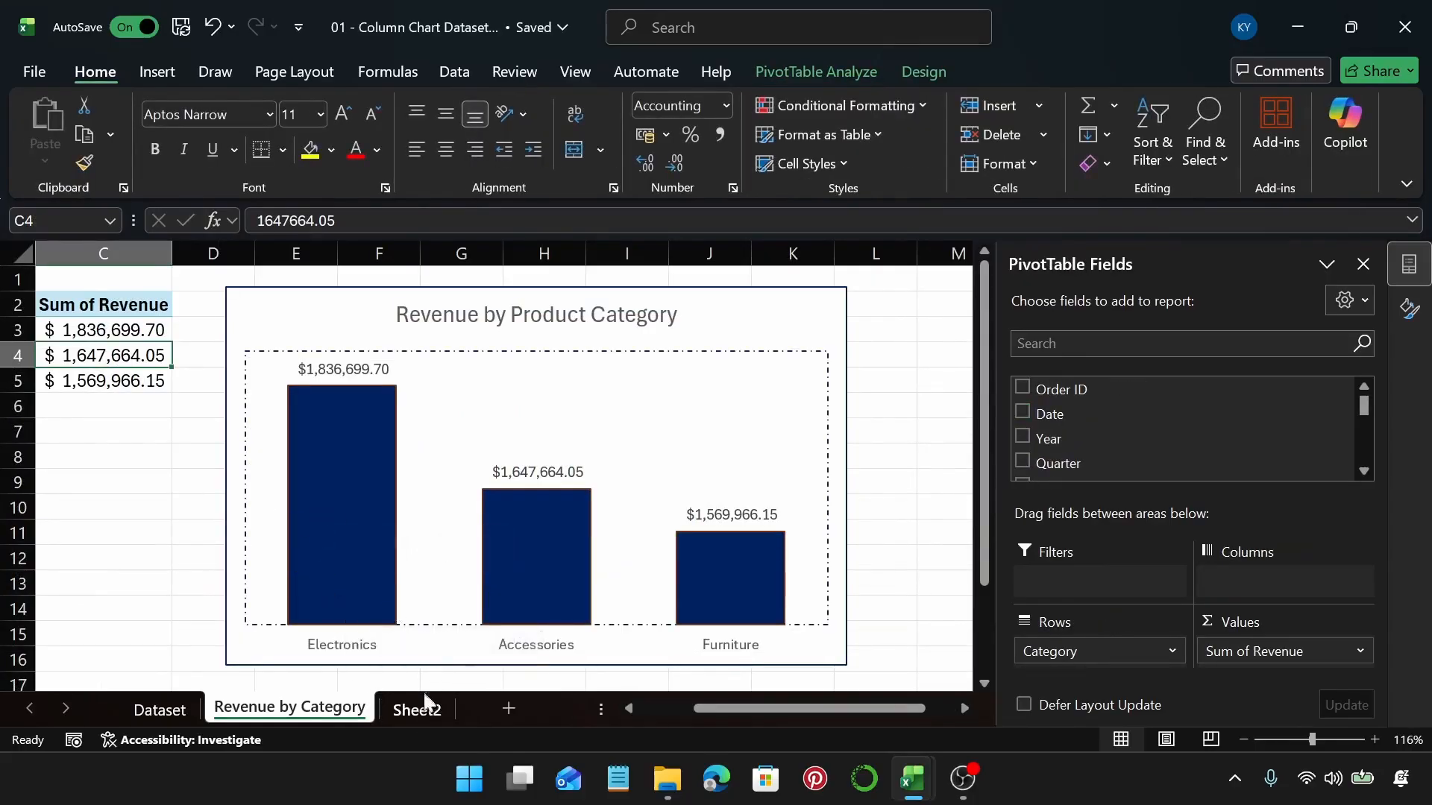
click(417, 718)
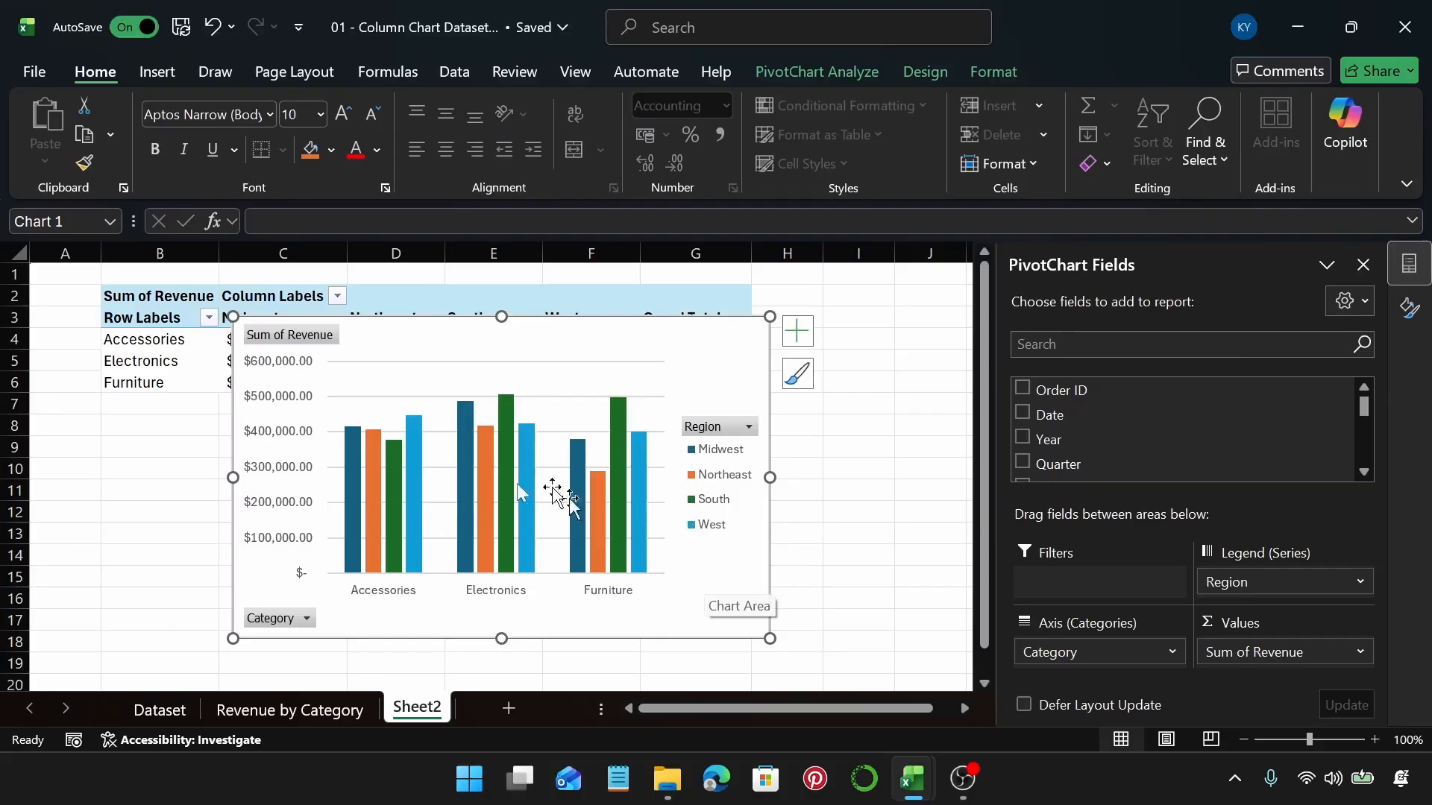
click(400, 471)
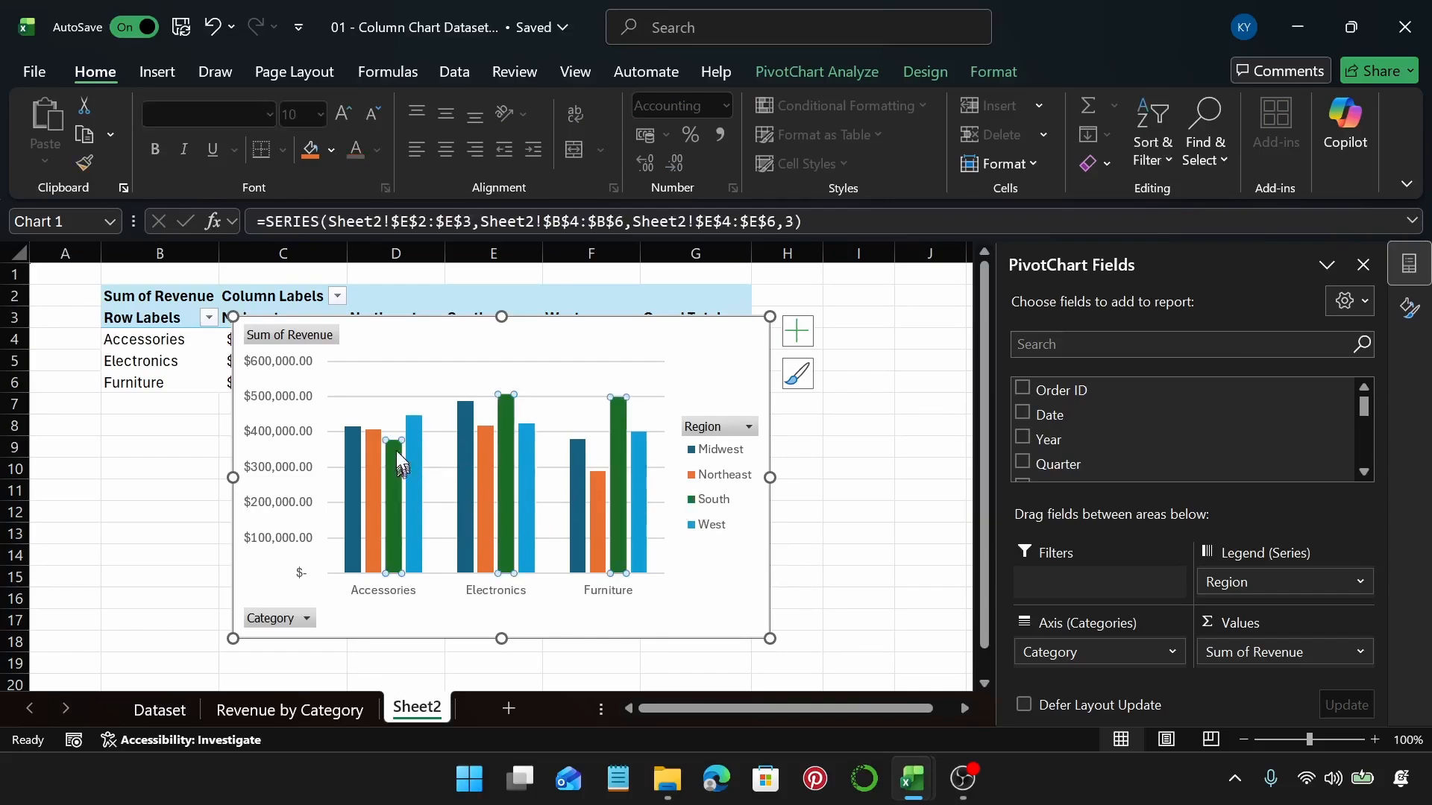
mouse_move(396, 449)
mouse_move(618, 413)
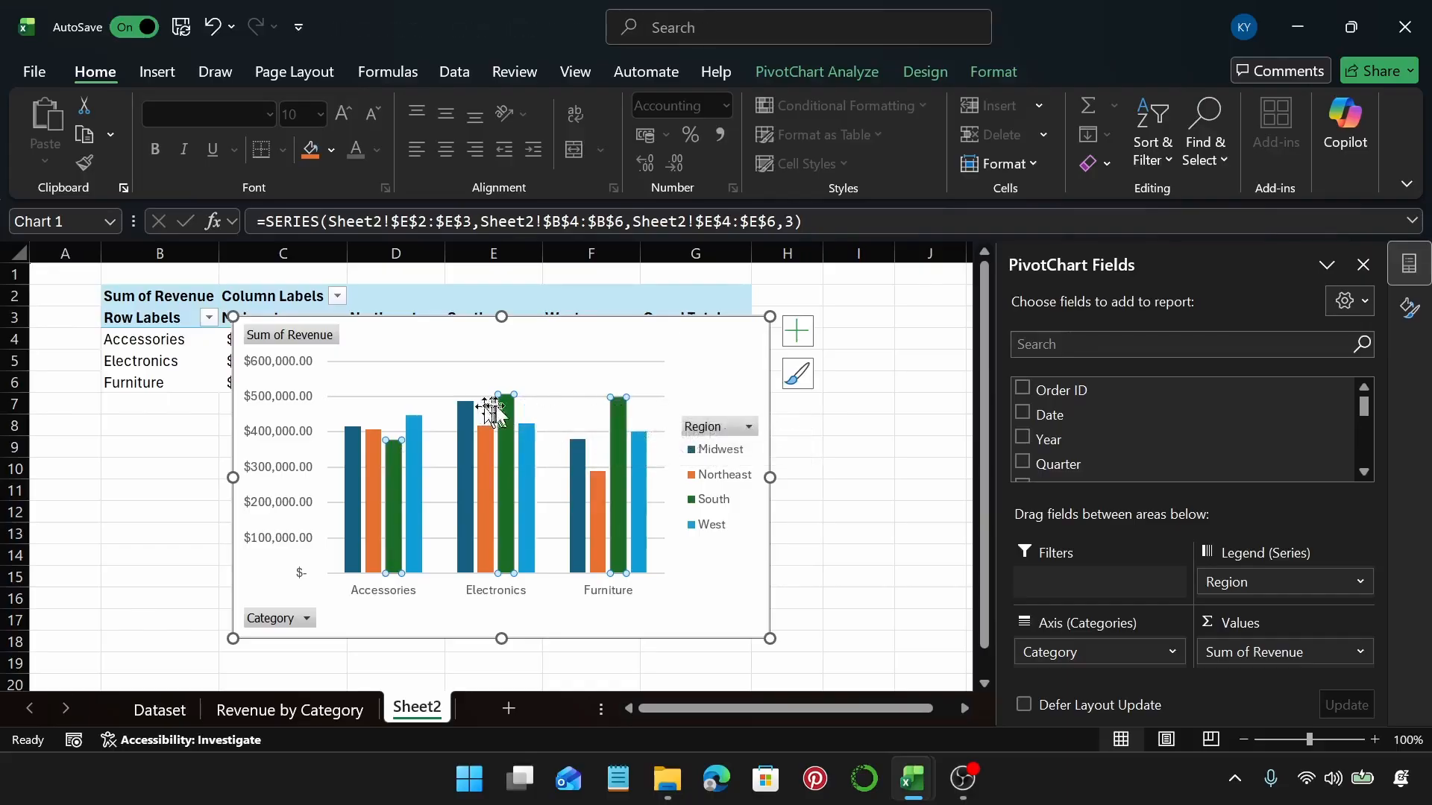
mouse_move(508, 404)
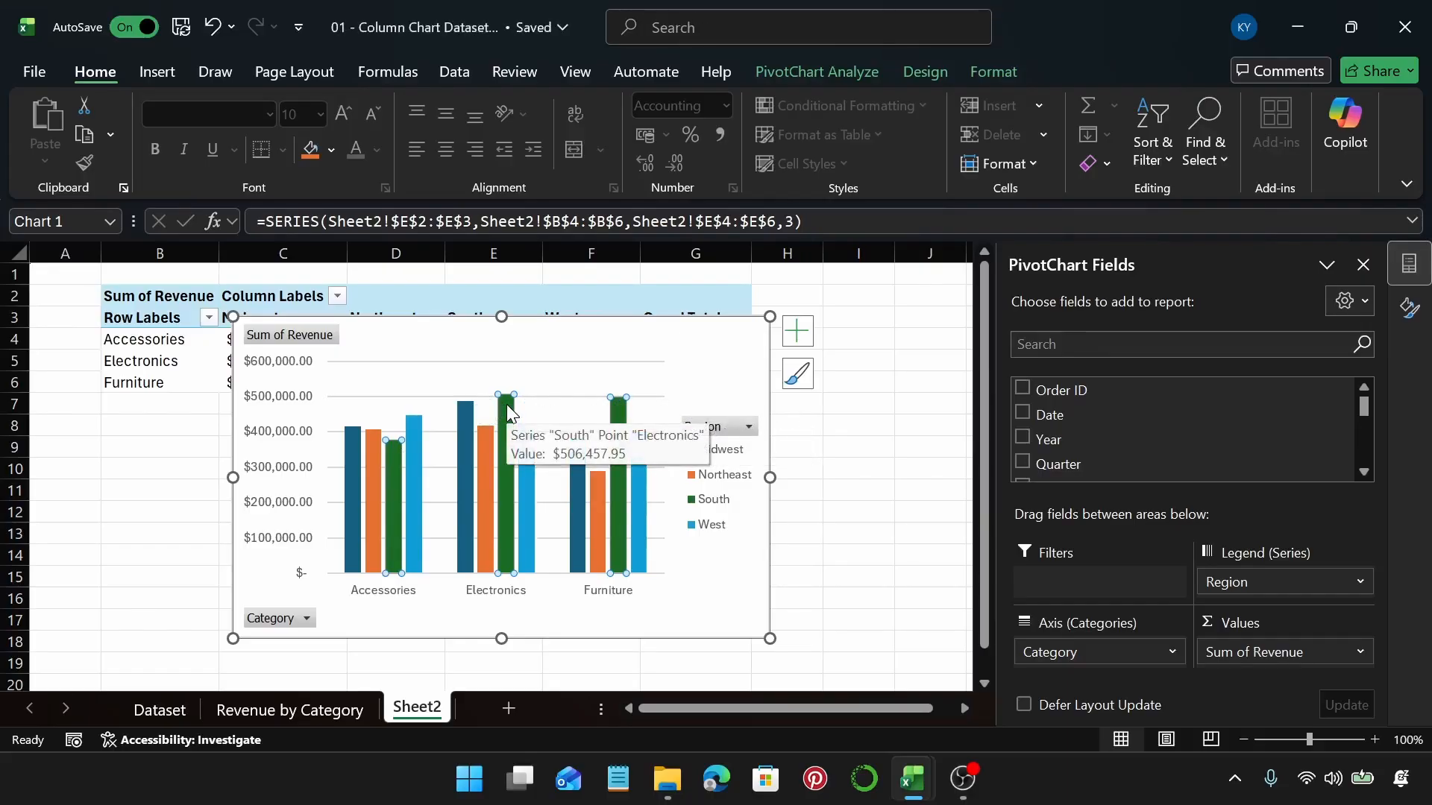
click(601, 507)
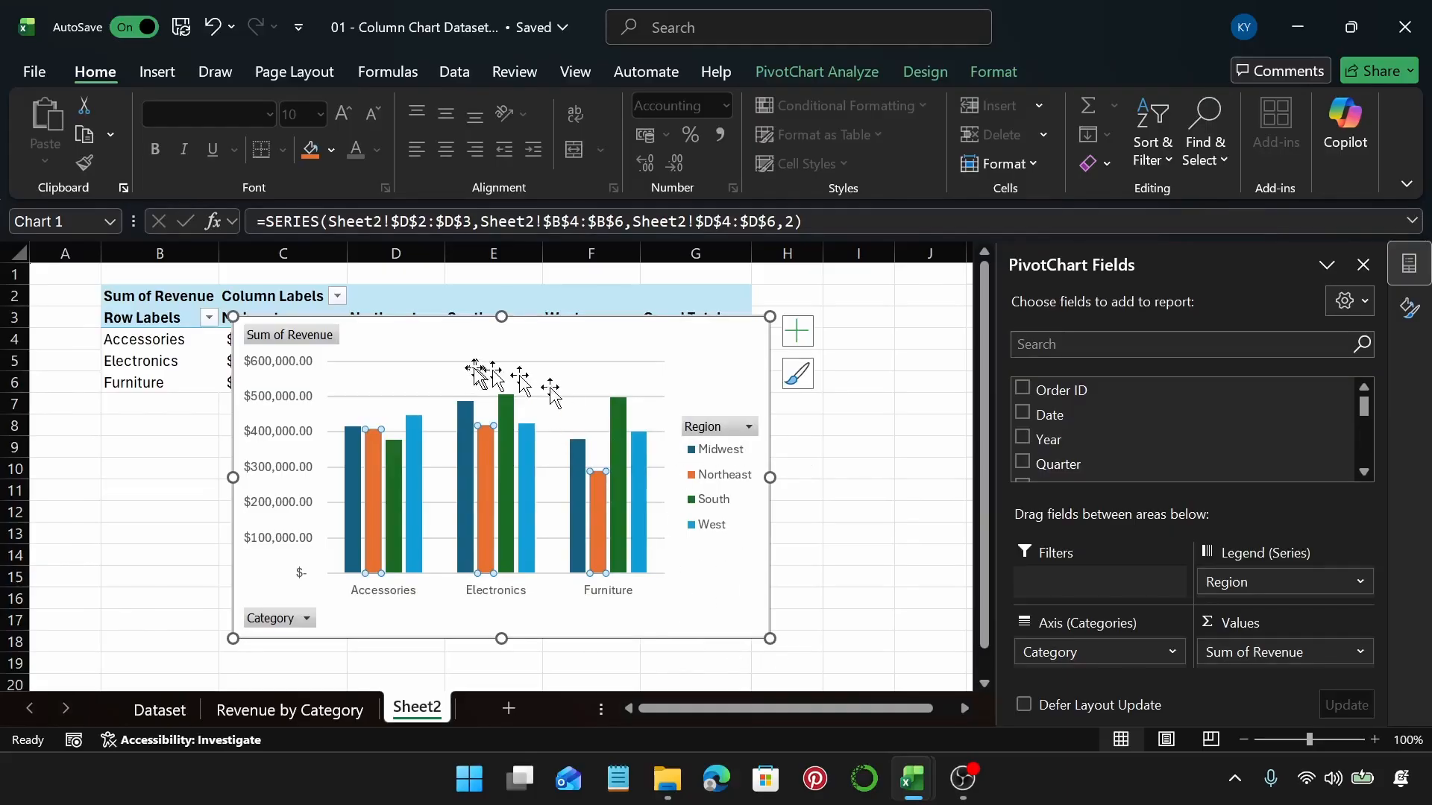
click(480, 344)
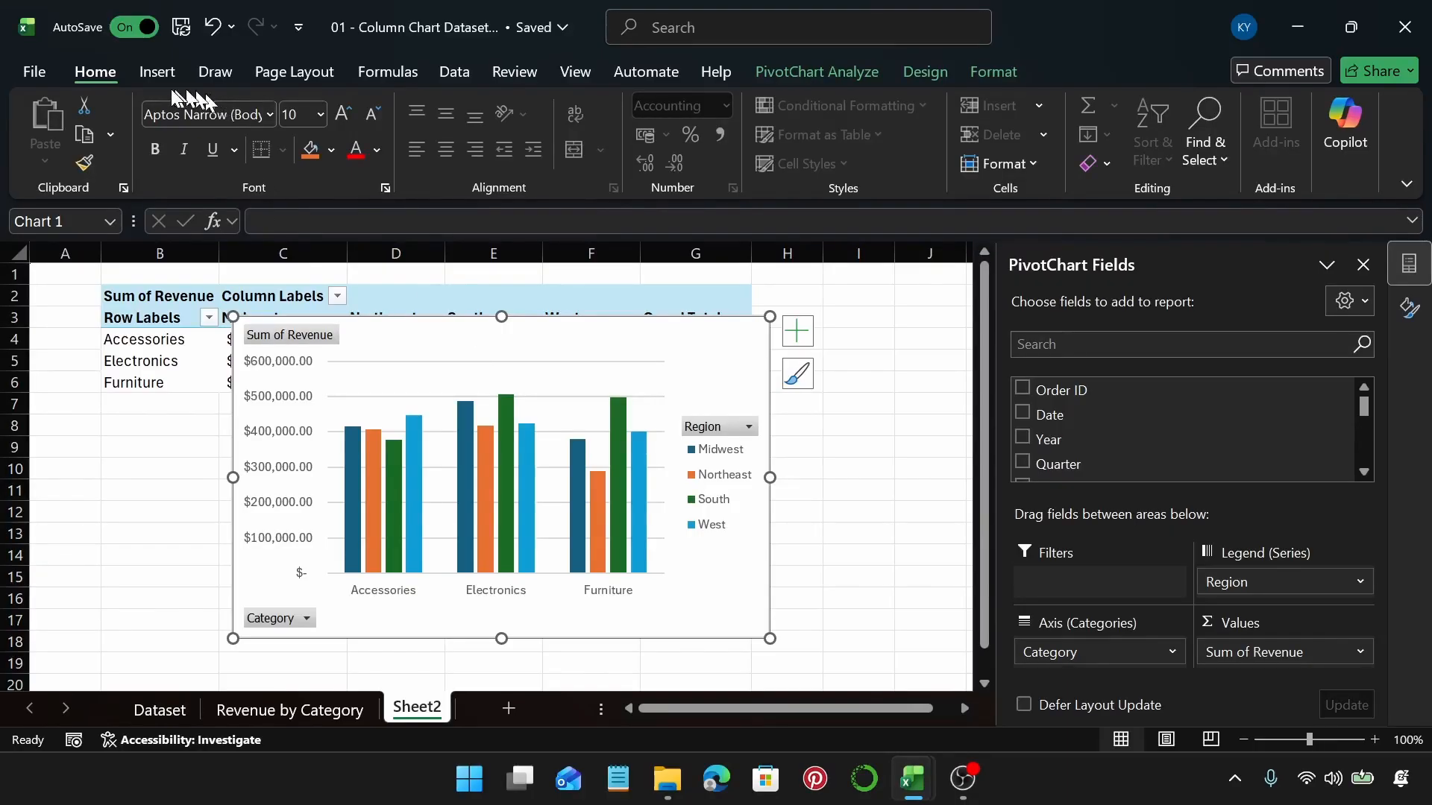
Insert Quarter and Payment Method slicers for the PivotChart and place them beside the chart
click(158, 73)
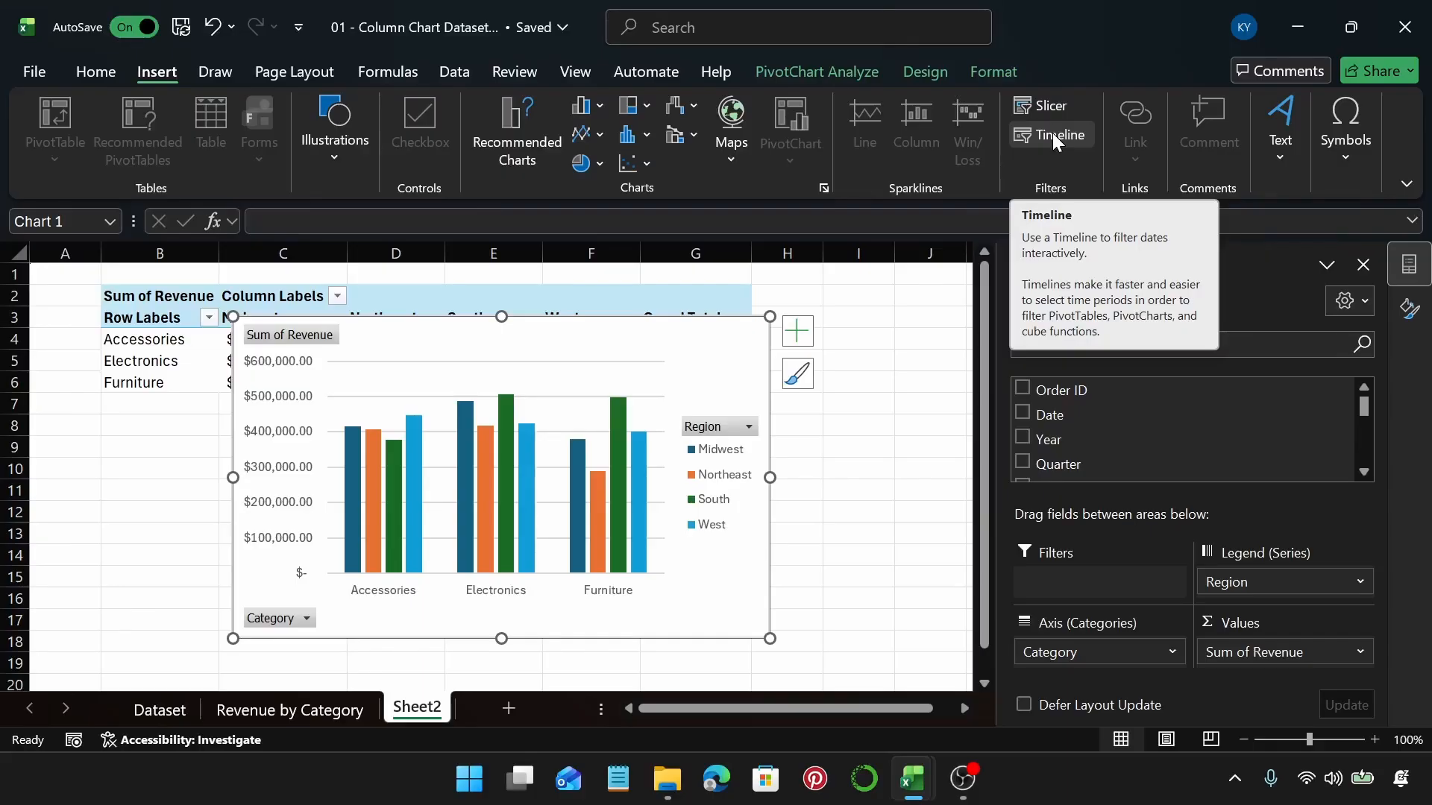
click(1052, 106)
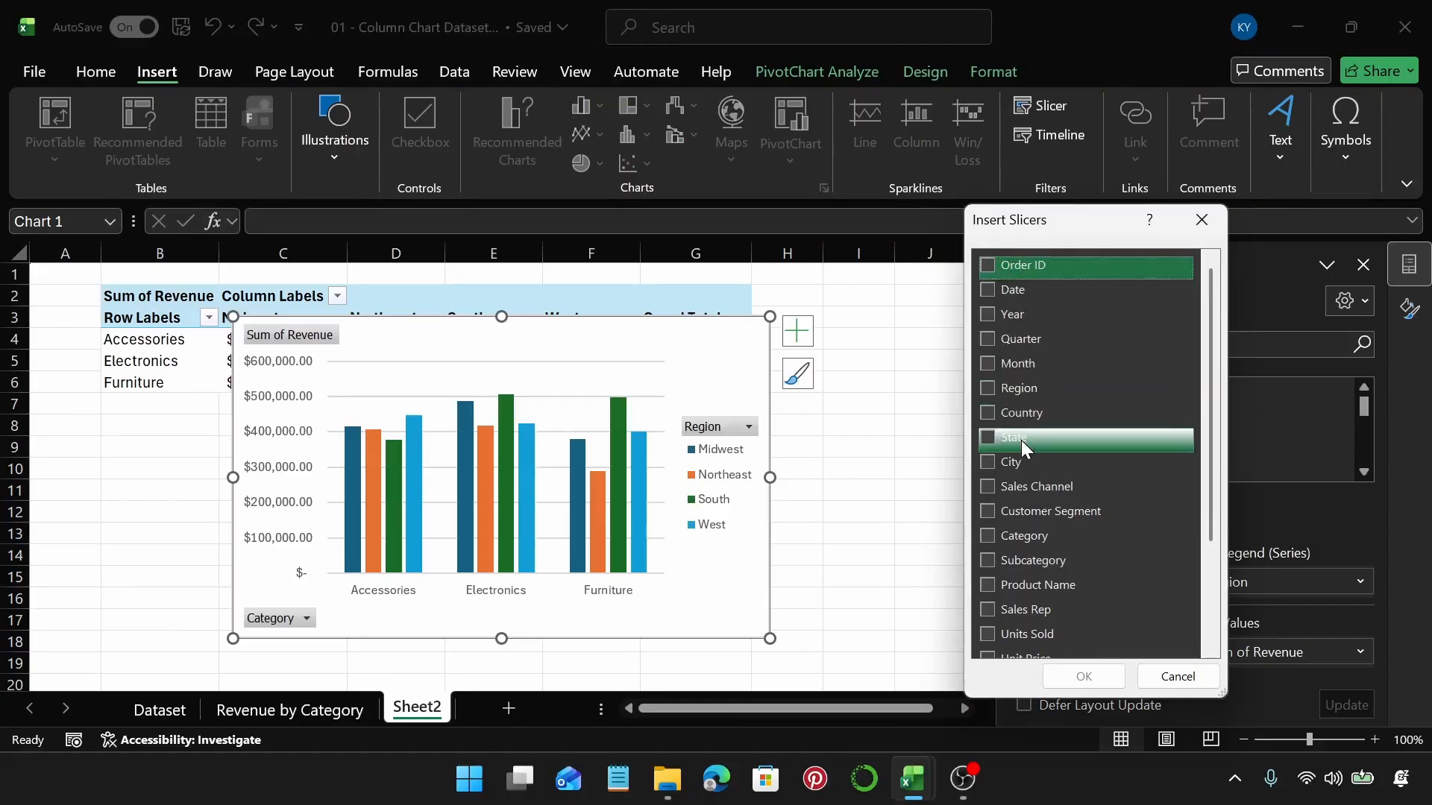
click(986, 339)
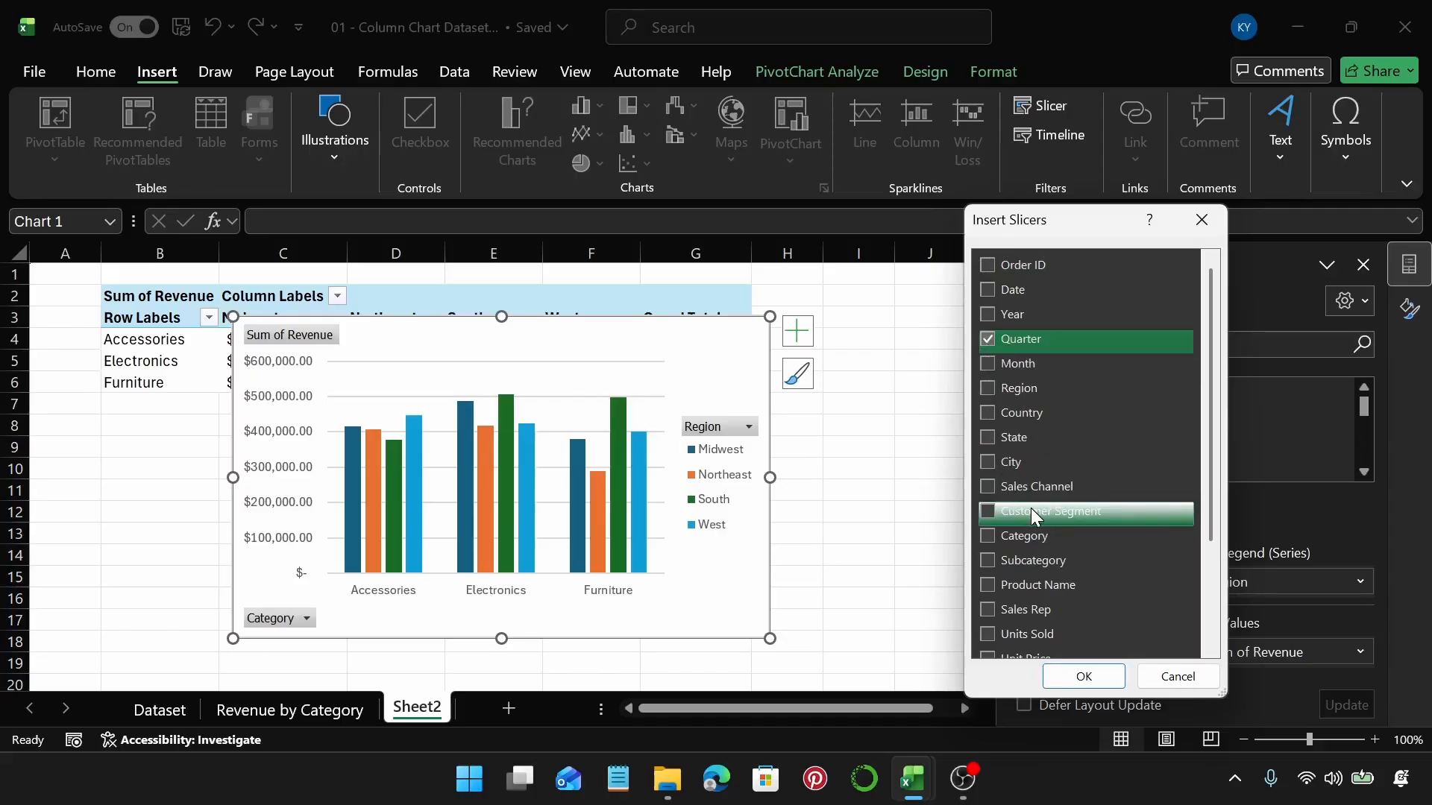
scroll(1031, 508, down, 1)
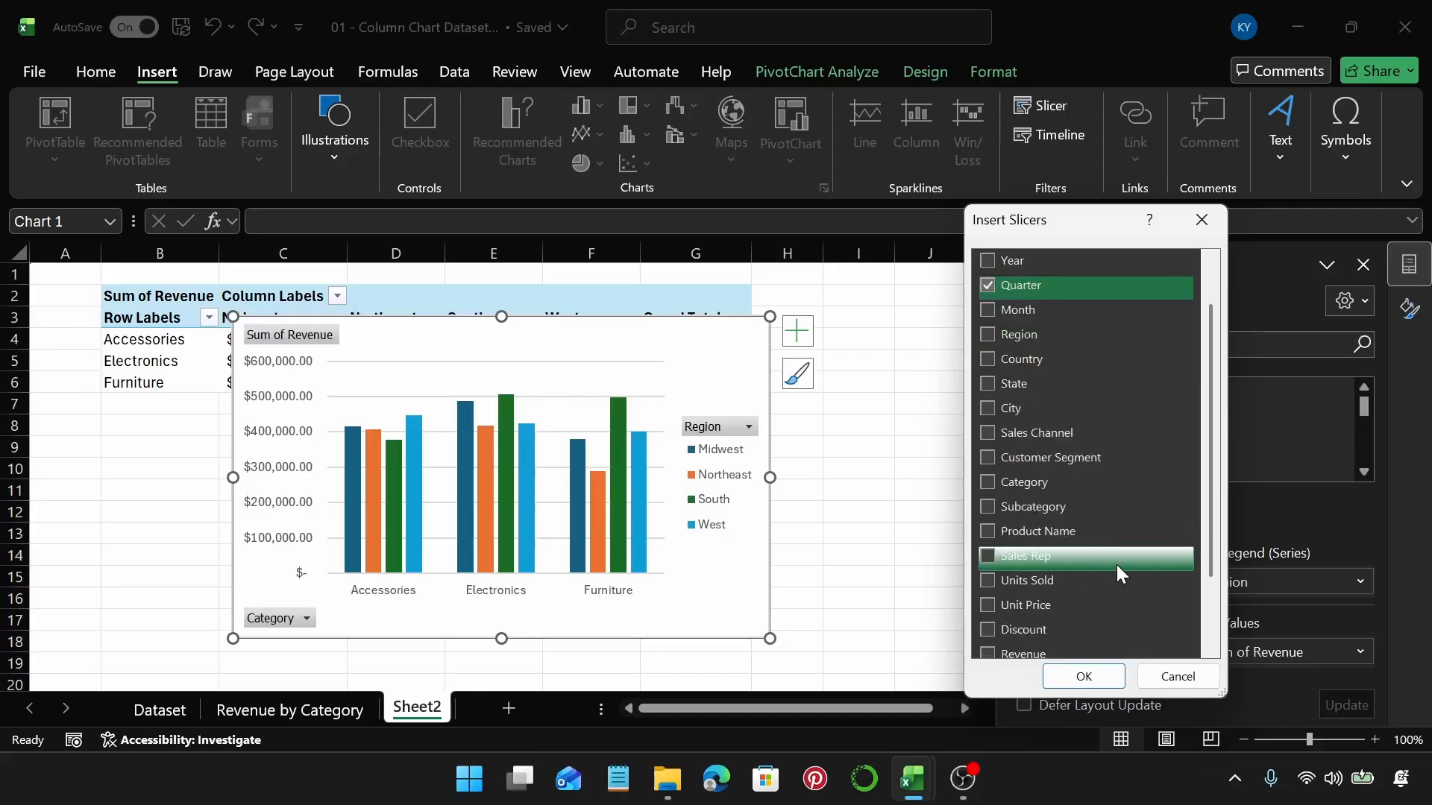
scroll(1116, 565, down, 3)
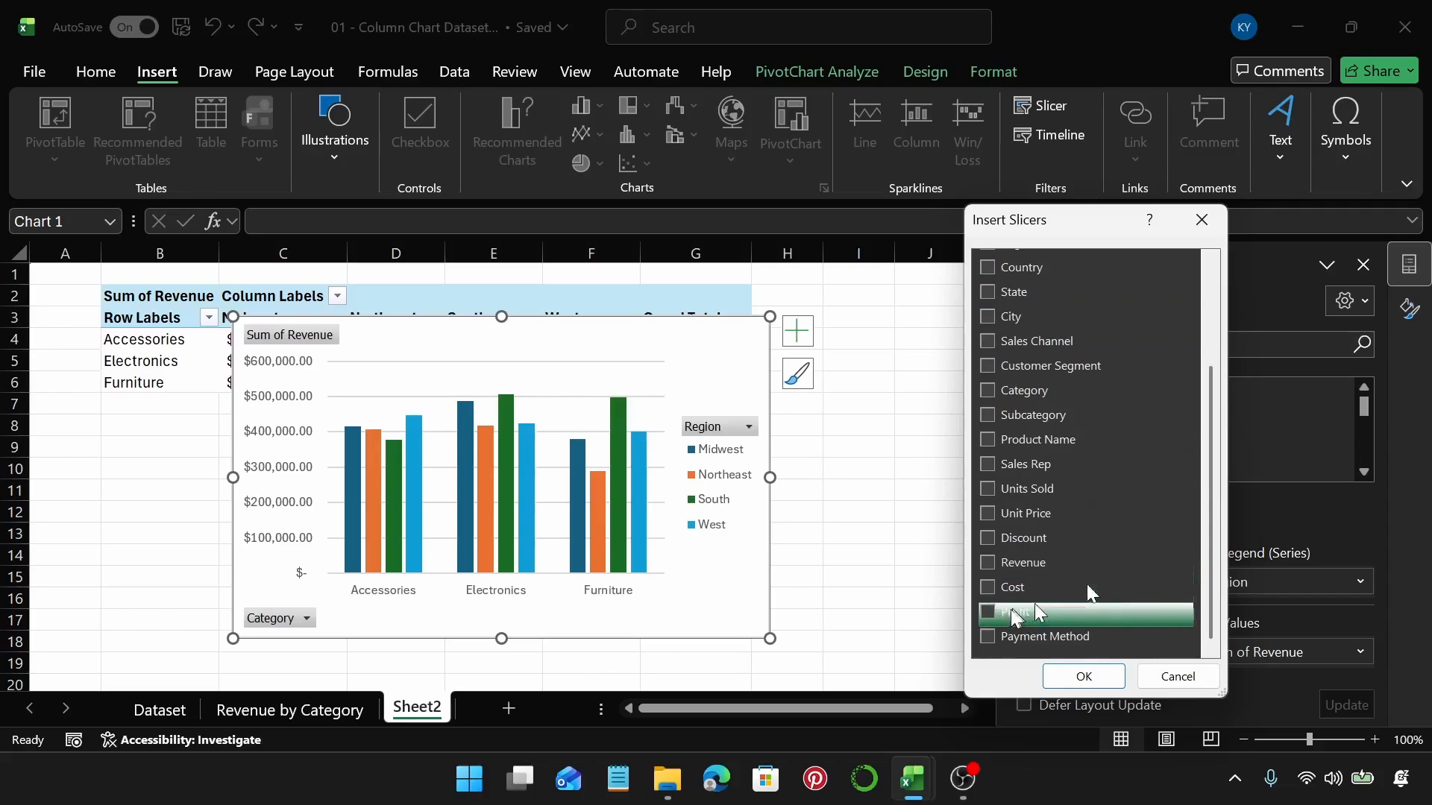
click(989, 636)
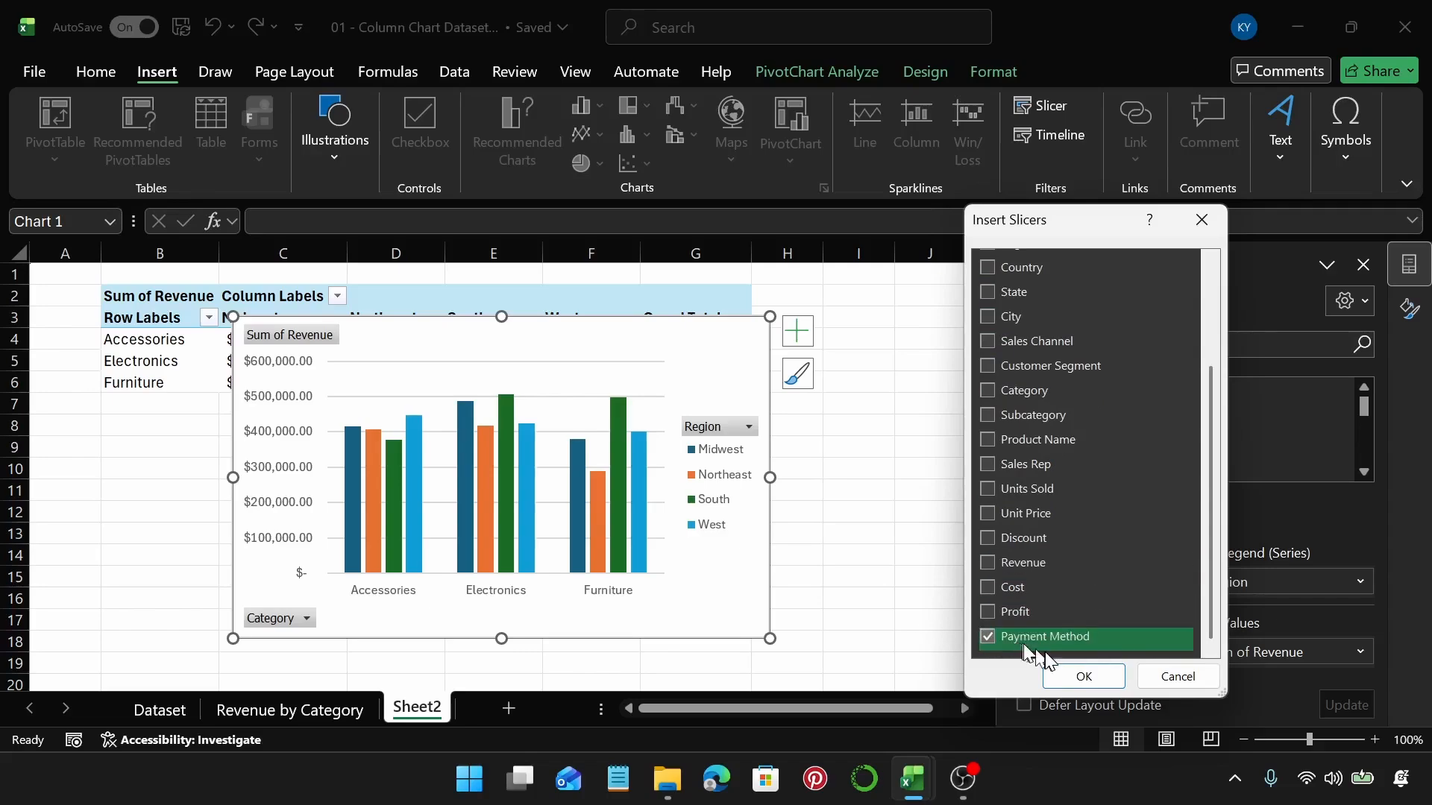
click(1079, 675)
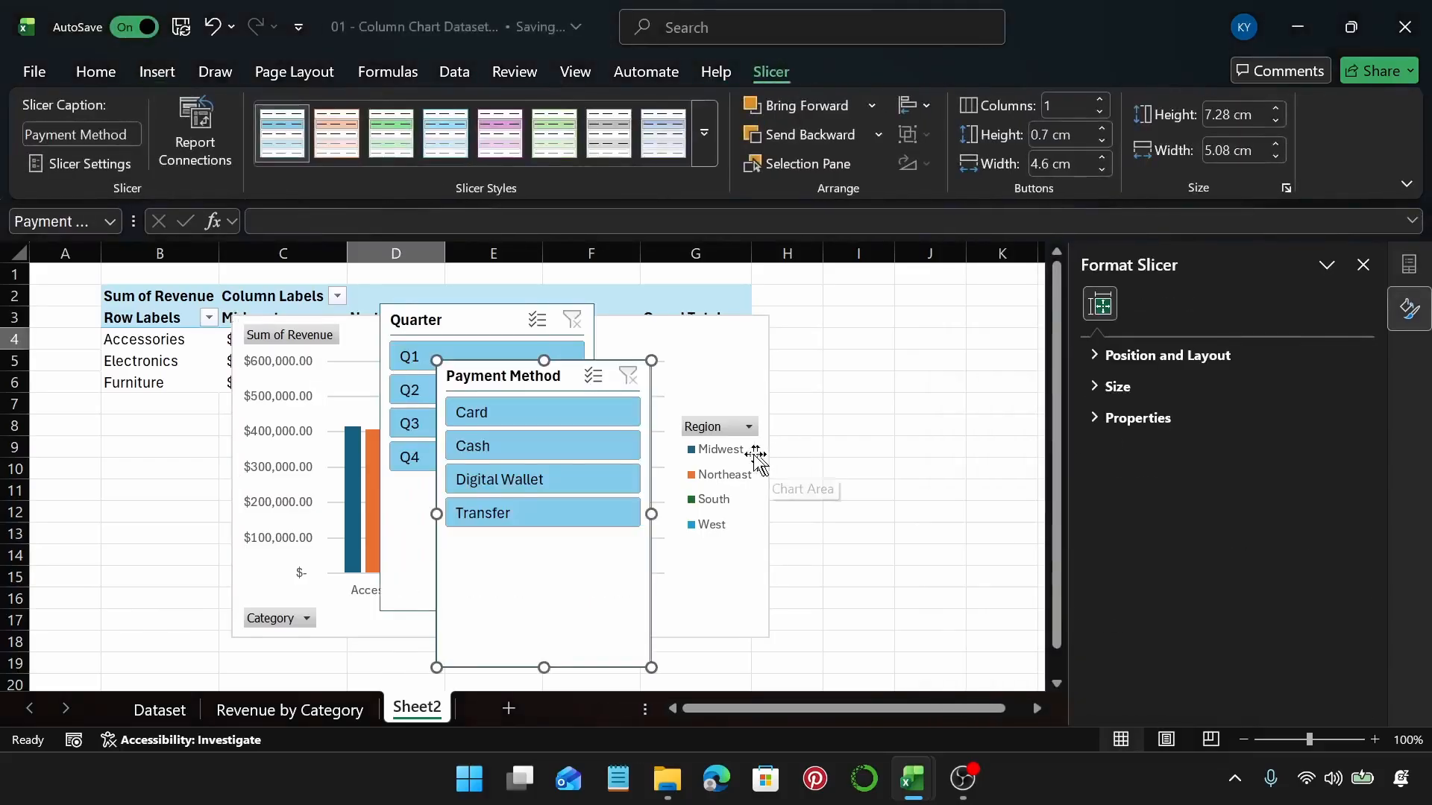
drag(492, 363, 811, 328)
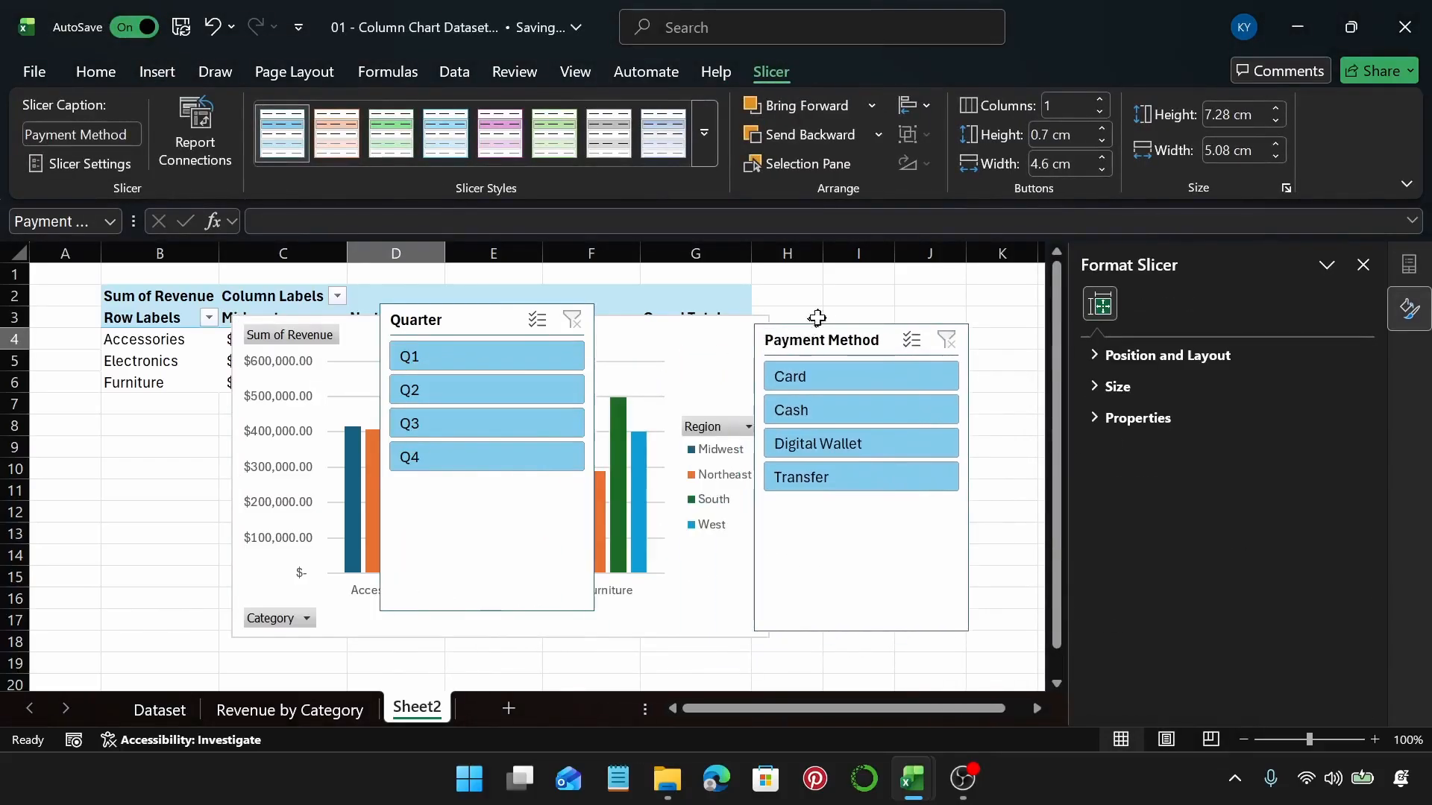
drag(420, 317, 956, 337)
Filter the chart by payment method one at a time: Card, Digital Wallet, Cash and Transfer, and inspect the resulting columns
click(858, 372)
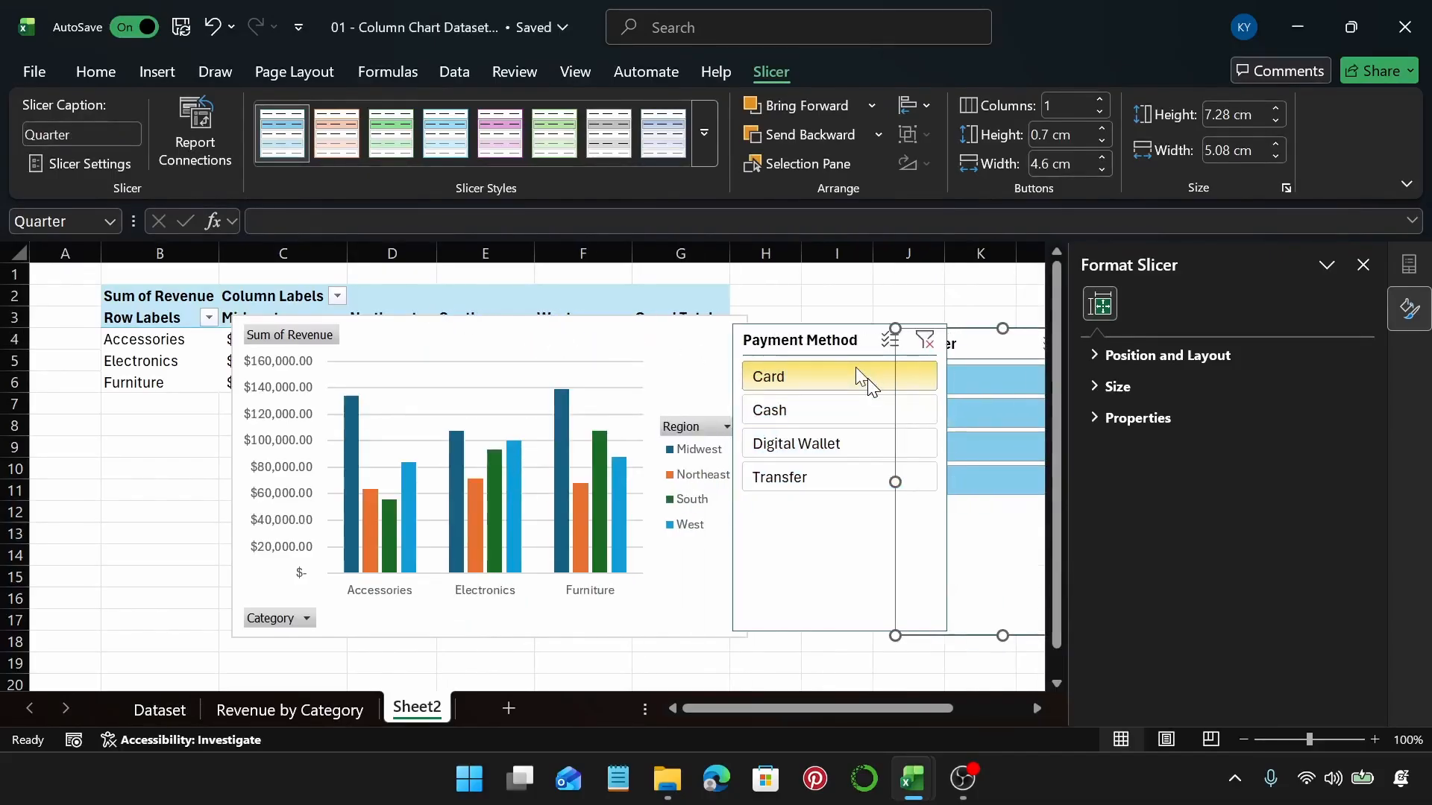
mouse_move(624, 561)
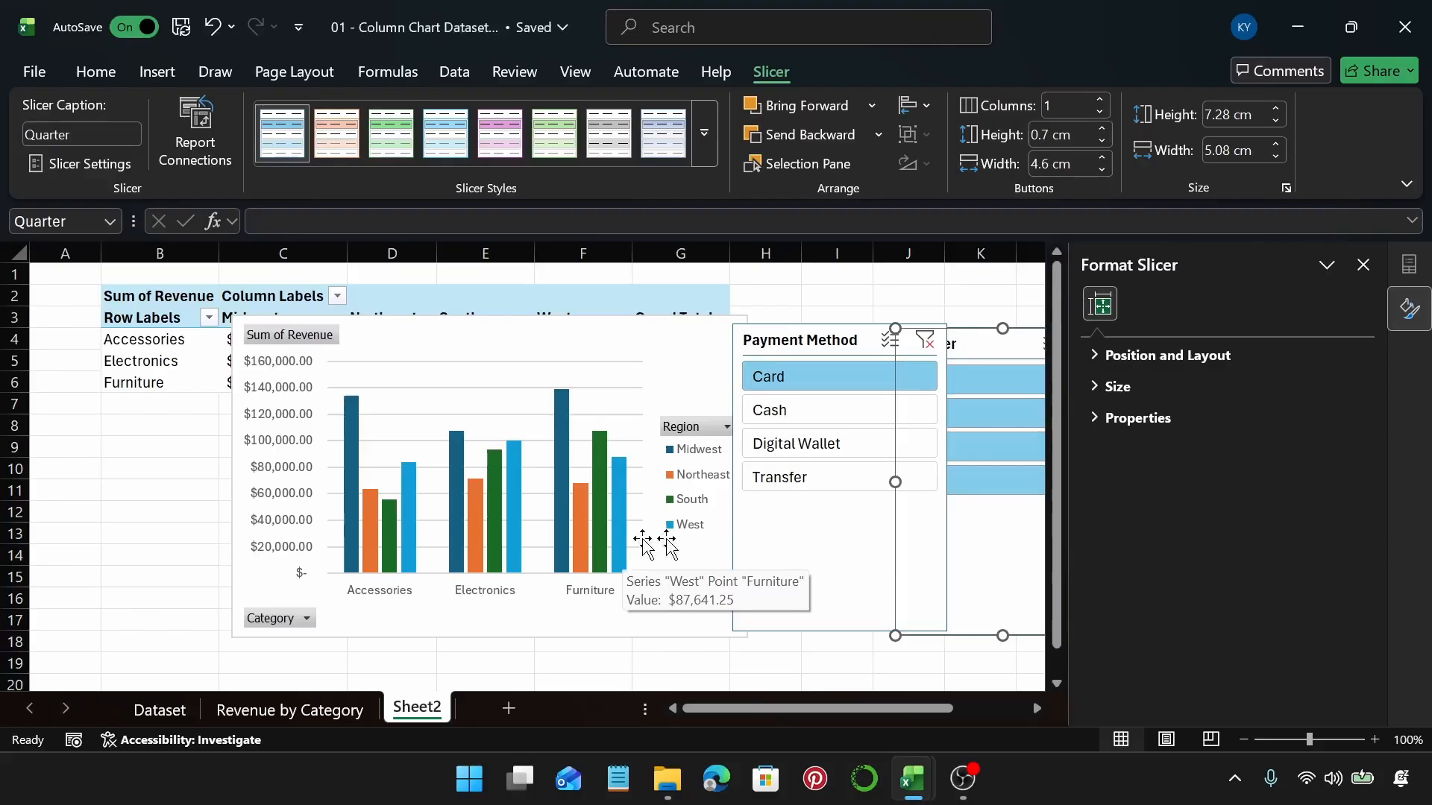
click(780, 440)
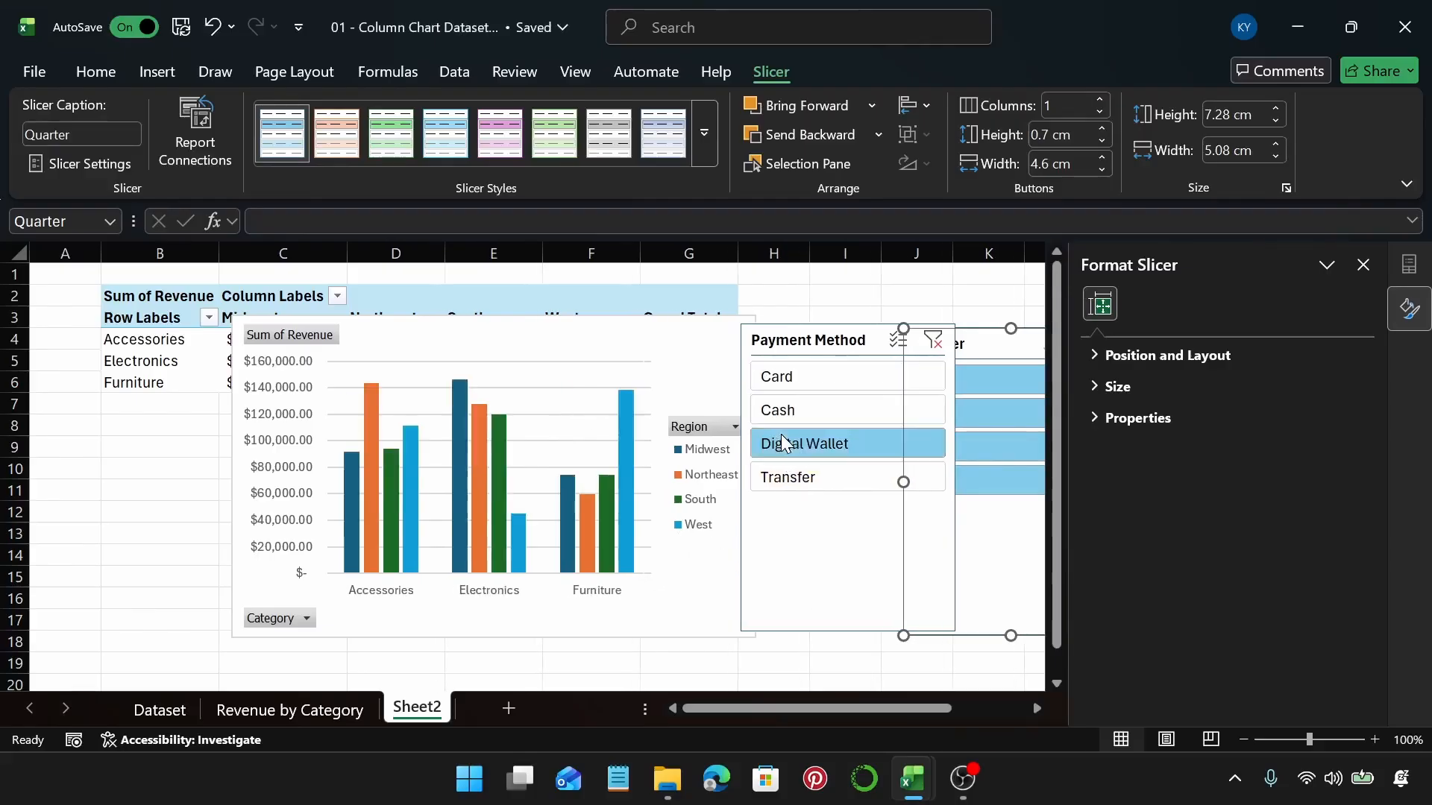
click(812, 410)
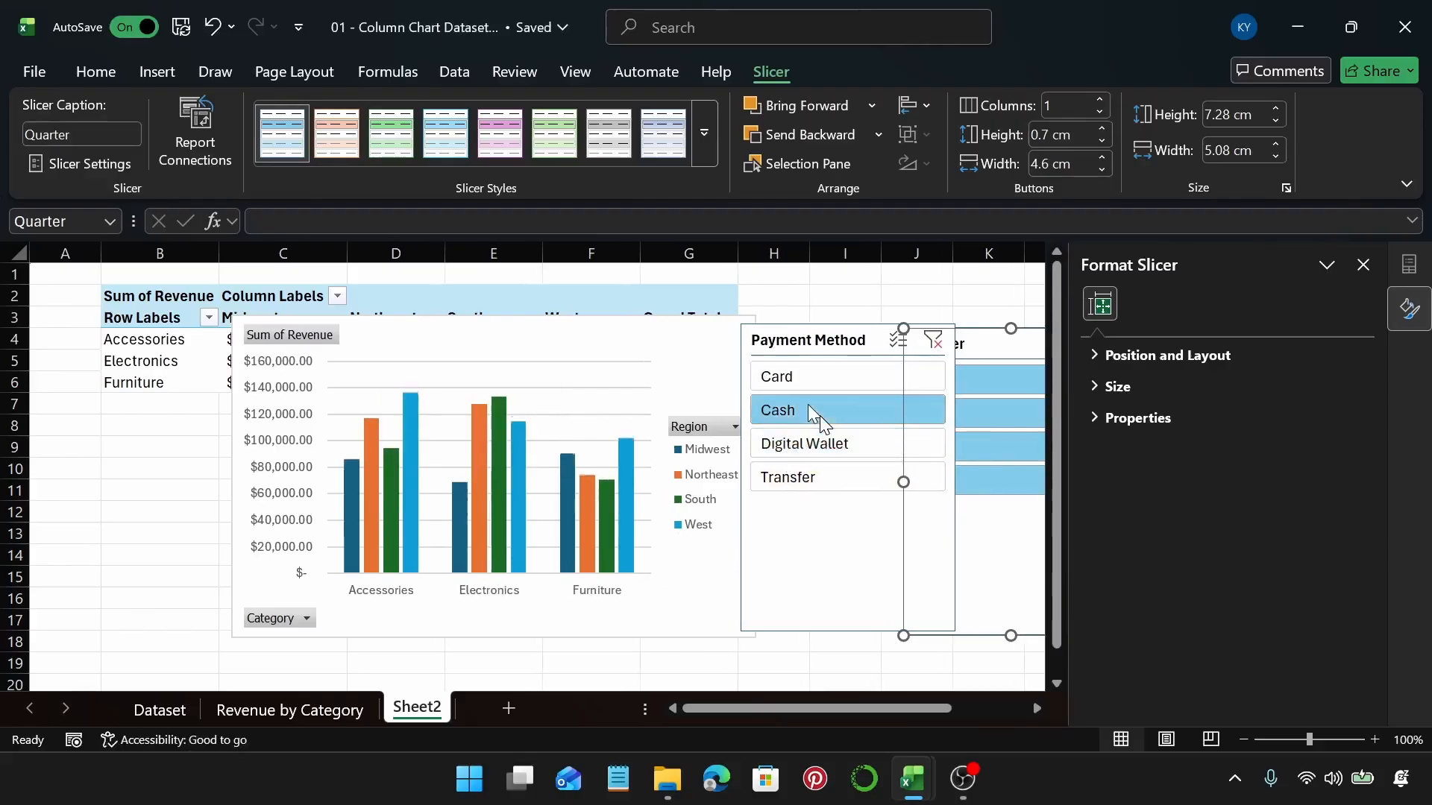
click(818, 483)
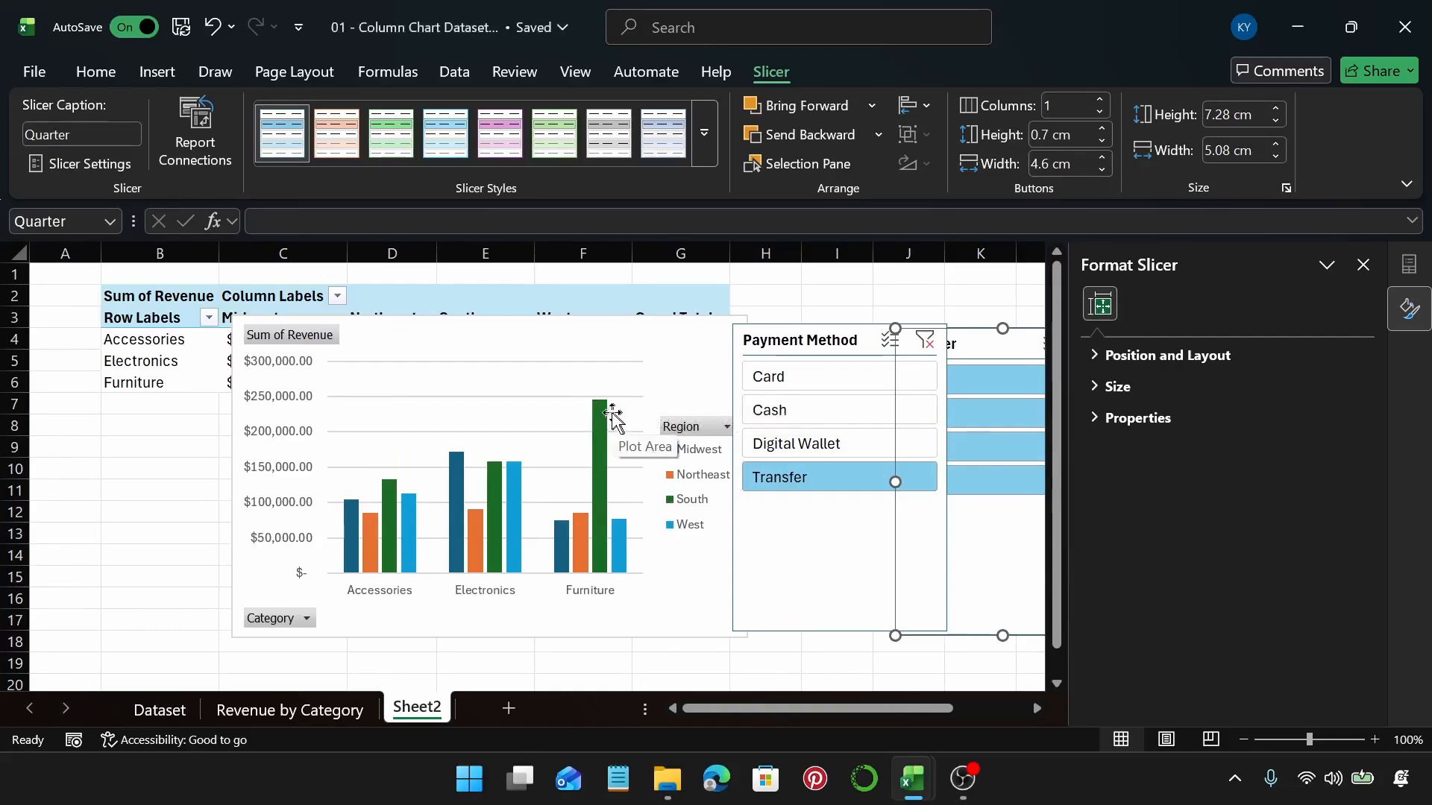
mouse_move(601, 420)
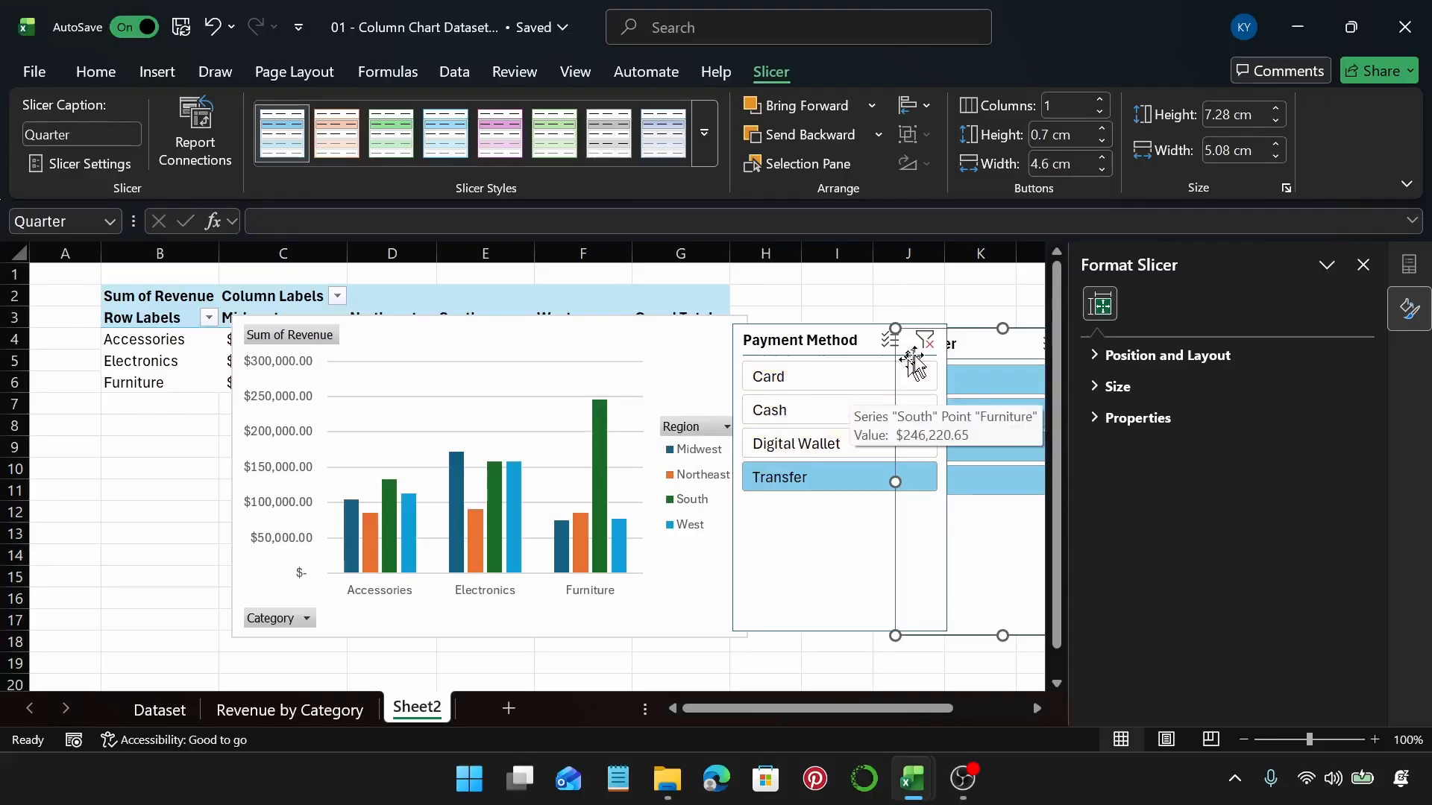
Clear the Payment Method filter and delete its slicer
click(925, 341)
click(875, 342)
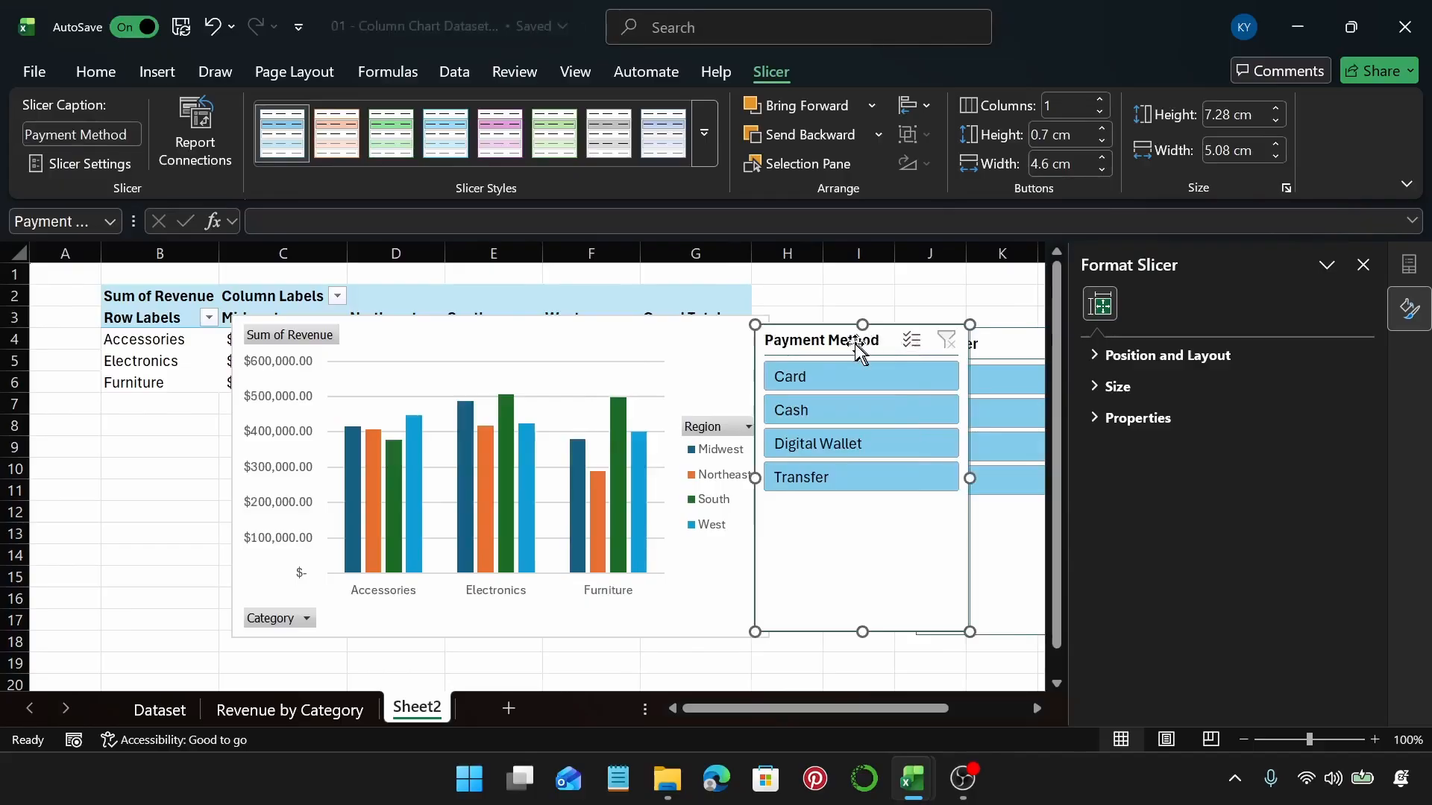
key(Delete)
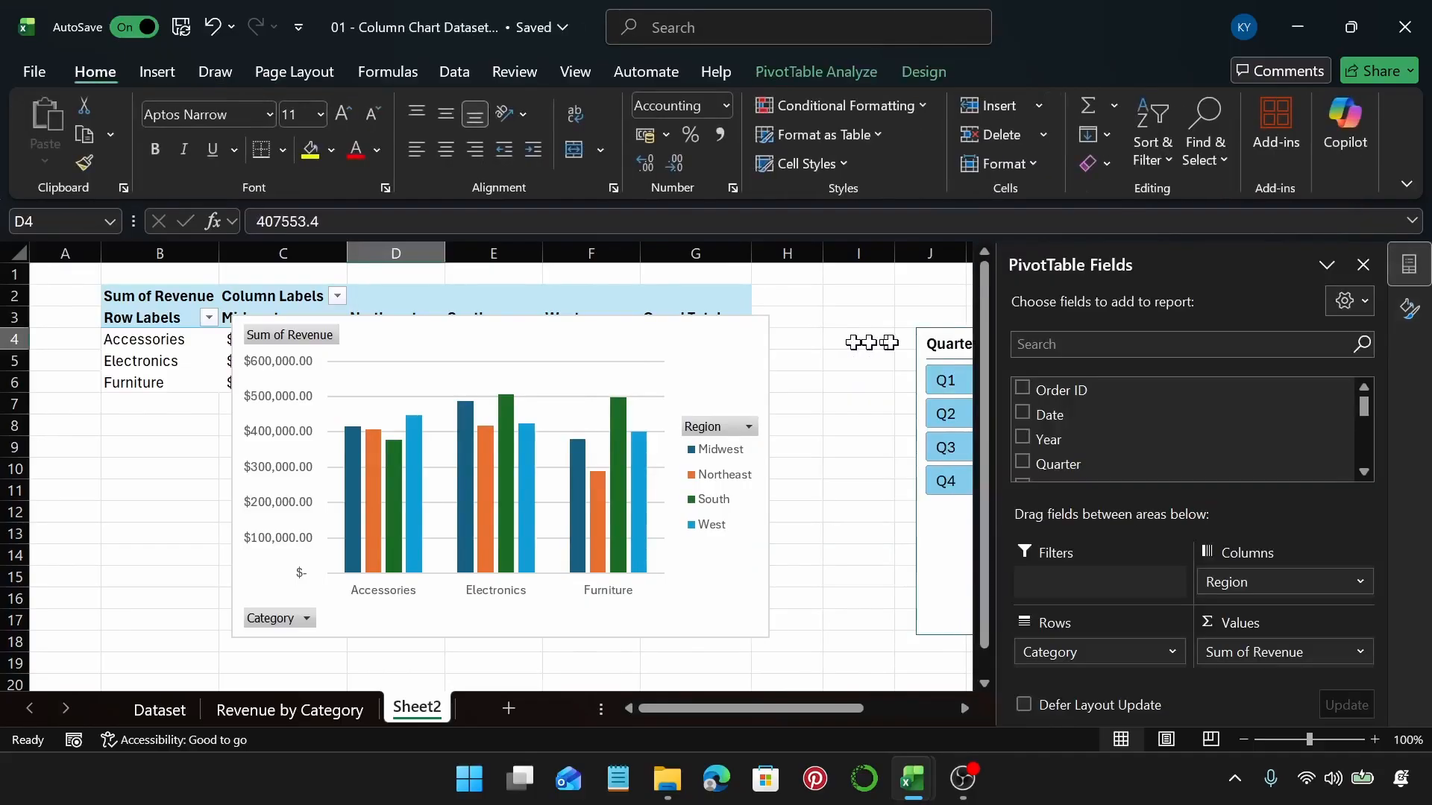
Place the Quarter slicer next to the chart and filter by Q1, Q2, Q3 and Q4 in turn
drag(926, 342, 805, 322)
click(813, 358)
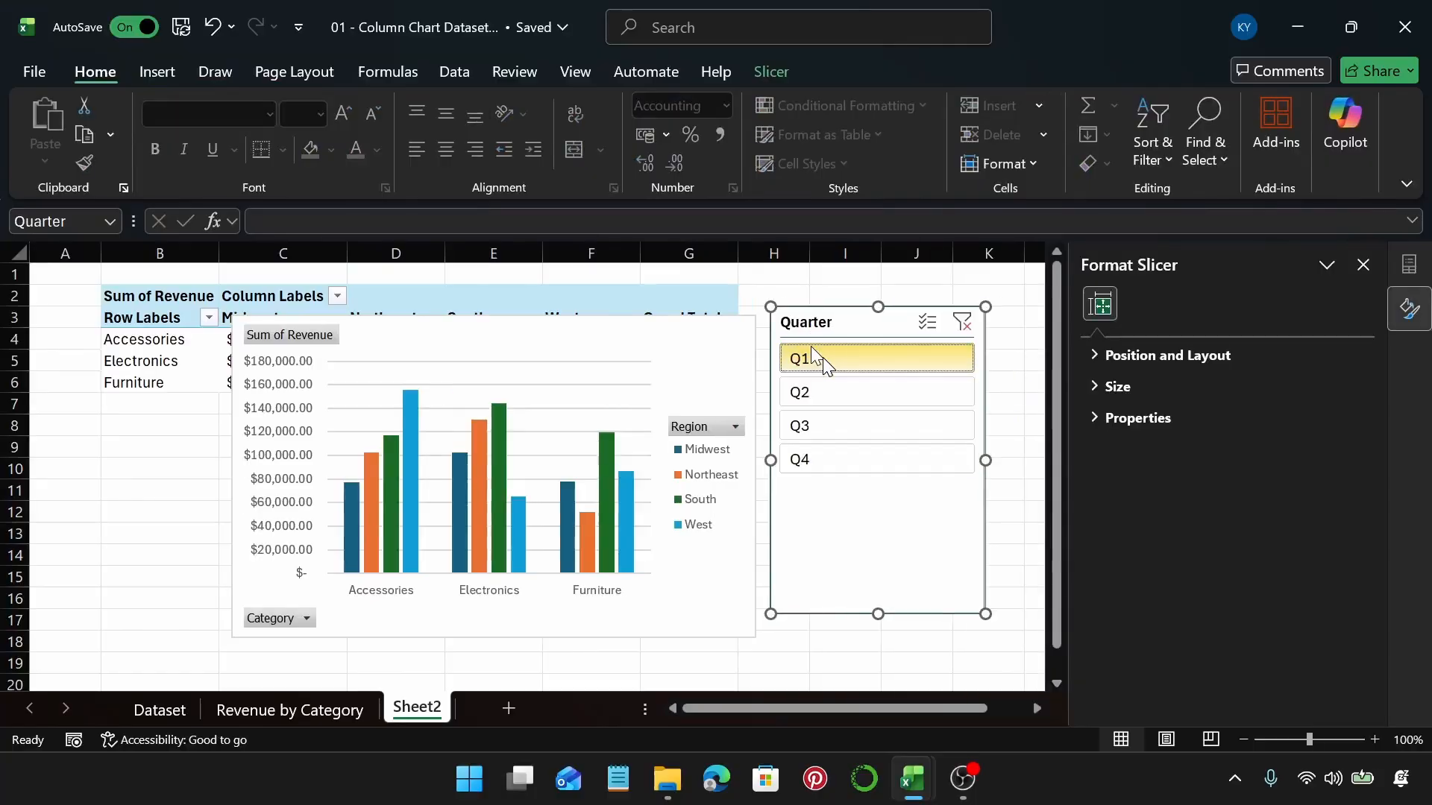
click(824, 396)
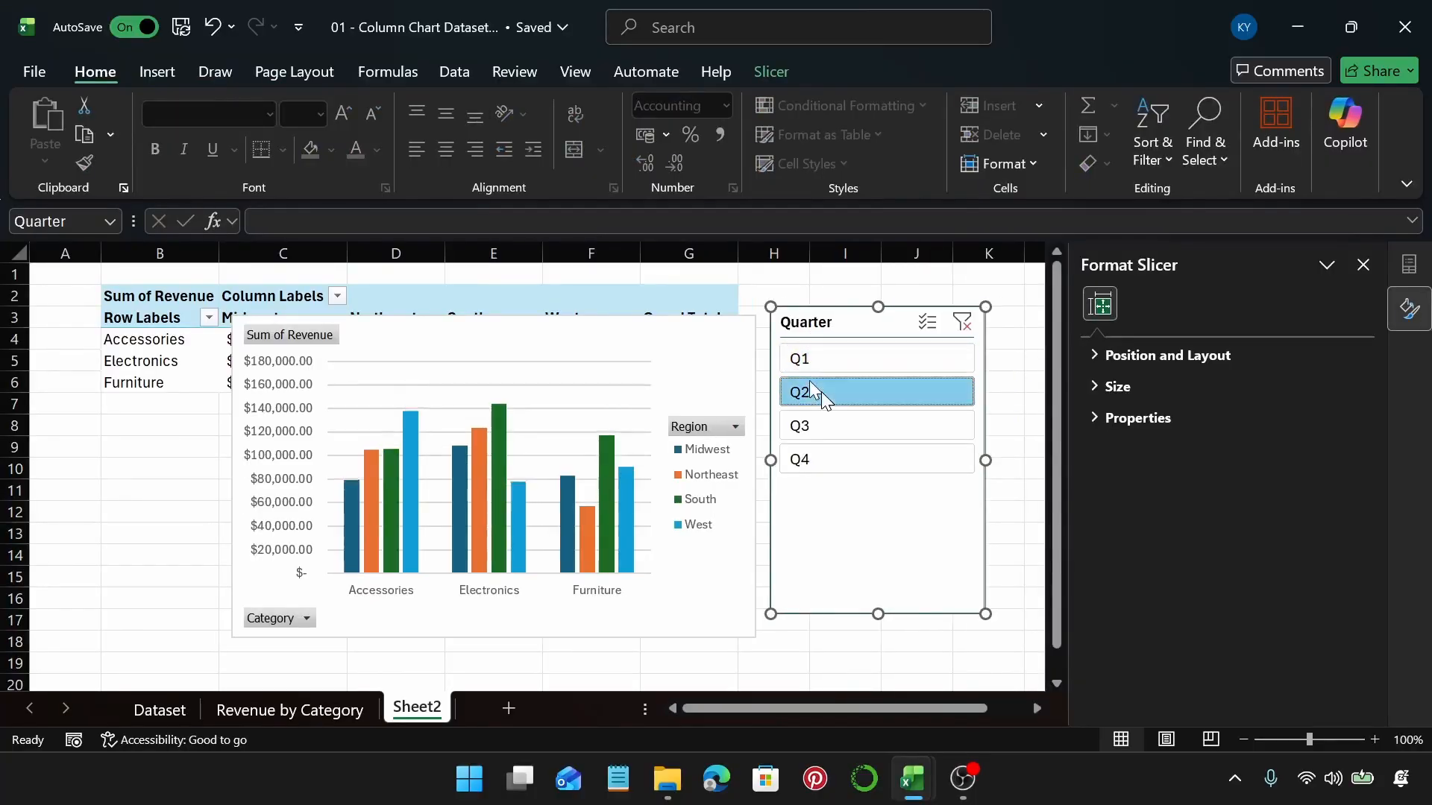
click(821, 429)
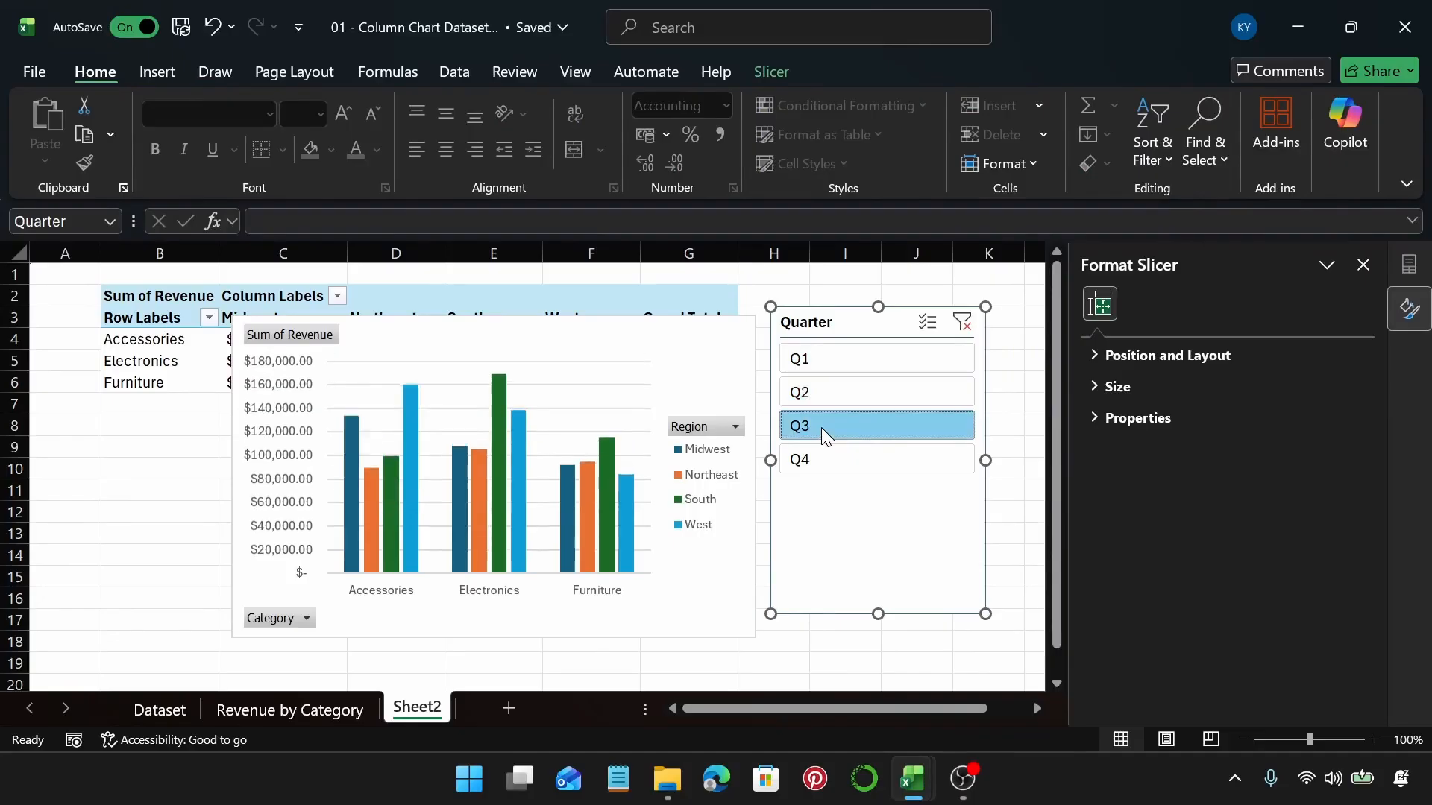
click(809, 458)
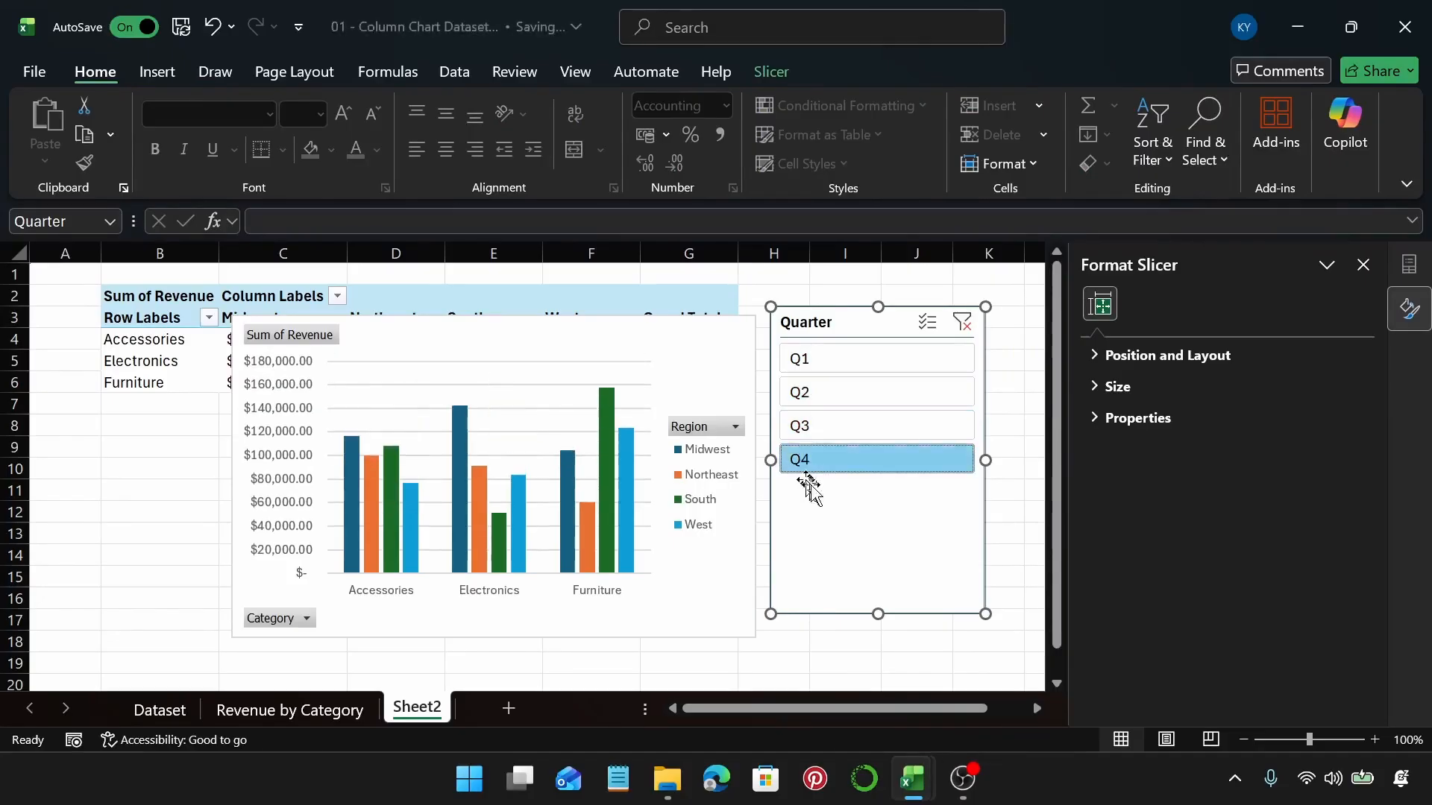
Clear the Quarter filter and delete its slicer
click(964, 322)
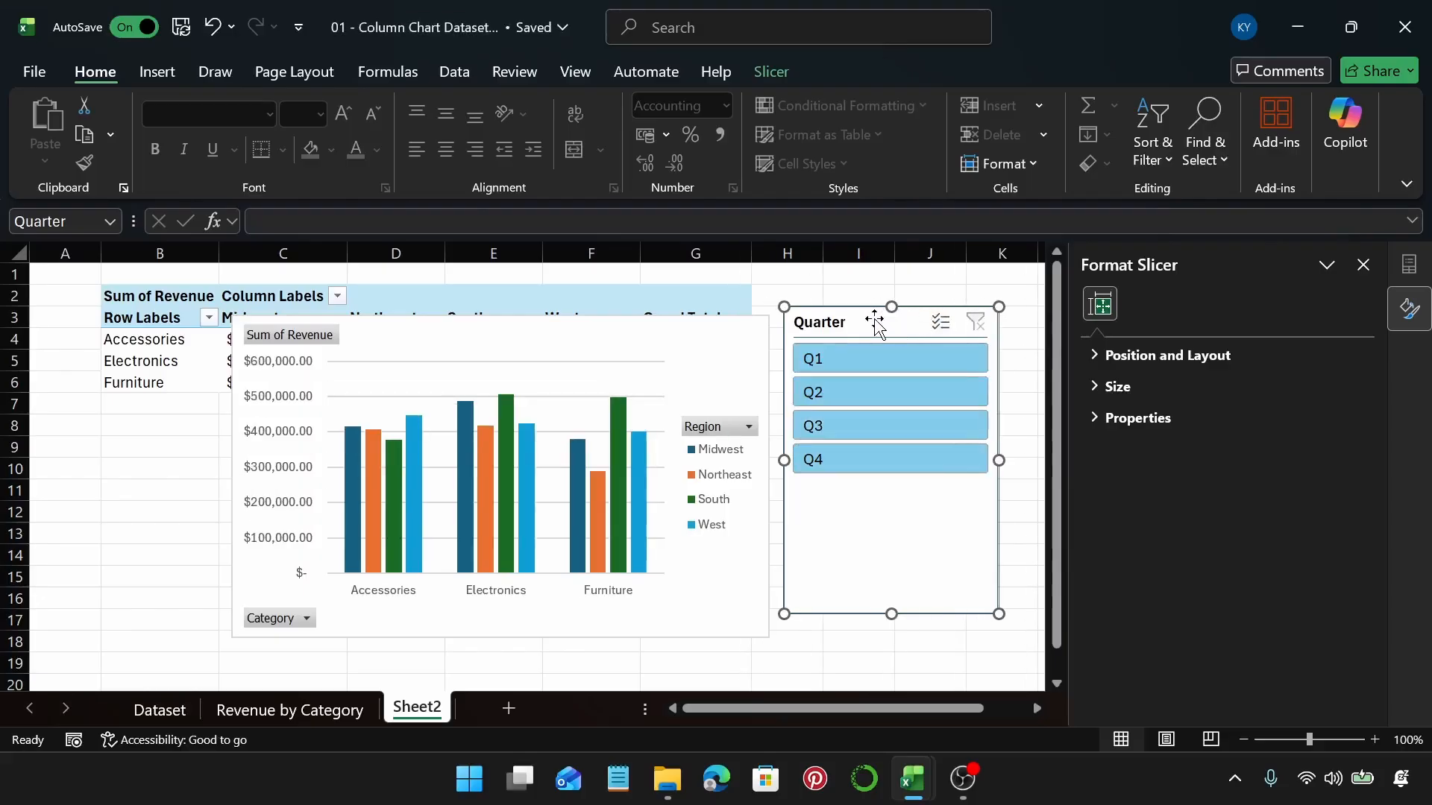
key(Delete)
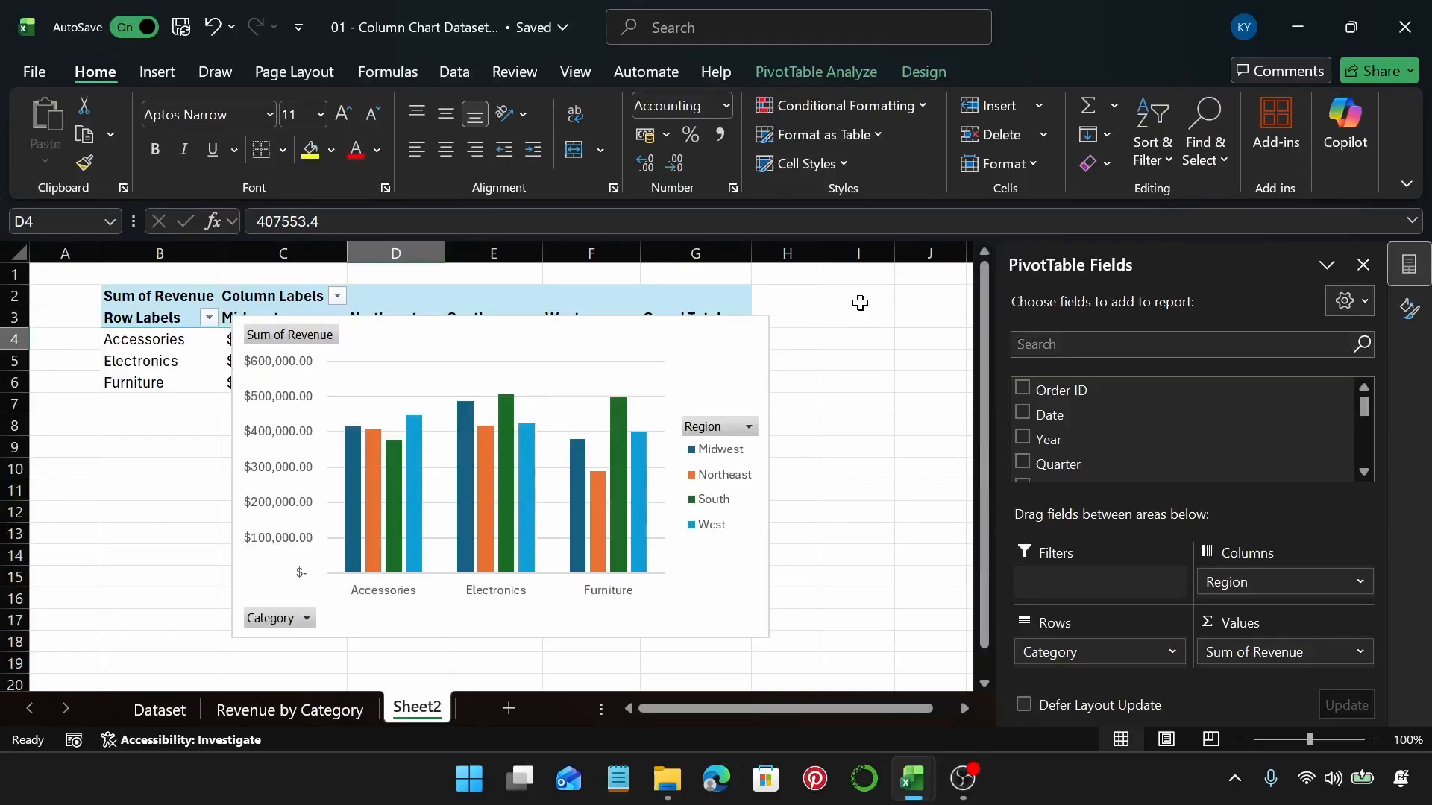
Hide all field buttons on the clustered column chart and add a chart title
right_click(319, 341)
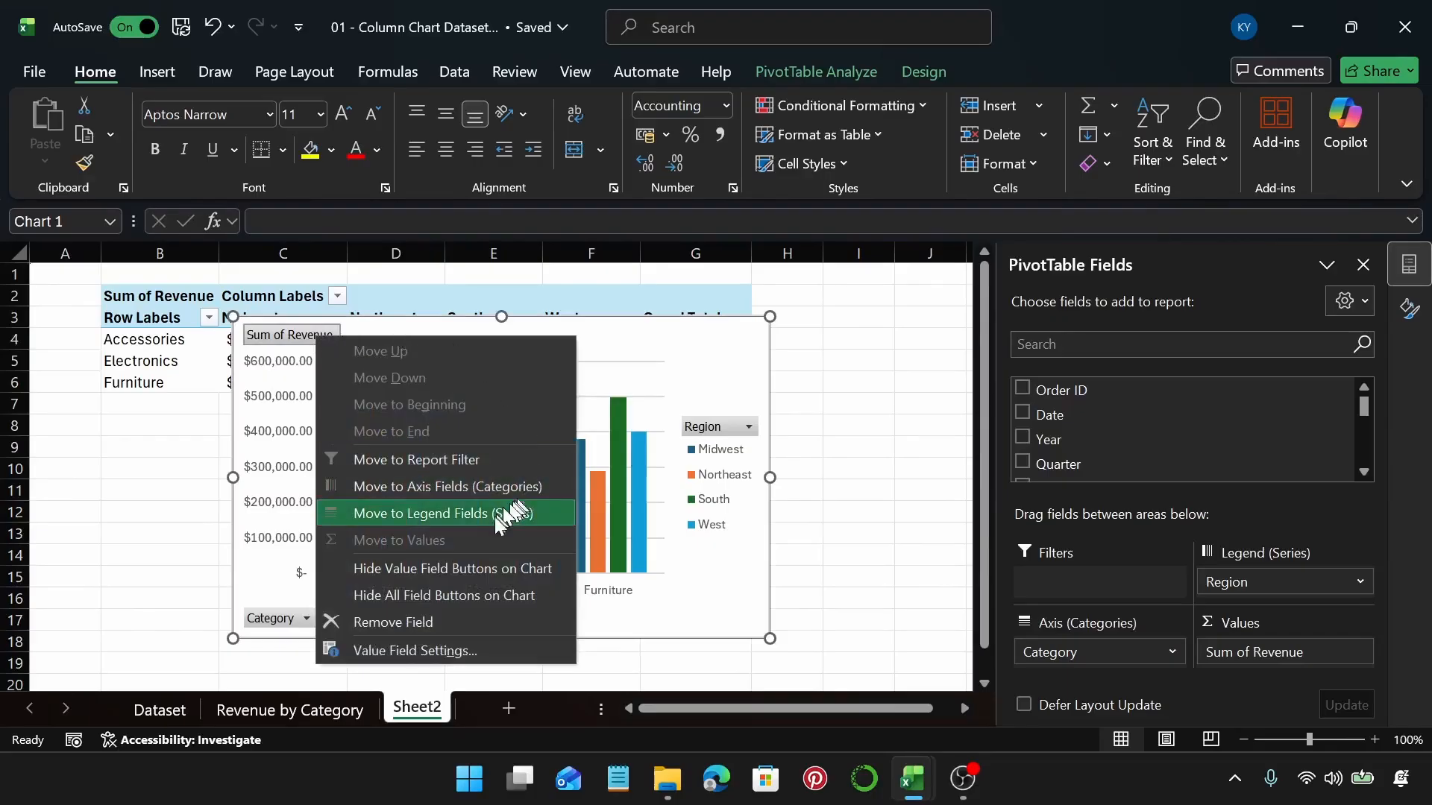
click(501, 597)
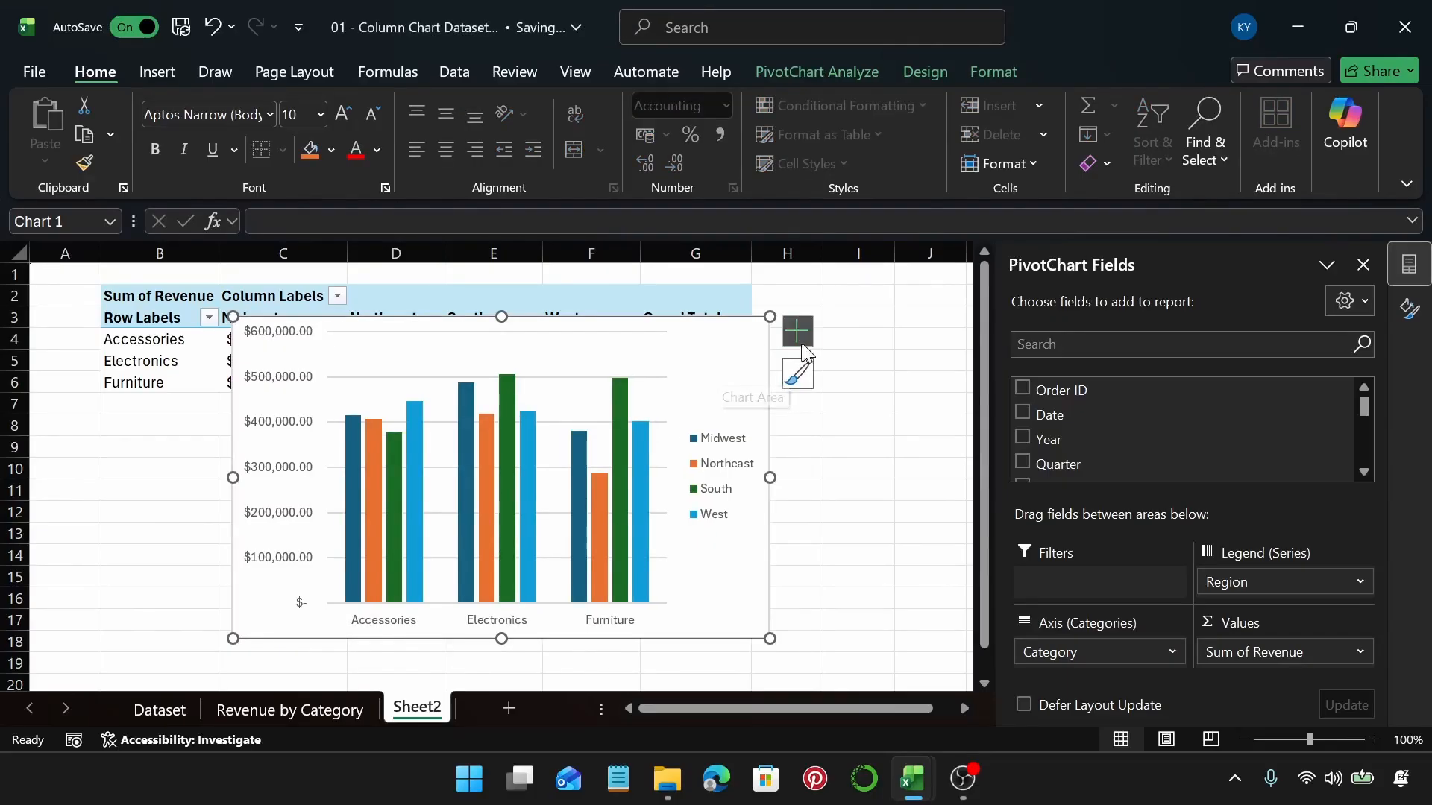
click(802, 340)
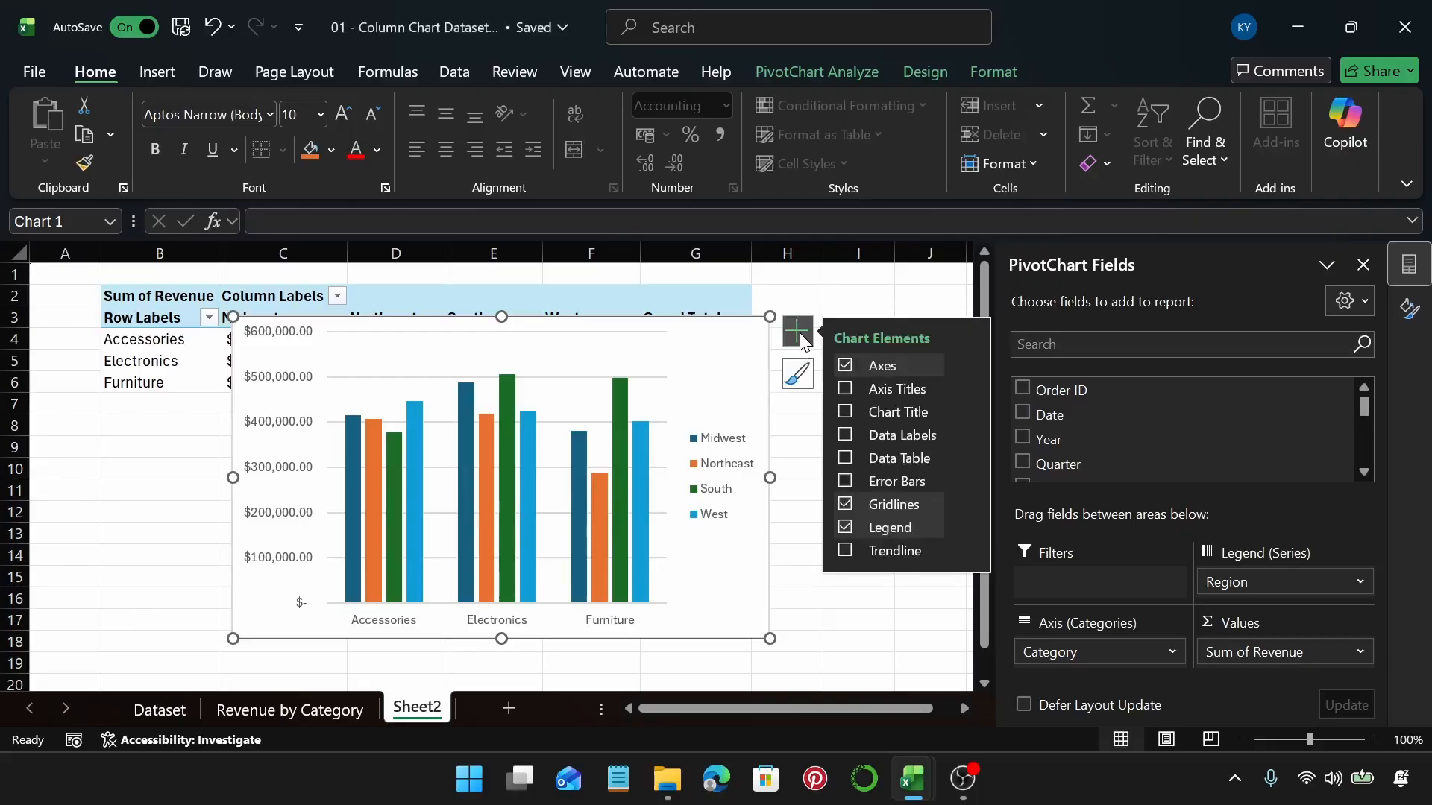
click(845, 411)
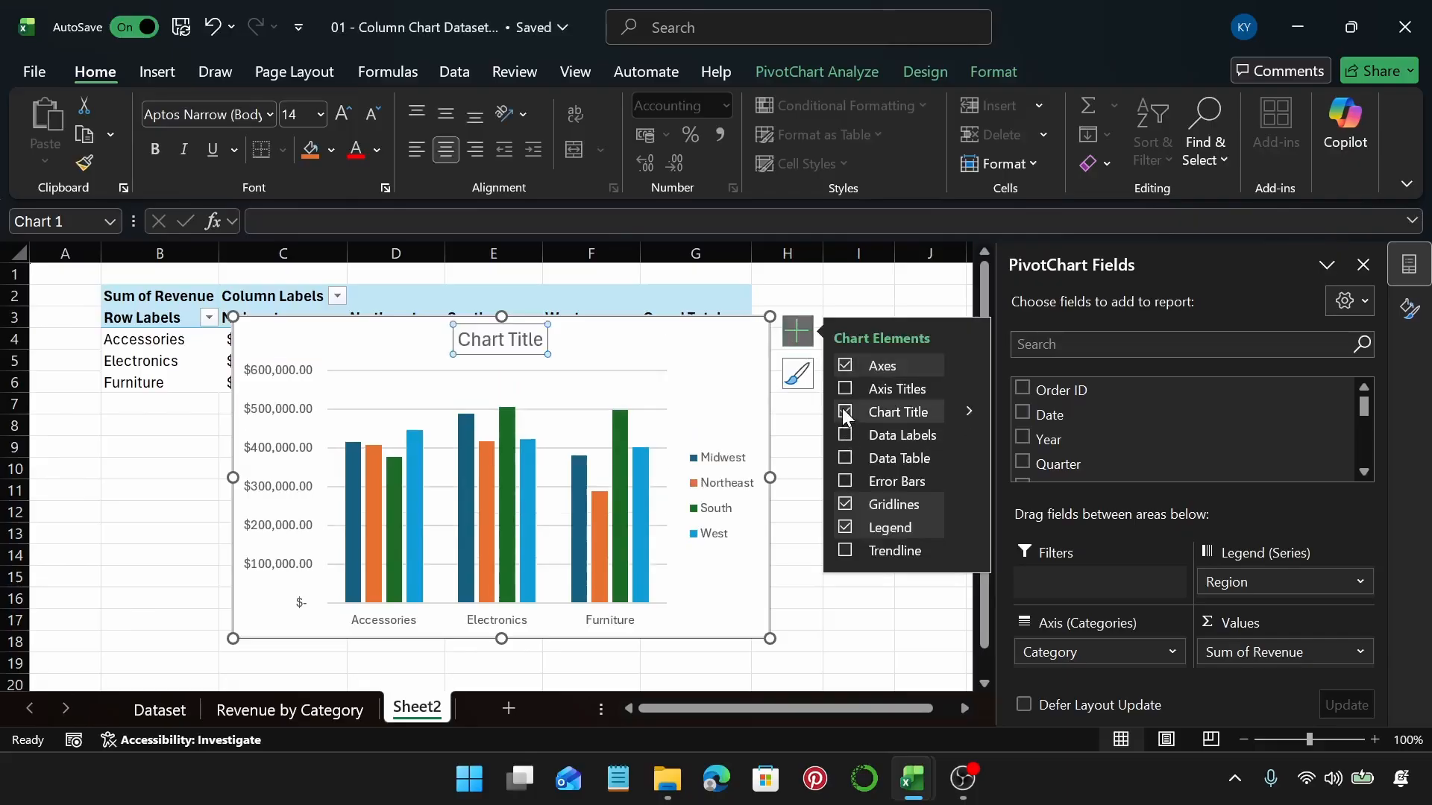
click(663, 357)
click(775, 343)
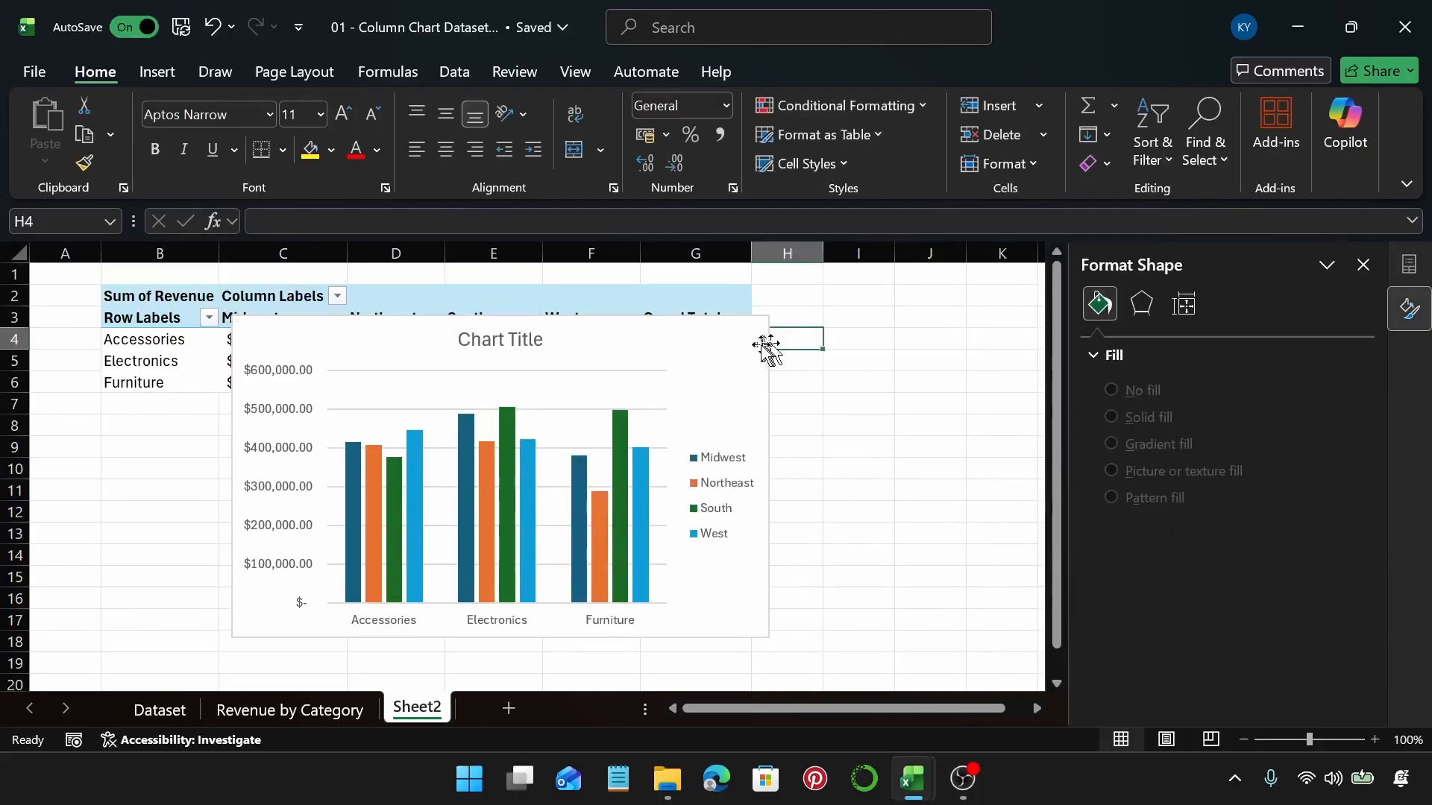
click(729, 351)
Replace the placeholder chart title with "Revenue by Region"
click(513, 346)
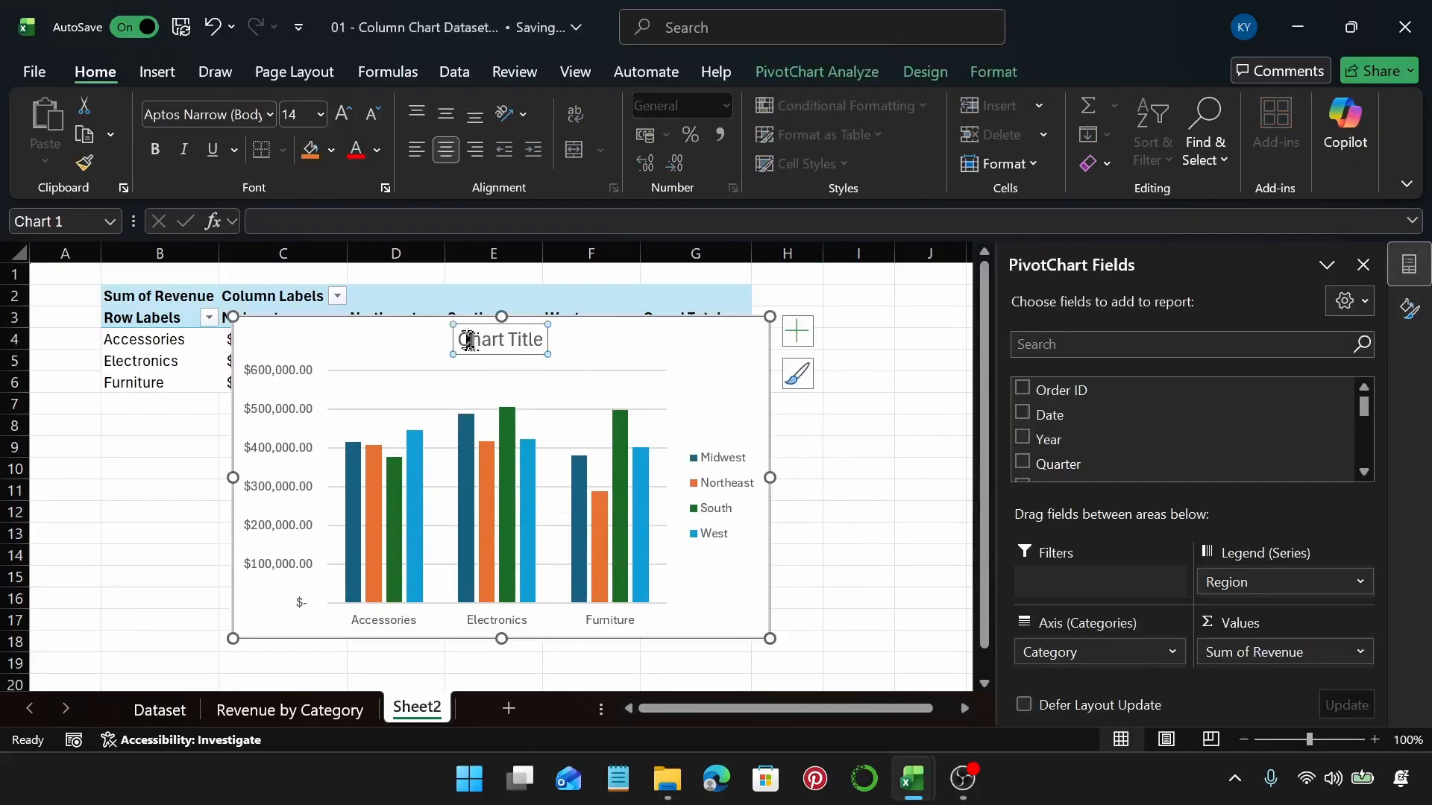
click(462, 339)
key(ctrl+a)
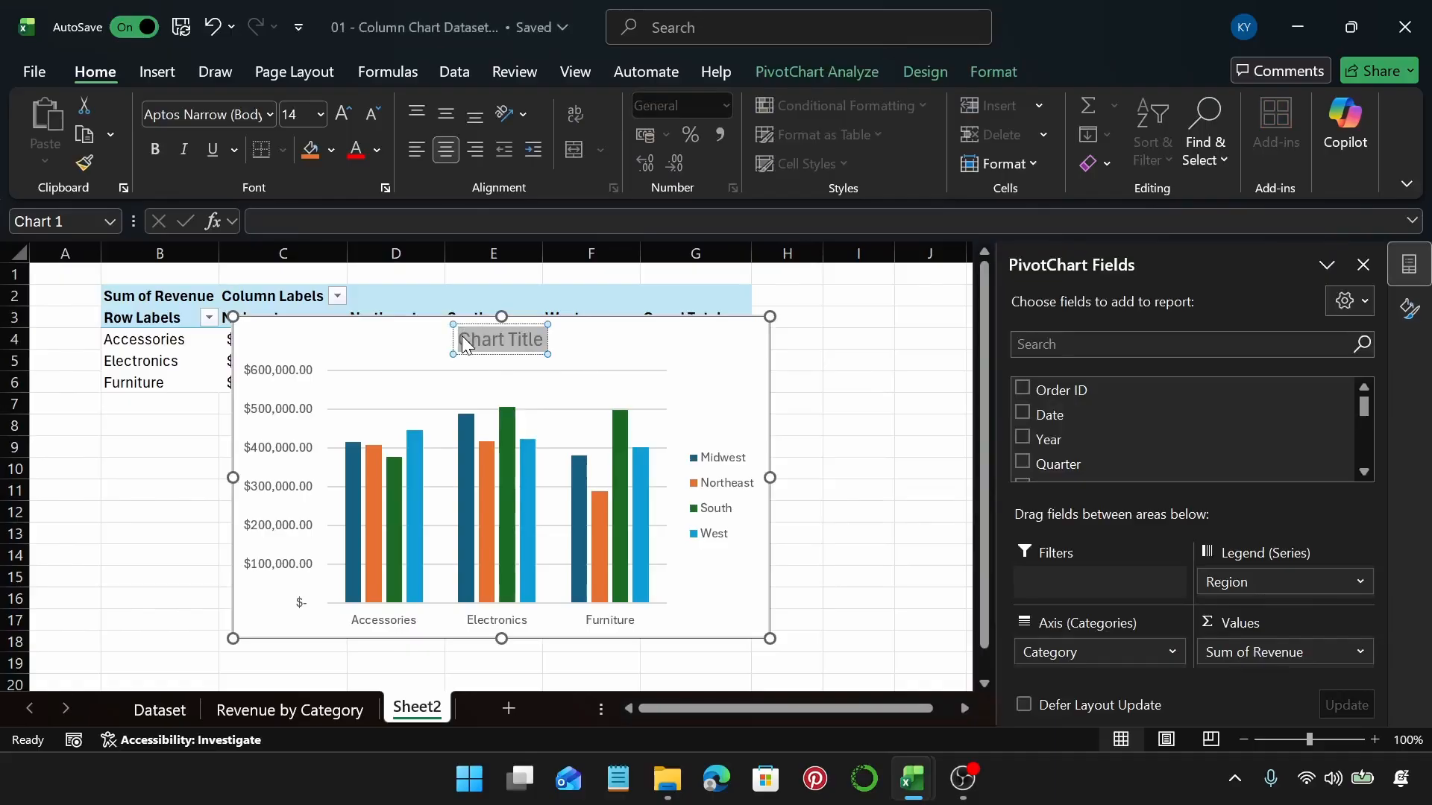
text(Reve)
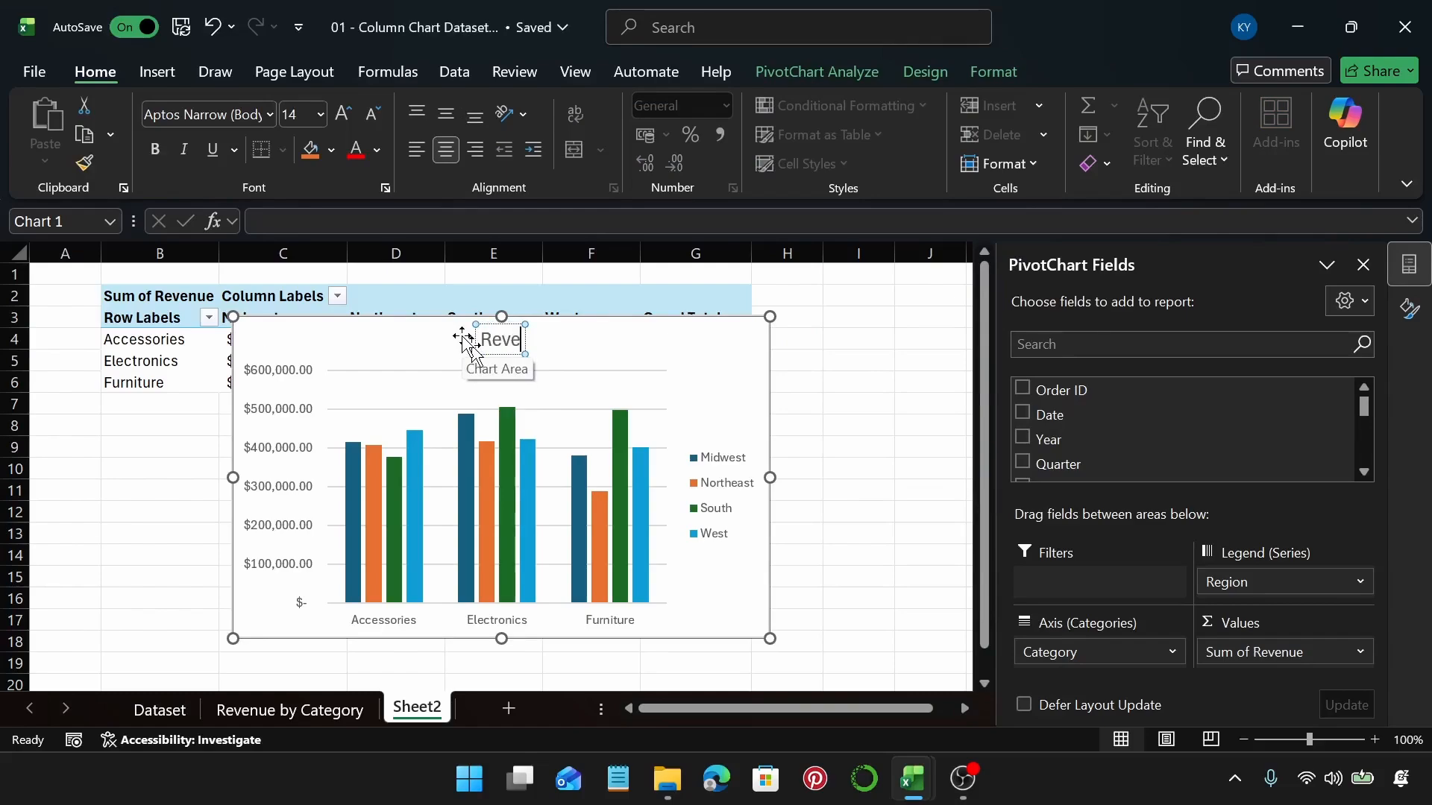
text(nue)
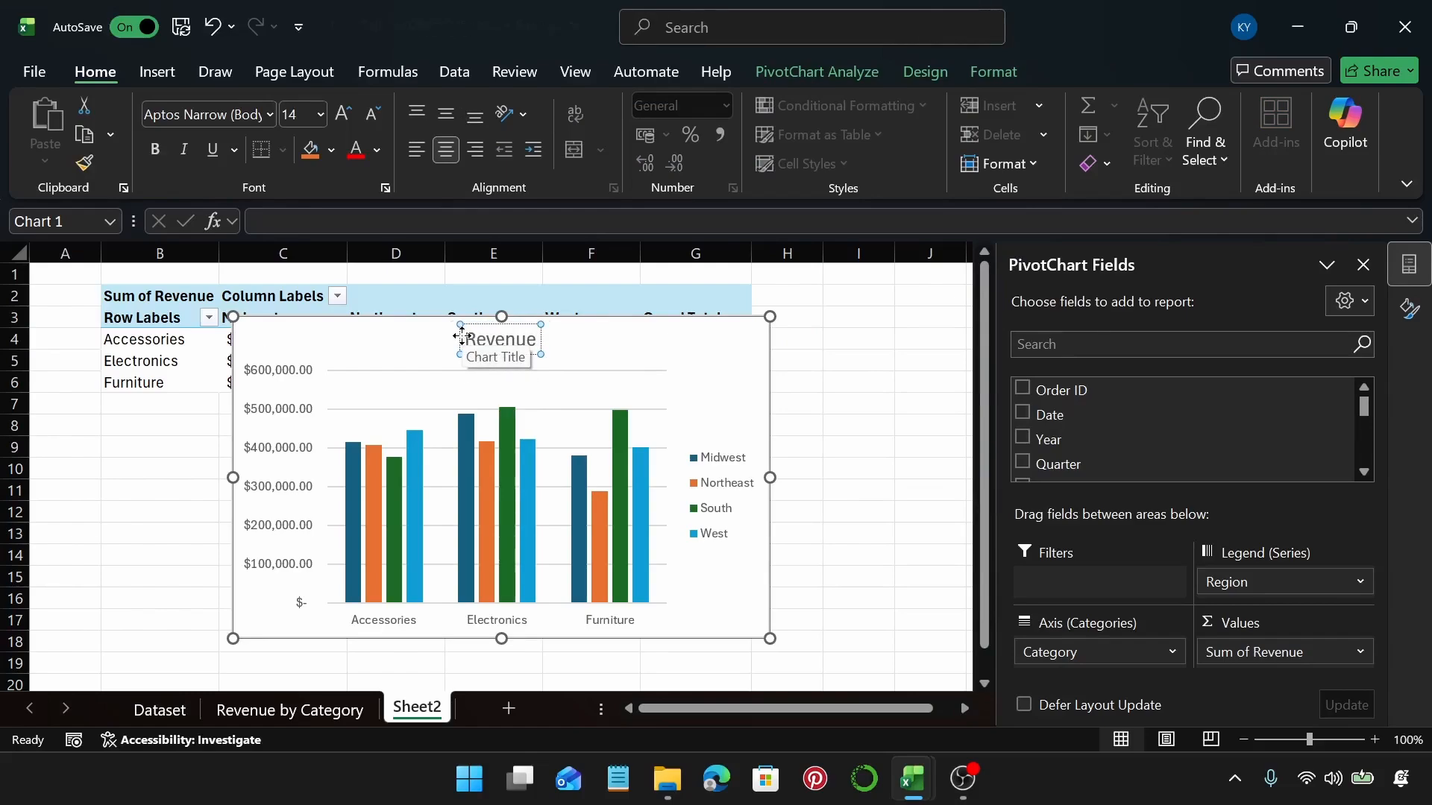
text( by Re)
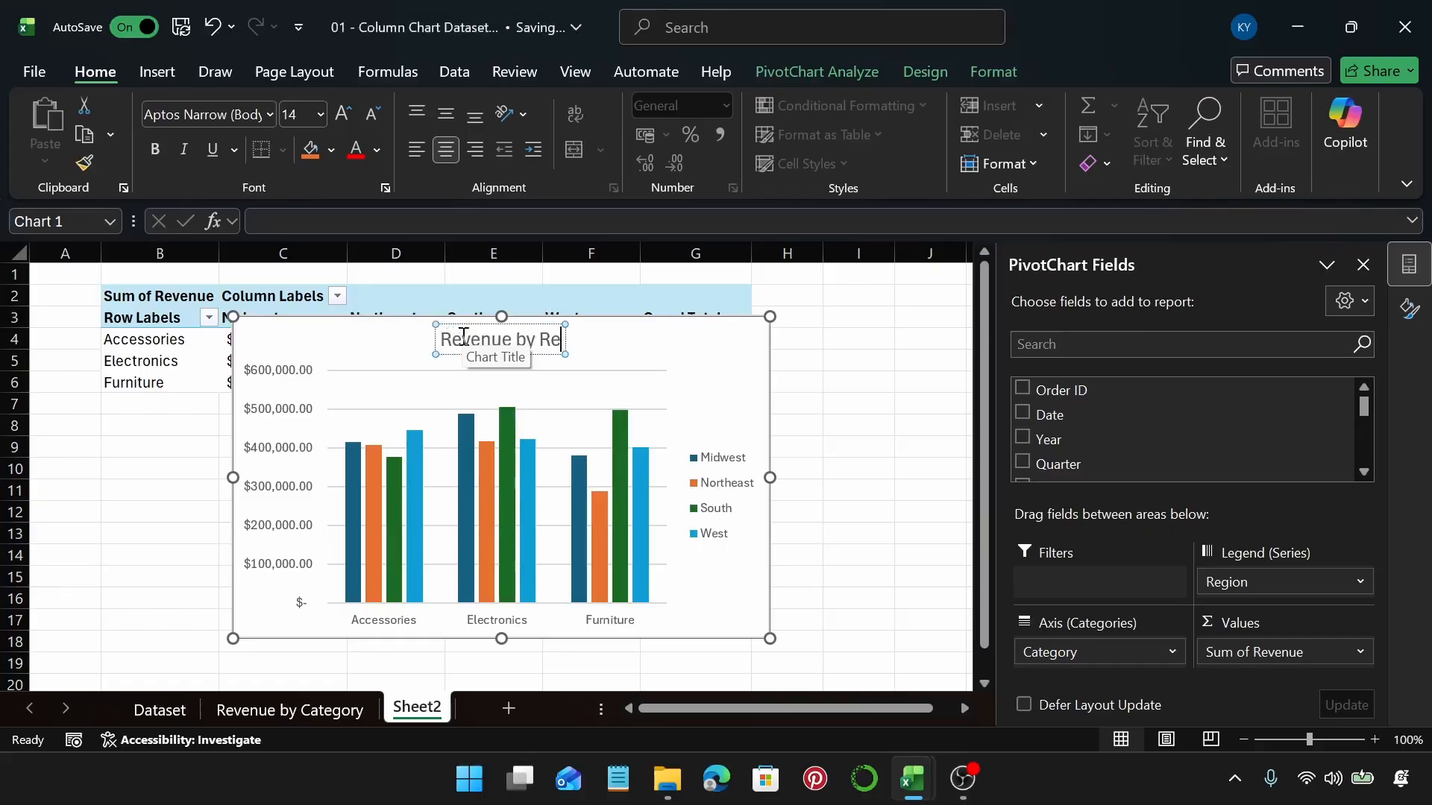
text(gi)
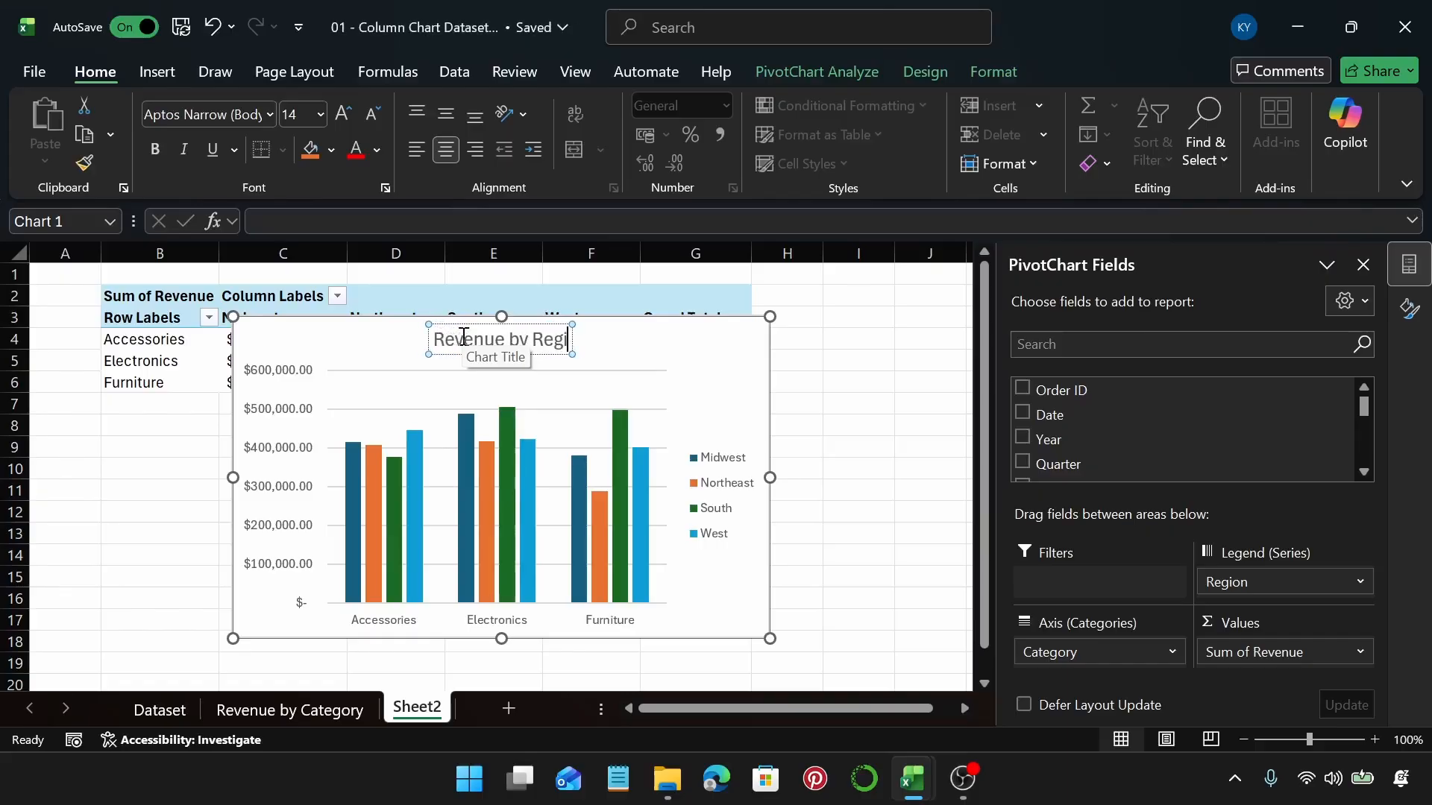
text(on)
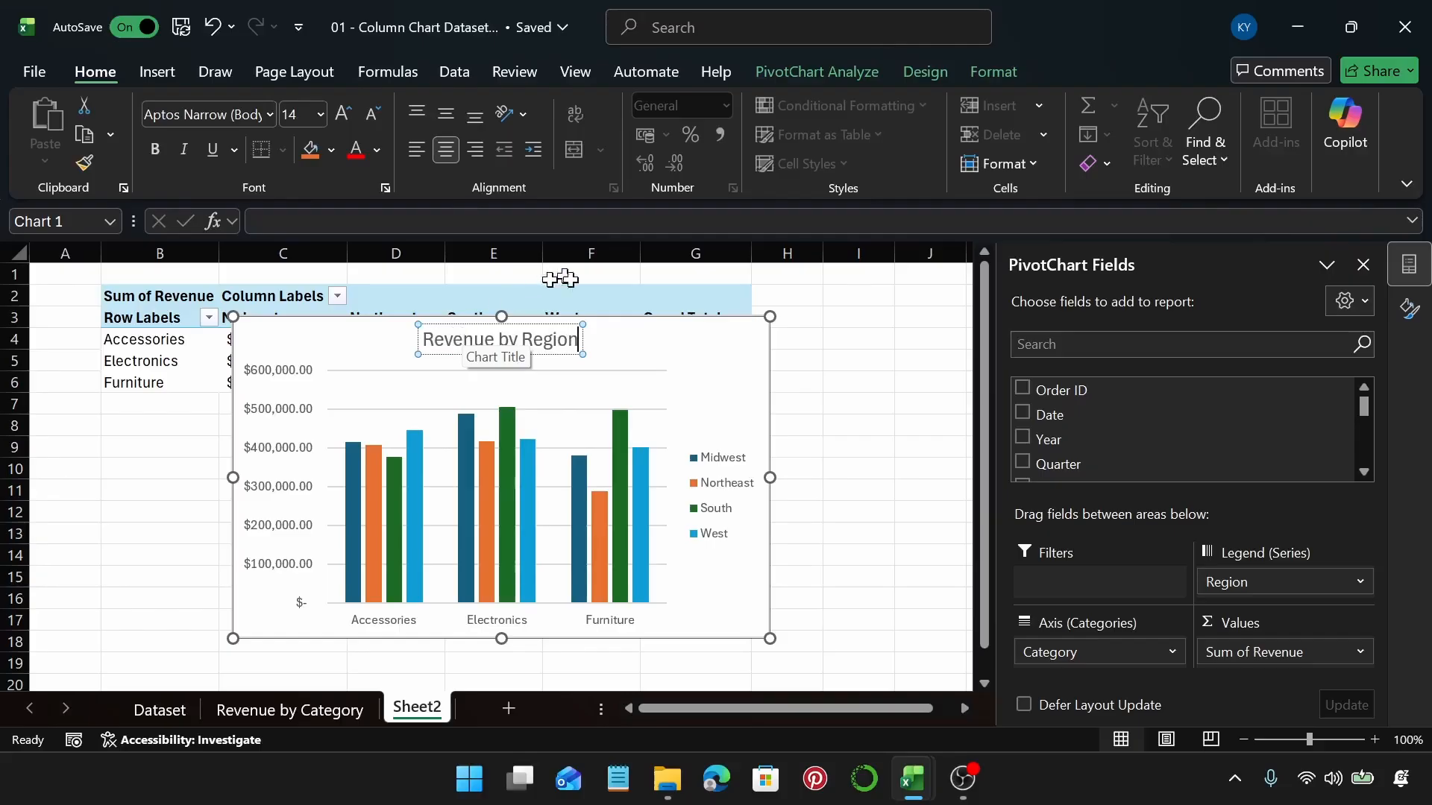
click(707, 366)
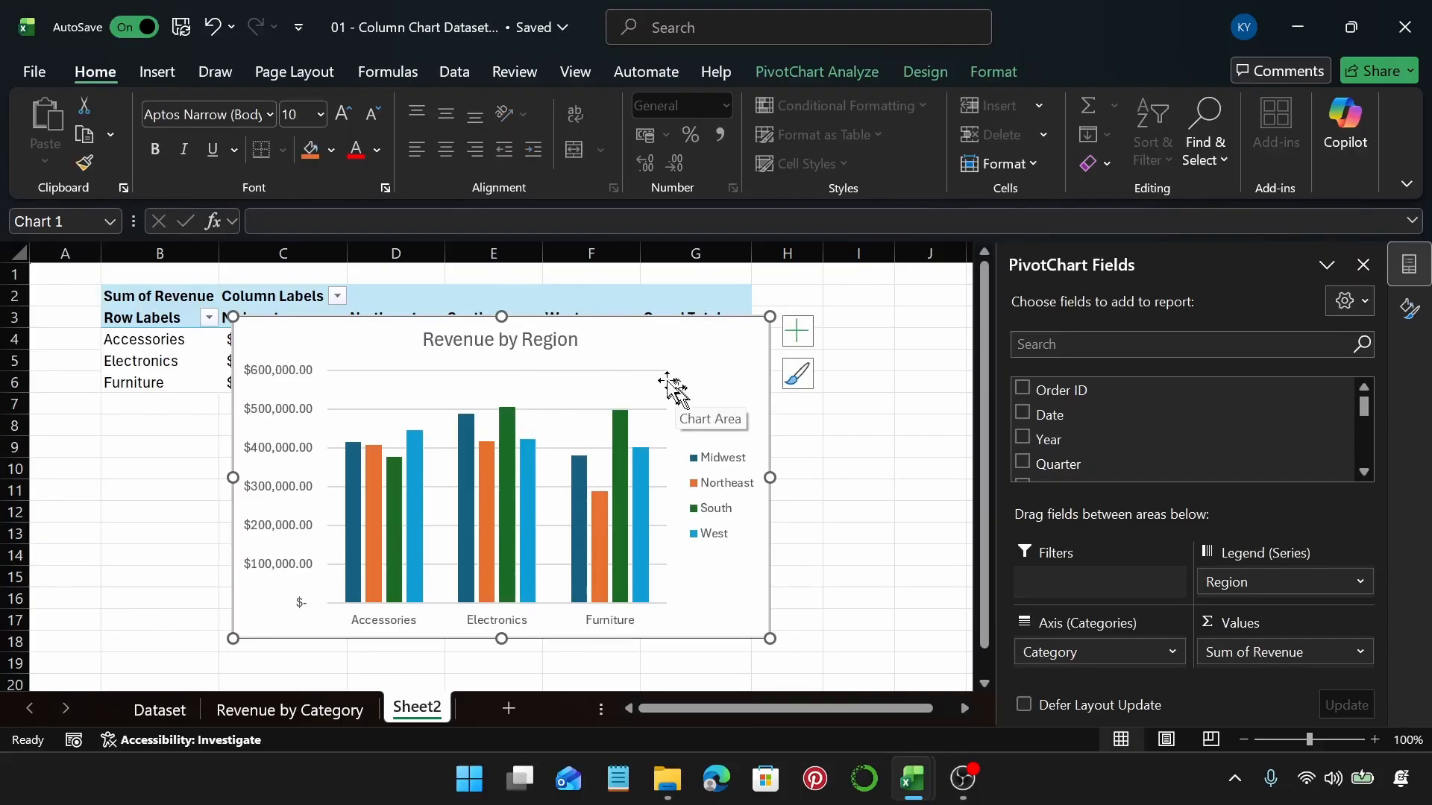
Open the chart area's text formatting options and set the font colour of all chart text to black
click(1420, 309)
click(1420, 309)
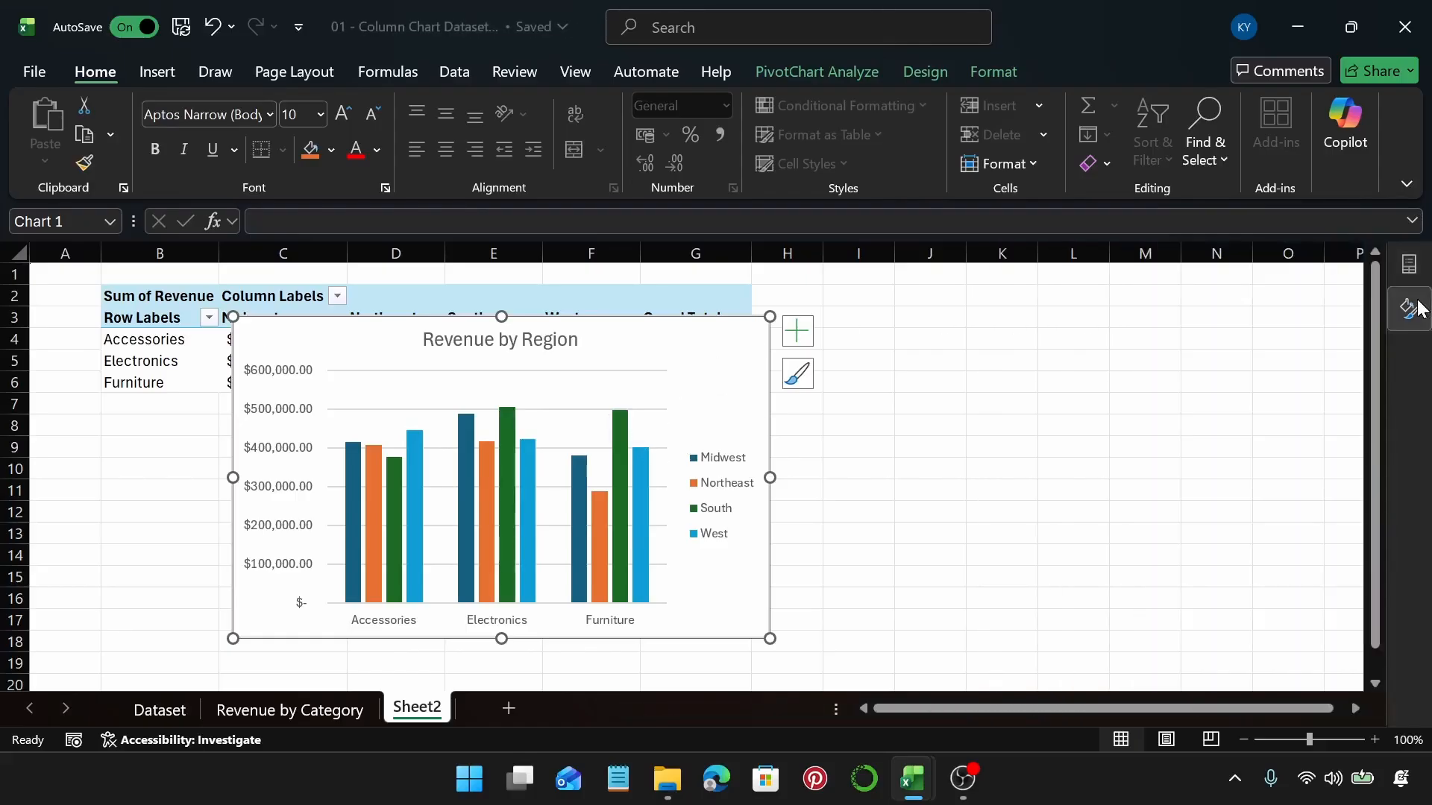
click(1419, 308)
click(1364, 266)
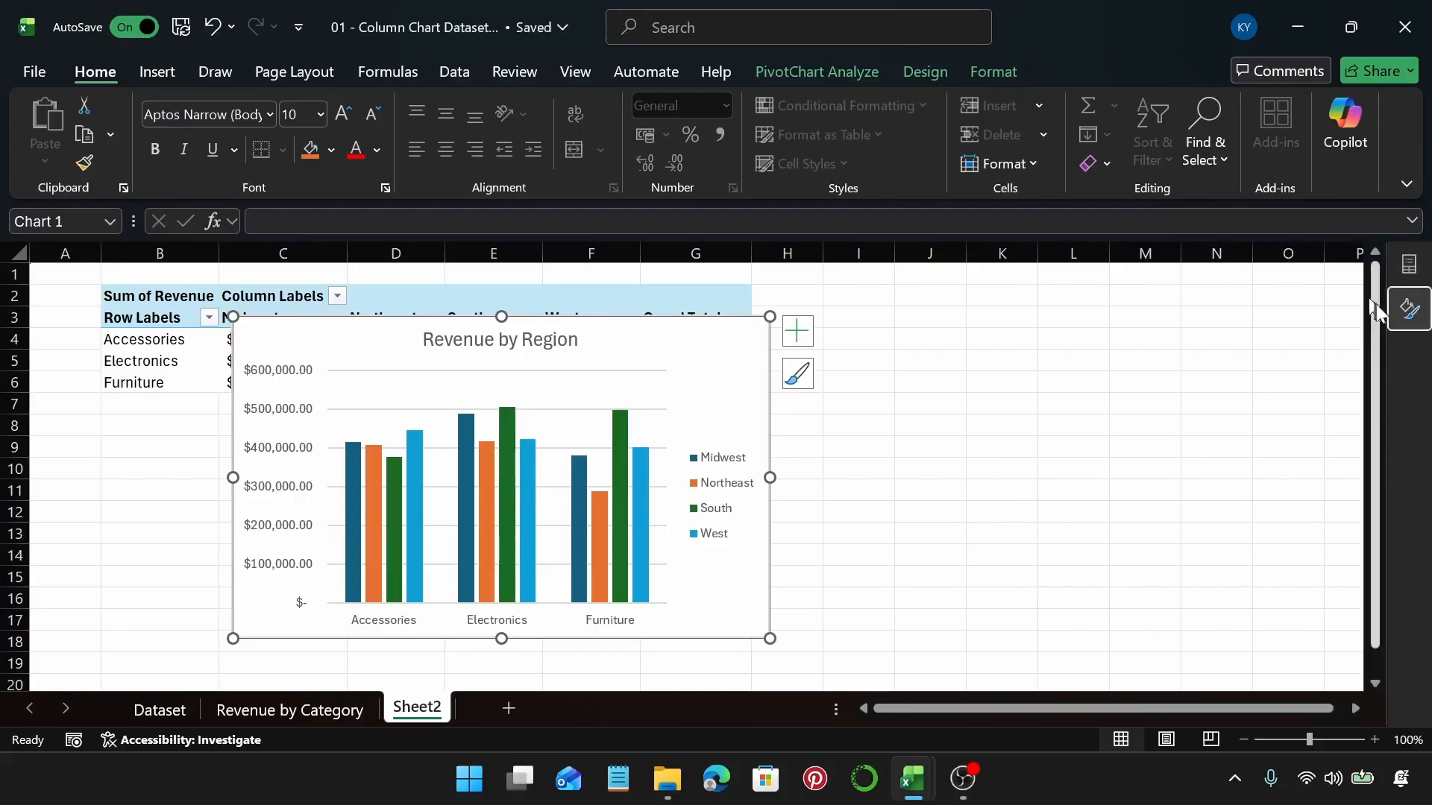
click(1409, 309)
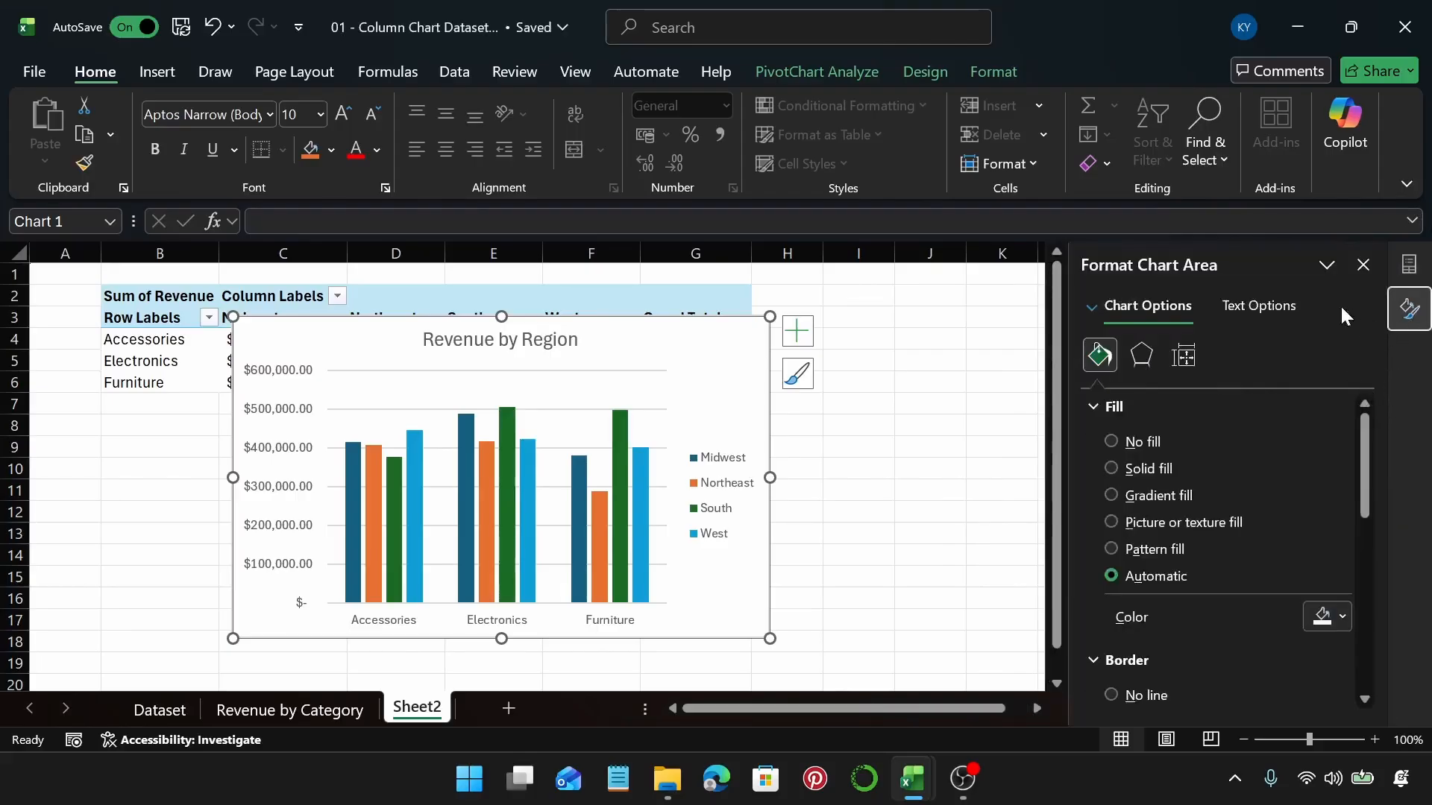
click(1230, 307)
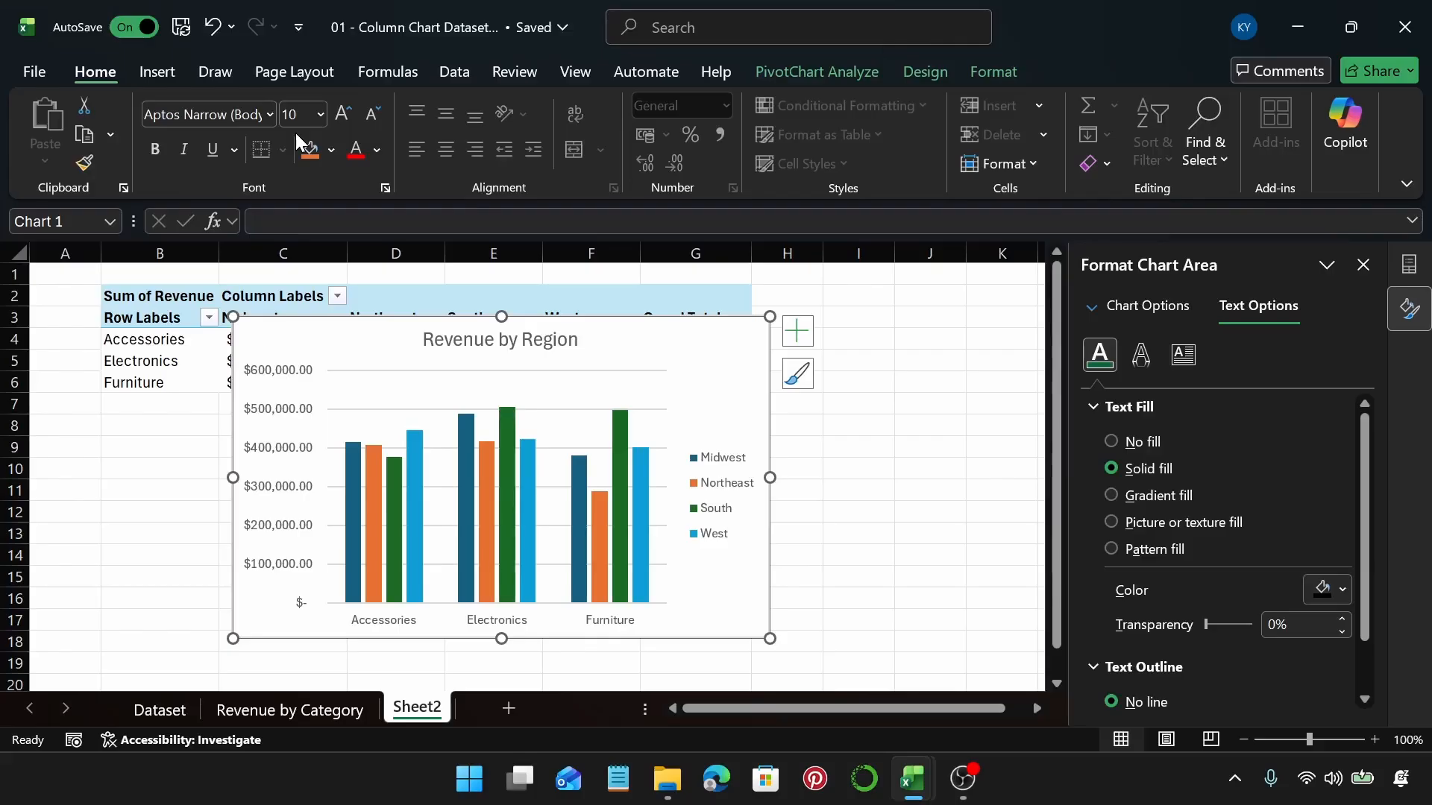
click(377, 149)
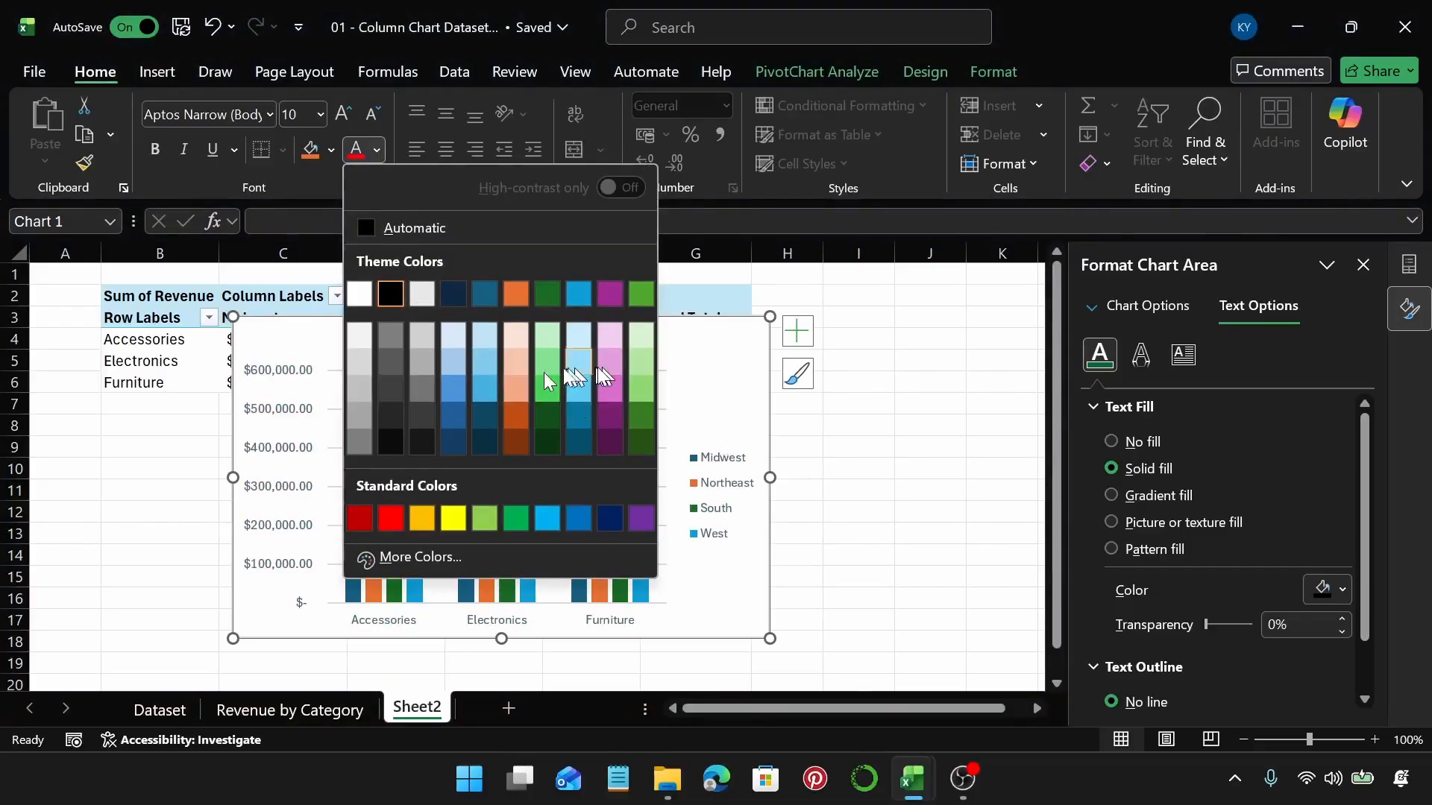
click(384, 294)
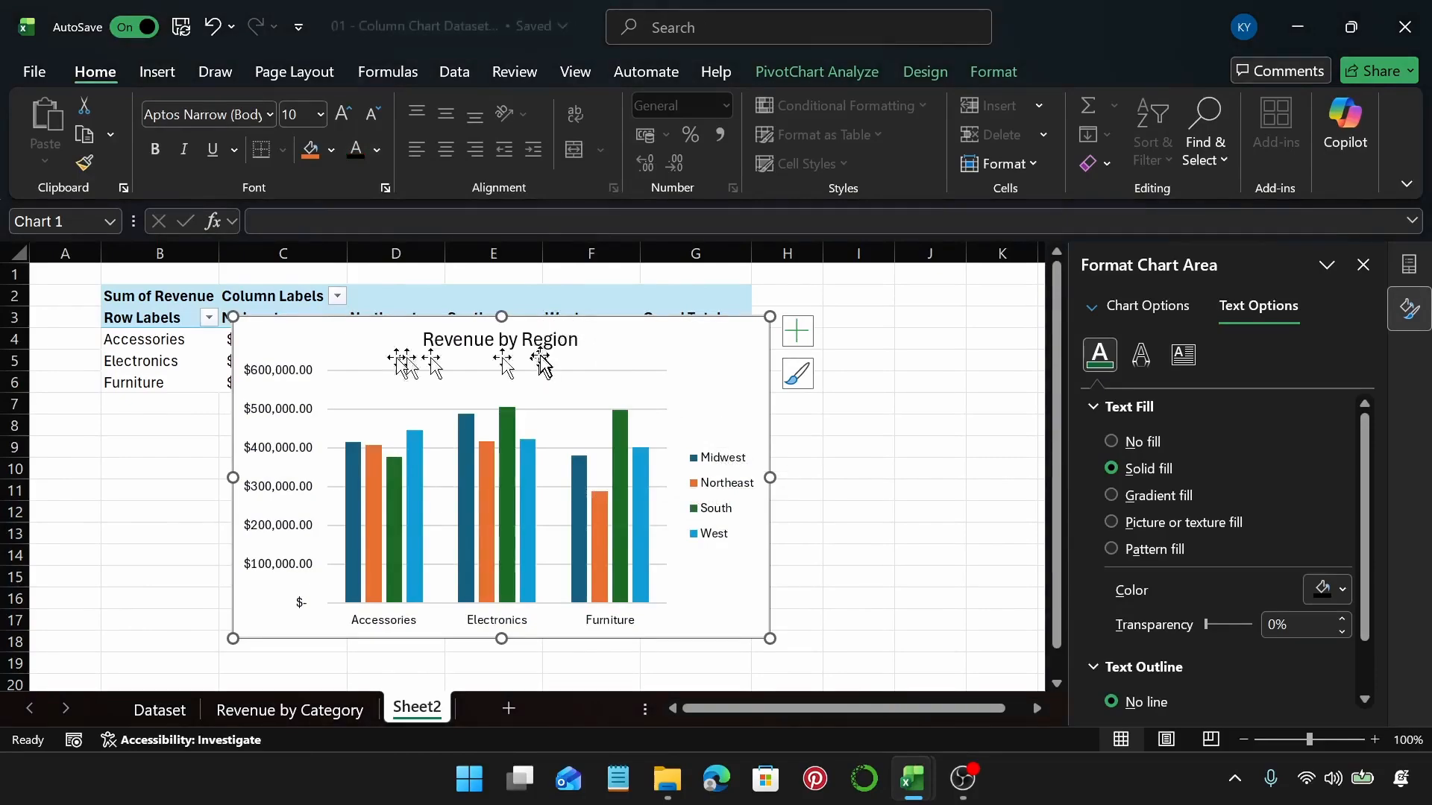
Set the font of the chart's vertical axis labels to ADLaM Display
click(291, 375)
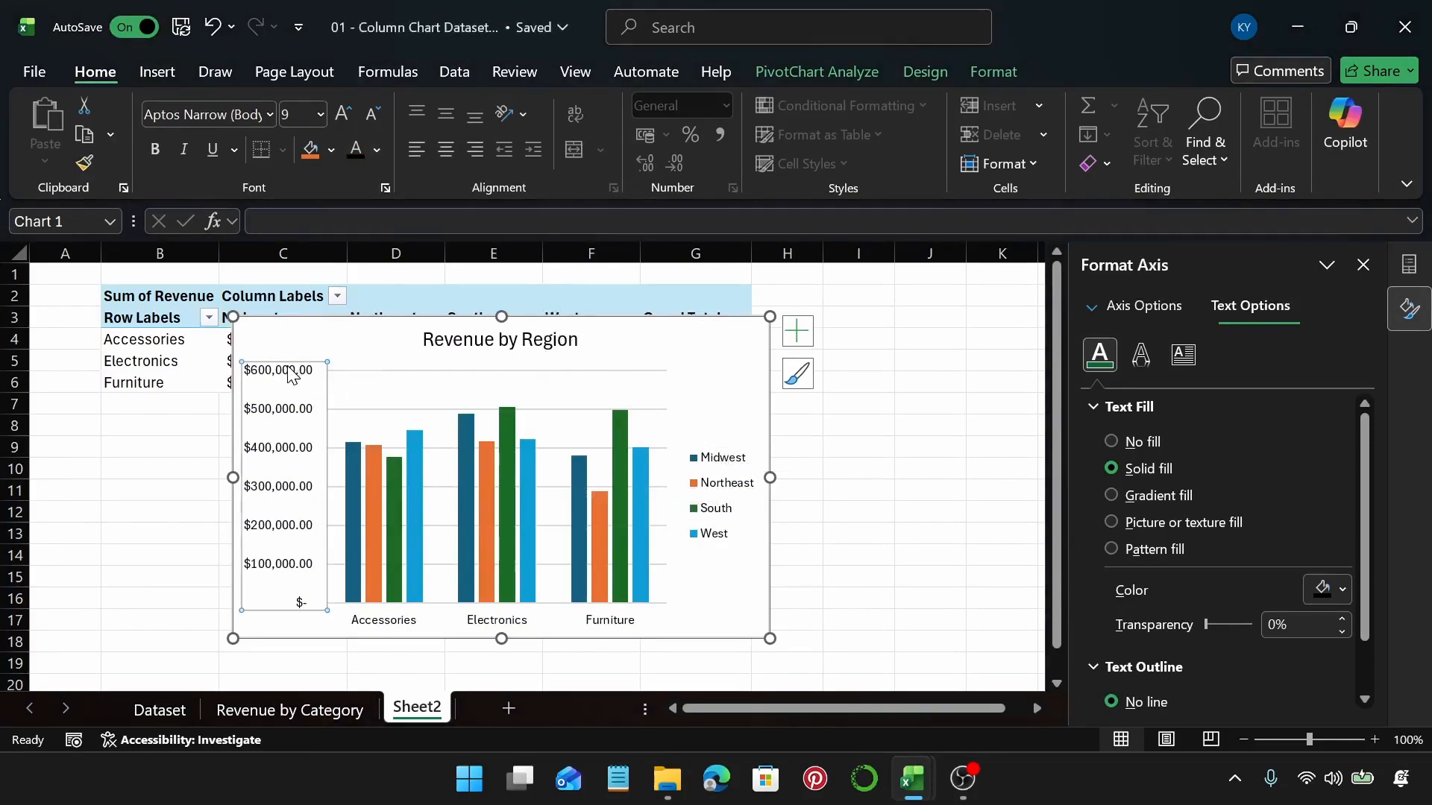
click(275, 109)
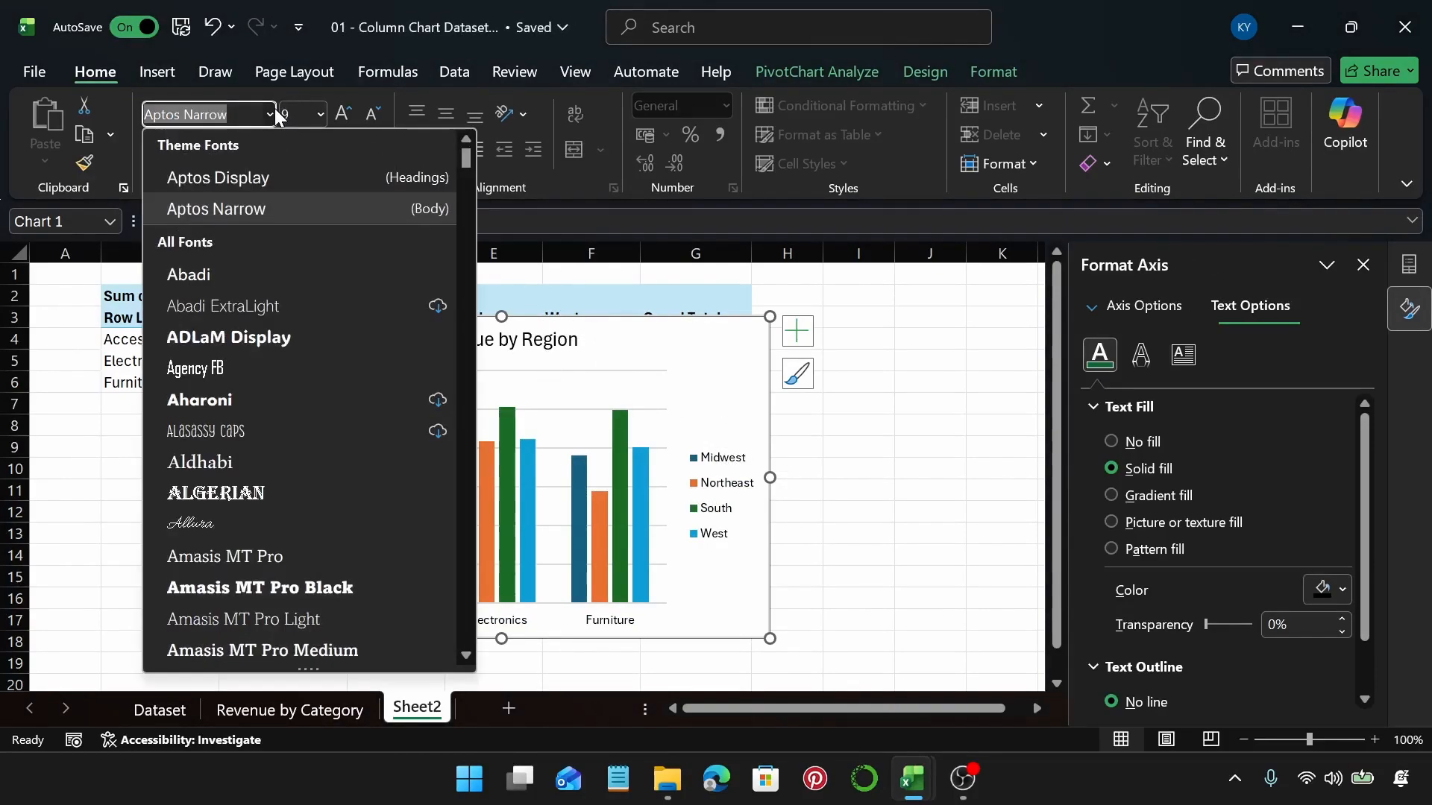
click(326, 346)
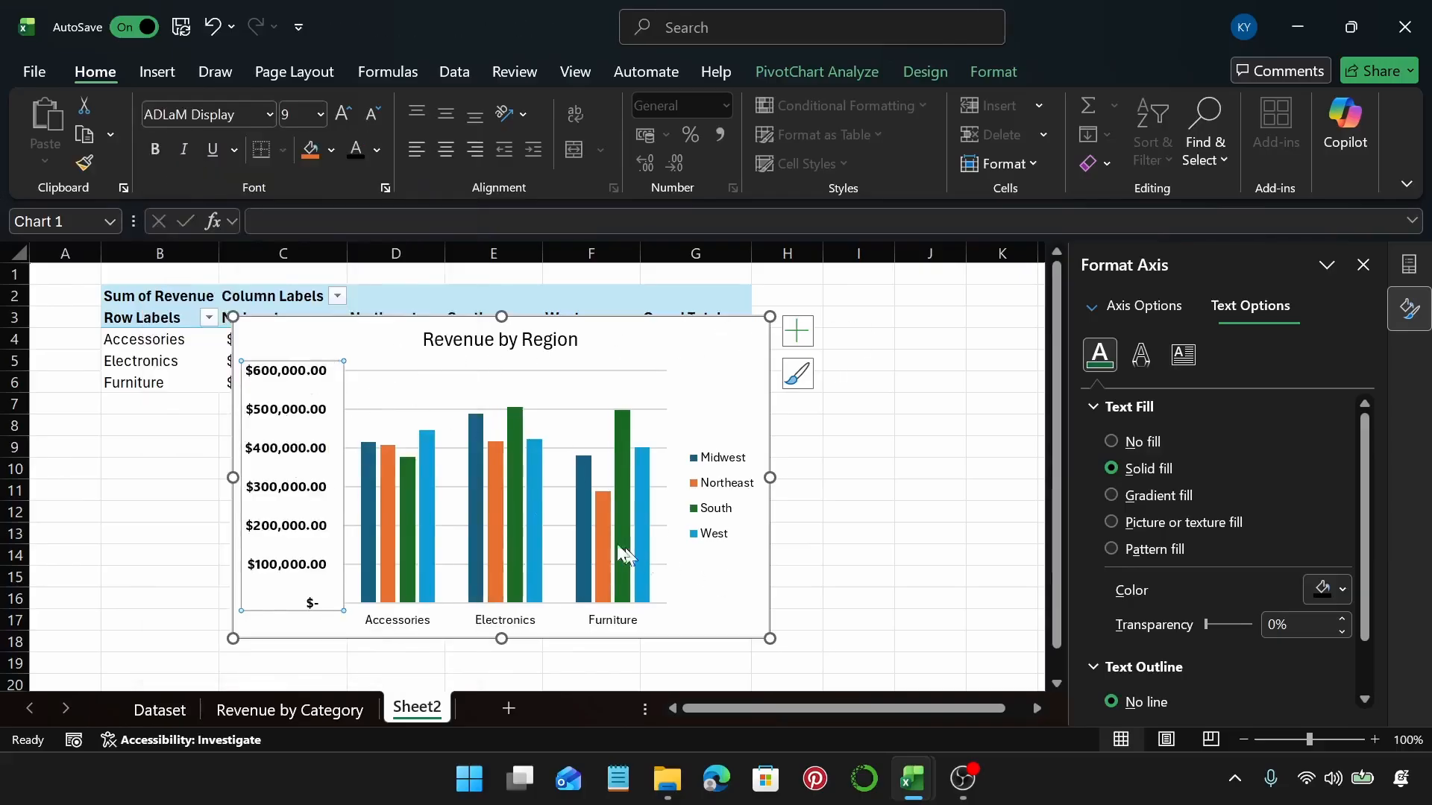
Set the font of the chart legend to Blackadder ITC
click(735, 461)
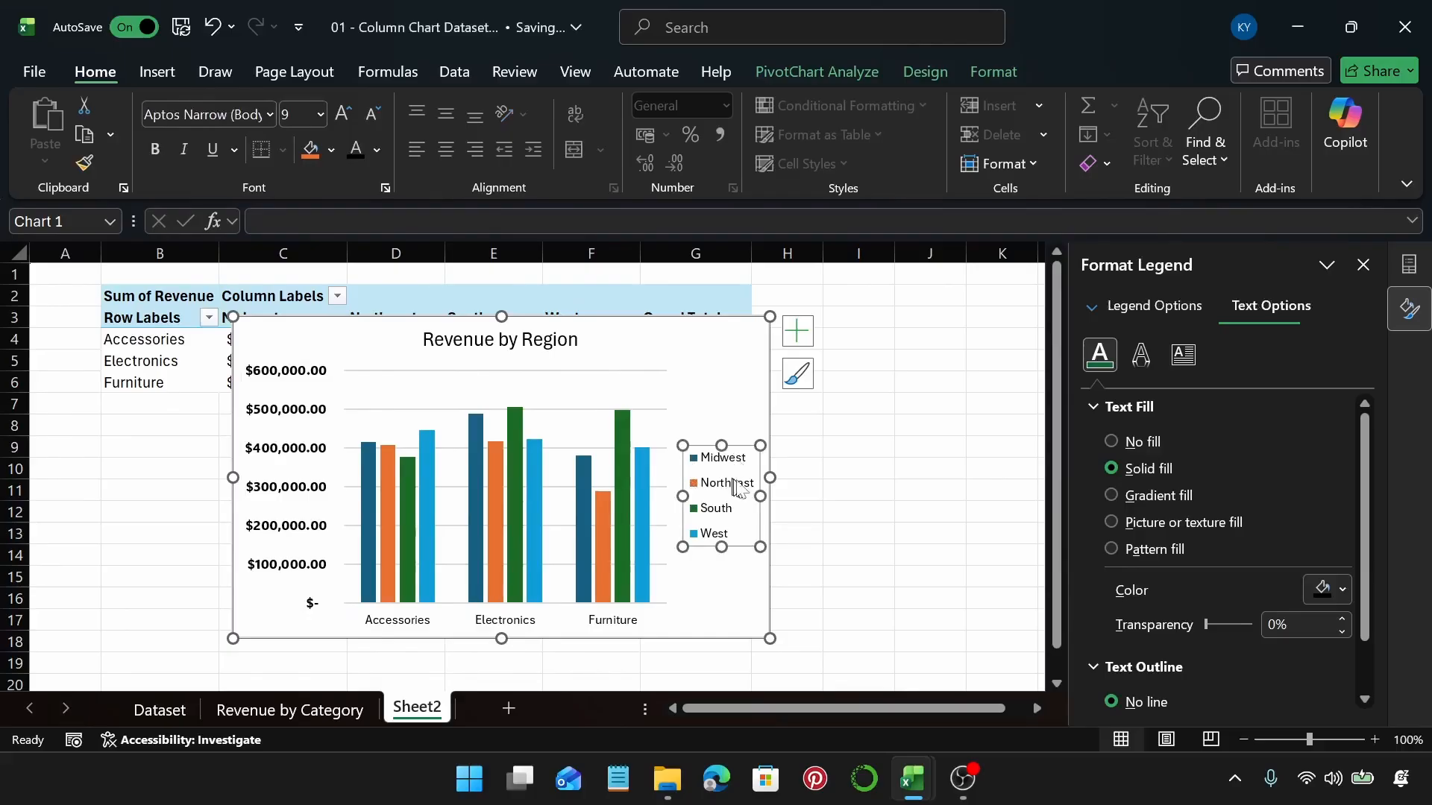
click(270, 113)
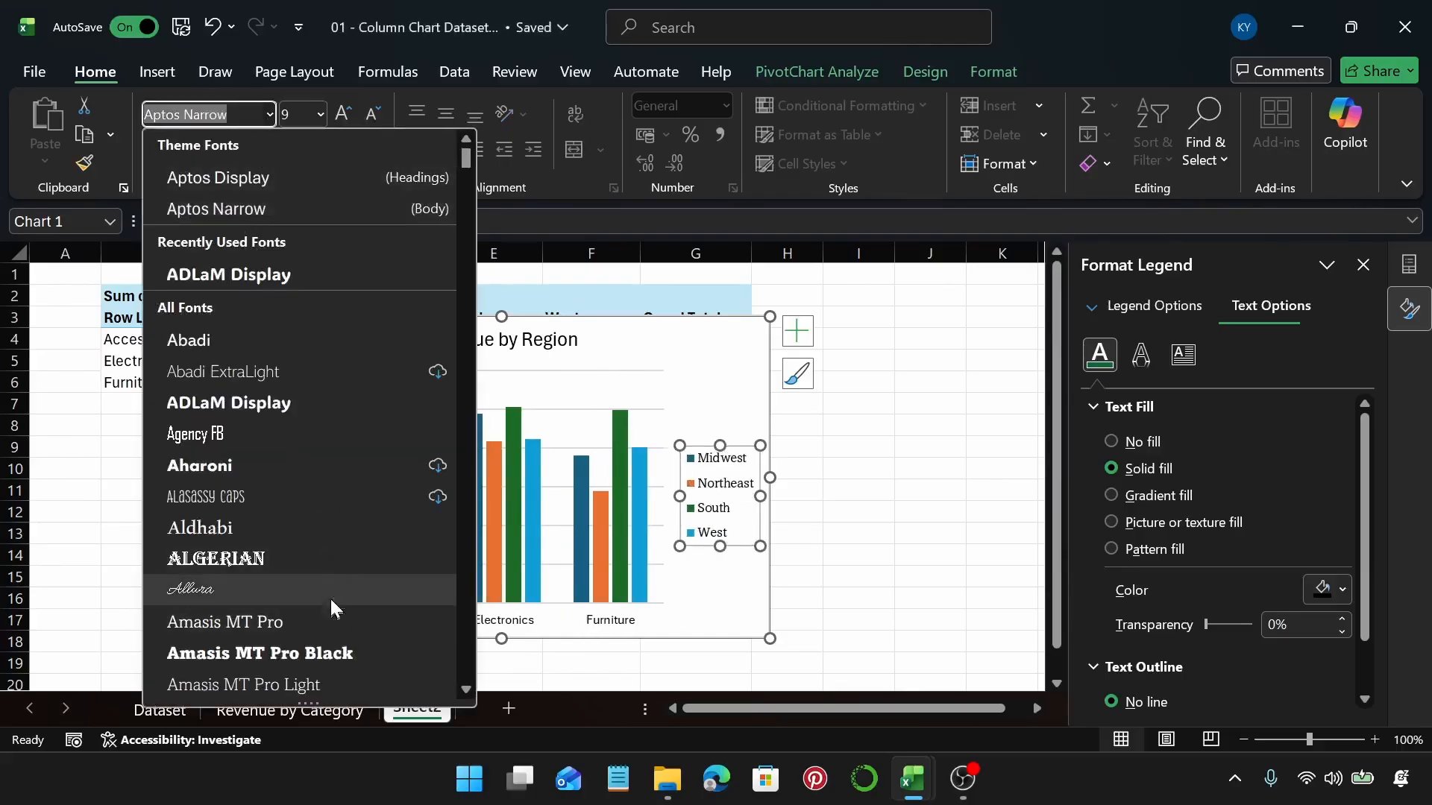
scroll(321, 567, down, 2)
scroll(346, 533, down, 12)
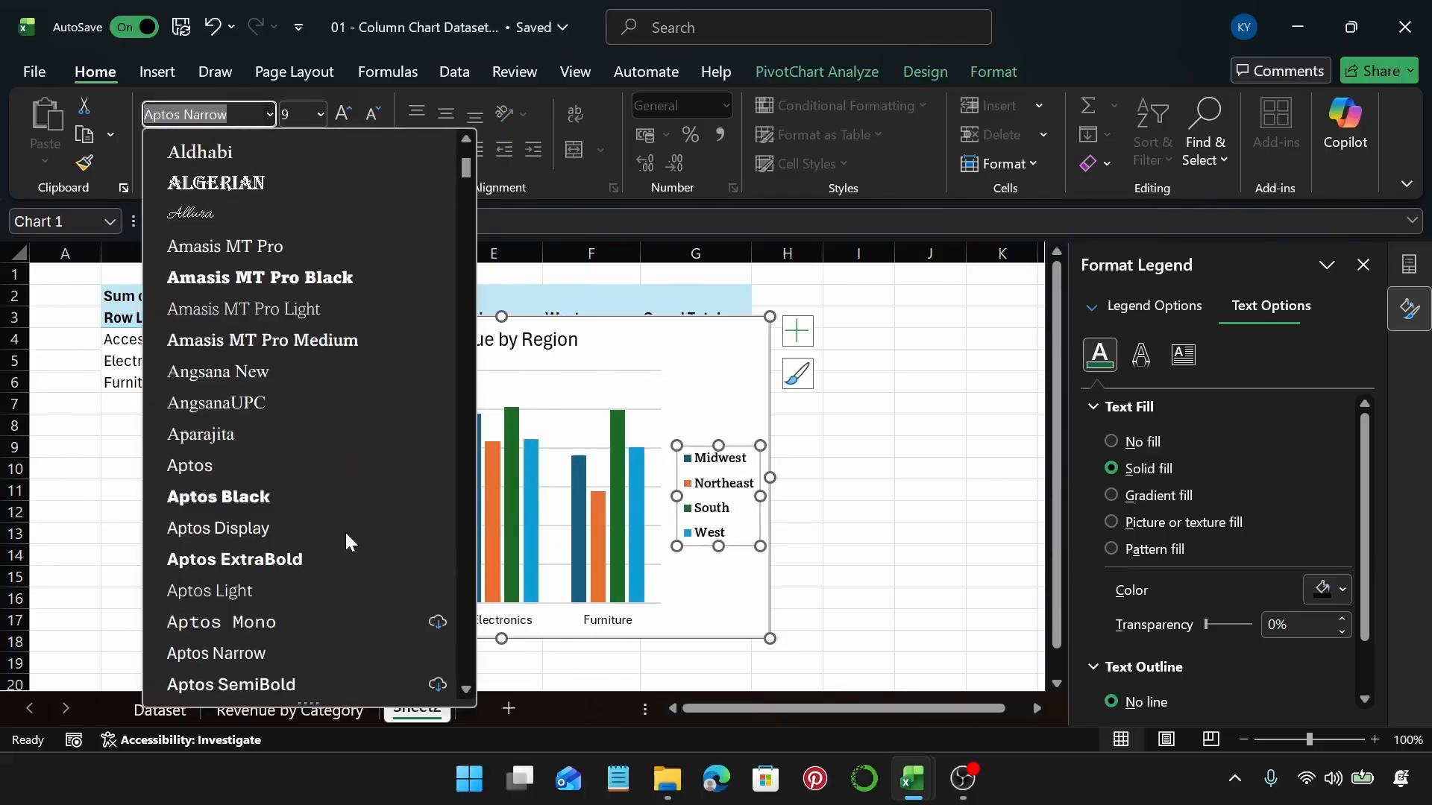
scroll(345, 530, down, 10)
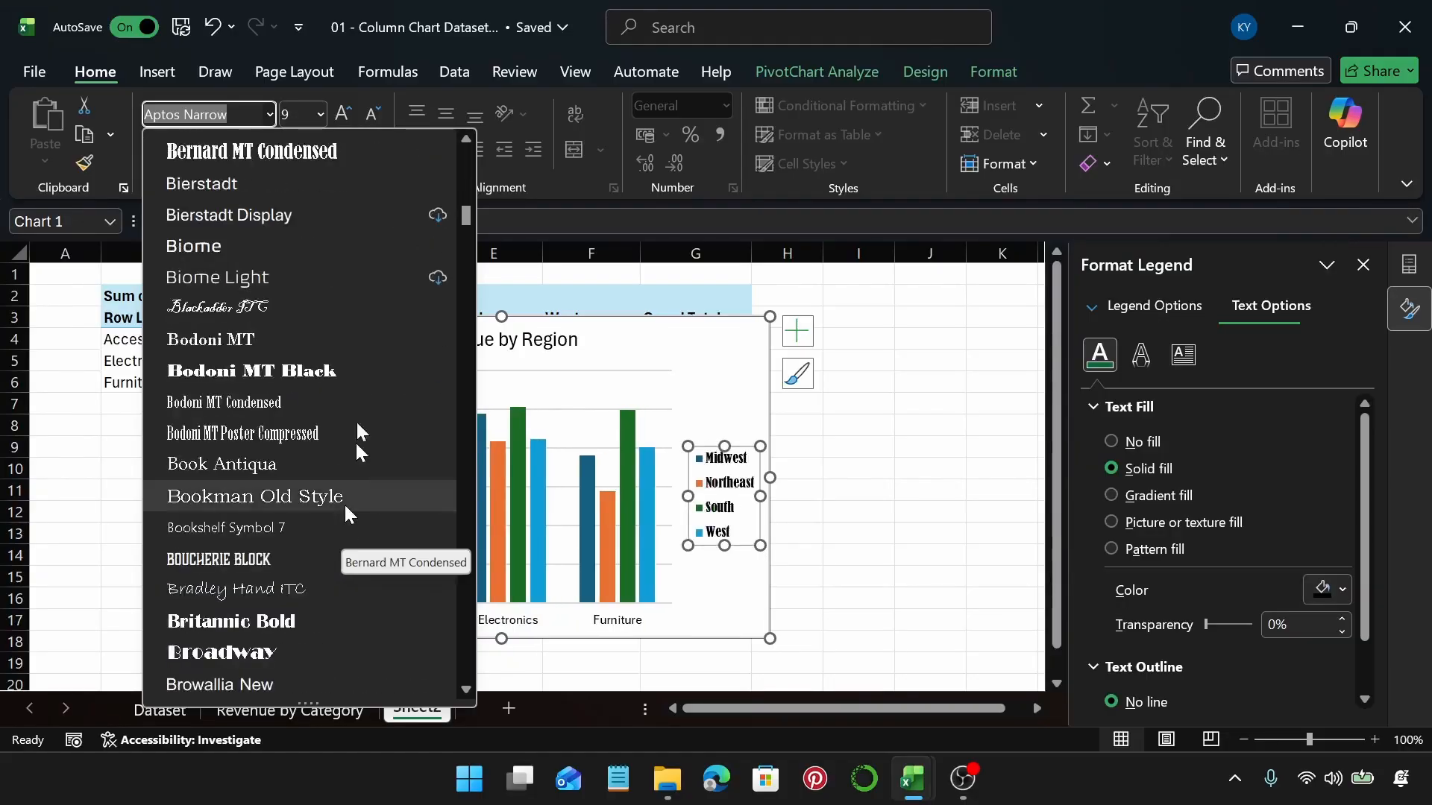
click(220, 312)
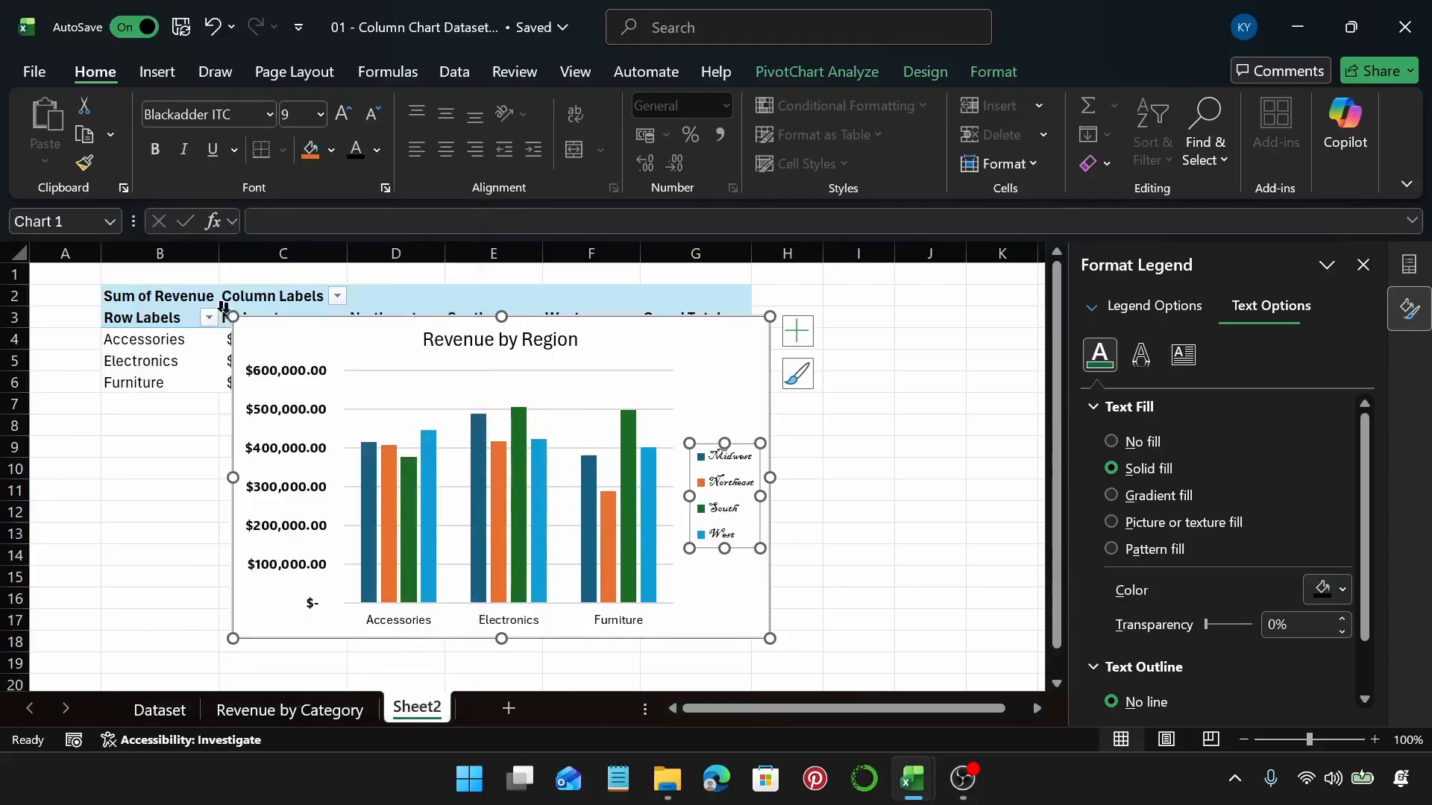
click(693, 362)
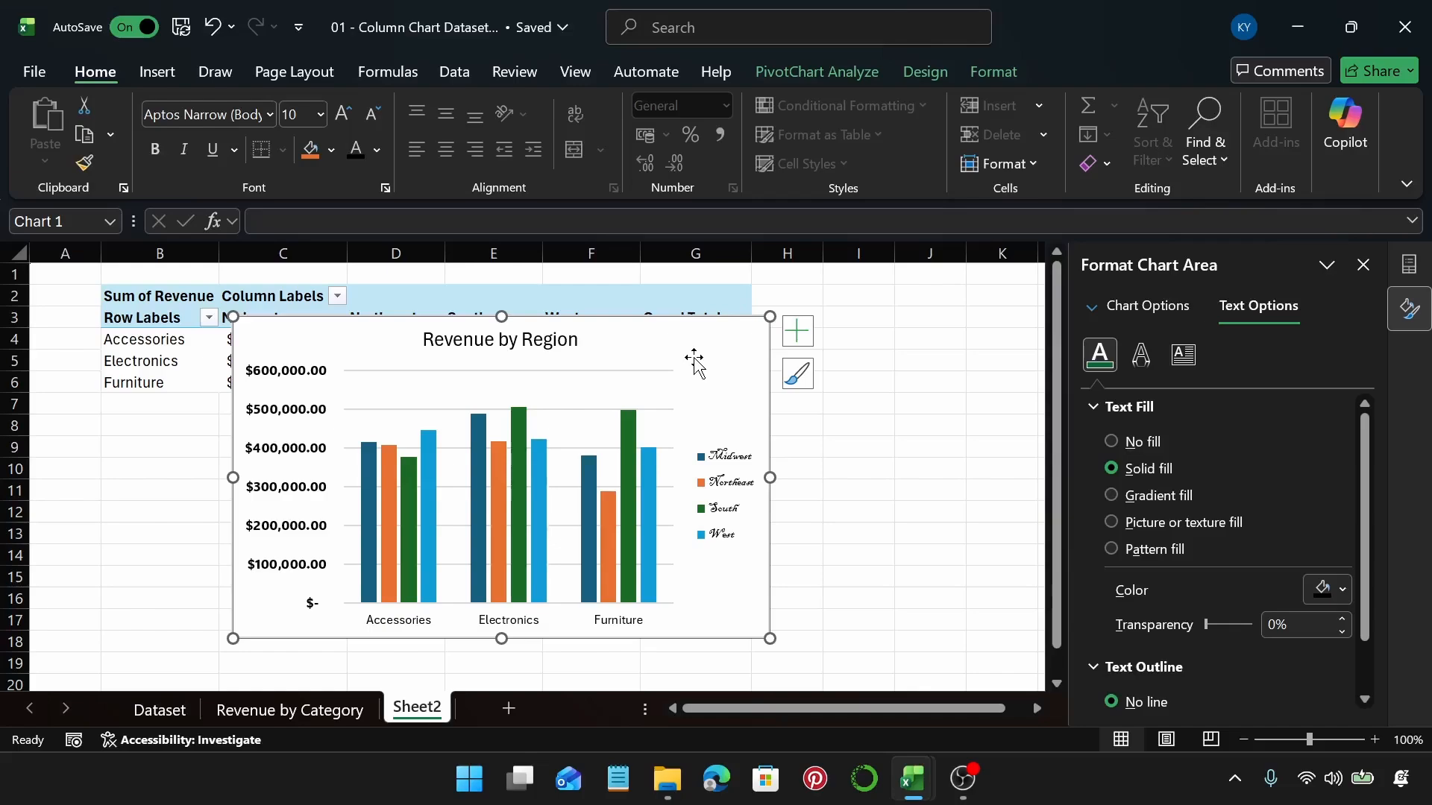
Undo the legend and vertical axis font changes
key(ctrl+z)
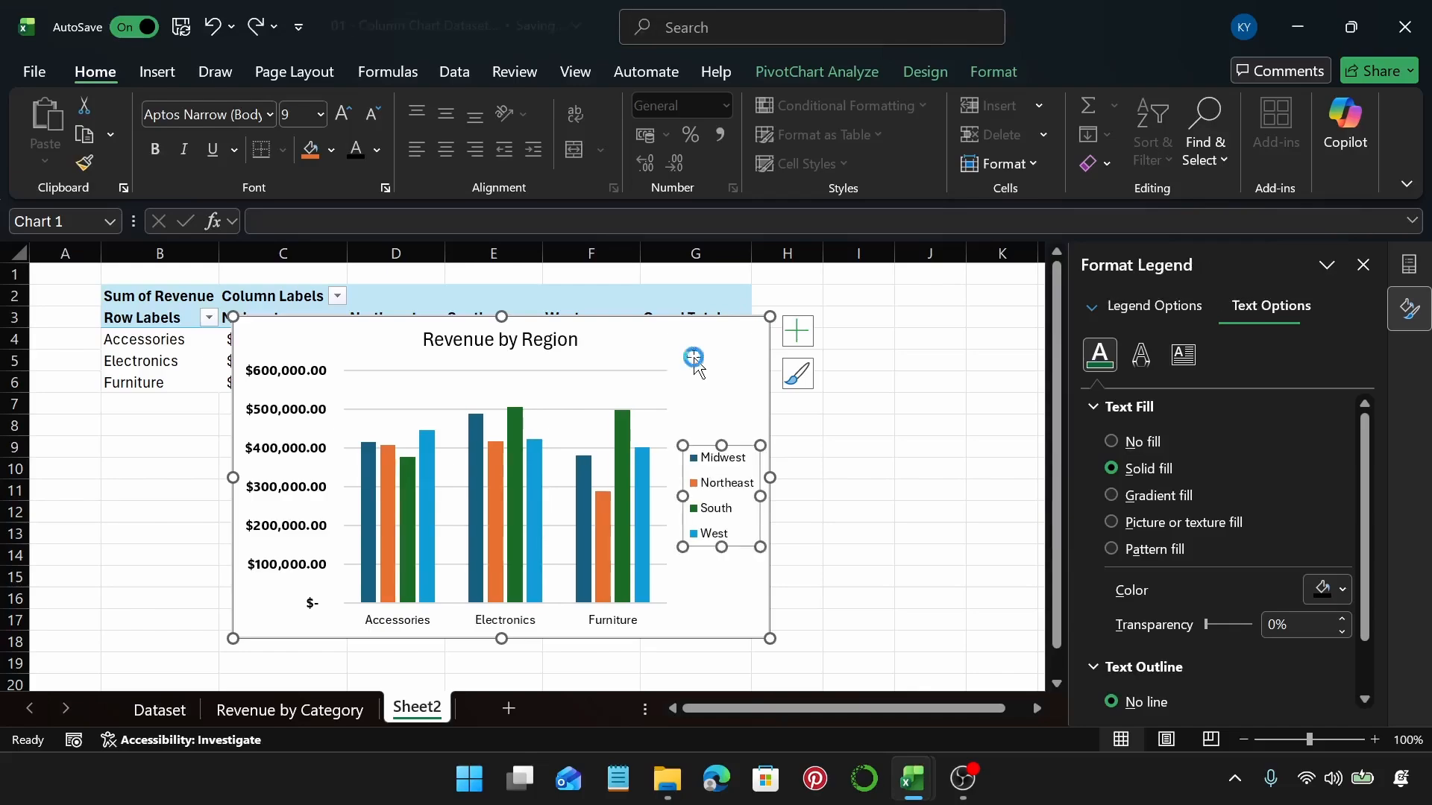
key(ctrl+z)
click(707, 360)
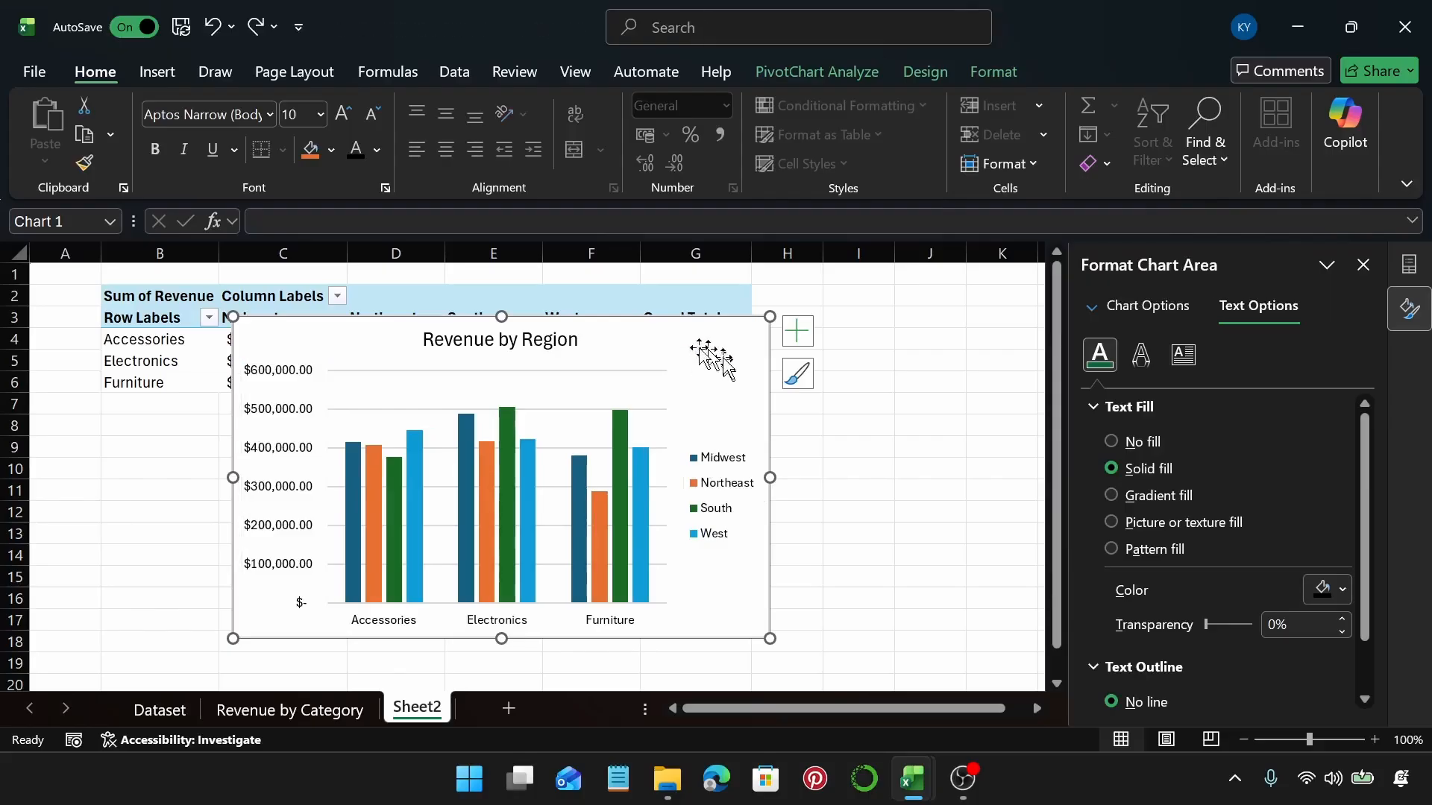
Set the legend's text colour to a light green theme shade
click(672, 509)
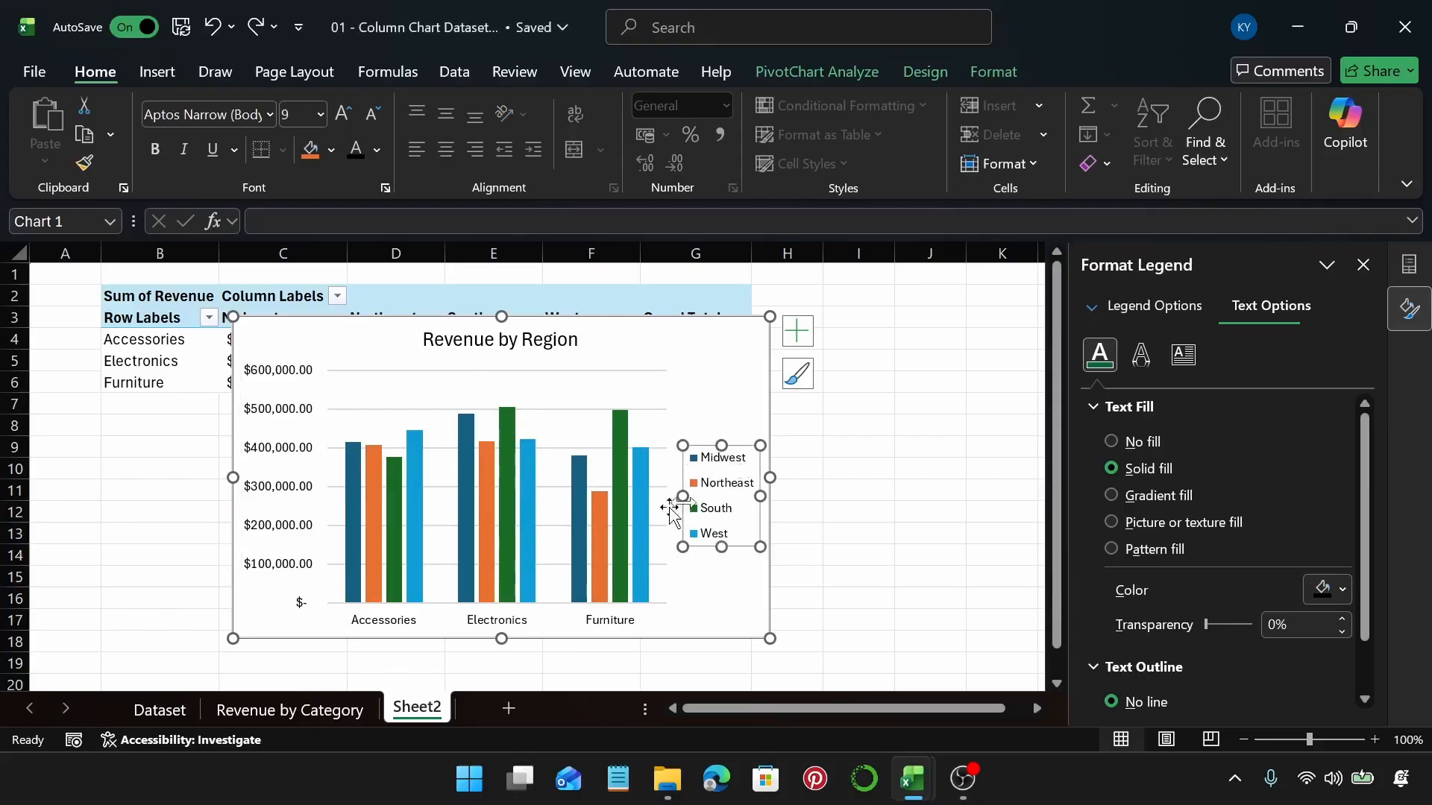
click(377, 150)
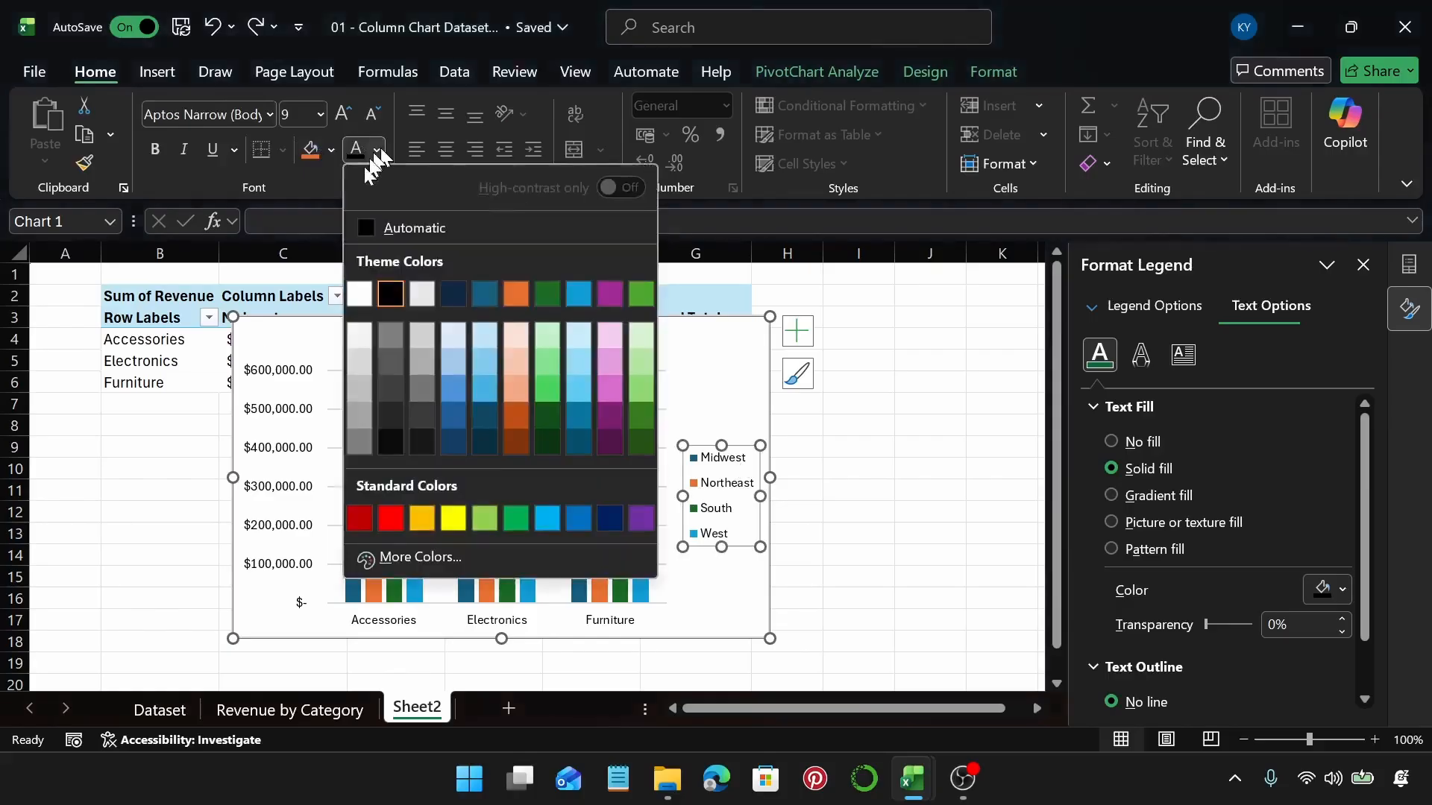
click(534, 387)
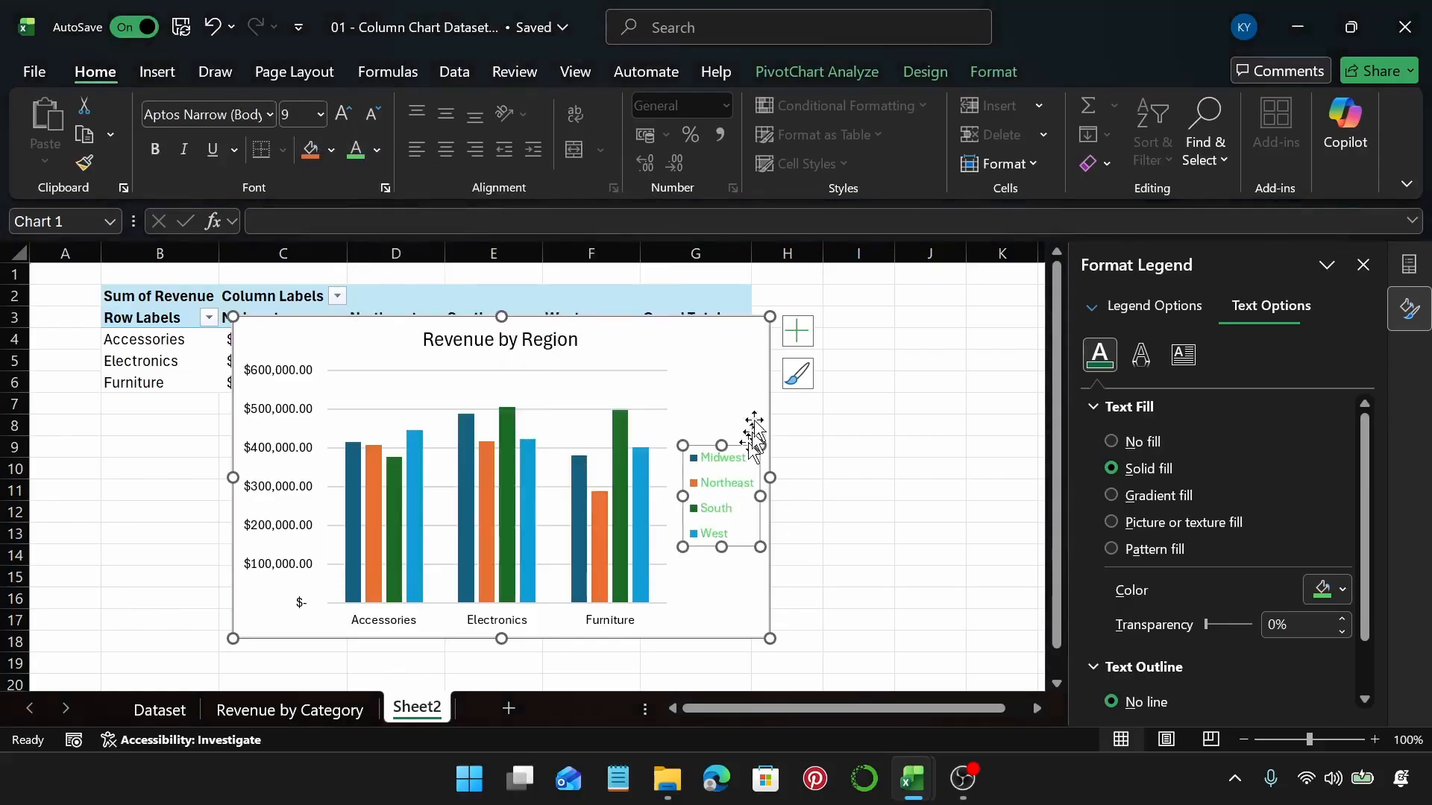
click(714, 404)
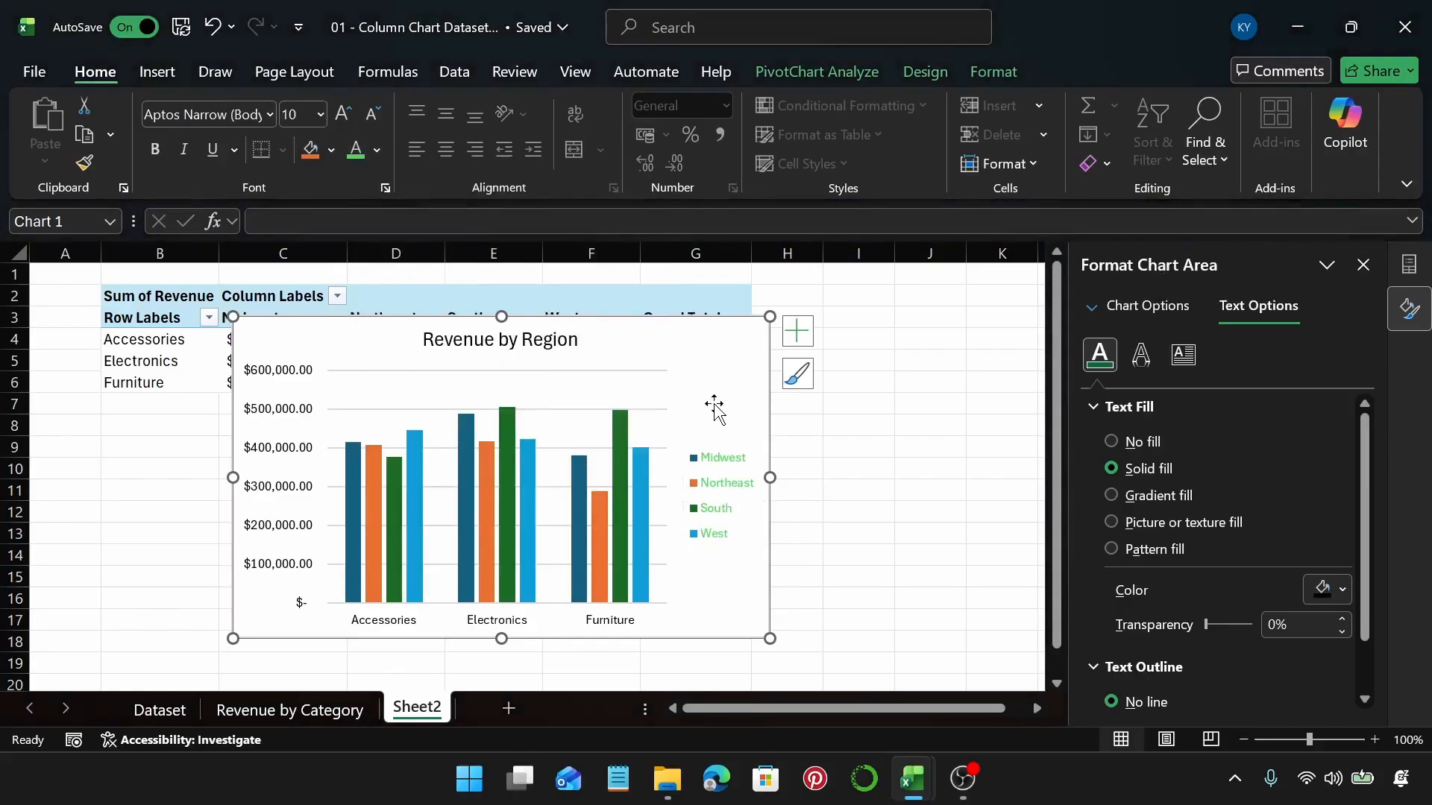
Recolour only the Midwest legend entry's text with a dark teal theme shade
click(717, 458)
click(714, 460)
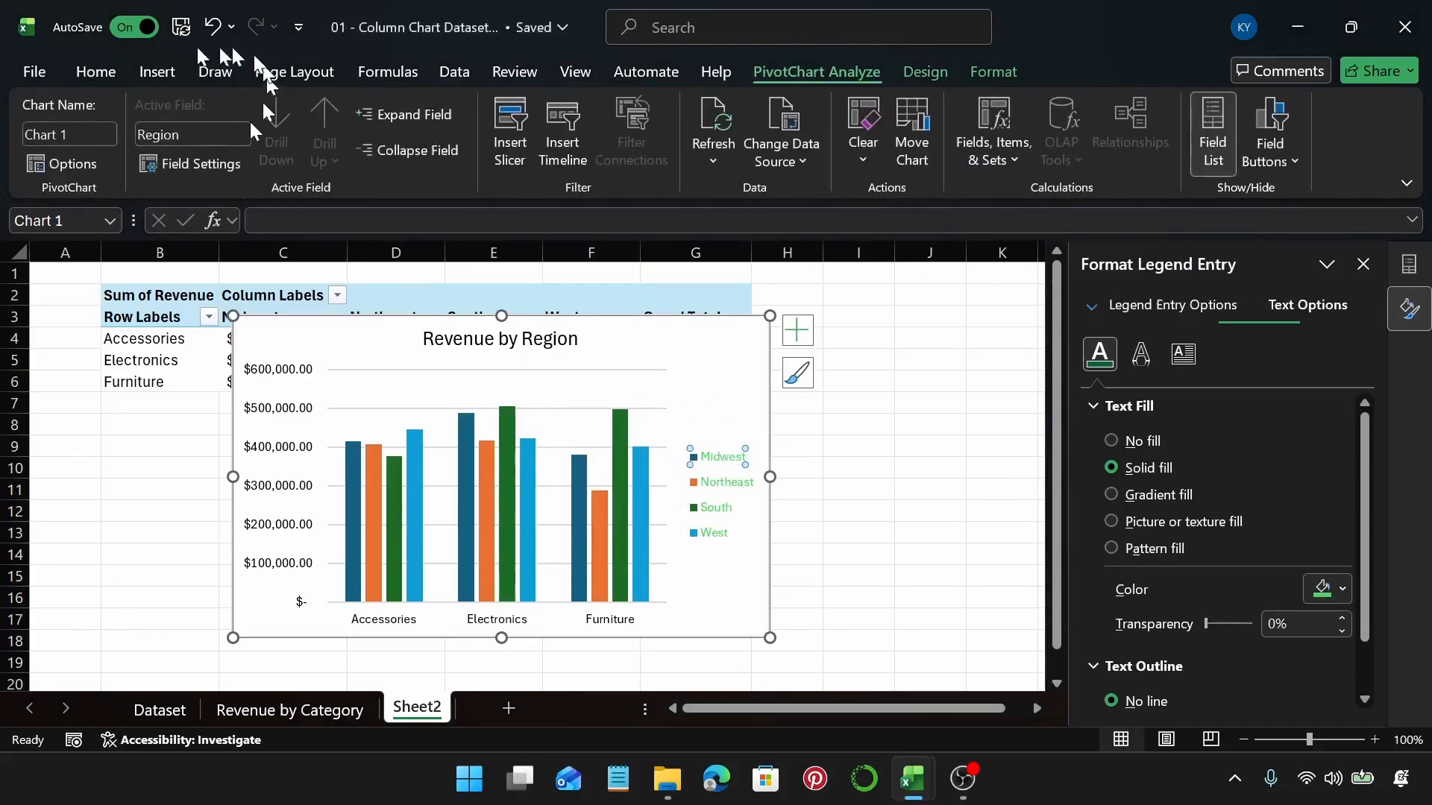
click(106, 70)
click(378, 150)
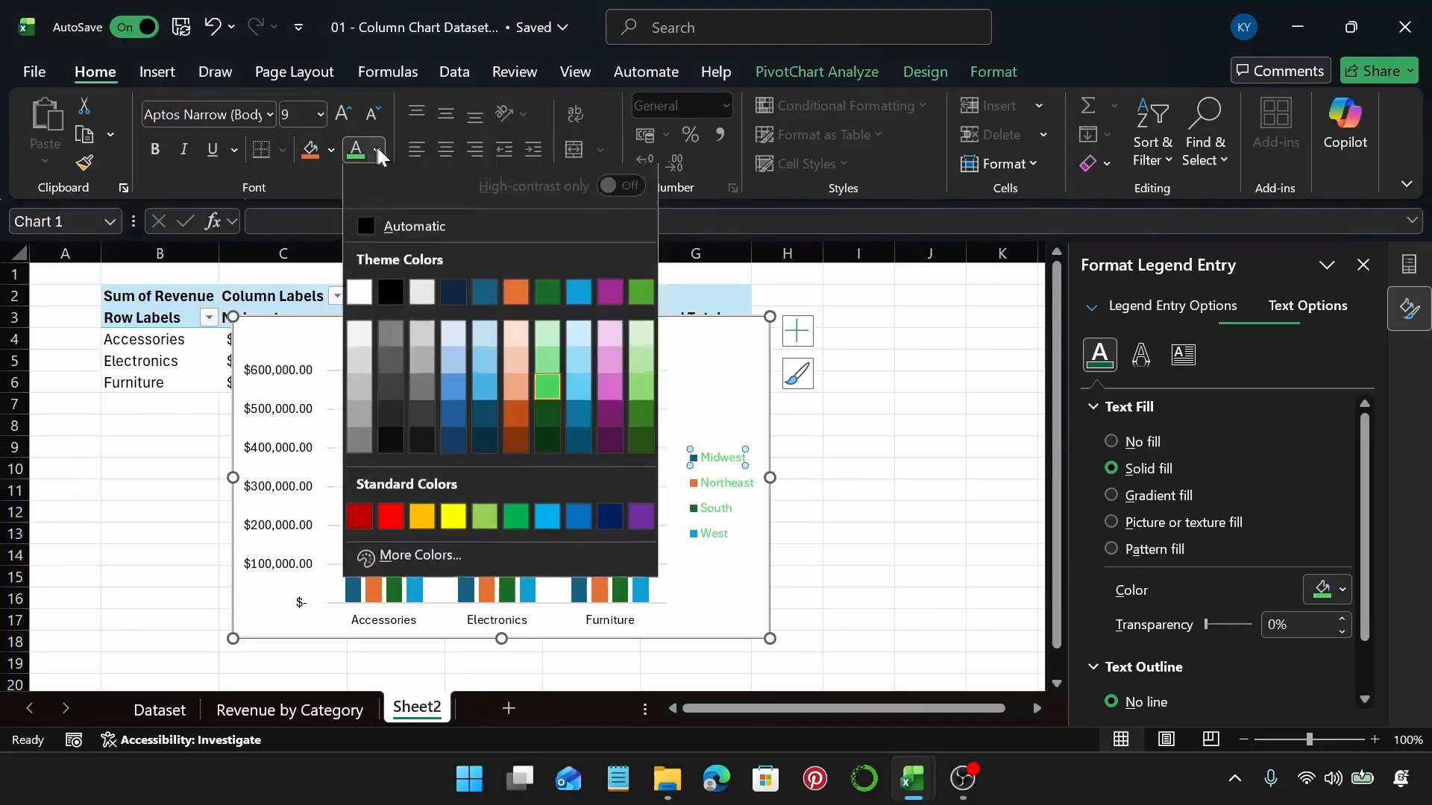
click(485, 414)
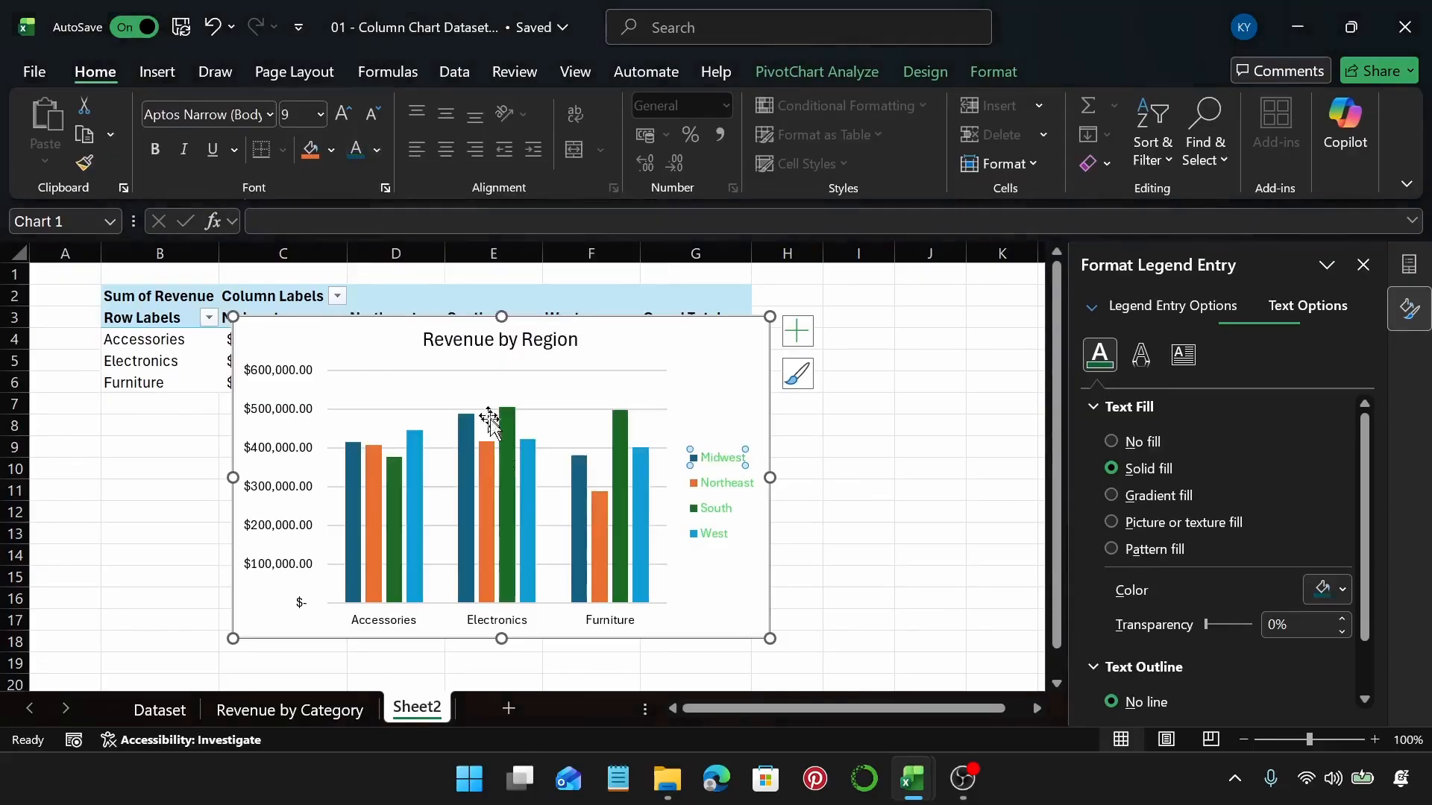
click(764, 581)
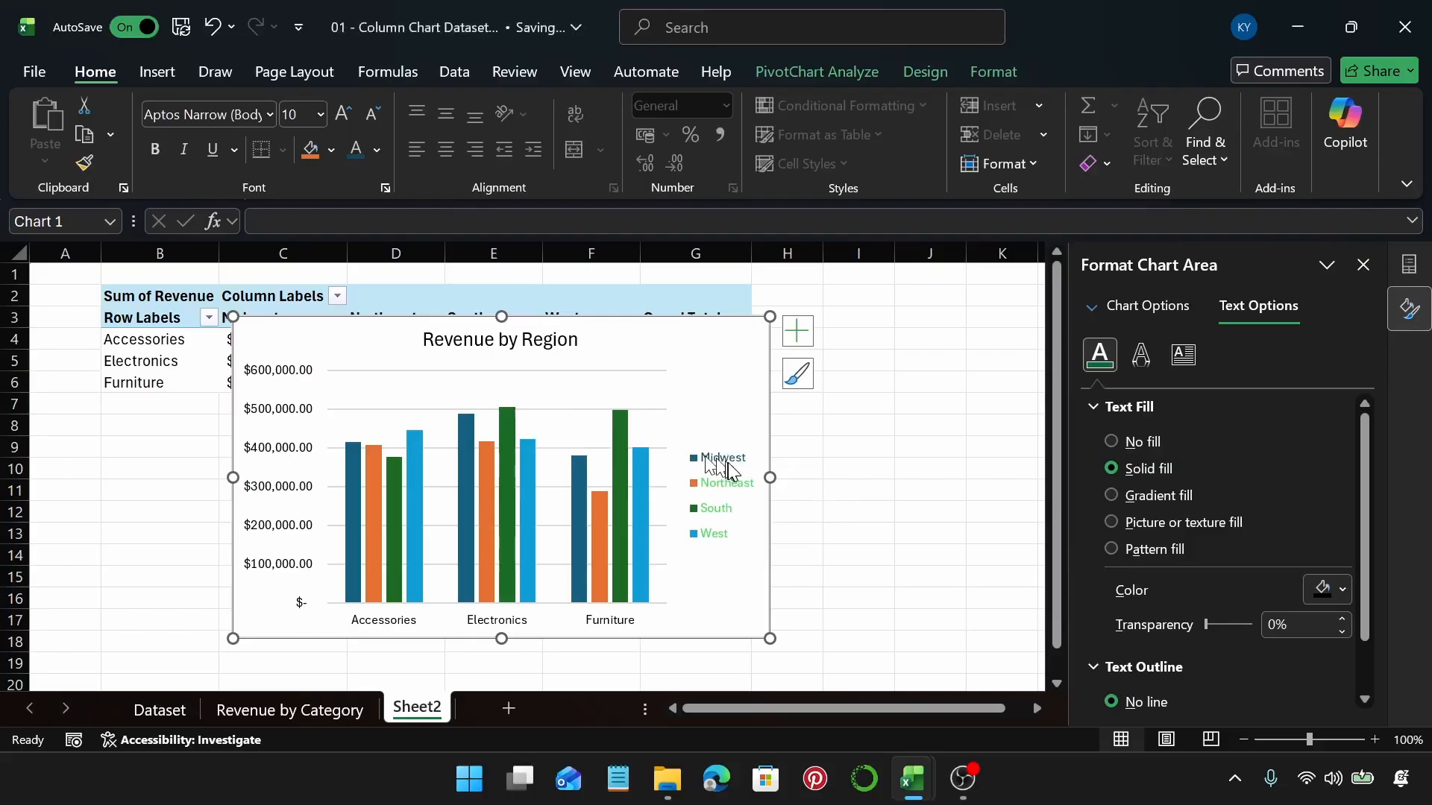
Undo the Midwest entry's text colour and the green legend text
key(ctrl+z)
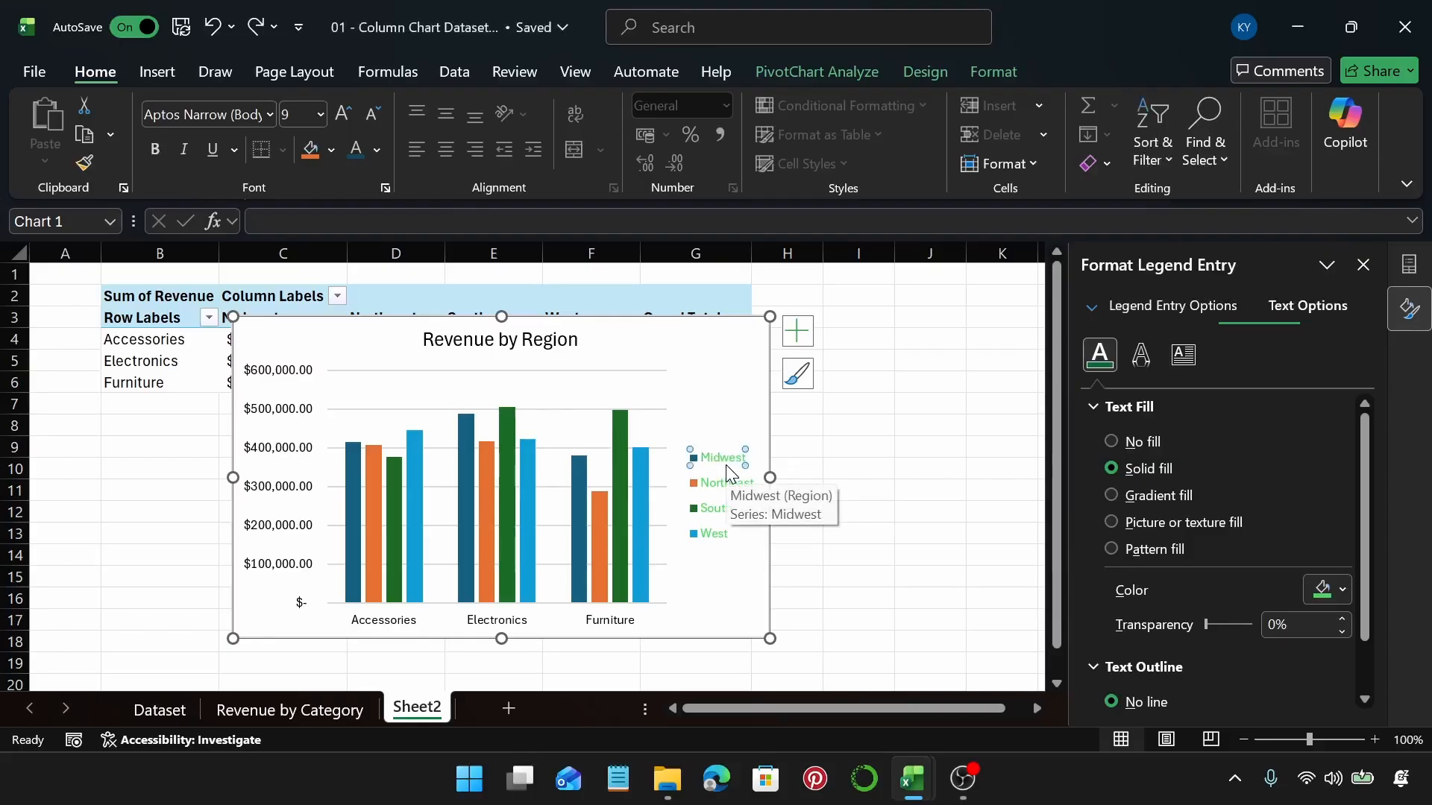
key(ctrl+z)
click(710, 378)
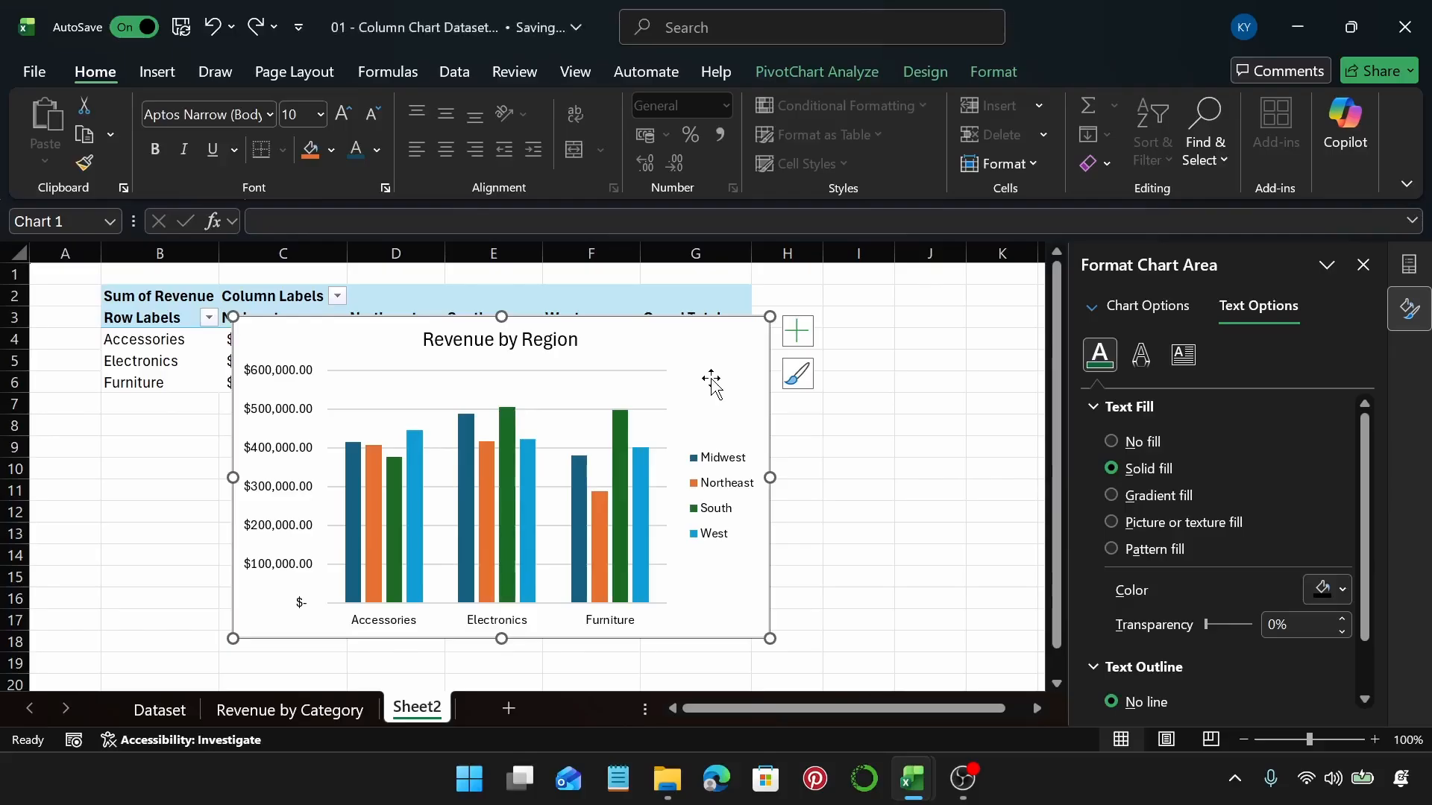
Move the chart right to uncover the PivotTable's Midwest column and fill the Midwest series with standard dark blue
drag(711, 381, 839, 375)
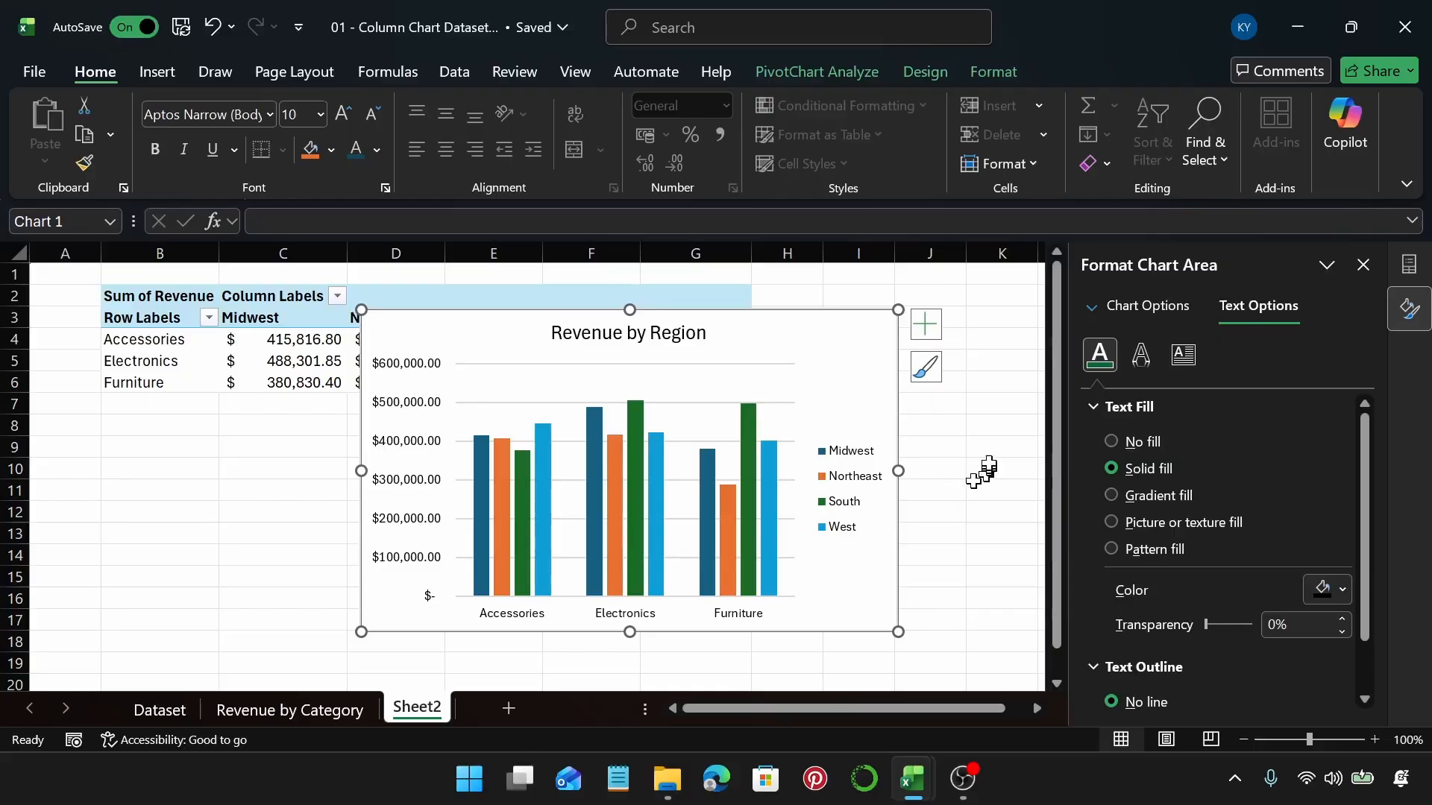
click(1174, 306)
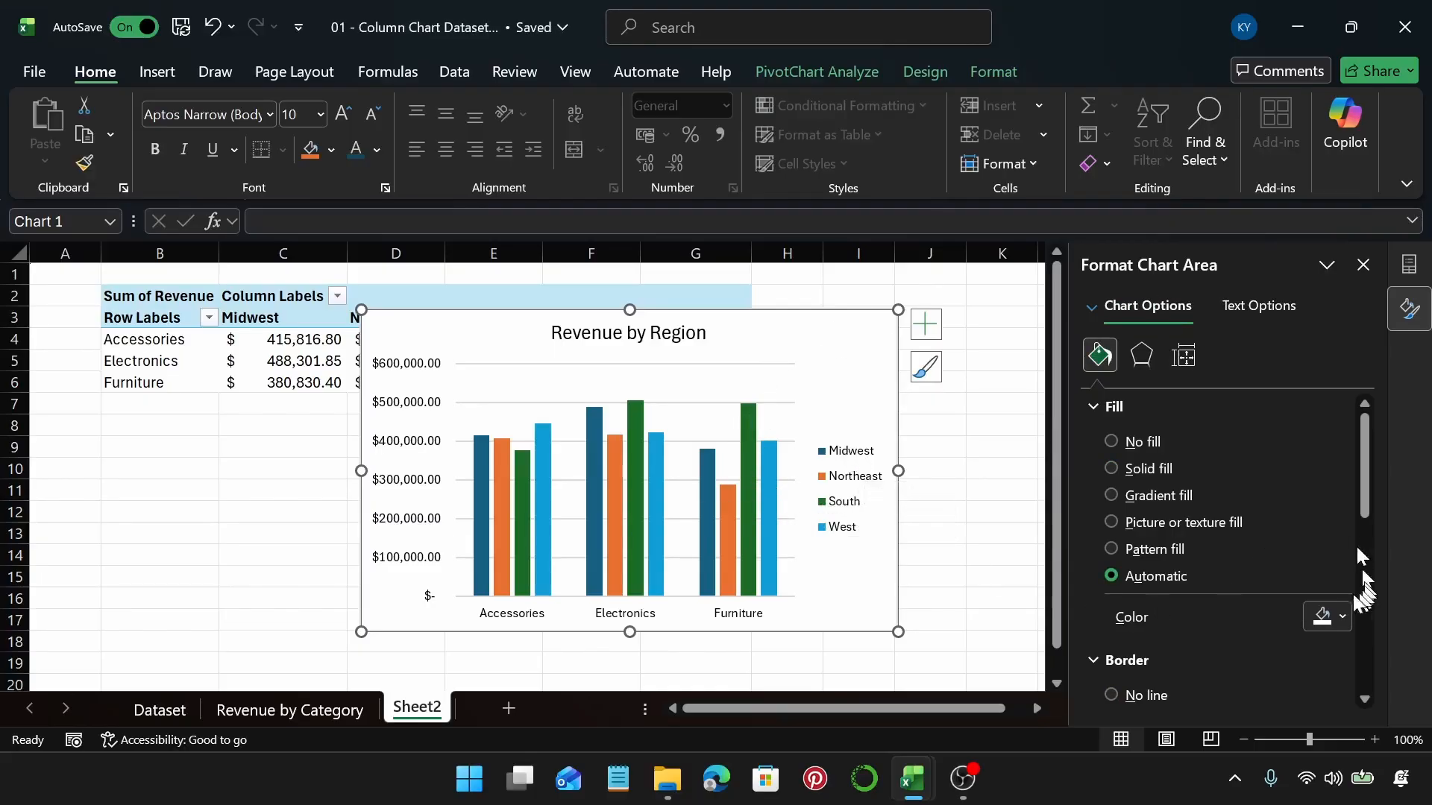
click(709, 464)
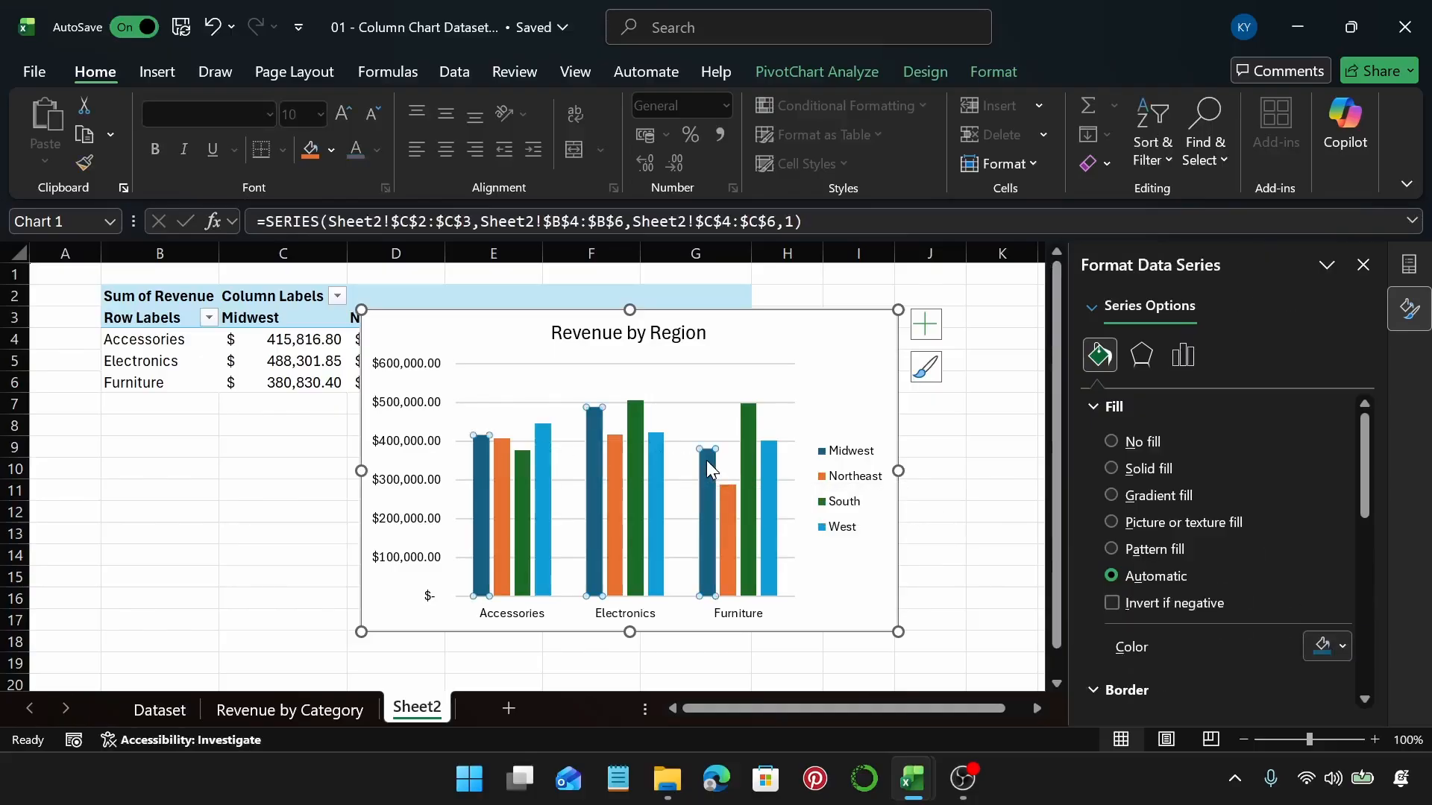
click(1324, 648)
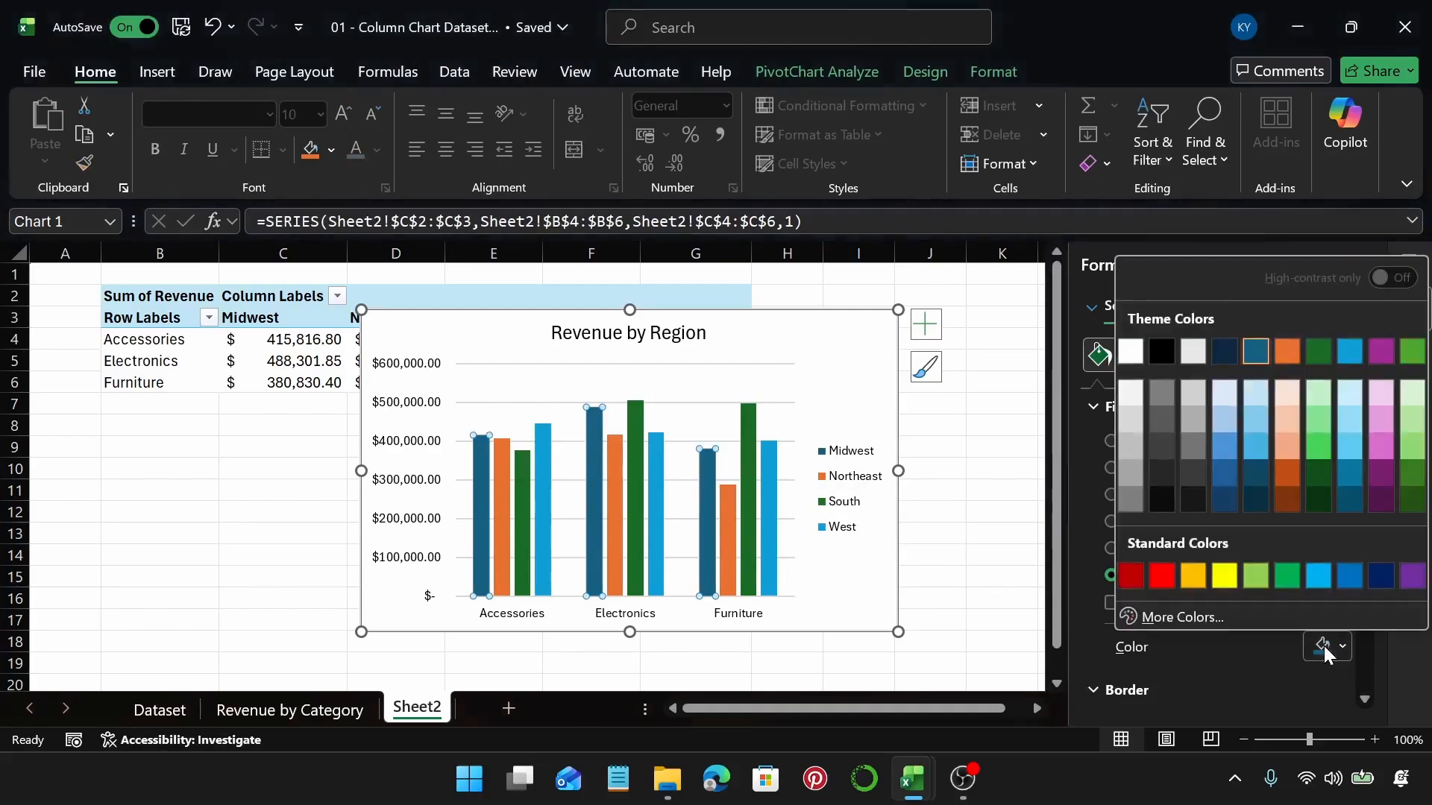
click(1378, 577)
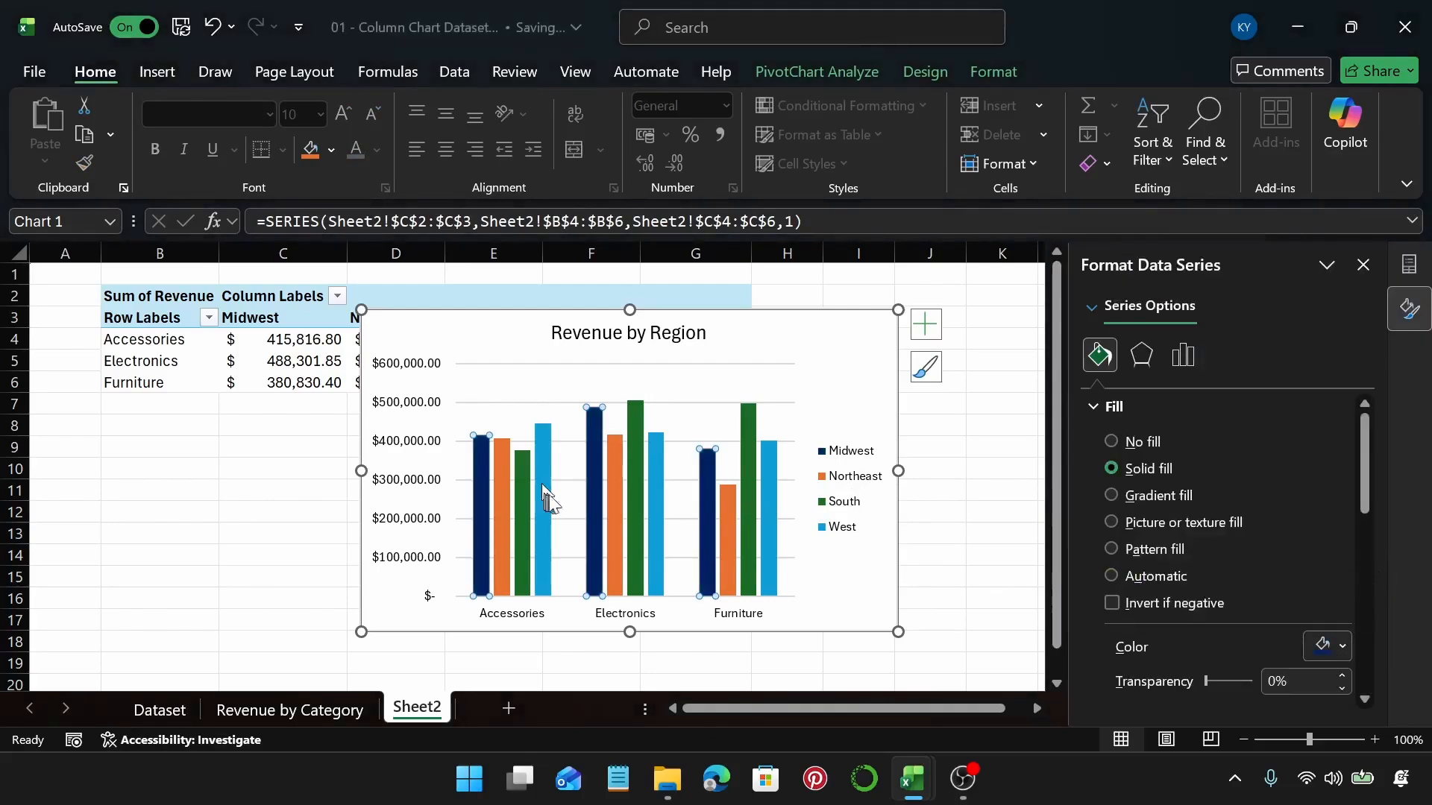
Fill the Northeast series with standard purple and the South series with a dark magenta theme shade
click(617, 483)
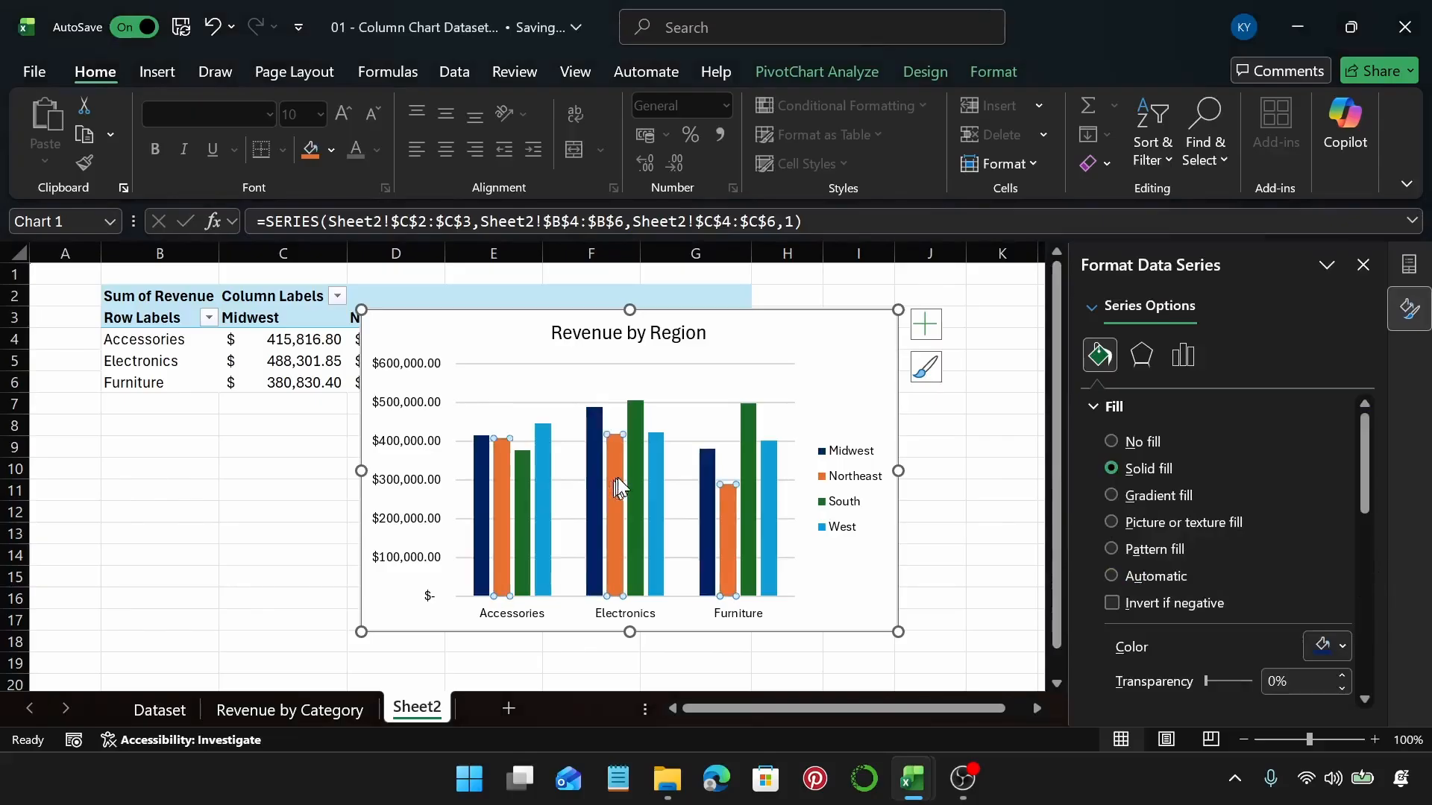
click(1335, 654)
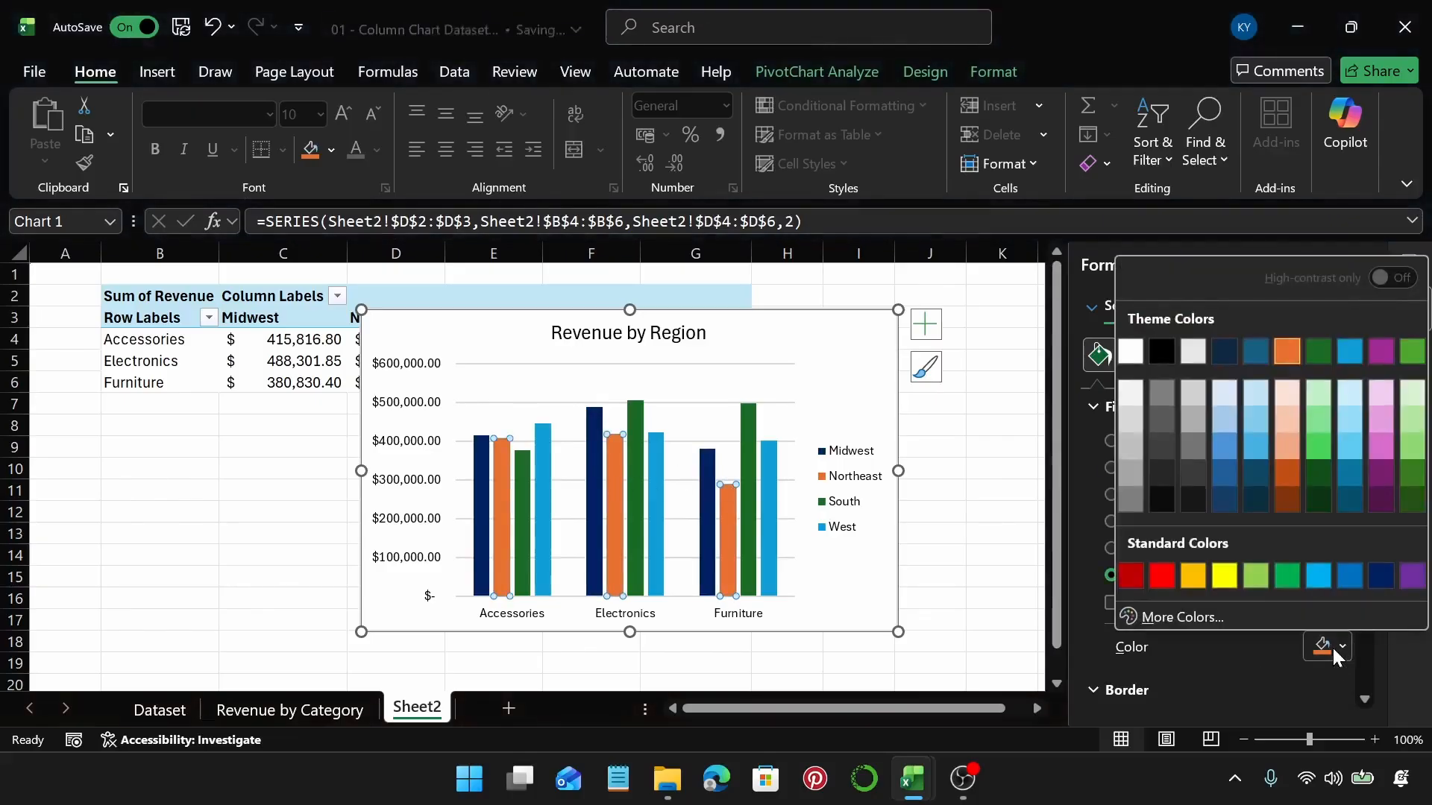
click(1424, 575)
click(520, 477)
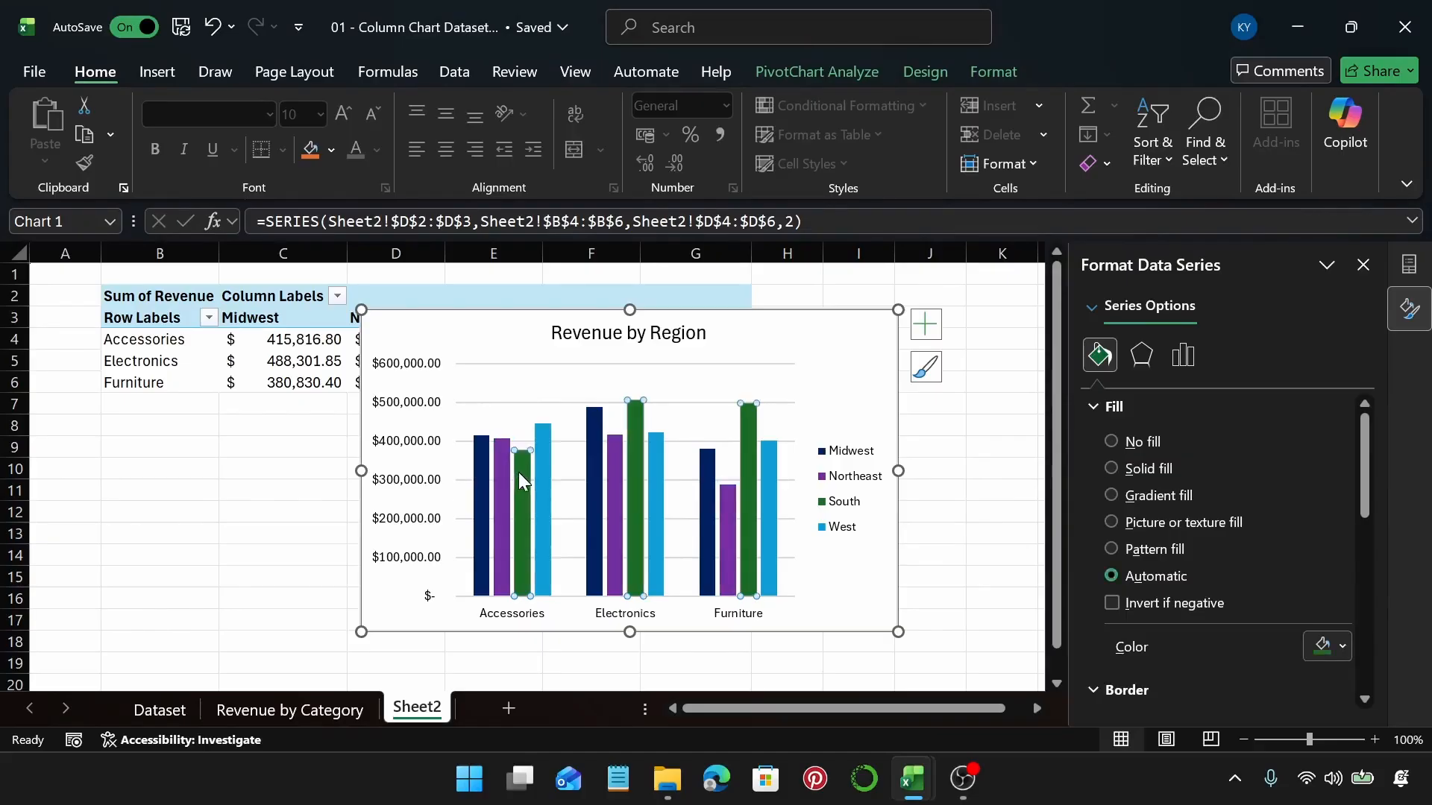
click(1326, 645)
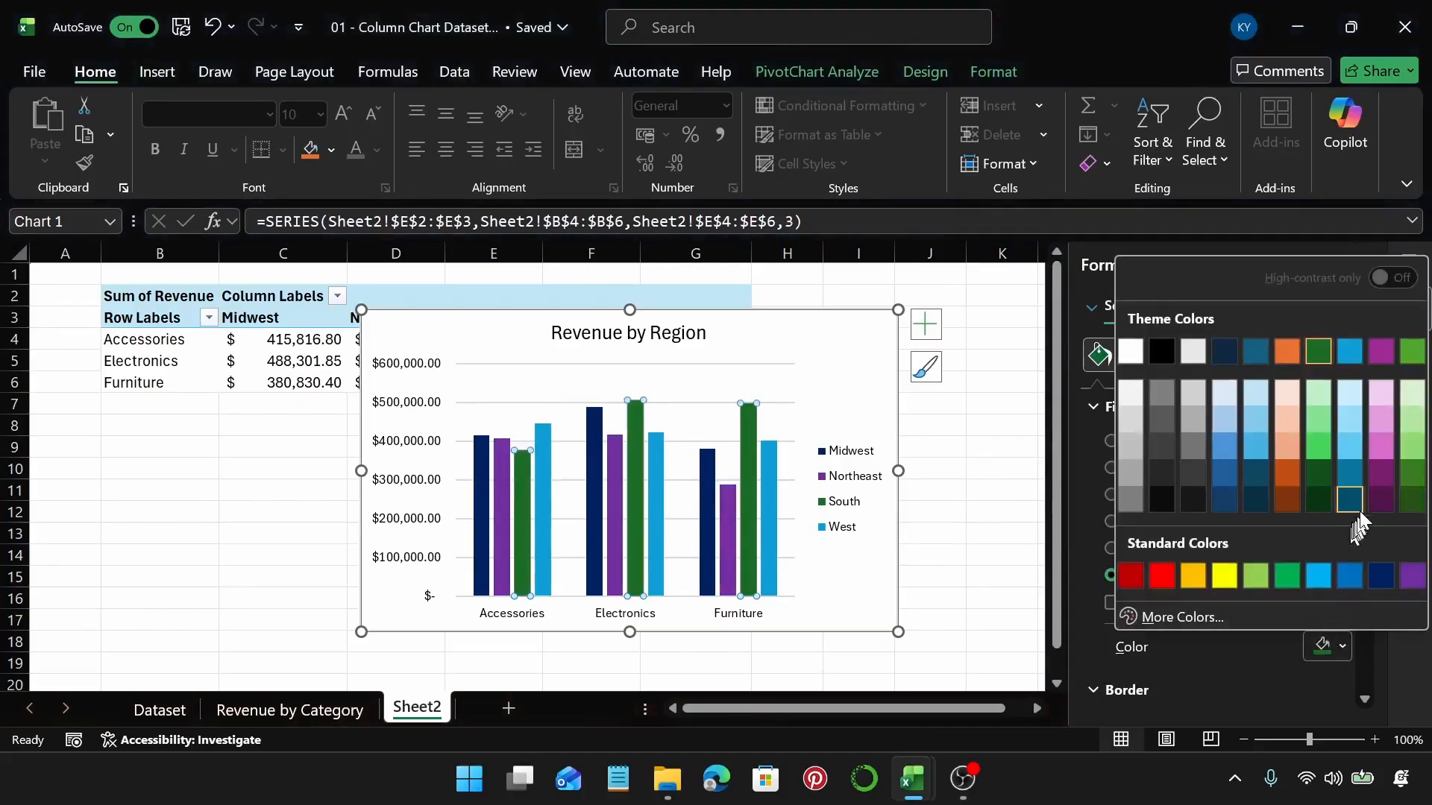
click(1381, 473)
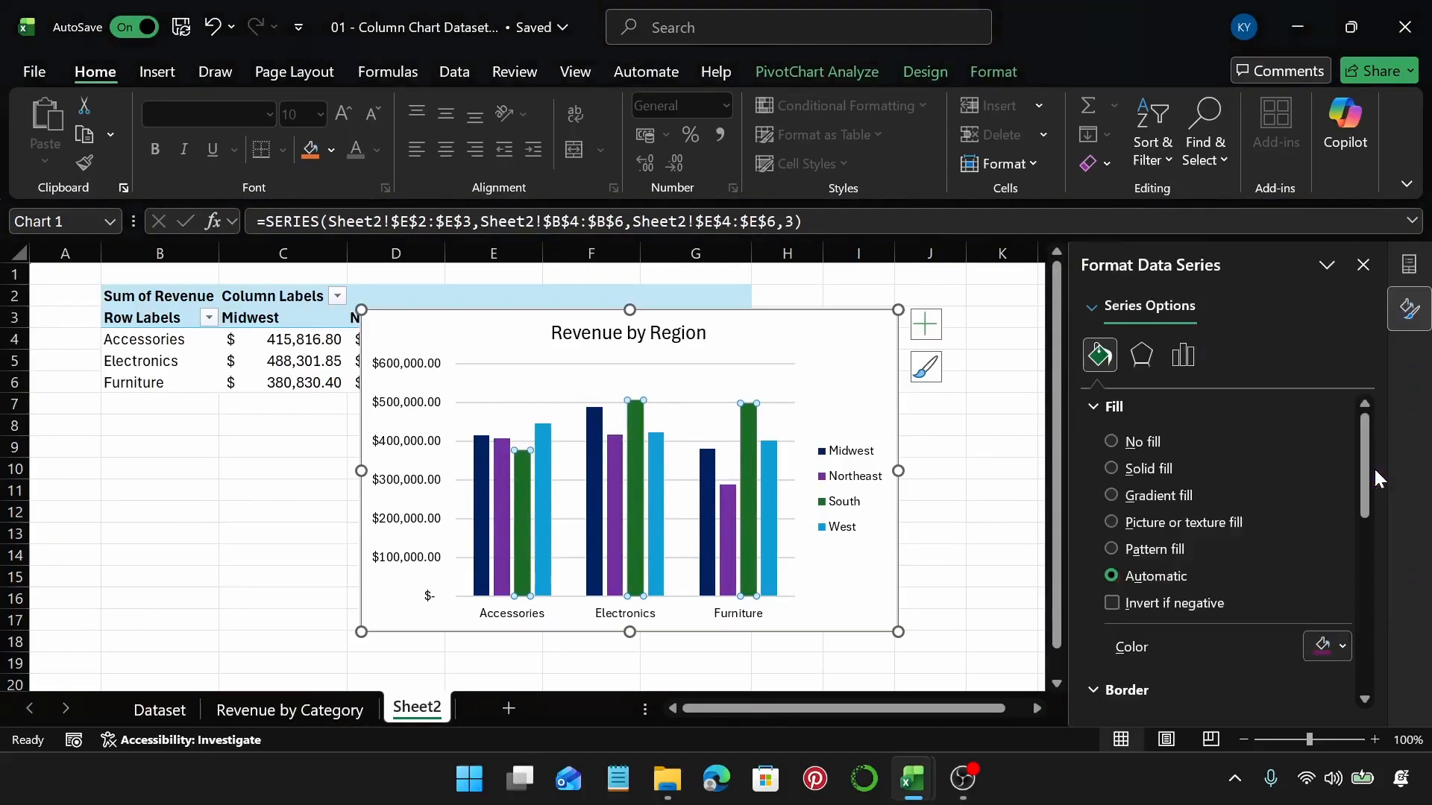
Open the fill colour choices for the West series
click(656, 524)
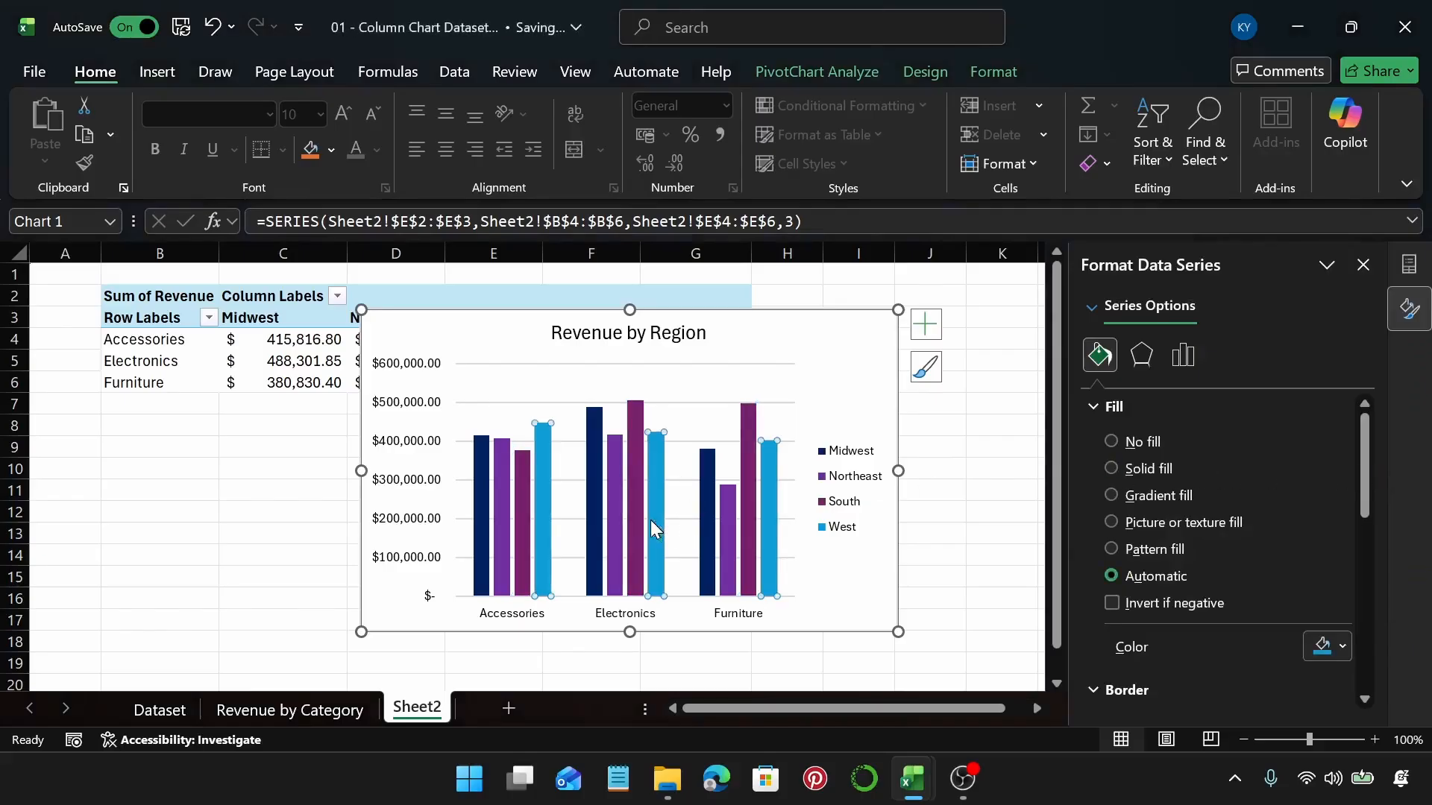
click(1326, 646)
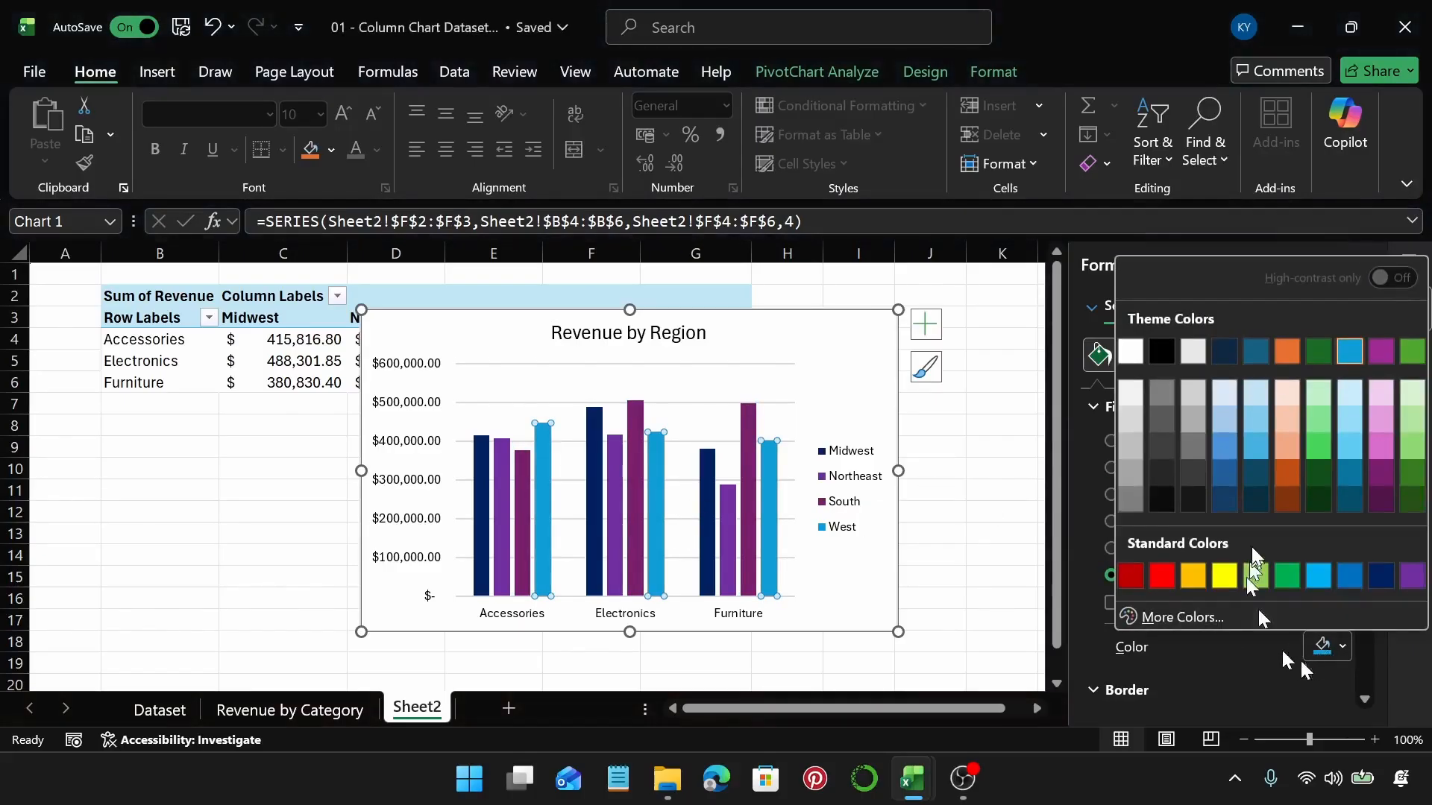
Fill the West series columns with a medium blue theme color
click(1223, 448)
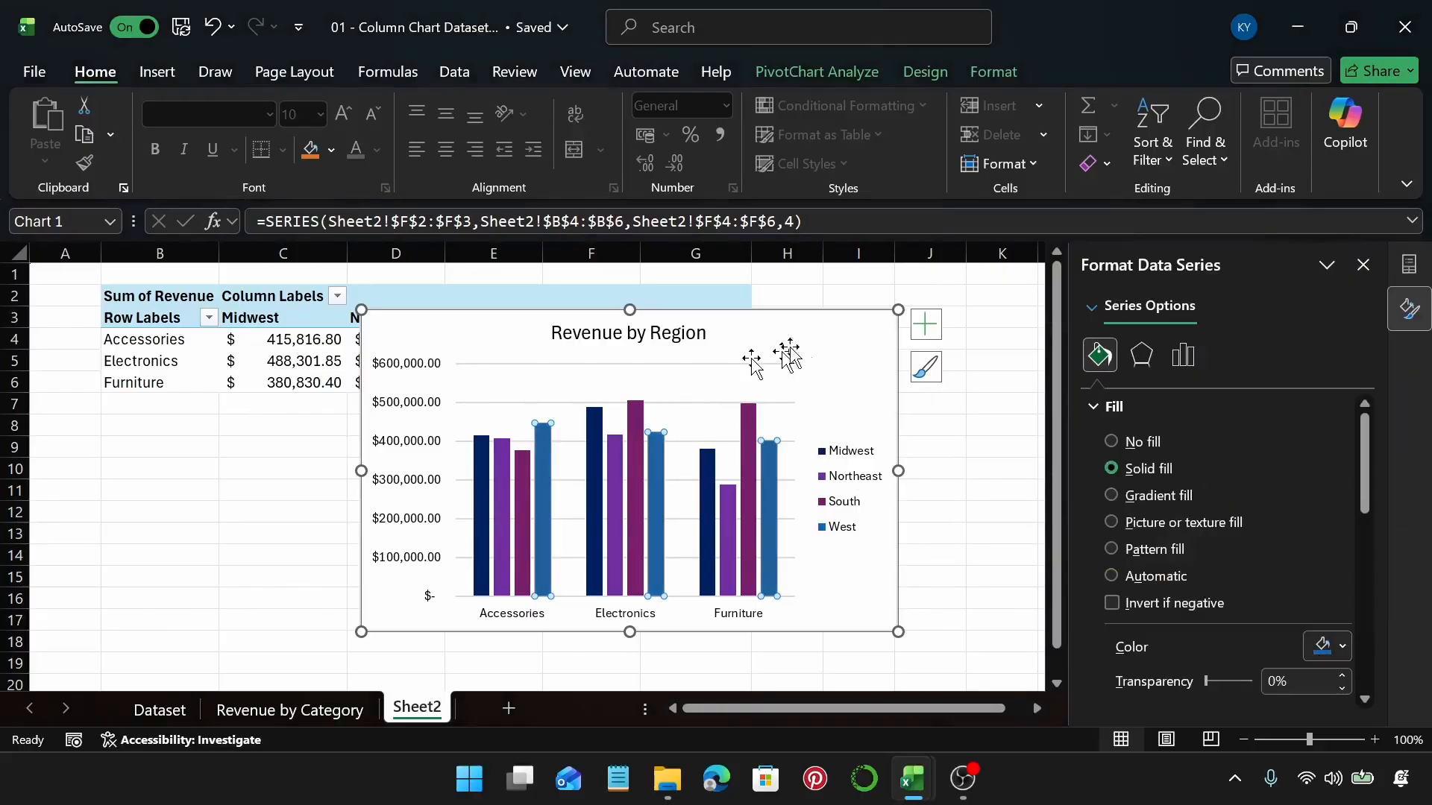
click(817, 354)
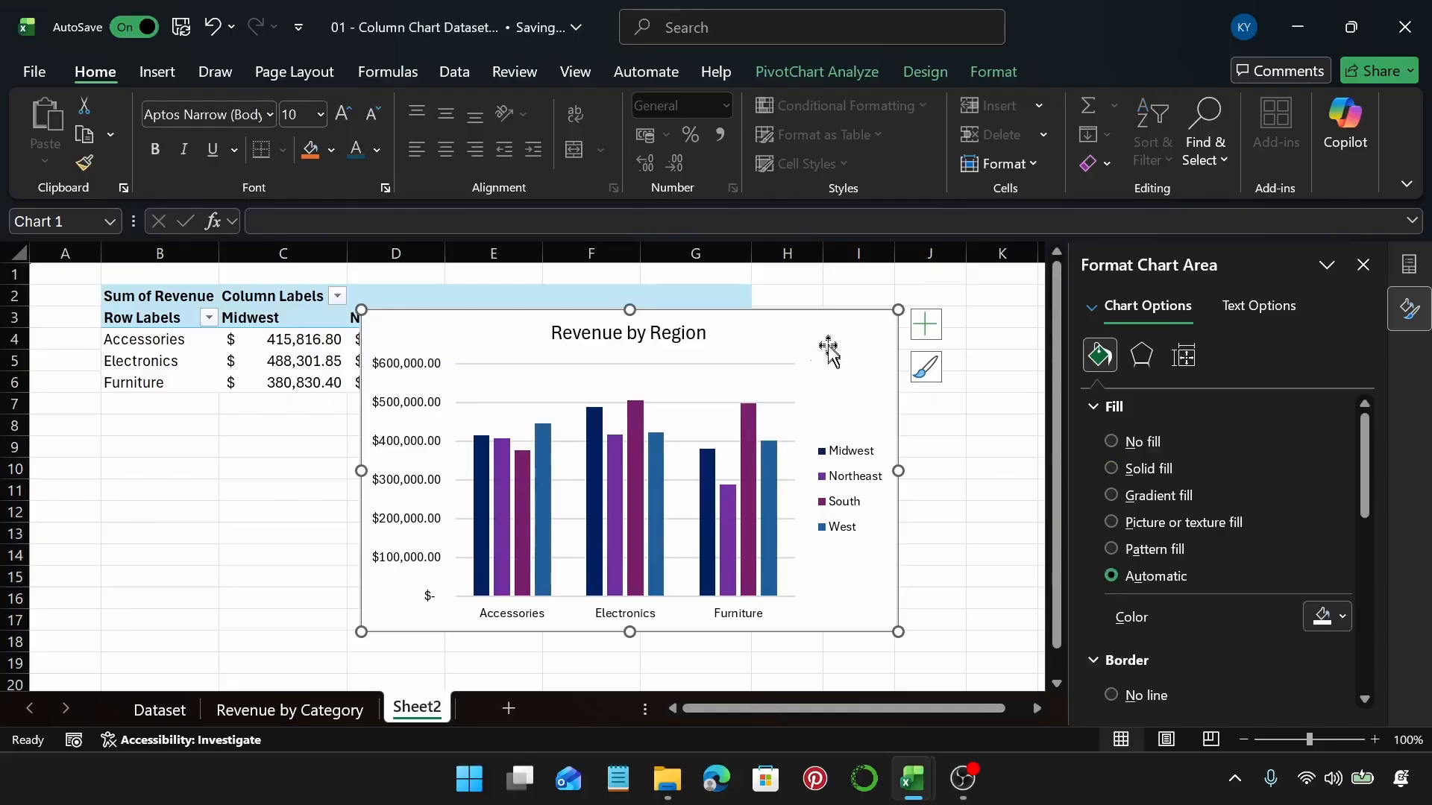
Try a solid line border around the chart area and switch it back to automatic
click(1147, 410)
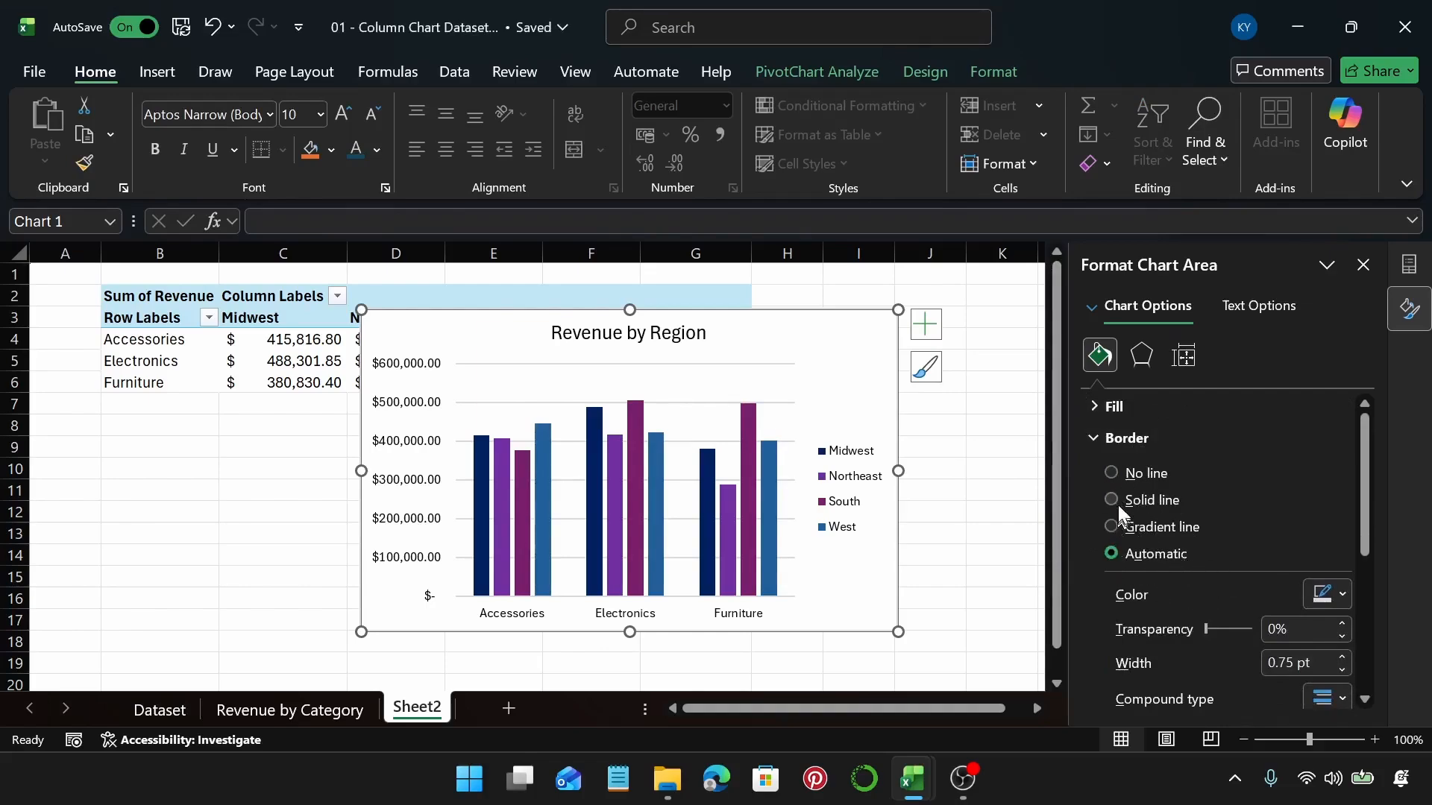
click(1113, 500)
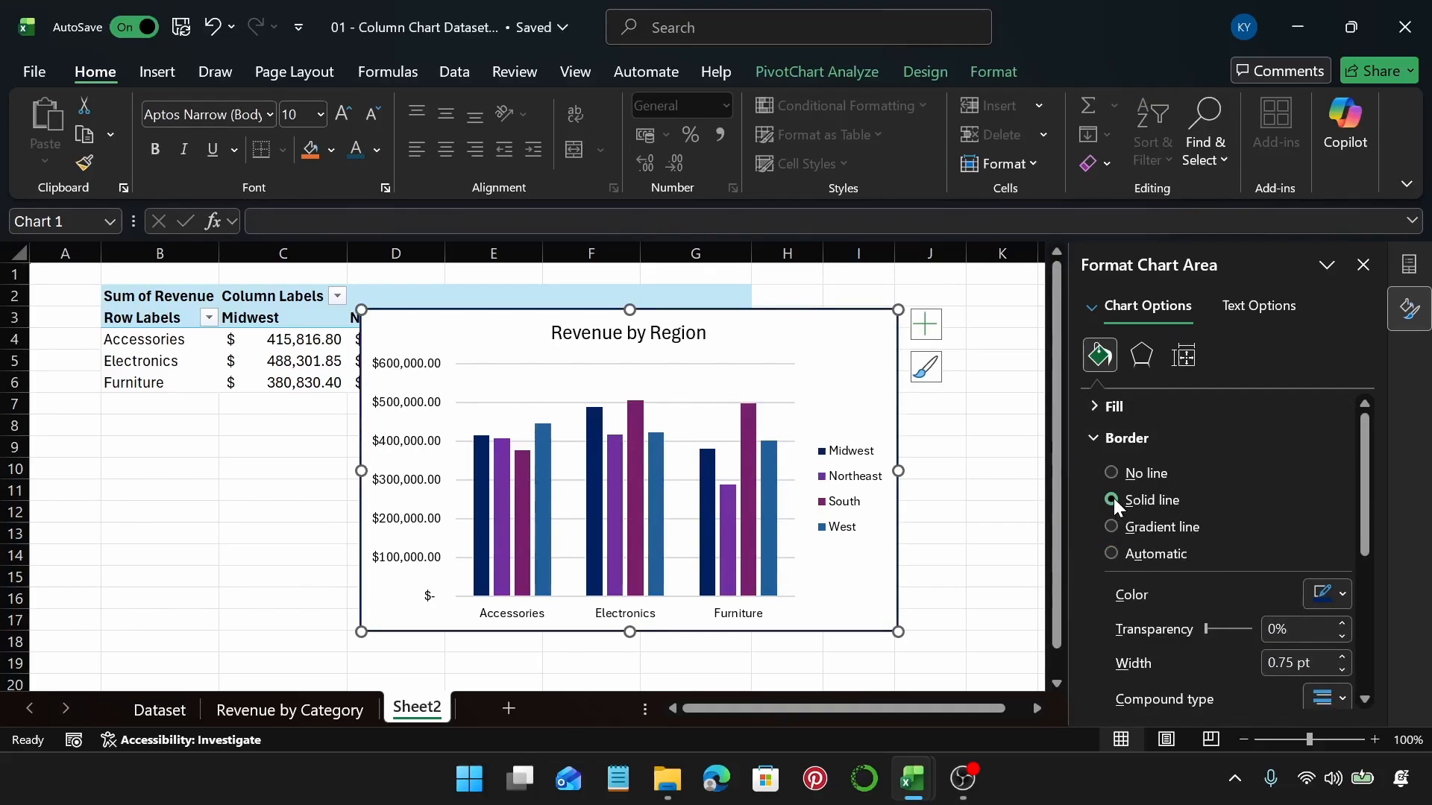
click(1116, 555)
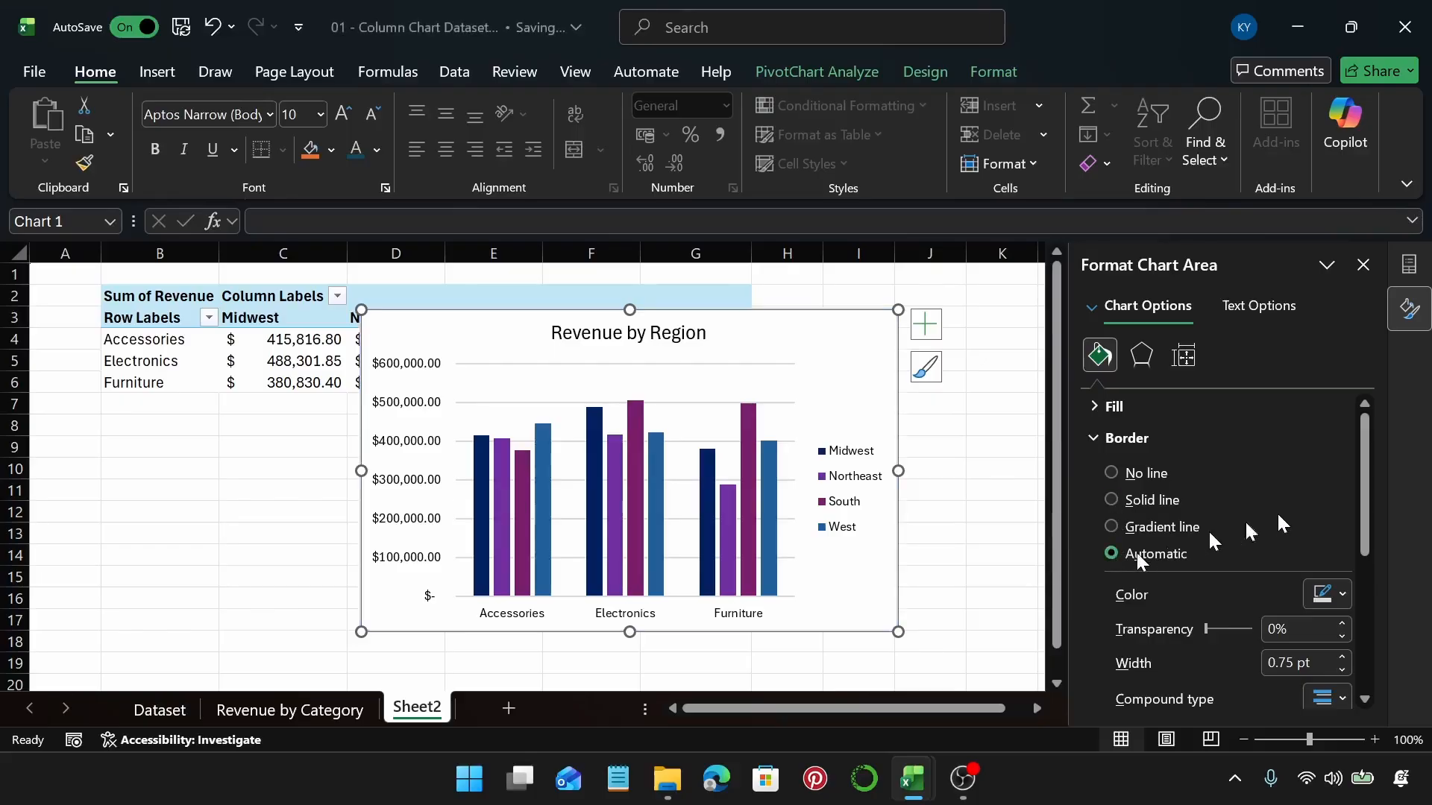
drag(1361, 496, 1366, 654)
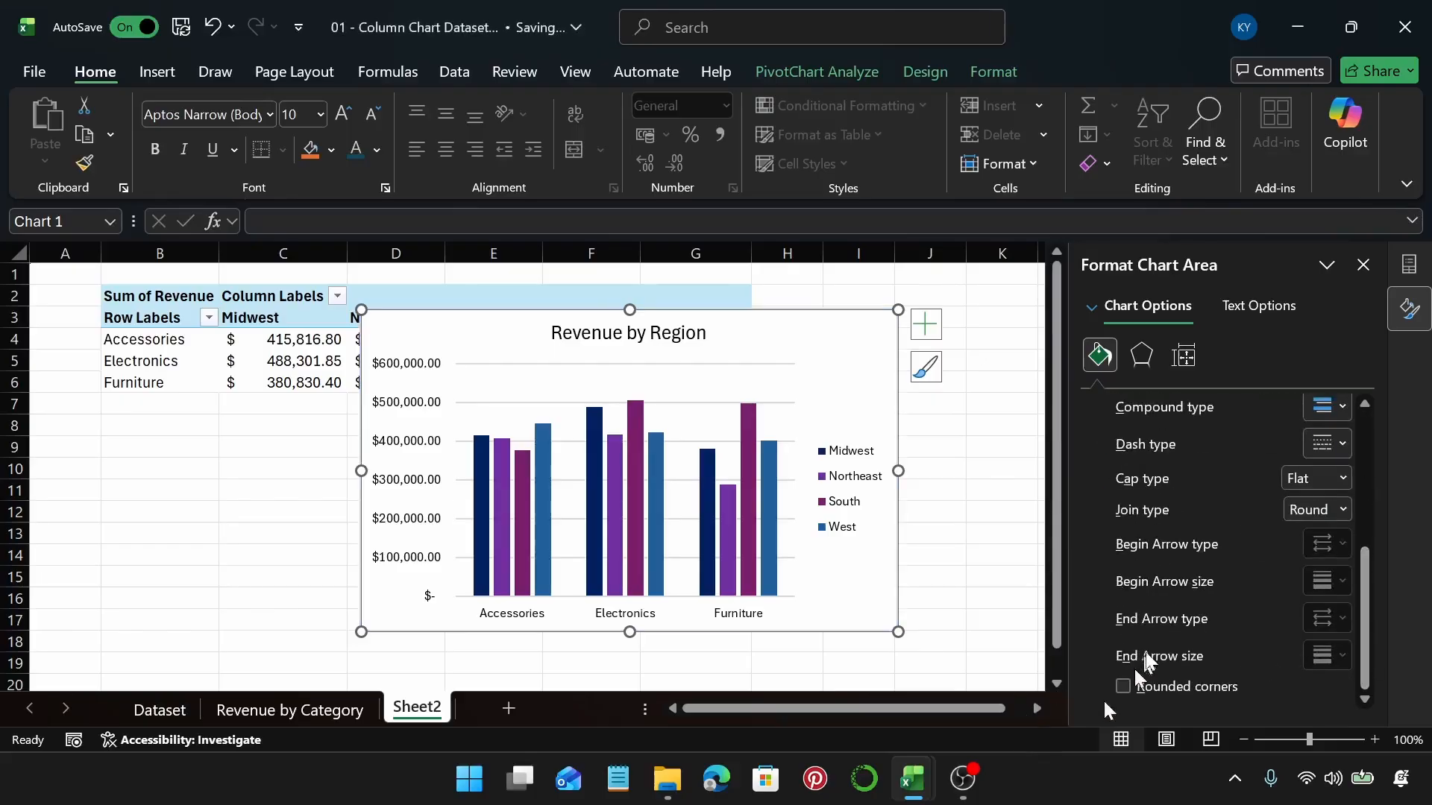
scroll(1230, 535, up, 5)
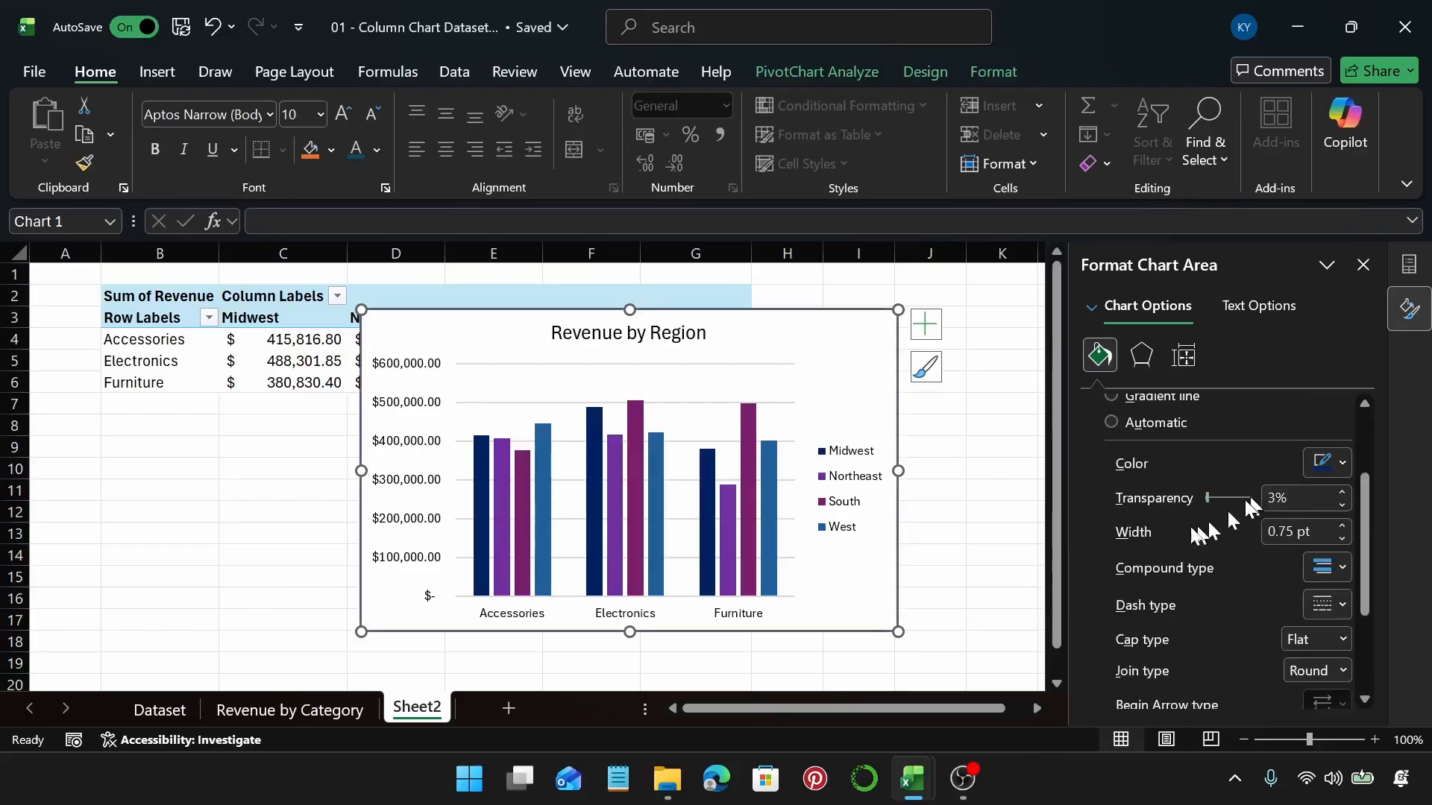
Try the no line, solid line and gradient line borders on the chart area, and return to automatic
click(1111, 472)
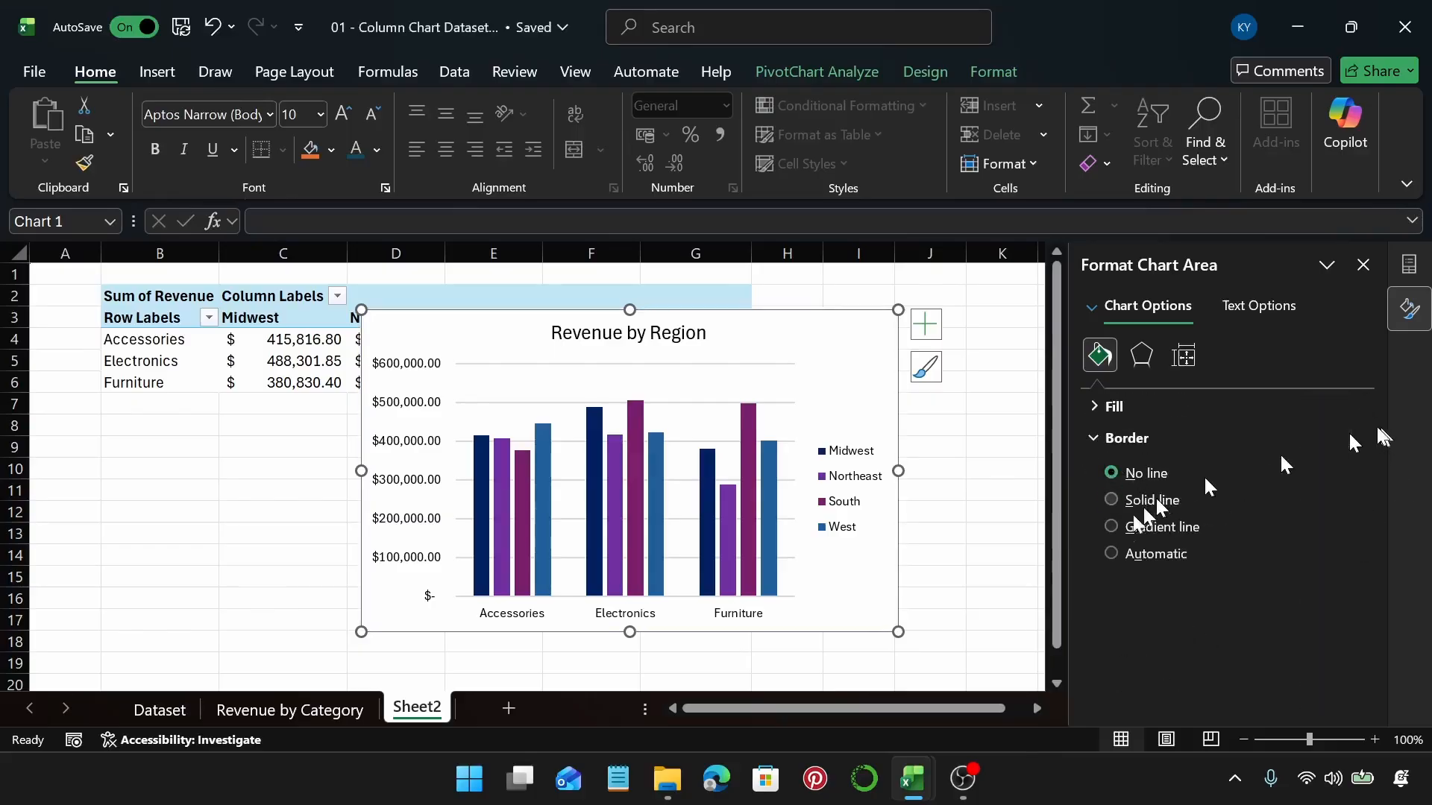
click(1112, 501)
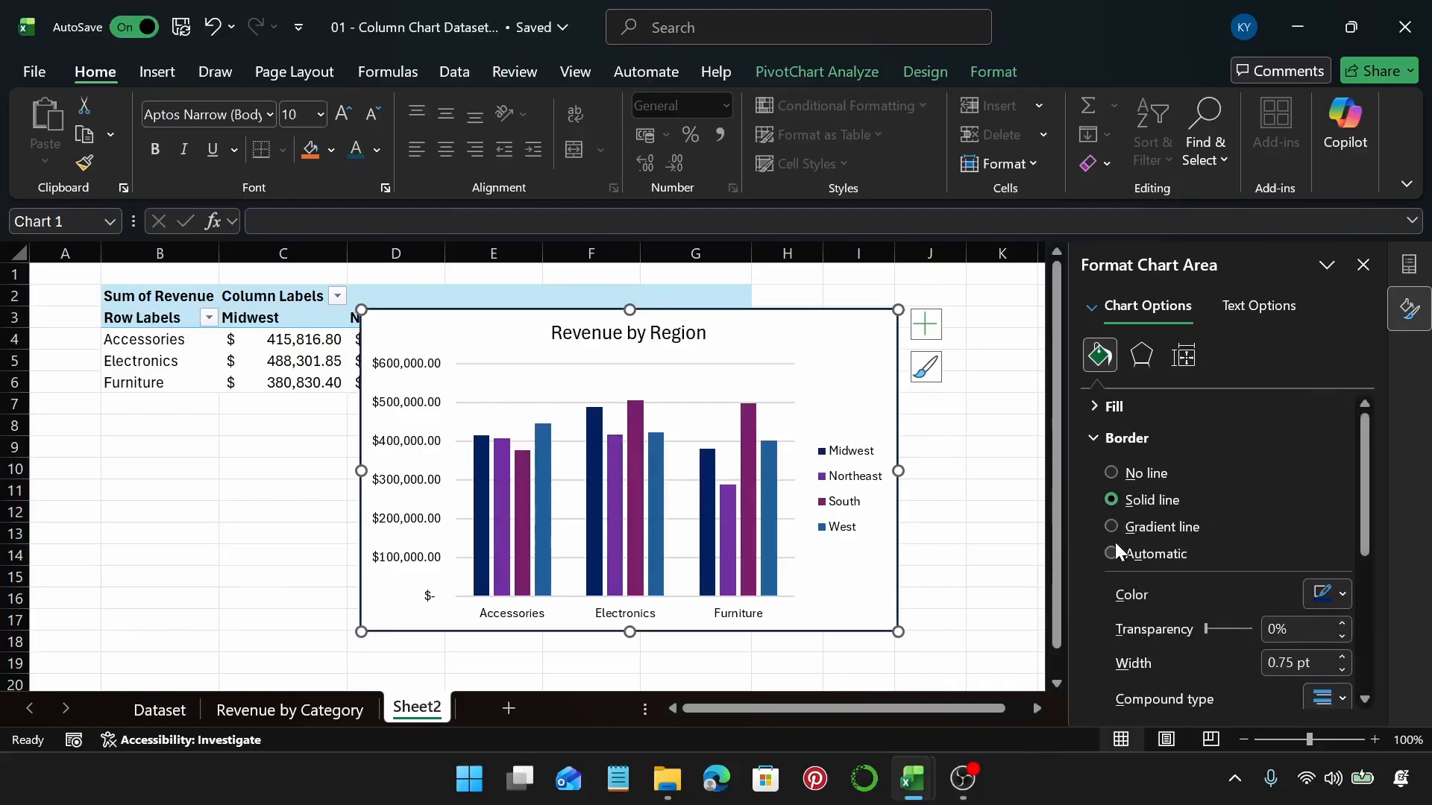
click(1112, 526)
scroll(1372, 581, down, 10)
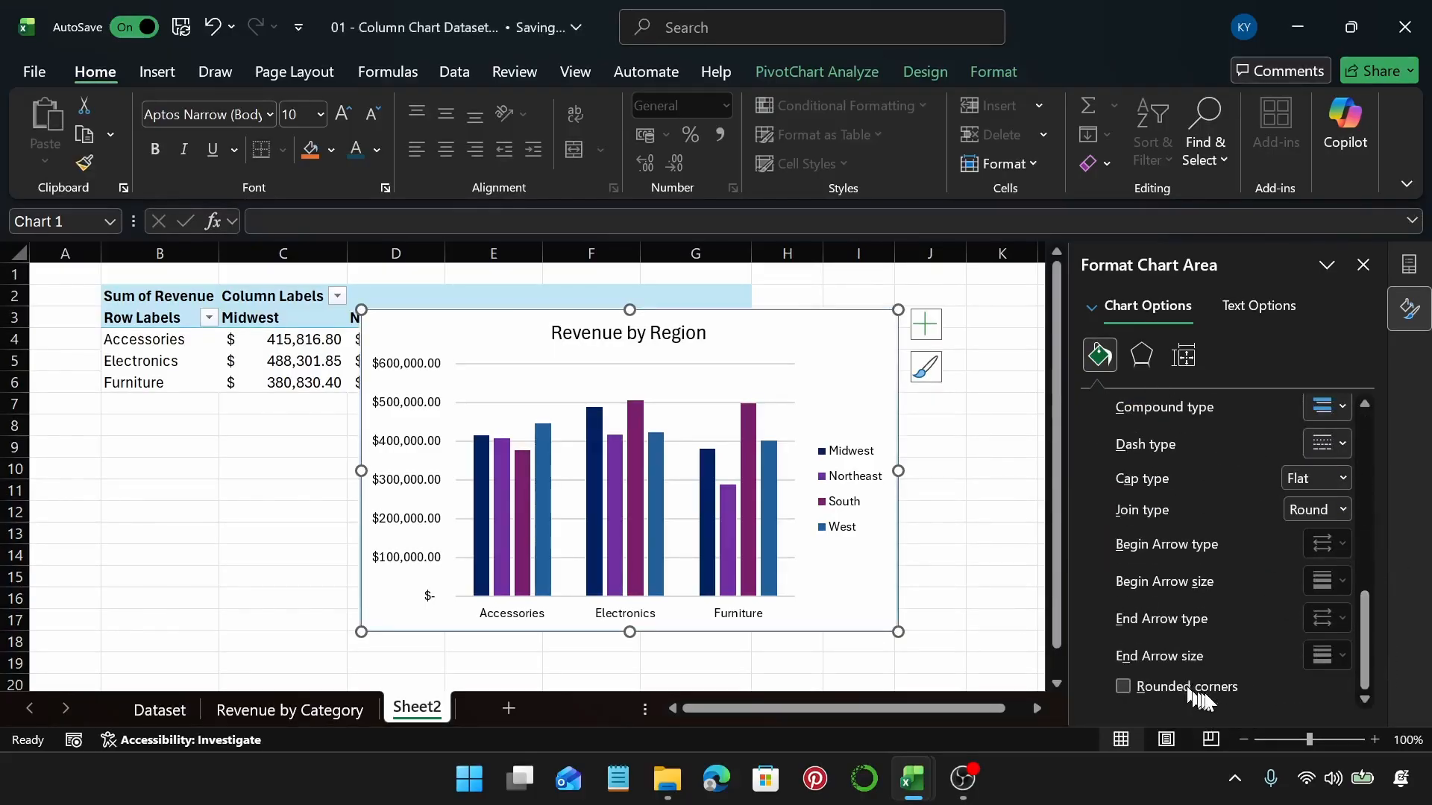
scroll(1369, 641, up, 10)
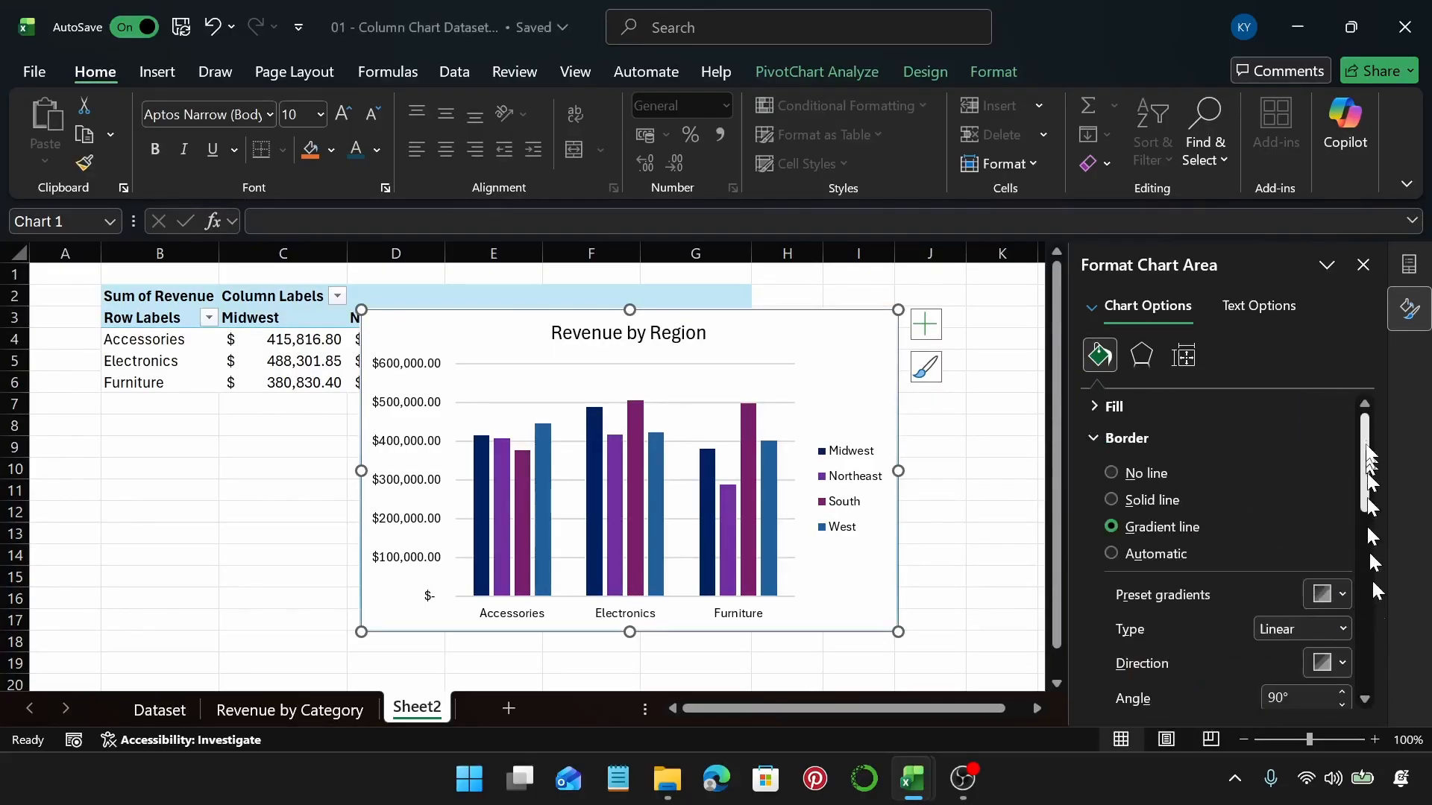
click(1111, 554)
scroll(1370, 522, down, 2)
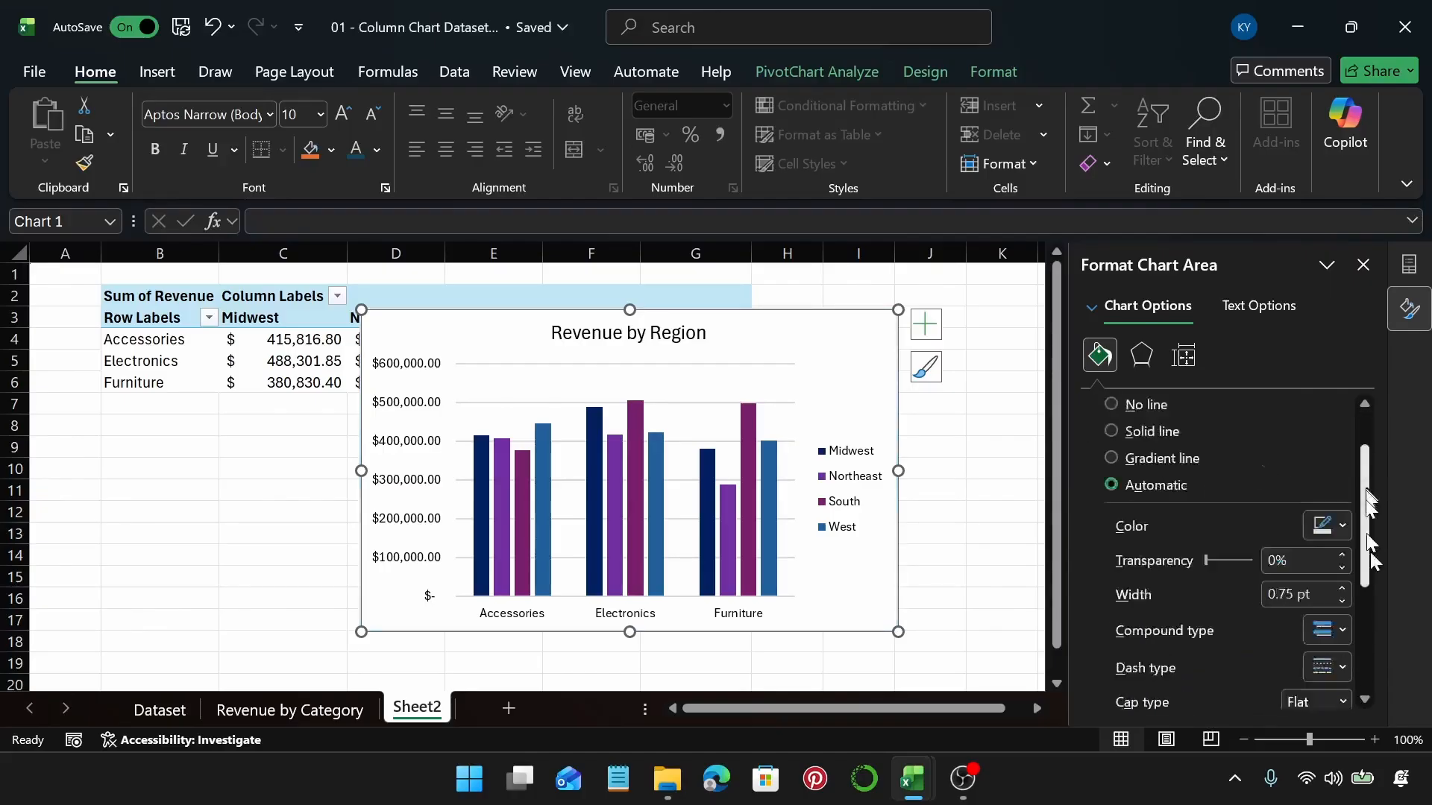
drag(1371, 551, 1358, 717)
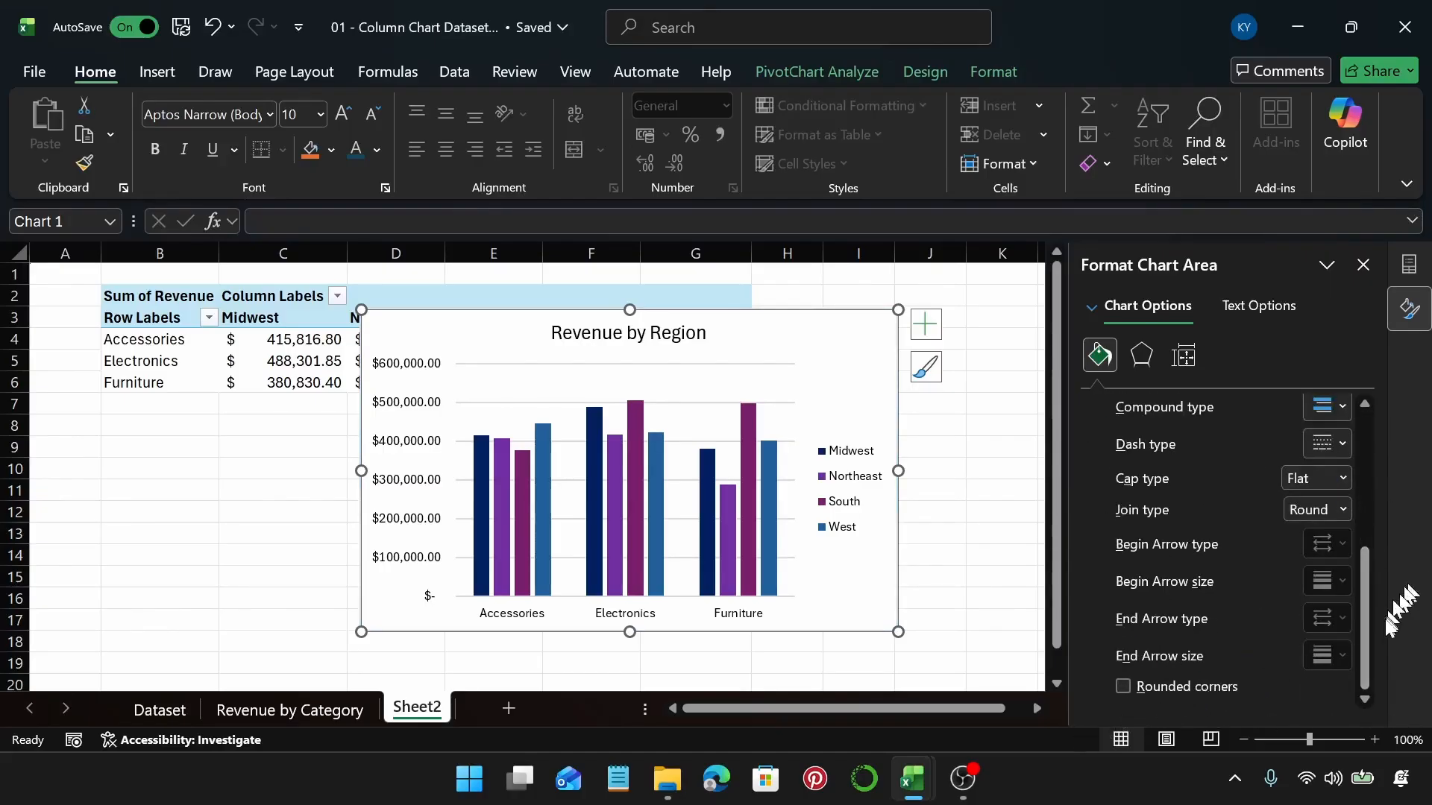
drag(1371, 624, 1360, 454)
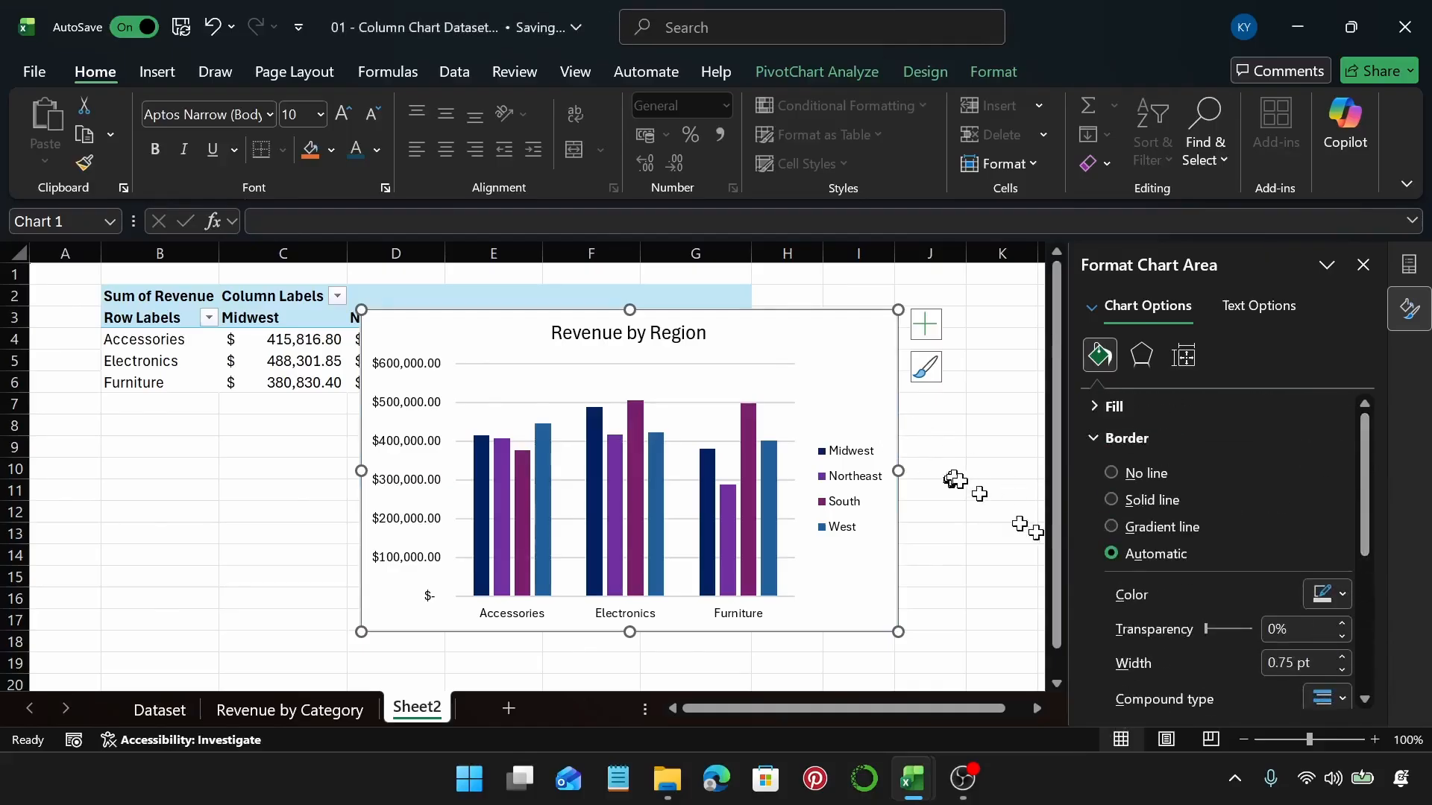
Give the chart area a solid line border with rounded corners
click(1111, 498)
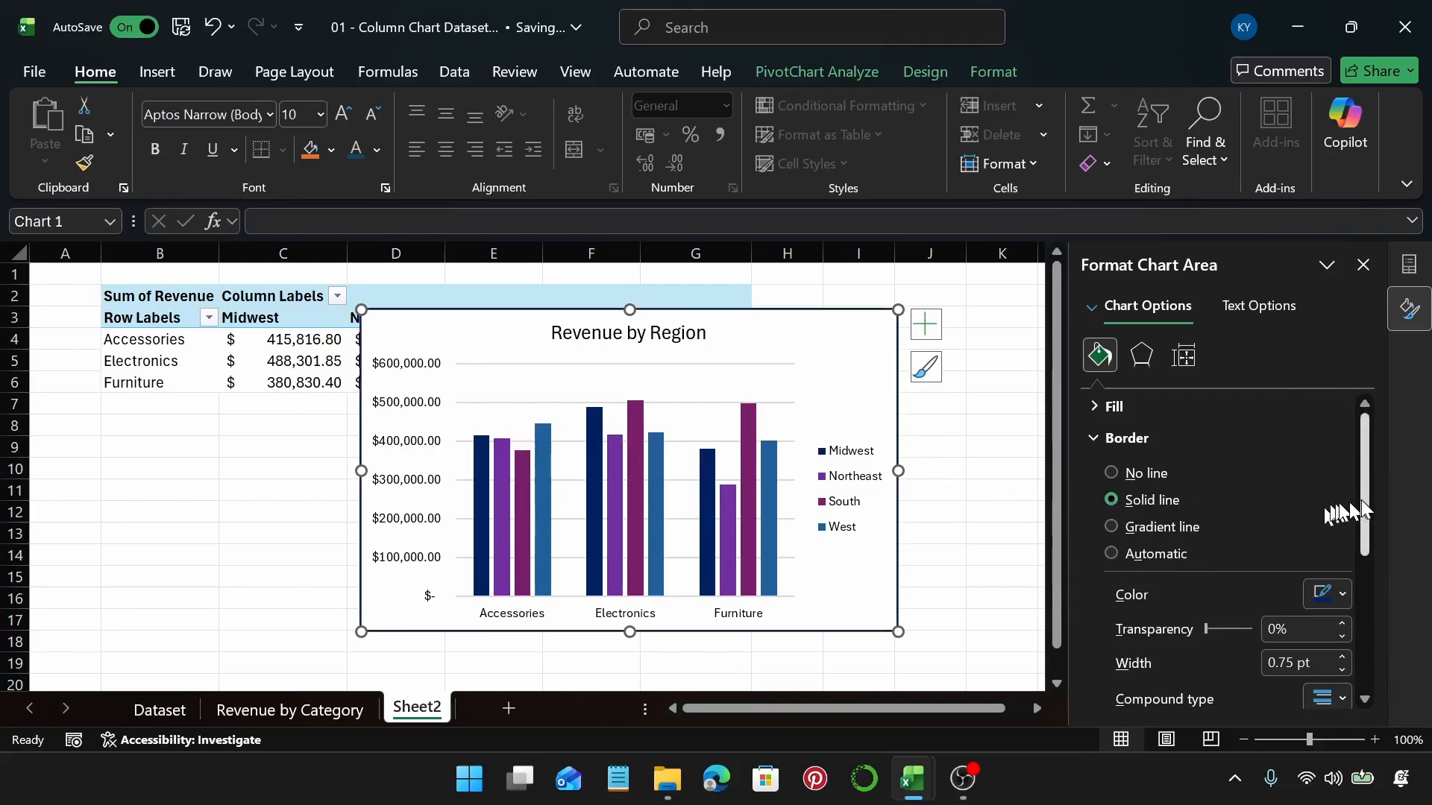
drag(1363, 492, 1374, 660)
click(1122, 687)
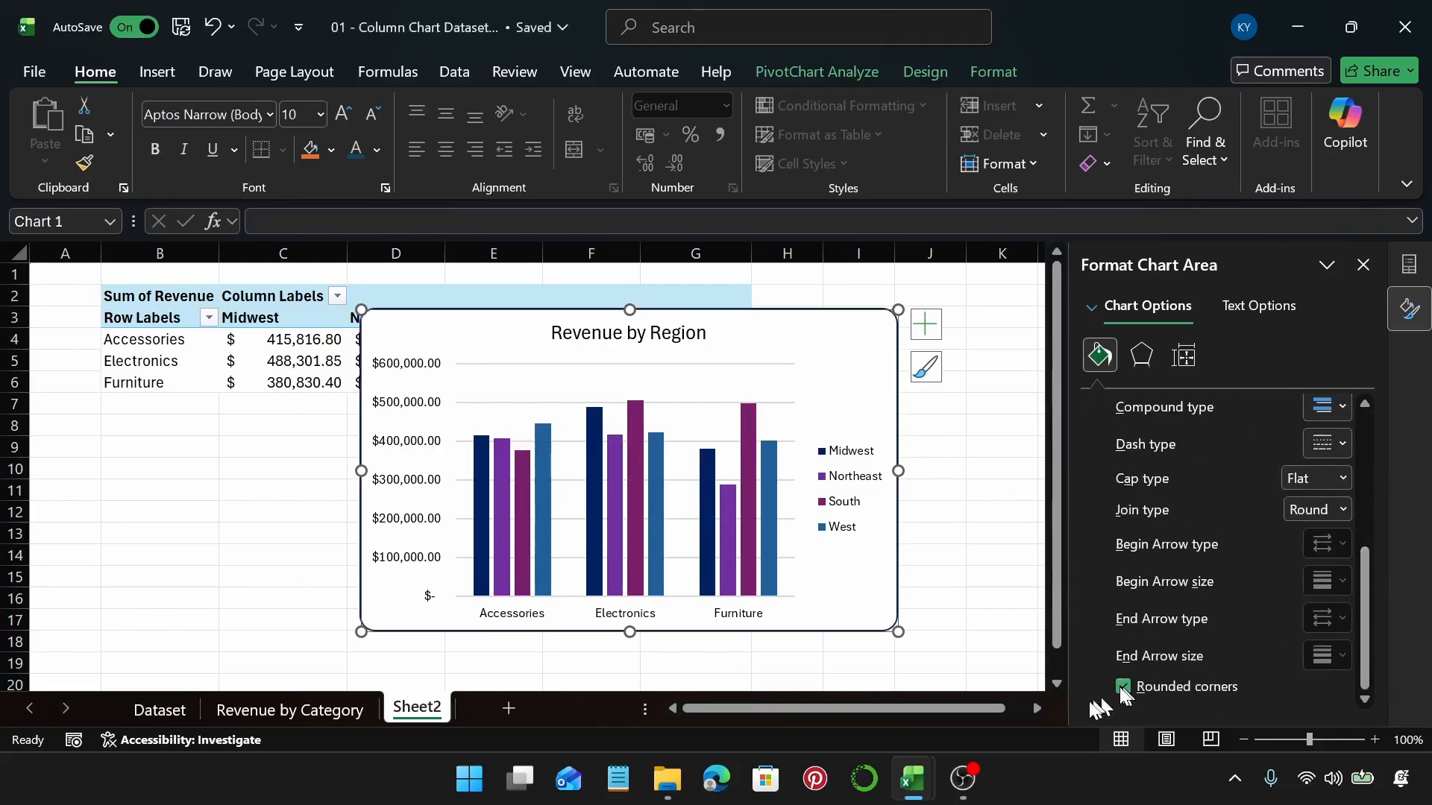
click(928, 555)
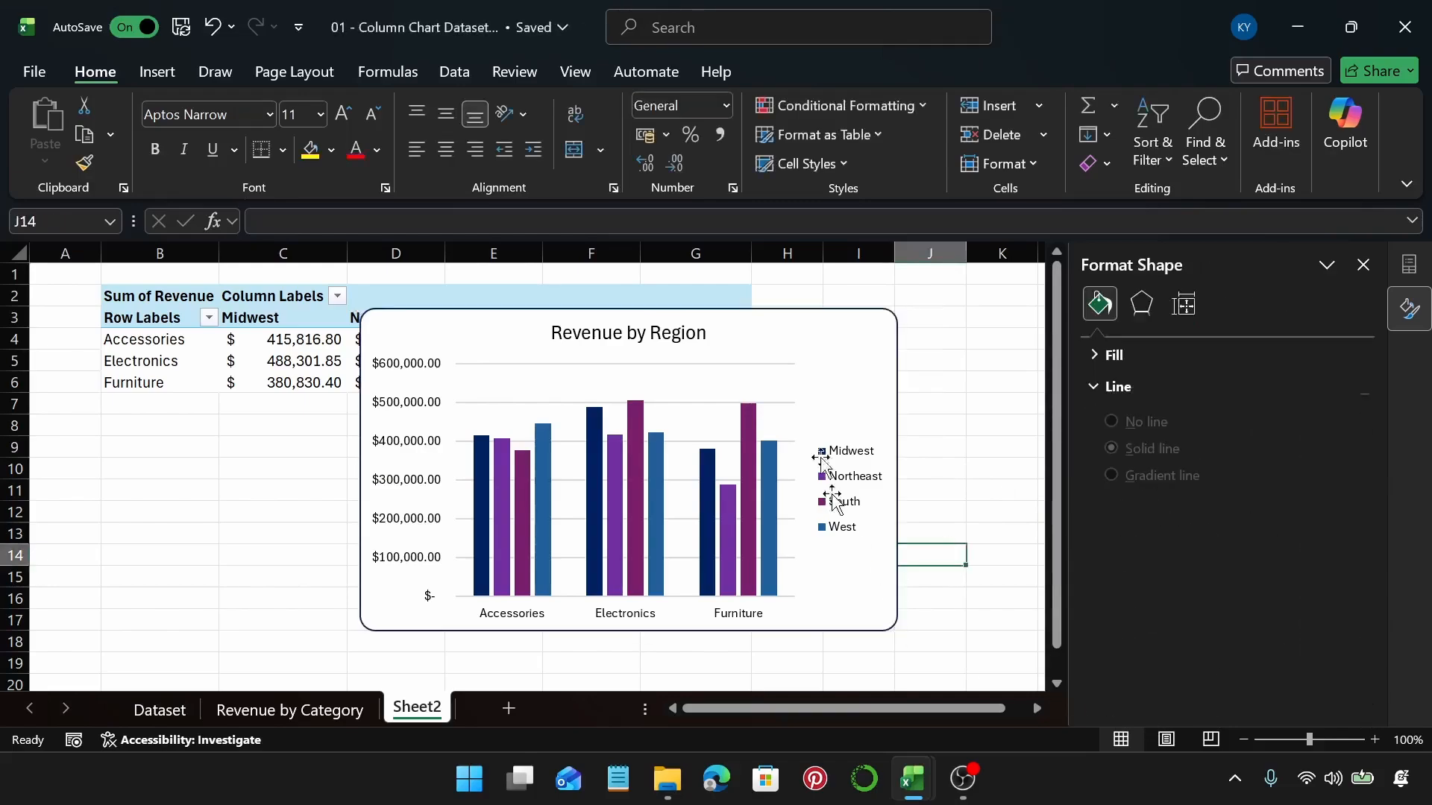
Try the chart area without a border line, restore the solid line and color it white
click(878, 354)
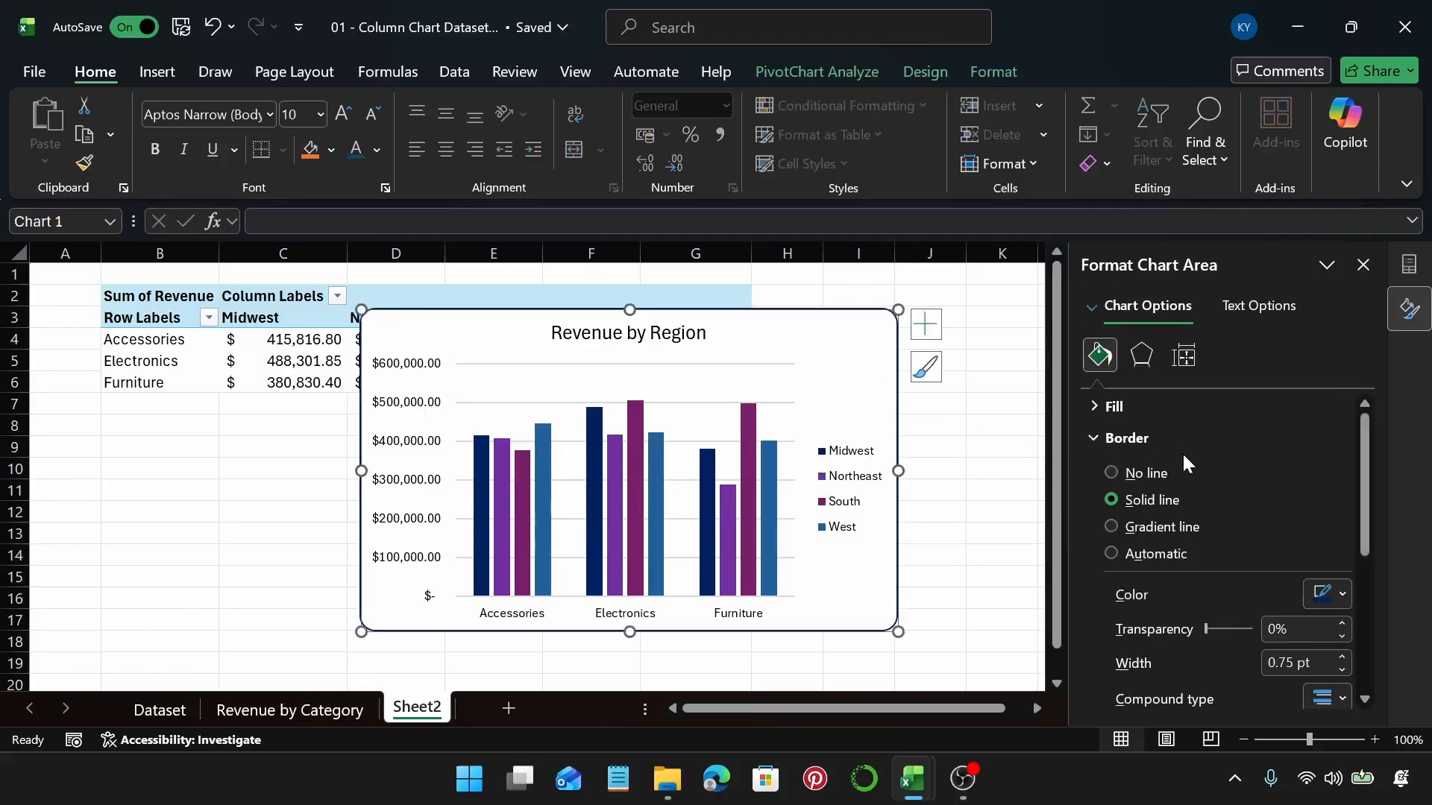
click(1113, 472)
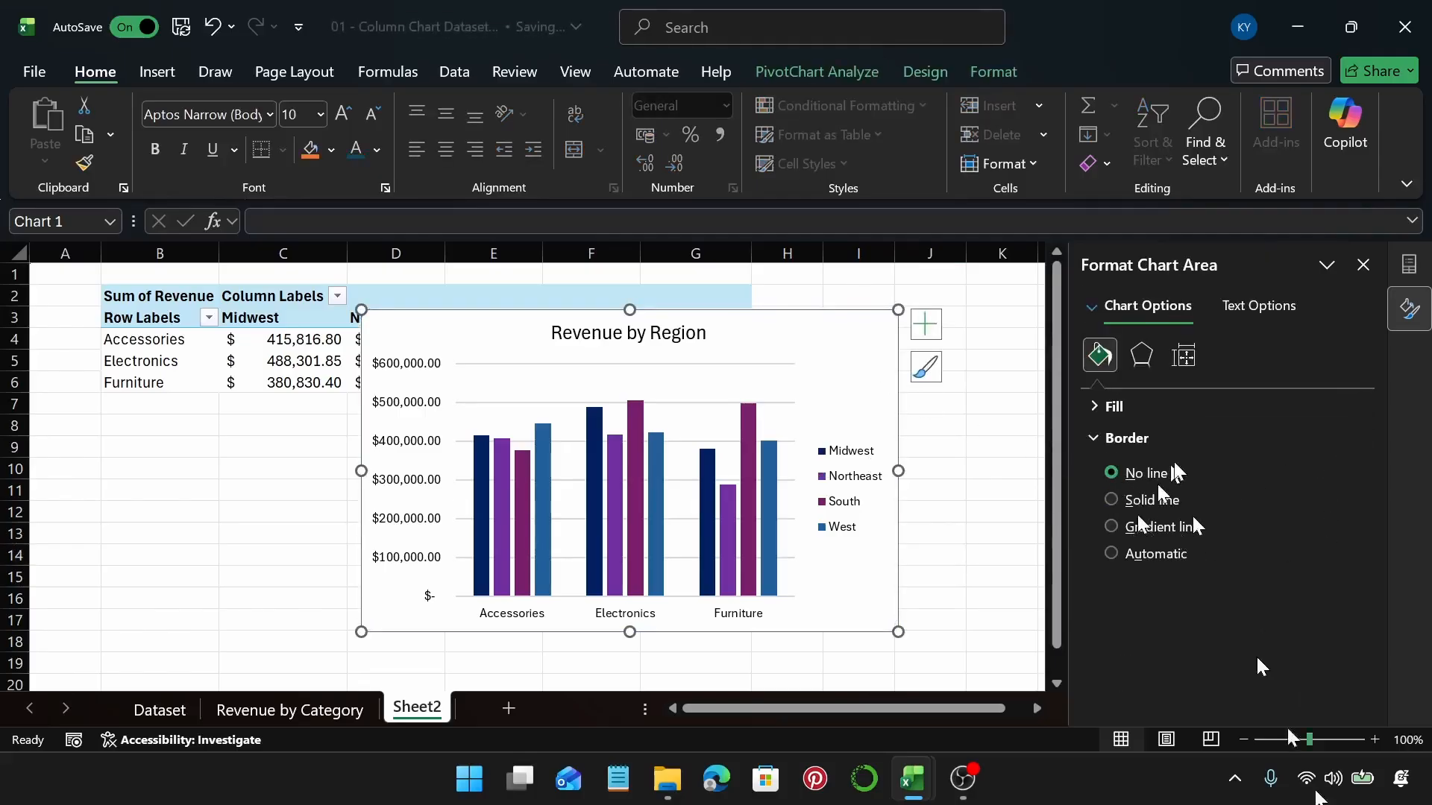
click(1113, 499)
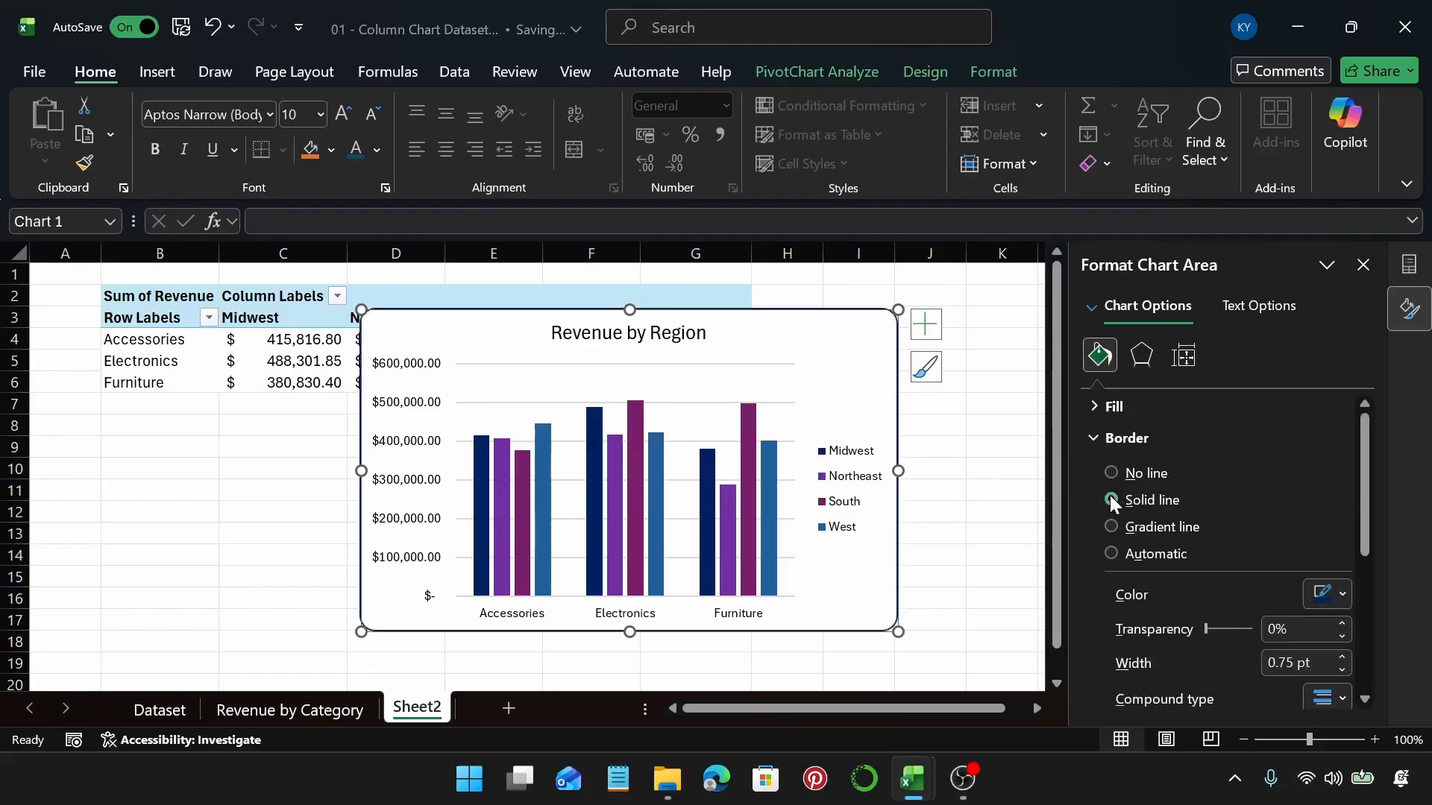
click(1336, 593)
click(1126, 297)
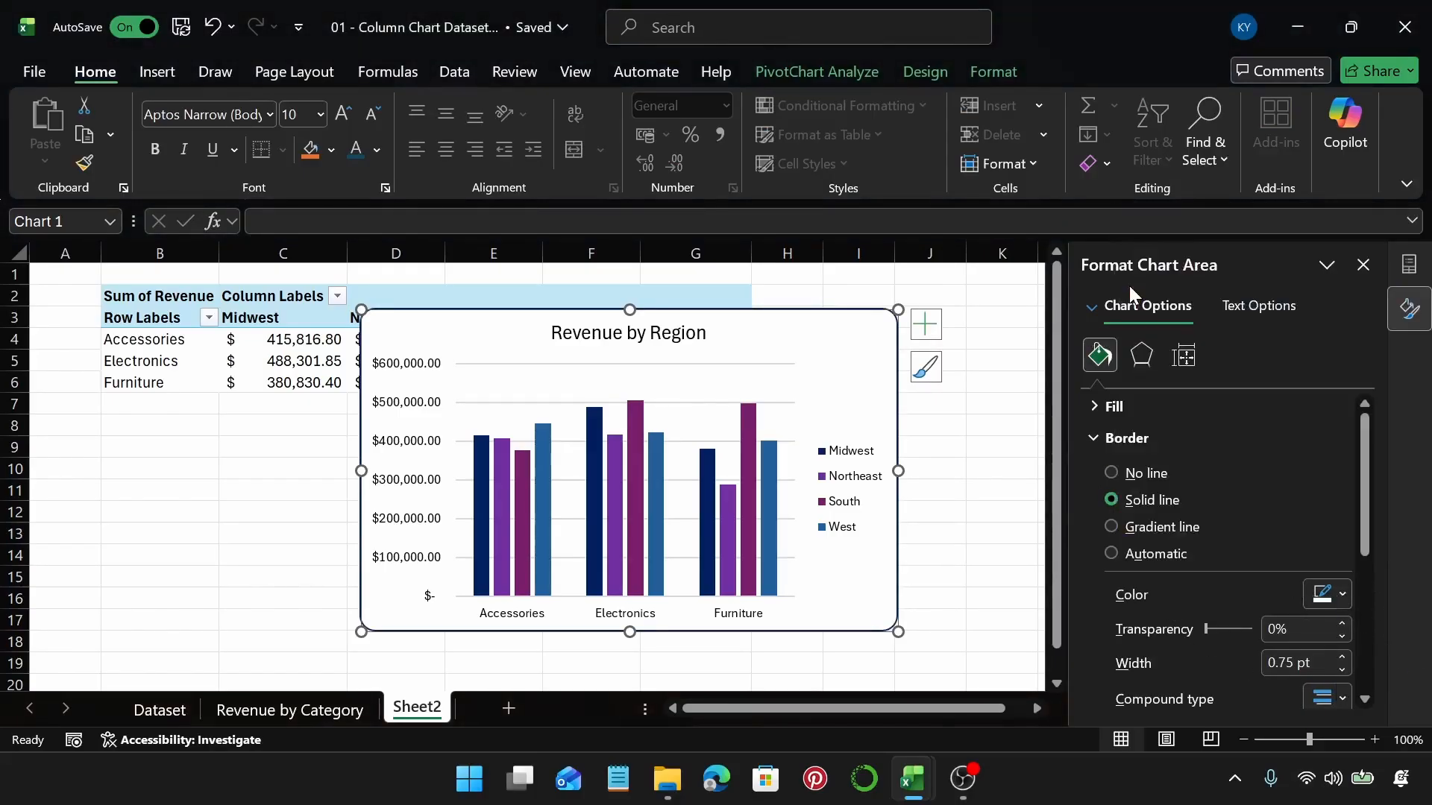
click(953, 448)
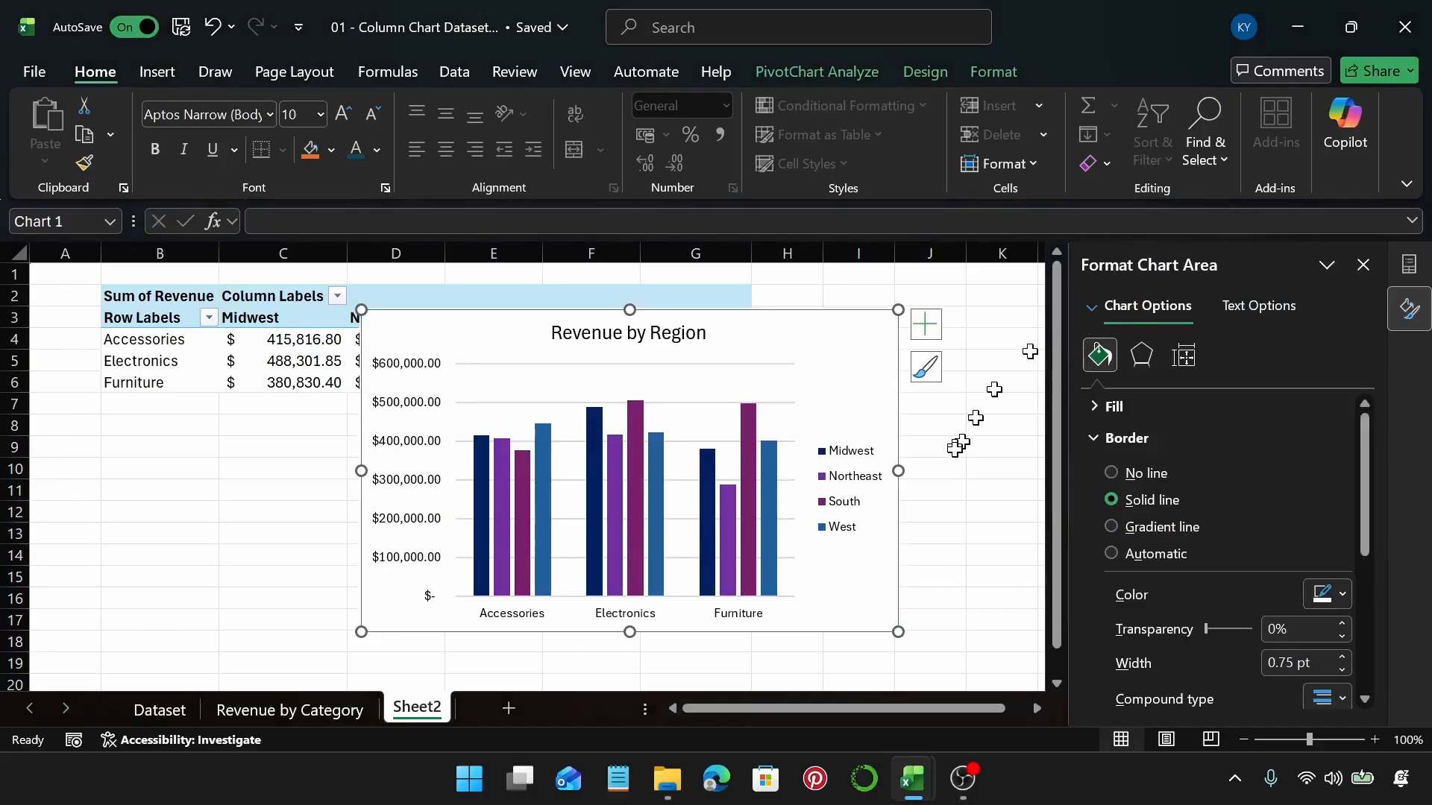
Color the chart area's solid border with the lightest gray shade of white
click(842, 328)
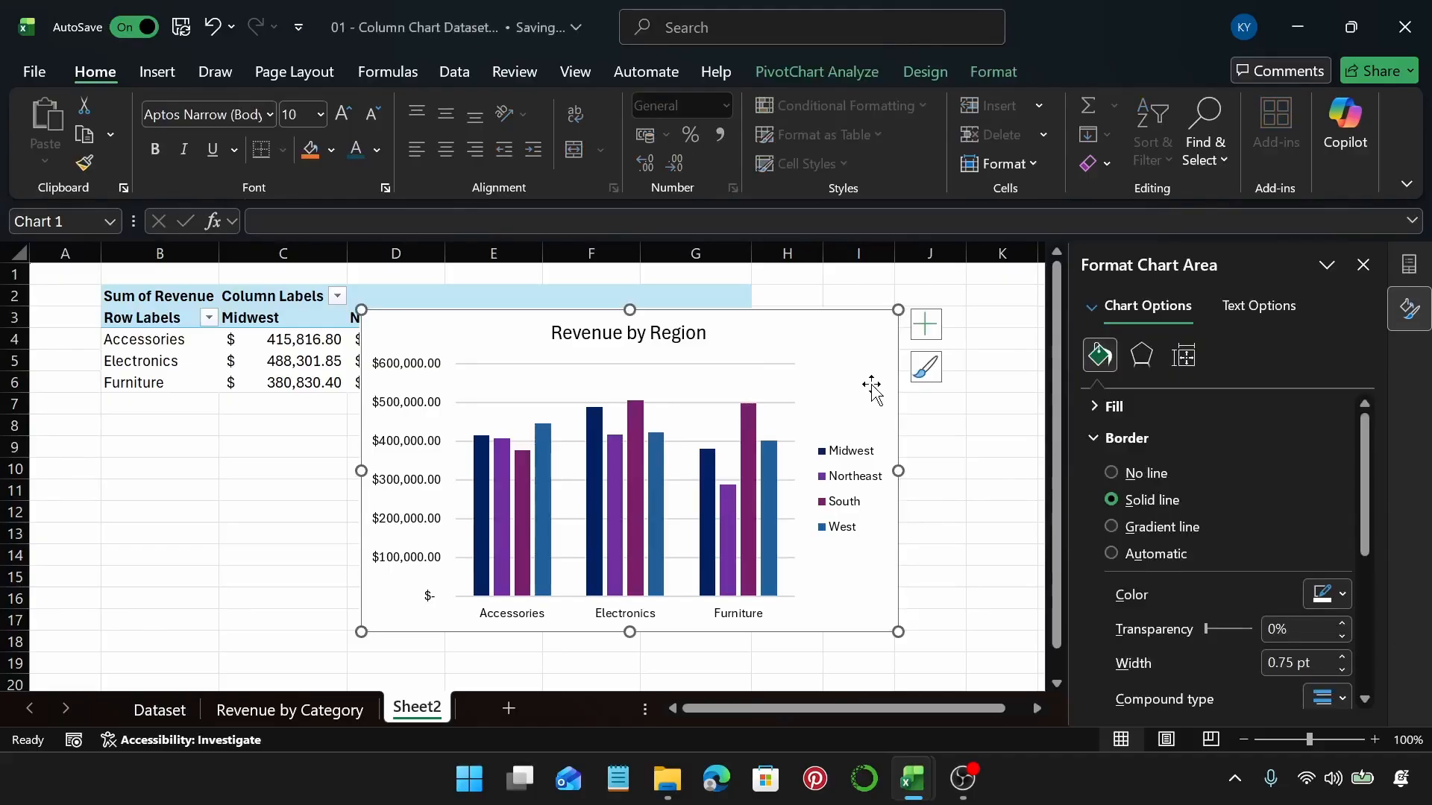
click(1330, 595)
click(1141, 346)
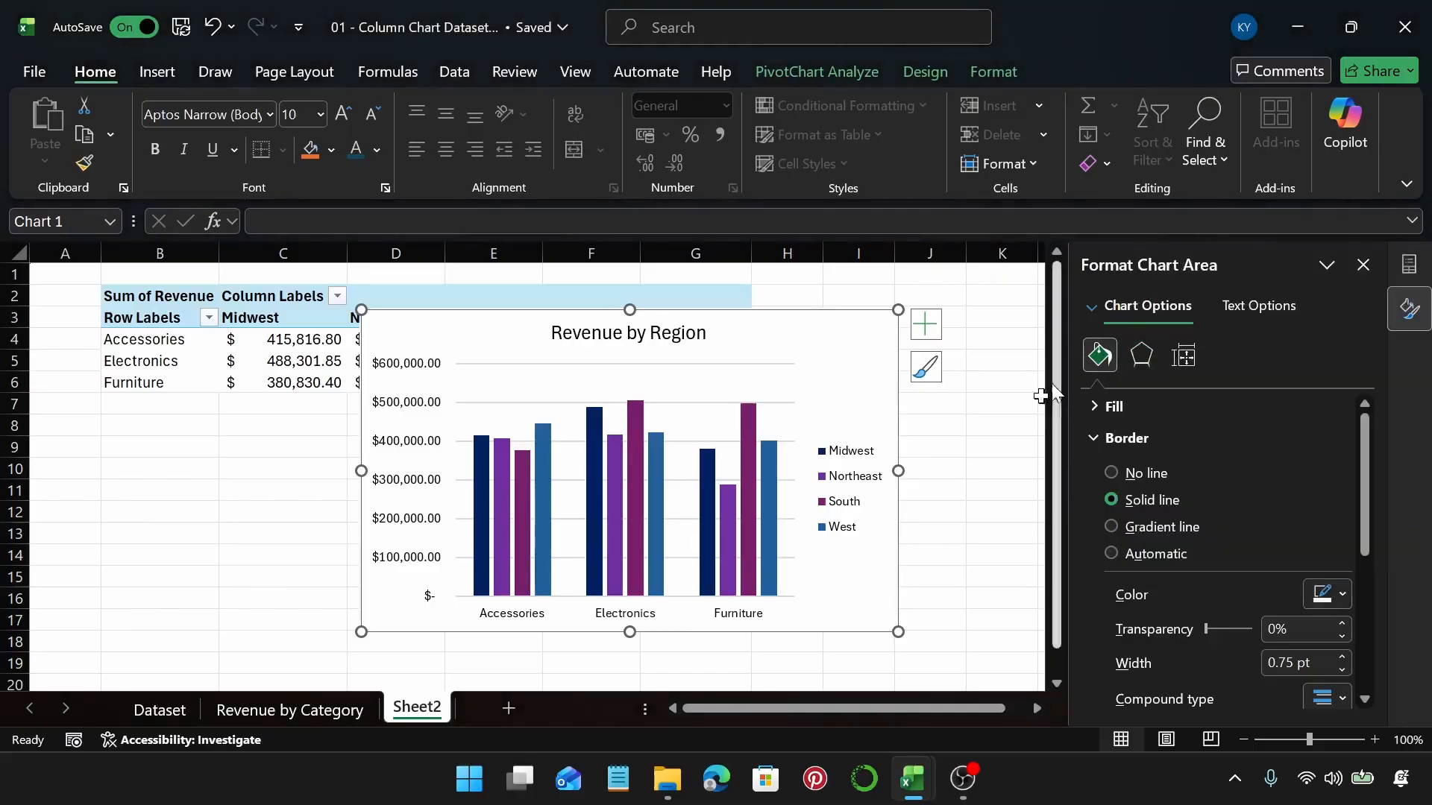
click(962, 448)
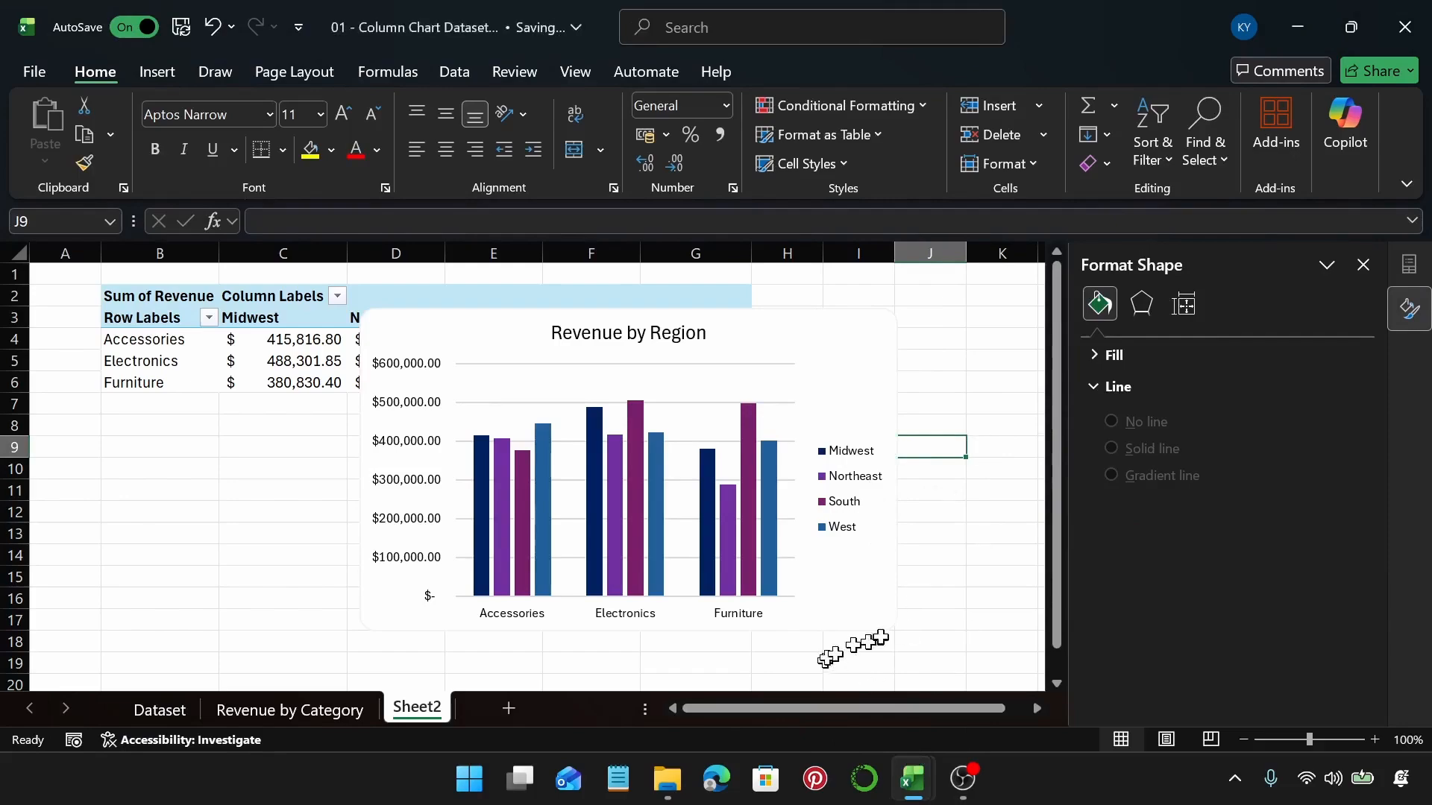
Set the chart's major gridlines to the long dash type
click(878, 314)
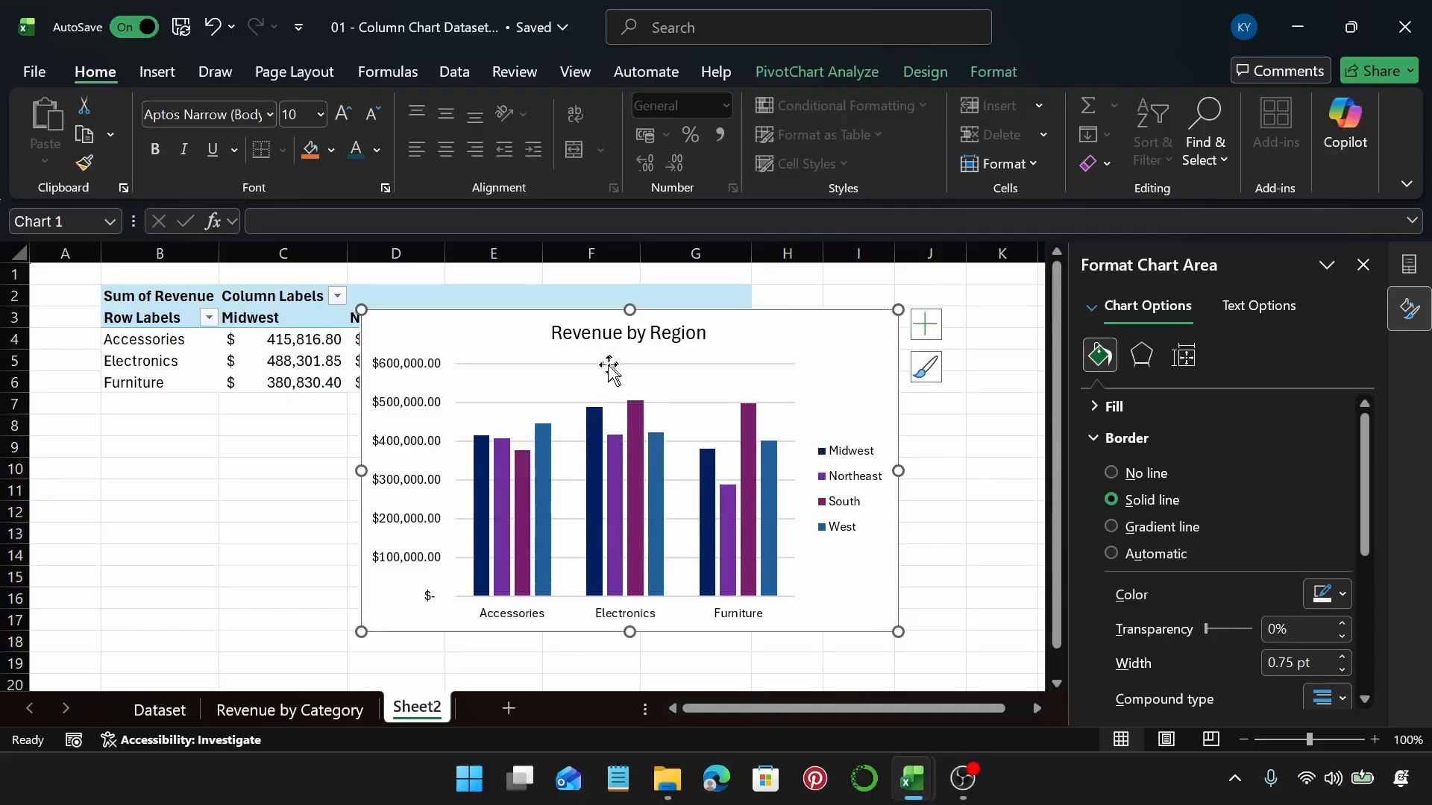
click(564, 404)
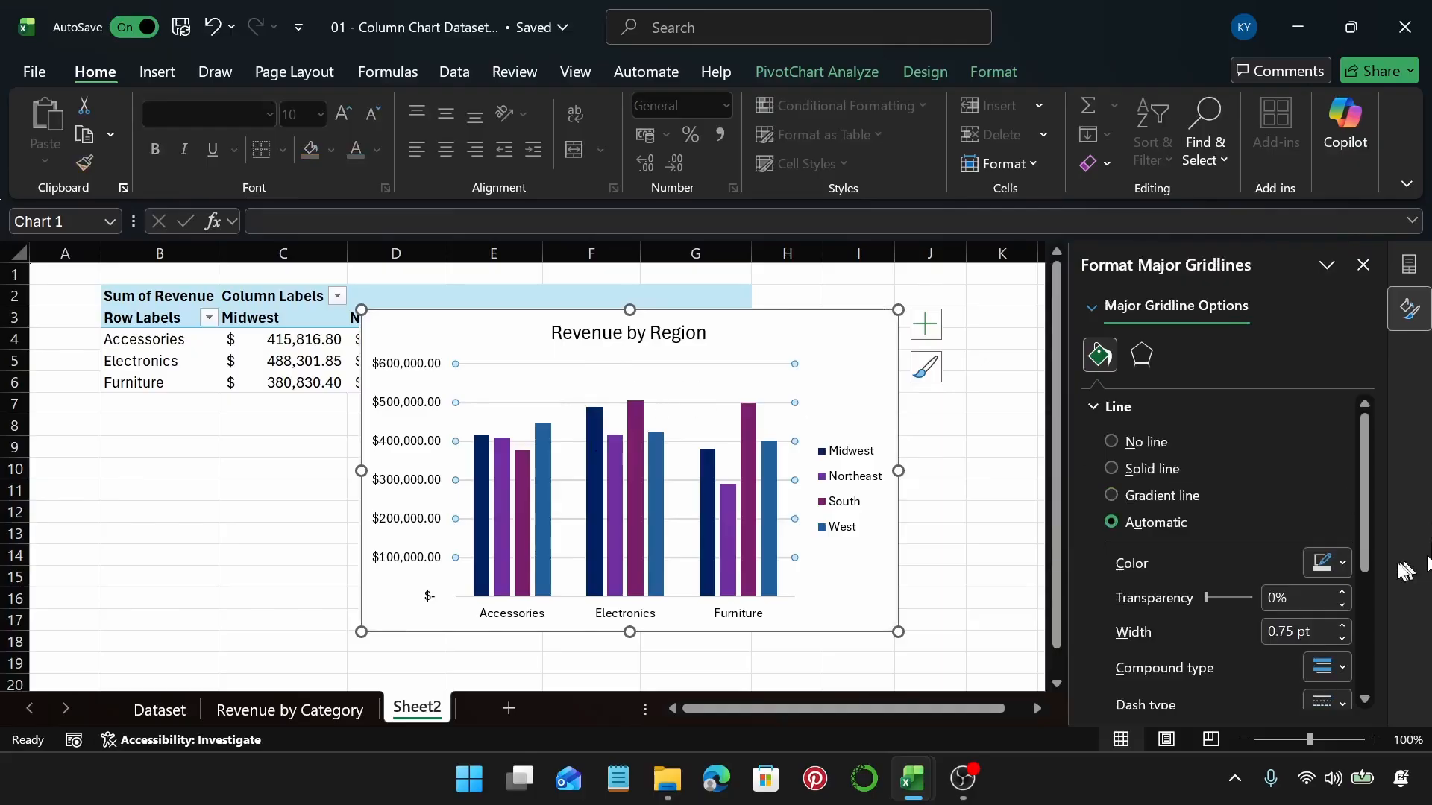
scroll(1371, 551, down, 2)
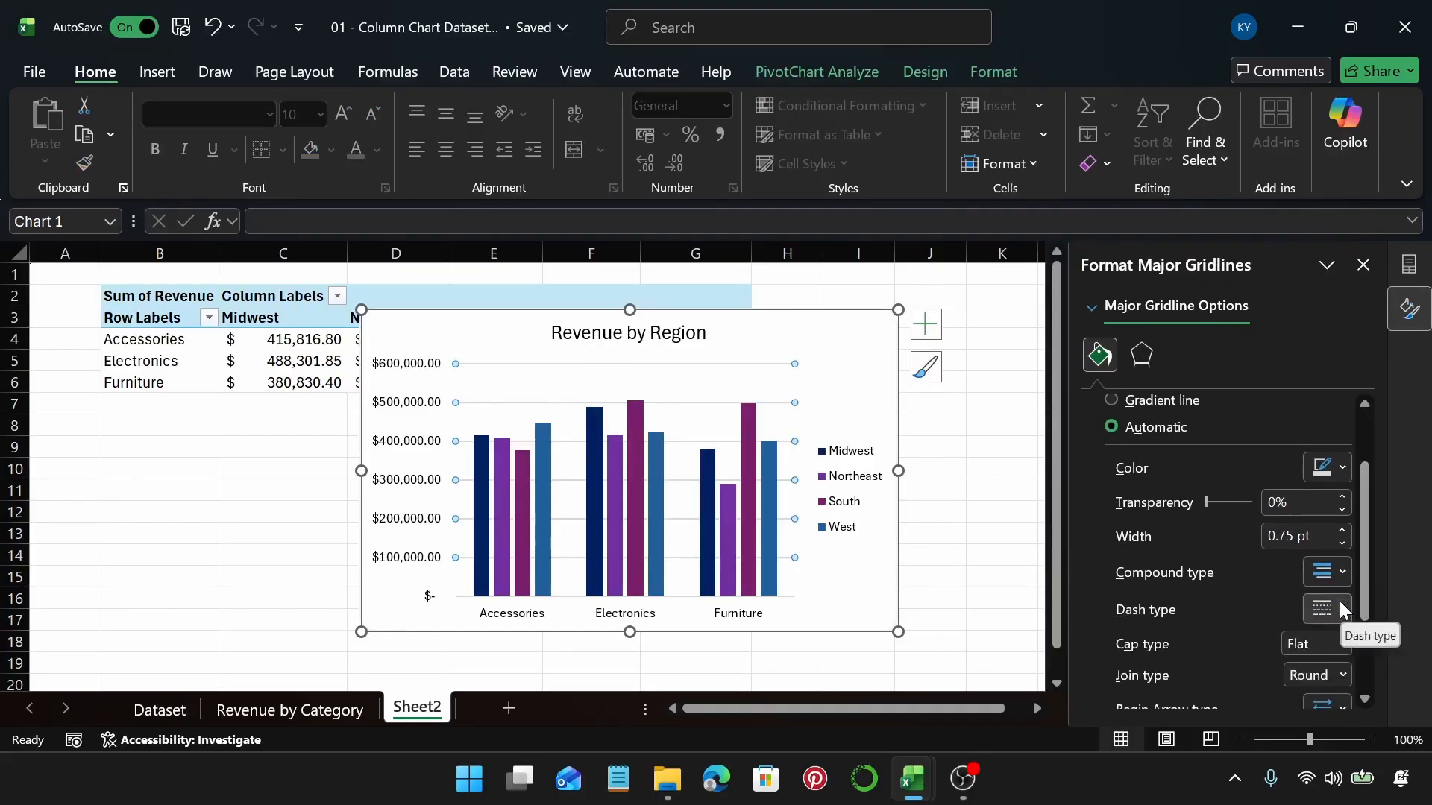
click(1337, 611)
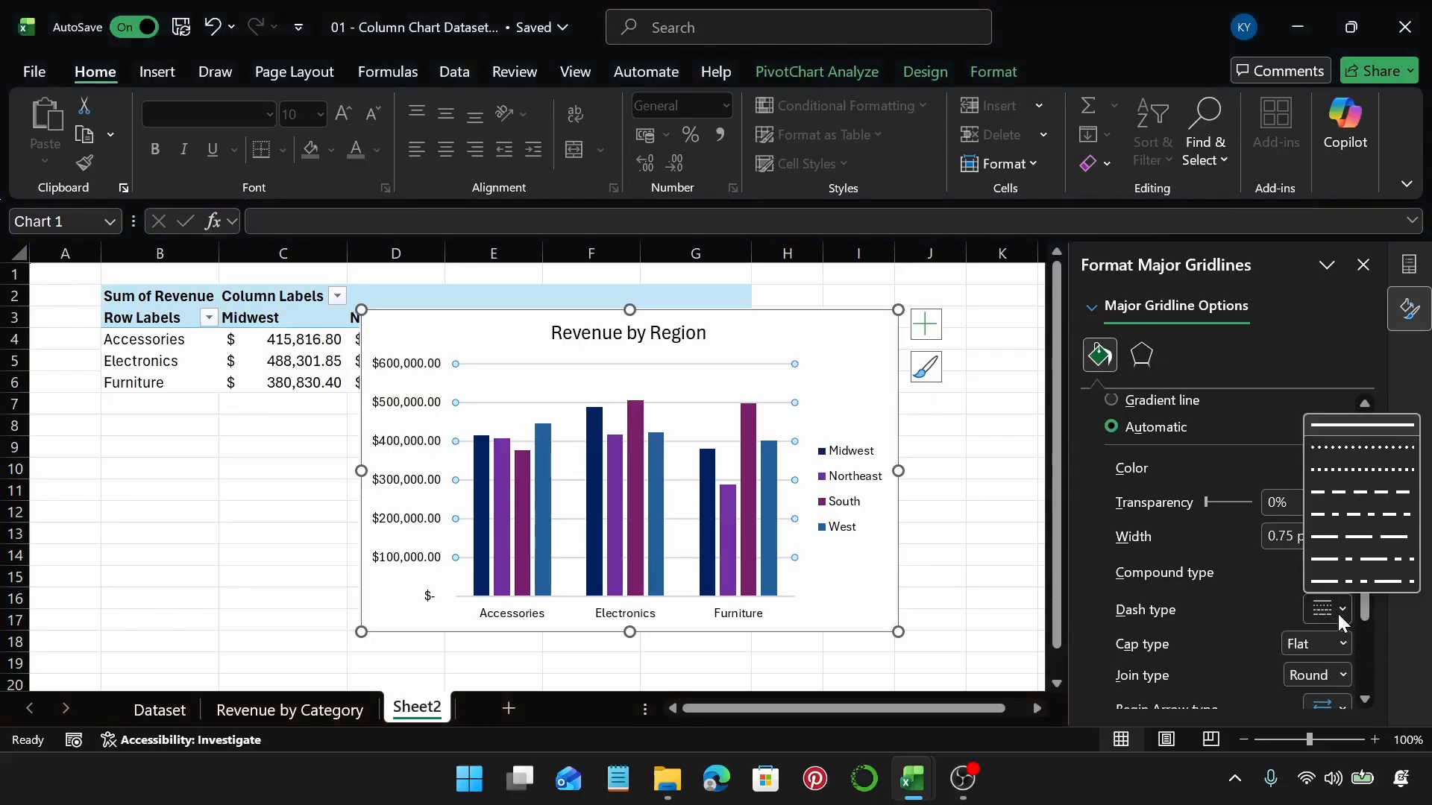
click(1357, 492)
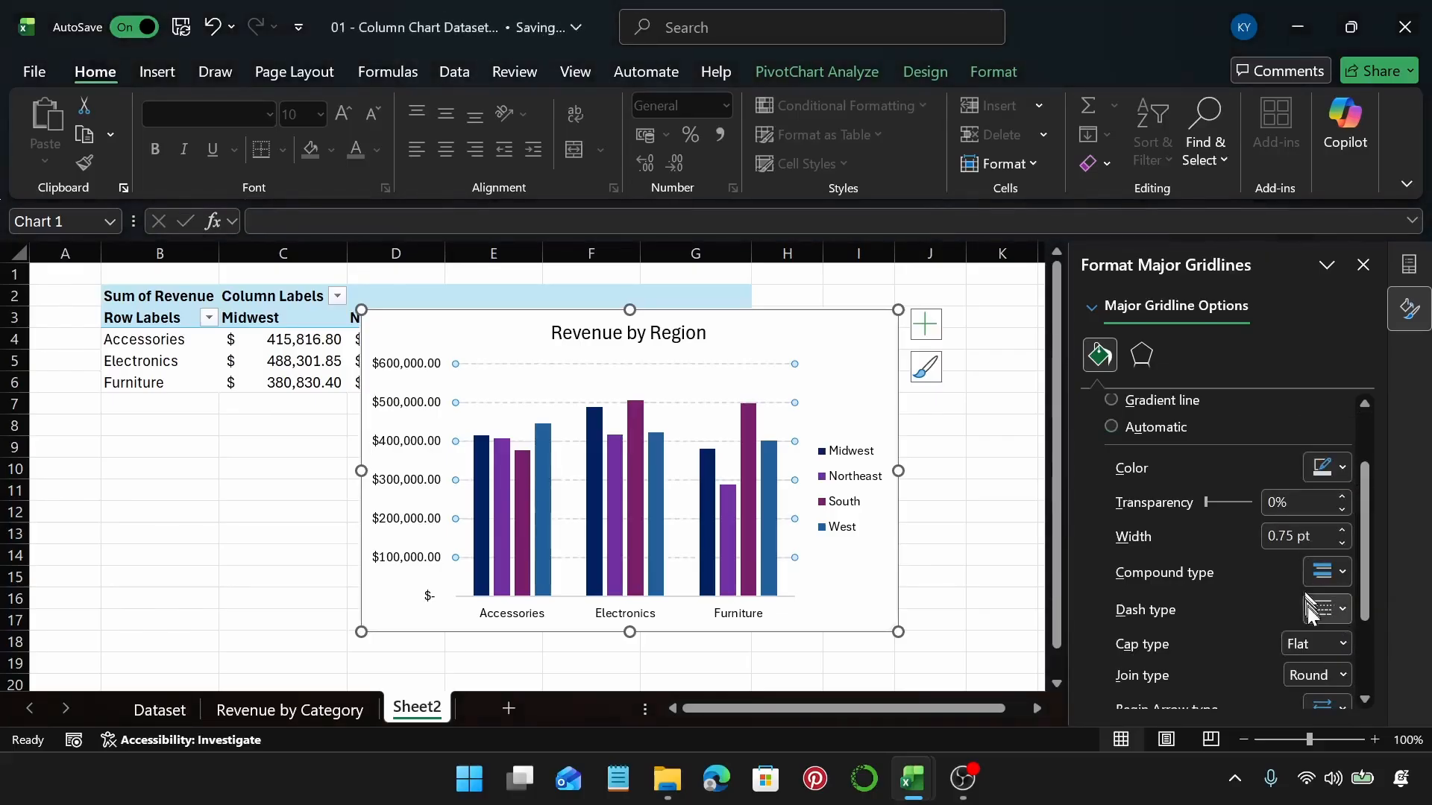
click(1327, 609)
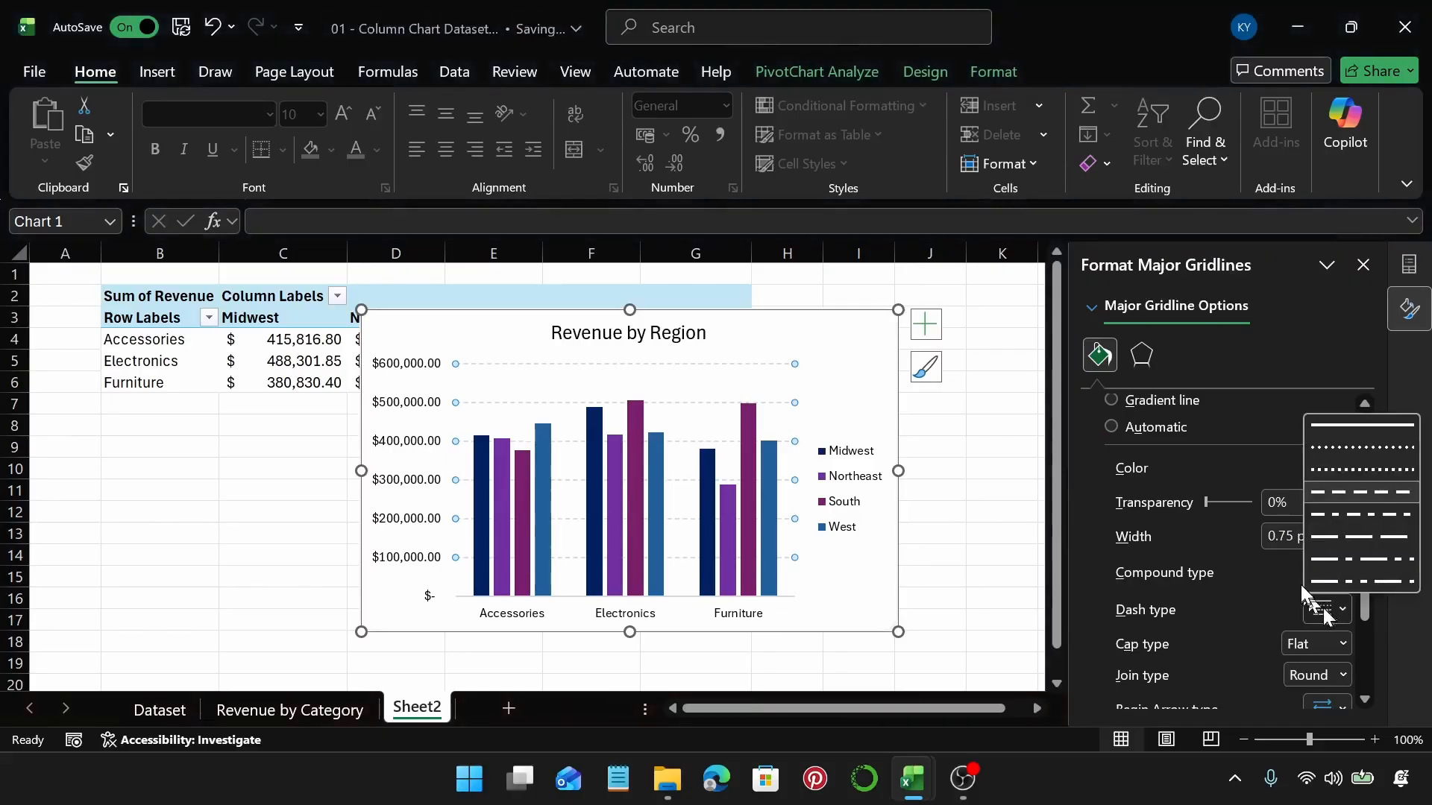
click(1336, 535)
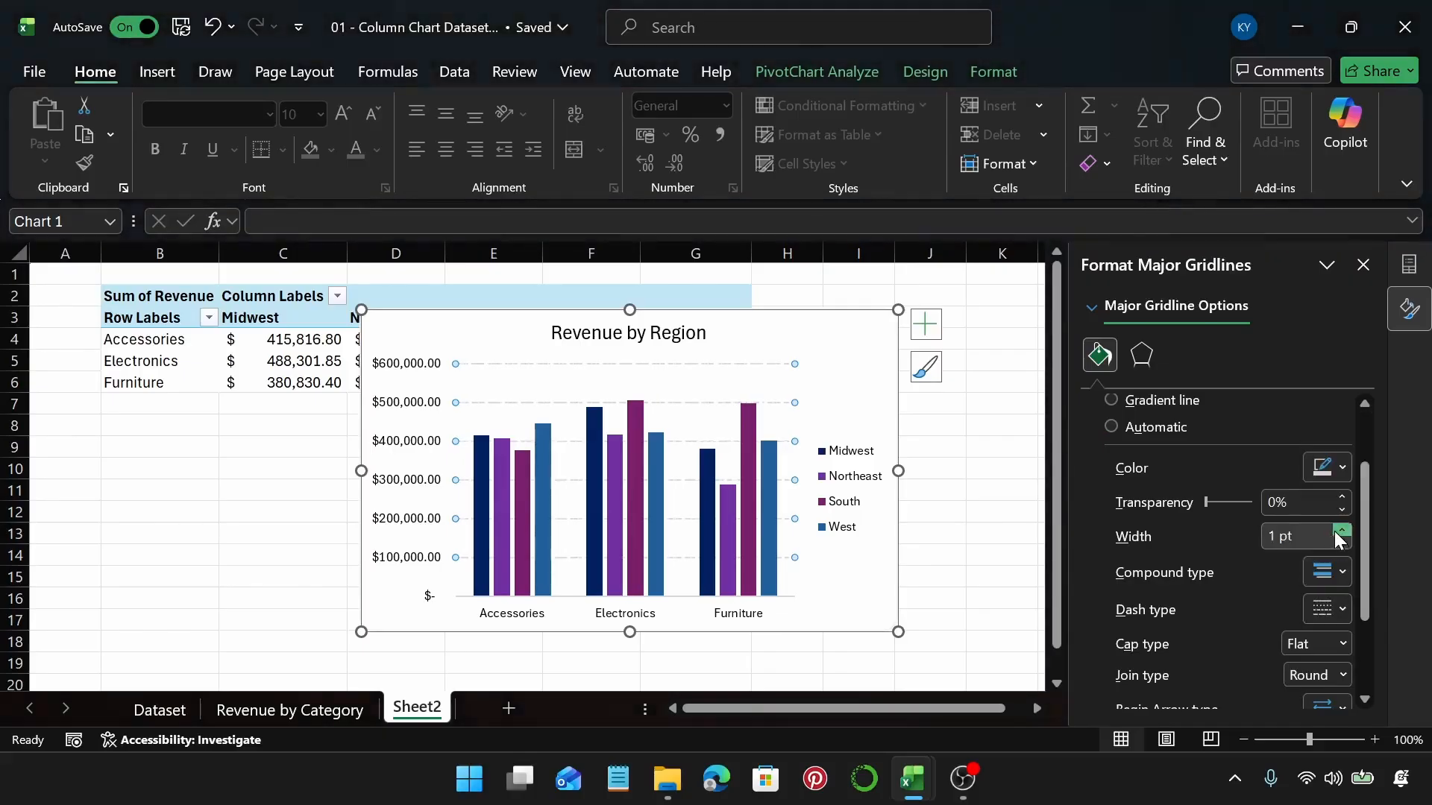
Set the major gridlines' width to 1 pt and their cap type to Round
click(1342, 531)
click(1343, 543)
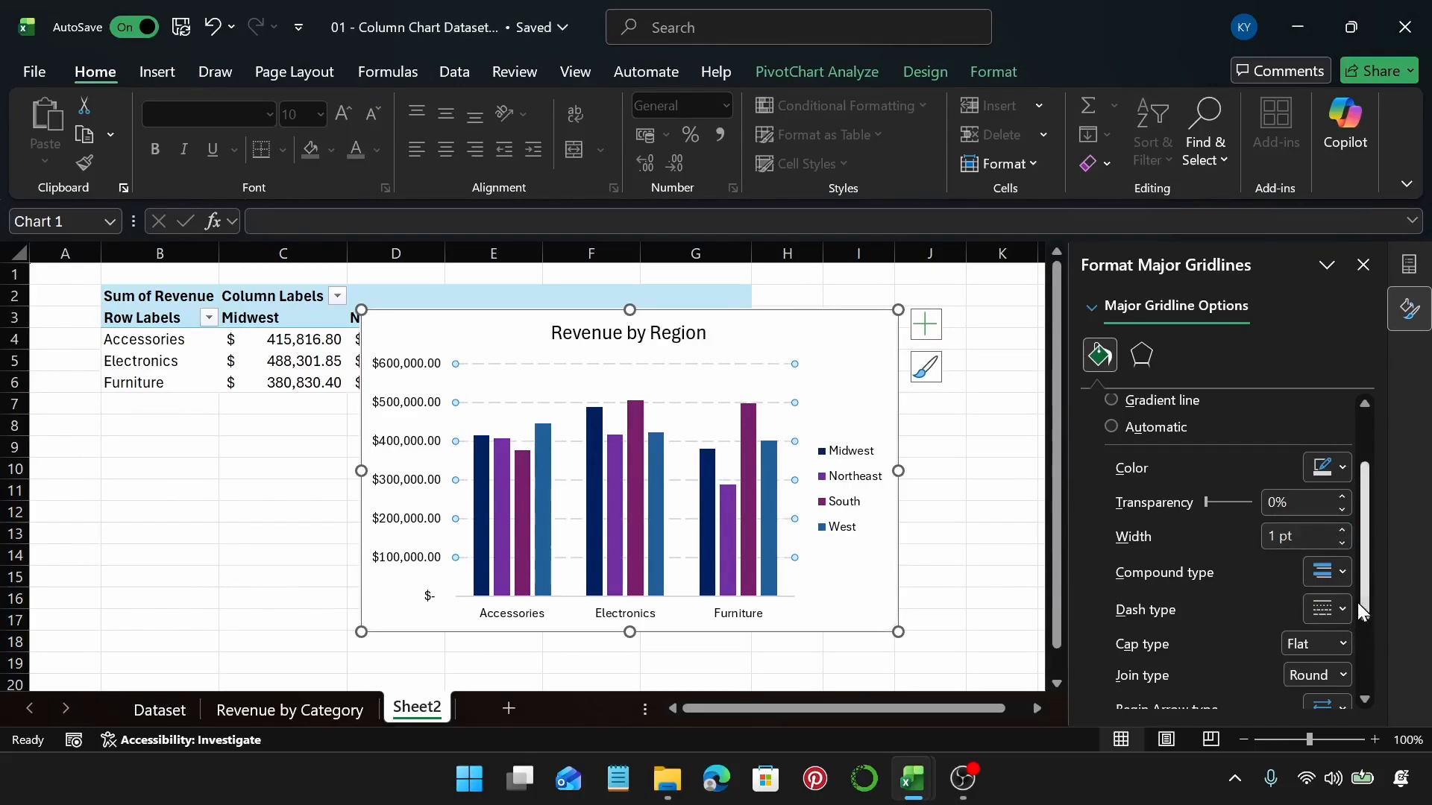
drag(1365, 602, 1373, 650)
click(1340, 550)
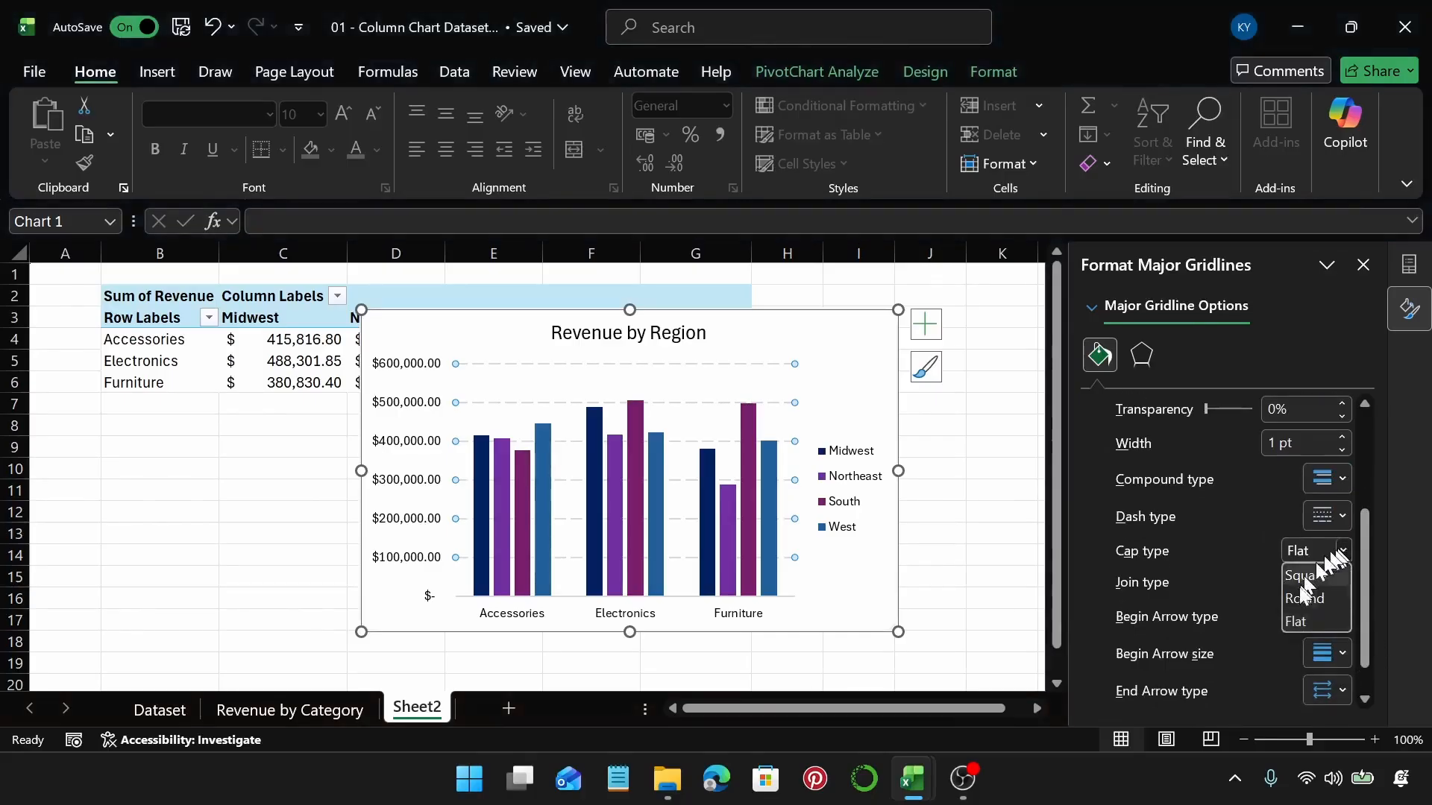
click(1304, 602)
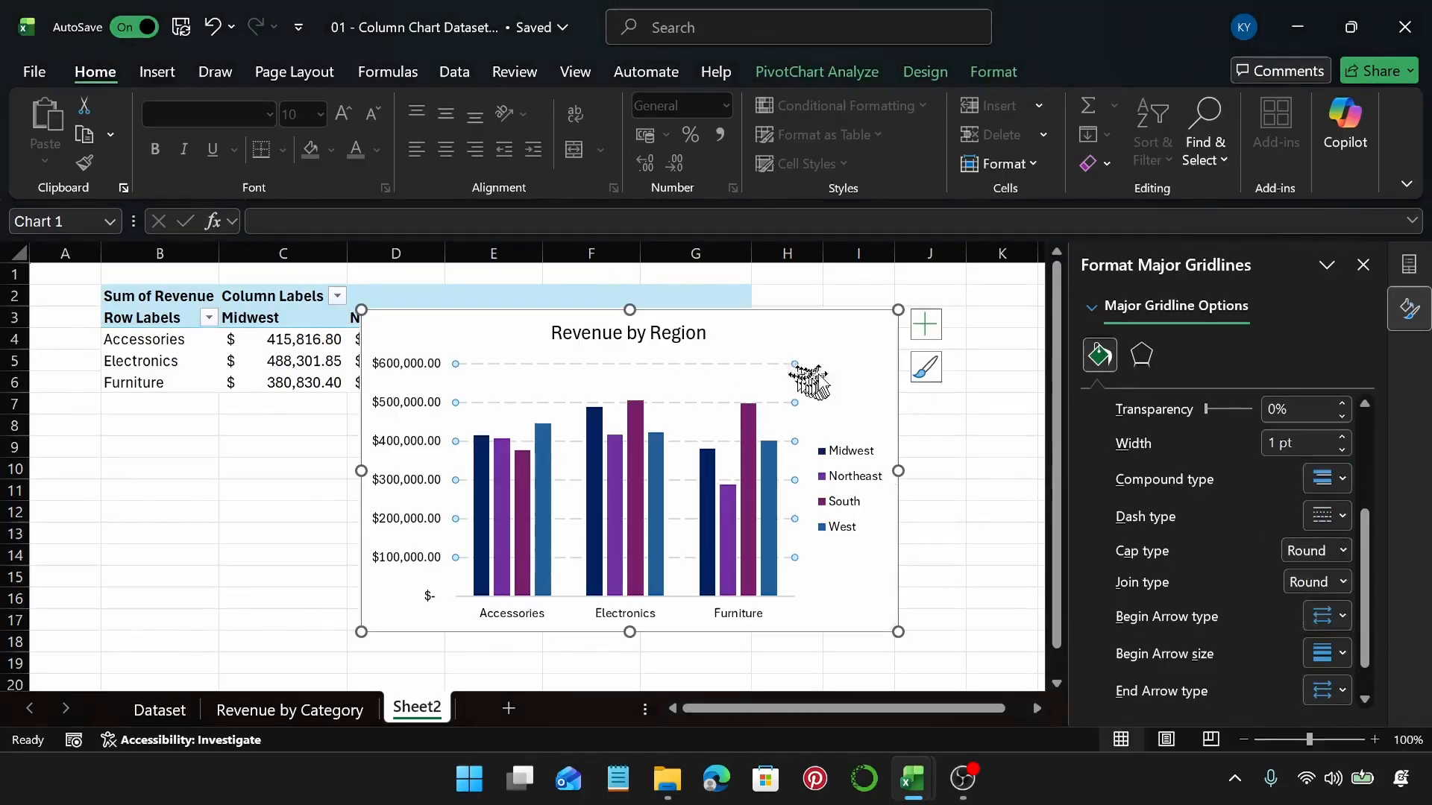
Set the series overlap of the chart's columns to -10%
click(832, 352)
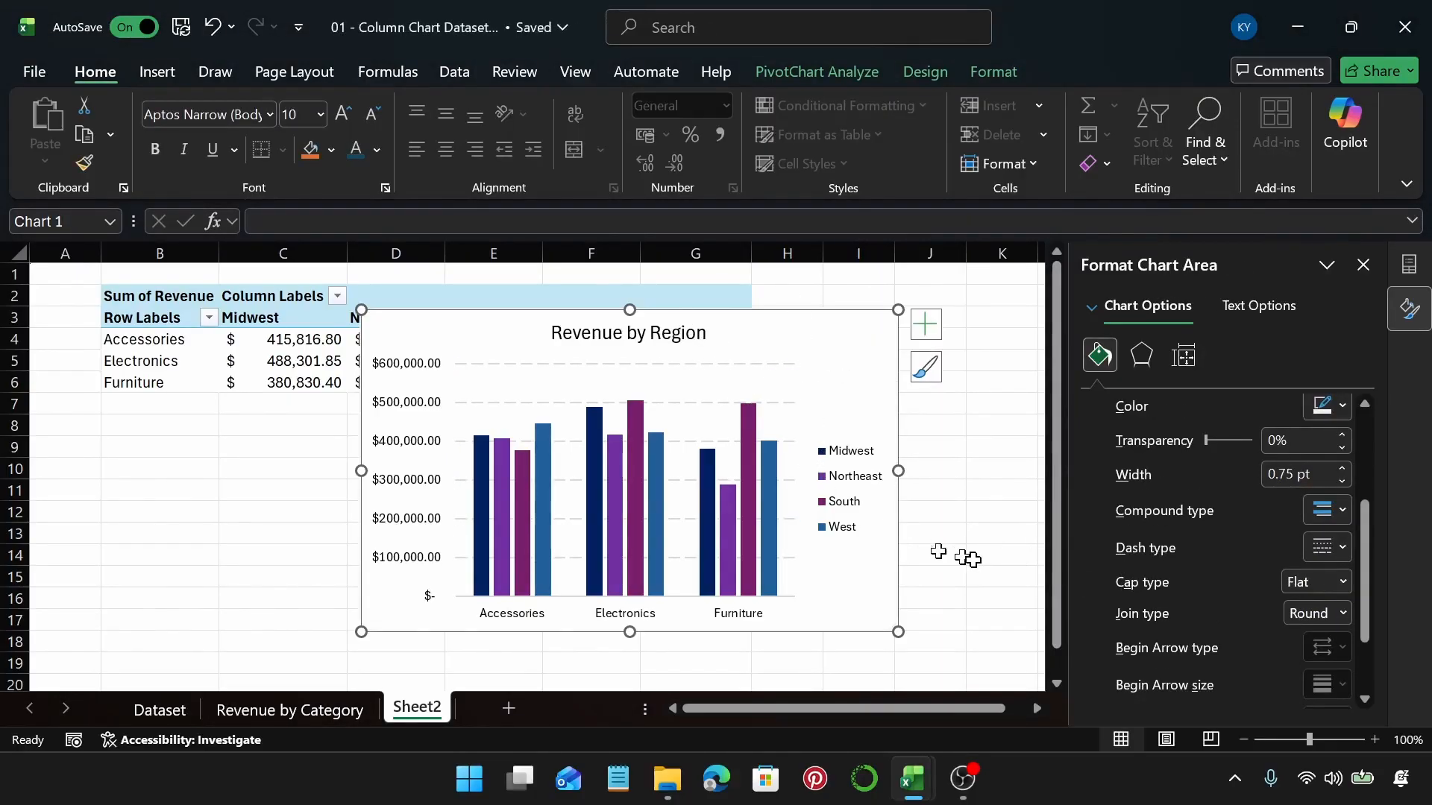
click(708, 512)
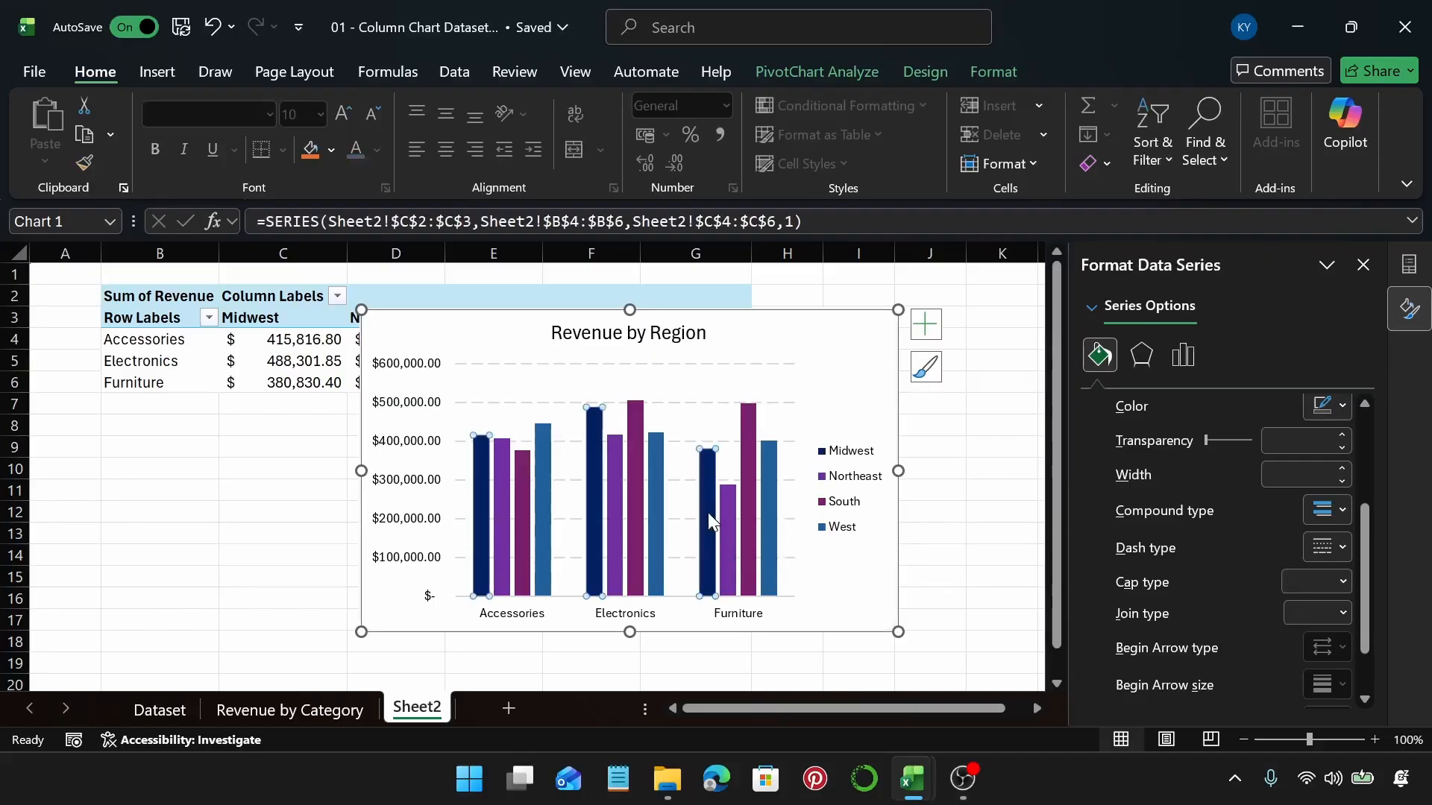
click(1149, 364)
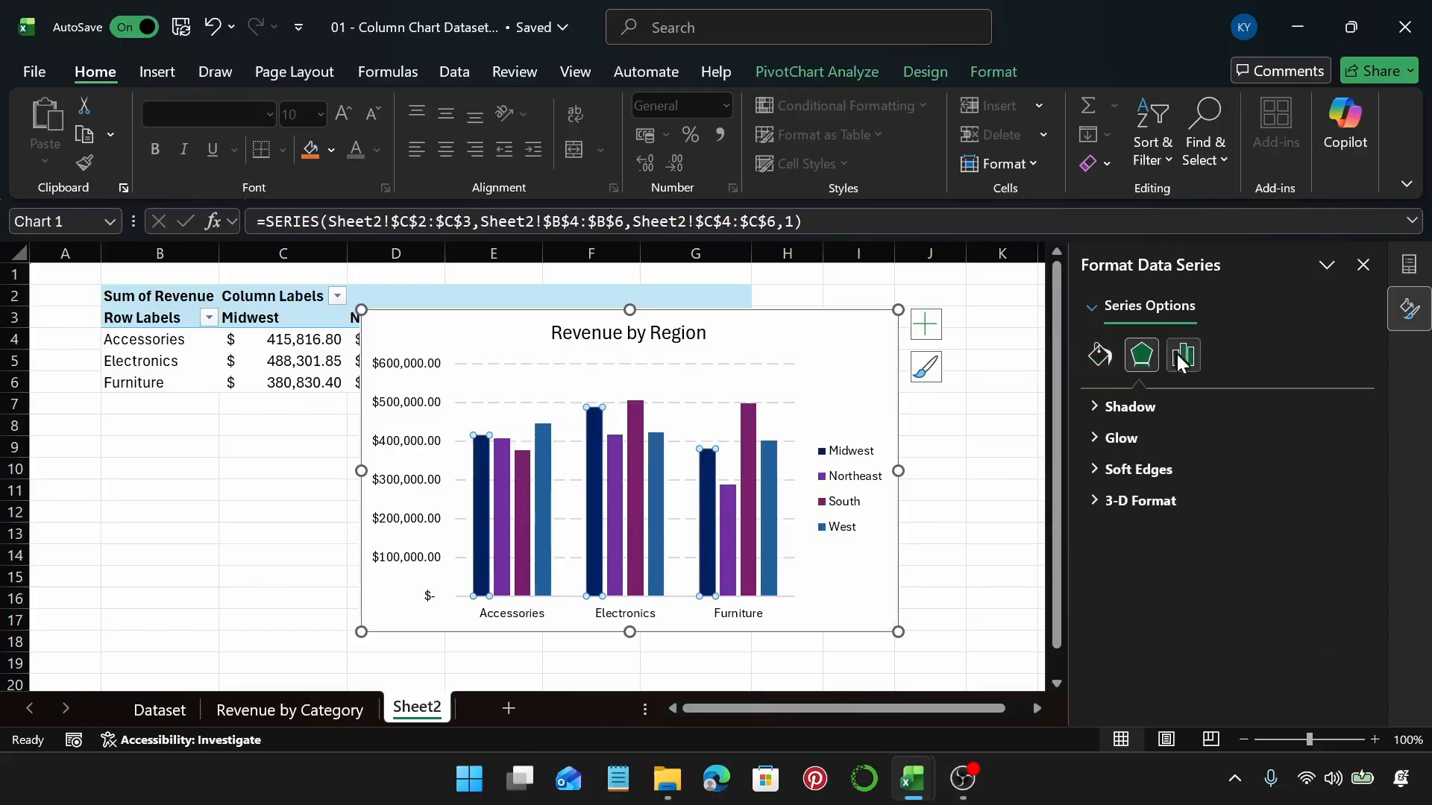
click(1181, 363)
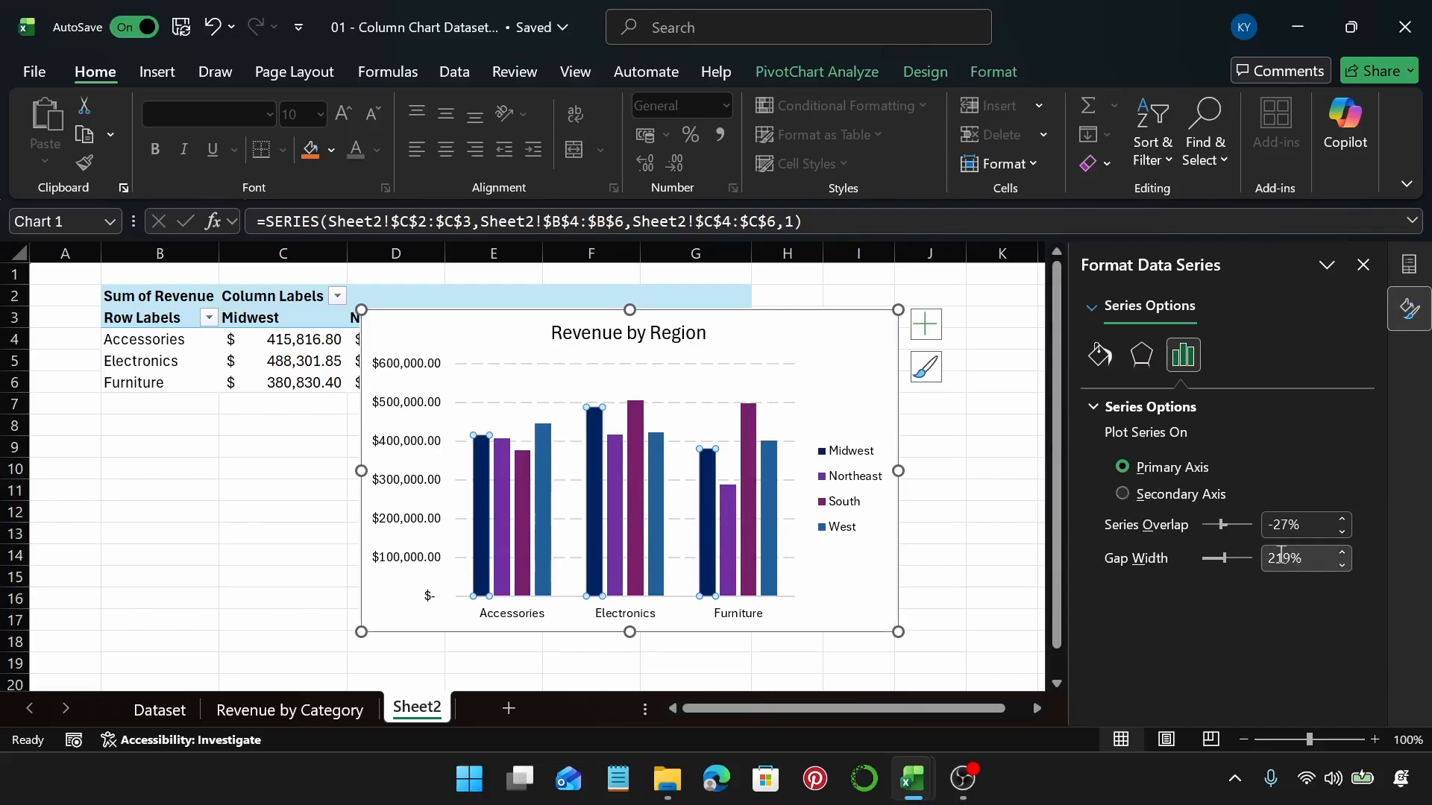
click(1342, 534)
click(1342, 534)
click(1342, 534)
click(1341, 533)
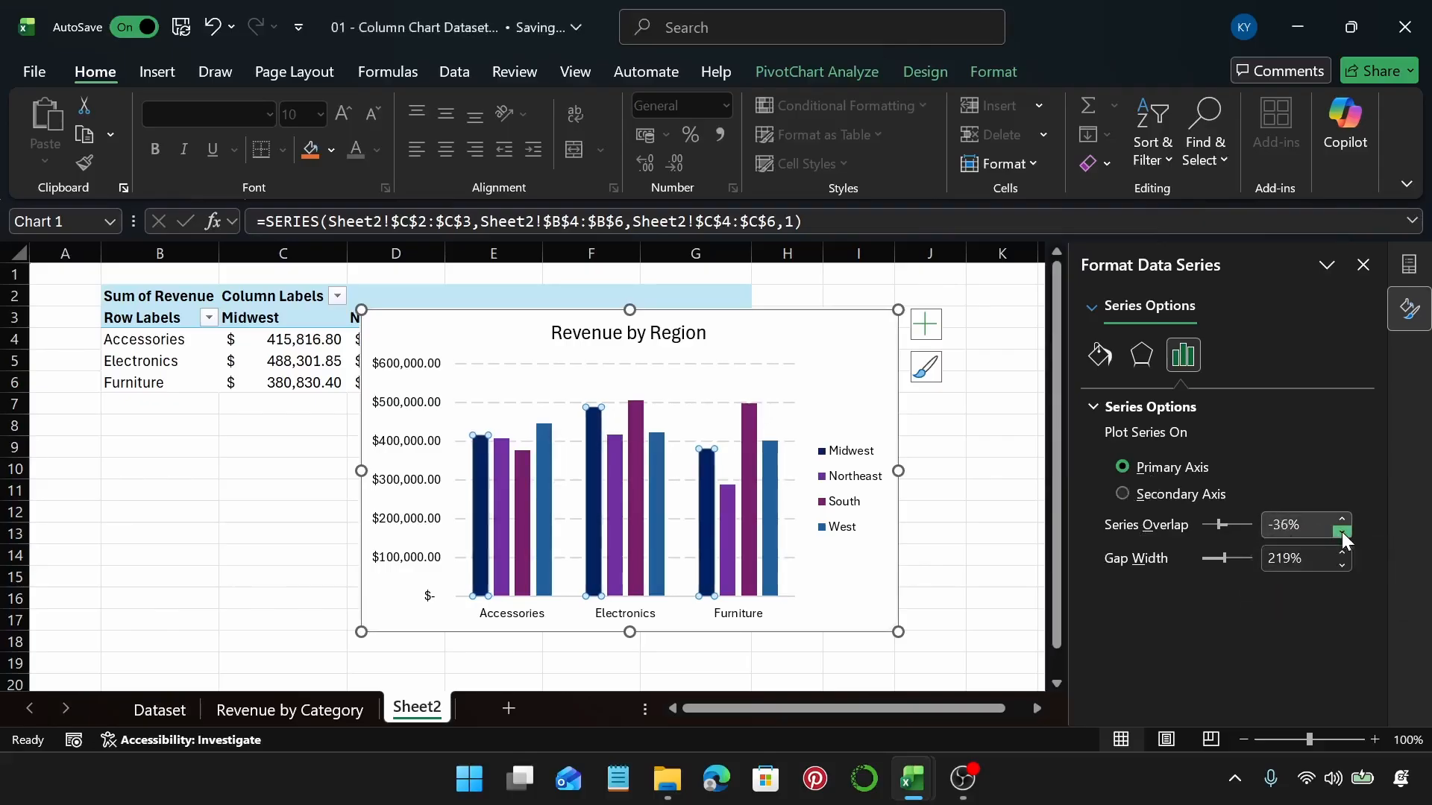
click(1341, 521)
click(1341, 521)
click(1340, 521)
click(1341, 521)
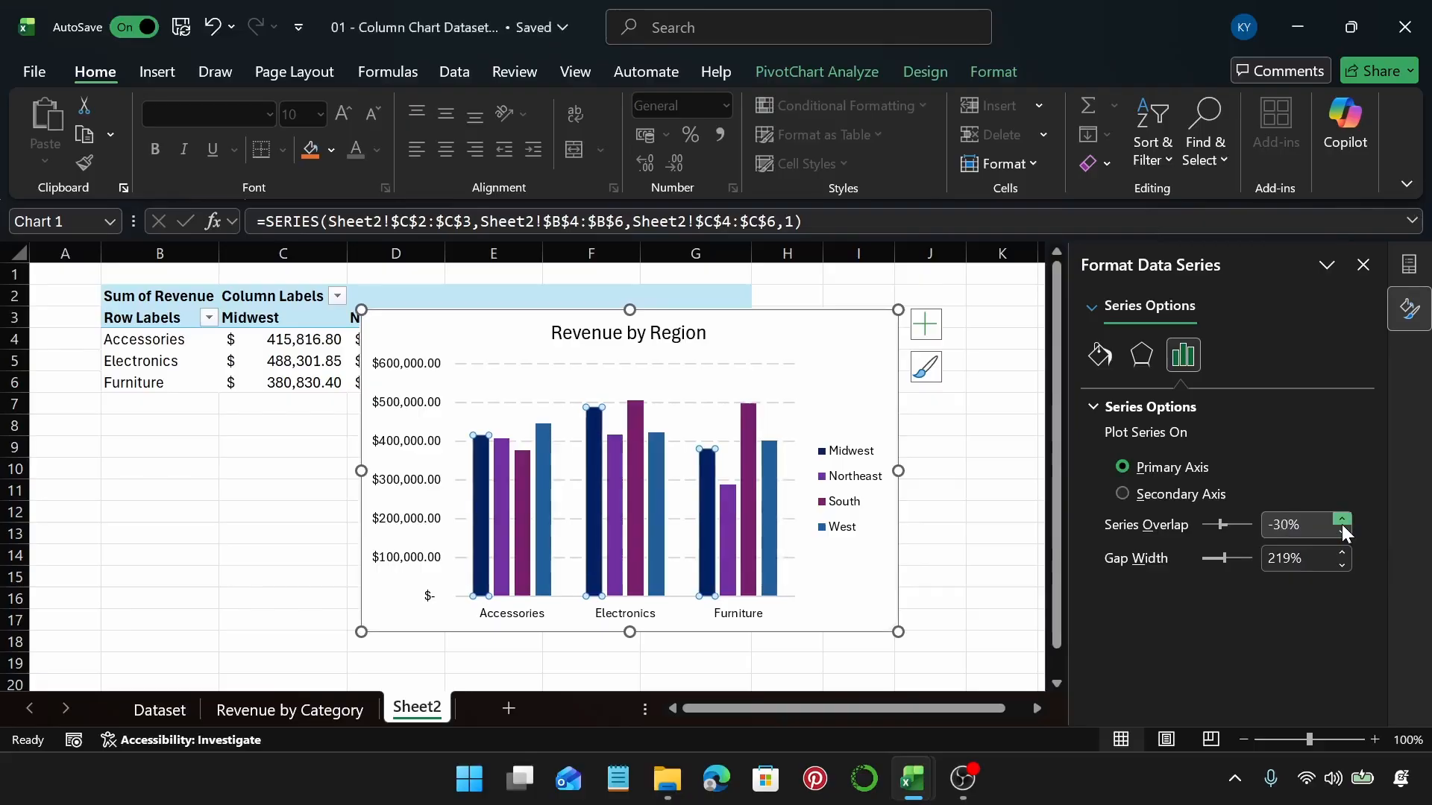
click(1340, 520)
click(1340, 520)
click(1341, 520)
click(1341, 521)
click(1341, 520)
click(1341, 521)
click(1340, 520)
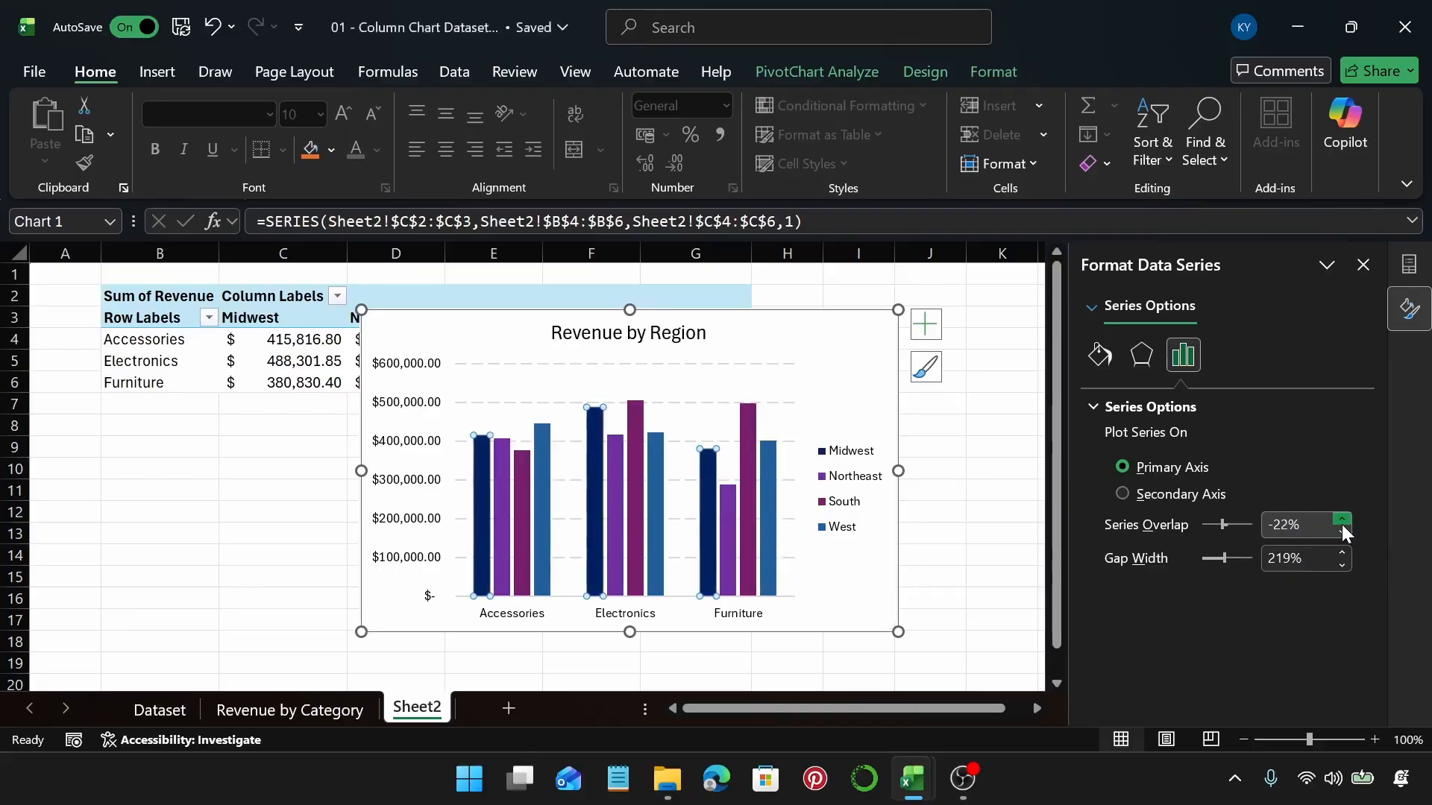
click(1341, 521)
click(1285, 526)
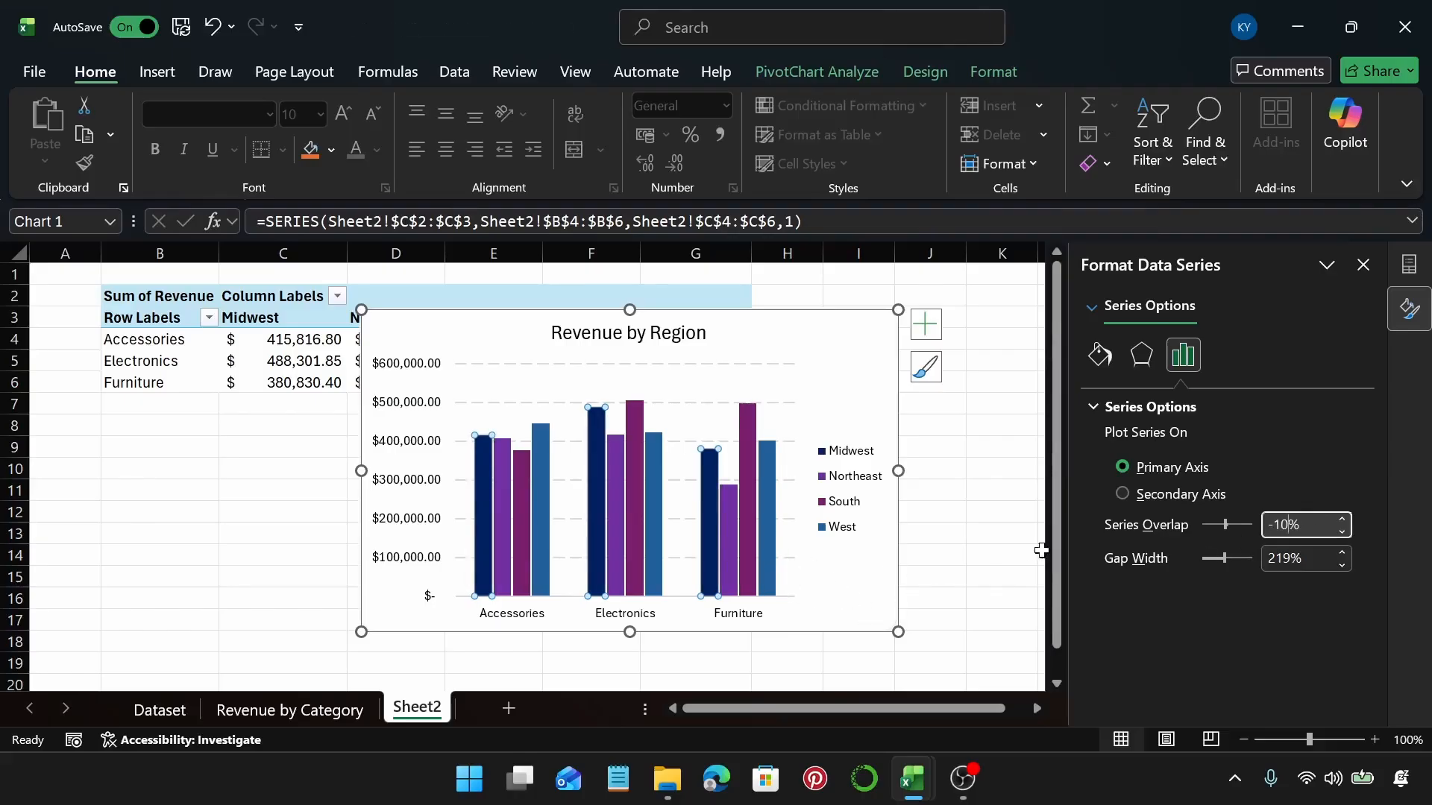
Try a series overlap of 0% on the columns, and undo that change
key(BackSpace)
key(BackSpace)
key(BackSpace)
text(0)
key(Return)
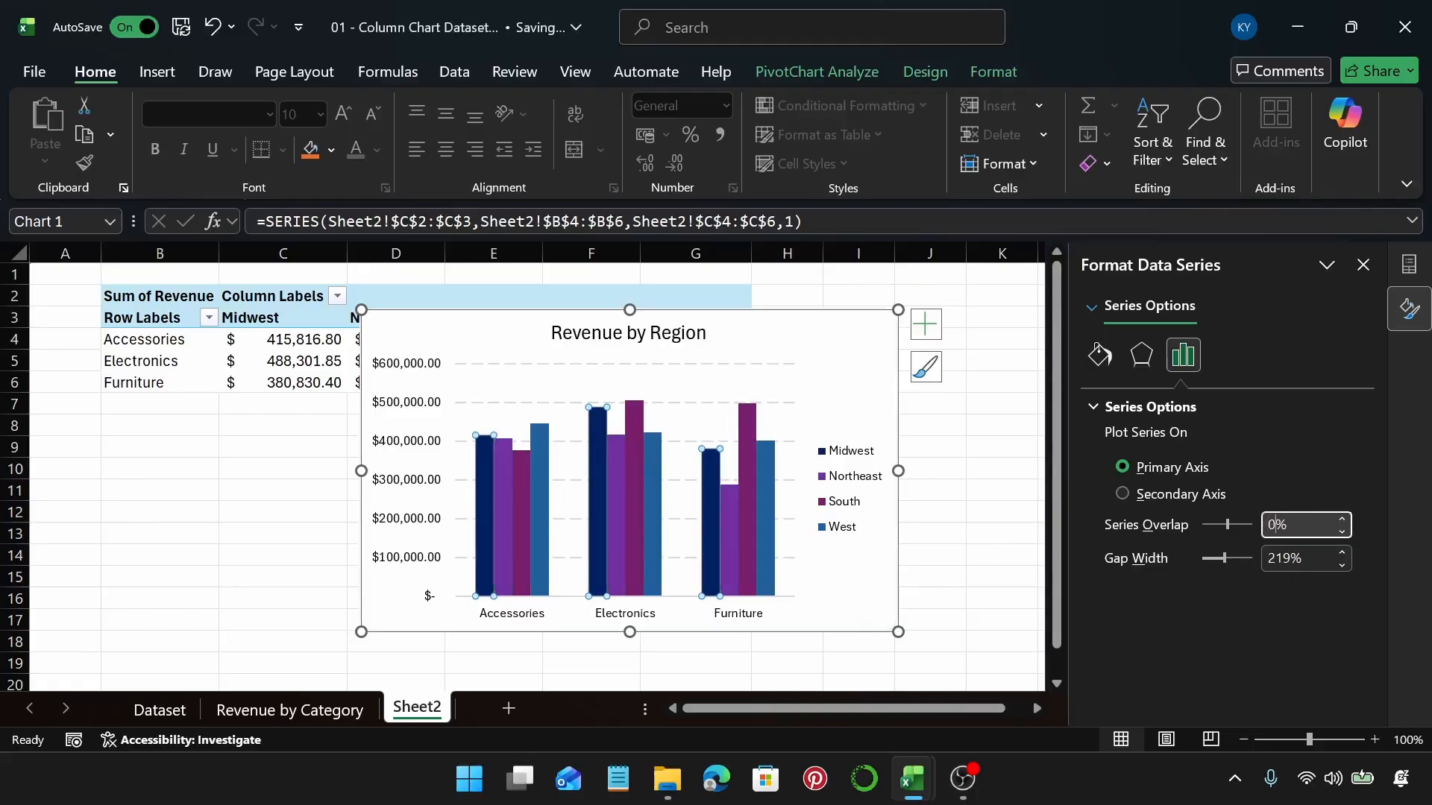
click(842, 396)
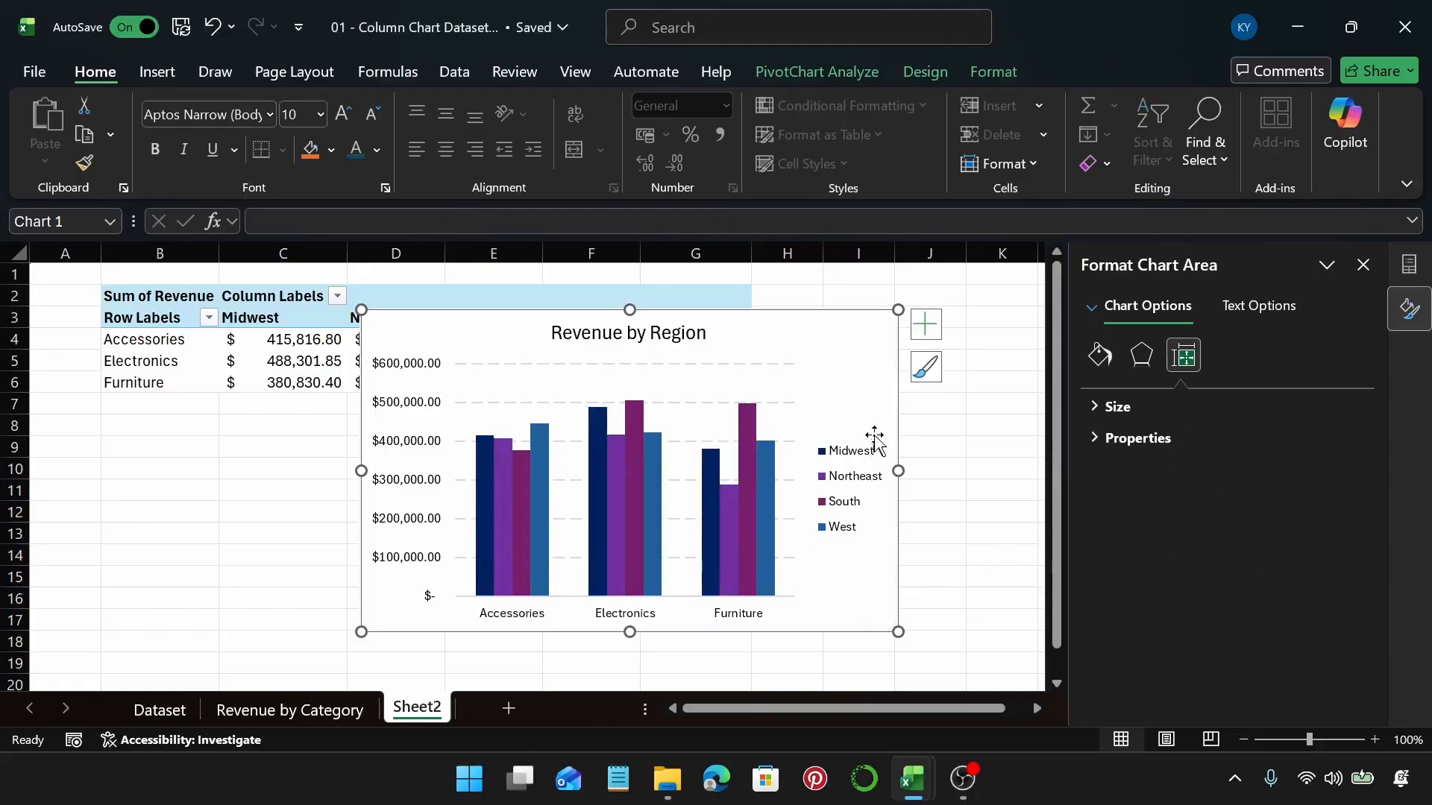
key(ctrl+z)
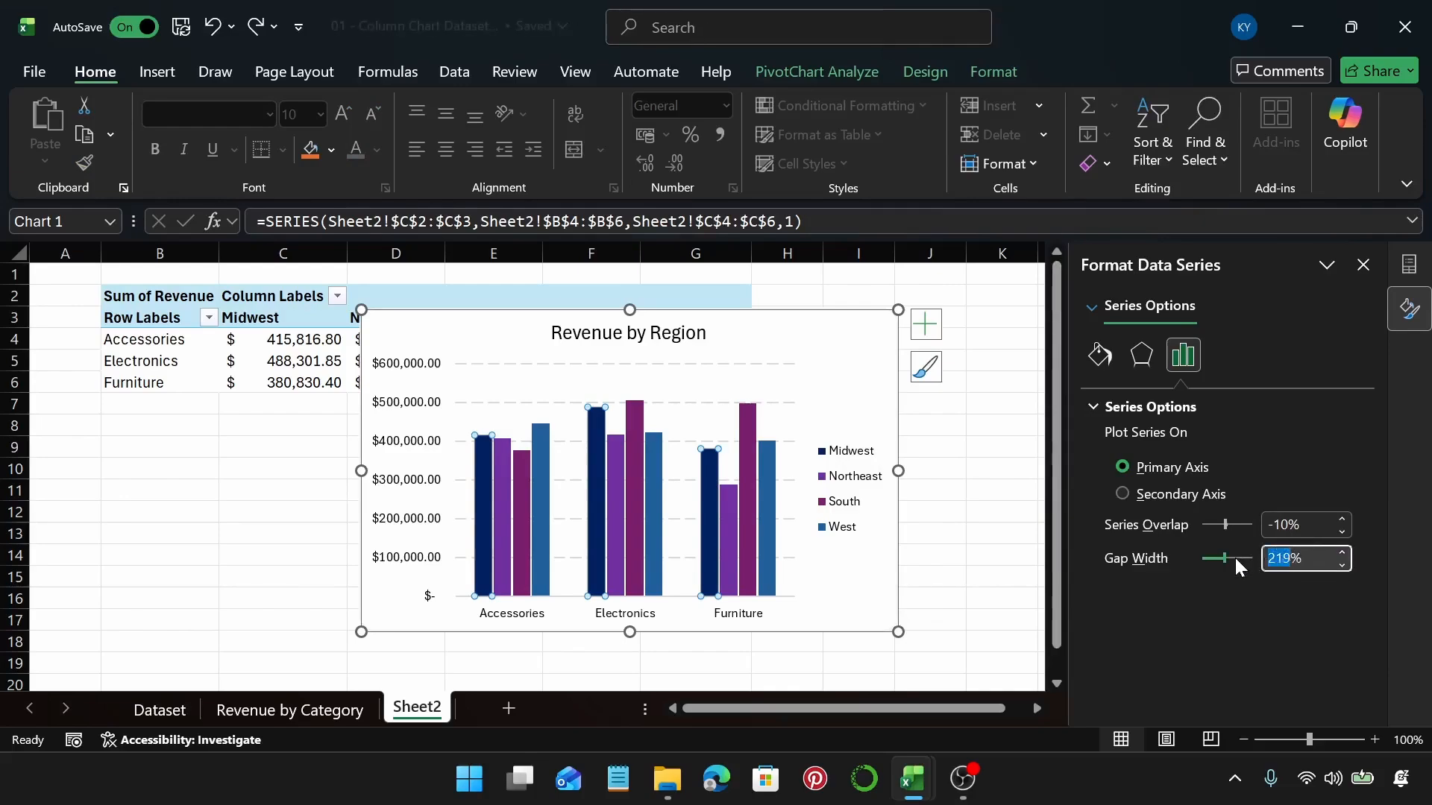
Try a gap width of 80% between the column groups, and undo that change
text(80)
key(Return)
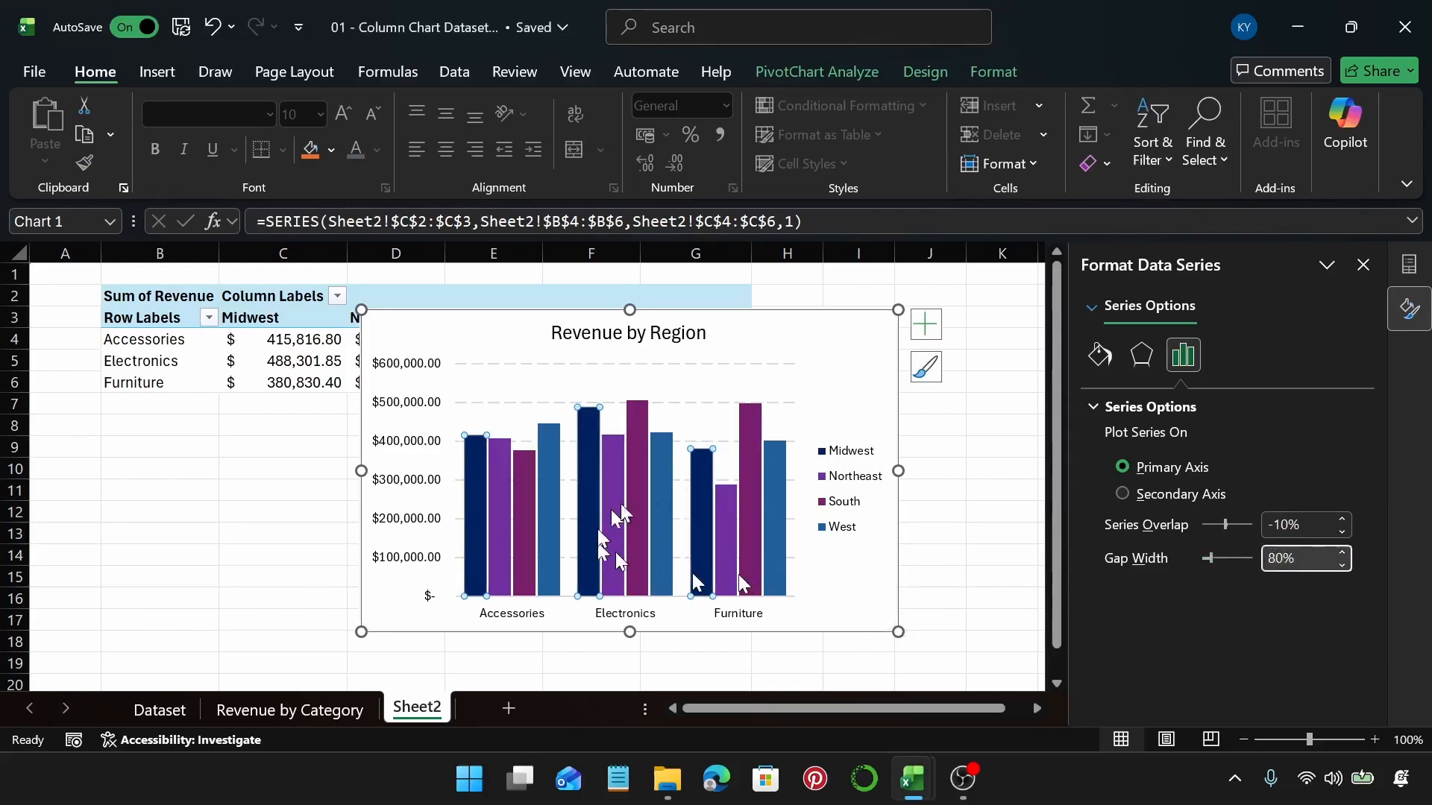
click(859, 320)
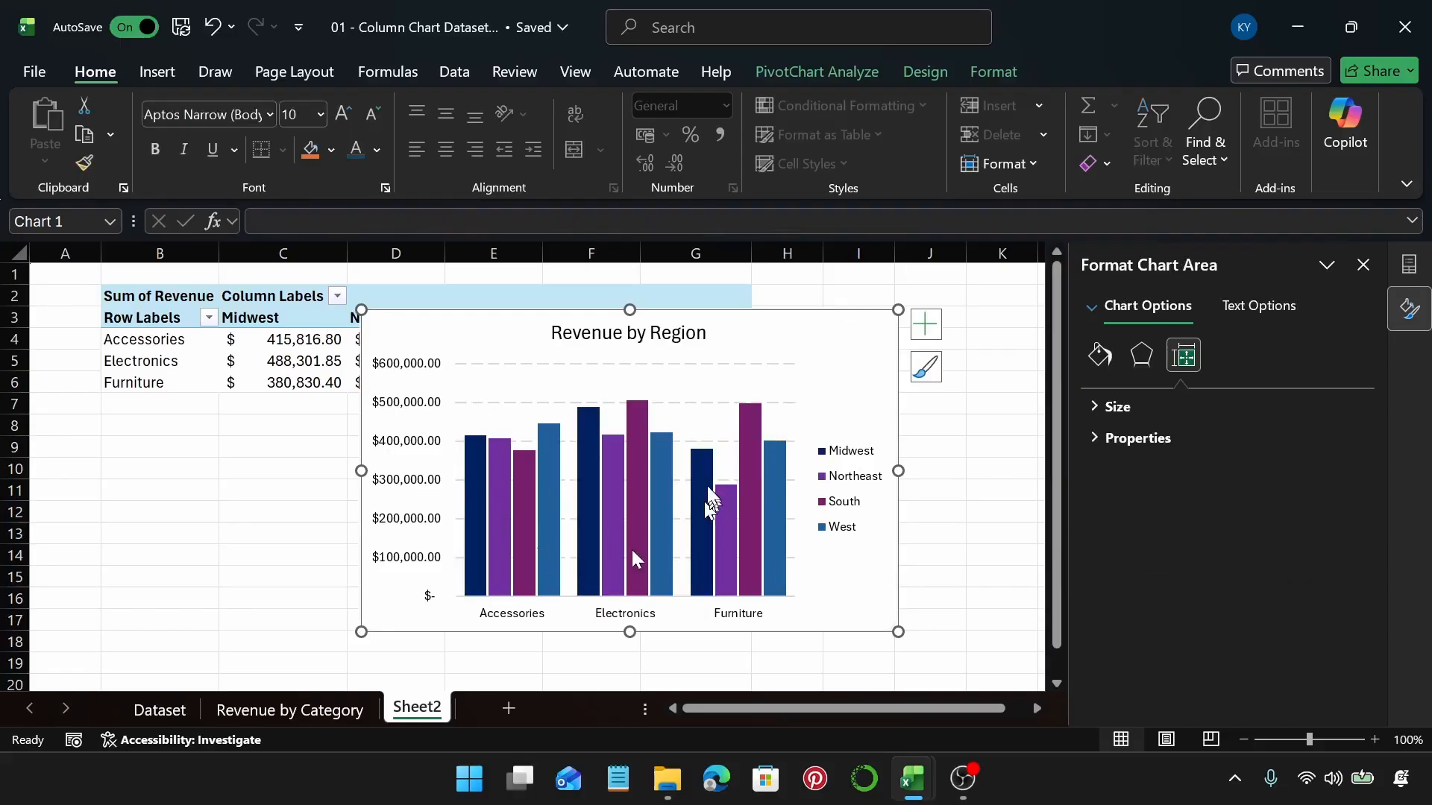
mouse_move(772, 513)
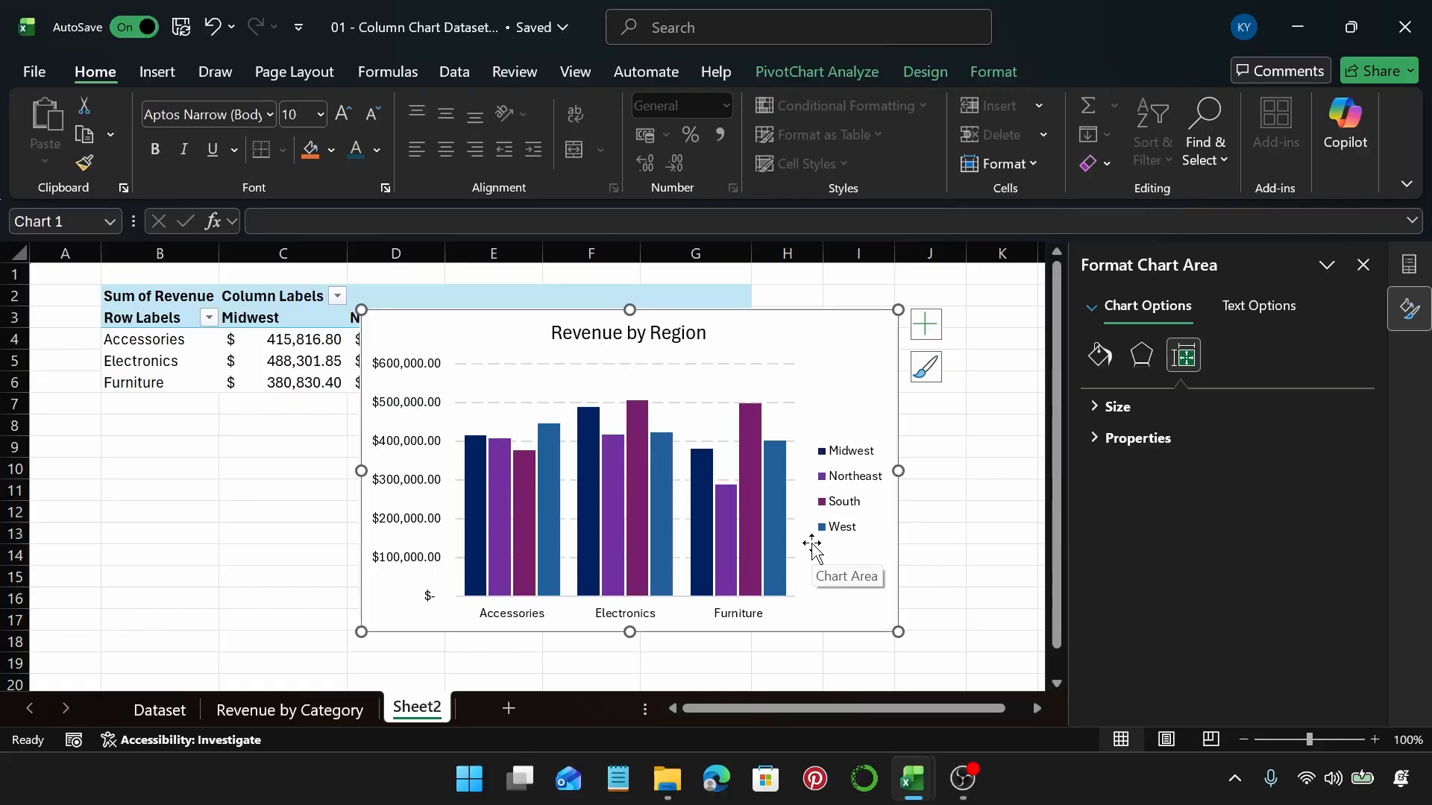
key(ctrl+z)
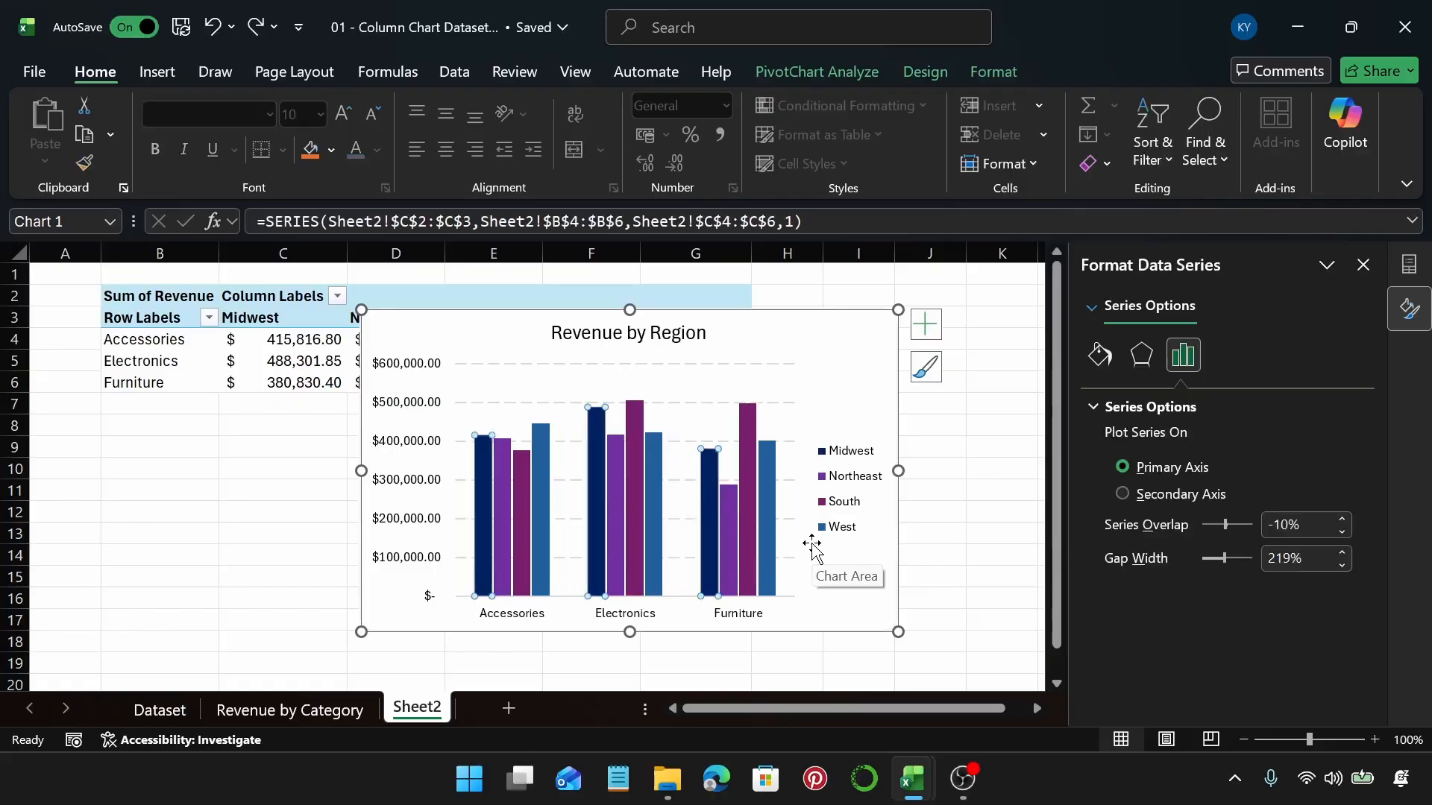
click(918, 449)
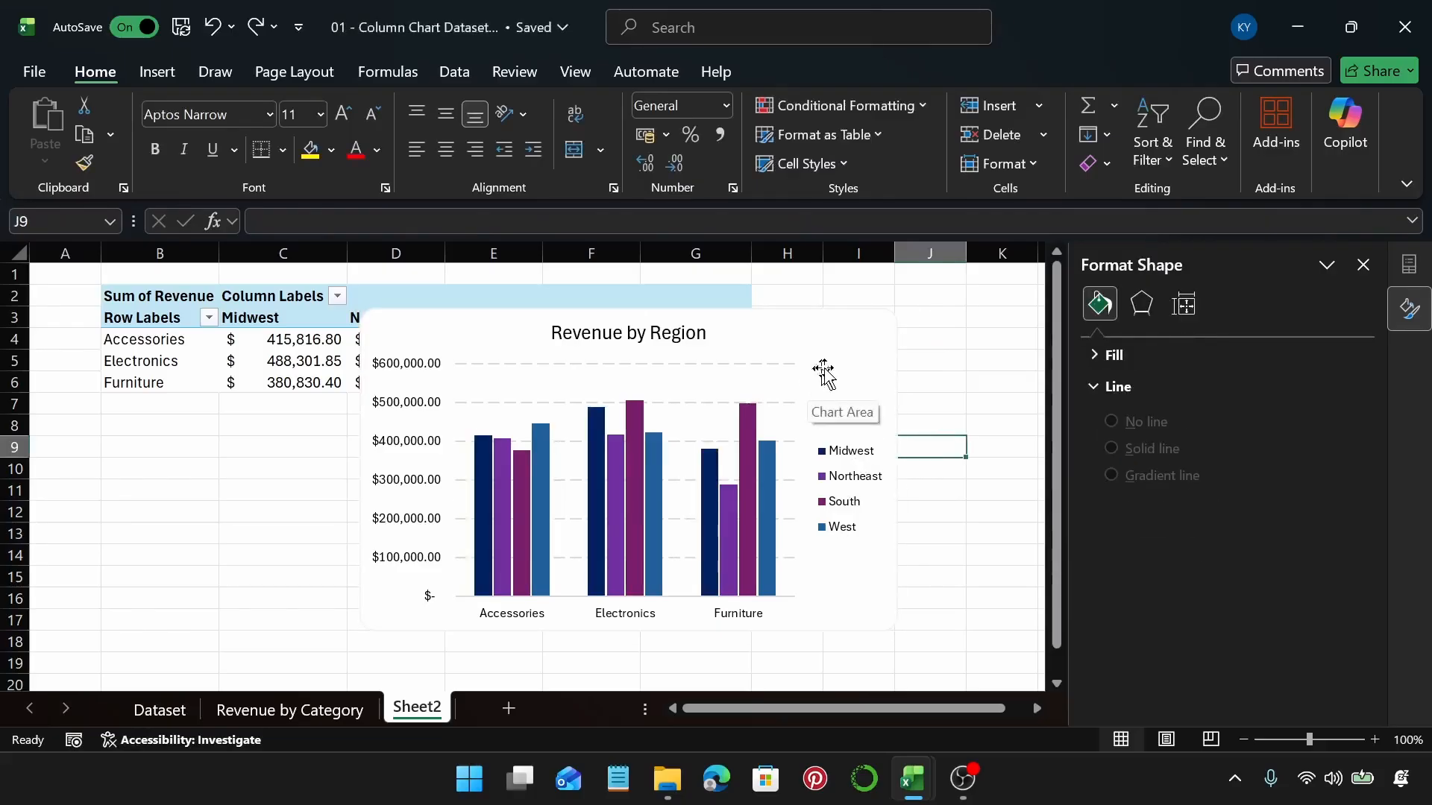
Add axis titles to the Revenue by Region chart
click(824, 369)
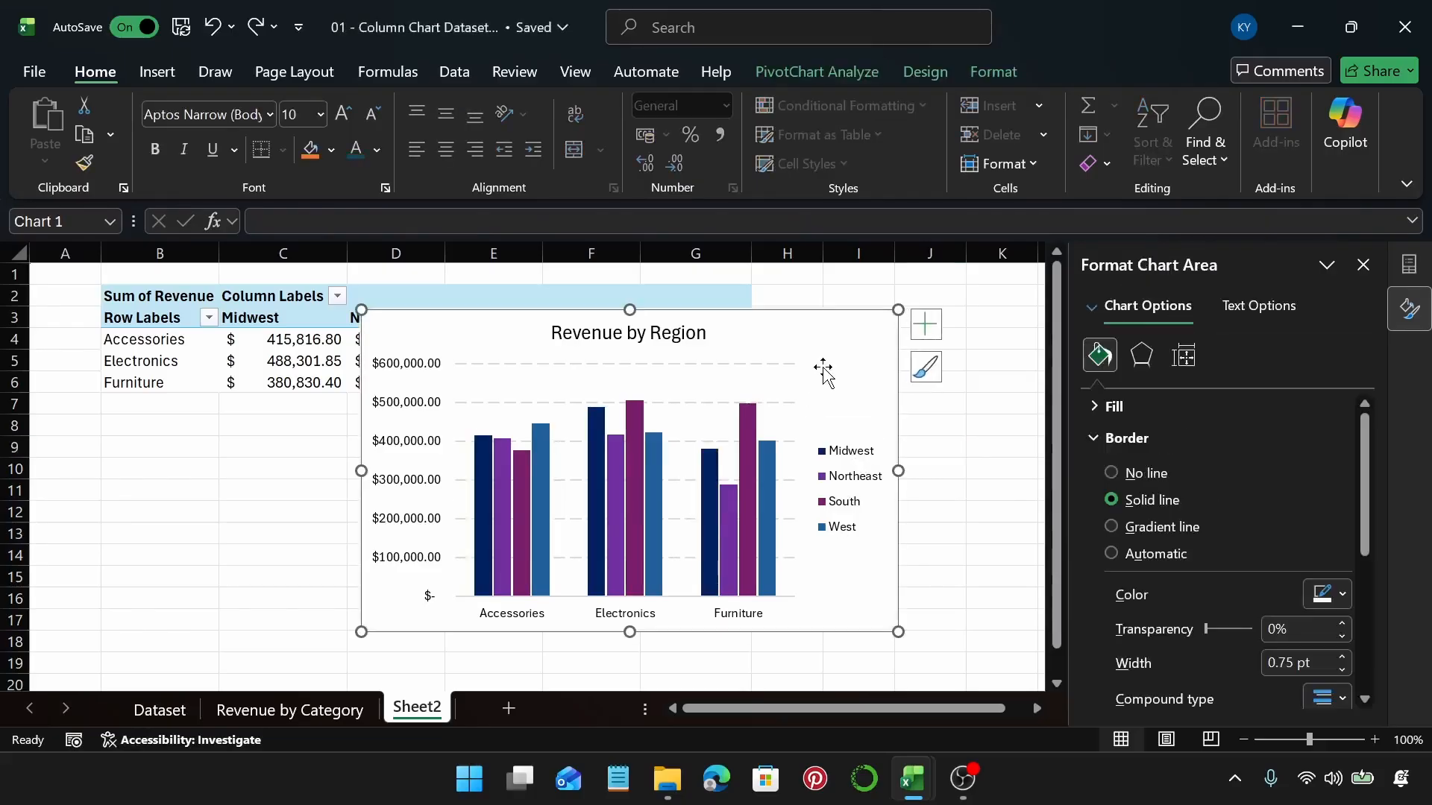
click(915, 328)
click(864, 330)
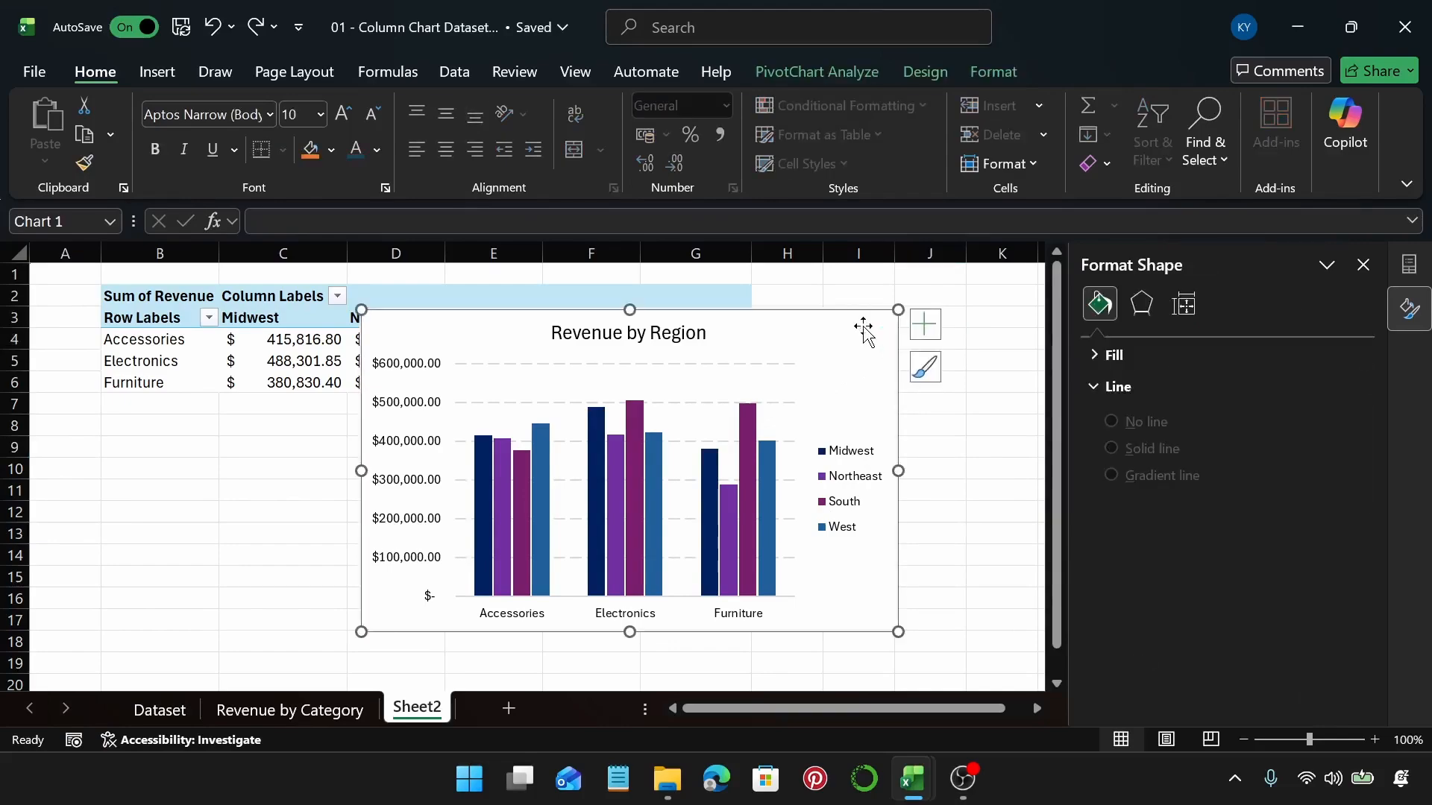
click(925, 324)
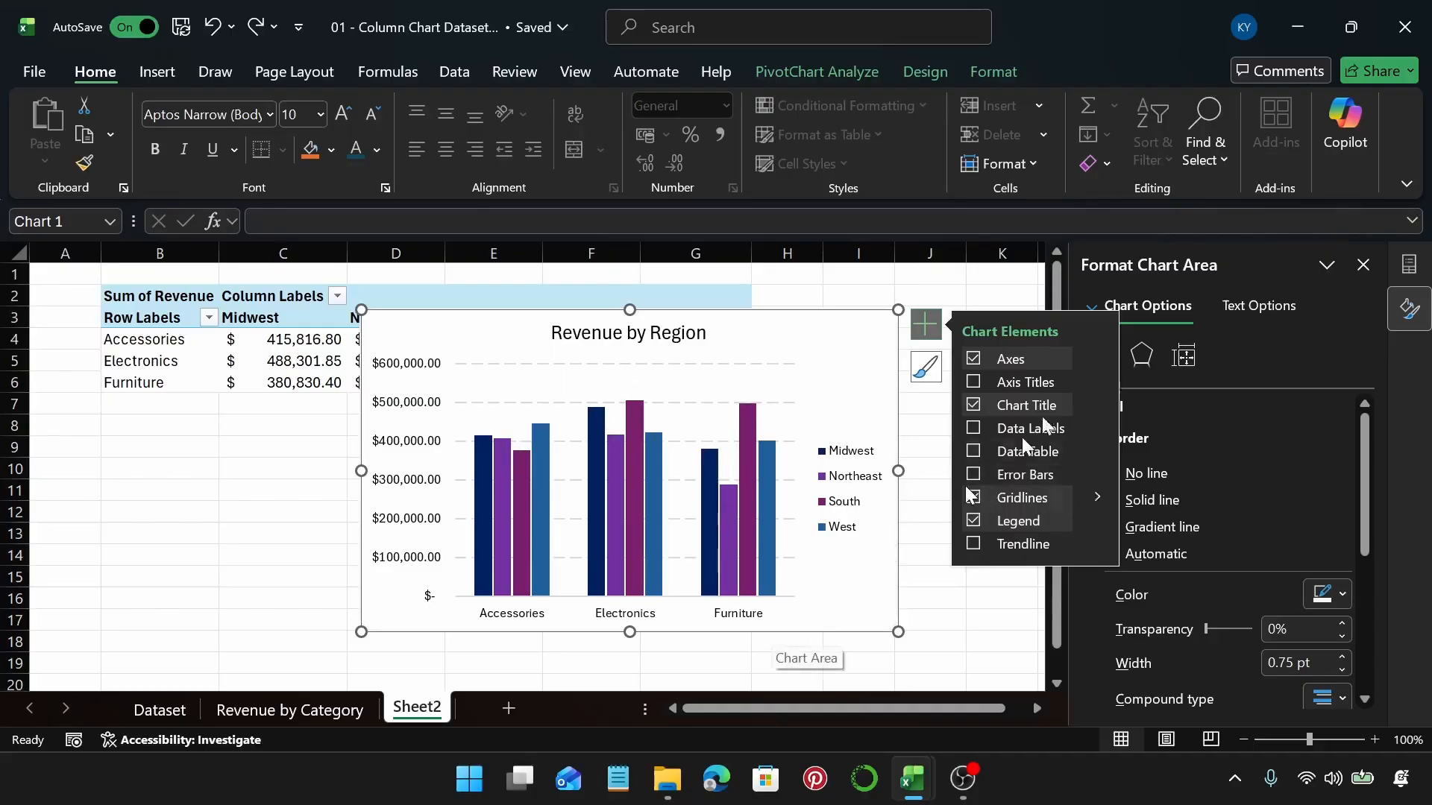
click(973, 382)
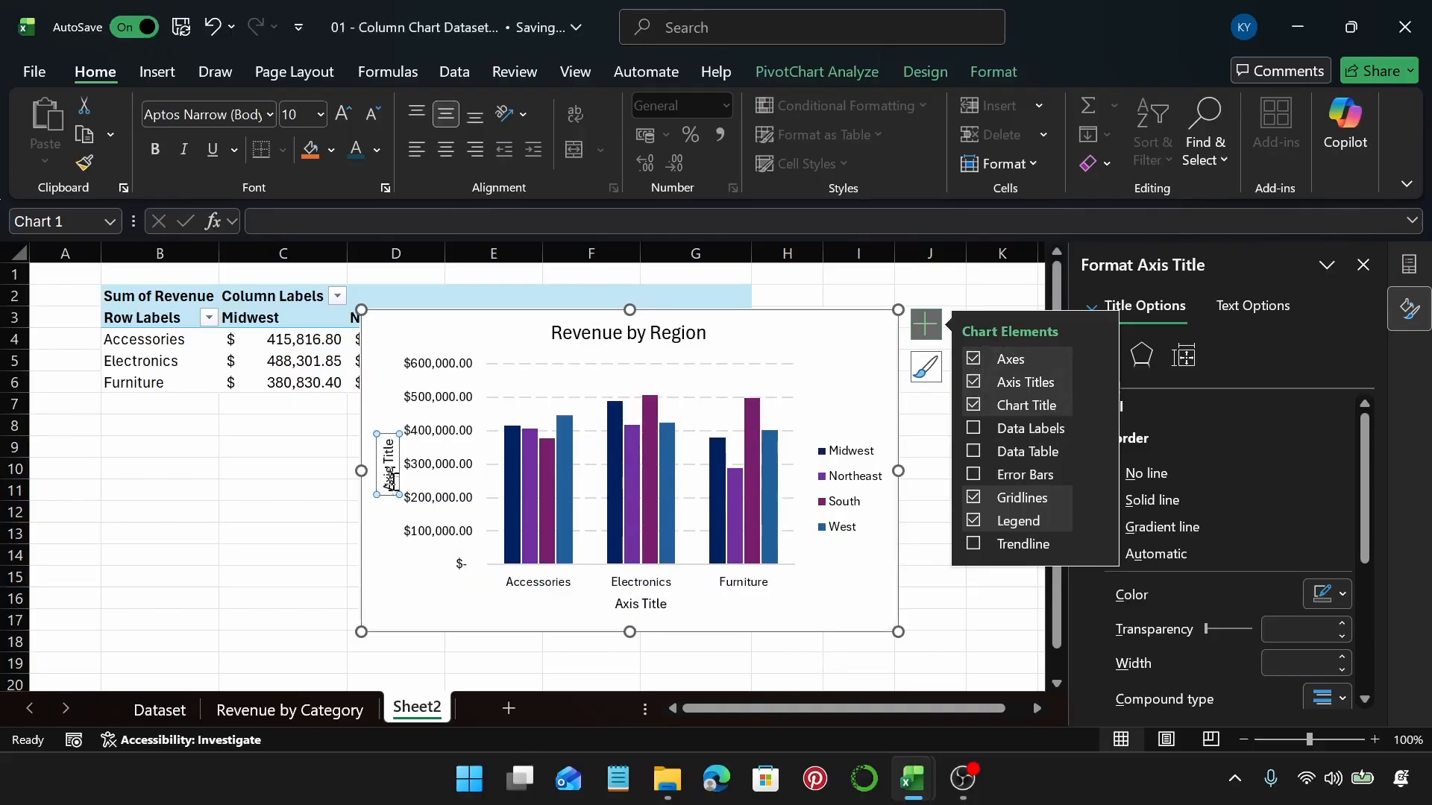
Change the vertical axis title's text to Revenue
click(388, 474)
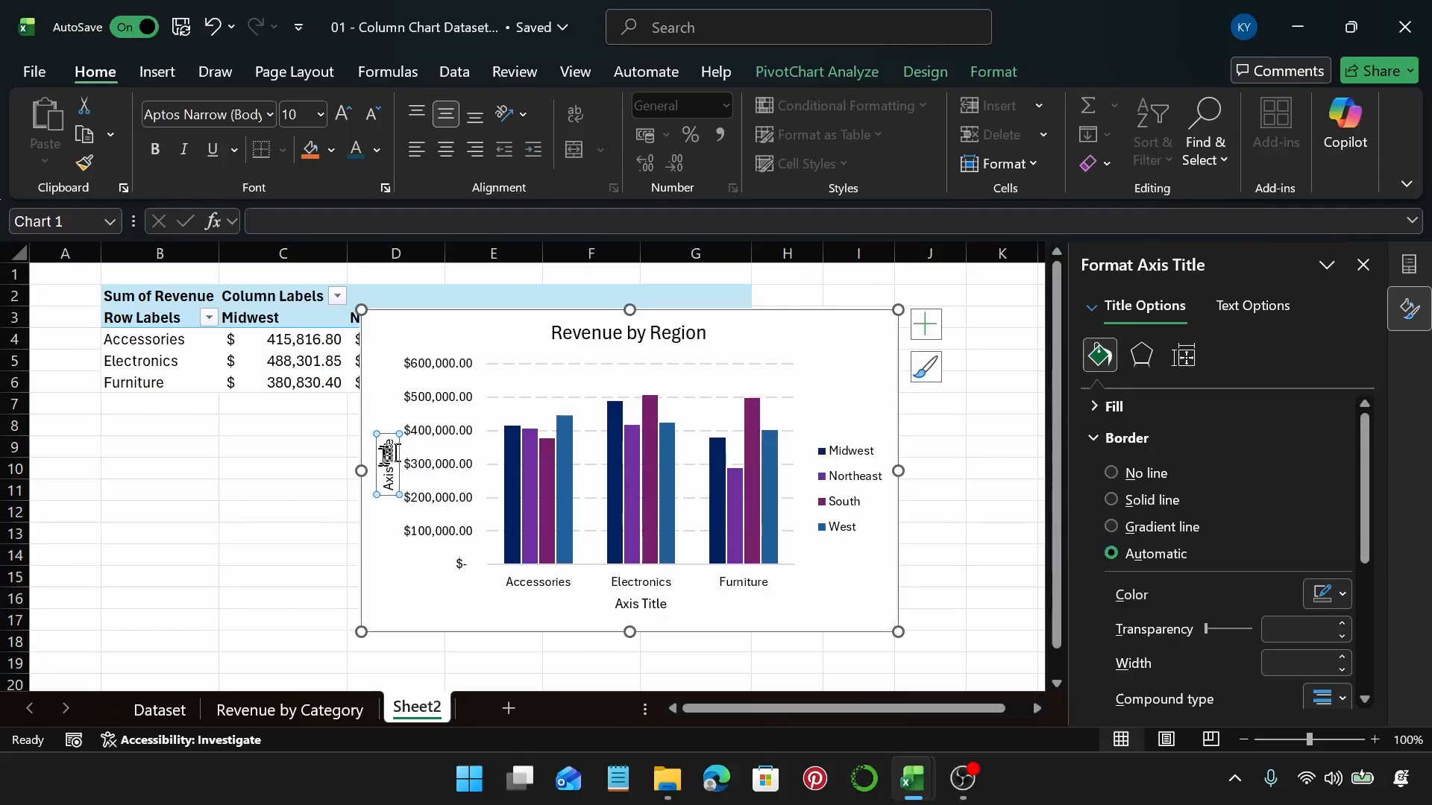
triple_click(386, 459)
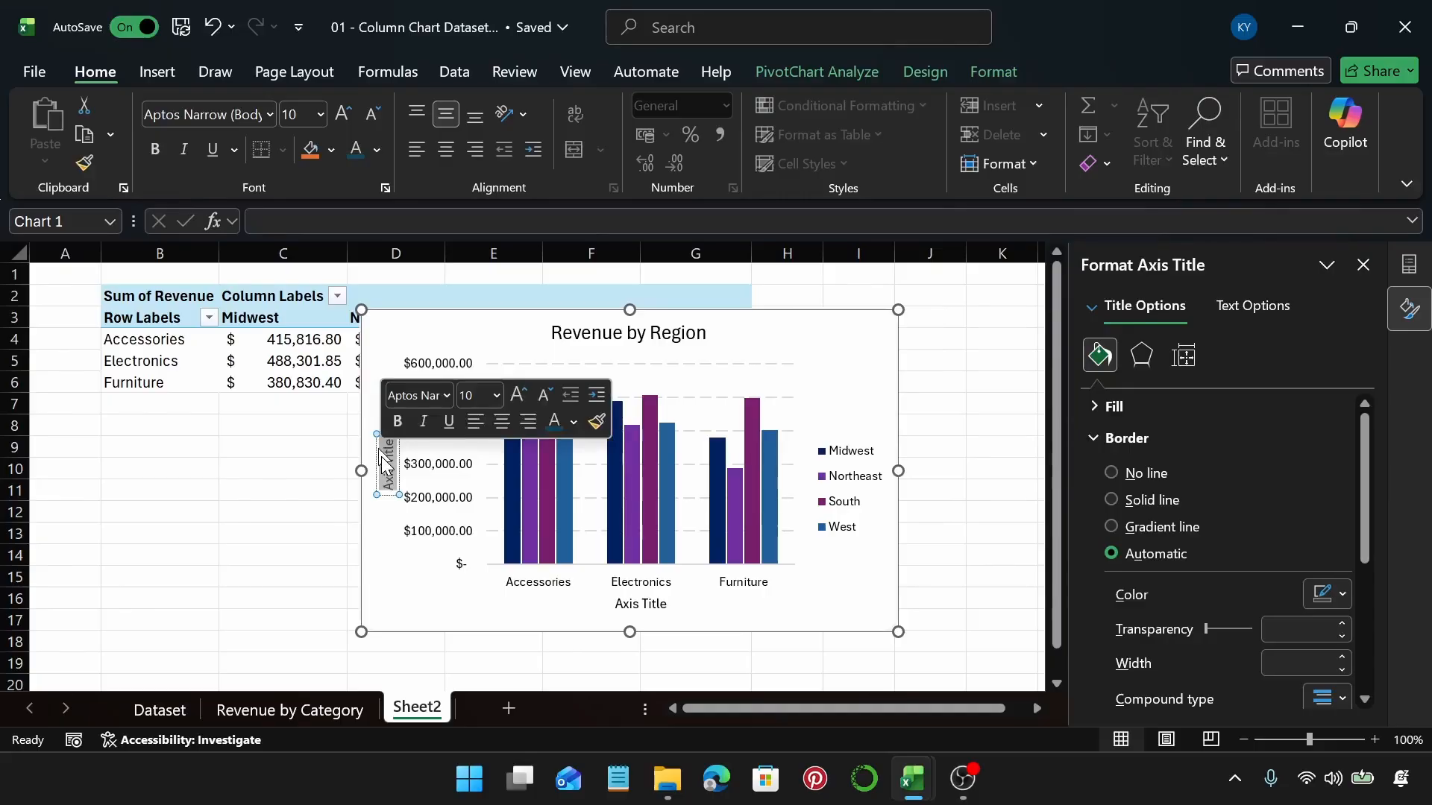
text(Reve)
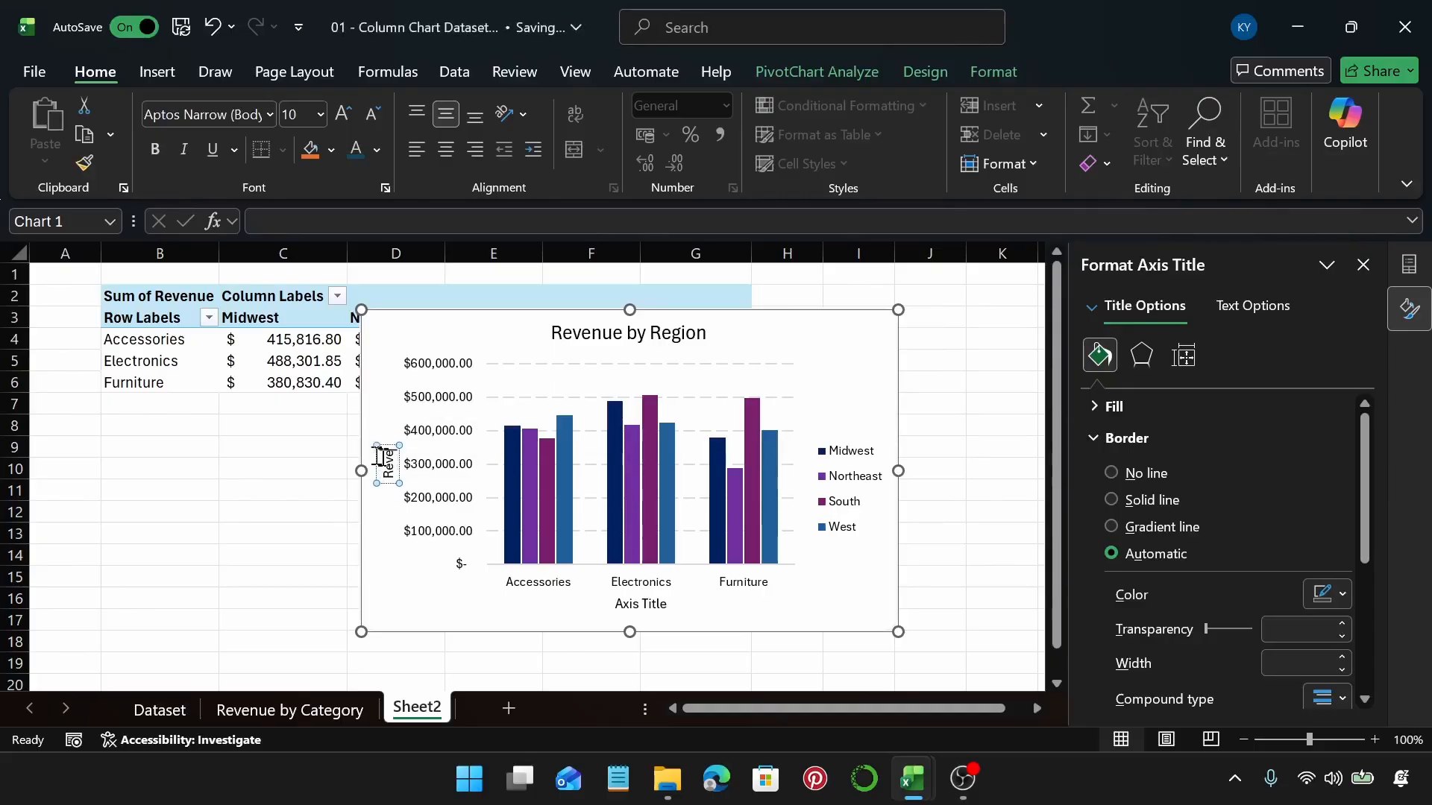
text(nue)
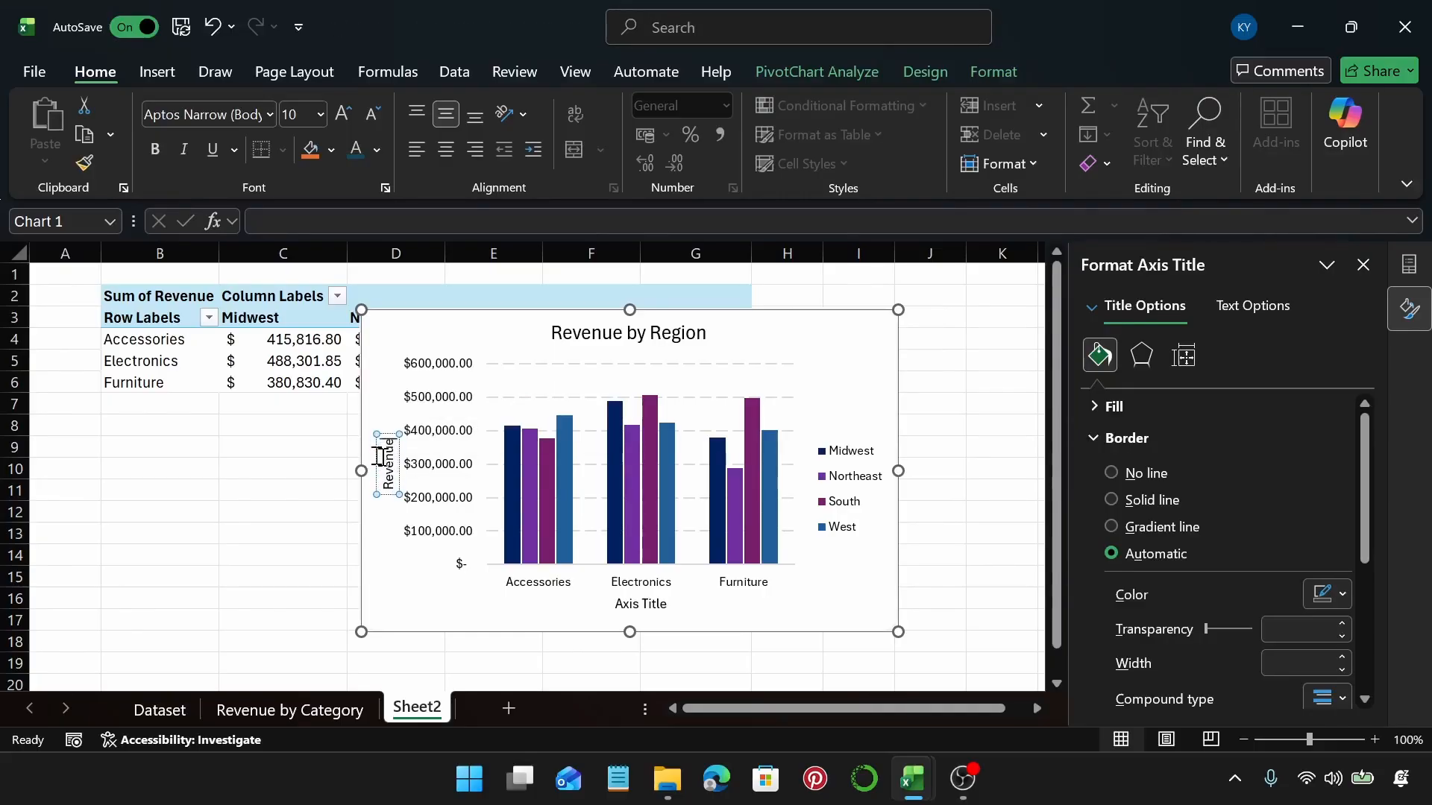
click(422, 466)
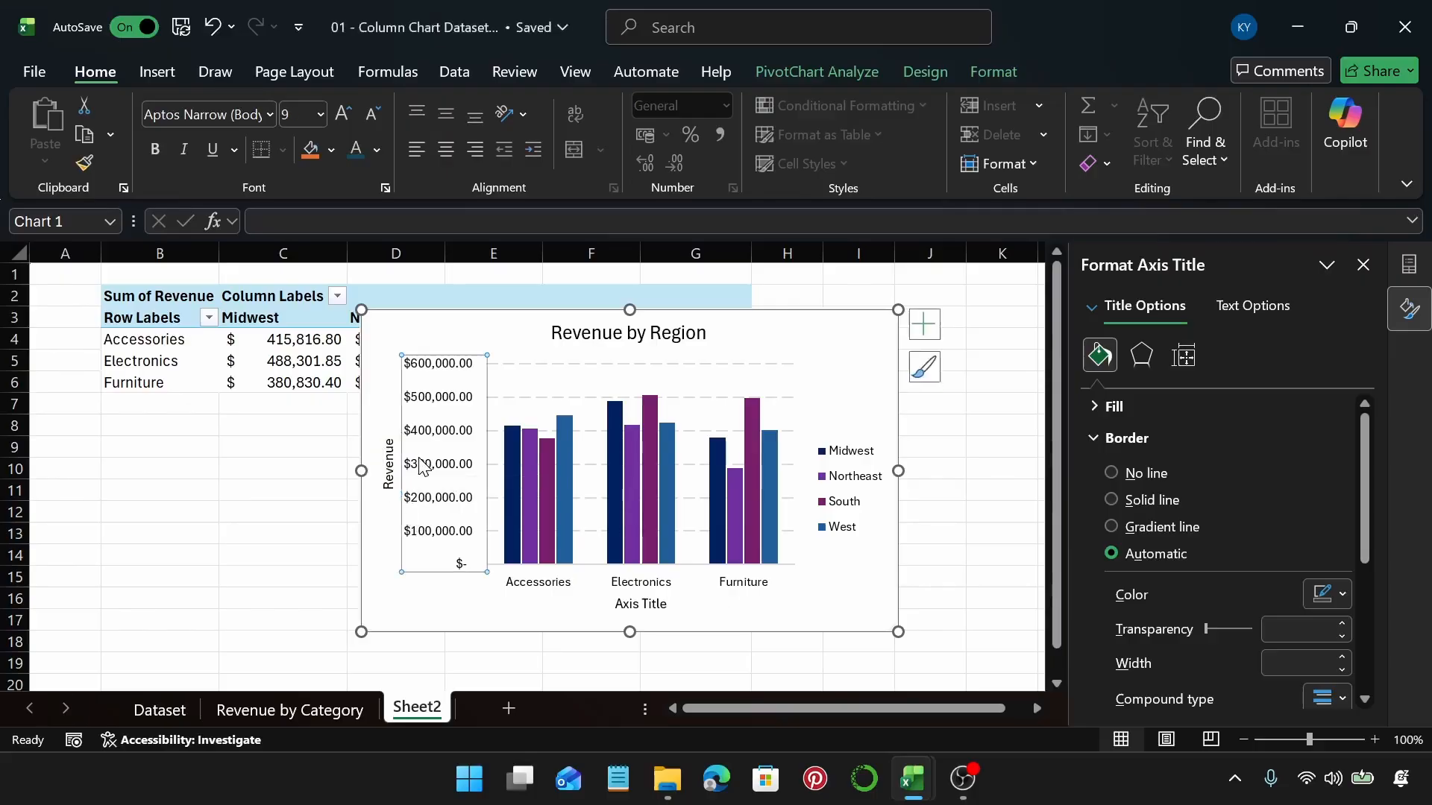
Change the horizontal axis title's text to Category and deselect the chart
click(644, 604)
click(643, 604)
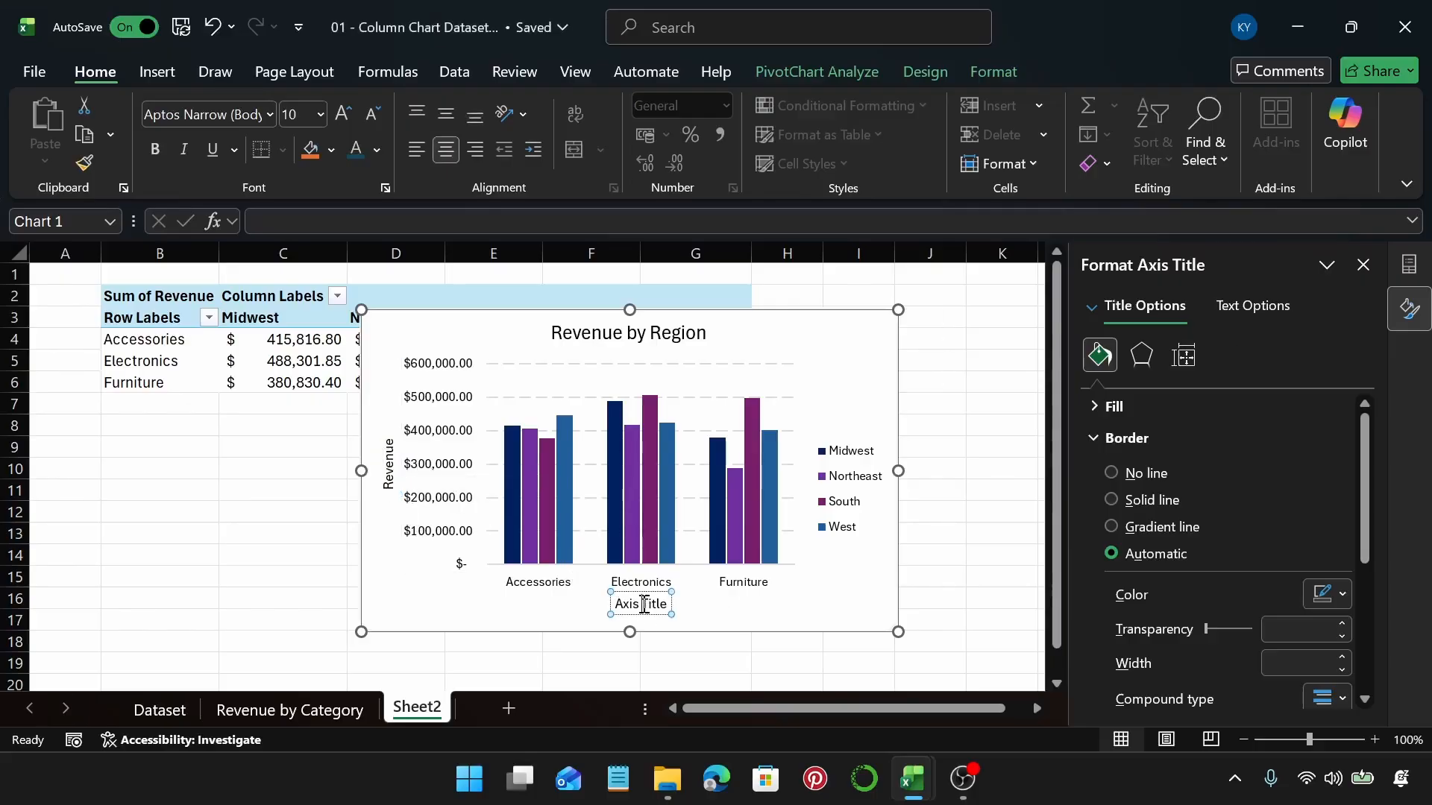
triple_click(646, 608)
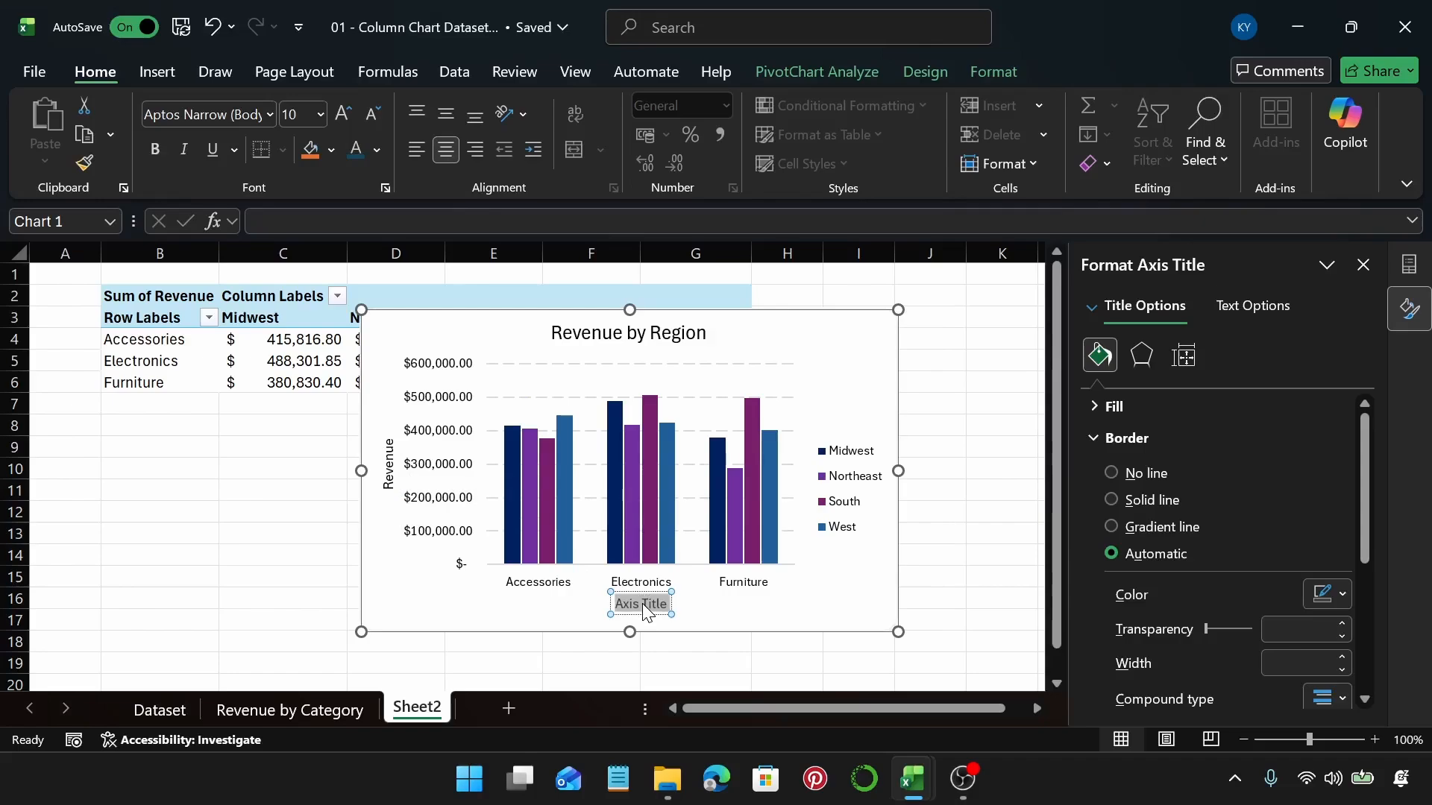
text(Category)
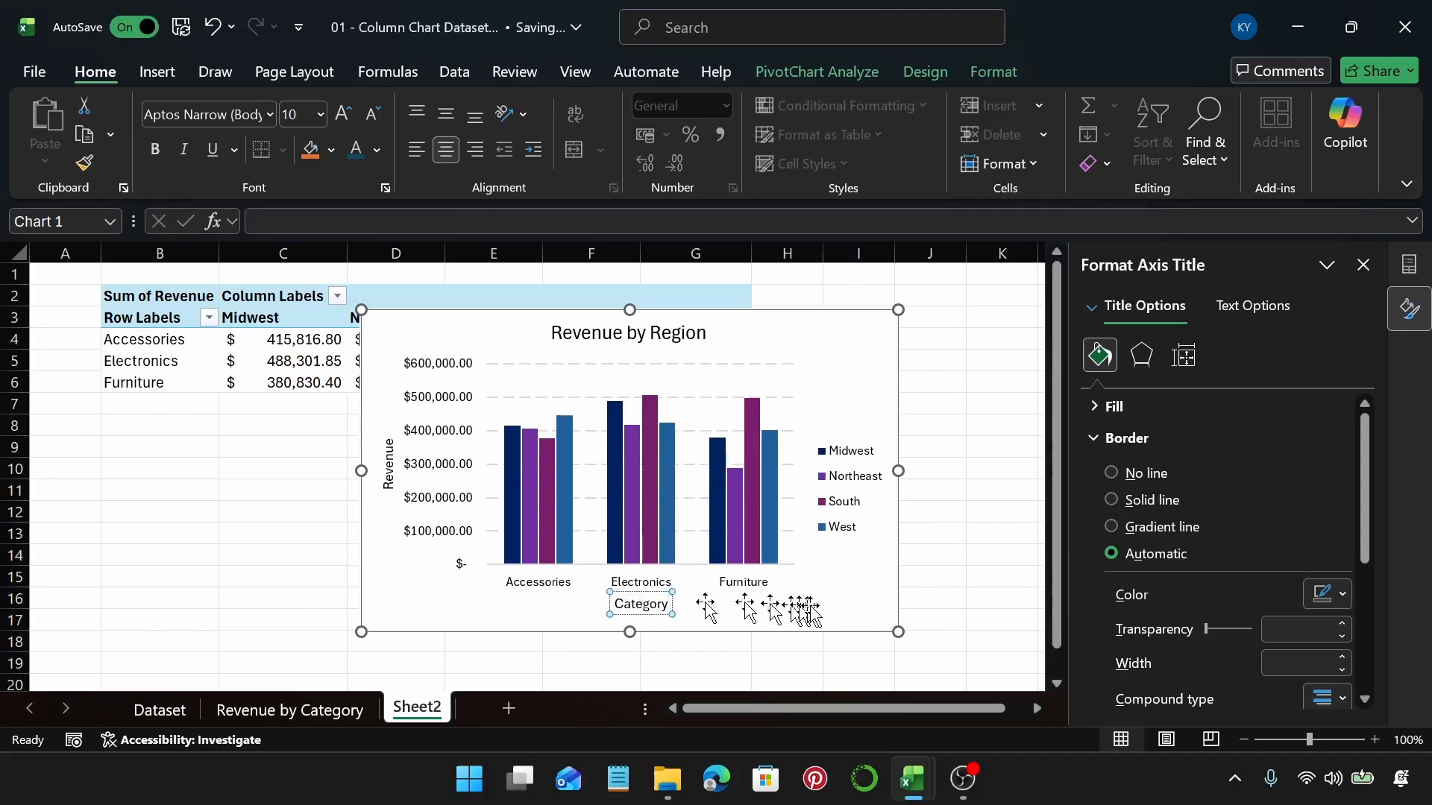
click(820, 608)
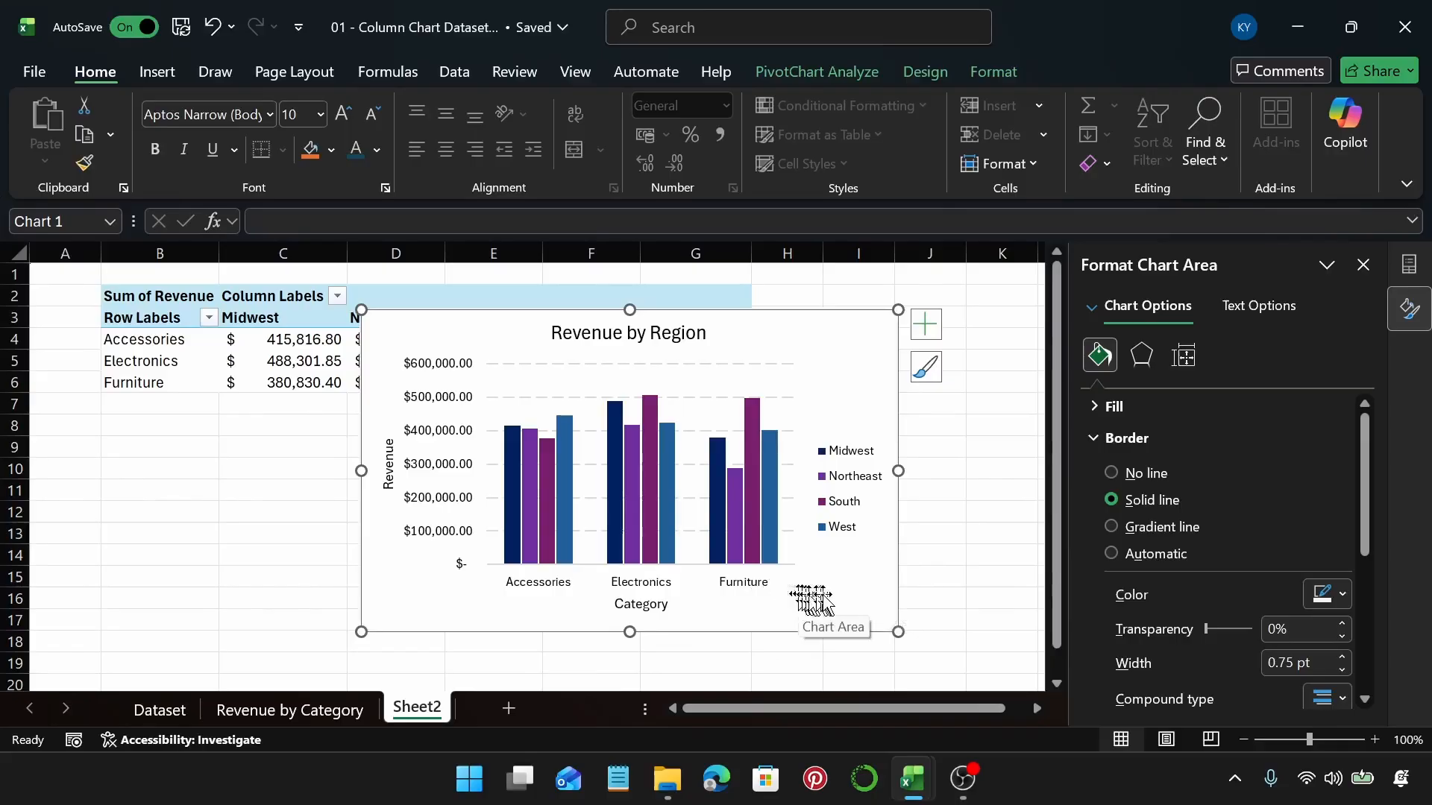
click(922, 580)
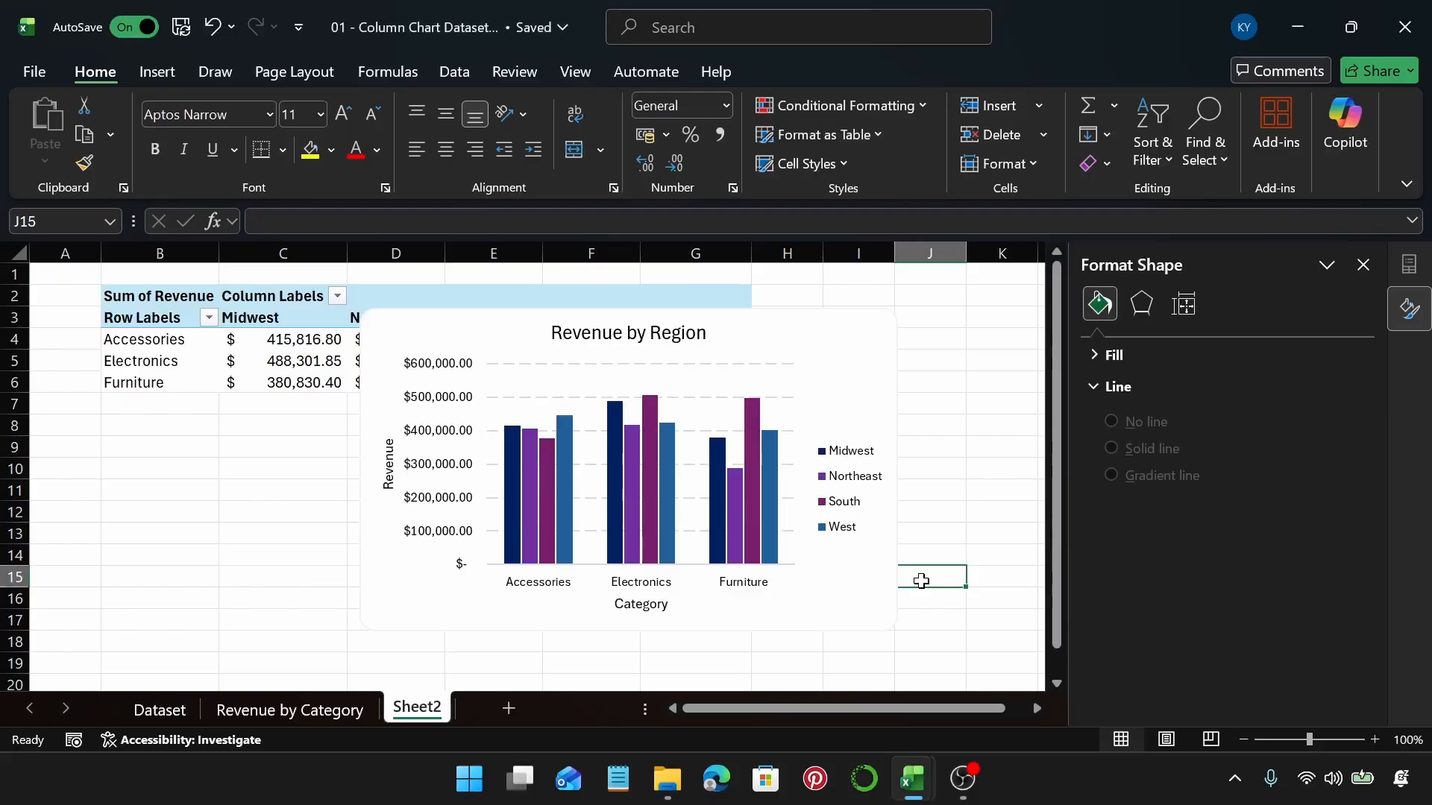
Rename the Sheet2 worksheet as Revenue by Region and add a new blank worksheet after it
double_click(414, 708)
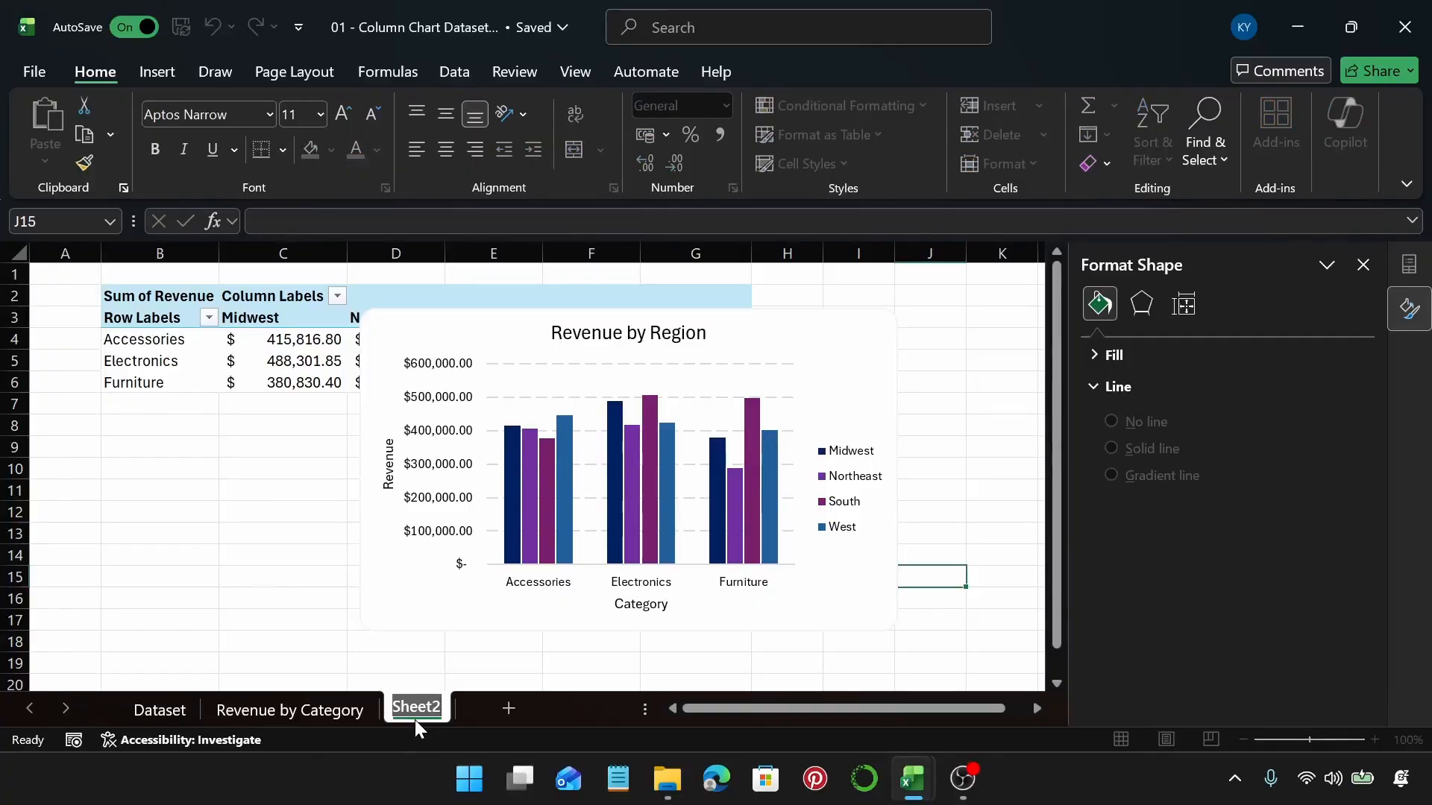
text(Reve)
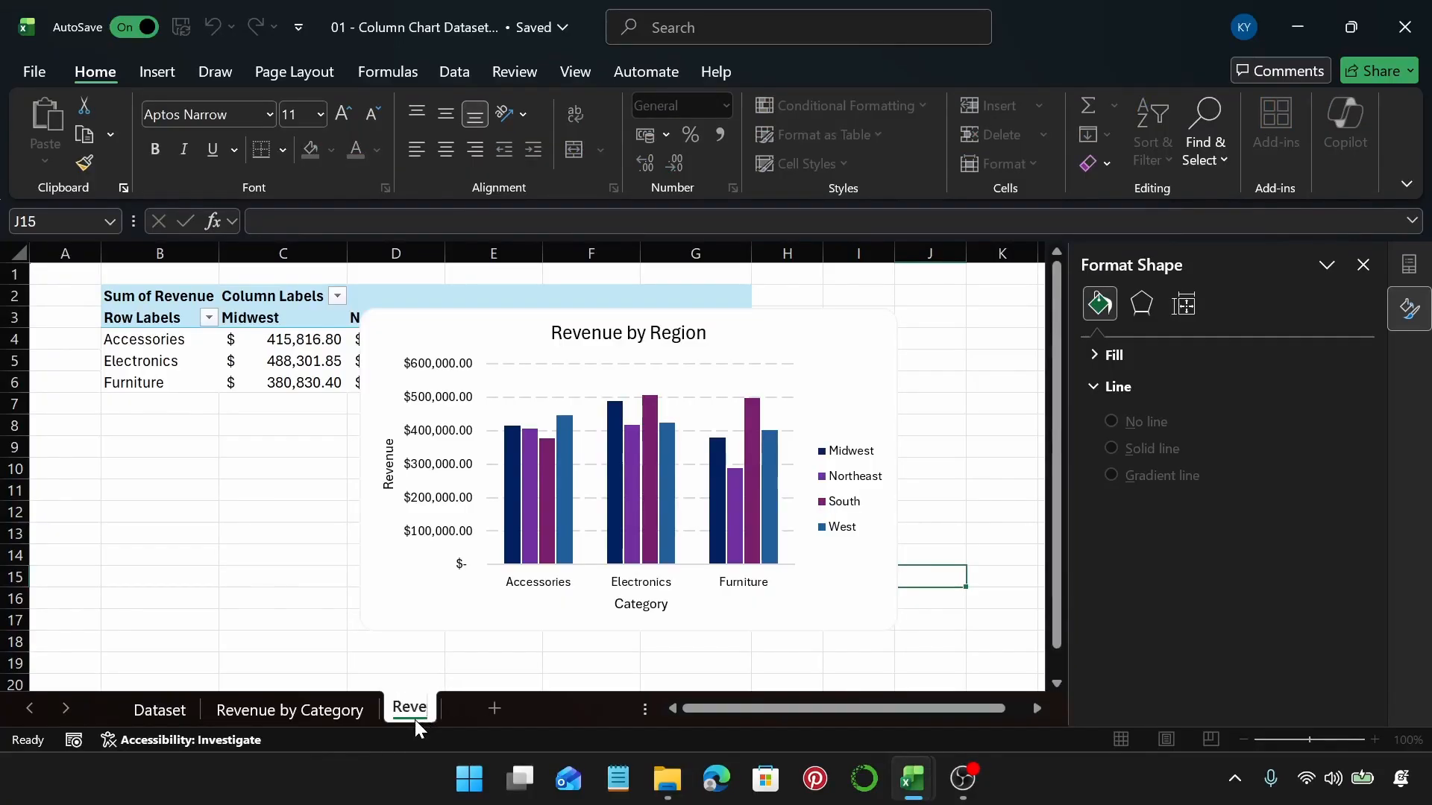
text(nue by Region)
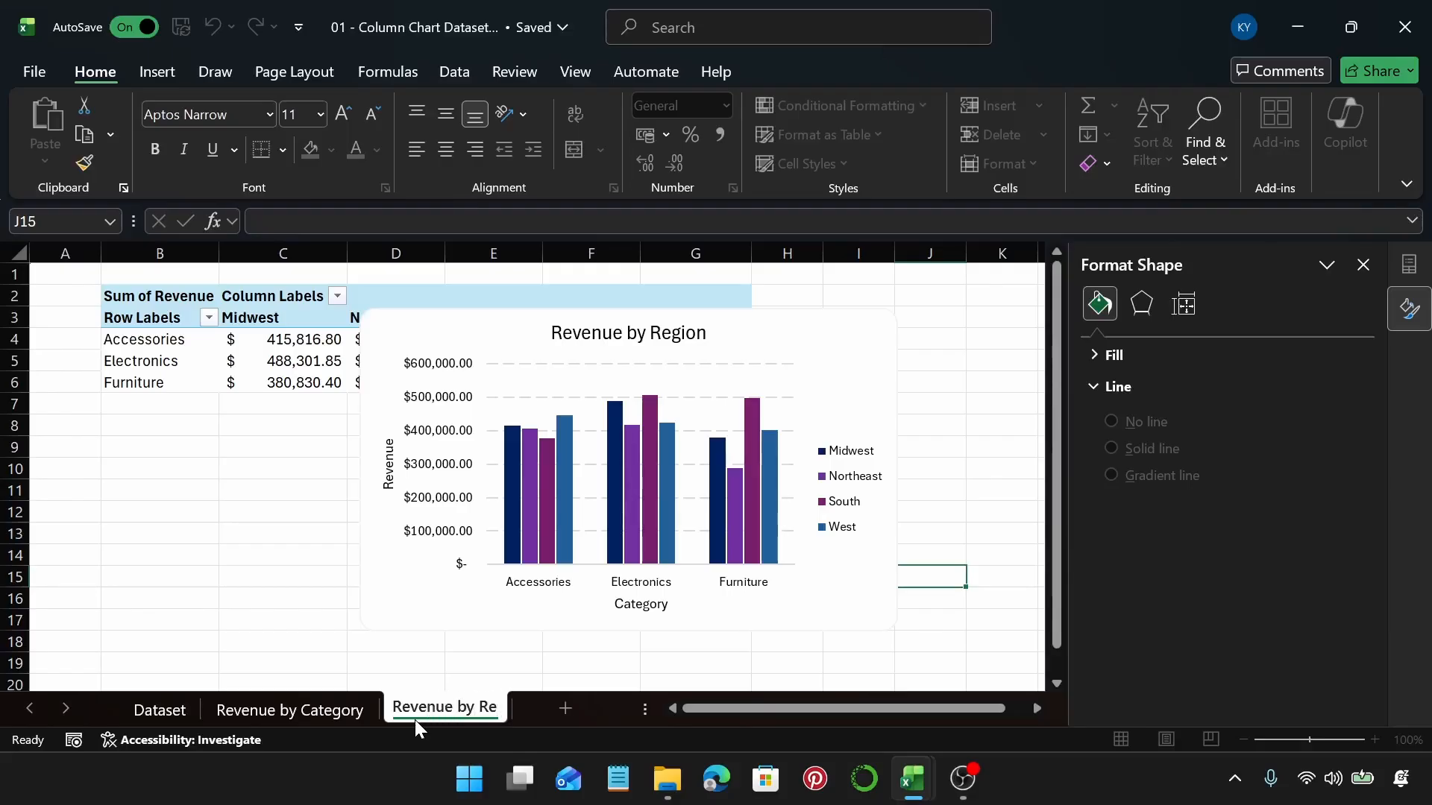
key(Return)
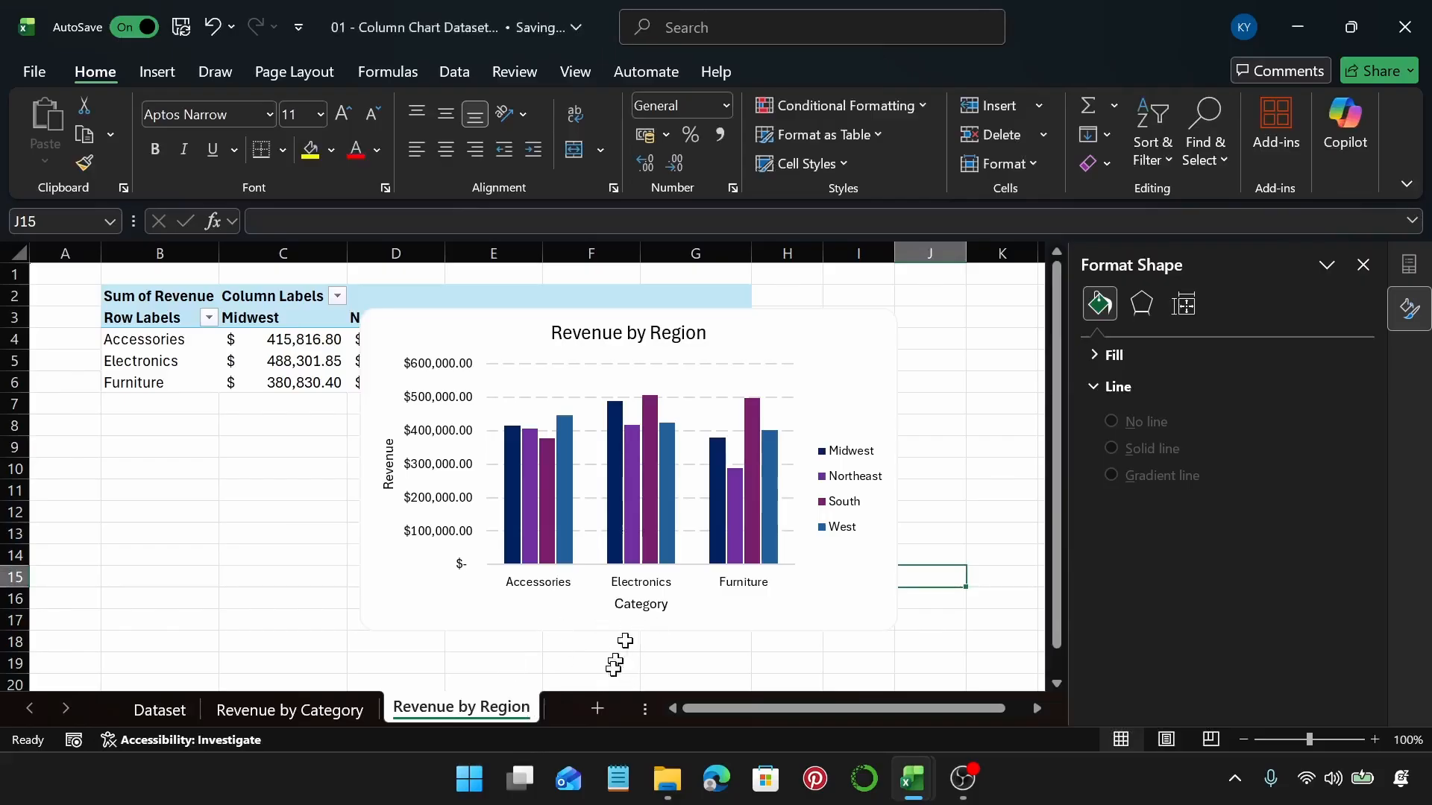
click(597, 709)
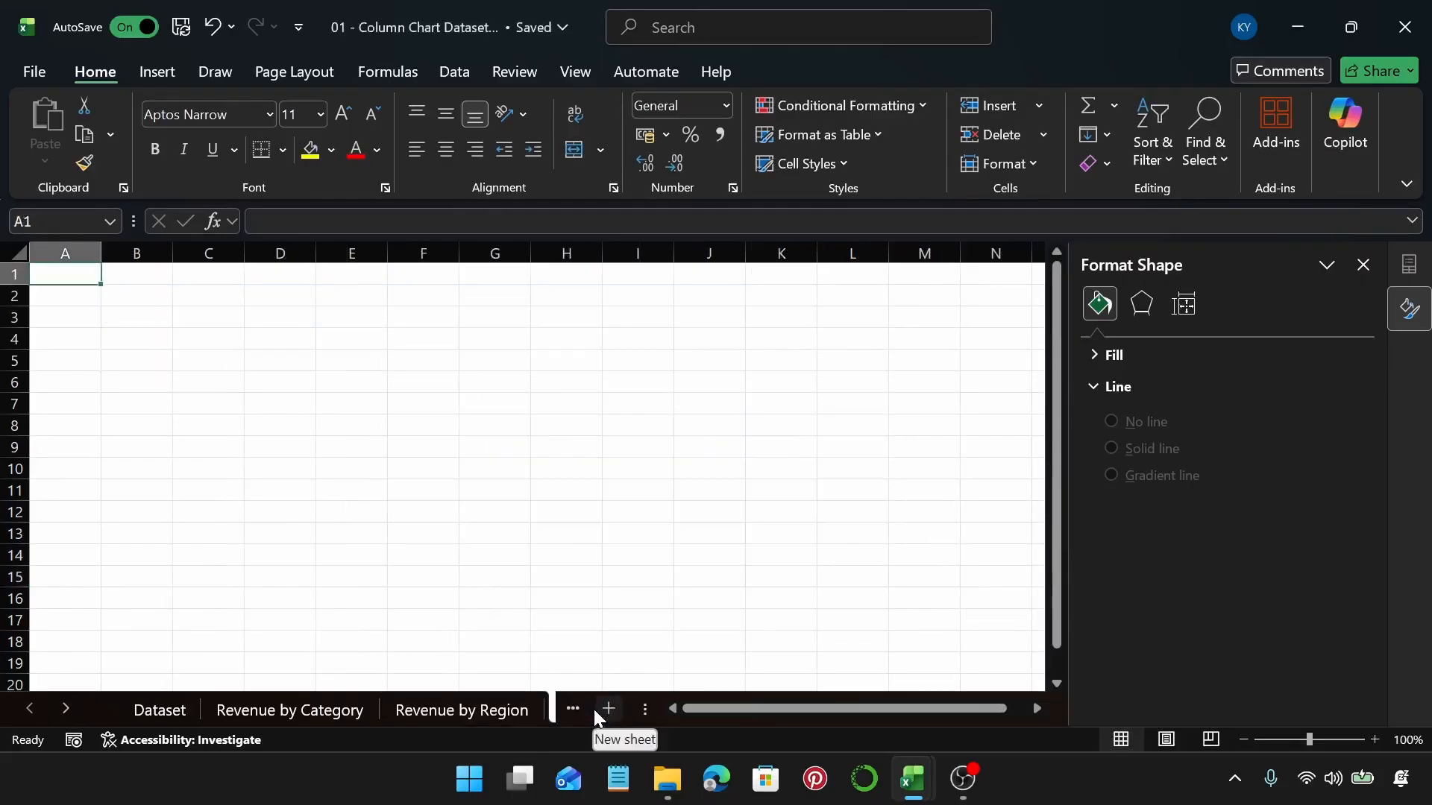
Insert a PivotTable based on Table1 at cell B2 of the new Sheet3 worksheet
click(66, 705)
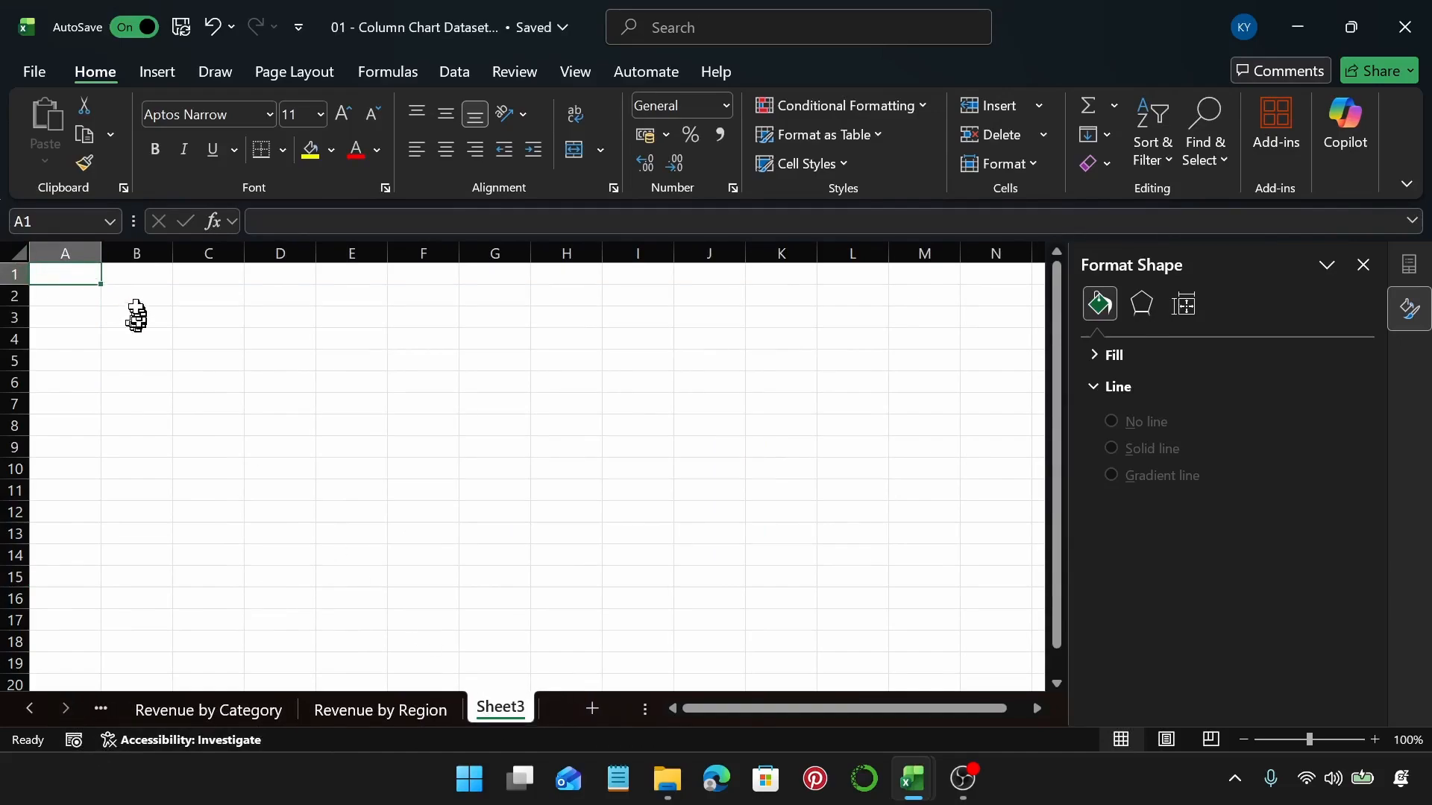
click(134, 298)
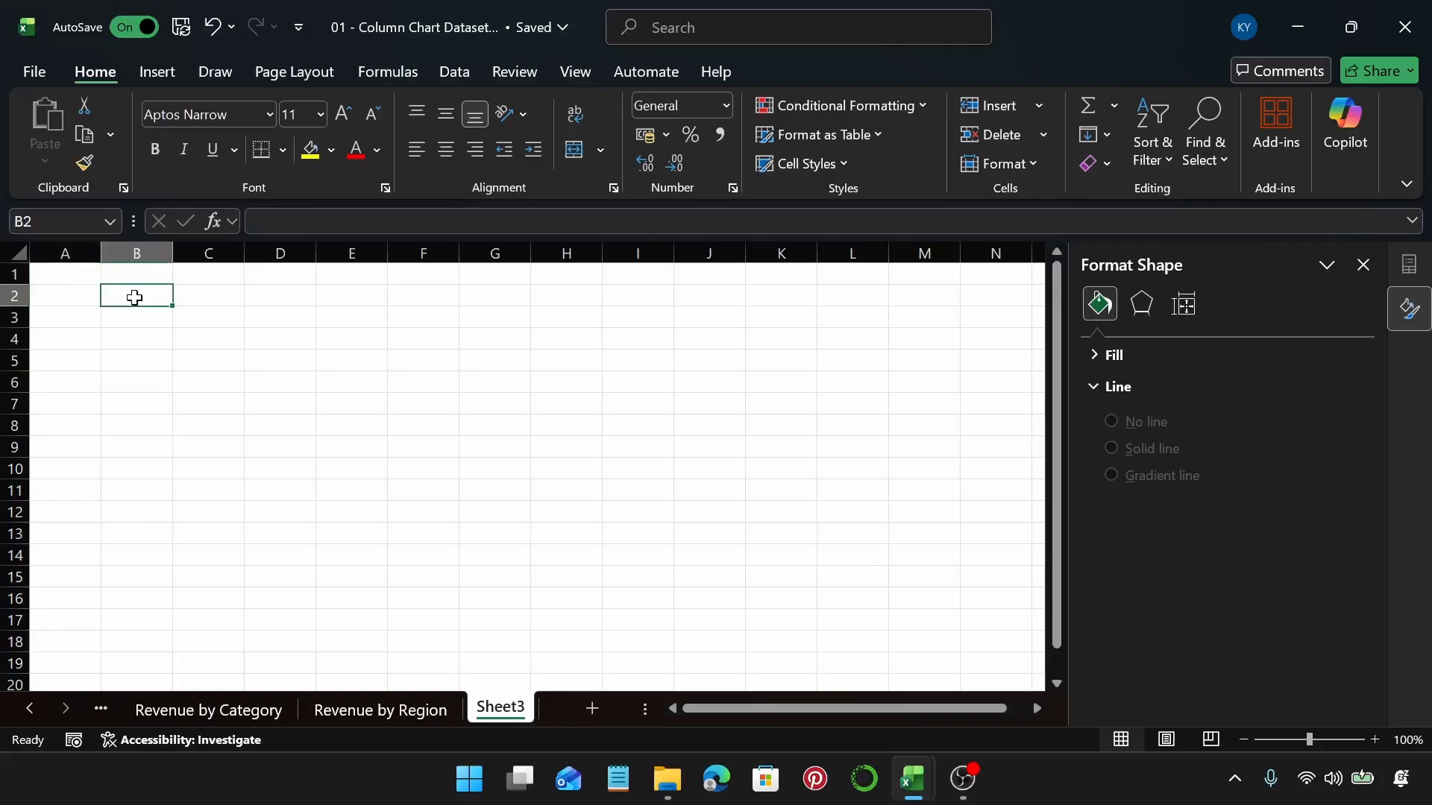
click(146, 75)
click(73, 118)
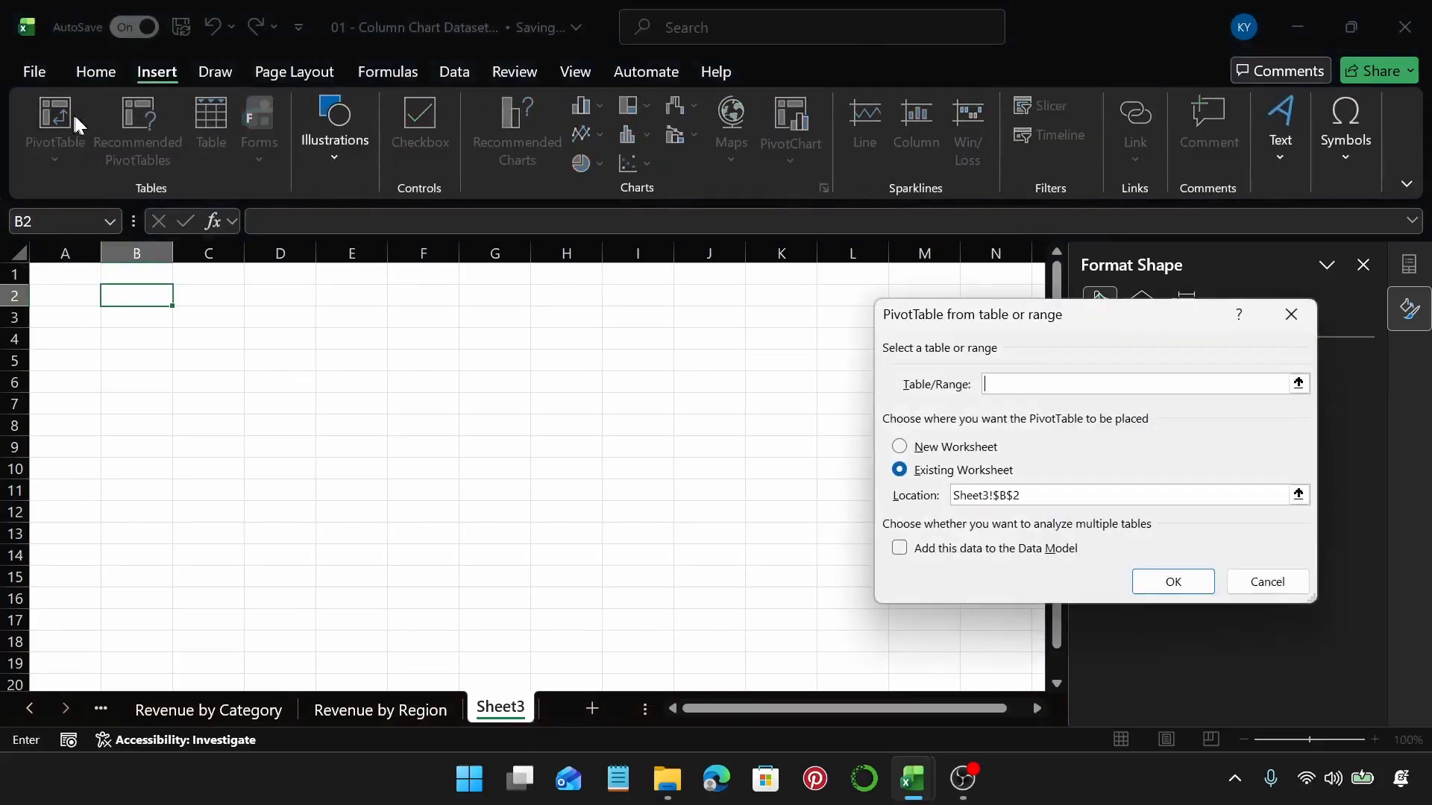
text(Tab)
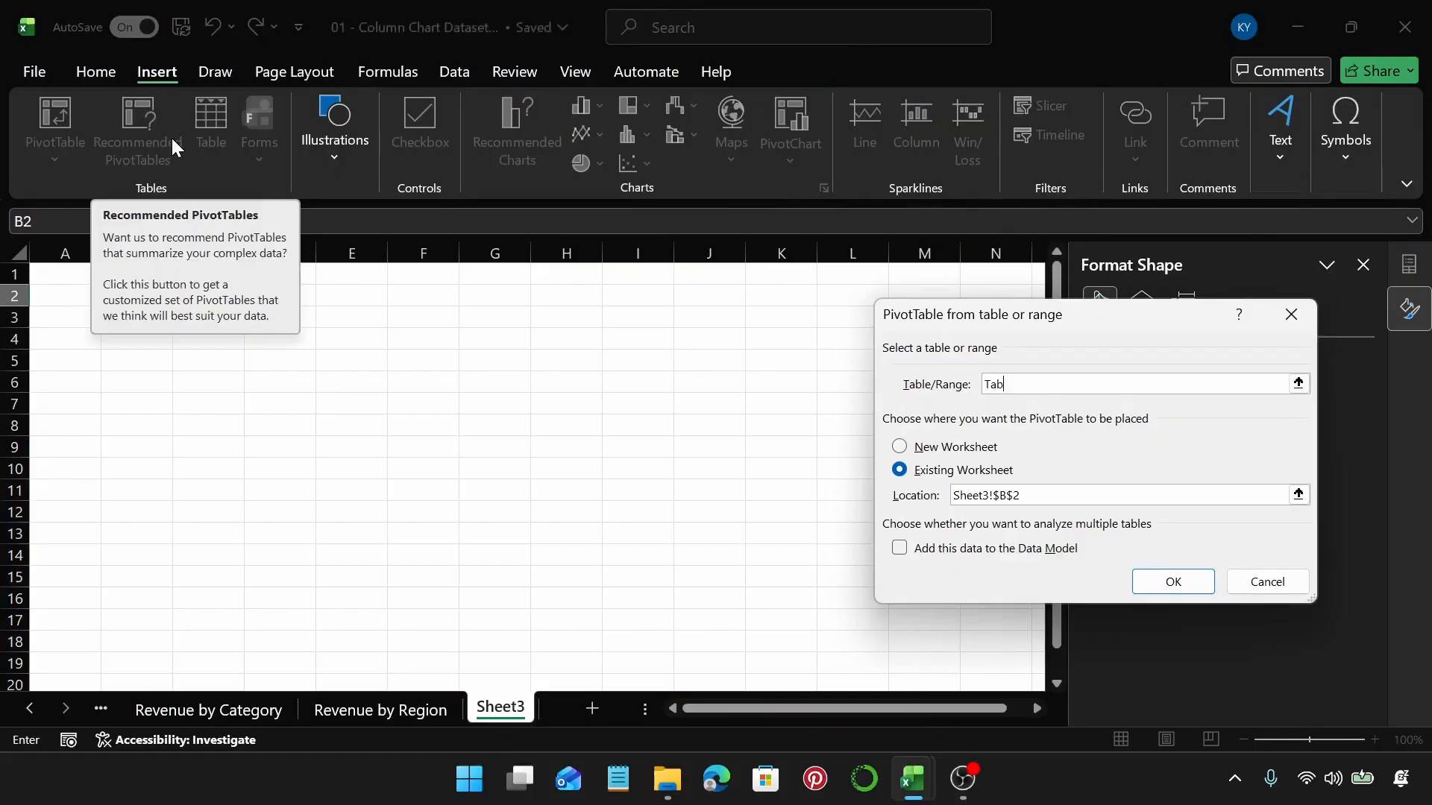
text(le1)
key(Return)
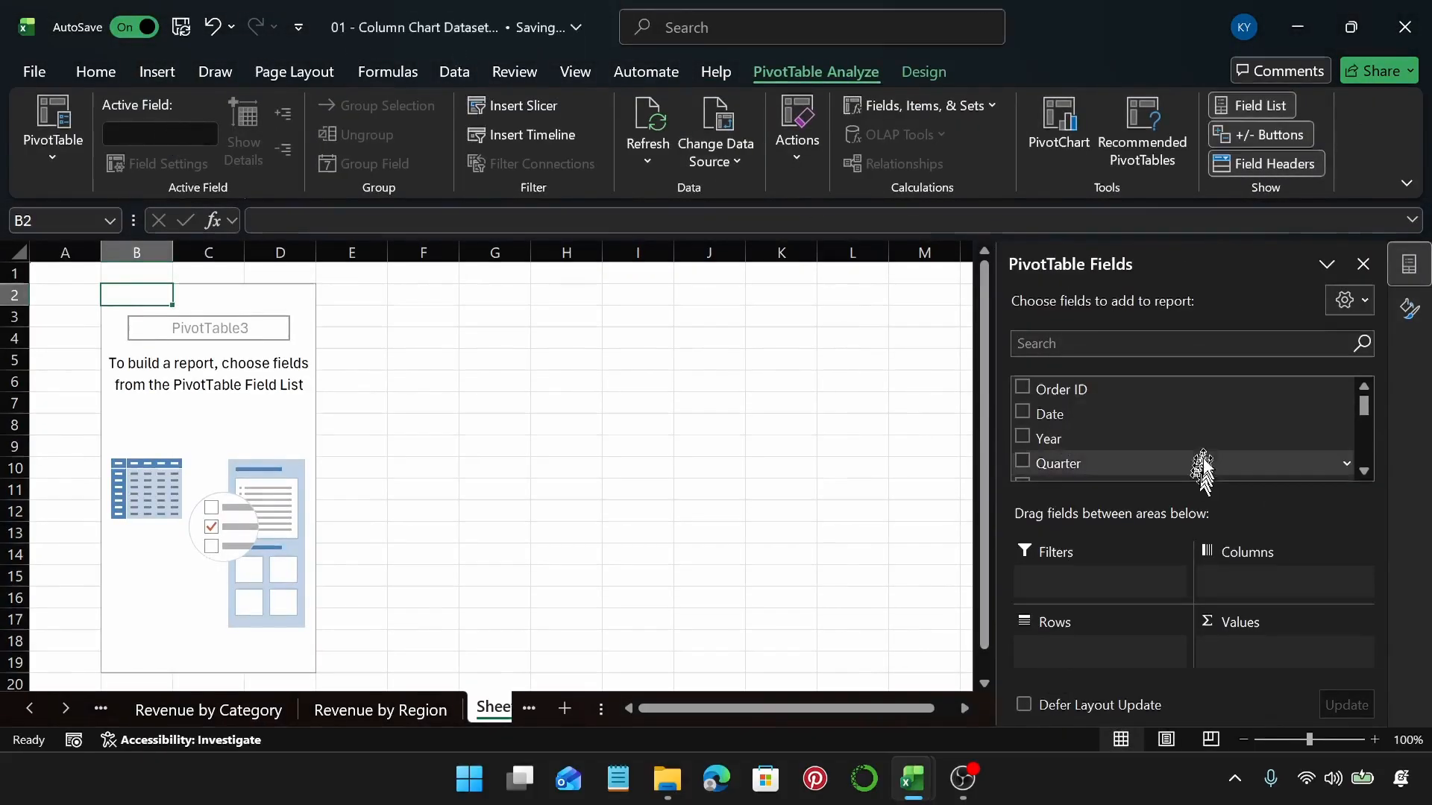
Add Month to the PivotTable's rows and Revenue to its values
scroll(1199, 447, down, 3)
scroll(1199, 429, up, 1)
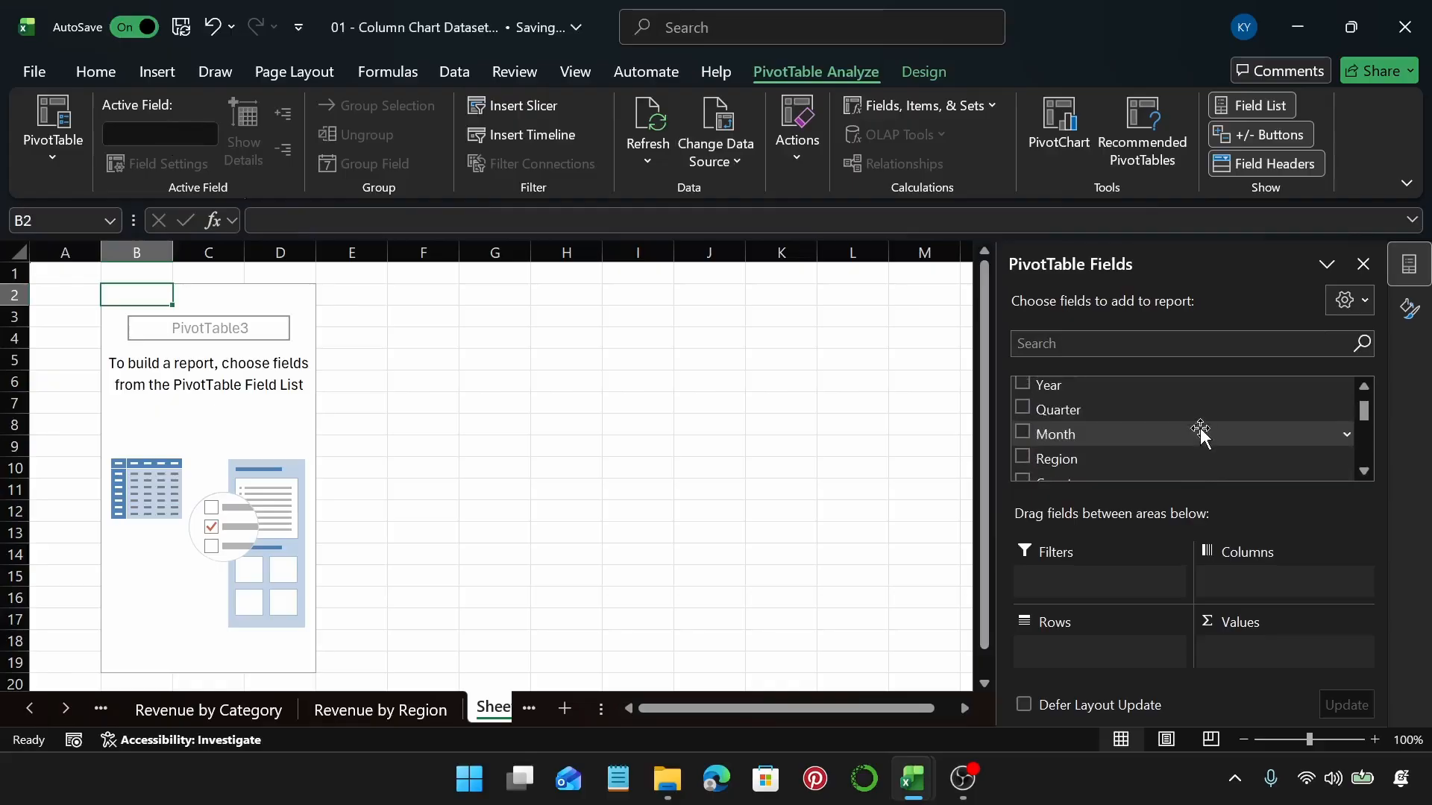
drag(1198, 425, 1111, 653)
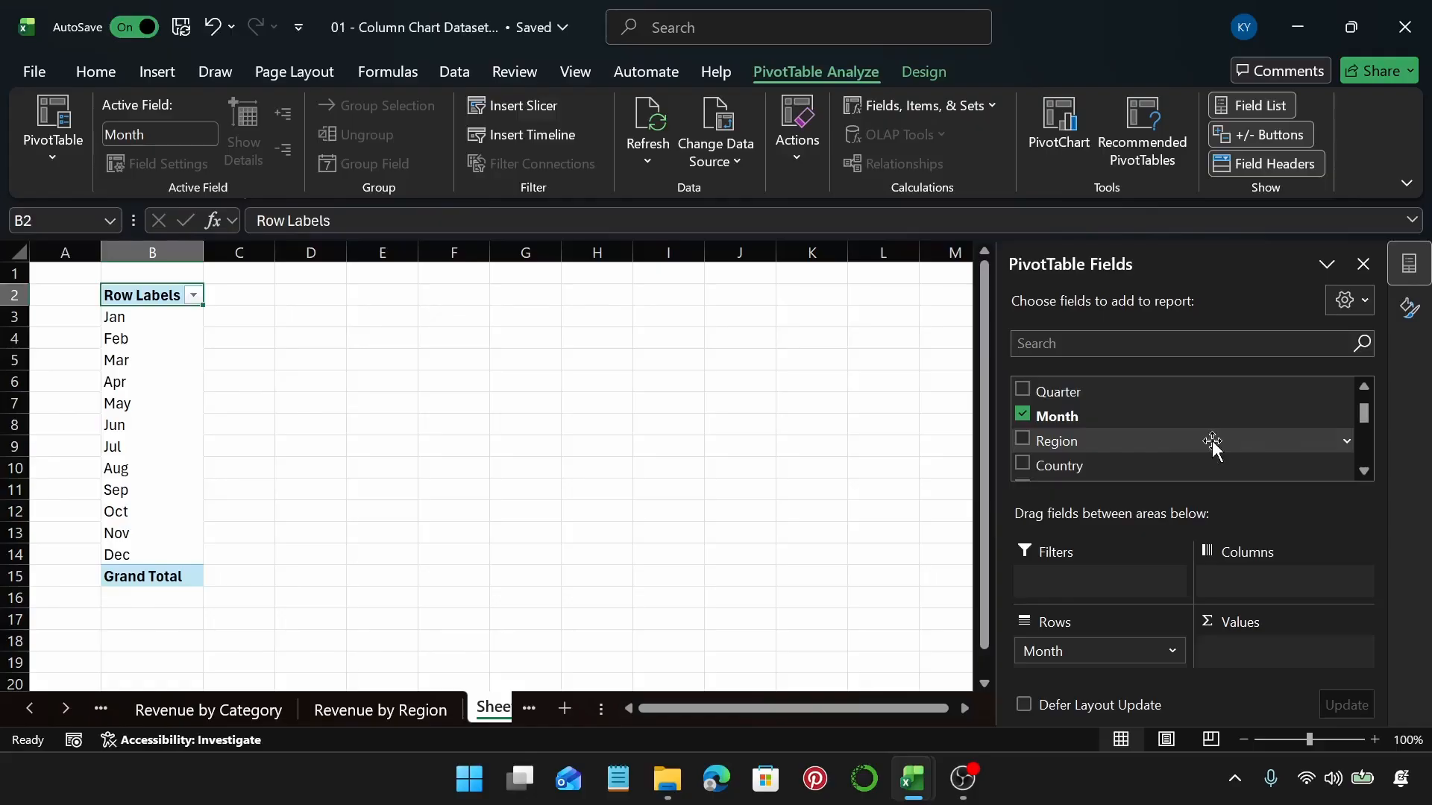
scroll(1176, 438, down, 4)
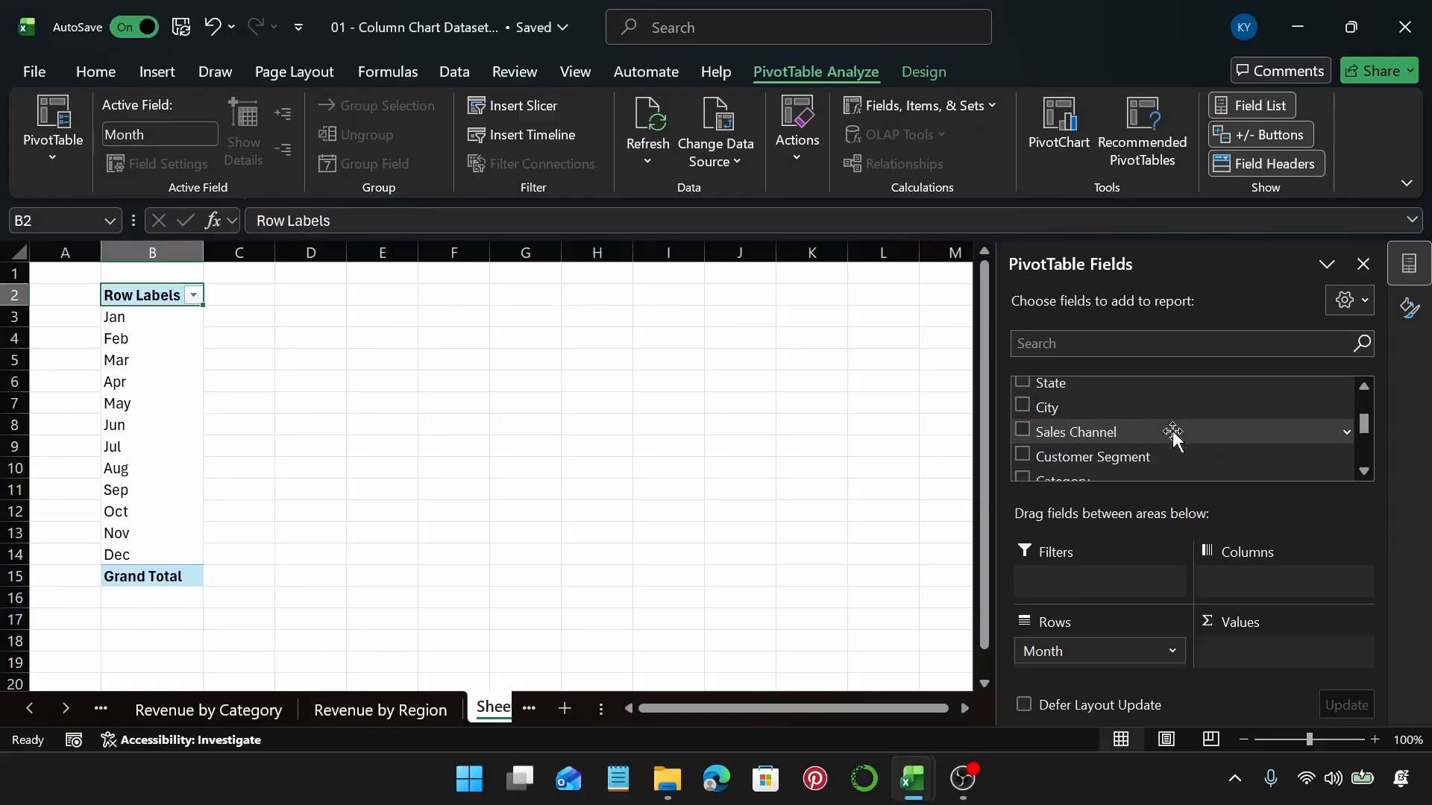
scroll(1172, 436, down, 5)
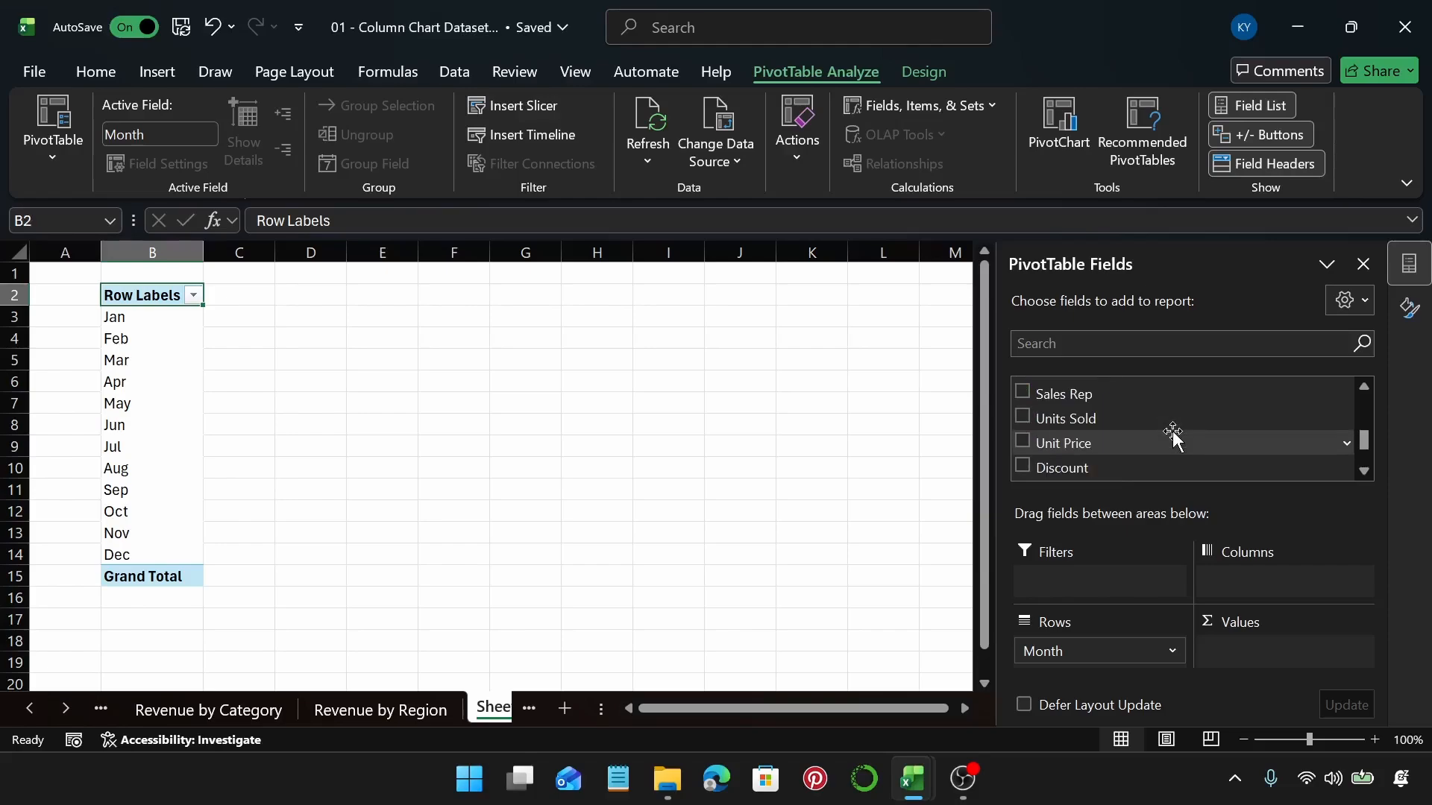
drag(1173, 436, 1265, 643)
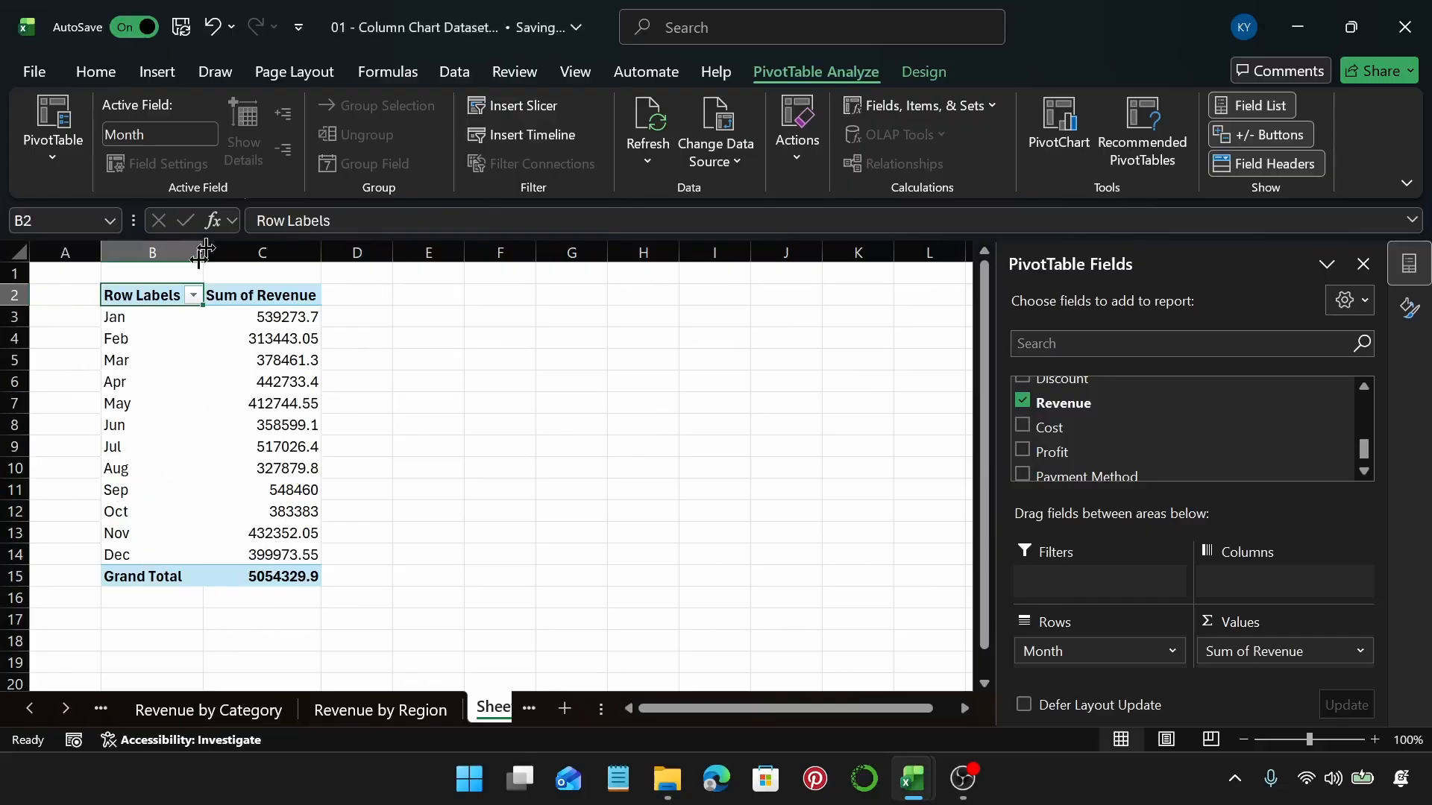
Format the Sum of Revenue values, including the grand total, as dollar Accounting numbers without decimals
click(246, 317)
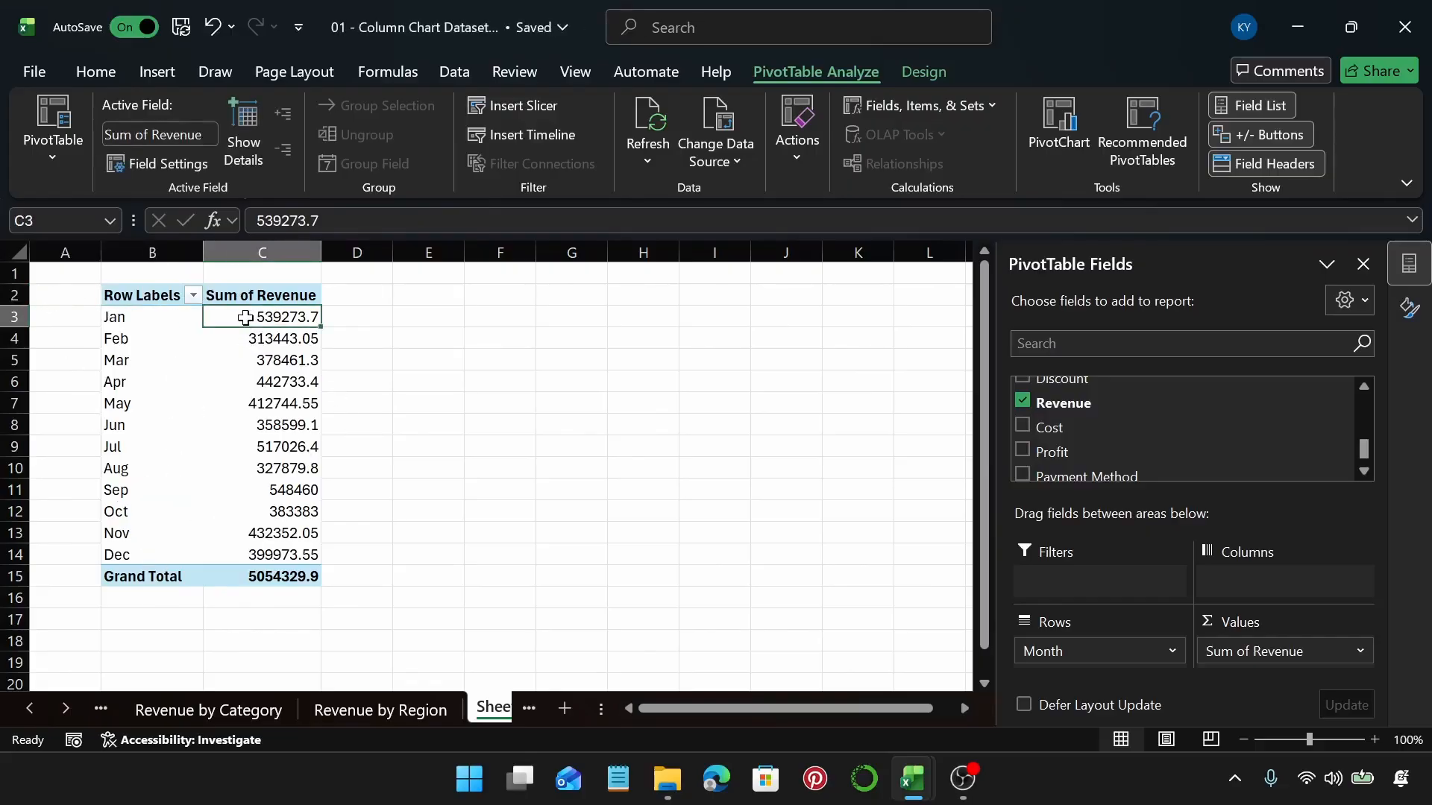
key(ctrl+shift+Down)
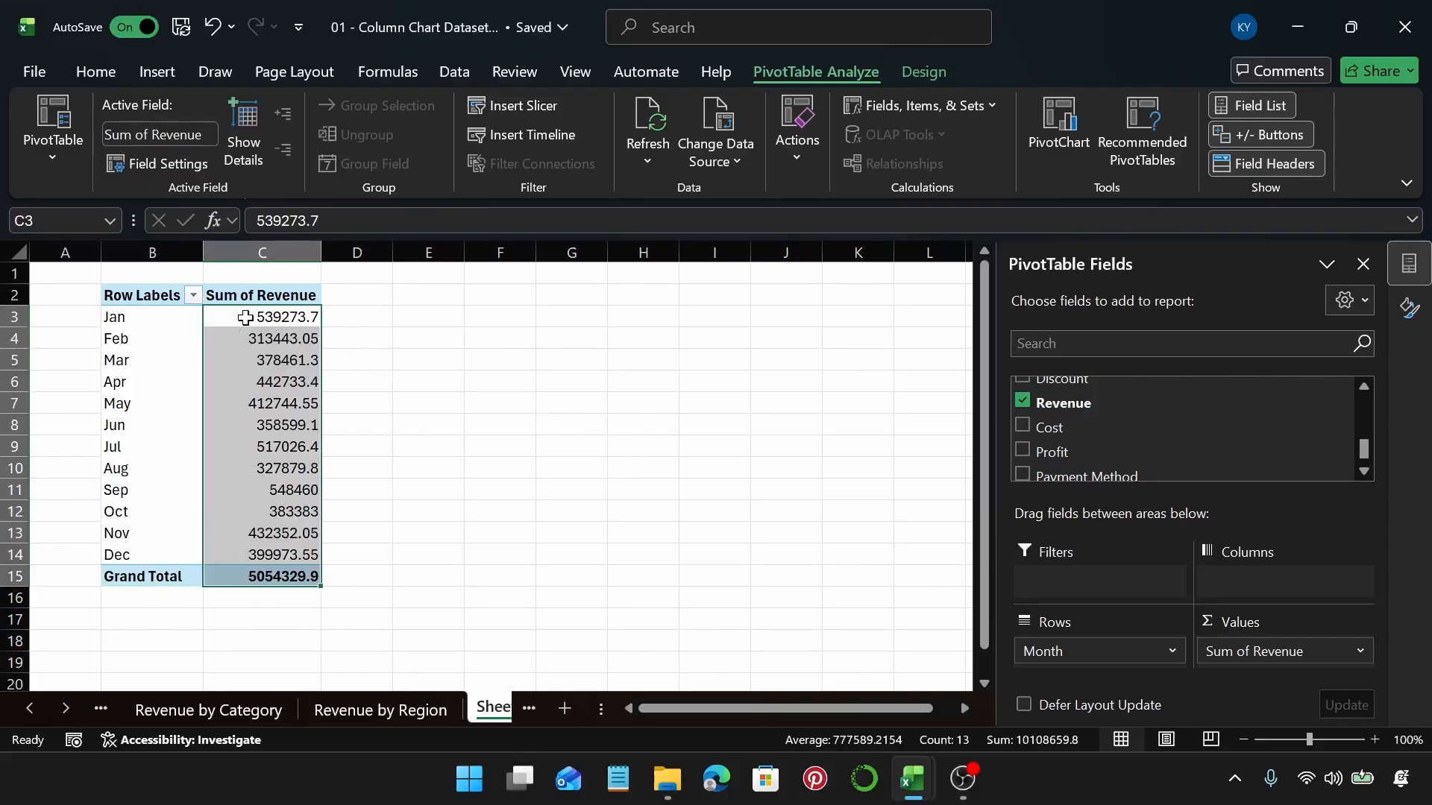
click(94, 72)
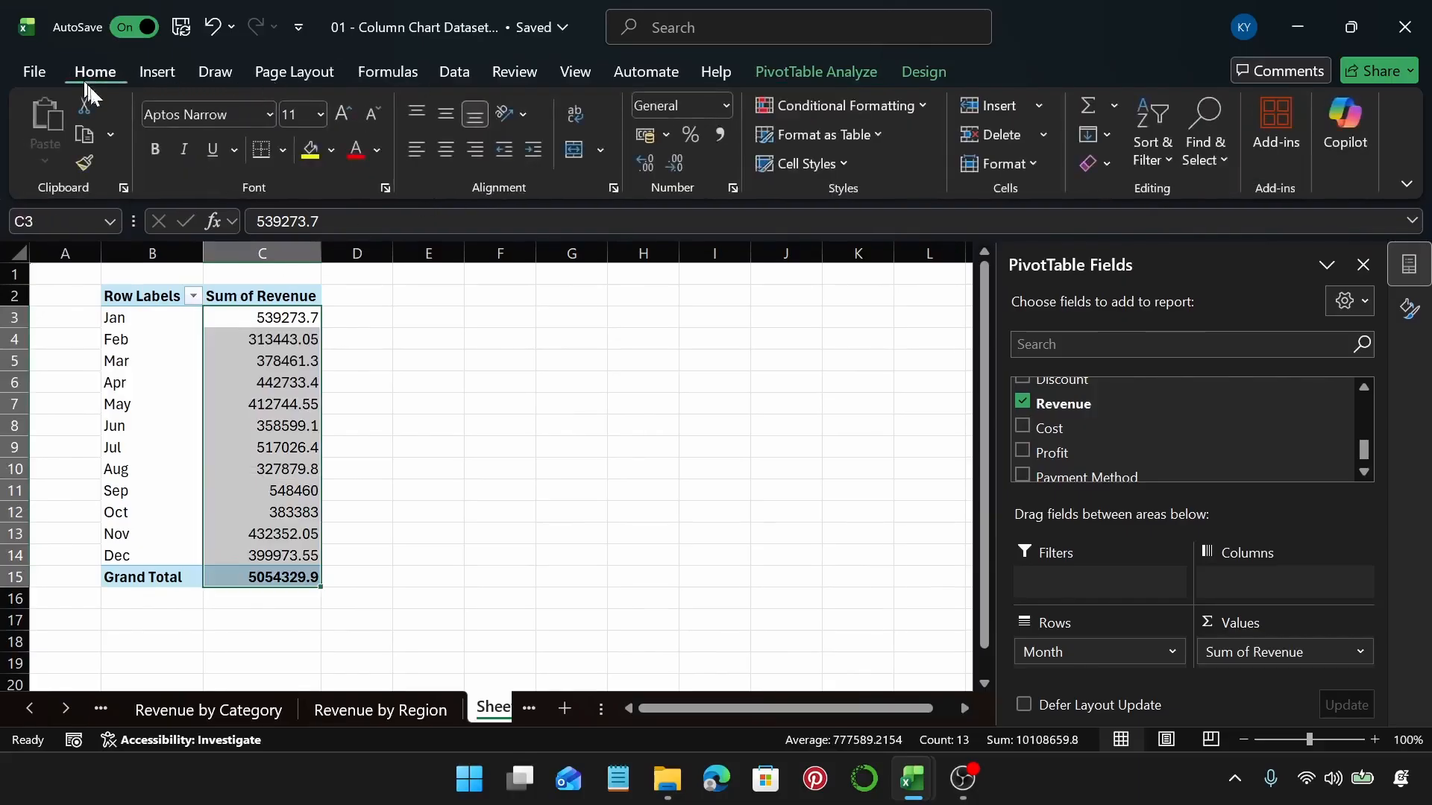
click(667, 135)
click(711, 166)
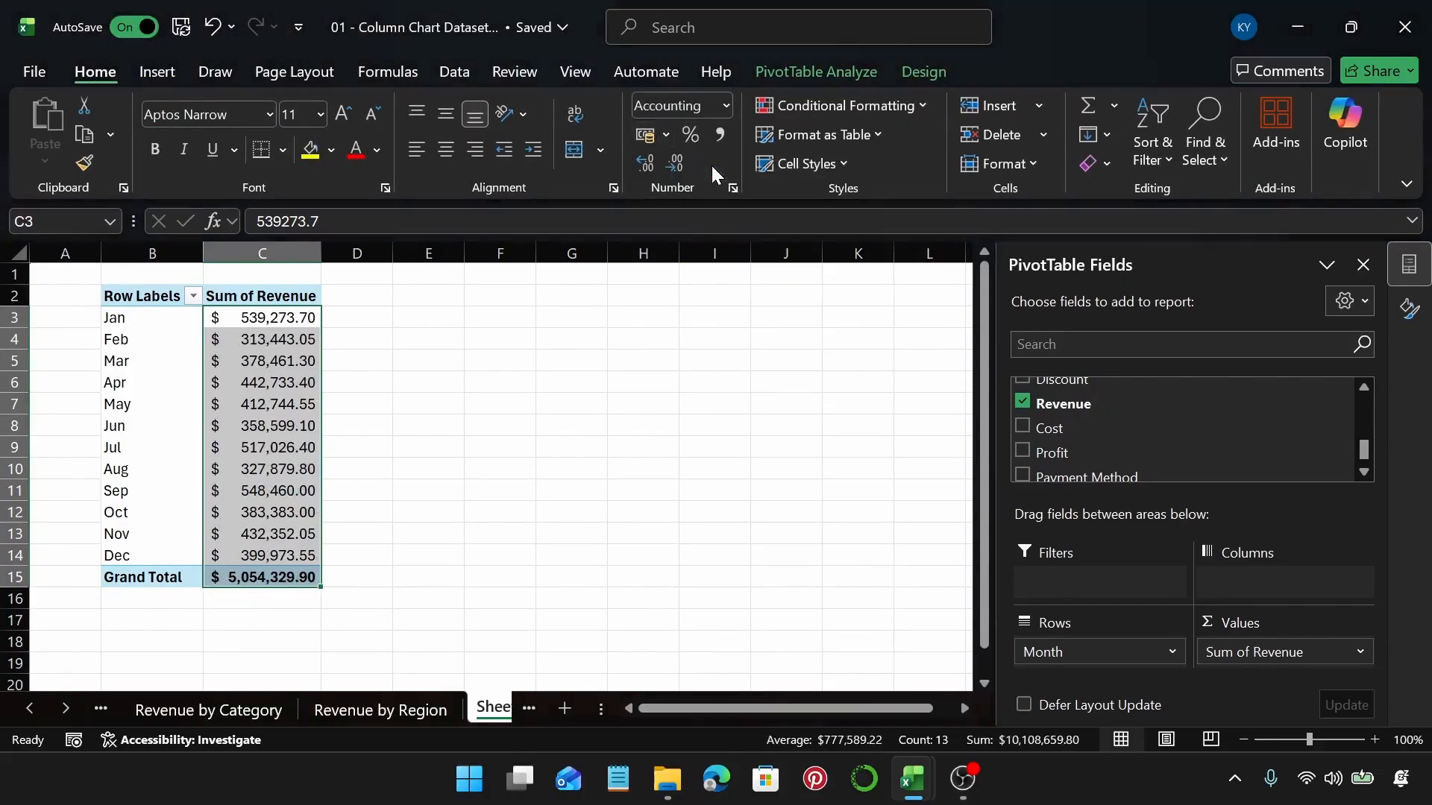
click(675, 164)
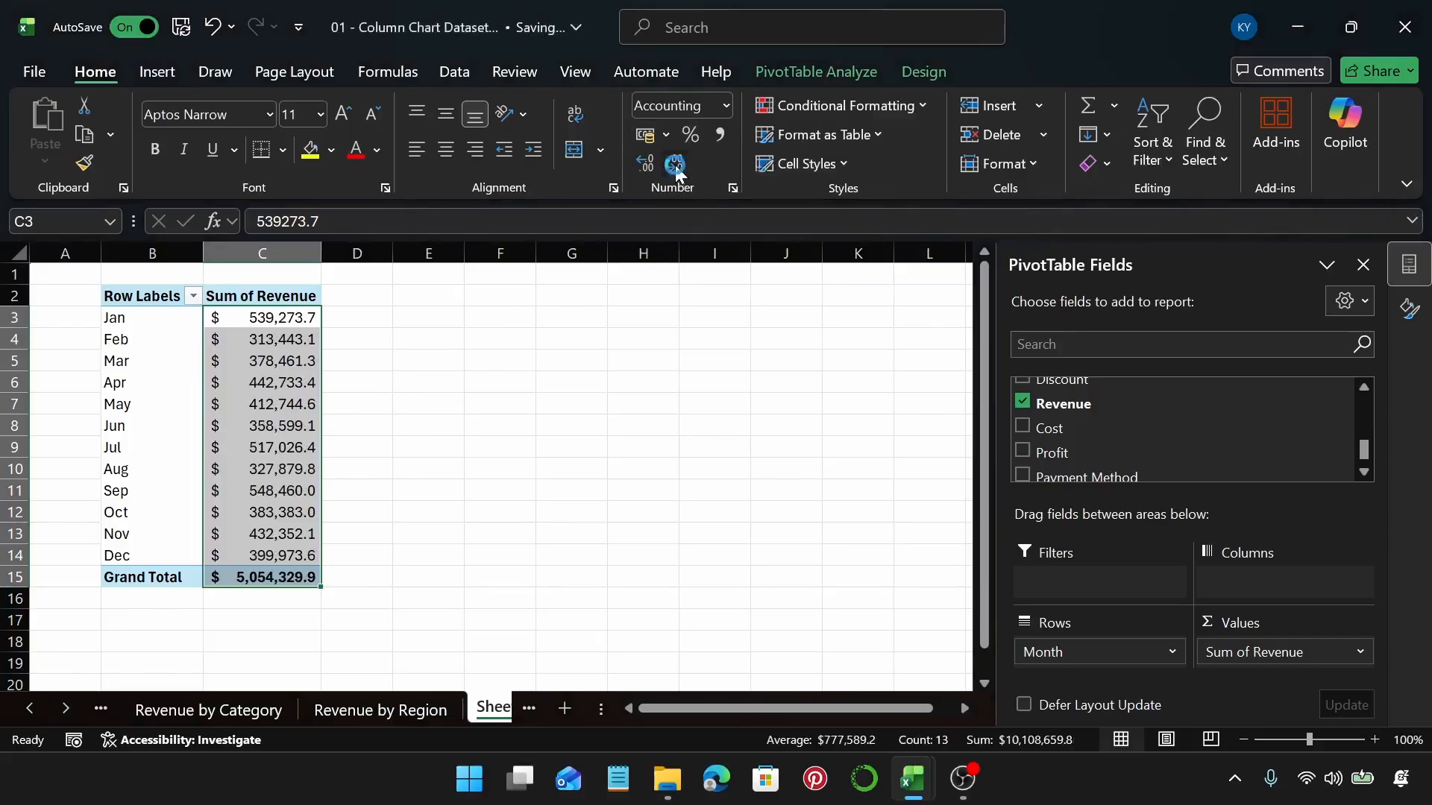
click(675, 164)
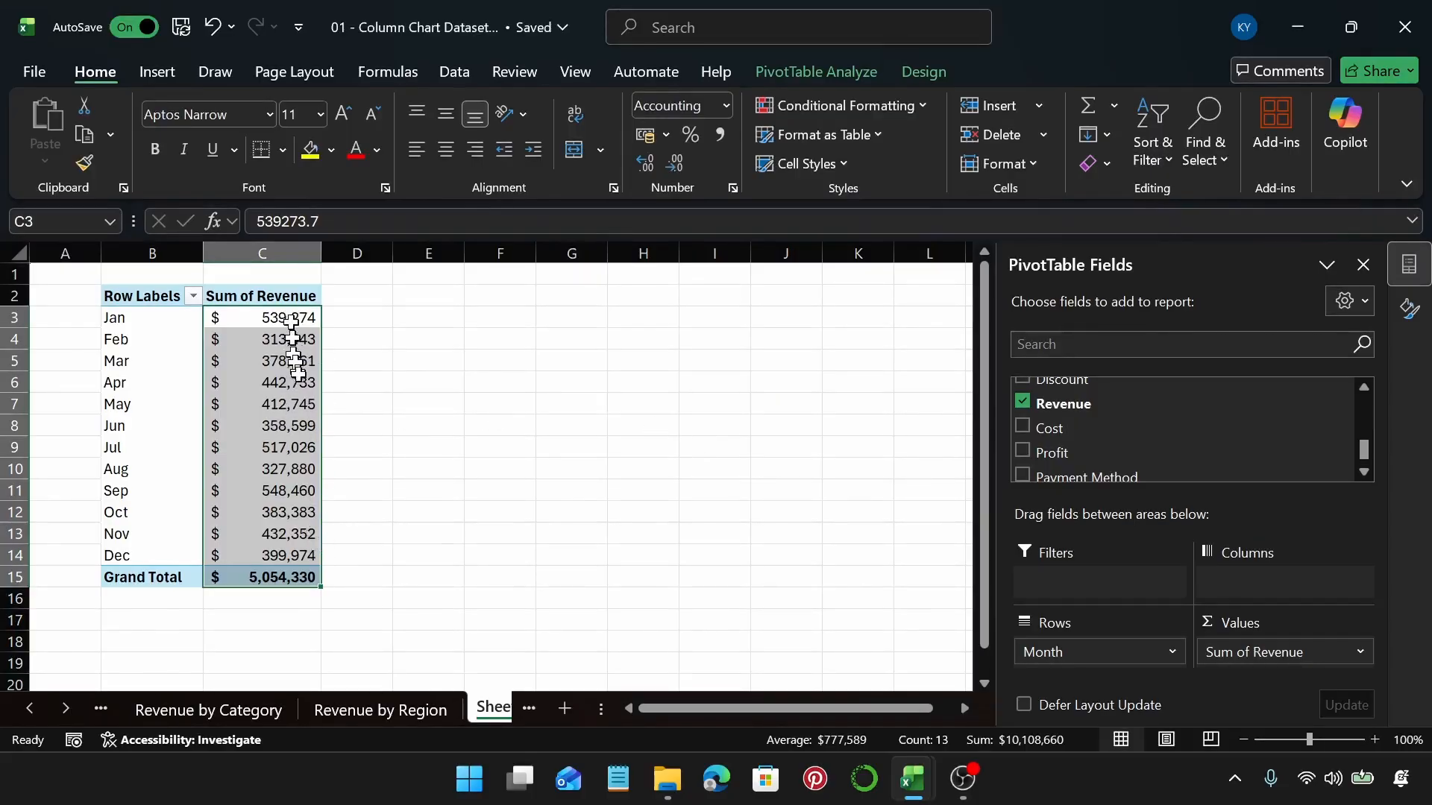
Increase the revenue values to three decimal places and reduce them back to whole dollars
click(646, 166)
click(646, 165)
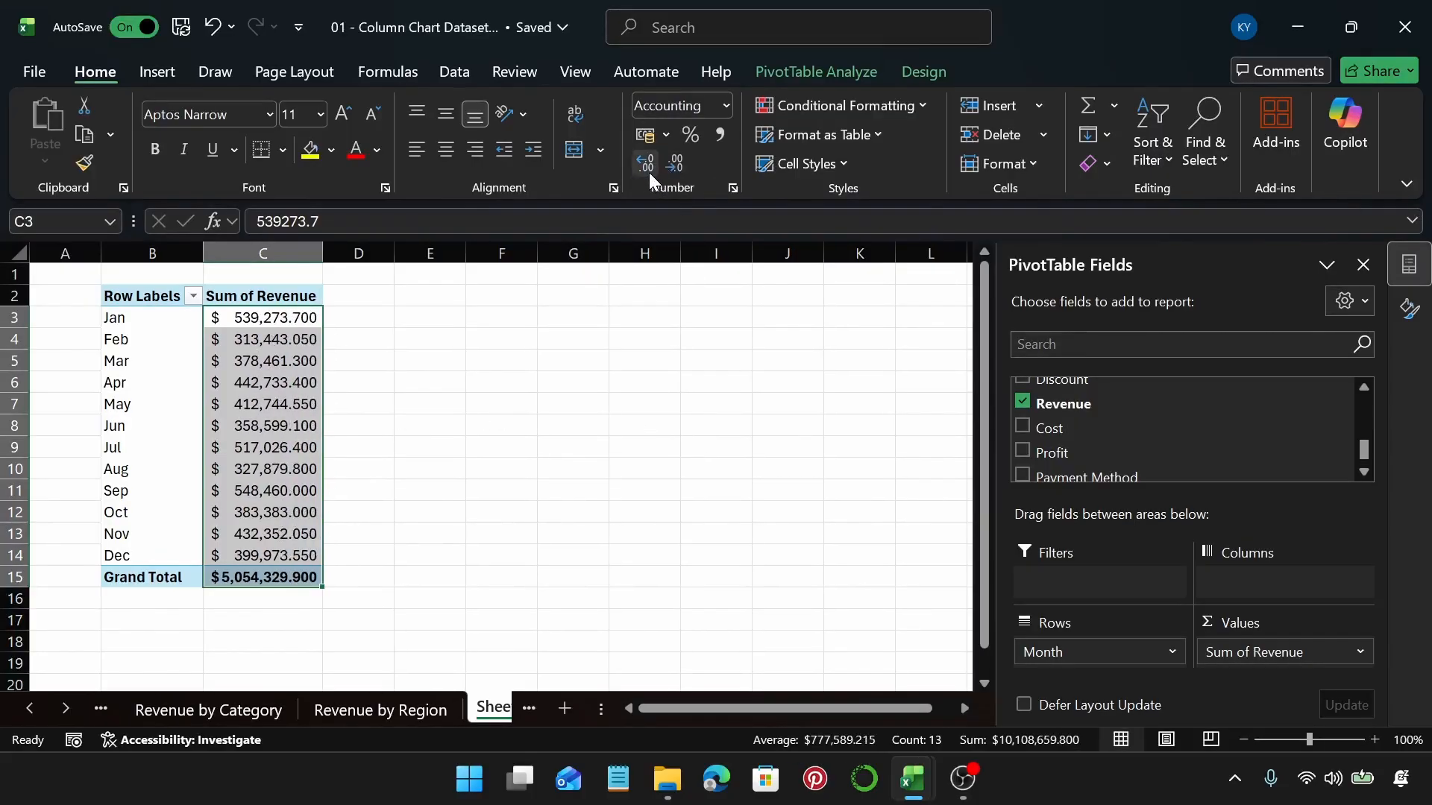
click(675, 162)
click(675, 162)
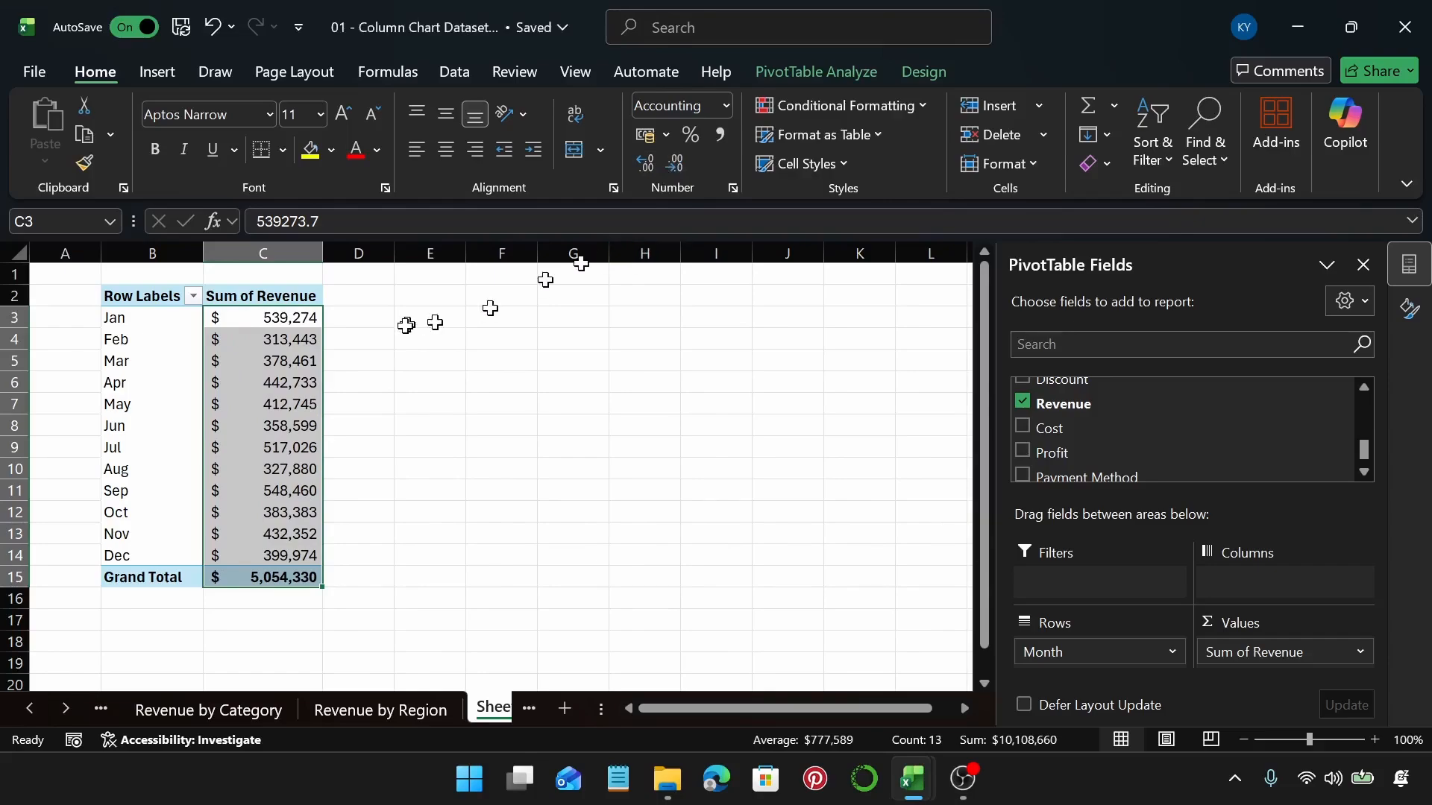
Insert a Clustered Column chart from the monthly revenue PivotTable and place it beside the table, starting at row 2
click(249, 383)
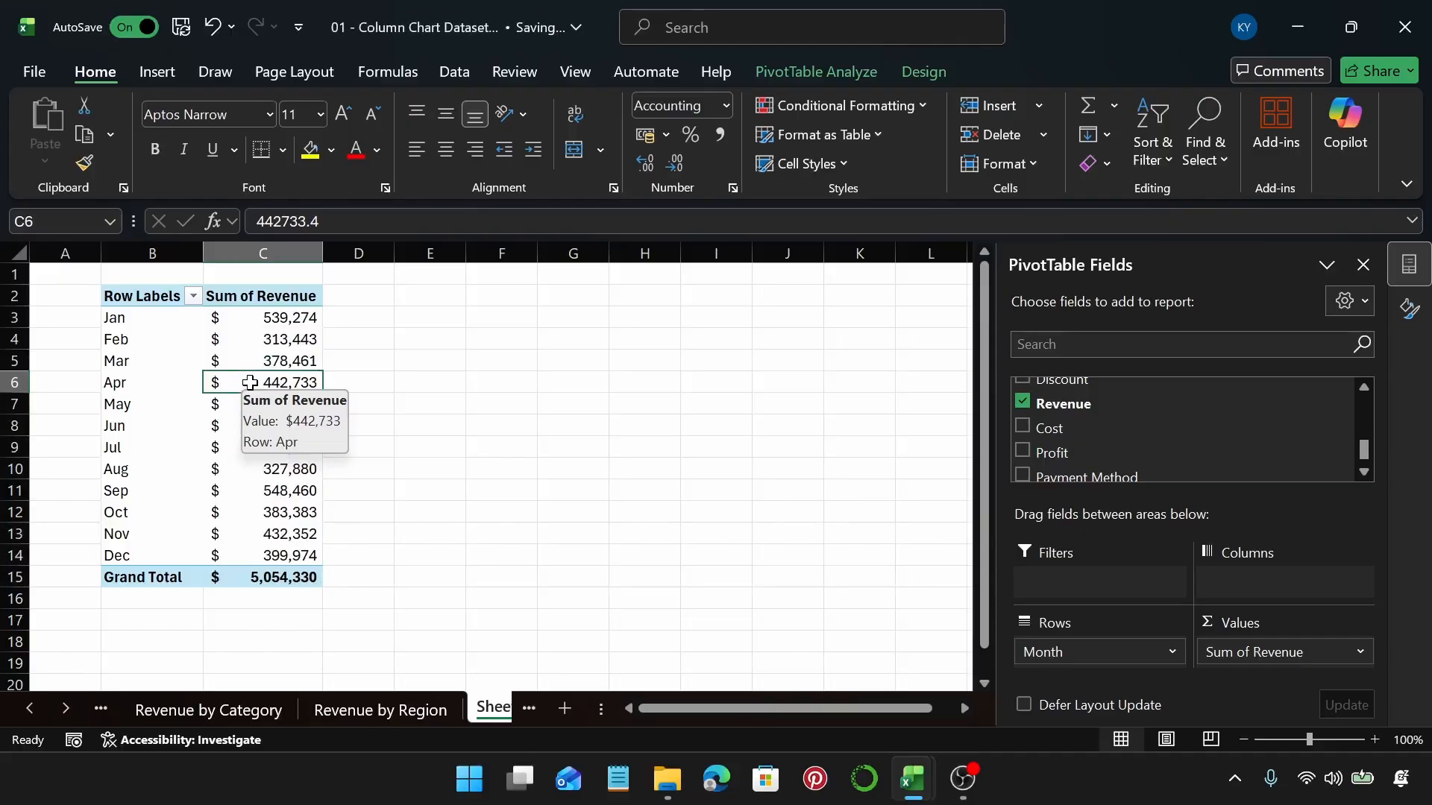
click(157, 71)
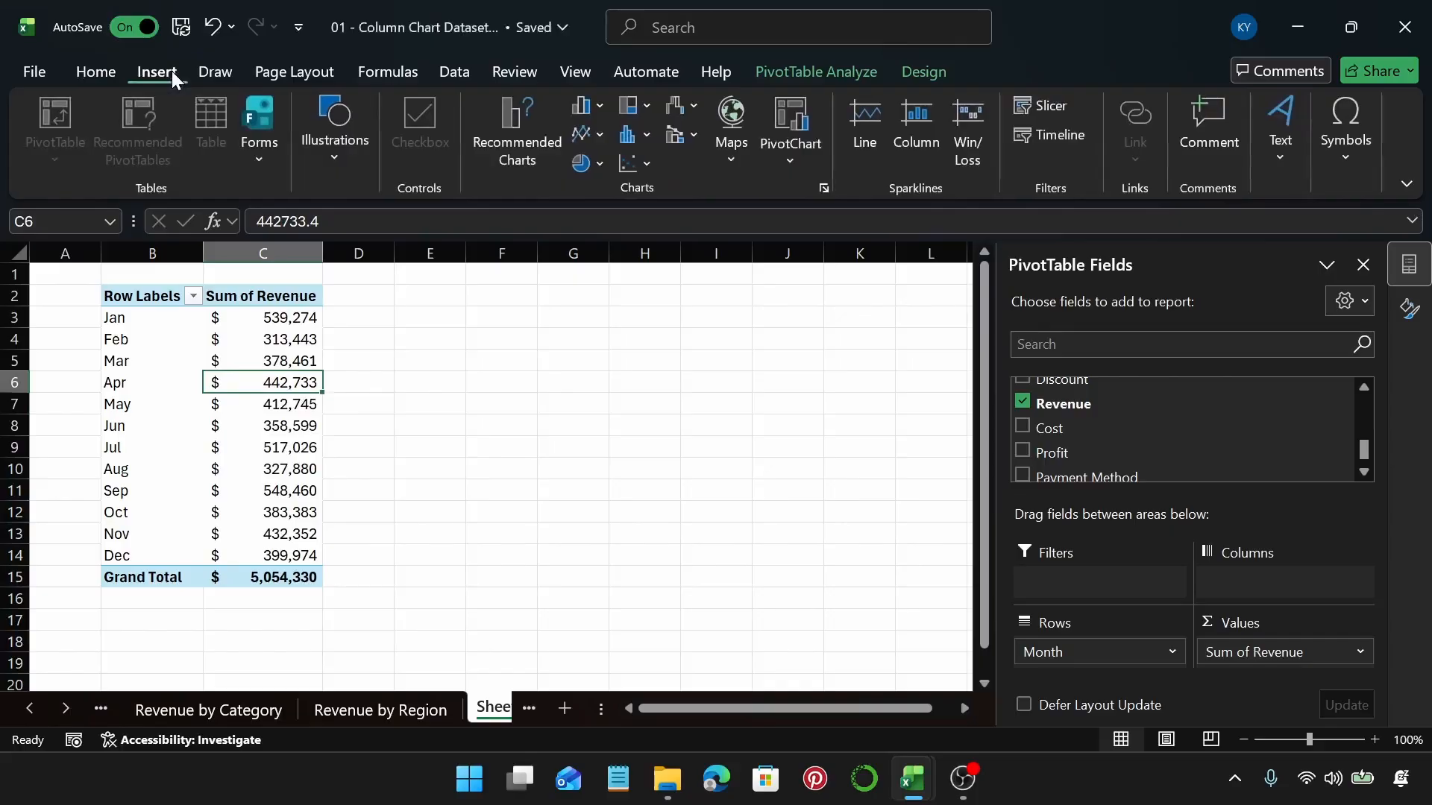
click(516, 153)
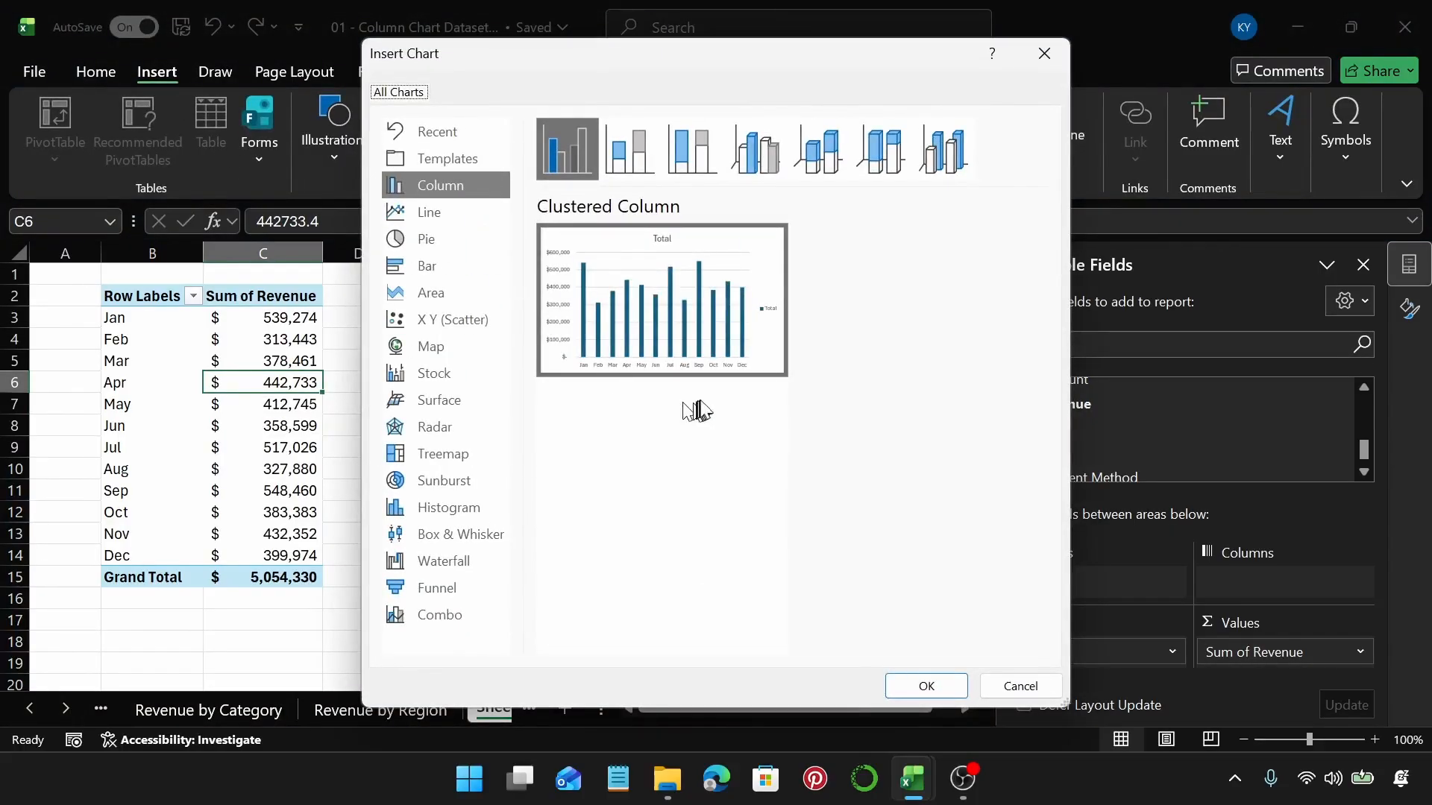
click(961, 697)
drag(639, 378, 767, 329)
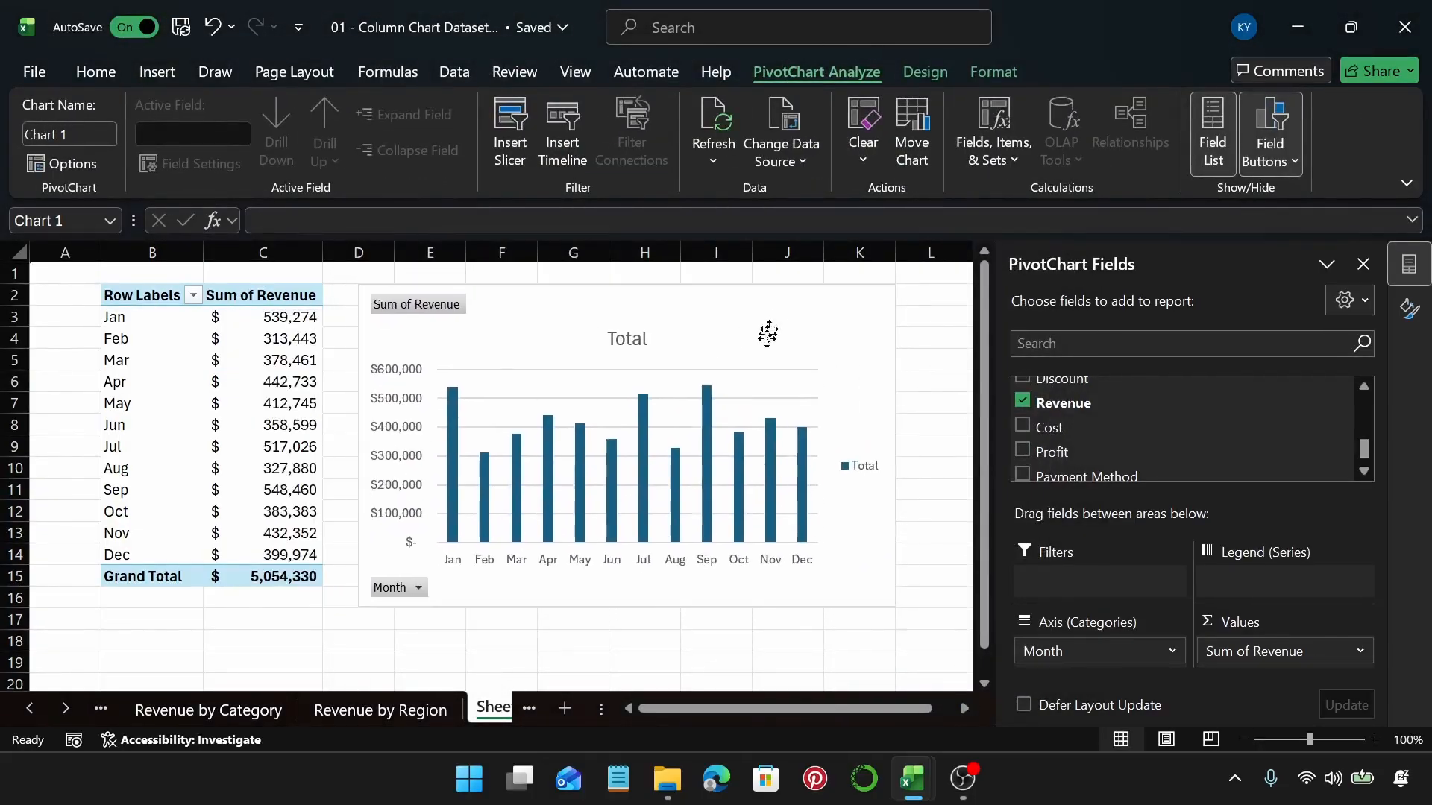
right_click(437, 315)
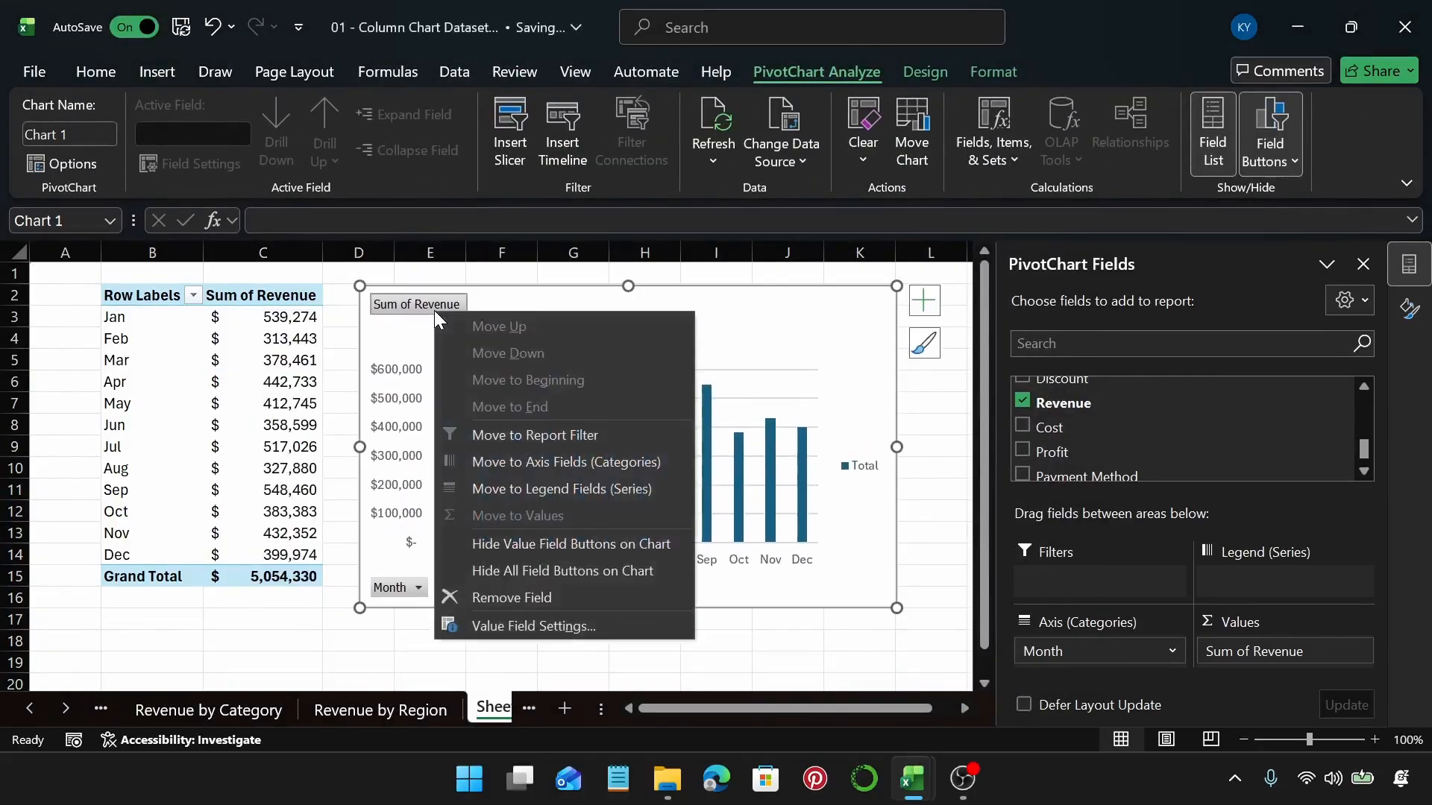
click(549, 599)
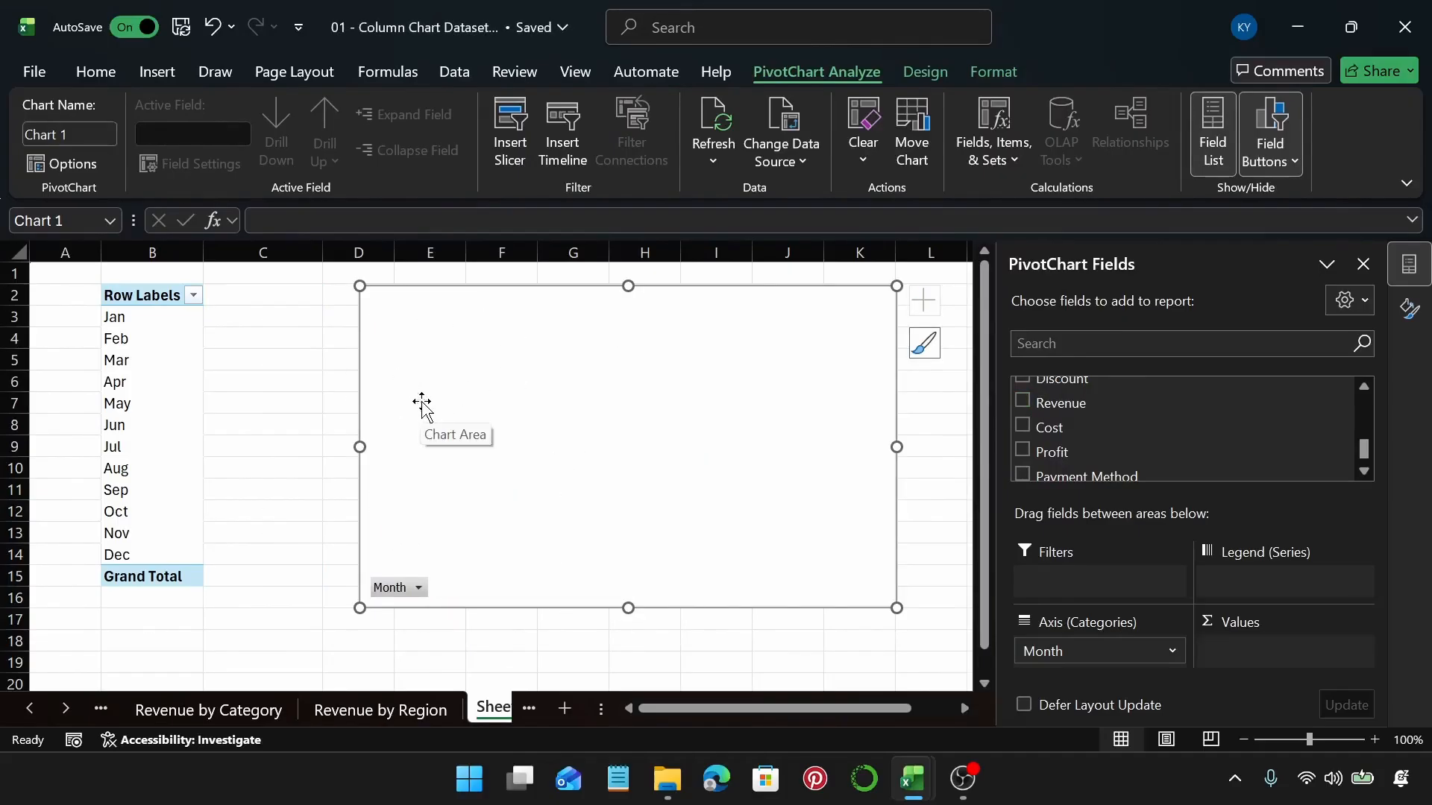
key(ctrl+z)
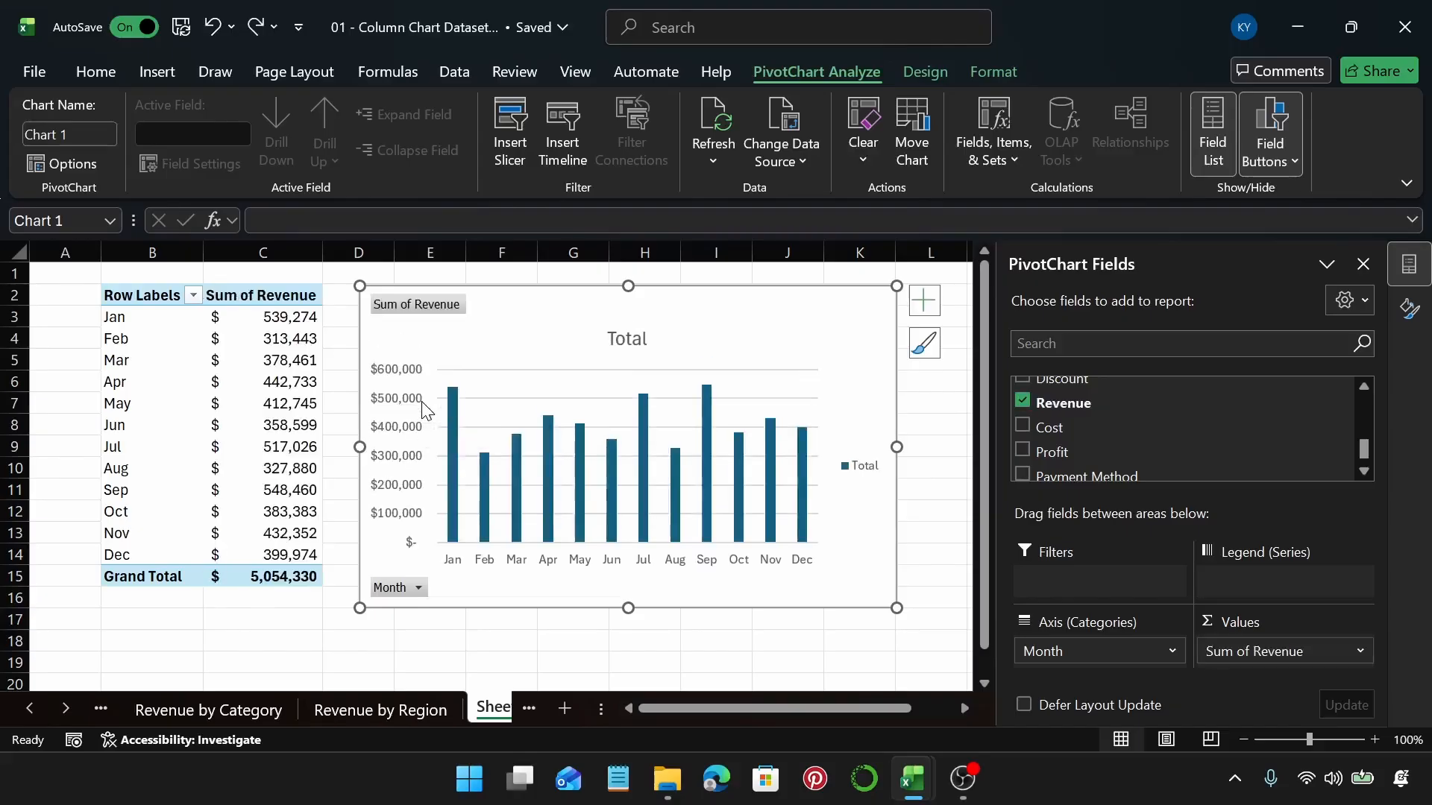
Hide all field buttons on the monthly chart and change its title to Sales by Month
right_click(432, 303)
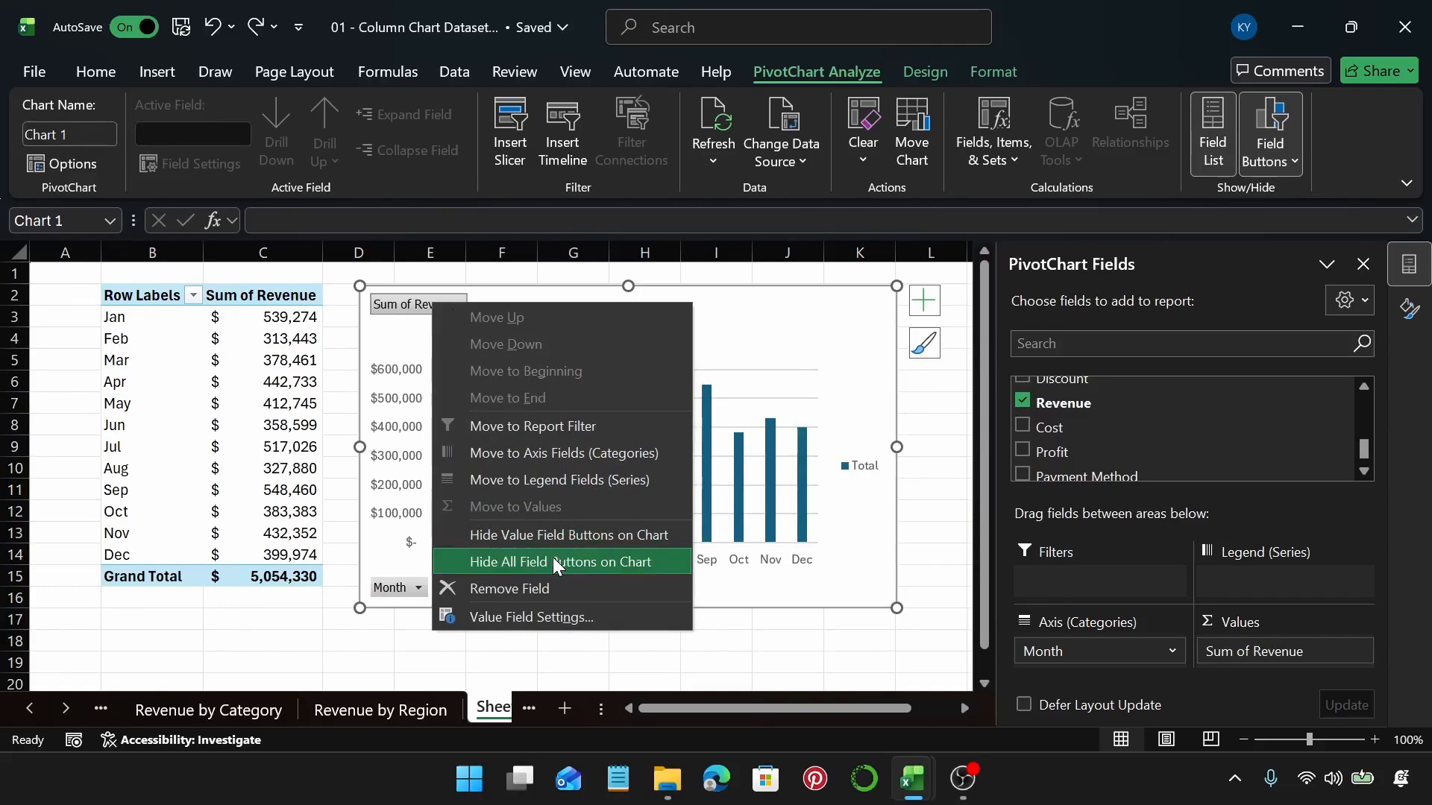
click(554, 562)
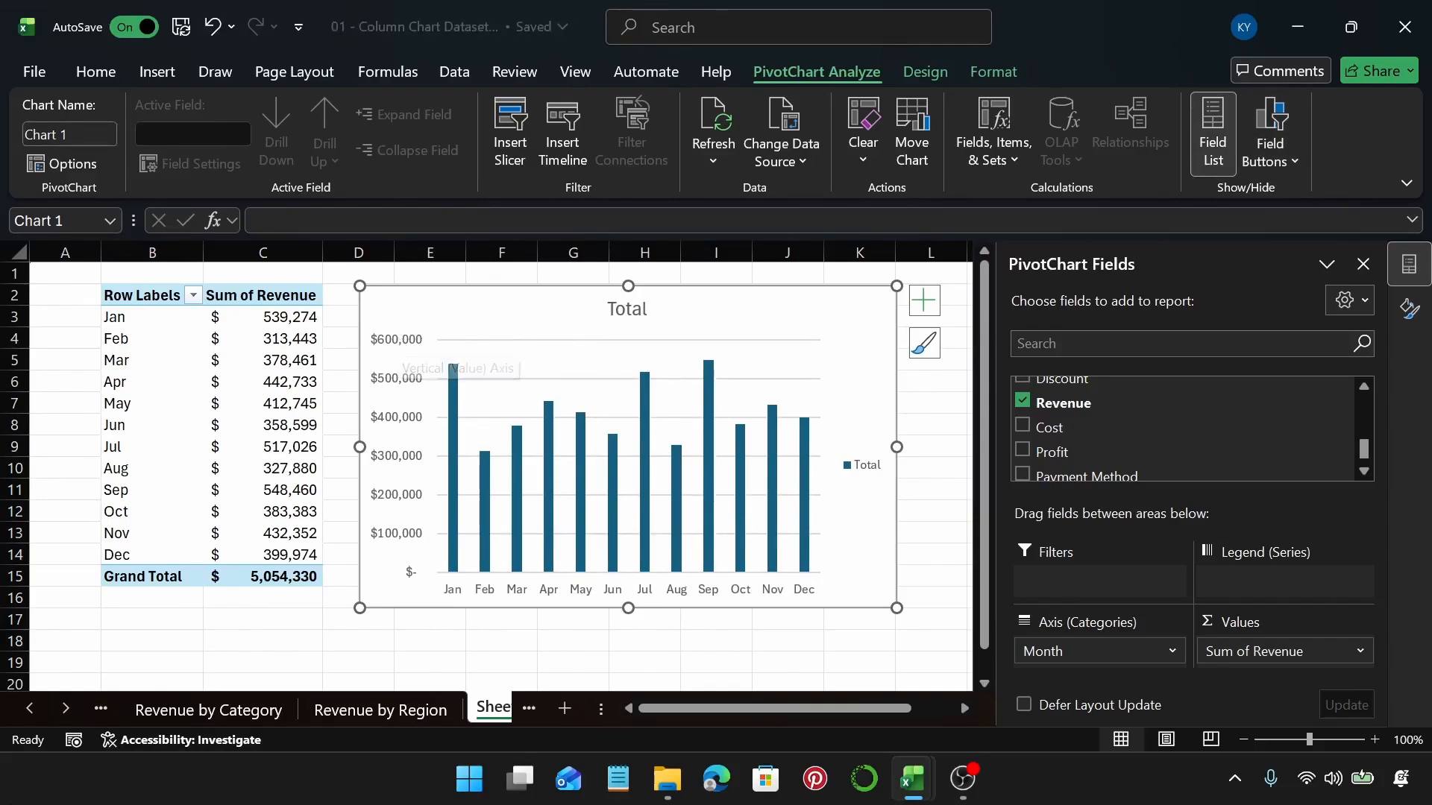
double_click(634, 316)
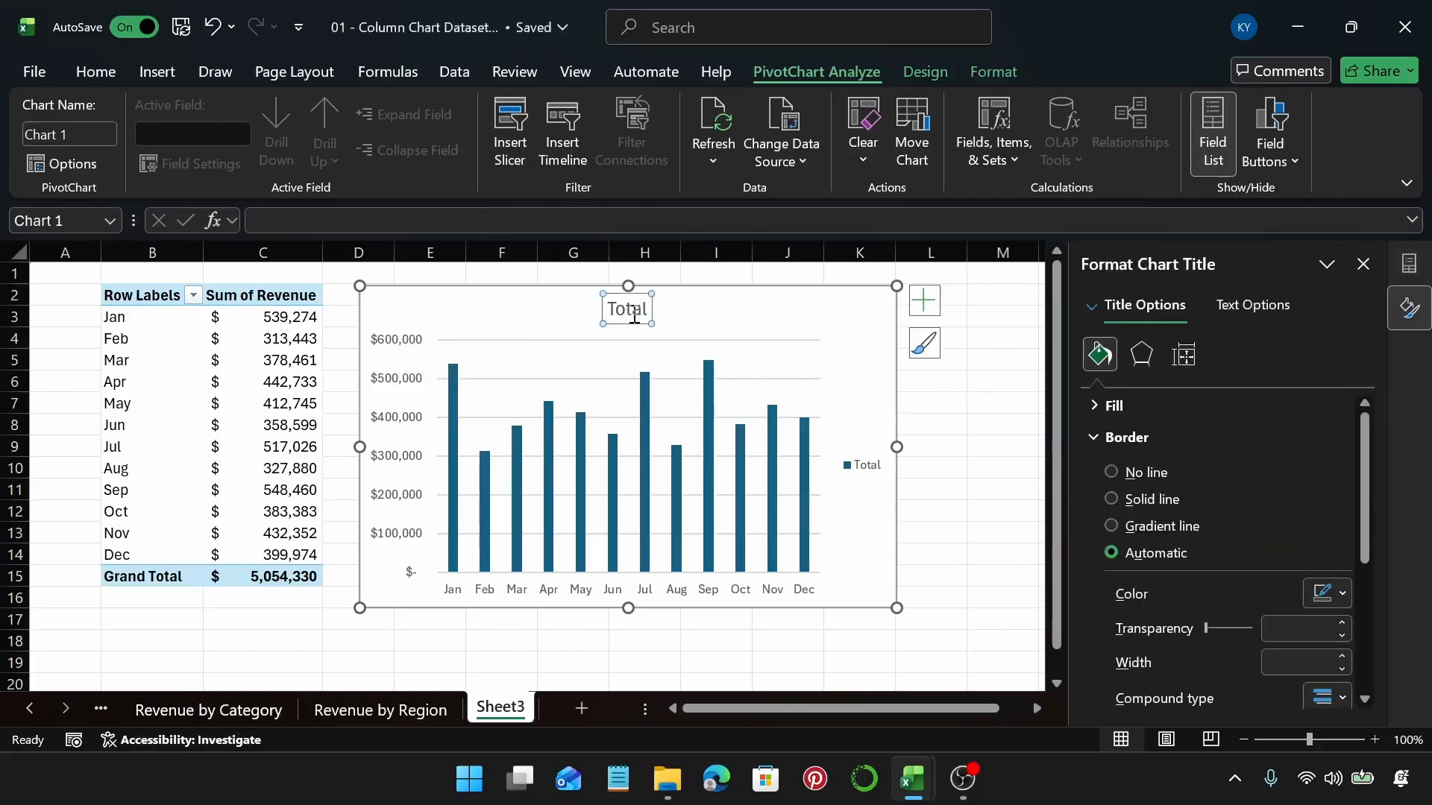
double_click(634, 316)
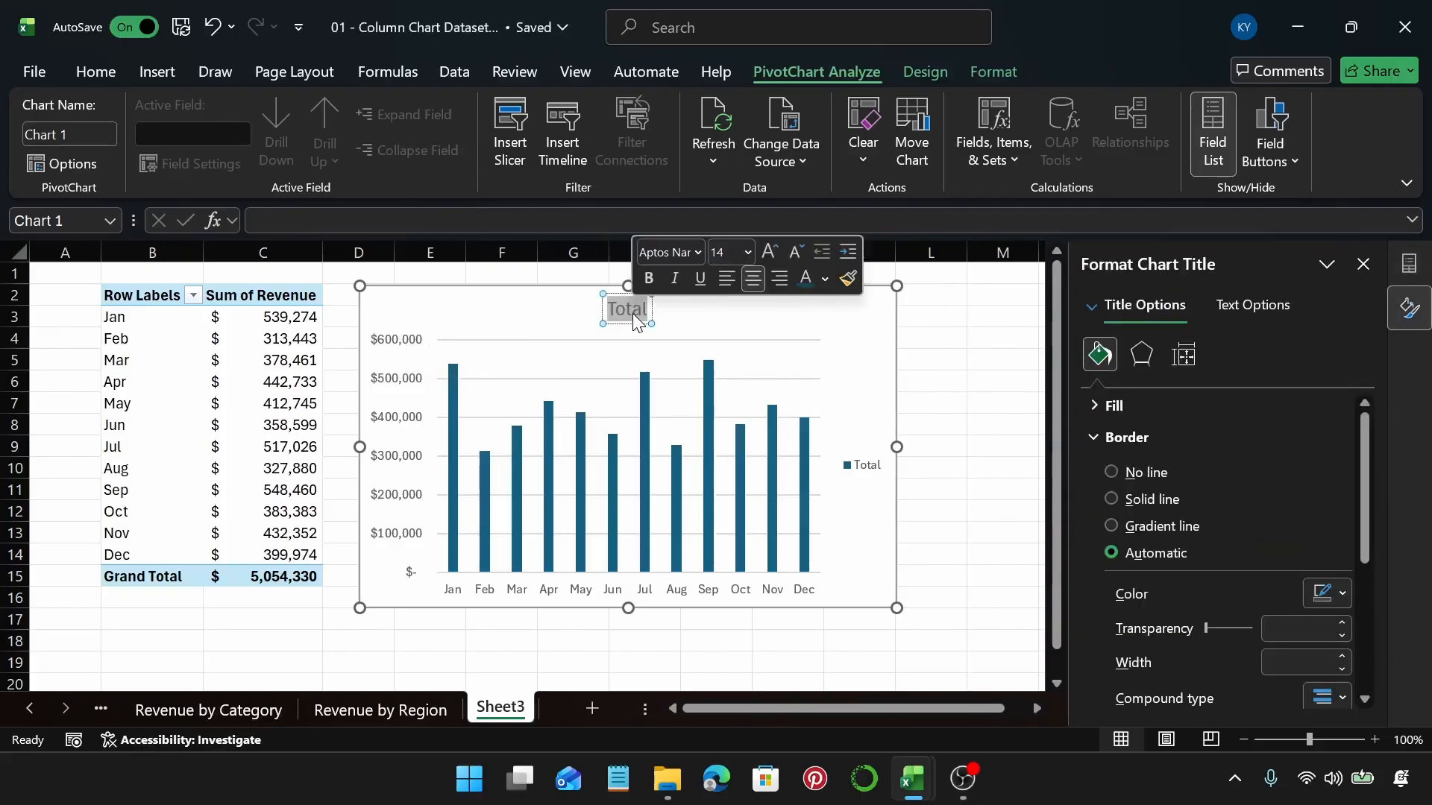
text(Sales)
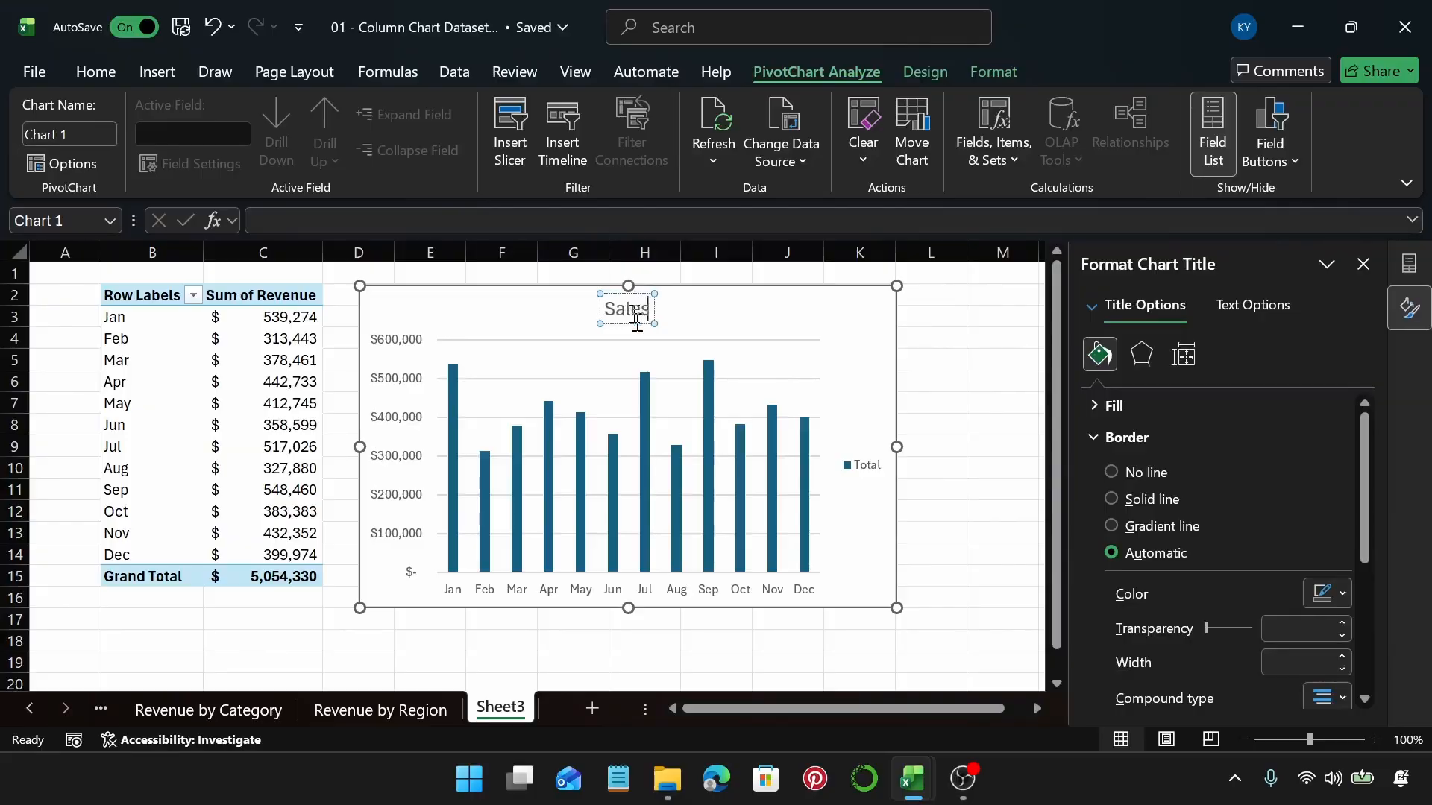
text( by)
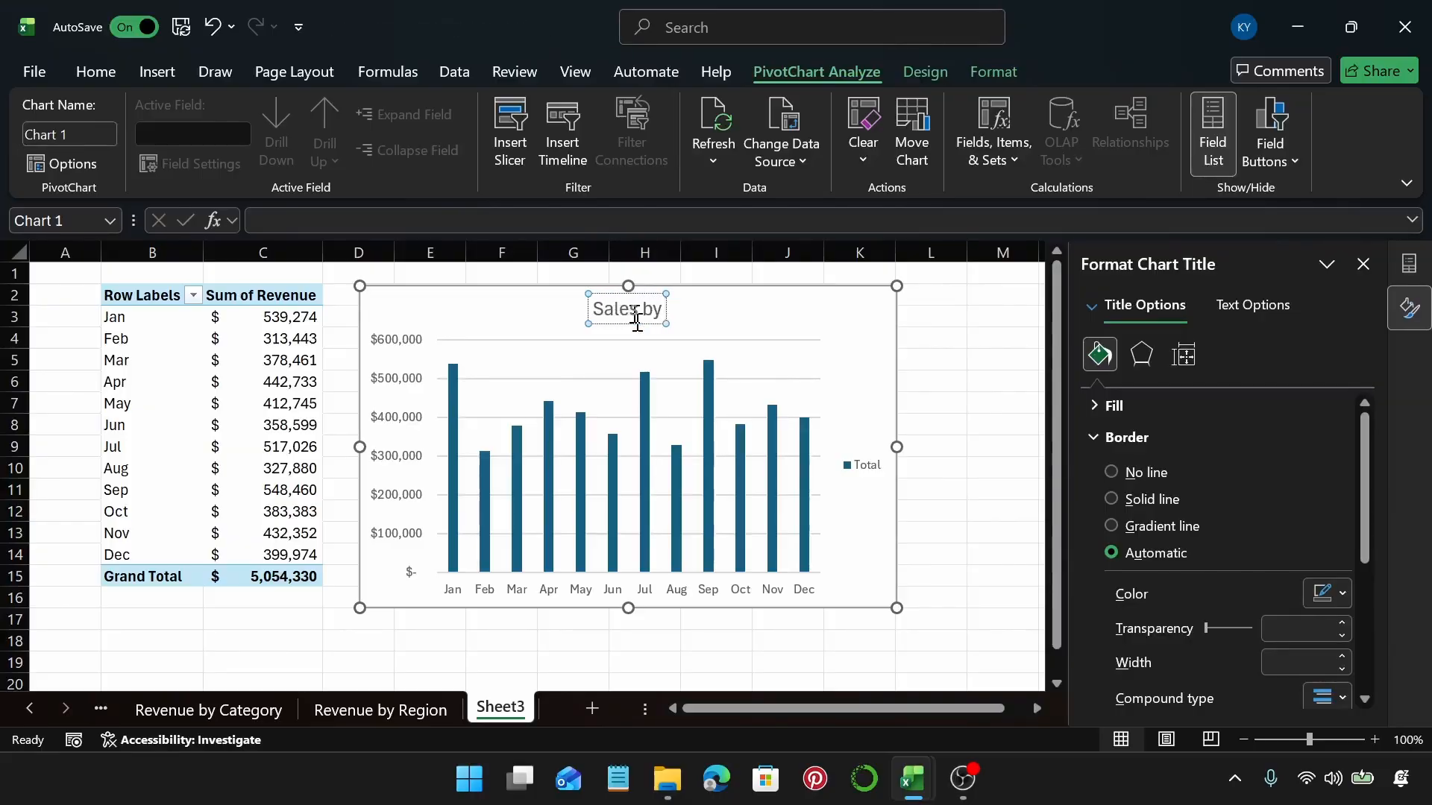
text( Month)
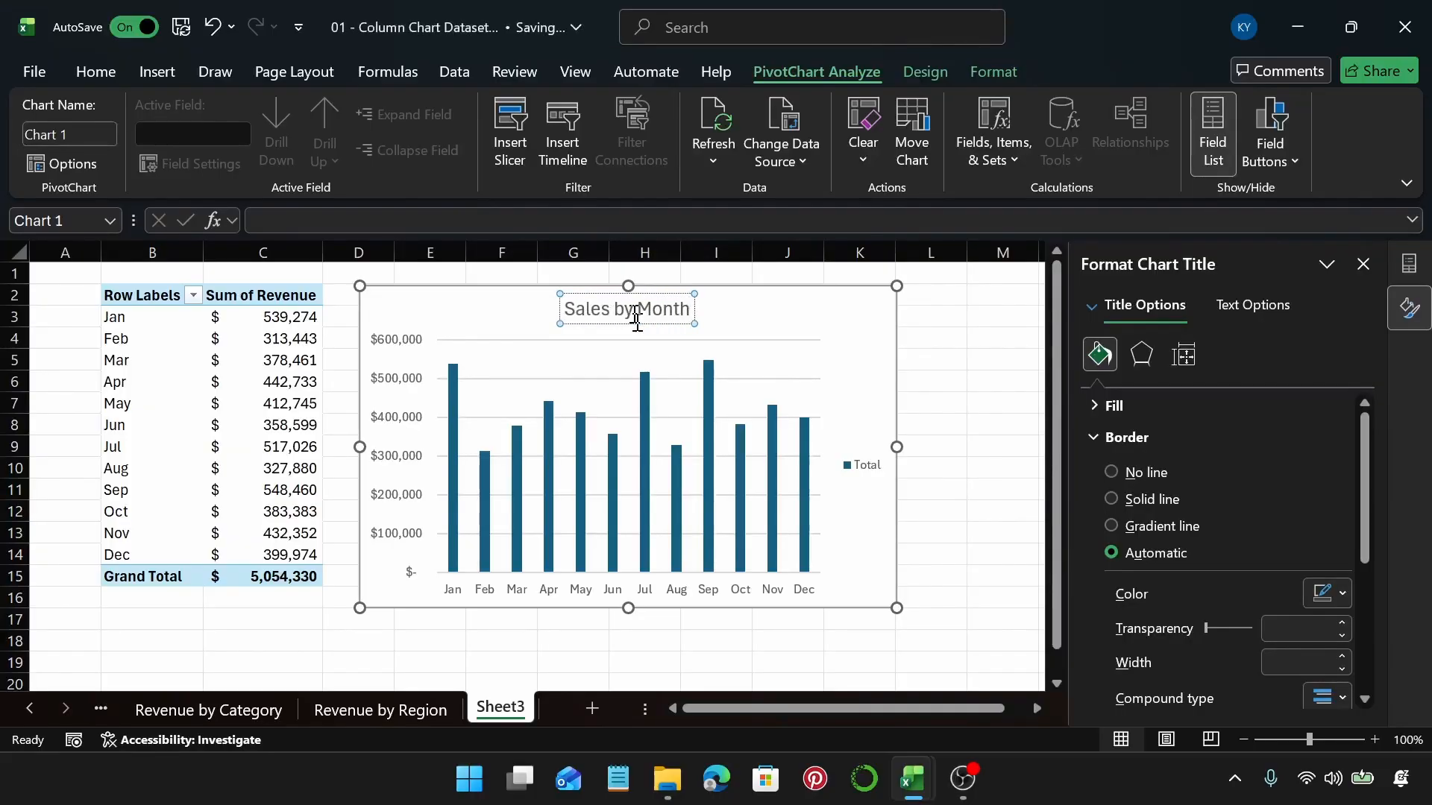
scroll(761, 134, up, 4)
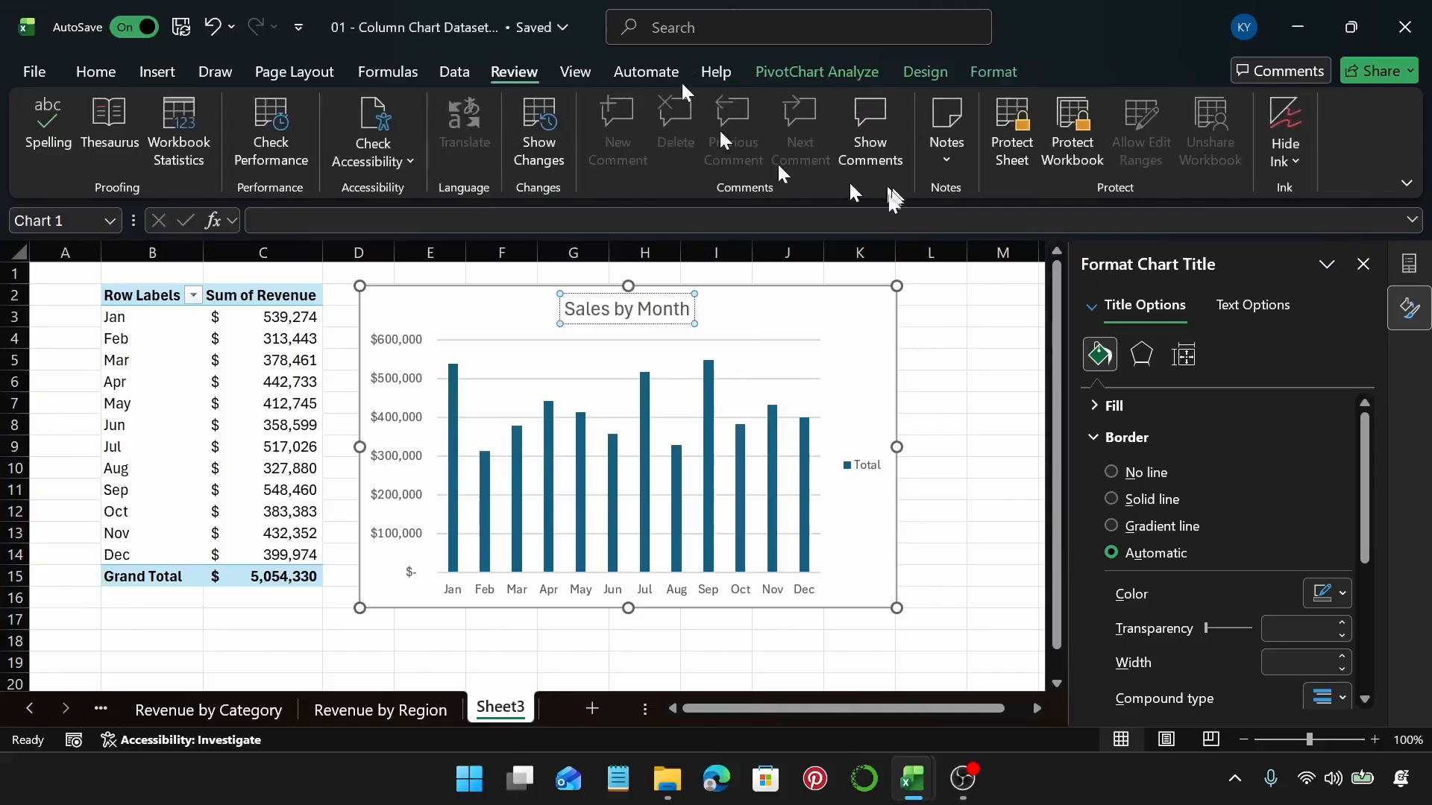
Delete the vertical value axis from the Sales by Month chart
click(391, 428)
click(395, 425)
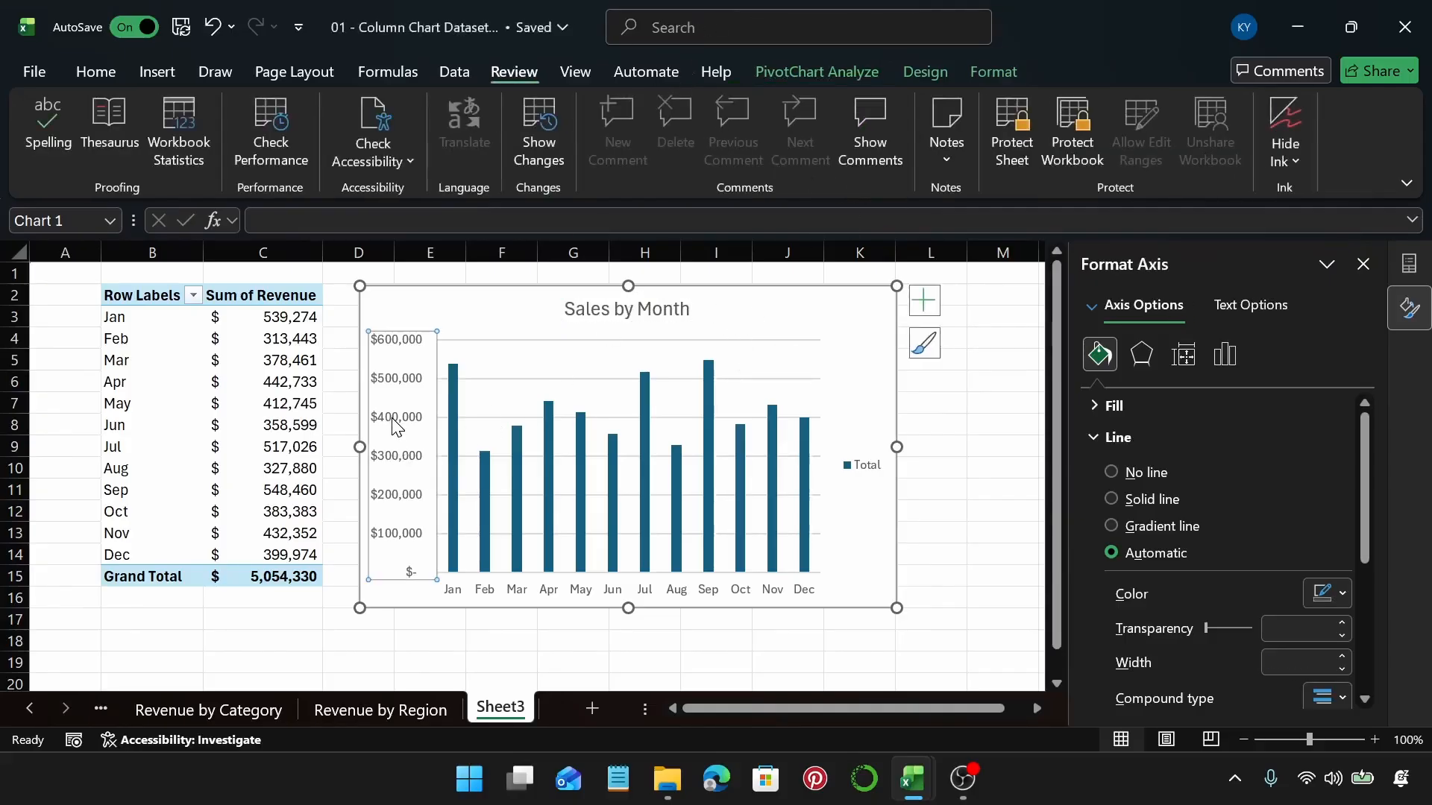
key(Delete)
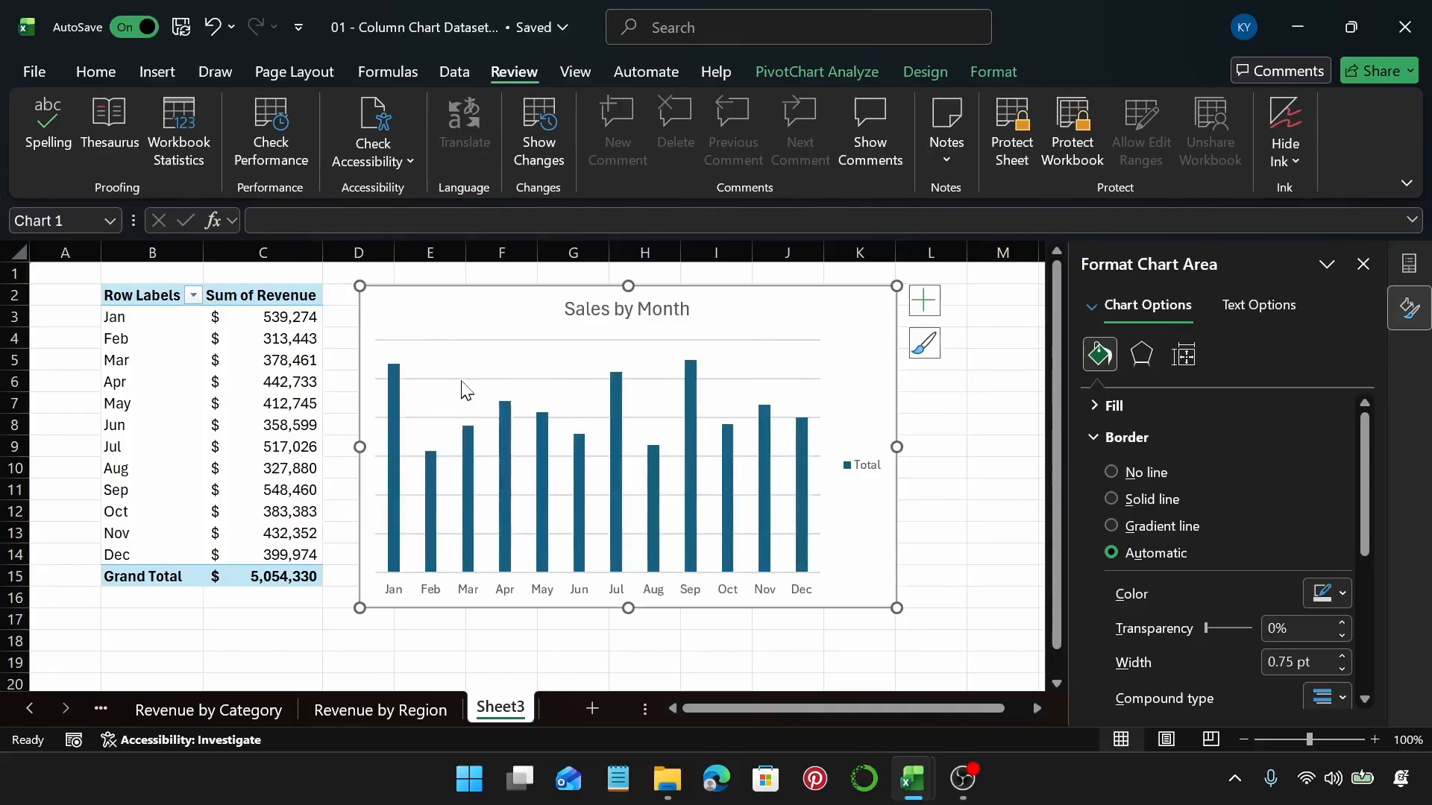
Delete the horizontal gridlines and the Total legend from the Sales by Month chart
click(463, 380)
key(Delete)
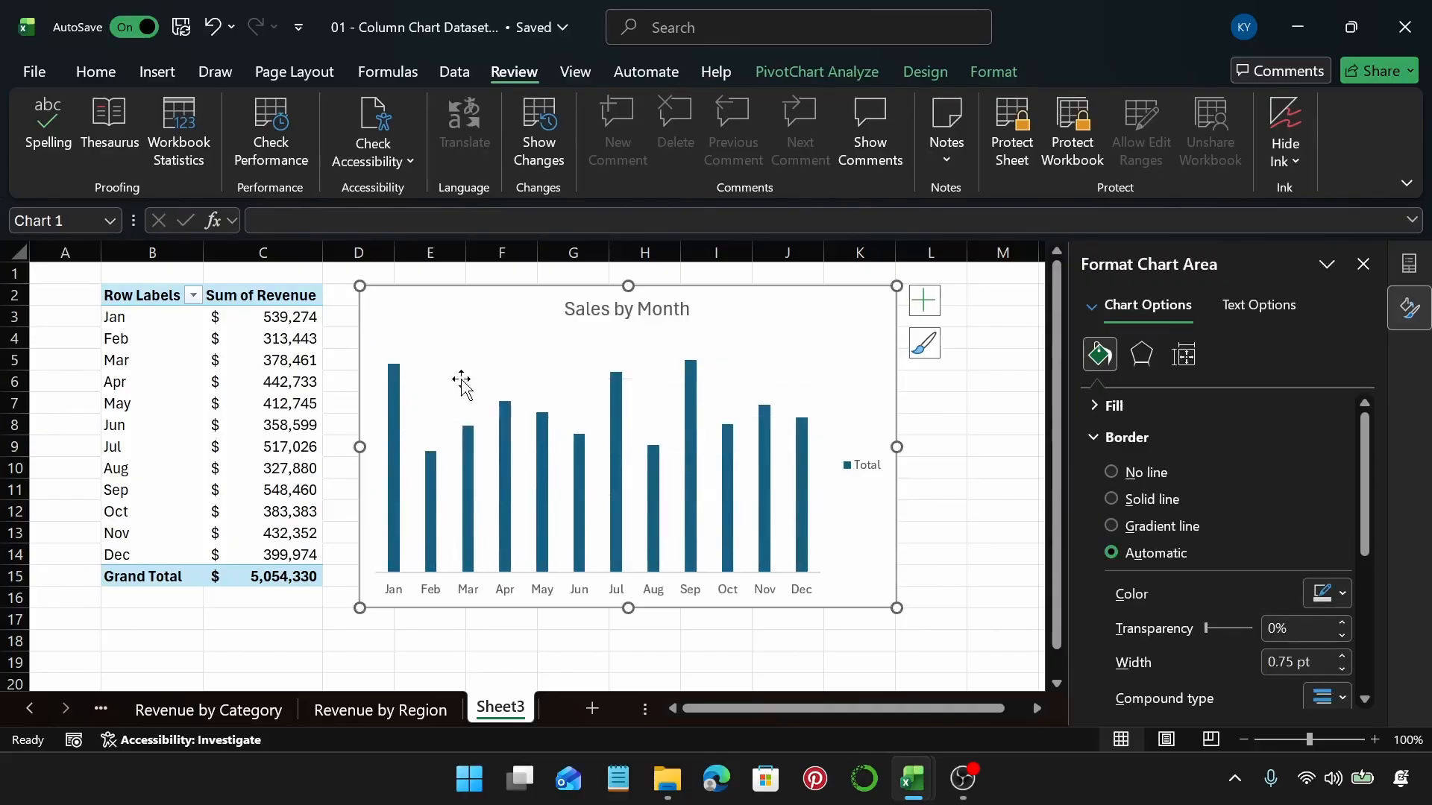
click(850, 469)
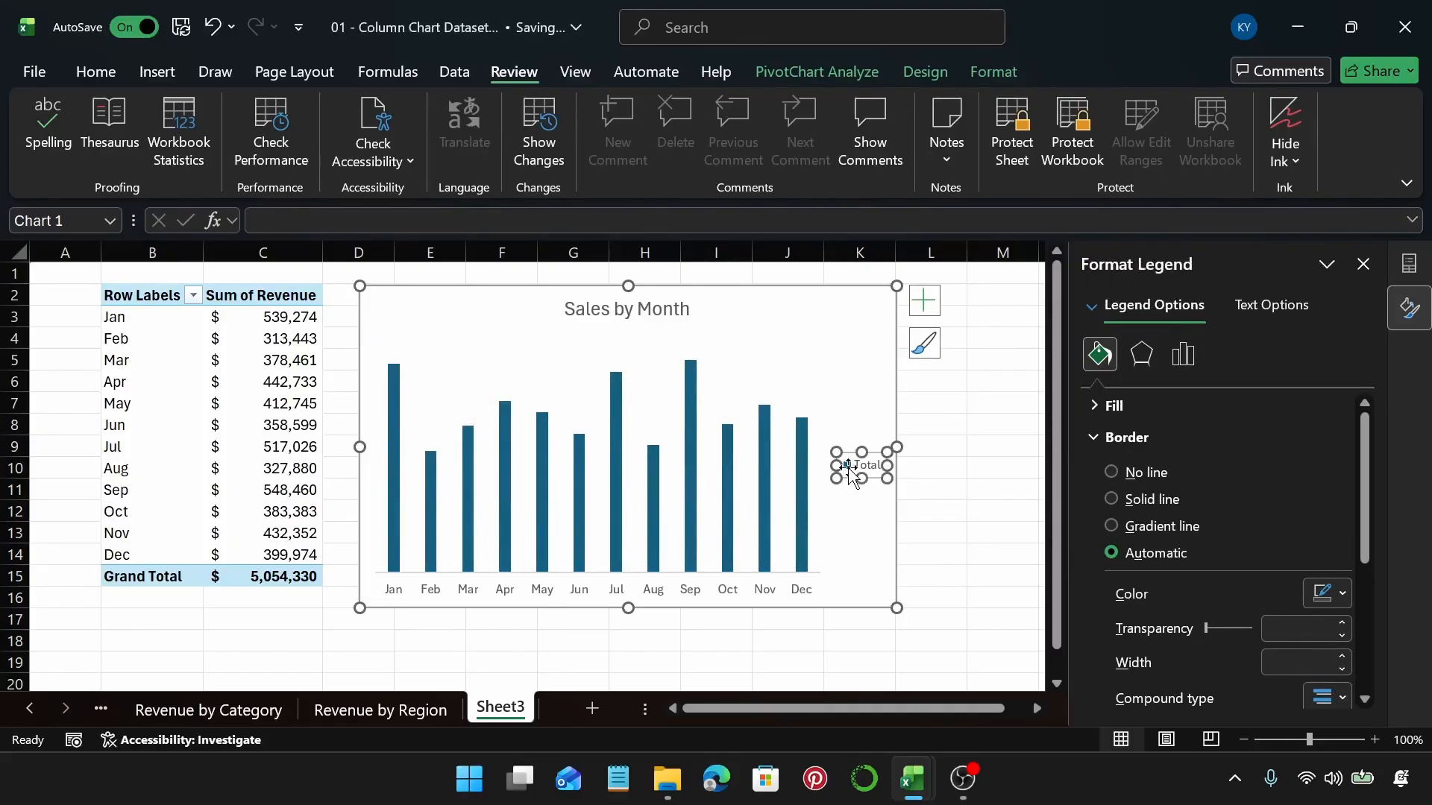
key(Delete)
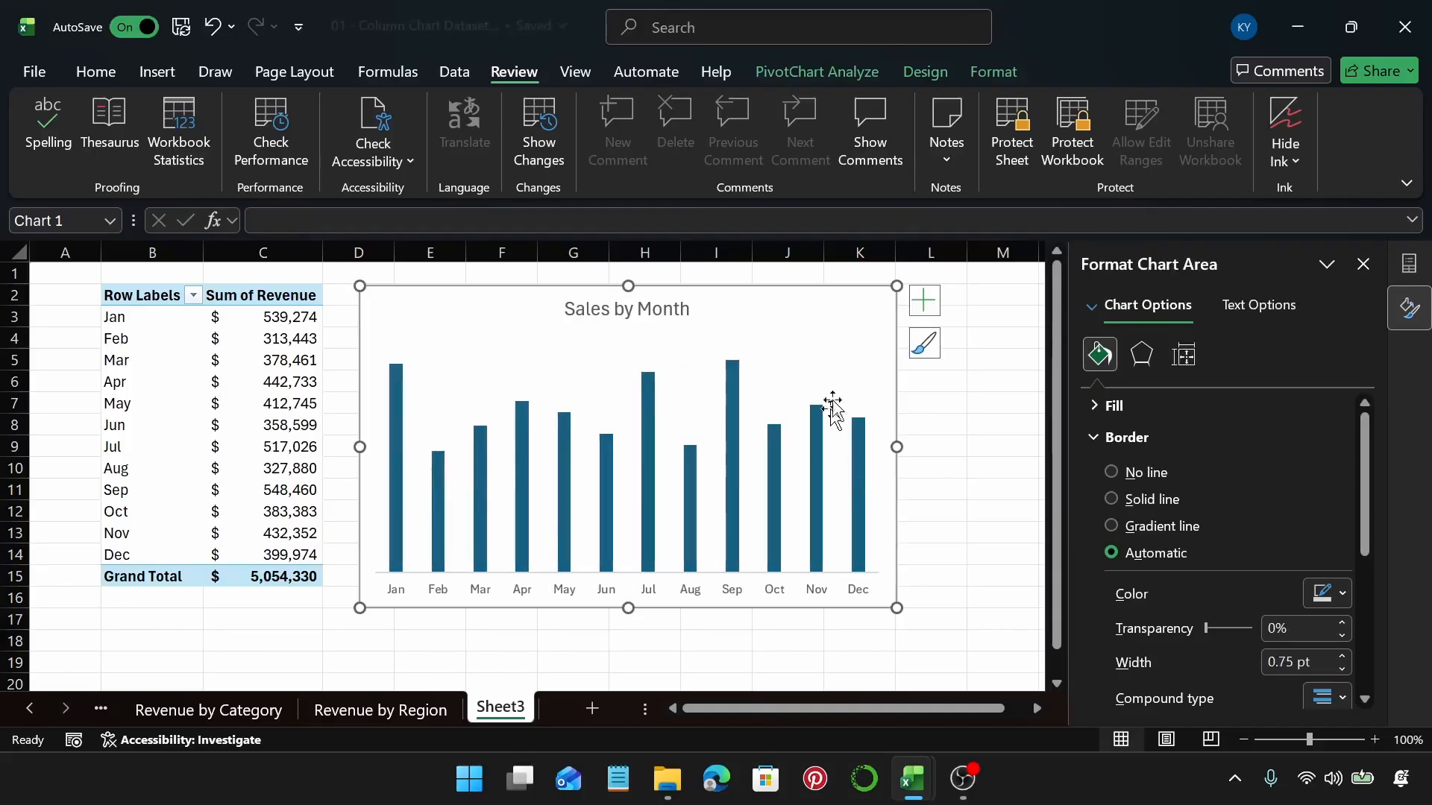
Add a data table to the Sales by Month chart
click(925, 301)
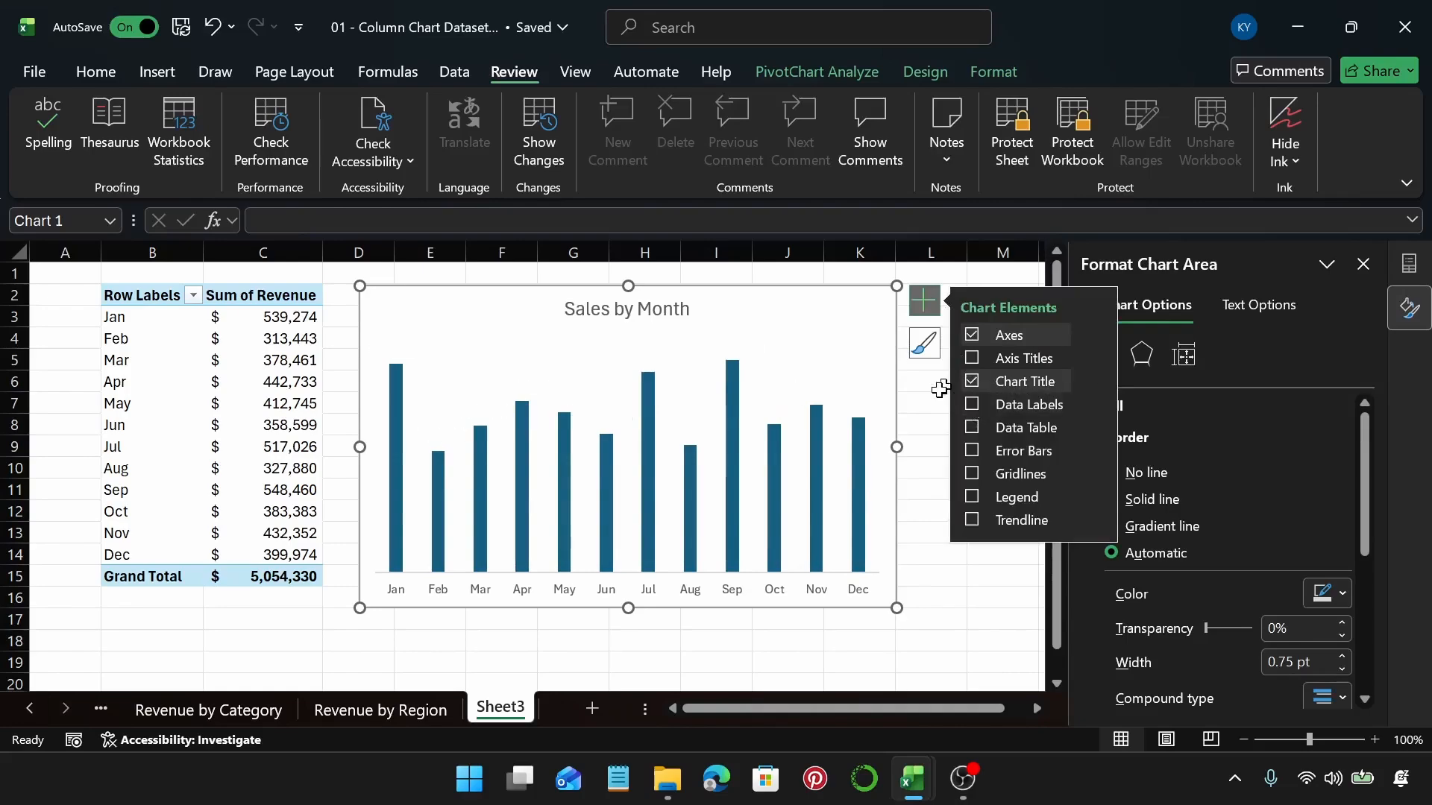
click(973, 428)
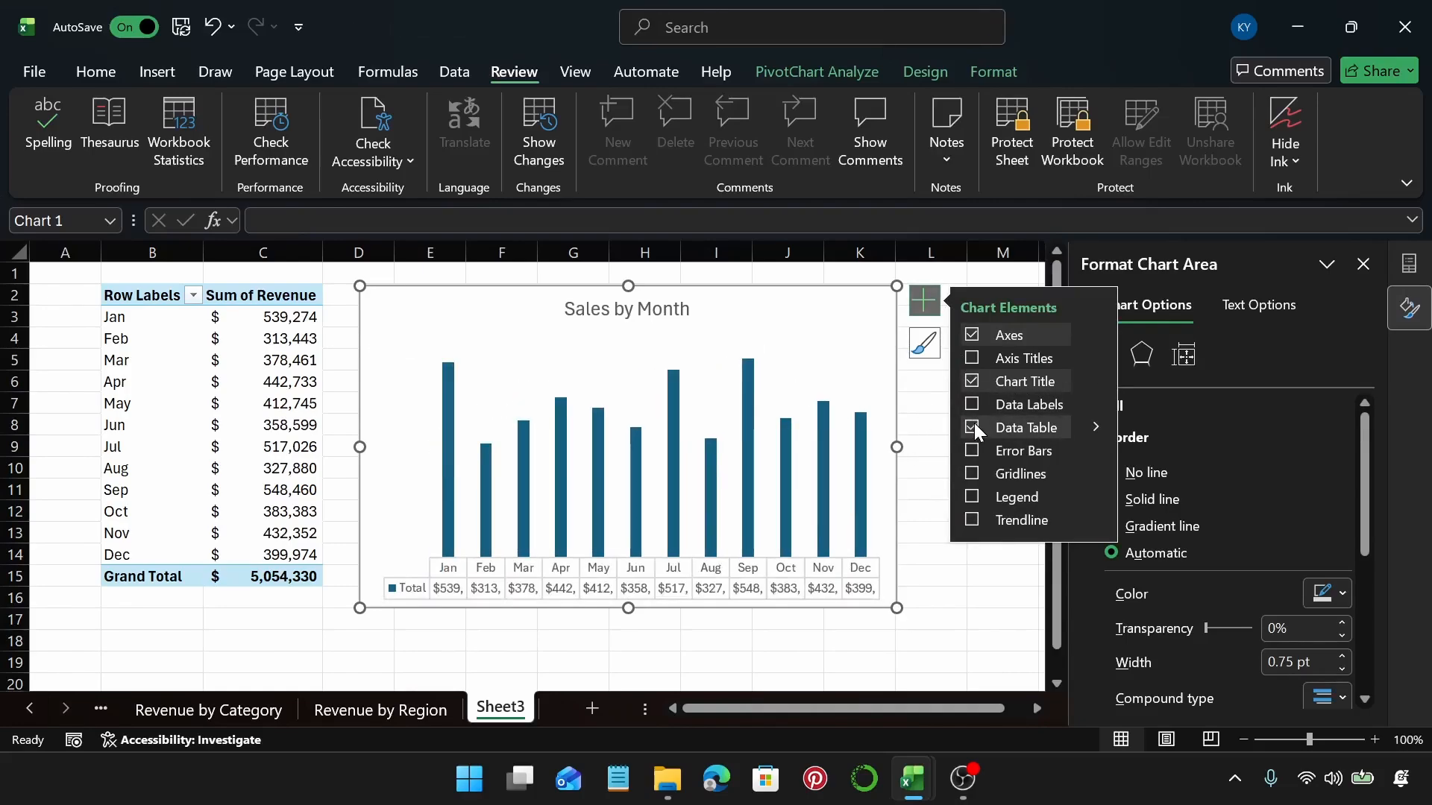
click(929, 610)
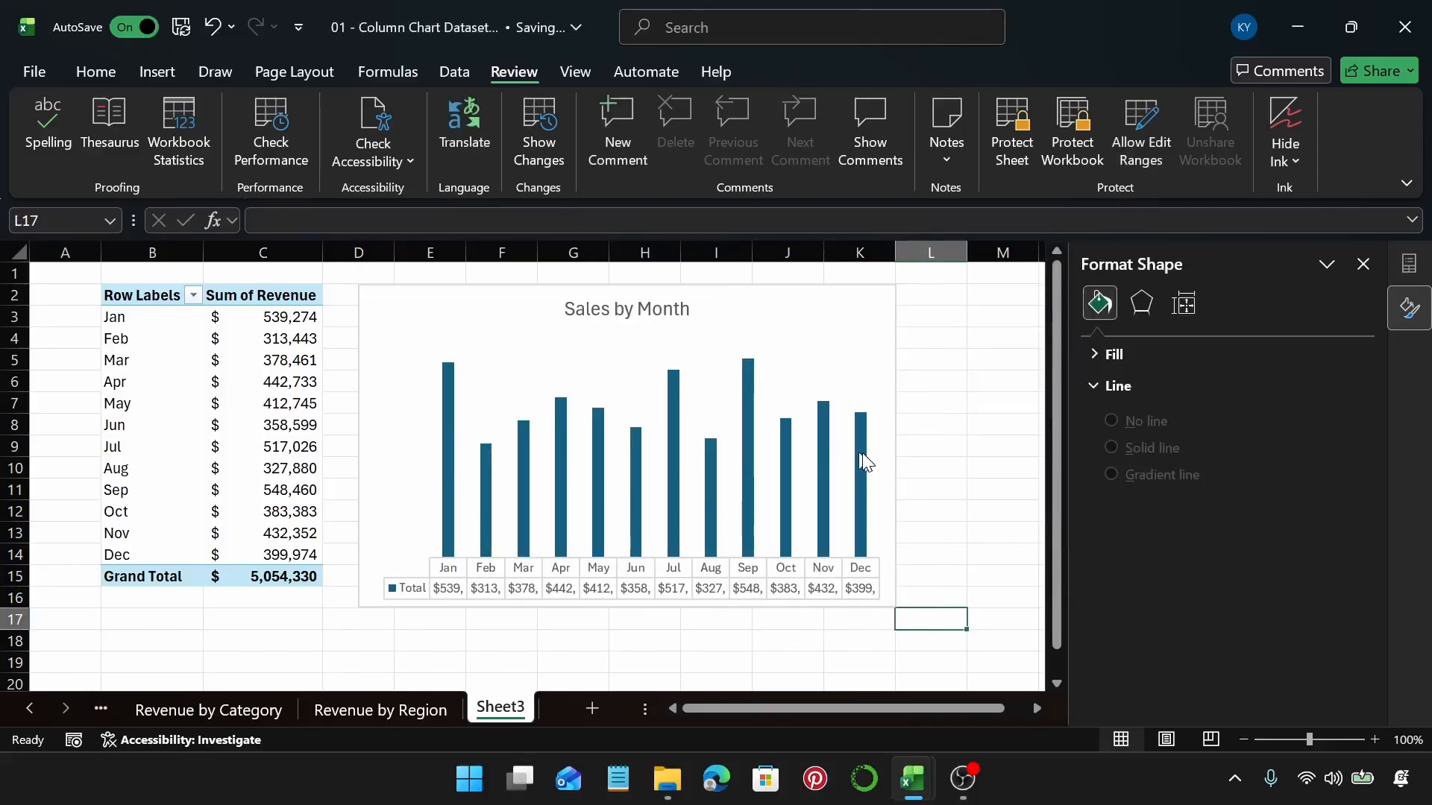
Widen the Sales by Month chart into column O so the data table's revenue values fit in full
click(864, 384)
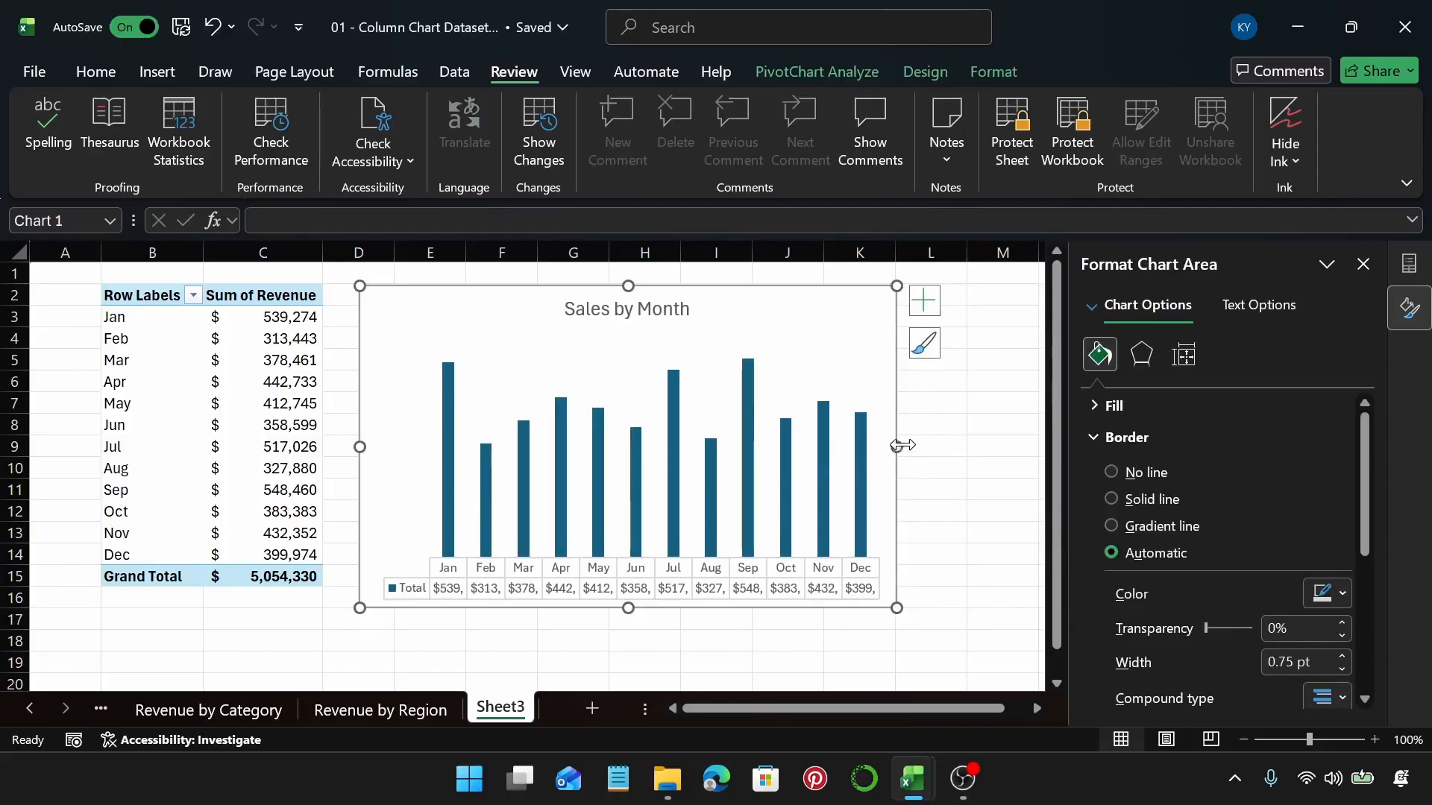
drag(897, 446, 1003, 455)
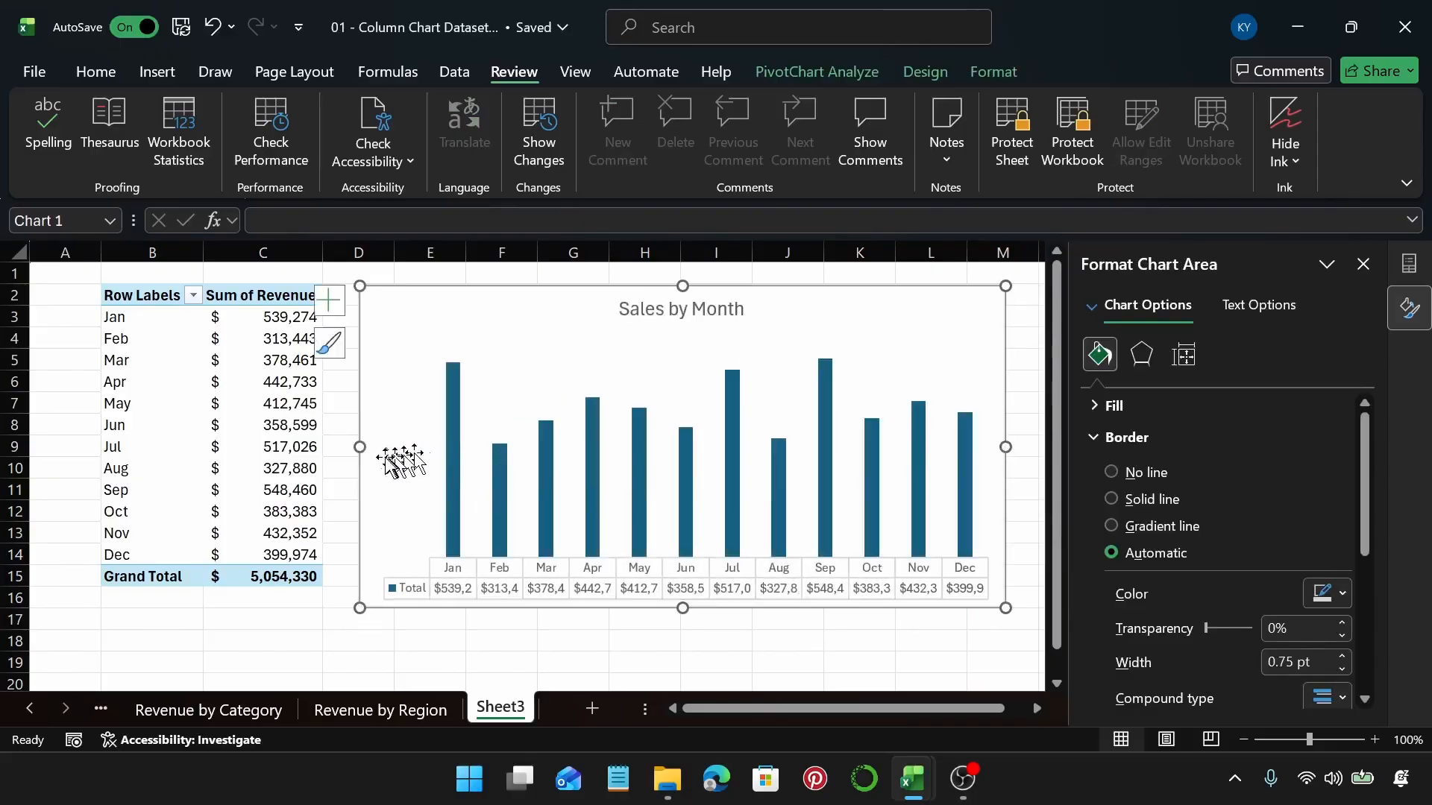
ctrl+scroll(808, 485, down, 1)
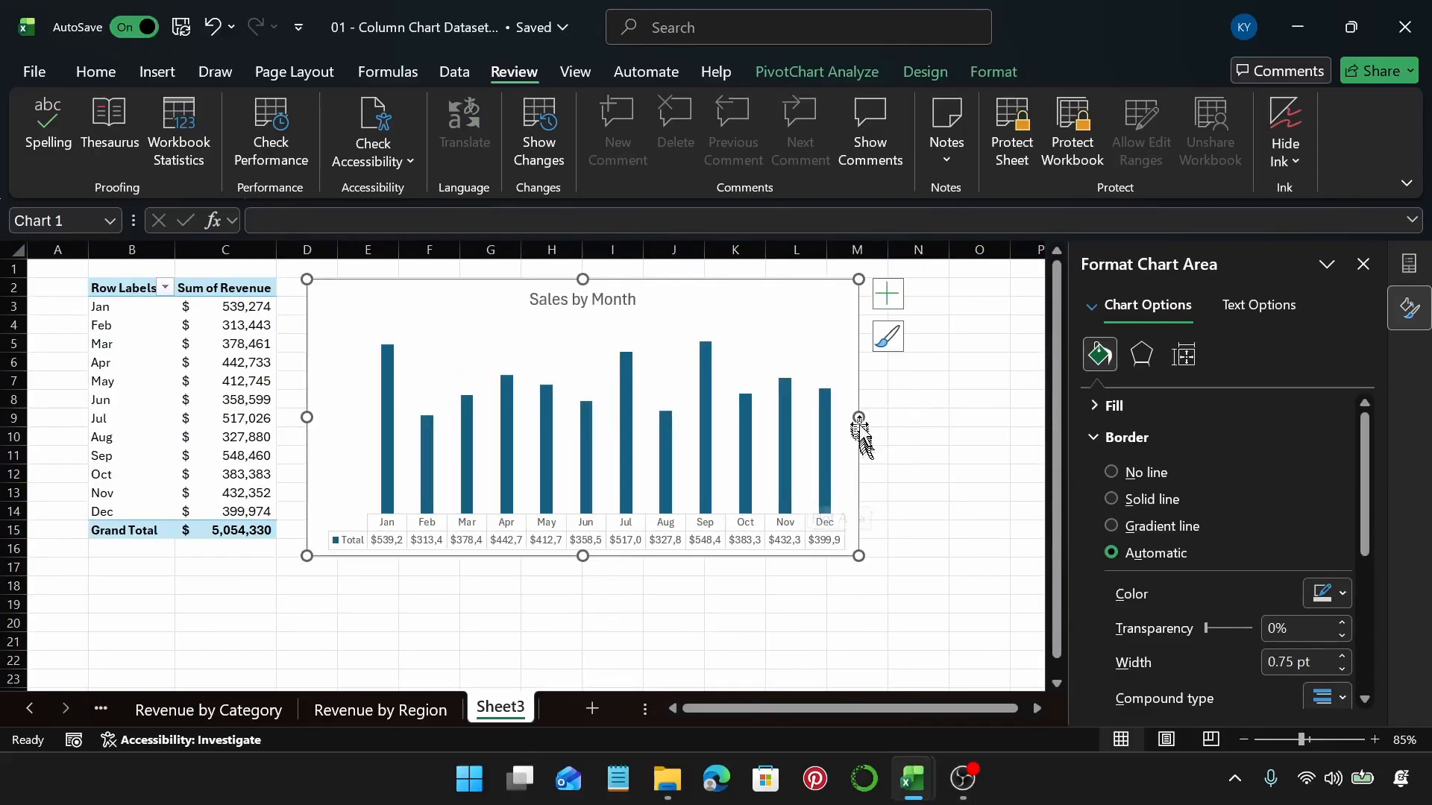
drag(857, 417, 997, 429)
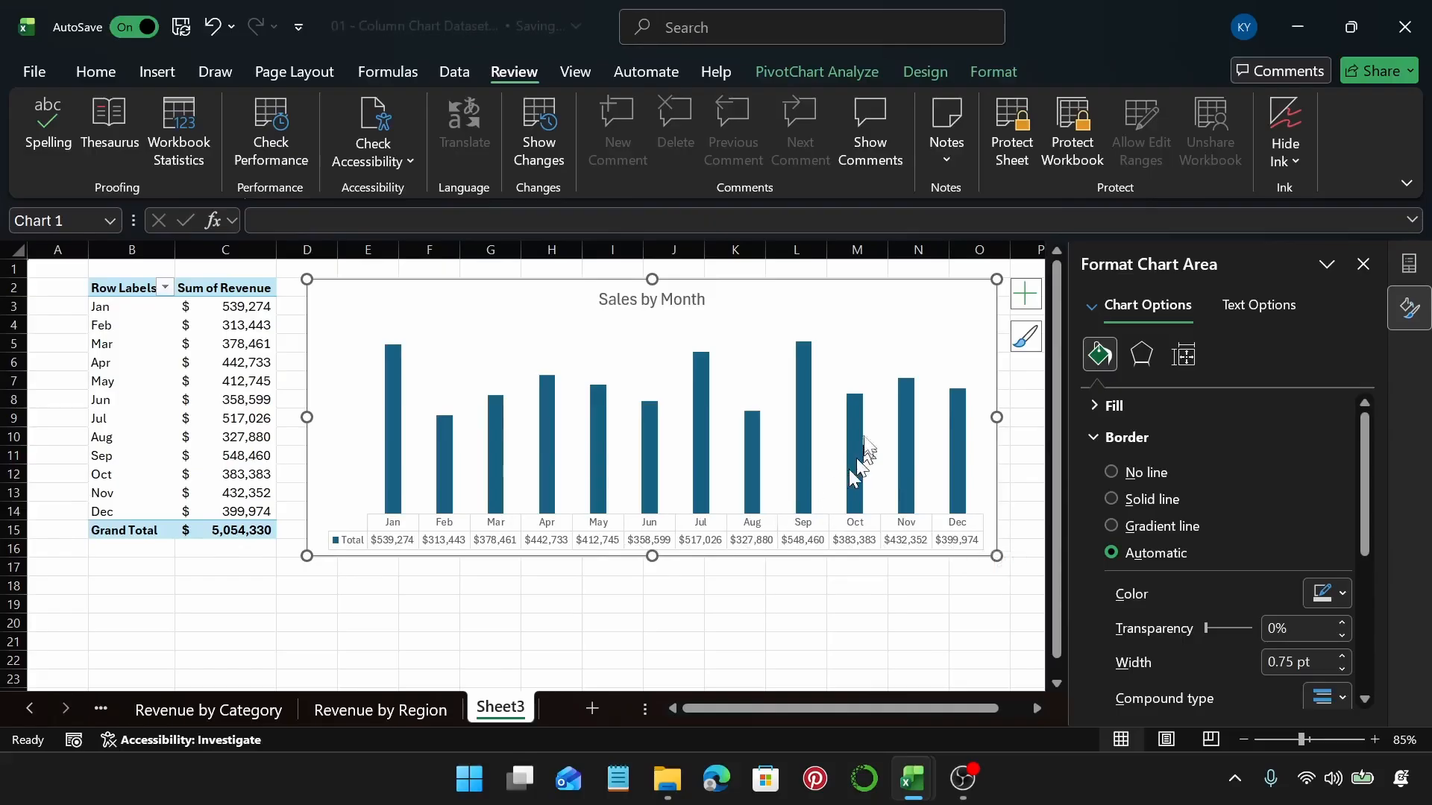
Turn off the legend keys in the chart's data table
click(1027, 297)
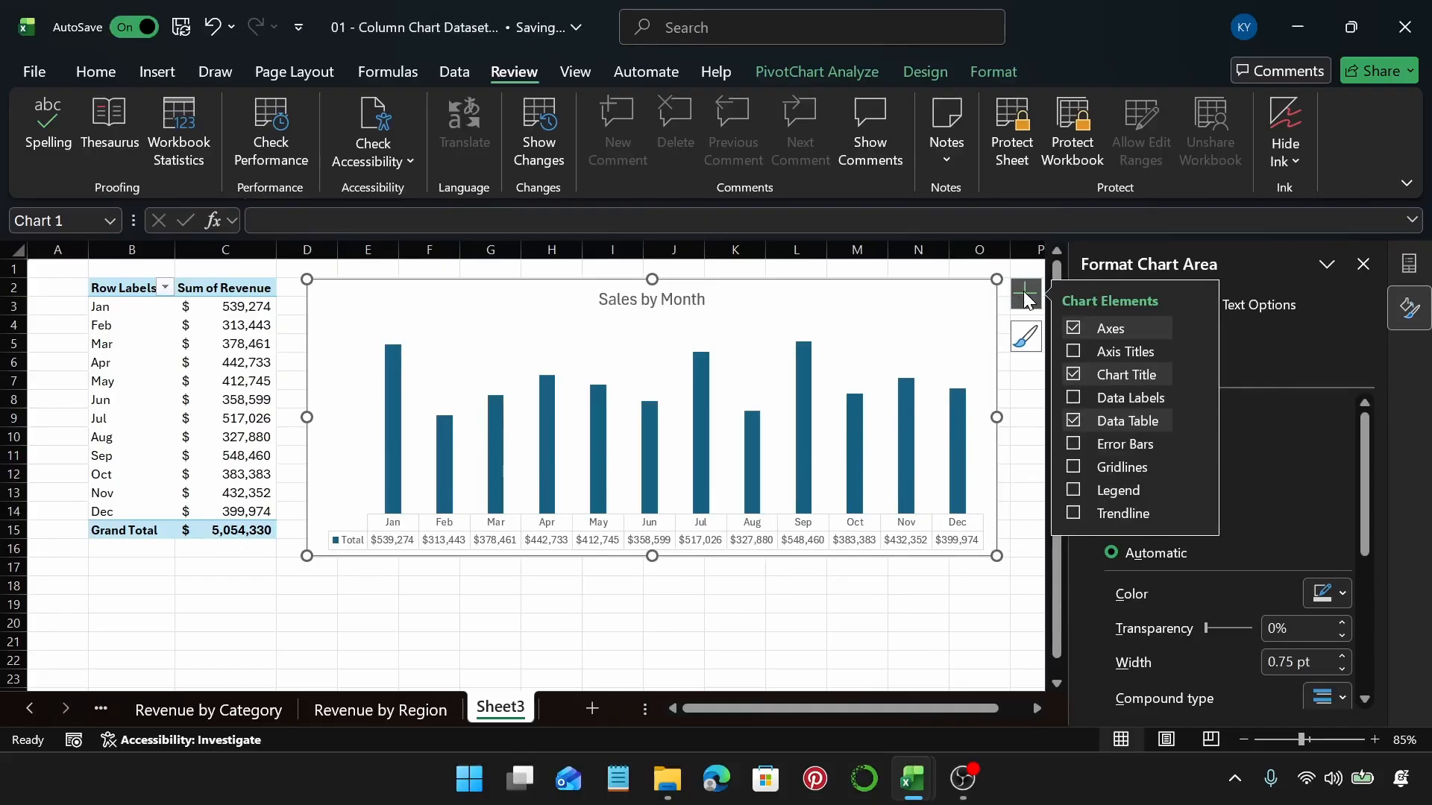
click(863, 523)
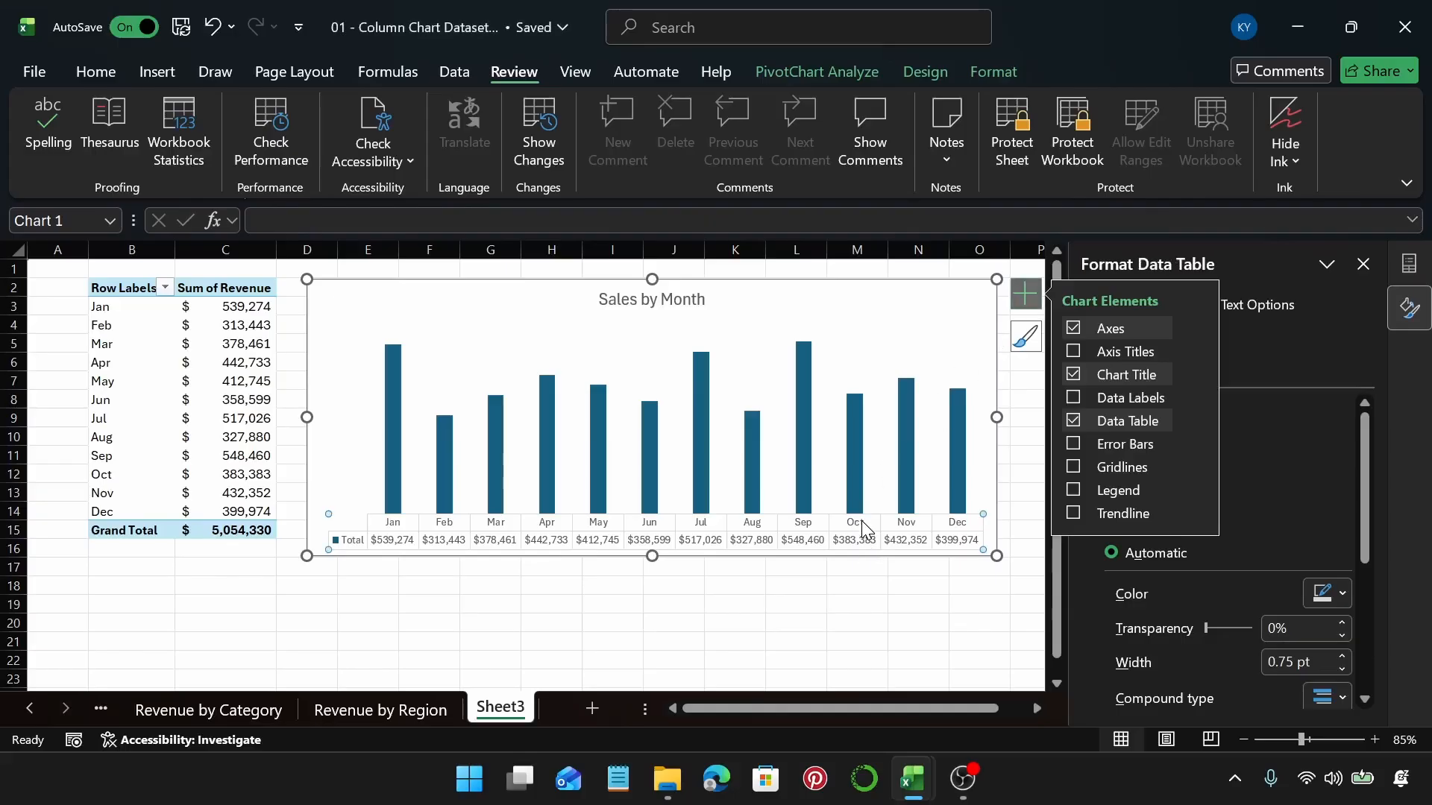
right_click(861, 521)
click(941, 472)
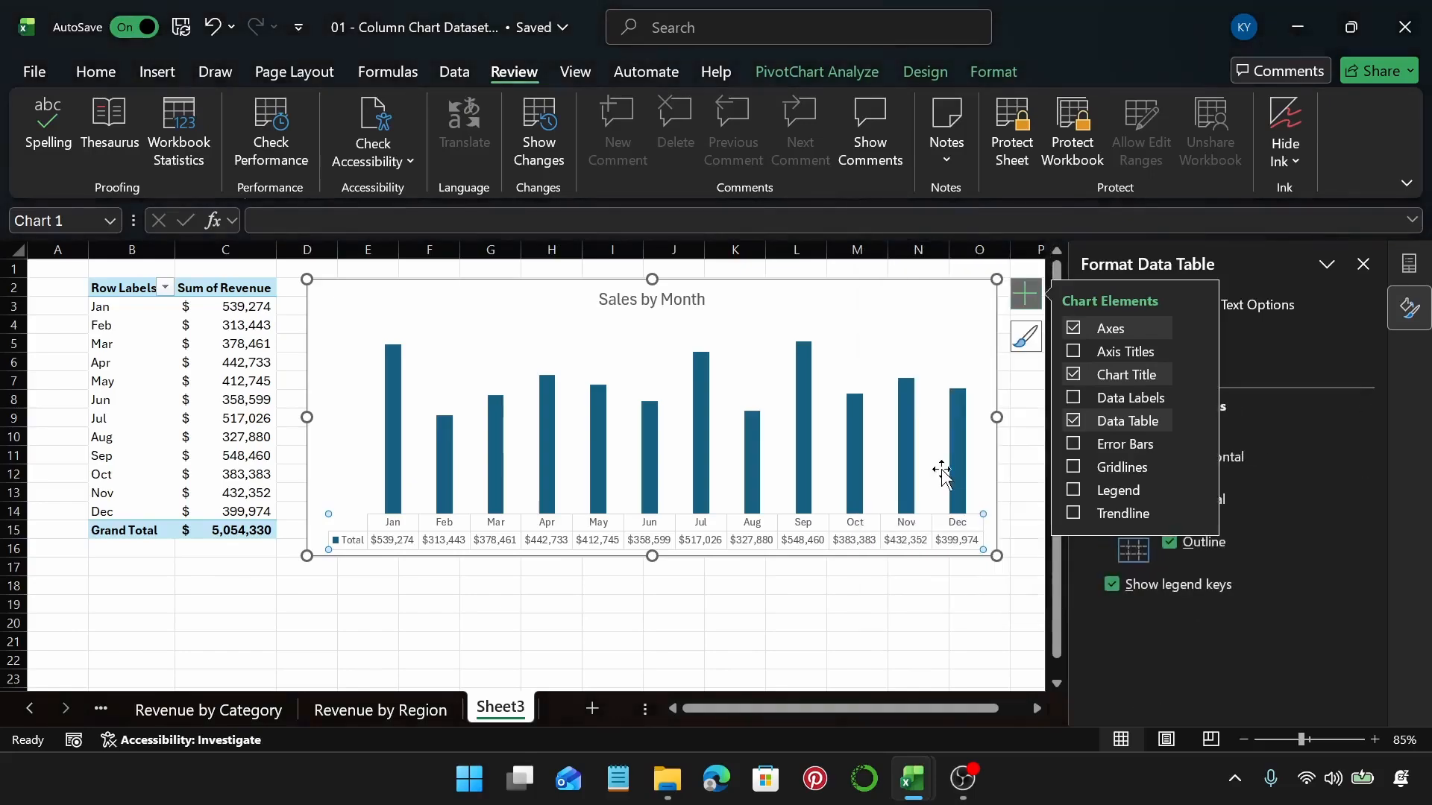
click(1029, 300)
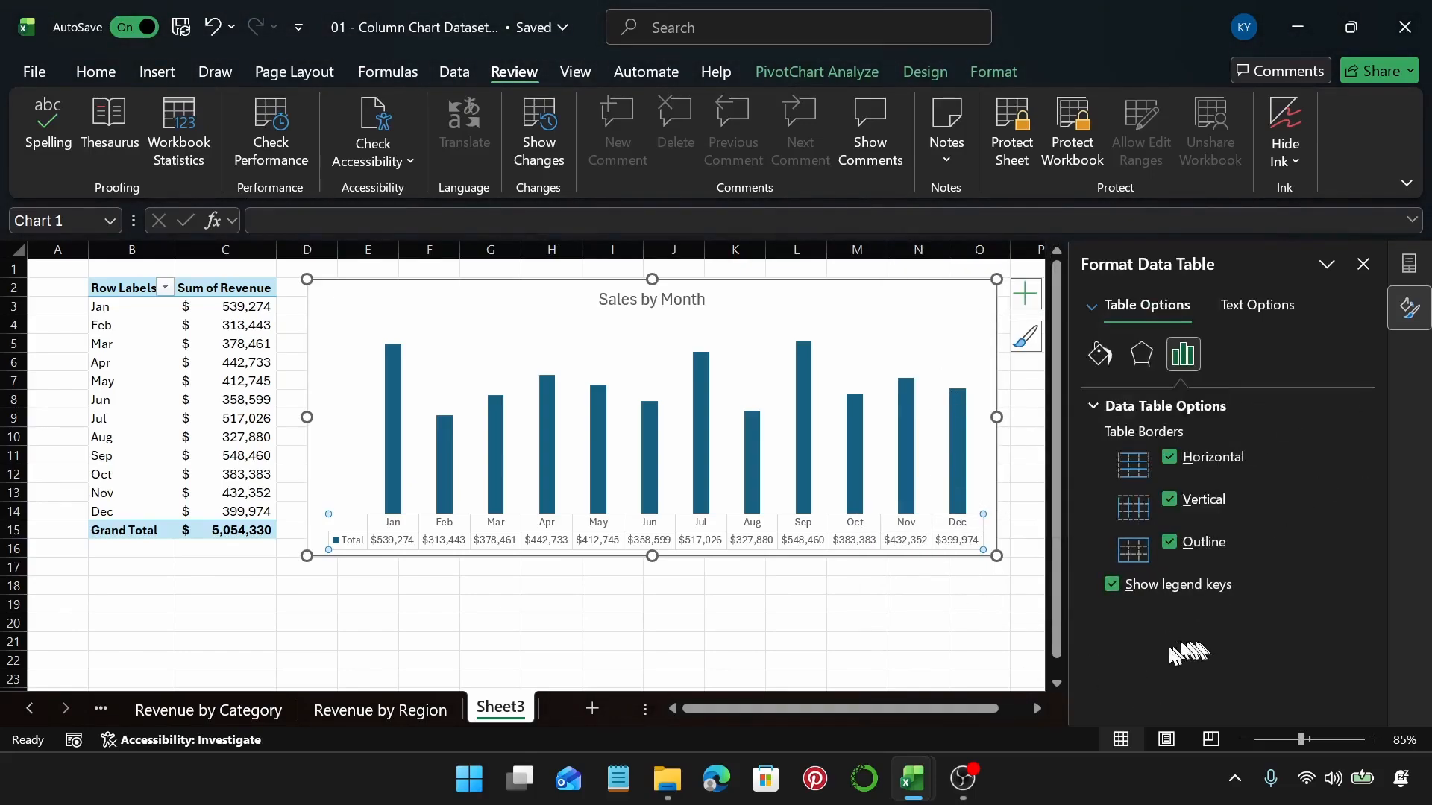
click(1111, 585)
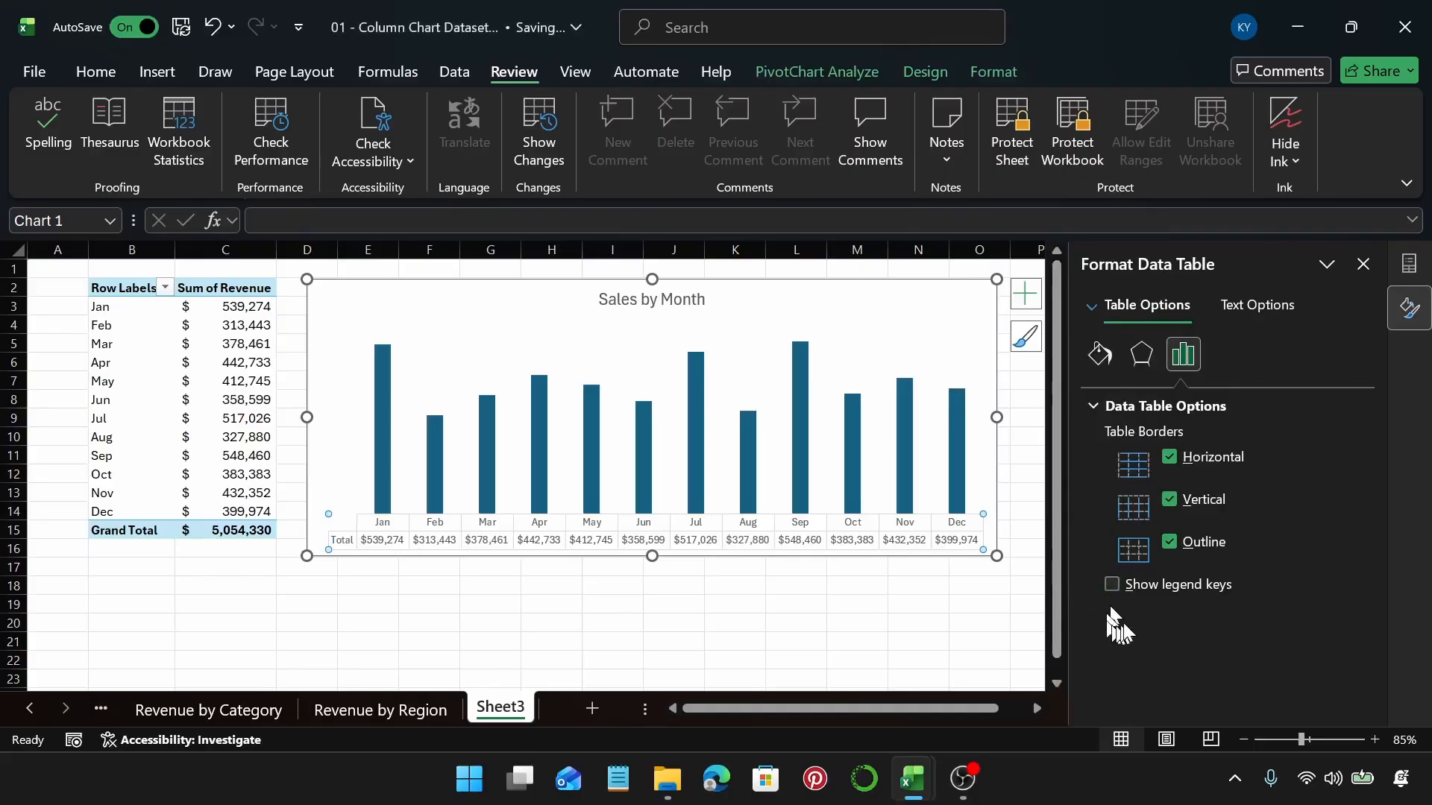
Increase the Sales by Month chart's height so its lower edge reaches row 18
click(945, 320)
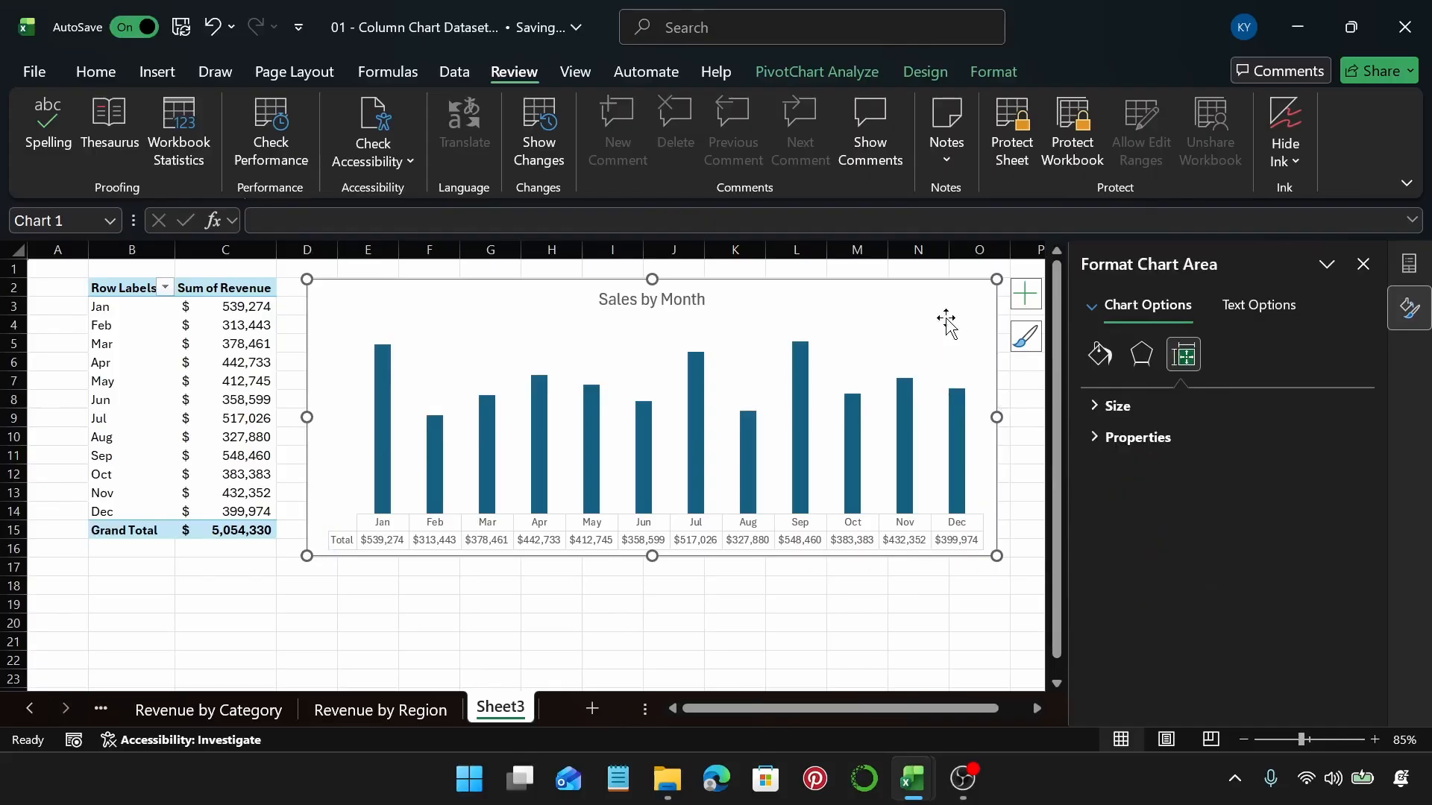
click(801, 369)
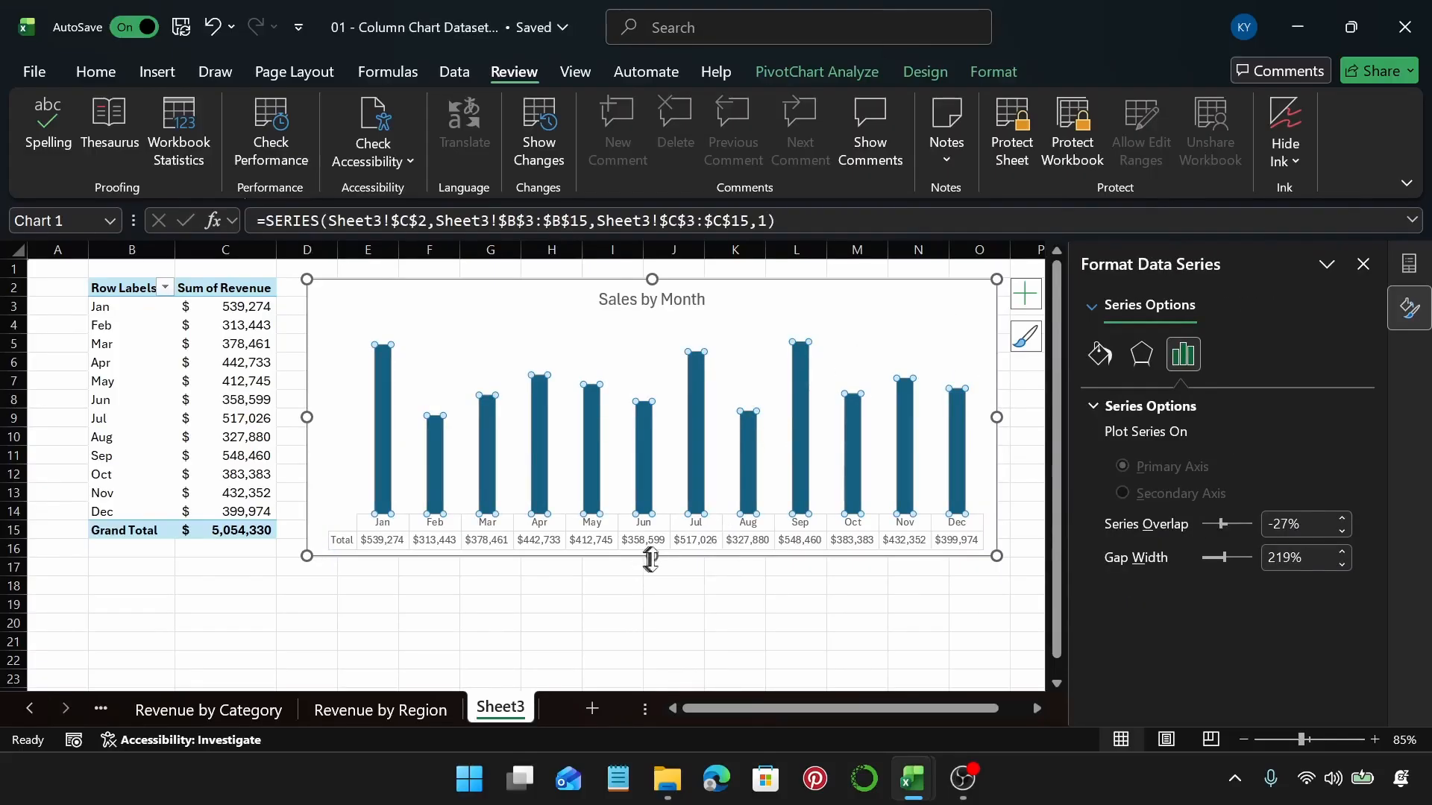
drag(653, 557, 653, 593)
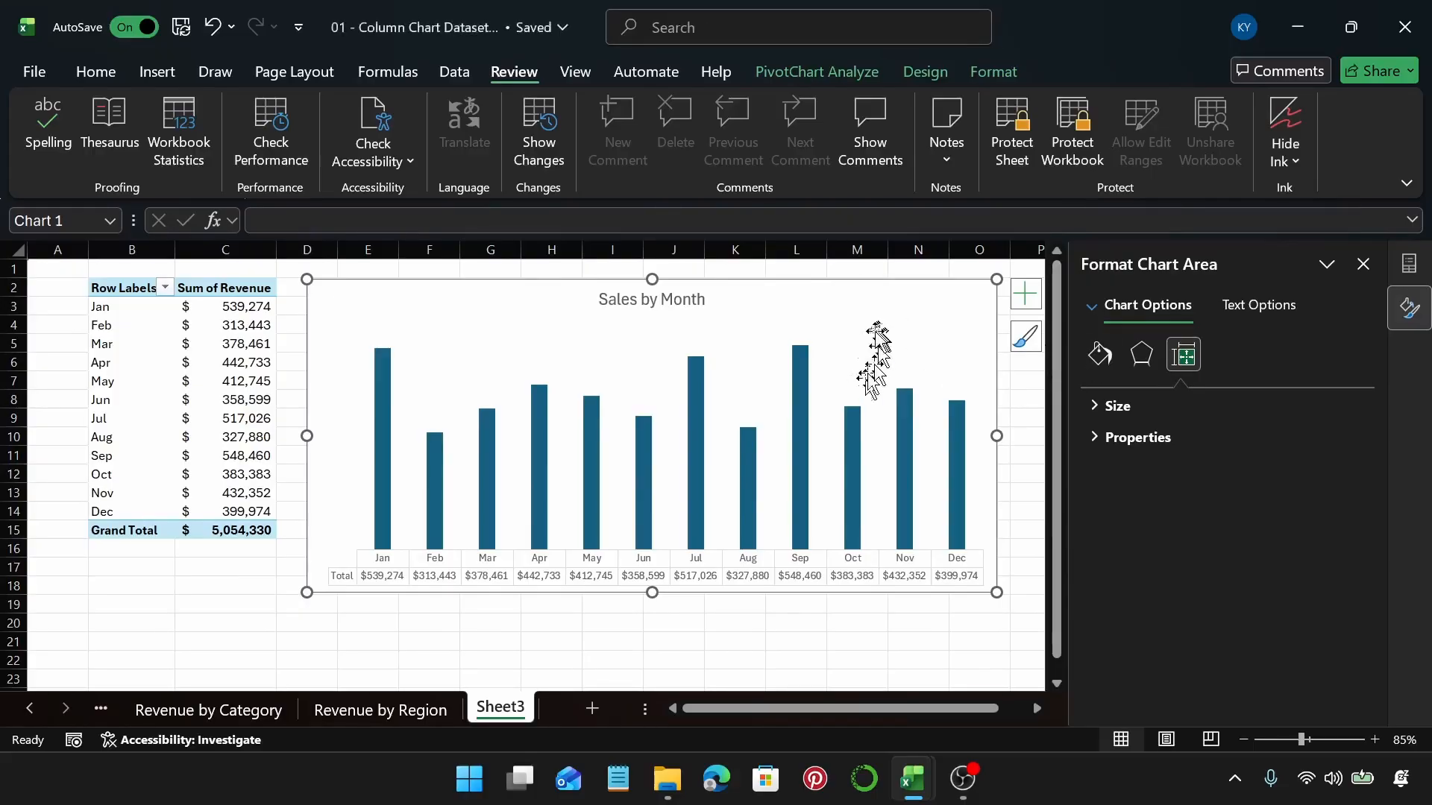
Apply a gradient fill to the monthly revenue columns
click(800, 355)
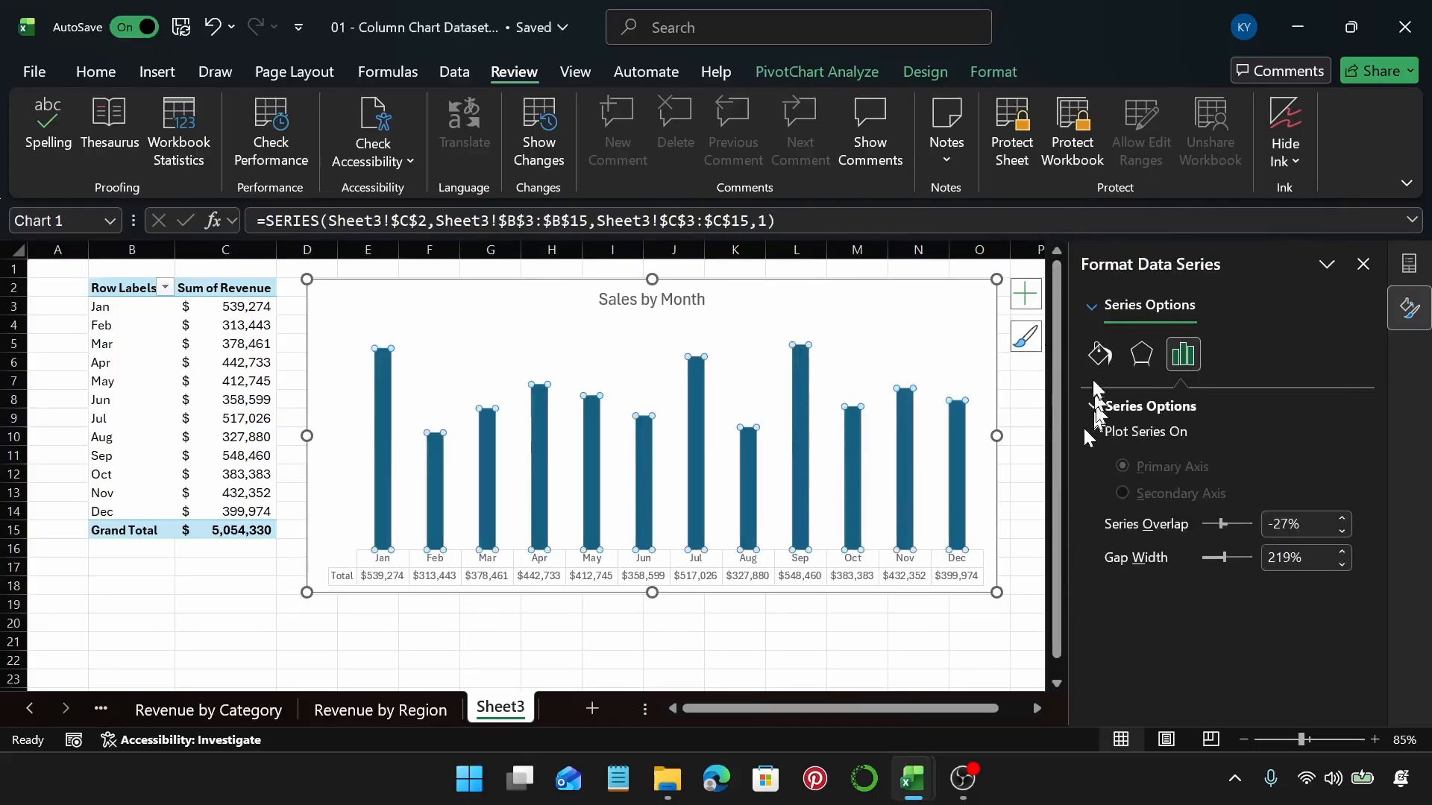
click(1098, 357)
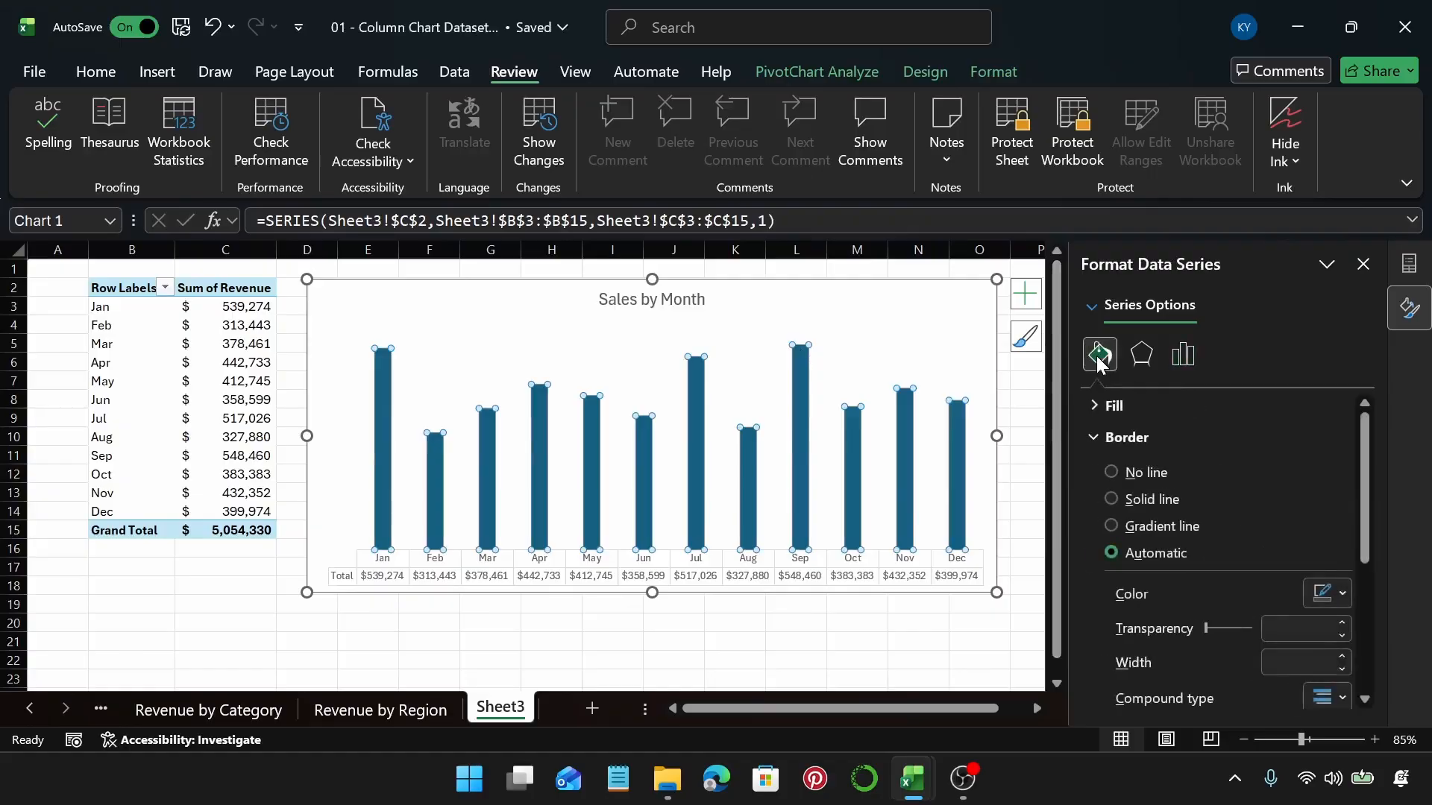
click(1110, 409)
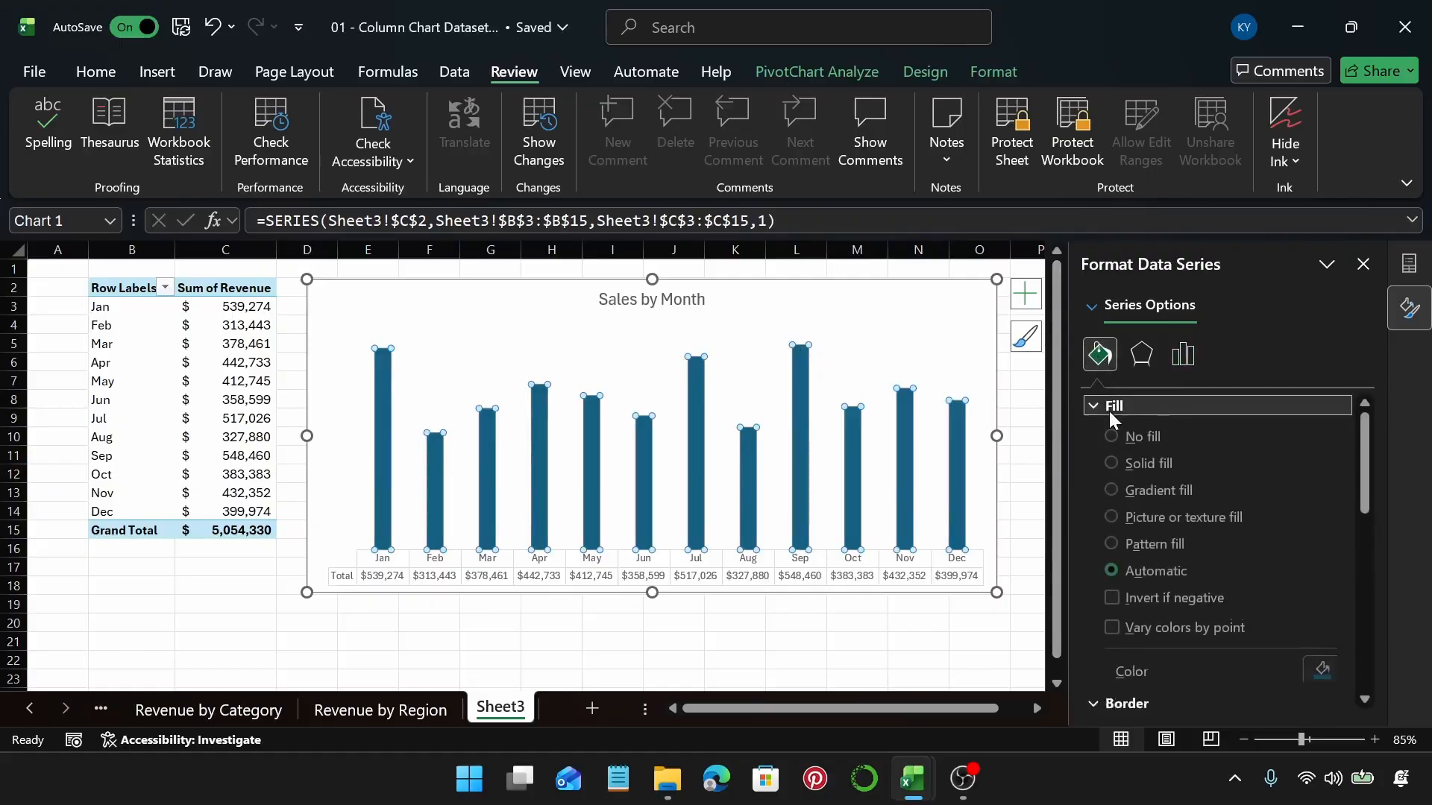
click(1110, 494)
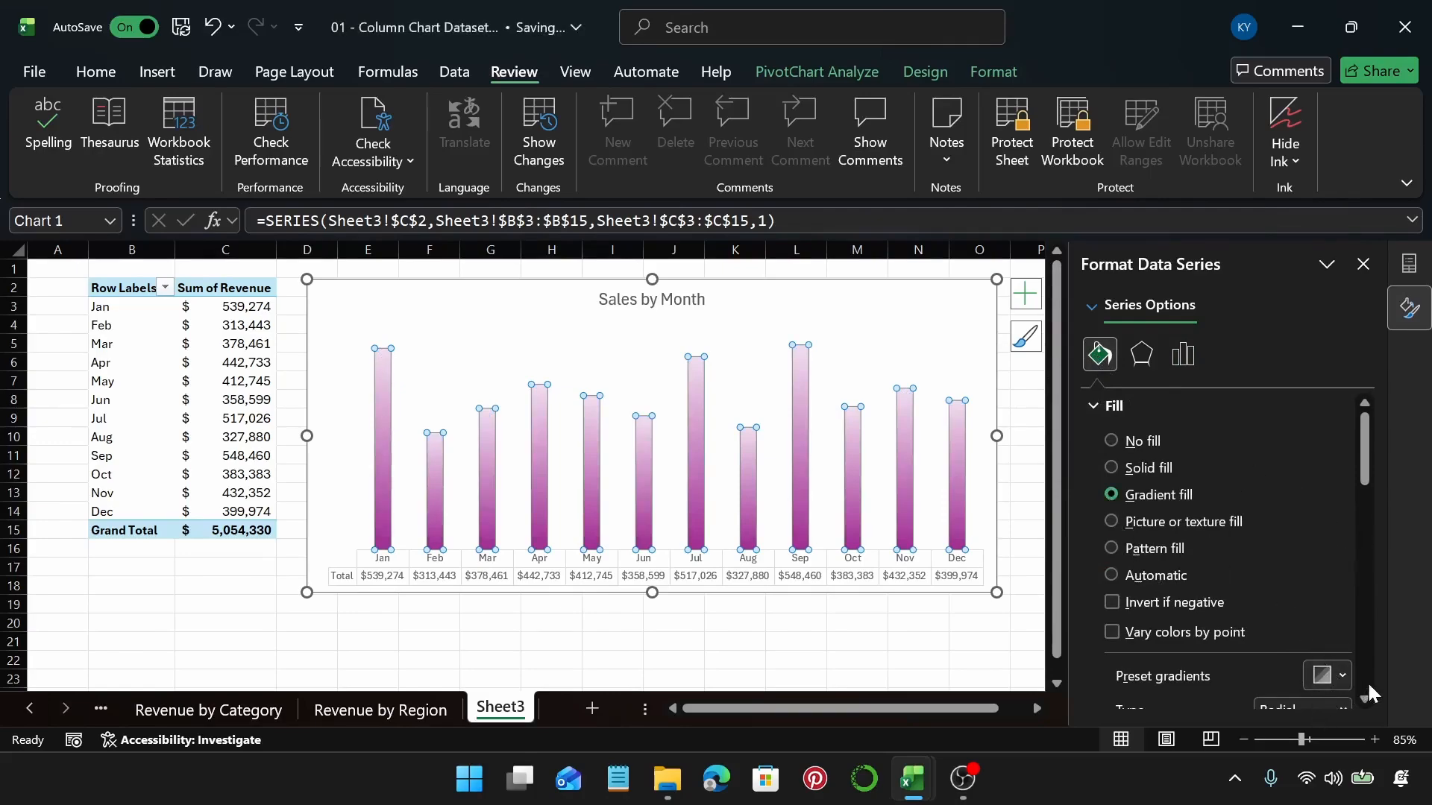
Add a gradient stop at 62% to the columns' fill and color it light orange
scroll(1367, 681, down, 3)
scroll(1364, 680, down, 1)
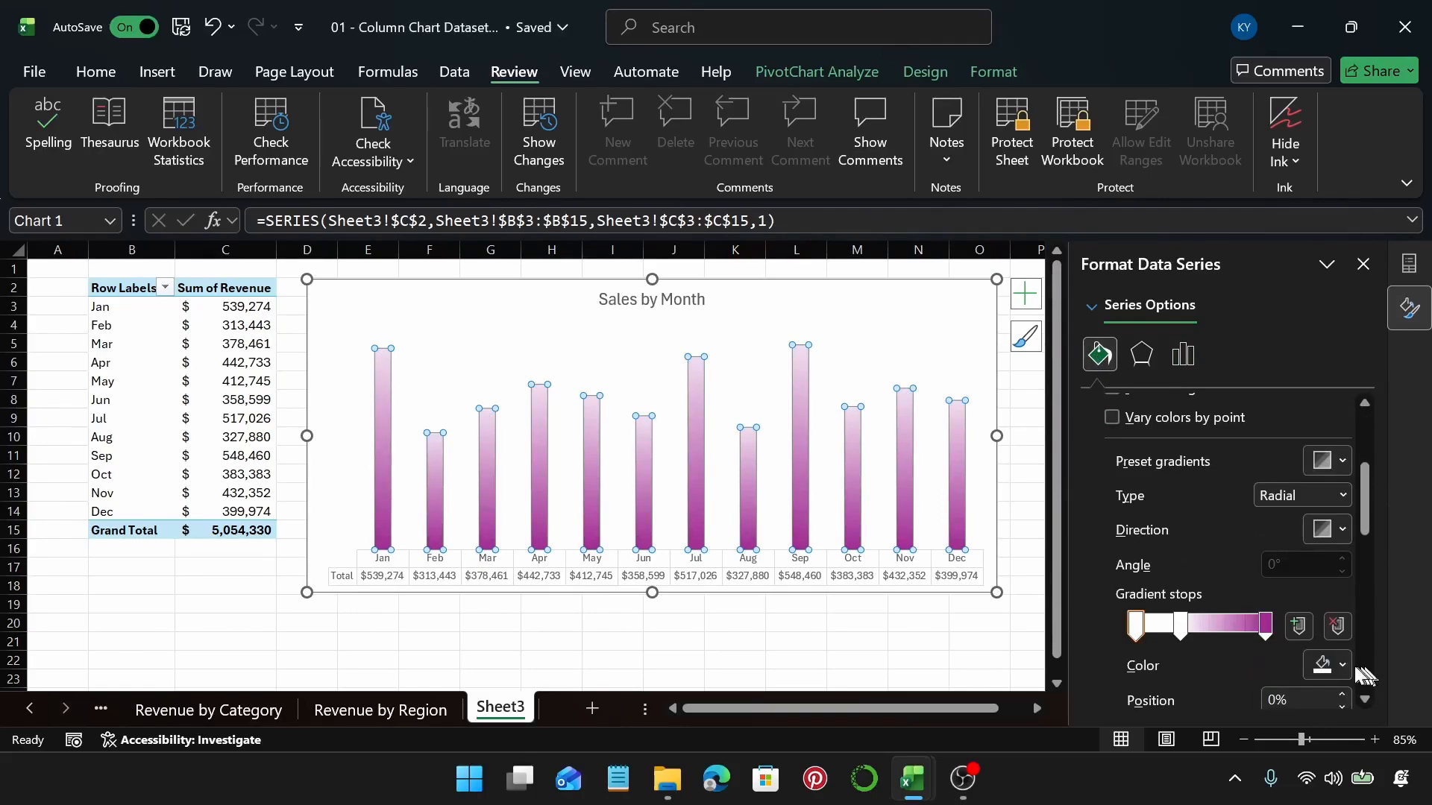
click(1215, 625)
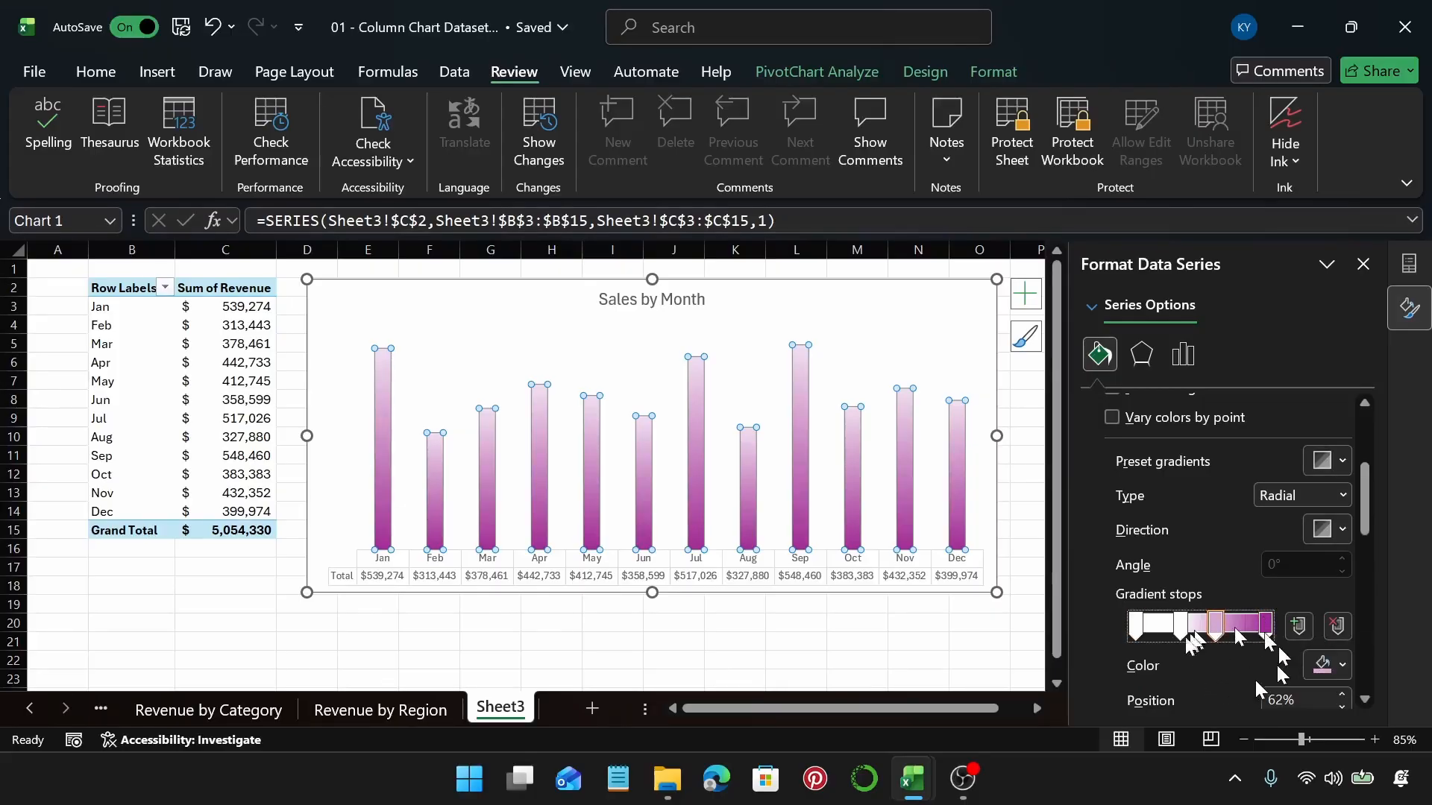
click(1326, 665)
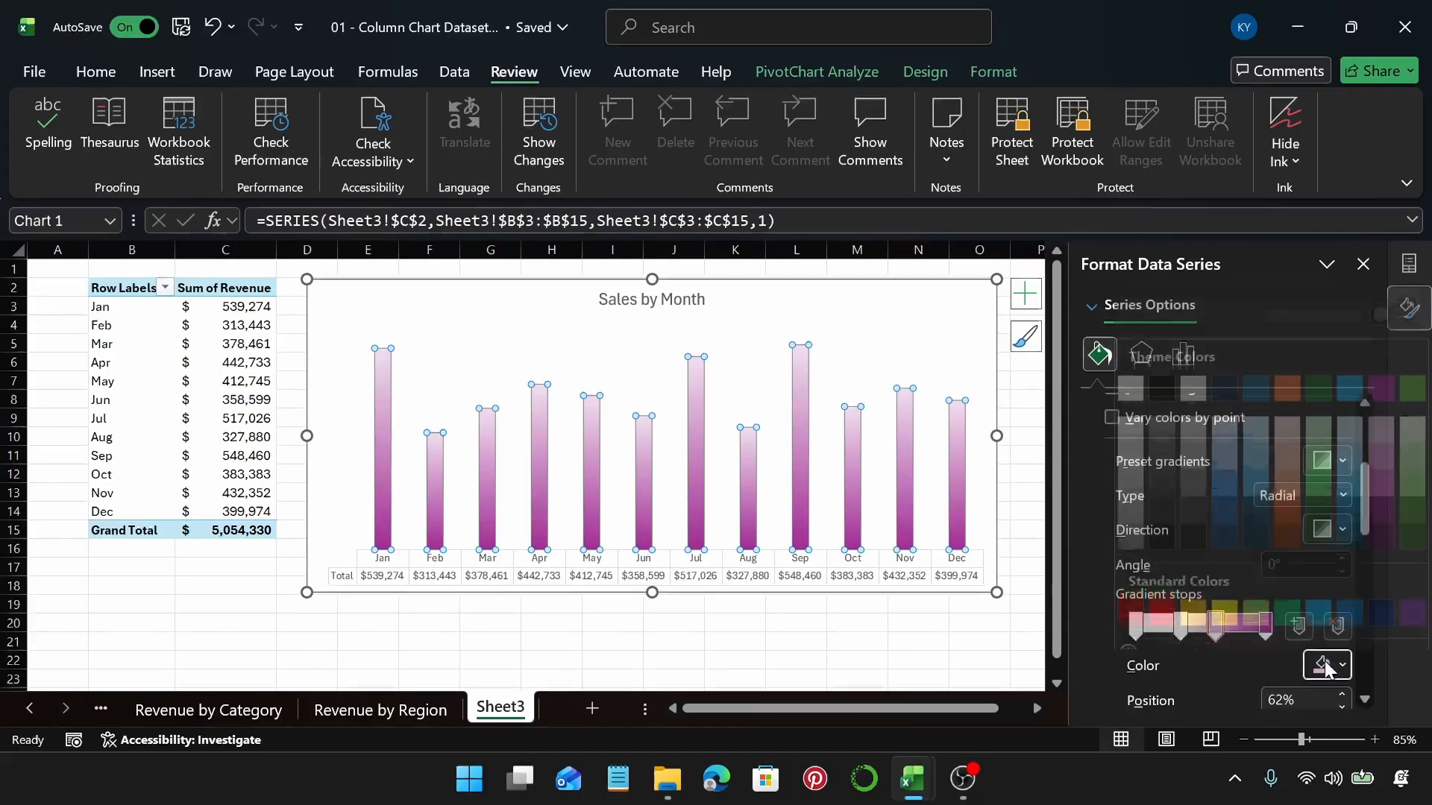
click(1279, 450)
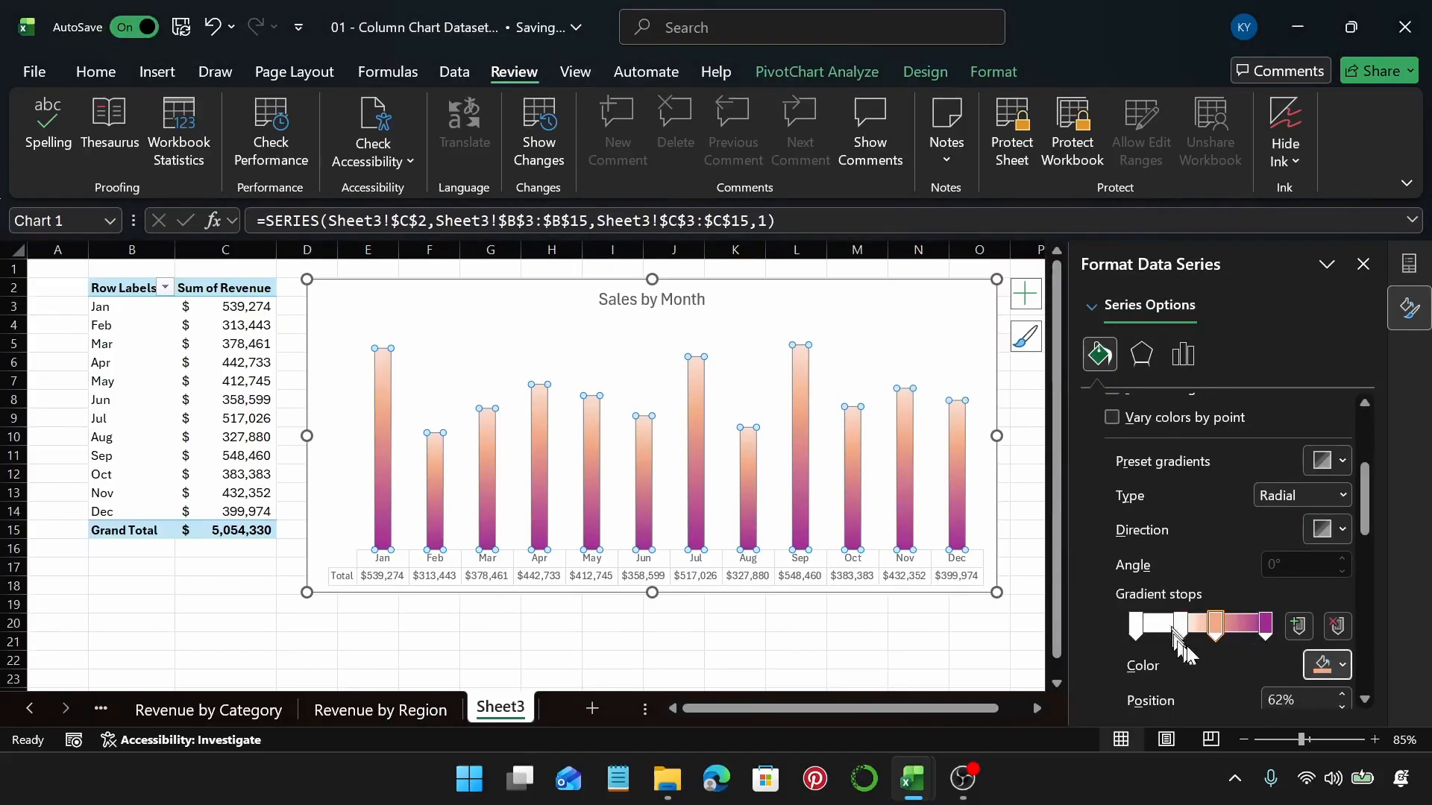
Add another gradient stop at 78% to the columns' fill
click(1238, 625)
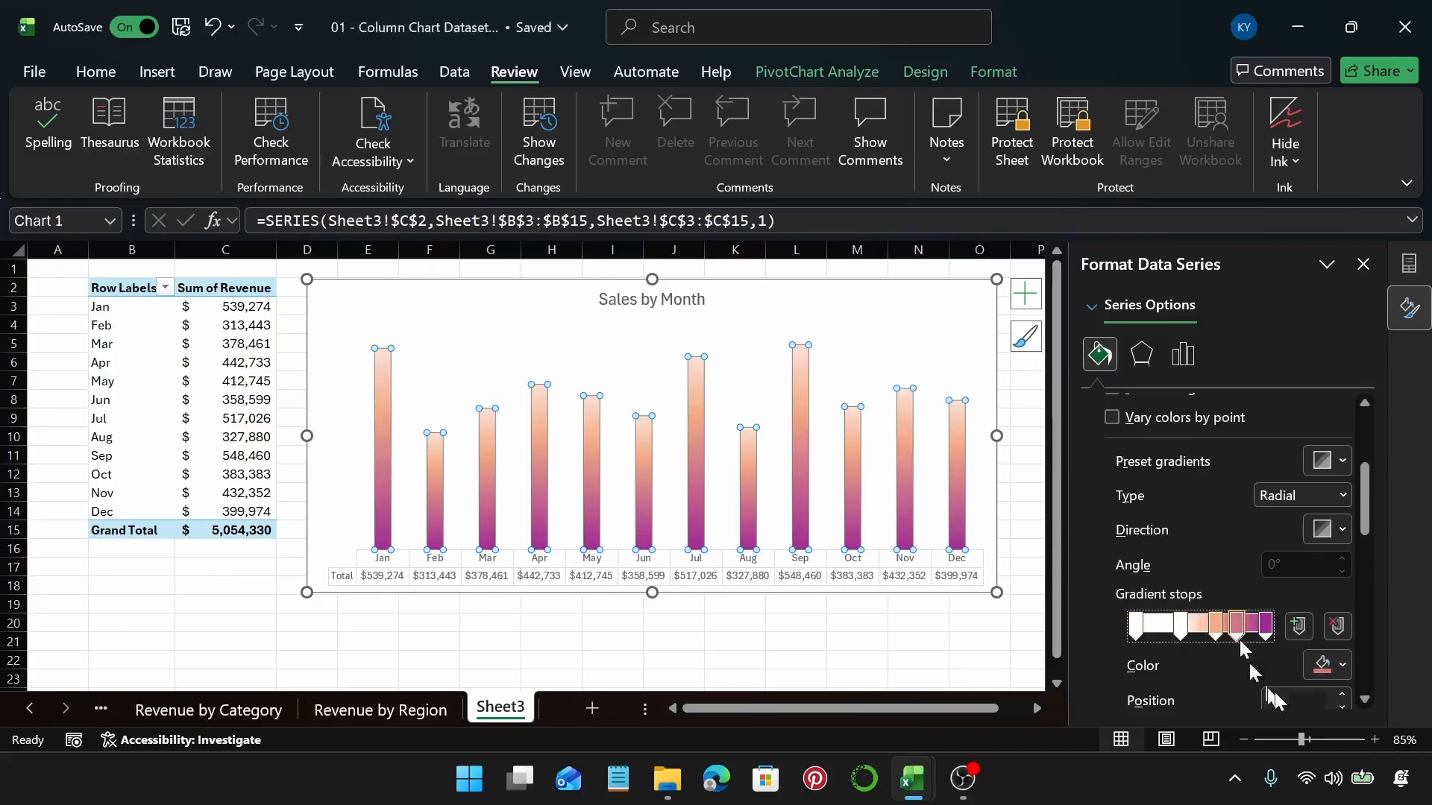
drag(1363, 514, 1360, 572)
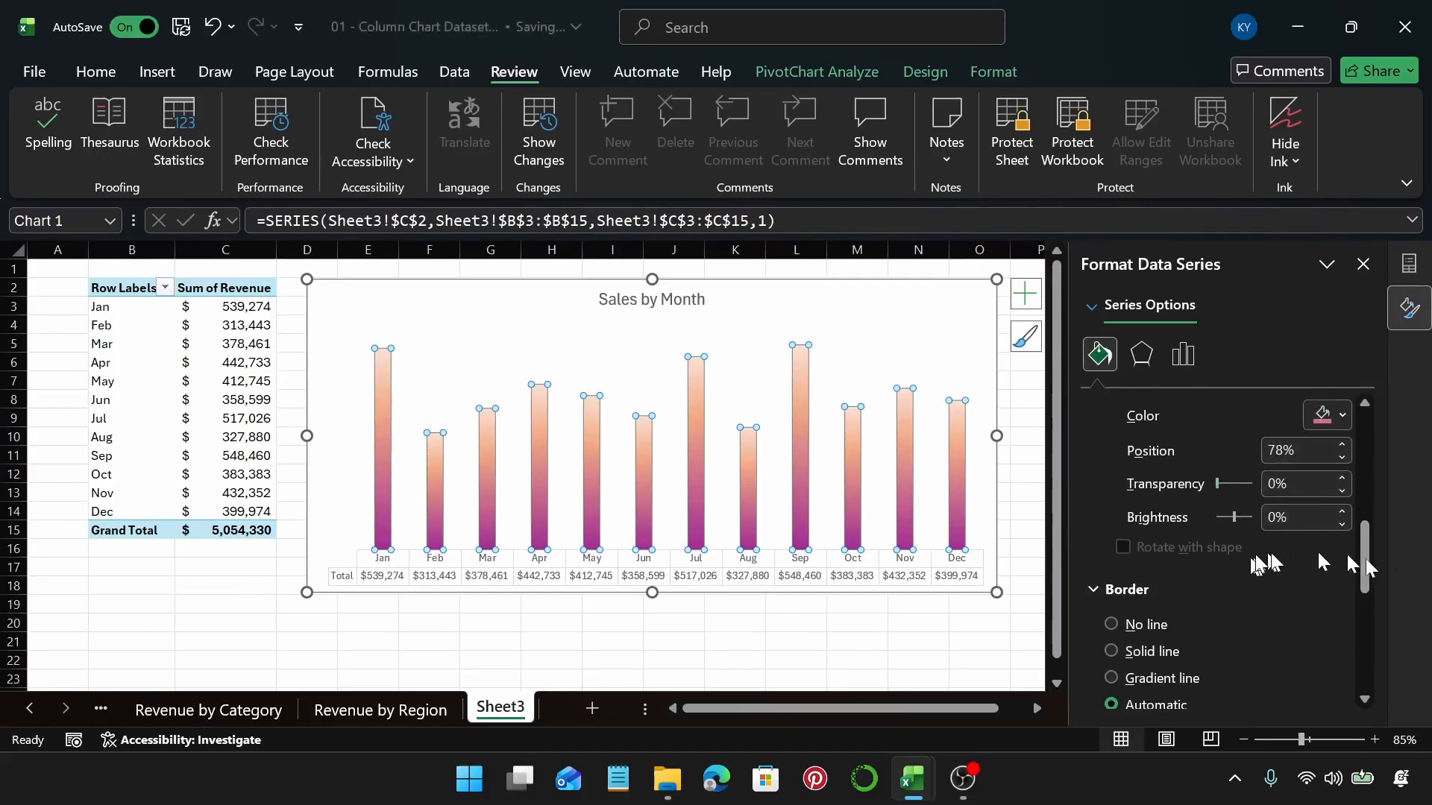
scroll(1368, 569, up, 1)
scroll(1365, 570, up, 1)
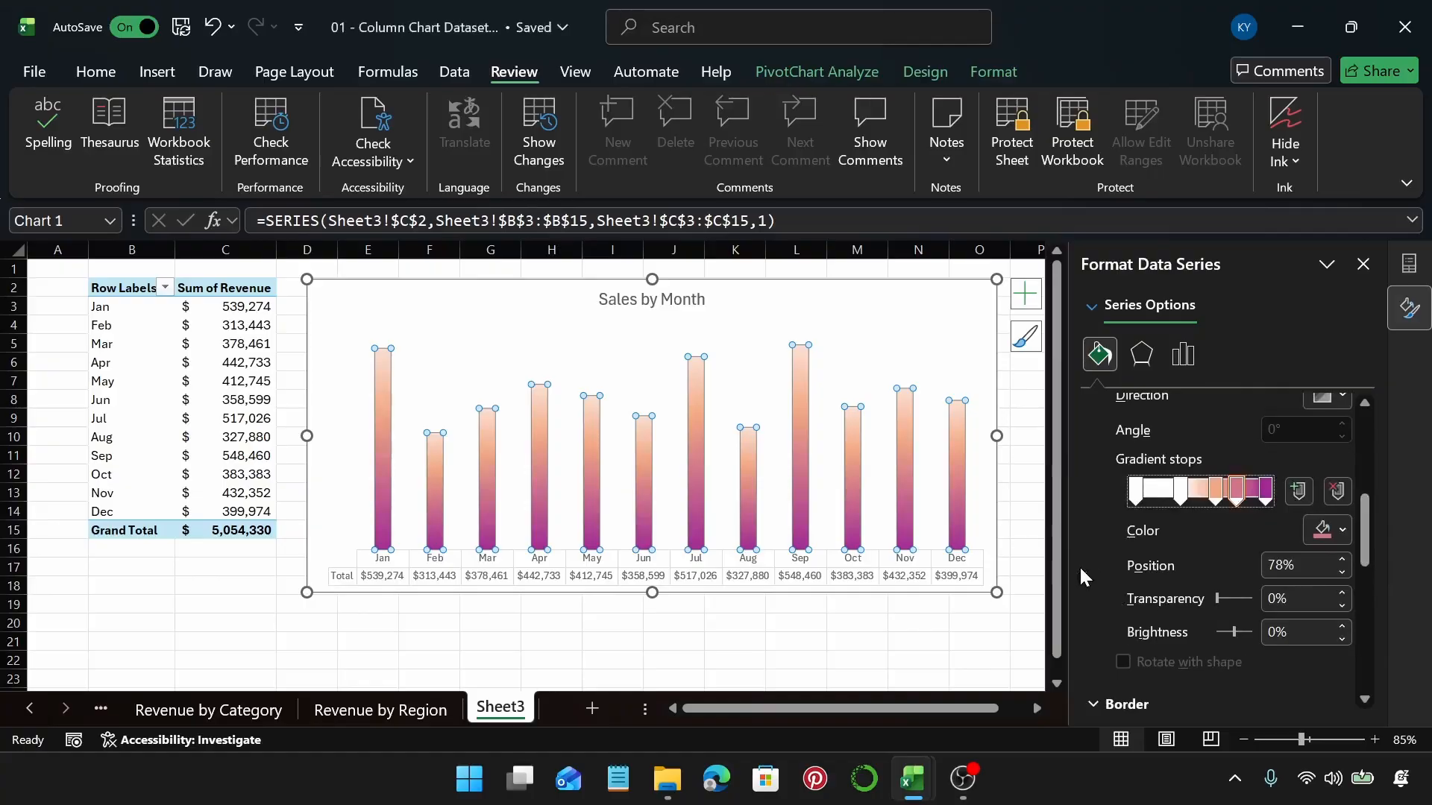
click(980, 504)
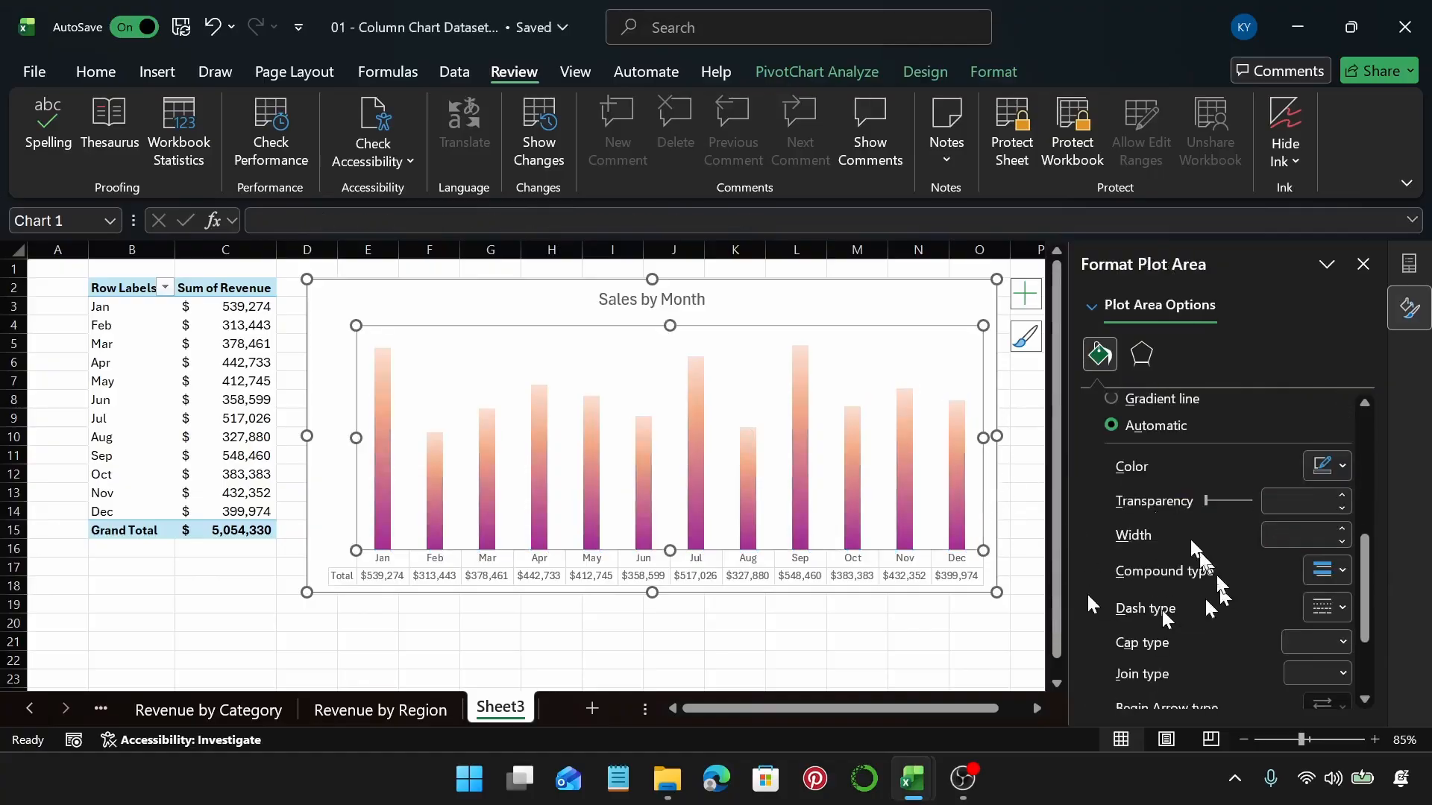
Undo the added gradient stops and the light orange color in the columns' fill
key(ctrl+z)
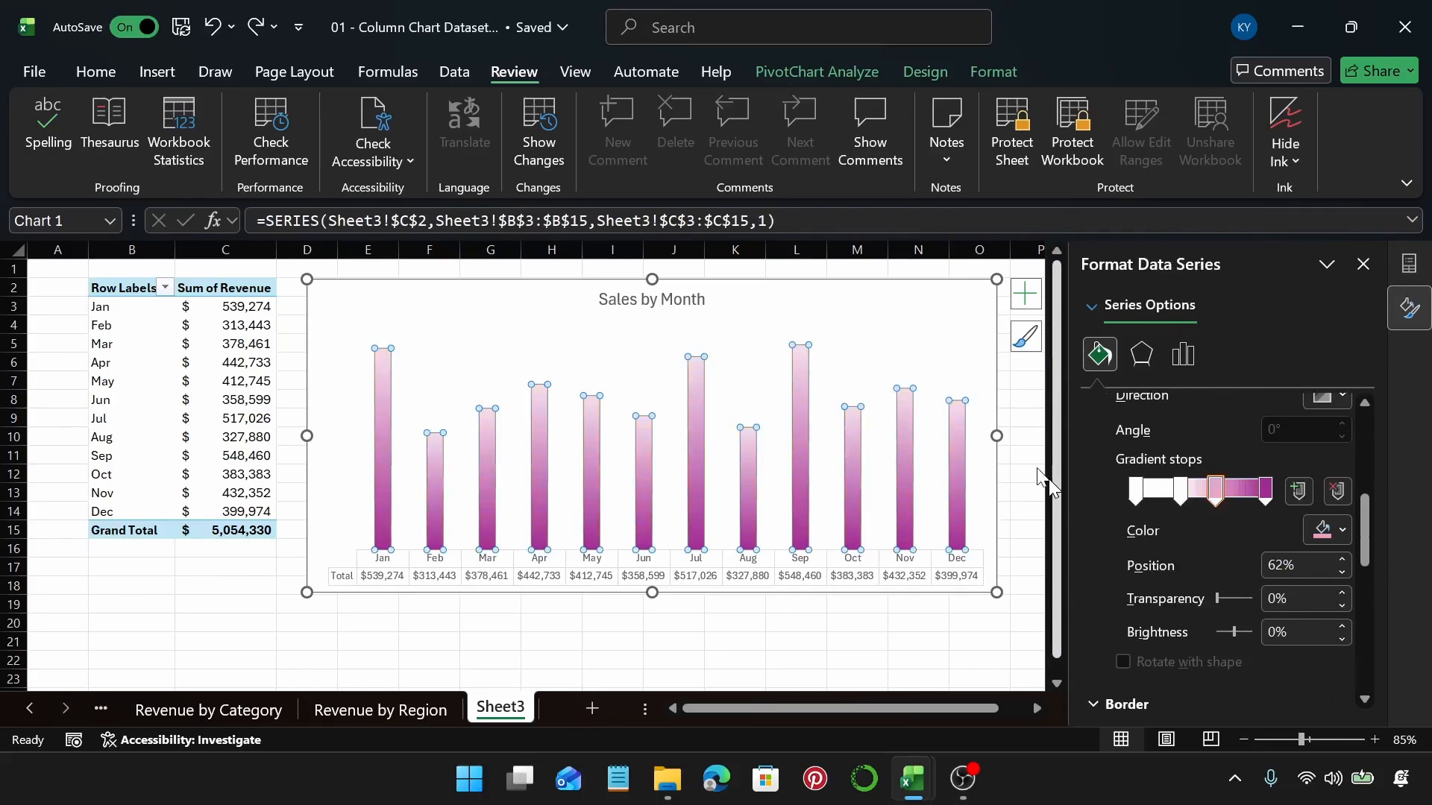
key(ctrl+z)
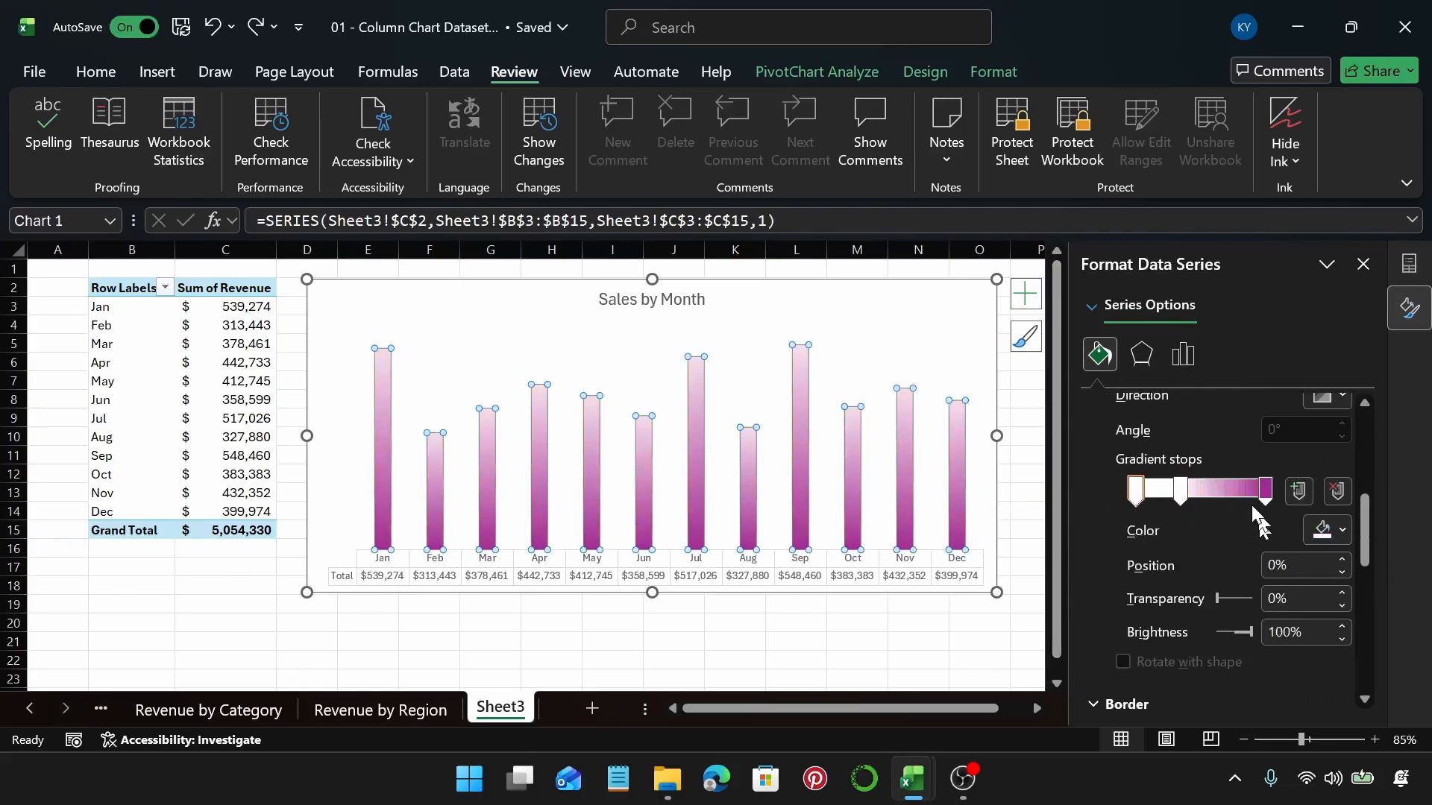
Set the gap width of the monthly revenue columns to 80%
drag(1365, 535, 1370, 457)
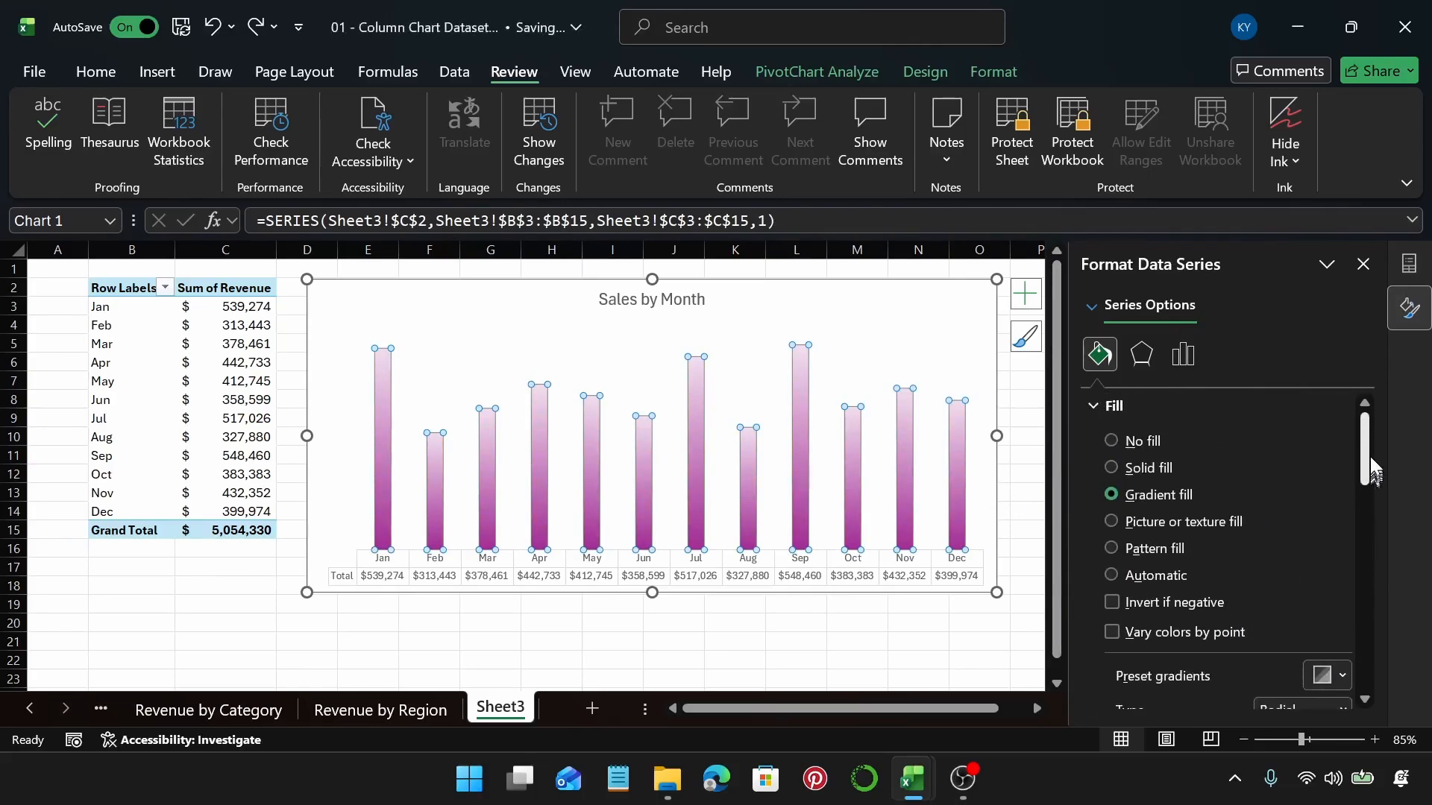
click(1183, 356)
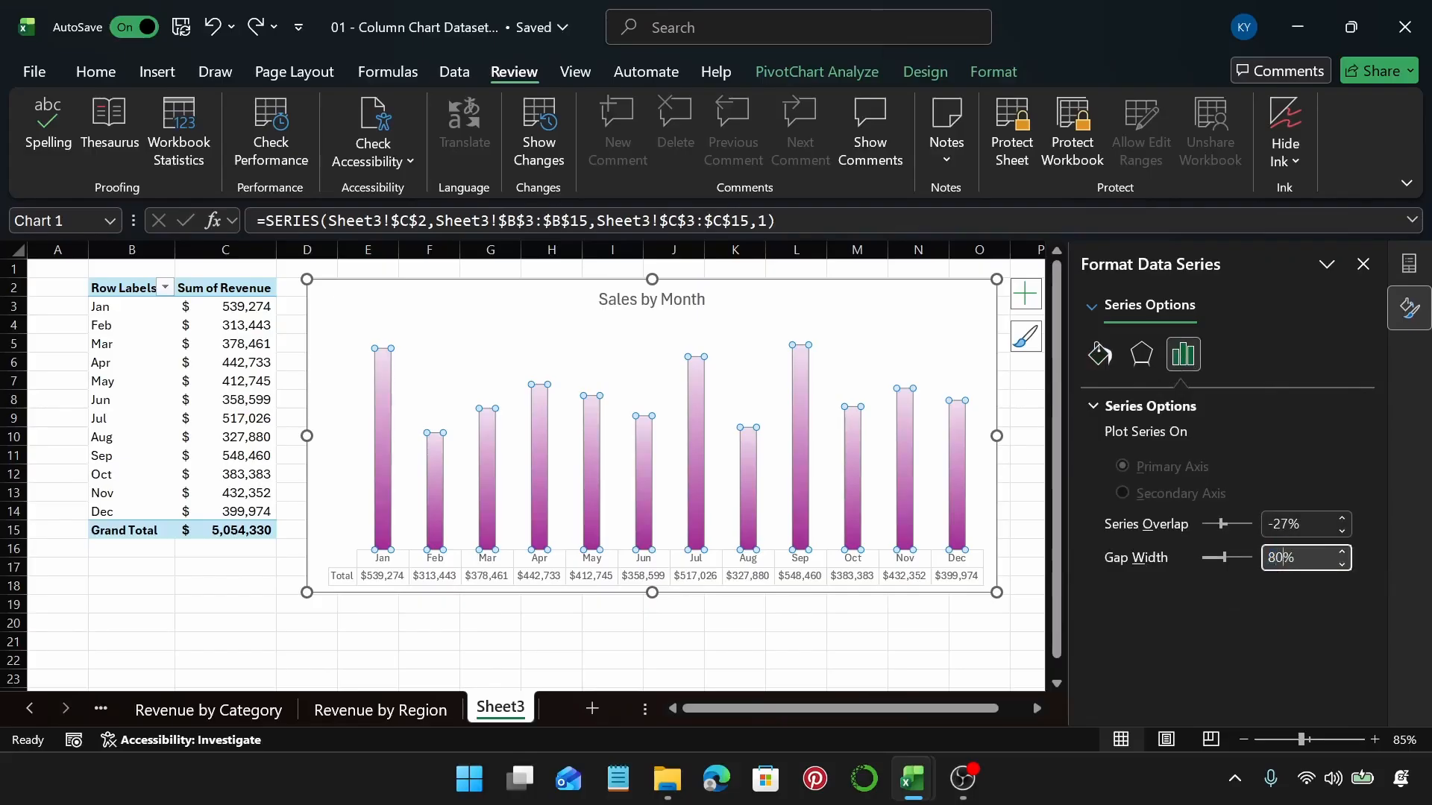
key(Return)
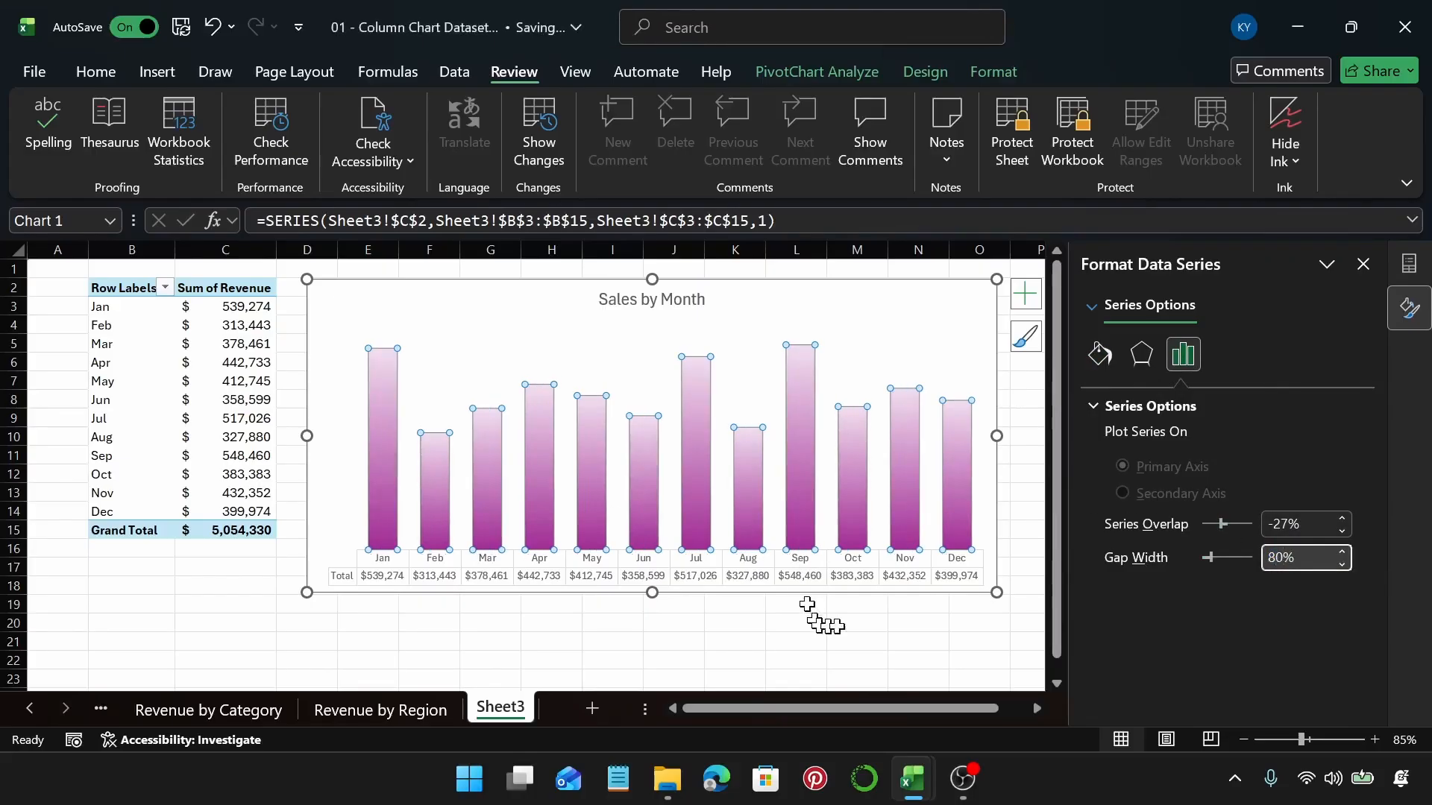
Remove the border line from the Sales by Month chart area
click(964, 300)
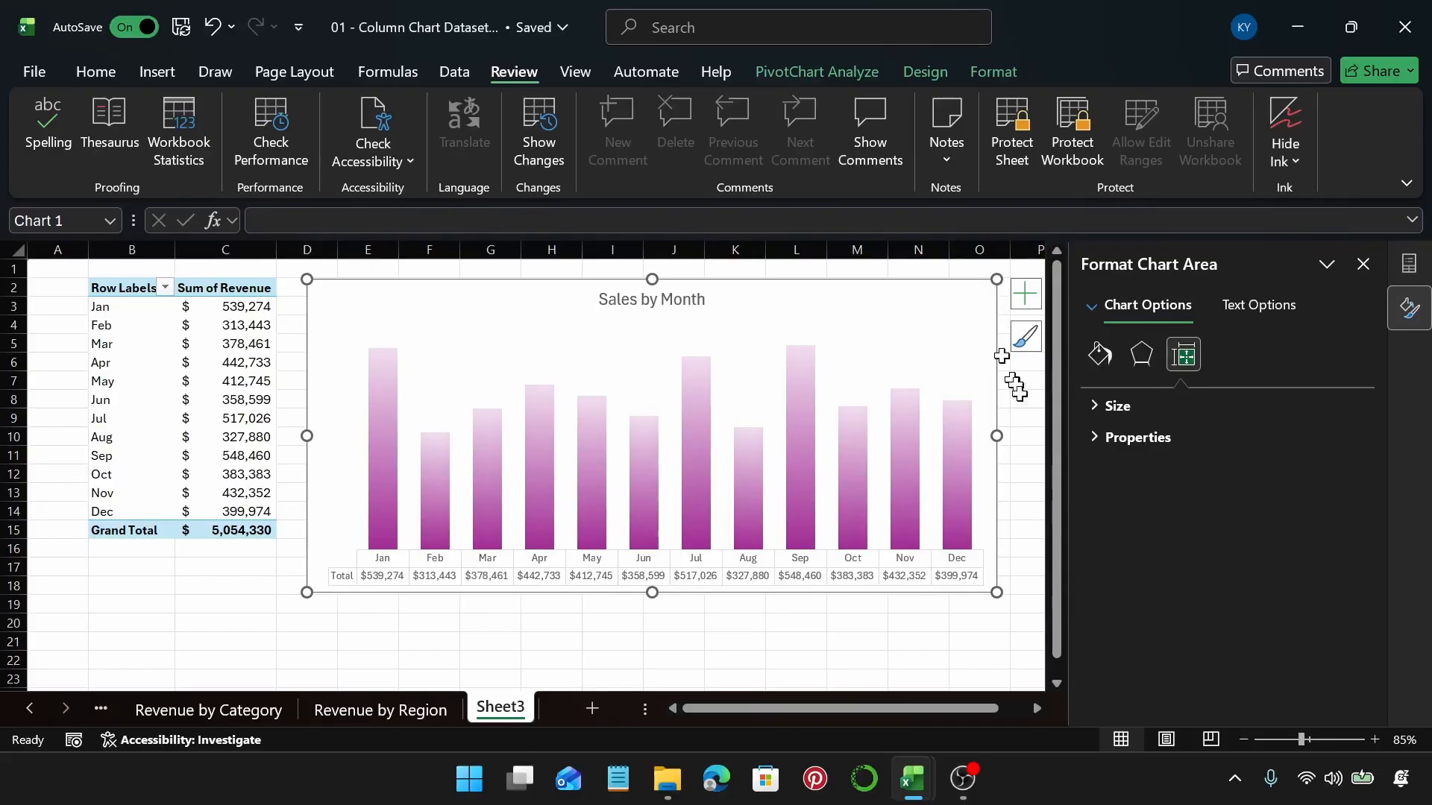
click(1020, 399)
click(928, 337)
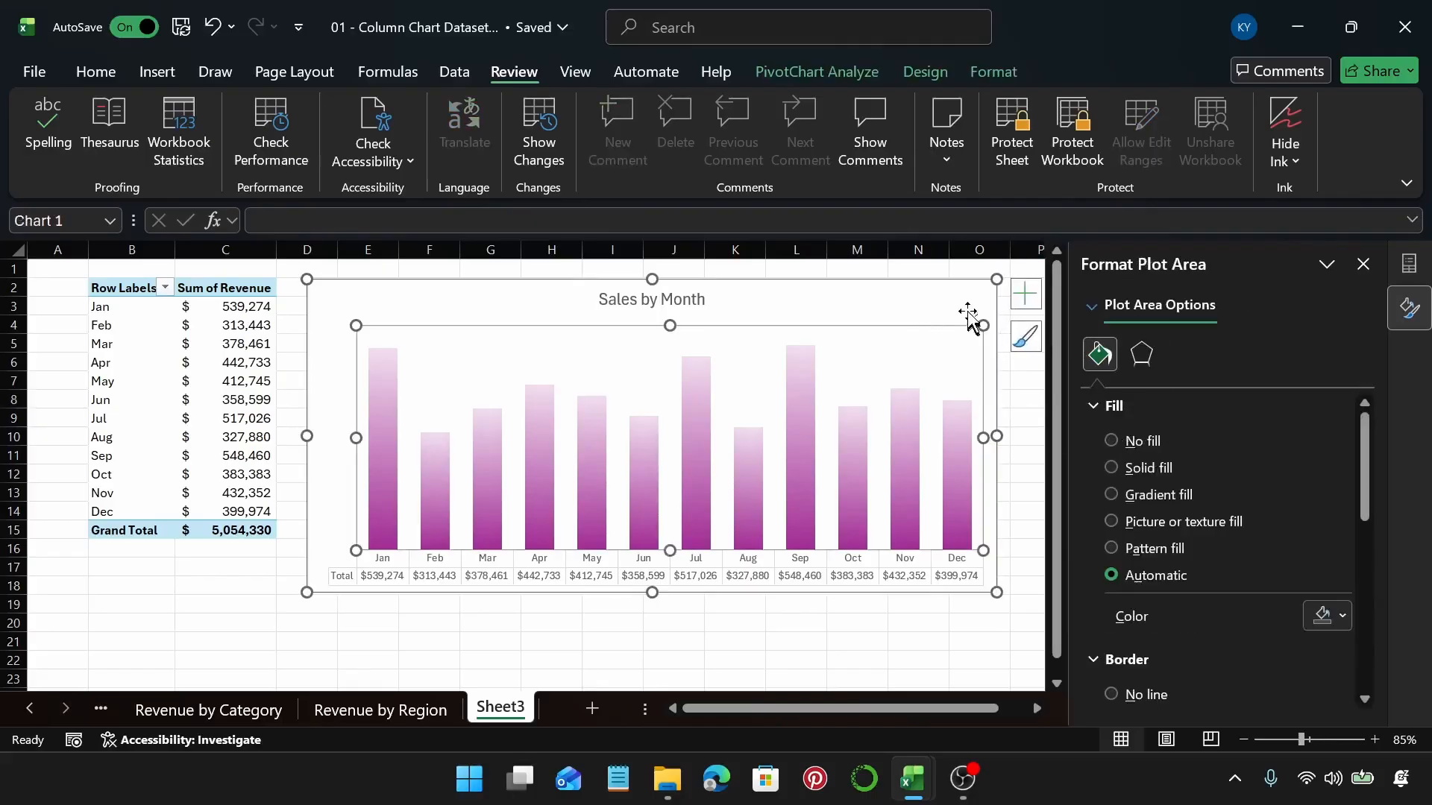
click(969, 308)
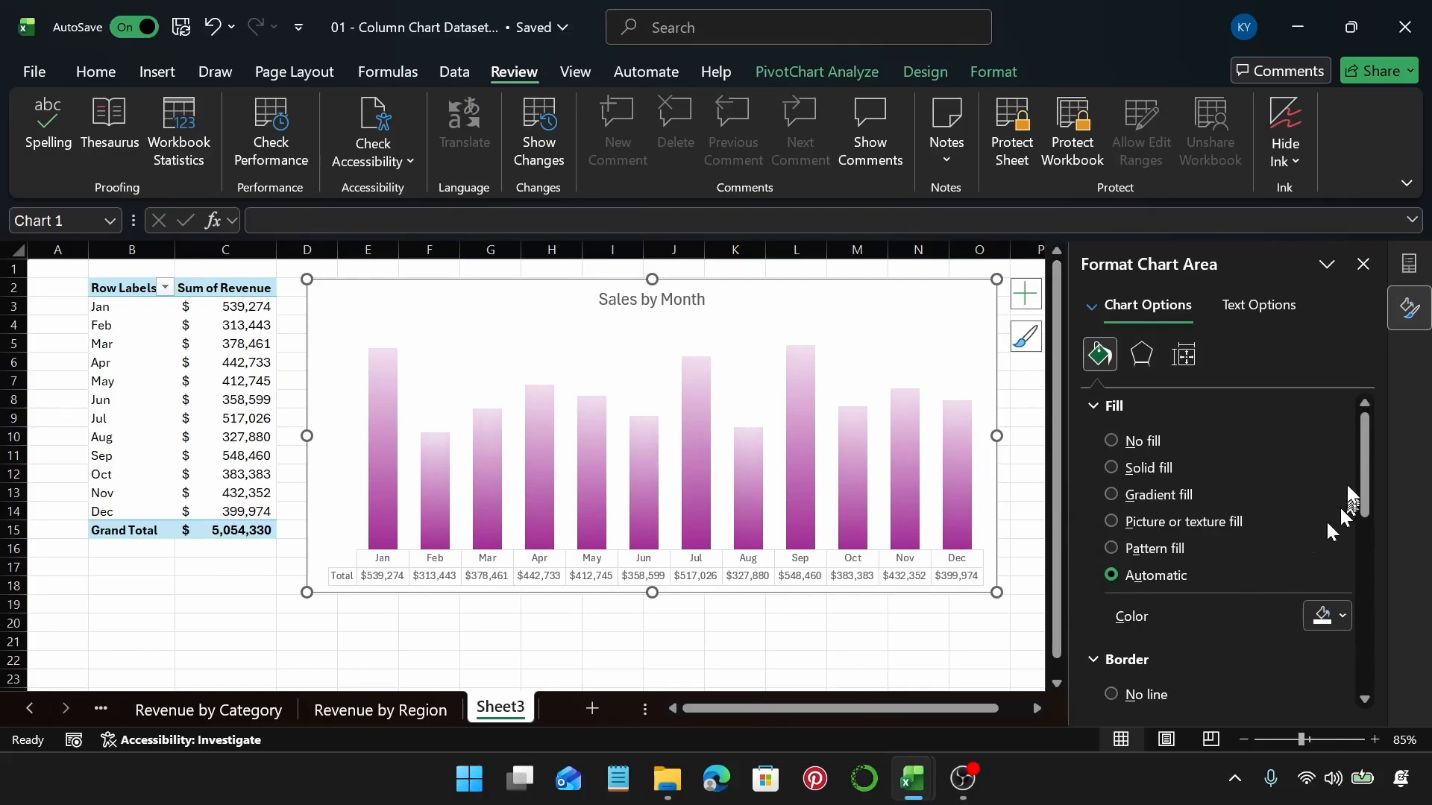
drag(1368, 478, 1388, 571)
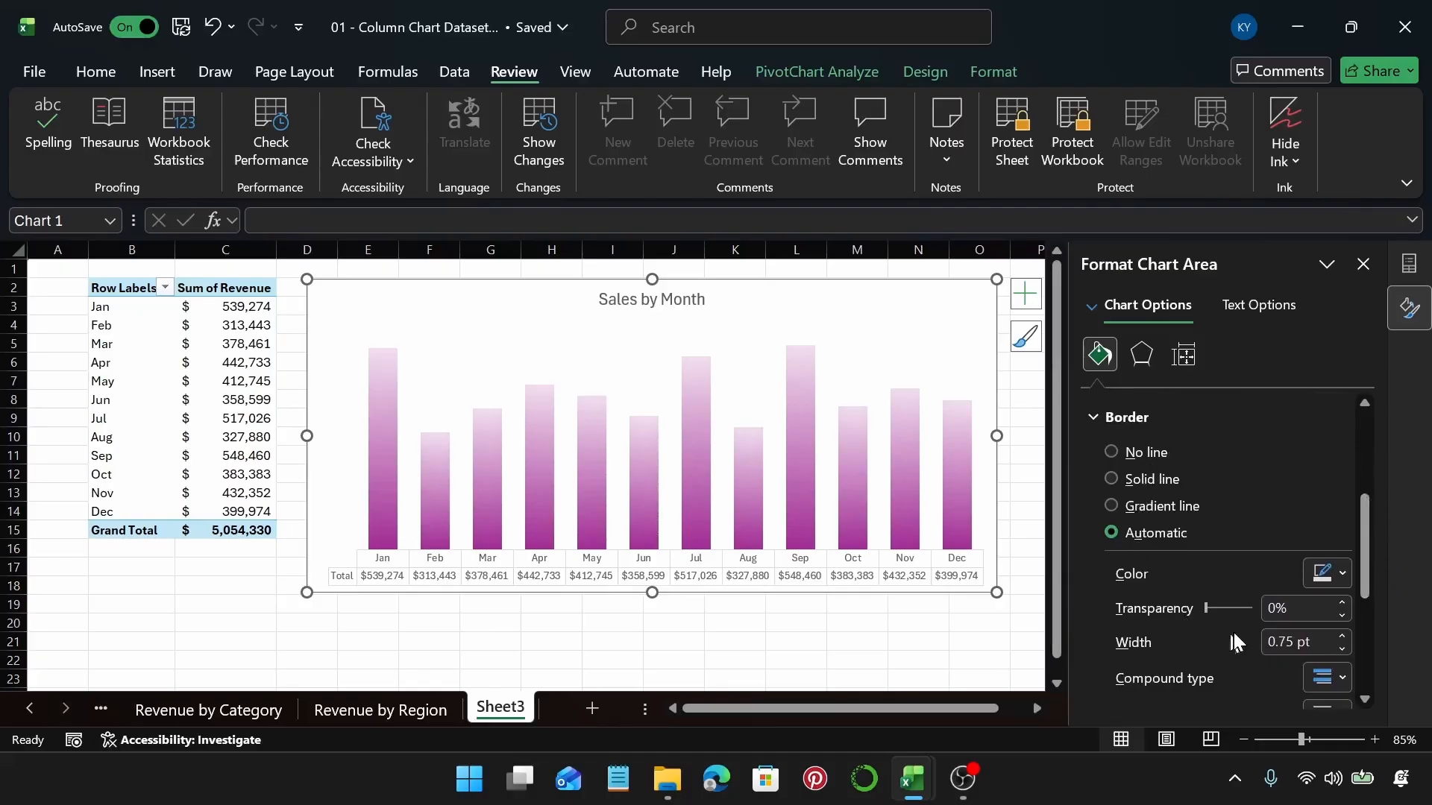
click(1111, 453)
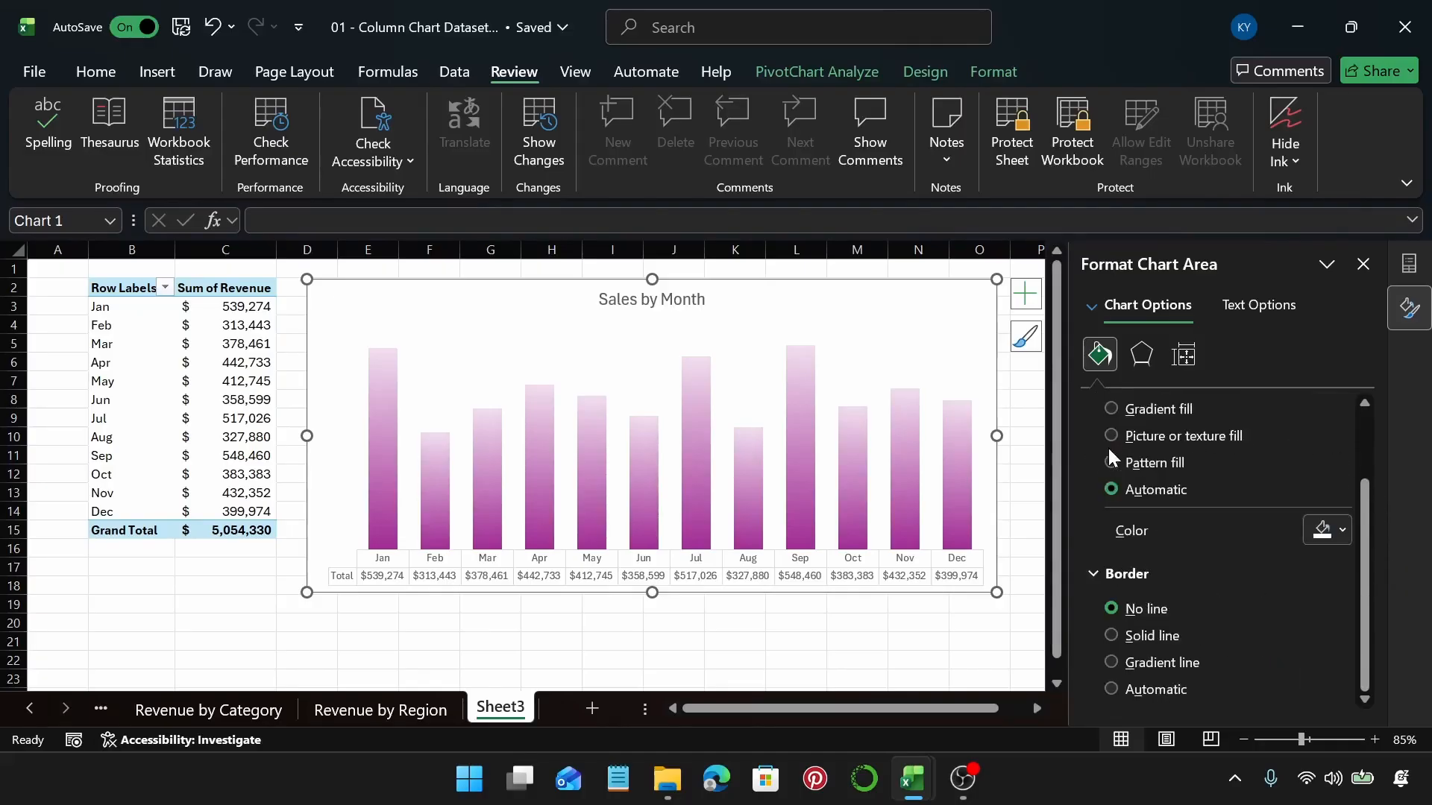
Apply the first outer shadow preset, offset to the bottom right, to the Sales by Month chart area
click(1150, 361)
click(1319, 439)
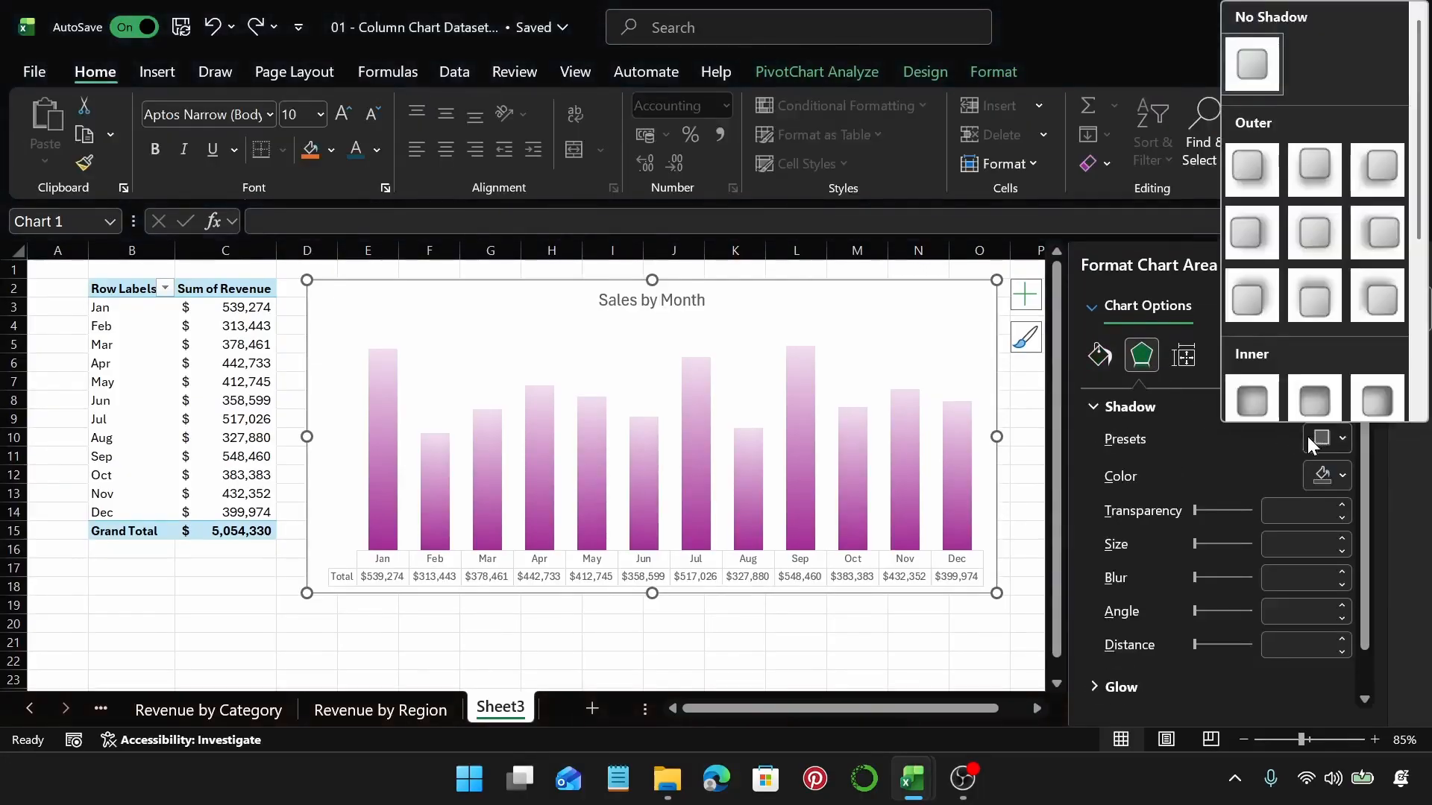
click(1241, 179)
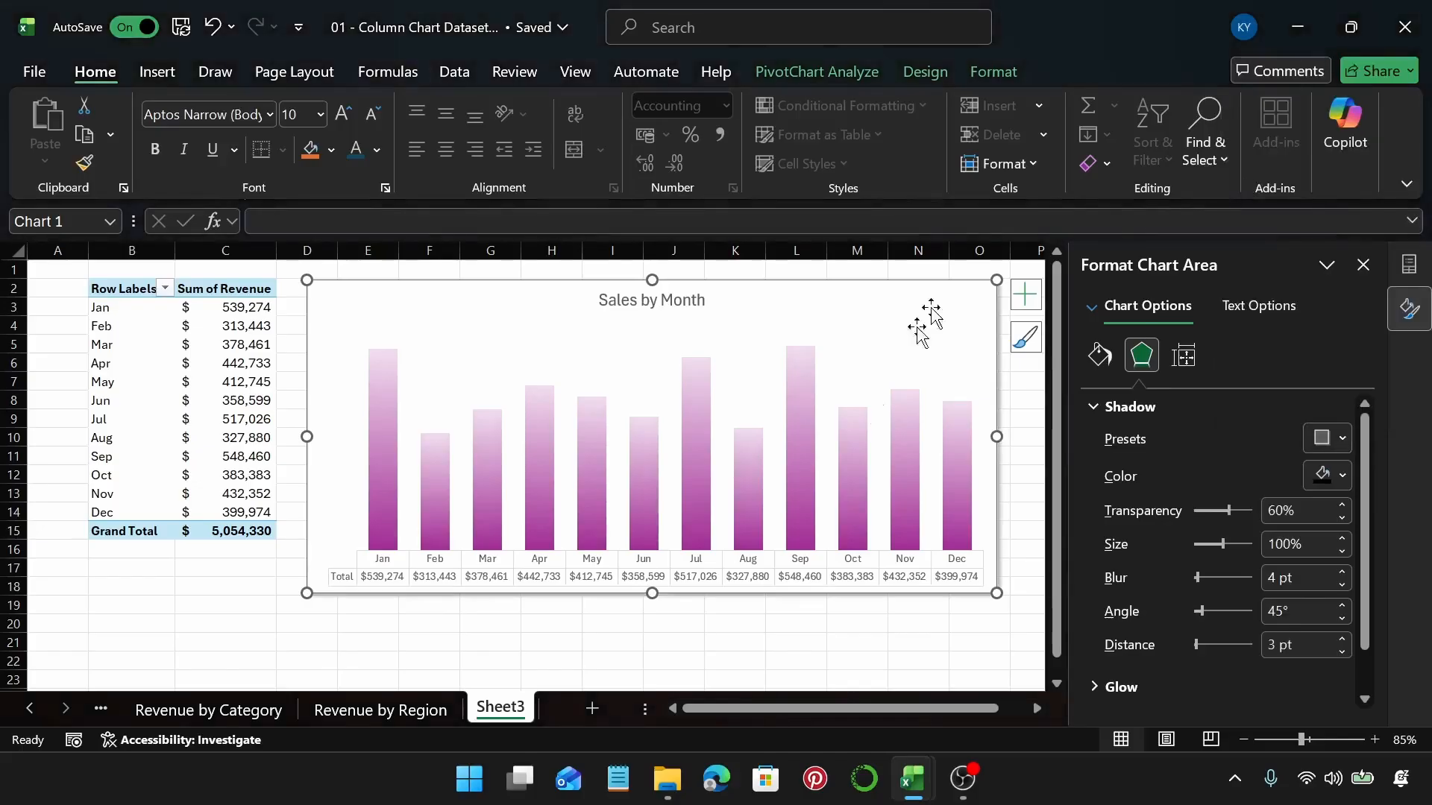
click(862, 621)
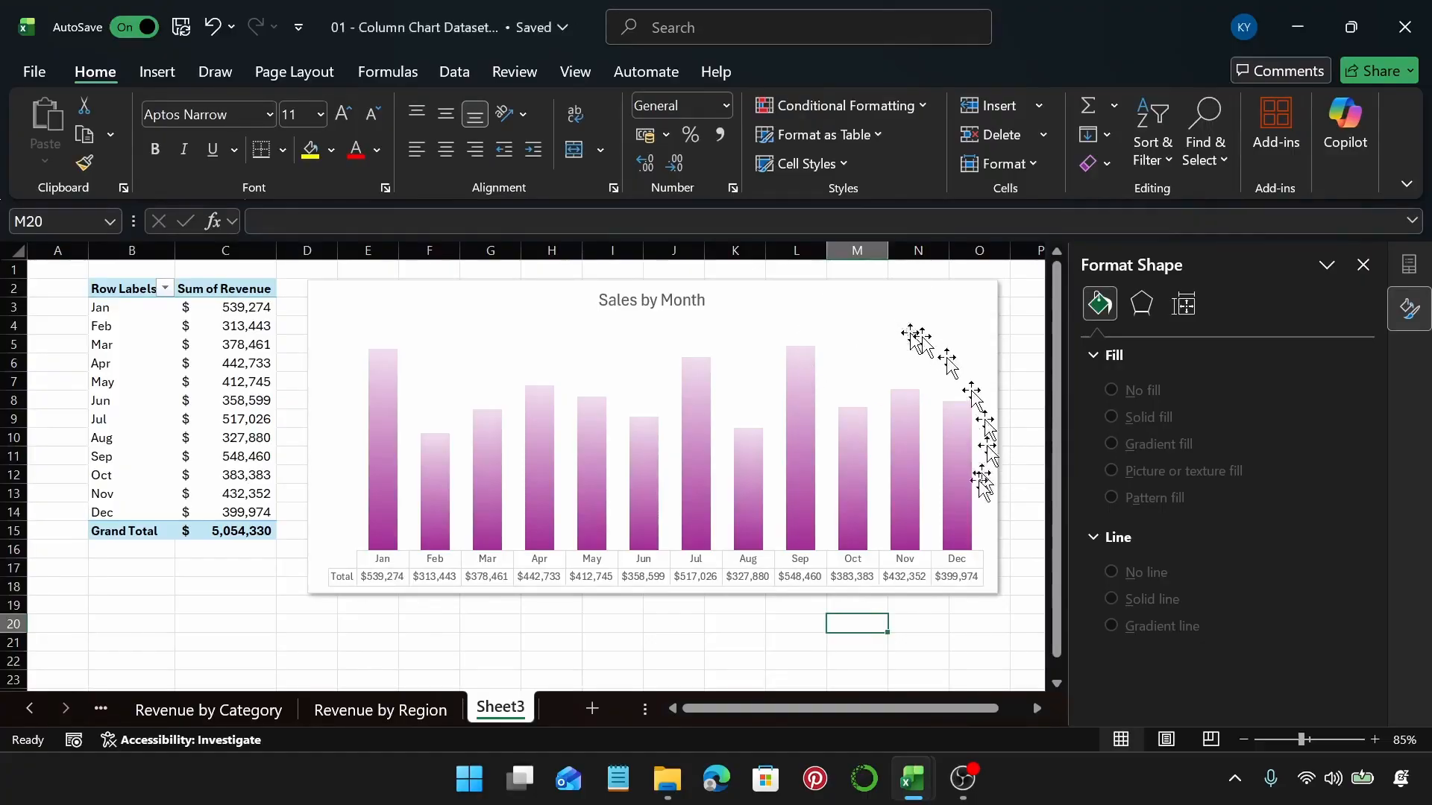
Rename Sheet3 as "Monthly Sales"
double_click(498, 709)
text(Mo)
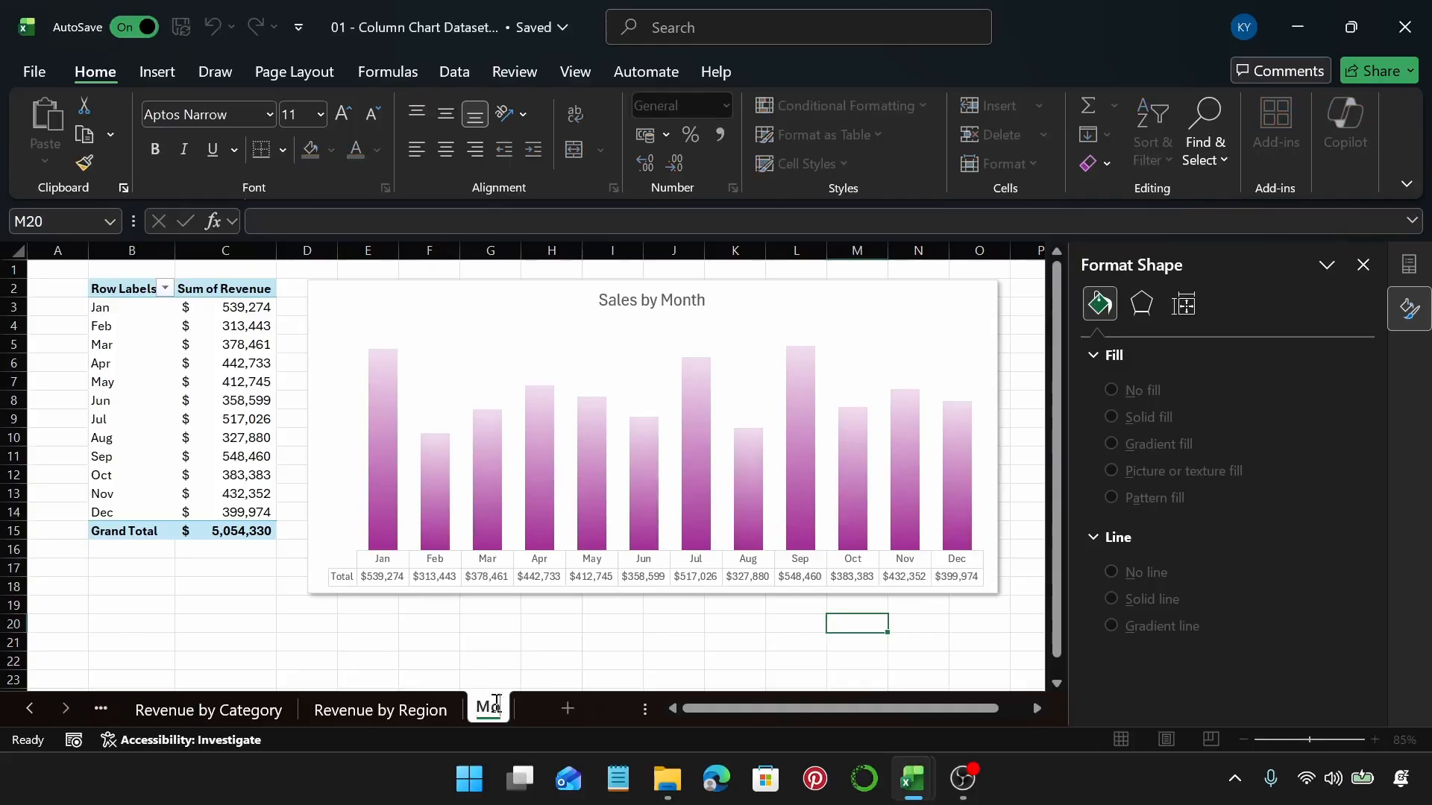
text(nthly)
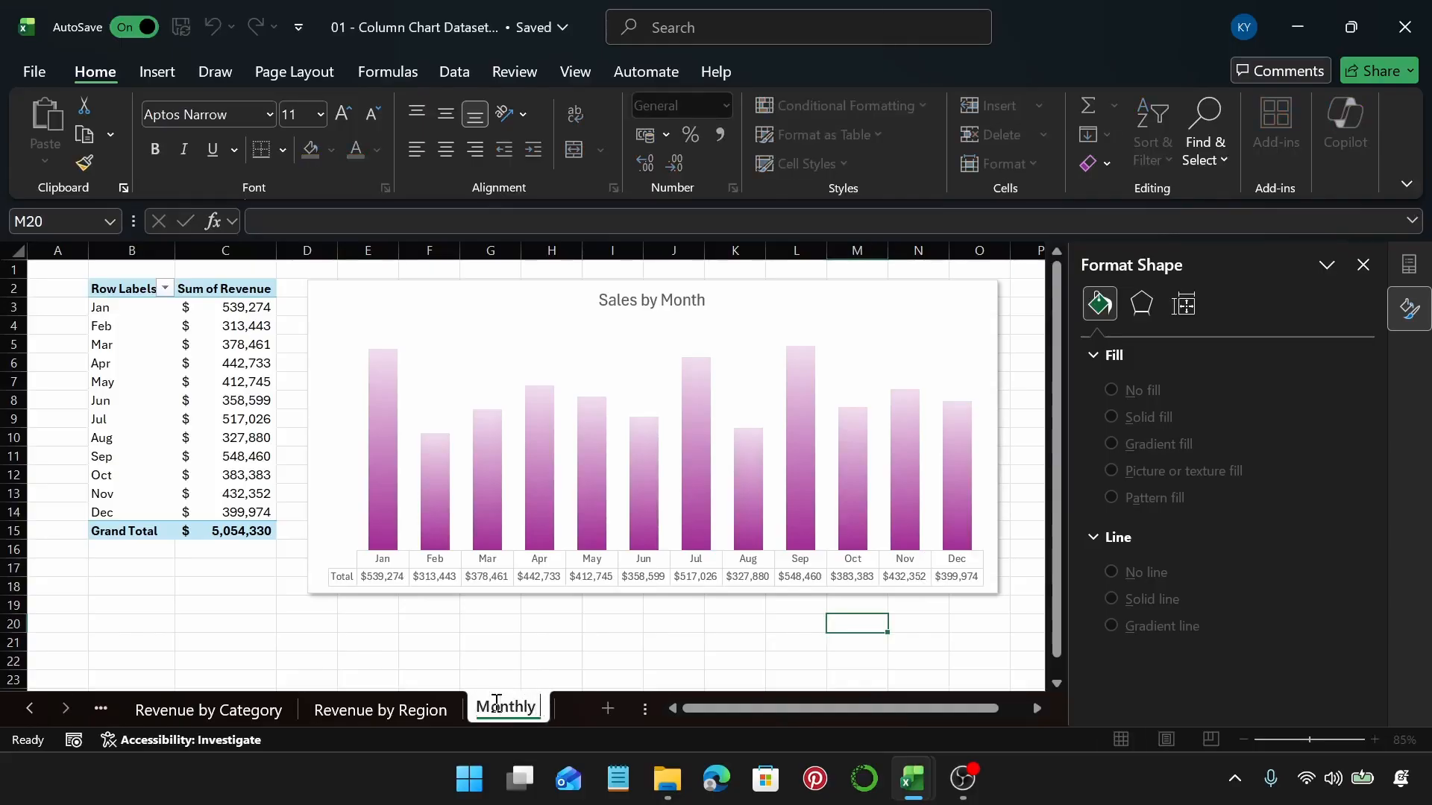
text( Sales)
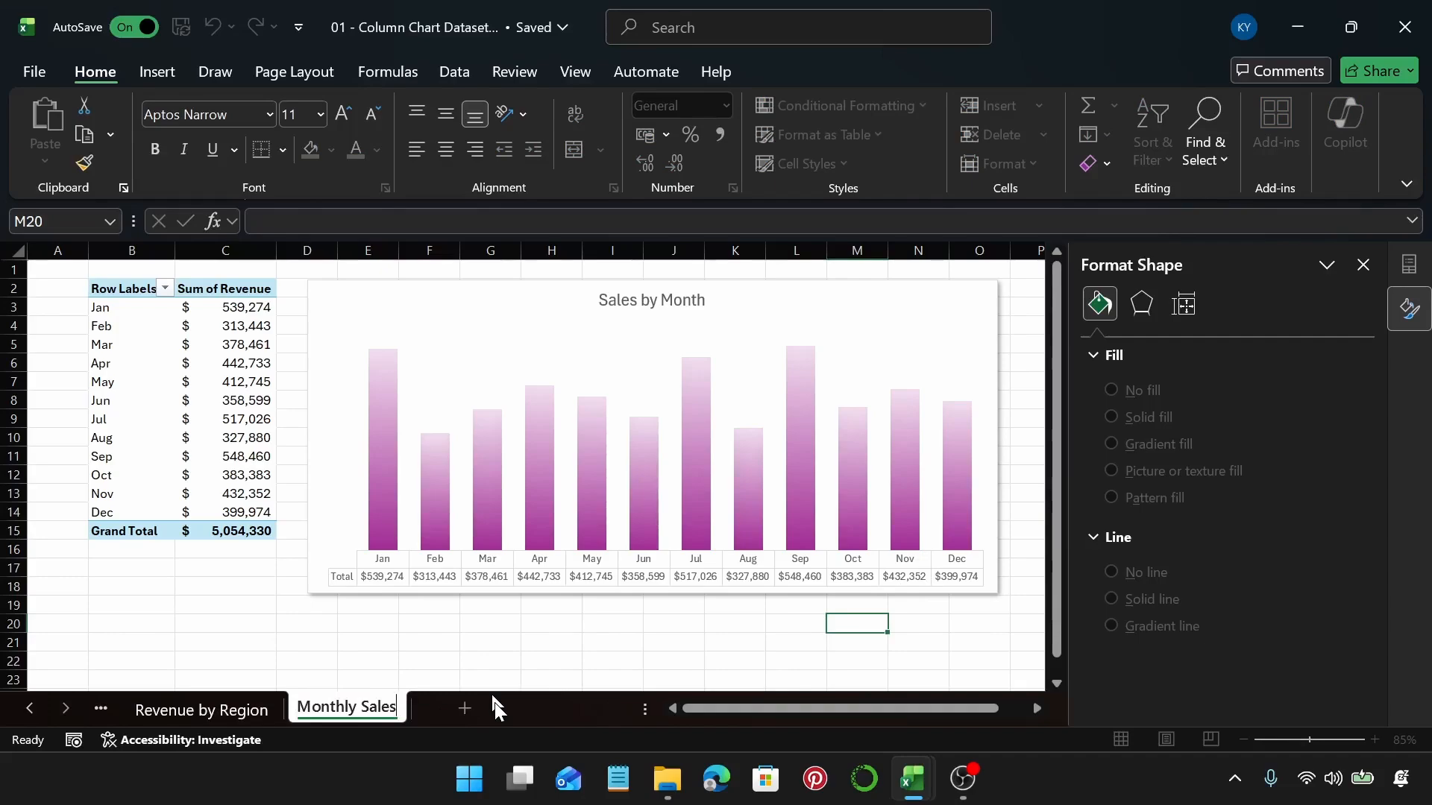
key(Return)
click(623, 679)
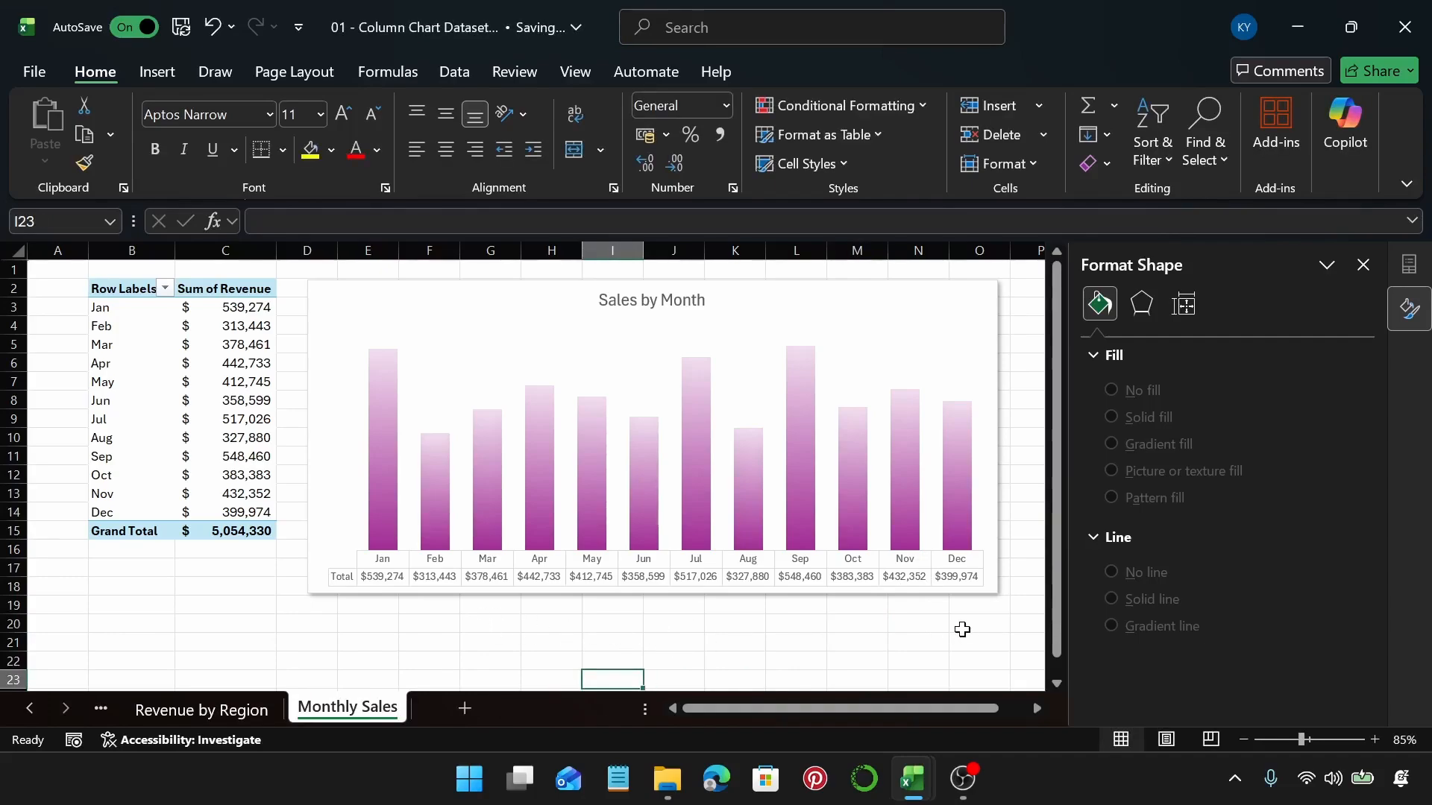
click(962, 630)
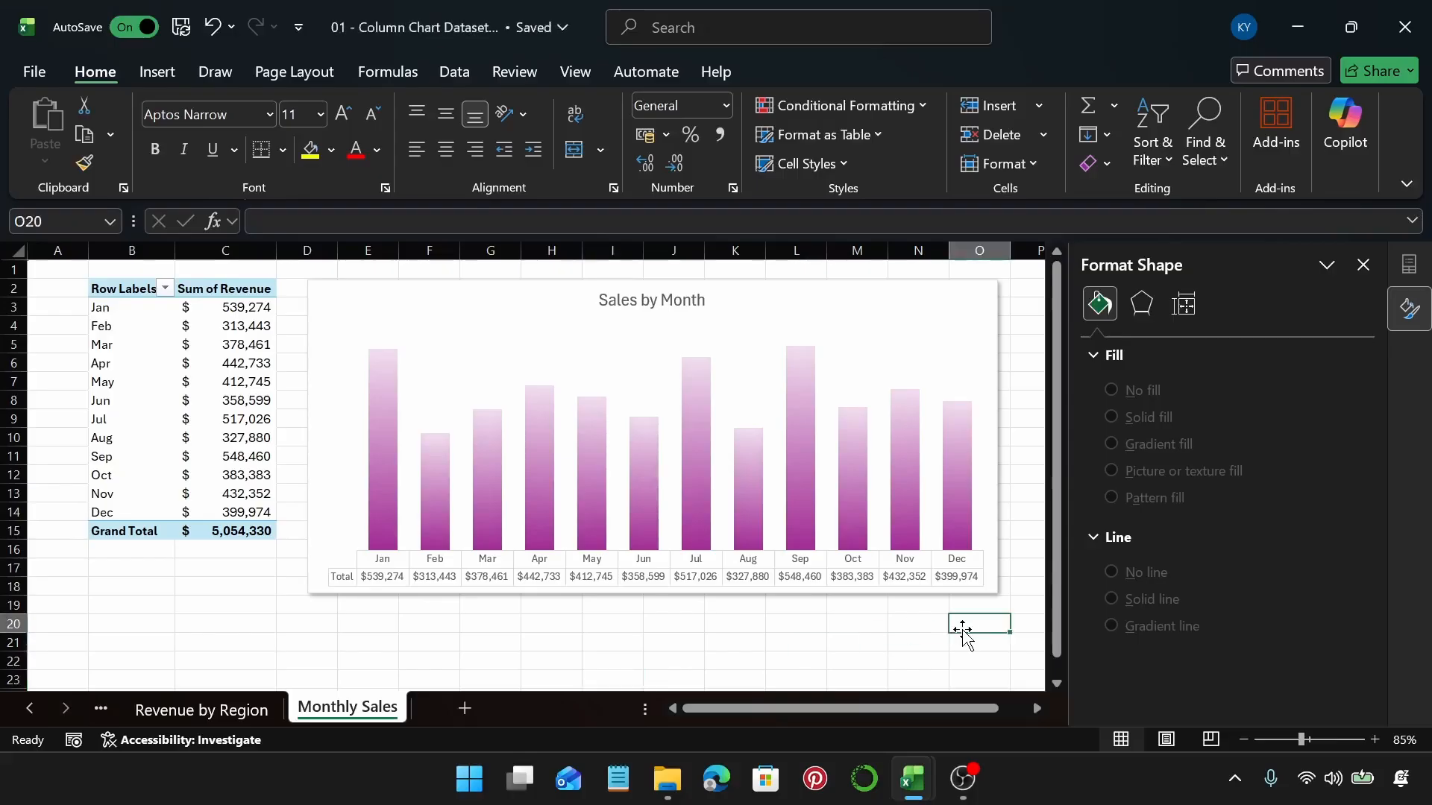
key(ctrl+z)
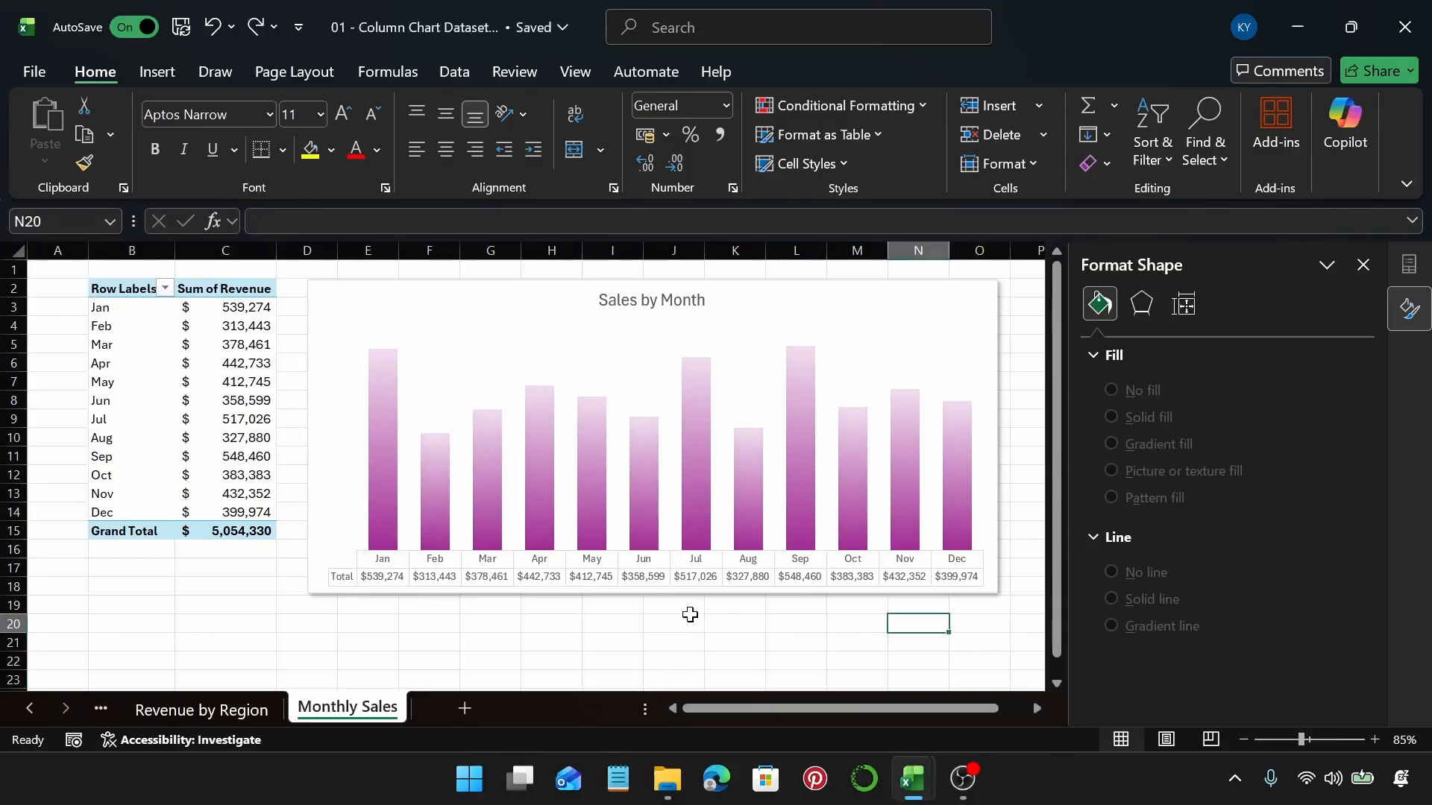
Add a new worksheet and insert a PivotTable based on Table1 at cell B2
click(464, 708)
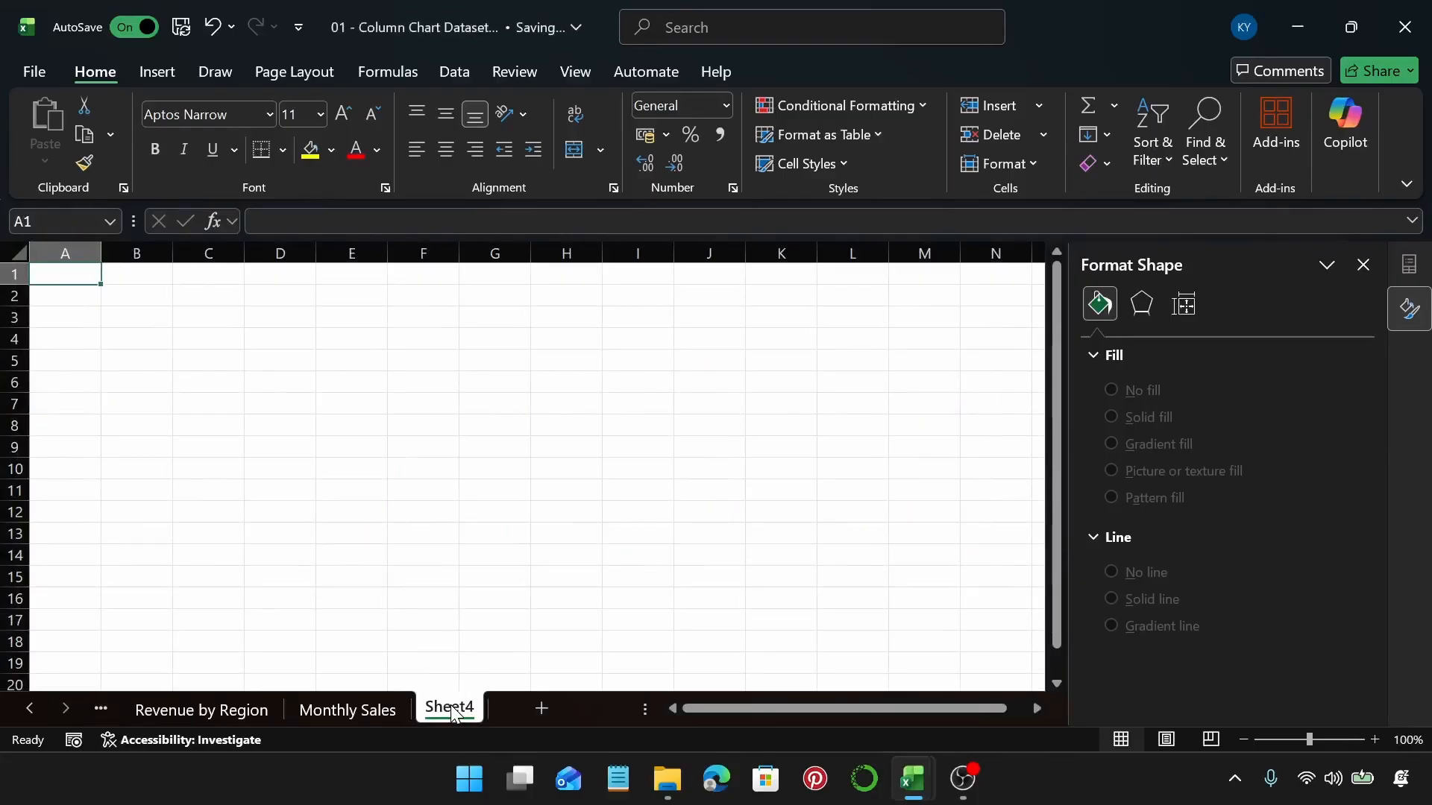
click(140, 300)
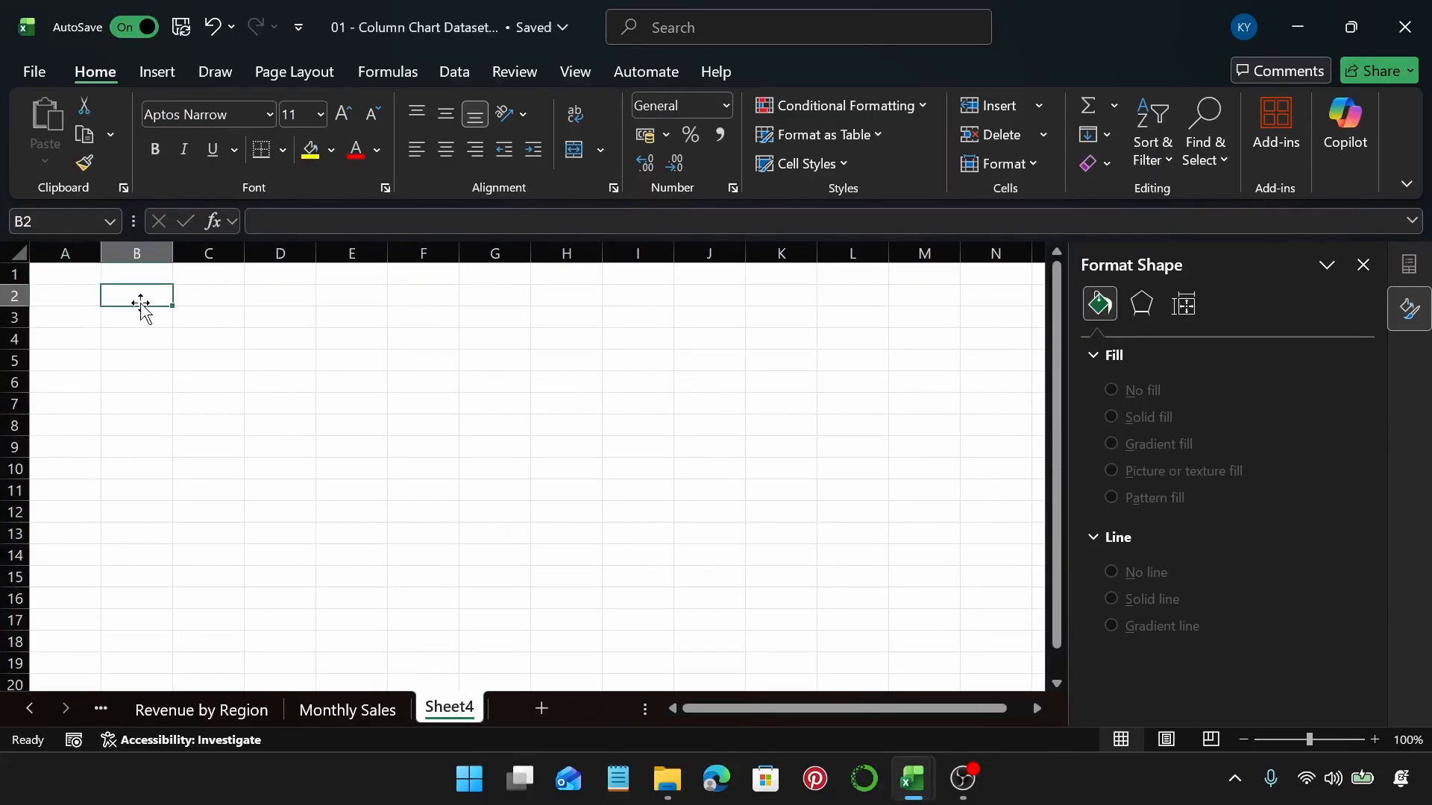
click(141, 73)
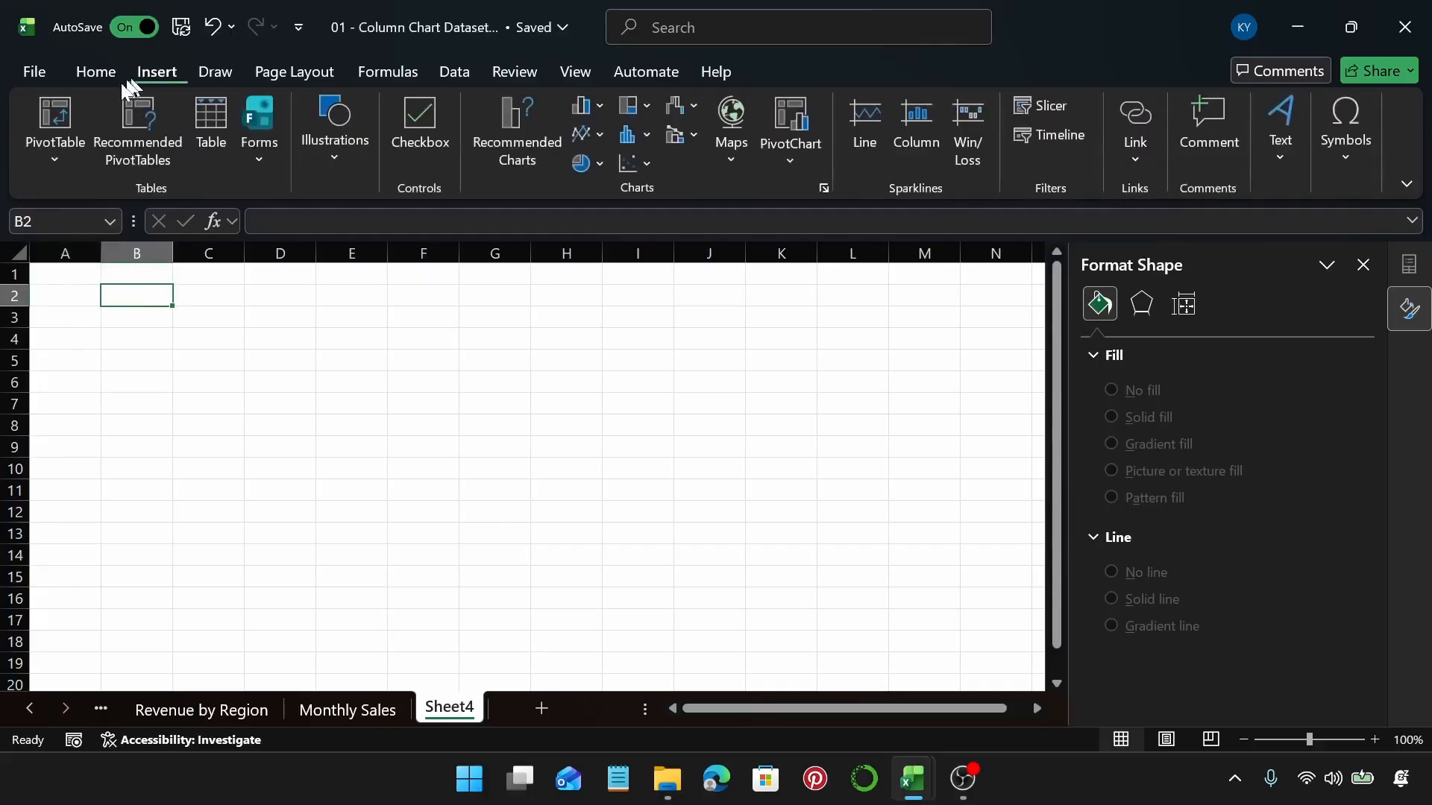
click(61, 110)
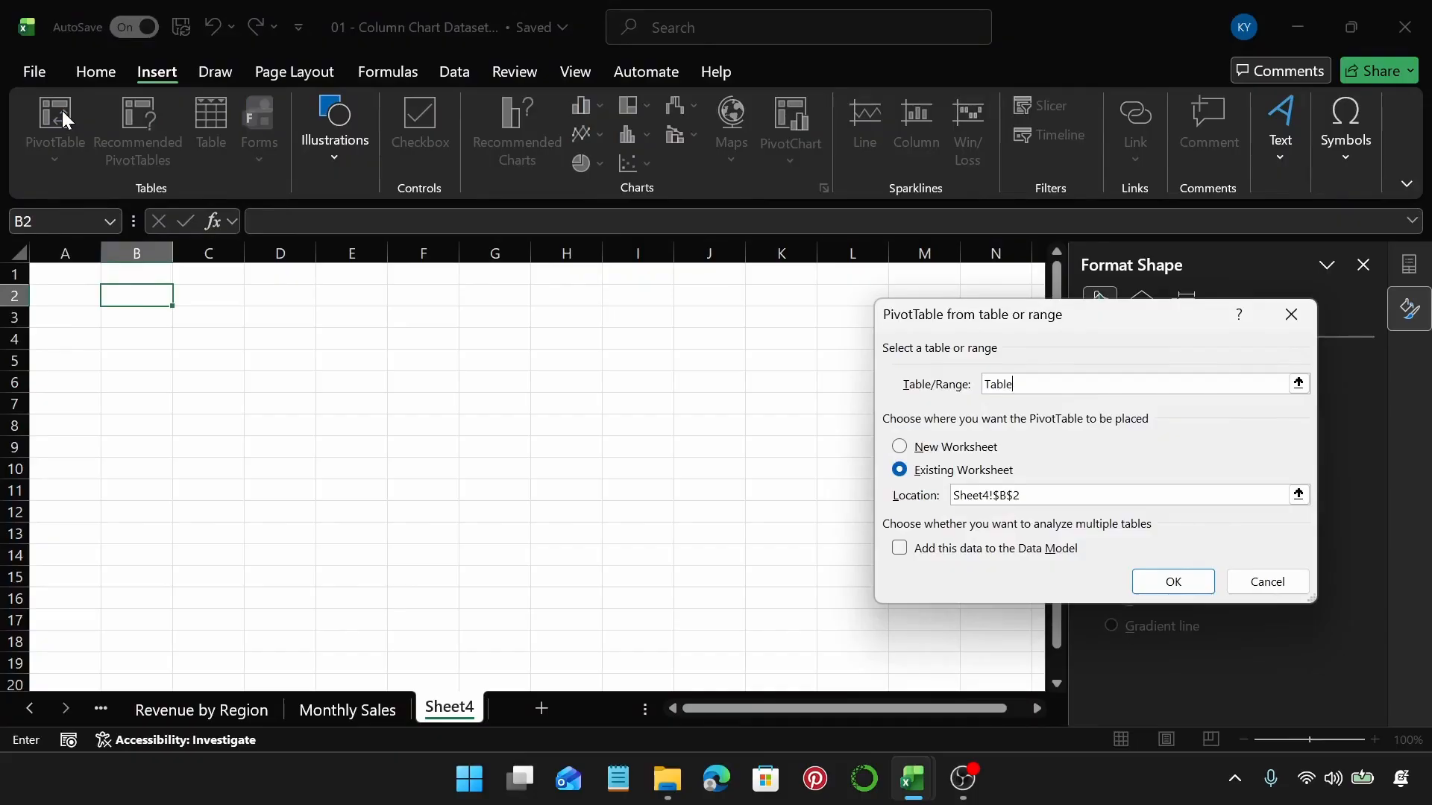
text(Table1)
key(Return)
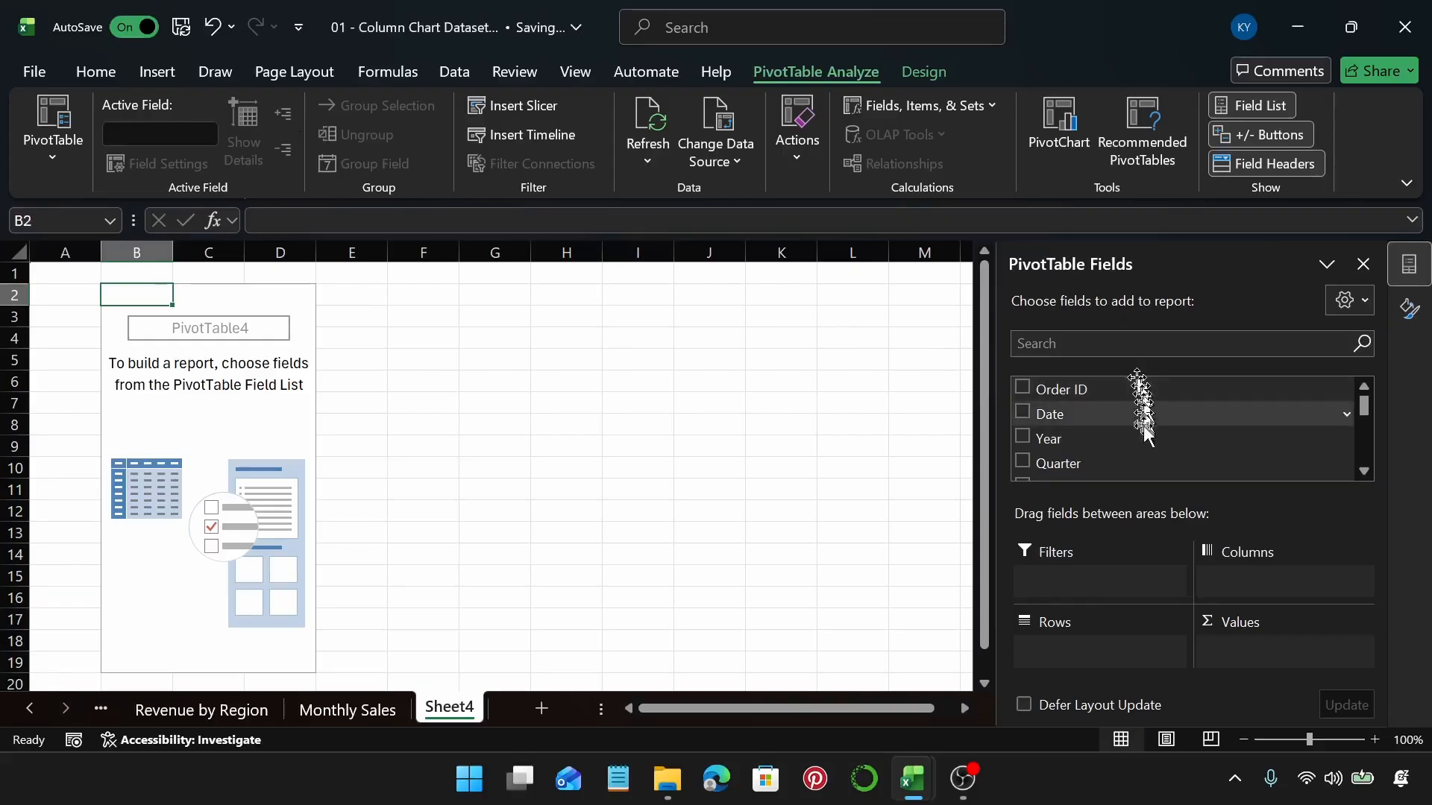
Build the PivotTable with Category as rows and the sum of Units Sold as values
scroll(1133, 410, down, 2)
scroll(1147, 429, down, 4)
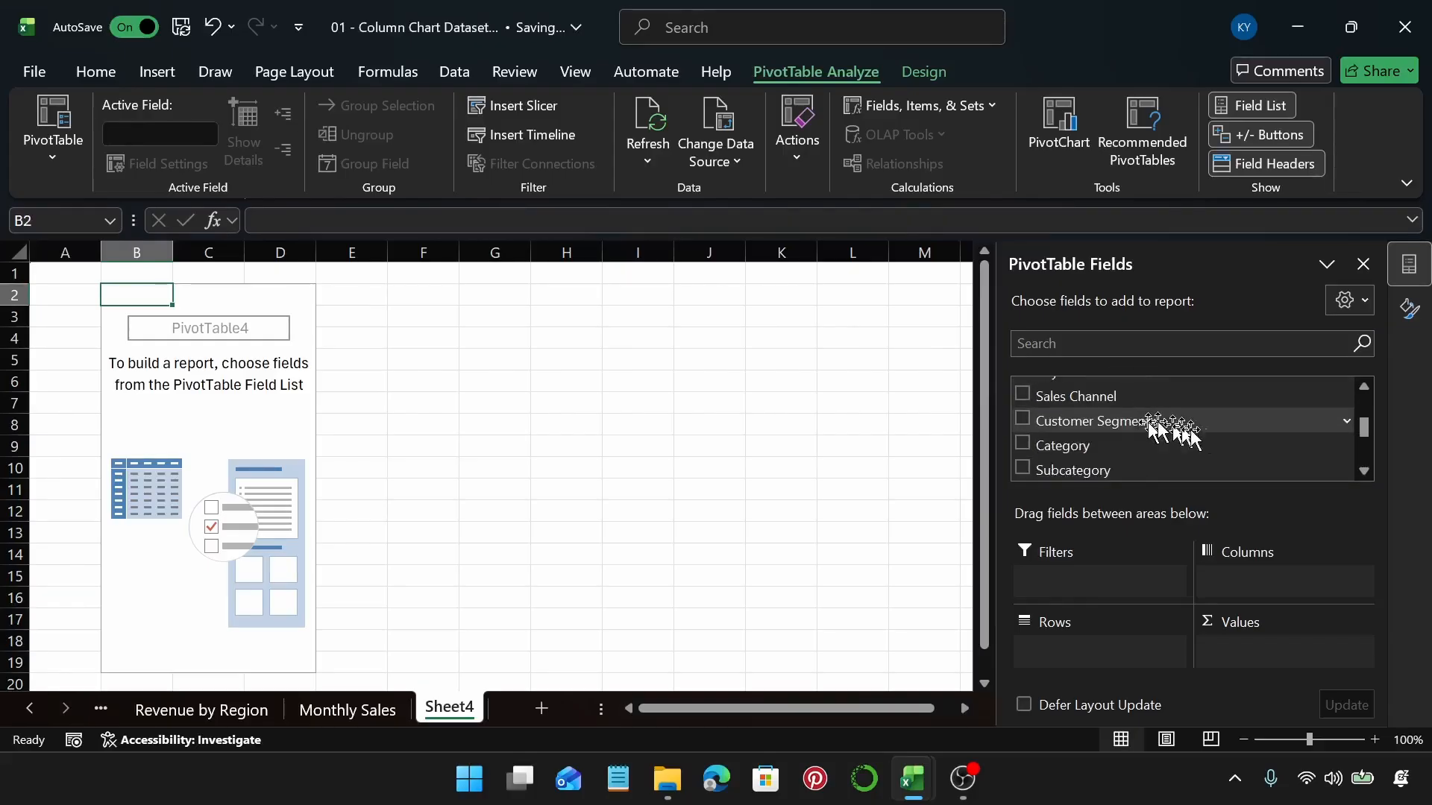
drag(1137, 448, 1108, 657)
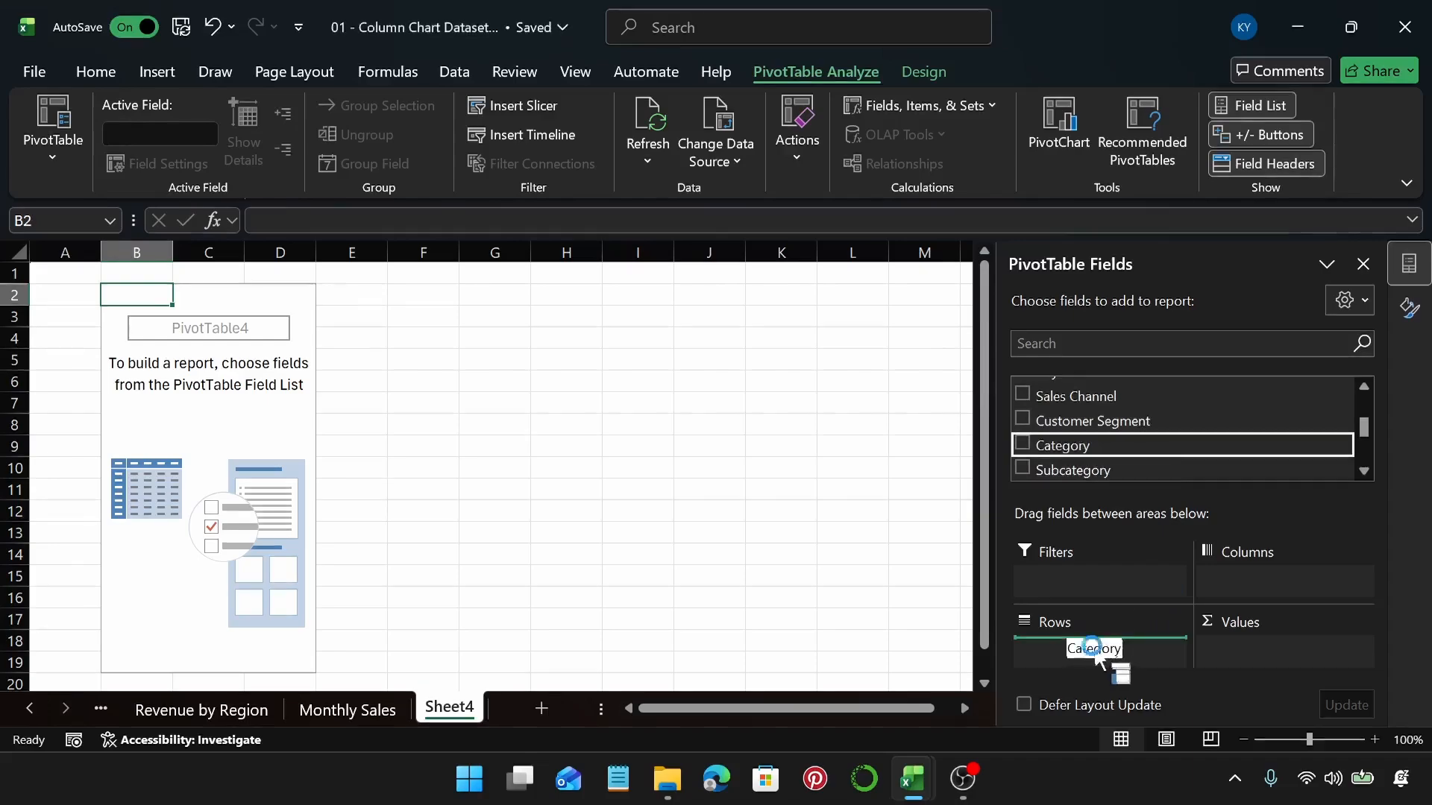
scroll(1201, 463, down, 4)
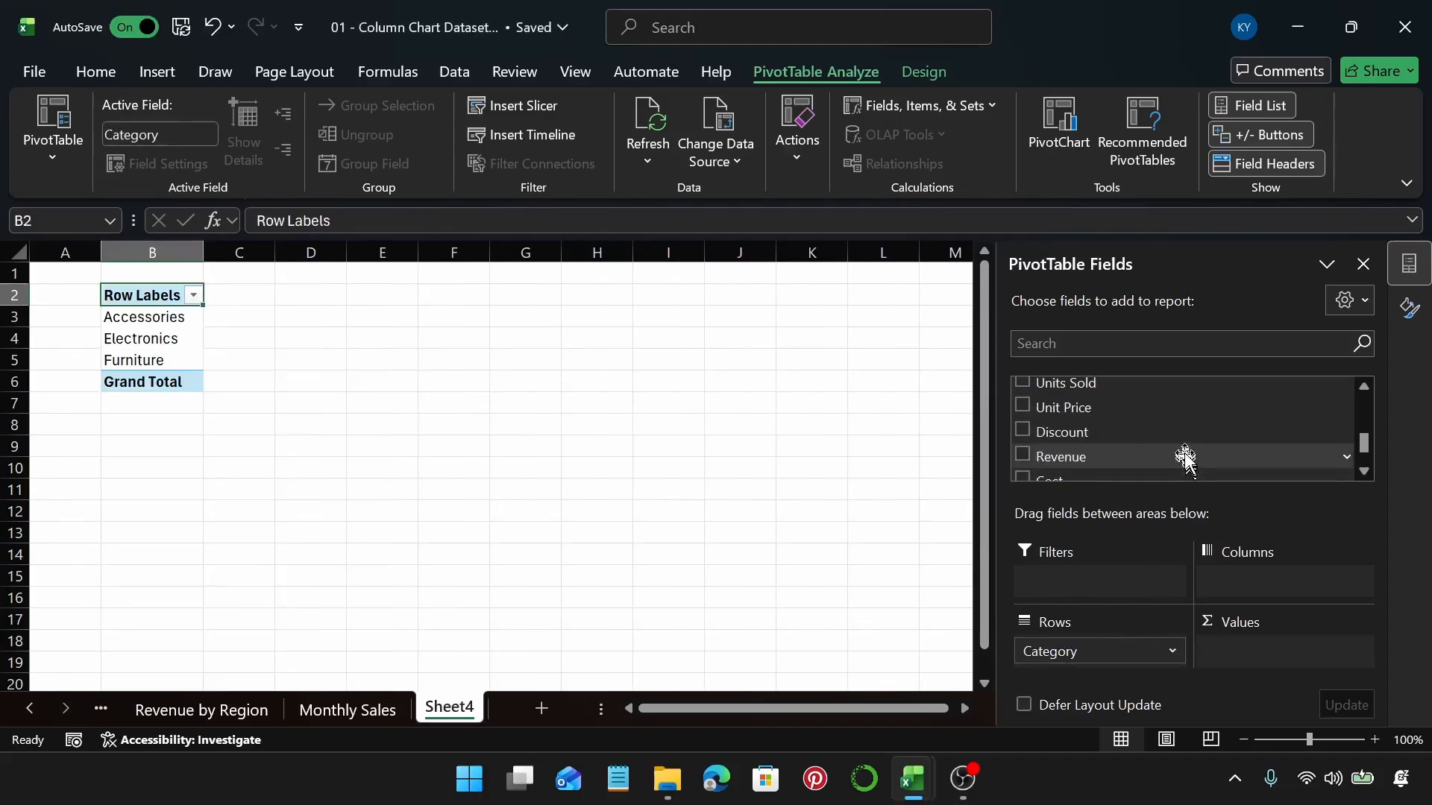
drag(1123, 384, 265, 329)
click(265, 332)
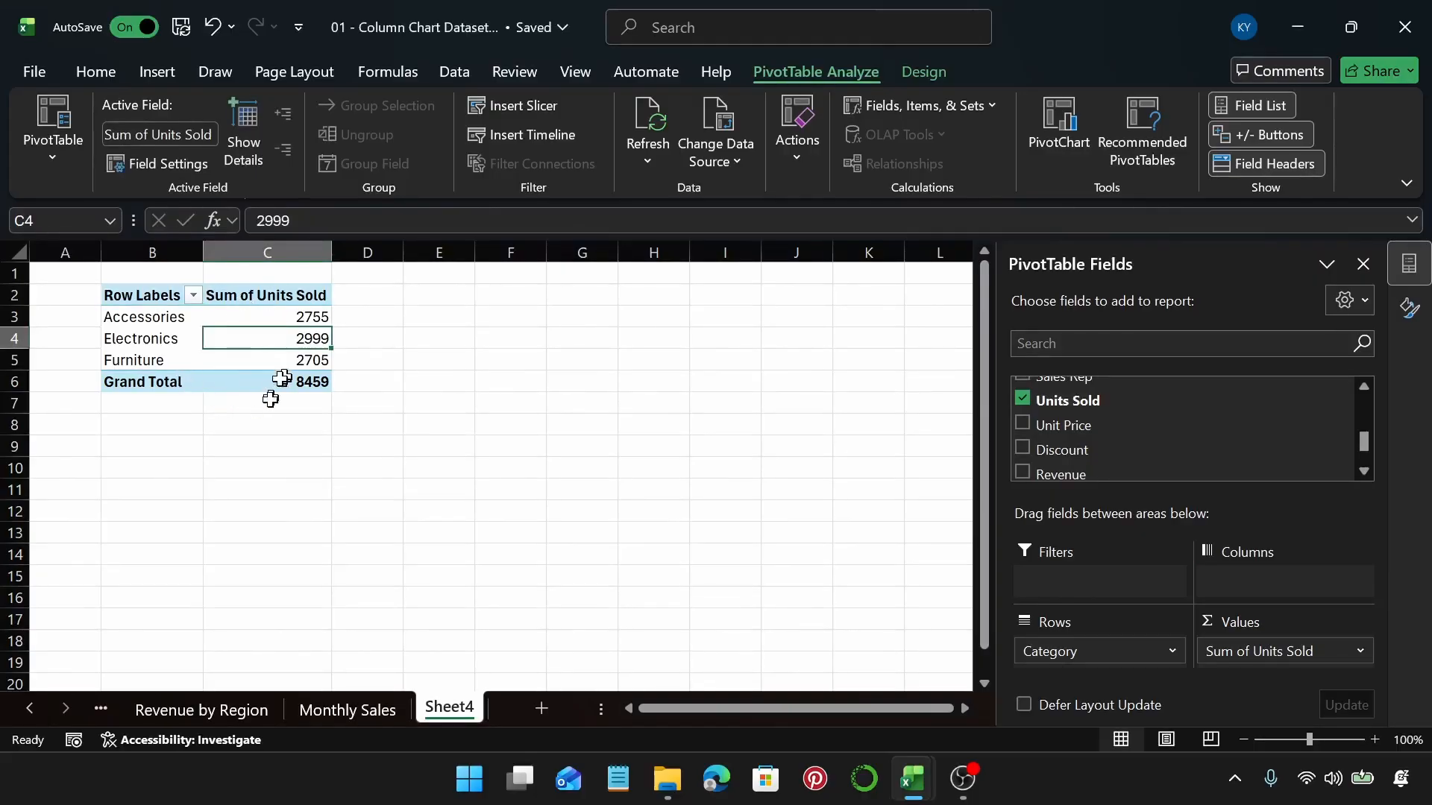
Insert a clustered column PivotChart of units sold and place it just right of the PivotTable
click(165, 79)
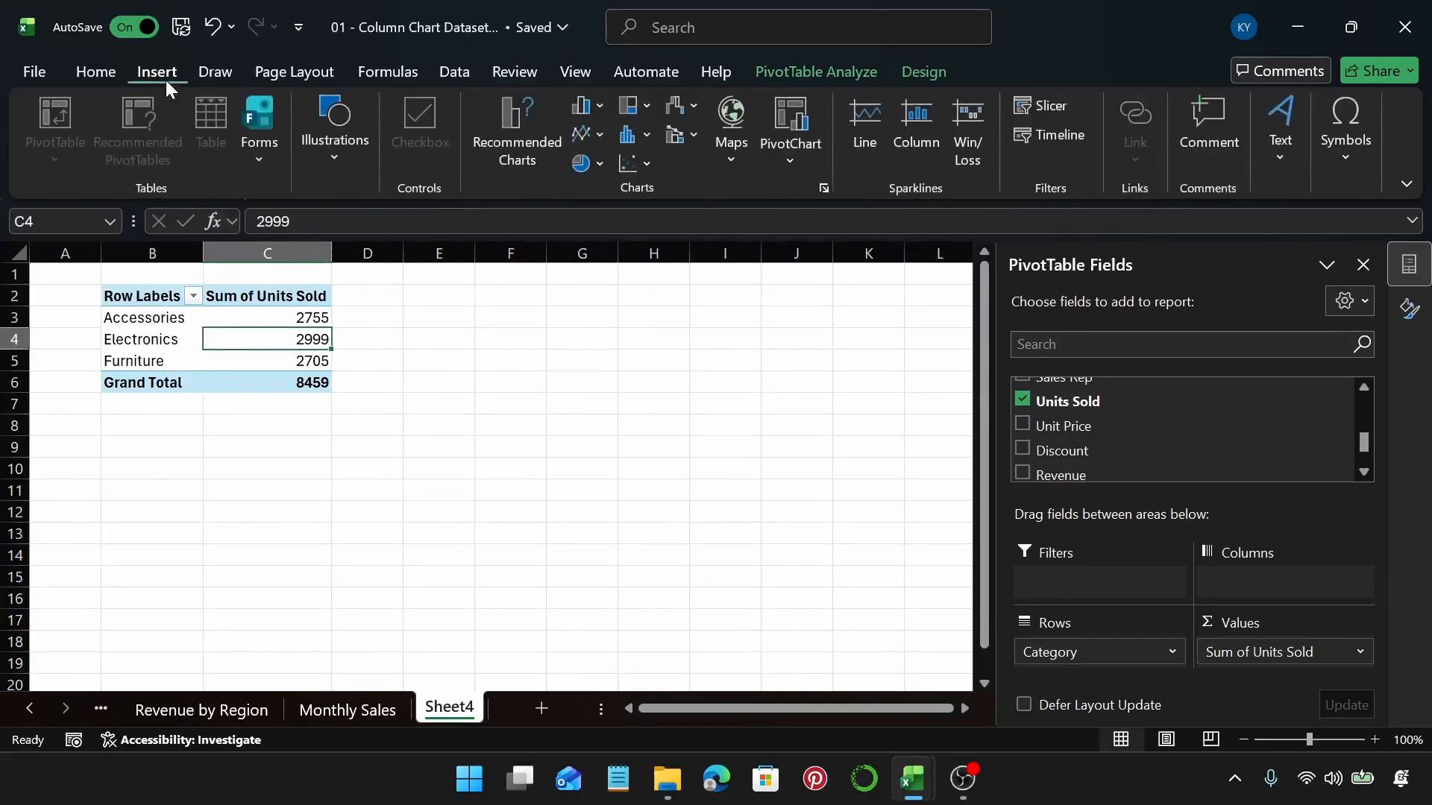
click(525, 139)
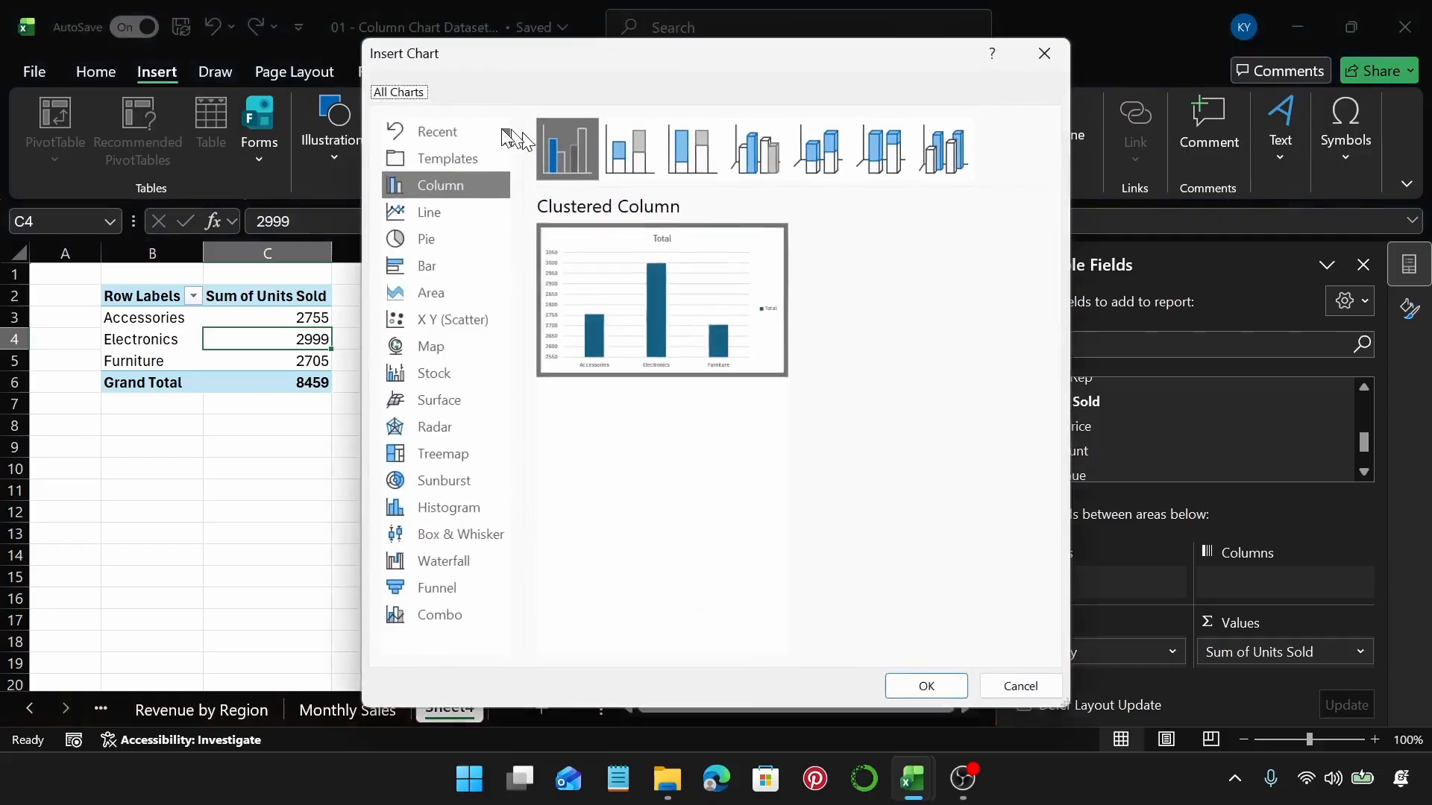
click(932, 685)
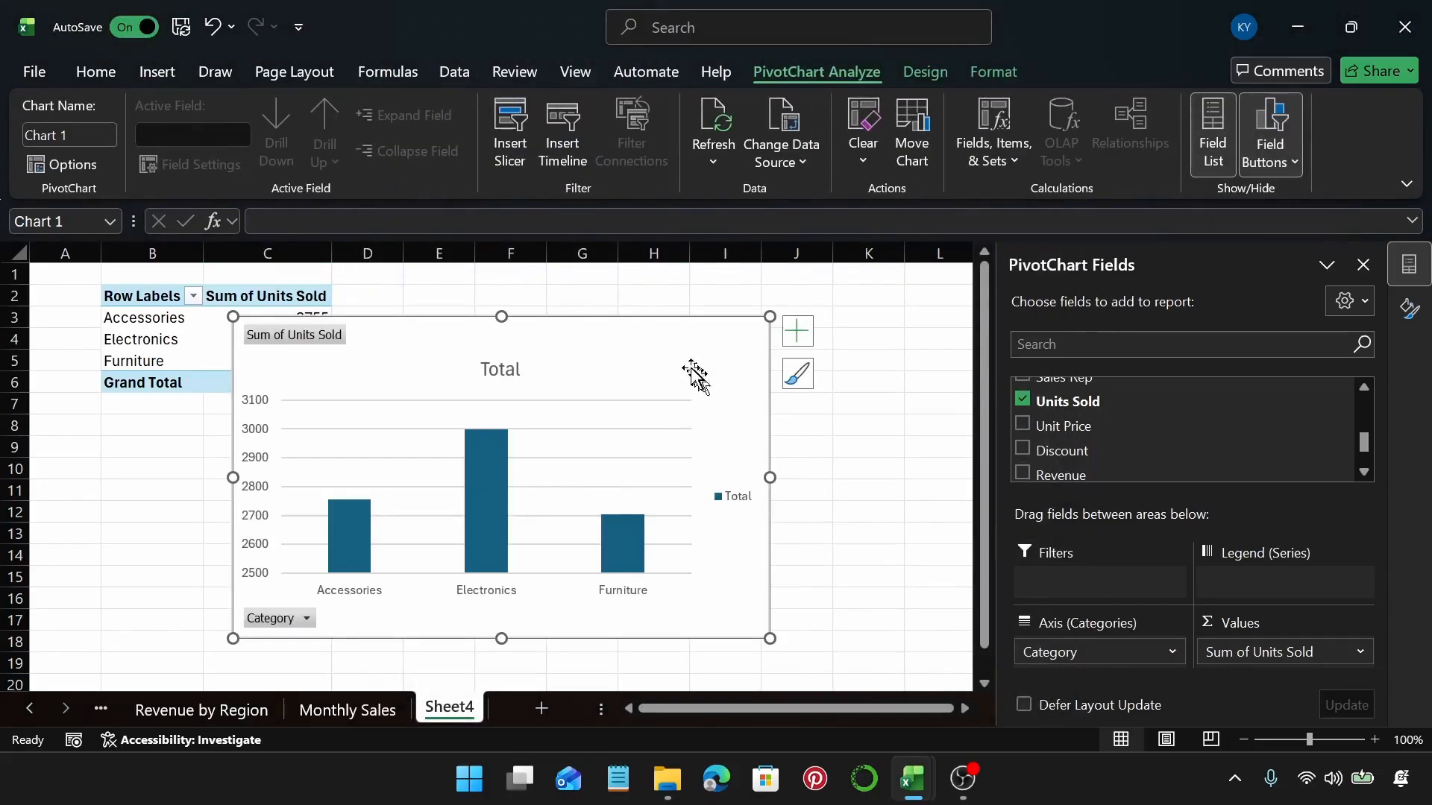
drag(694, 373, 823, 352)
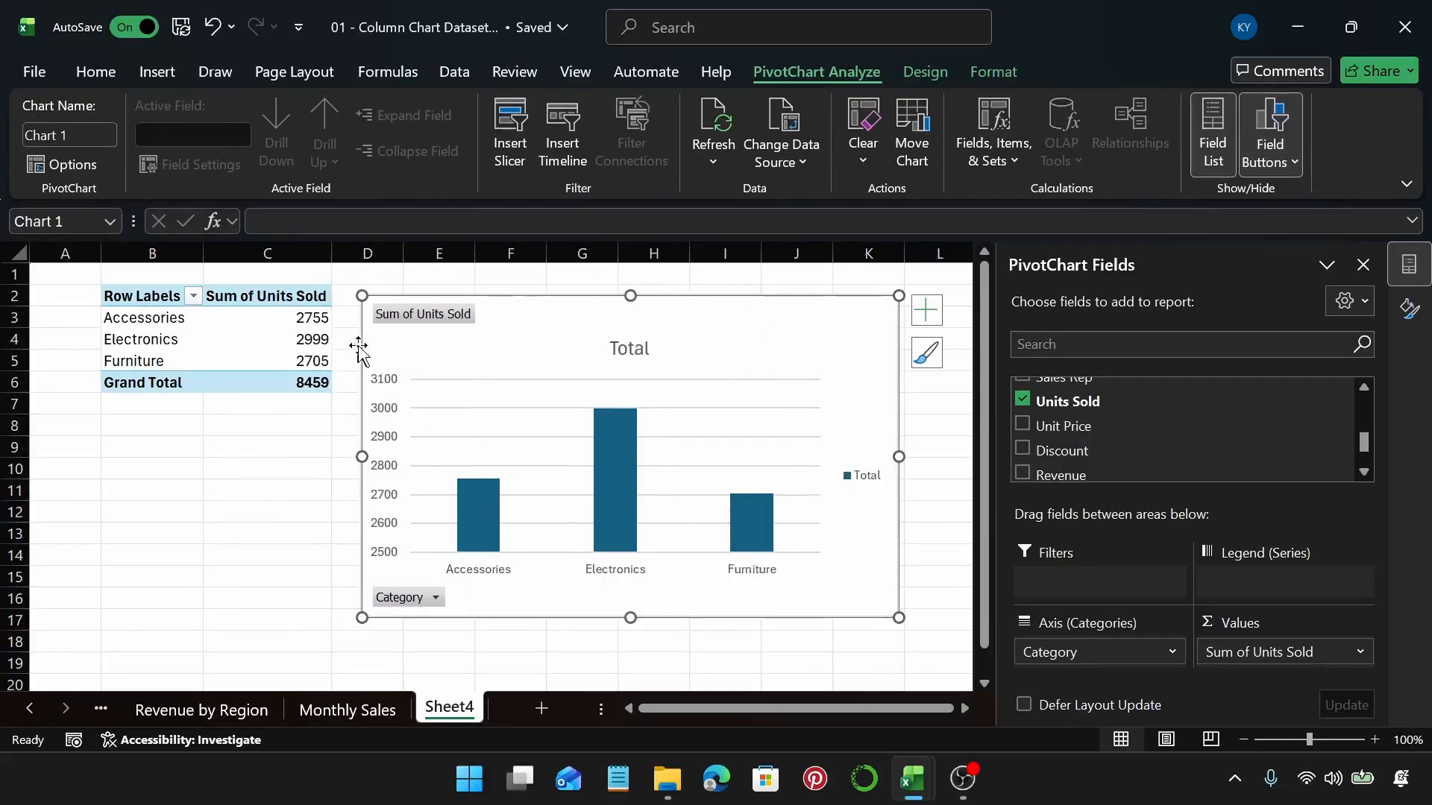
Hide all field buttons on the new chart and change its title to "Units Sold by Category"
right_click(417, 312)
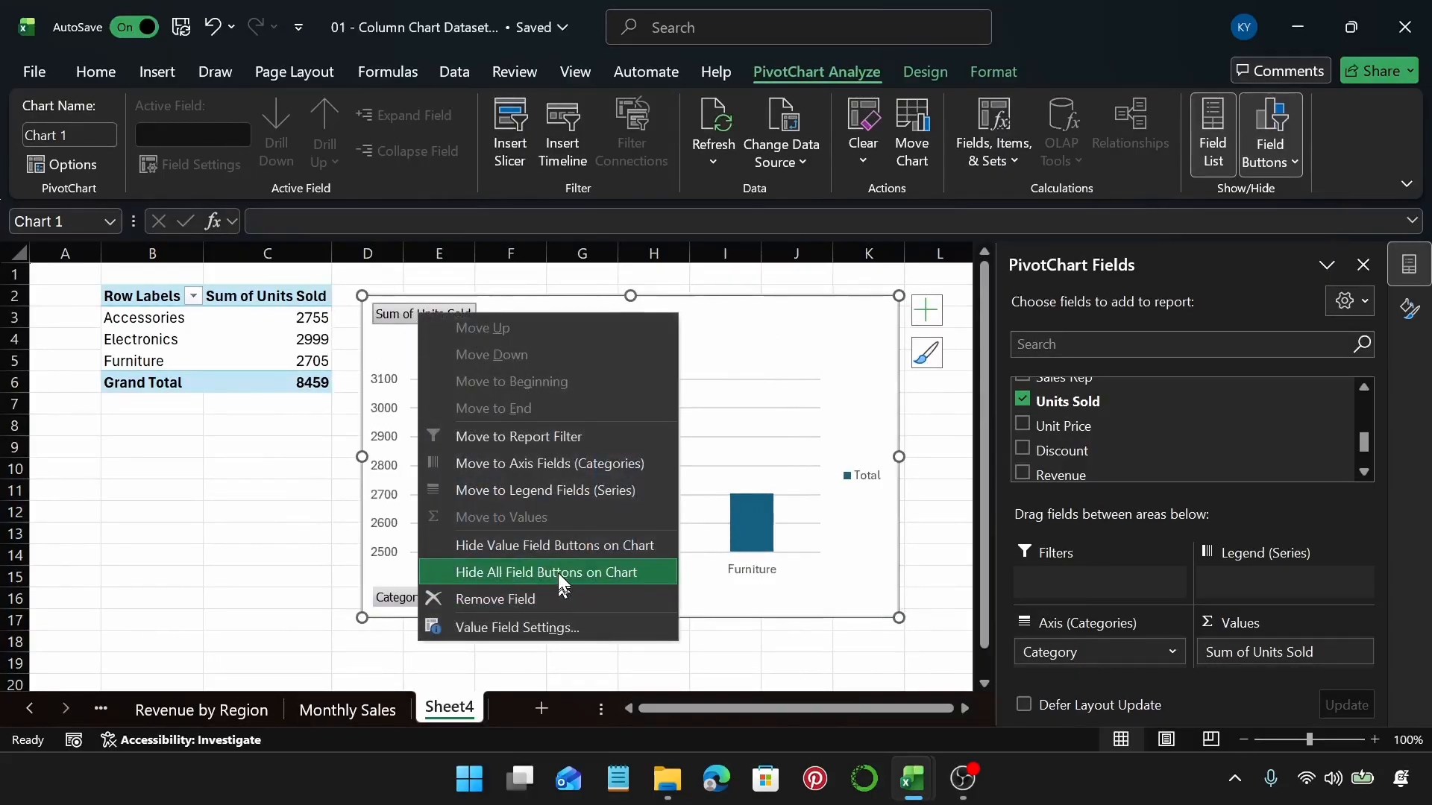
click(558, 573)
click(630, 320)
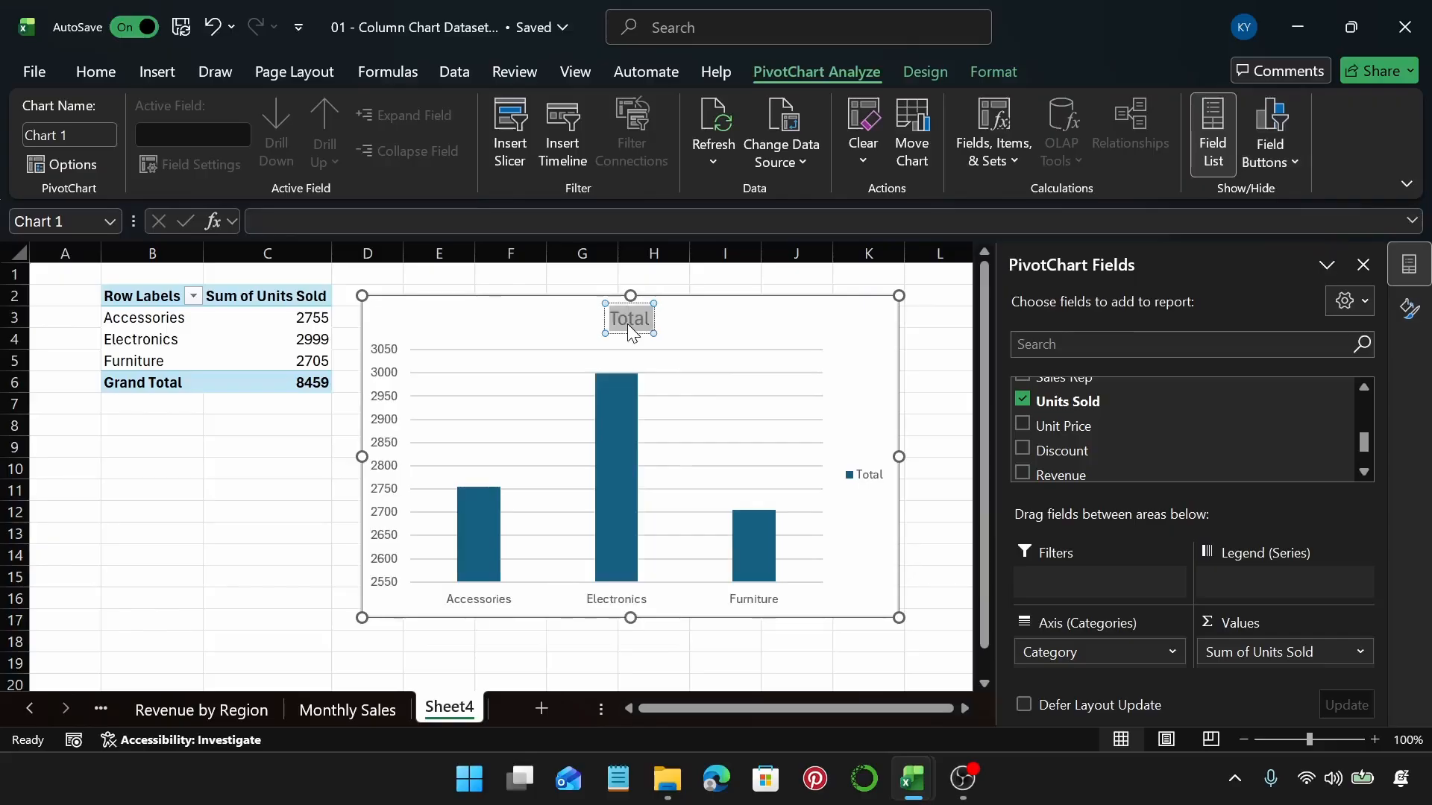
text(Units )
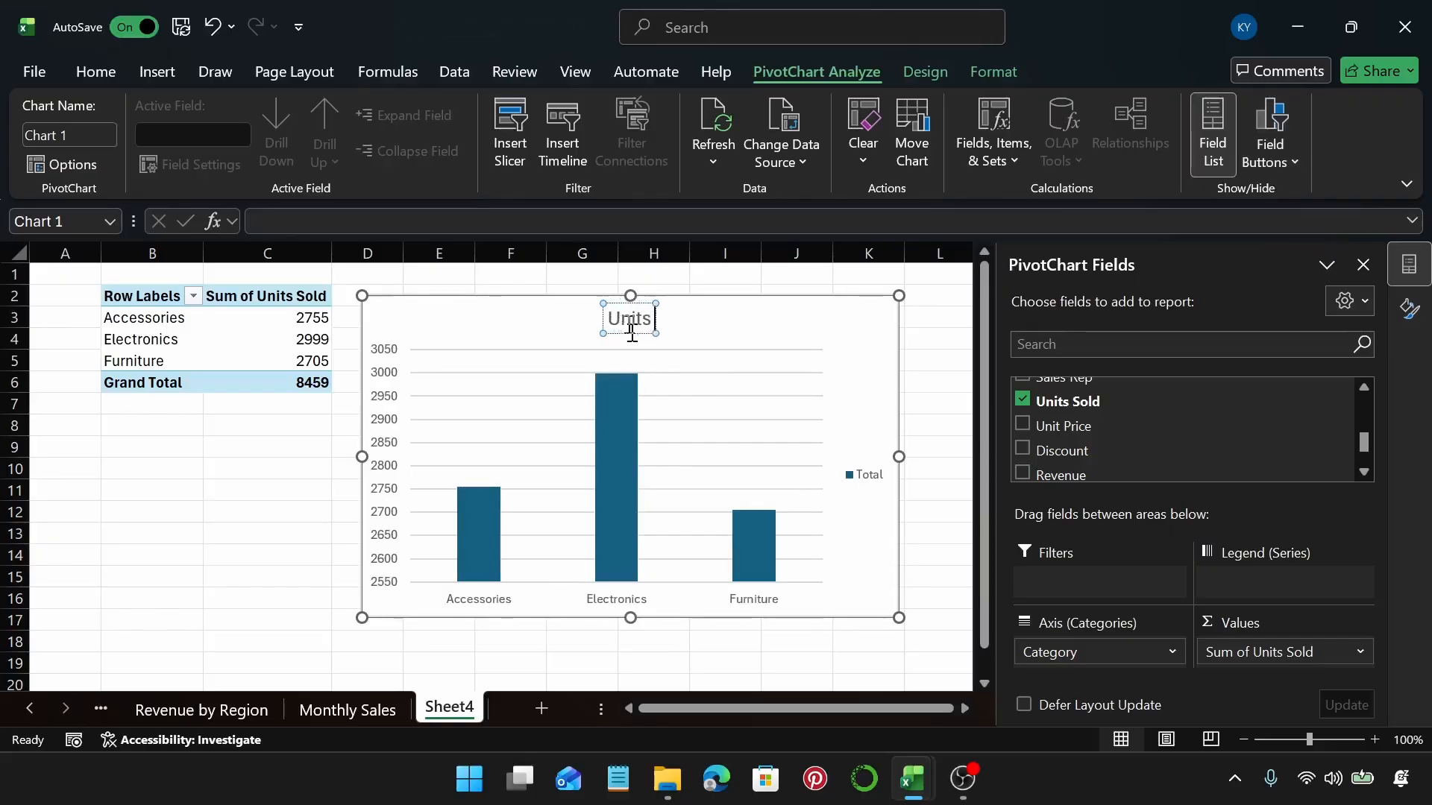
text(Sold)
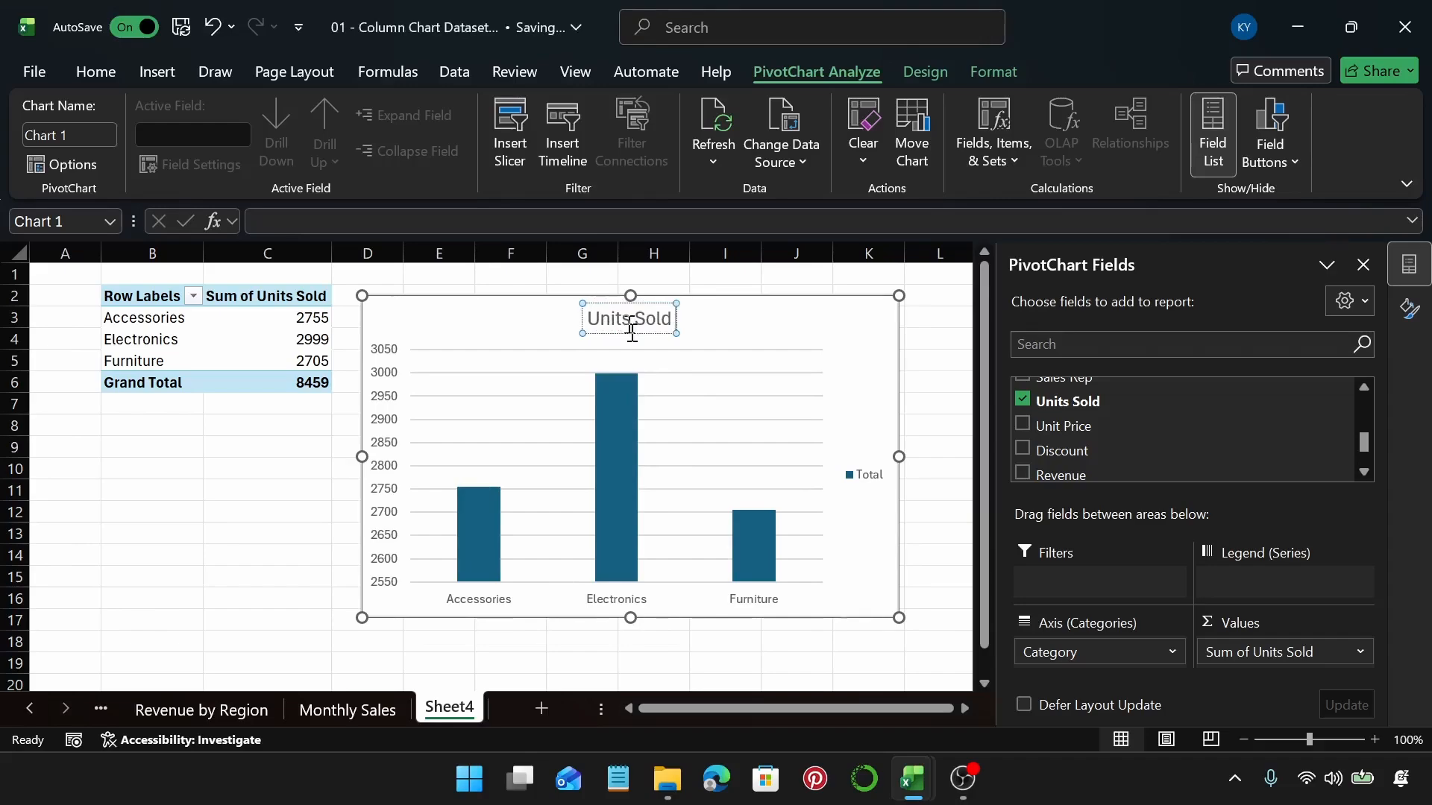
text( by Cate)
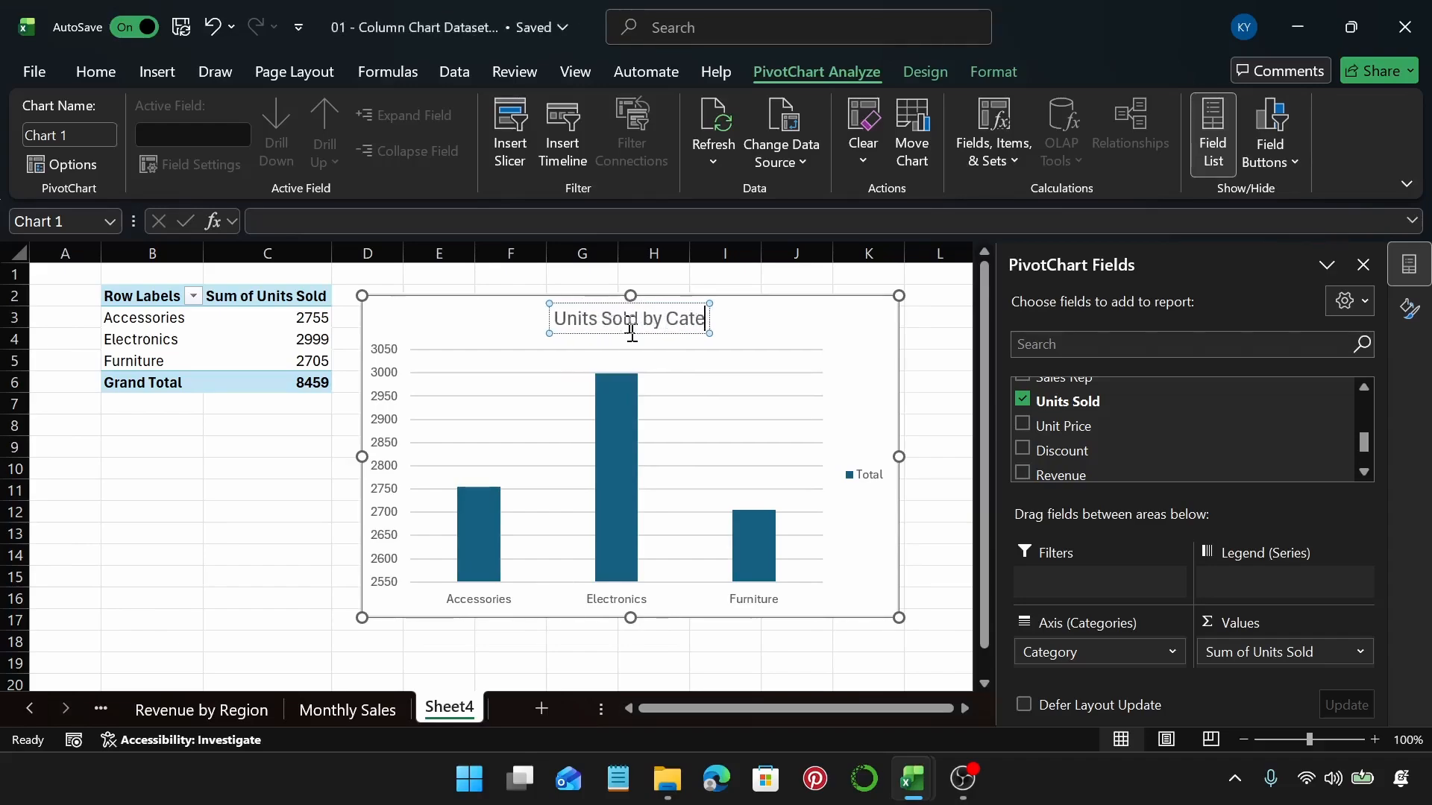
text(go)
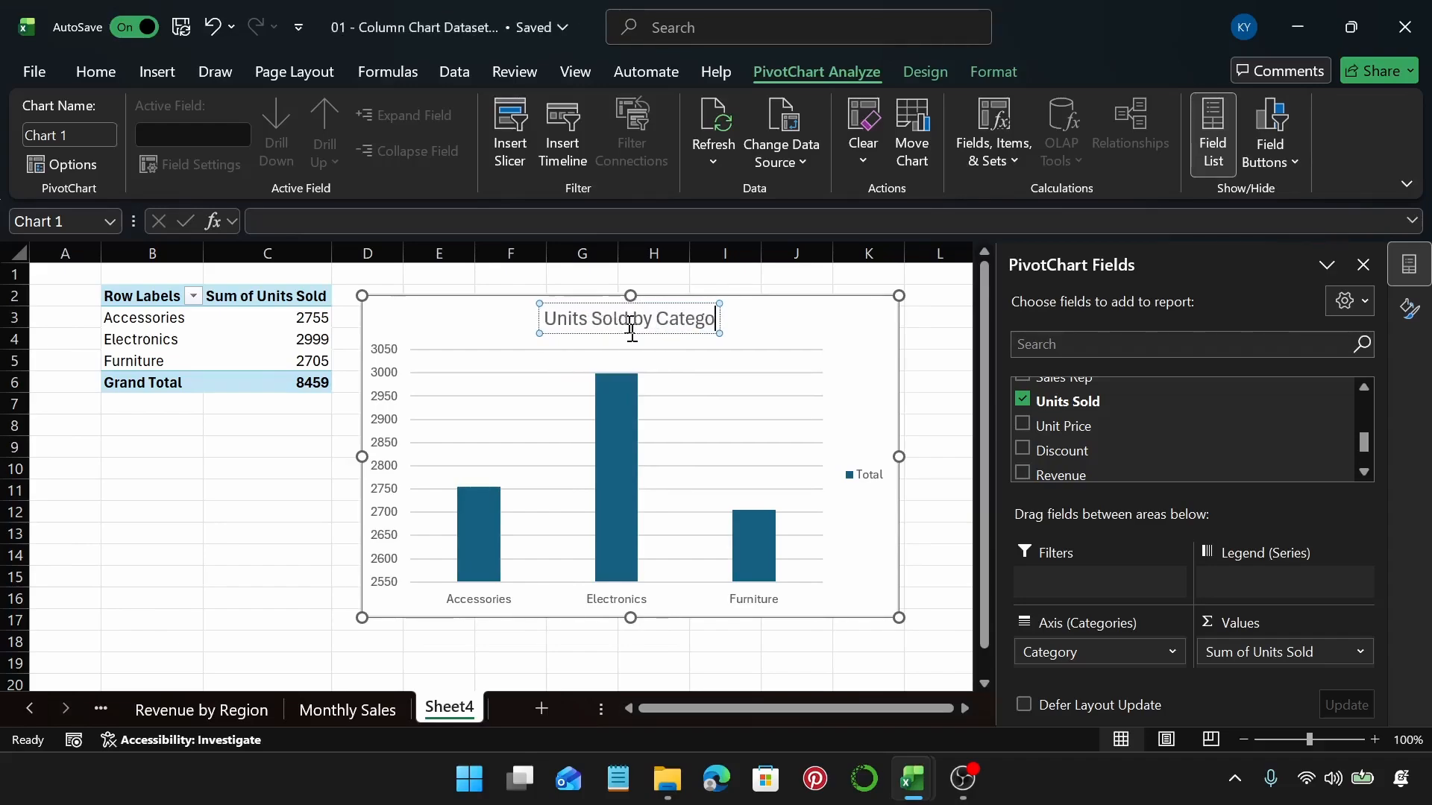
text(ry)
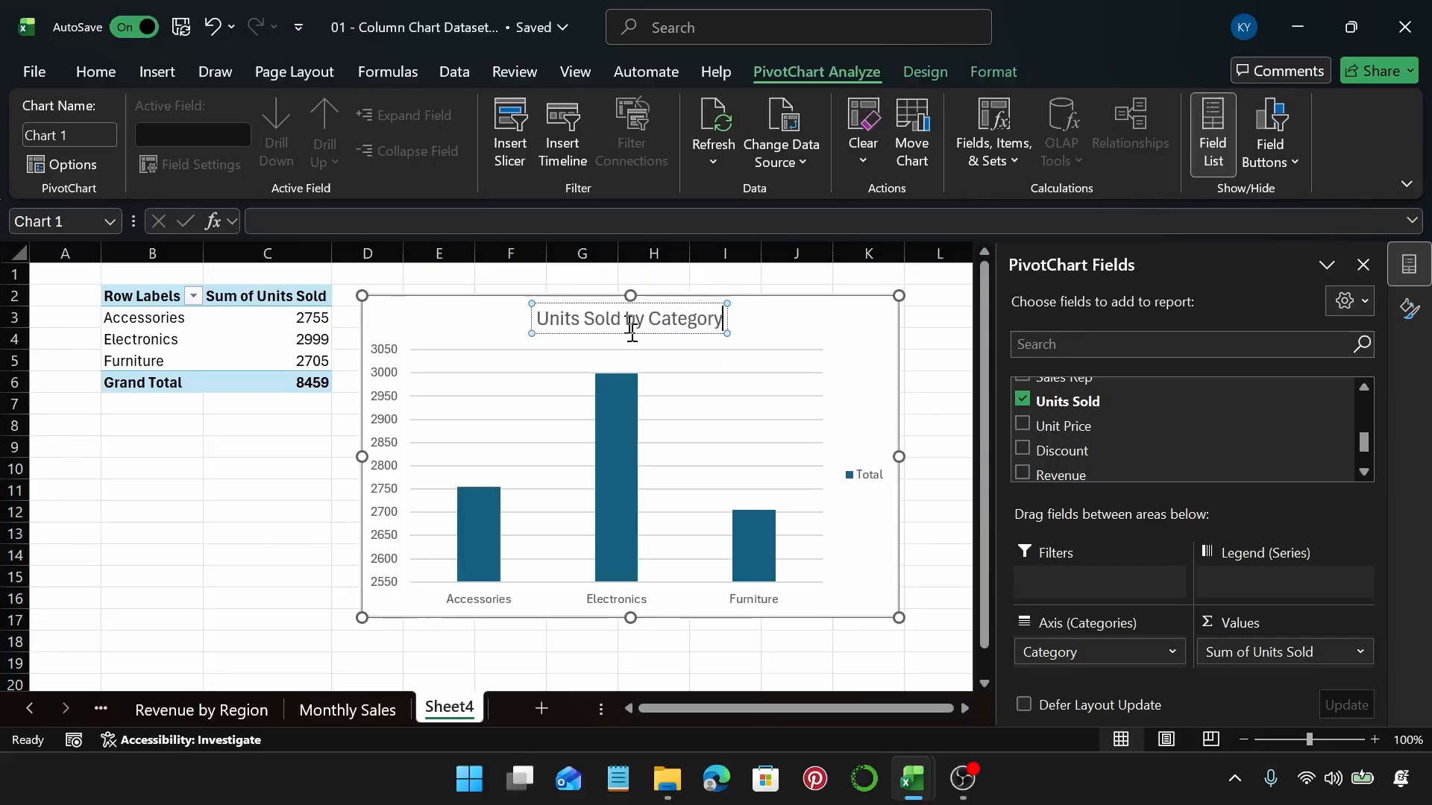
click(778, 328)
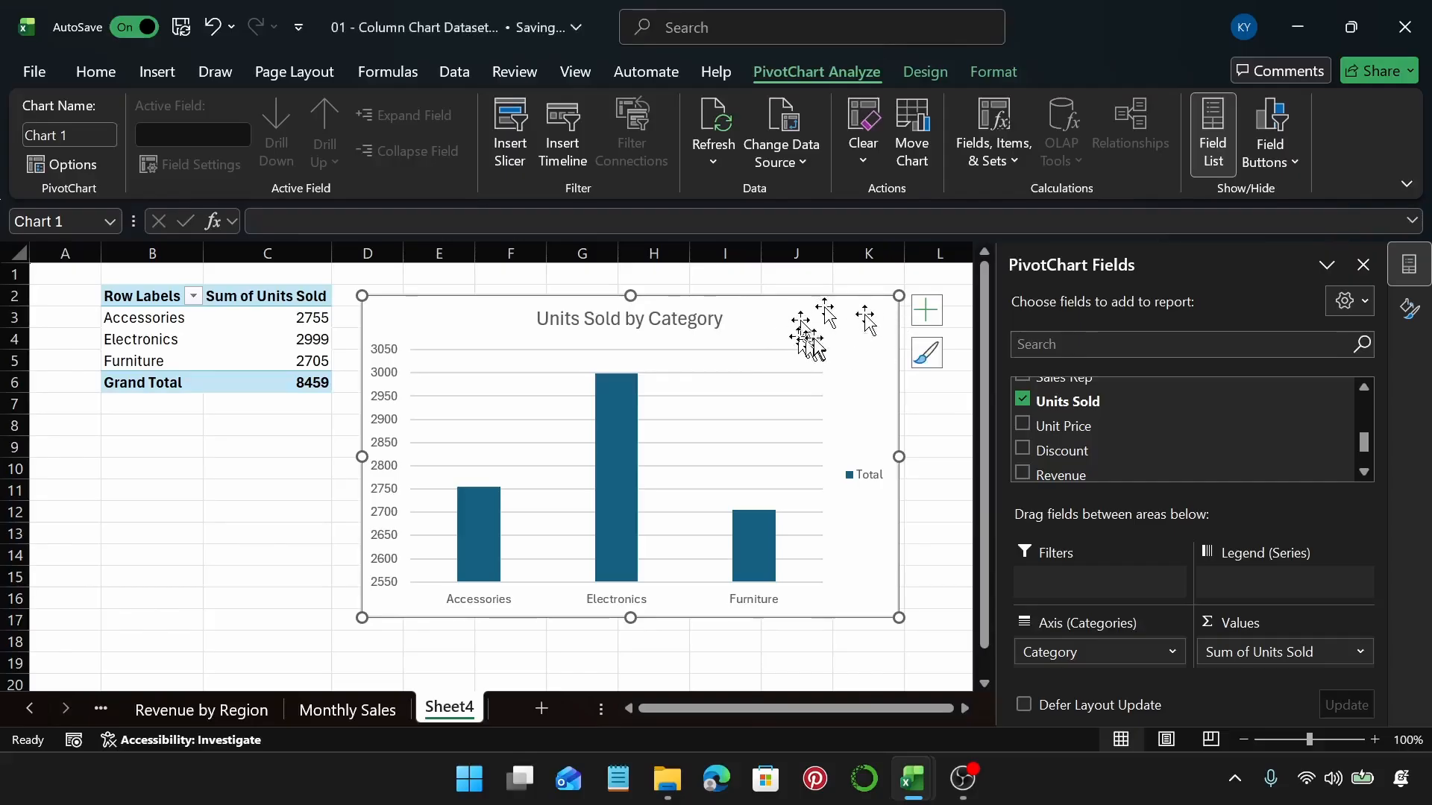
Preview the available chart styles for the Units Sold by Category chart
click(925, 355)
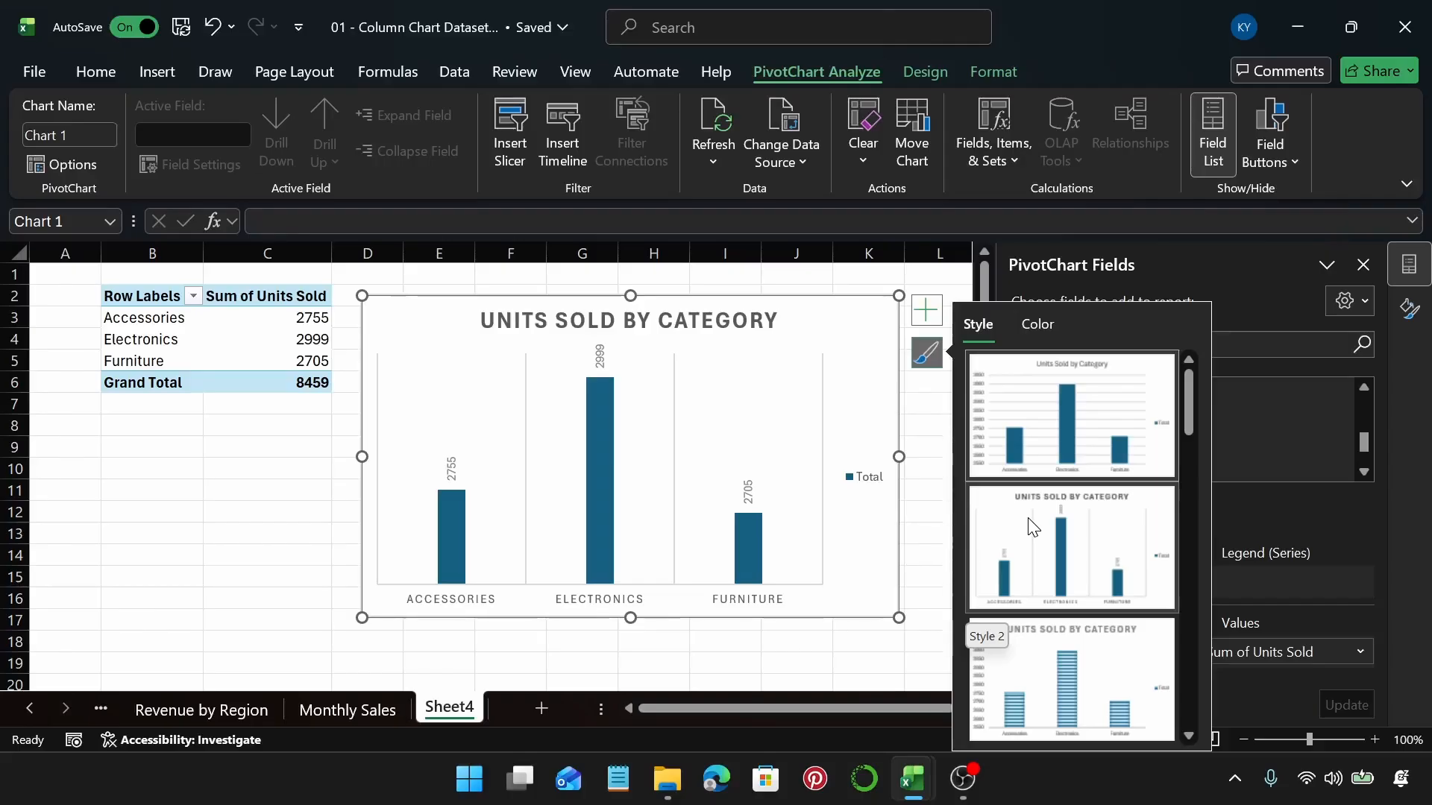
scroll(1033, 528, down, 2)
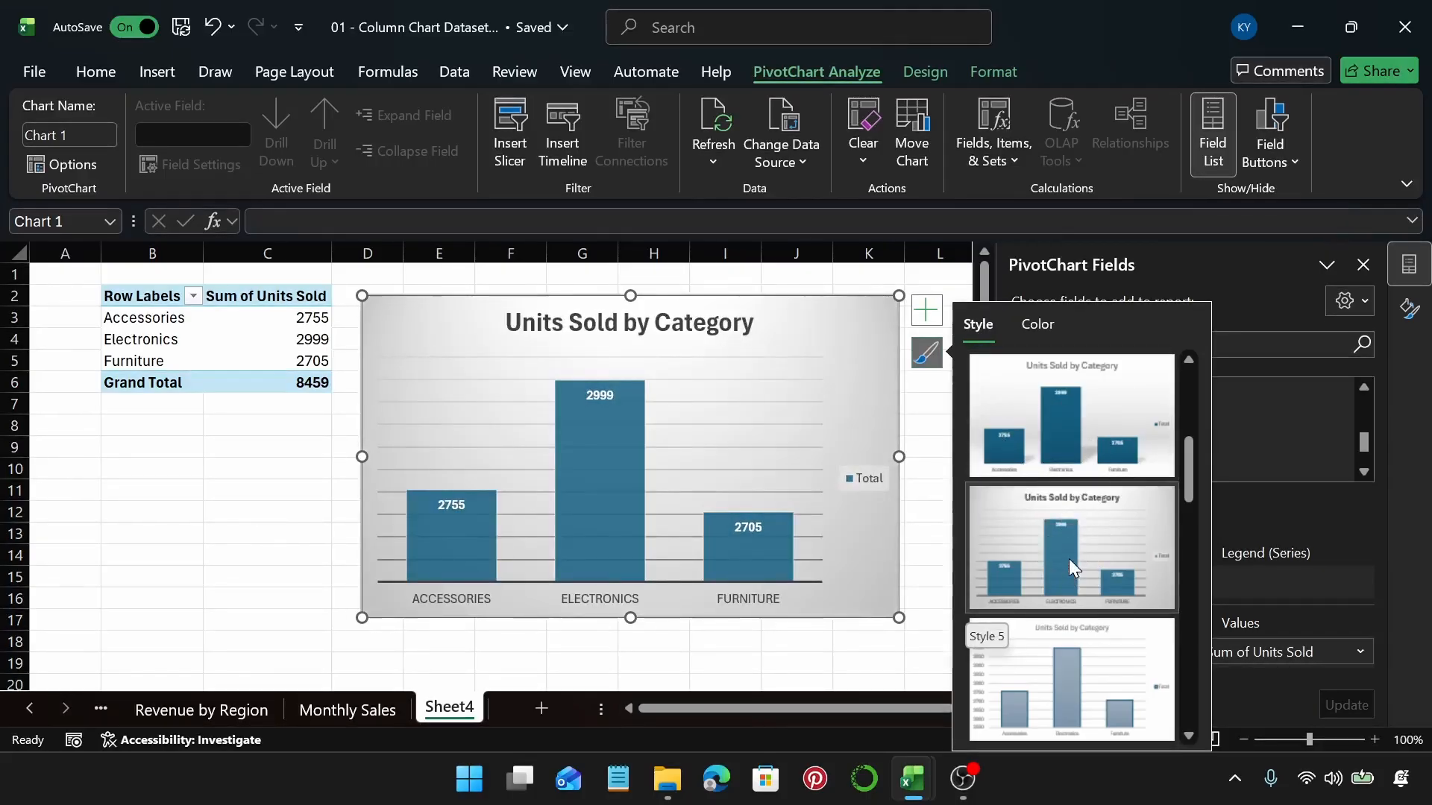
scroll(1071, 552, down, 2)
scroll(1067, 556, down, 4)
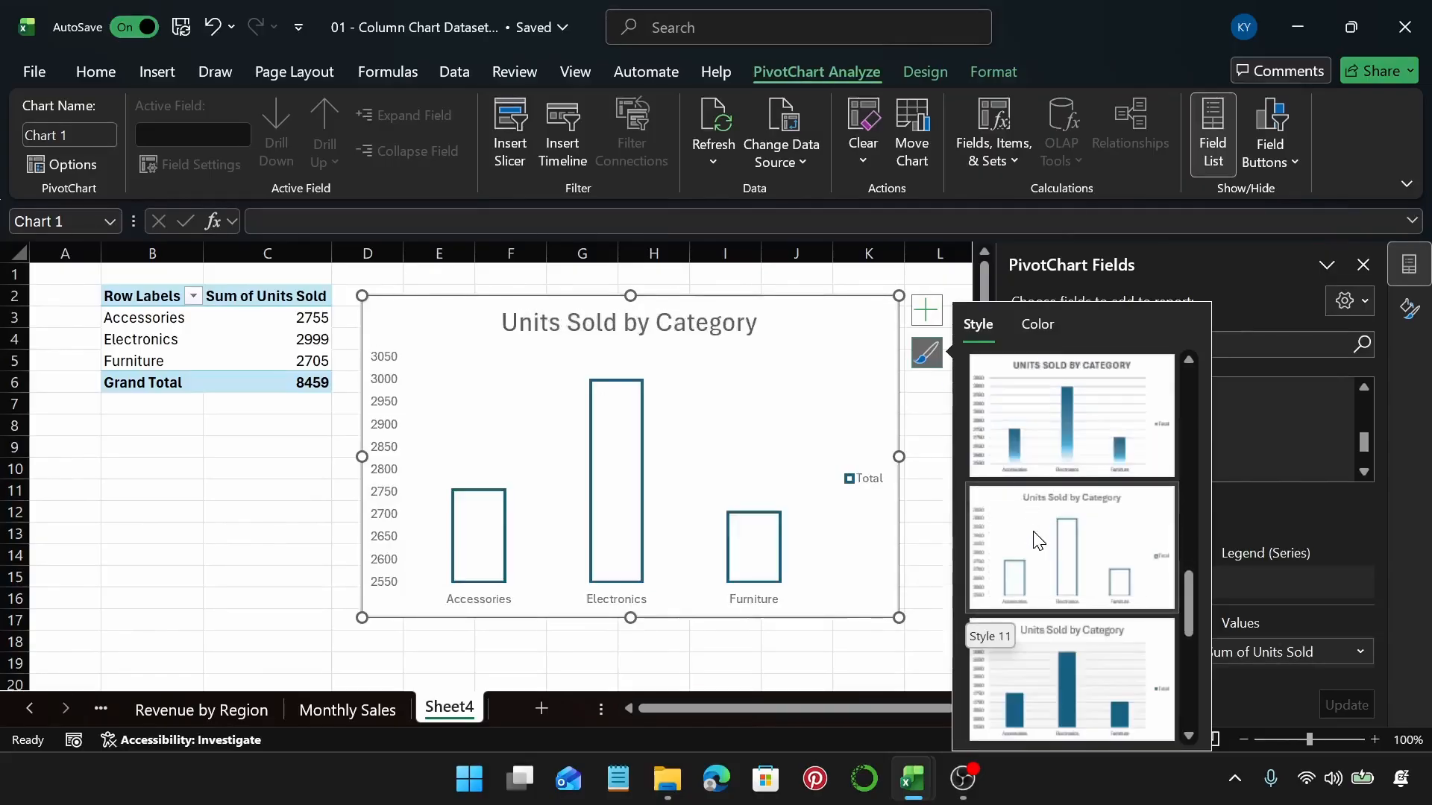
scroll(1064, 543, up, 3)
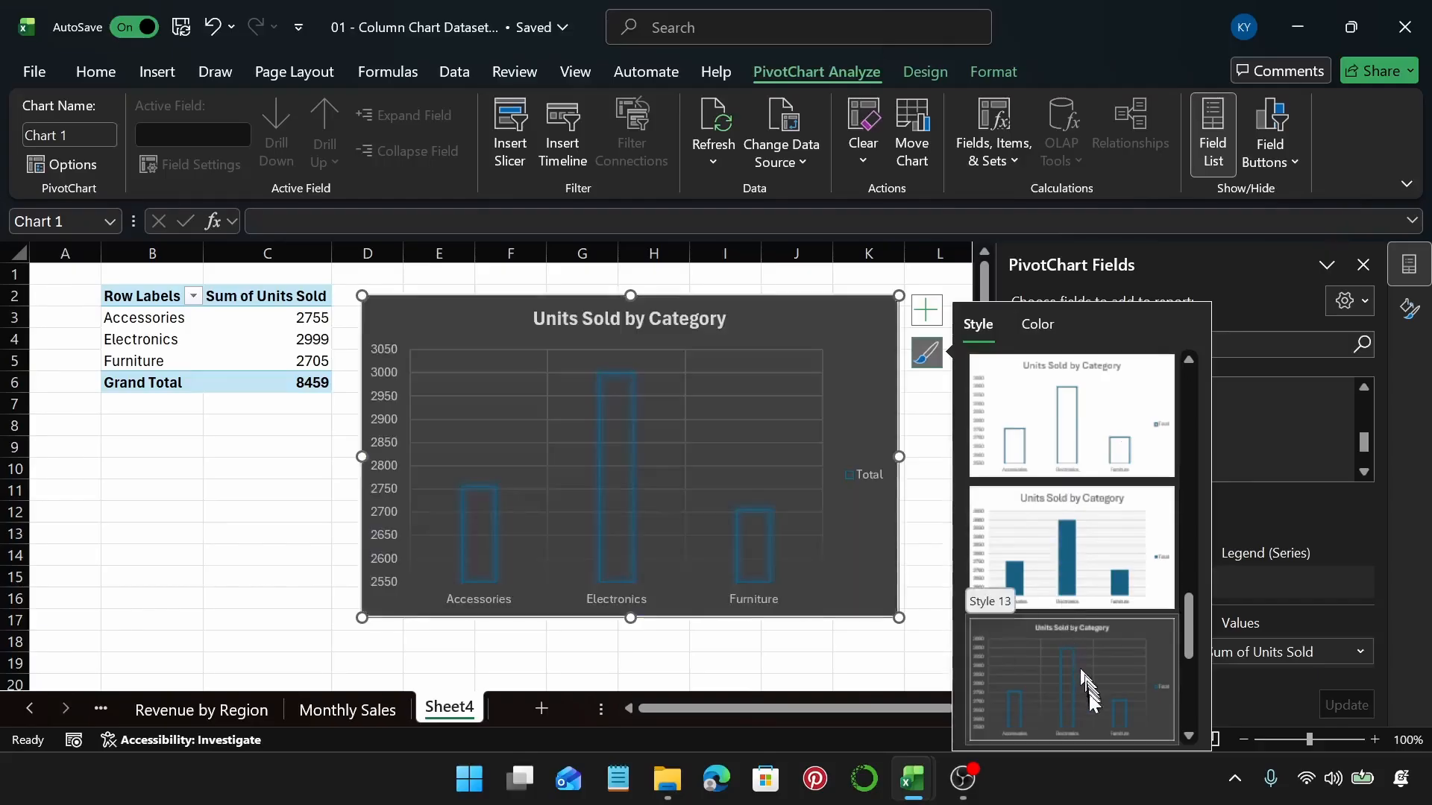
scroll(1090, 686, down, 3)
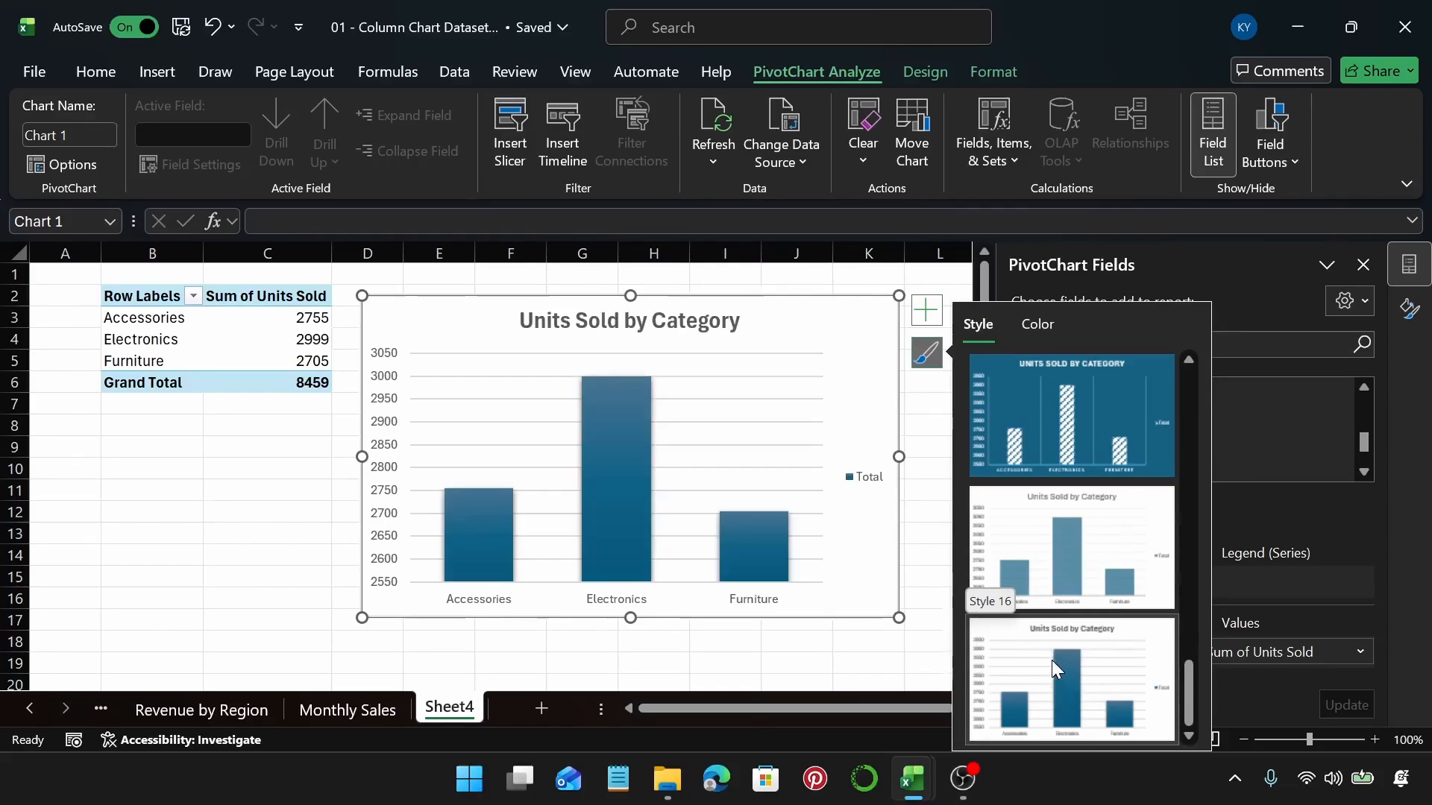
scroll(1052, 657, up, 5)
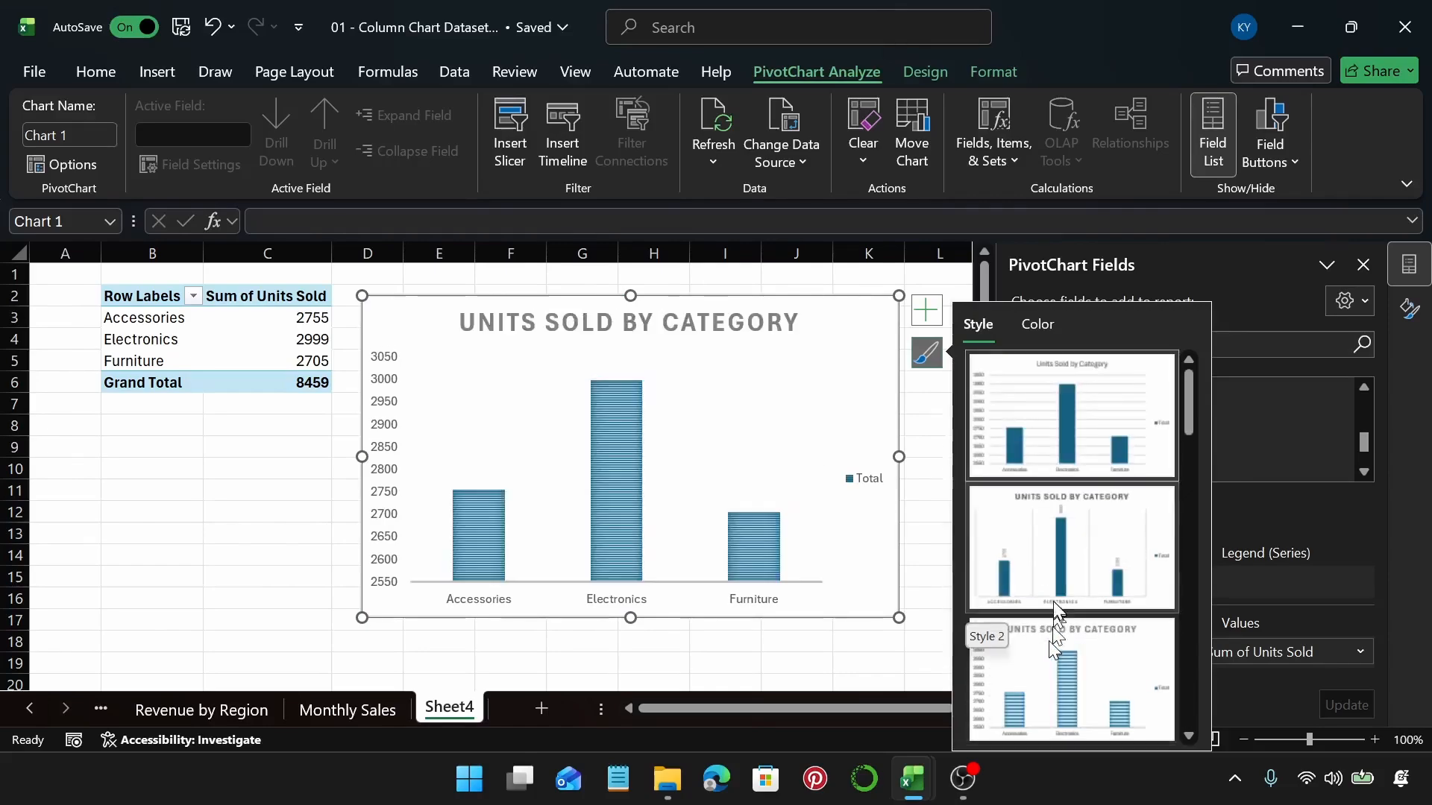
click(929, 363)
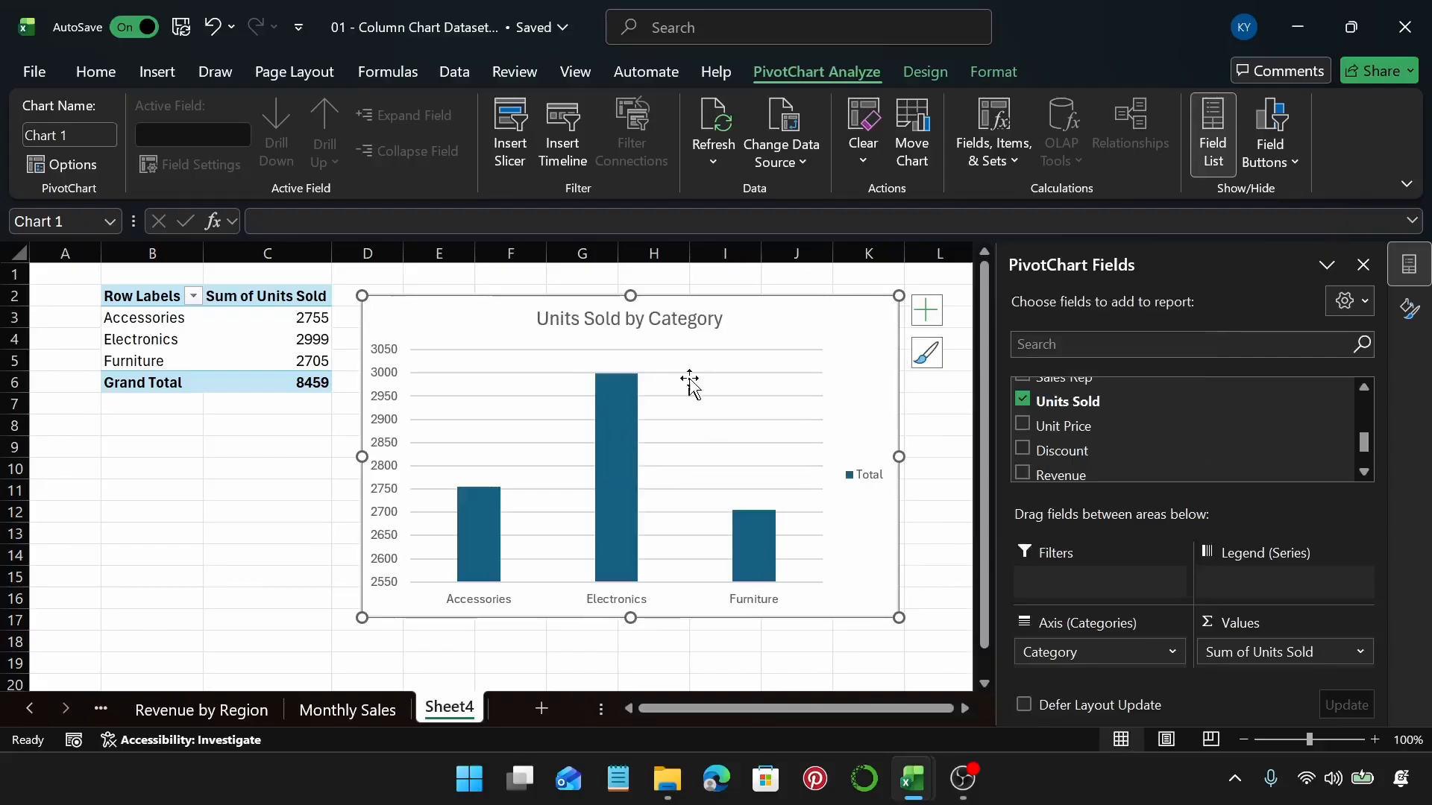
Review the expanded set of chart design styles and the colorful and monochromatic palettes
click(921, 71)
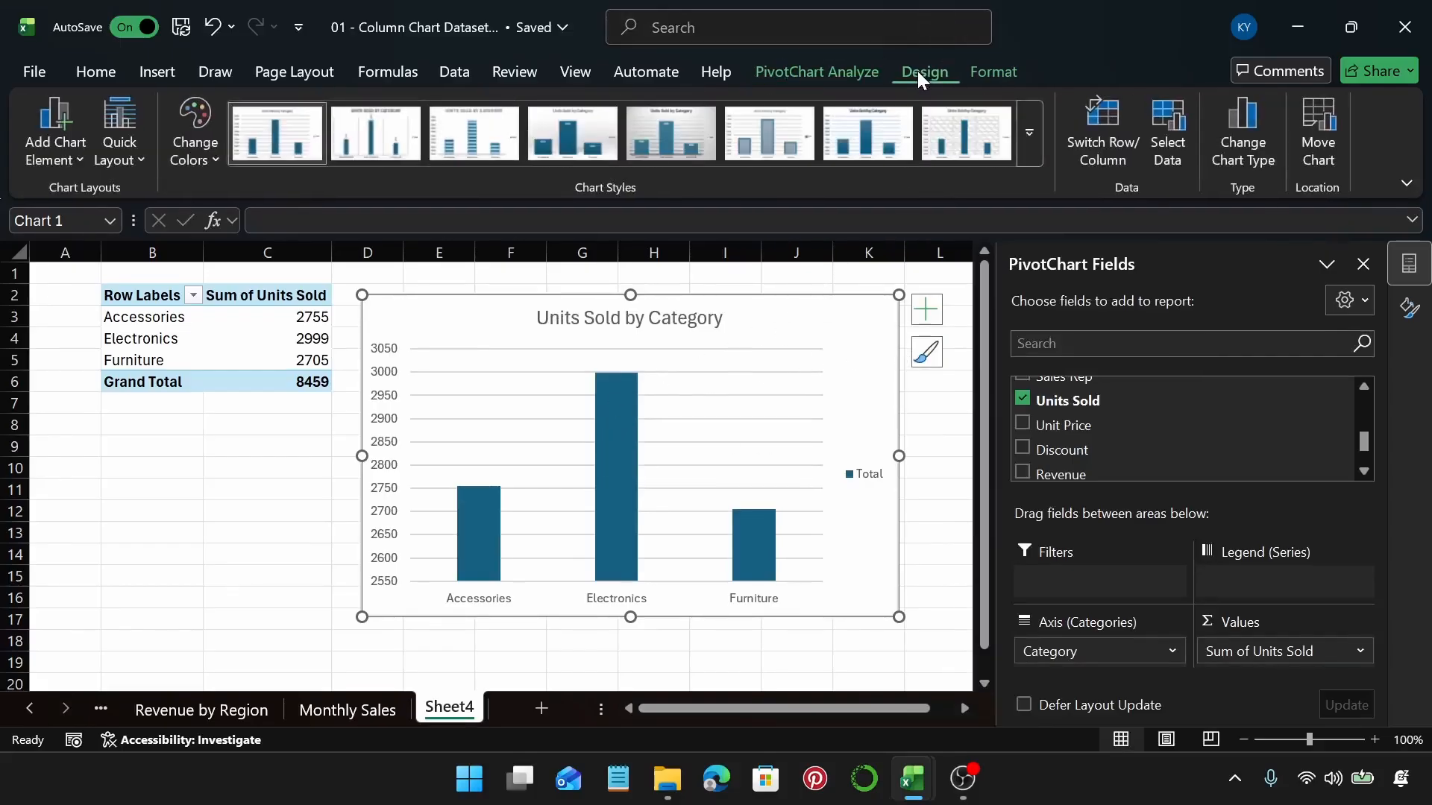
click(1030, 135)
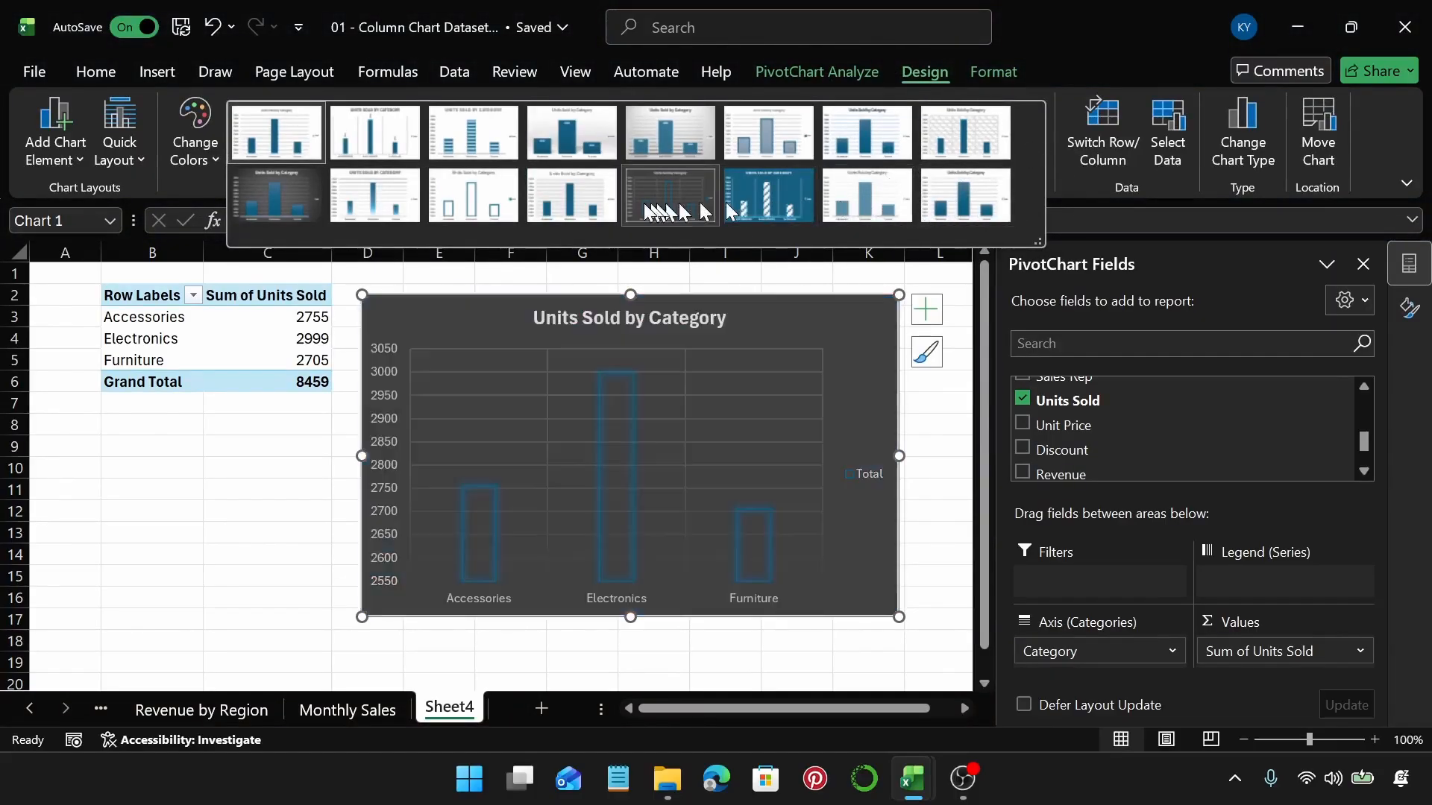
click(928, 71)
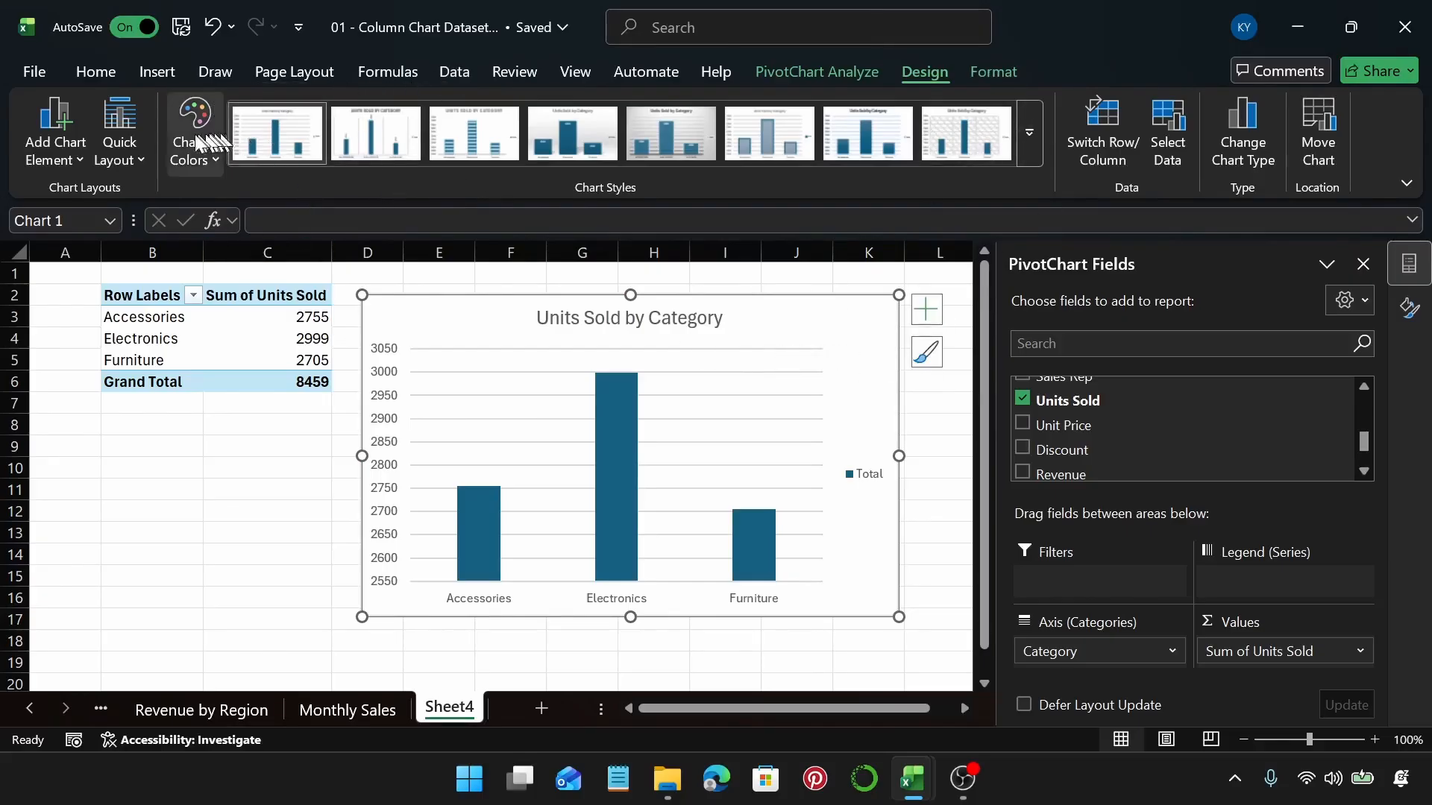
click(179, 145)
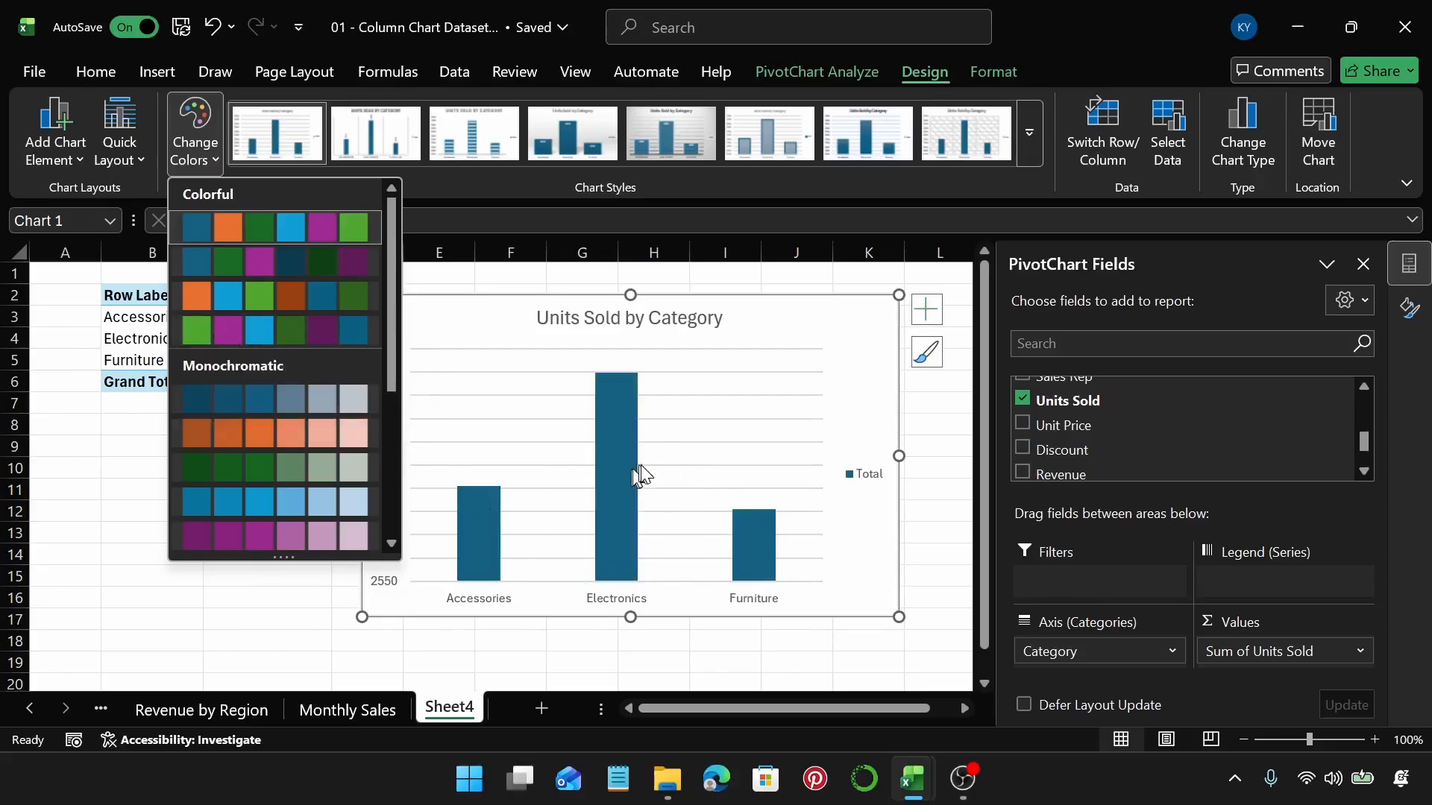
click(565, 409)
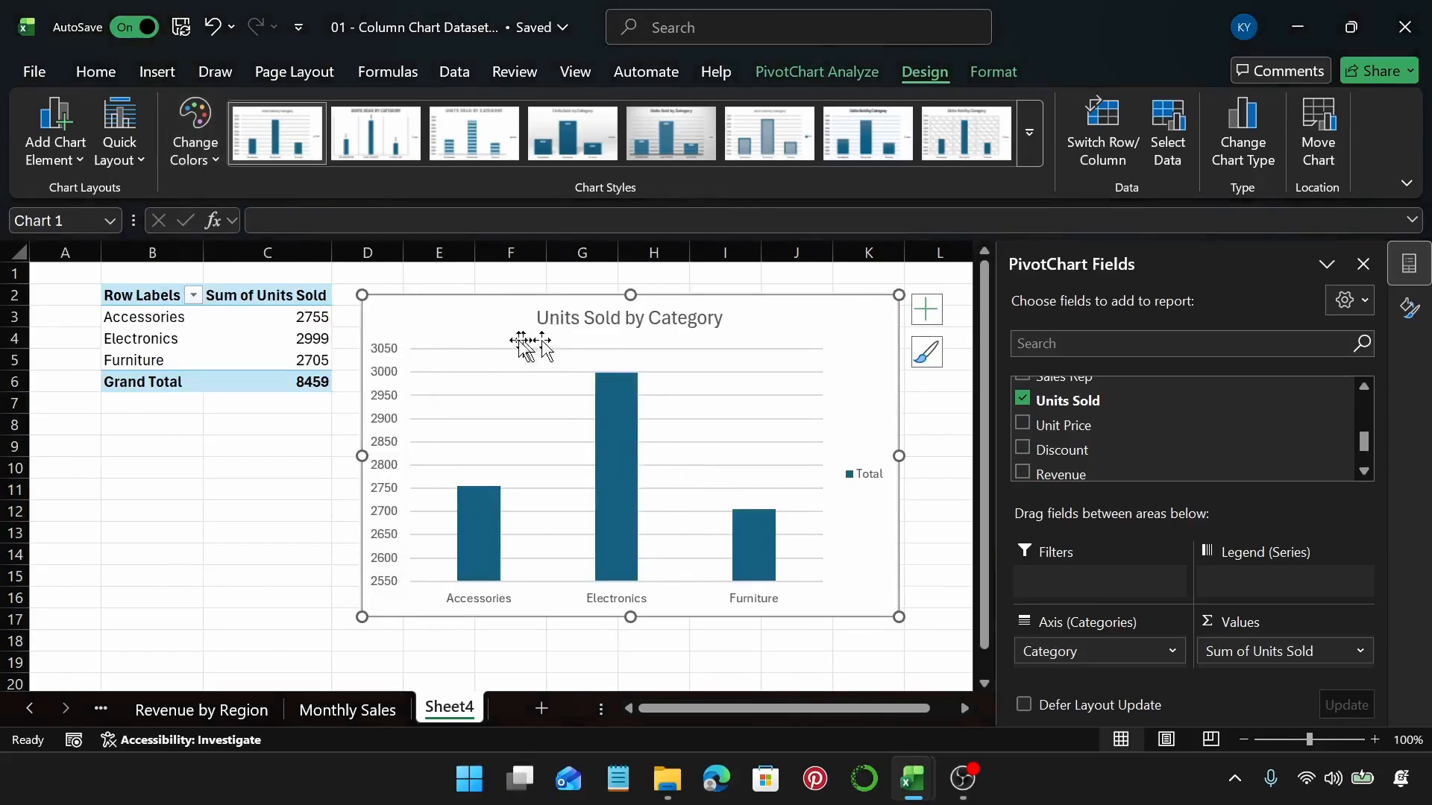
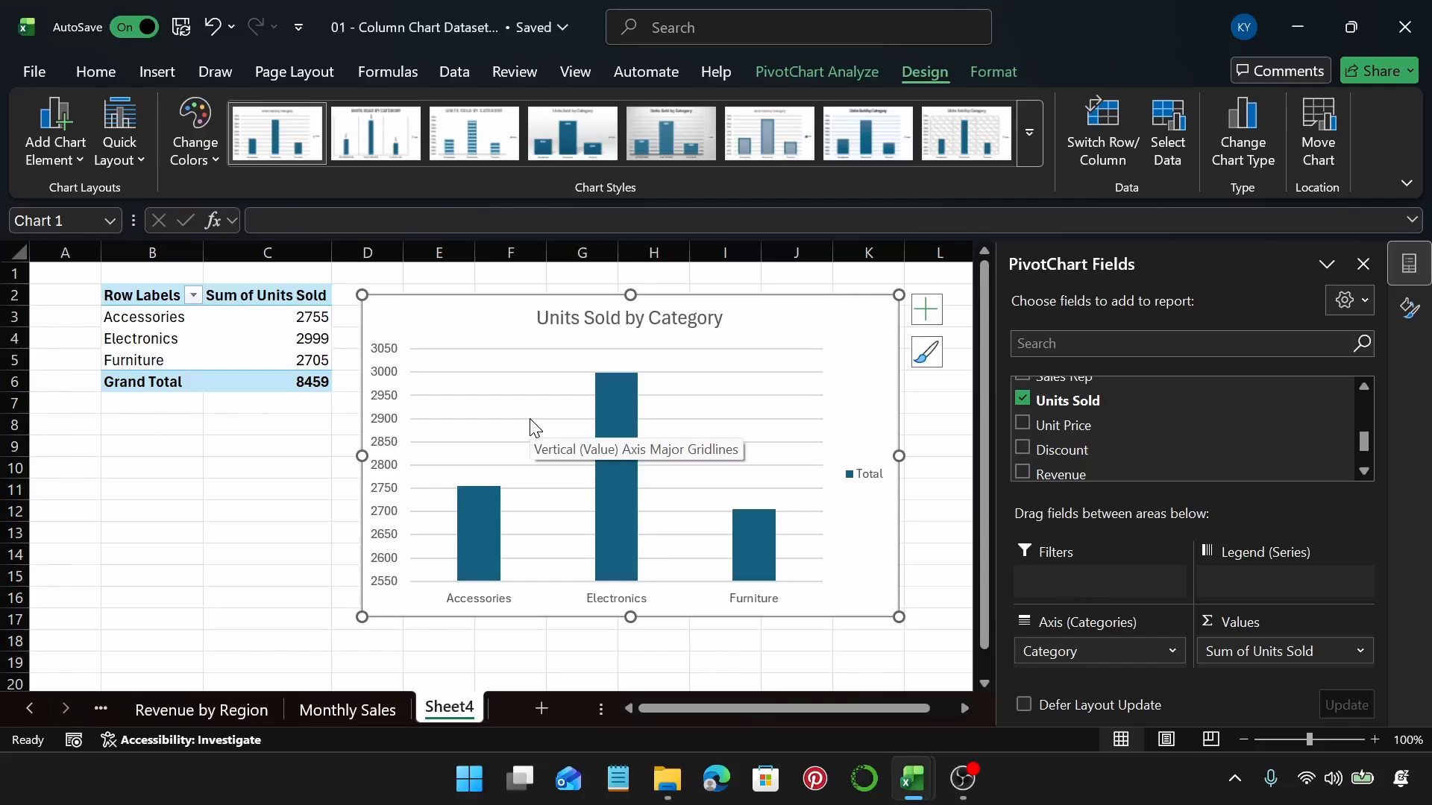
Delete the vertical axis, major gridlines and legend from the chart, and open the chart area's formatting options
click(389, 406)
key(Delete)
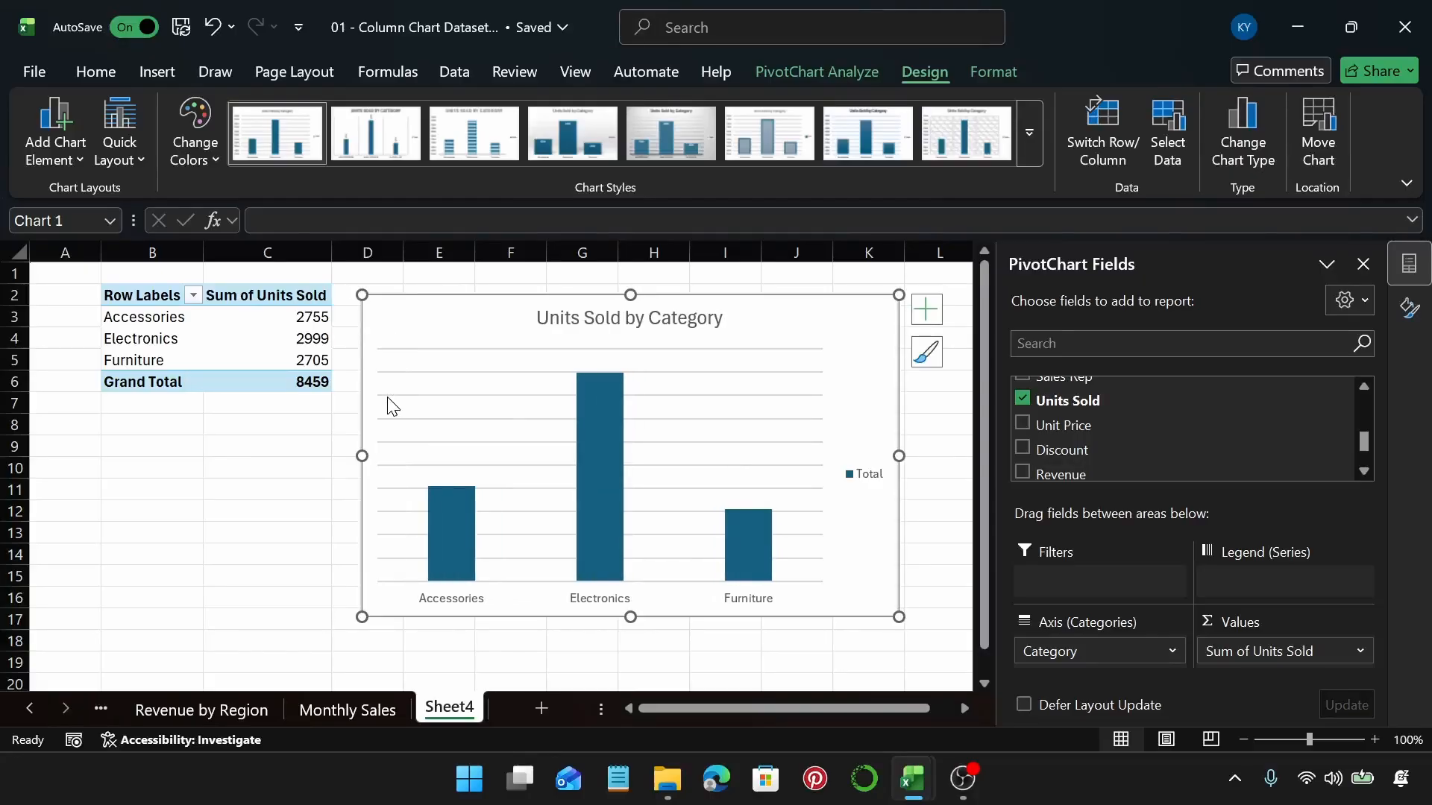
click(465, 372)
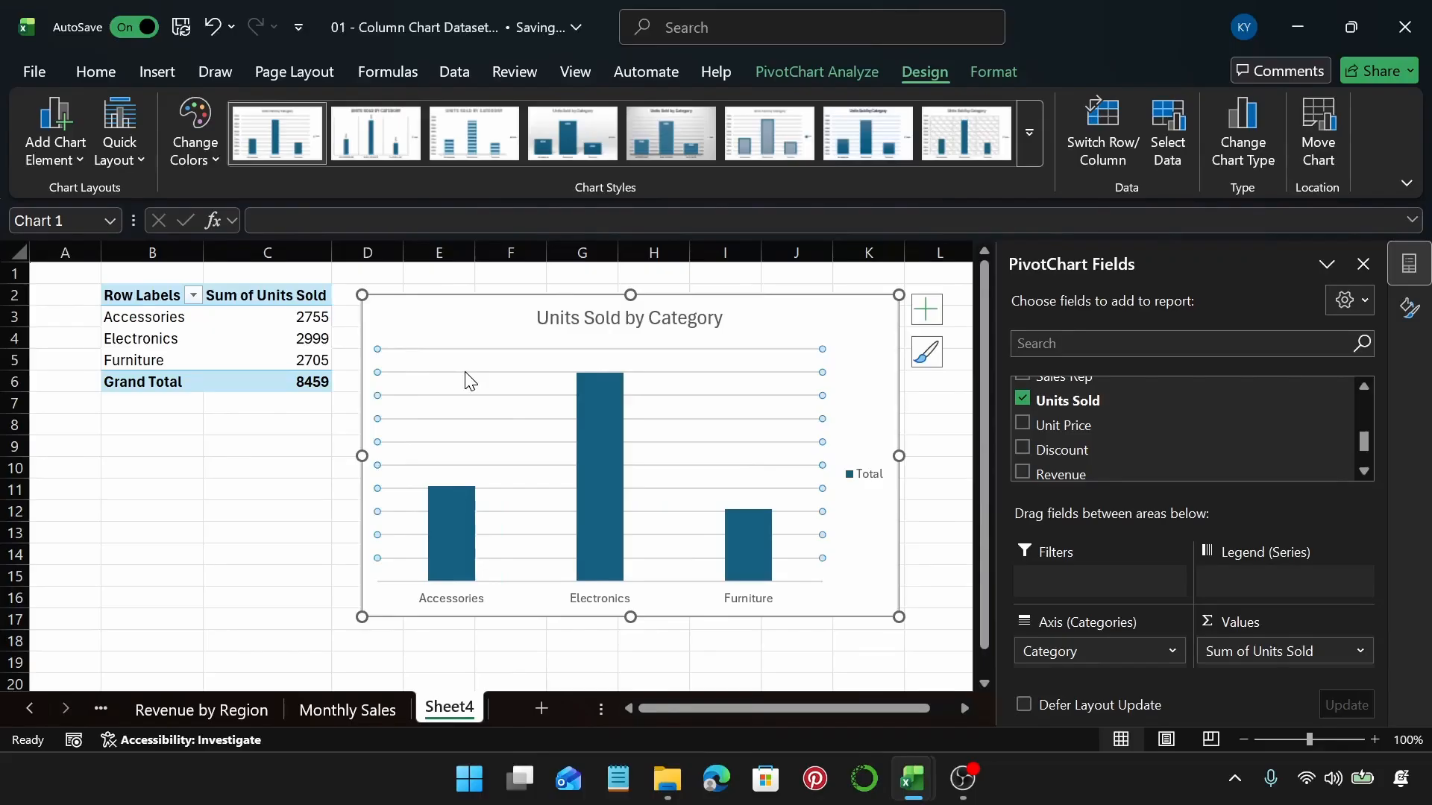
key(Delete)
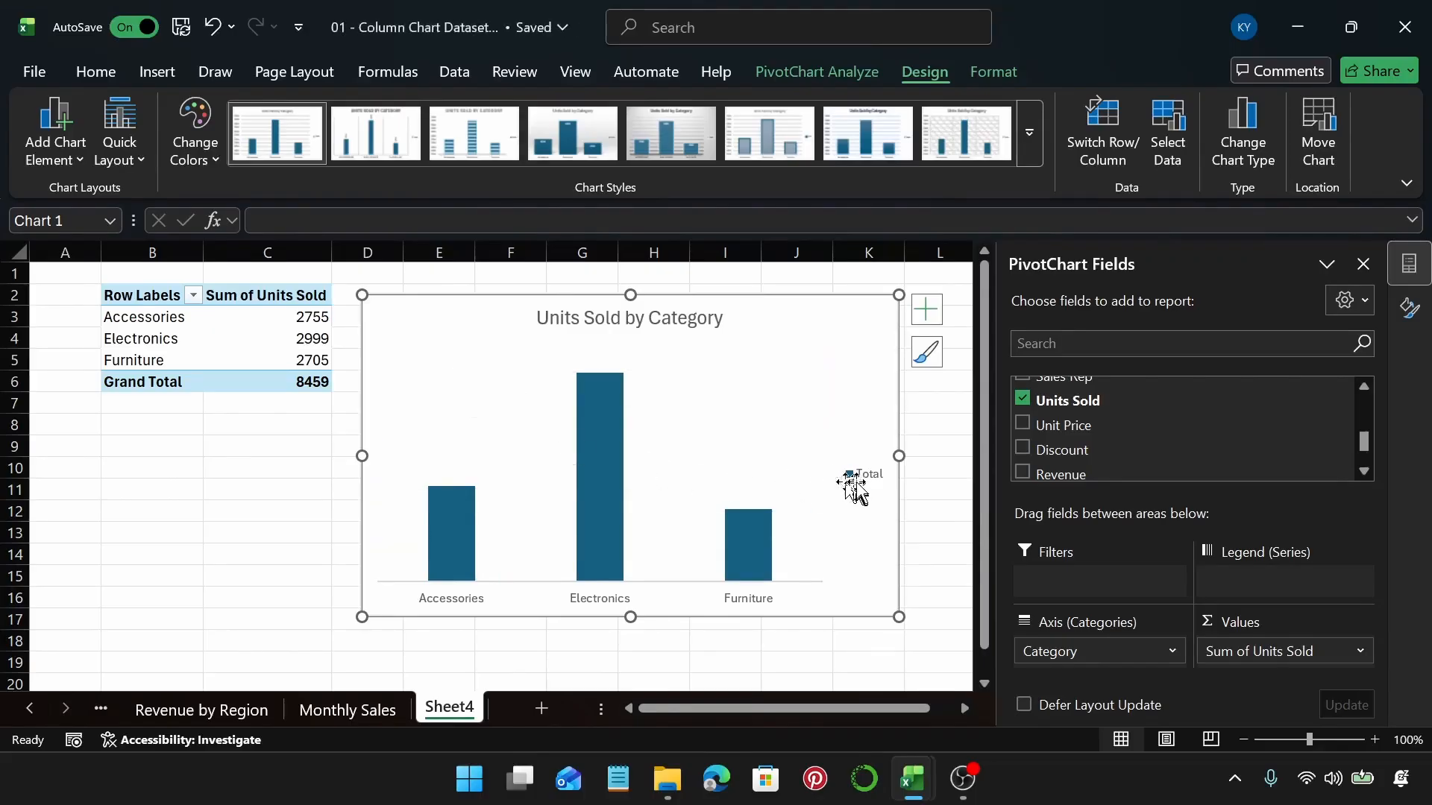
click(858, 488)
key(Delete)
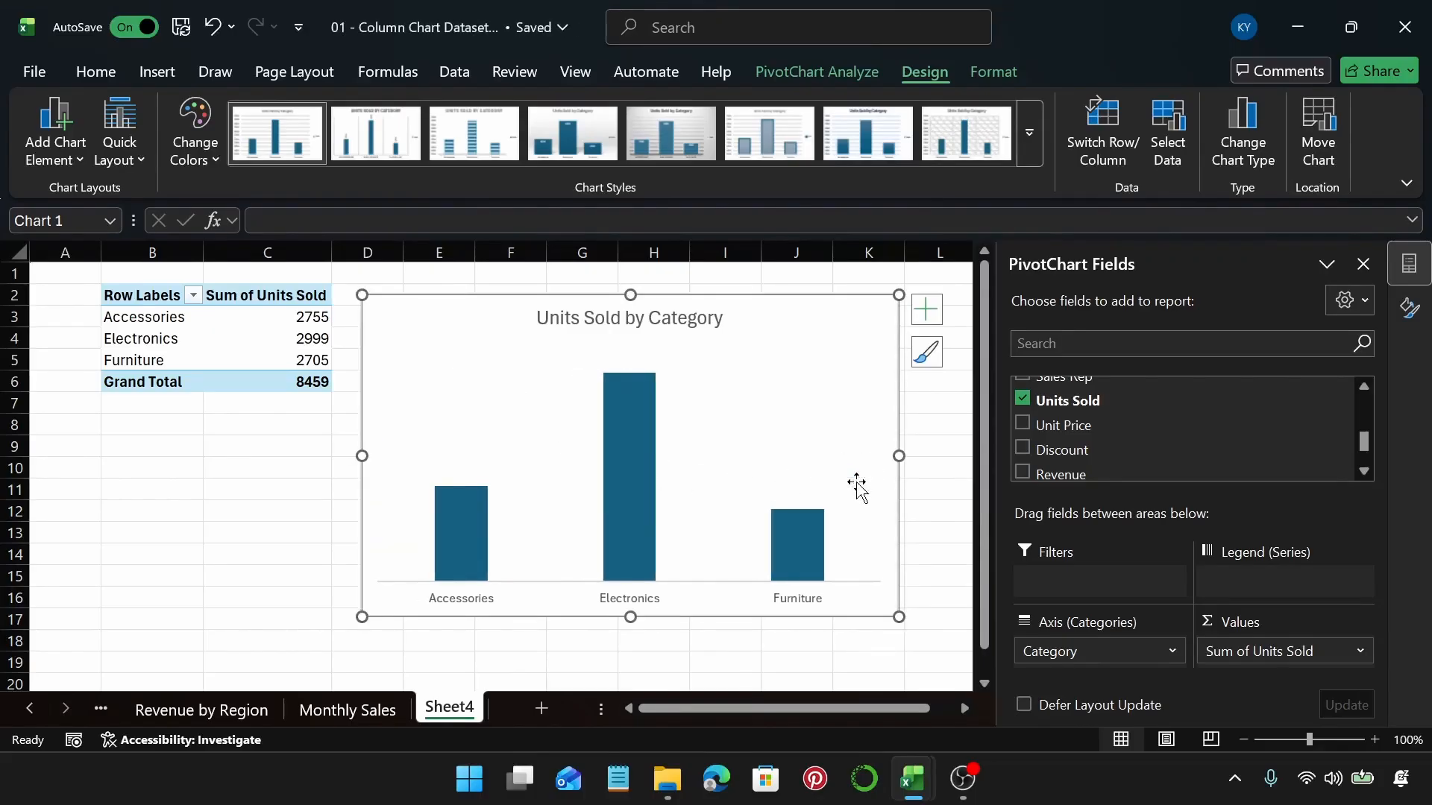
click(1408, 306)
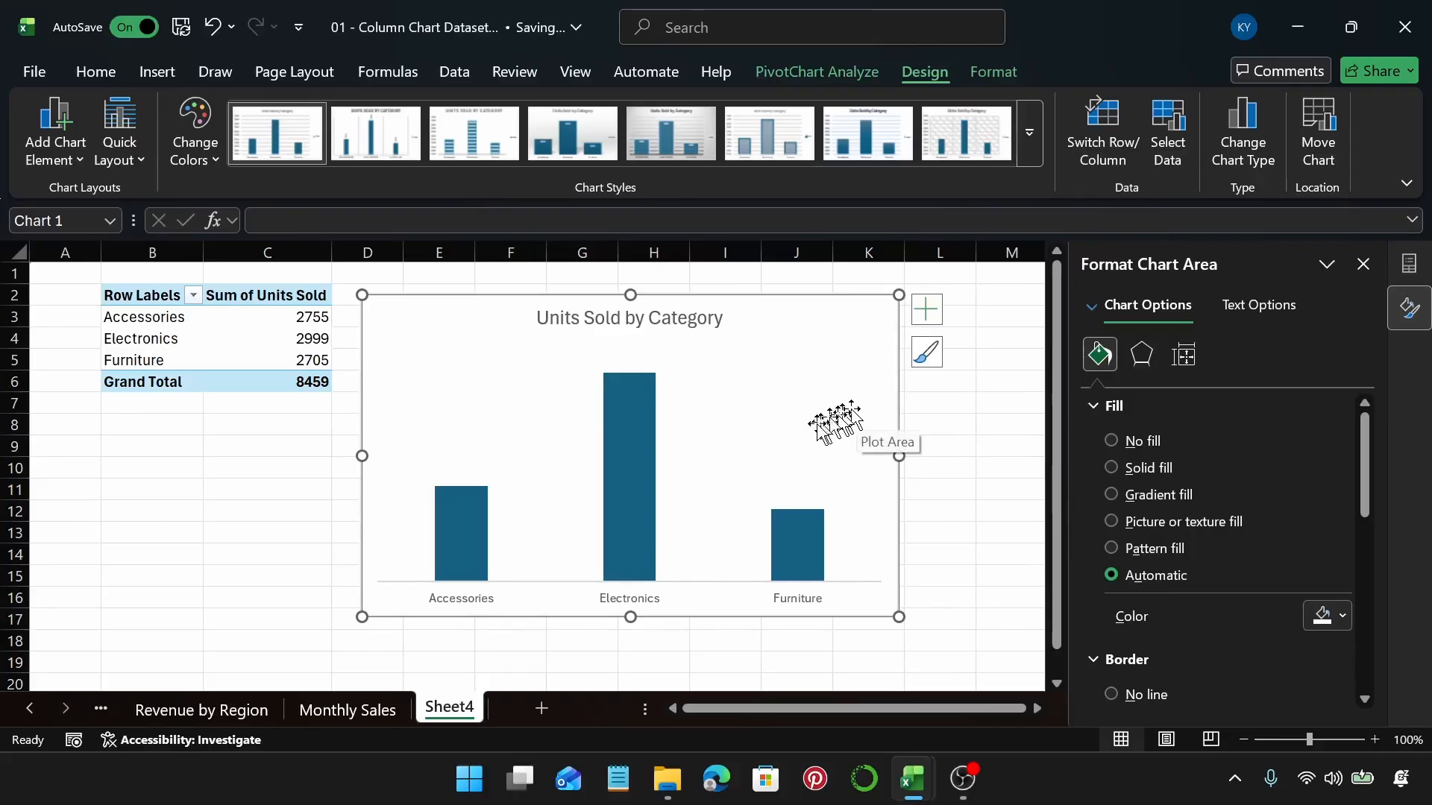
mouse_move(628, 425)
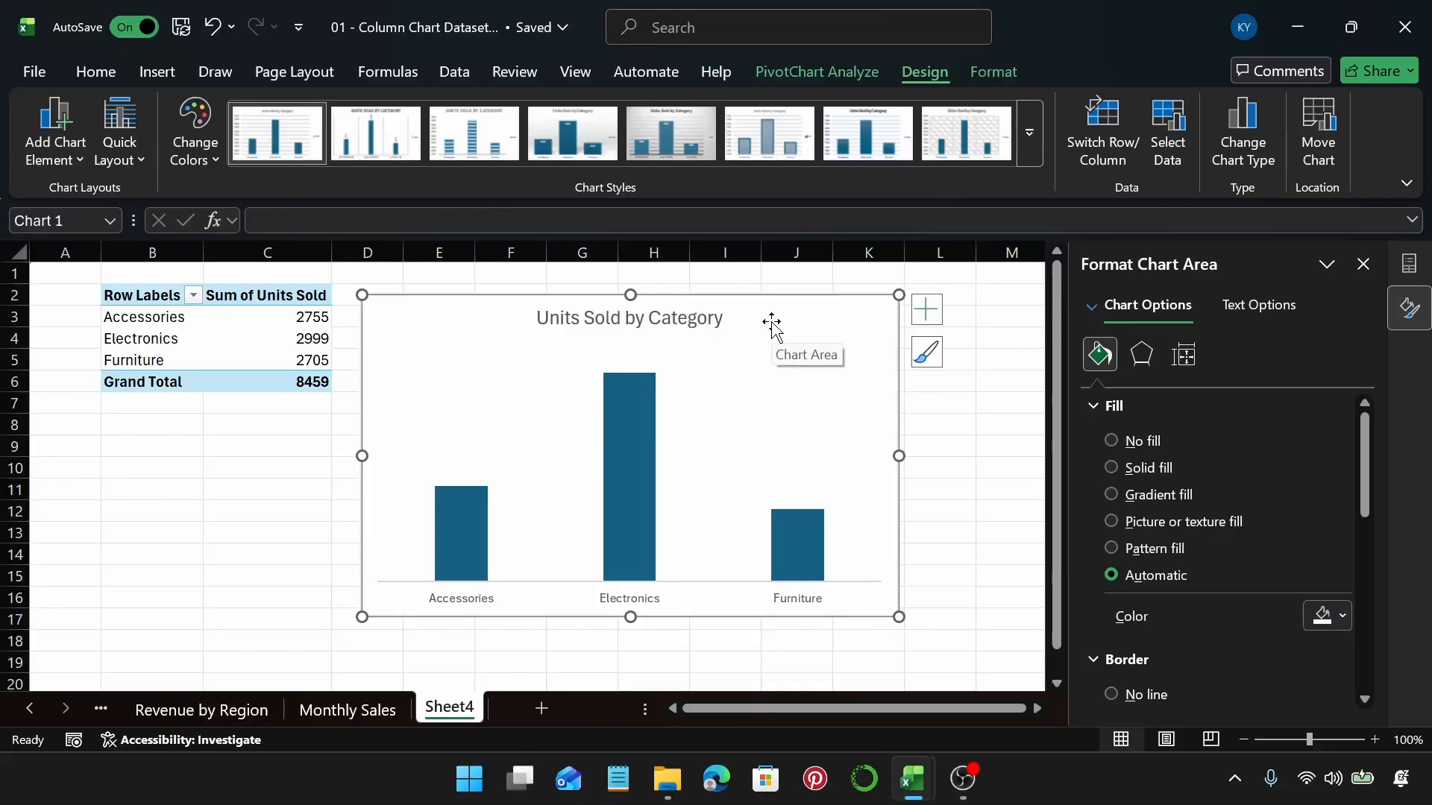
click(1141, 356)
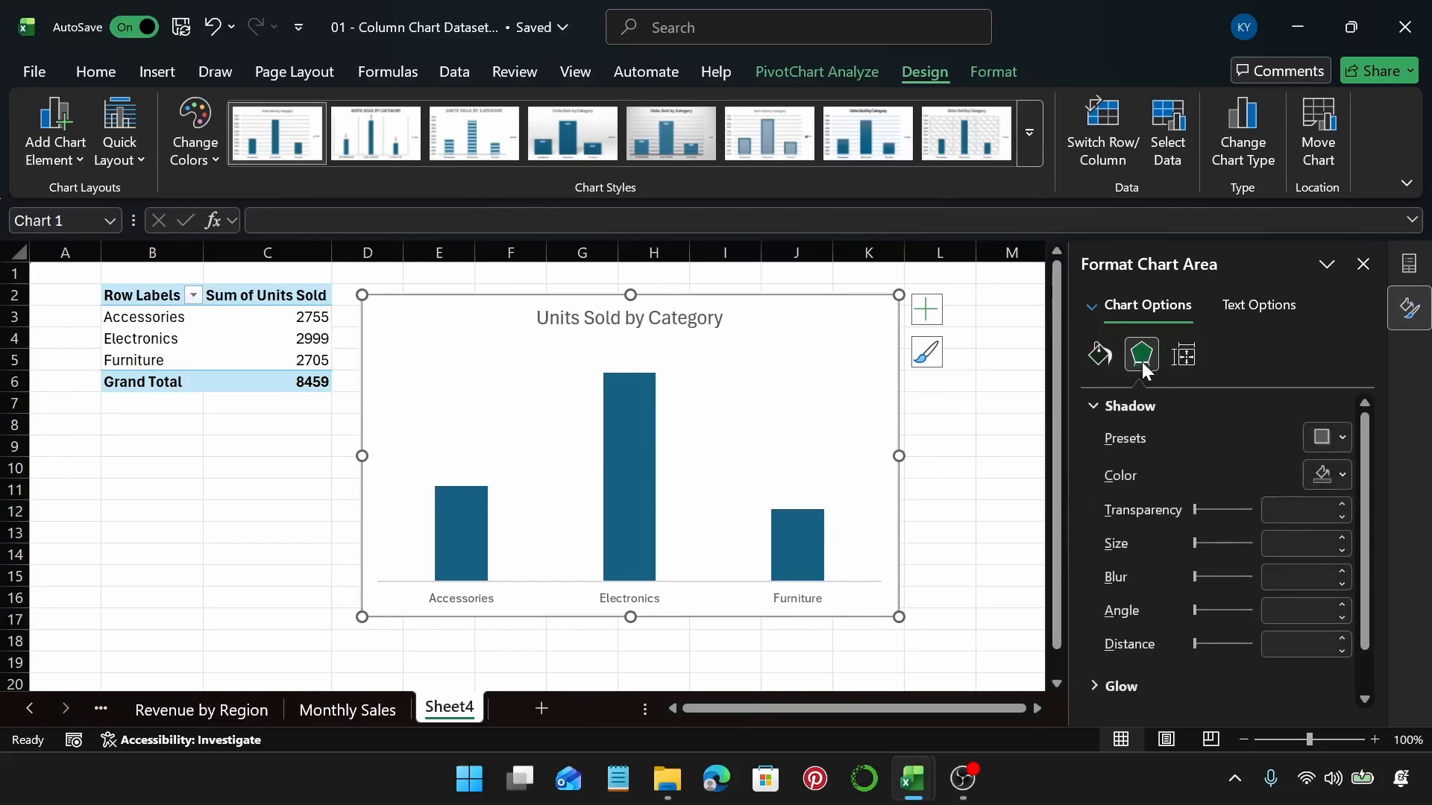
click(1124, 403)
click(1123, 437)
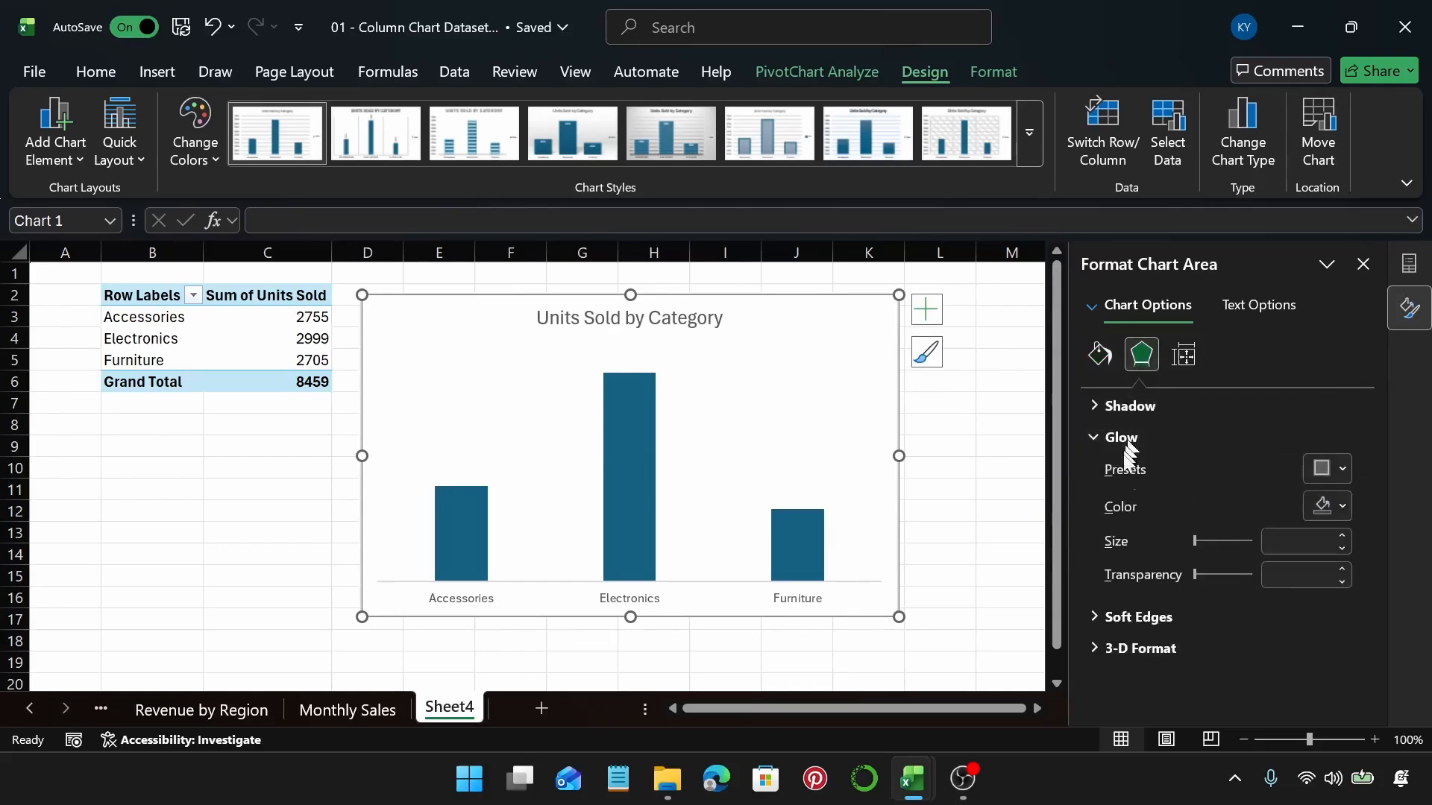
click(1331, 468)
click(1332, 356)
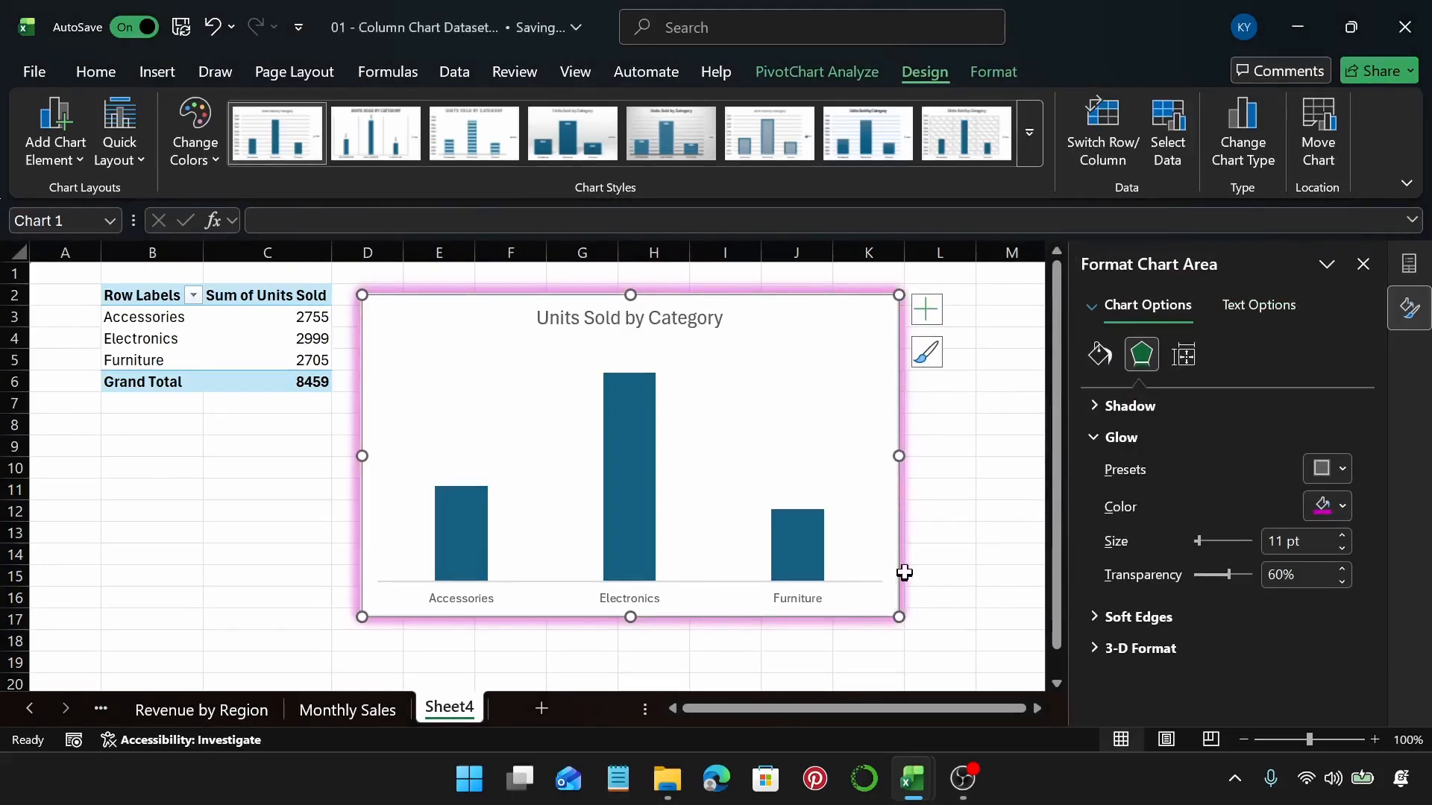
key(ctrl+z)
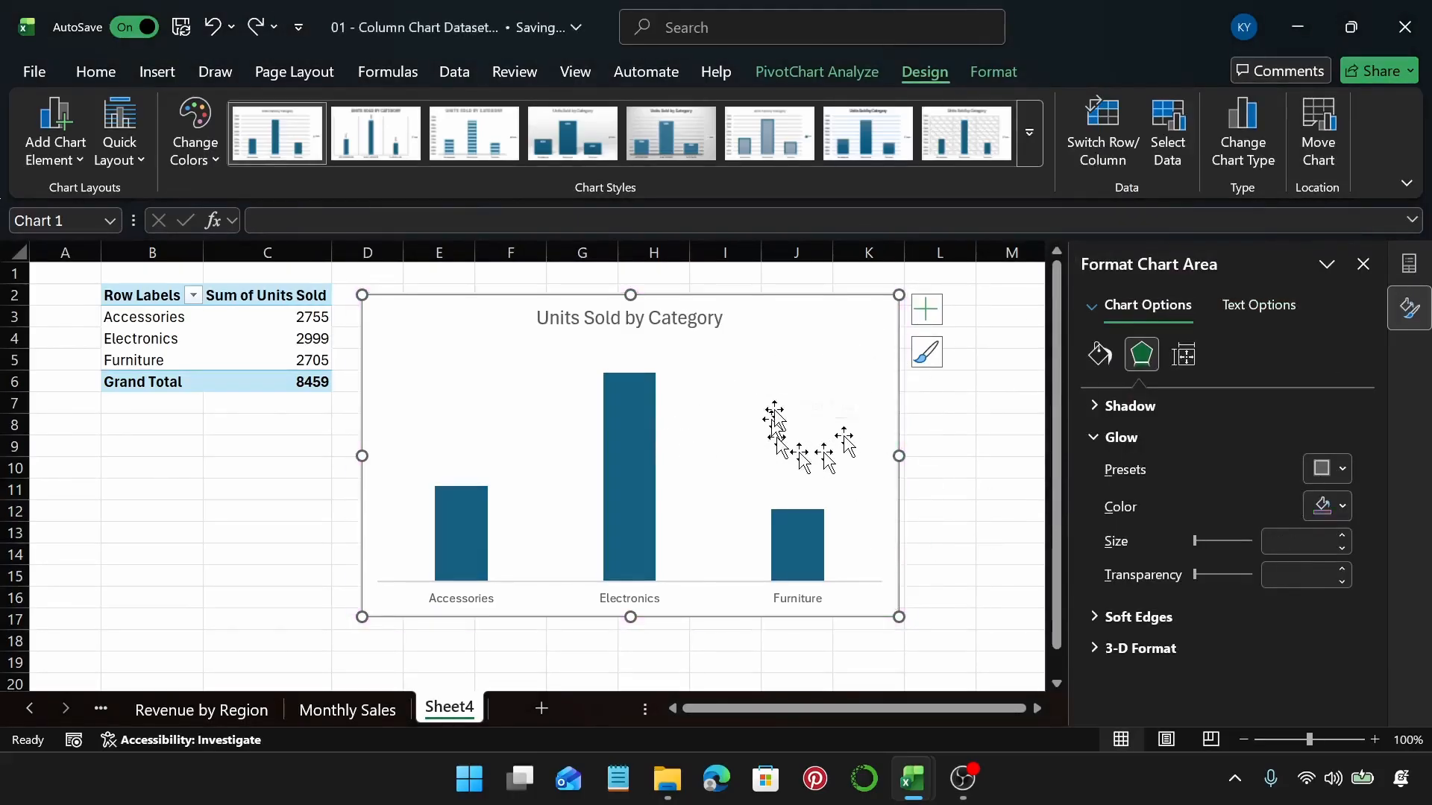
Set the fill of the Units Sold column series to No fill
click(634, 426)
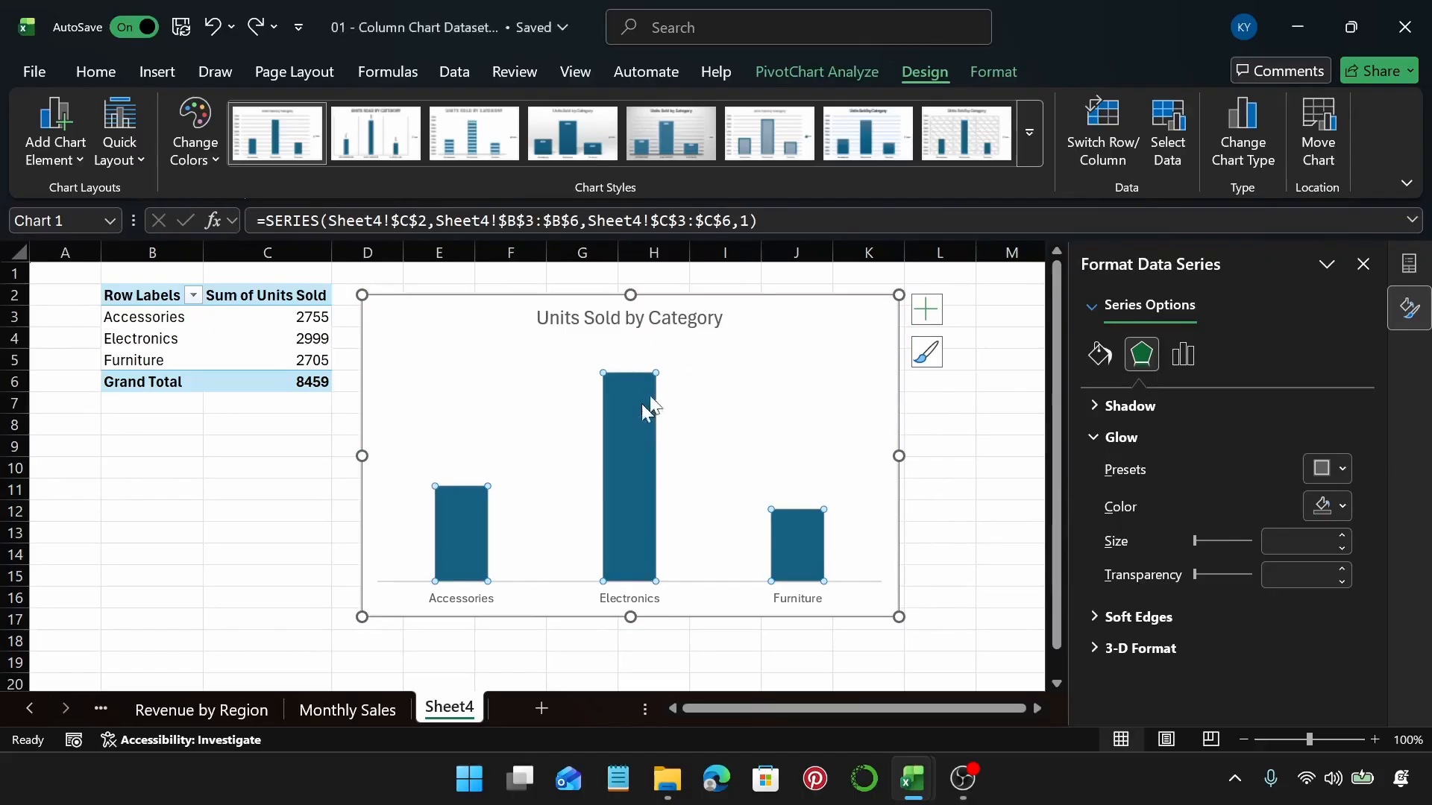
click(1099, 363)
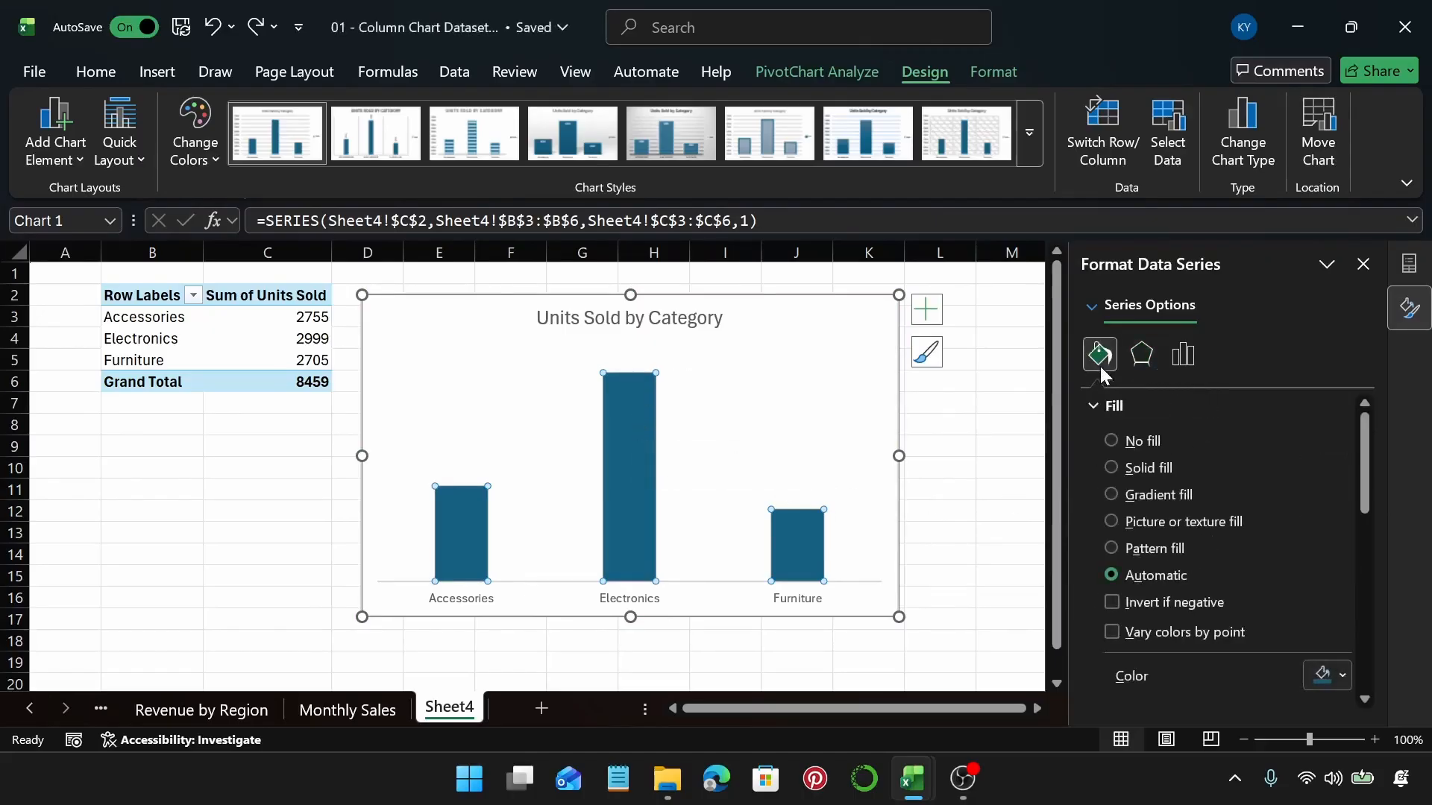
click(1126, 405)
click(1126, 405)
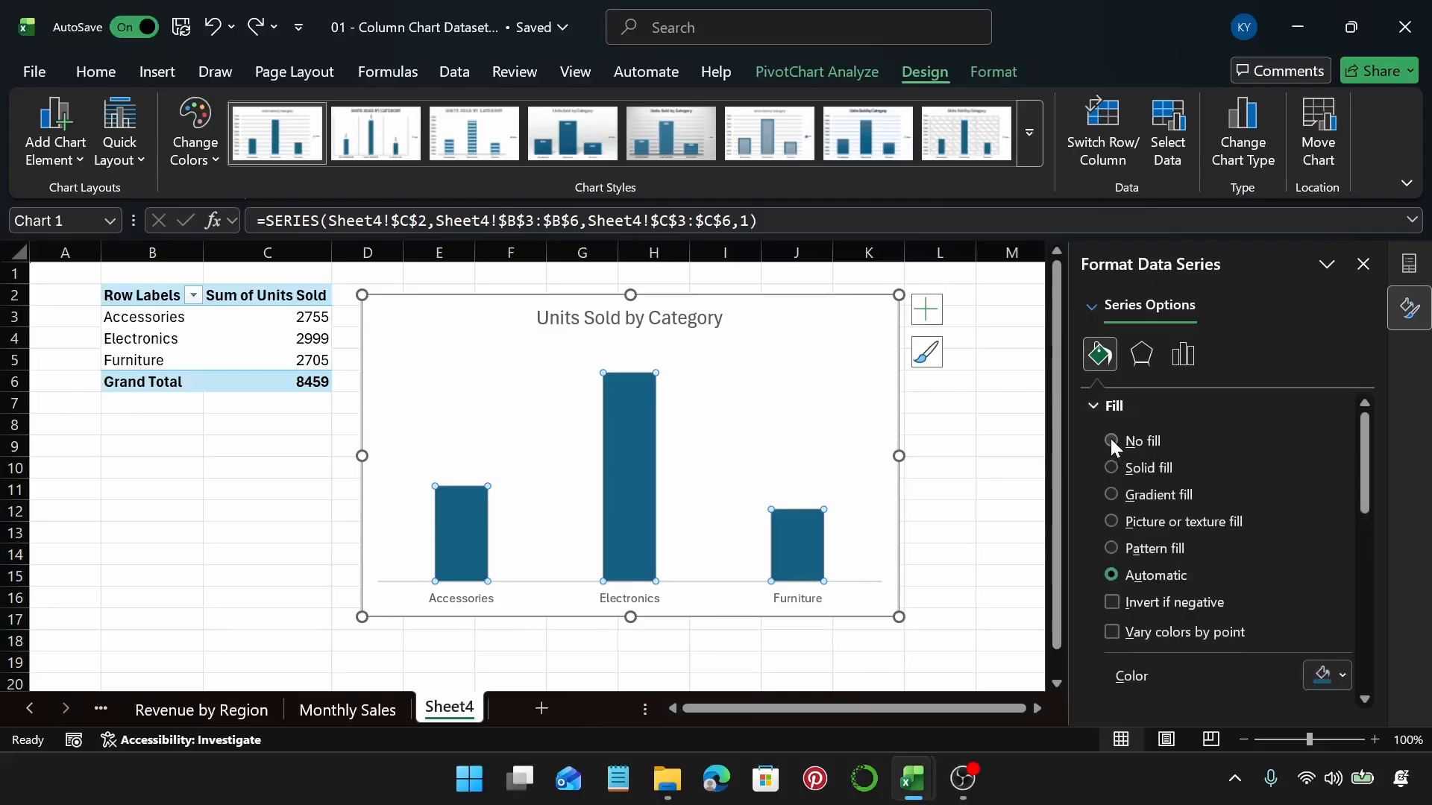
click(1111, 442)
Give the column series a solid Dark Blue border with a width of 2.5 pt
click(1120, 406)
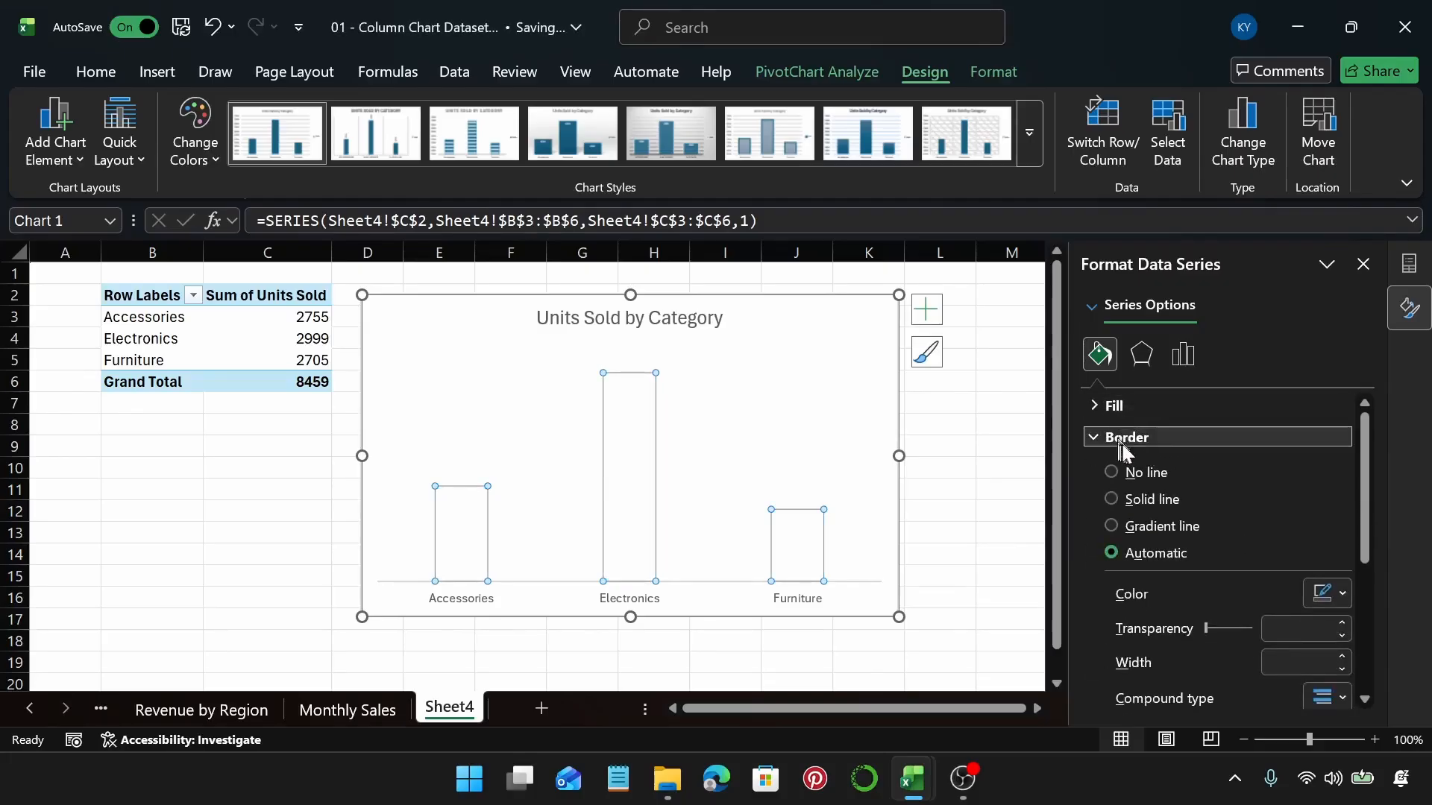
click(1111, 498)
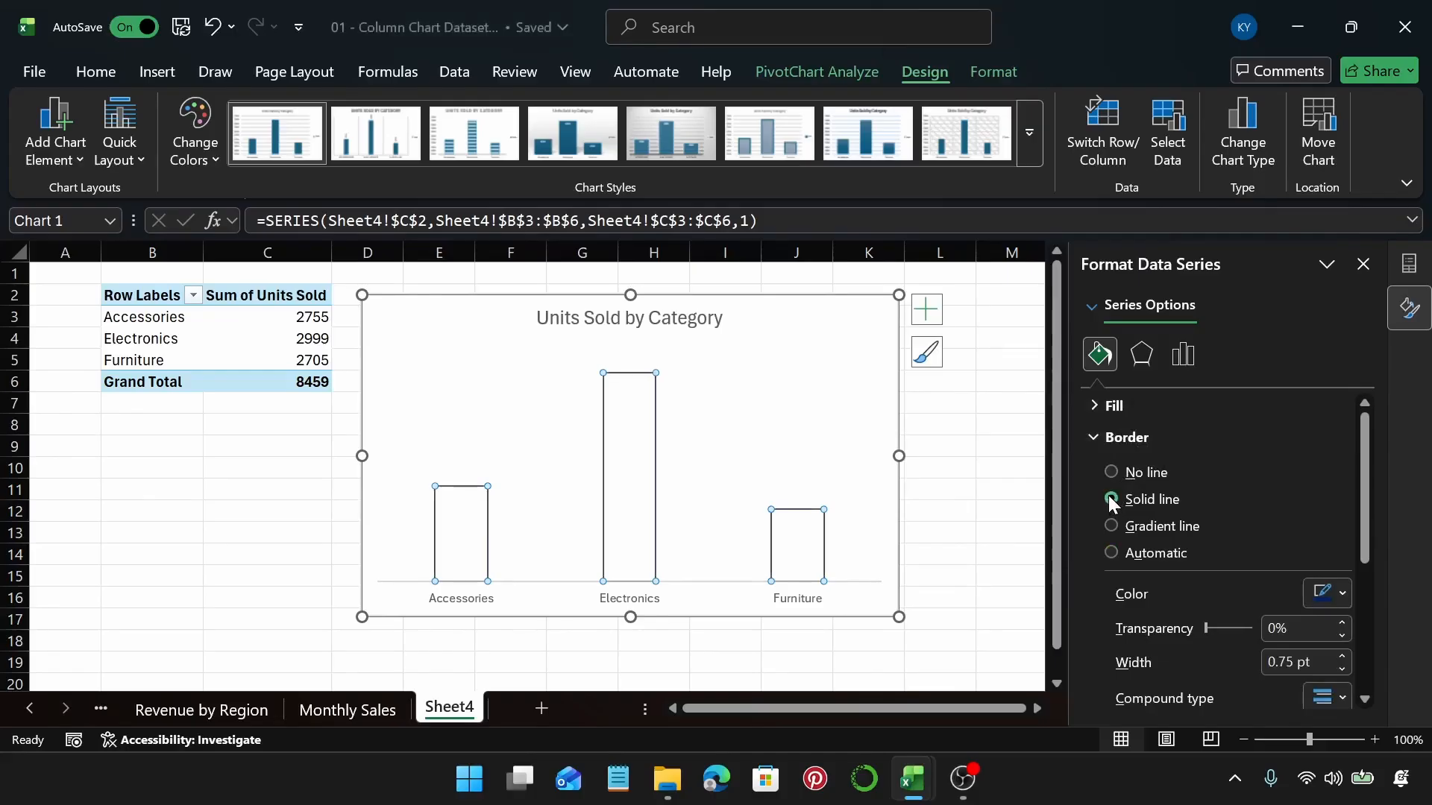
click(1319, 598)
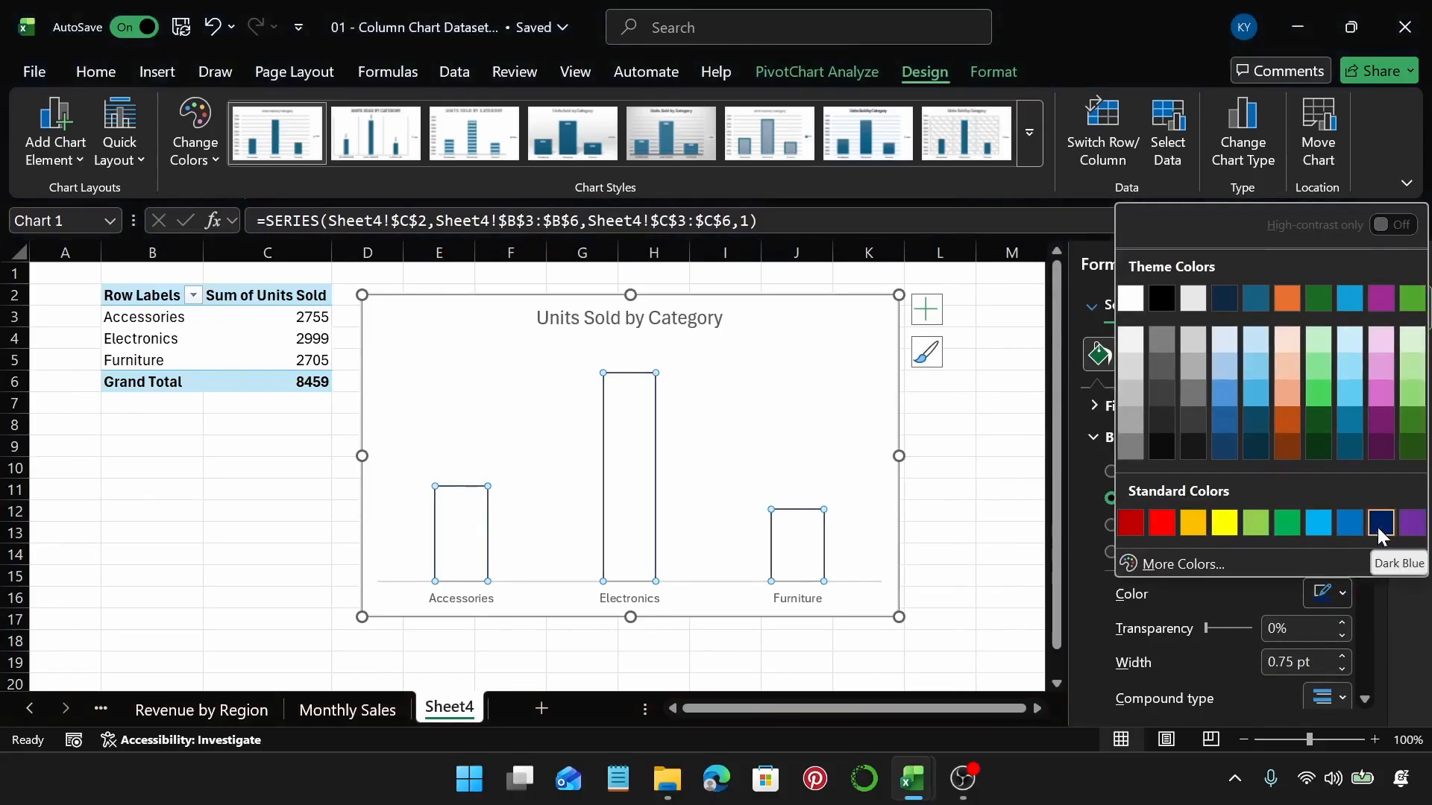
click(1332, 594)
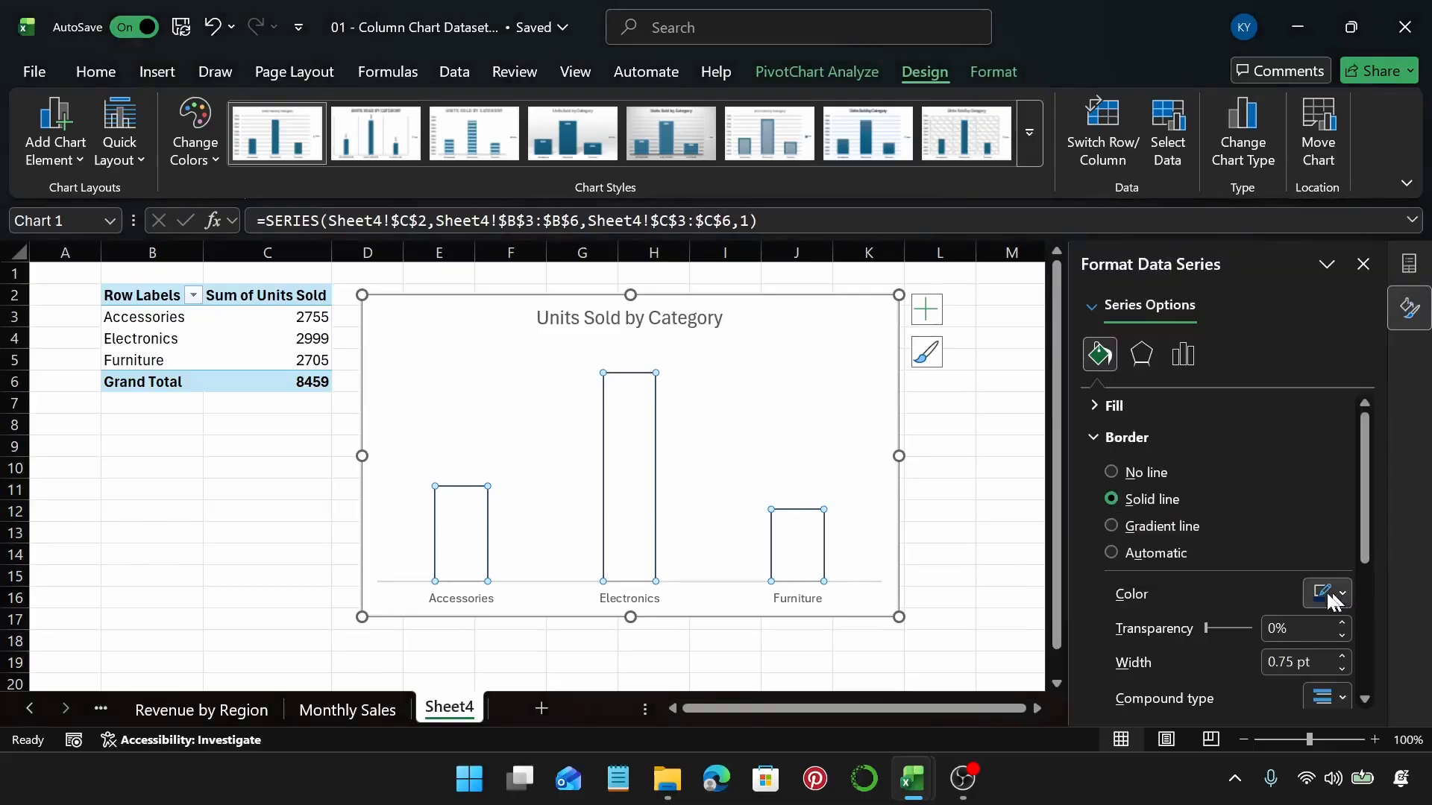
double_click(1280, 662)
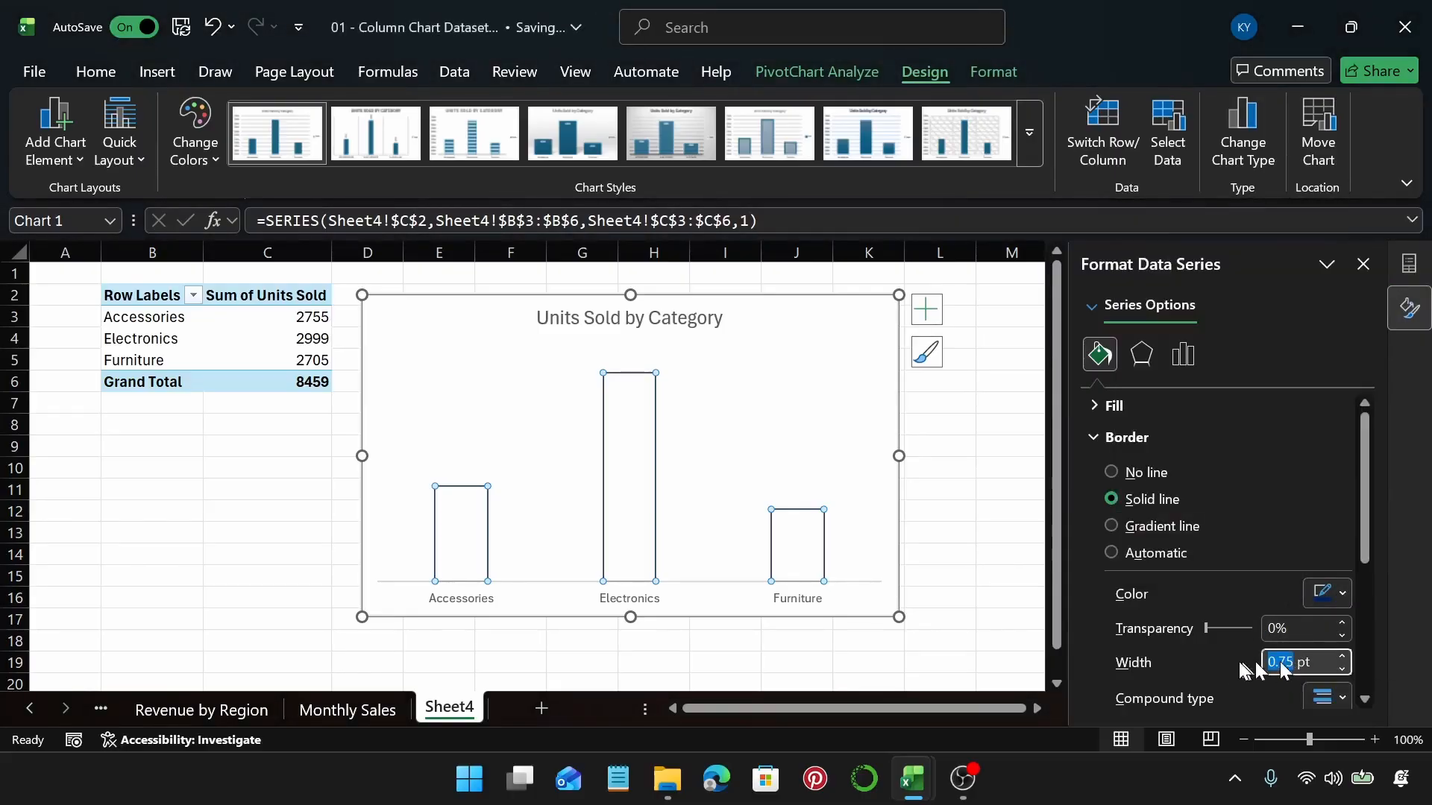
text(2.5)
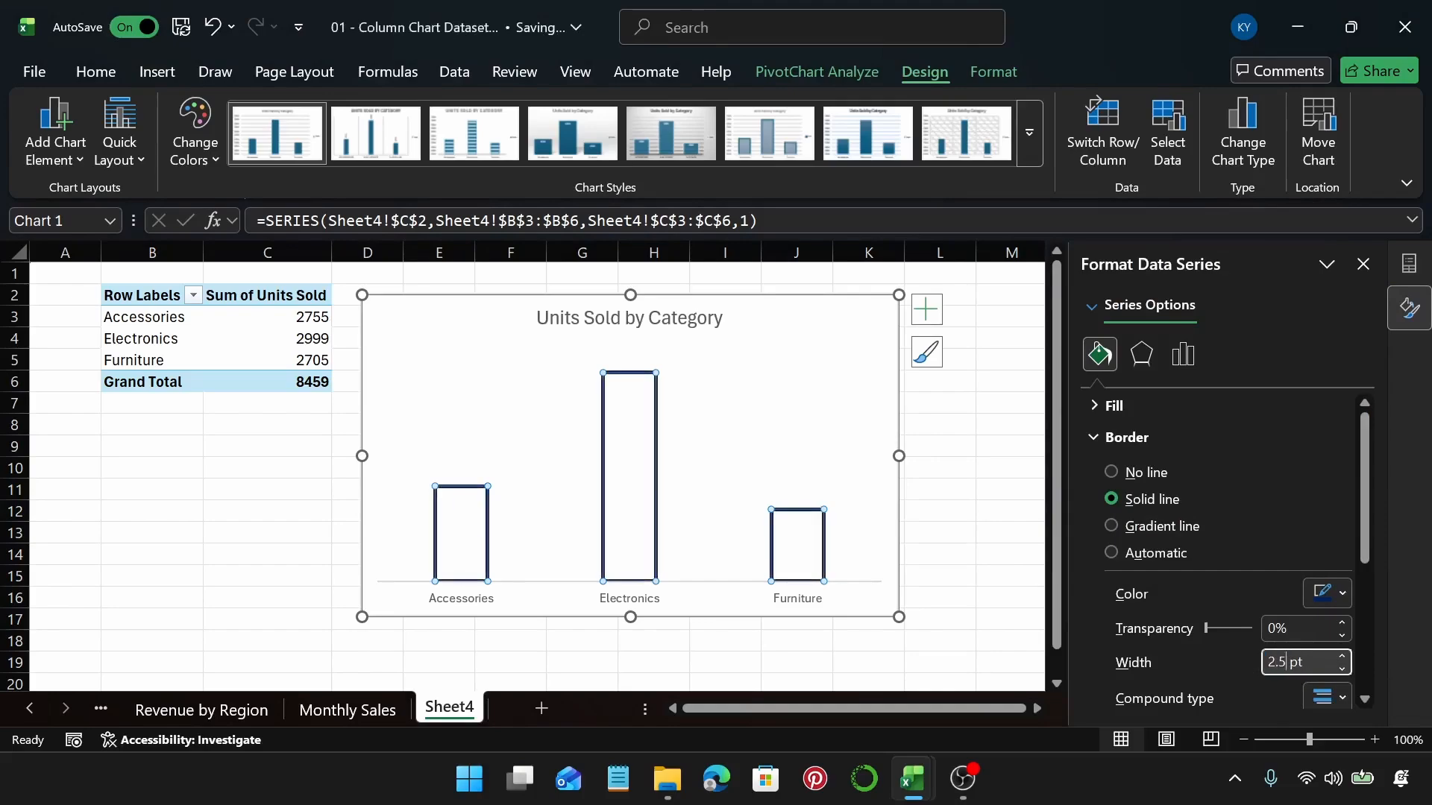
Set the column series' gap width to 80%
click(1193, 353)
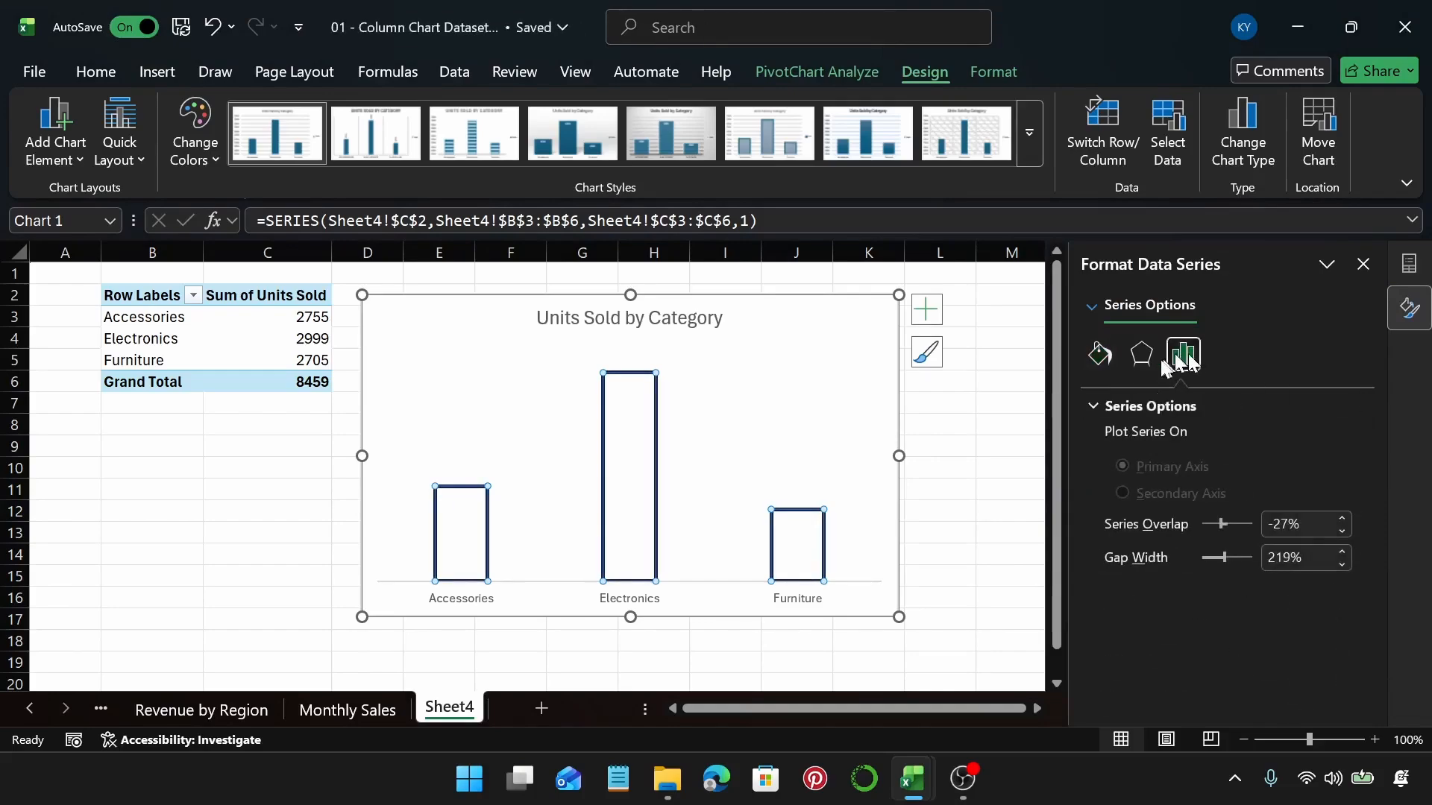
drag(1291, 564, 1264, 562)
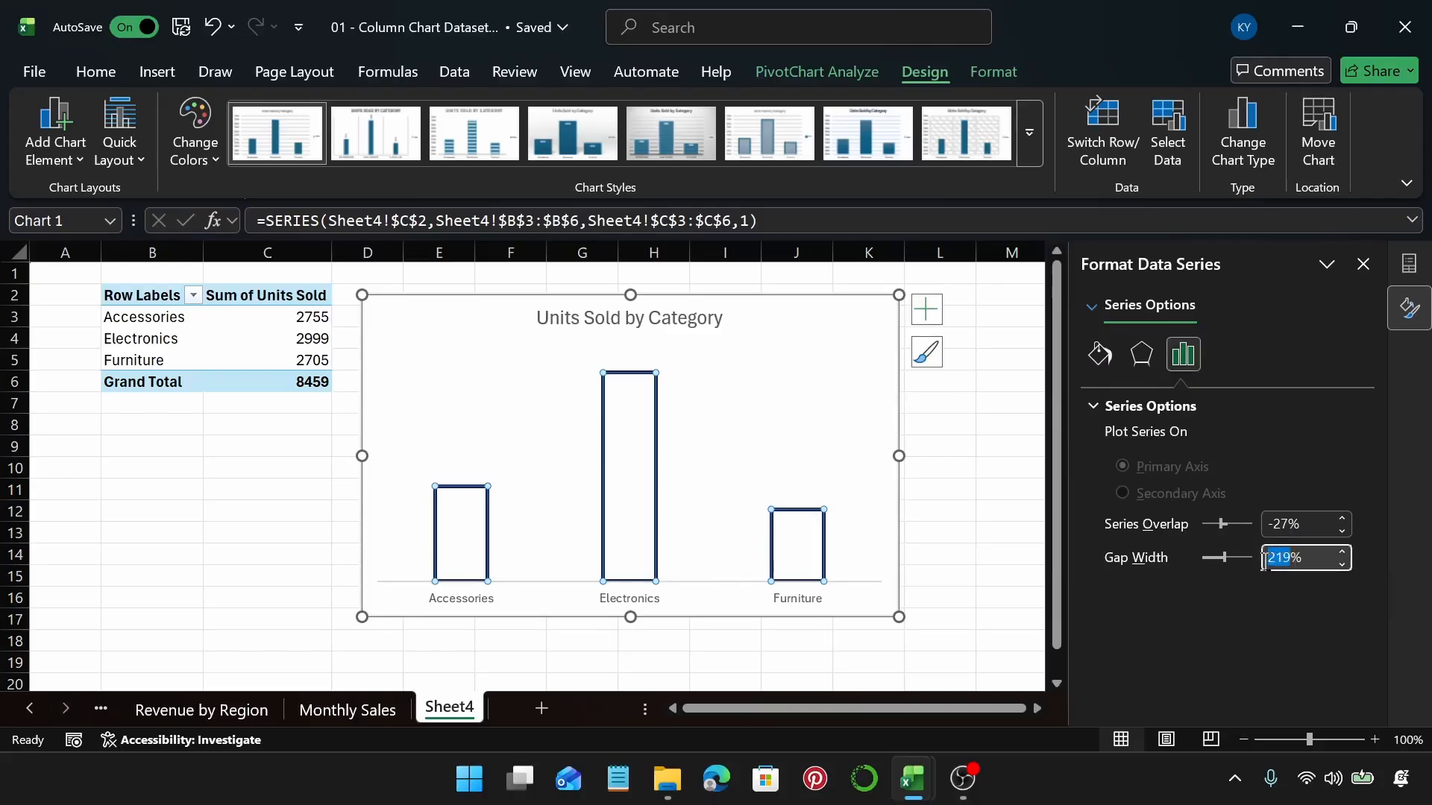
text(80)
key(Return)
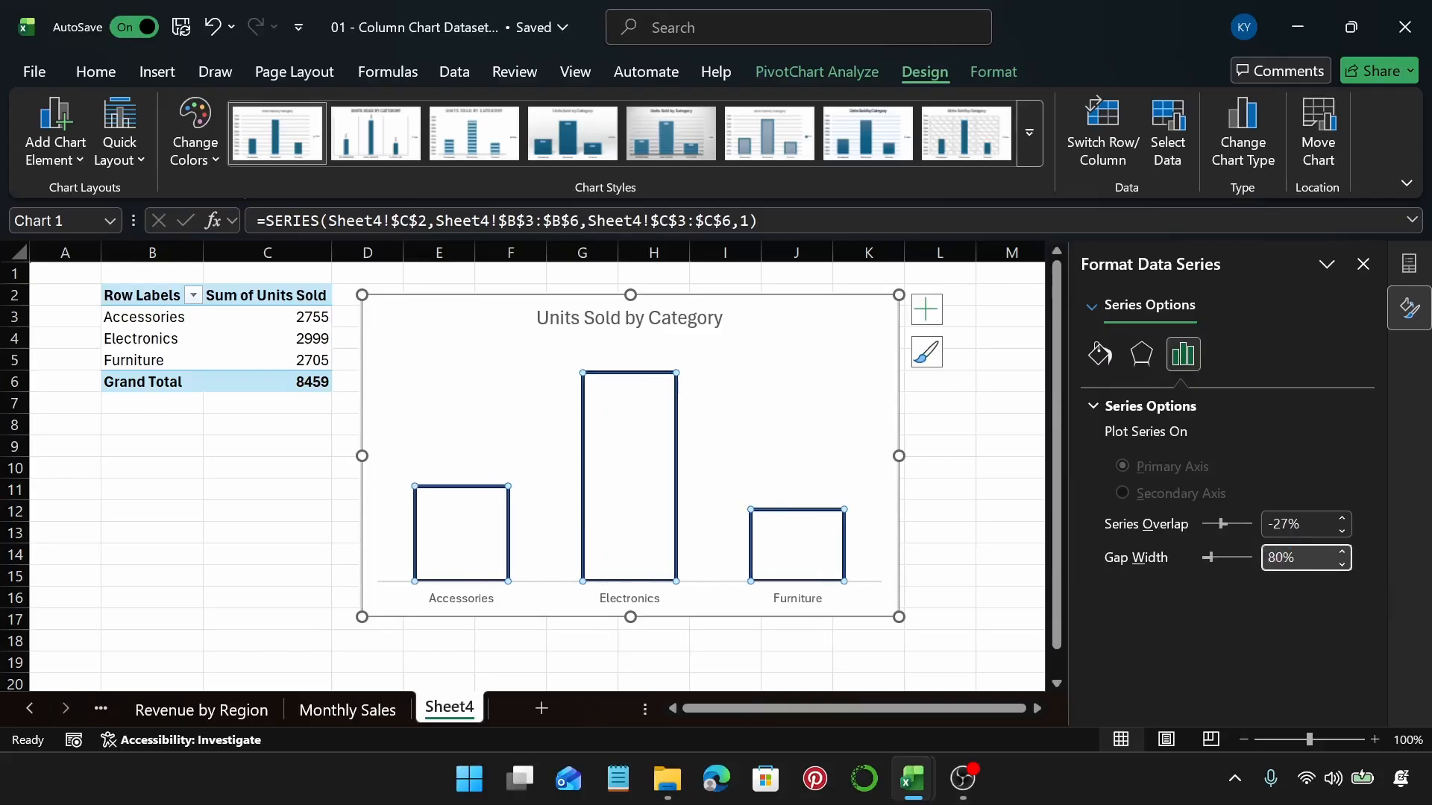
Set the line of the chart's category axis to No line
click(717, 589)
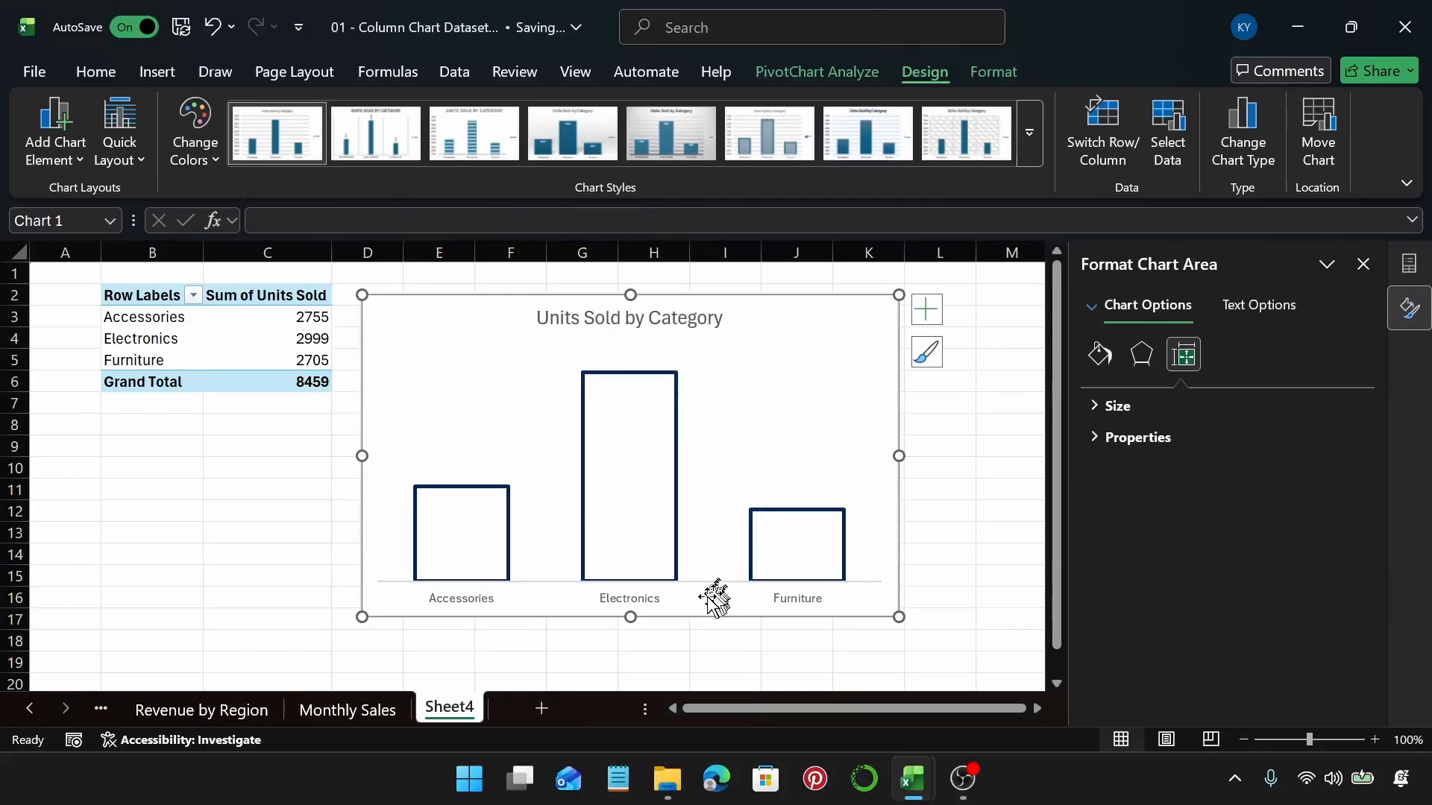
click(628, 597)
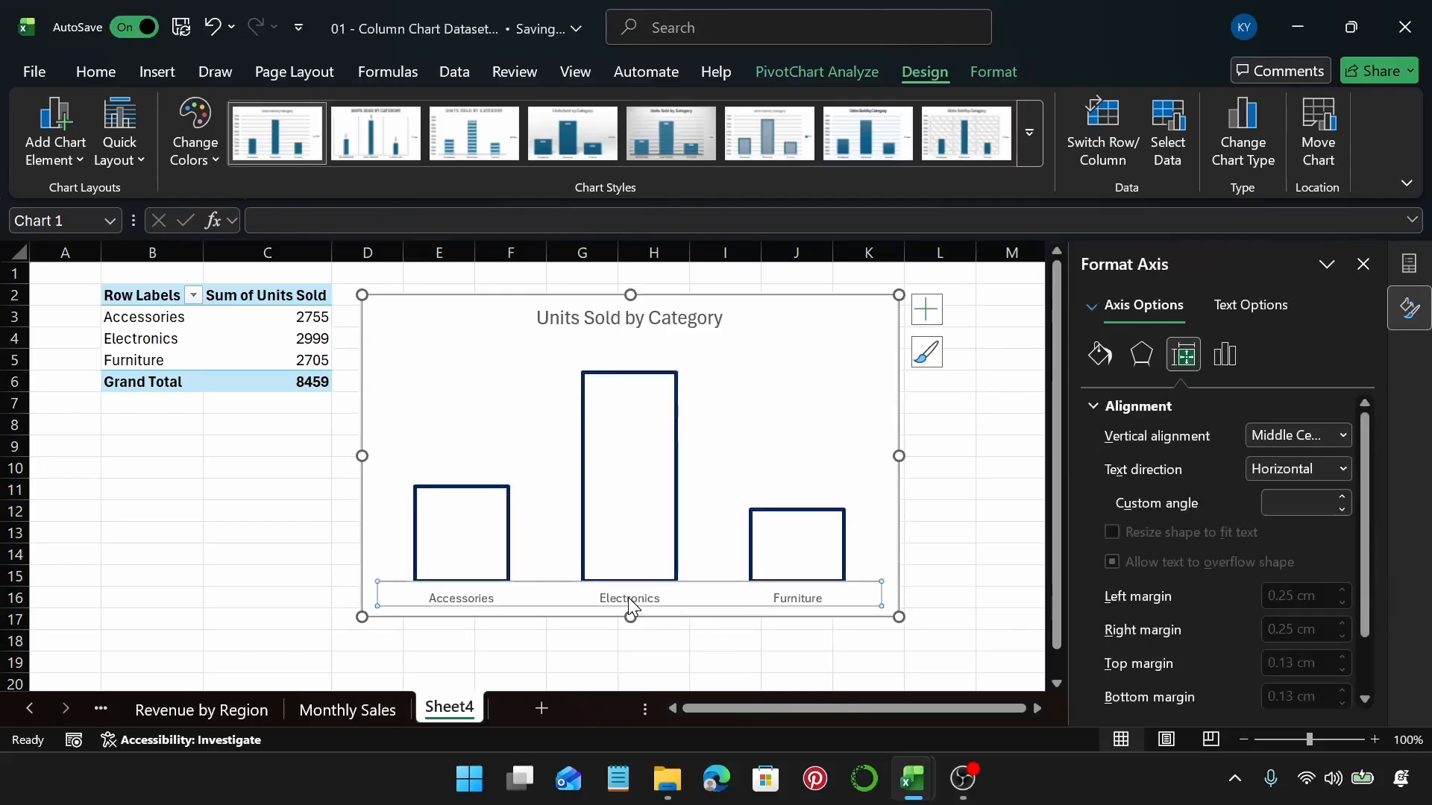
click(1101, 357)
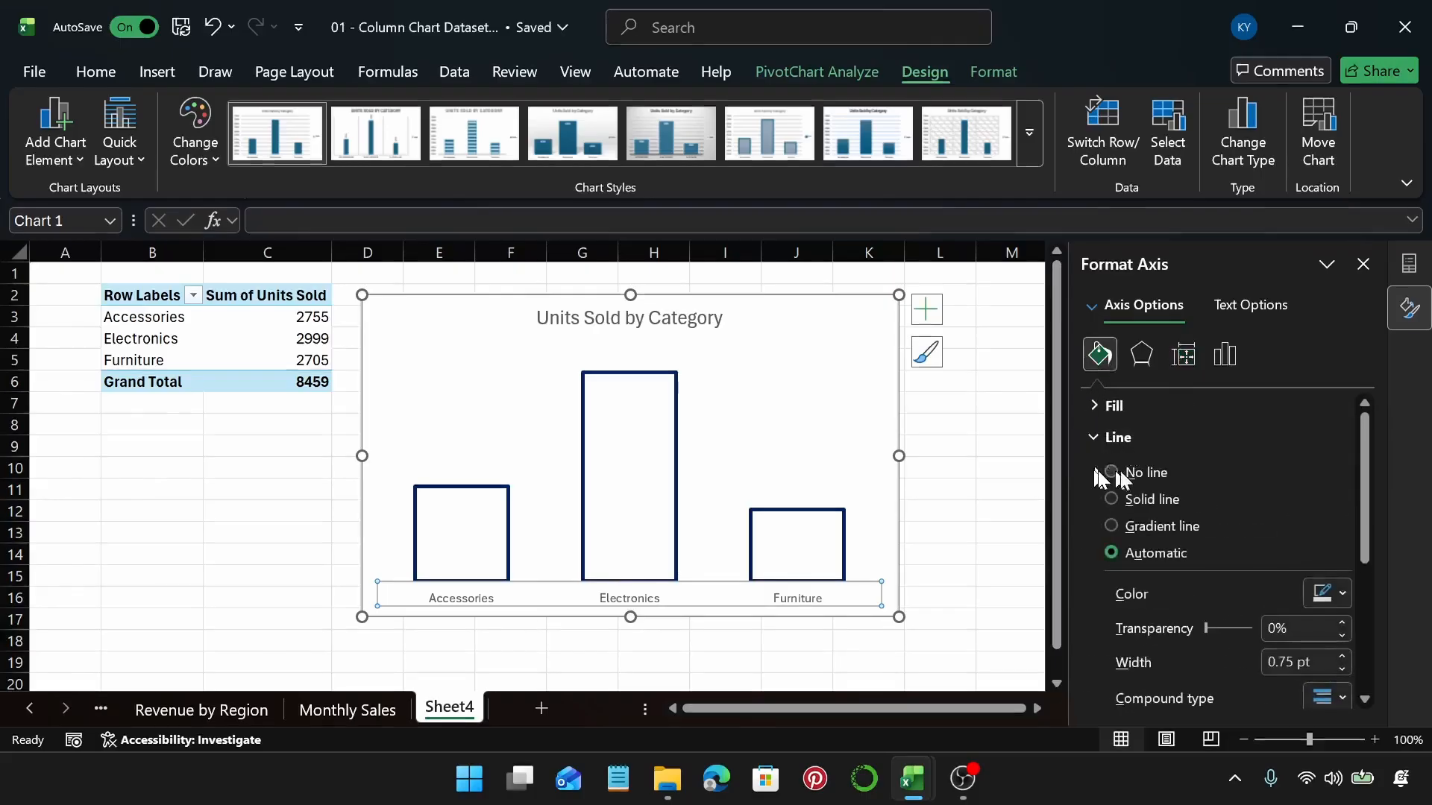
click(1111, 477)
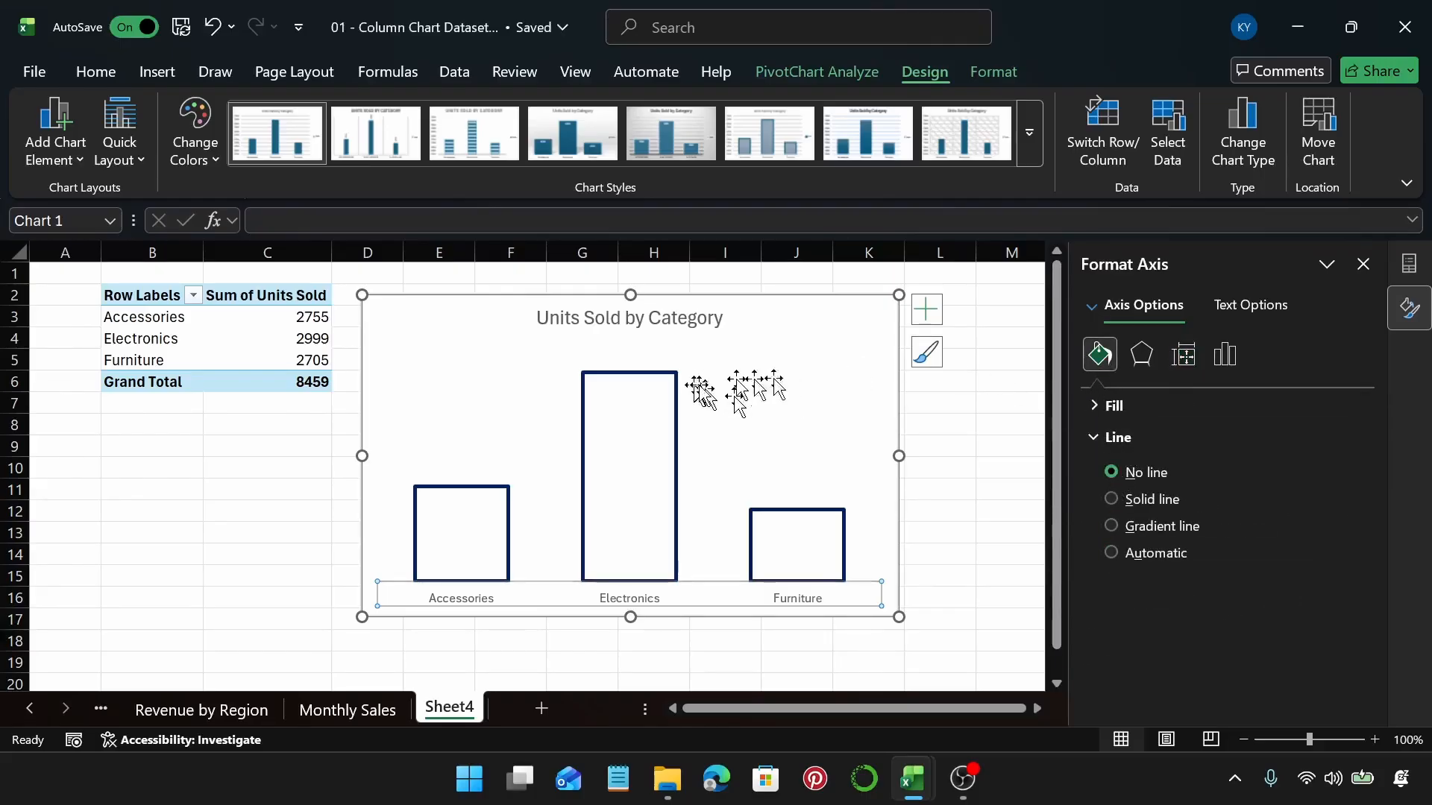
Add data labels to the Units Sold by Category chart, positioned in the center of the columns
click(926, 309)
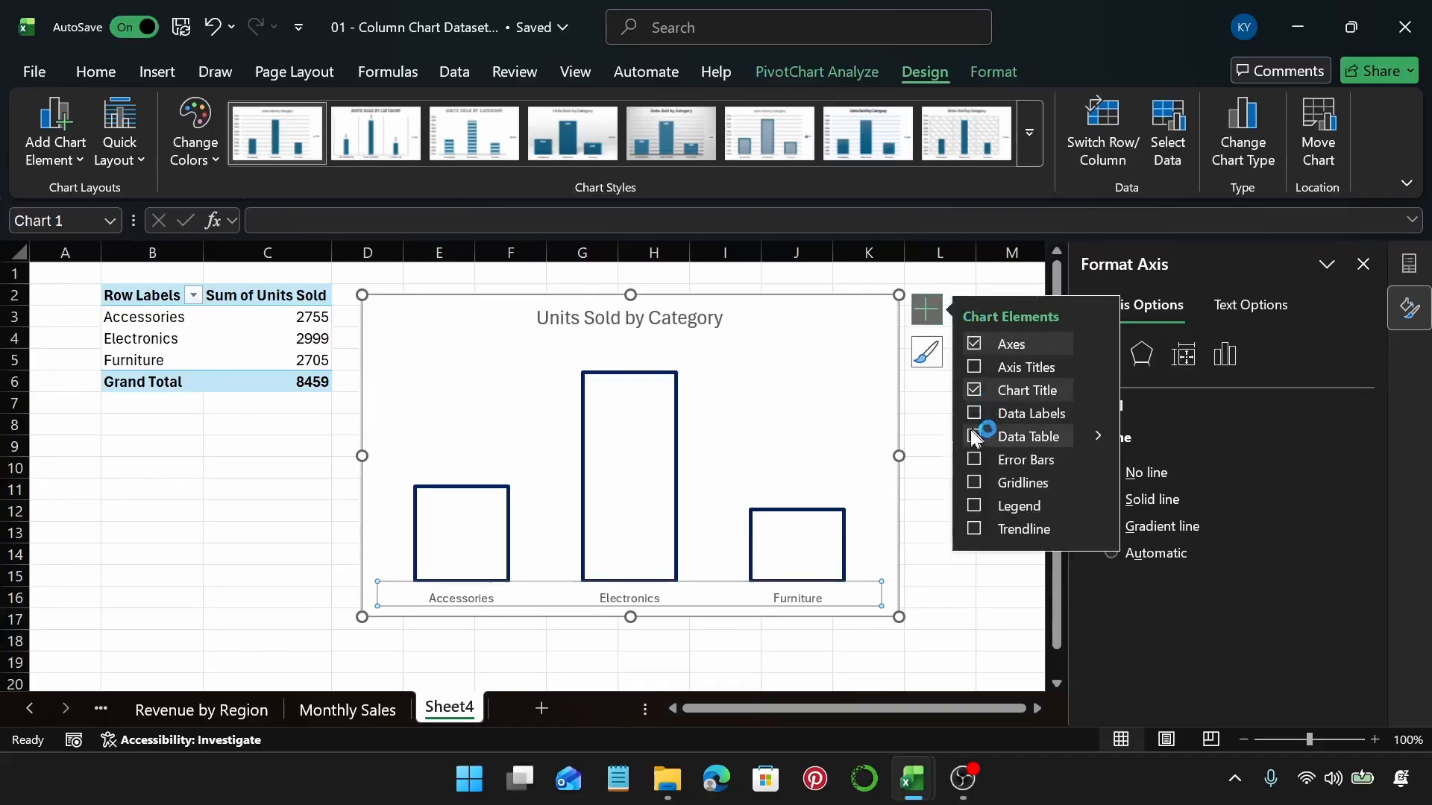
click(974, 414)
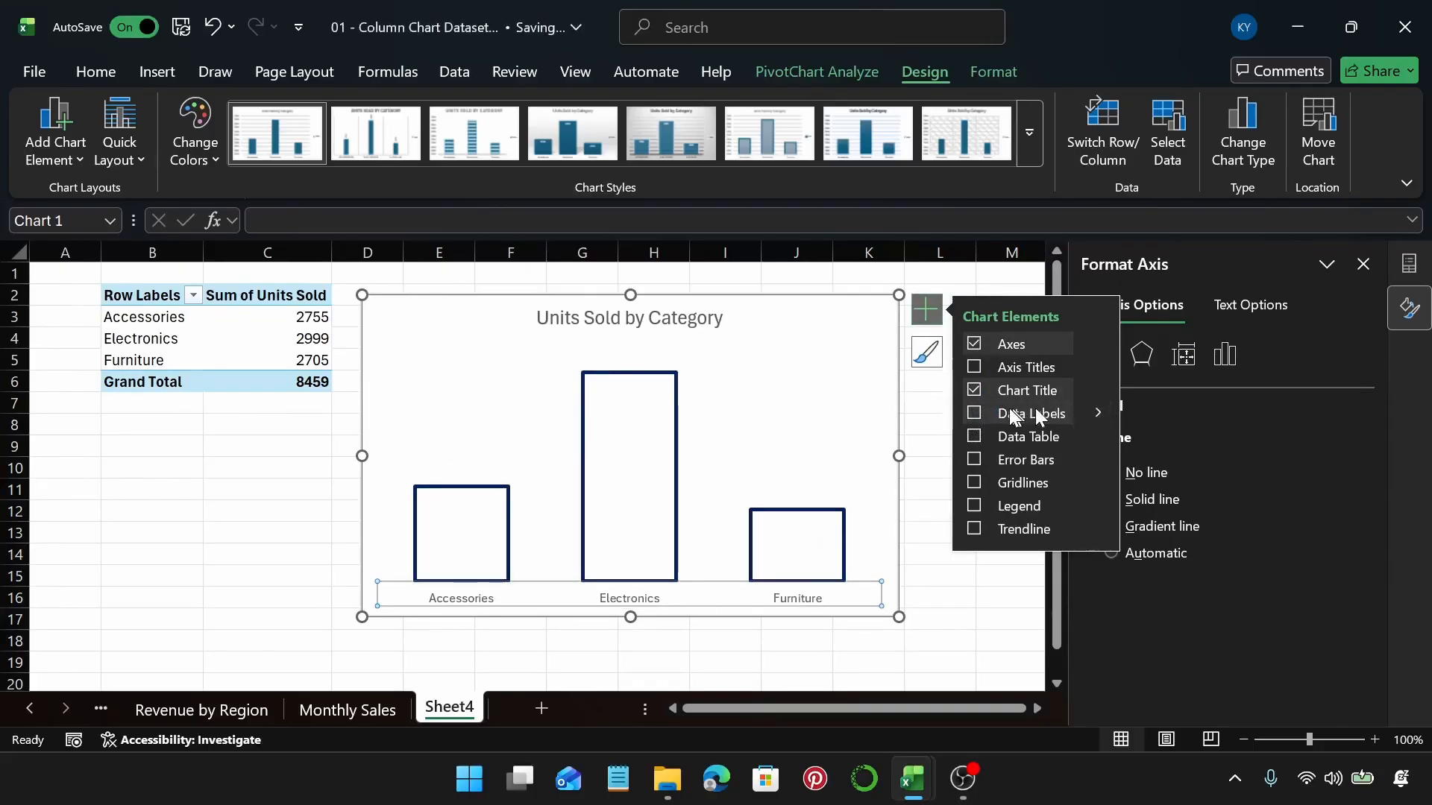
click(973, 413)
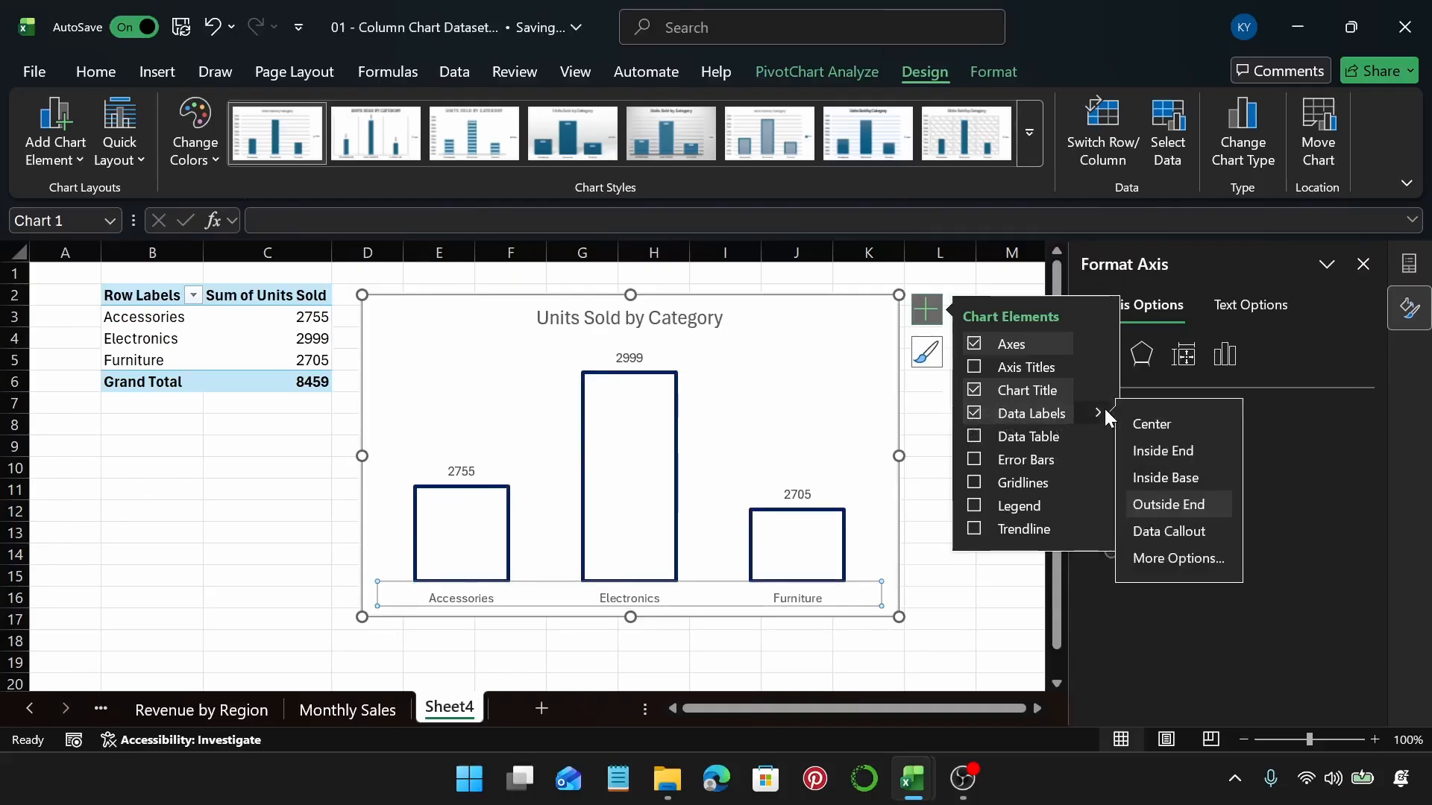
click(1099, 413)
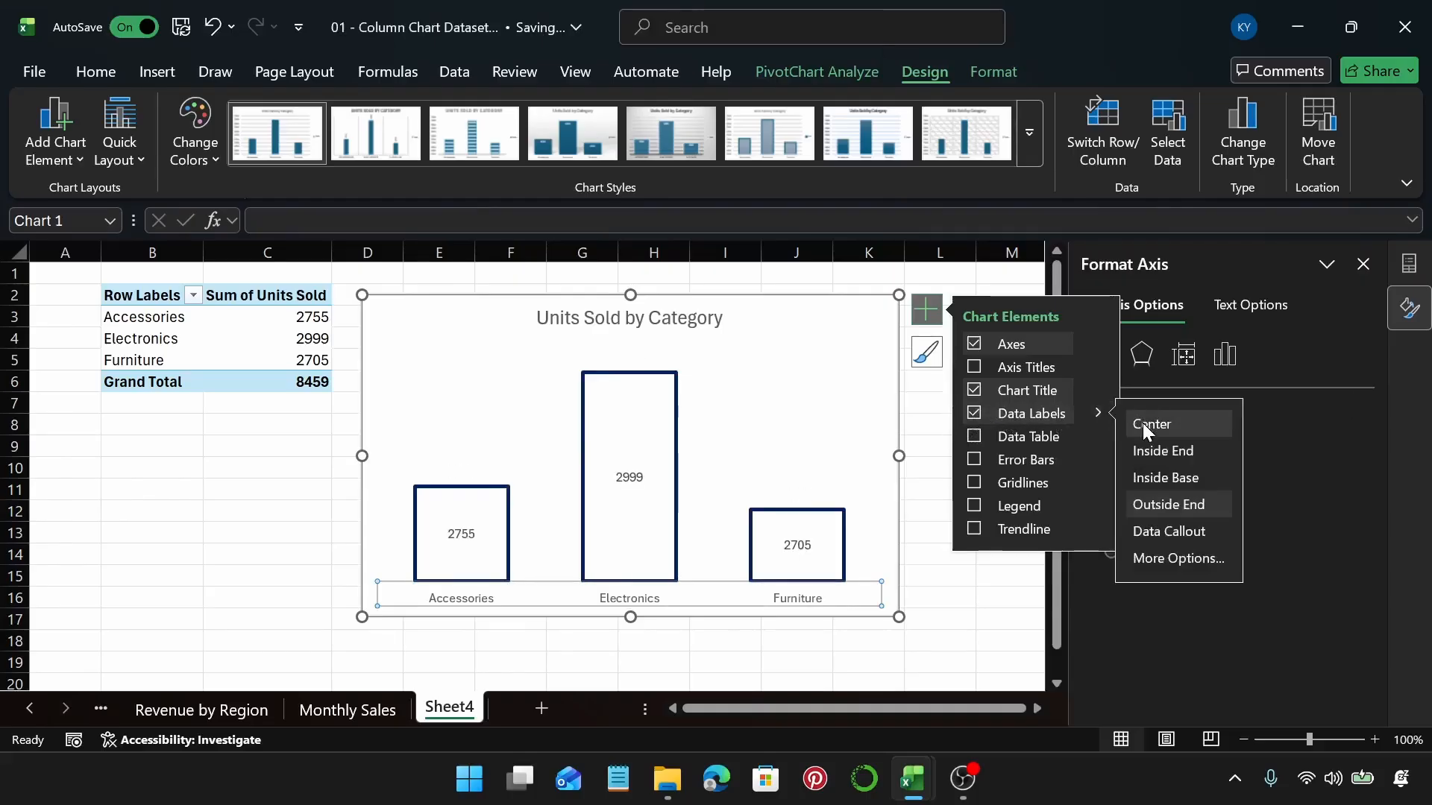
click(1142, 423)
click(933, 533)
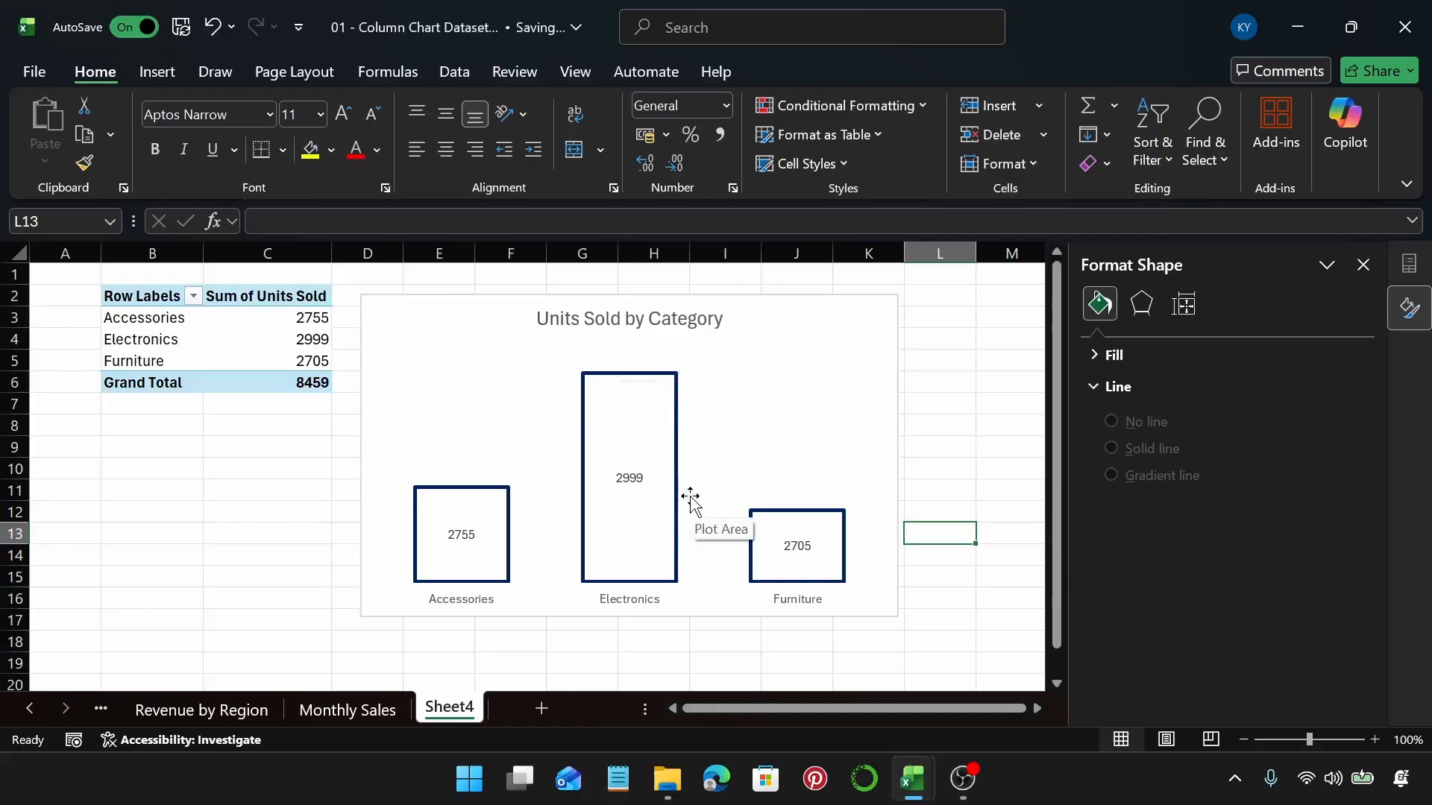
click(955, 376)
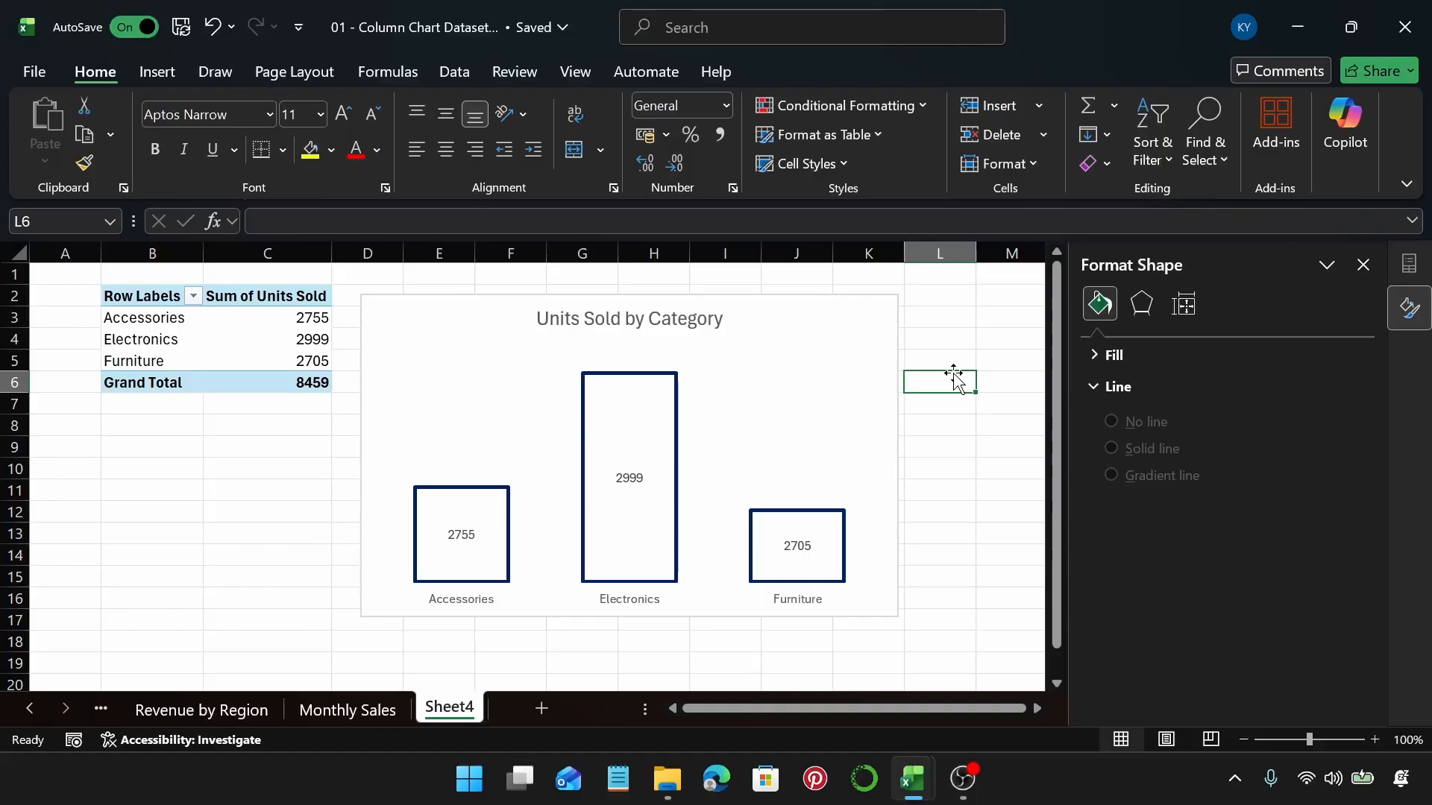
Rename the sheet as Units Sold by Category
double_click(445, 709)
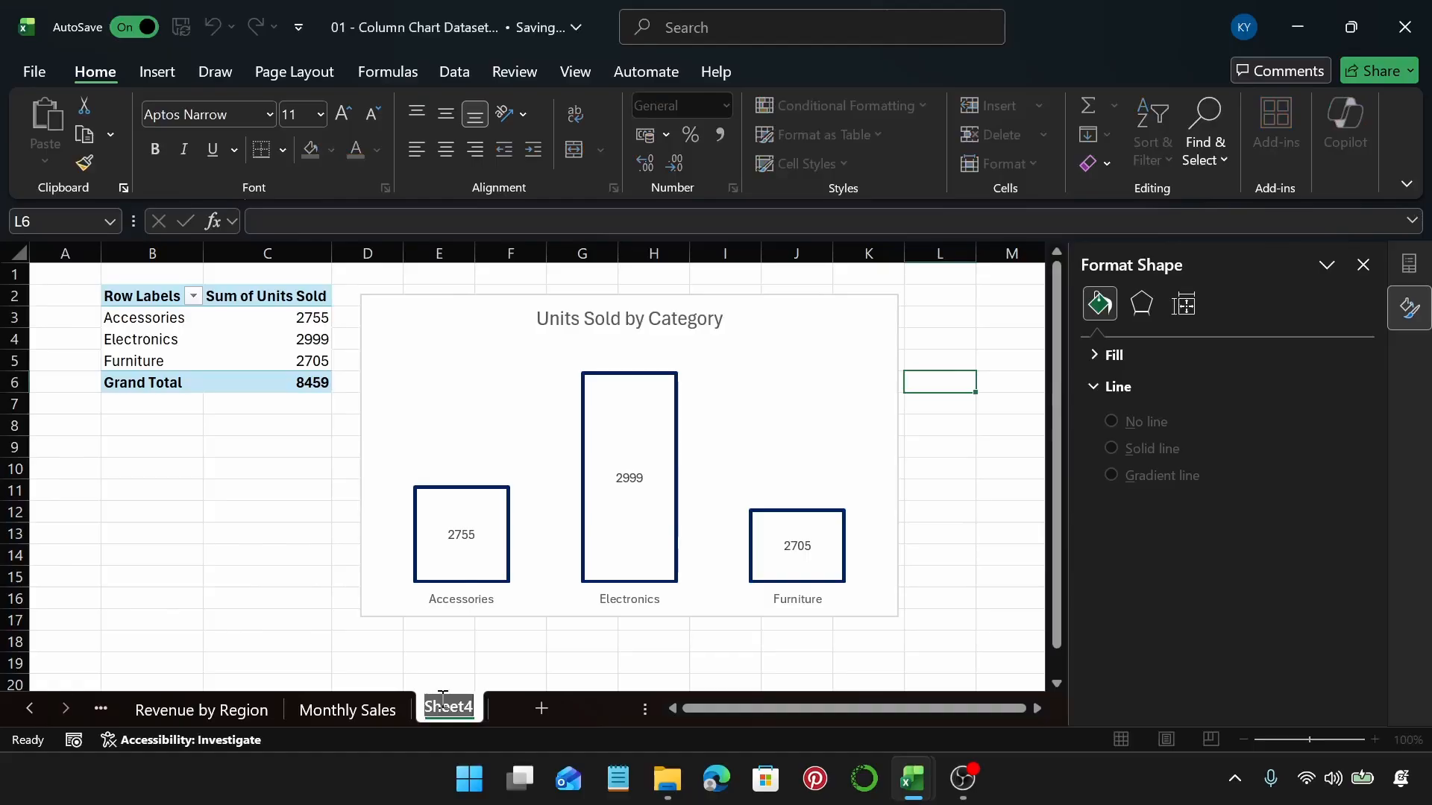
text(Units Sold by)
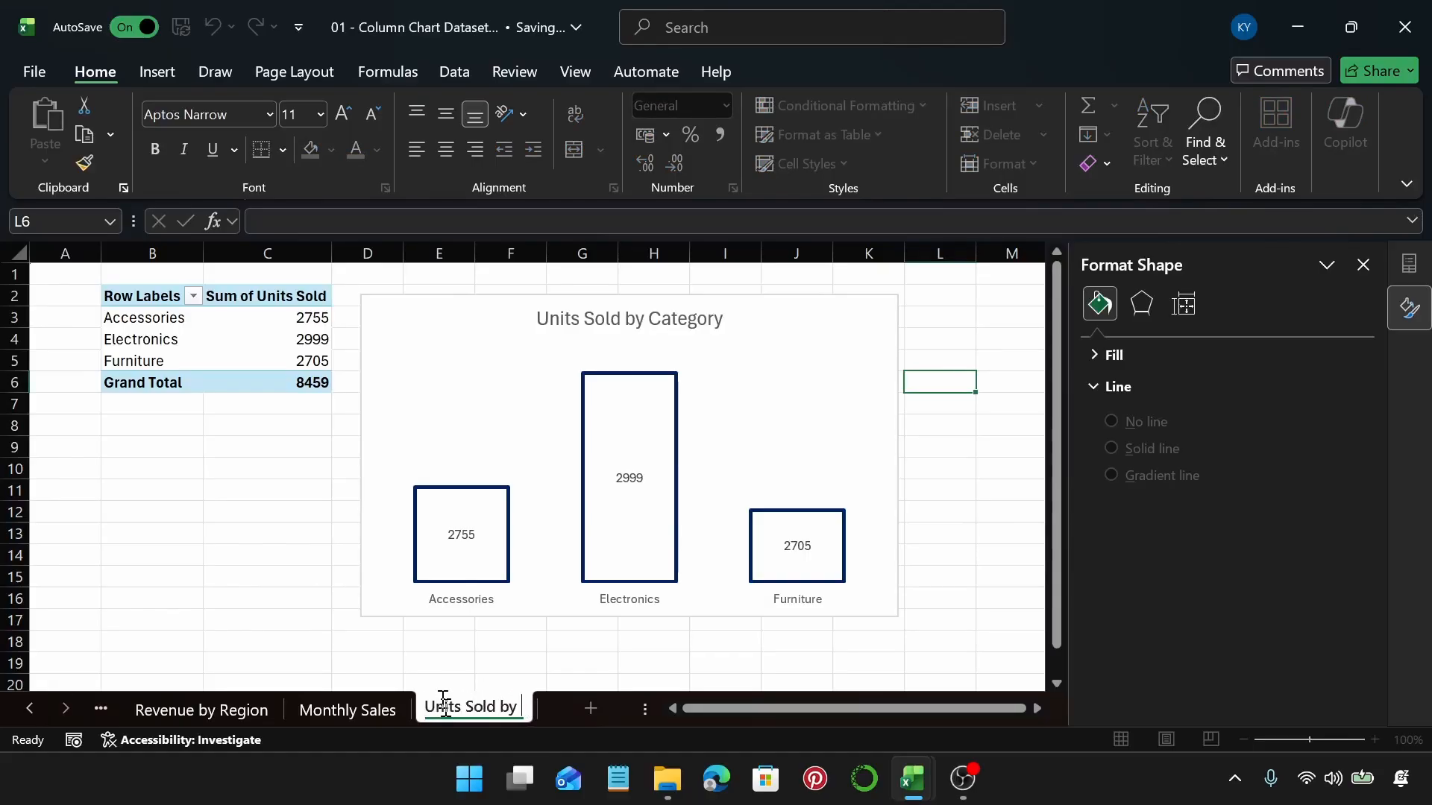
text( Category)
key(Return)
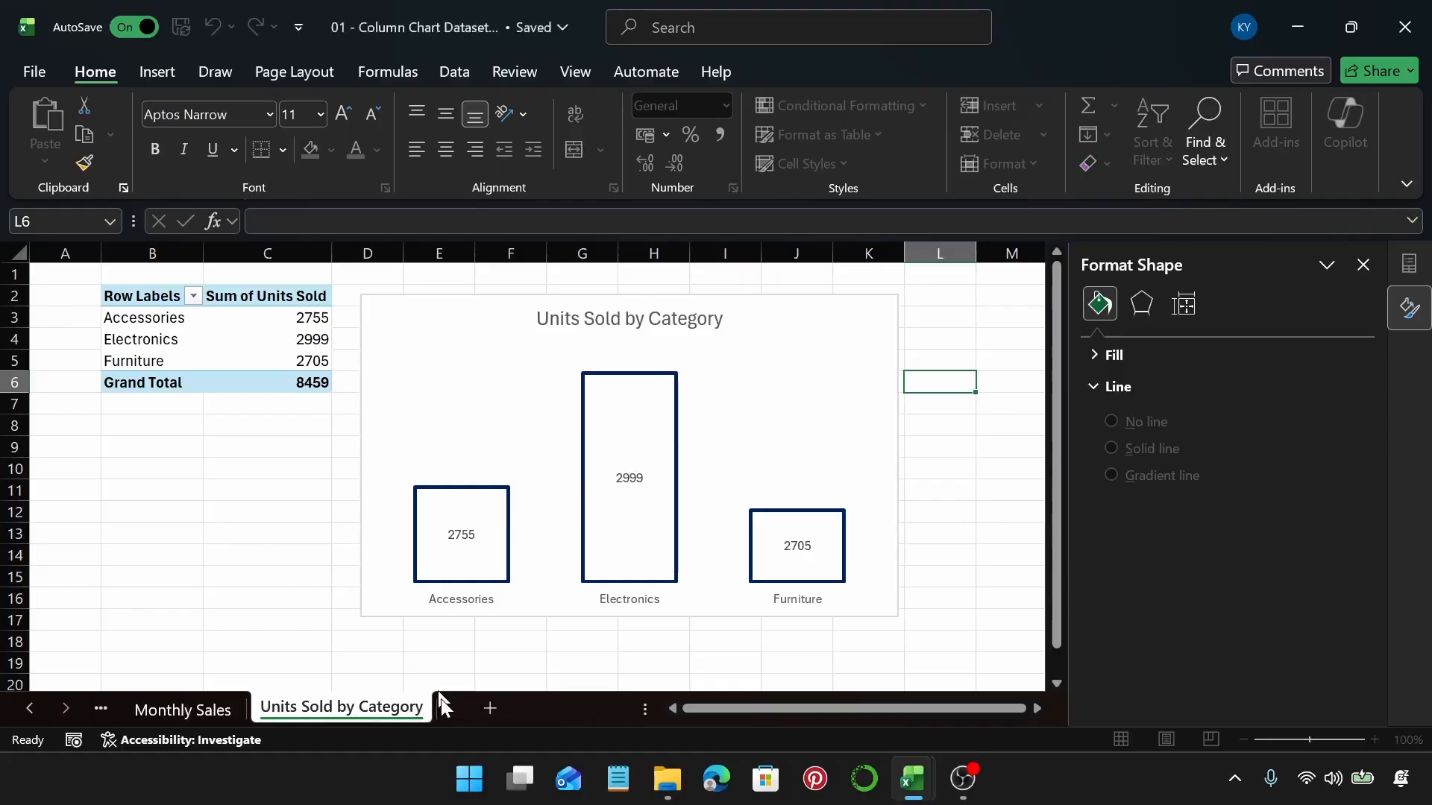
Add a new worksheet and insert a PivotTable based on Table1 at cell B2
click(490, 709)
click(124, 293)
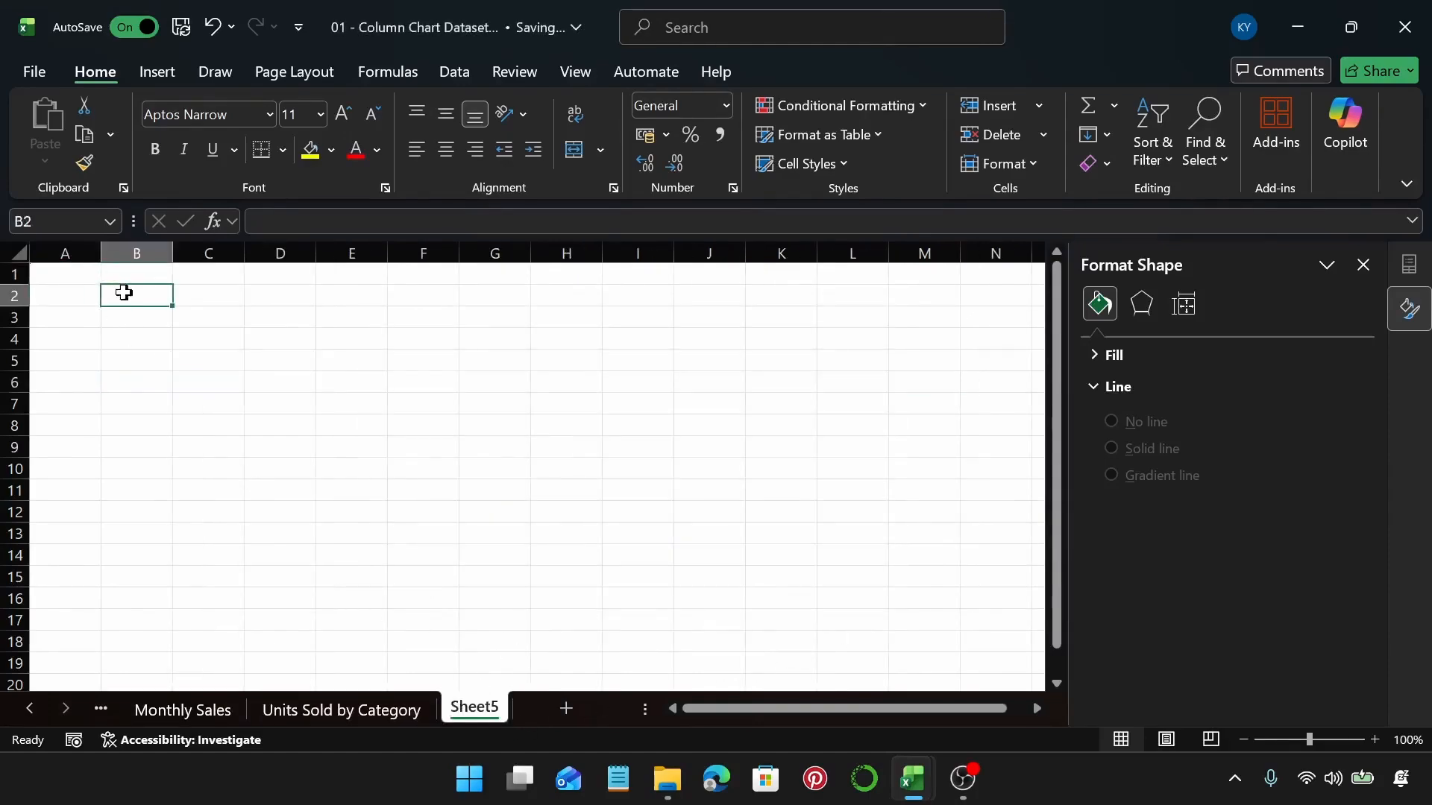
click(149, 71)
click(71, 112)
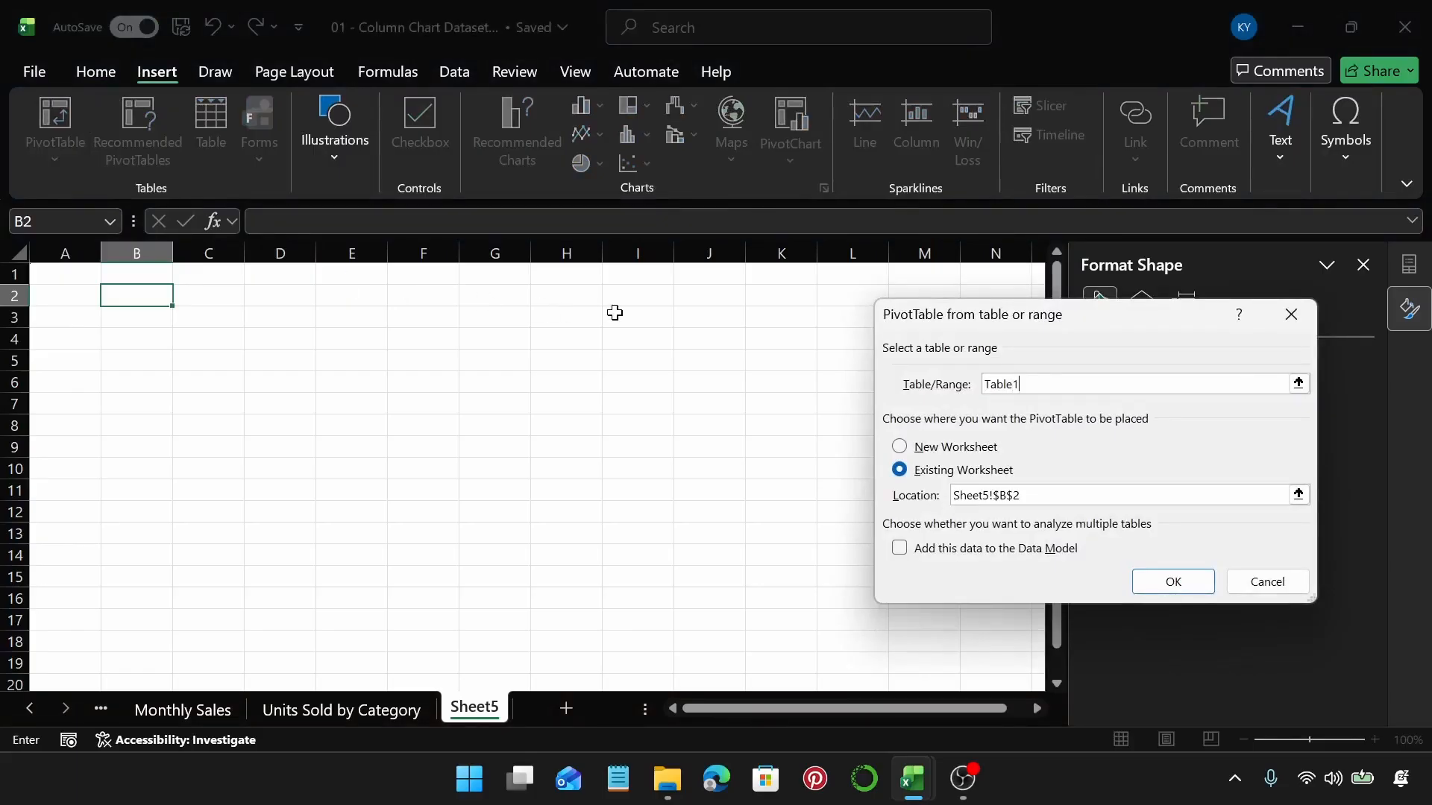
key(Return)
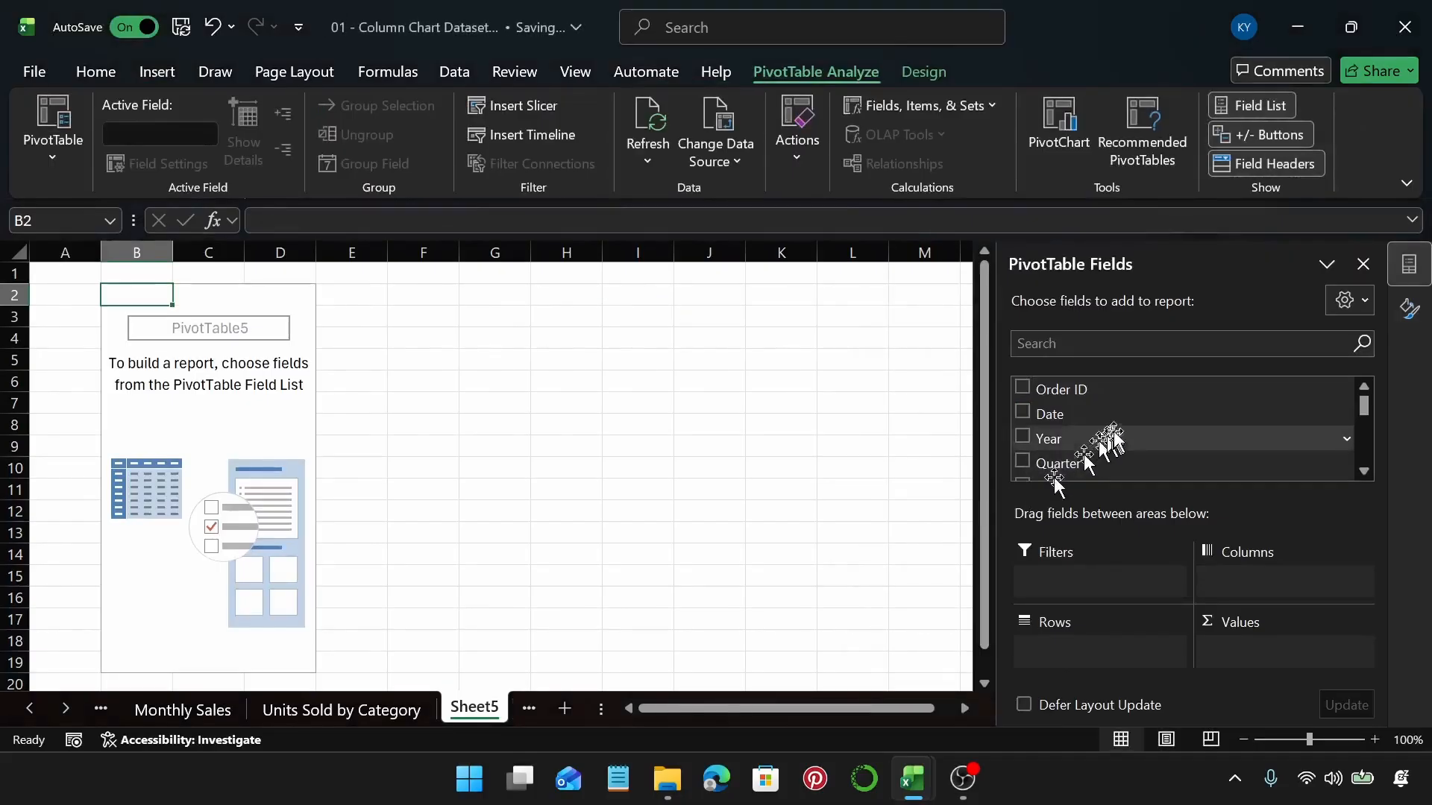
Build the PivotTable with Product Name as rows and the sum of Profit as values
scroll(1215, 414, down, 1)
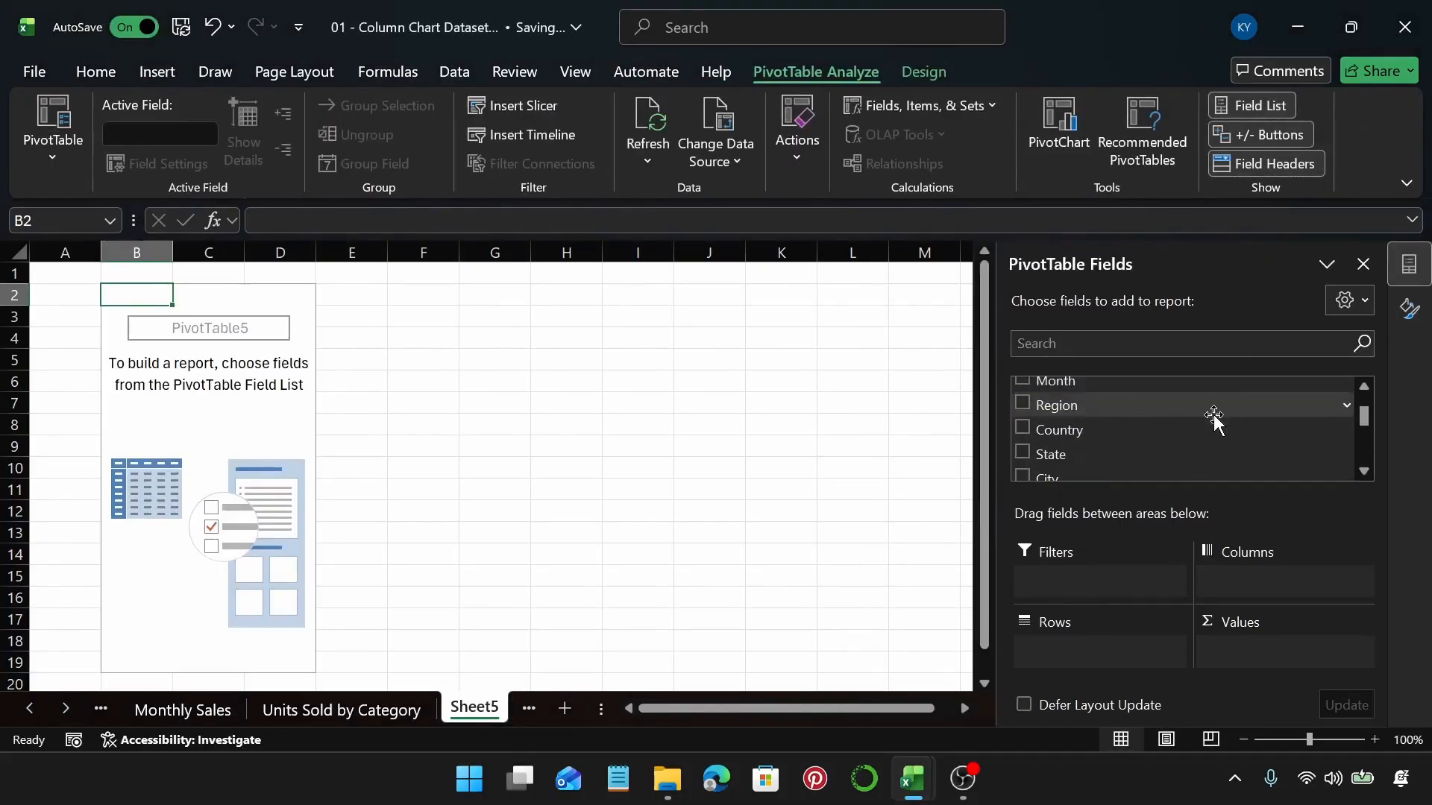
scroll(1214, 414, down, 2)
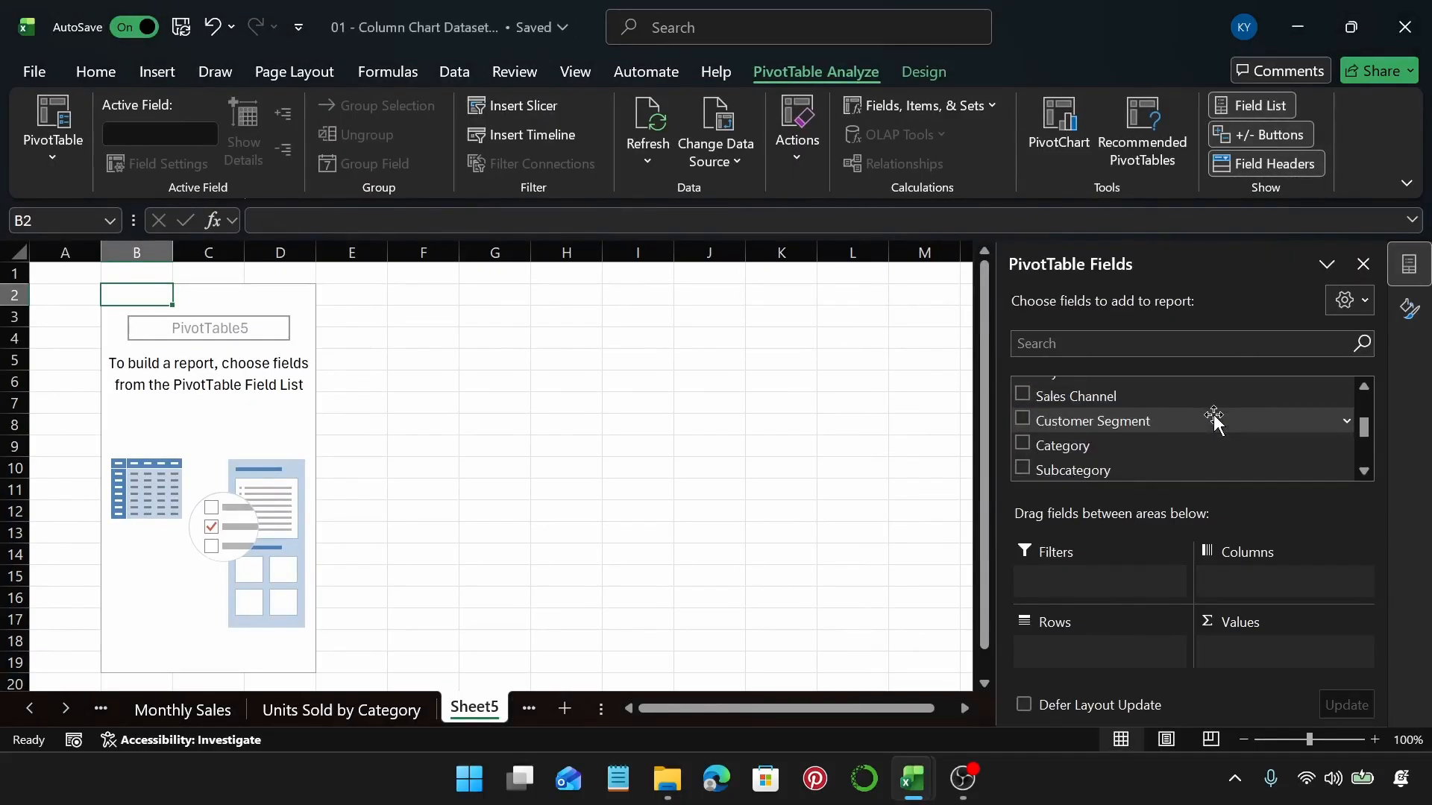
scroll(1214, 414, up, 3)
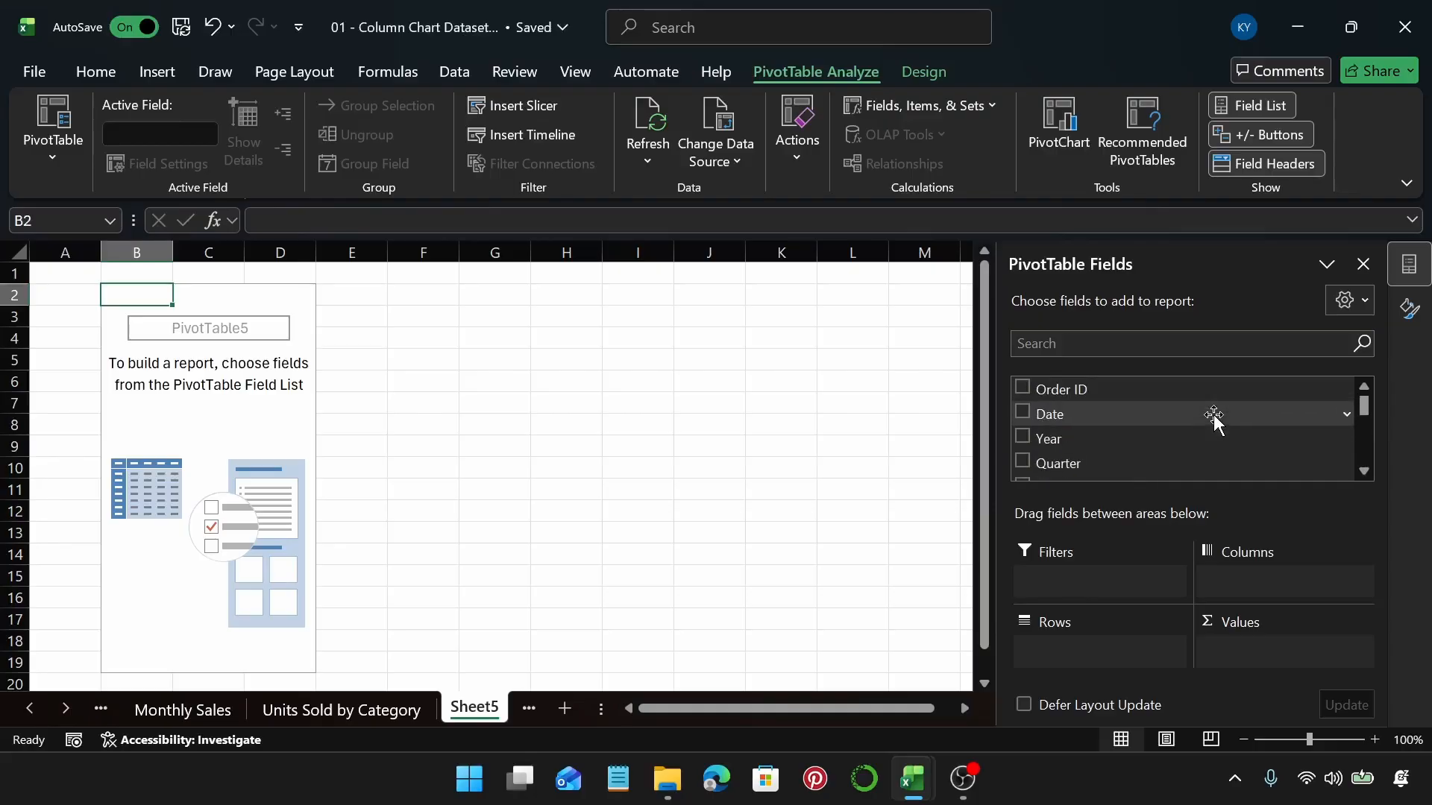
scroll(1214, 414, down, 3)
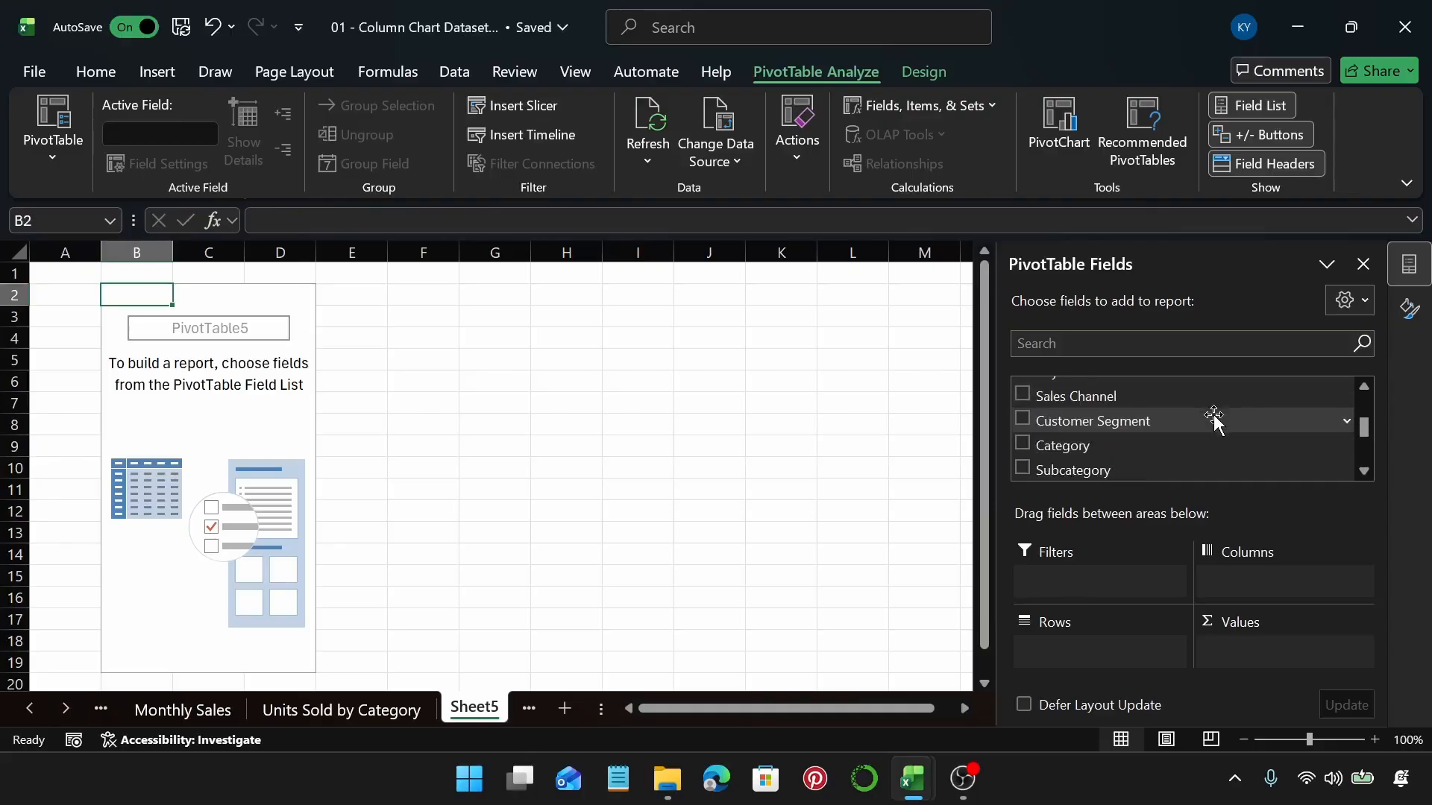
scroll(1214, 415, down, 1)
drag(1144, 441, 1084, 650)
scroll(1152, 418, down, 1)
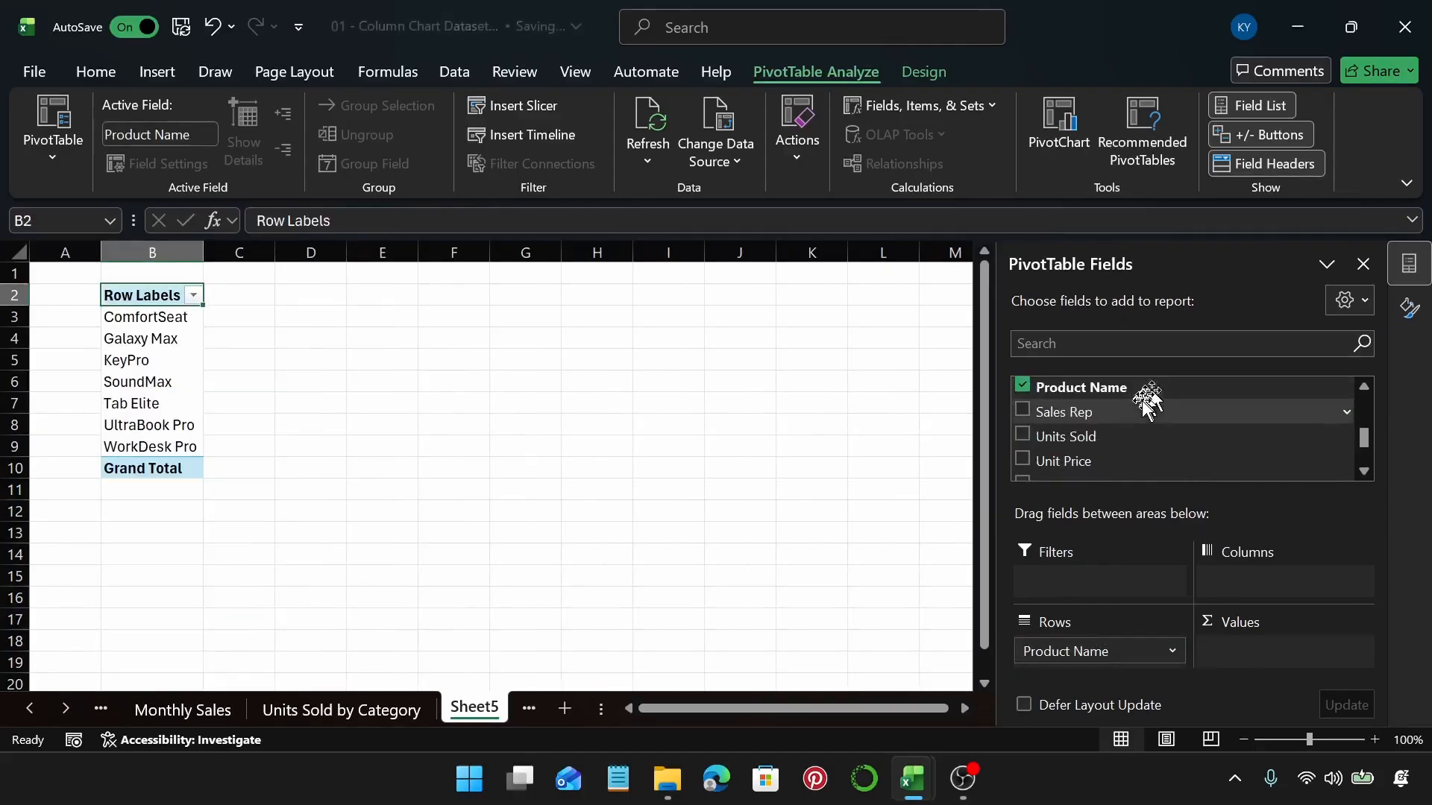
scroll(1142, 401, down, 2)
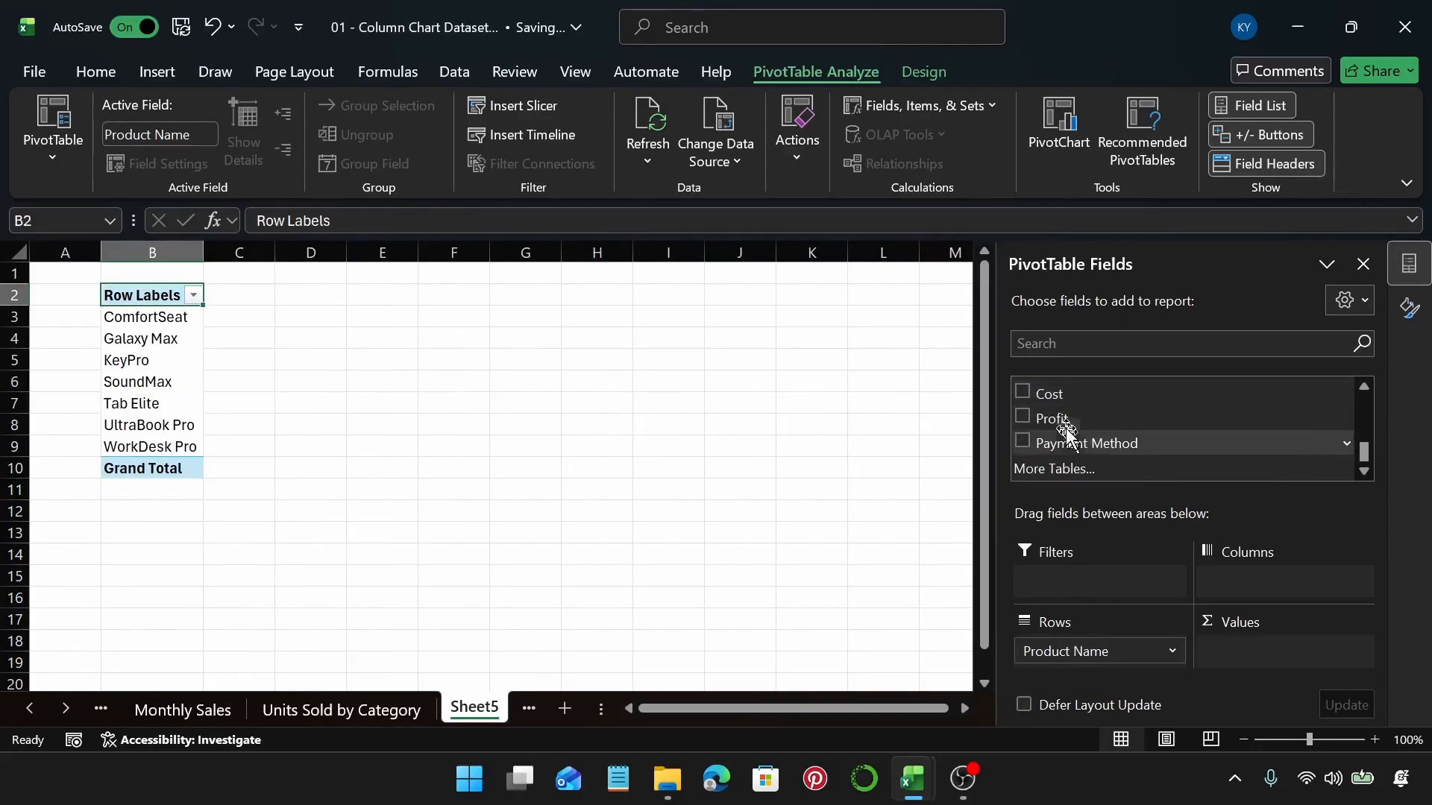
drag(1065, 431, 1267, 649)
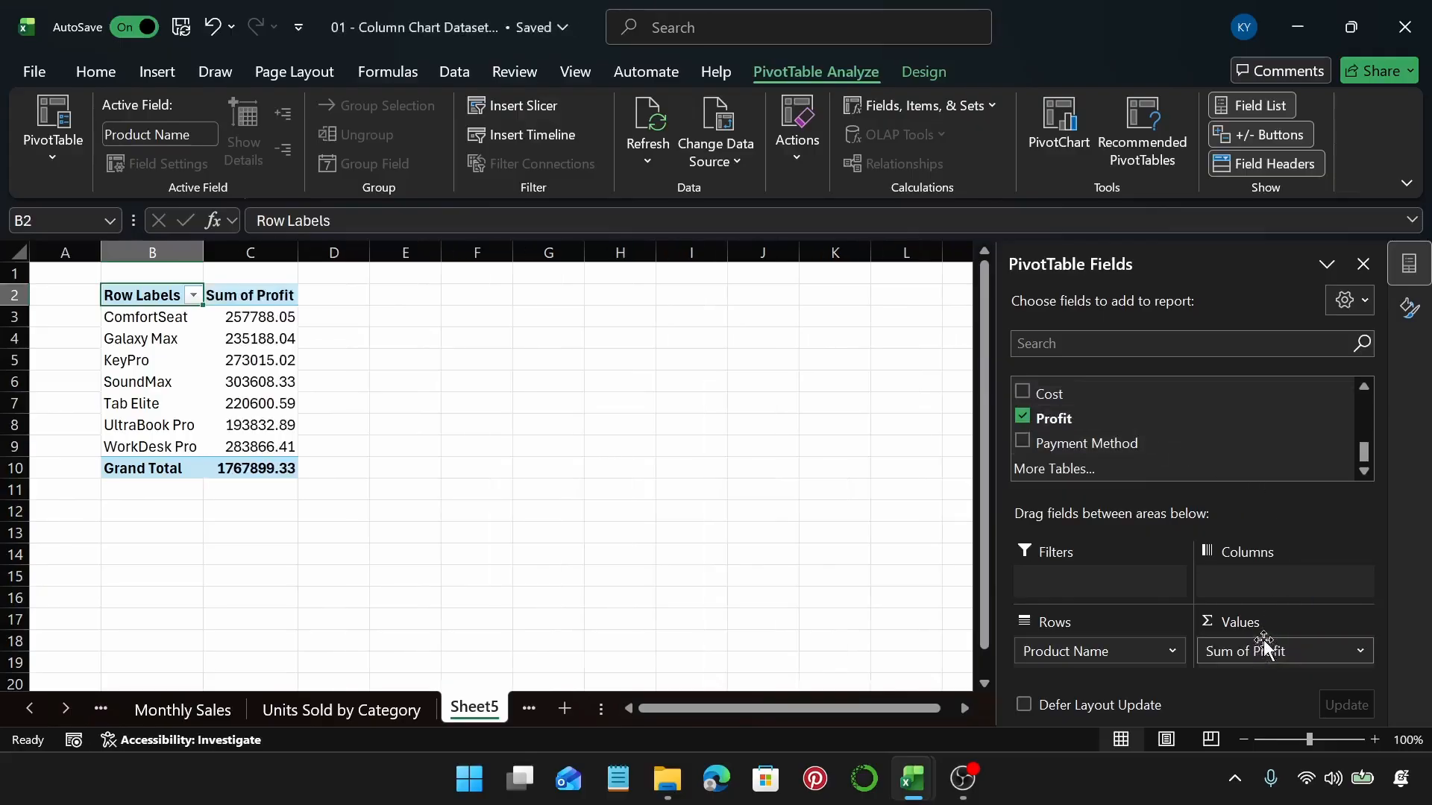
Sort the PivotTable's Sum of Profit values from largest to smallest
click(250, 319)
right_click(252, 330)
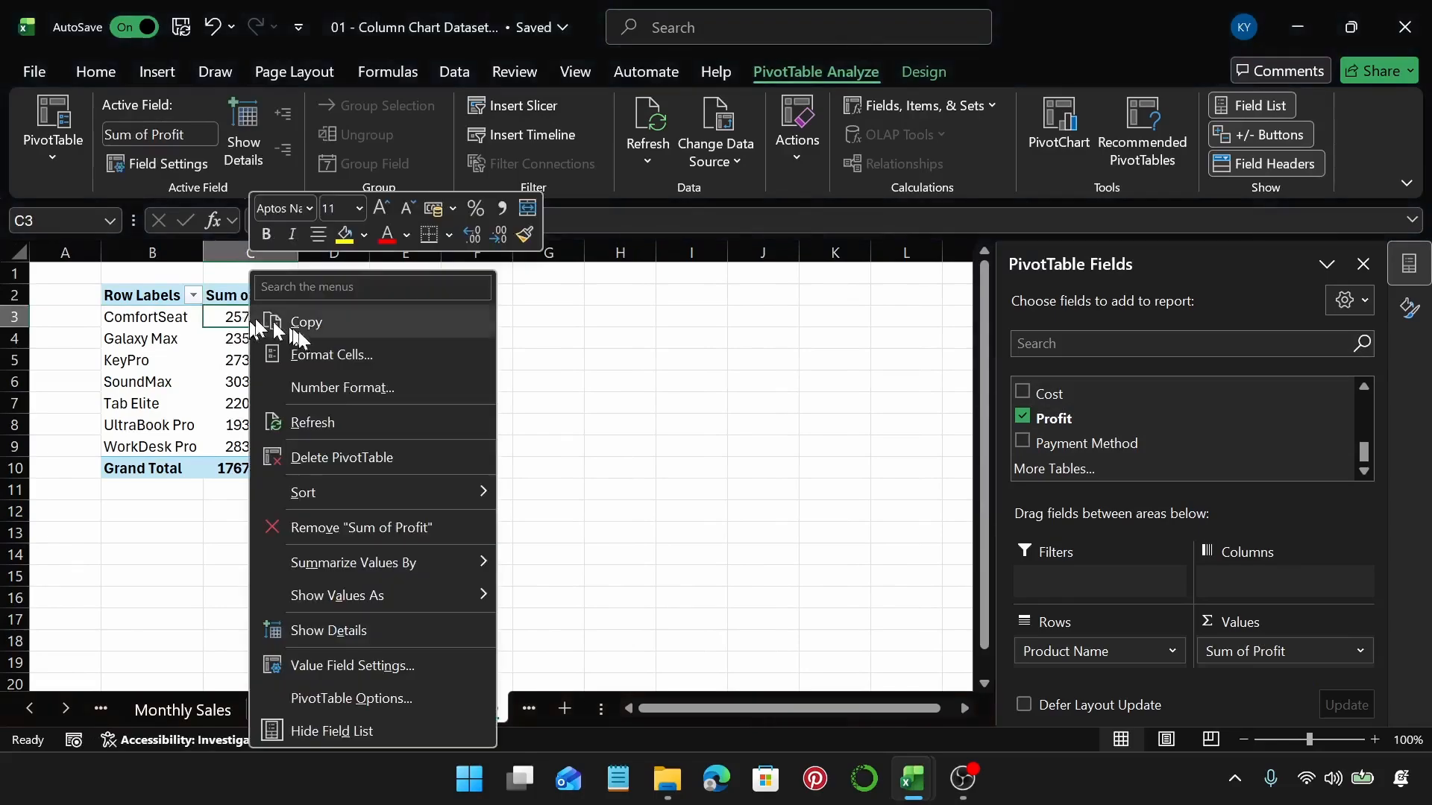
mouse_move(377, 489)
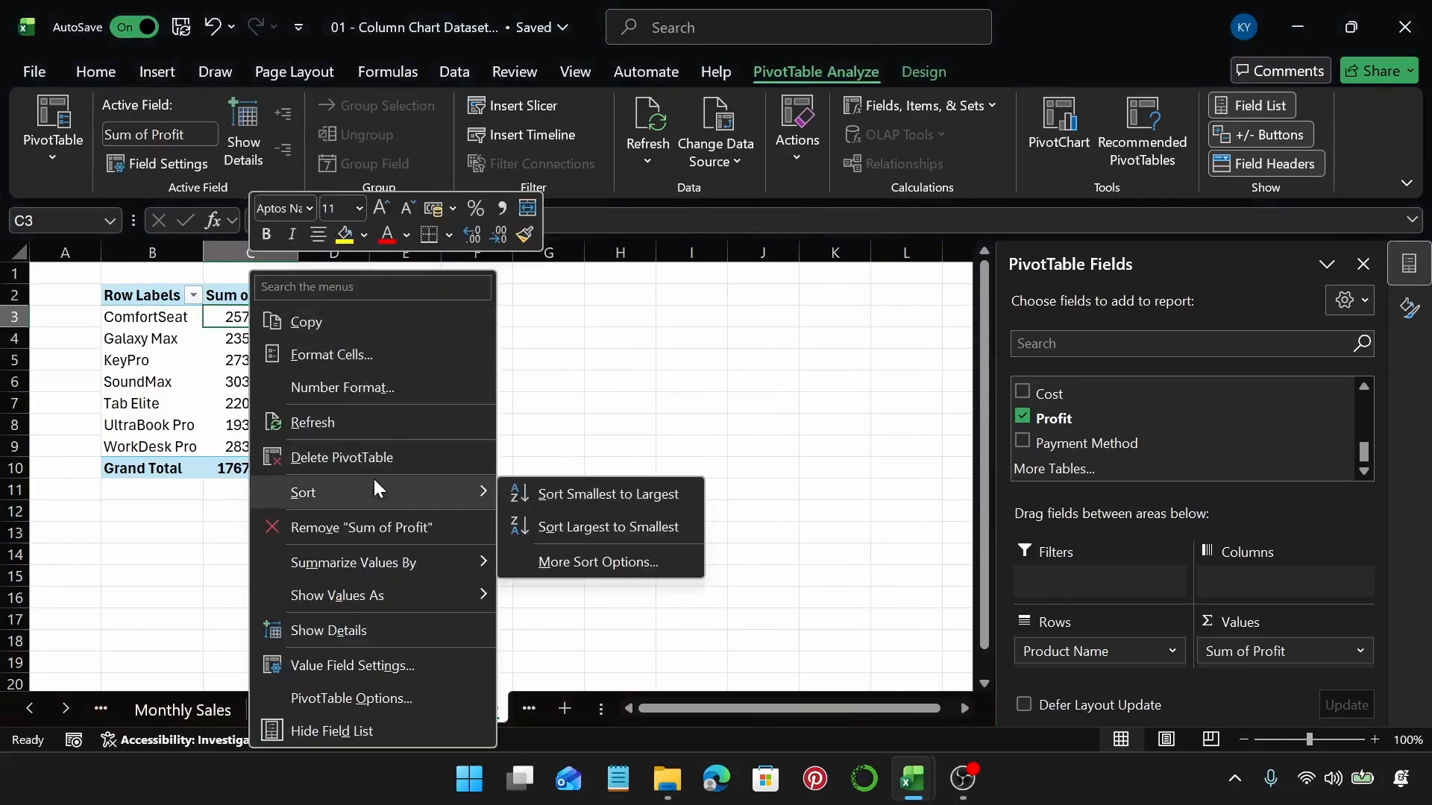
click(590, 527)
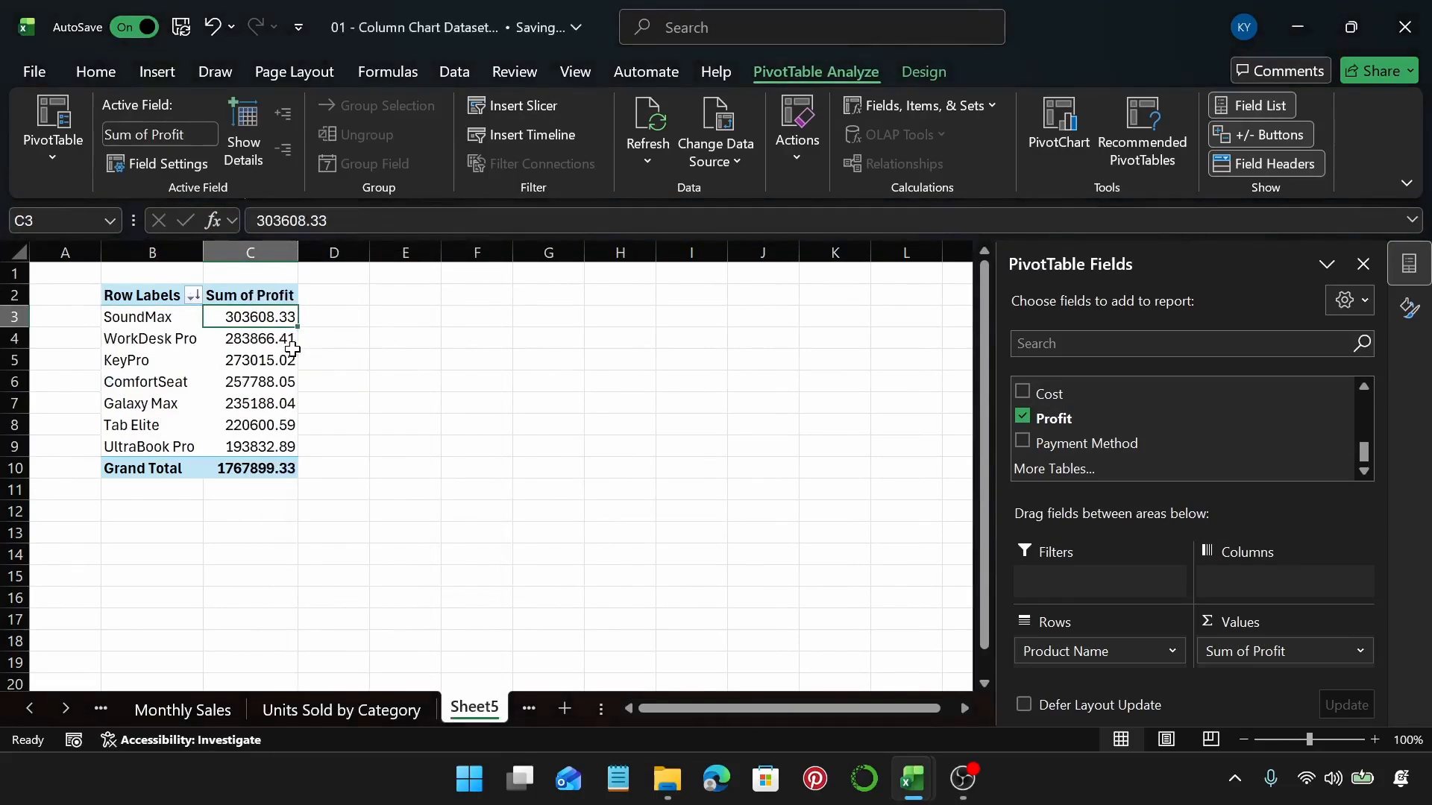
Format all profit values, including the grand total, with the English (United States) dollar accounting format
key(ctrl+shift+Down)
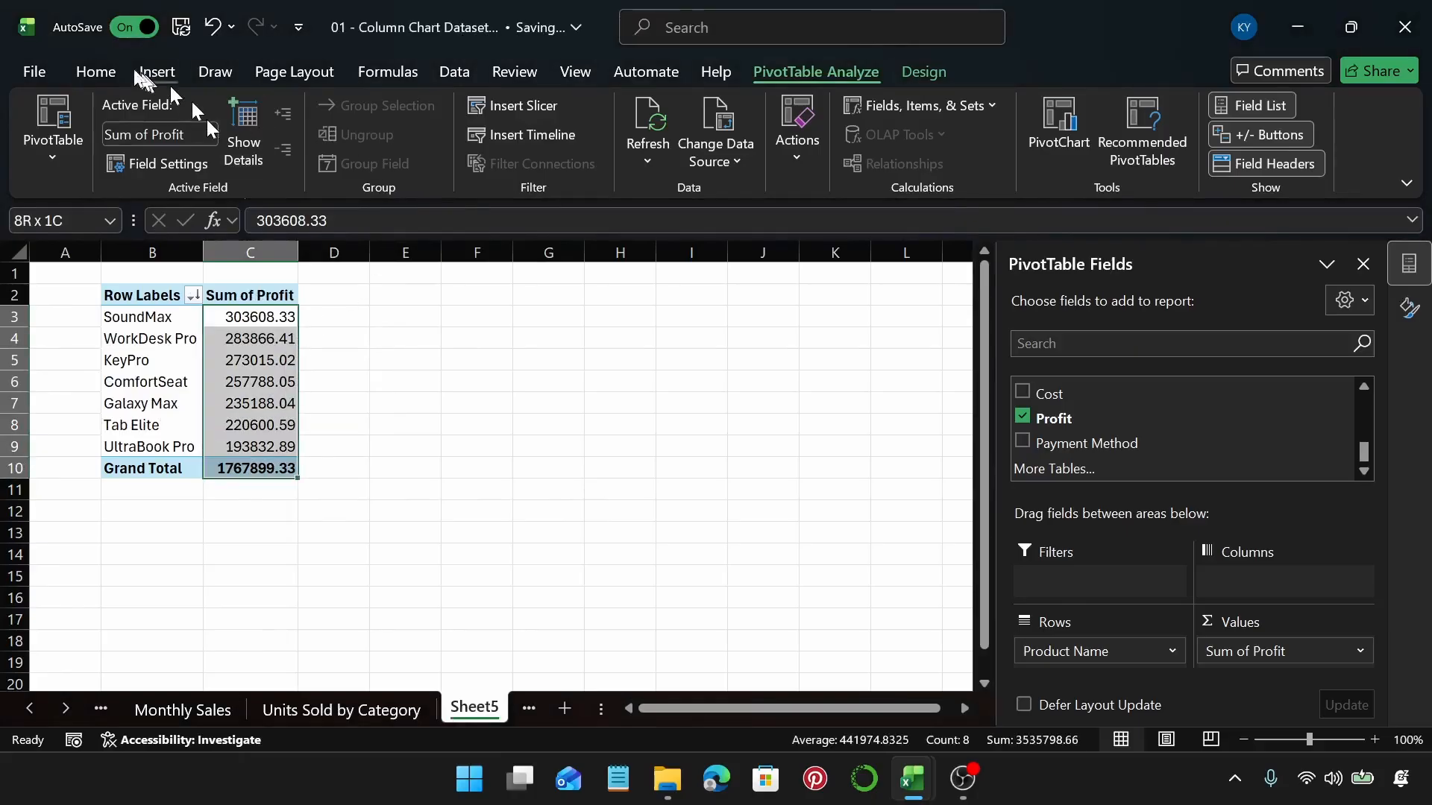
click(89, 69)
click(666, 136)
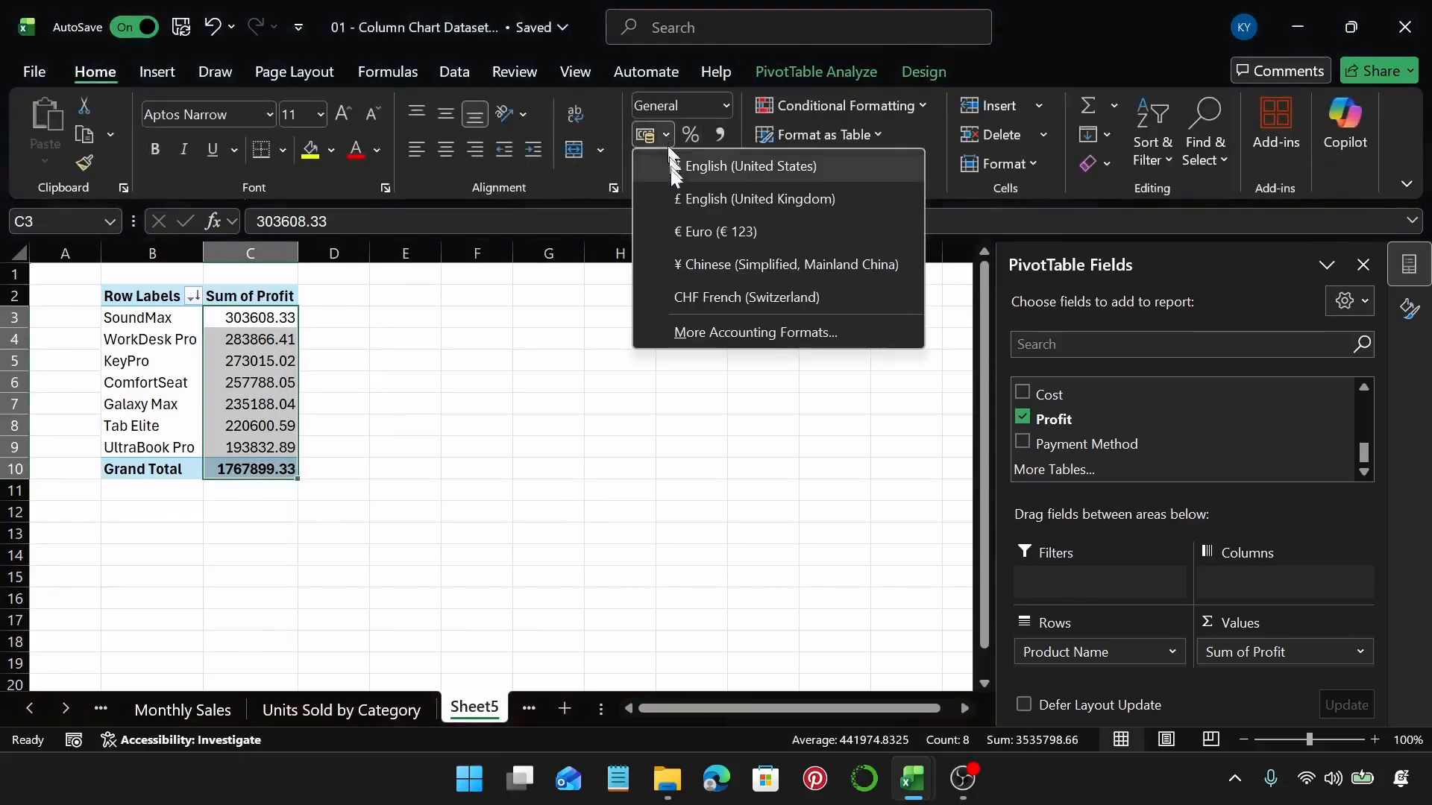
click(675, 166)
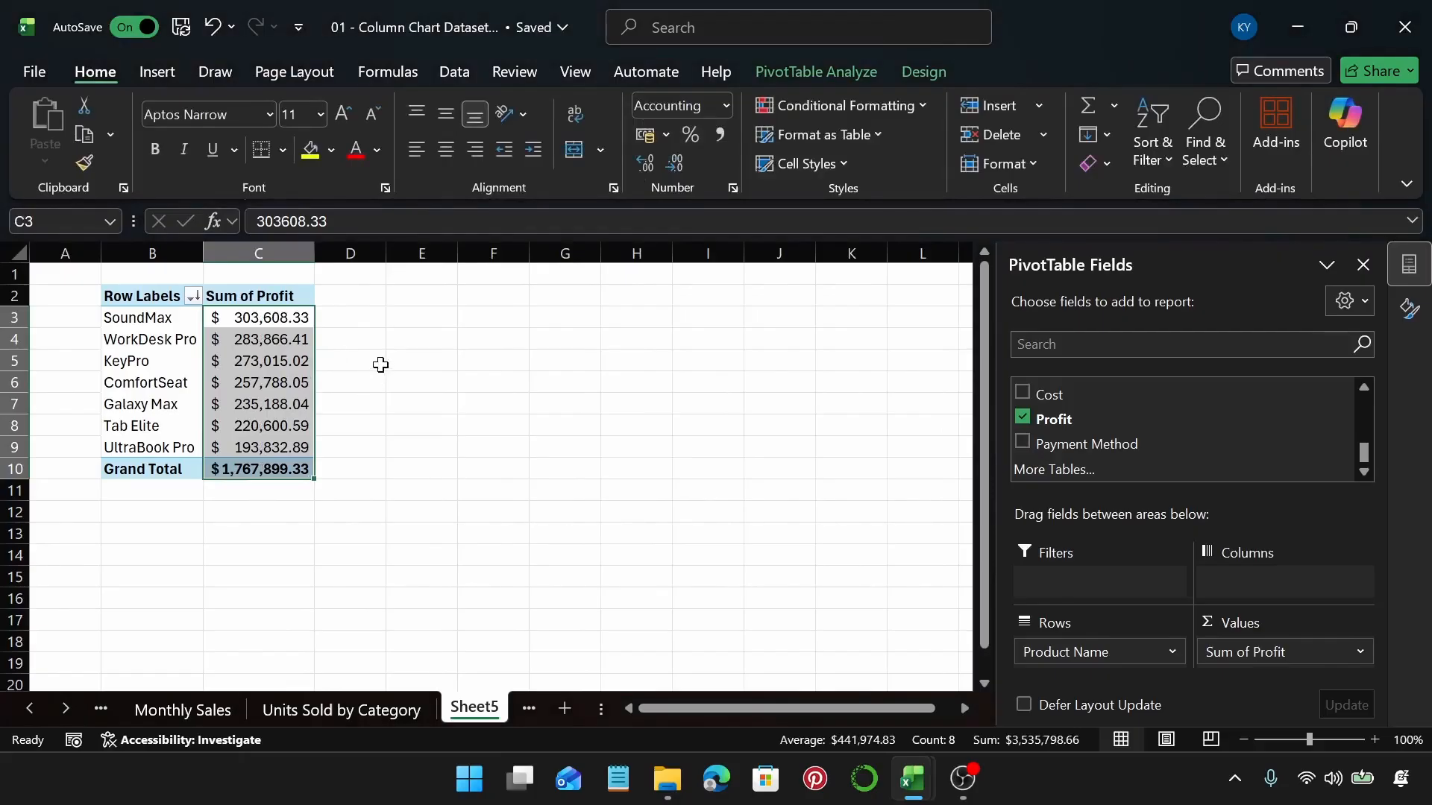
Insert a clustered column PivotChart from the profit PivotTable and place it directly beside the table
click(216, 383)
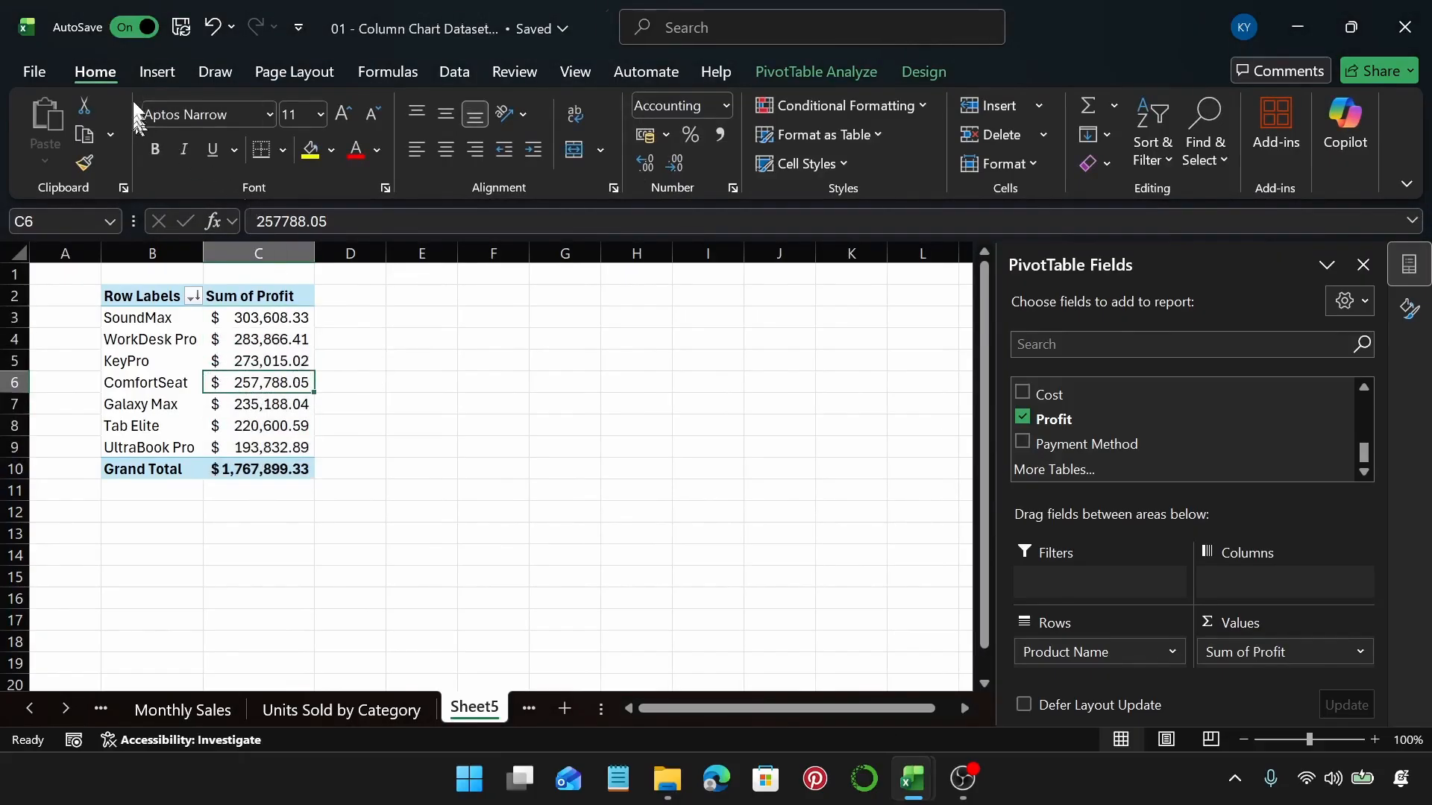
click(153, 73)
click(518, 141)
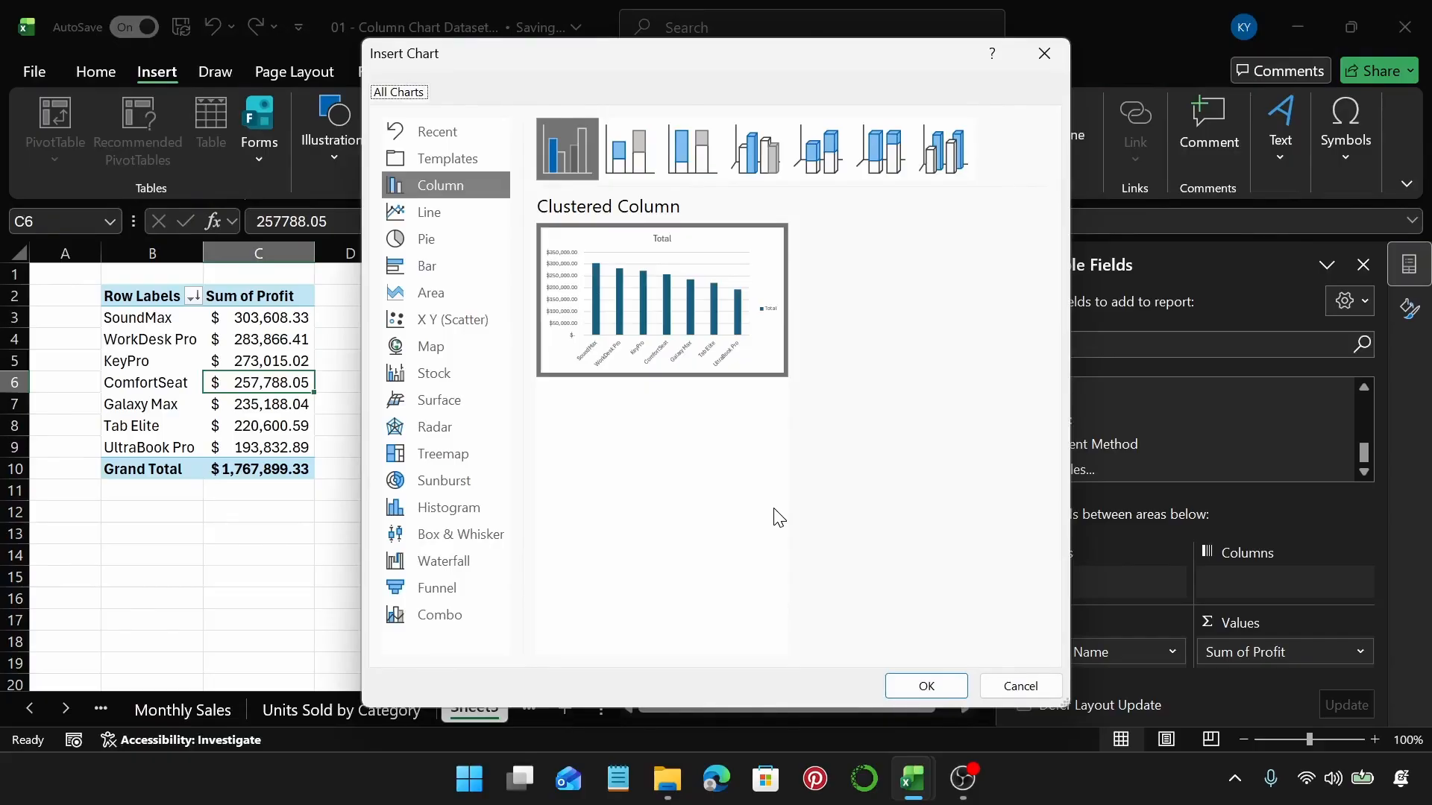
click(926, 684)
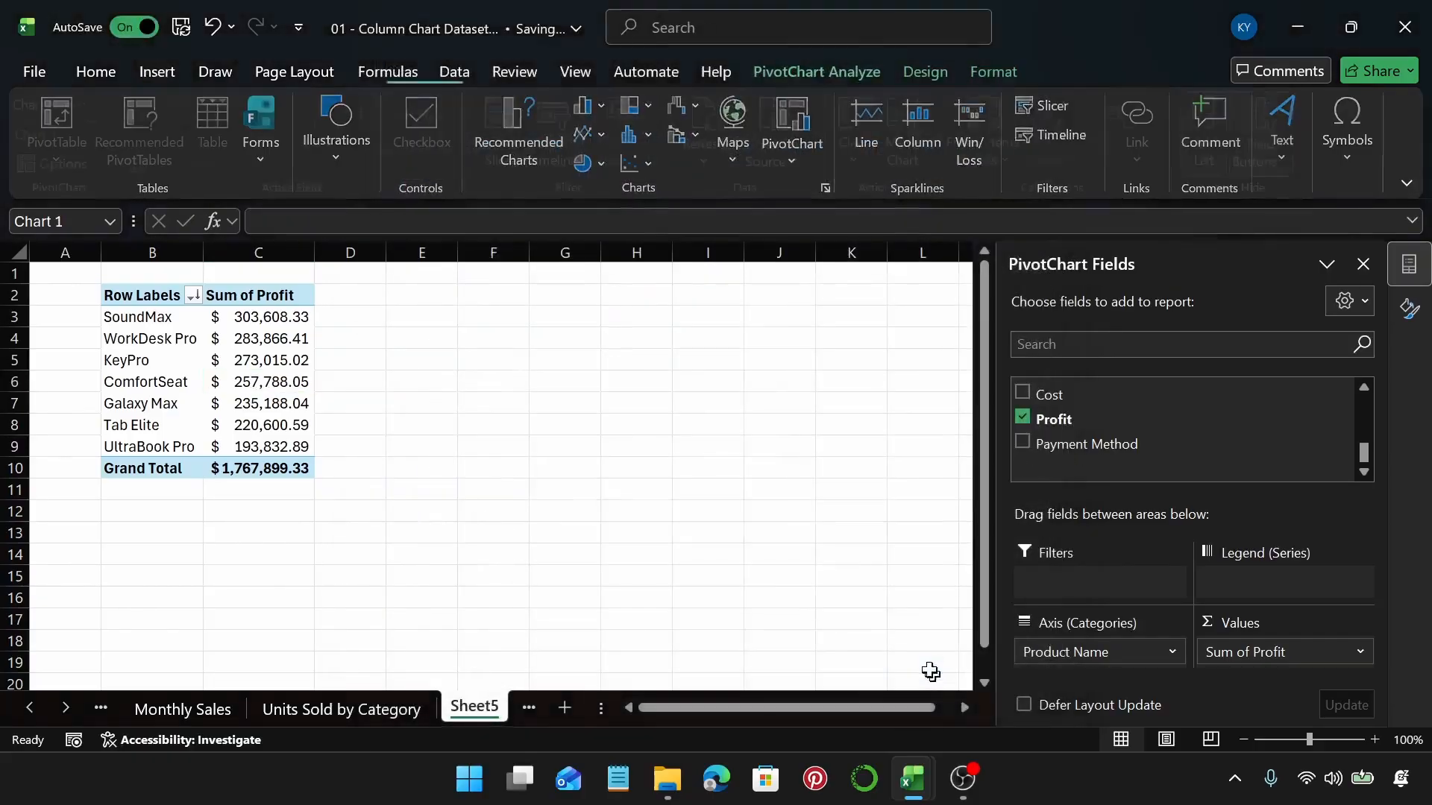
drag(672, 329, 763, 293)
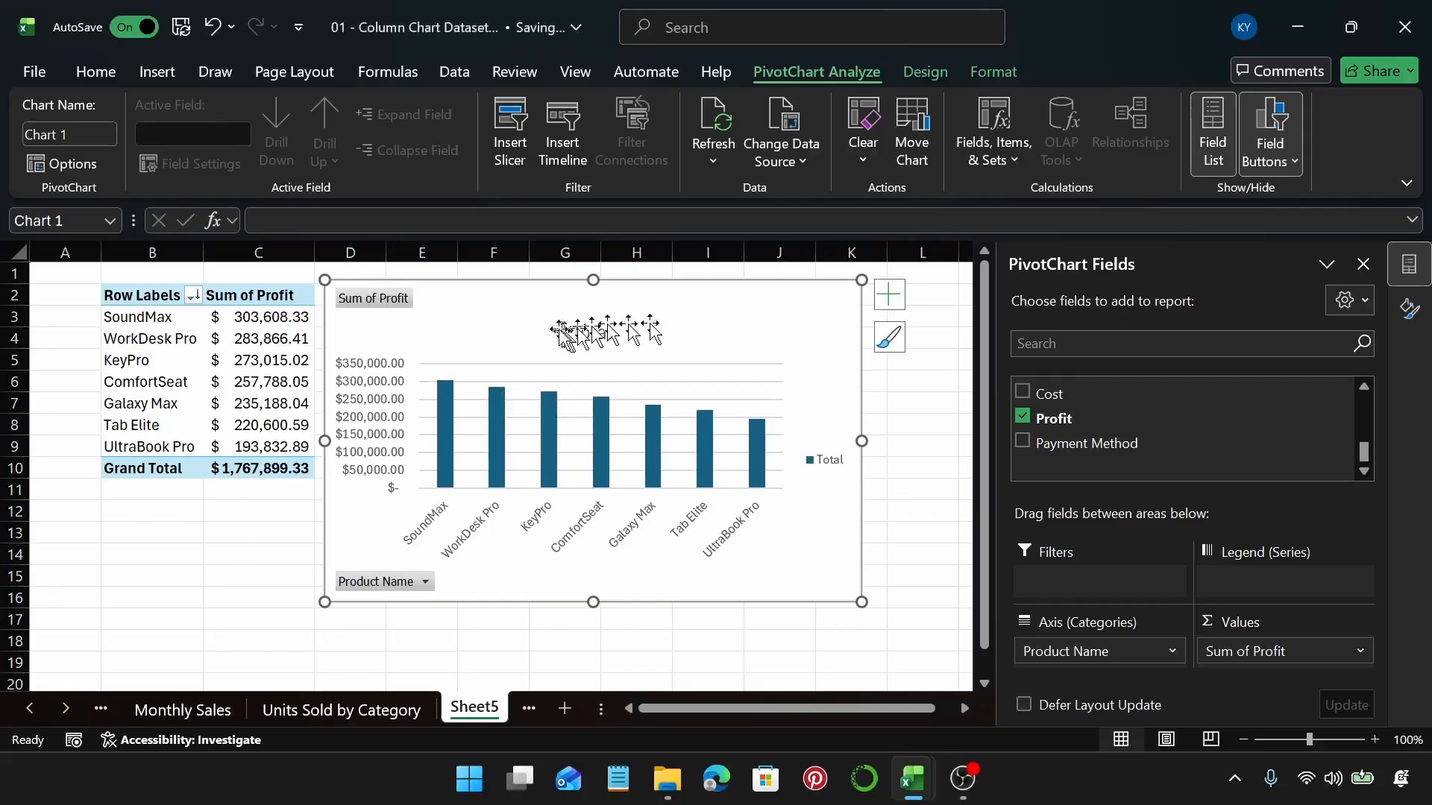
Hide all field buttons on the PivotChart and change its title to "Profit by Product"
right_click(403, 309)
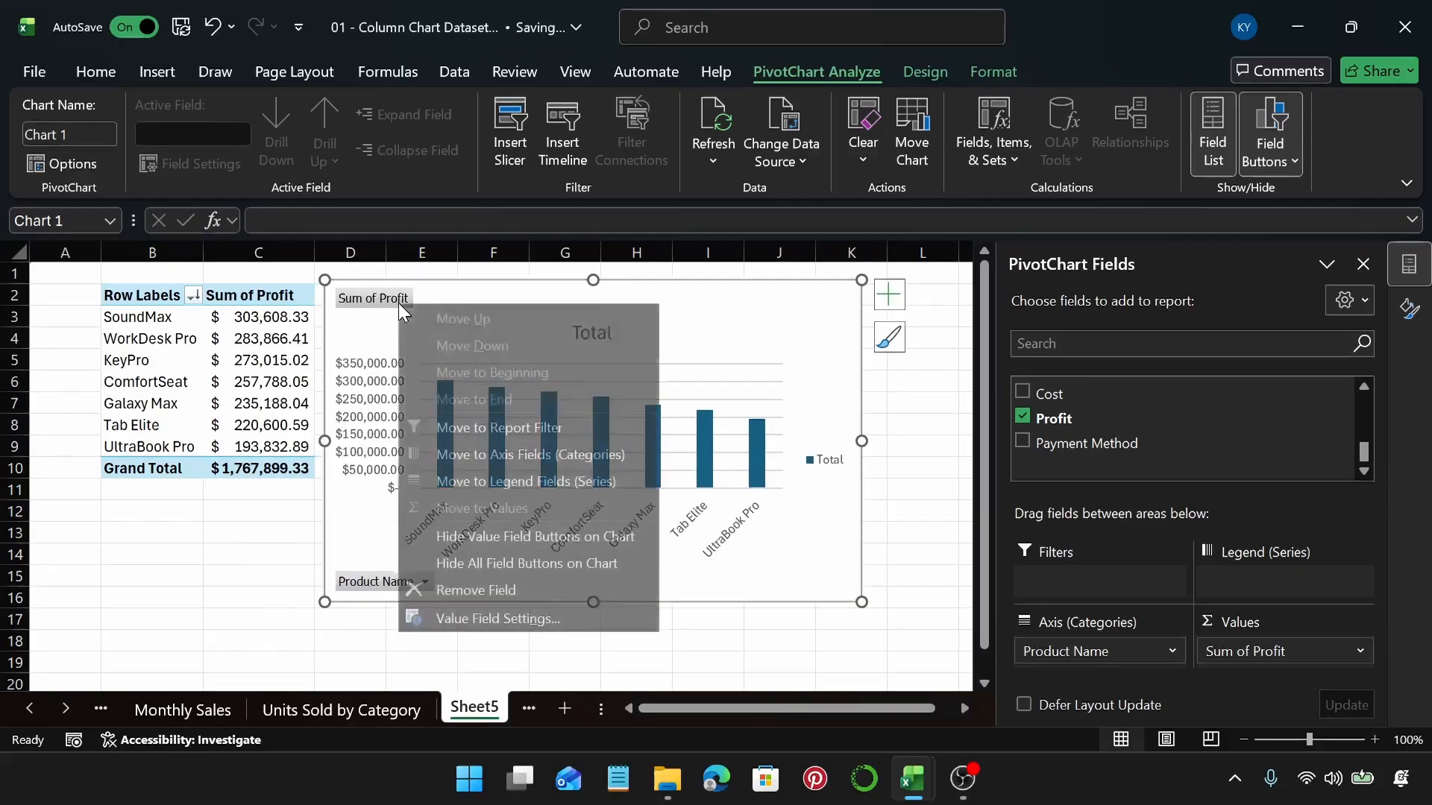
click(541, 565)
click(591, 302)
click(591, 304)
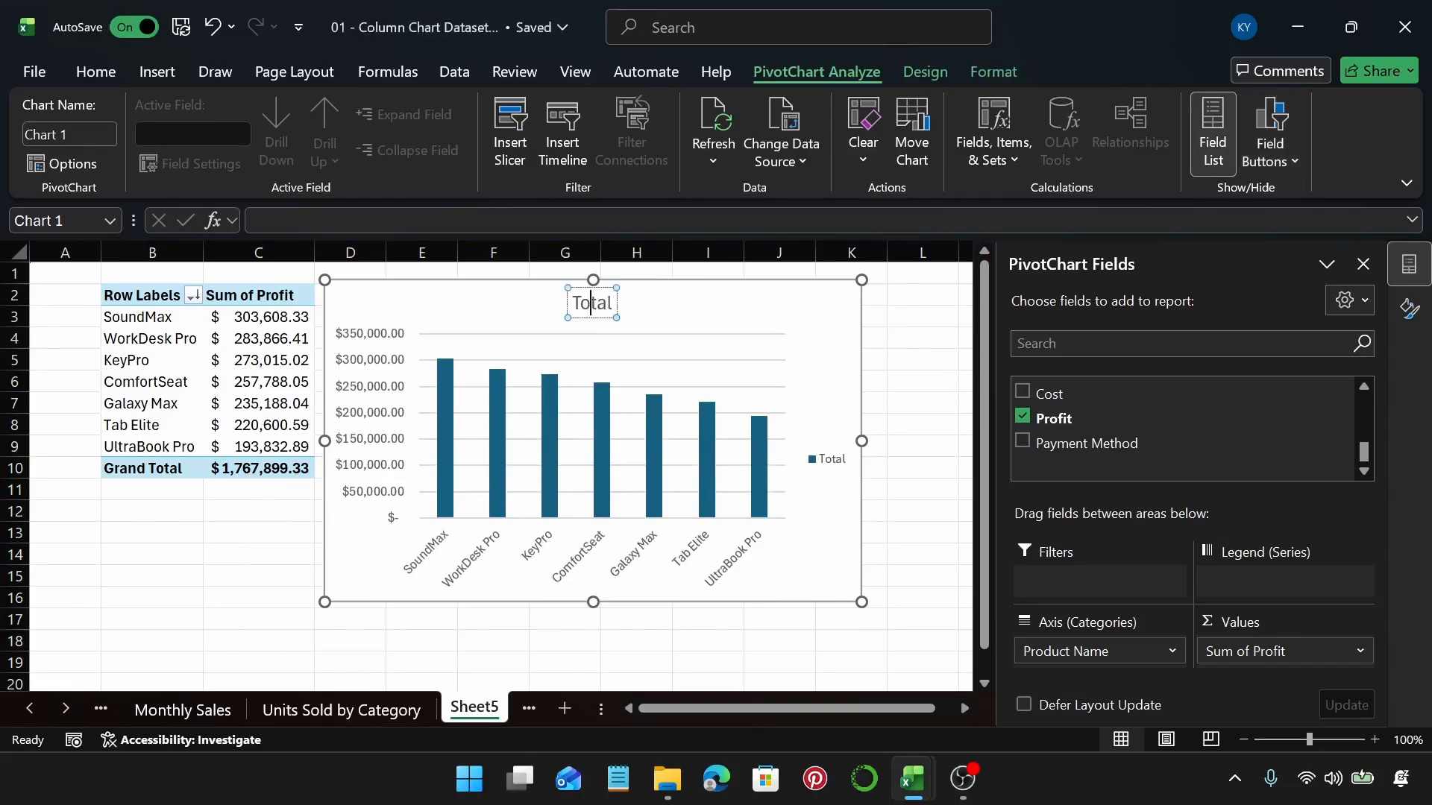
double_click(592, 304)
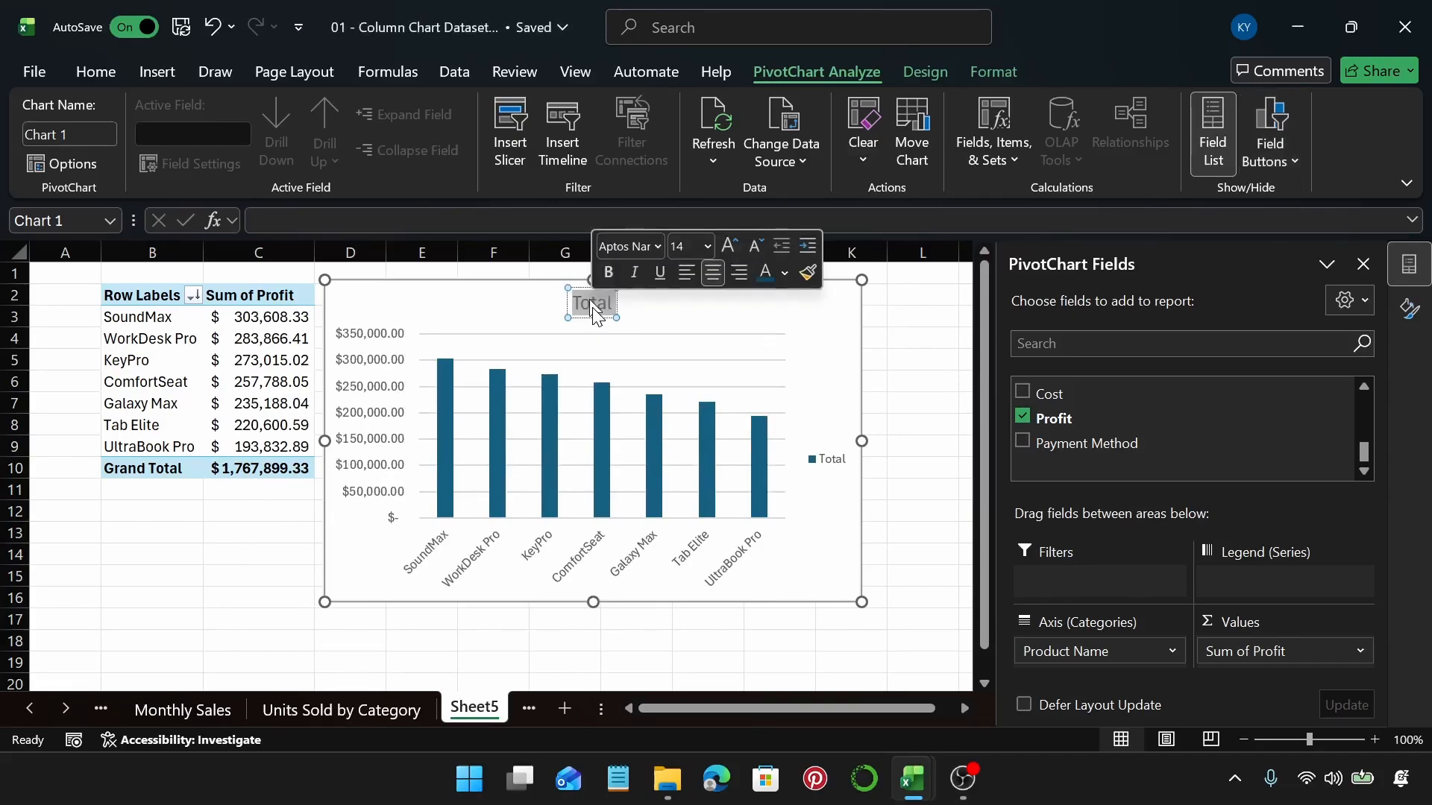
text(Pr)
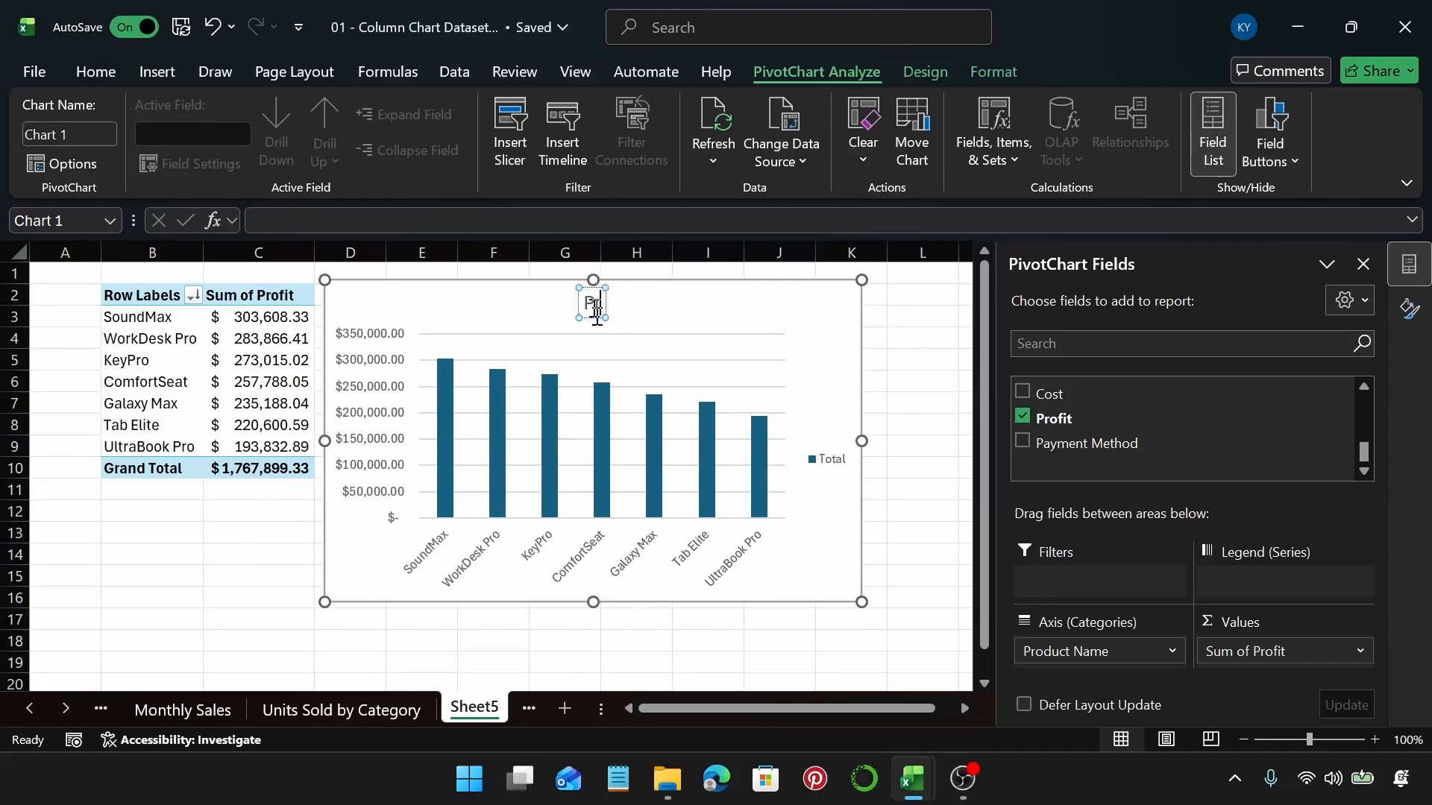
text(ofit)
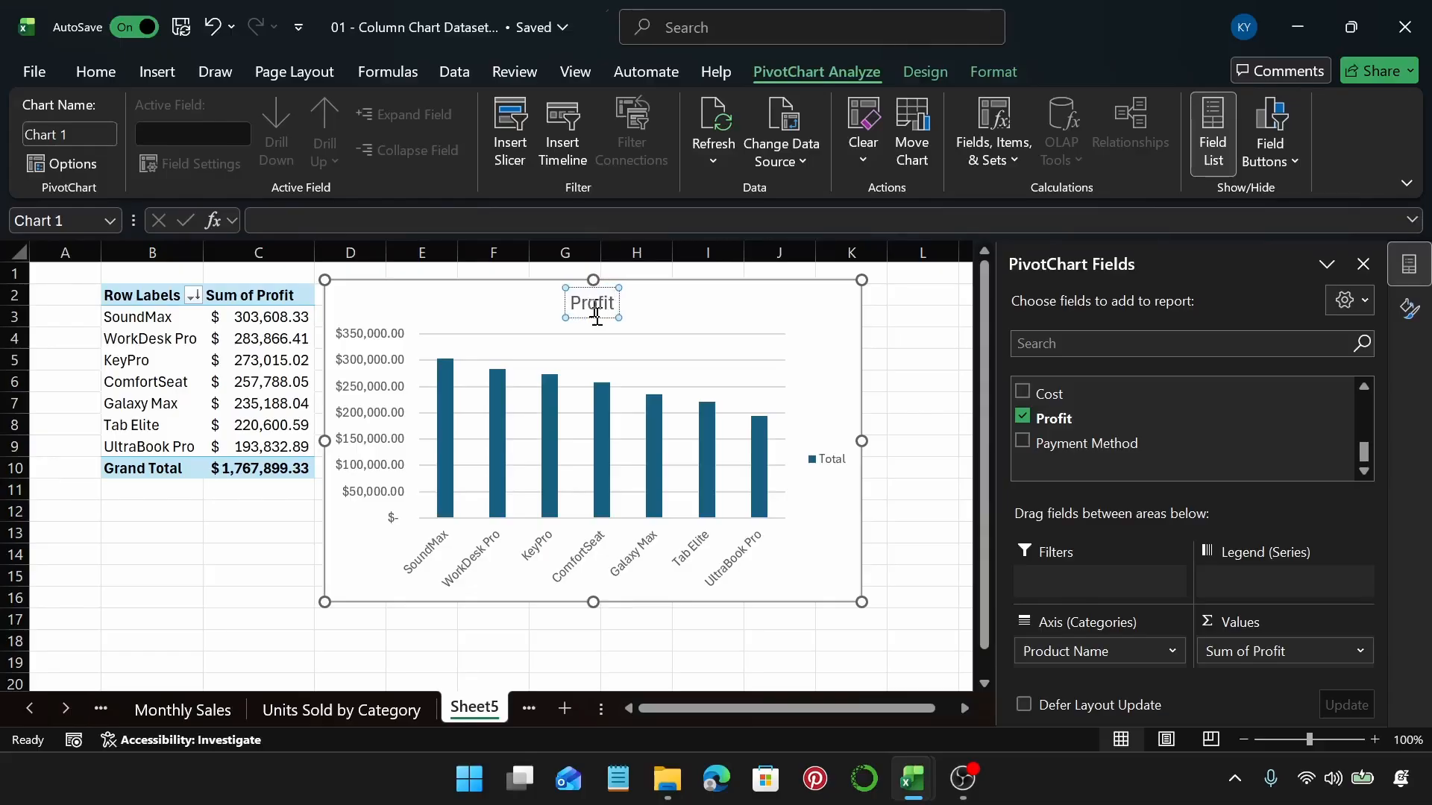
text( by Product)
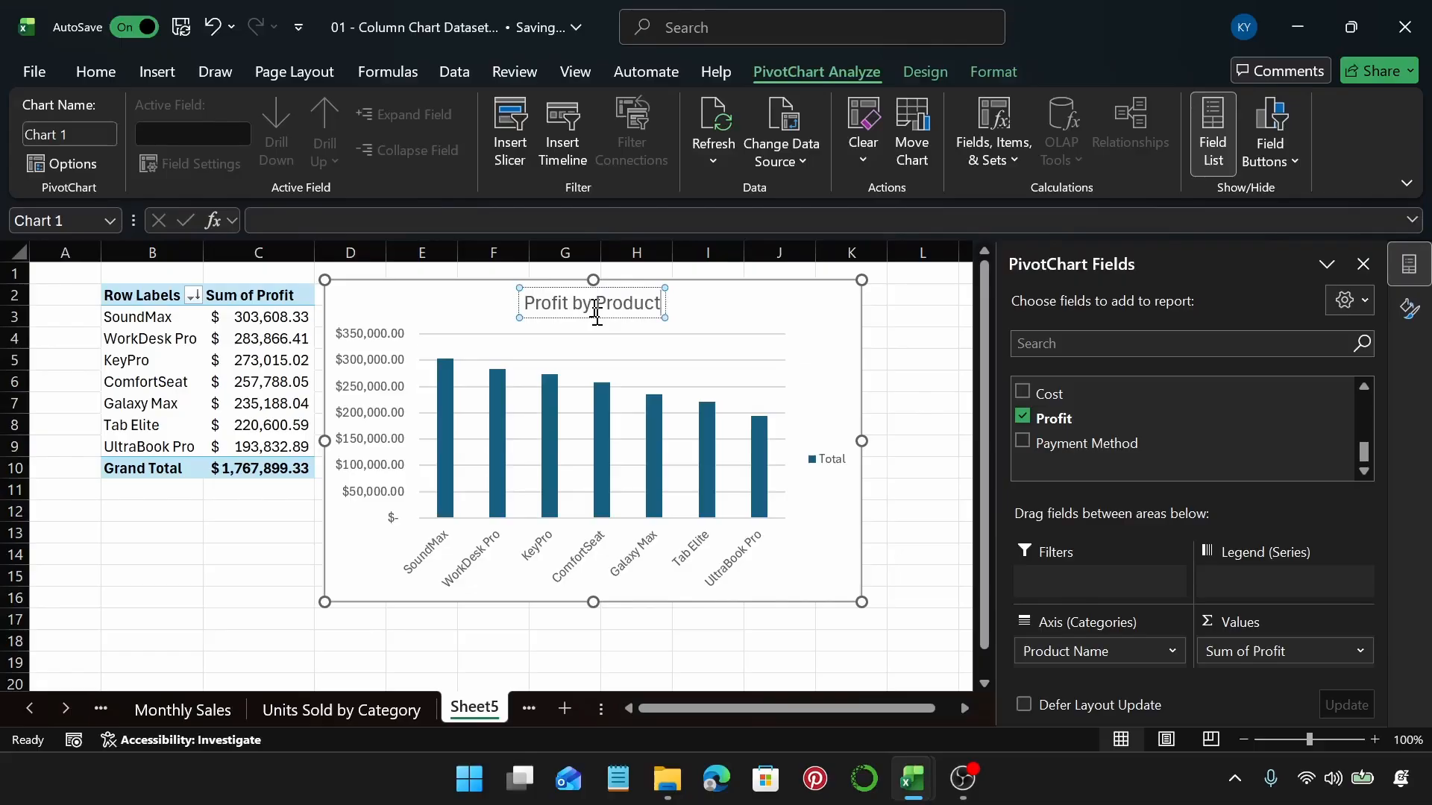
click(698, 300)
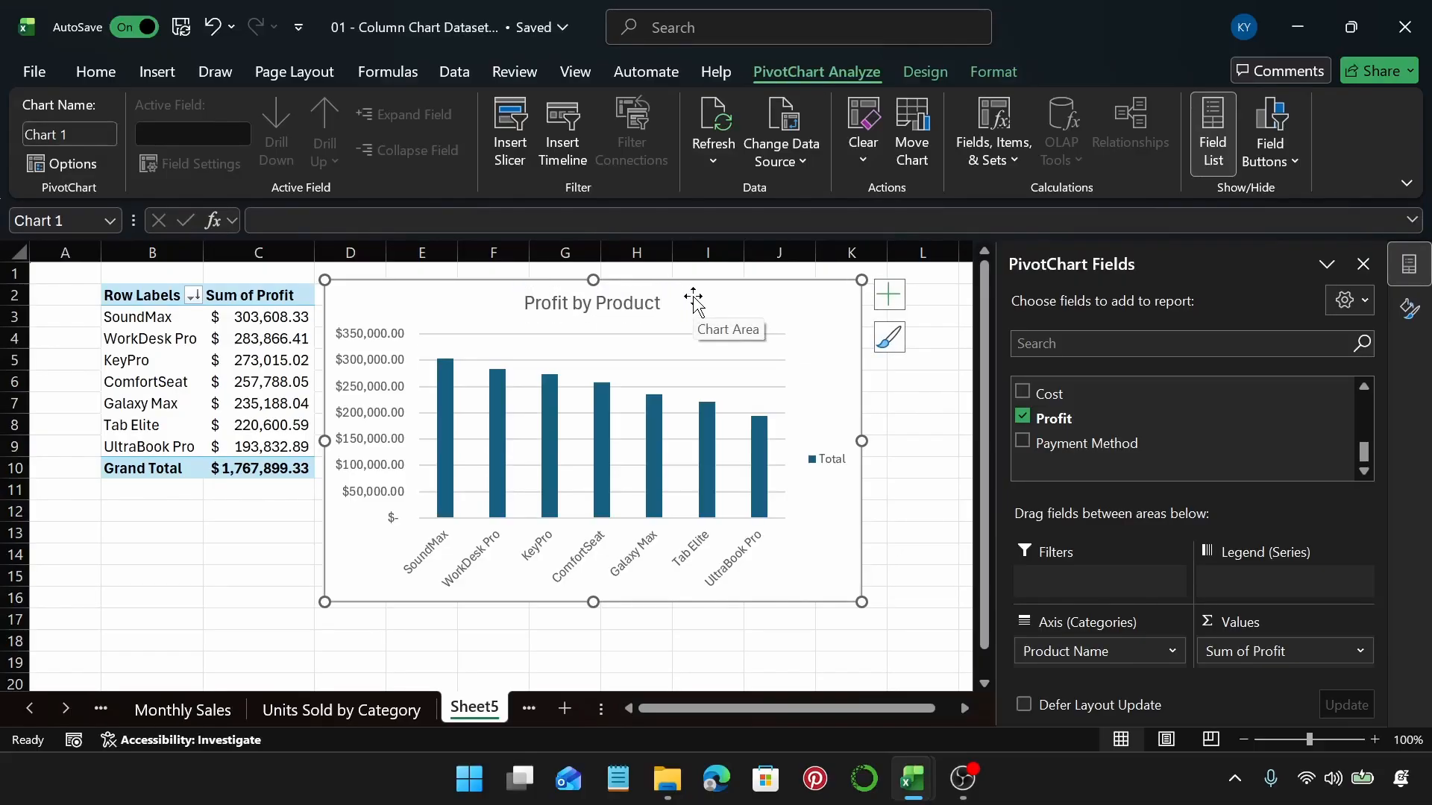
Delete the legend and the major gridlines from the Profit by Product chart
click(1409, 308)
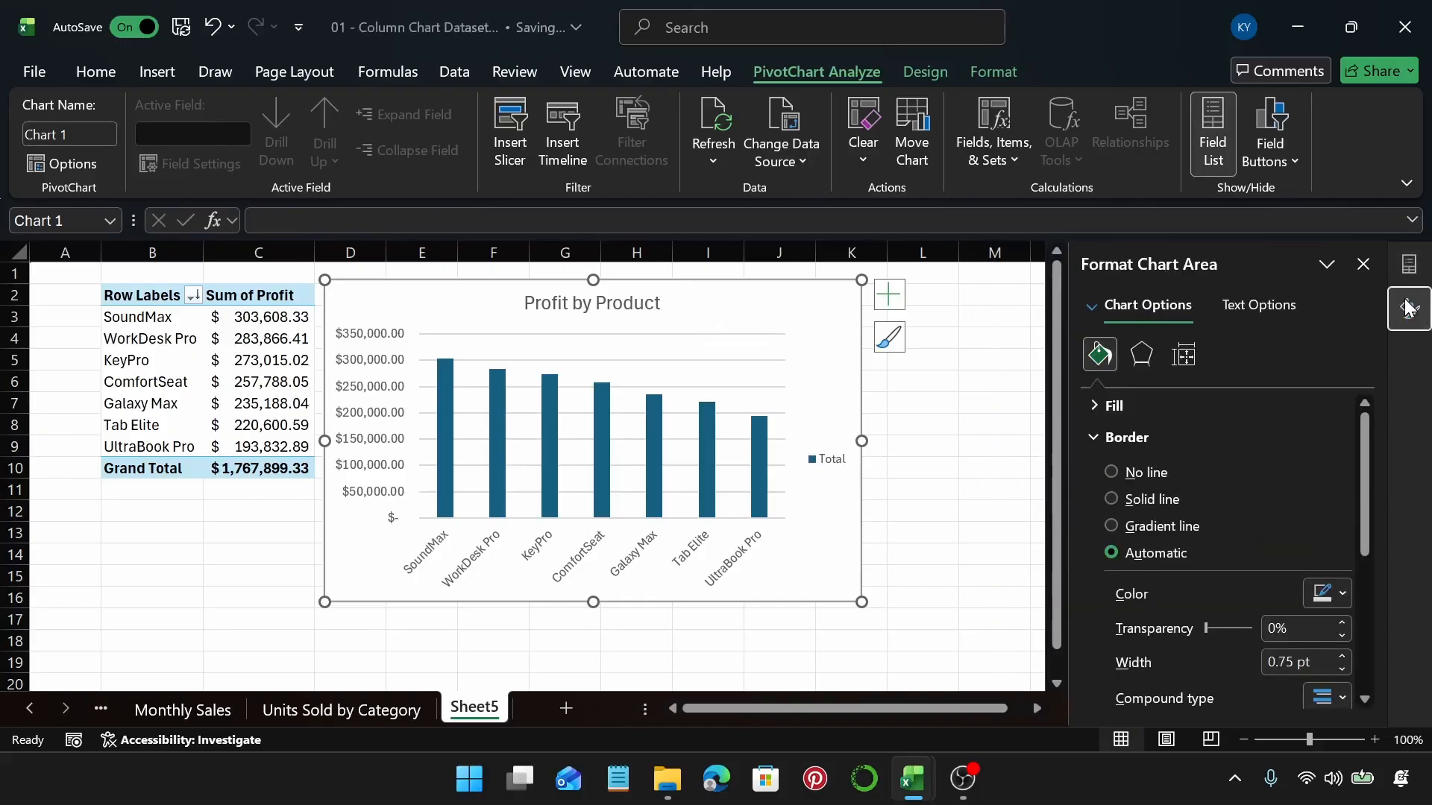
click(1205, 407)
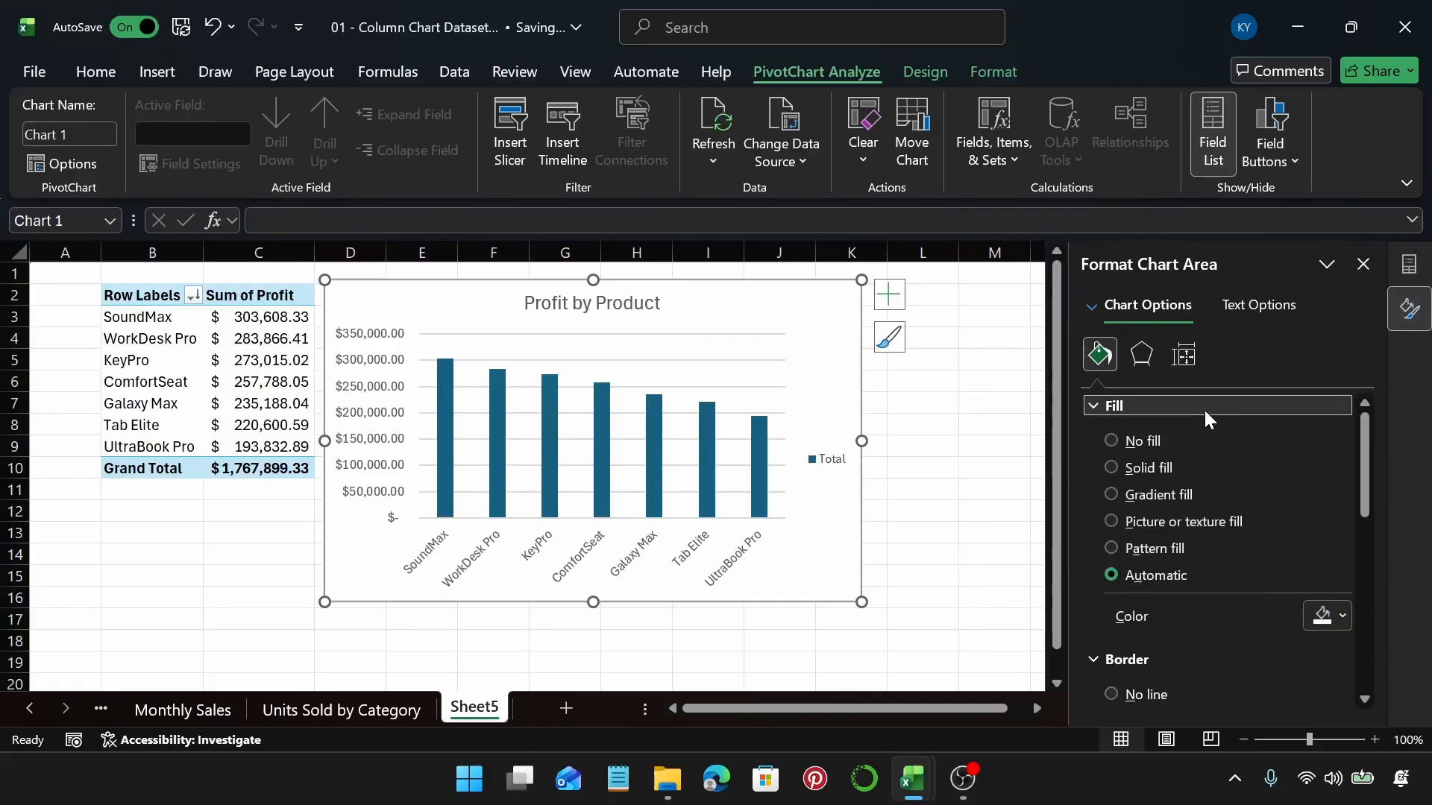
click(826, 458)
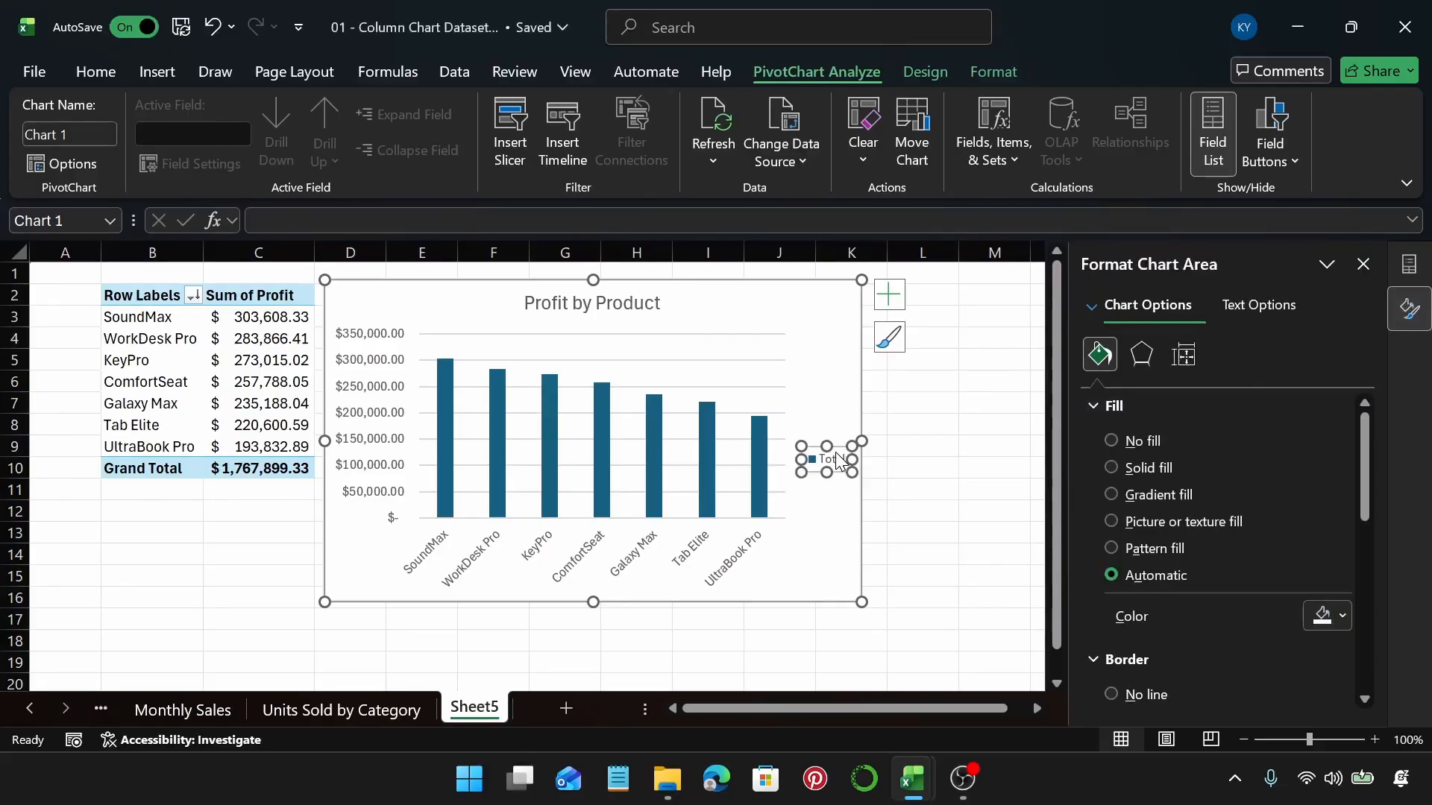
key(Delete)
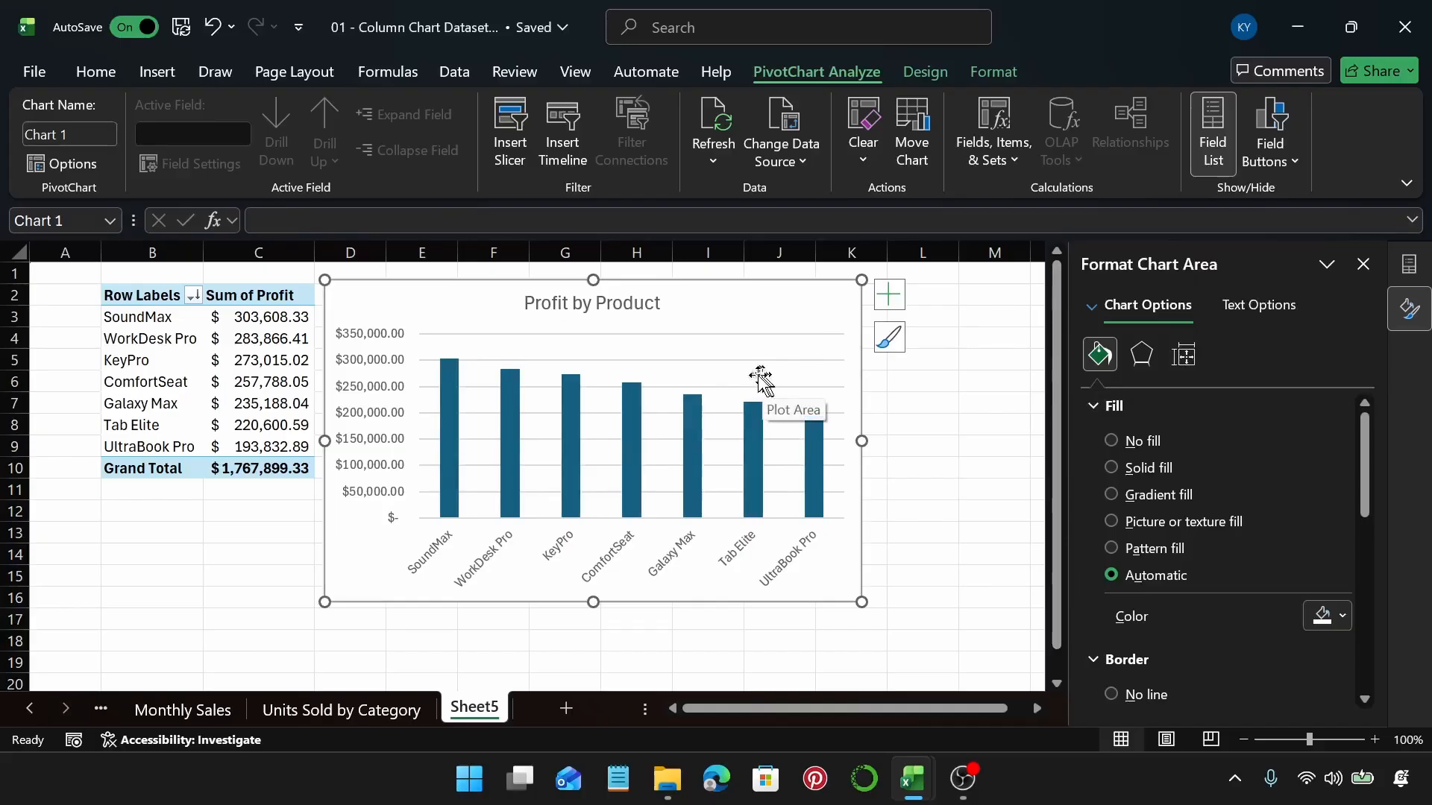
click(709, 362)
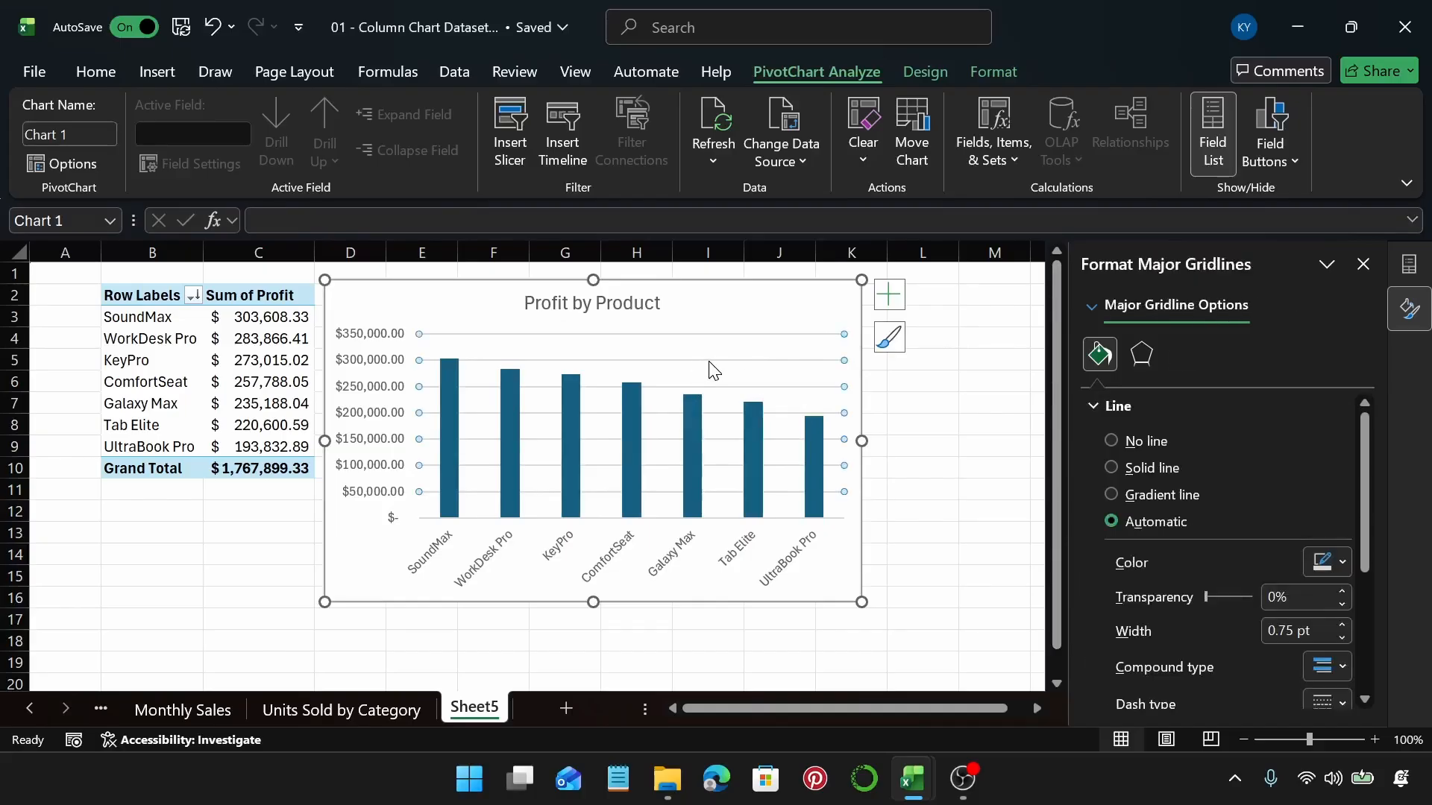
key(Escape)
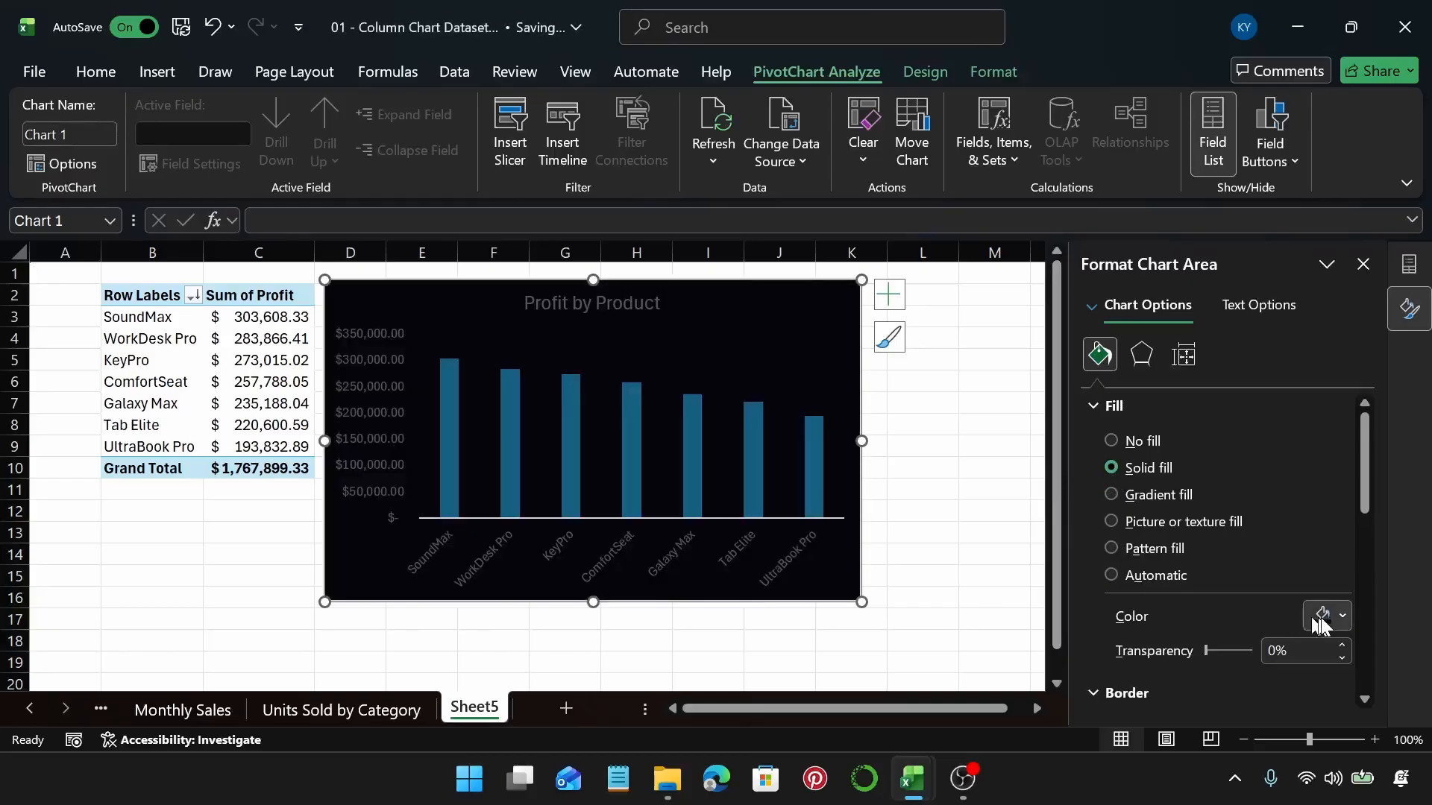
Apply a solid fill in the custom colour #06050B to the chart area
click(1322, 618)
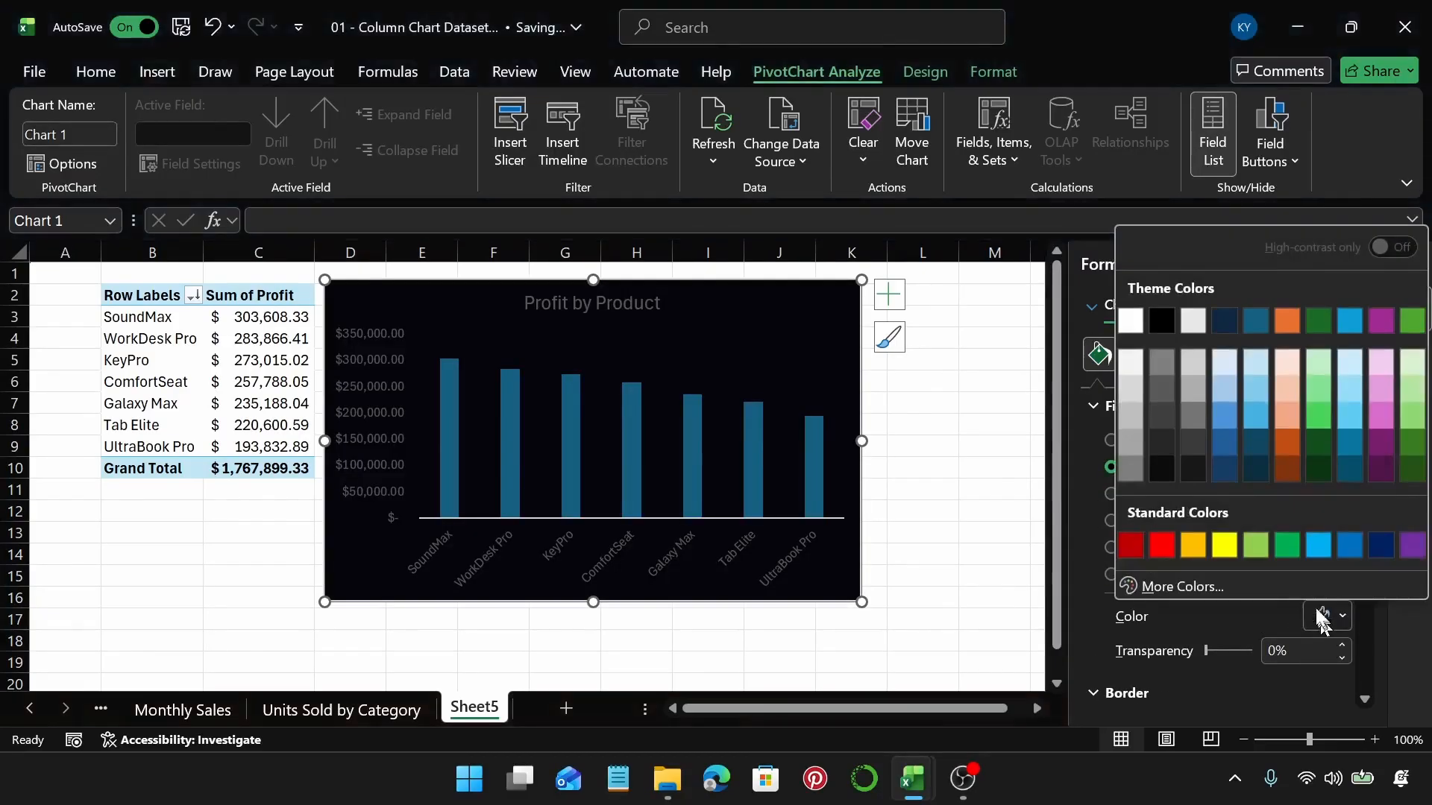
click(1184, 588)
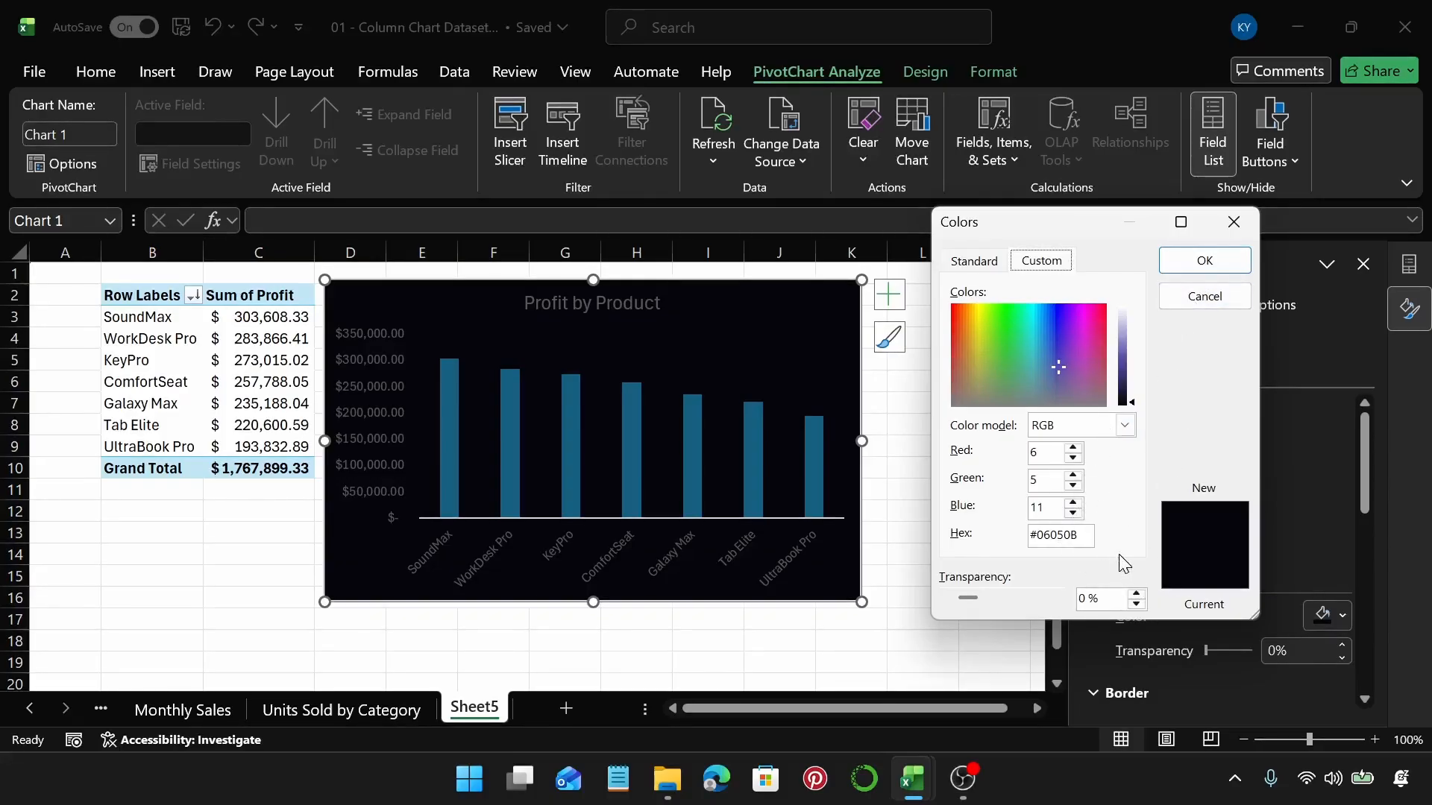
key(Return)
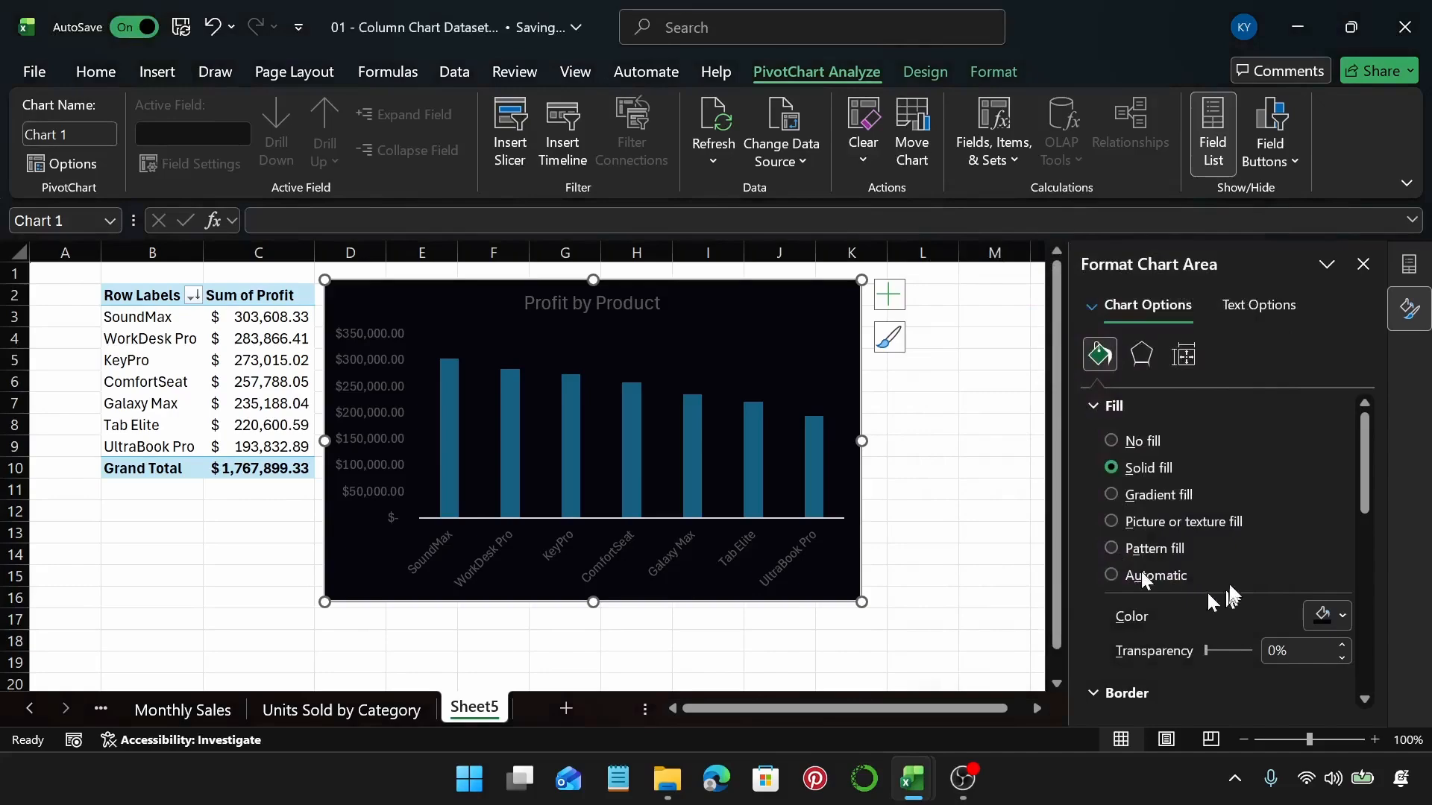
Try the darkest shade of the black theme colour as the chart area's fill, and undo that change
click(1328, 616)
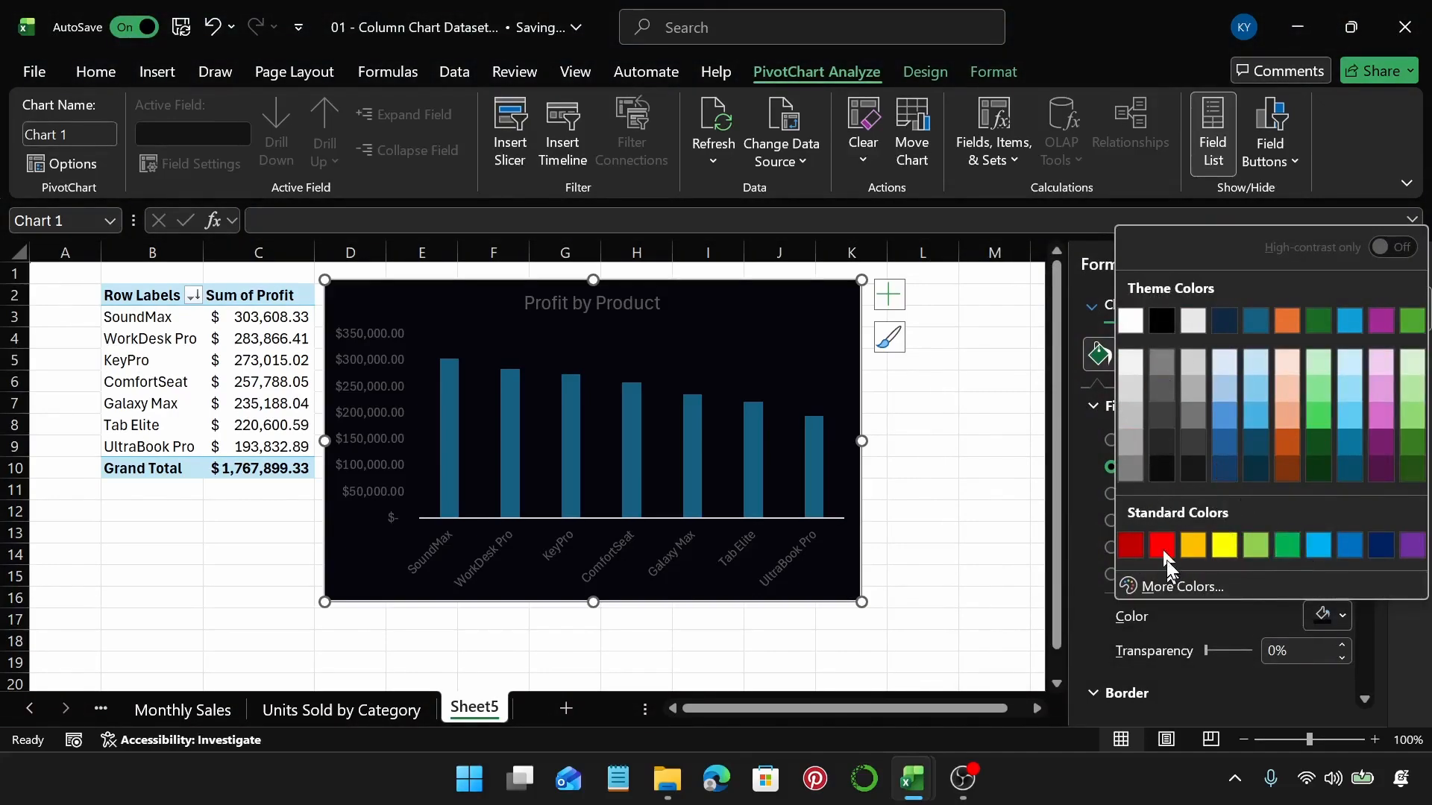
click(1166, 470)
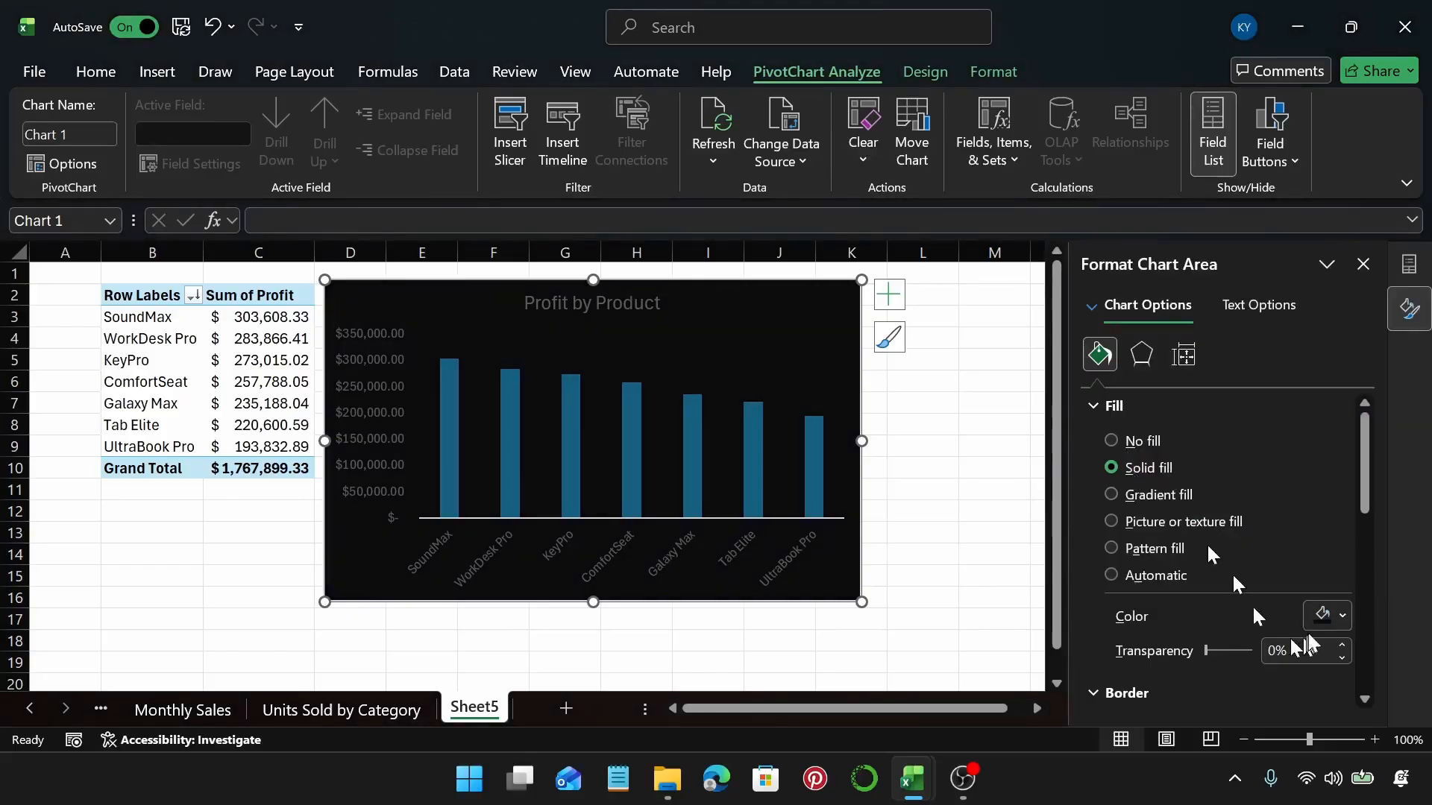
click(1328, 615)
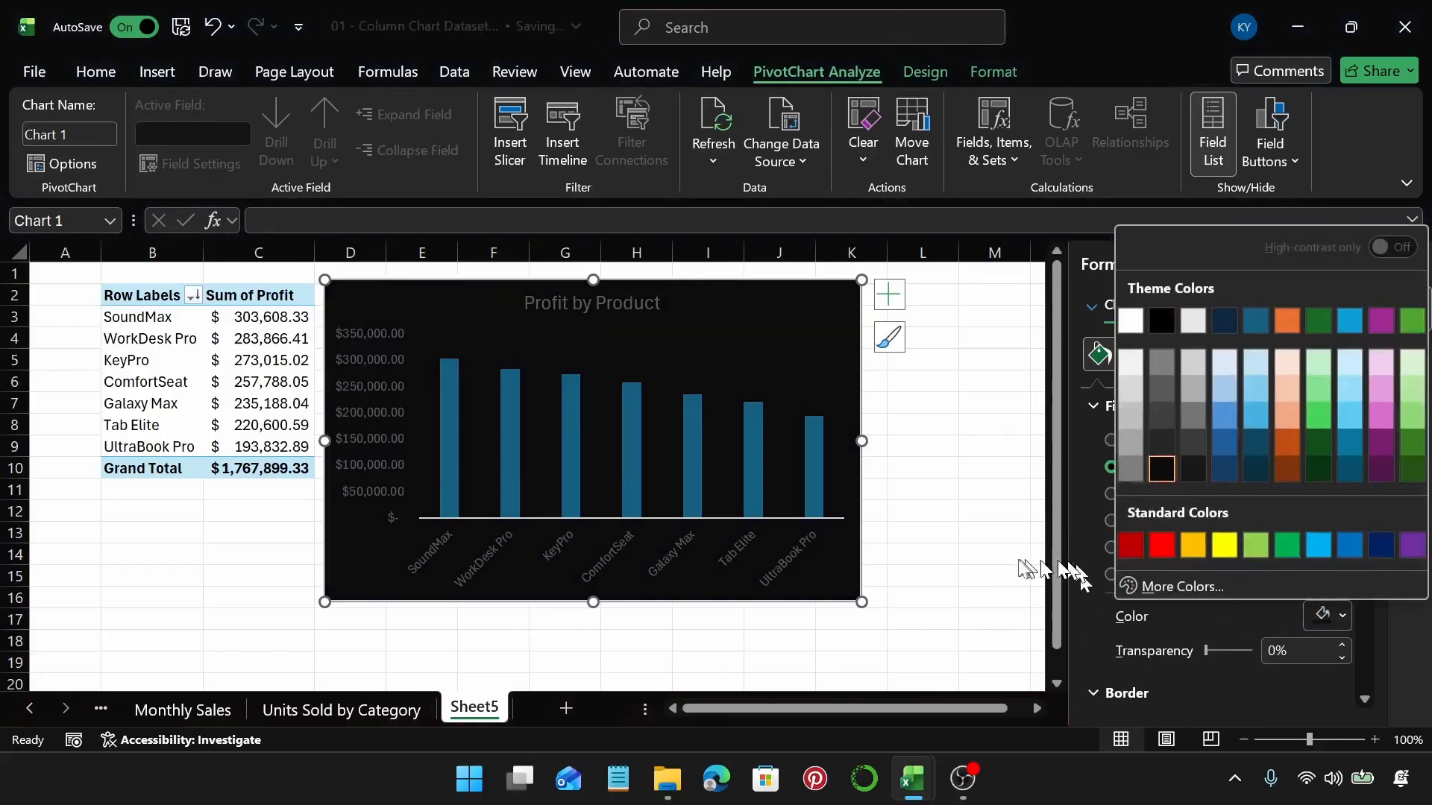
click(978, 556)
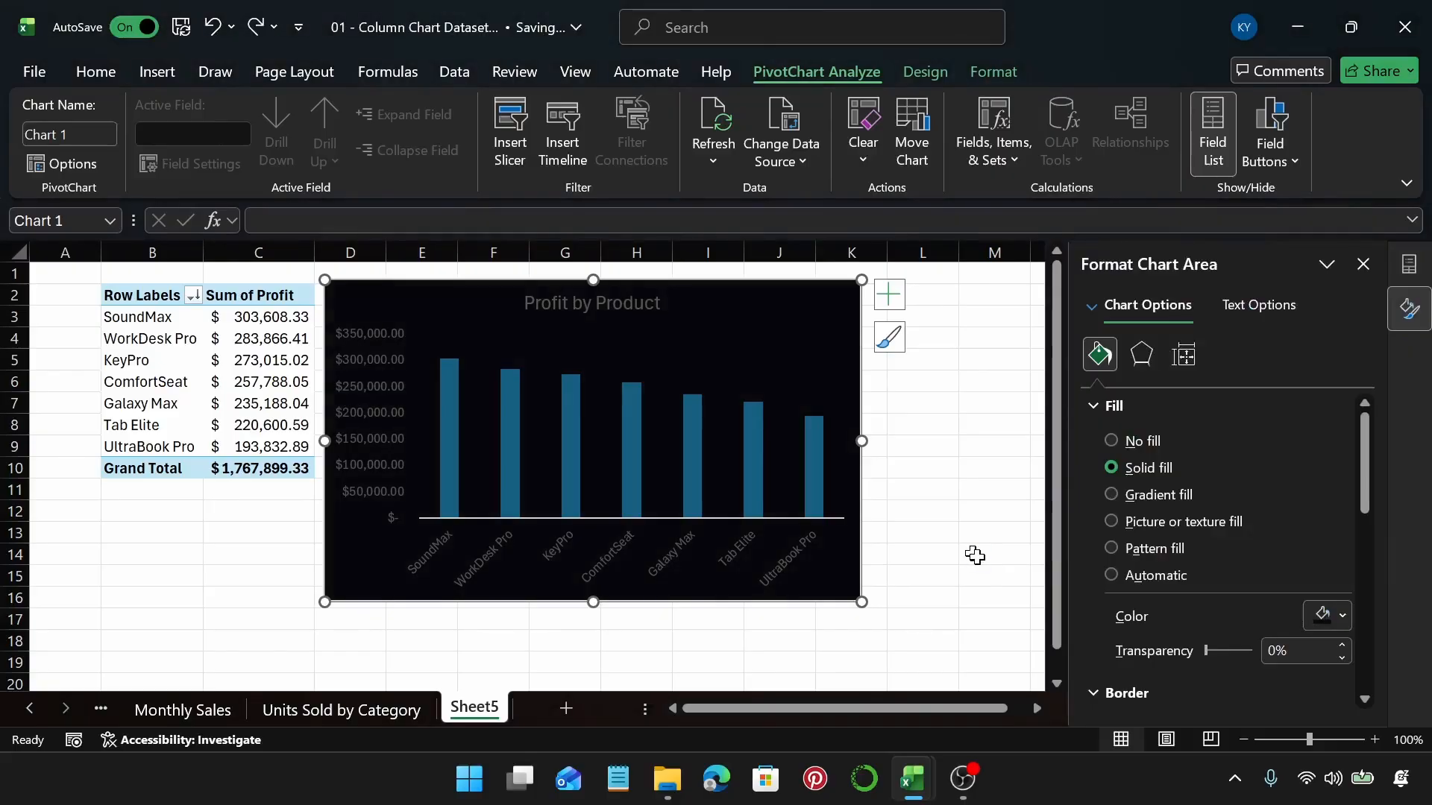
click(1345, 620)
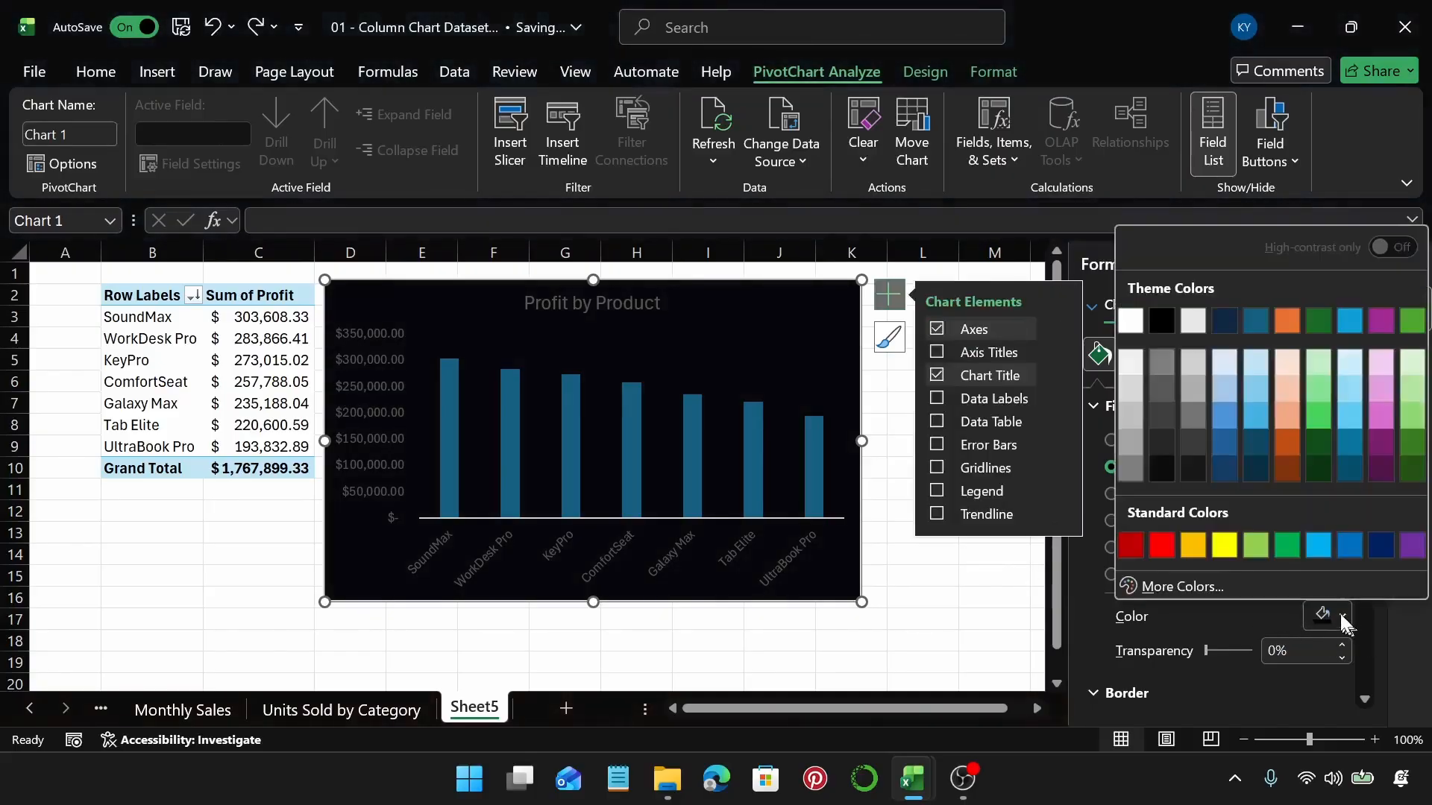
click(1340, 614)
click(1340, 614)
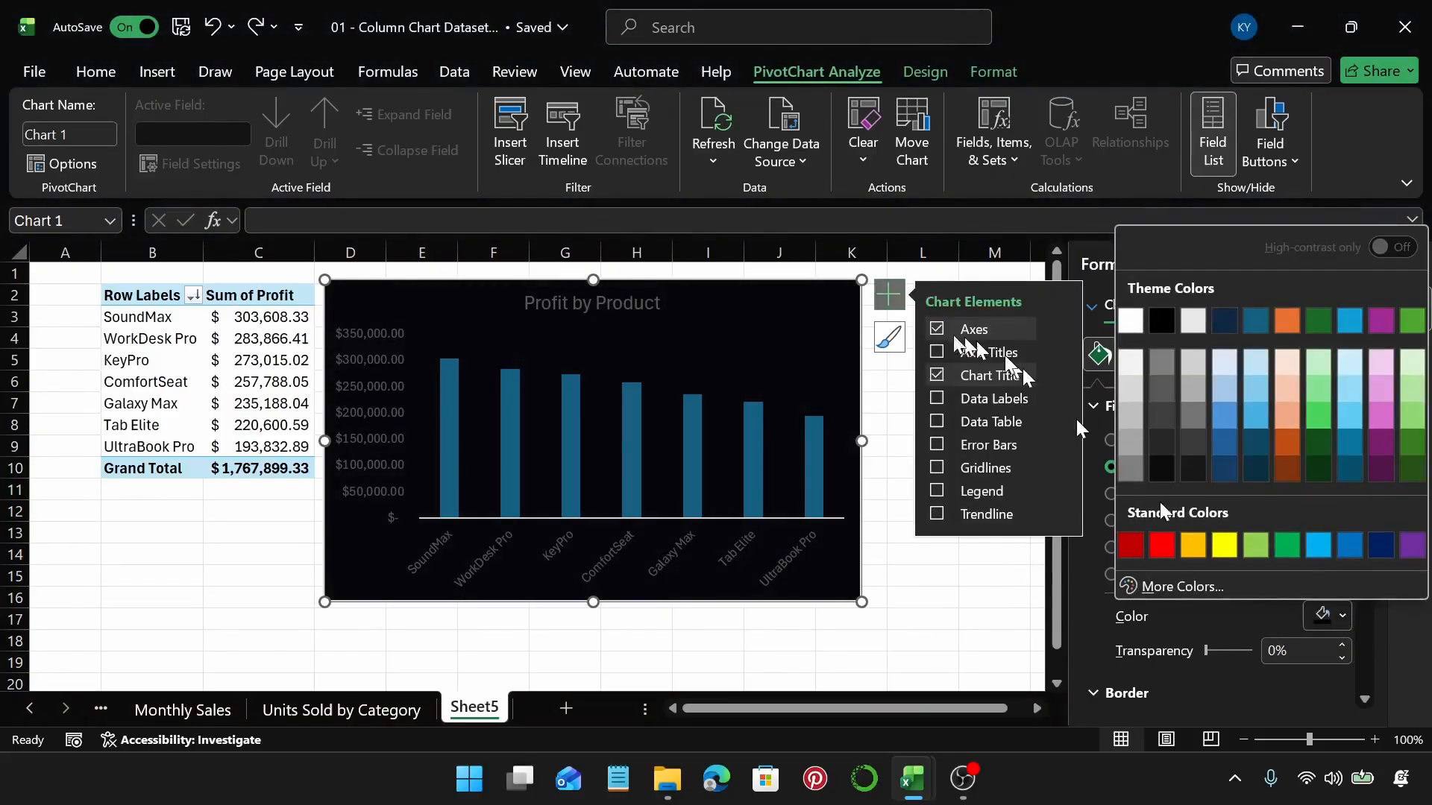
click(889, 295)
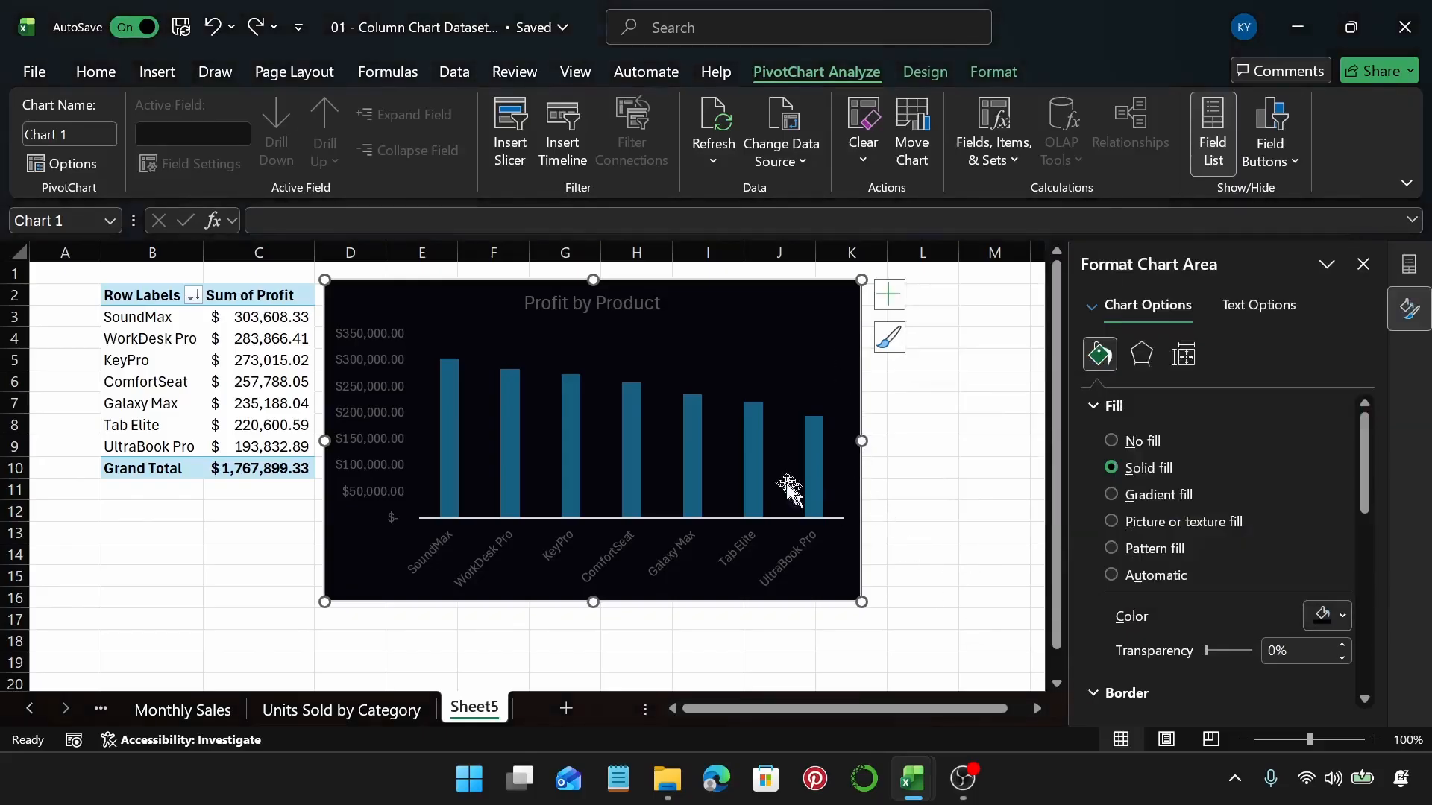
Give the chart's vertical value axis a solid white line
click(393, 390)
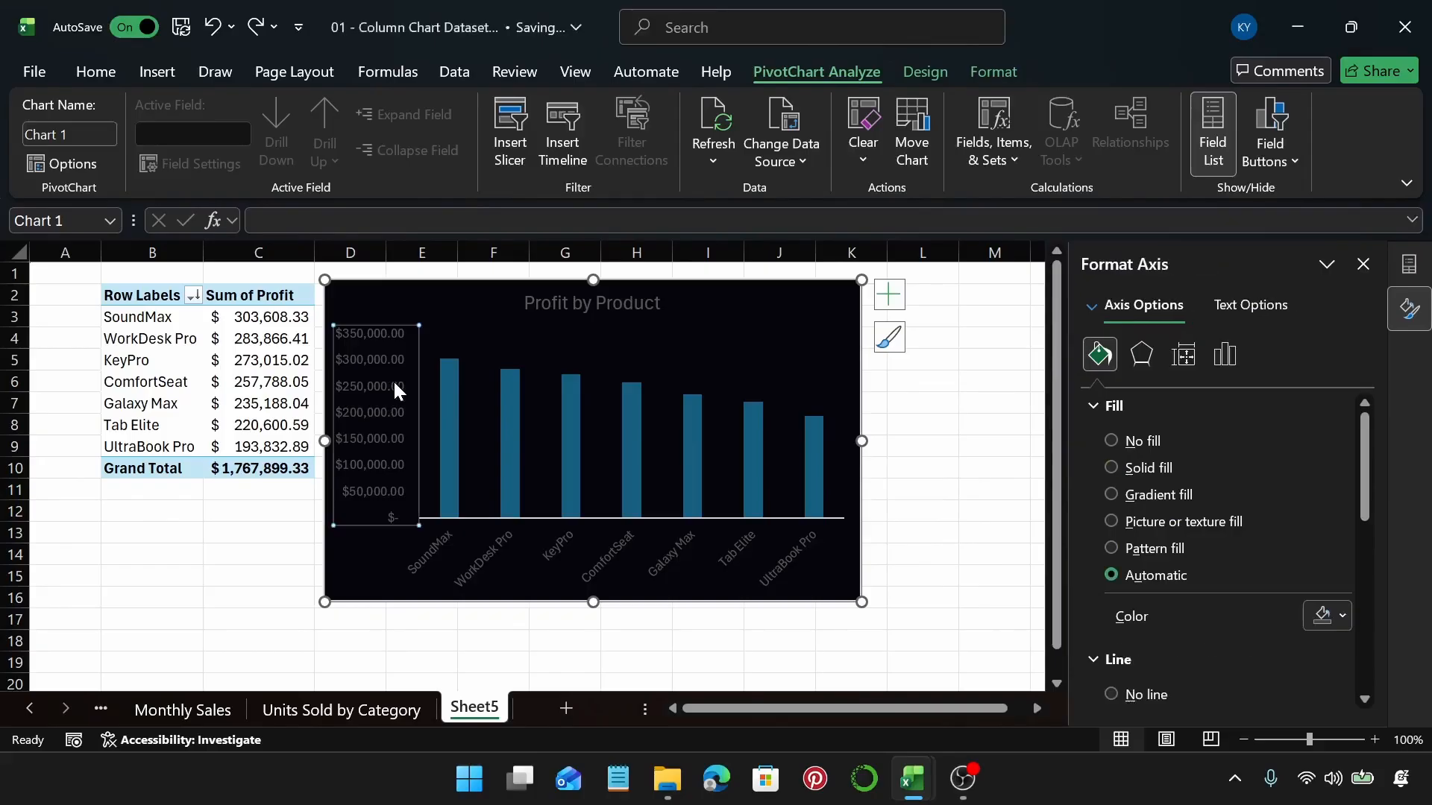
click(1088, 408)
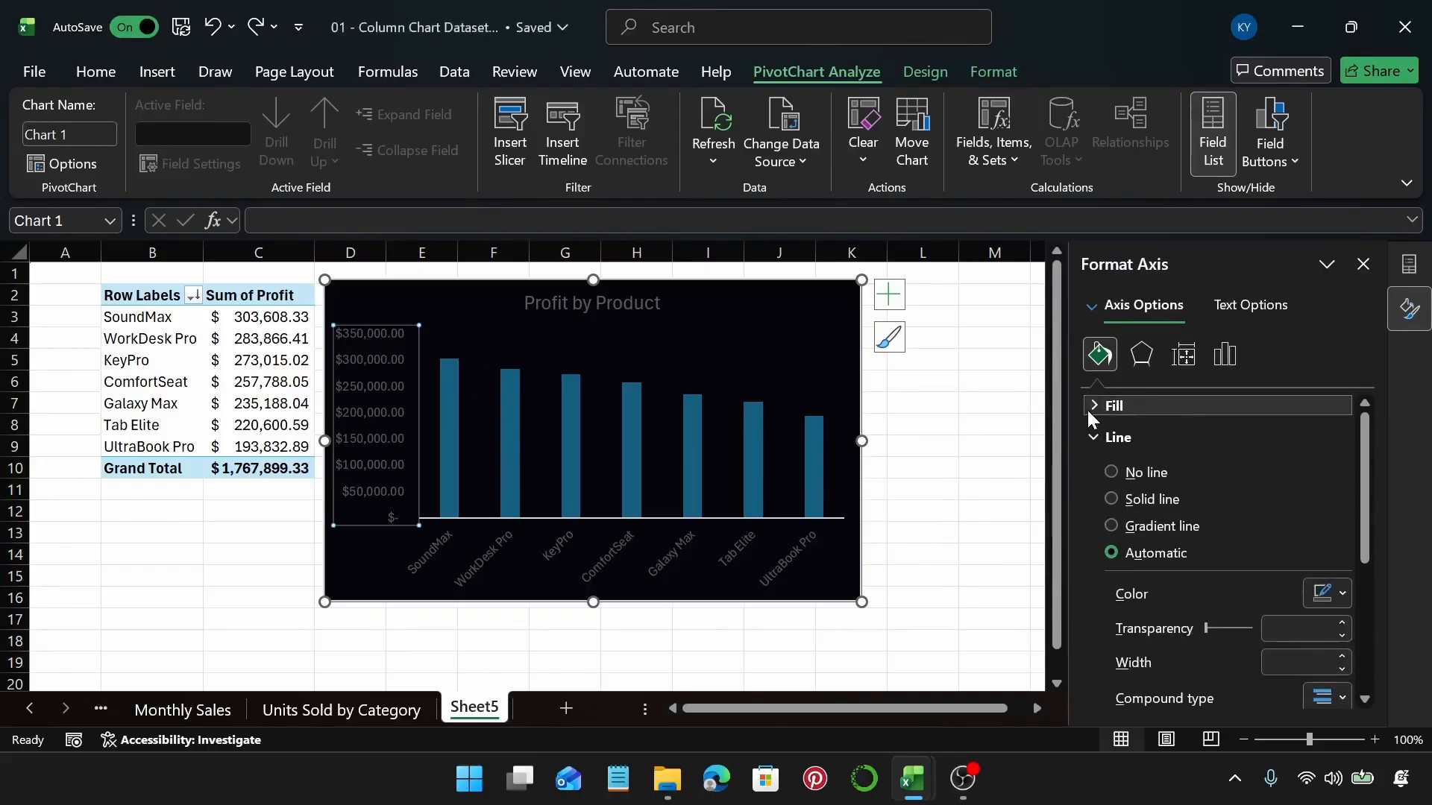
click(1110, 499)
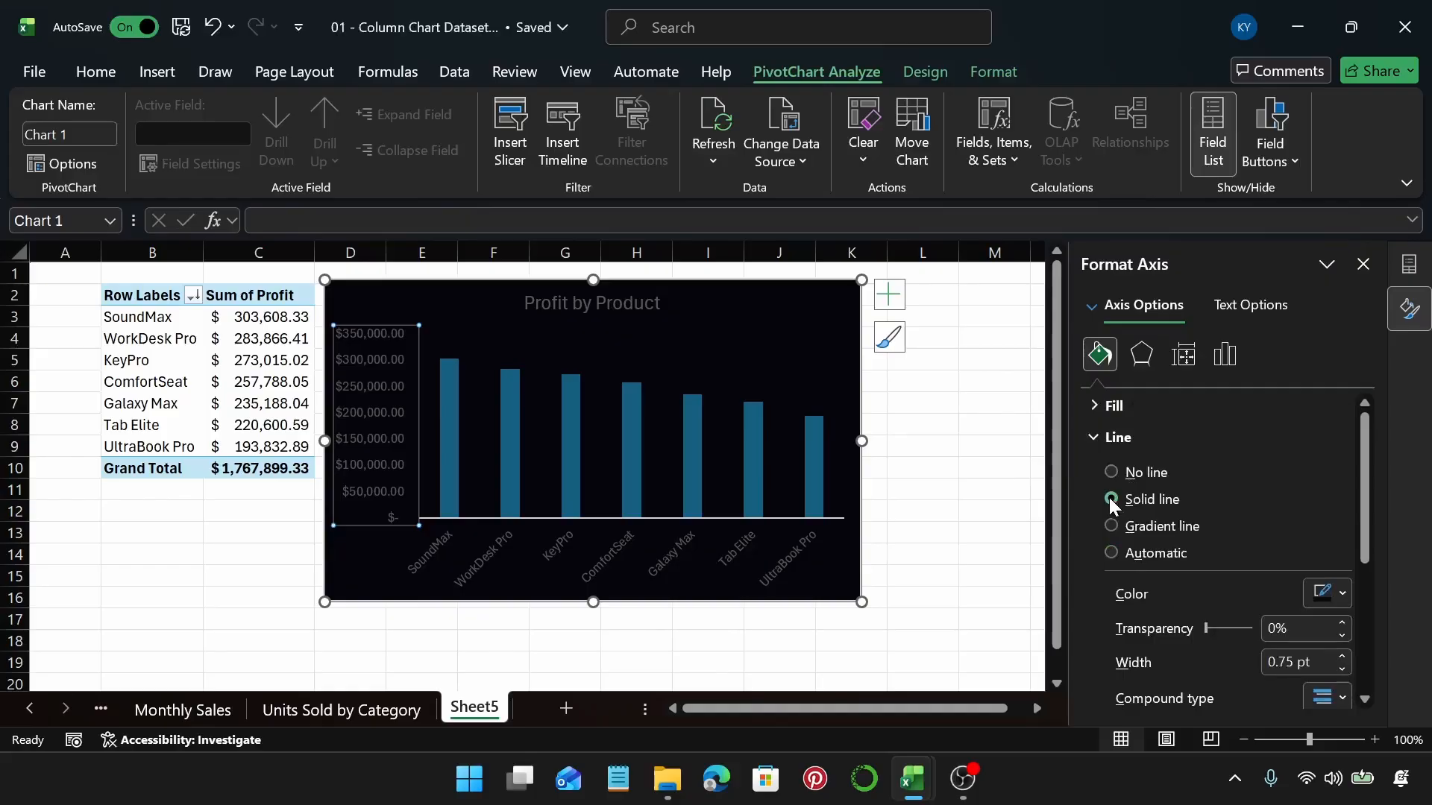
click(1329, 594)
click(1130, 298)
Give the horizontal product name axis a solid white line
click(515, 556)
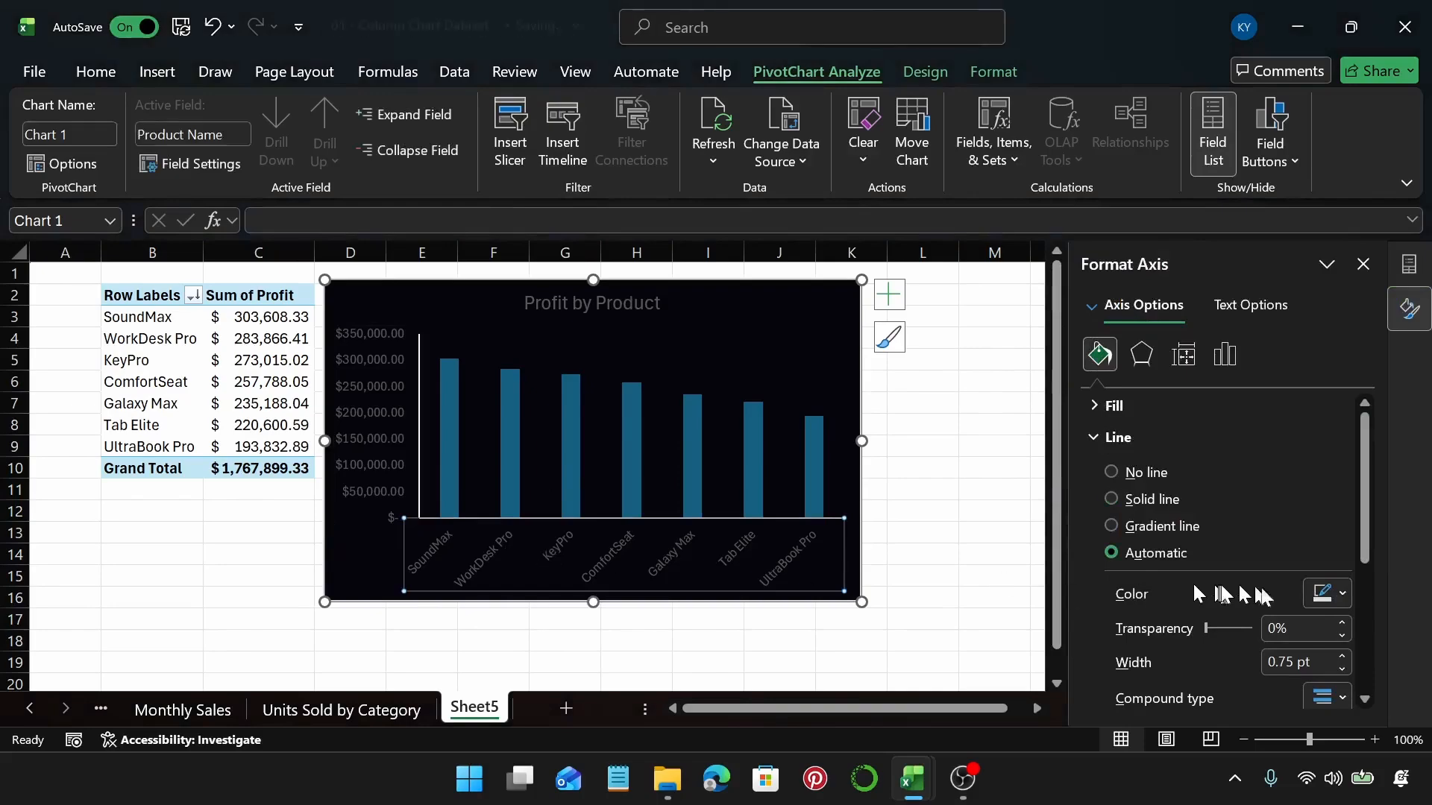
click(1328, 594)
click(1131, 299)
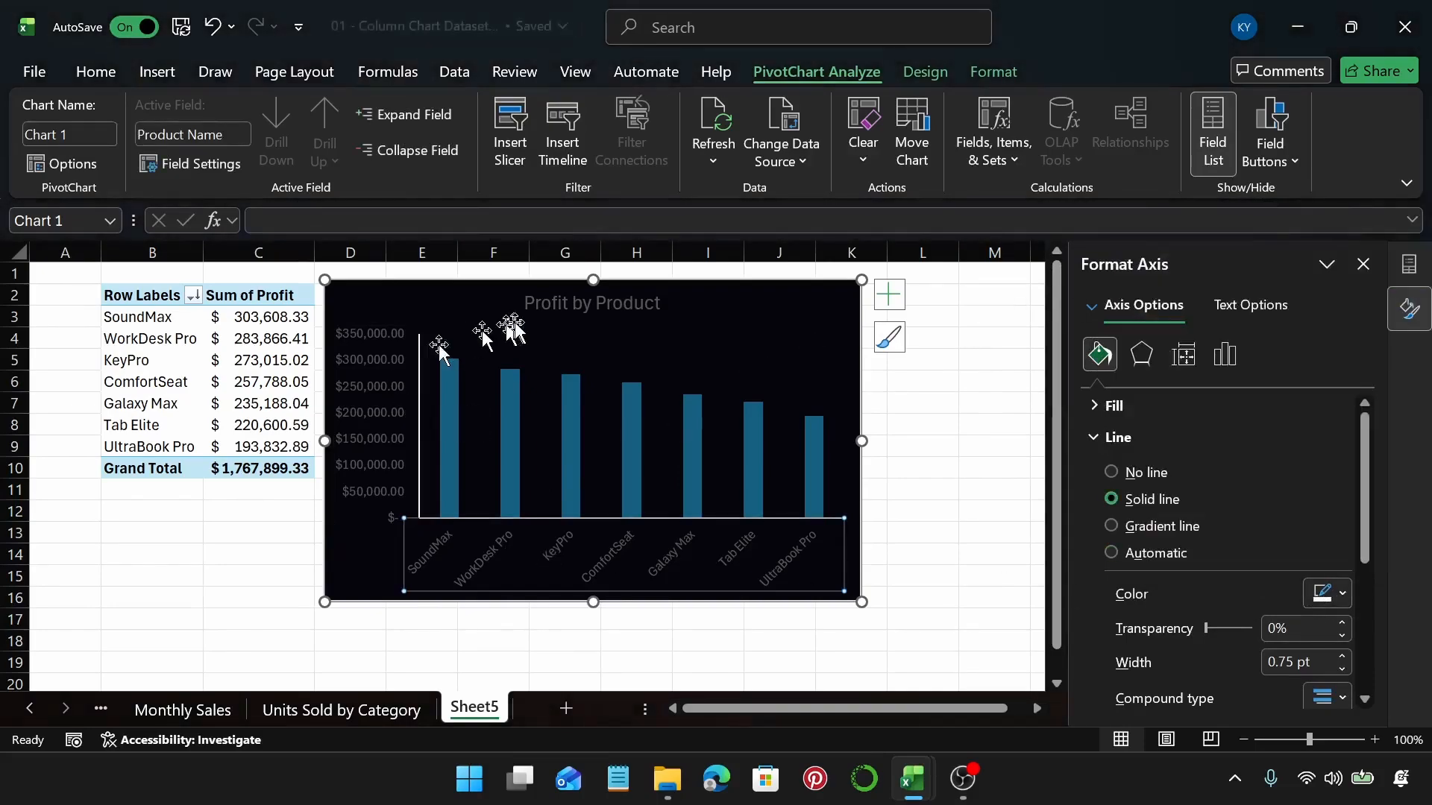
Set the font colour of all text in the chart to white
click(477, 304)
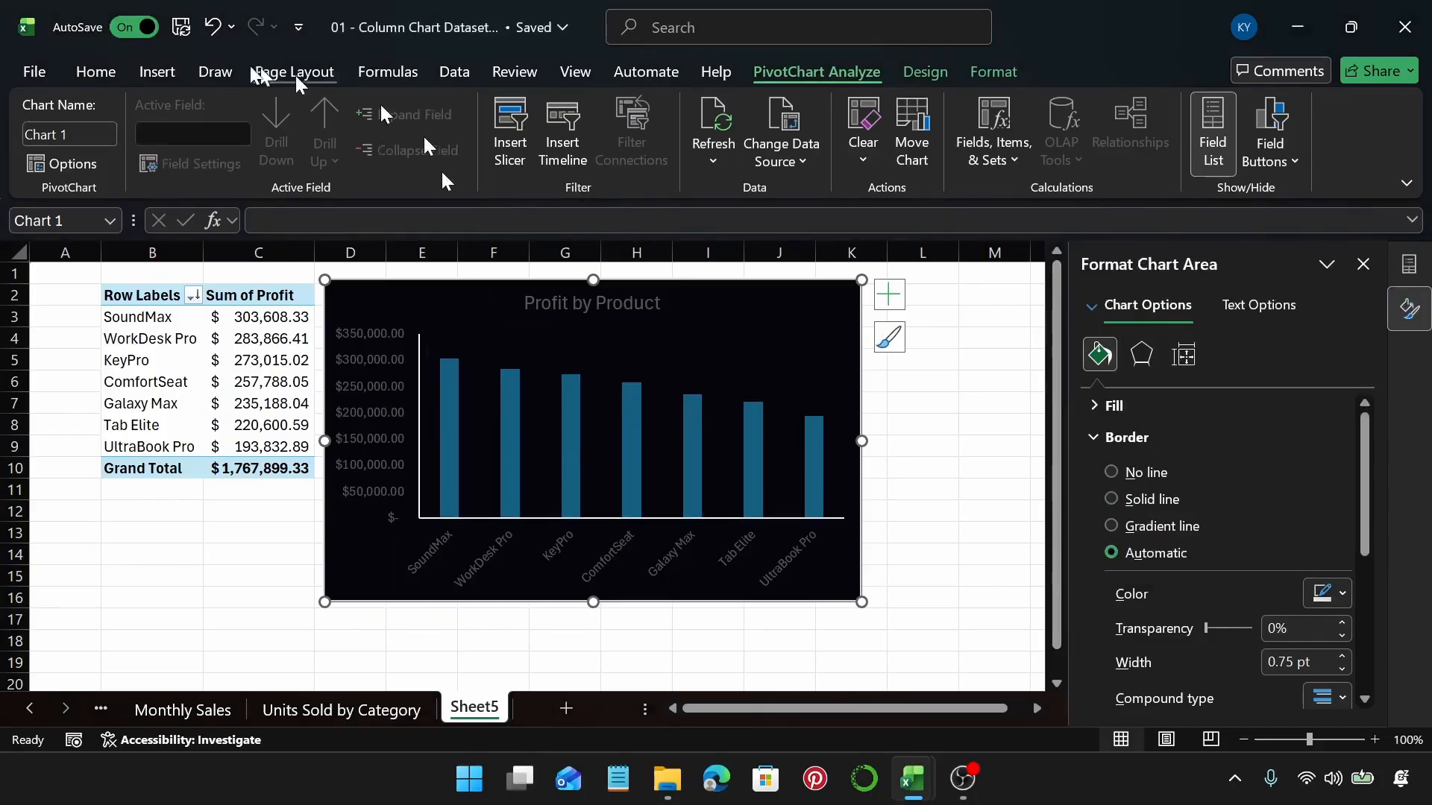
click(76, 72)
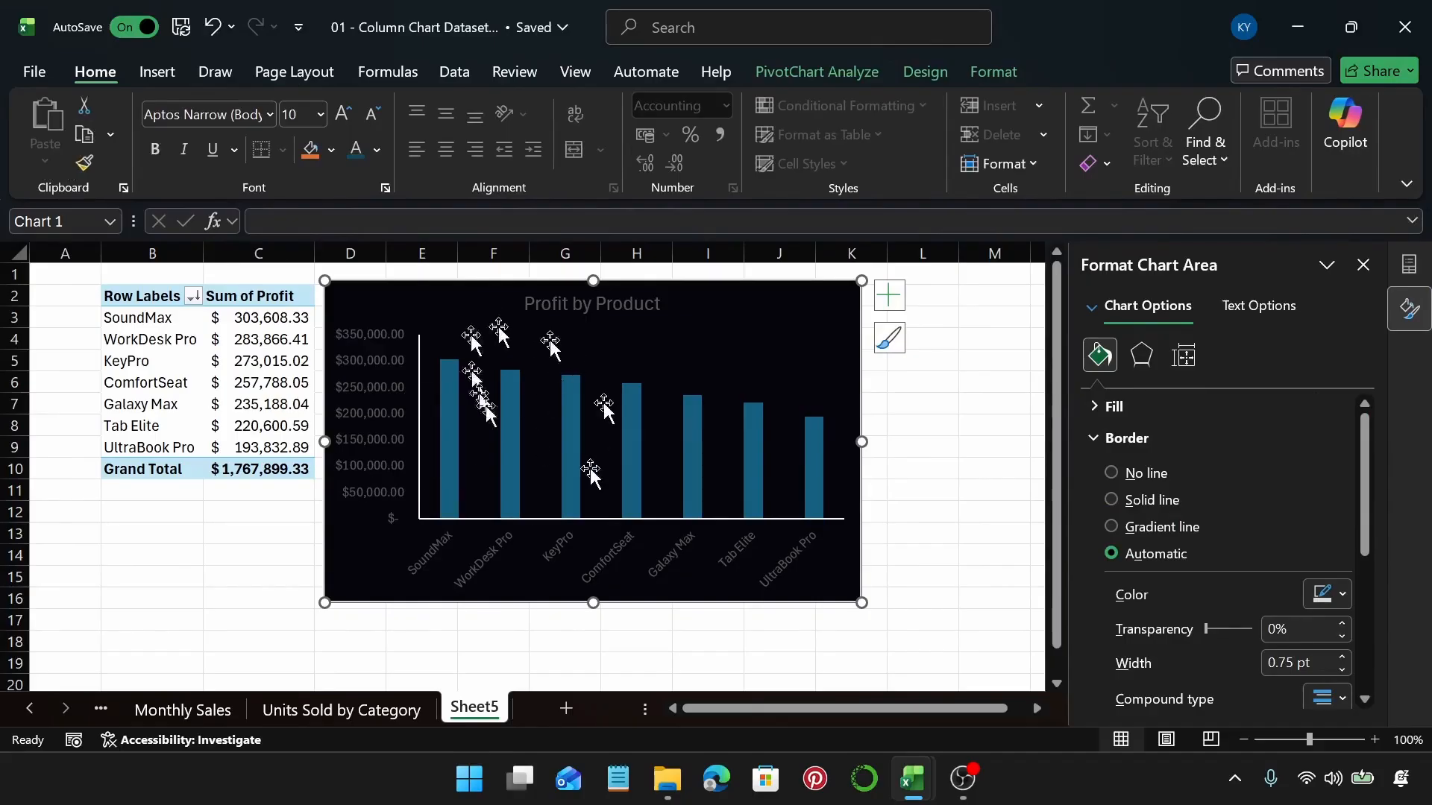
click(375, 150)
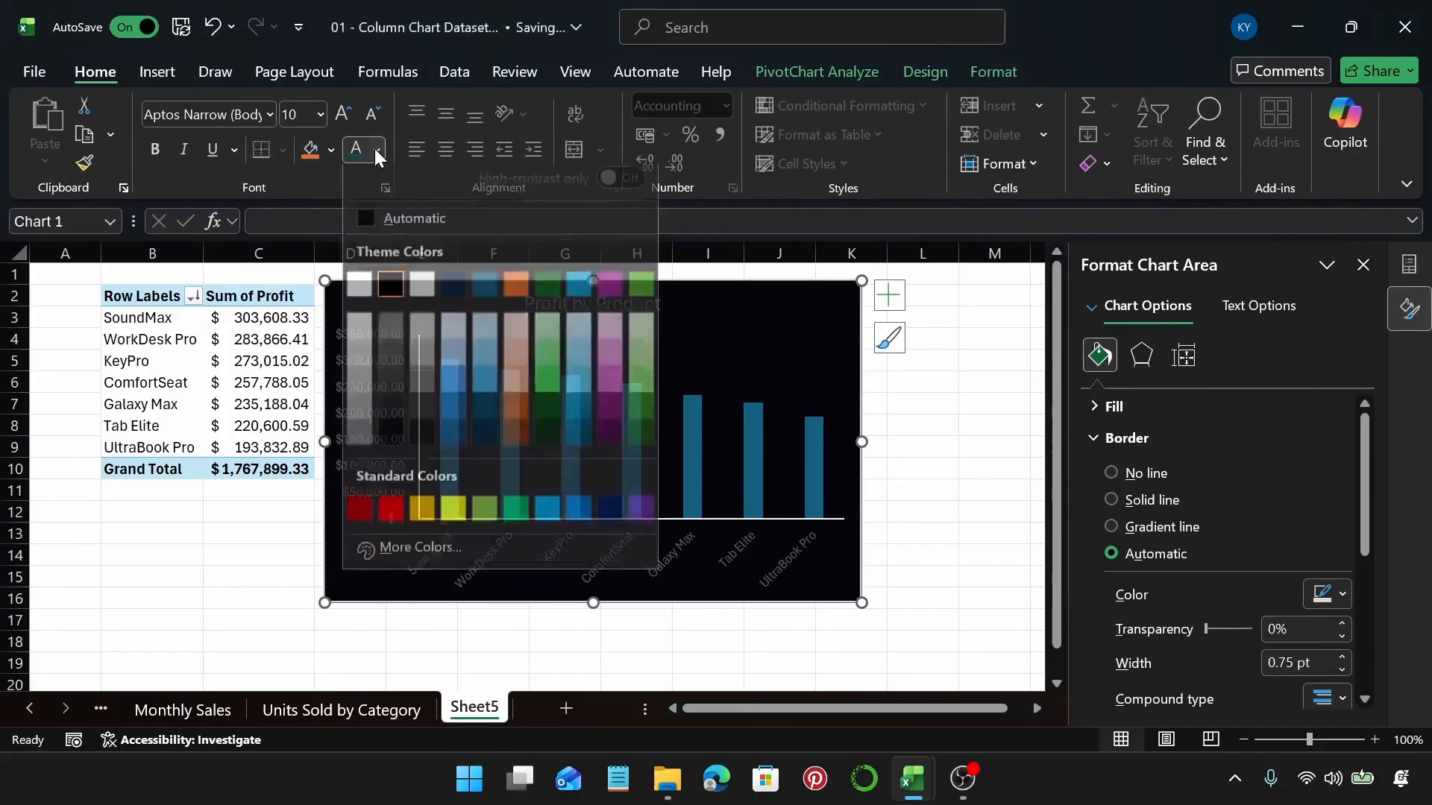
click(358, 297)
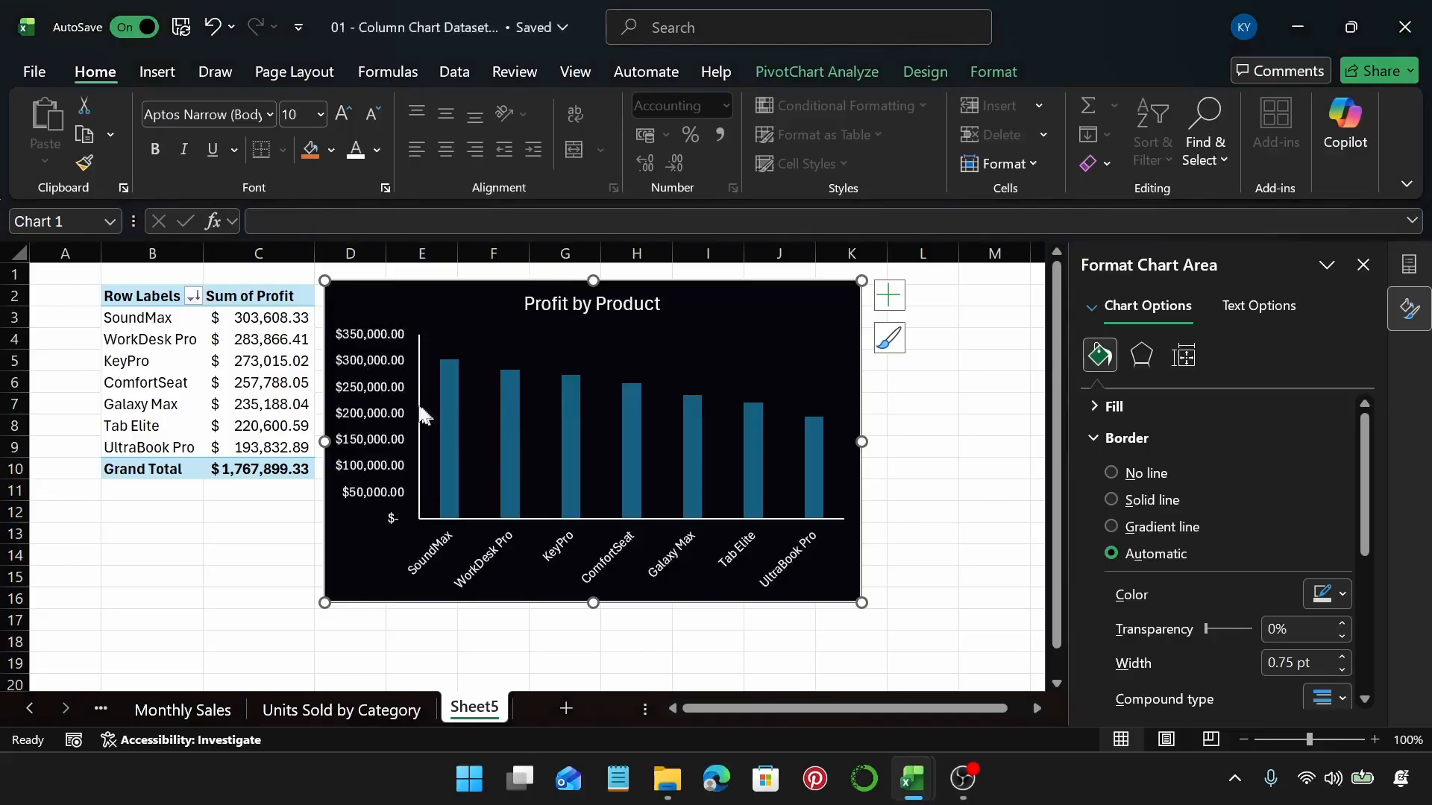
Set the number format of the chart's vertical value axis to 0 decimal places
click(388, 400)
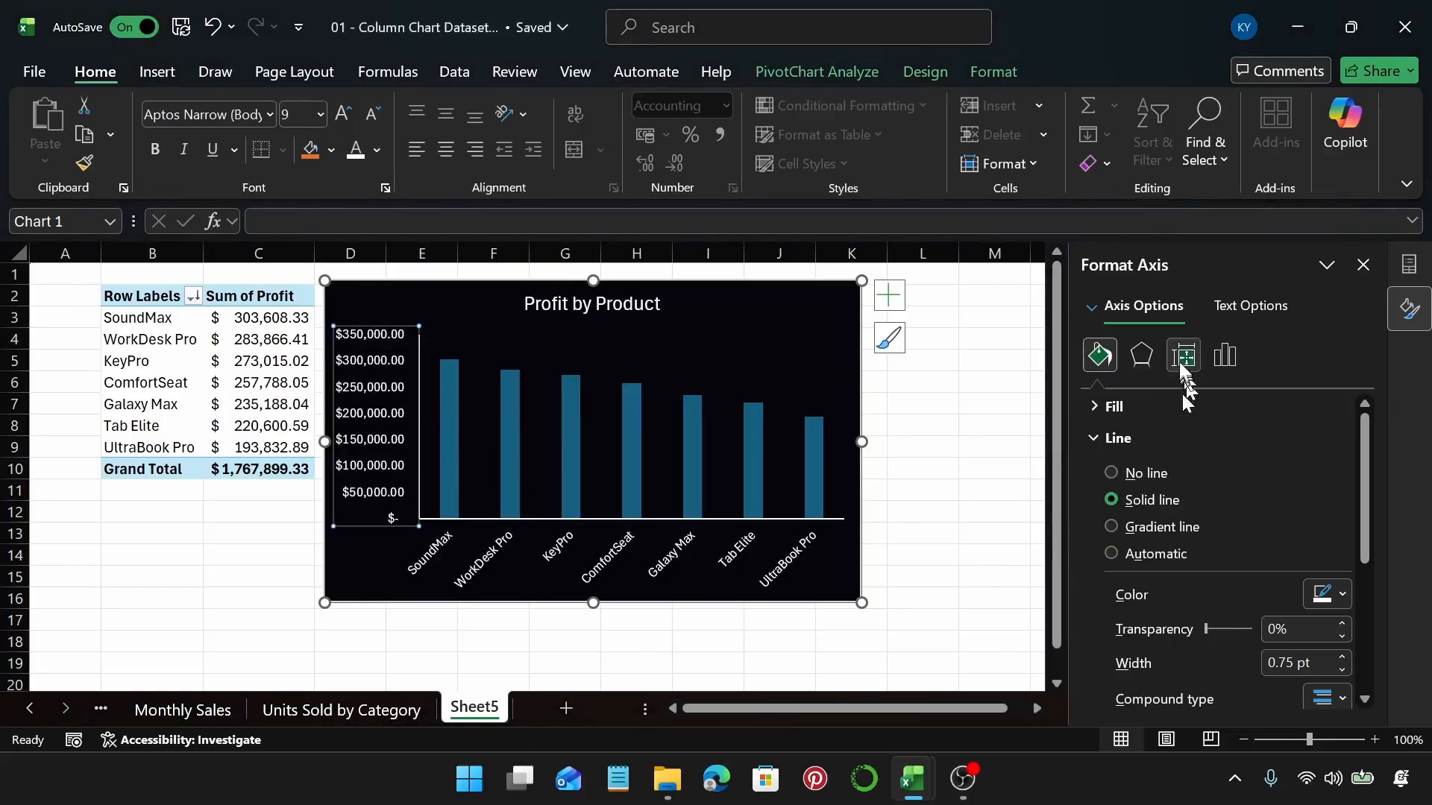
click(1225, 356)
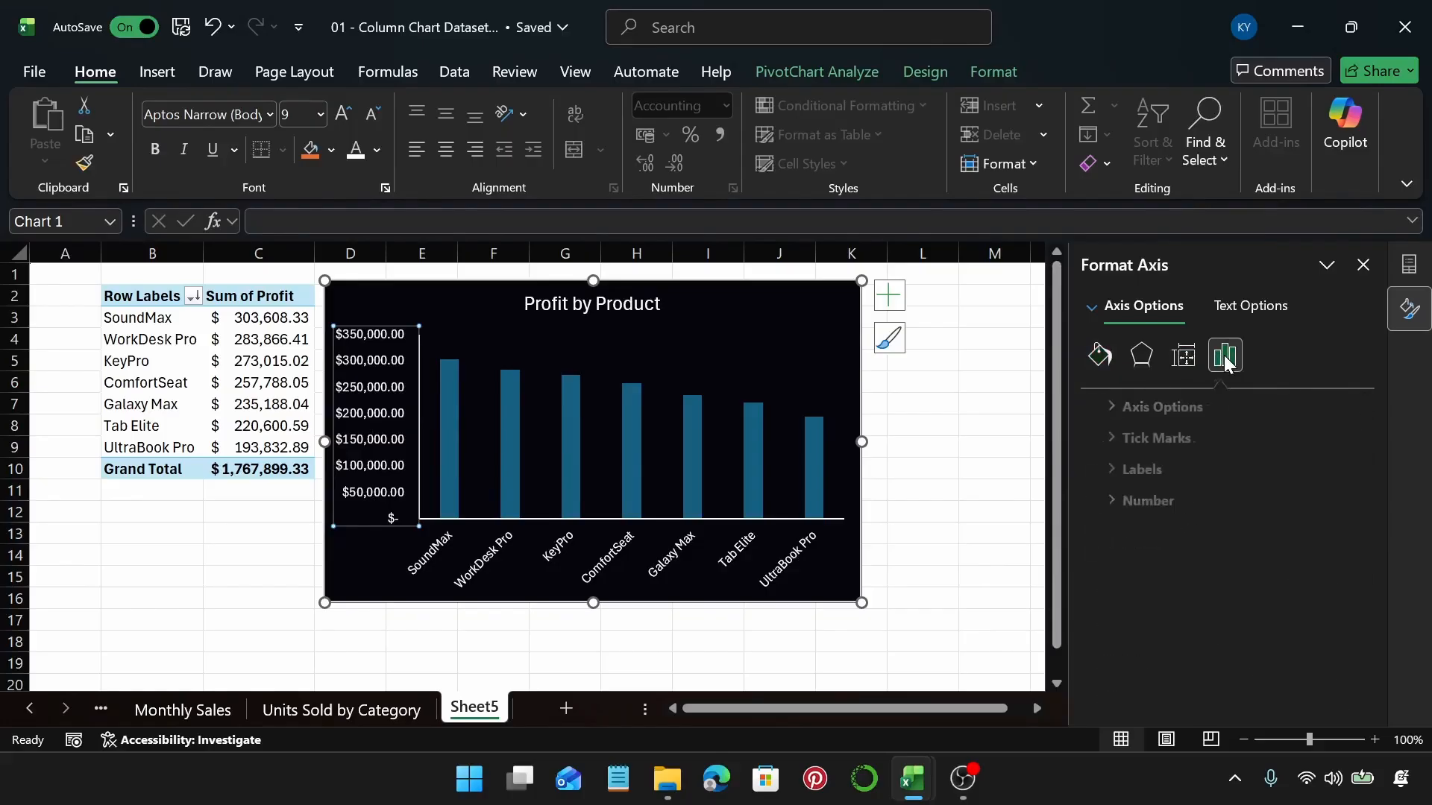
click(1102, 507)
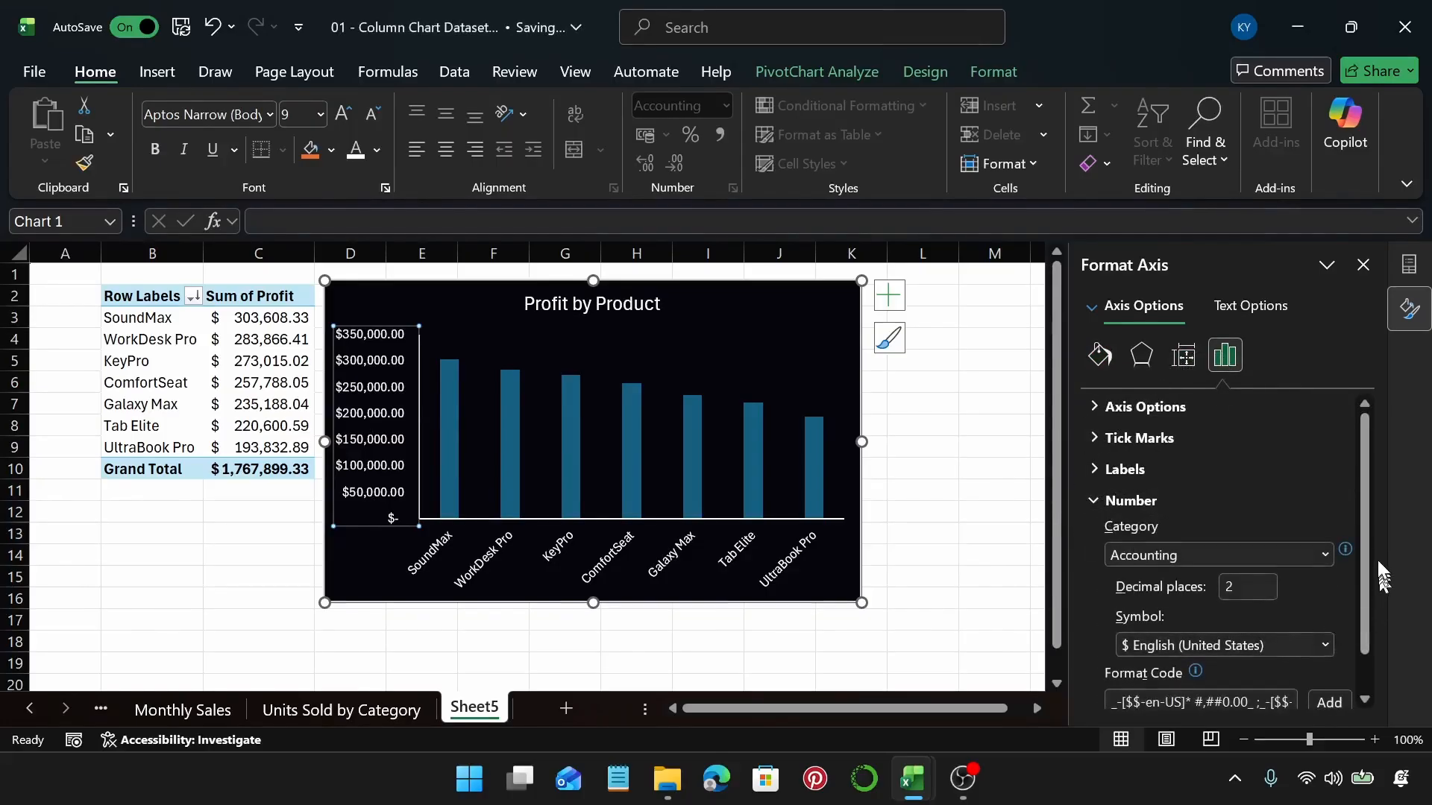
scroll(1365, 553, down, 1)
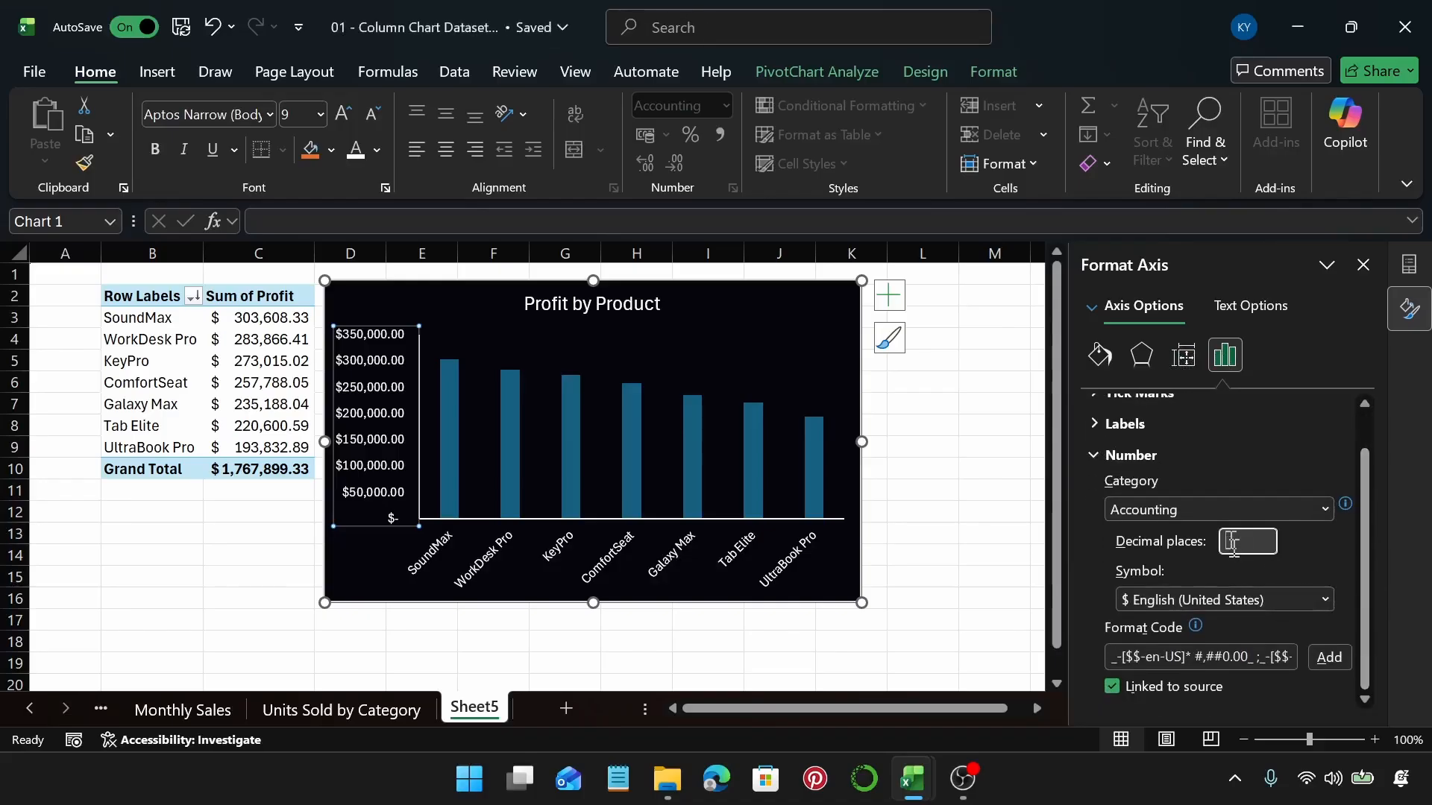
key(Return)
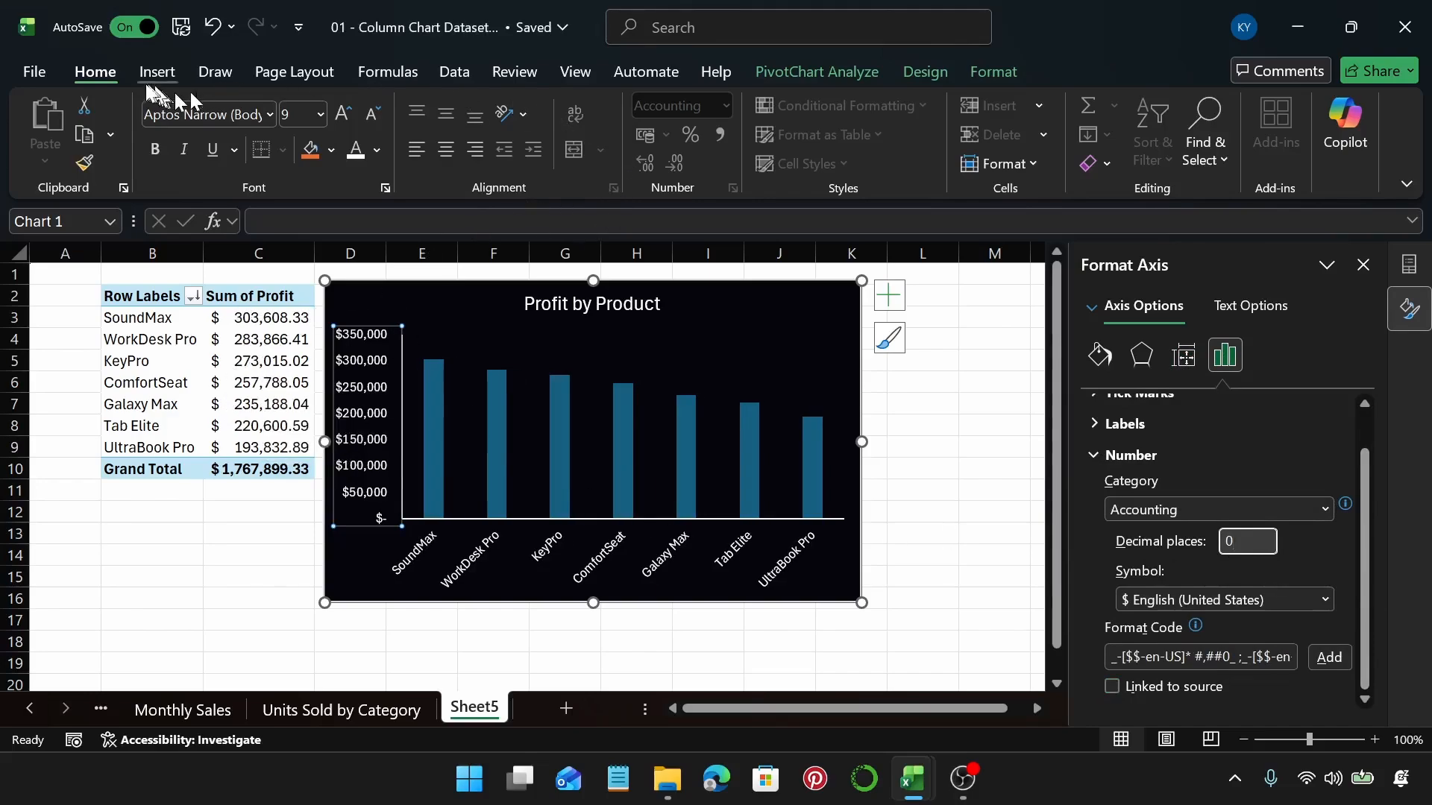
click(216, 361)
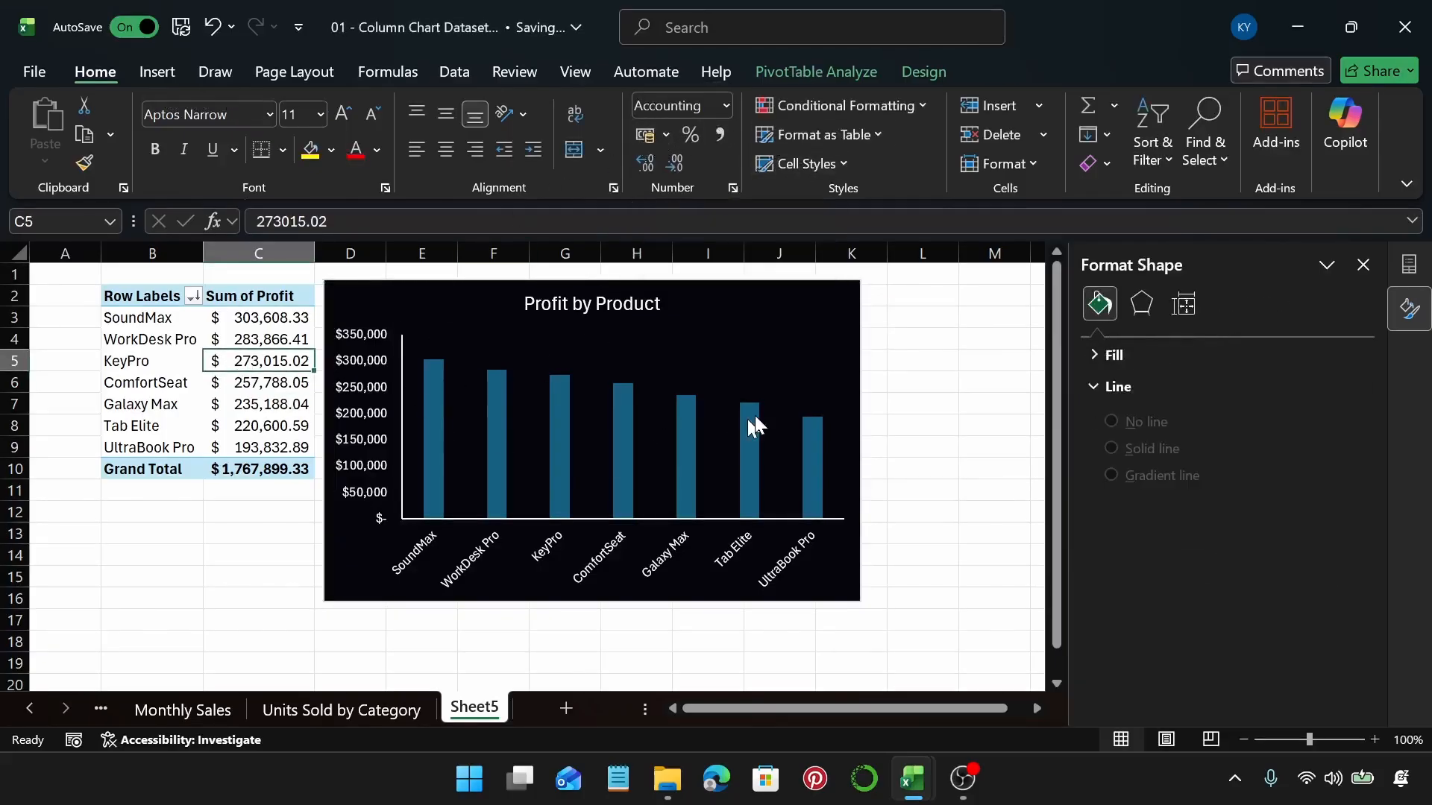
Apply the custom number format code $#,##0,"K" to the chart's vertical value axis
click(372, 426)
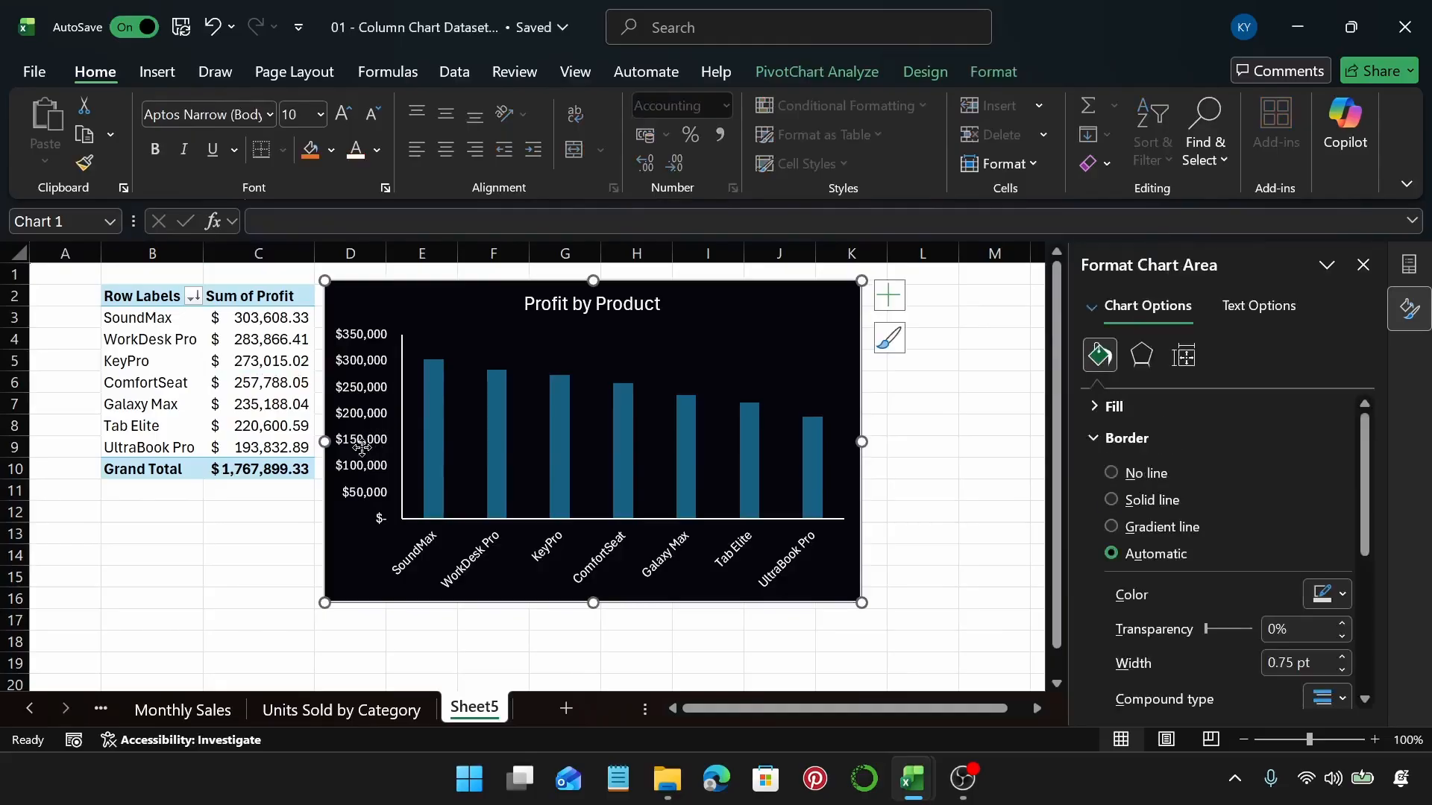
click(365, 449)
click(1224, 355)
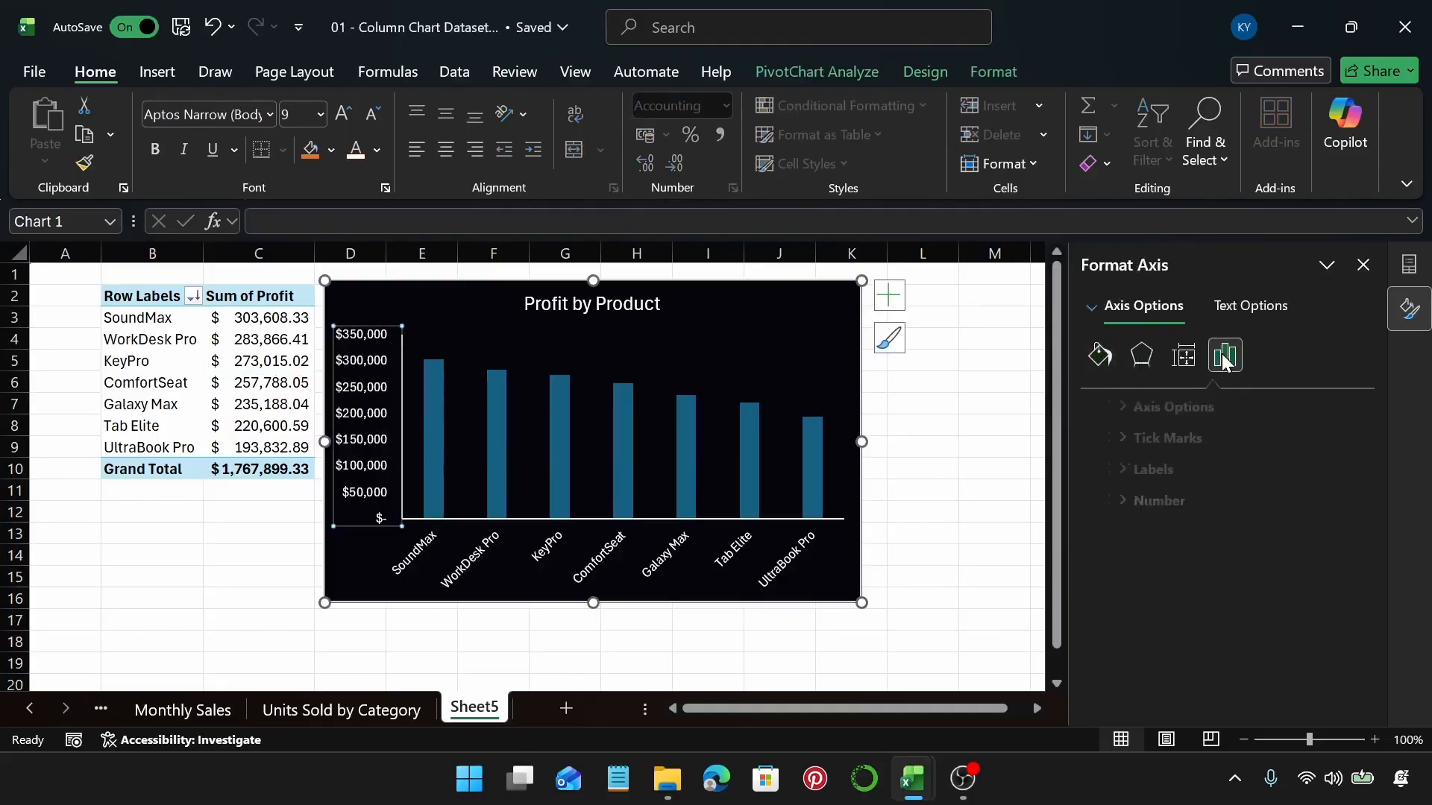
click(1157, 500)
drag(1365, 589, 1374, 638)
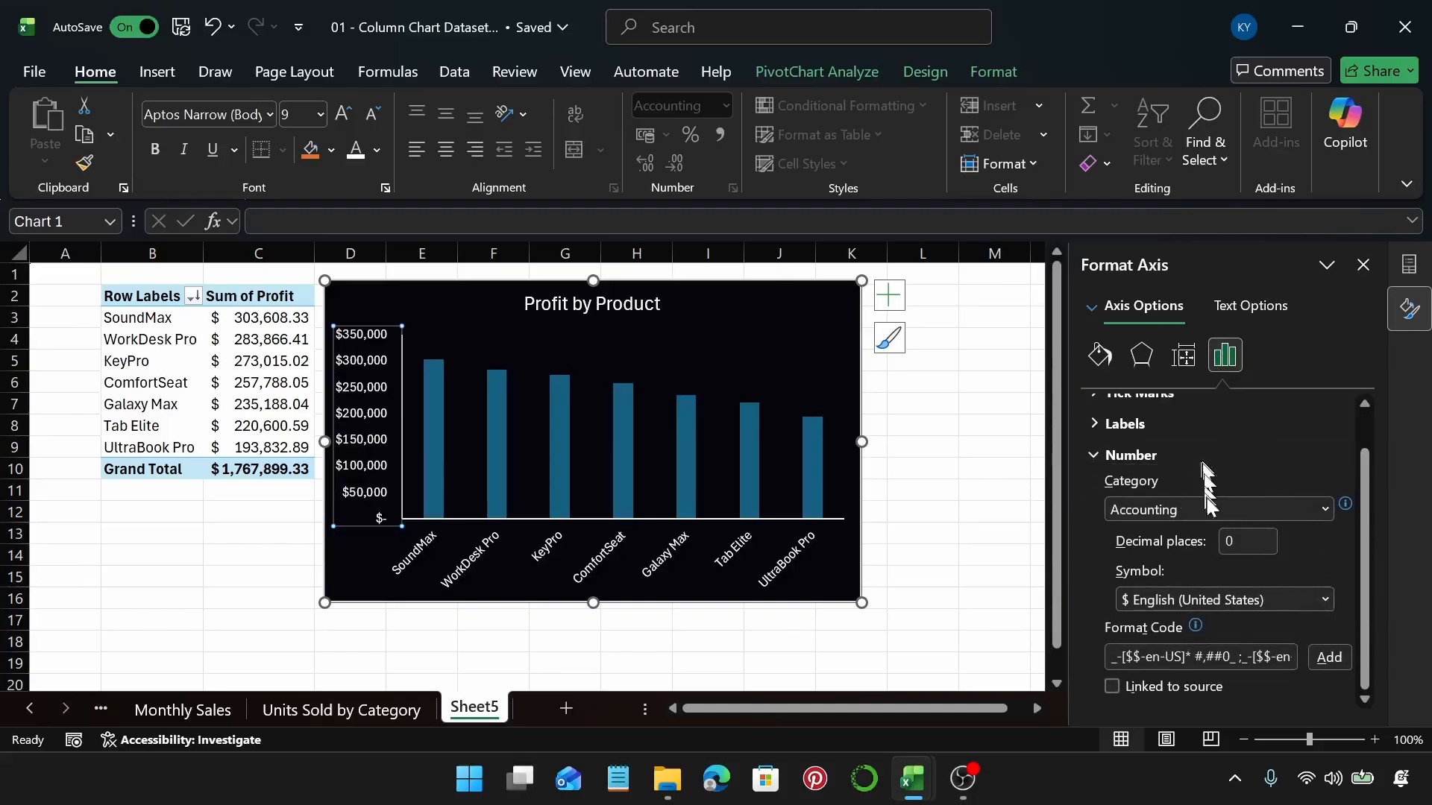
scroll(1197, 484, up, 2)
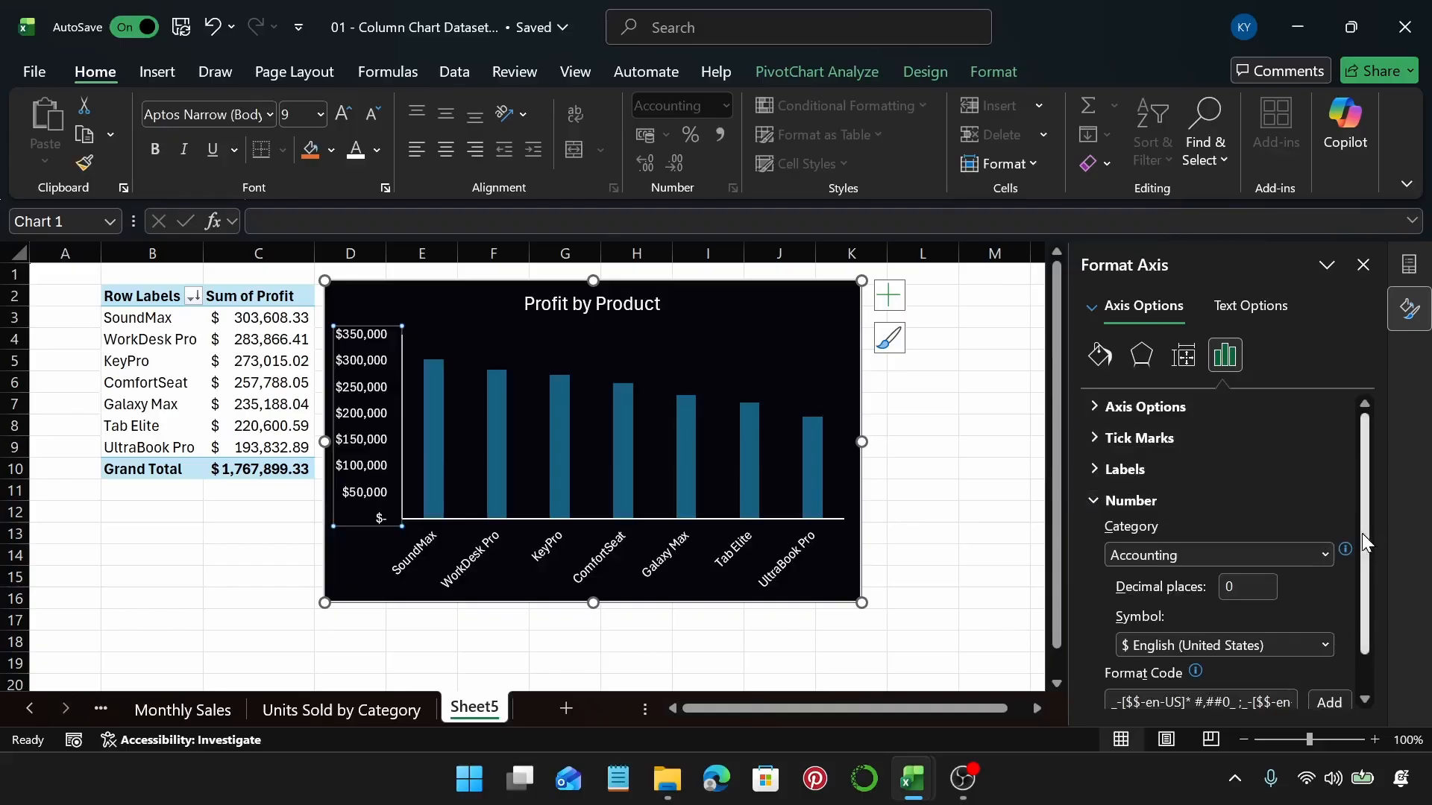
drag(1361, 533, 1369, 598)
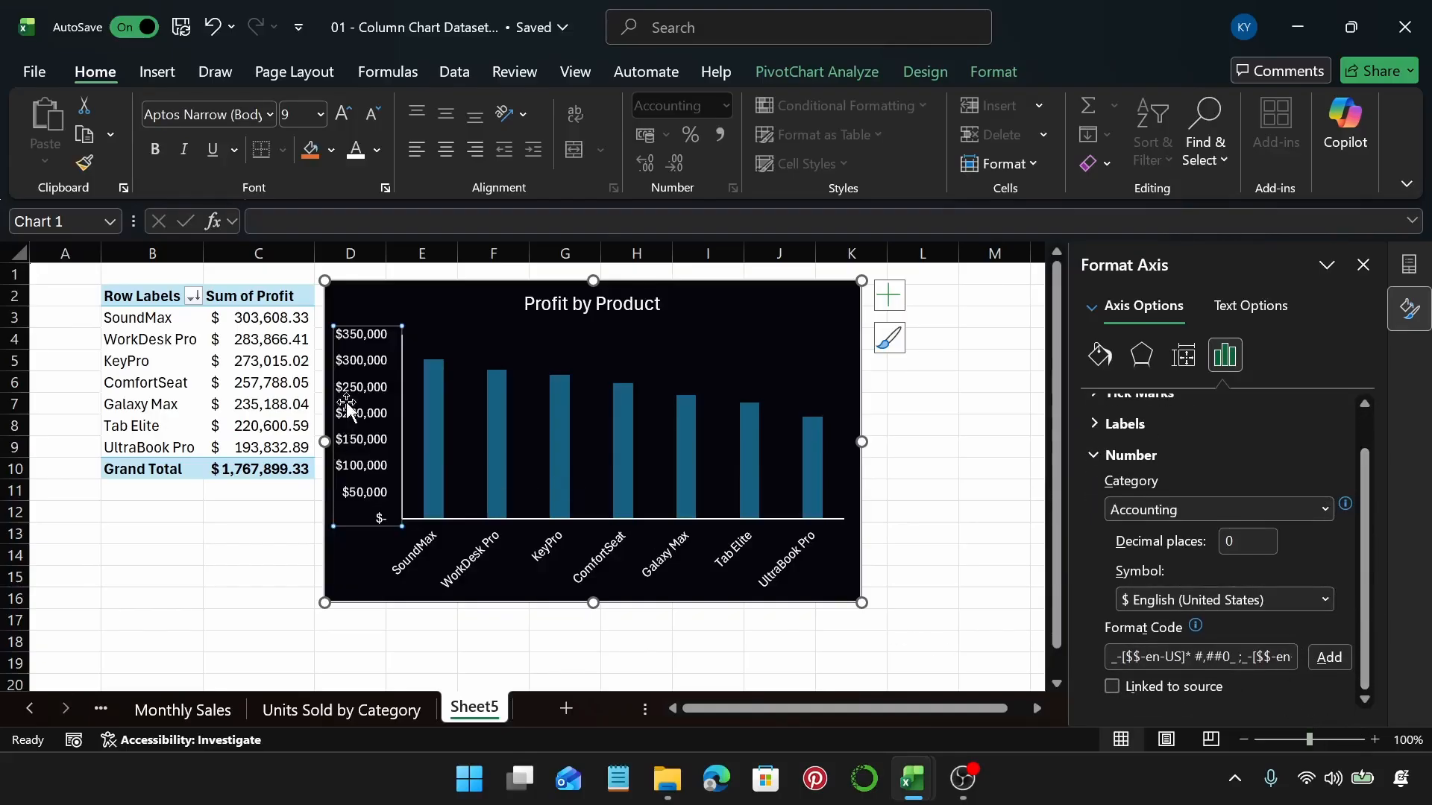
mouse_move(503, 485)
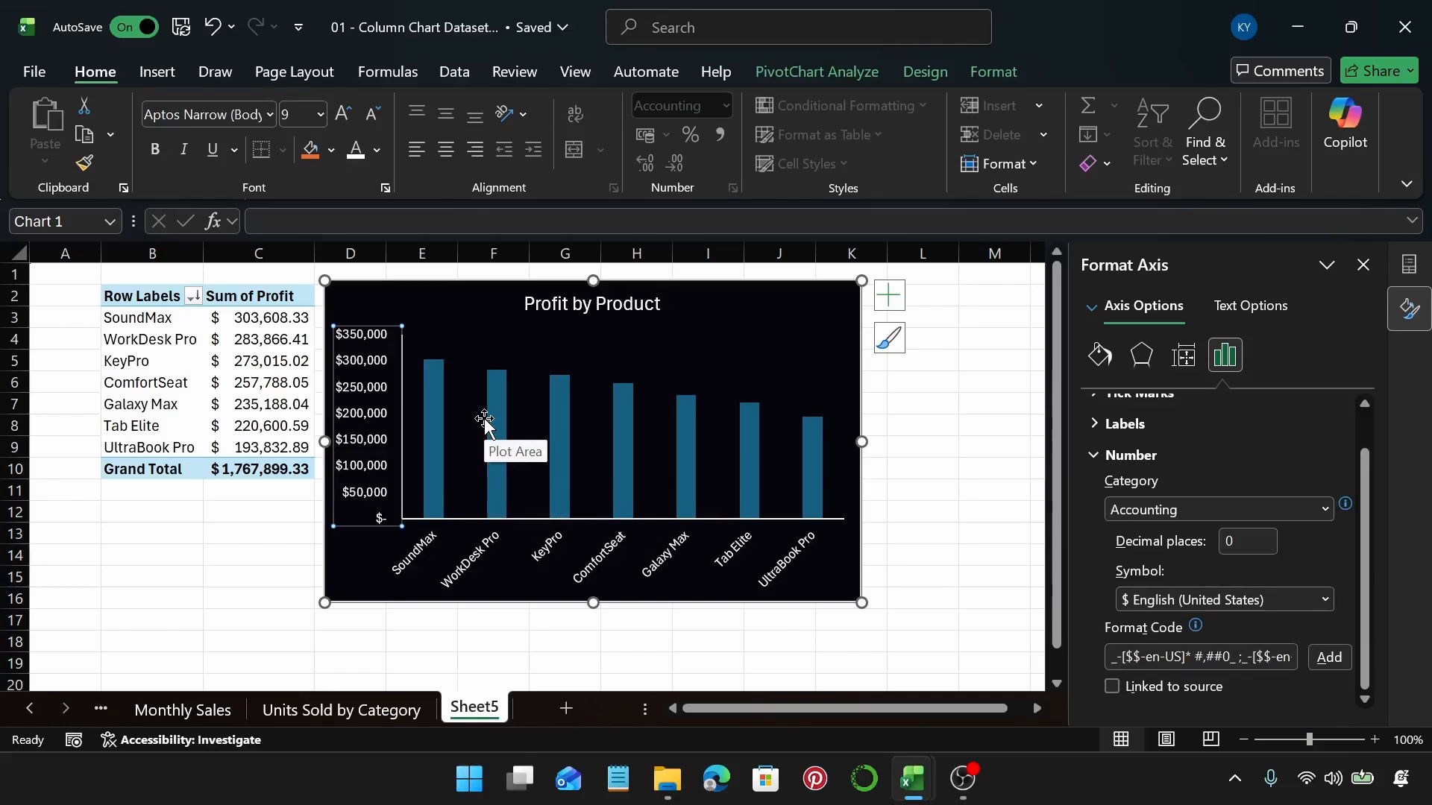
click(1198, 660)
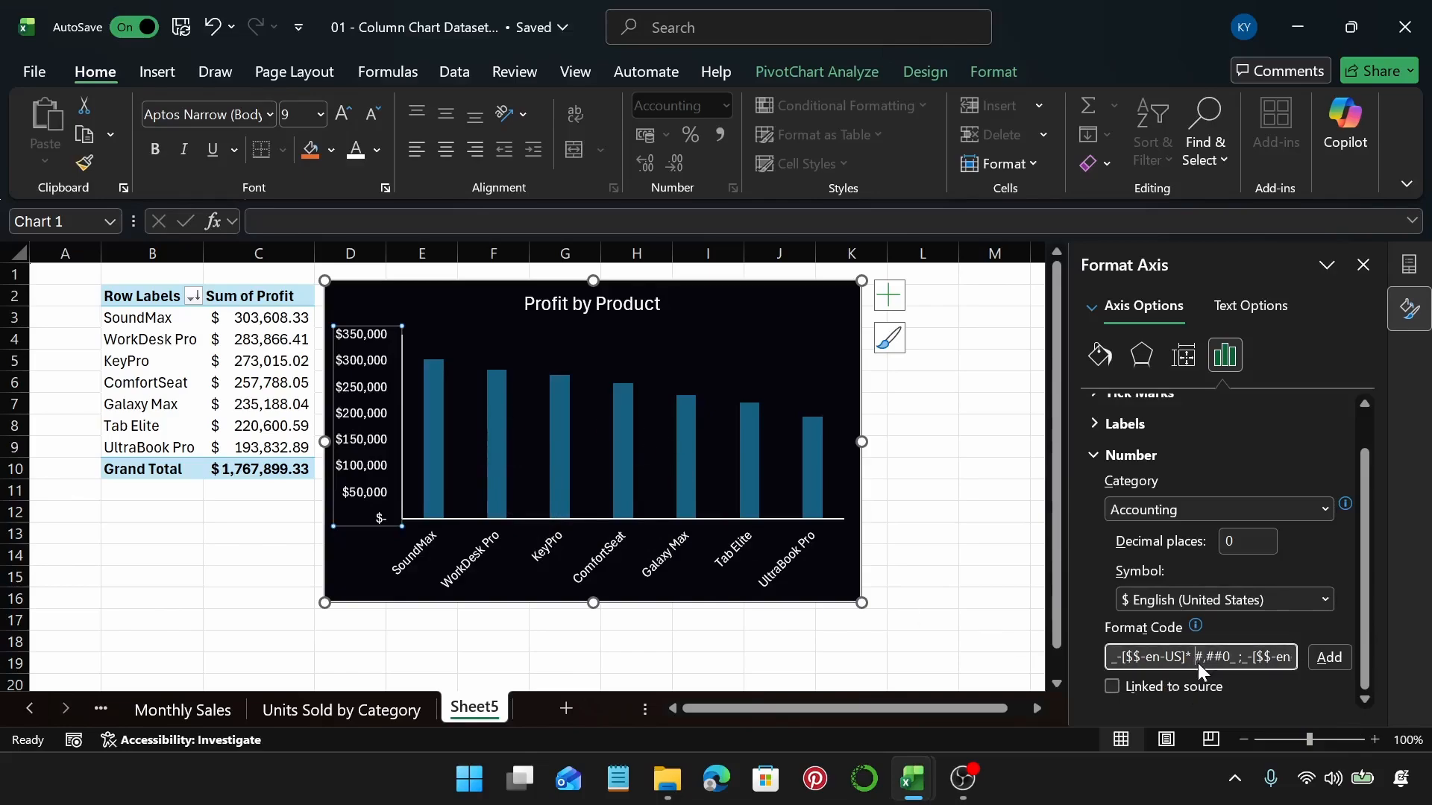
triple_click(1198, 660)
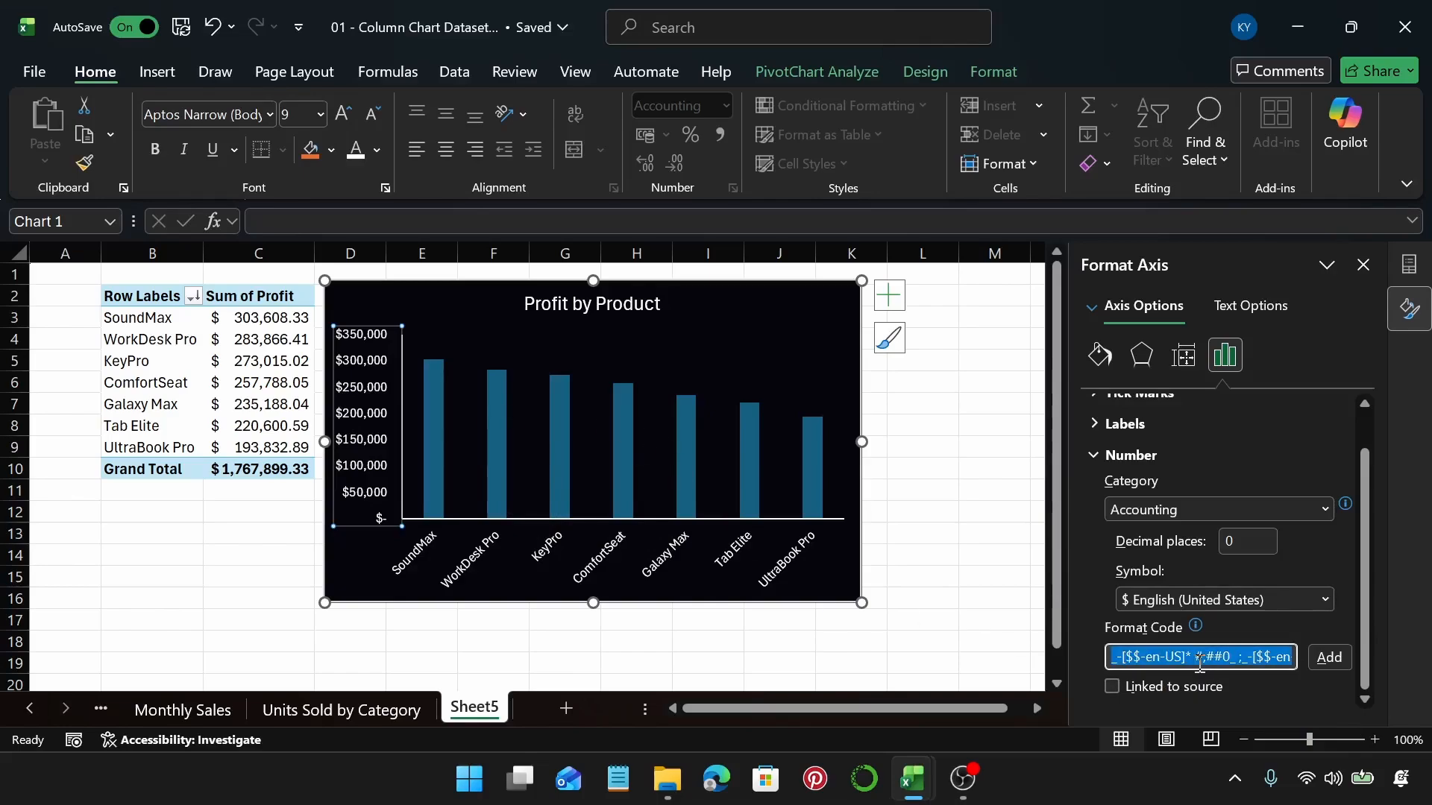
text($#,##0,"K)
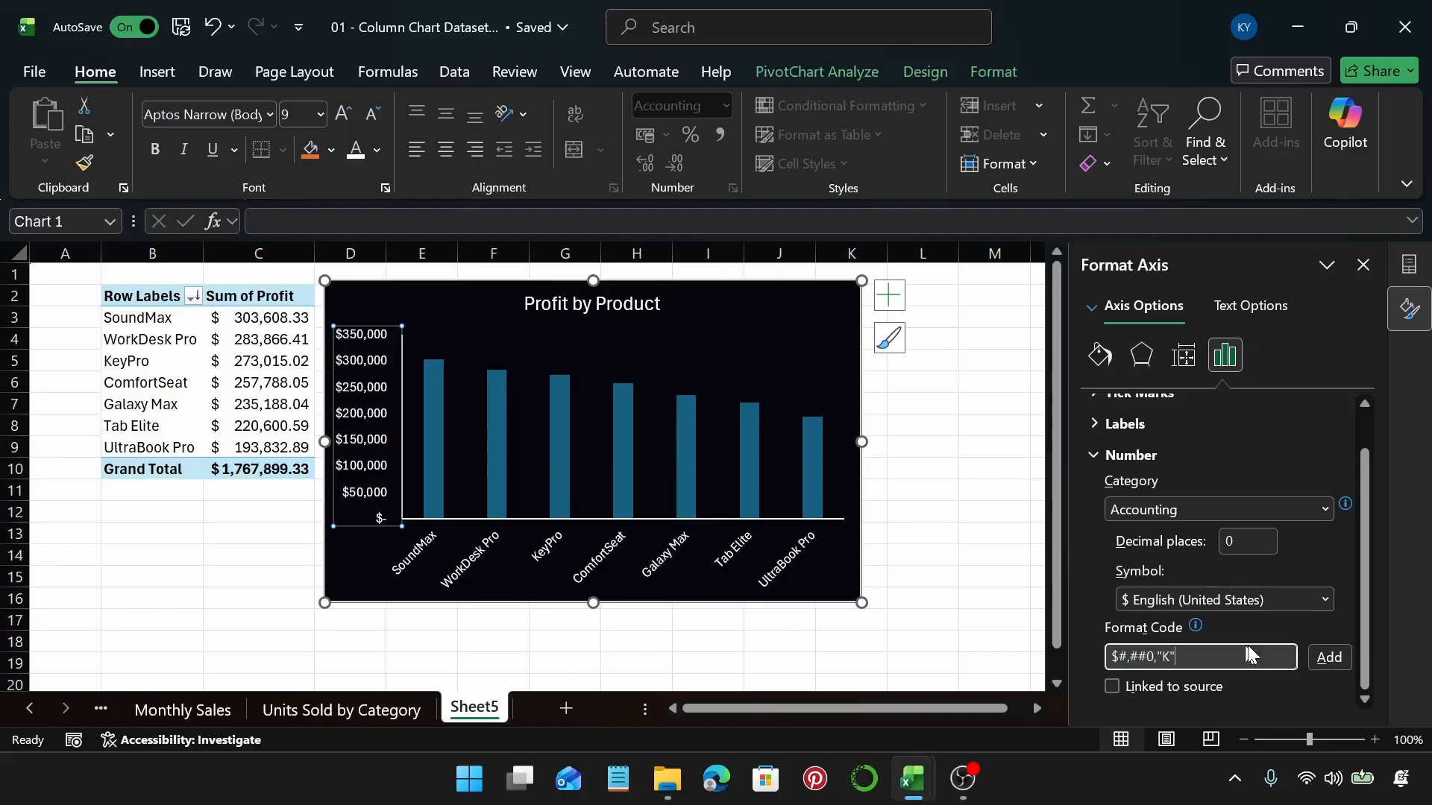
click(1328, 660)
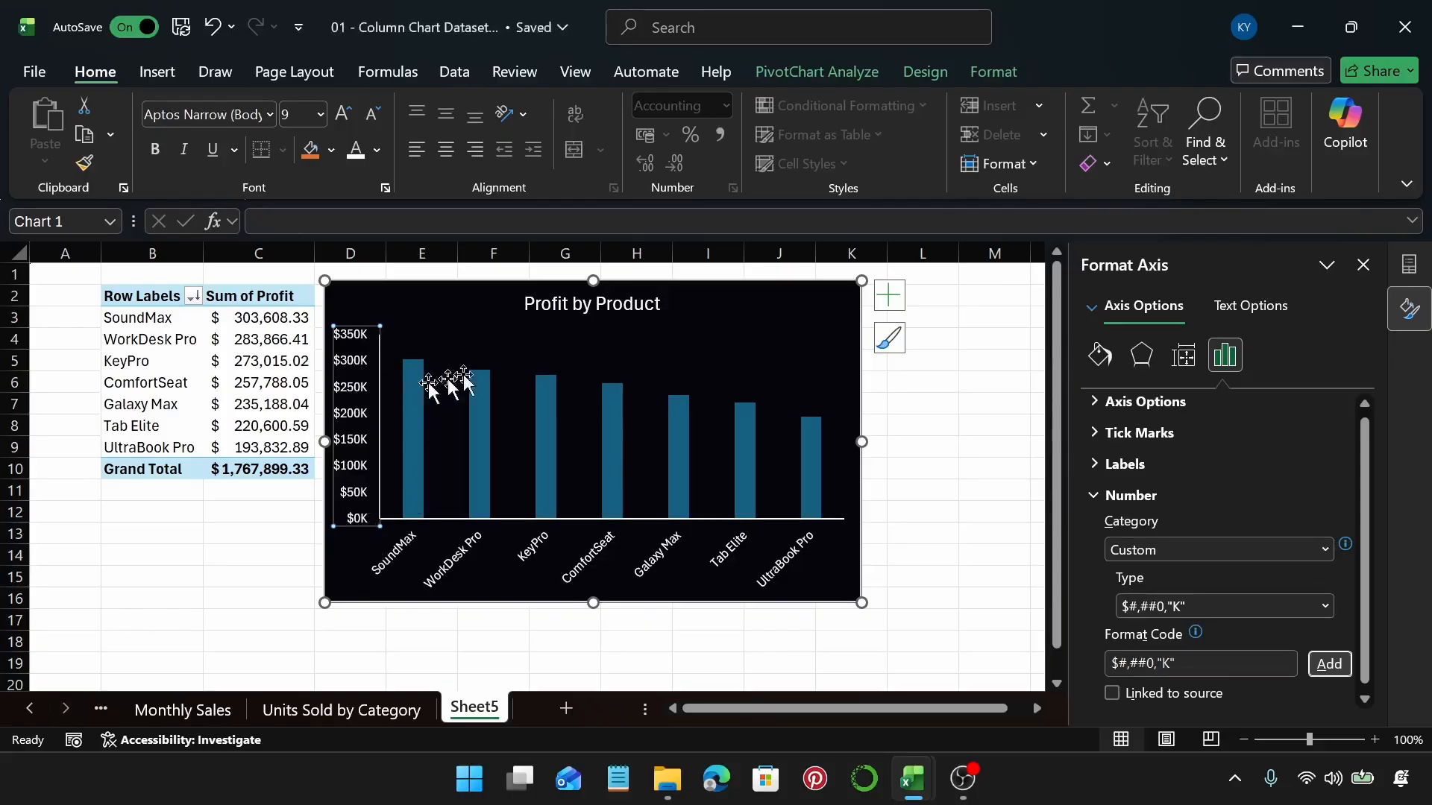
click(717, 309)
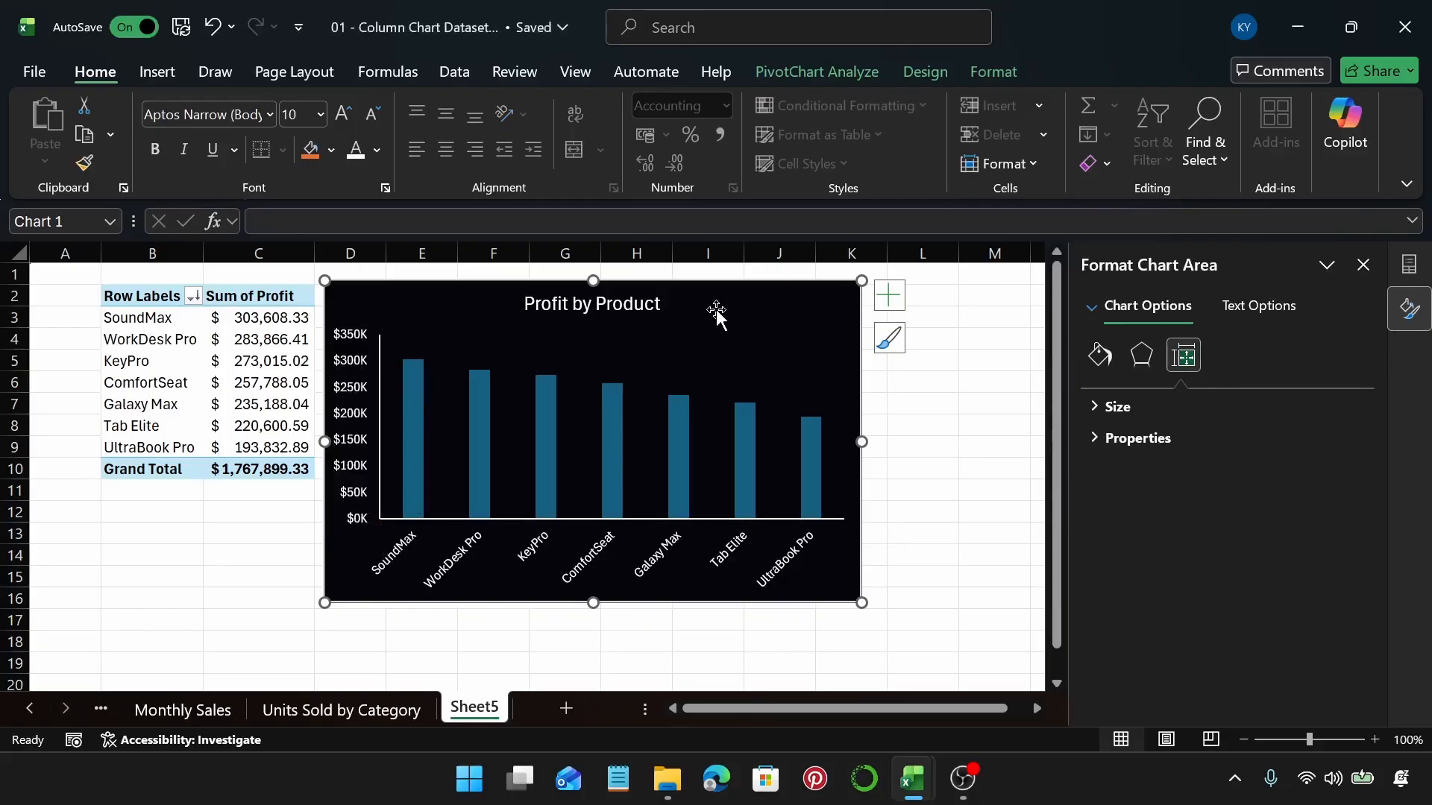
Set the gap width of the column data series to 80%
mouse_move(413, 379)
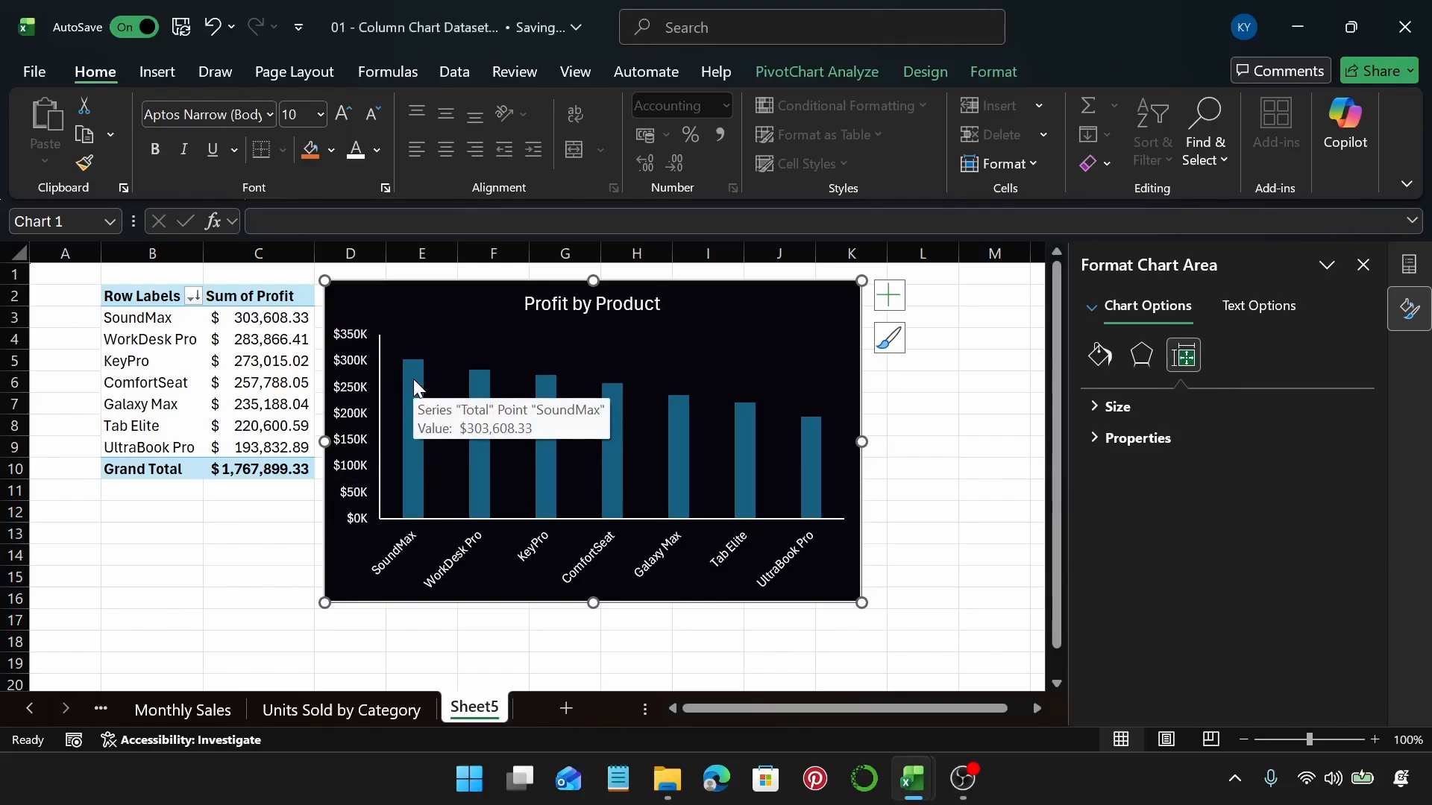
click(413, 379)
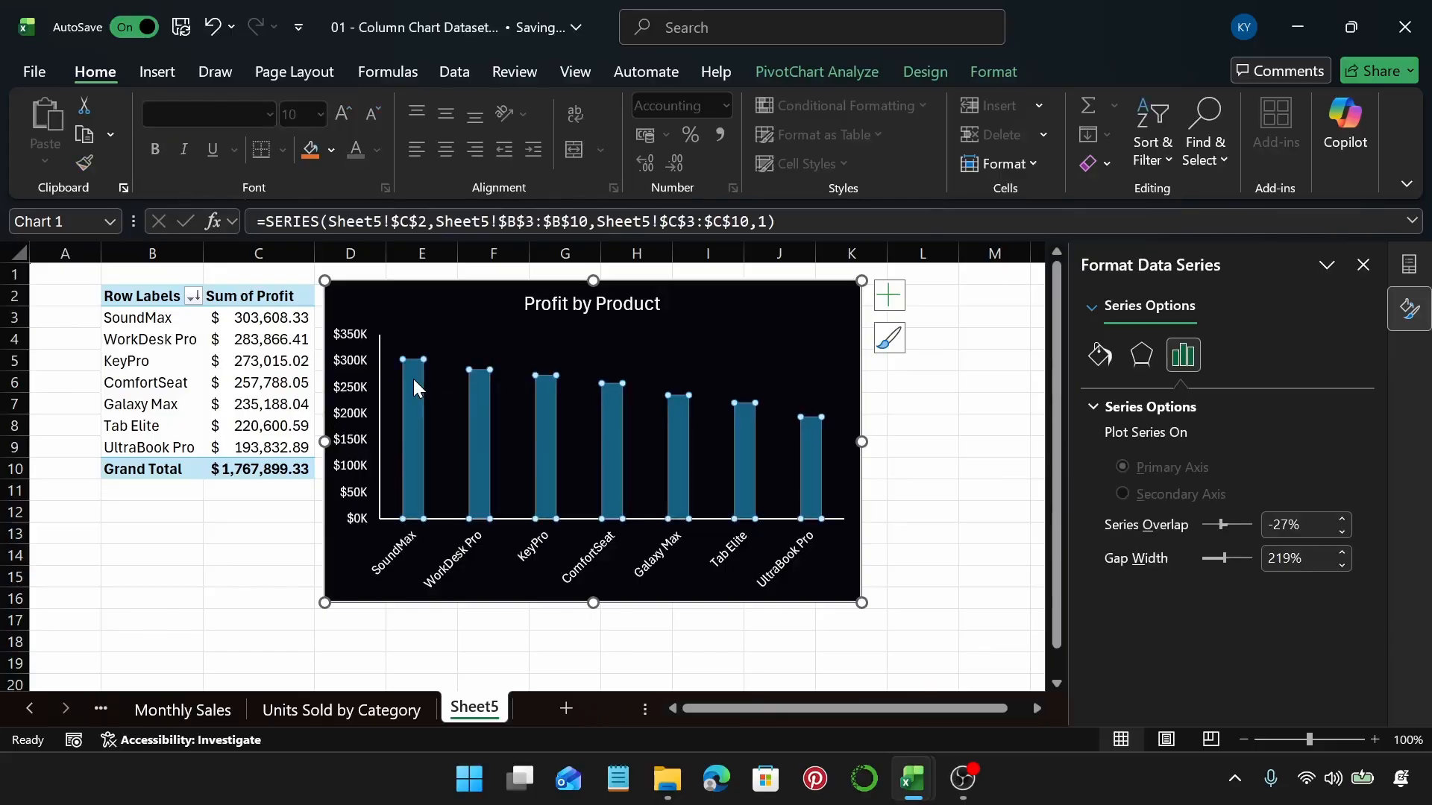
drag(1291, 557, 1250, 560)
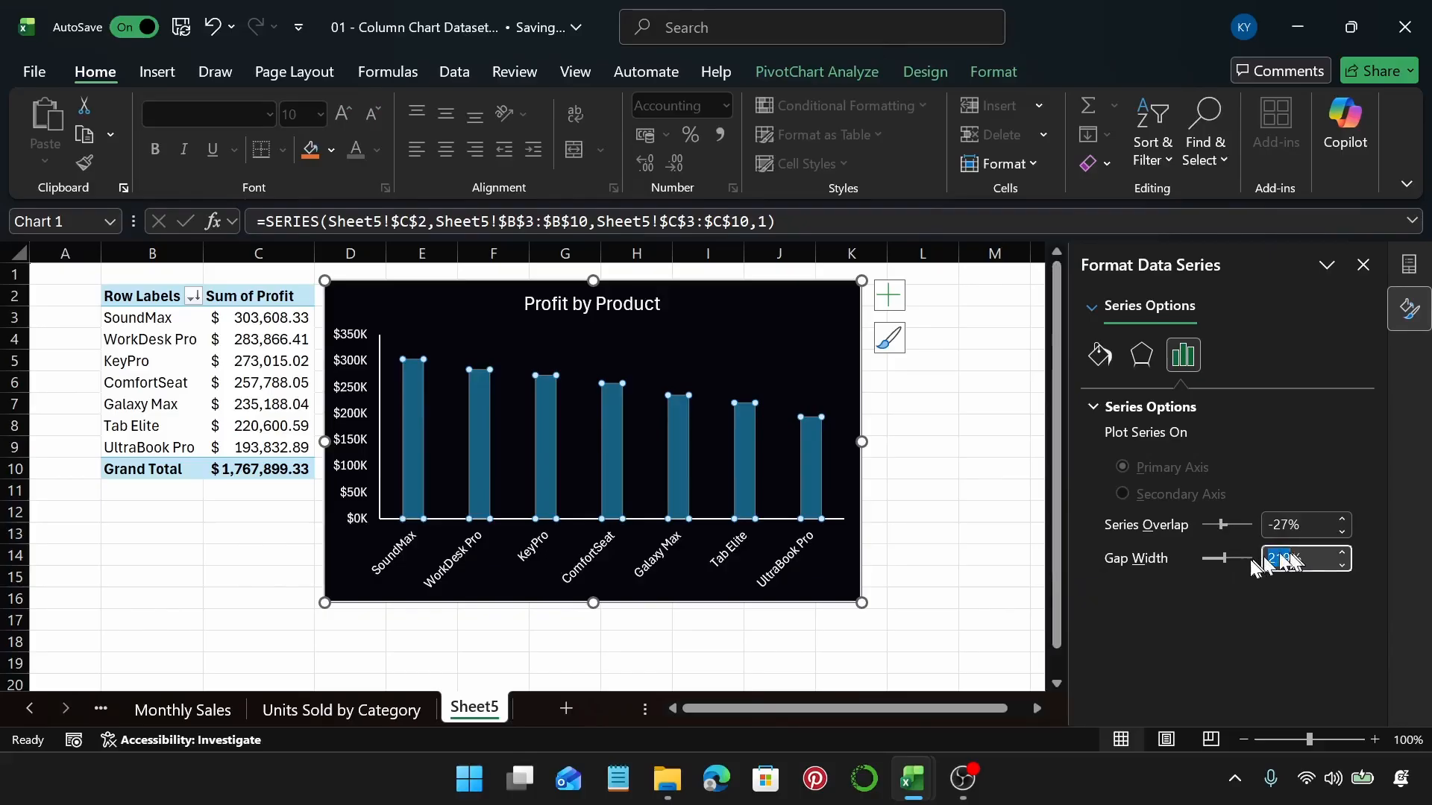
text(80)
key(Return)
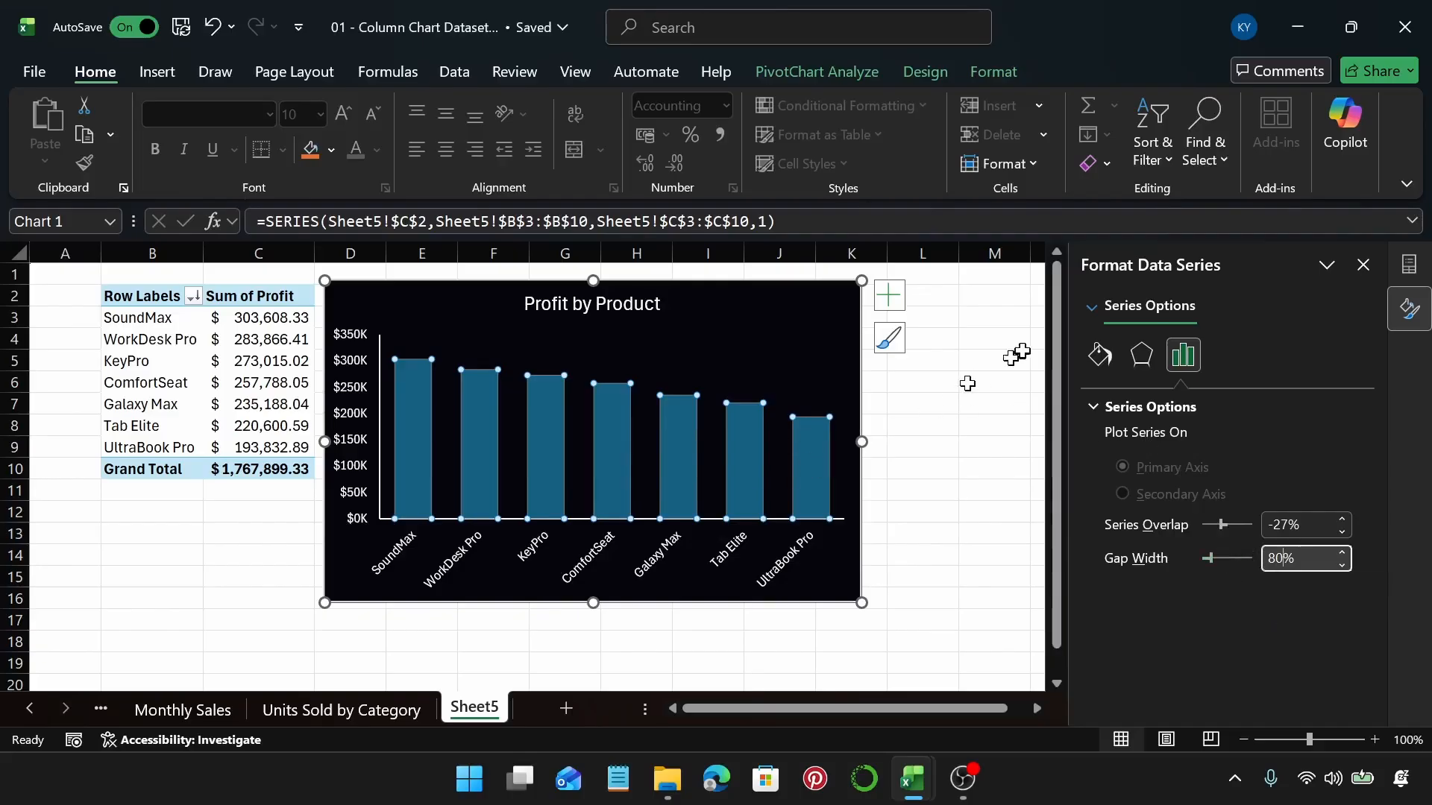
Give the chart area's border rounded corners
click(1099, 360)
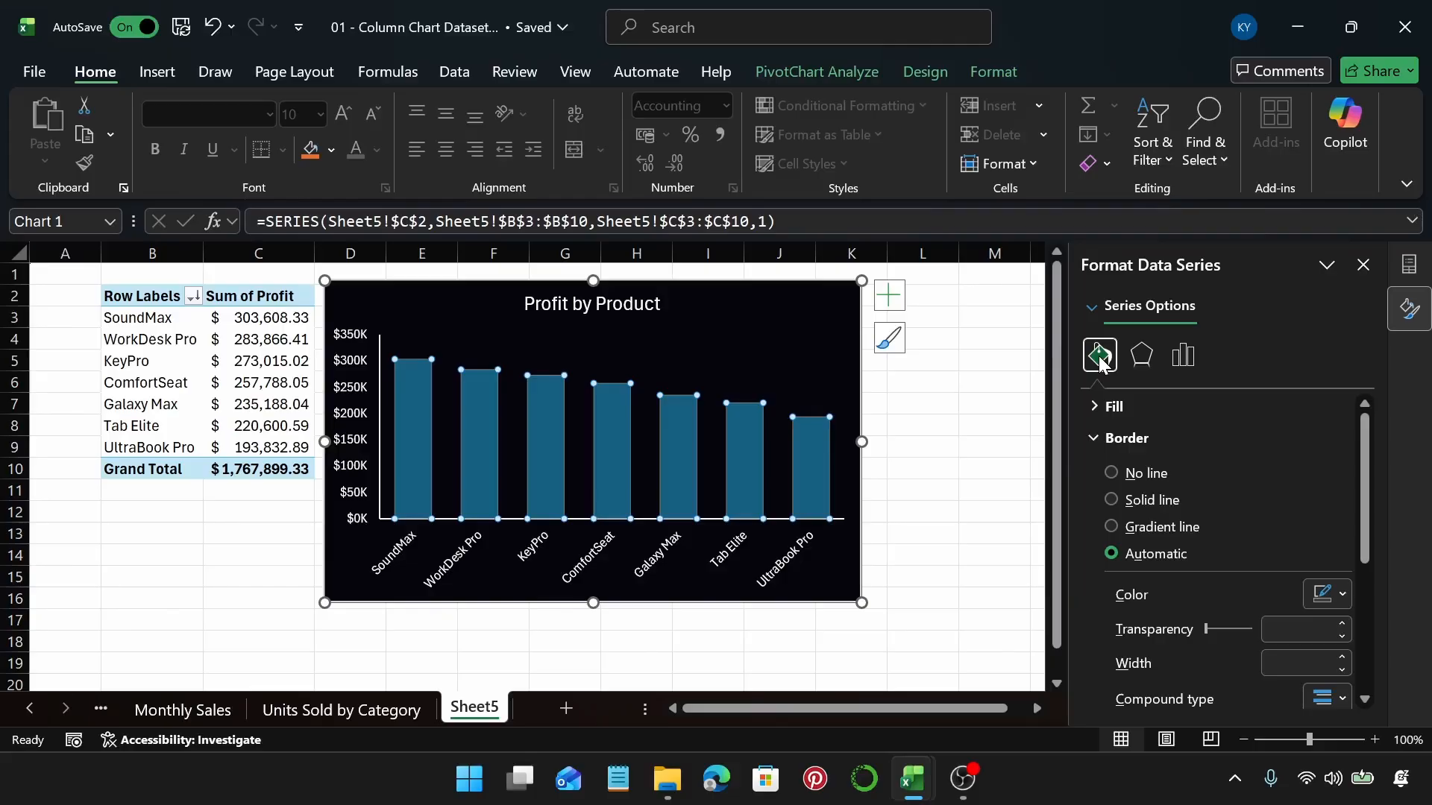
click(839, 319)
click(1119, 404)
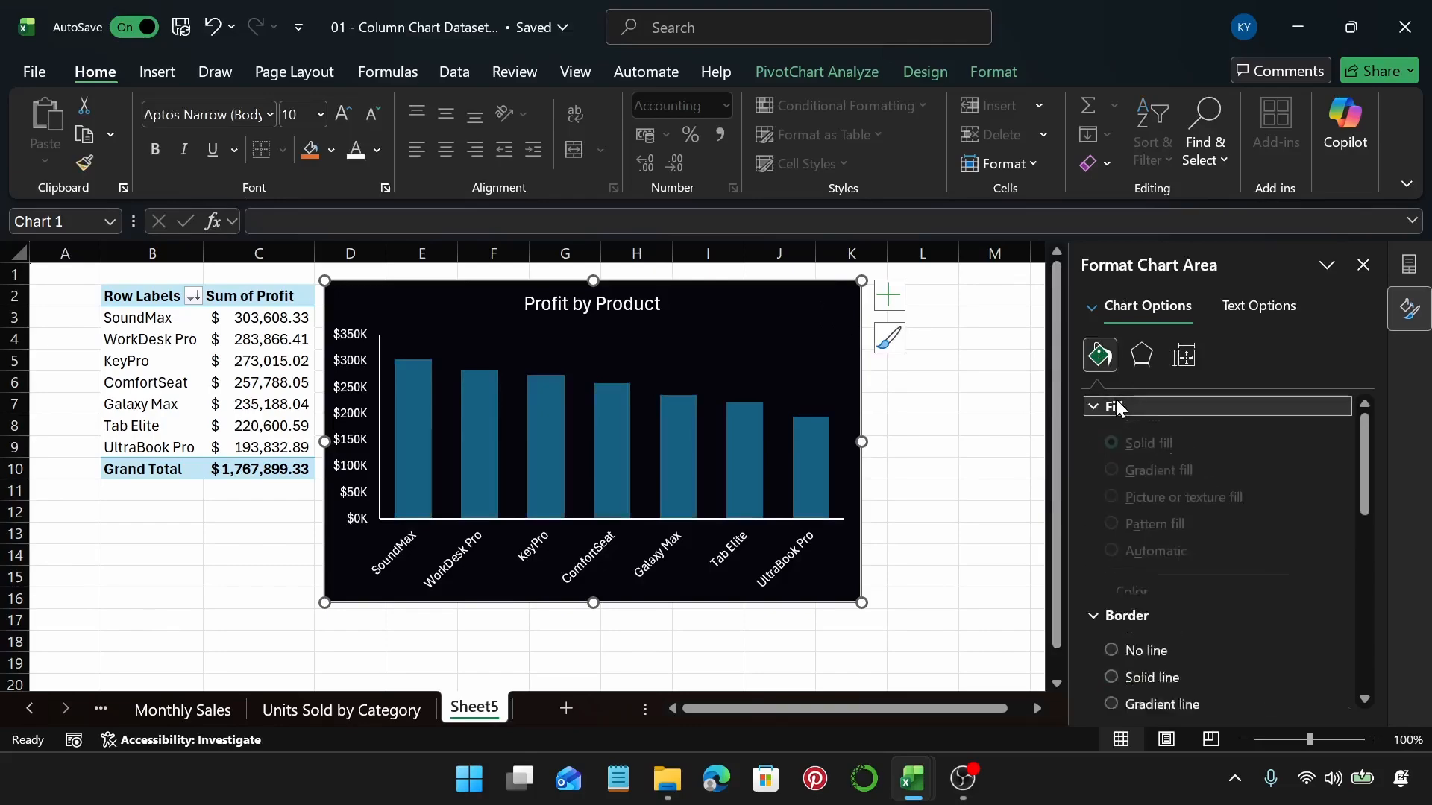
click(1117, 407)
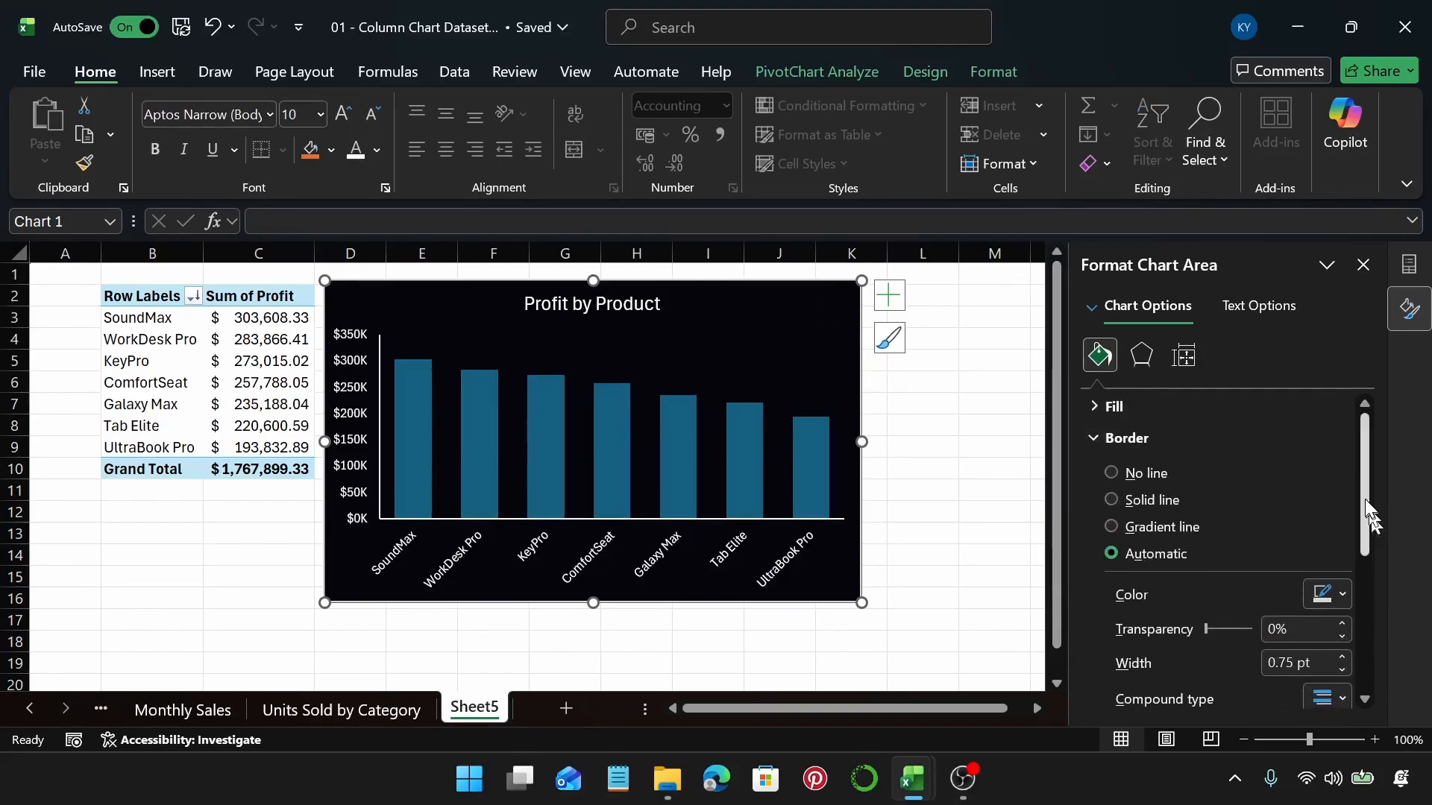
drag(1366, 484, 1366, 660)
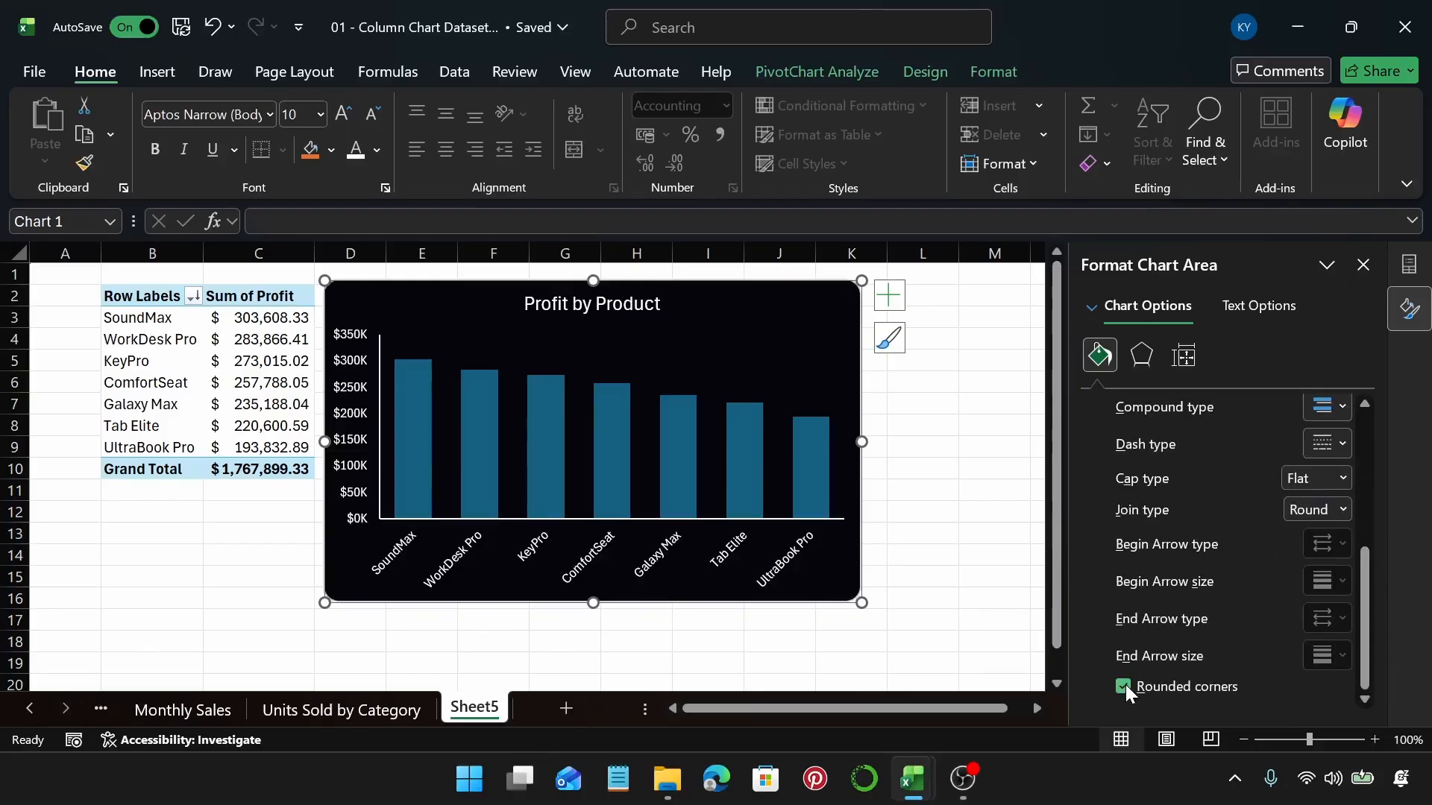
Set the chart area's border to a solid line in a custom dark colour that blends with the background
drag(1364, 666, 1364, 555)
click(1344, 567)
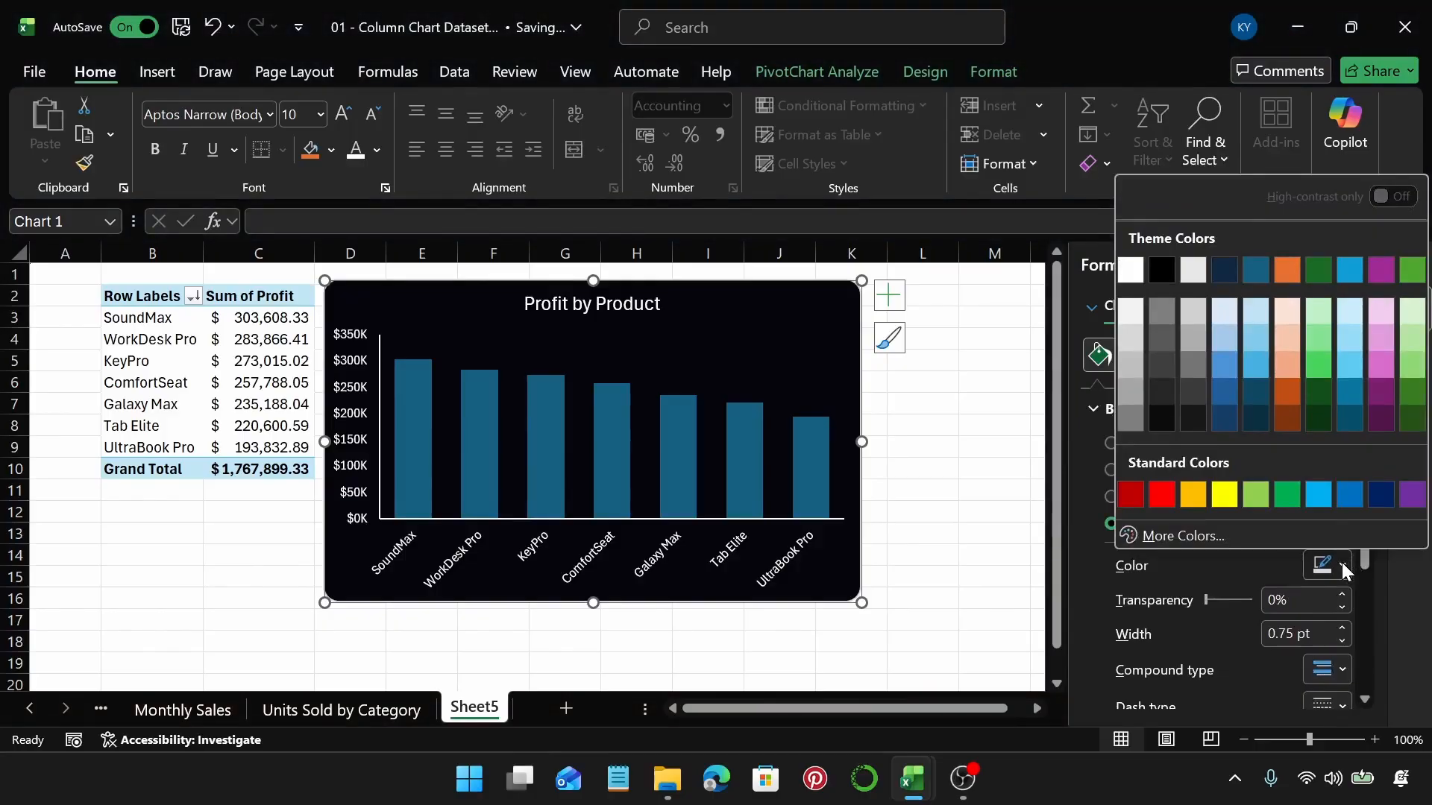
click(1183, 535)
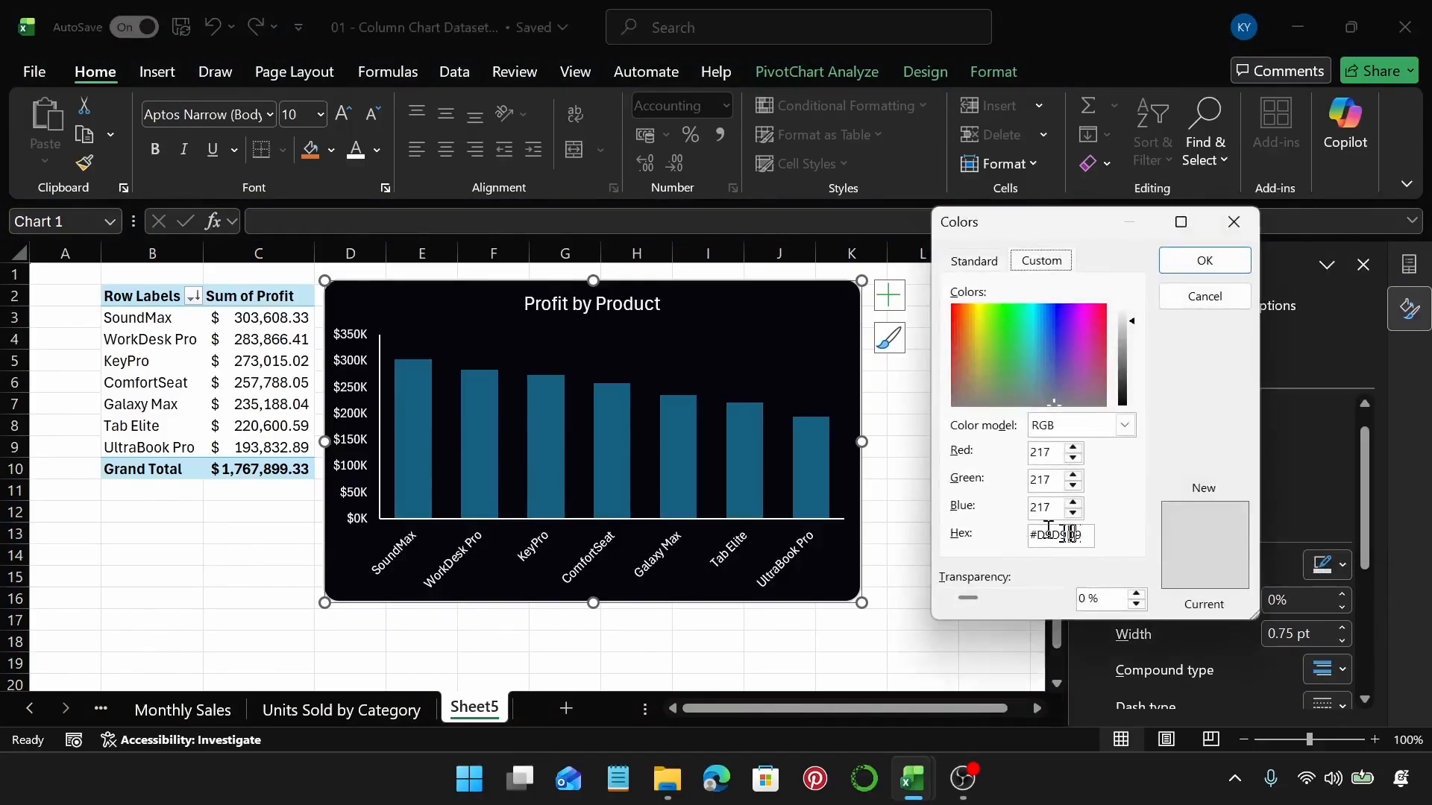
click(1082, 535)
key(Return)
click(901, 423)
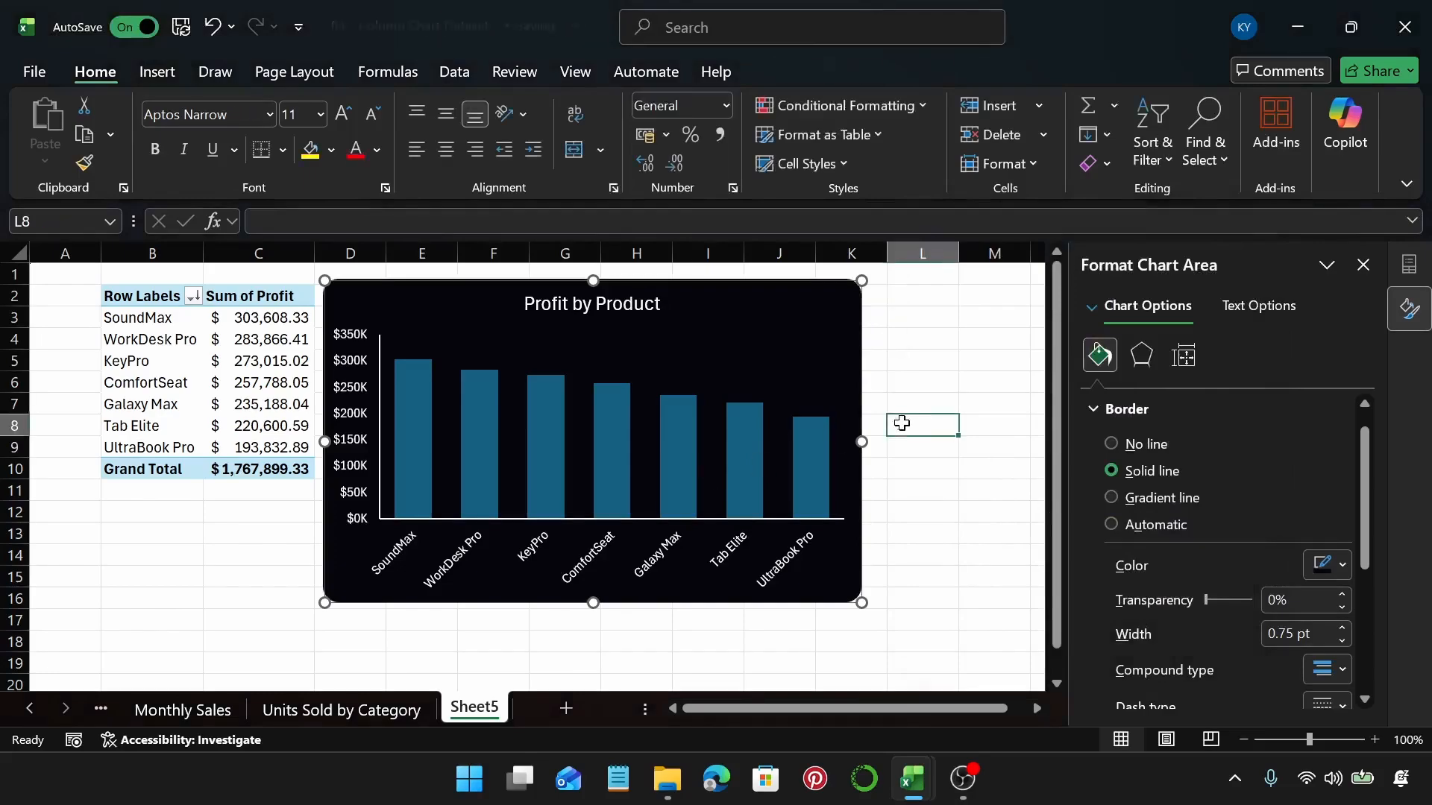
Fill the chart's columns with the custom pink colour #fc5cfe
click(676, 460)
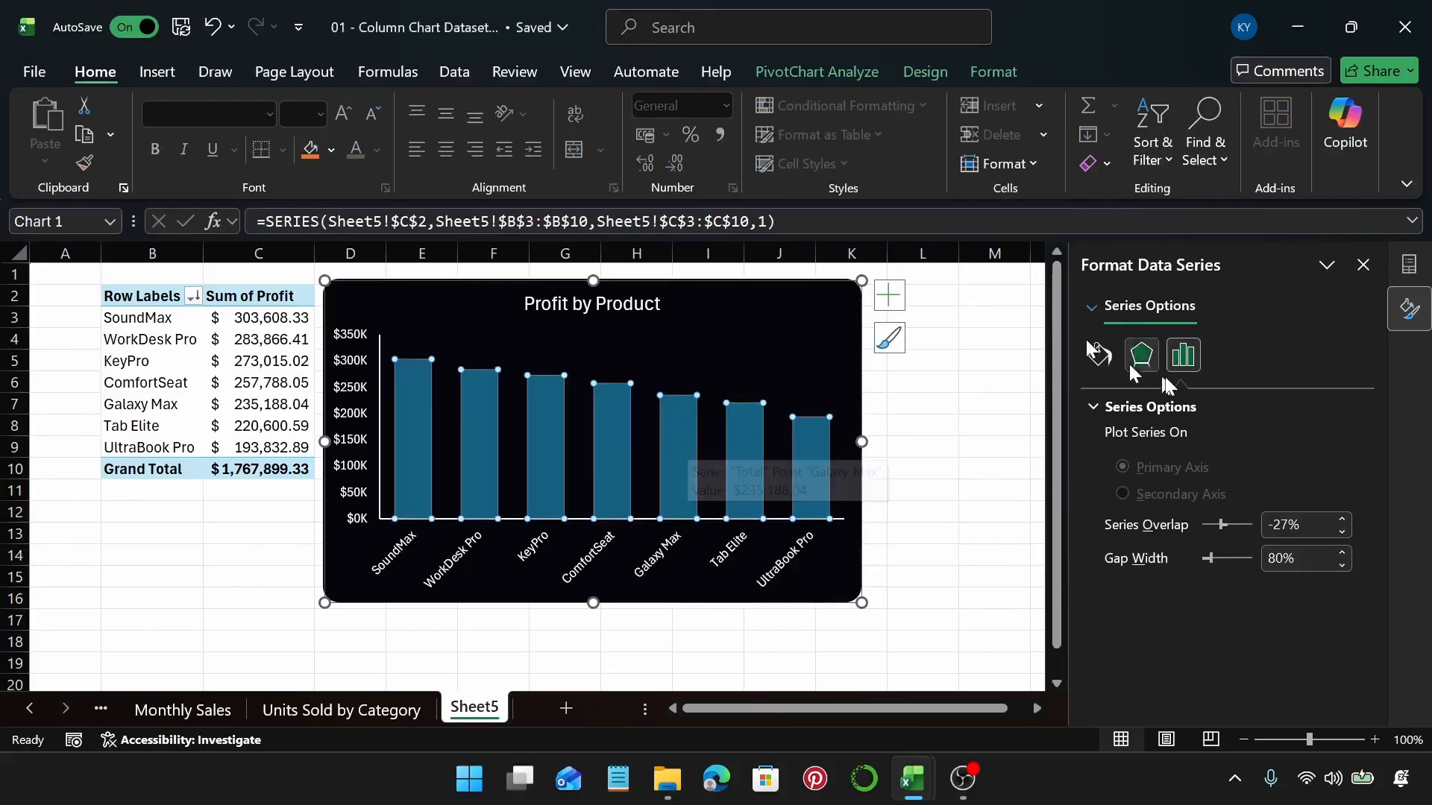
click(1098, 360)
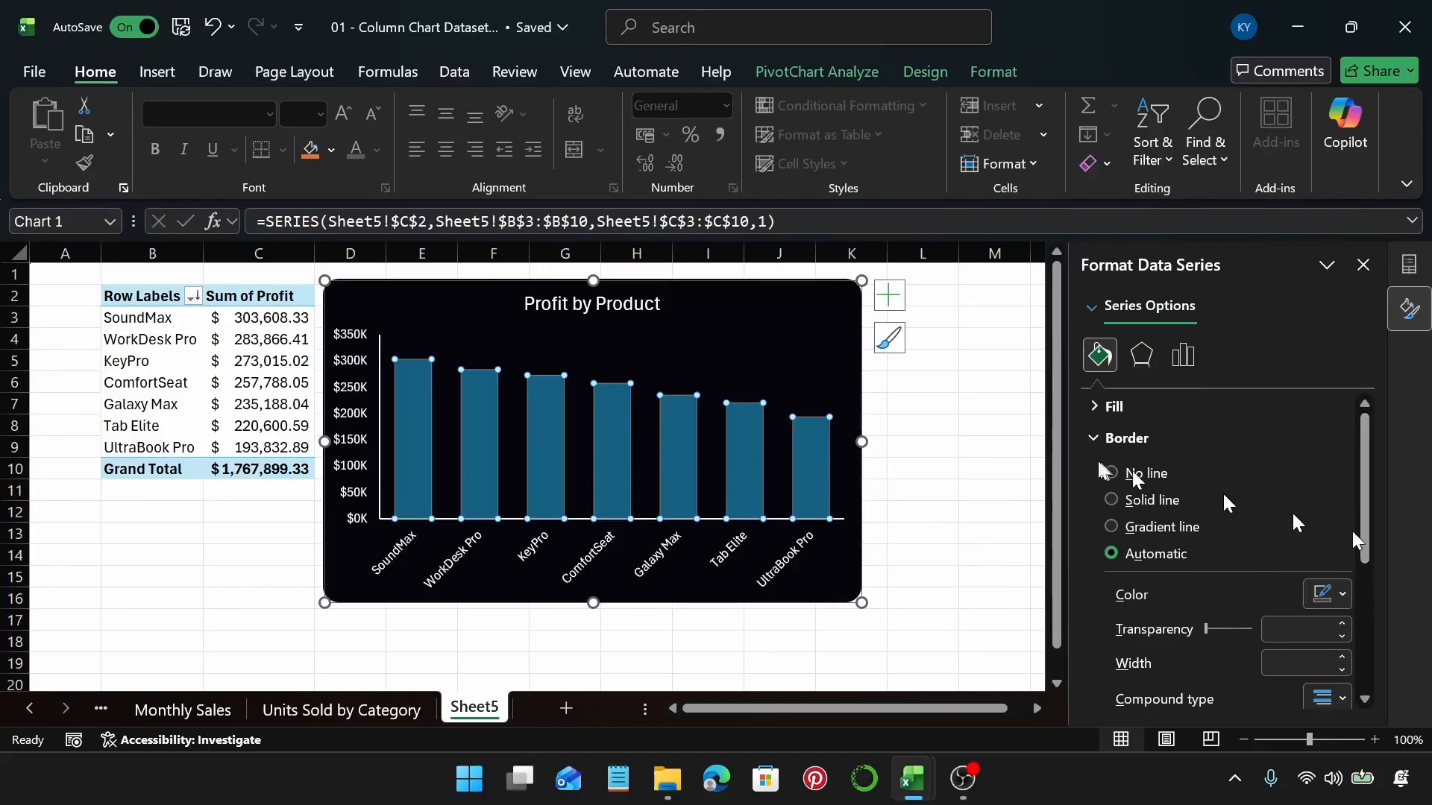
click(1114, 438)
click(1114, 407)
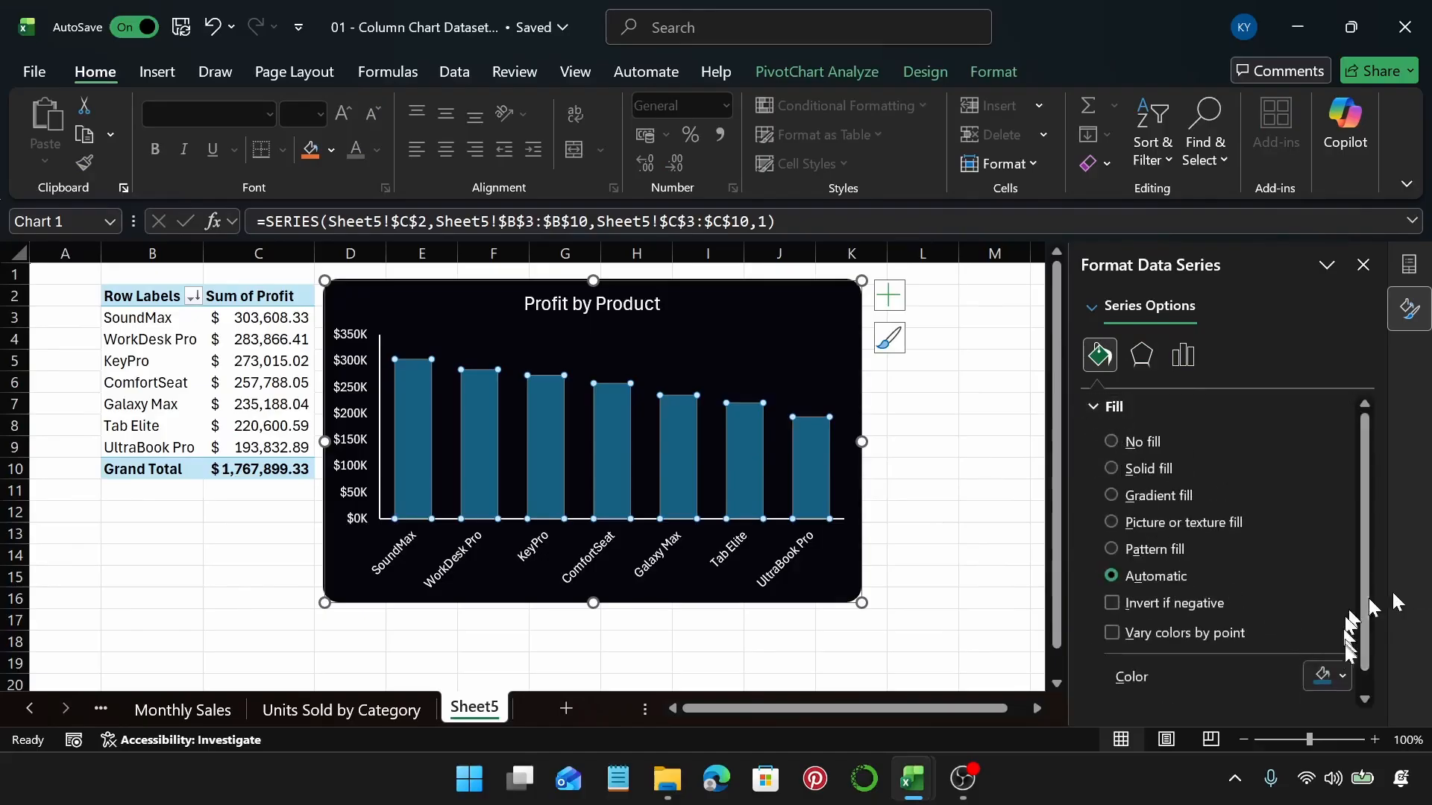
click(1324, 676)
click(1232, 662)
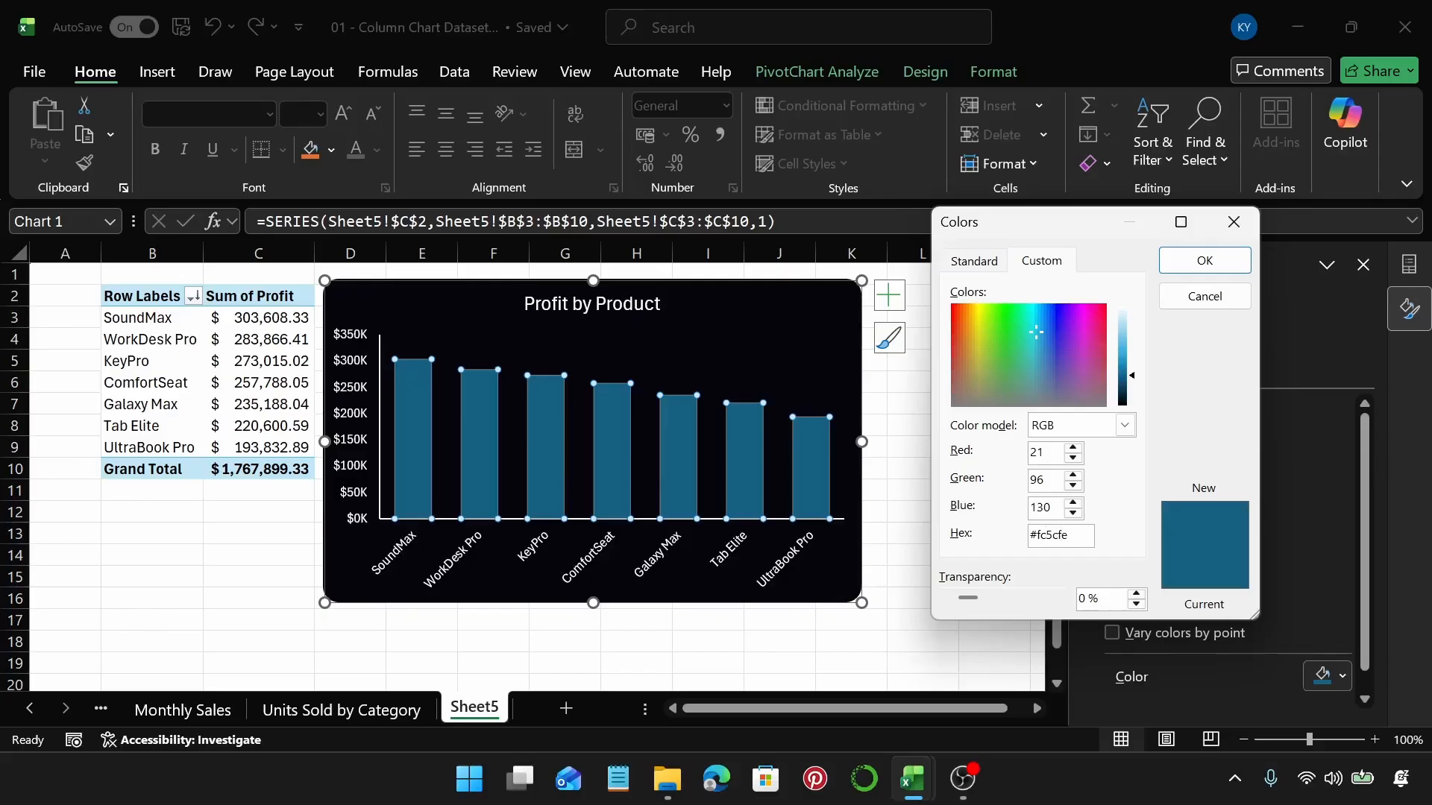
click(1205, 260)
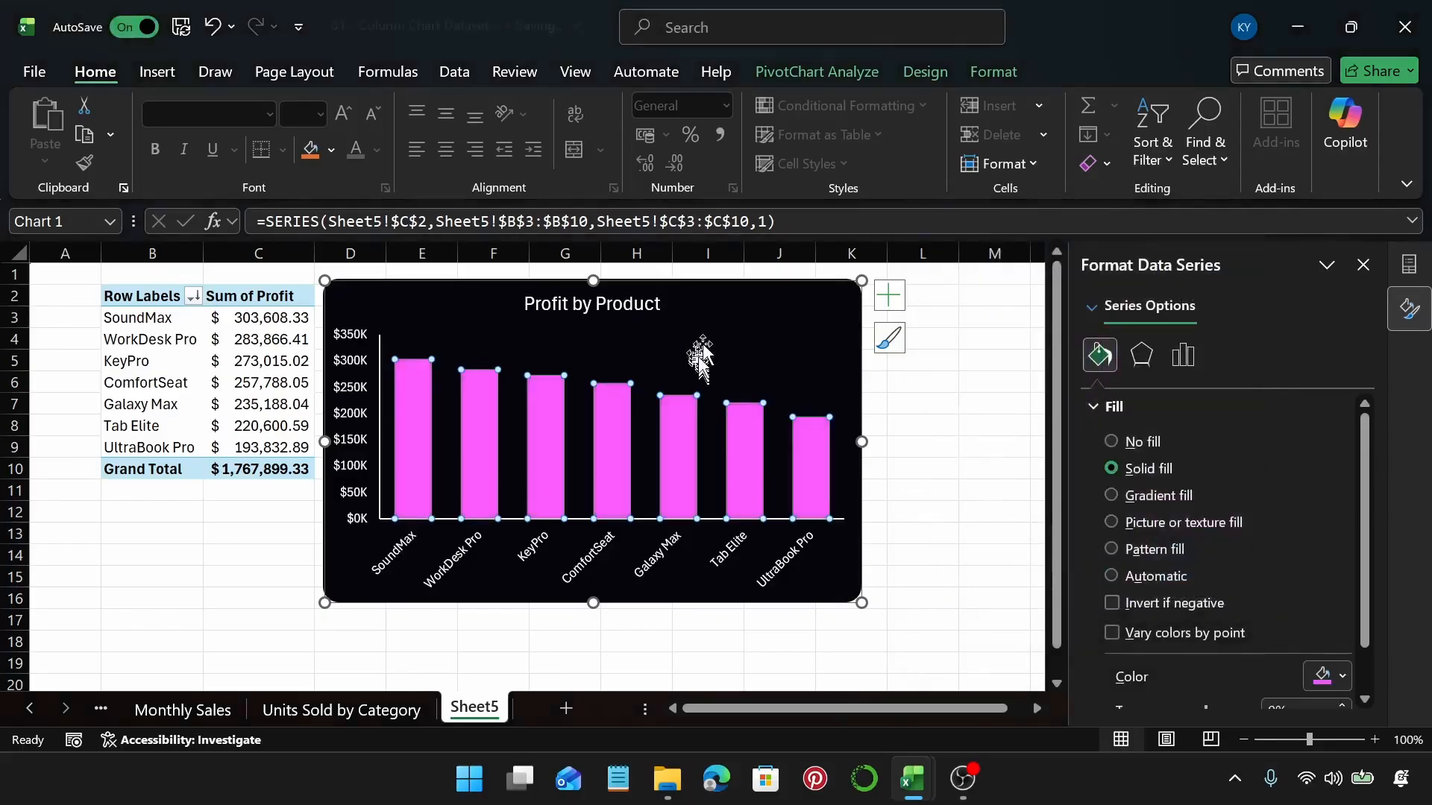
click(742, 317)
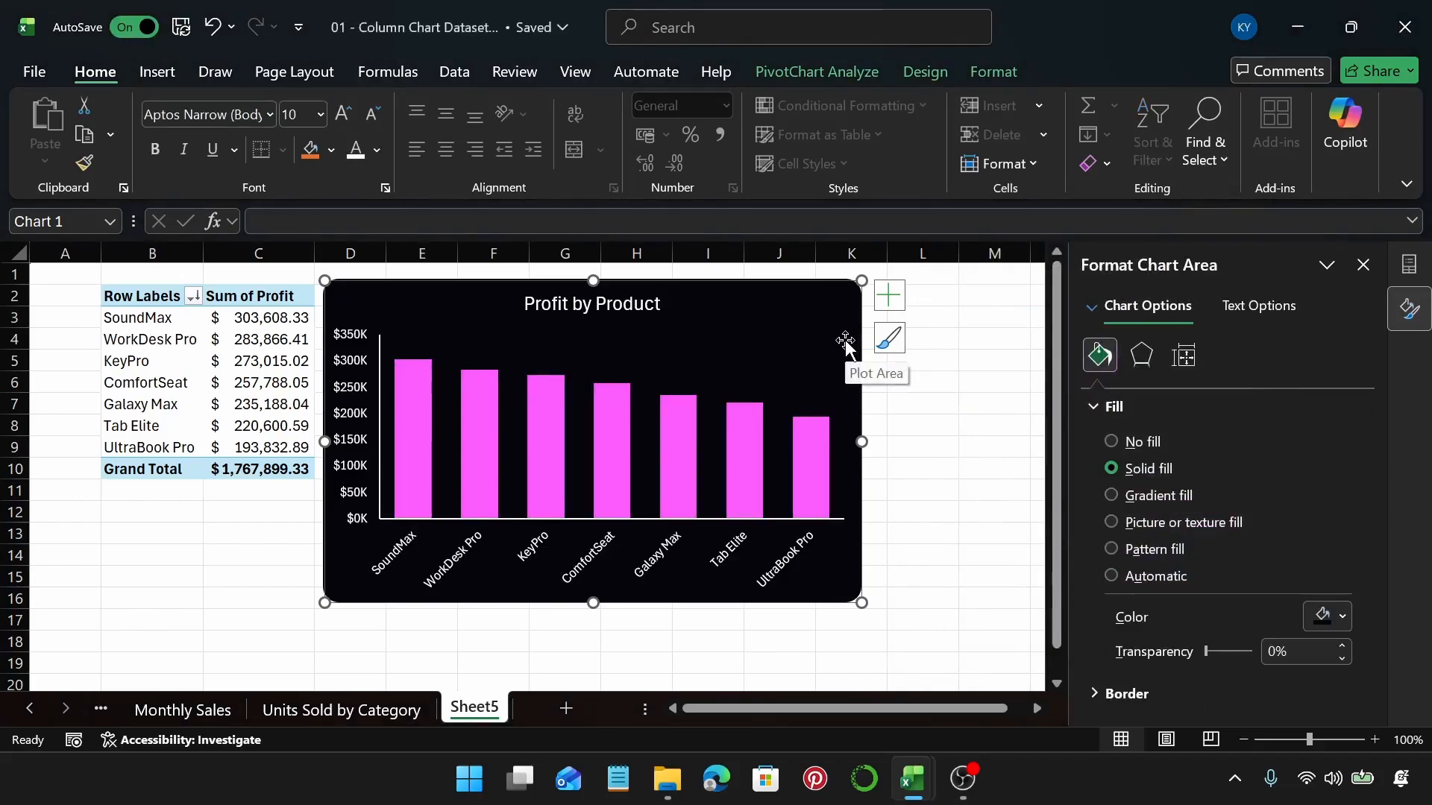
Add a purple glow preset of 8 pt size and 60% transparency to the chart's columns
click(768, 416)
click(753, 426)
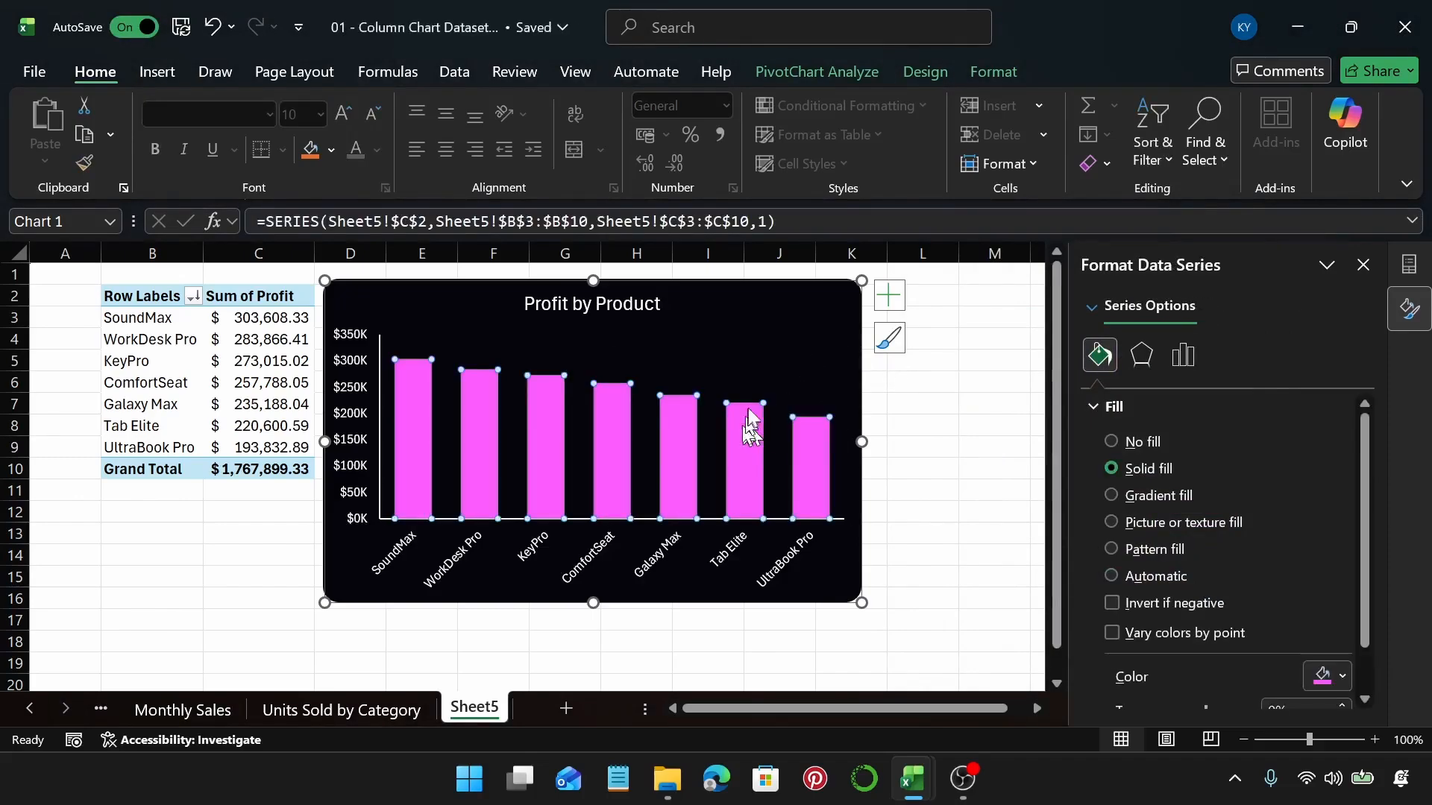
click(1141, 355)
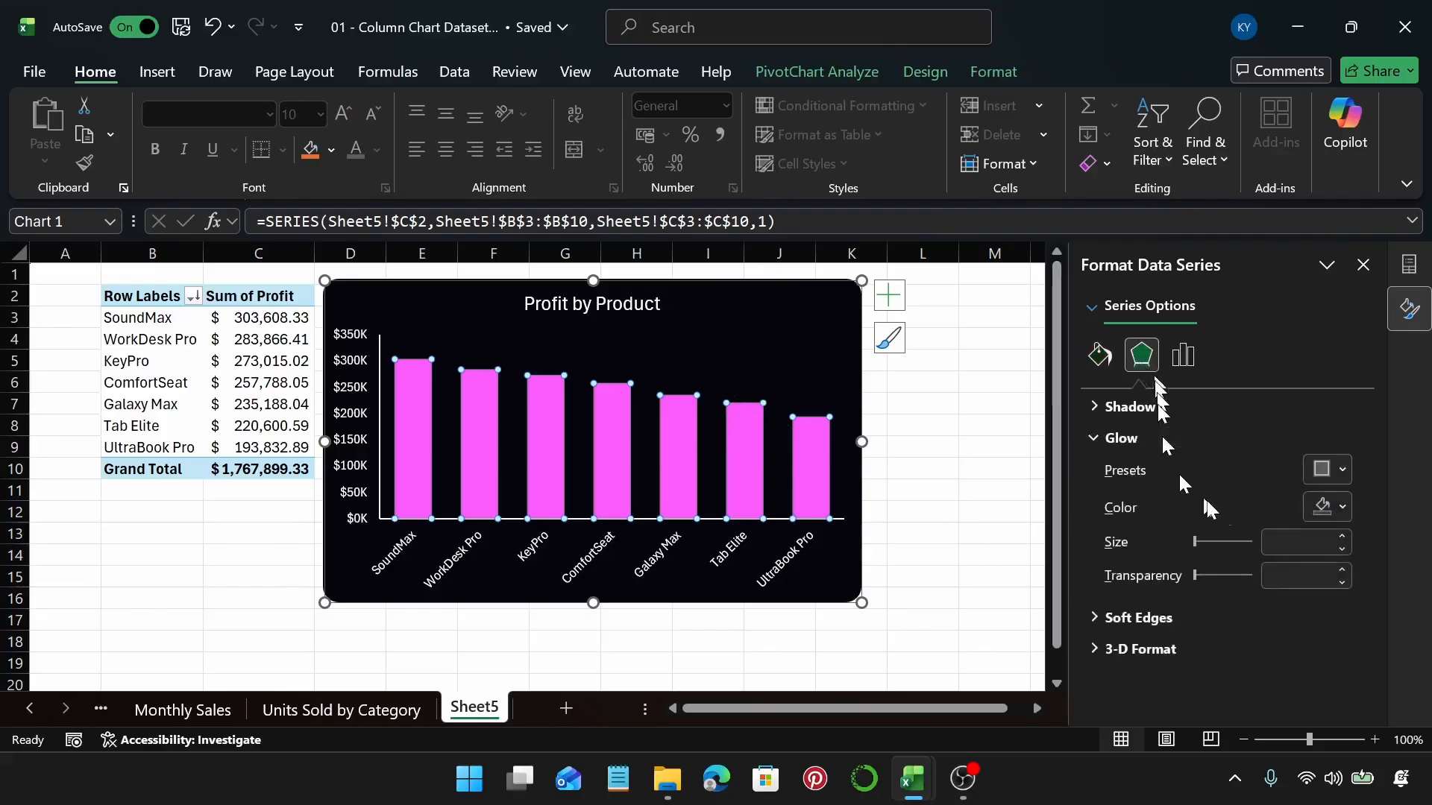
click(1322, 469)
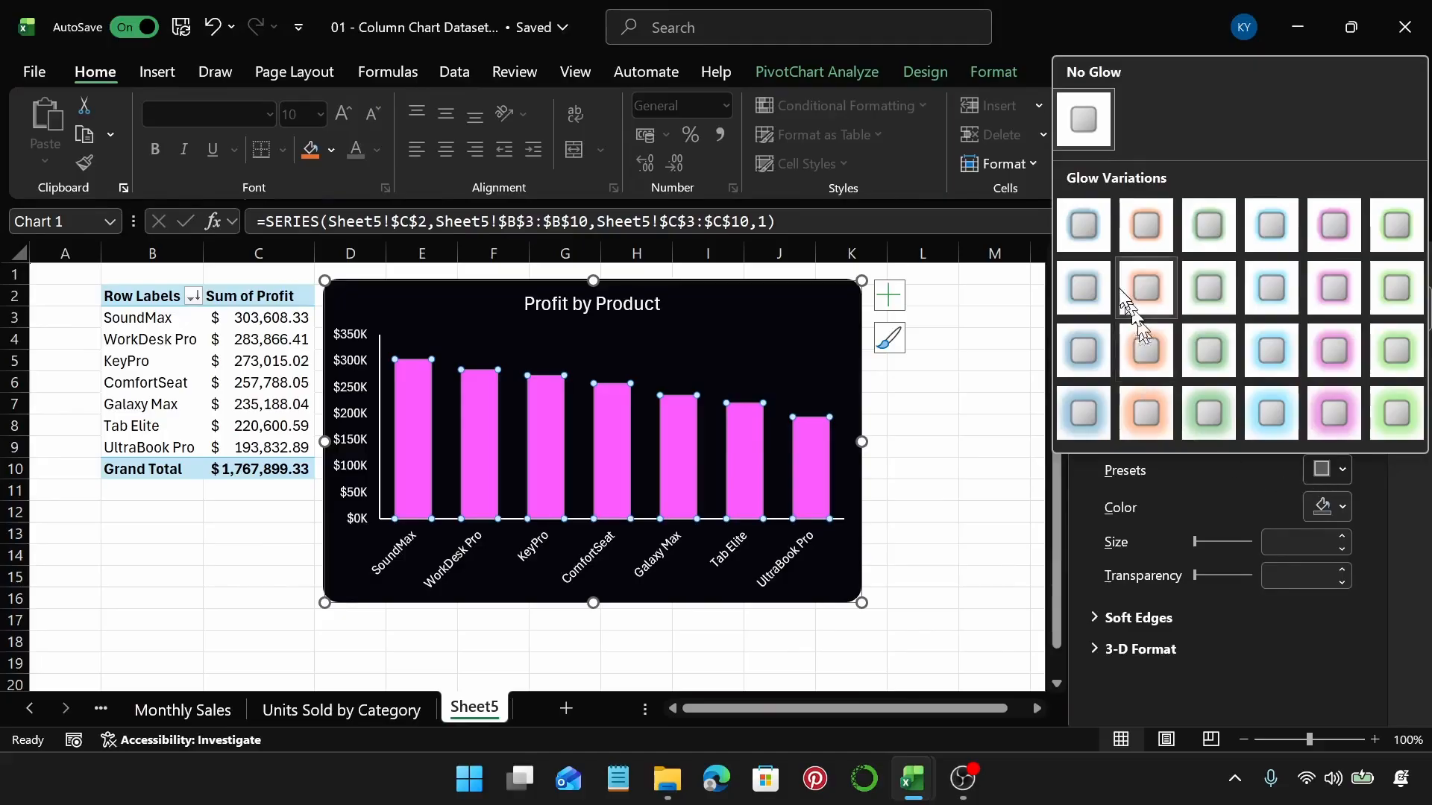
click(1348, 356)
click(1331, 508)
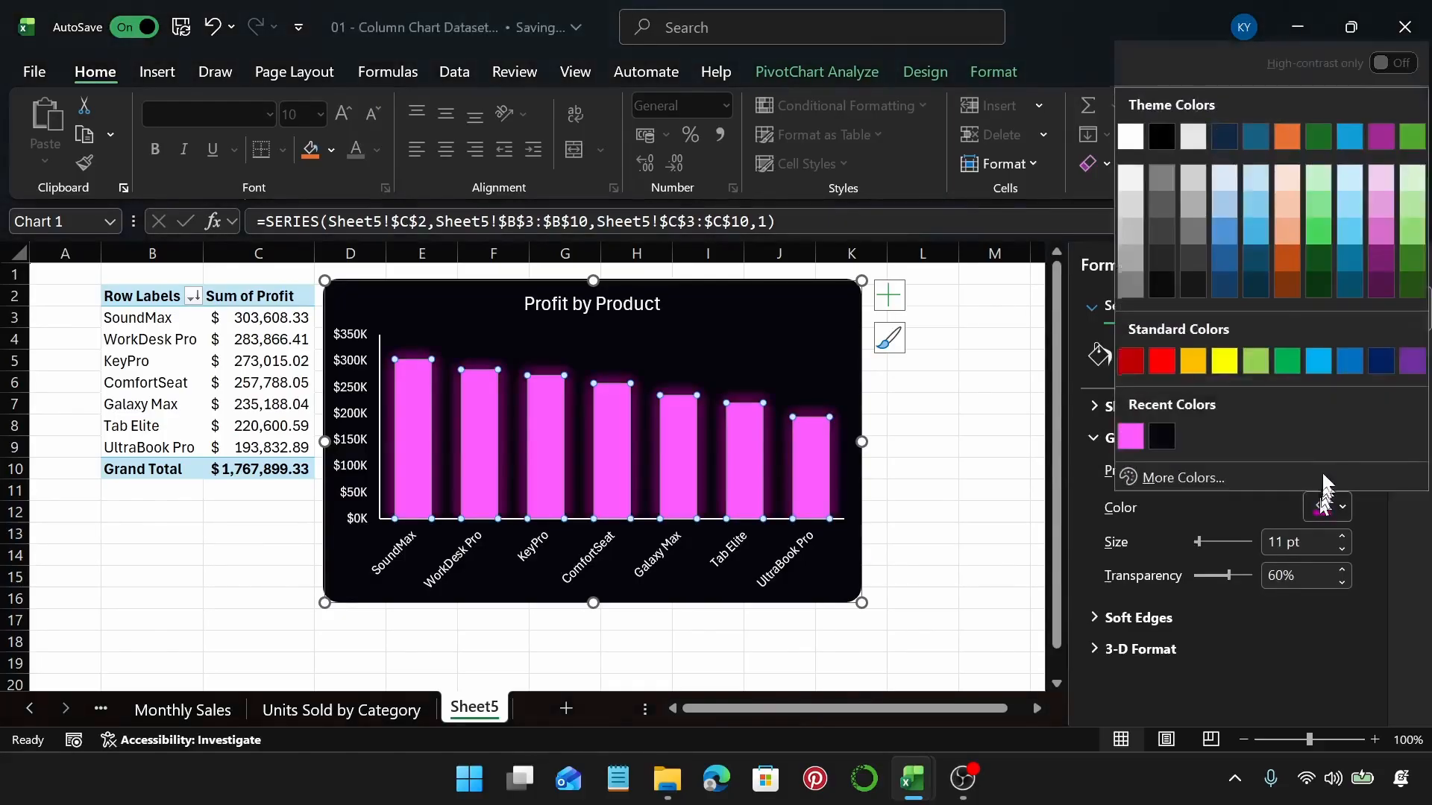
click(1333, 515)
click(1329, 469)
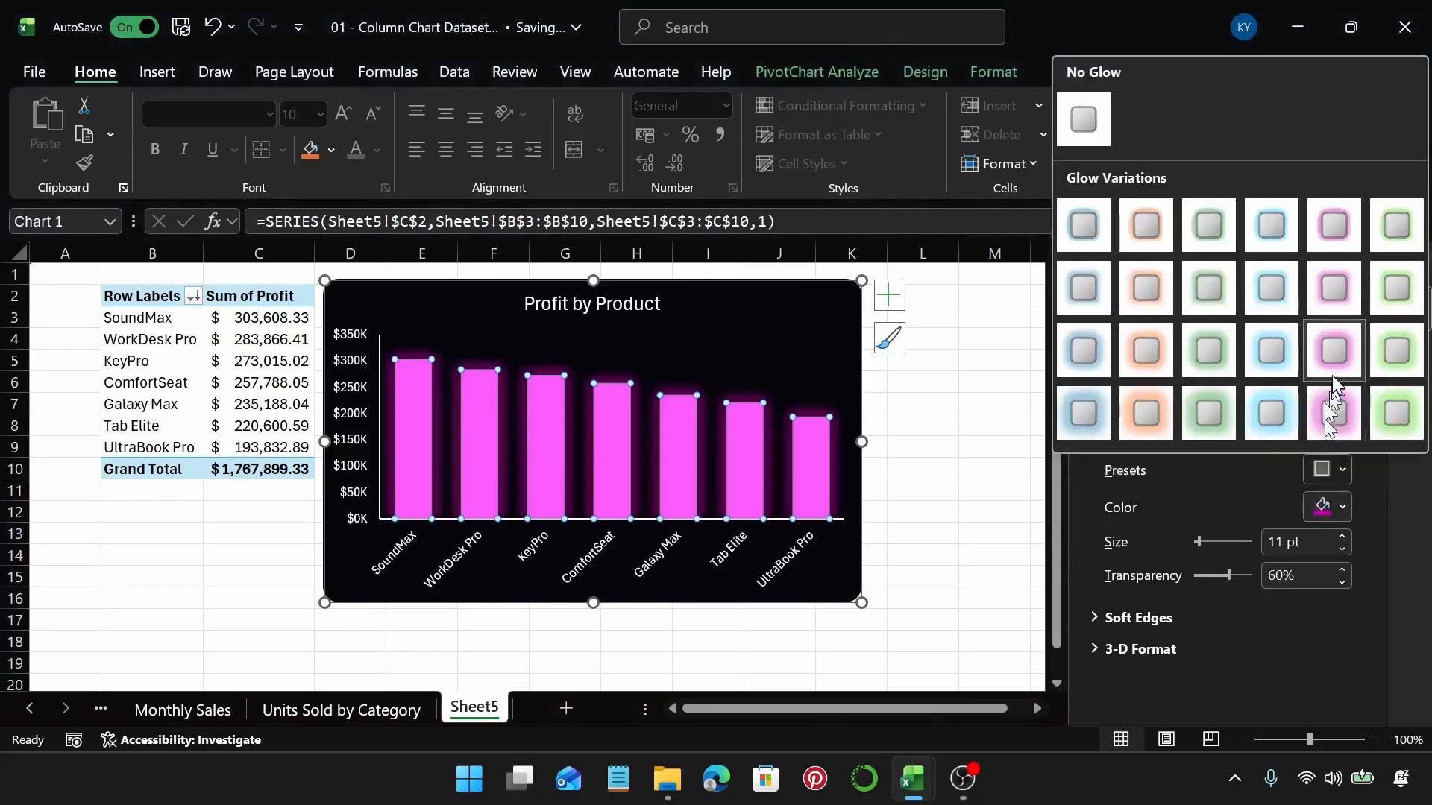
click(1342, 411)
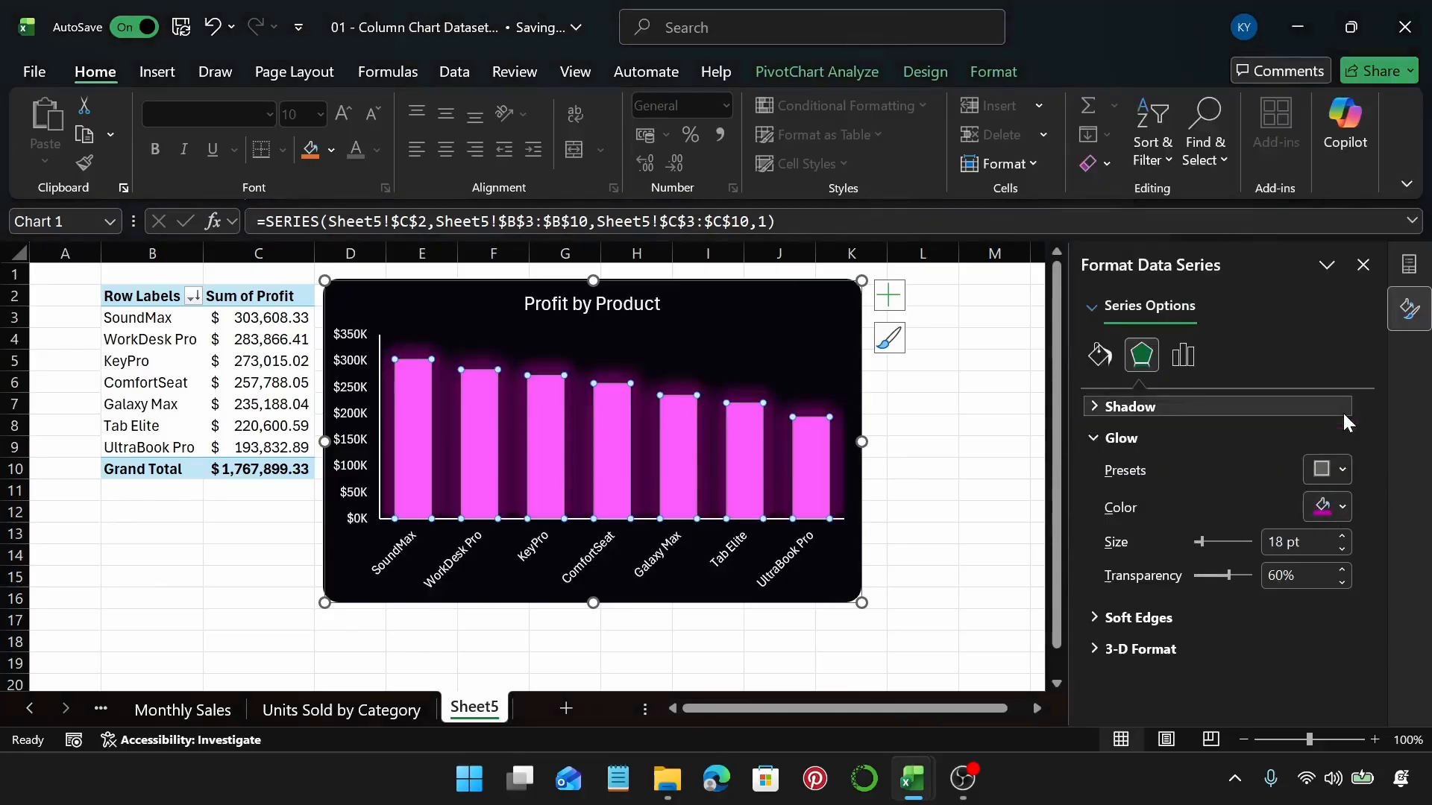
click(1338, 472)
click(1338, 289)
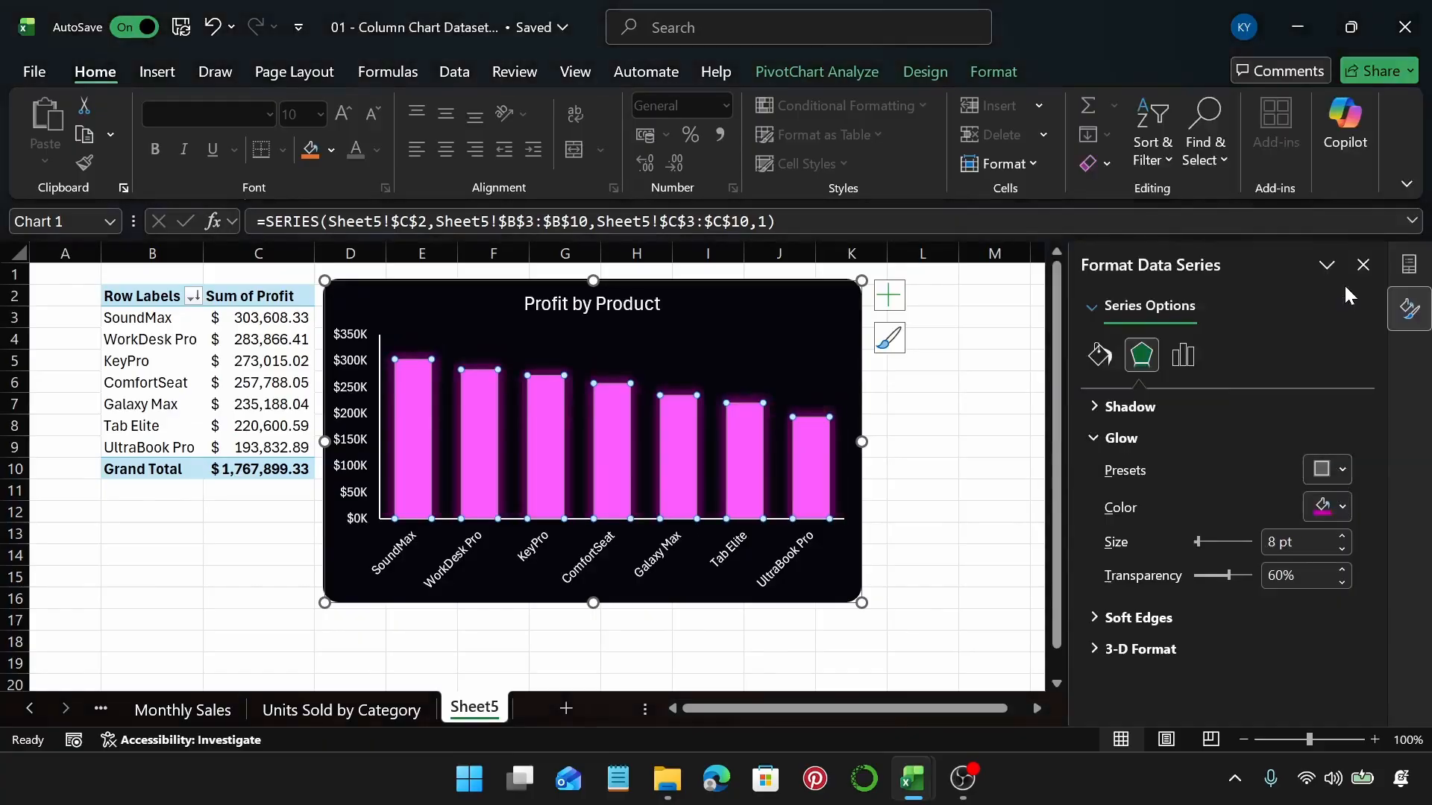
click(929, 408)
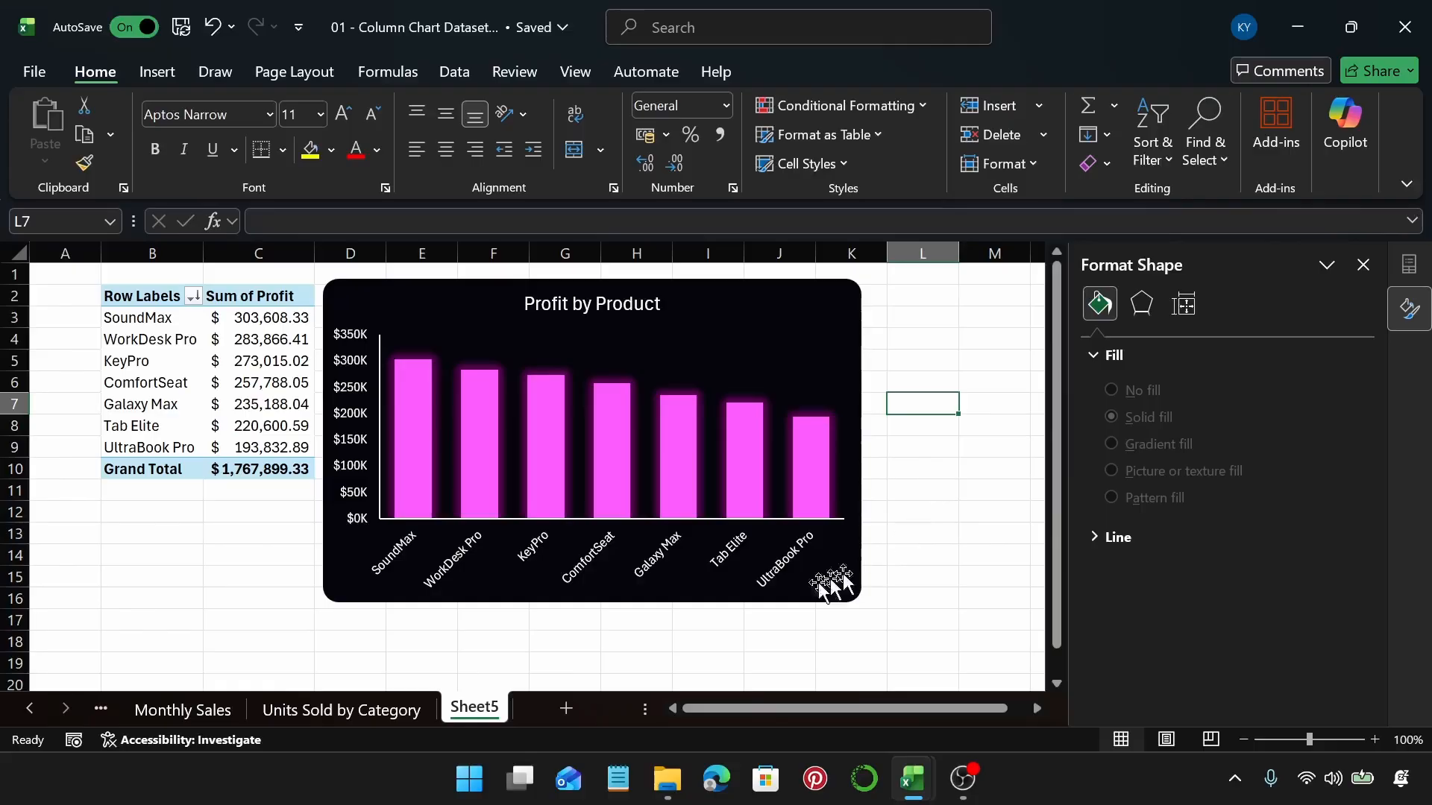
Rename the current worksheet as Profit by Product
double_click(490, 714)
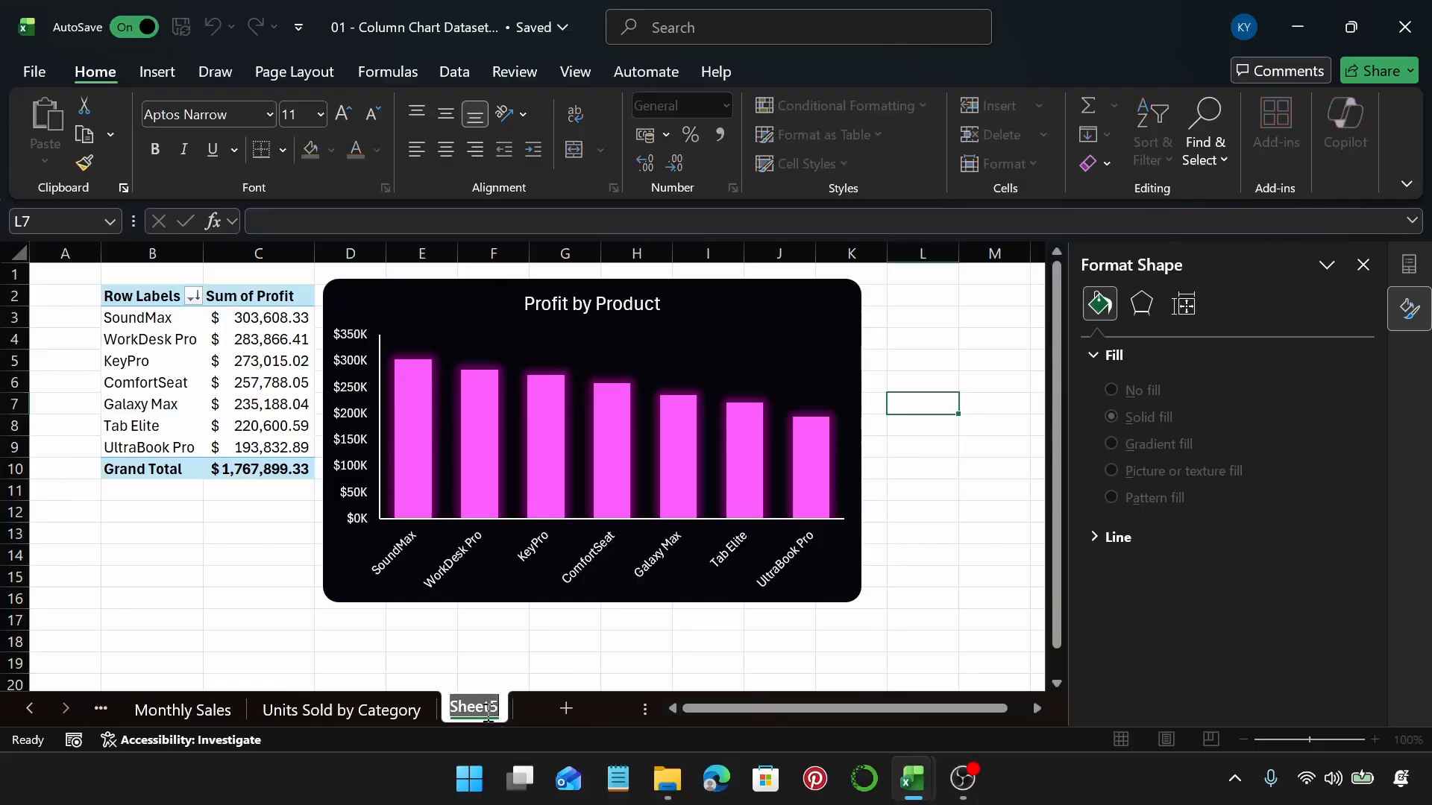
text(Profit b)
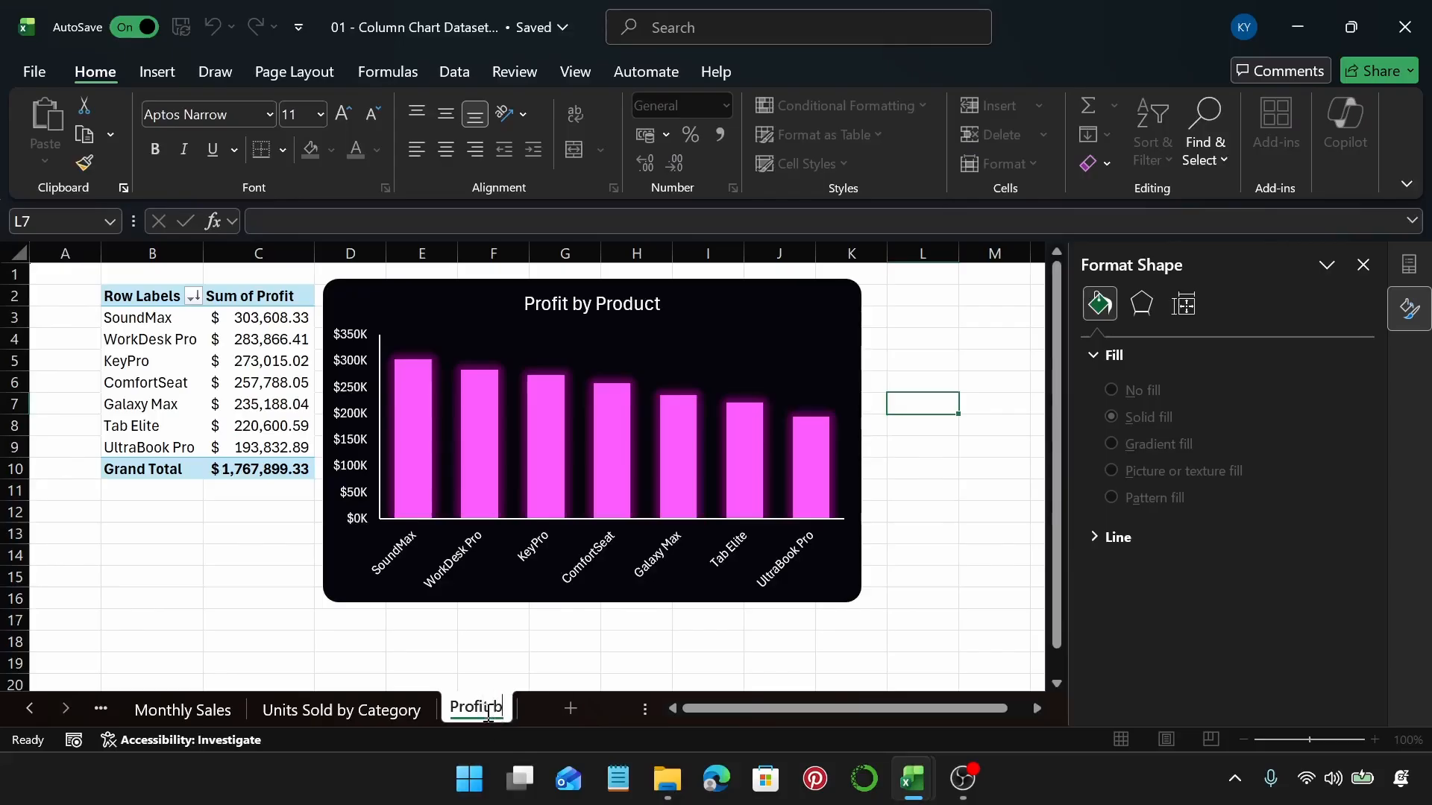
text(y Prody)
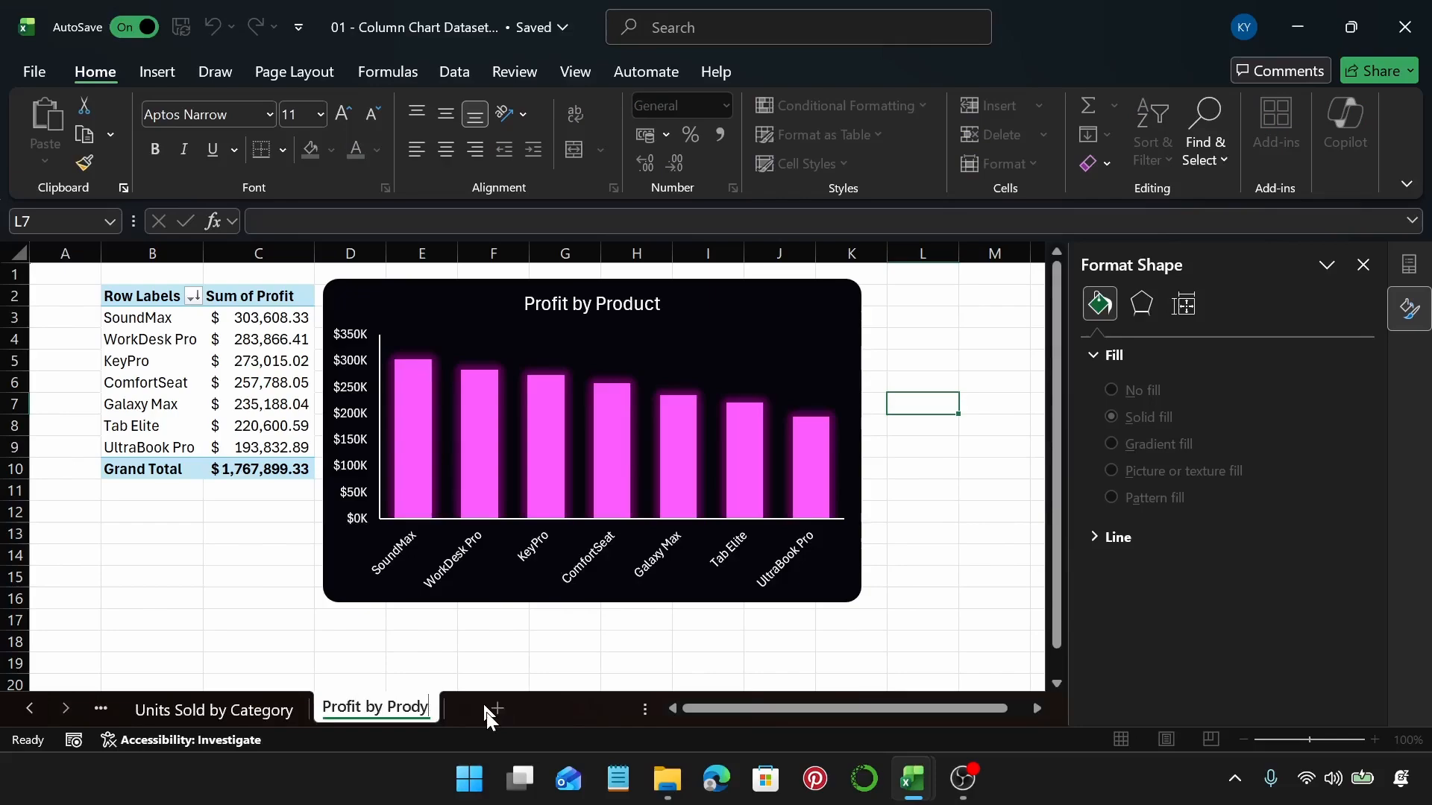
key(BackSpace)
text(uct)
key(Return)
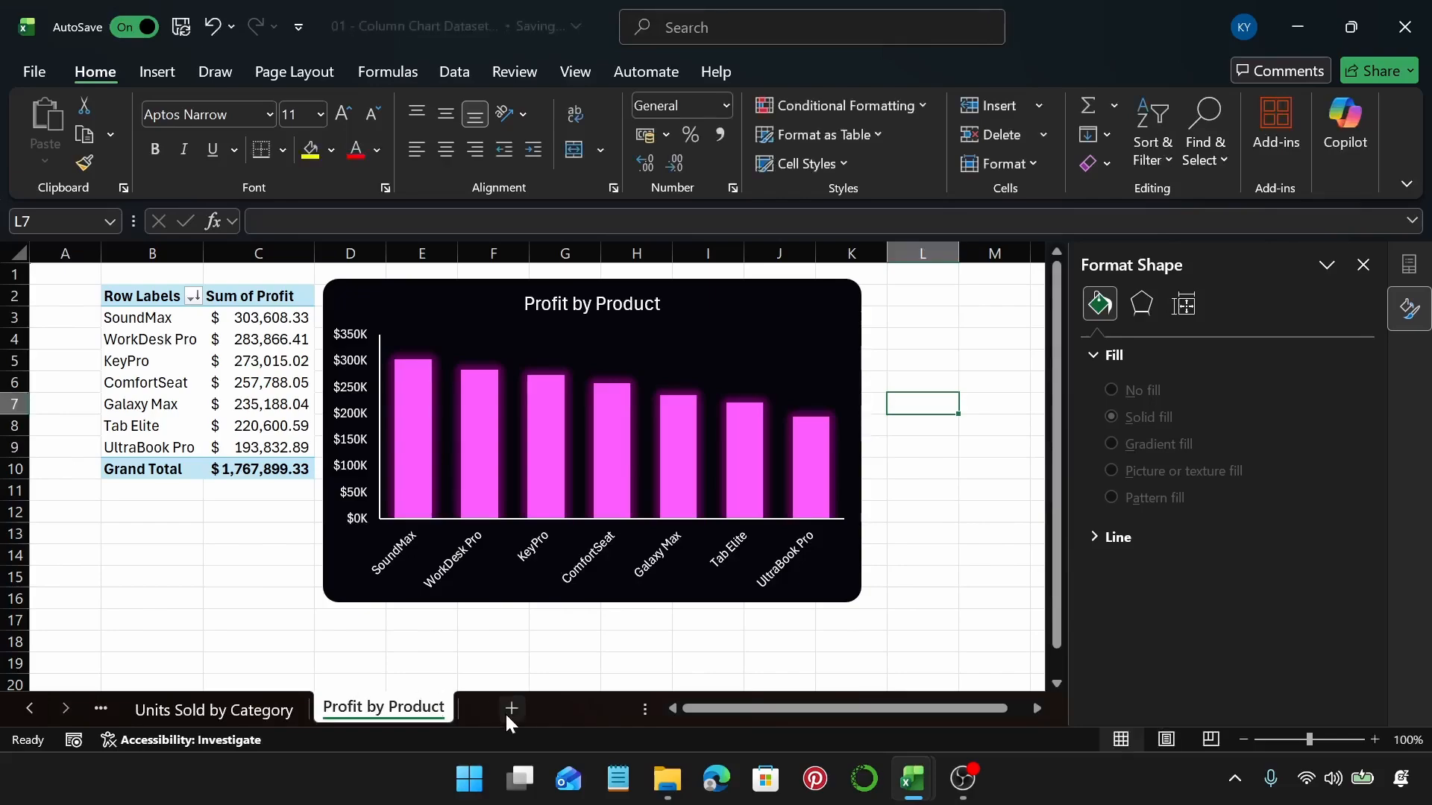
Add a new worksheet and insert an empty PivotTable from the data table at its cell B2
click(512, 711)
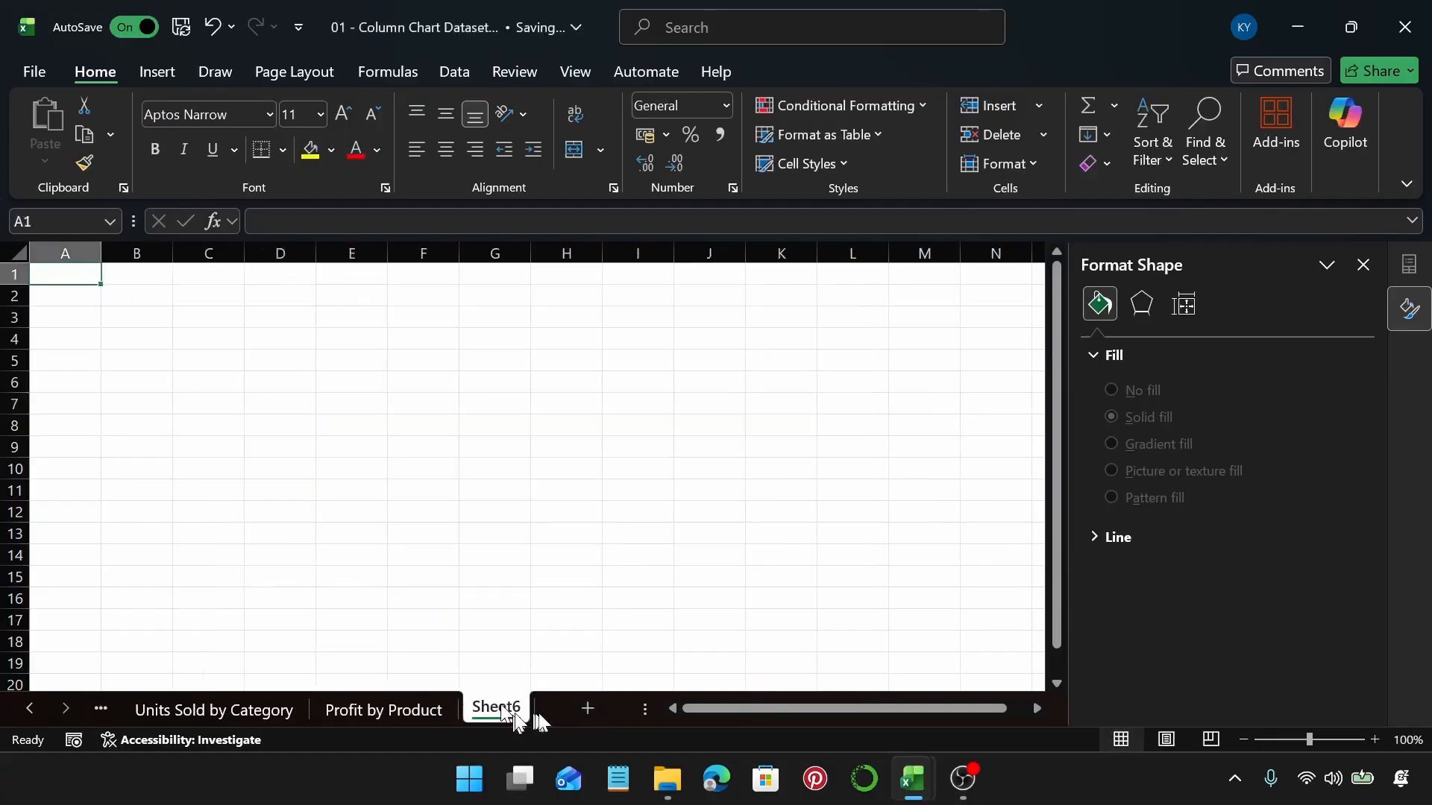
click(151, 293)
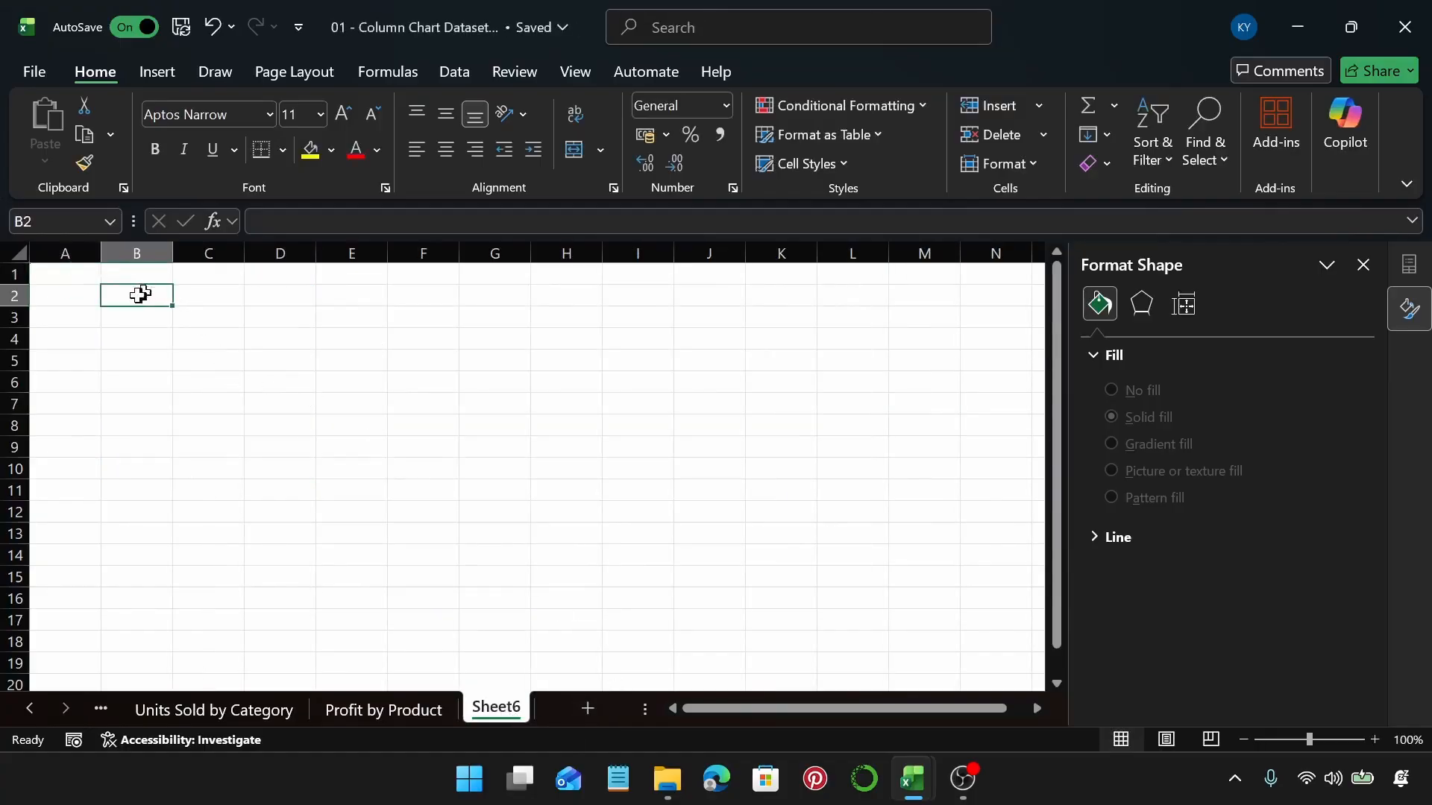
click(168, 74)
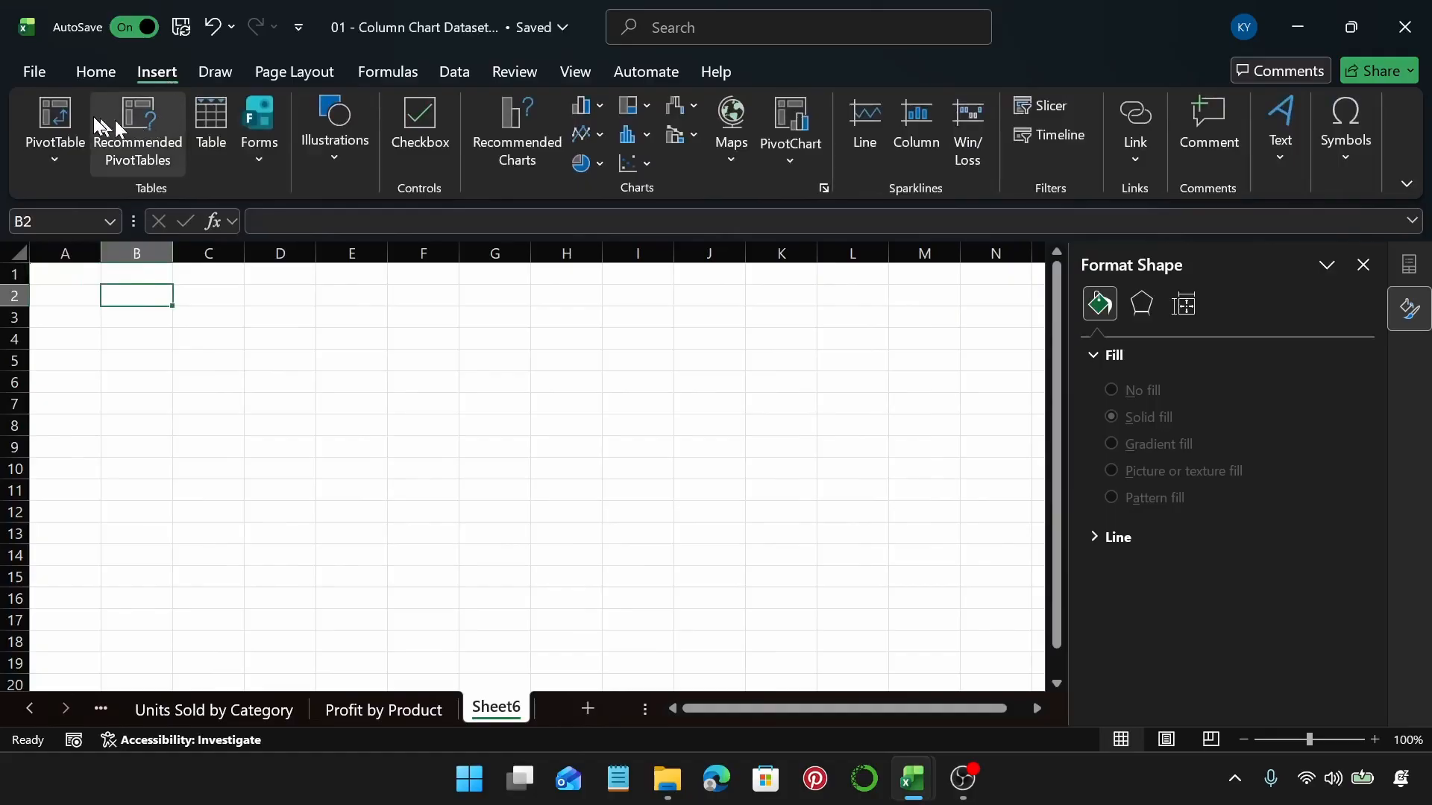
click(55, 119)
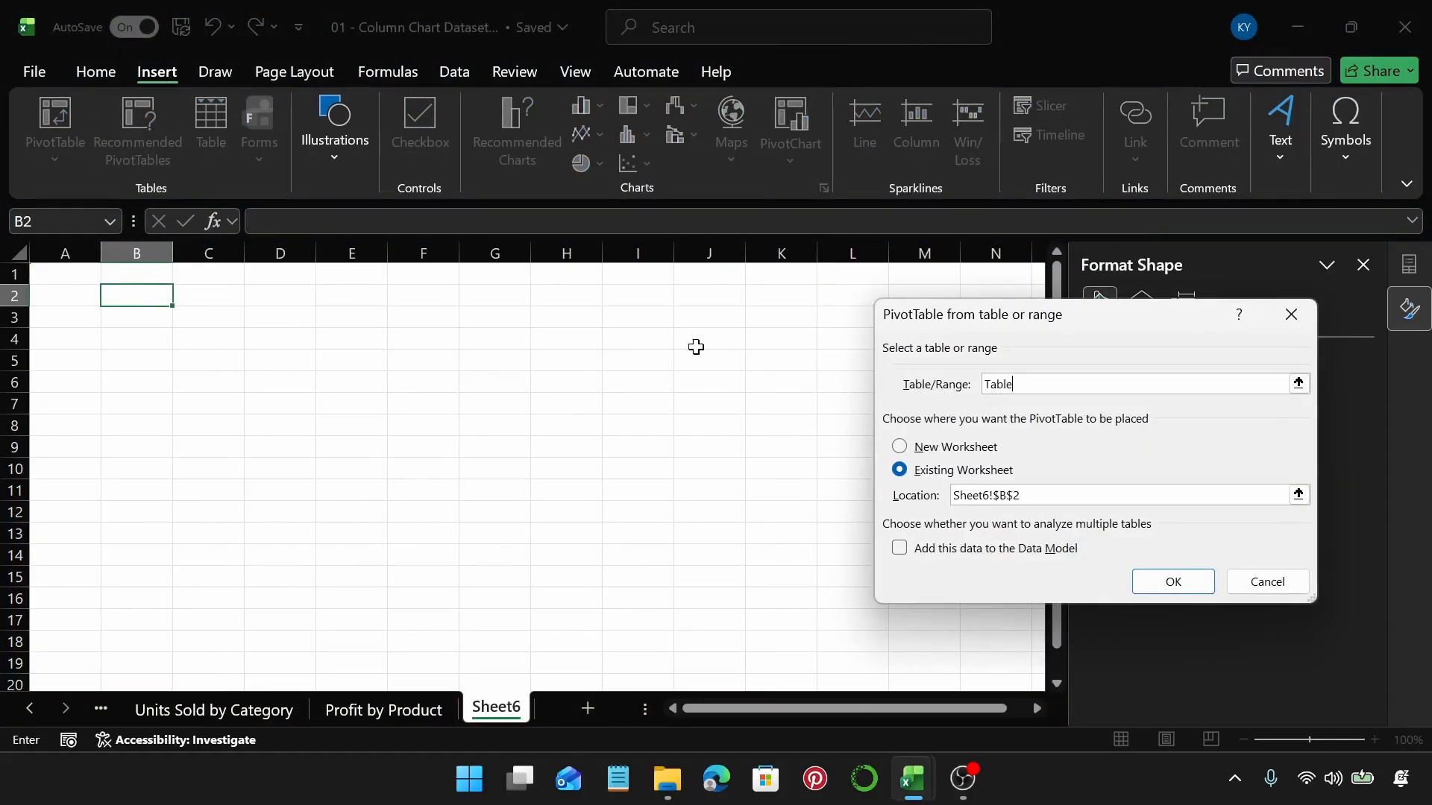
key(Return)
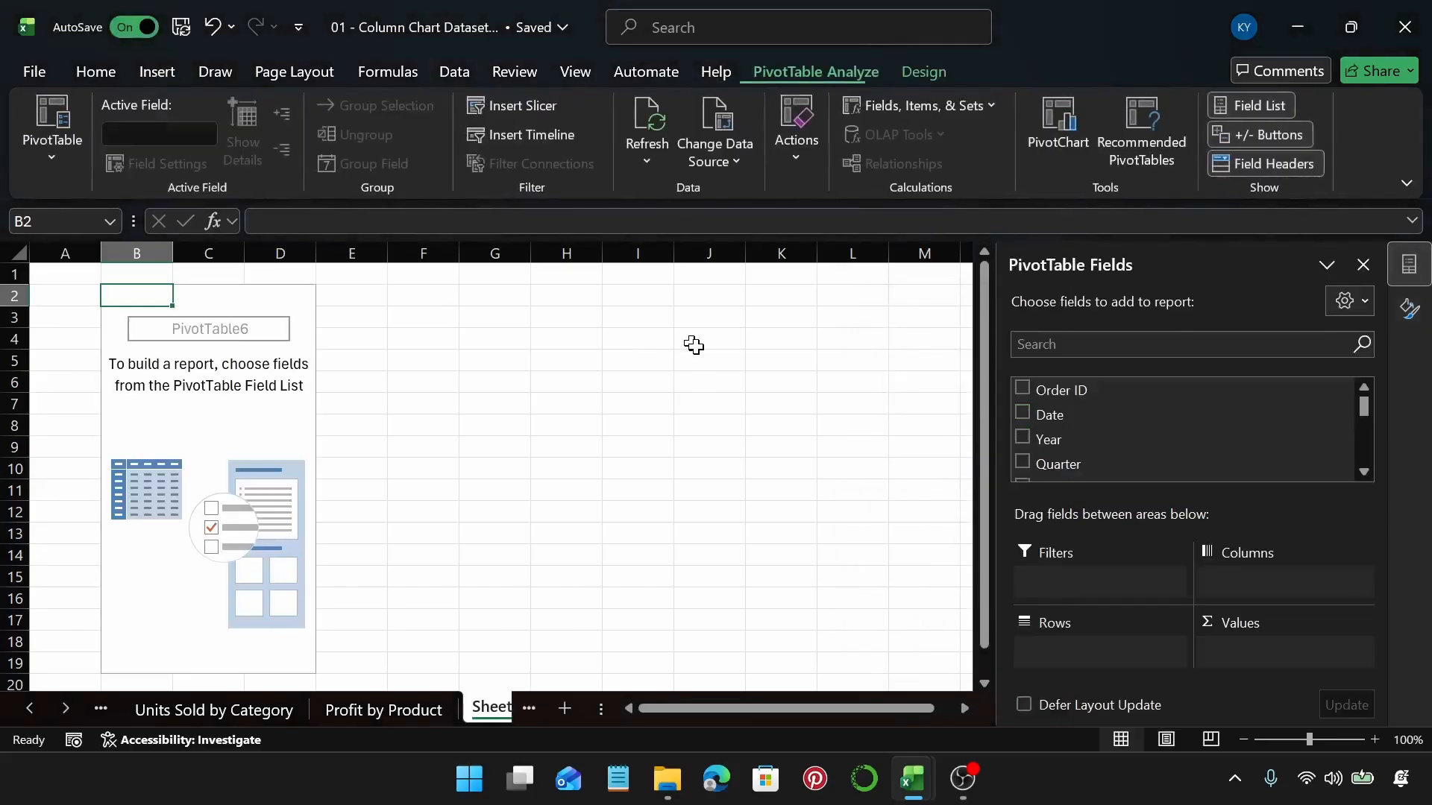
click(66, 708)
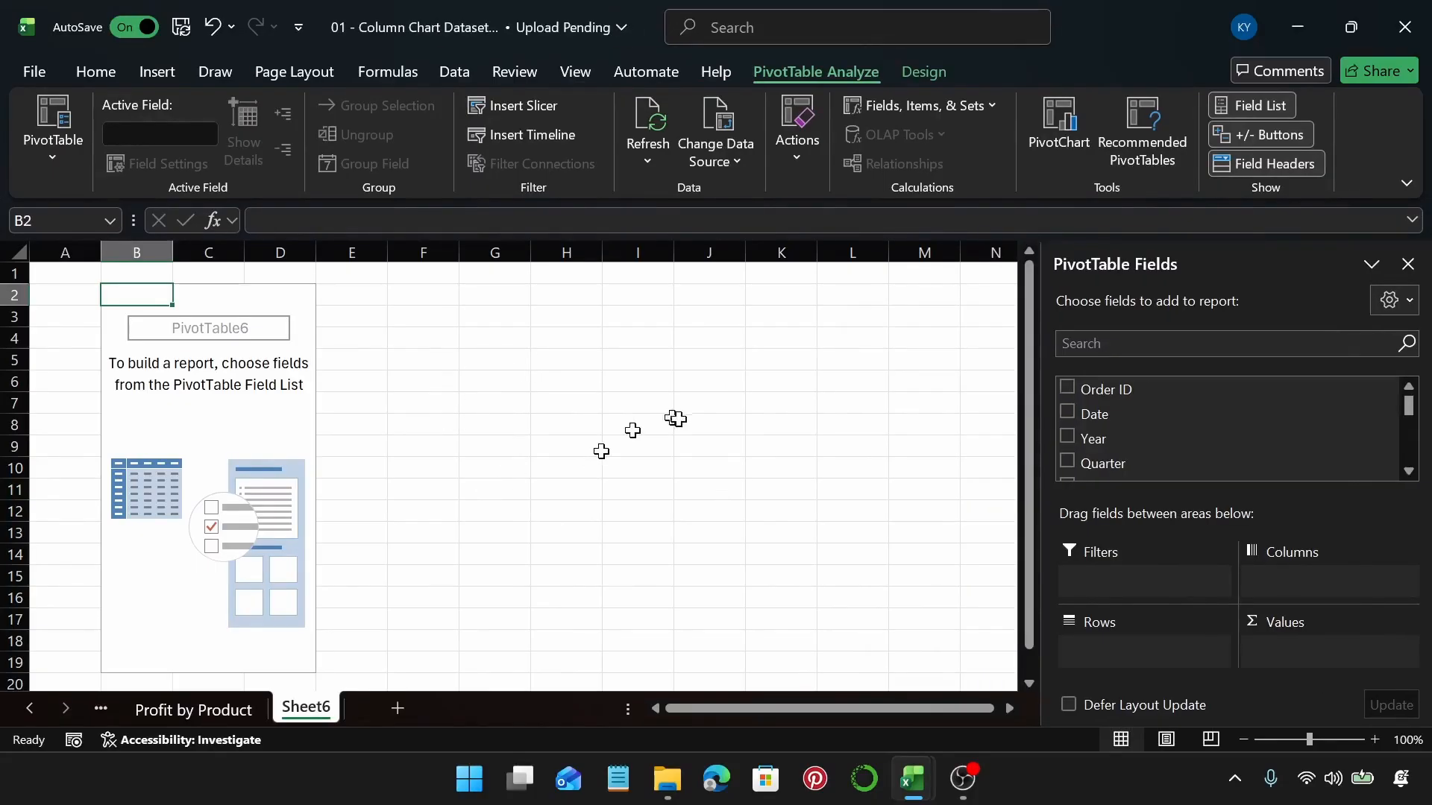
Lay out the PivotTable with Category as rows, Region as columns and the sum of Revenue as values
scroll(1209, 402, down, 2)
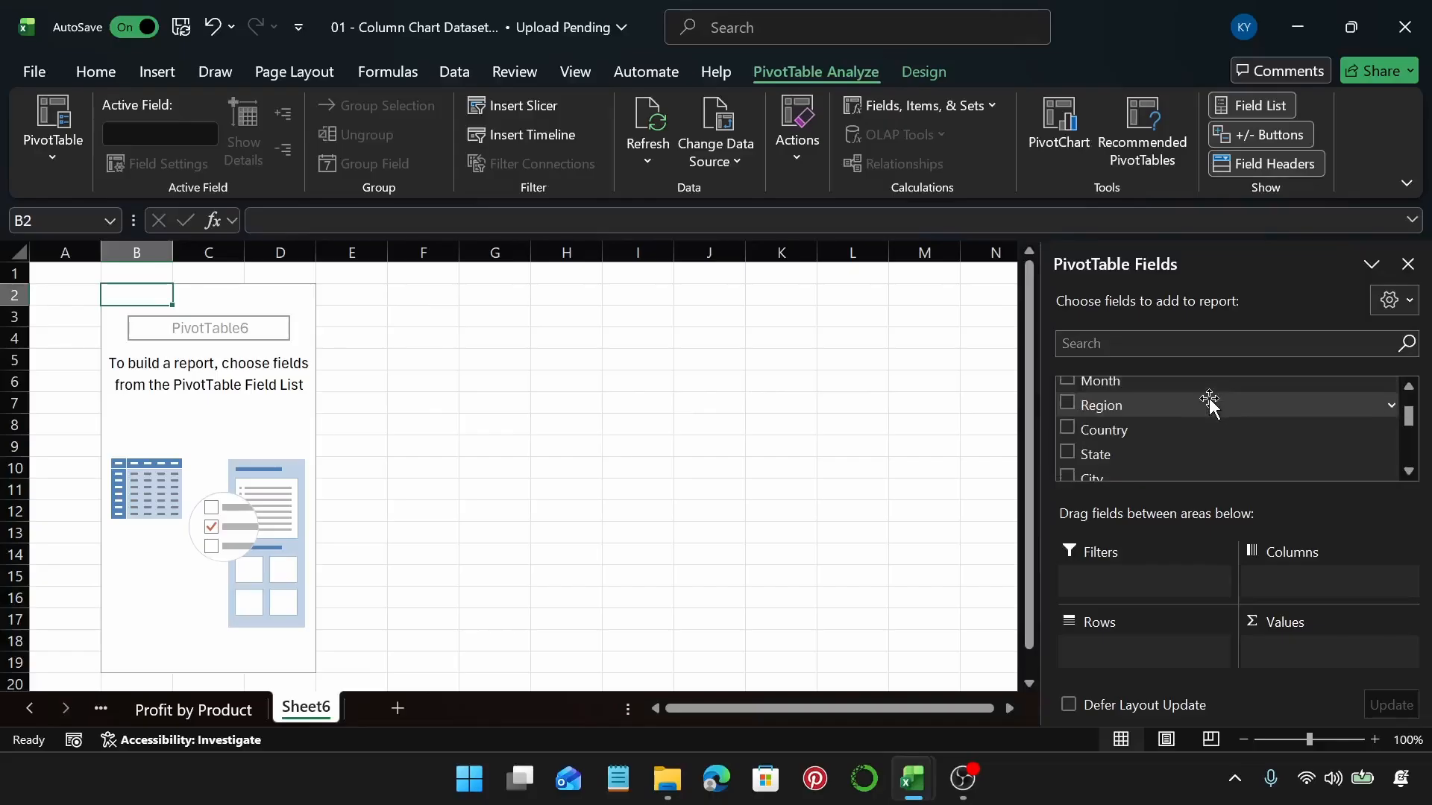
scroll(1210, 406, down, 3)
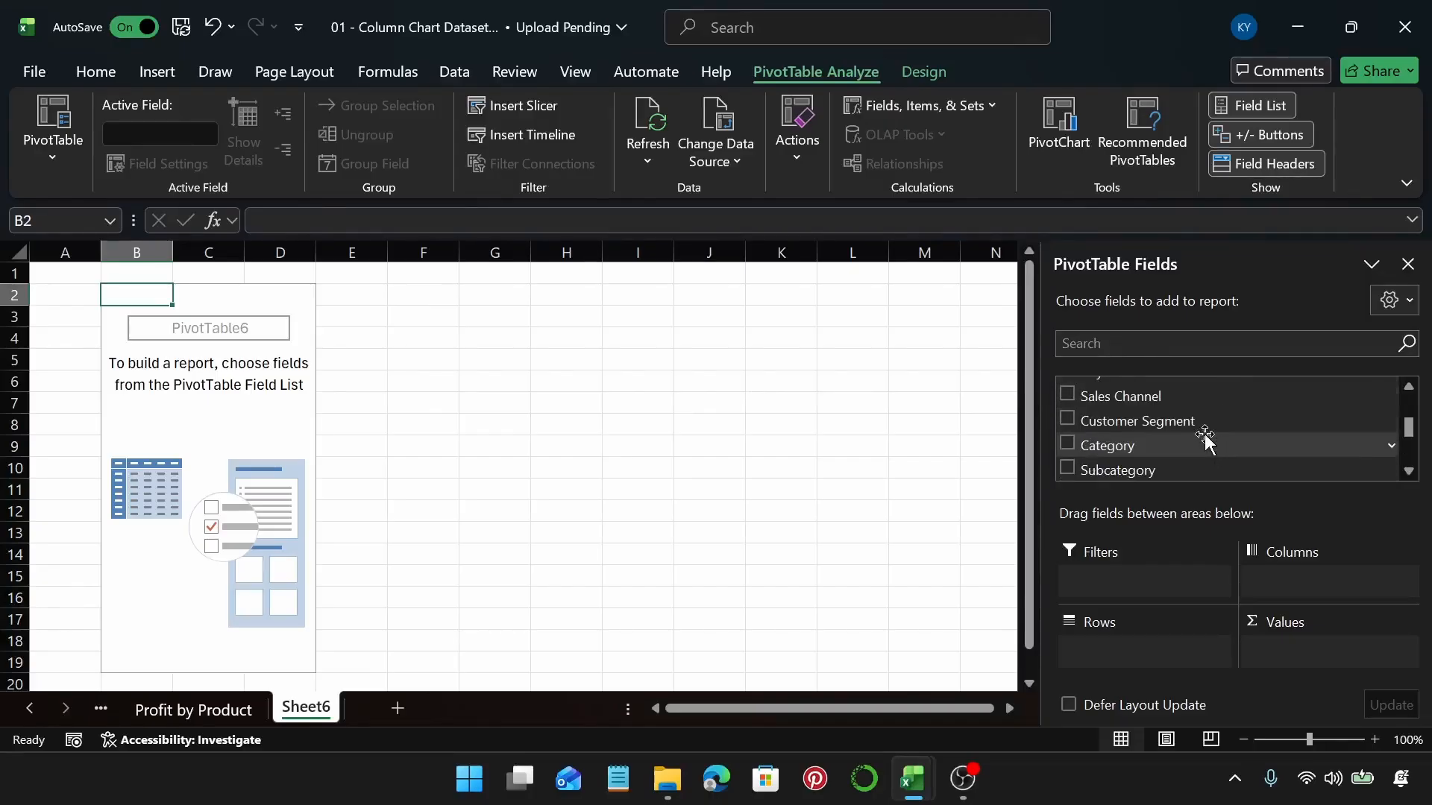
drag(1198, 440, 1118, 652)
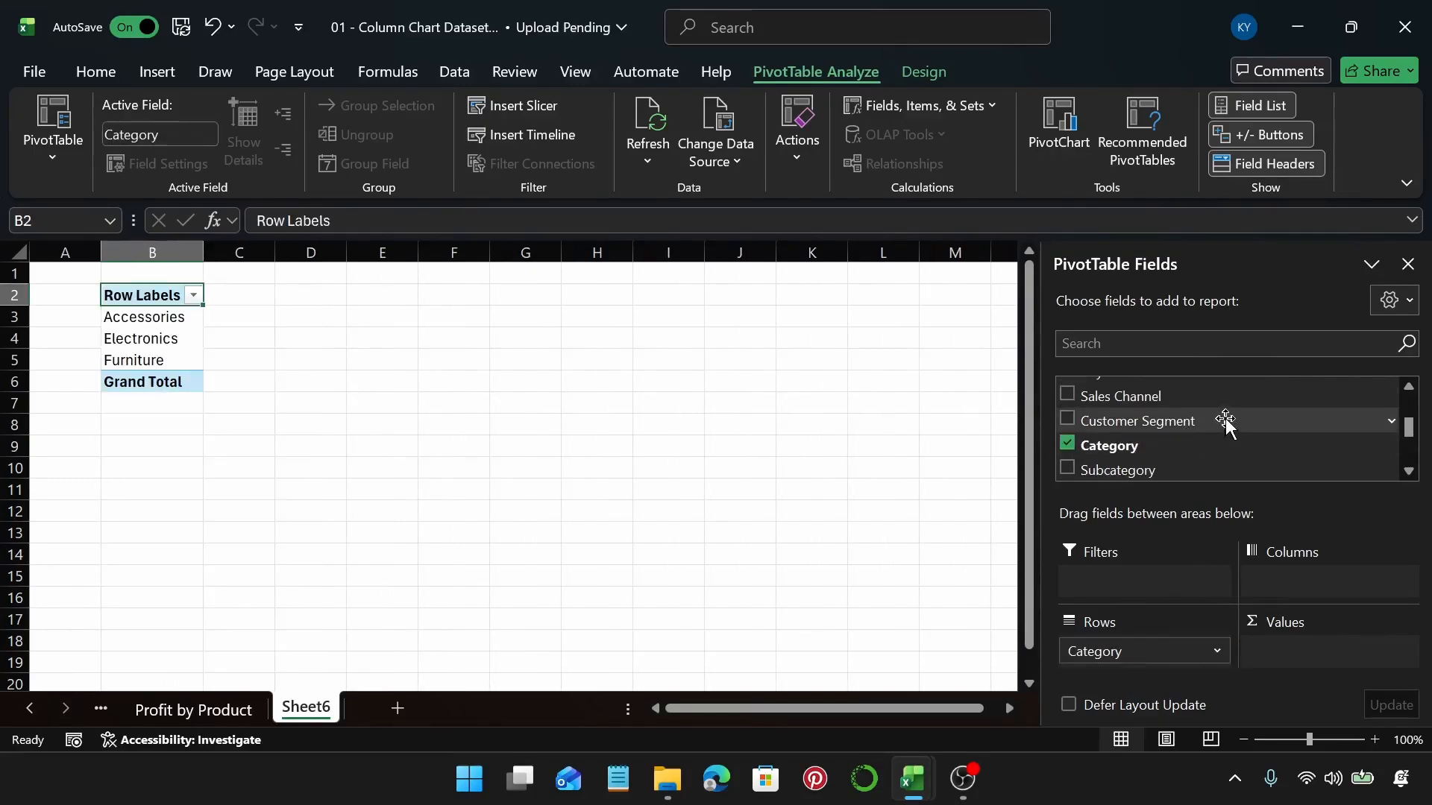
scroll(1227, 421, up, 3)
drag(1203, 406, 1324, 576)
scroll(1175, 421, down, 6)
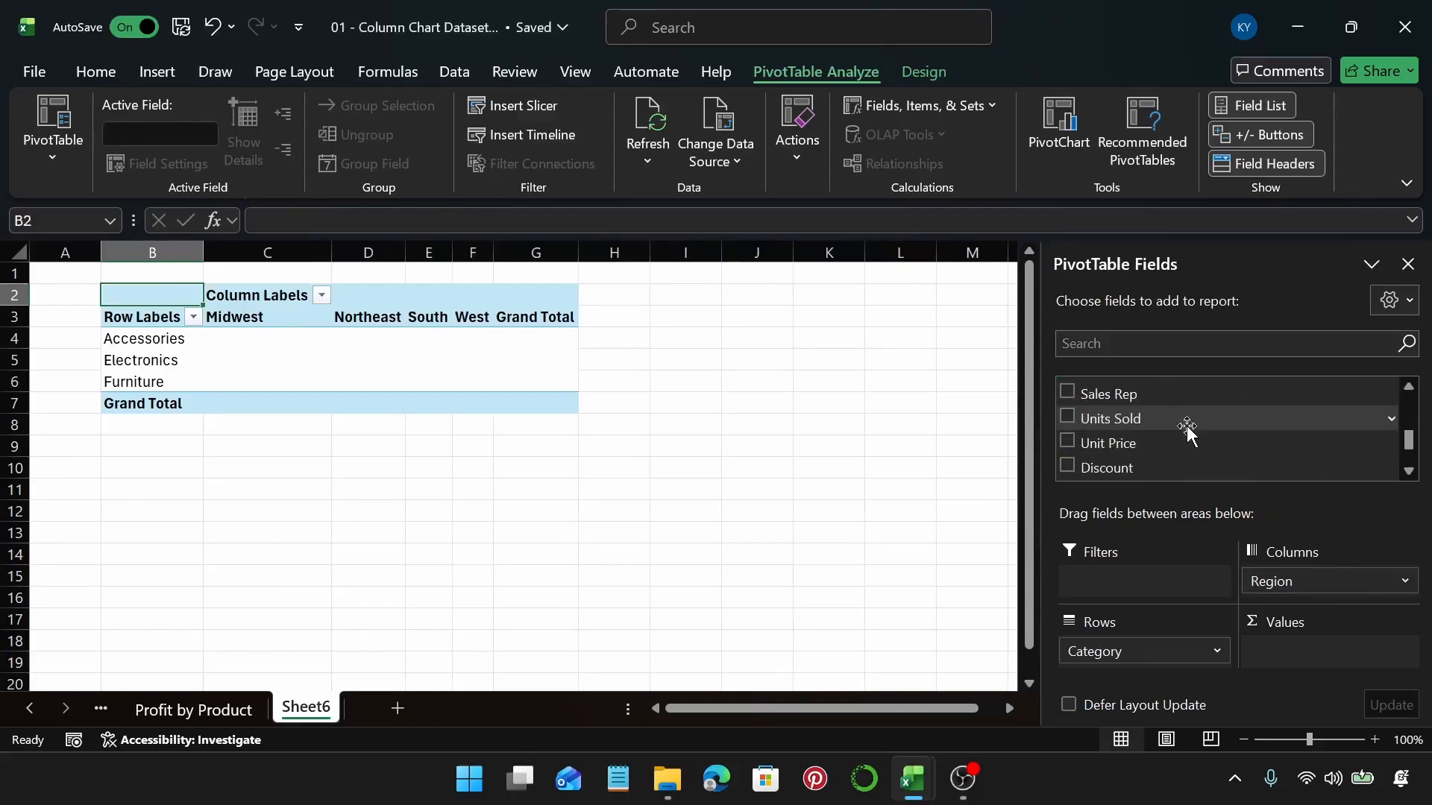
scroll(1186, 428, down, 3)
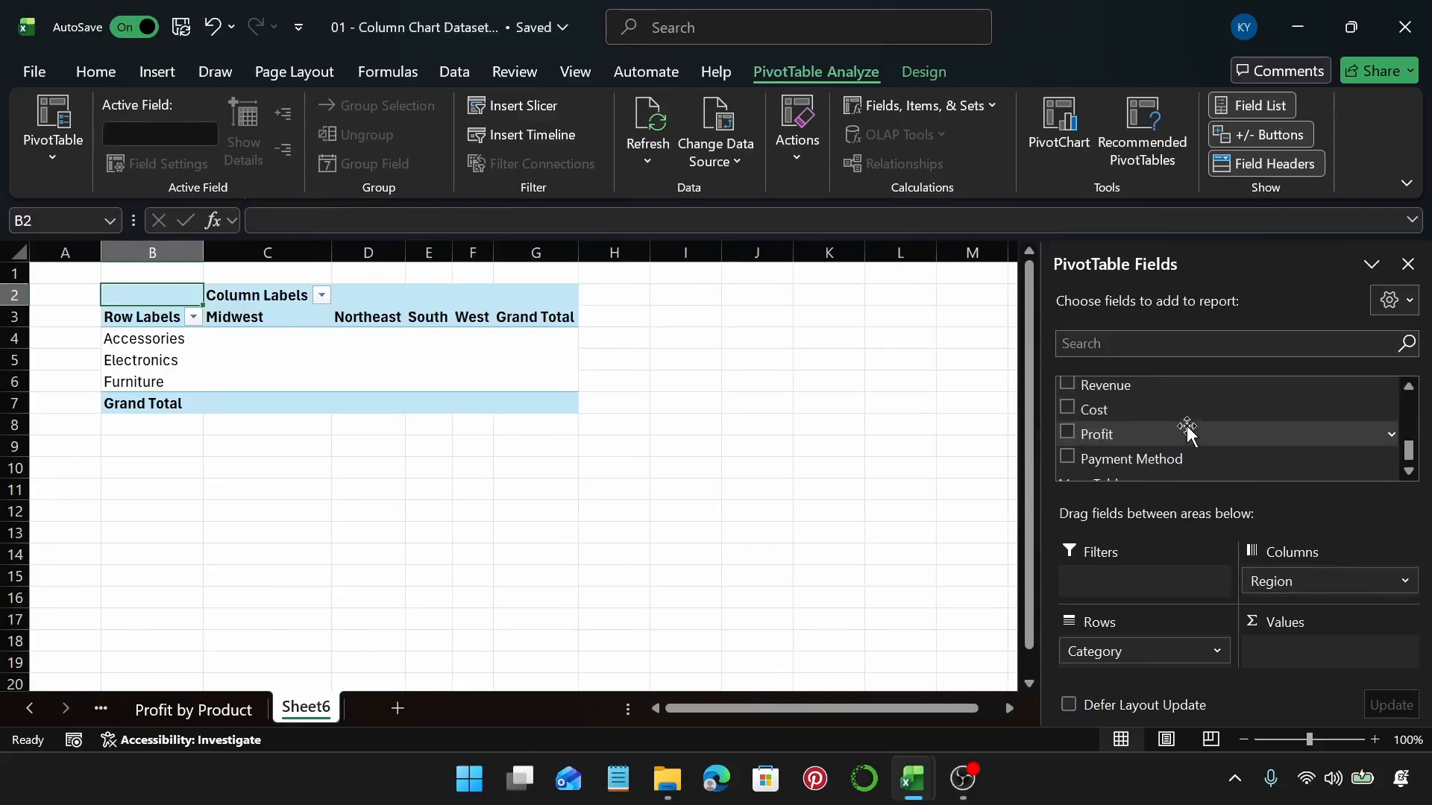
drag(1152, 397, 1301, 637)
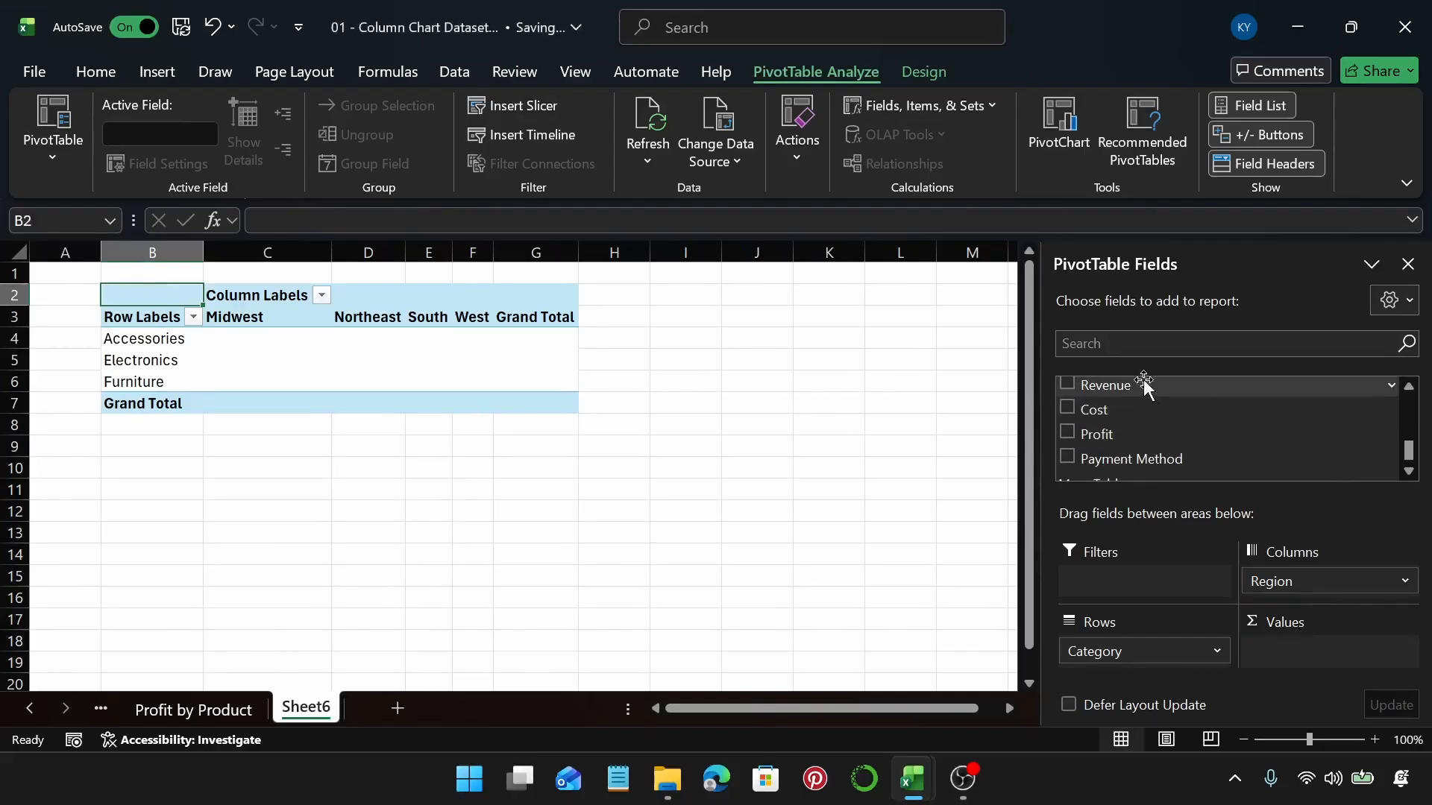
drag(1144, 384, 1303, 647)
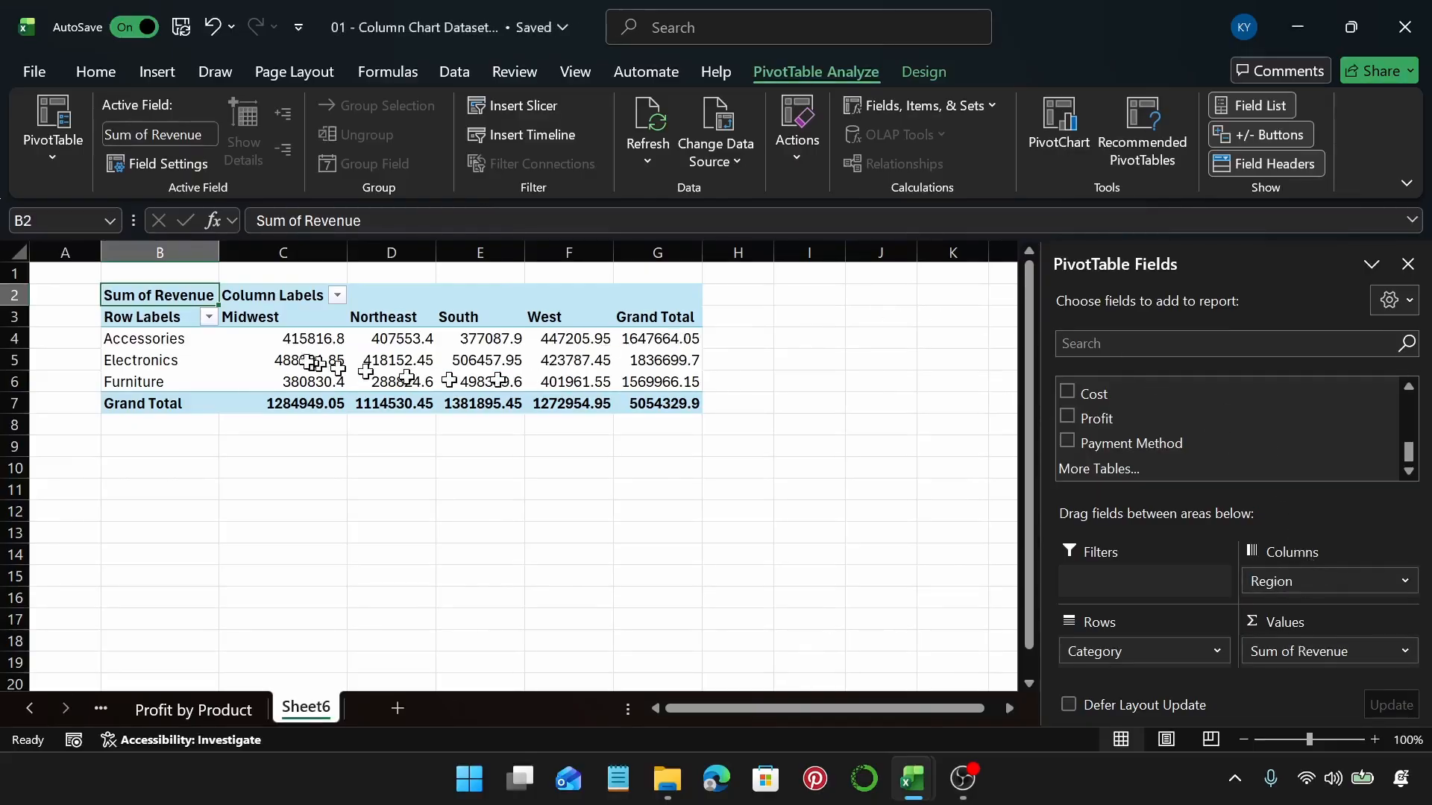
Remove the Grand Total row below the categories in the PivotTable
click(299, 337)
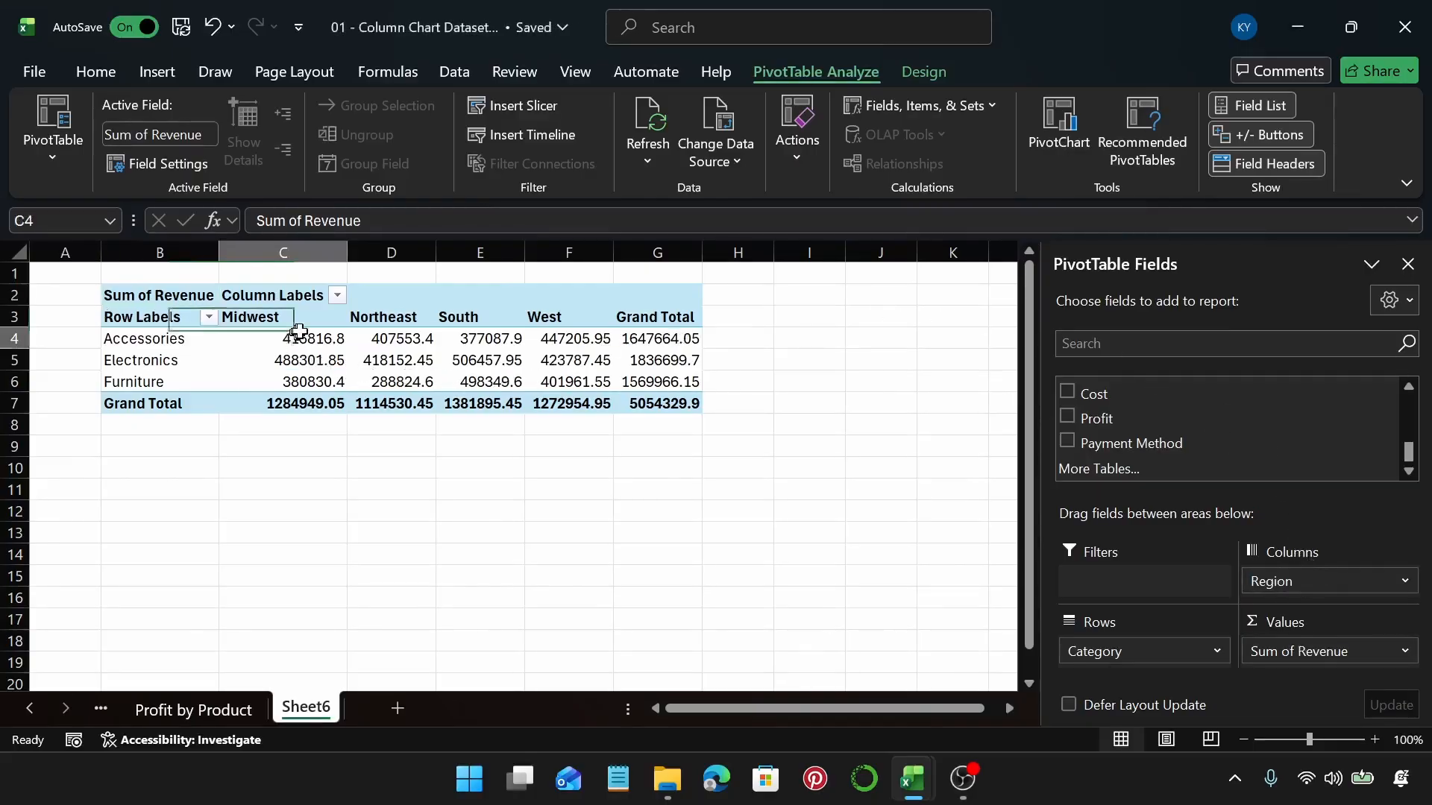
click(129, 403)
right_click(129, 403)
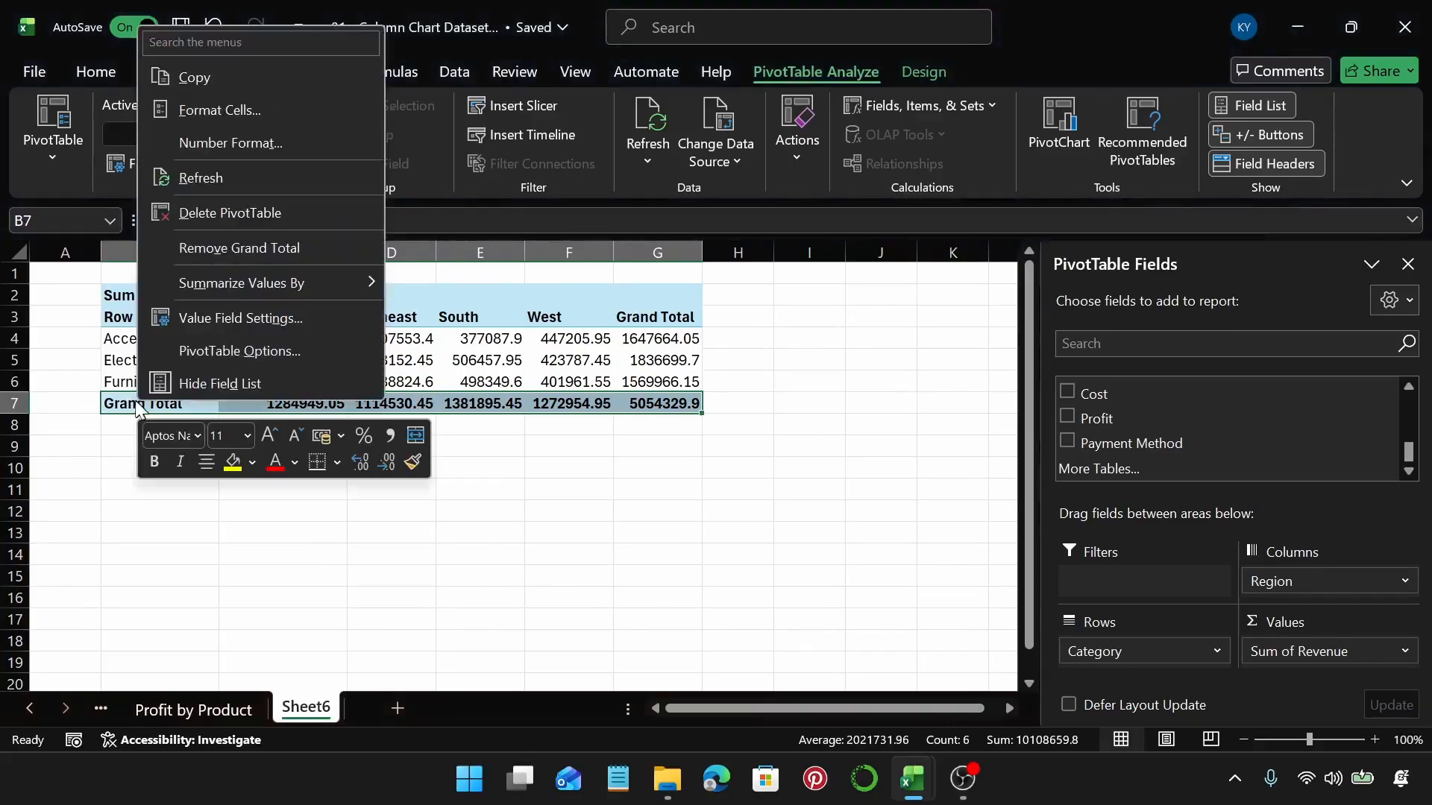
click(283, 242)
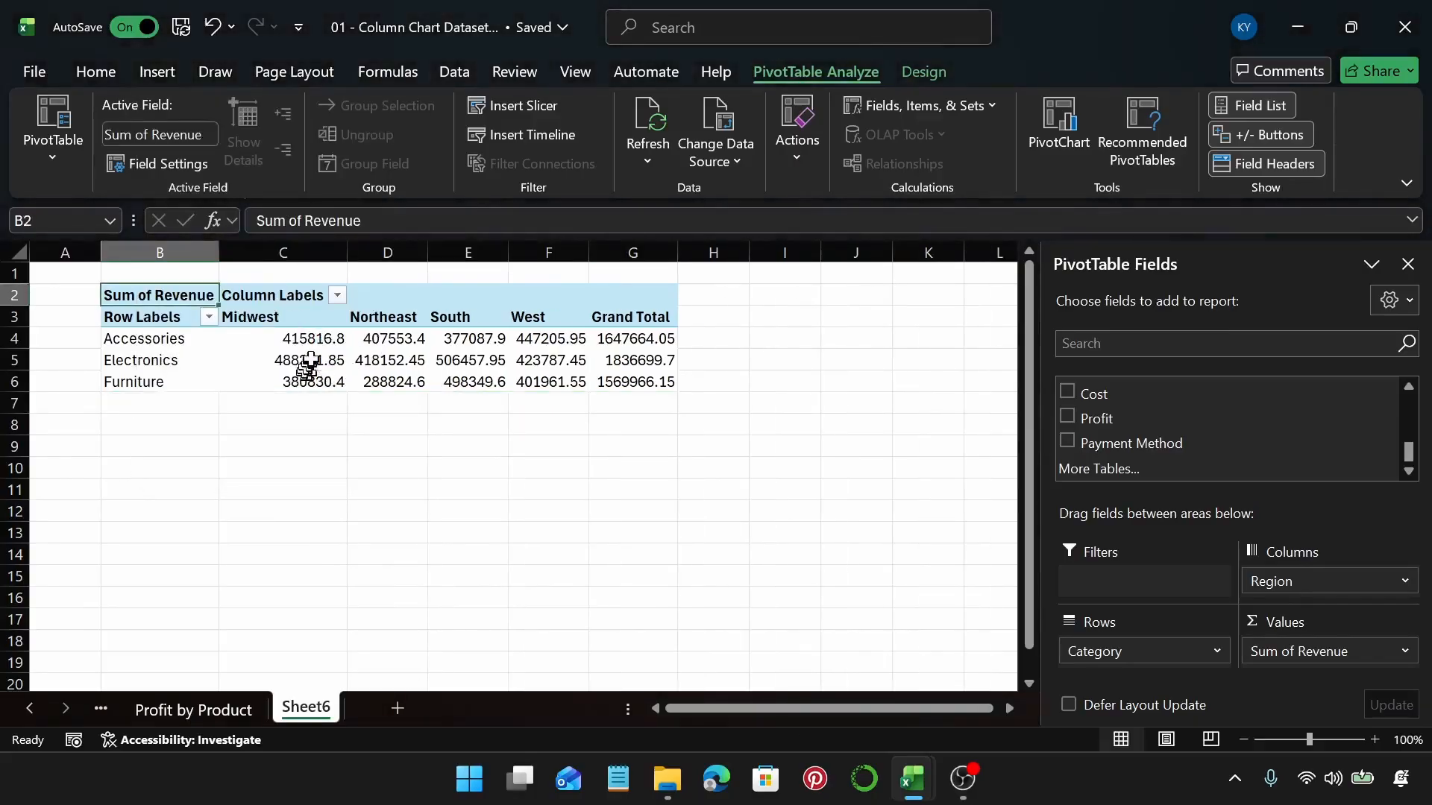
Sort the PivotTable's categories by their Grand Total revenue from largest to smallest
click(608, 344)
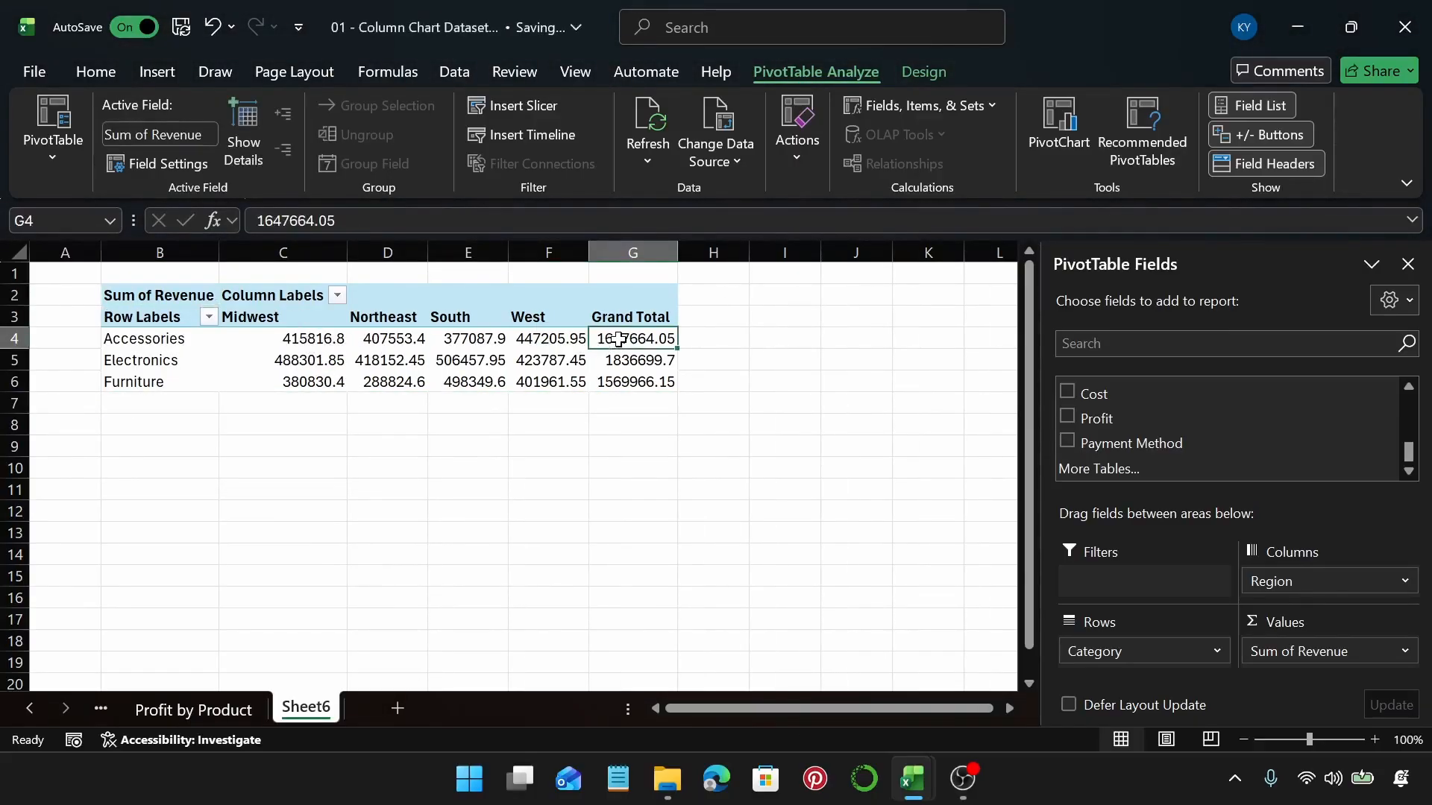
right_click(608, 344)
mouse_move(751, 495)
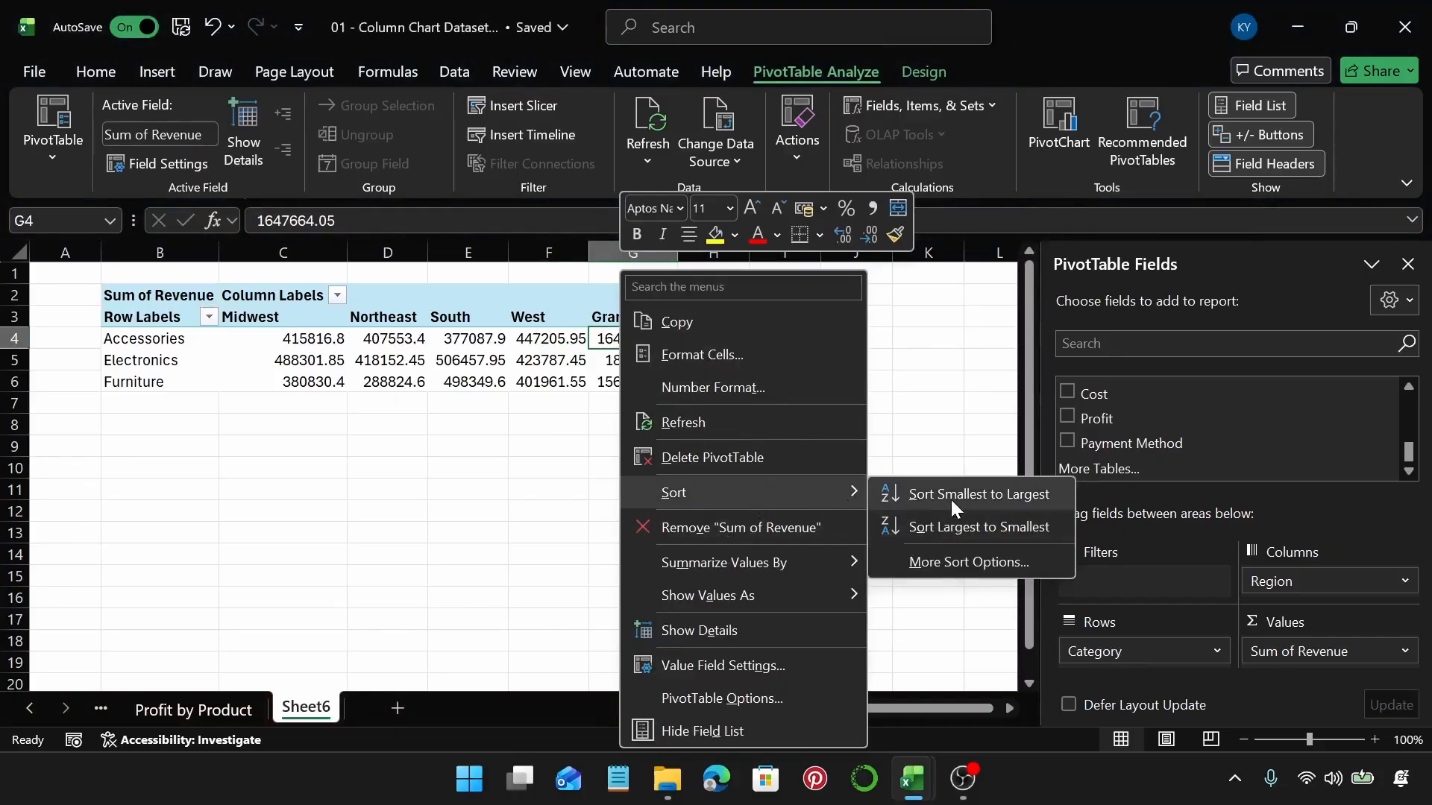
click(962, 527)
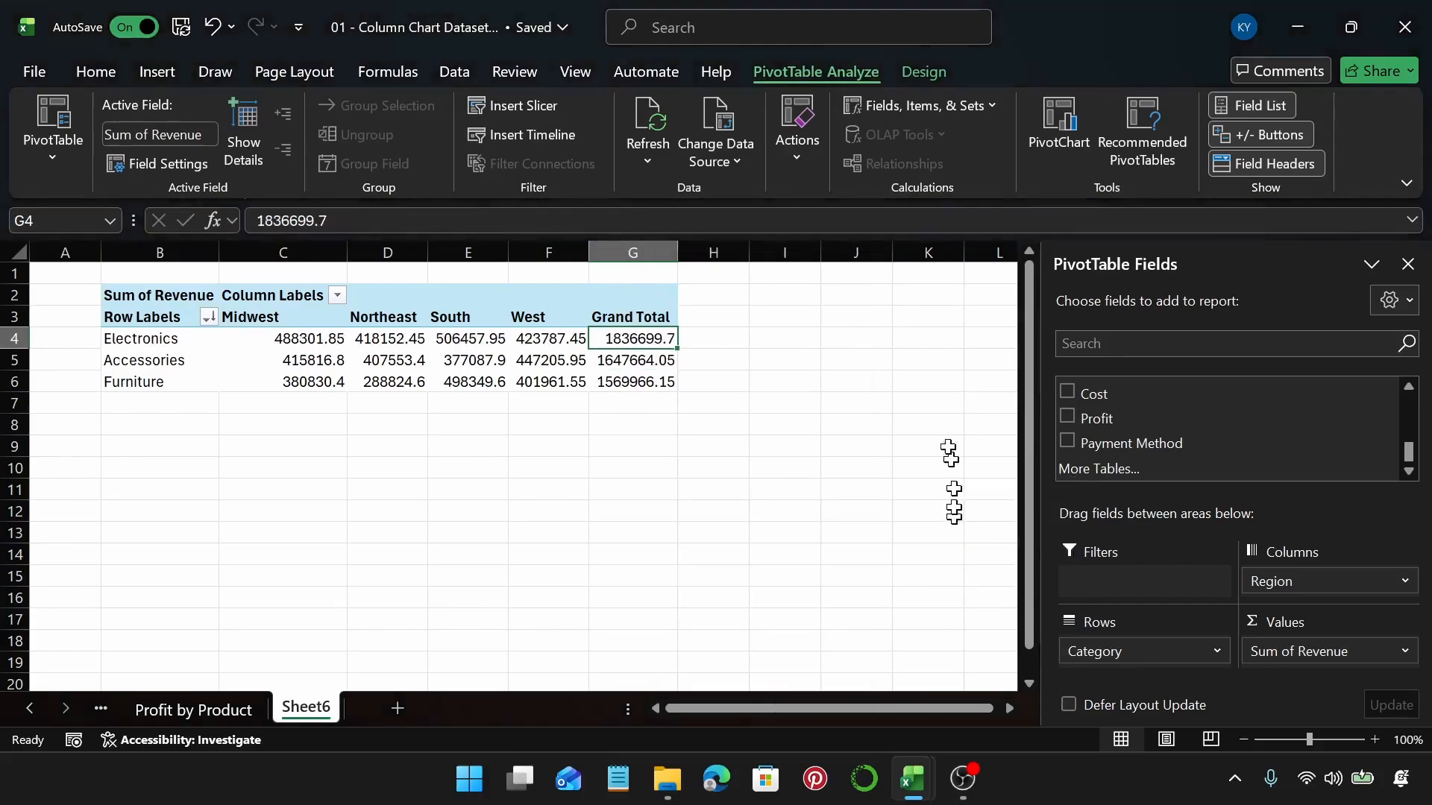
click(277, 337)
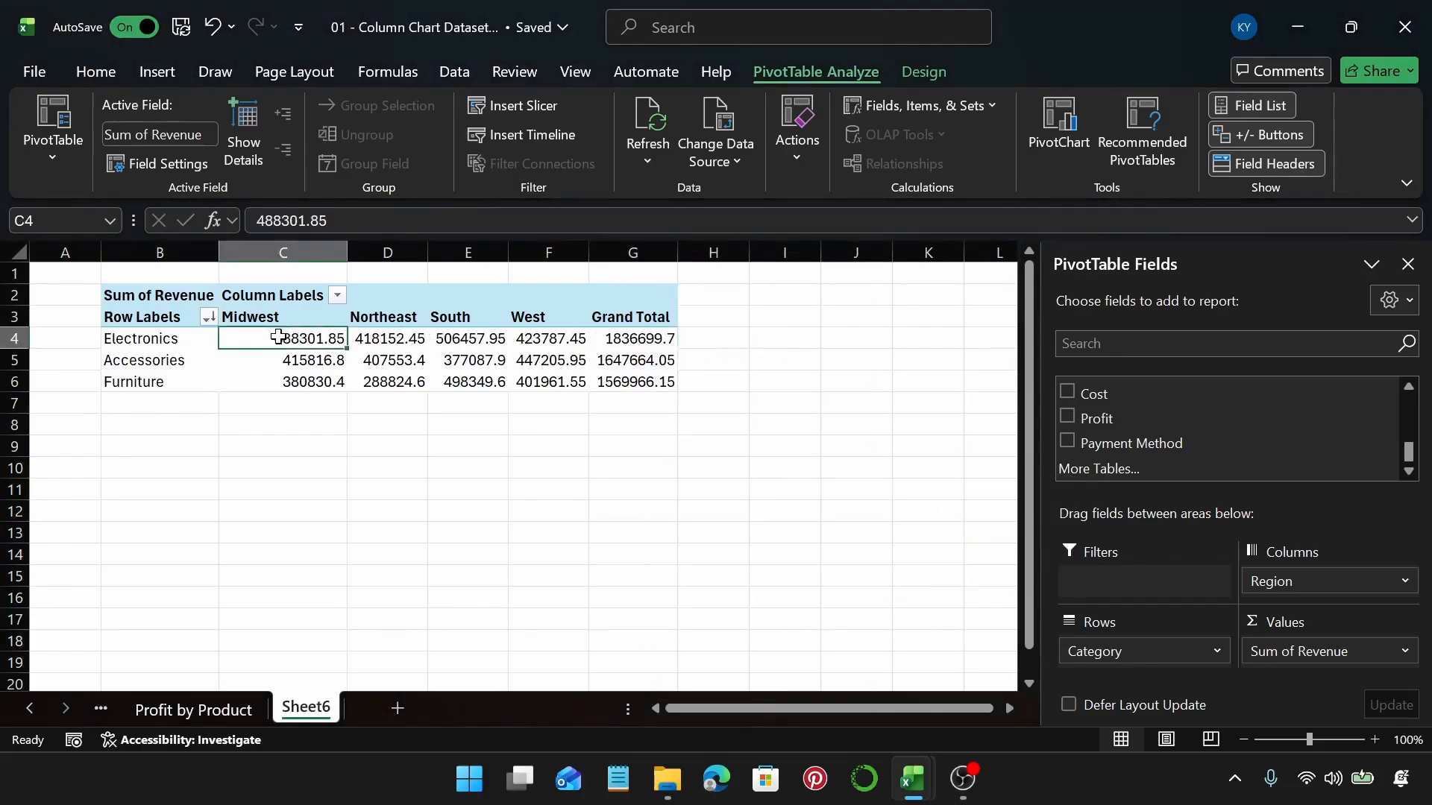
Apply the dollar accounting number format to all revenue values in the pivot table, including the Grand Total column
key(ctrl+shift+Right)
key(ctrl+shift+Down)
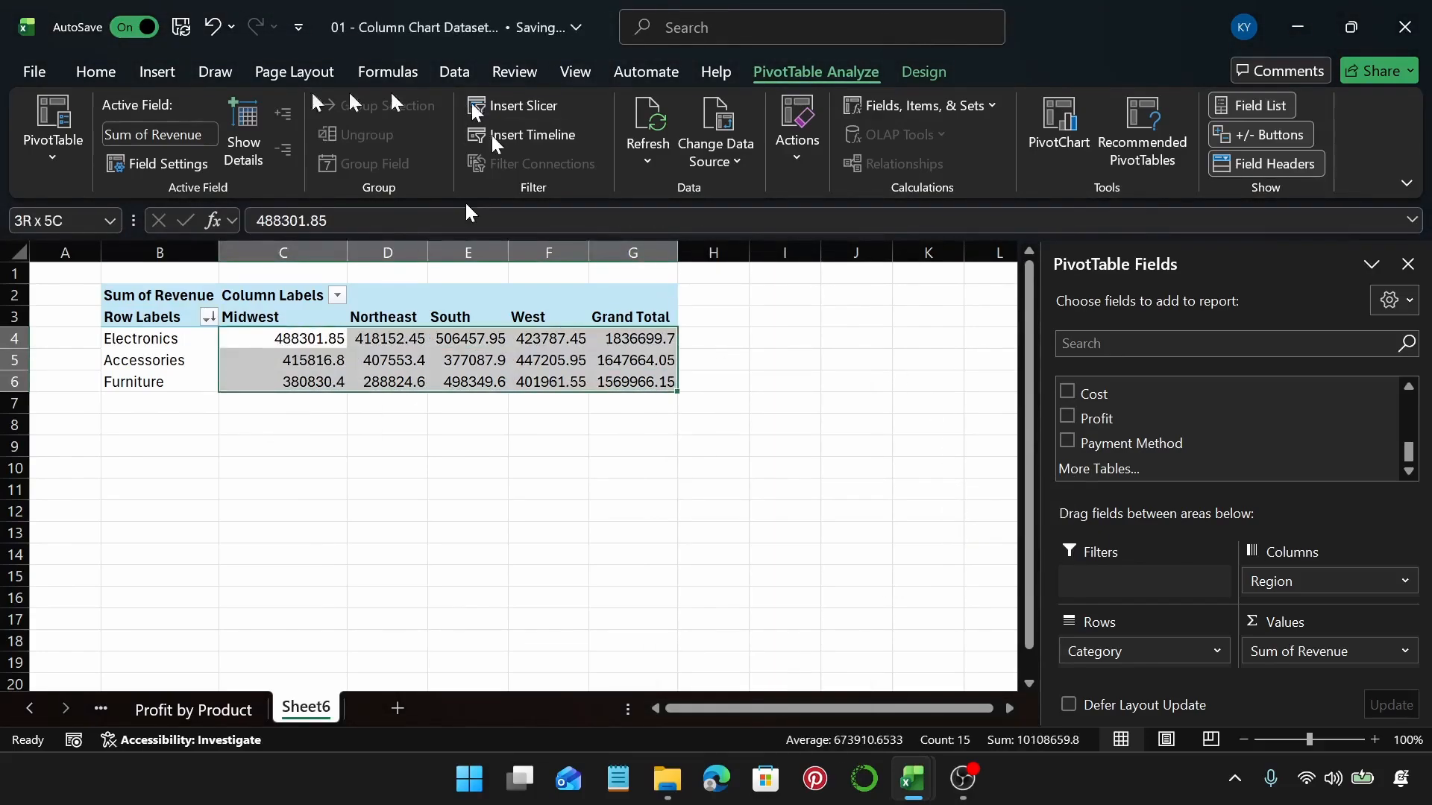
click(95, 72)
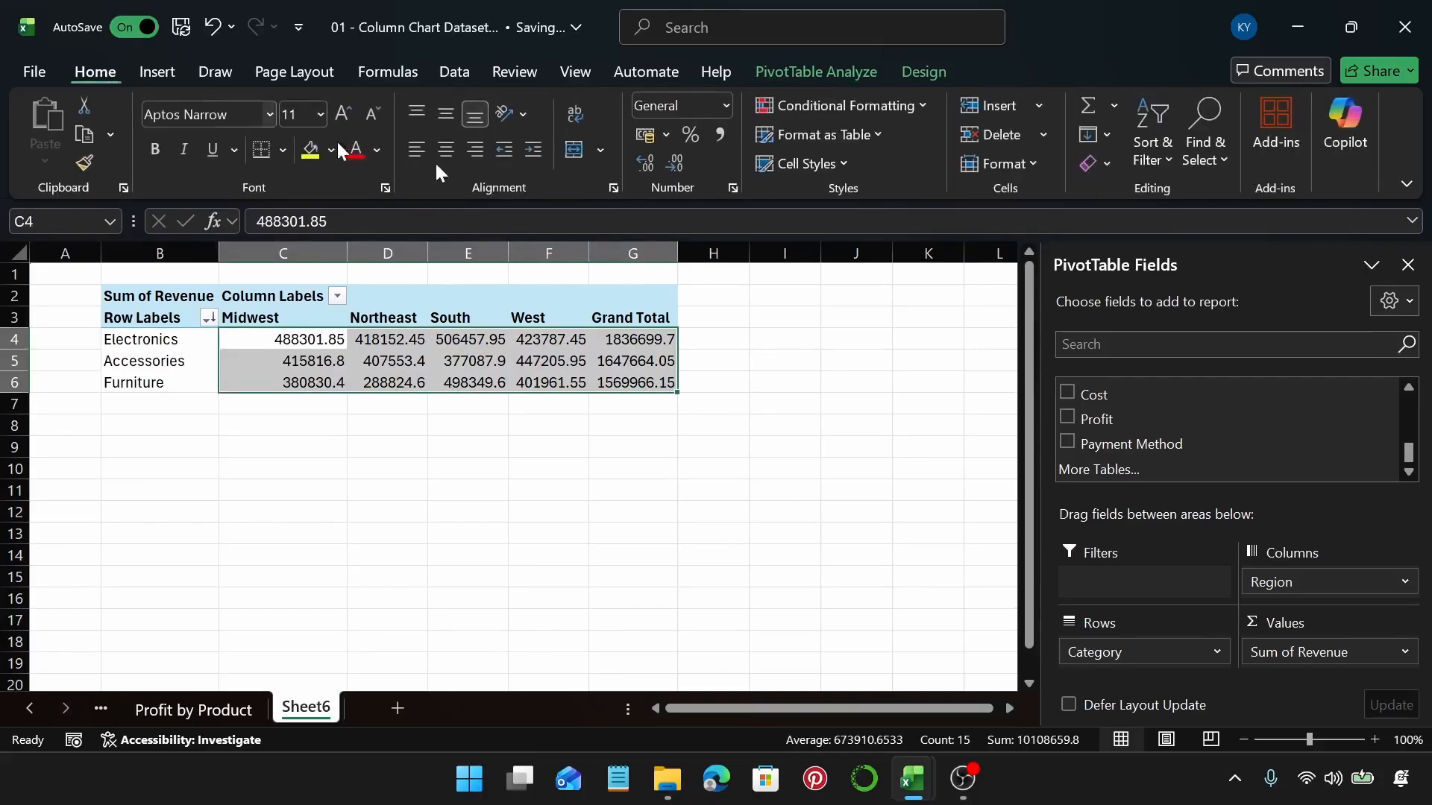
click(666, 136)
click(717, 166)
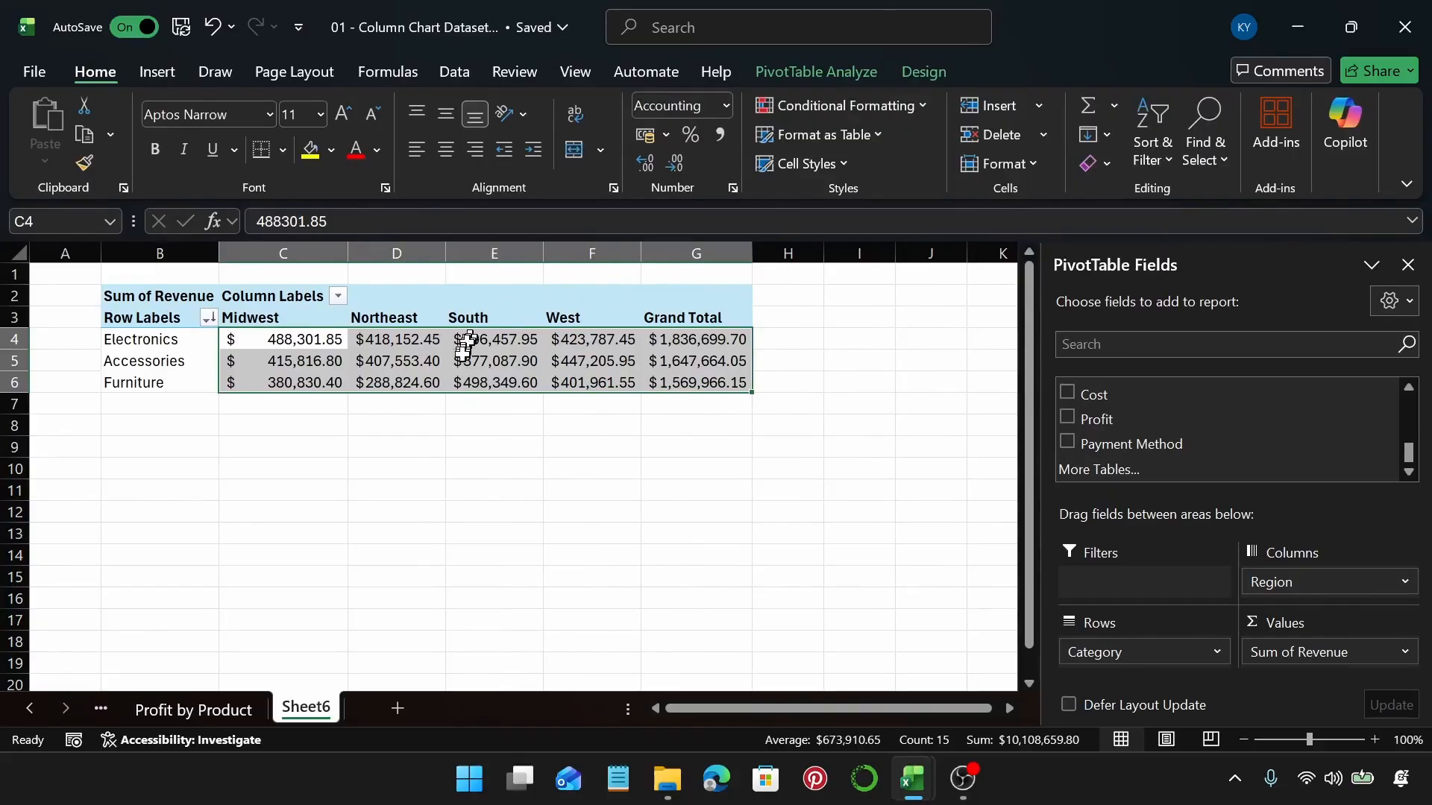
Insert a Stacked Column PivotChart from the category-by-region revenue pivot table and shift it slightly across the sheet
click(466, 361)
click(154, 73)
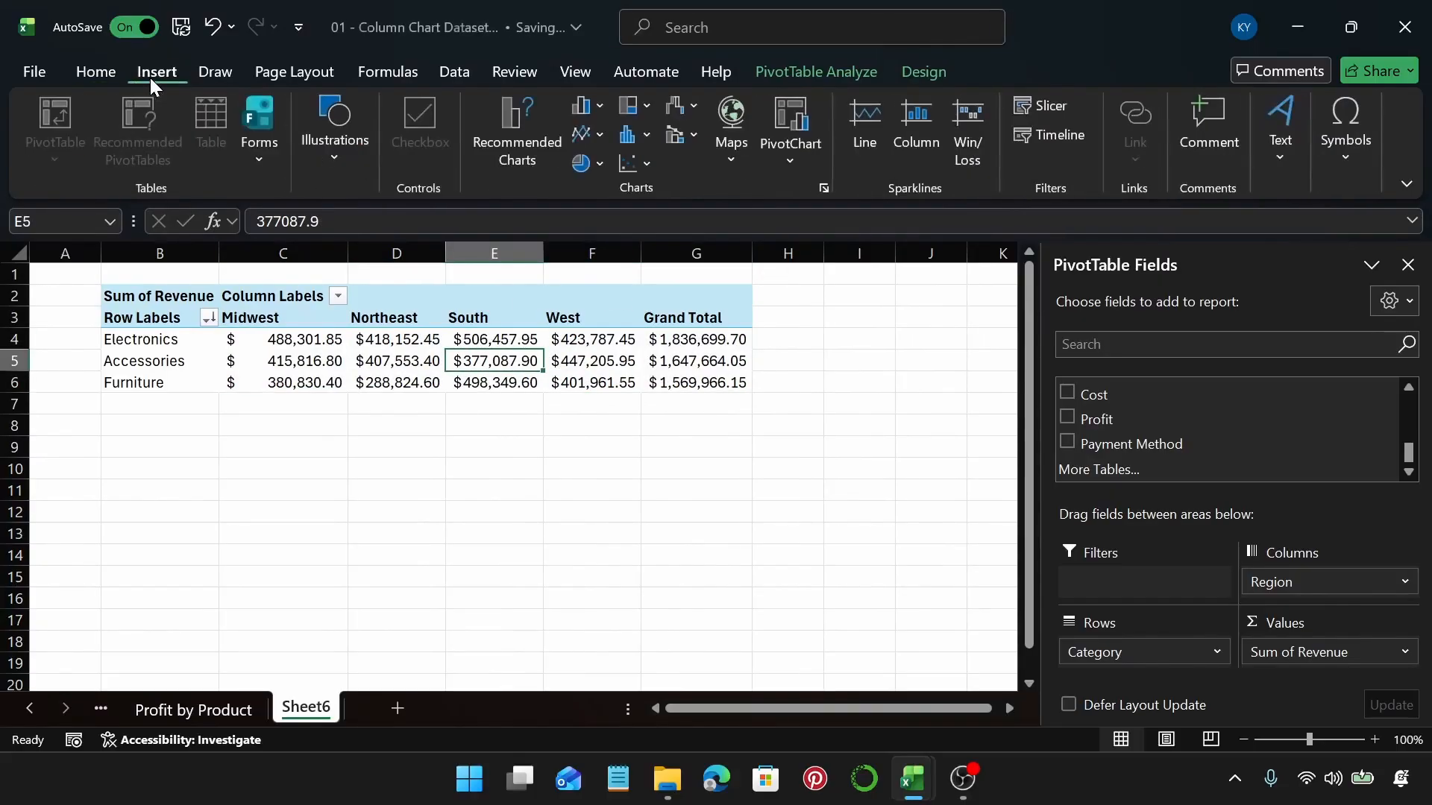
click(500, 125)
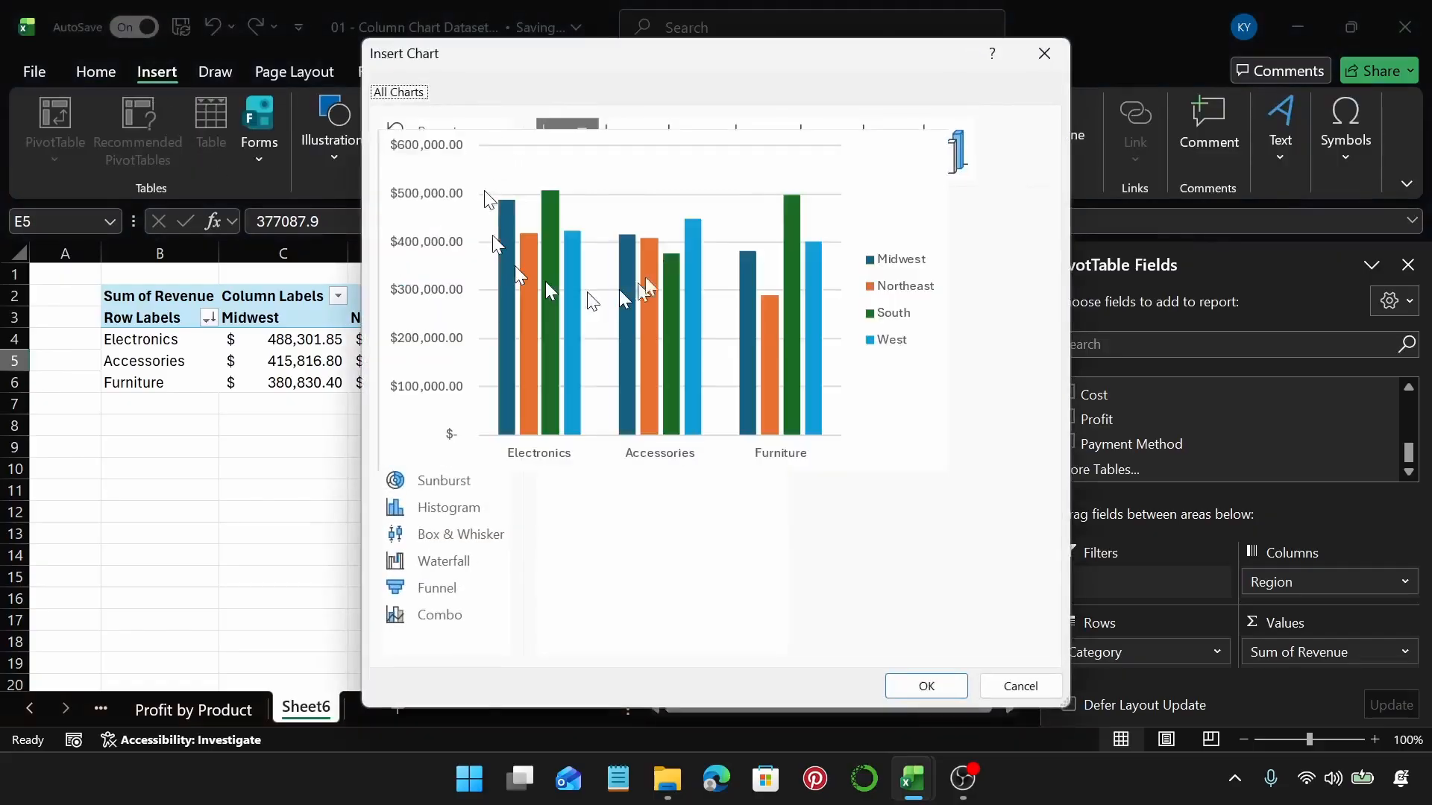
click(636, 157)
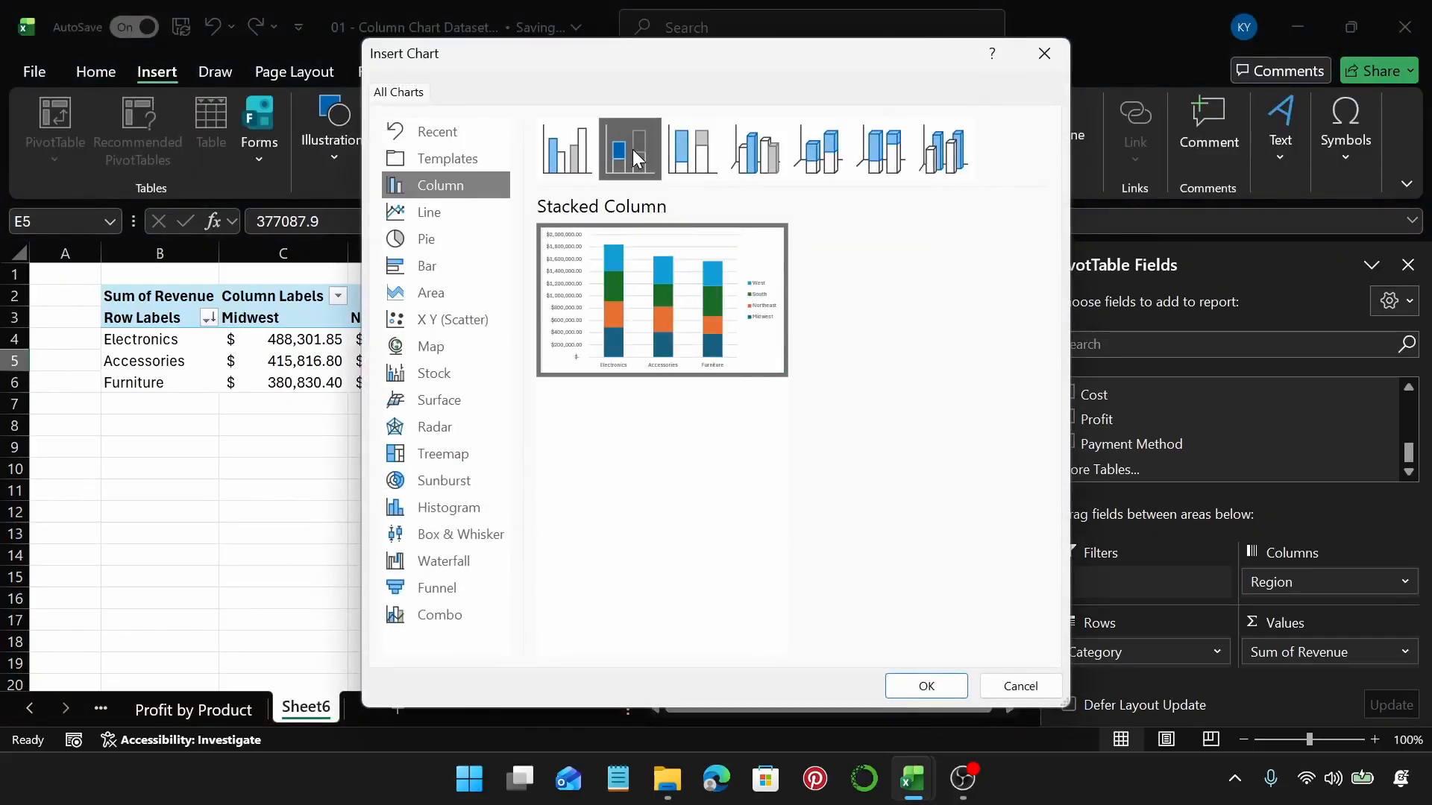
click(947, 687)
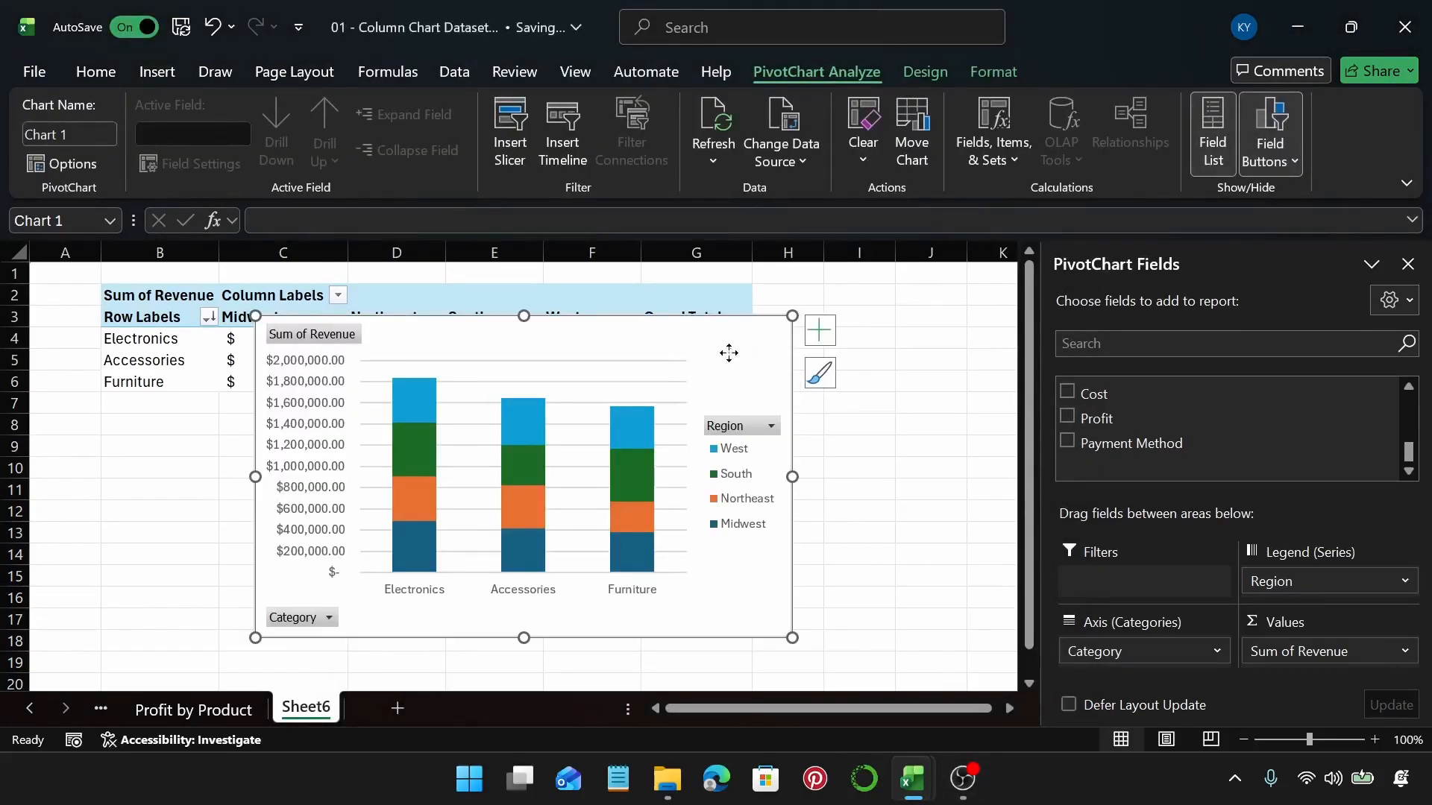
drag(729, 352, 782, 347)
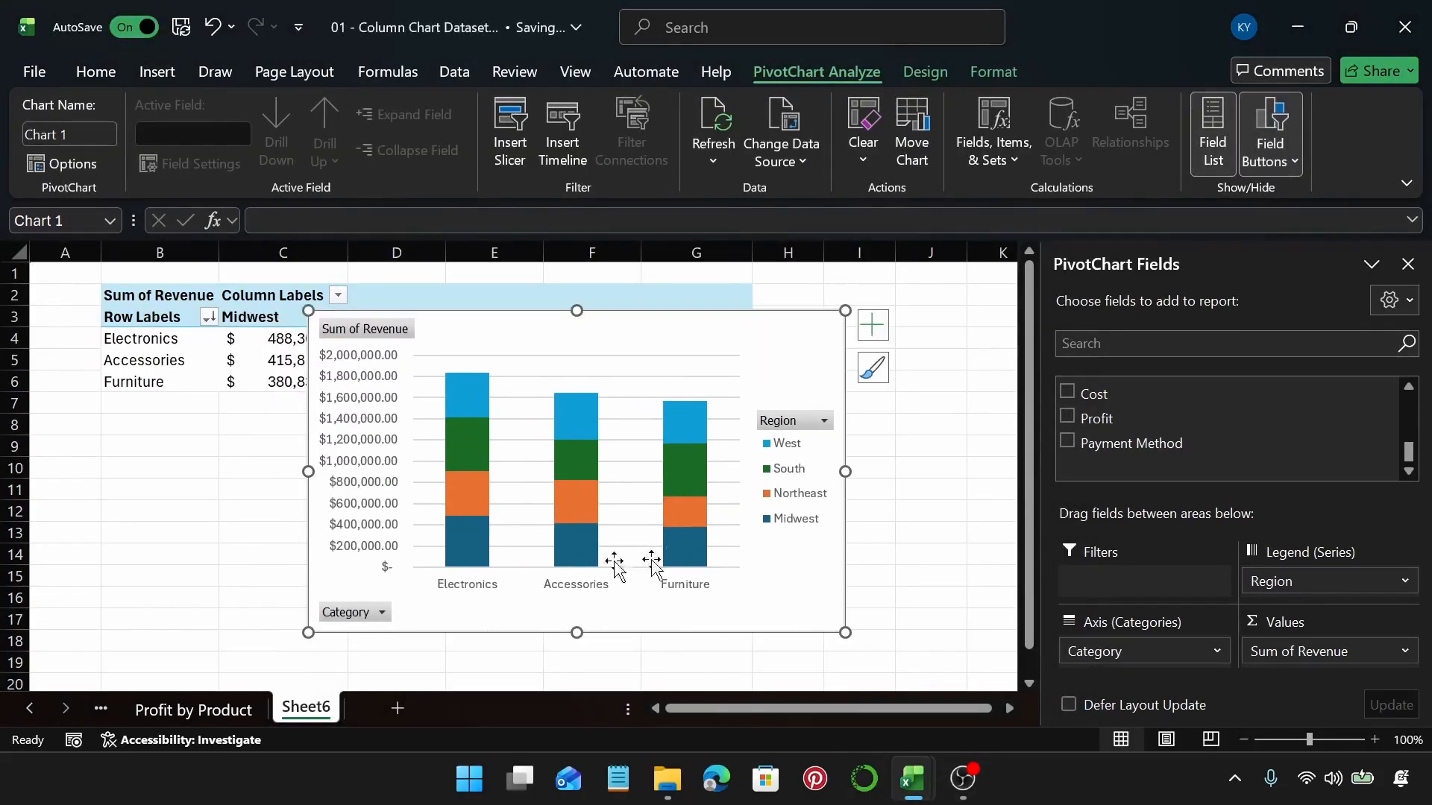
Review the clustered chart on the Revenue by Region sheet and preview a Stacked Column version of its data without inserting it
click(150, 709)
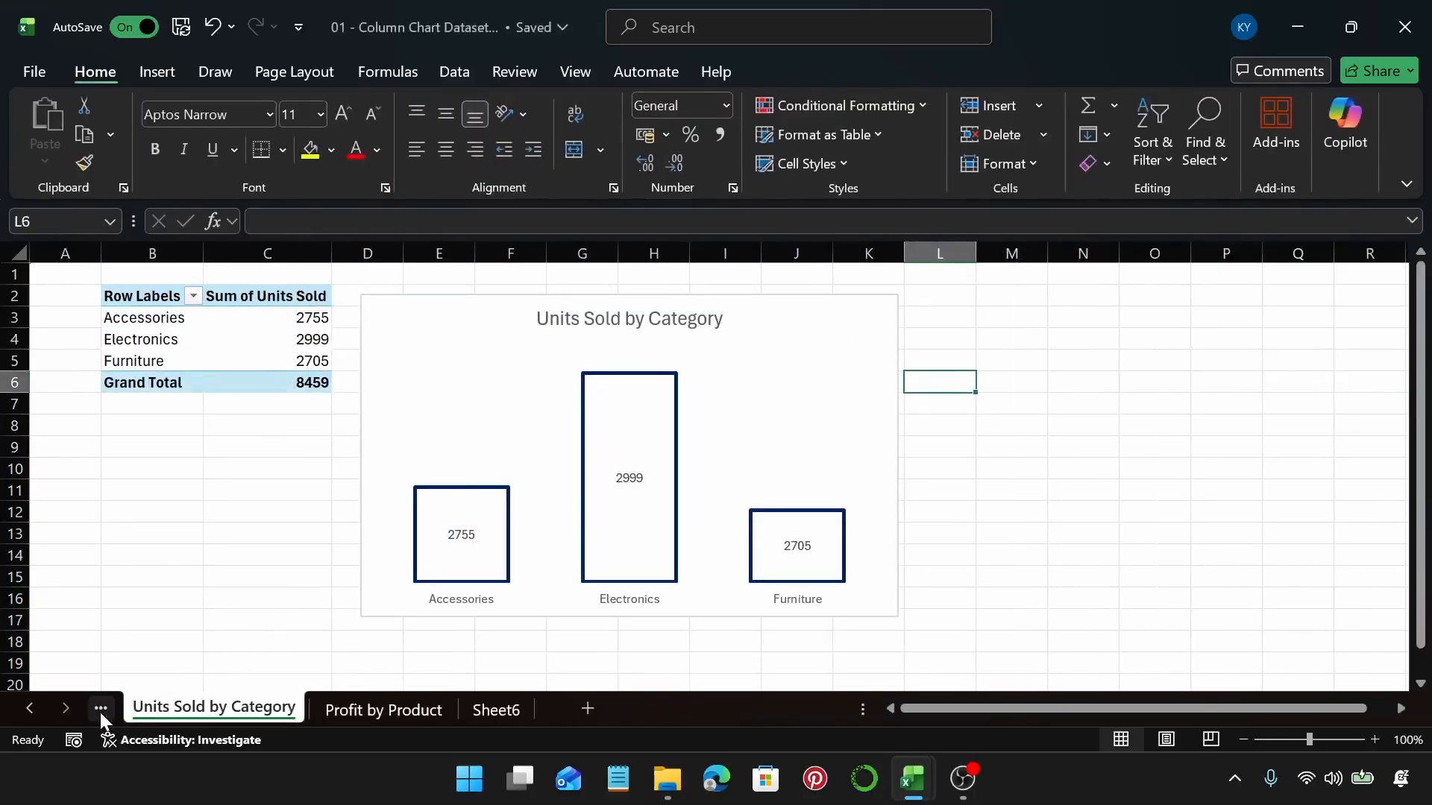
click(101, 708)
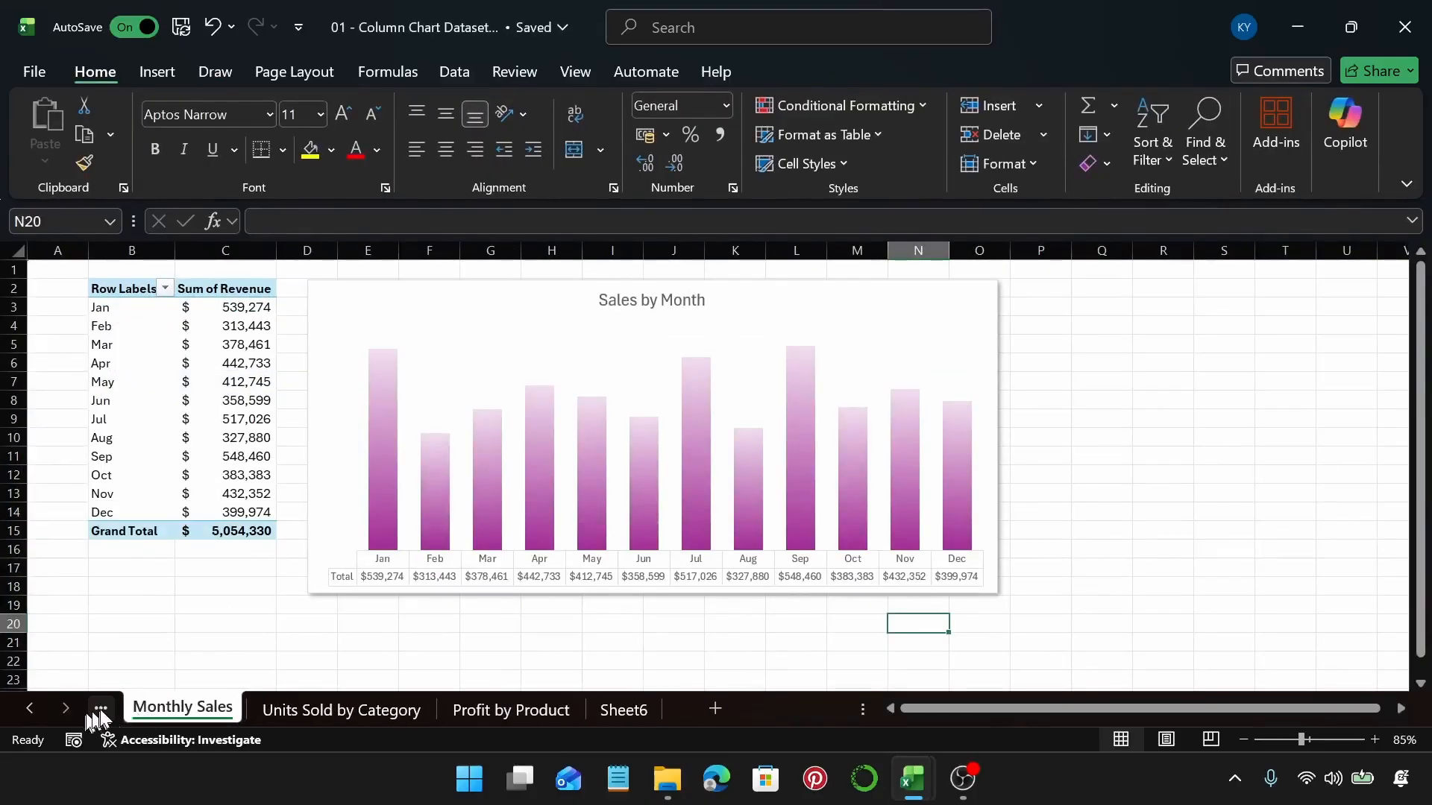
click(101, 709)
mouse_move(656, 525)
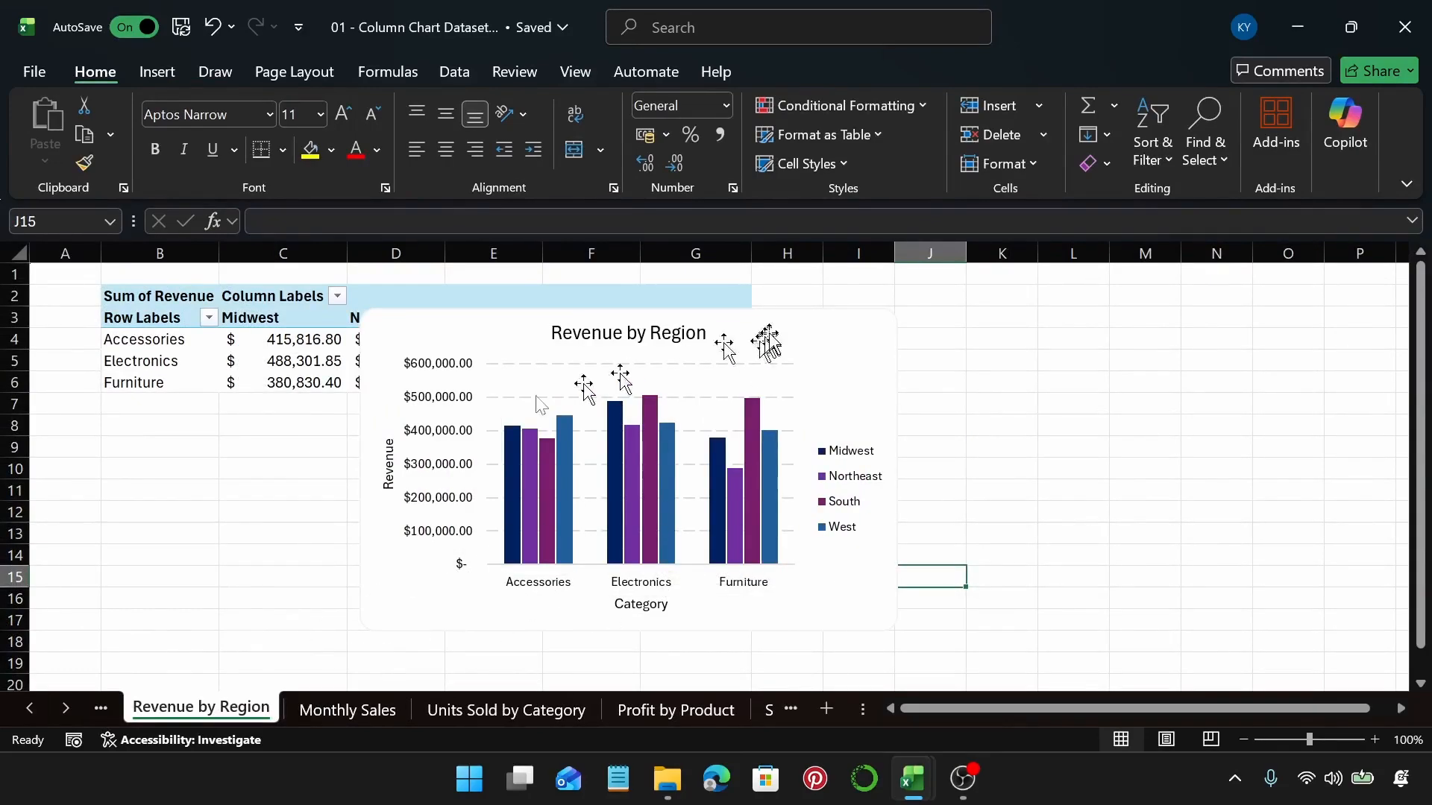
click(328, 343)
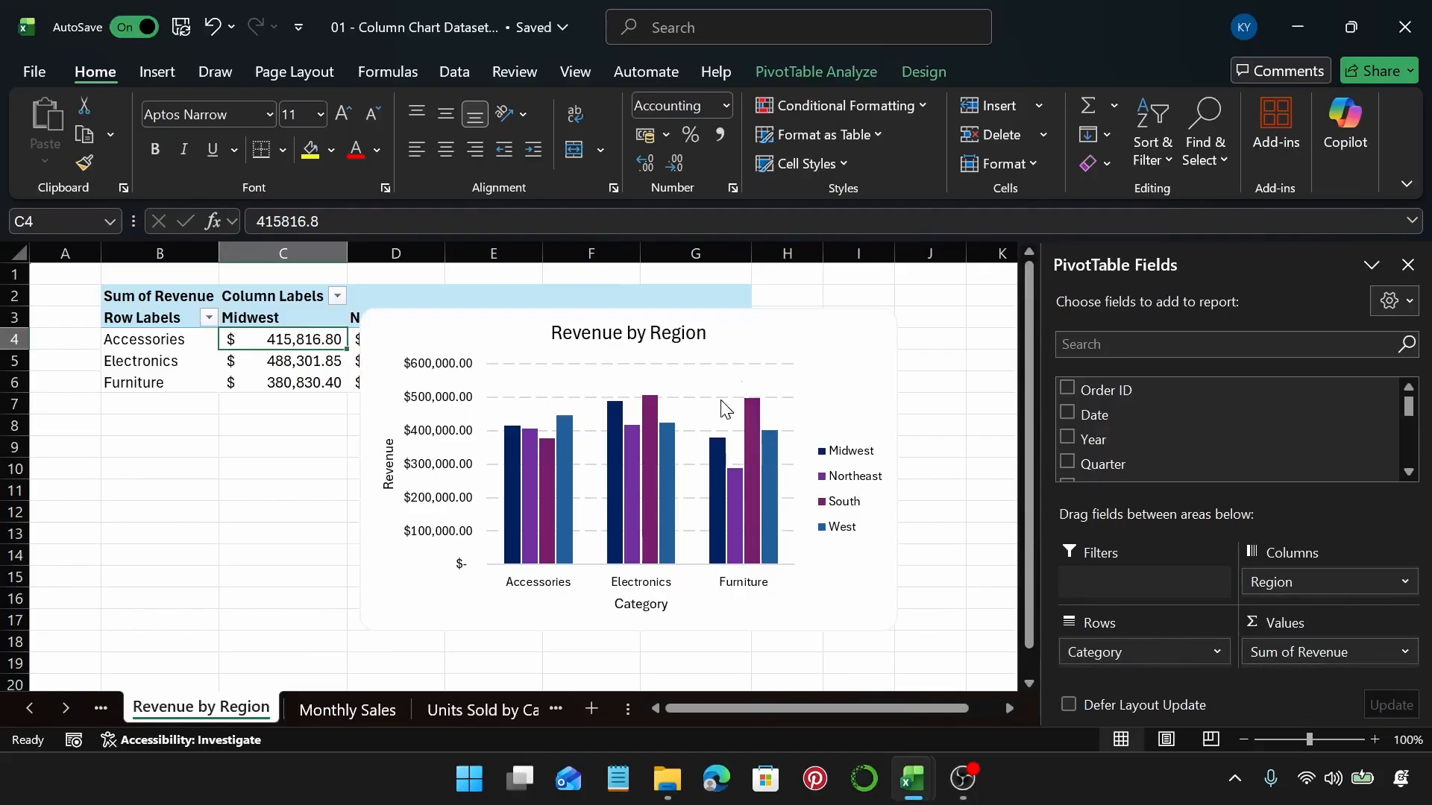
click(153, 74)
click(526, 176)
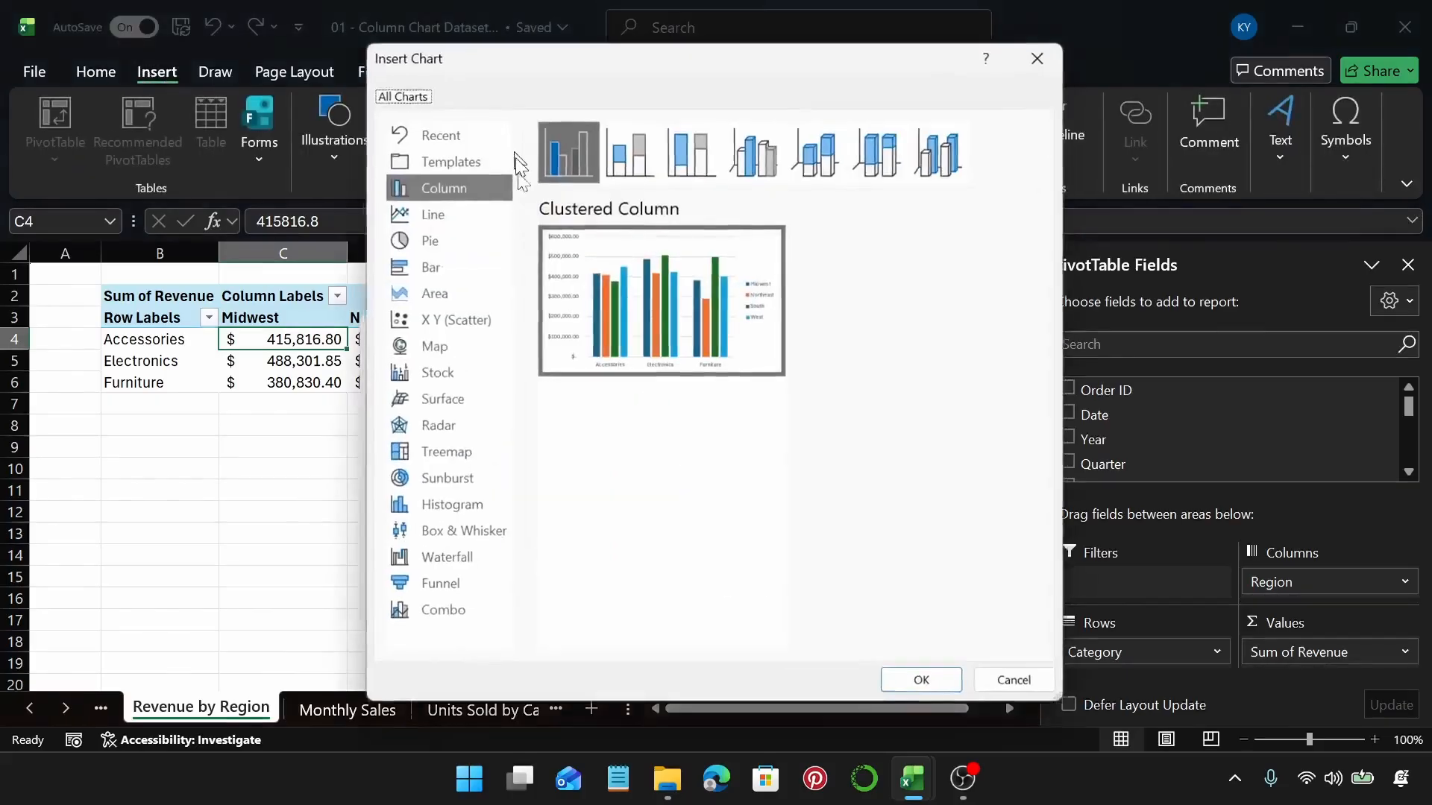
click(630, 149)
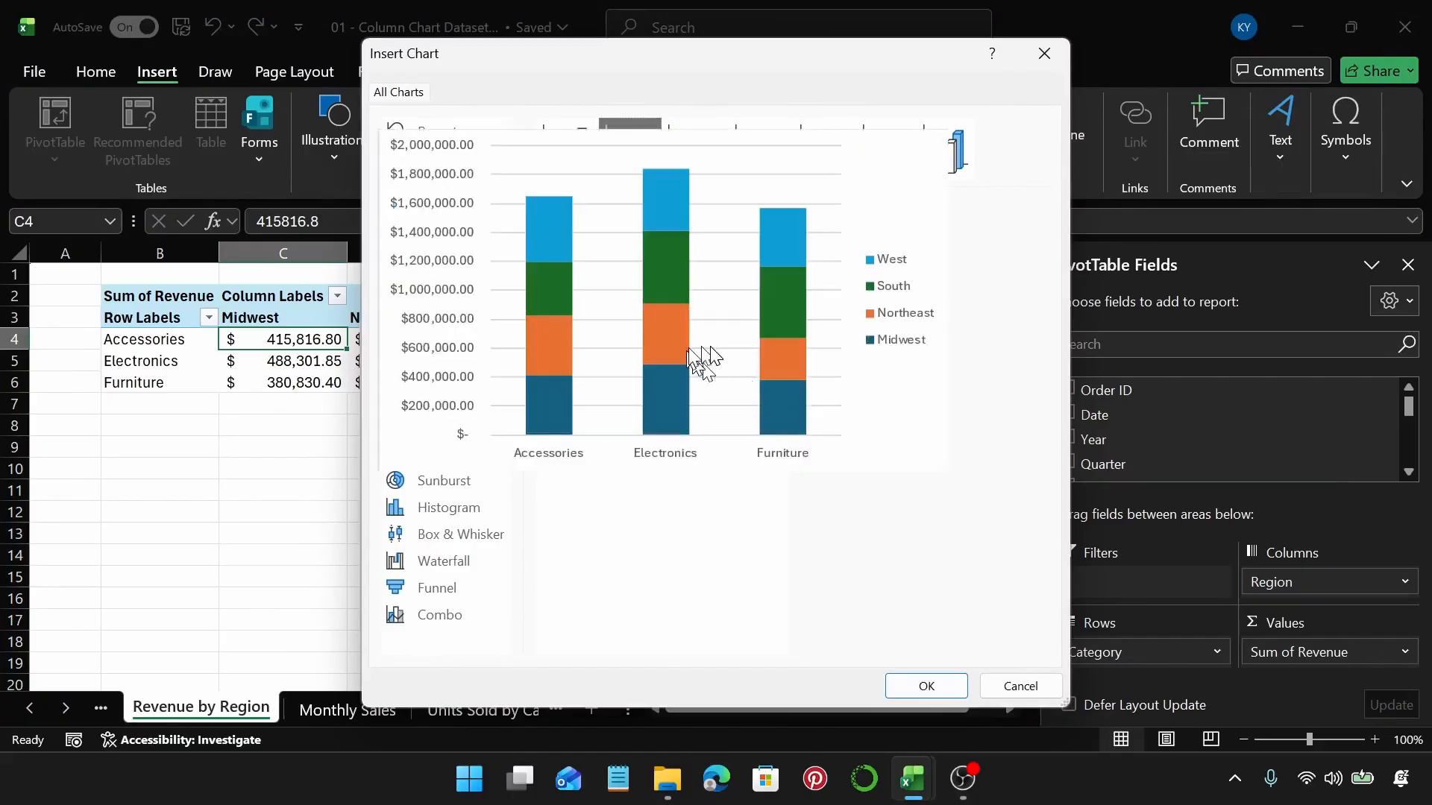
click(1044, 53)
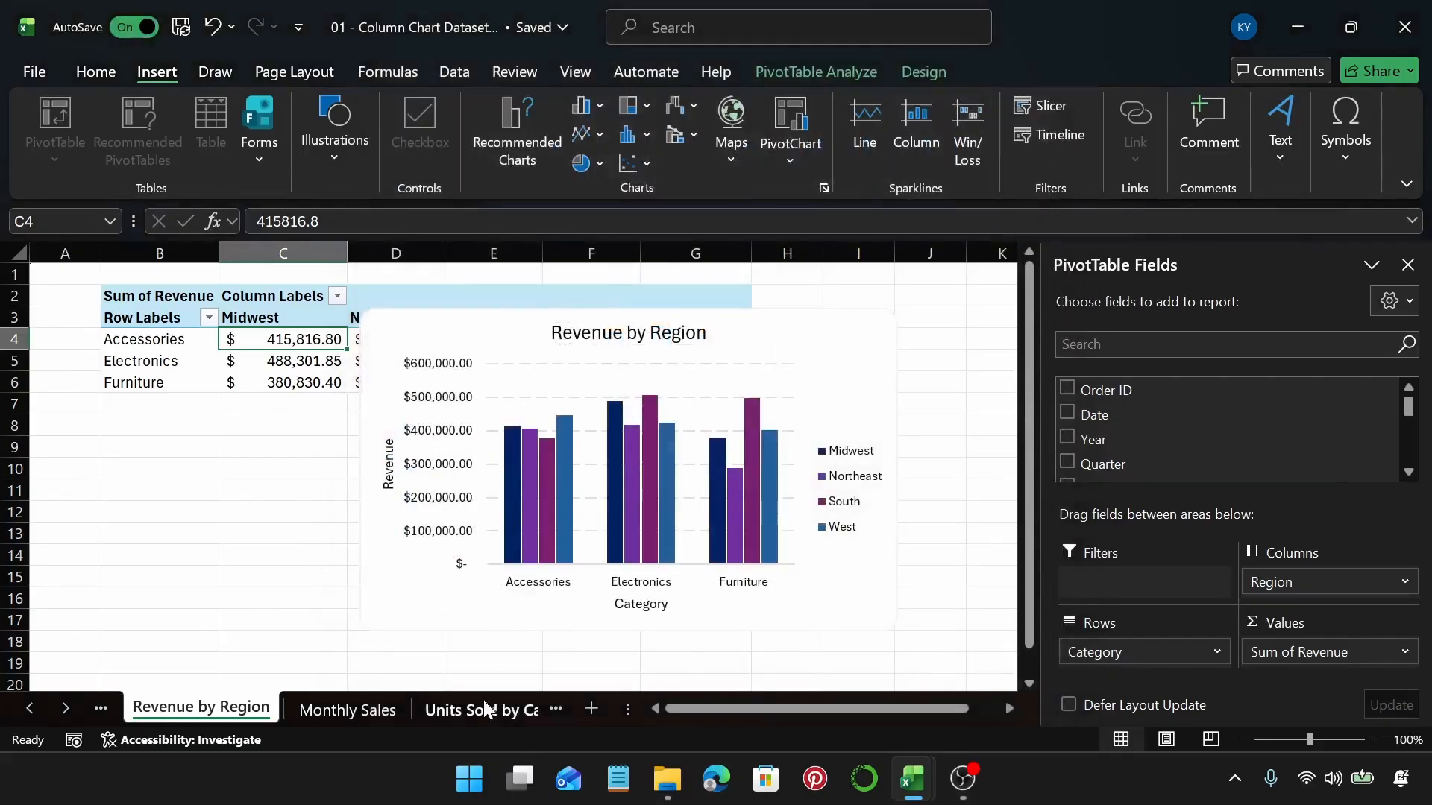
Return to Sheet6 and move the stacked column chart below the pivot table, clear of its data
click(483, 709)
click(498, 713)
click(622, 710)
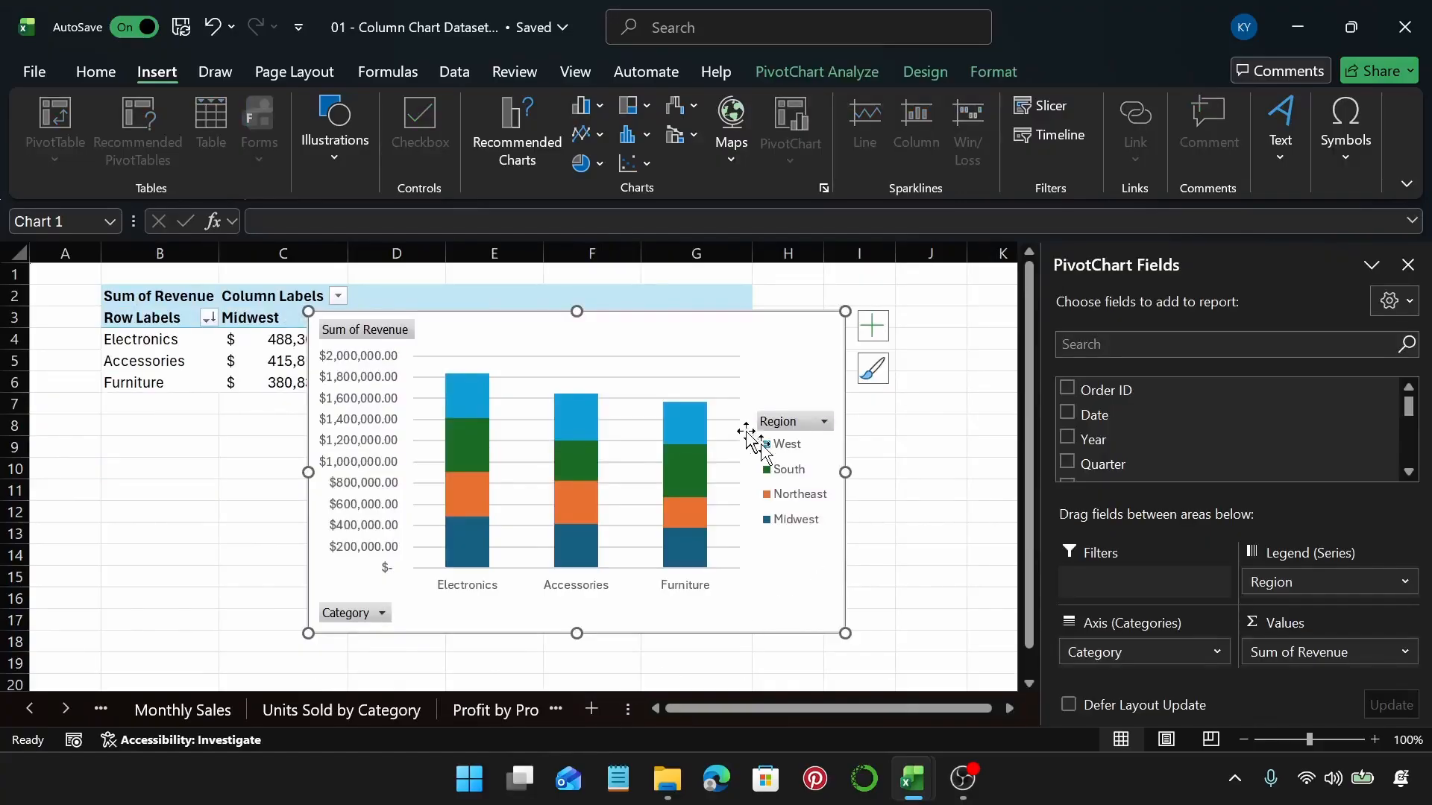
drag(786, 357, 842, 441)
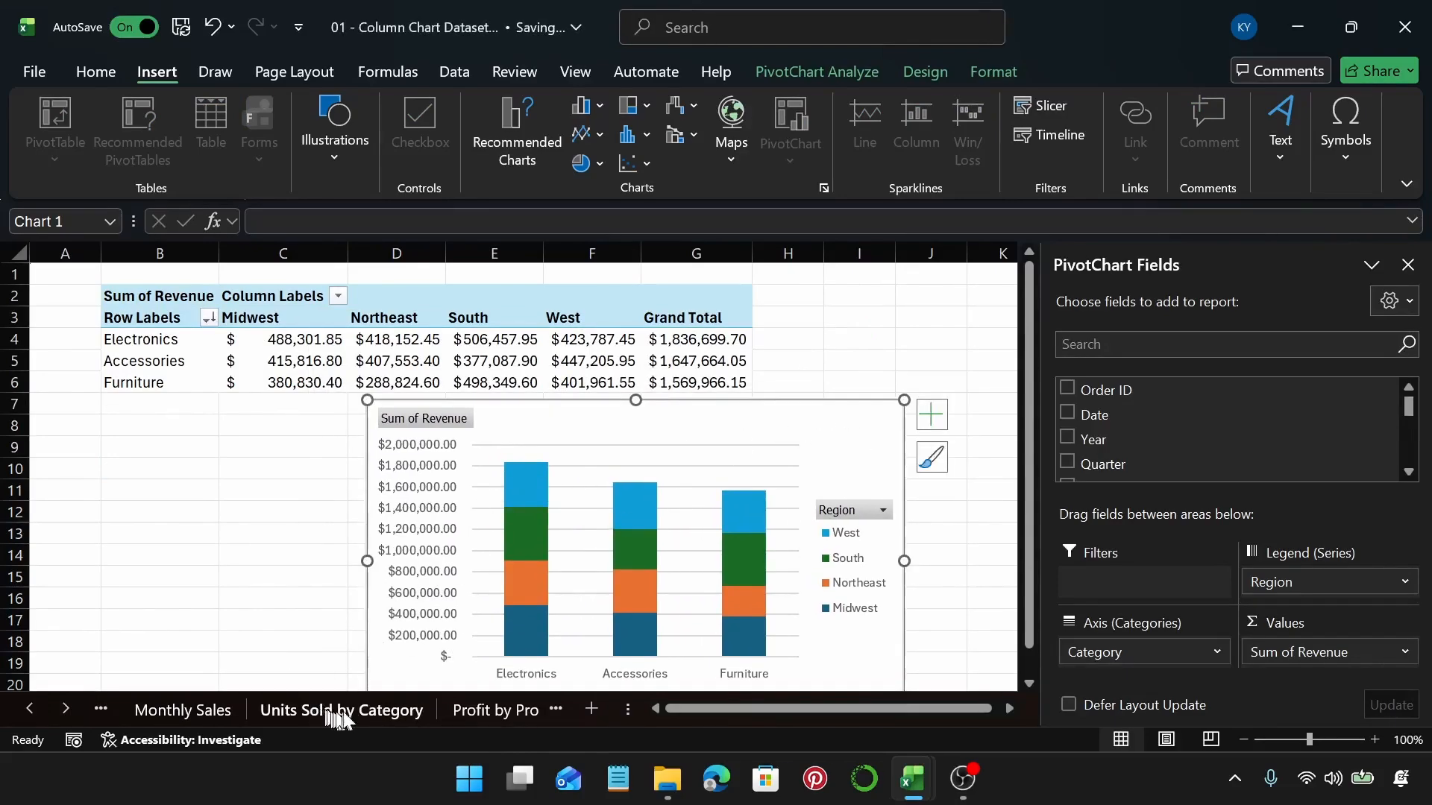
Compare the column order of the Profit by Product chart with the stacked category columns on Sheet6
click(60, 709)
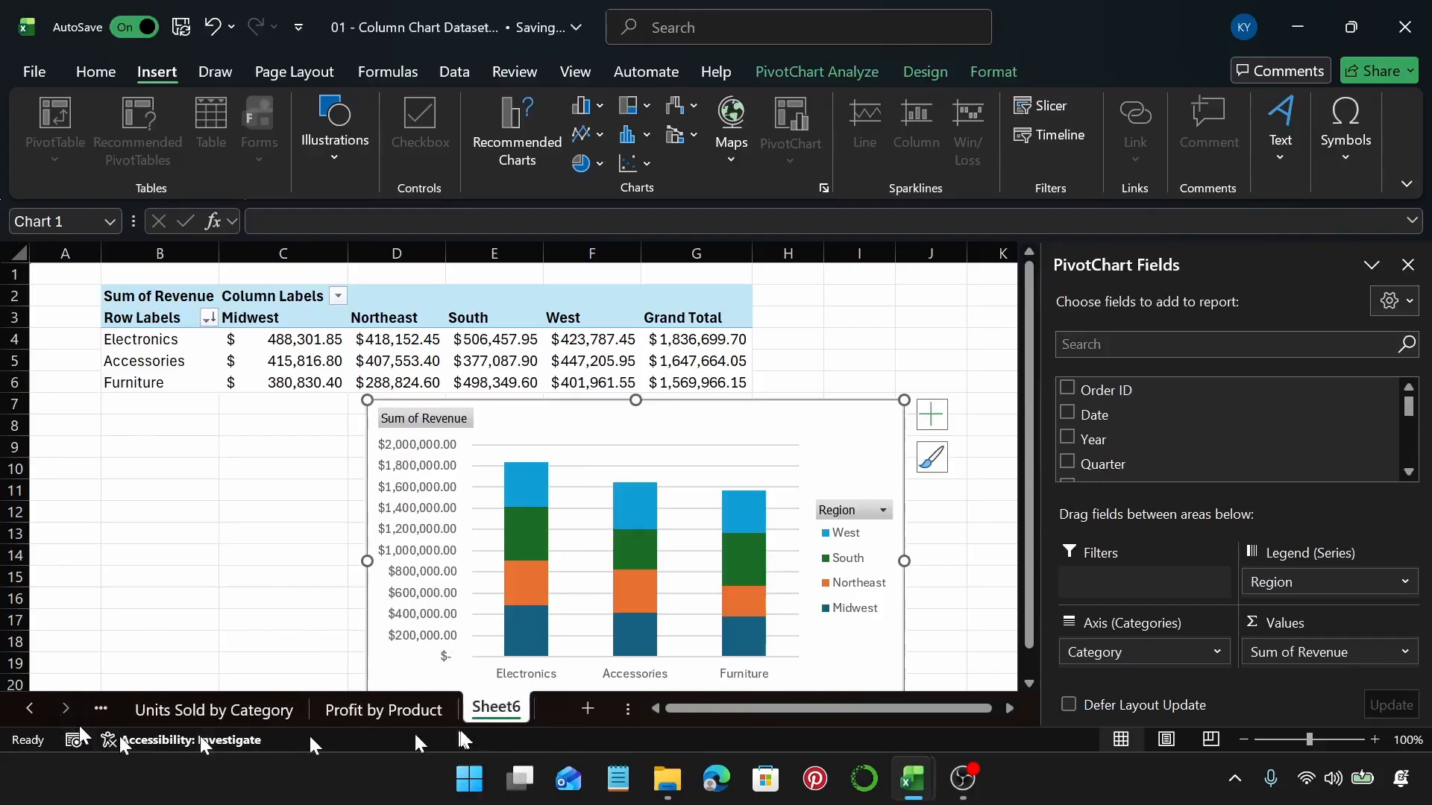
click(399, 708)
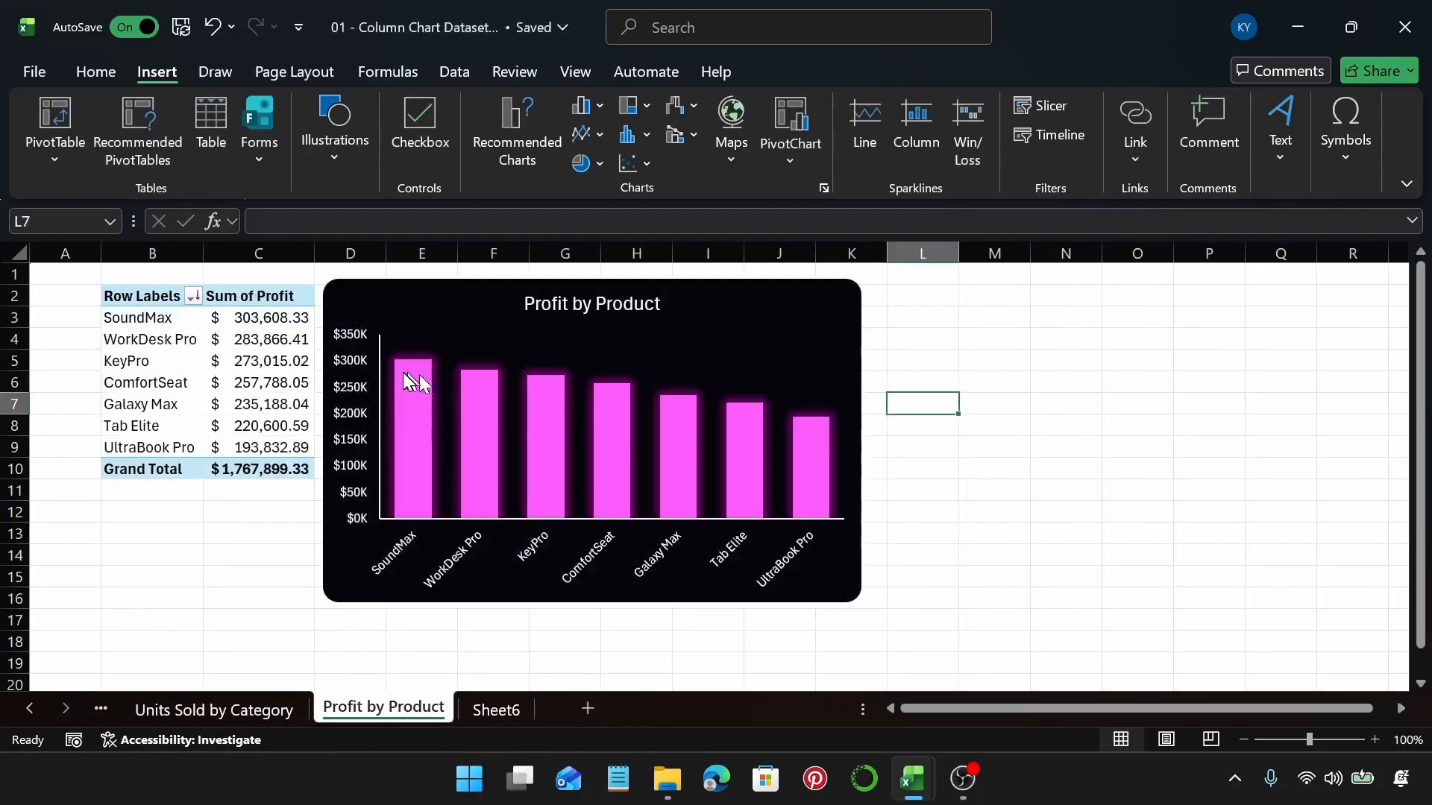
mouse_move(399, 366)
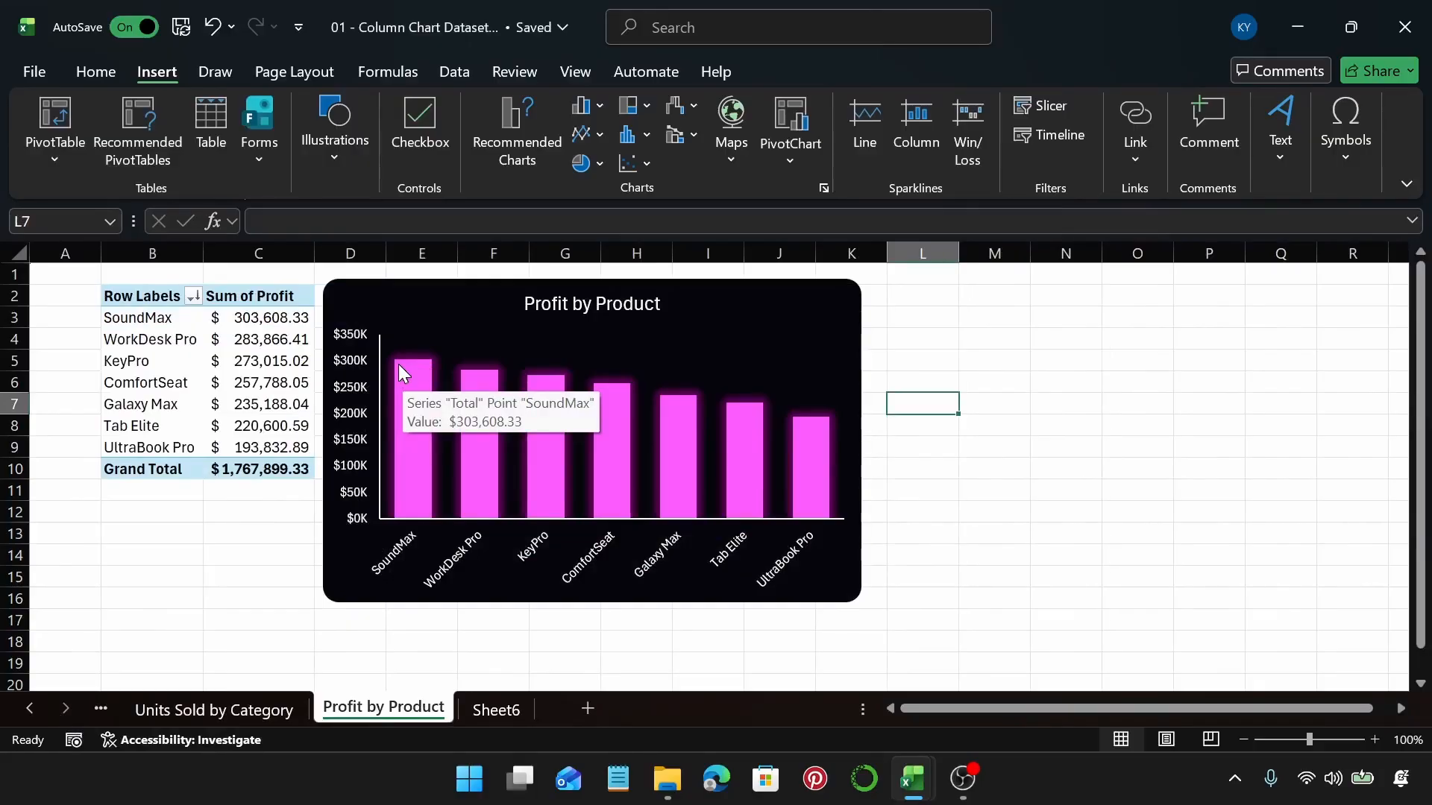
mouse_move(478, 389)
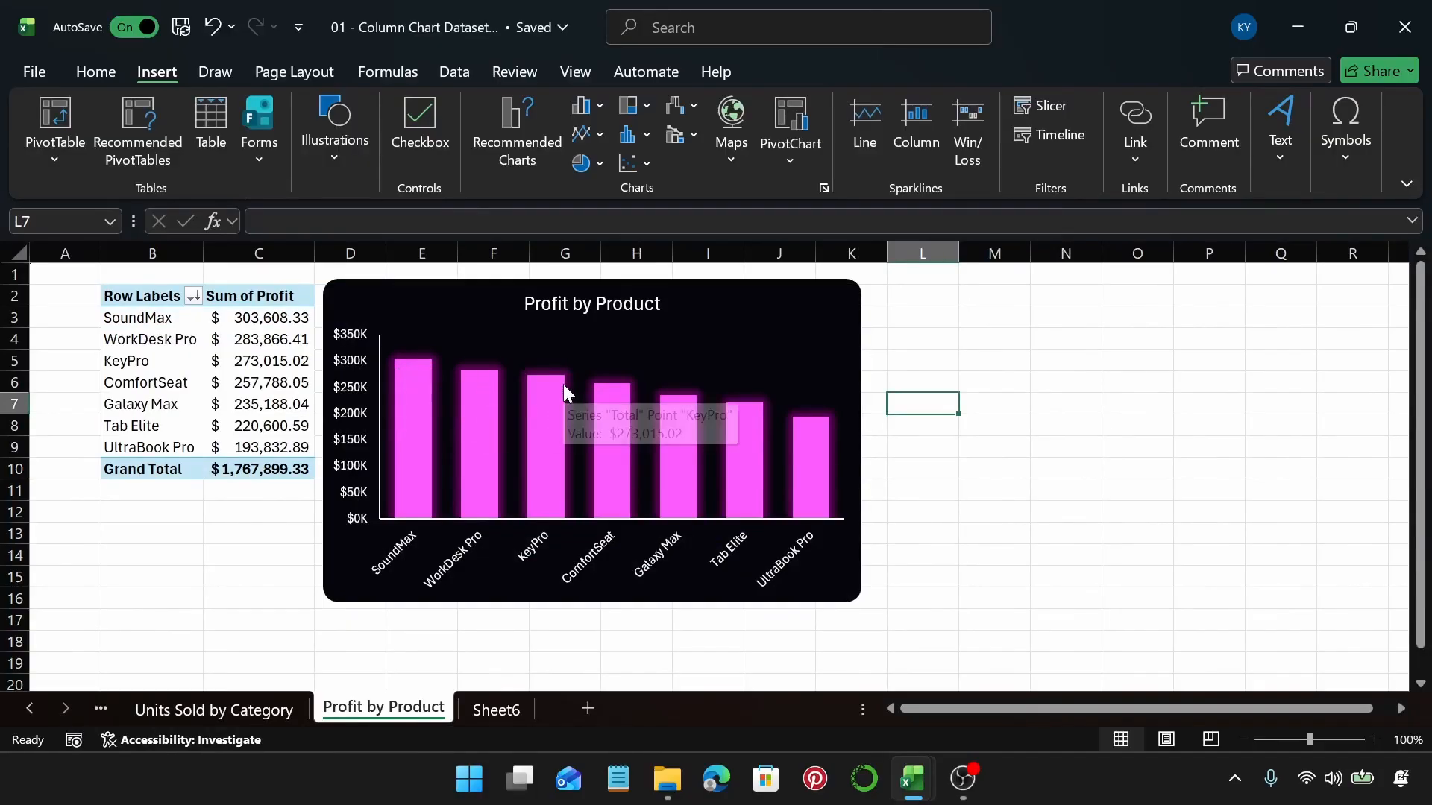
click(486, 718)
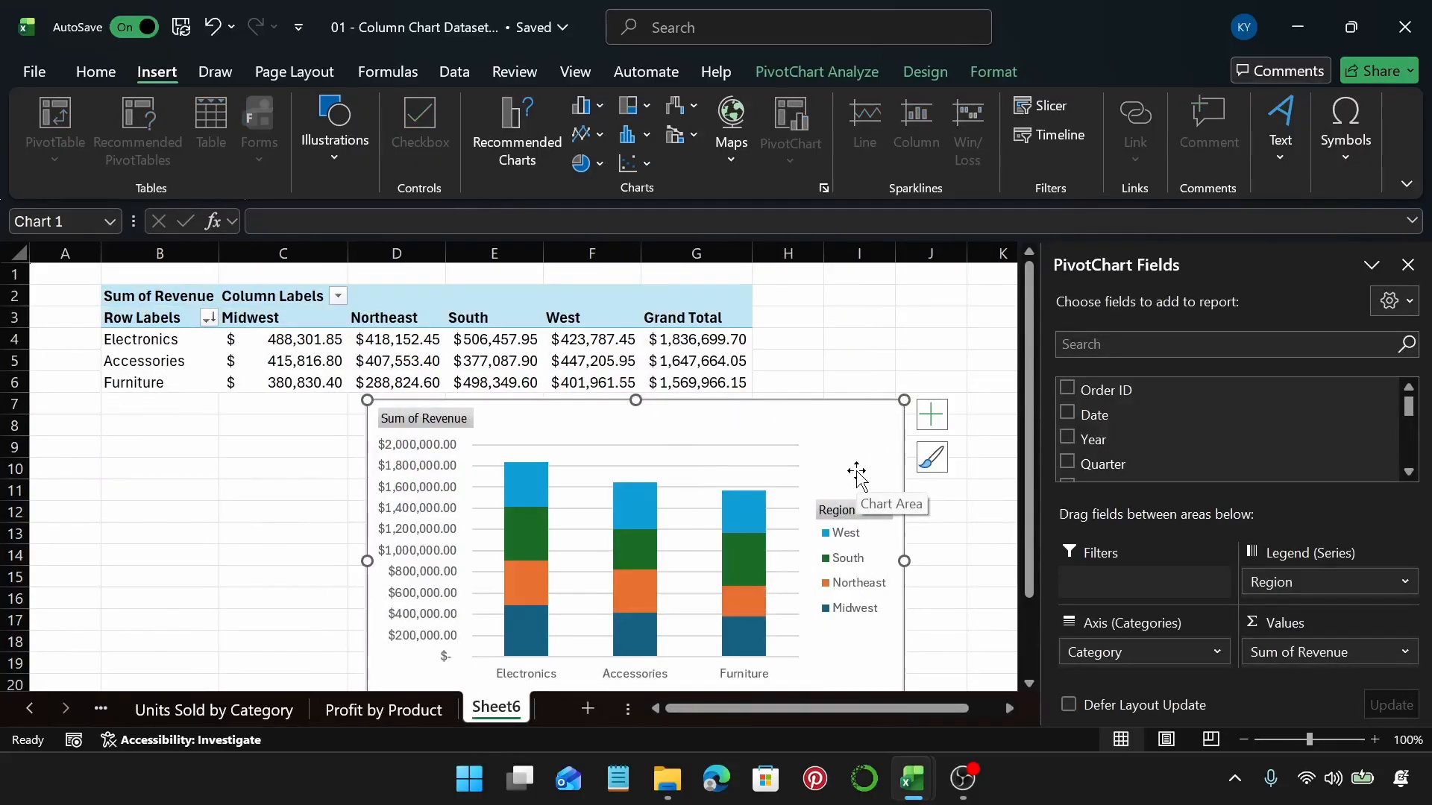
mouse_move(512, 474)
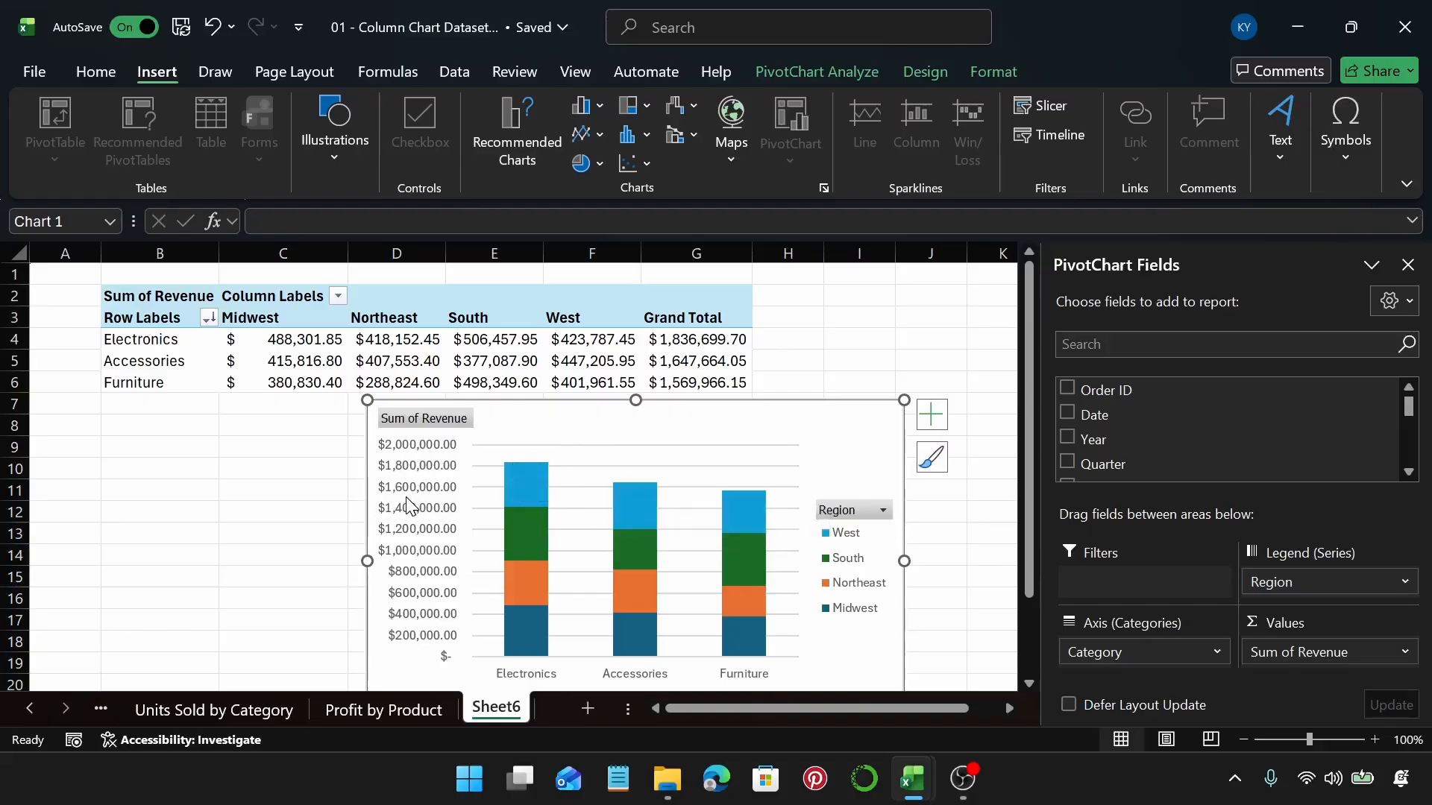
mouse_move(632, 491)
mouse_move(733, 507)
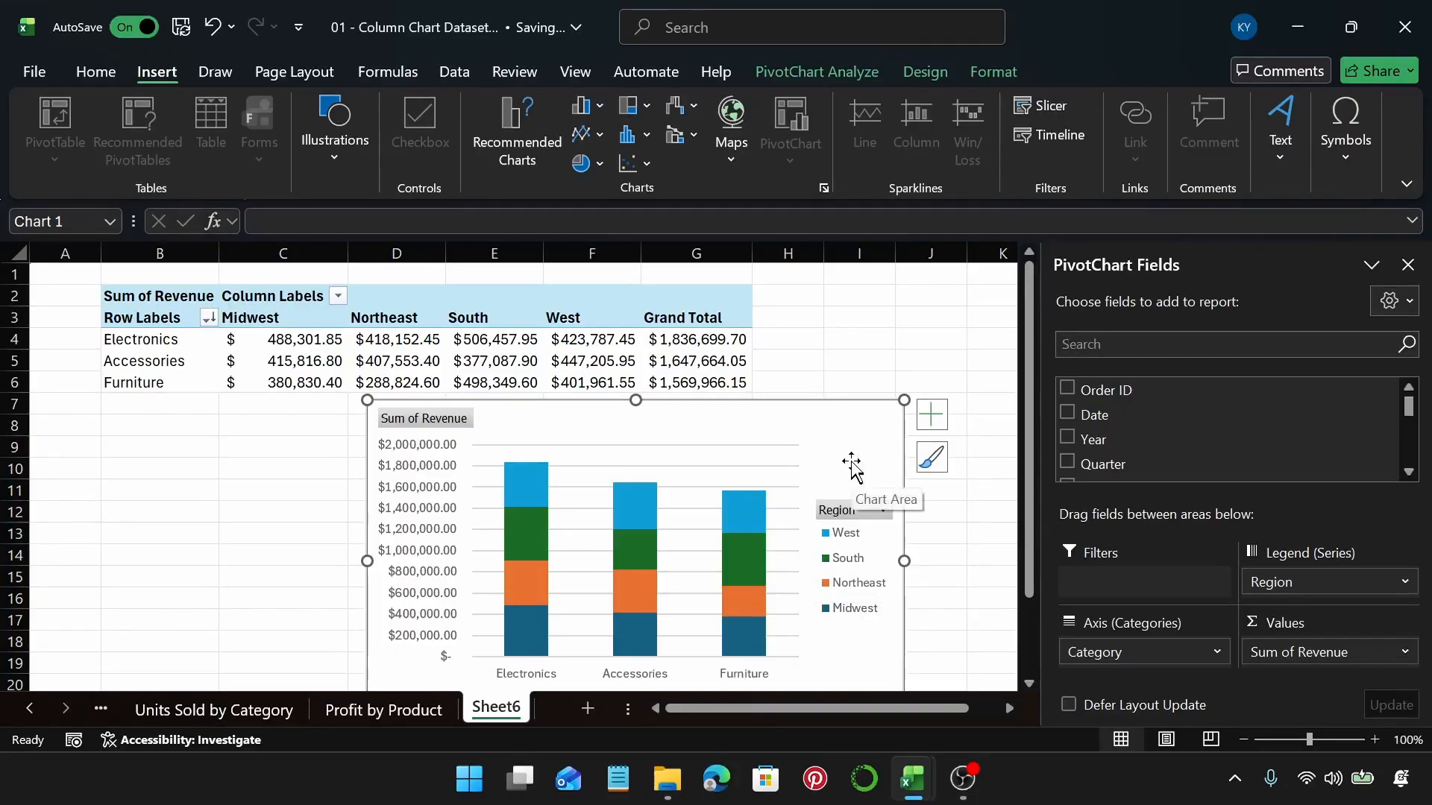
Hide all field buttons on the stacked column chart and add a chart title
right_click(444, 423)
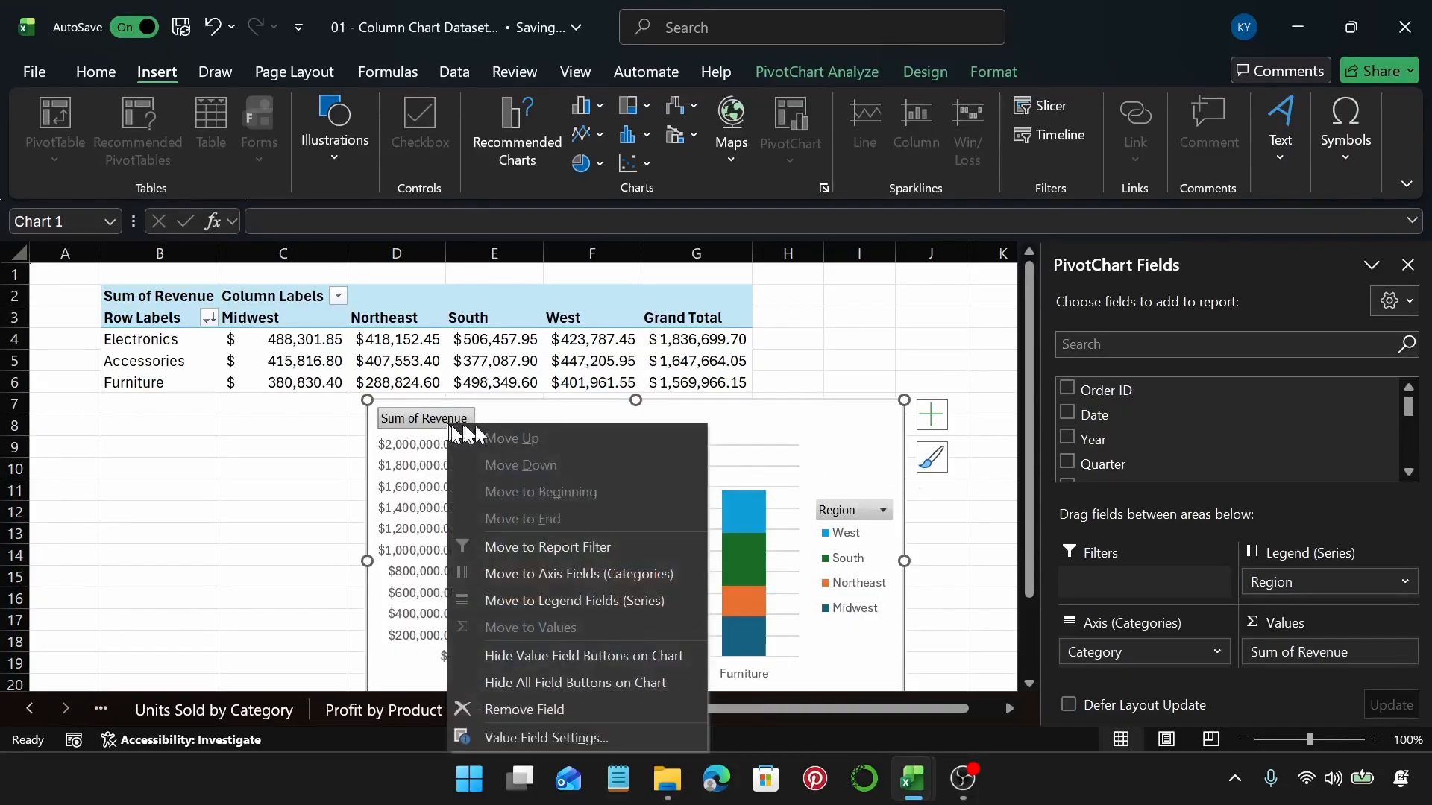
click(594, 705)
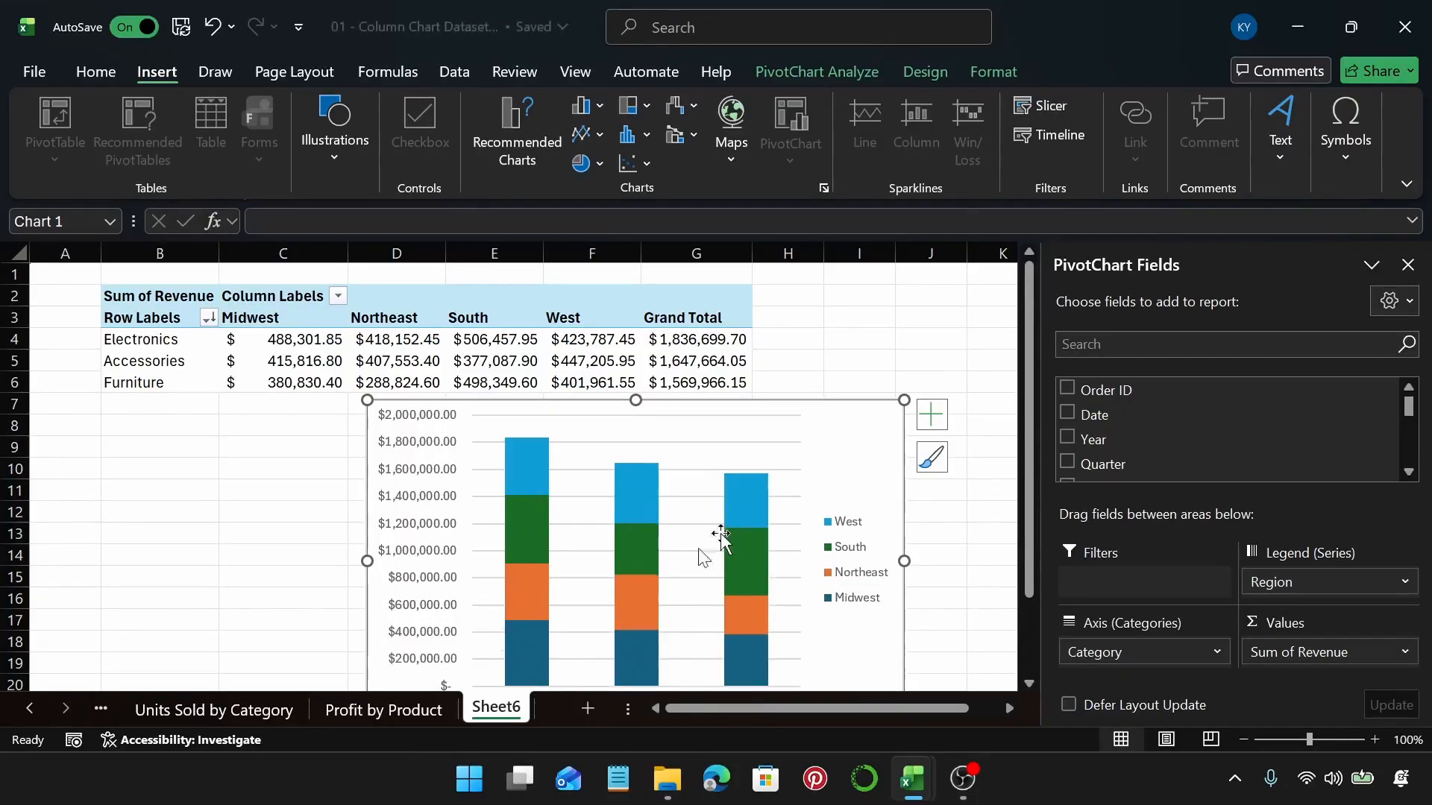
click(934, 419)
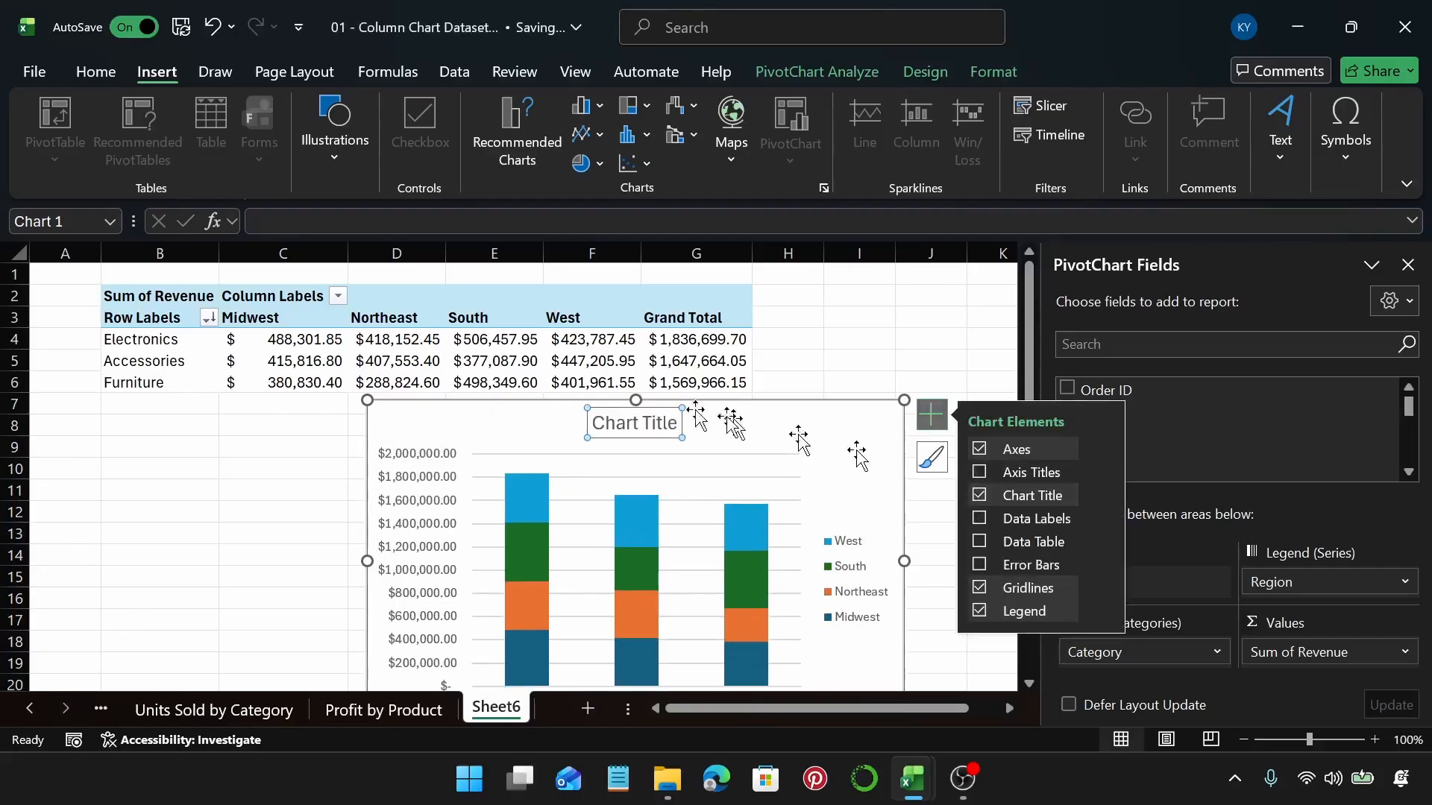
Replace the placeholder title of the stacked column chart with "Revenue by Category and Region"
click(601, 423)
click(601, 423)
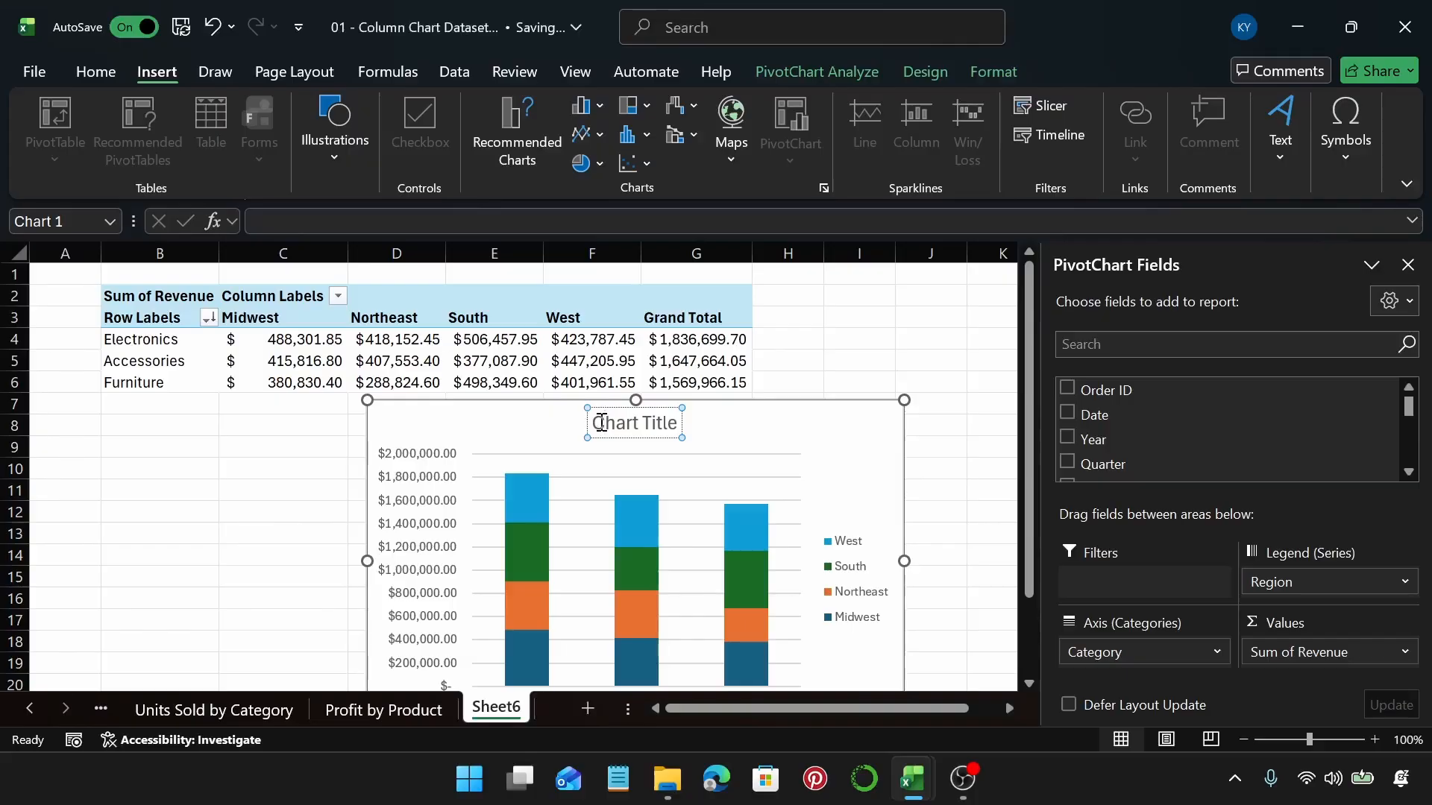
triple_click(603, 422)
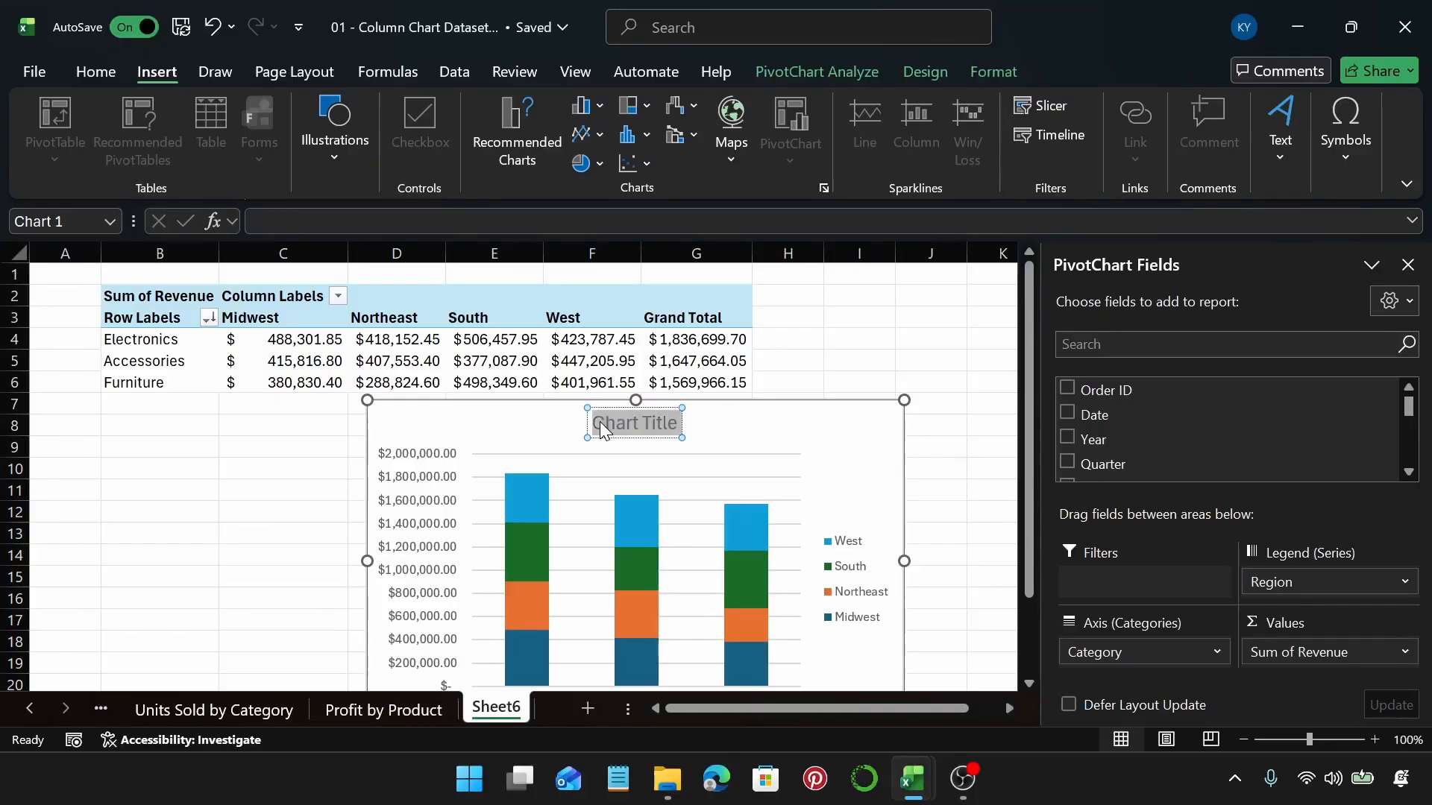
text(Revenu)
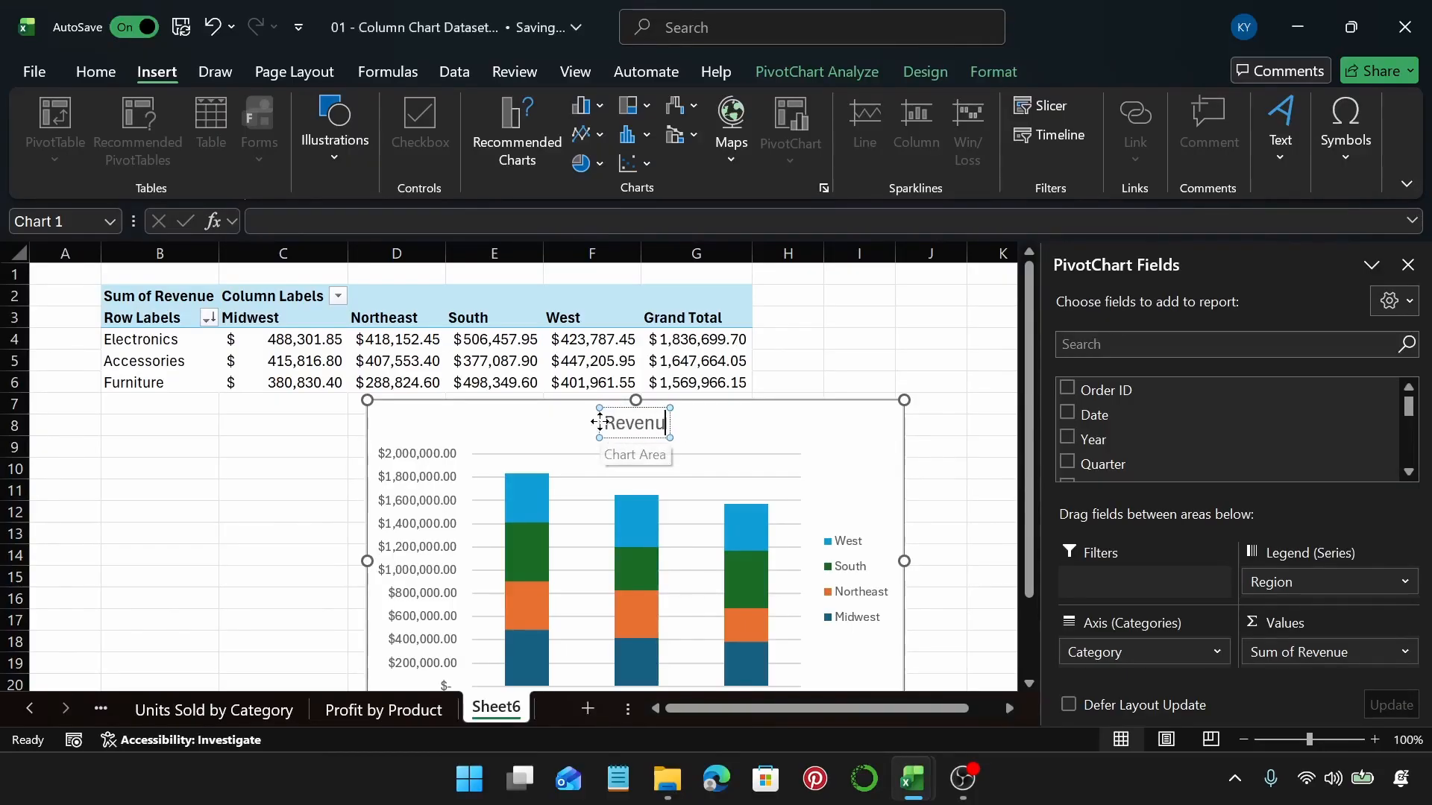
text(e)
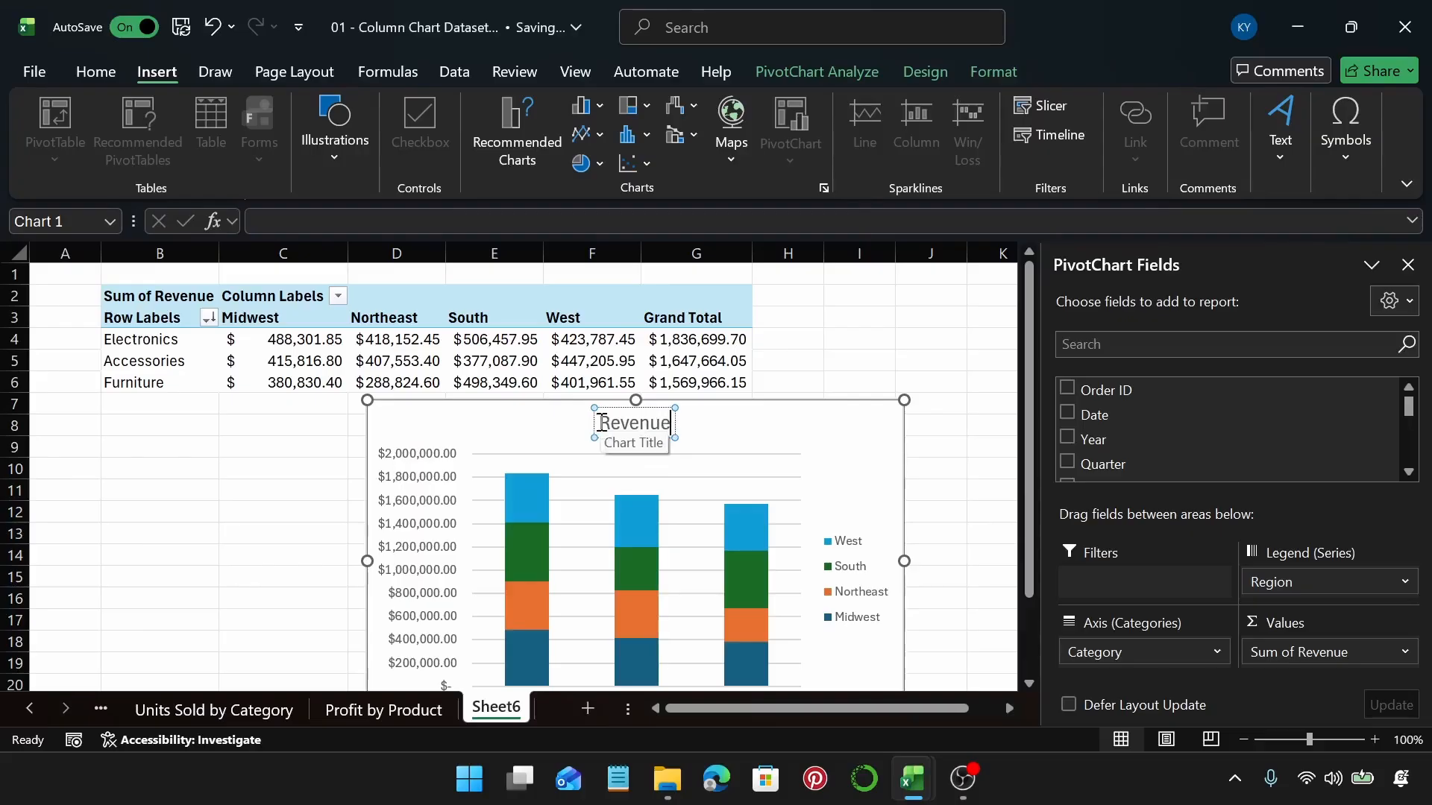
text( by Ca)
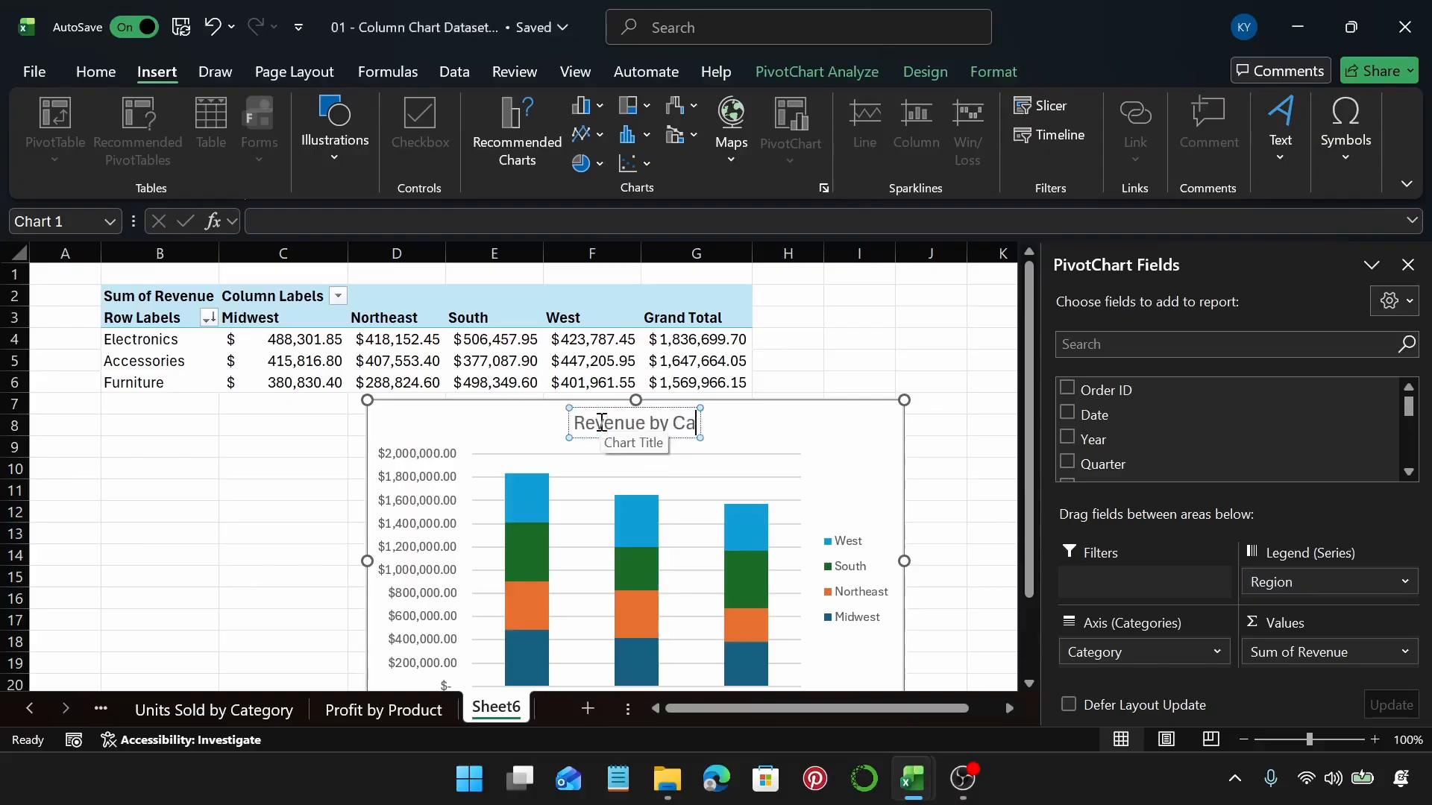
text(tegory)
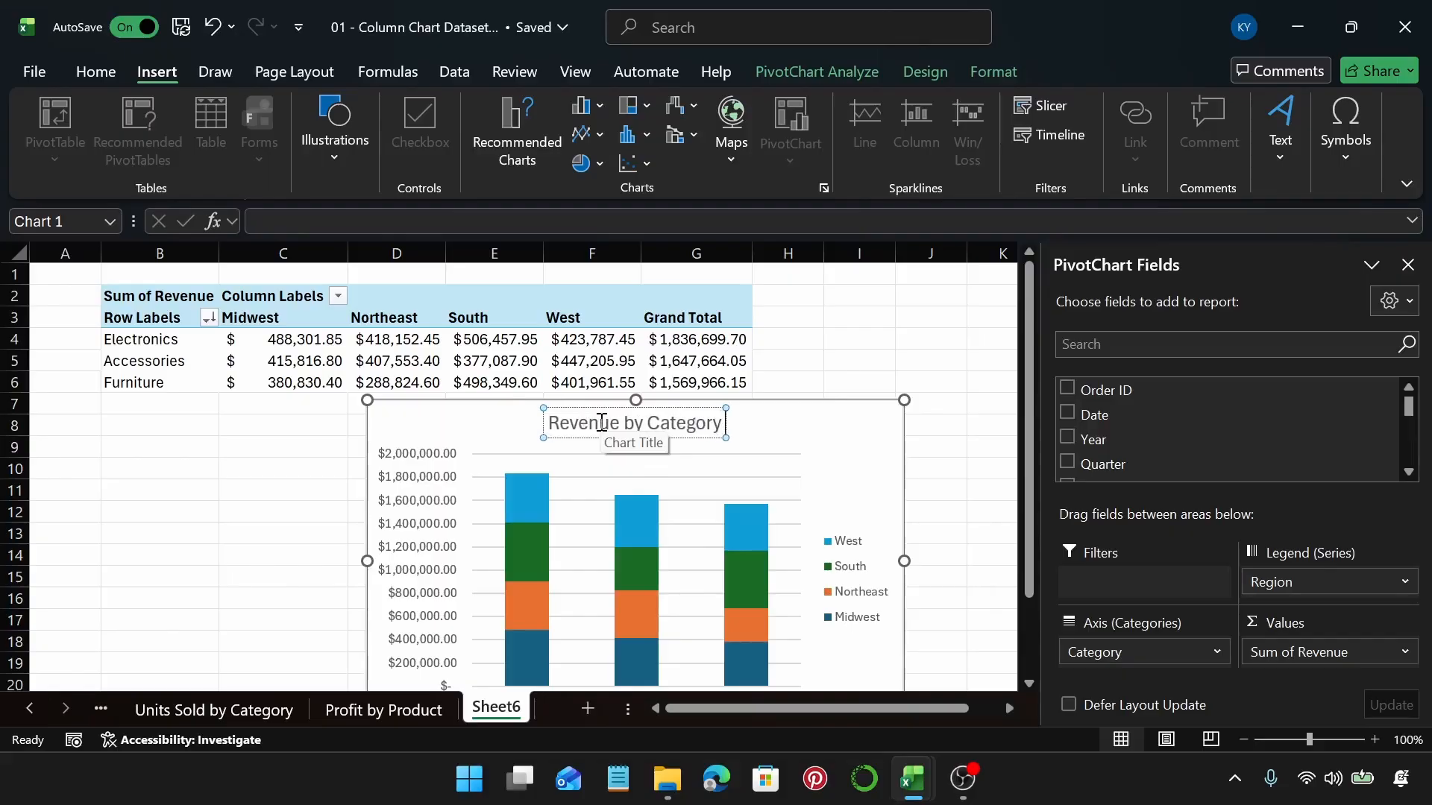
text( and Regipo)
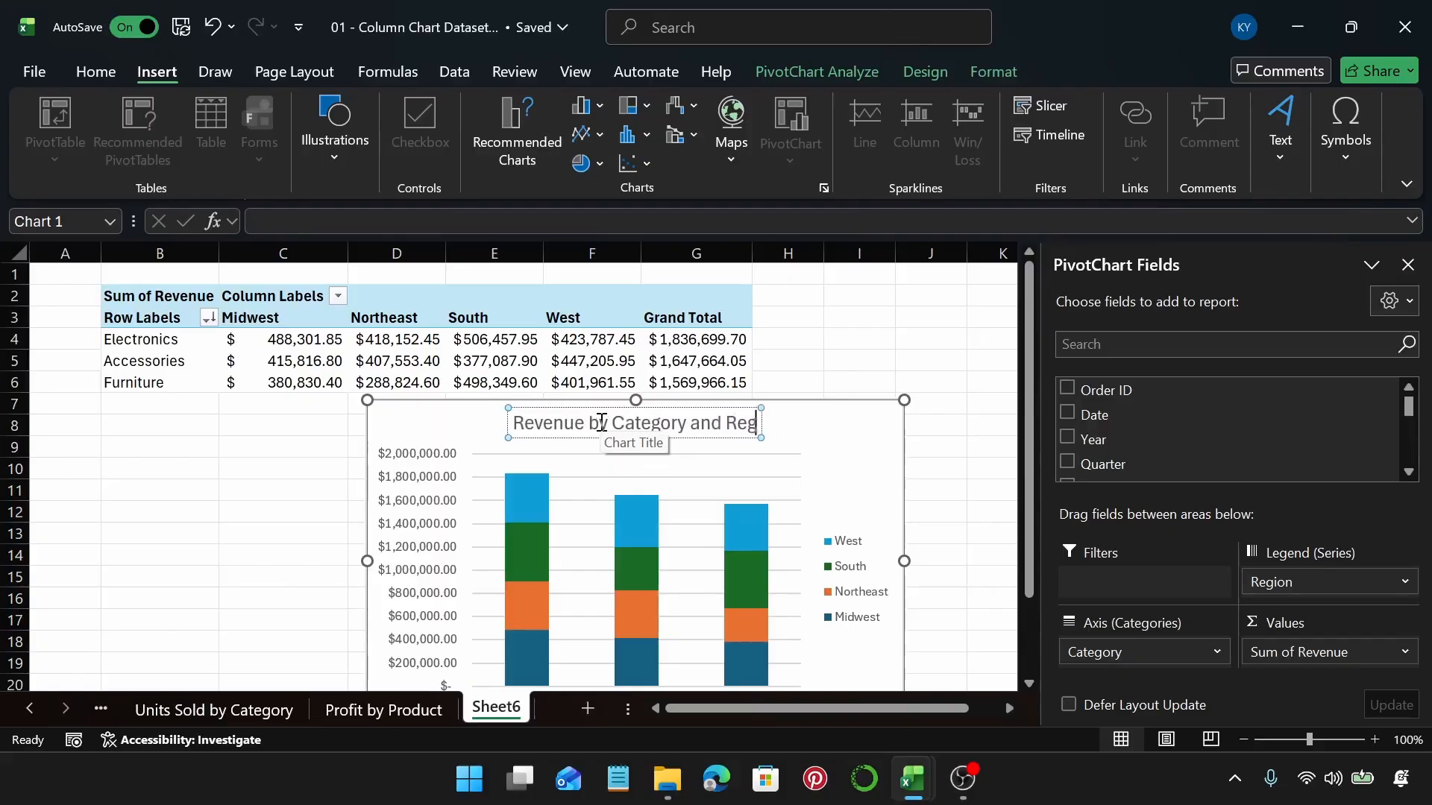
key(BackSpace)
key(BackSpace)
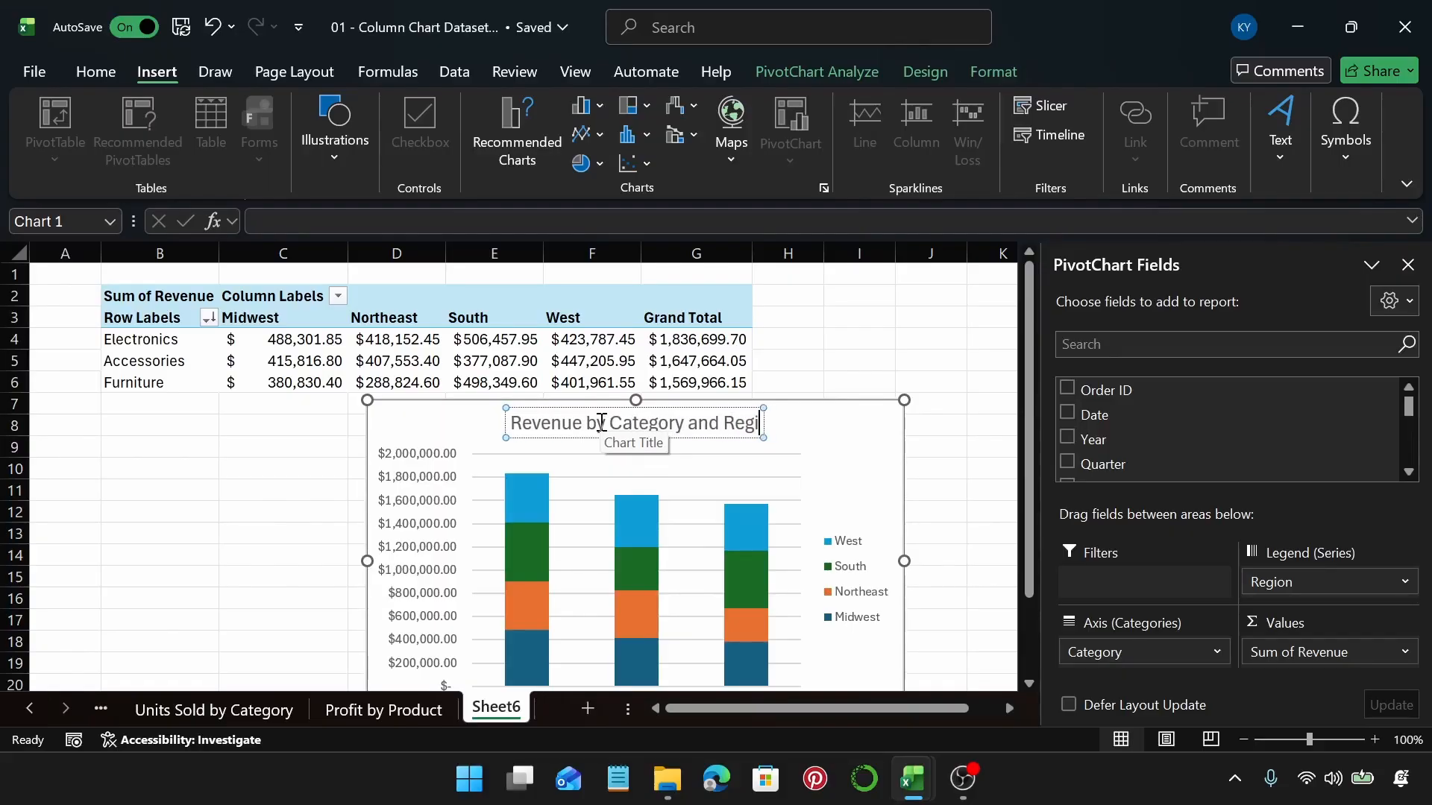
text(on)
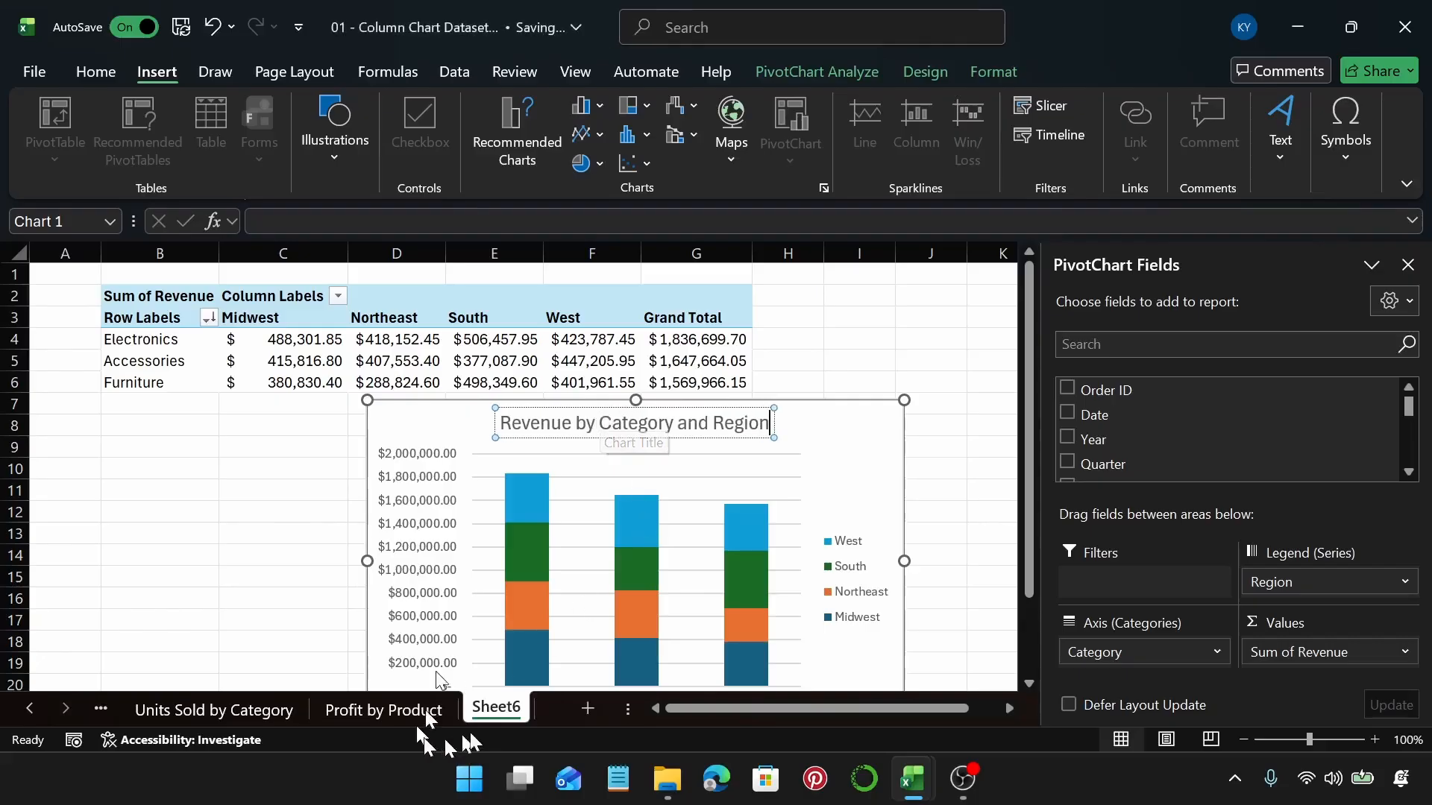
Rename Sheet6 as "Revenue by Category and Region"
double_click(491, 709)
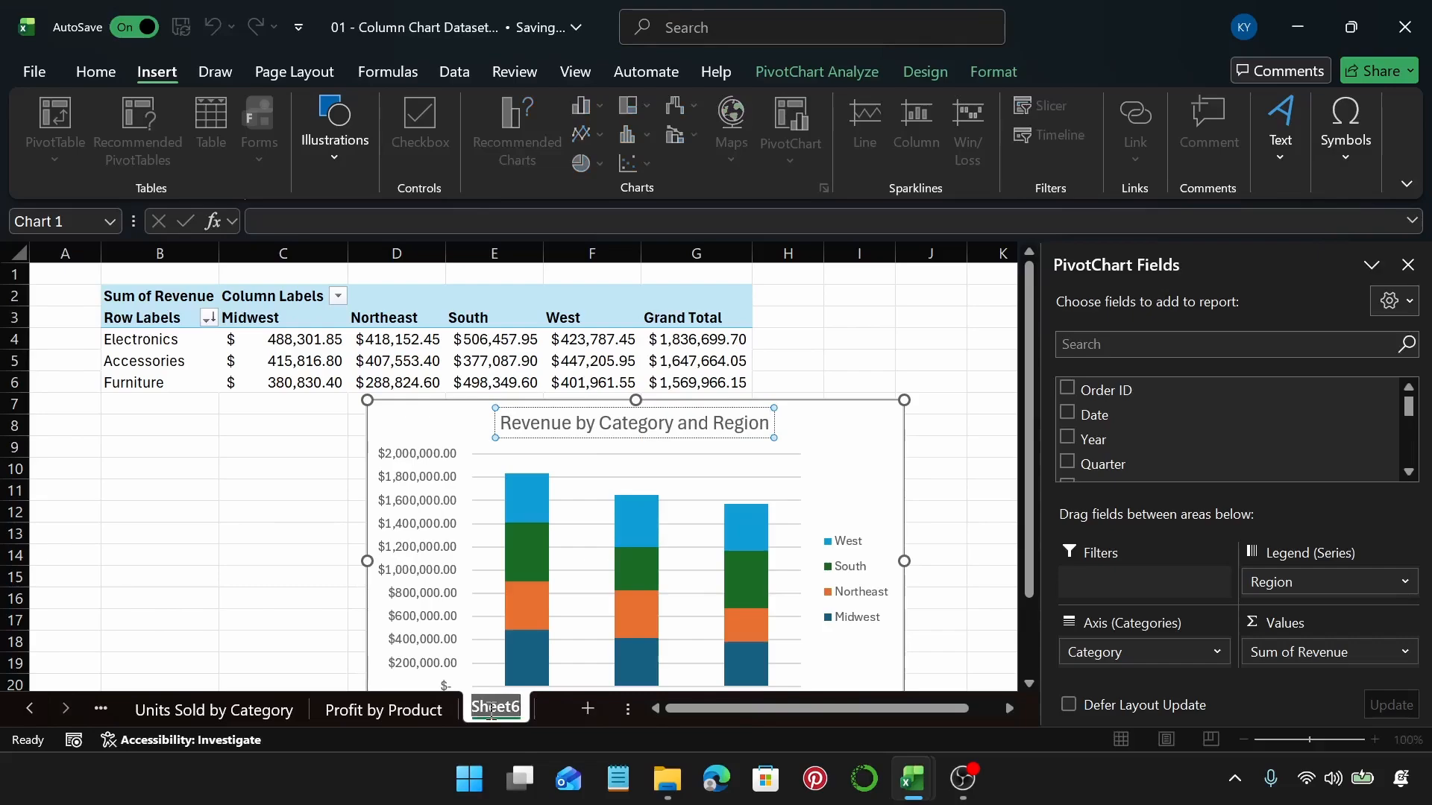
text(Revenue)
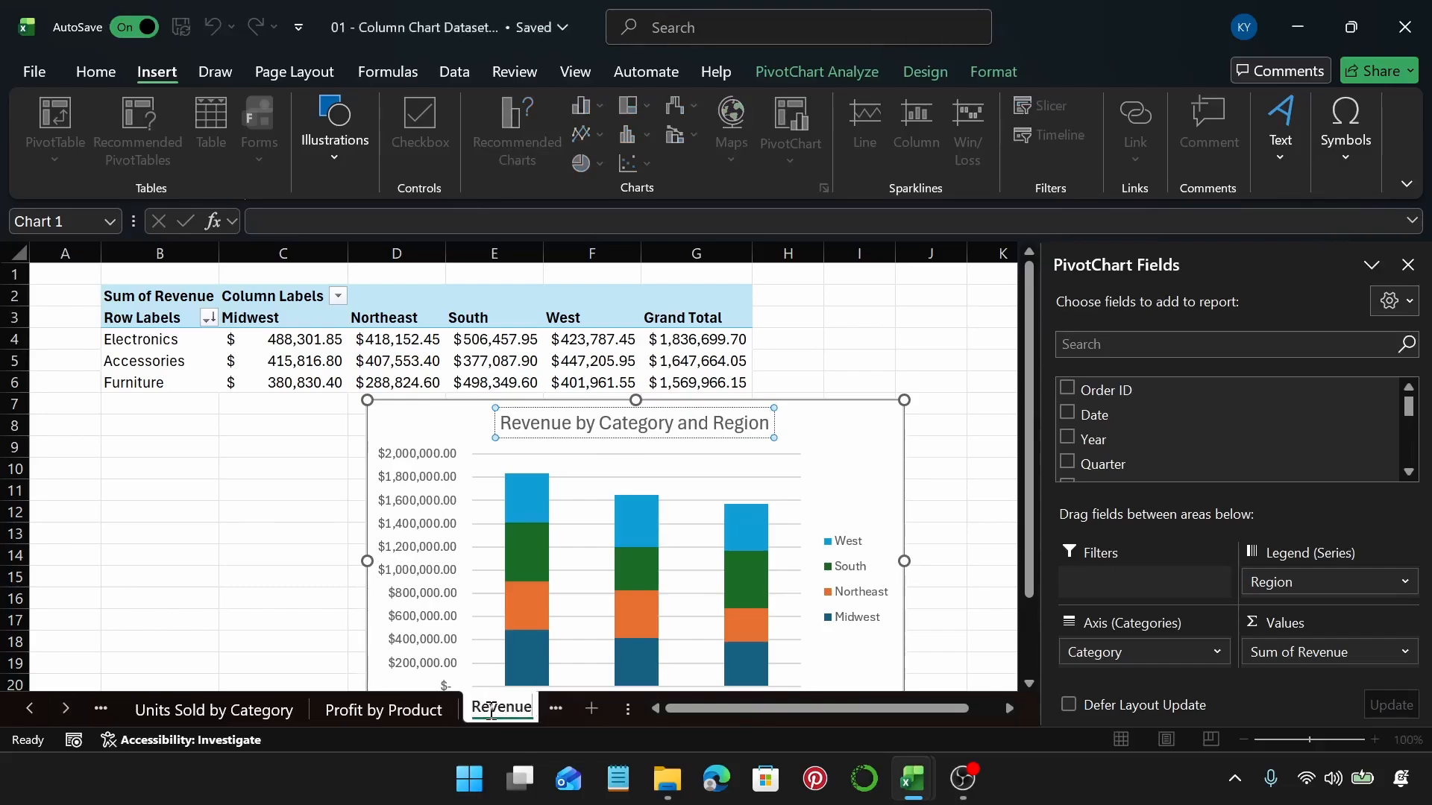
text( by)
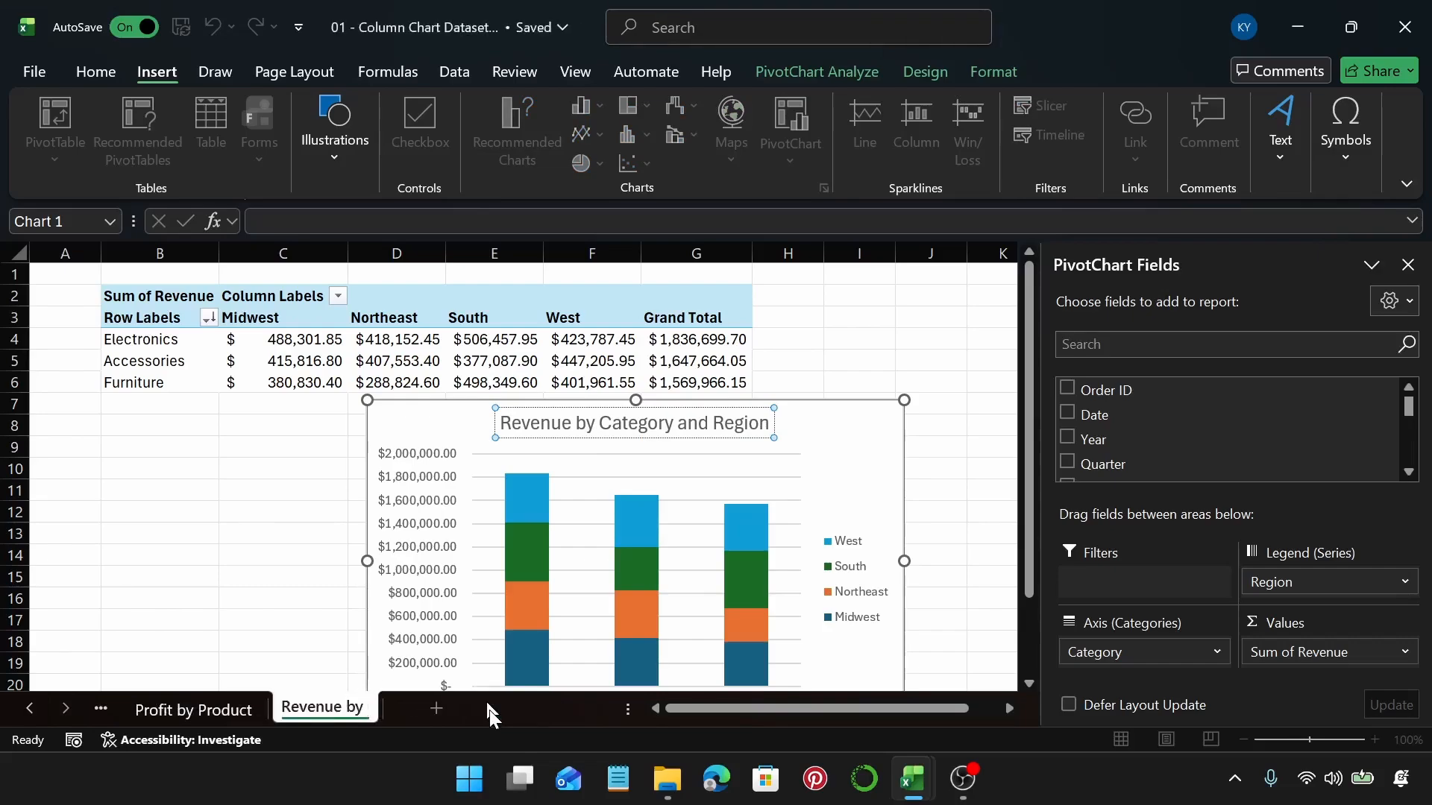
text( Ca)
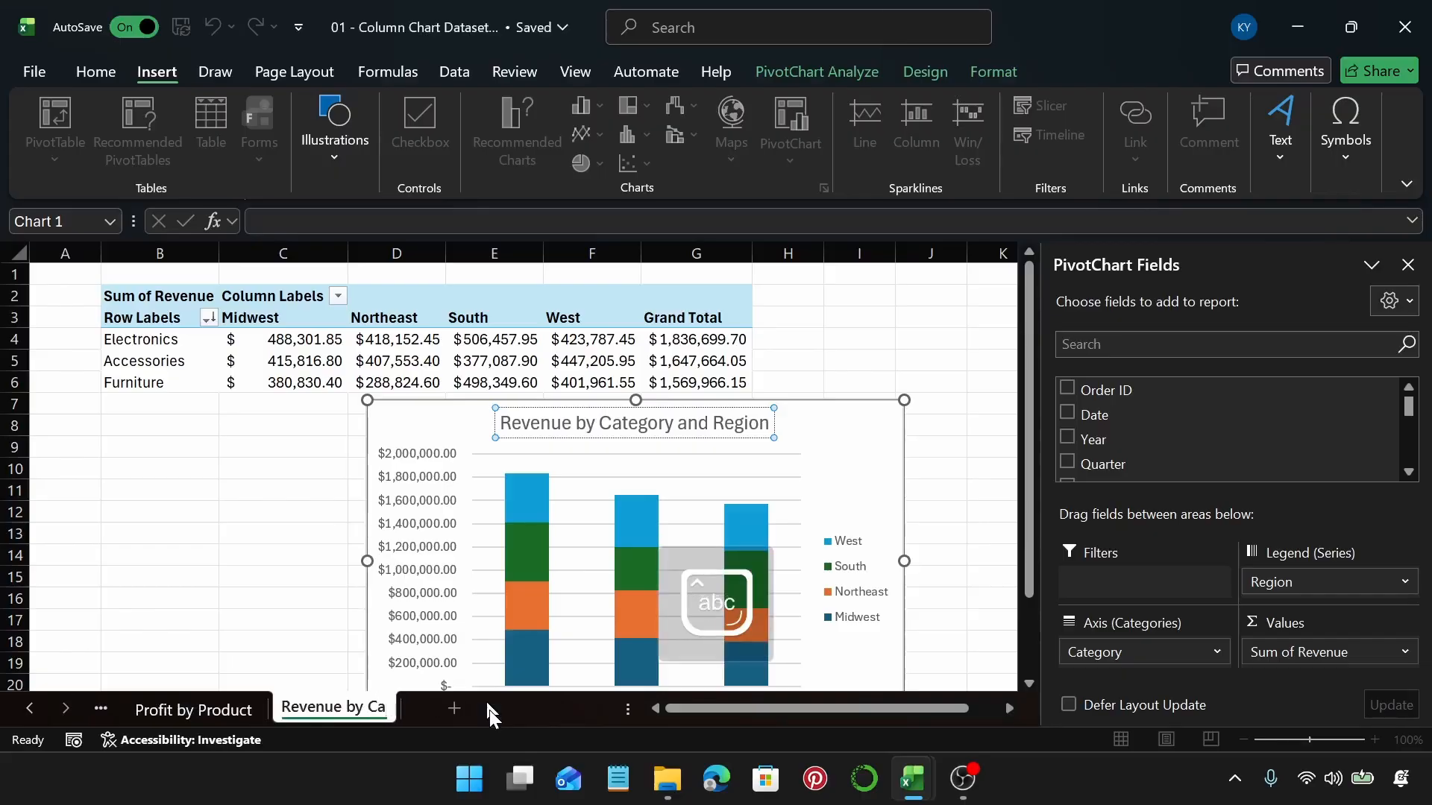
text(tegory)
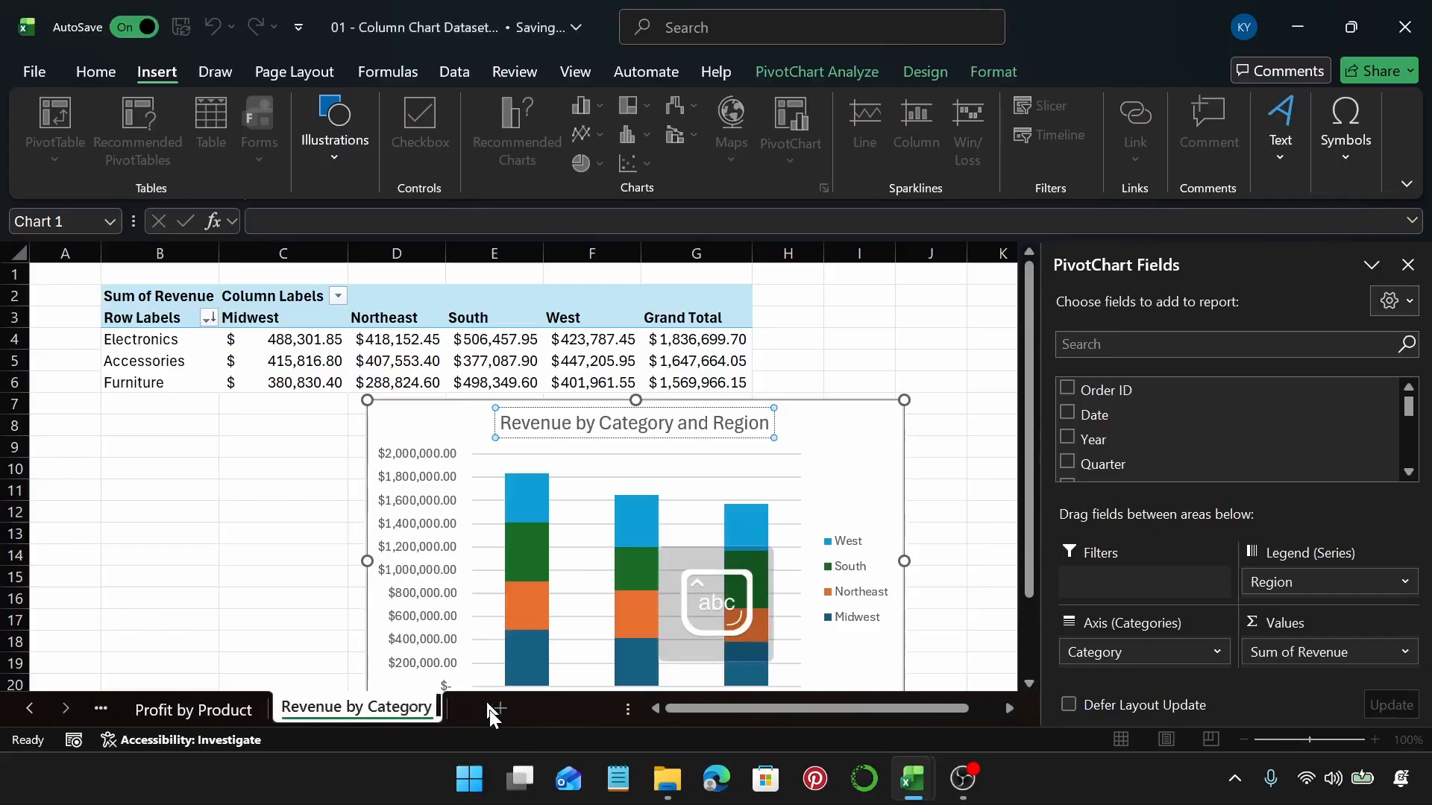
text( and Re)
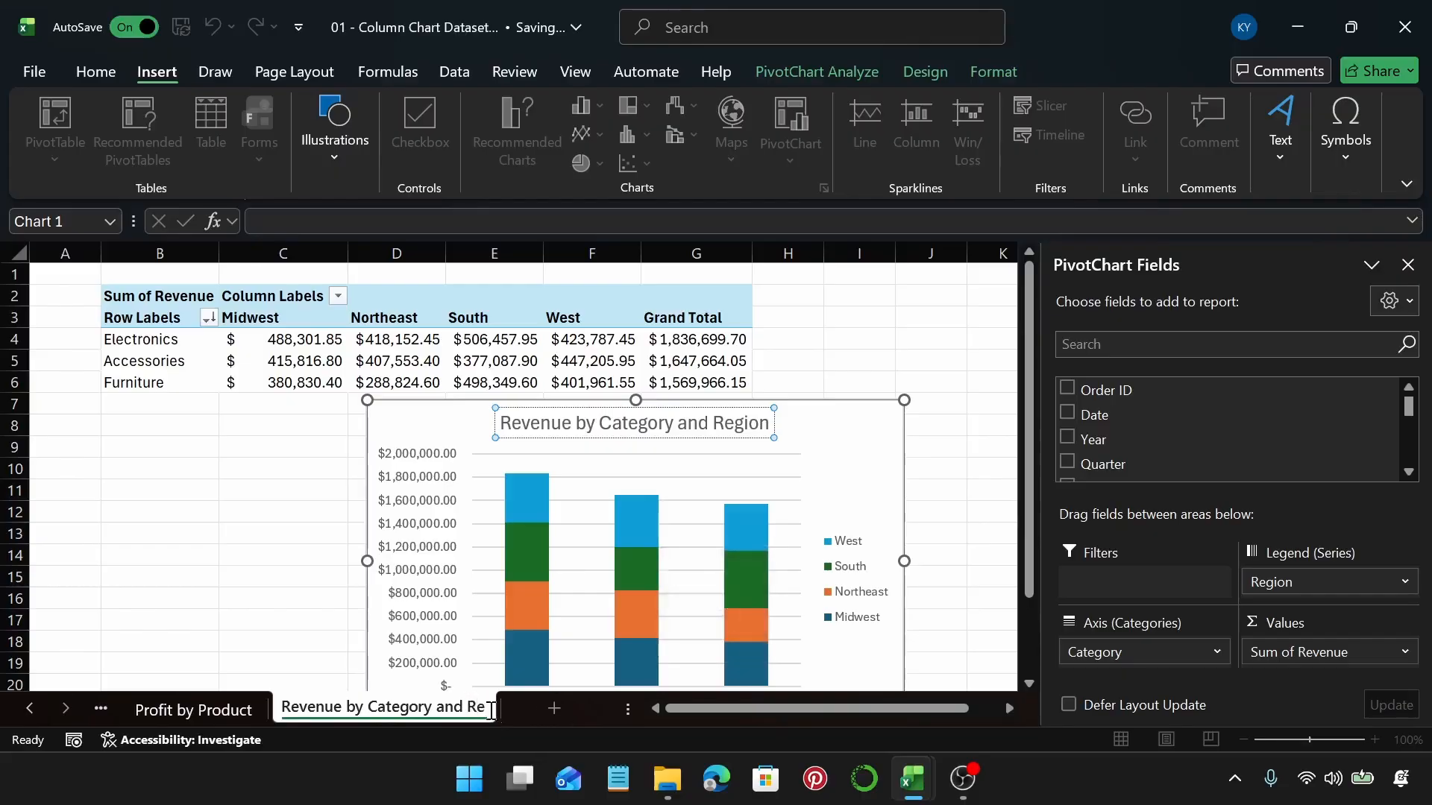
text(gion)
key(Return)
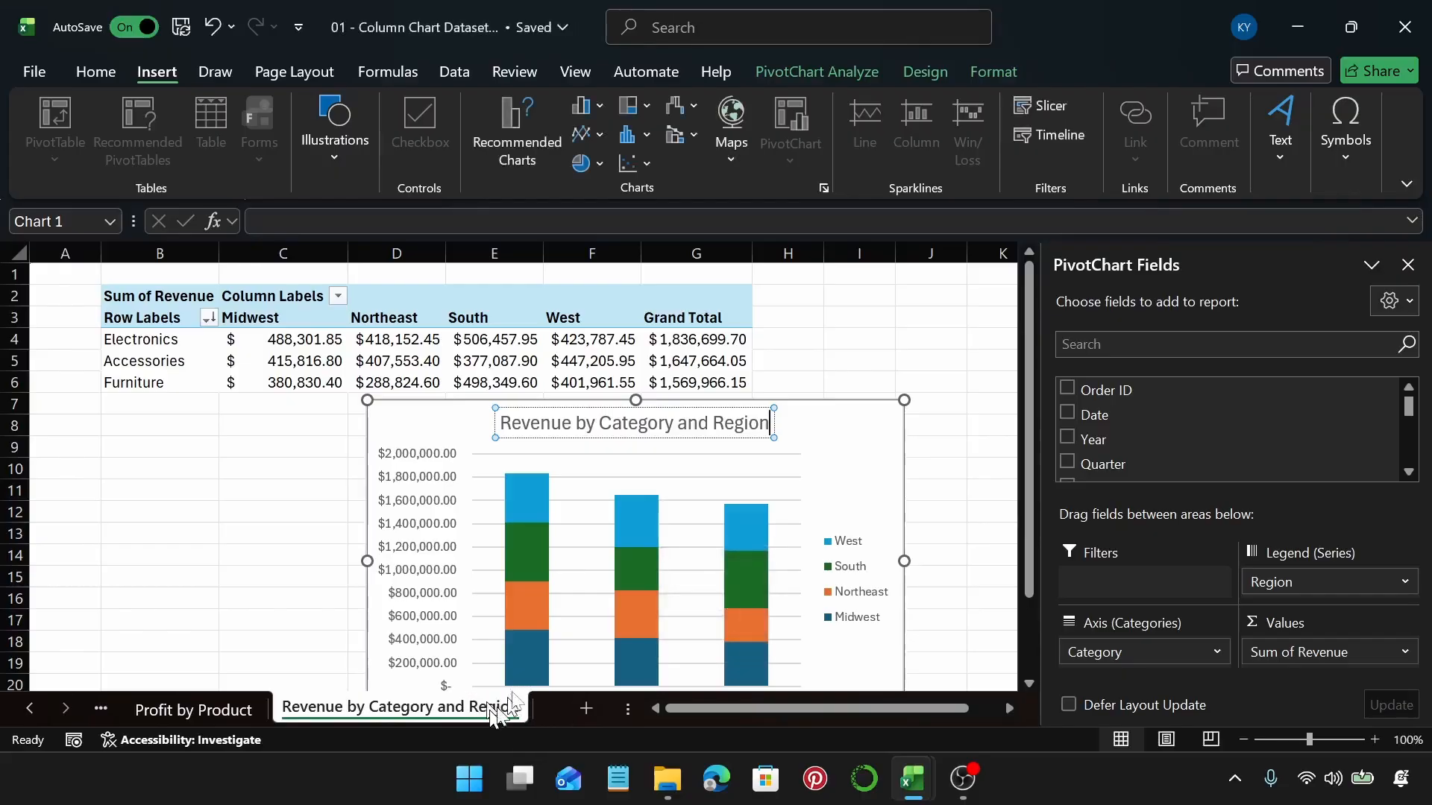
Move the stacked column chart up so its full height fits on screen, overlapping the pivot table
click(837, 463)
drag(838, 463, 824, 358)
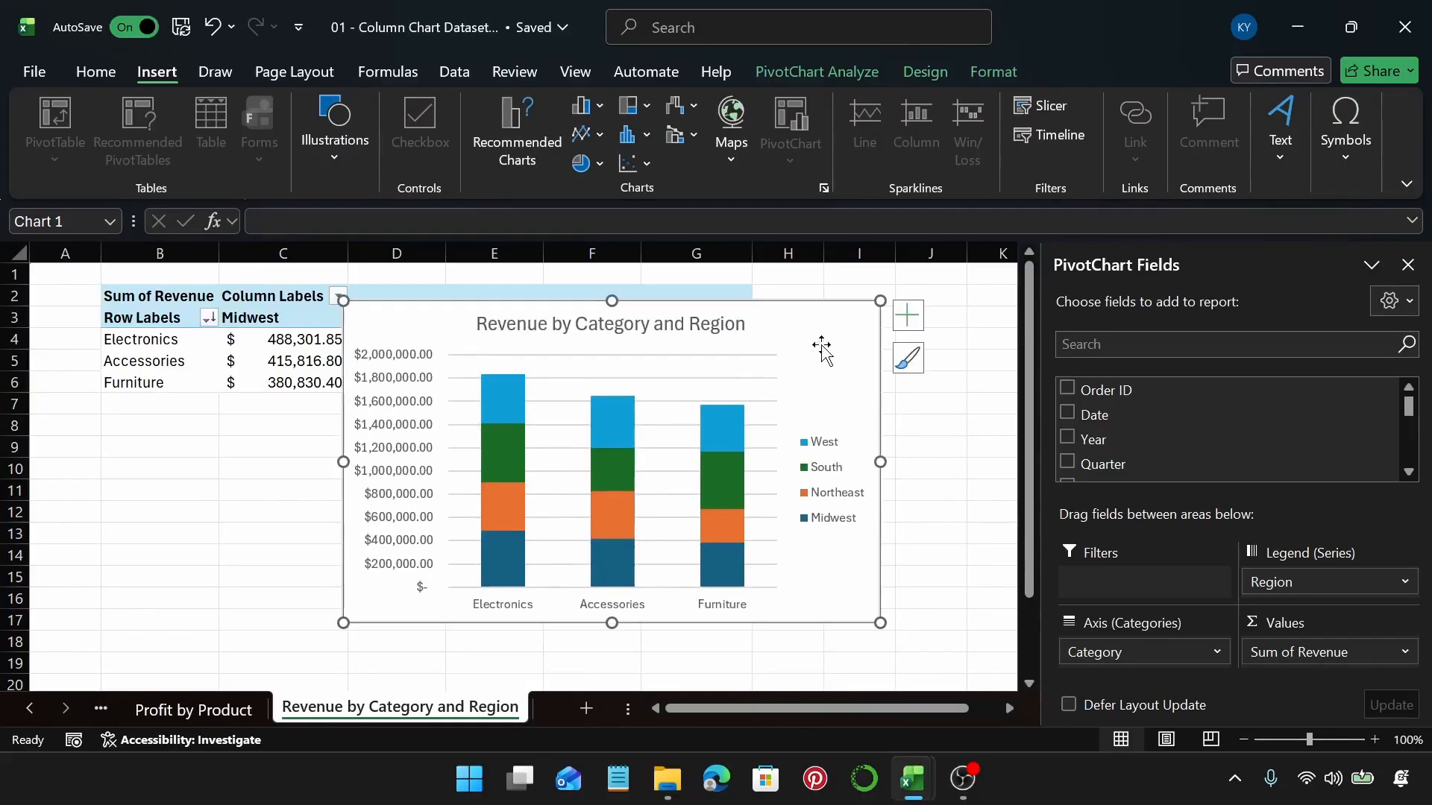
Preview the full set of chart styles on the stacked column chart without applying one
click(907, 360)
mouse_move(1172, 452)
mouse_down()
mouse_move(1199, 671)
mouse_move(1143, 366)
mouse_up()
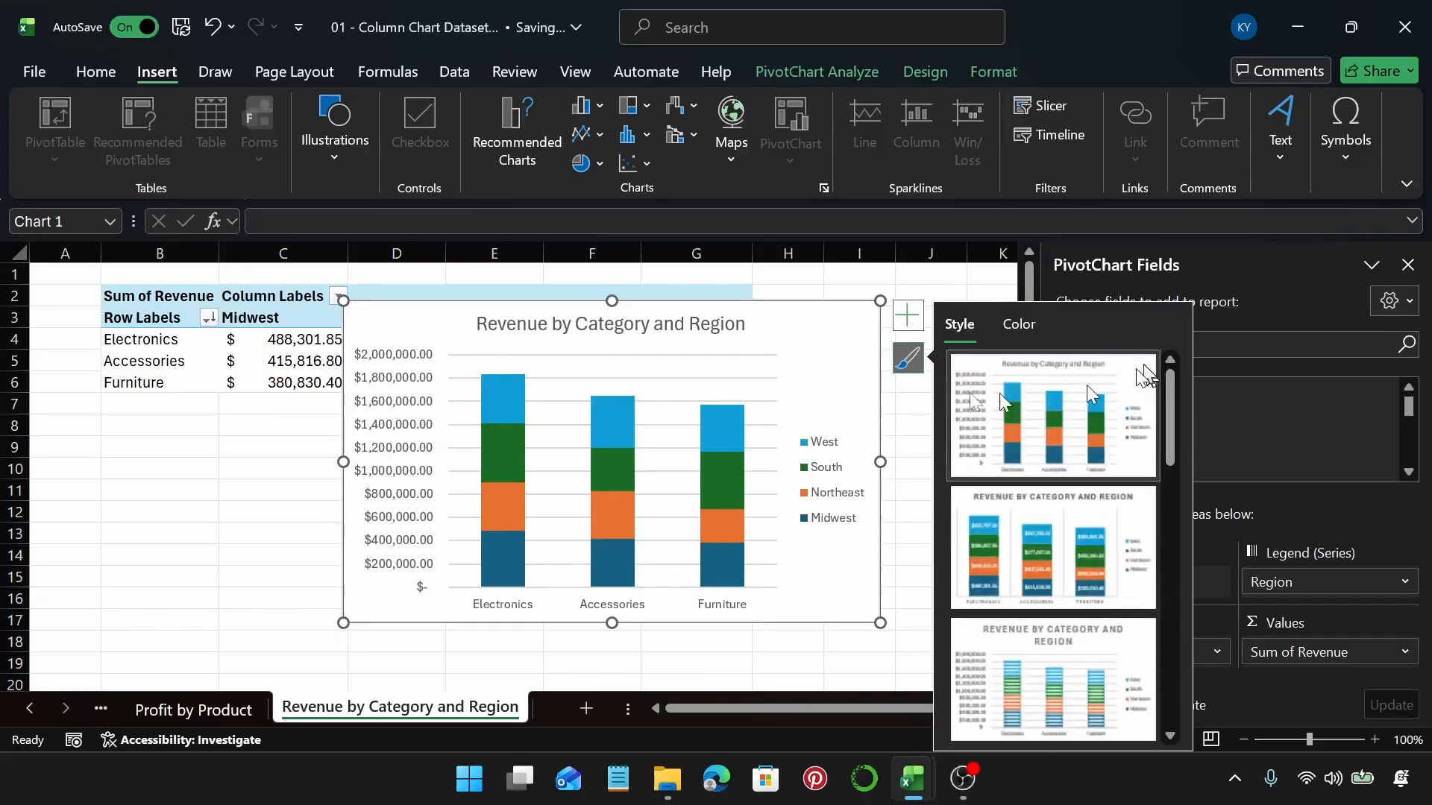
click(907, 358)
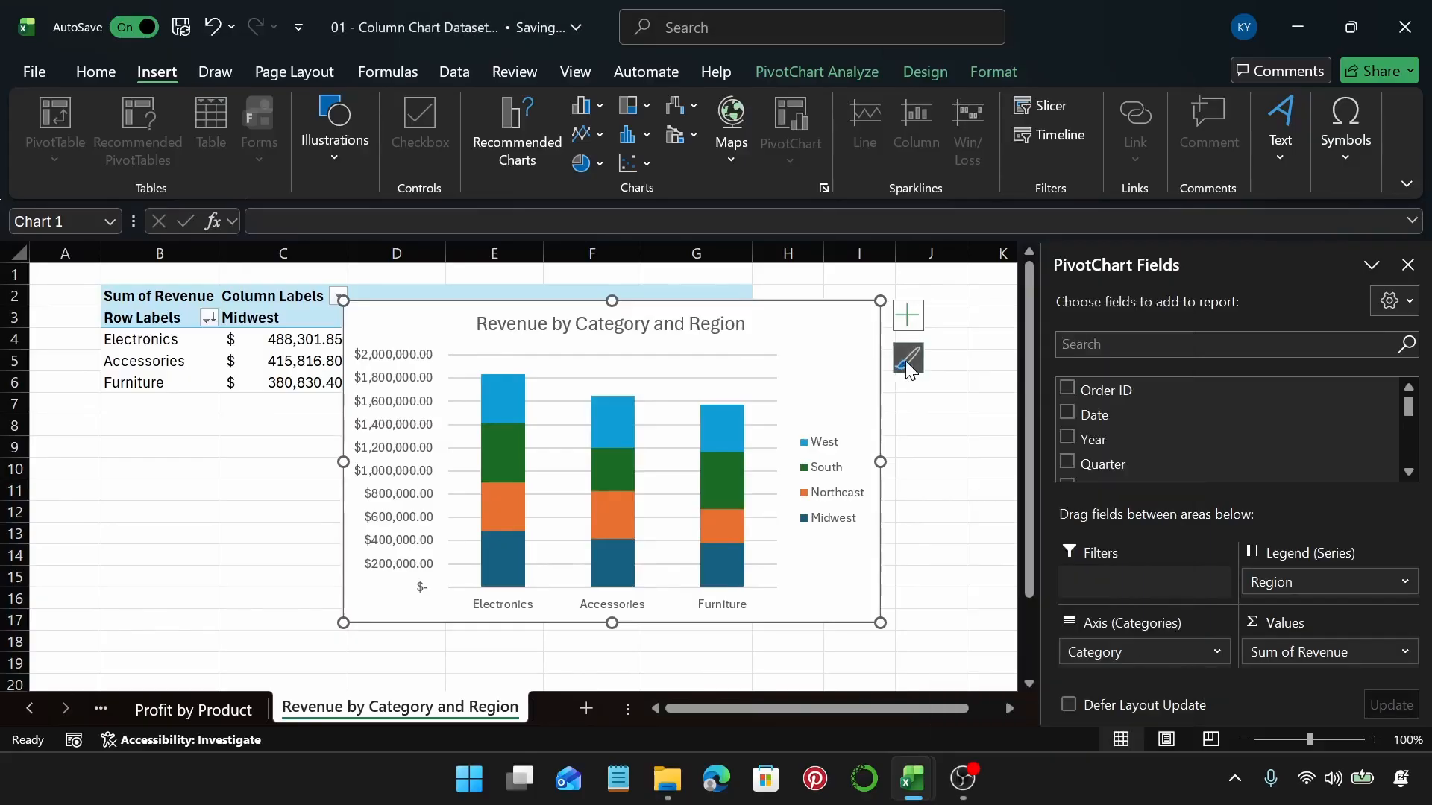
click(923, 73)
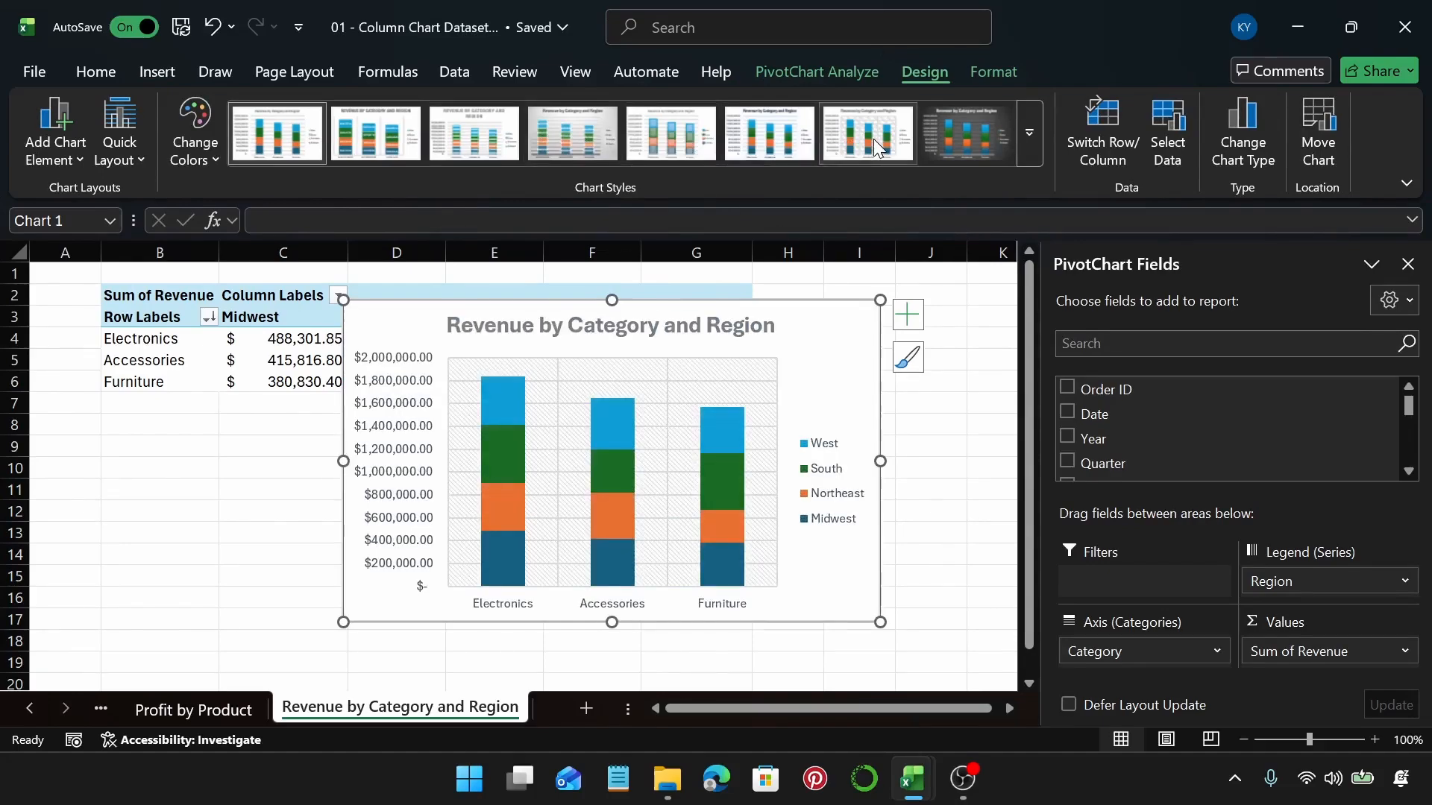
click(1027, 136)
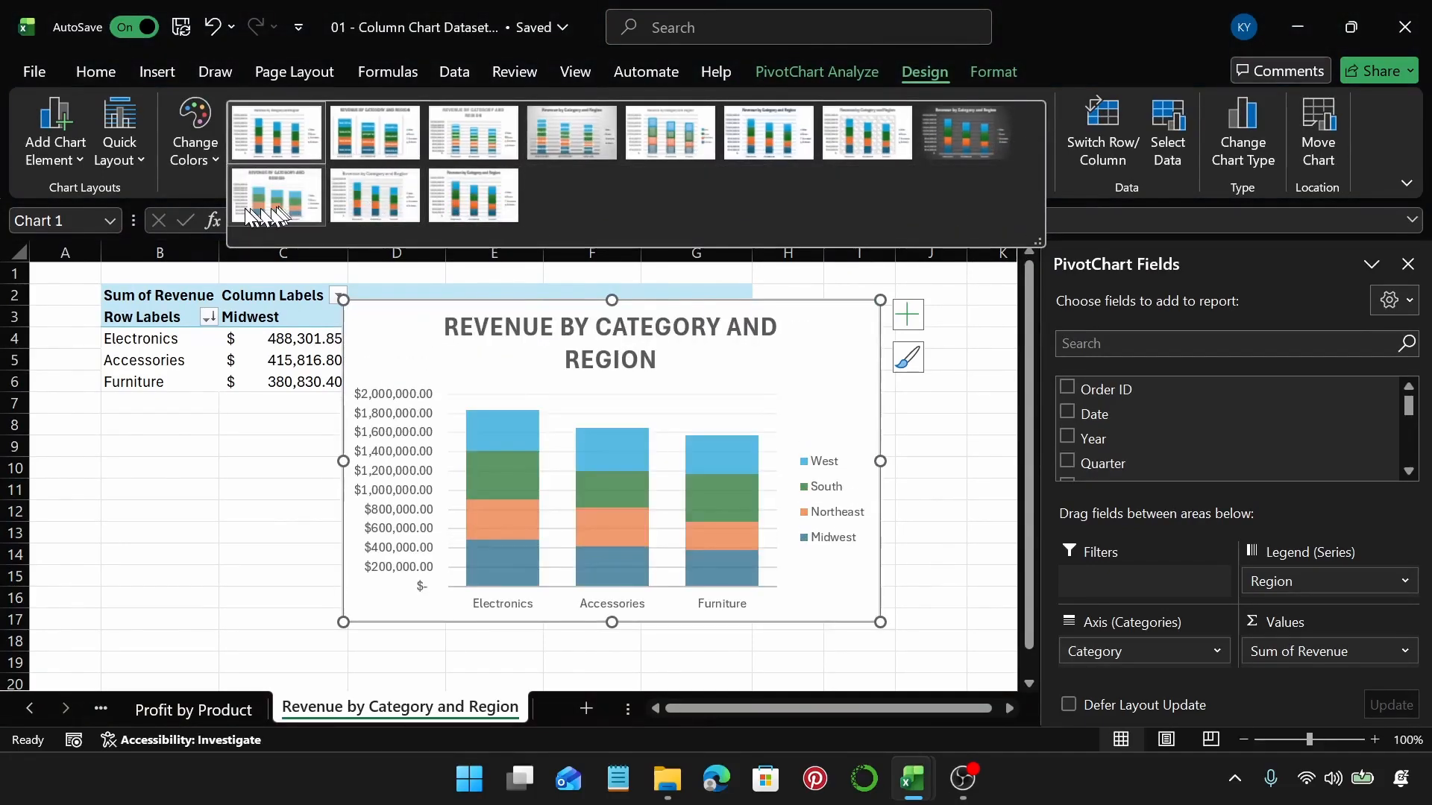
click(900, 449)
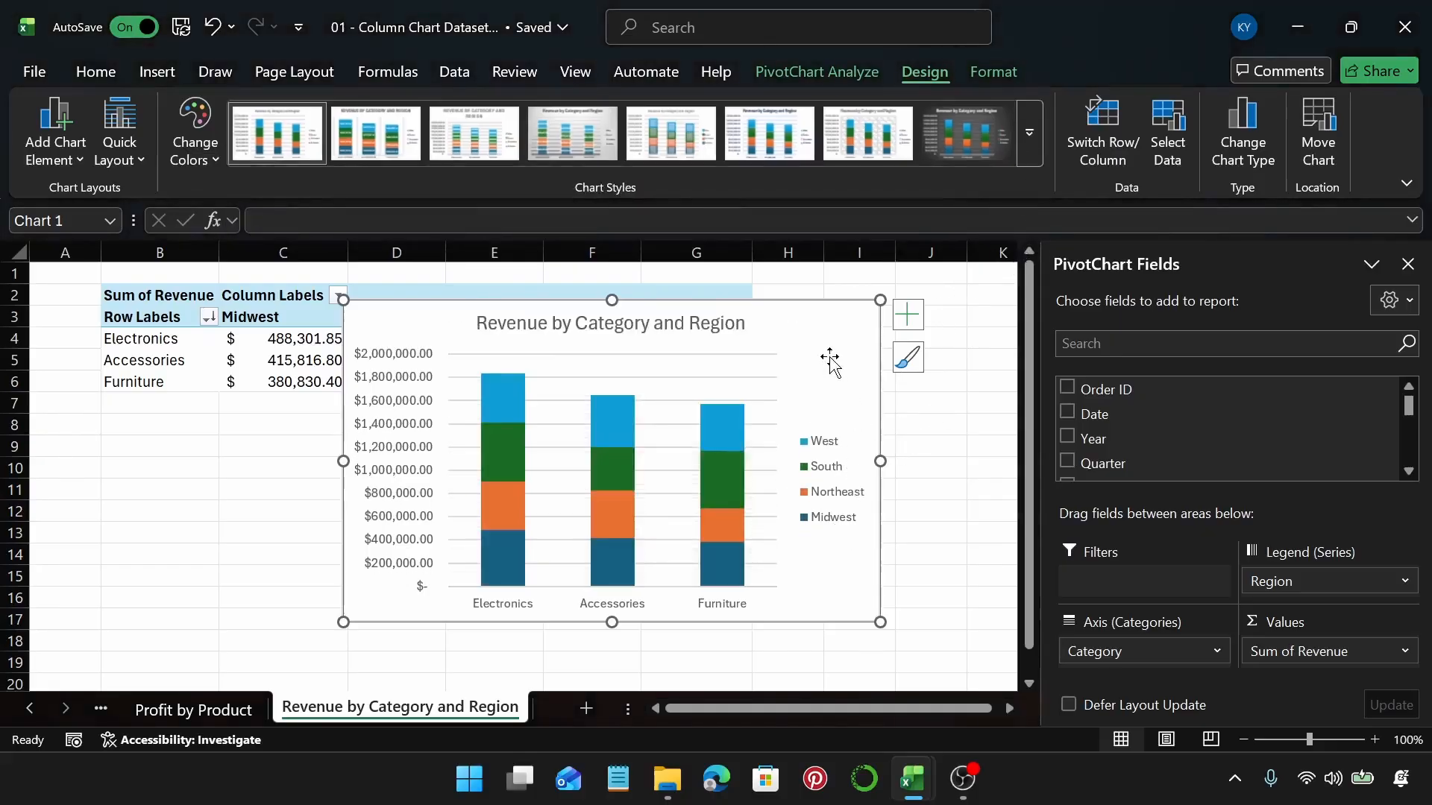
Preview the colorful and monochromatic palettes on the stacked column chart without changing its colors
click(203, 154)
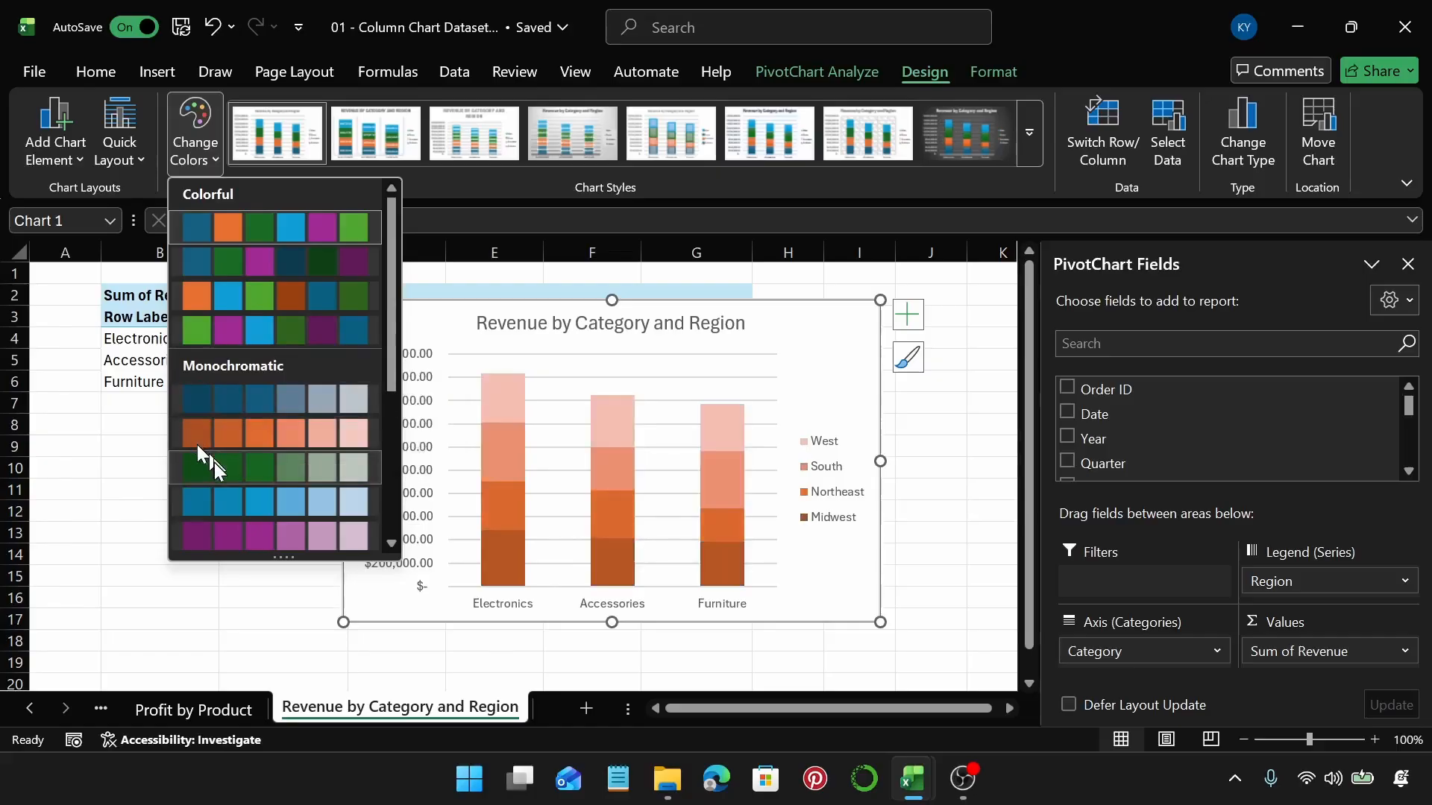
scroll(215, 469, down, 1)
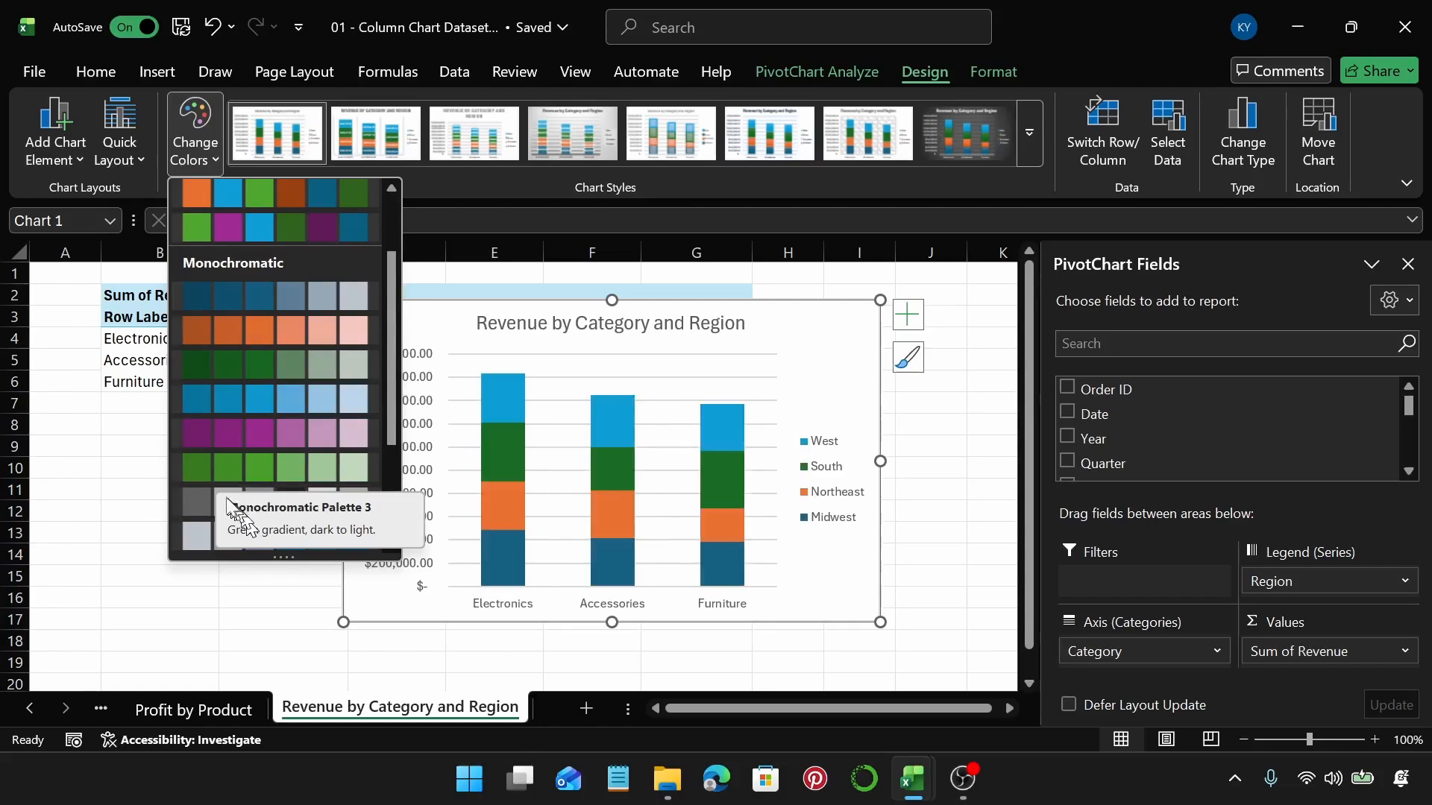
scroll(320, 481, down, 2)
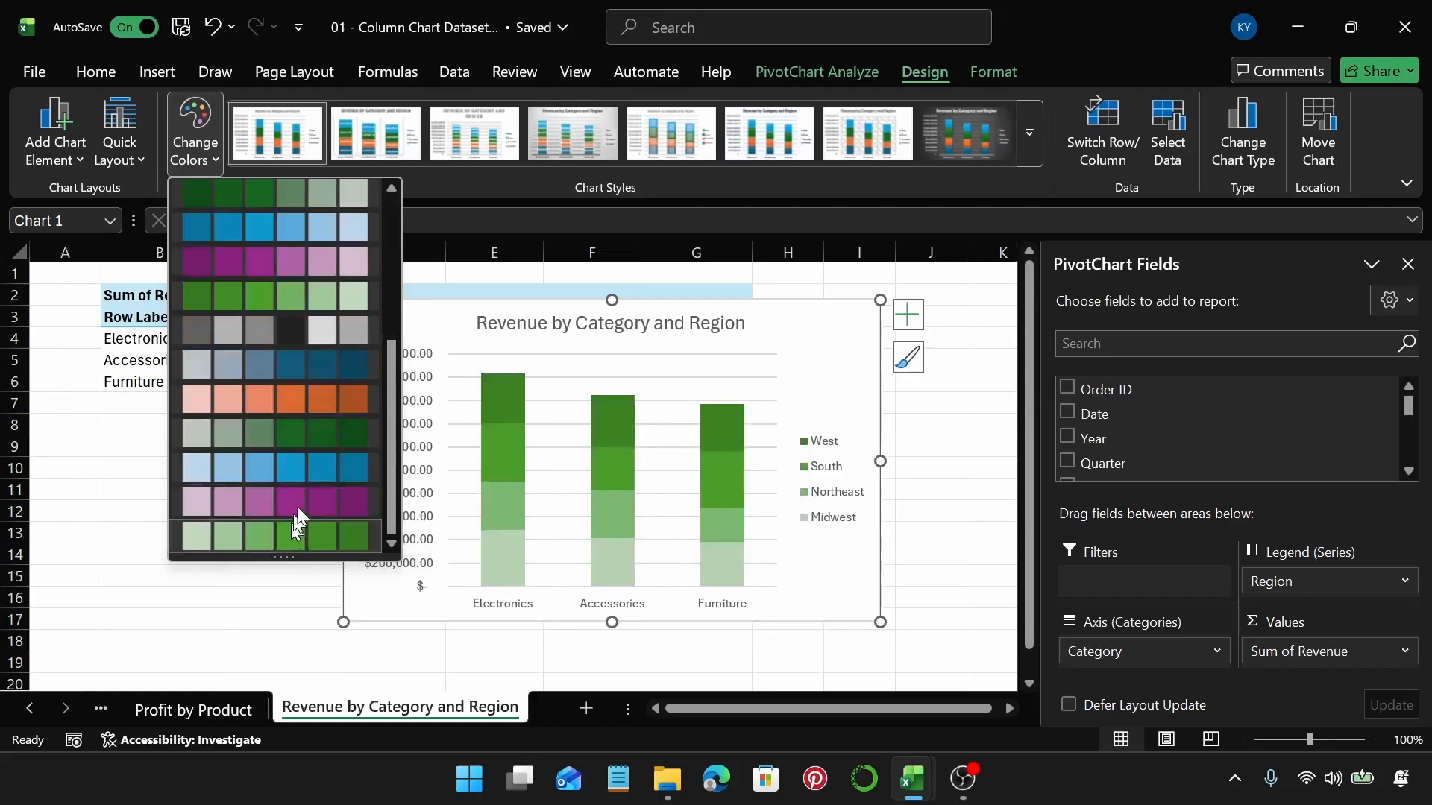
scroll(335, 365, up, 3)
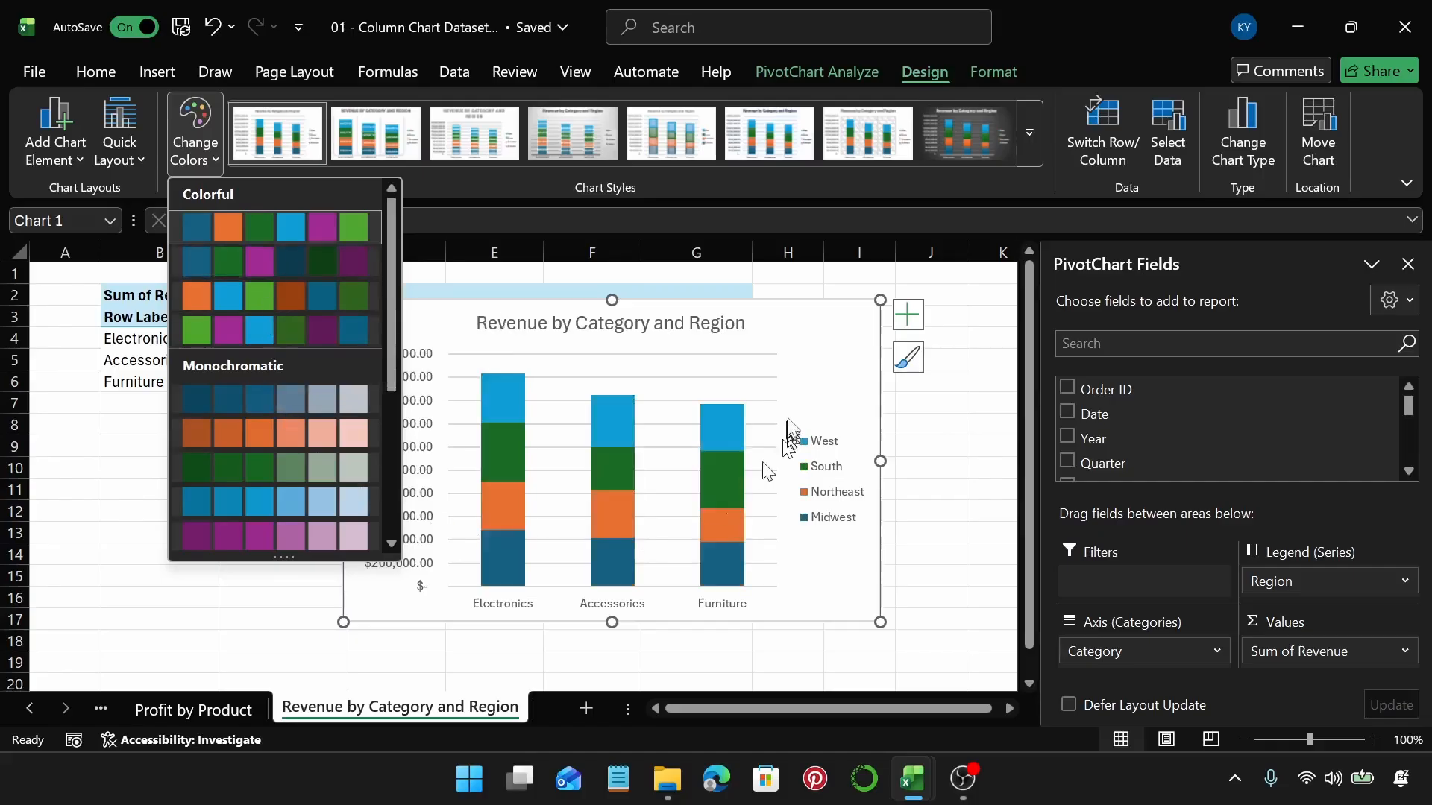
click(823, 360)
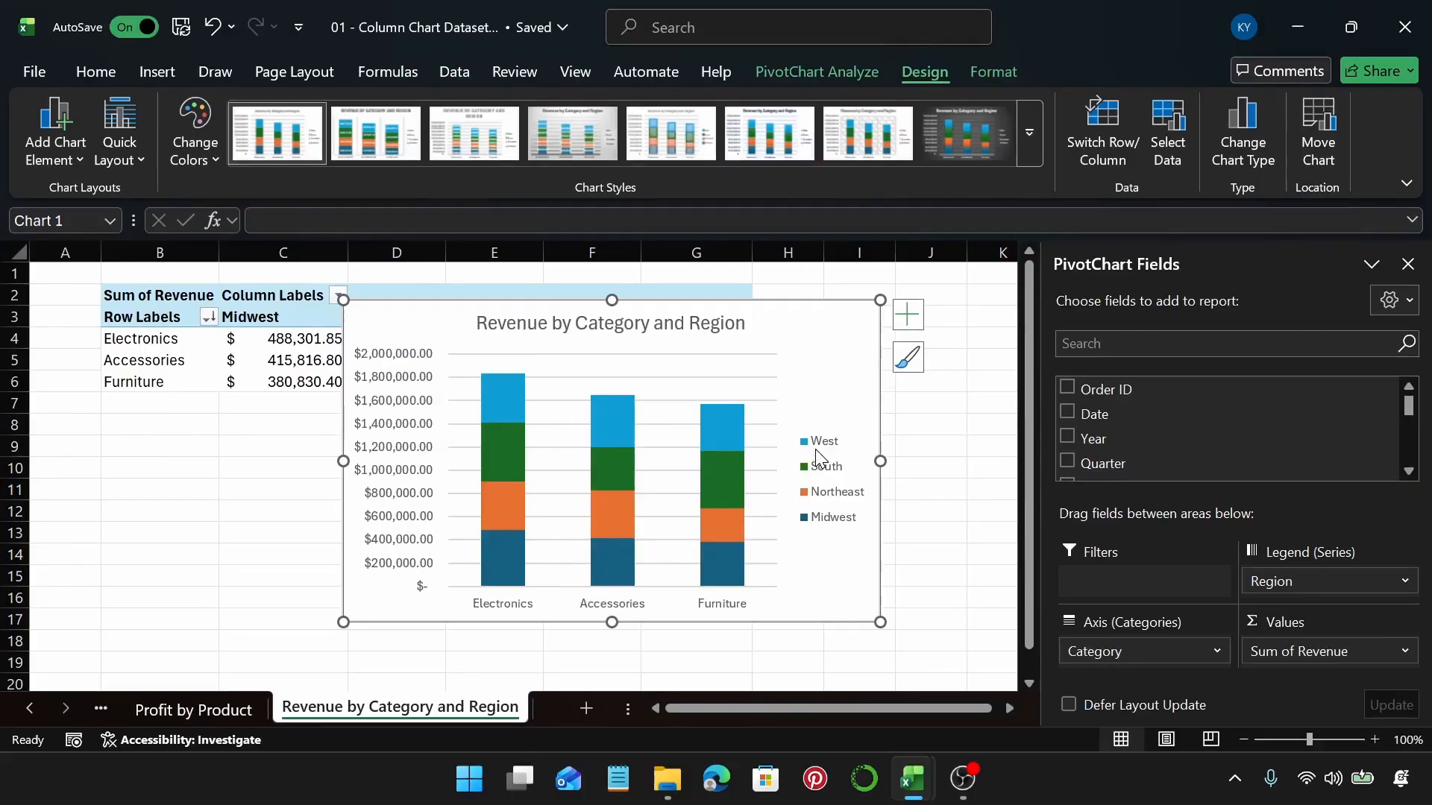
Widen the chart slightly and set the vertical axis number format to 0 decimal places
drag(878, 461, 920, 461)
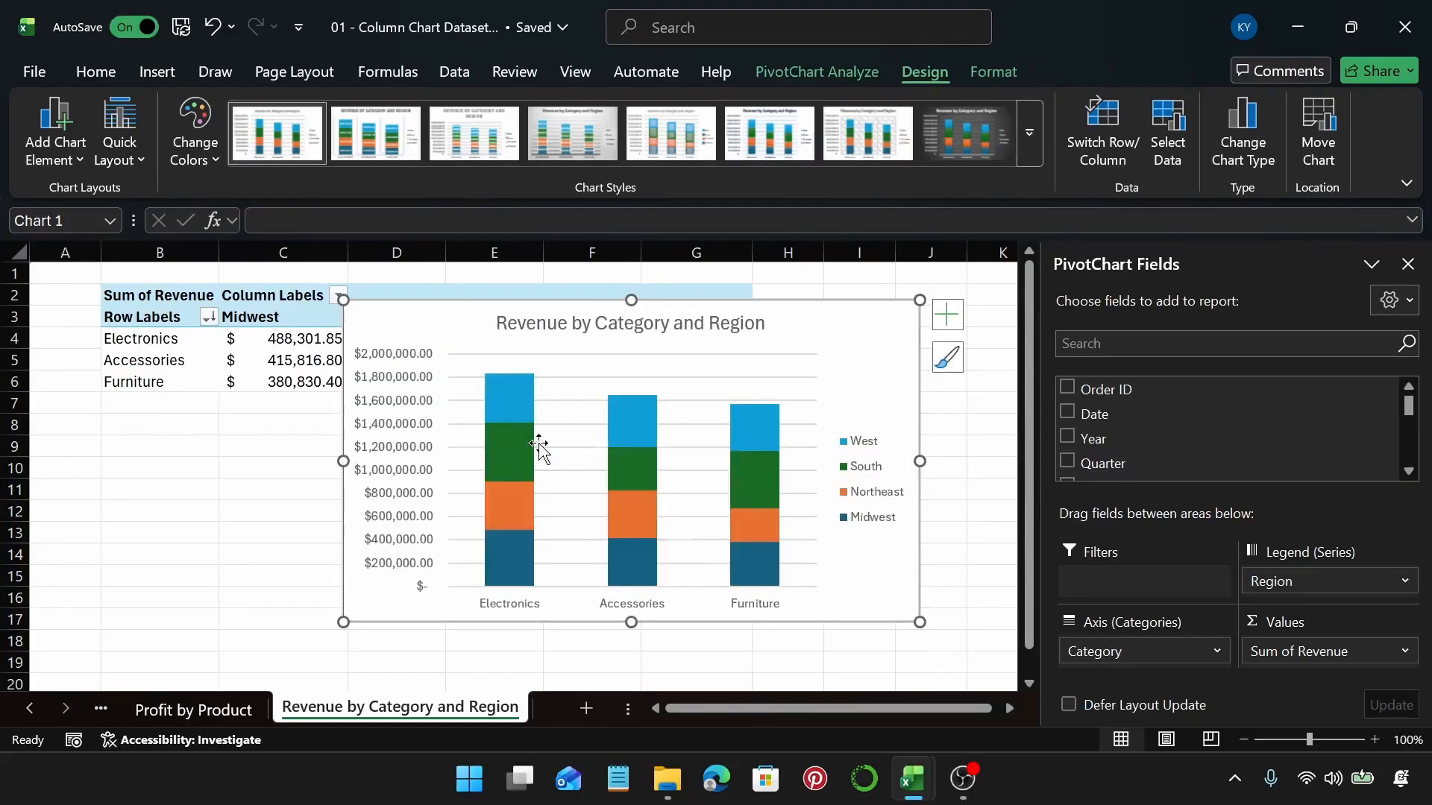
click(425, 408)
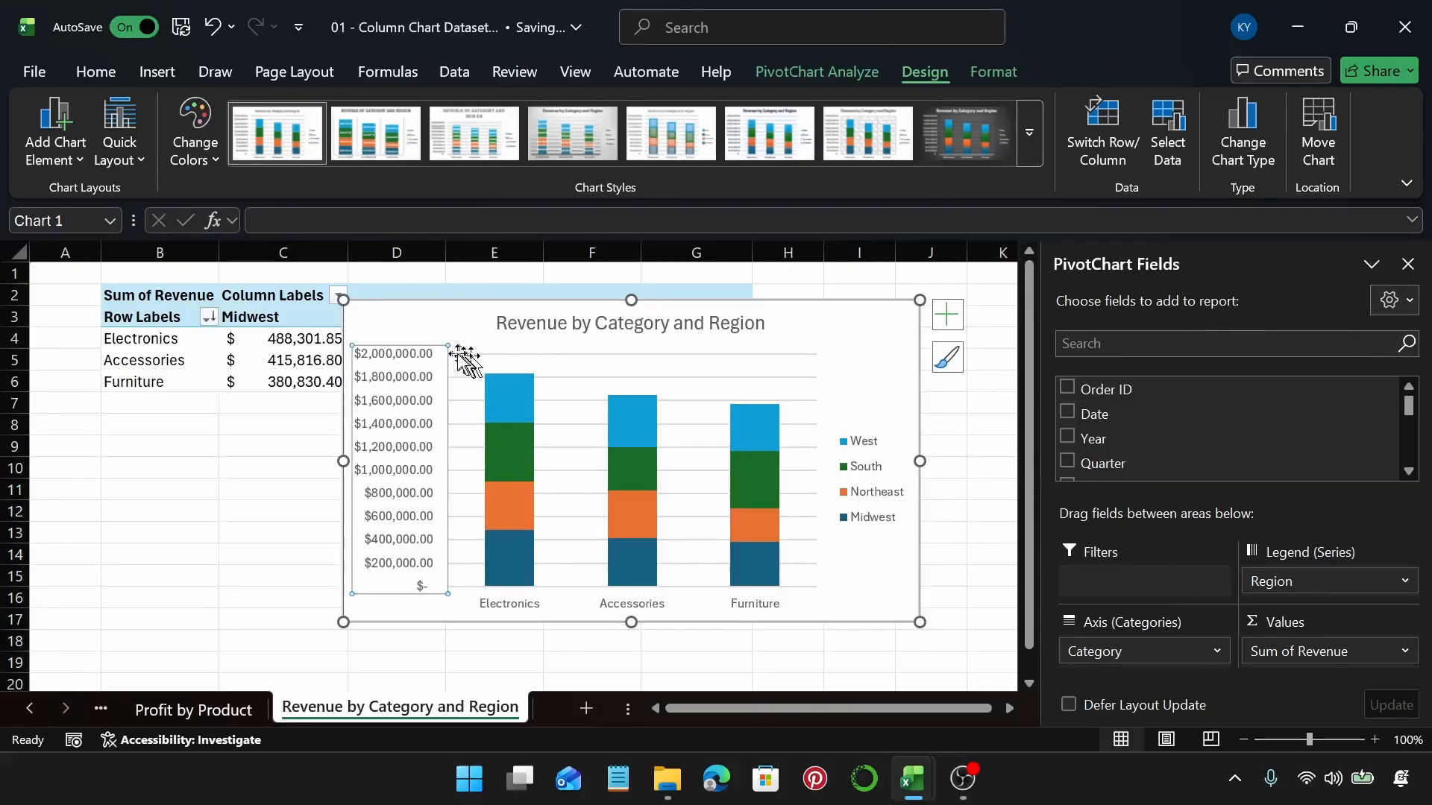
right_click(431, 358)
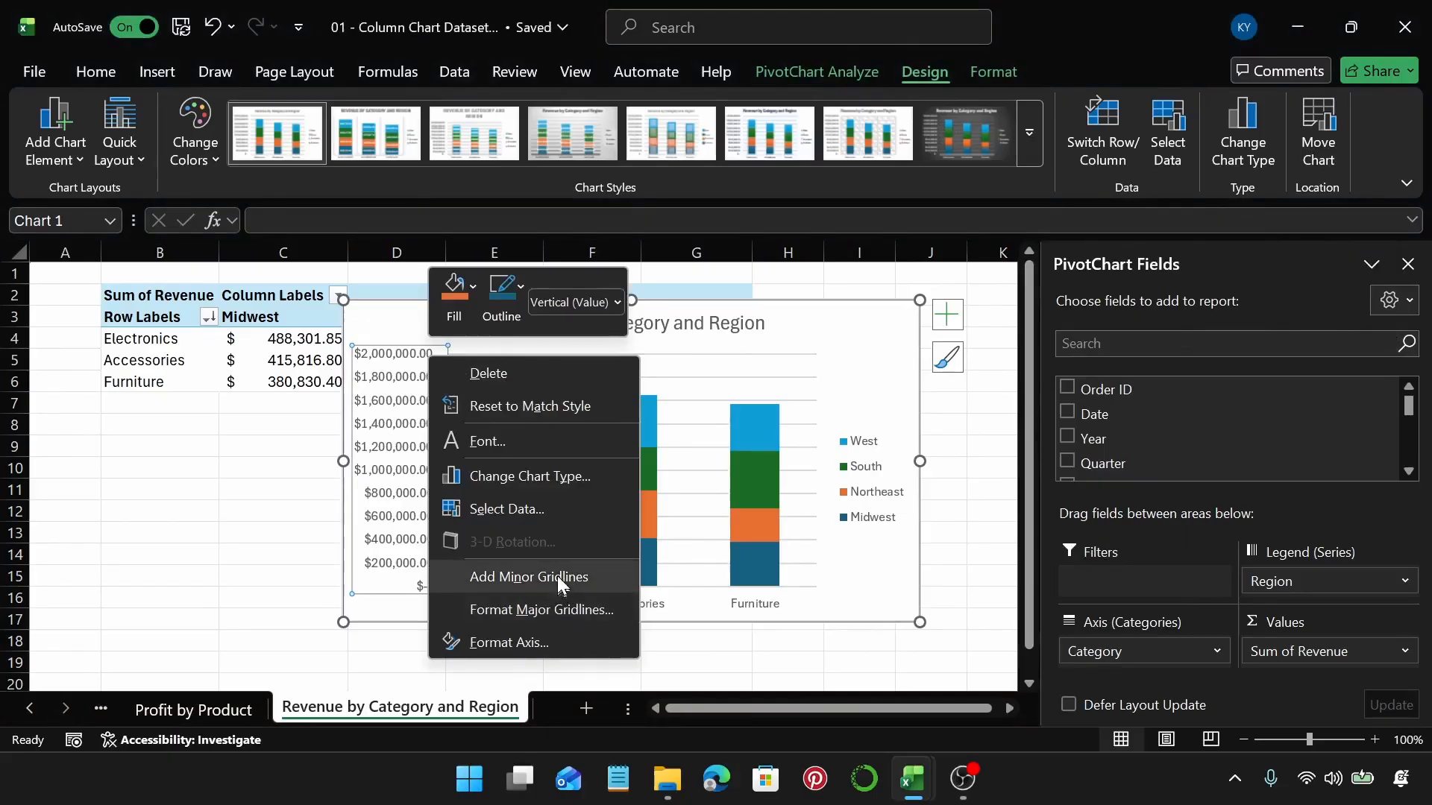
click(513, 642)
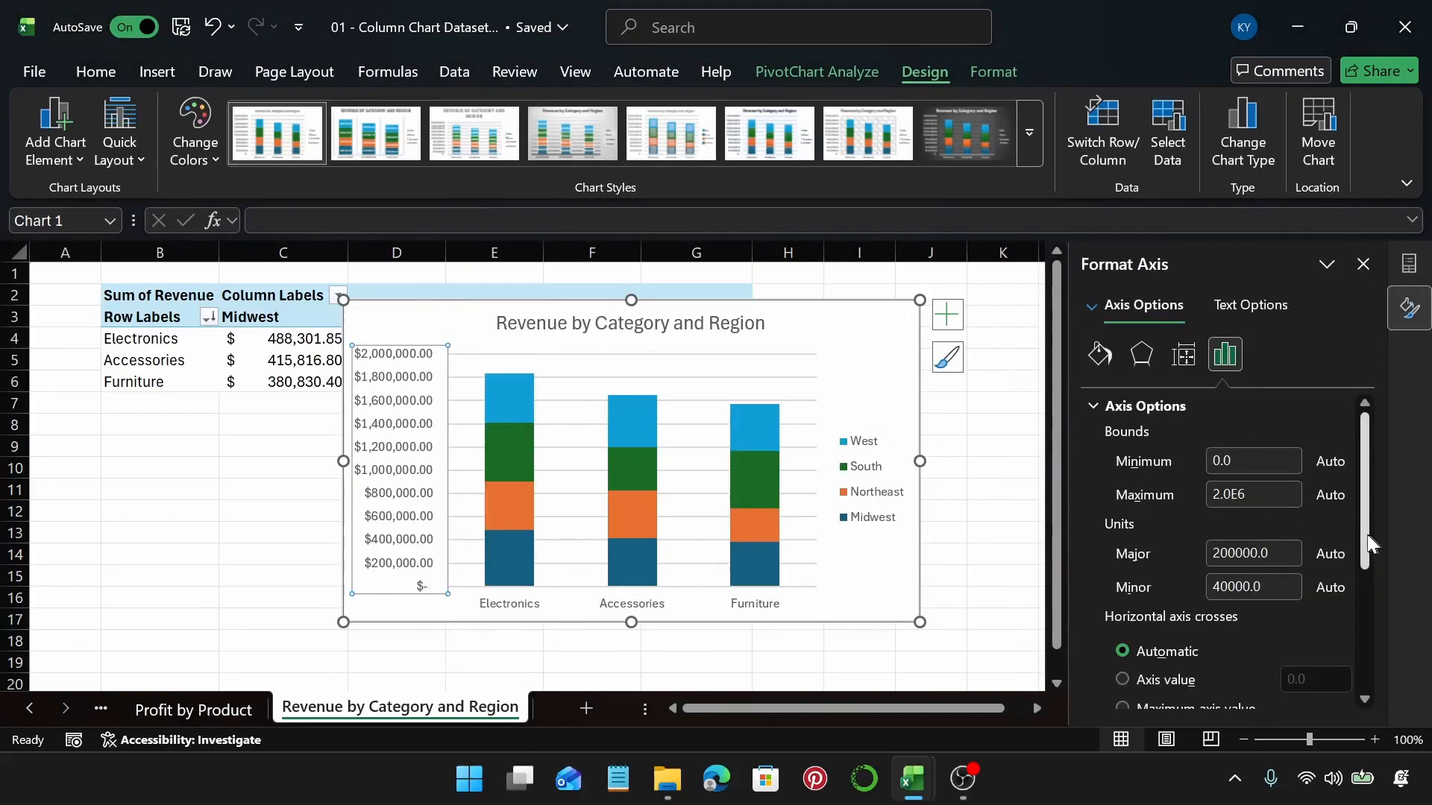
drag(1364, 533, 1372, 553)
scroll(1234, 575, down, 3)
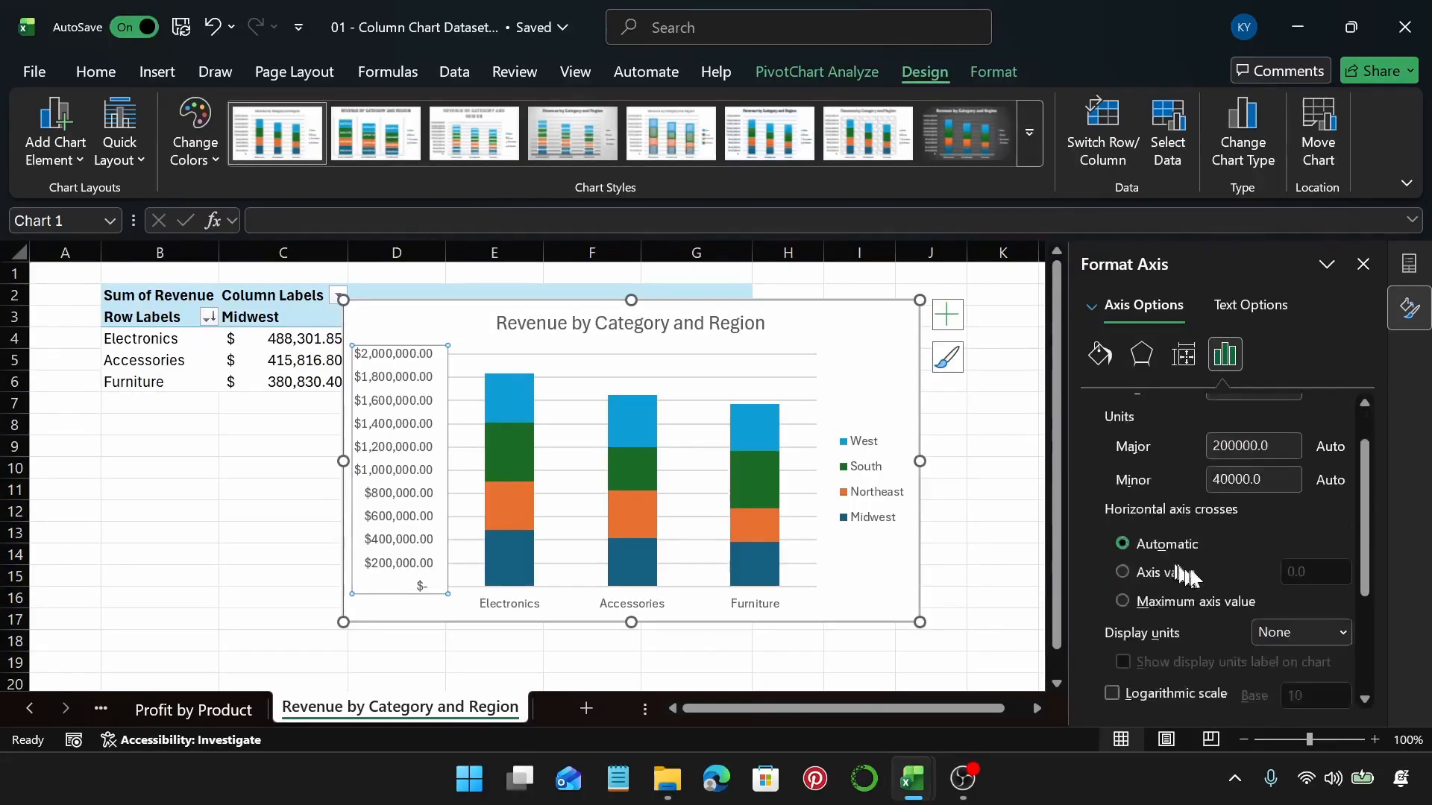
click(1157, 696)
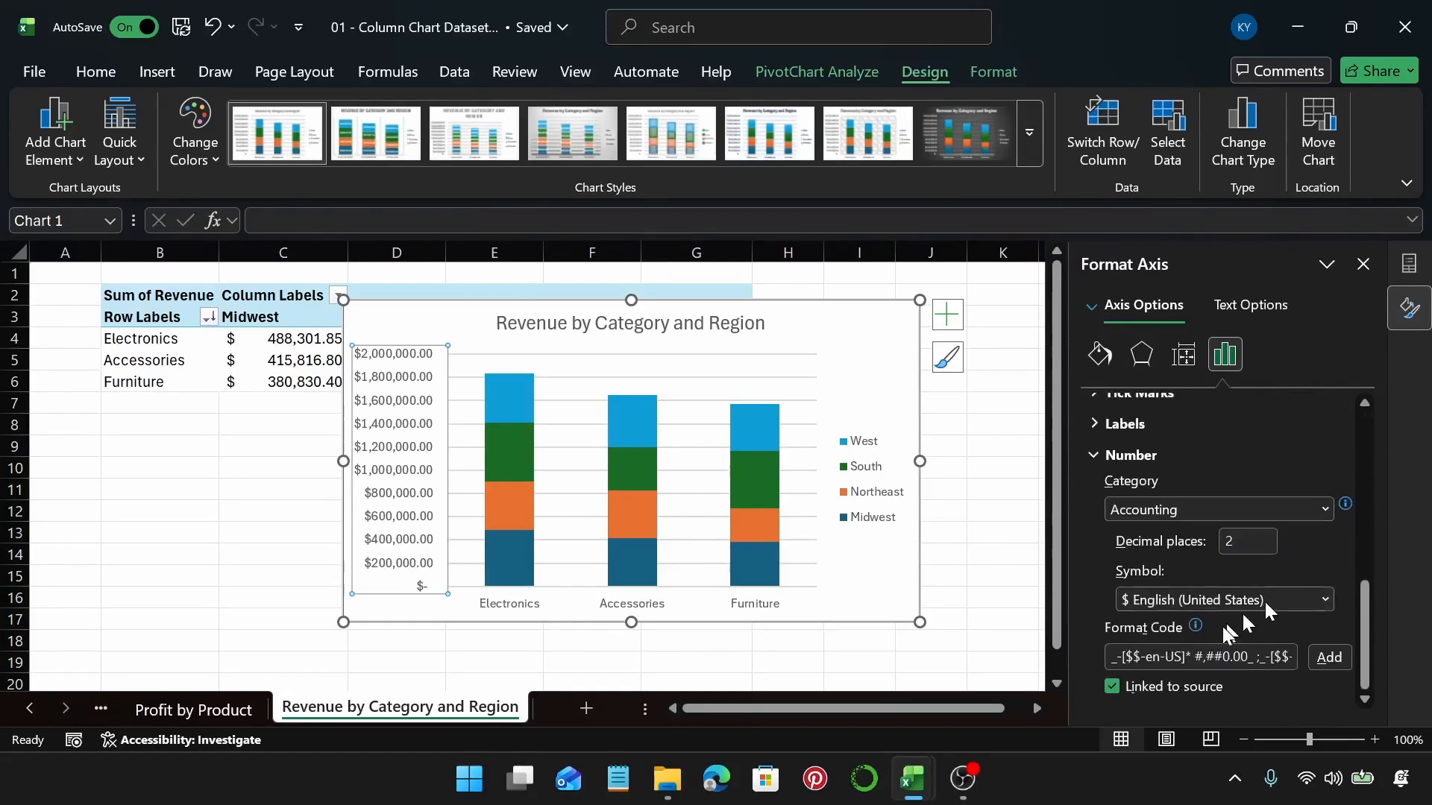
click(1253, 542)
text(0)
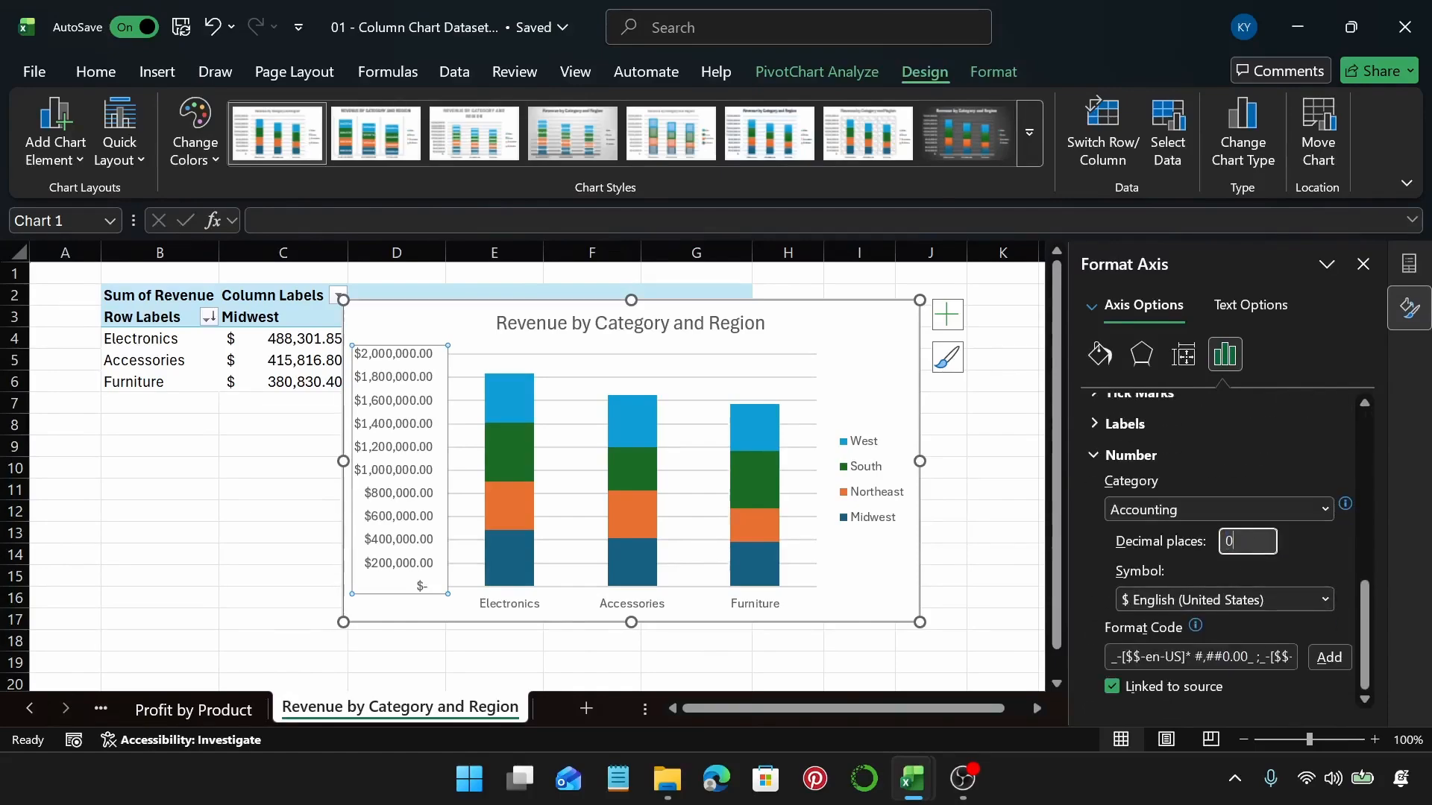
click(911, 371)
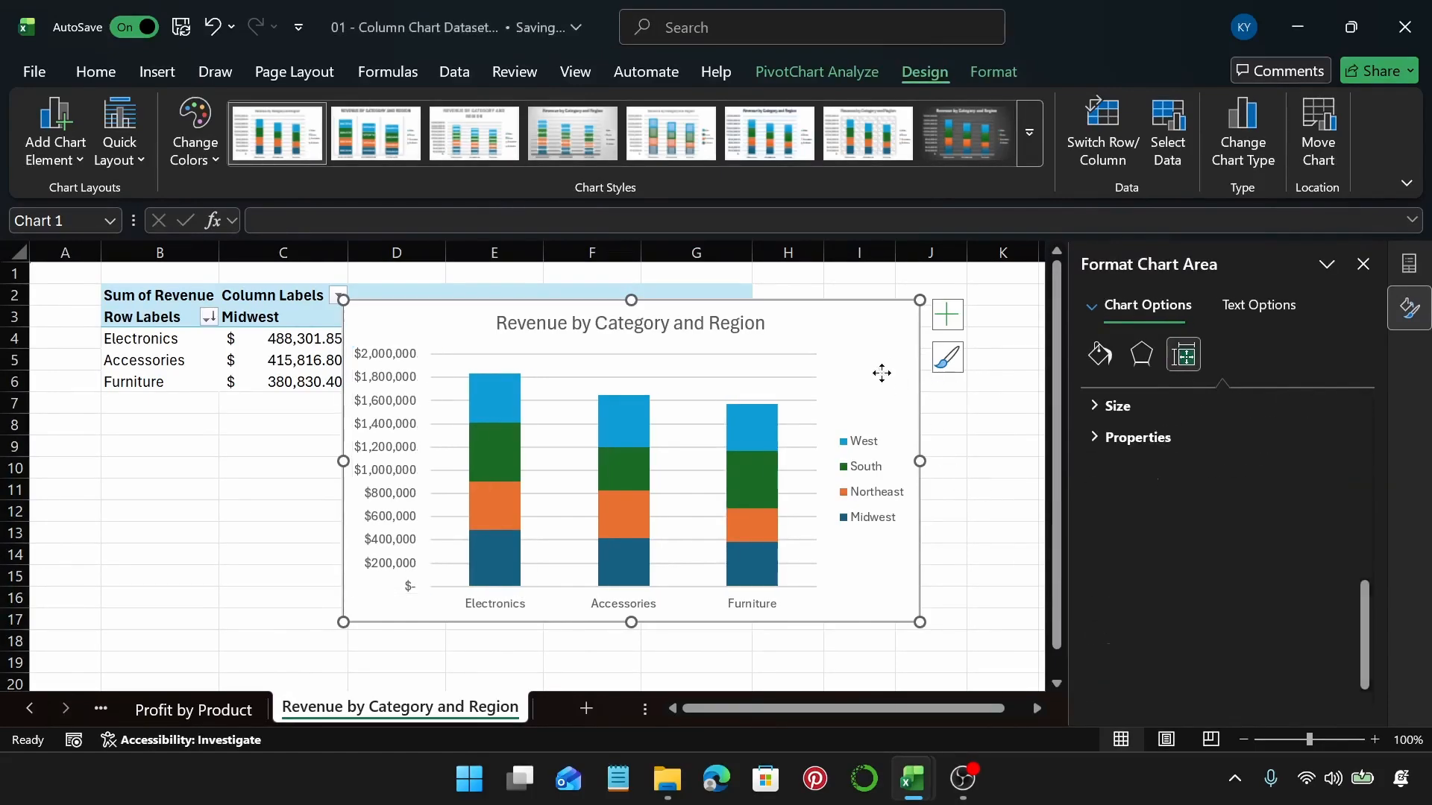
Fill the West series in the stacked column chart with a custom dark blue whose hex code starts with #1f4e7
click(481, 412)
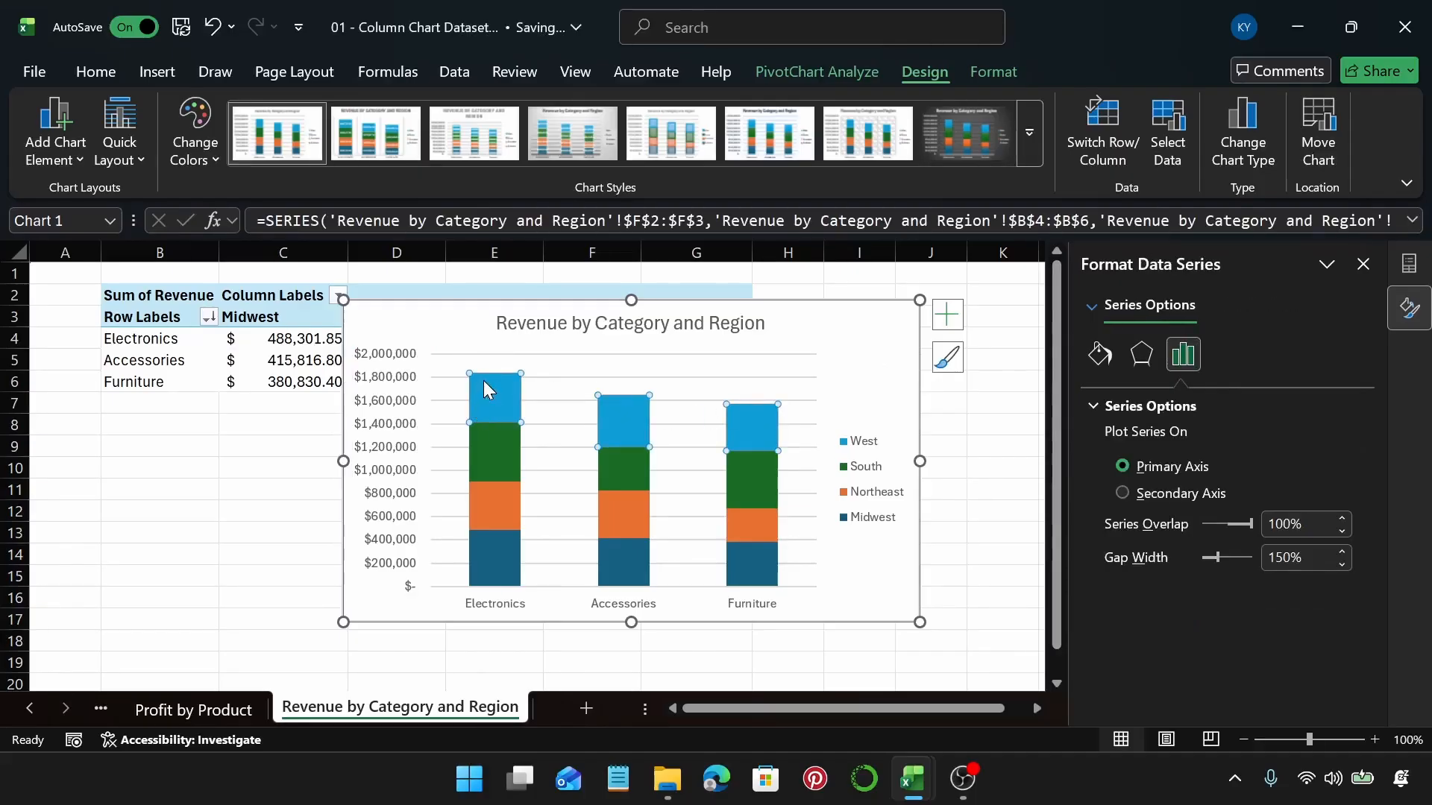
mouse_move(489, 414)
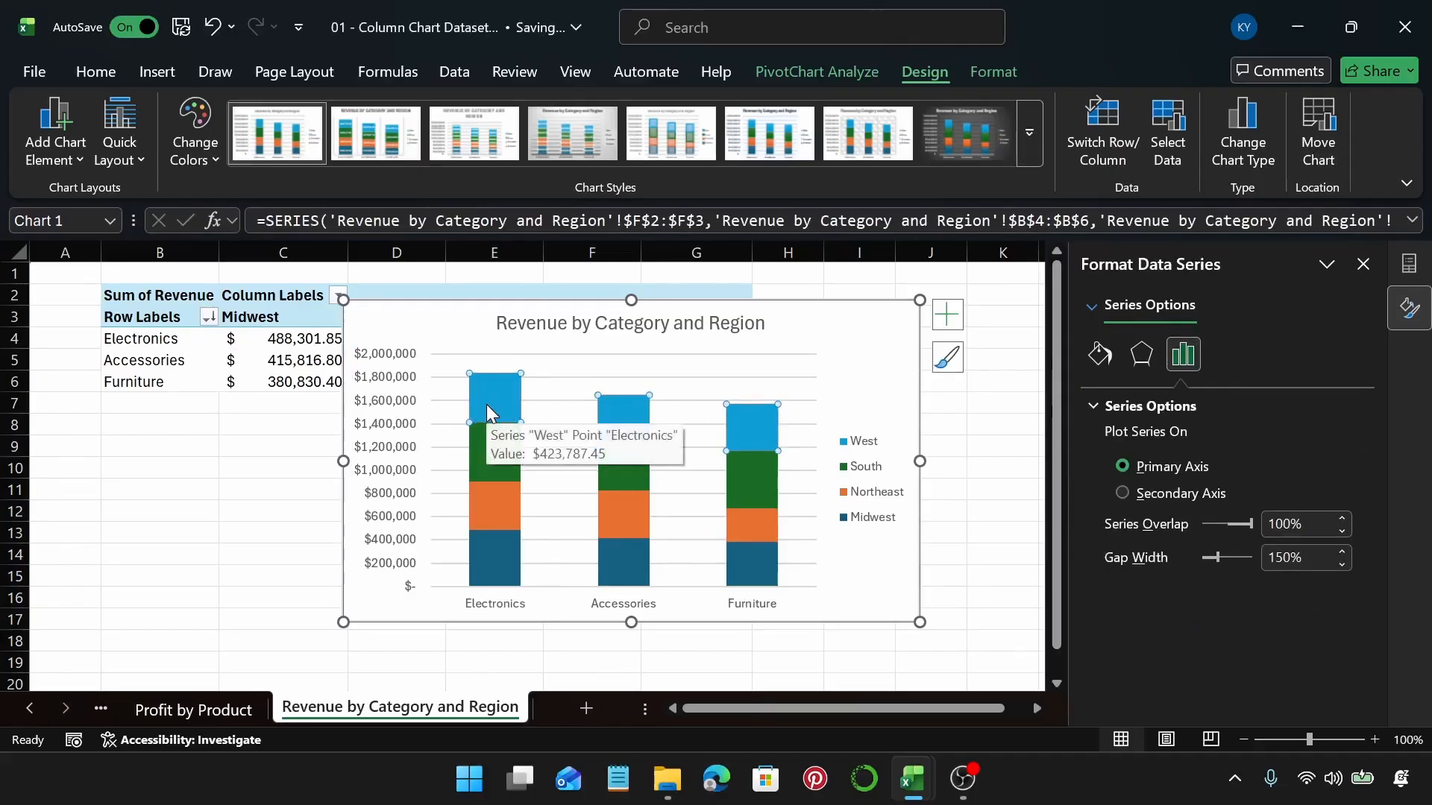
click(1108, 366)
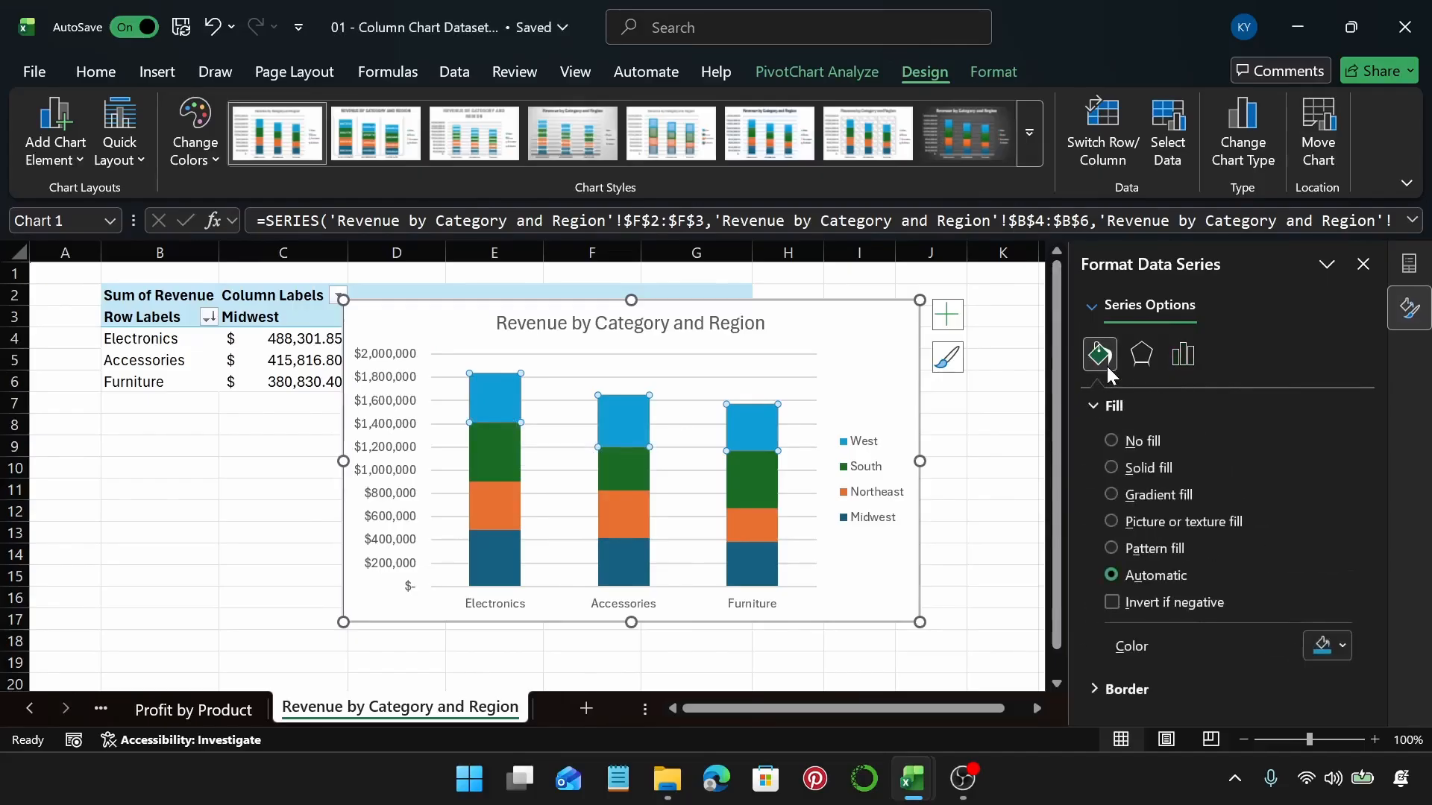
click(1323, 654)
click(1186, 618)
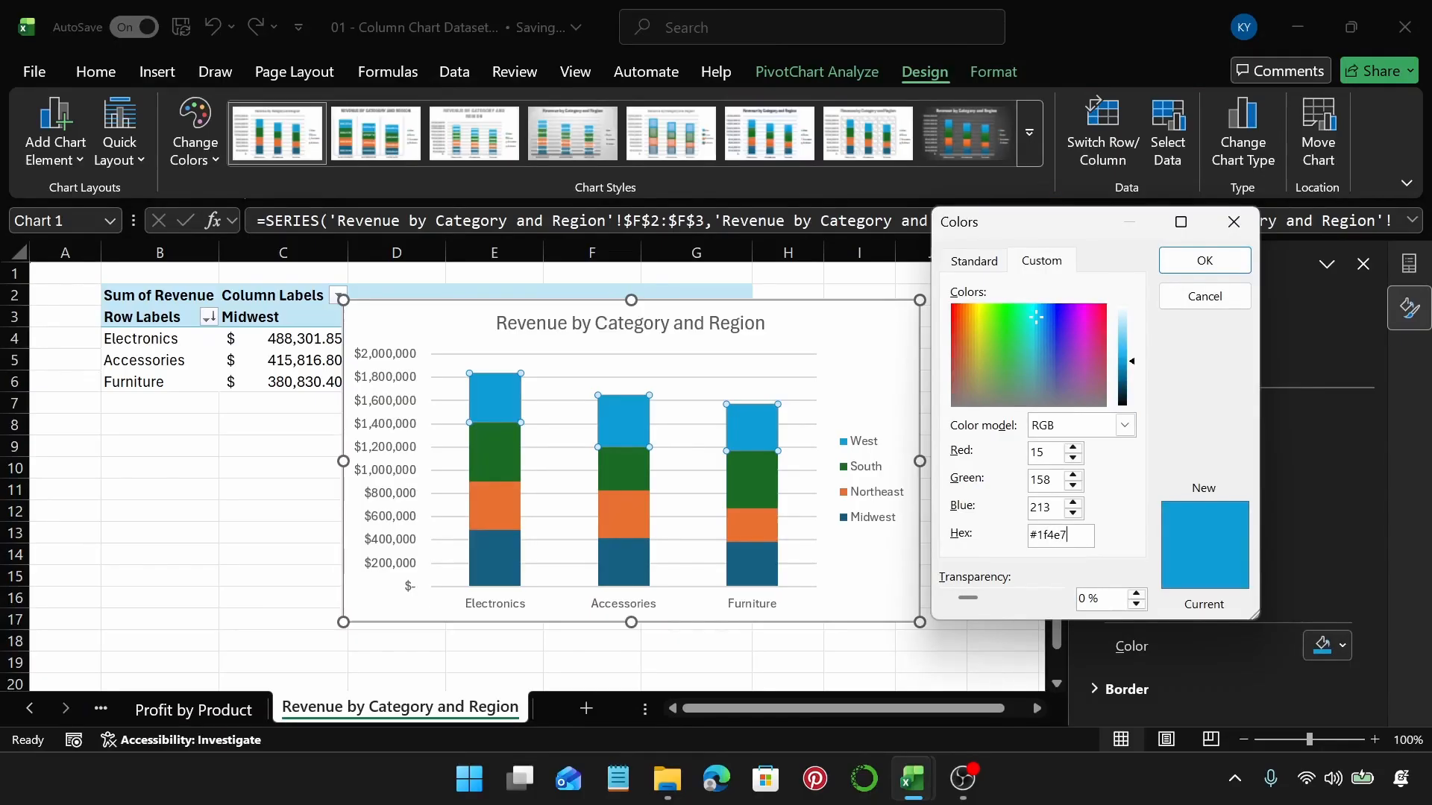
key(Return)
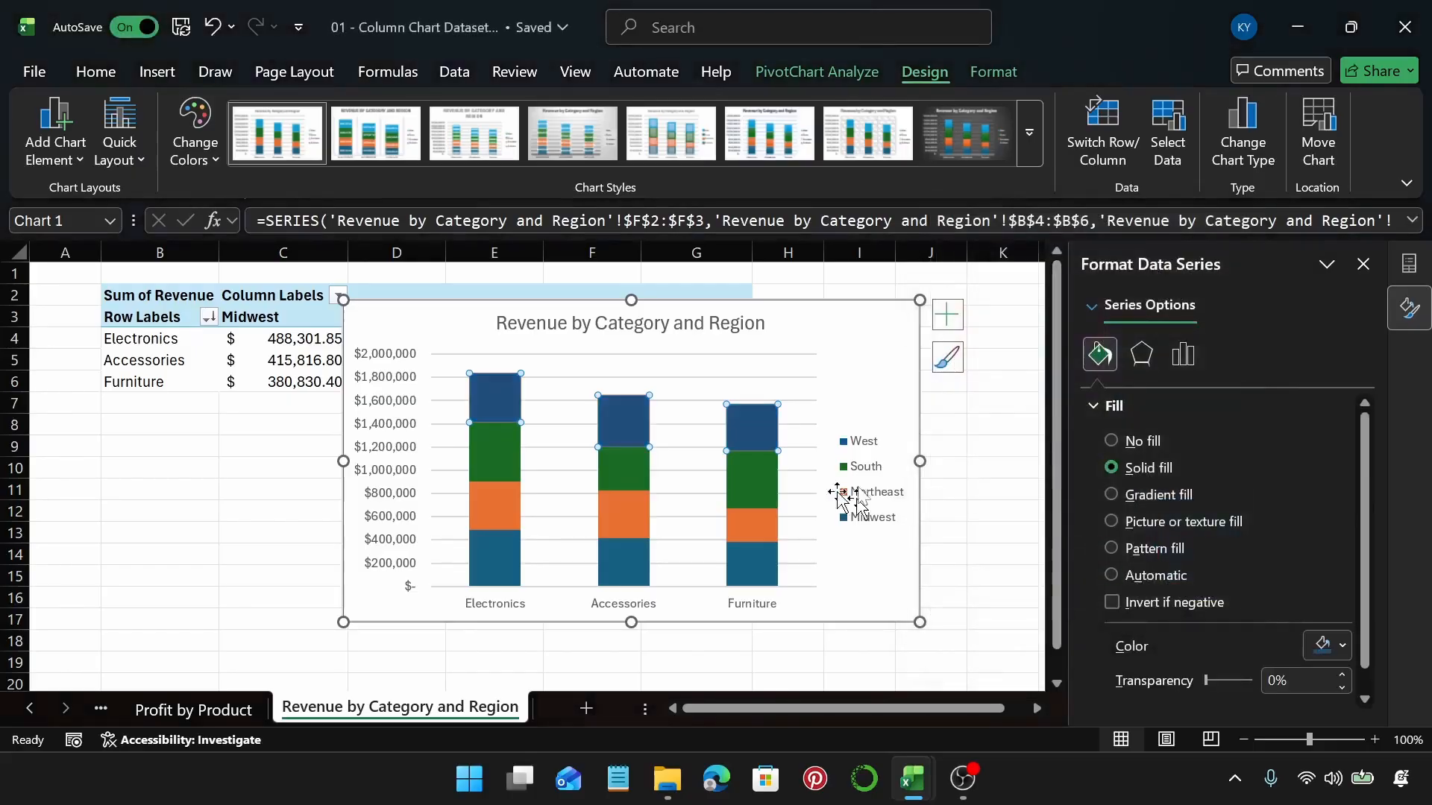
Fill the South series with a custom teal green whose hex code starts with #2ca58
click(729, 456)
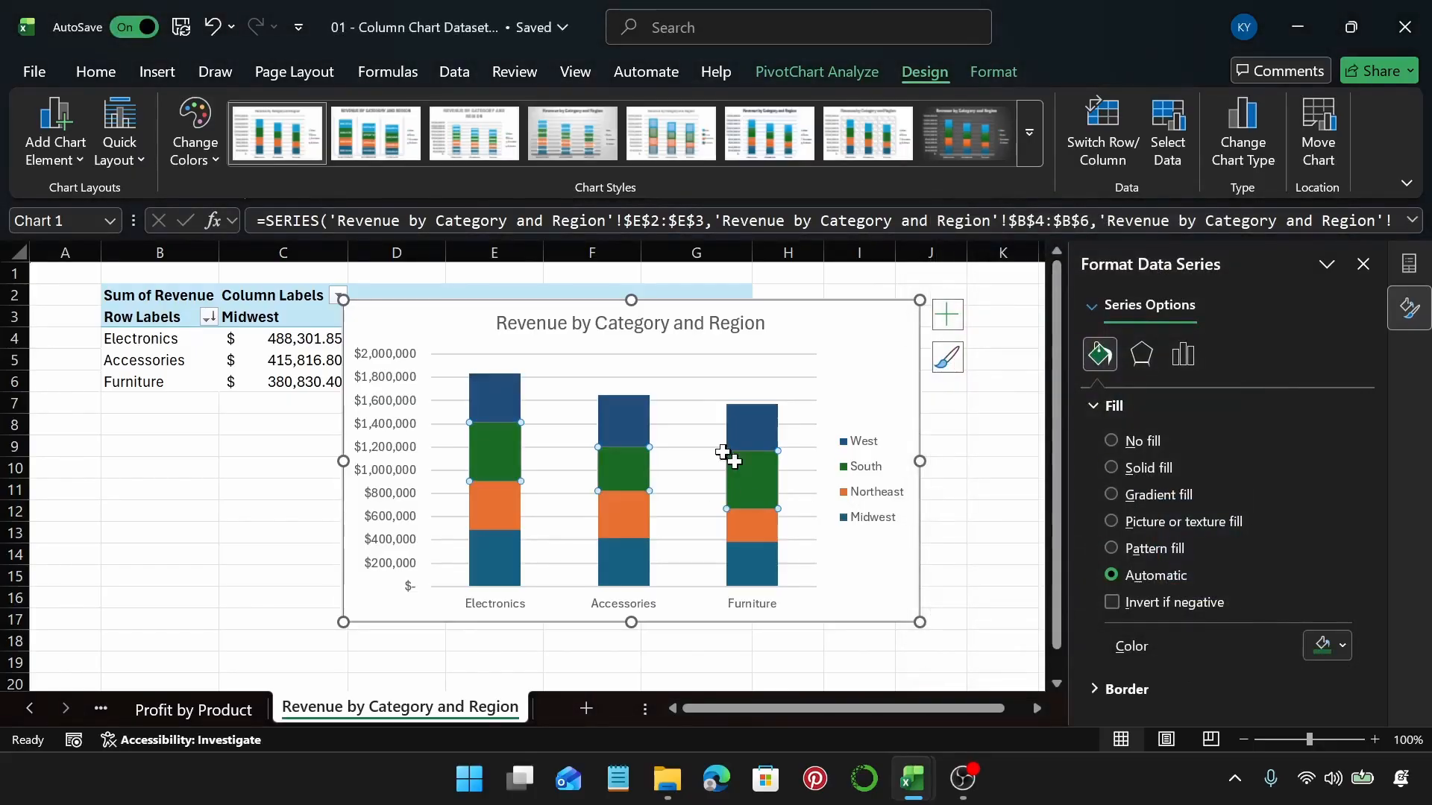
click(1334, 645)
click(1176, 619)
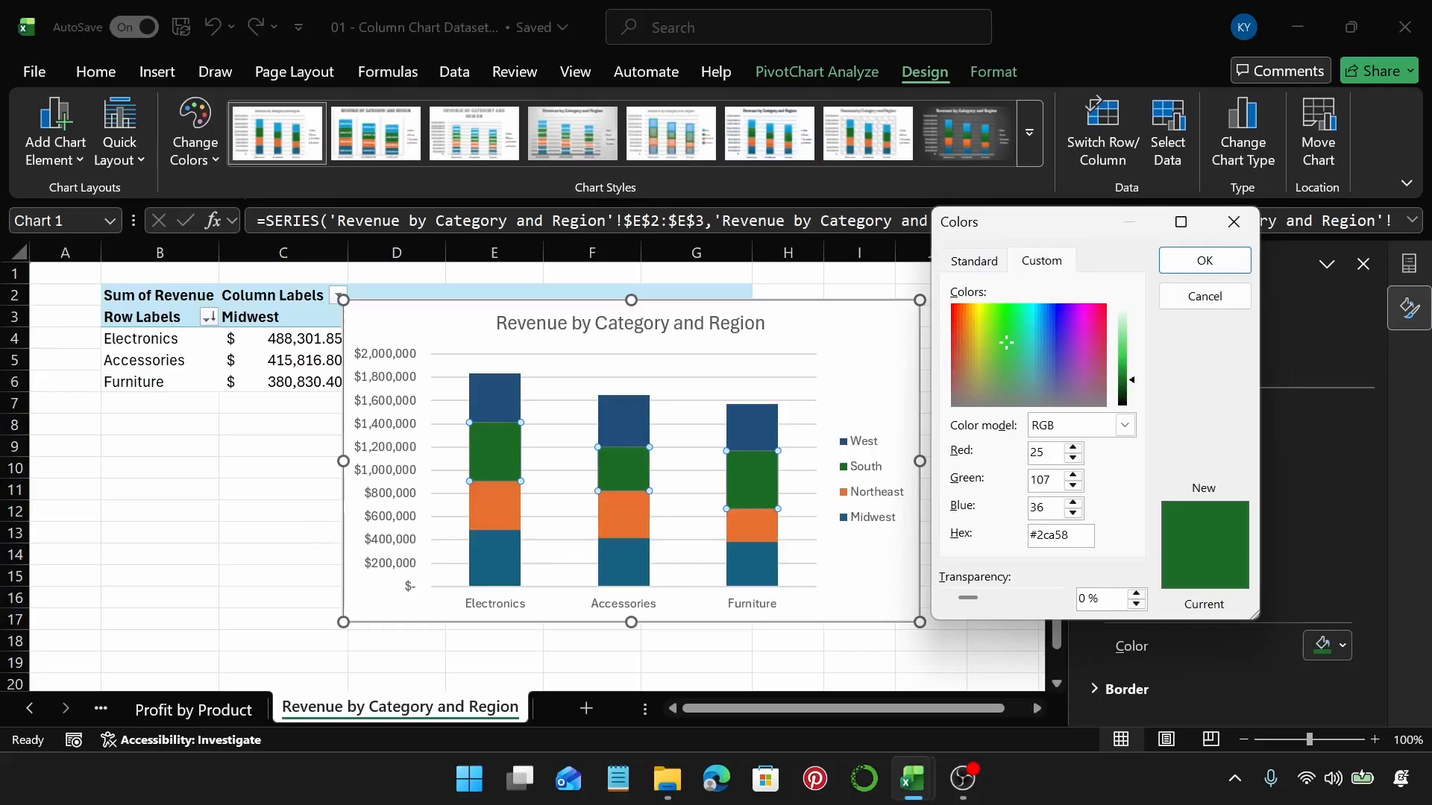
key(Return)
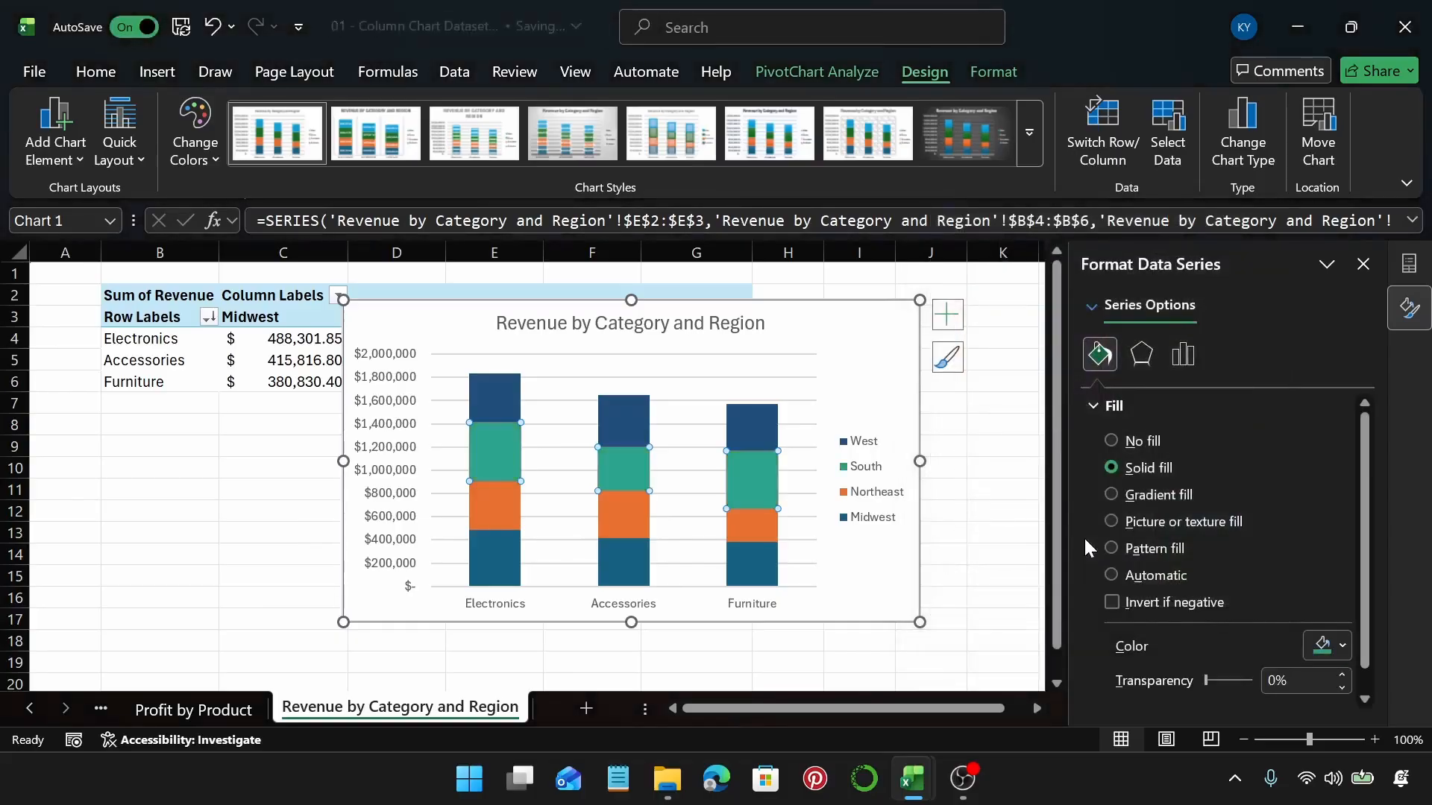
Fill the Northeast series with a custom orange whose hex code starts with #f28e2
click(768, 526)
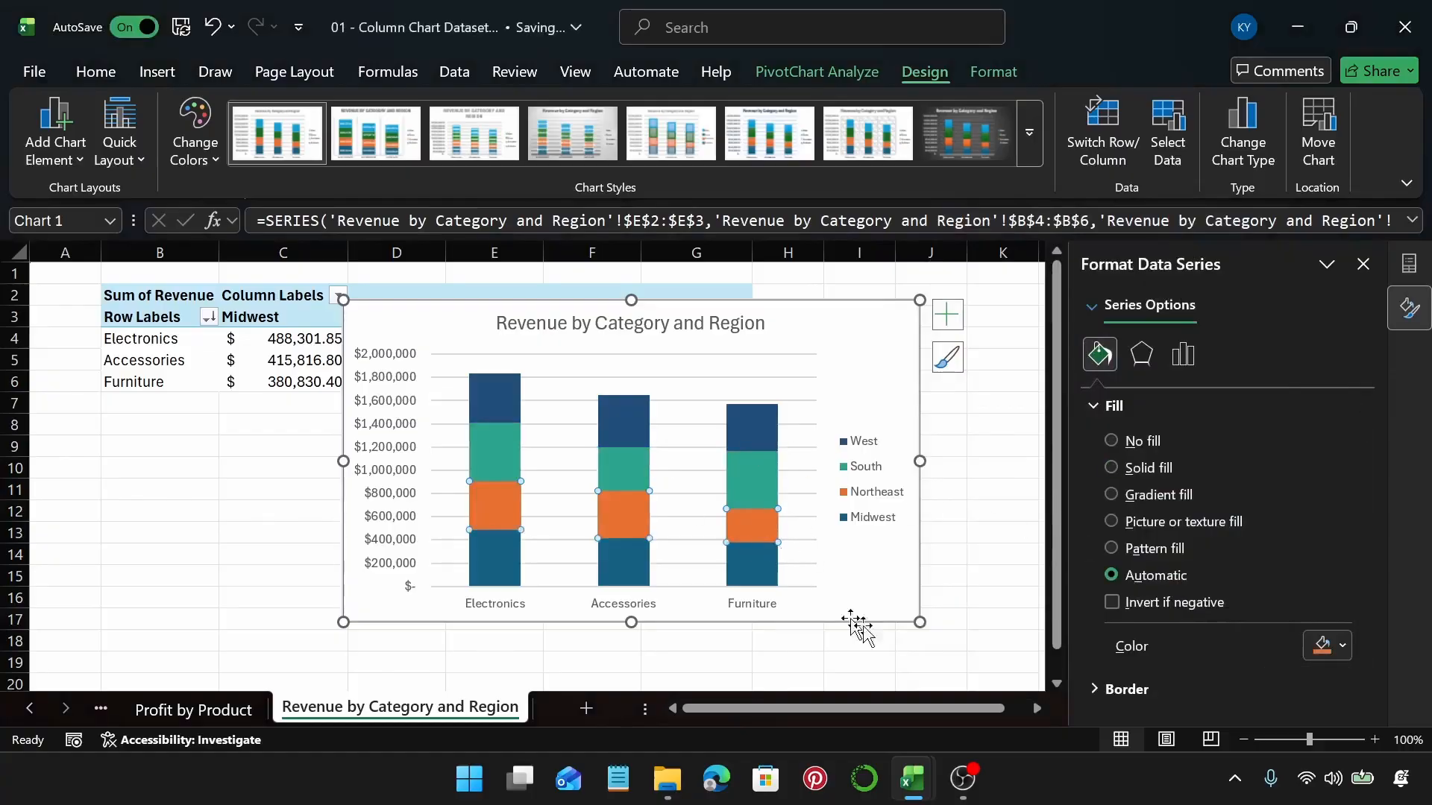
click(1324, 646)
click(1174, 616)
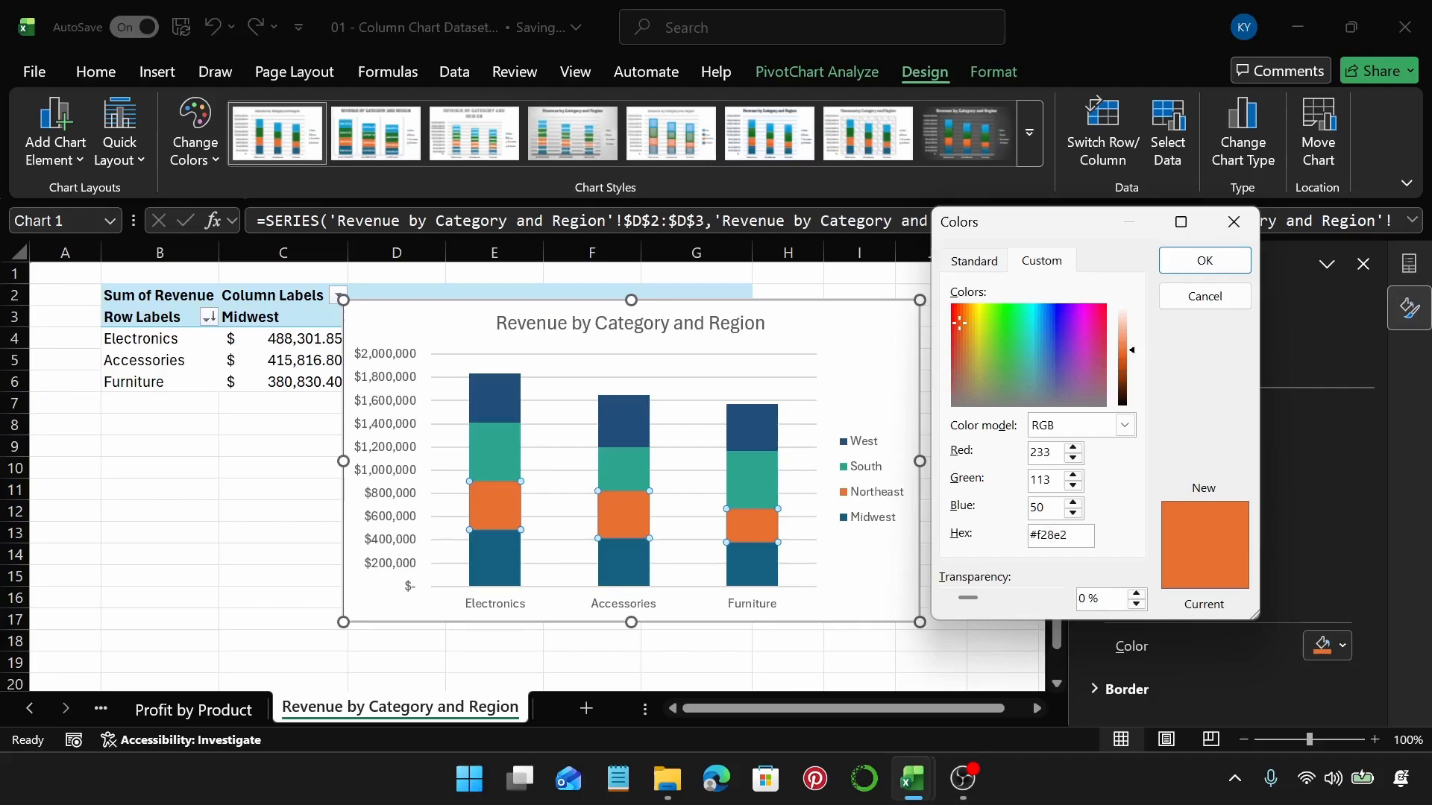
key(Return)
Fill the Midwest series with a custom light gray whose hex code starts with #b0b0b
click(793, 522)
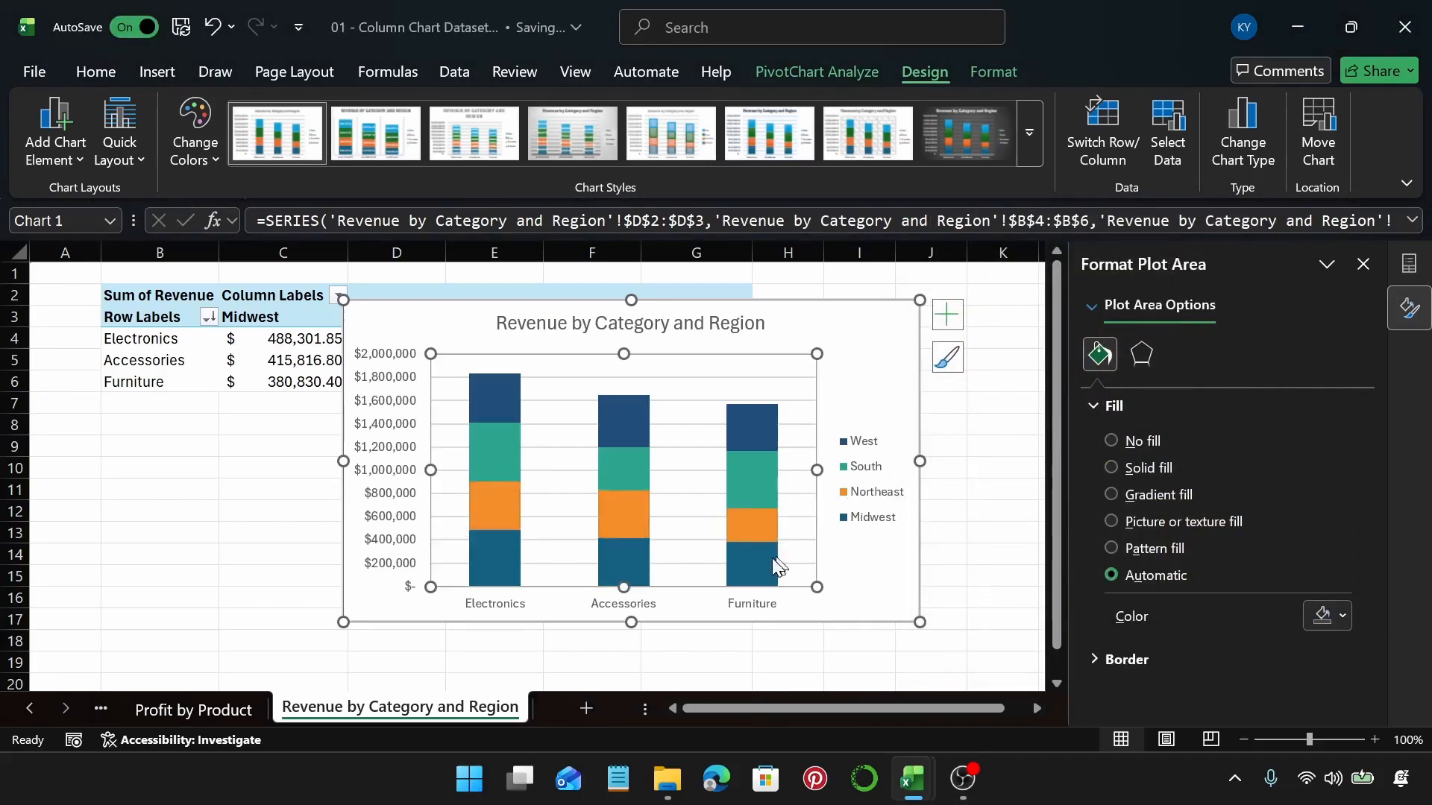
click(756, 571)
click(1339, 646)
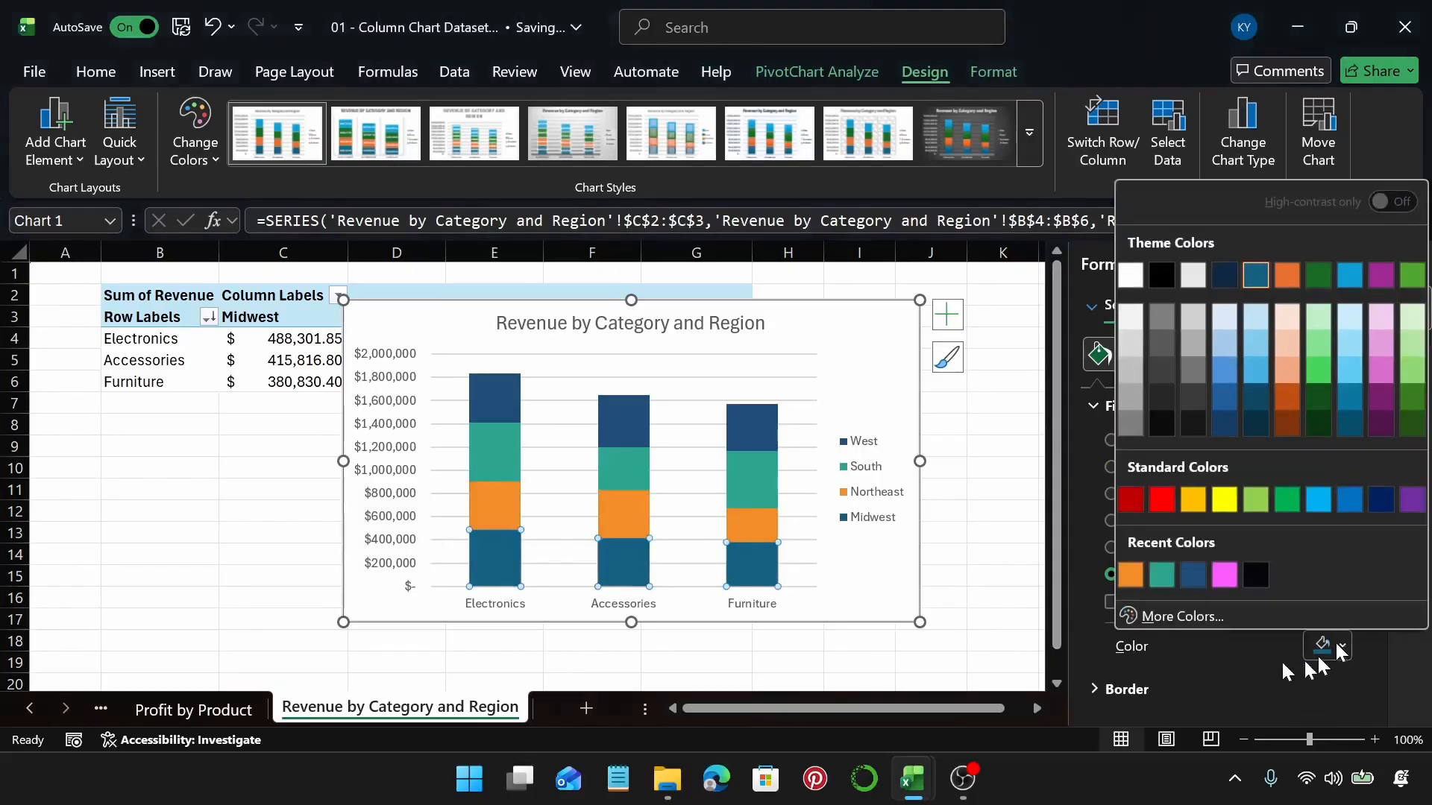
click(1207, 615)
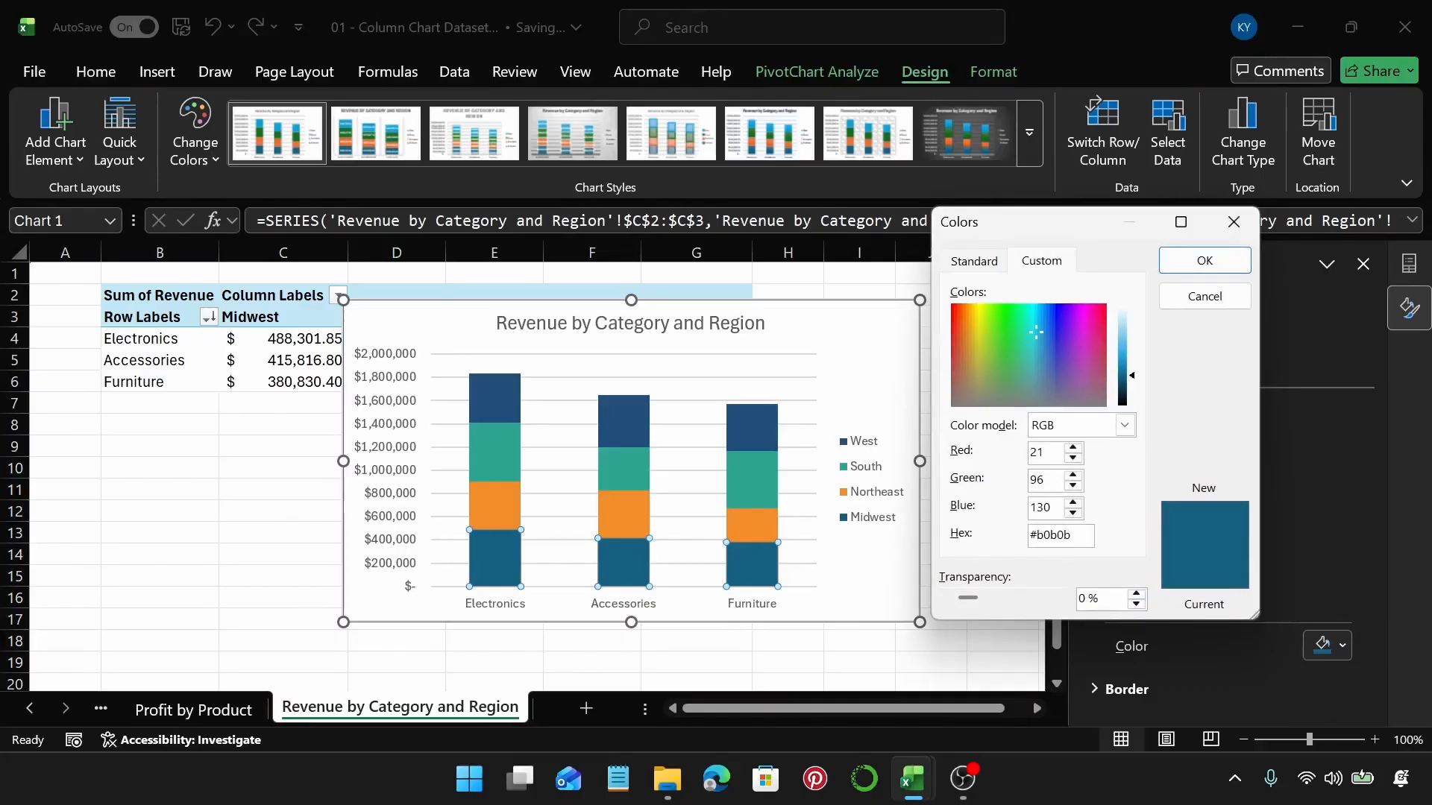
key(Return)
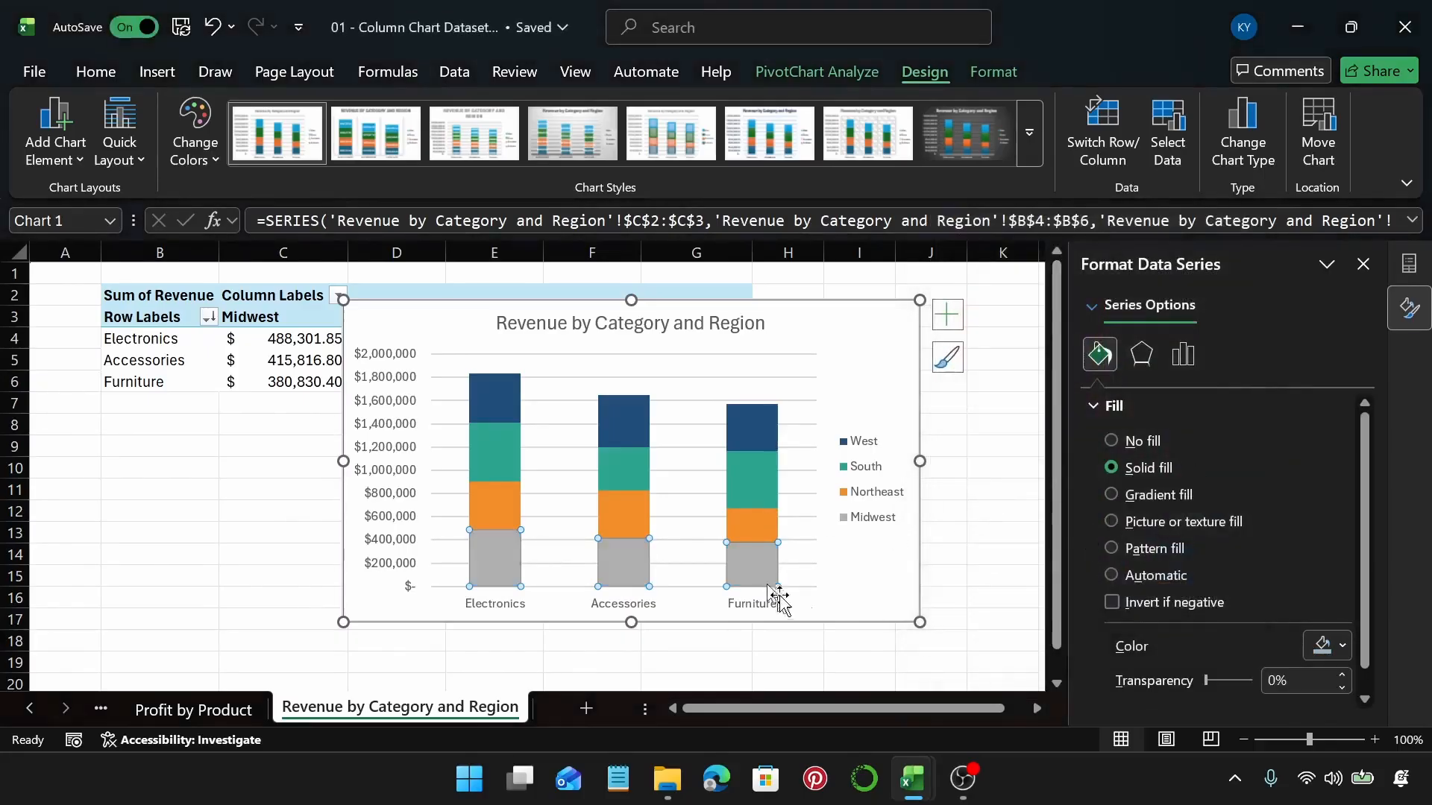
click(849, 585)
Set the gap width of the stacked columns to 100%
click(737, 442)
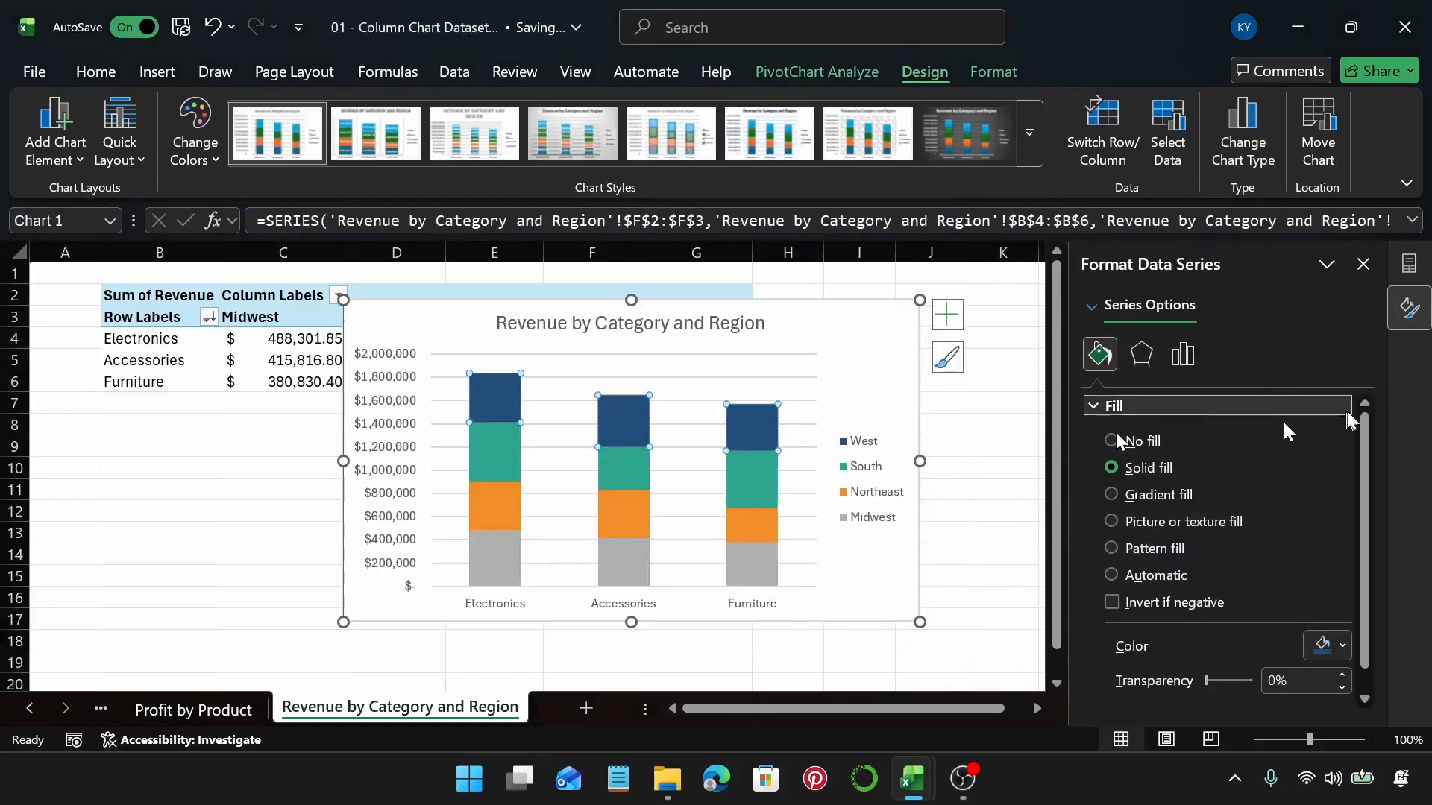
click(1183, 355)
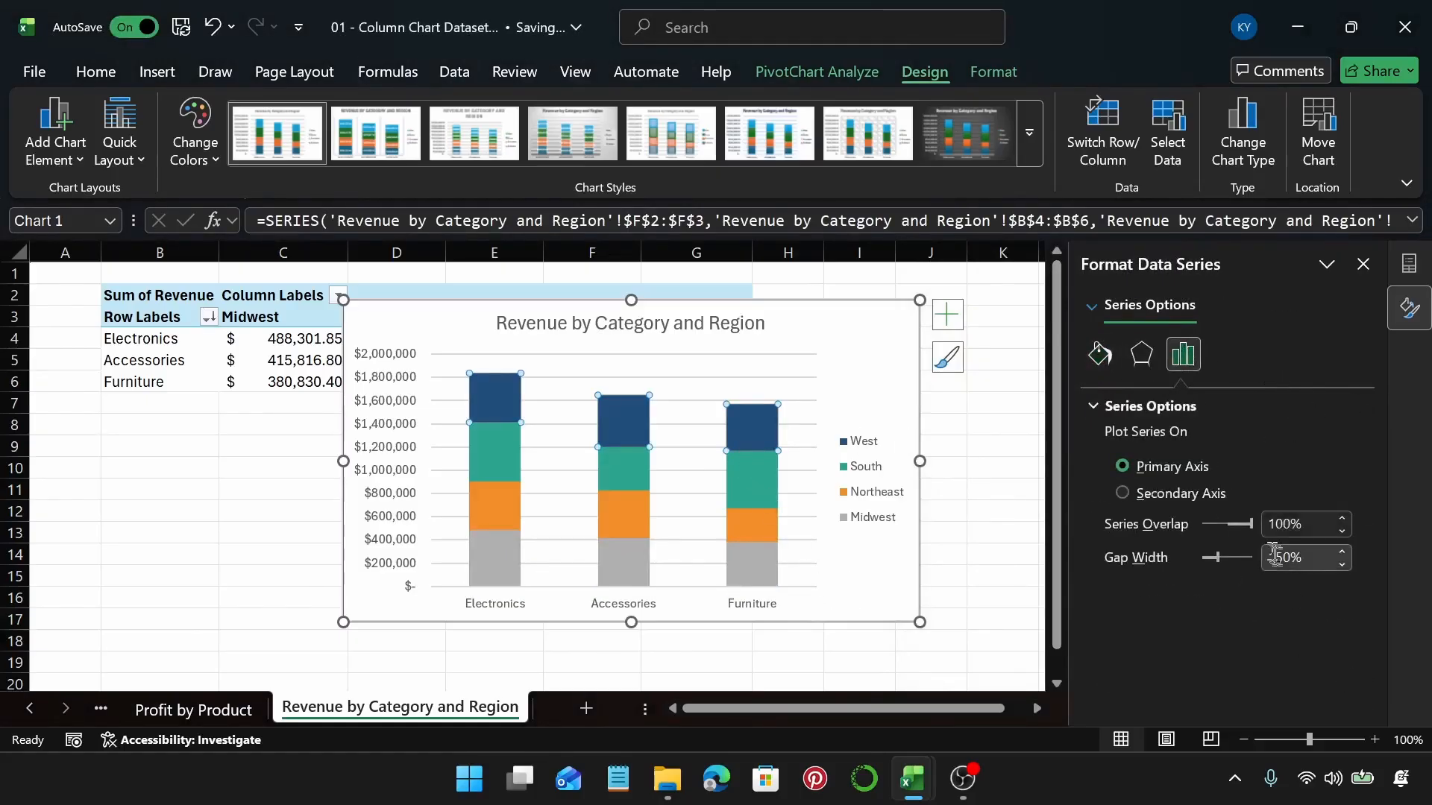
click(1288, 557)
key(BackSpace)
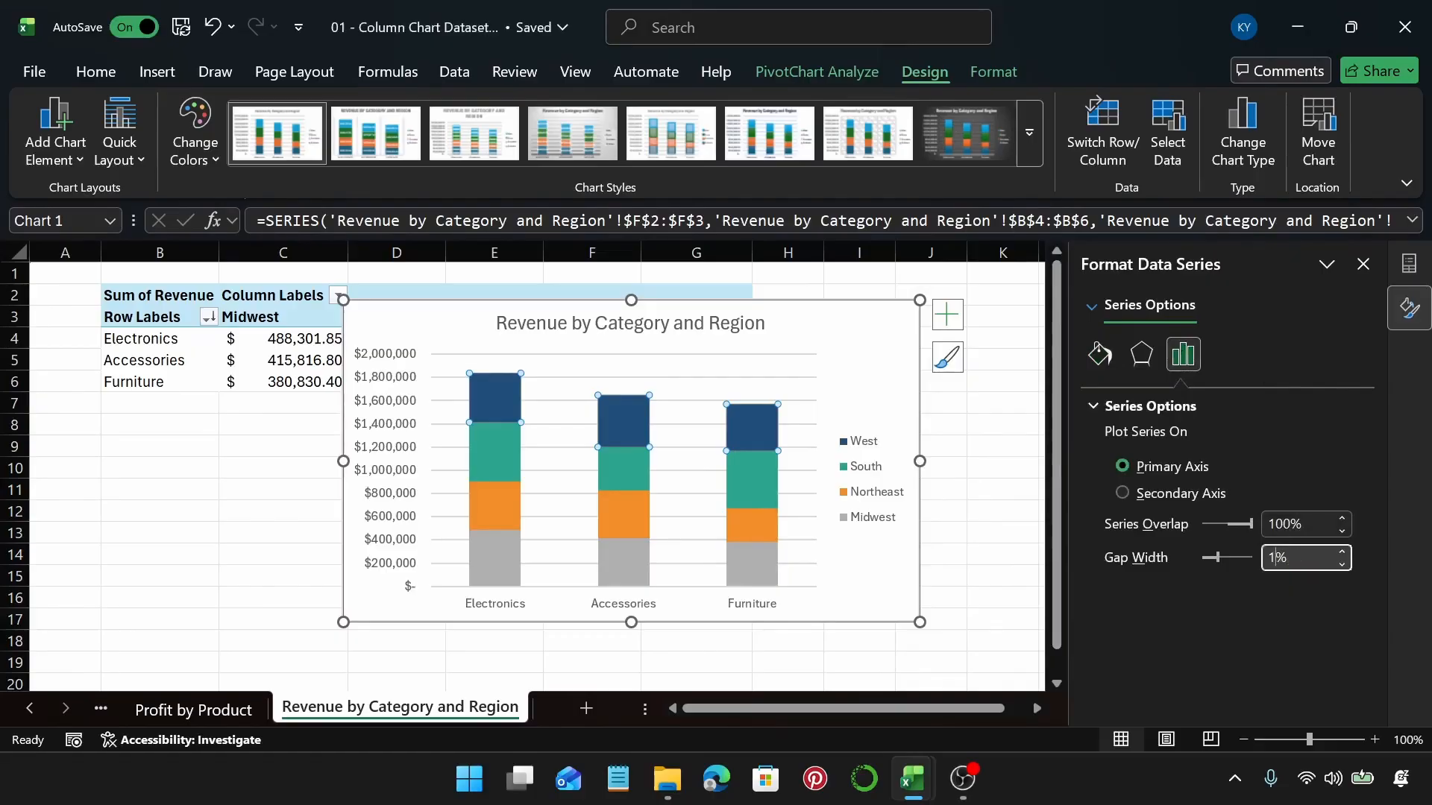
key(Return)
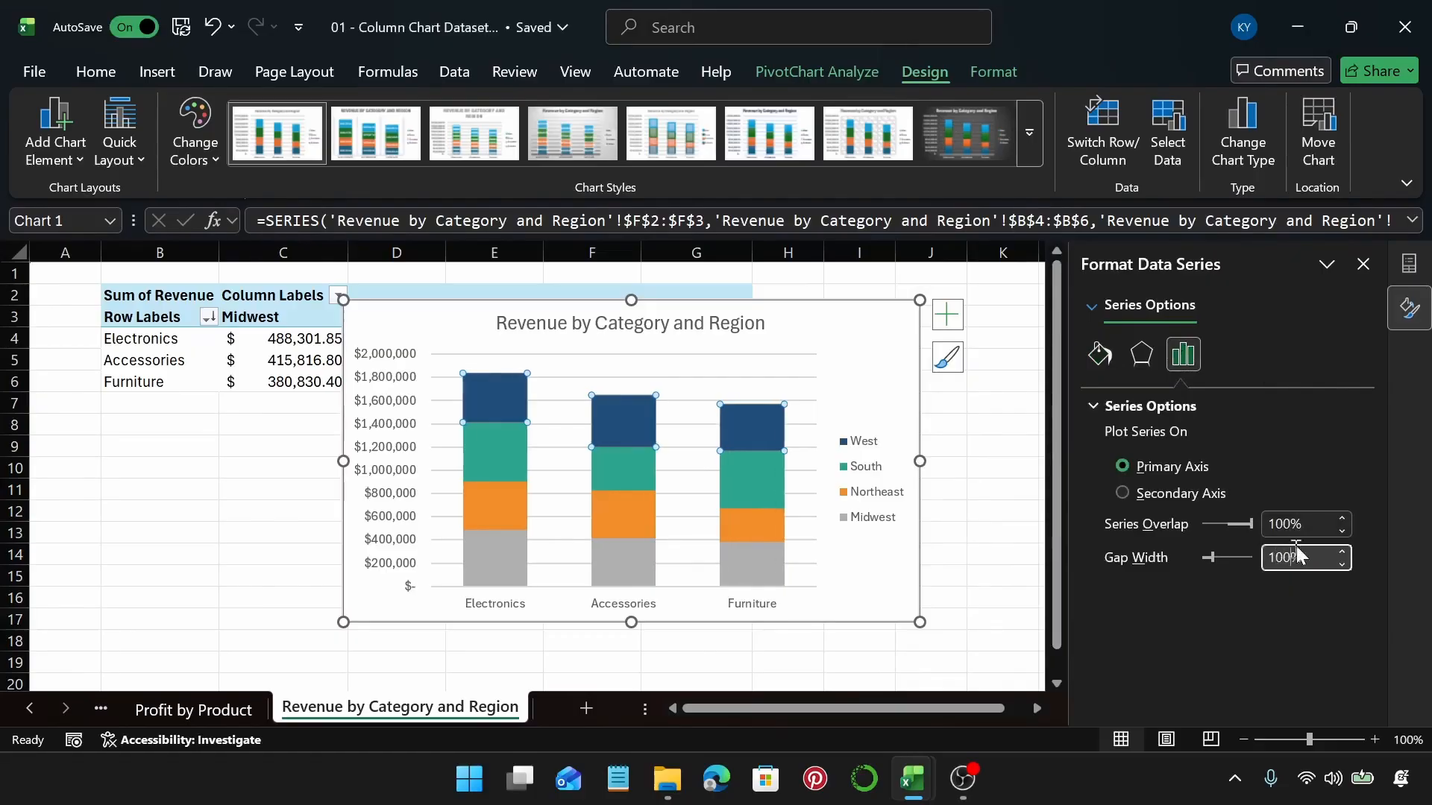
Narrow the stacked column chart slightly so that its right edge sits within column I
drag(919, 460, 874, 462)
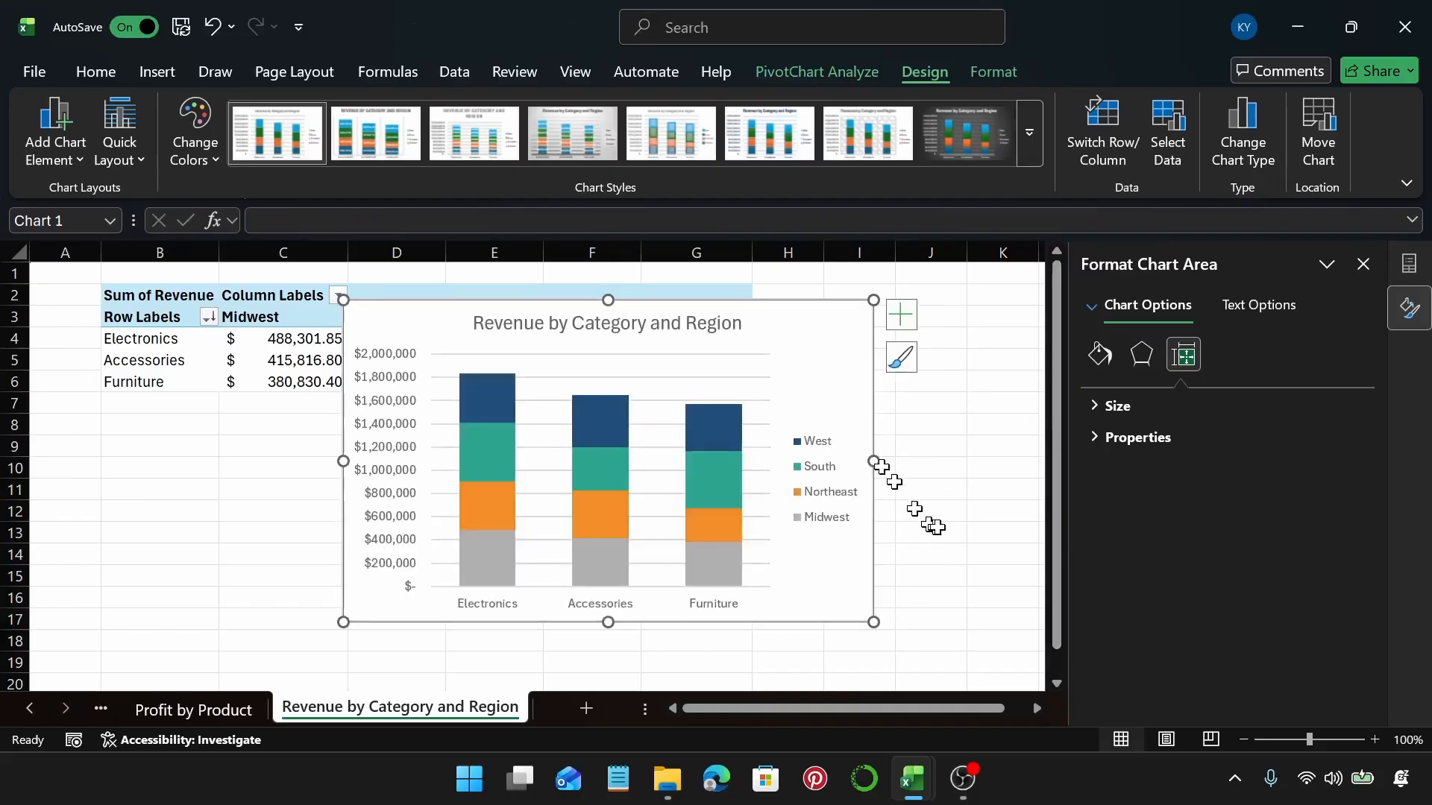
click(930, 470)
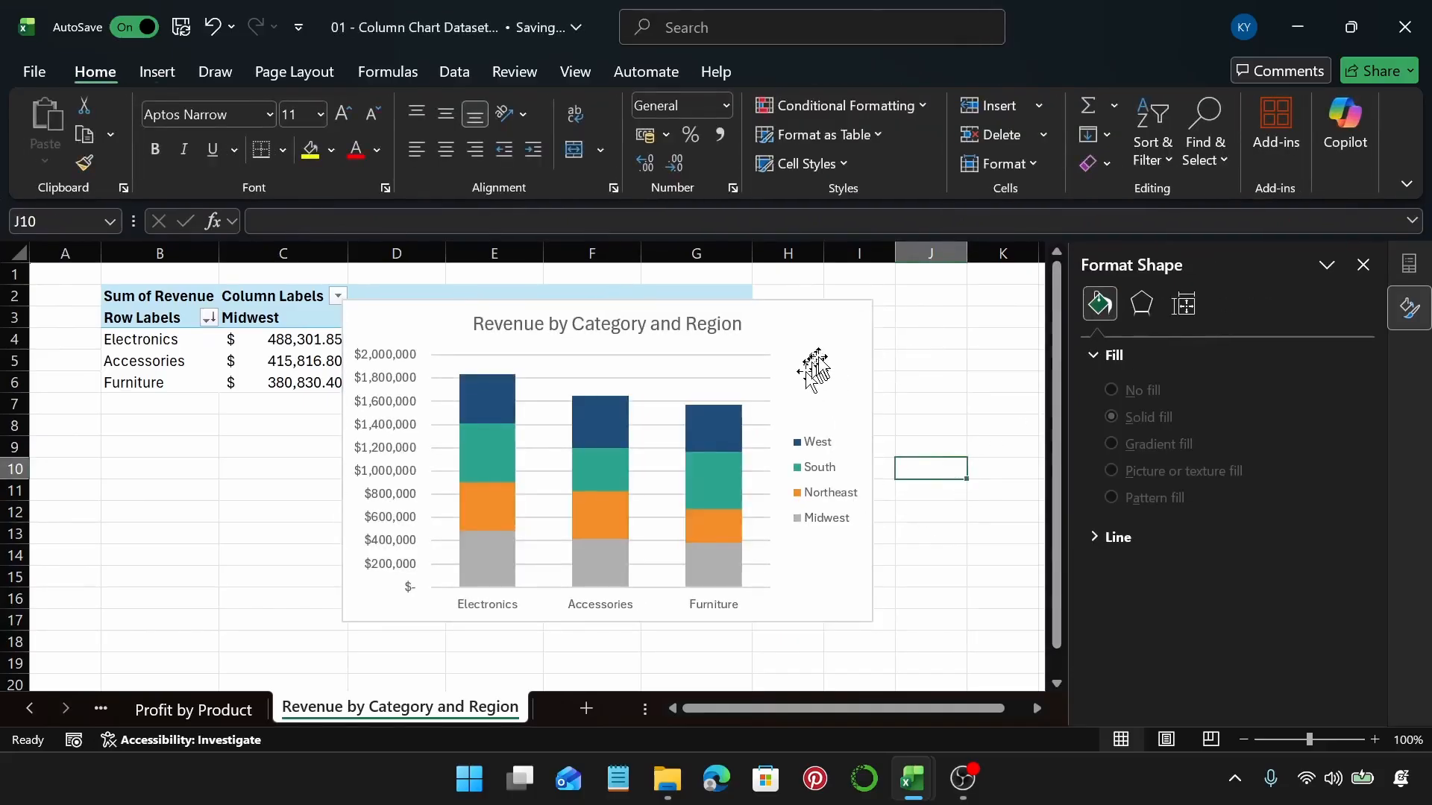
click(818, 366)
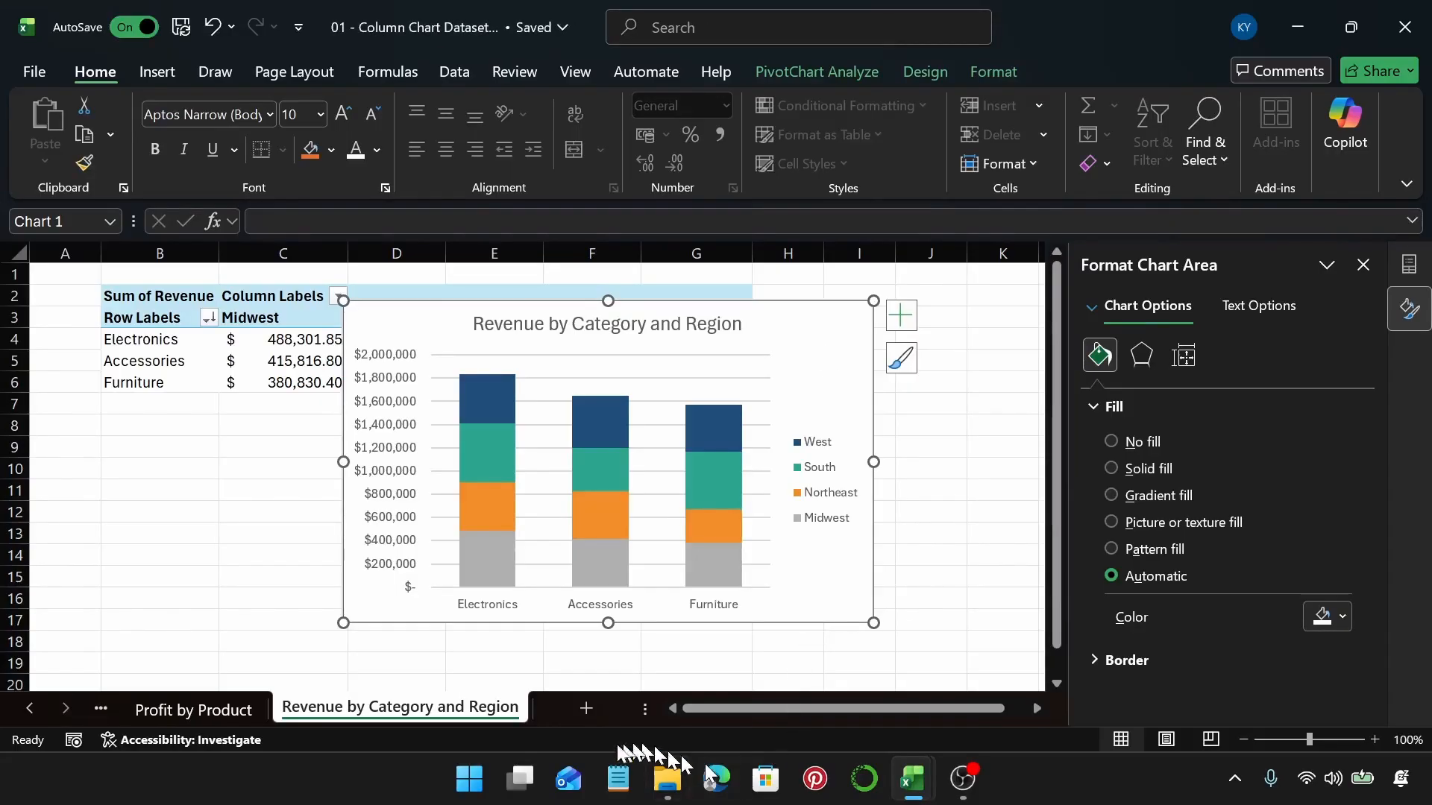
Add a new worksheet and insert a PivotTable at cell B2 with Table as its source range
click(604, 708)
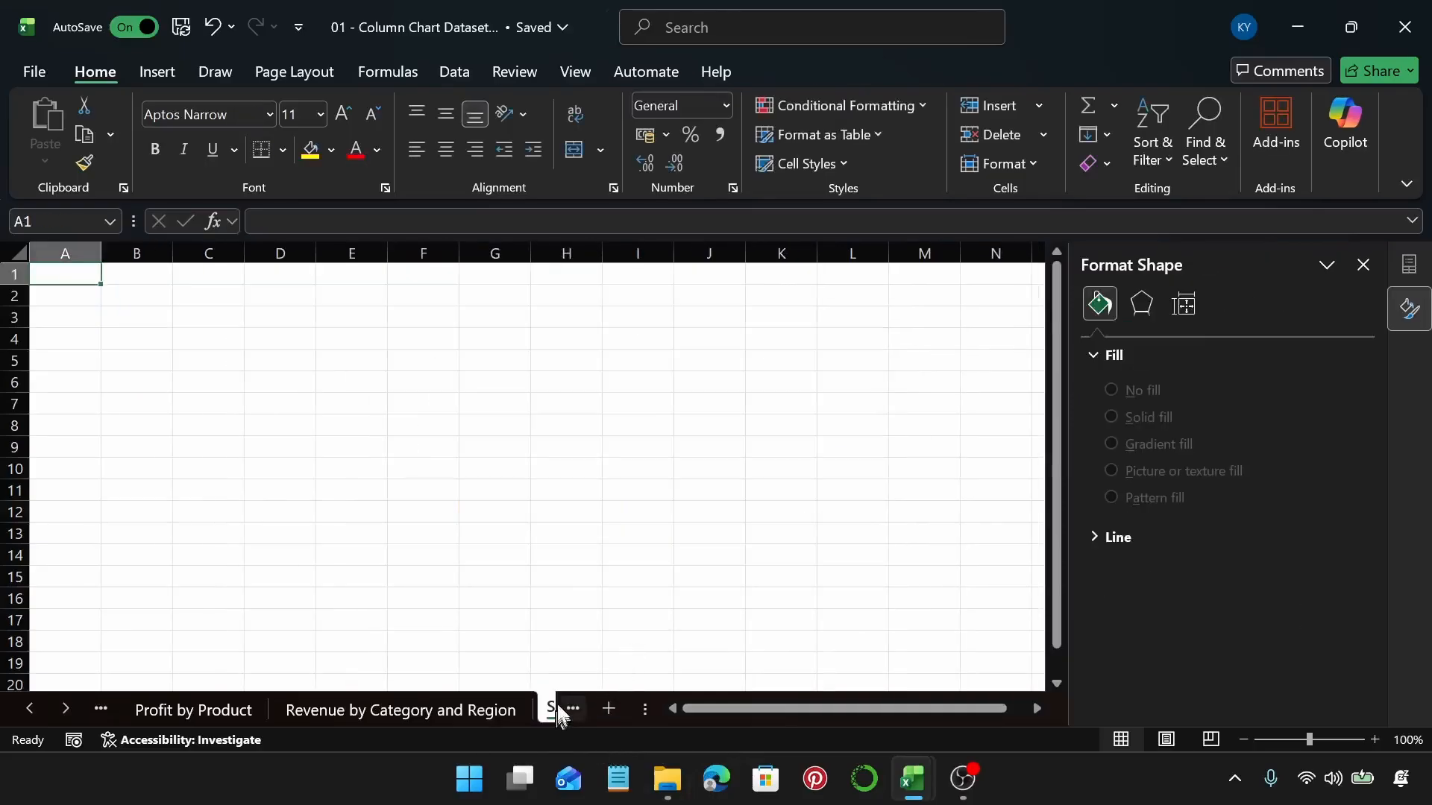
click(128, 294)
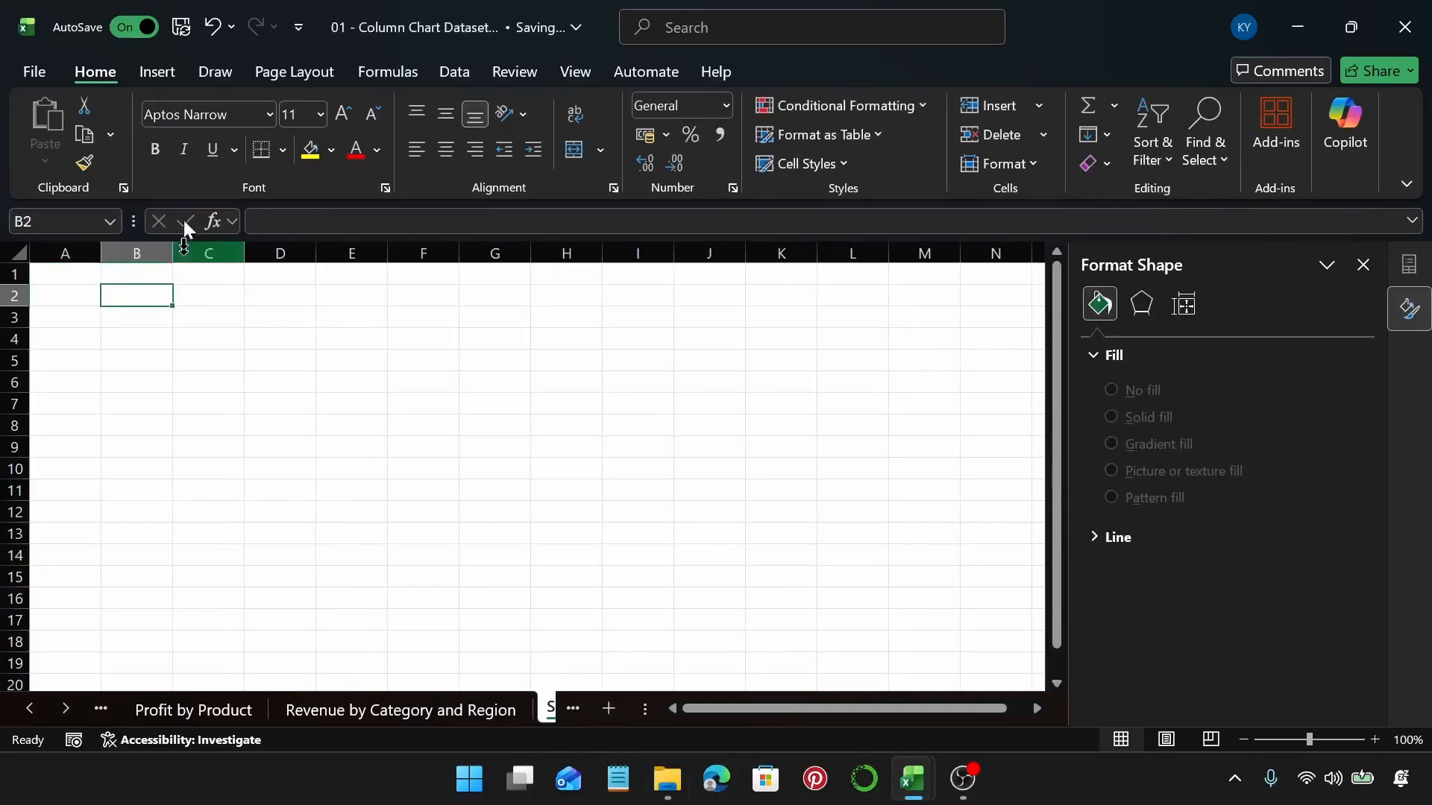
click(155, 73)
click(72, 123)
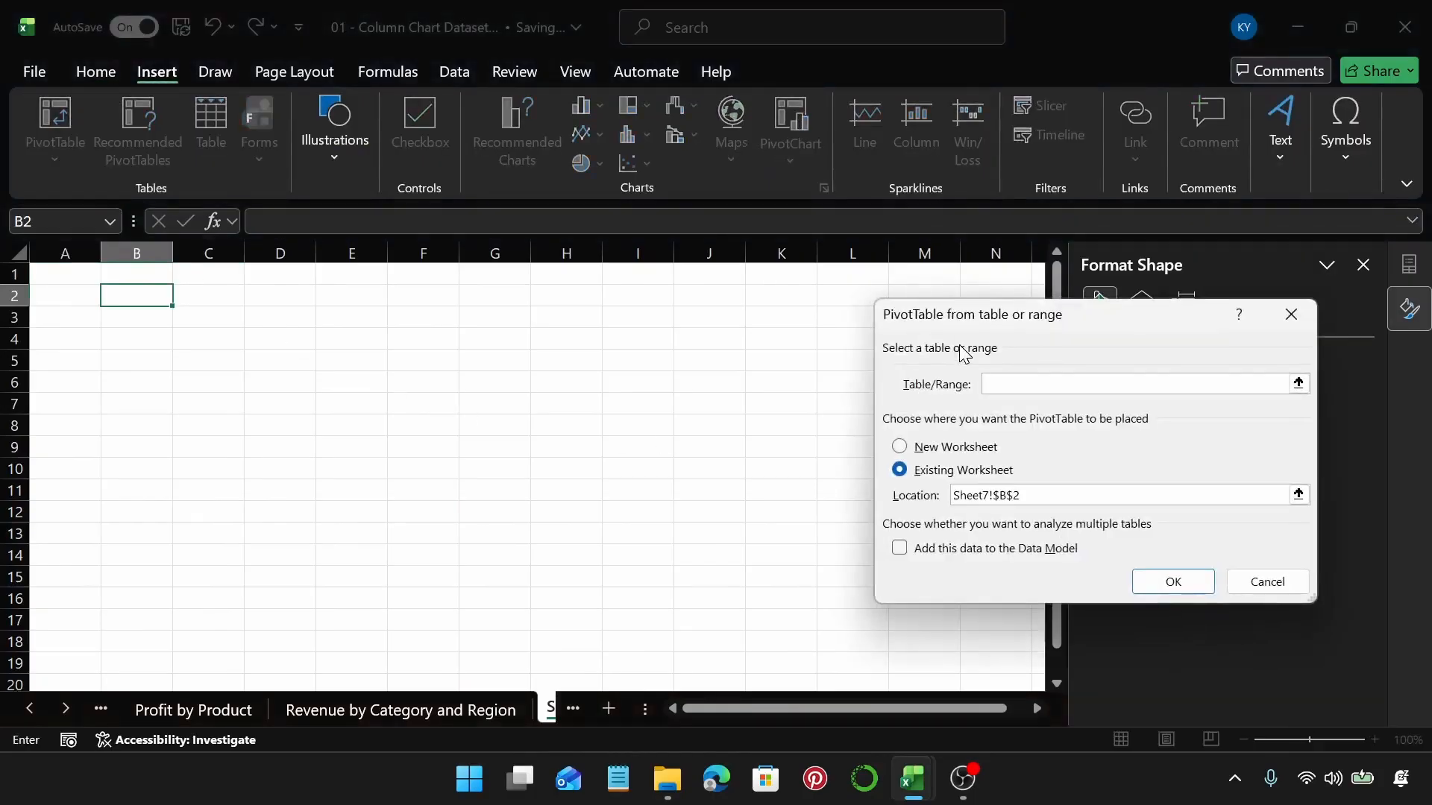
text(T)
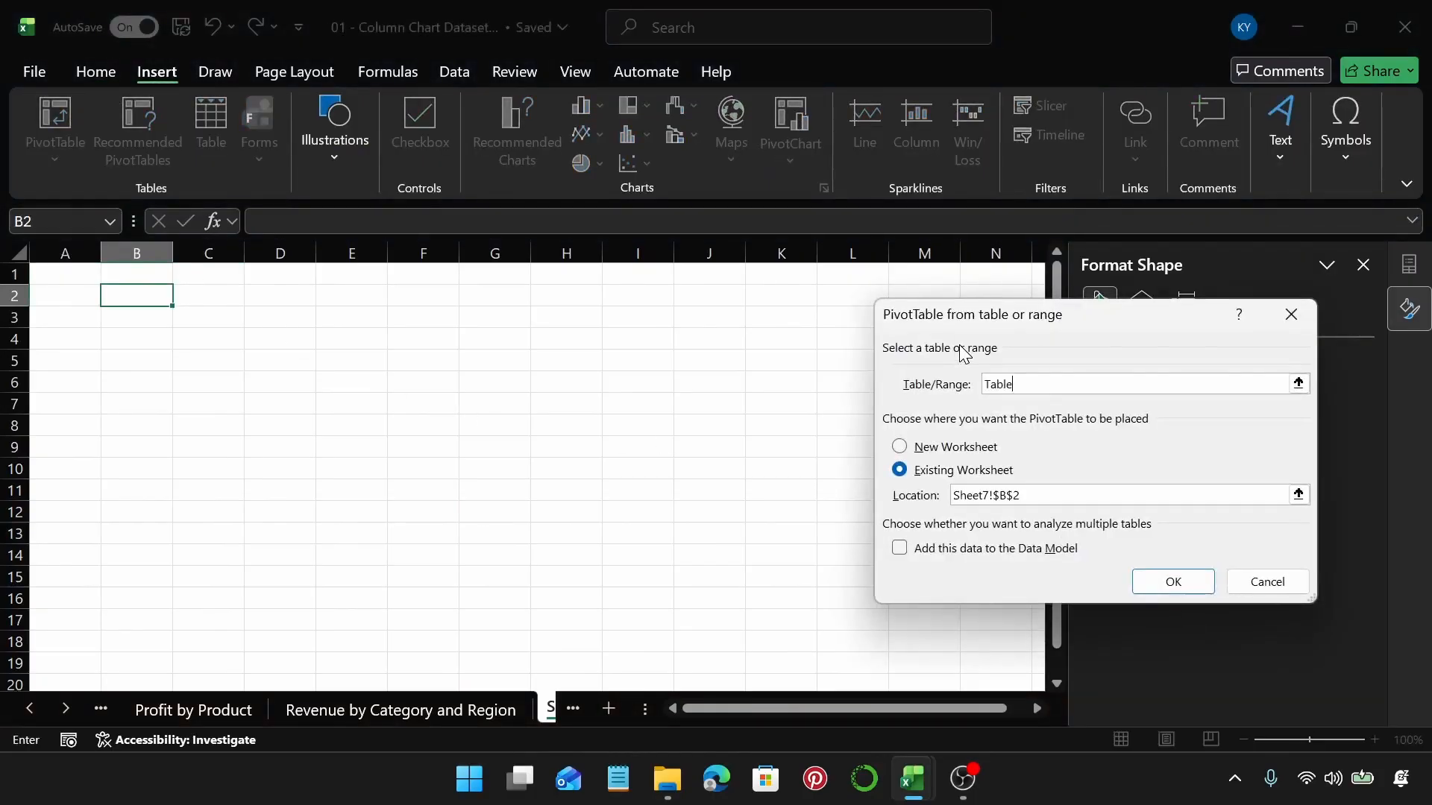
text(able)
key(Return)
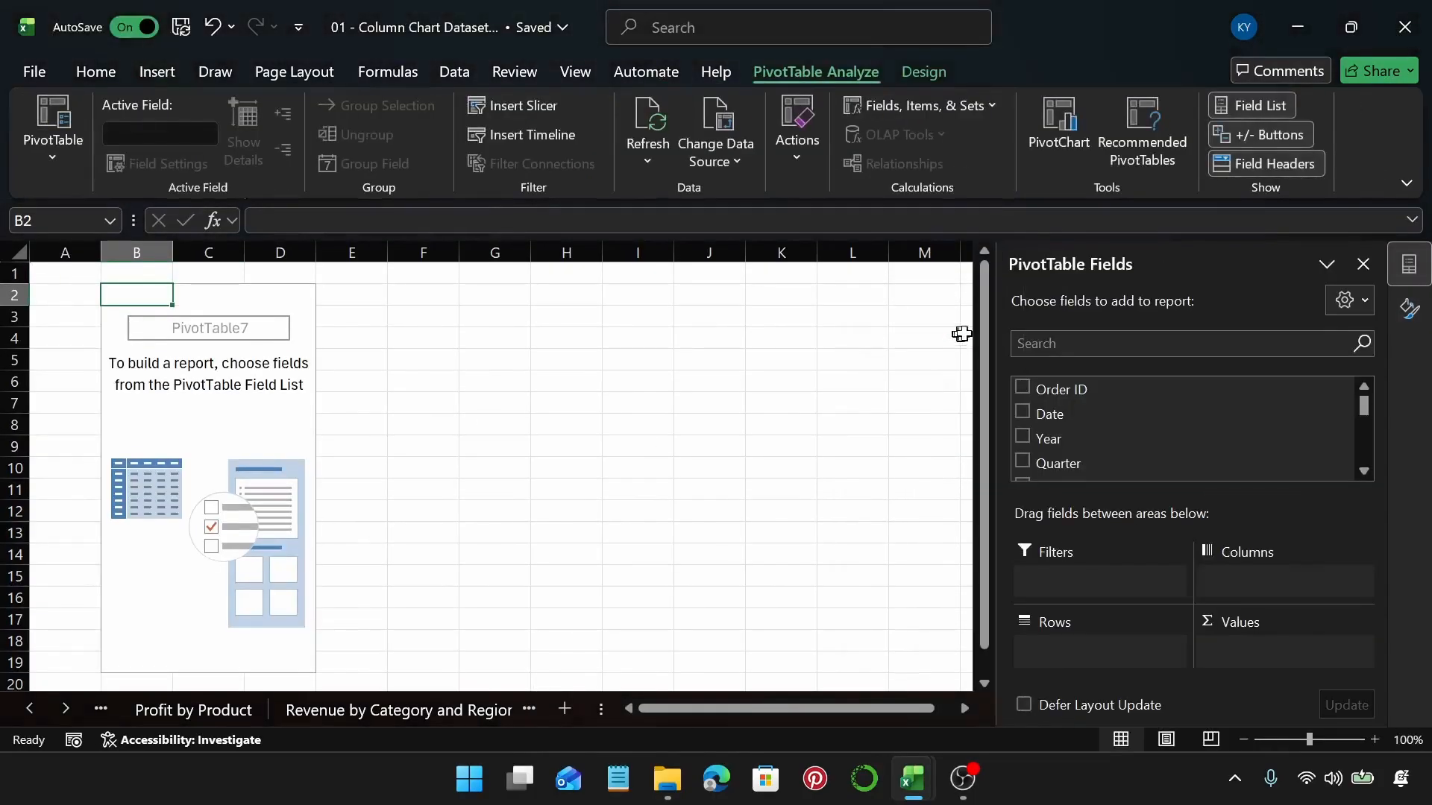
Lay out the new PivotTable with Category as rows and Region as columns
scroll(1169, 446, down, 2)
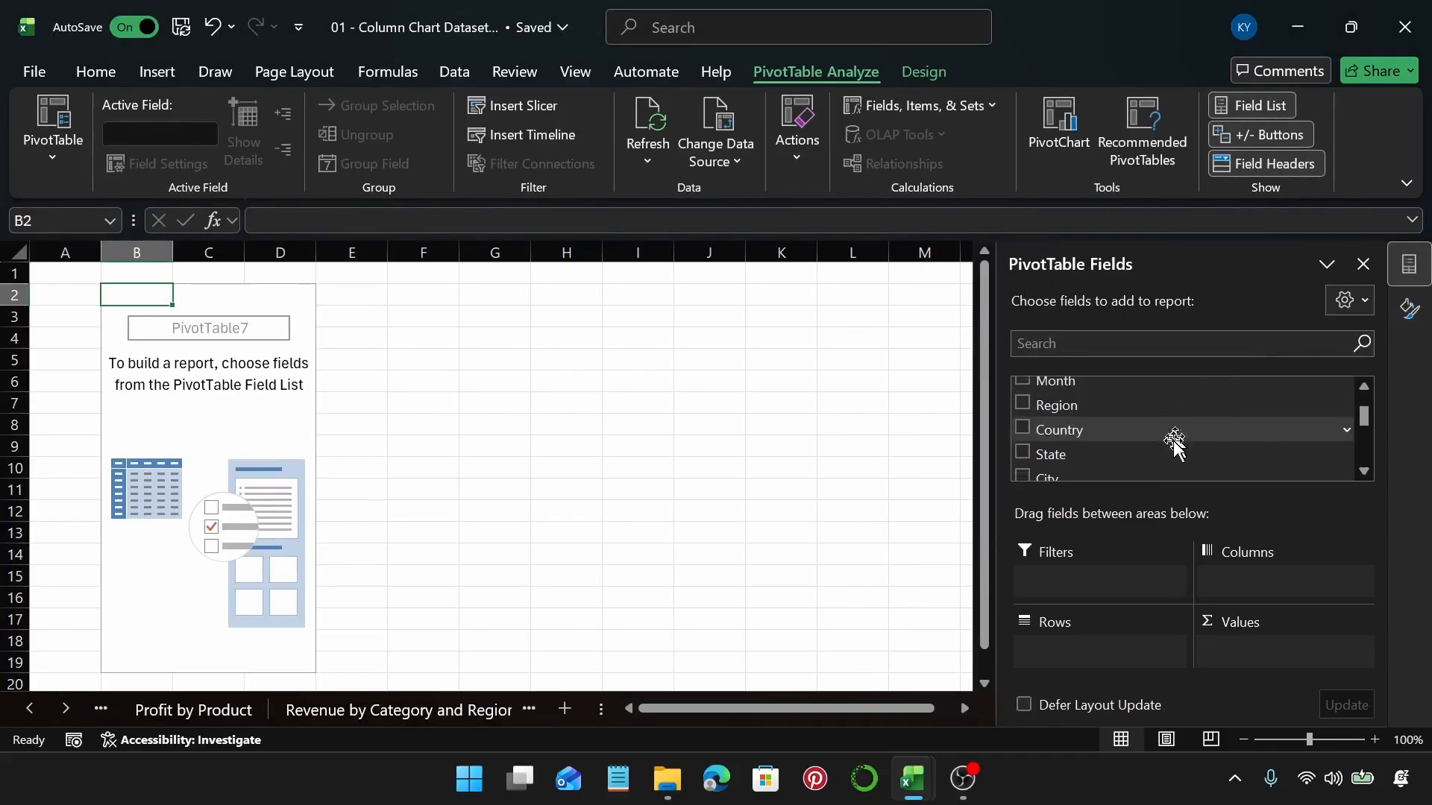
scroll(1169, 446, down, 1)
drag(1137, 446, 1068, 655)
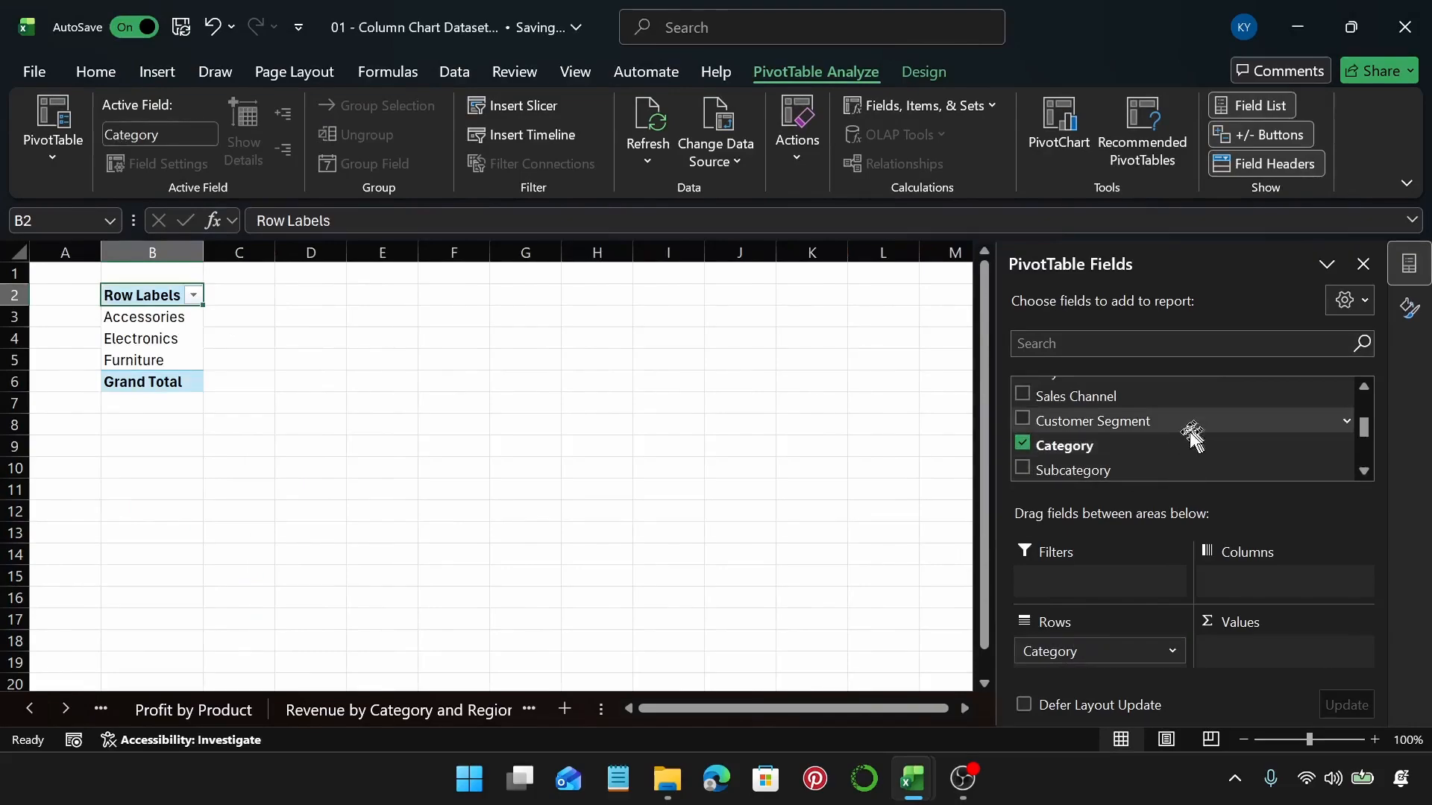
scroll(1191, 438, down, 2)
scroll(1174, 437, up, 4)
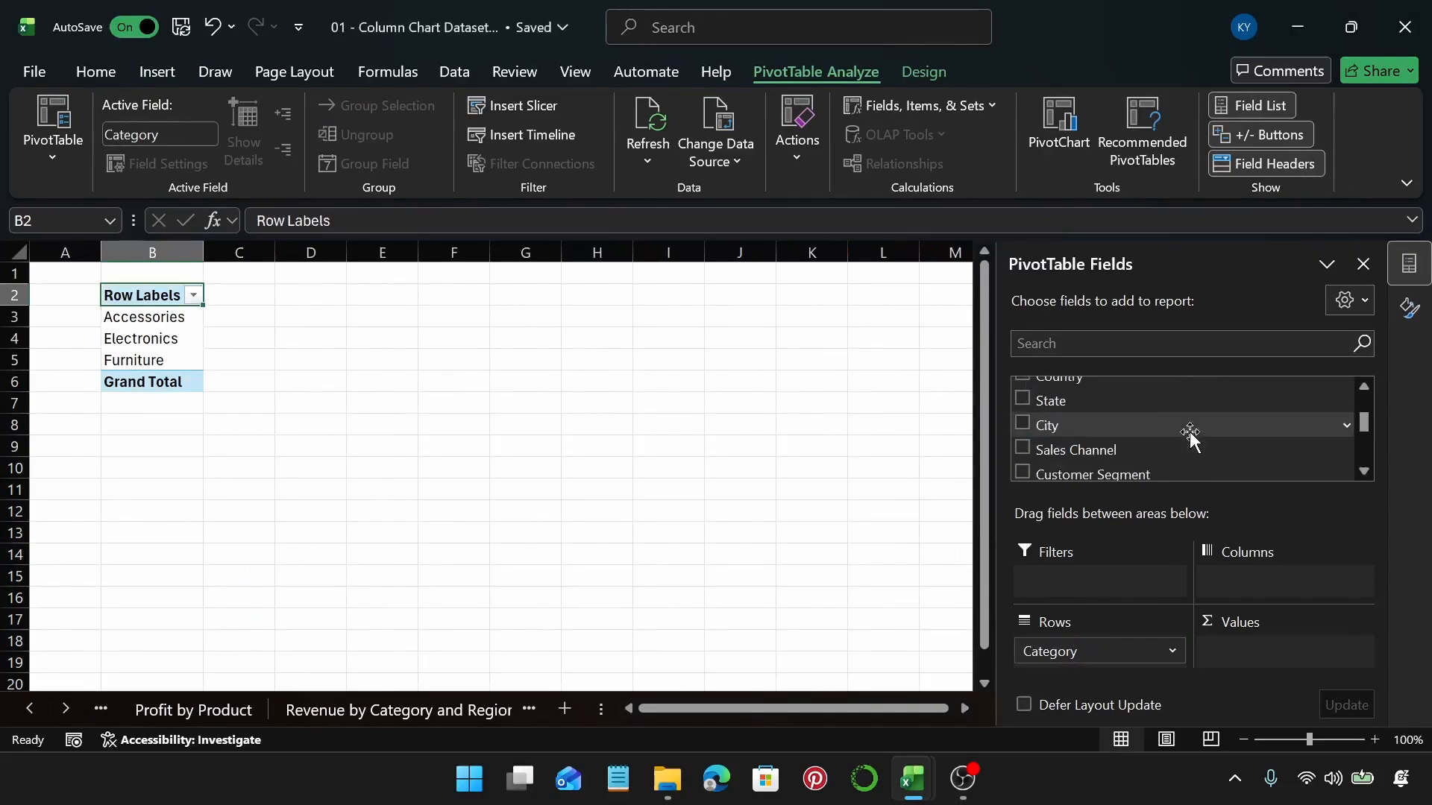
drag(1119, 409, 1277, 574)
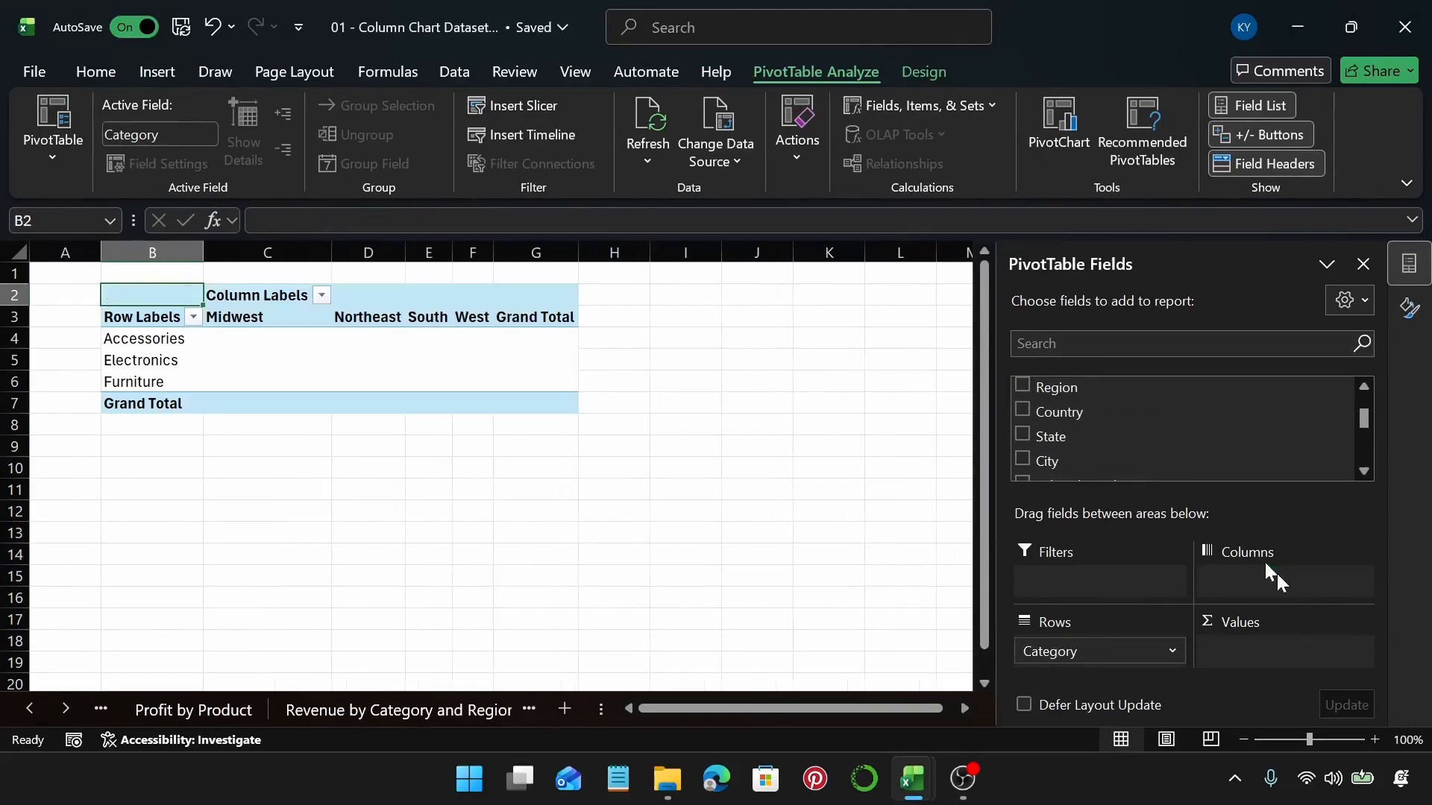
Summarize Profit as the PivotTable's values and nest Subcategory under Category in the rows
scroll(1178, 416, down, 1)
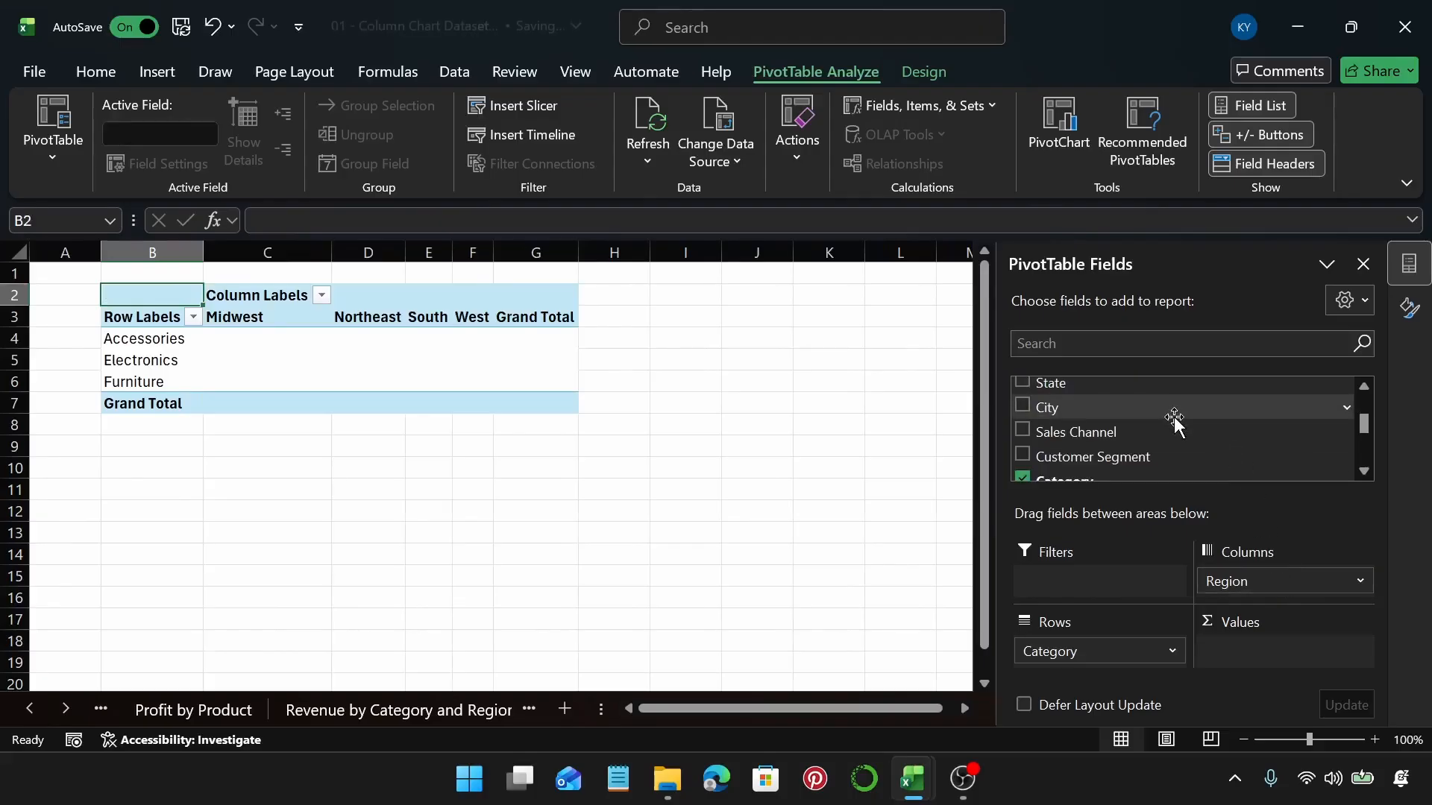
scroll(1174, 421, down, 1)
scroll(1174, 422, down, 4)
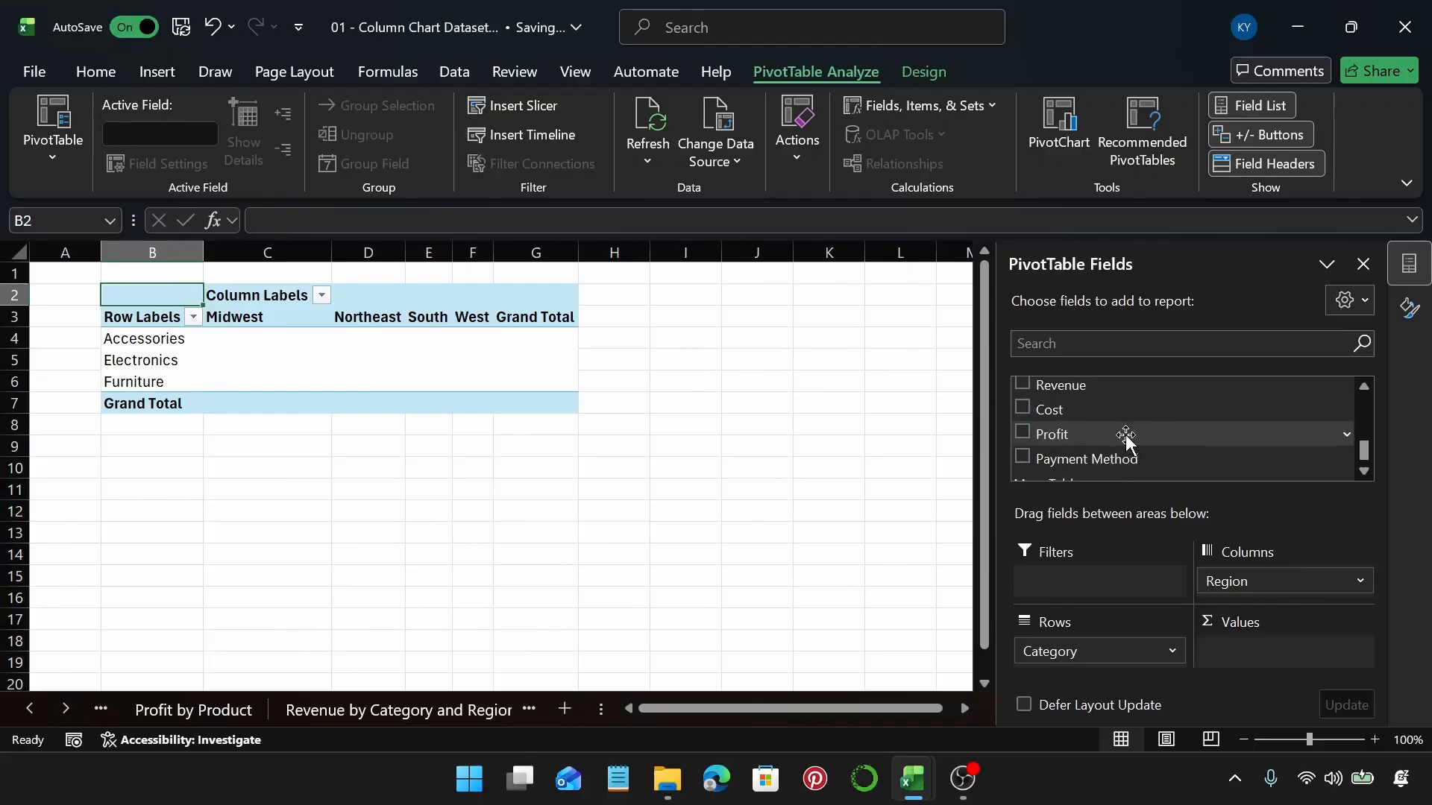
drag(1126, 440, 1269, 650)
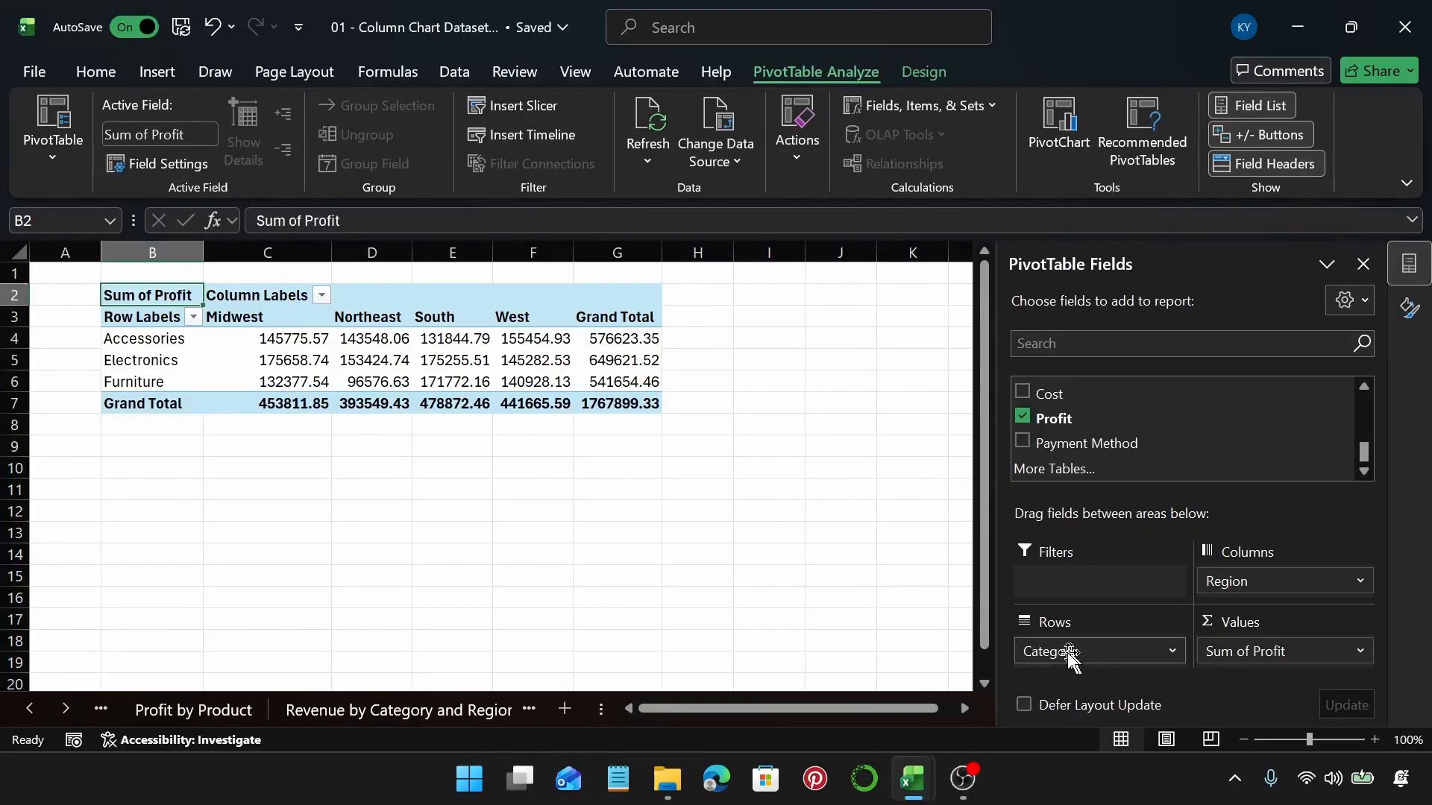
scroll(1138, 421, up, 5)
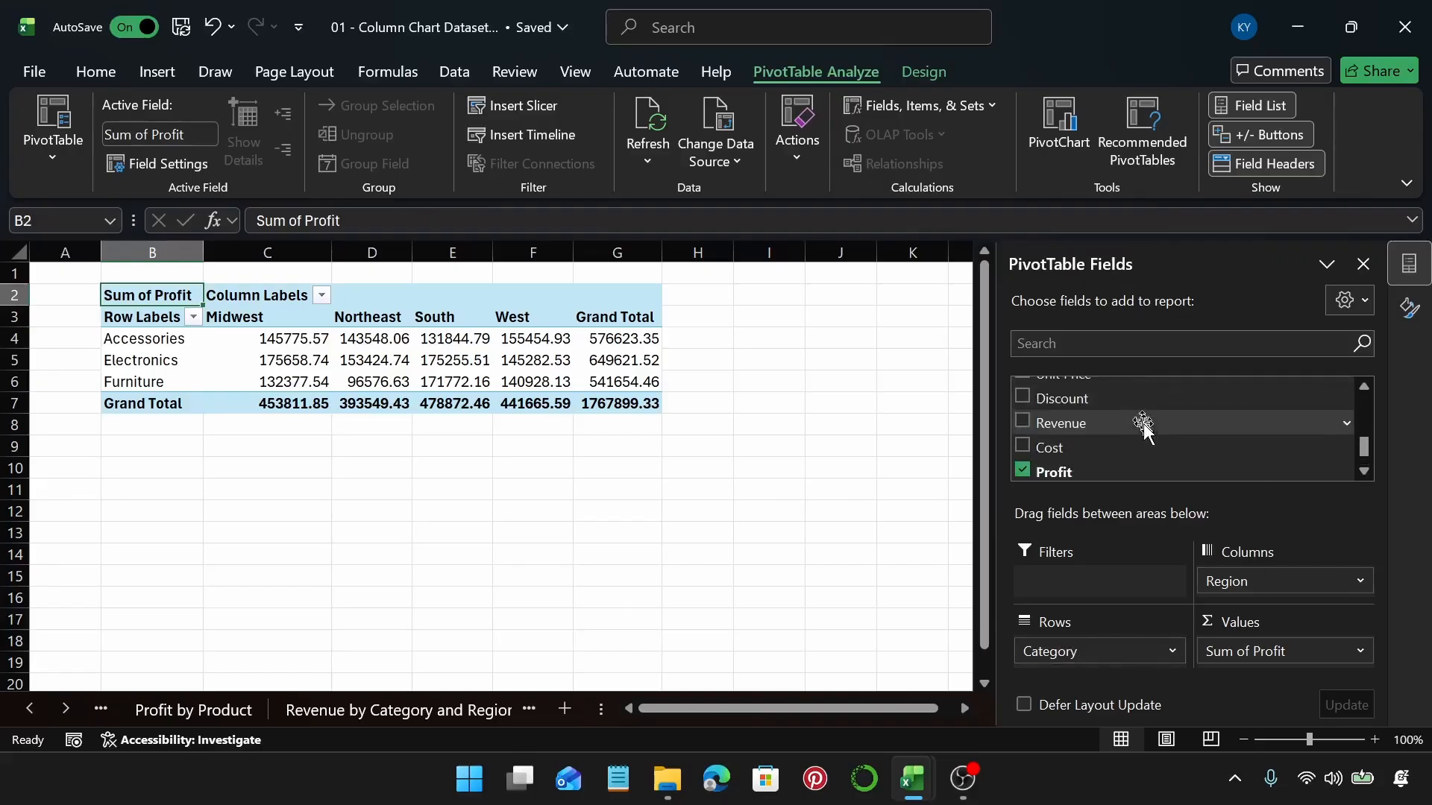
drag(1096, 436, 1106, 666)
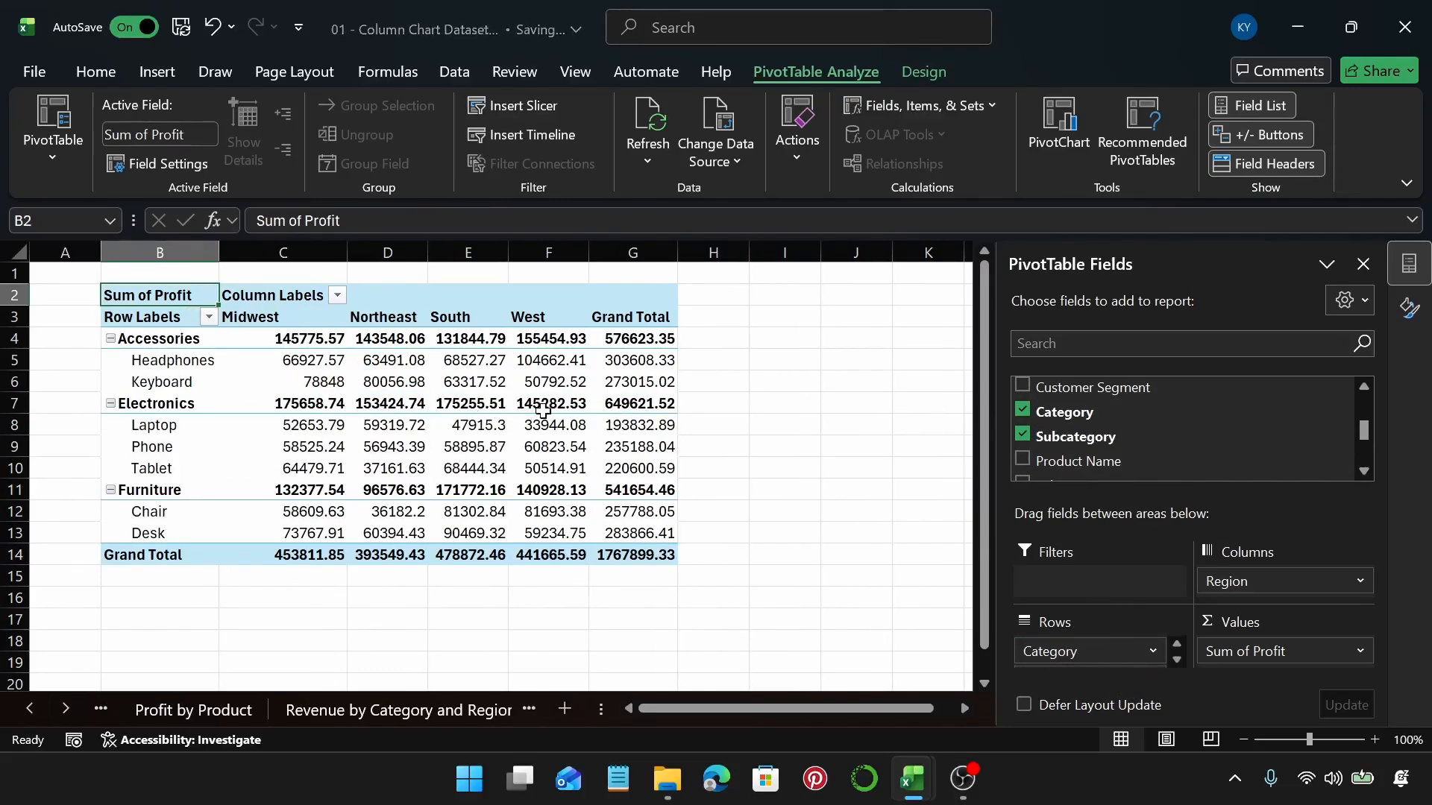
Format all the PivotTable's profit values, C4:G14, including the grand totals, in the $ English (United States) accounting format
click(391, 382)
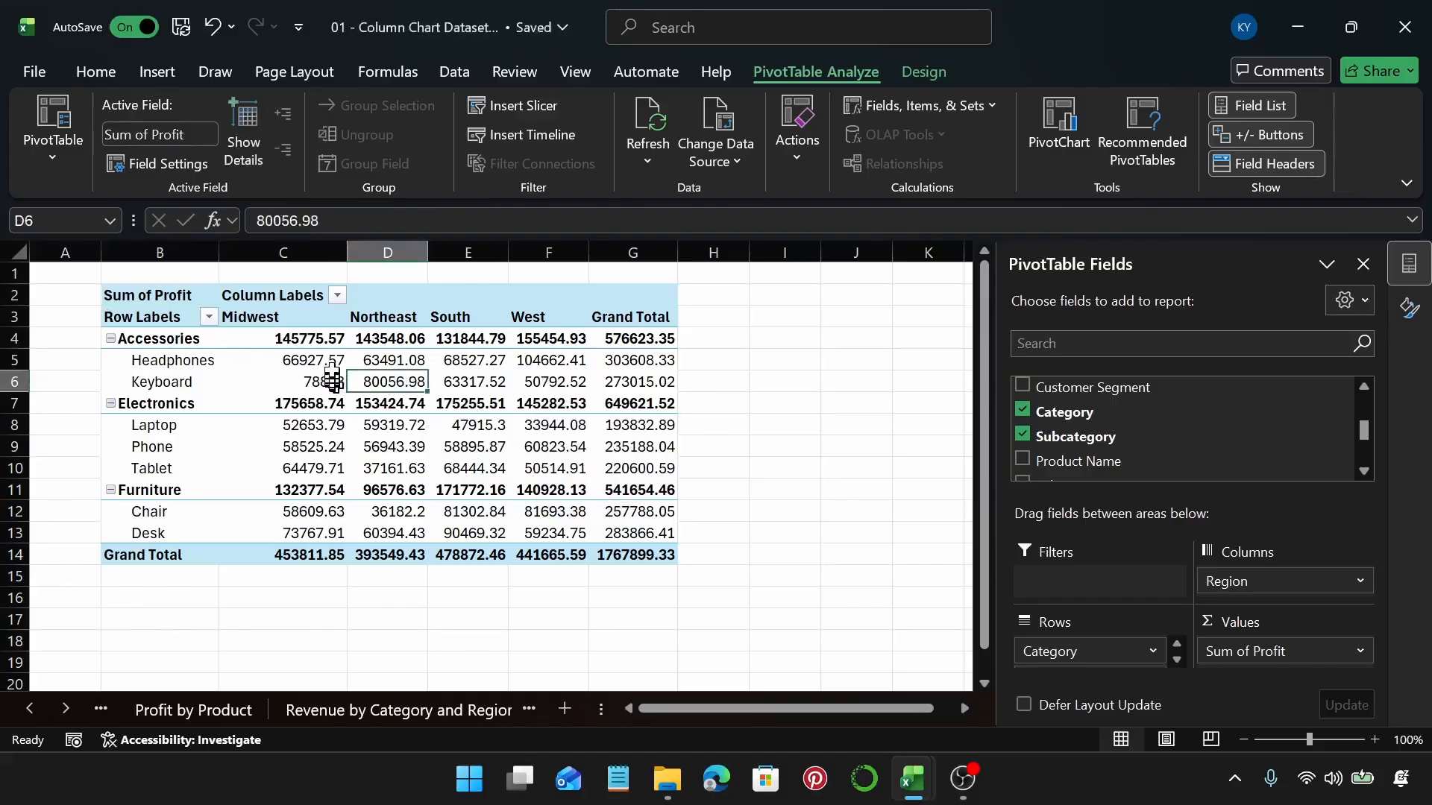
click(323, 358)
click(323, 343)
key(ctrl+shift+Right)
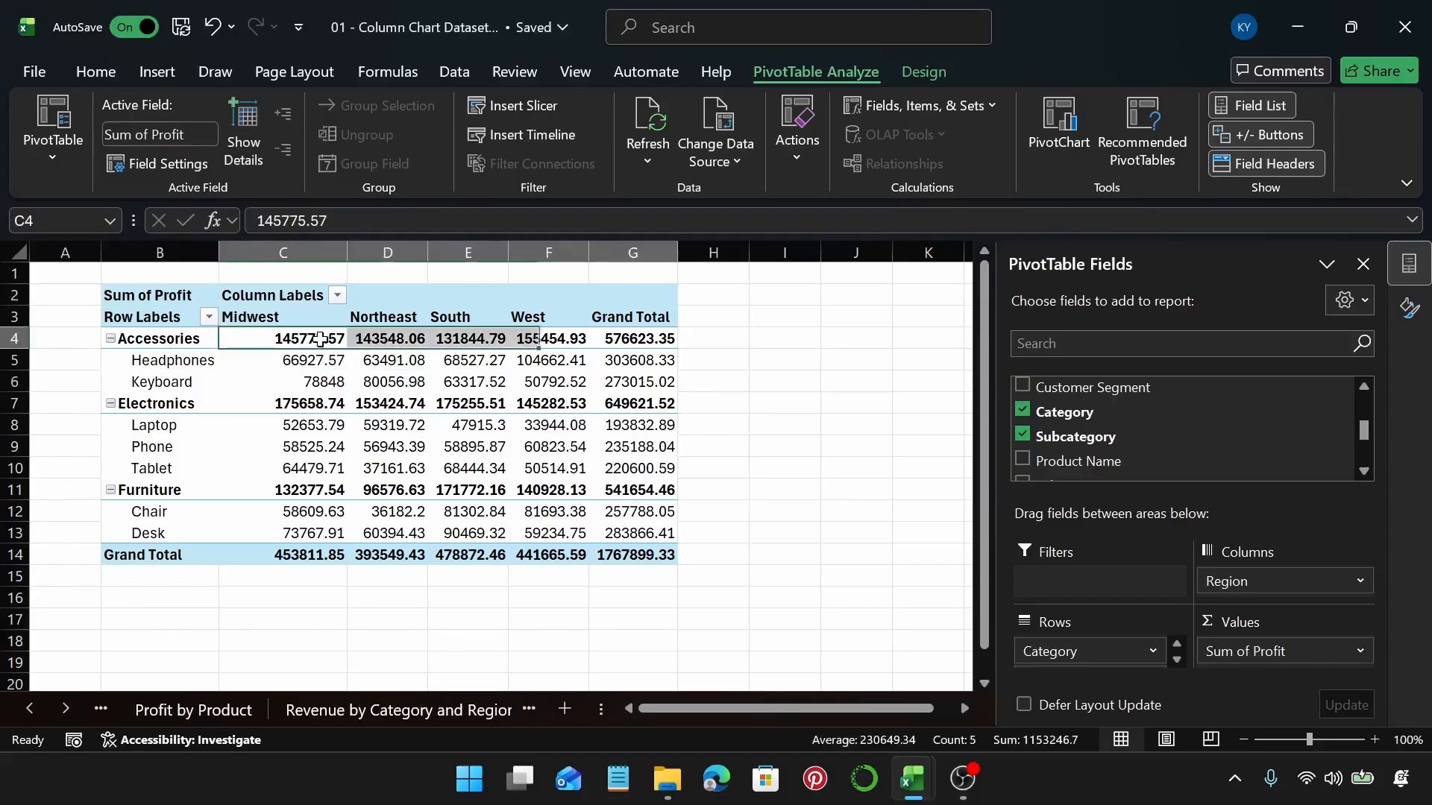
key(ctrl+shift+Down)
click(97, 72)
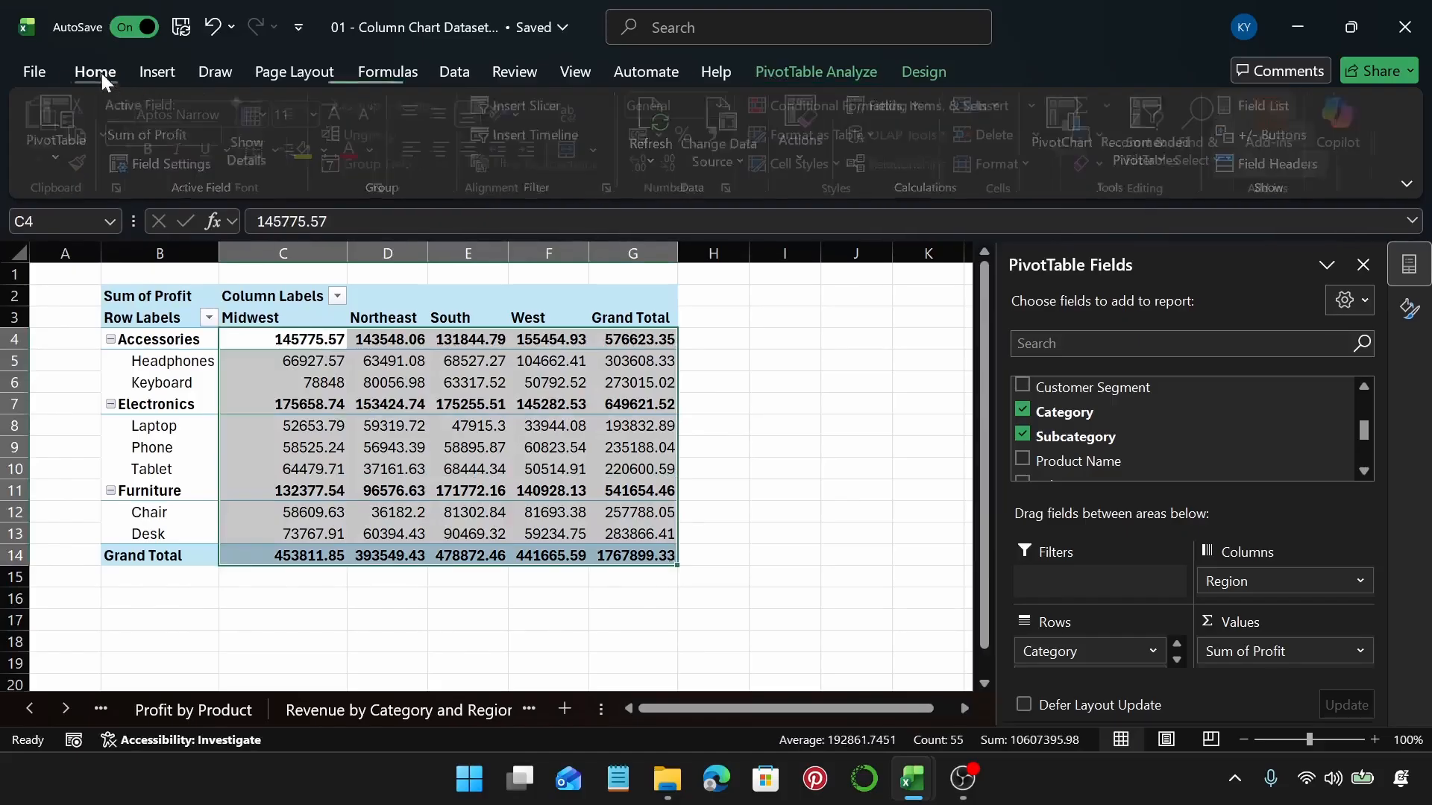
click(666, 135)
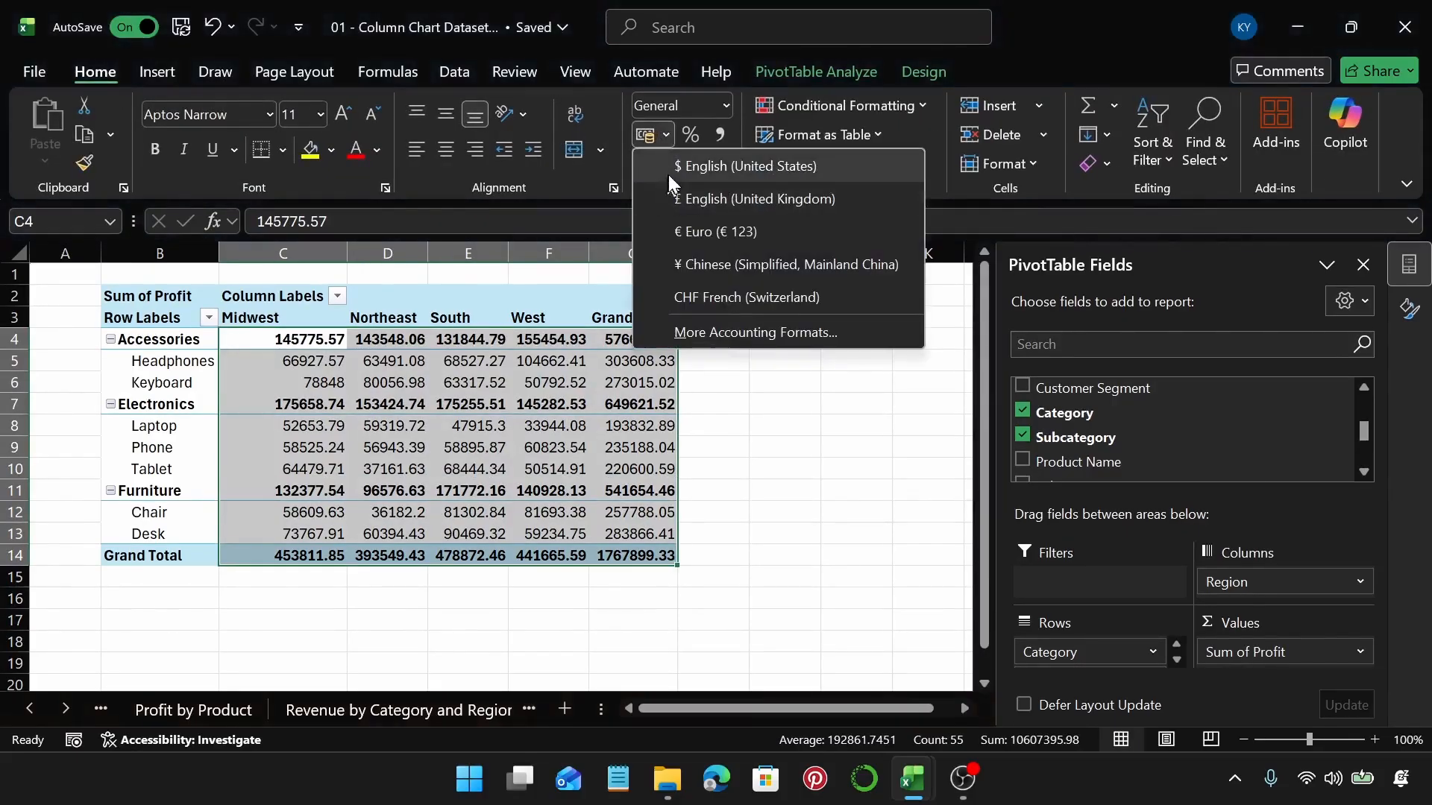
click(690, 166)
click(732, 382)
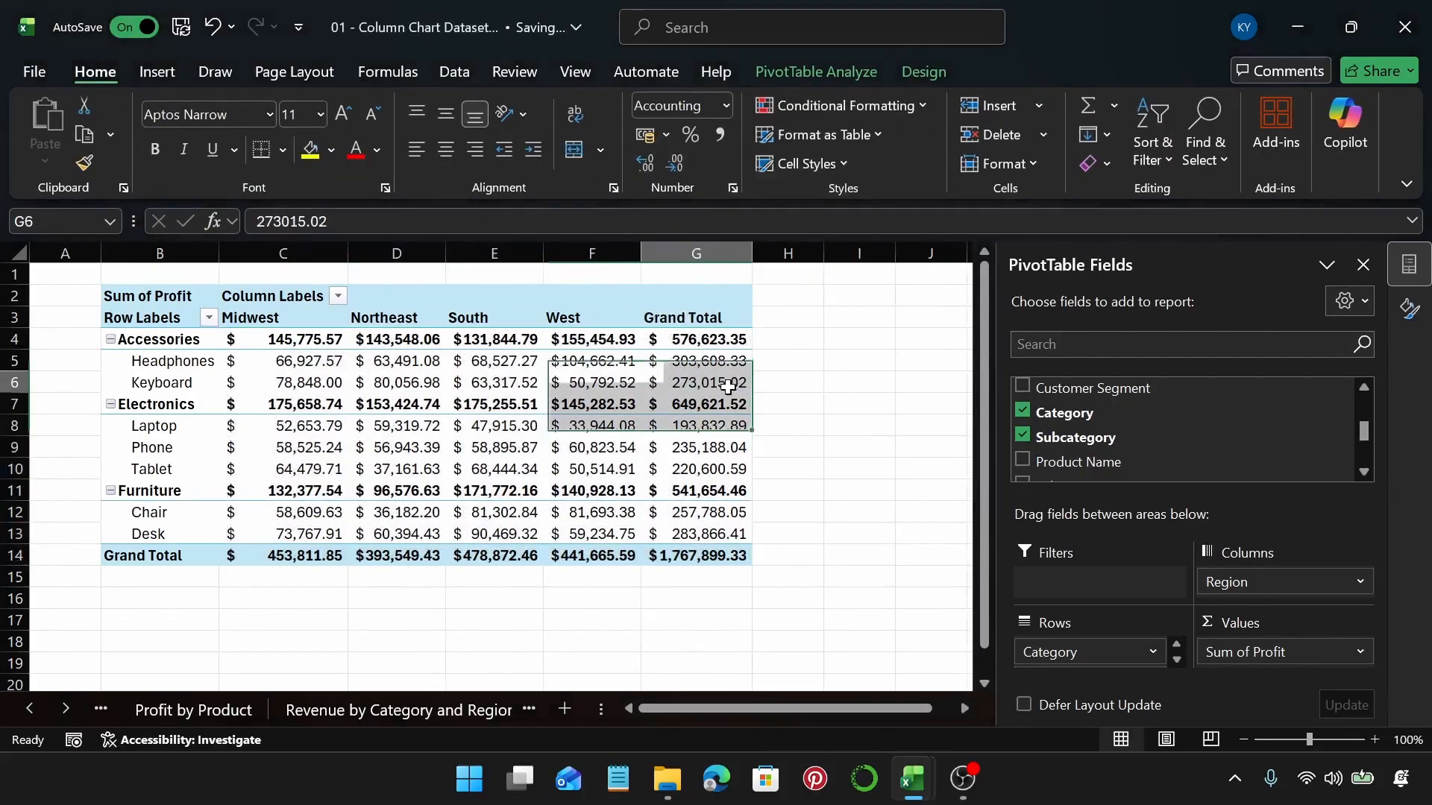
Insert a Stacked Column PivotChart based on the profit PivotTable
mouse_move(599, 371)
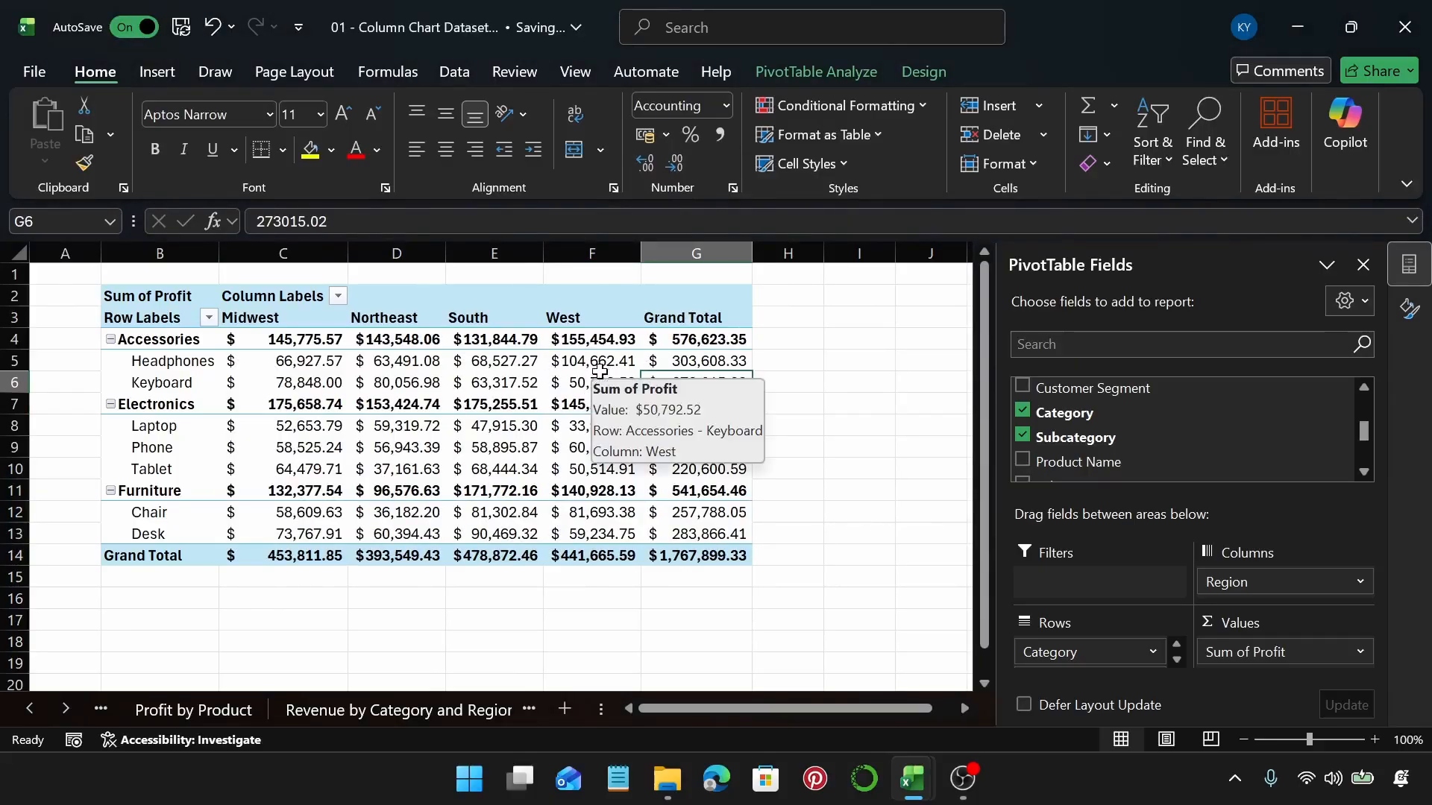
click(156, 71)
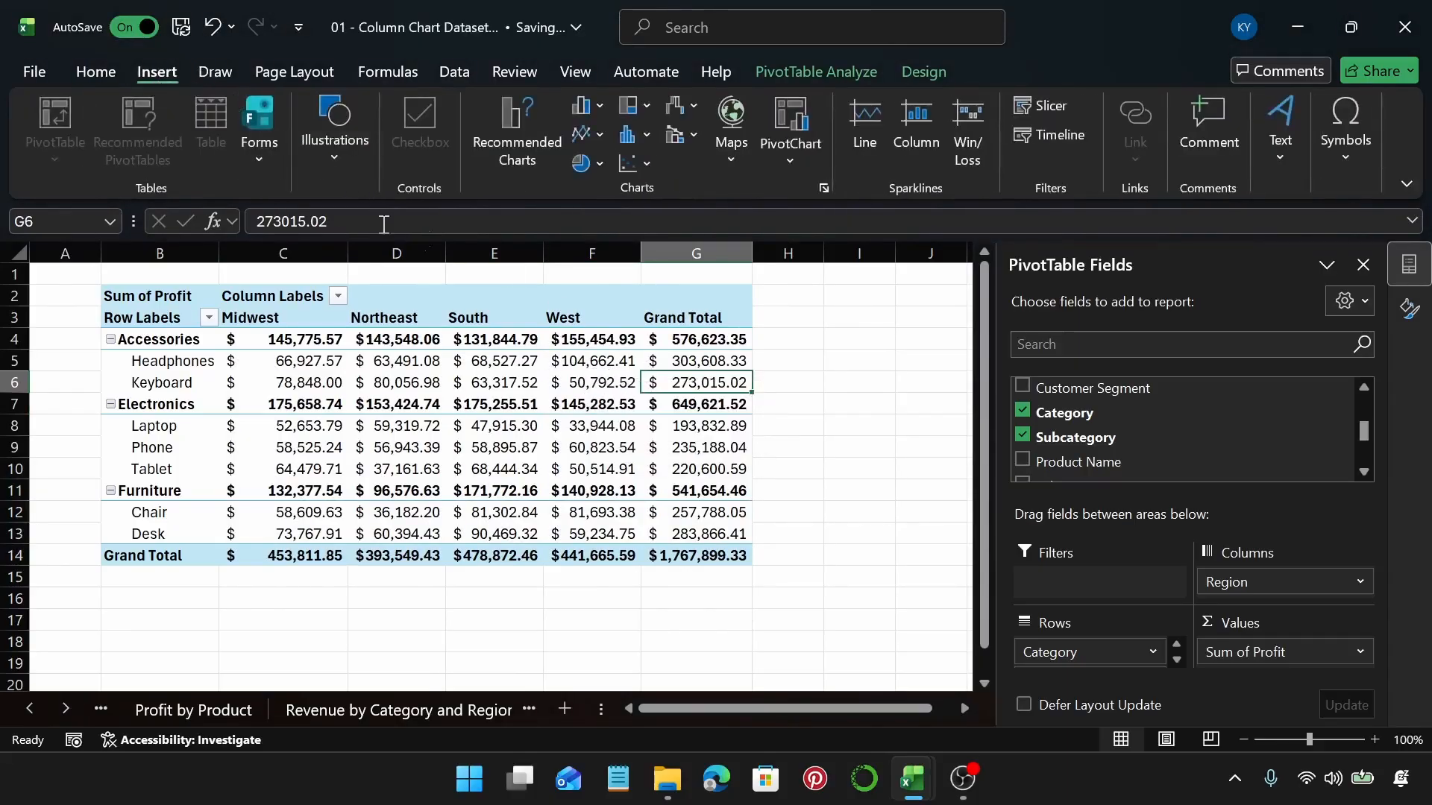
click(519, 167)
mouse_move(710, 358)
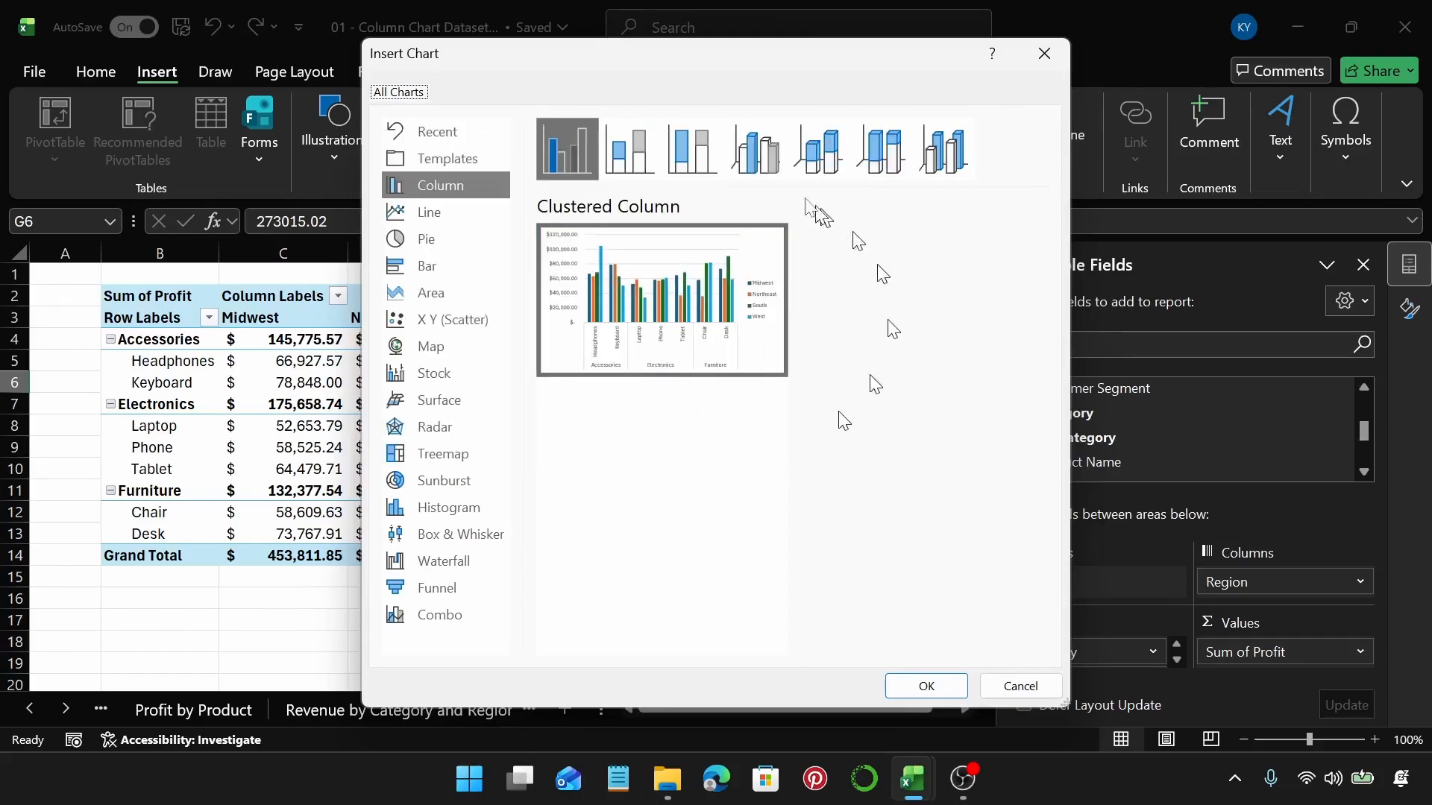
click(643, 146)
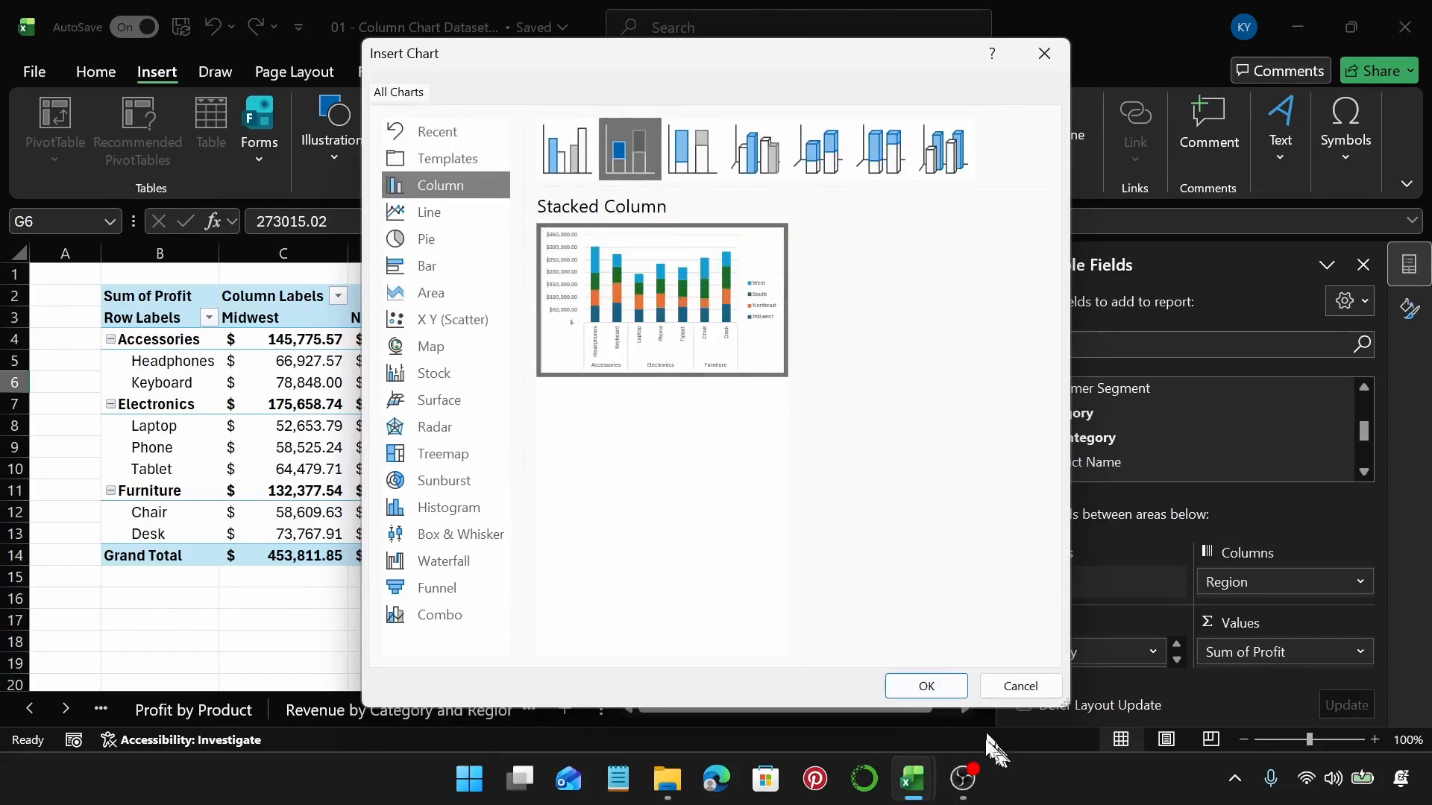
click(944, 693)
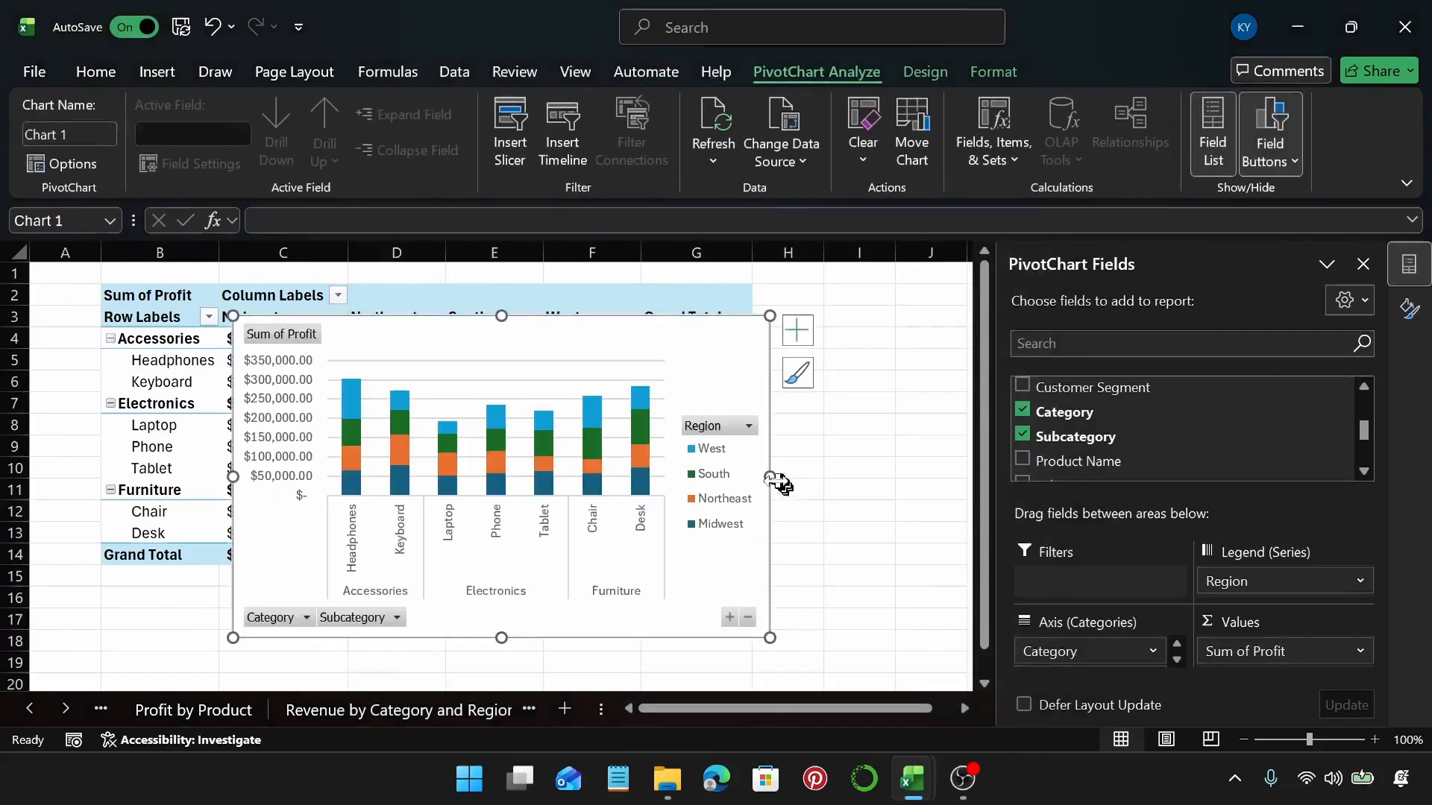
Widen the stacked column chart slightly and move it so that it spans from column C to the end of column I
drag(769, 476, 820, 479)
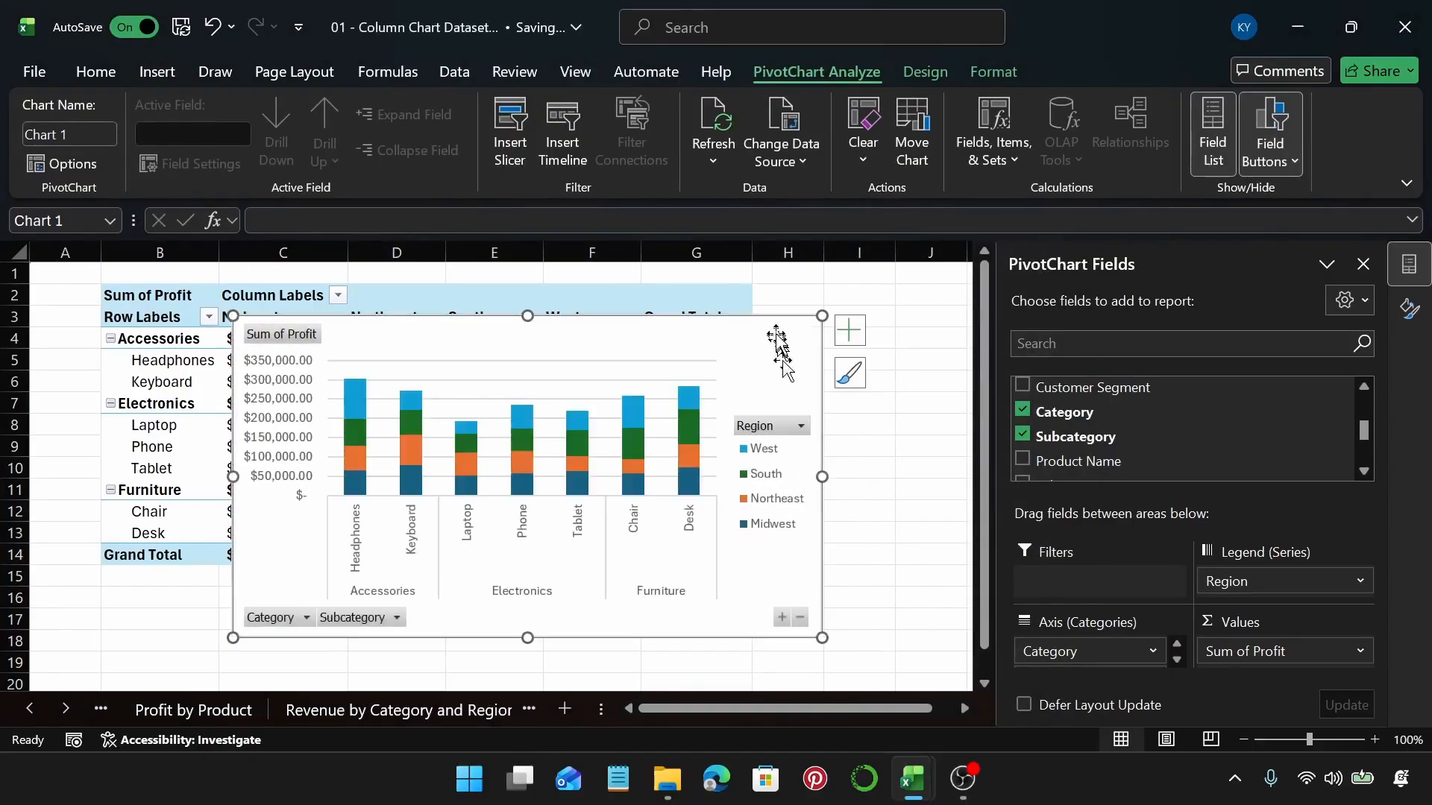
drag(774, 334, 837, 312)
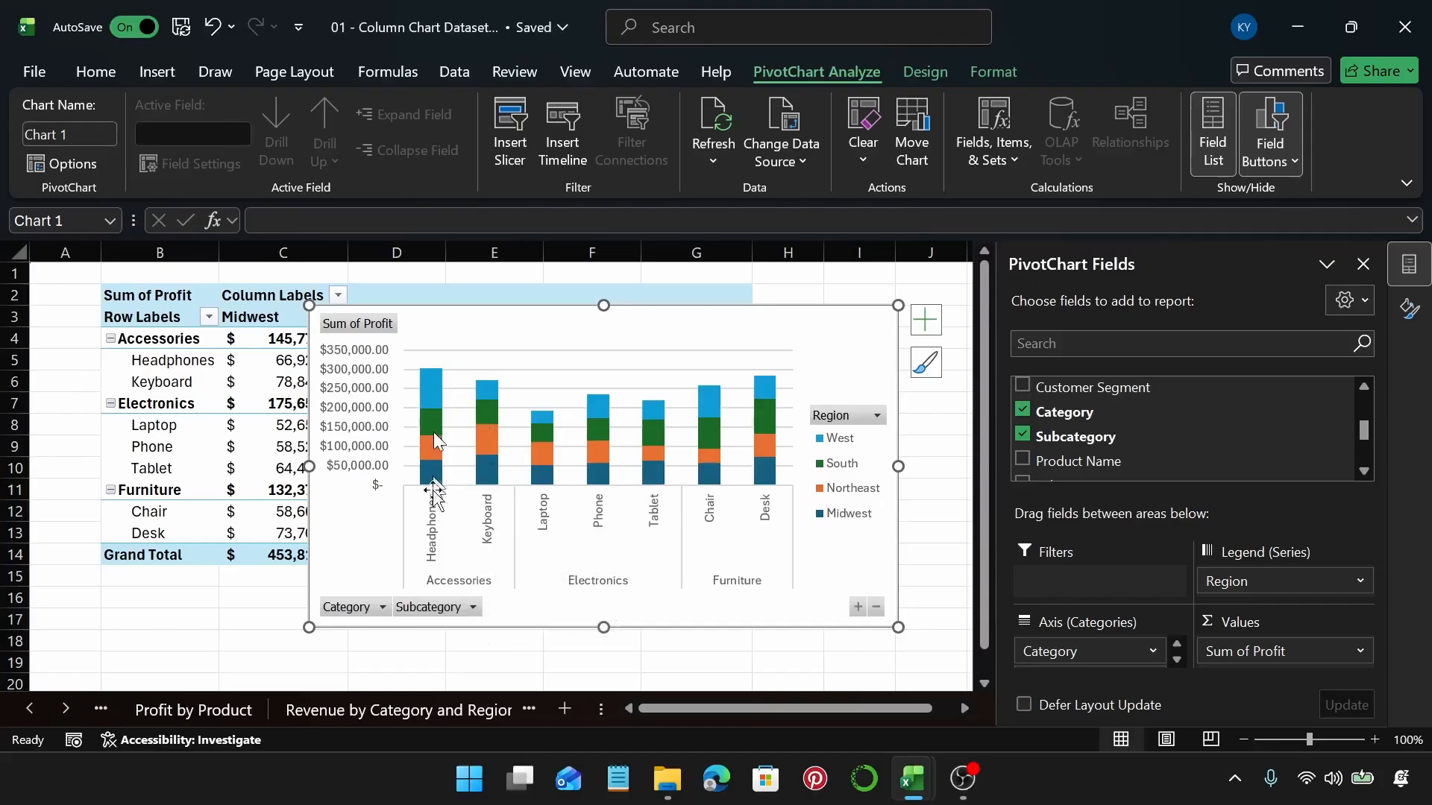
mouse_move(440, 396)
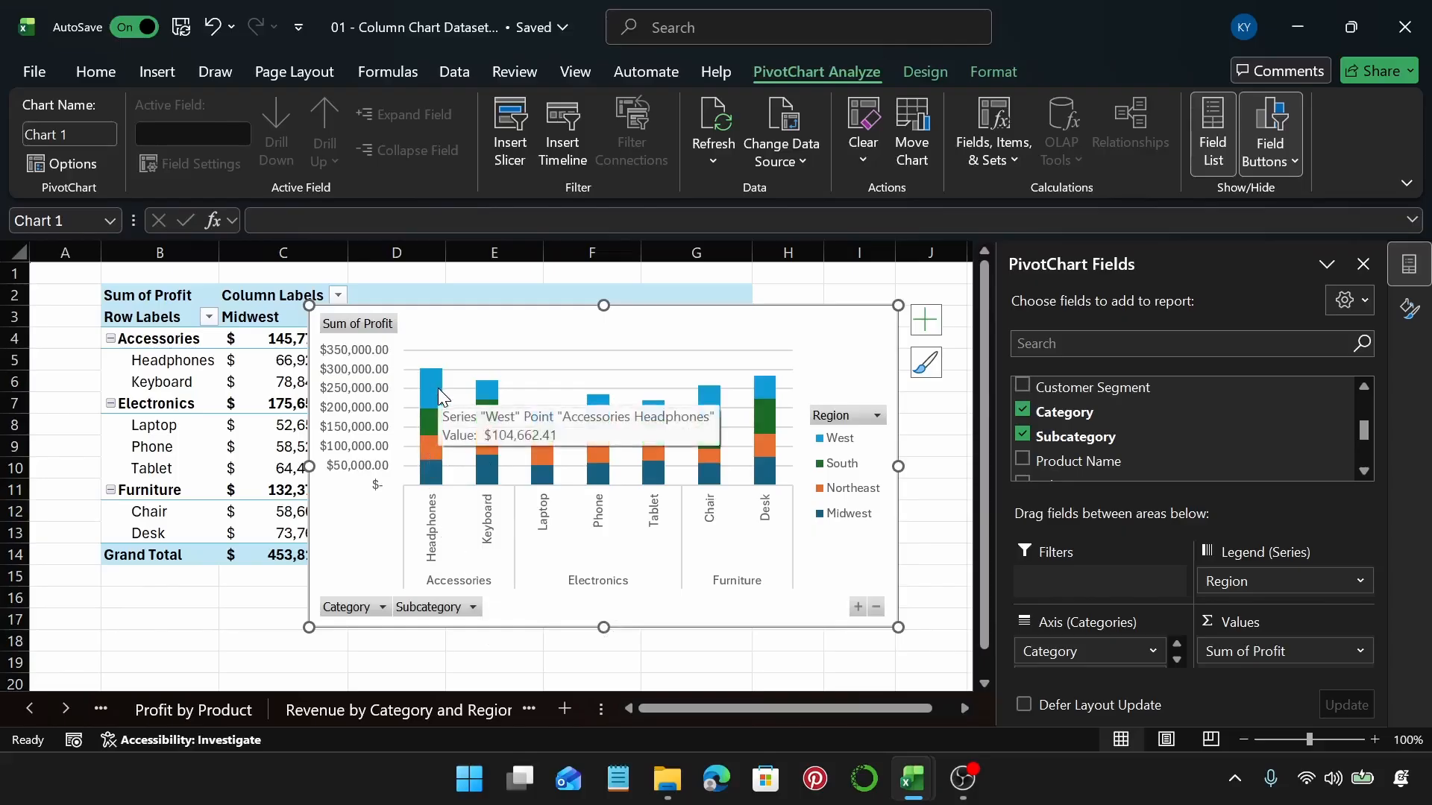
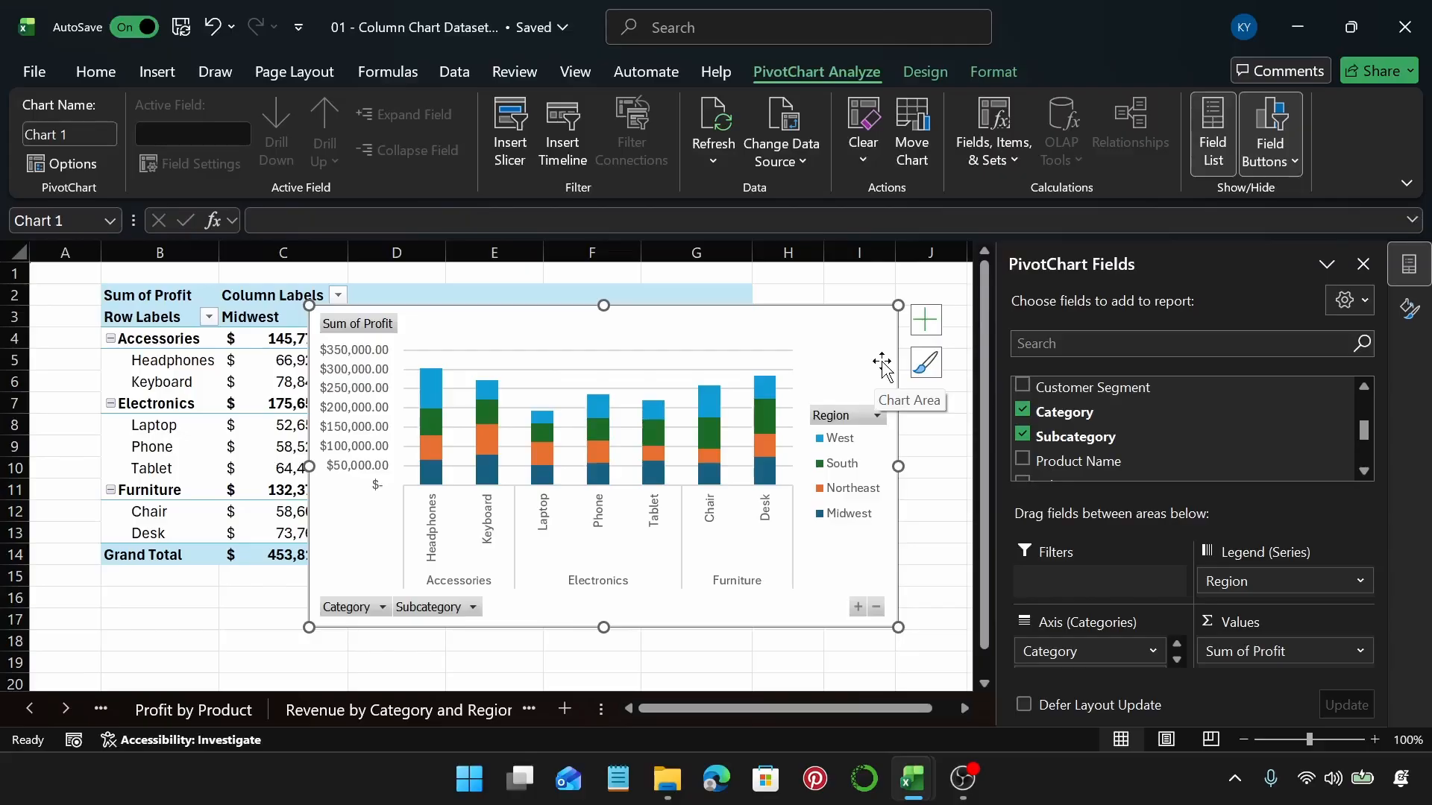
Hide all field buttons on the profit PivotChart
right_click(827, 416)
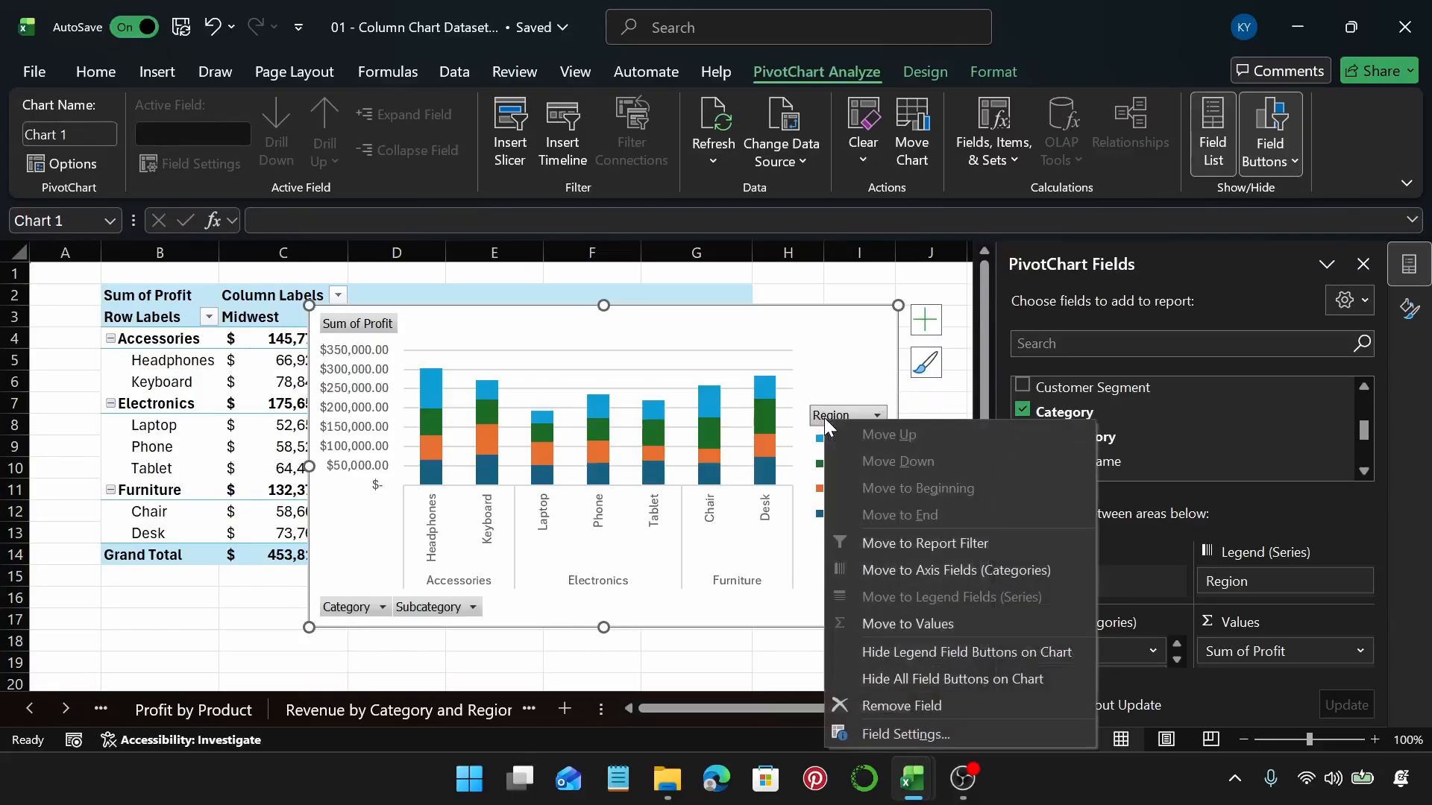
click(925, 679)
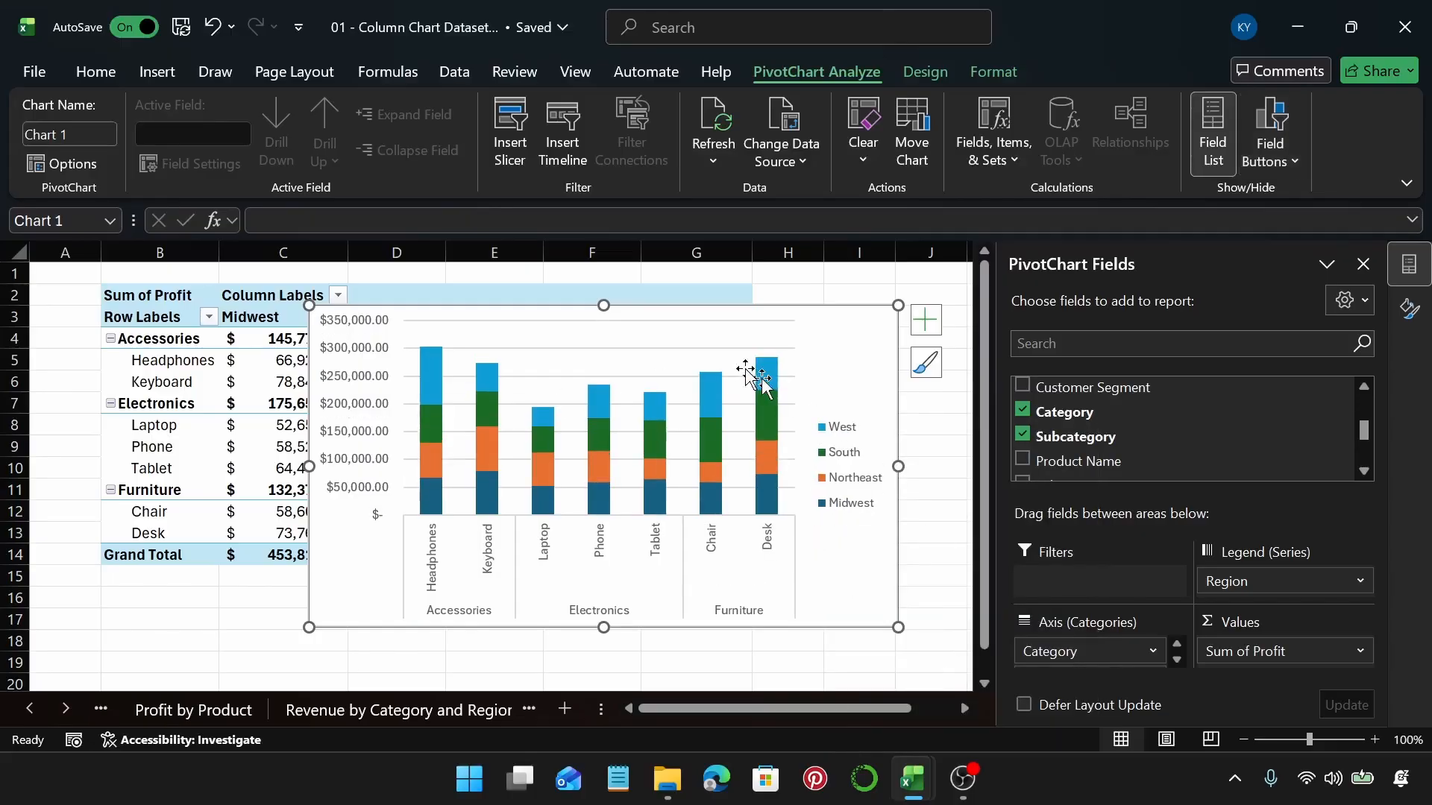
click(942, 316)
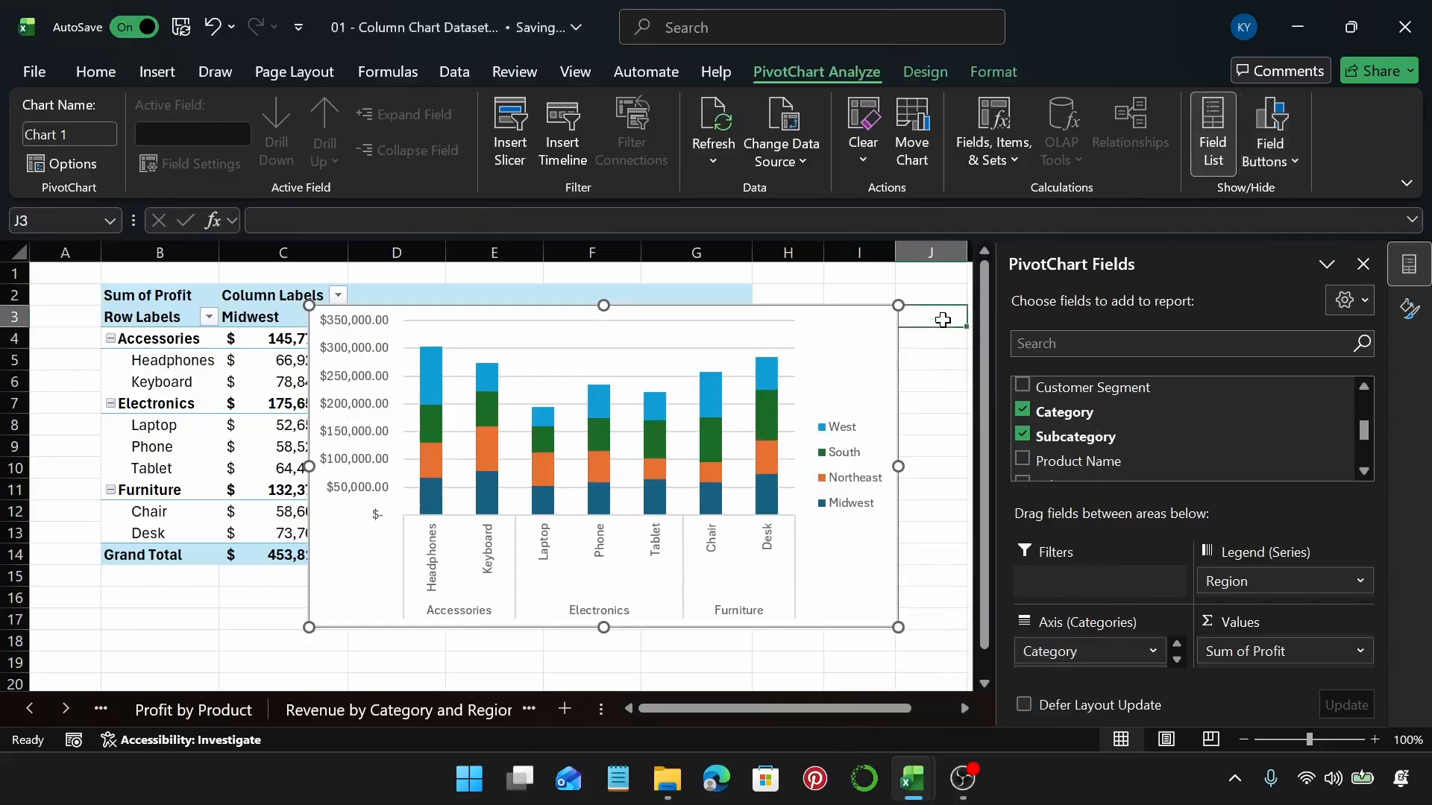
Add a chart title to the profit PivotChart reading "Profit by Category and Region"
click(886, 328)
click(925, 321)
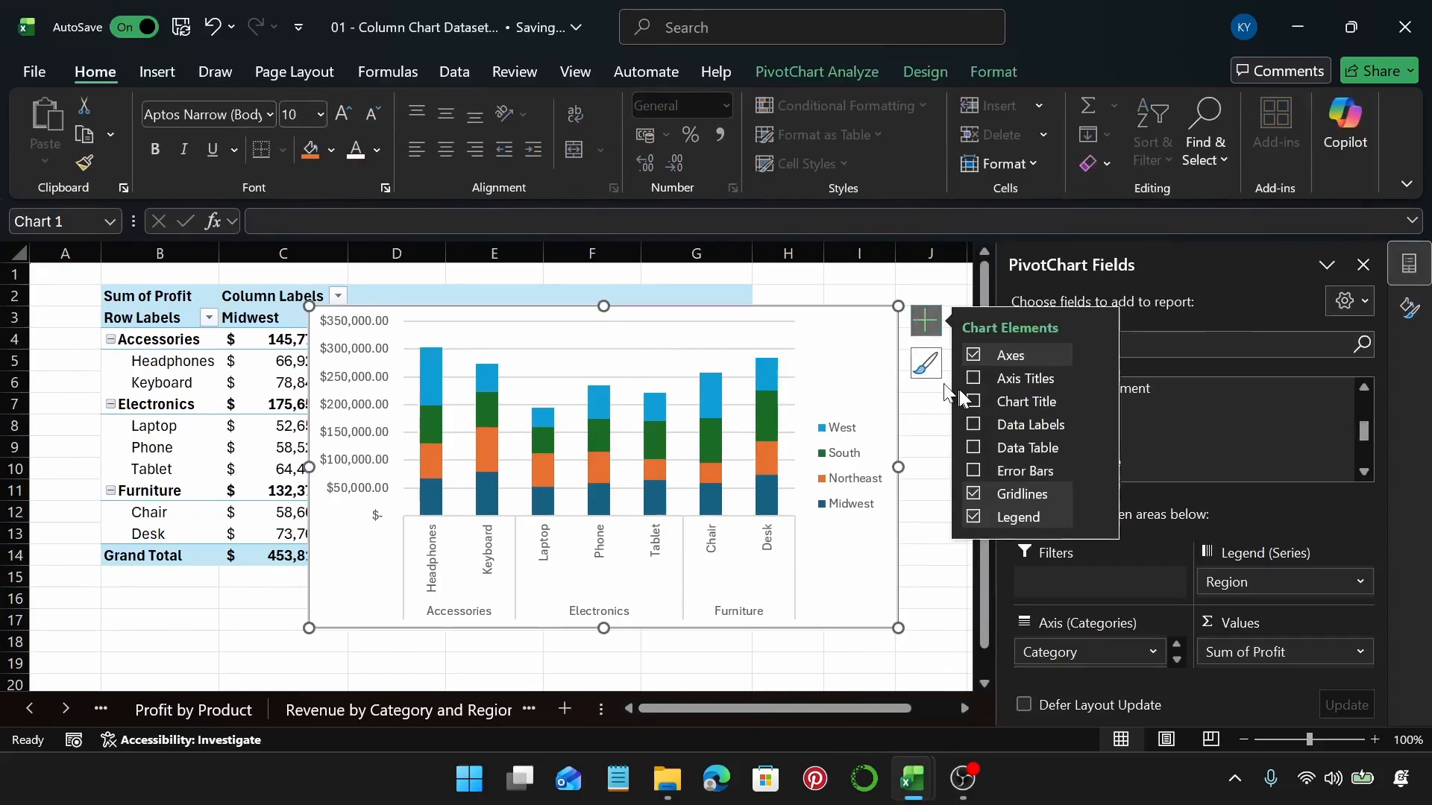
click(974, 402)
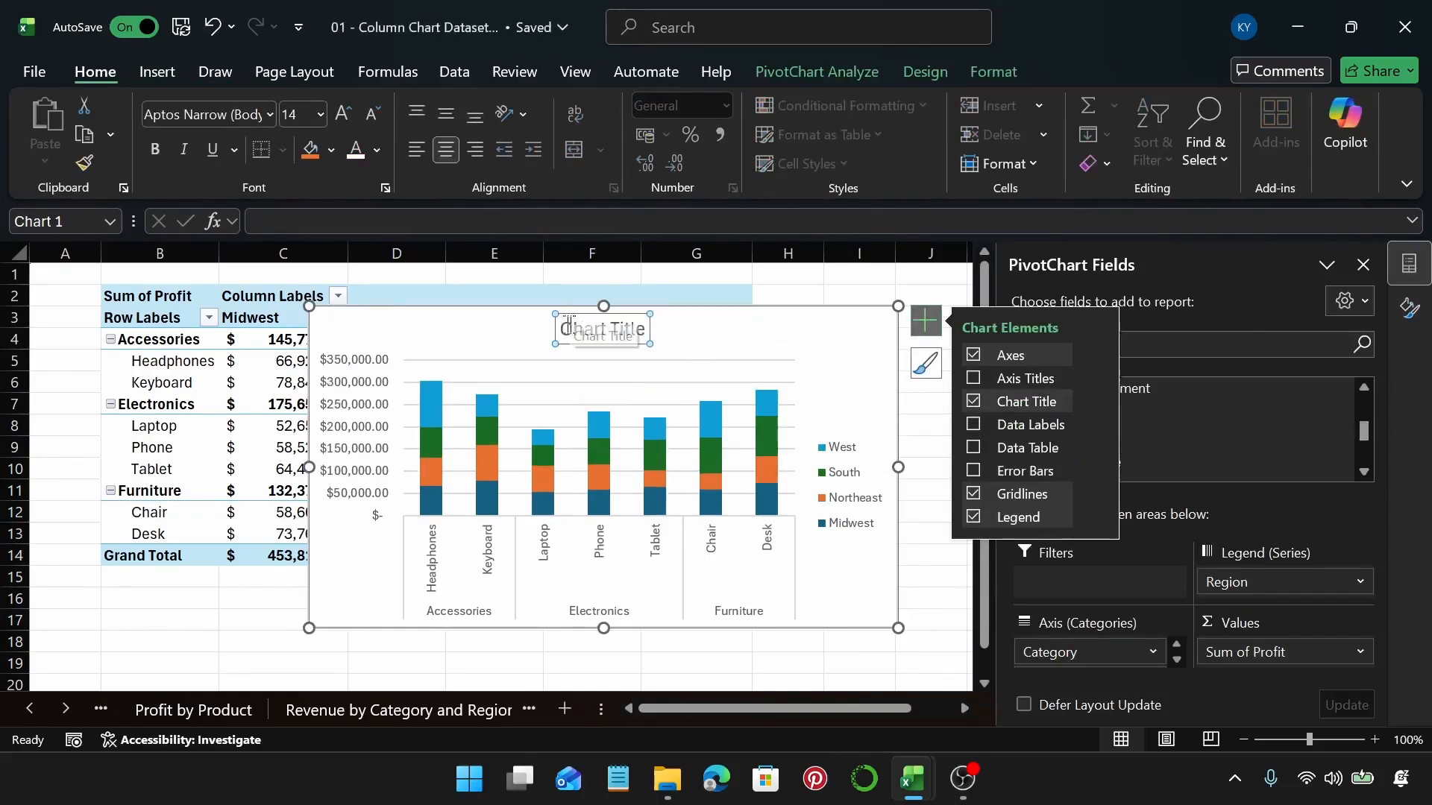
drag(560, 329, 653, 342)
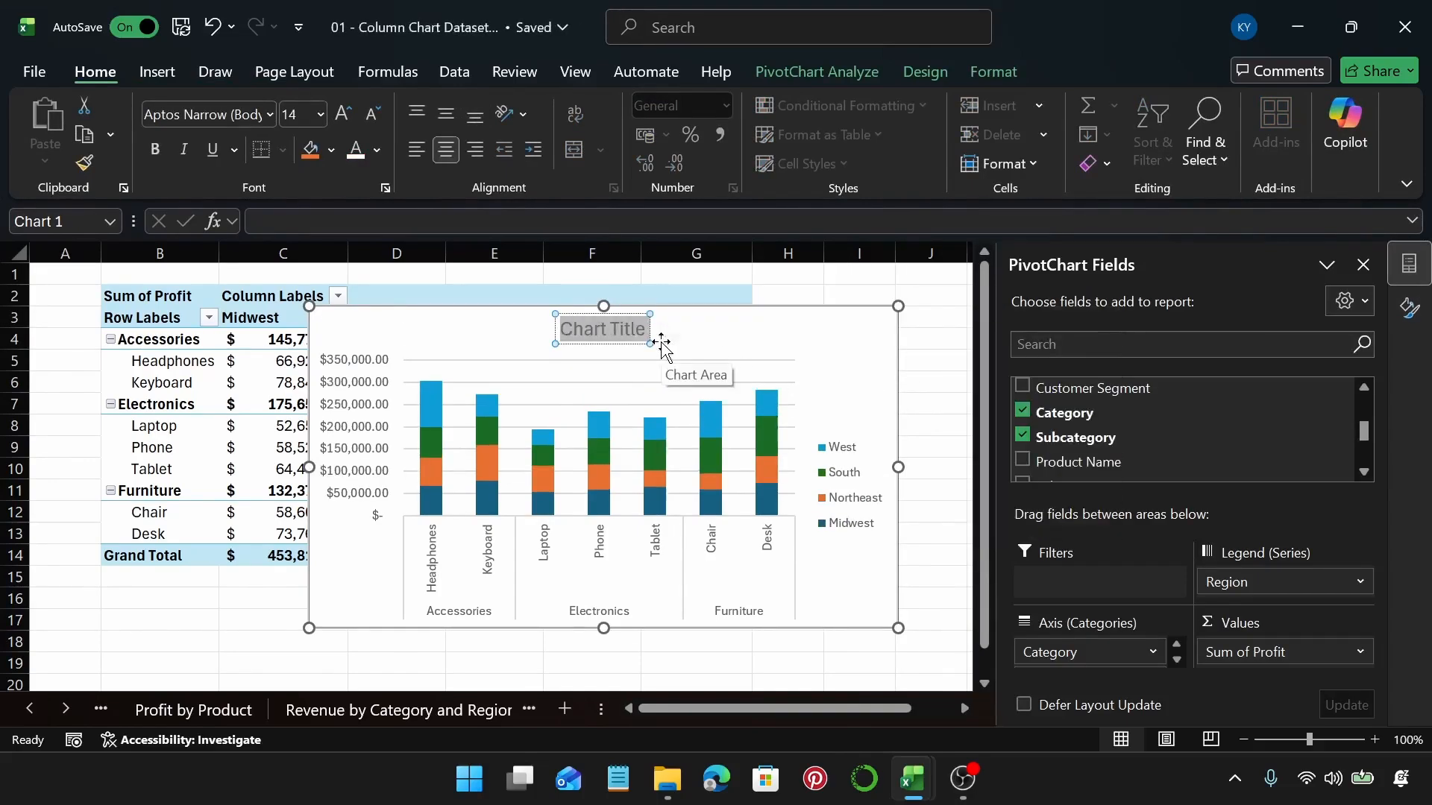
text(Profit)
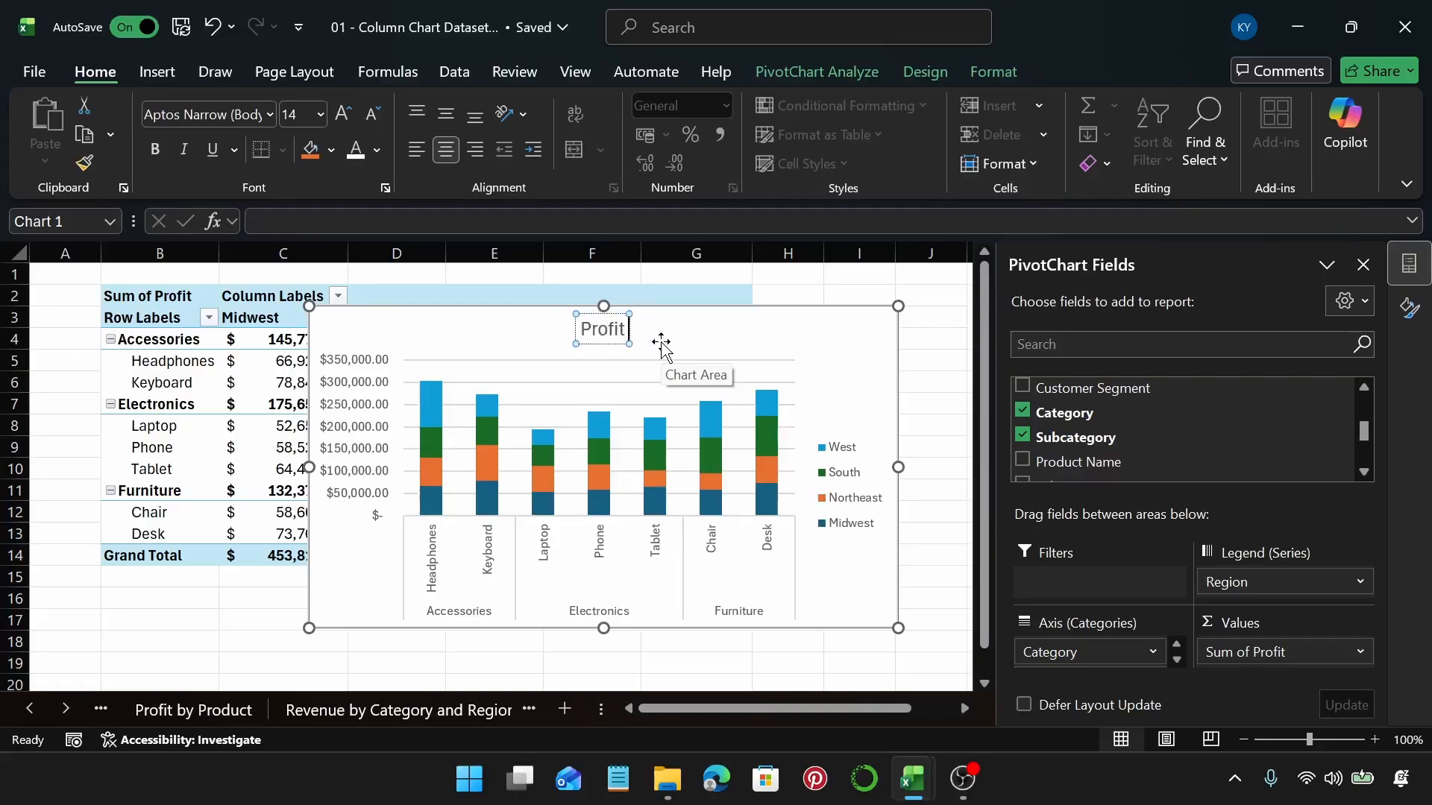
text( by)
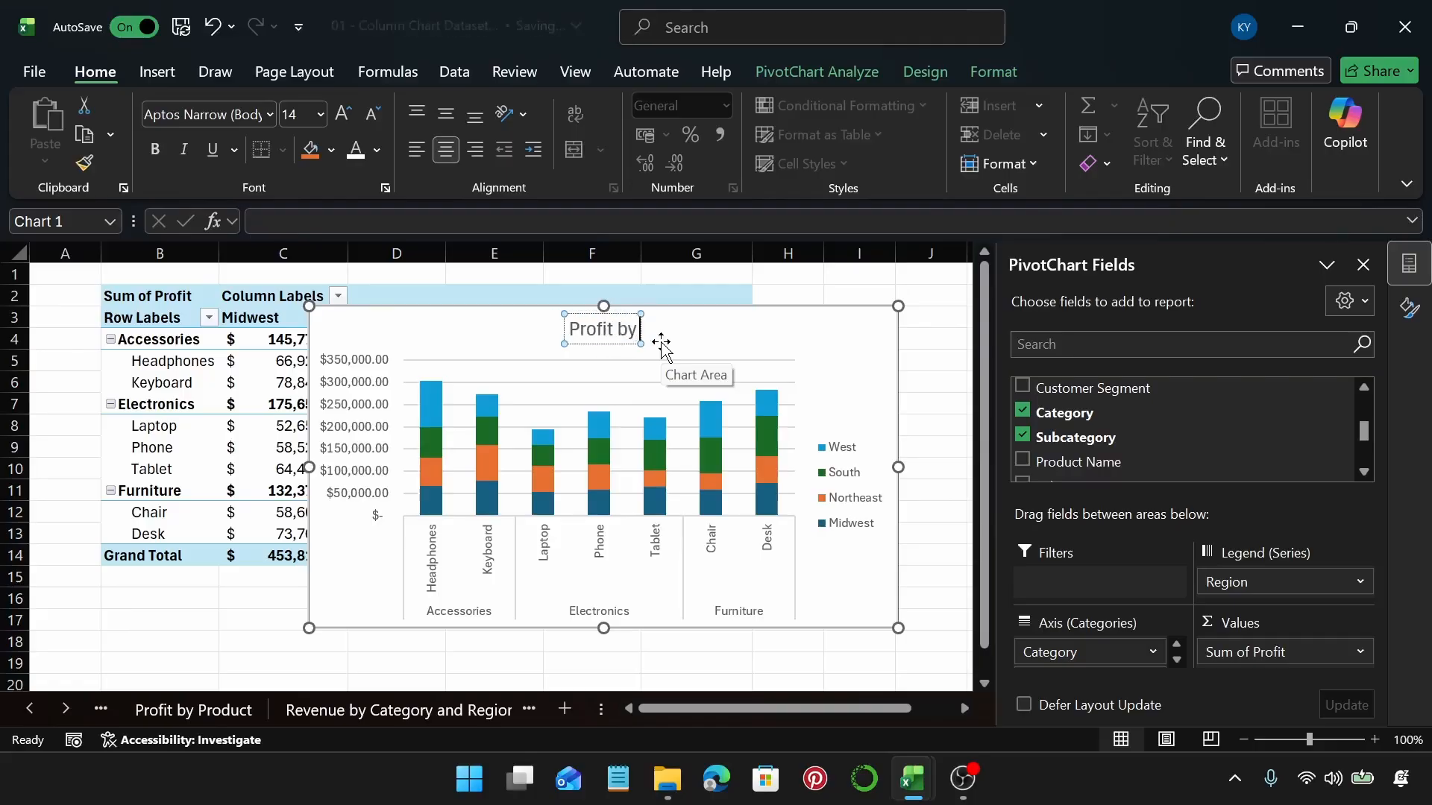
text( Catego)
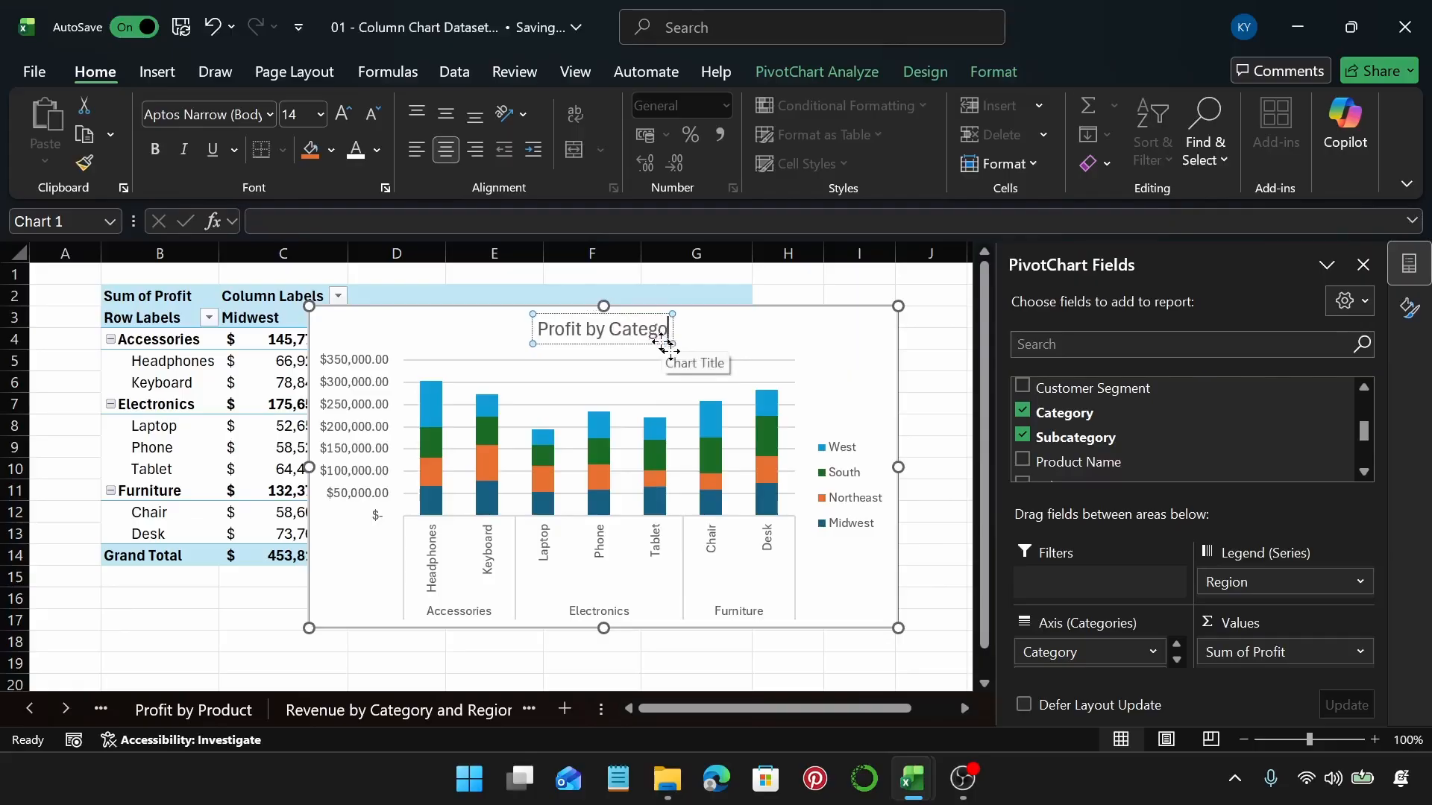
text(ry and )
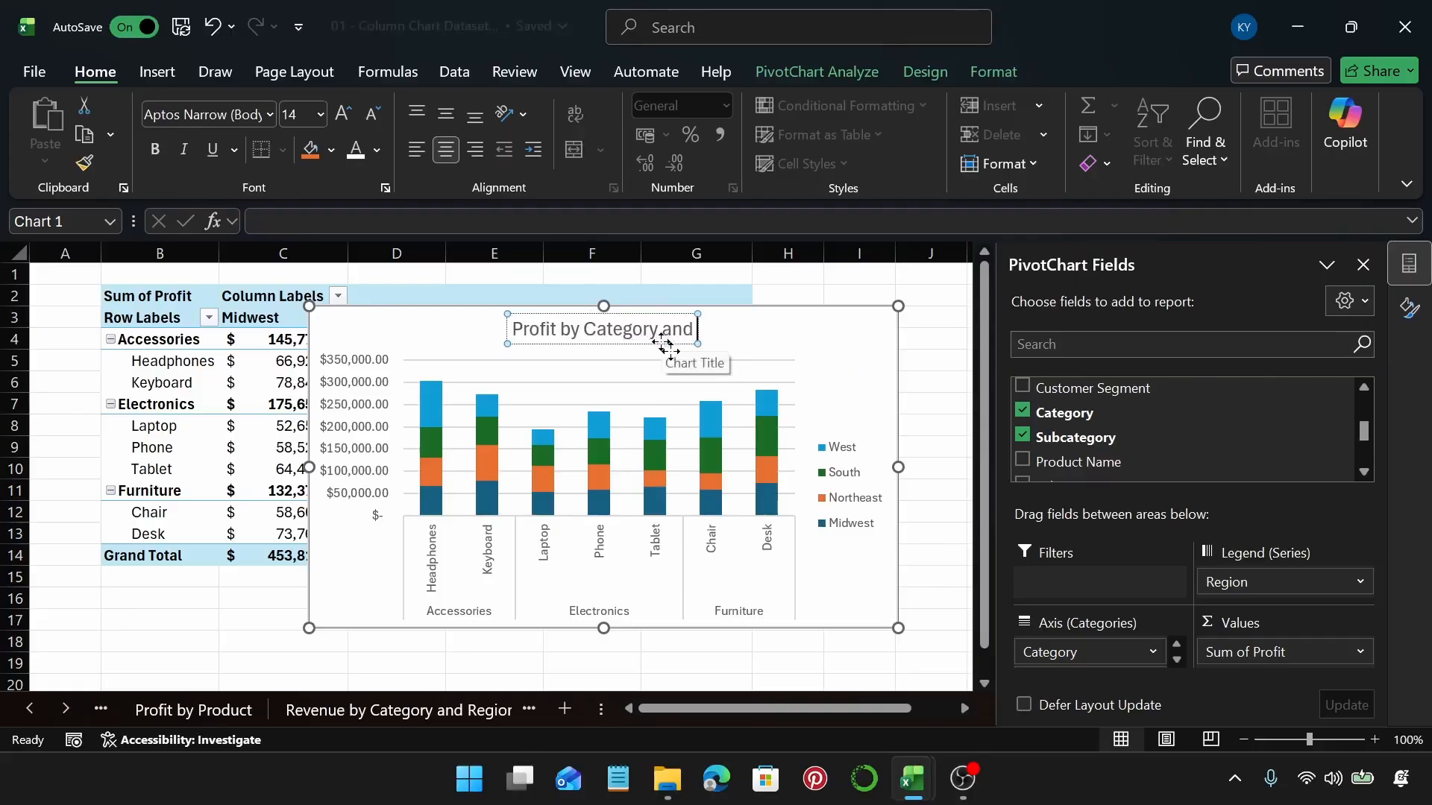
text(Region)
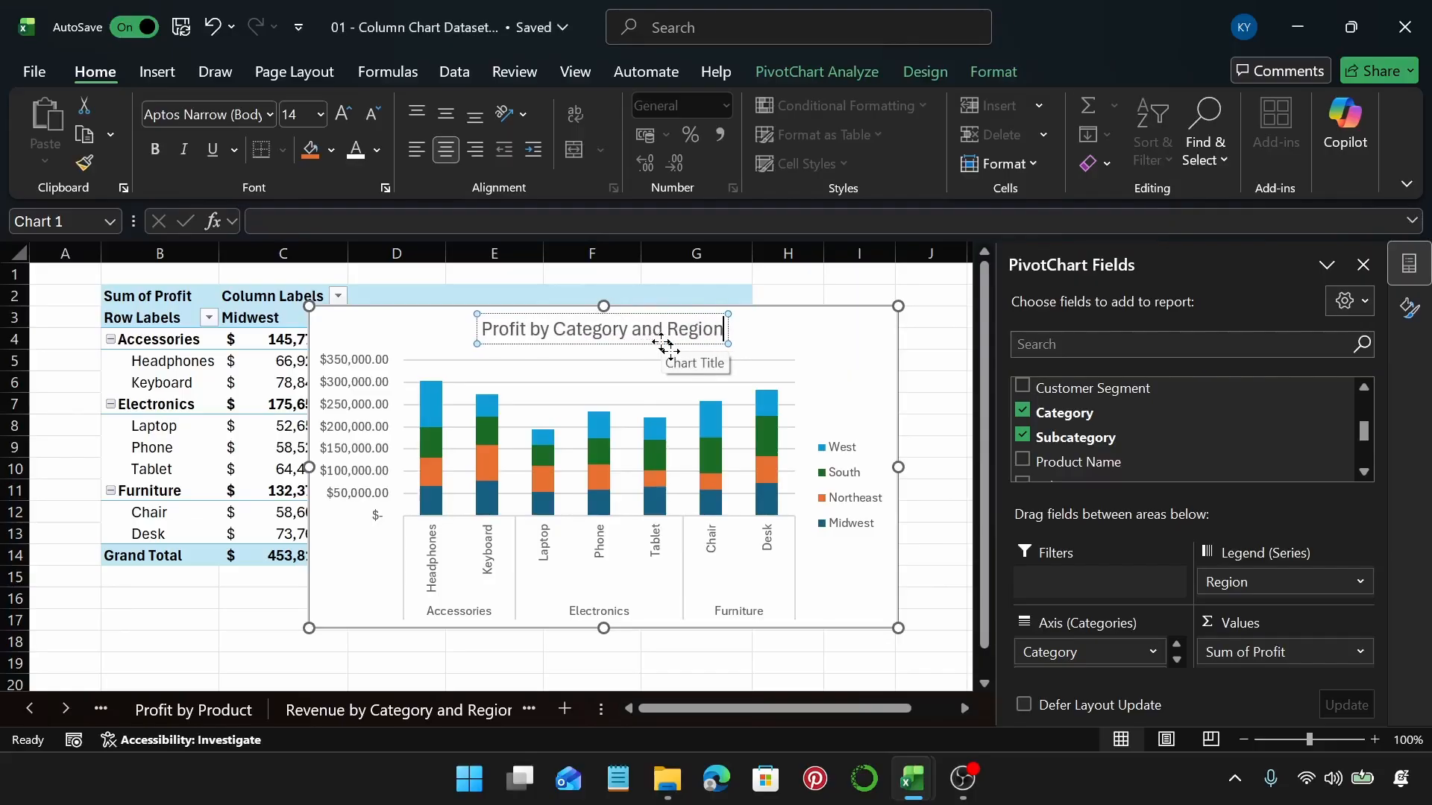
Insert ", Subcategory" after "Category" in the chart title and deselect the chart
click(629, 340)
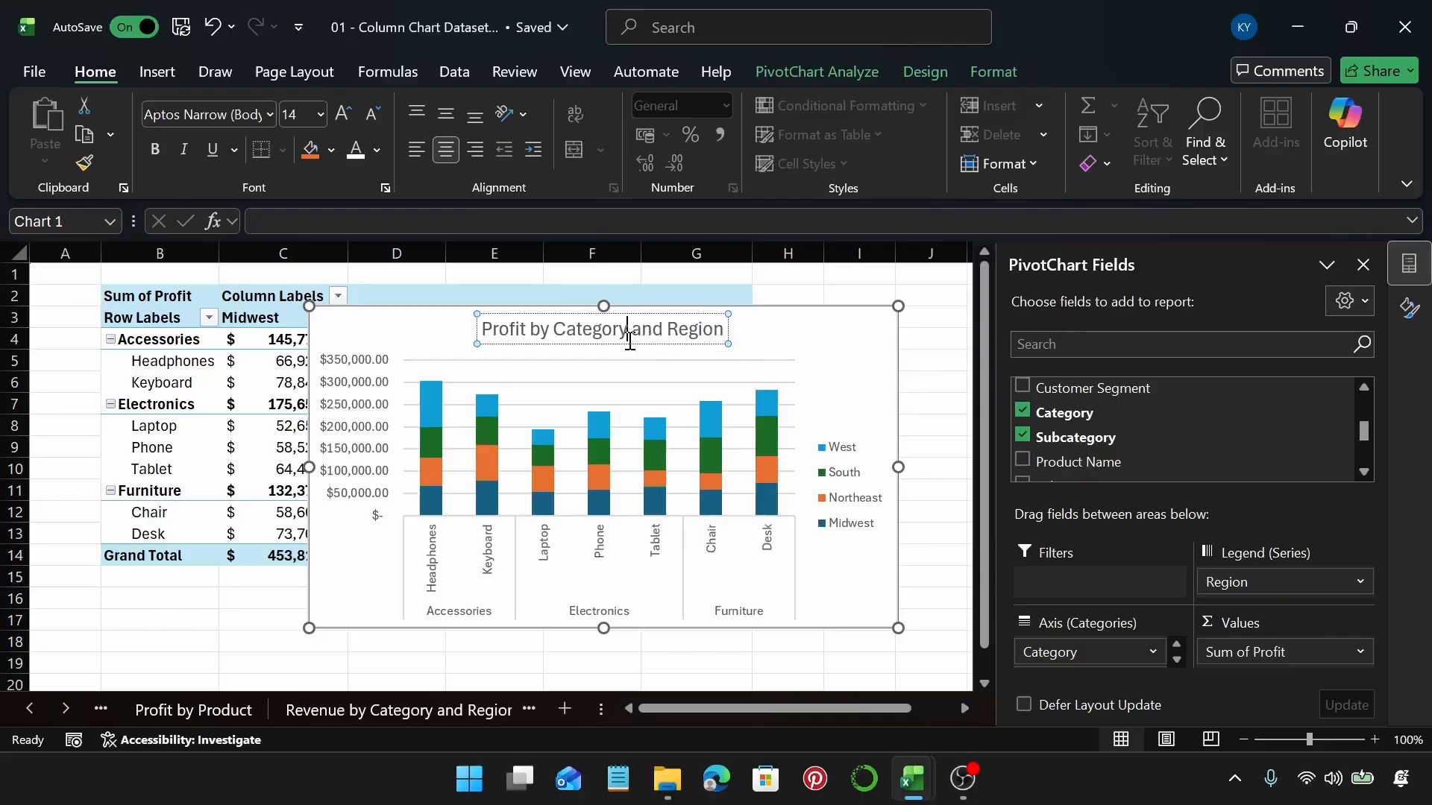
text(,)
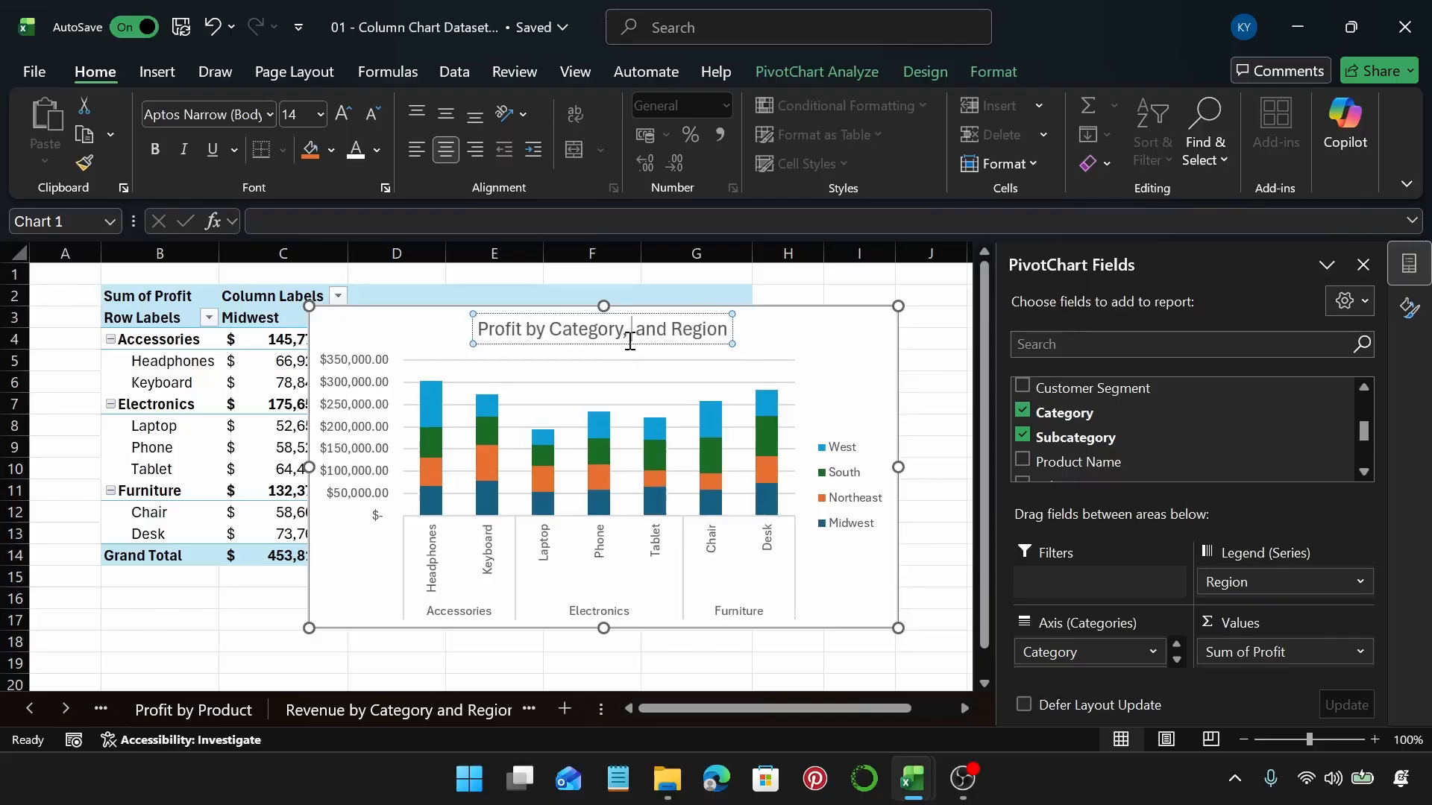
text( Subca )
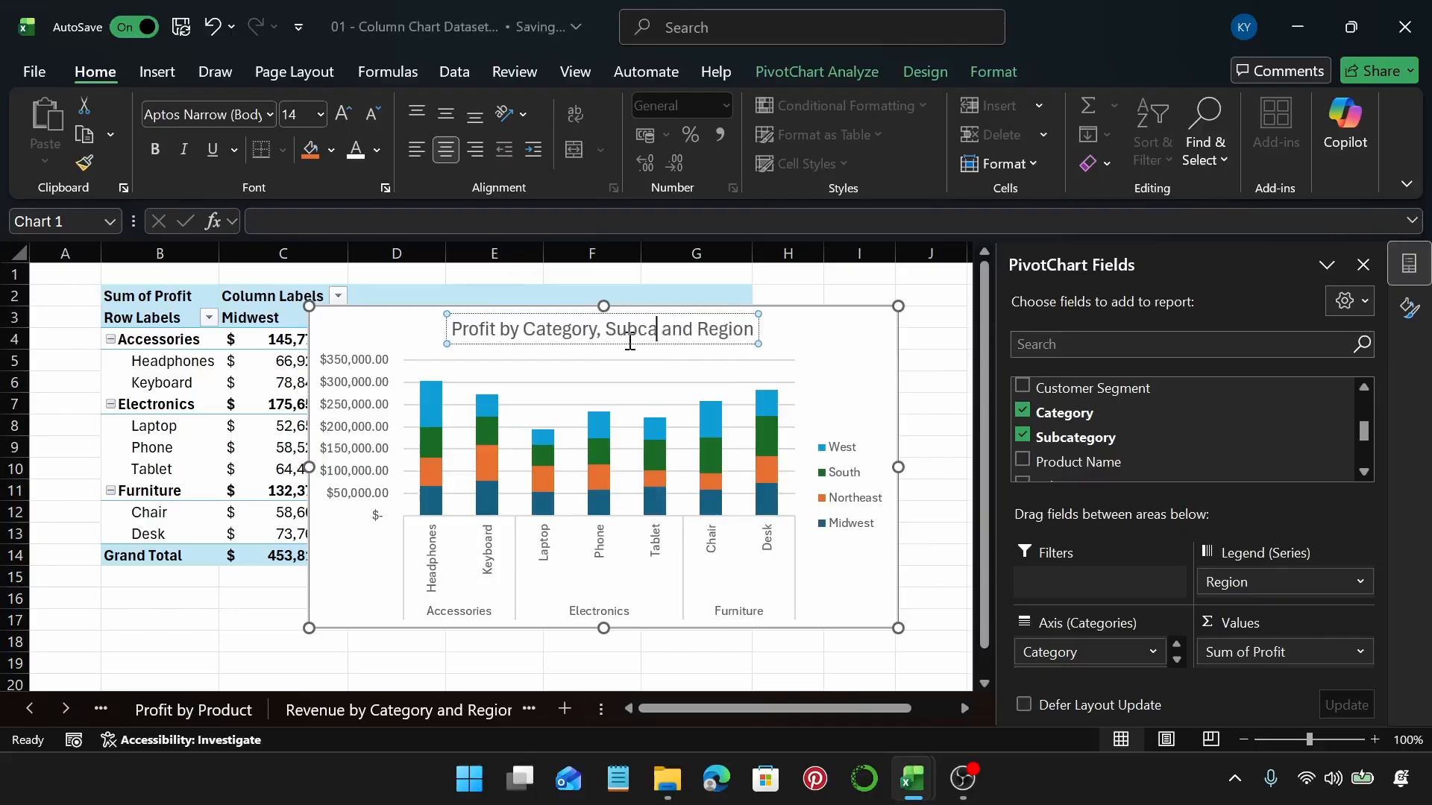
text(tegory)
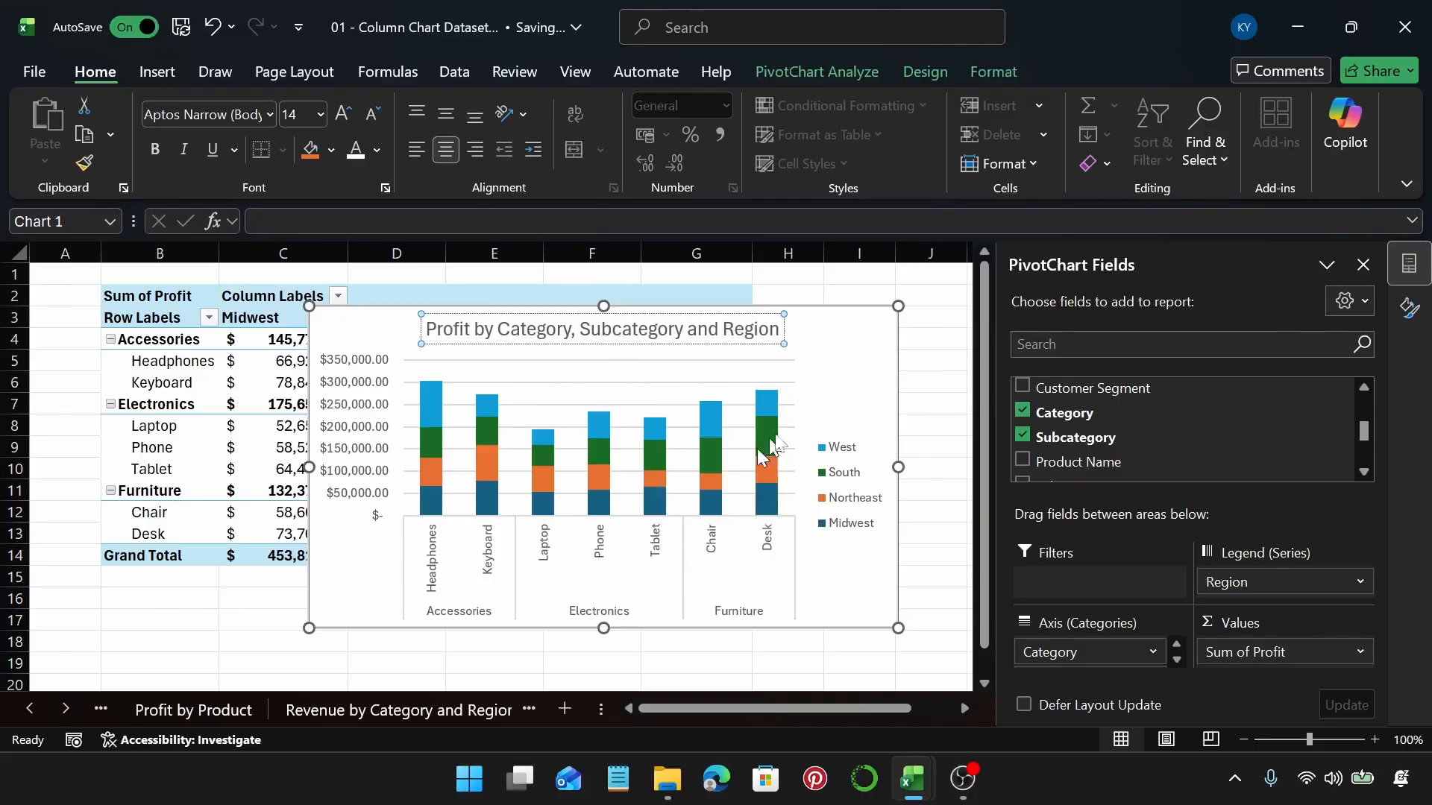
click(866, 374)
click(925, 424)
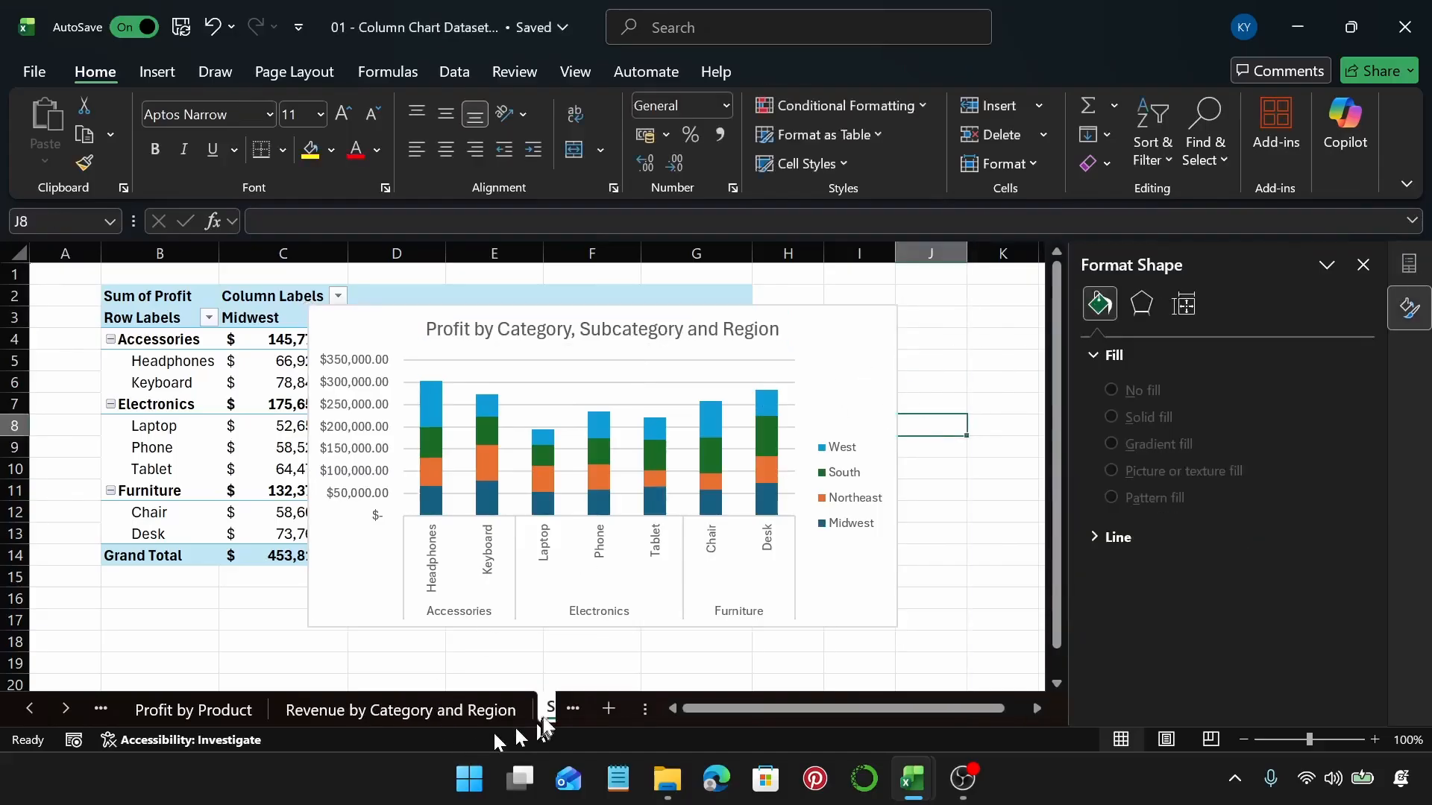
Rename the worksheet holding the profit PivotTable and chart as "Profit by Category and Region"
double_click(412, 707)
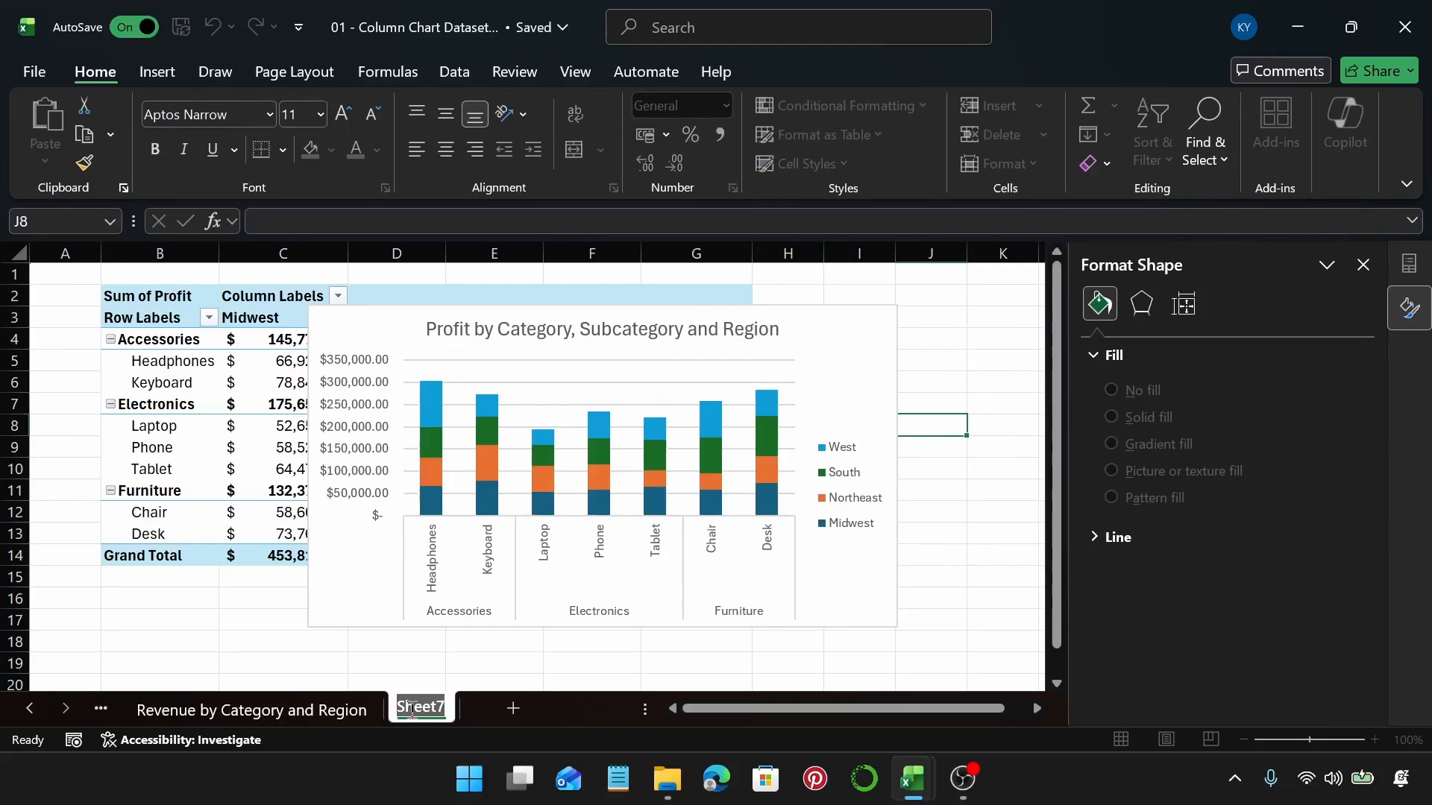
text(Pr)
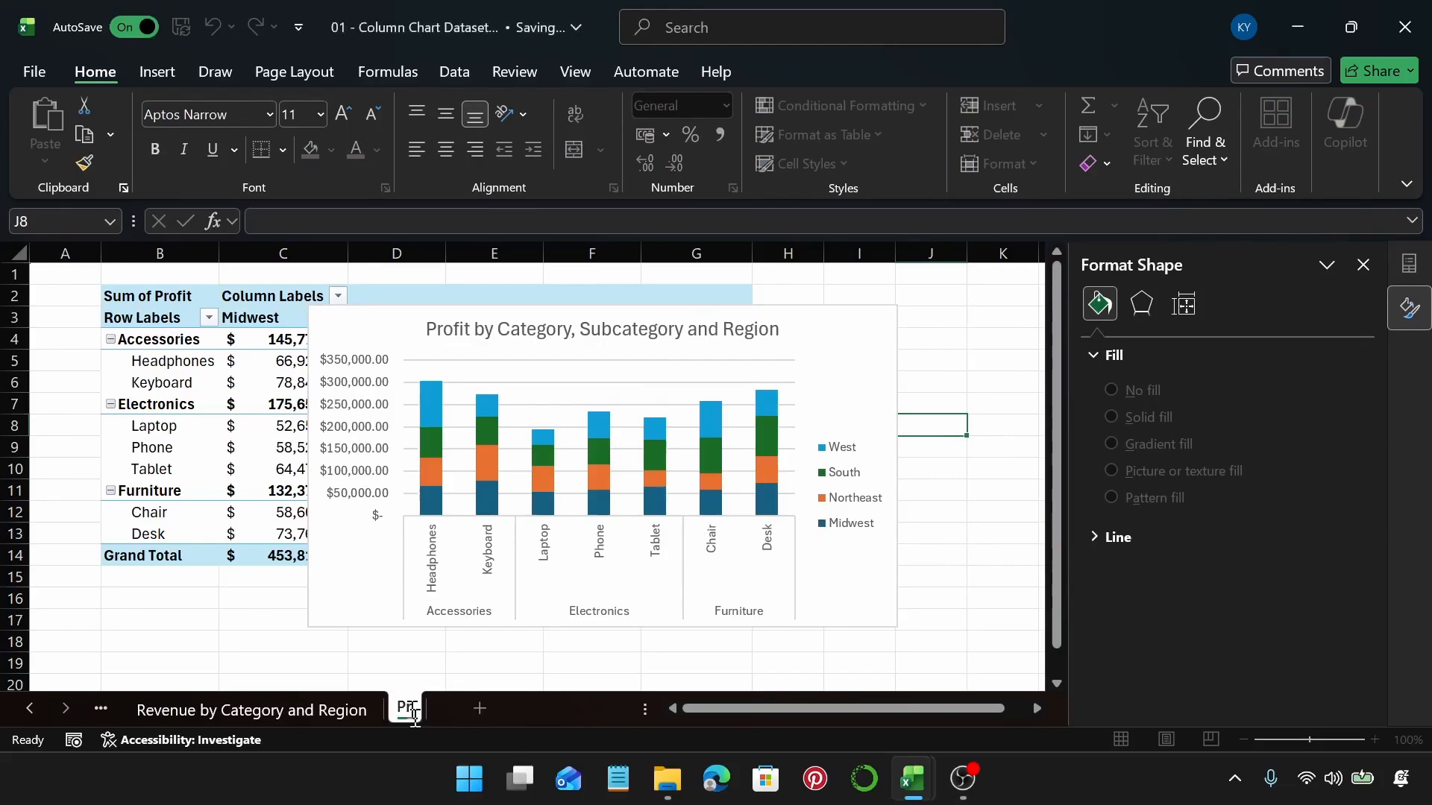
text(ofit)
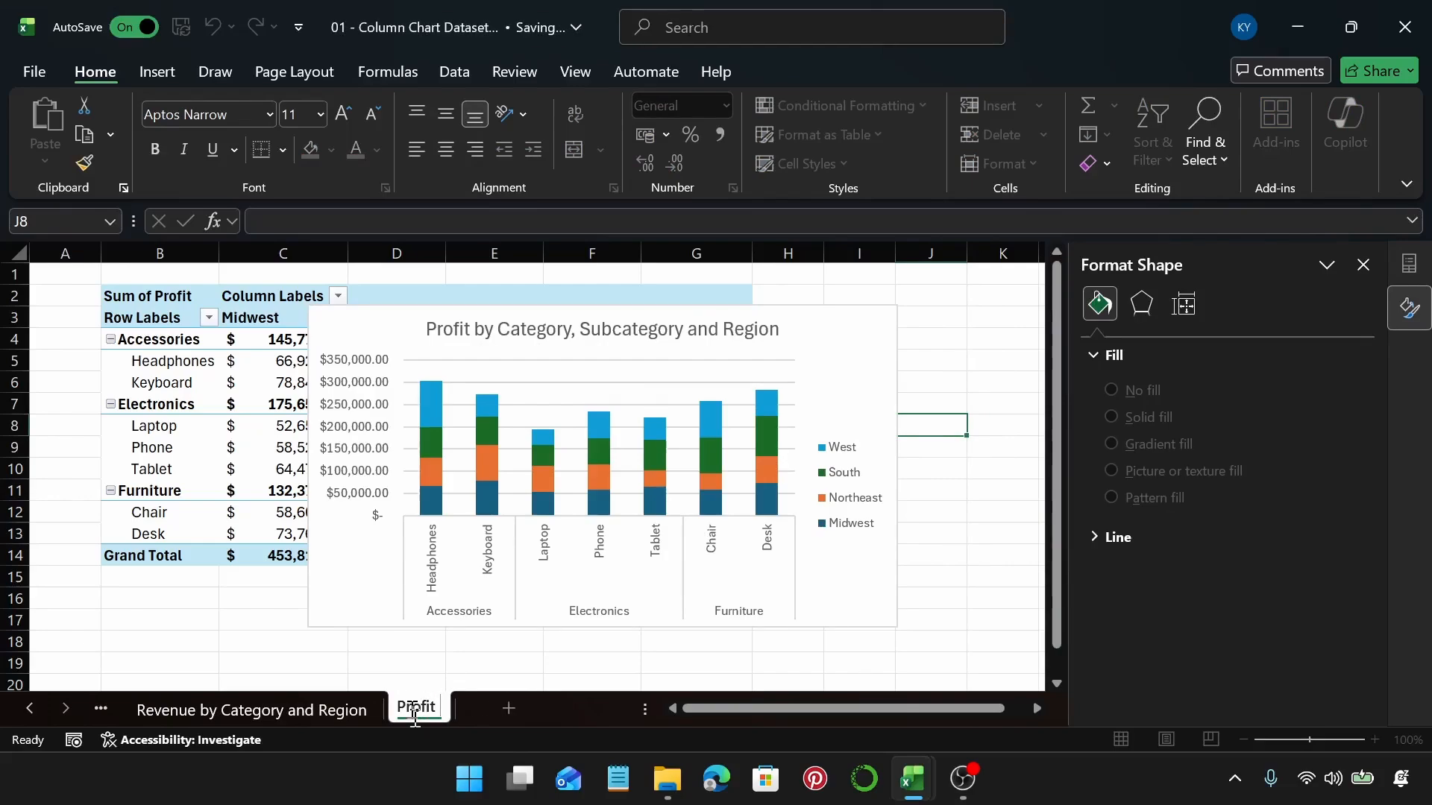
text( bya)
key(BackSpace)
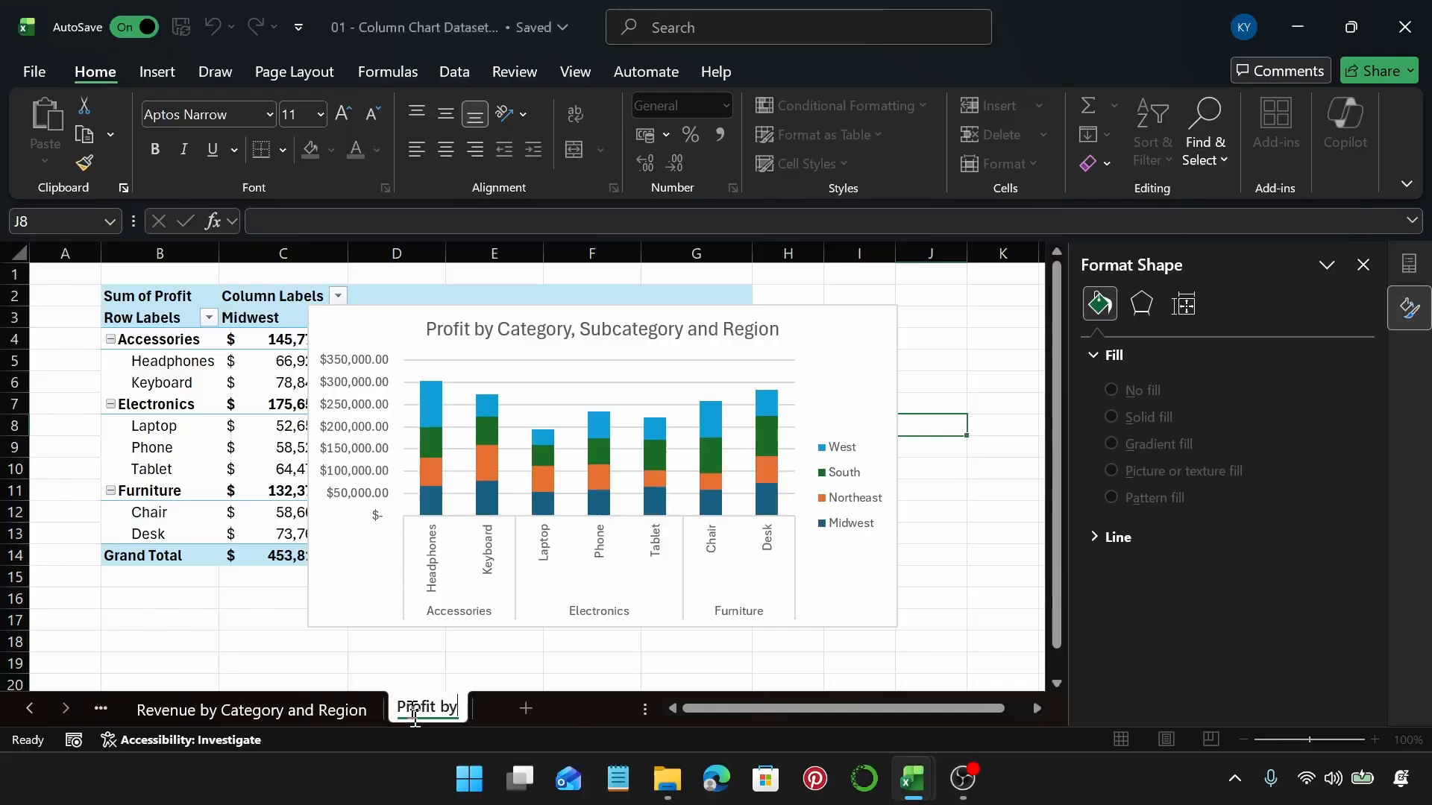
text(Cate)
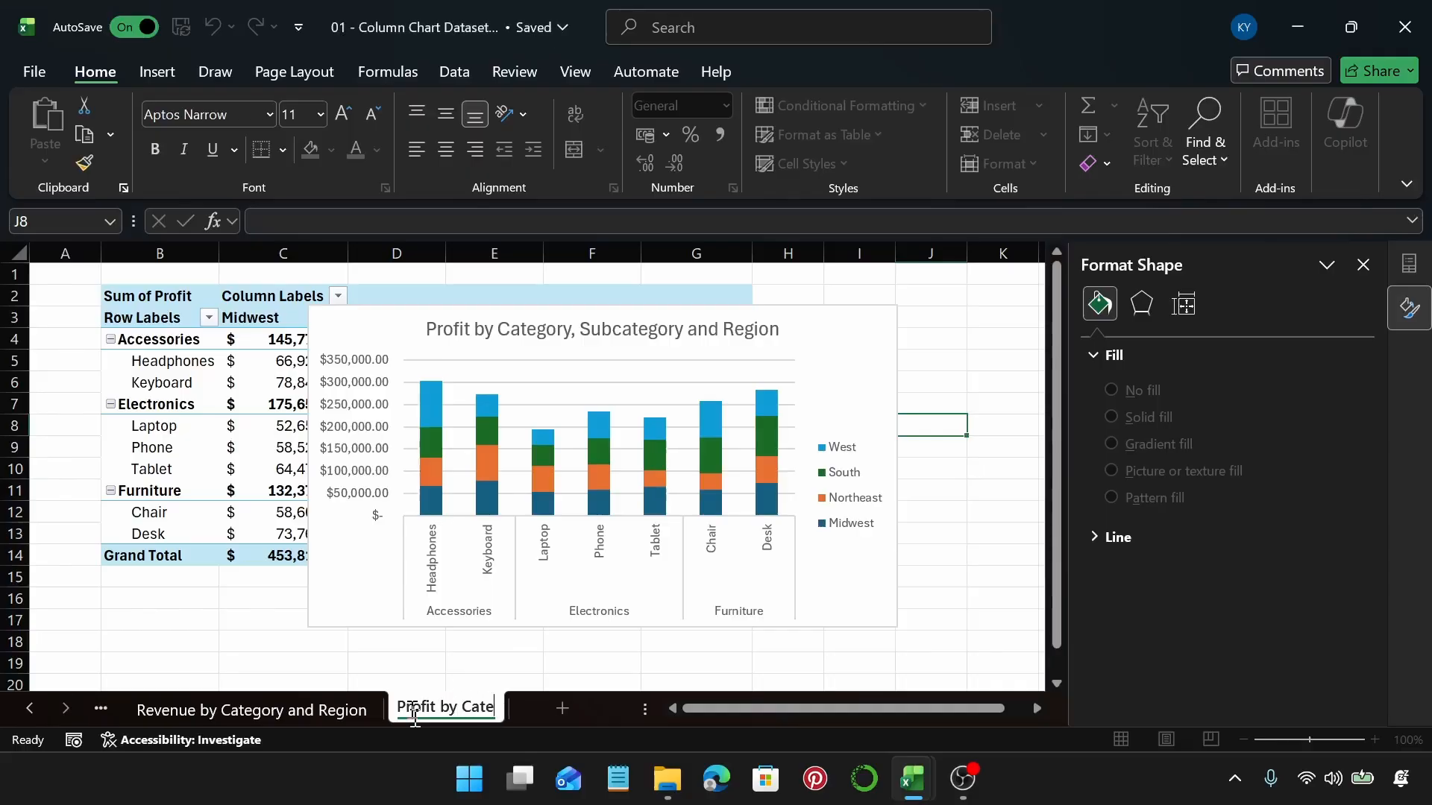
text(gory)
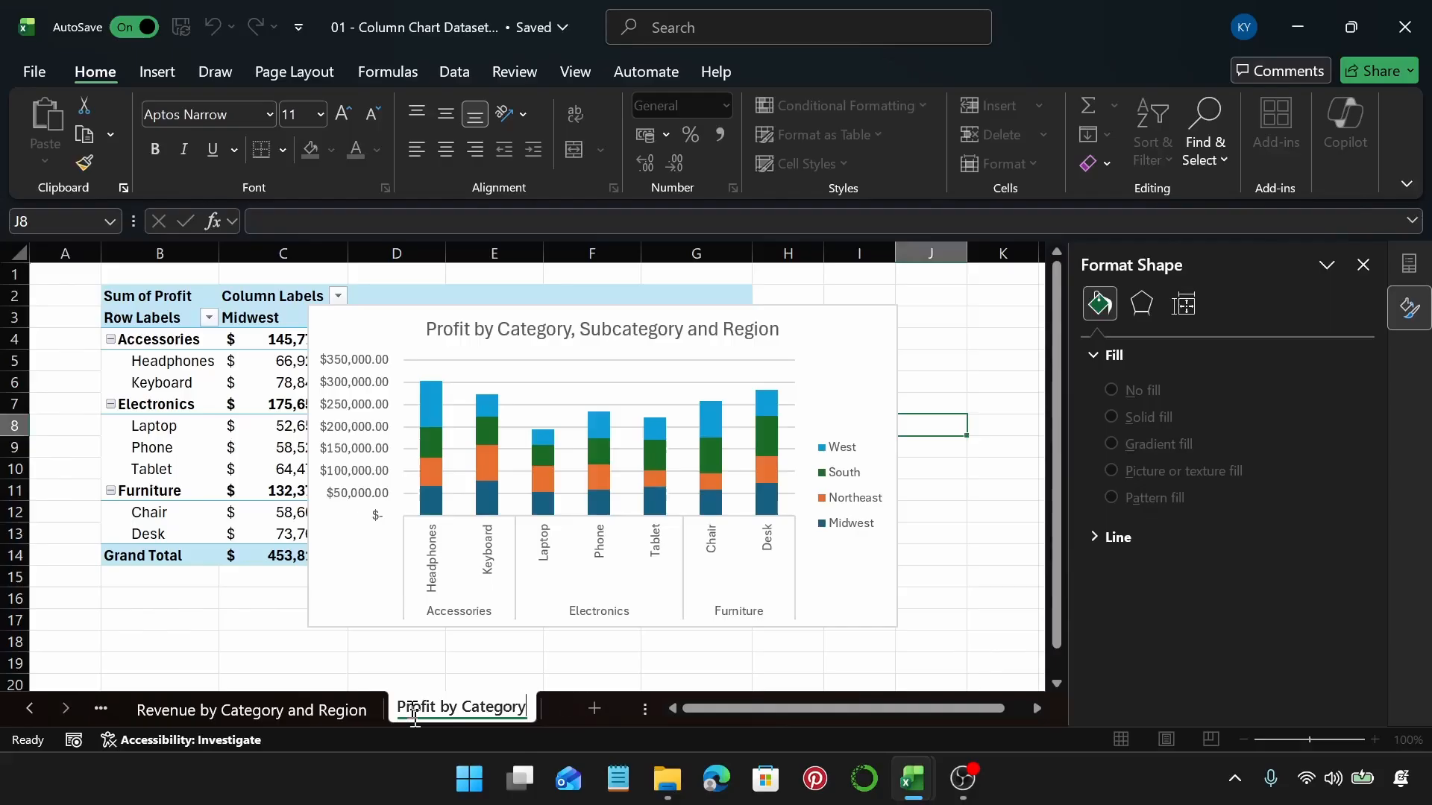
text( and Re)
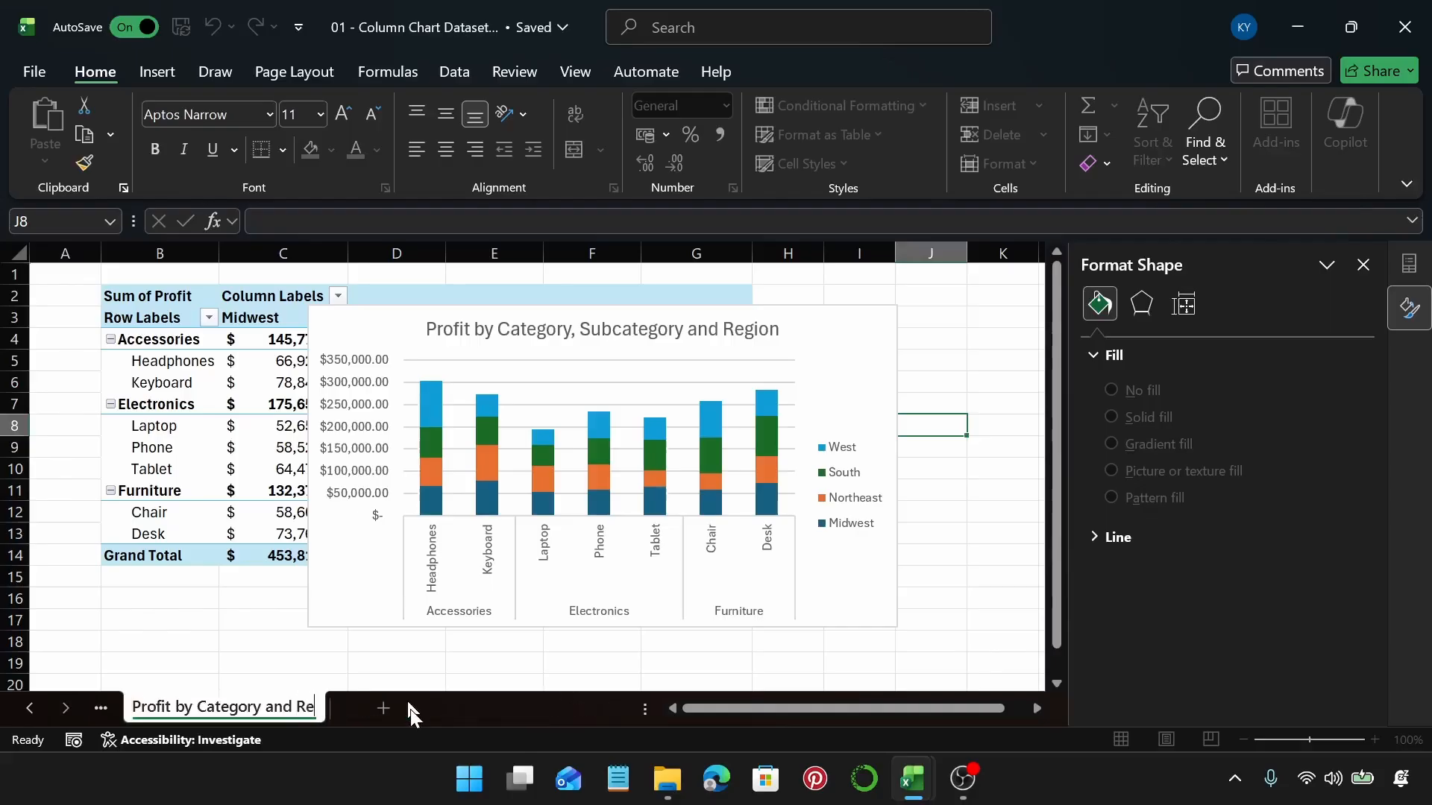
text(gion)
key(Return)
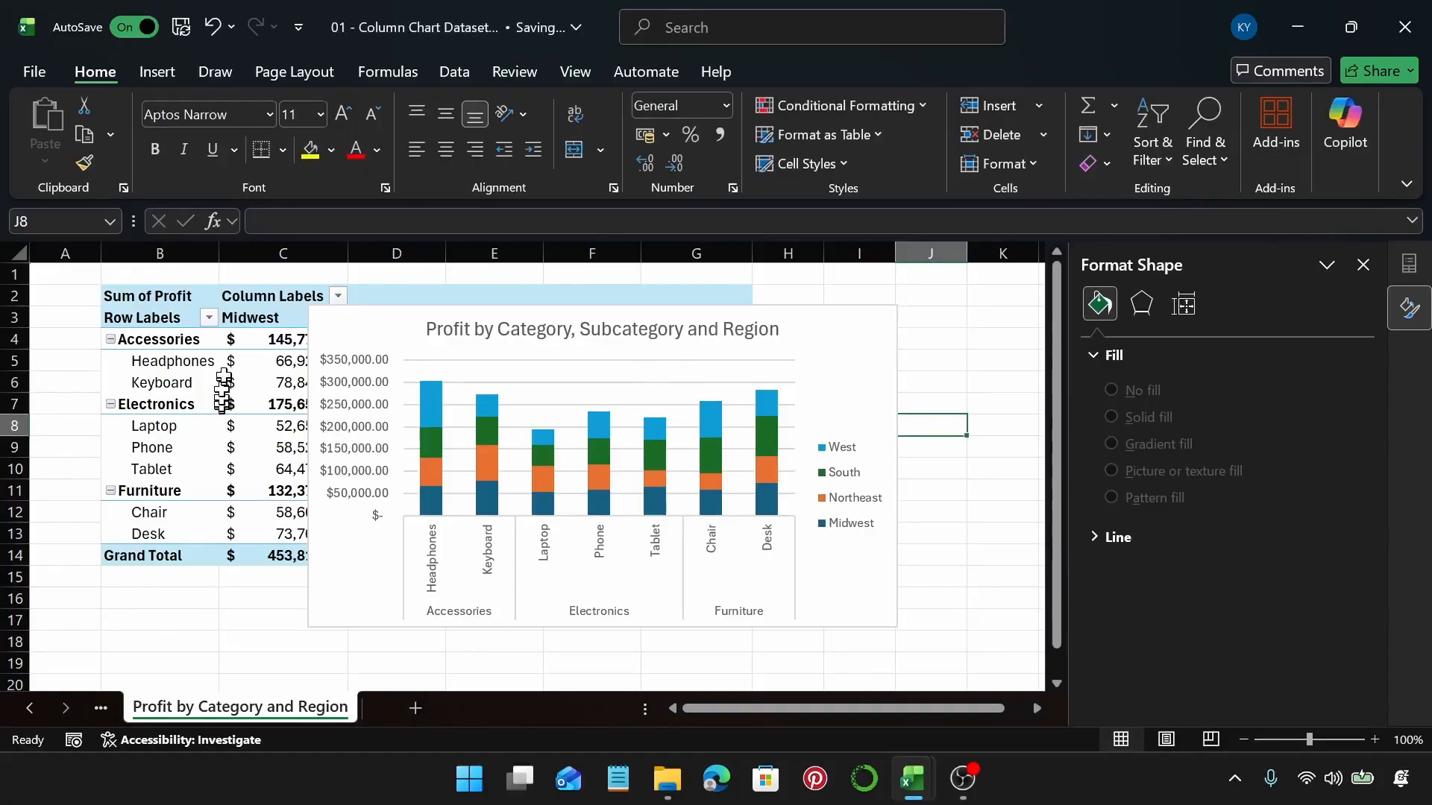
click(223, 385)
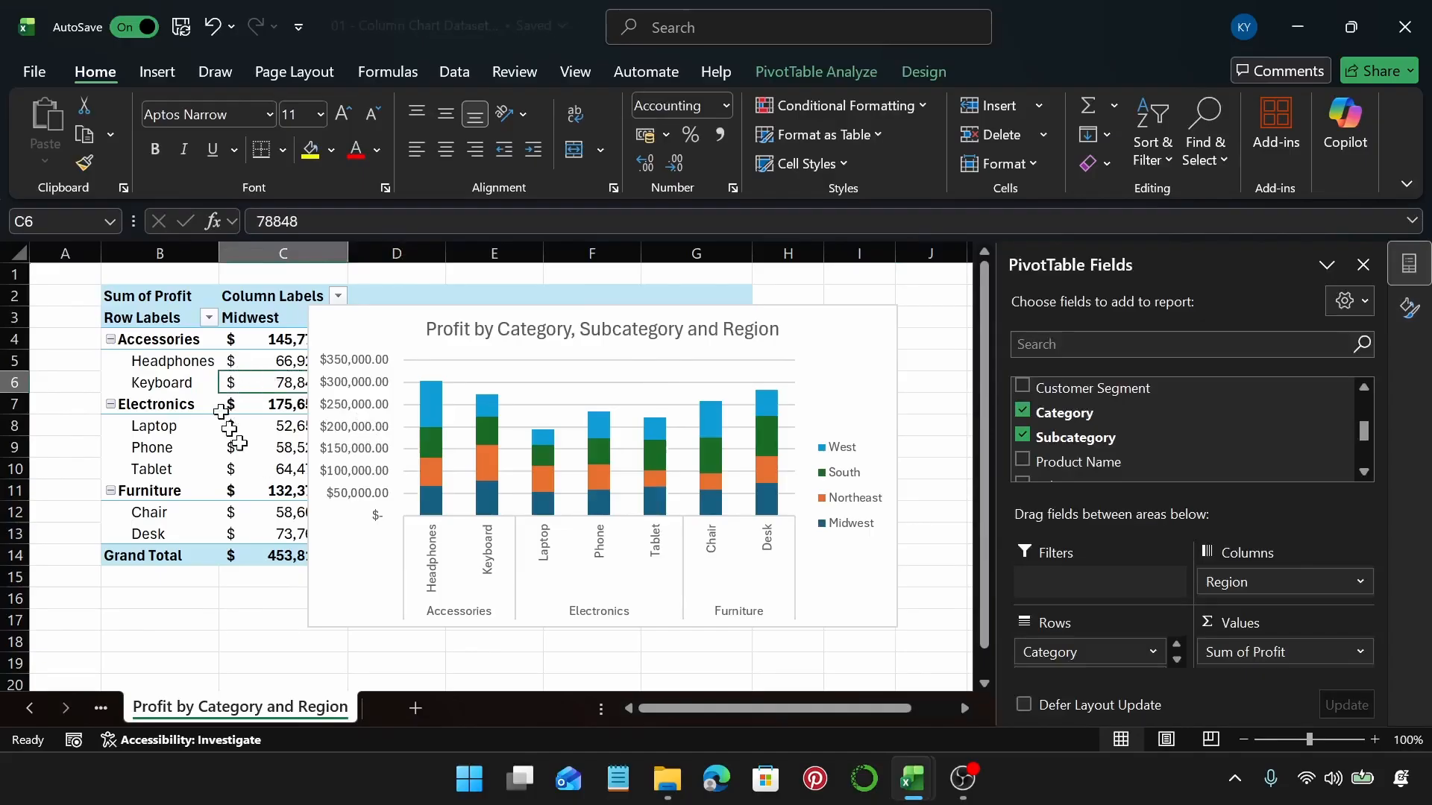
click(343, 435)
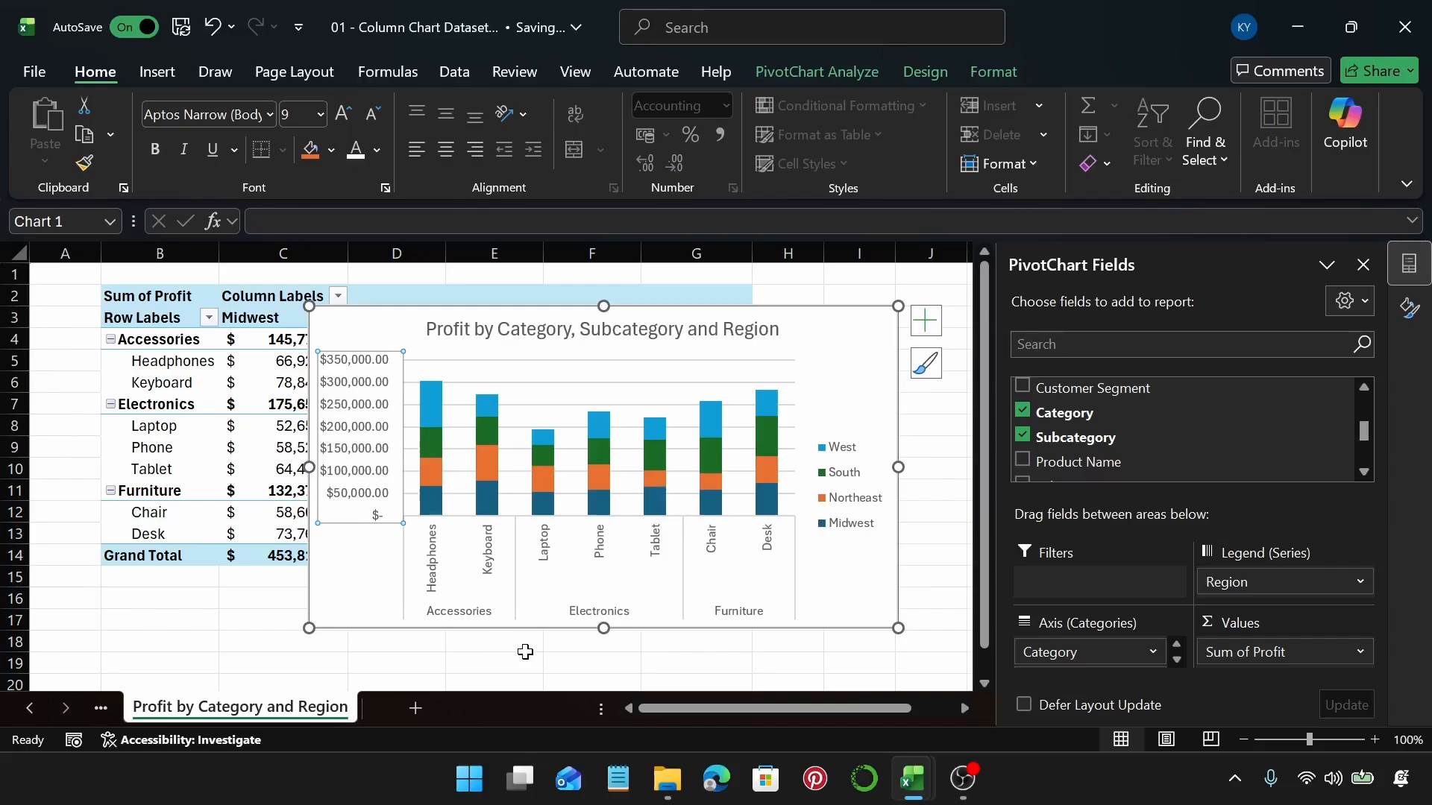
Add a new worksheet and create a PivotTable from Table2 in its cell B2
click(416, 709)
click(122, 293)
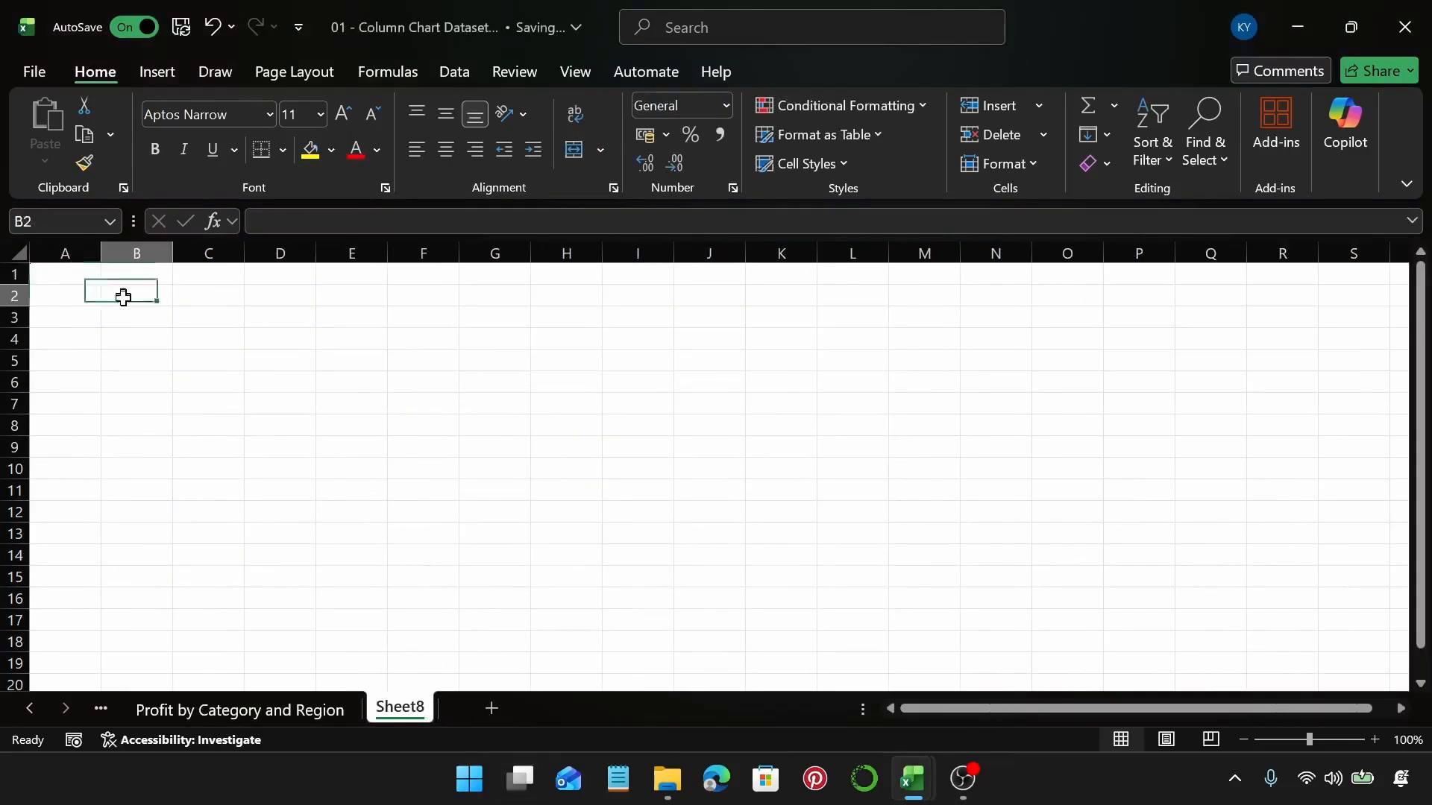
click(156, 72)
click(54, 119)
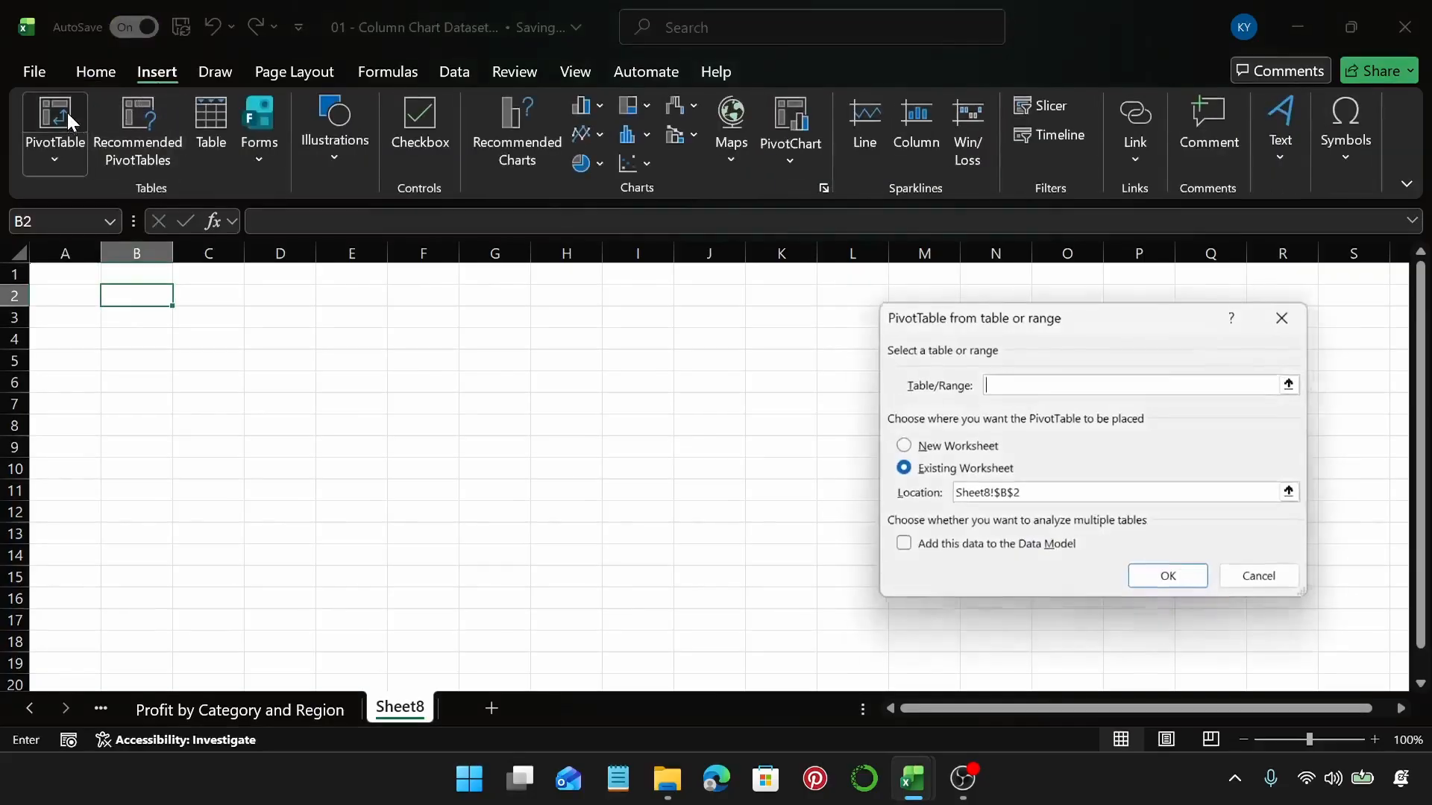
text(Table2)
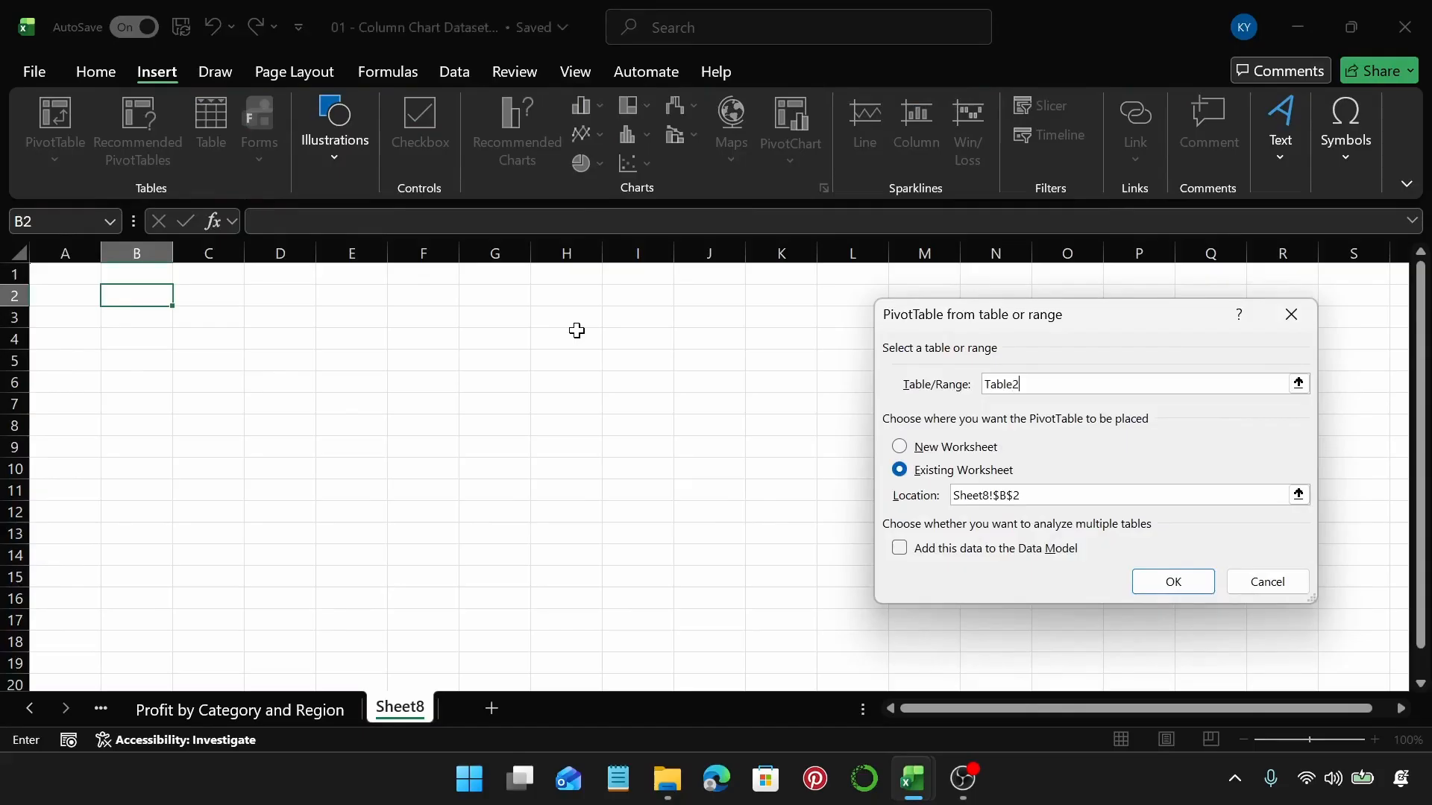
key(Return)
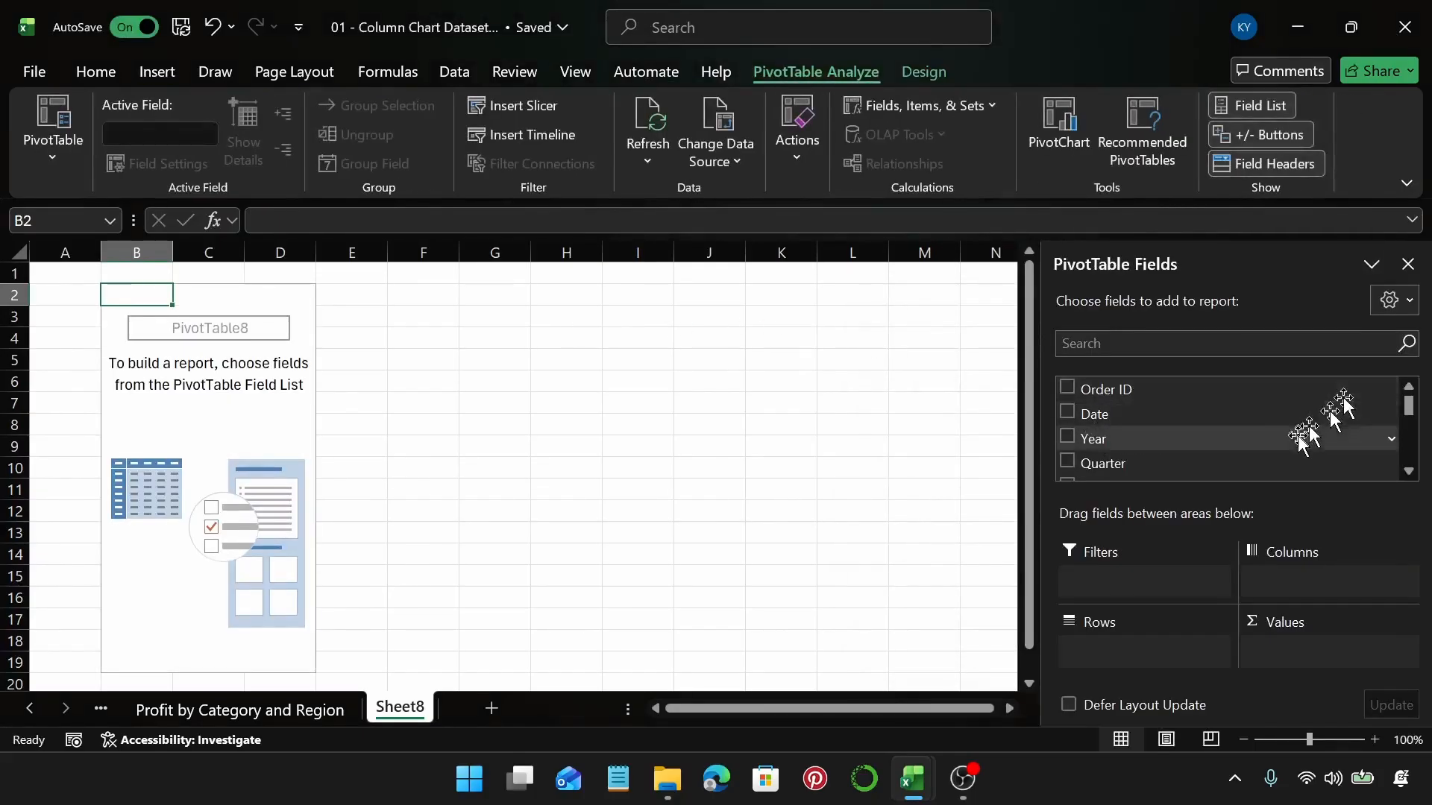
Lay out the PivotTable with Category as rows, Customer Segment as columns and the sum of Units Sold as values
scroll(1243, 446, down, 3)
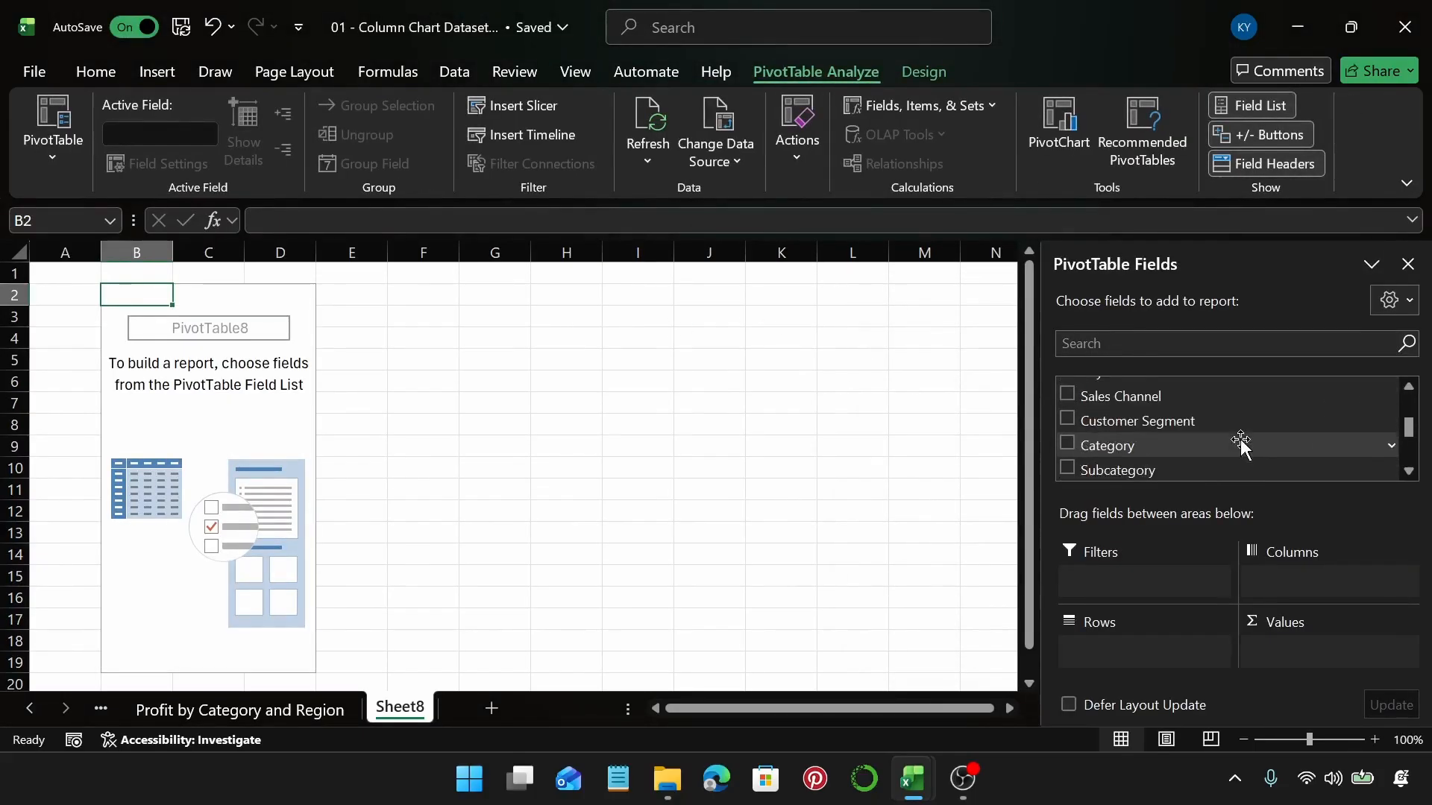
scroll(1241, 445, down, 1)
drag(1182, 392, 1137, 653)
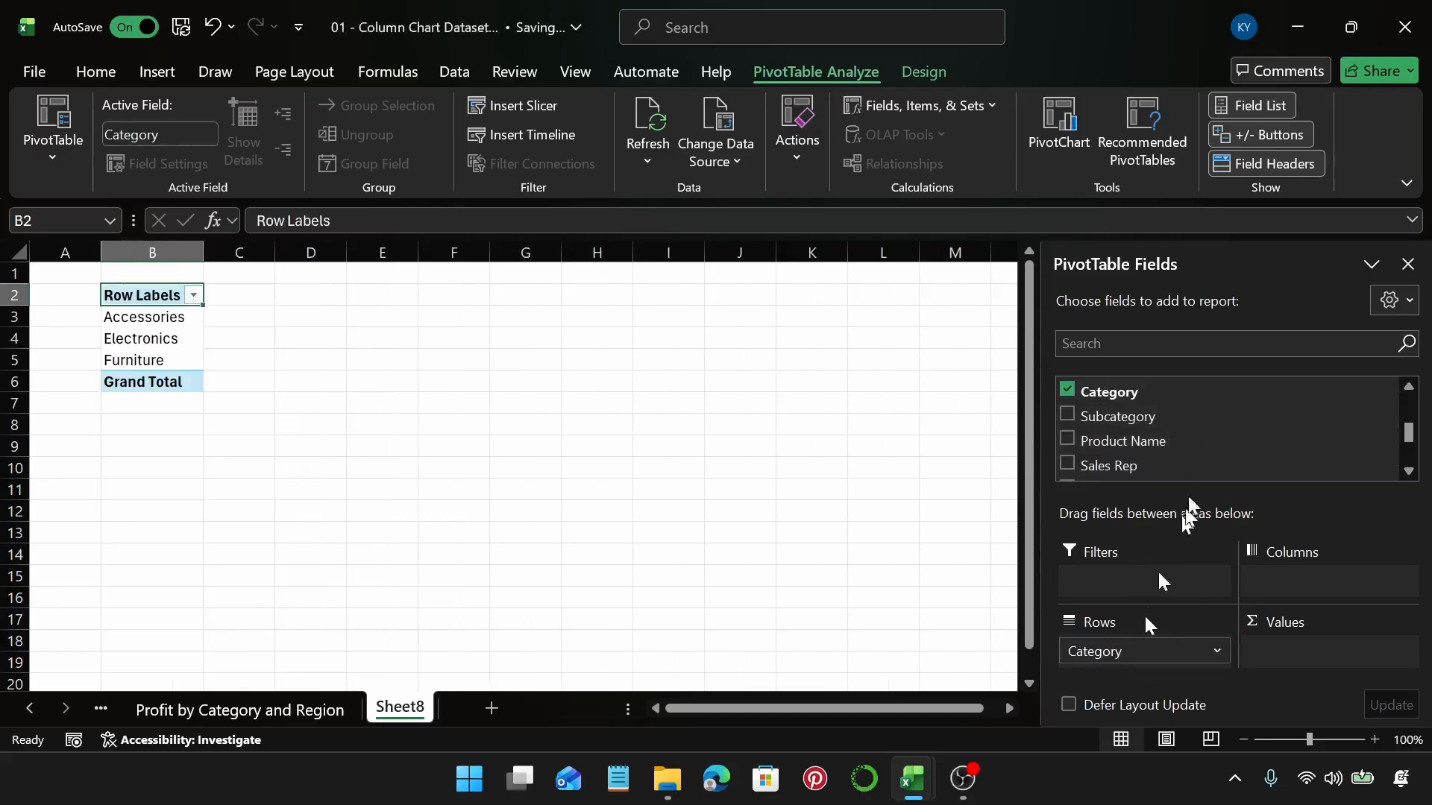
scroll(1194, 410, down, 1)
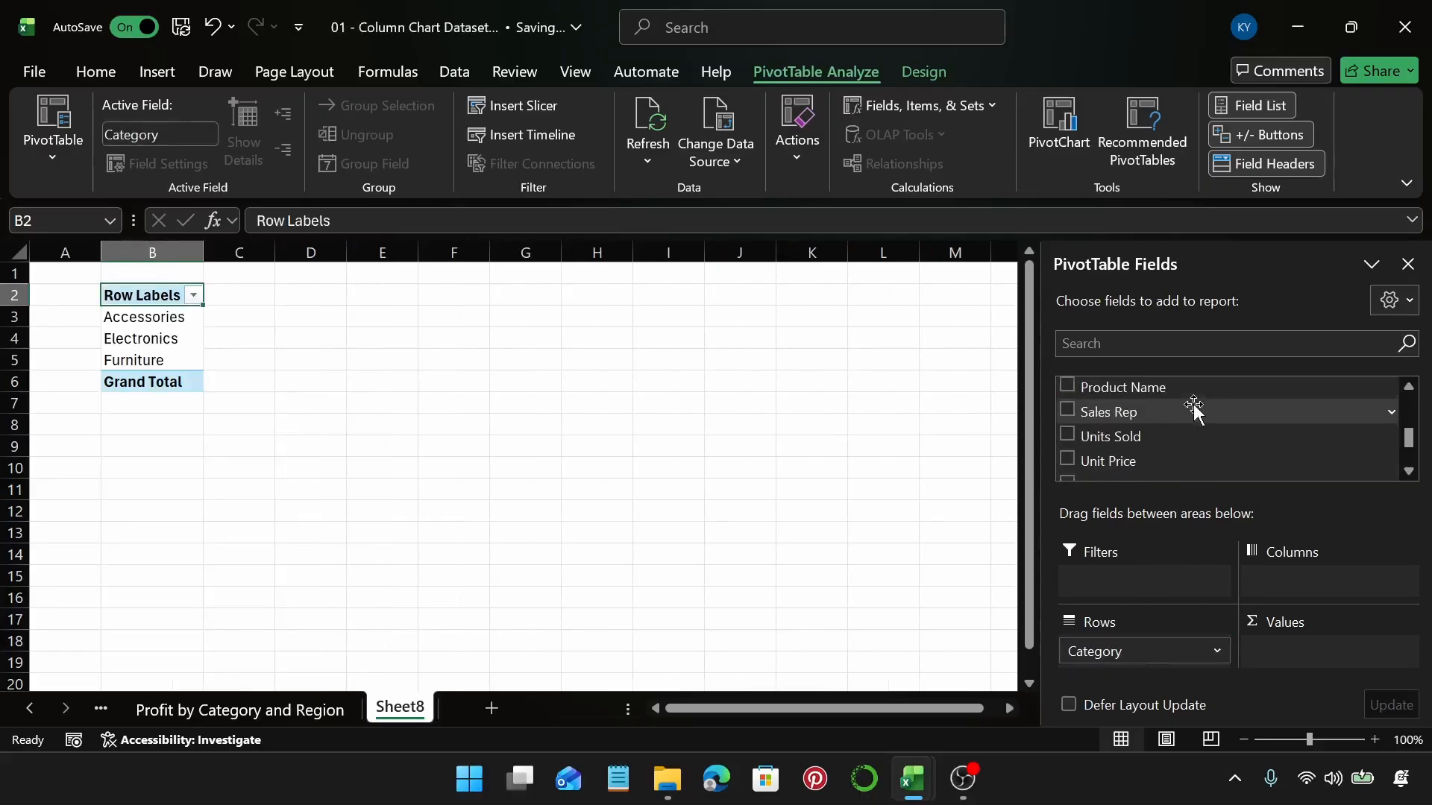
scroll(1194, 410, down, 1)
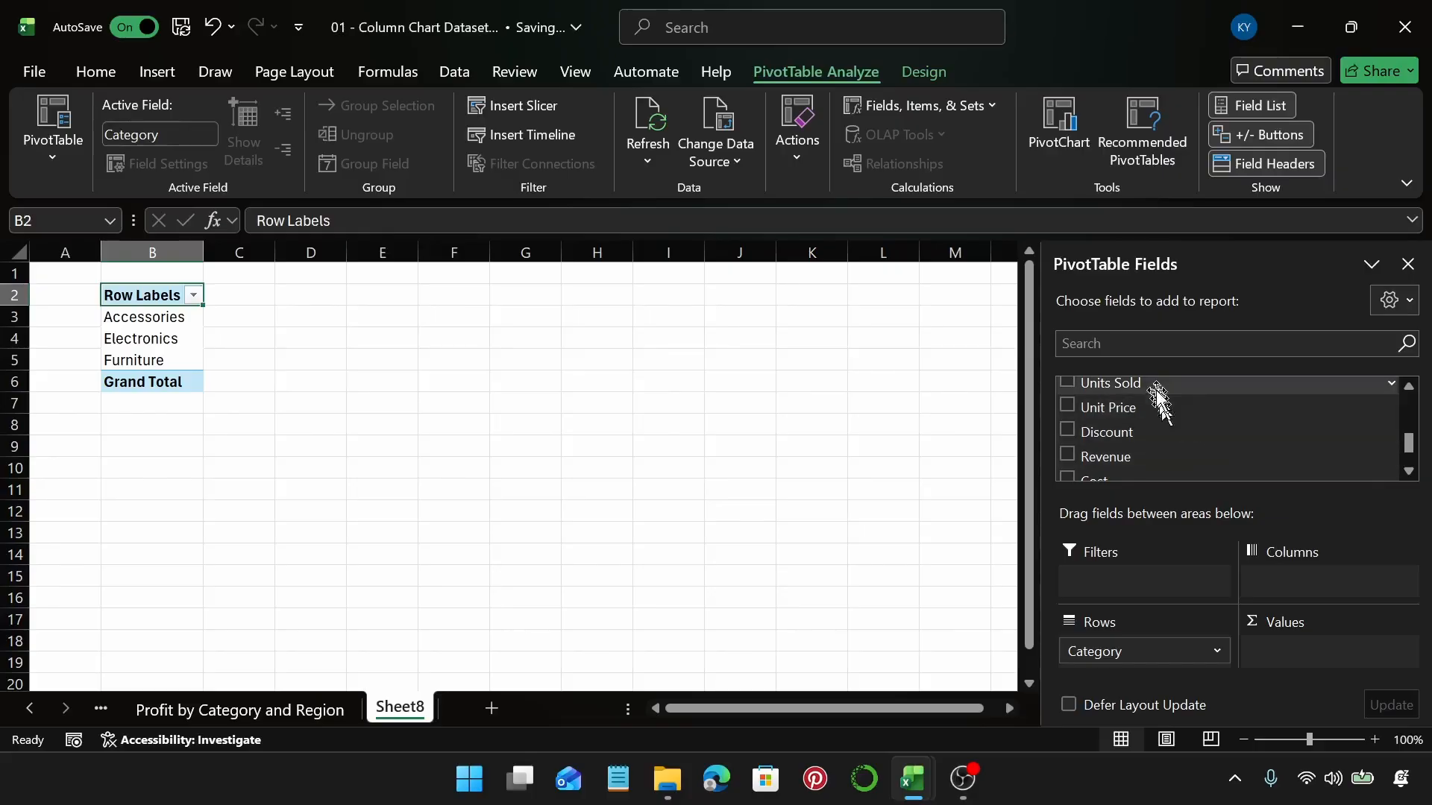
drag(1157, 384, 1340, 657)
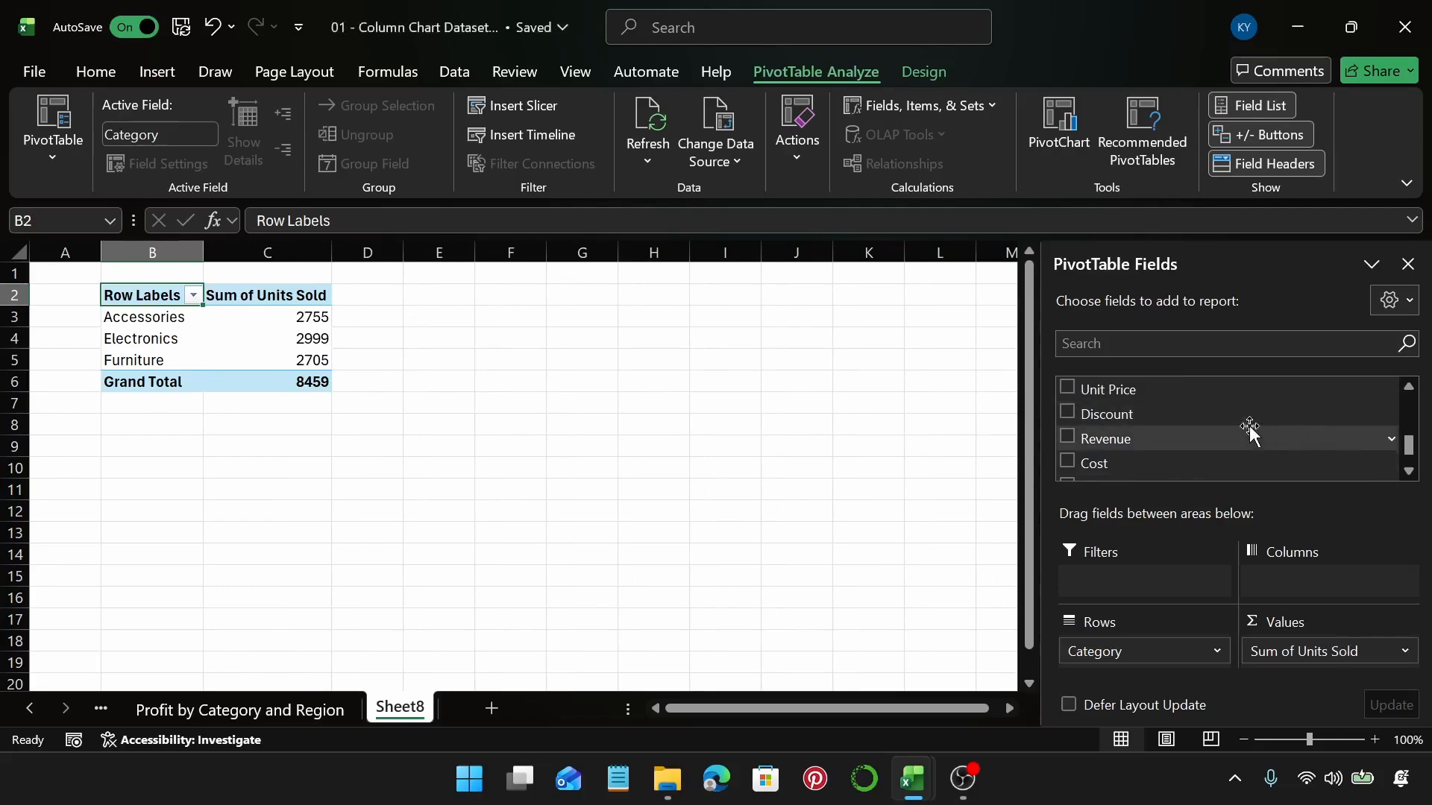
scroll(1250, 431, up, 3)
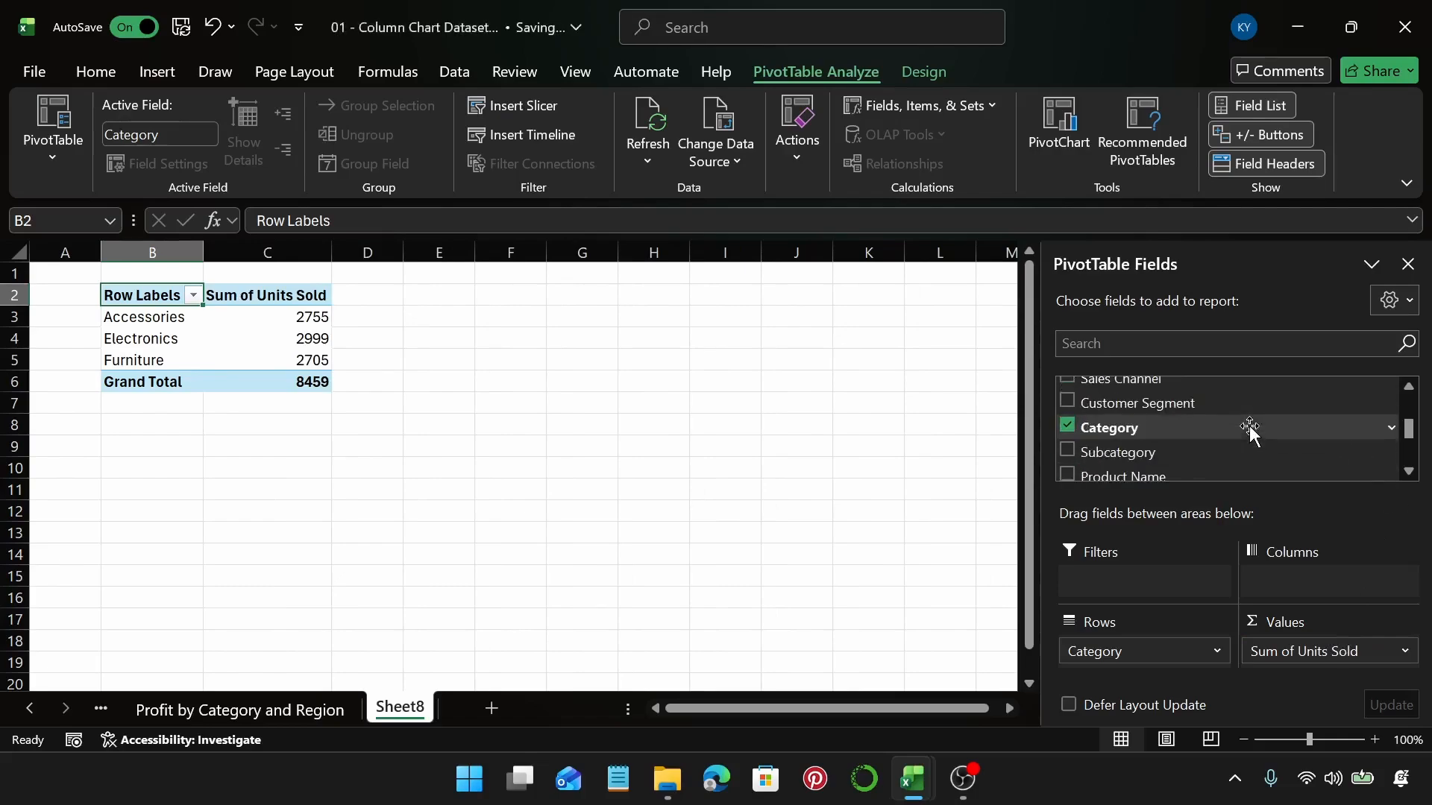
drag(1183, 407, 1343, 573)
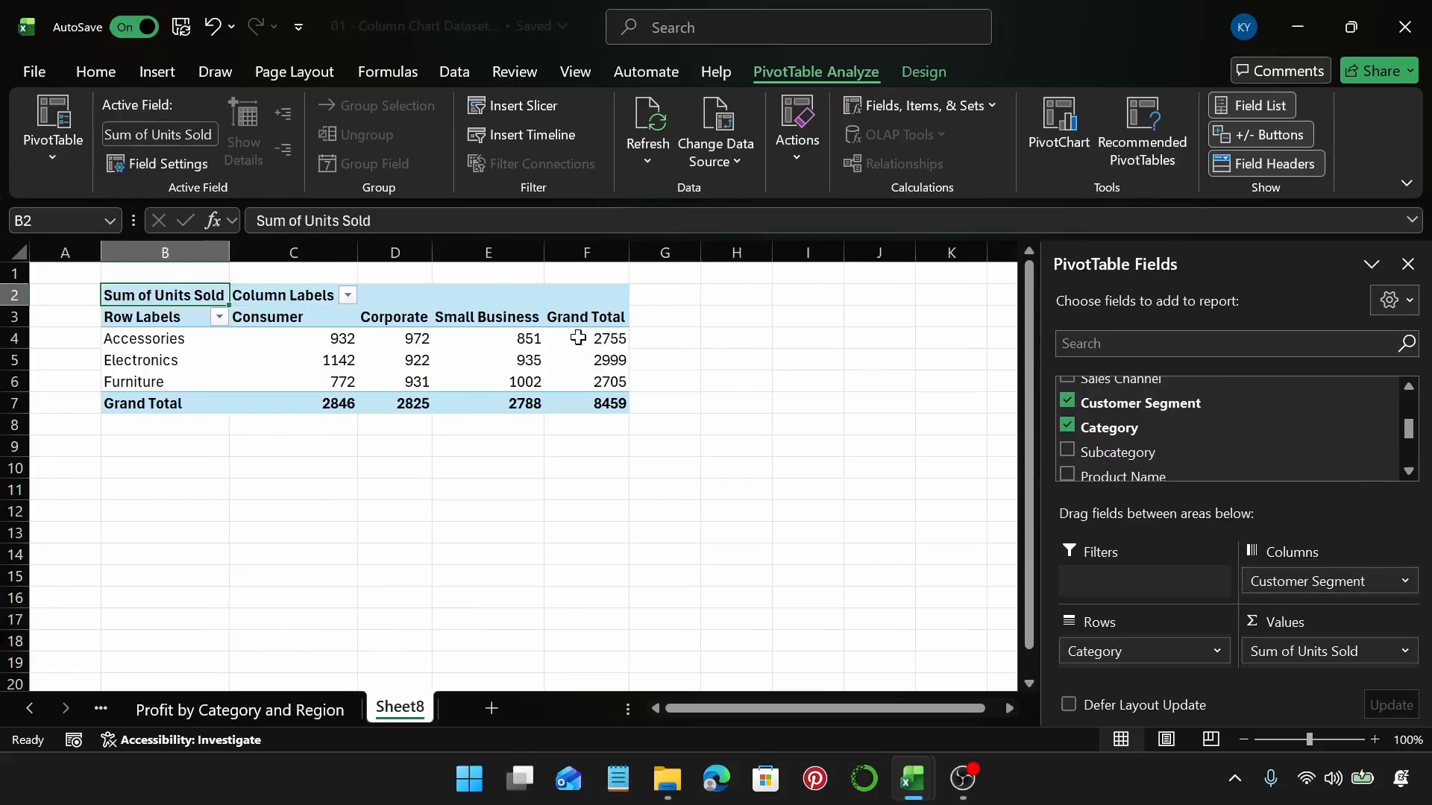
Remove the Grand Total row below the categories in the units-sold PivotTable
click(142, 403)
right_click(144, 407)
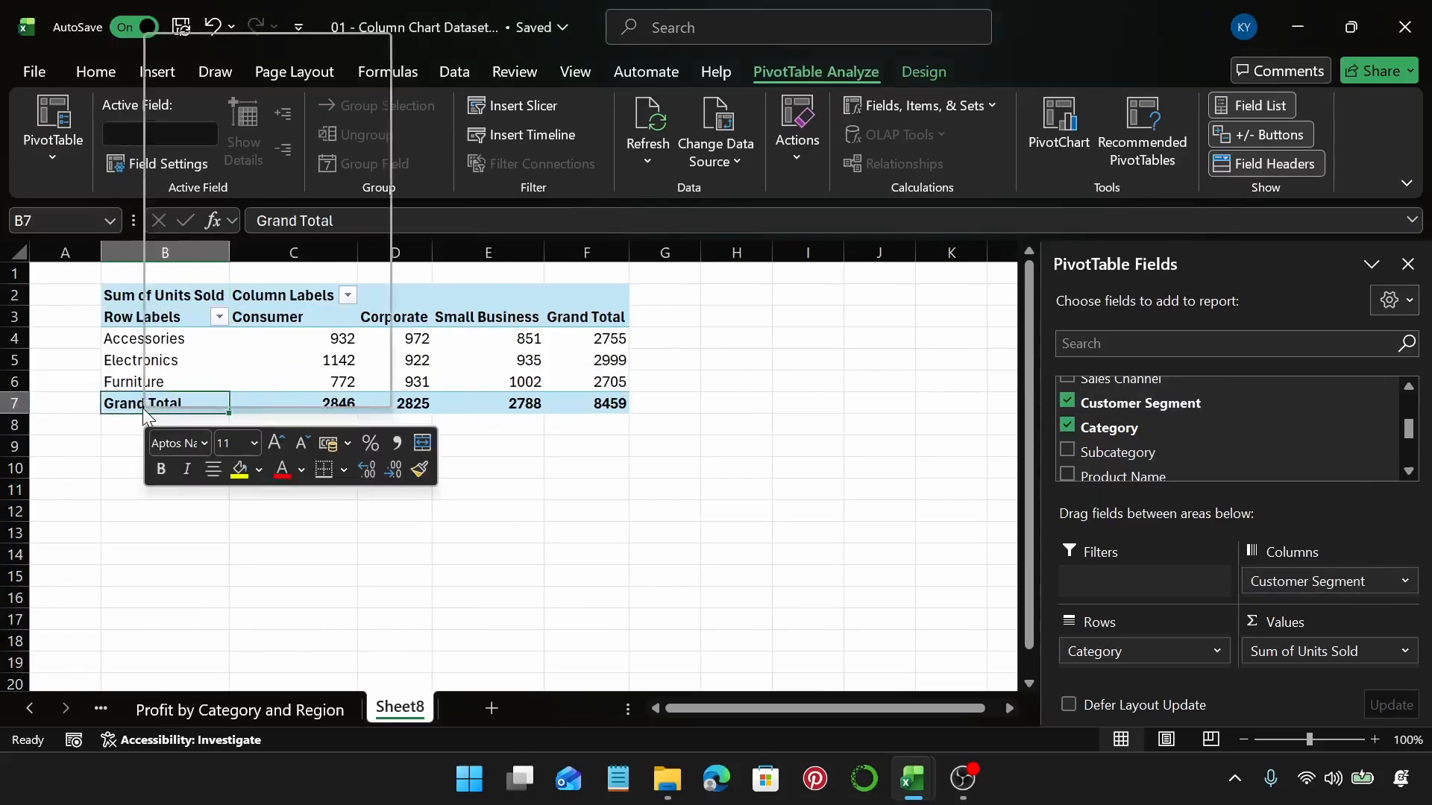
click(351, 255)
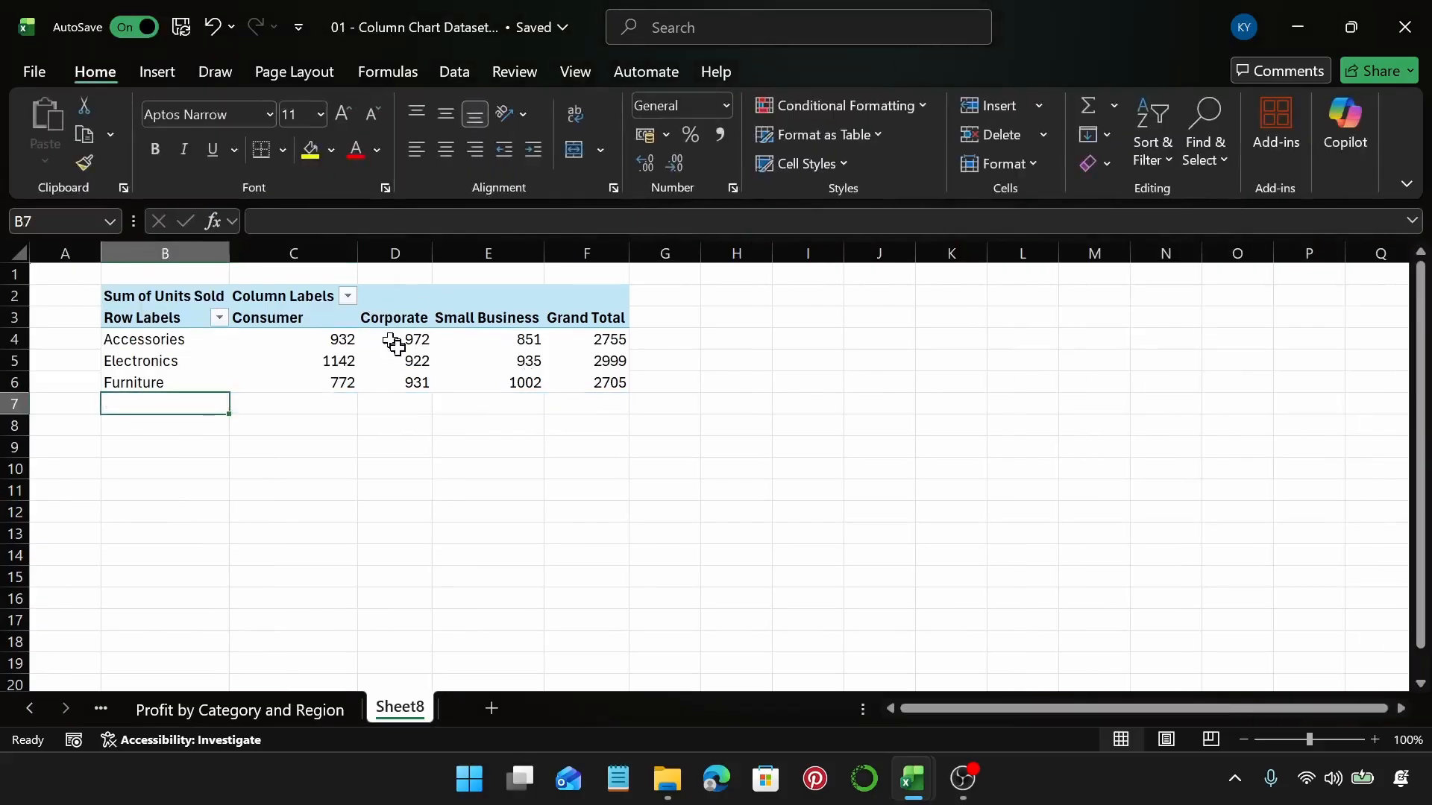
Sort the categories in the PivotTable by their Grand Total of units sold from largest to smallest
click(397, 345)
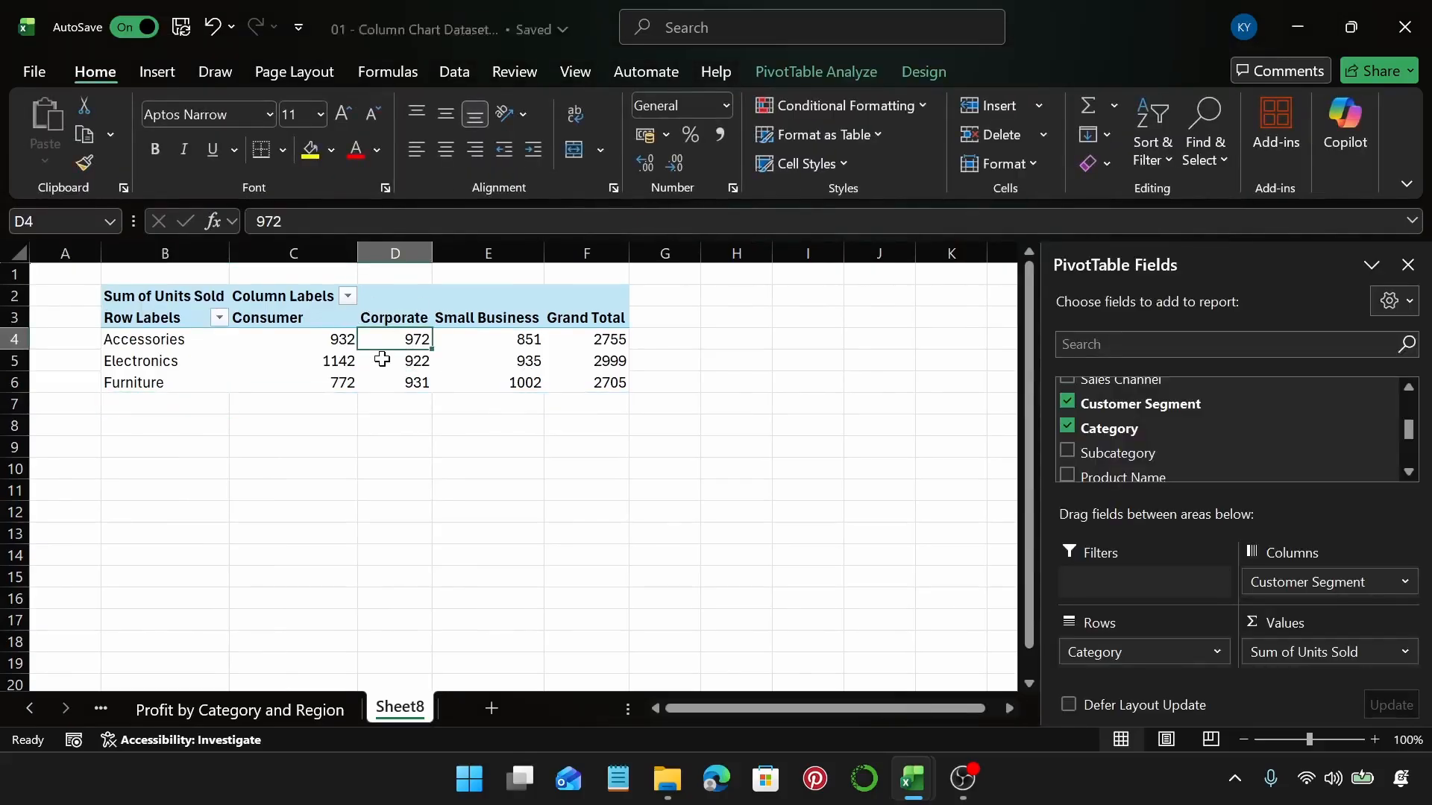
click(599, 339)
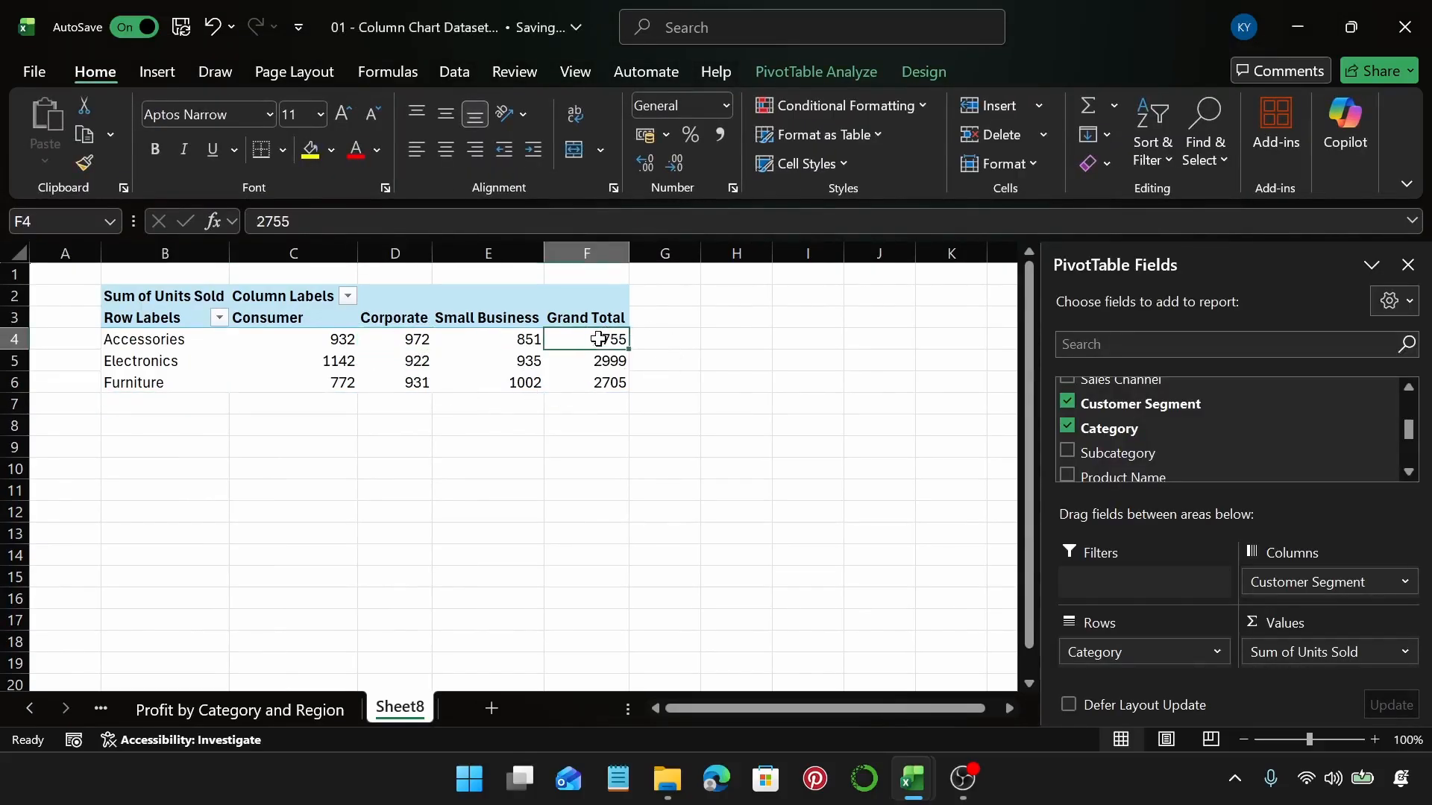
right_click(599, 339)
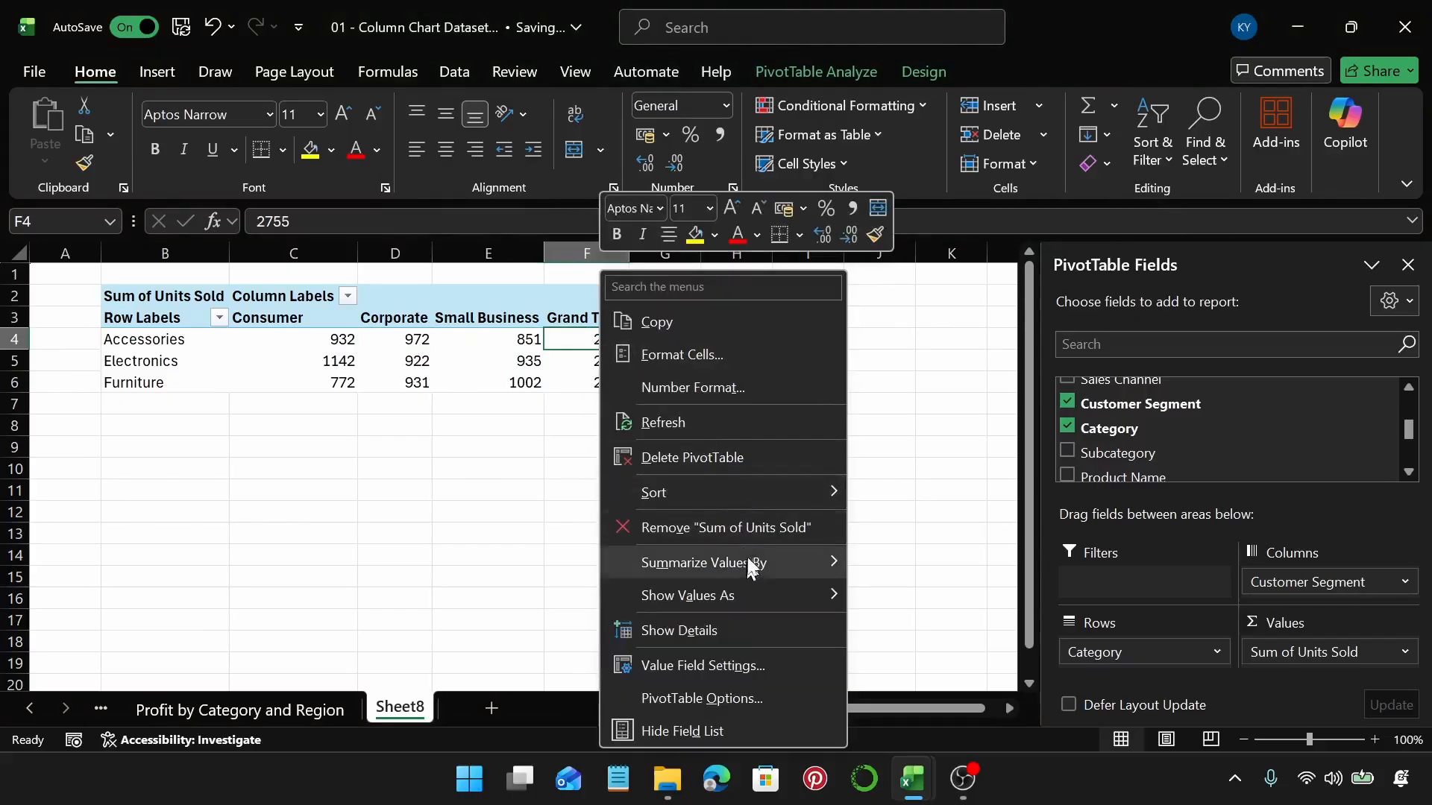
mouse_move(776, 498)
click(895, 524)
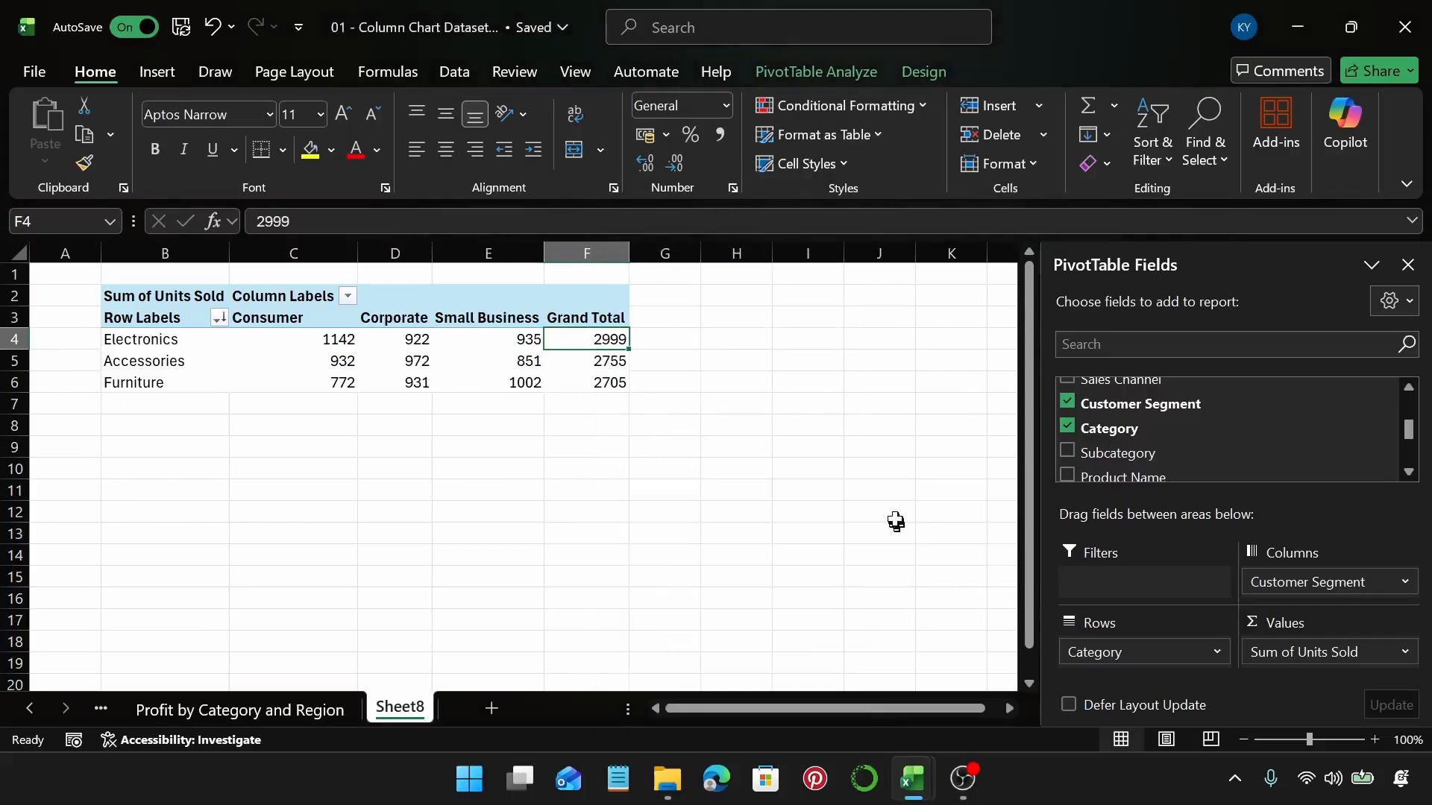
Insert a stacked column PivotChart based on the units-sold PivotTable
click(156, 72)
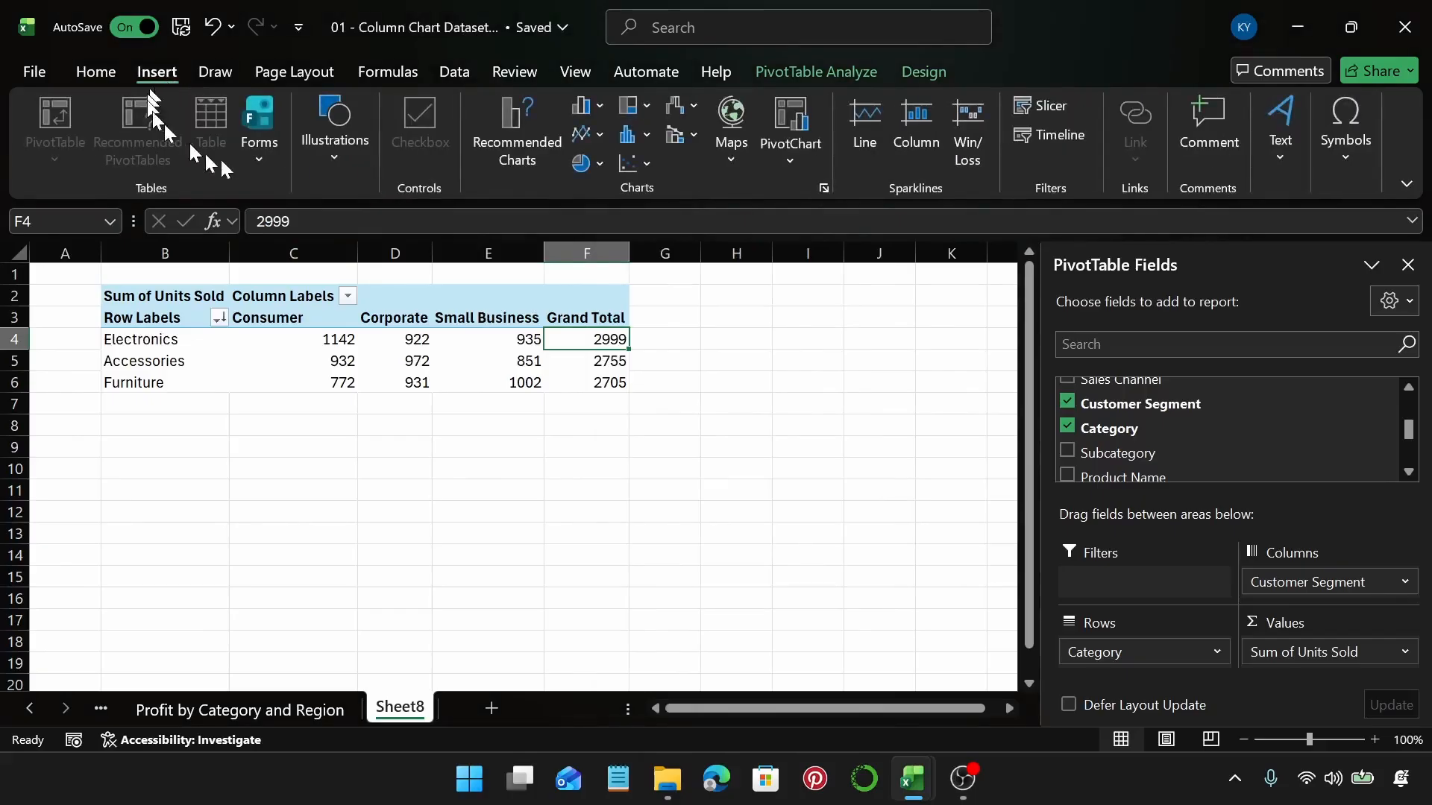
click(514, 142)
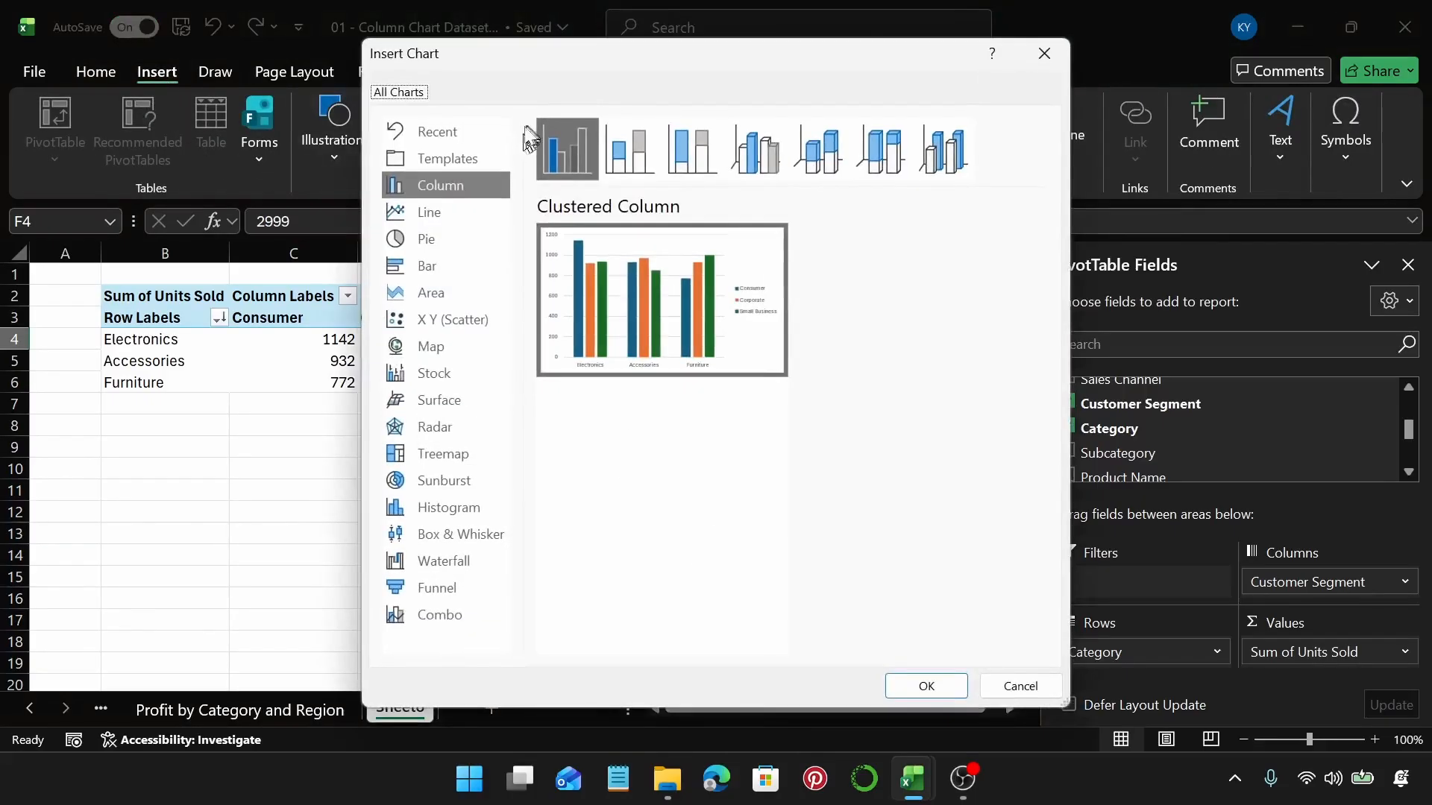
click(640, 159)
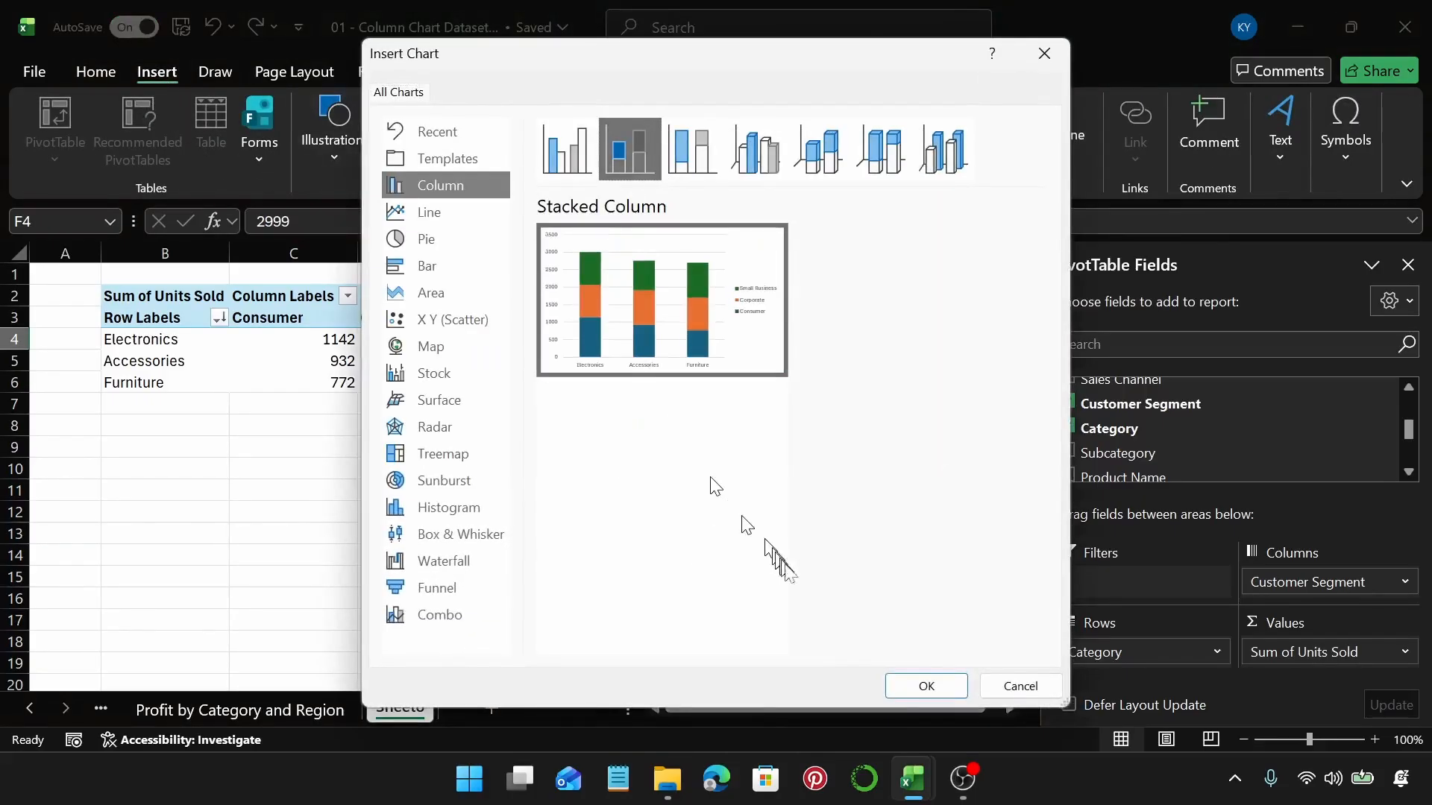
click(925, 686)
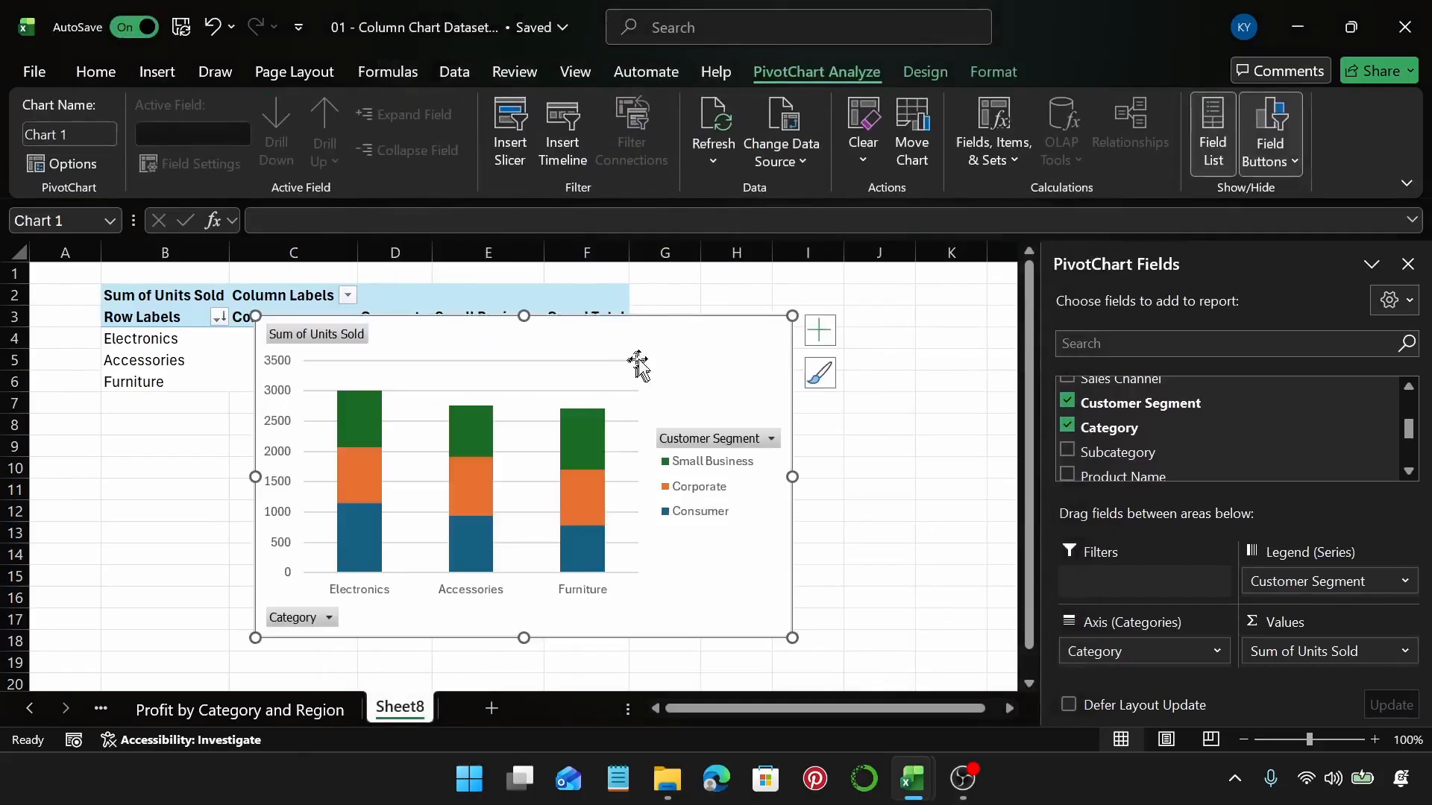
Move the units-sold PivotChart so that it starts at column D, and hide all its field buttons
drag(640, 361, 773, 332)
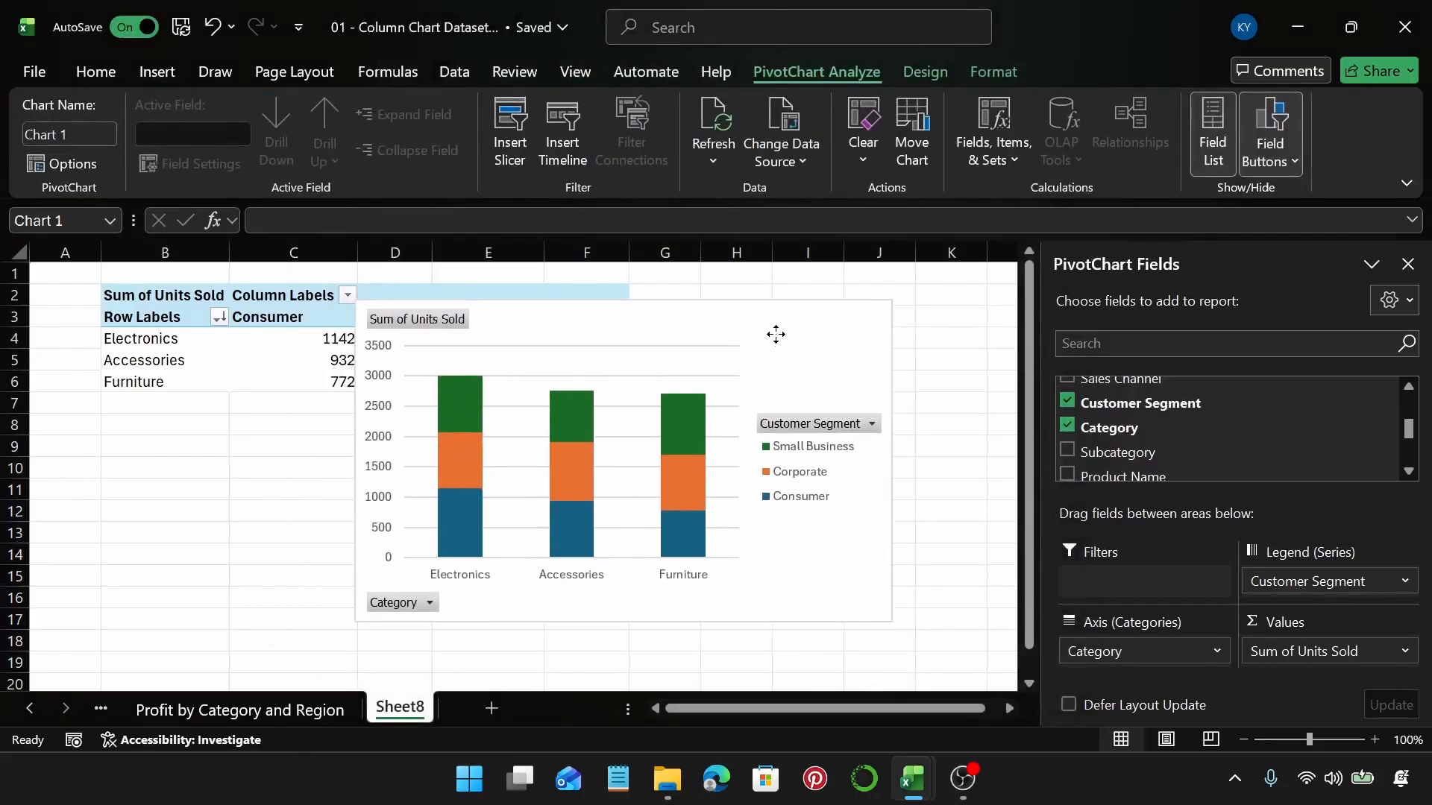
right_click(458, 323)
click(628, 576)
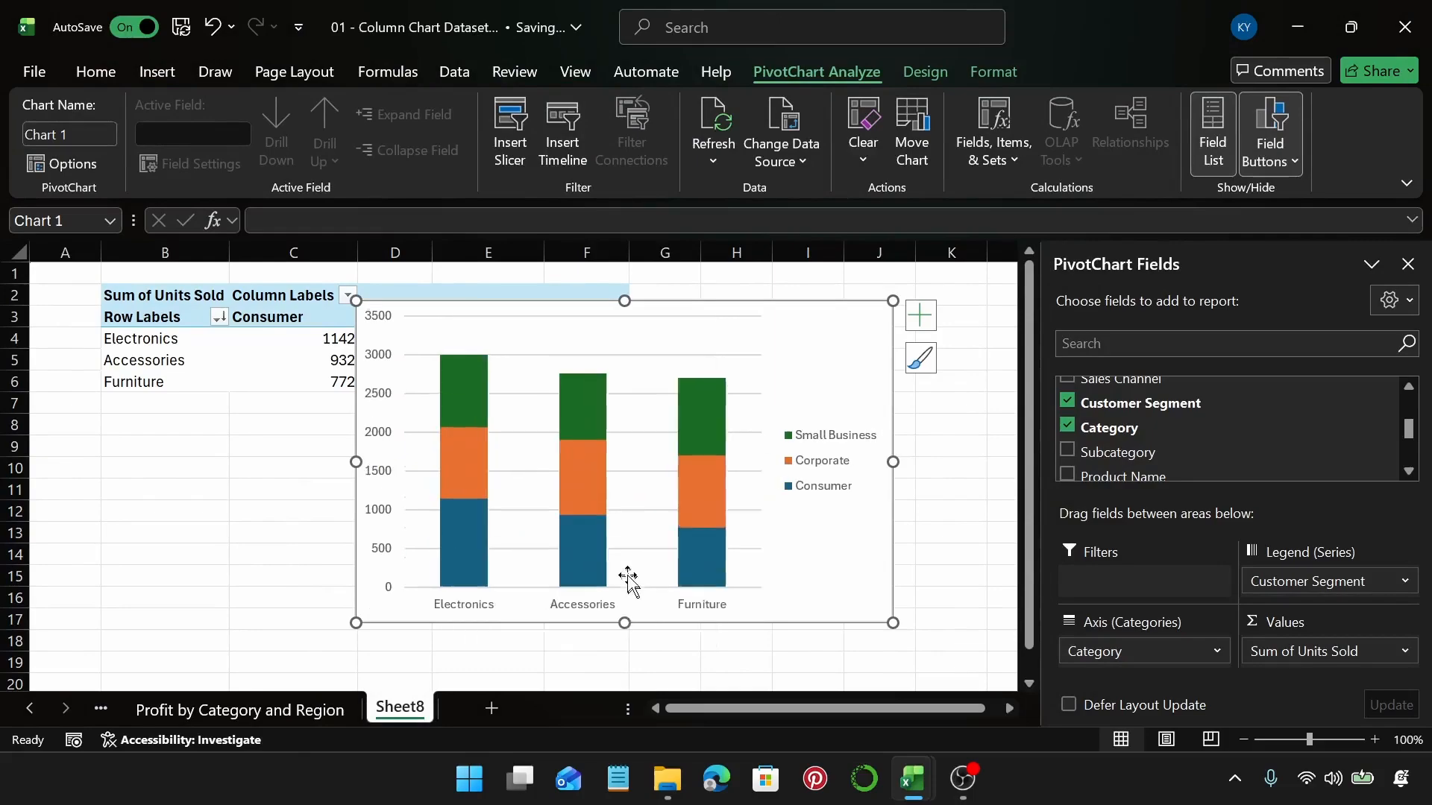
Add a chart title to the units-sold PivotChart and set it to "Units Sold by Category"
click(920, 315)
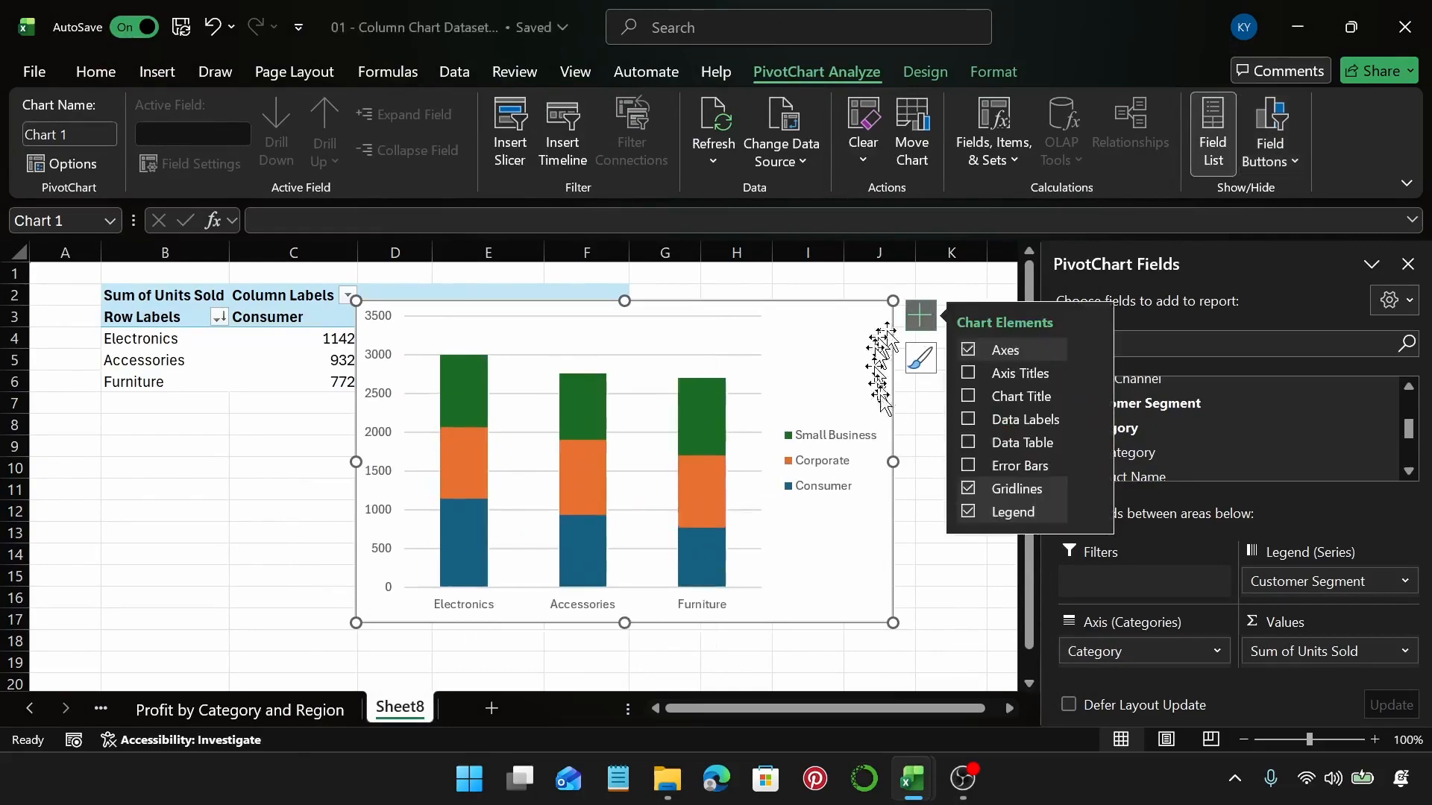
click(967, 396)
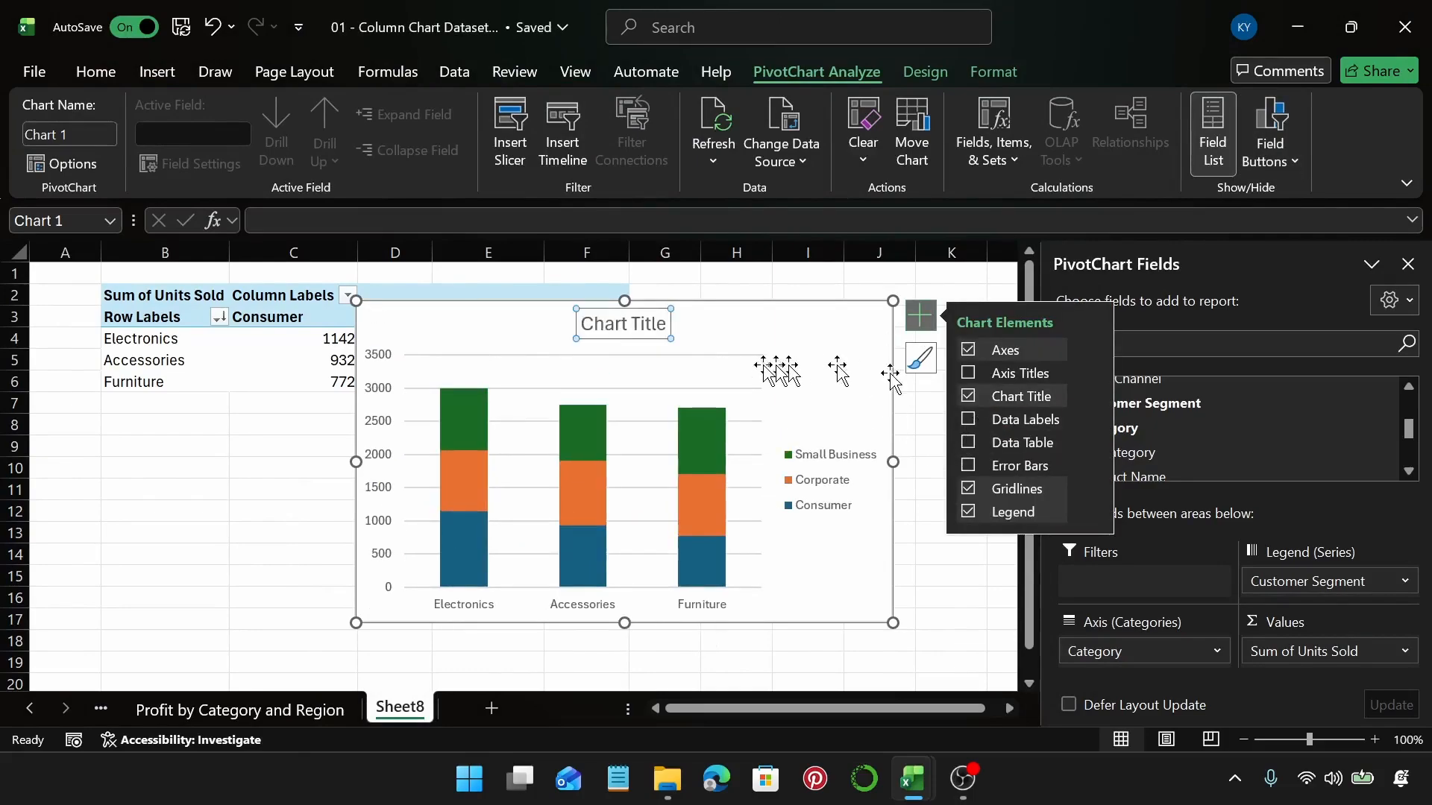
triple_click(603, 333)
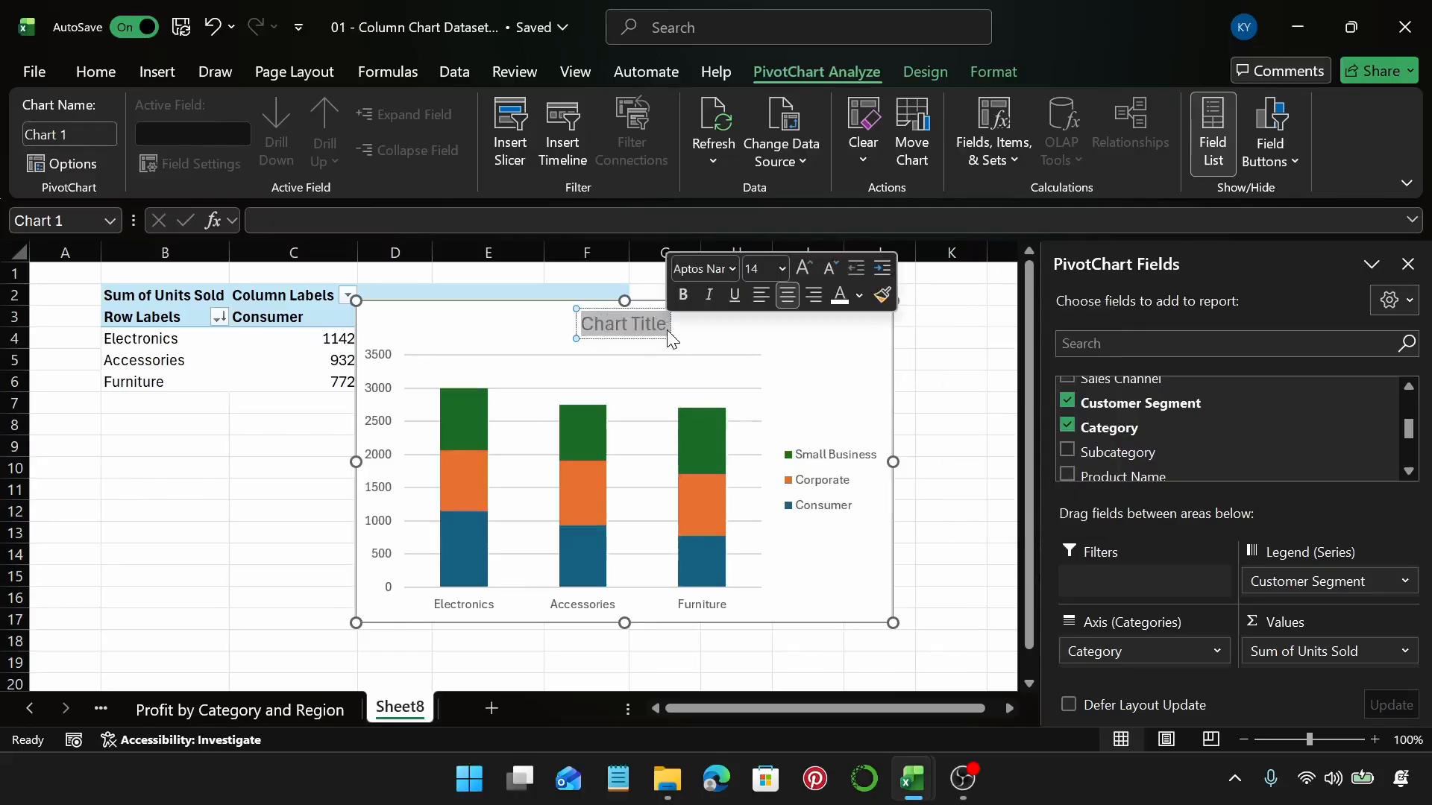
right_click(668, 338)
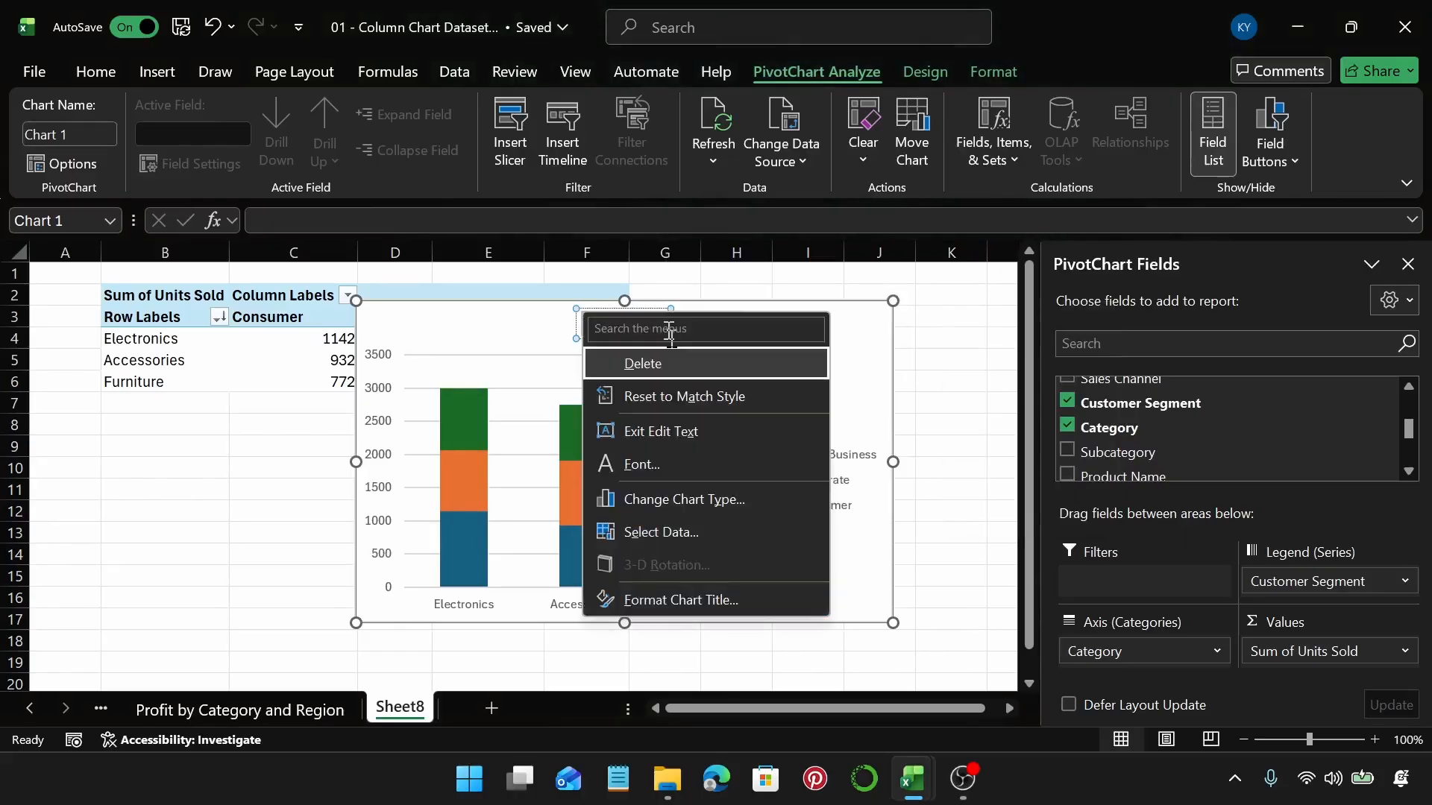
key(Escape)
text(Uni)
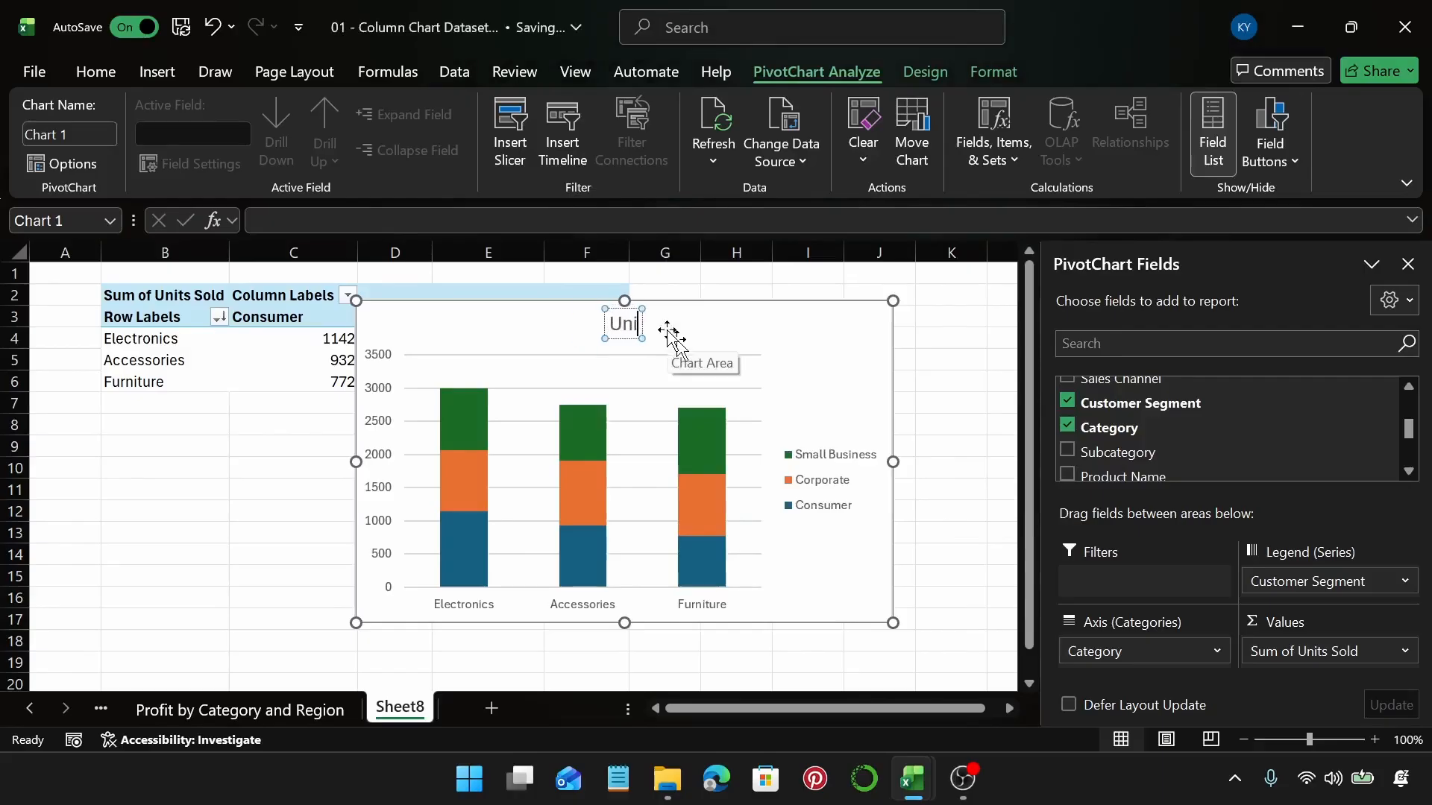
text(ts Sold)
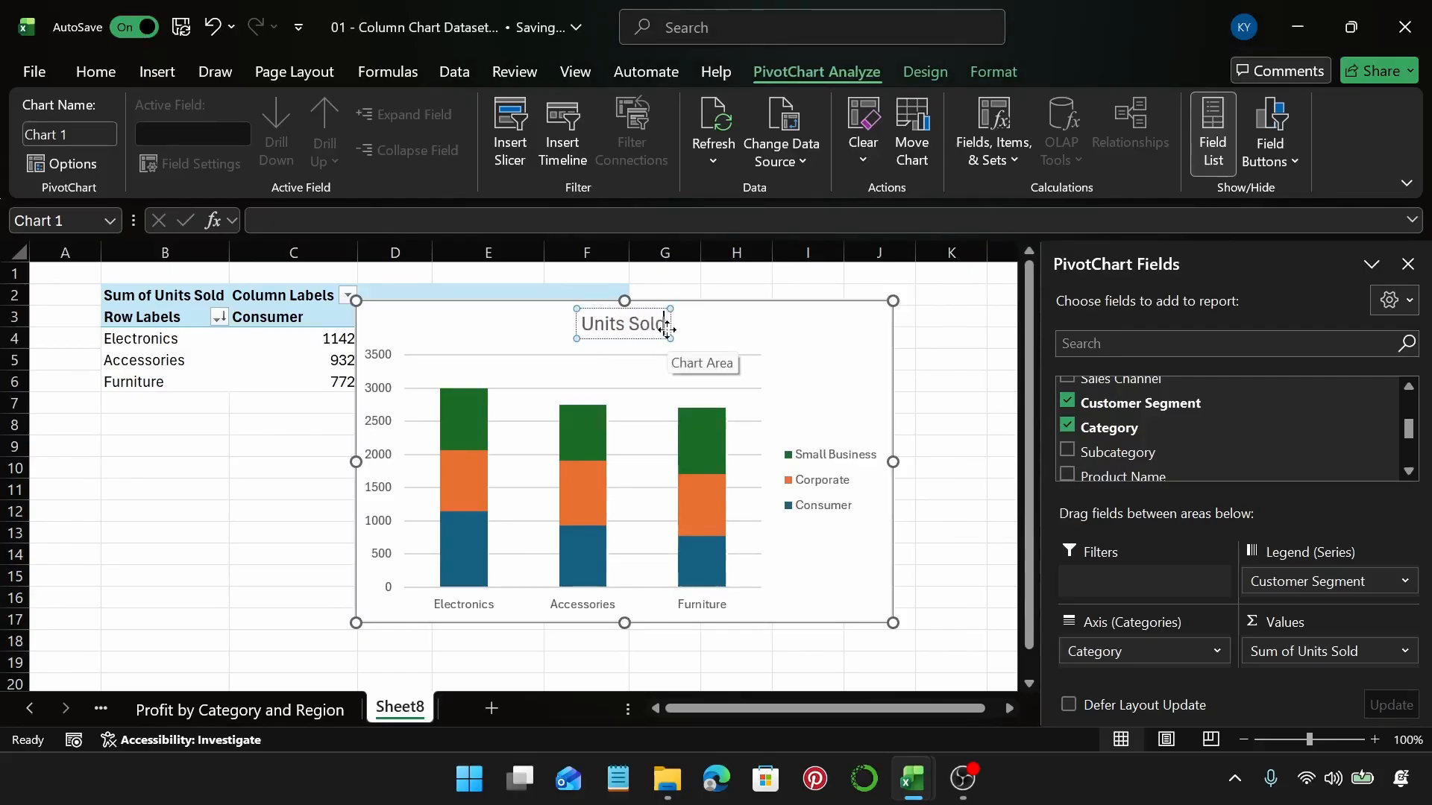
text( by Categ)
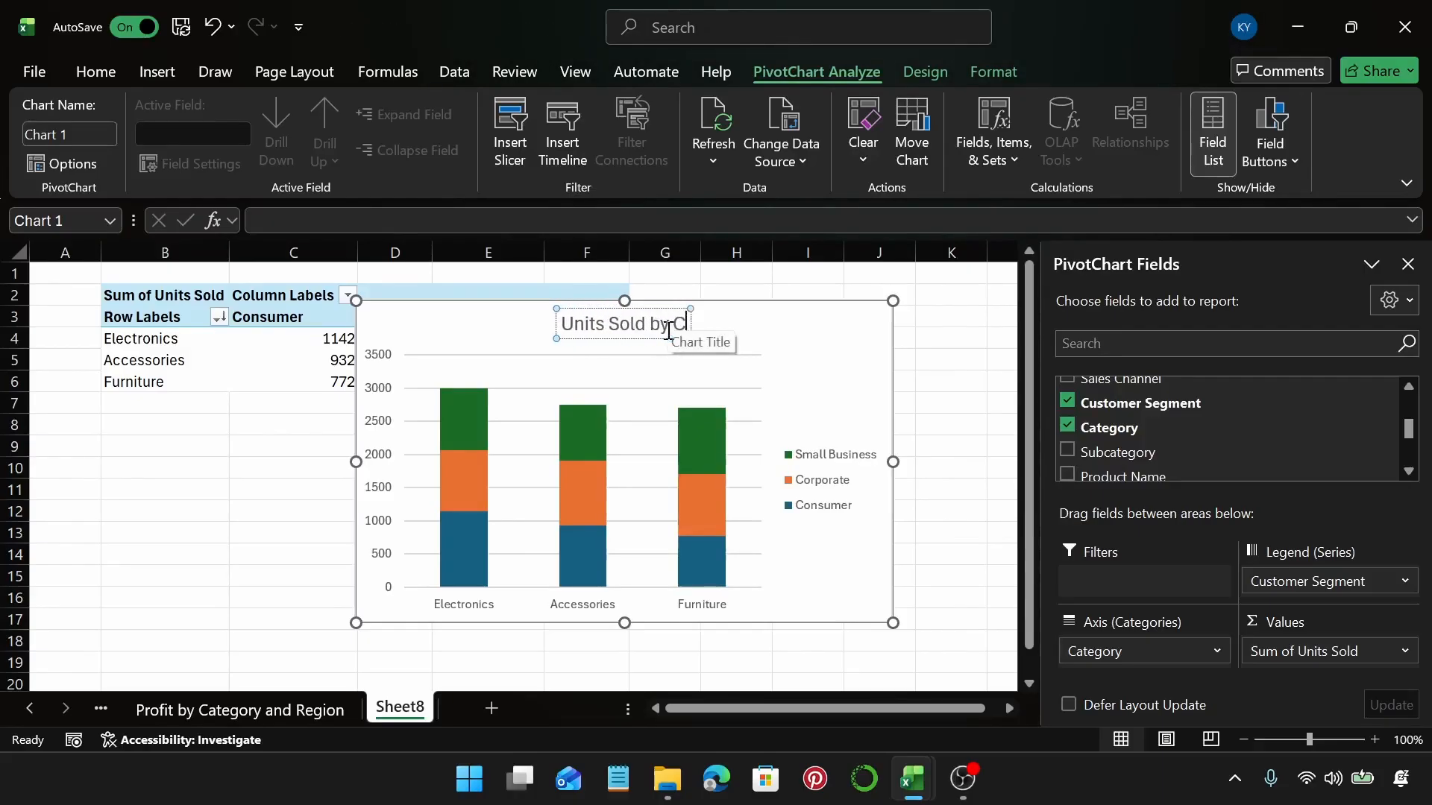
text(ory)
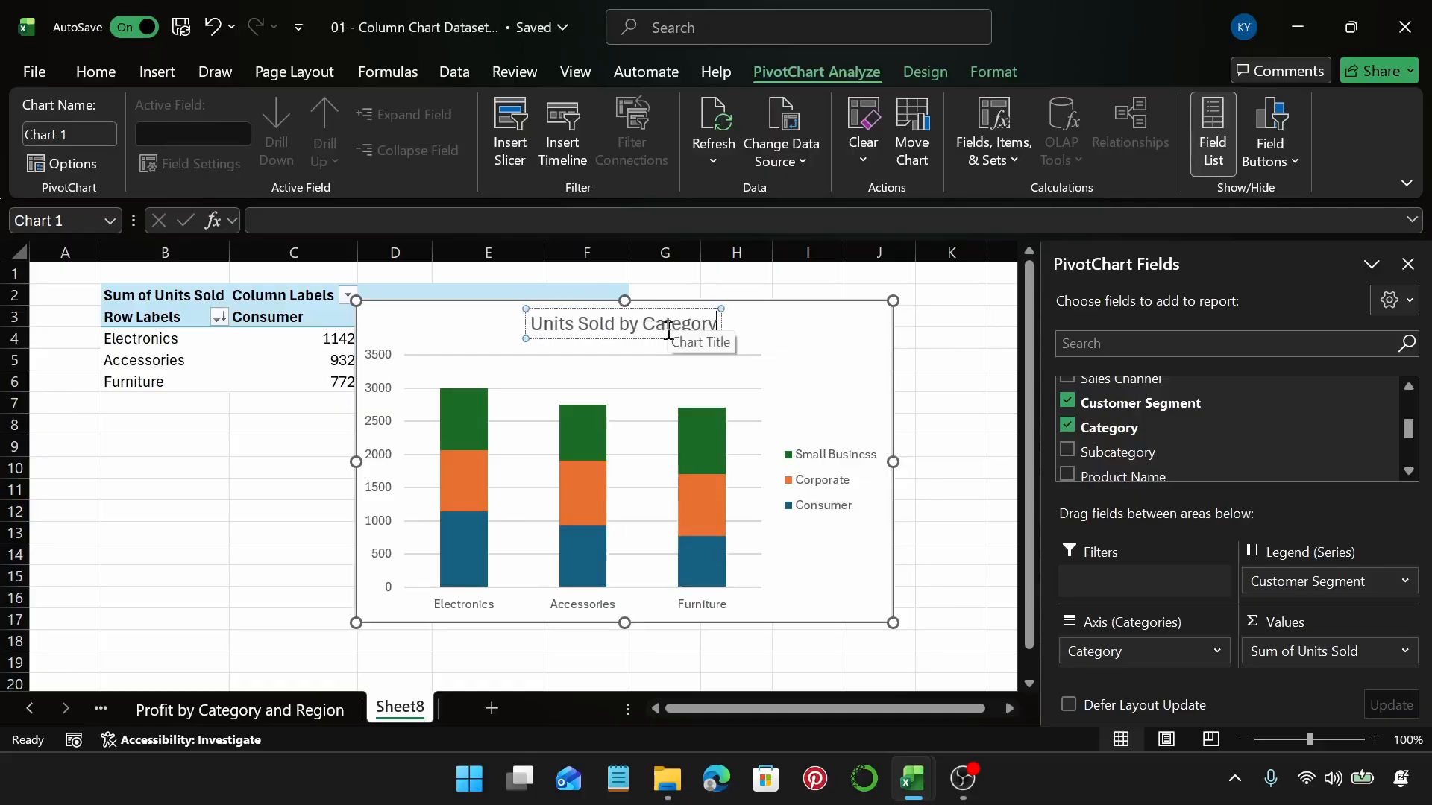
click(780, 347)
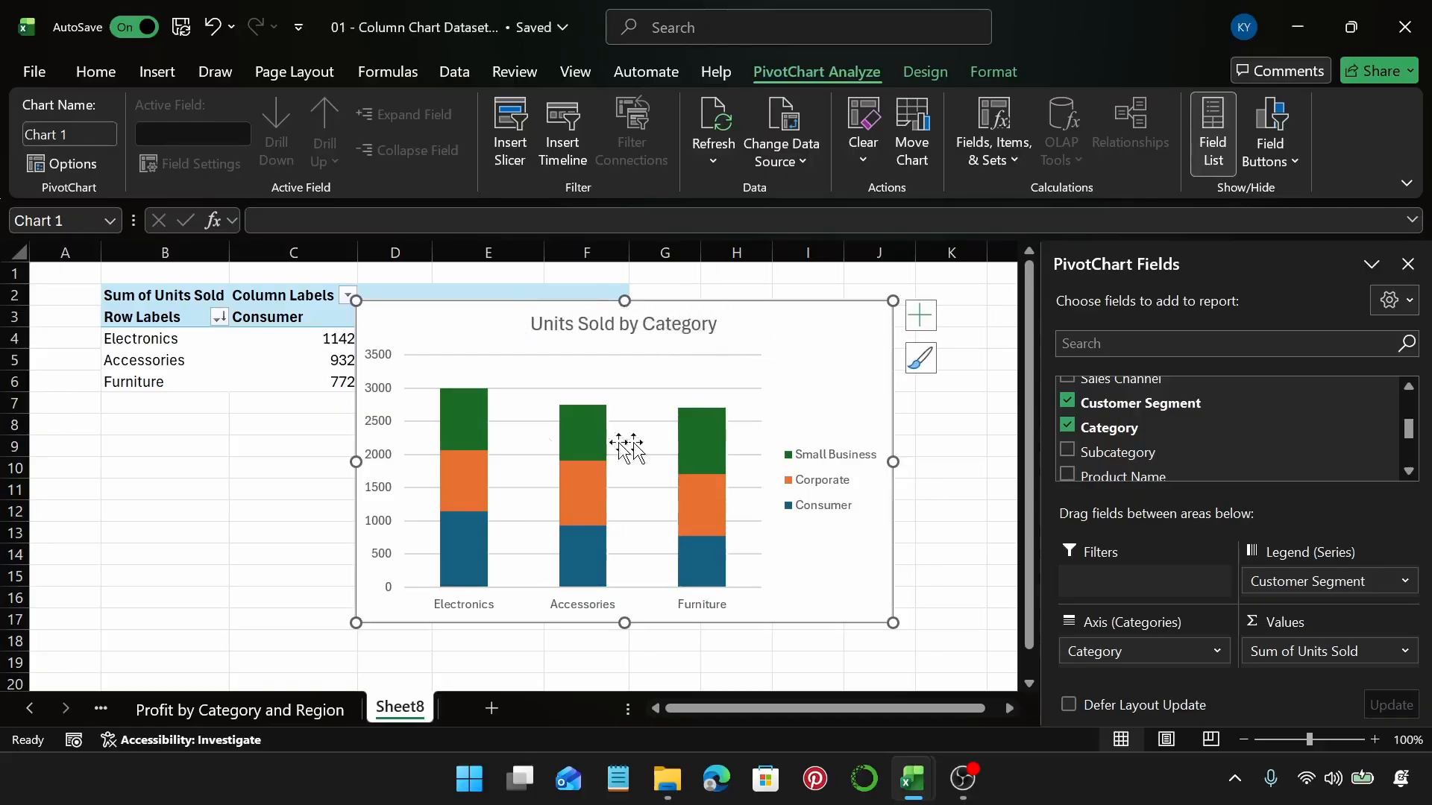
Delete the vertical value axis and the horizontal gridlines from the Units Sold by Category chart
click(381, 367)
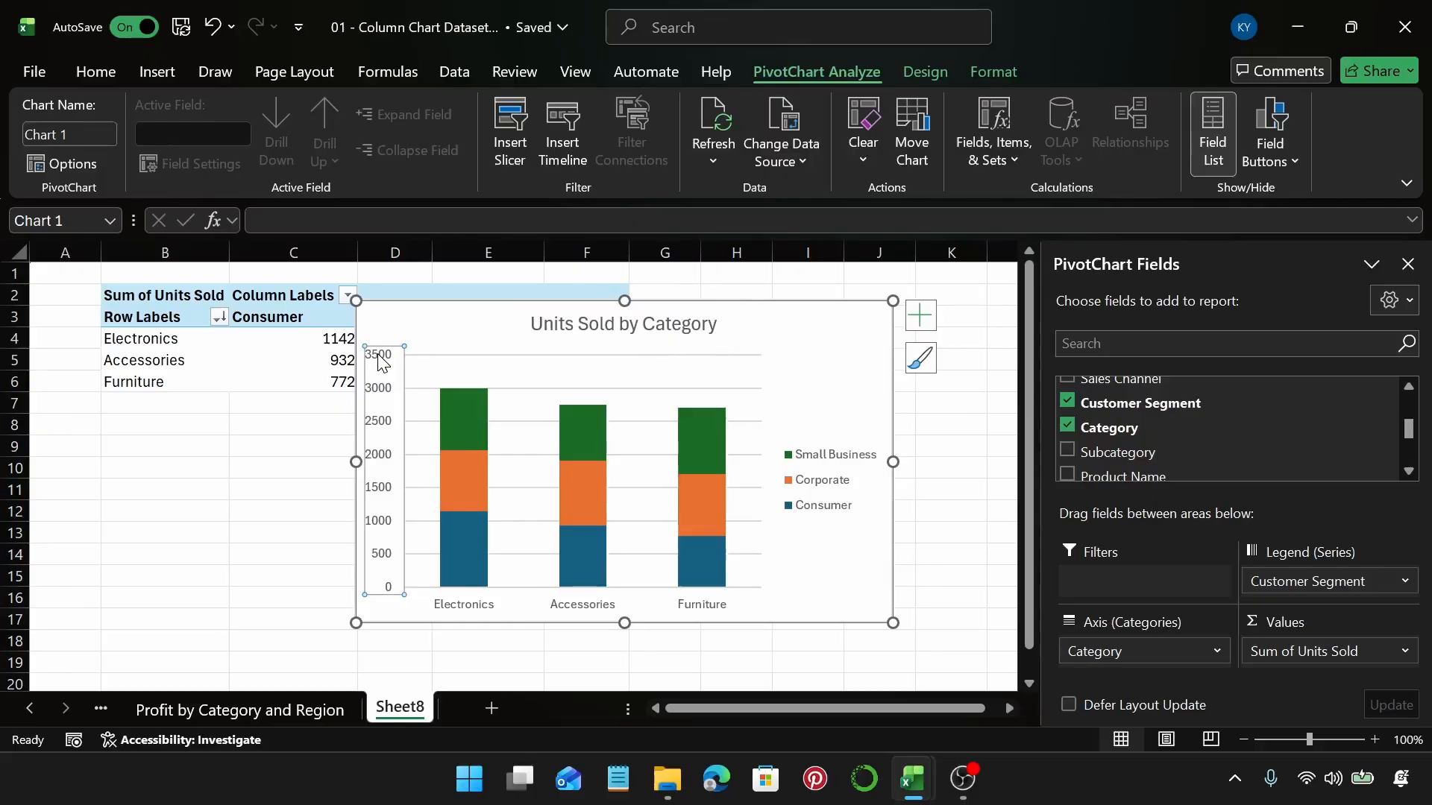
key(Delete)
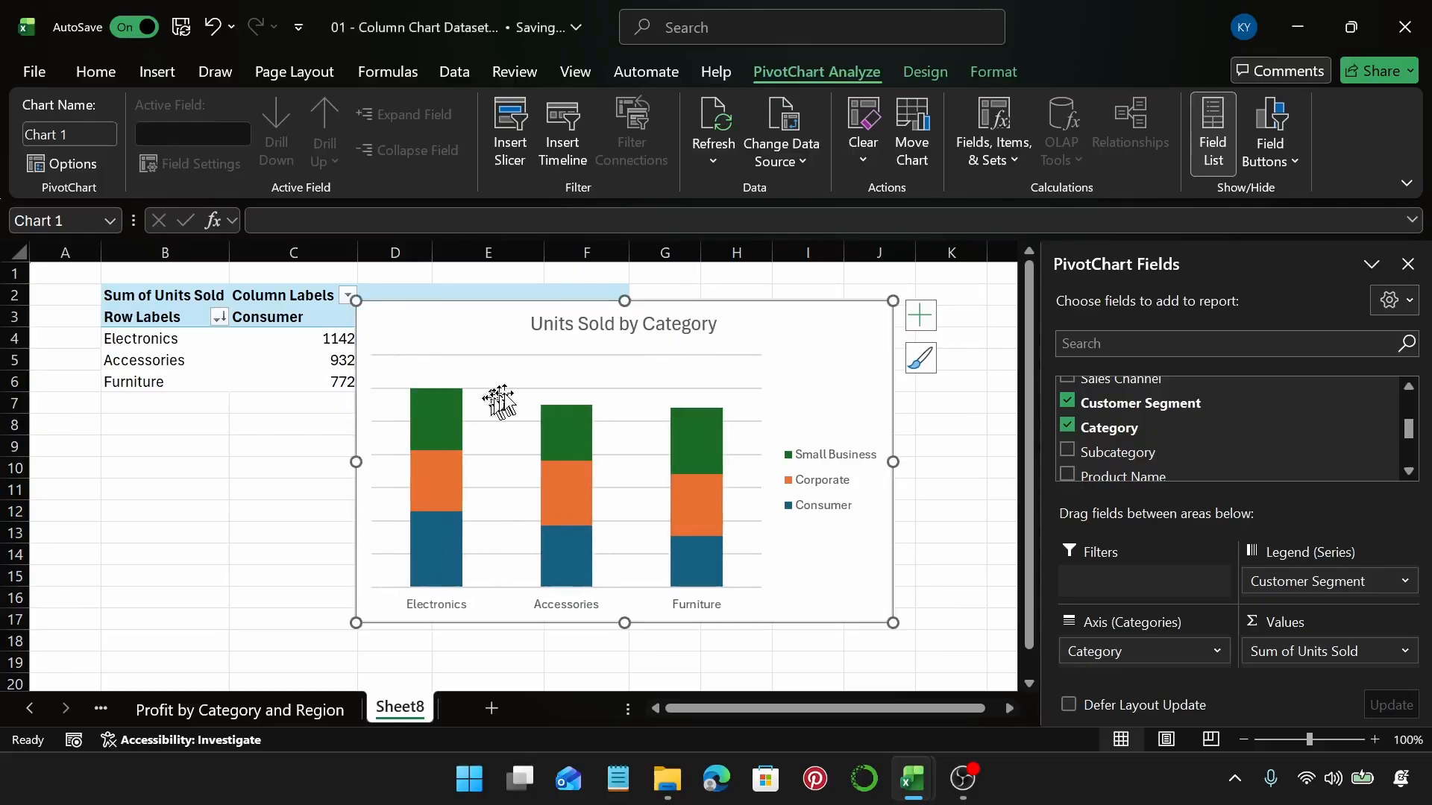
click(508, 388)
key(Delete)
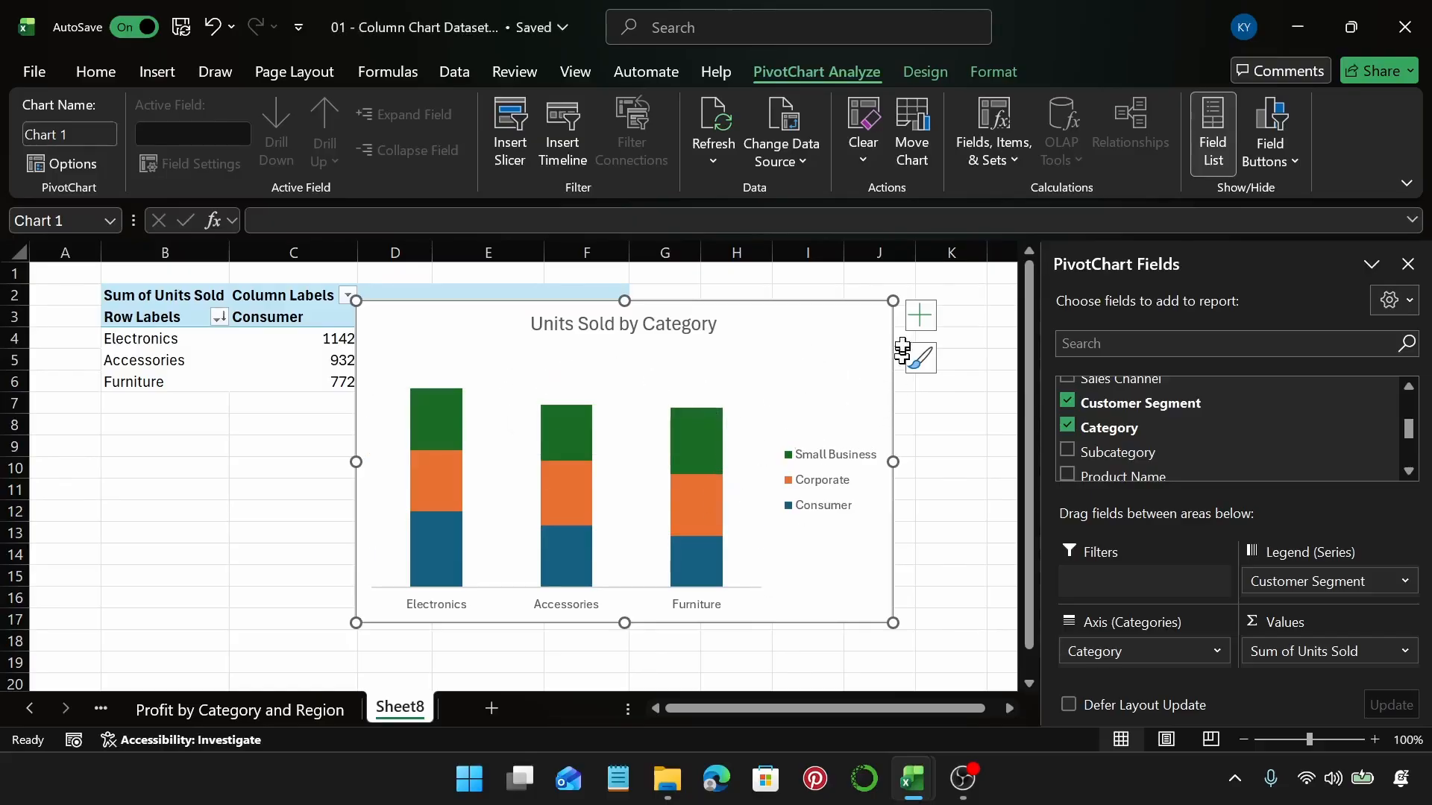
Add data labels to all segments of the stacked columns in the Units Sold by Category chart
click(915, 320)
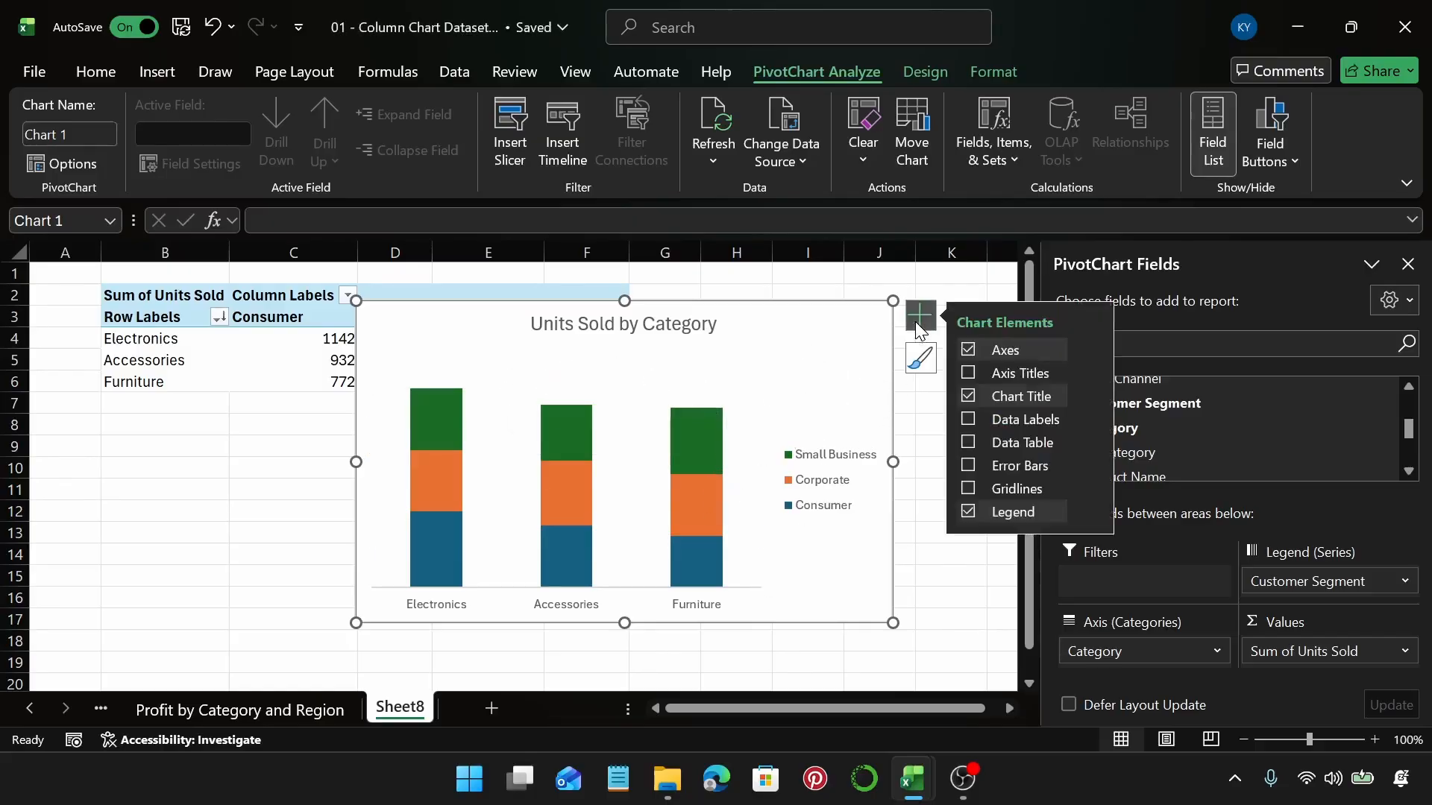
click(969, 418)
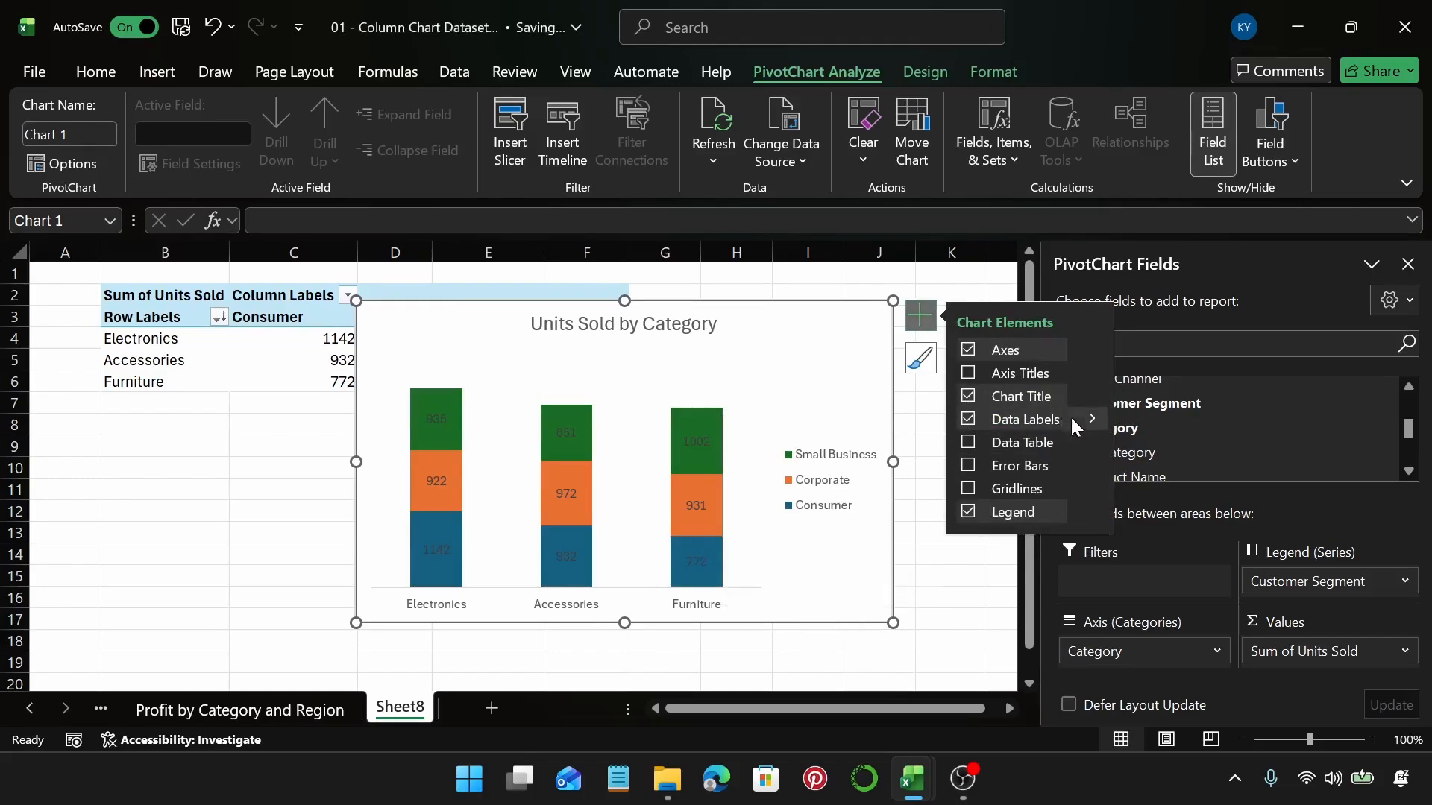
click(1093, 395)
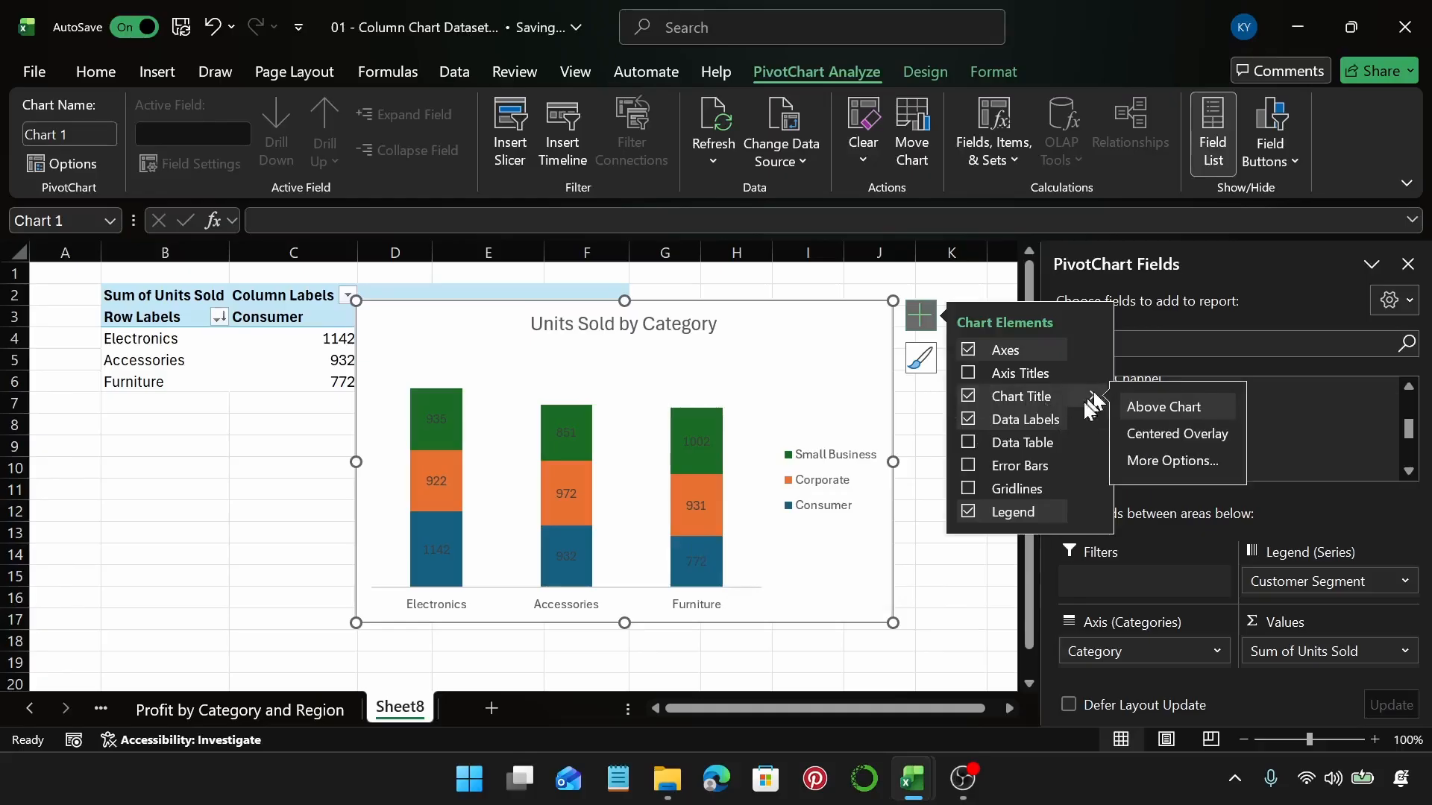
click(1091, 419)
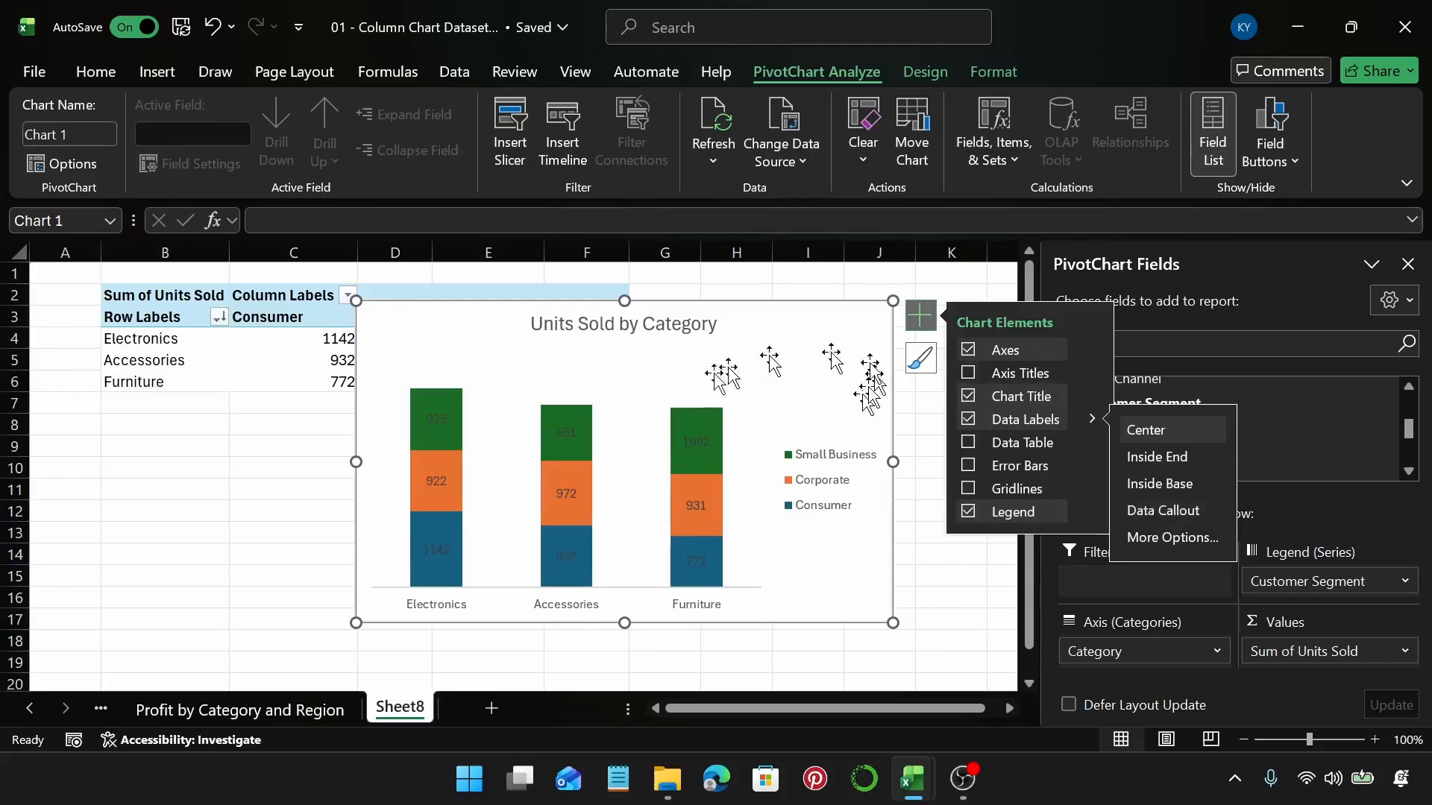
click(921, 317)
Make the data labels of the Small Business, Corporate and Consumer series white
click(695, 434)
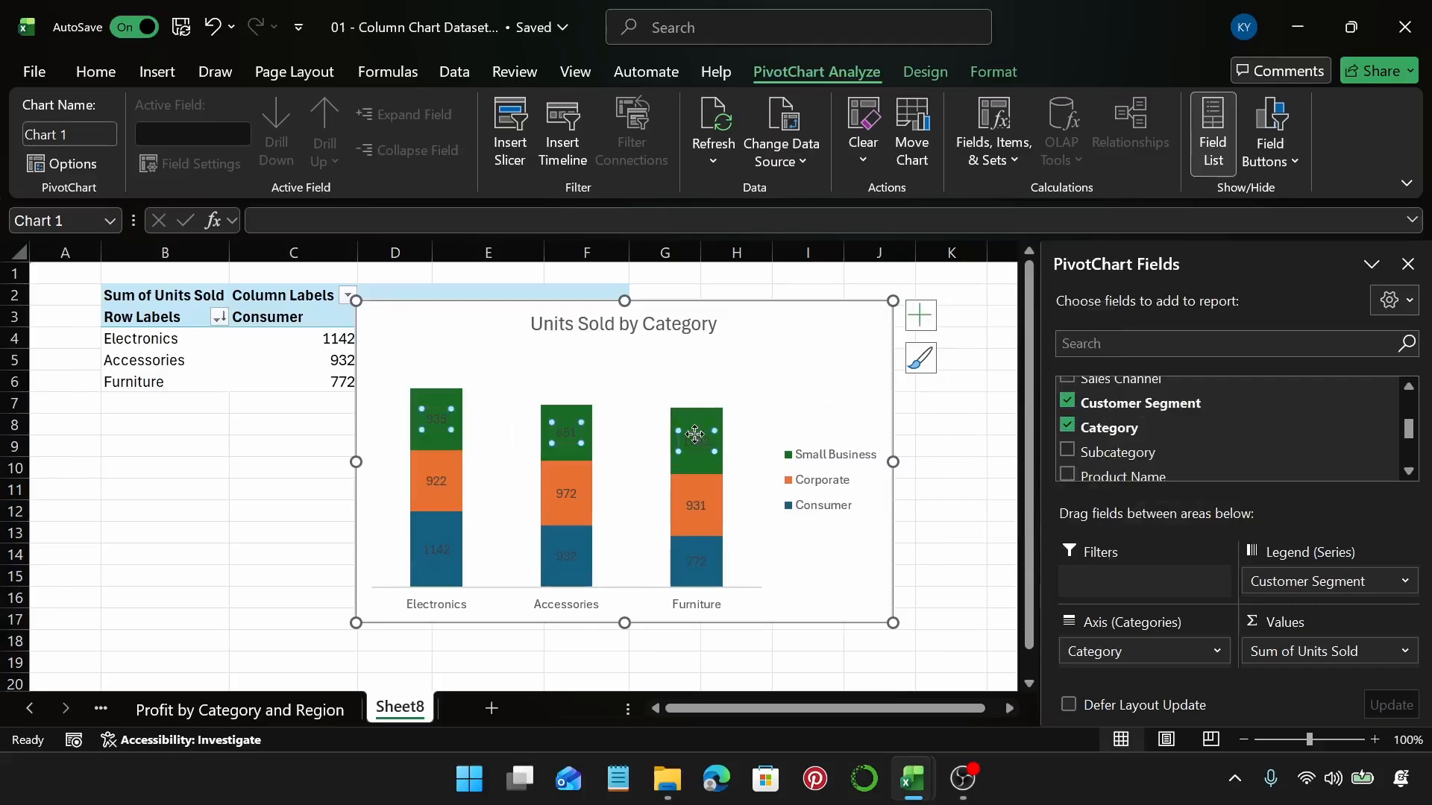
click(91, 71)
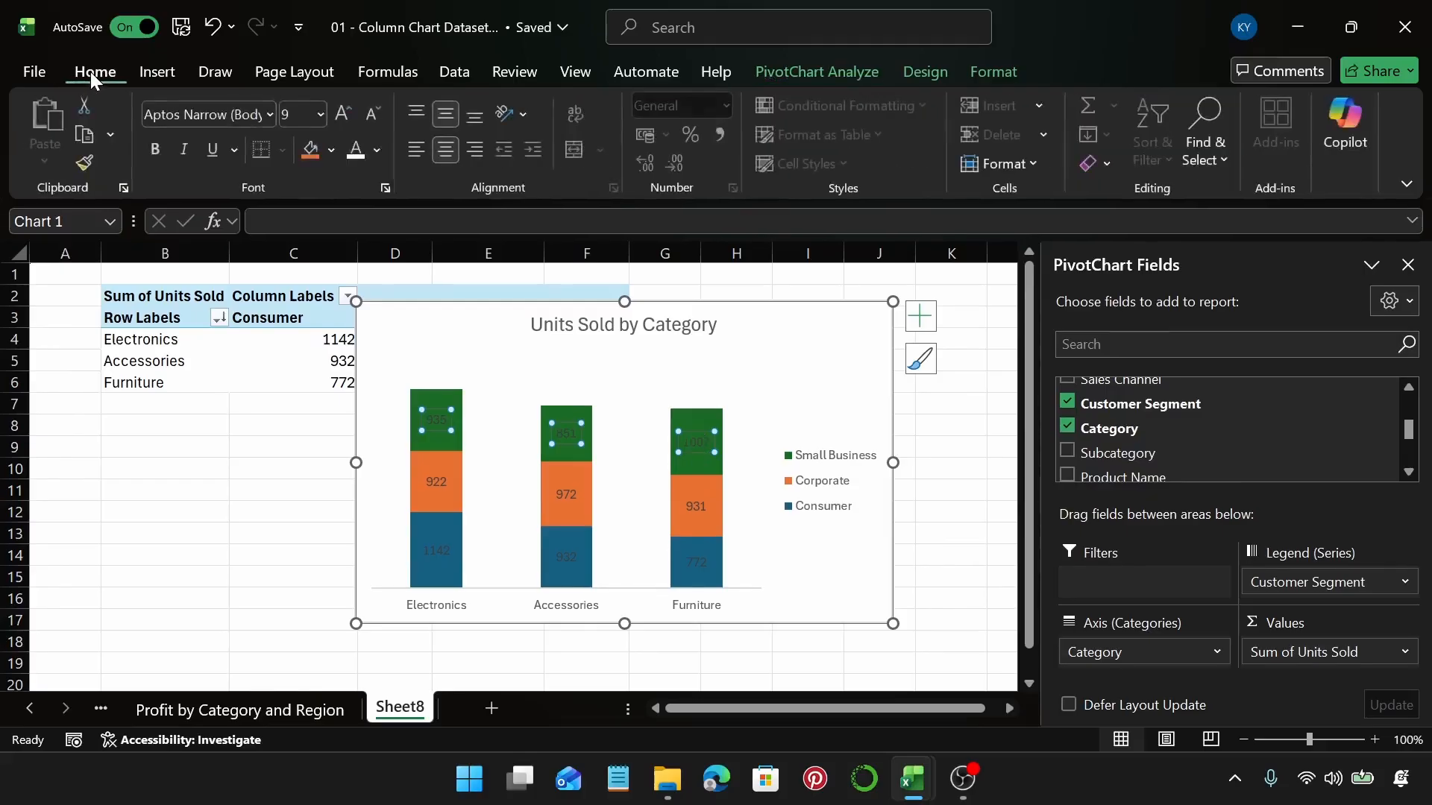
click(354, 150)
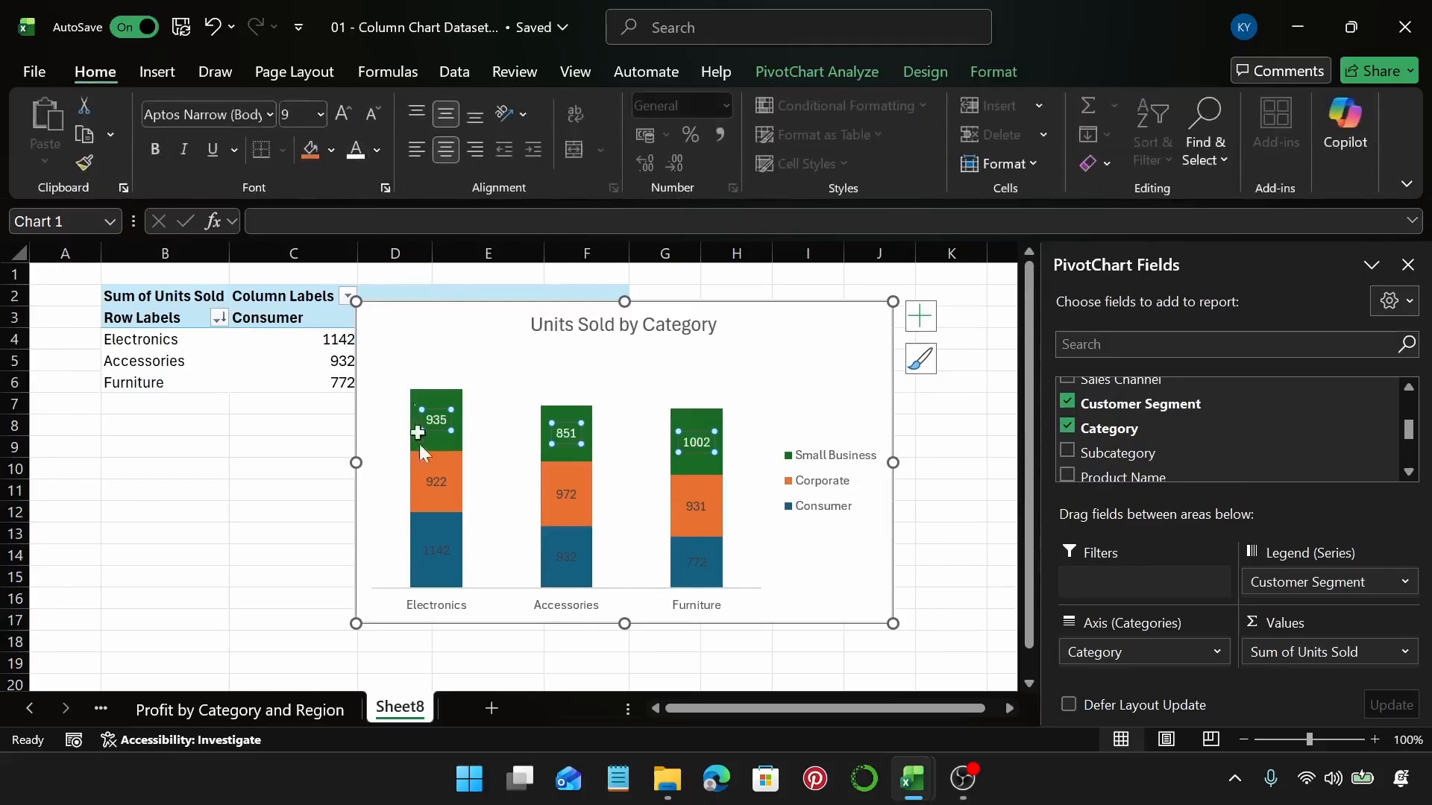
click(434, 481)
click(353, 151)
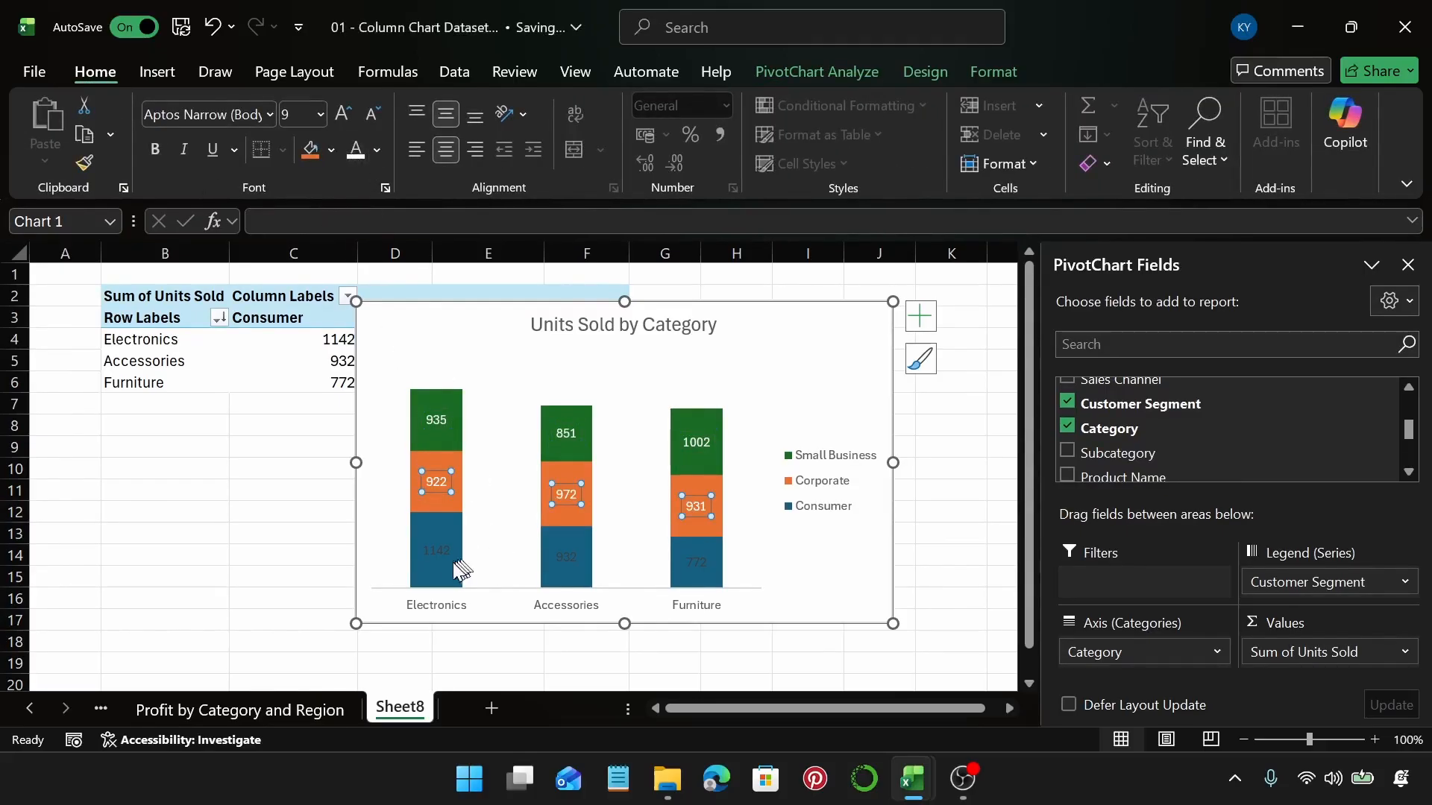
click(455, 563)
click(356, 153)
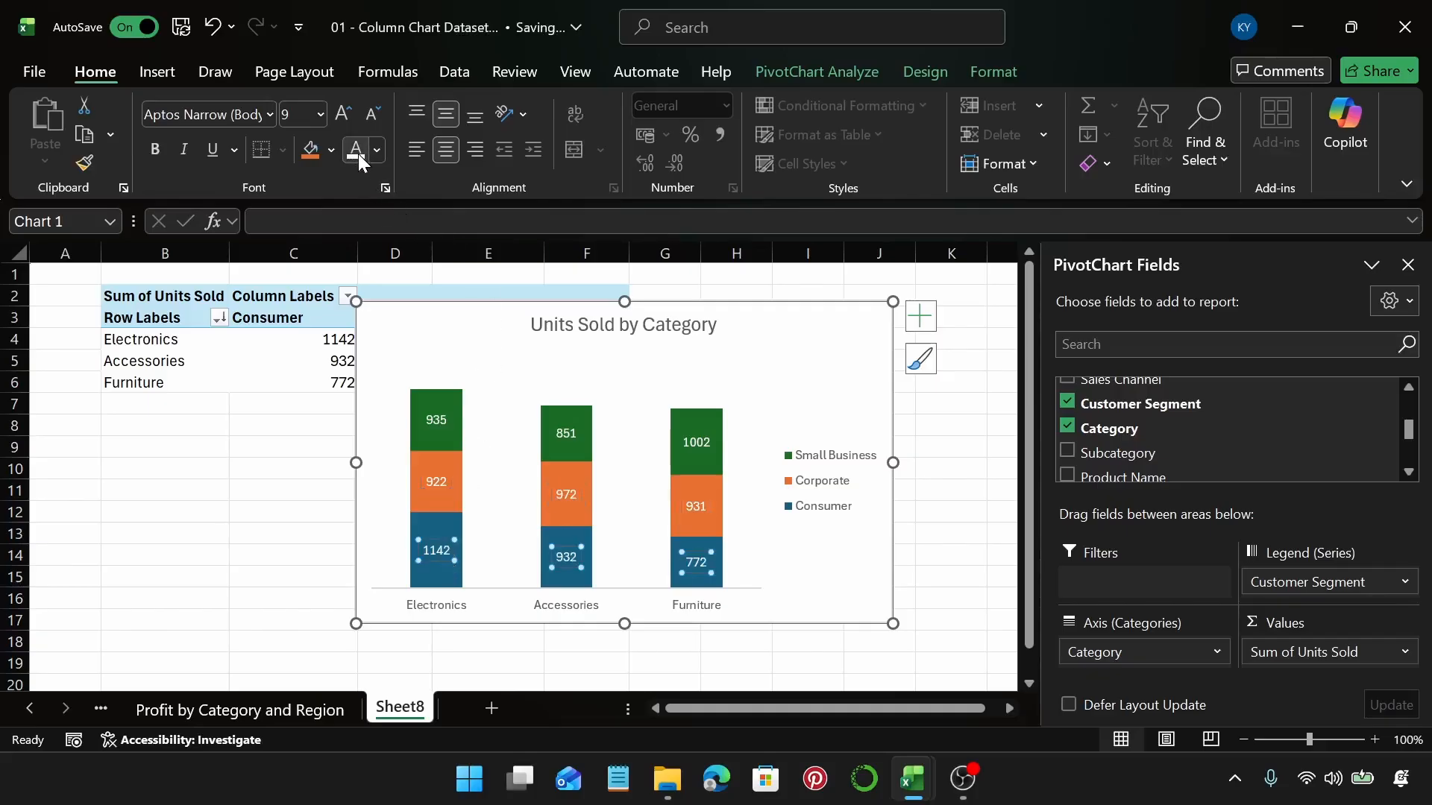
click(820, 334)
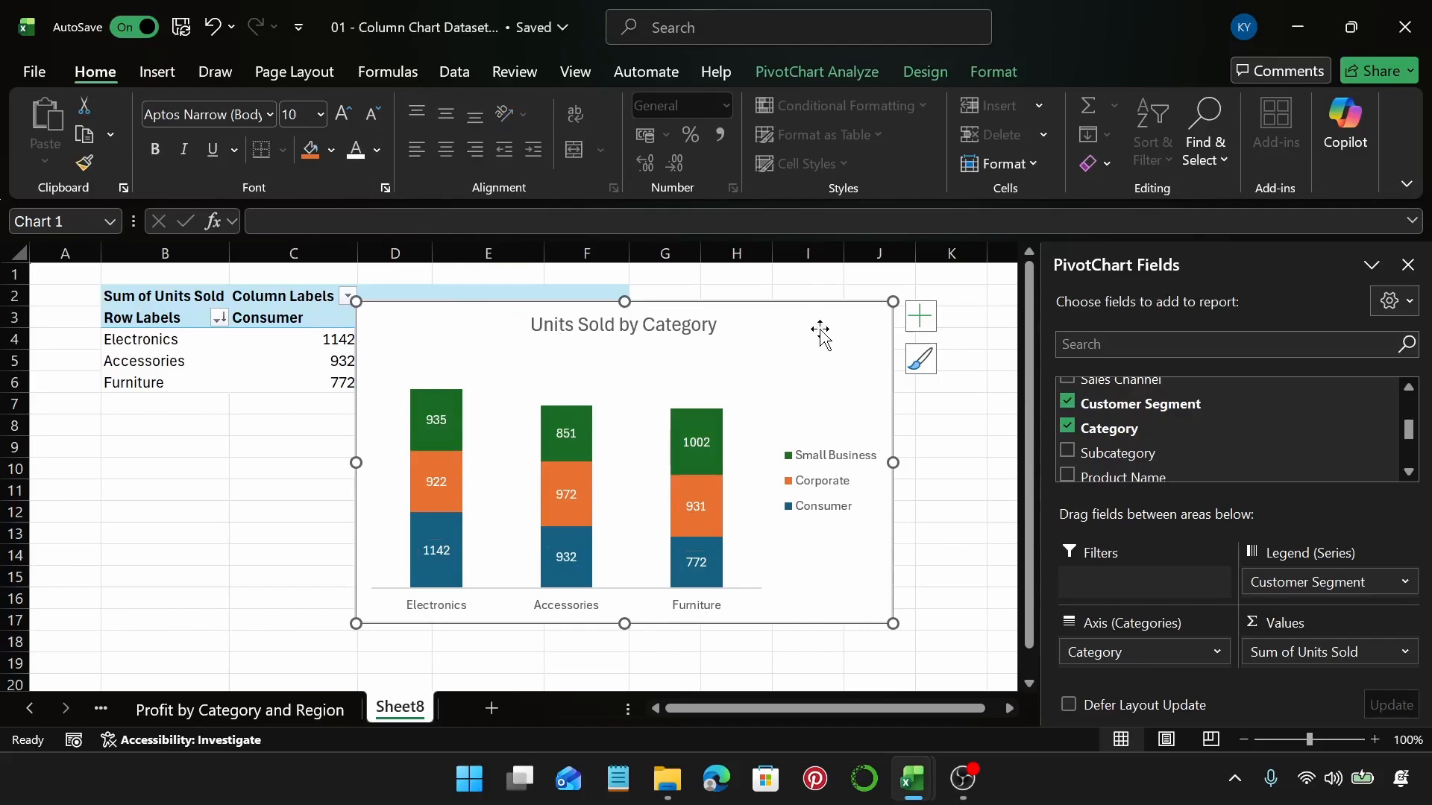
Look at the chart on the Profit by Product worksheet, then return to the units-sold chart on Sheet8
click(31, 709)
click(30, 709)
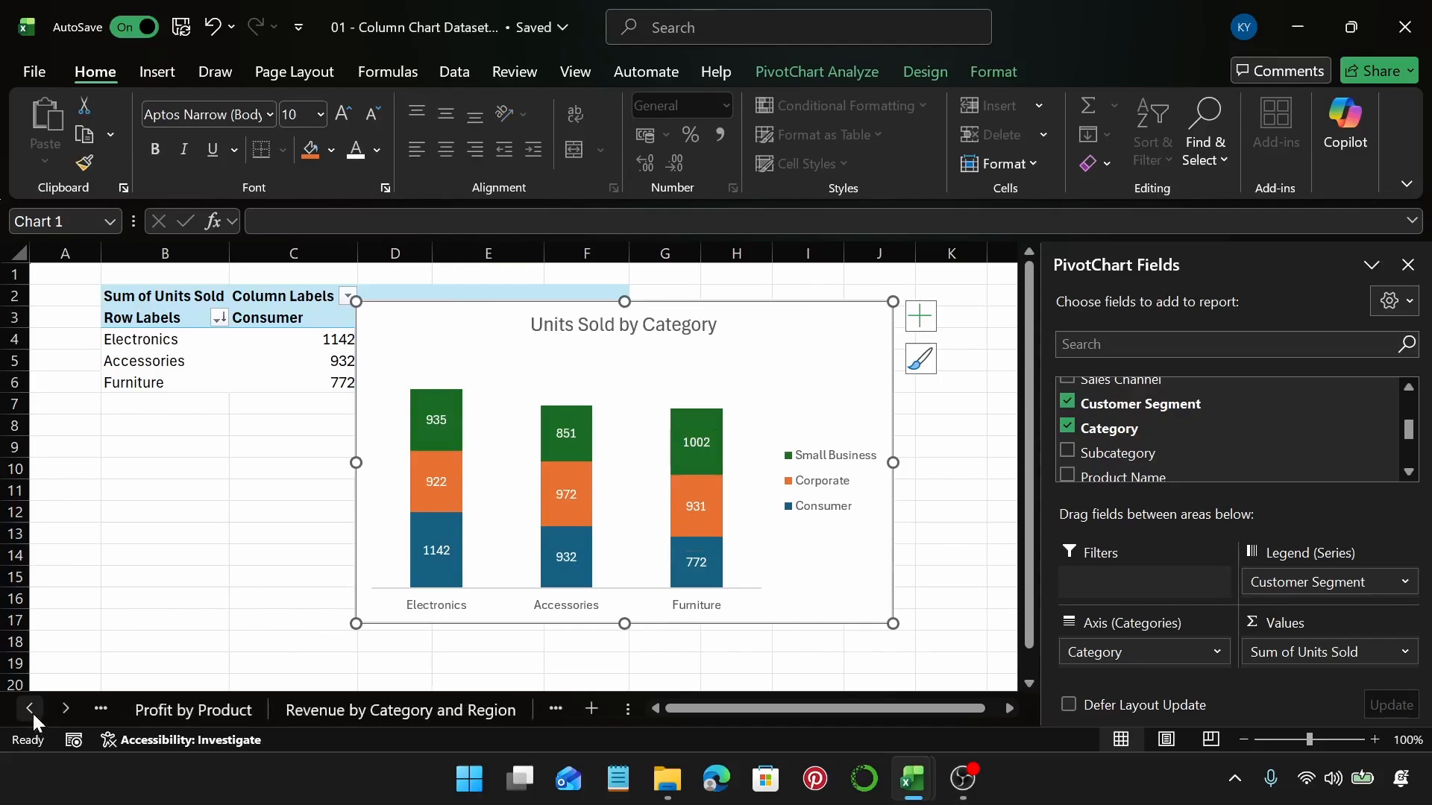
click(194, 710)
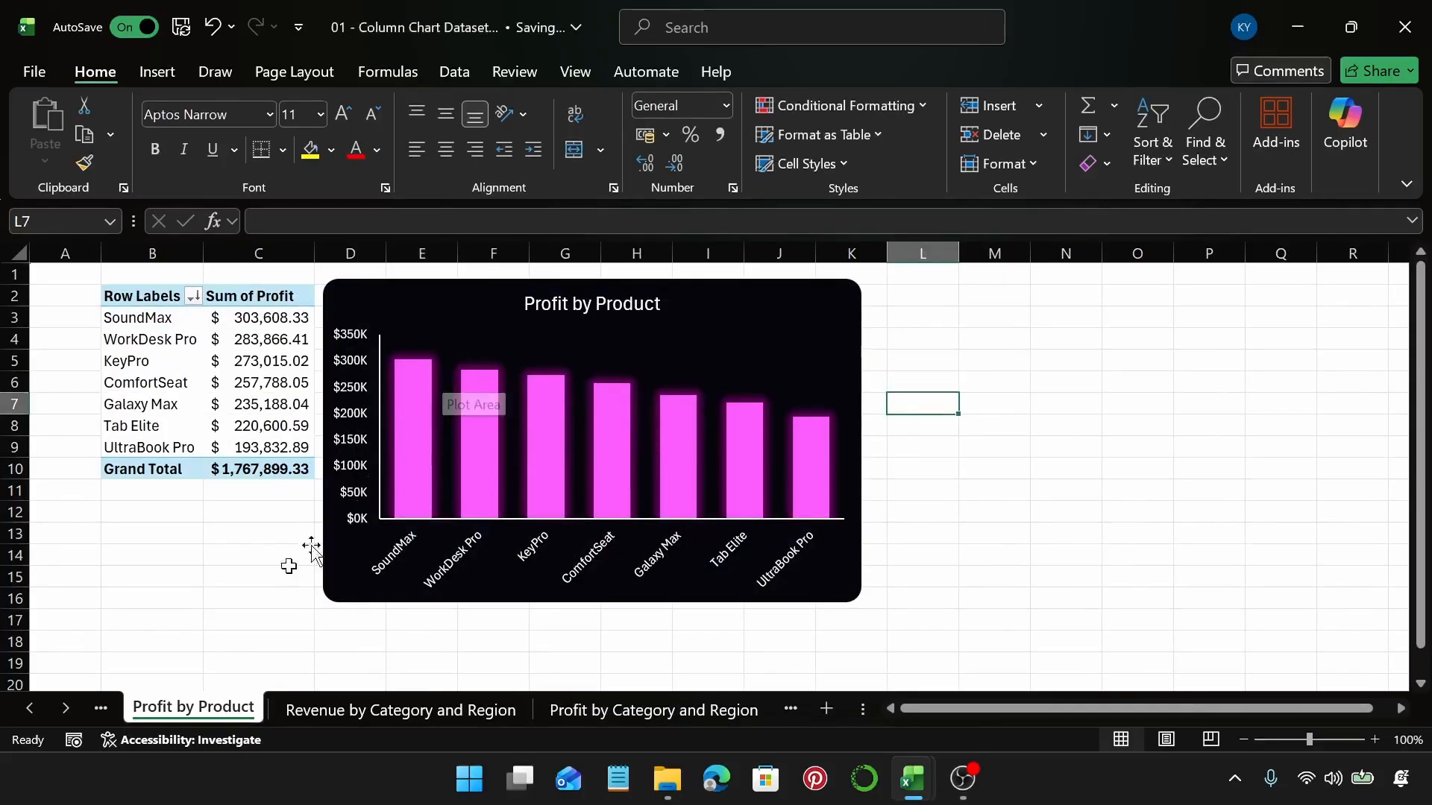
click(62, 711)
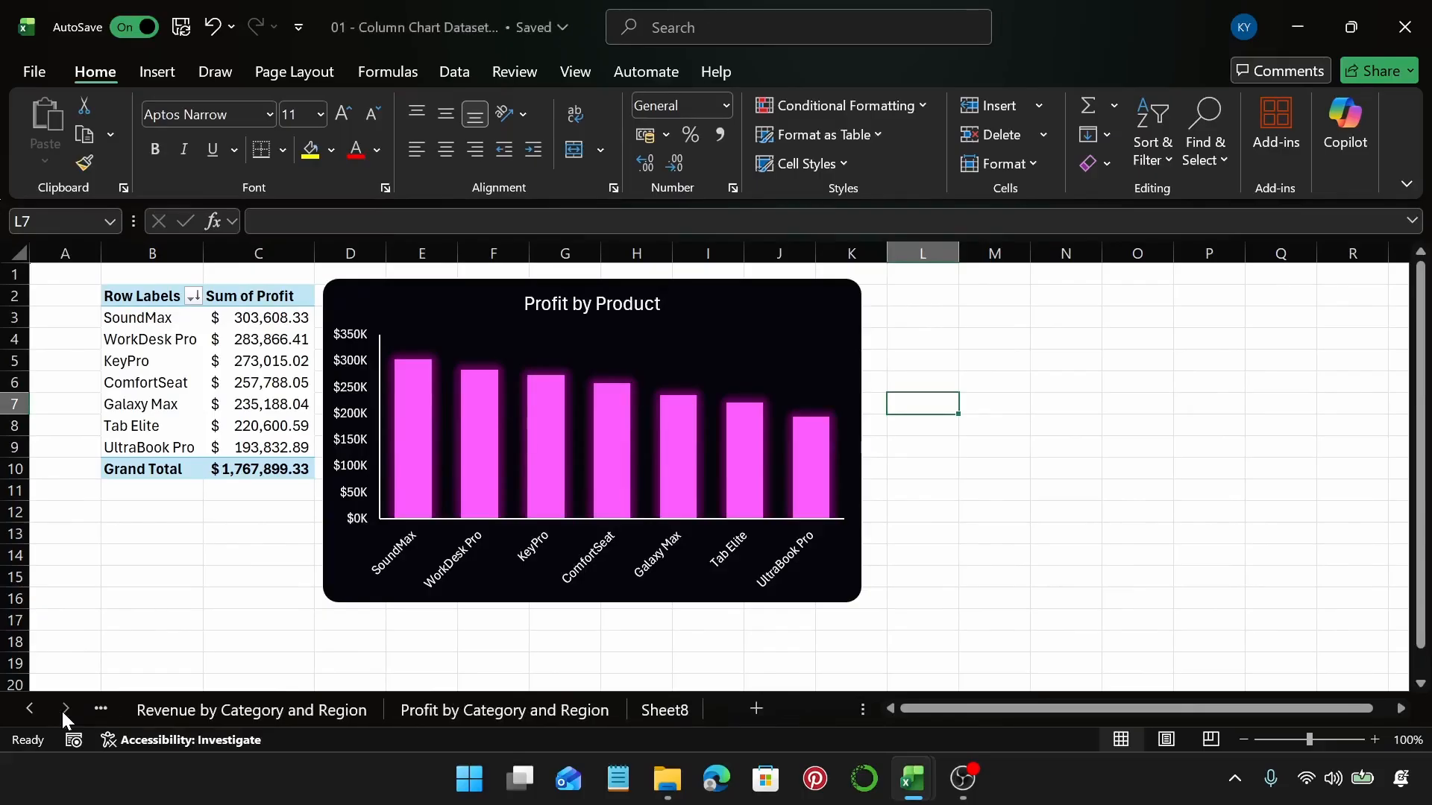
click(645, 710)
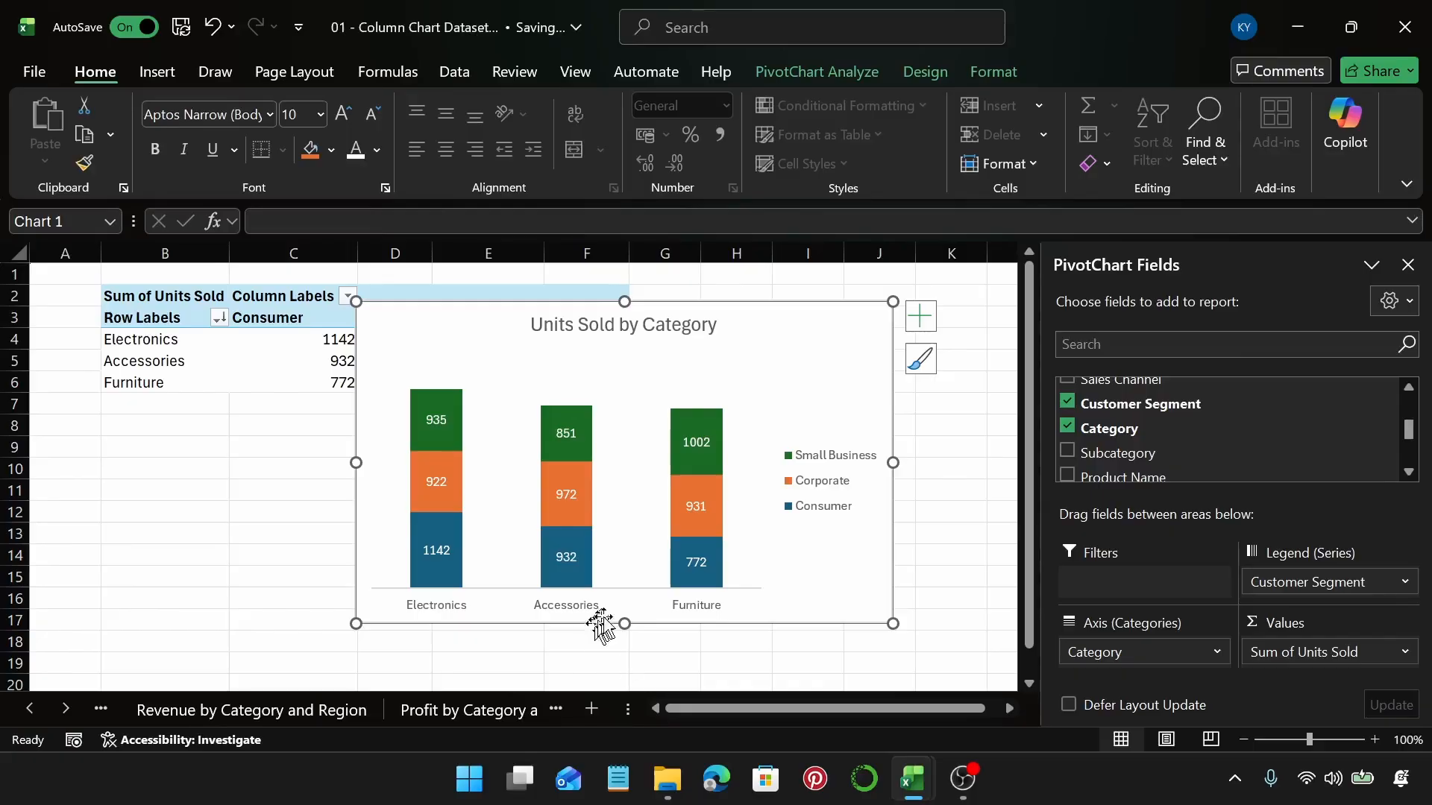
click(65, 708)
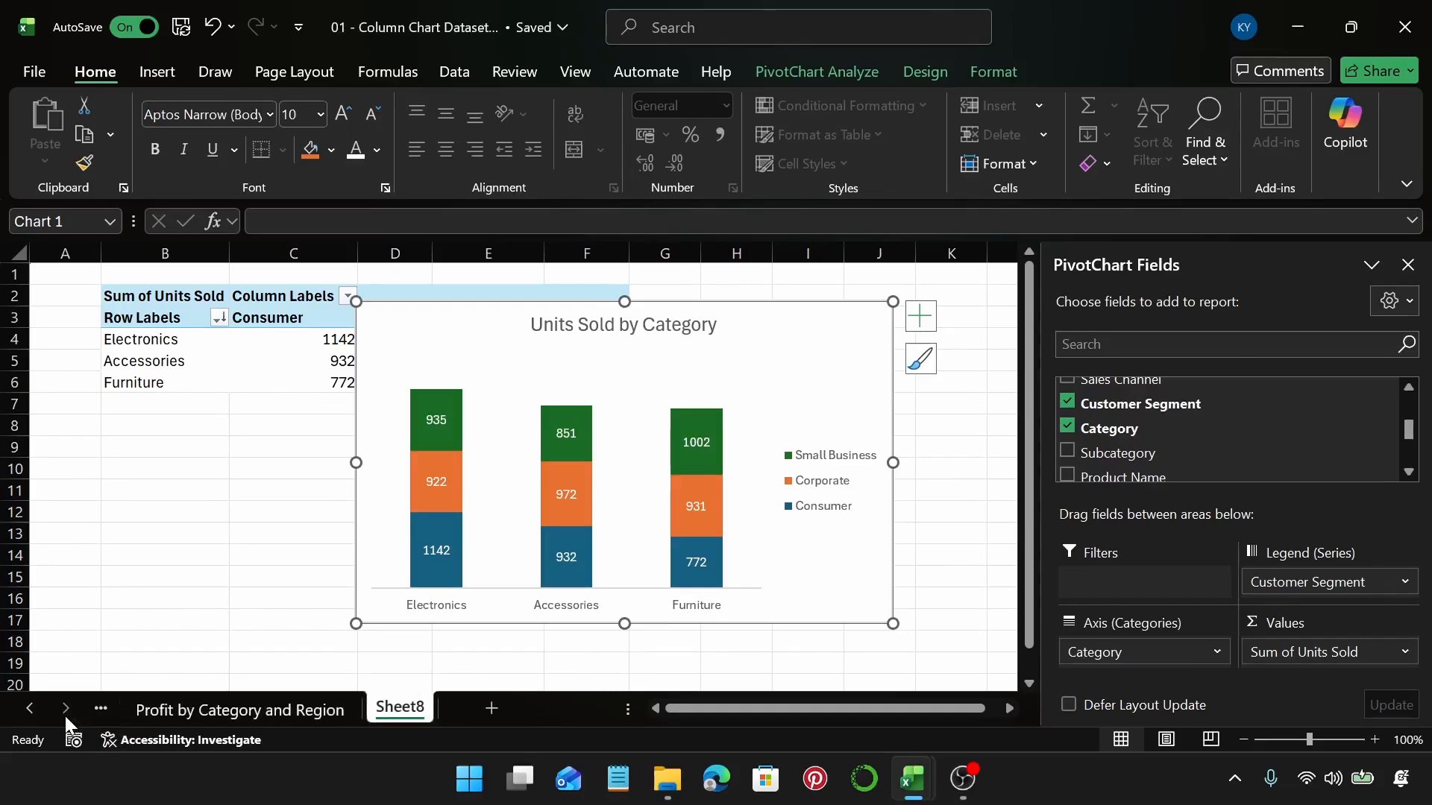
Try to rename Sheet8 as "Units Sold by Category"
double_click(410, 709)
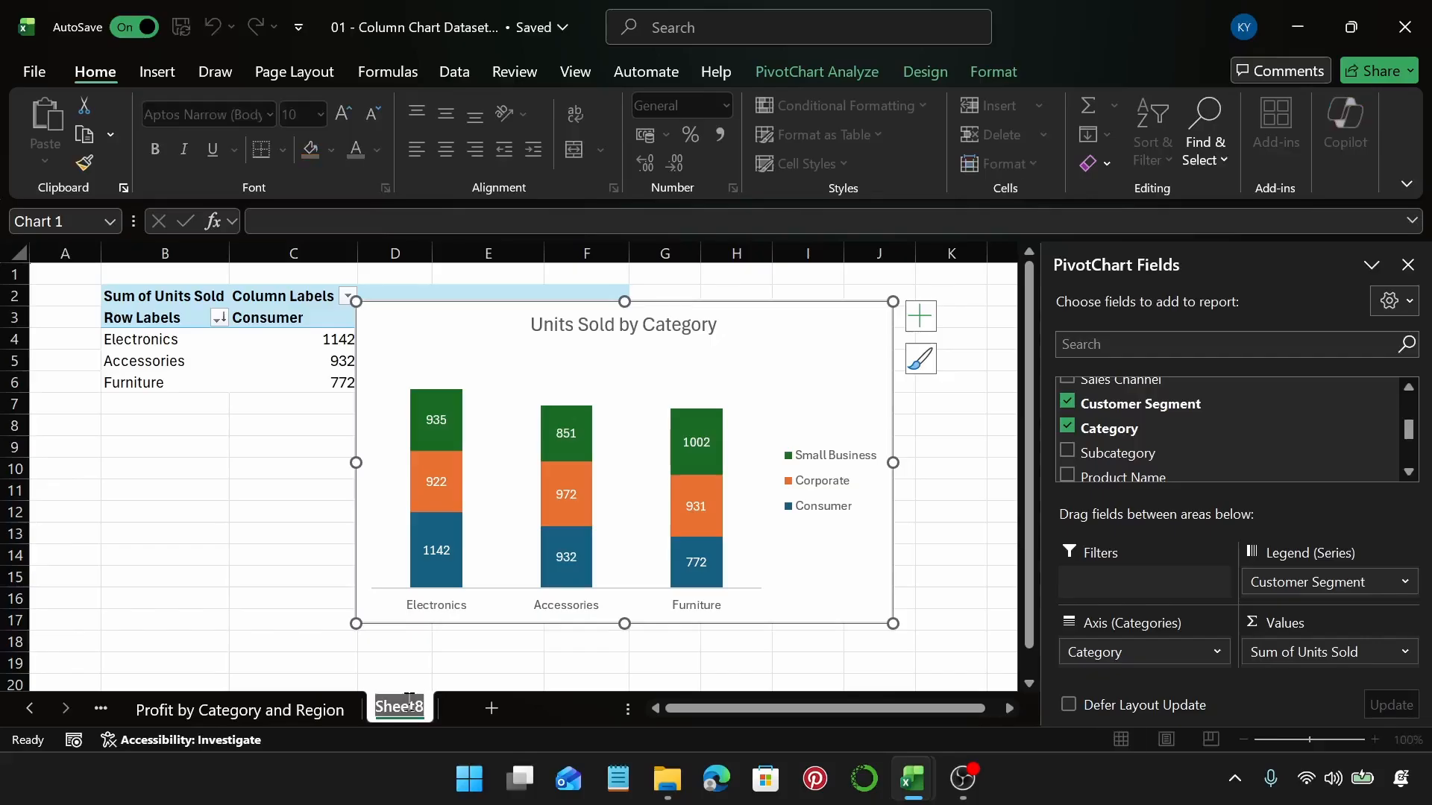
text(Units Sold)
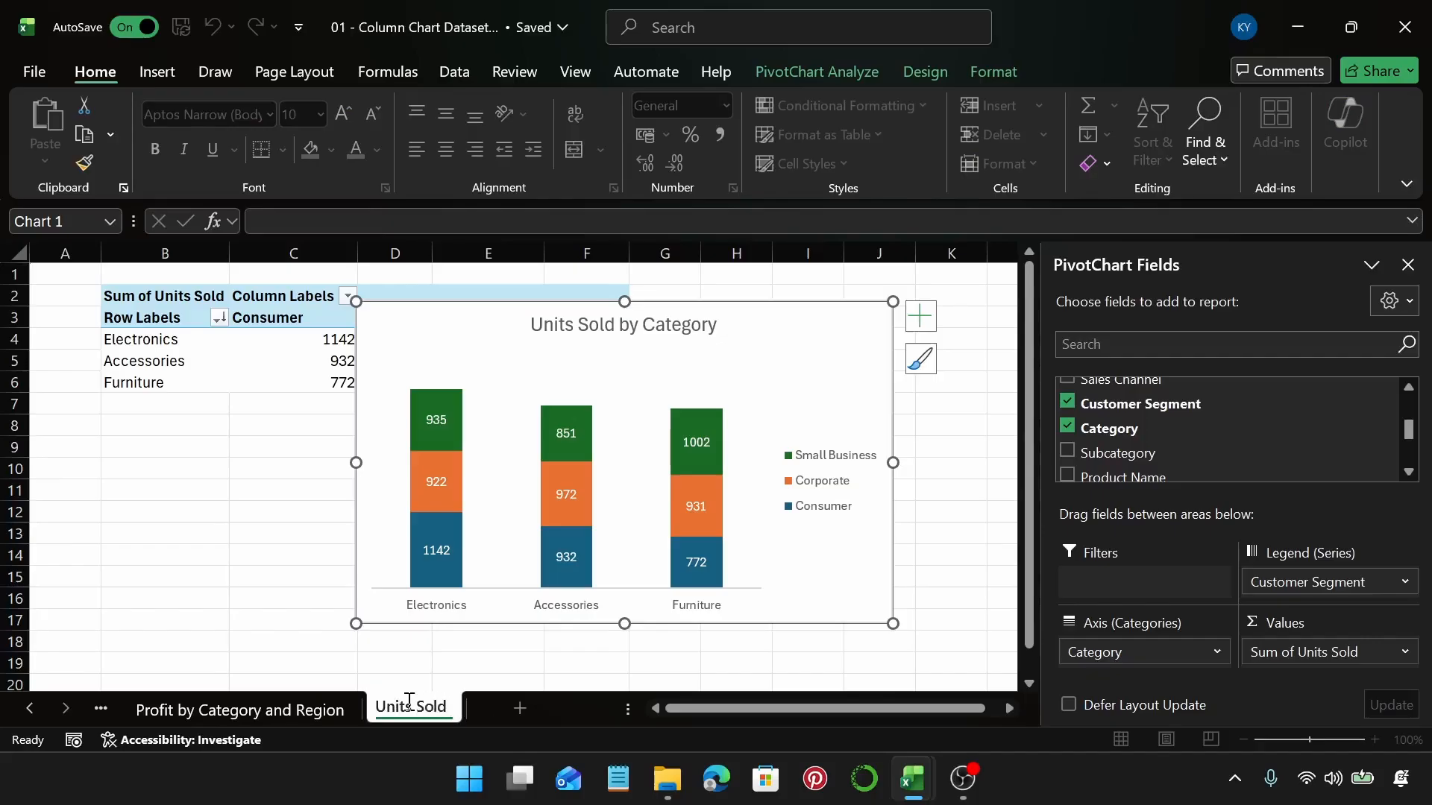
text( by C)
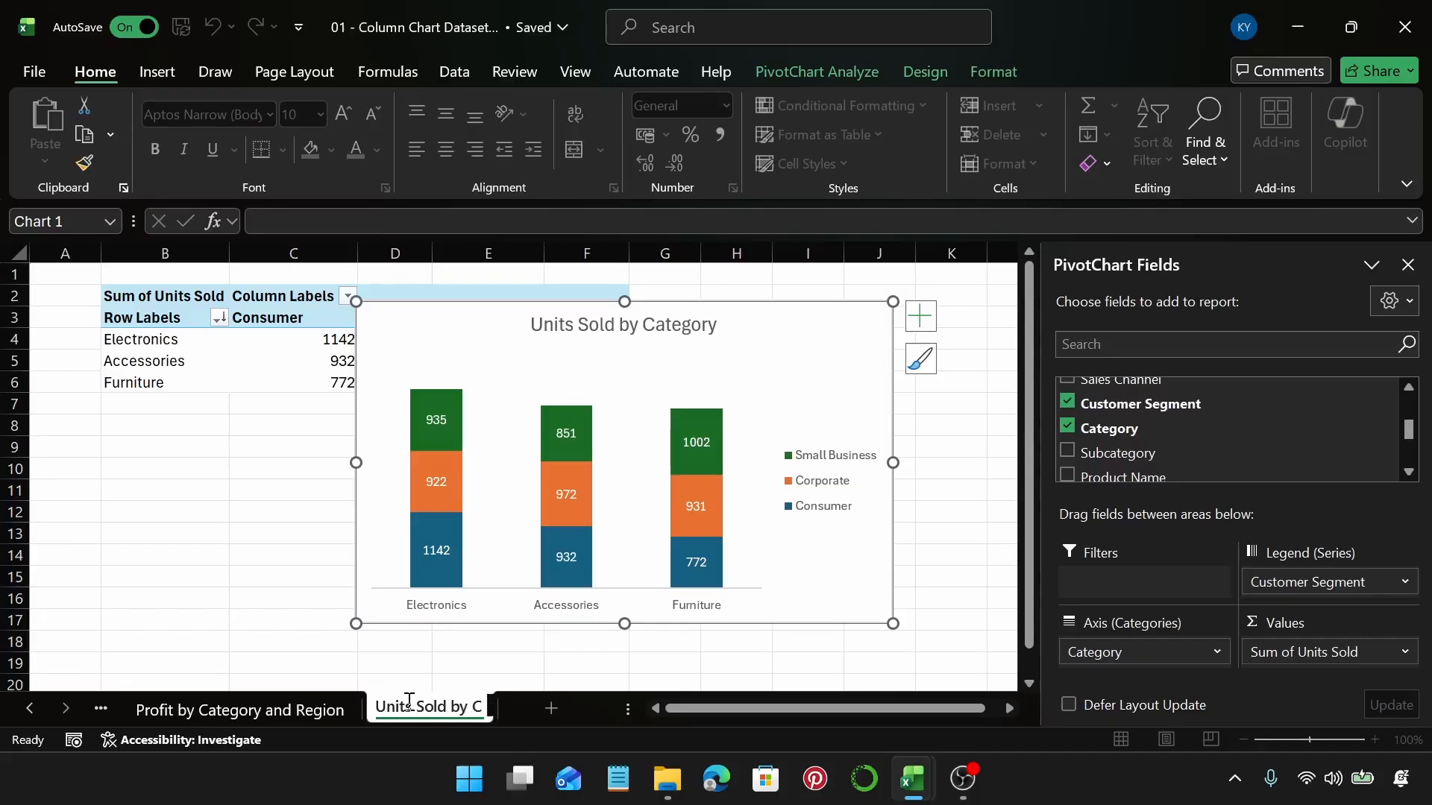
text(ategory)
key(Return)
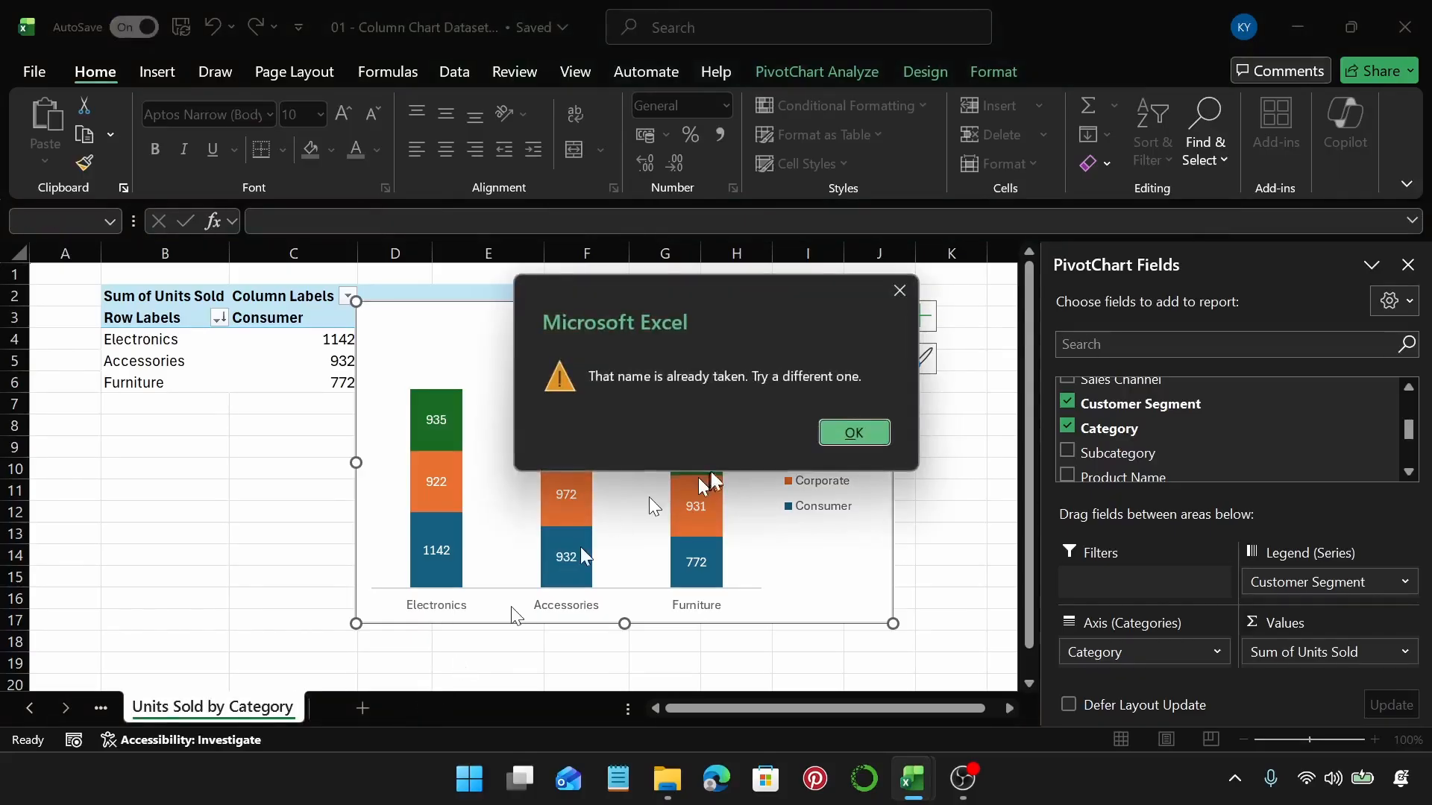
click(847, 429)
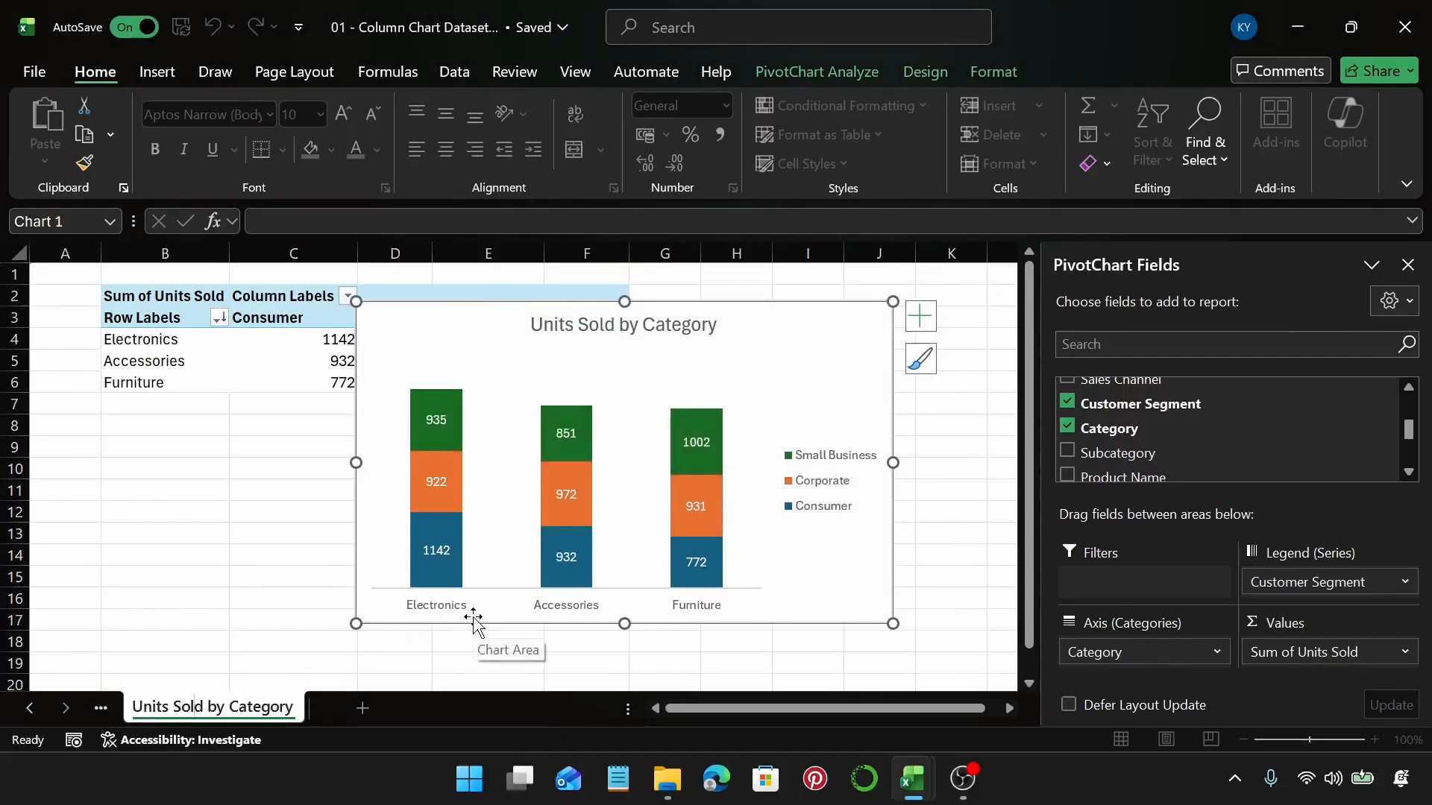
Shorten the worksheet name to "Units by Category"
key(BackSpace)
key(BackSpace)
key(BackSpace)
key(BackSpace)
key(BackSpace)
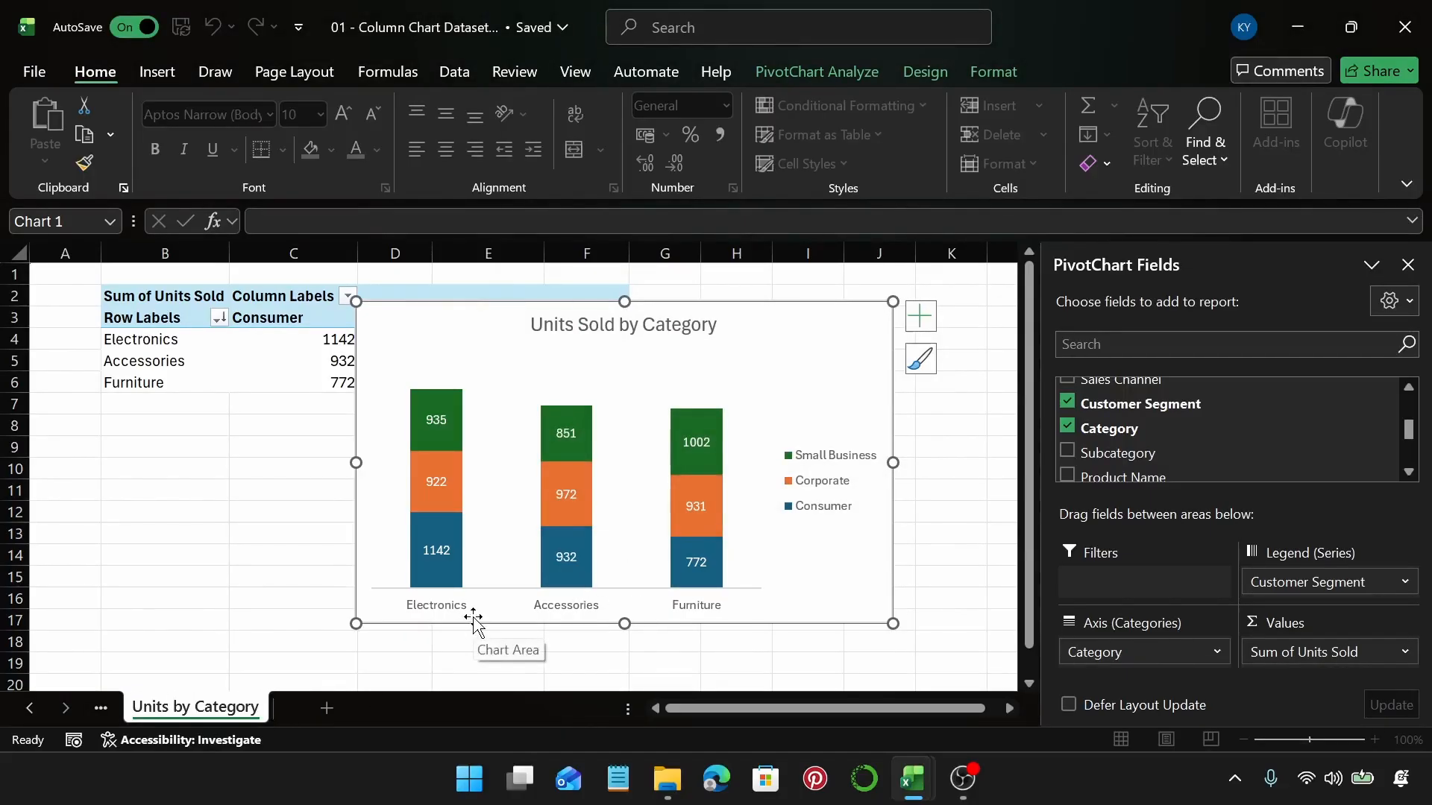
key(Return)
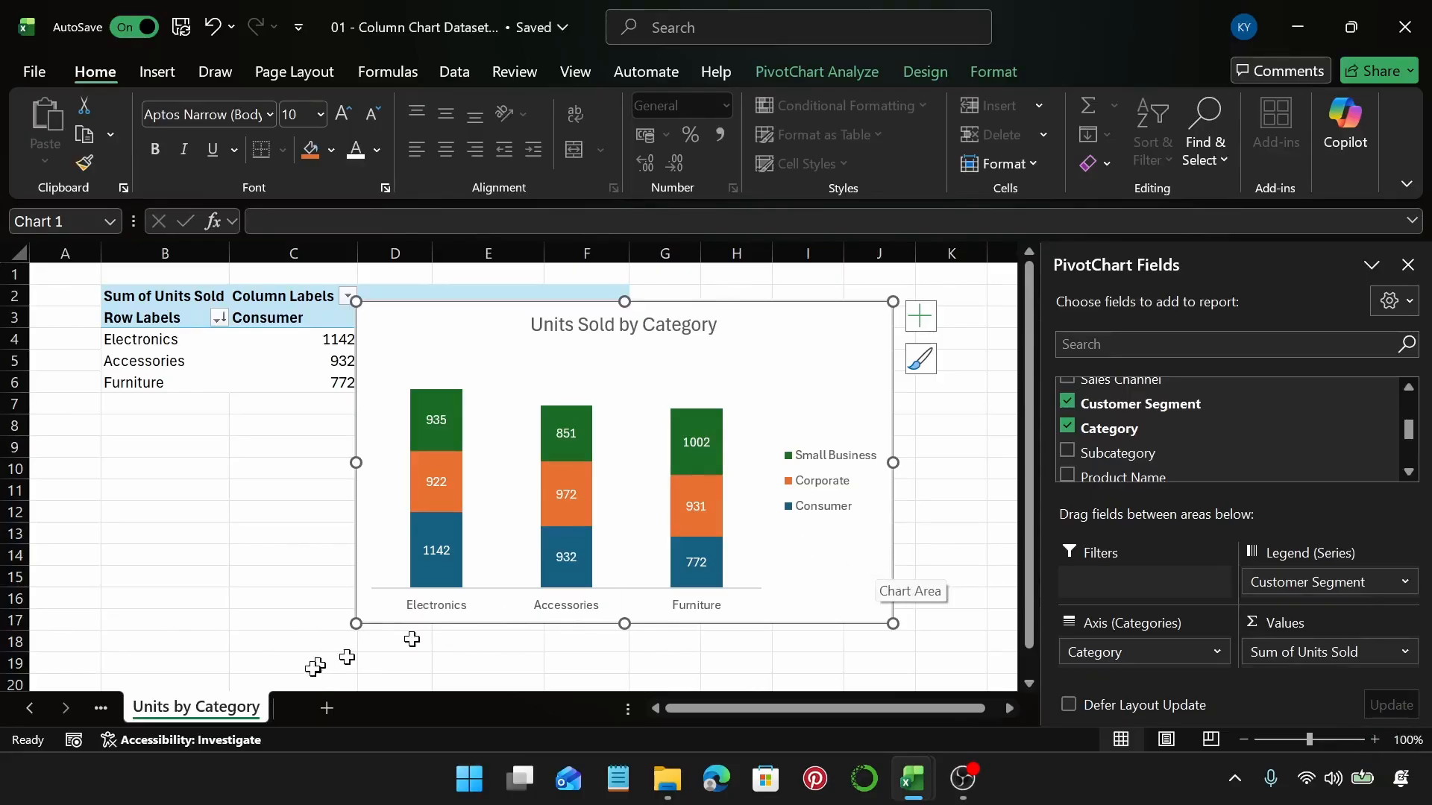
Add a new blank worksheet after the Units by Category sheet
click(327, 707)
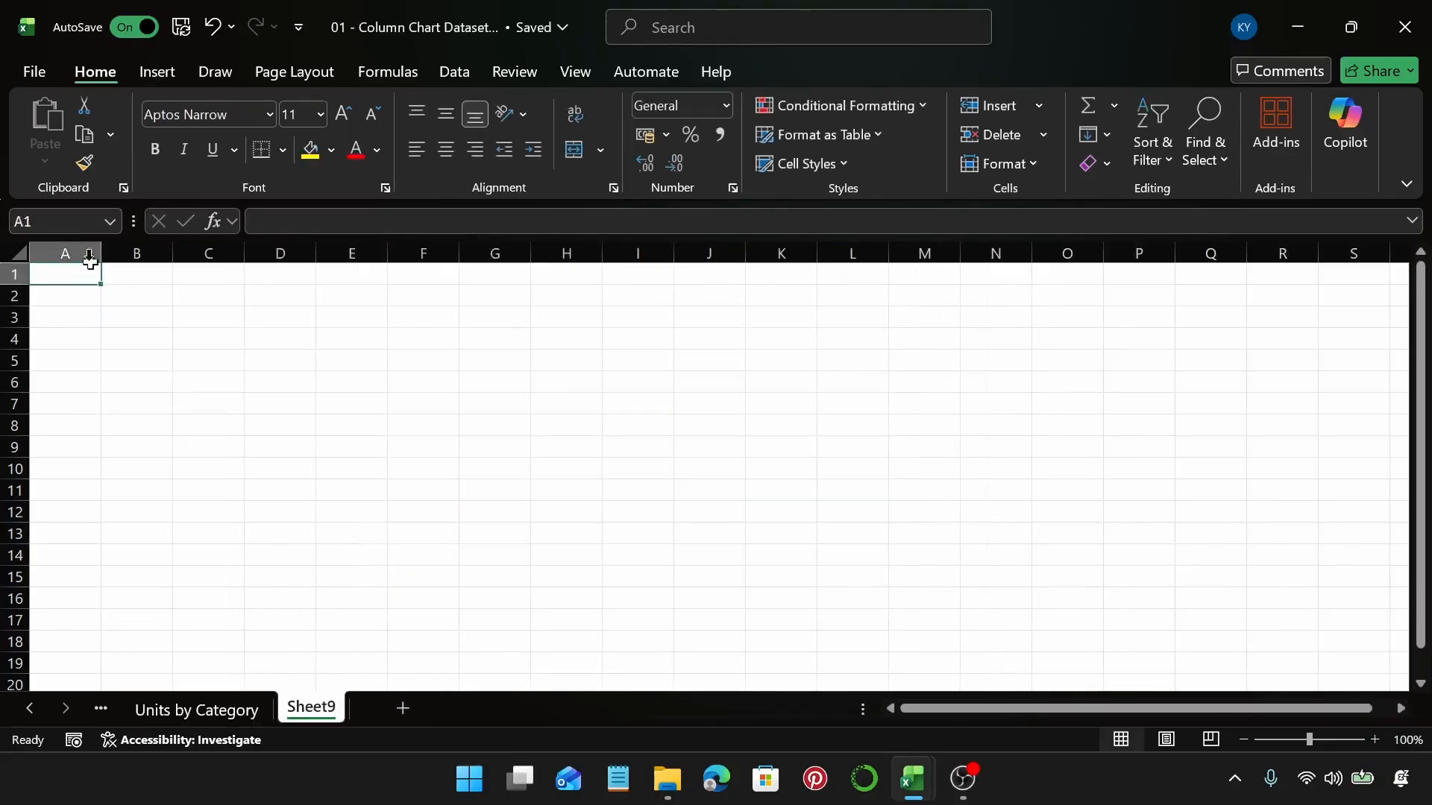
Insert a PivotTable at cell B2 of Sheet9, using the range named Table as its source
click(116, 295)
click(147, 71)
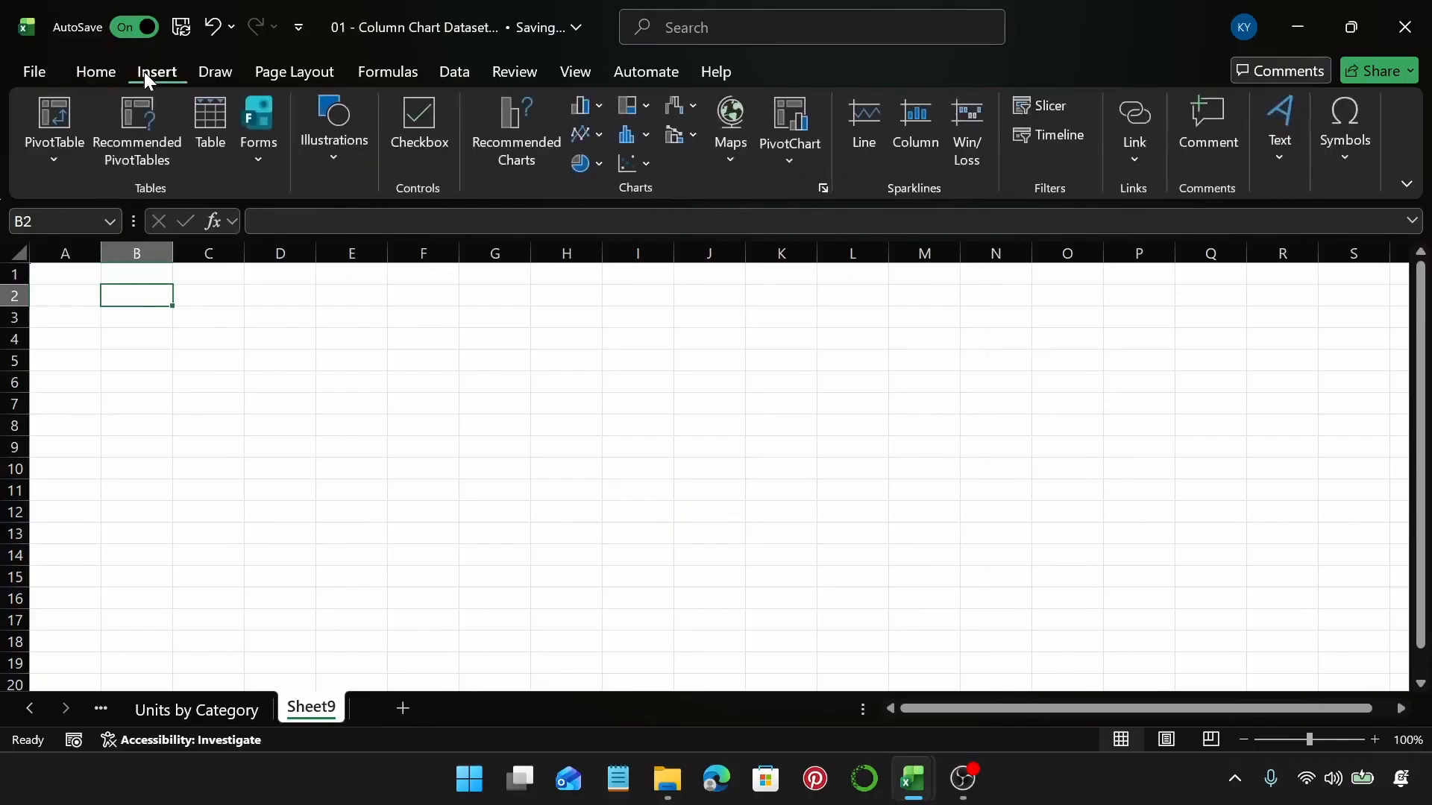
click(81, 128)
text(Table)
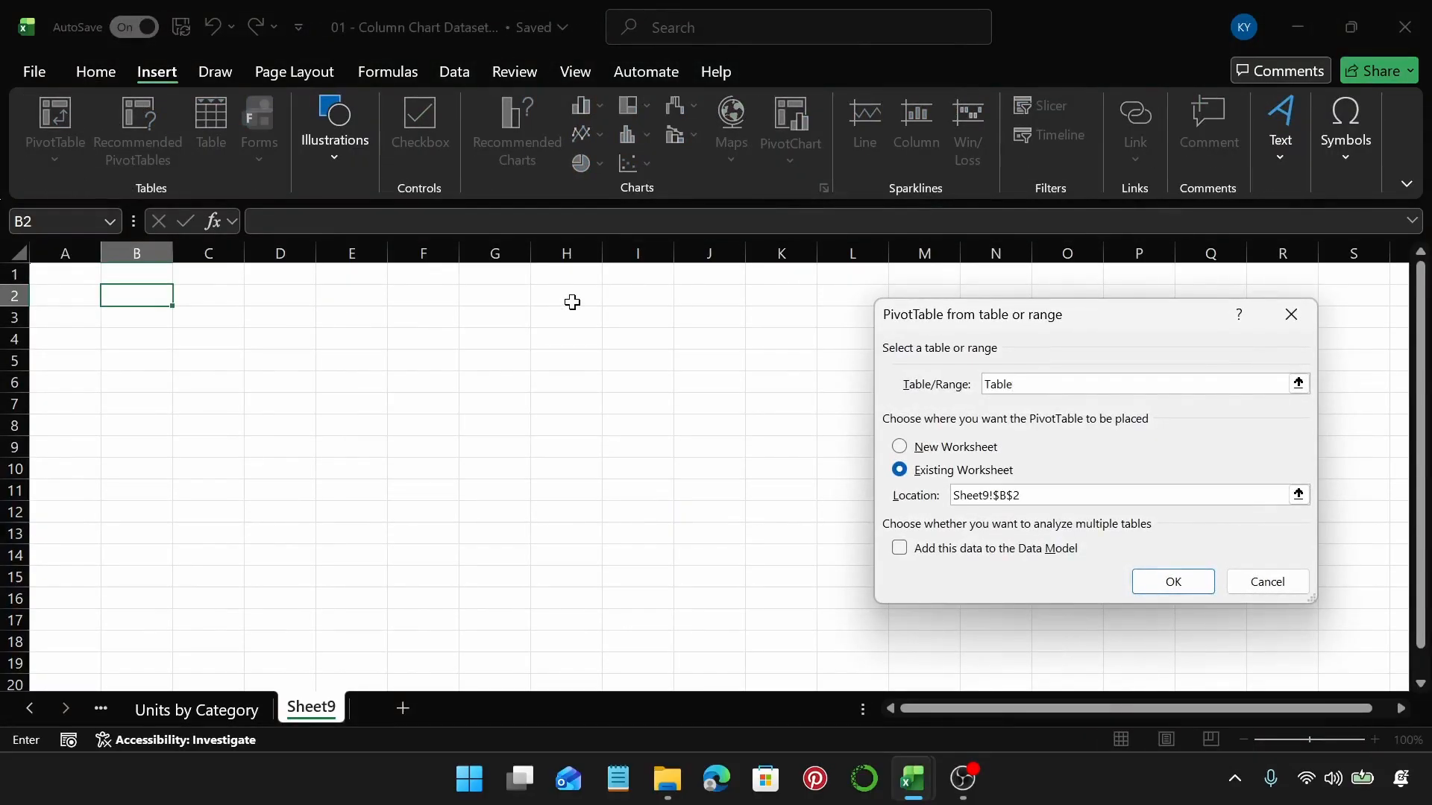
key(Return)
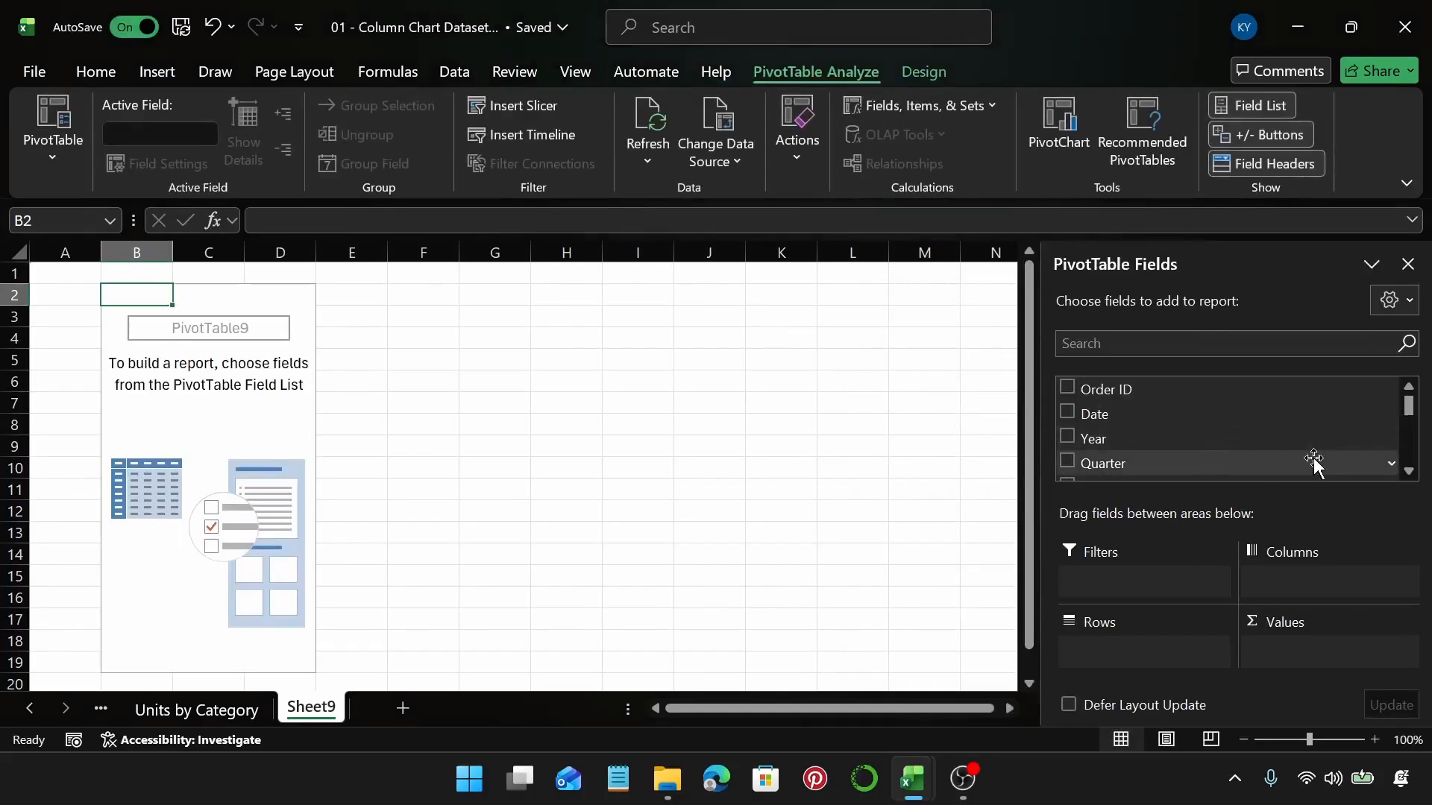
Place the Category field in the PivotTable's rows and the Region field in its columns
scroll(1230, 436, down, 3)
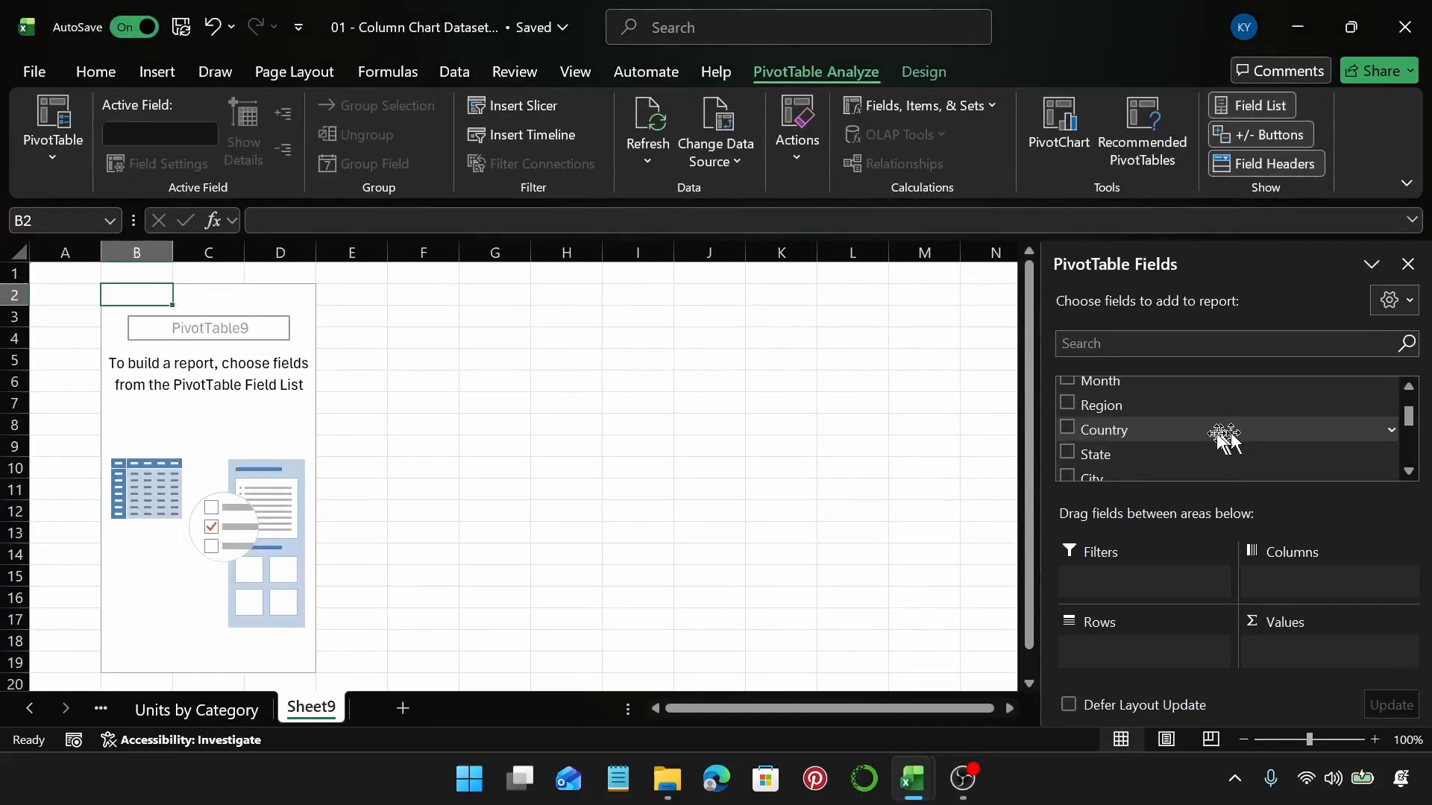
scroll(1225, 438, down, 2)
drag(1201, 445, 1152, 650)
scroll(1179, 414, up, 2)
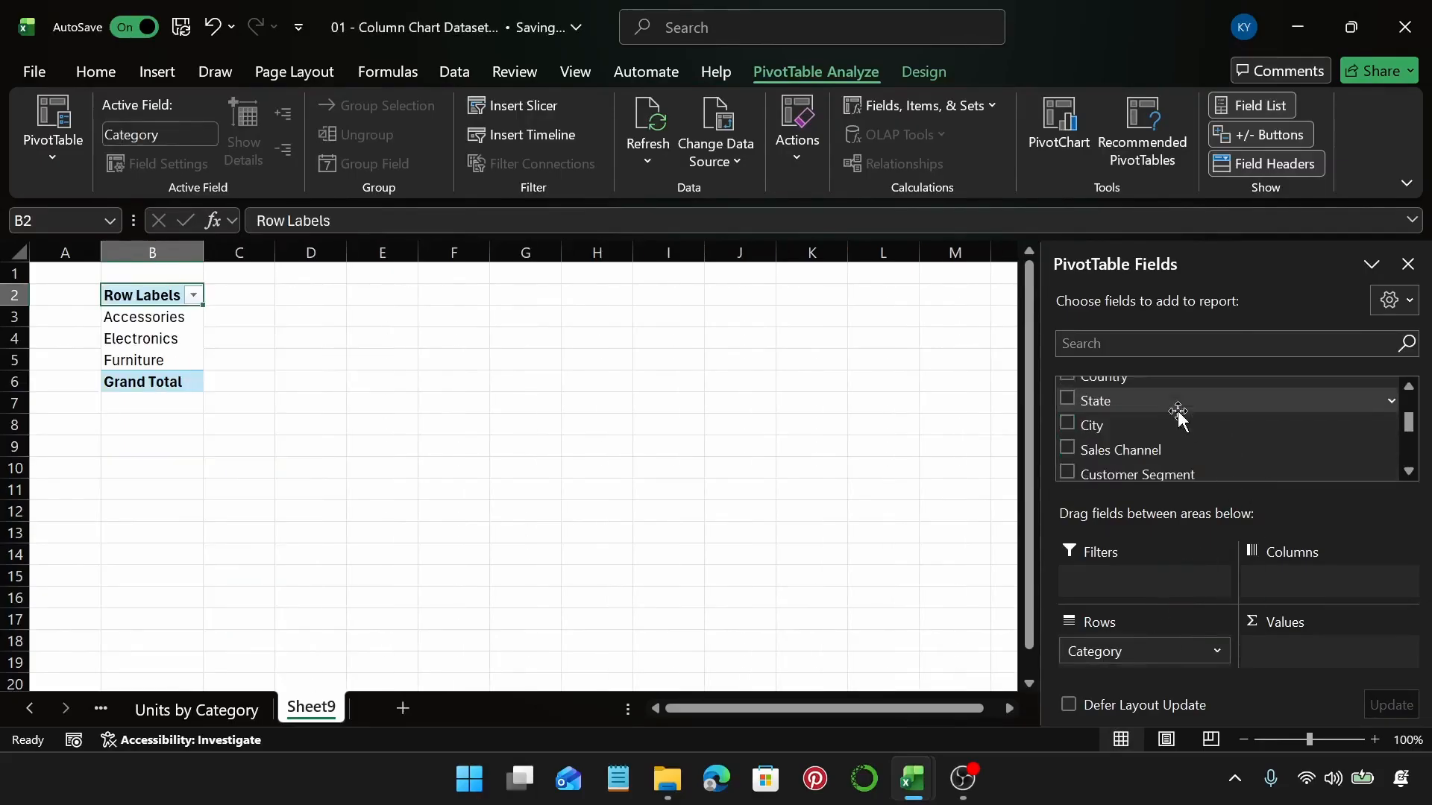
scroll(1178, 414, up, 1)
drag(1176, 407, 1321, 589)
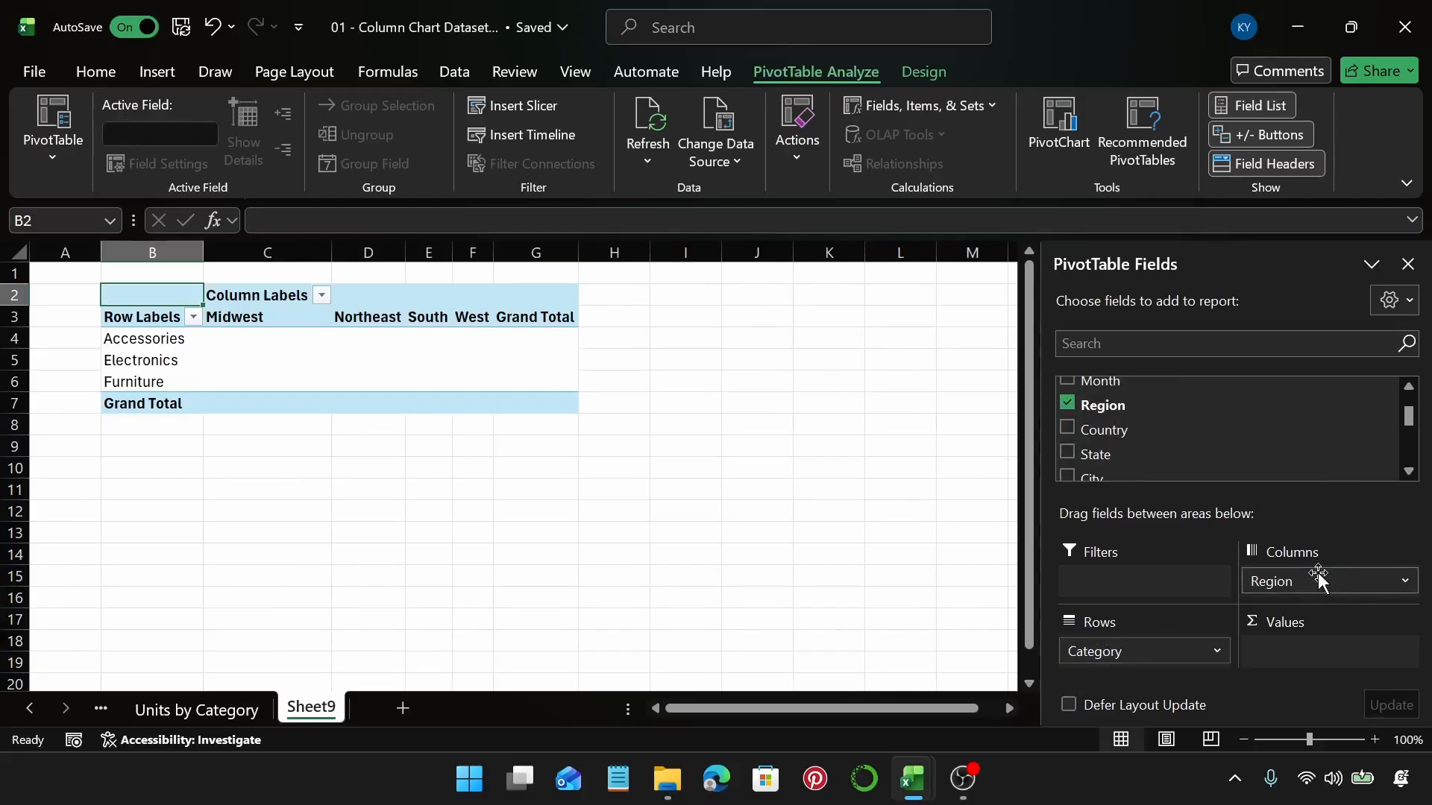
Add the Revenue field to the PivotTable's values as a sum
scroll(1212, 407, down, 3)
scroll(1212, 407, down, 10)
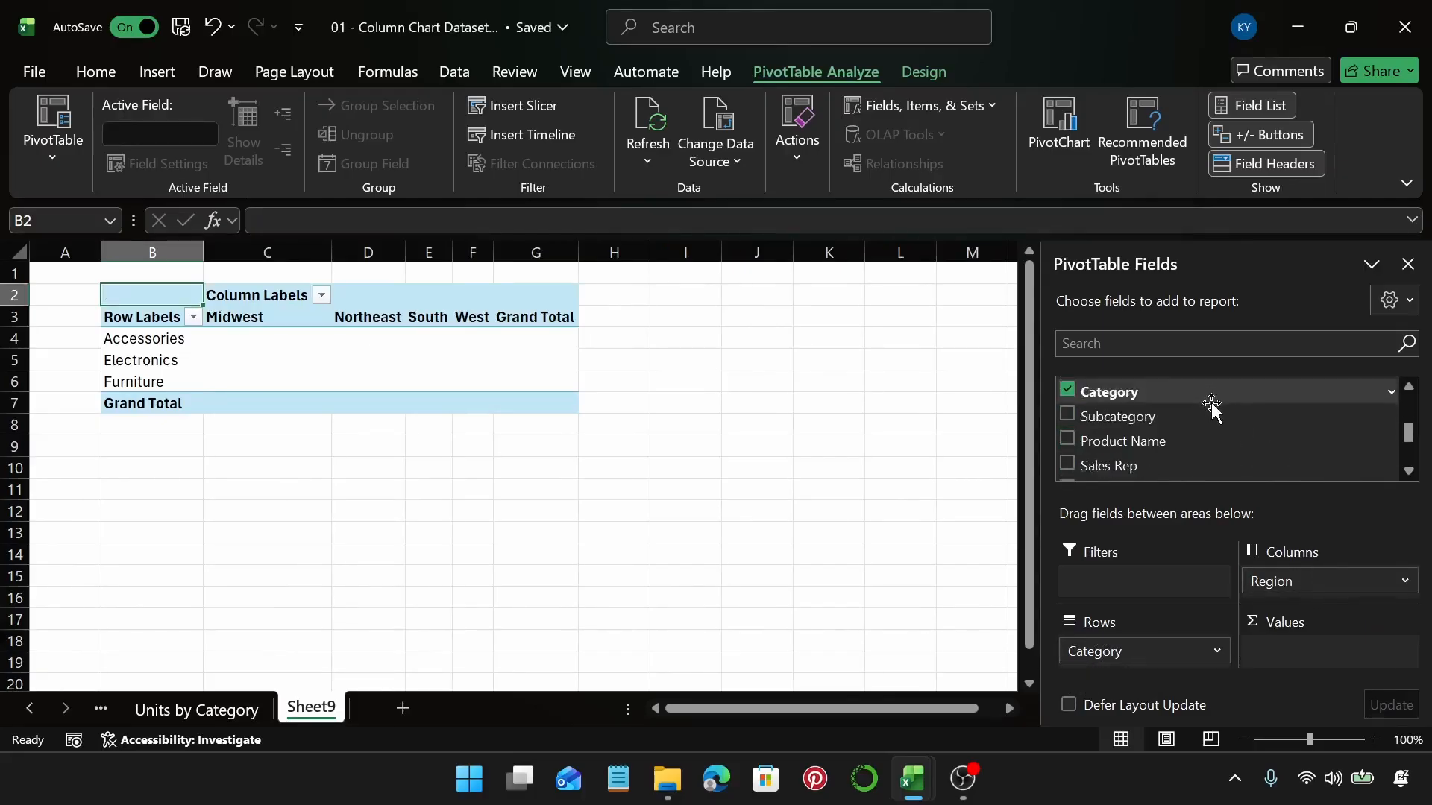
scroll(1211, 406, up, 2)
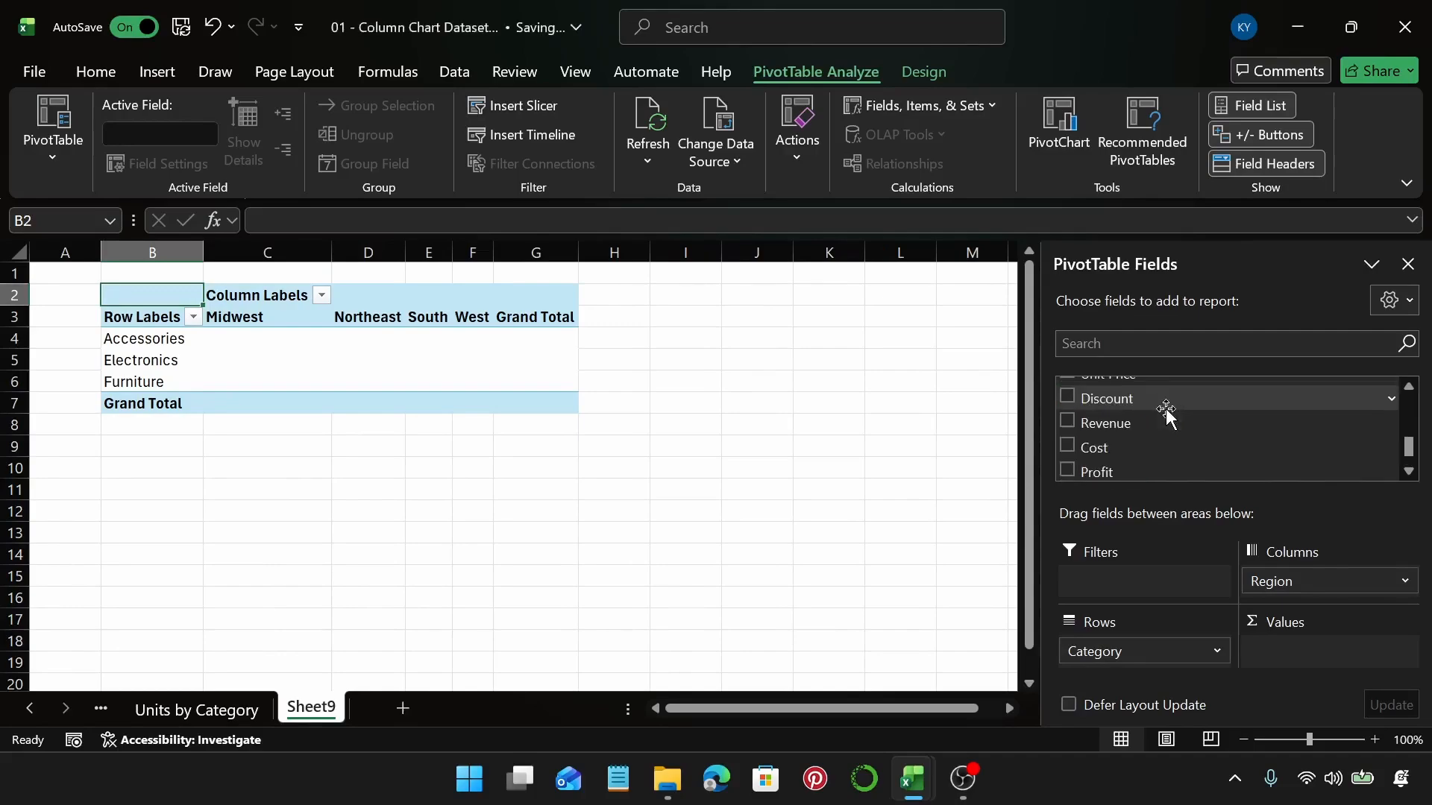
drag(1156, 406, 1282, 656)
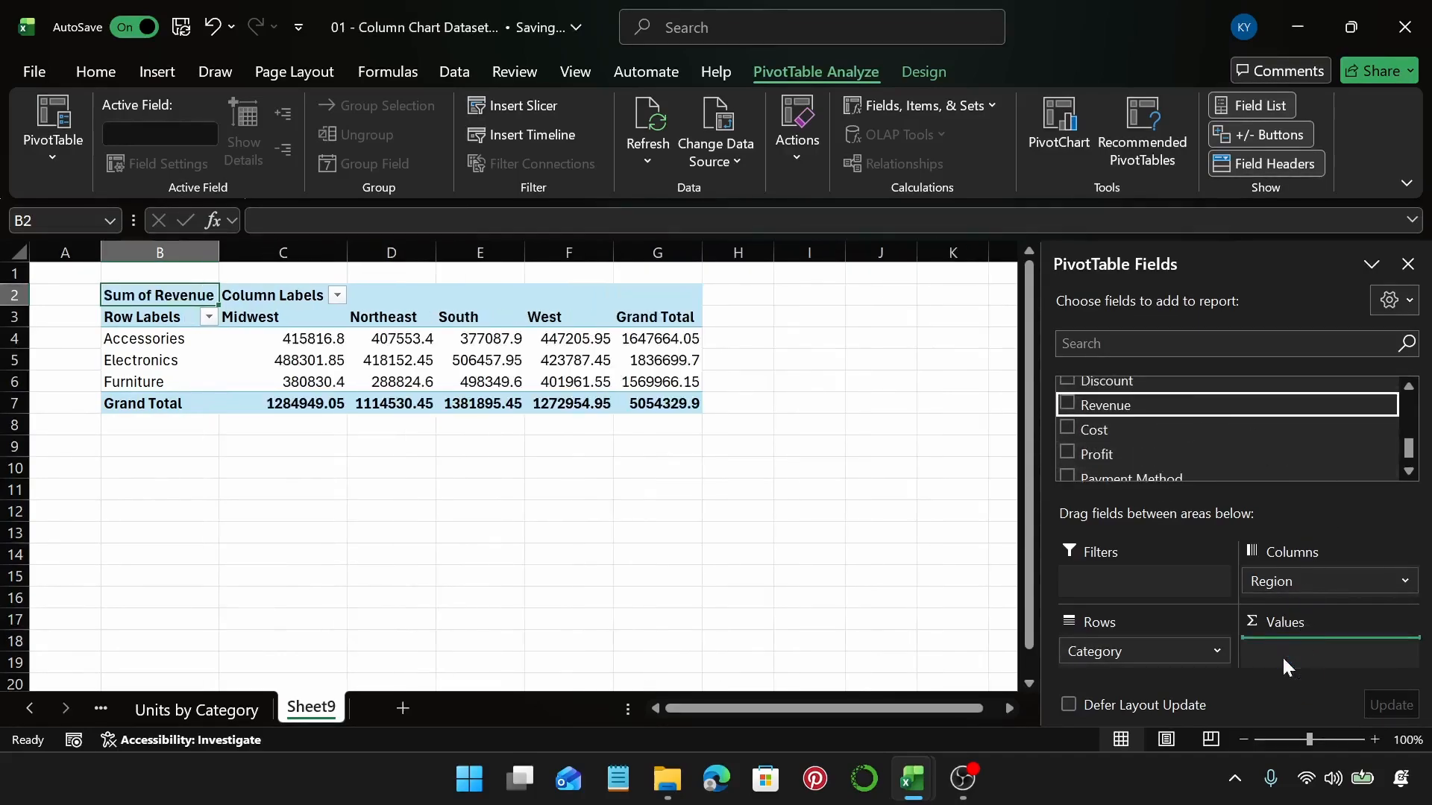
Remove the Grand Total row beneath the categories in the PivotTable
click(314, 358)
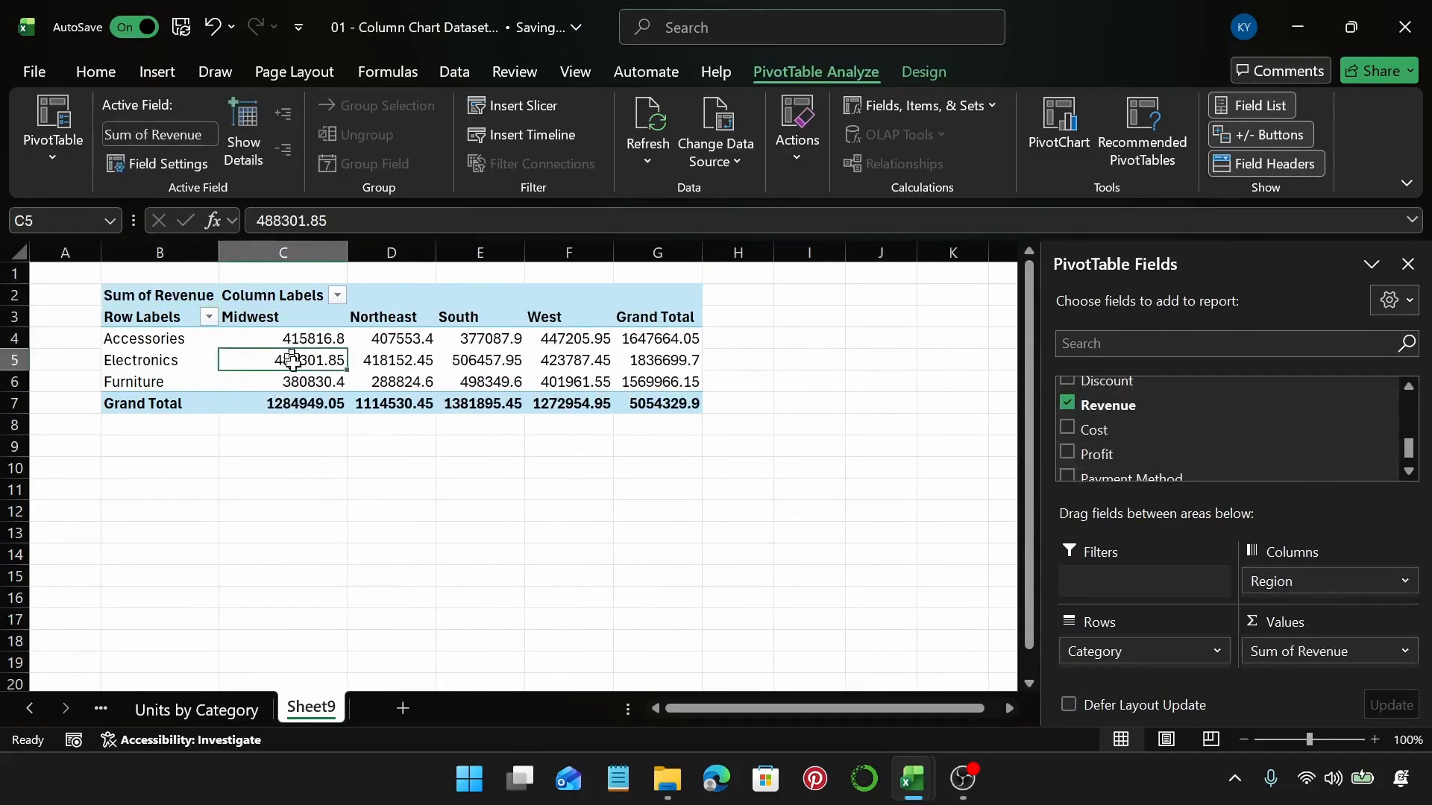
click(188, 404)
right_click(188, 405)
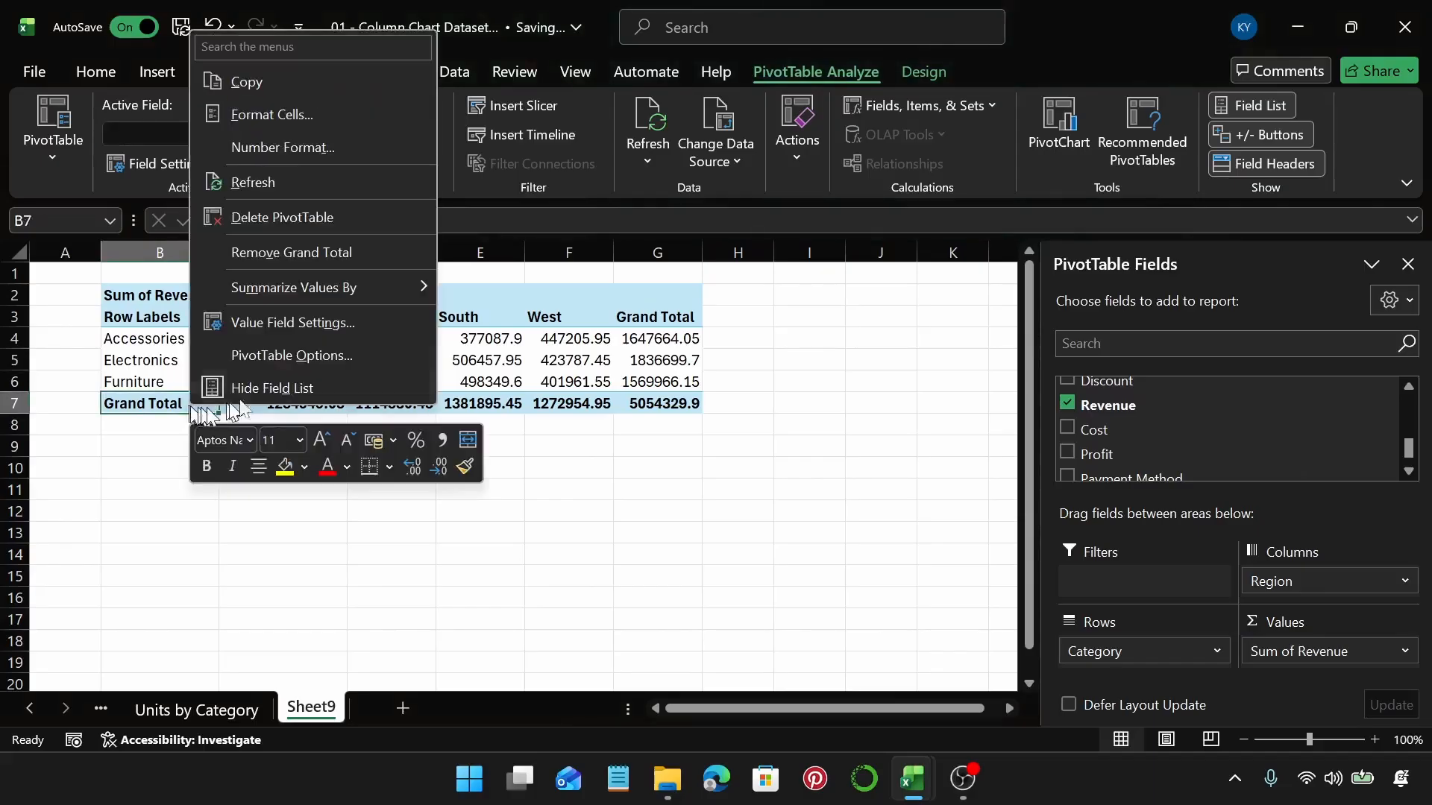
click(366, 253)
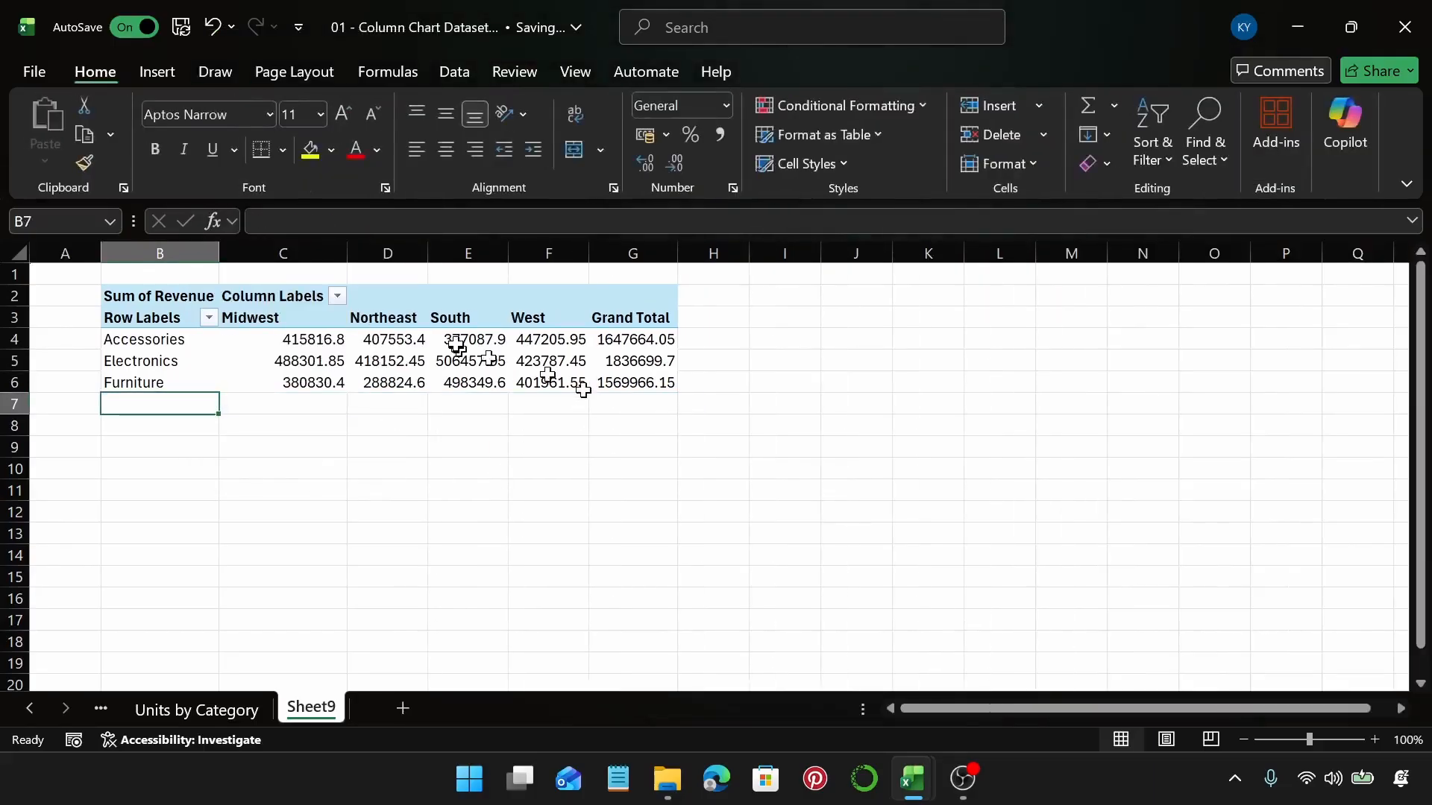
Insert a 100% Stacked Column PivotChart from the revenue PivotTable and move it over to uncover the Midwest column
click(455, 365)
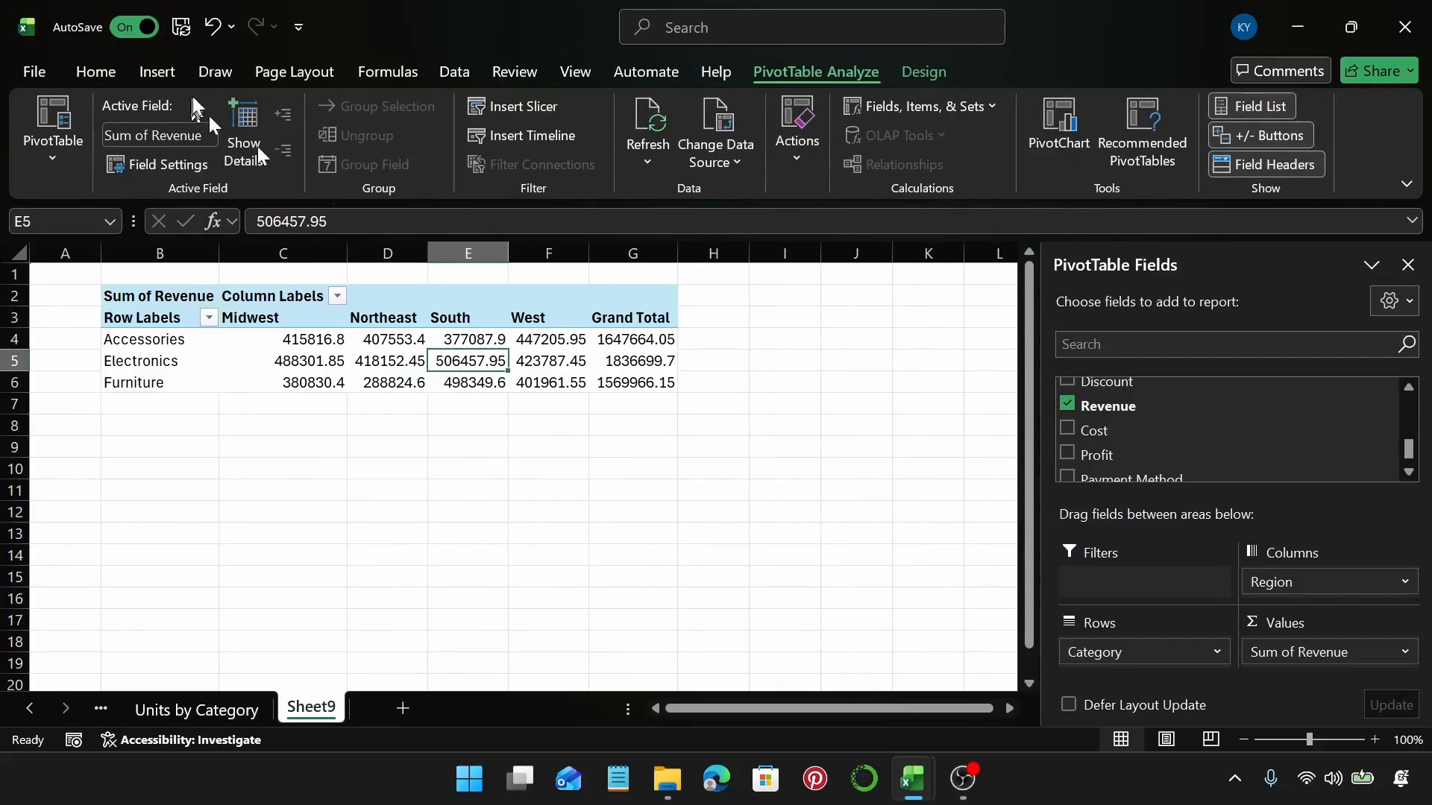
click(160, 69)
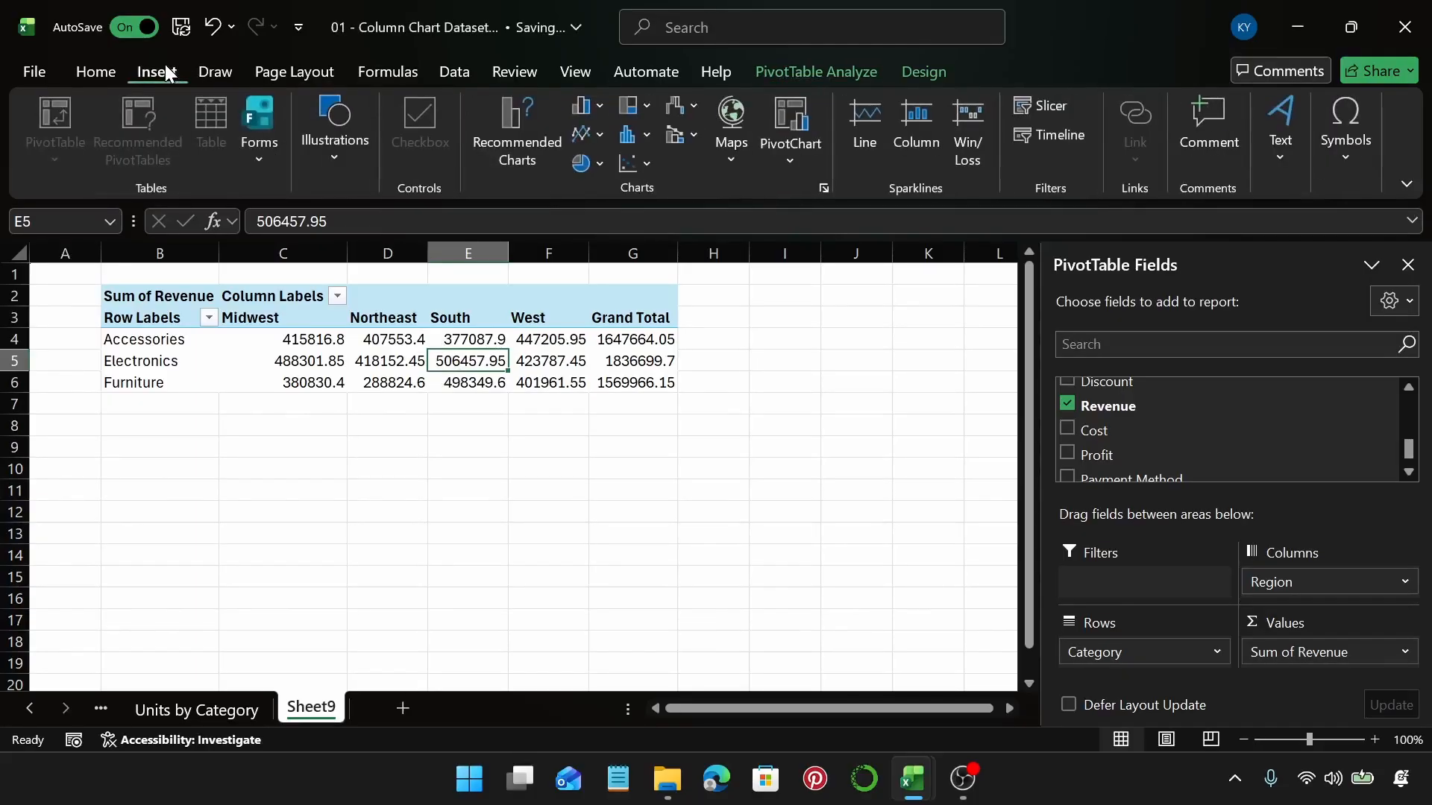
click(517, 135)
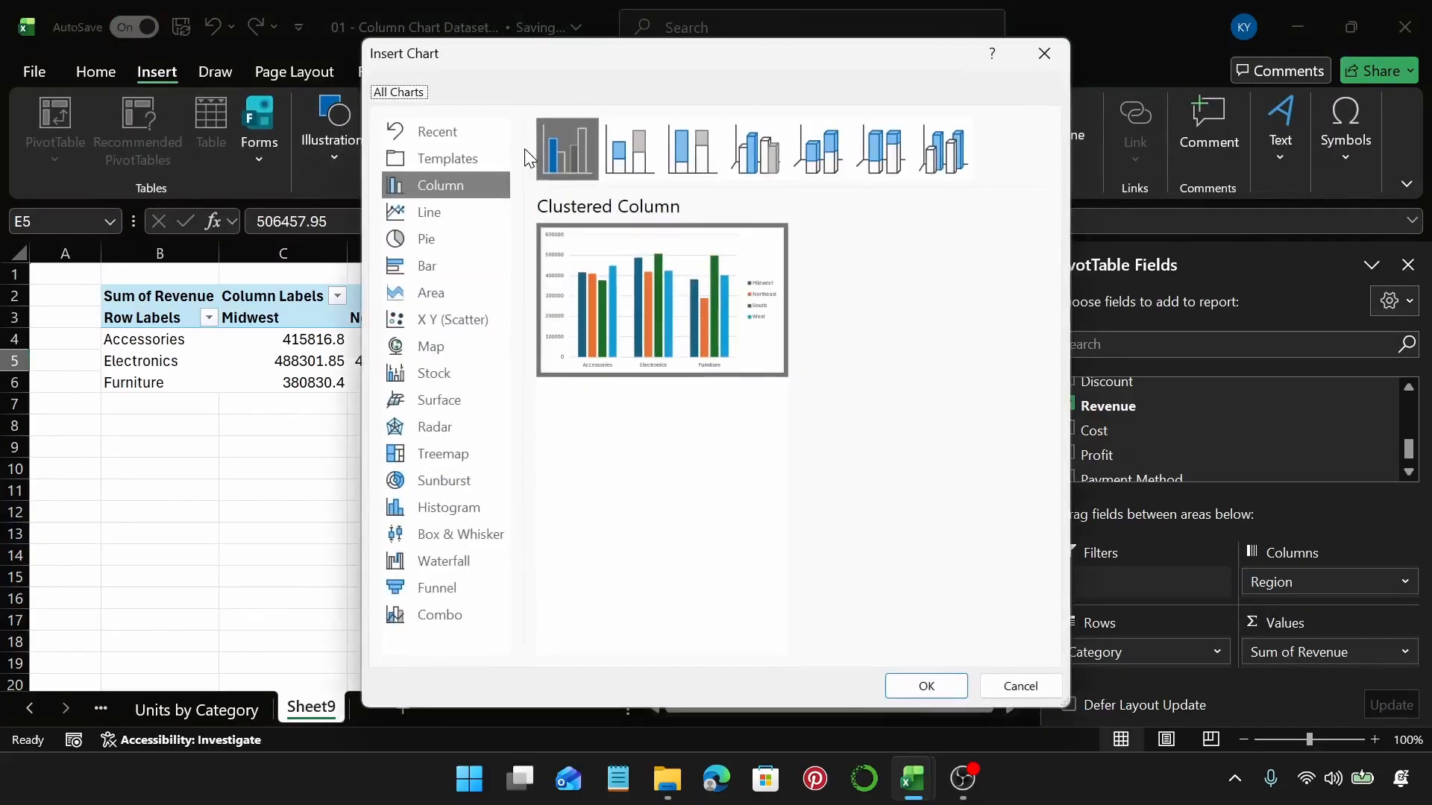
click(709, 155)
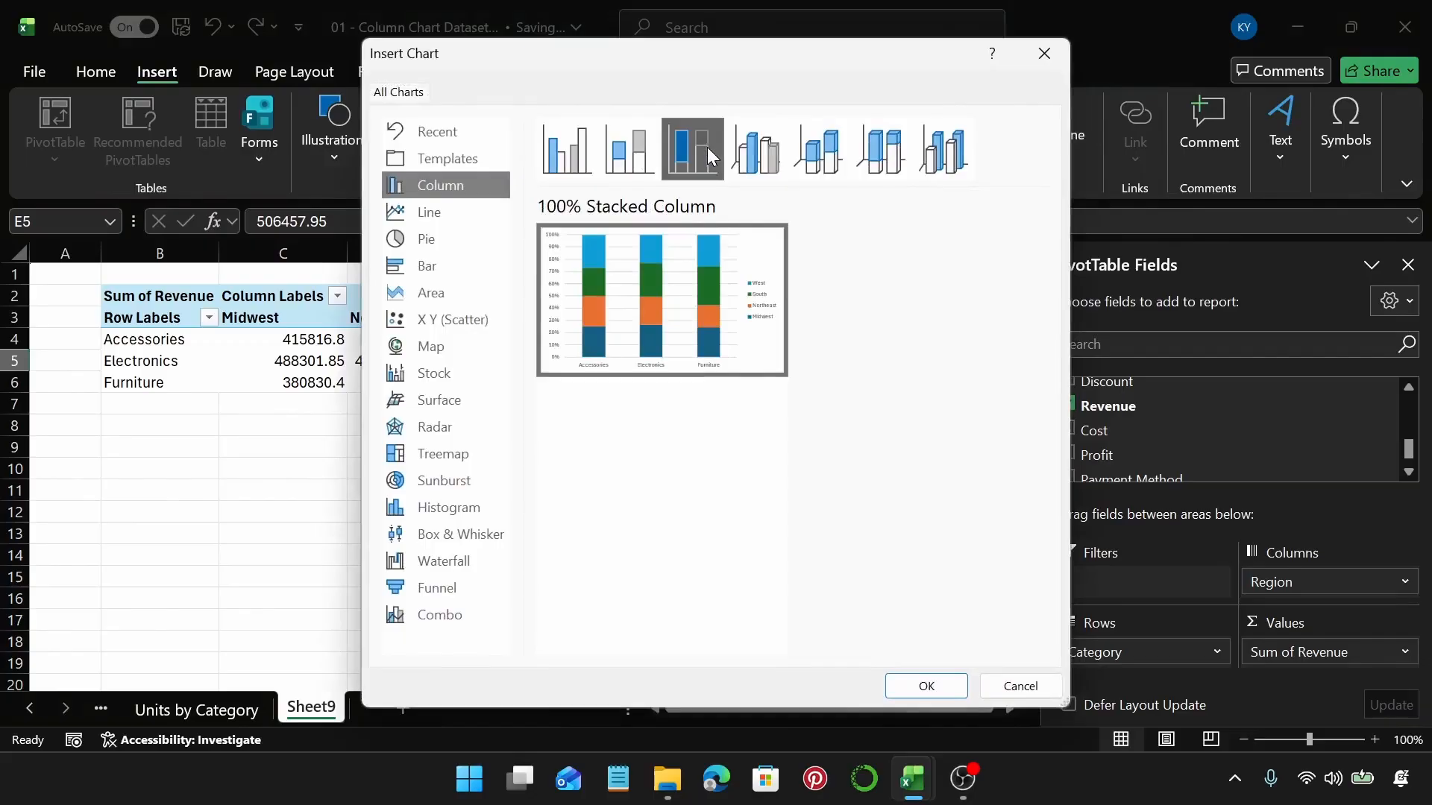
click(917, 683)
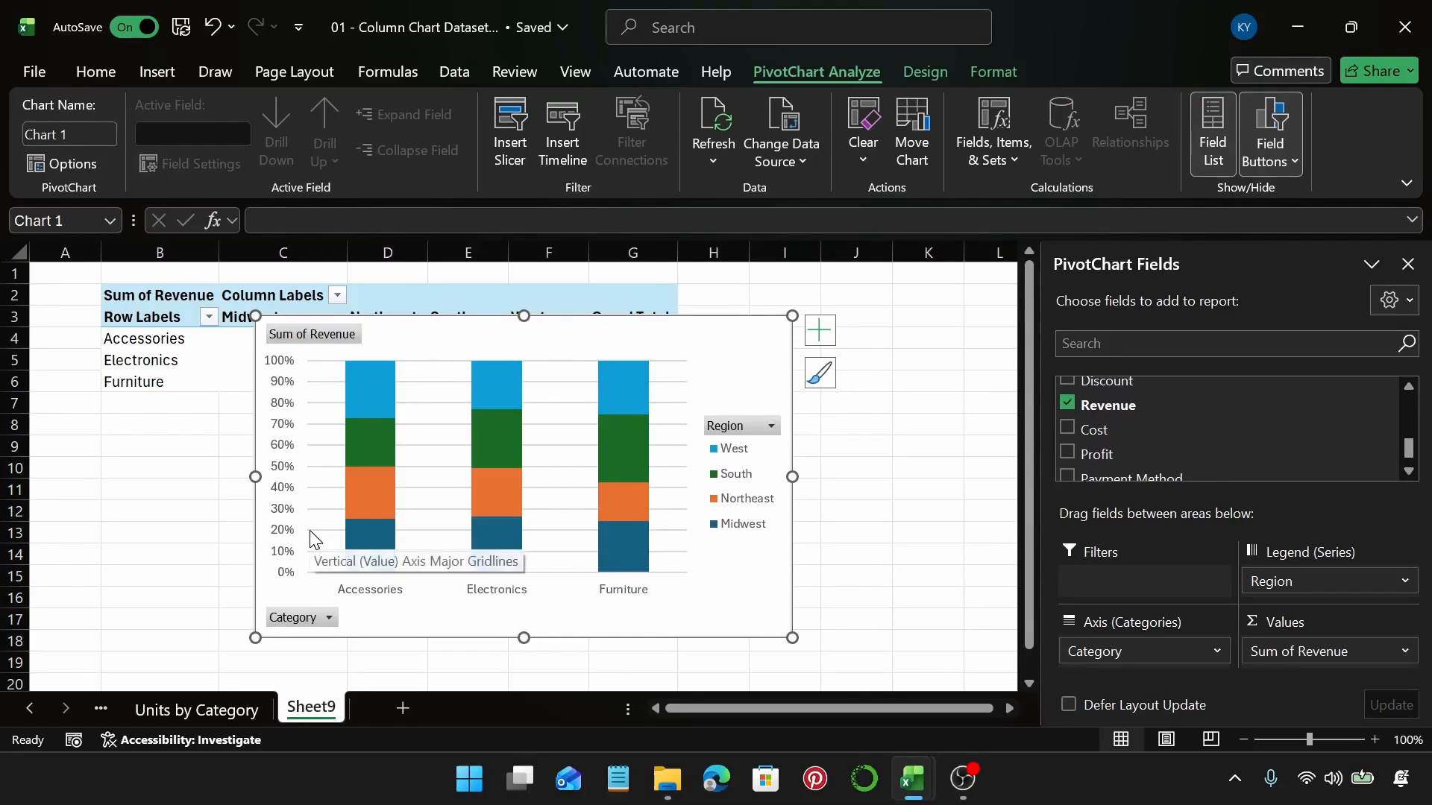
drag(534, 342, 670, 328)
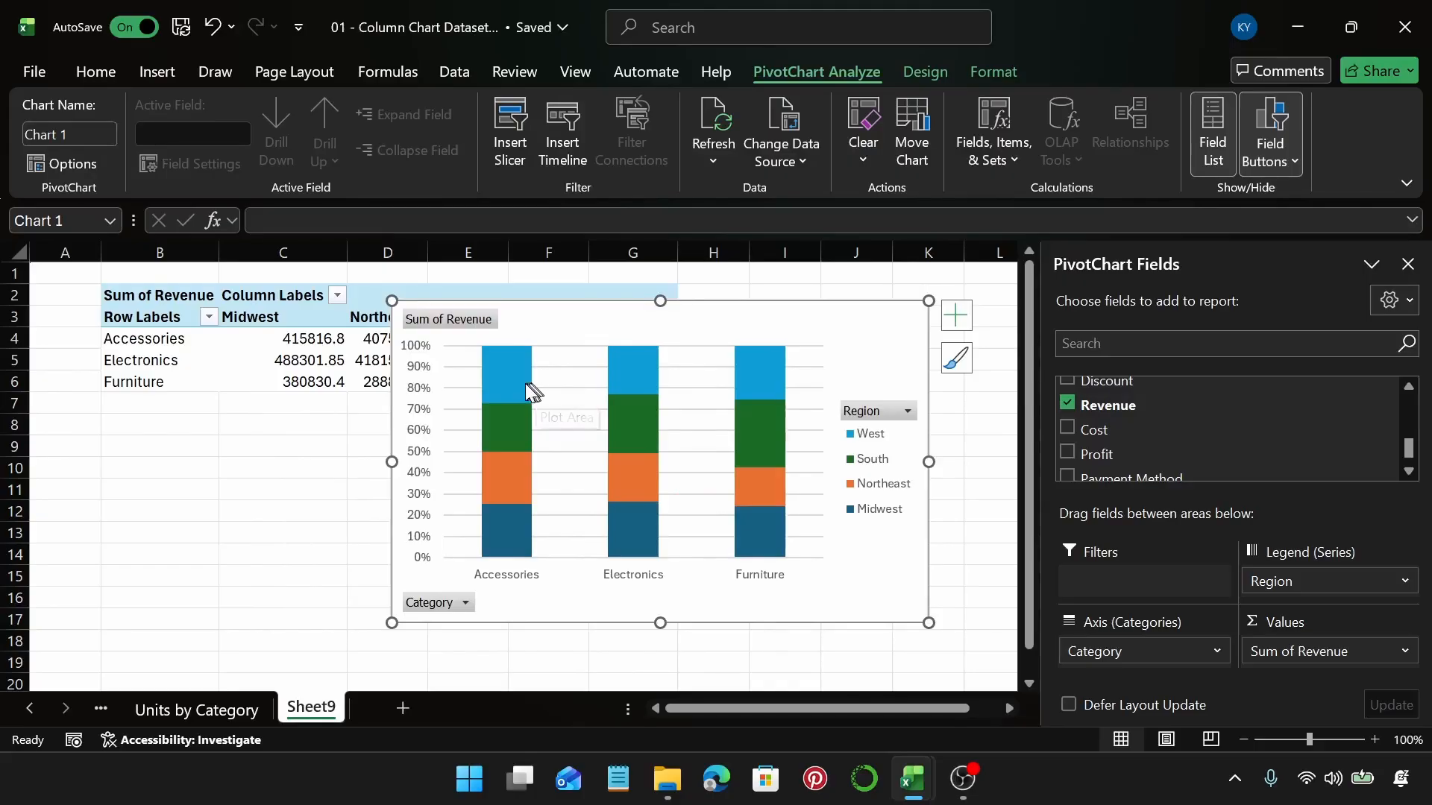
Hide all field buttons on the 100% stacked column chart
mouse_move(526, 385)
mouse_move(749, 429)
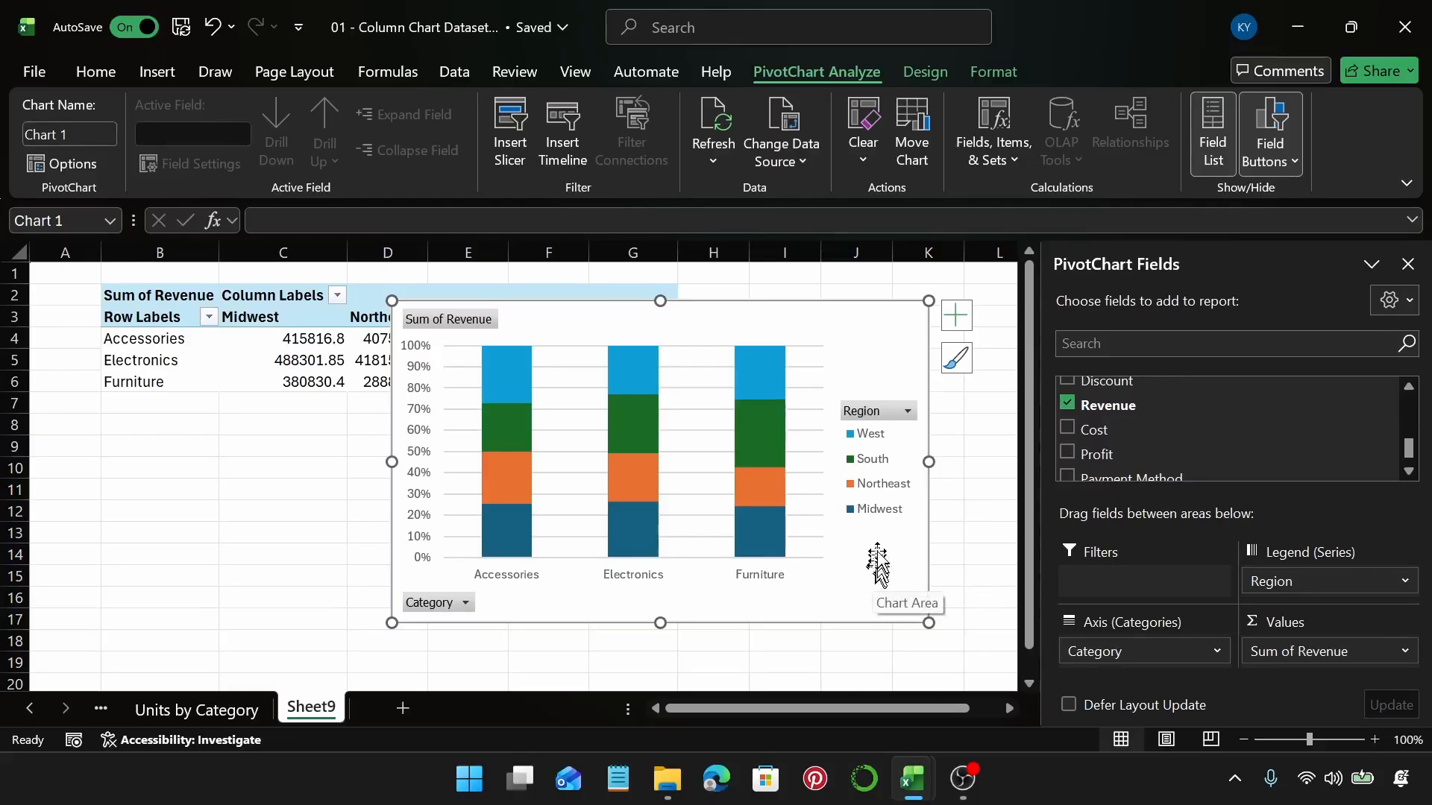
right_click(476, 321)
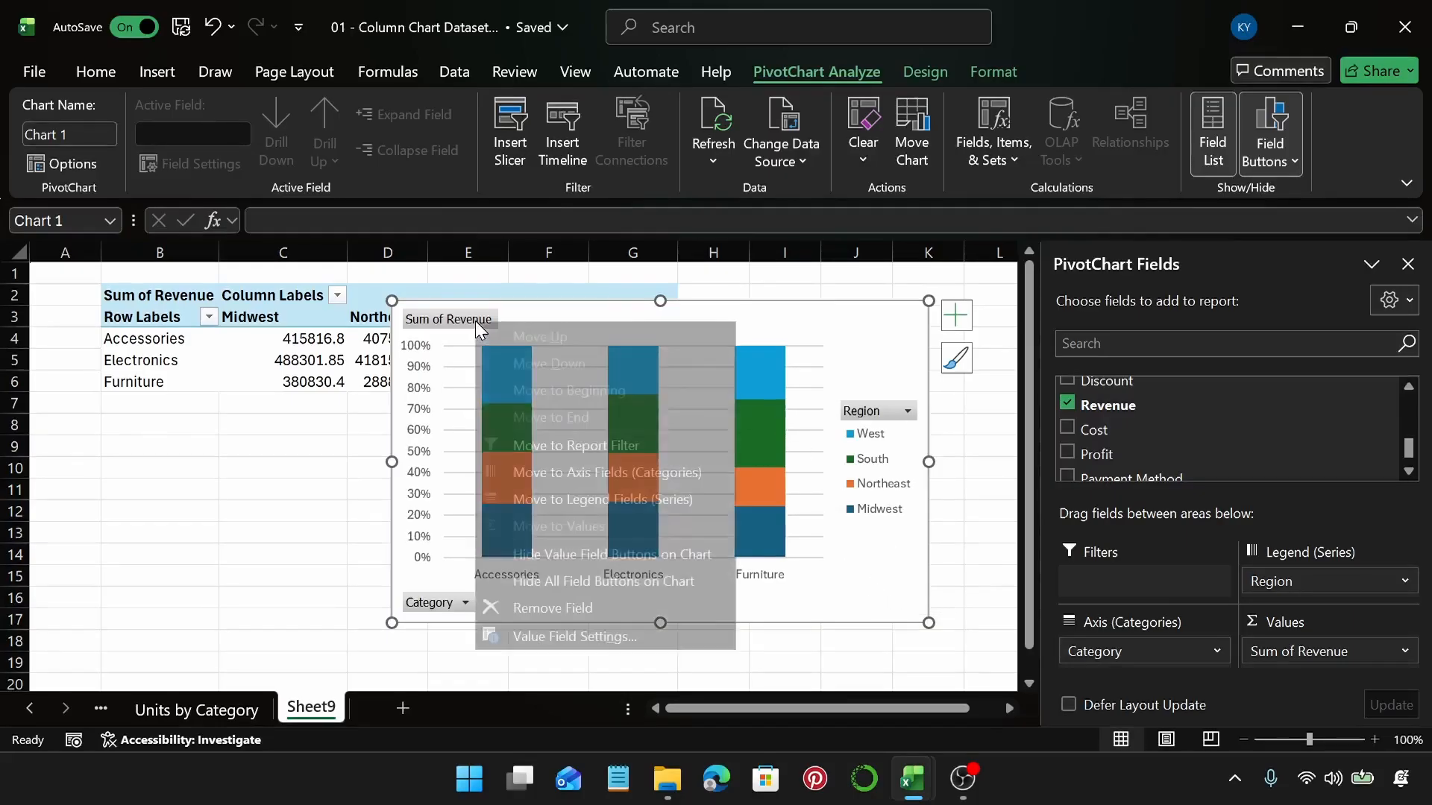
click(678, 578)
Add the chart title "Revenue Distribution" and remove the chart's horizontal gridlines
click(956, 315)
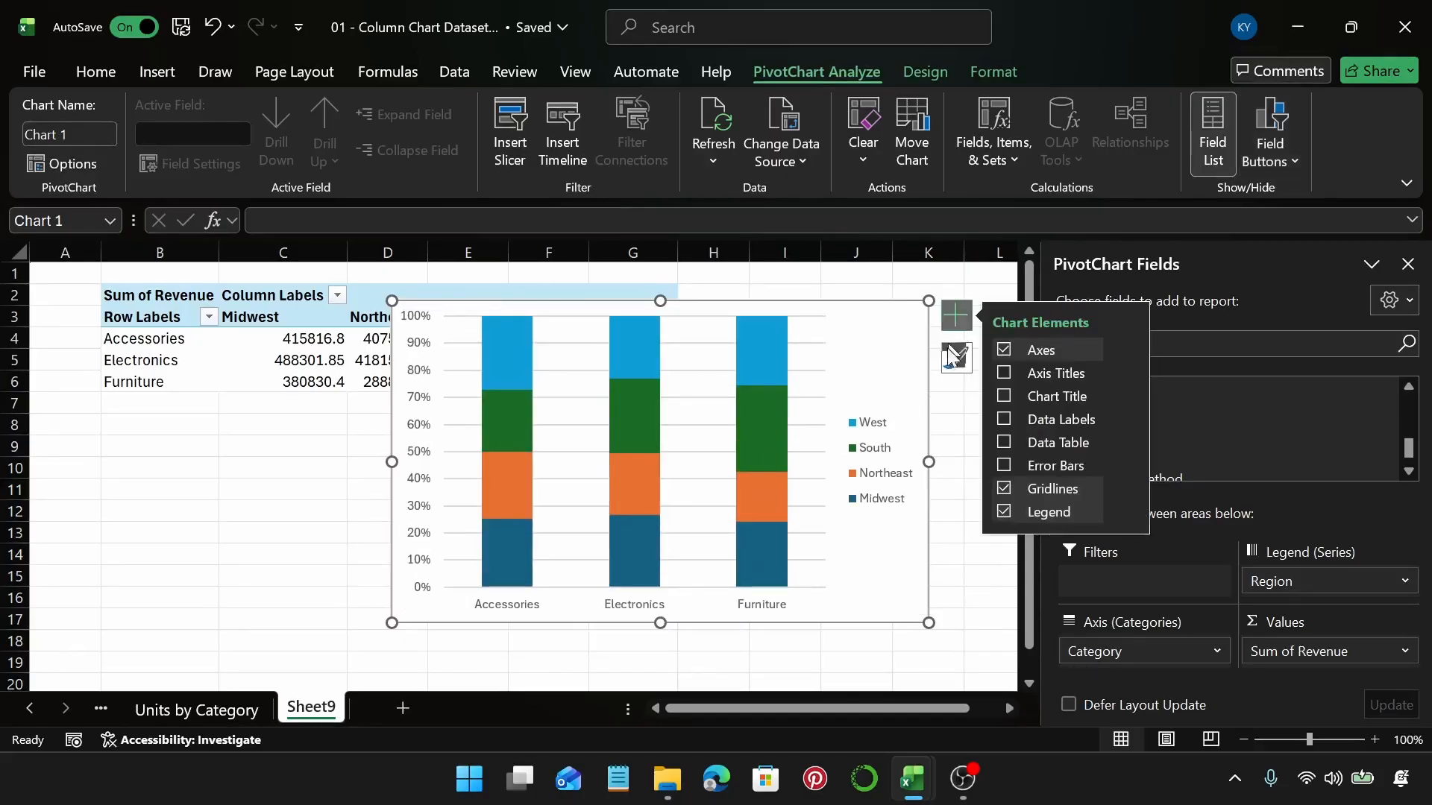
click(1001, 397)
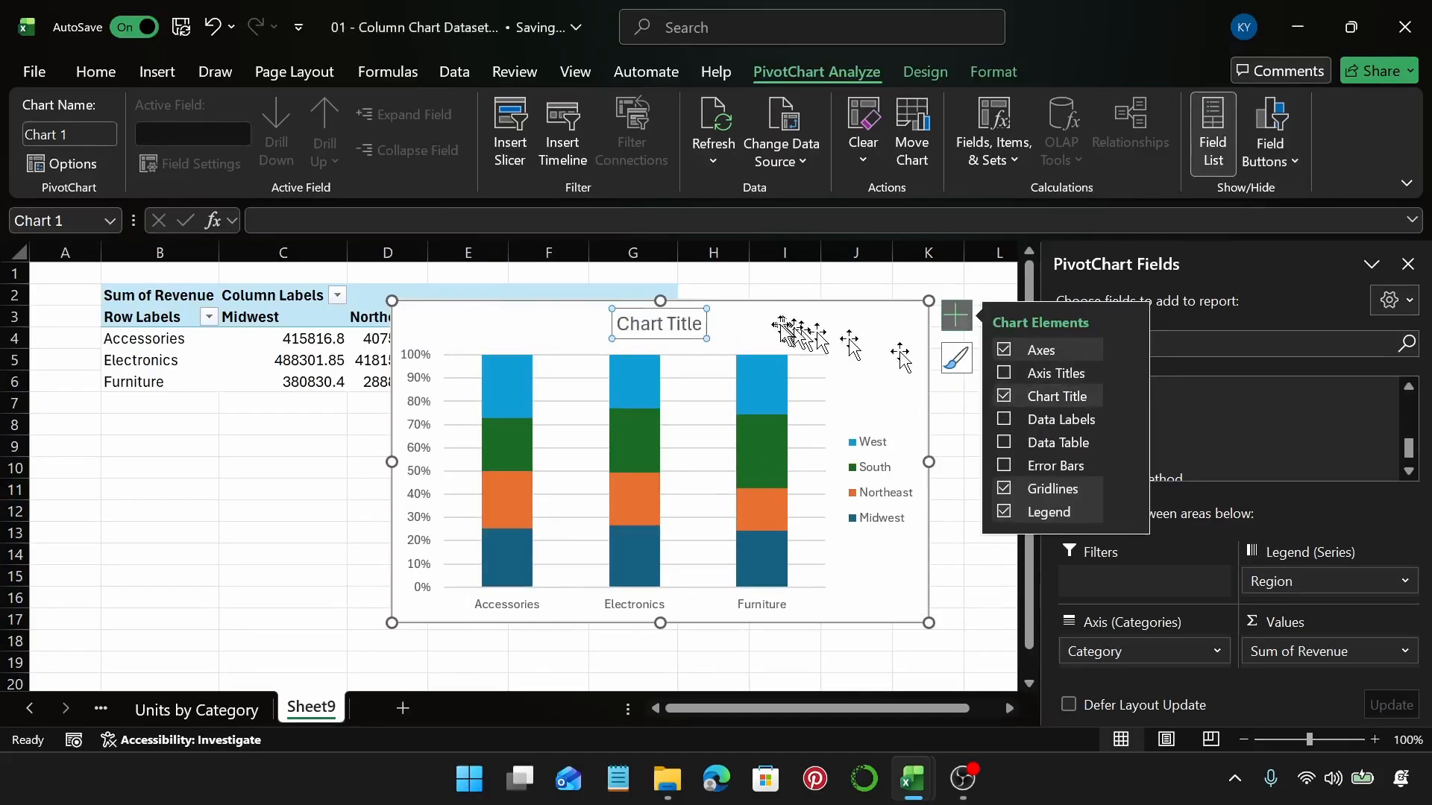
click(662, 325)
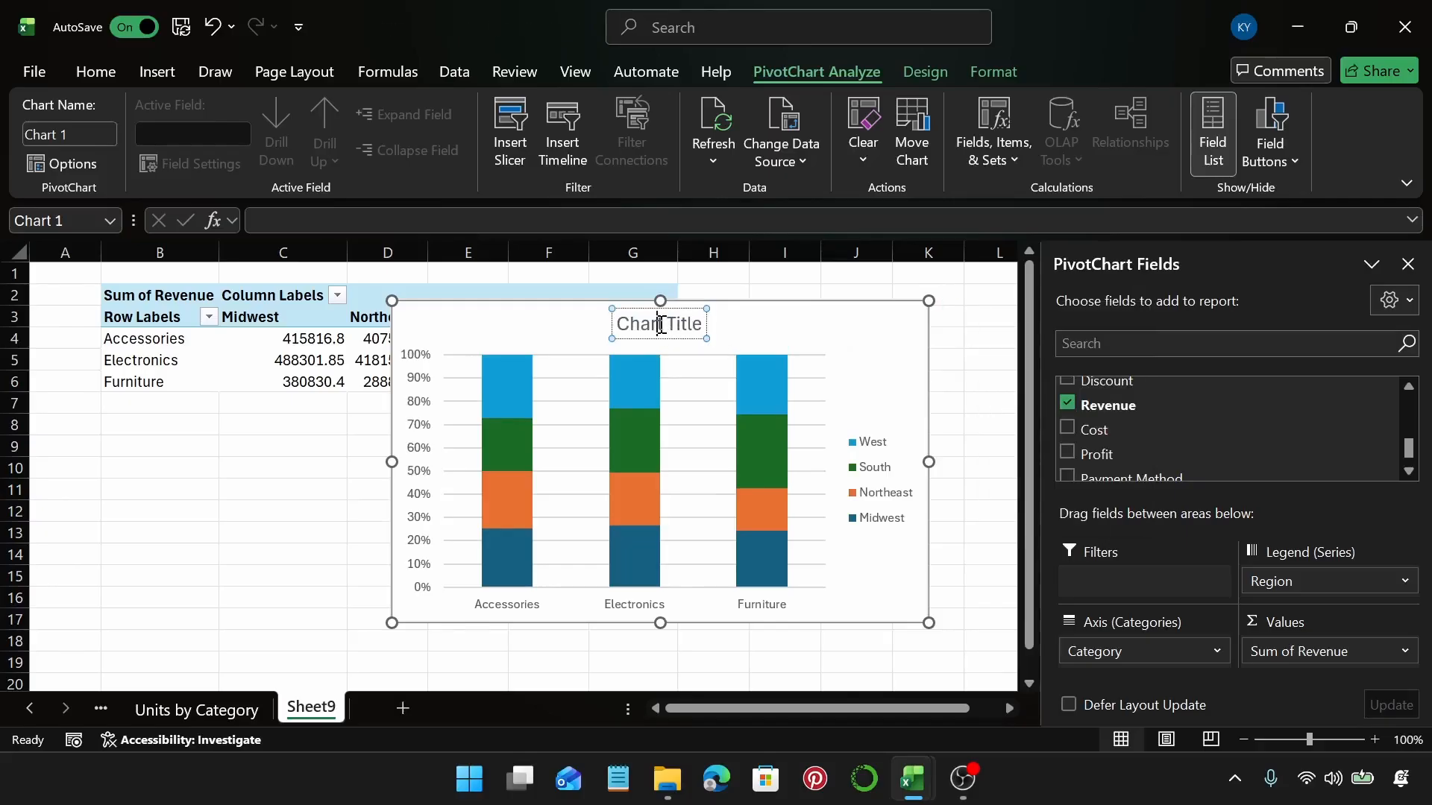
text(Reve)
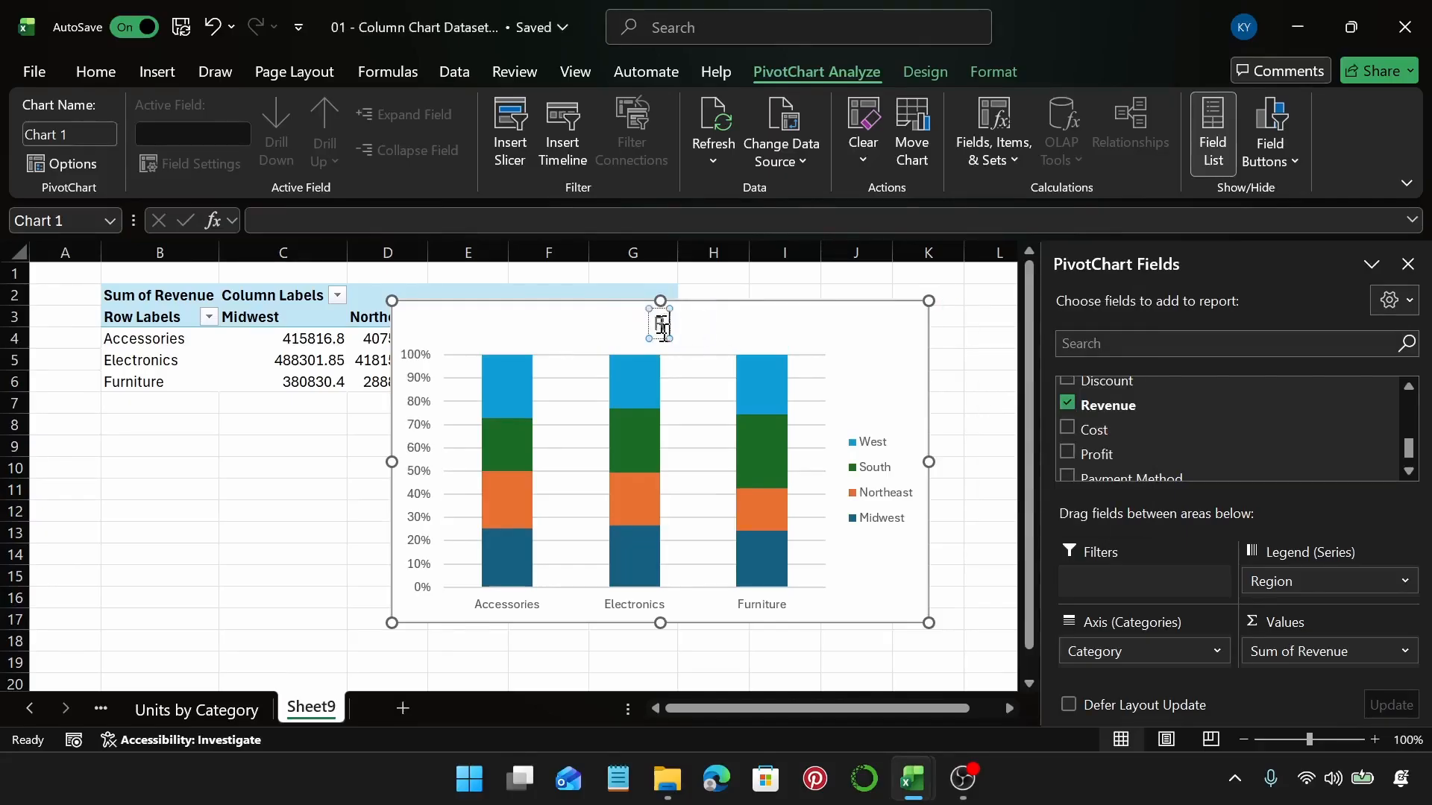
text(nue)
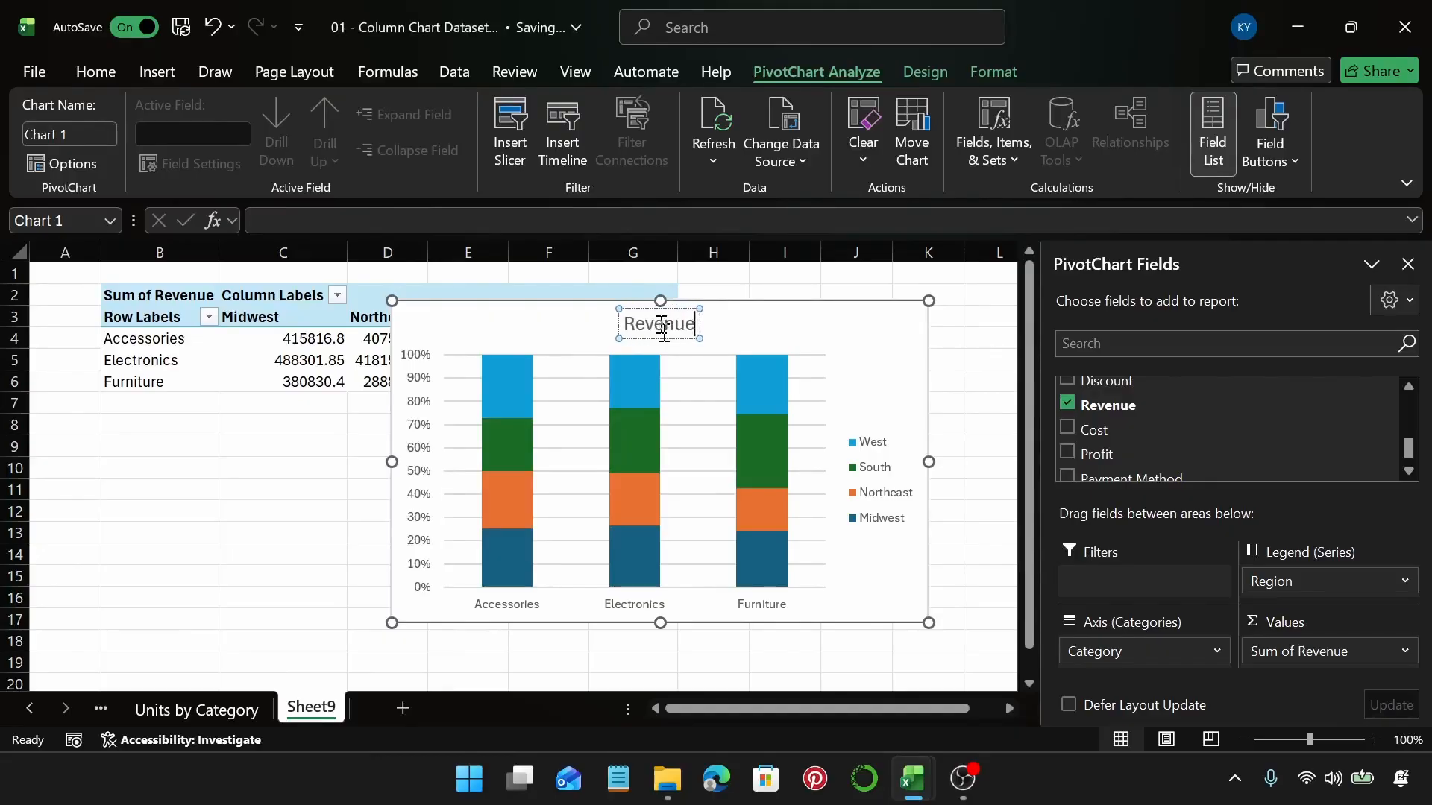
text( Distr)
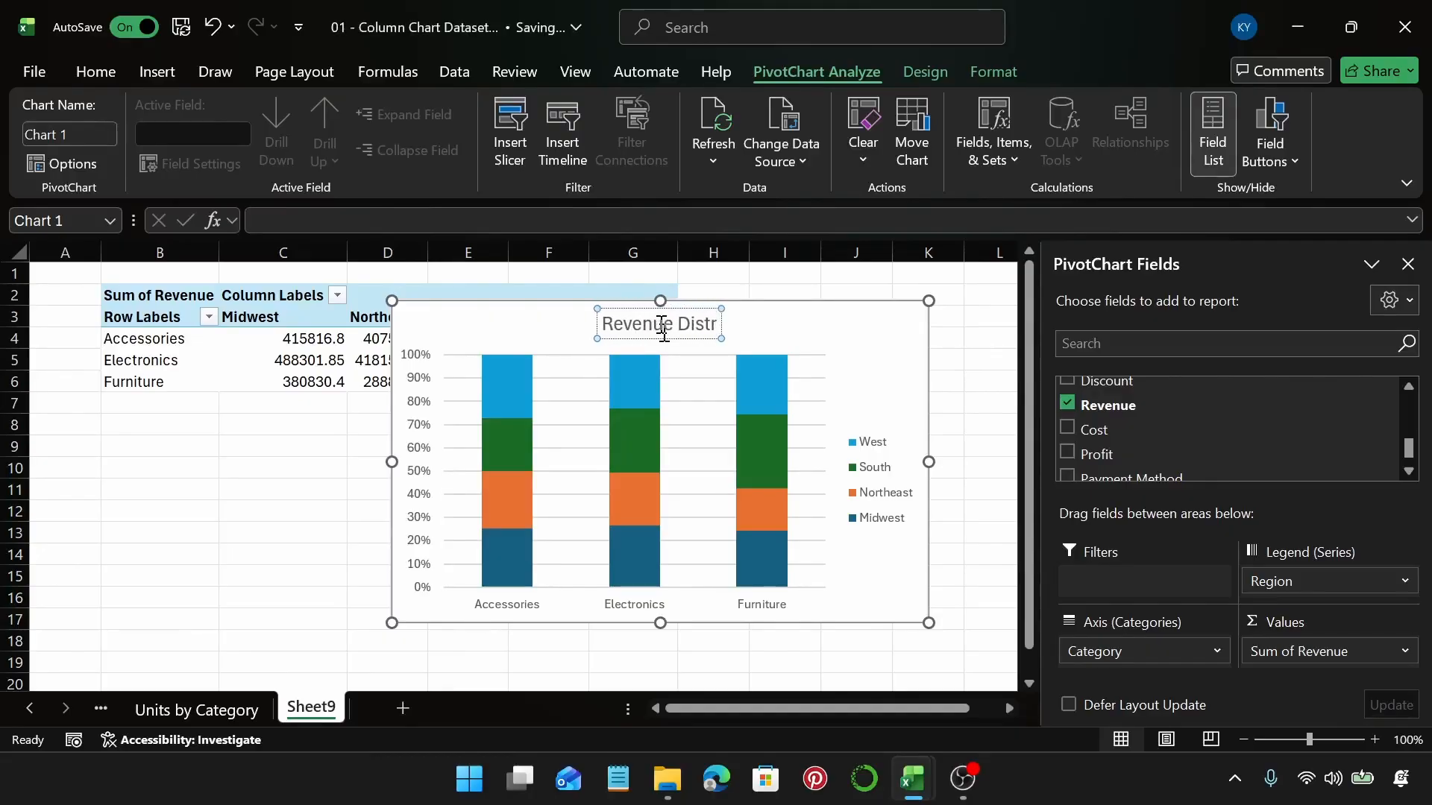
text(ibution)
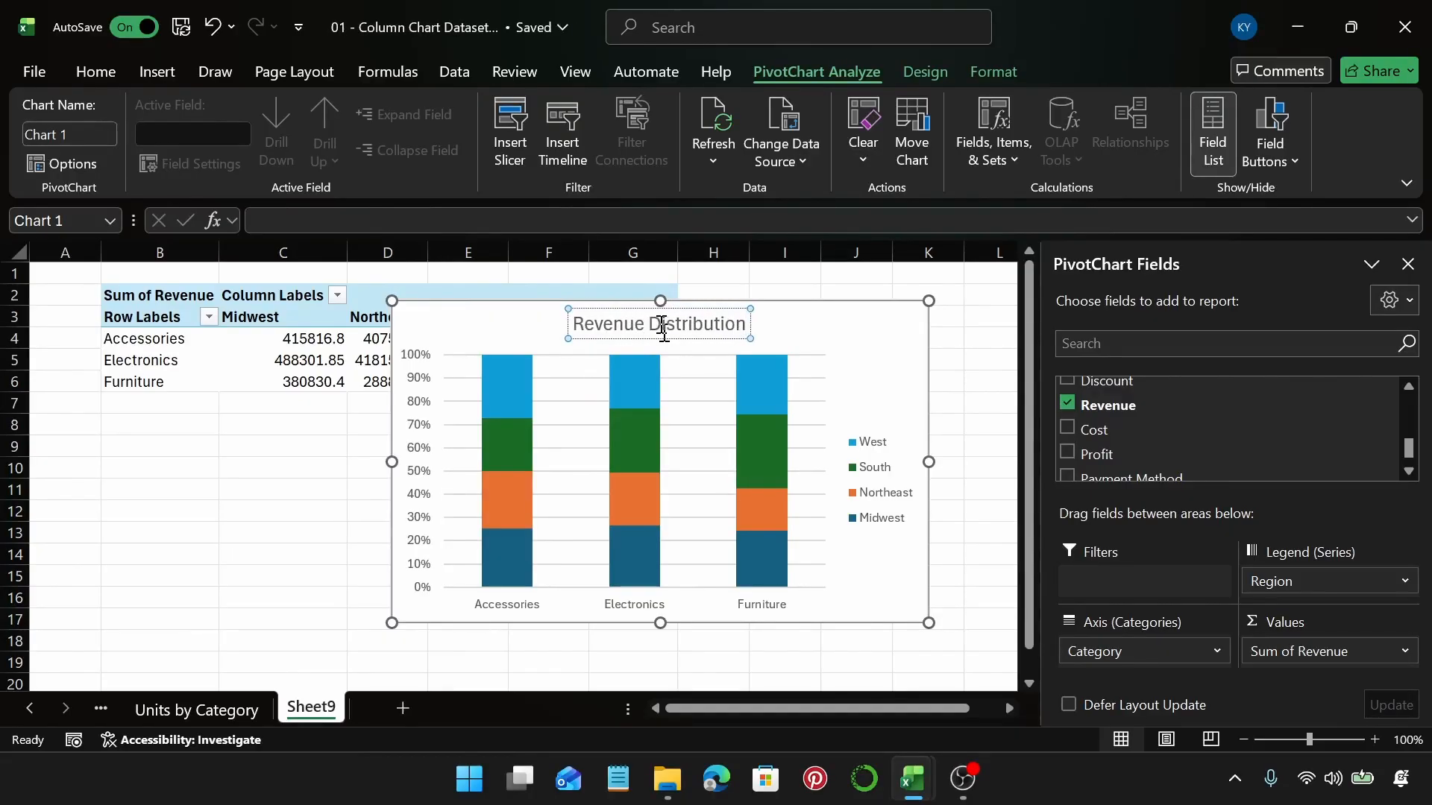
click(893, 375)
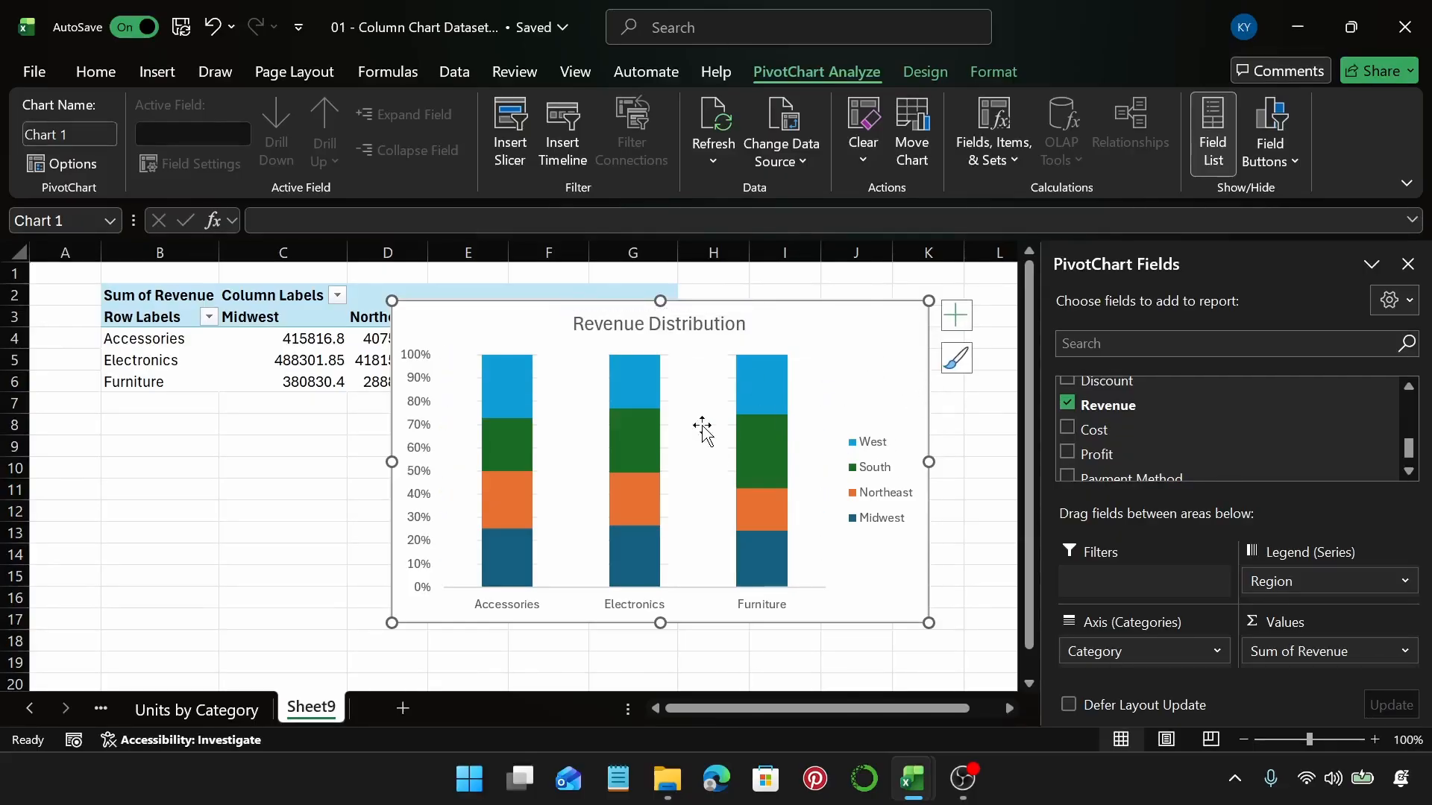
Rename Sheet9 as "Revenue Distribution"
double_click(318, 714)
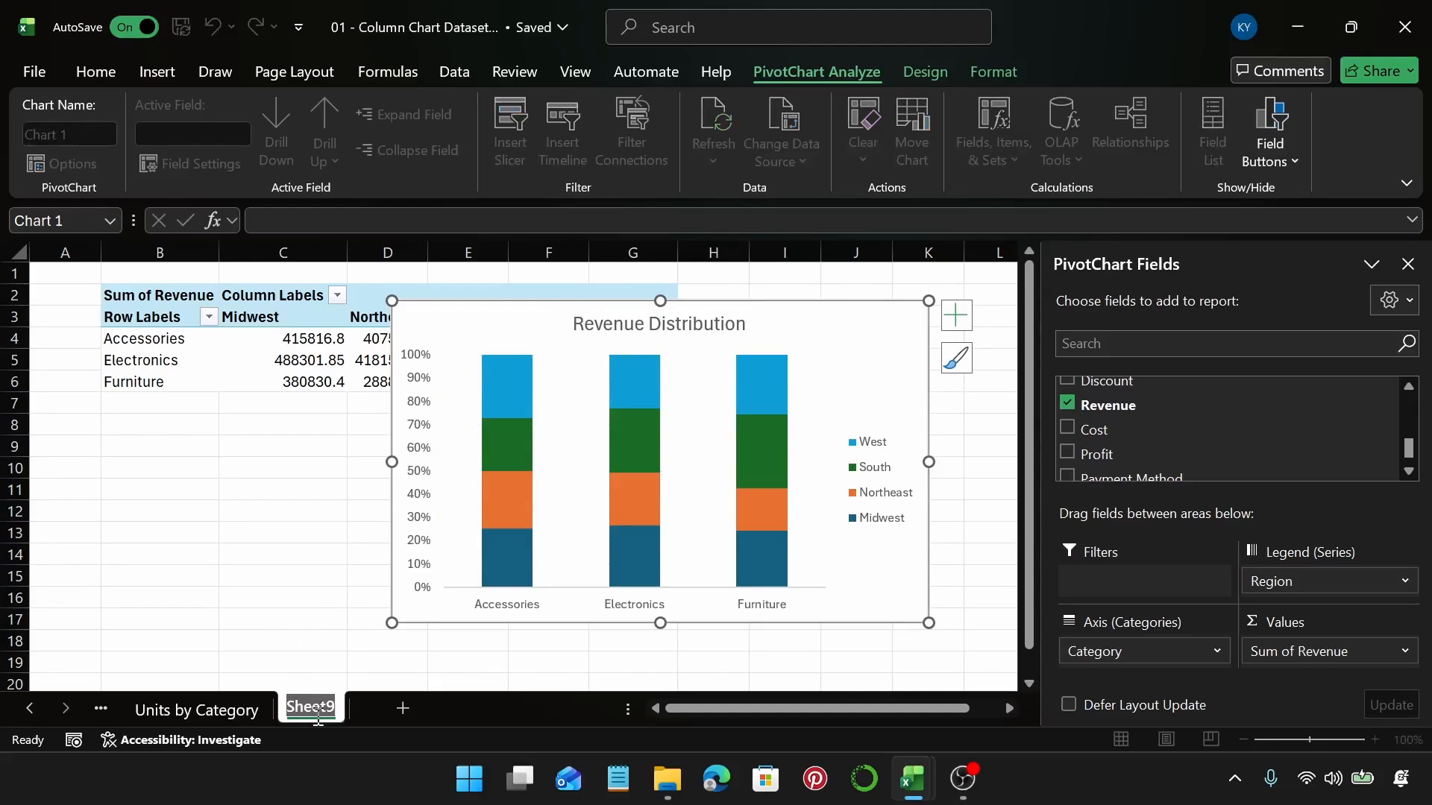
text(Reve)
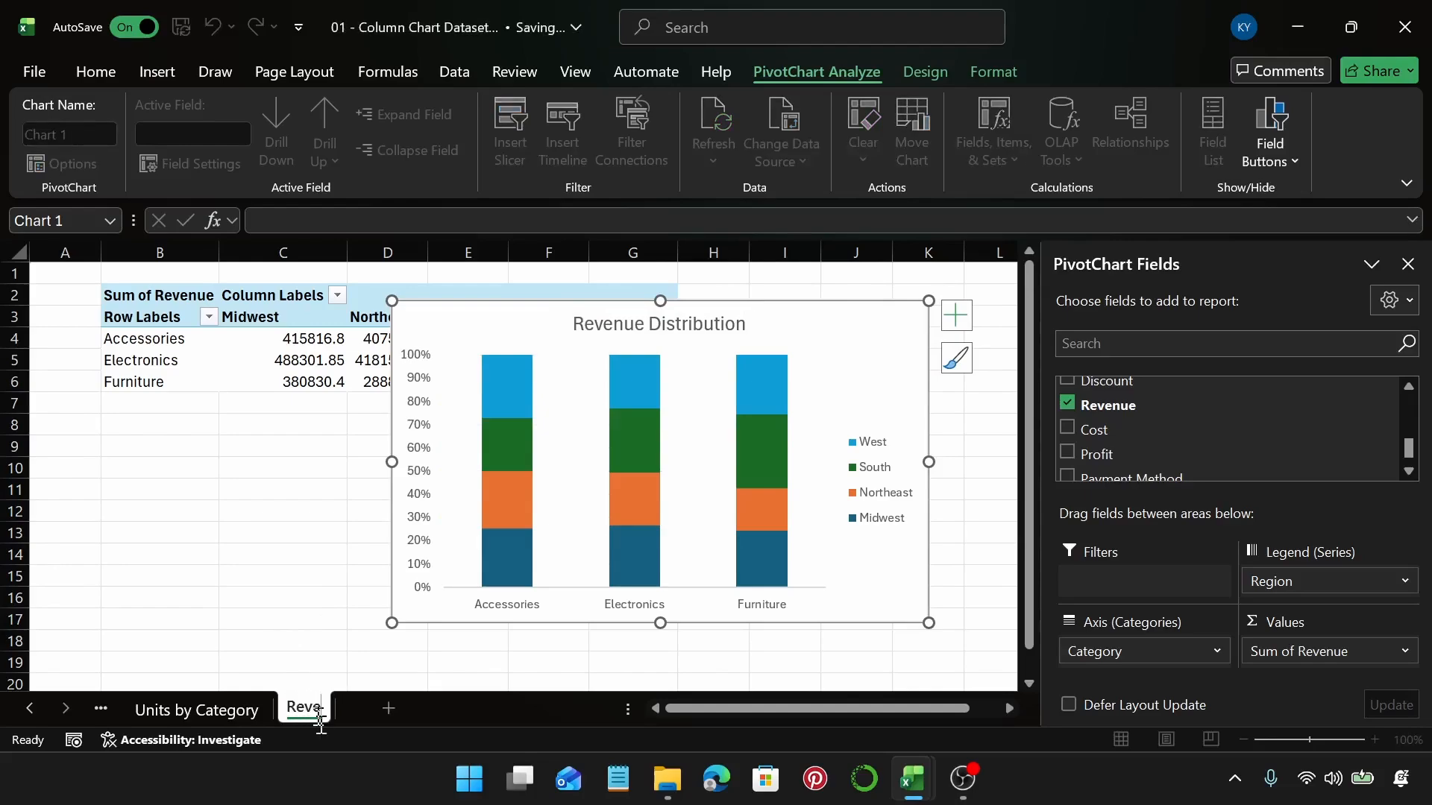
text(nue D)
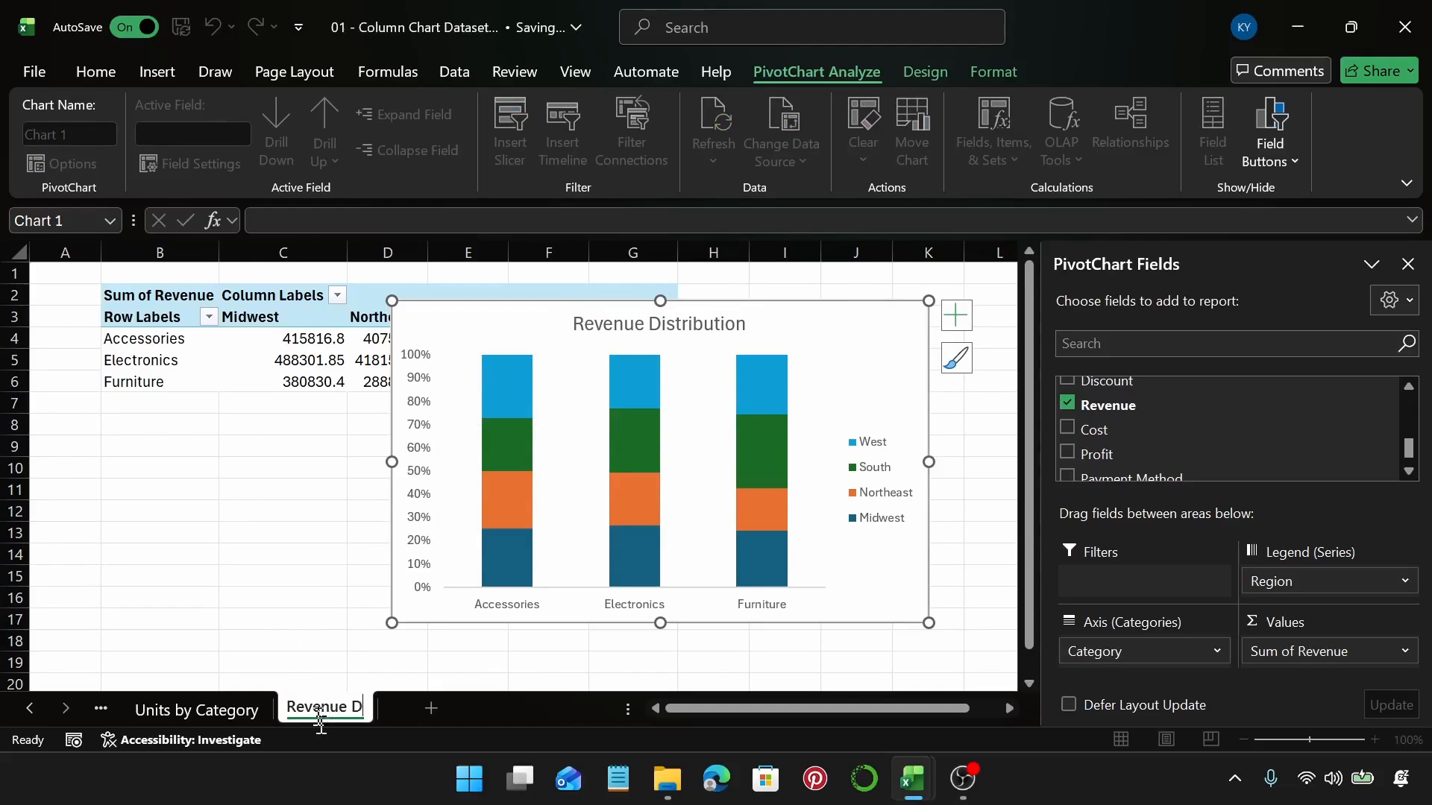
text(istribu)
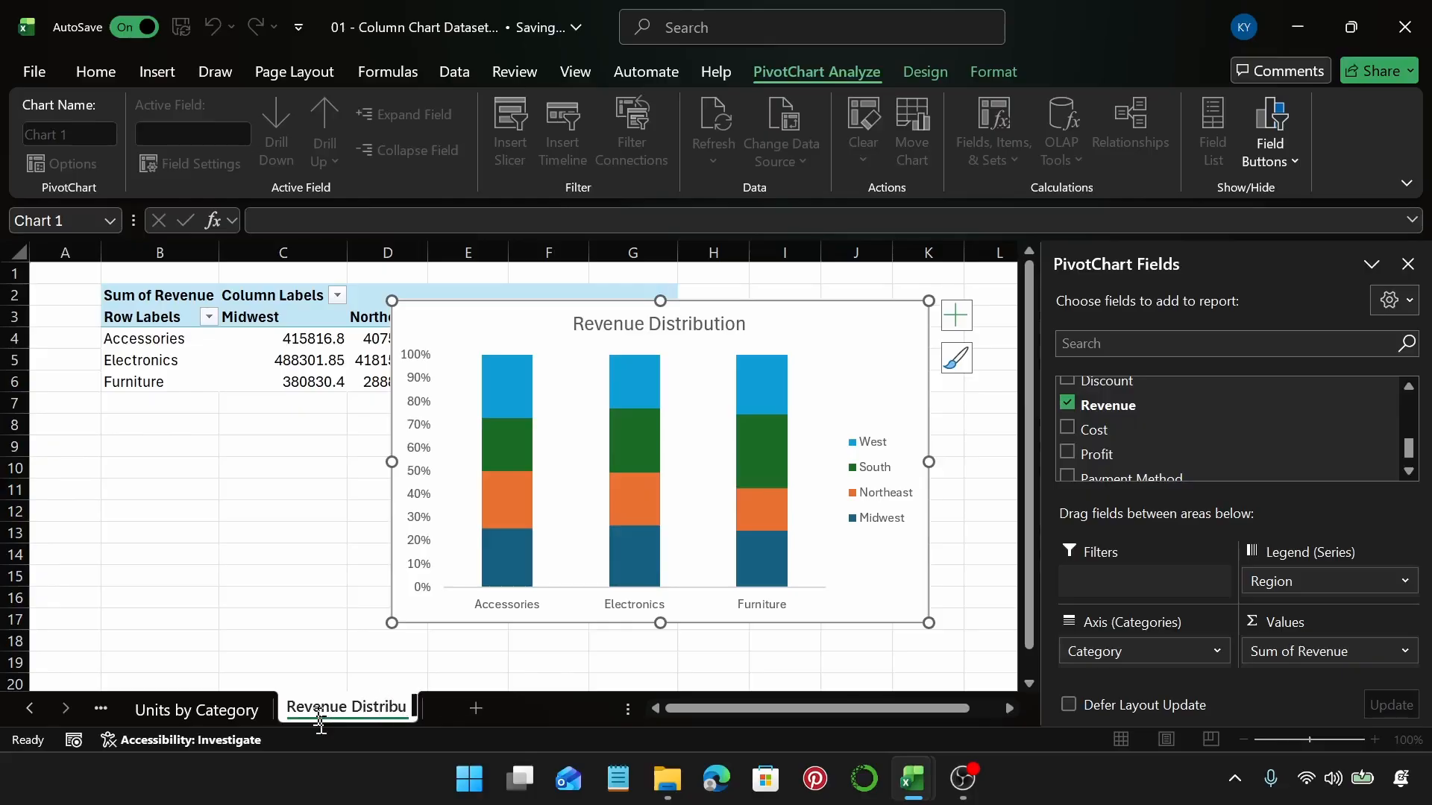
text(tion)
key(Return)
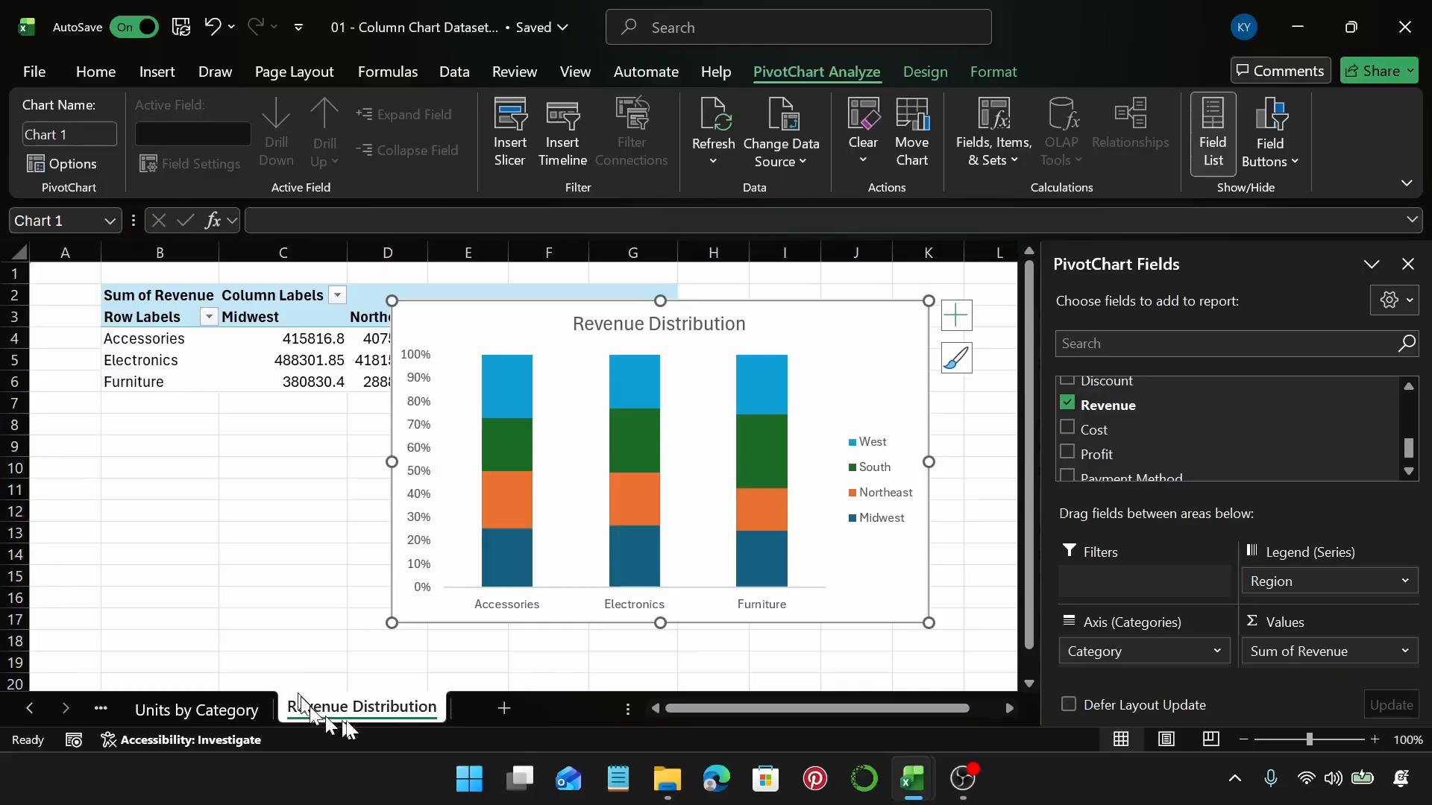
Add a new blank worksheet after Revenue Distribution and select its cell B2
click(504, 708)
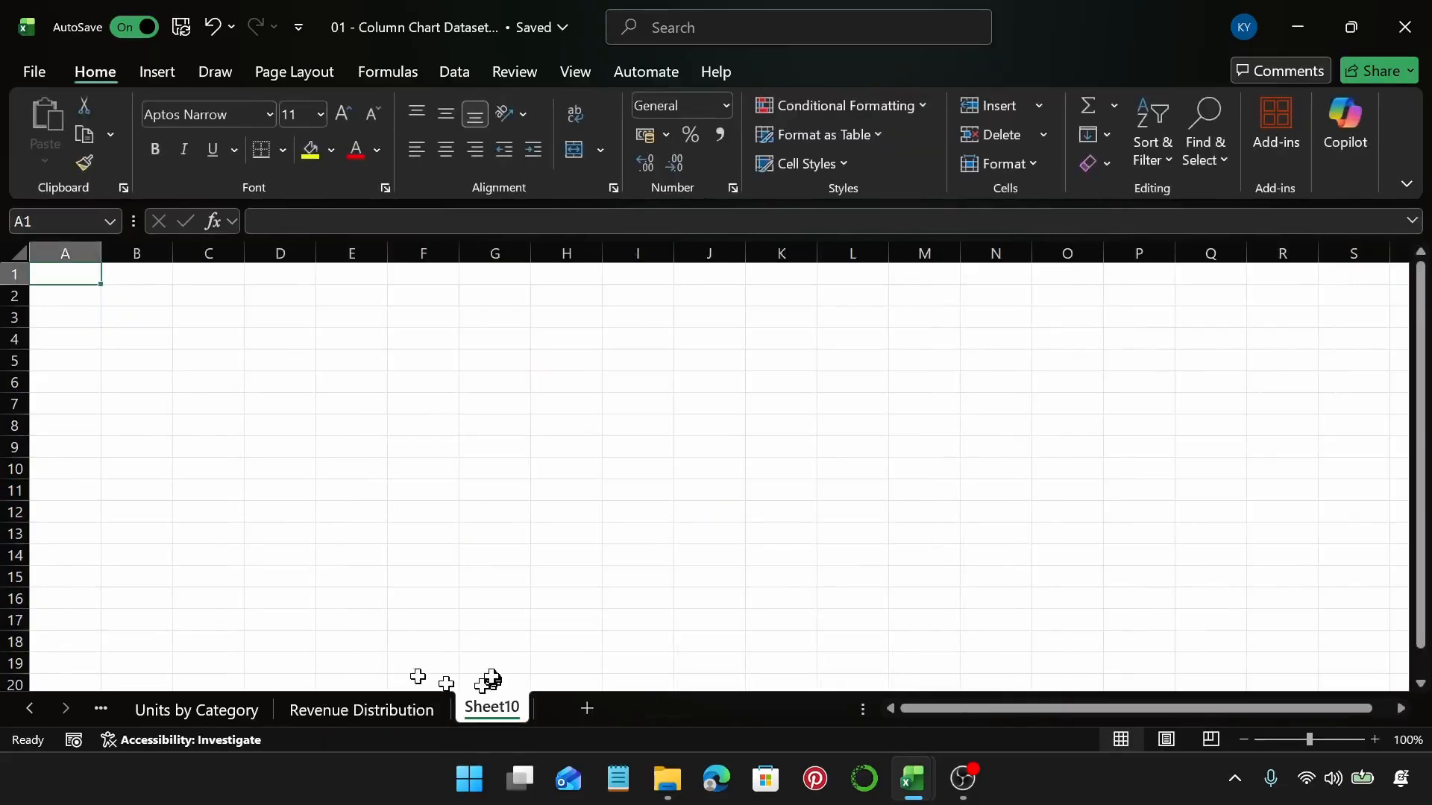
click(152, 303)
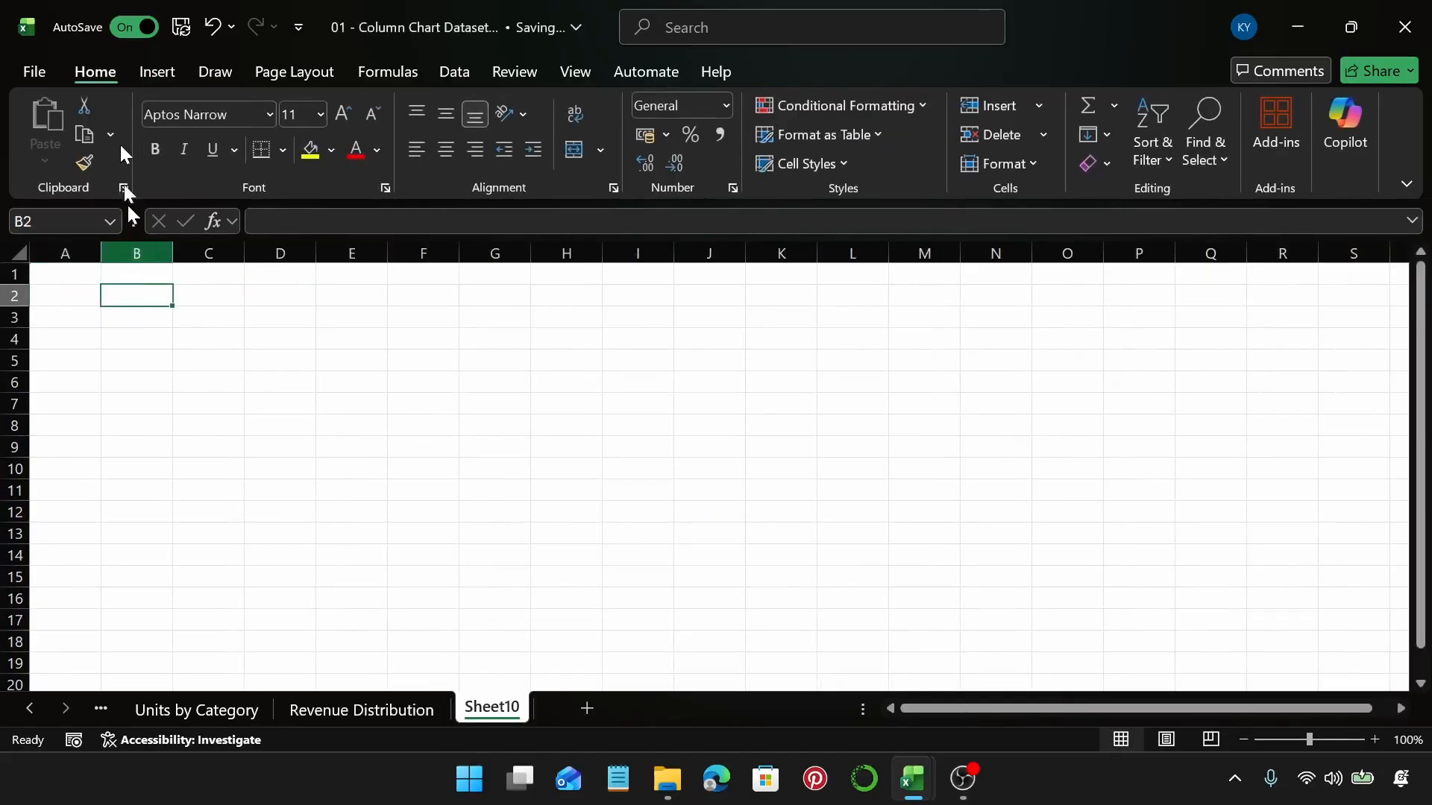
Insert a PivotTable based on Table1 at cell B2 of the existing worksheet Sheet10
click(153, 70)
click(56, 119)
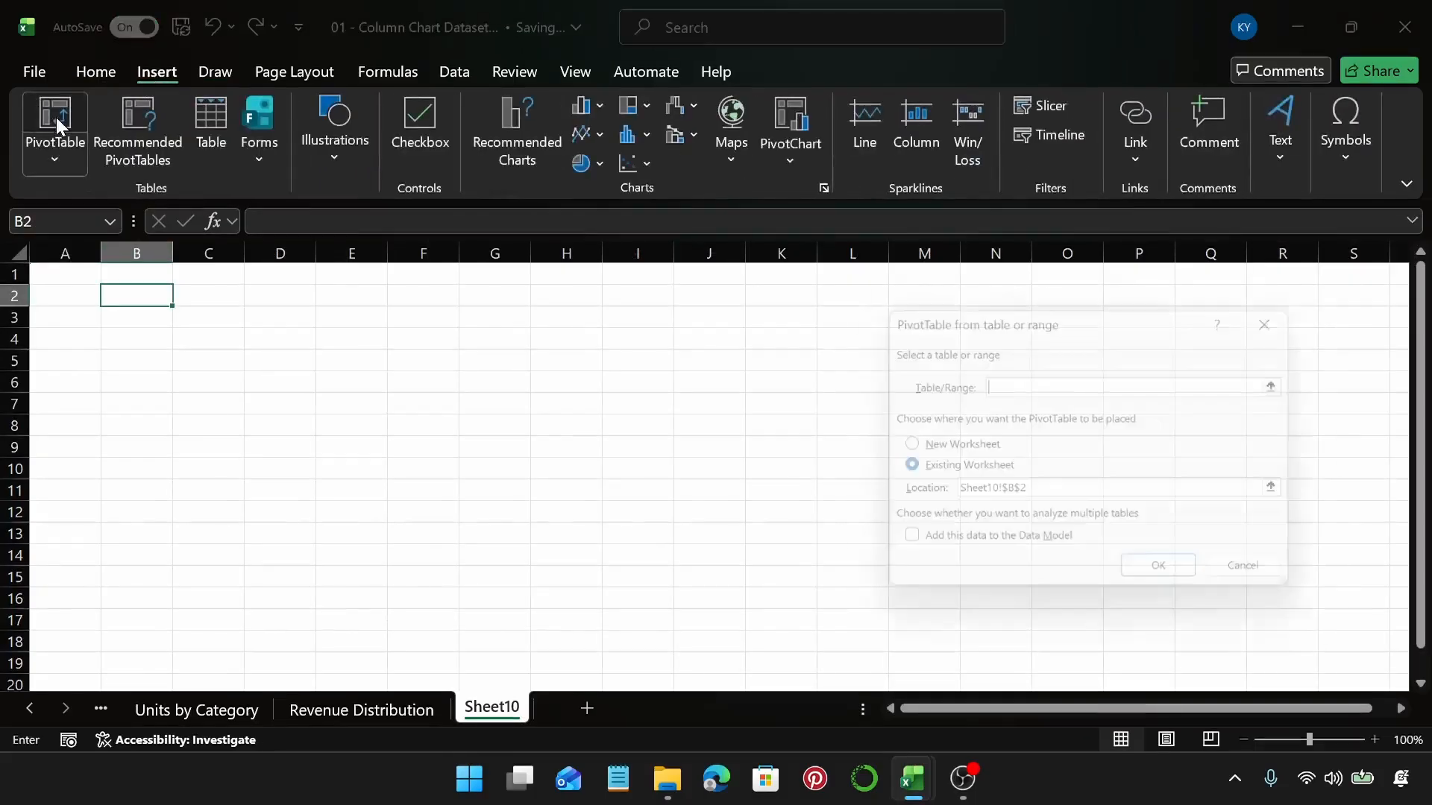
text(Tab)
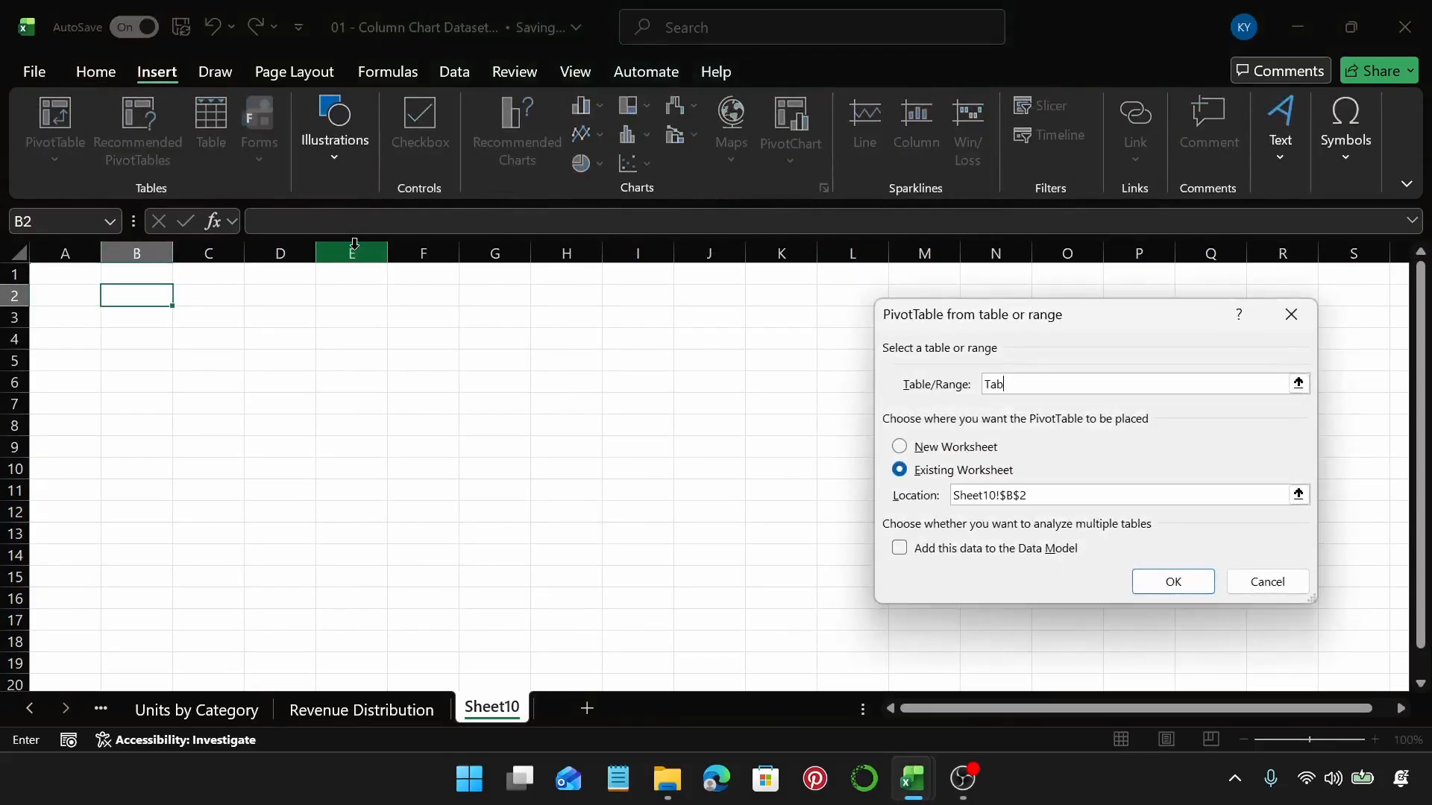
text(le1)
key(Return)
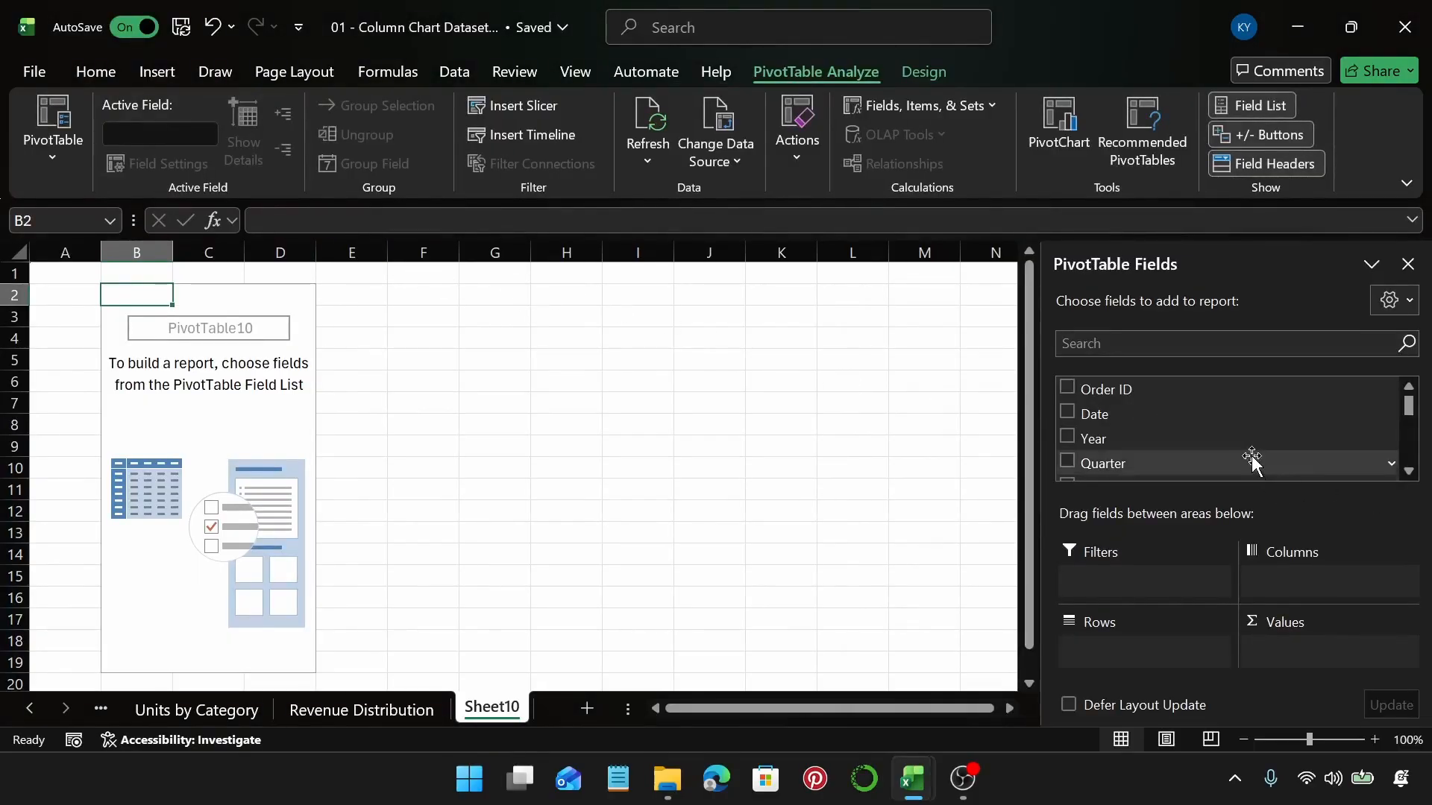
Add the Region field to the PivotTable rows, with City nested beneath it
scroll(1240, 421, down, 3)
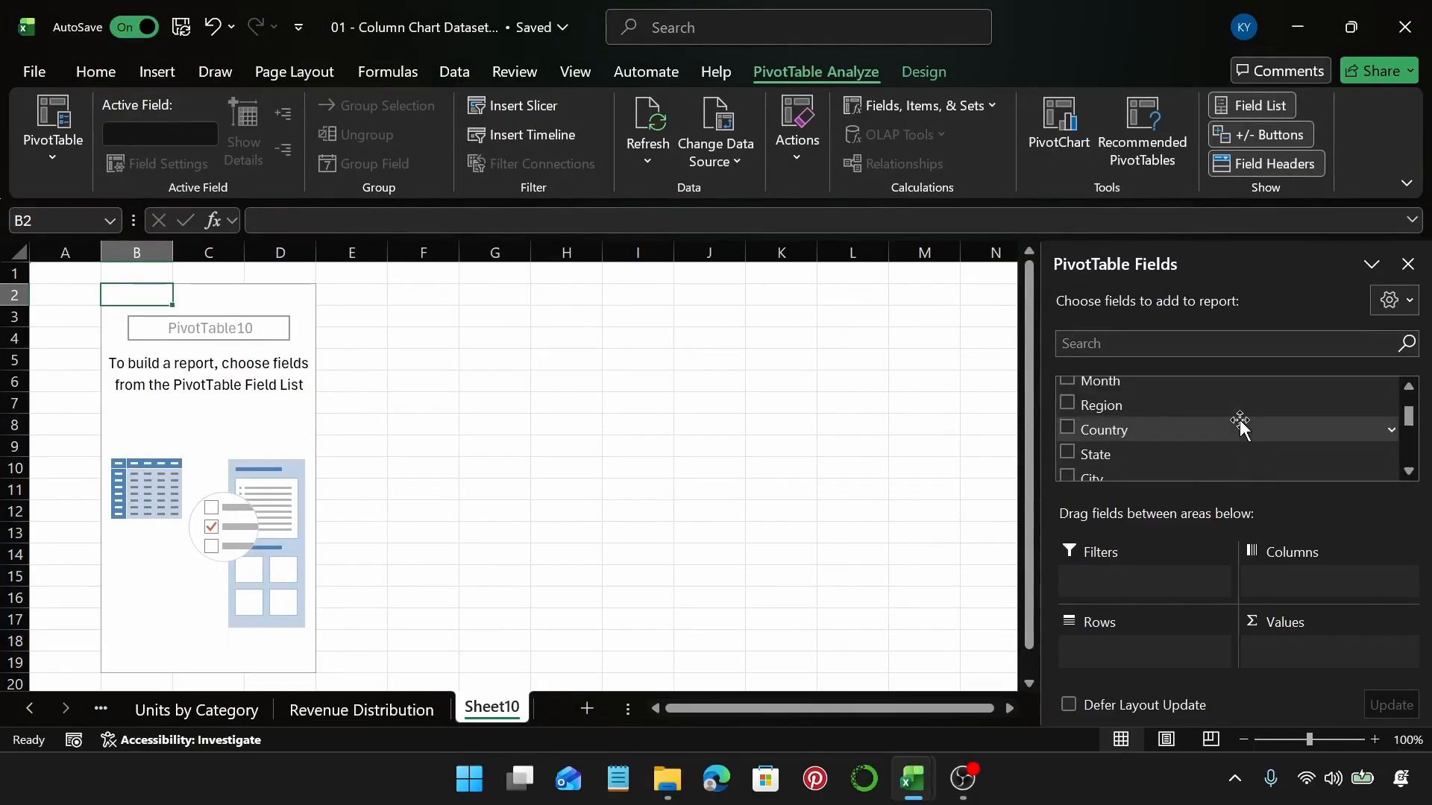
scroll(1240, 421, down, 1)
scroll(1238, 427, up, 1)
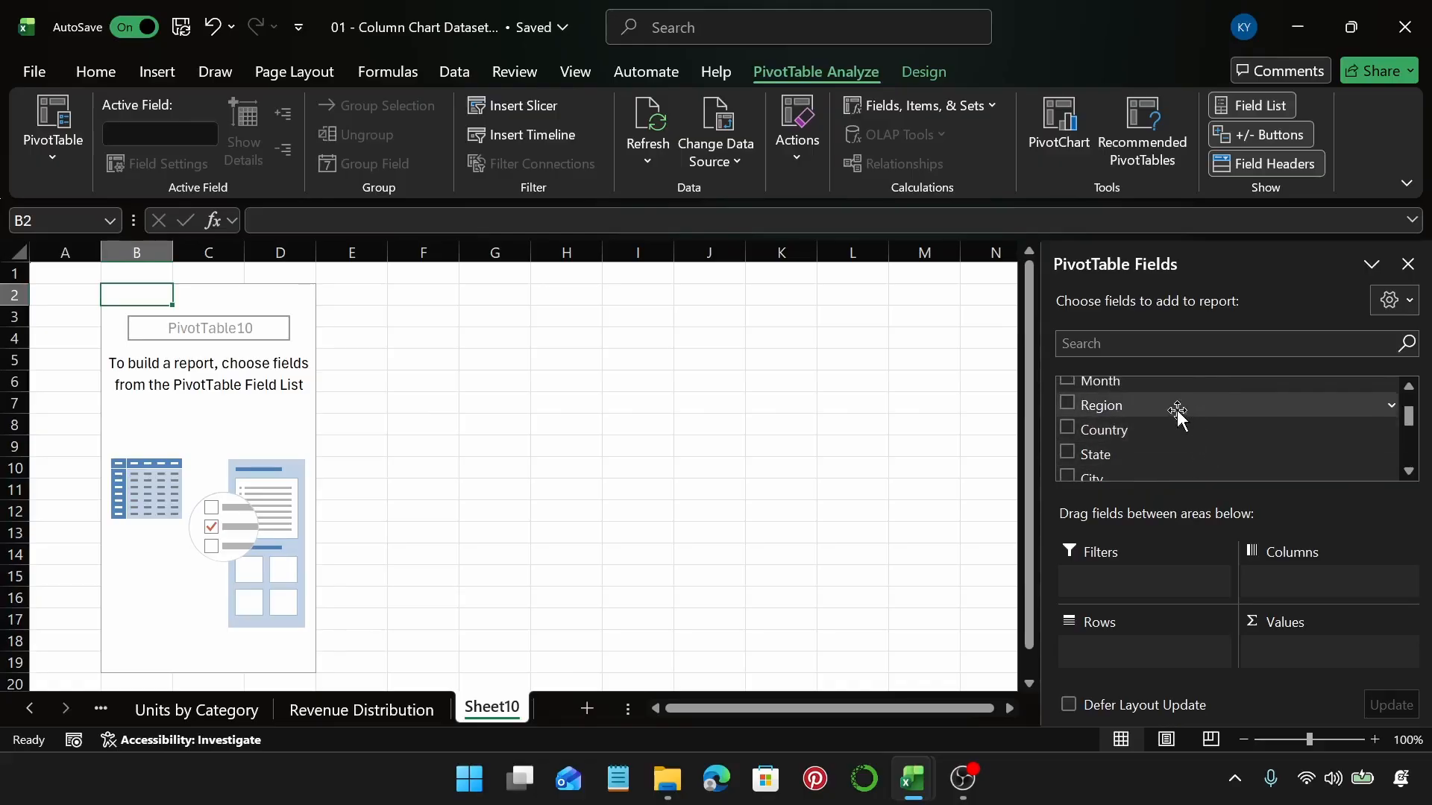
drag(1177, 411, 1175, 654)
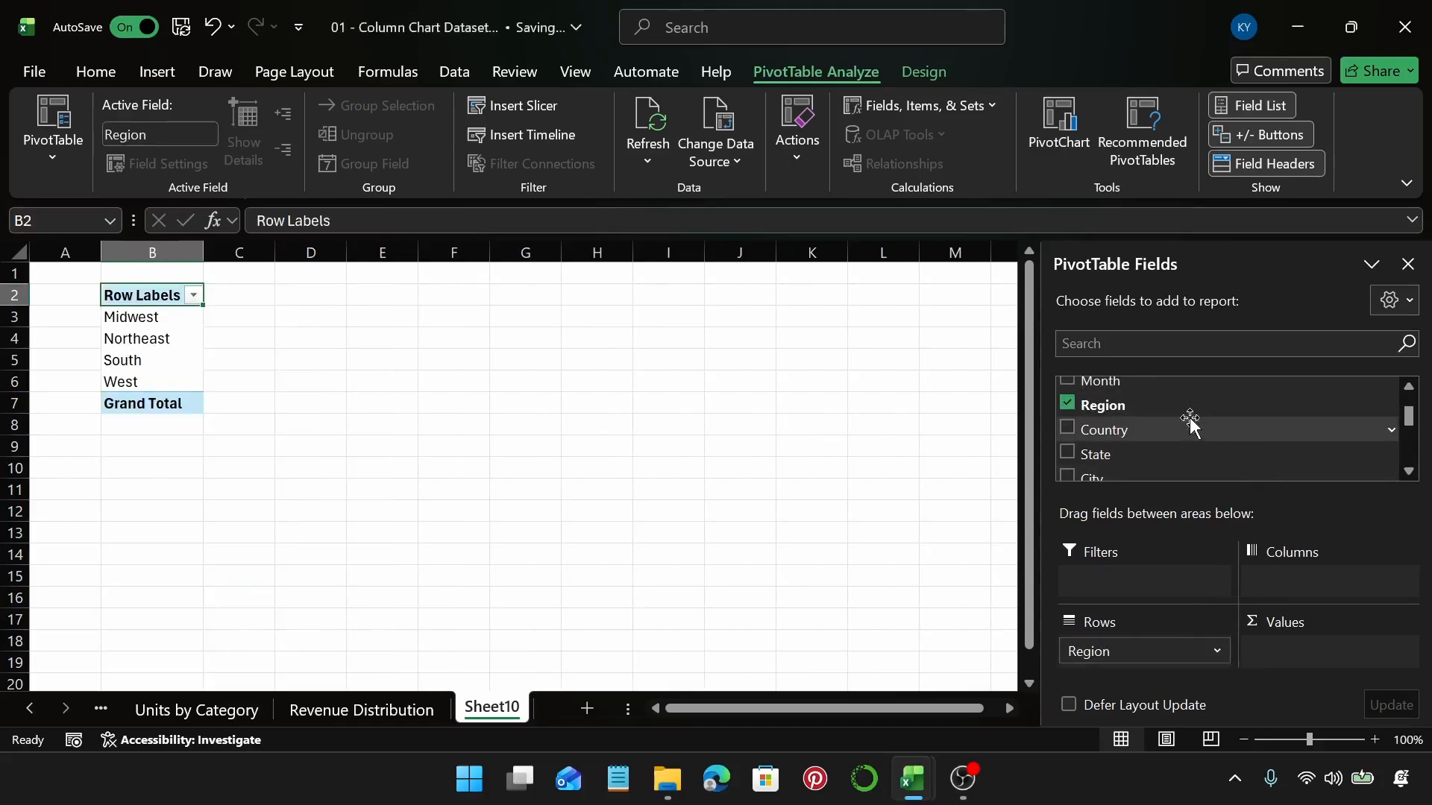
scroll(1185, 421, down, 1)
drag(1203, 463, 1157, 660)
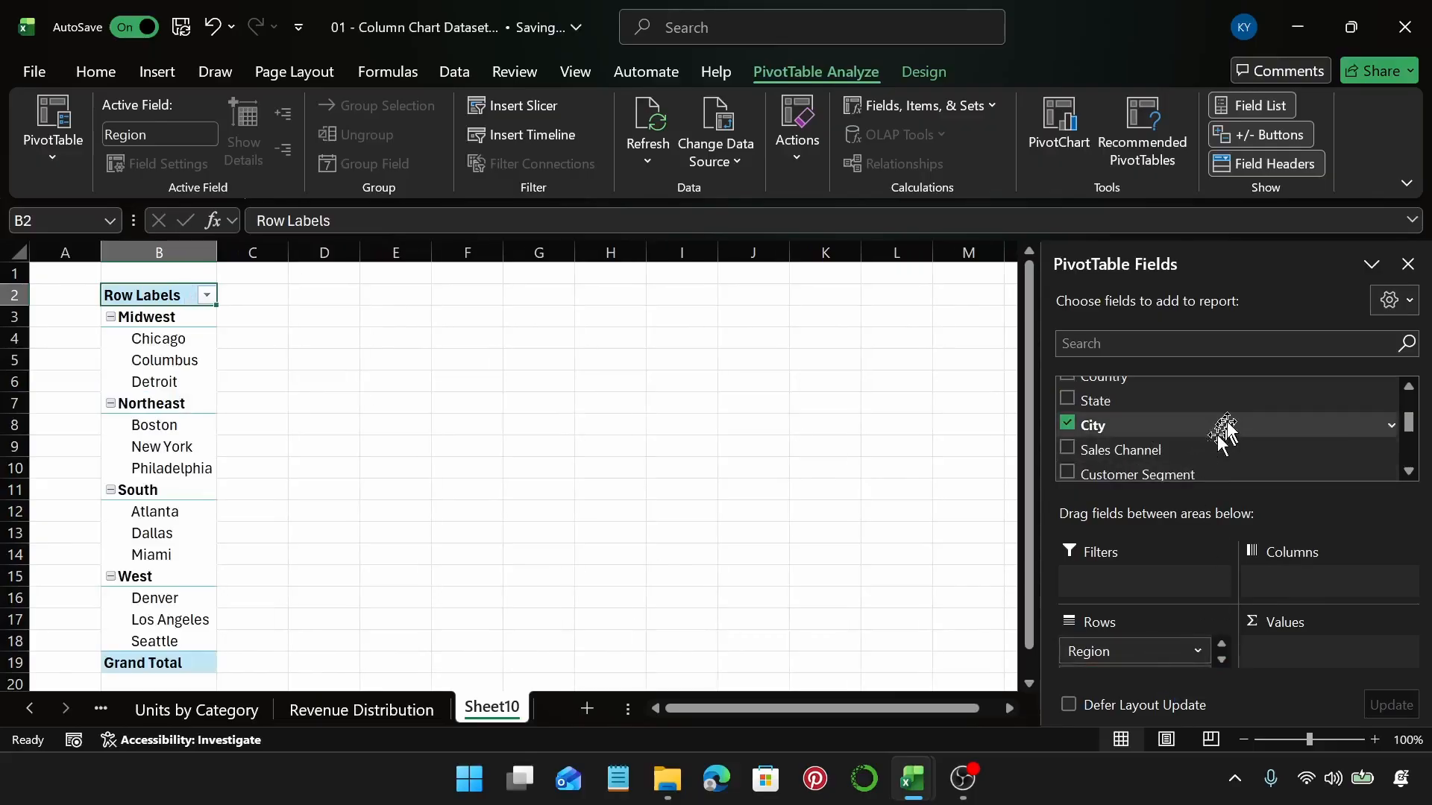
Add Customer Segment to the PivotTable columns and Revenue to the values as a sum
scroll(1227, 422, up, 2)
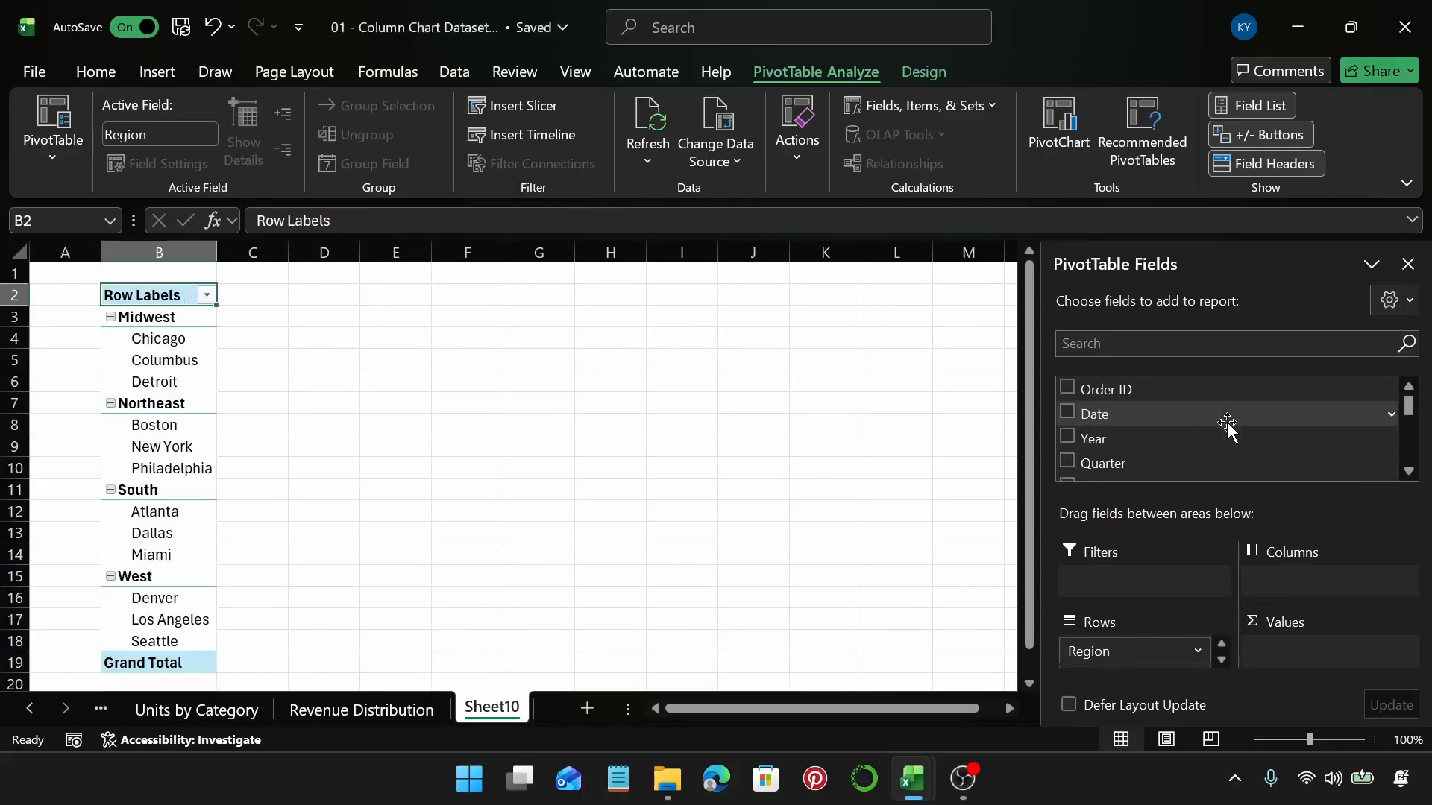
scroll(1227, 422, down, 2)
scroll(1224, 423, down, 4)
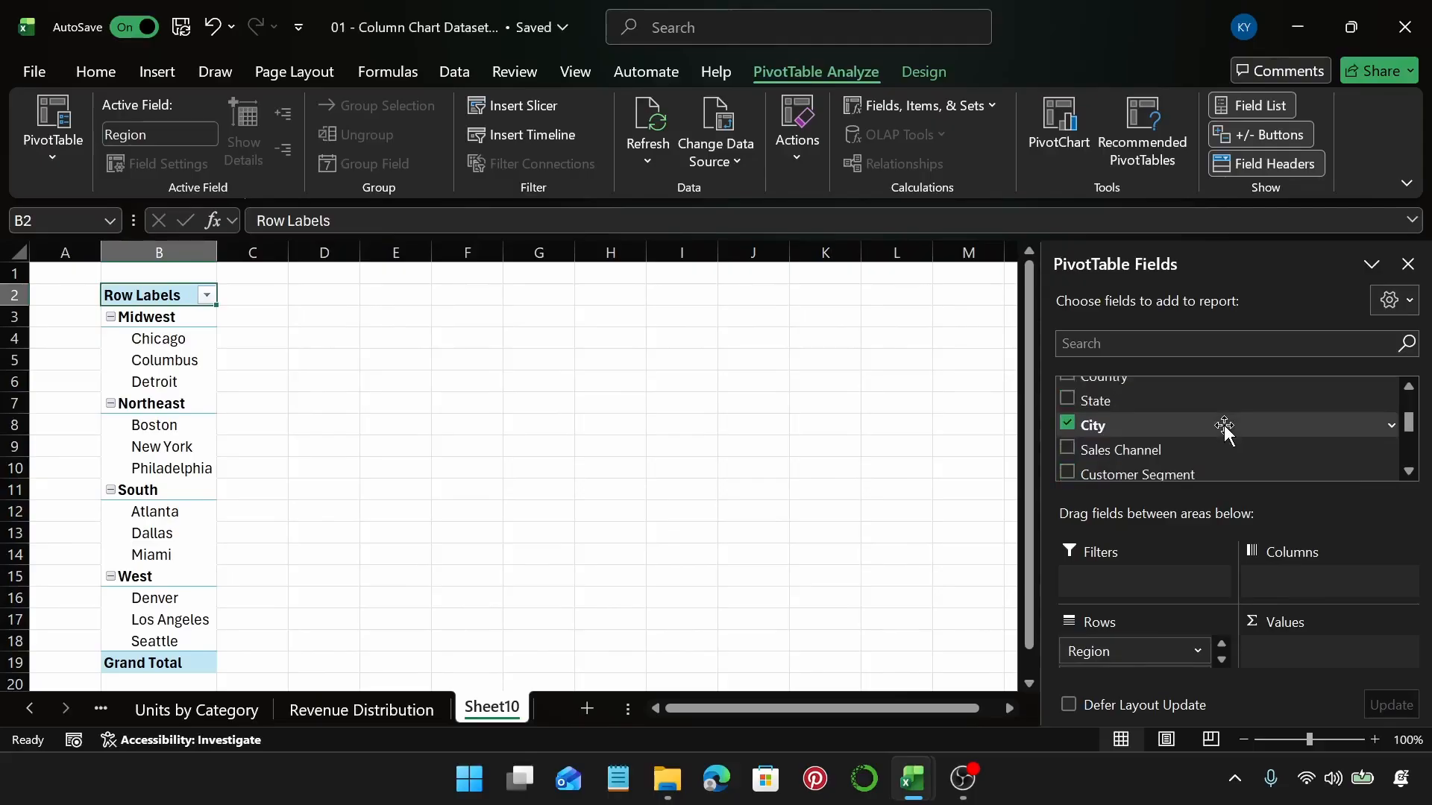
drag(1223, 422, 1305, 575)
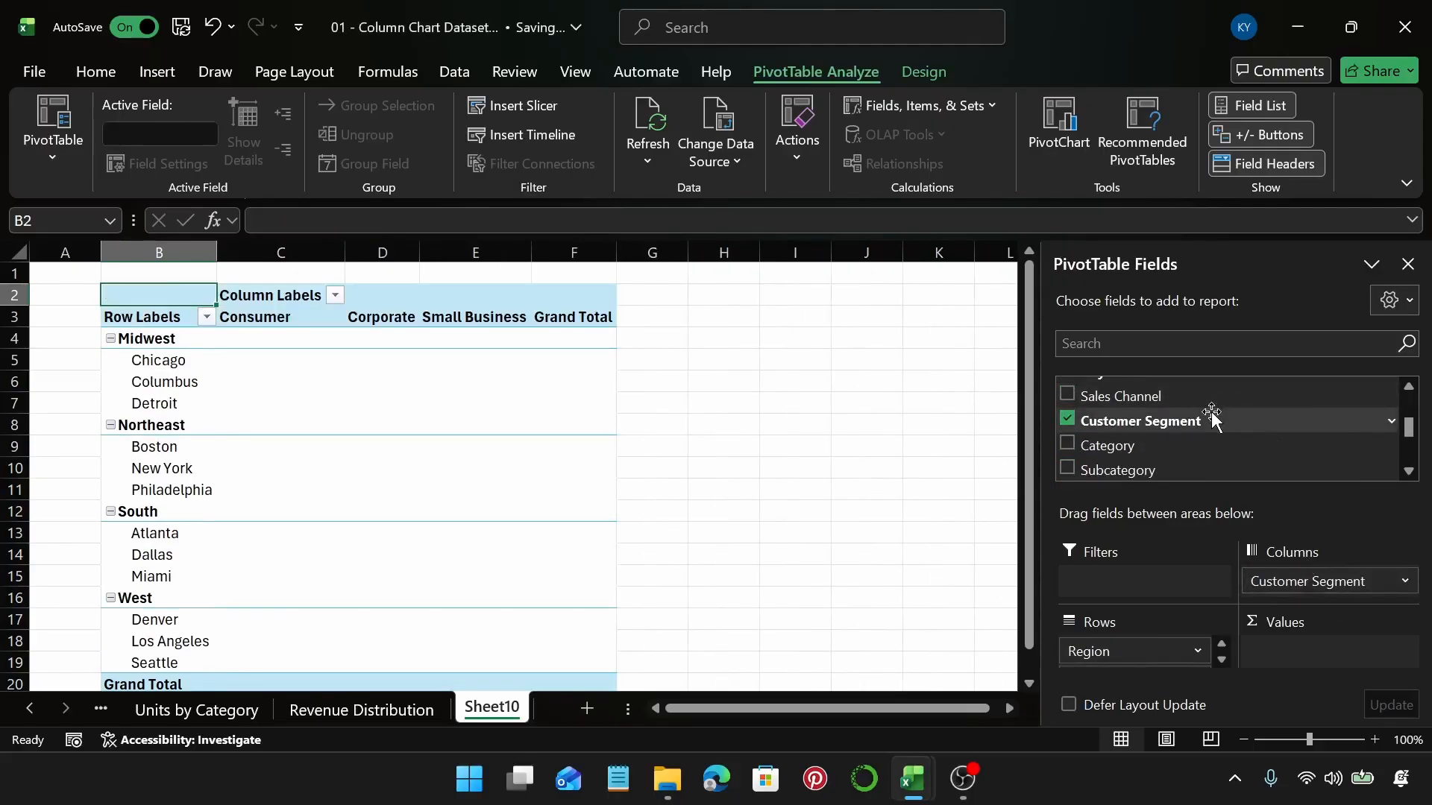
scroll(1212, 415, down, 2)
scroll(1212, 414, down, 2)
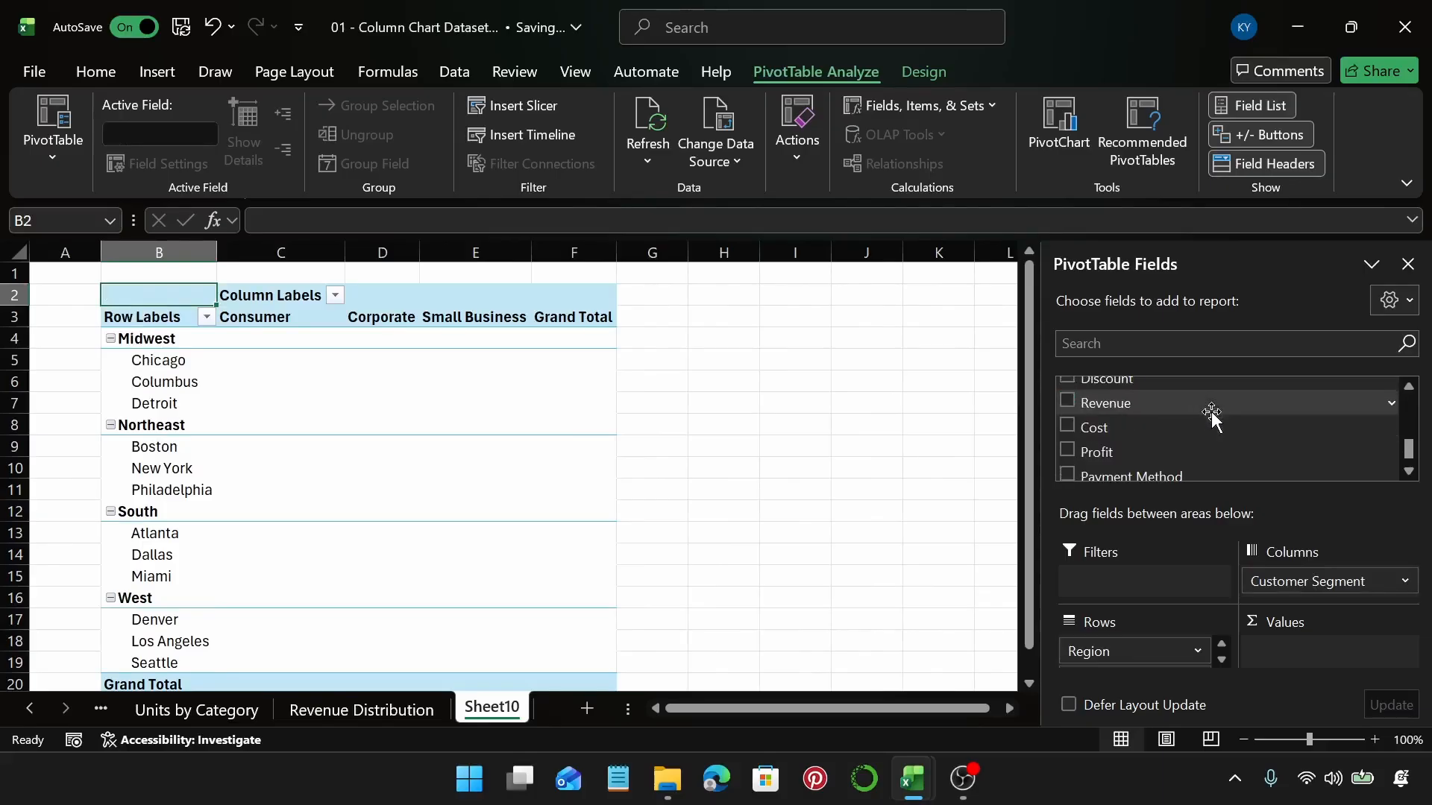
drag(1176, 406, 1346, 651)
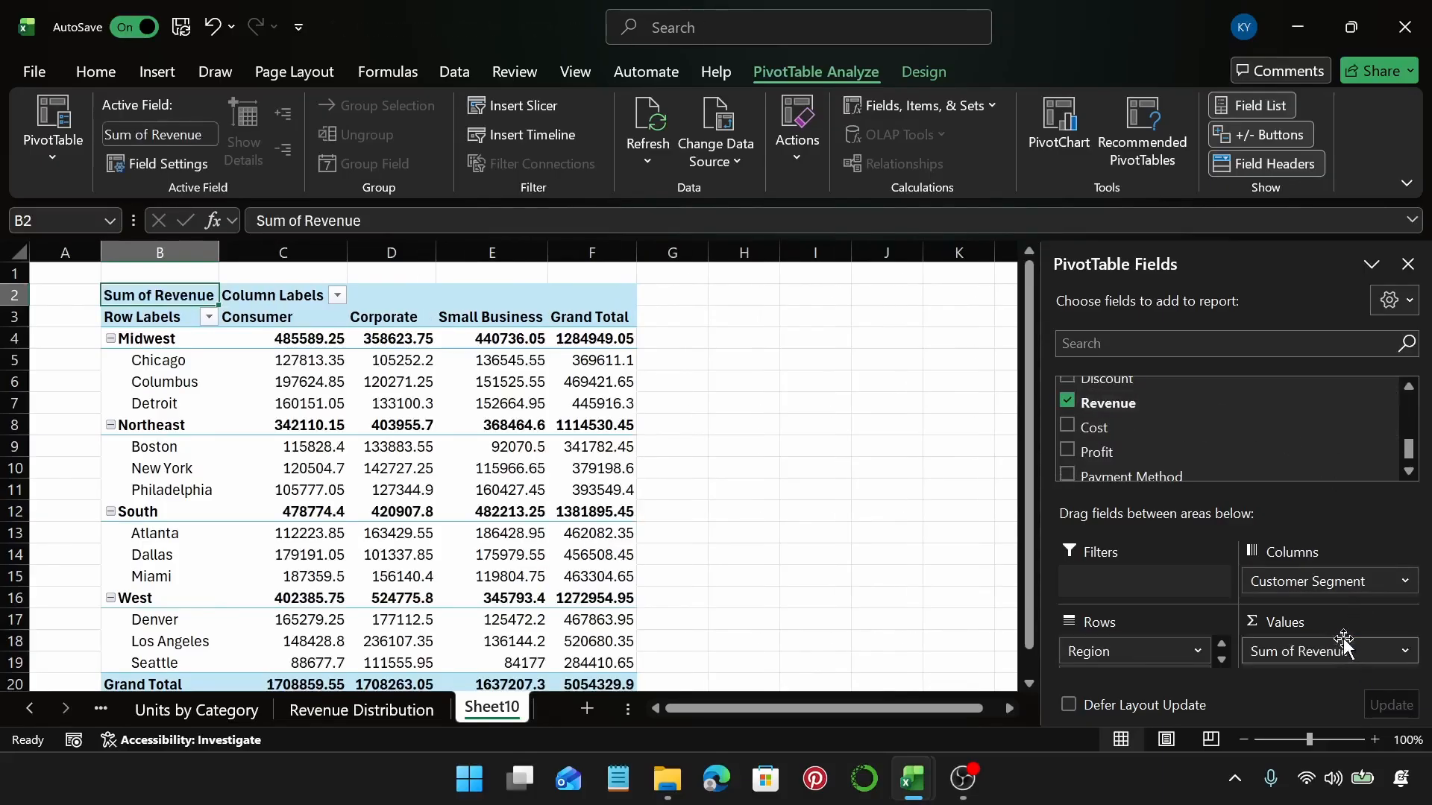
Format all revenue values in the PivotTable, including the grand totals, as dollar Accounting amounts
click(272, 334)
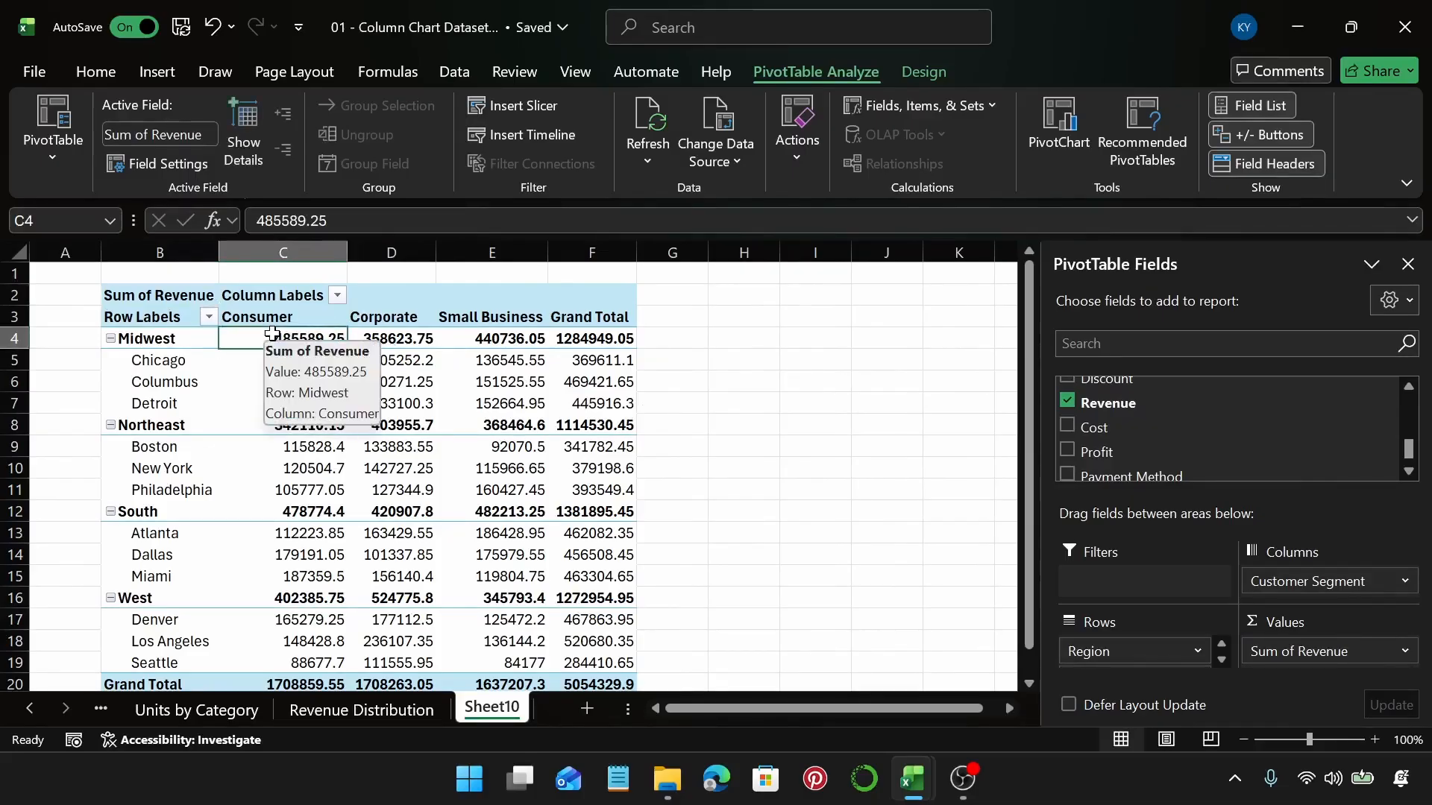
key(ctrl+shift+Right)
key(ctrl+shift+Down)
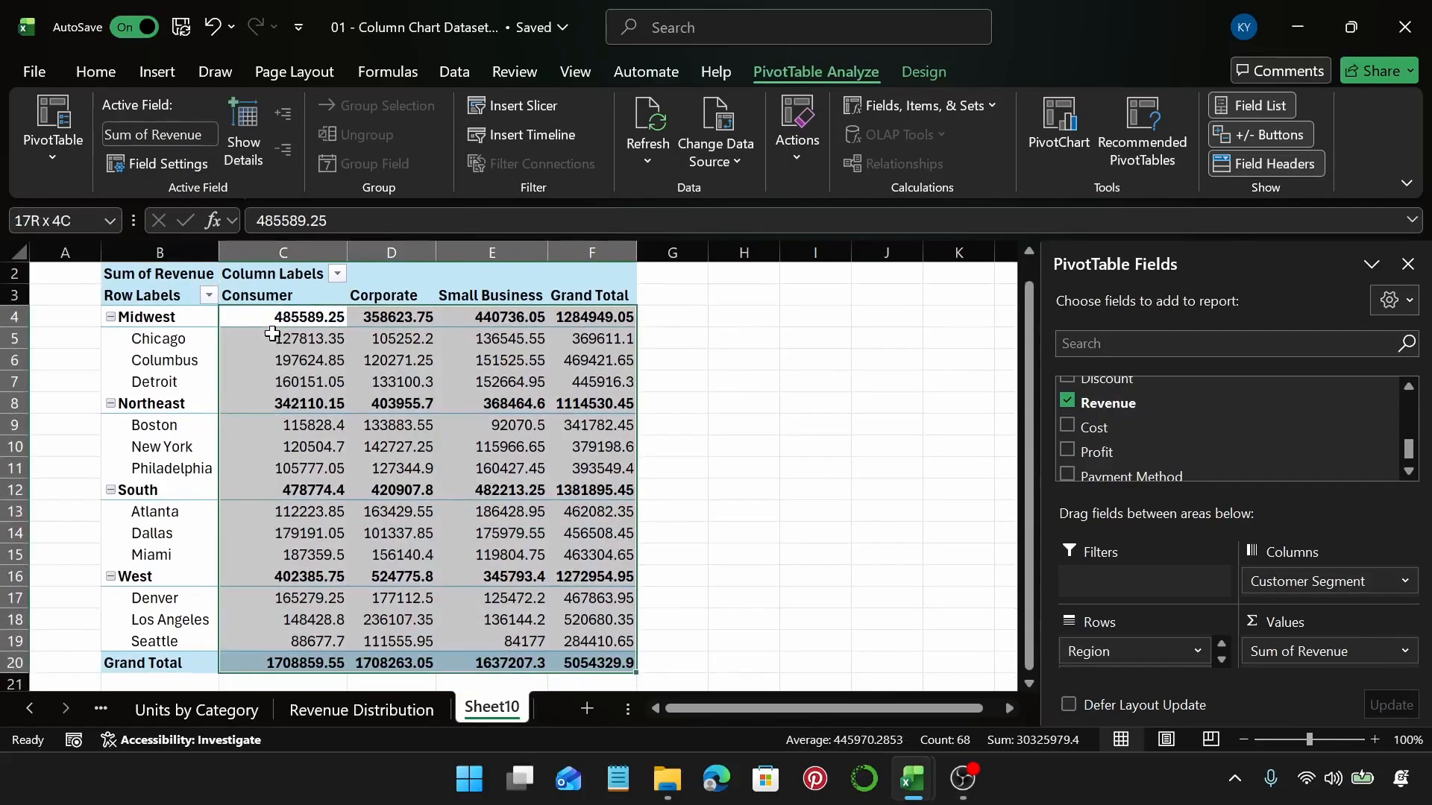
click(311, 313)
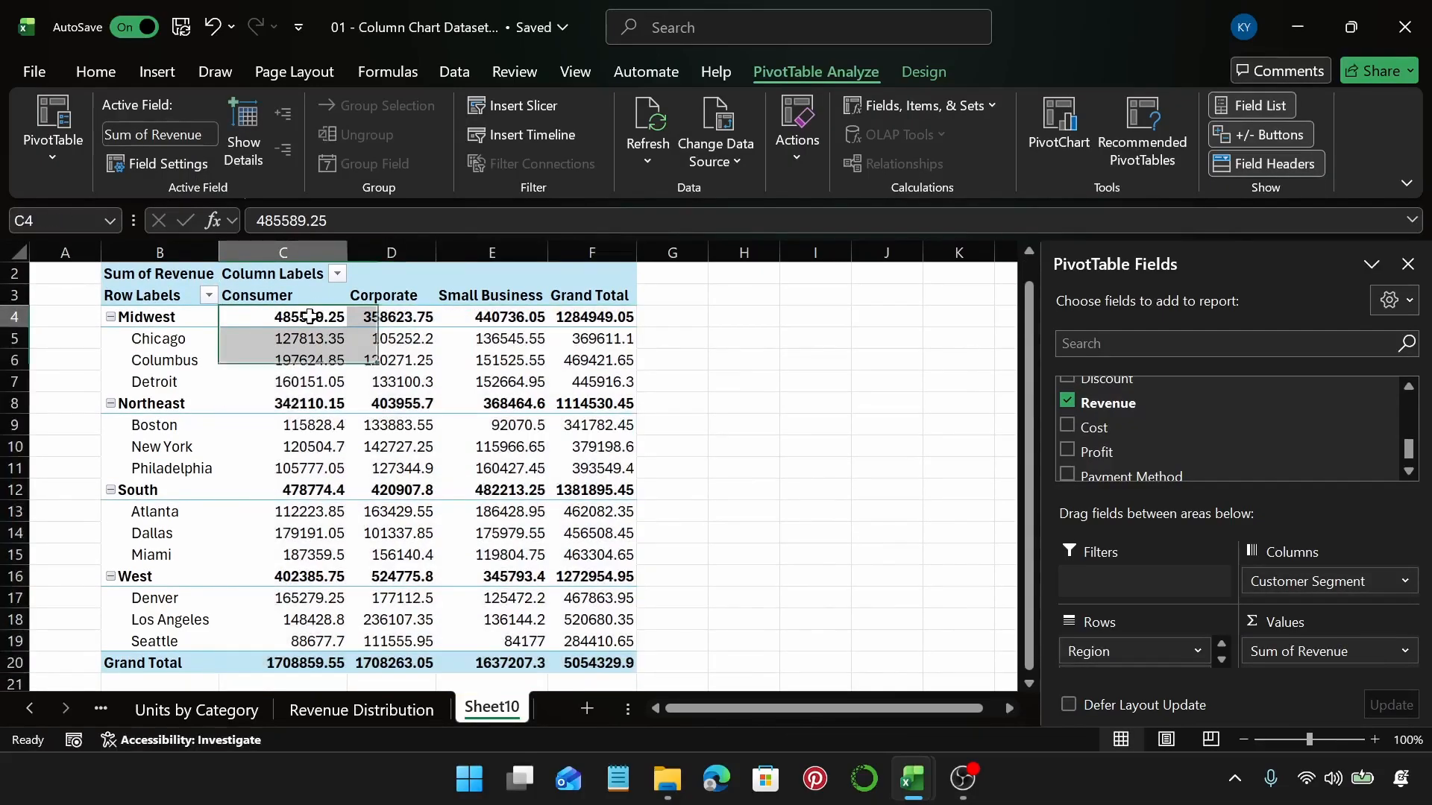
key(ctrl+shift+Right)
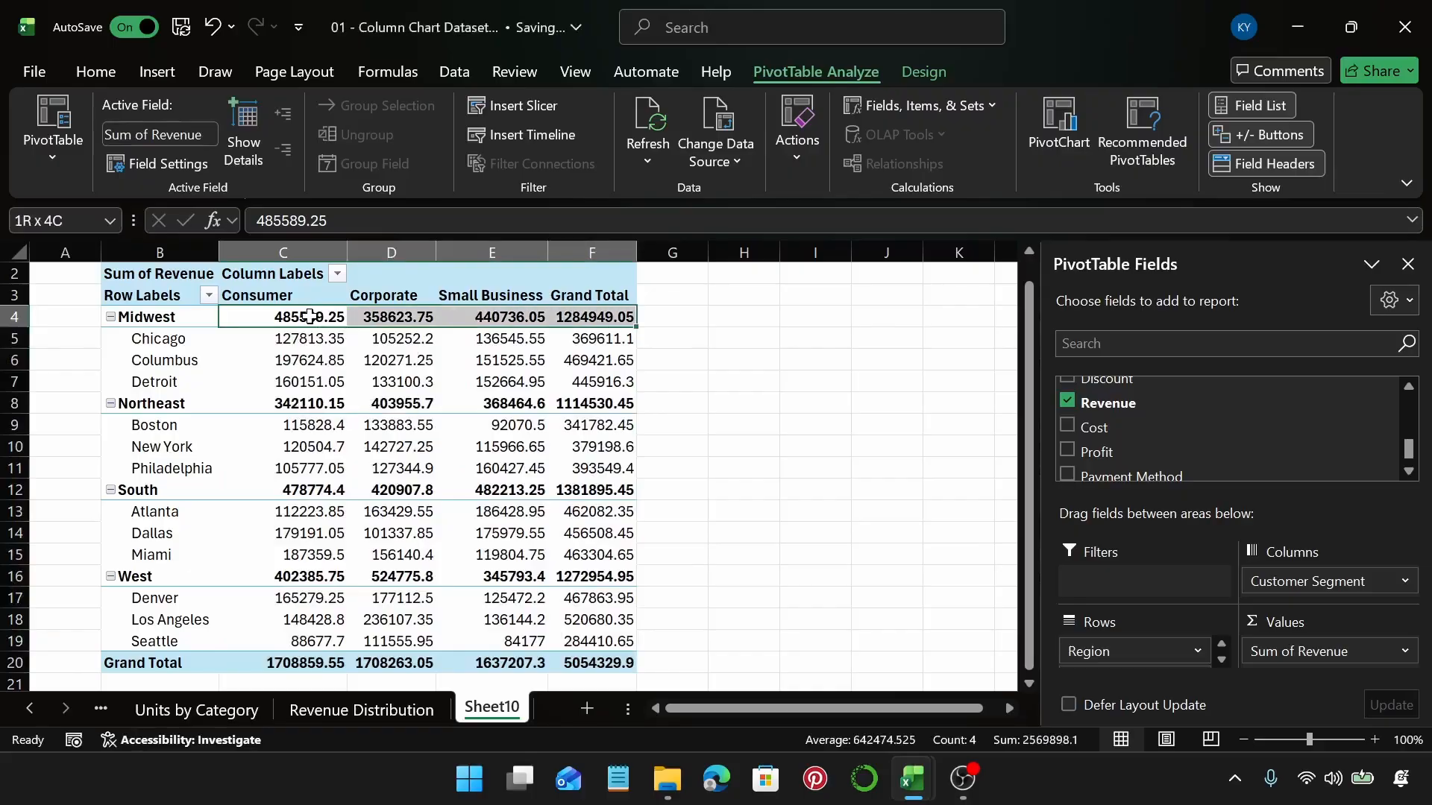
key(ctrl+shift+Down)
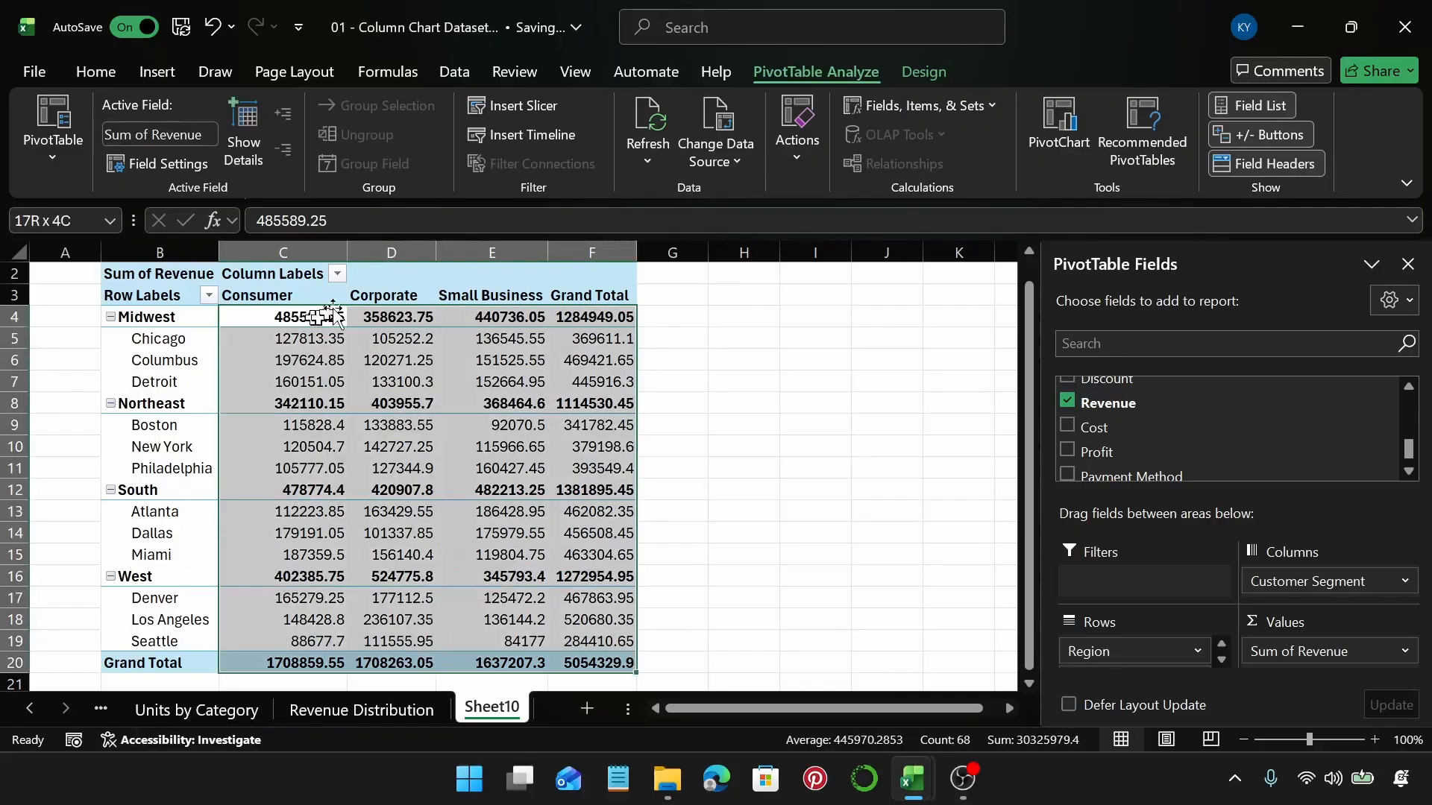
click(95, 72)
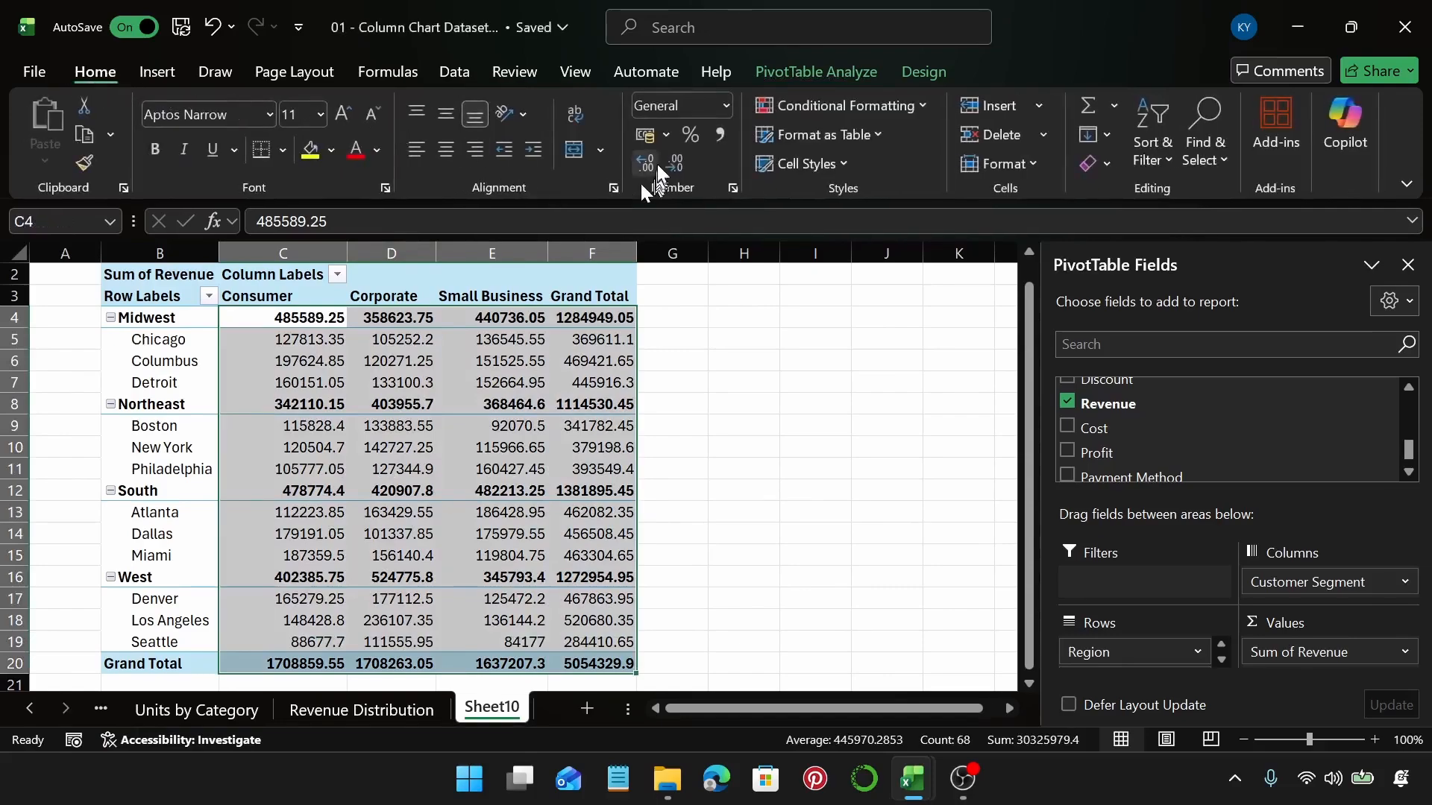
click(665, 134)
click(678, 168)
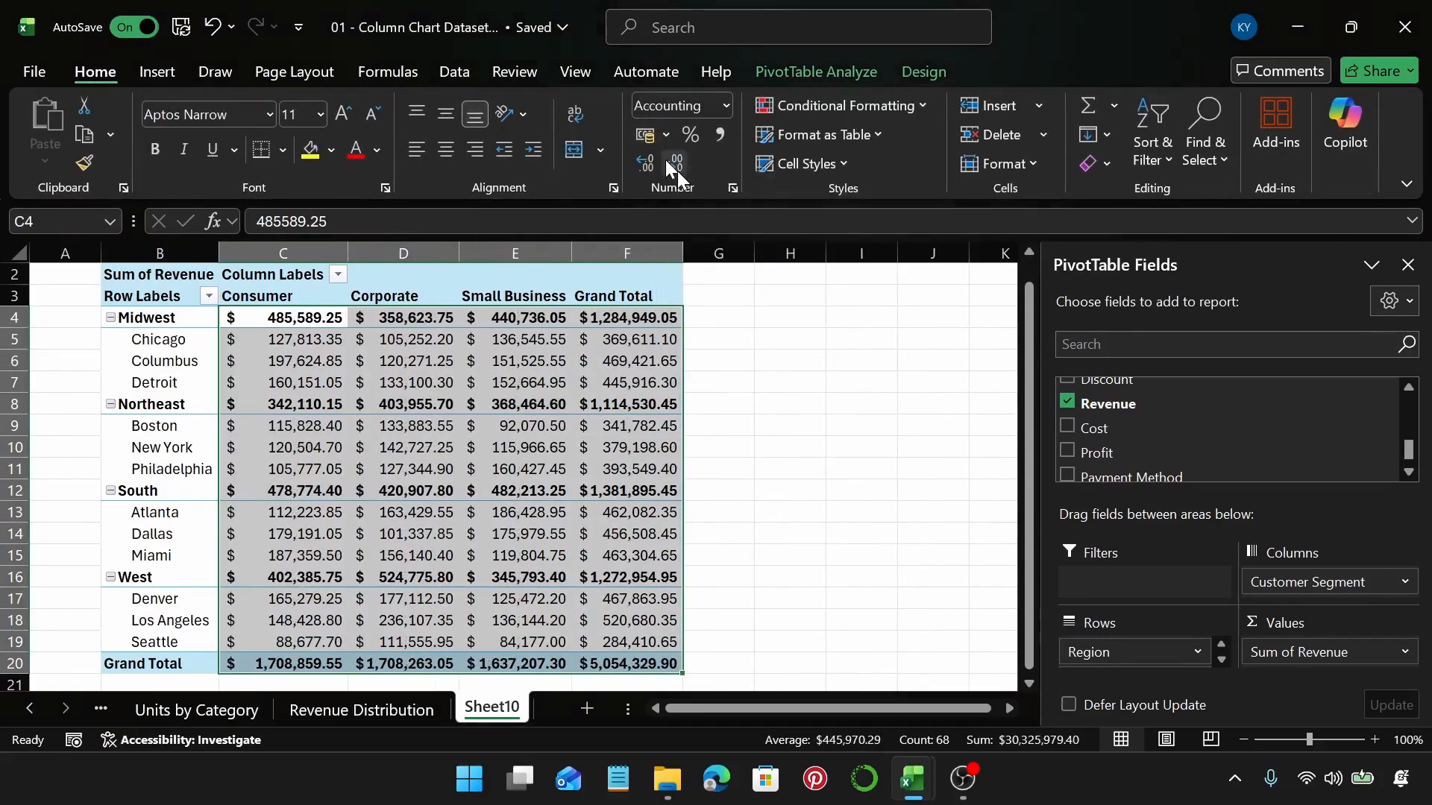
Insert a 100% Stacked Column PivotChart from the revenue PivotTable
click(469, 386)
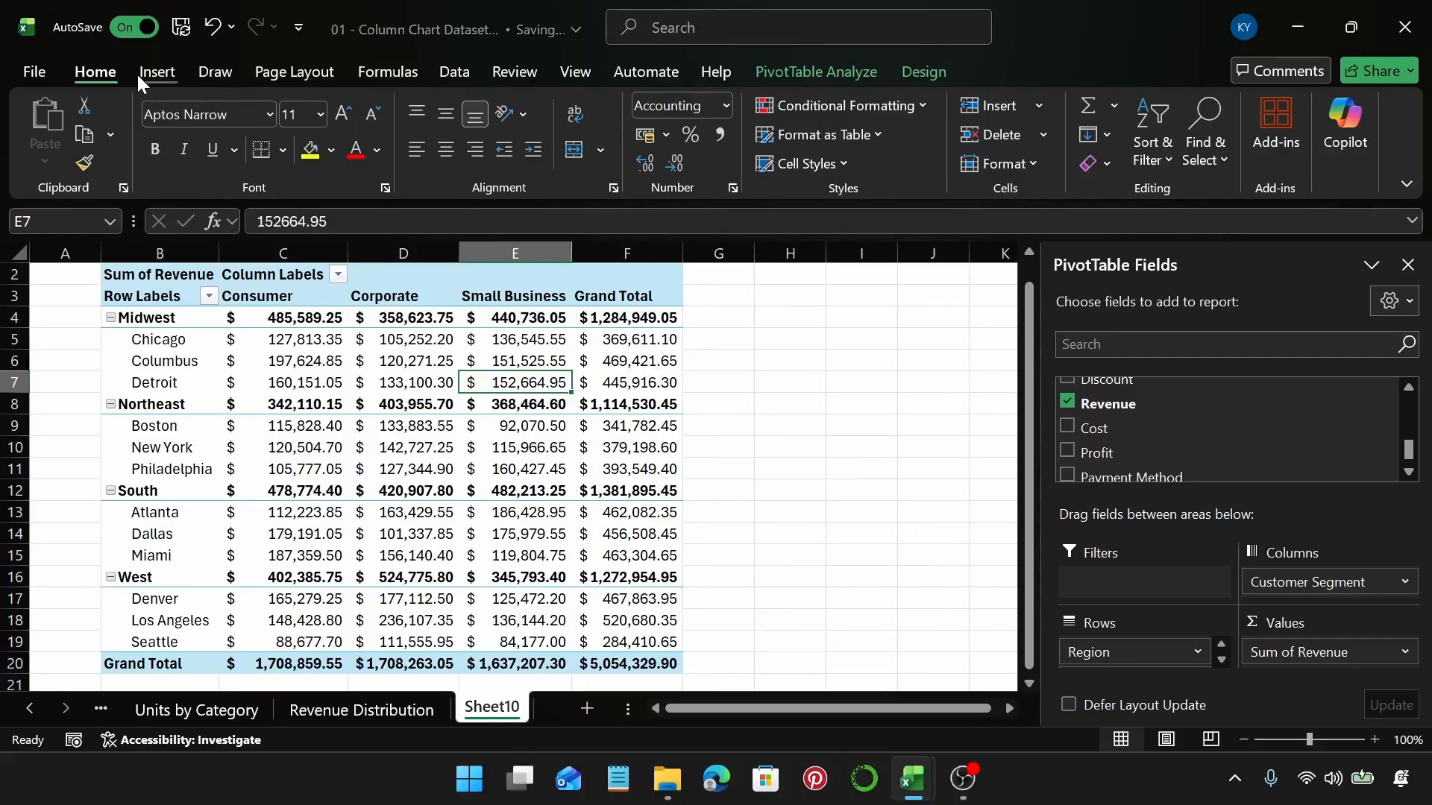
click(160, 77)
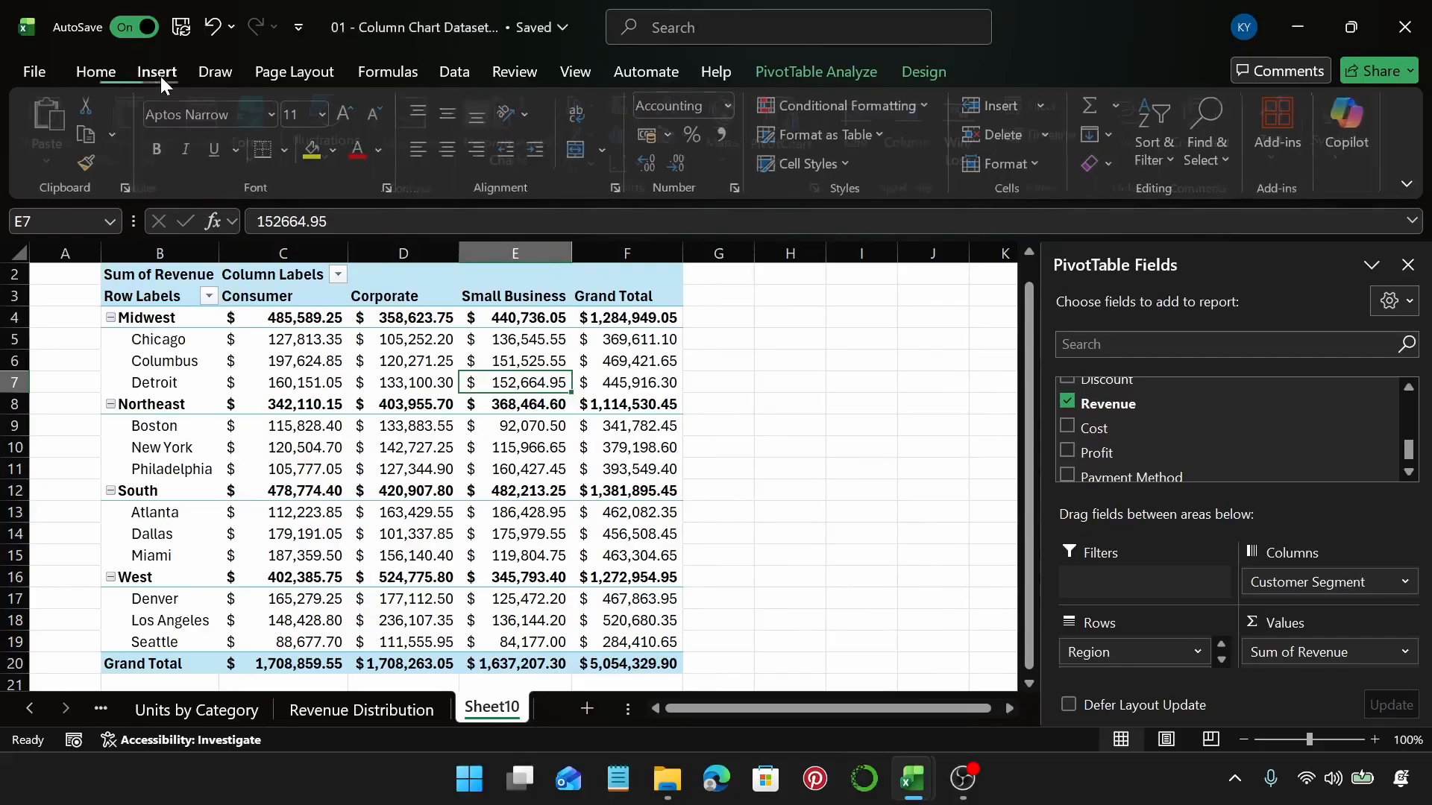
click(529, 134)
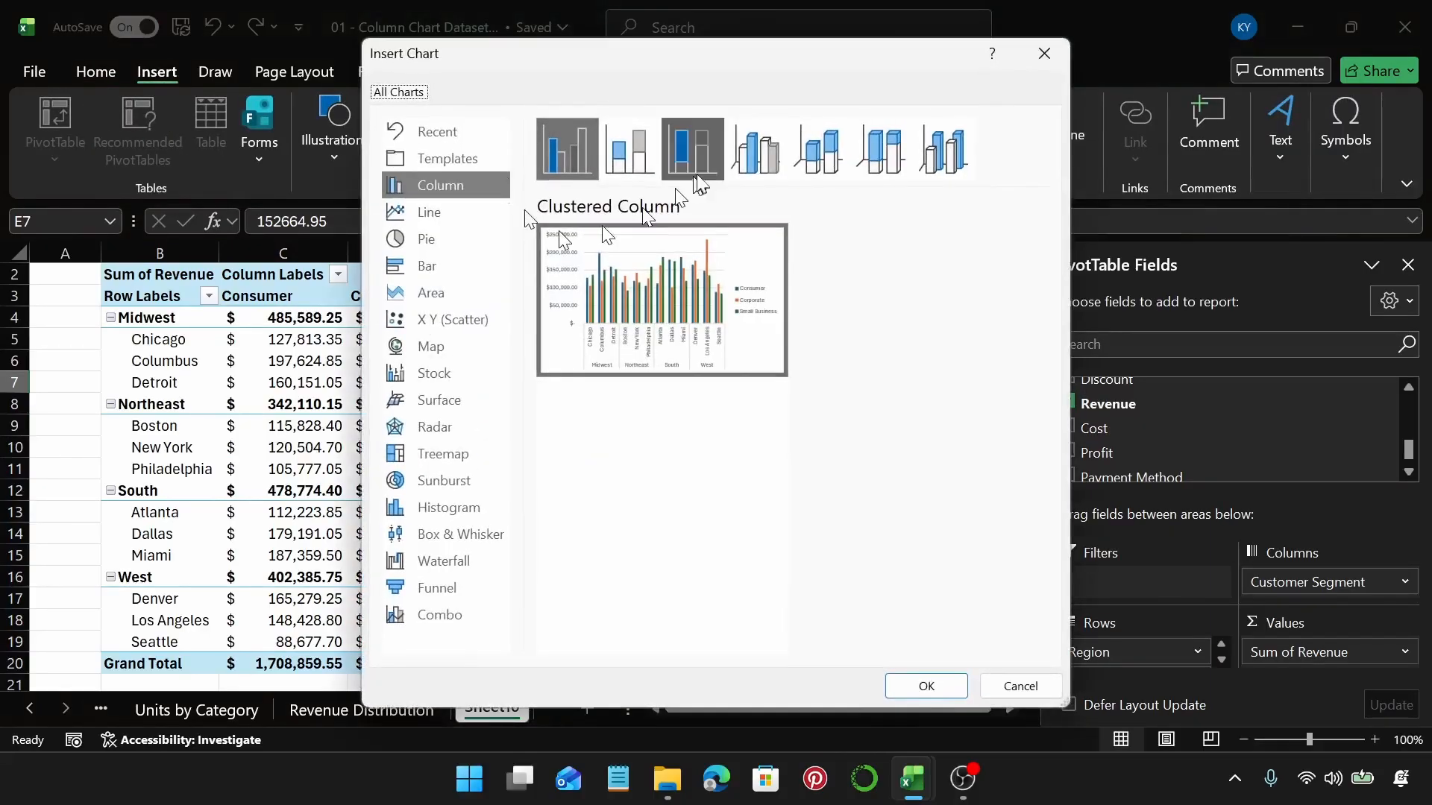
click(692, 149)
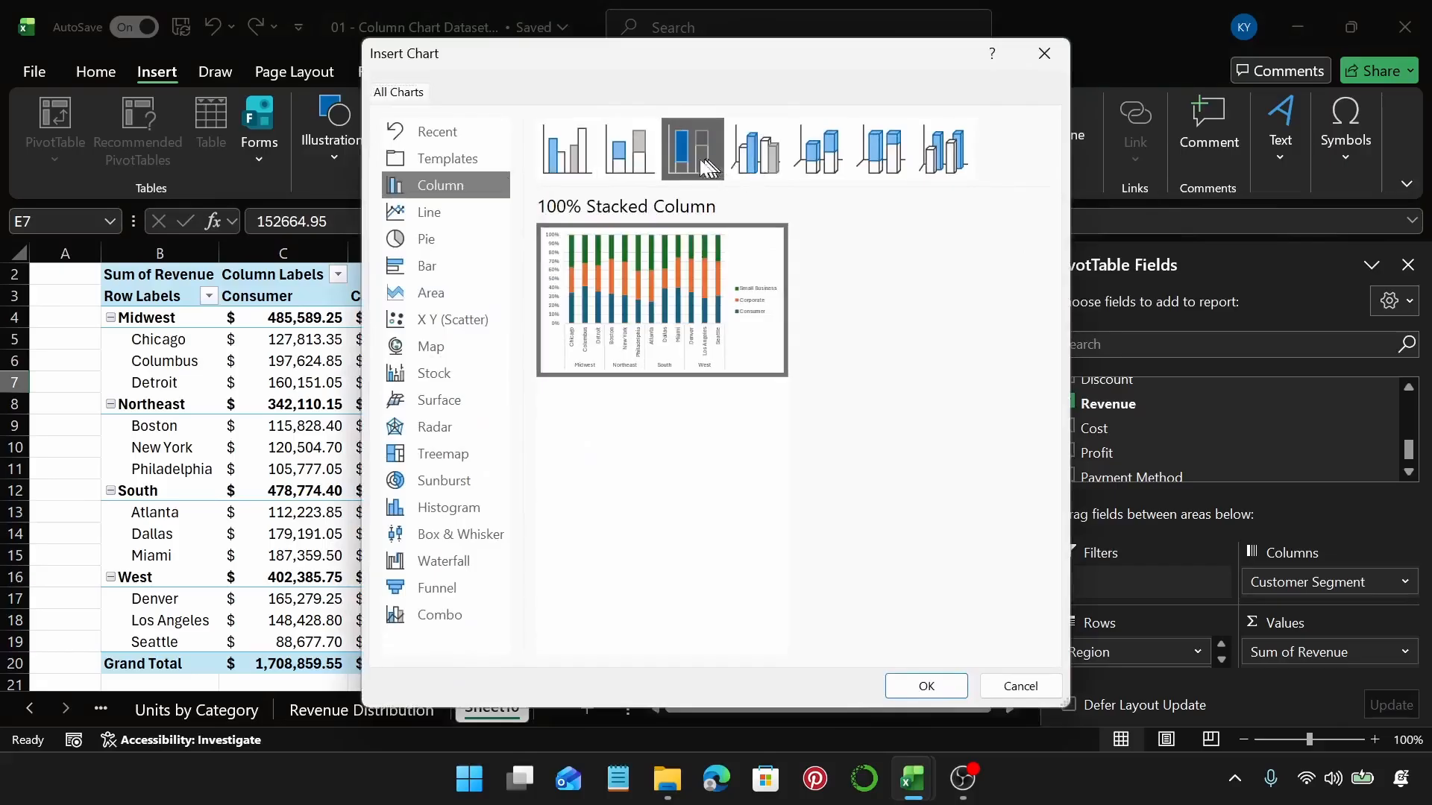
click(928, 686)
Reposition the new PivotChart on the sheet and hide all of its field buttons
drag(692, 346, 859, 343)
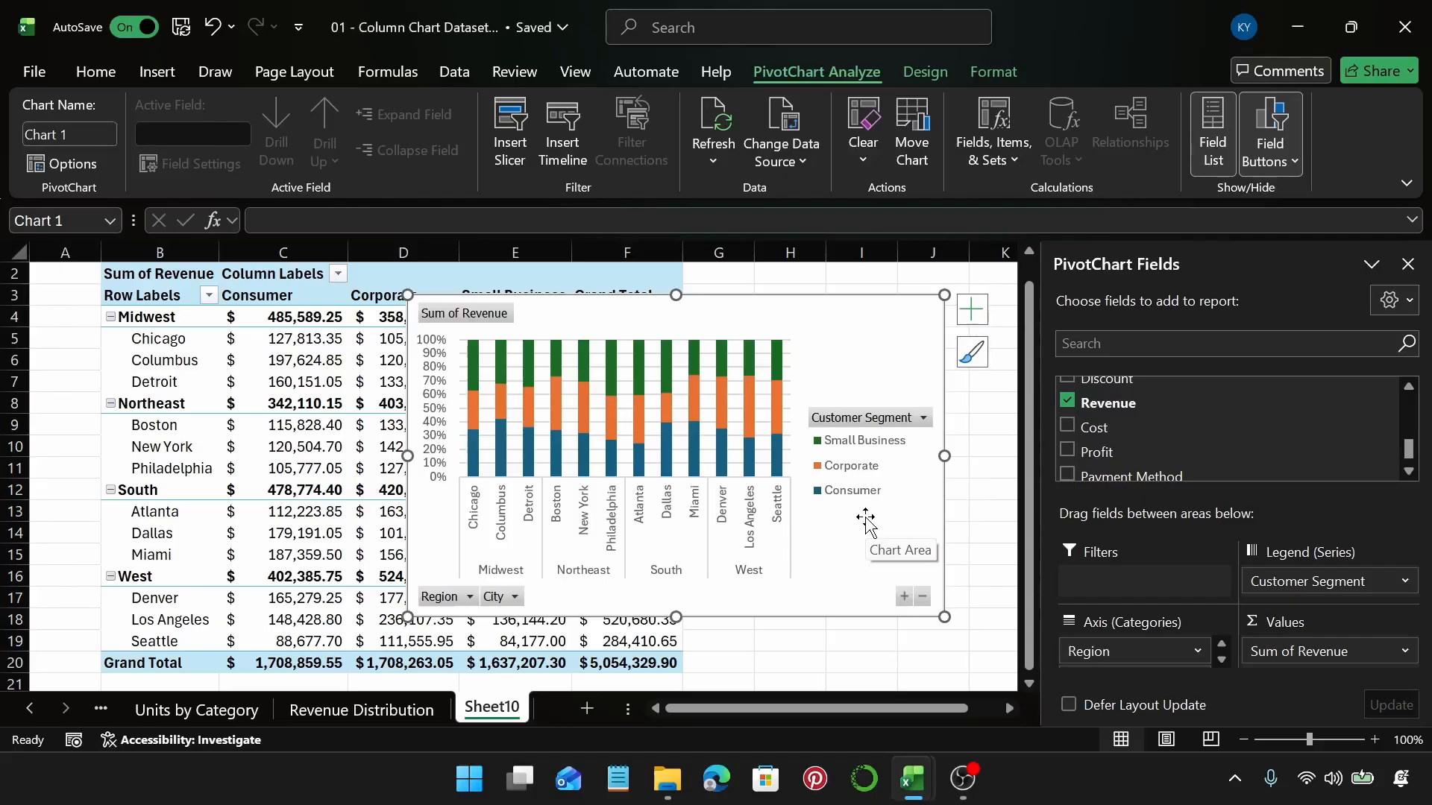
right_click(852, 419)
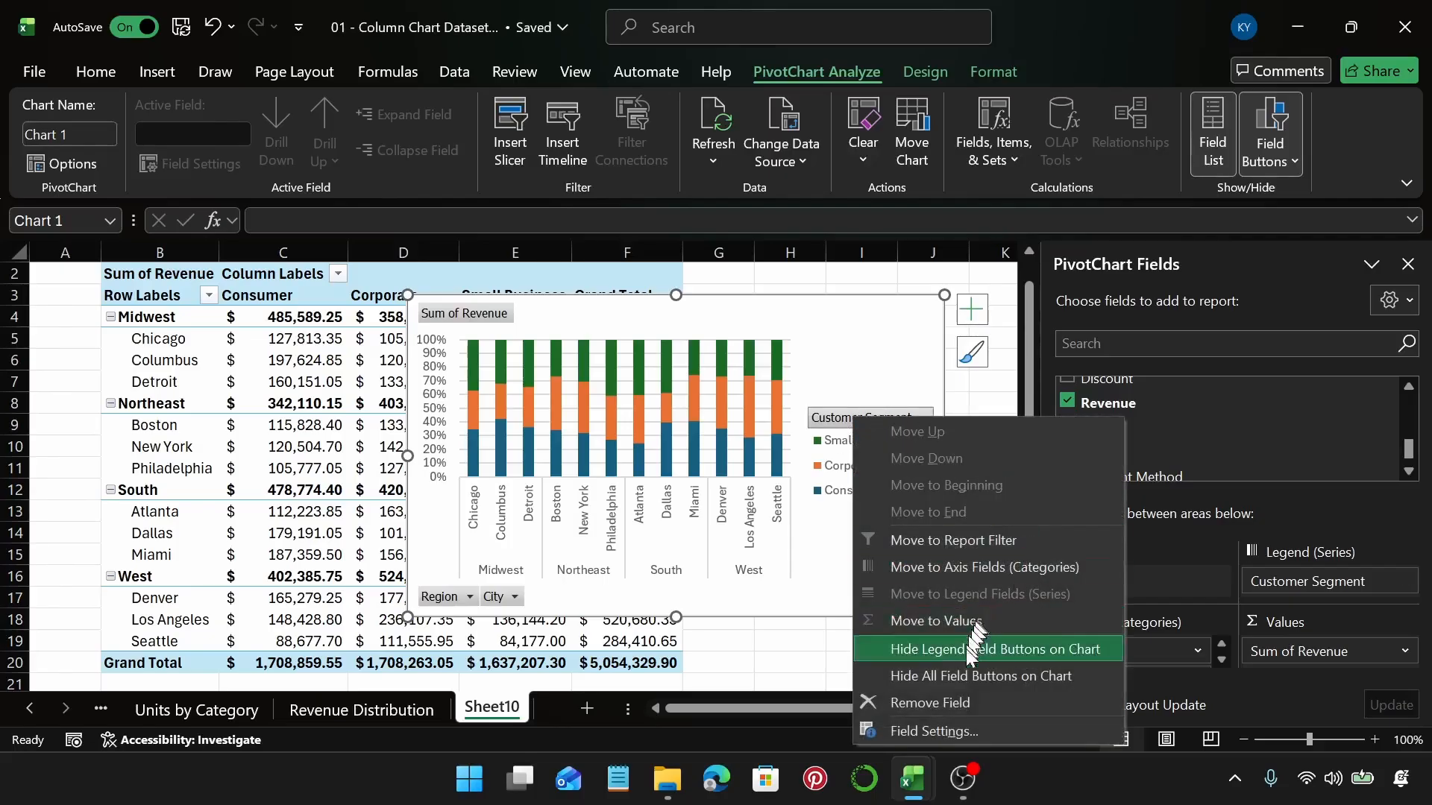
click(969, 676)
Add a chart title reading "Revenue by Segment" to the 100% stacked column chart
click(974, 312)
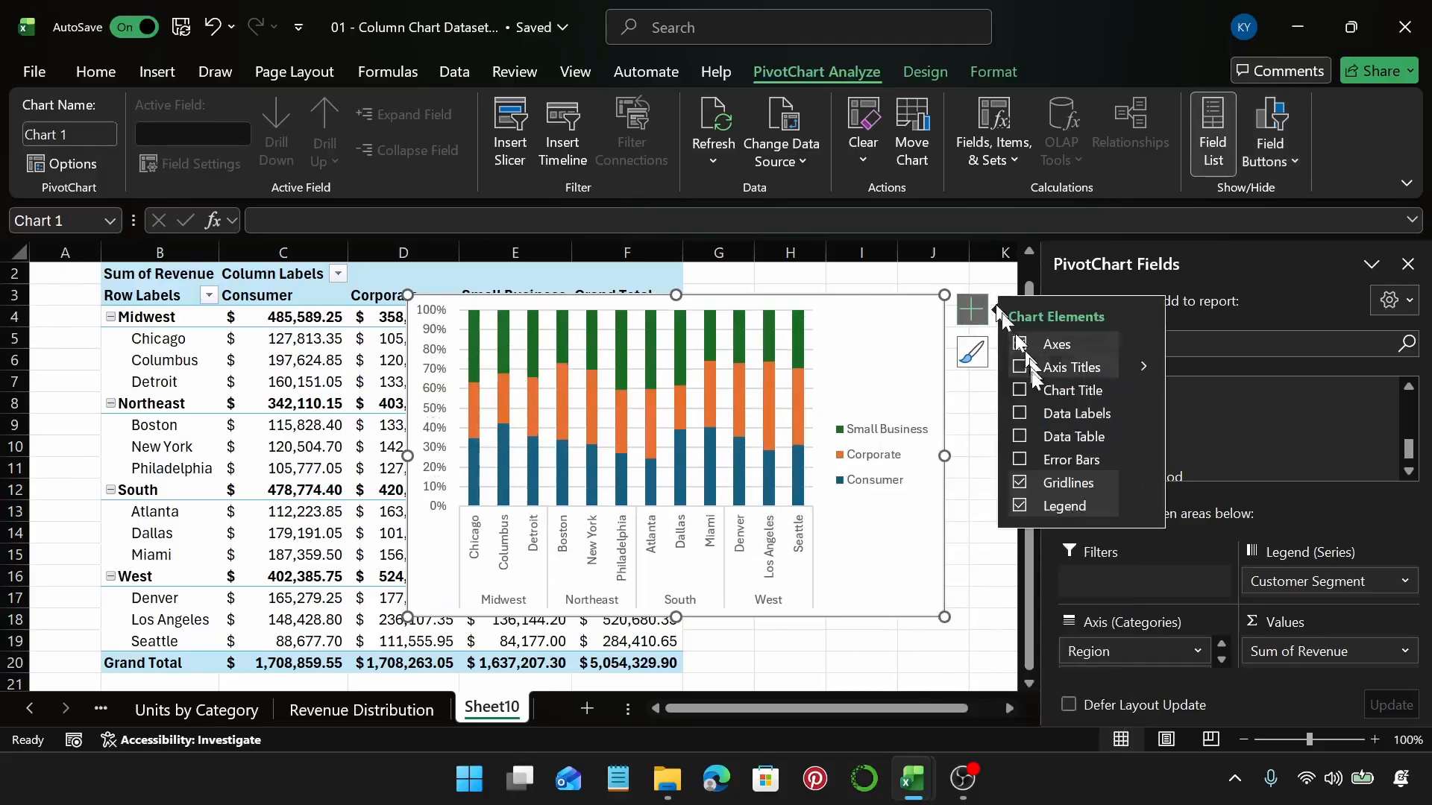
click(1020, 390)
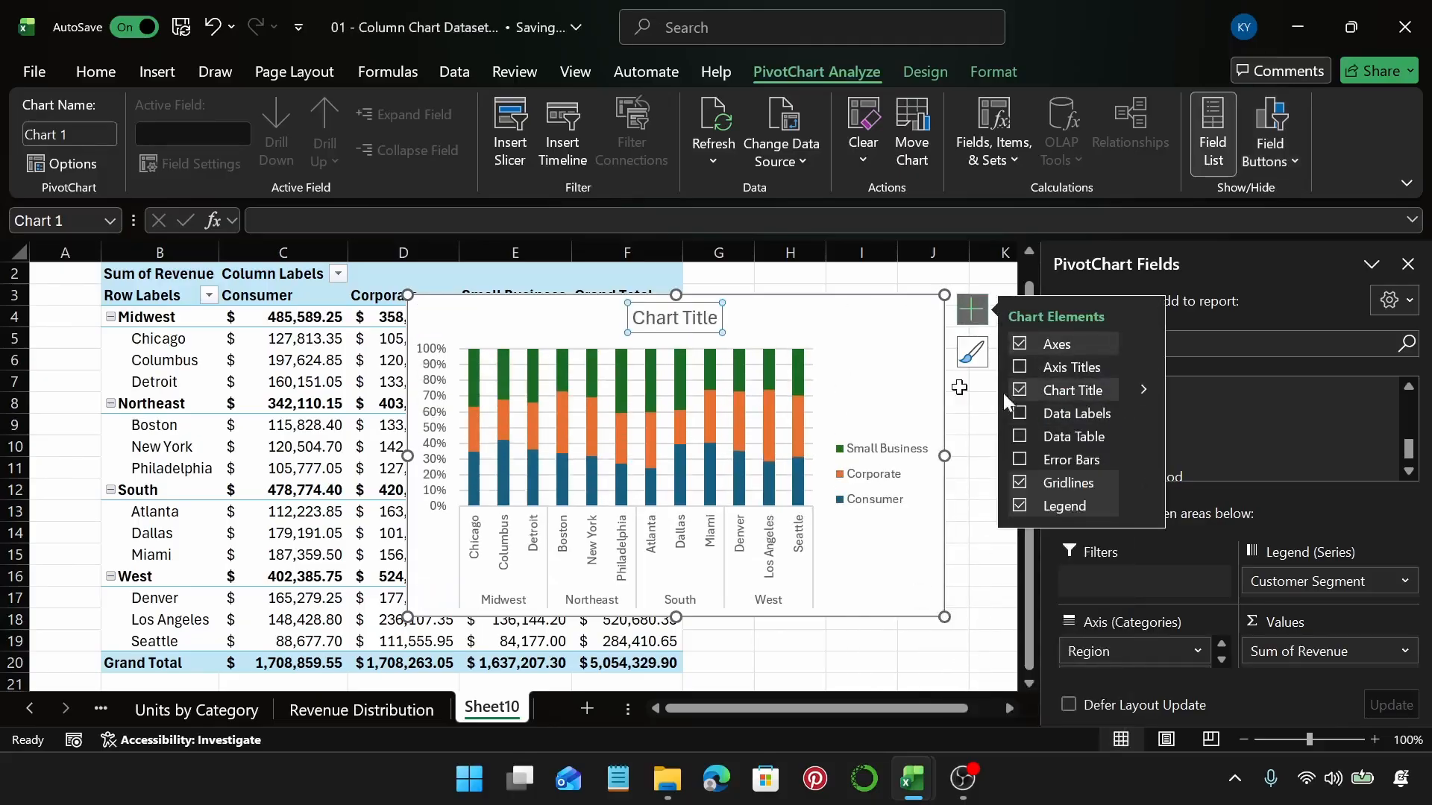
click(694, 321)
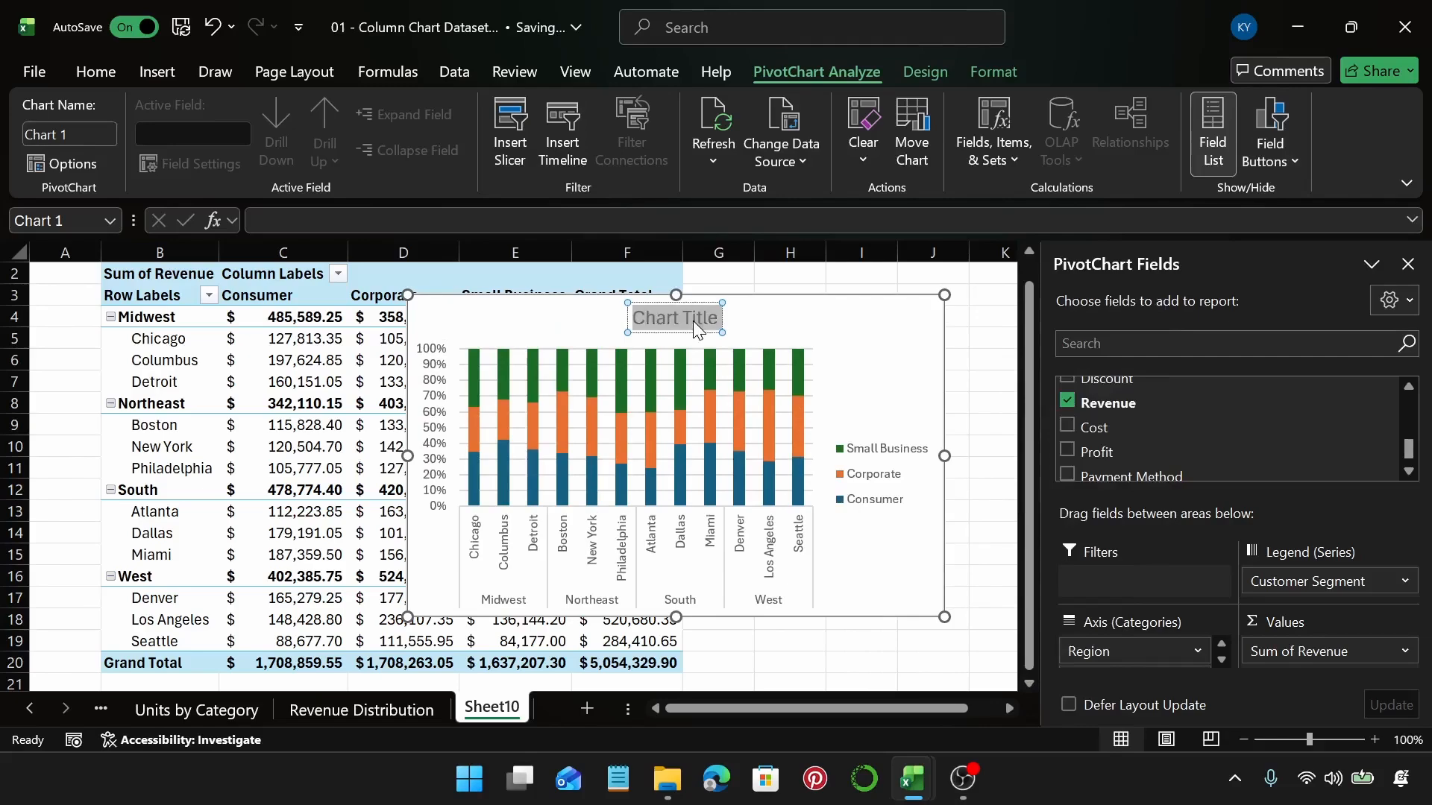
text(Re)
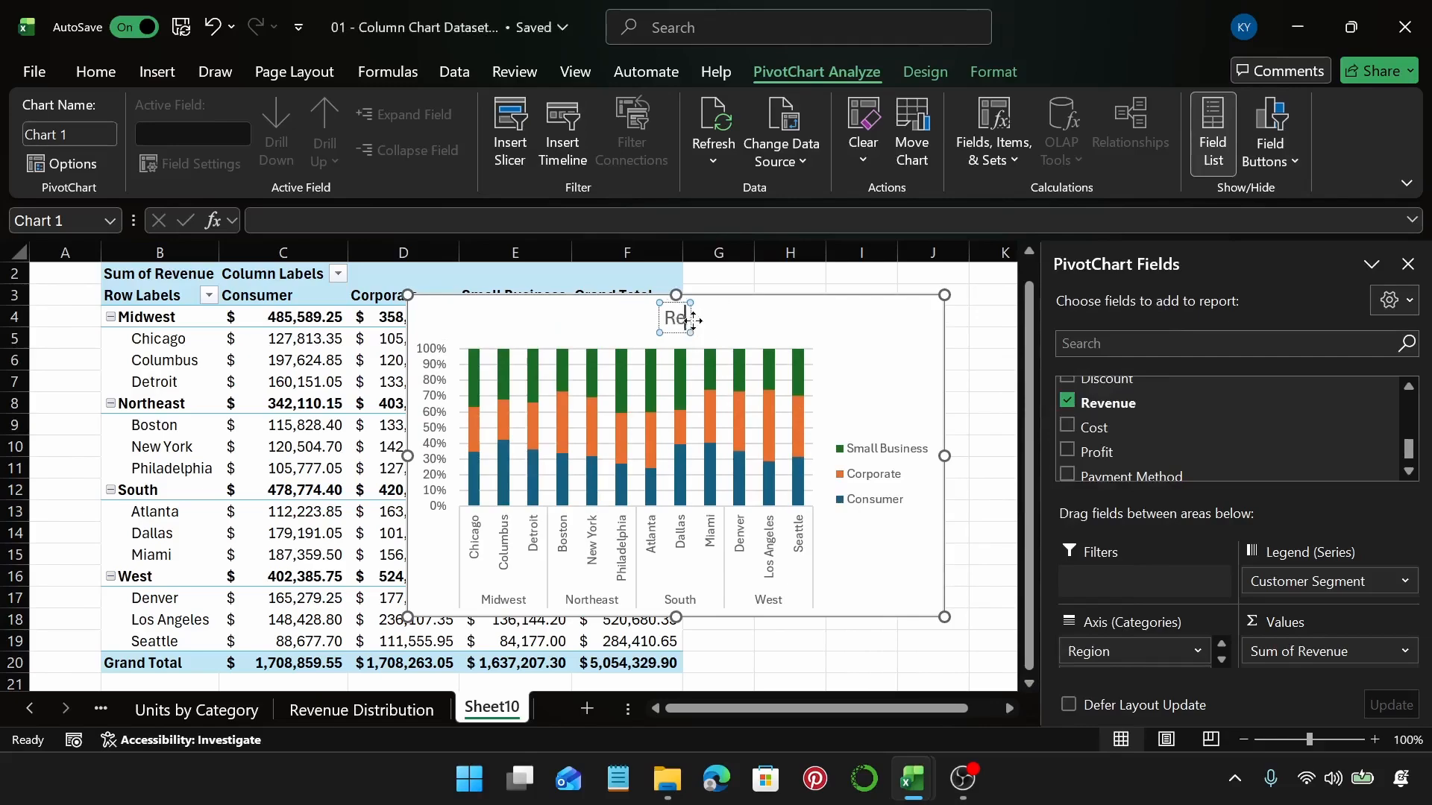
text(venue)
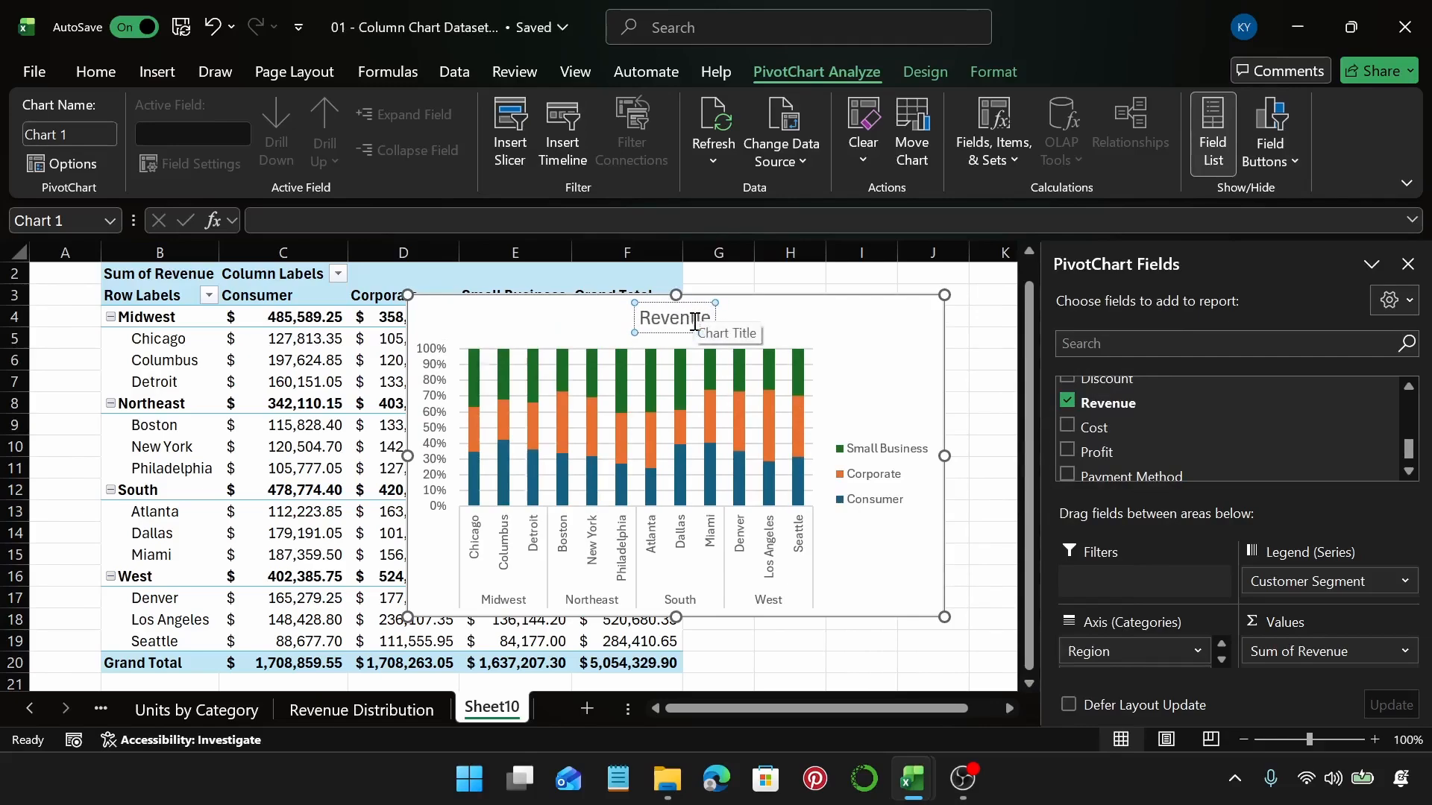
text( by)
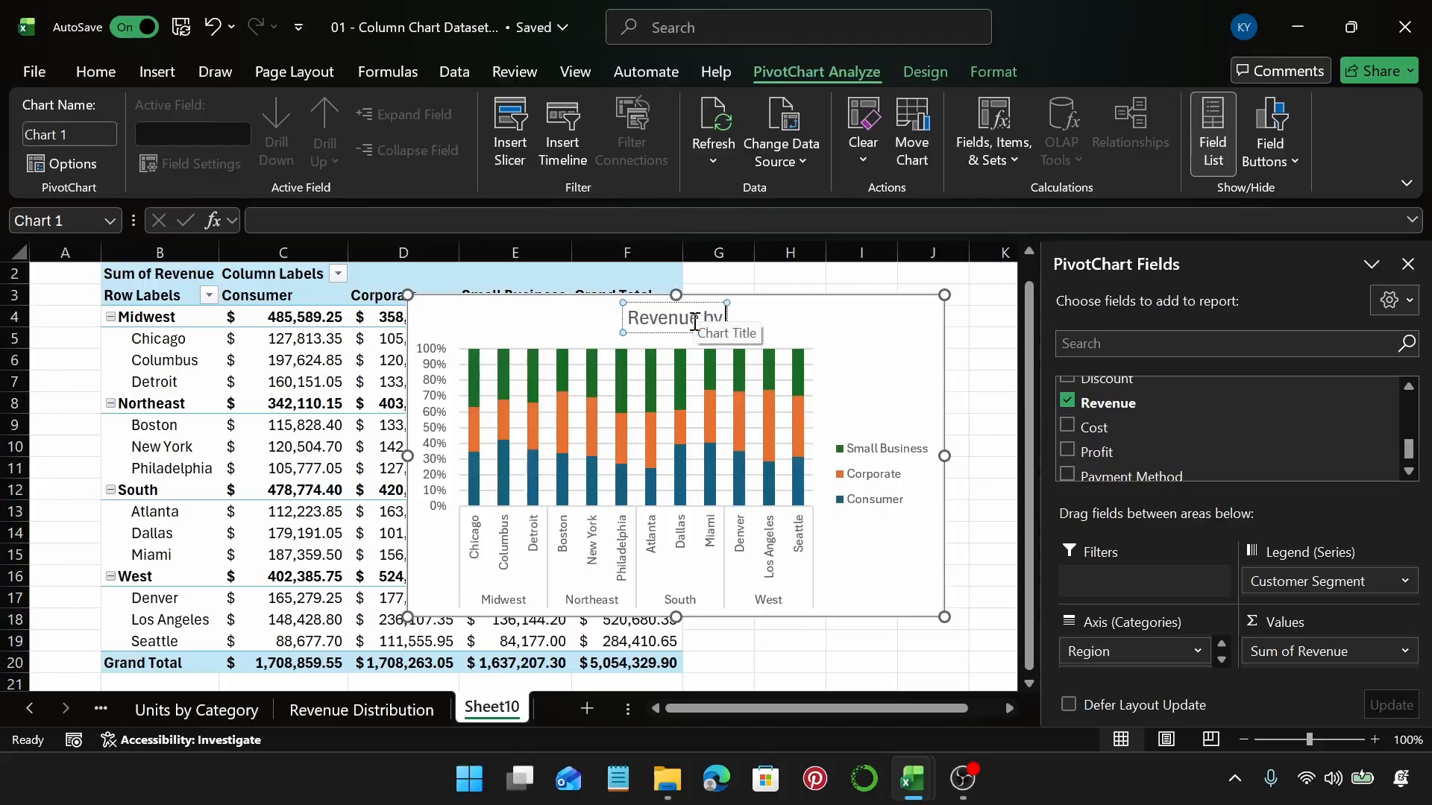
text( Segment)
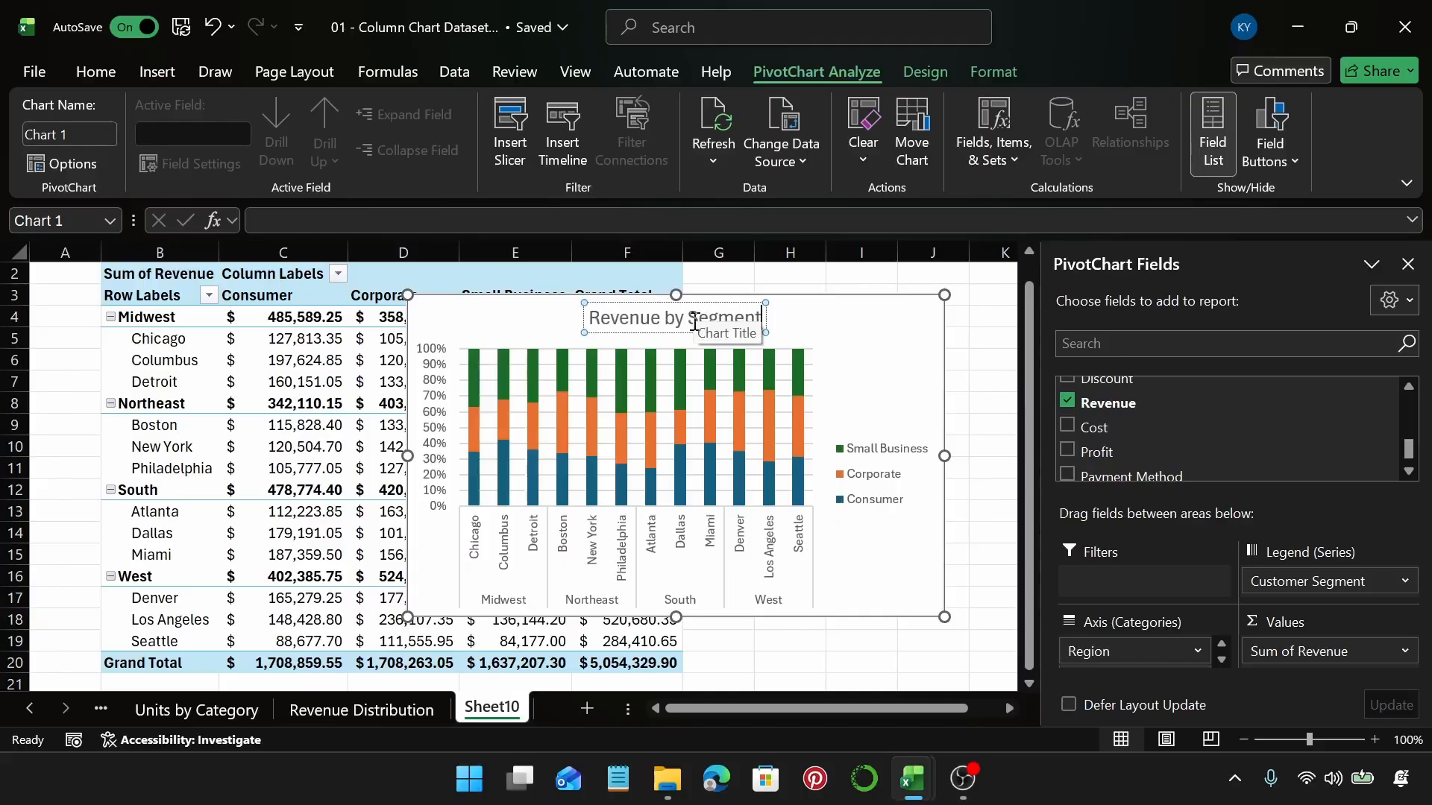
Insert the word "Customer" into the chart title so it reads "Revenue by Customer Segment"
click(694, 322)
text(Cust)
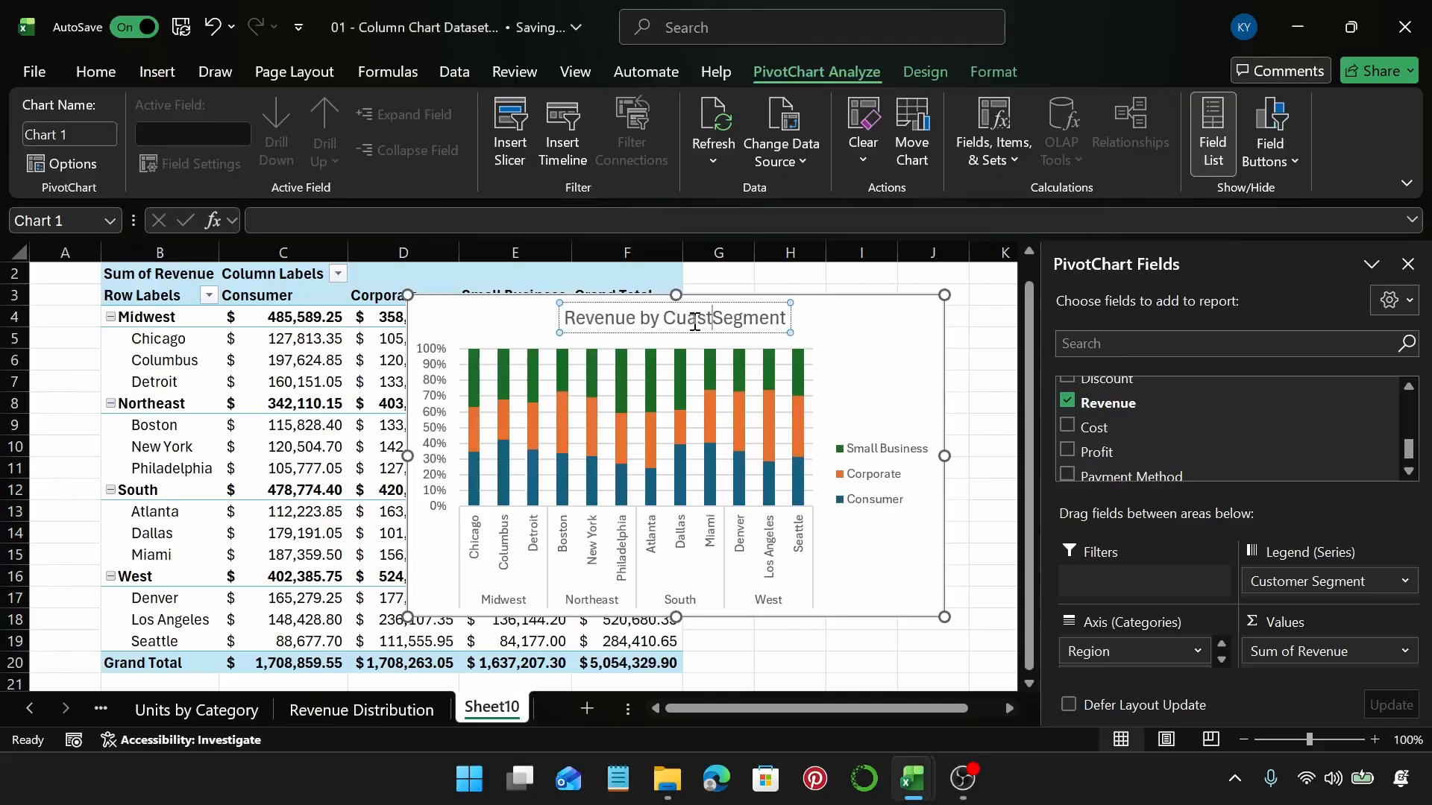
key(BackSpace)
key(BackSpace)
key(BackSpace)
text(stomer)
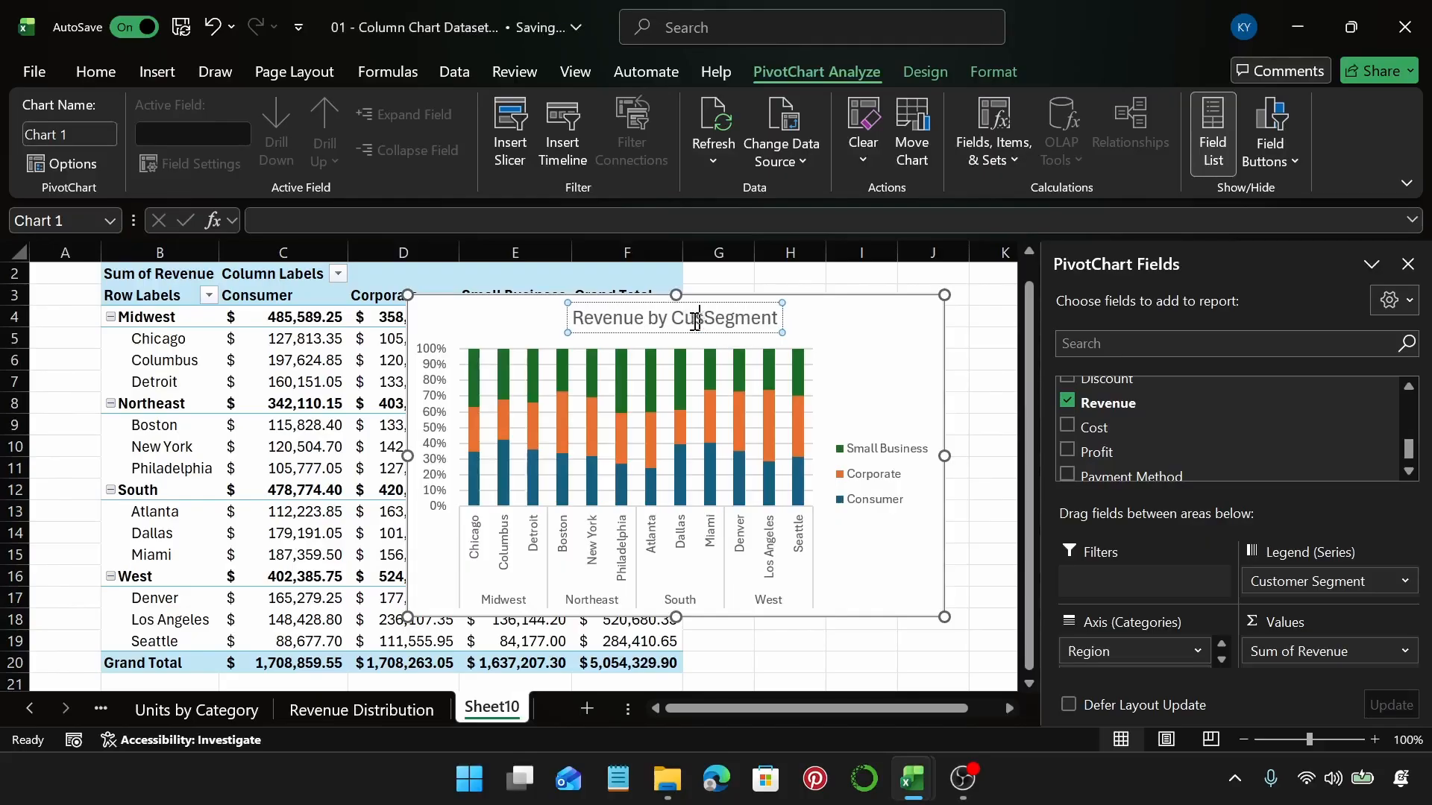
text( Segment)
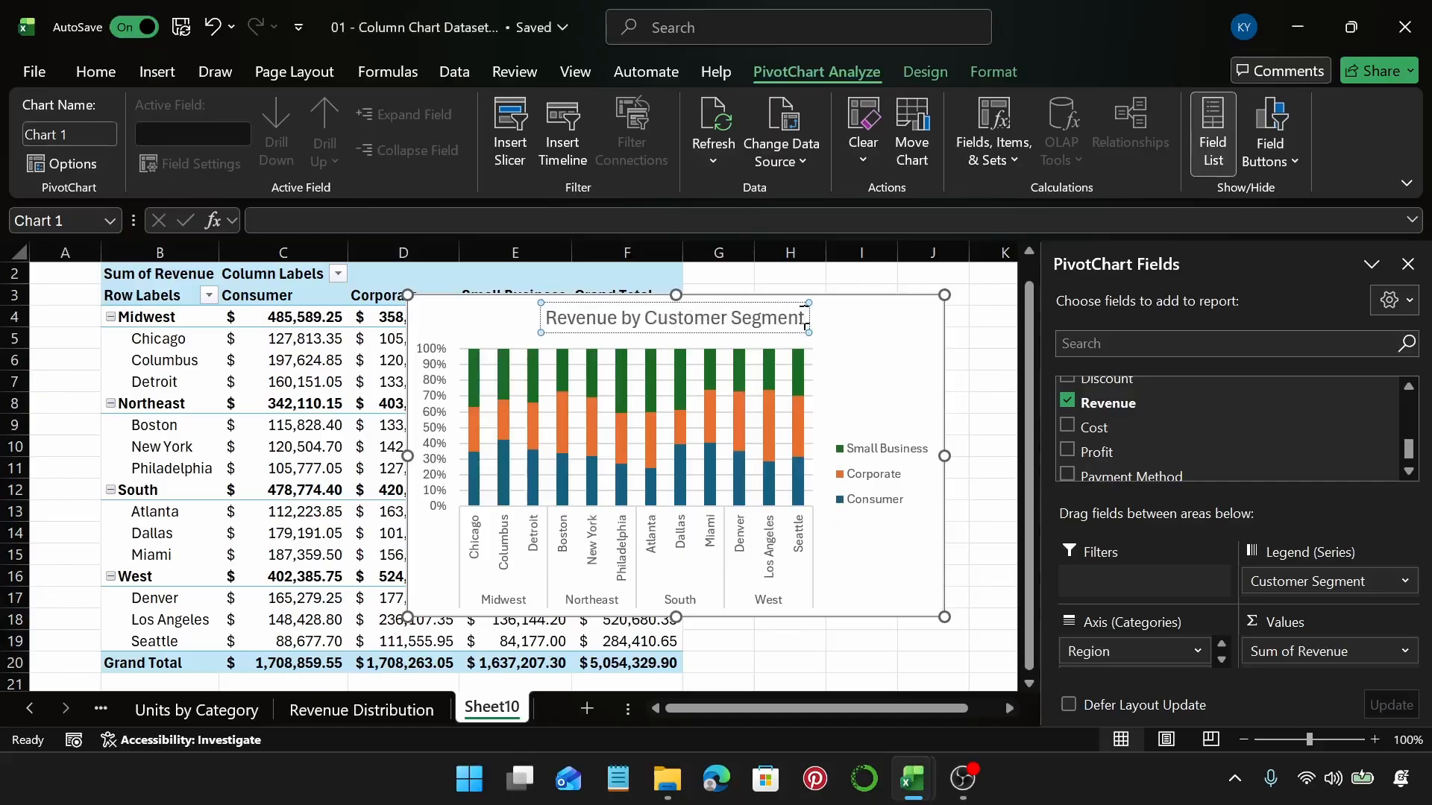
Append "and City" to the chart title so it reads "Revenue by Customer Segment and City"
text( a)
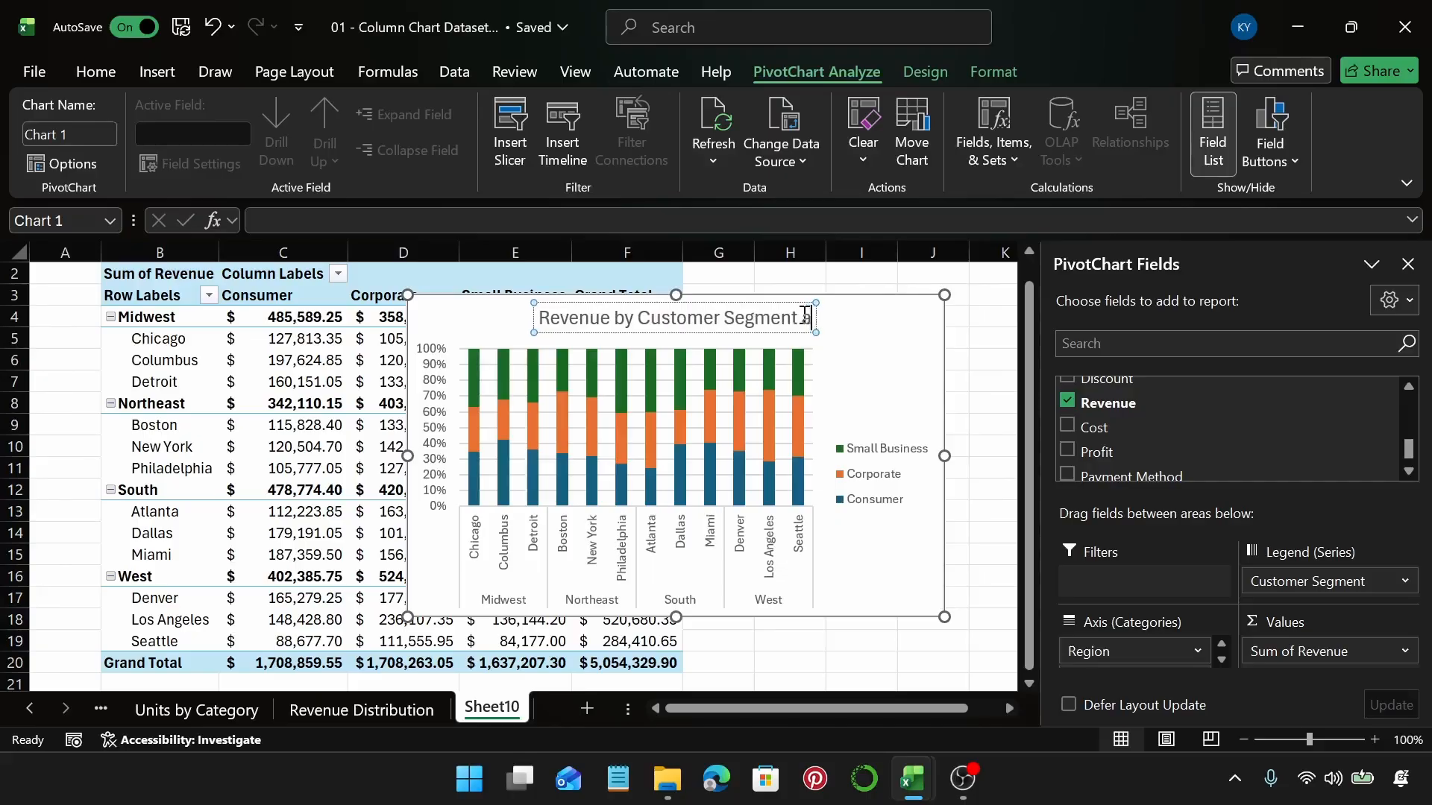
text(nd City)
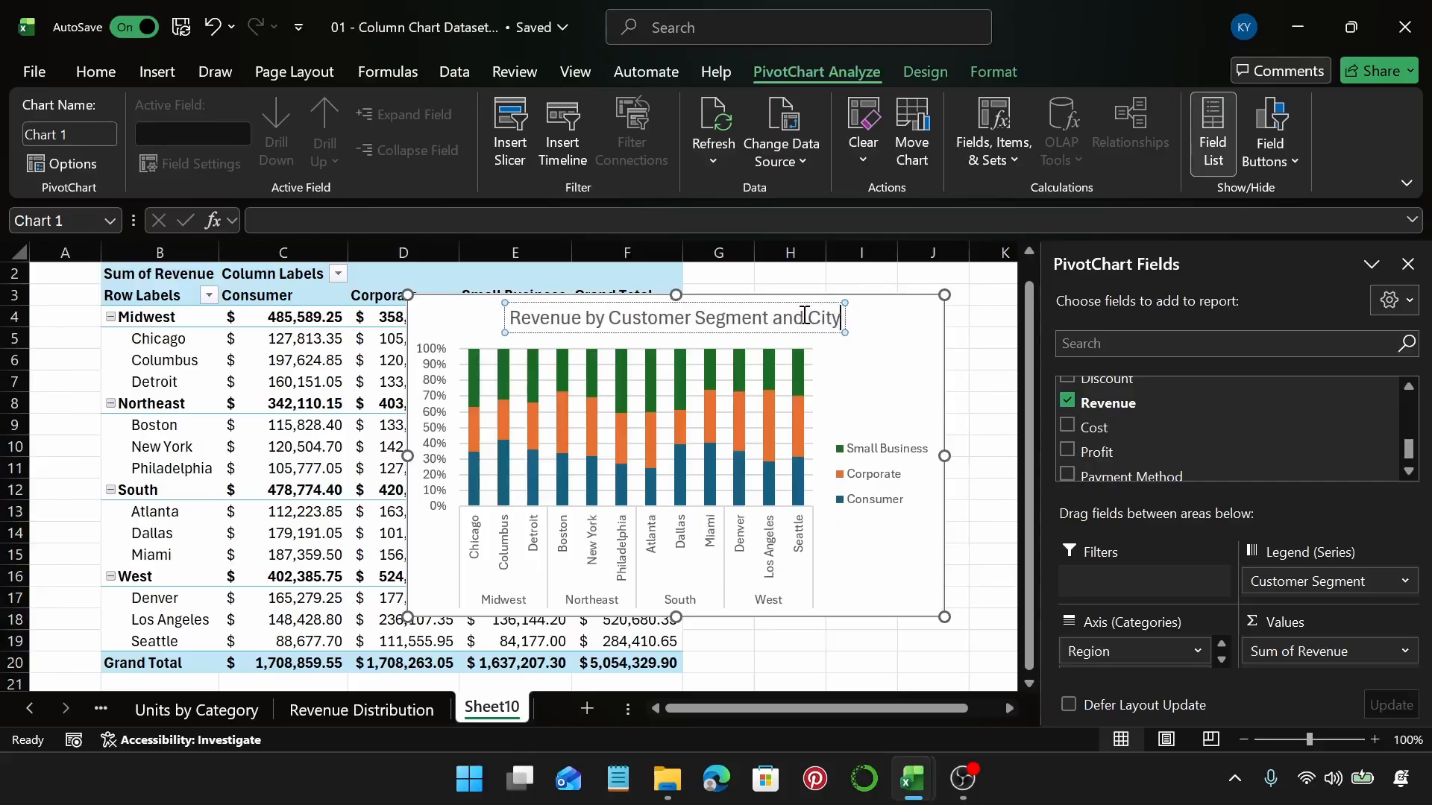
click(914, 337)
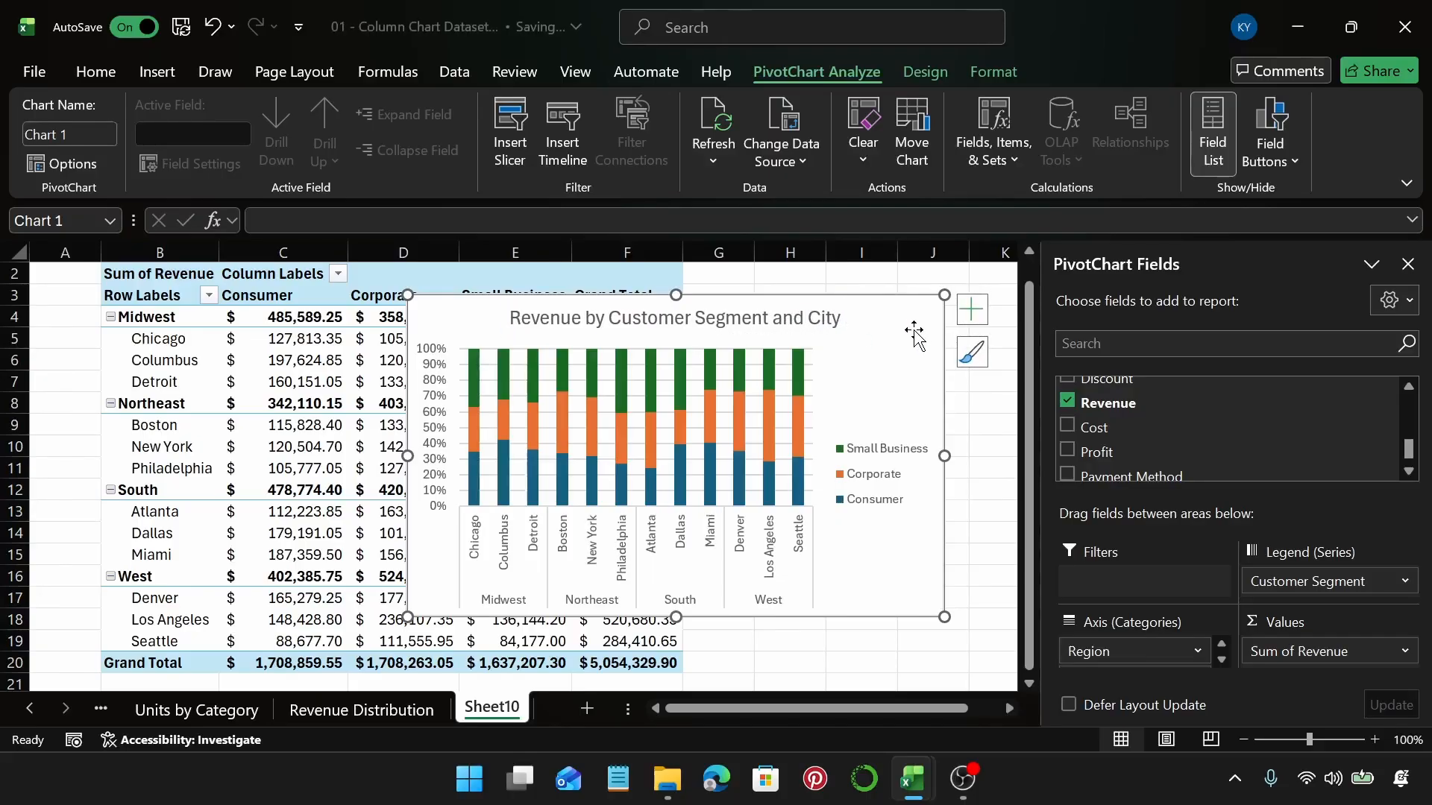
Set the gap width of the 100% stacked column chart's data series to 100%
click(768, 432)
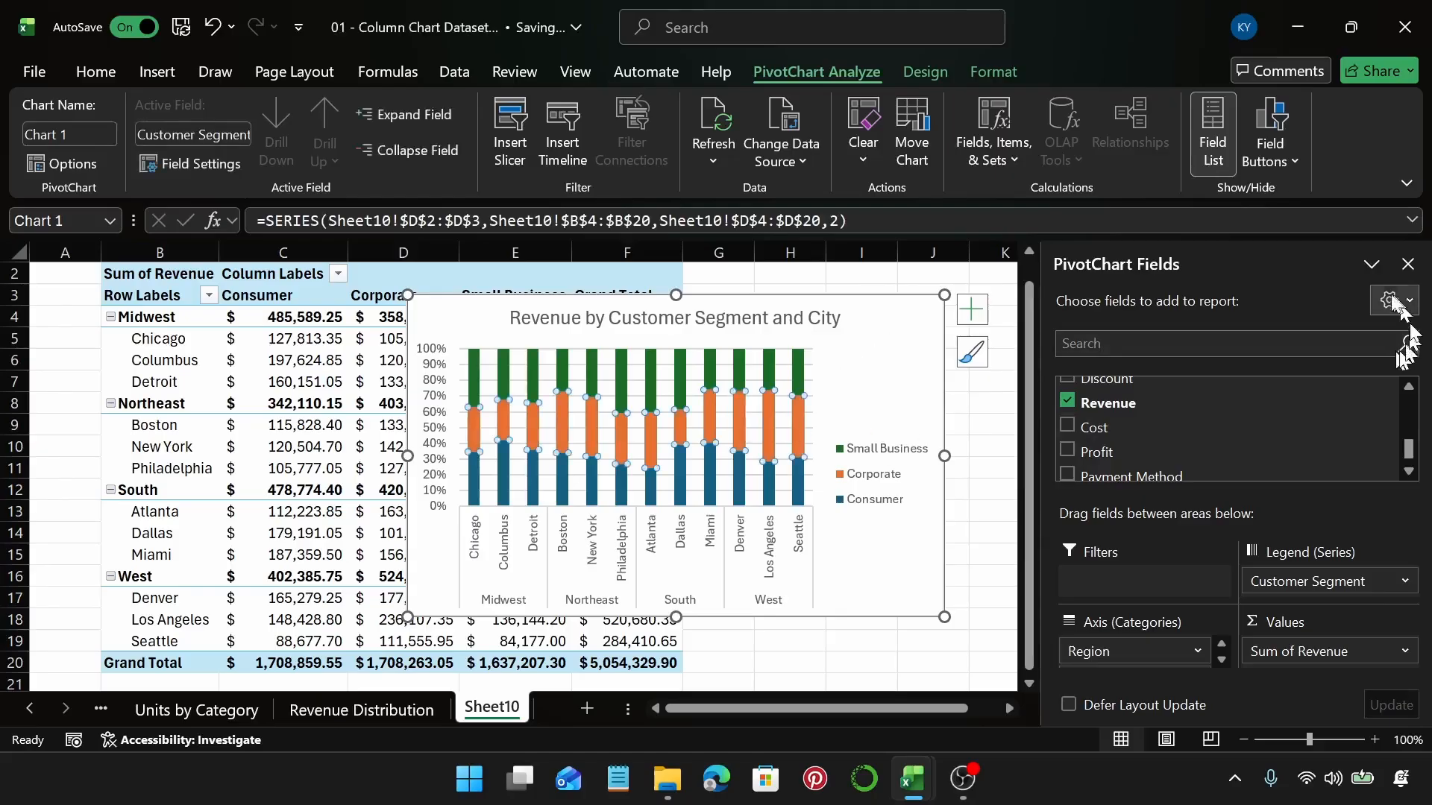
right_click(797, 436)
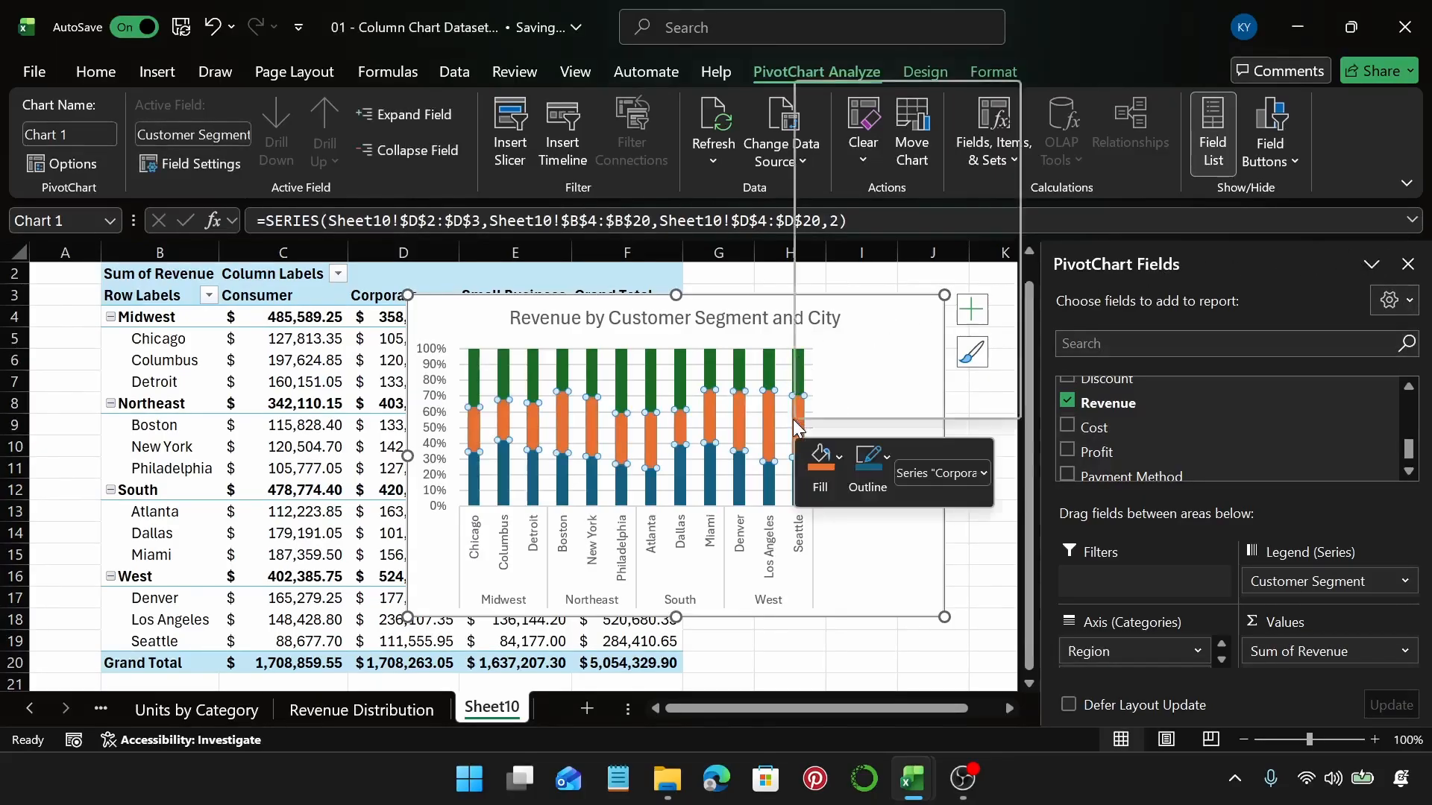
key(Escape)
key(ctrl+1)
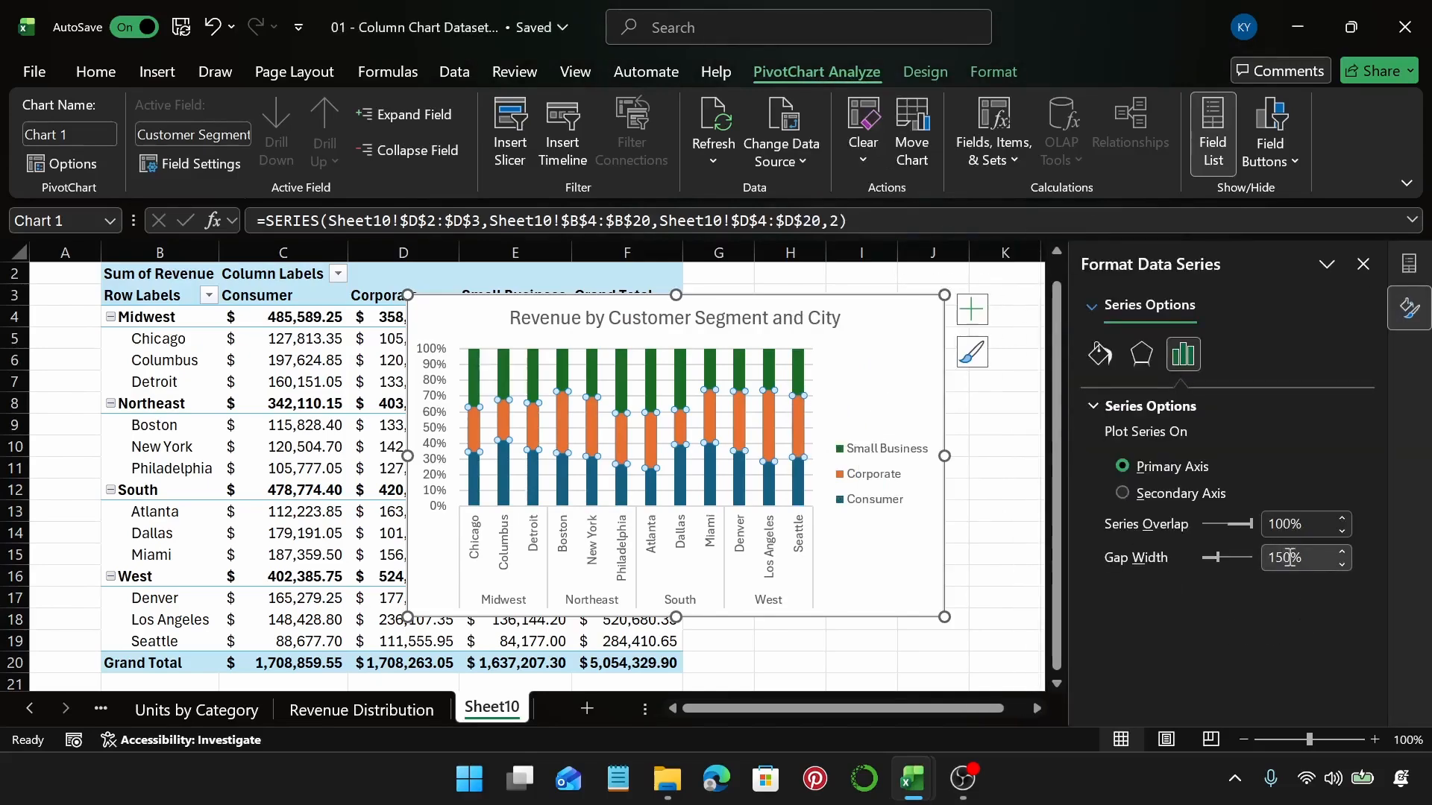
drag(1290, 557, 1240, 561)
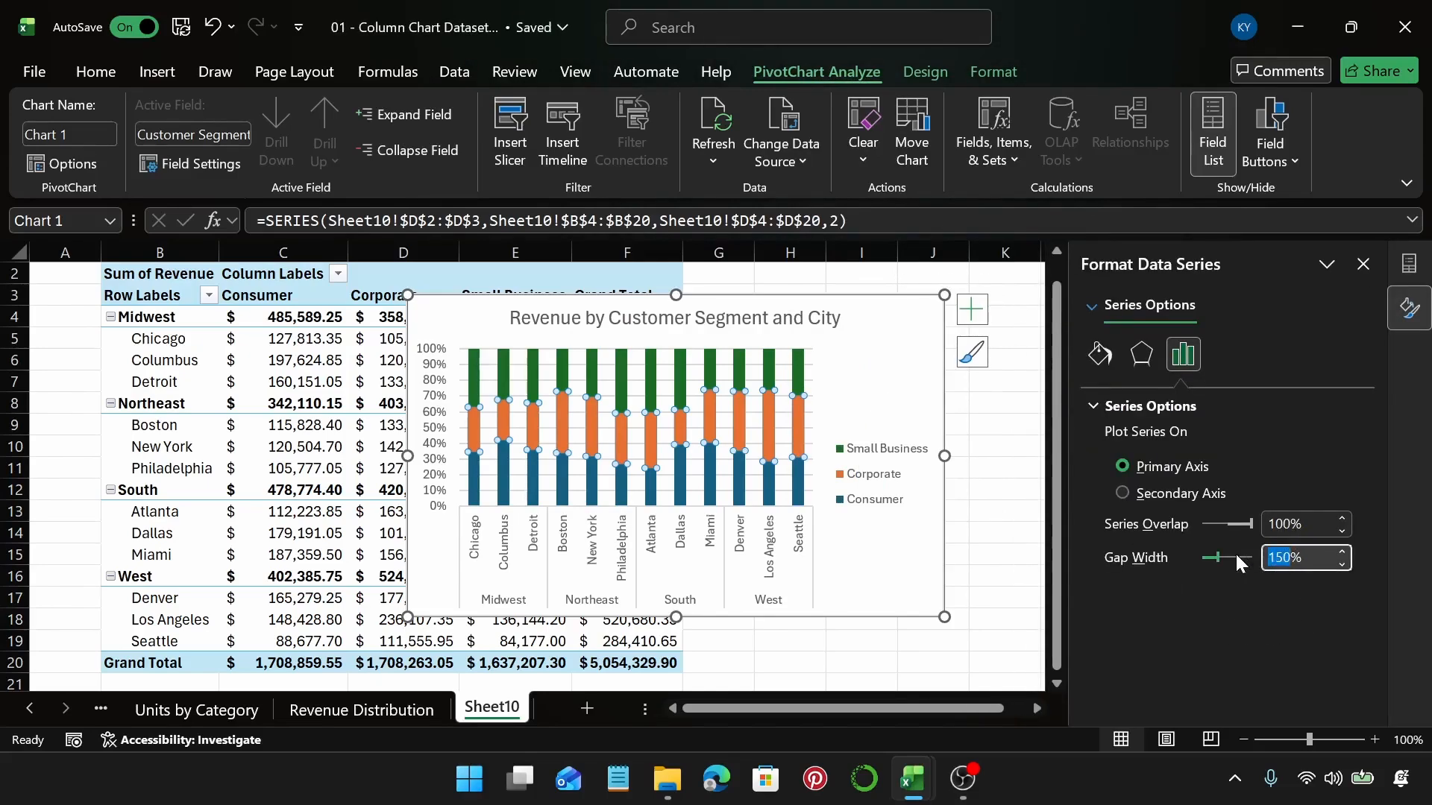
text(100)
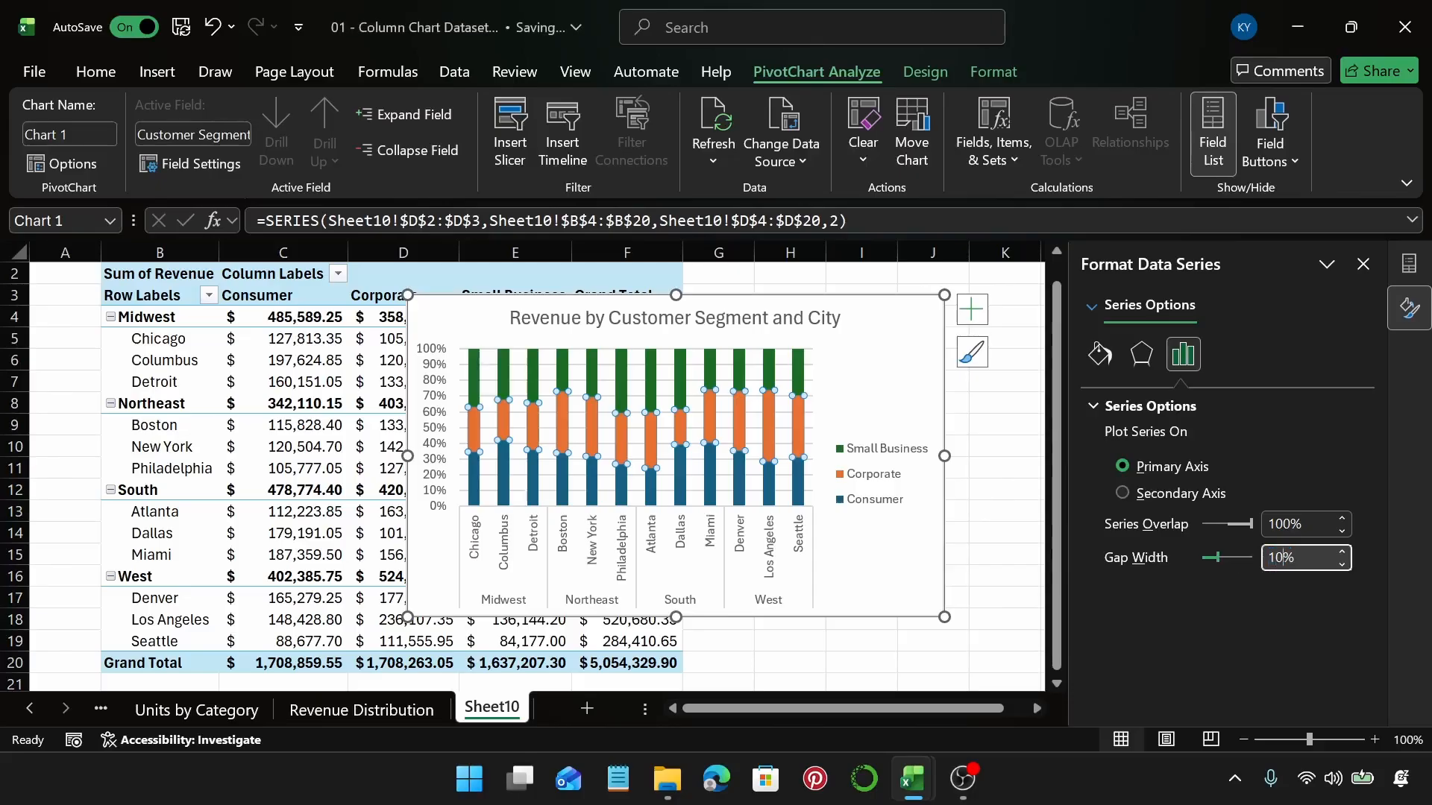
key(Return)
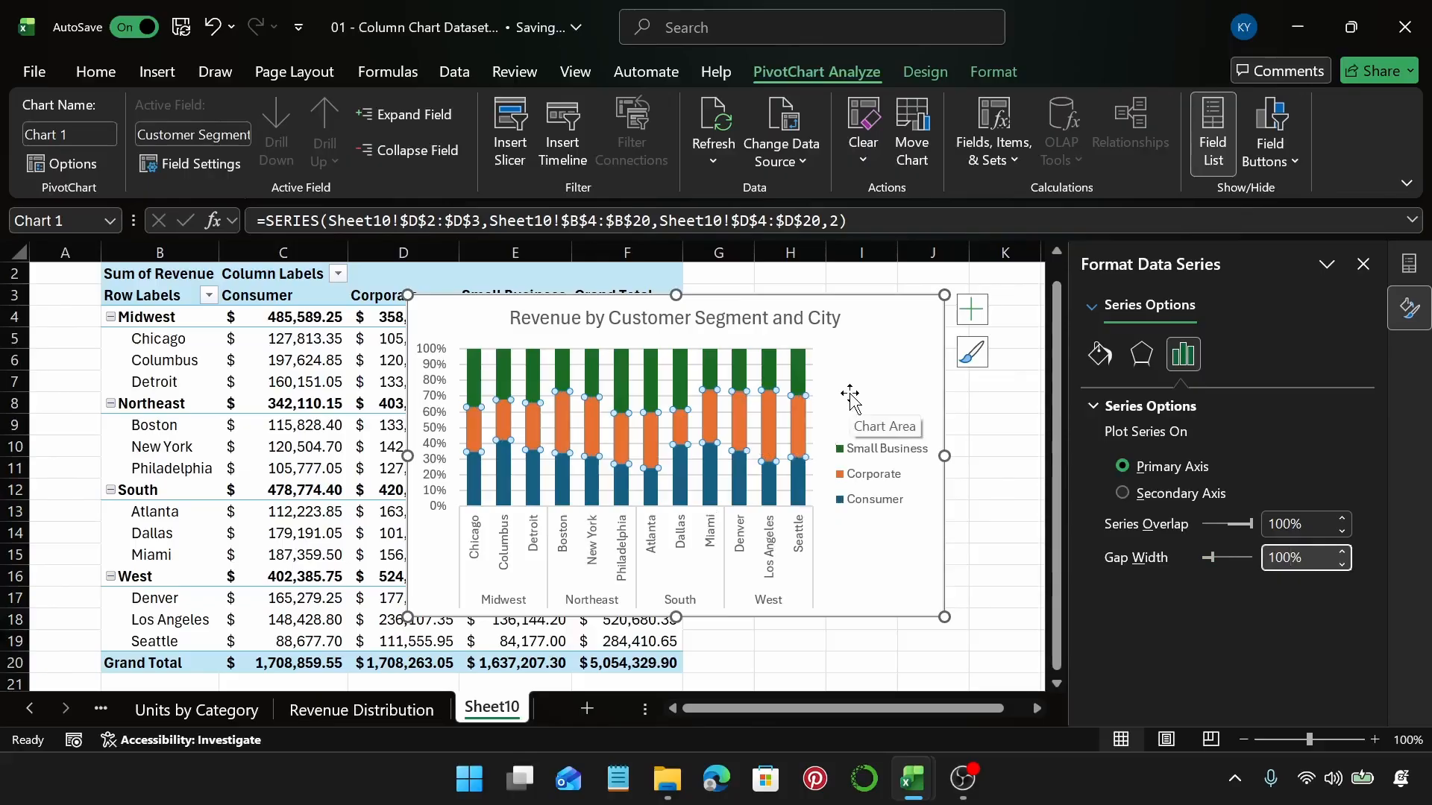
click(877, 378)
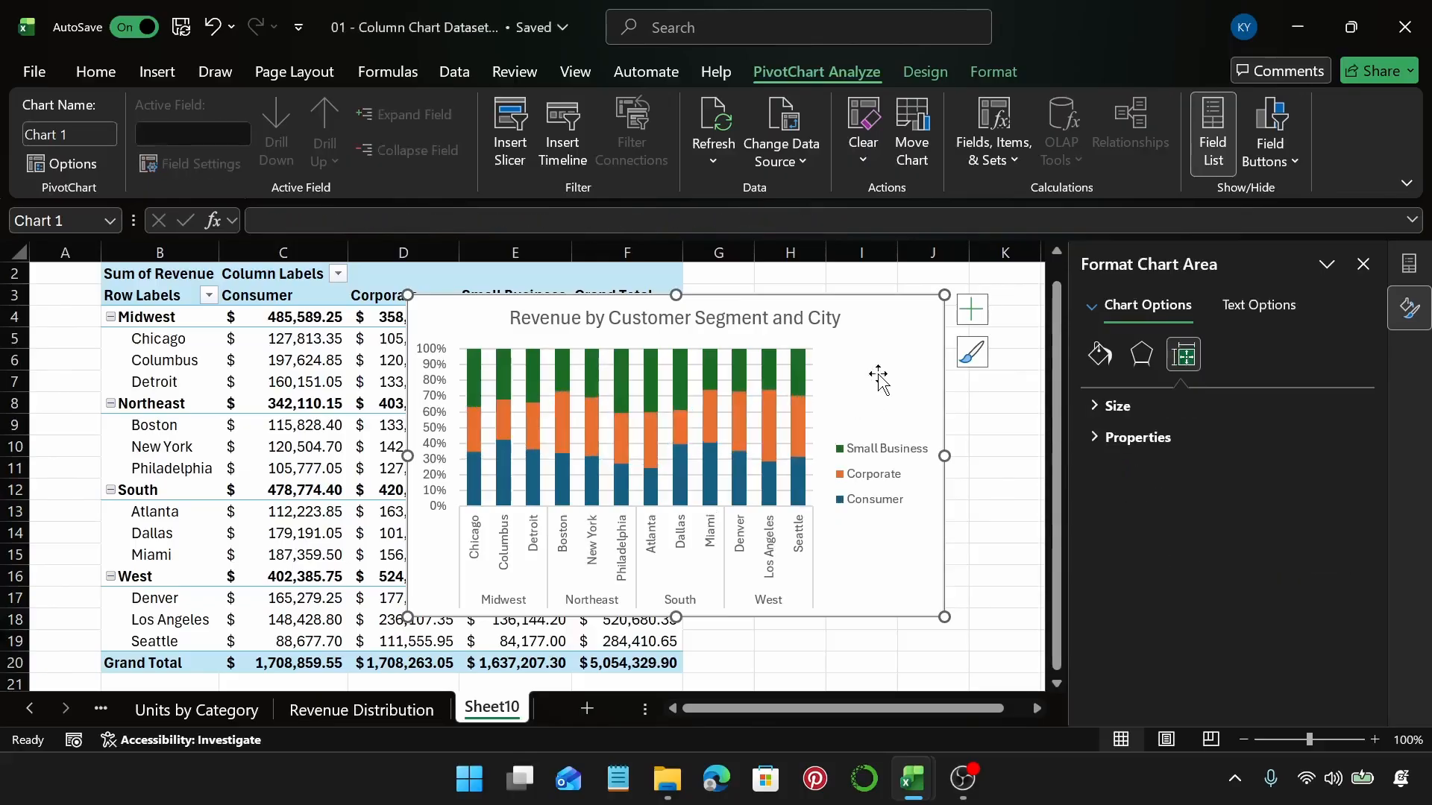
Rename the Sheet10 worksheet as "Customer Segment Distribution"
double_click(478, 706)
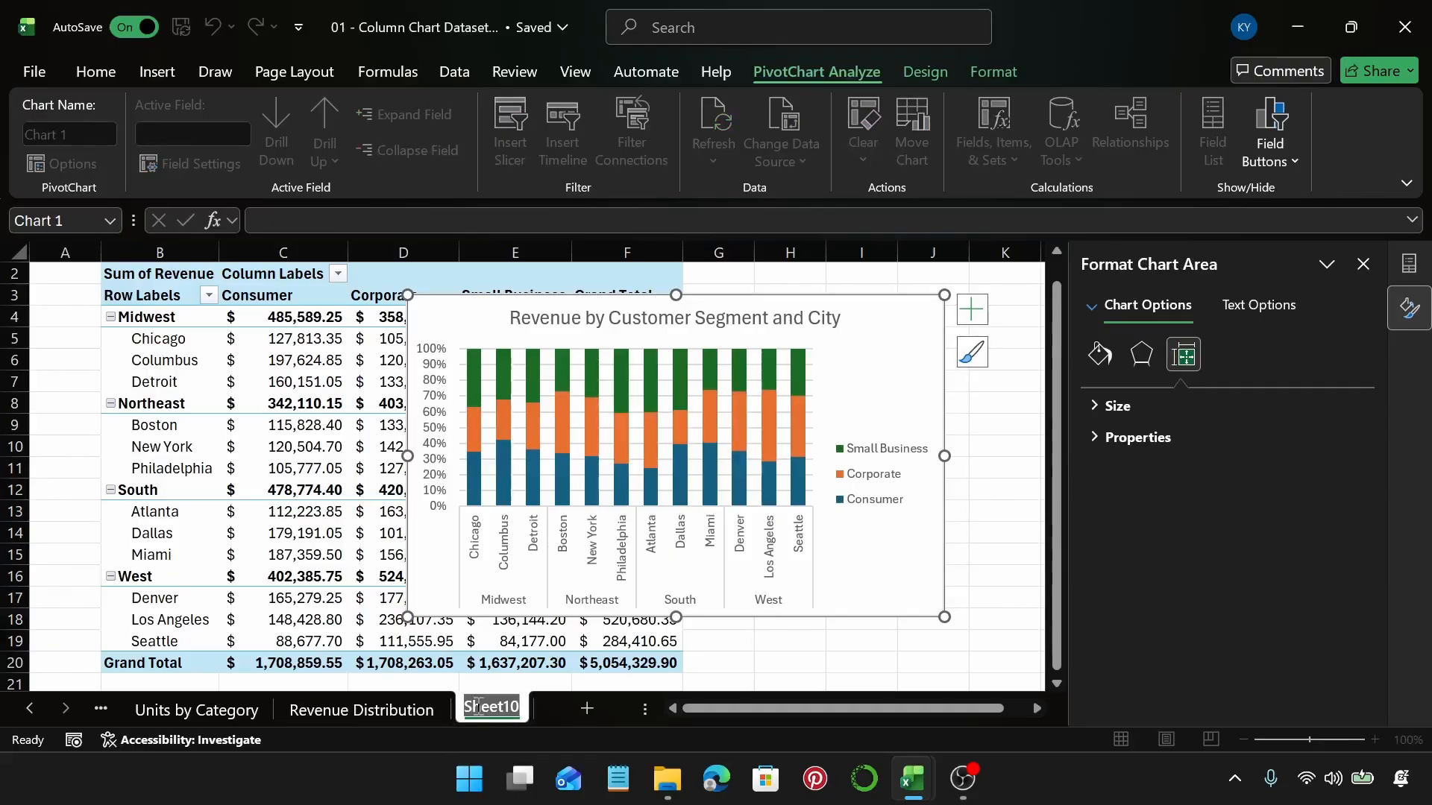
text(Cuts)
key(BackSpace)
key(BackSpace)
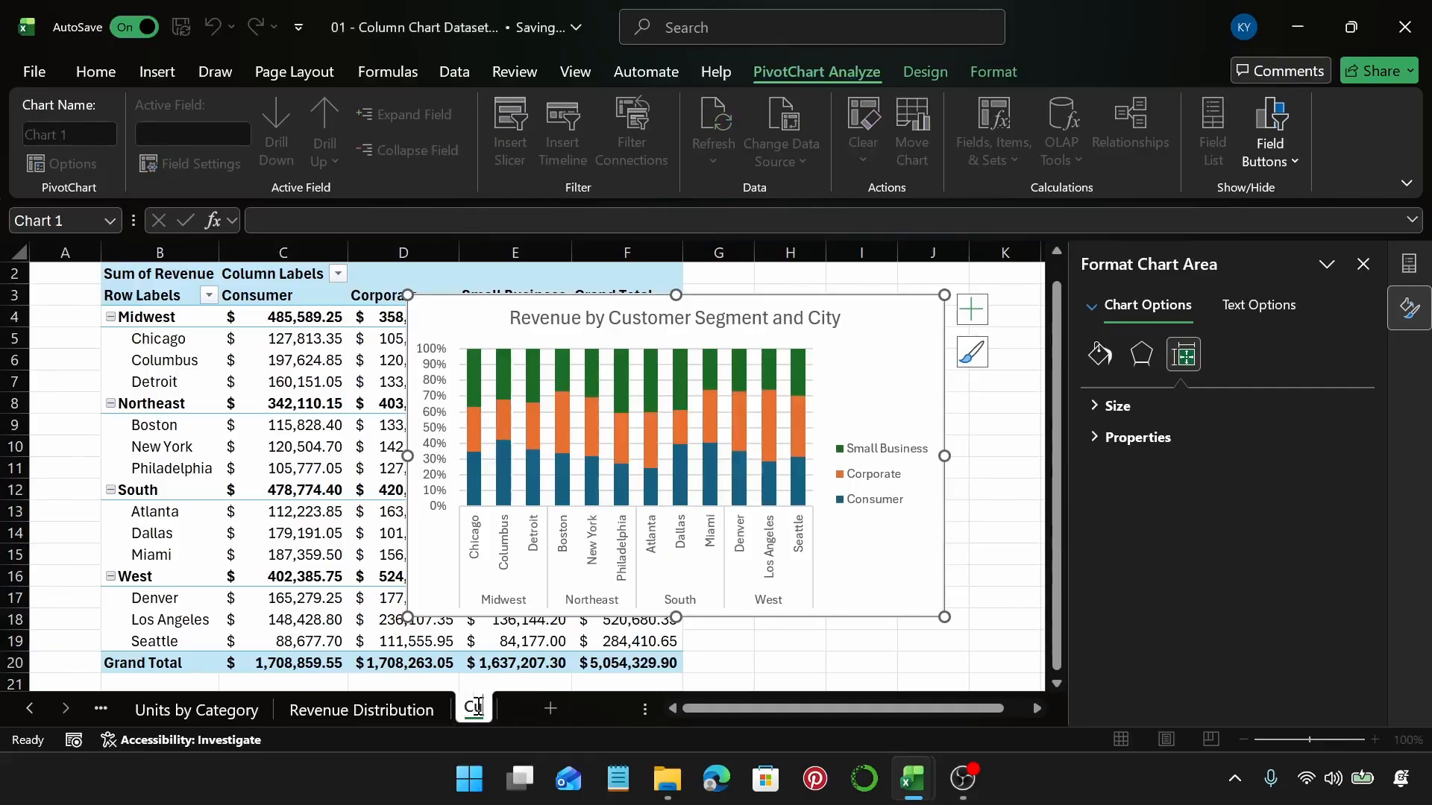
text(stom)
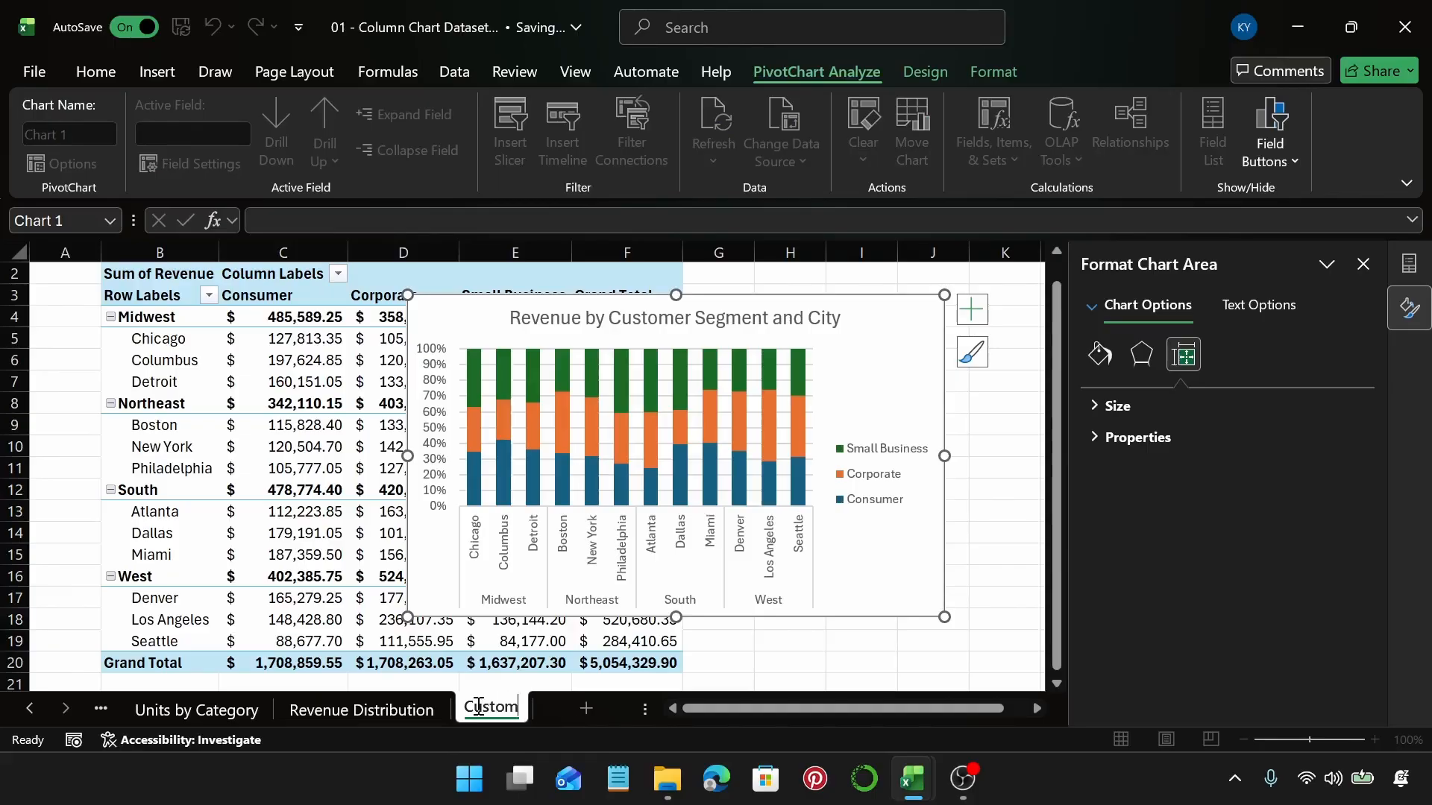
text(eer)
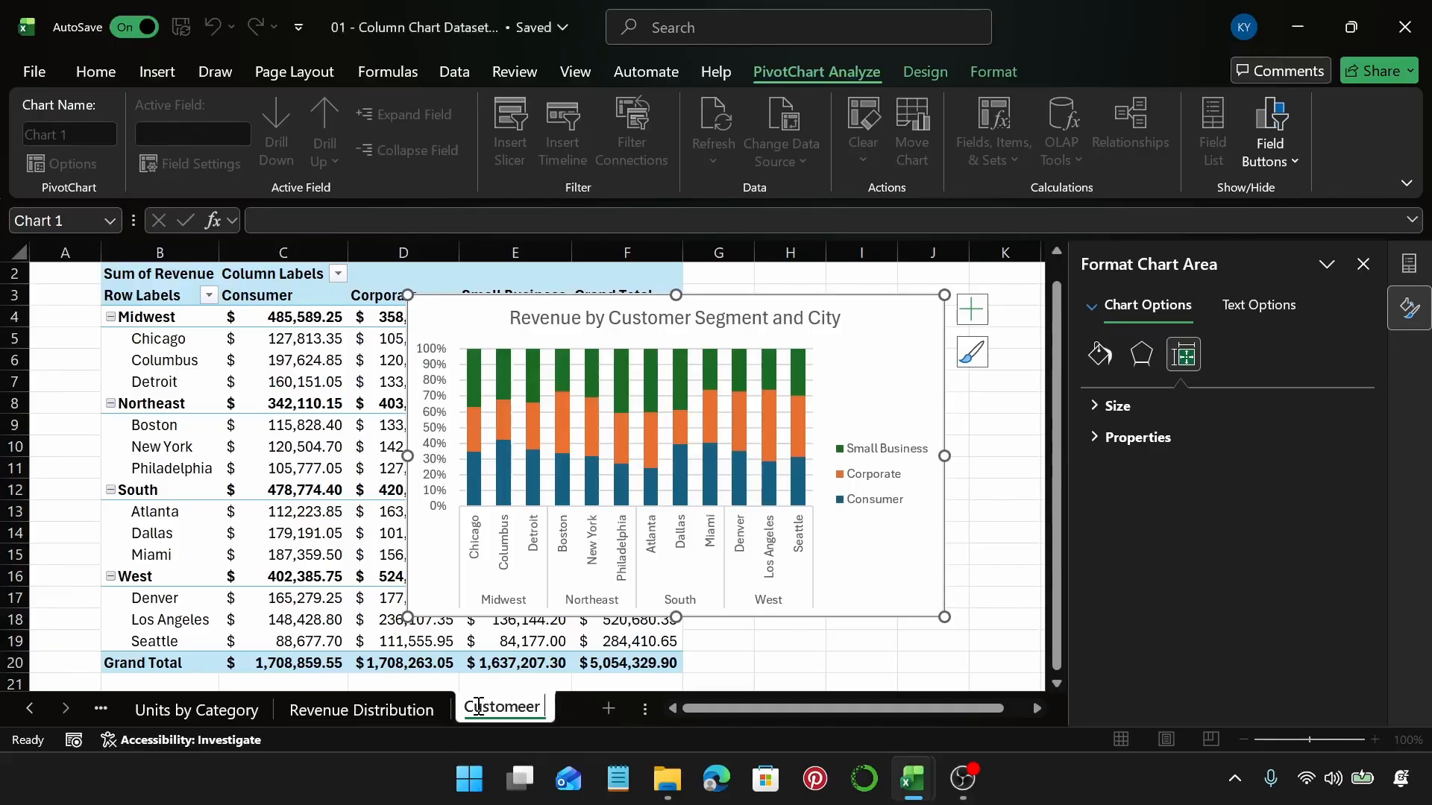
key(BackSpace)
key(BackSpace)
text(r Segment)
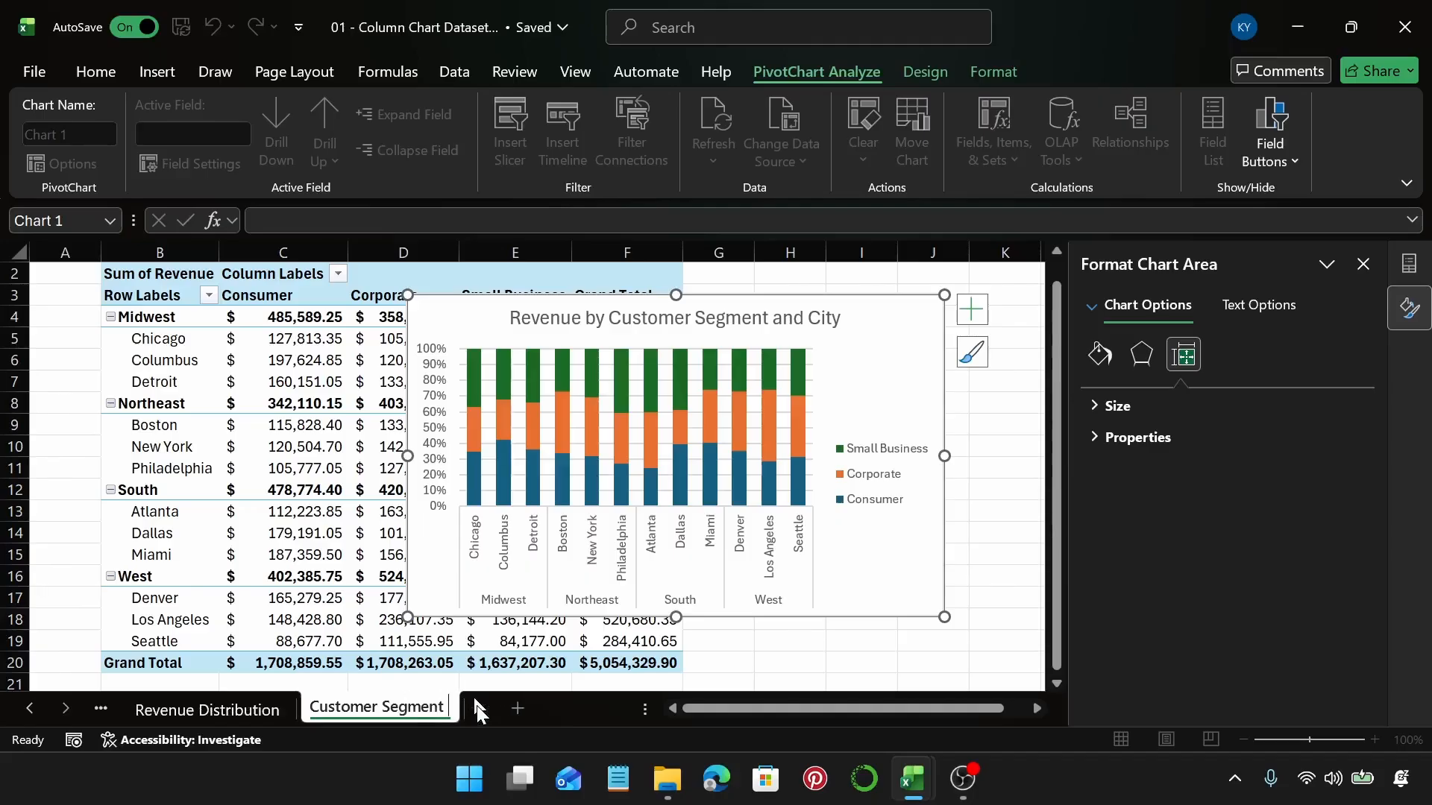
text( Distribution)
key(Return)
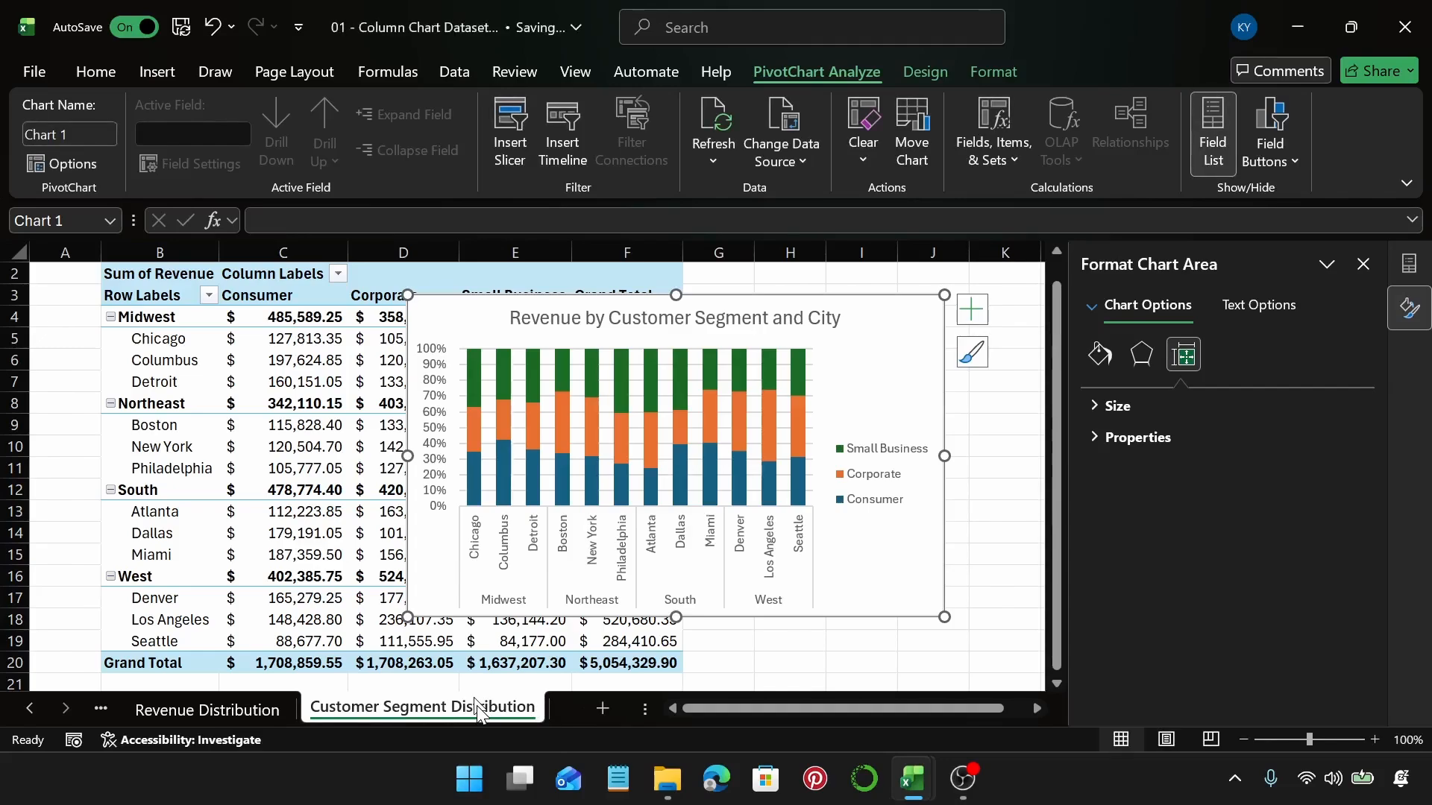
Add a new worksheet and insert a PivotTable based on Table2 at cell B2
click(602, 710)
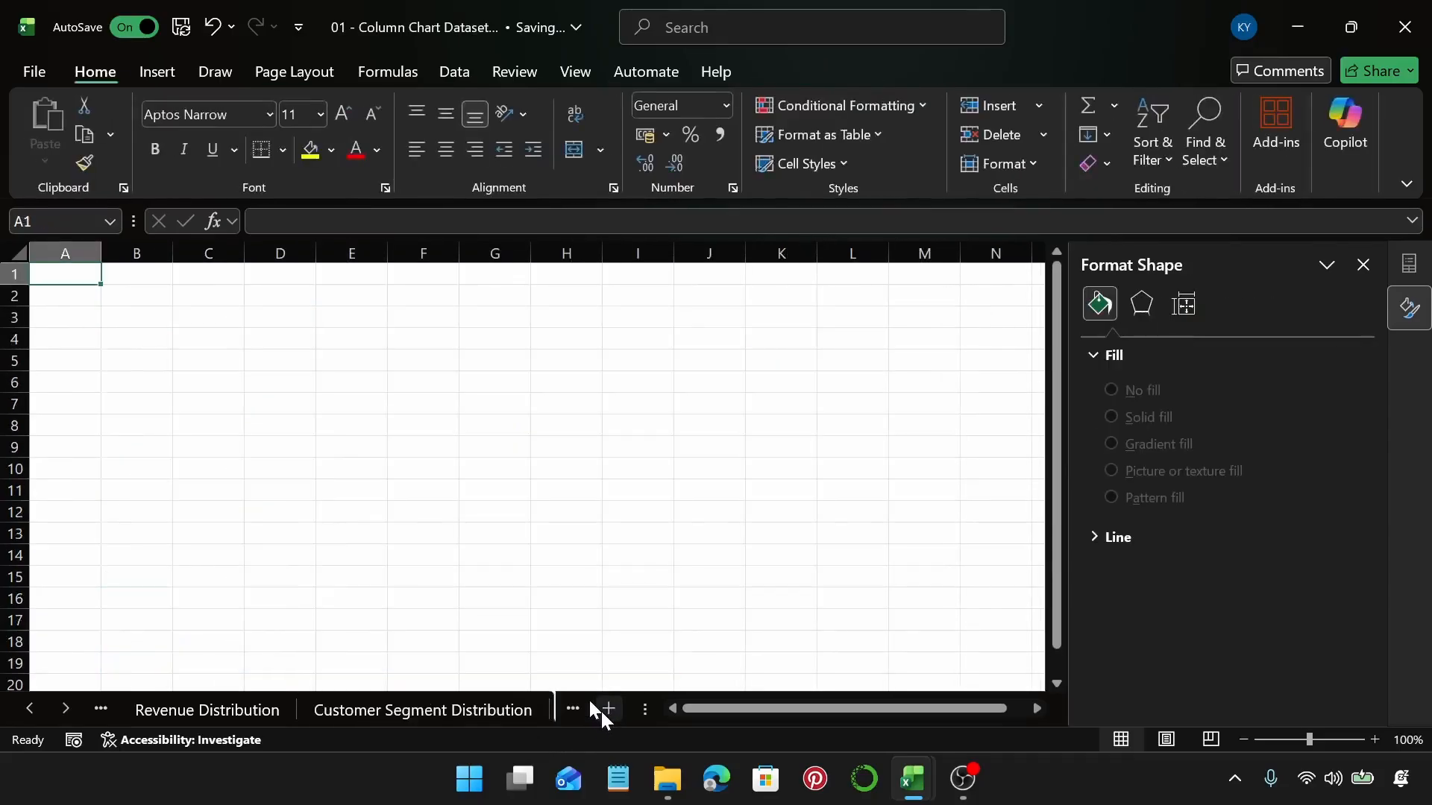
click(137, 293)
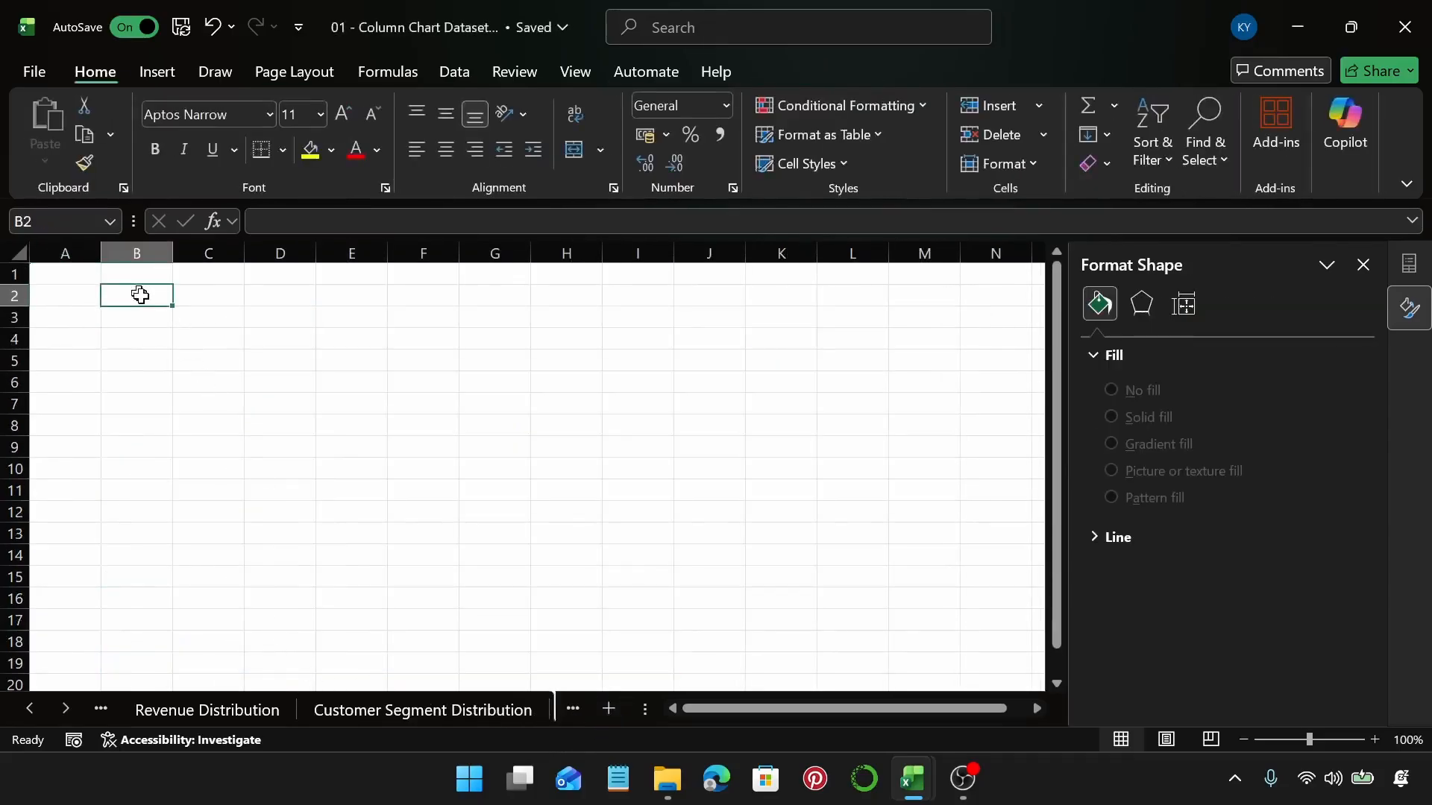
click(155, 72)
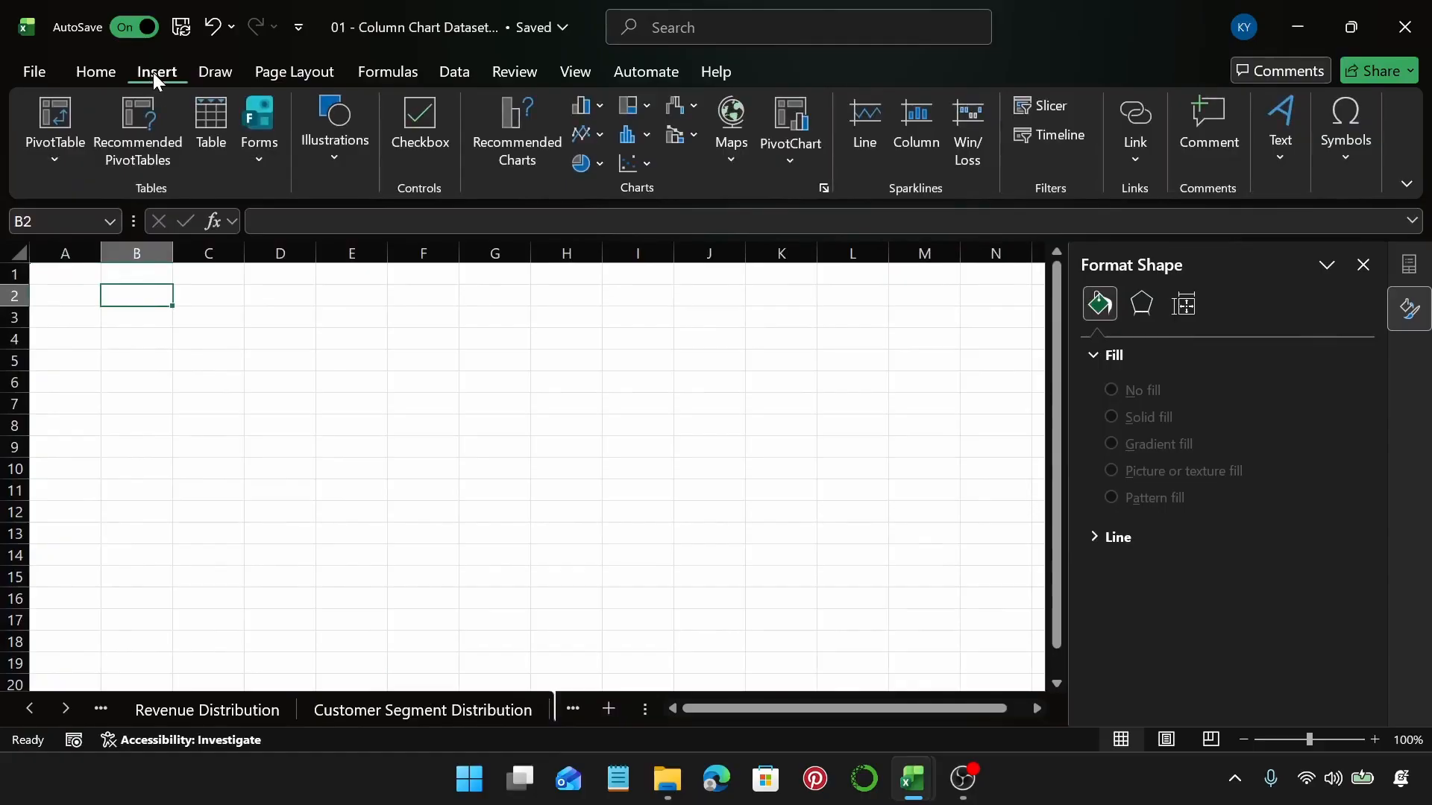
click(53, 117)
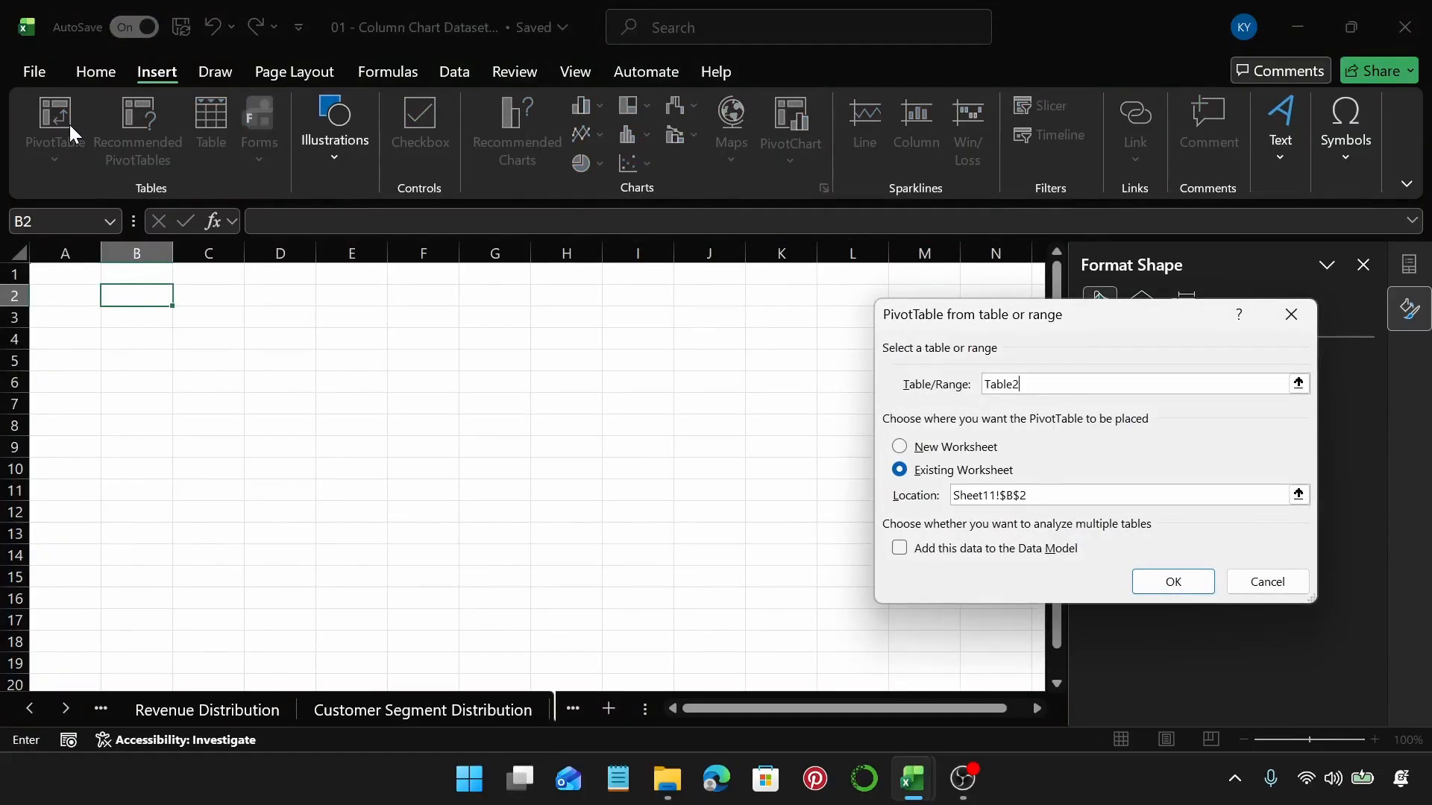
key(Return)
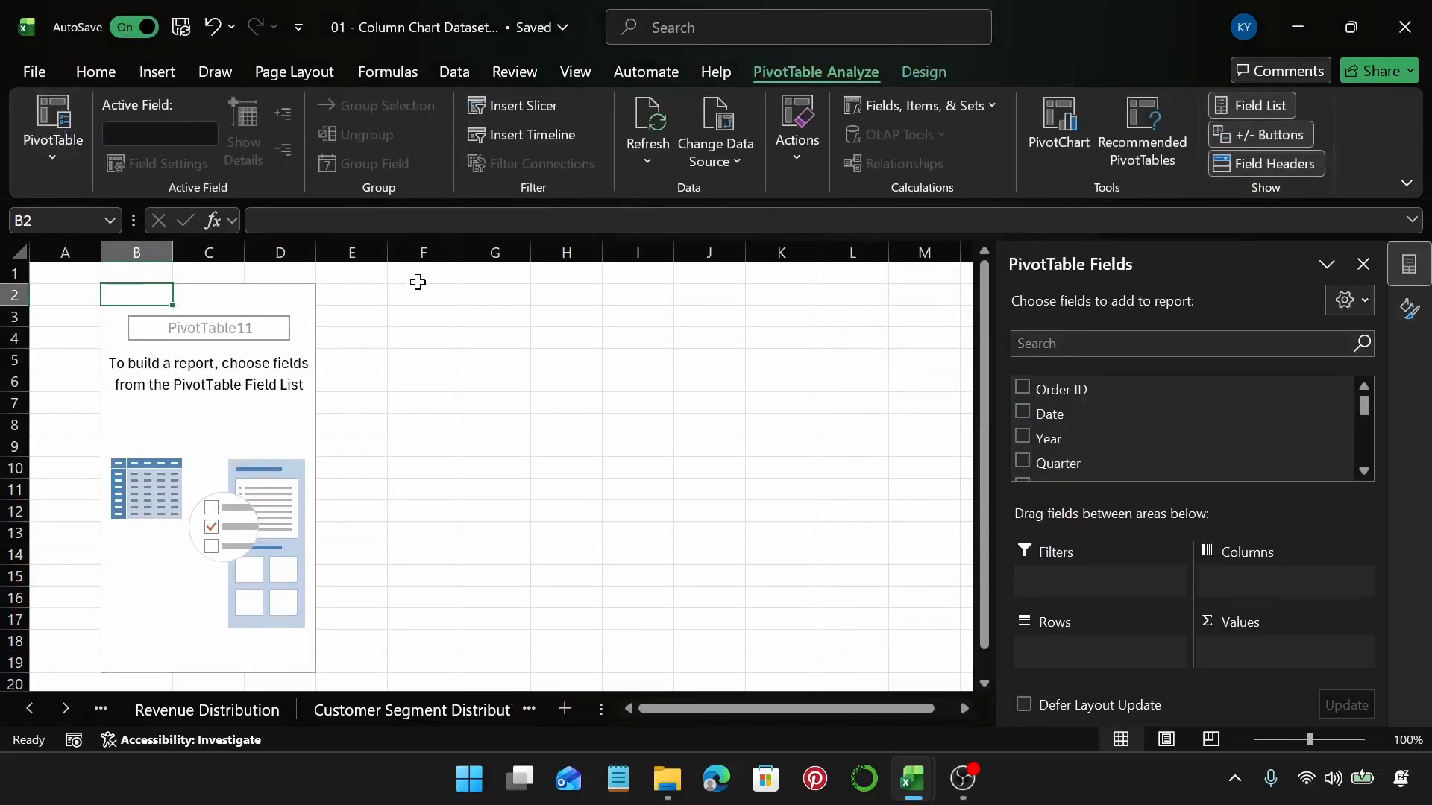
Add Sales Rep to the PivotTable's rows and Revenue to its values
scroll(1253, 440, down, 2)
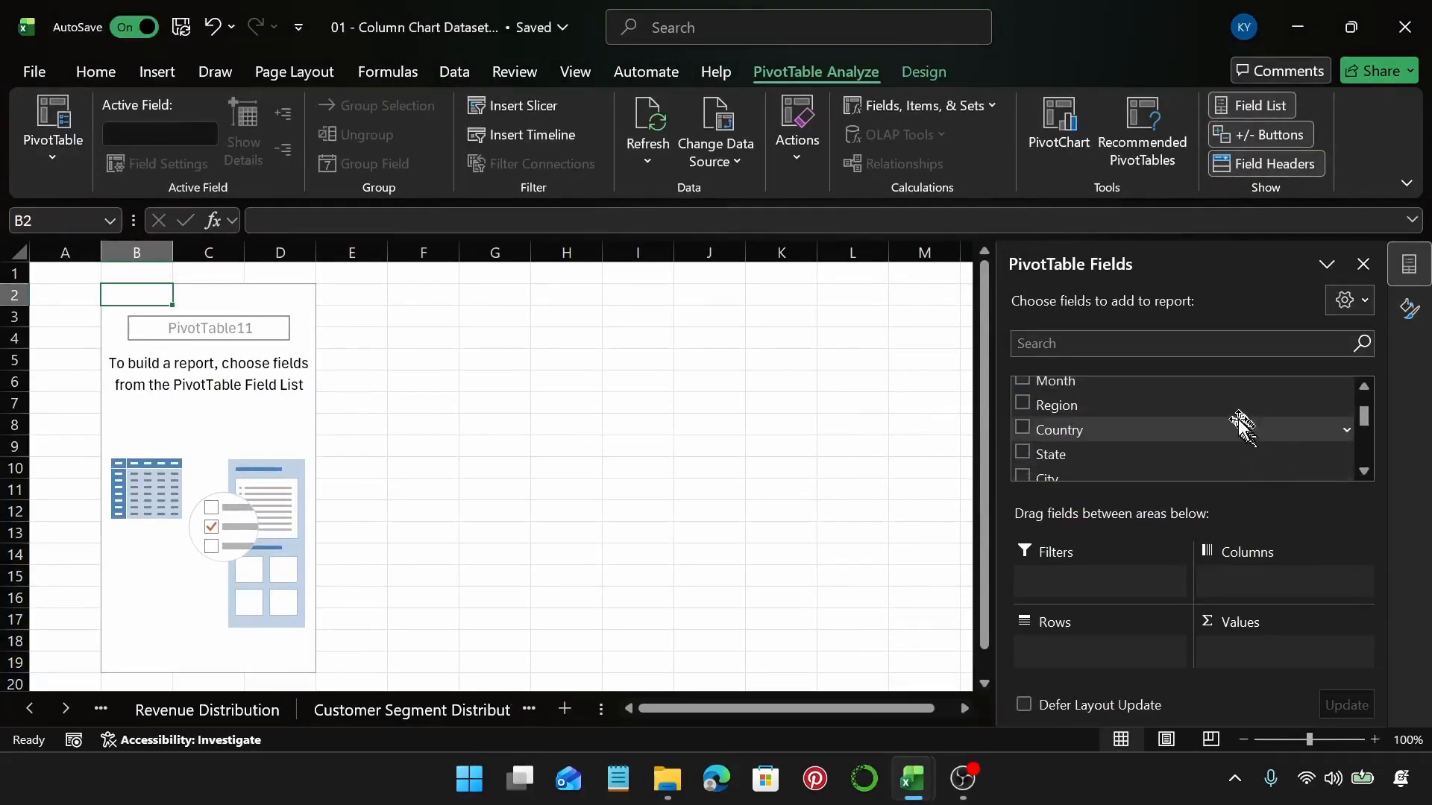
scroll(1230, 425, down, 5)
scroll(1217, 425, up, 2)
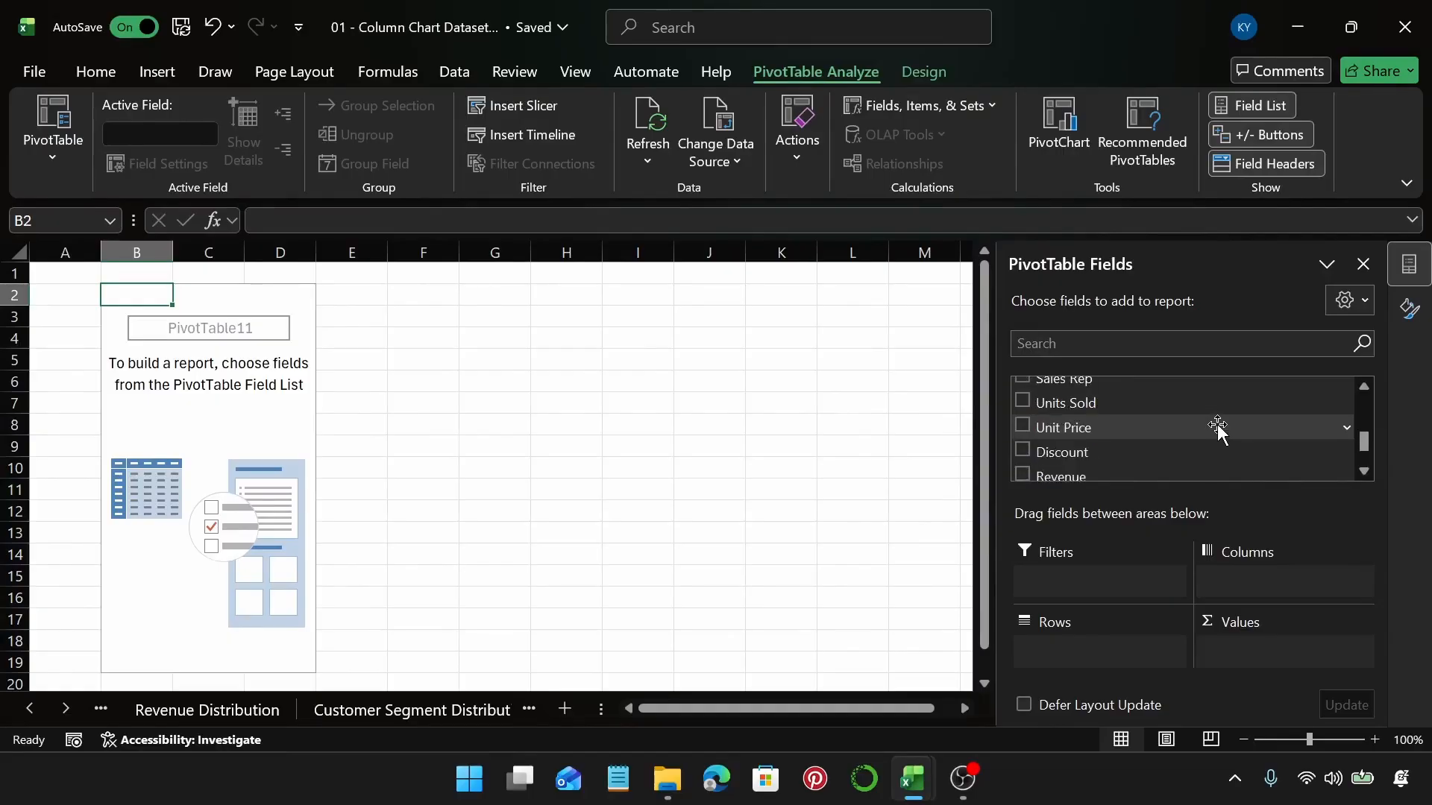
scroll(1216, 425, up, 2)
scroll(1193, 433, down, 1)
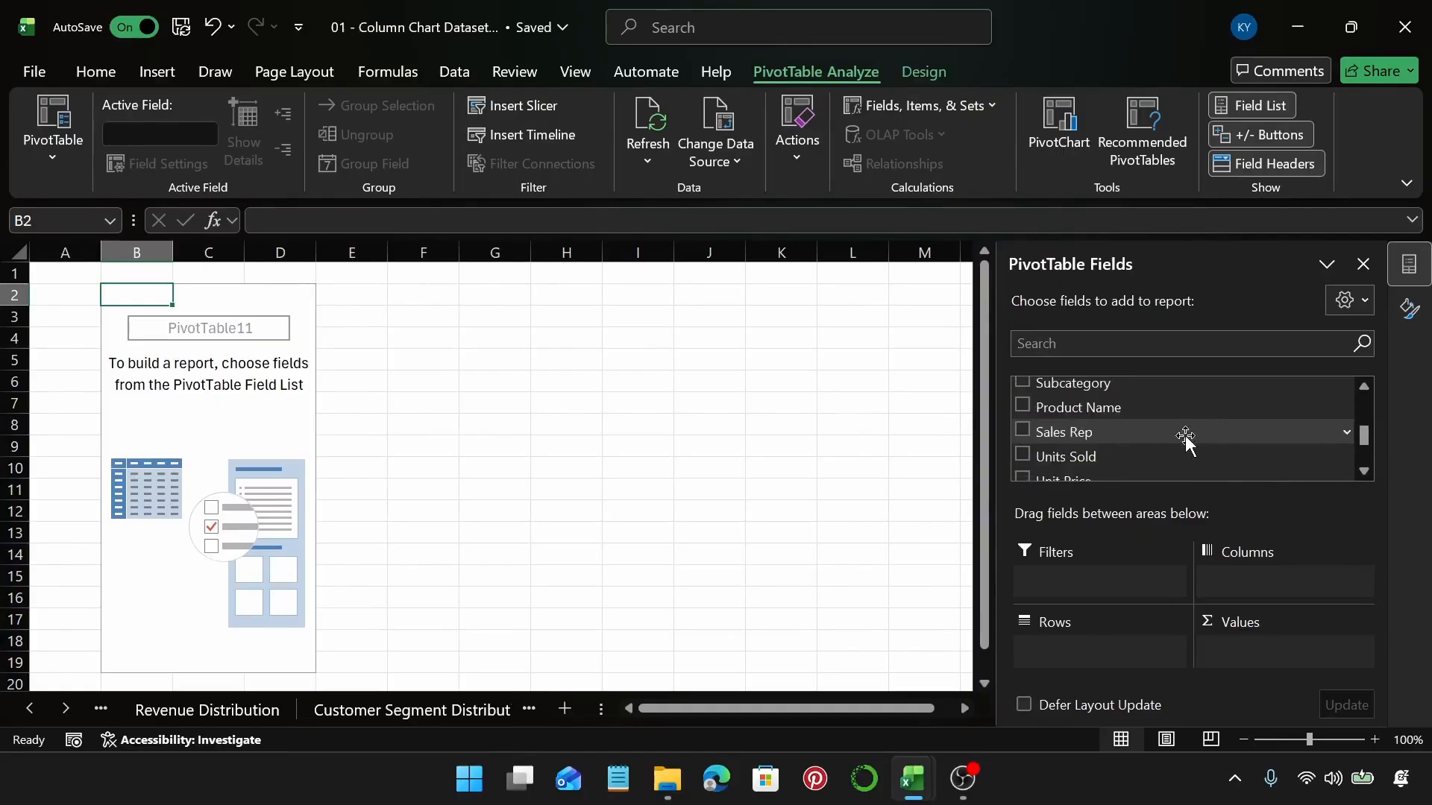
drag(1186, 440, 1125, 650)
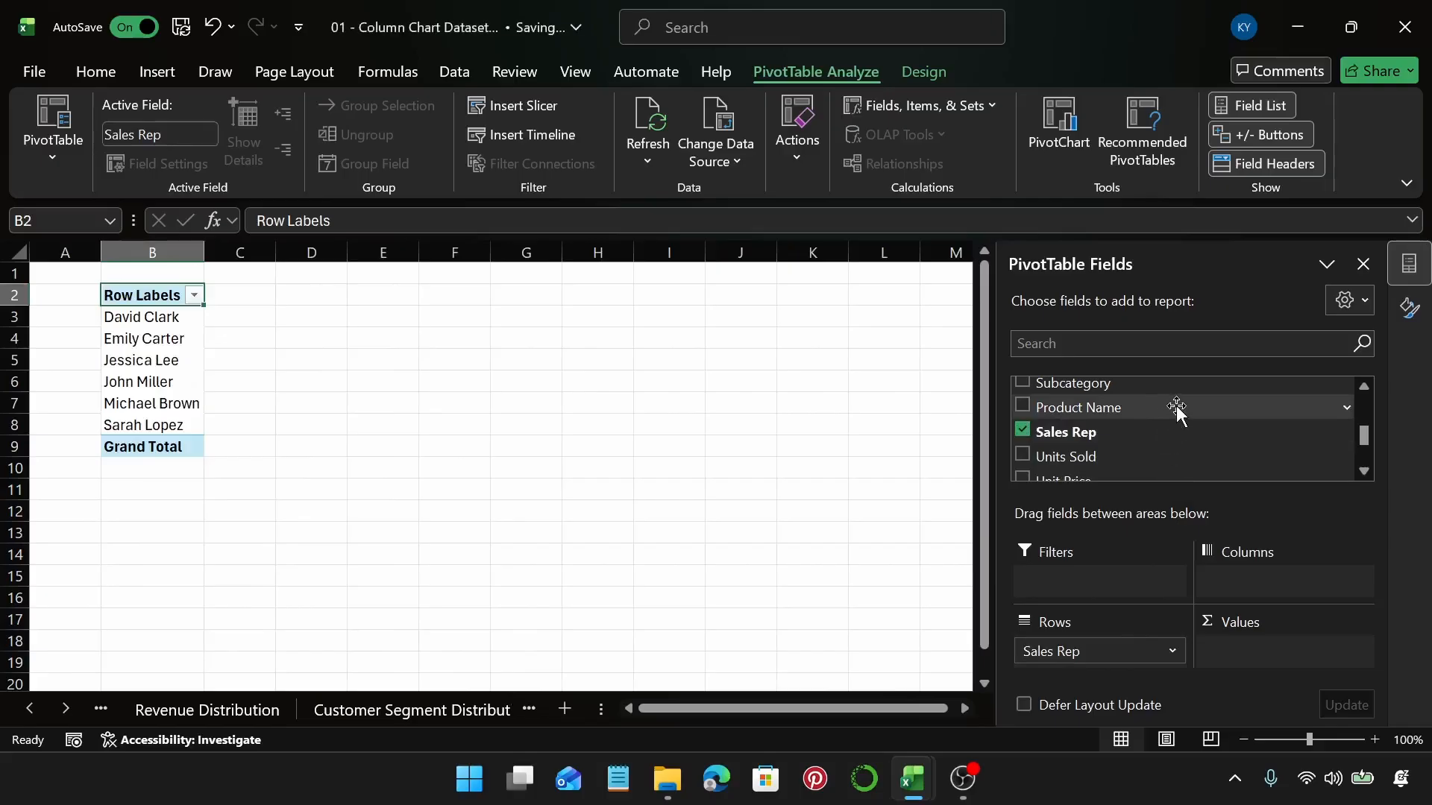
scroll(1177, 409, down, 2)
drag(1137, 422, 1274, 645)
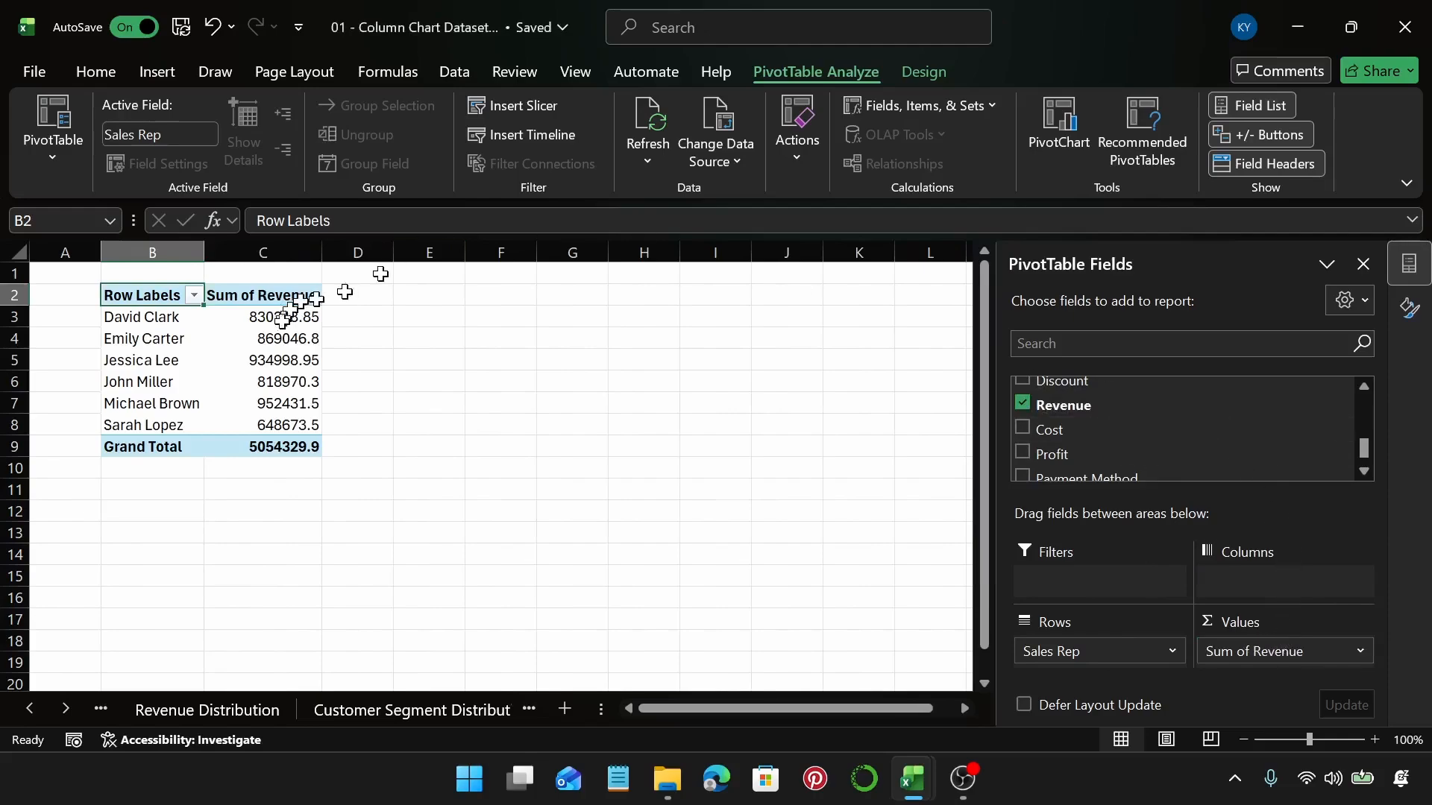
Remove the PivotTable's grand total row and apply the dollar Accounting format to the Sum of Revenue values
right_click(162, 448)
click(295, 295)
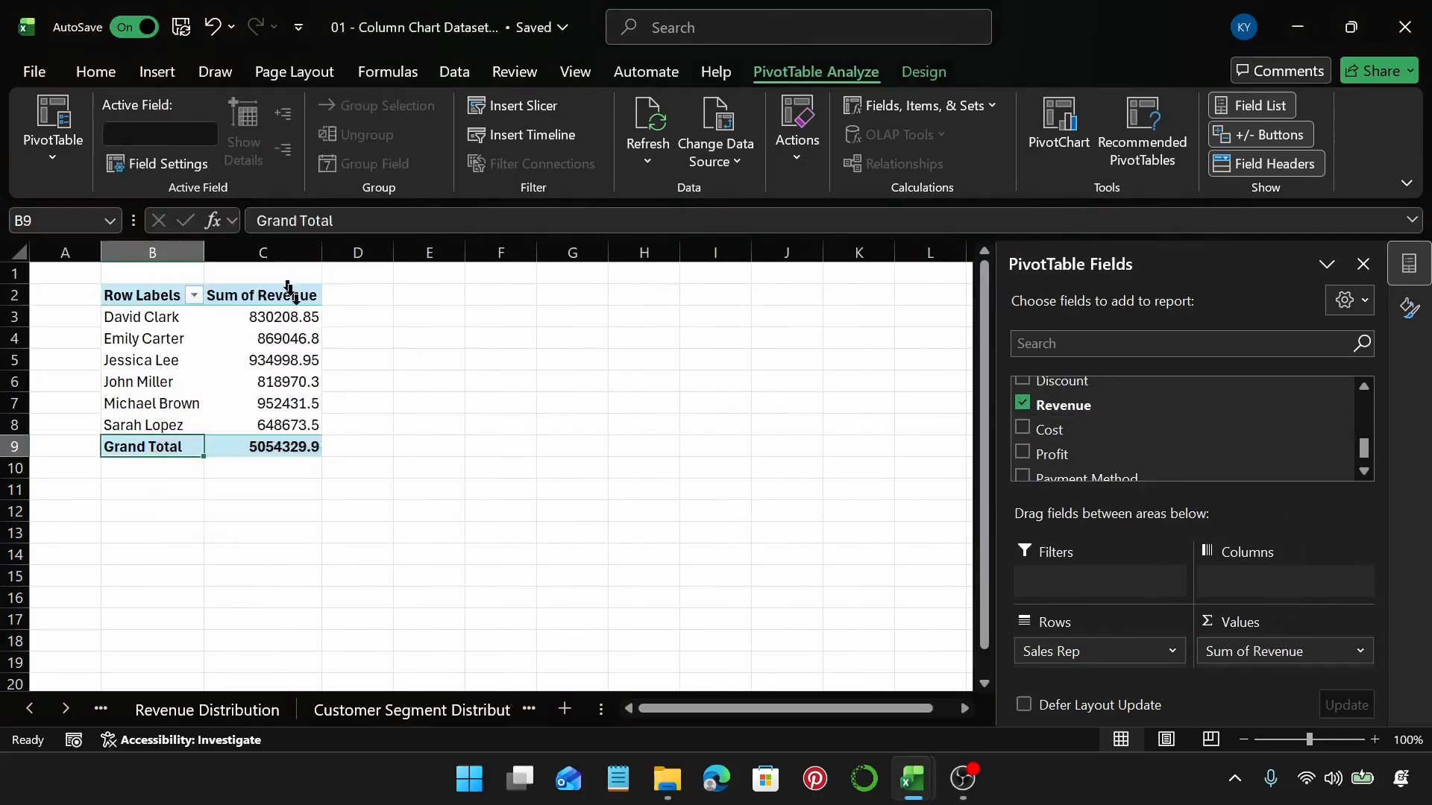
click(288, 292)
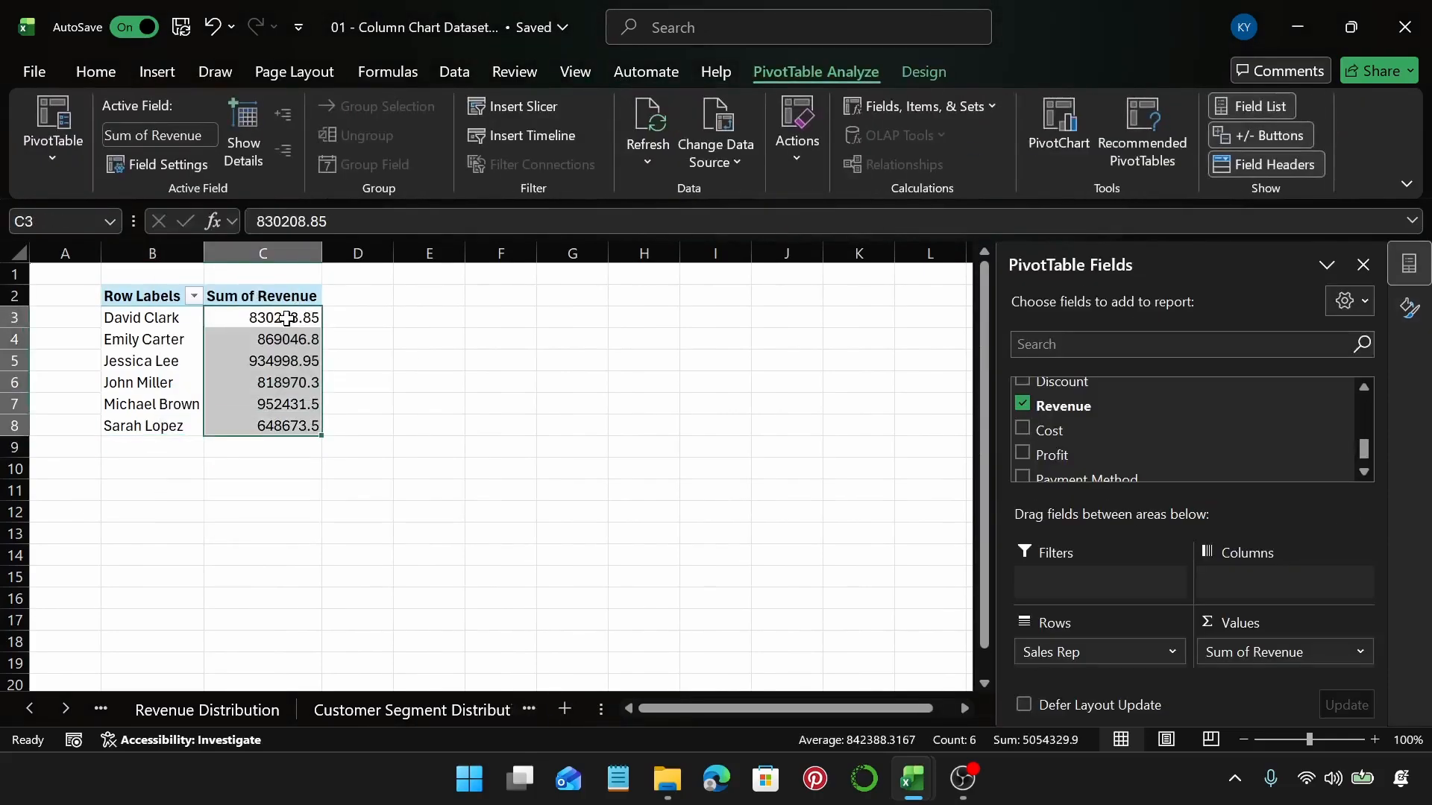
click(95, 71)
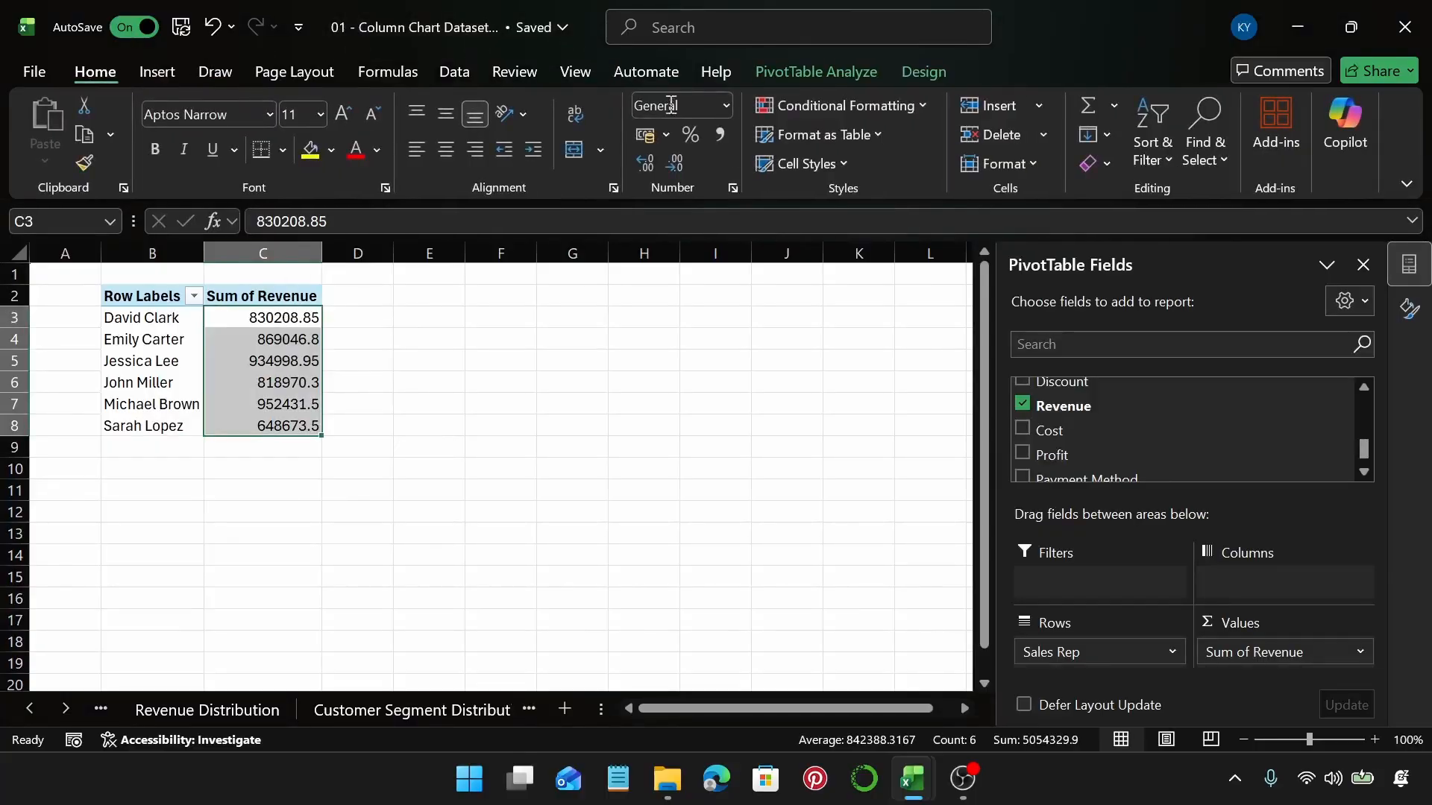
click(666, 135)
click(686, 160)
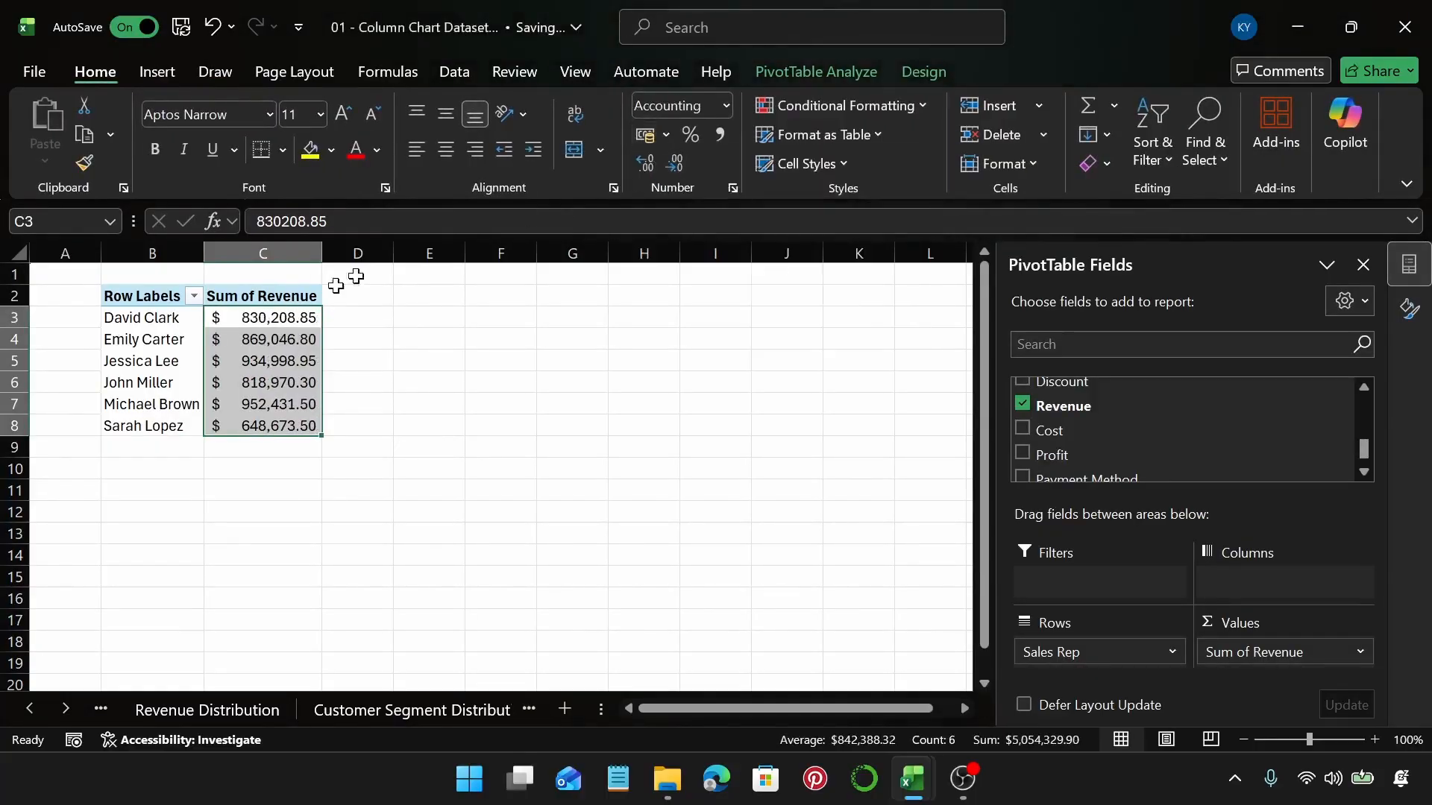
click(251, 383)
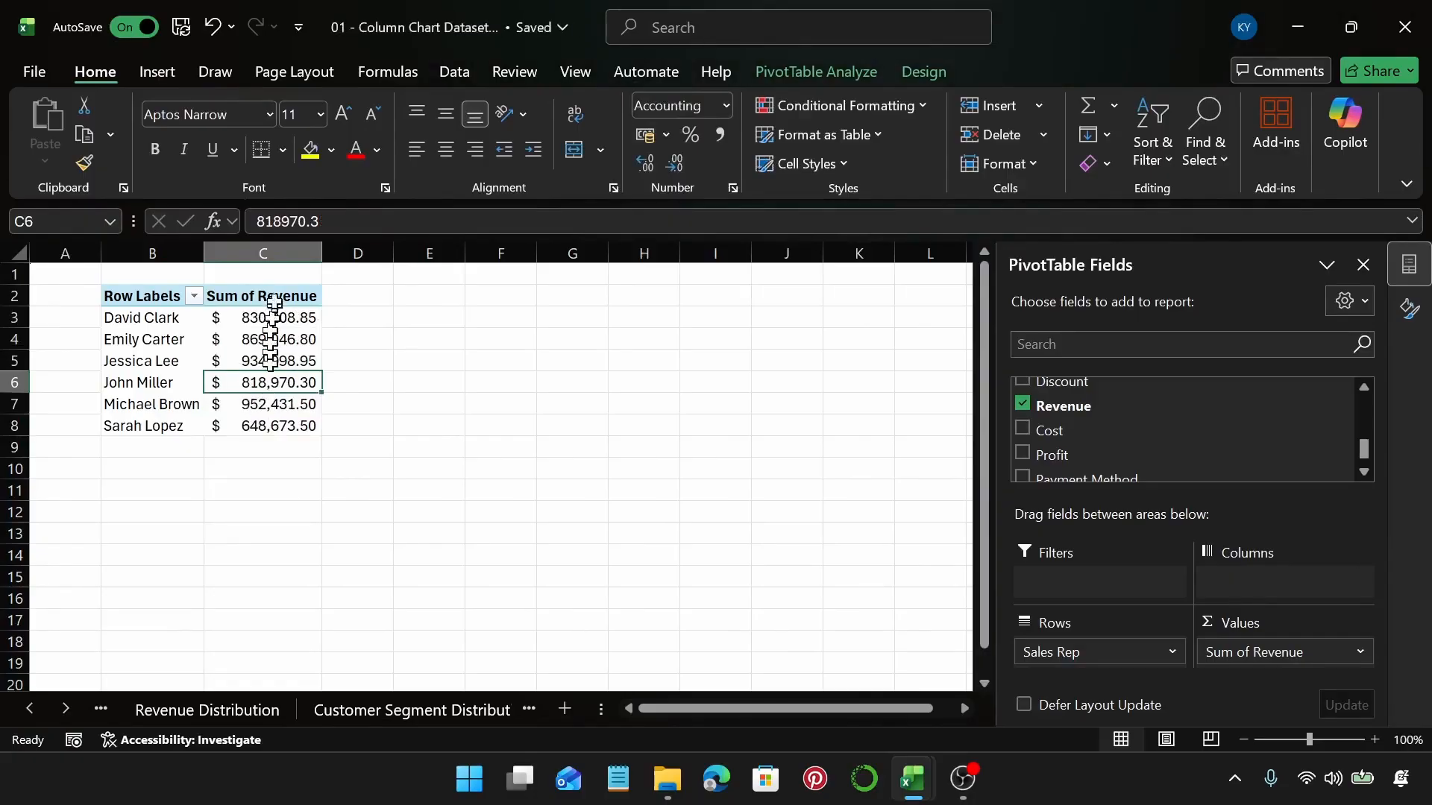
Insert a 3-D Clustered Column PivotChart from the sales rep PivotTable and move it beside the table
click(157, 72)
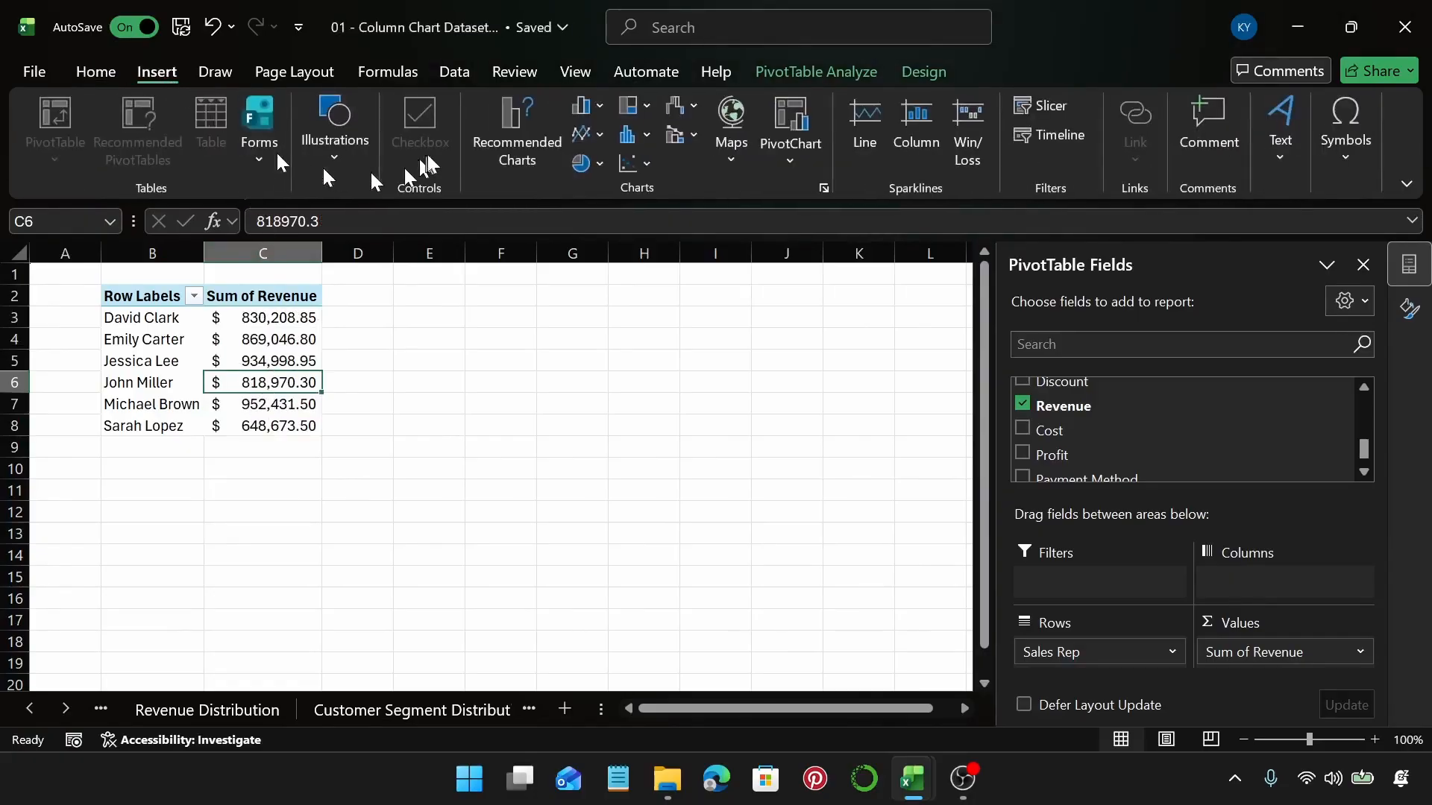
click(507, 143)
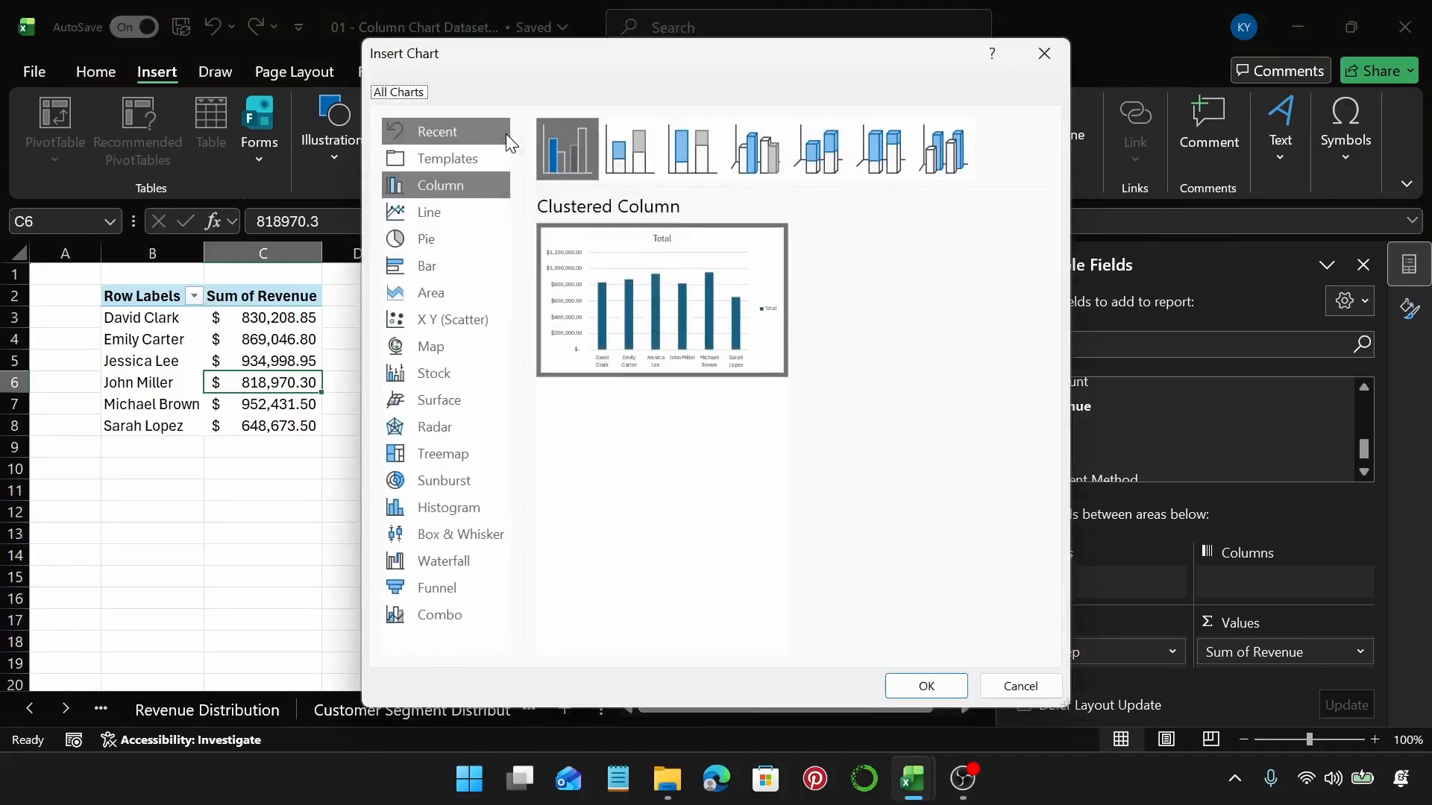
click(776, 176)
click(907, 677)
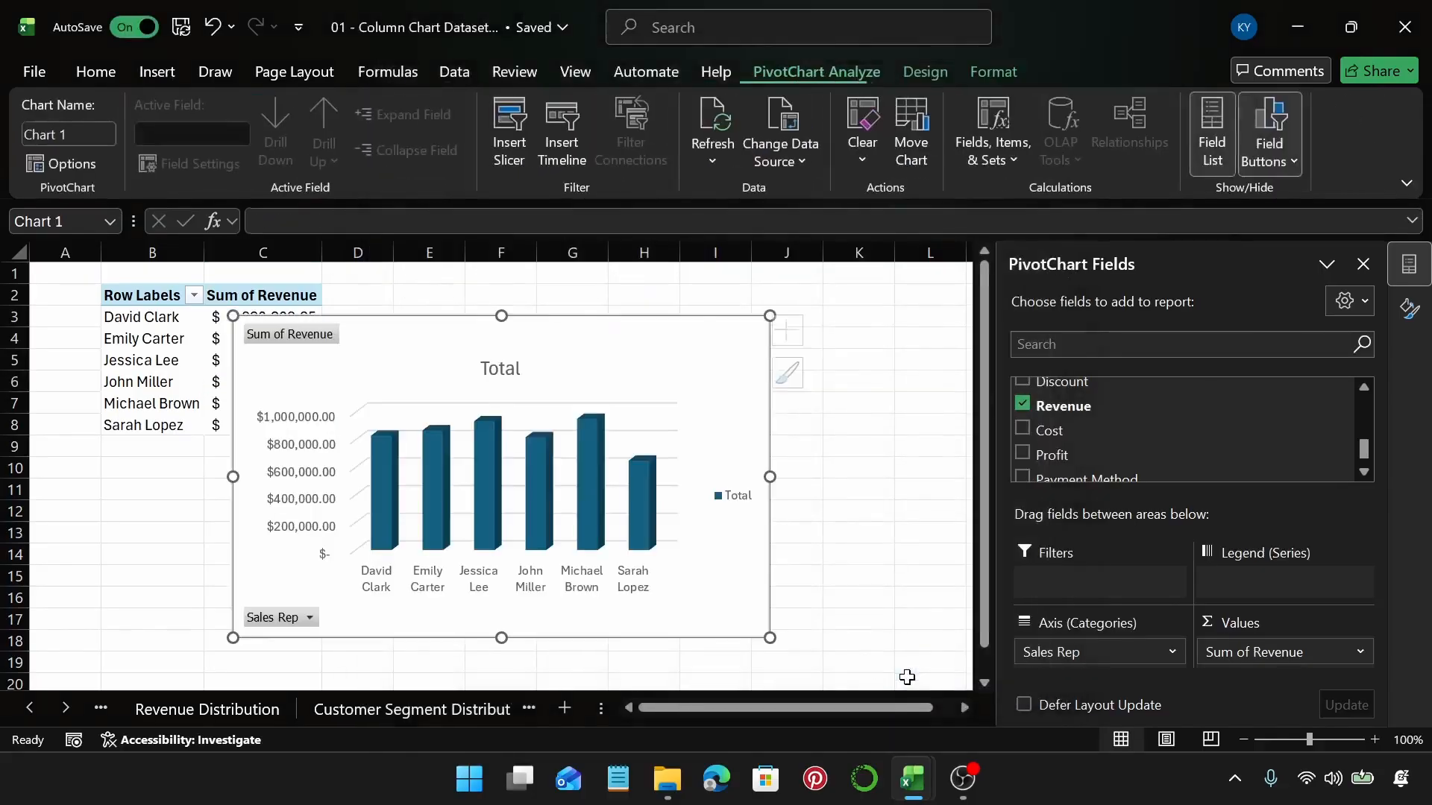
drag(697, 382, 803, 368)
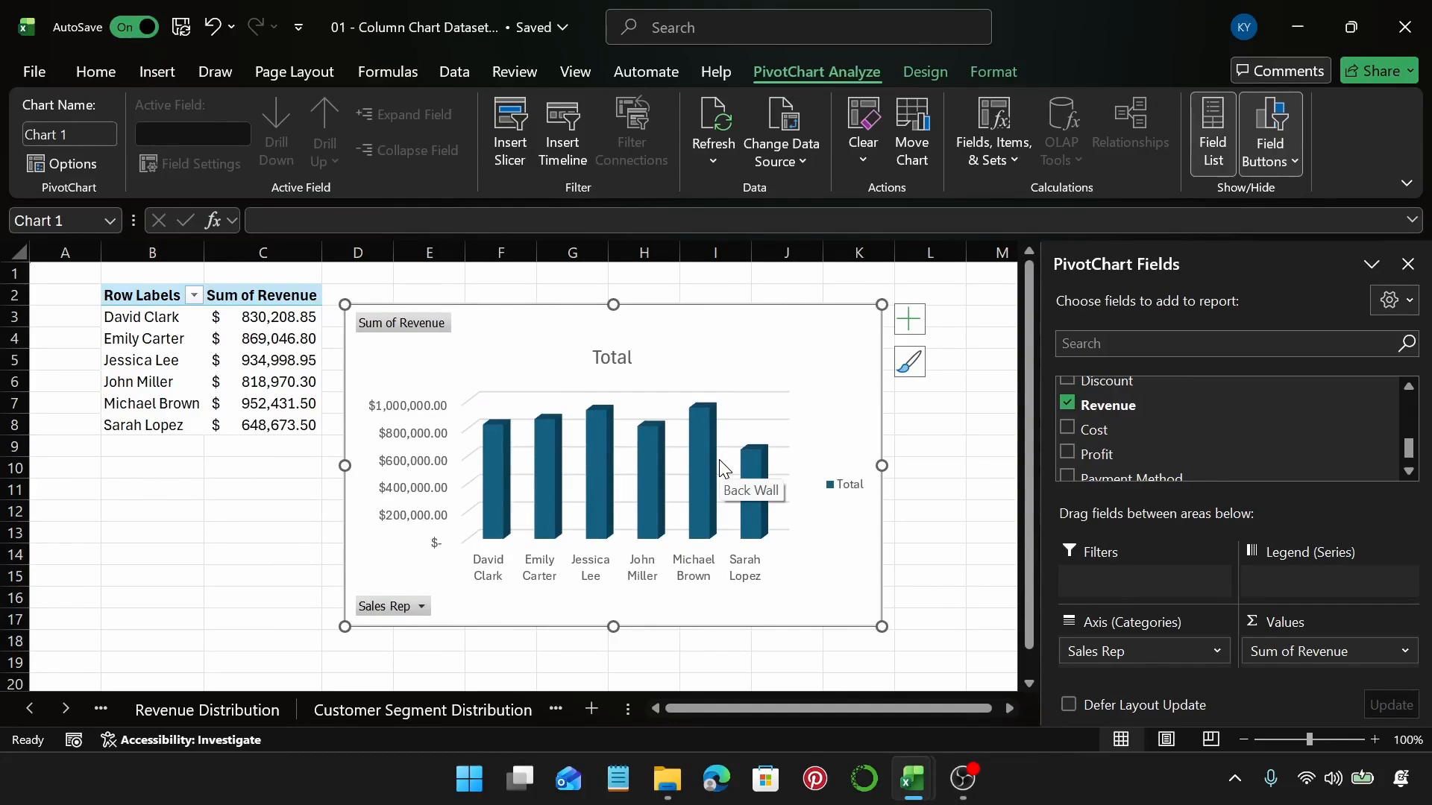
Hide all field buttons on the sales rep PivotChart and change its title to "Sales Rep Revenue"
right_click(443, 320)
click(655, 581)
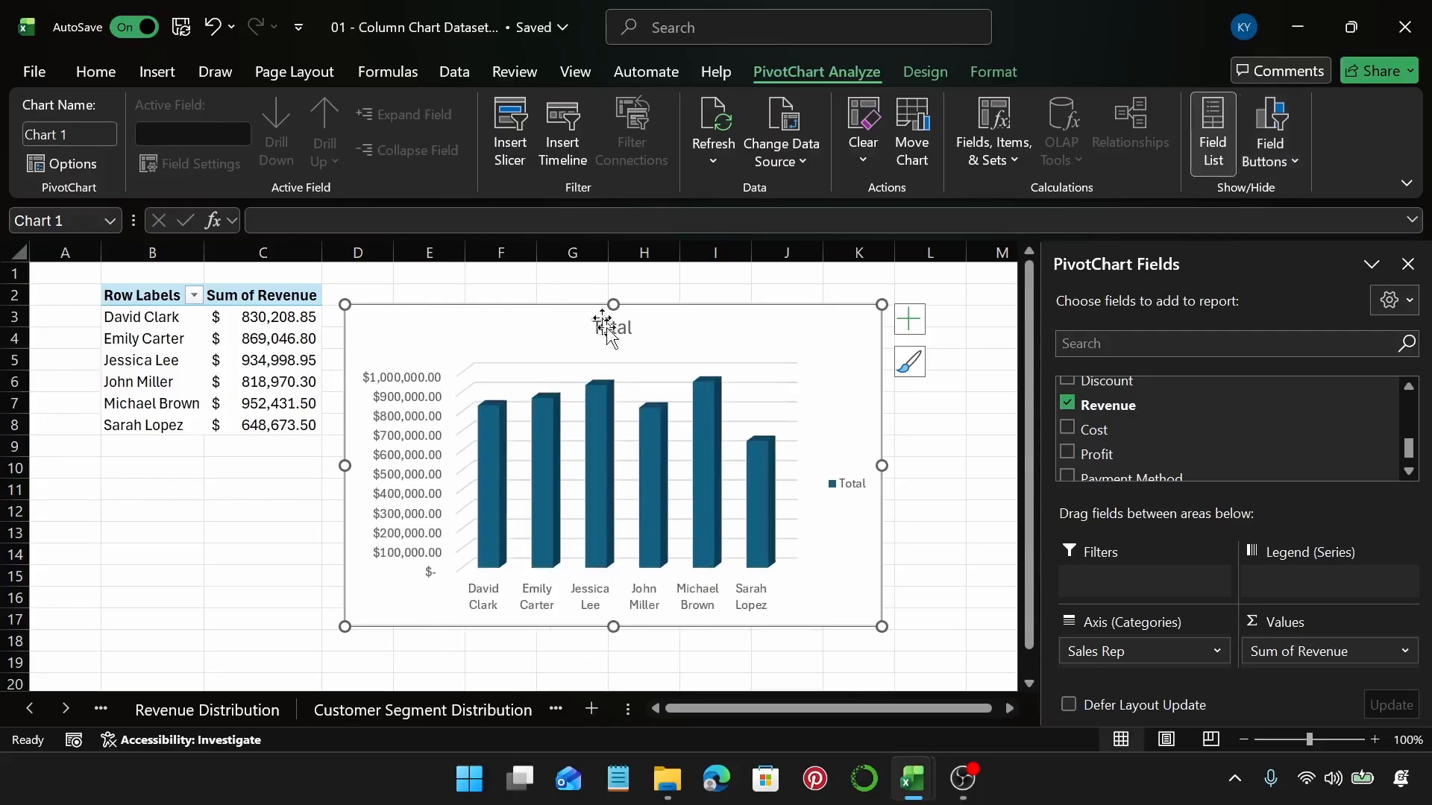
click(604, 328)
double_click(603, 328)
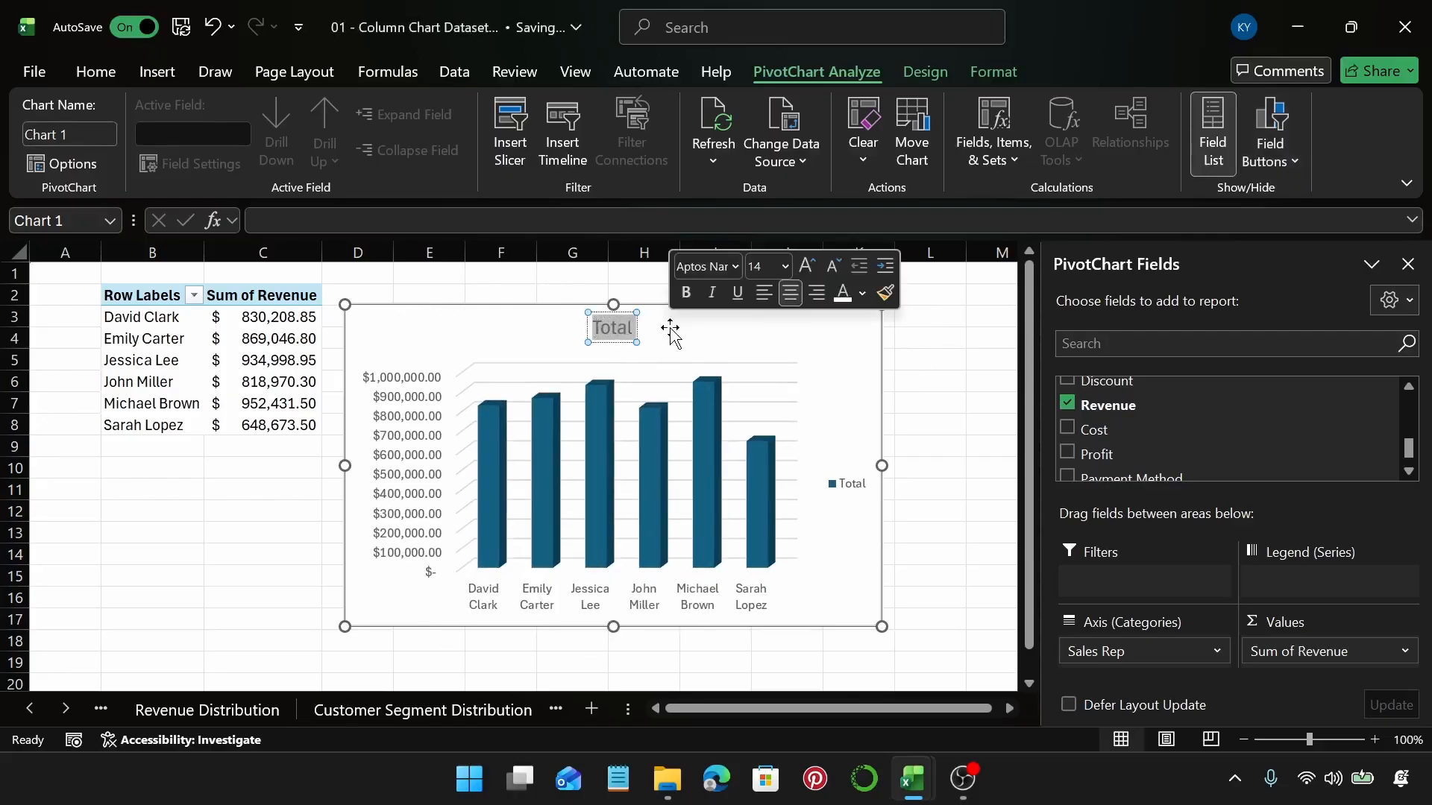
text(Sales)
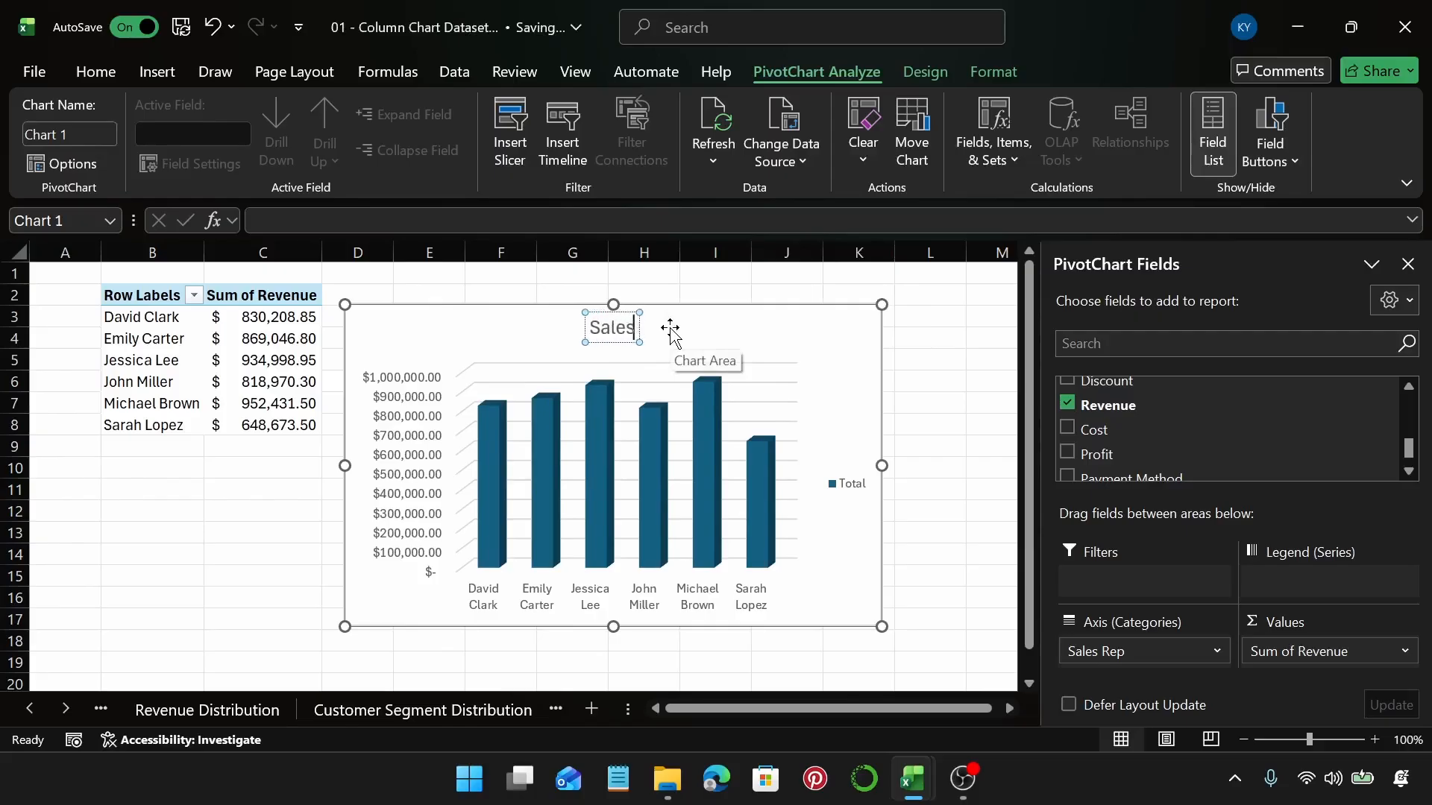
text( Rep)
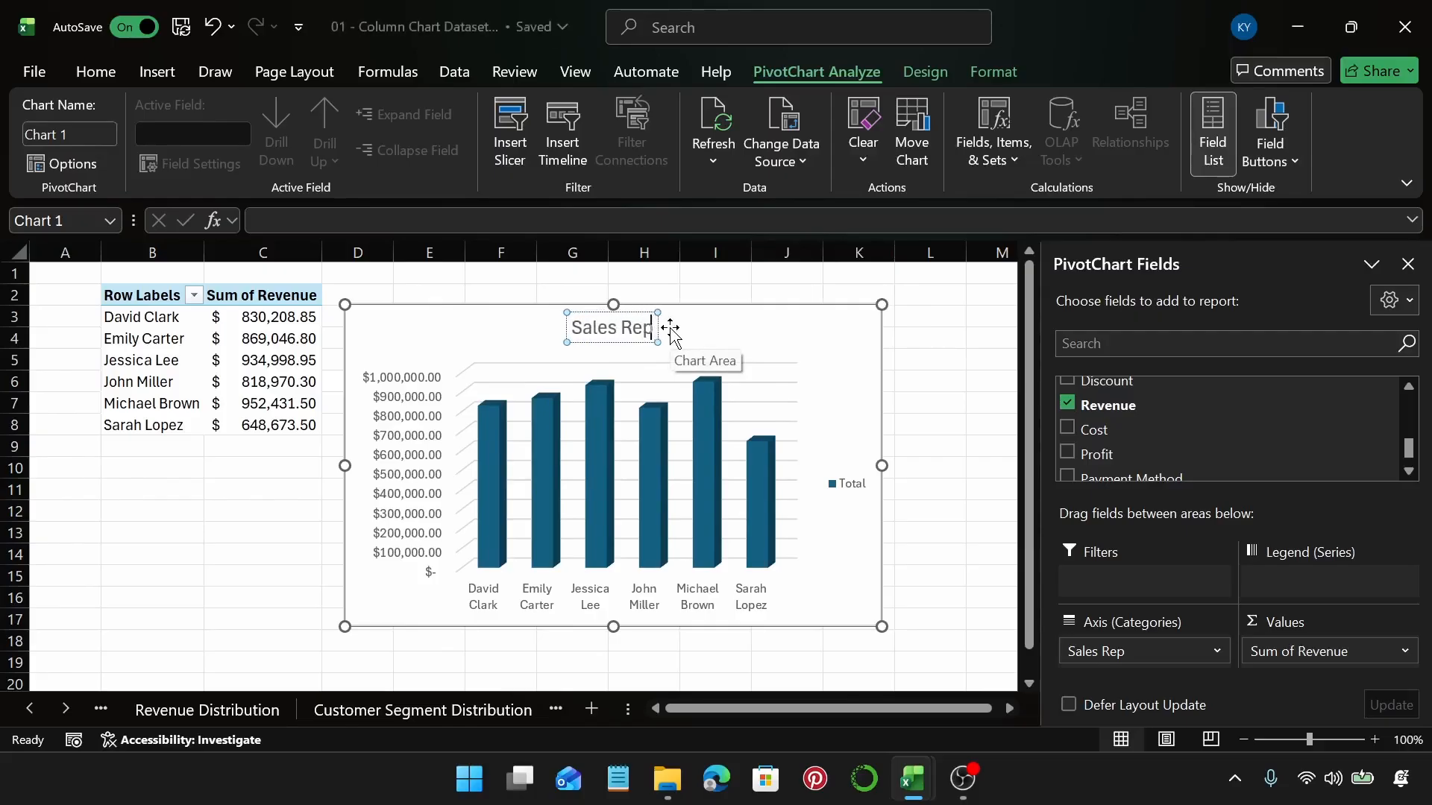
text( Revenue)
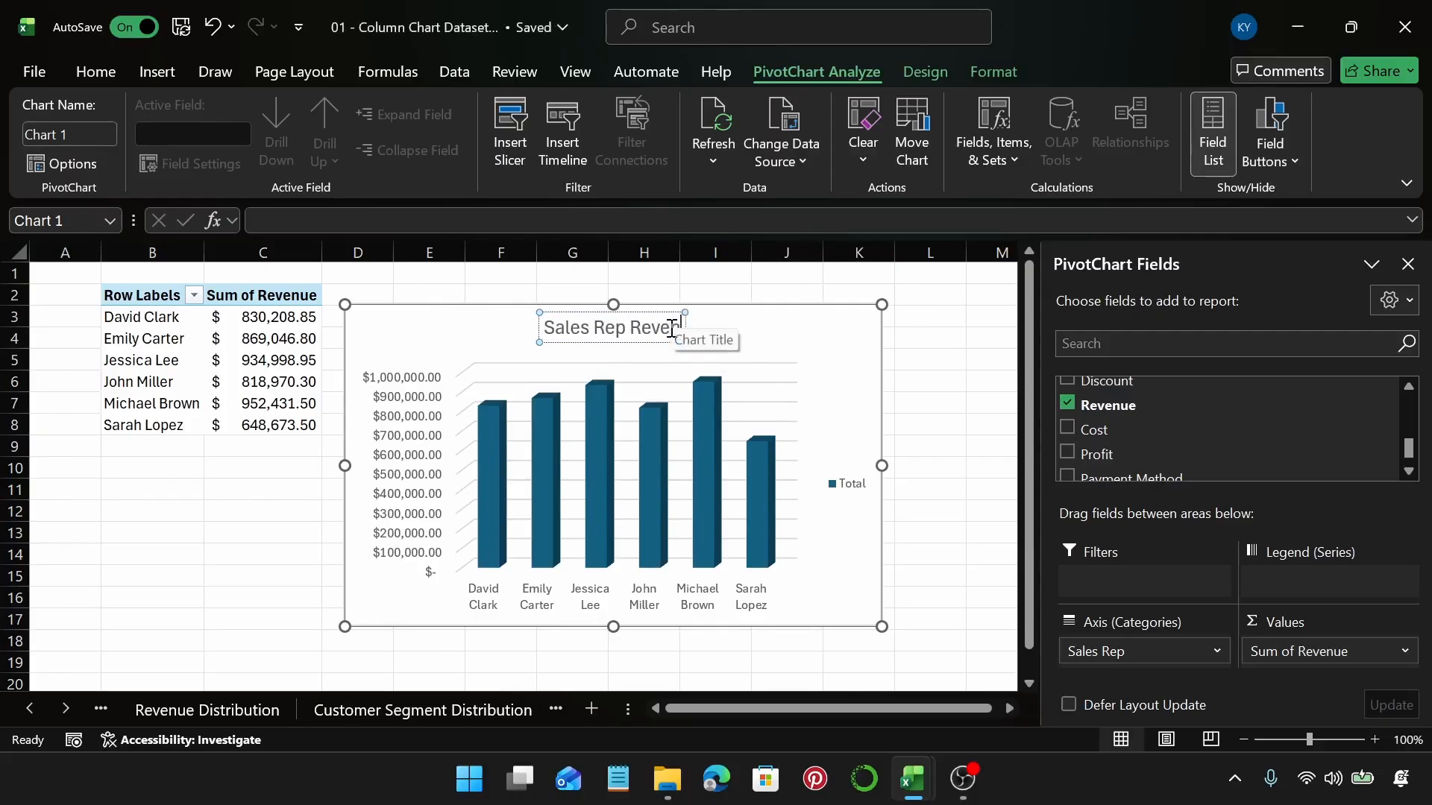
Rename the current worksheet as "Sales Rep Revenue"
click(557, 709)
click(411, 709)
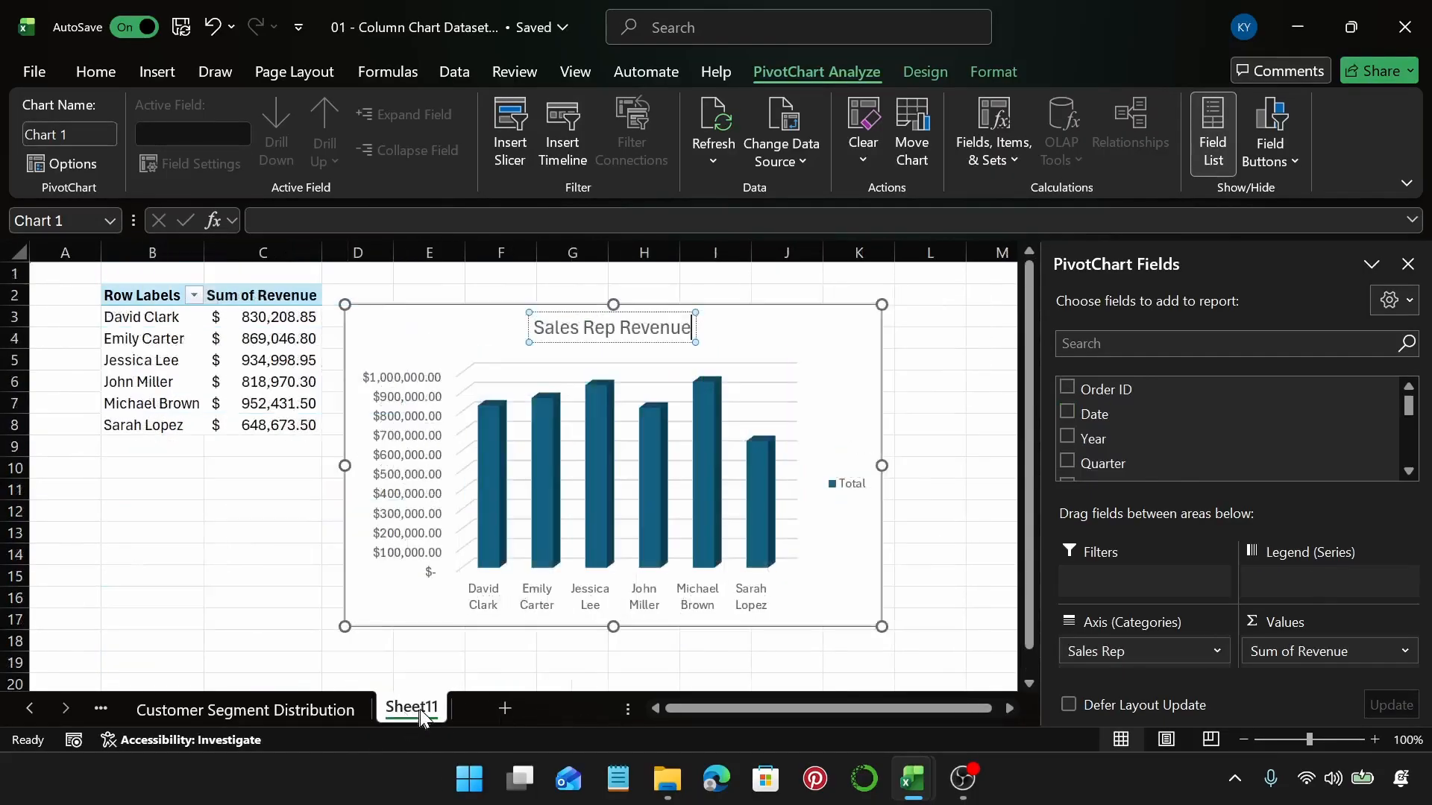
double_click(420, 707)
text(S)
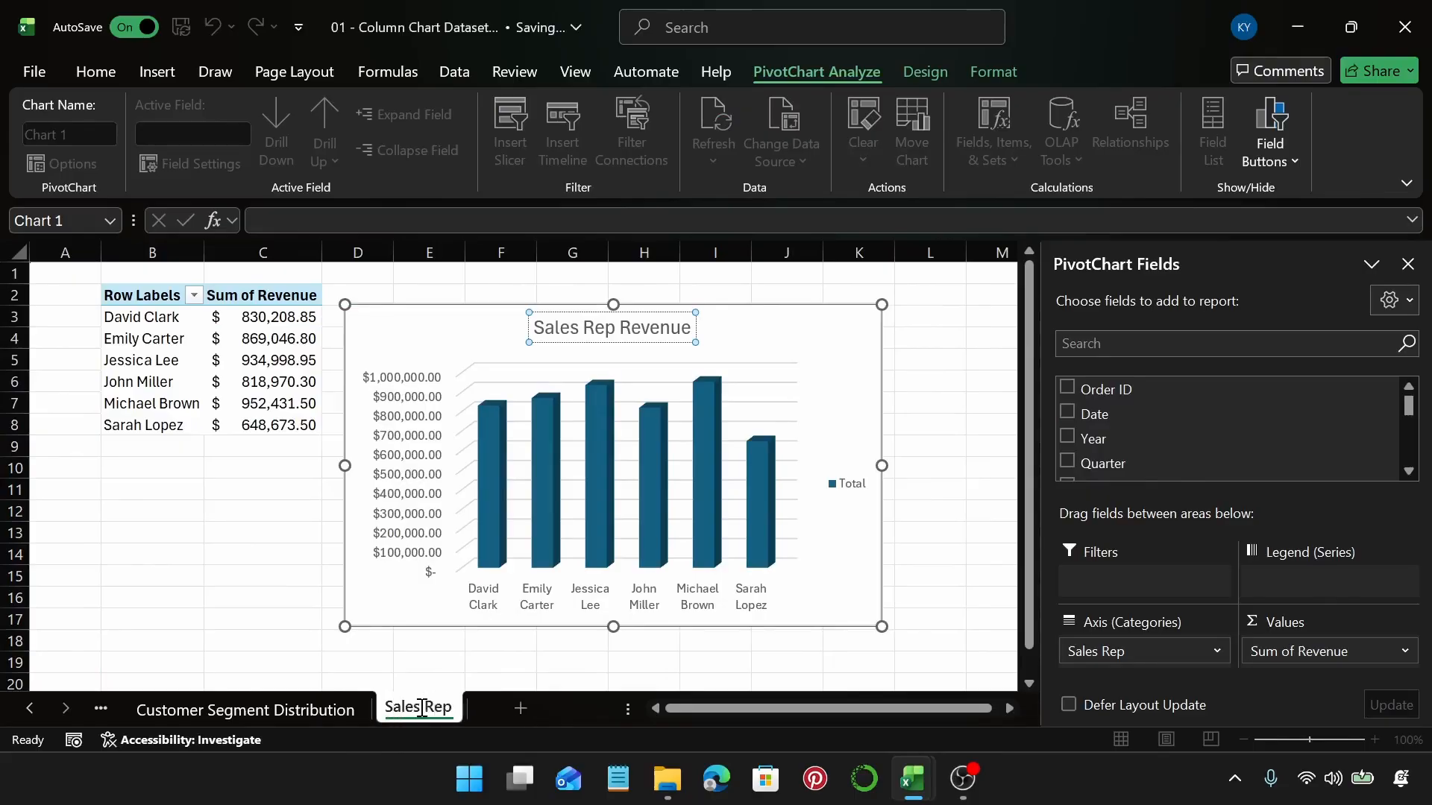
text(ales Rep Reve)
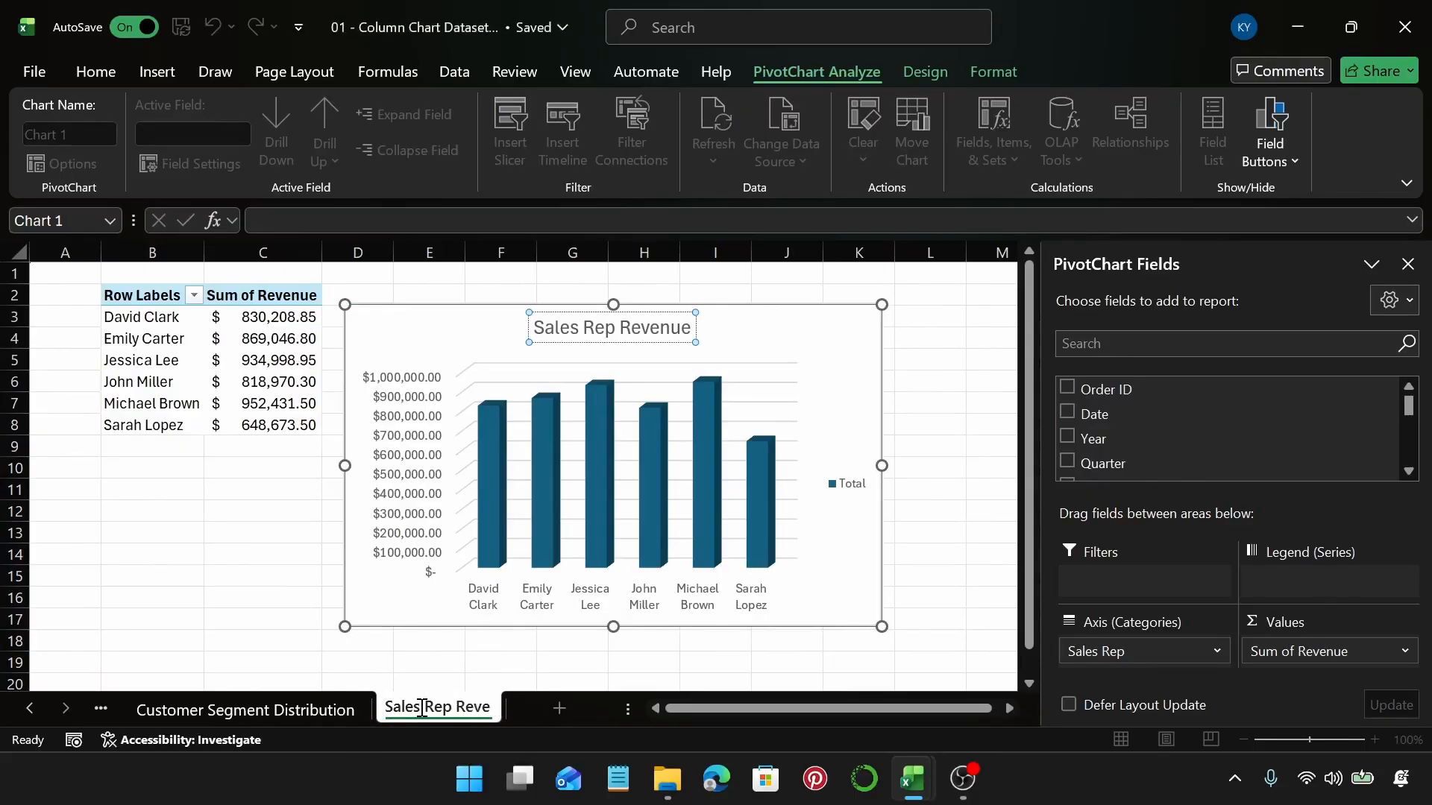
text(nue)
key(Return)
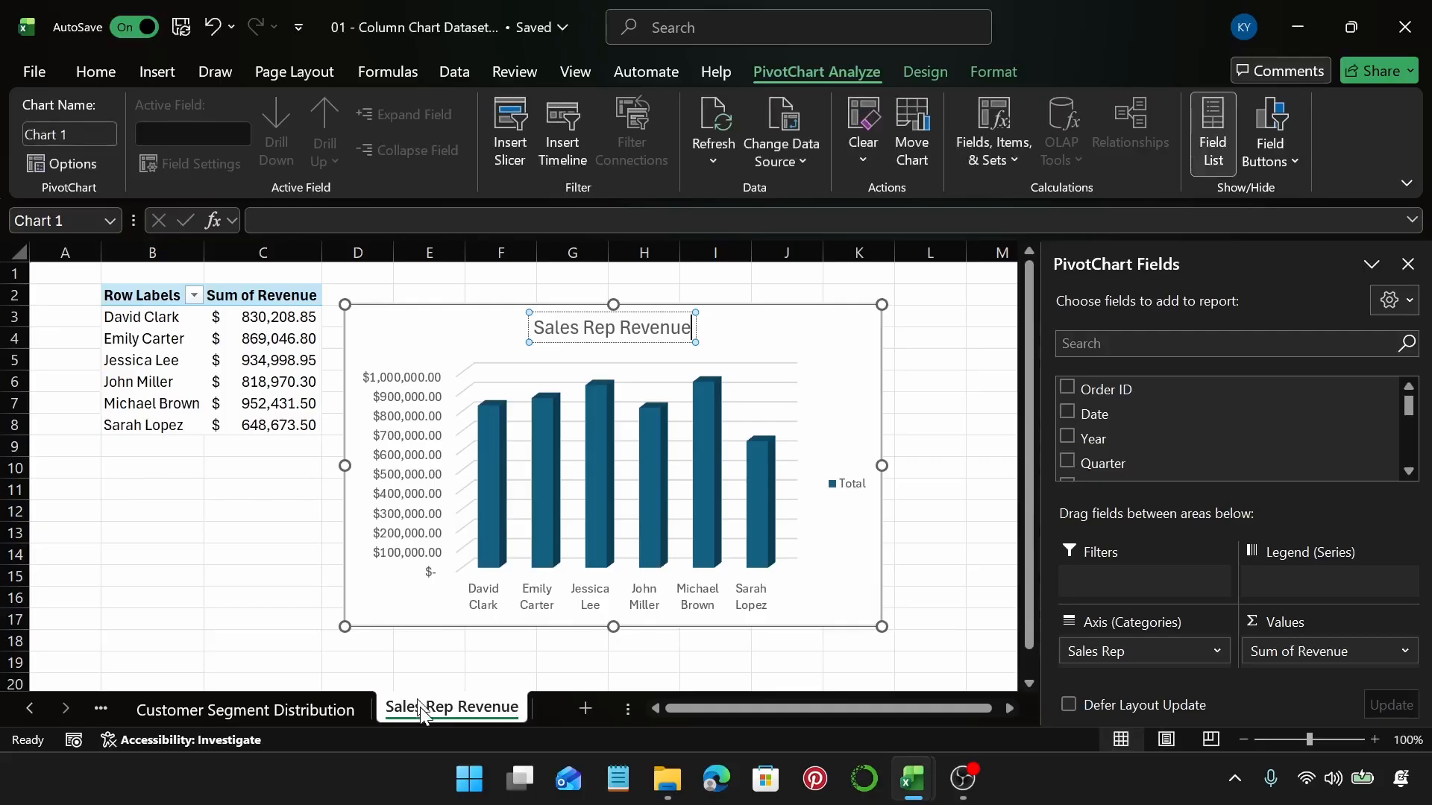
Set the chart's vertical axis labels to the Accounting number format with 0 decimal places
click(425, 394)
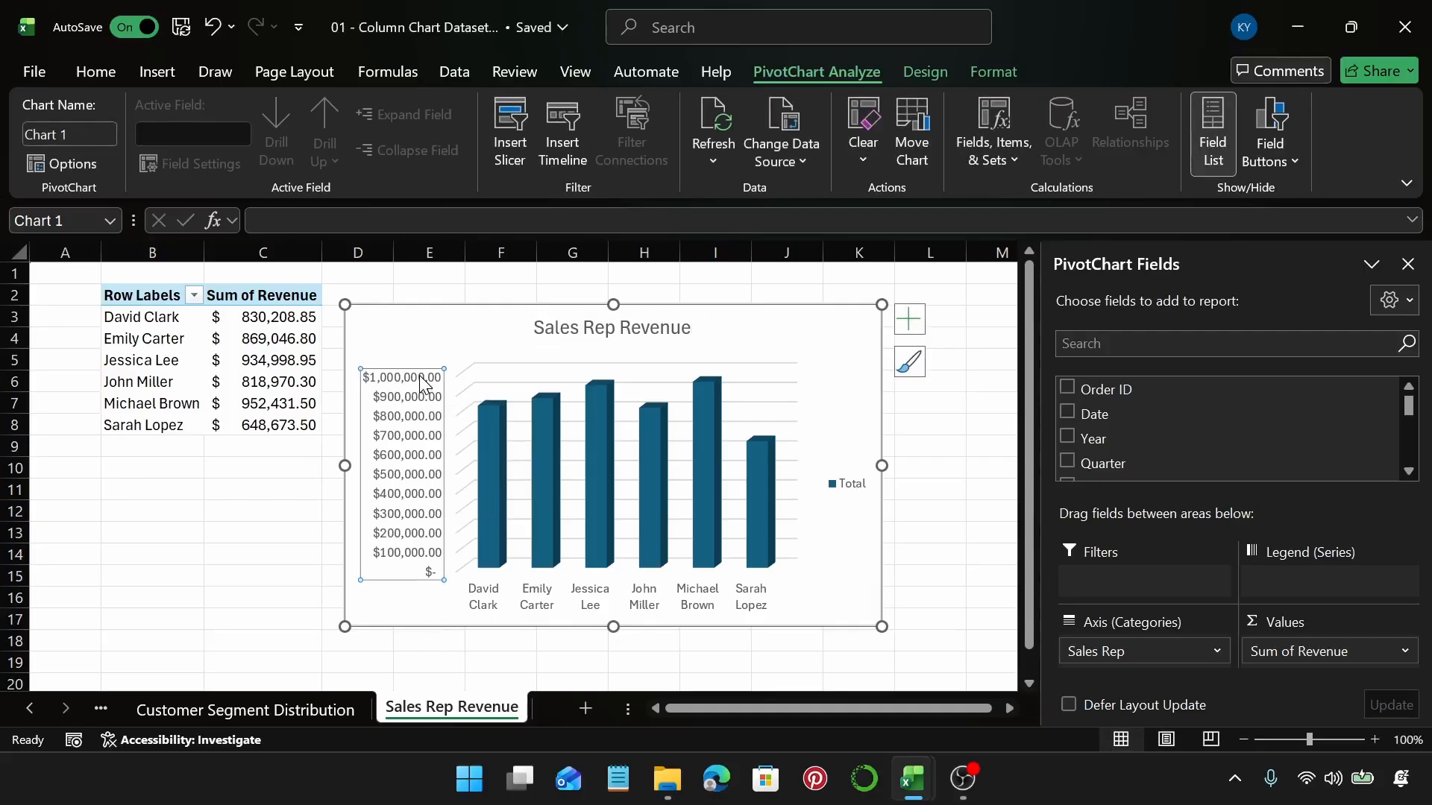
click(1408, 264)
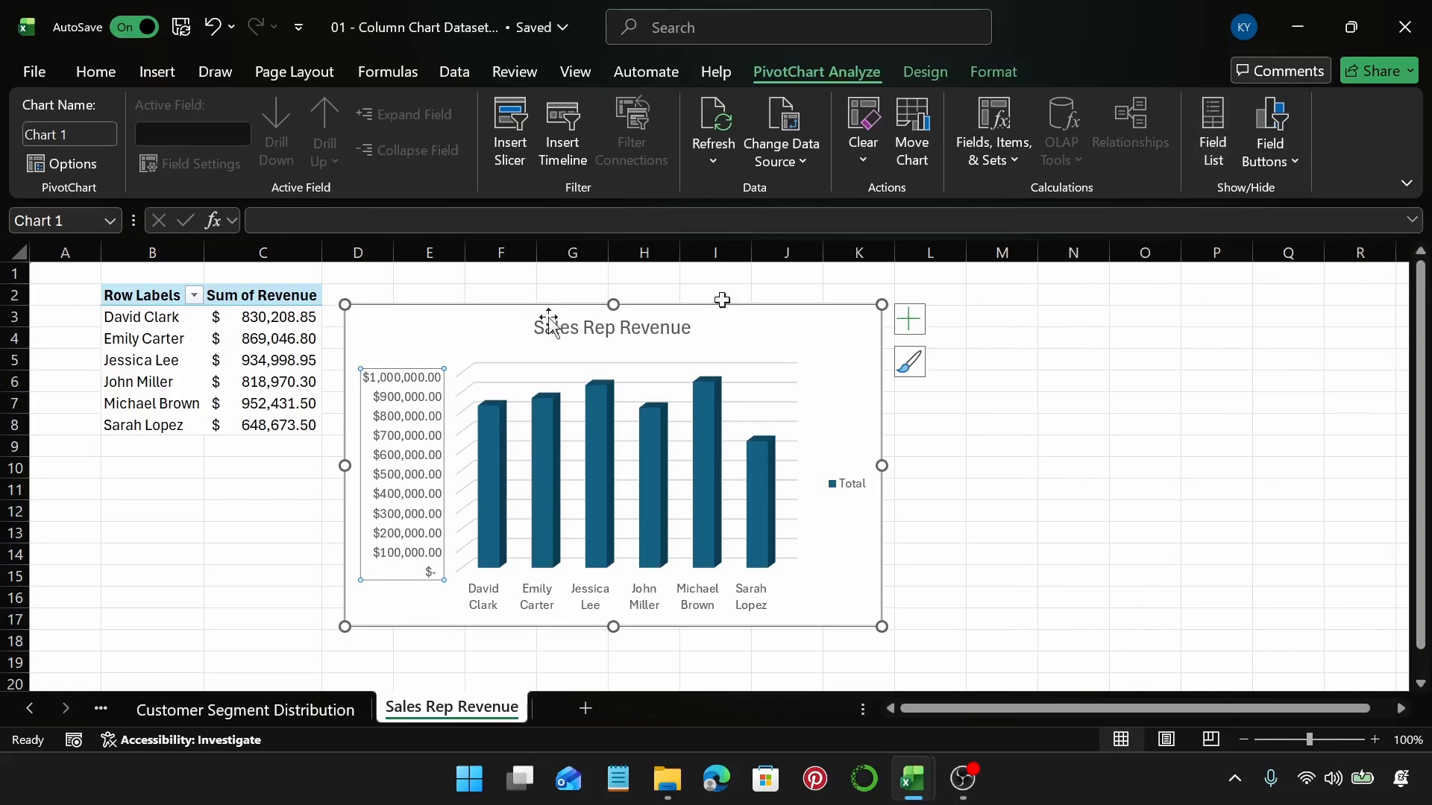
right_click(376, 399)
click(527, 685)
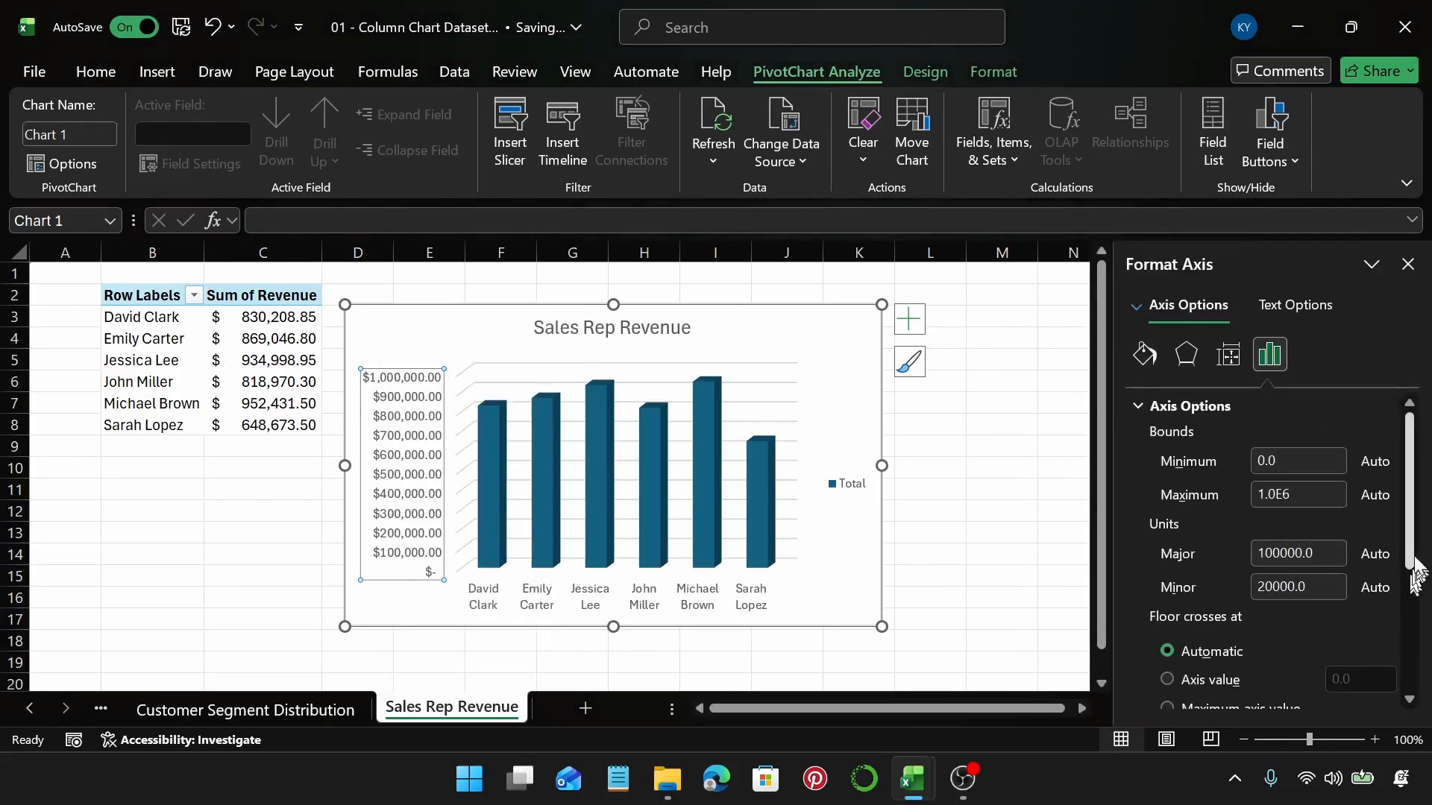
drag(1414, 575, 1414, 660)
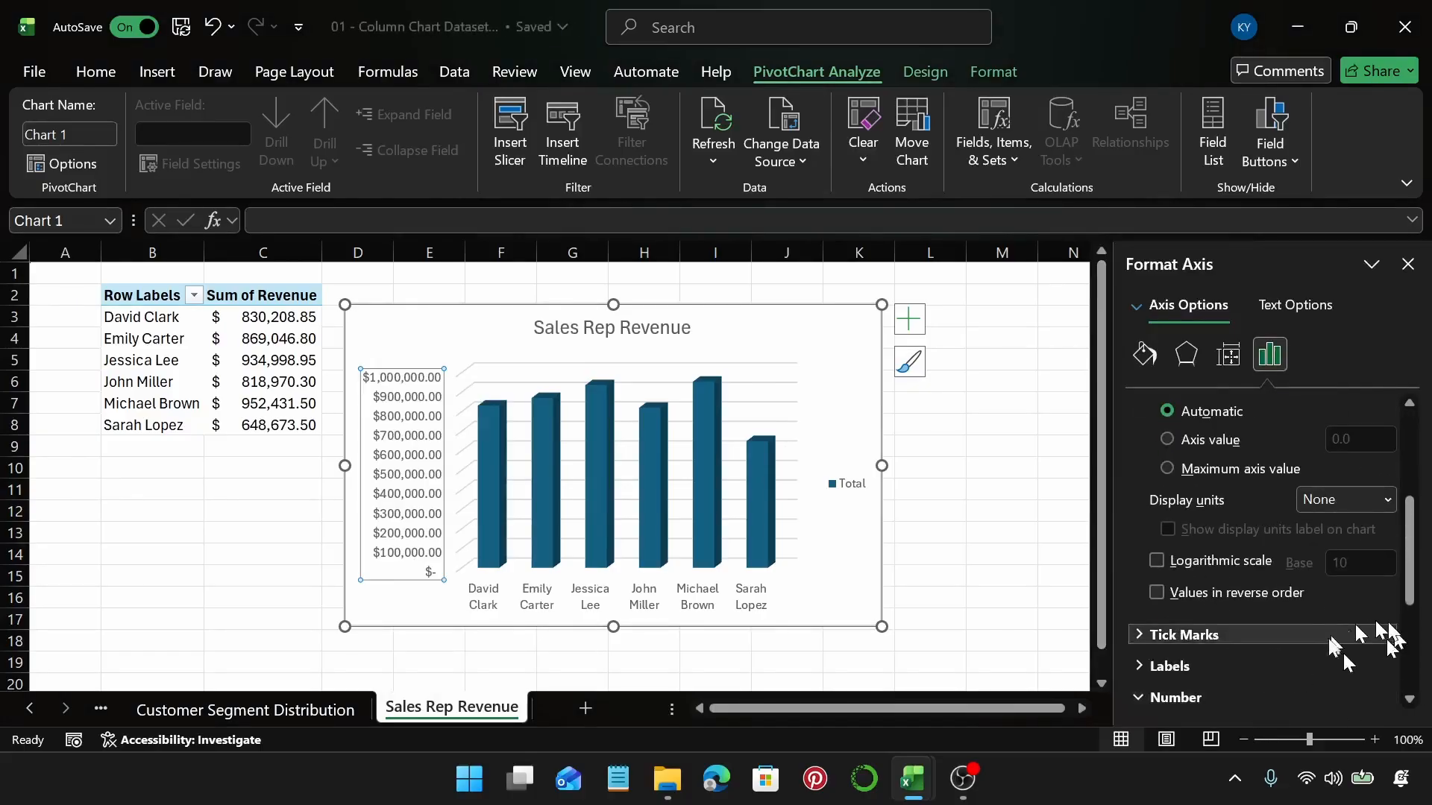
scroll(1324, 650, down, 3)
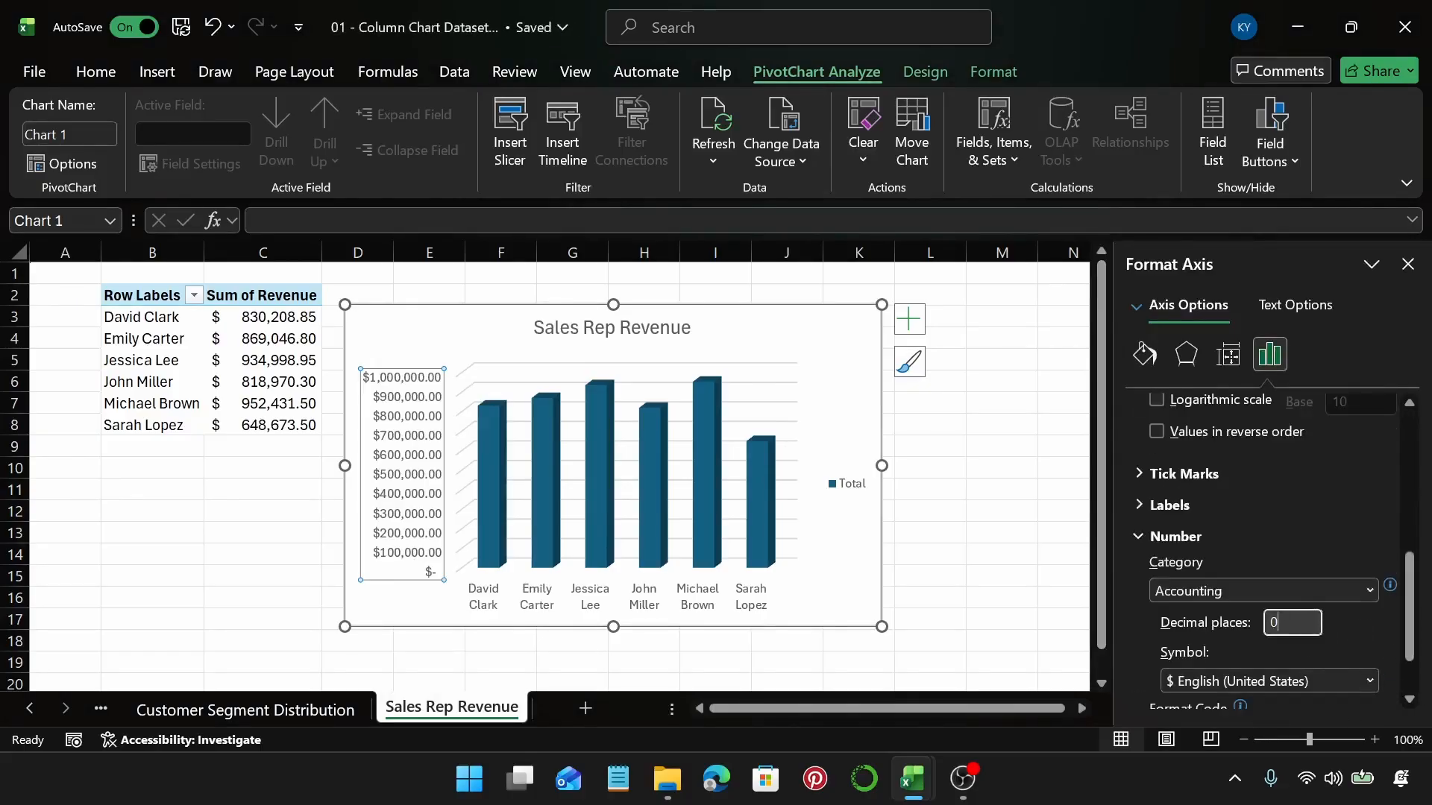
key(Return)
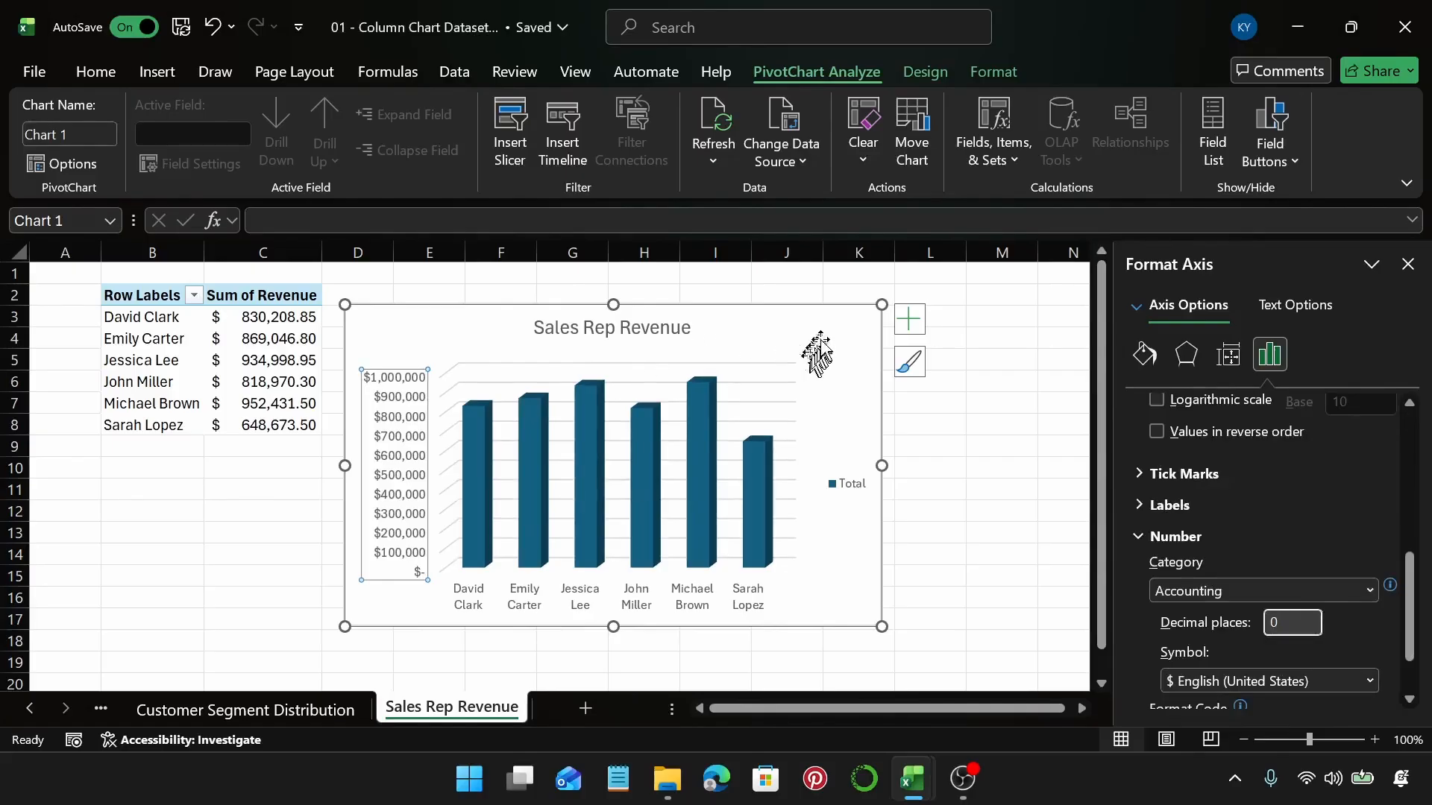
Delete the legend from the Sales Rep Revenue chart
click(824, 373)
click(859, 476)
key(Delete)
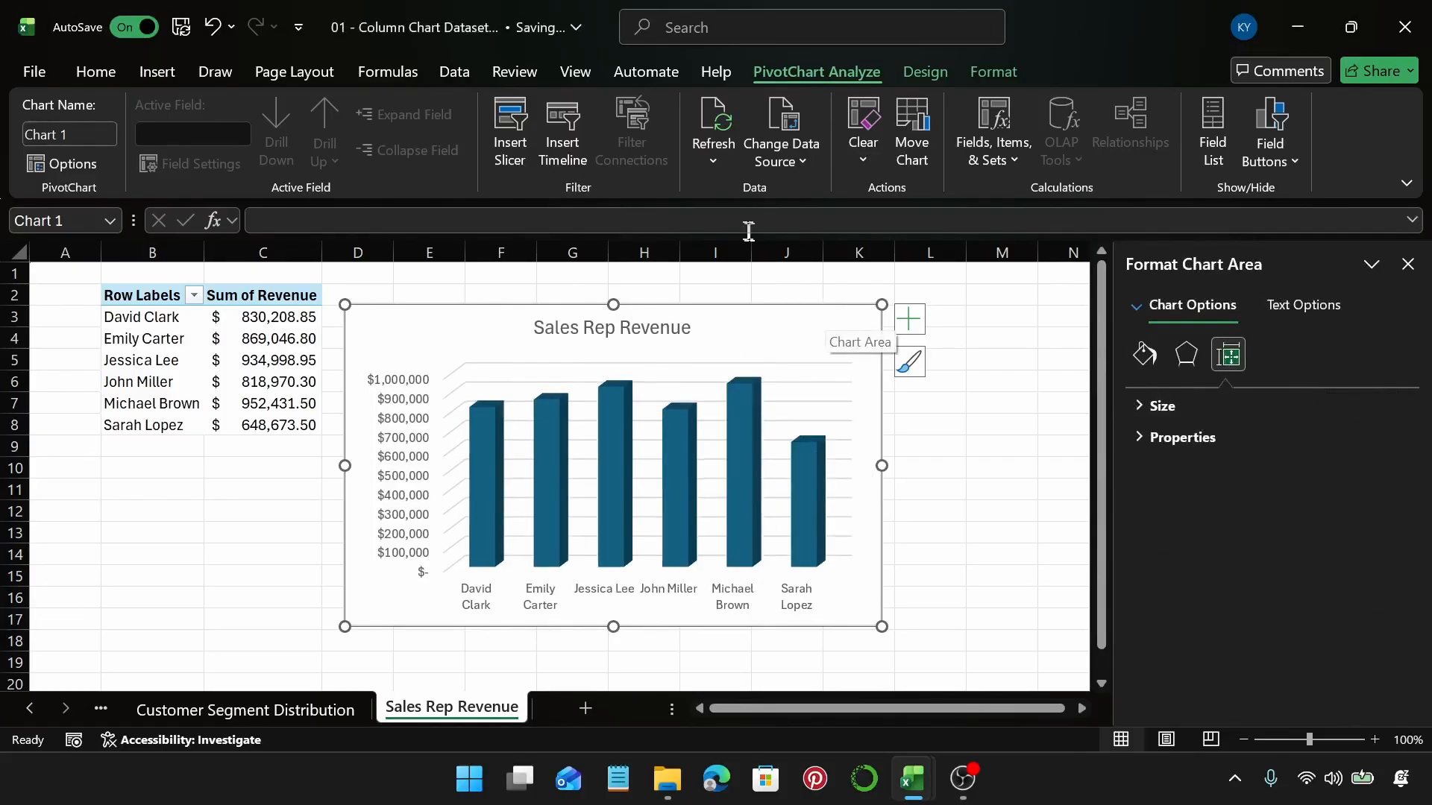
Preview the available chart styles and examine the formatting options for the major gridlines and chart area
click(942, 73)
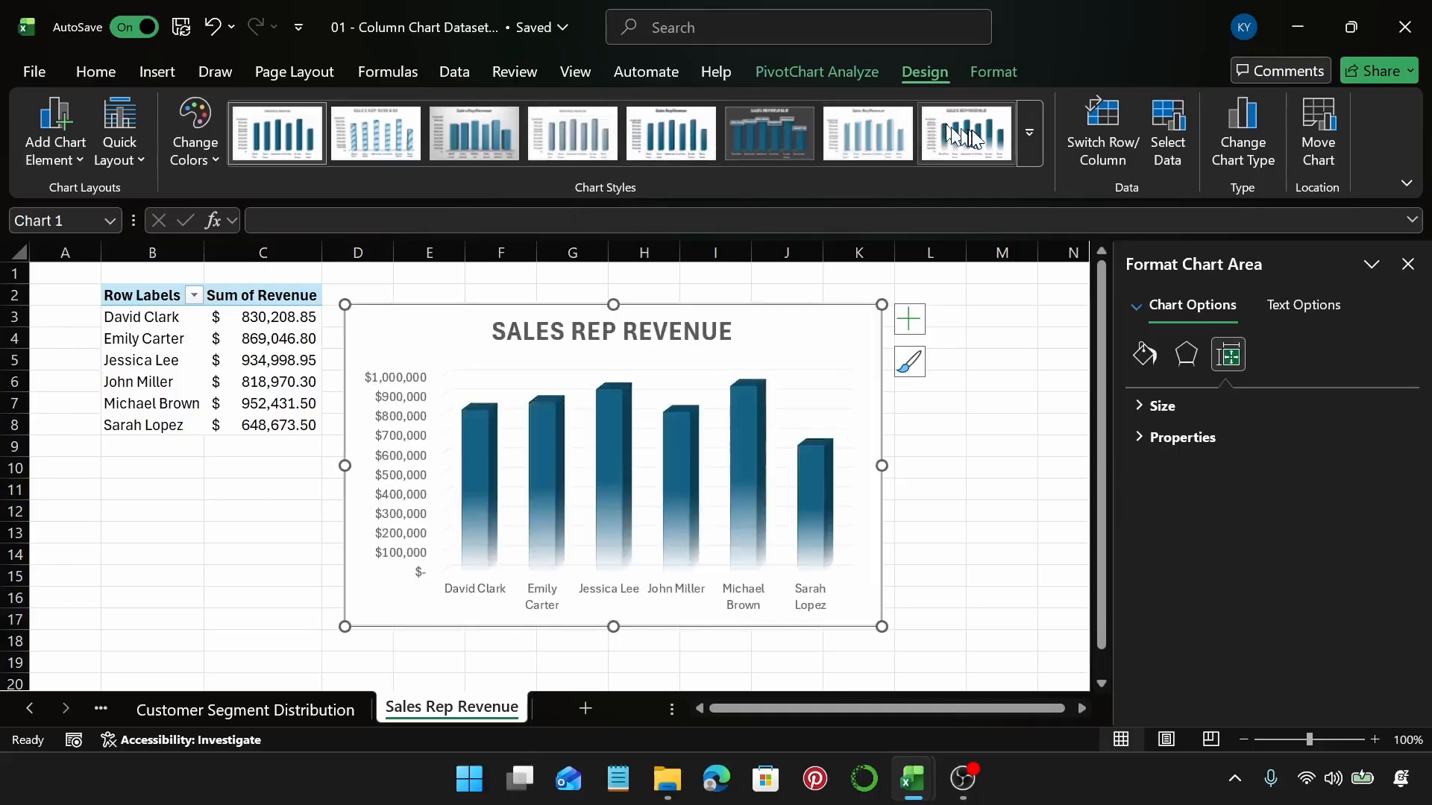
click(1029, 134)
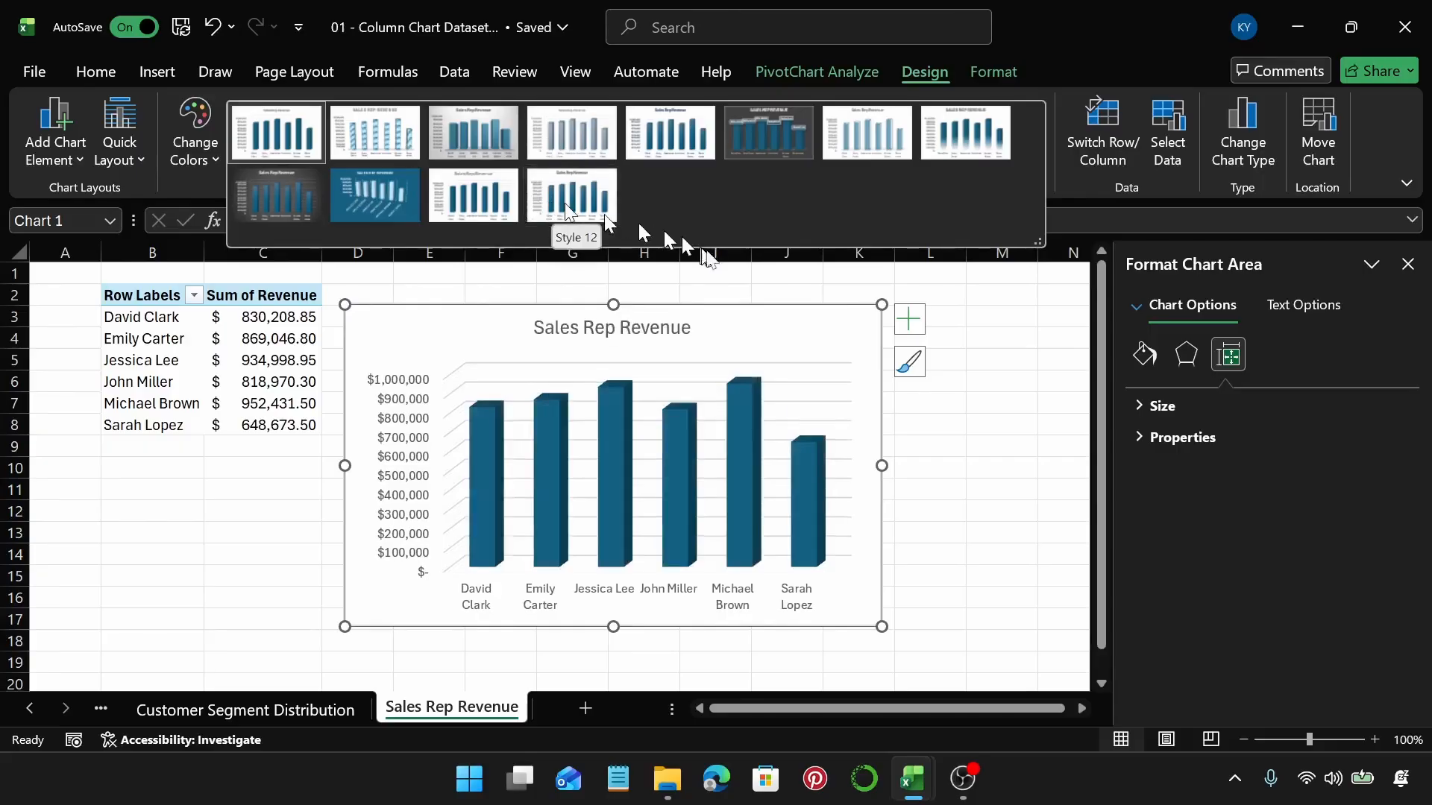
click(943, 436)
click(841, 403)
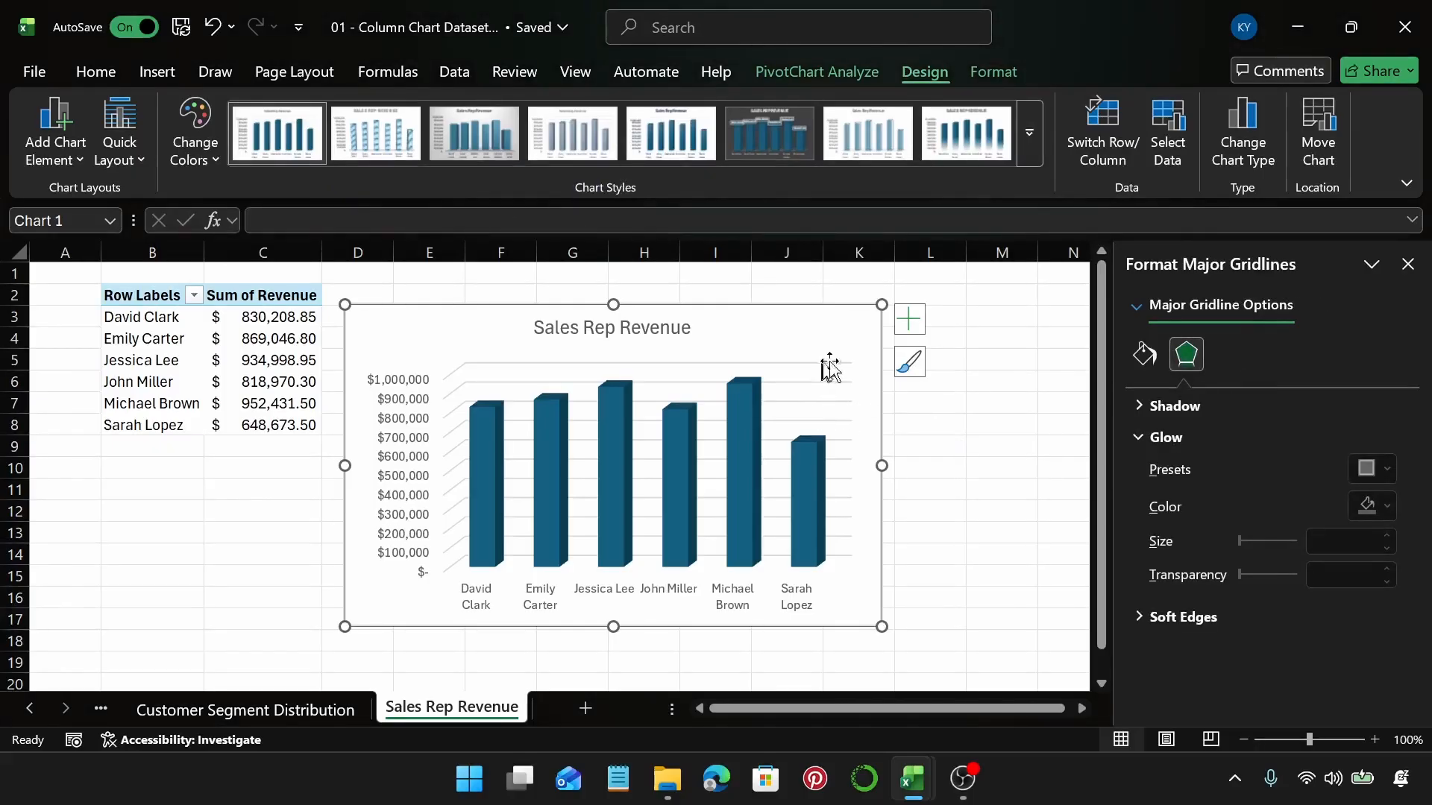
click(1135, 362)
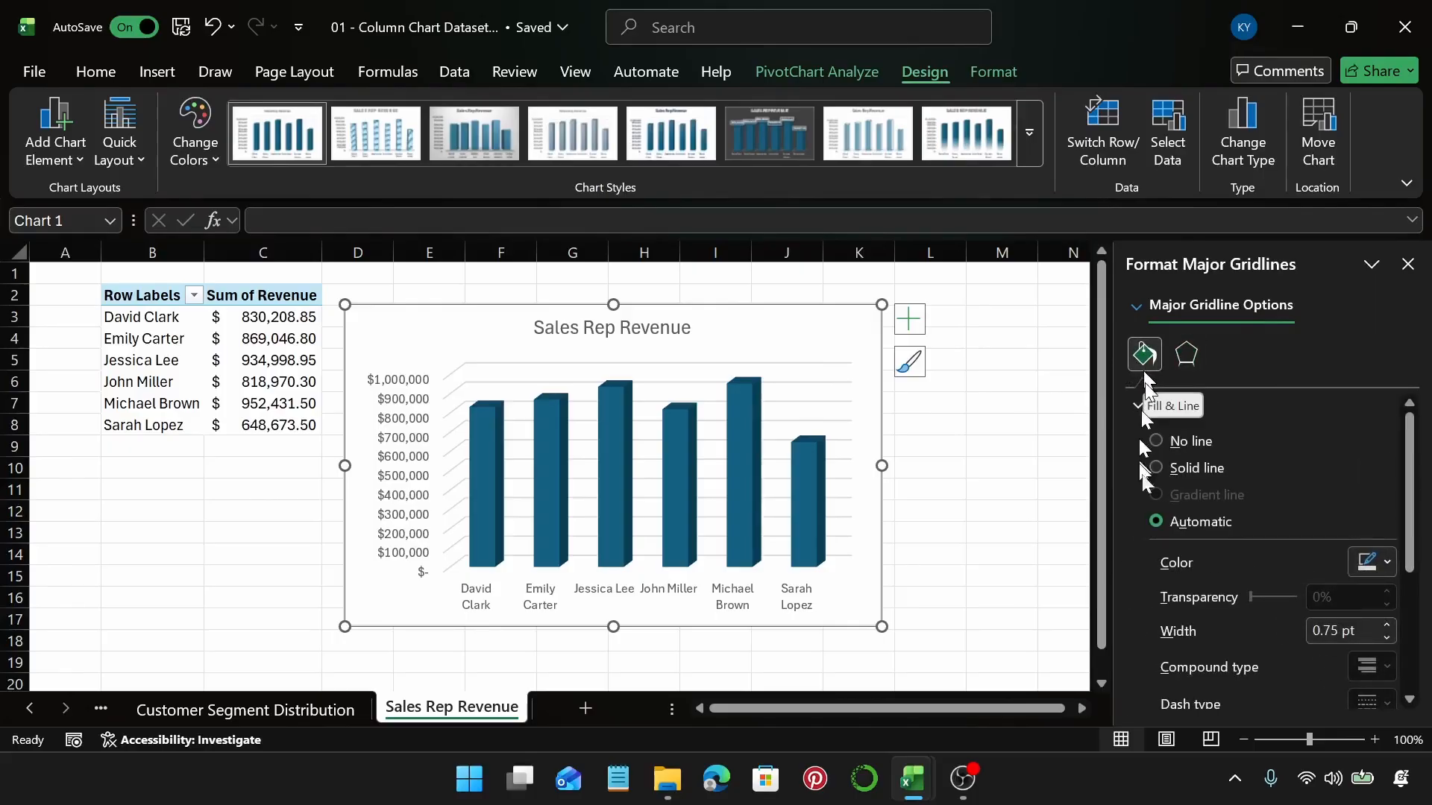
scroll(1222, 435, down, 5)
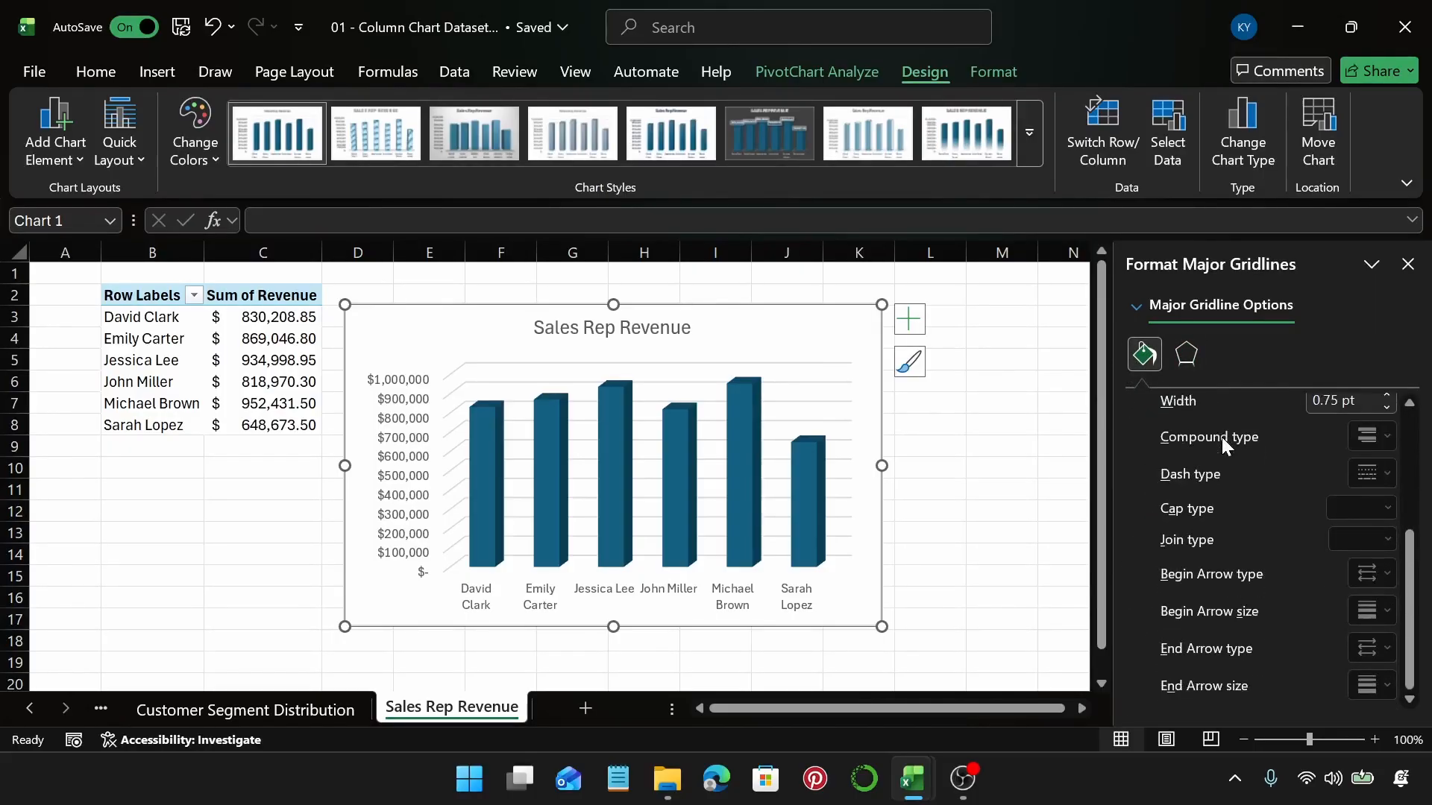
scroll(1222, 437, up, 5)
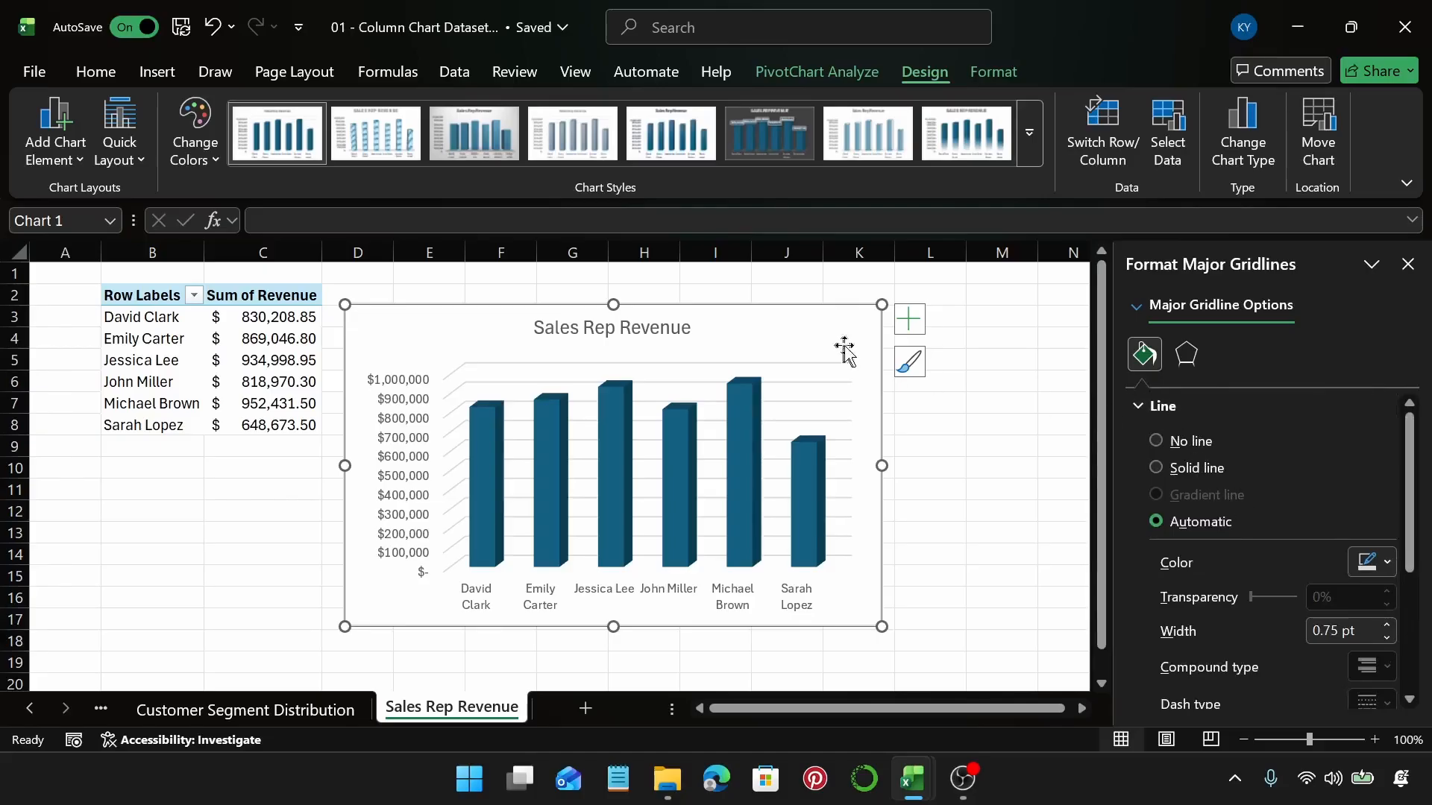
scroll(1189, 408, down, 5)
scroll(1194, 432, up, 5)
click(909, 363)
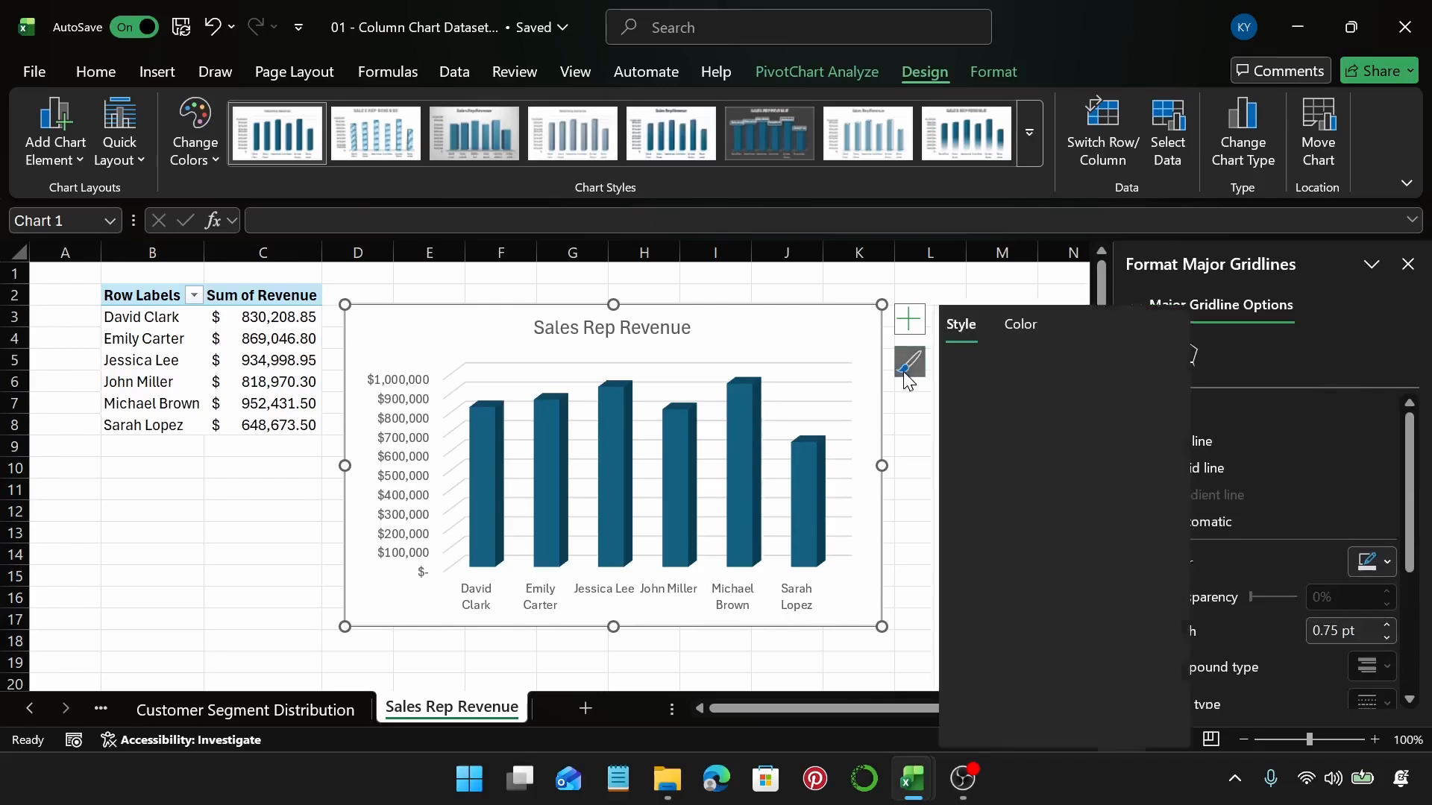
click(924, 446)
click(814, 335)
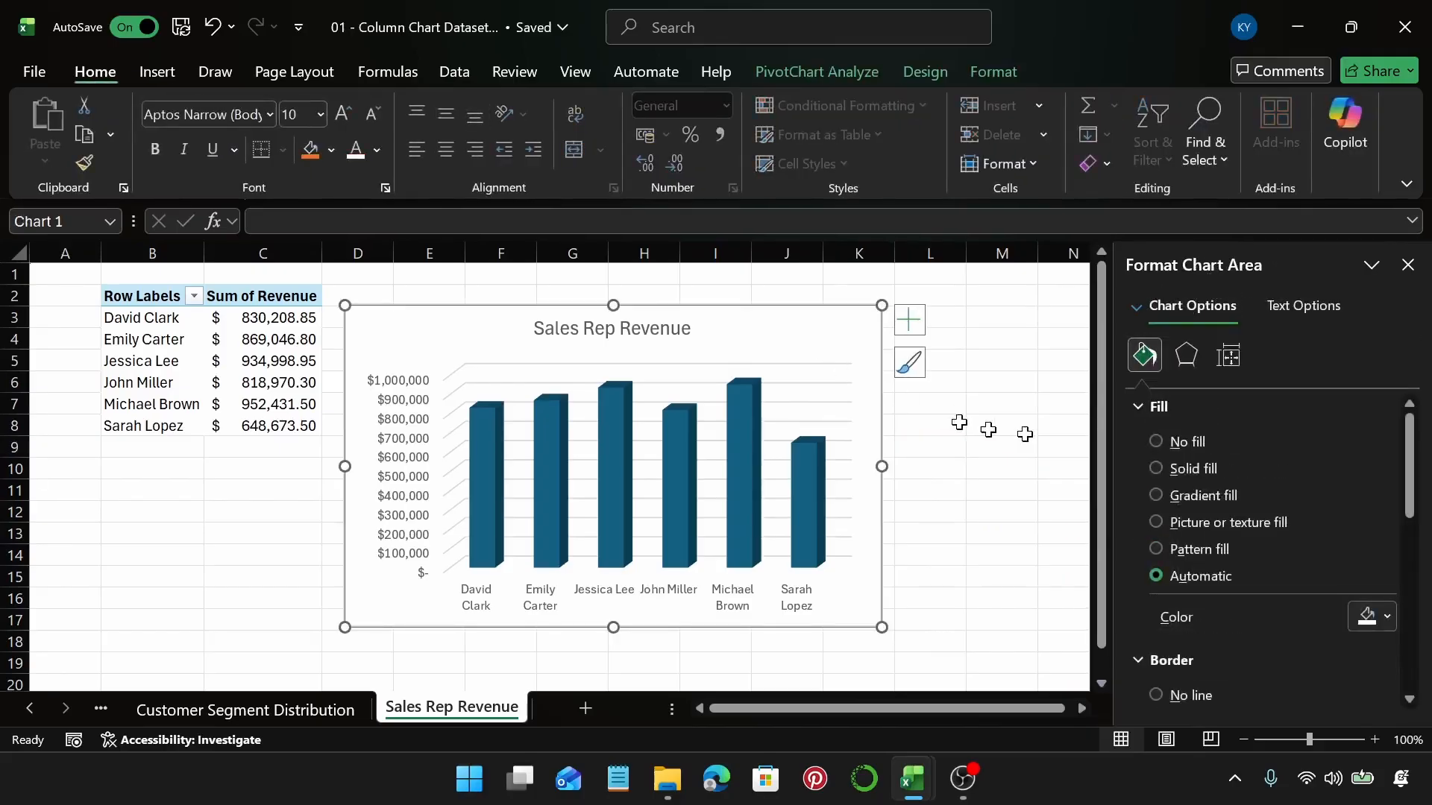
scroll(1241, 504, down, 4)
scroll(1249, 511, up, 4)
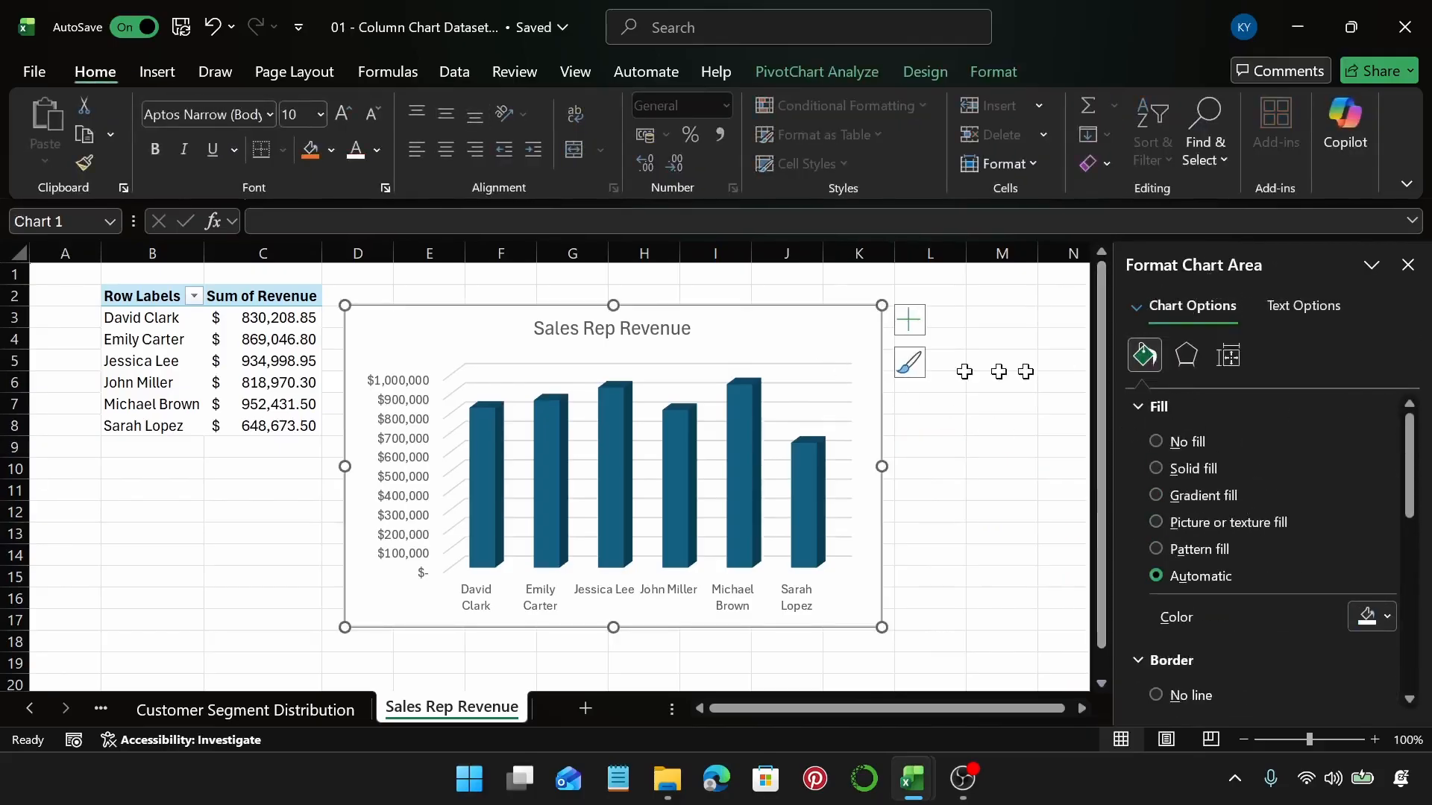
Try a parallel 3-D rotation preset on the revenue column series and undo it
click(755, 436)
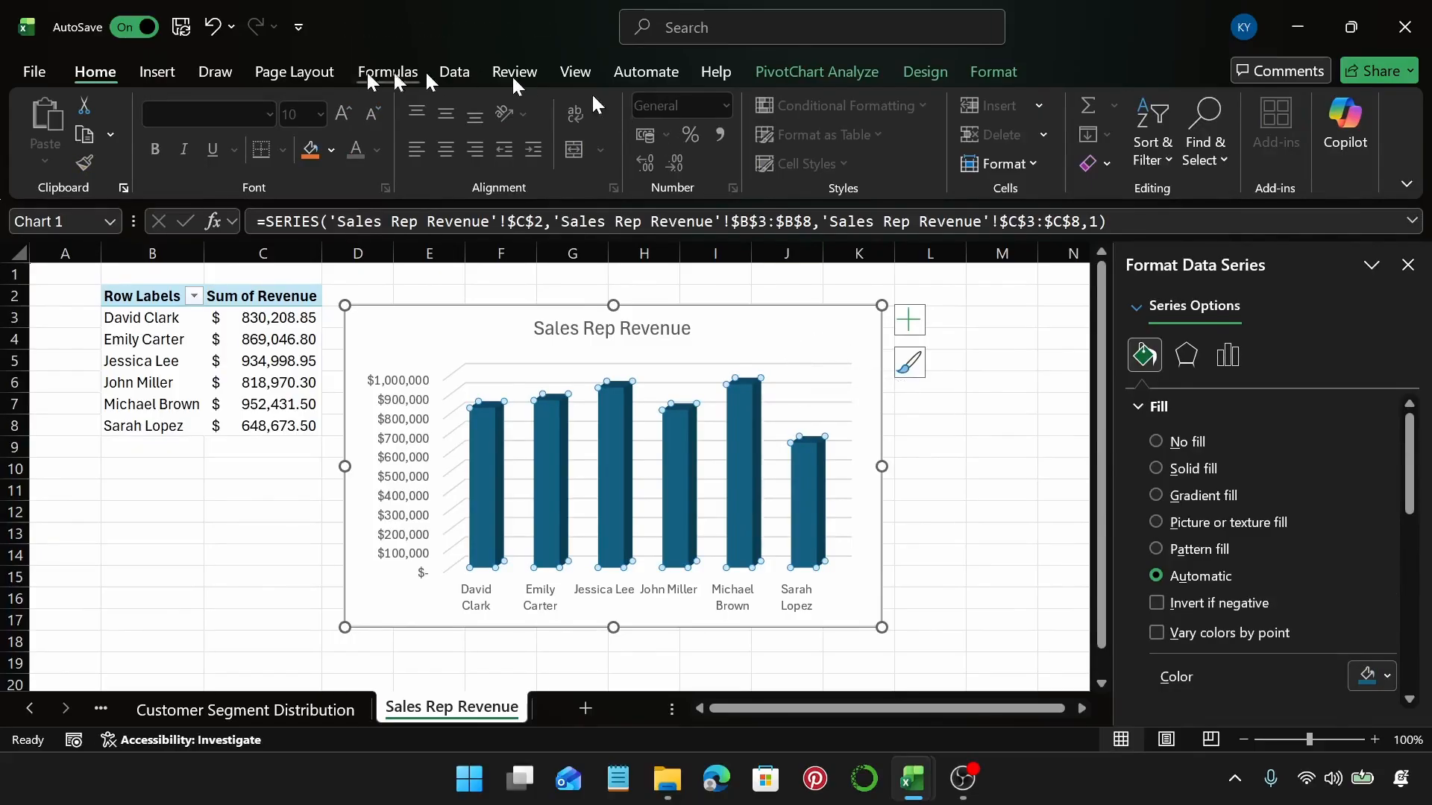
click(906, 77)
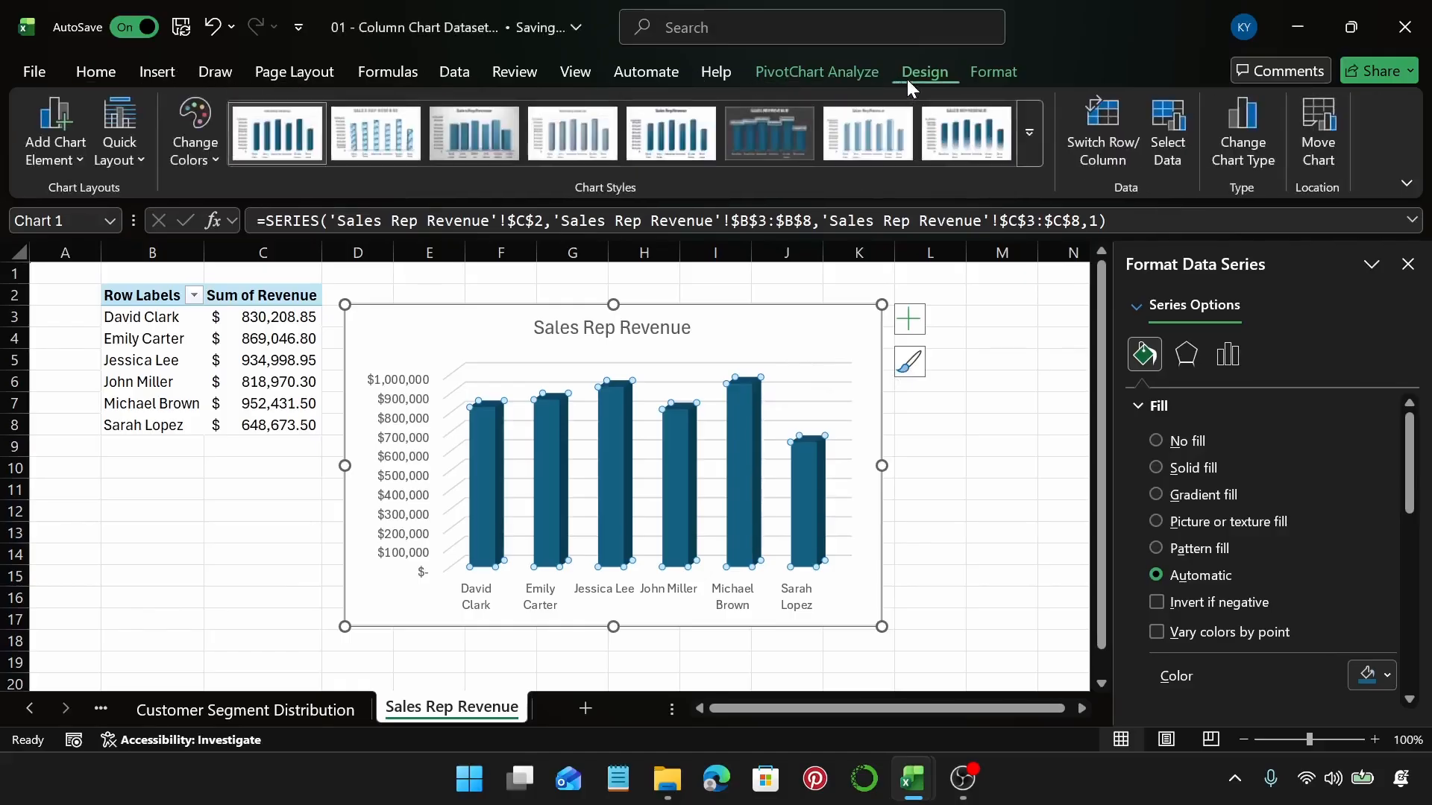
click(994, 79)
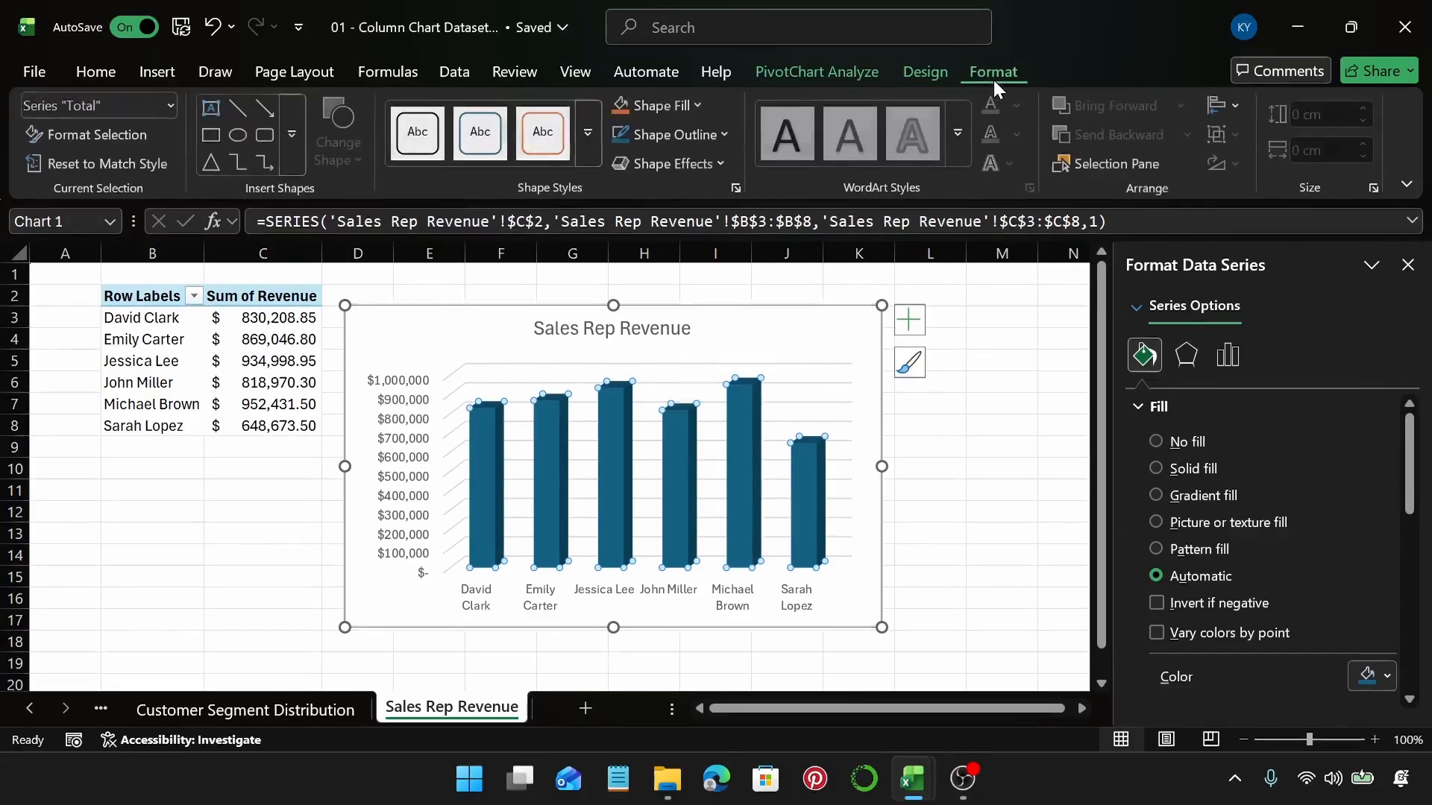
click(641, 165)
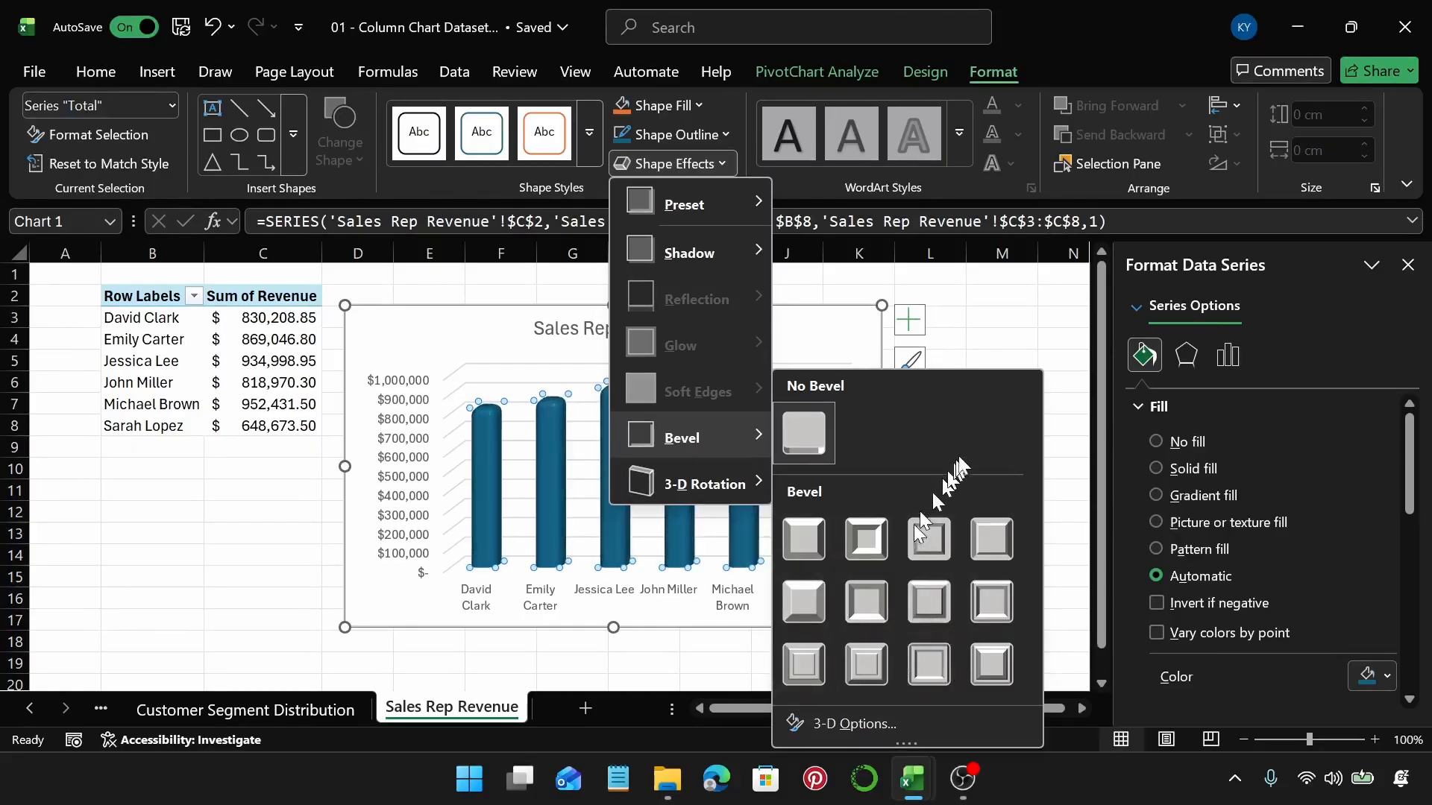
mouse_move(733, 490)
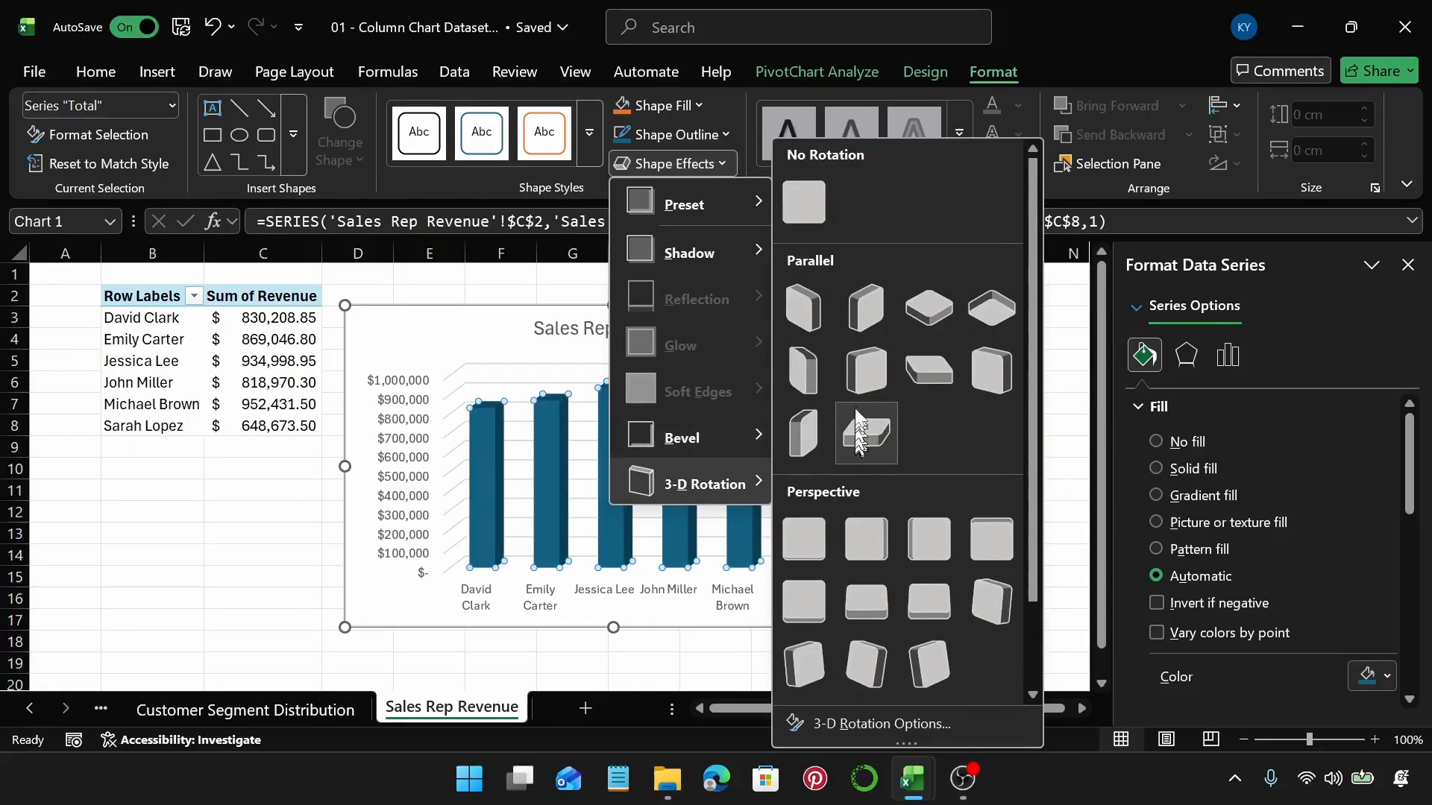
click(928, 310)
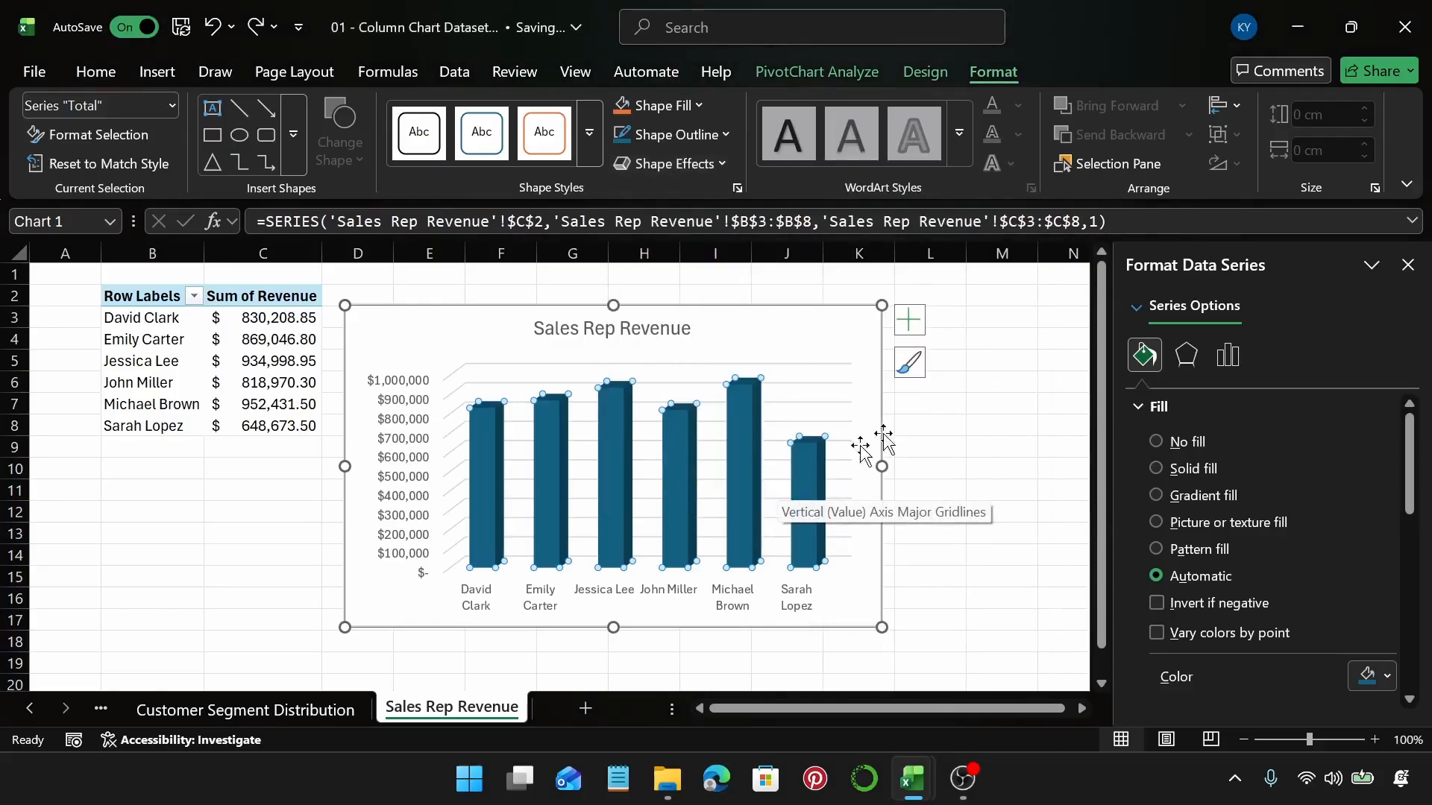
click(957, 422)
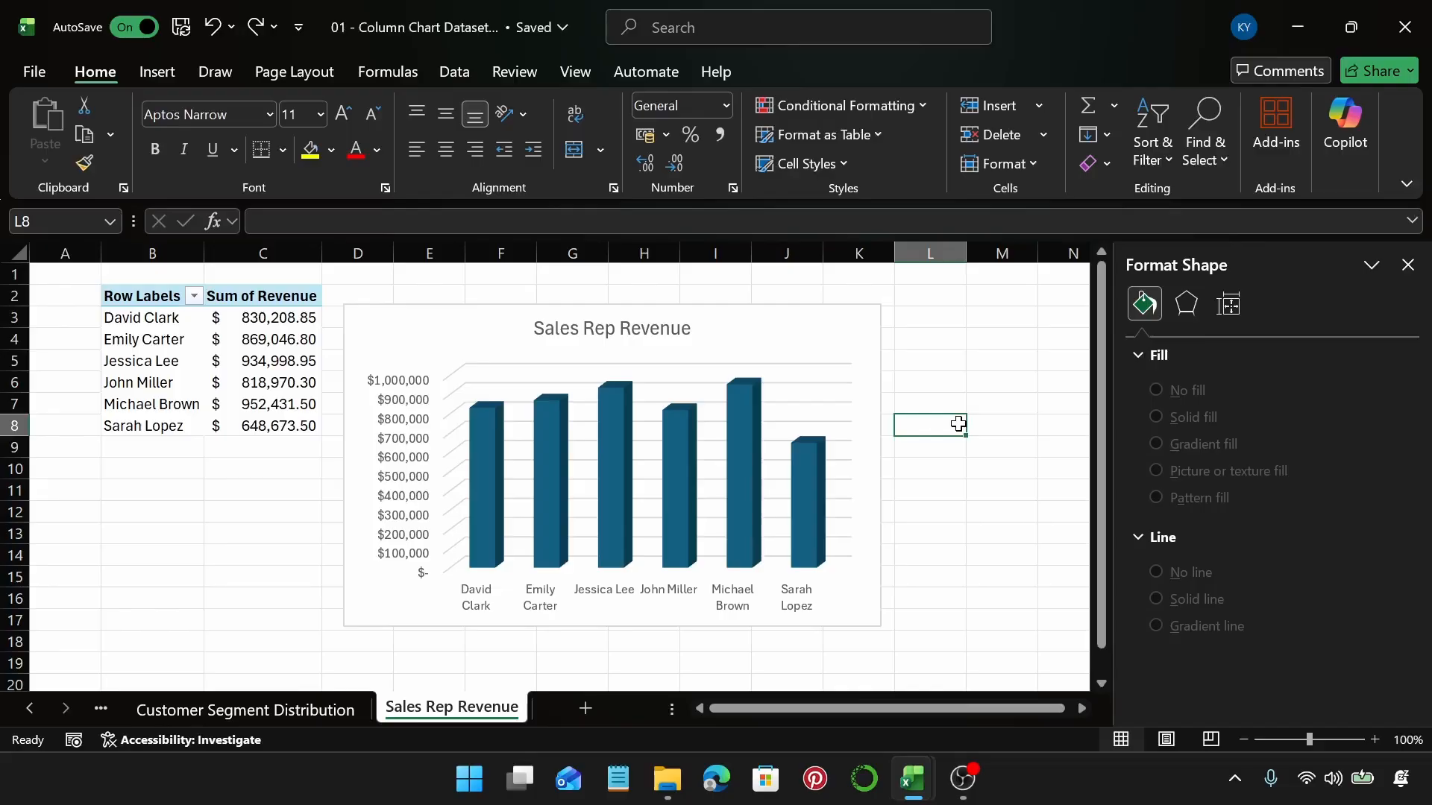
Add a new worksheet and insert a PivotTable from Table2 at cell B2 of that sheet
click(583, 707)
click(120, 293)
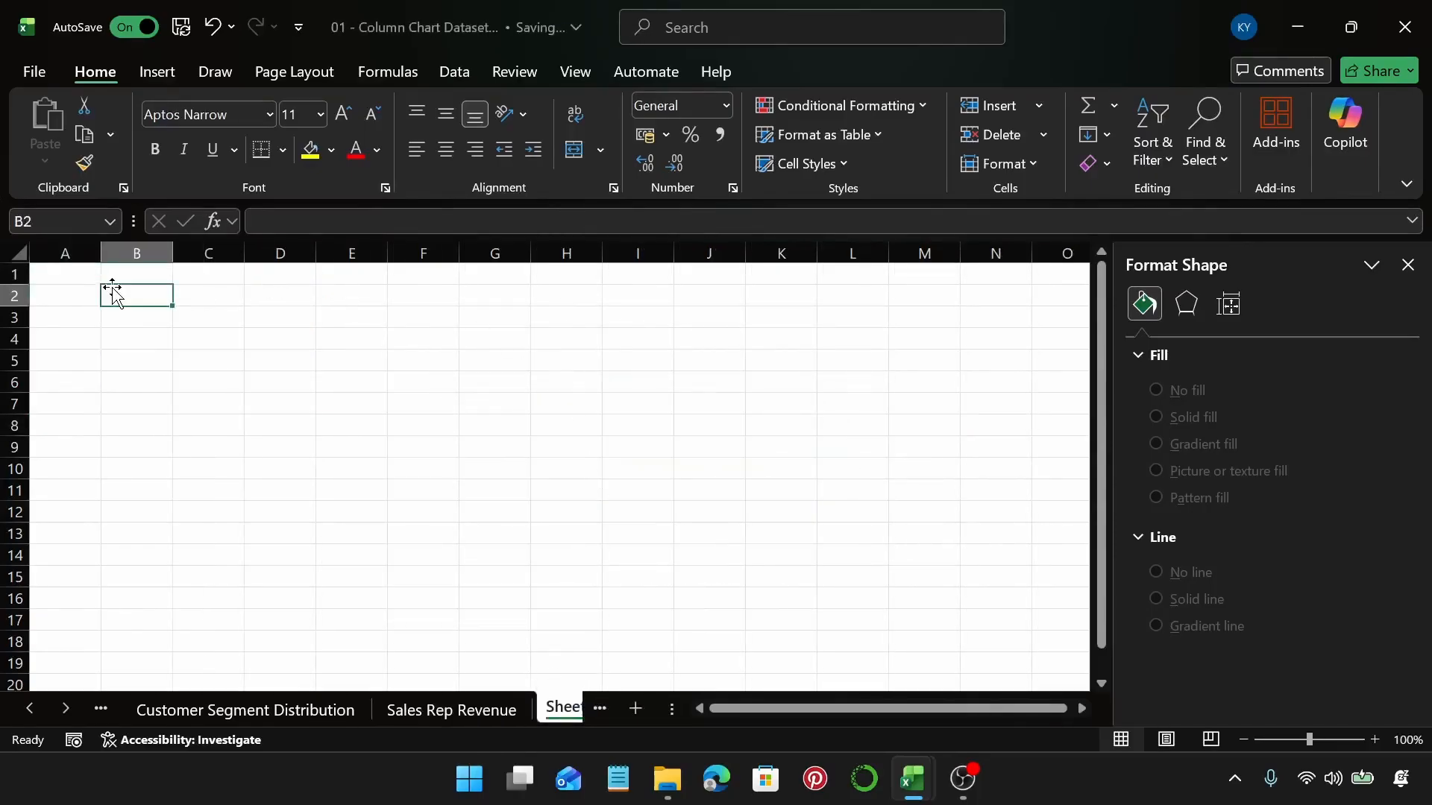
click(177, 80)
click(67, 113)
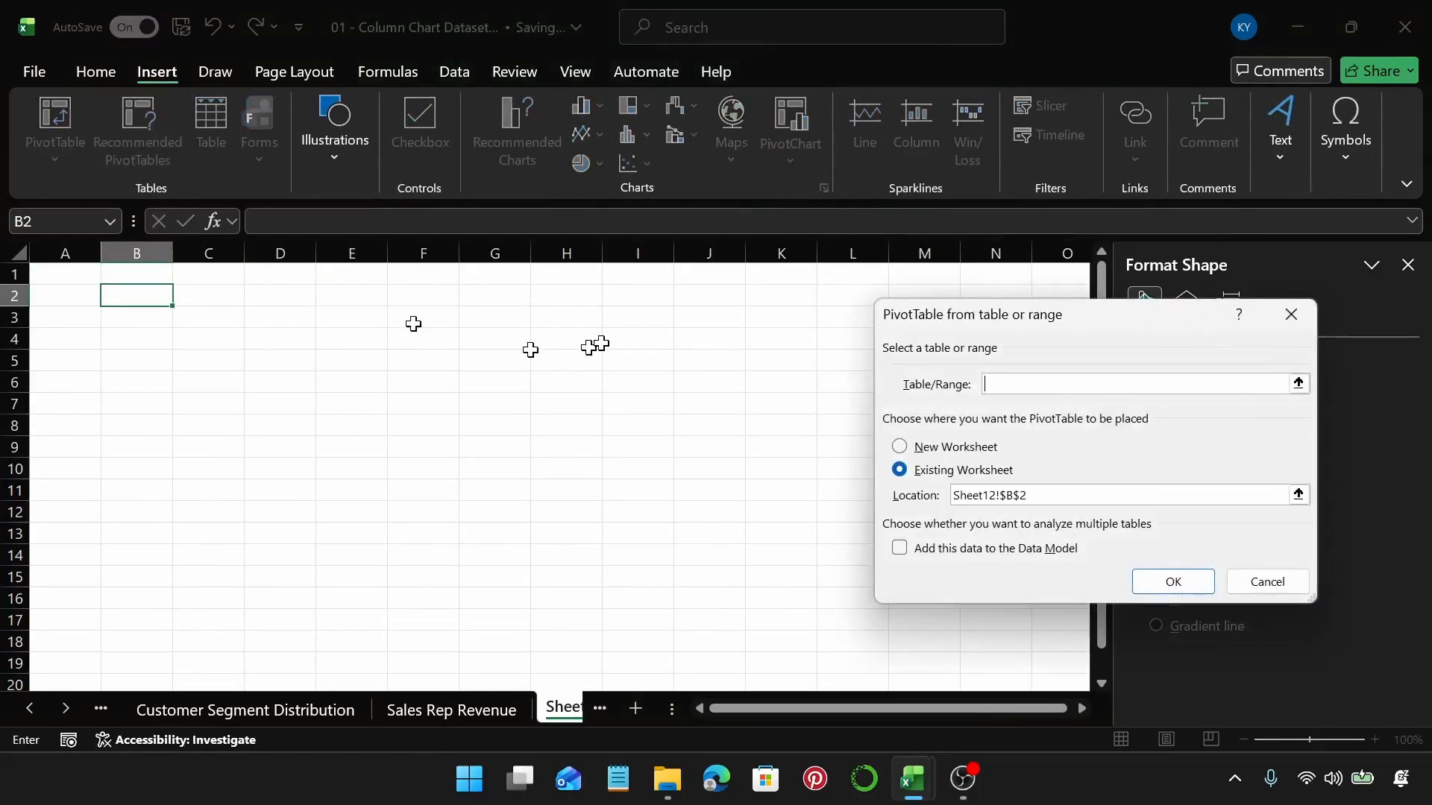
text(Table2)
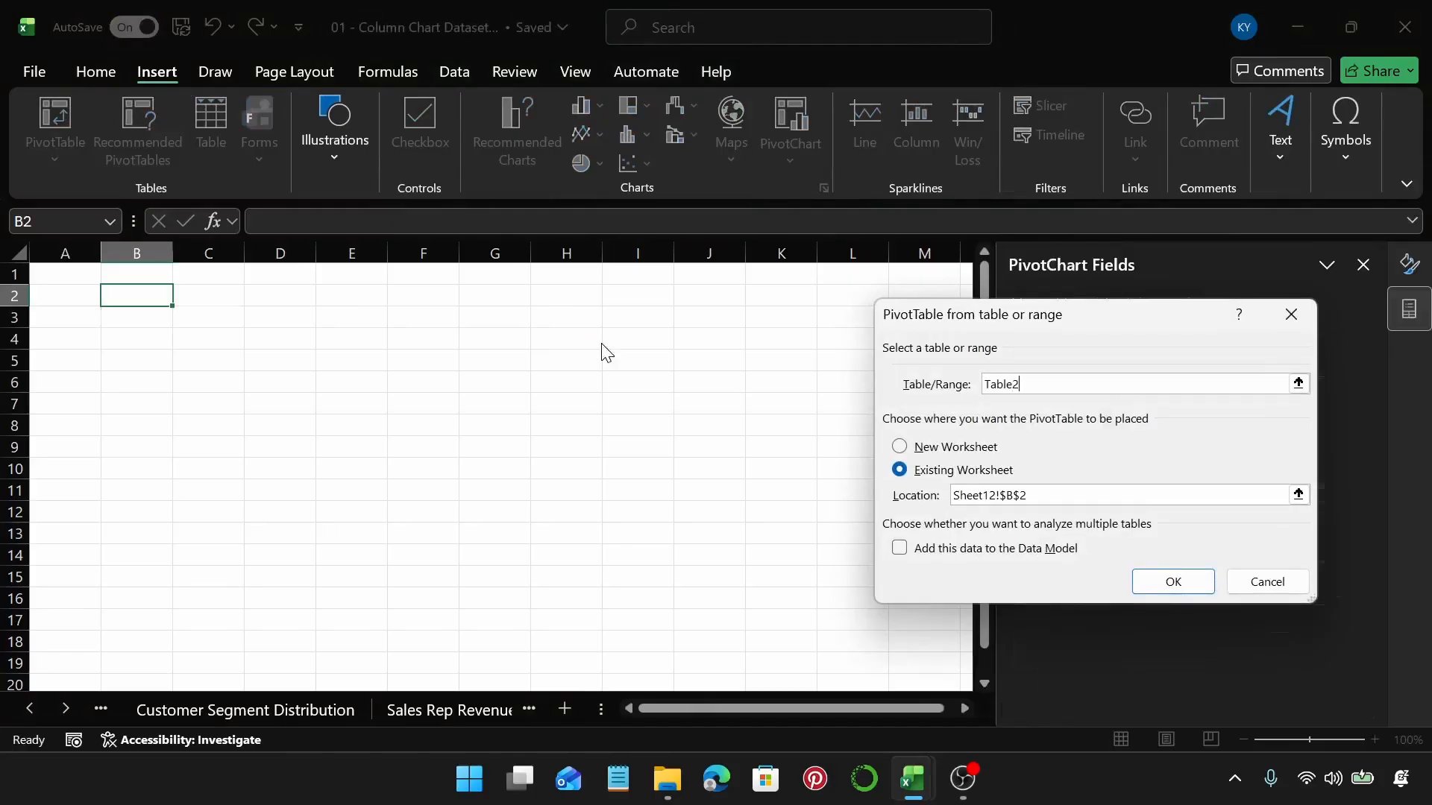
Create the PivotTable from Table2 on the existing worksheet Sheet12, starting at cell B2
key(Return)
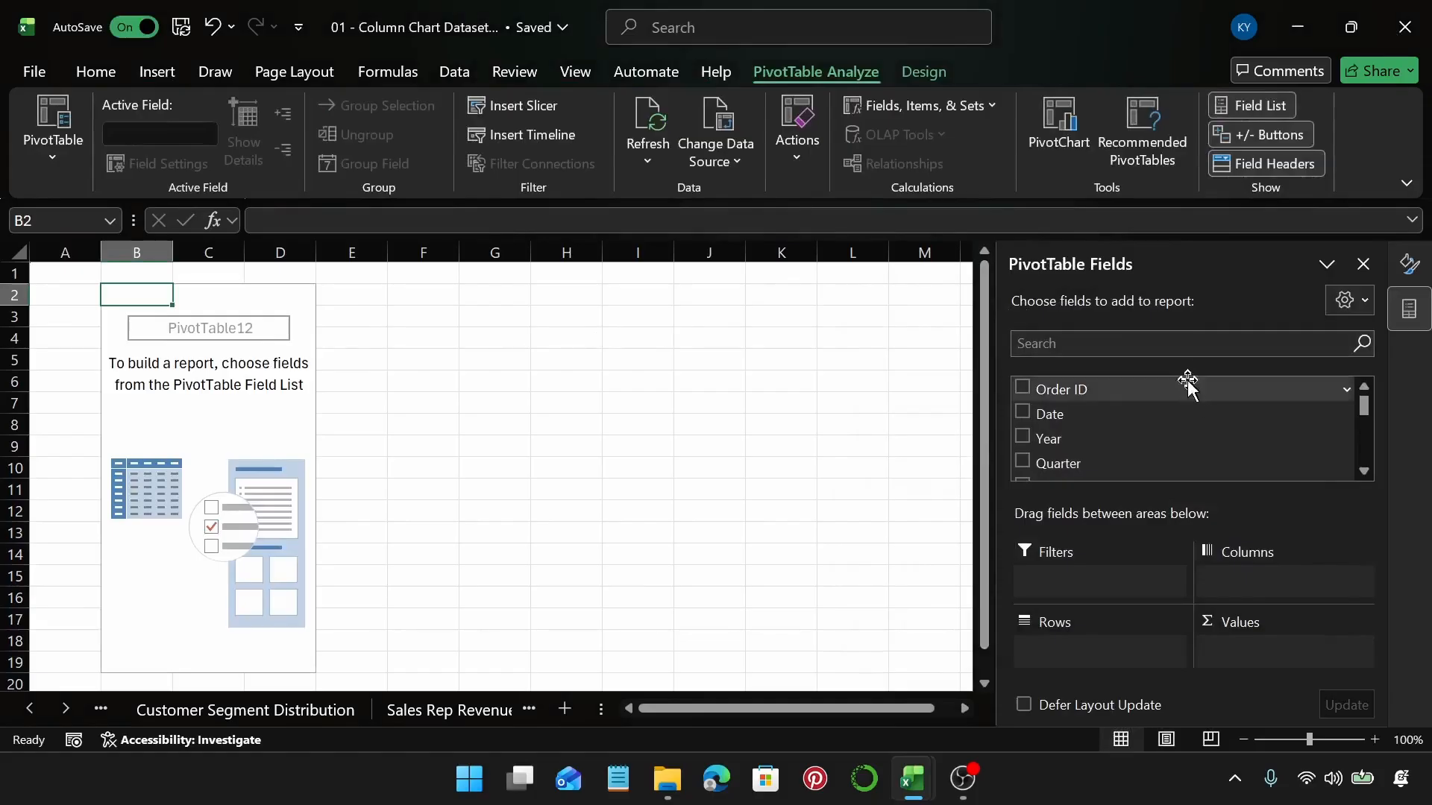
Look through the new PivotTable's available fields, from the date and region fields to the sales figures, for ones to report on
scroll(1192, 421, down, 4)
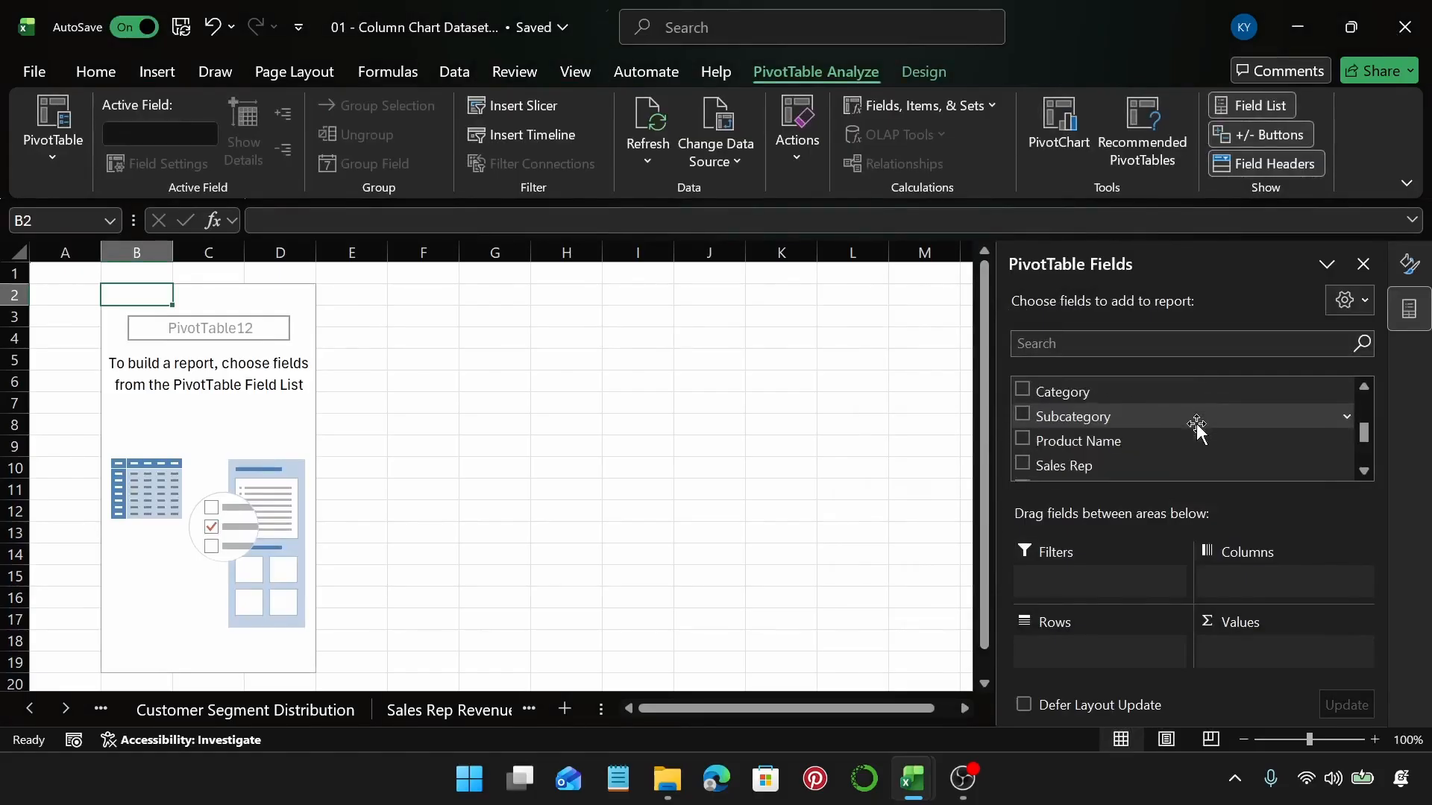
scroll(1196, 425, down, 2)
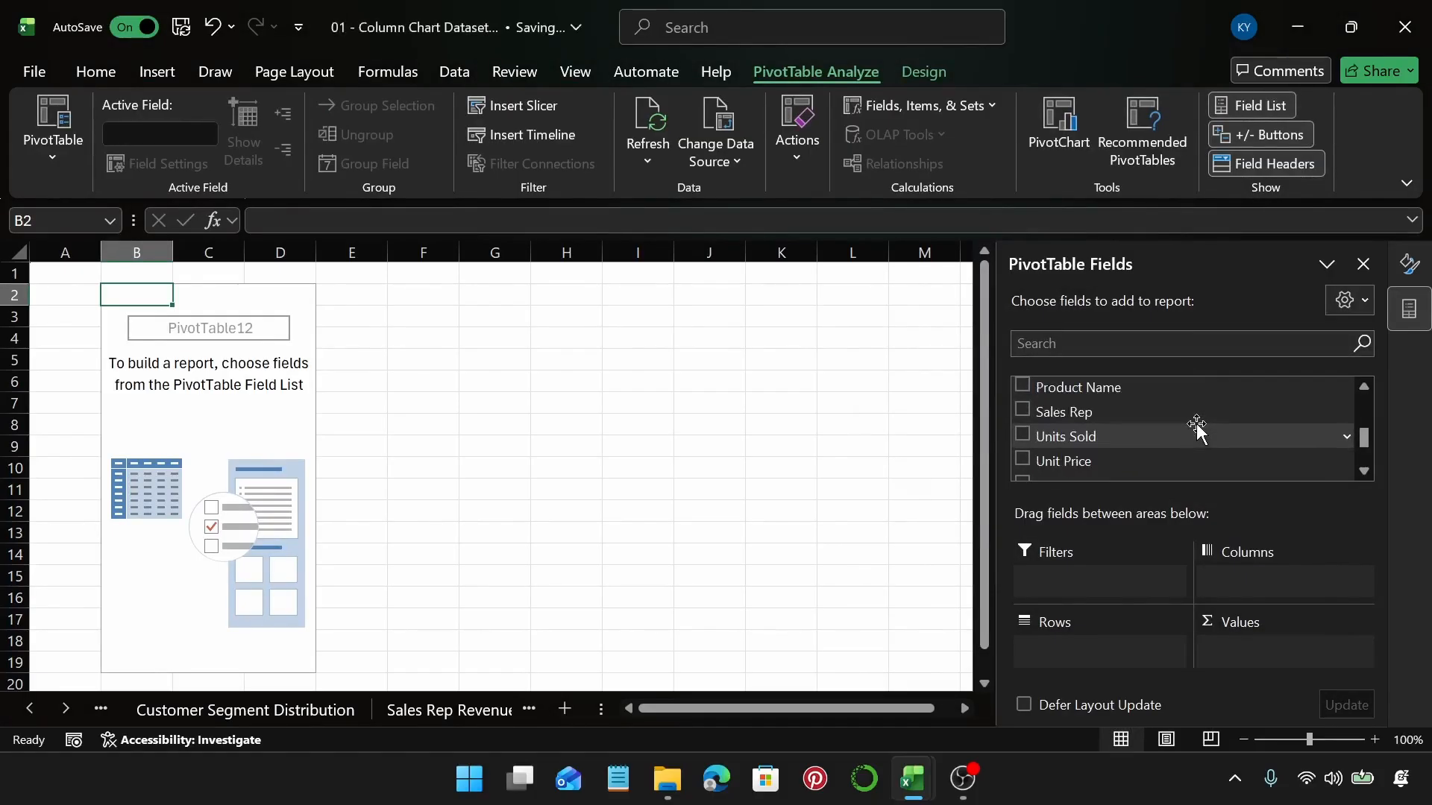
scroll(1196, 425, down, 6)
scroll(1196, 425, up, 9)
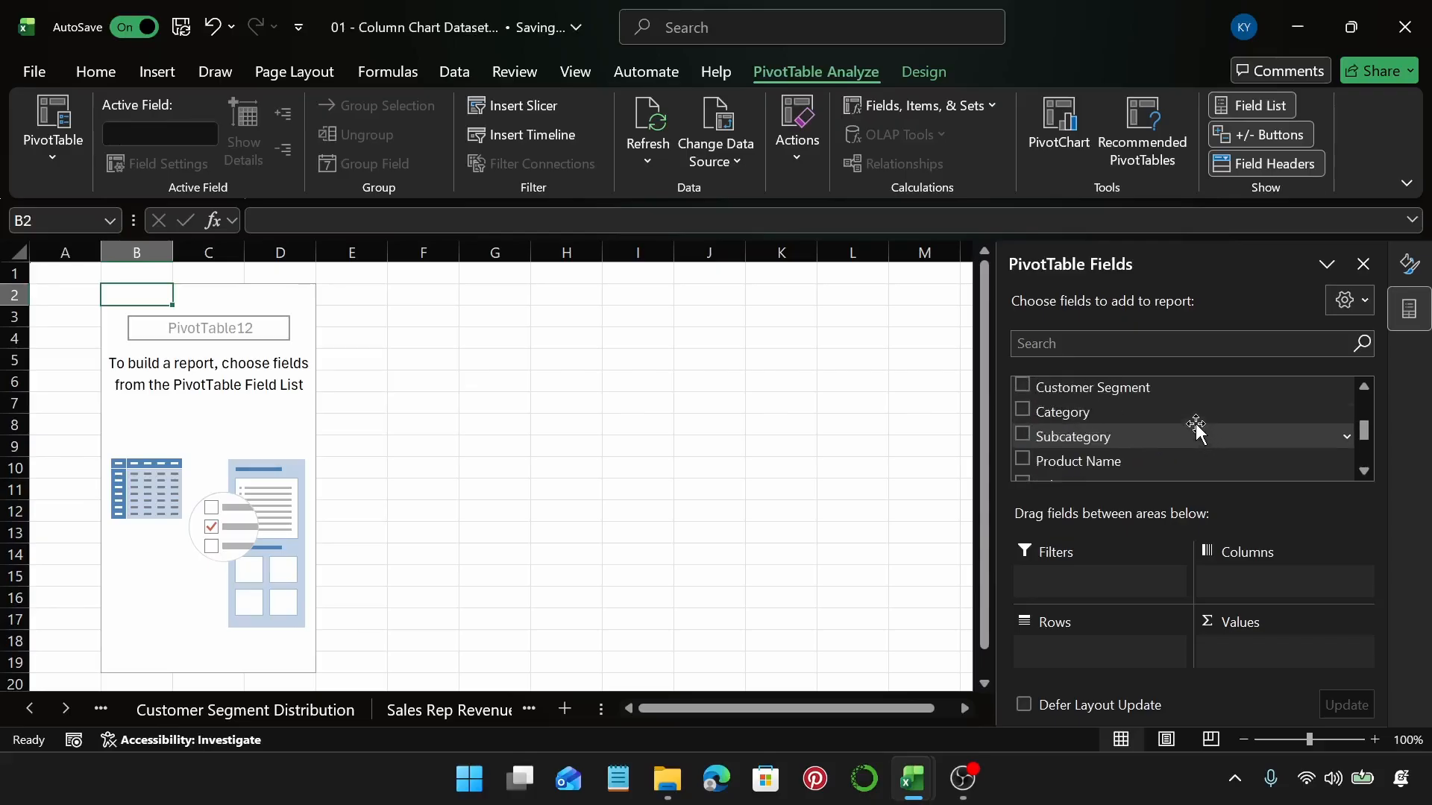
scroll(1197, 425, up, 2)
scroll(1196, 425, down, 5)
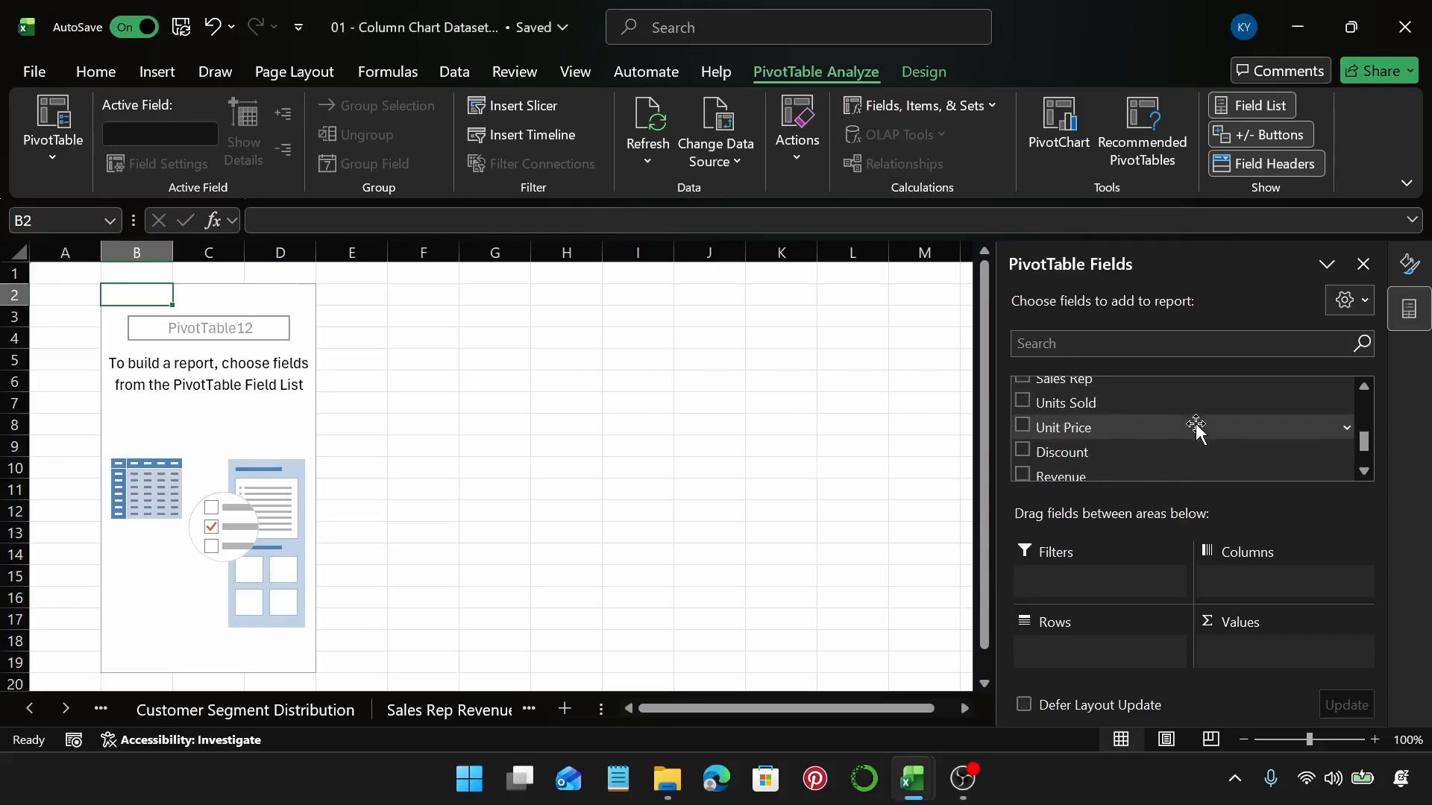
scroll(1196, 425, down, 5)
scroll(1196, 425, up, 16)
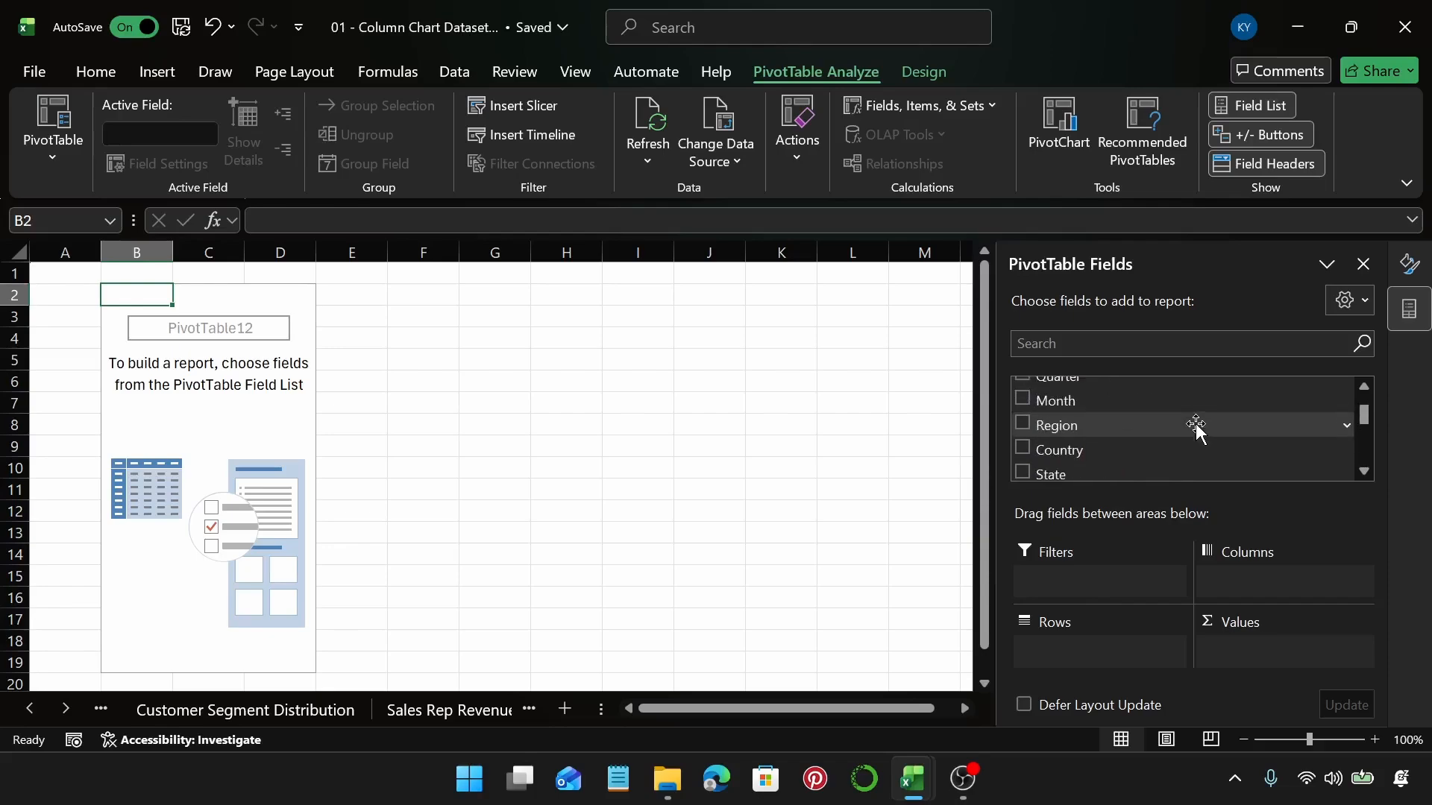
Add the Region field to the PivotTable rows and nest the Payment Method field beneath it
scroll(1193, 425, up, 1)
scroll(1193, 425, down, 1)
drag(1190, 424, 1091, 632)
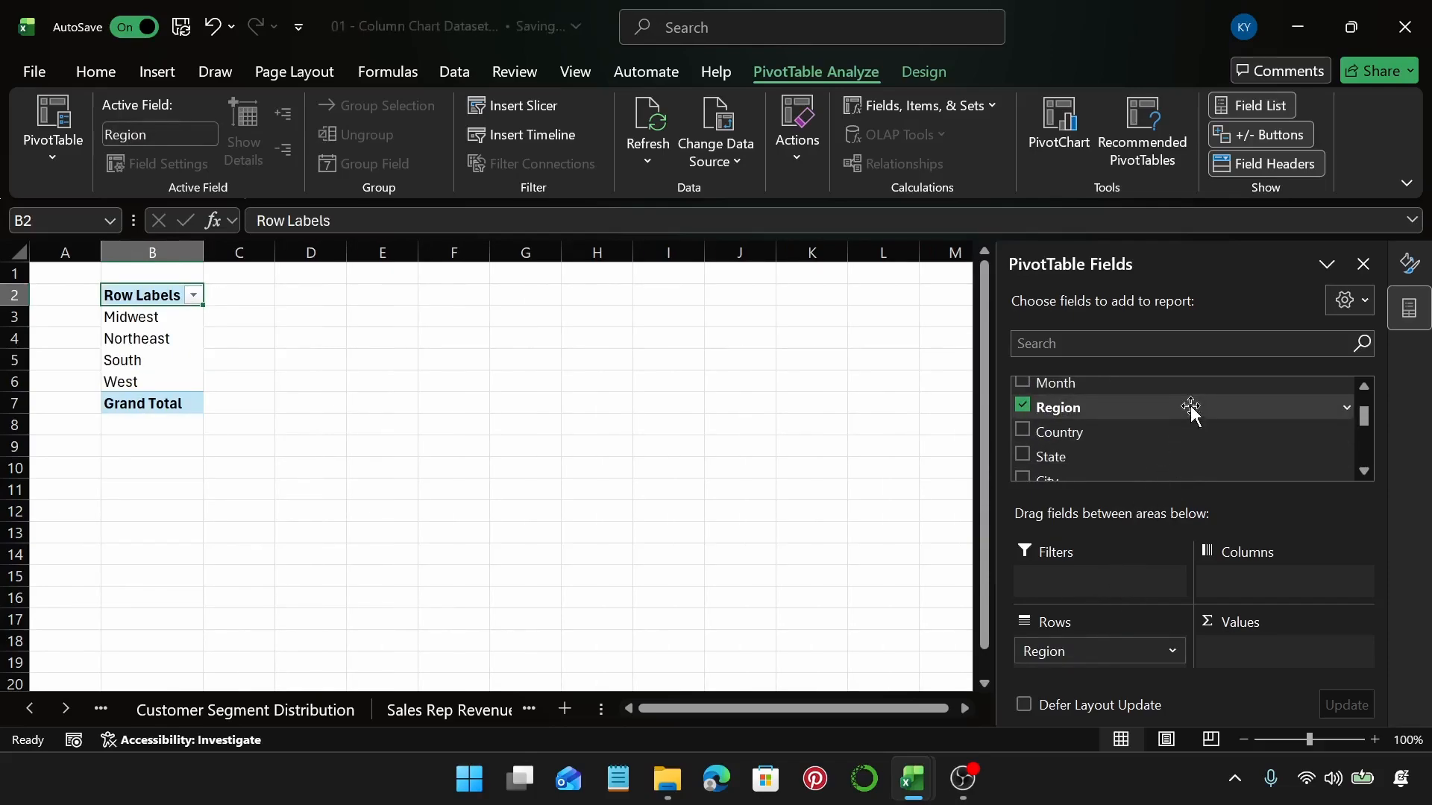
scroll(1191, 409, down, 7)
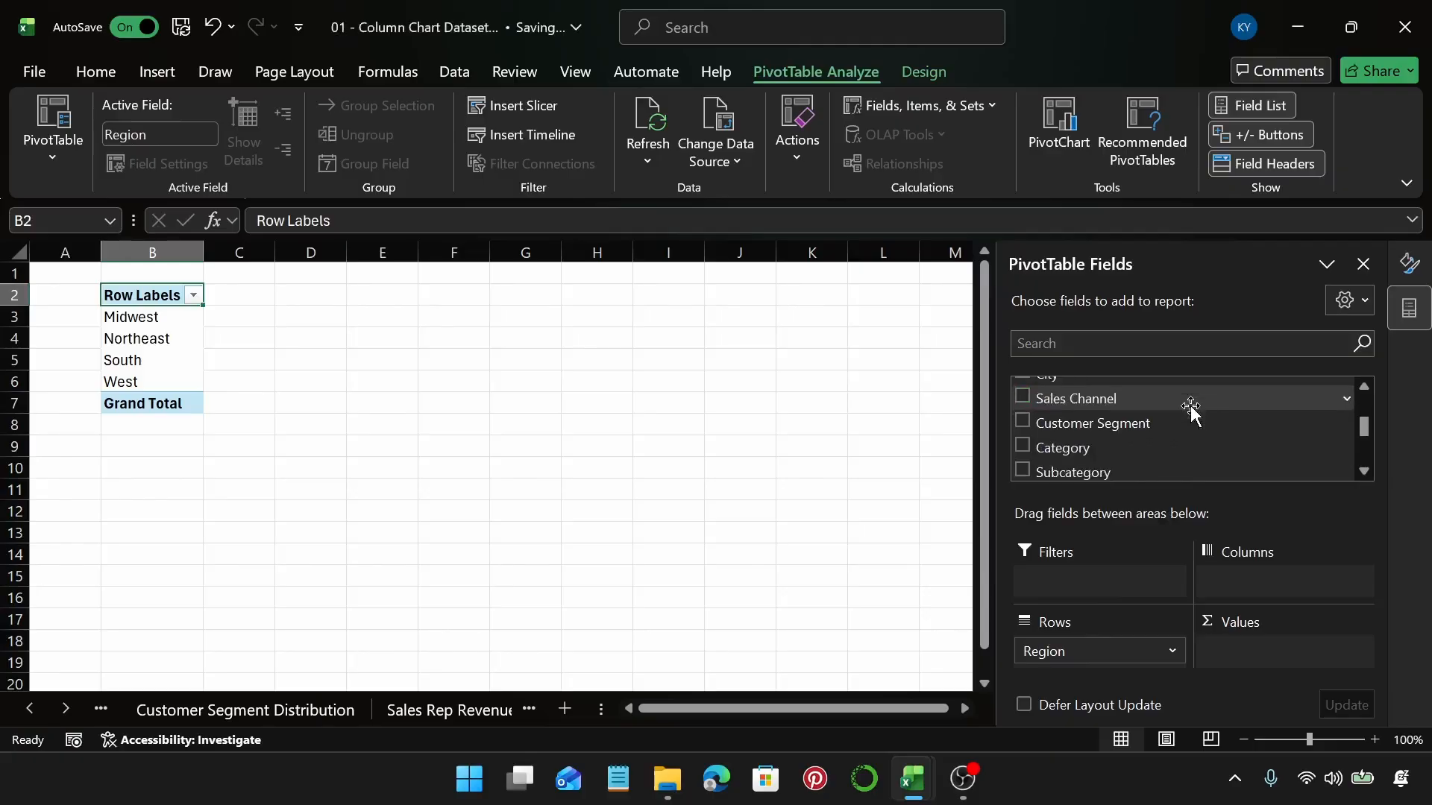
scroll(1190, 408, down, 8)
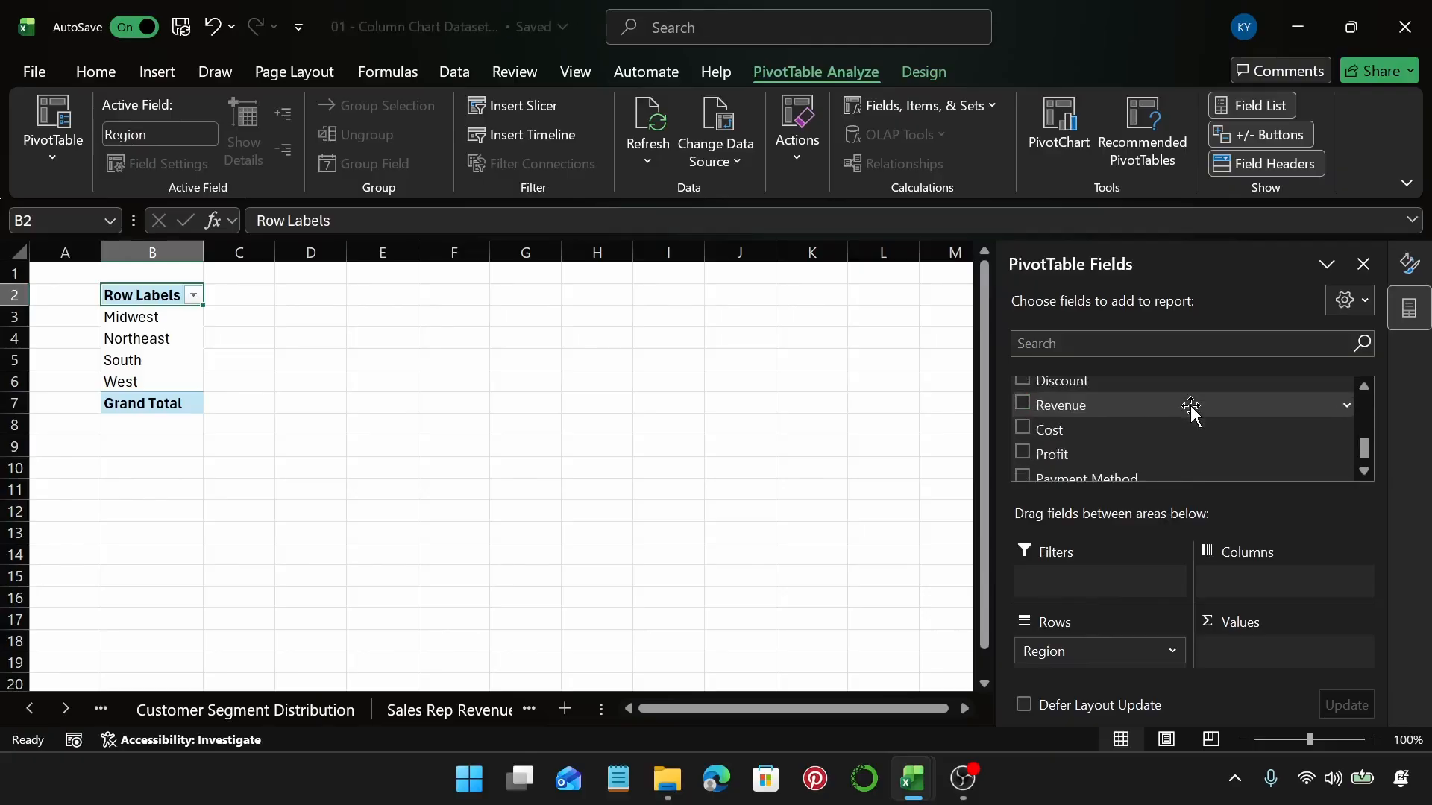
drag(1171, 443, 1094, 656)
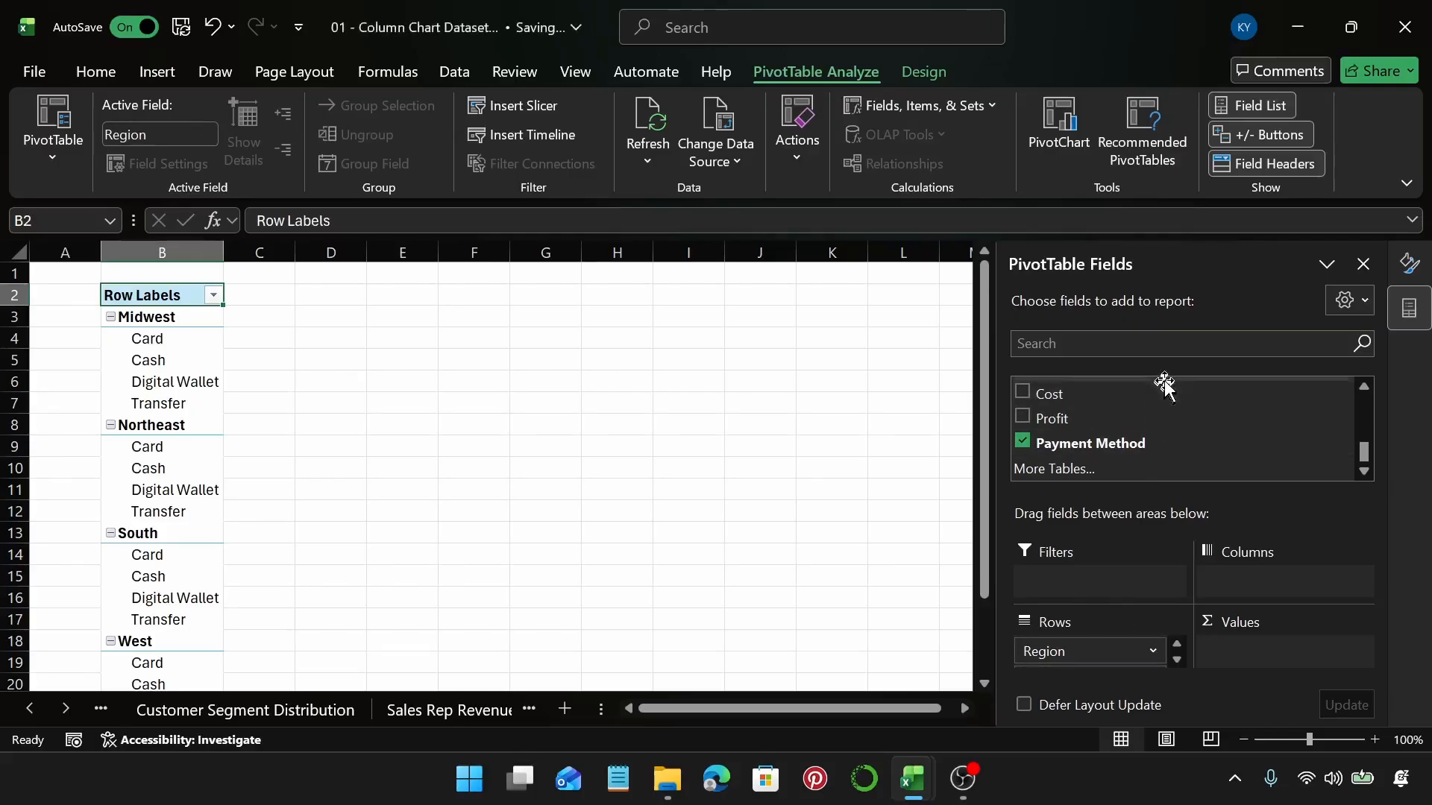
Add the Cost field to the PivotTable values as a sum
scroll(1179, 431, up, 3)
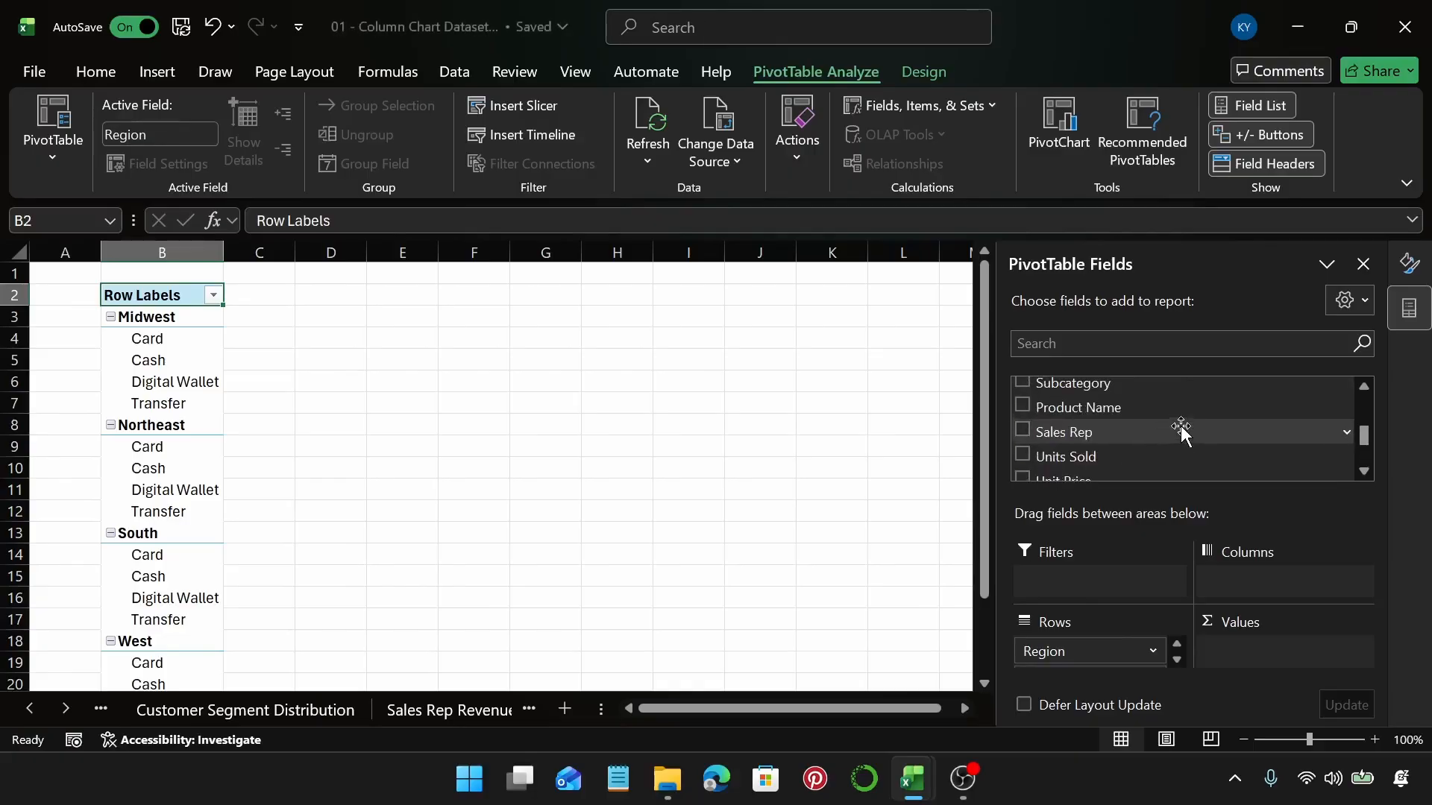
scroll(1179, 425, up, 1)
scroll(1179, 425, down, 3)
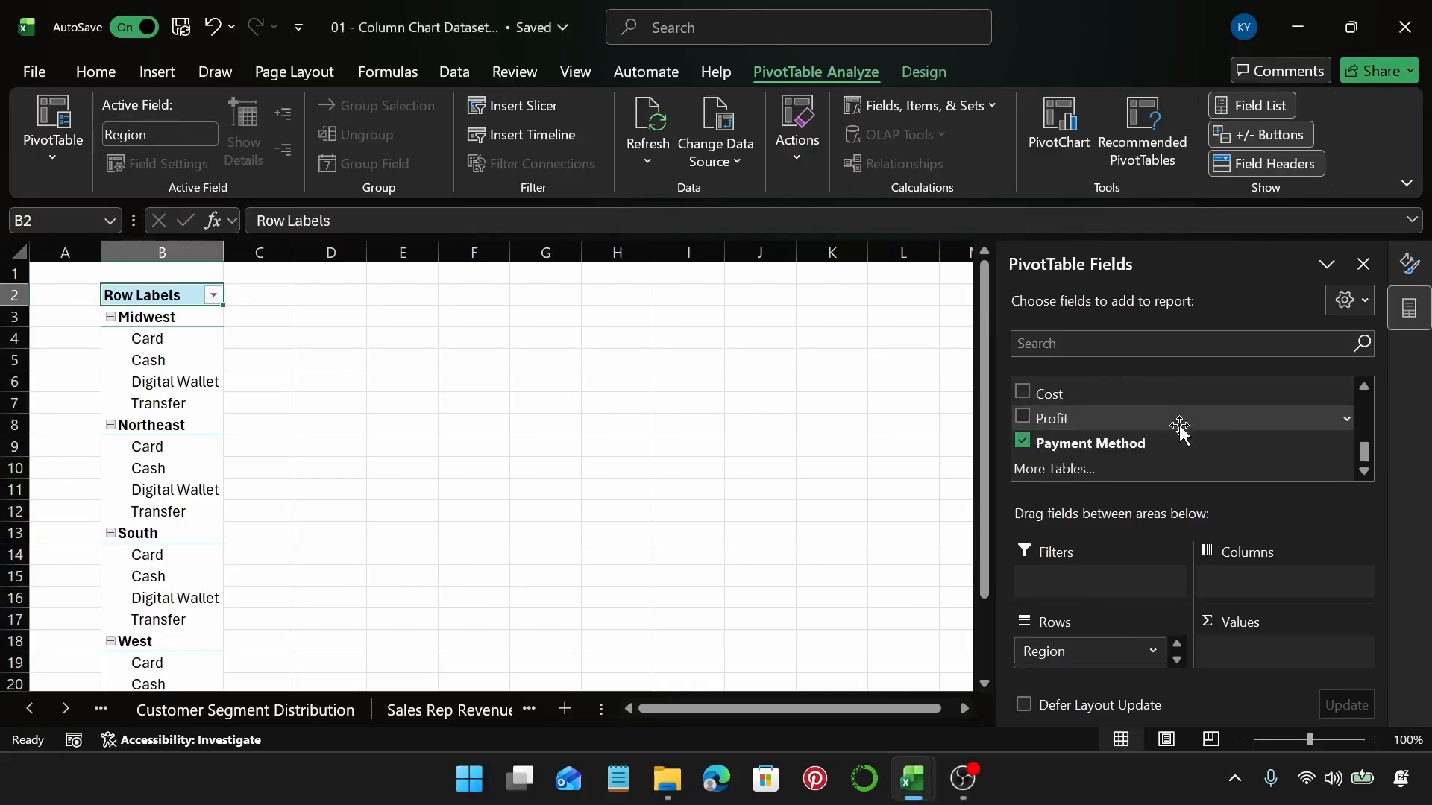
scroll(1179, 425, up, 1)
drag(1120, 446, 1303, 653)
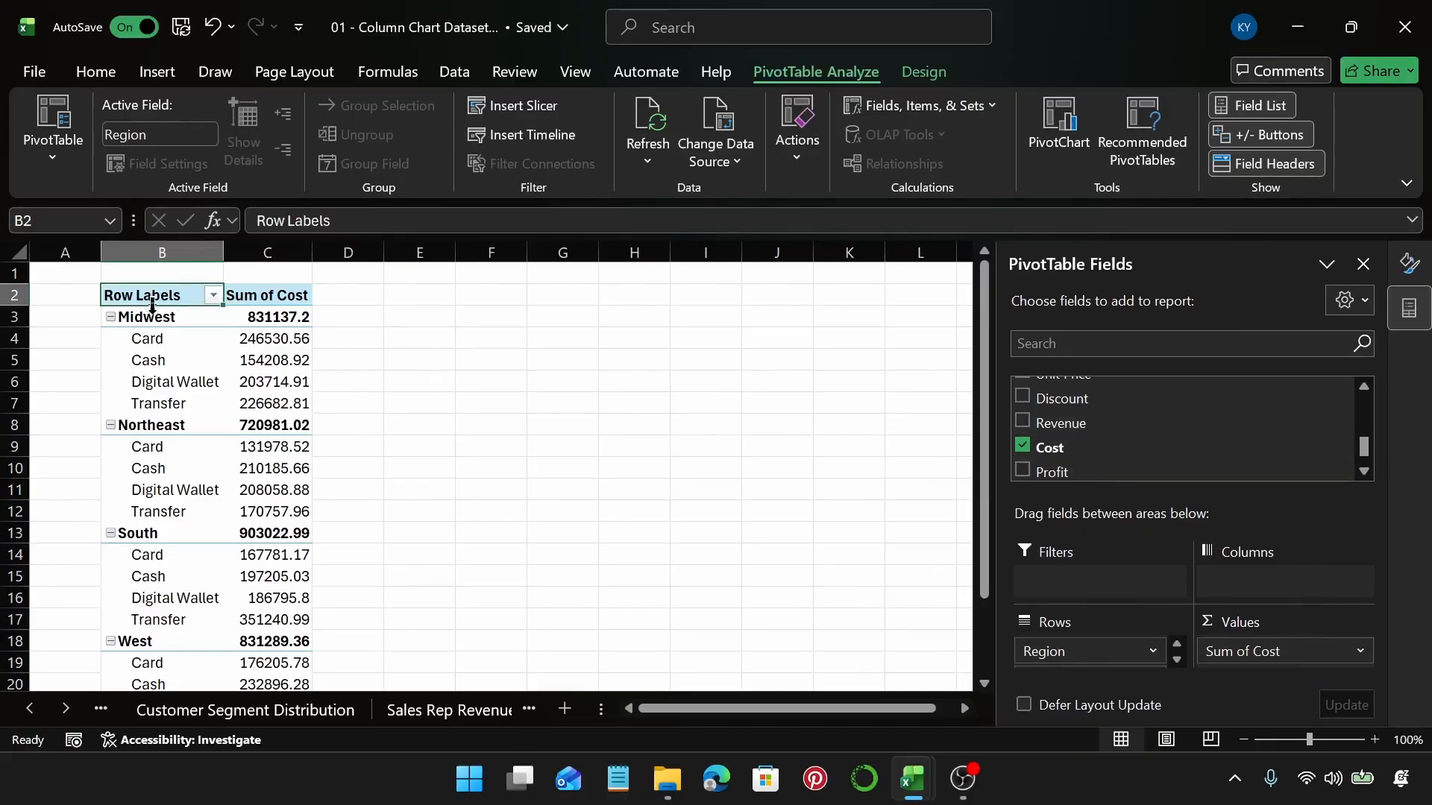
Format the Sum of Cost values in C3:C23 as Accounting with the dollar symbol
click(275, 318)
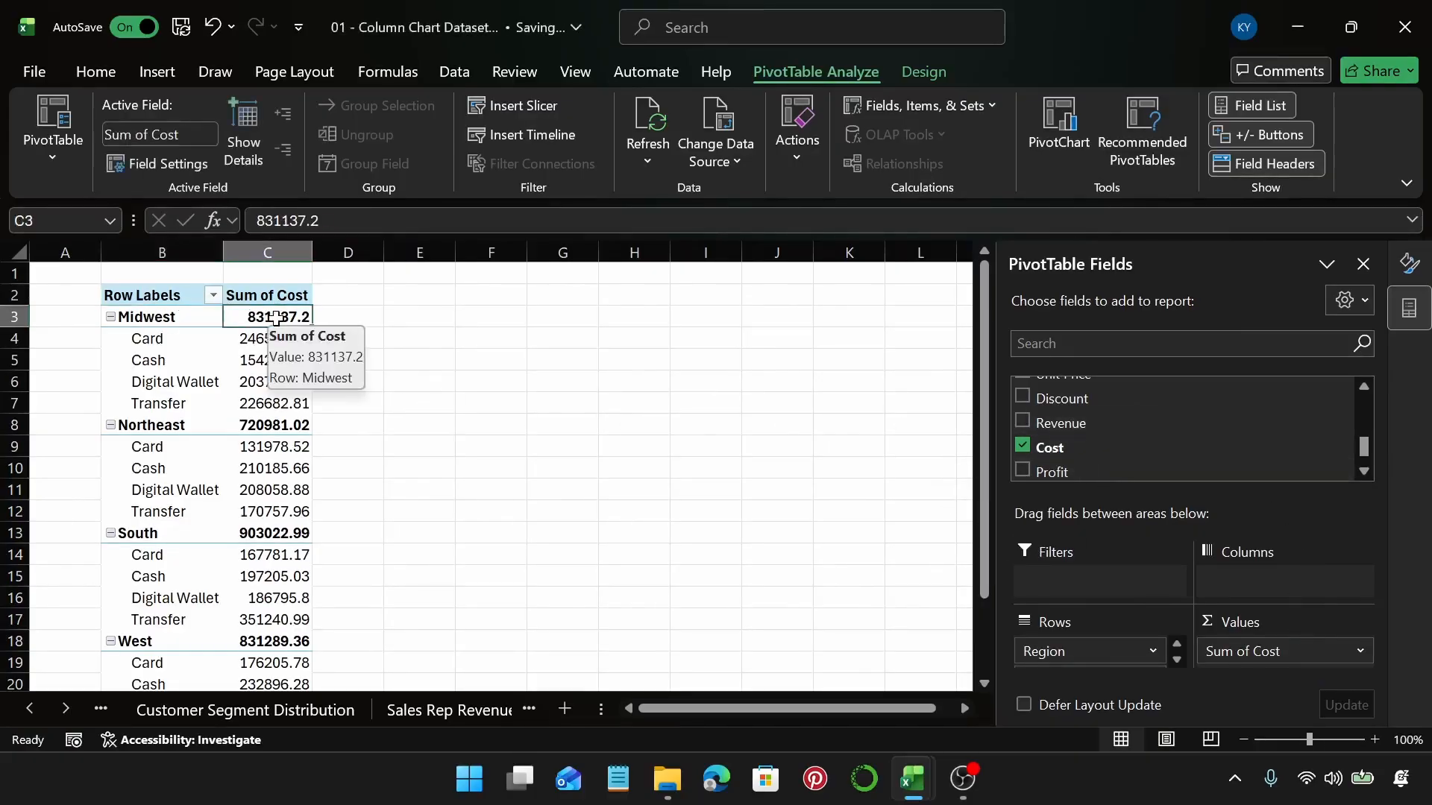
drag(275, 319, 321, 675)
click(120, 74)
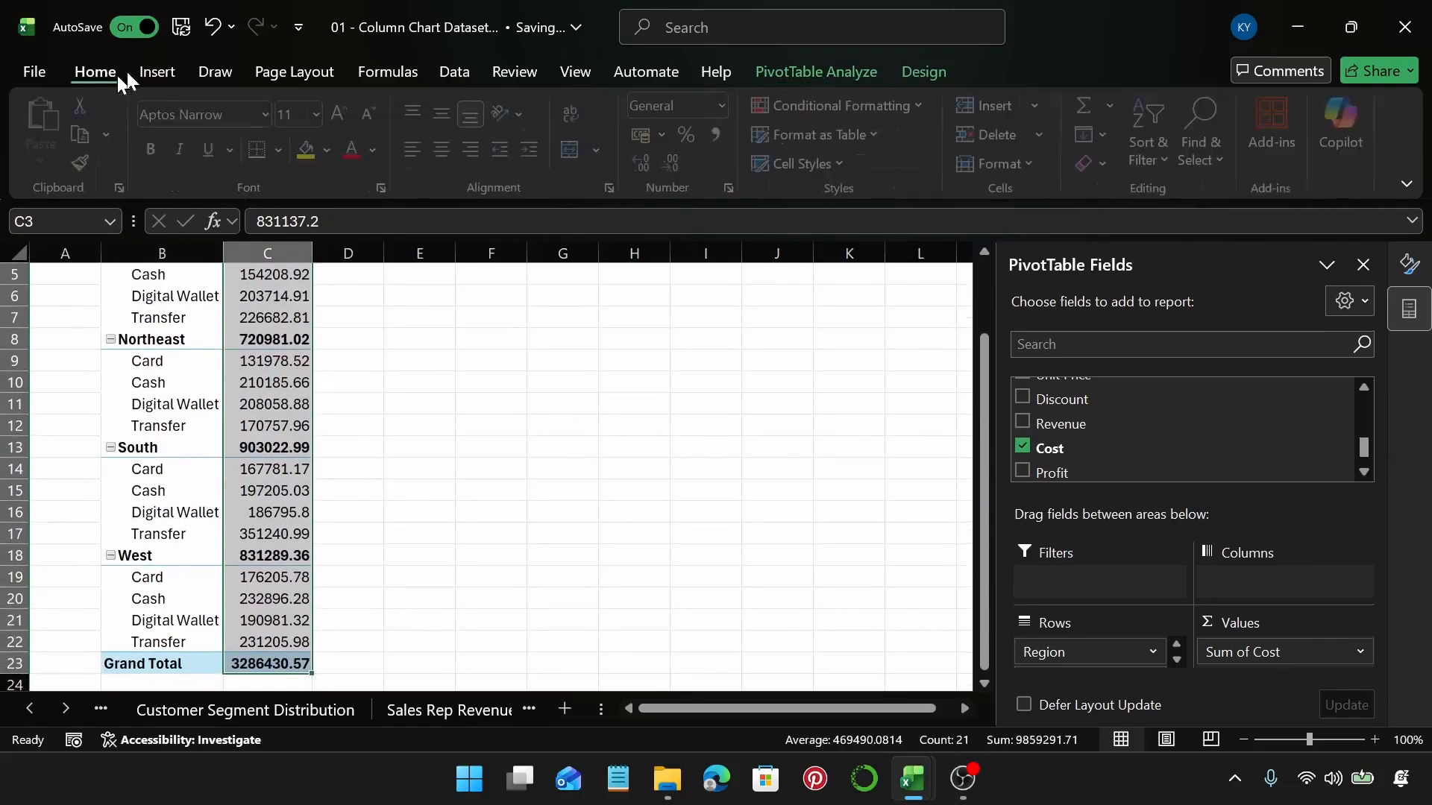
click(666, 136)
click(674, 158)
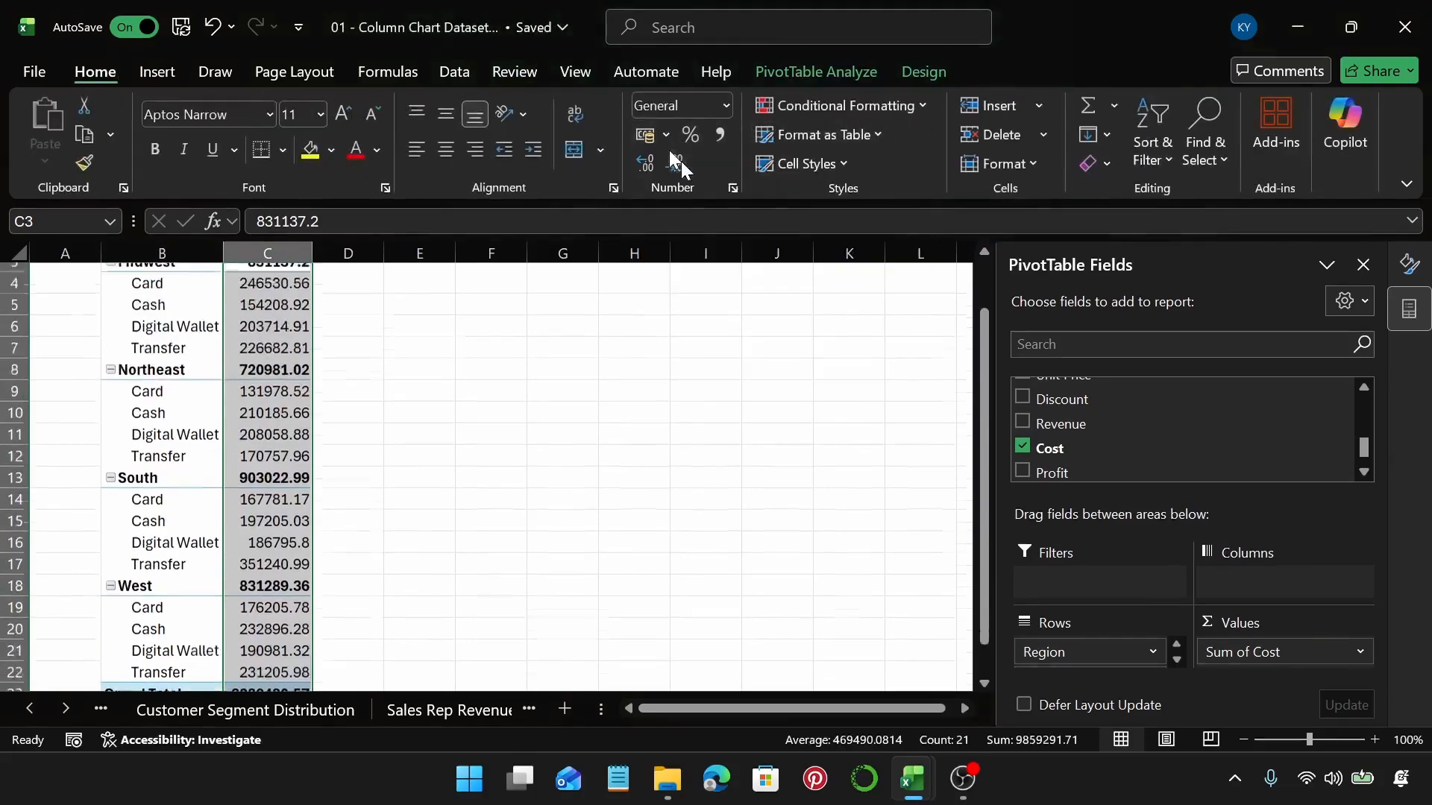
click(283, 380)
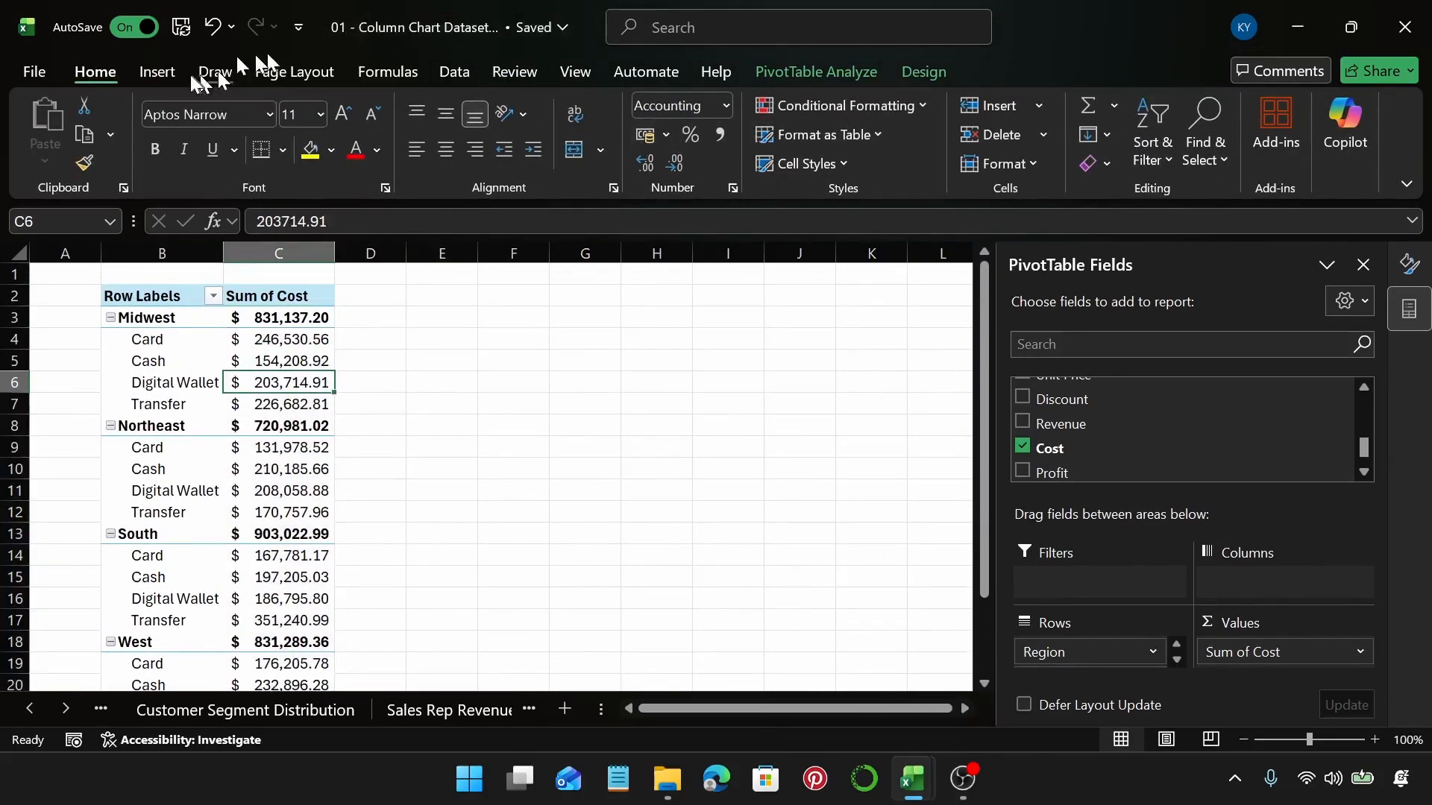
Insert a 3-D Clustered Column chart from the PivotTable and widen it slightly
click(157, 72)
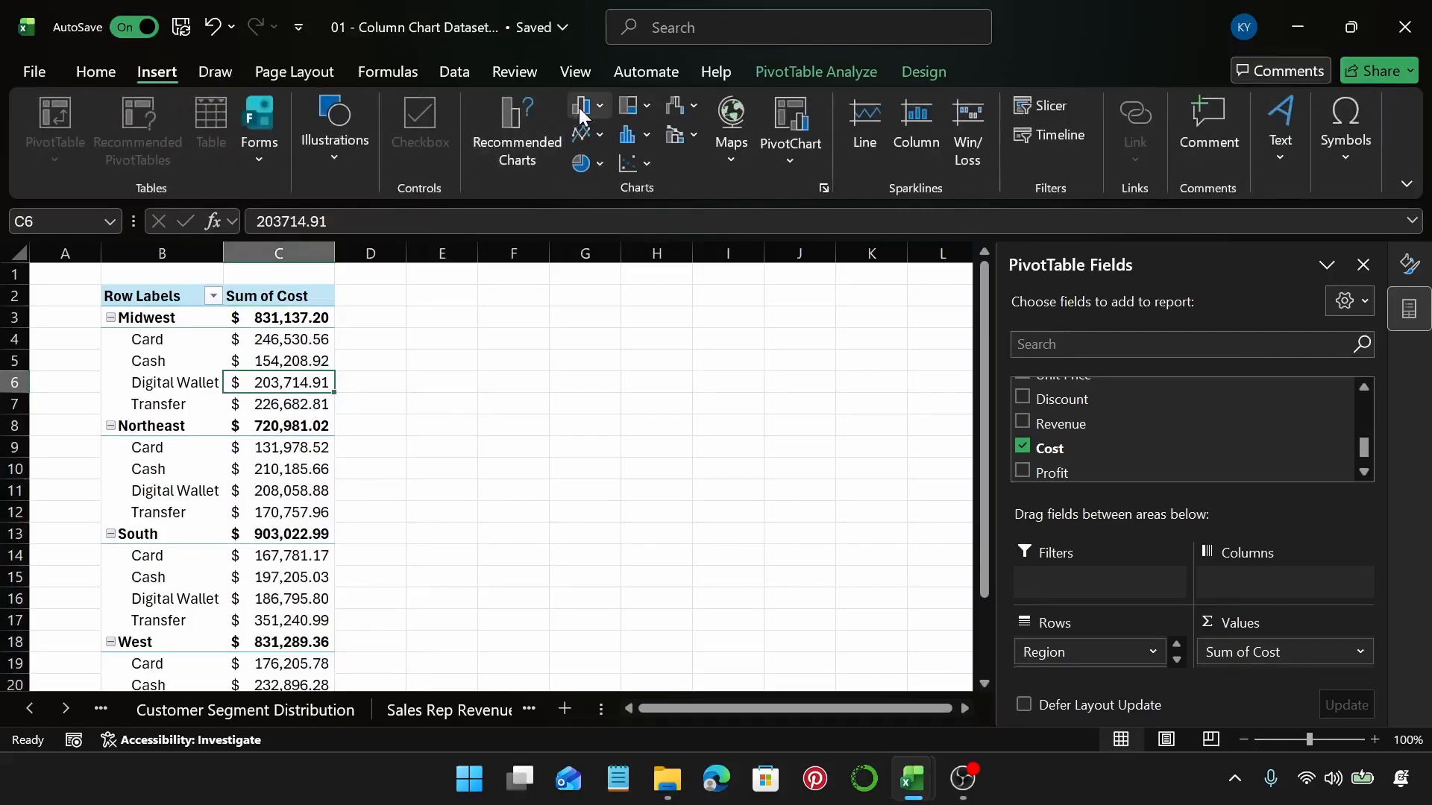
click(550, 120)
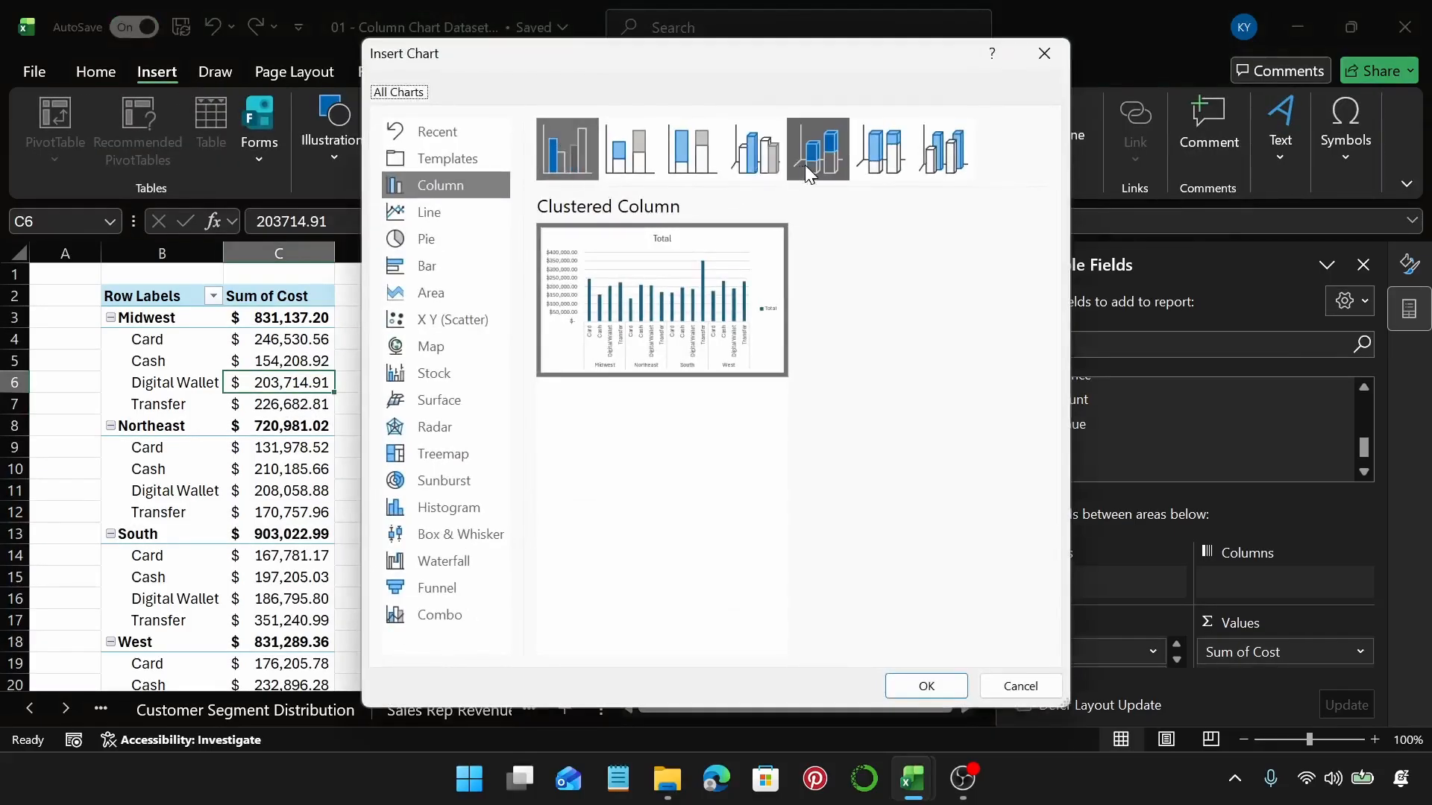
click(767, 170)
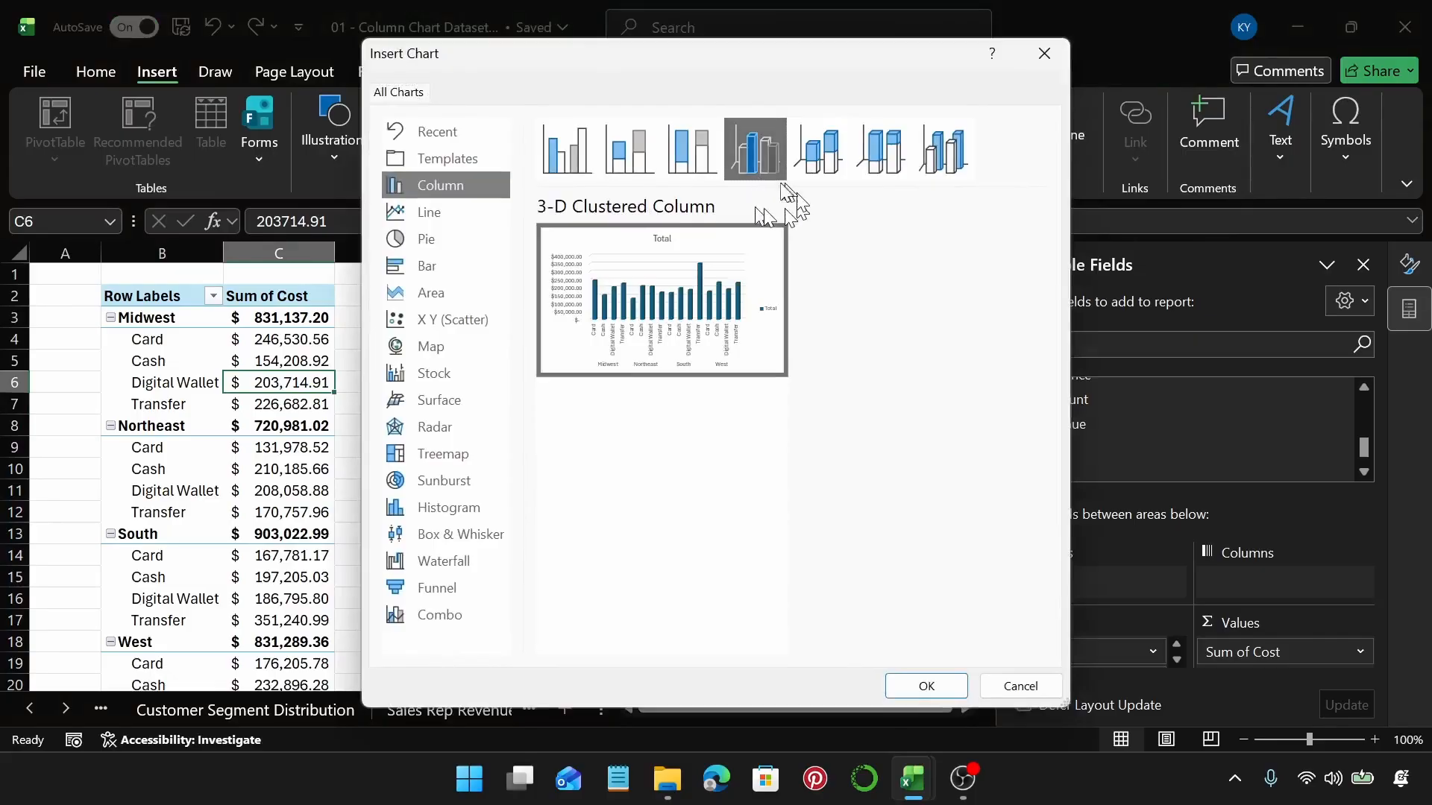
click(906, 687)
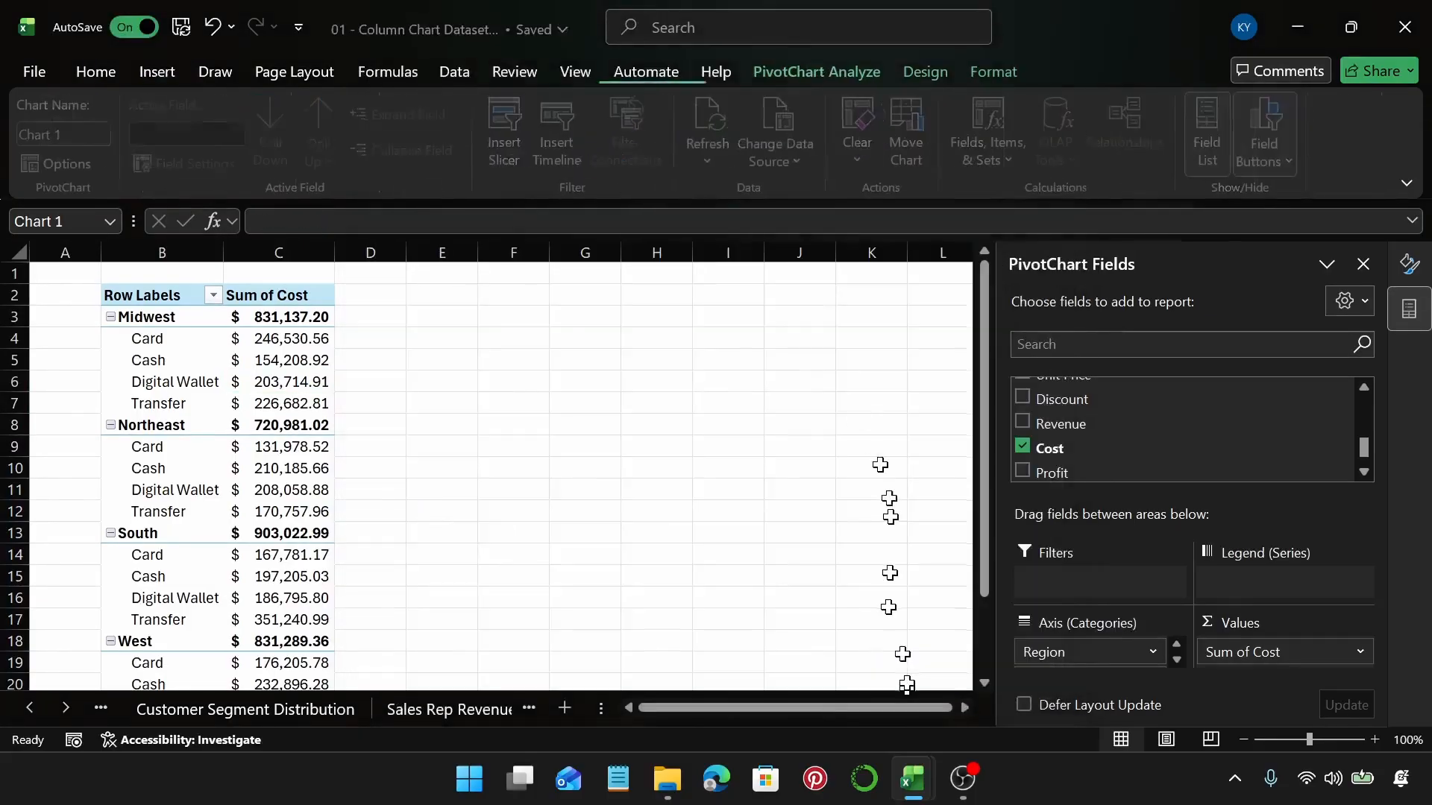
drag(773, 481, 827, 478)
Delete the chart's legend and hide all field buttons on the chart
click(795, 501)
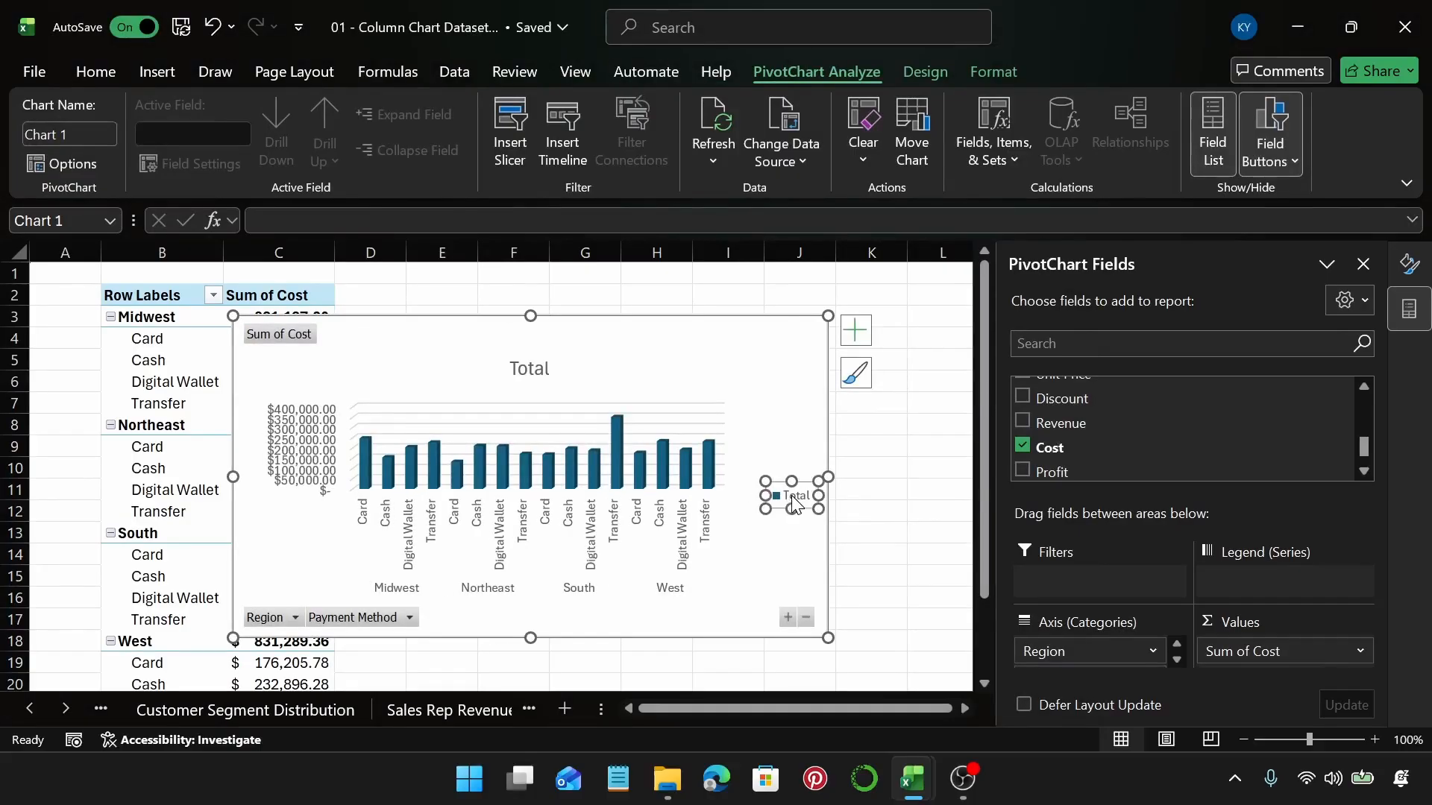
key(Delete)
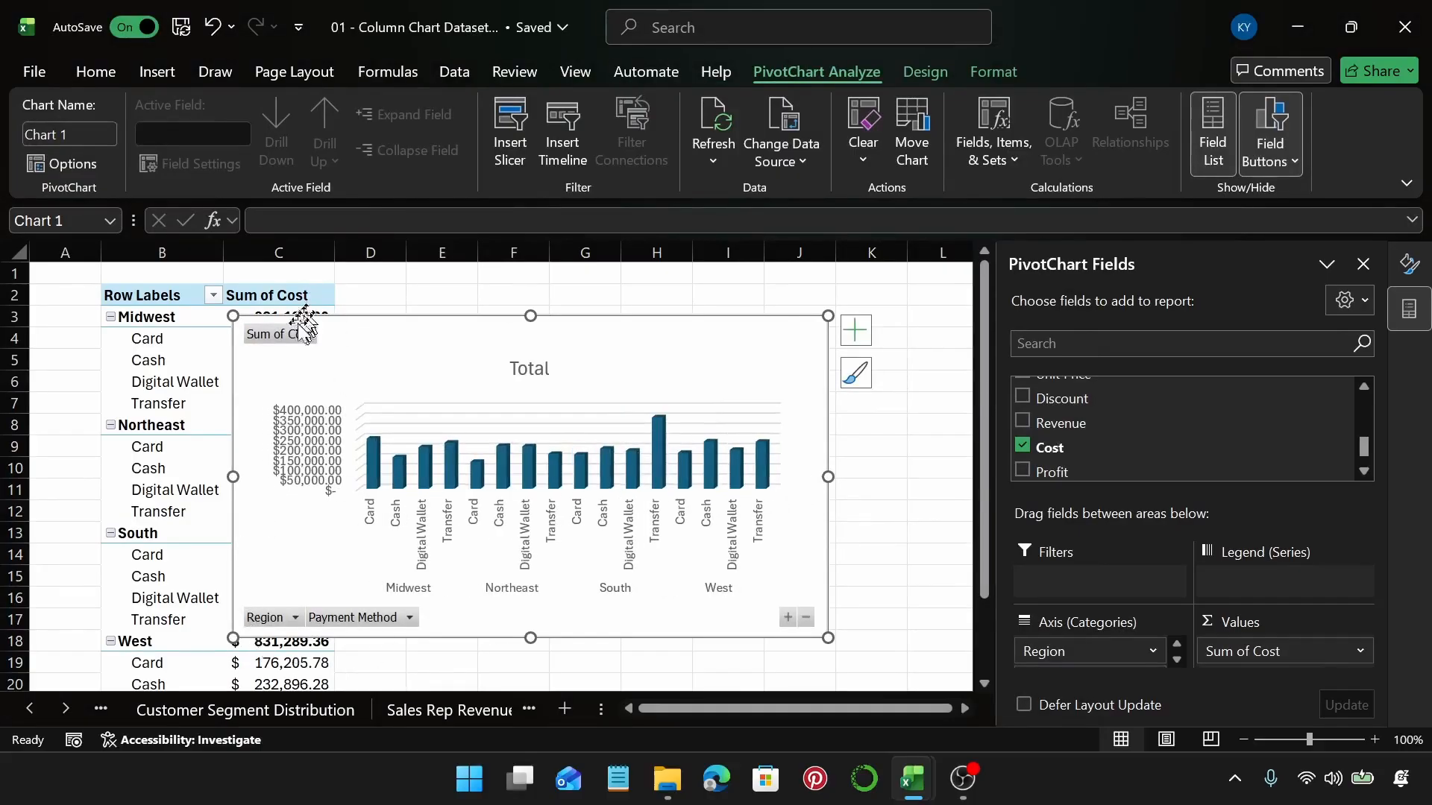
right_click(285, 339)
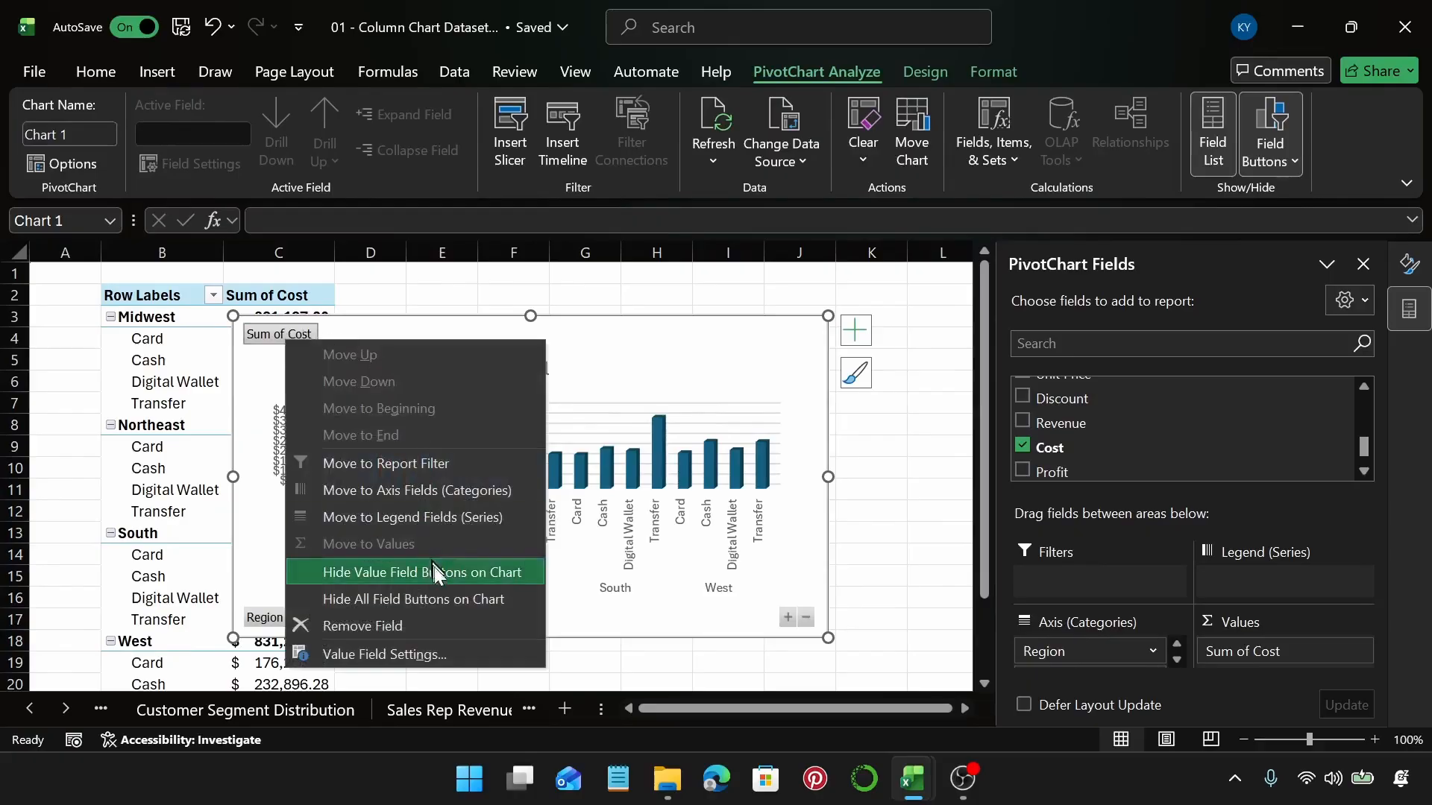
click(439, 594)
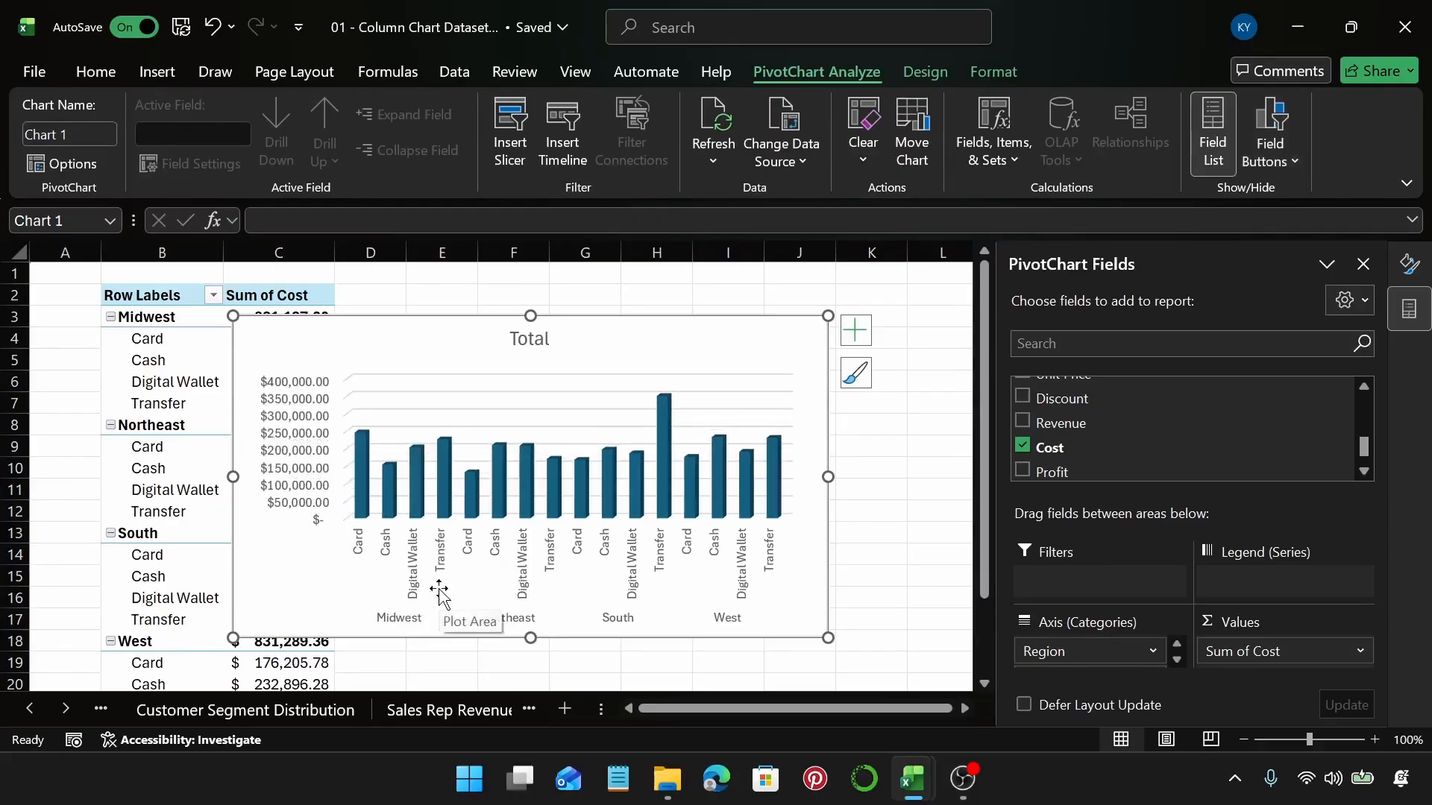
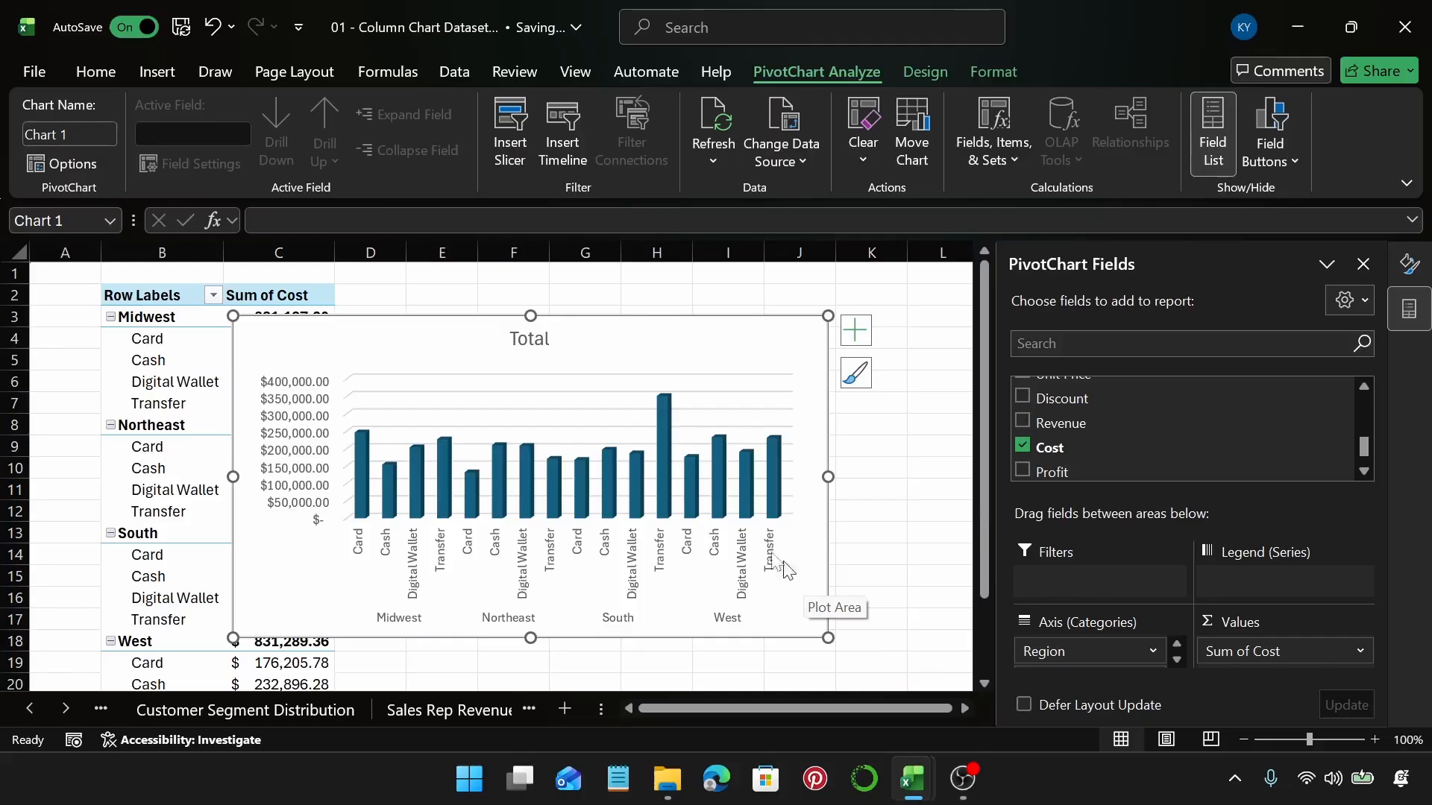
Set the maximum bound of the chart's vertical axis to 350000
click(321, 422)
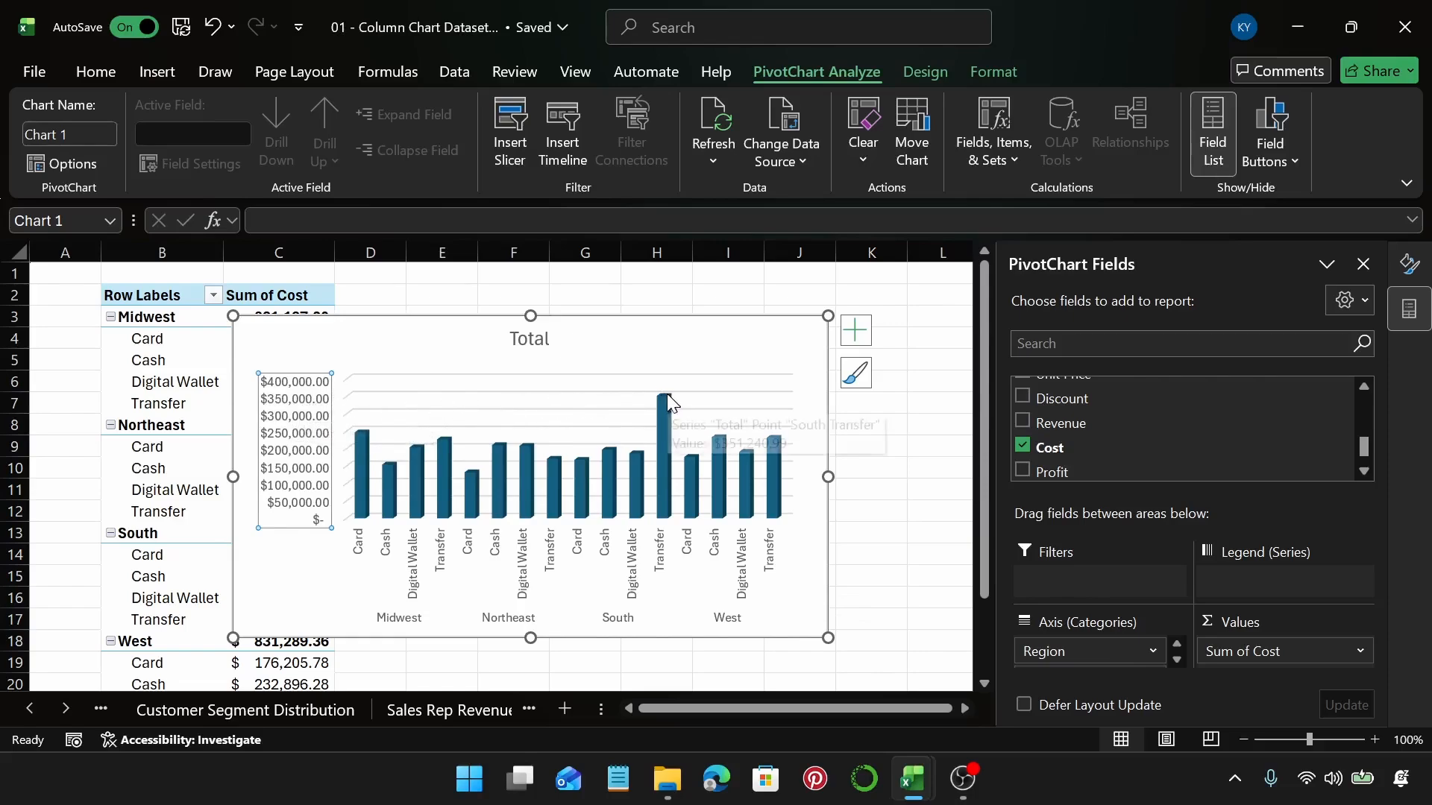
mouse_move(671, 419)
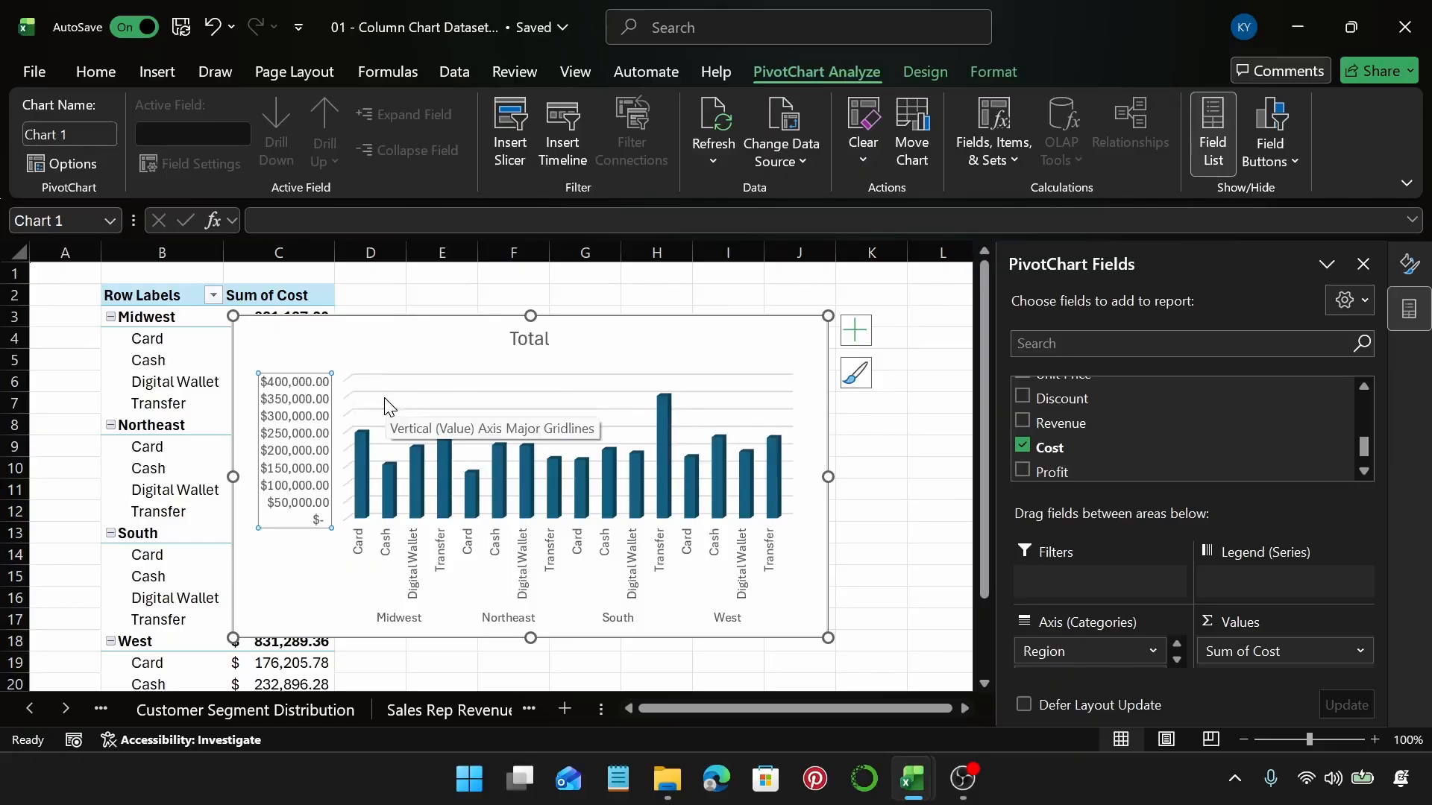
right_click(325, 450)
click(437, 724)
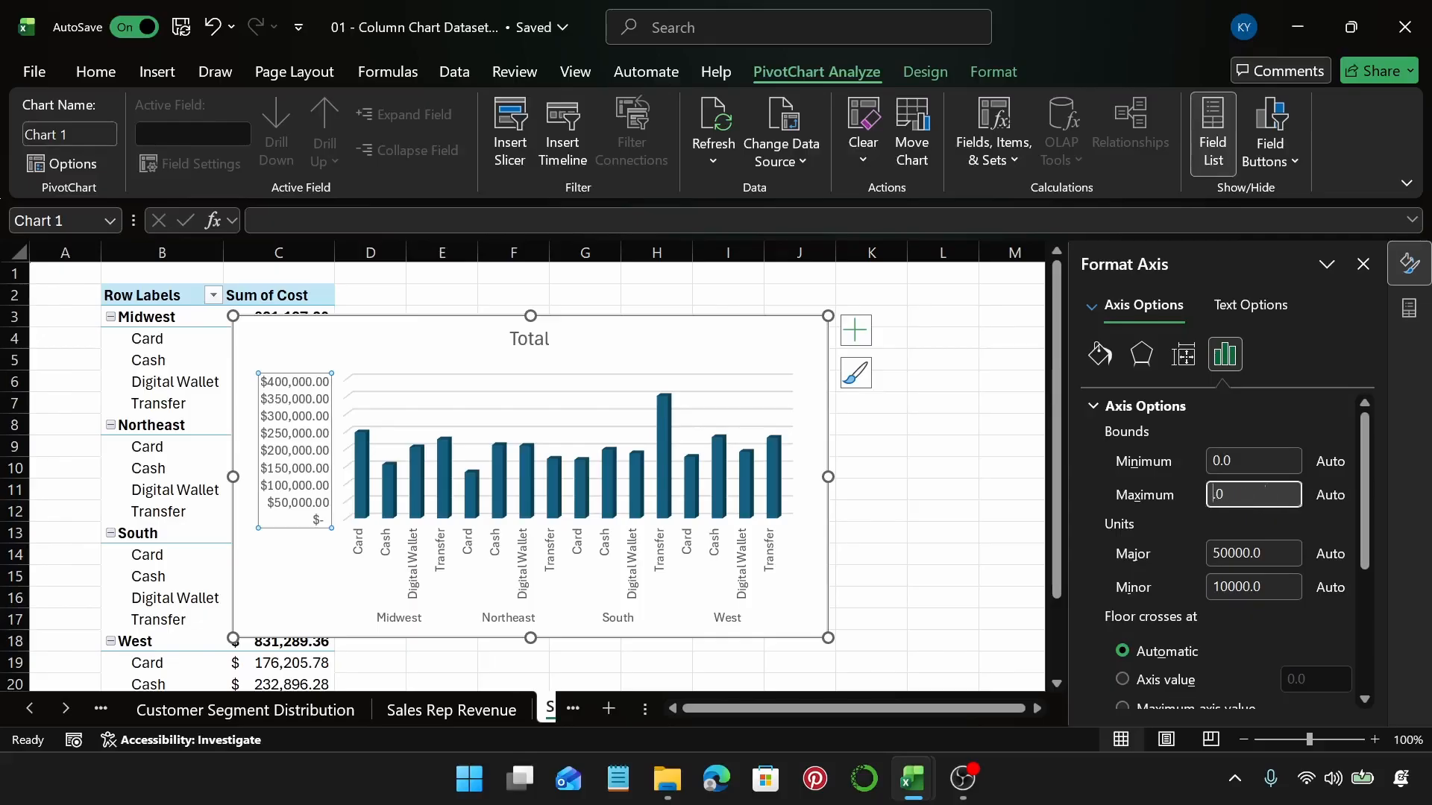
text(50000)
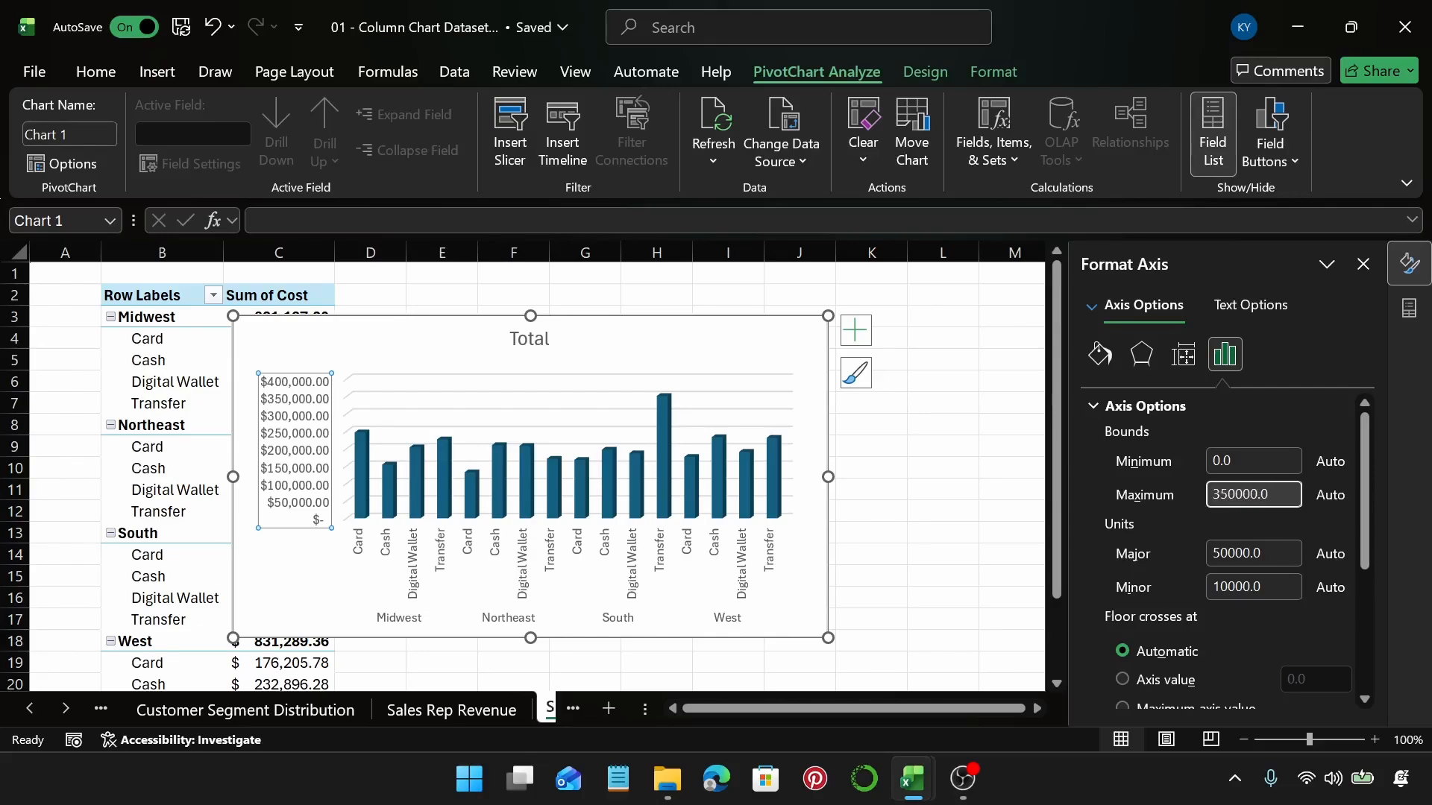
key(Return)
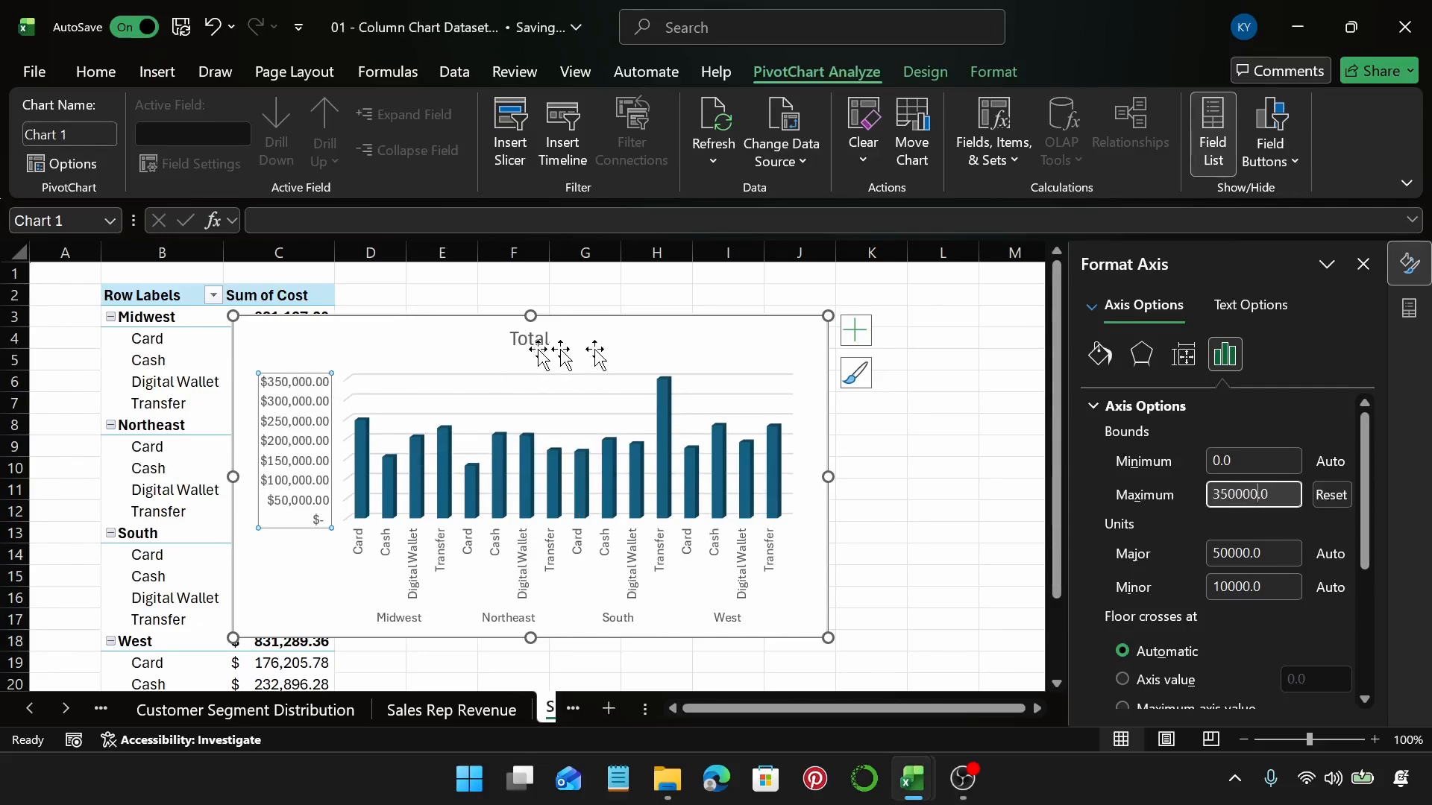
Remove both decimal places from the Sum of Cost values in C3:C23
click(636, 351)
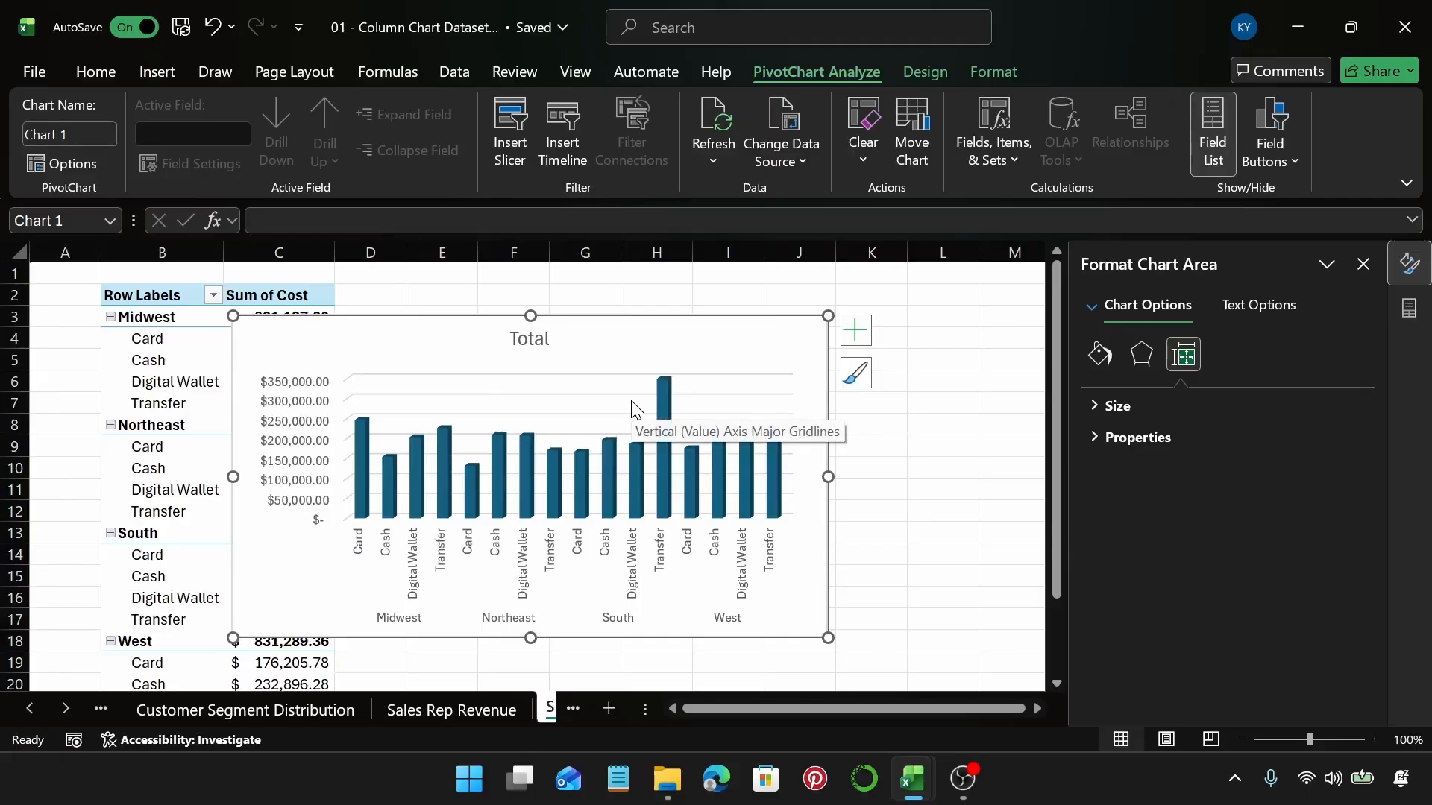
click(534, 340)
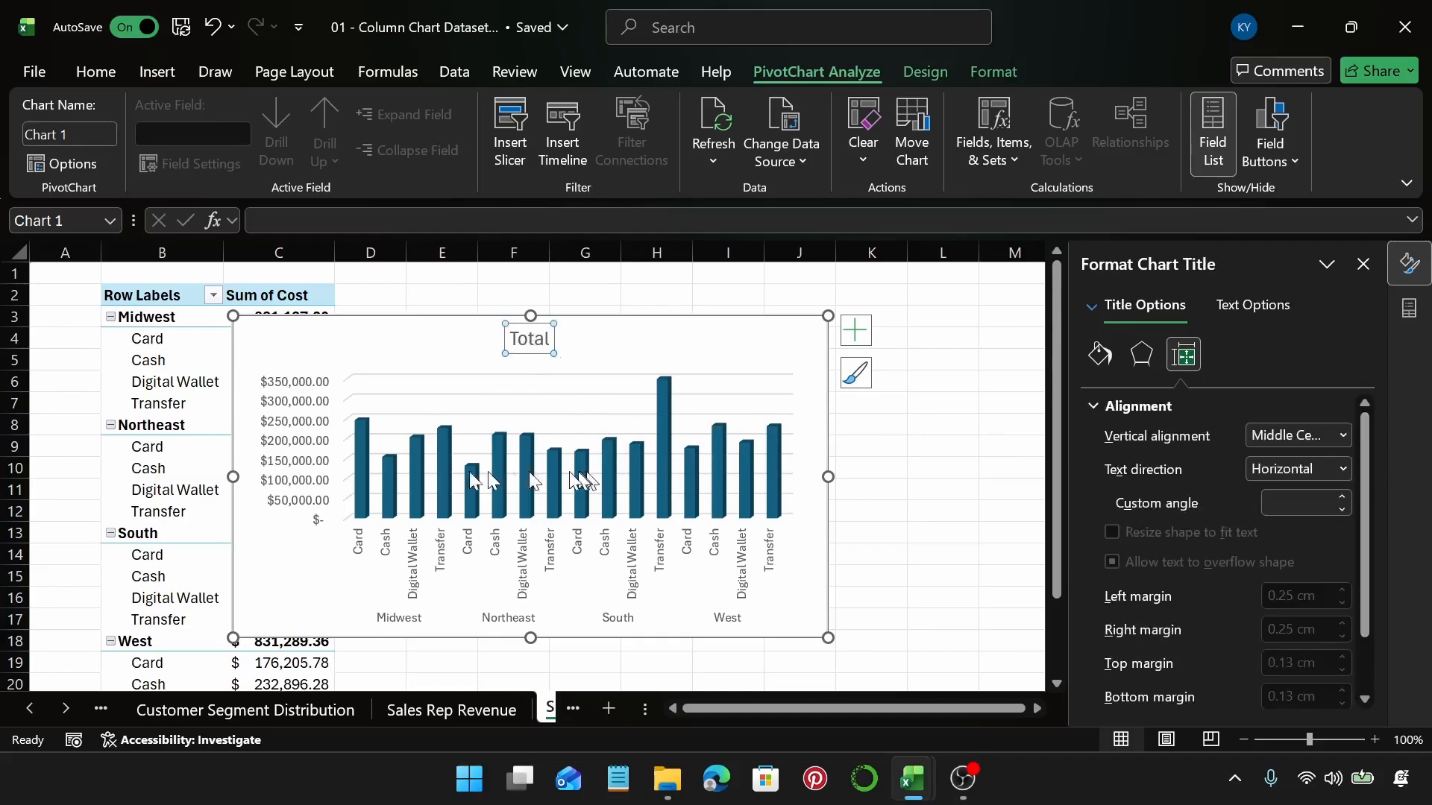
click(308, 444)
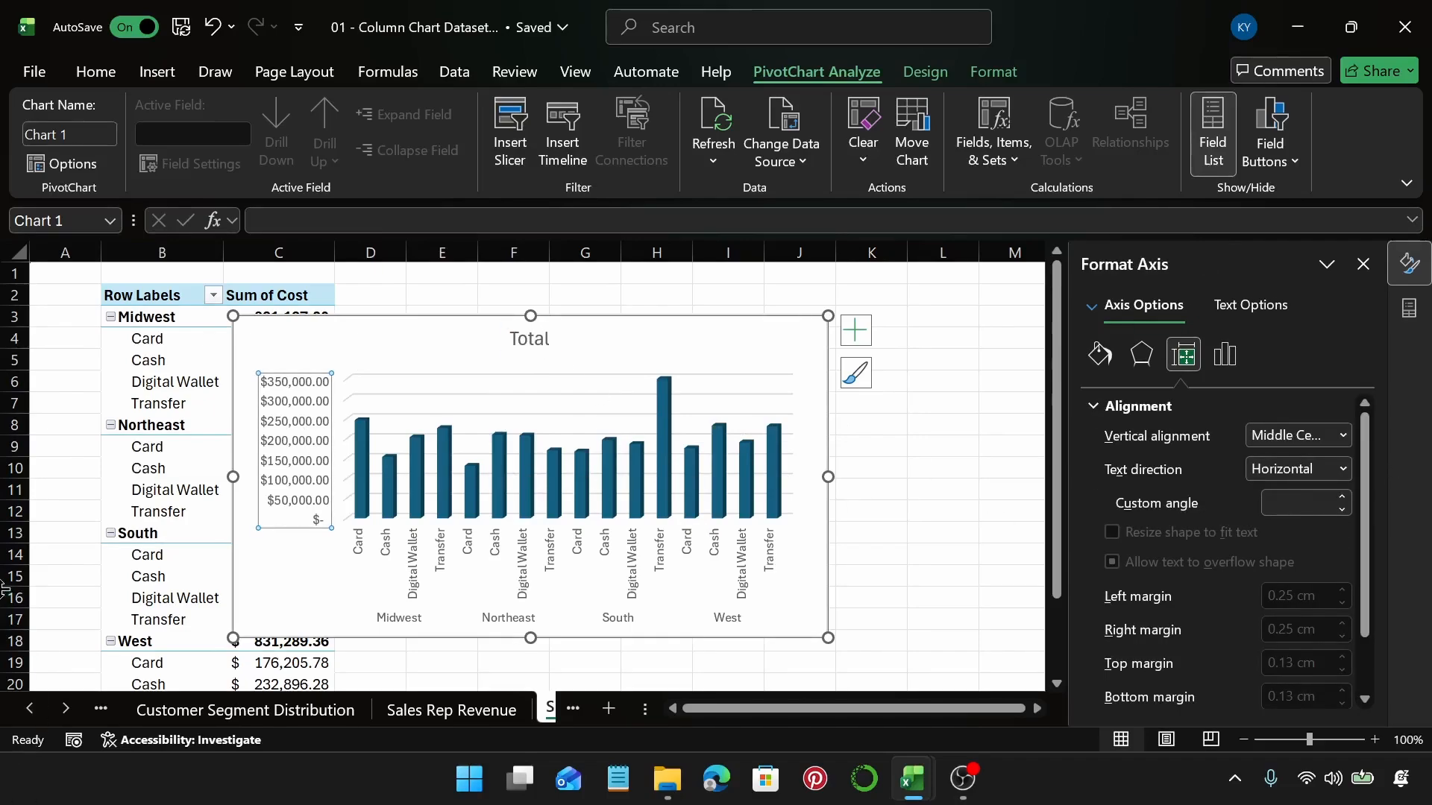
click(298, 322)
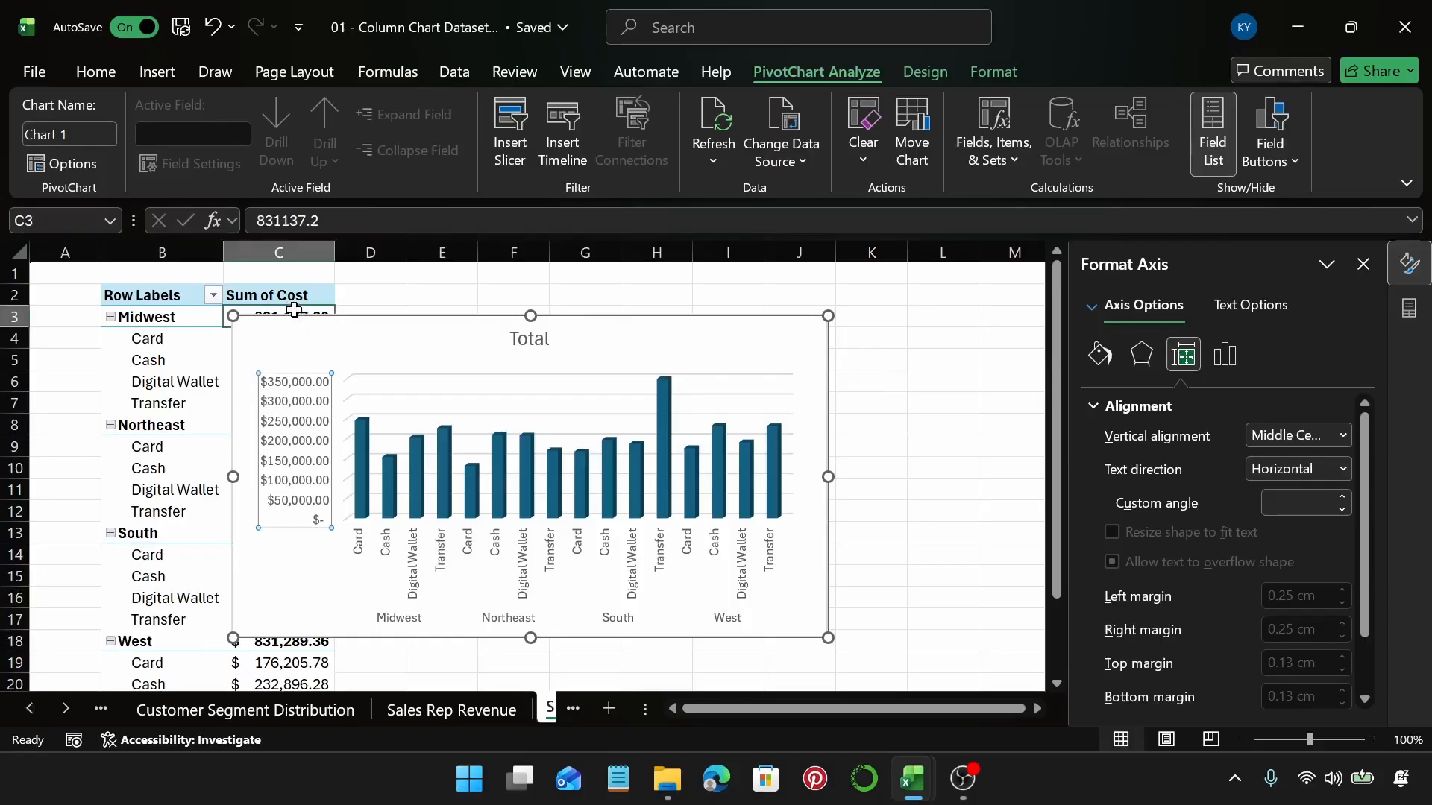
key(ctrl+shift+Down)
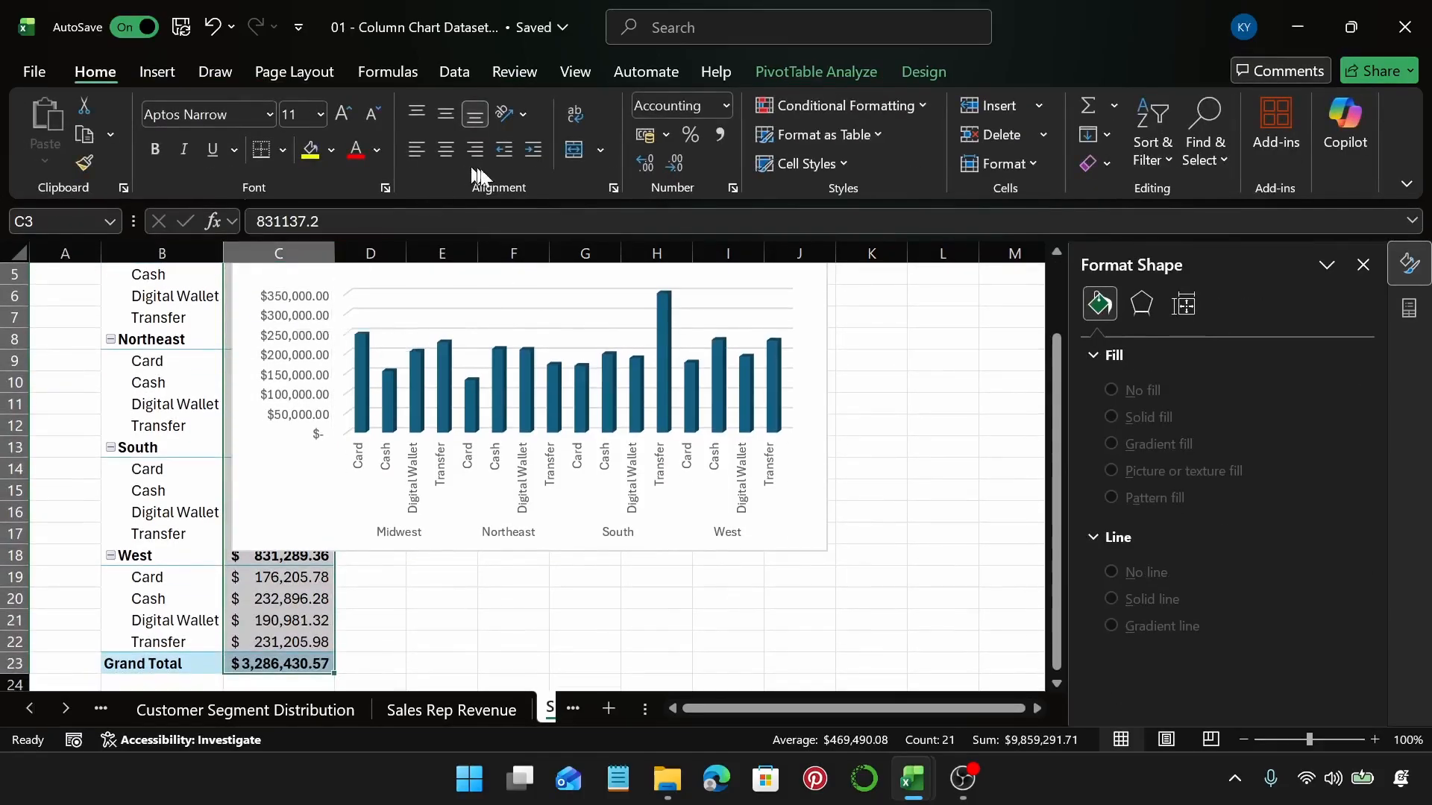
click(675, 163)
click(675, 163)
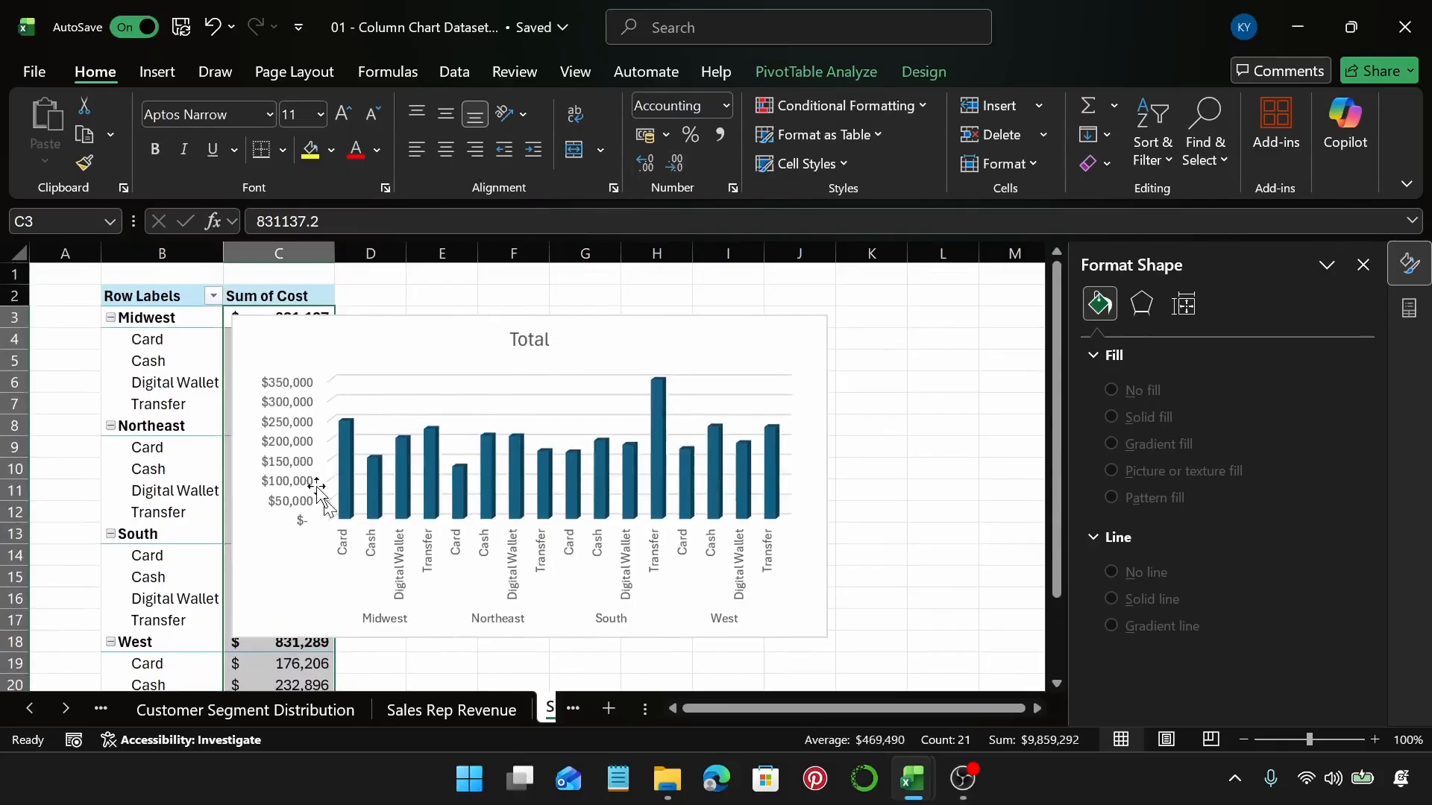
Change the chart title to "Profit by Payment Method and Region"
click(570, 338)
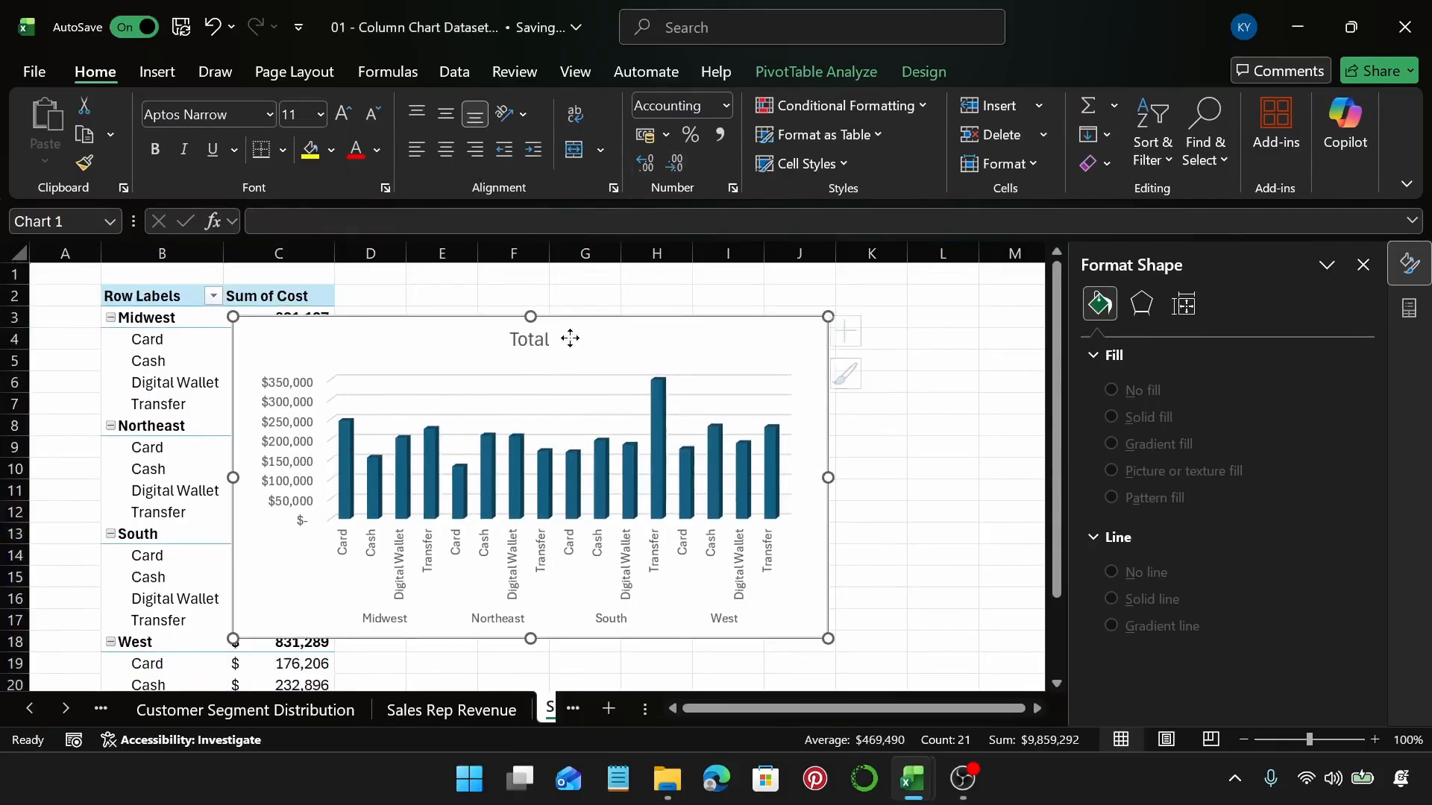
click(525, 338)
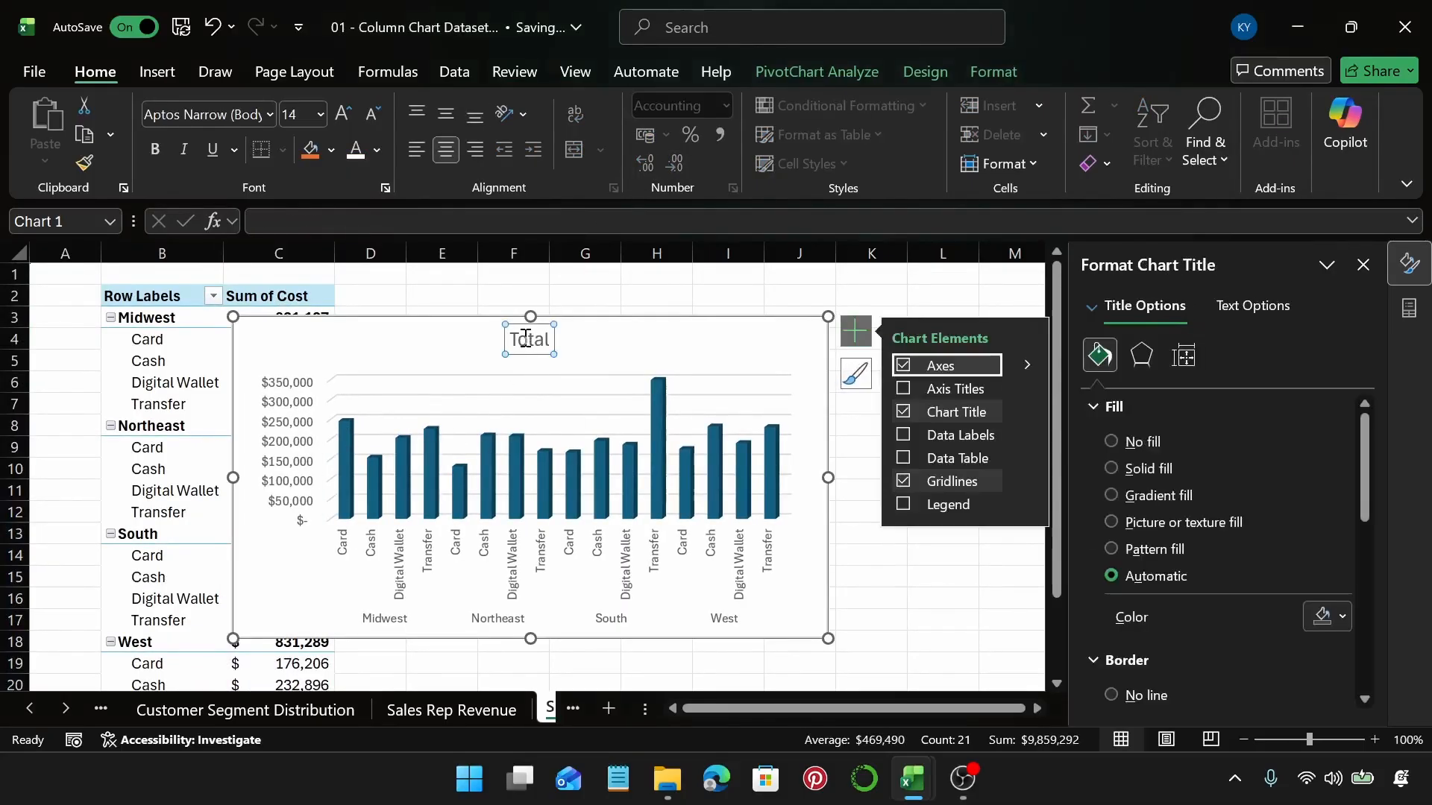
double_click(525, 339)
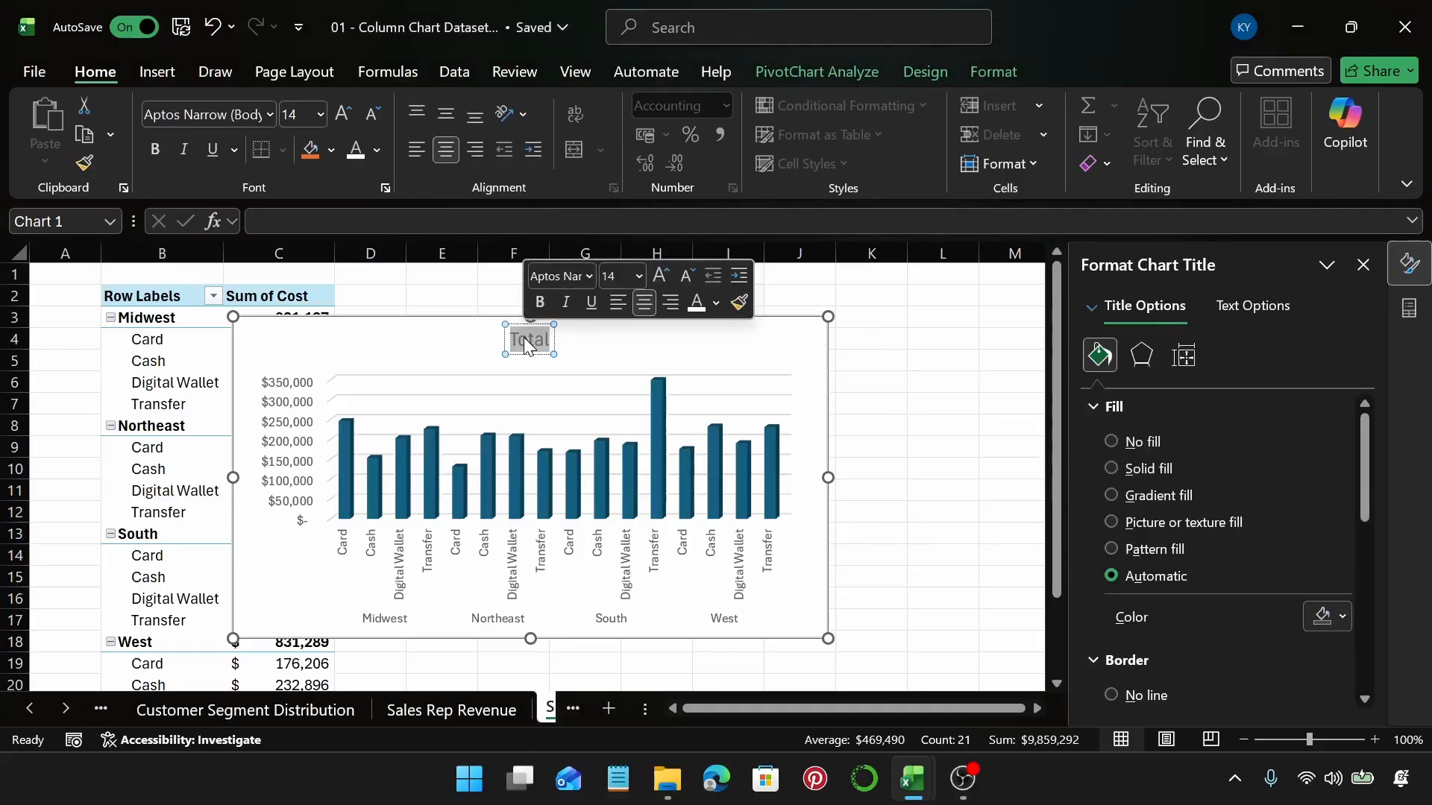
text(Profit)
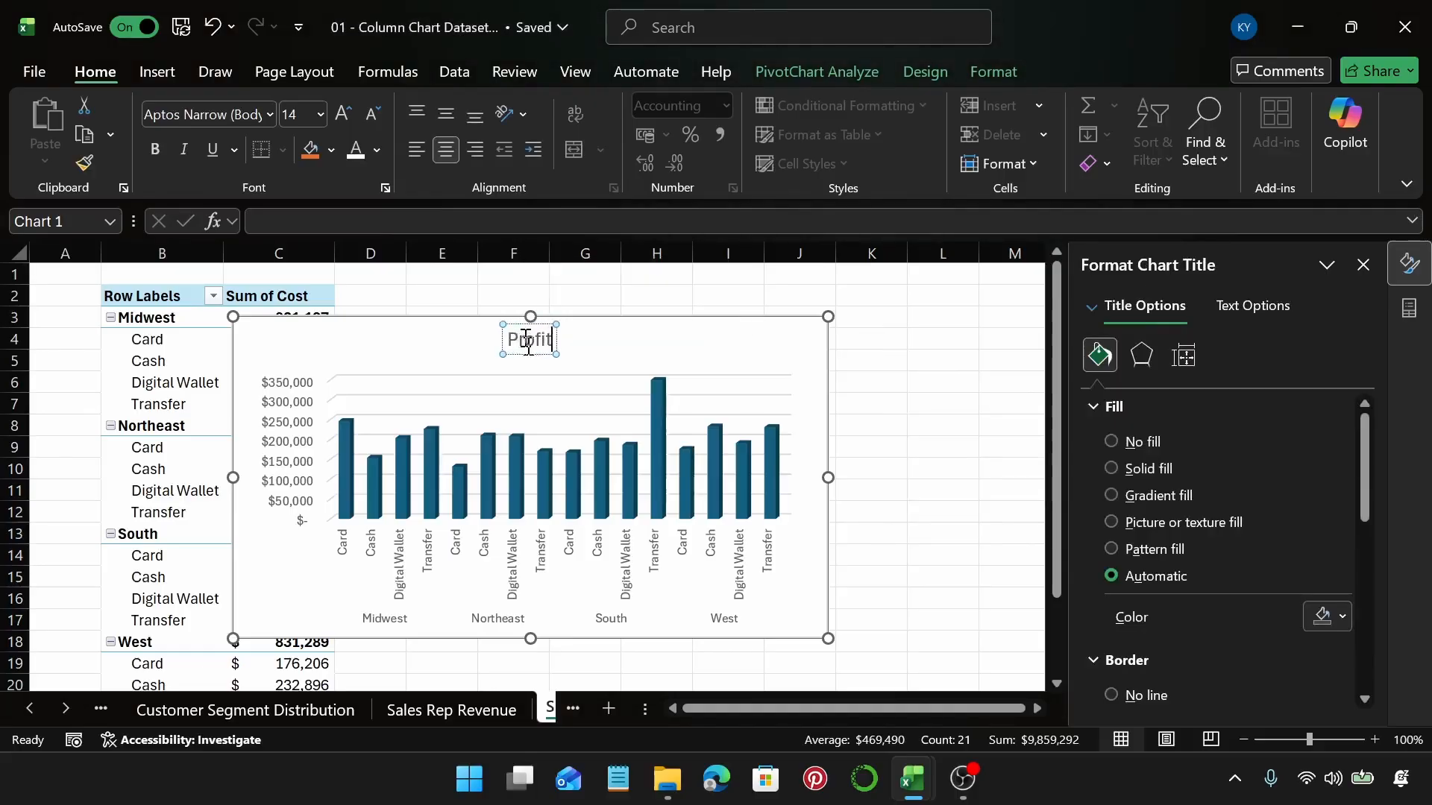
text( by Patment)
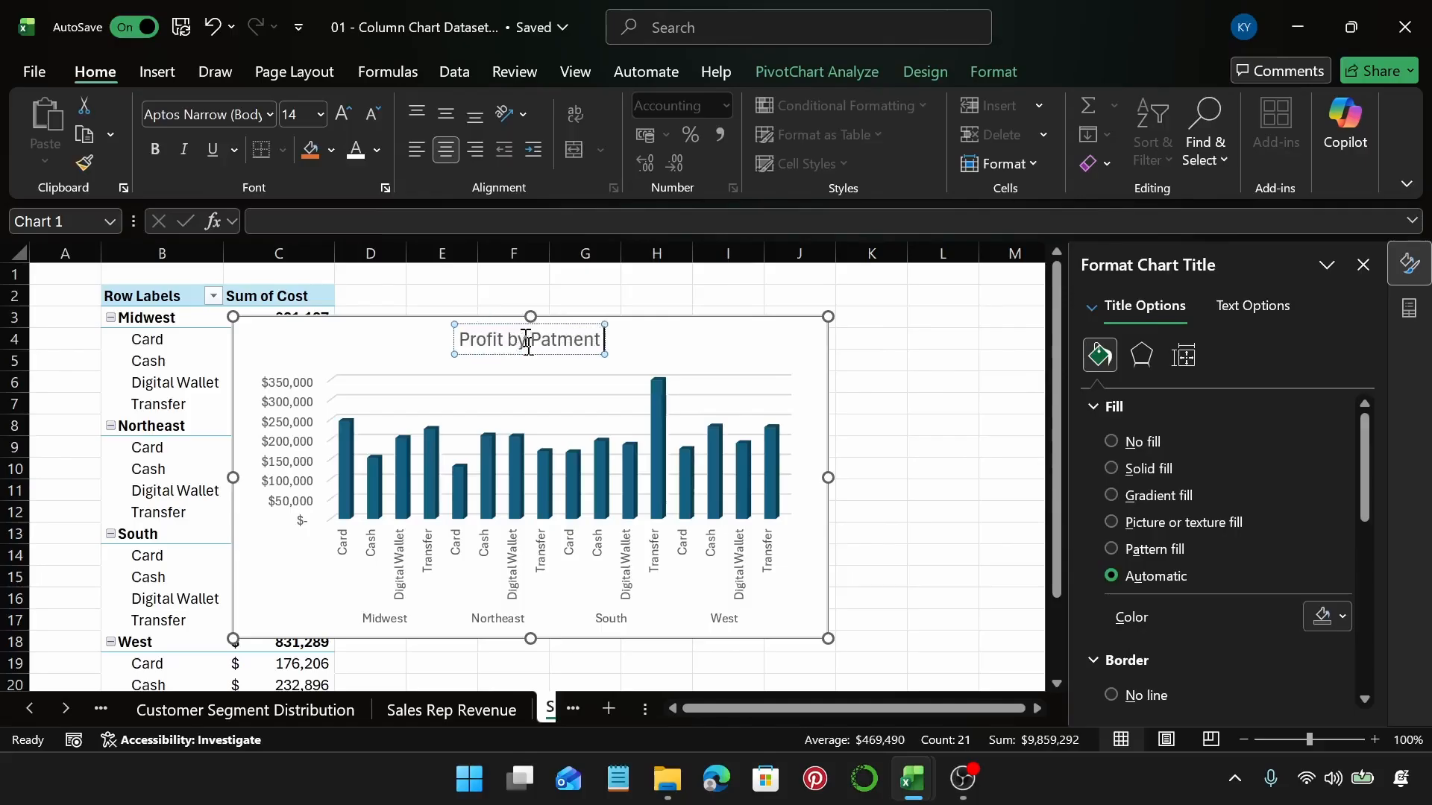
key(BackSpace)
key(BackSpace)
key(BackSpace)
key(BackSpace)
key(BackSpace)
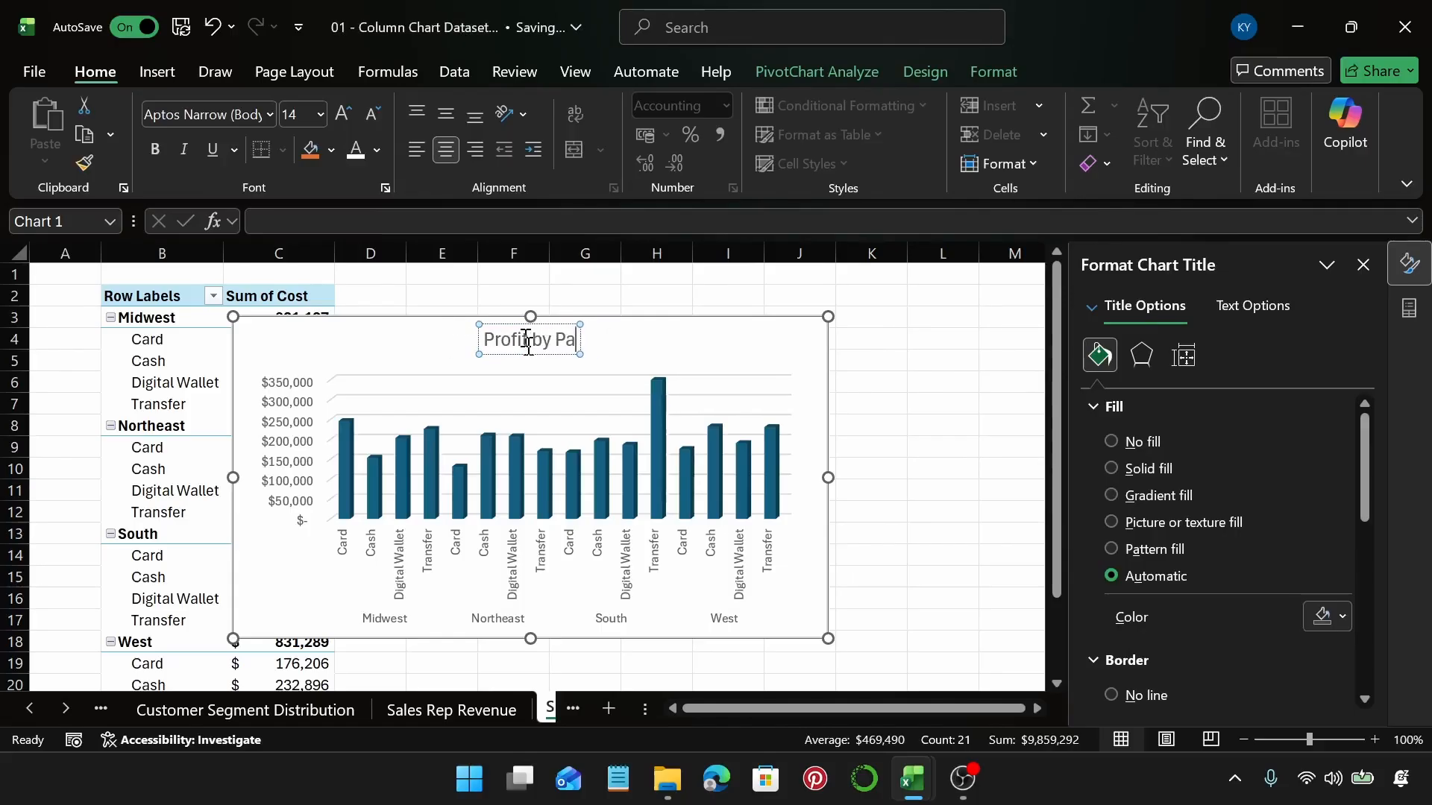
text(yment)
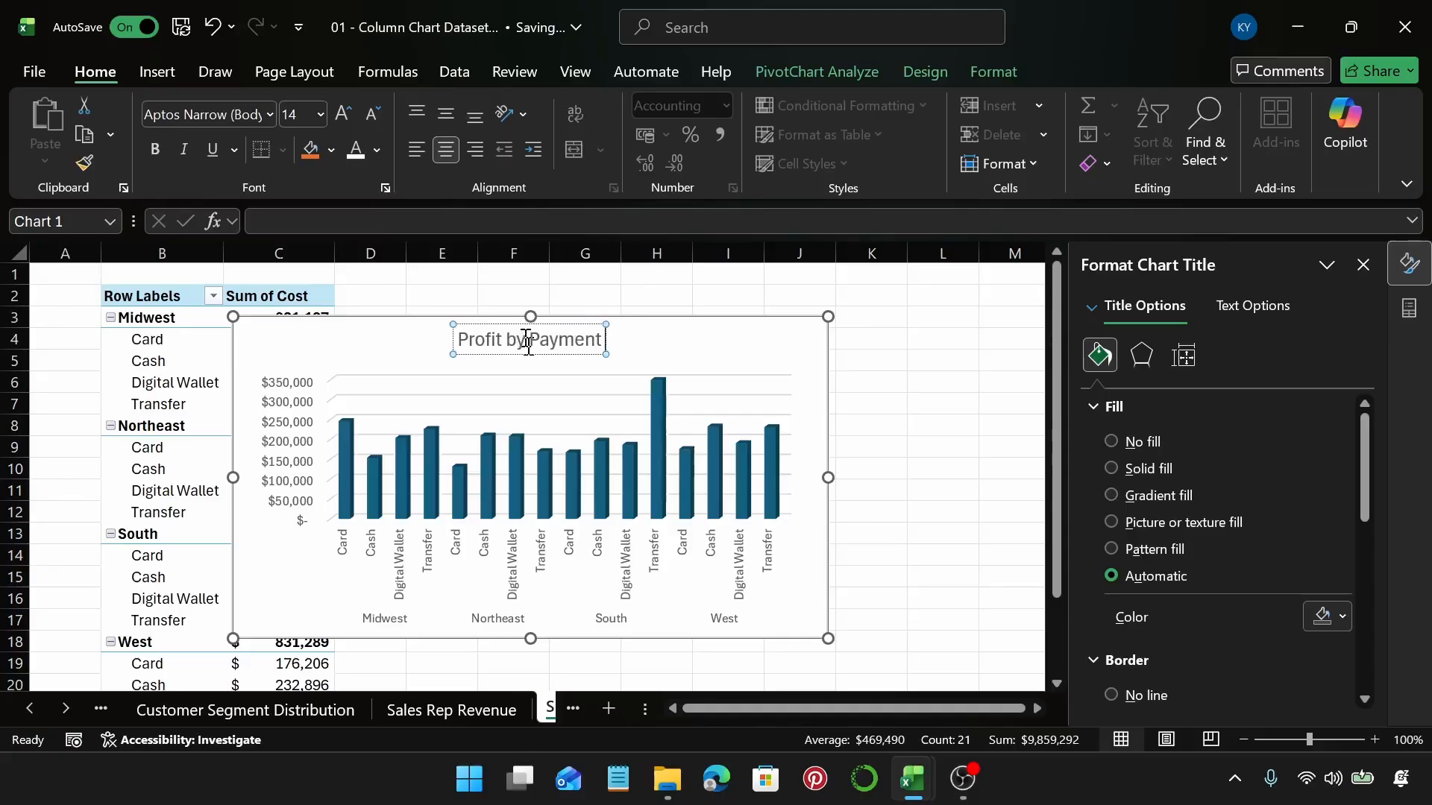
text( Method)
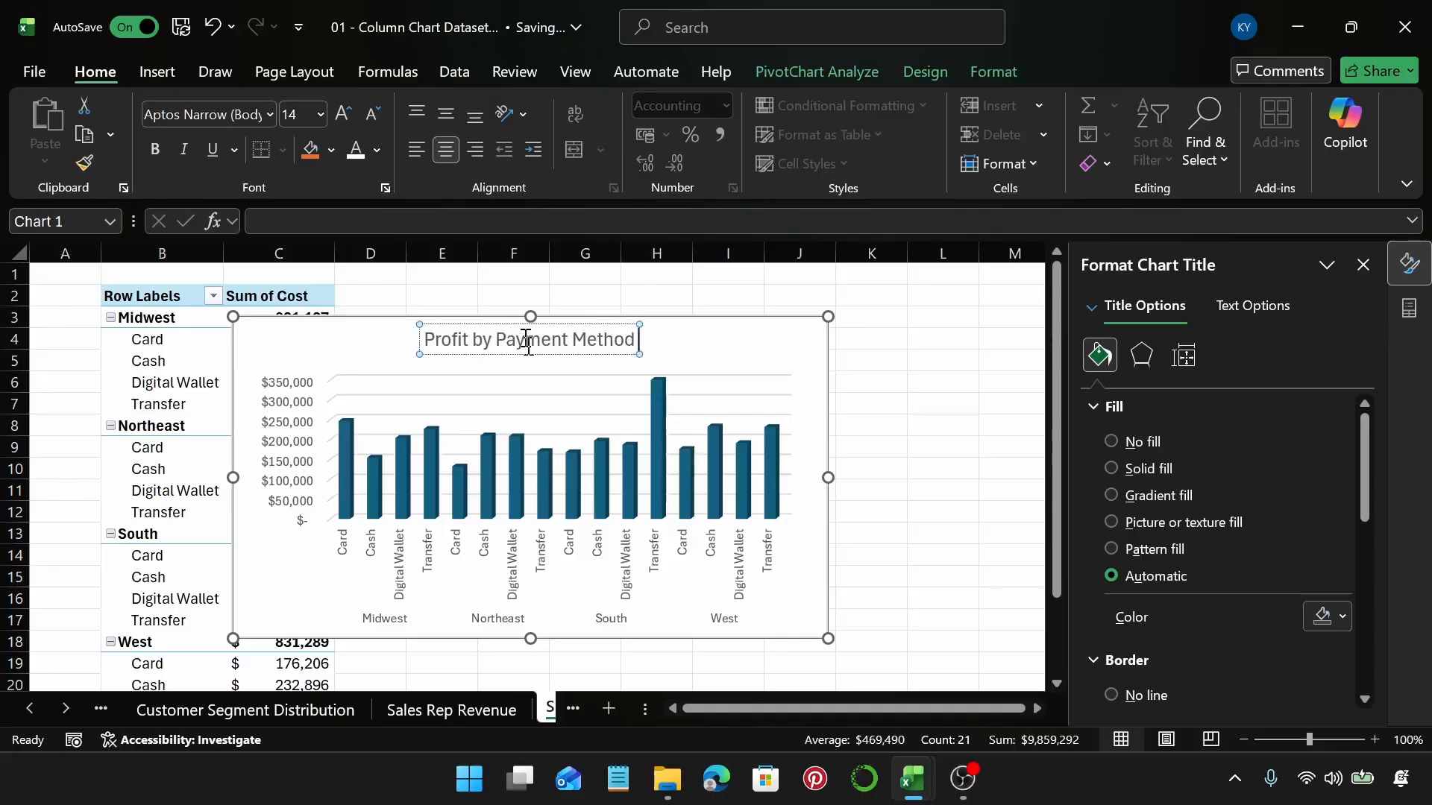
text( and Re)
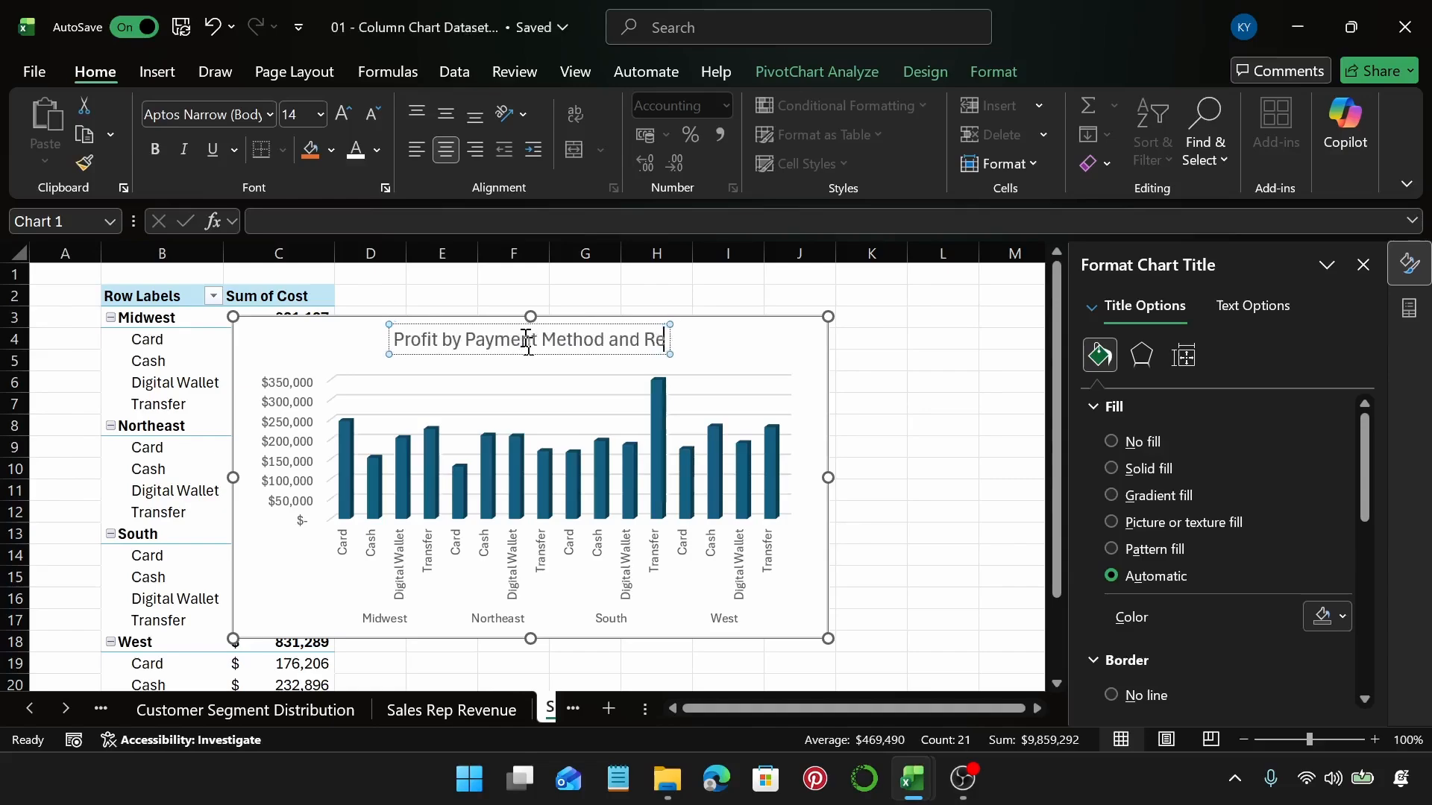
text(gion)
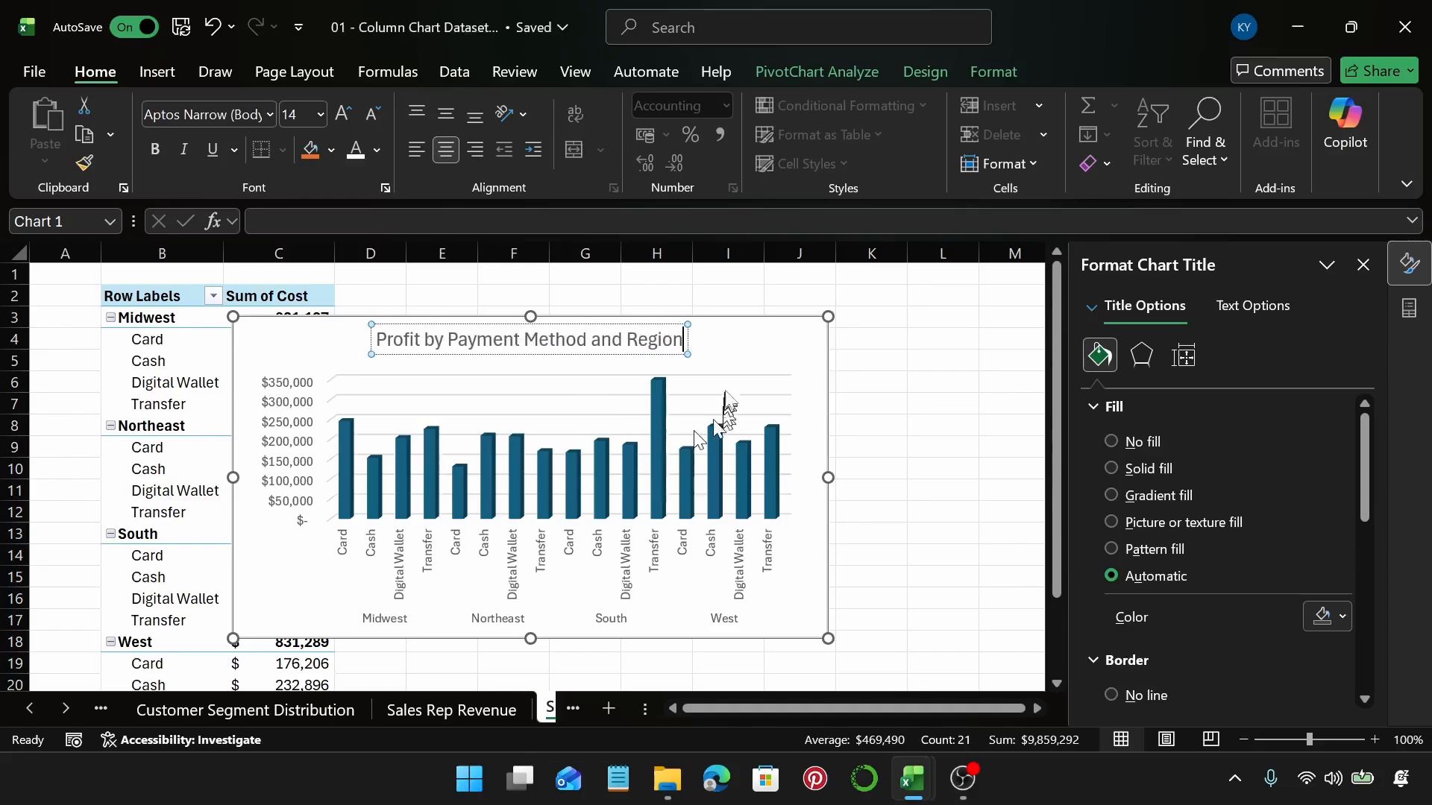
click(744, 358)
Rename the Sheet12 worksheet as "Profit by Payment Method"
click(545, 710)
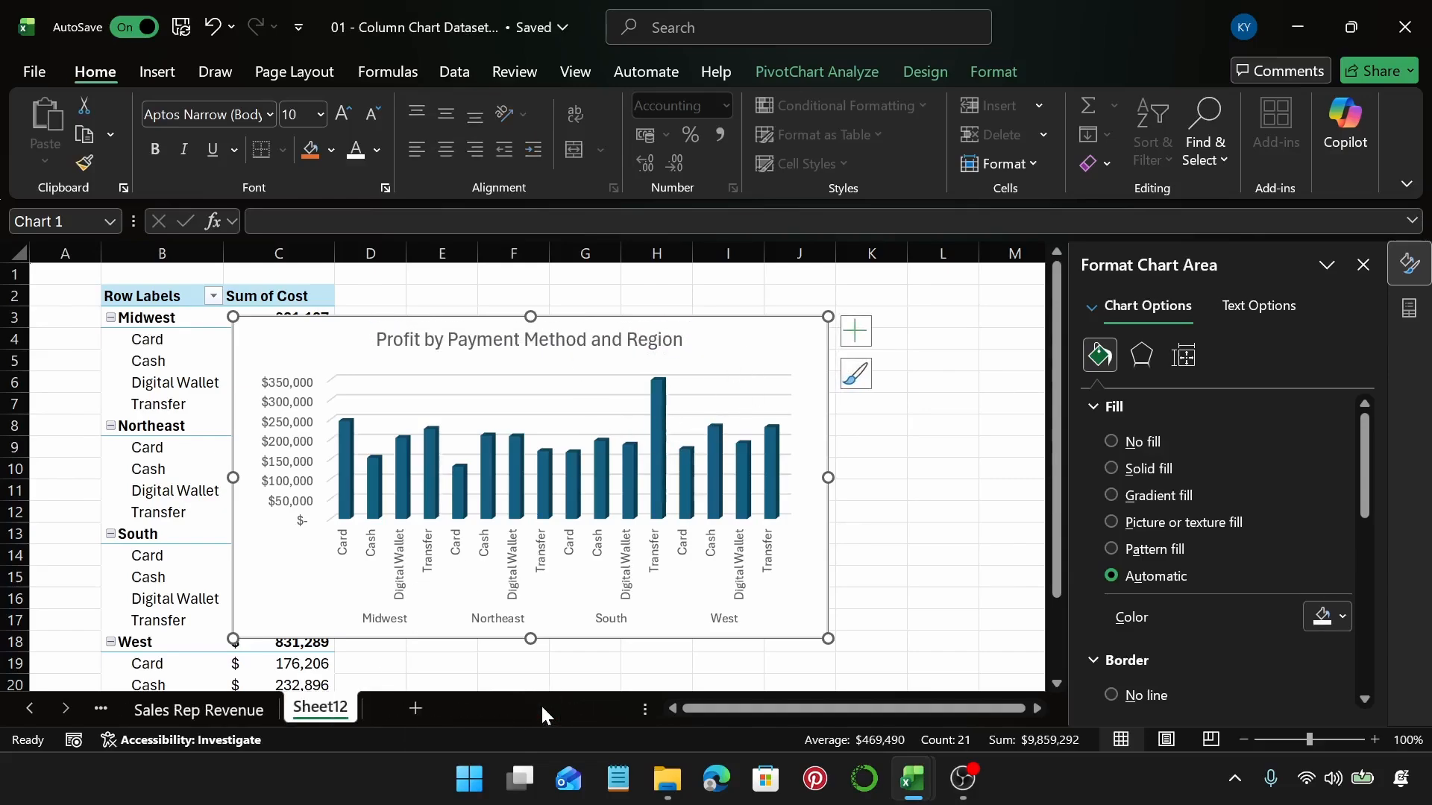
double_click(351, 708)
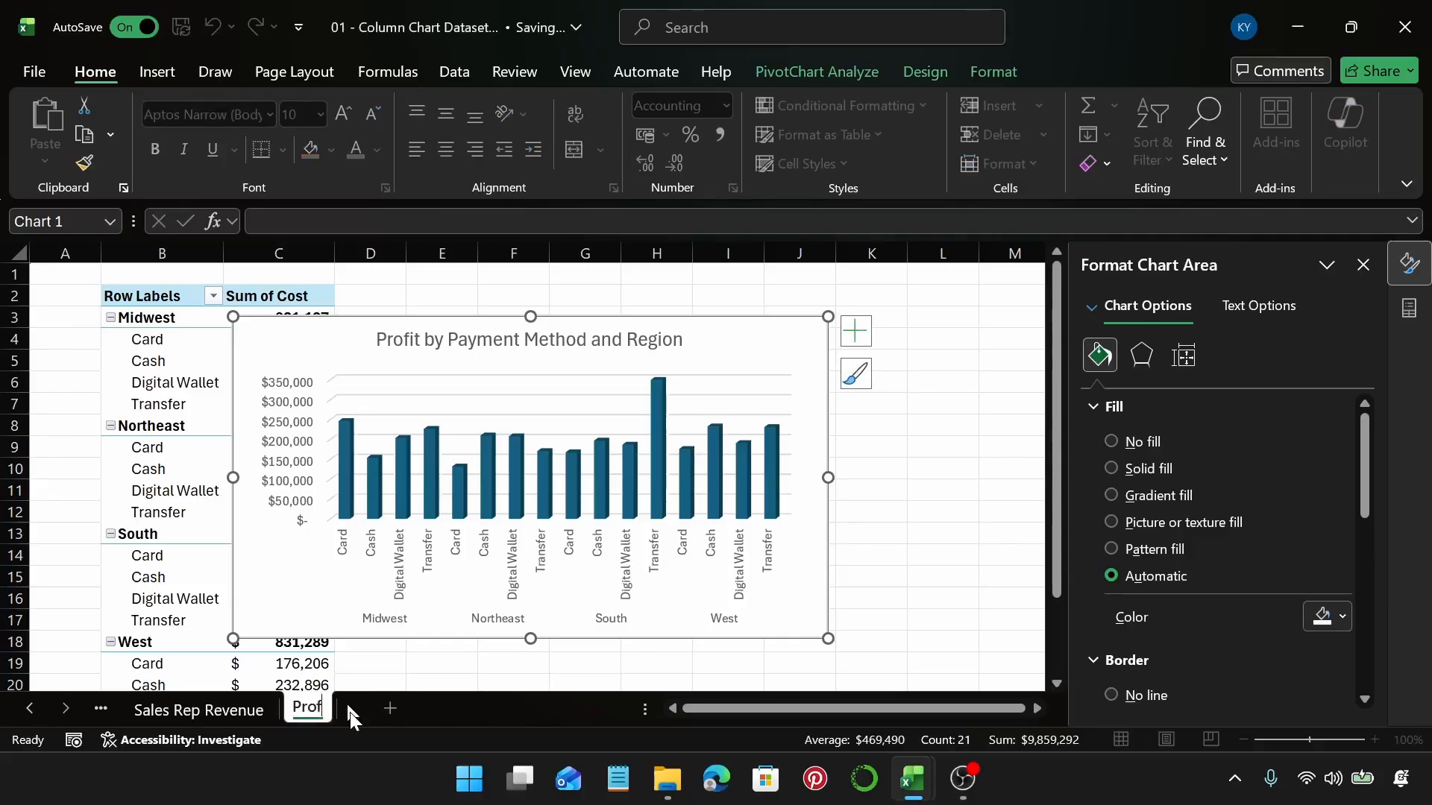
text(Profit v)
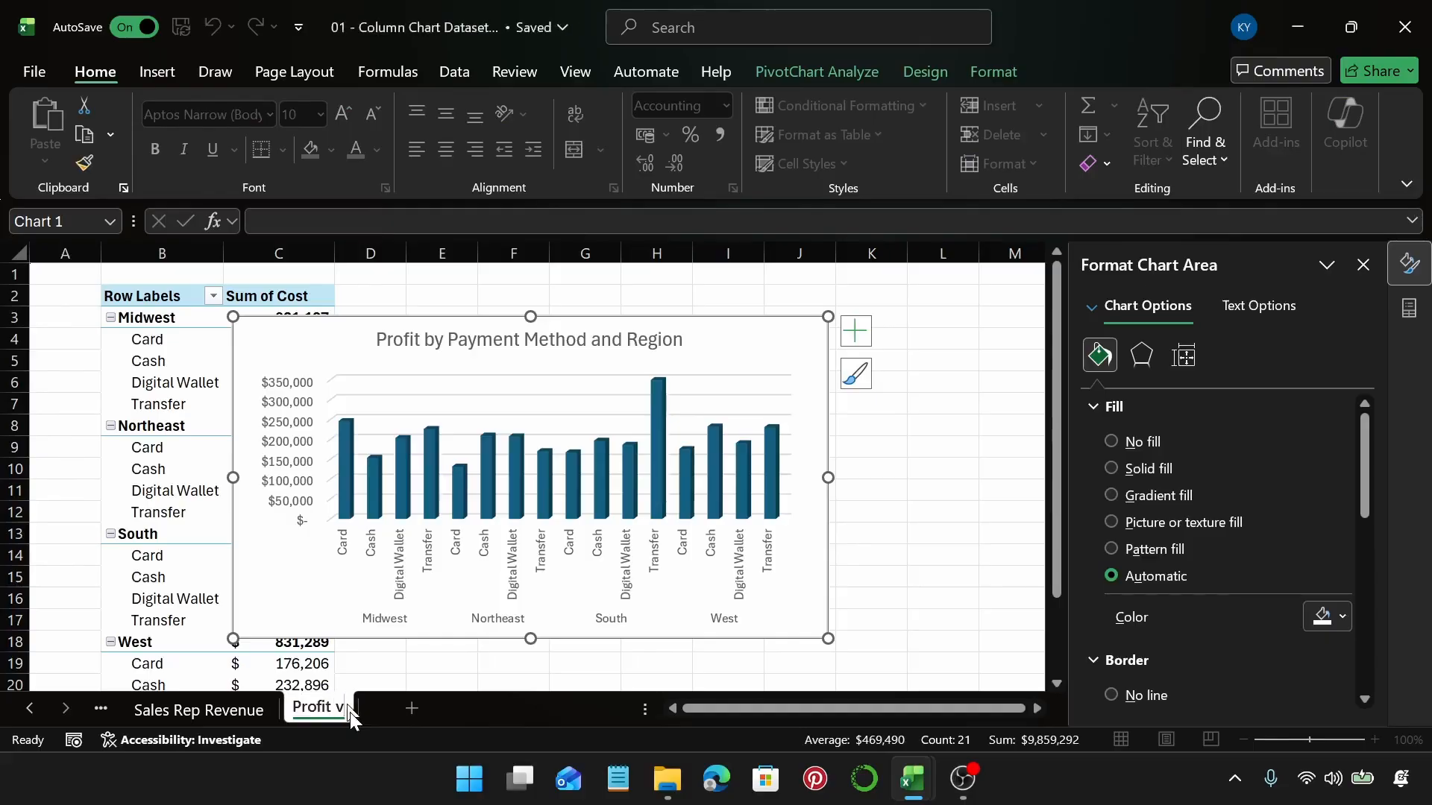
key(BackSpace)
text(by Payment)
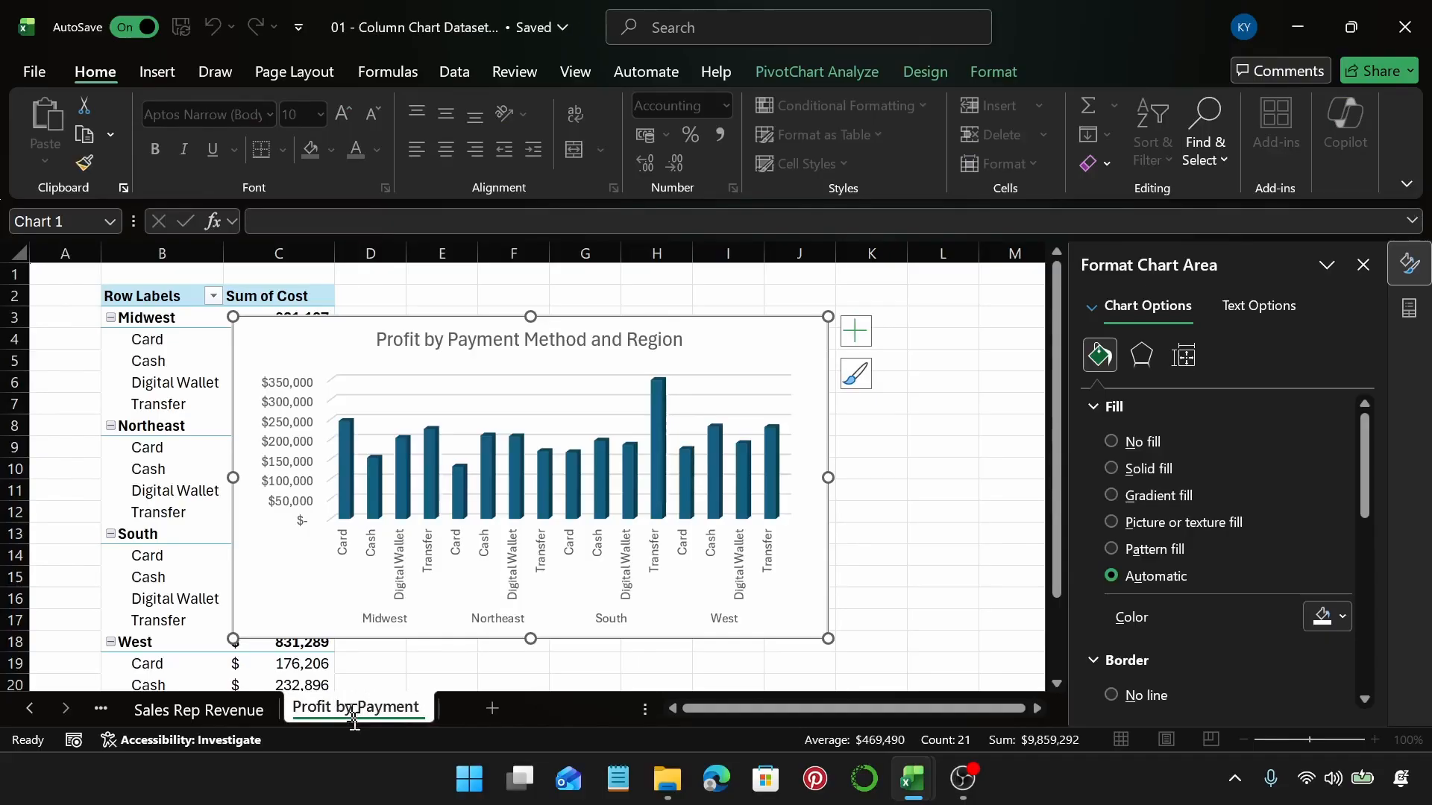
text( Method)
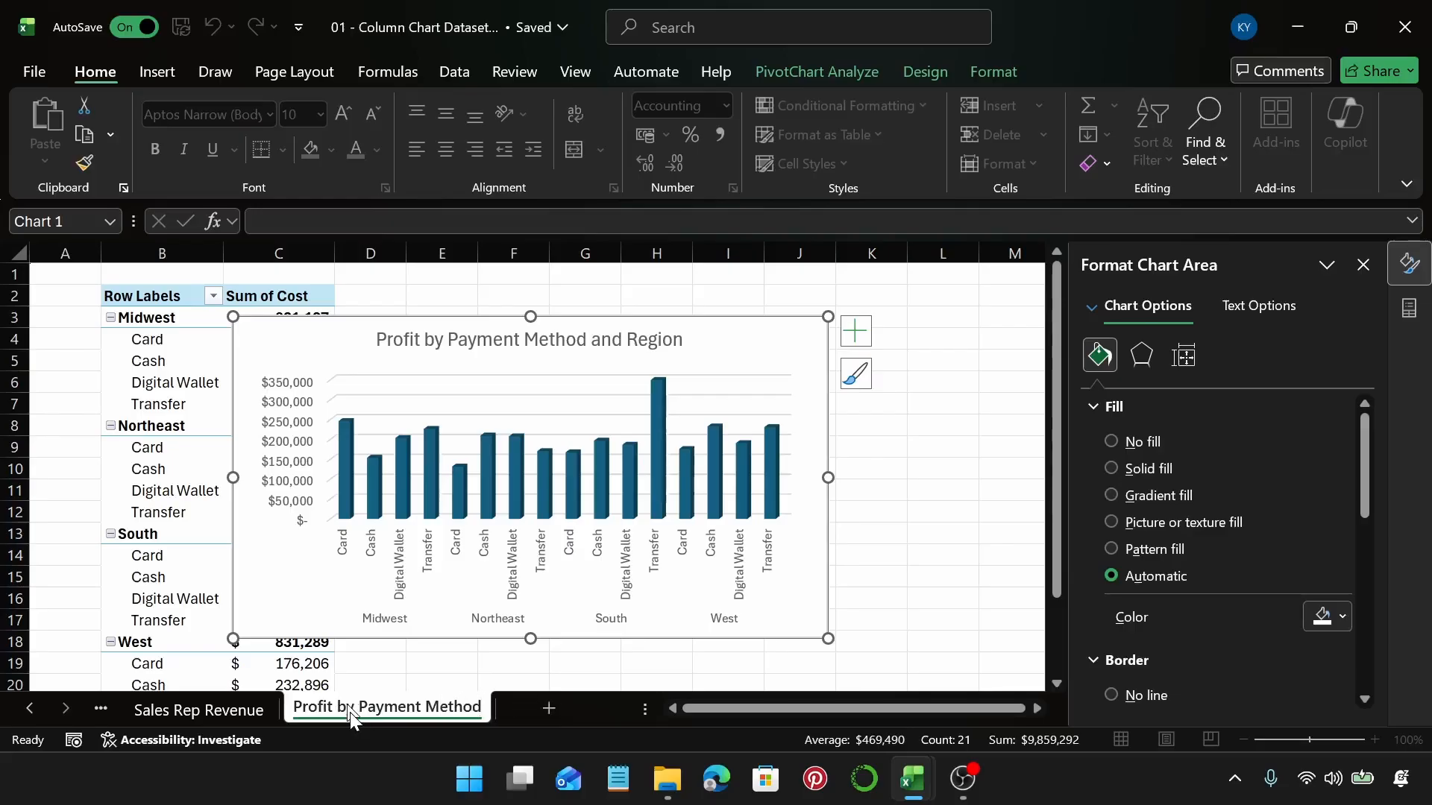
key(Return)
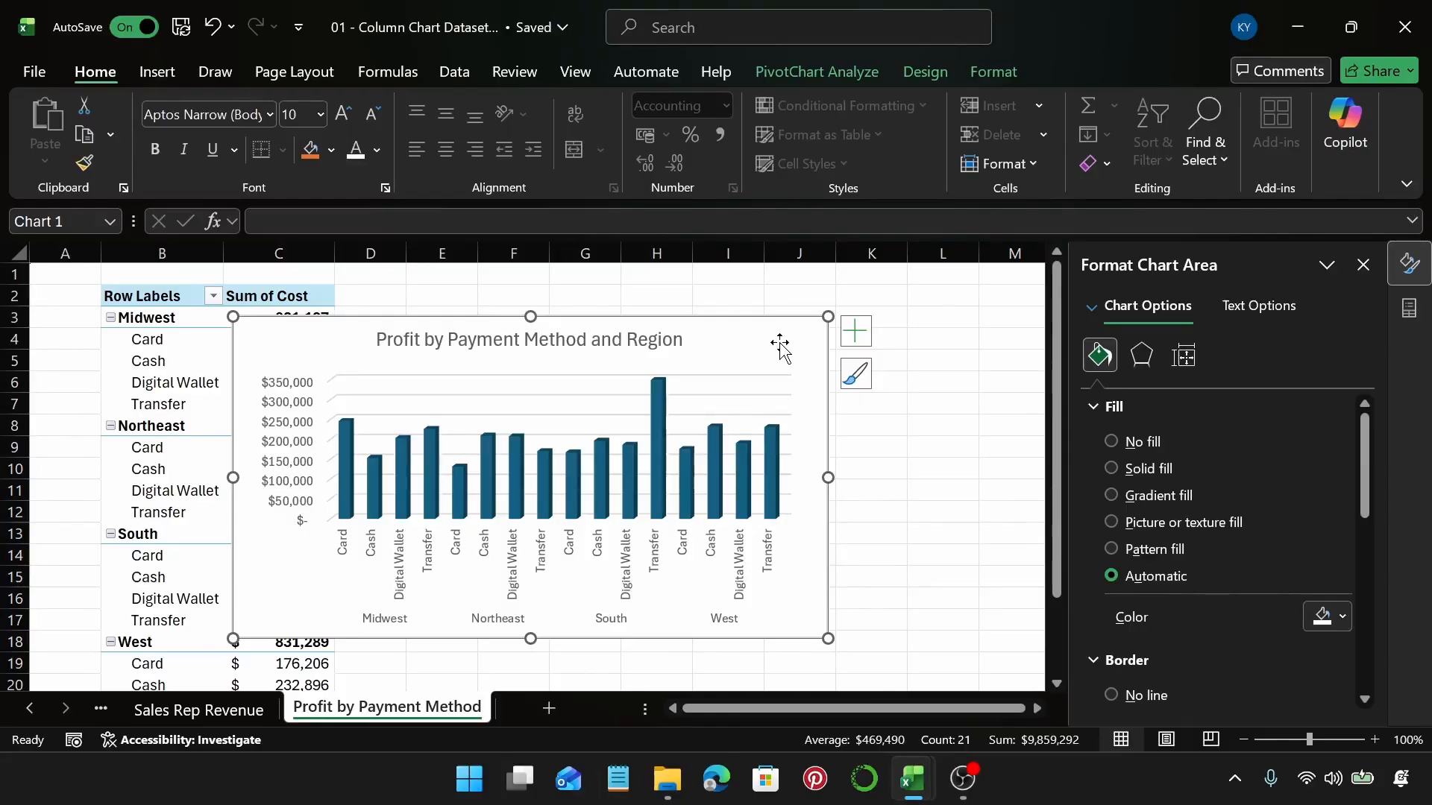
Add a new worksheet and name it "Revenue by State and Category"
click(549, 707)
double_click(381, 708)
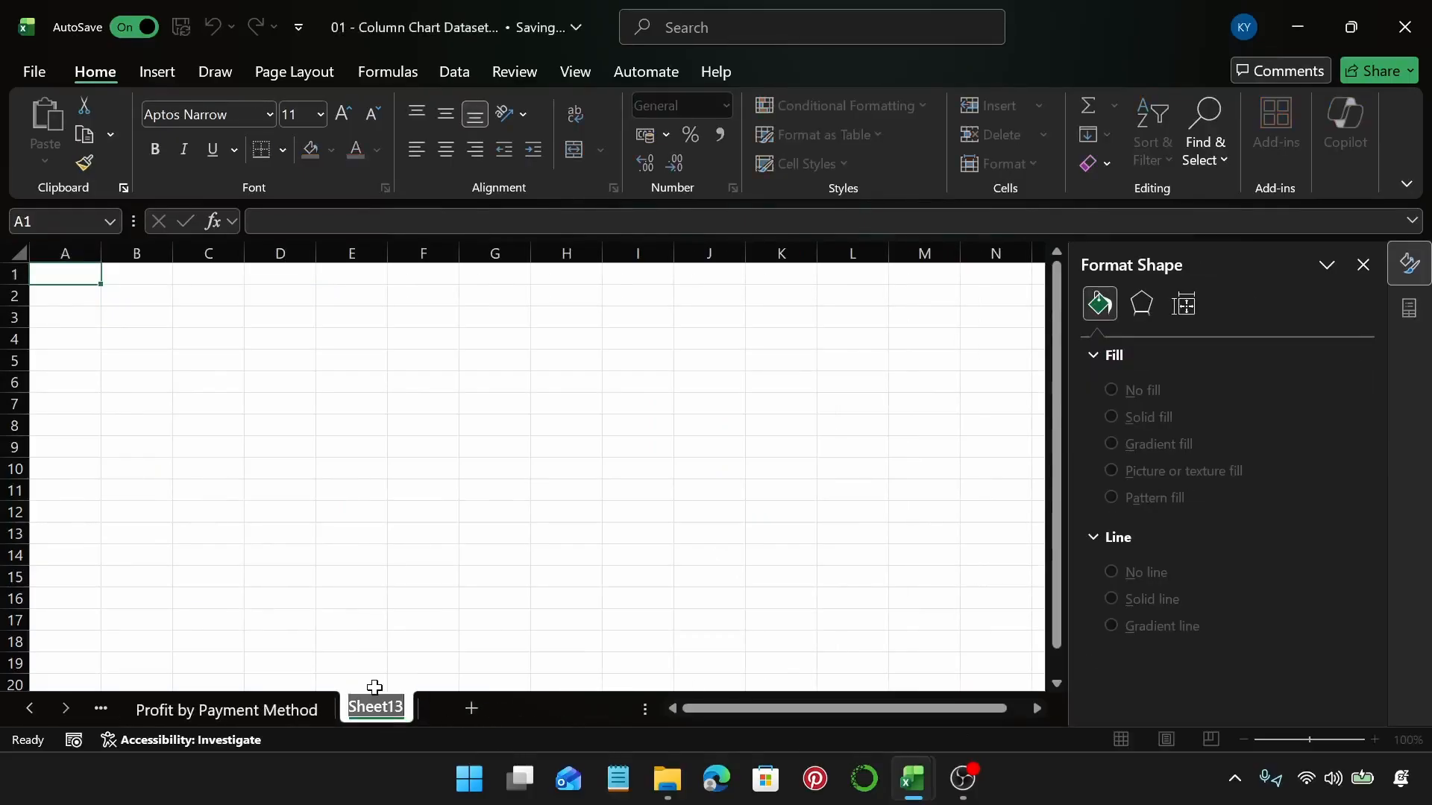
text(Reve)
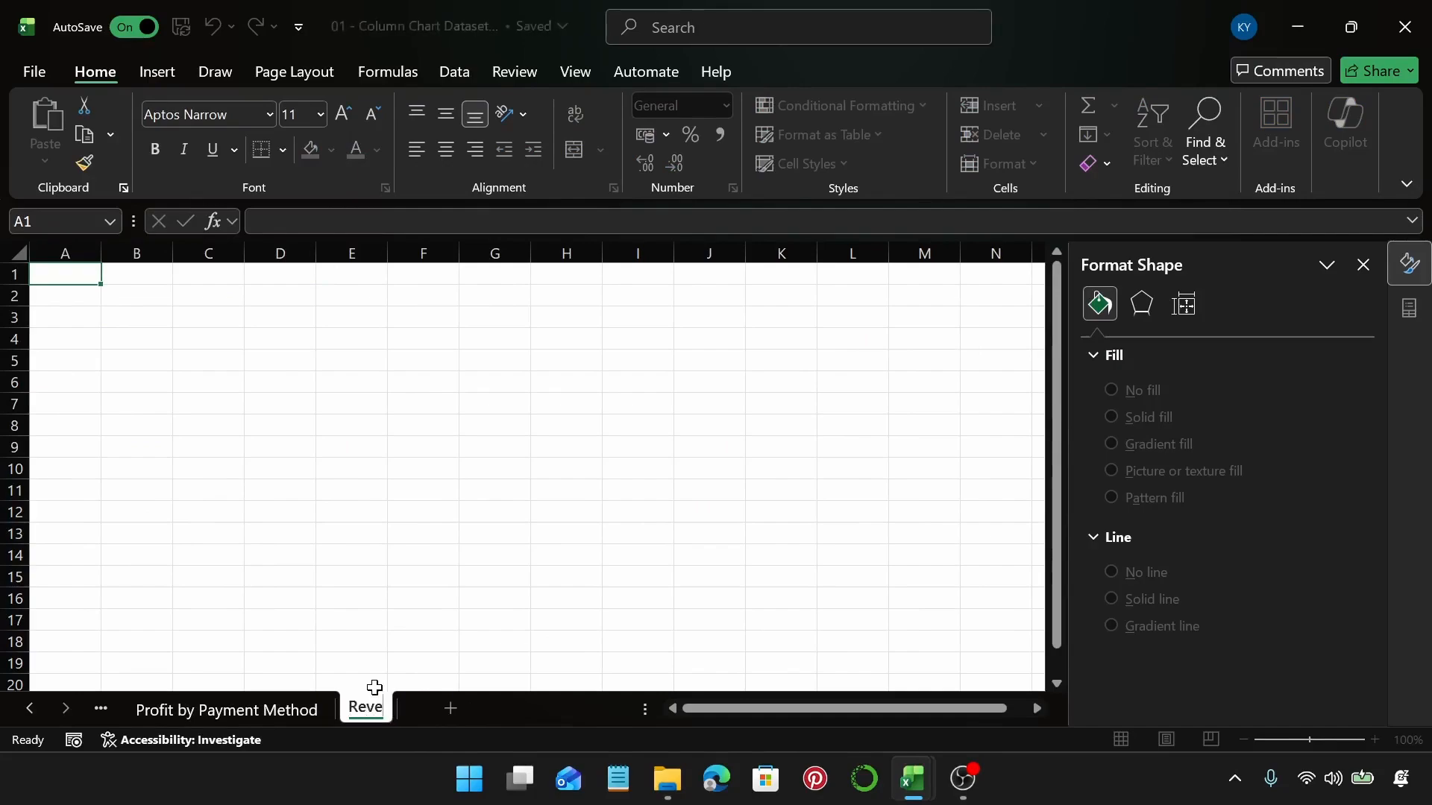
text(nue)
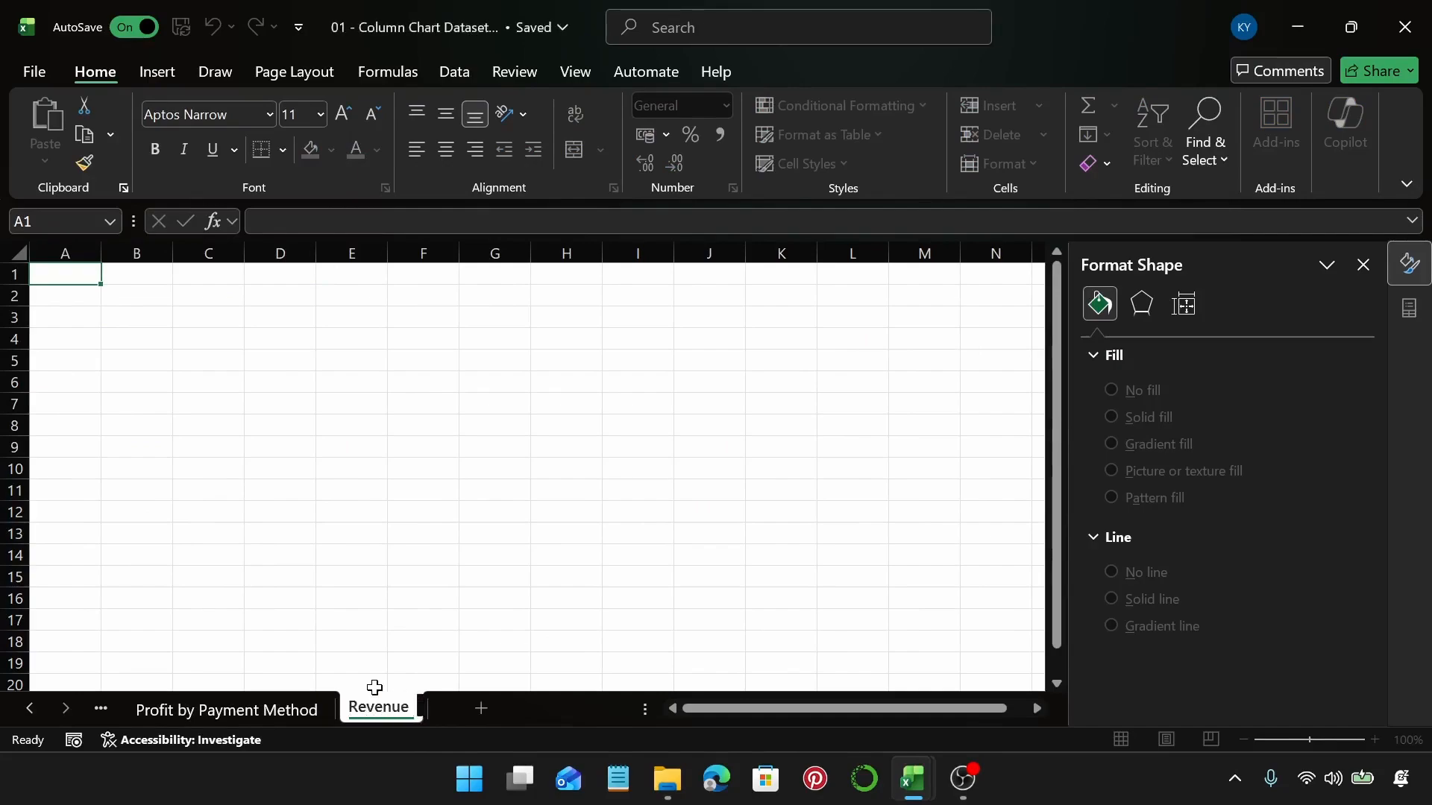
text( by)
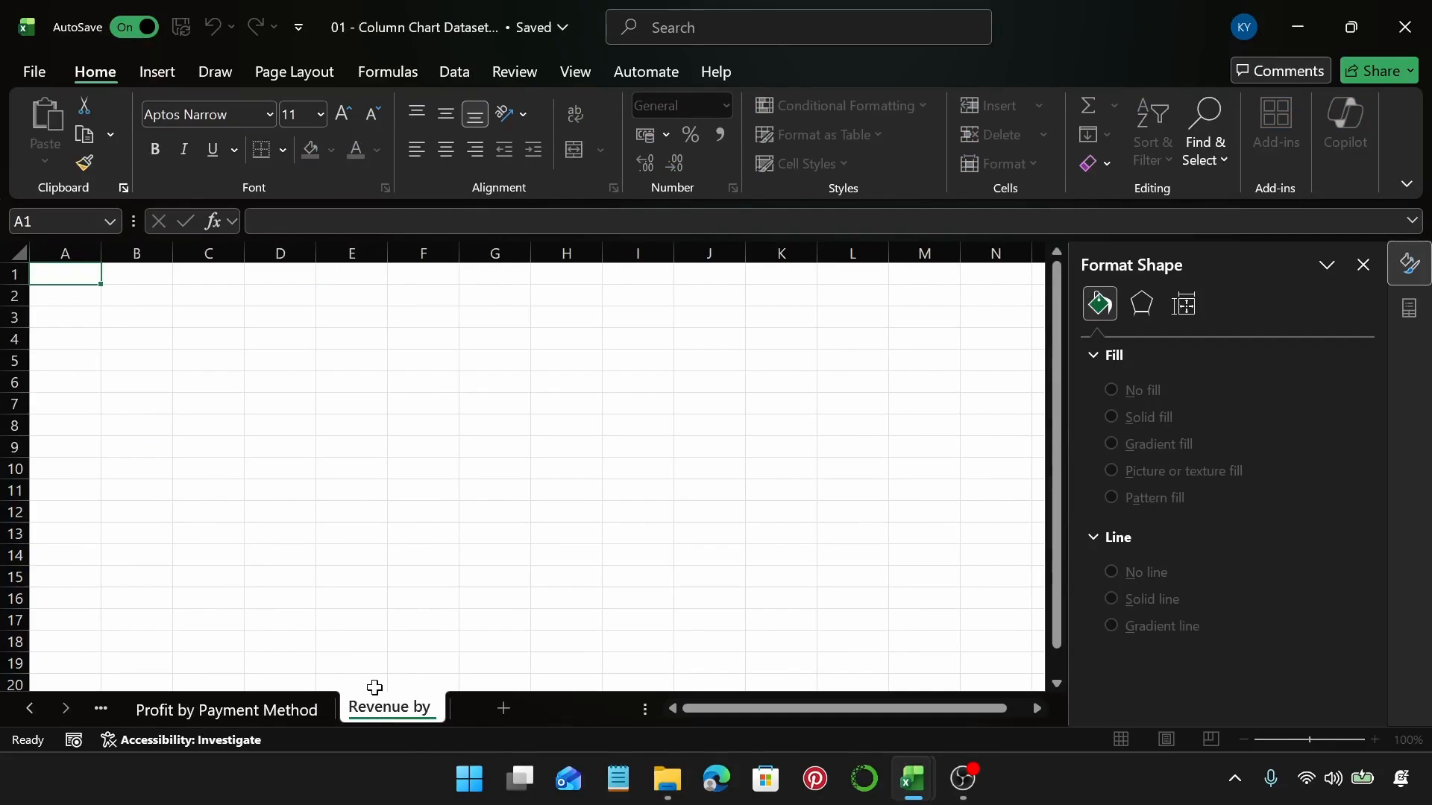
text( State a)
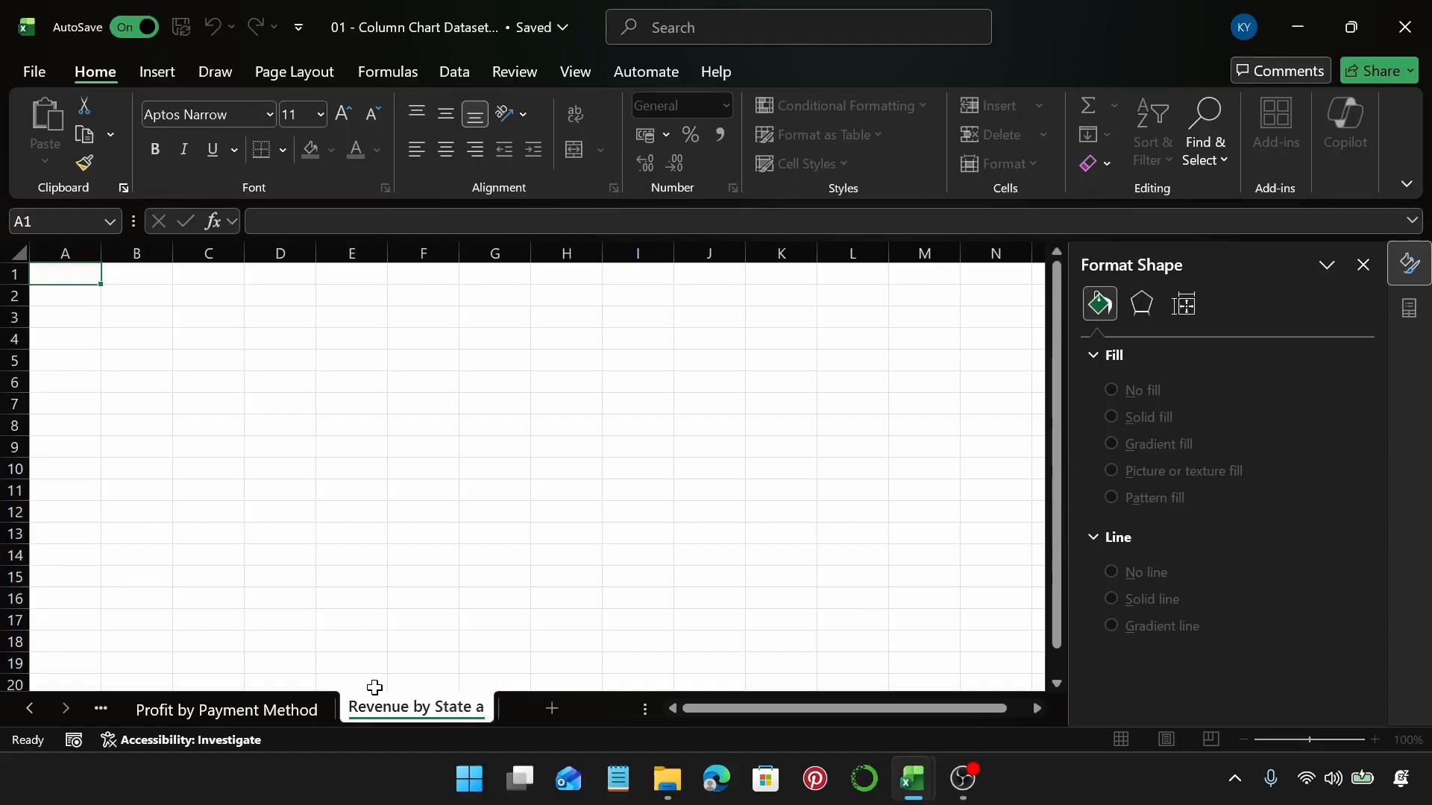
text(nd Categ)
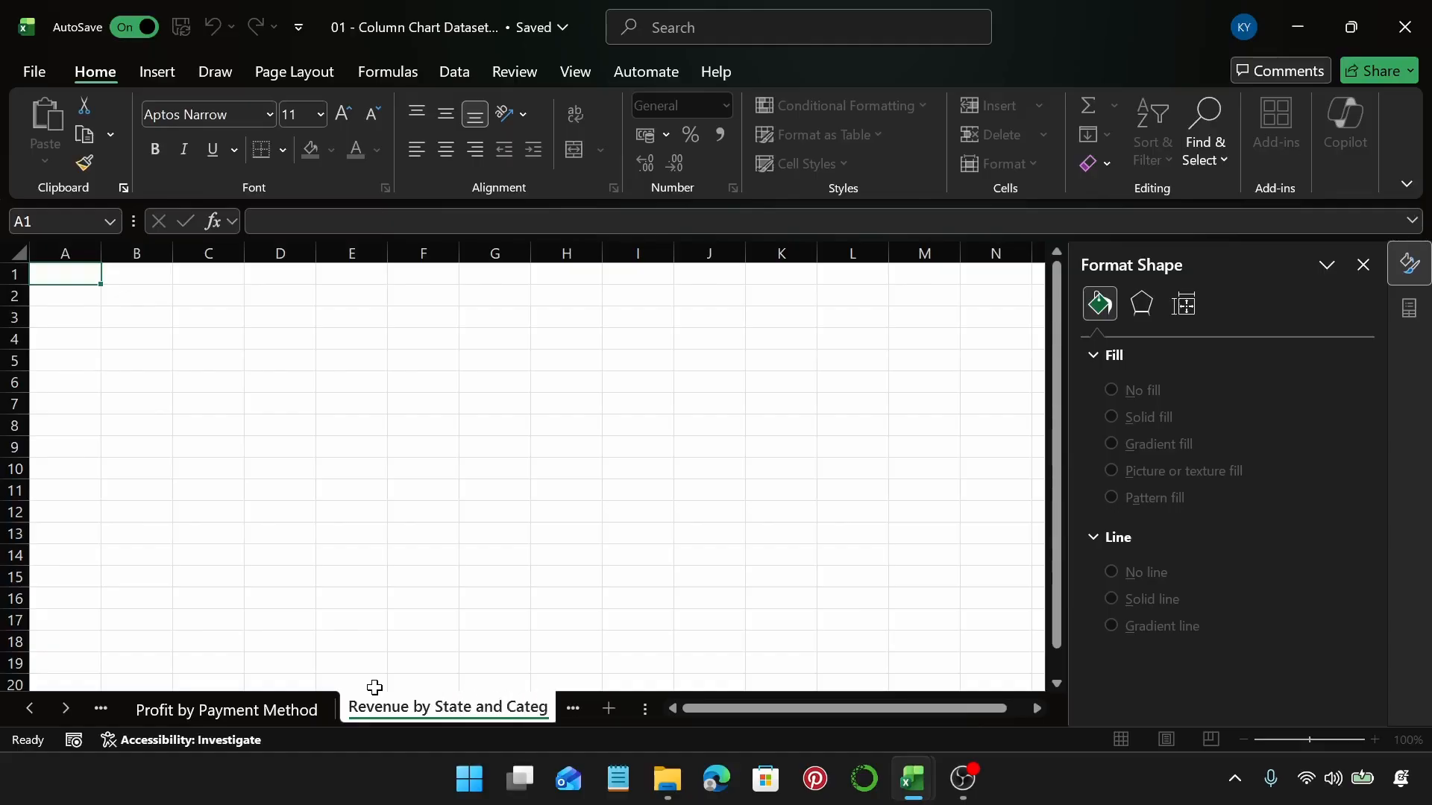
text(ory)
key(Return)
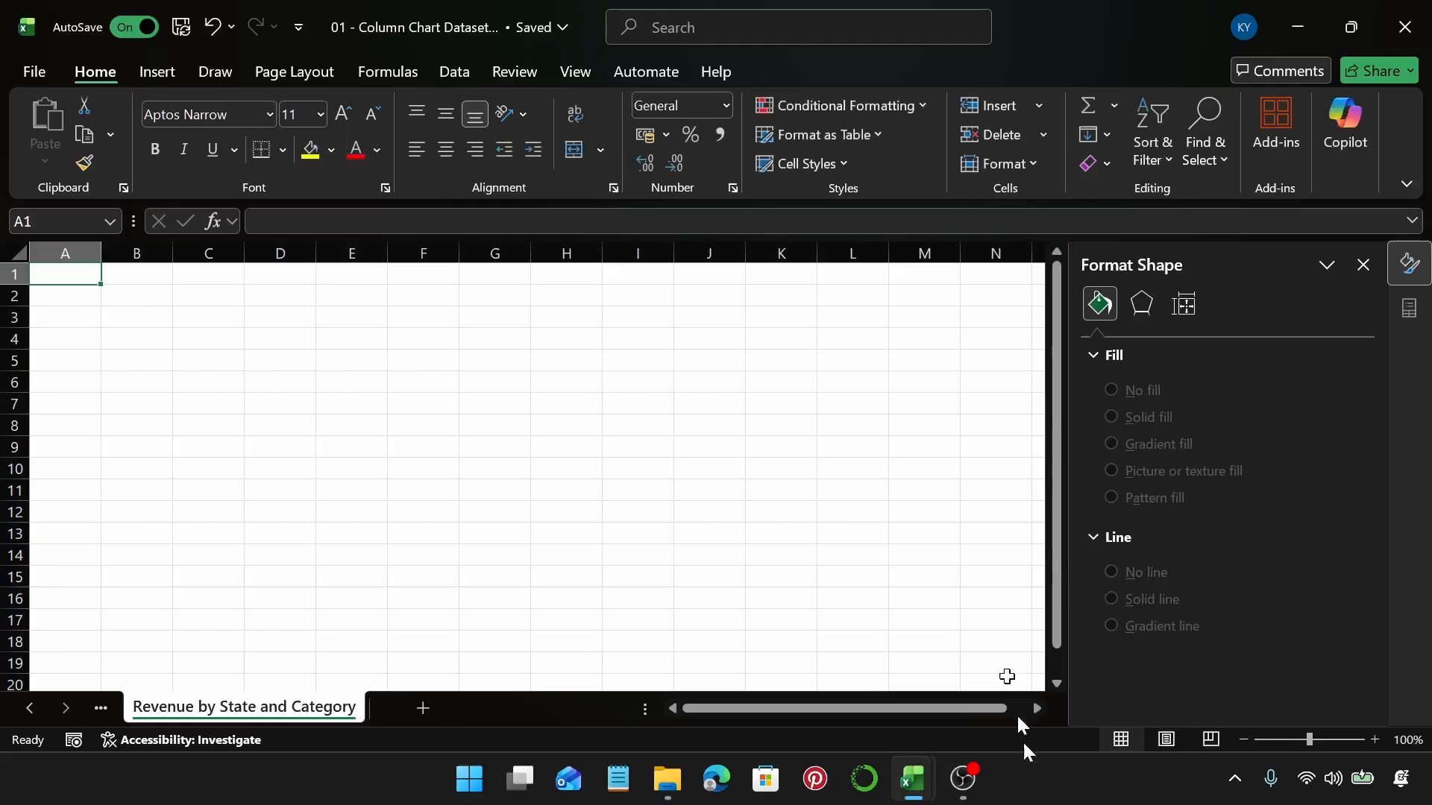
Insert a PivotTable based on Table2 at cell B2 of the Revenue by State and Category sheet
click(137, 294)
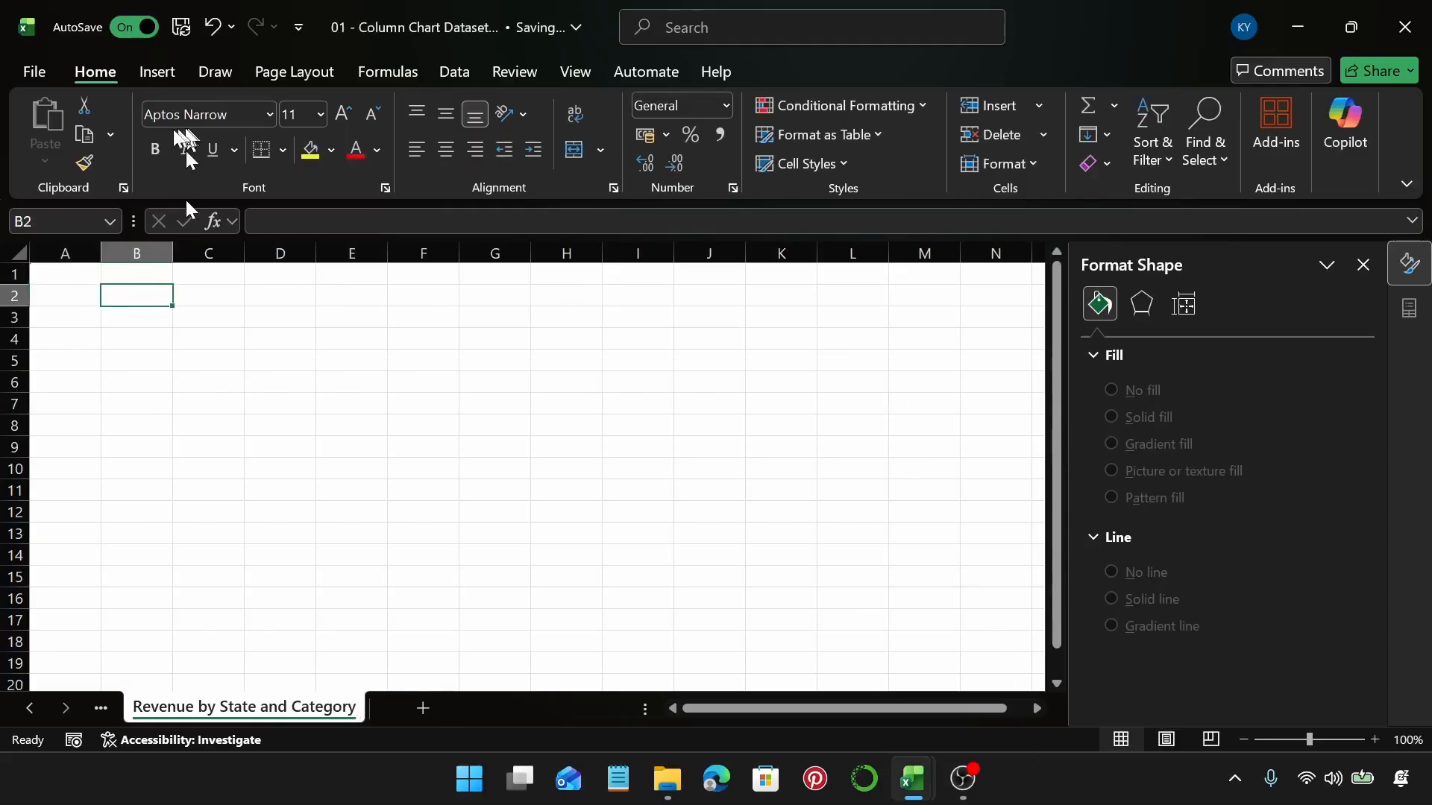
click(150, 80)
click(53, 120)
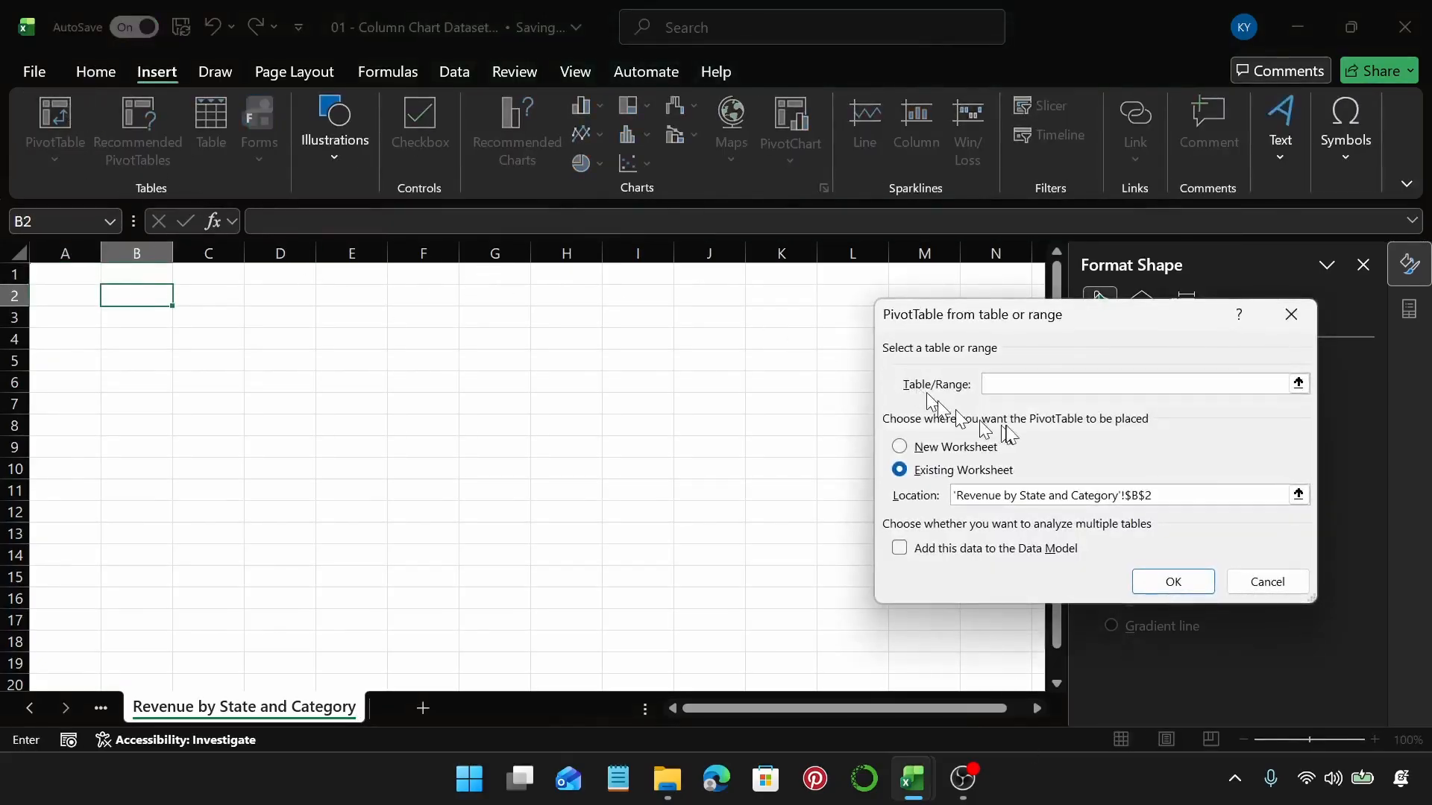
text(Table2)
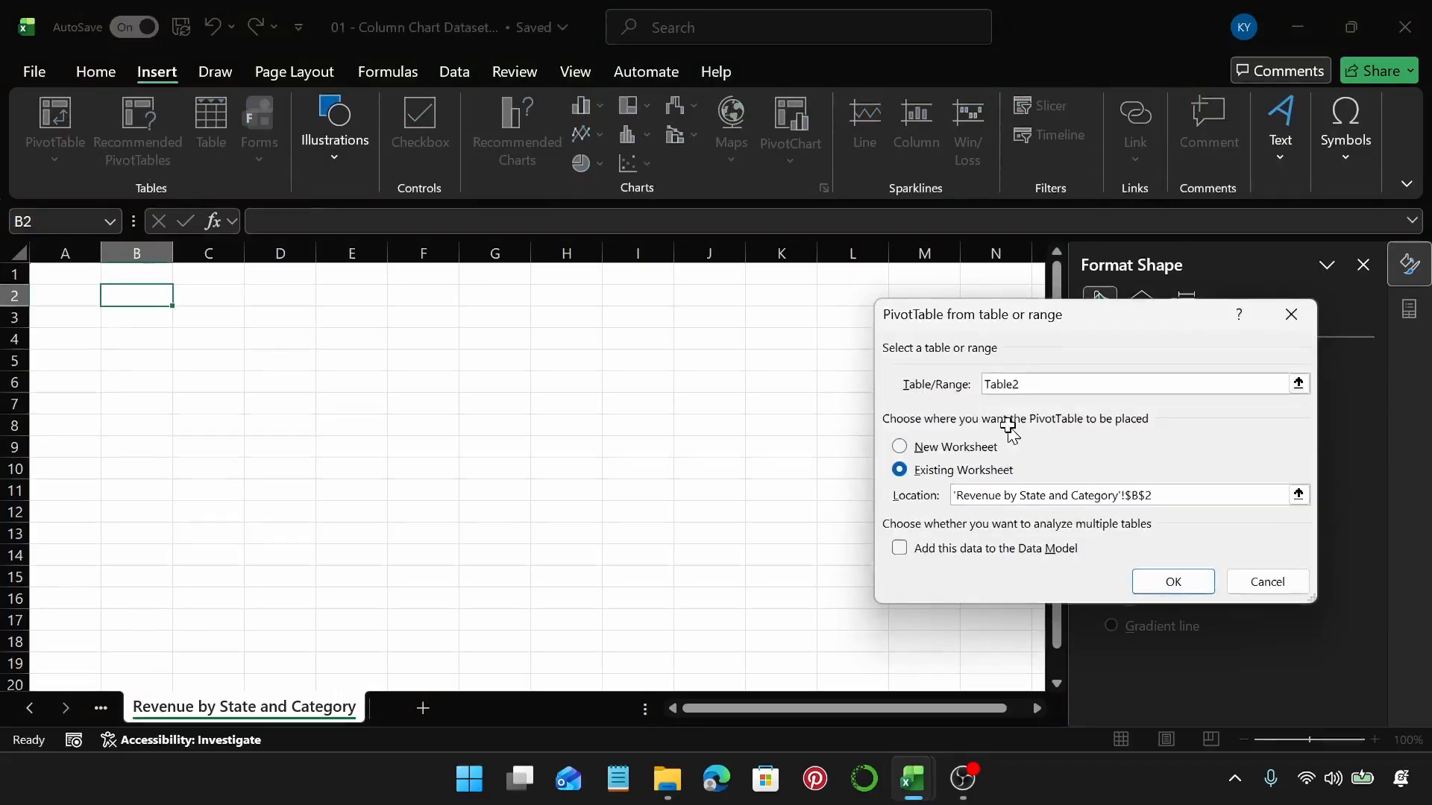
key(Return)
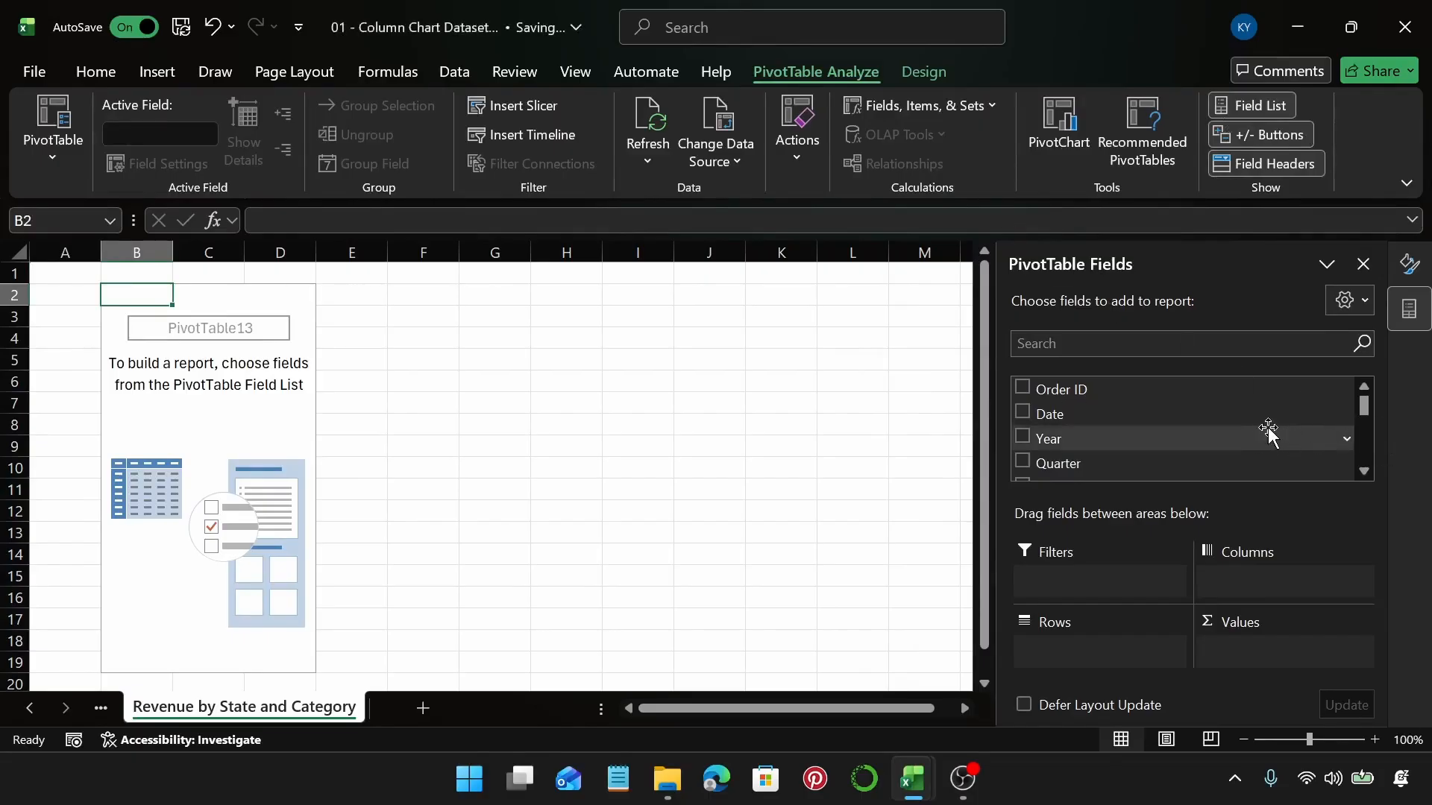
Add the State field to the rows of the new PivotTable
scroll(1270, 432, down, 1)
scroll(1270, 433, down, 2)
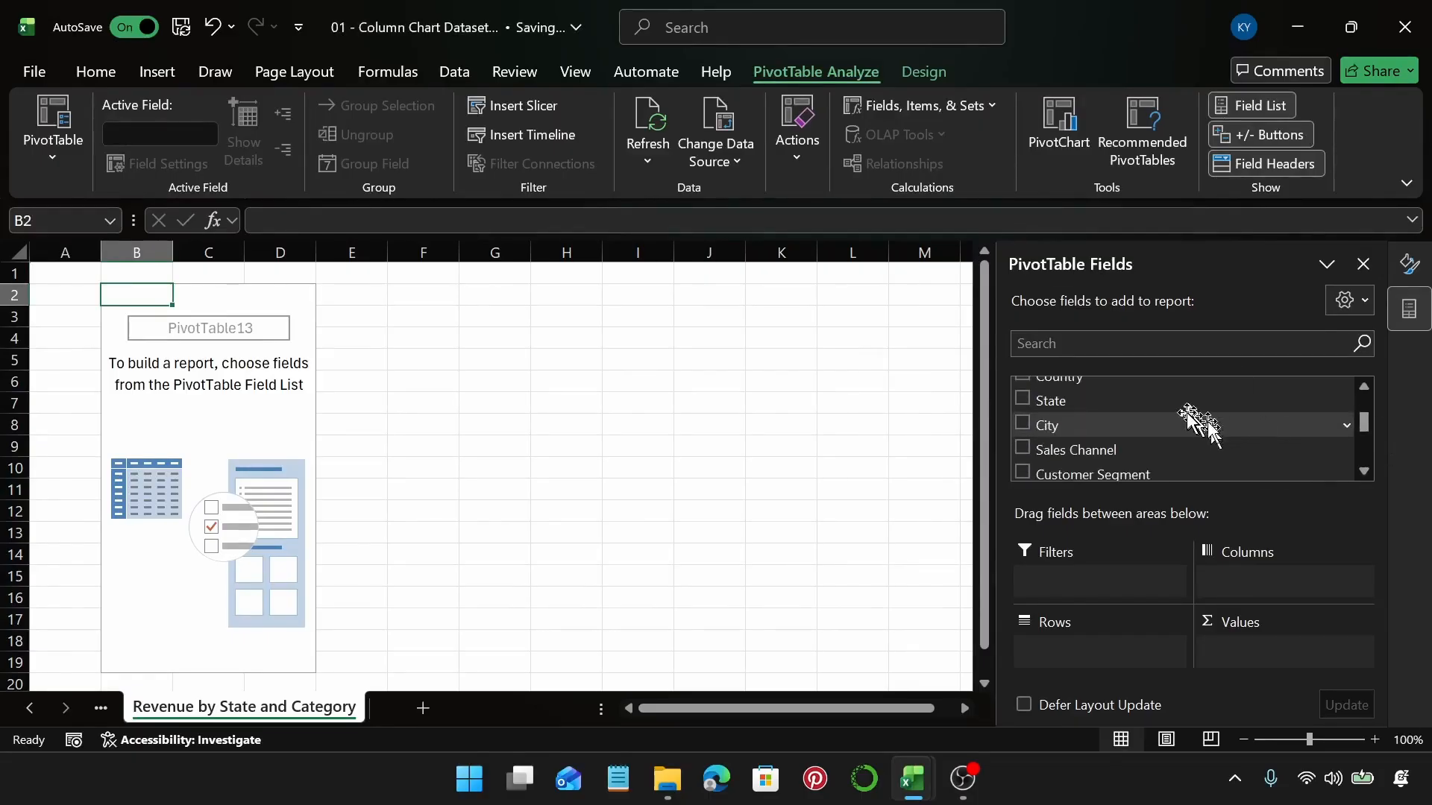
drag(1185, 406, 1099, 651)
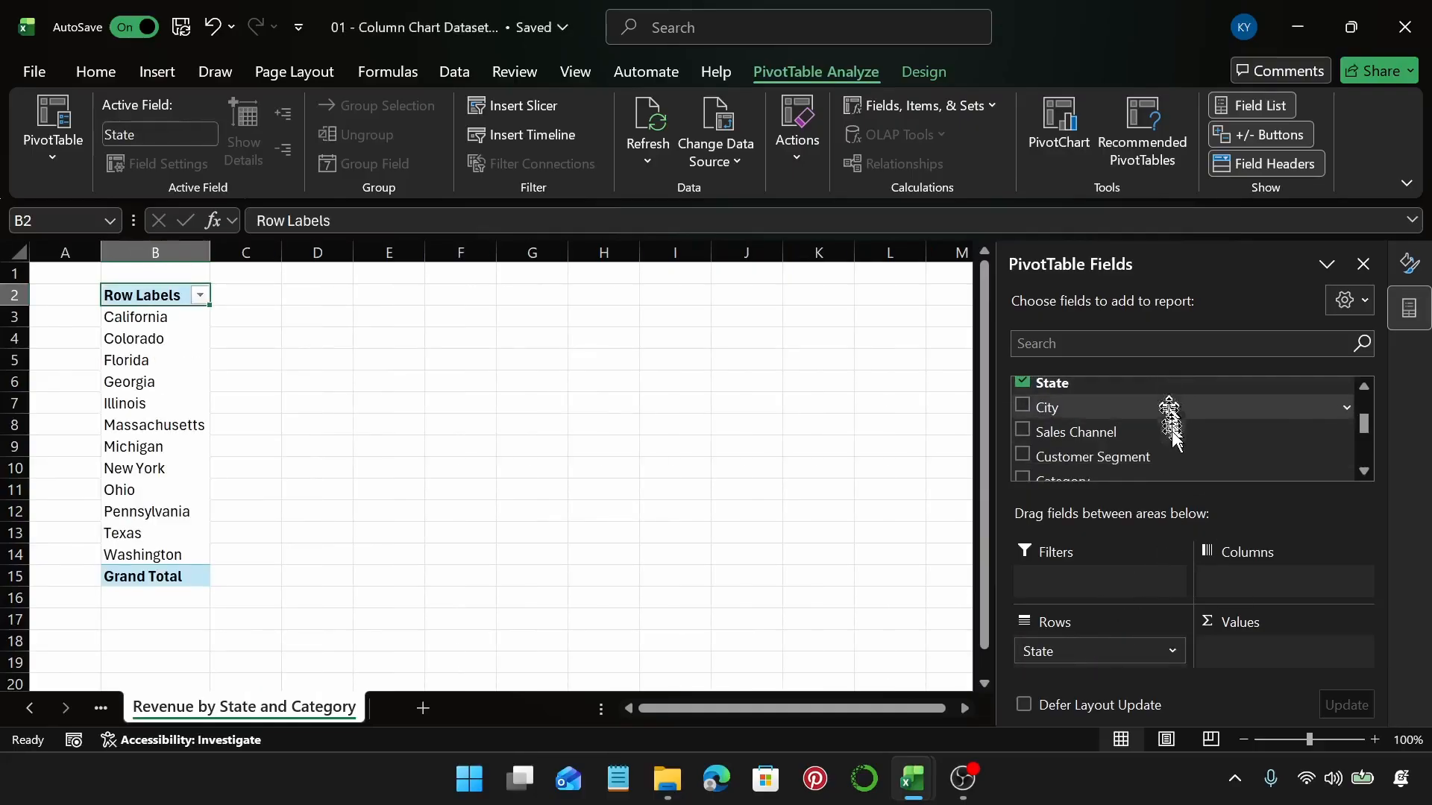
Add Category to the PivotTable's columns and Revenue to its values as a sum
scroll(1172, 440, up, 1)
scroll(1173, 444, up, 3)
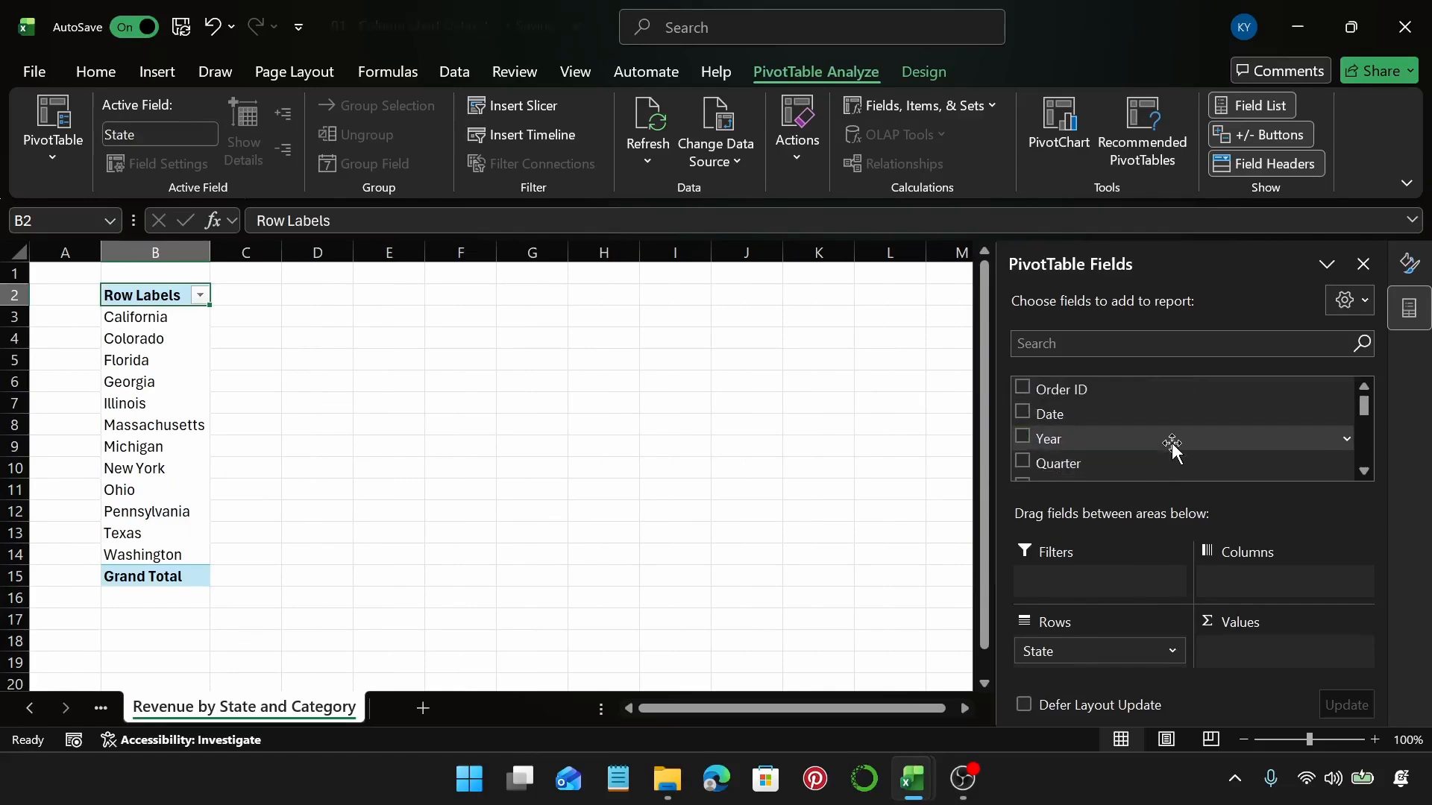
scroll(1174, 443, down, 5)
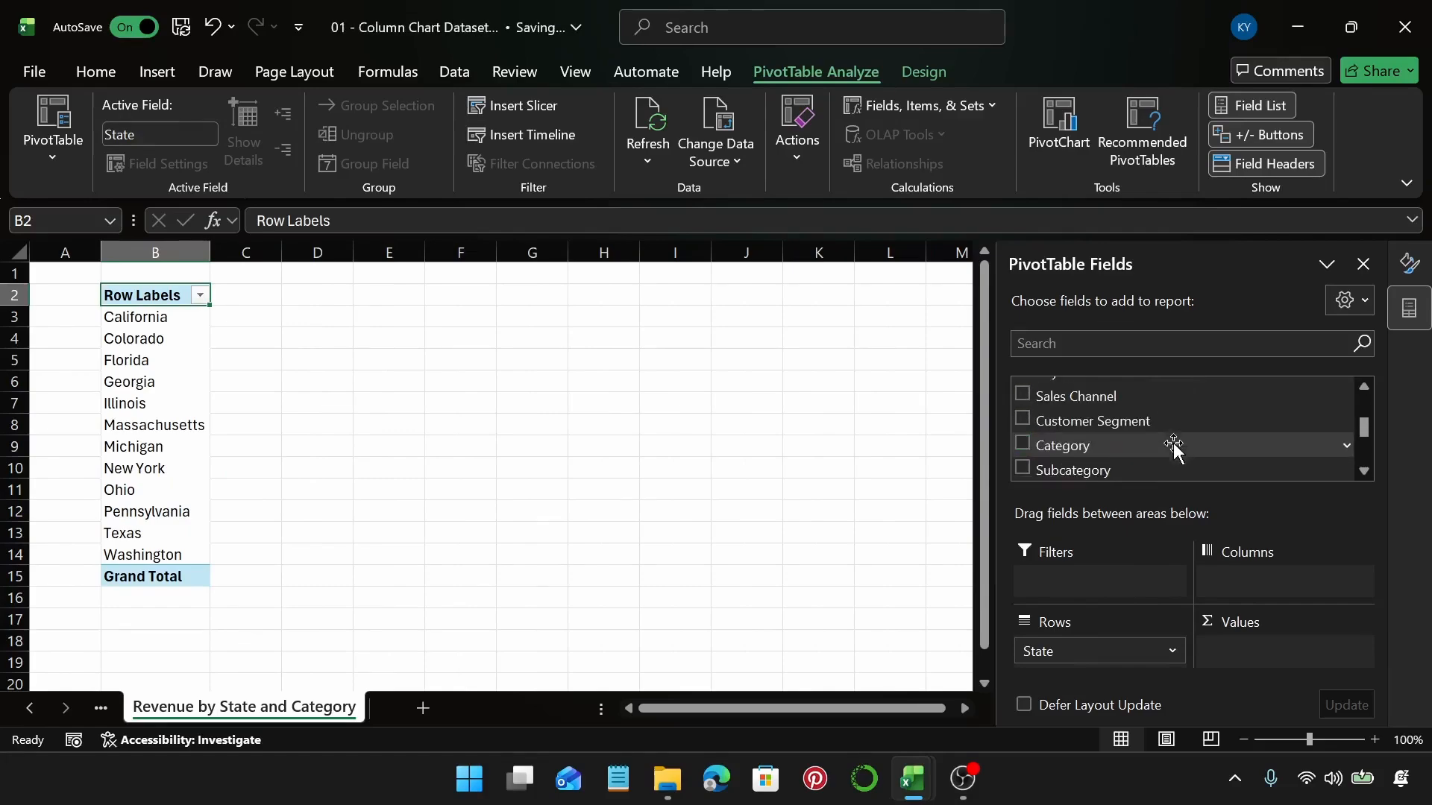
drag(1164, 445, 1268, 578)
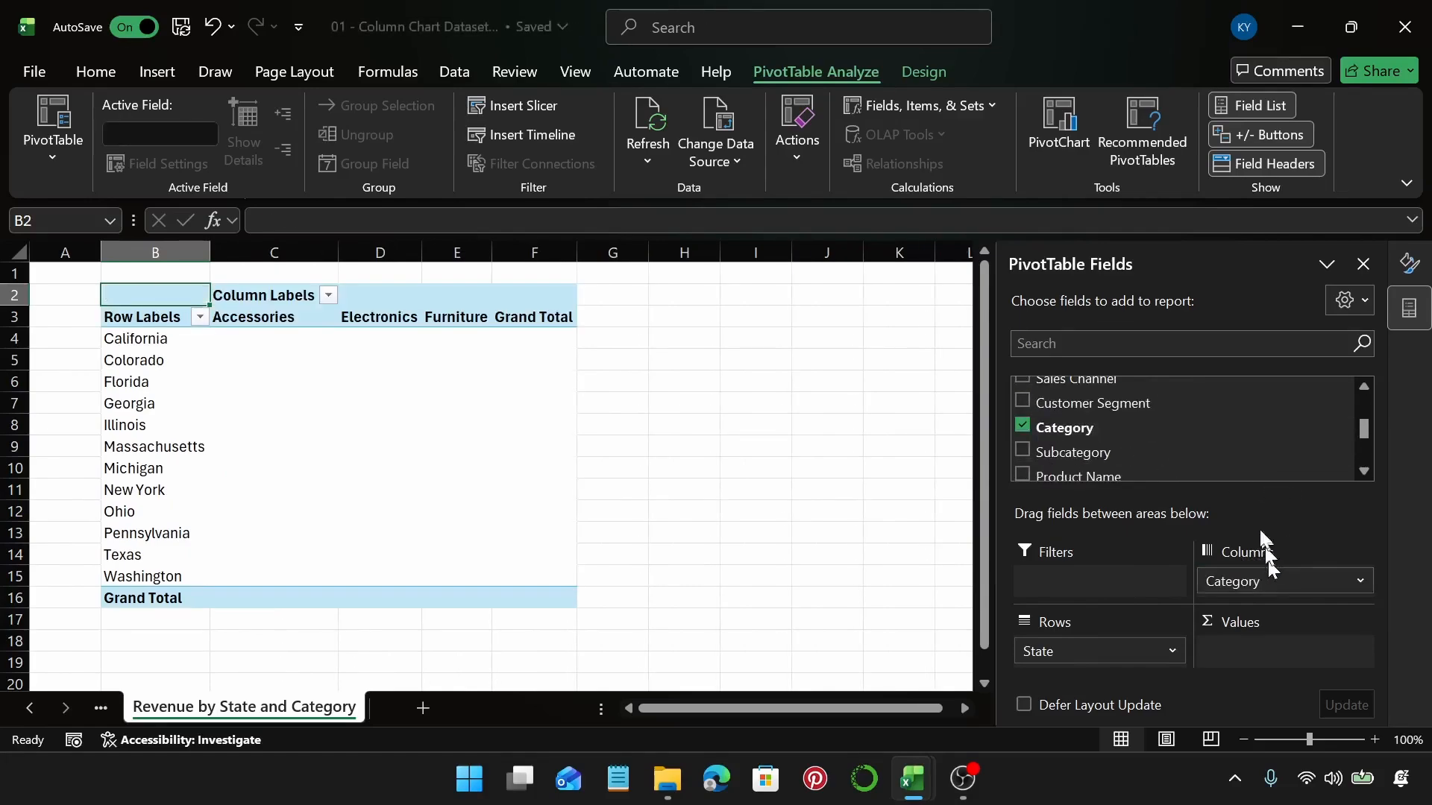
scroll(1113, 409, down, 4)
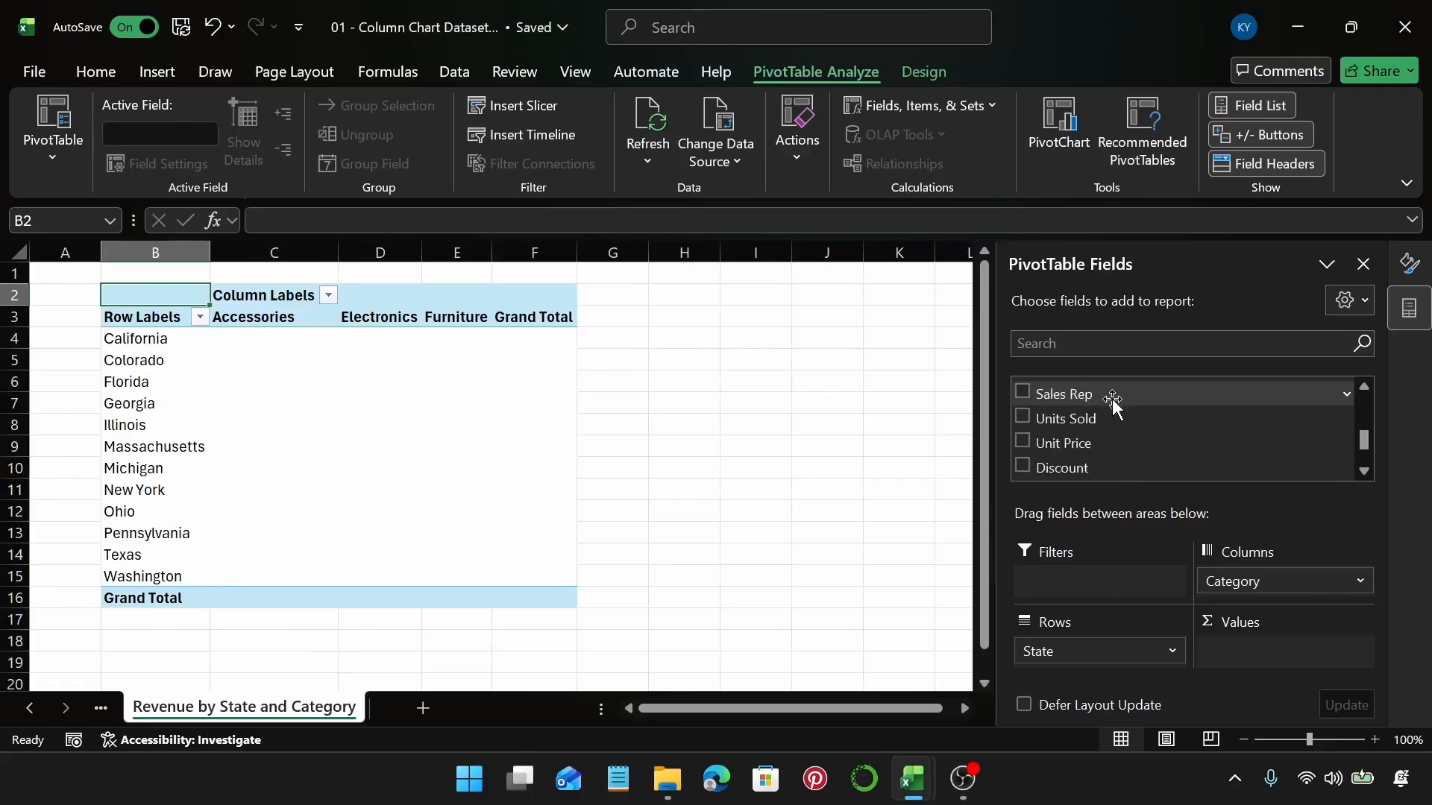
drag(1096, 395, 1298, 652)
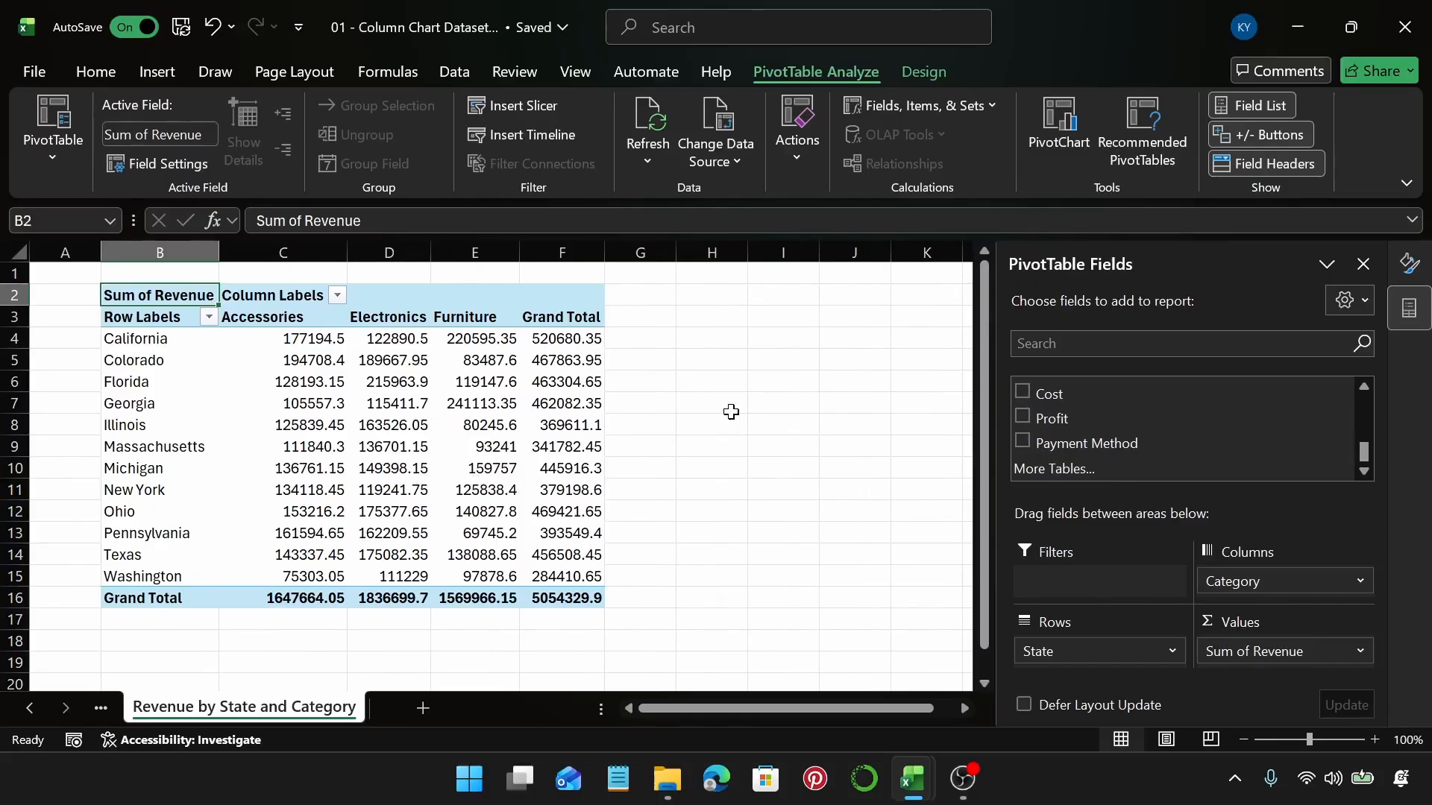
Remove the Grand Total row from the state and category PivotTable
click(159, 599)
right_click(159, 601)
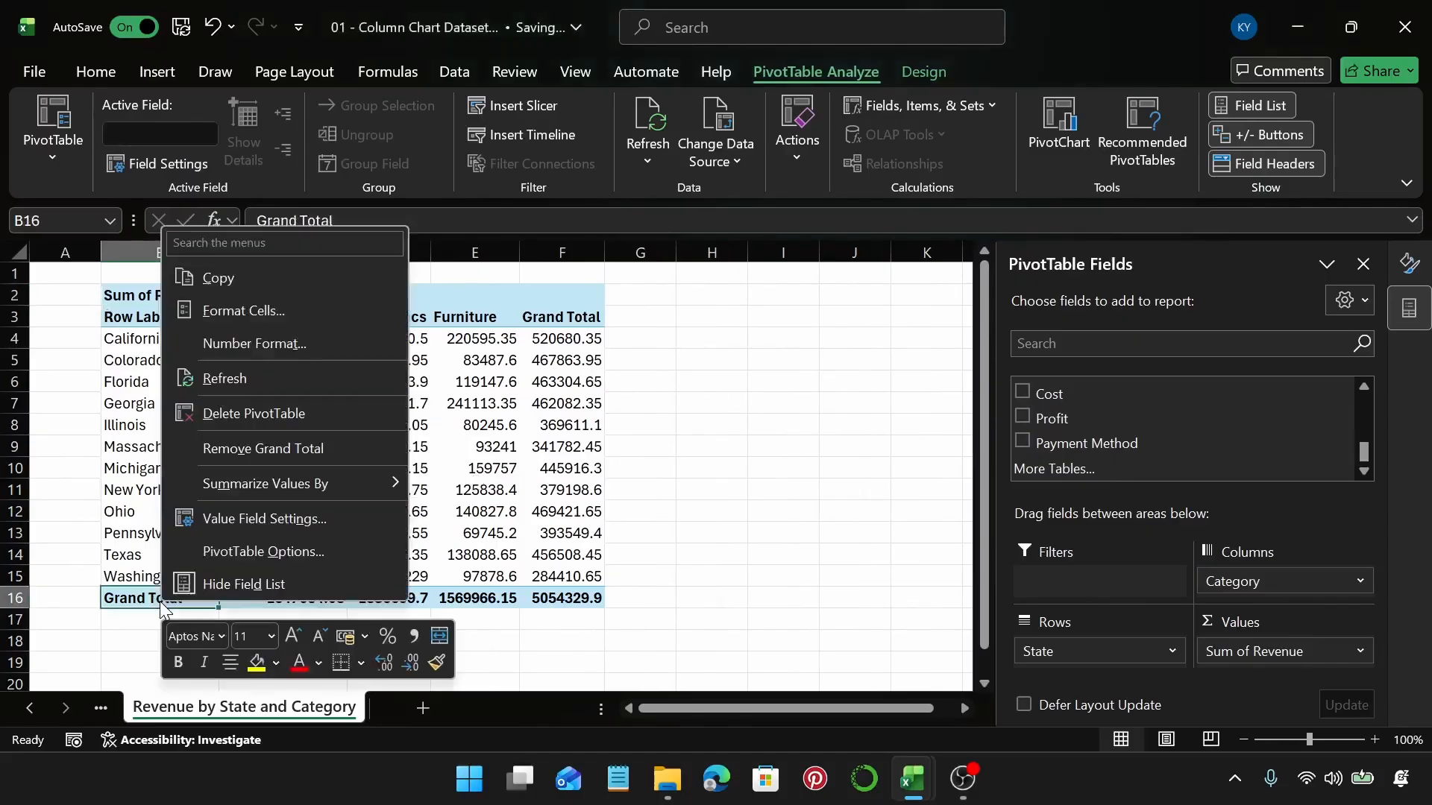
click(278, 449)
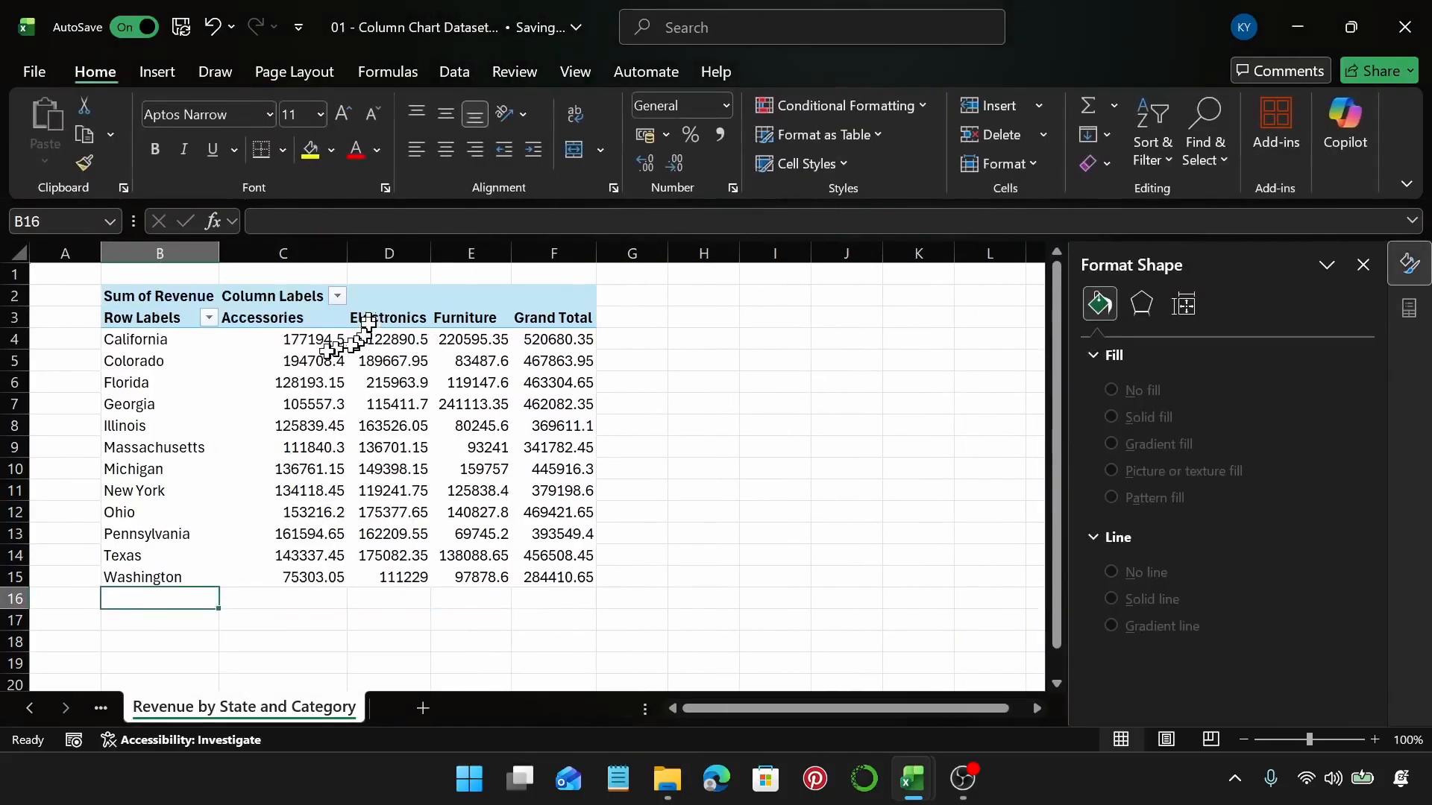
Apply the dollar Accounting format to all revenue values in the PivotTable, cells C4 to F15
click(322, 339)
key(ctrl+shift+Down)
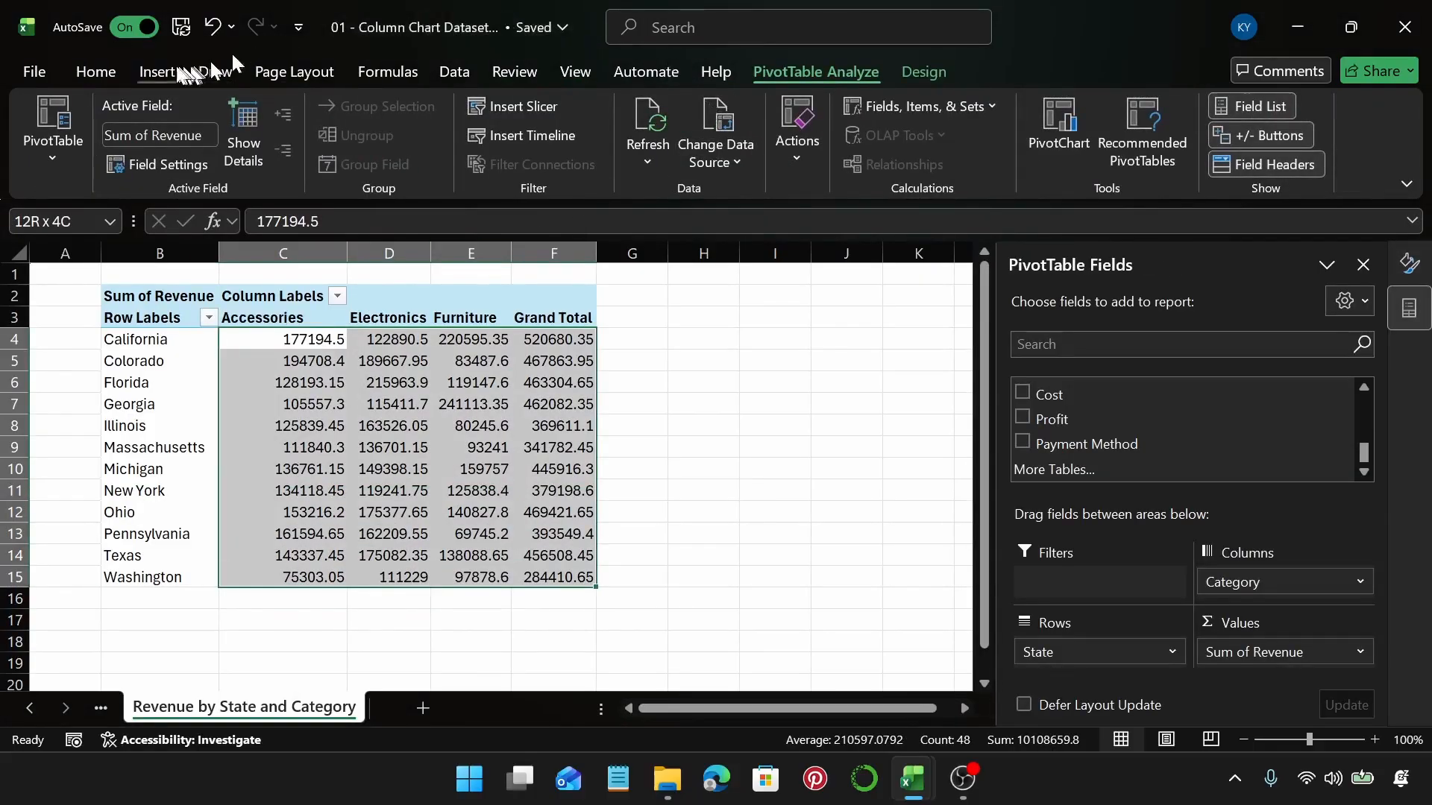
click(101, 72)
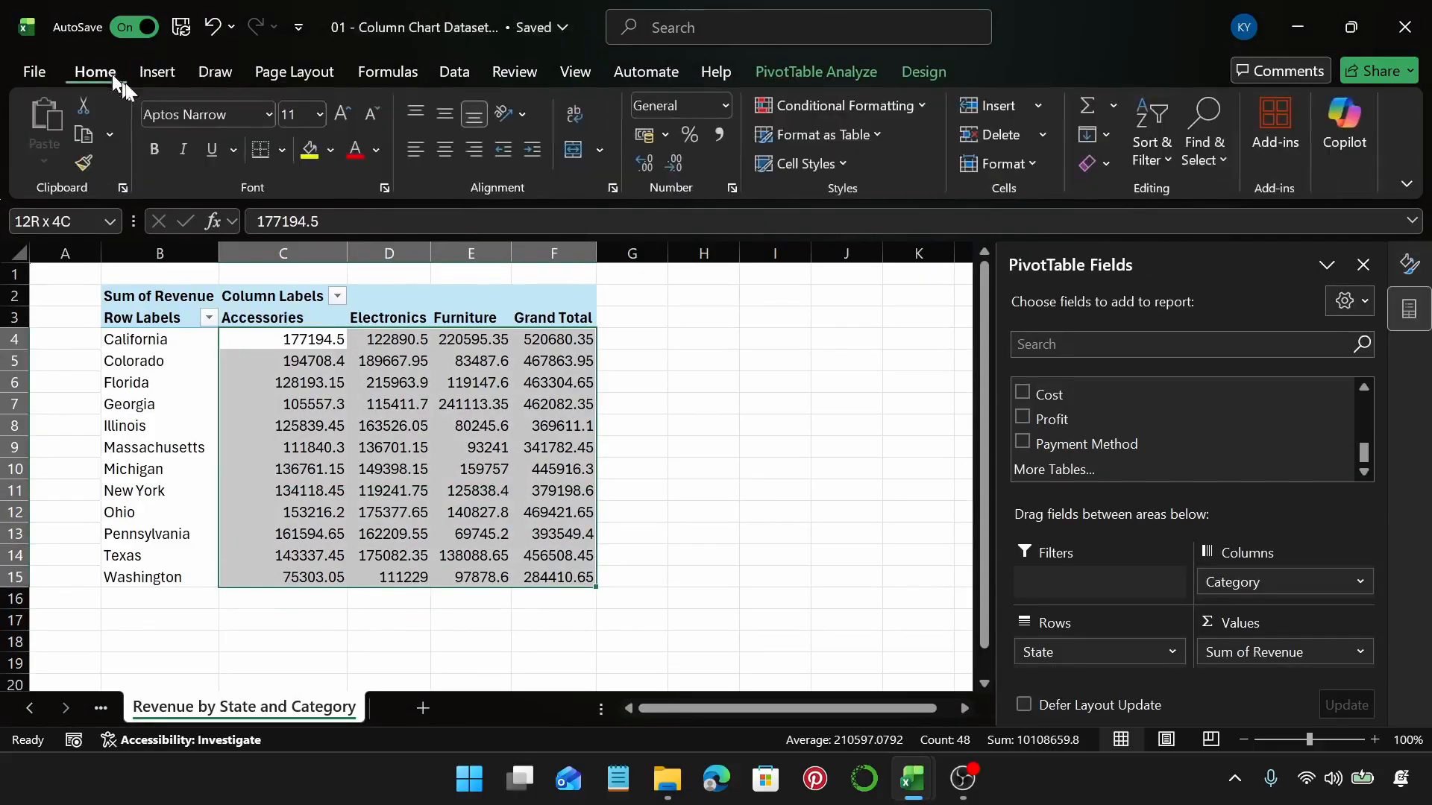
click(727, 111)
click(727, 109)
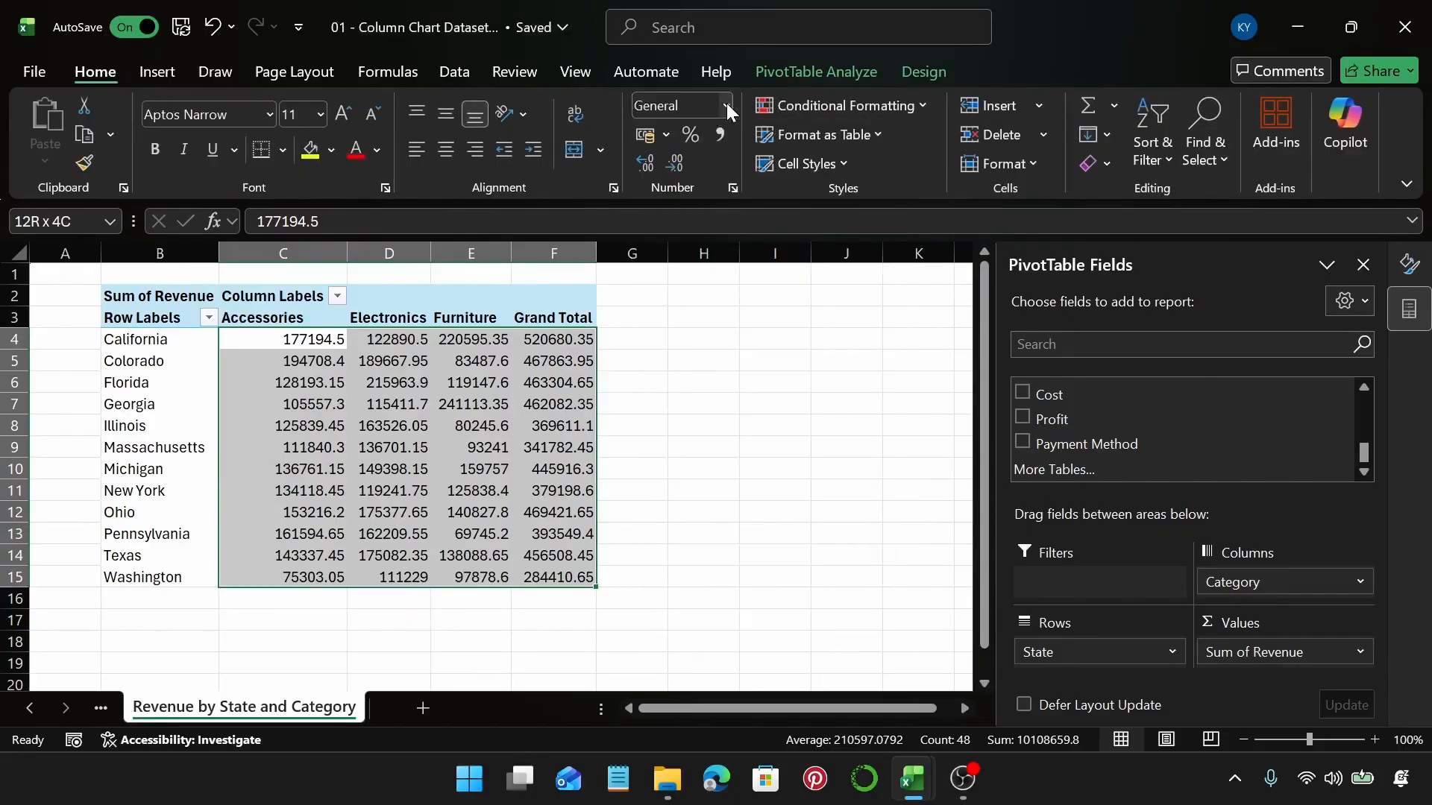
click(666, 134)
click(656, 159)
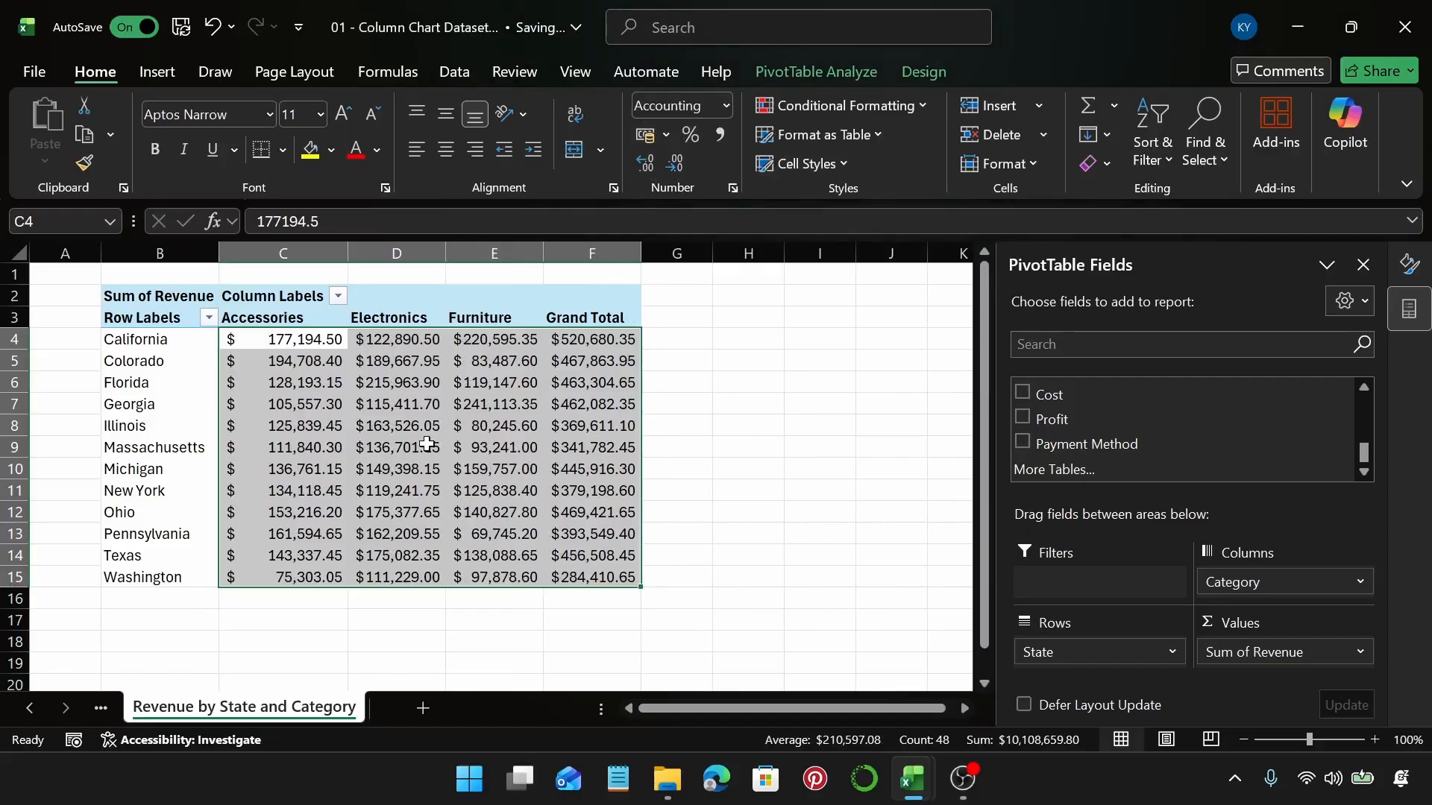
click(427, 445)
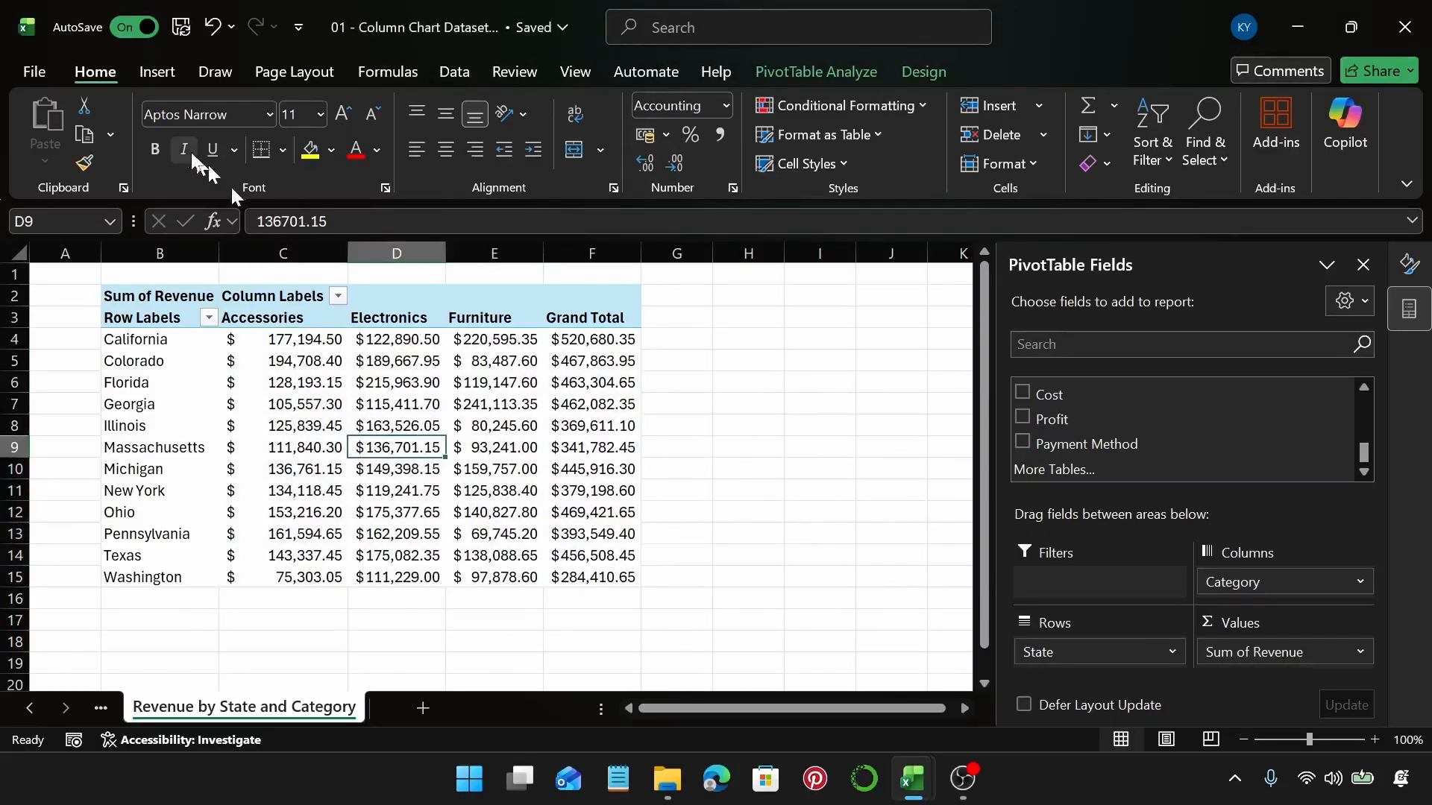
Insert a 3-D Clustered Column chart from the PivotTable, and widen and reposition it slightly over the sheet
click(173, 72)
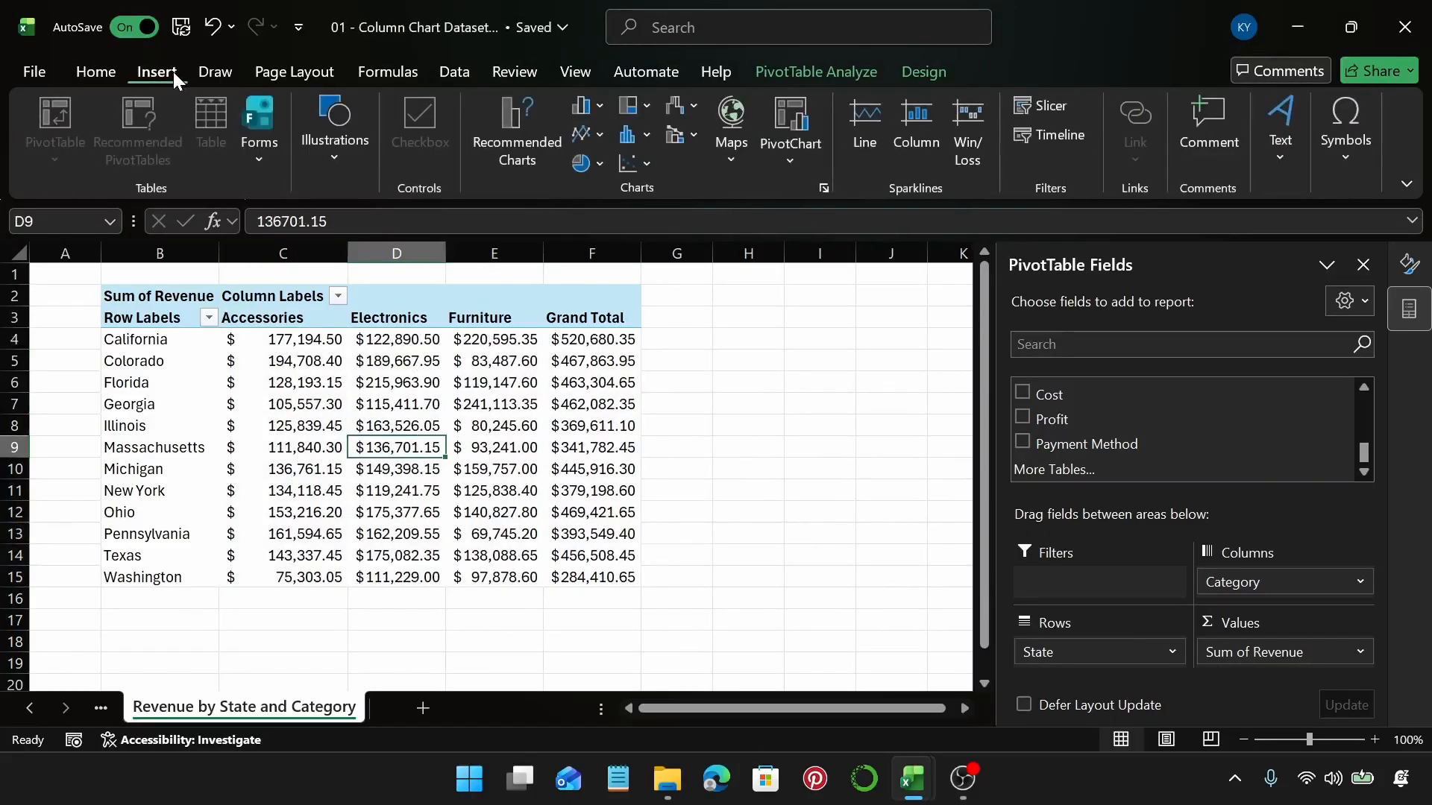
click(522, 168)
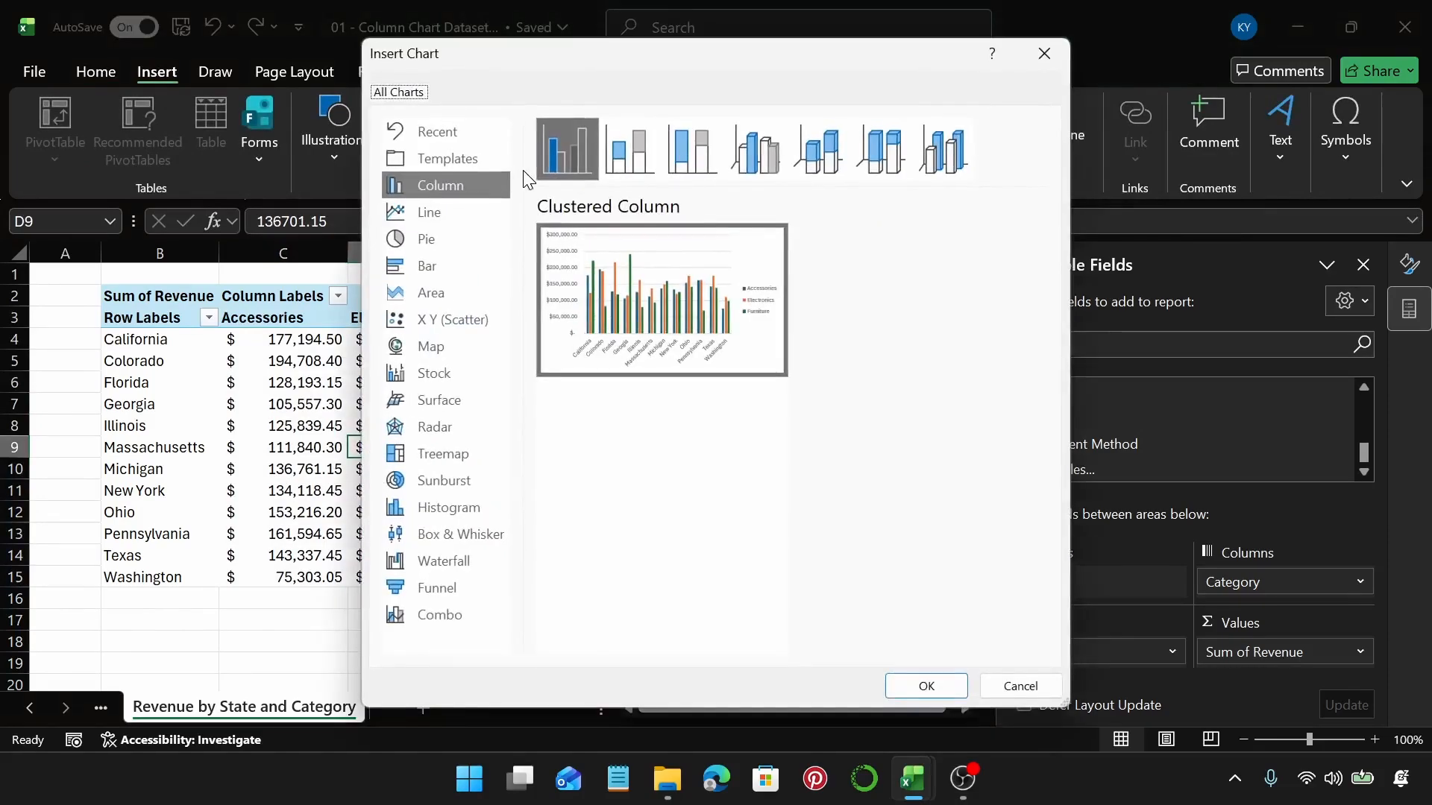
click(779, 170)
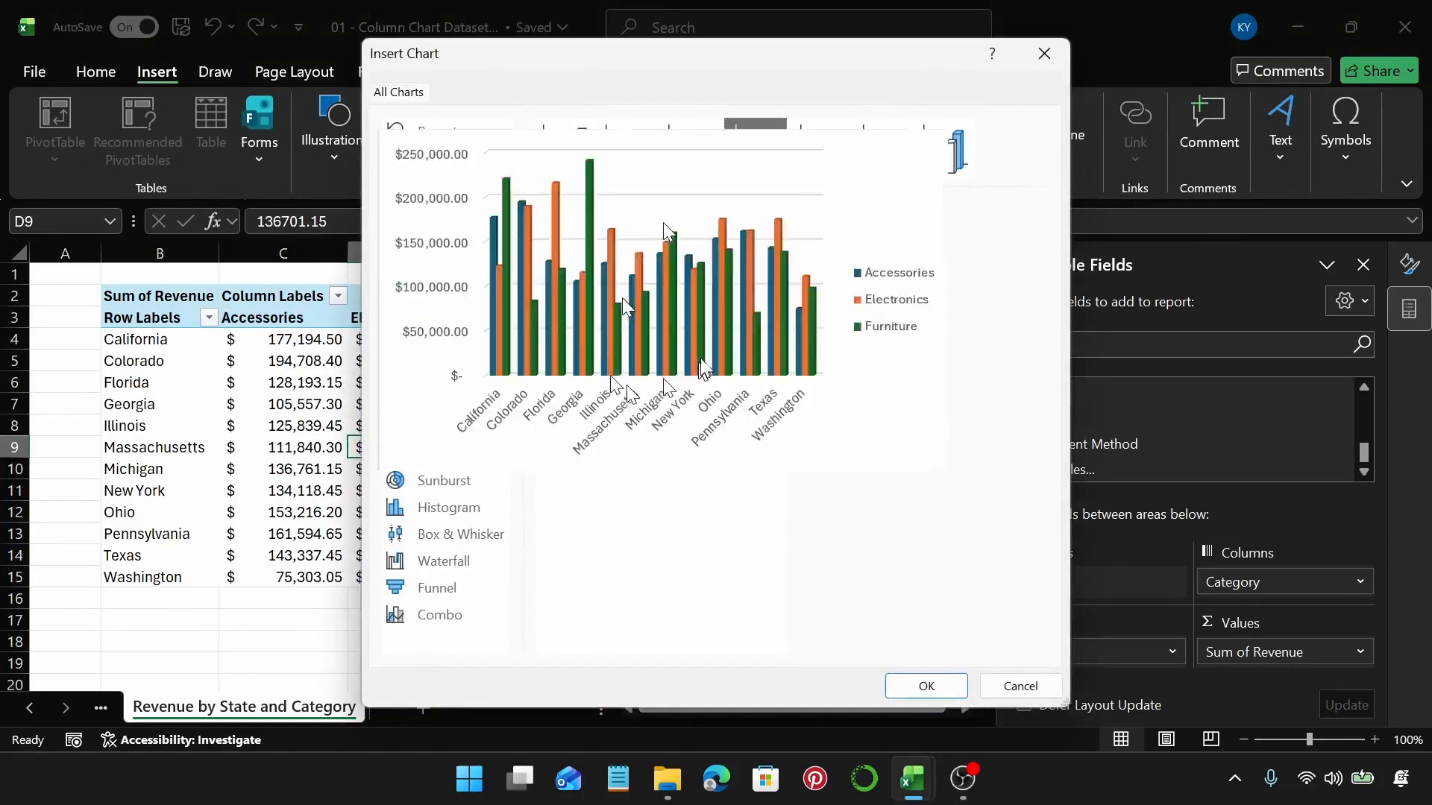
click(927, 684)
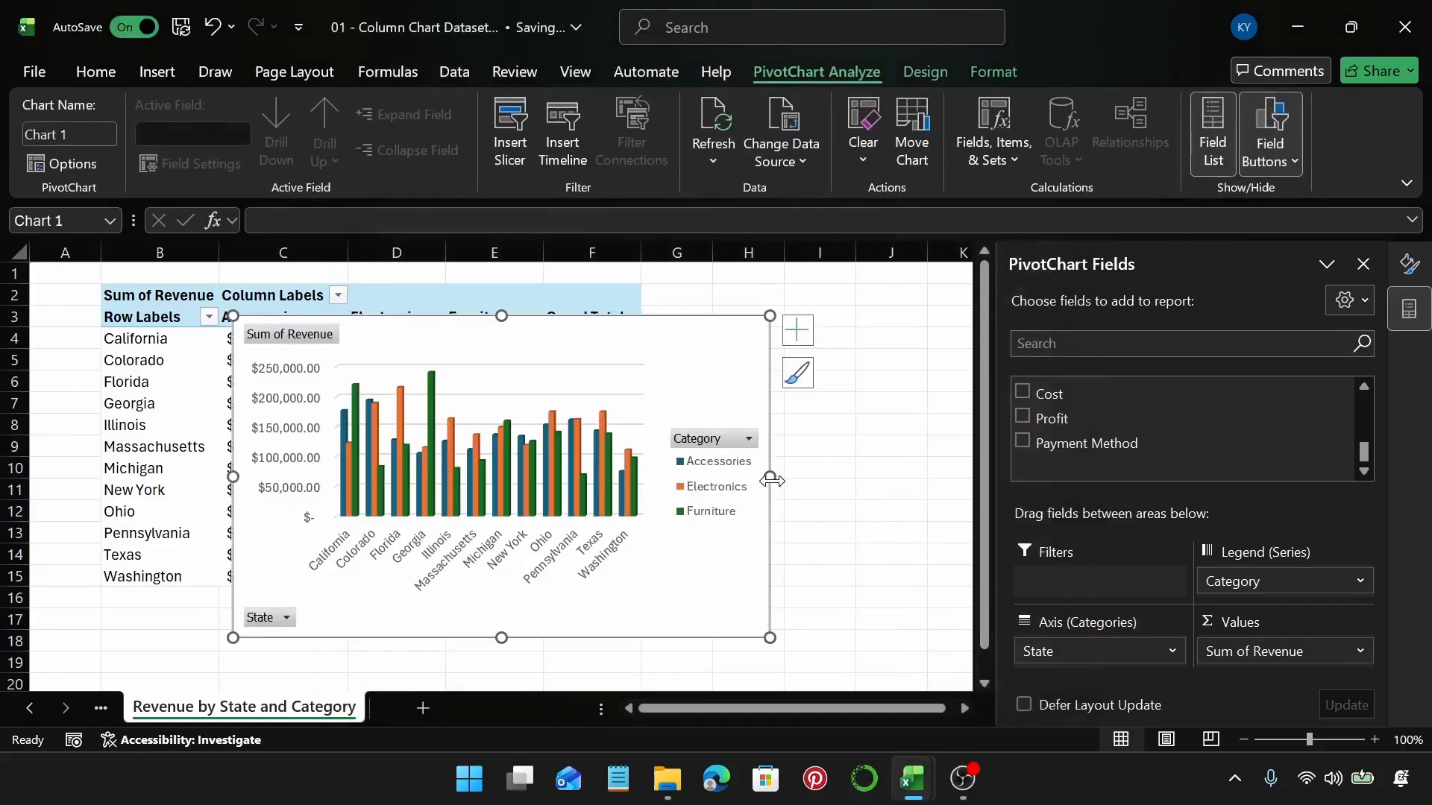
drag(770, 480, 858, 478)
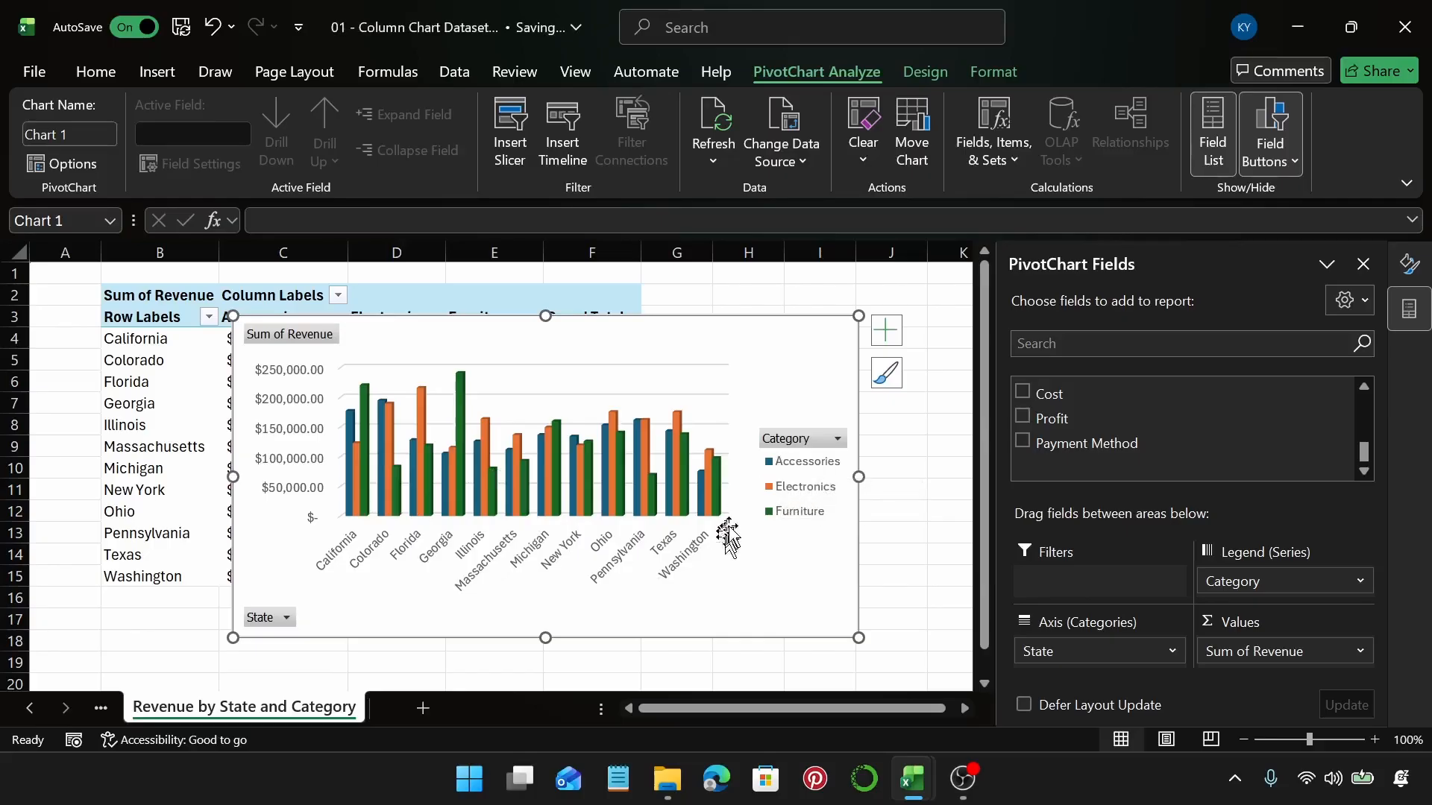
drag(802, 352, 831, 350)
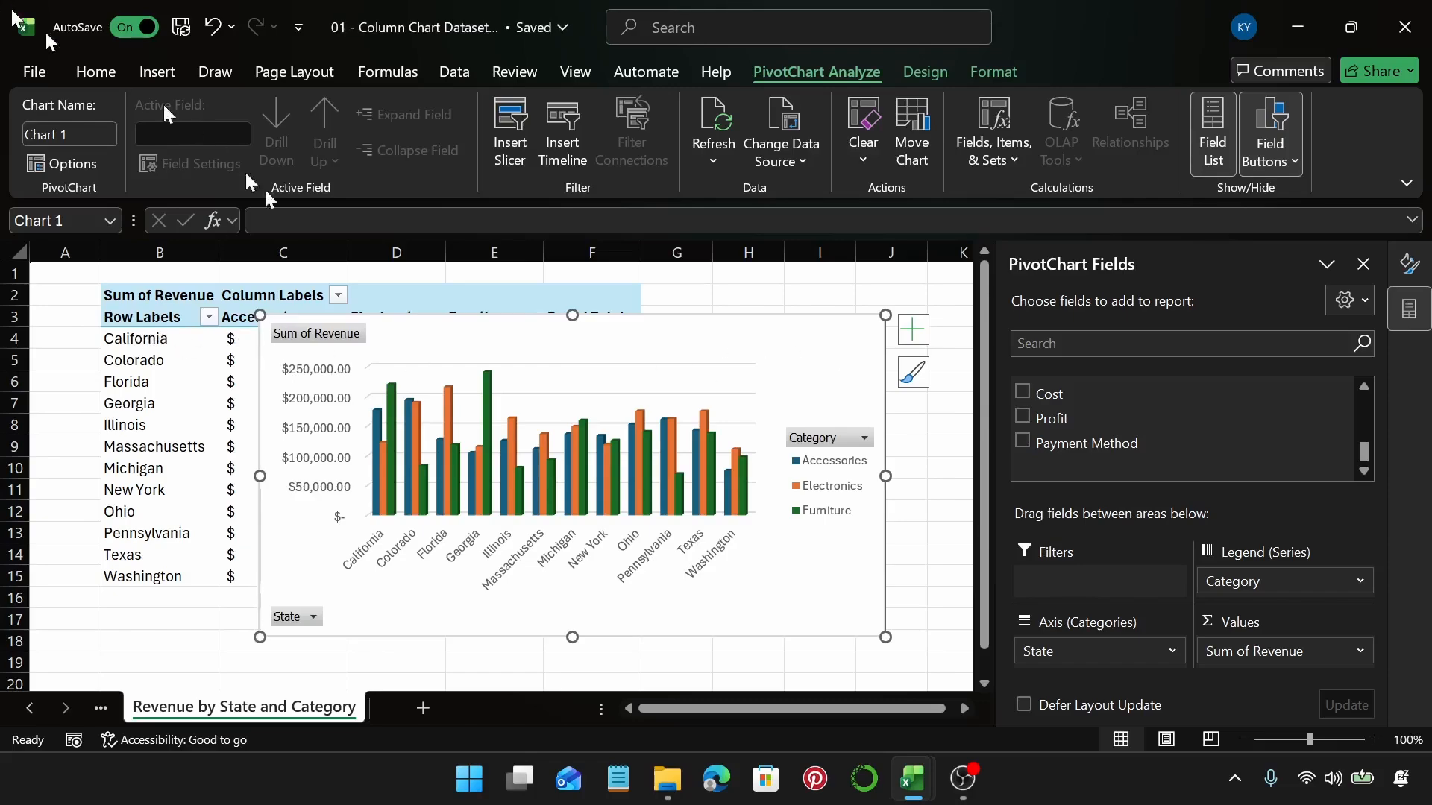
Hide all field buttons on the chart and add a chart title element
right_click(321, 333)
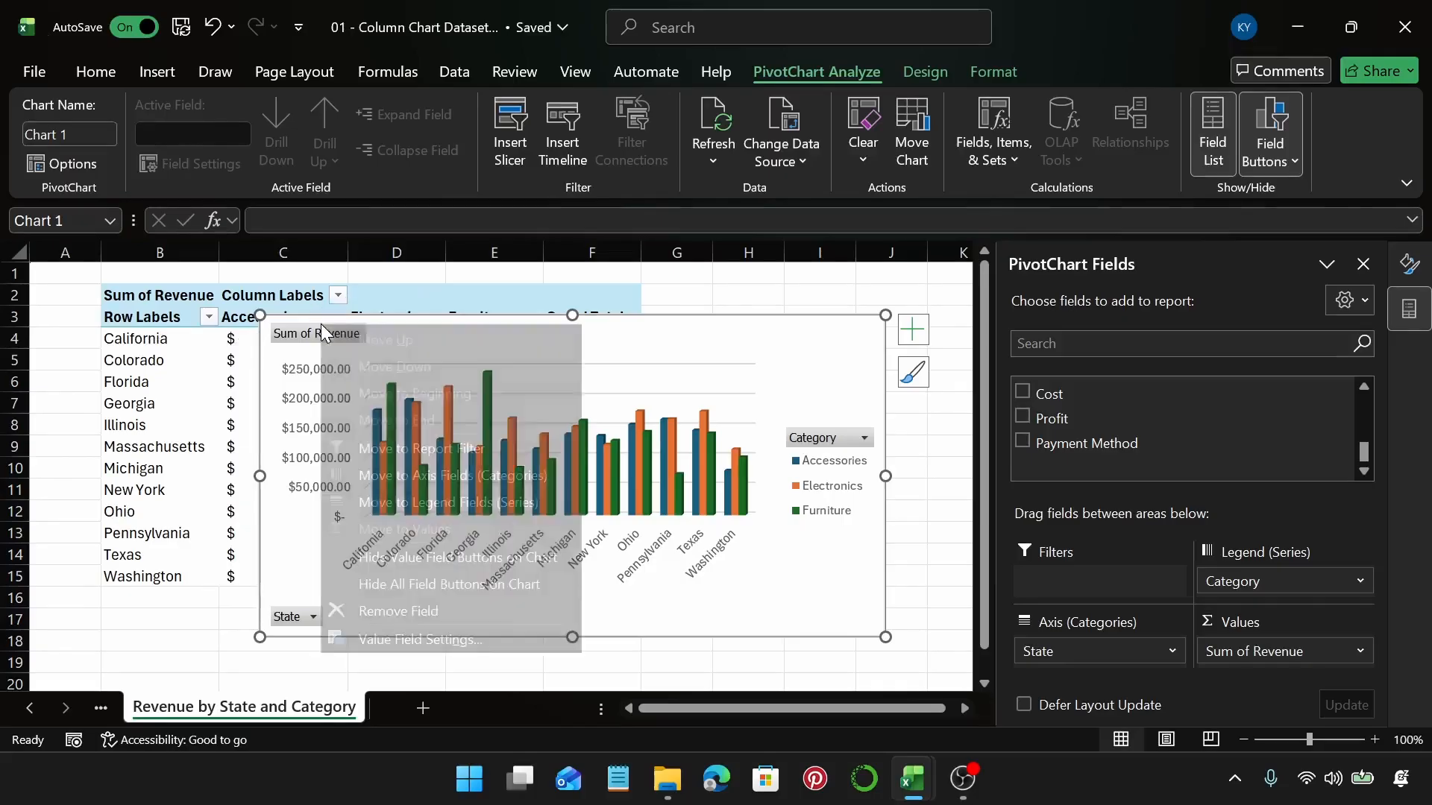
click(425, 584)
click(911, 331)
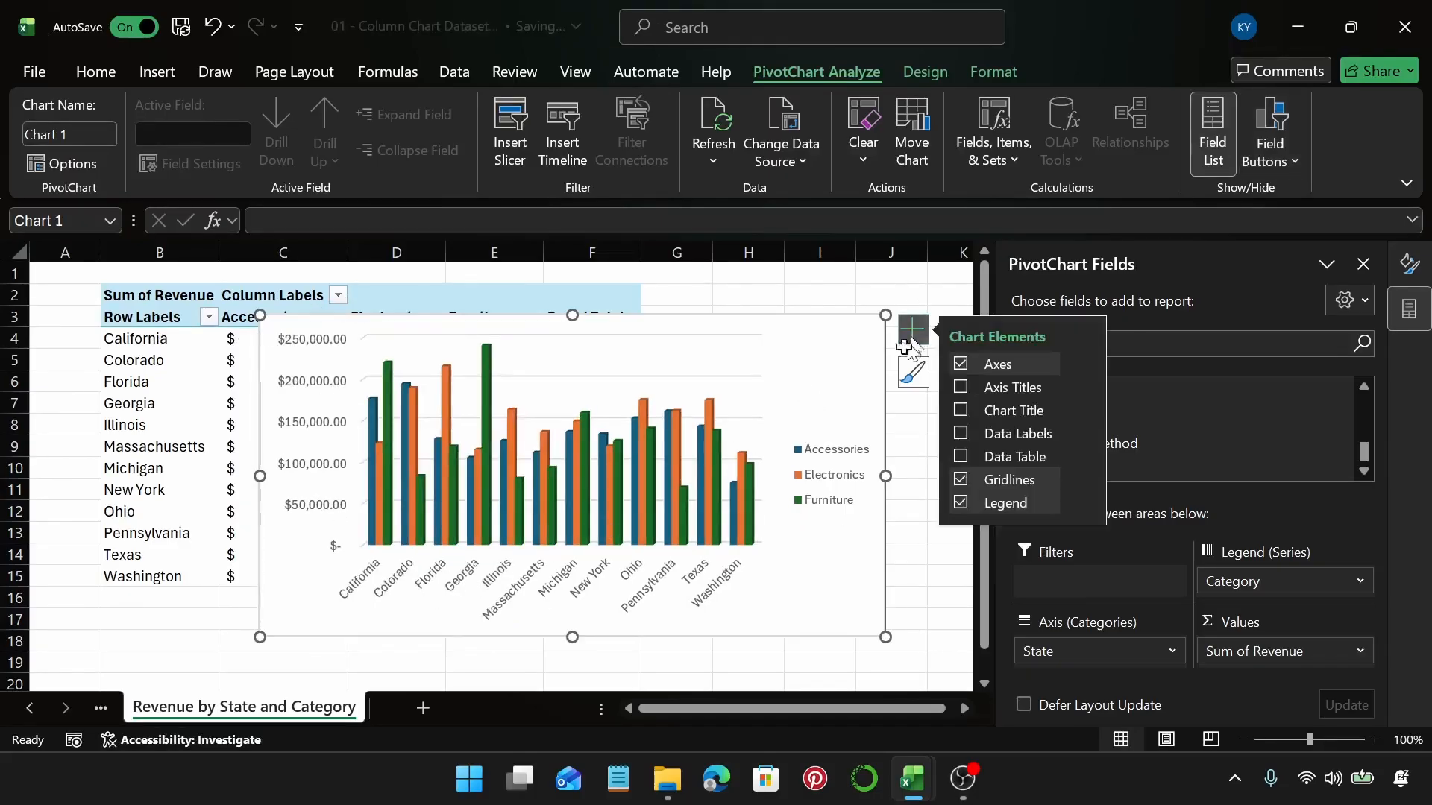
click(960, 410)
Set the chart title text to "Revenue by State and Category"
click(552, 335)
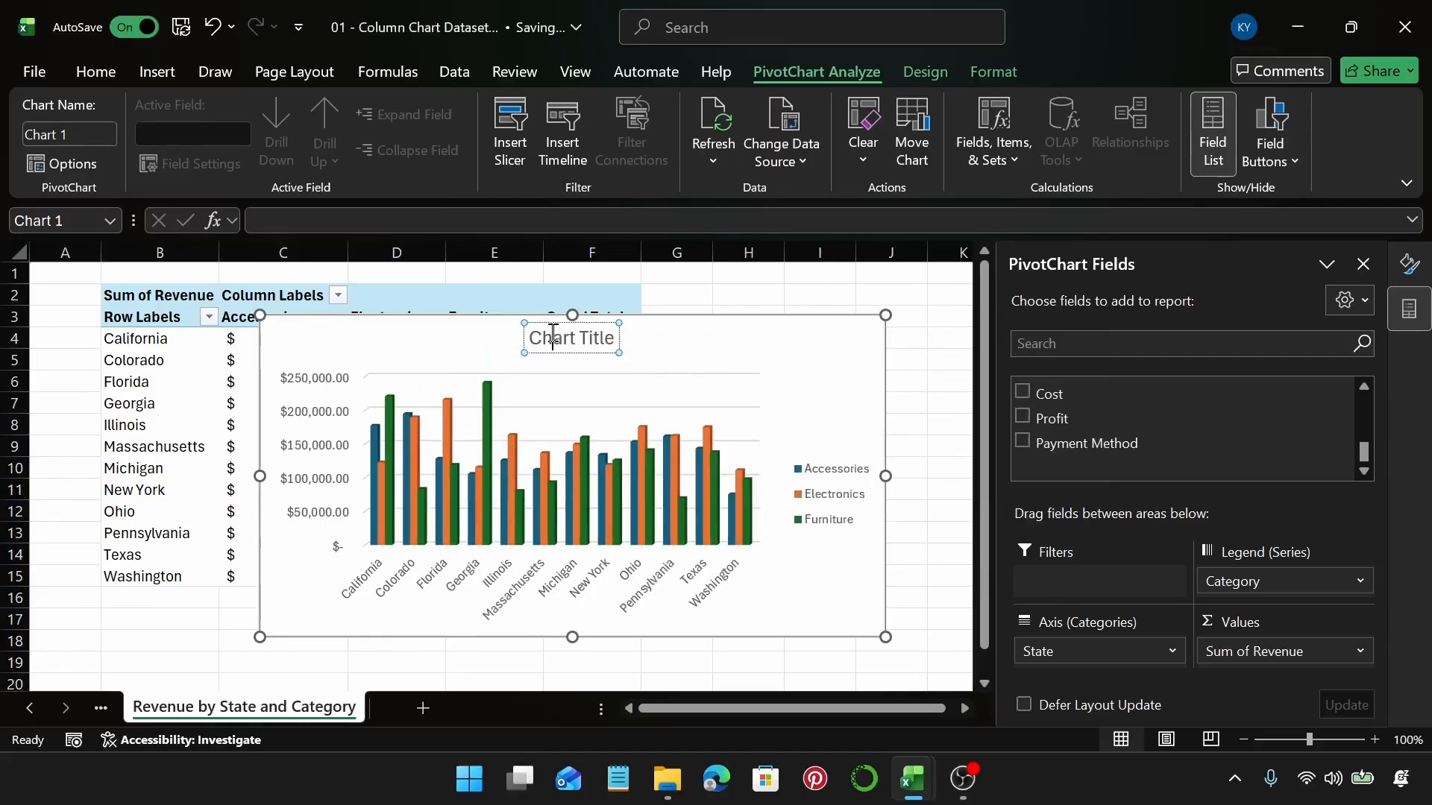
triple_click(552, 335)
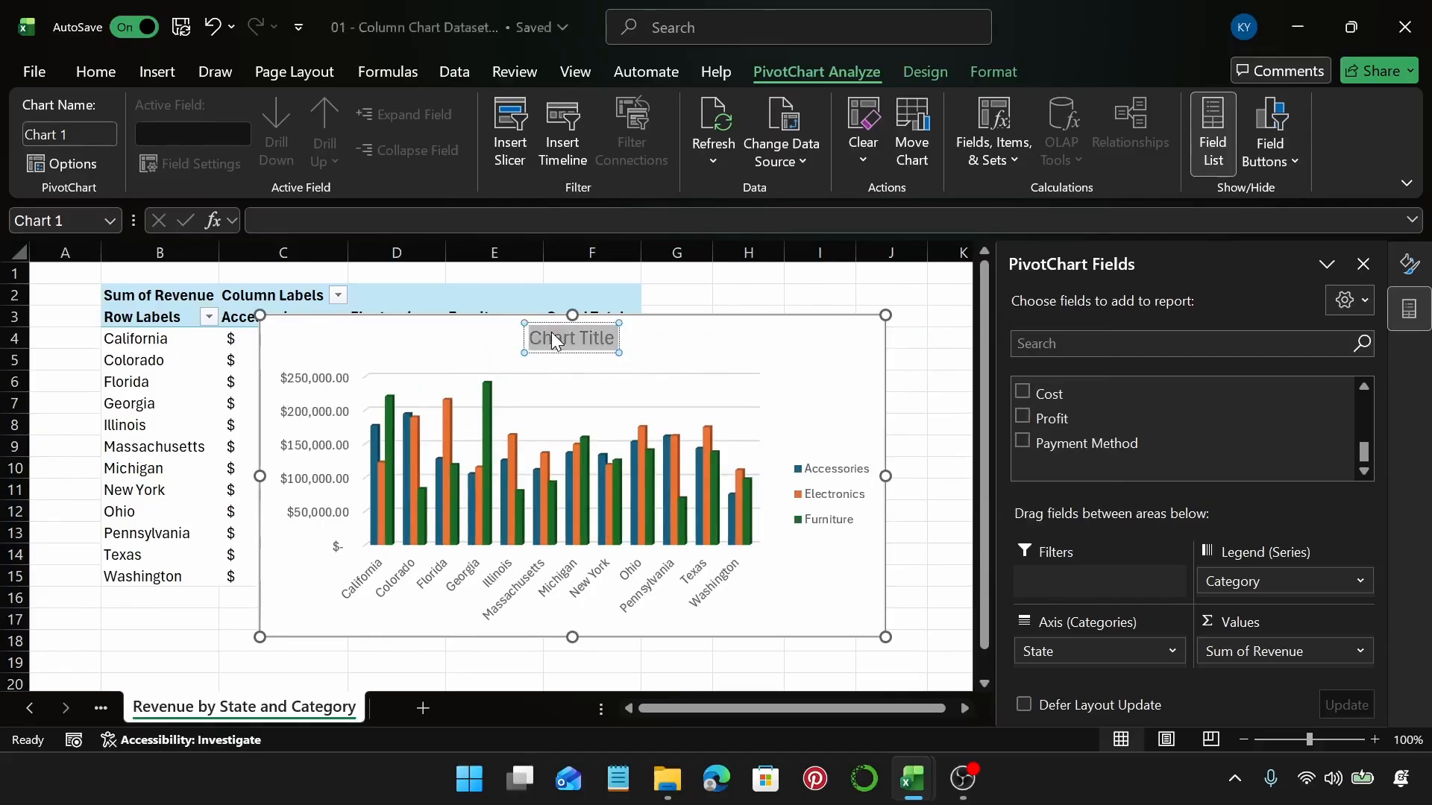
text(Revenue)
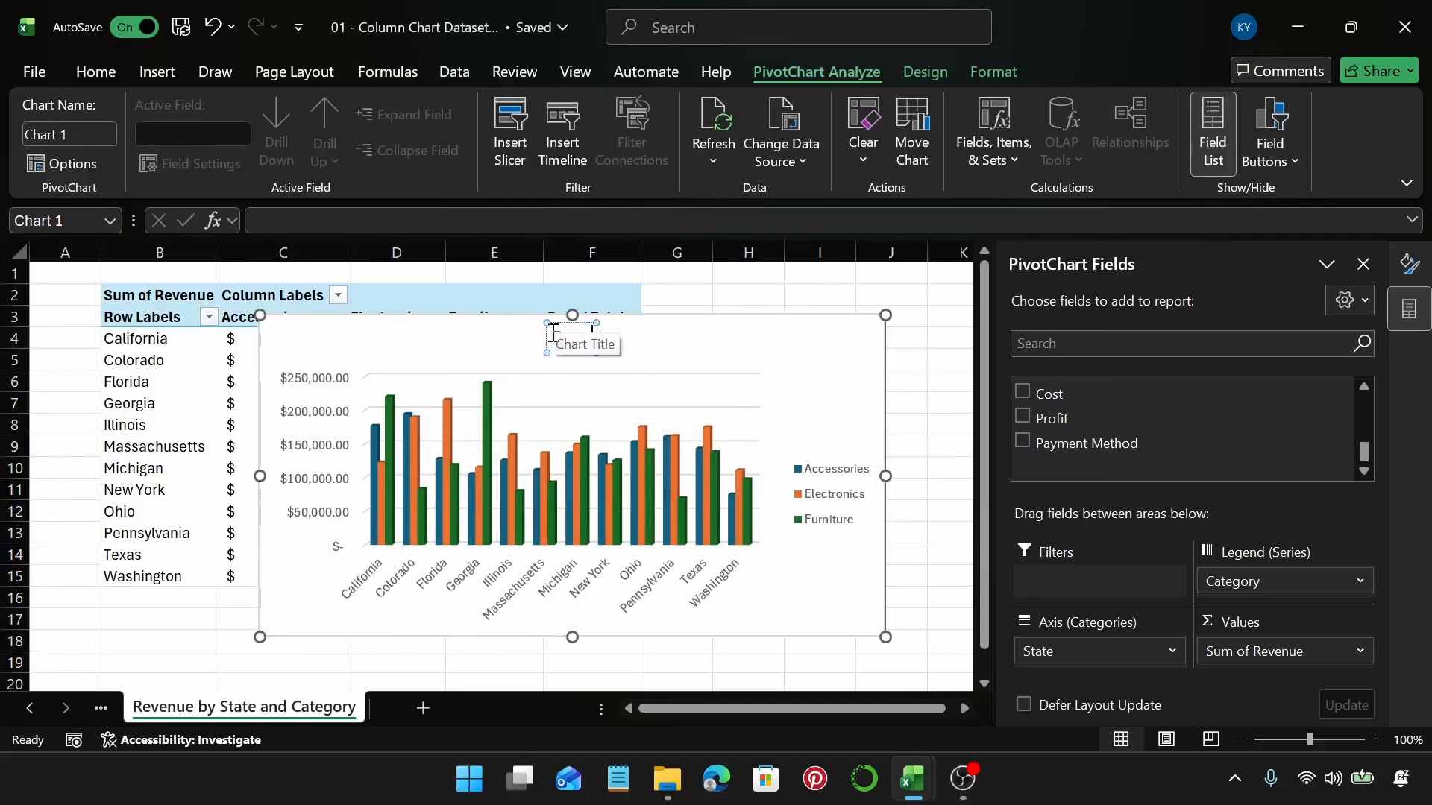
text( by)
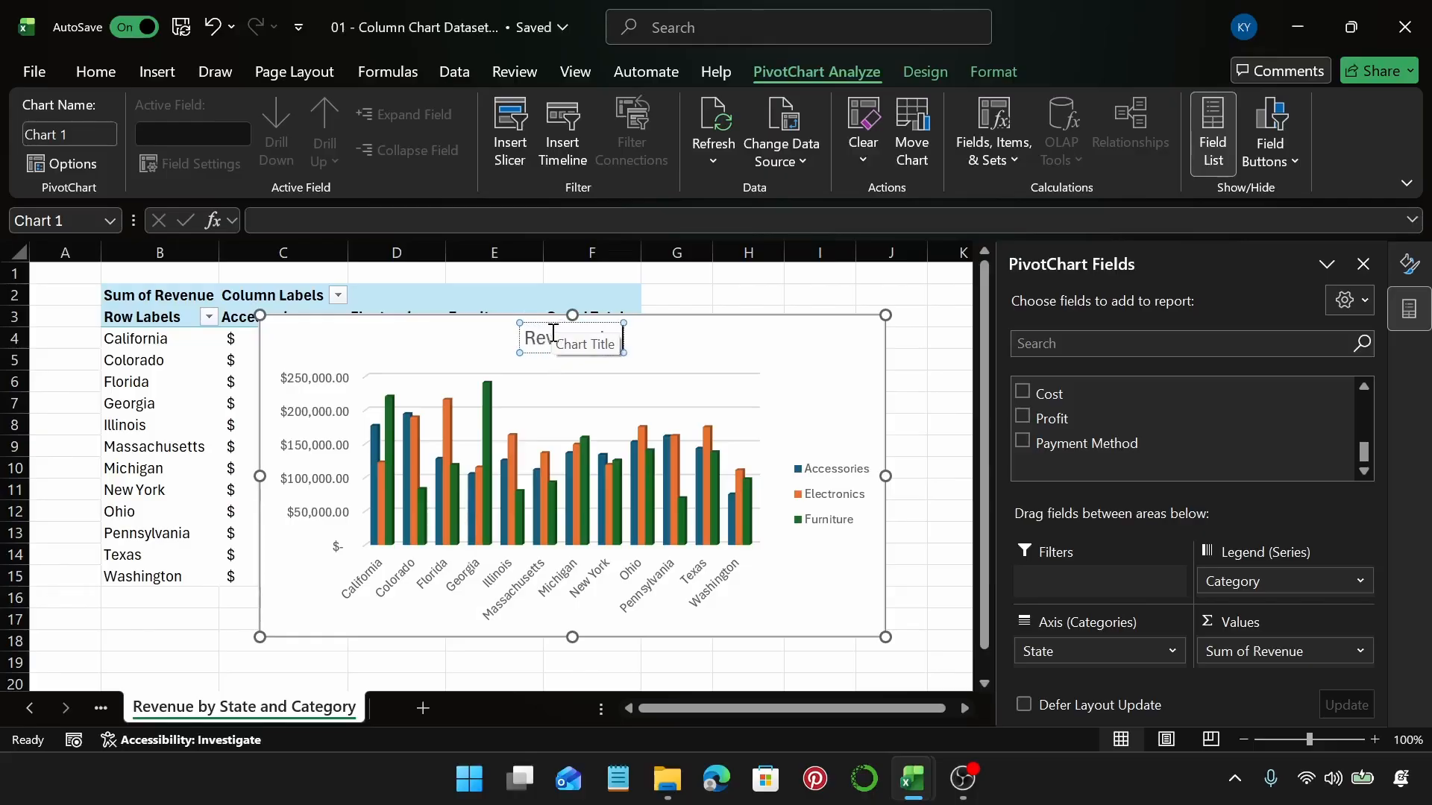
text( State)
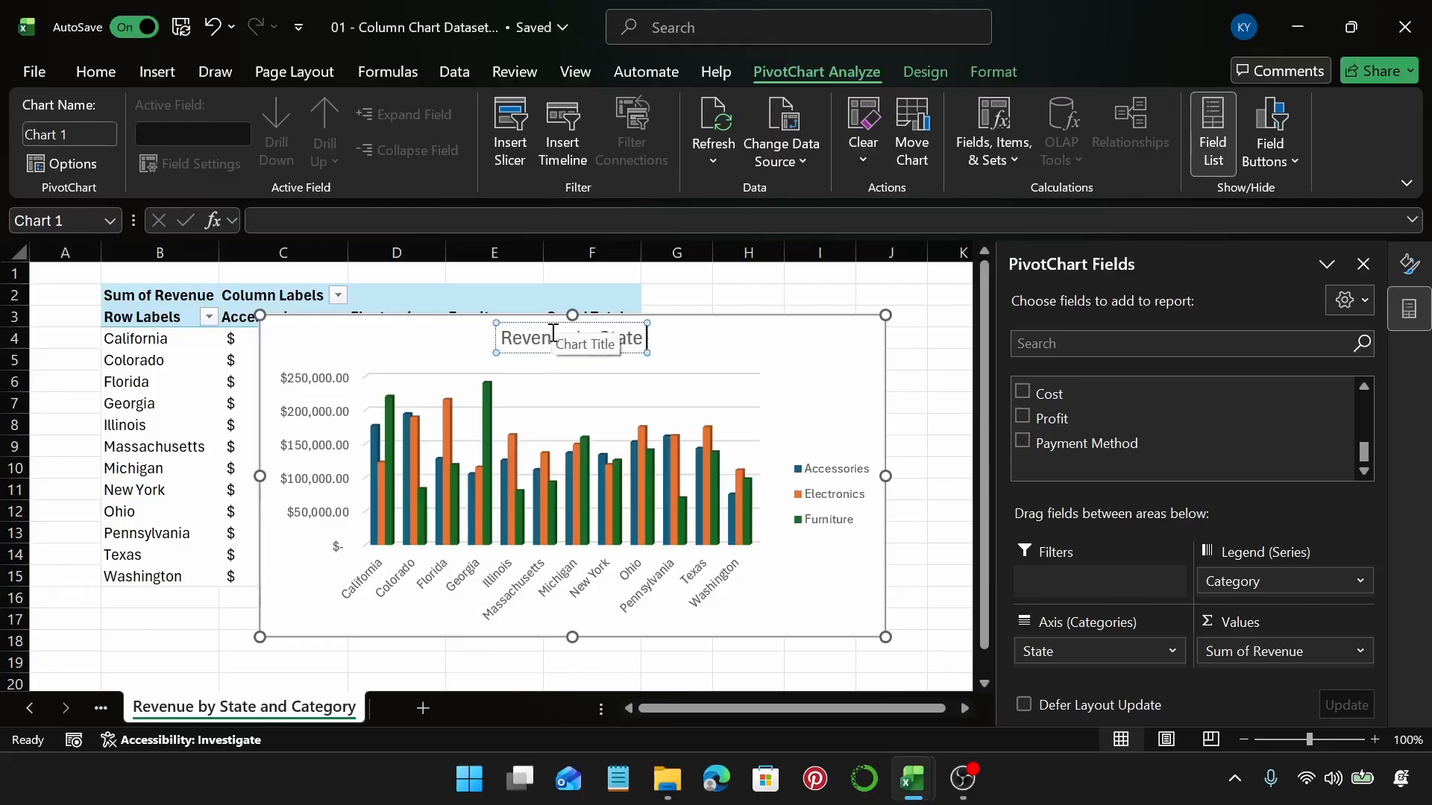
text( and Ca)
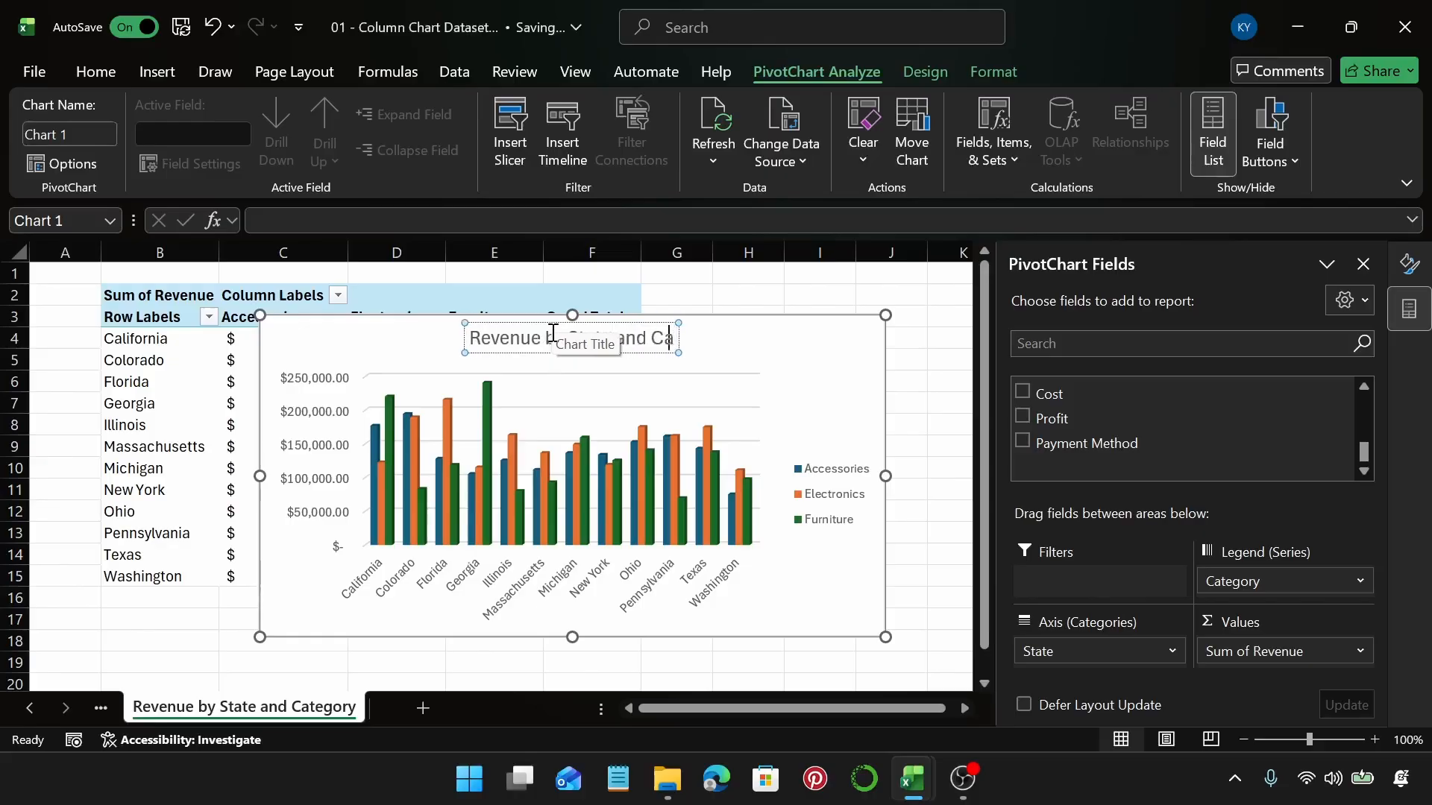
text(tegory)
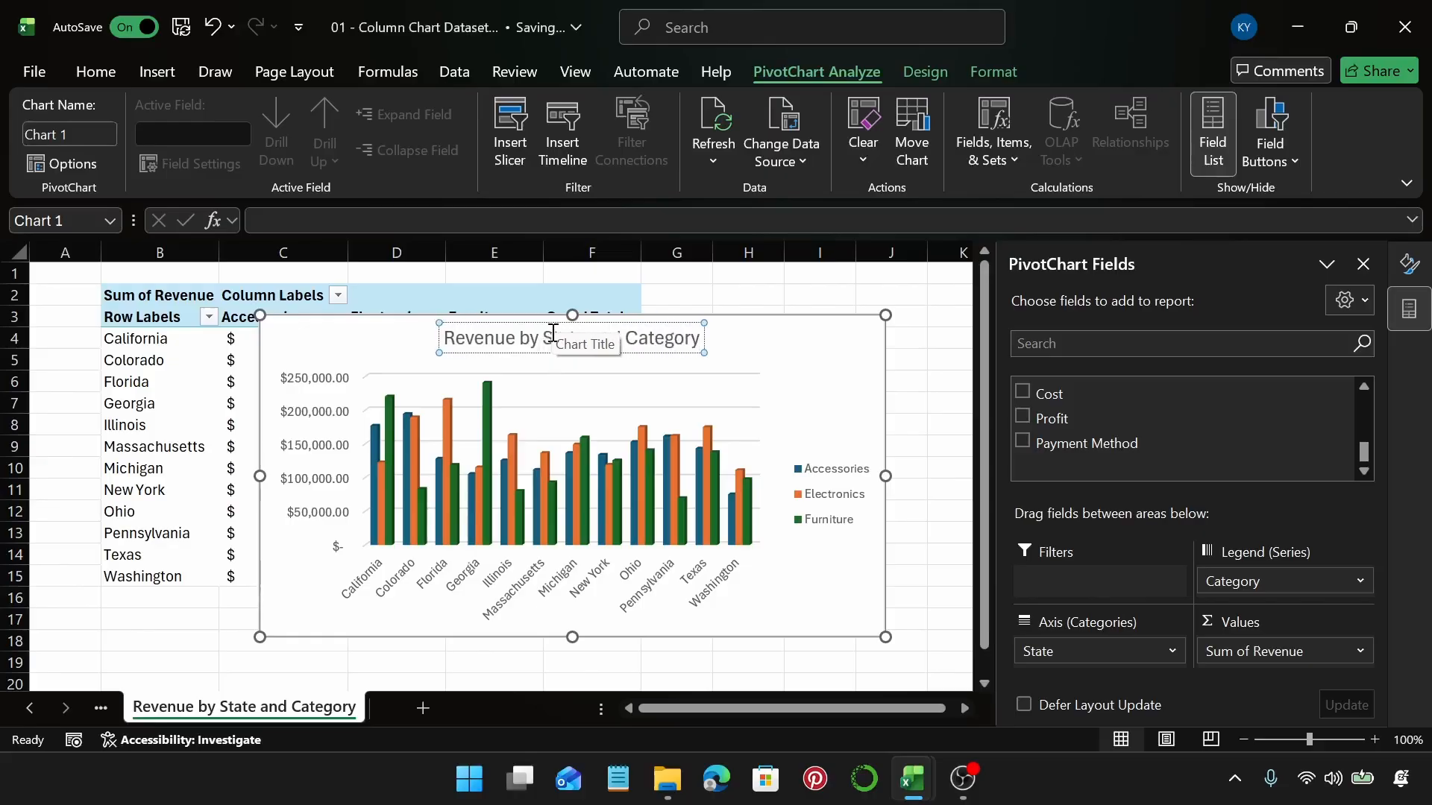
click(803, 367)
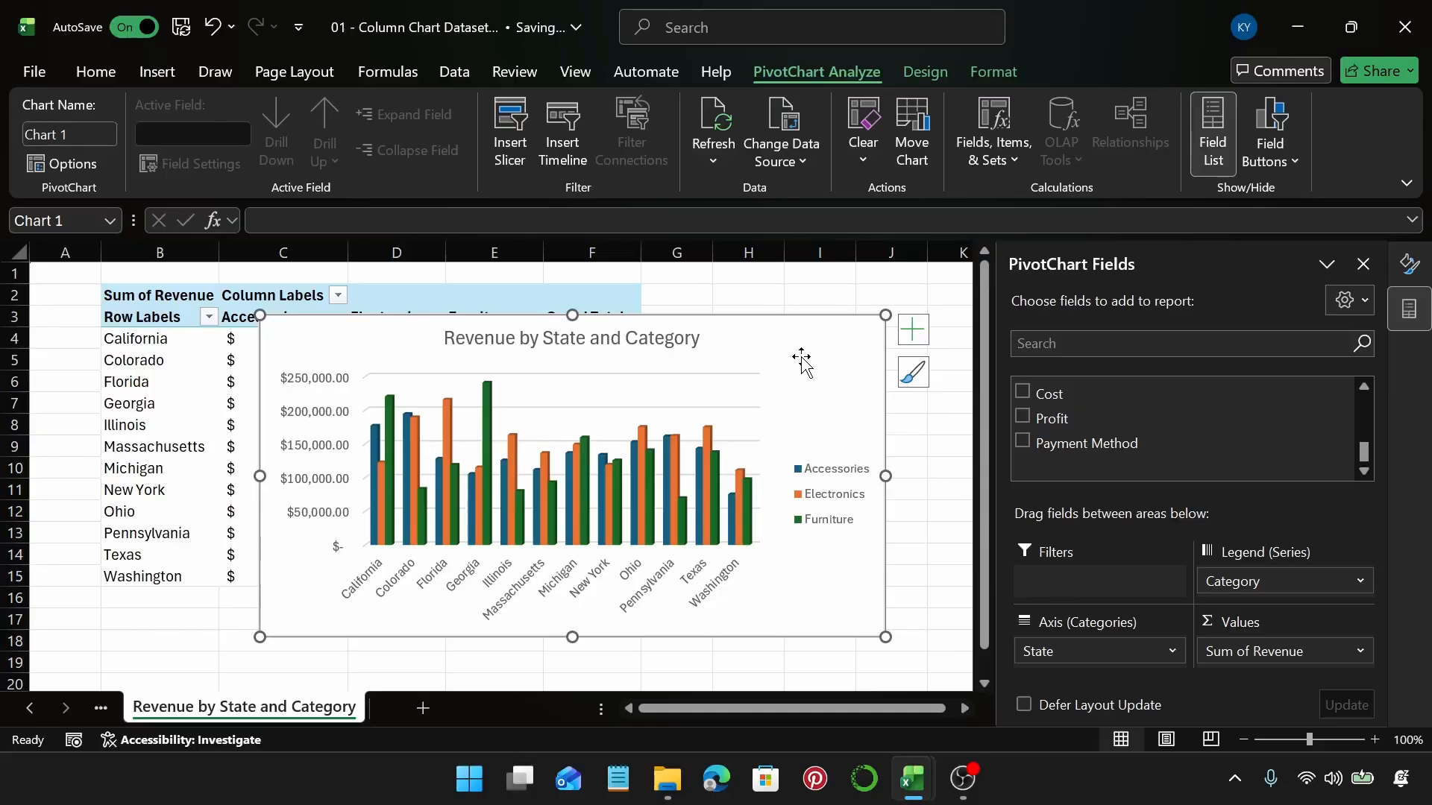
Add a new worksheet and insert a PivotTable based on Table2 at its cell B2
click(421, 708)
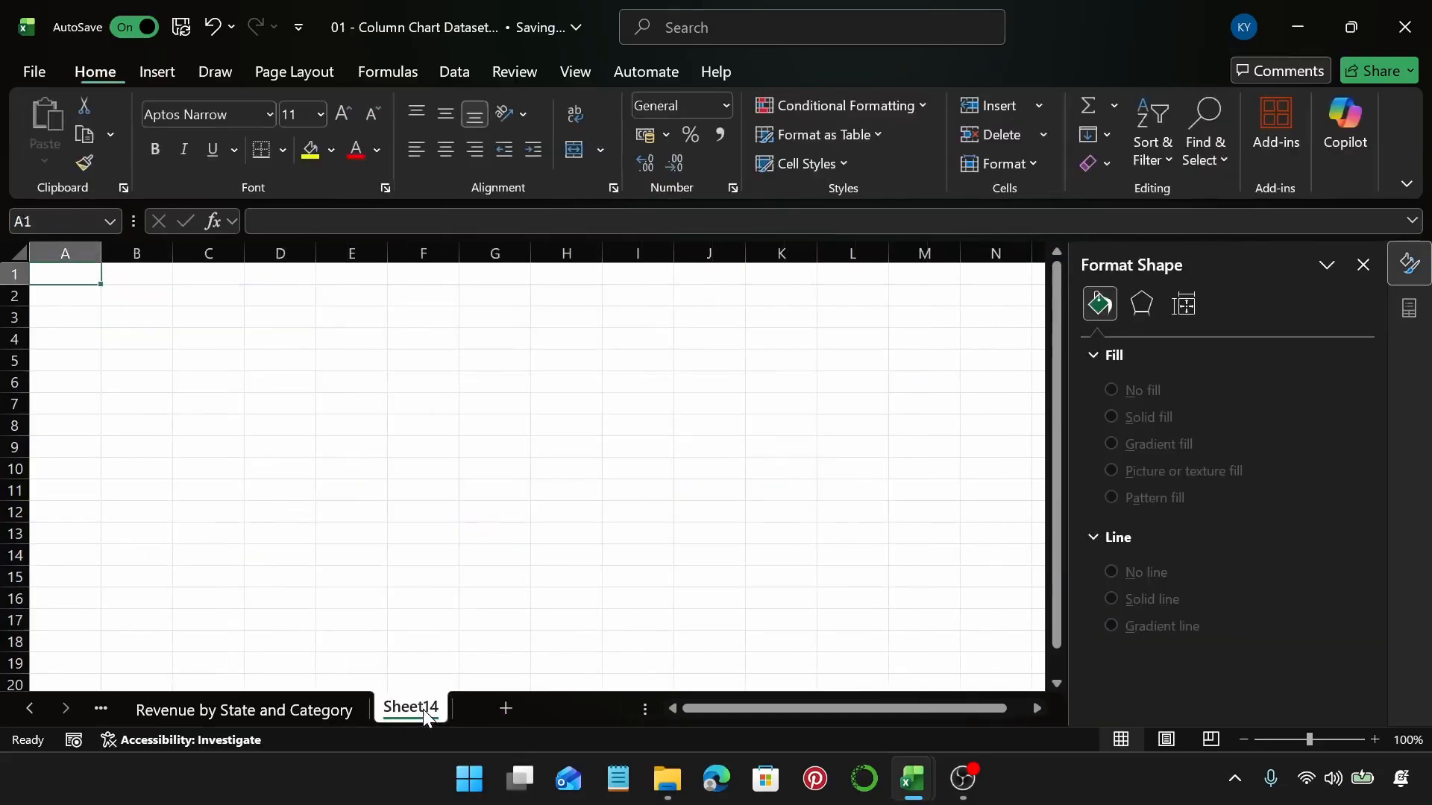
click(120, 298)
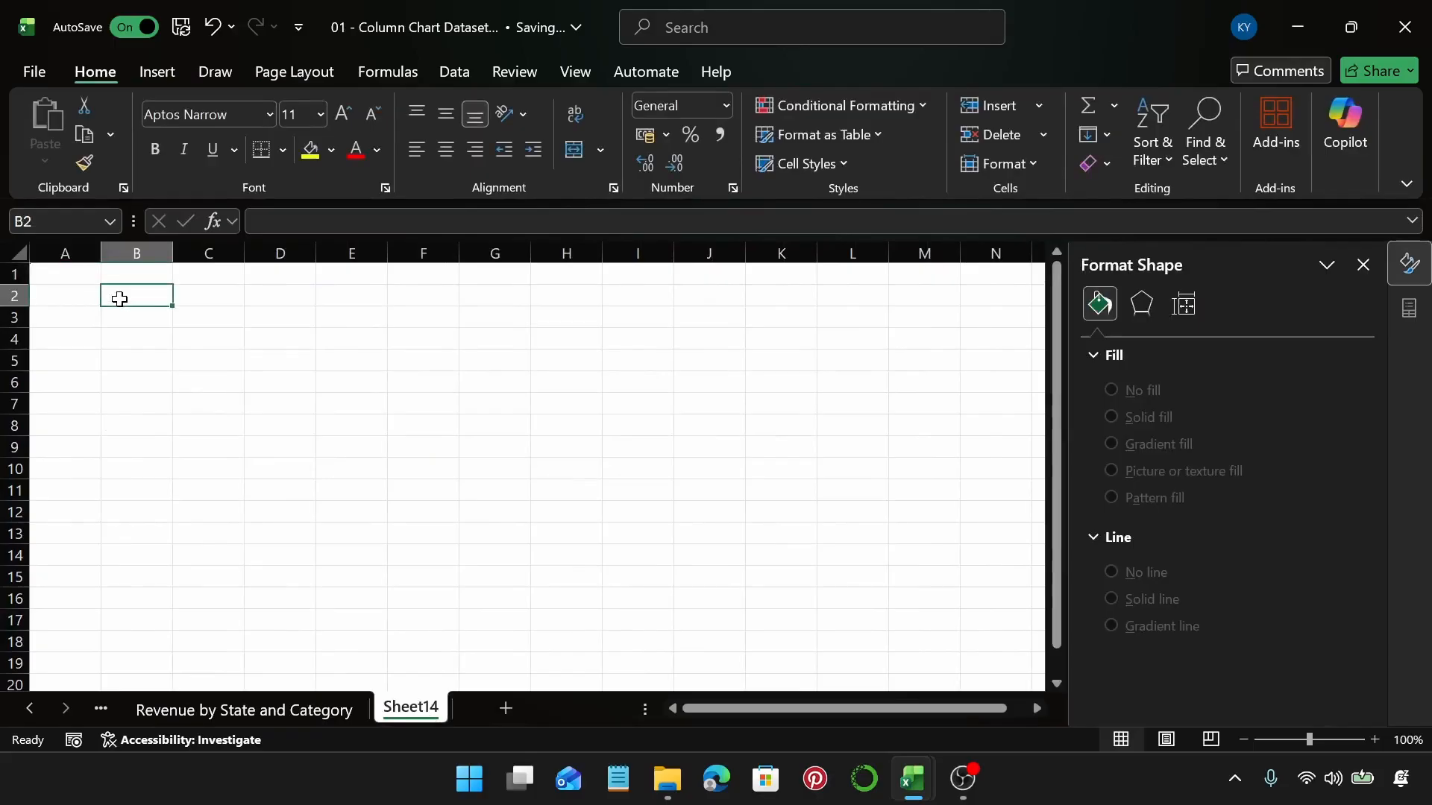
click(169, 74)
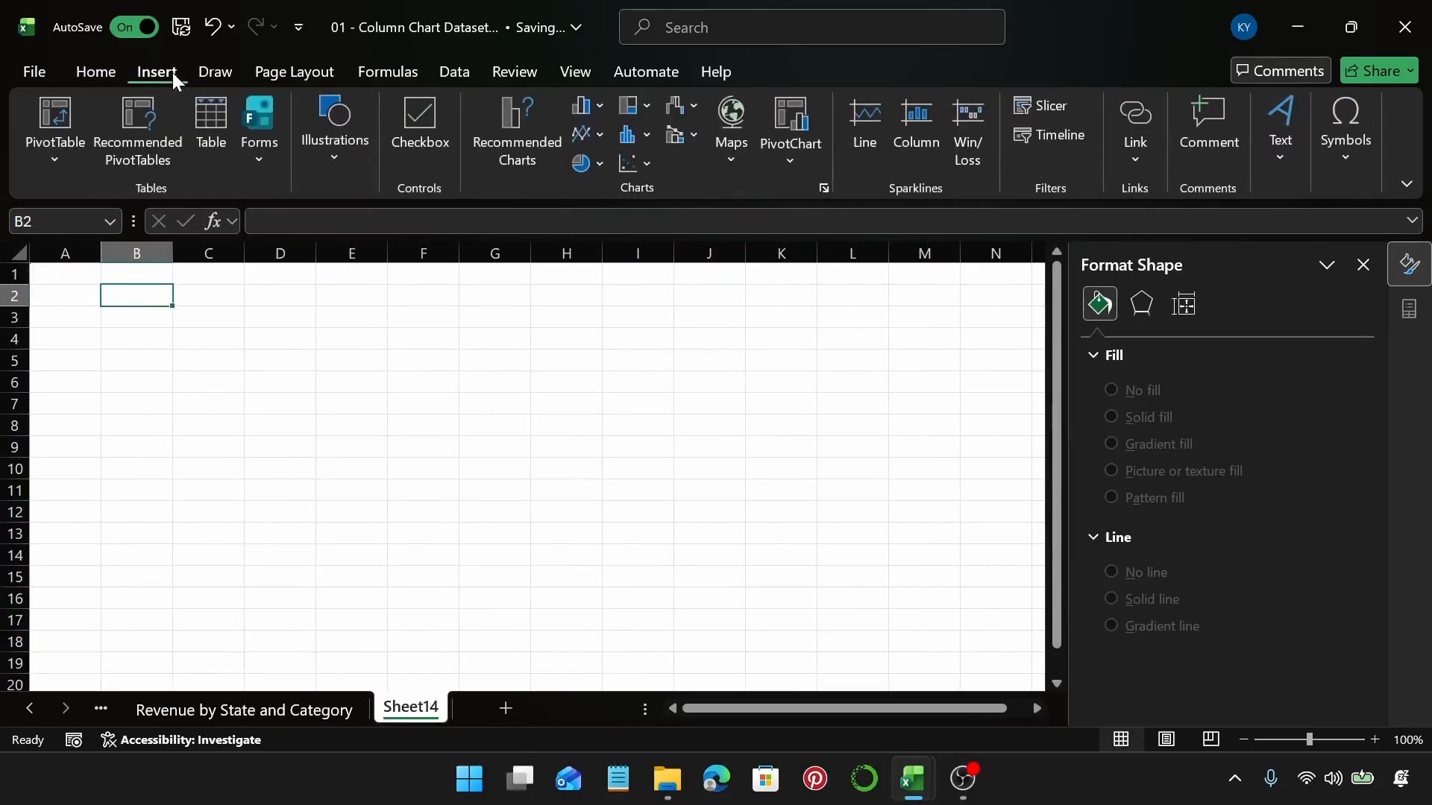
click(69, 108)
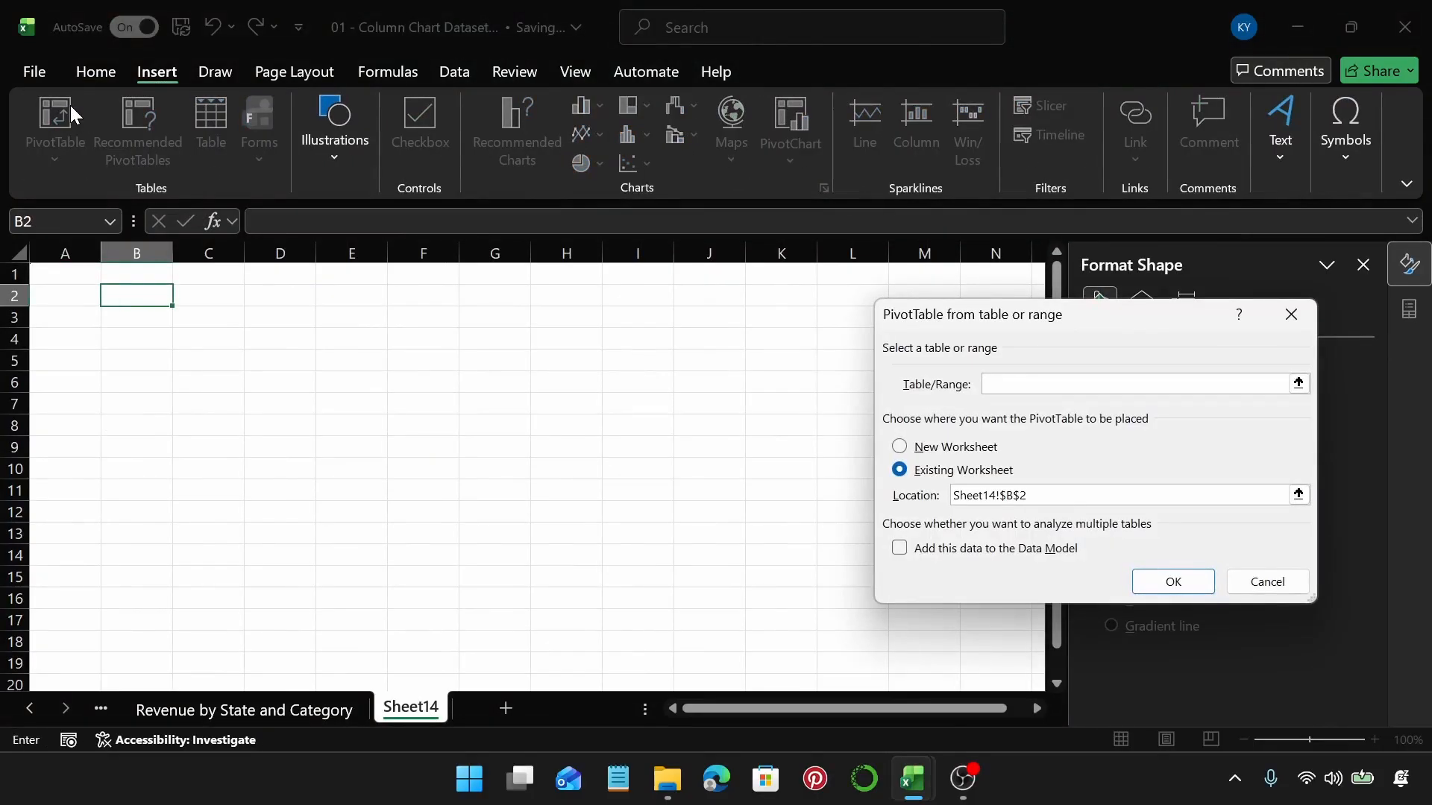
text(Ta)
key(Caps_Lock)
text(B)
key(BackSpace)
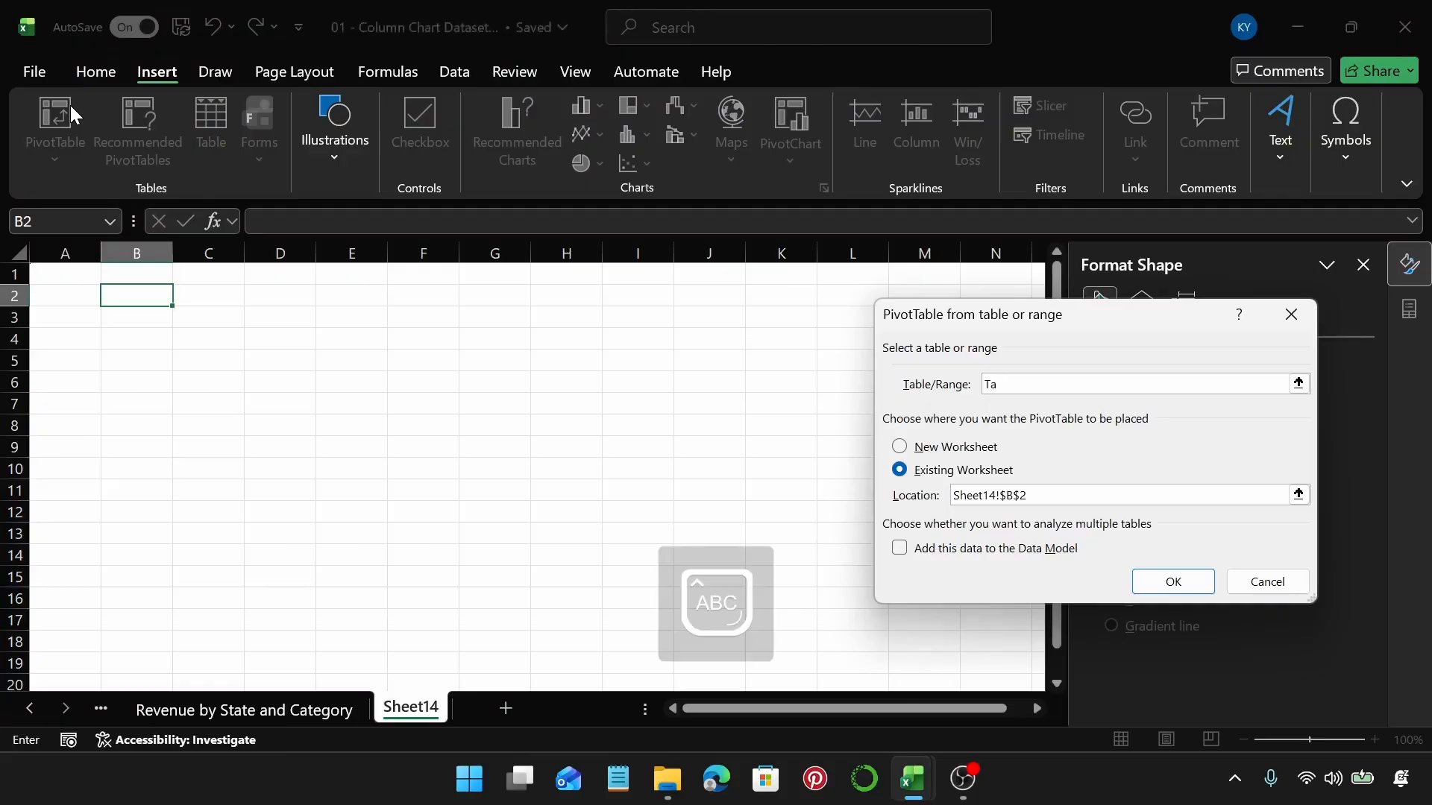
key(Caps_Lock)
text(ble2)
key(Return)
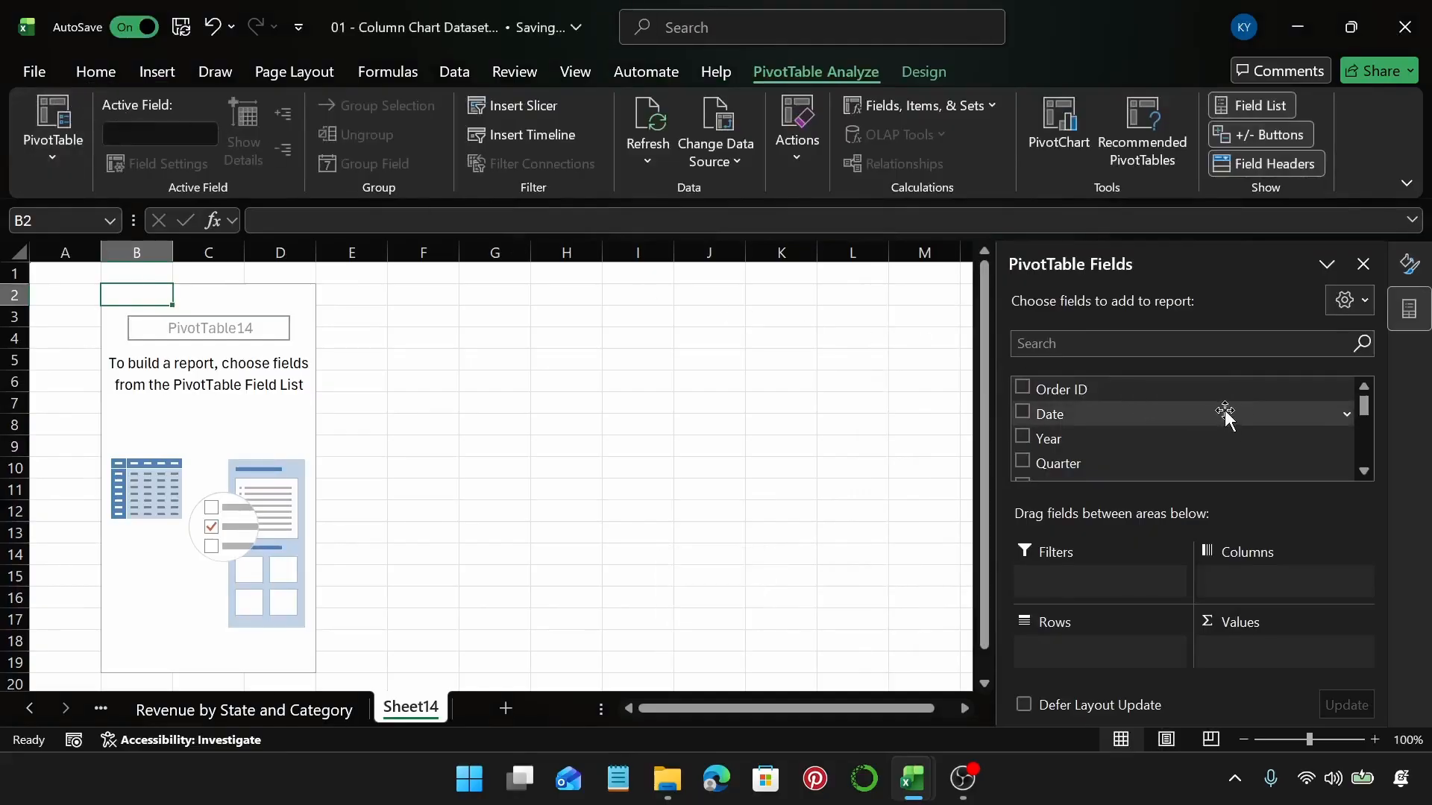
Add the State field to the rows of the new PivotTable
scroll(1238, 415, down, 3)
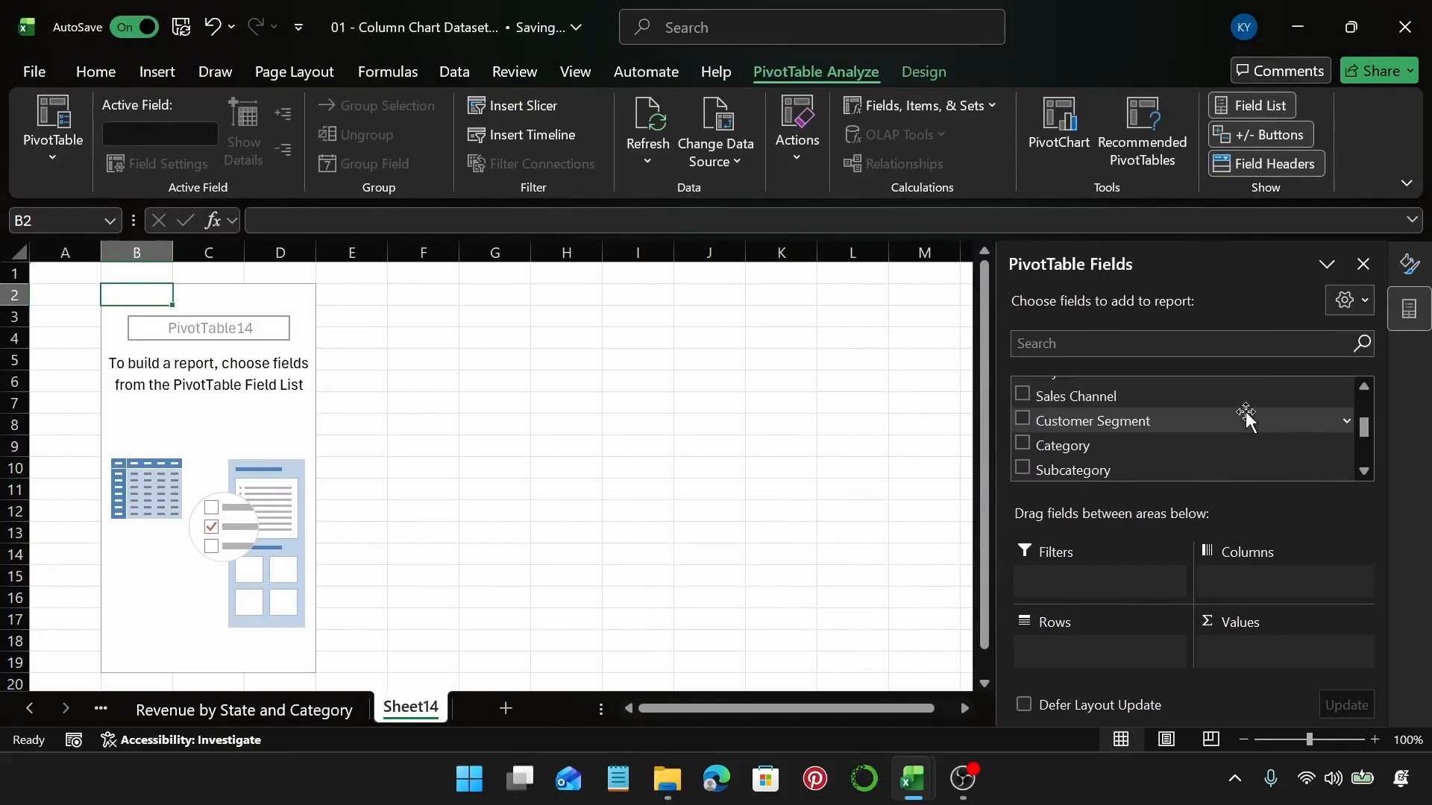
scroll(1247, 415, down, 1)
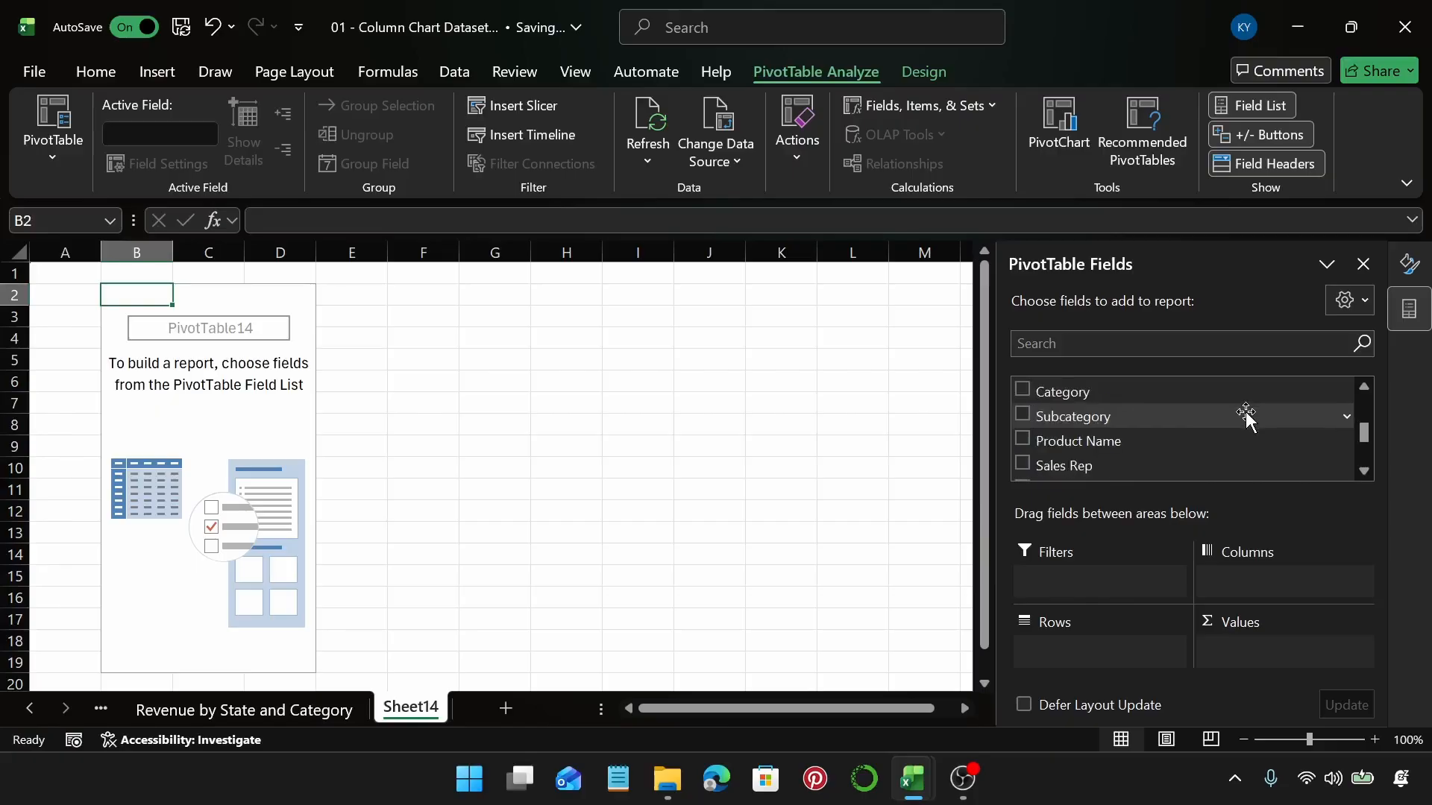
scroll(1247, 415, down, 4)
scroll(1247, 414, up, 8)
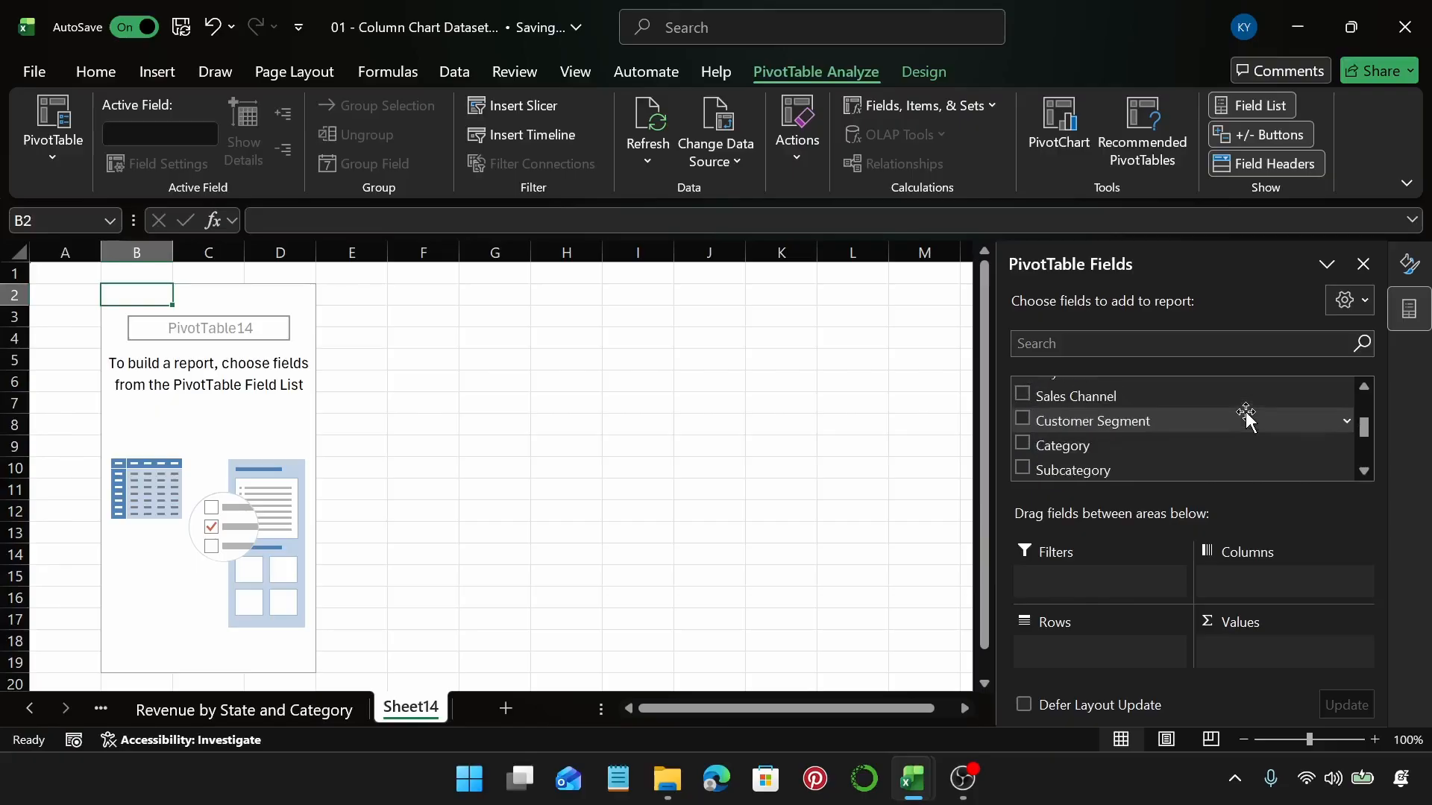
scroll(1247, 414, down, 2)
scroll(1221, 425, up, 3)
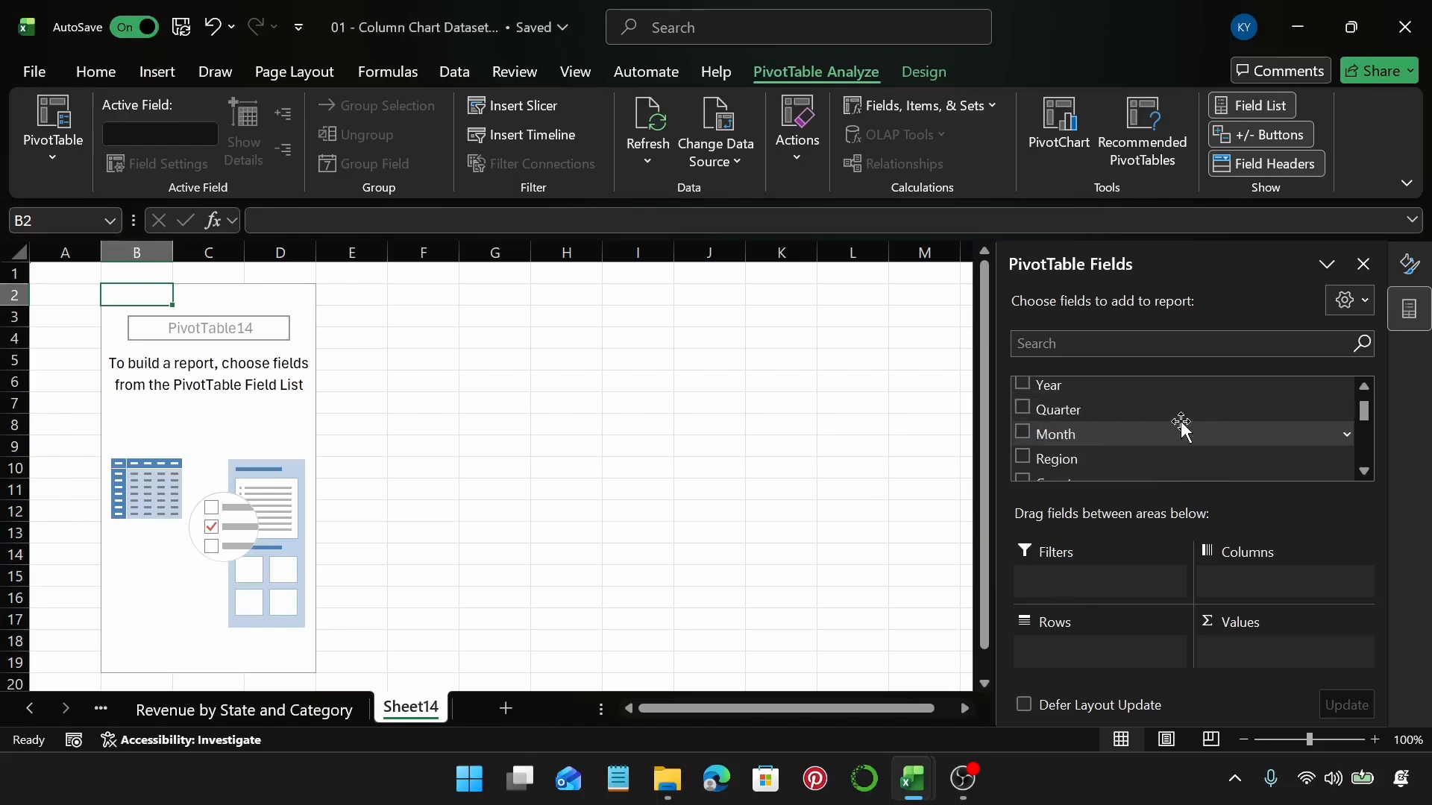
scroll(1179, 425, down, 1)
scroll(1180, 422, down, 1)
drag(1182, 404, 1119, 659)
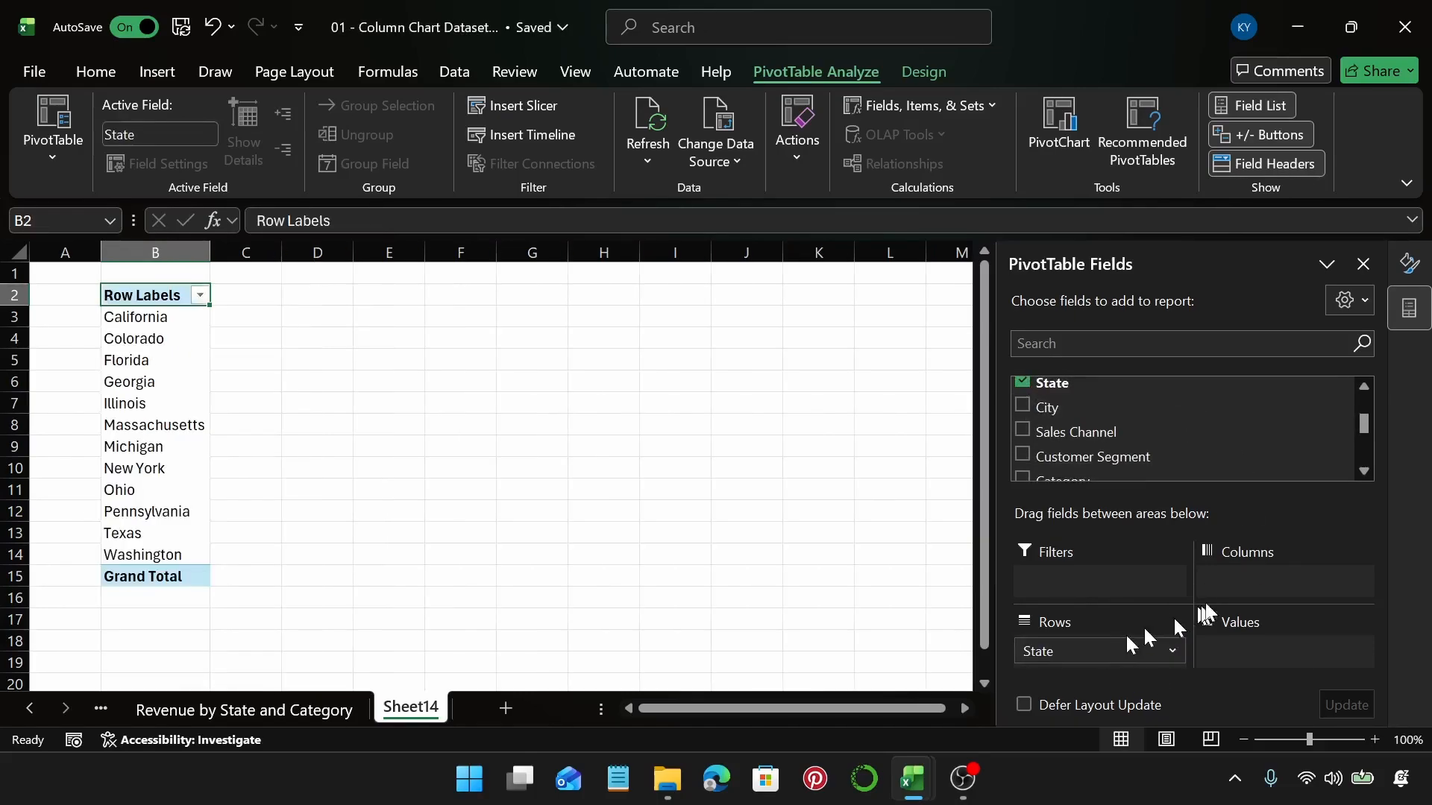
scroll(1197, 410, up, 1)
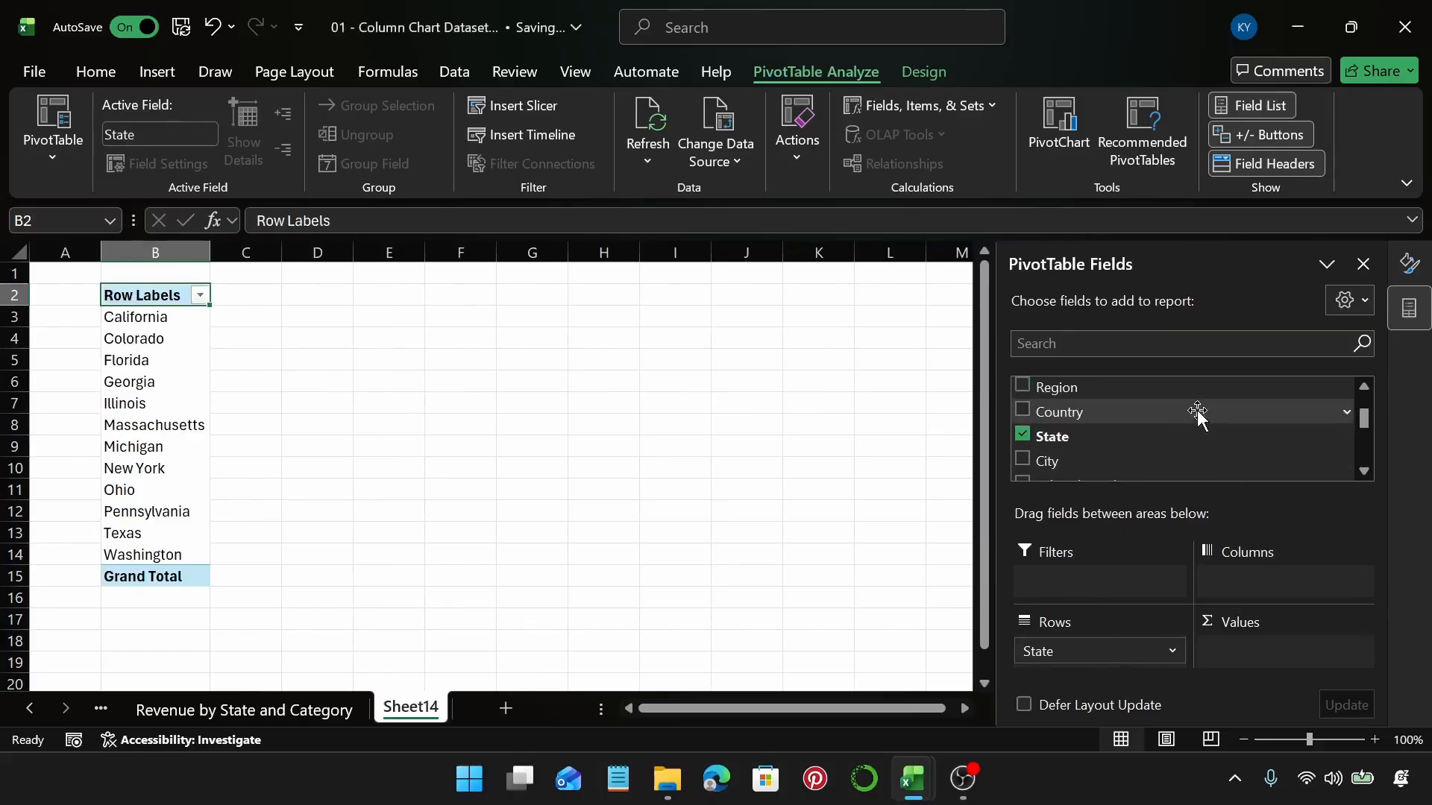
Add the Quarter field to the columns of the state PivotTable
scroll(1197, 409, down, 5)
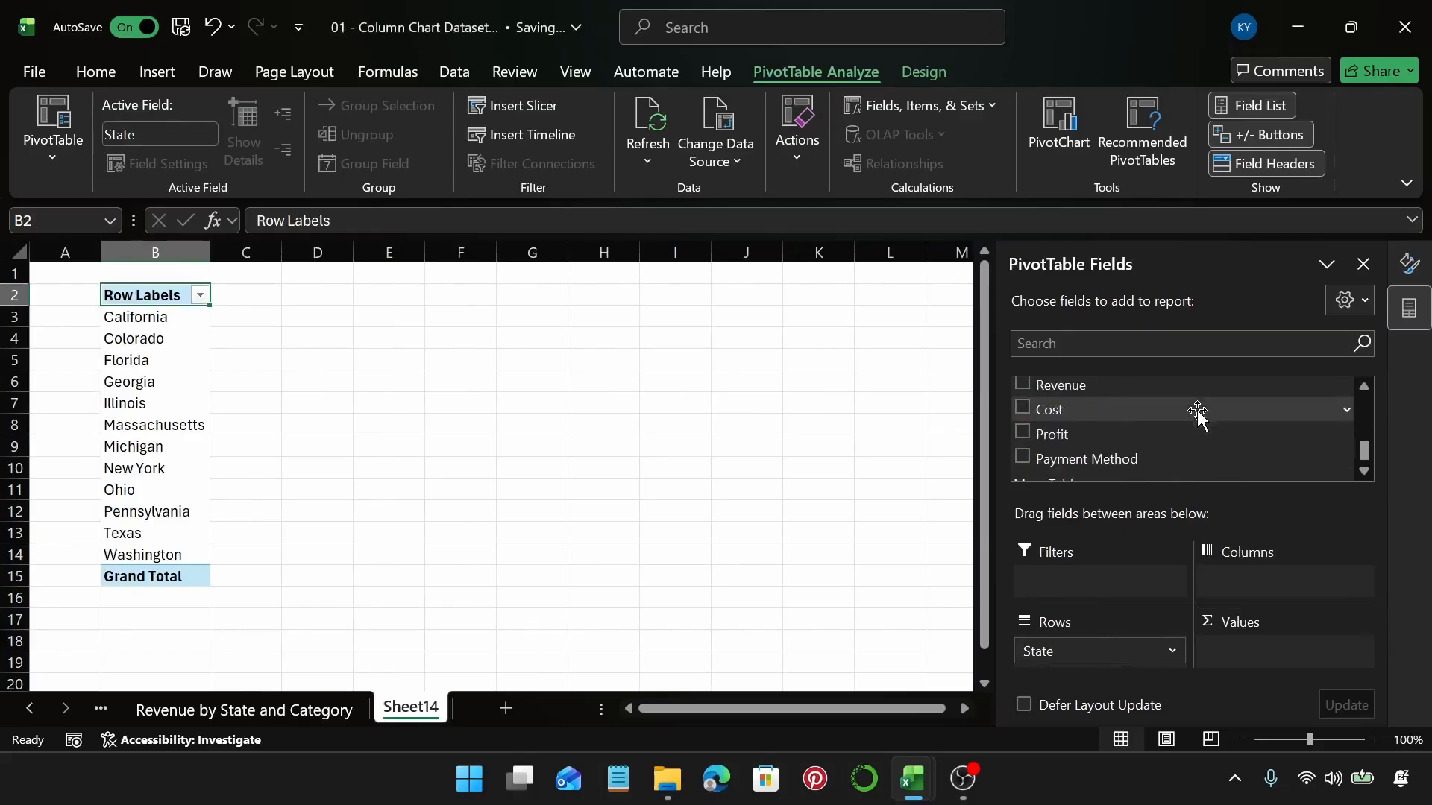
scroll(1196, 410, up, 7)
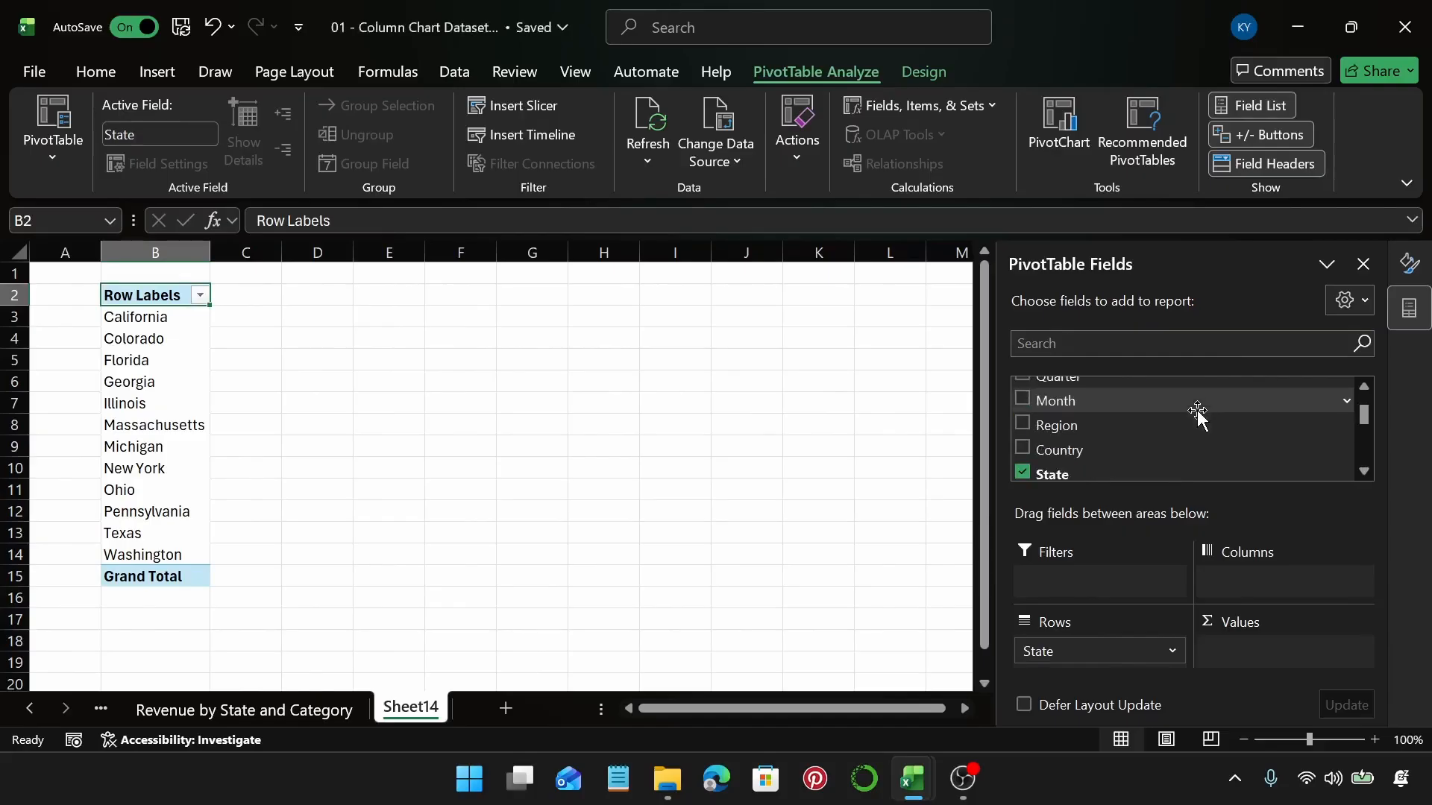
scroll(1197, 410, up, 1)
drag(1149, 429, 1249, 574)
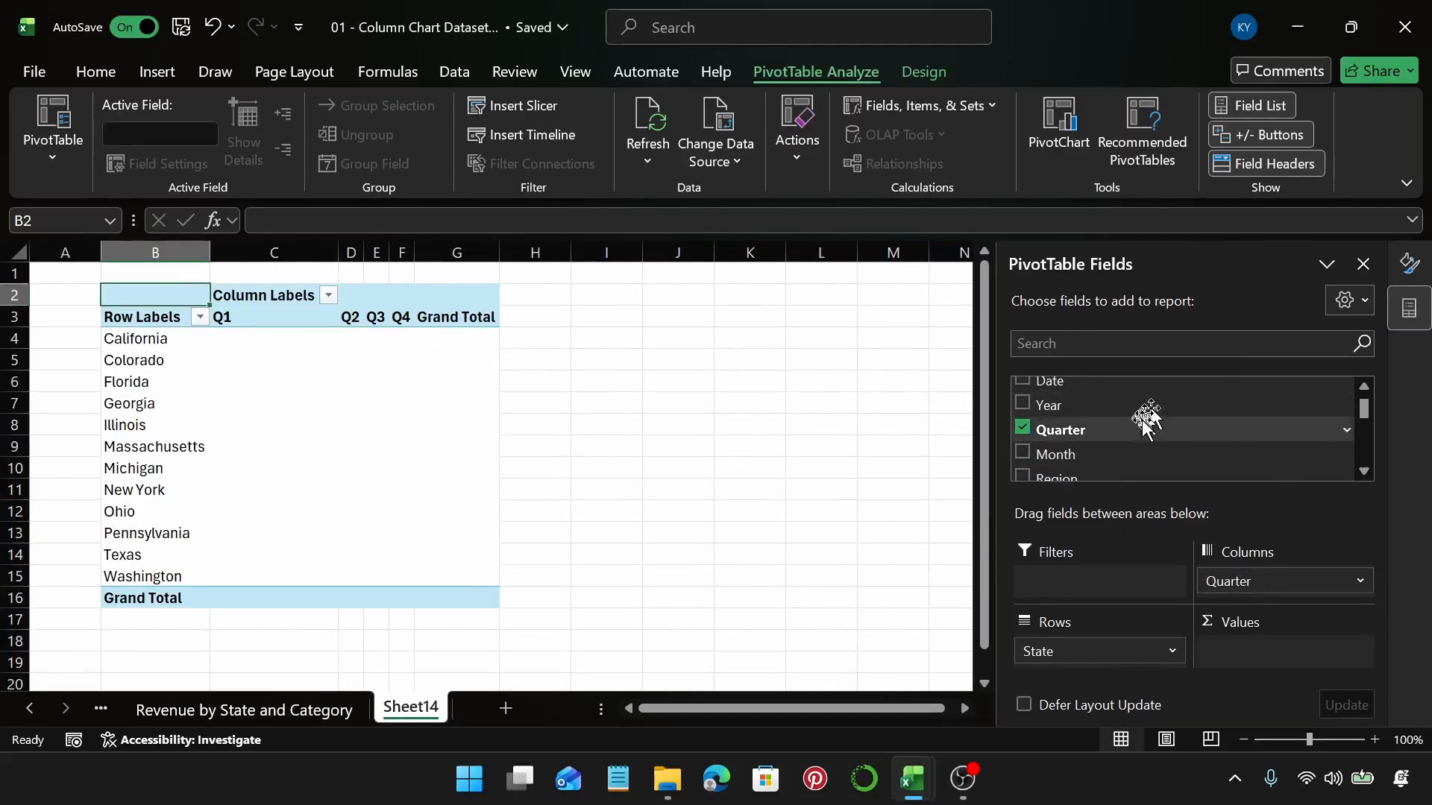
Add the Profit field to the PivotTable's values as a sum
scroll(1144, 419, down, 1)
scroll(1143, 419, down, 4)
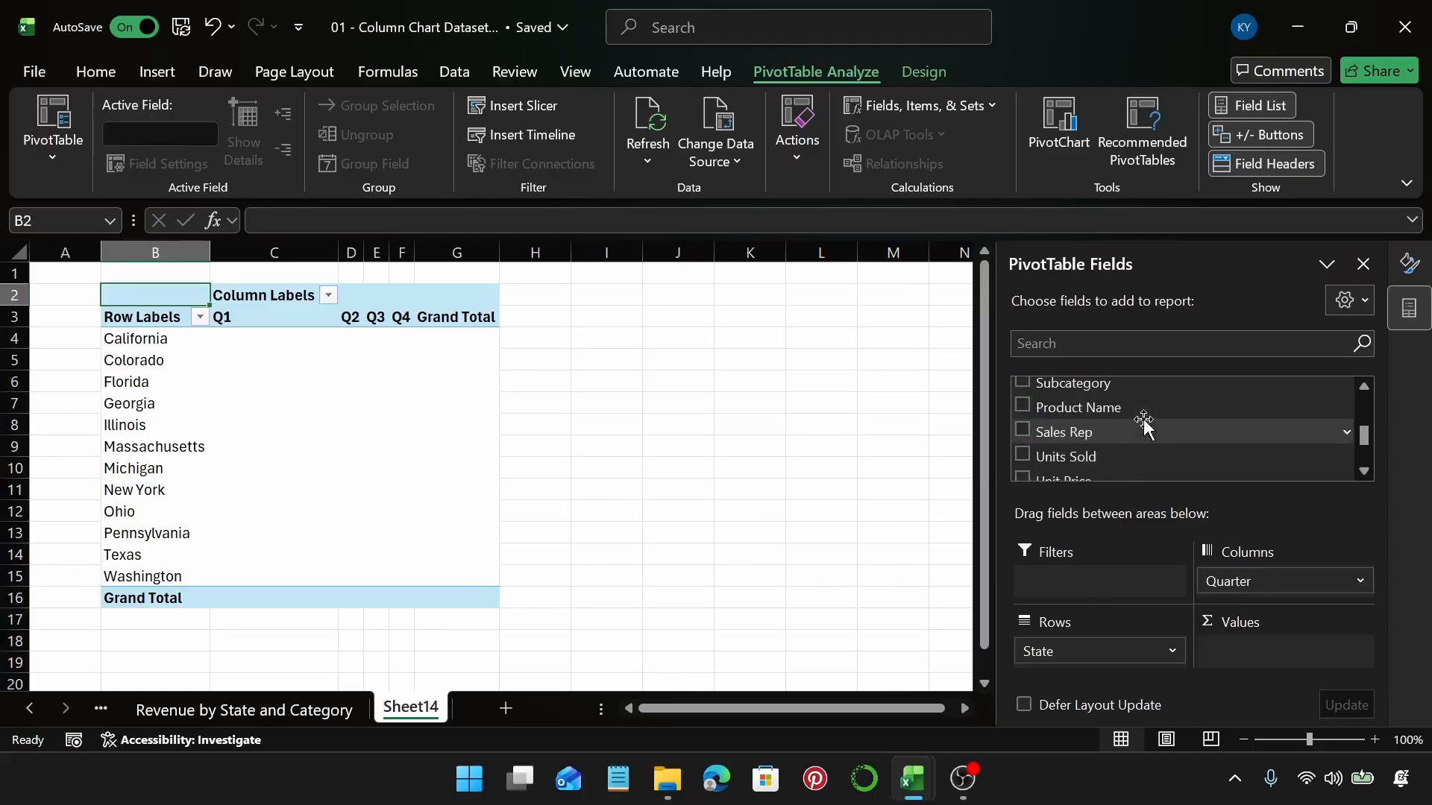
scroll(1146, 420, down, 2)
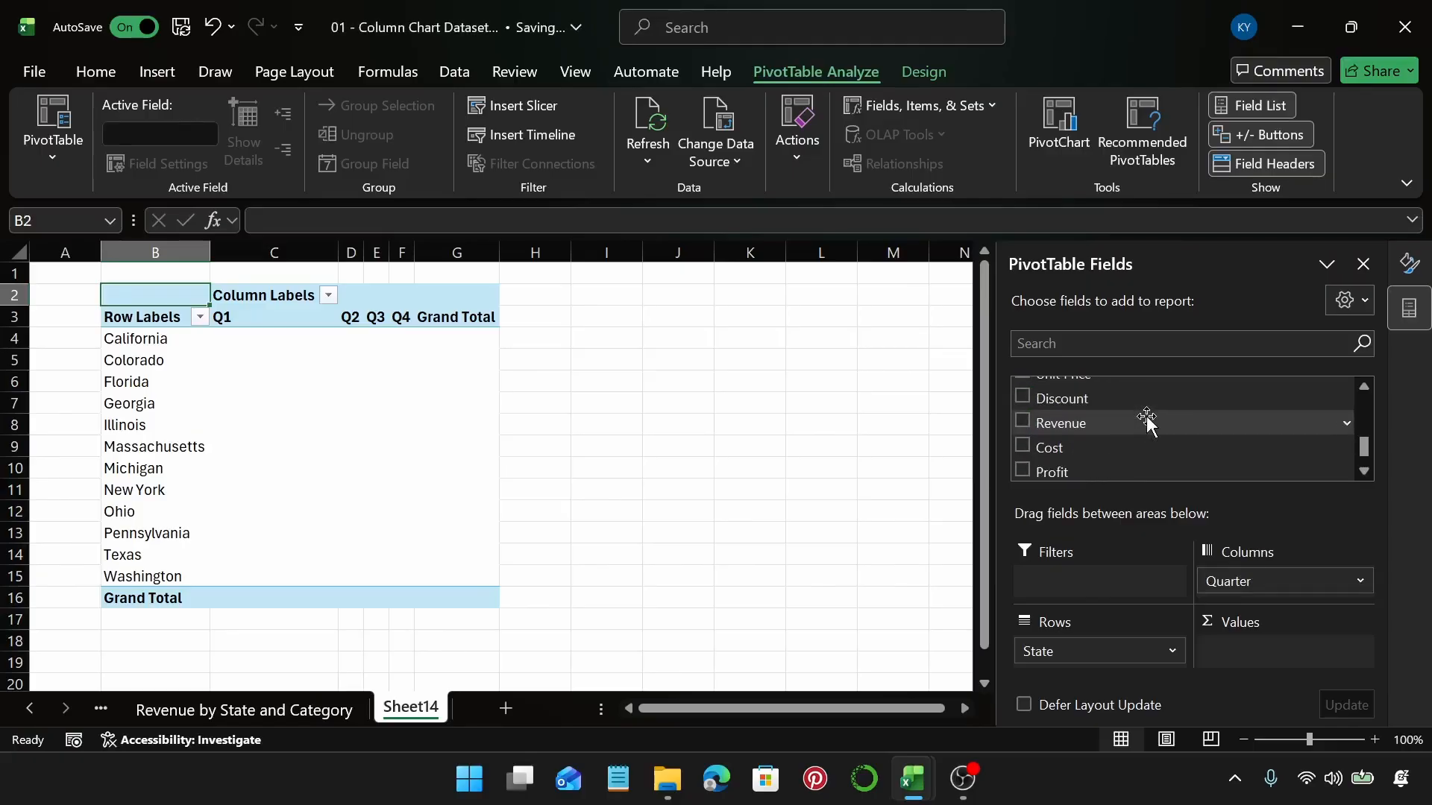
drag(1089, 470, 1316, 648)
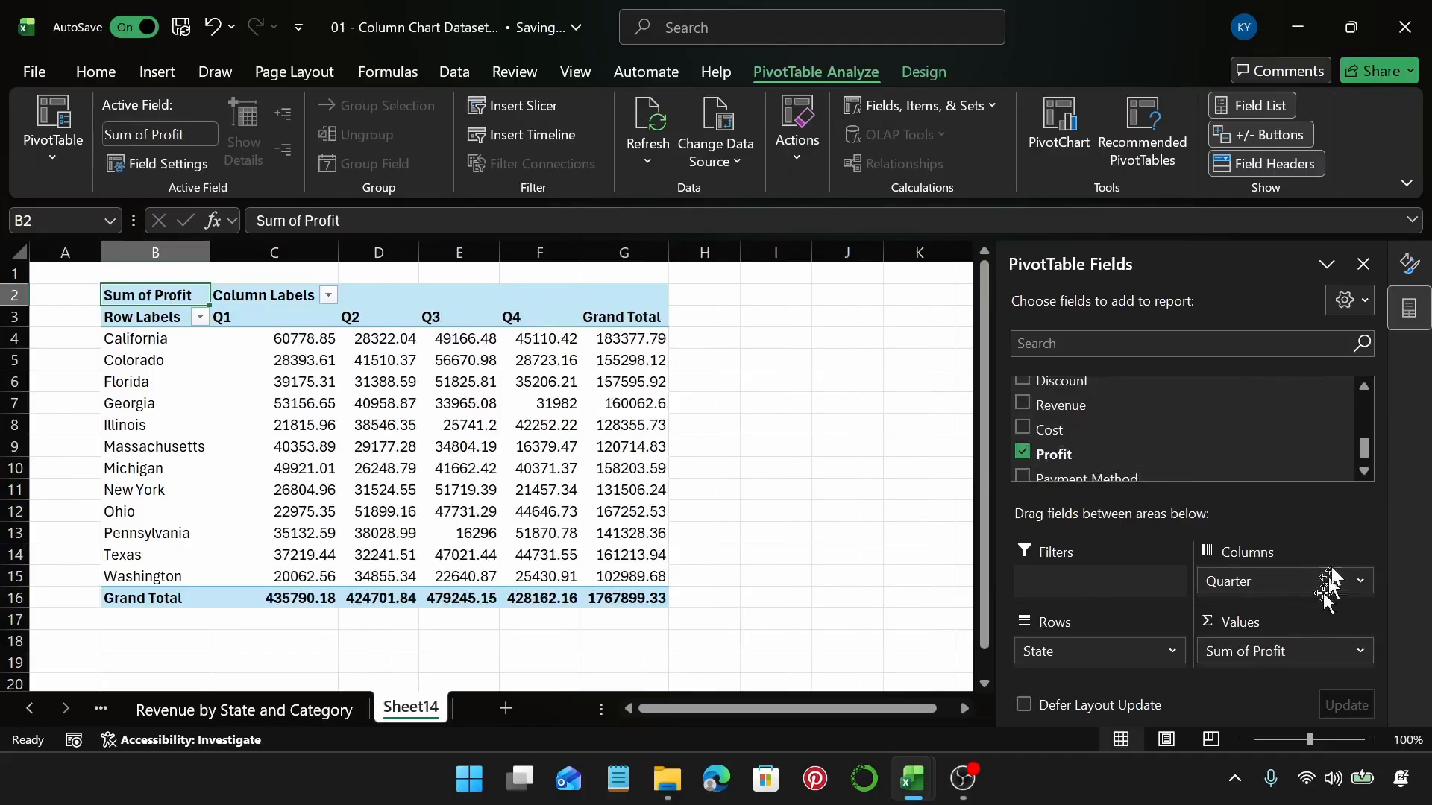
Format all the PivotTable's profit values, including the grand totals, with the English (United States) dollar accounting format
click(302, 338)
key(ctrl+shift+Right)
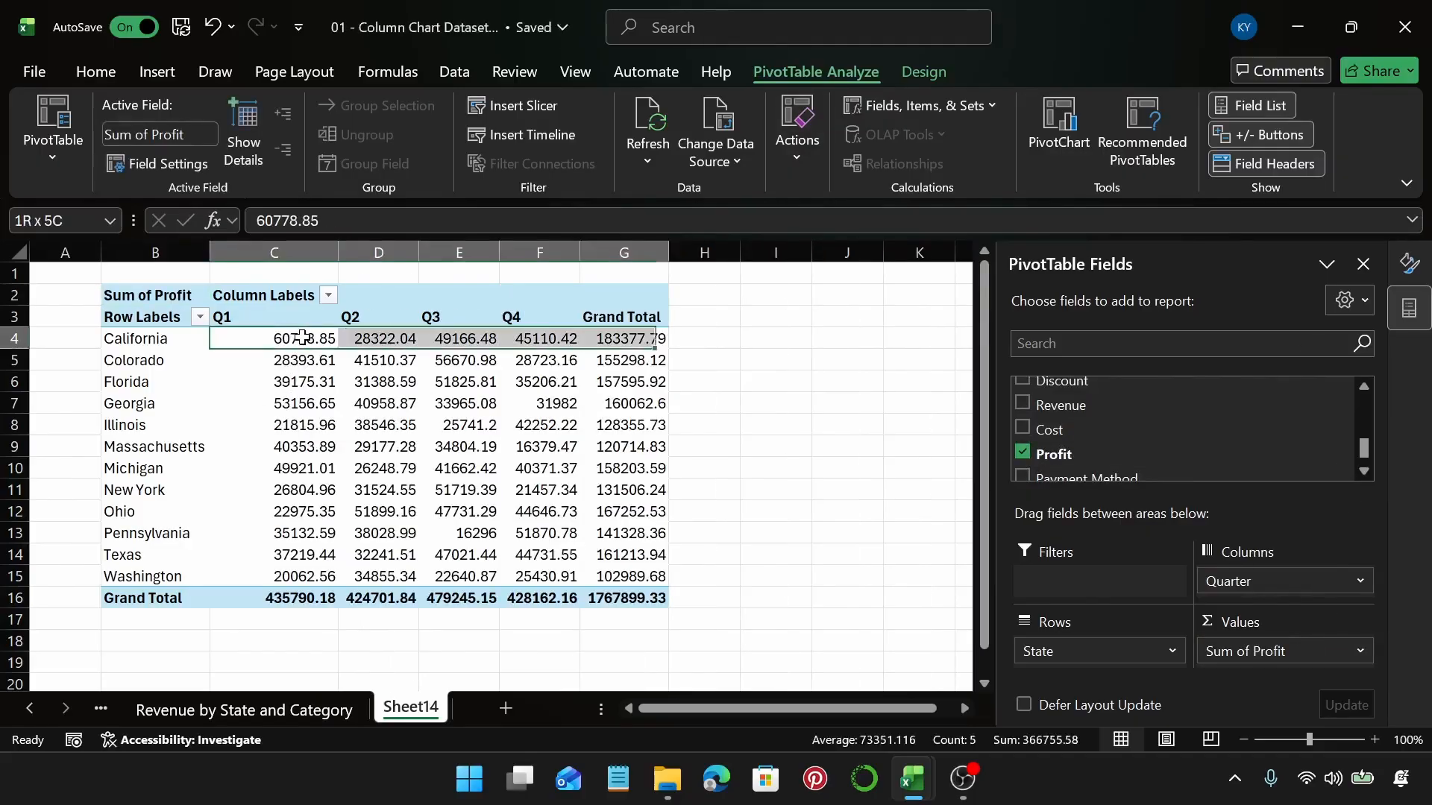
key(ctrl+shift+Down)
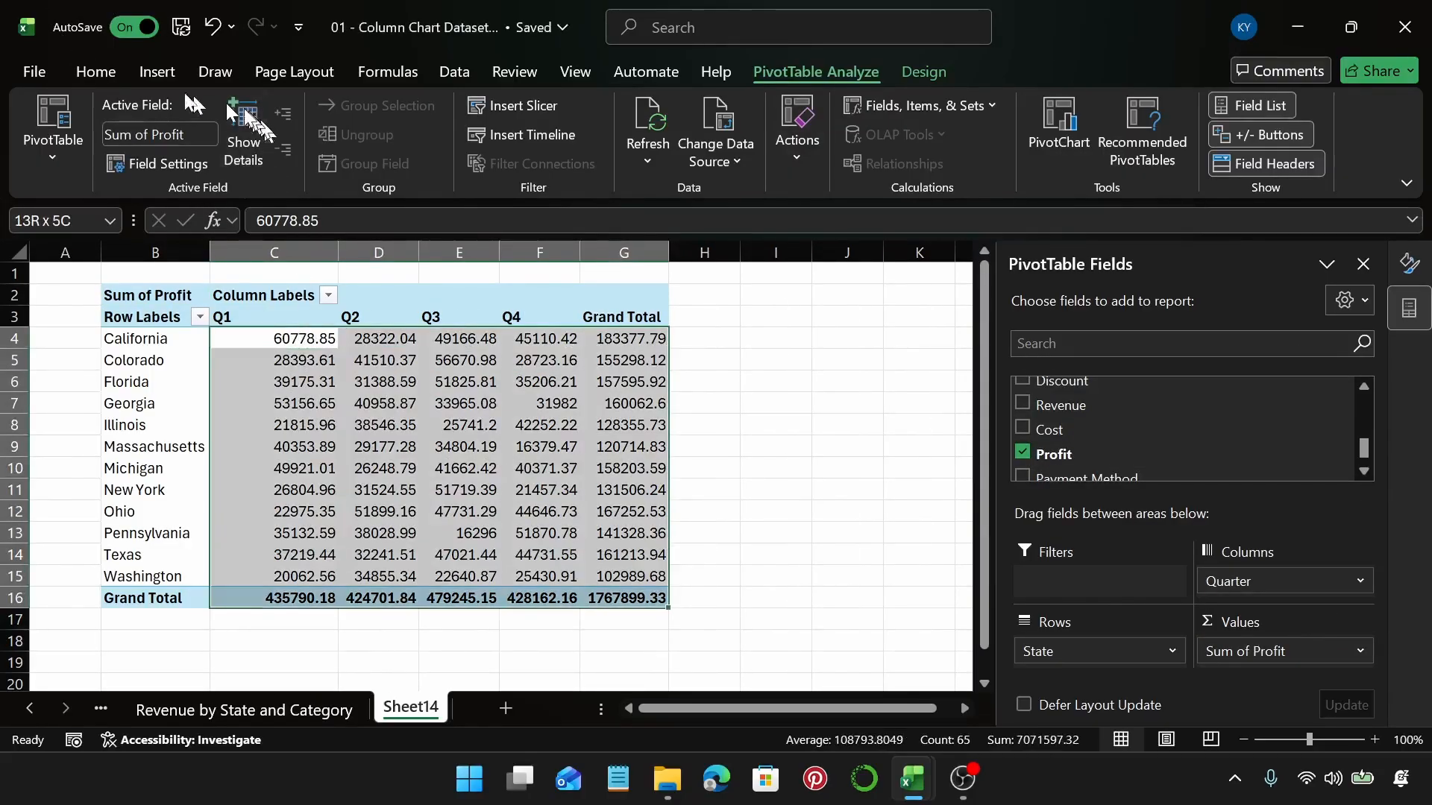
click(156, 71)
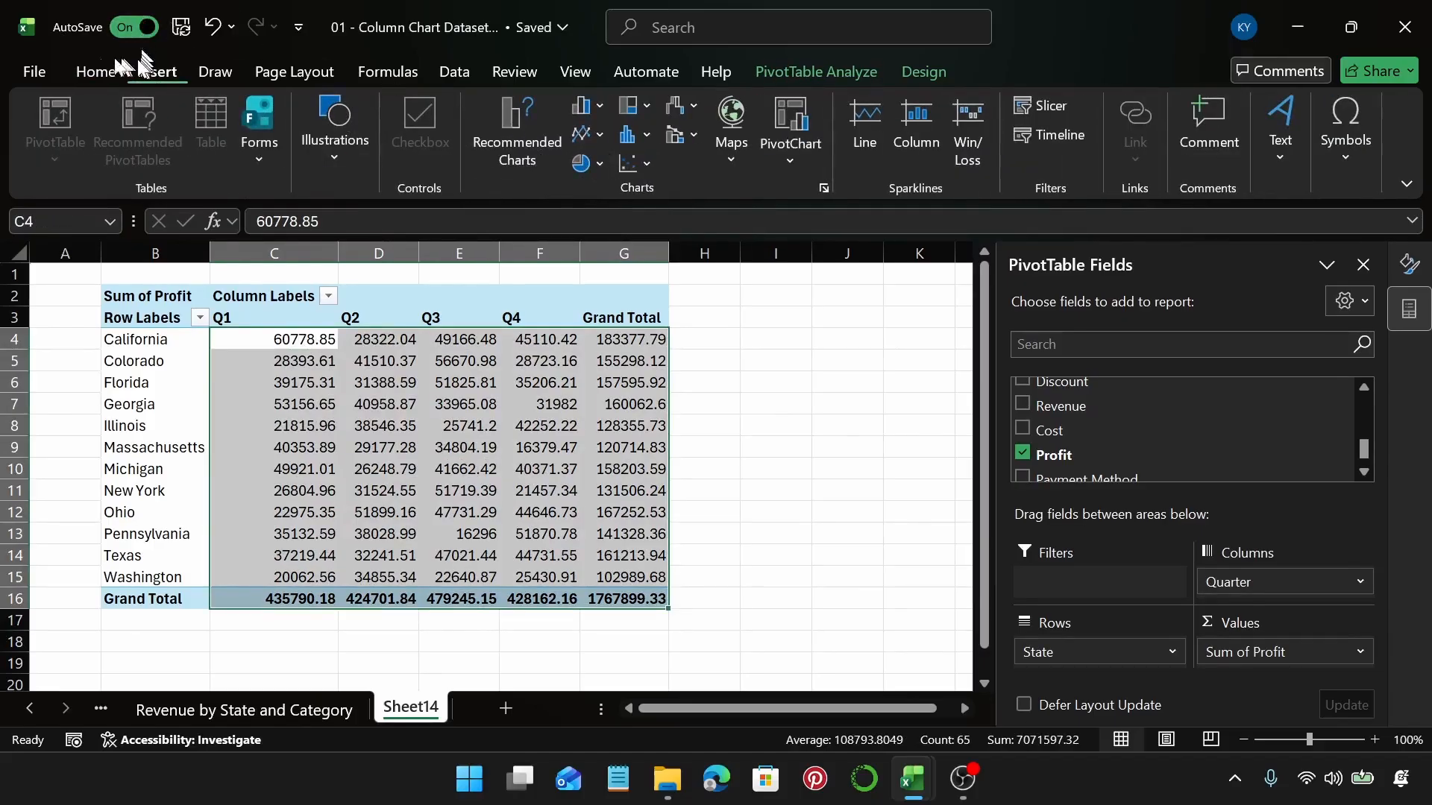
click(96, 71)
click(667, 134)
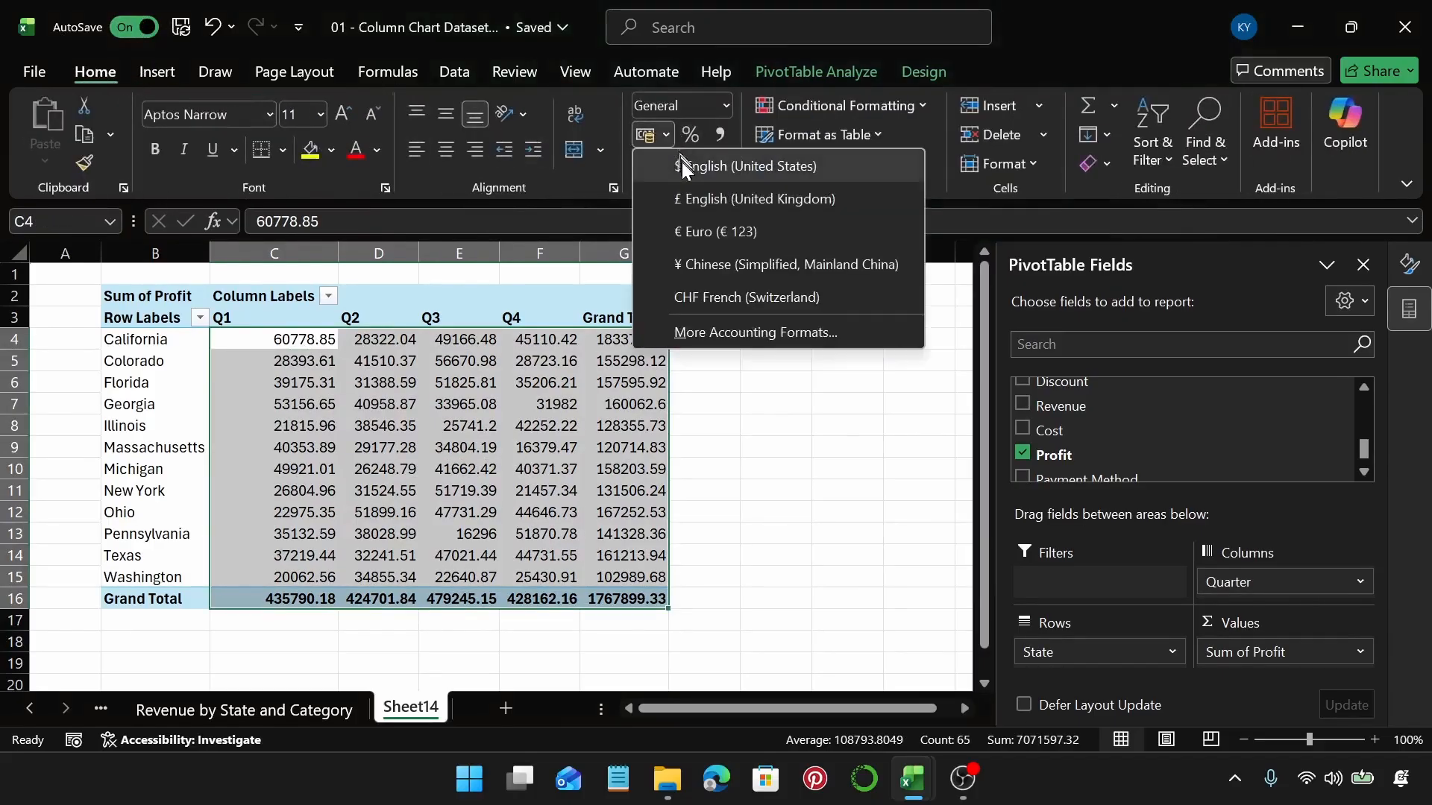
click(682, 163)
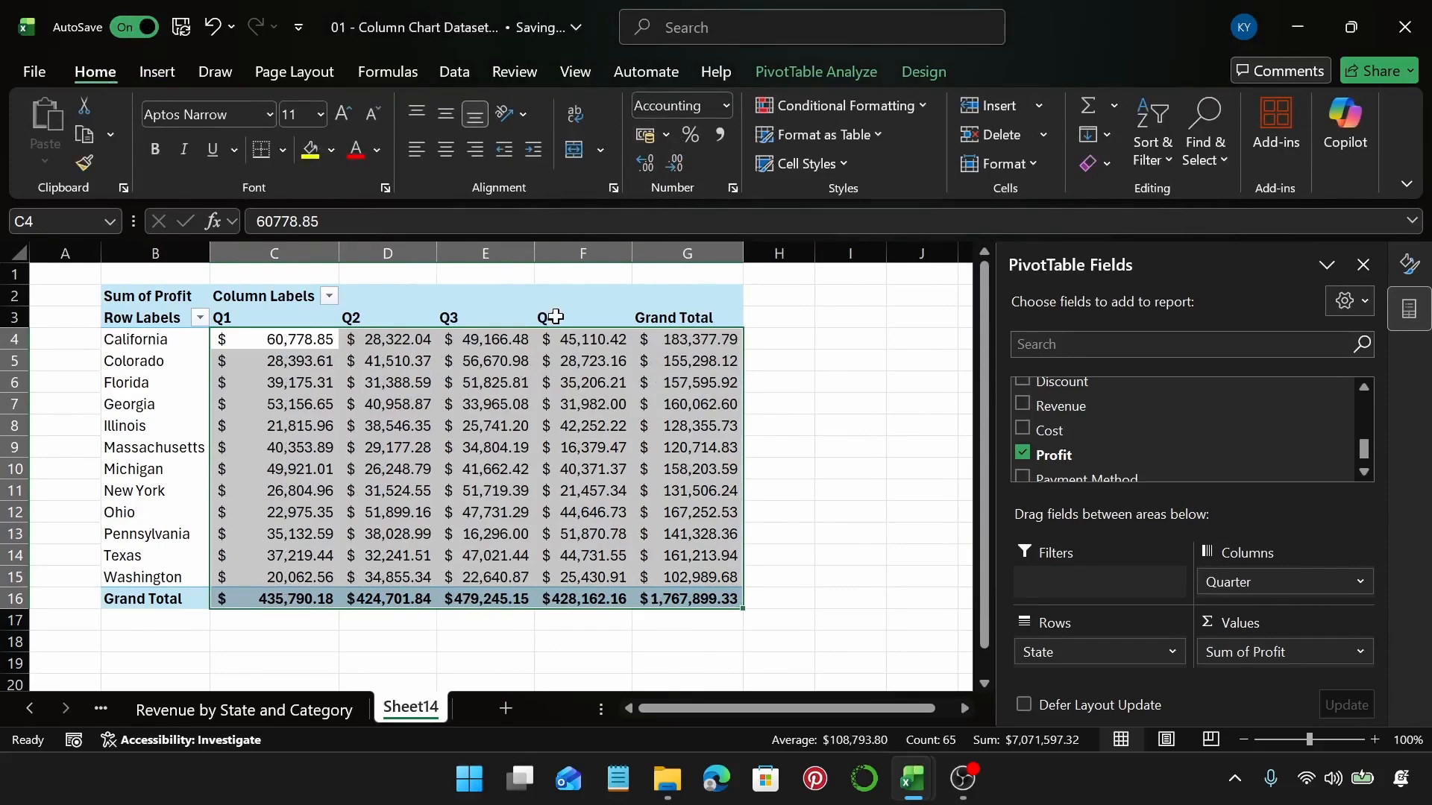
Insert a 3-D Stacked Column PivotChart from the PivotTable and move it away from the first quarter's values
click(567, 380)
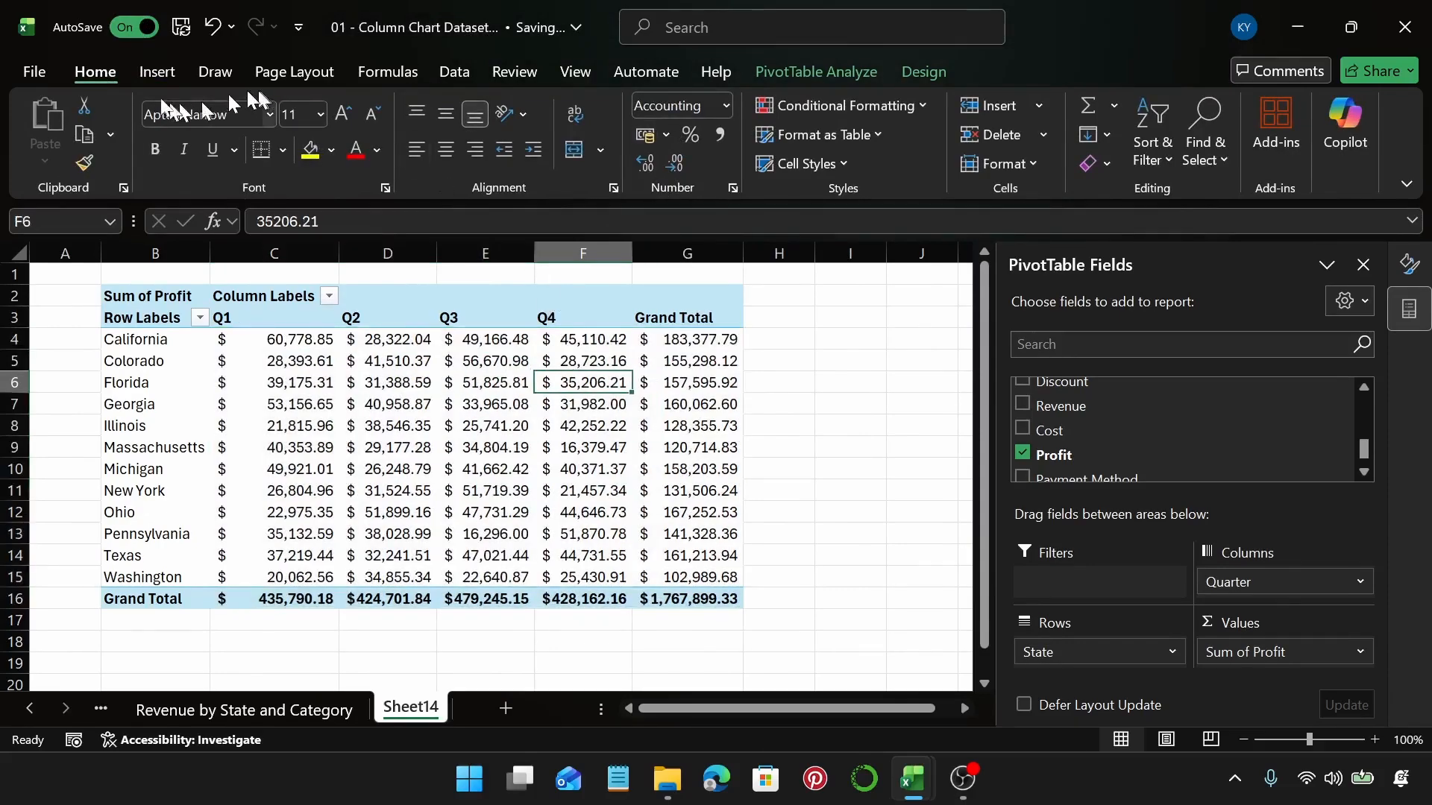
click(156, 71)
click(531, 146)
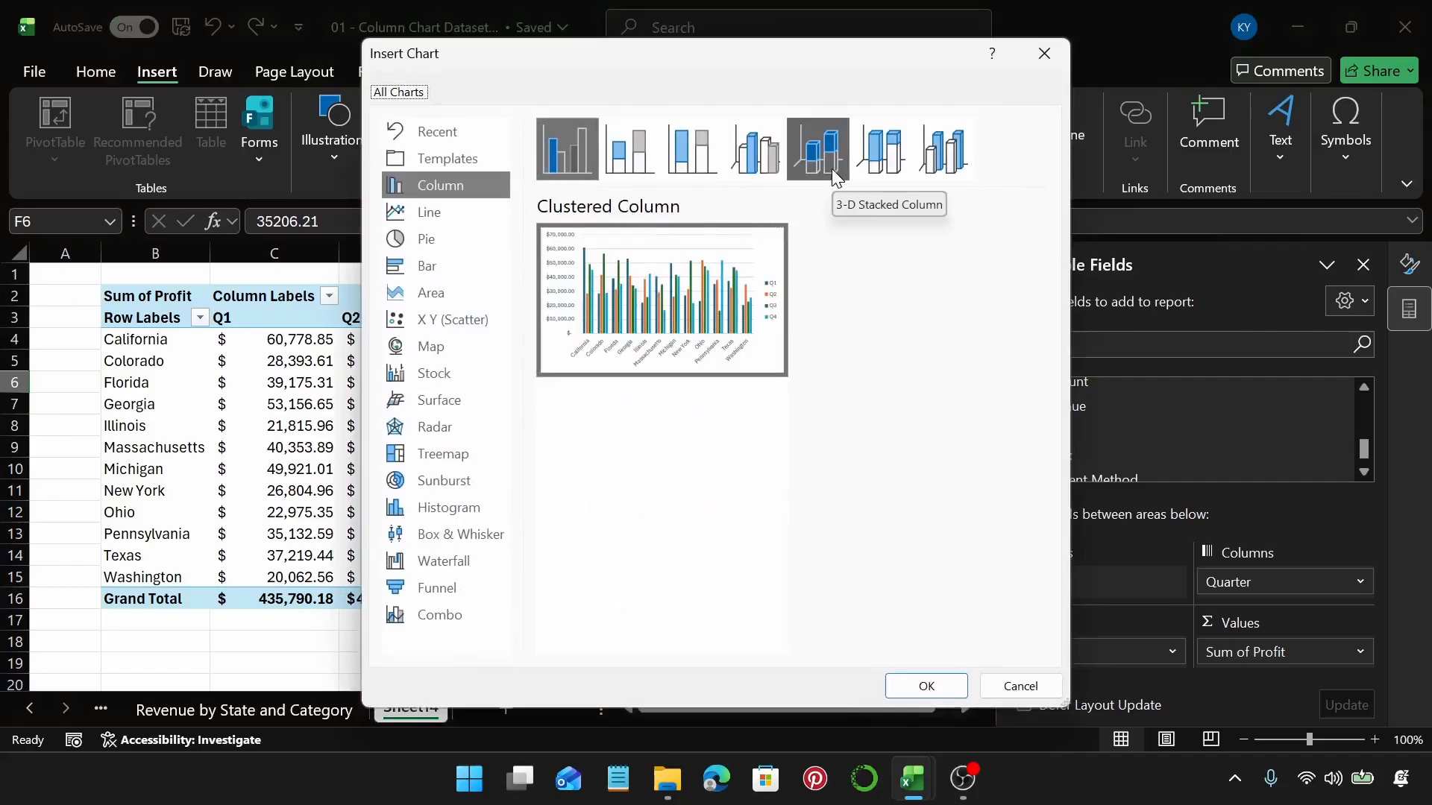
click(831, 168)
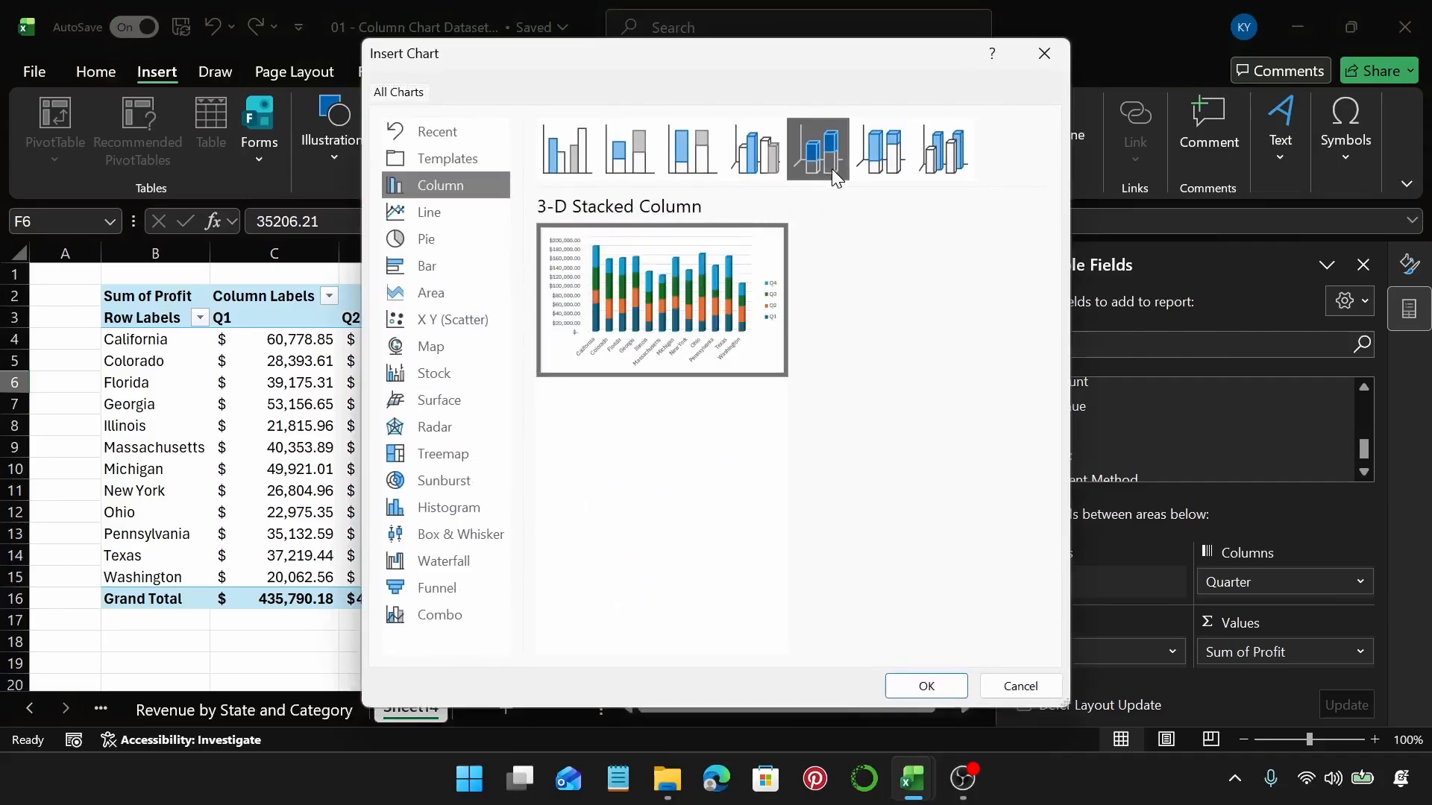
click(922, 684)
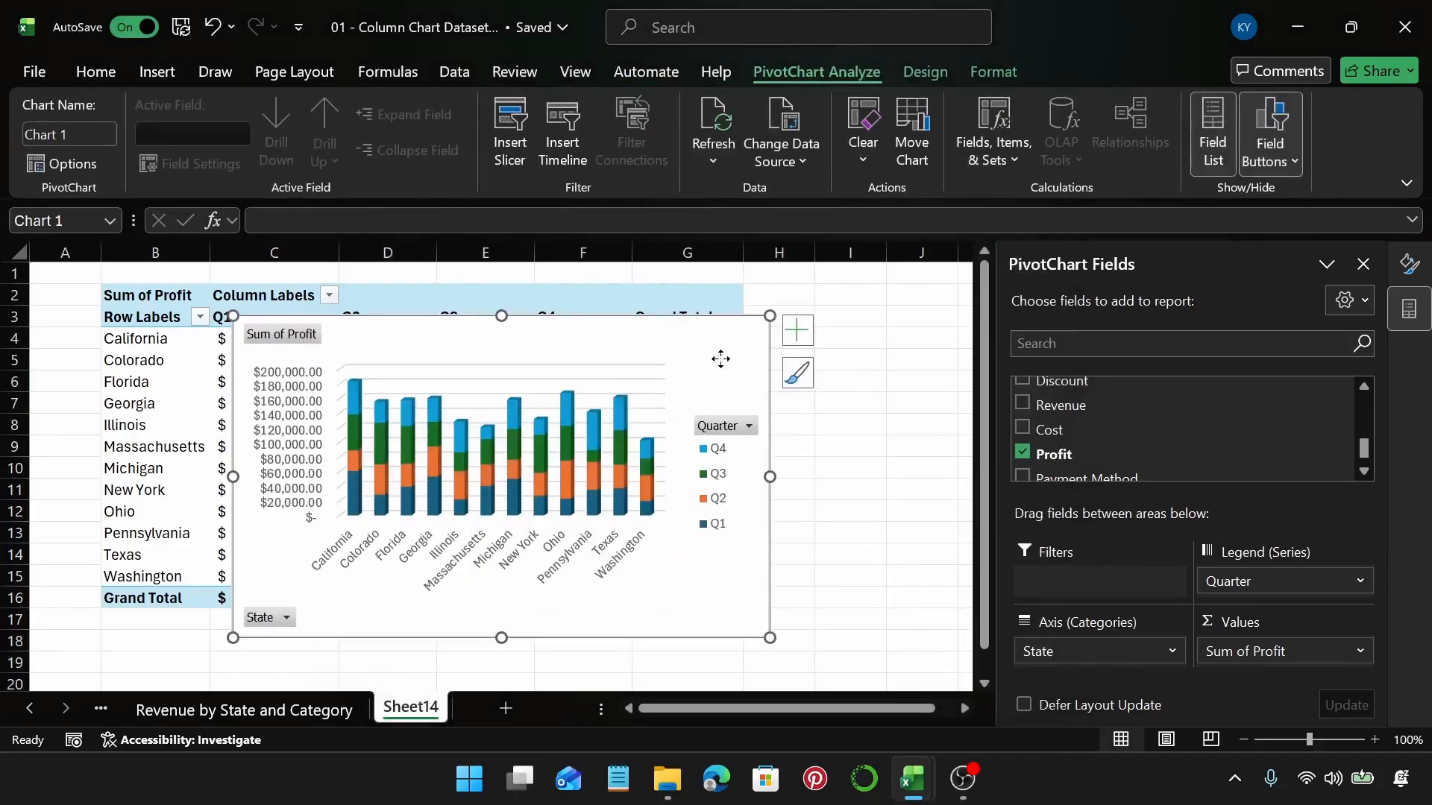
drag(720, 358, 854, 365)
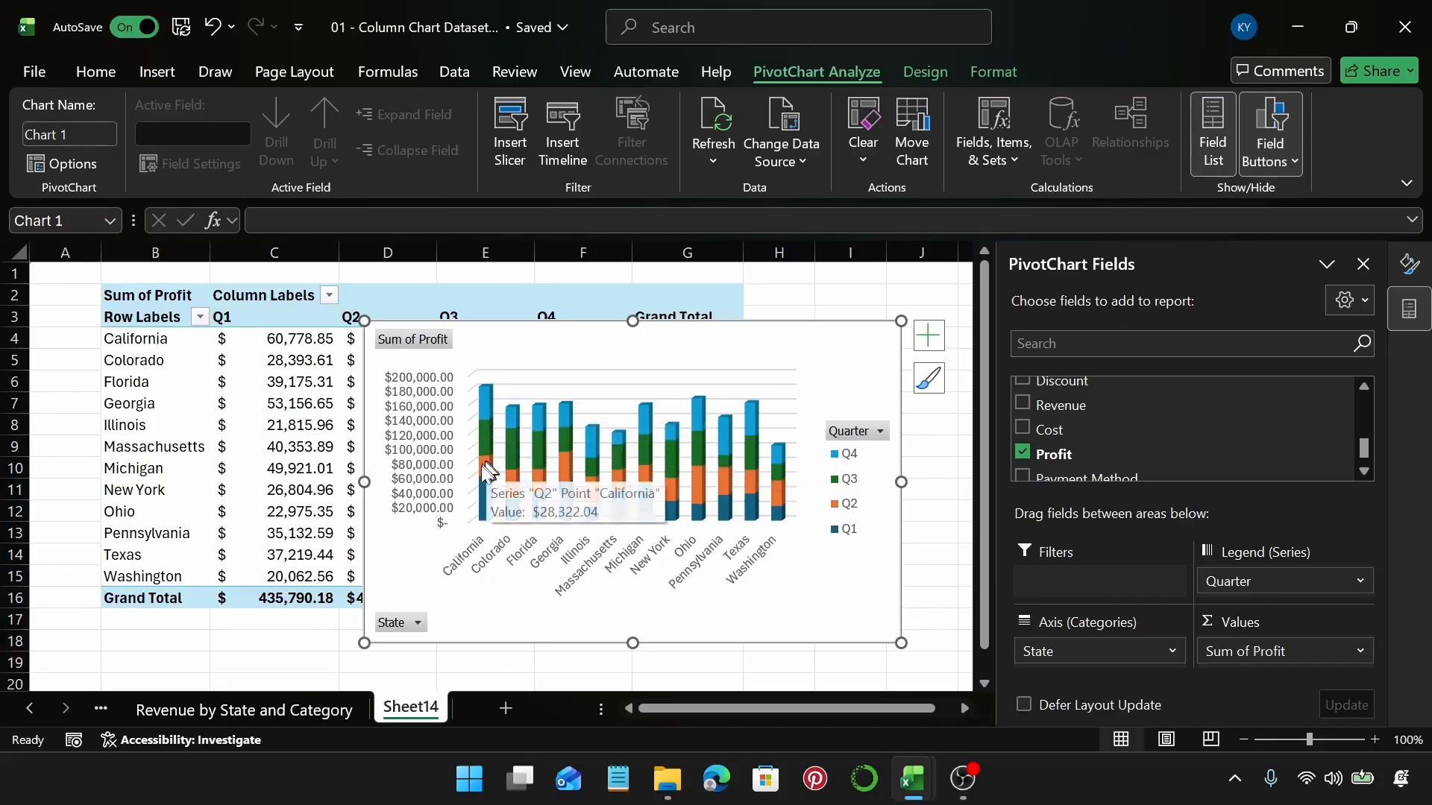
Hide all field buttons on the stacked column chart and add a chart title element
mouse_move(483, 470)
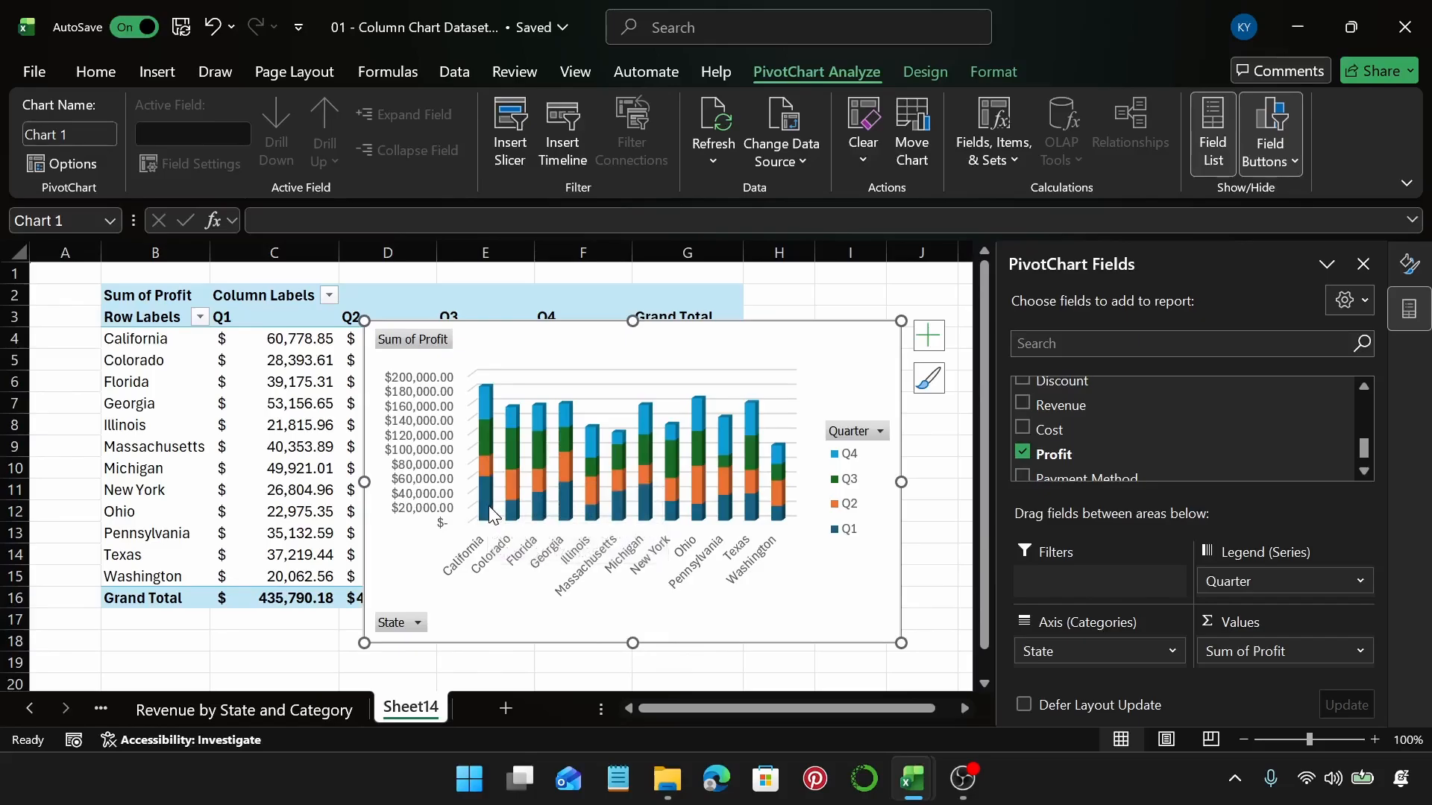
mouse_move(489, 505)
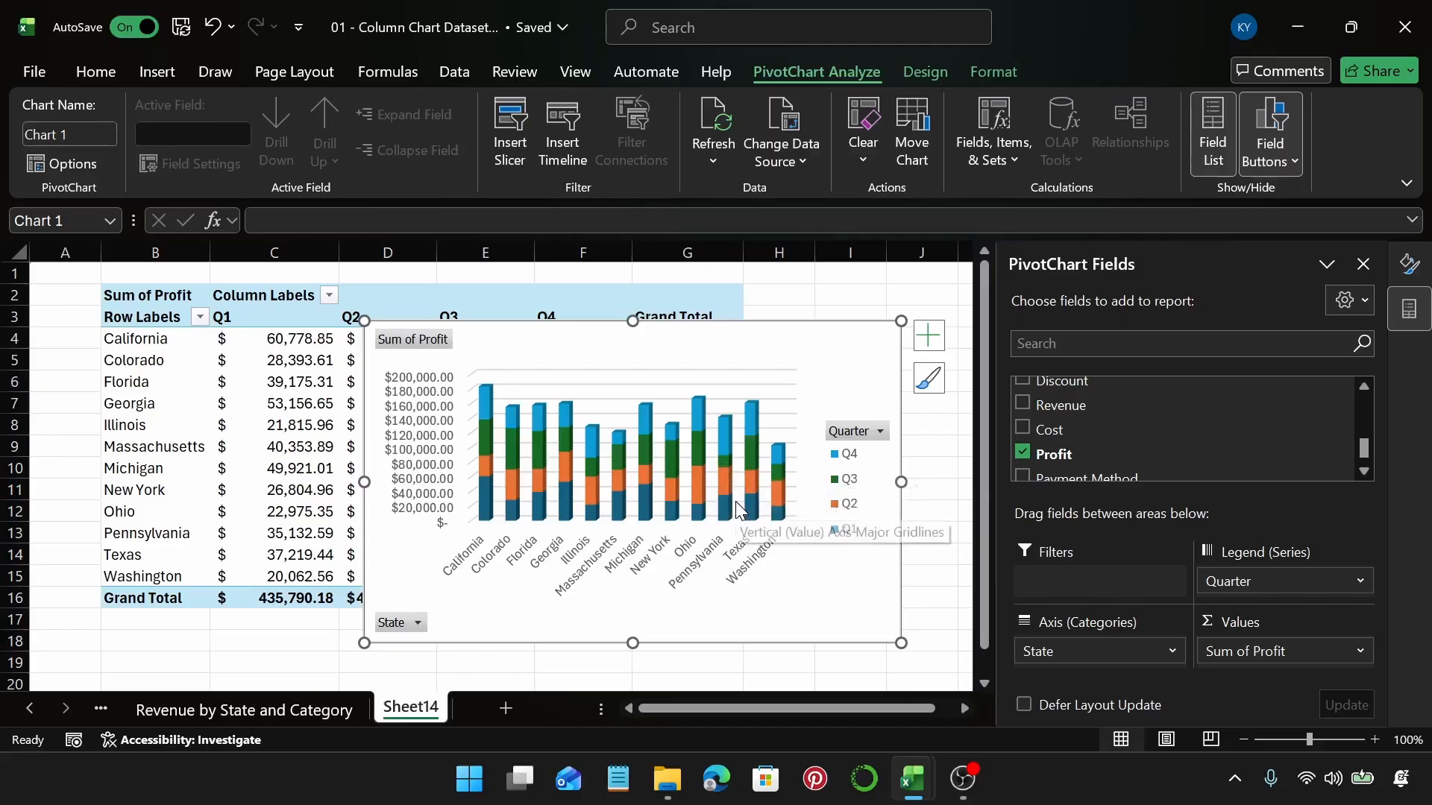
mouse_move(783, 481)
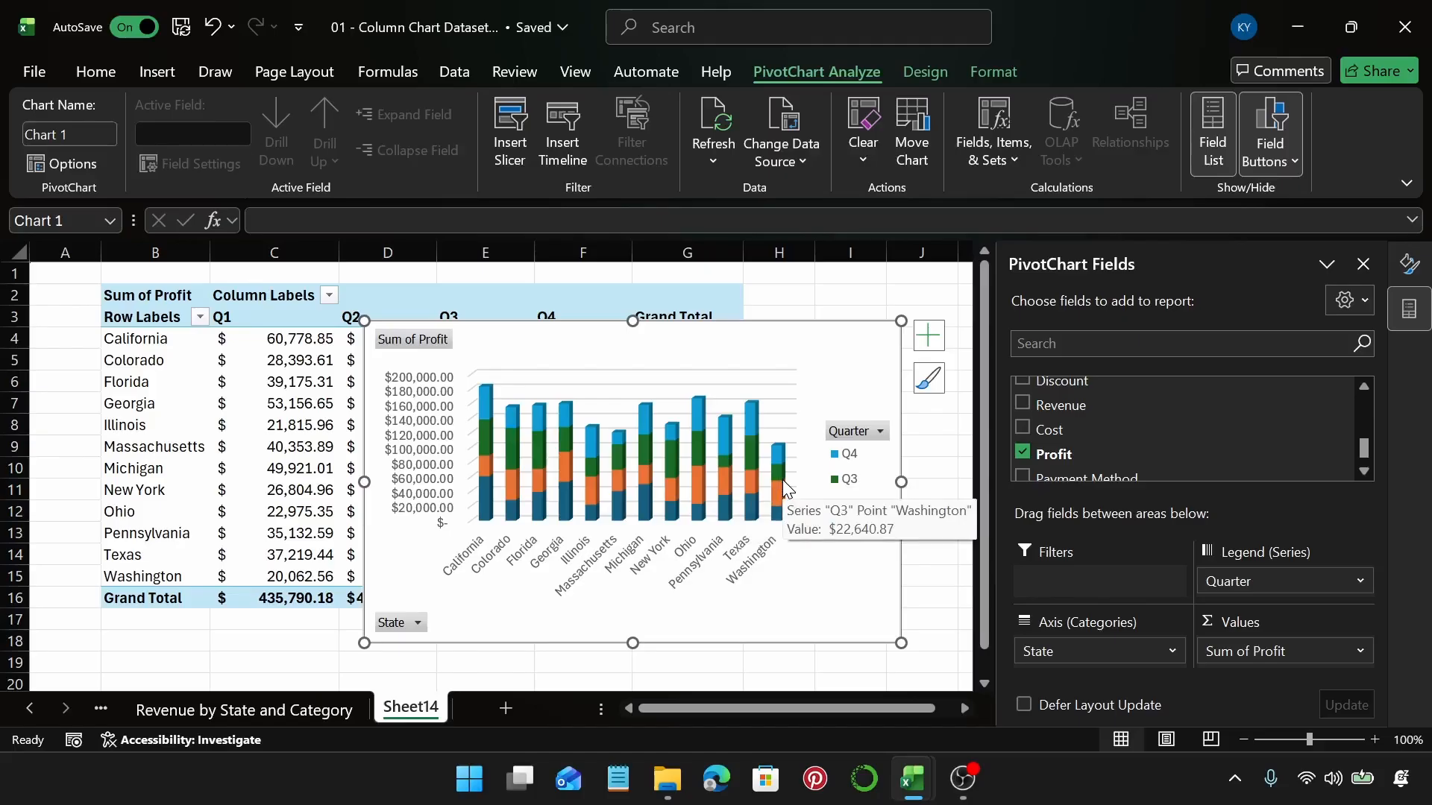
right_click(846, 433)
click(889, 365)
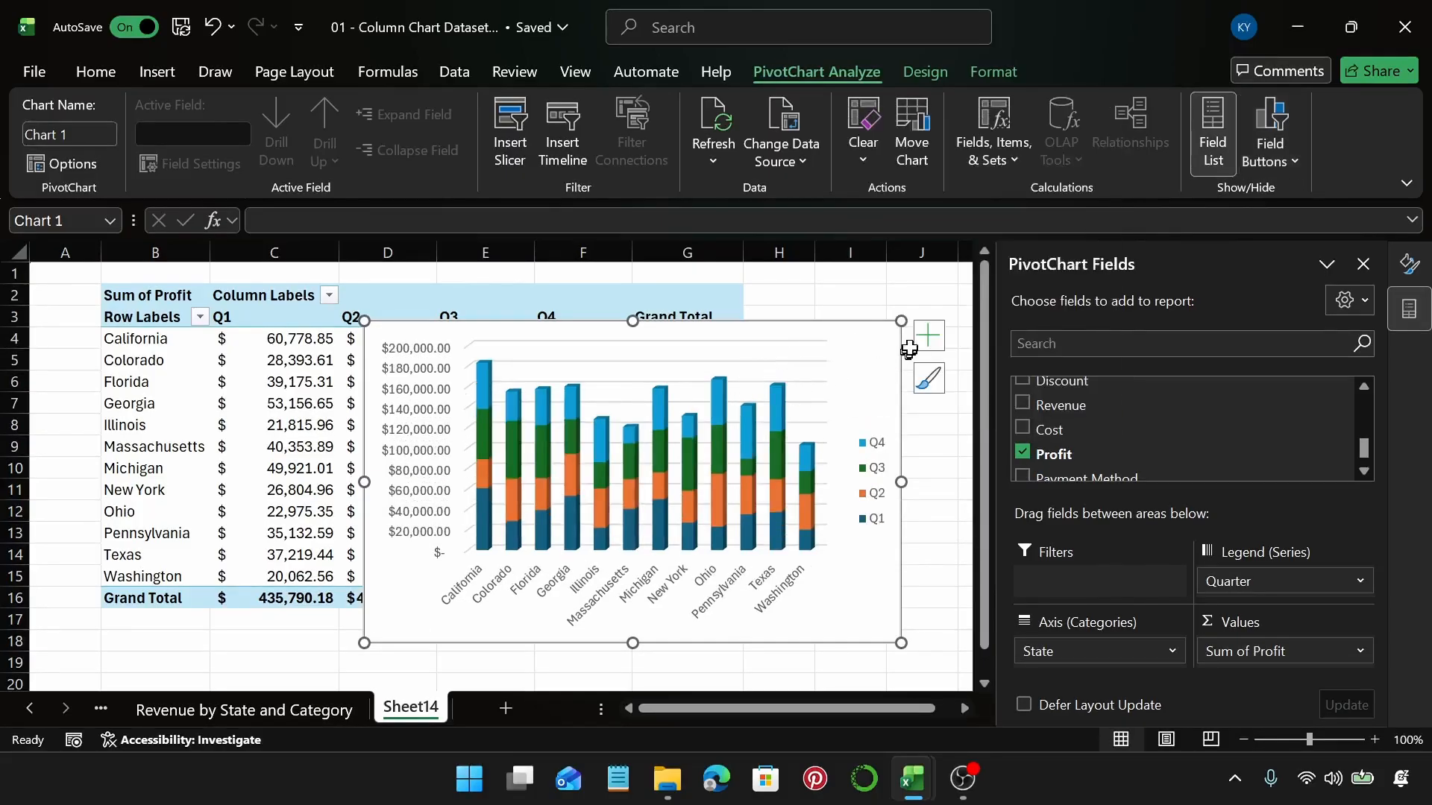
click(928, 335)
click(974, 414)
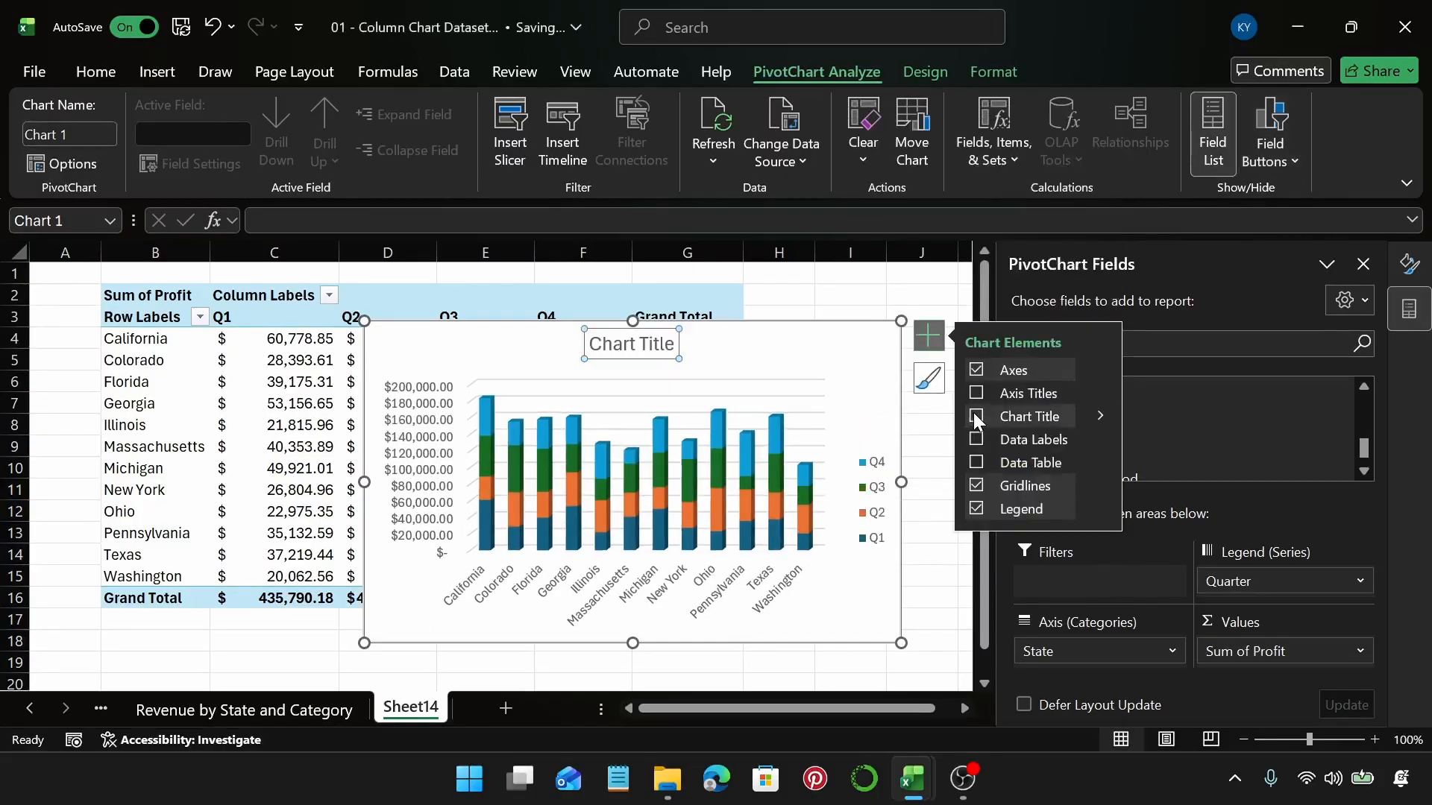
Set the chart title text to "Profit by State and Quarter"
click(648, 343)
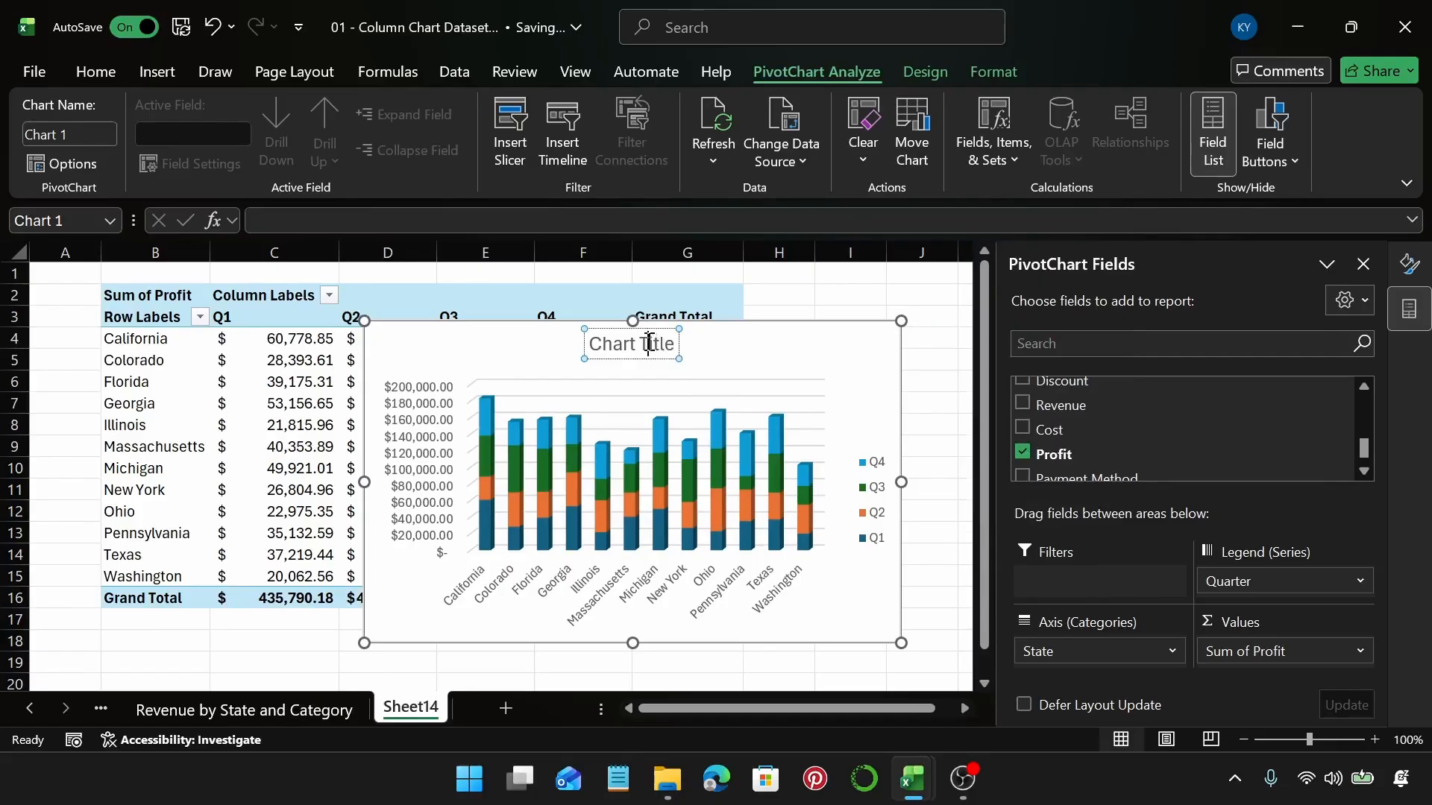
triple_click(648, 344)
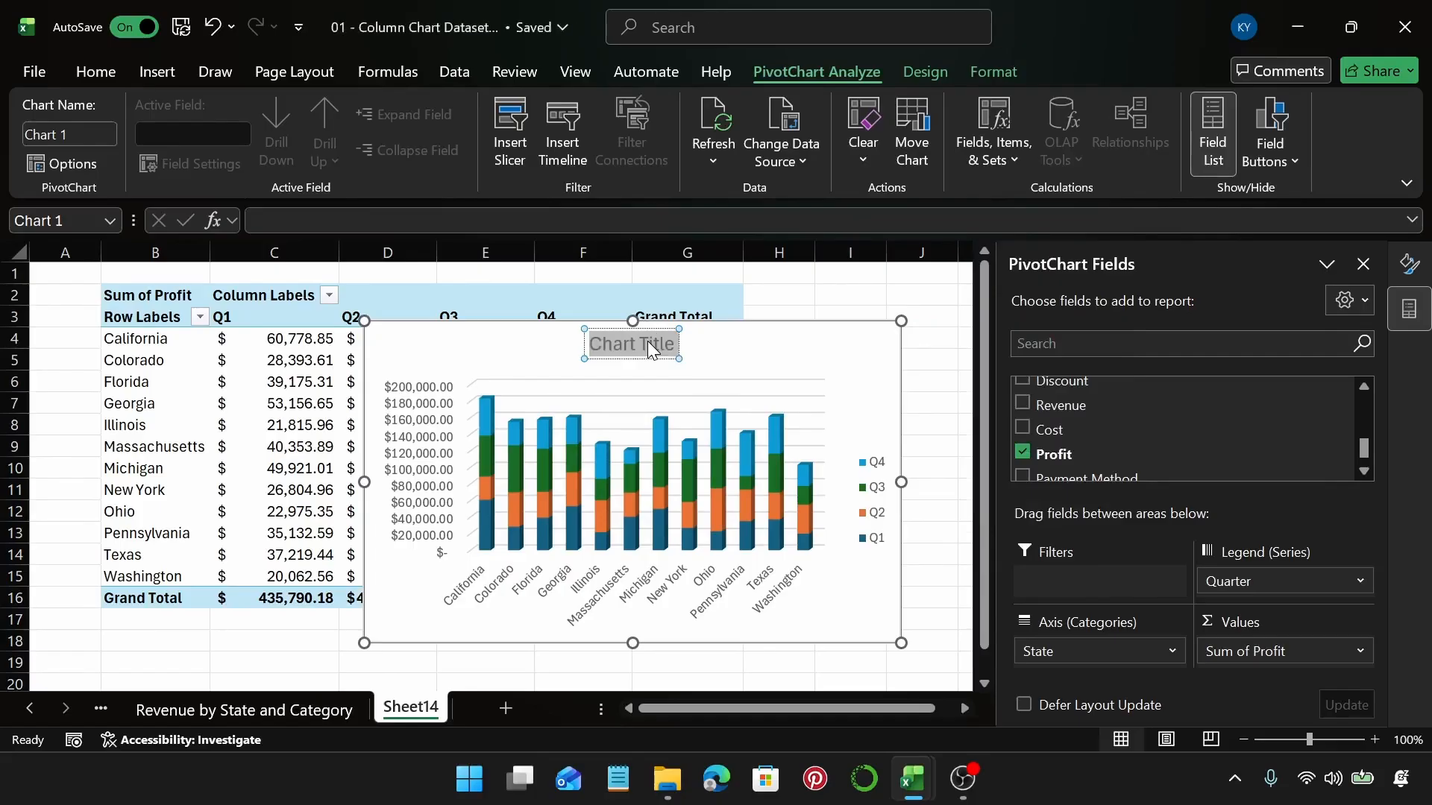
text(P)
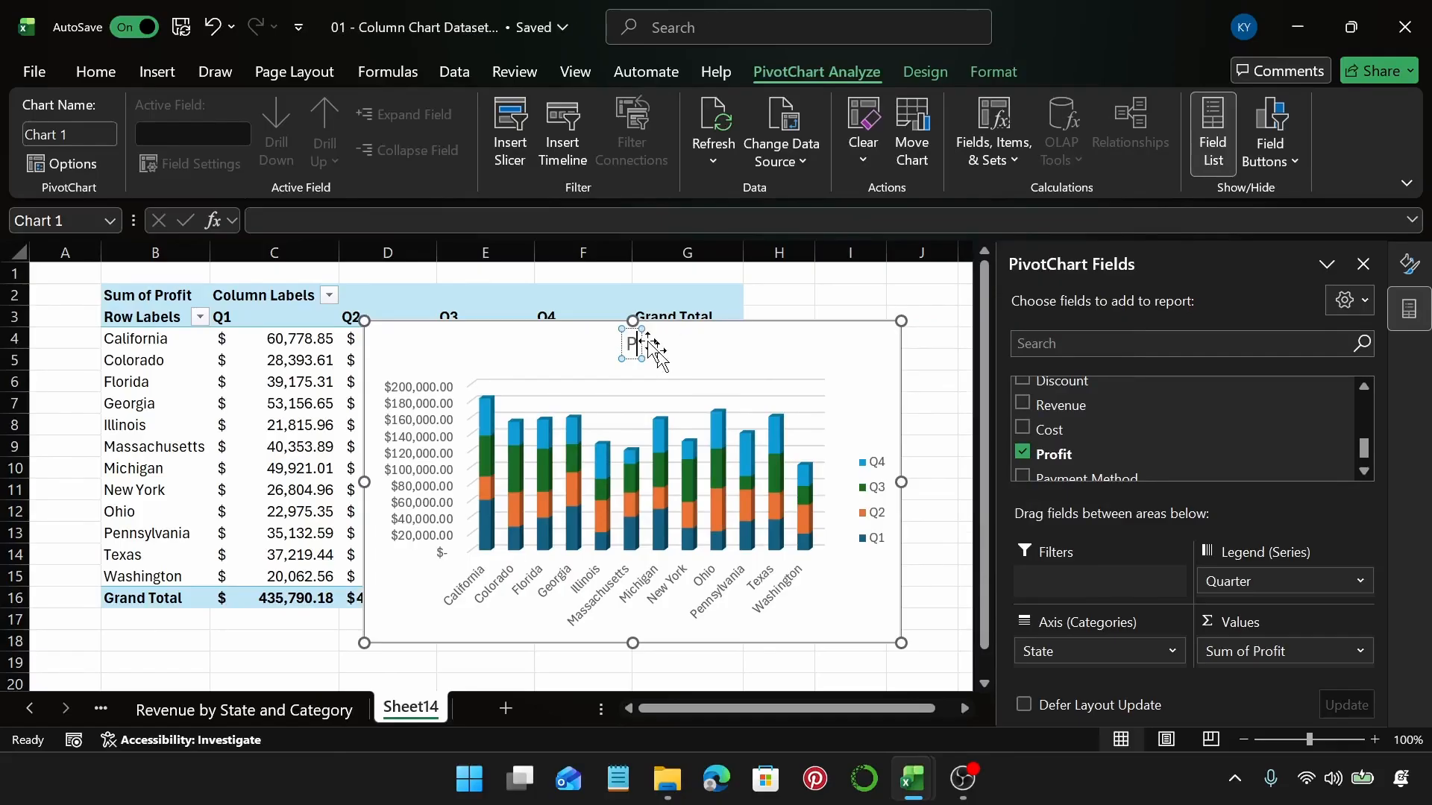
text(rofit by Sta)
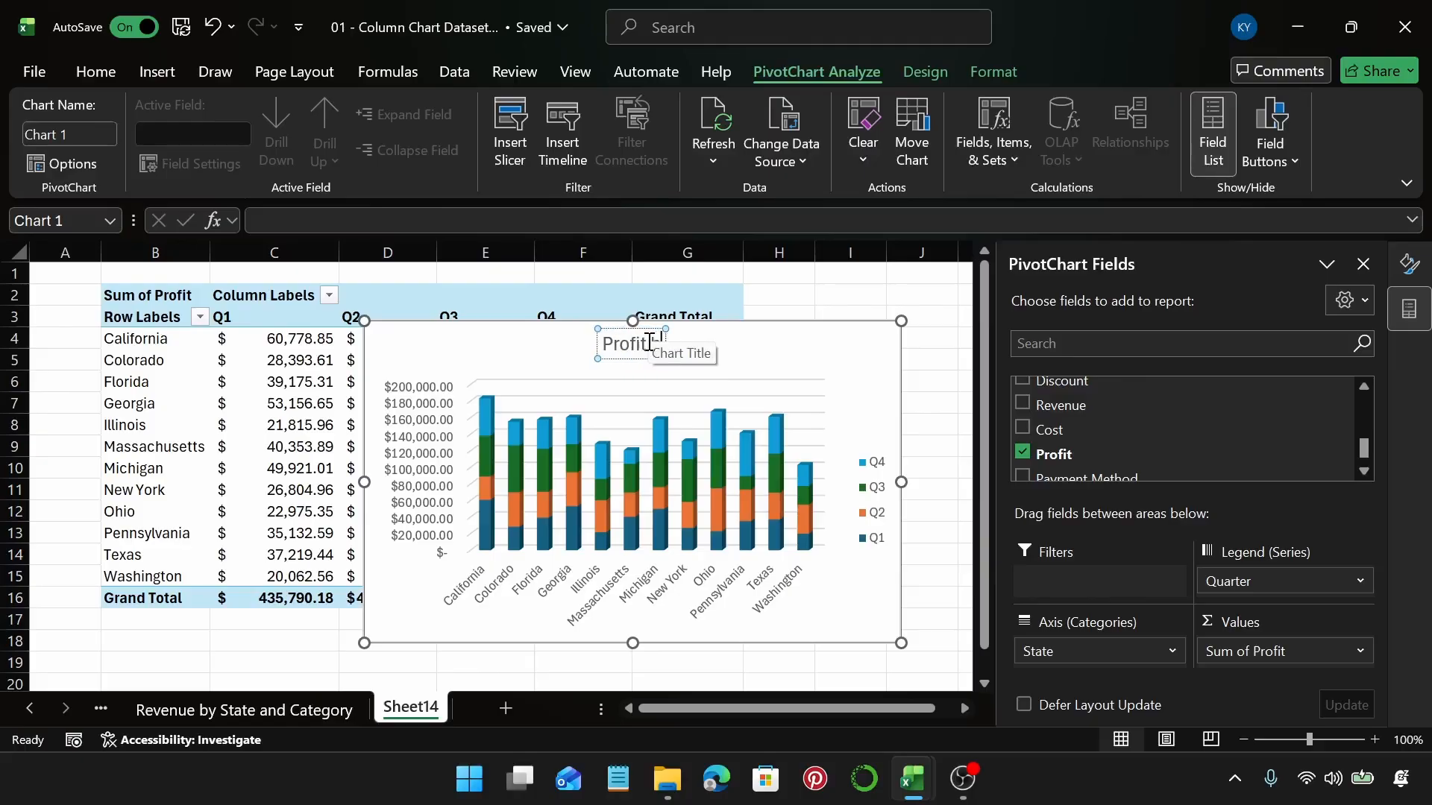
text(te)
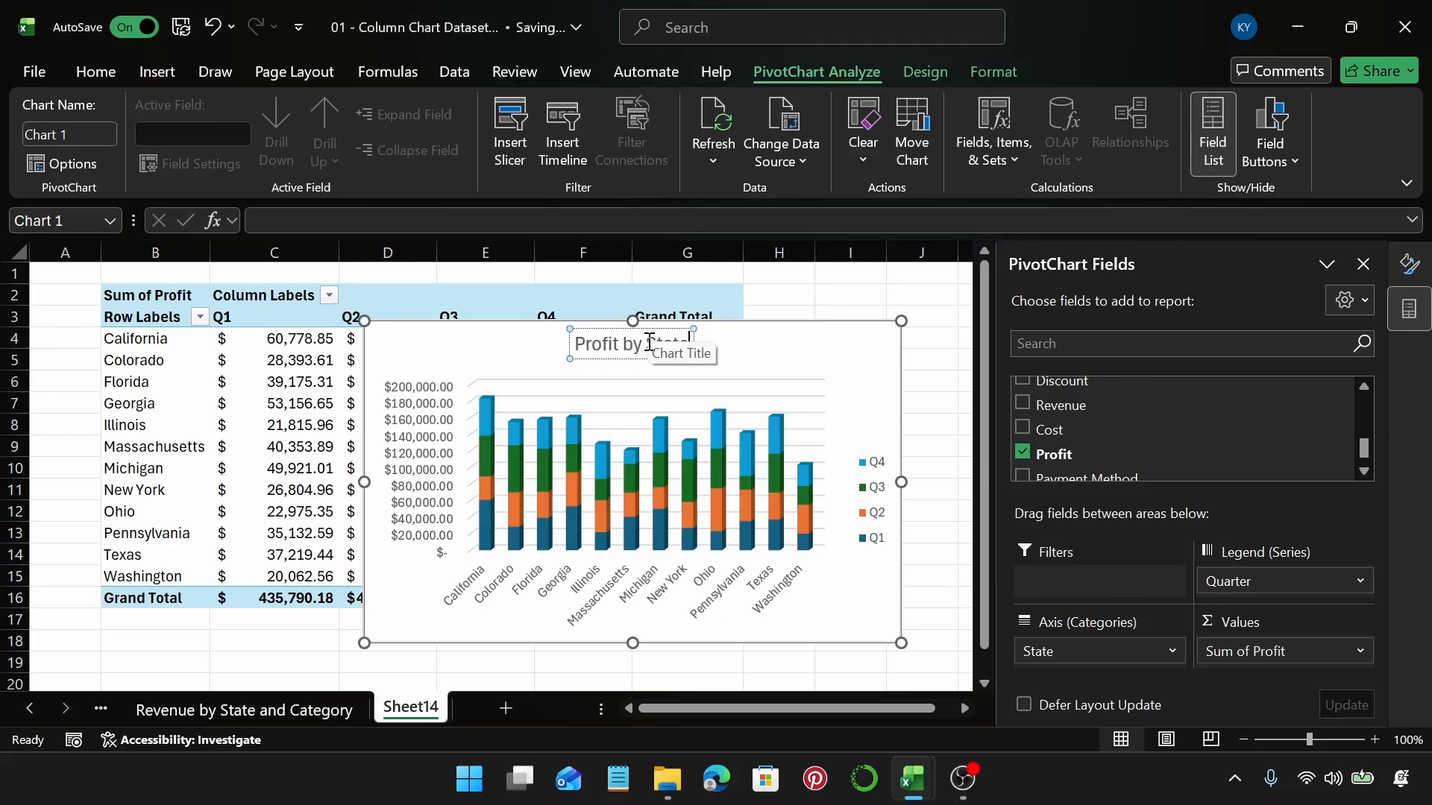
text( and Qu)
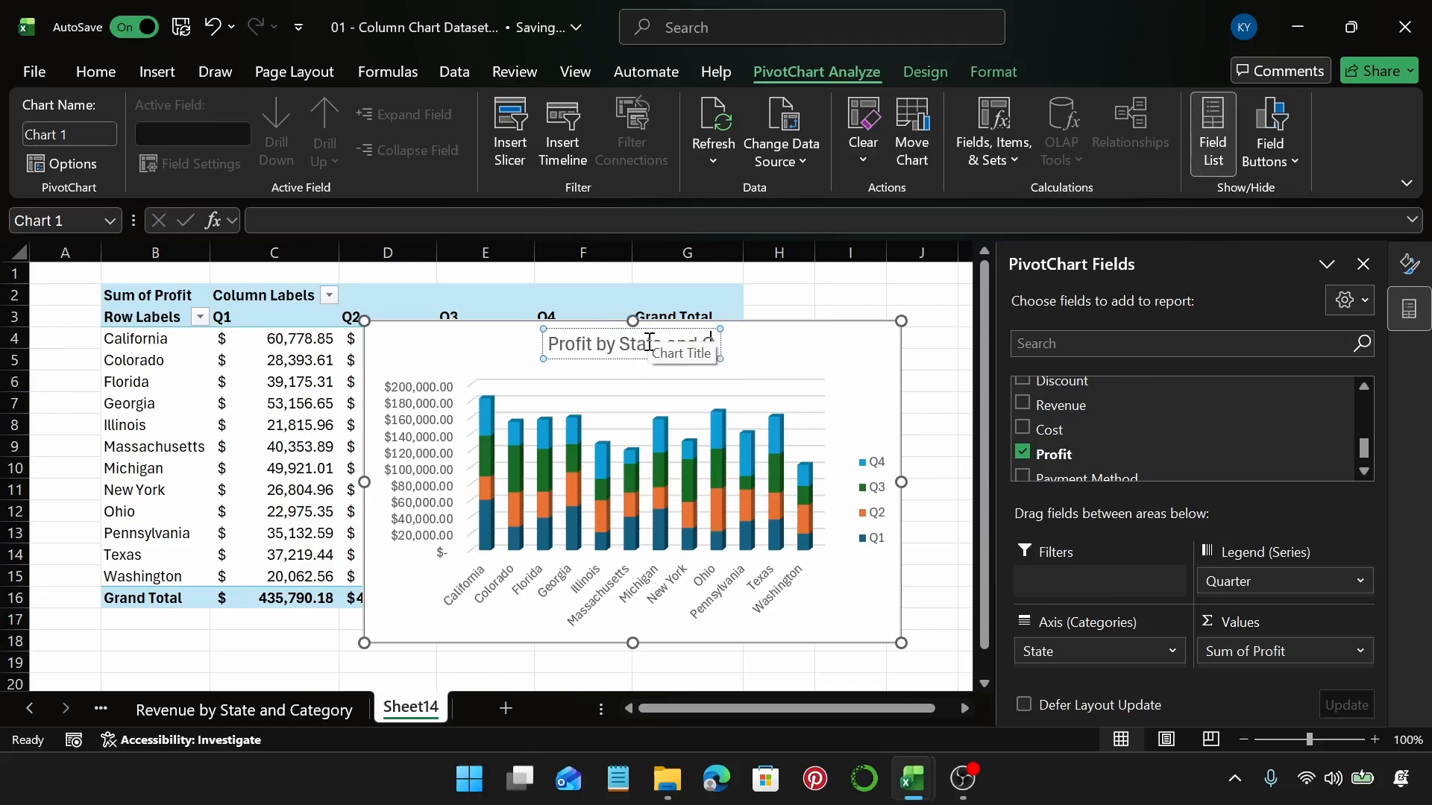
text(arter)
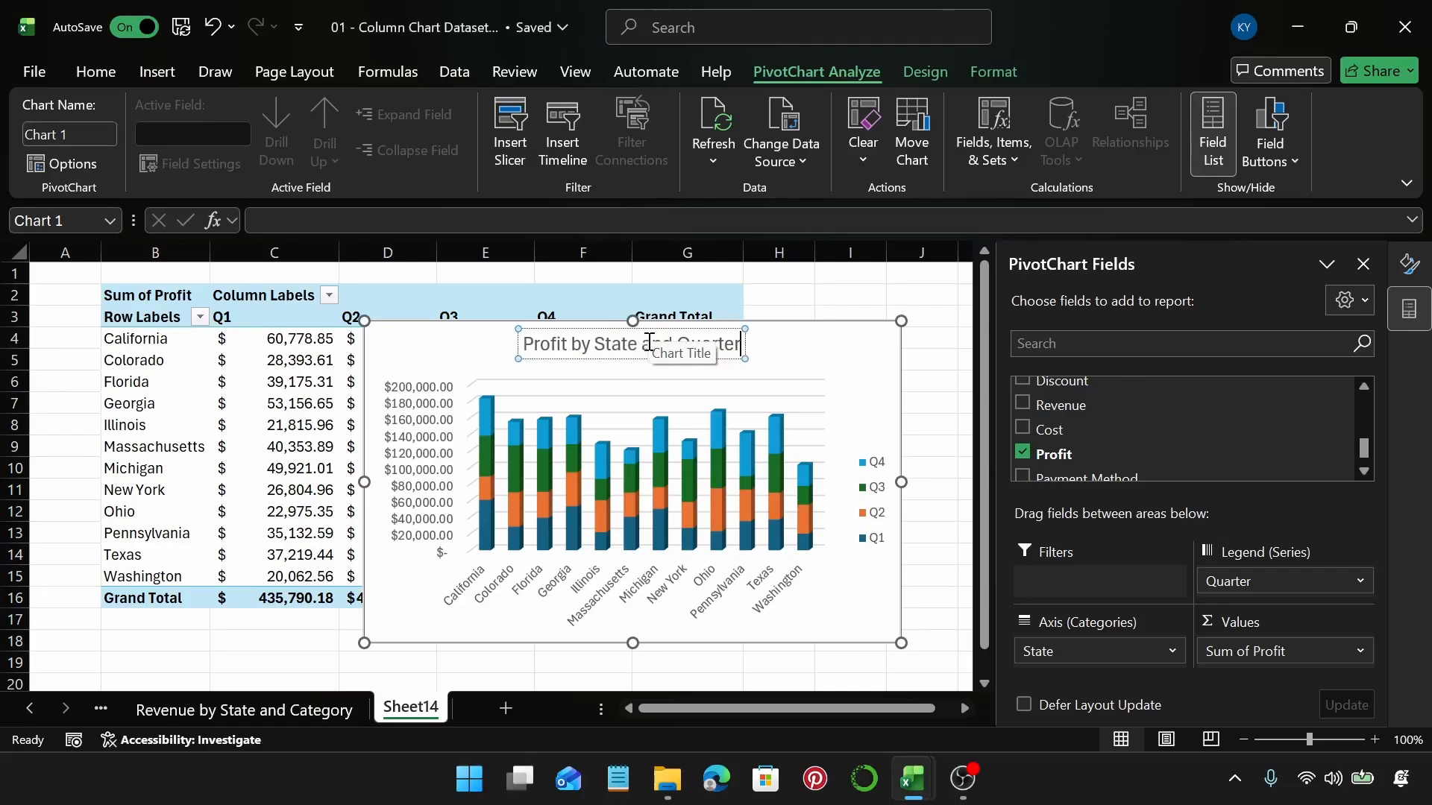
click(772, 364)
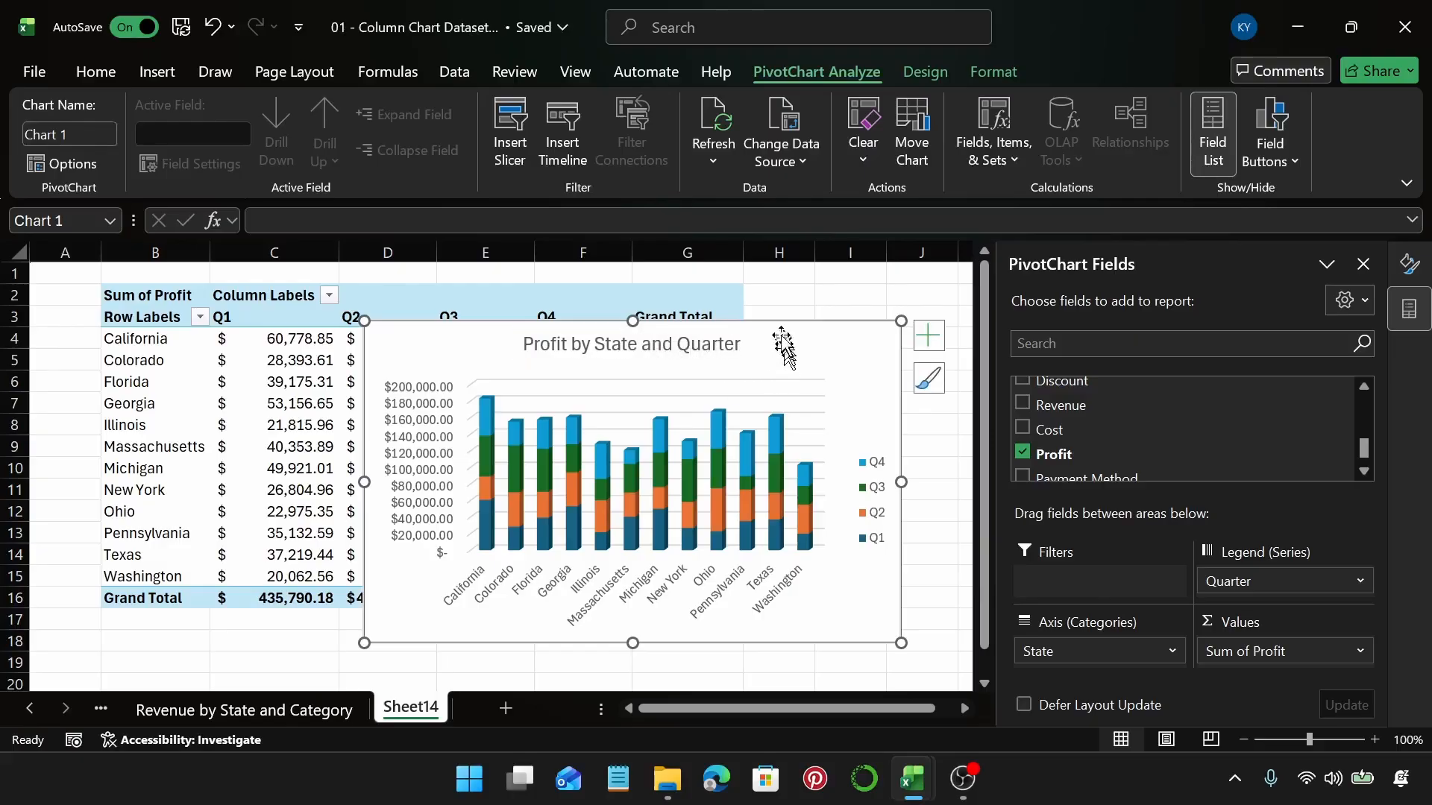
Preview the alternative chart styles on the Profit by State and Quarter chart
click(923, 396)
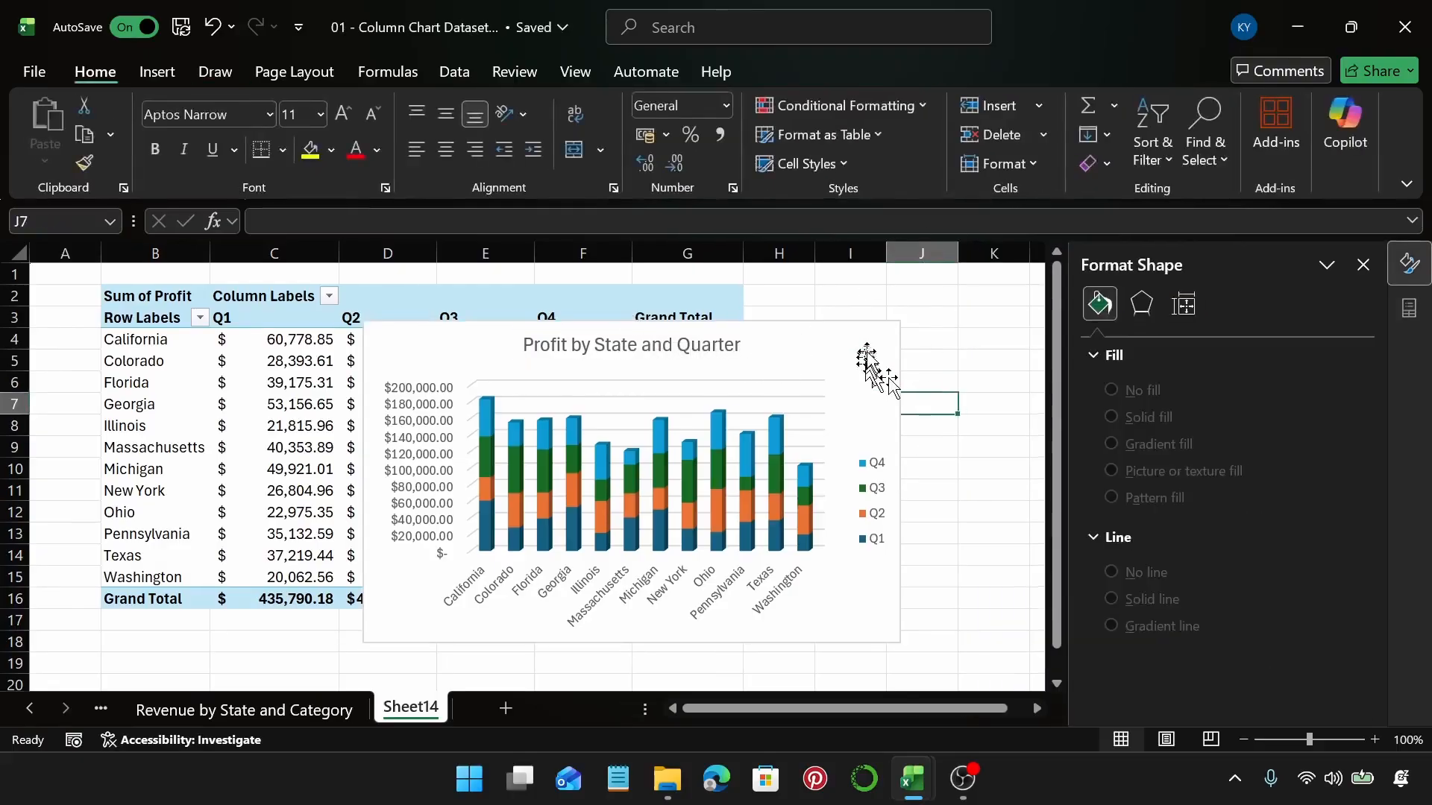
click(868, 360)
click(928, 381)
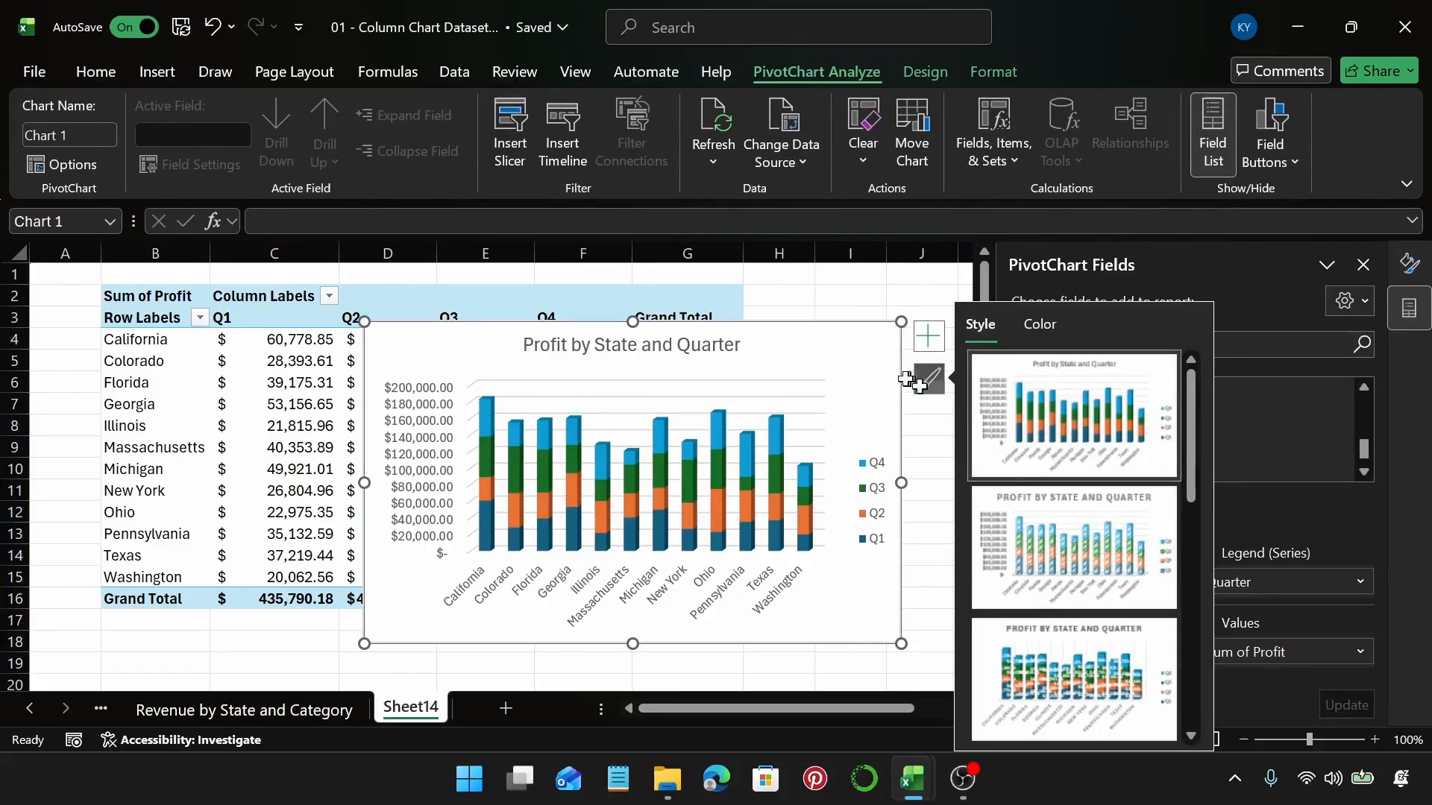
click(988, 522)
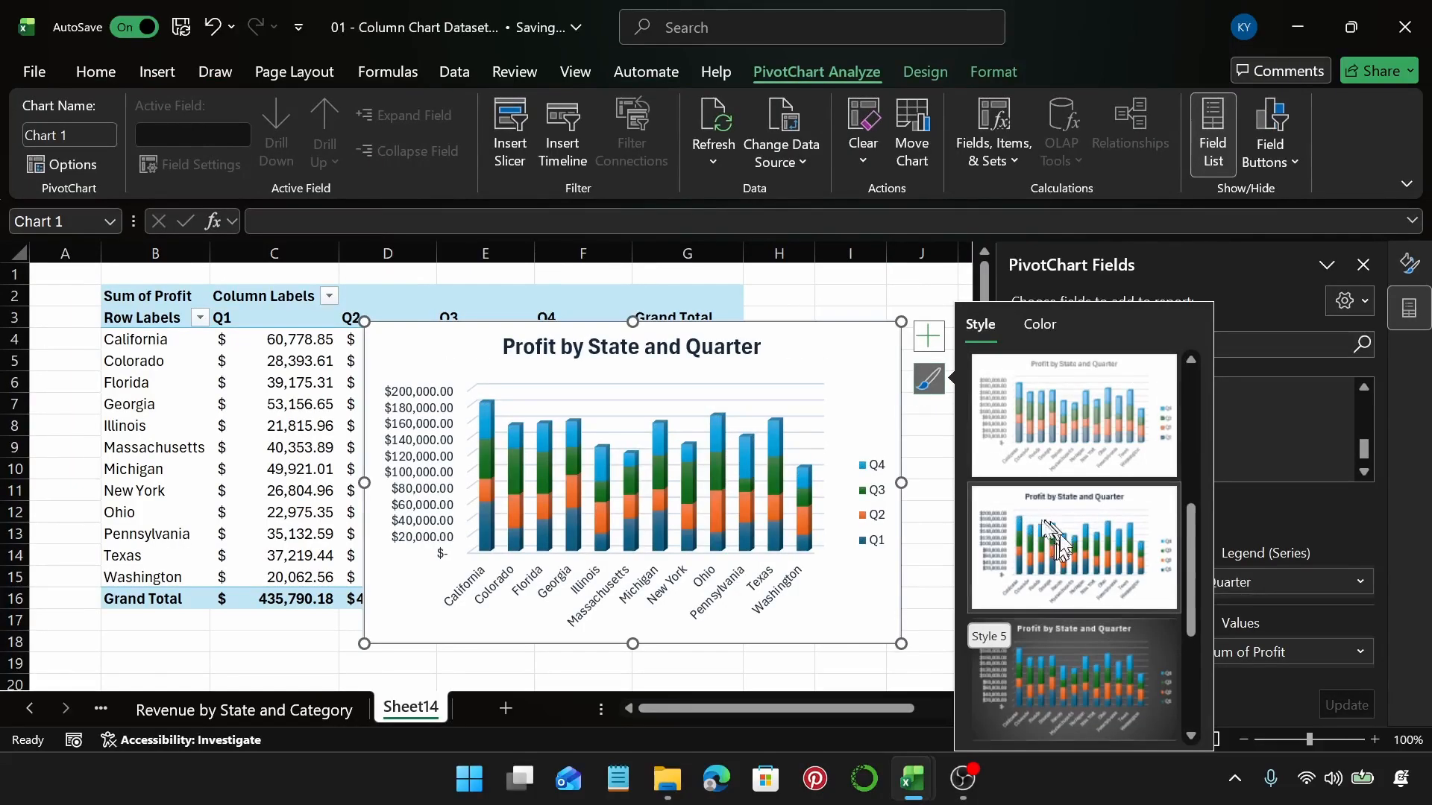
scroll(1041, 534, down, 1)
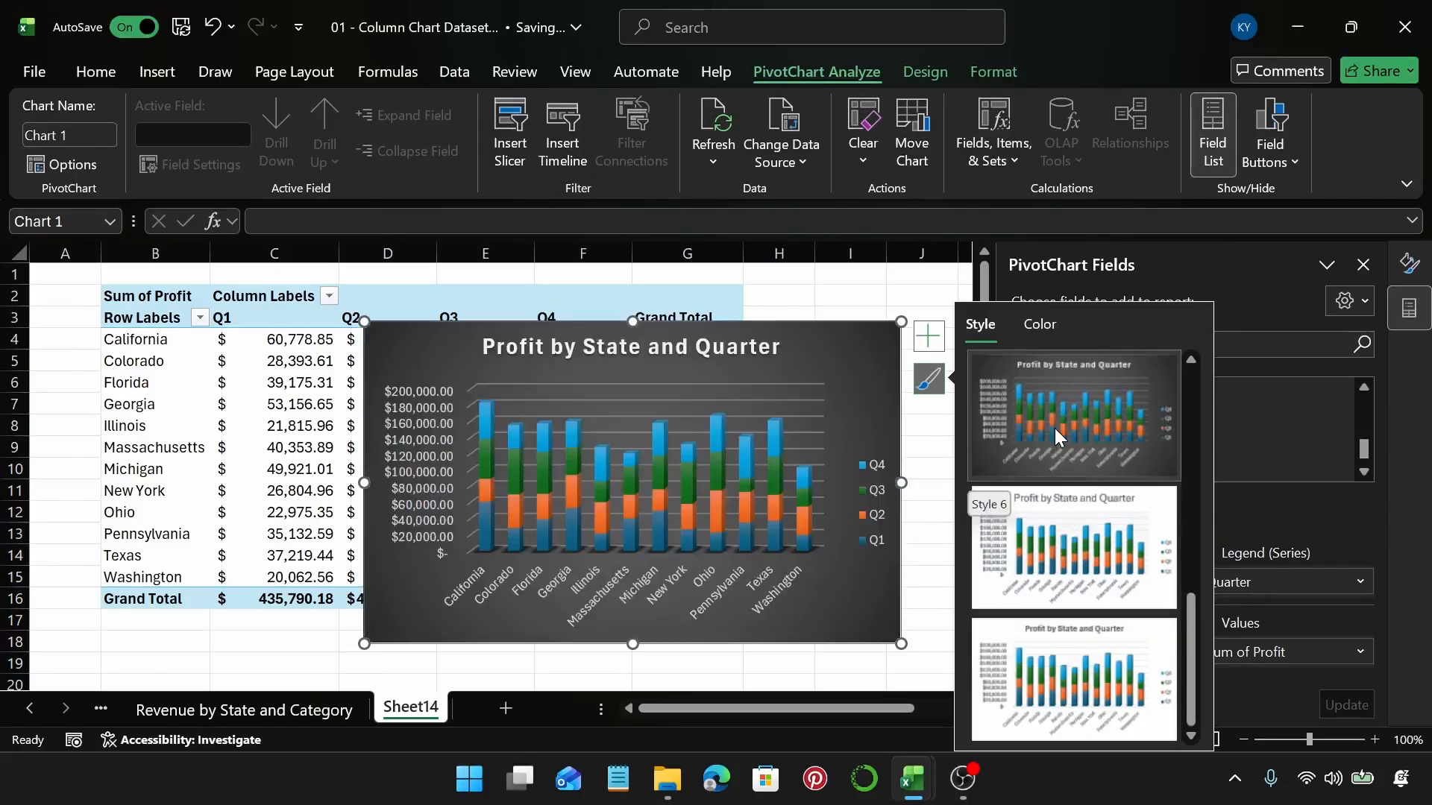
click(1057, 422)
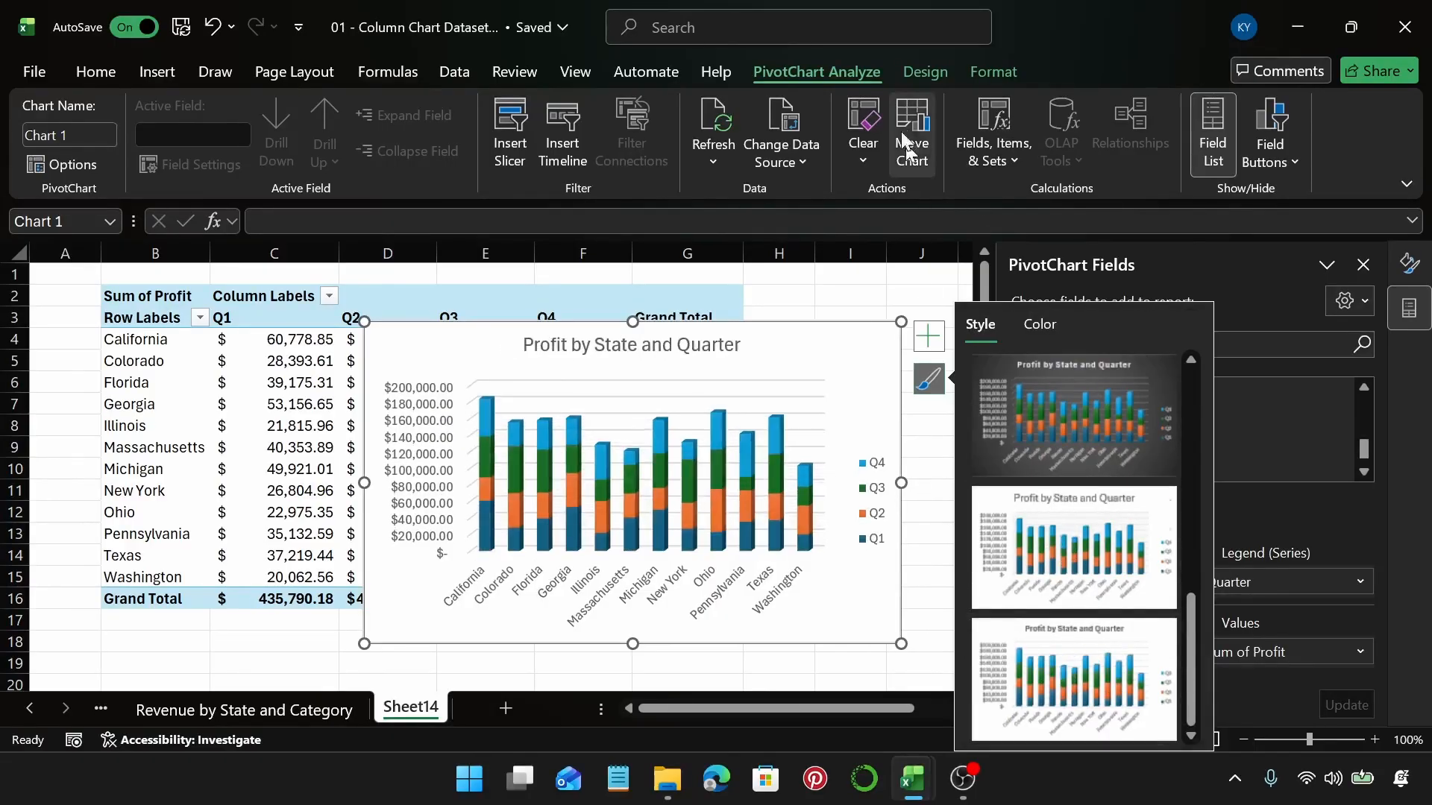
click(928, 72)
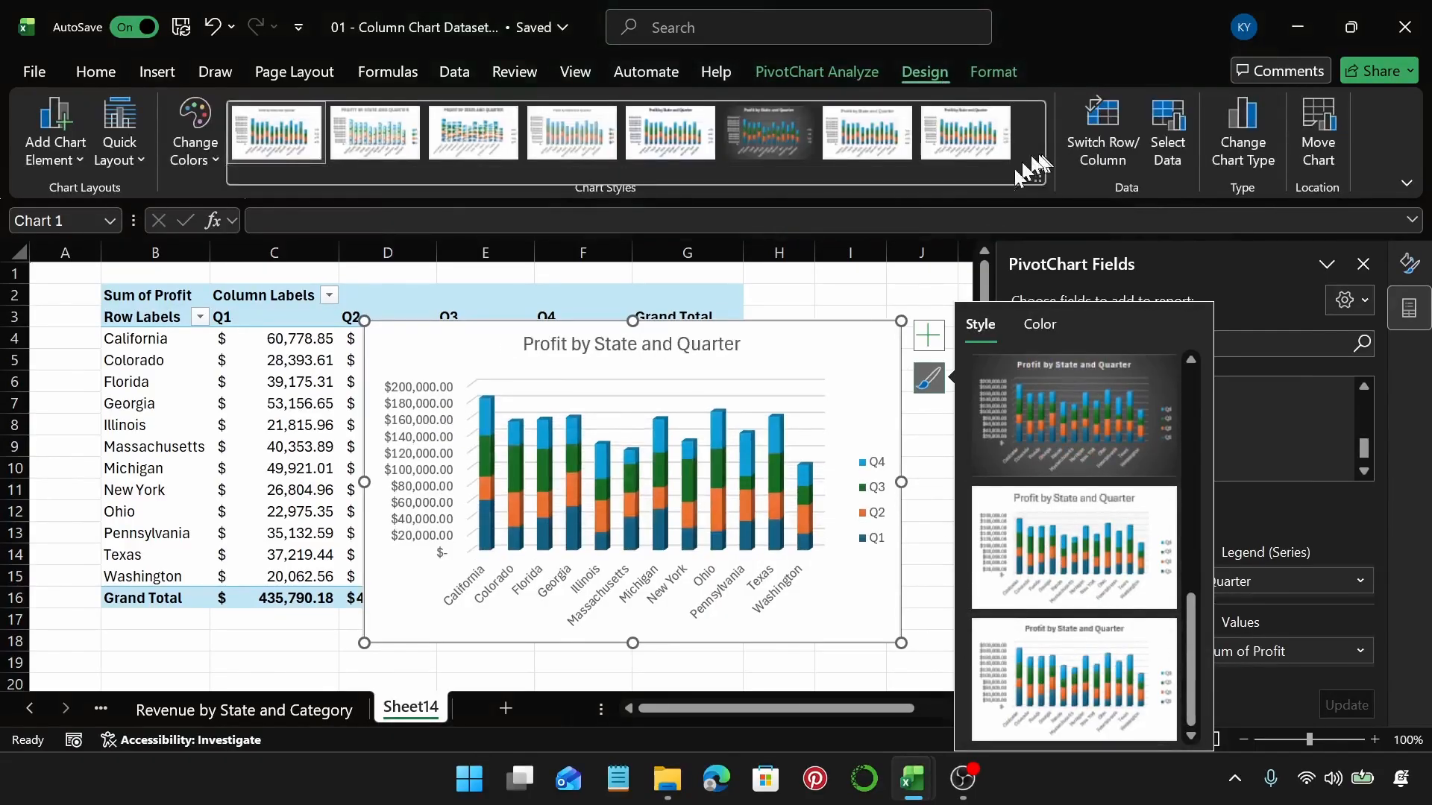
click(928, 378)
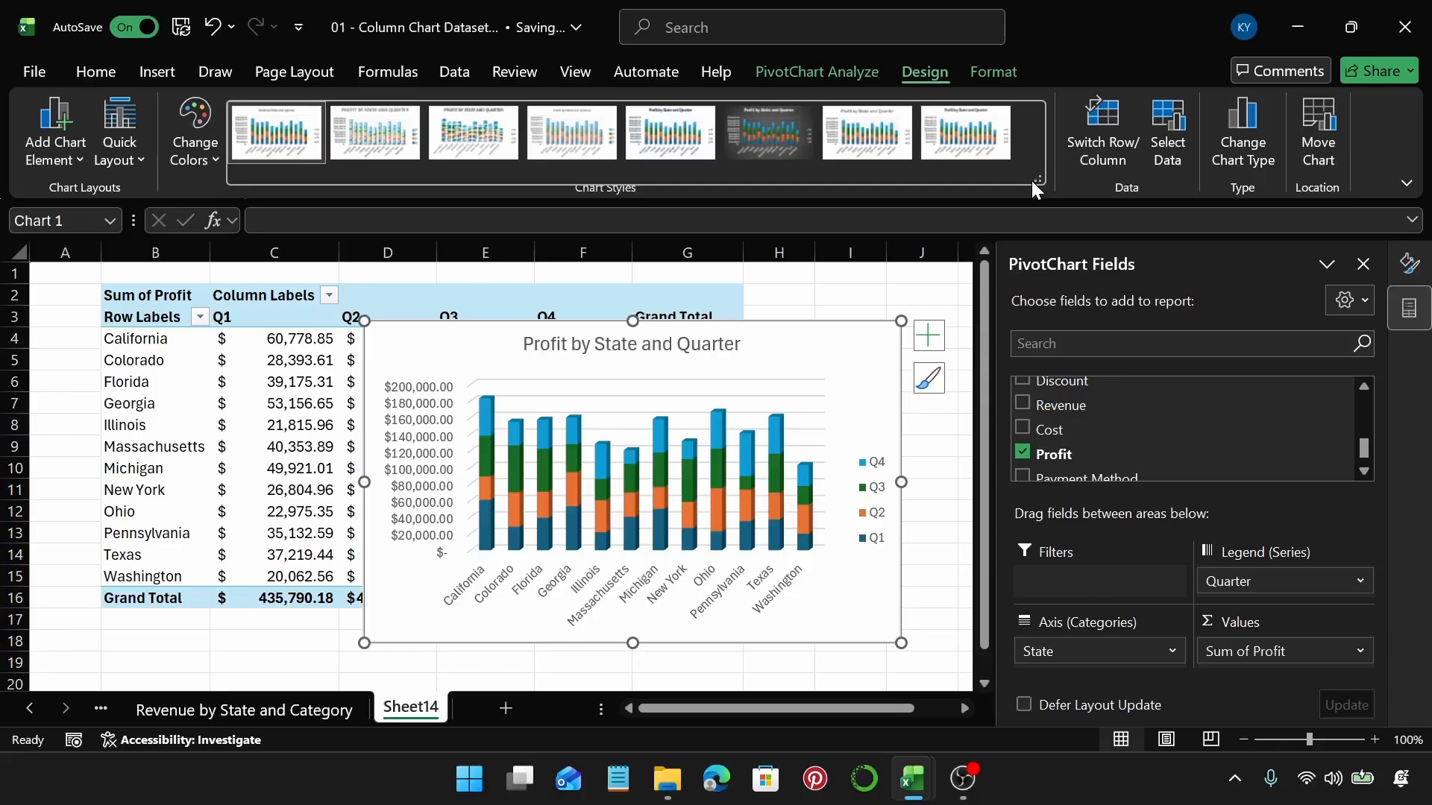
double_click(789, 406)
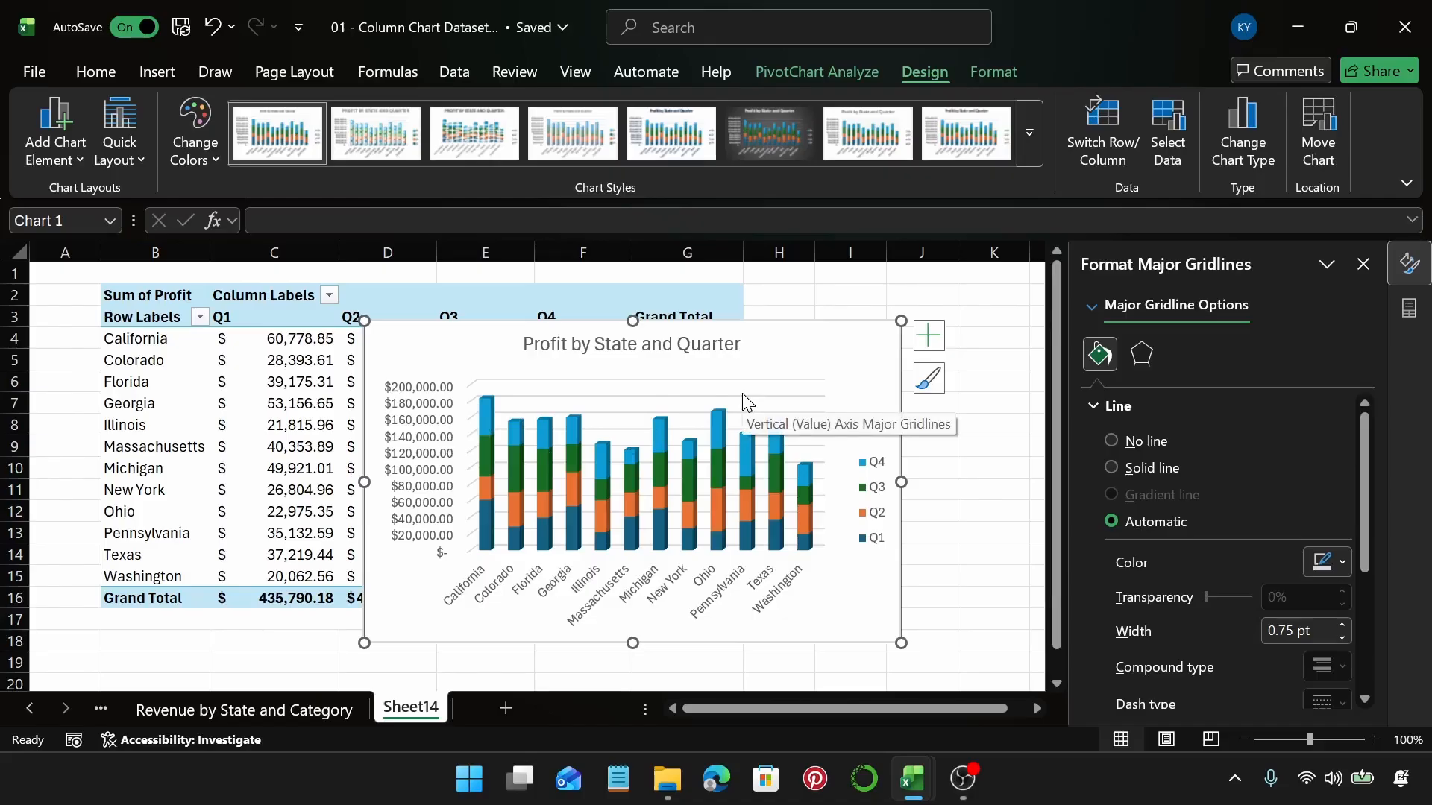
click(873, 375)
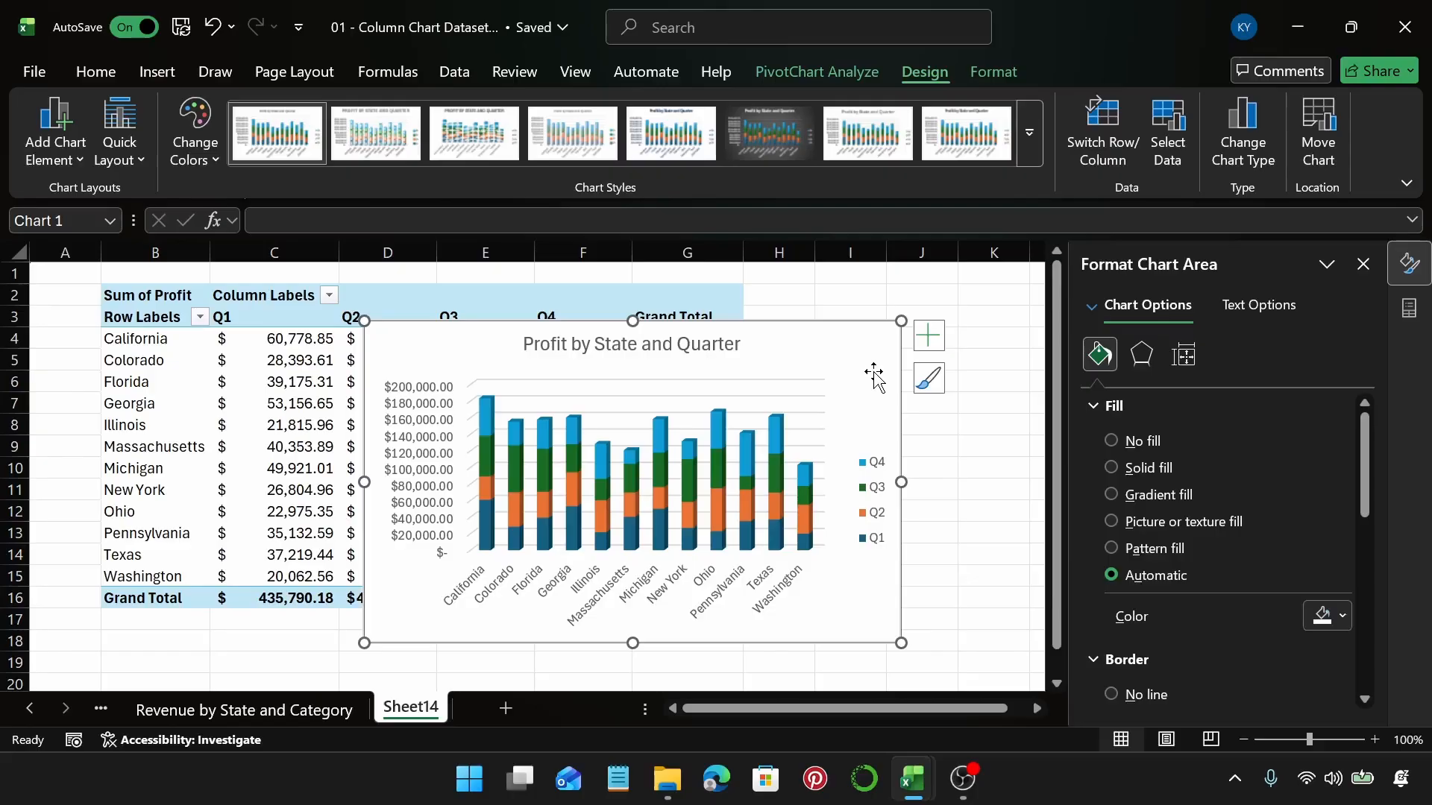
Rename the current worksheet as "Profit by State and Quarter"
double_click(408, 708)
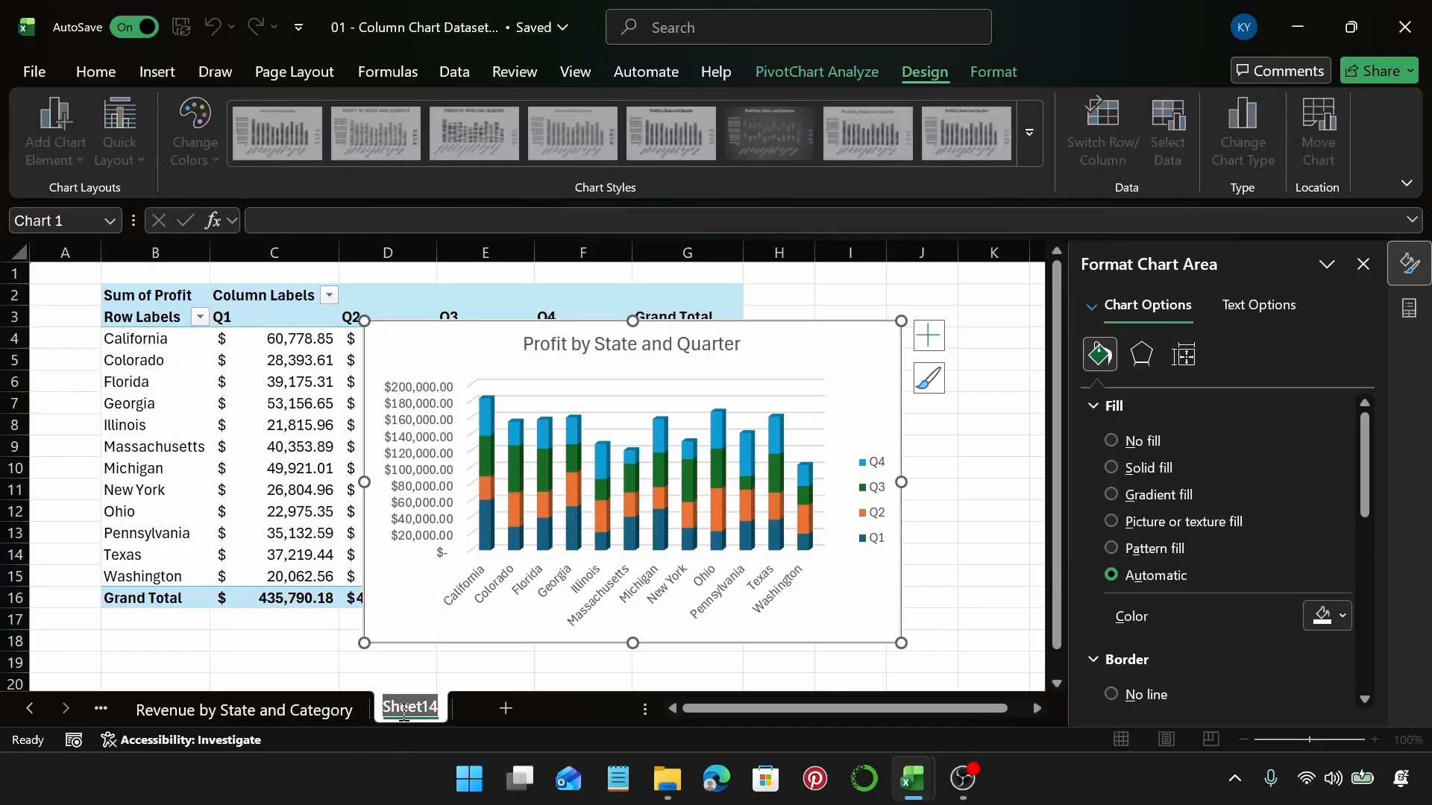
text(Profit)
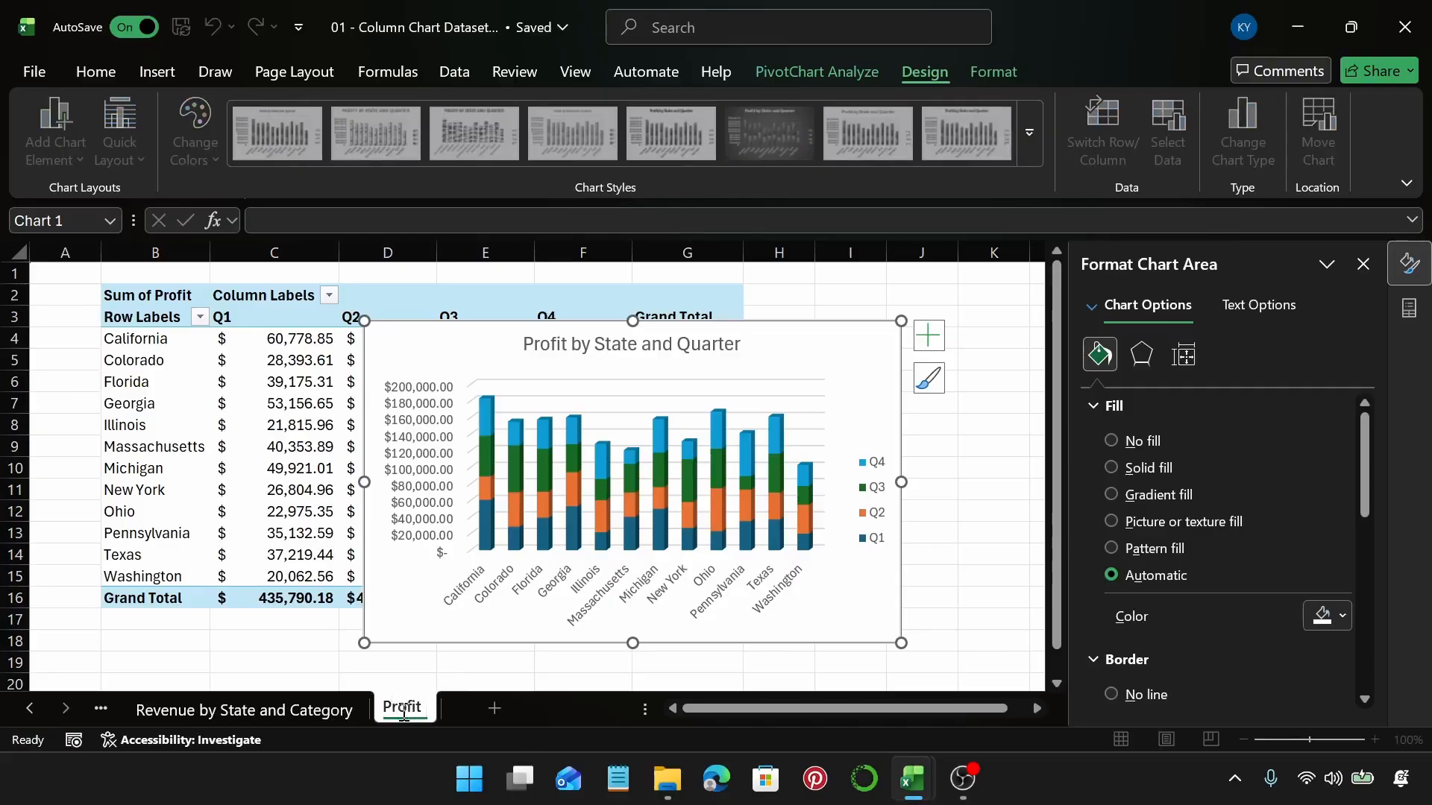
text( by State)
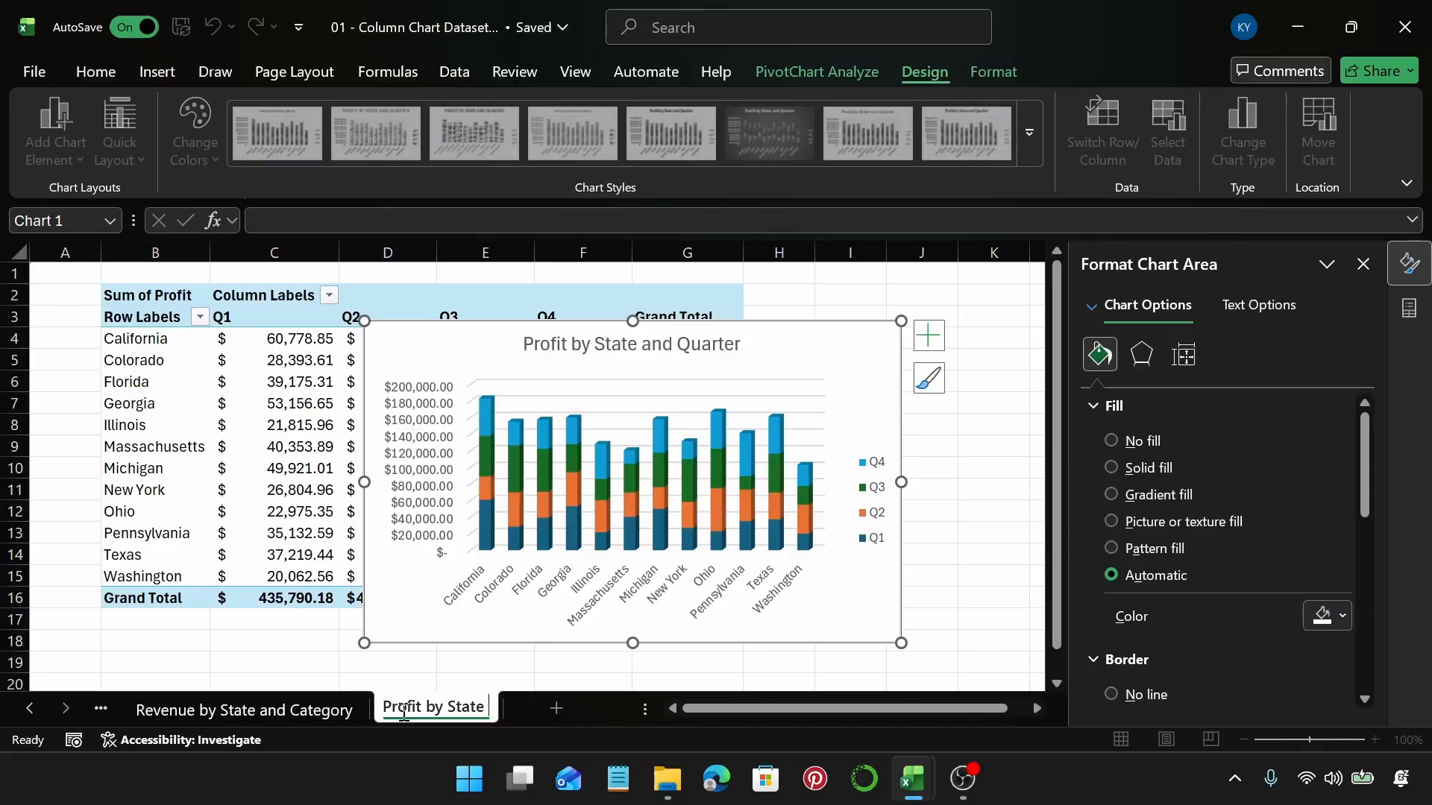
text( and Quarter)
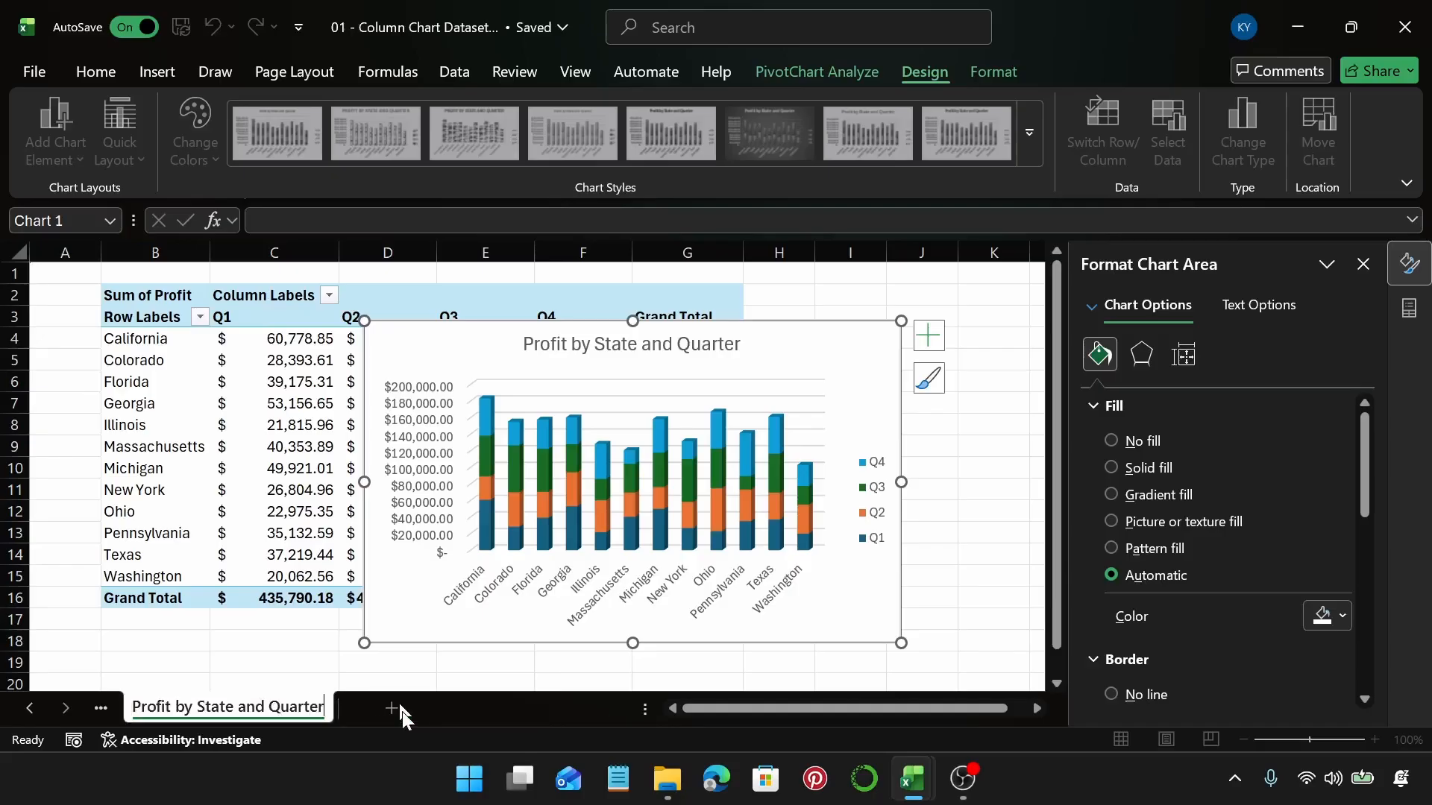
key(Return)
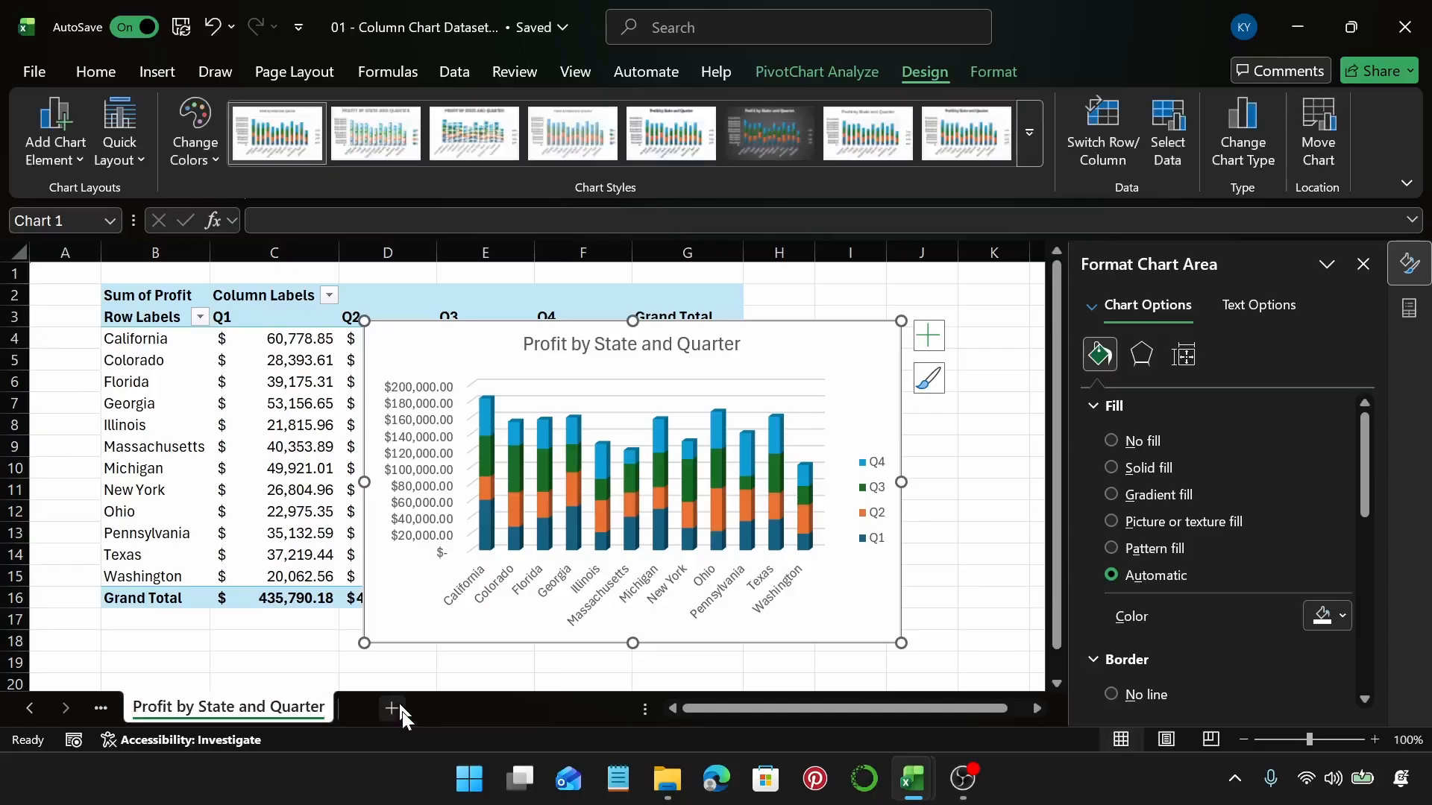
Add a new worksheet and insert a PivotTable based on Table1 at its cell B2
click(390, 707)
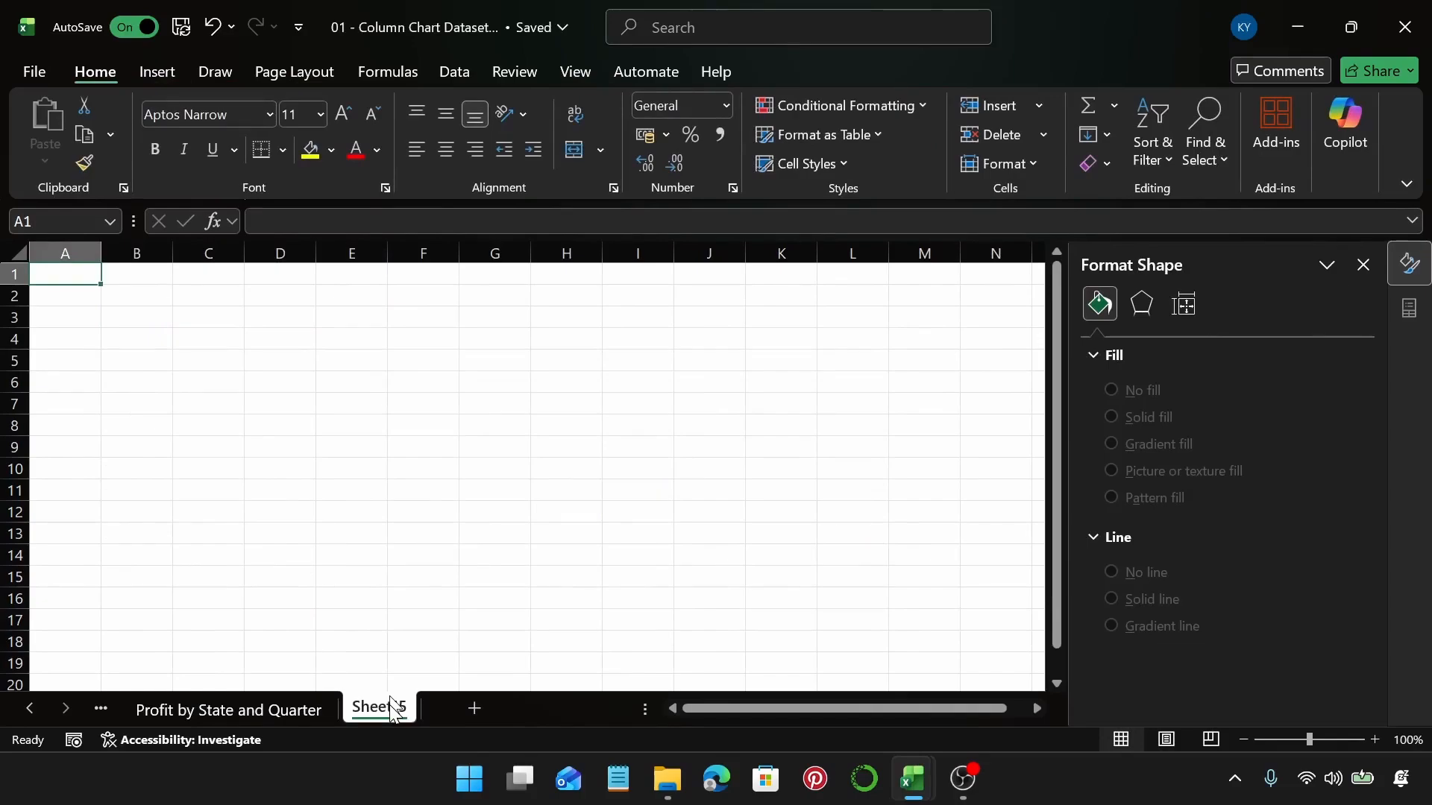
click(133, 301)
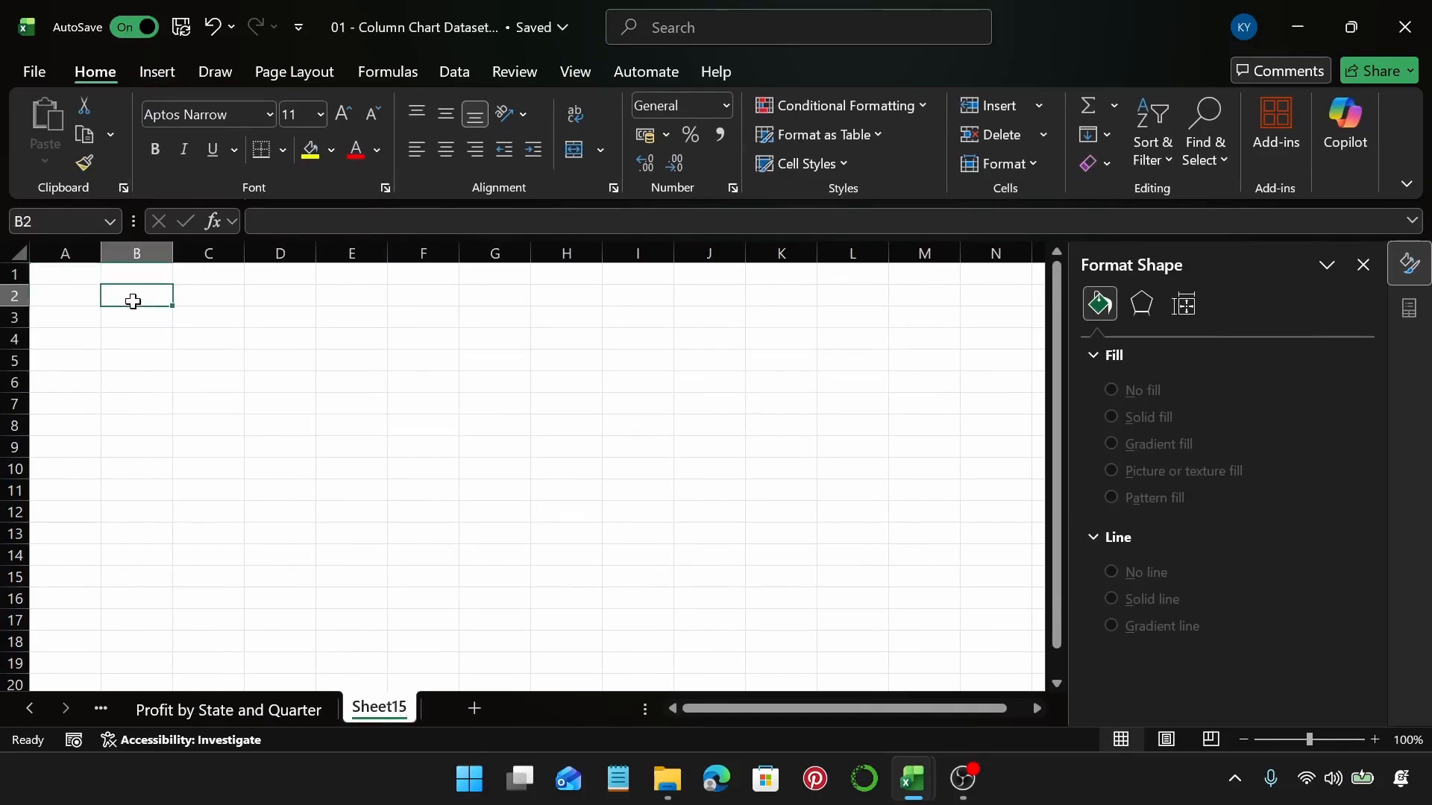
click(163, 79)
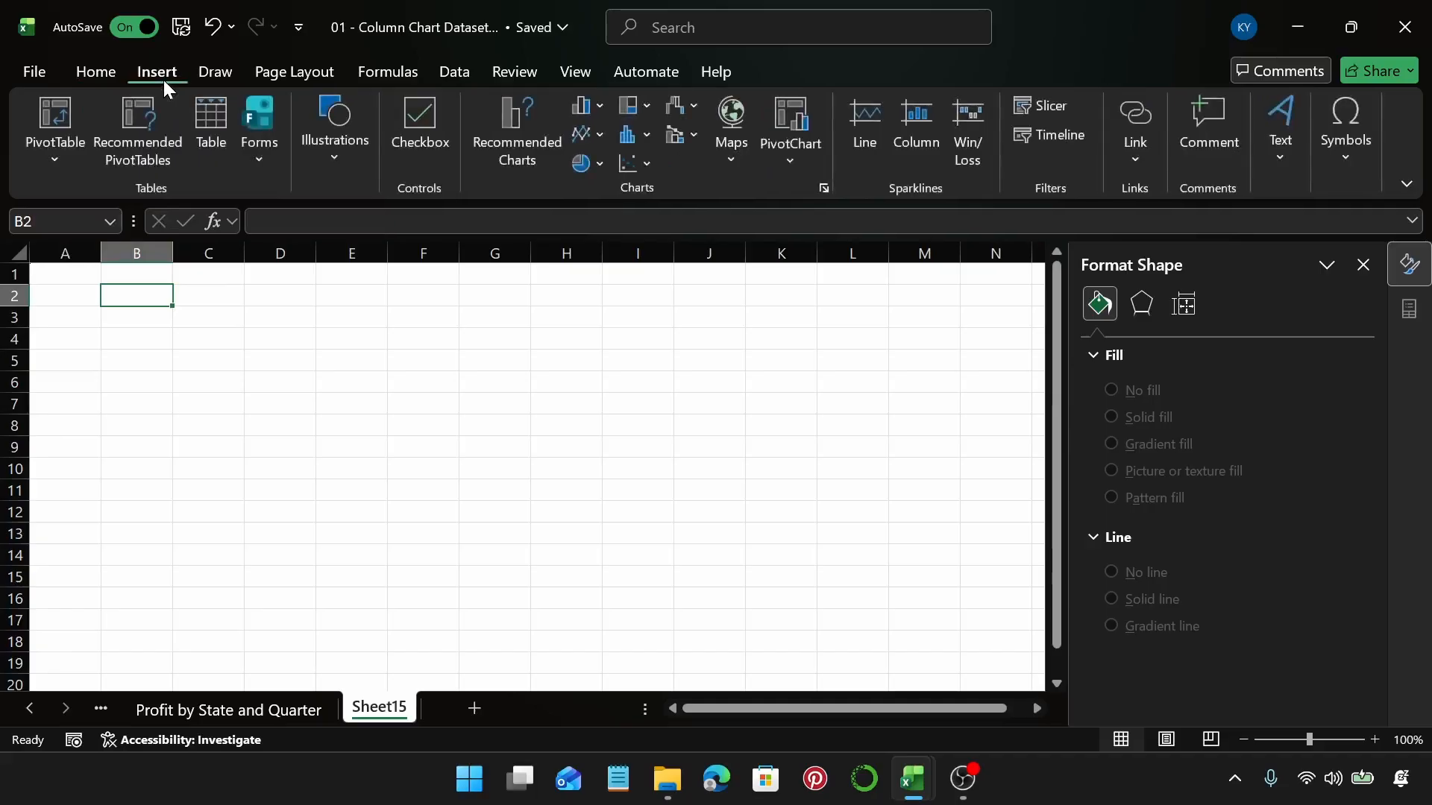
click(75, 115)
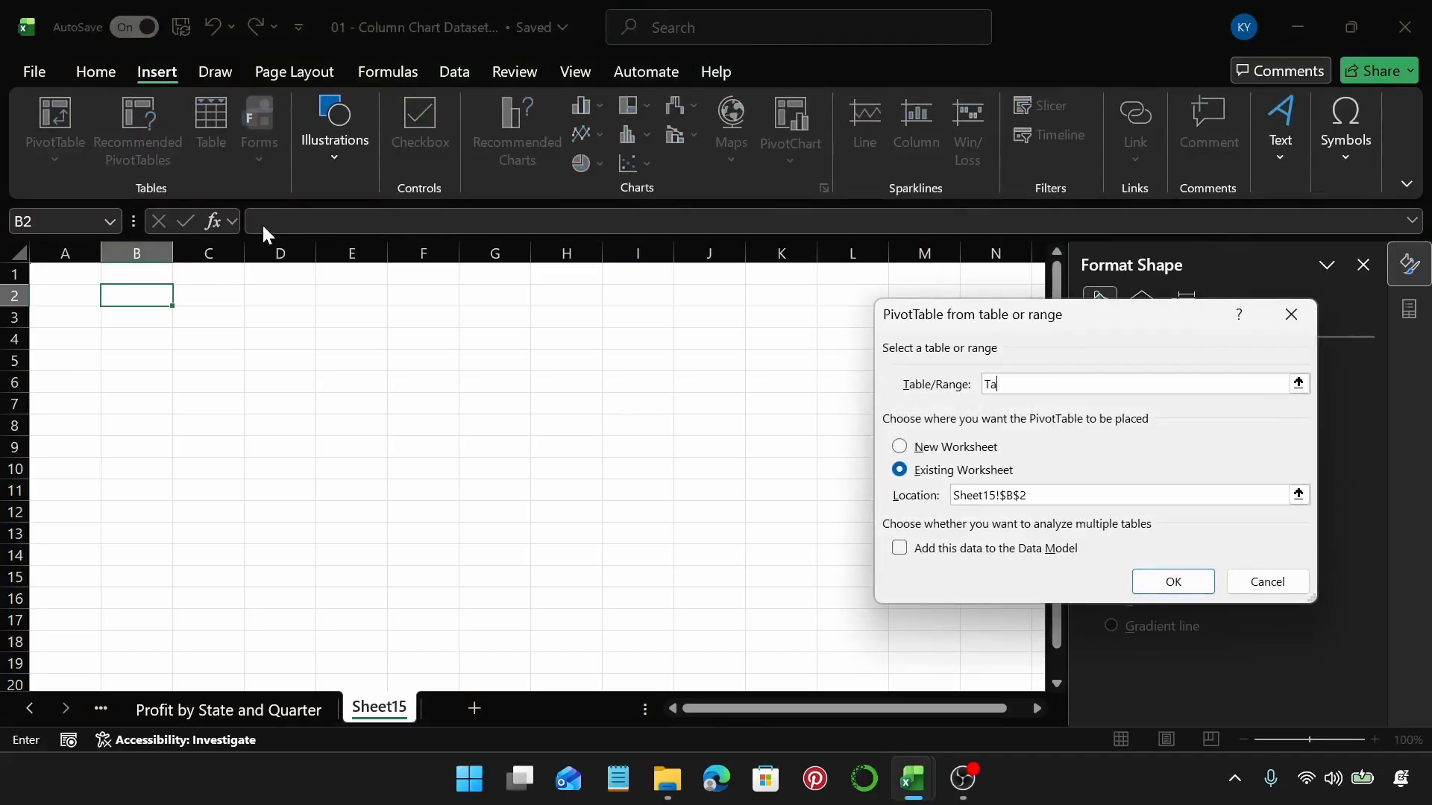
text(Table1)
key(Return)
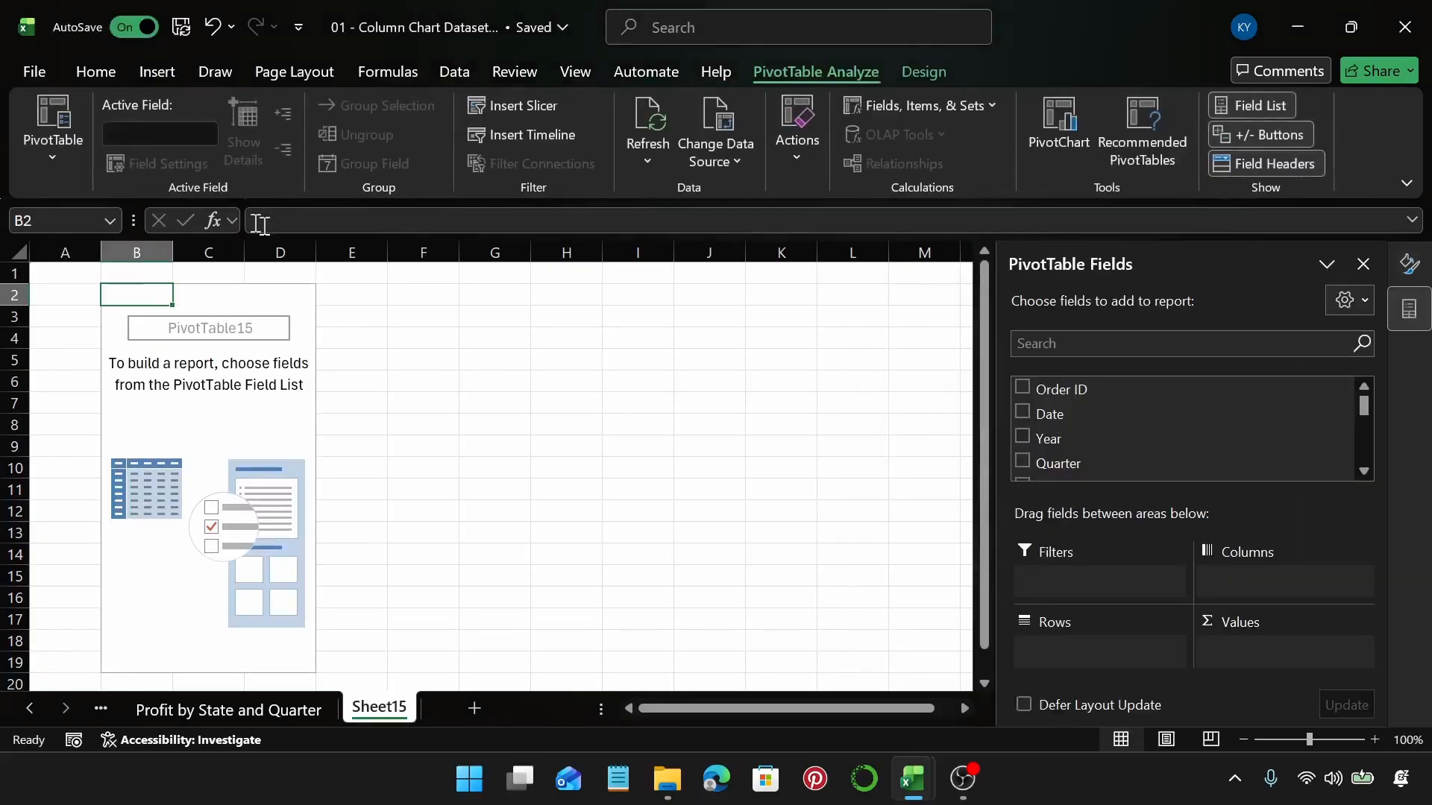
Build the PivotTable with Month as rows, Sales Channel as columns and the sum of Revenue as values
scroll(1230, 418, down, 4)
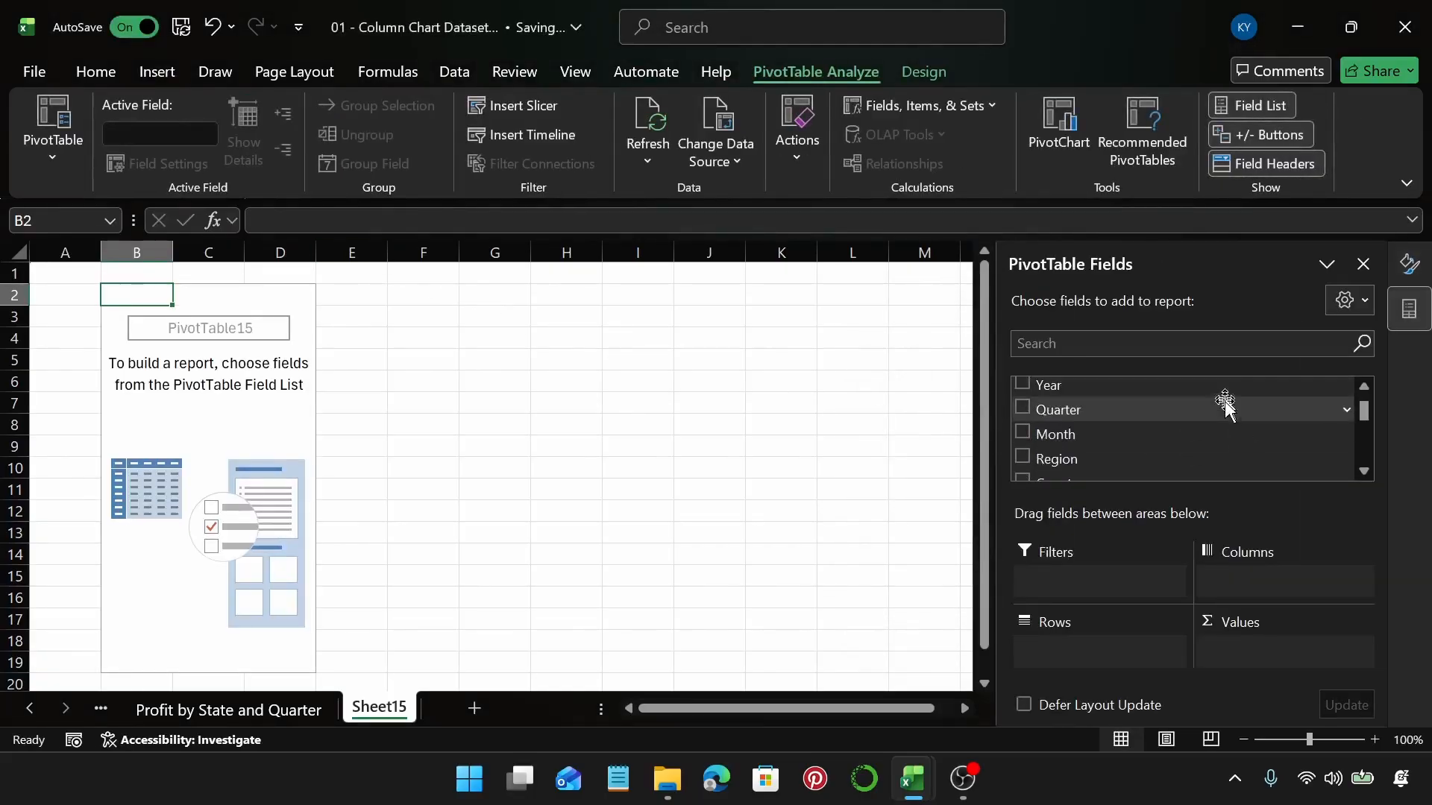
drag(1111, 382, 1105, 631)
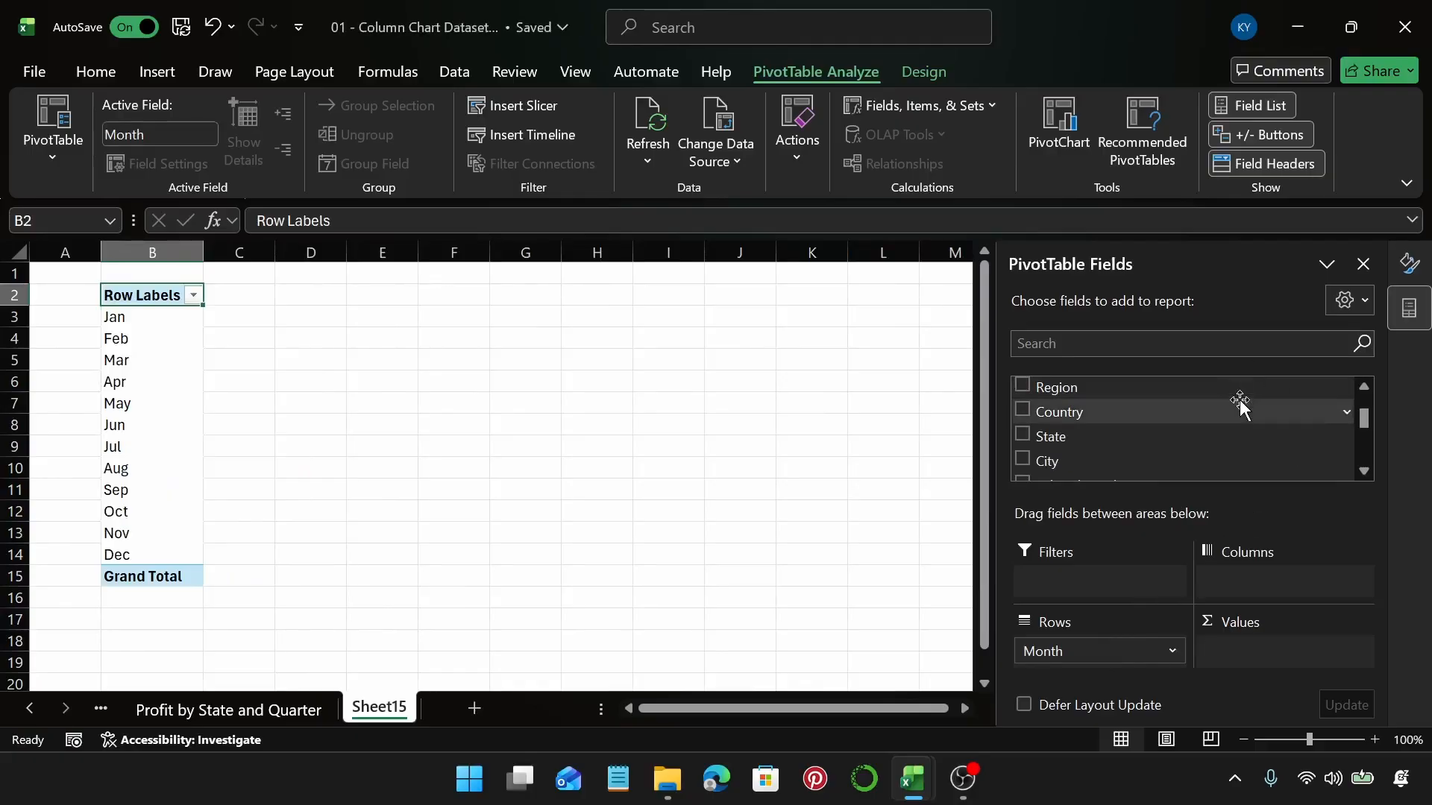
scroll(1230, 403, down, 5)
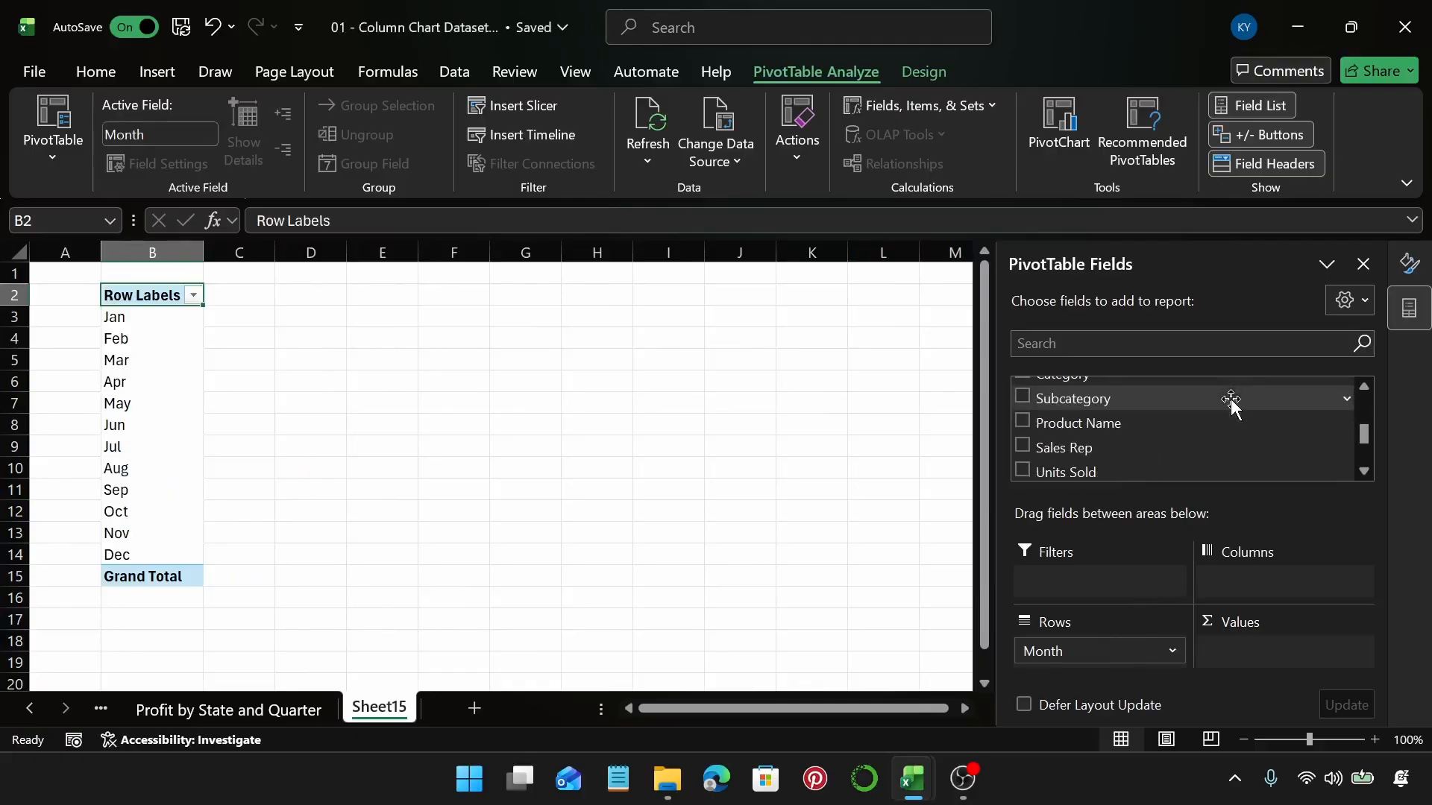
scroll(1231, 402, up, 5)
scroll(1230, 403, down, 2)
drag(1163, 427, 1252, 579)
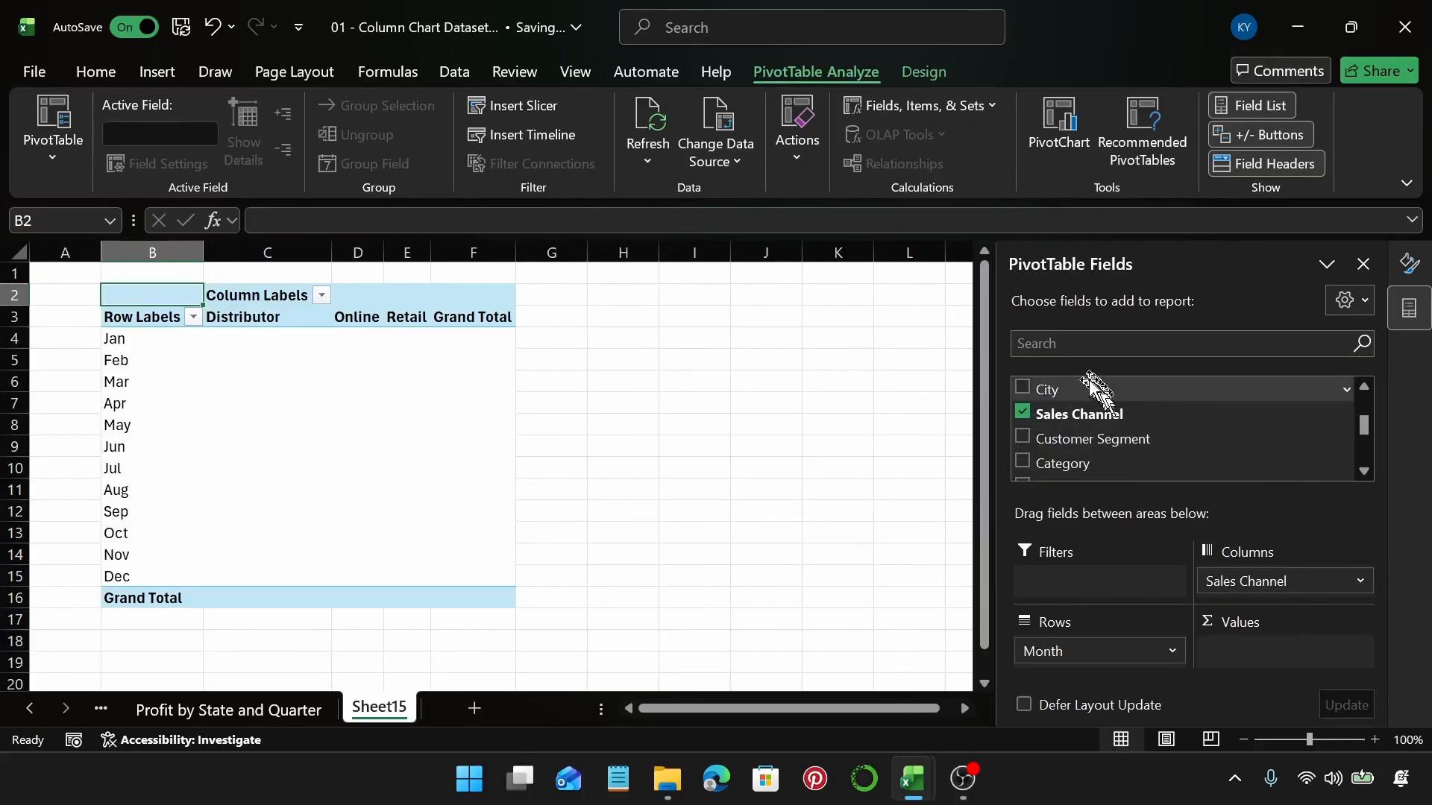
scroll(1118, 407, down, 2)
scroll(1121, 405, down, 2)
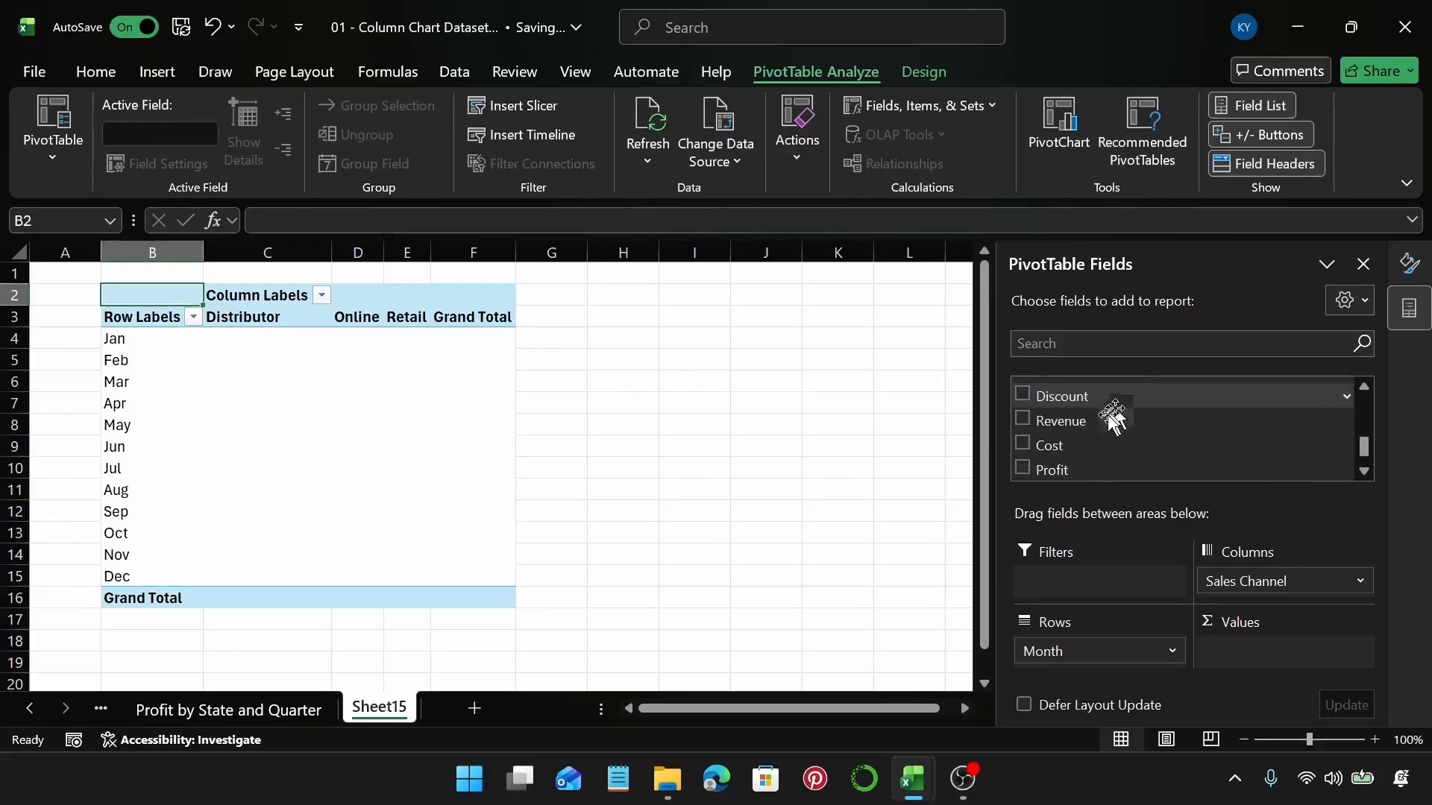
drag(1074, 405, 1270, 646)
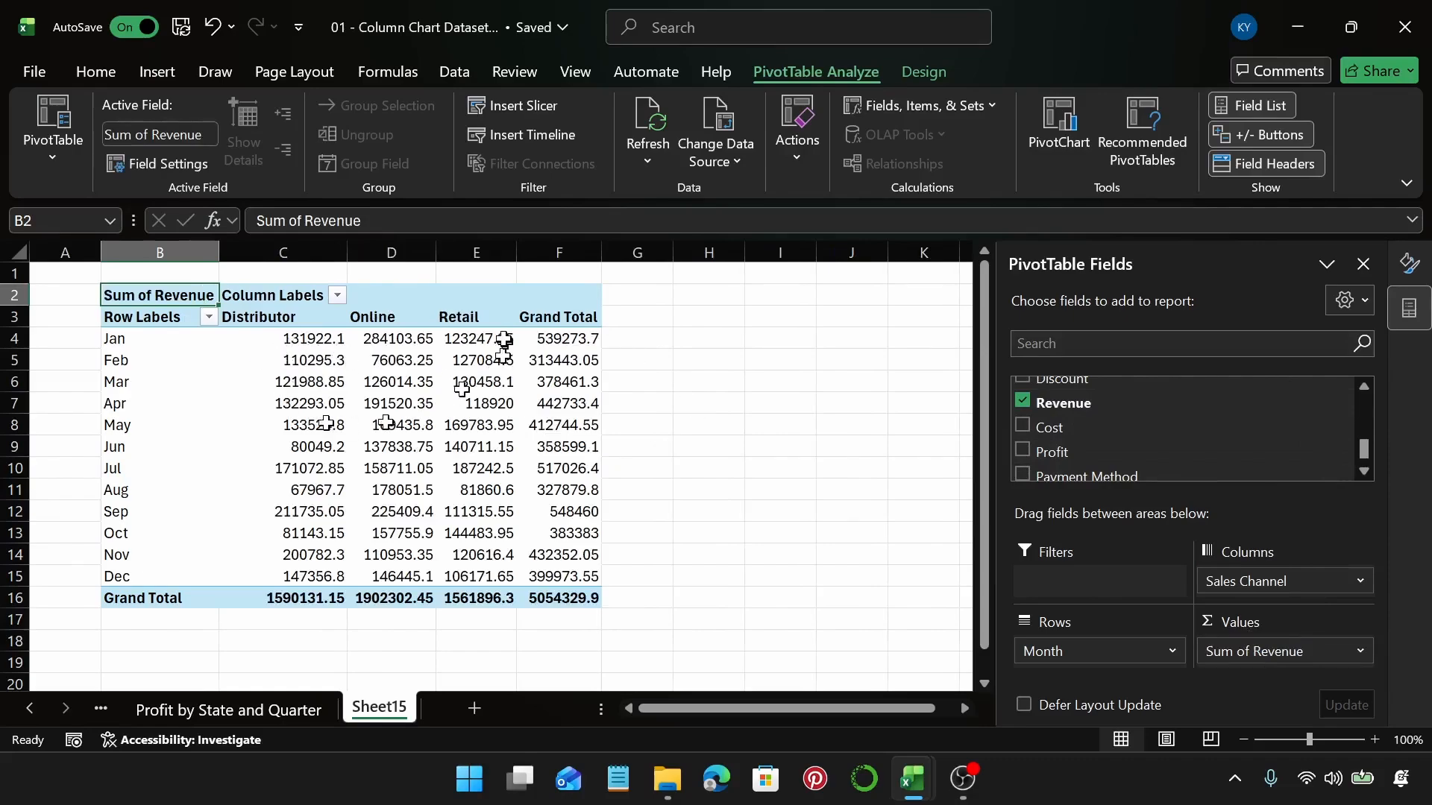
Insert a 3-D 100% Stacked Column PivotChart from the PivotTable and move it clear of the Distributor values
click(416, 464)
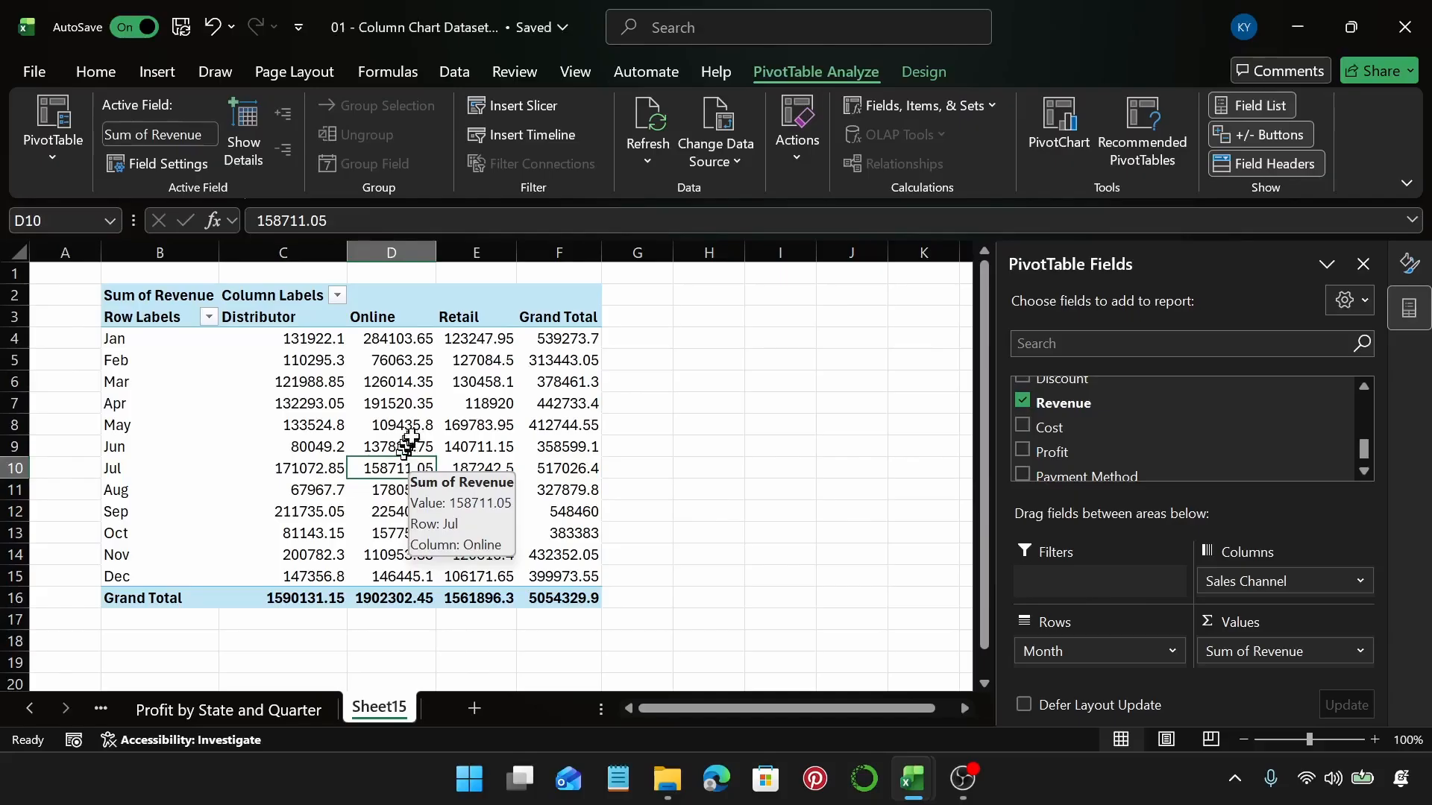
click(168, 78)
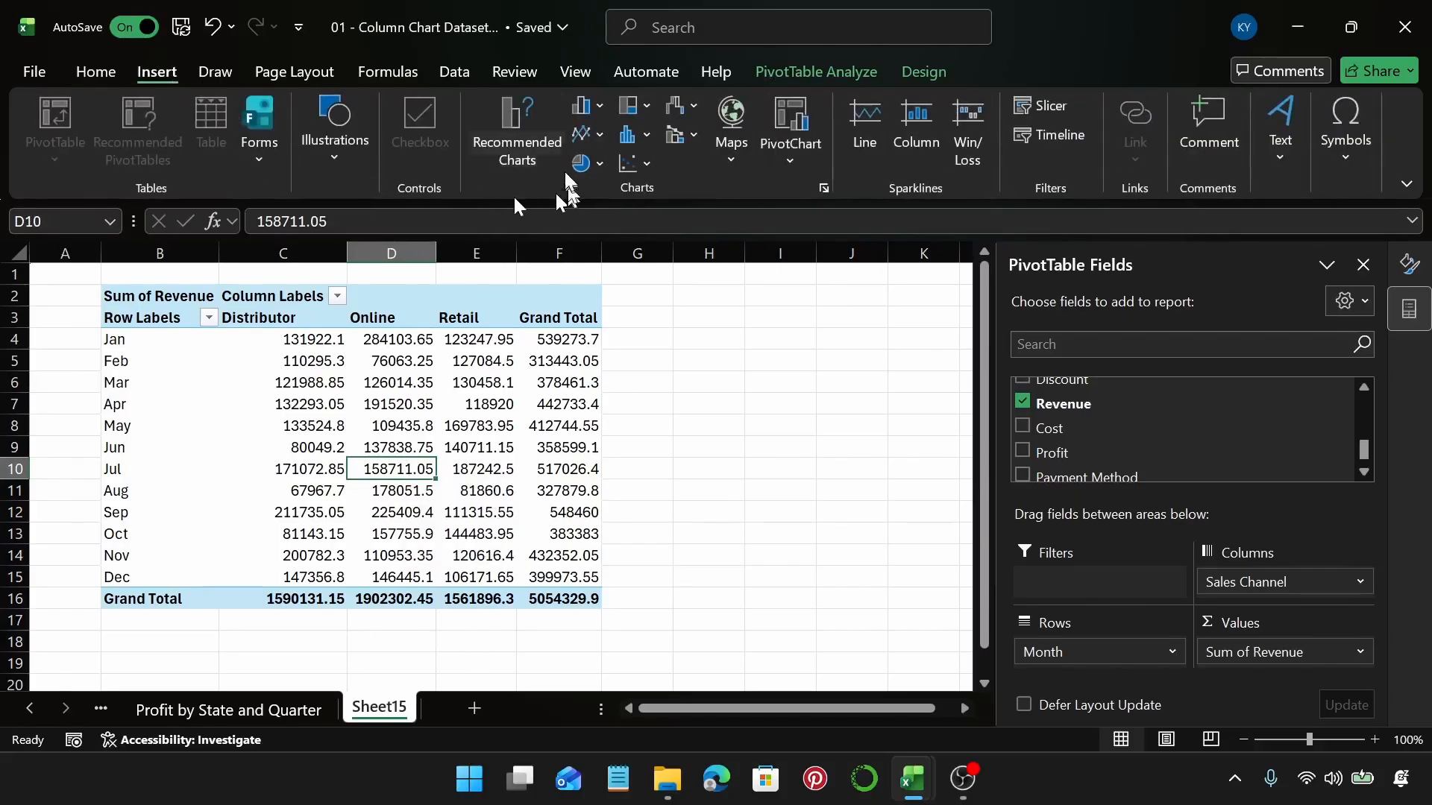
click(517, 142)
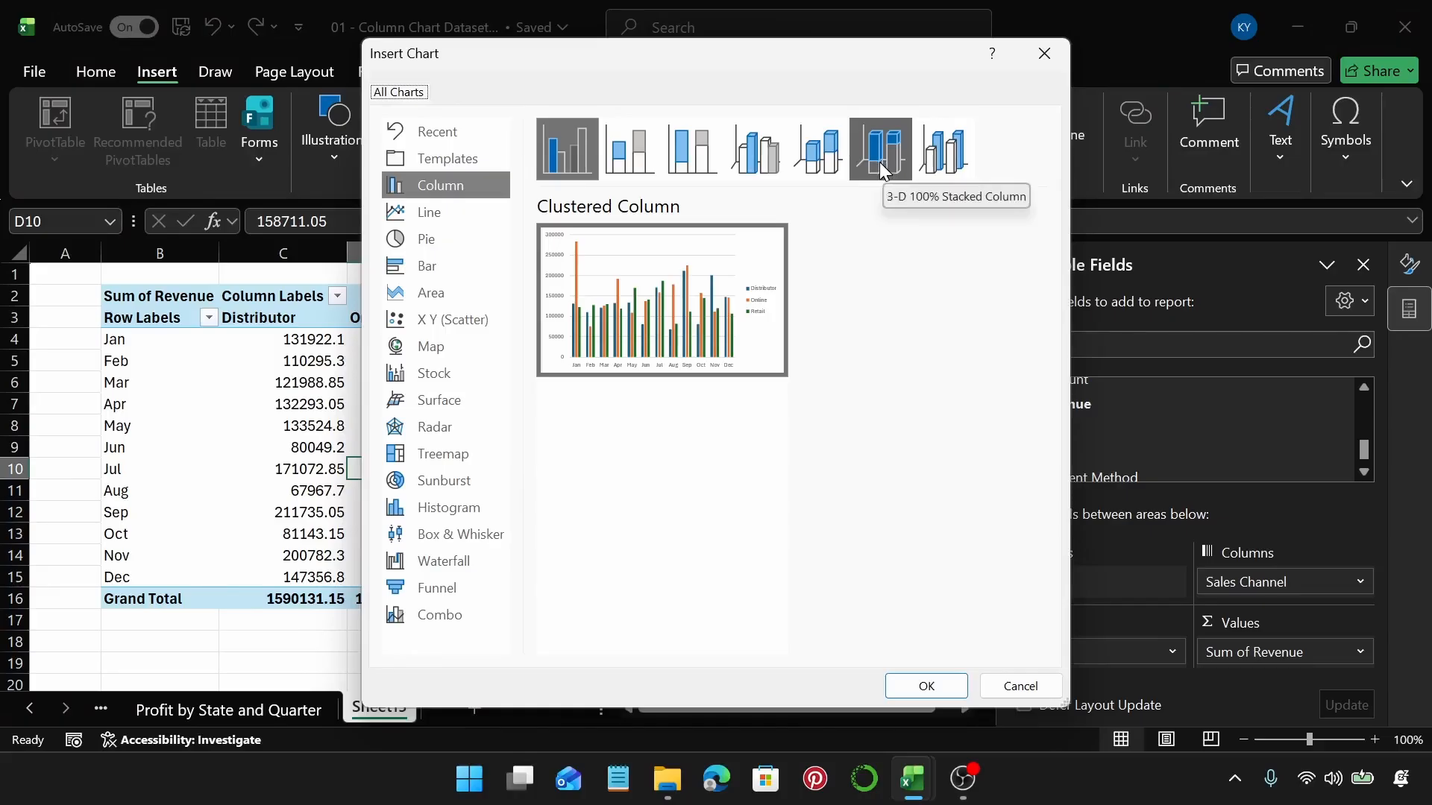
click(879, 163)
click(927, 685)
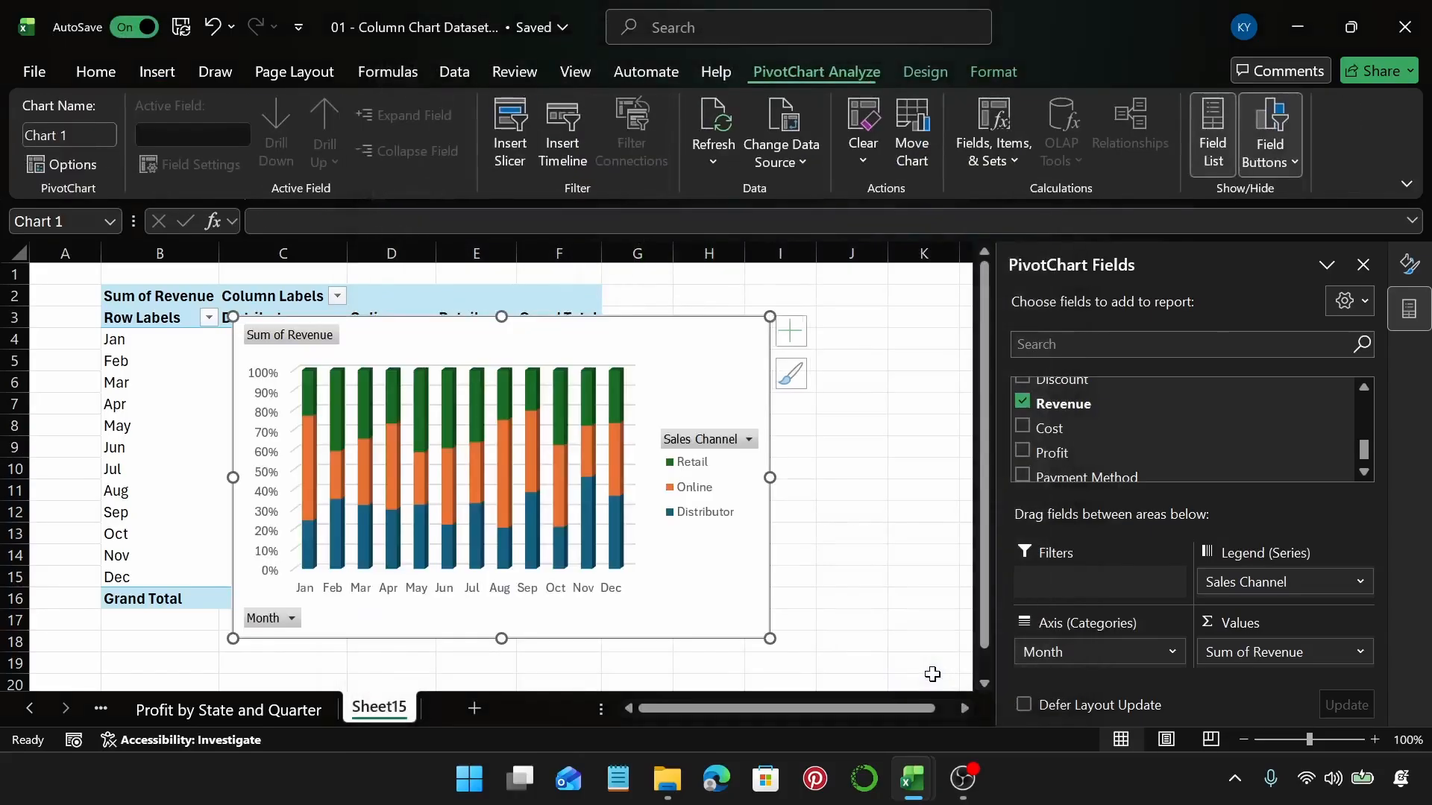
drag(718, 355, 878, 345)
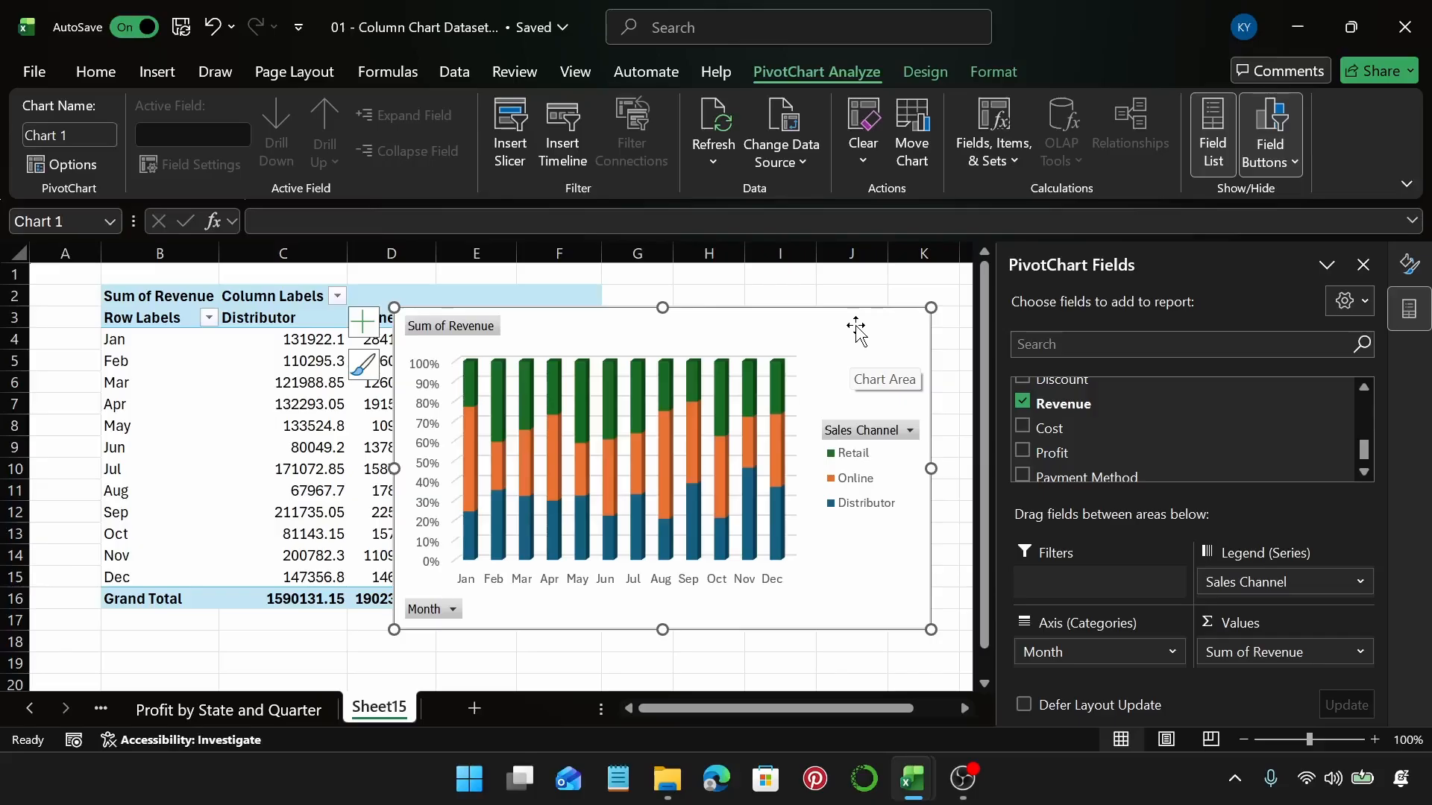
Hide all field buttons on the 100% stacked column chart and add a chart title element
right_click(441, 330)
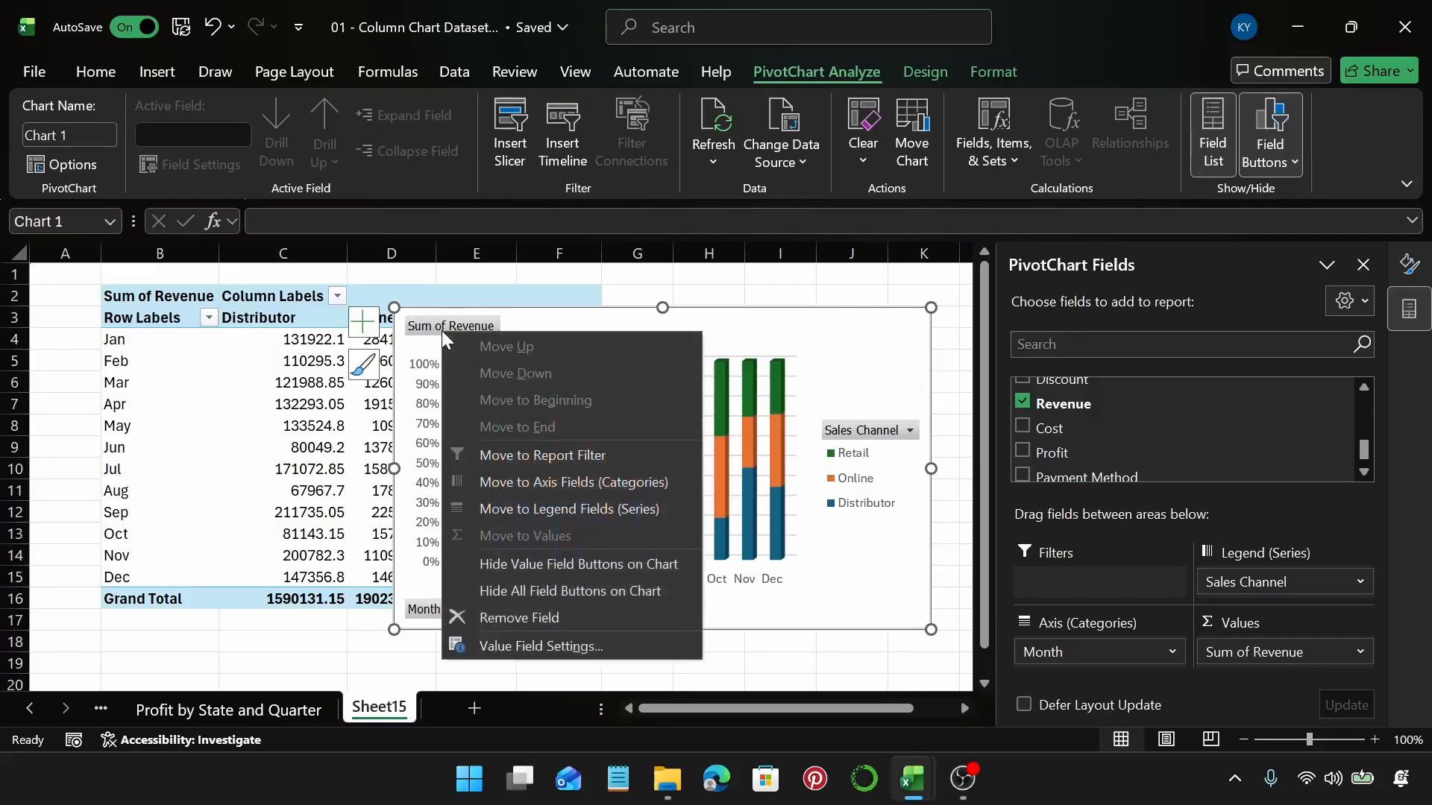
click(551, 587)
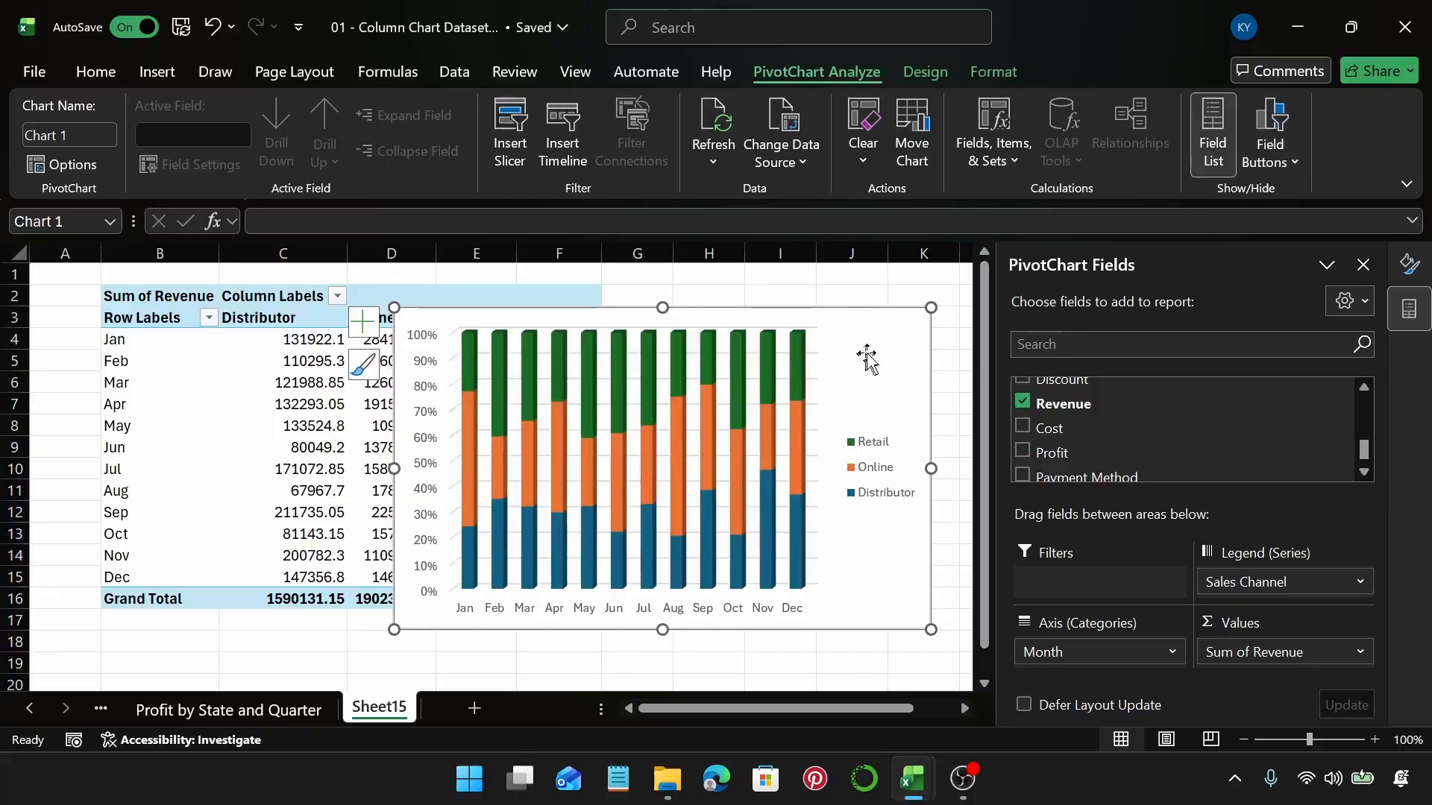
drag(895, 358, 853, 357)
click(912, 318)
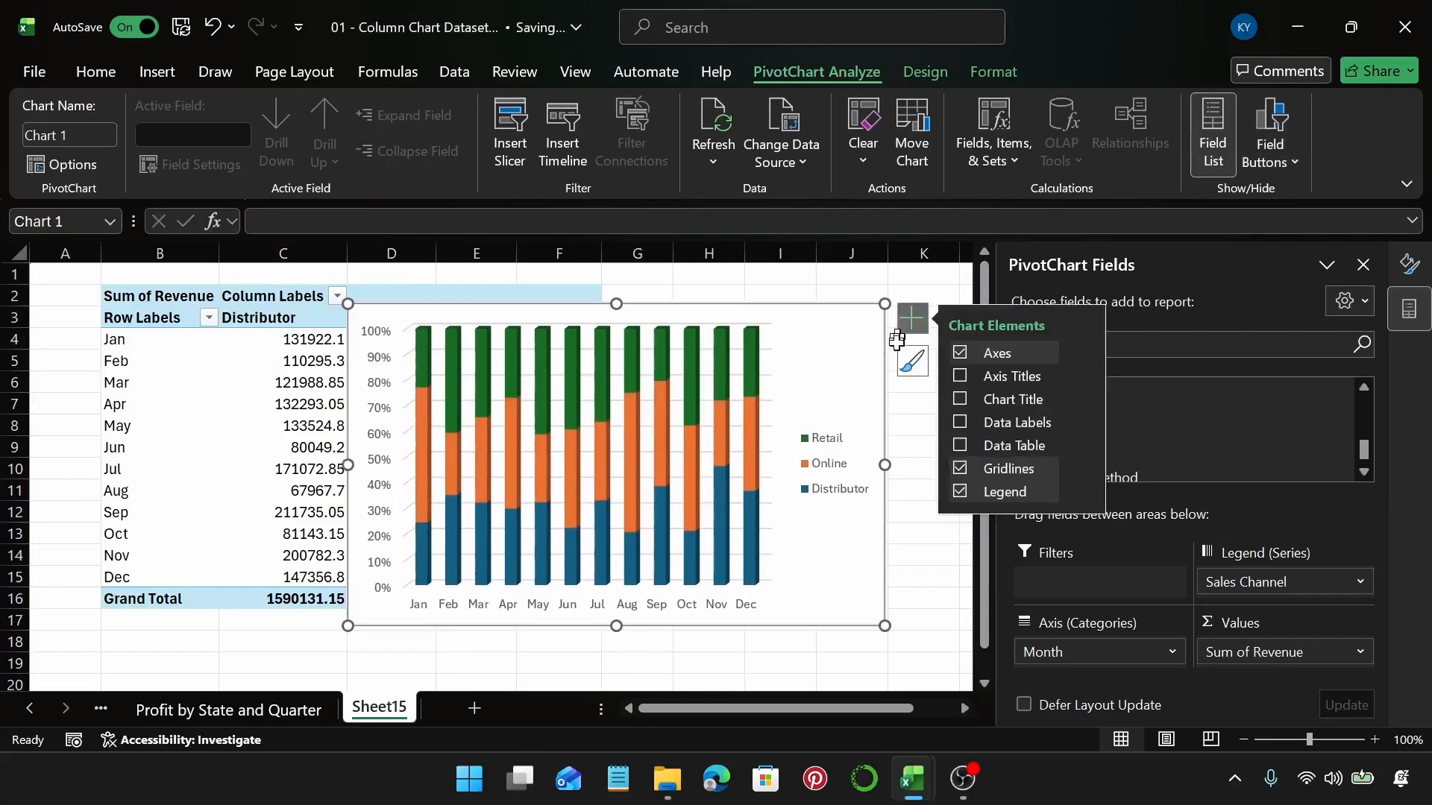
click(958, 398)
Set the 100% stacked column chart's title to "Revenue by Month and Sales Channel"
click(615, 329)
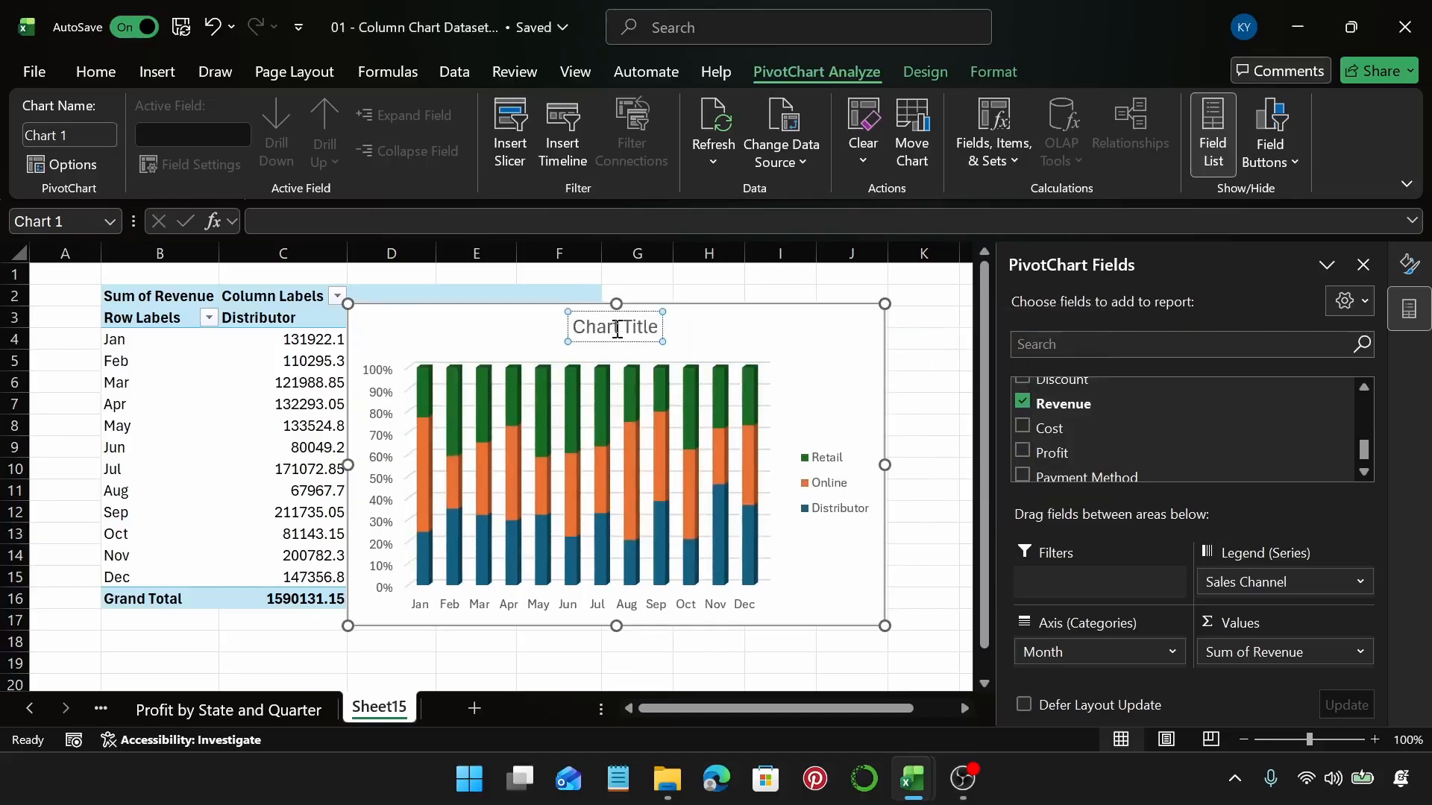
text(R)
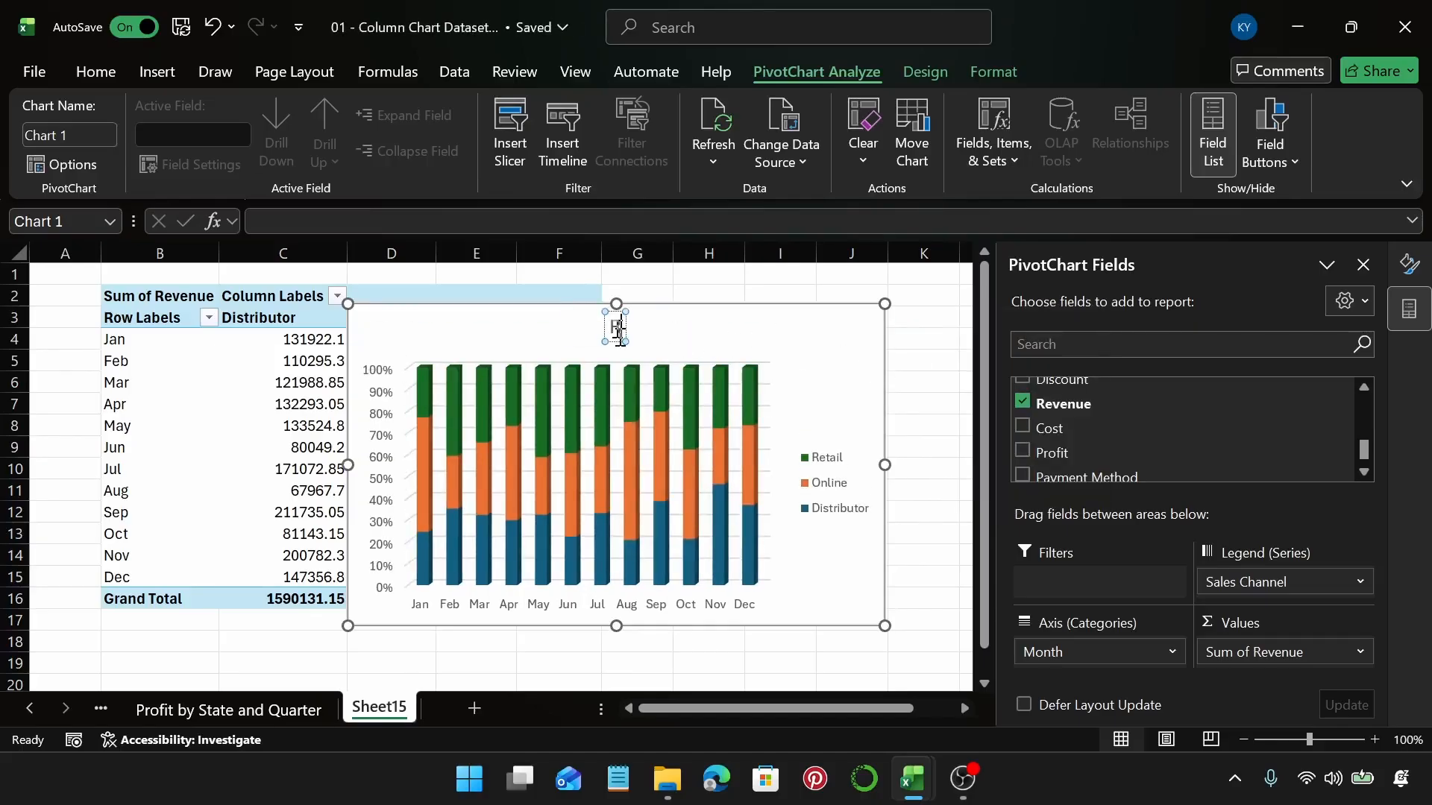
text(evenue)
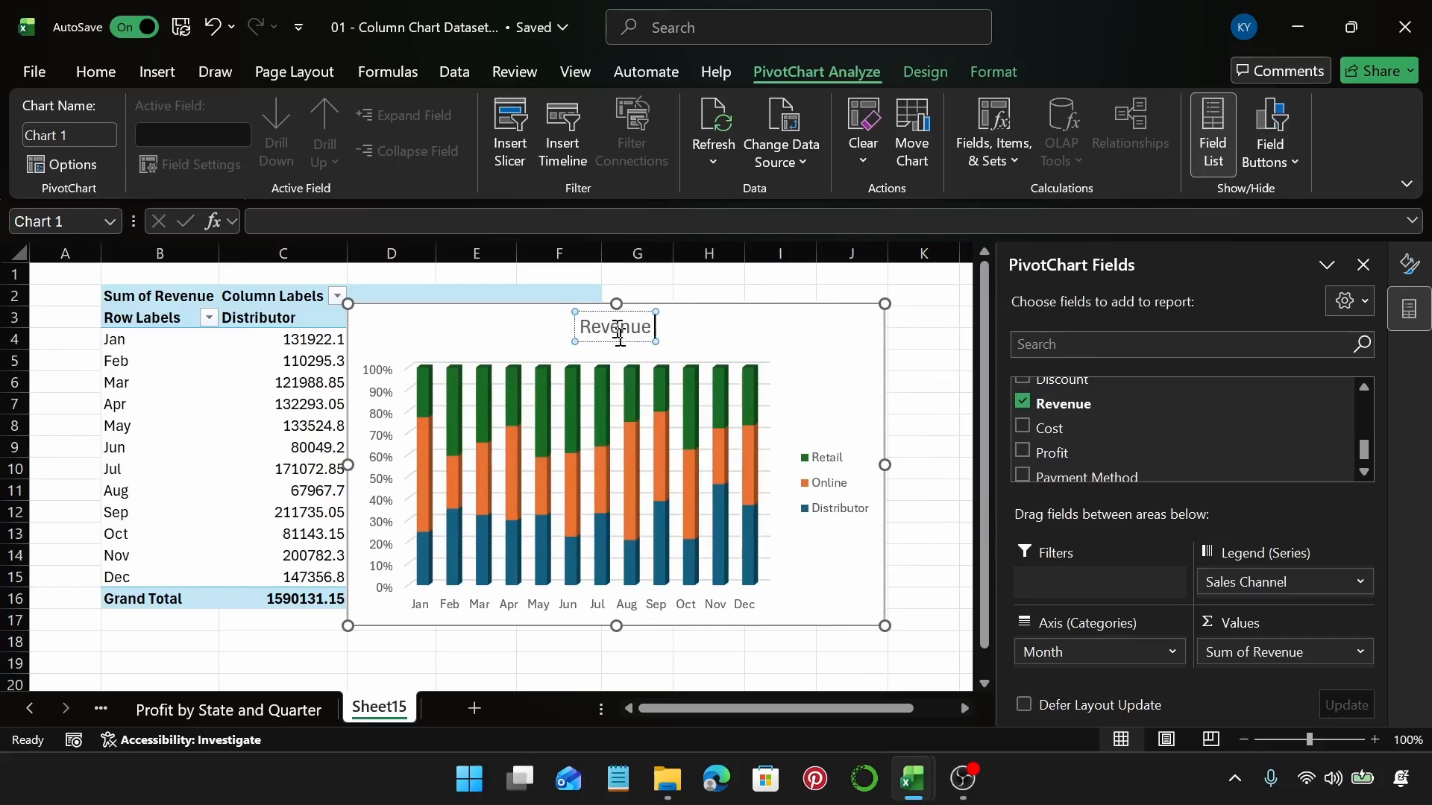
text( by M)
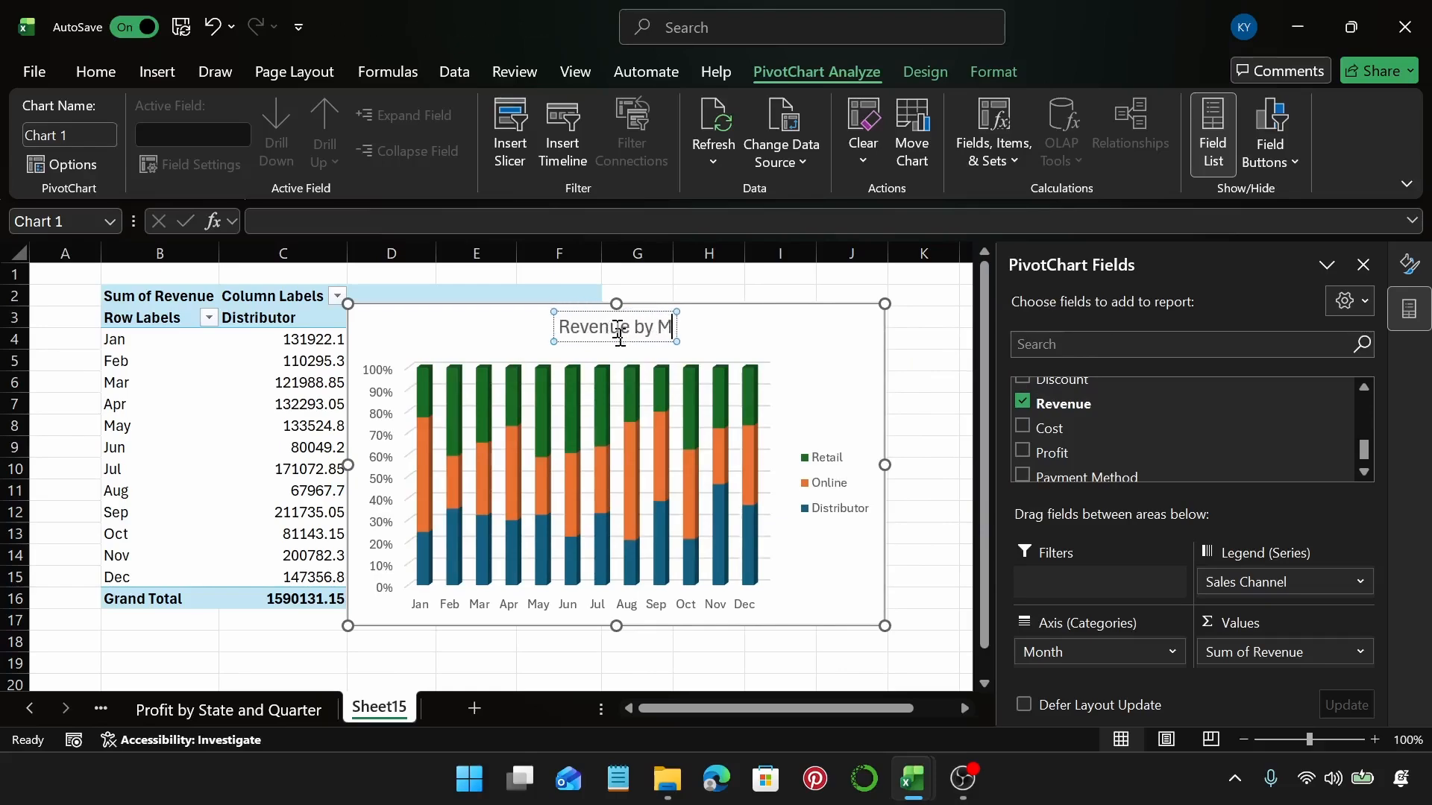
text(onth a)
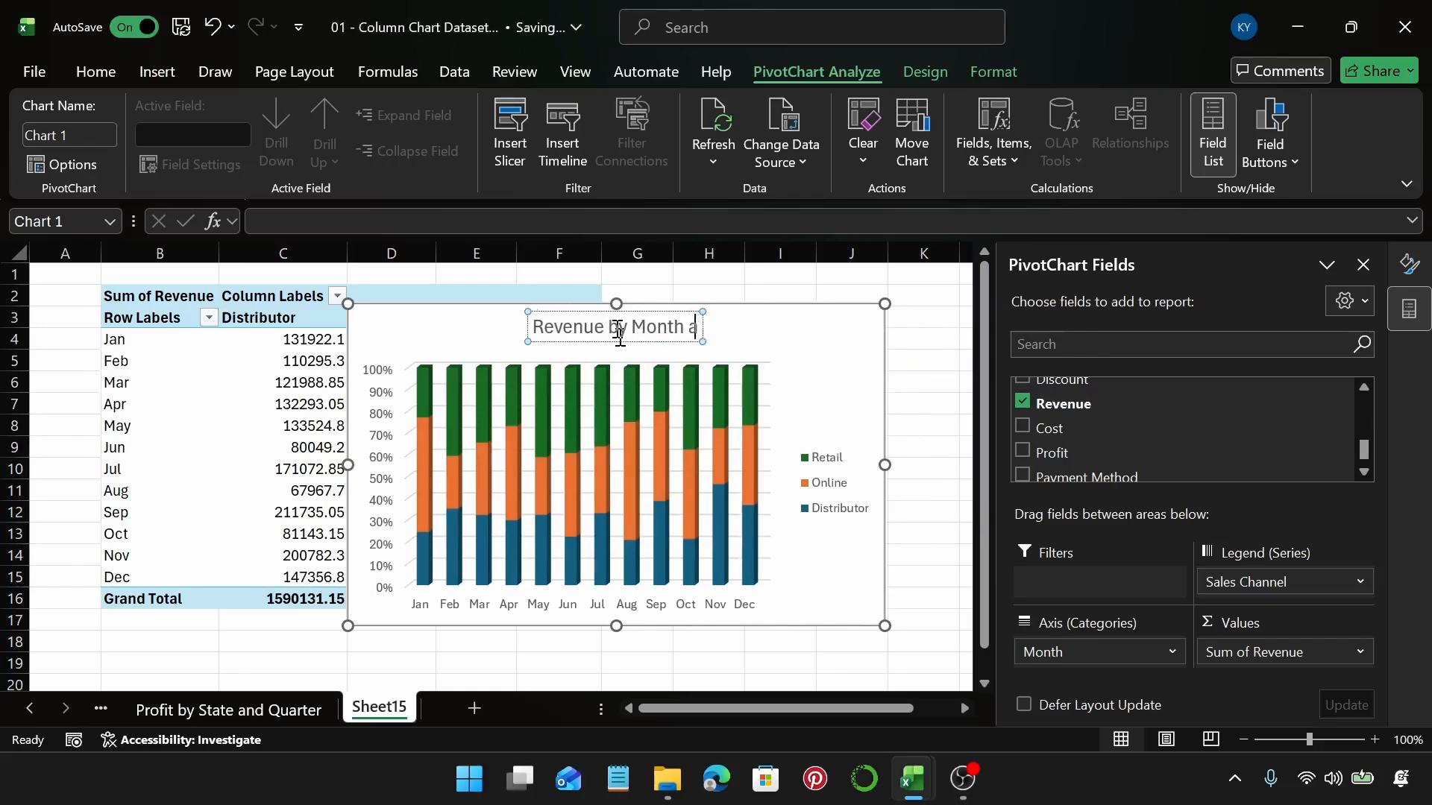
text(nd Sal)
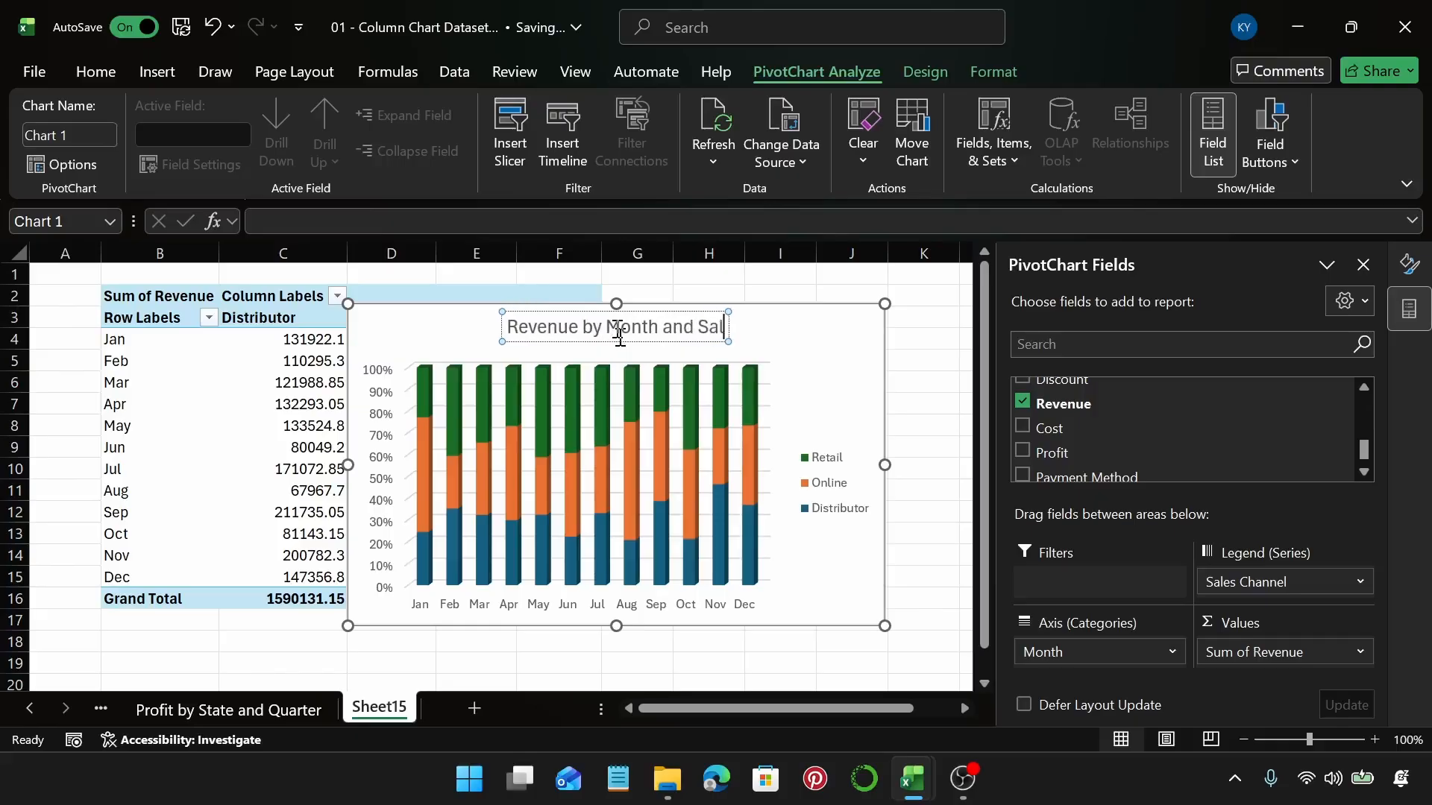
text(es Chan)
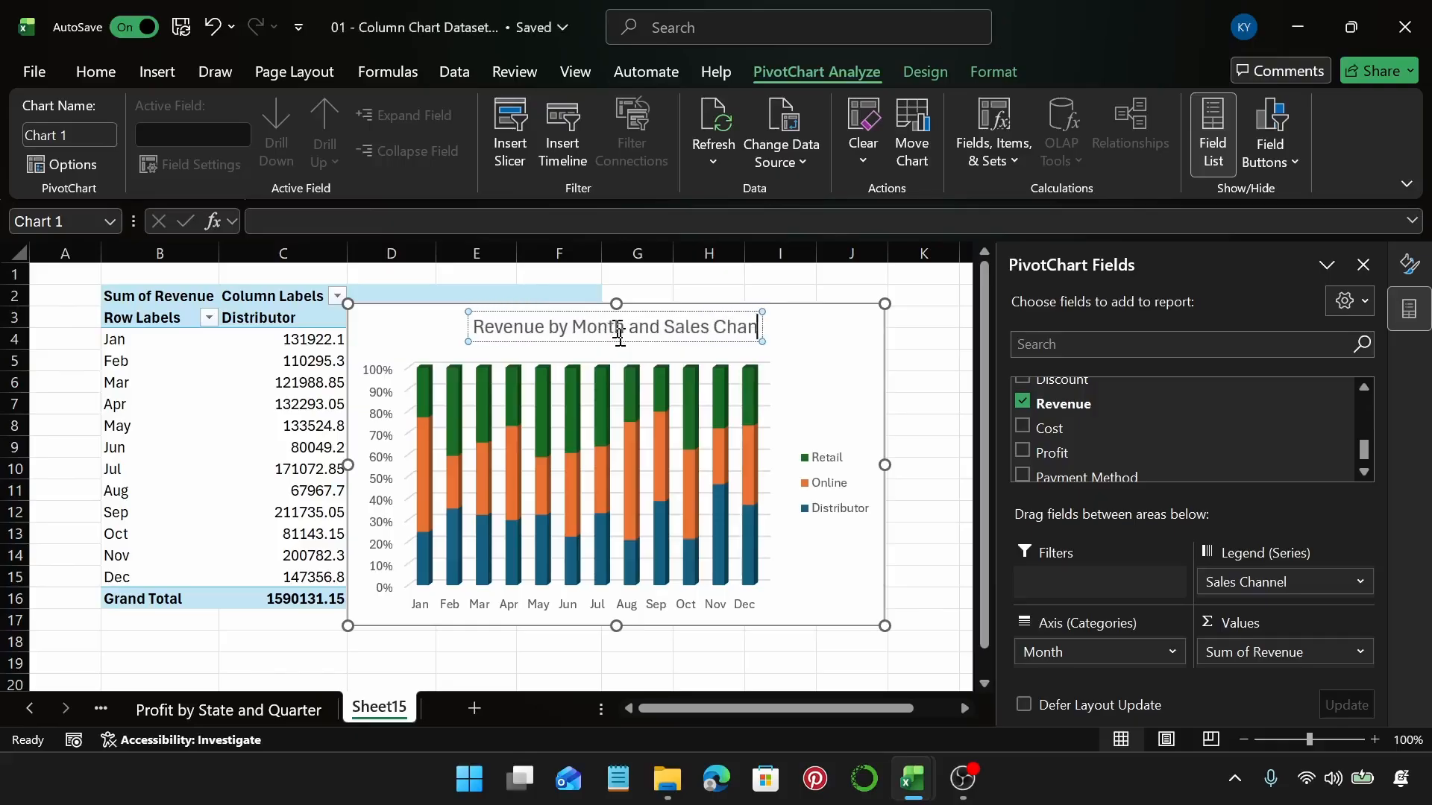
text(nel)
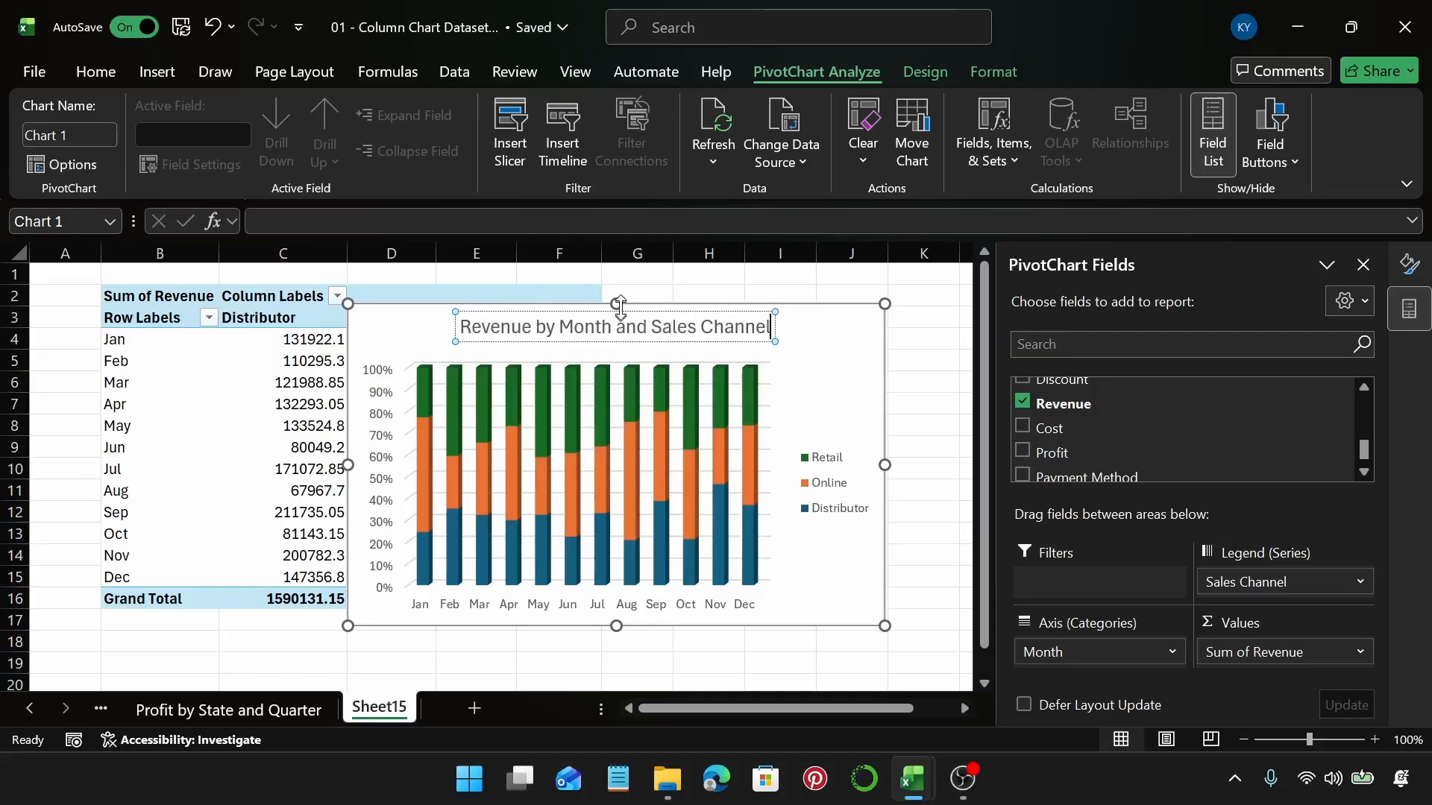
click(806, 353)
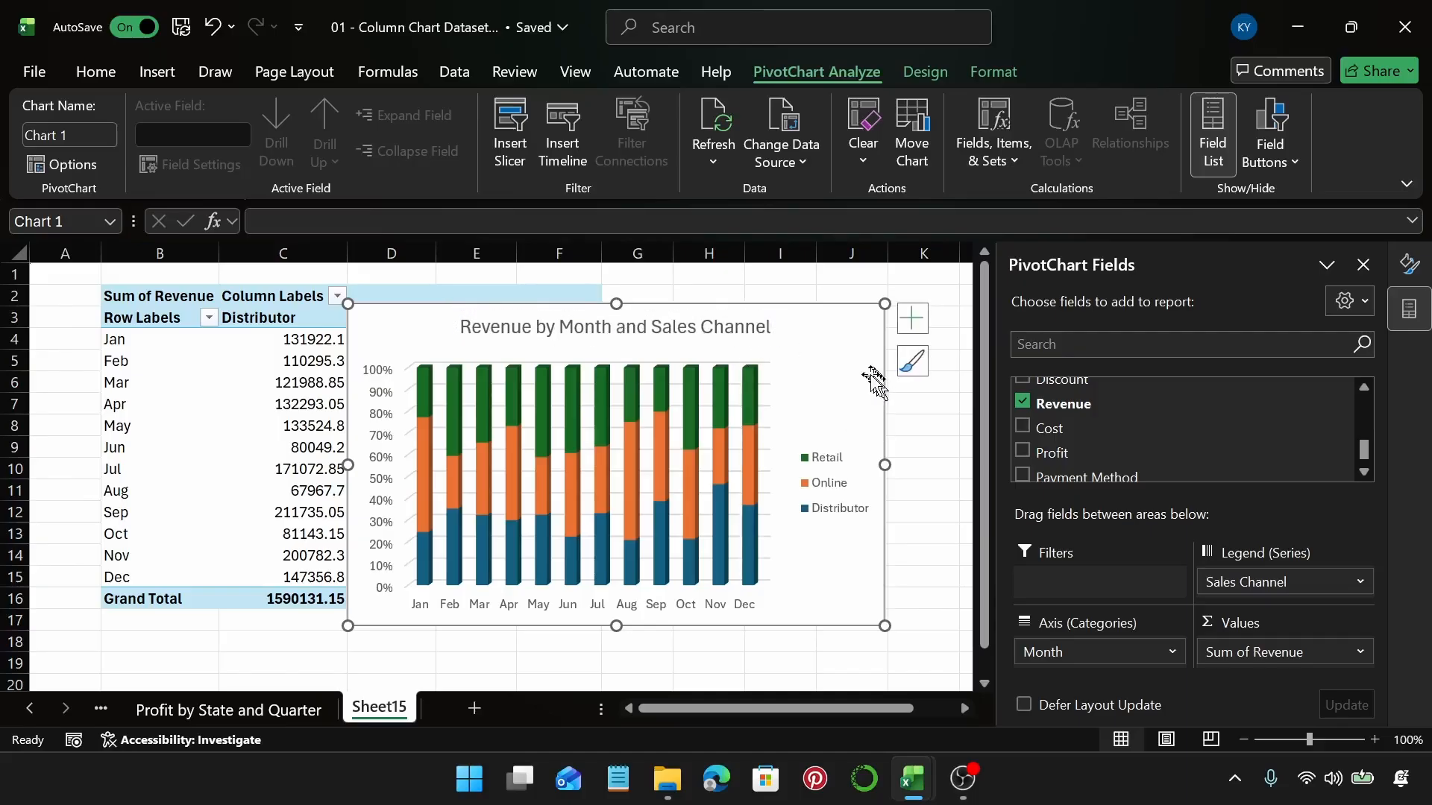
Try the third chart style with the chart widened leftward to column A, and undo both changes
click(933, 73)
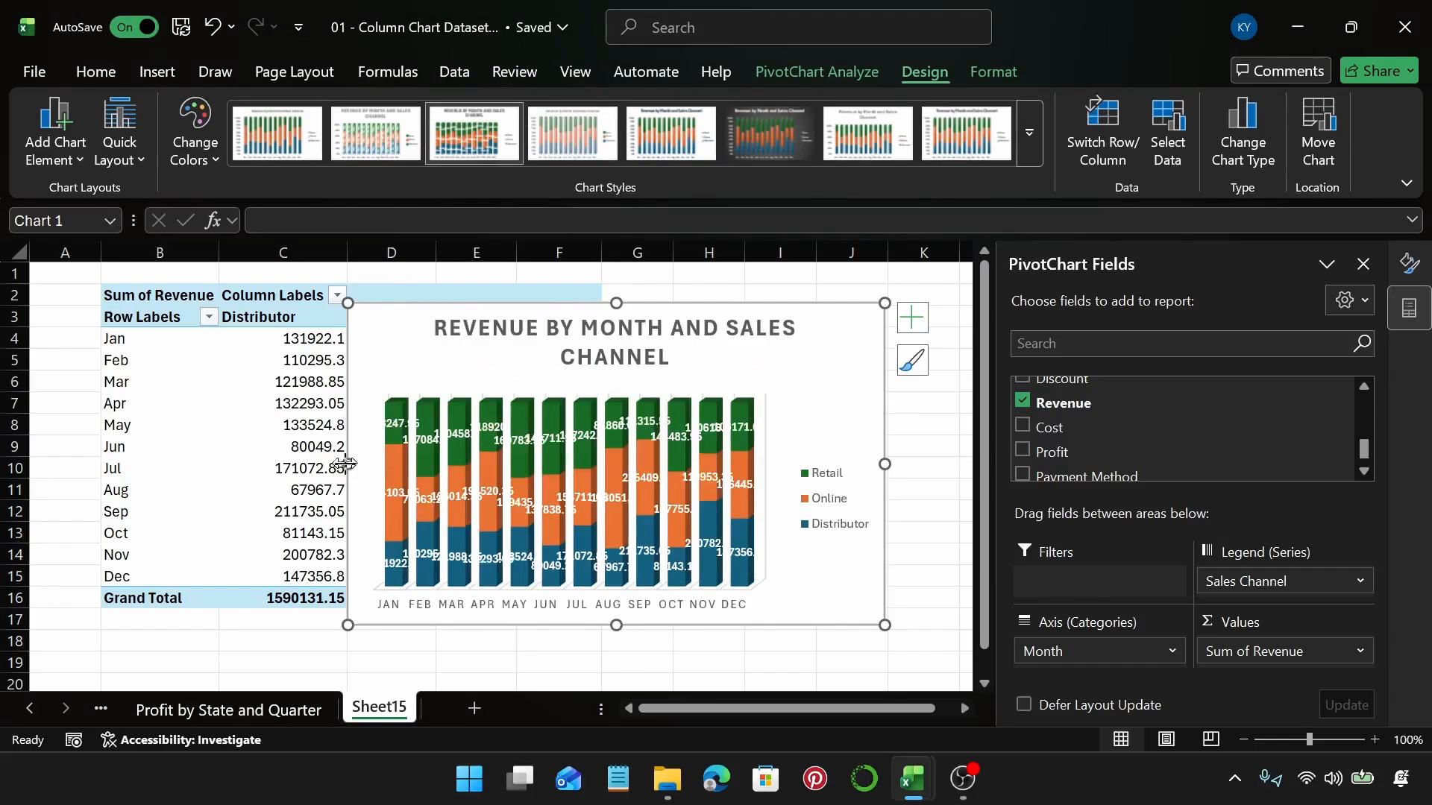
drag(348, 463, 42, 464)
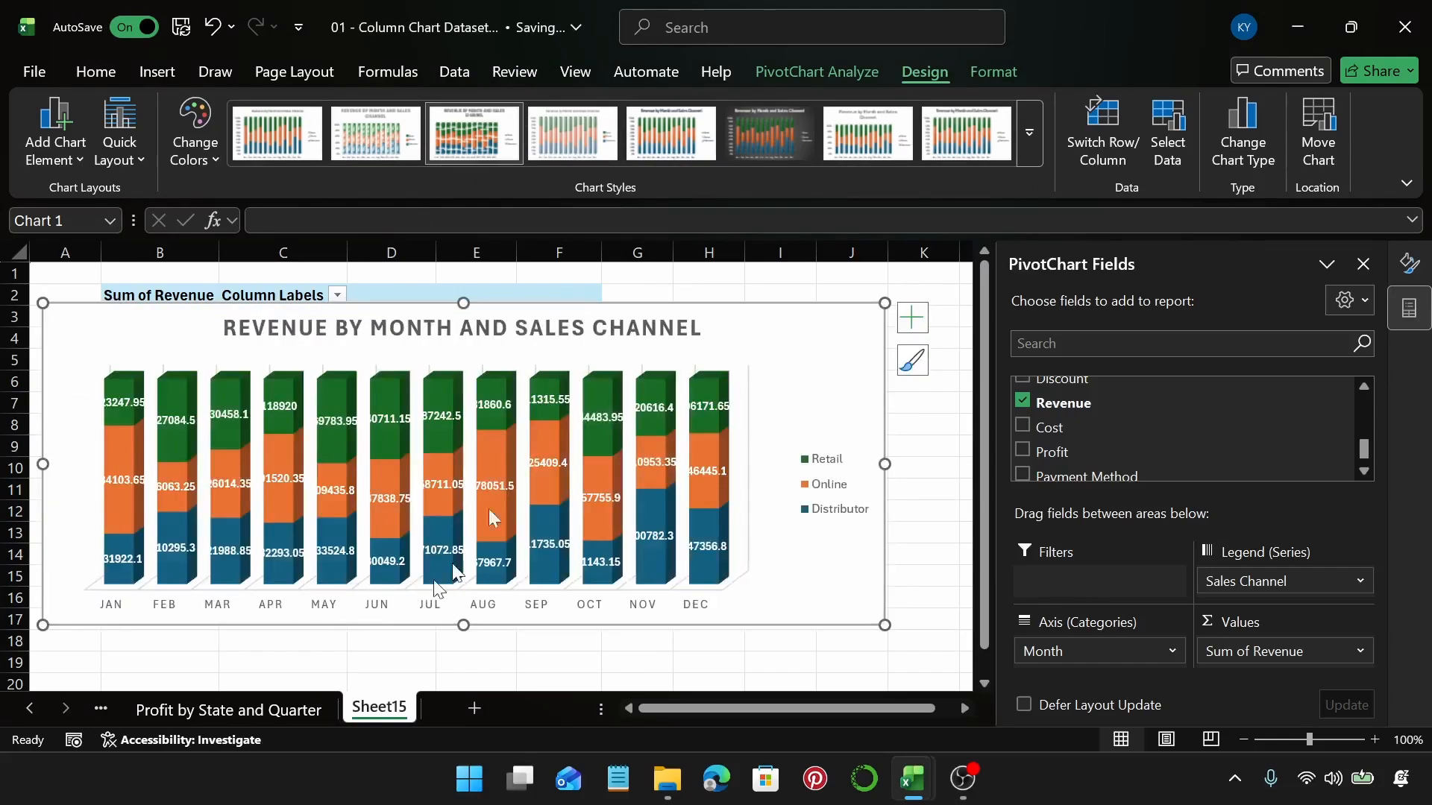
mouse_move(548, 505)
key(ctrl+z)
key(ctrl+z)
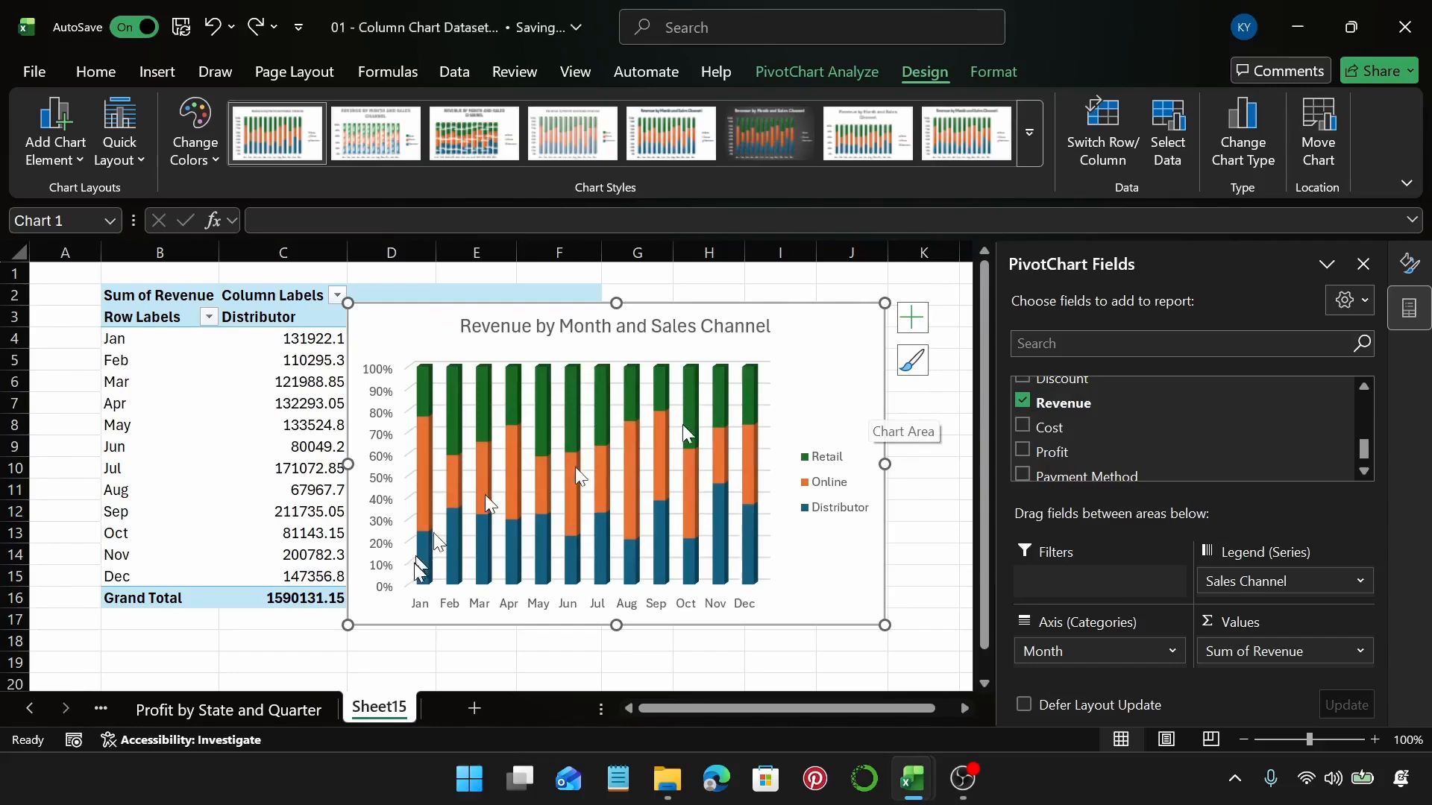
Rename the current worksheet as "Revenue by Month"
double_click(396, 708)
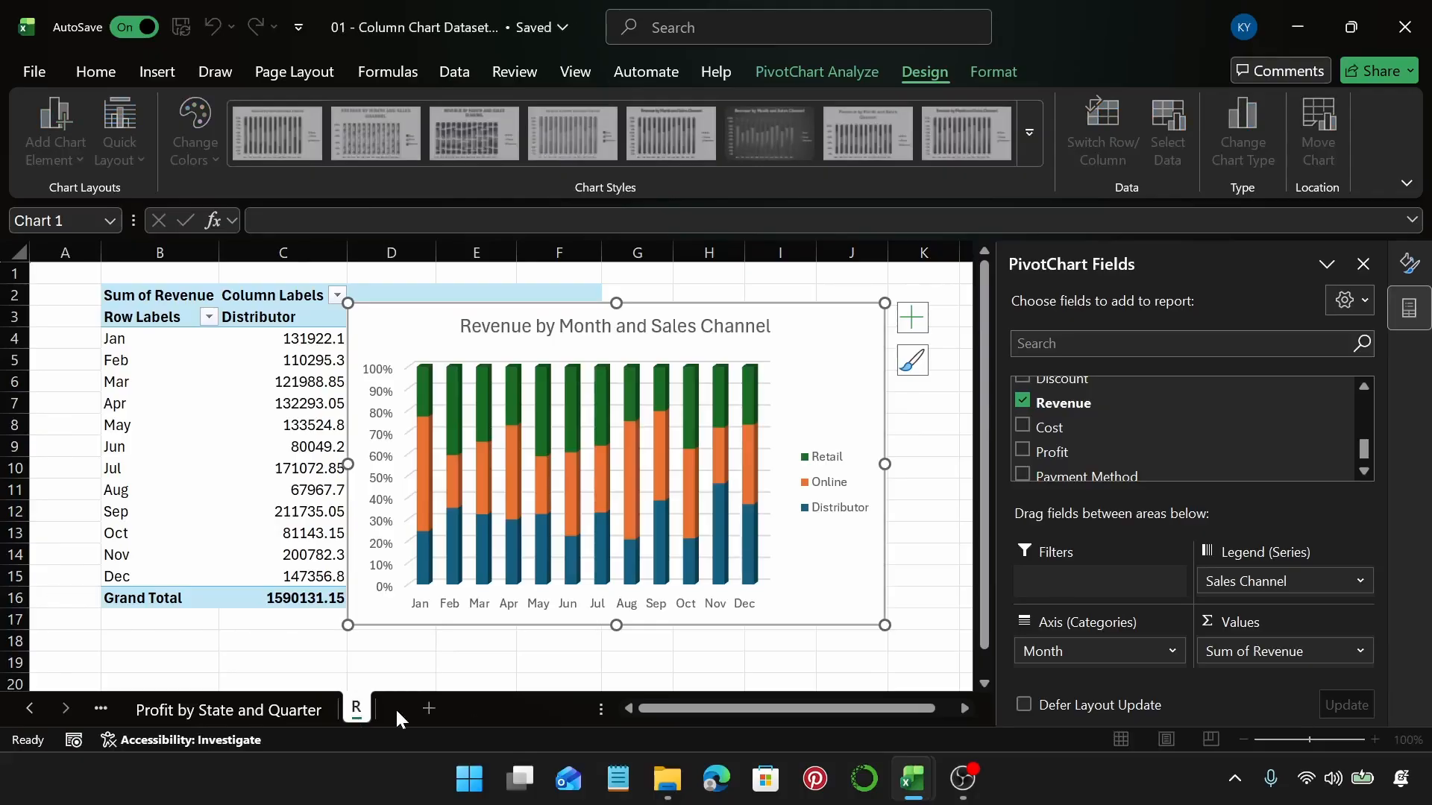
text(Revenue by)
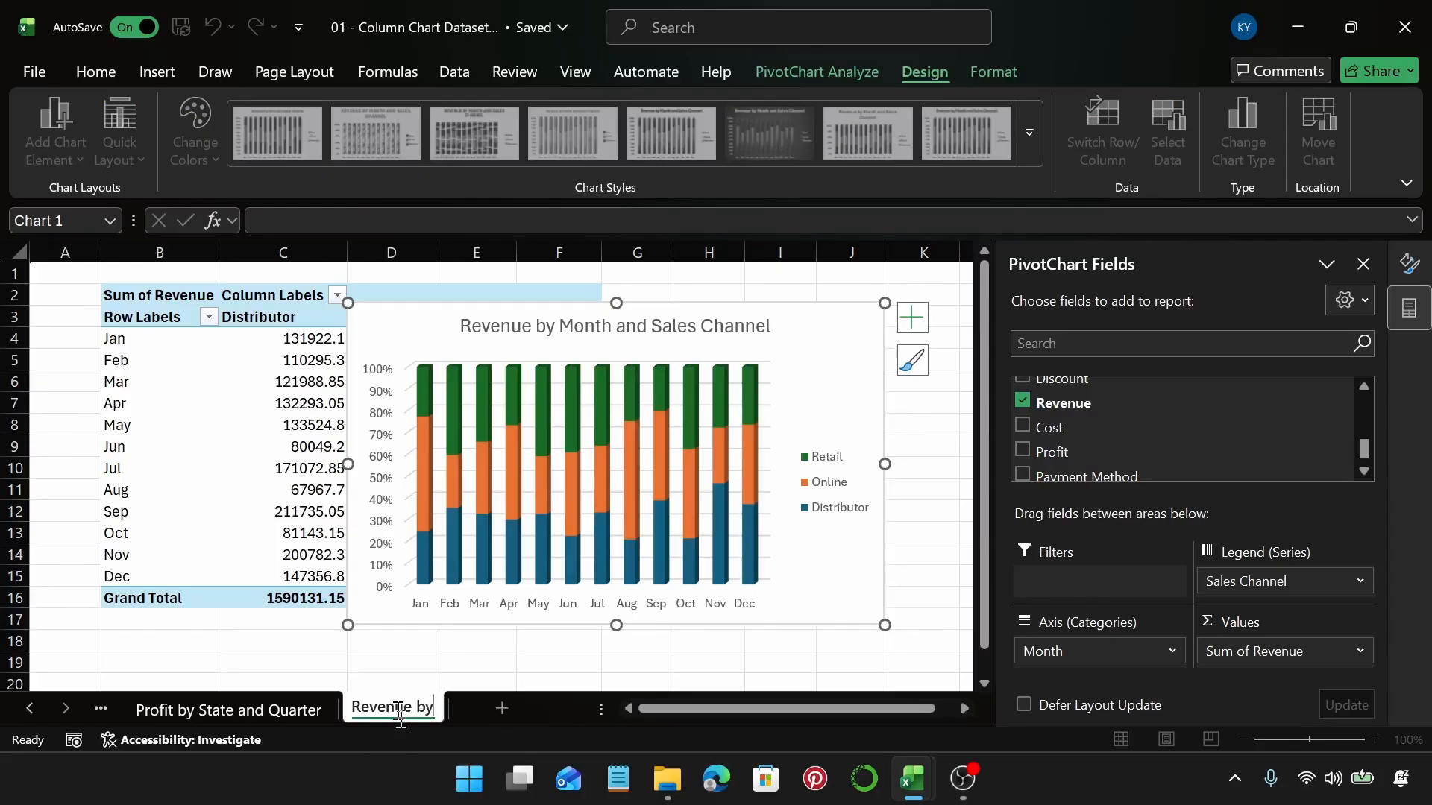
text( Month)
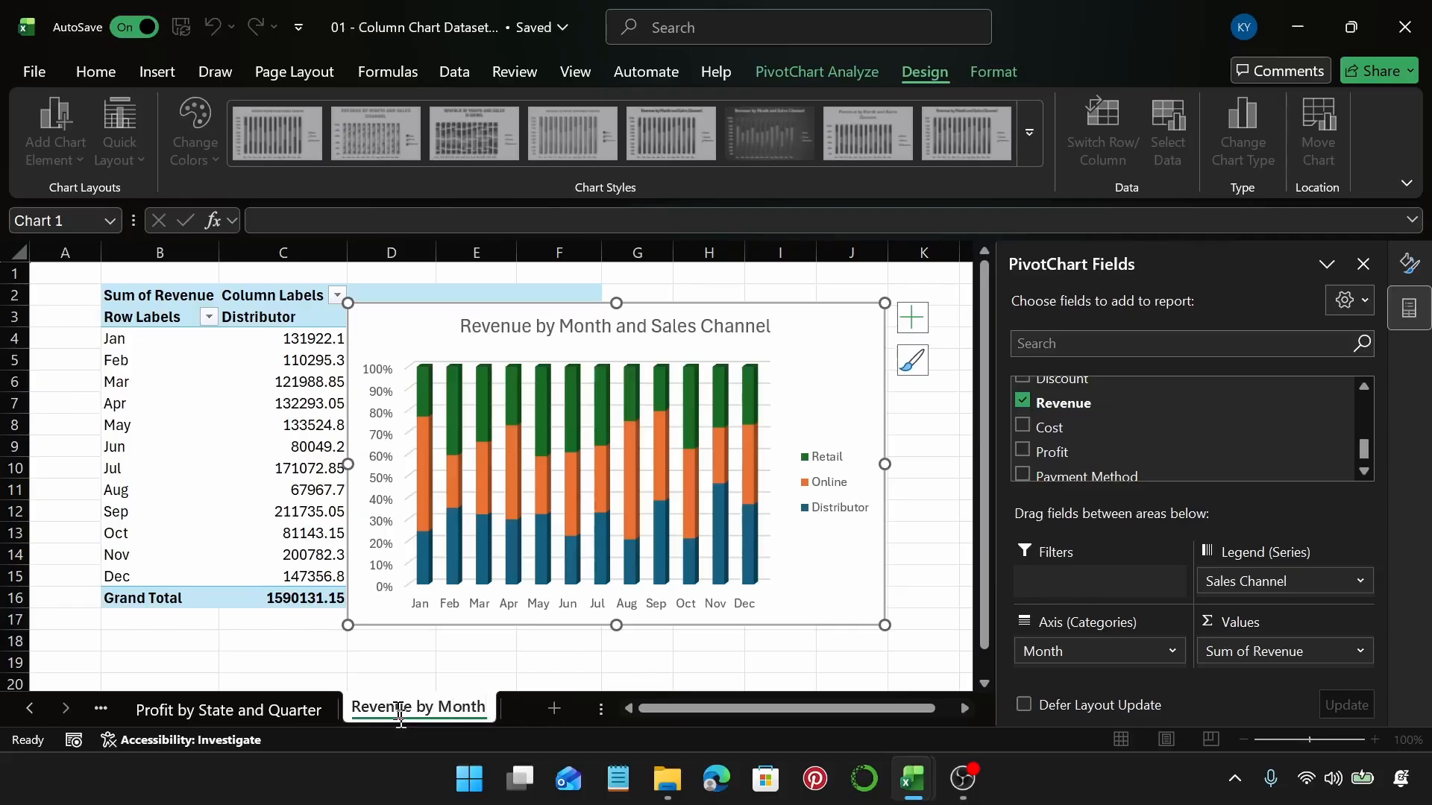
key(Return)
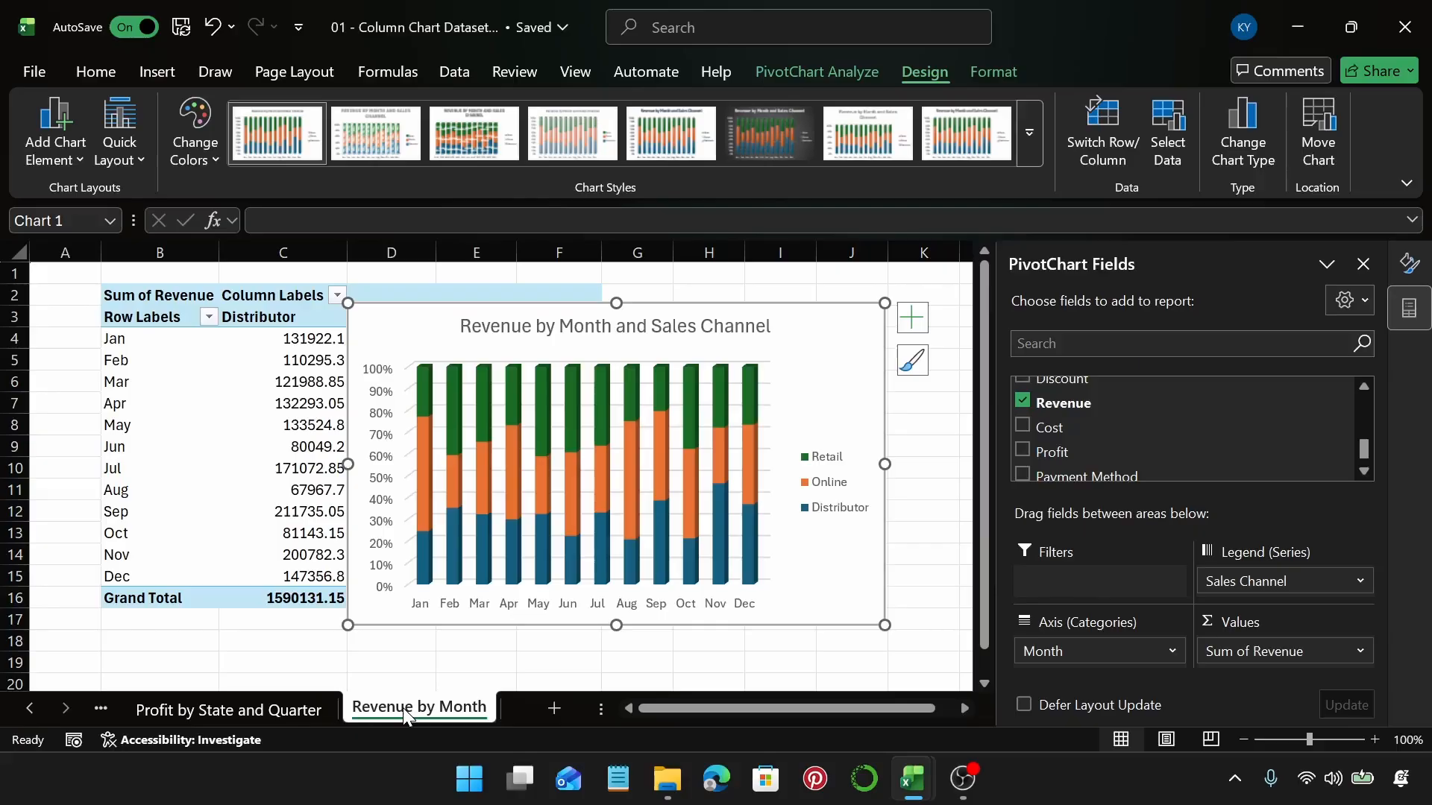
Add another worksheet after Revenue by Month and insert a PivotTable based on Table1 at its cell B2
click(554, 708)
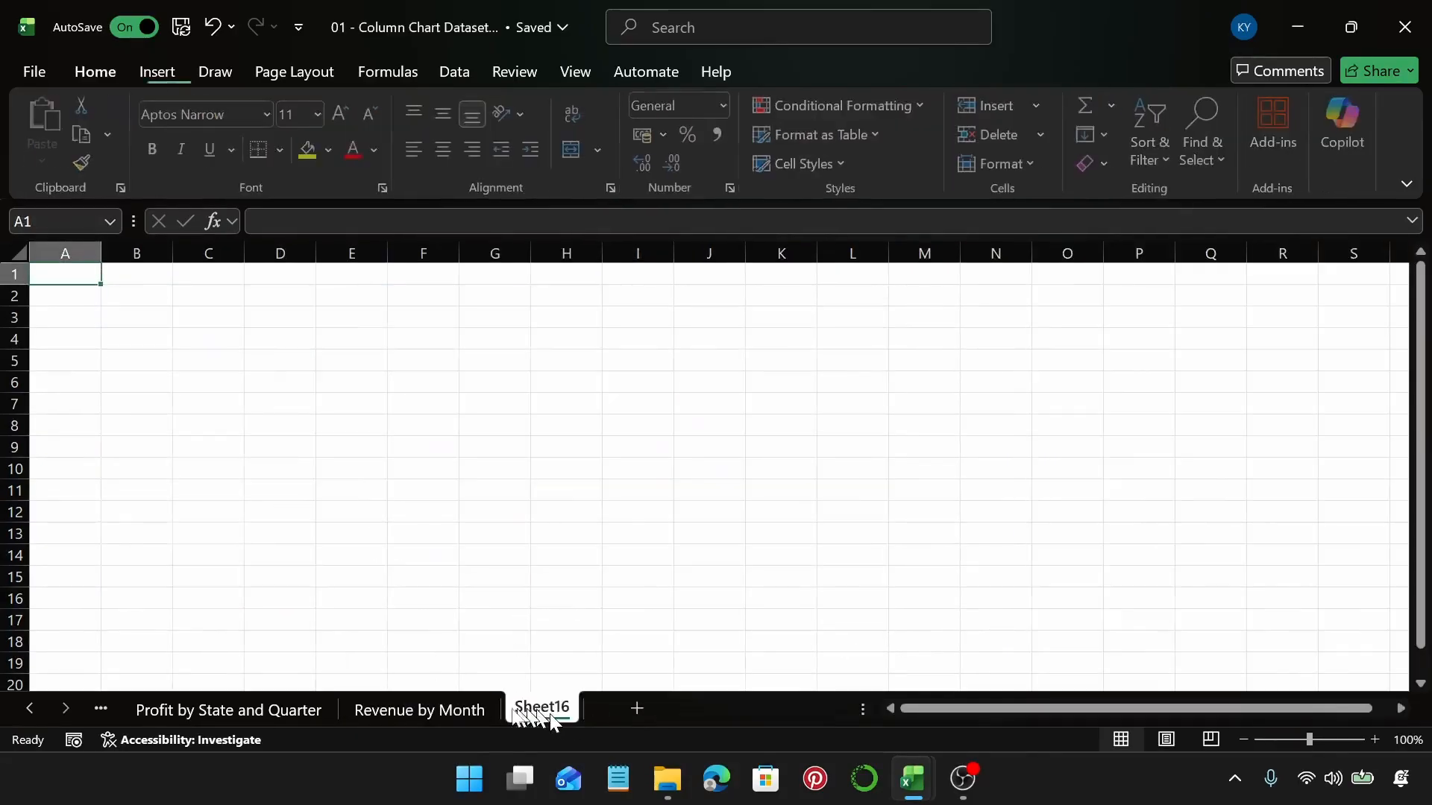
click(149, 296)
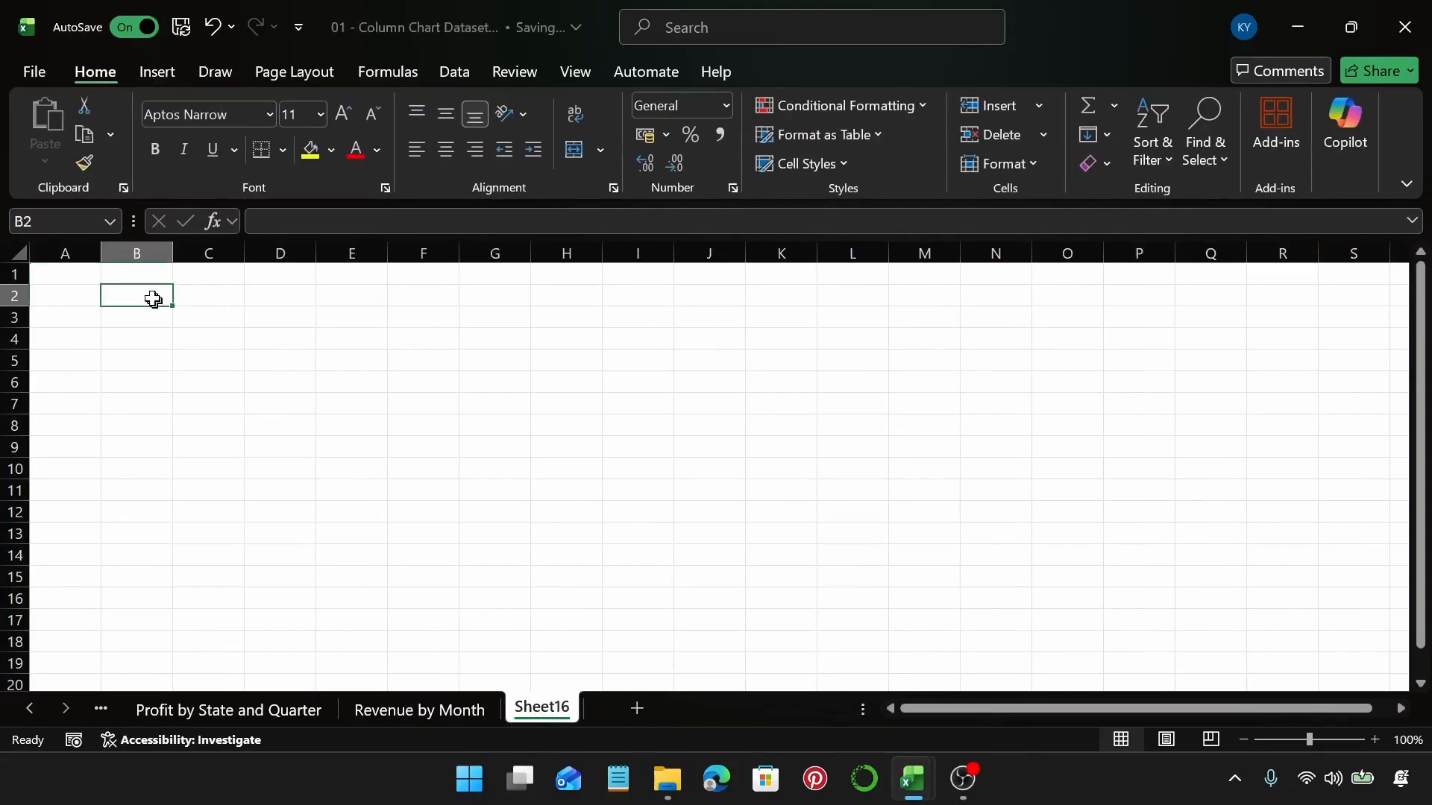
click(143, 79)
click(54, 120)
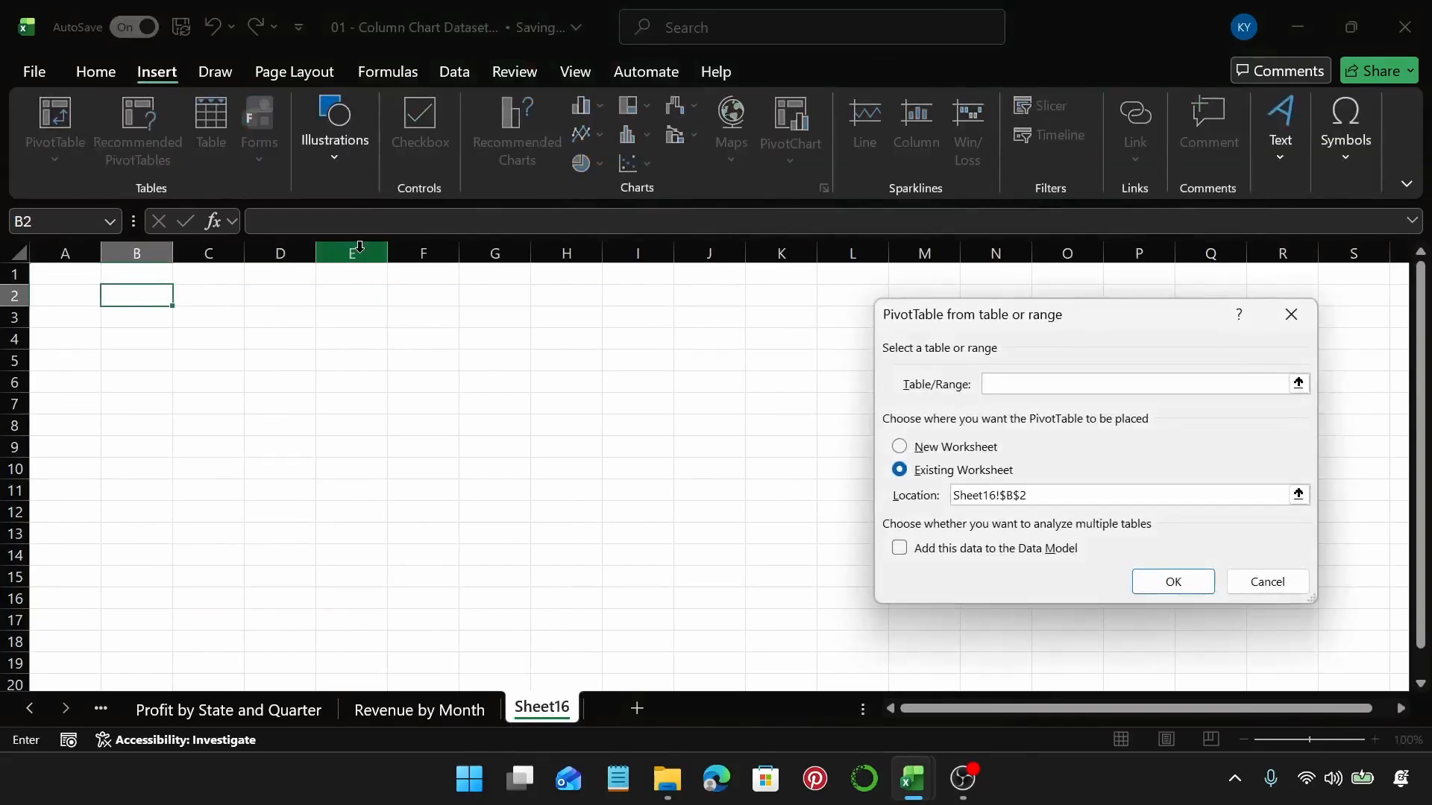
text(Table)
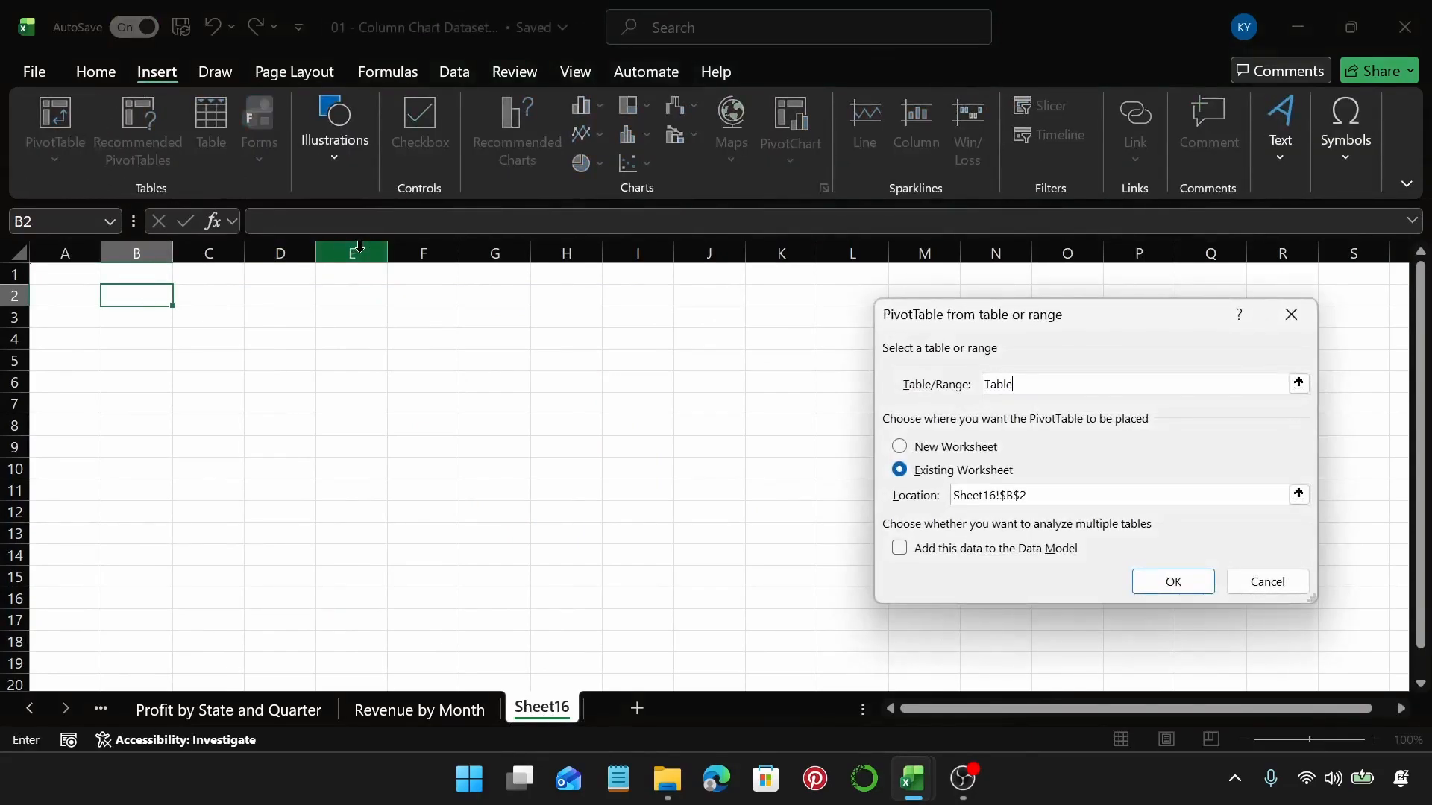
key(Return)
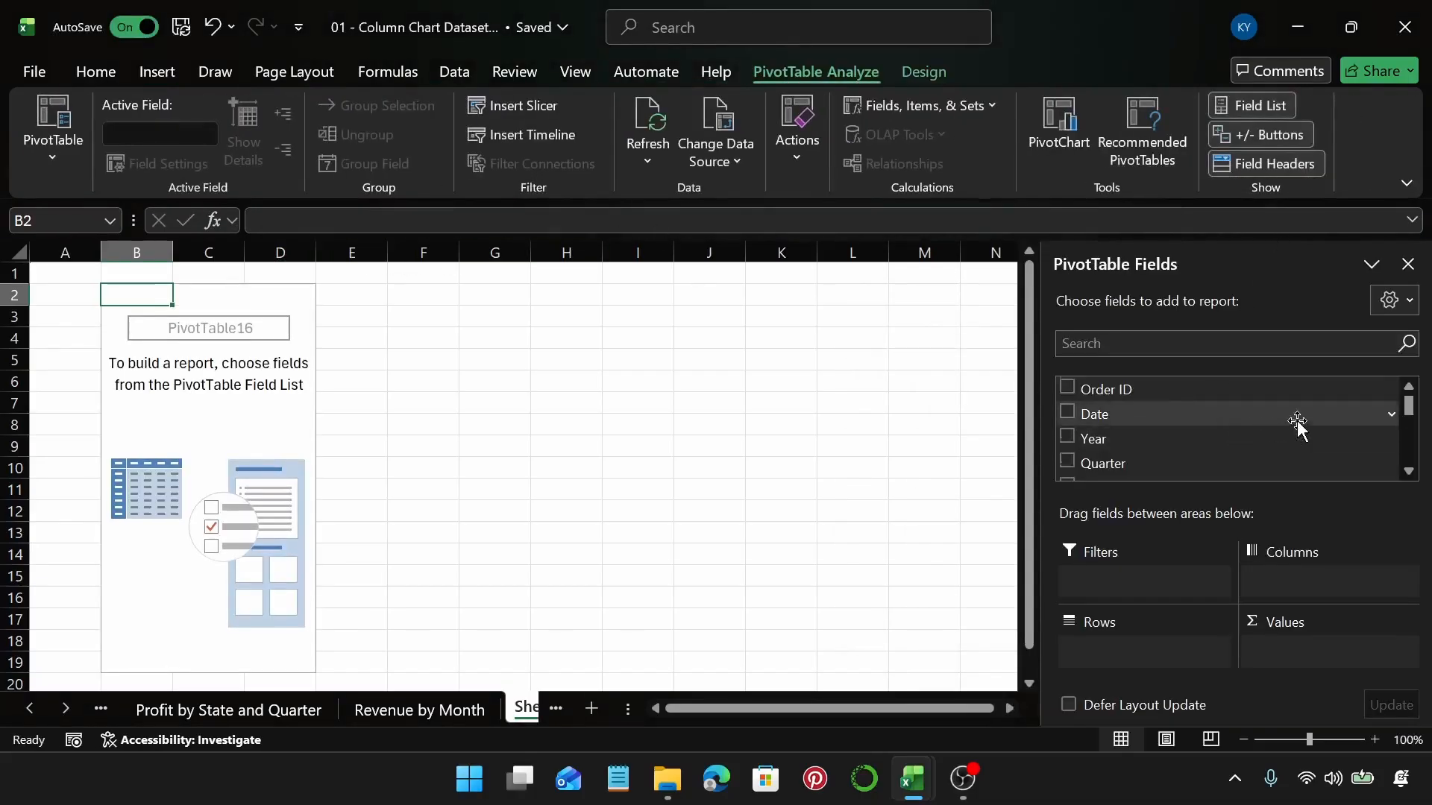
Build the PivotTable with State as rows, Category as columns and the sum of Profit as values
scroll(1297, 425, down, 2)
drag(1263, 451, 1156, 650)
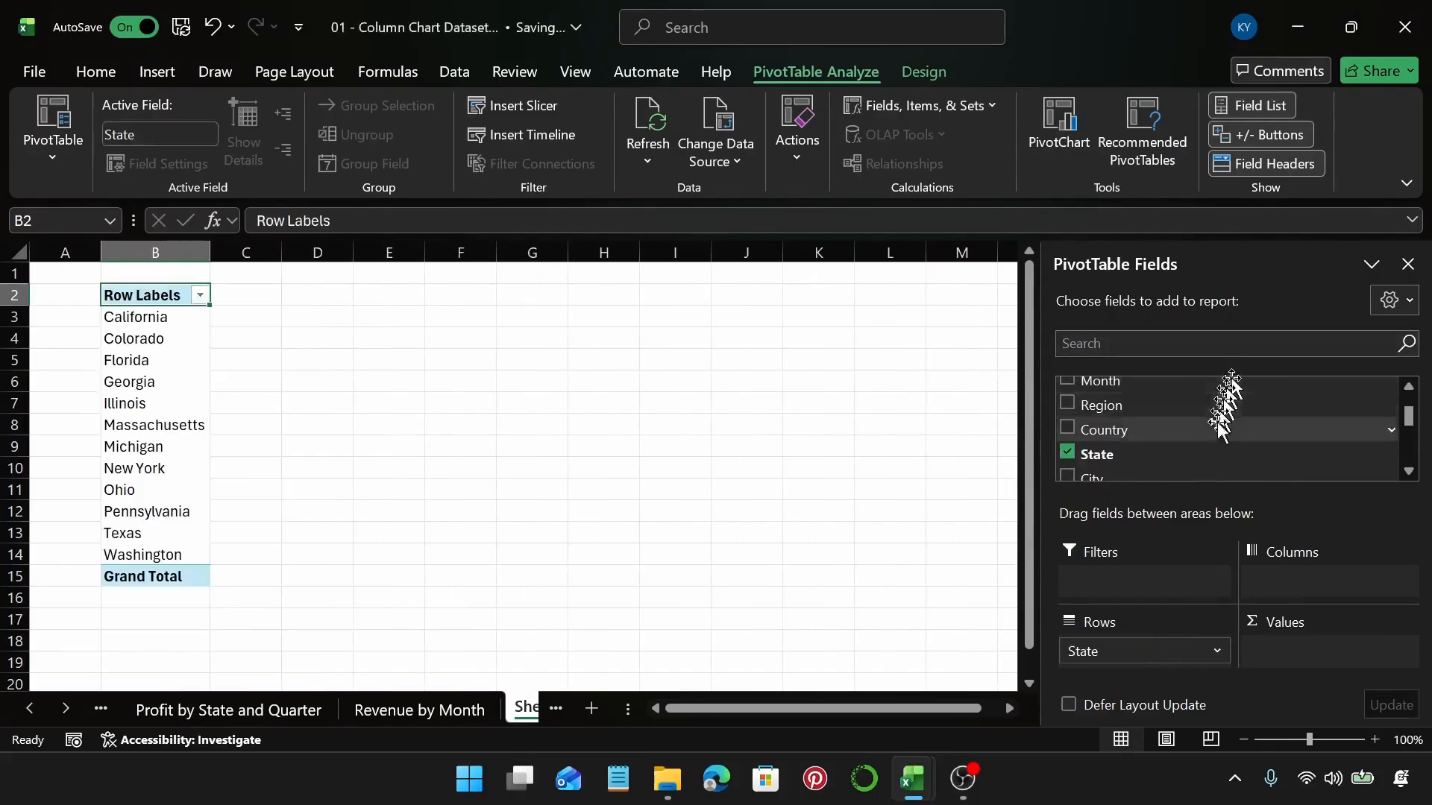
scroll(1223, 418, down, 3)
drag(1173, 447, 1320, 580)
scroll(1205, 424, down, 6)
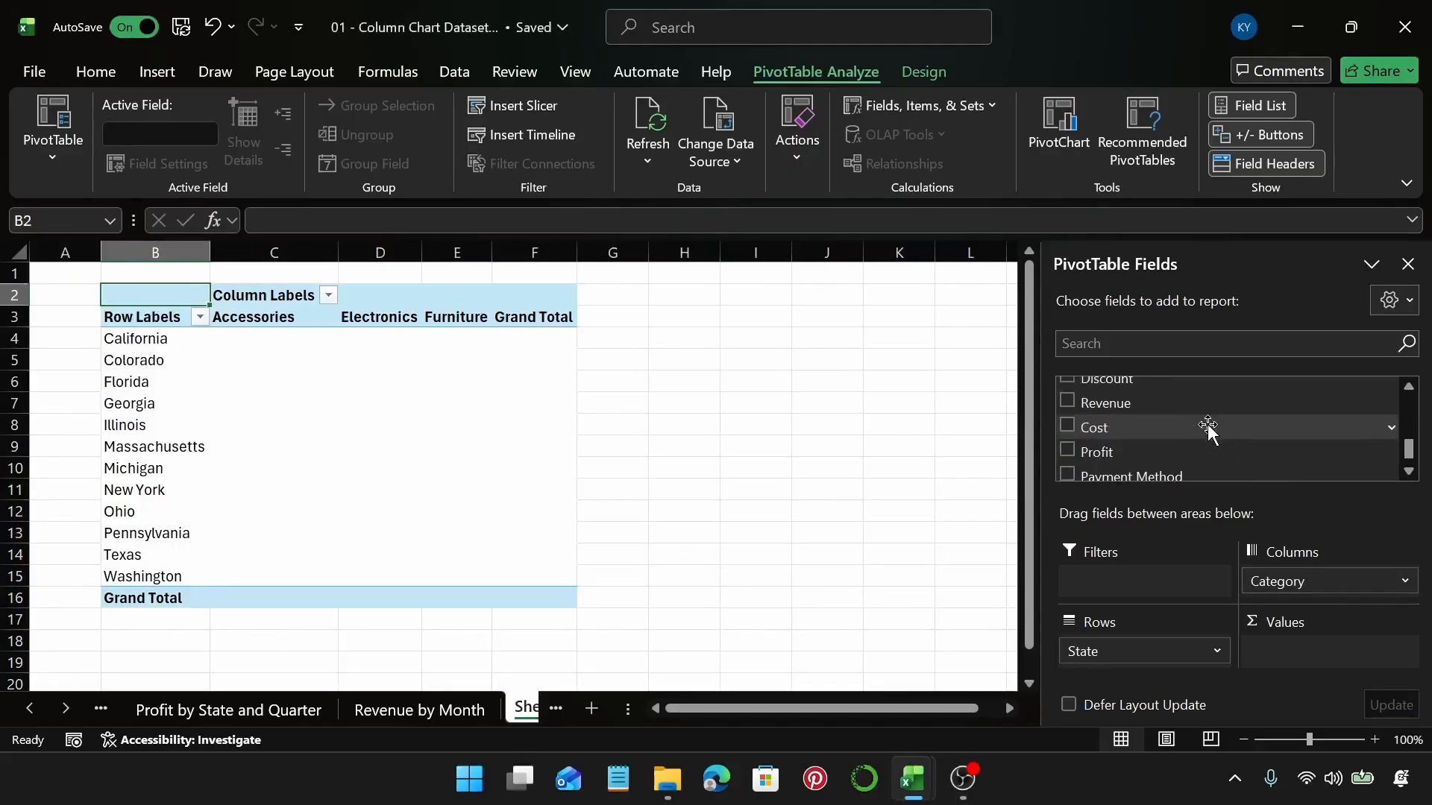
drag(1161, 456, 1317, 659)
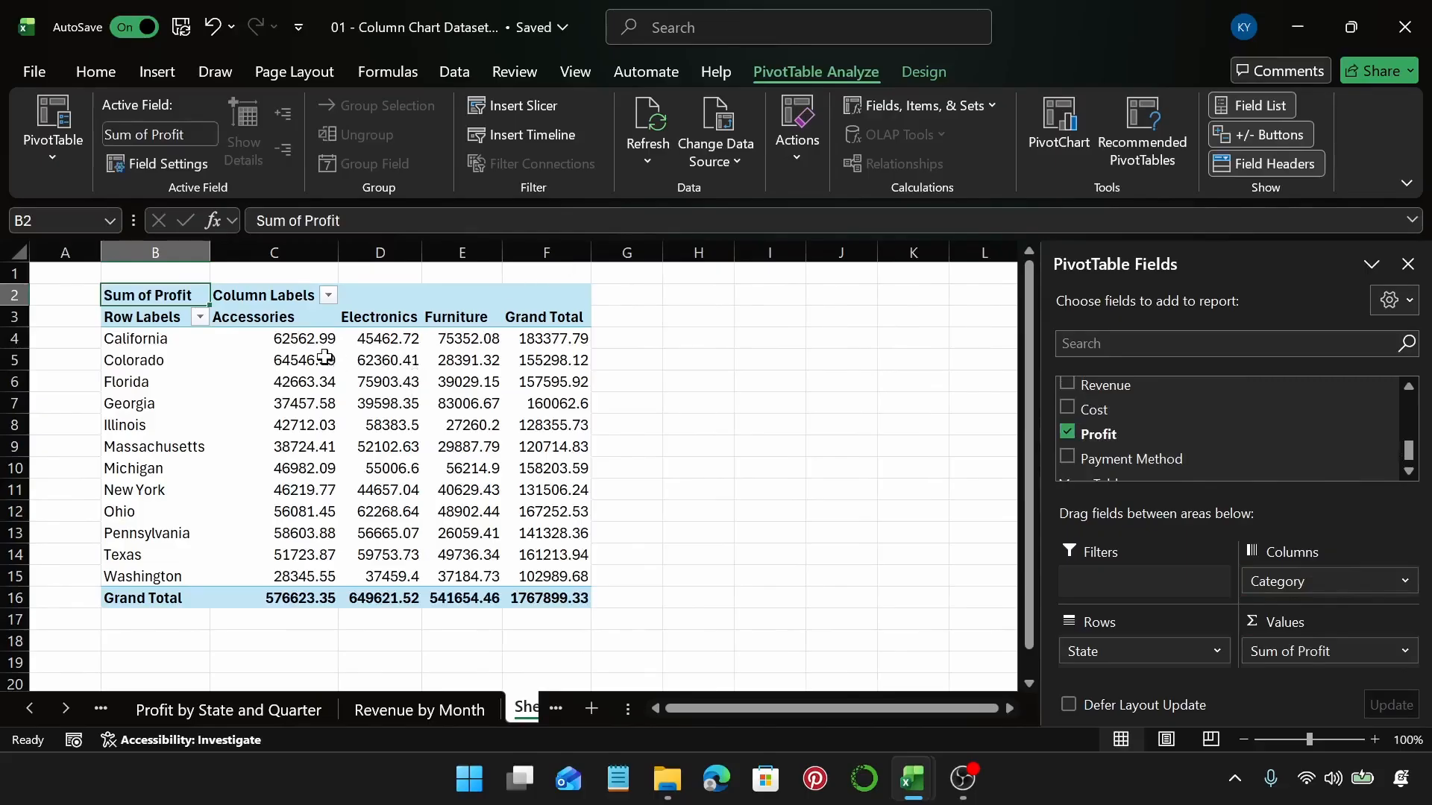
Format all profit values in the PivotTable, including the grand totals, as $ English (United States) accounting
click(312, 333)
key(ctrl+shift+Down)
key(ctrl+shift+Right)
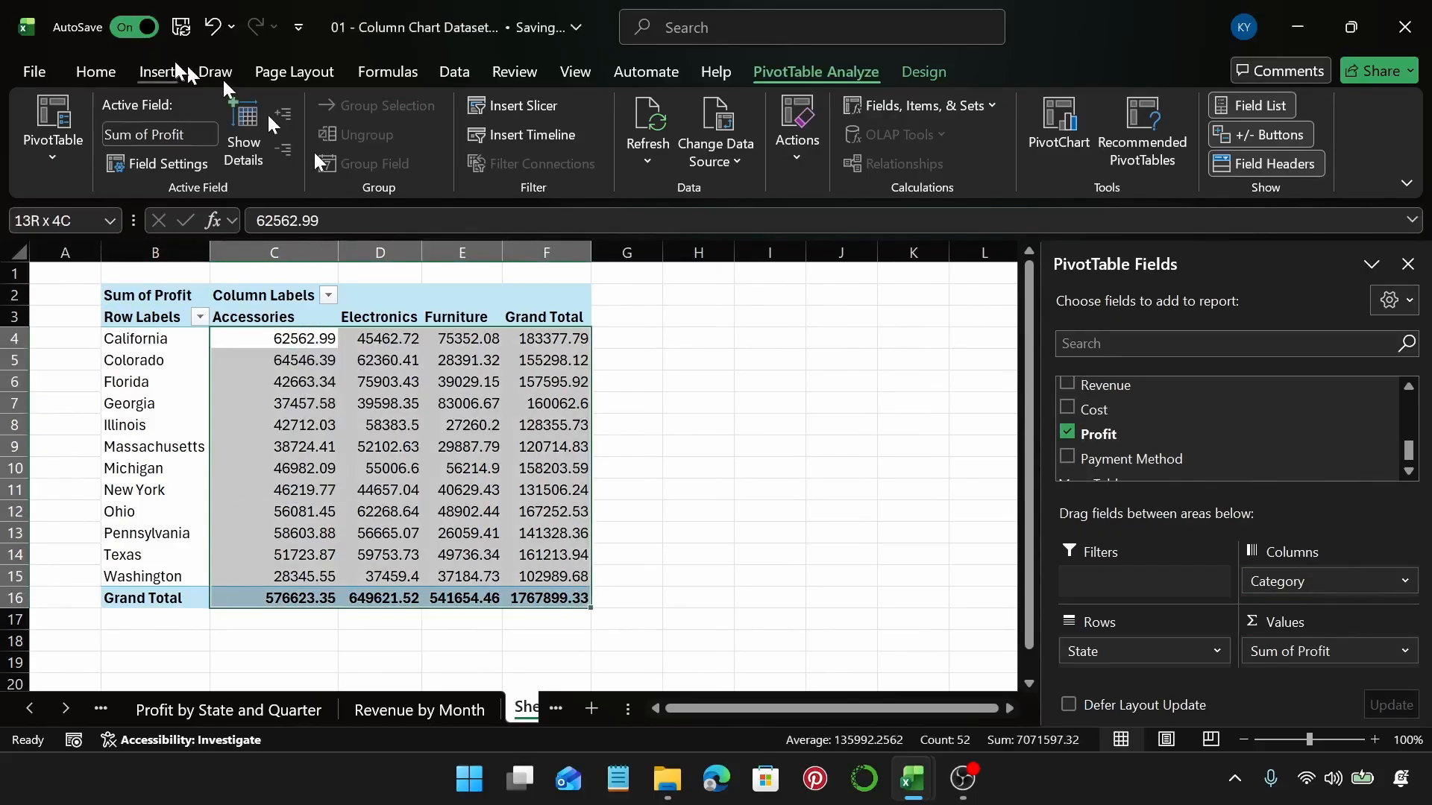
click(101, 70)
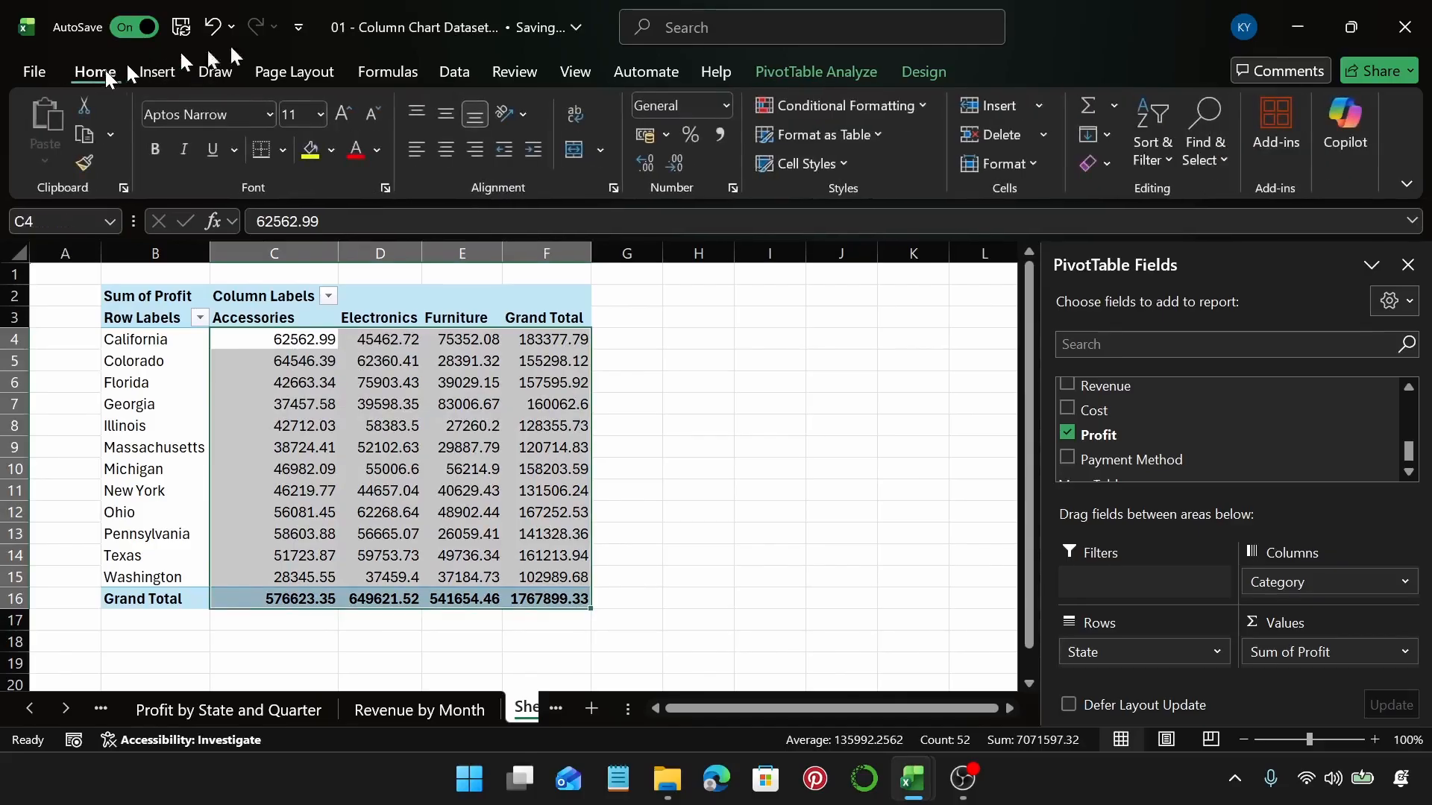
click(665, 135)
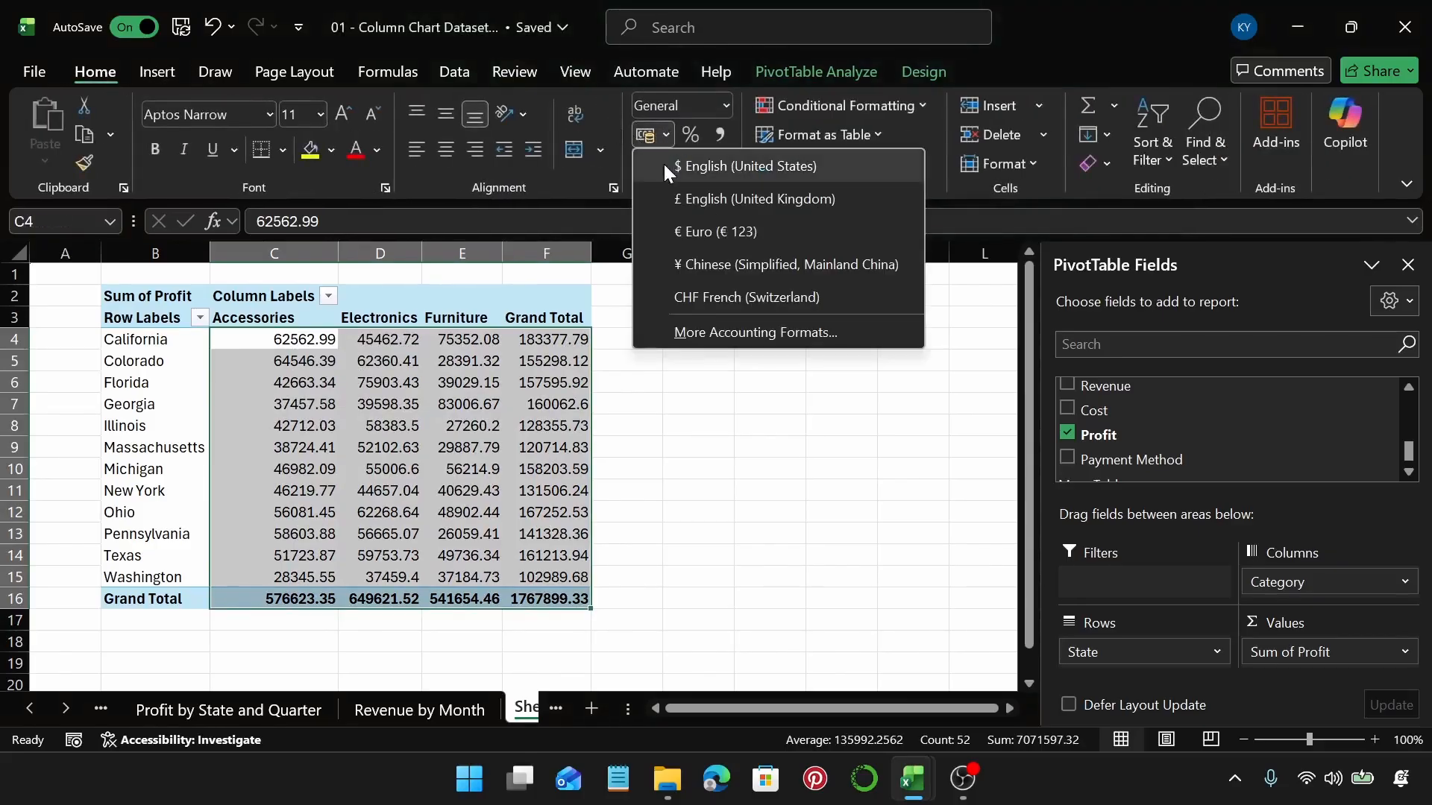
click(668, 167)
Insert a 3-D Column PivotChart from the profit by state and category PivotTable
click(396, 403)
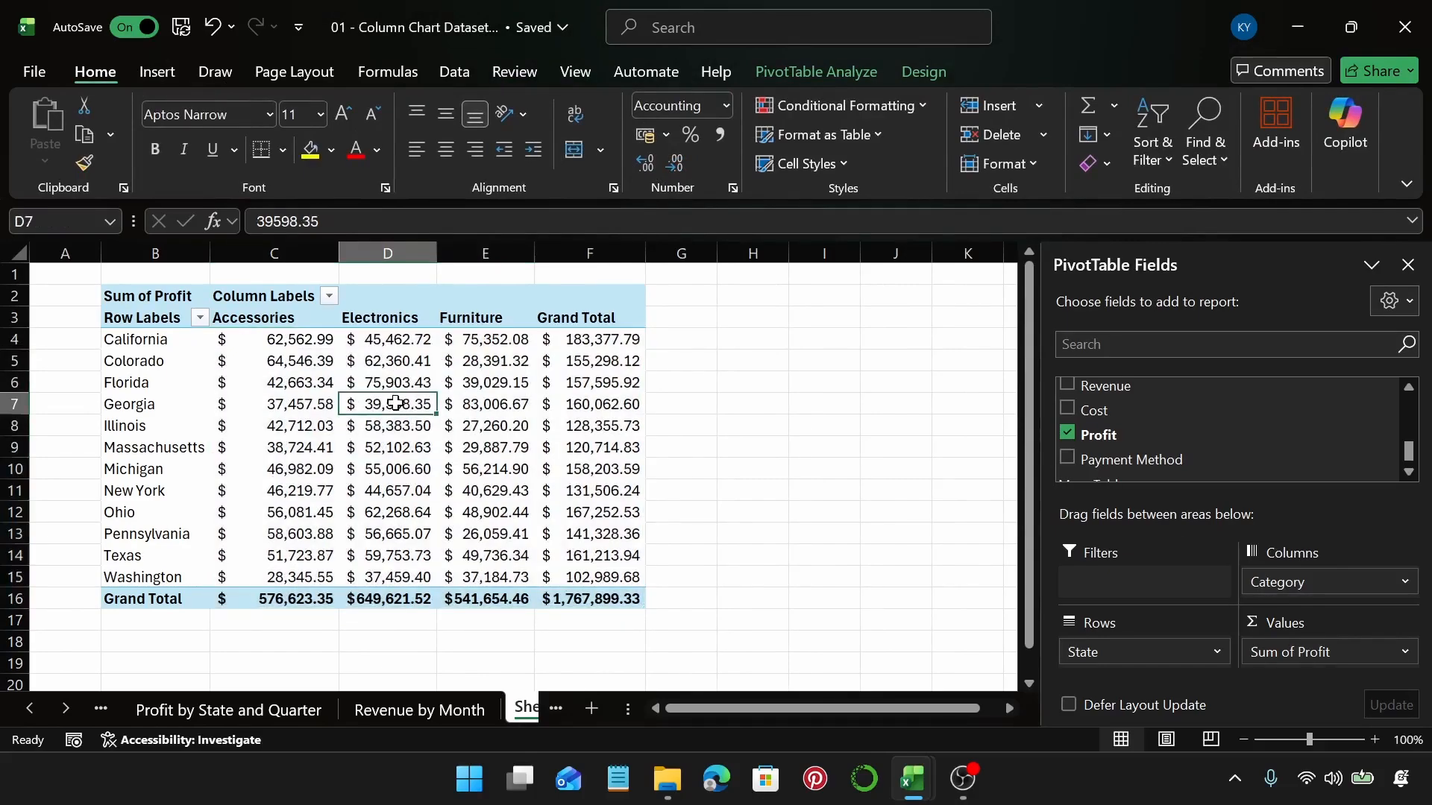
mouse_move(395, 404)
click(158, 72)
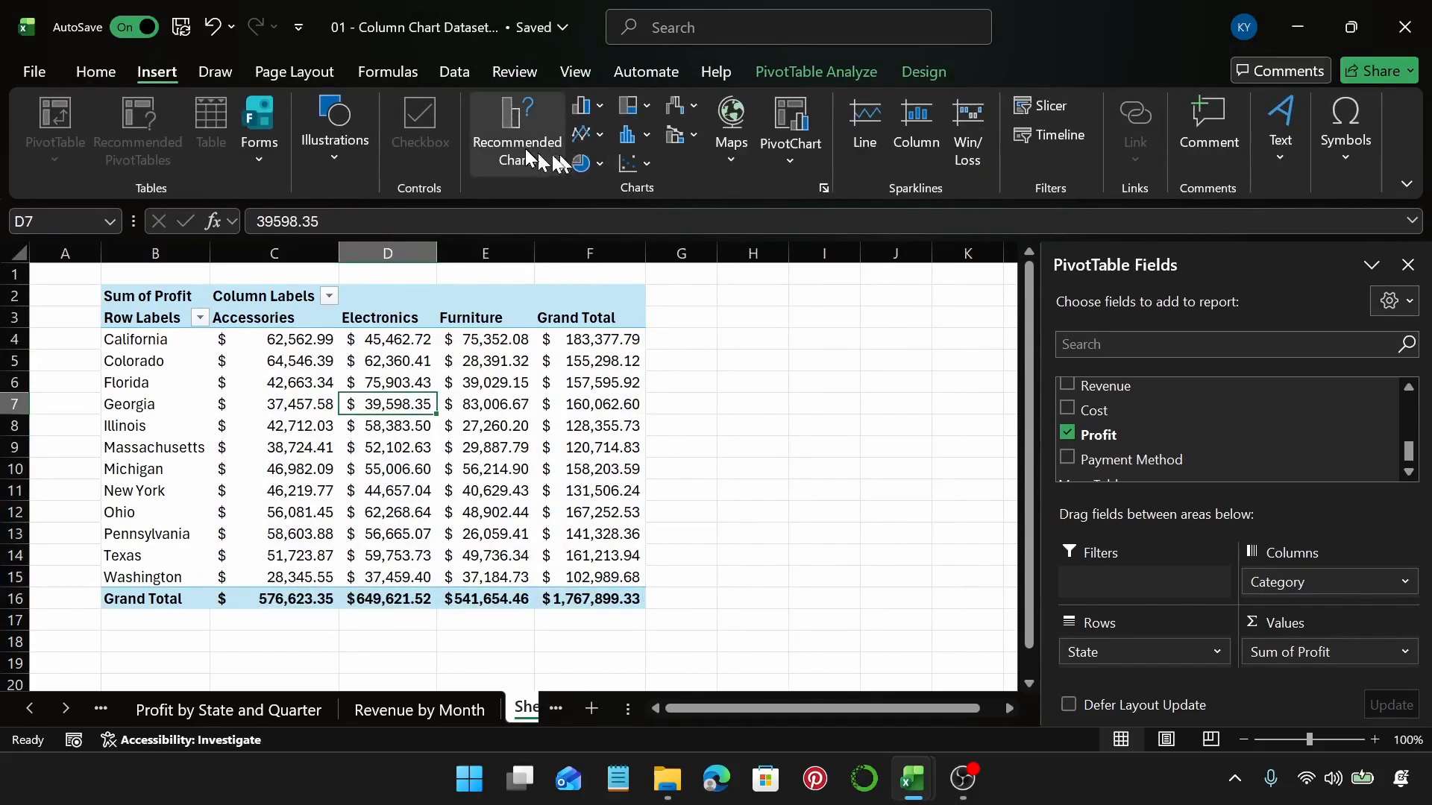
click(518, 134)
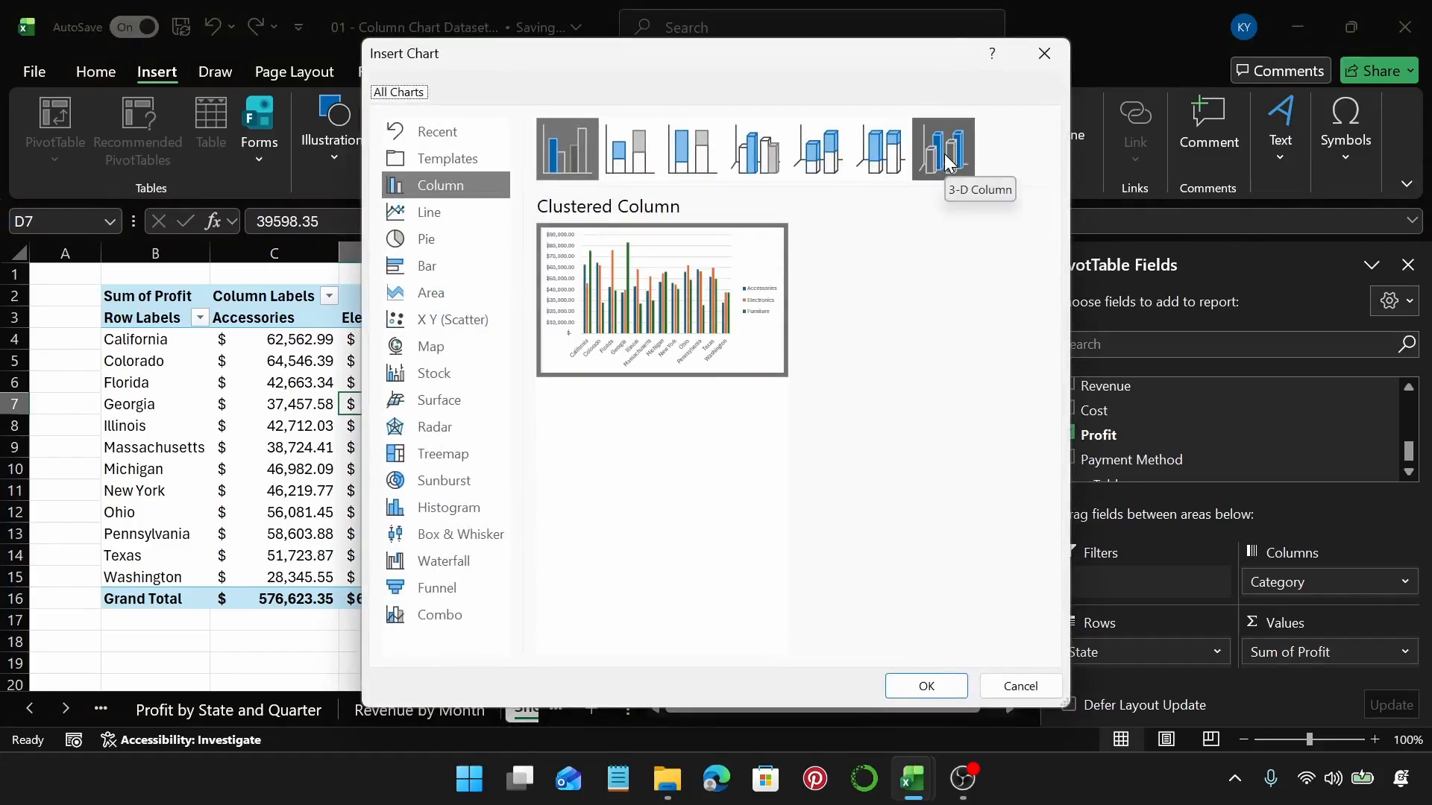
click(946, 161)
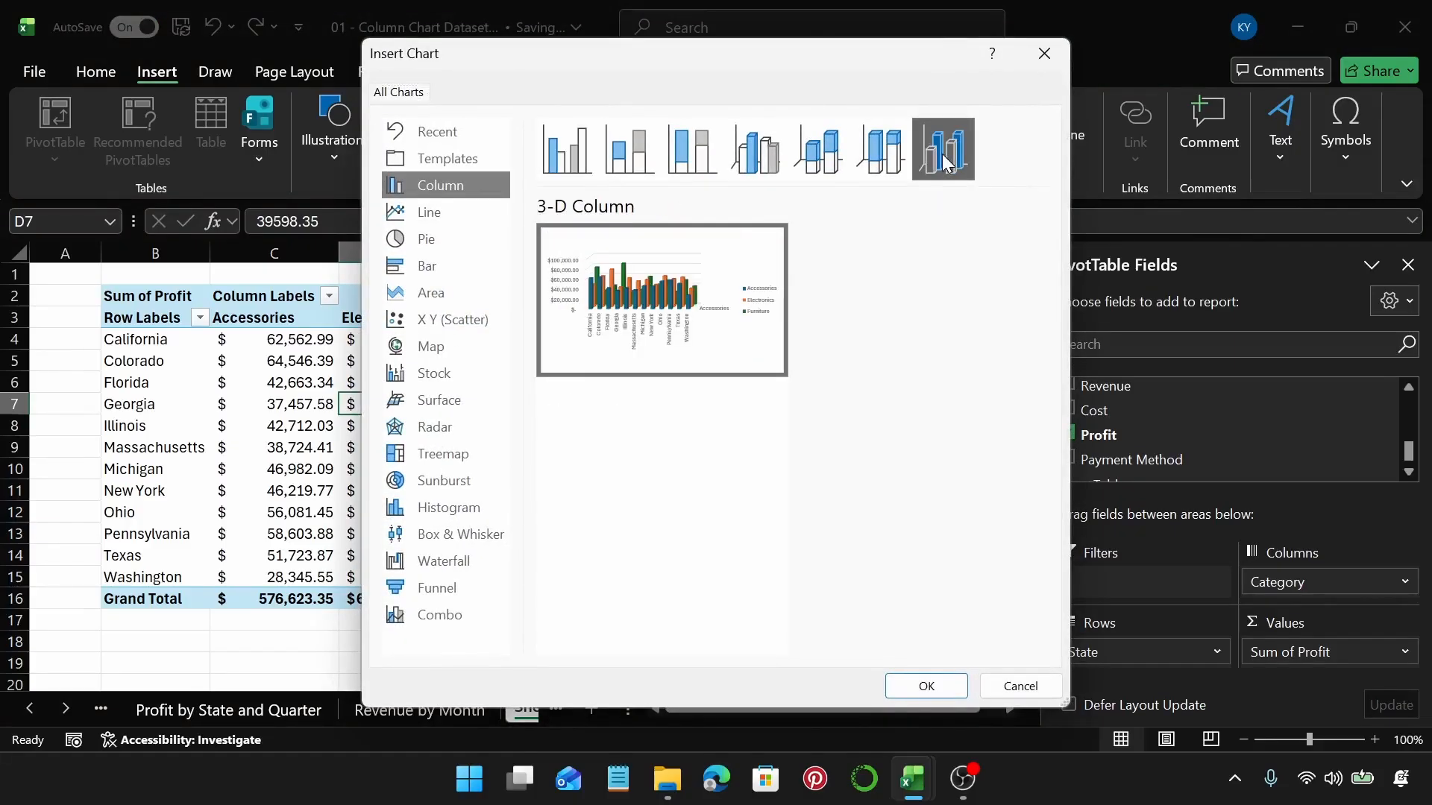
click(903, 675)
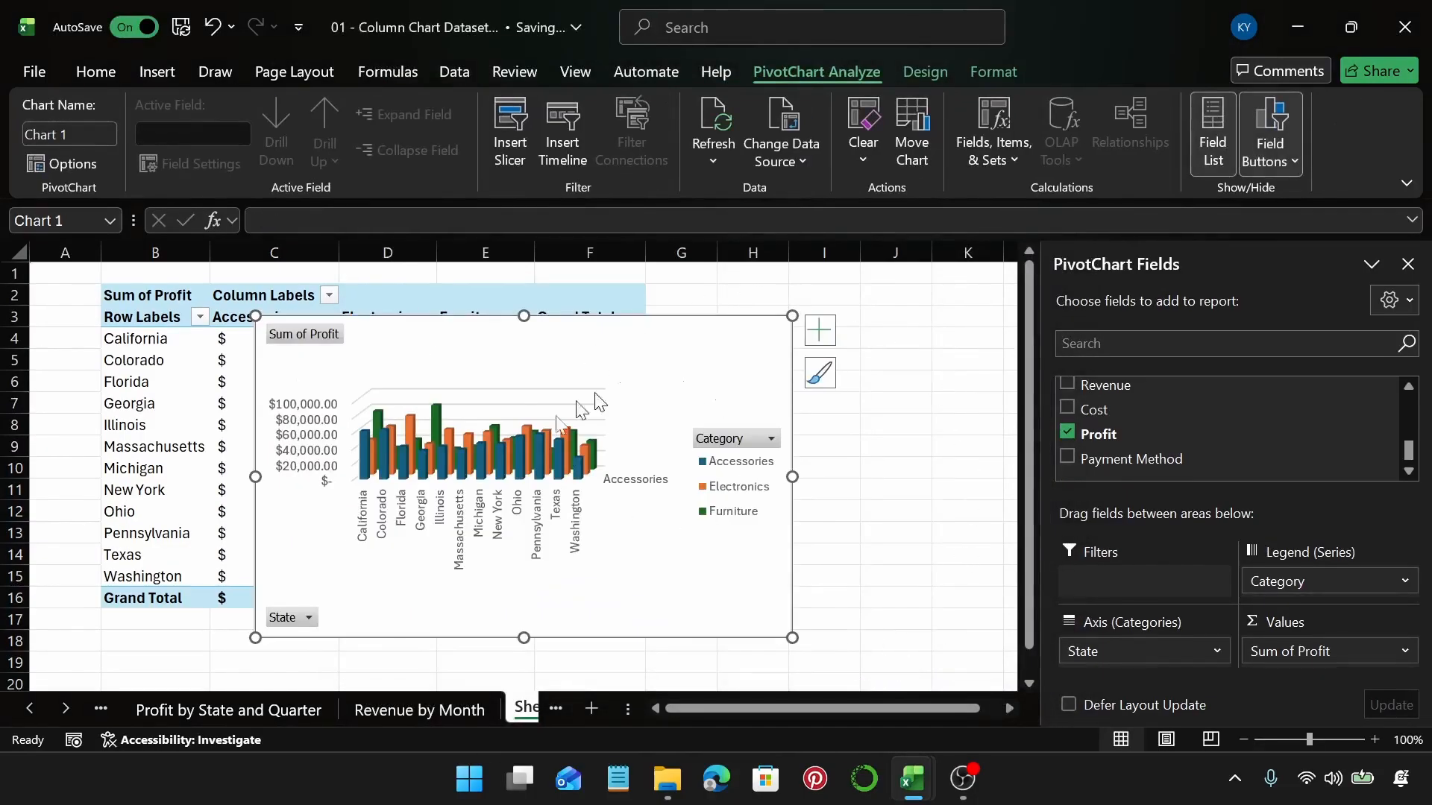
Hide all field buttons on the 3-D column chart and add a chart title element
right_click(303, 336)
click(429, 596)
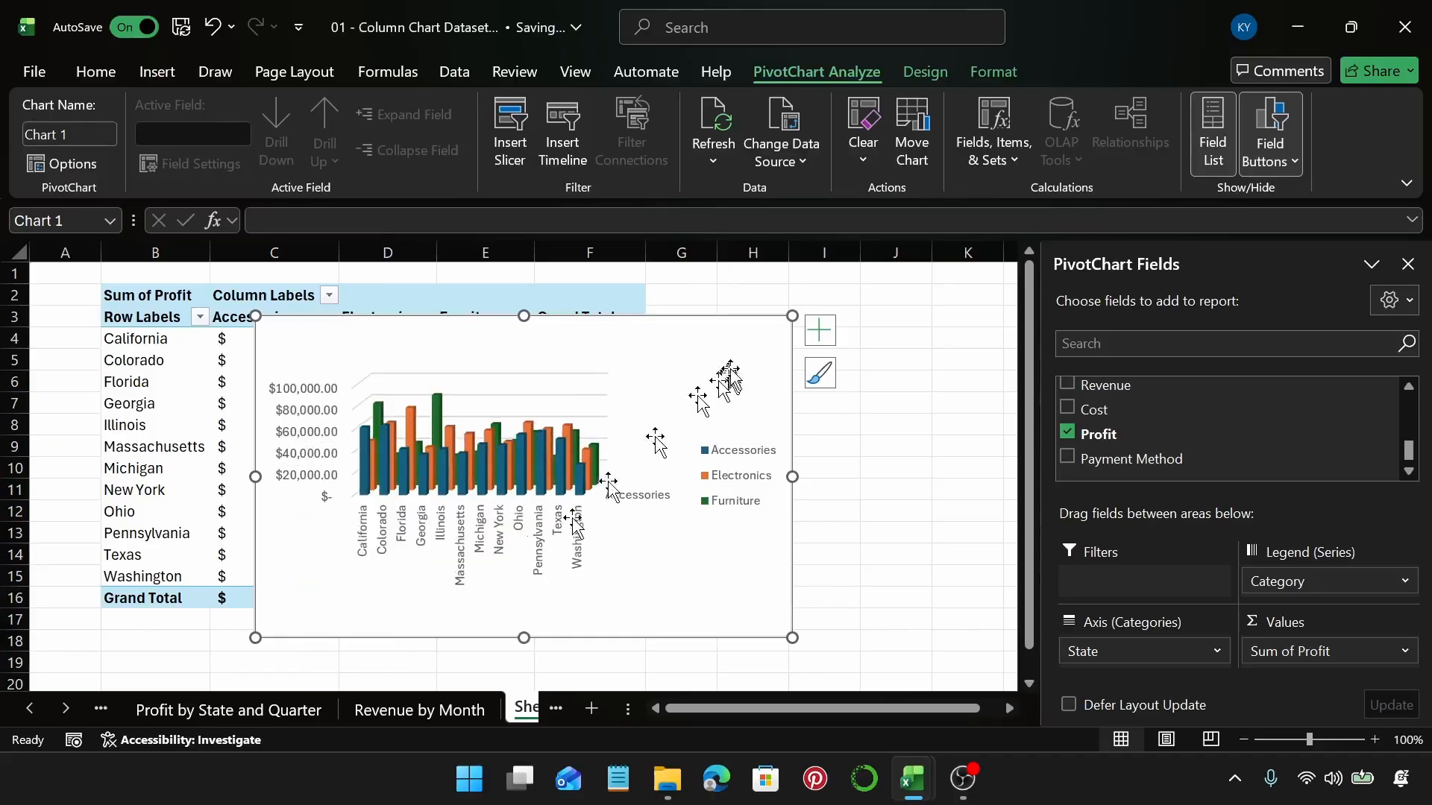
click(819, 331)
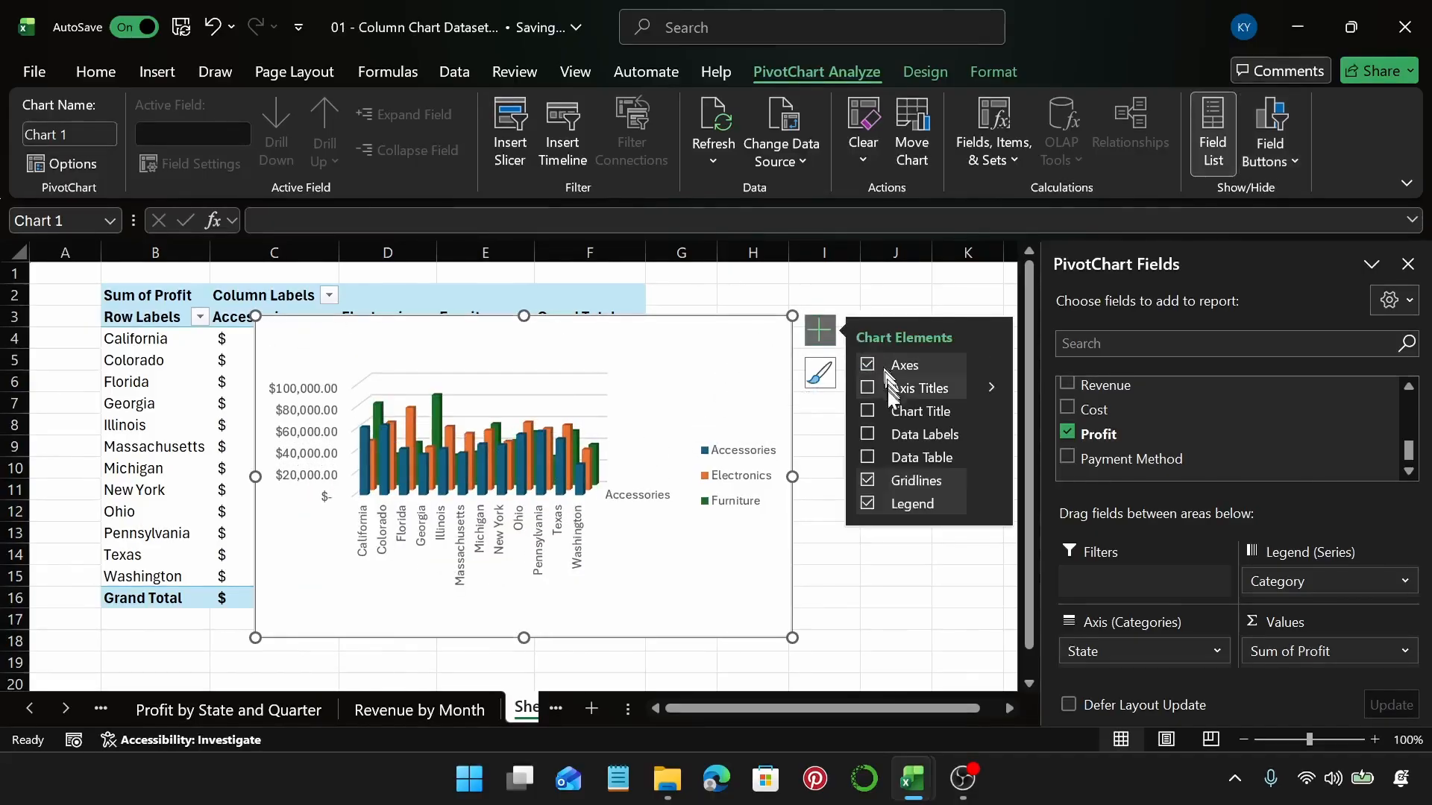
click(868, 411)
Title the 3-D column chart "Sales by State and Category"
click(542, 341)
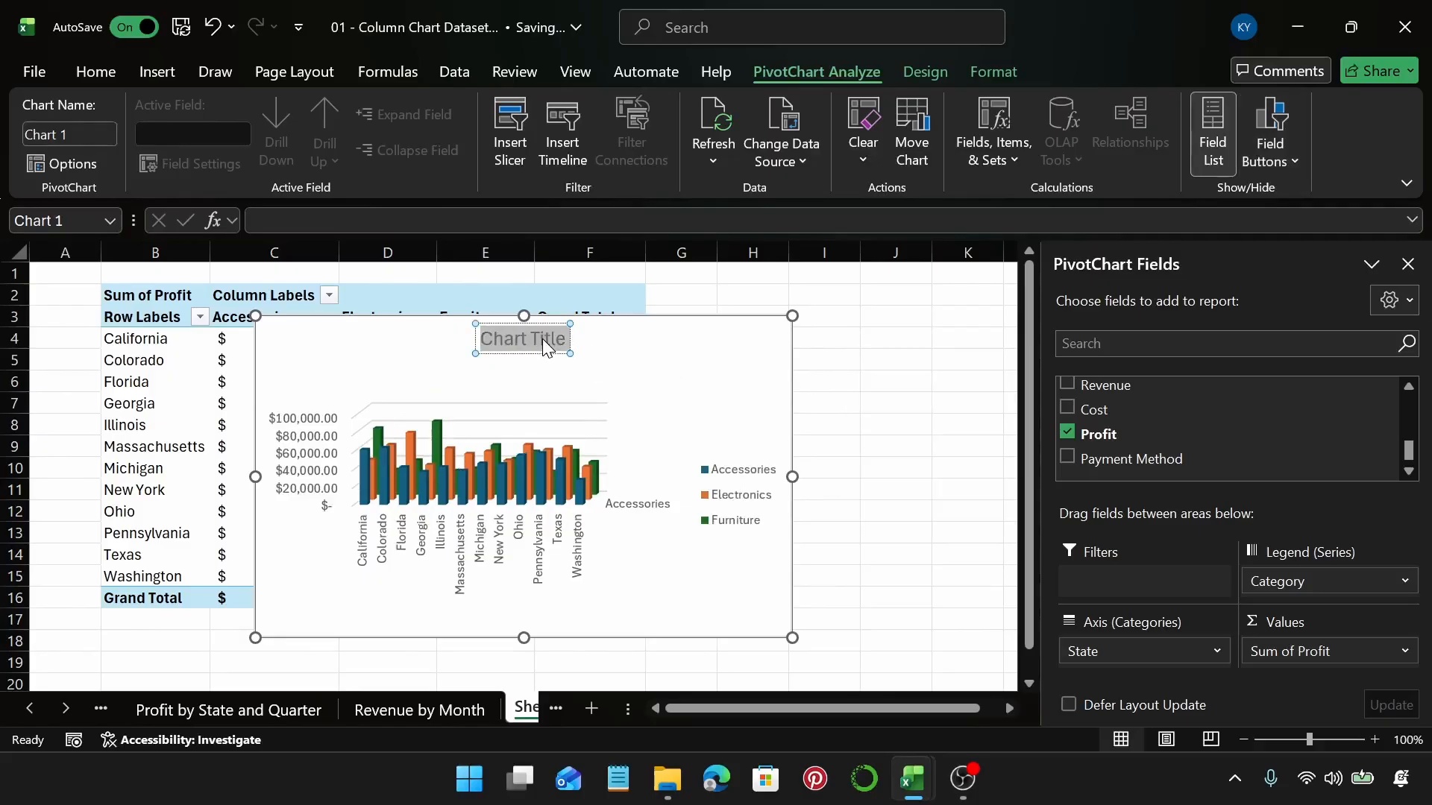
text(State)
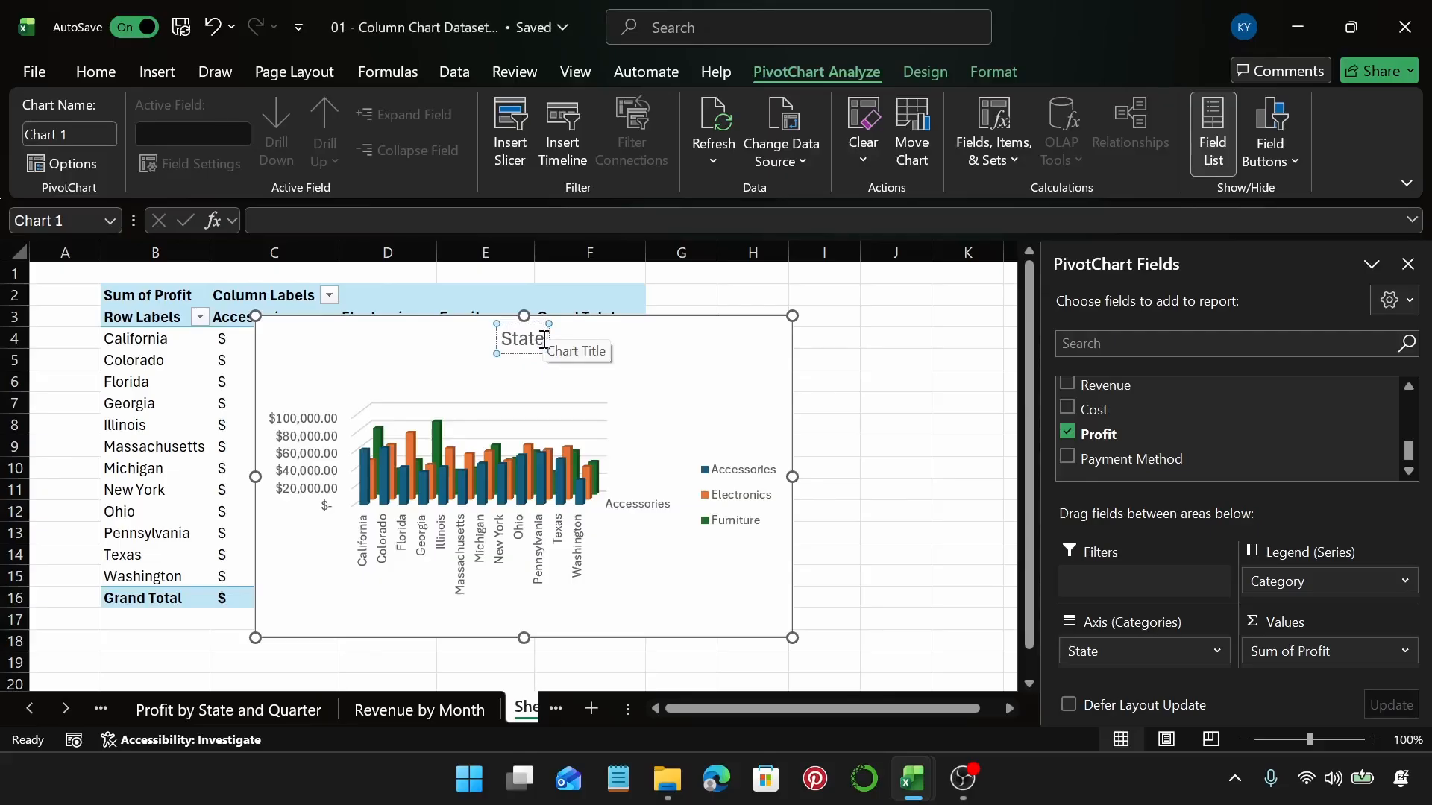
key(BackSpace)
key(BackSpace)
key(BackSpace)
key(BackSpace)
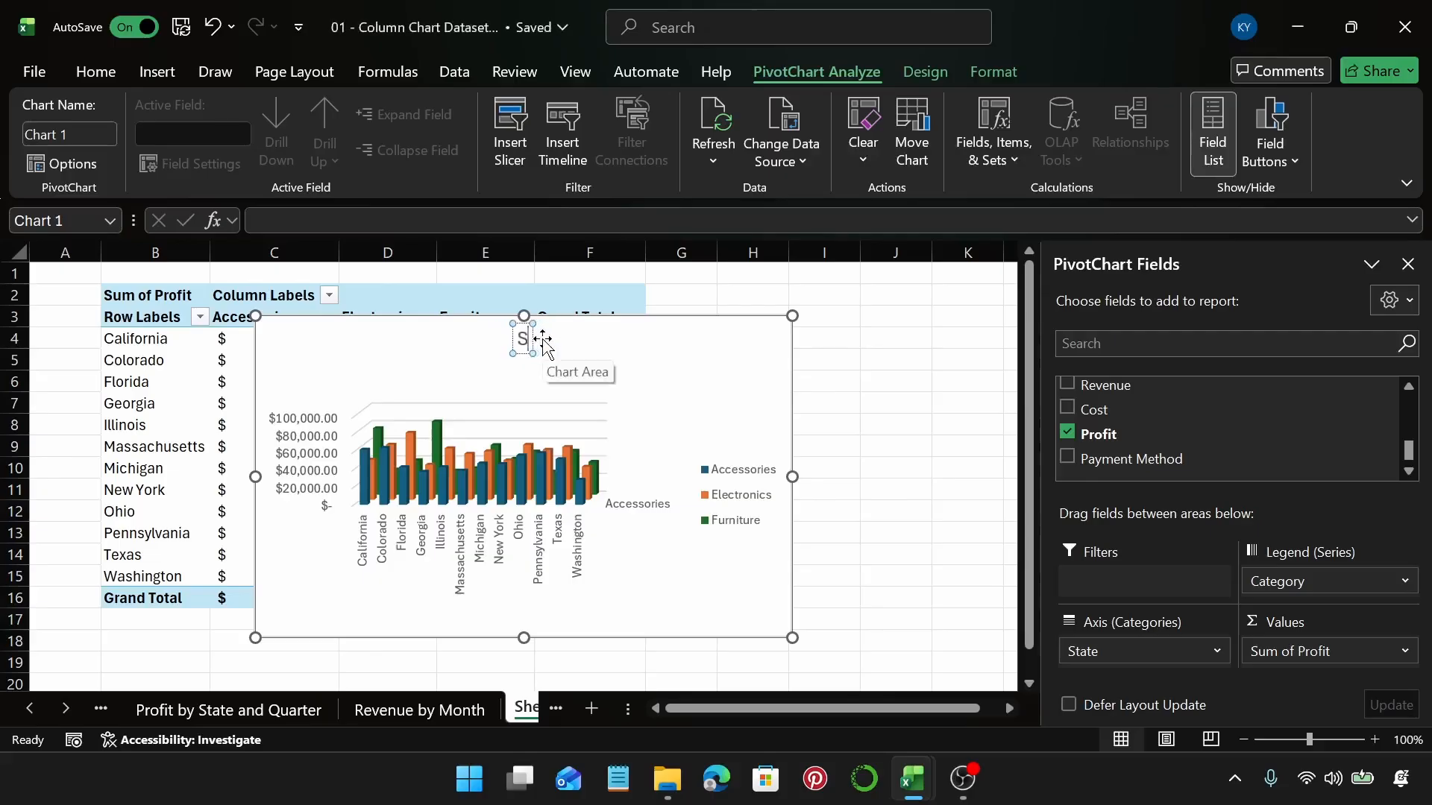
text(ales By)
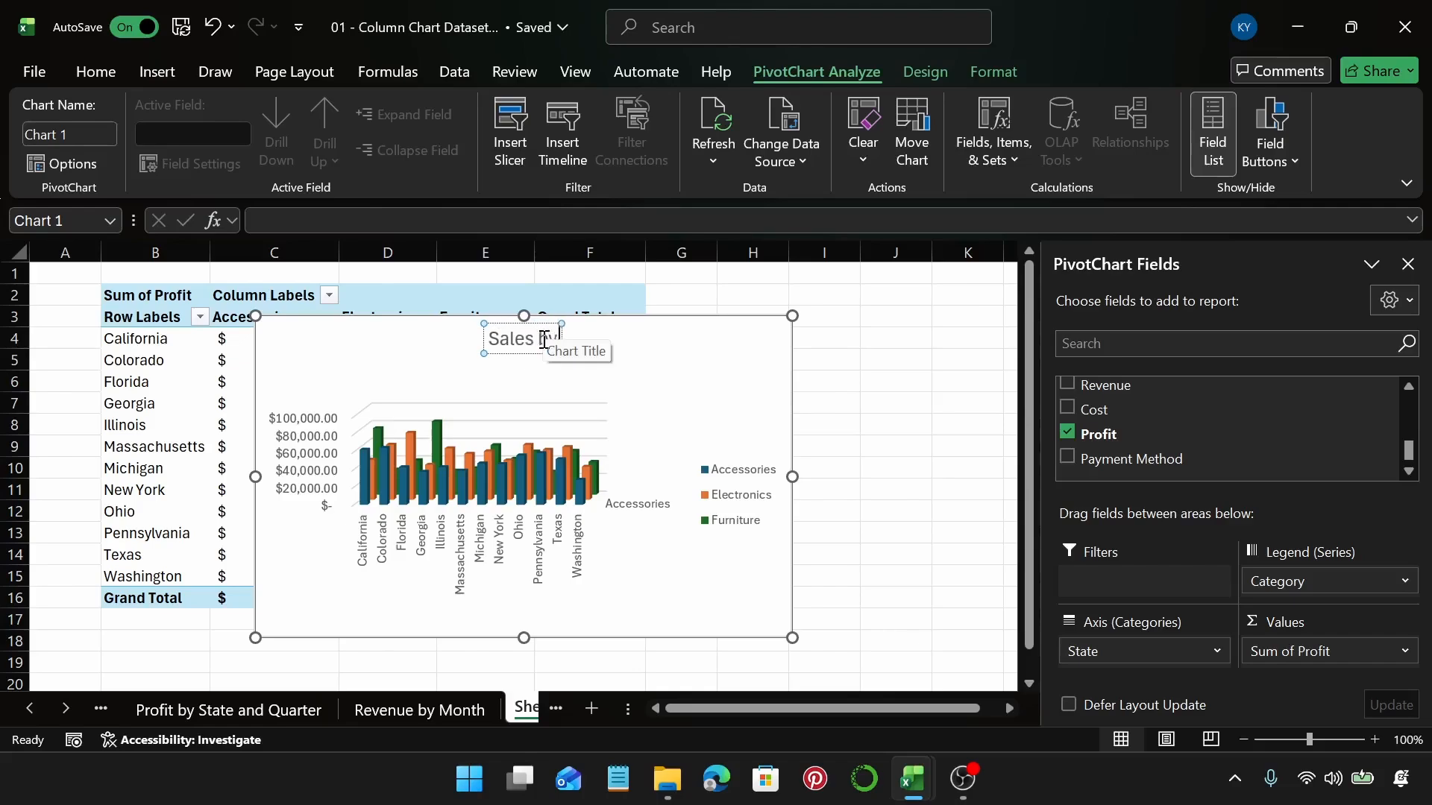
text( State)
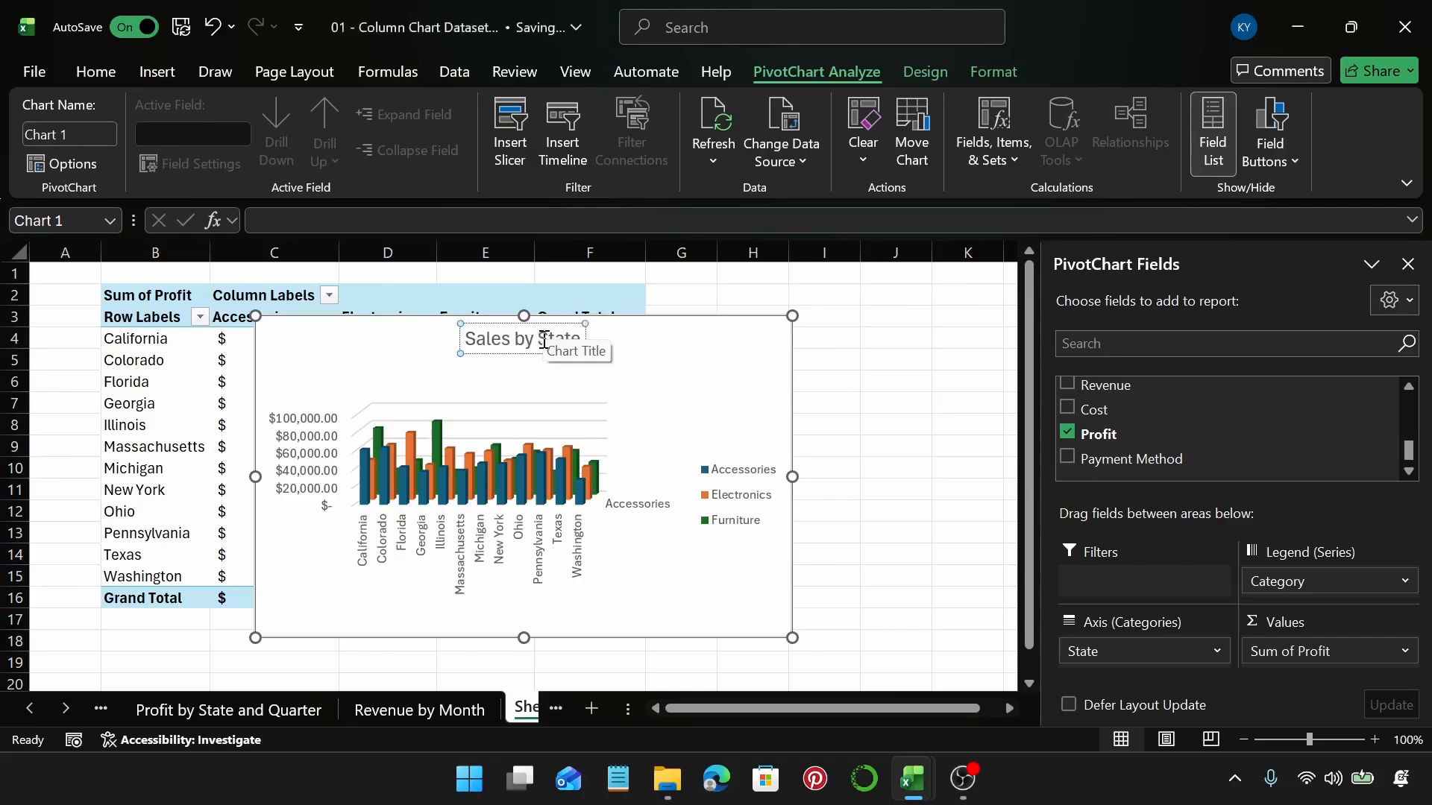
text( and Ca)
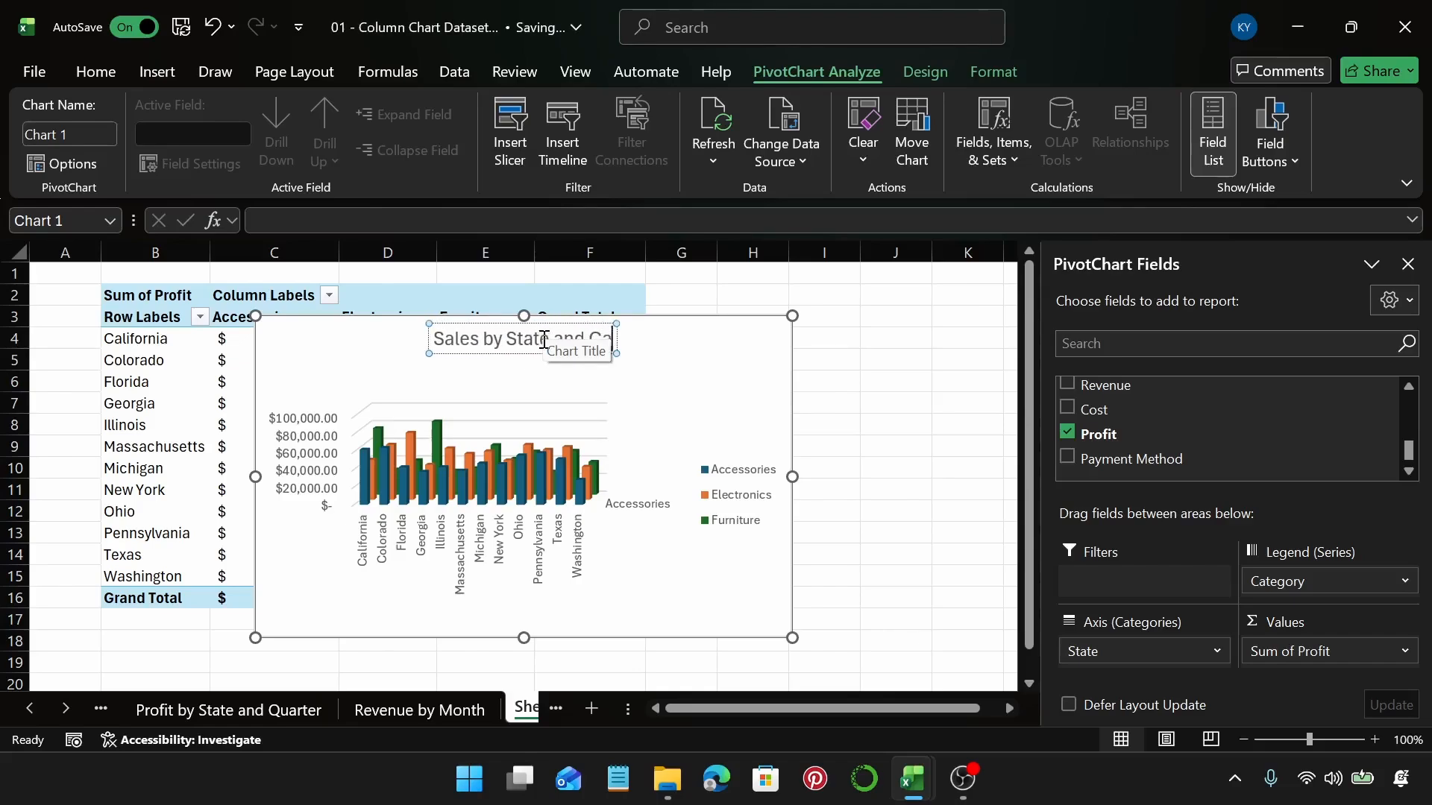
text(tegory)
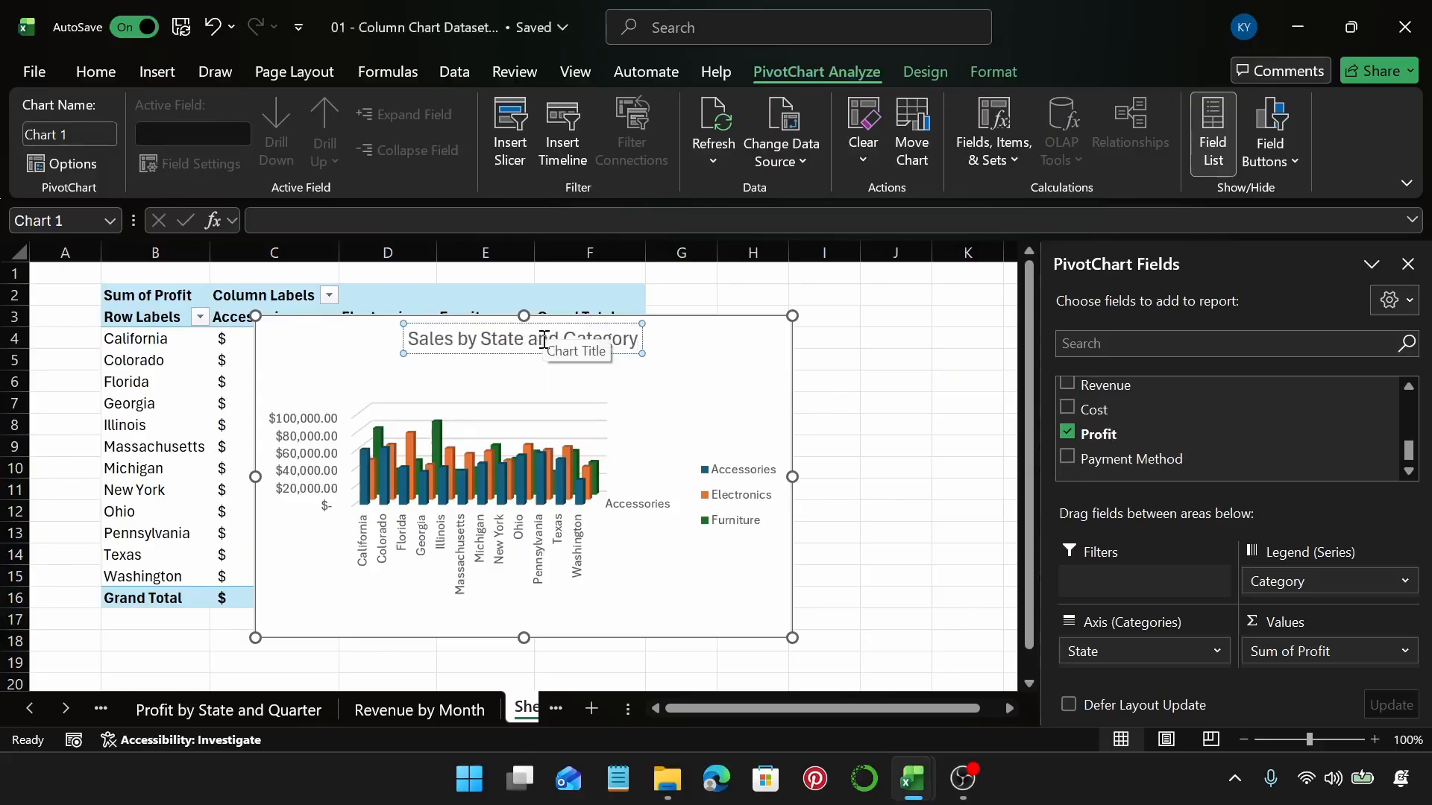
click(661, 351)
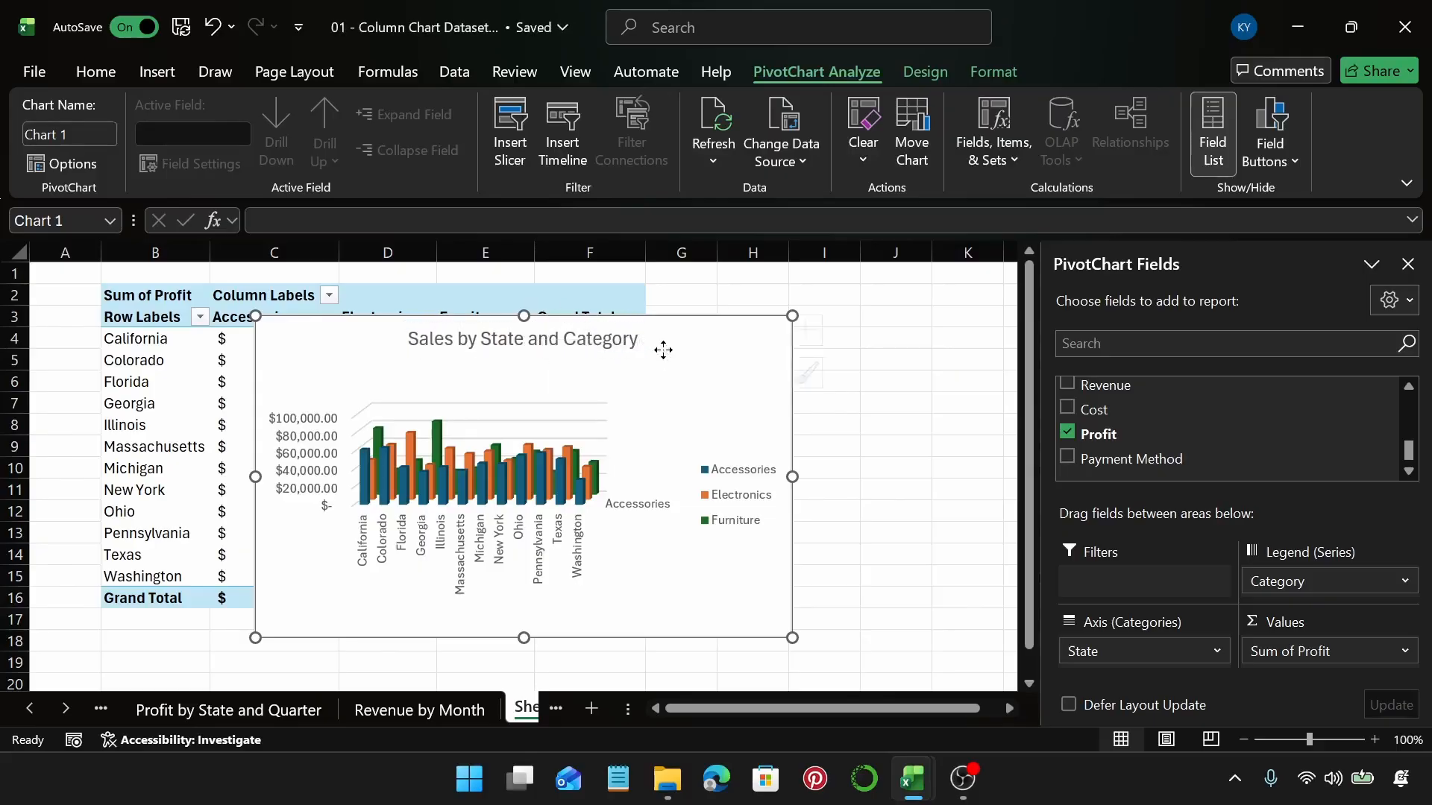
Widen the 3-D column chart to about column K and delete its legend
click(782, 478)
drag(792, 476, 933, 477)
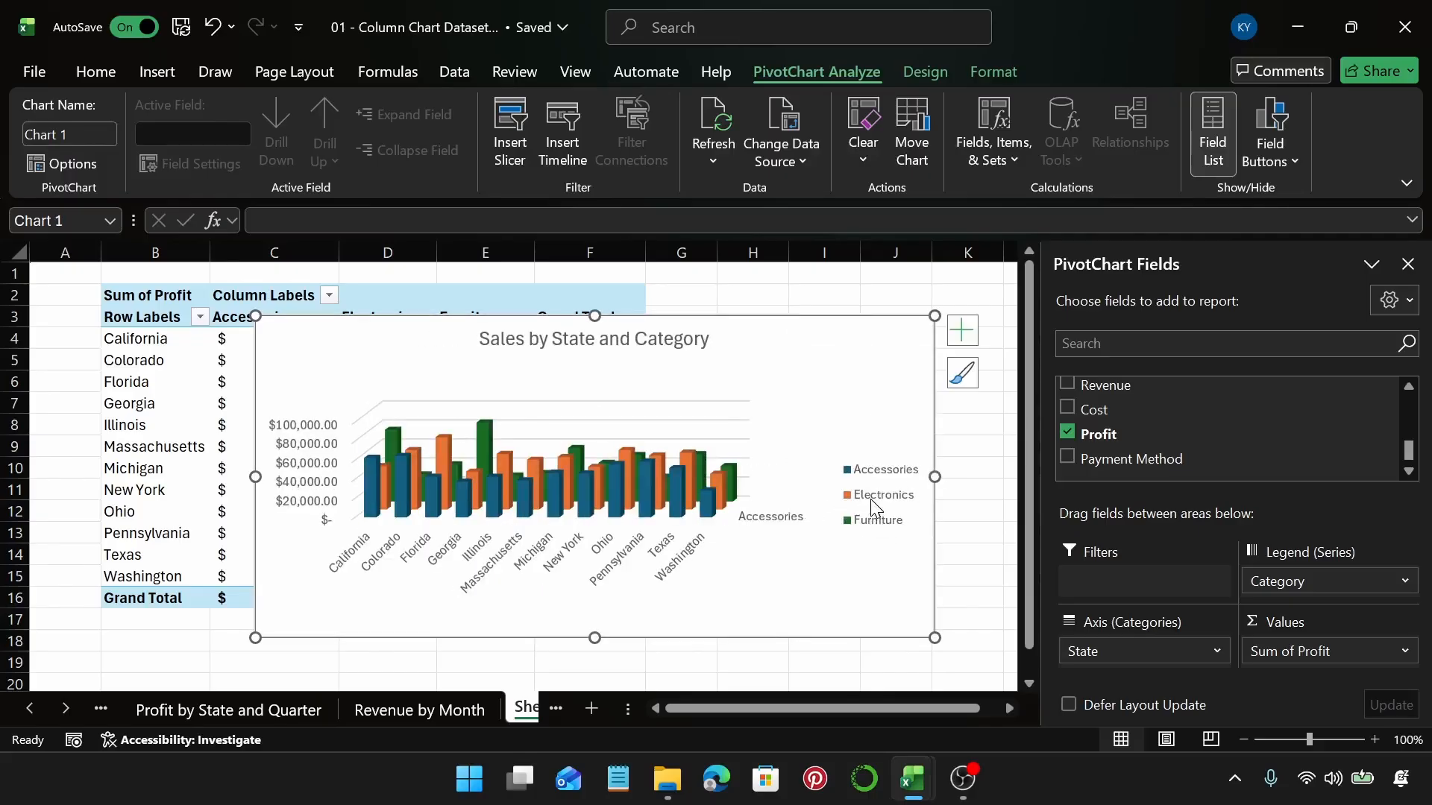
click(871, 498)
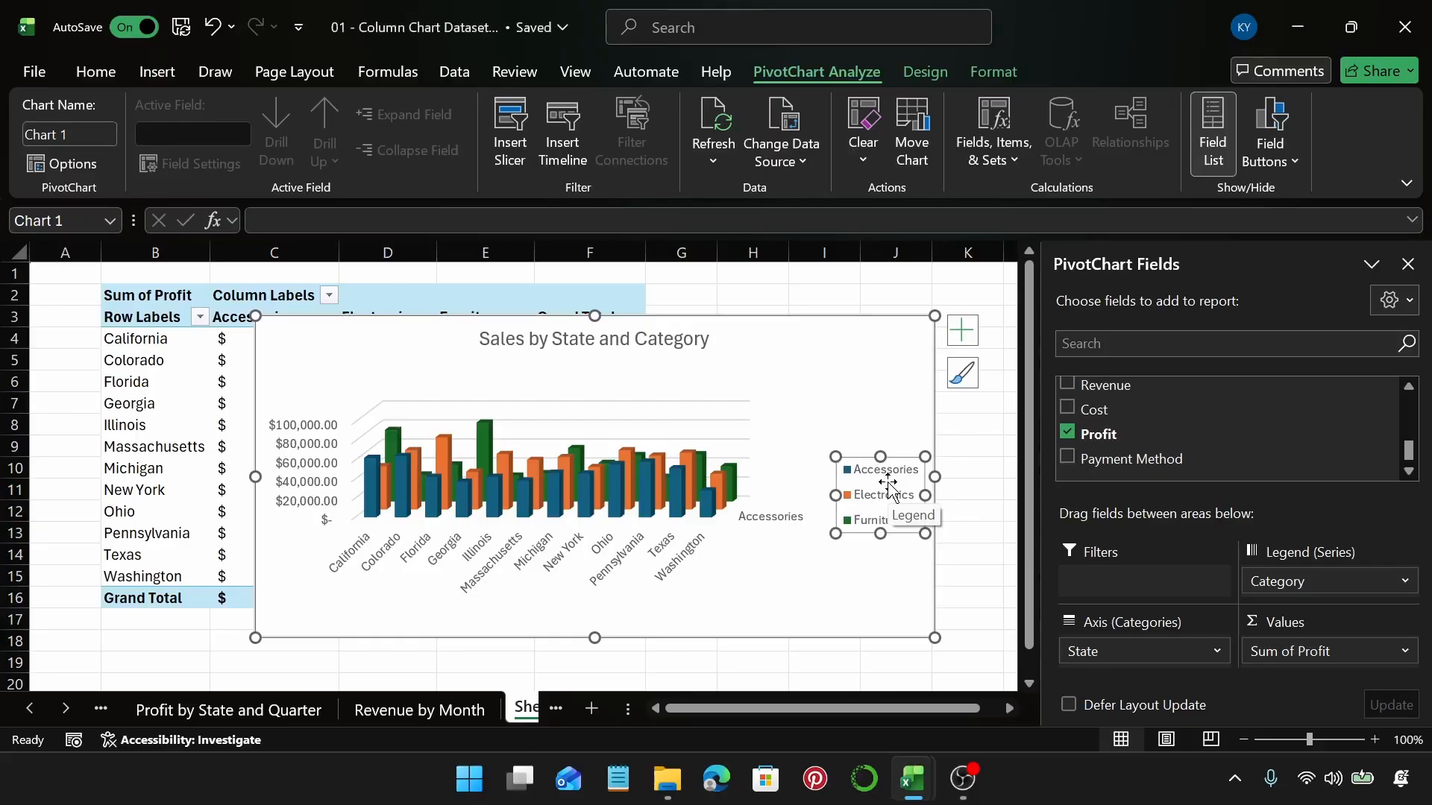
key(Delete)
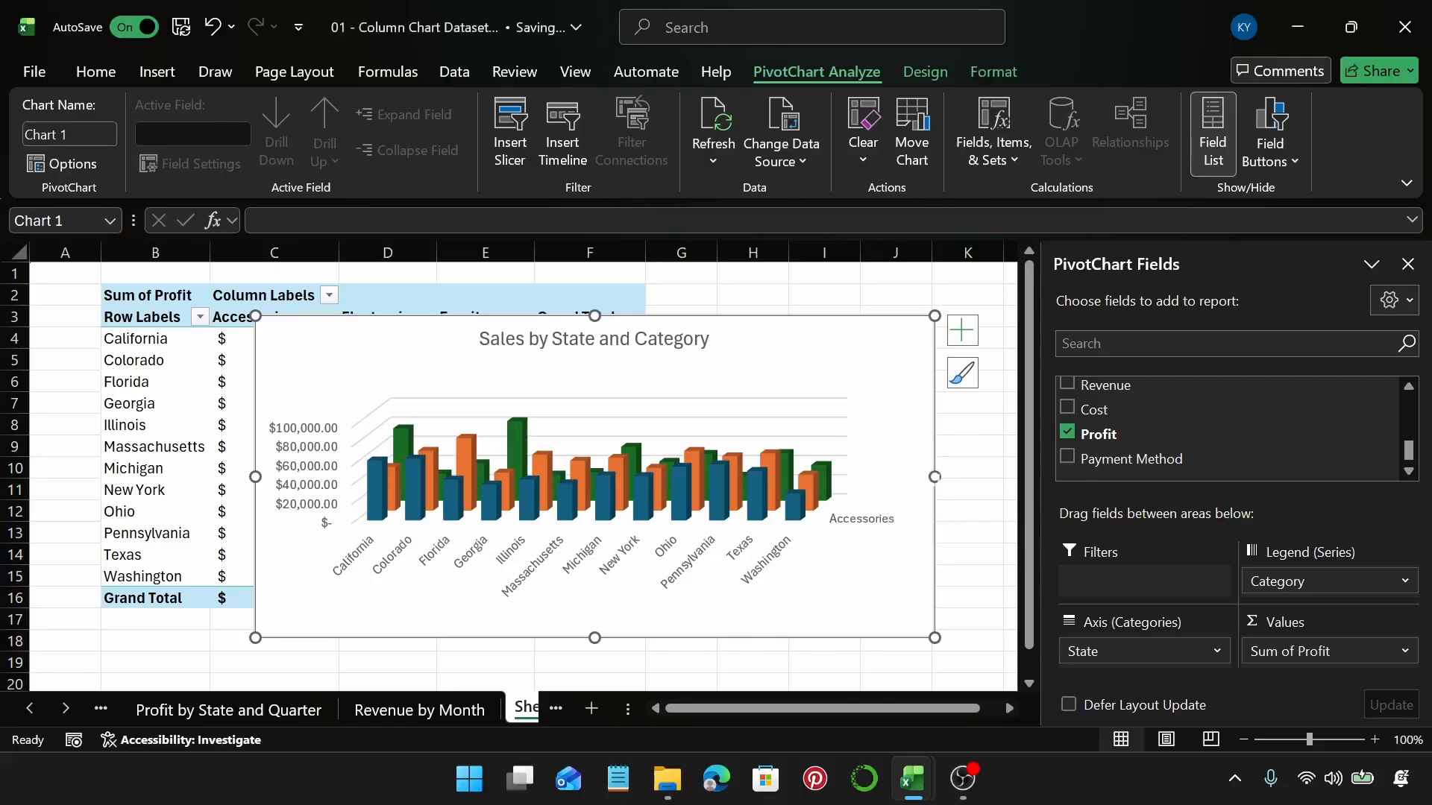
Make the chart taller by extending its lower edge to about row 19 and its upper edge to row 2
drag(936, 481, 933, 481)
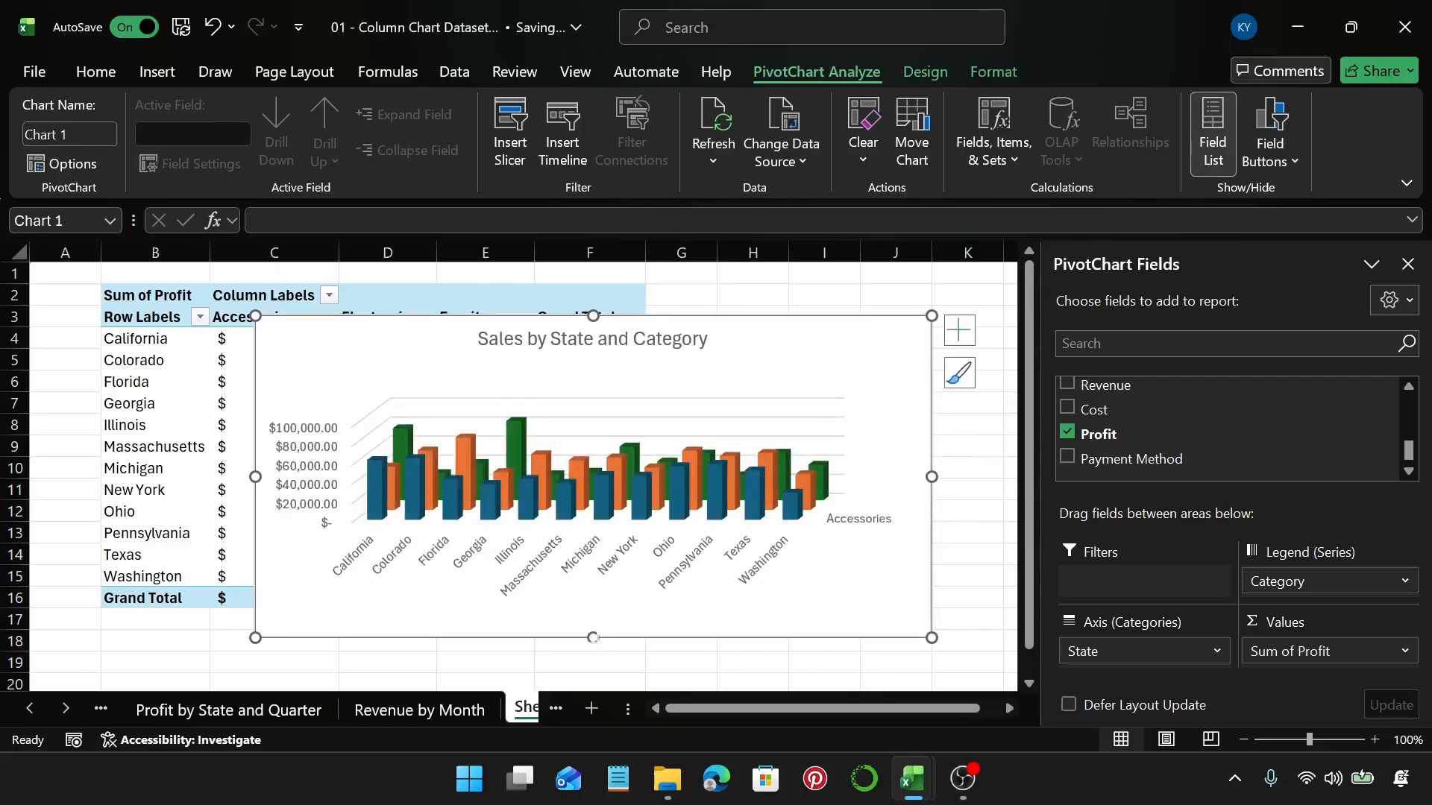
drag(593, 637, 593, 683)
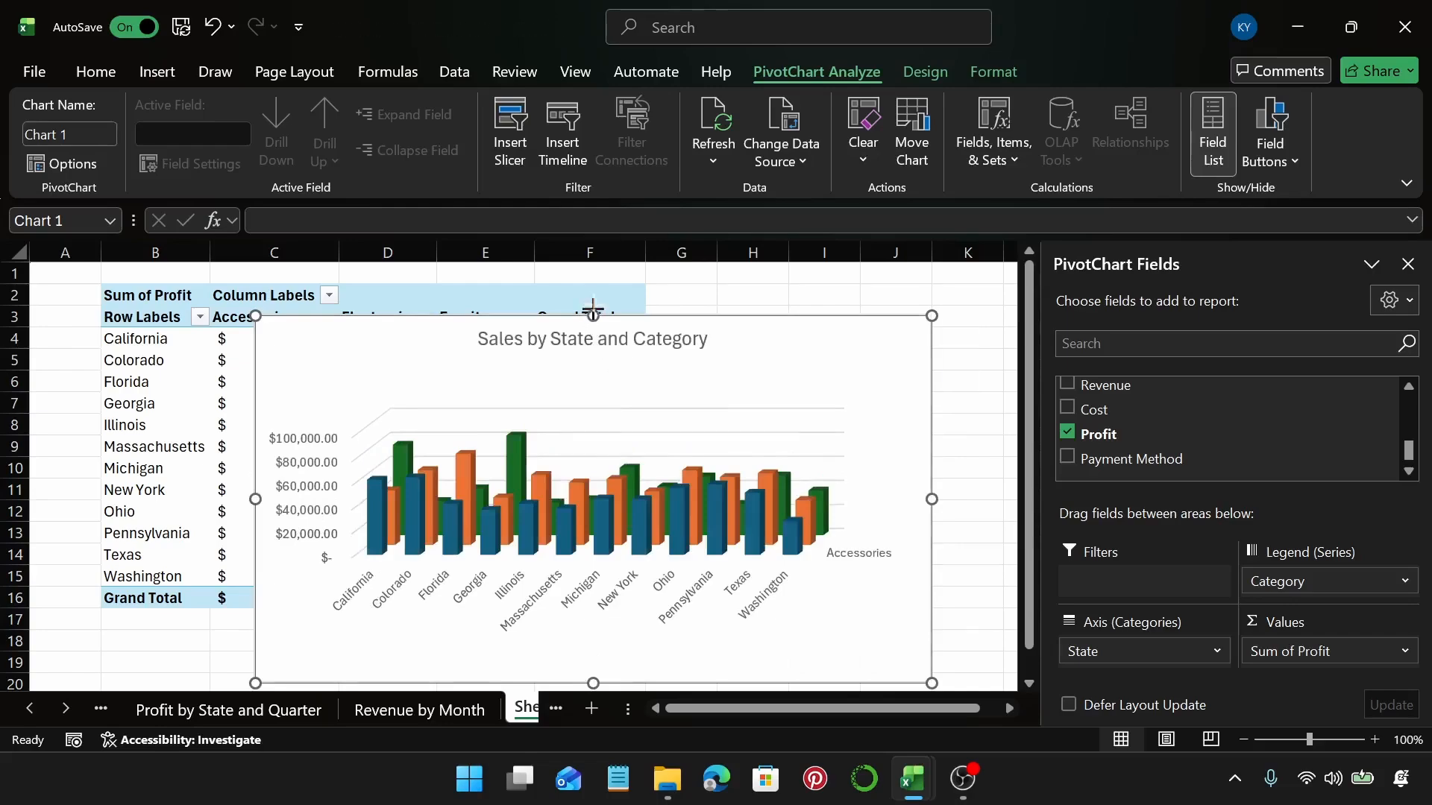
drag(593, 313, 593, 286)
Open the data series formatting for the green Furniture columns and examine their fill and border settings
click(518, 420)
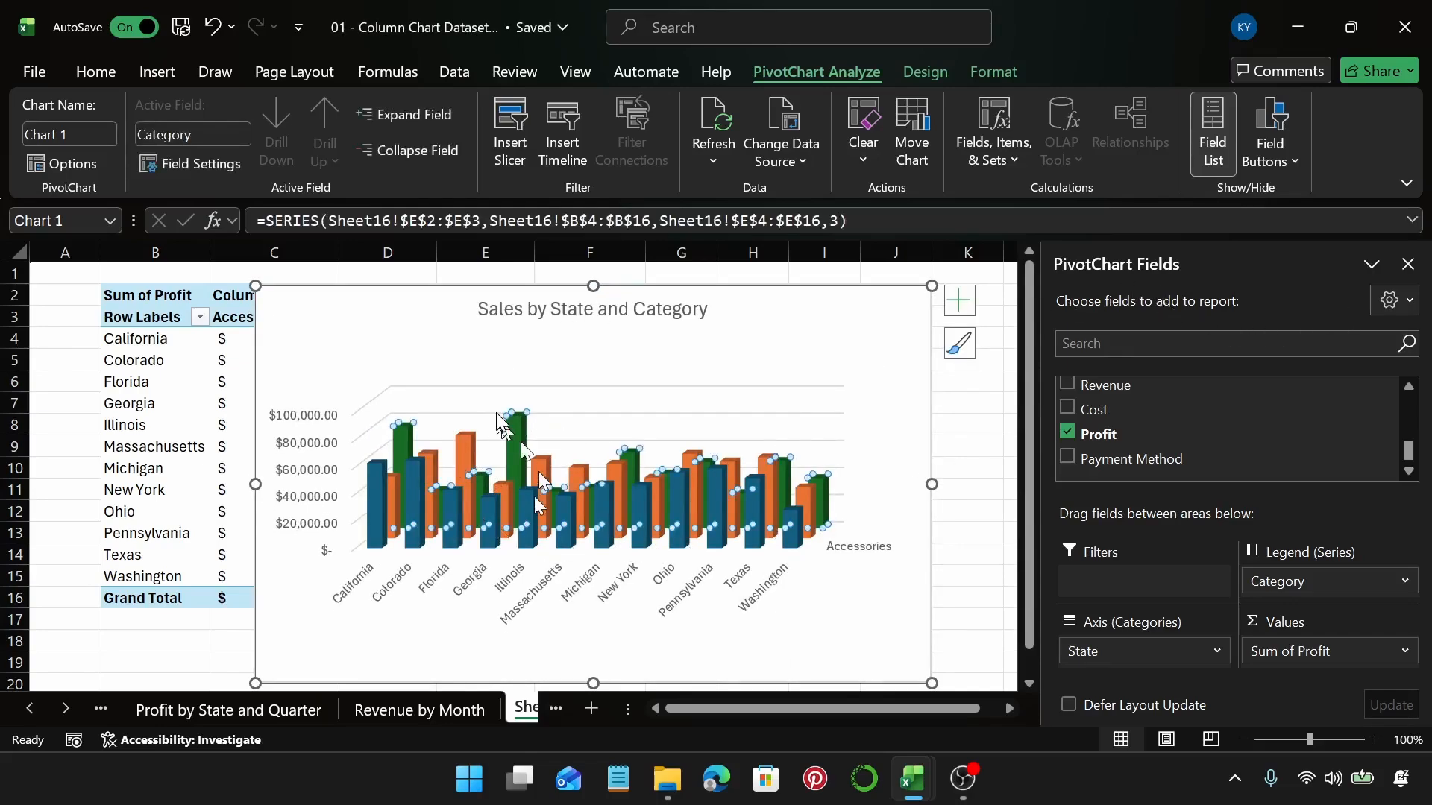
right_click(507, 431)
click(573, 403)
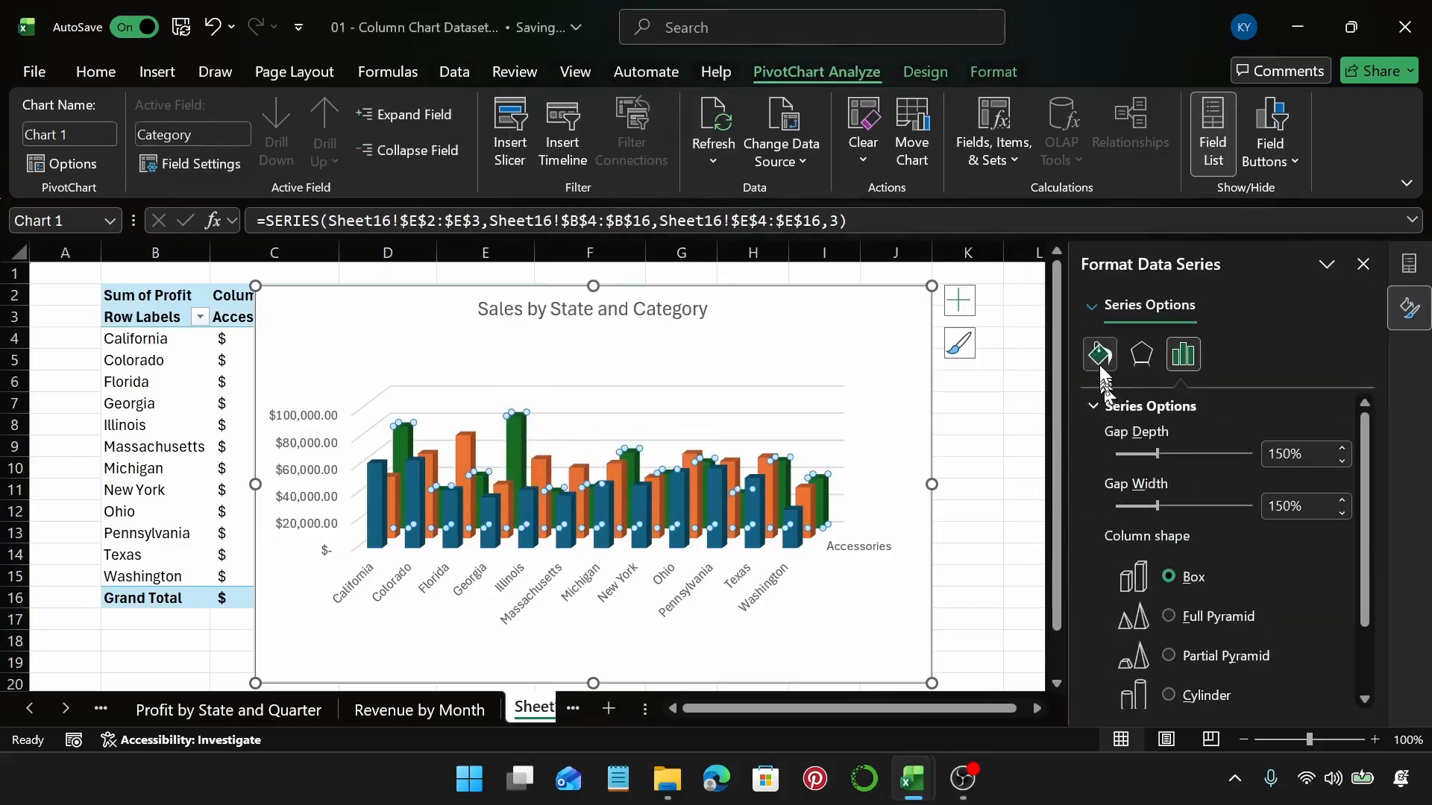
click(1100, 358)
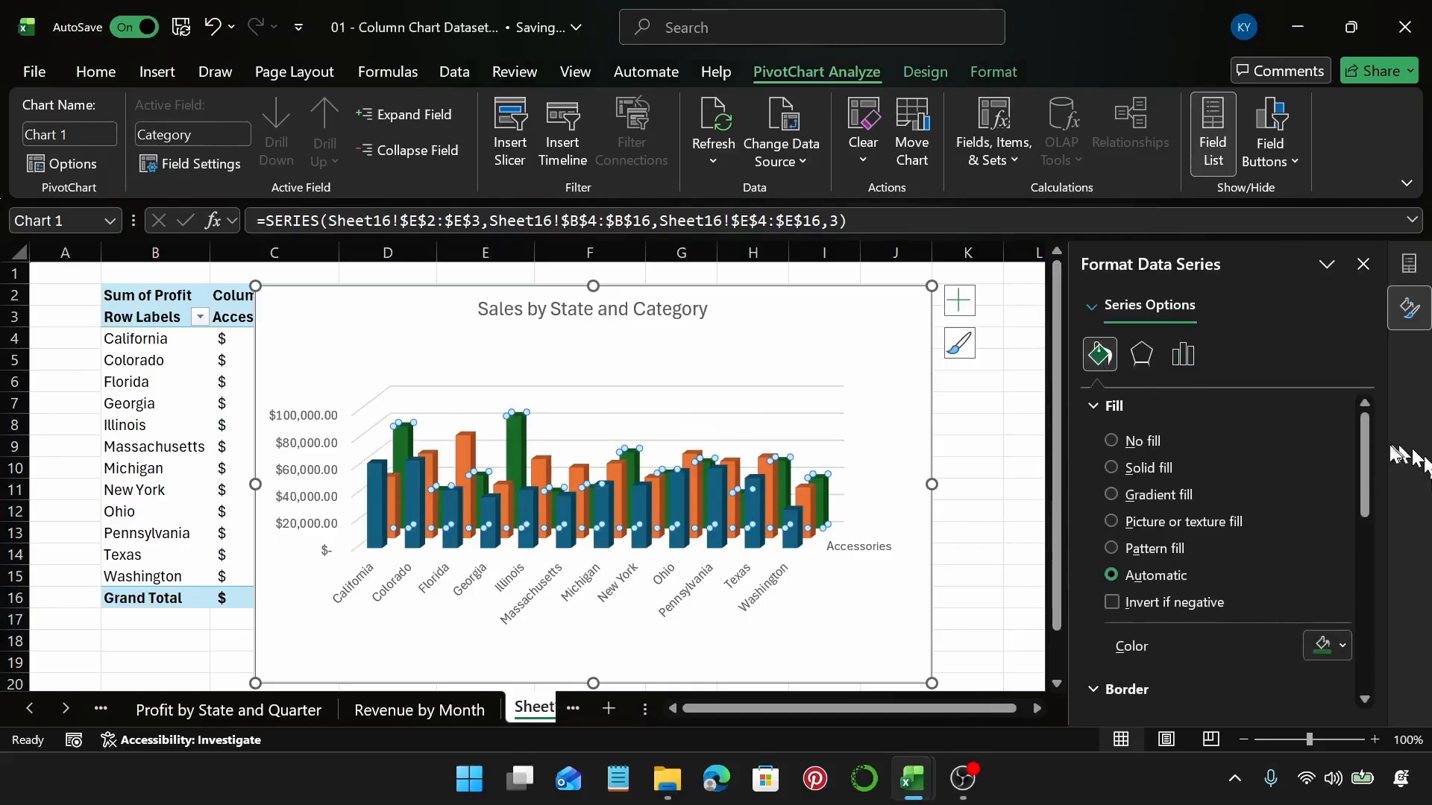
drag(1367, 447, 1368, 558)
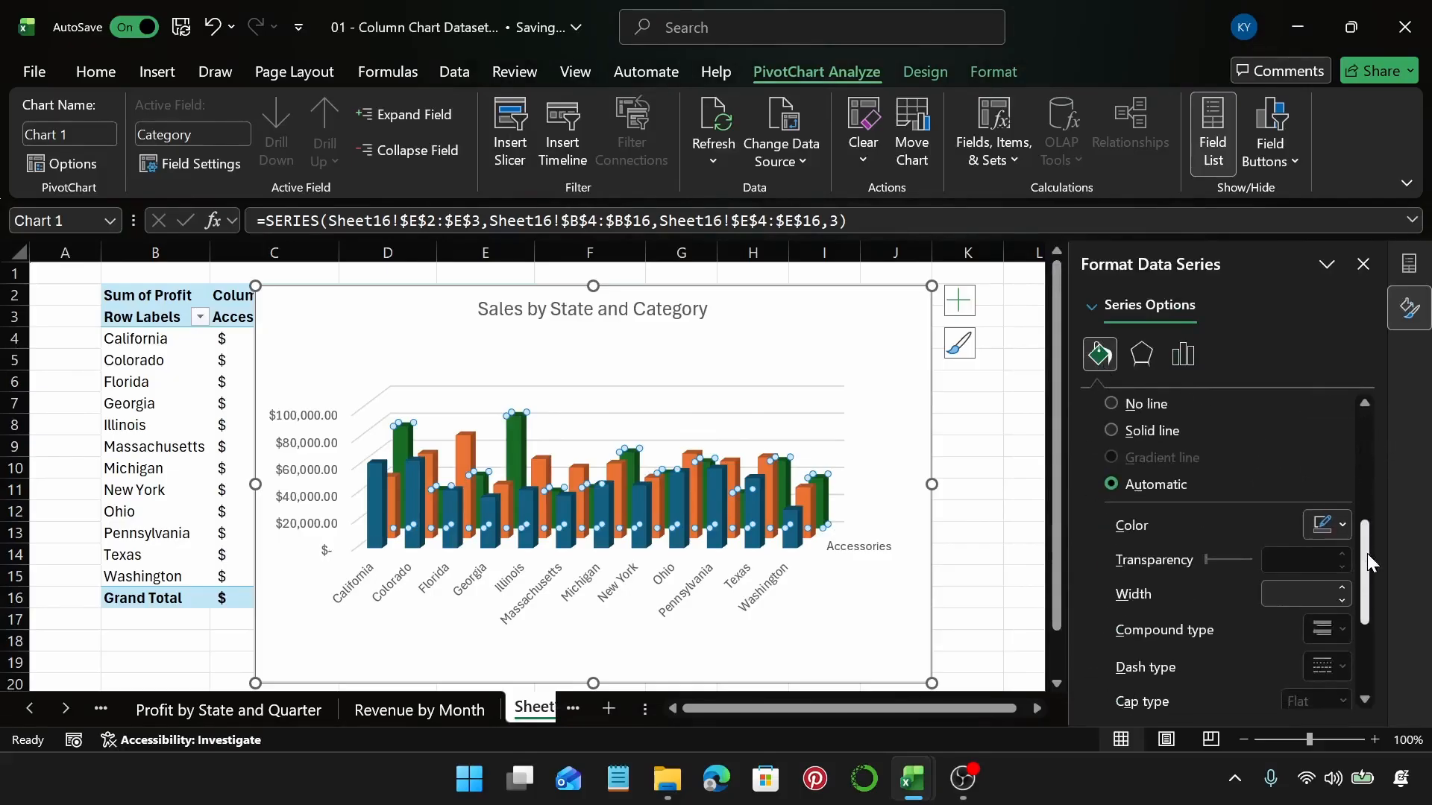
scroll(1368, 561, up, 3)
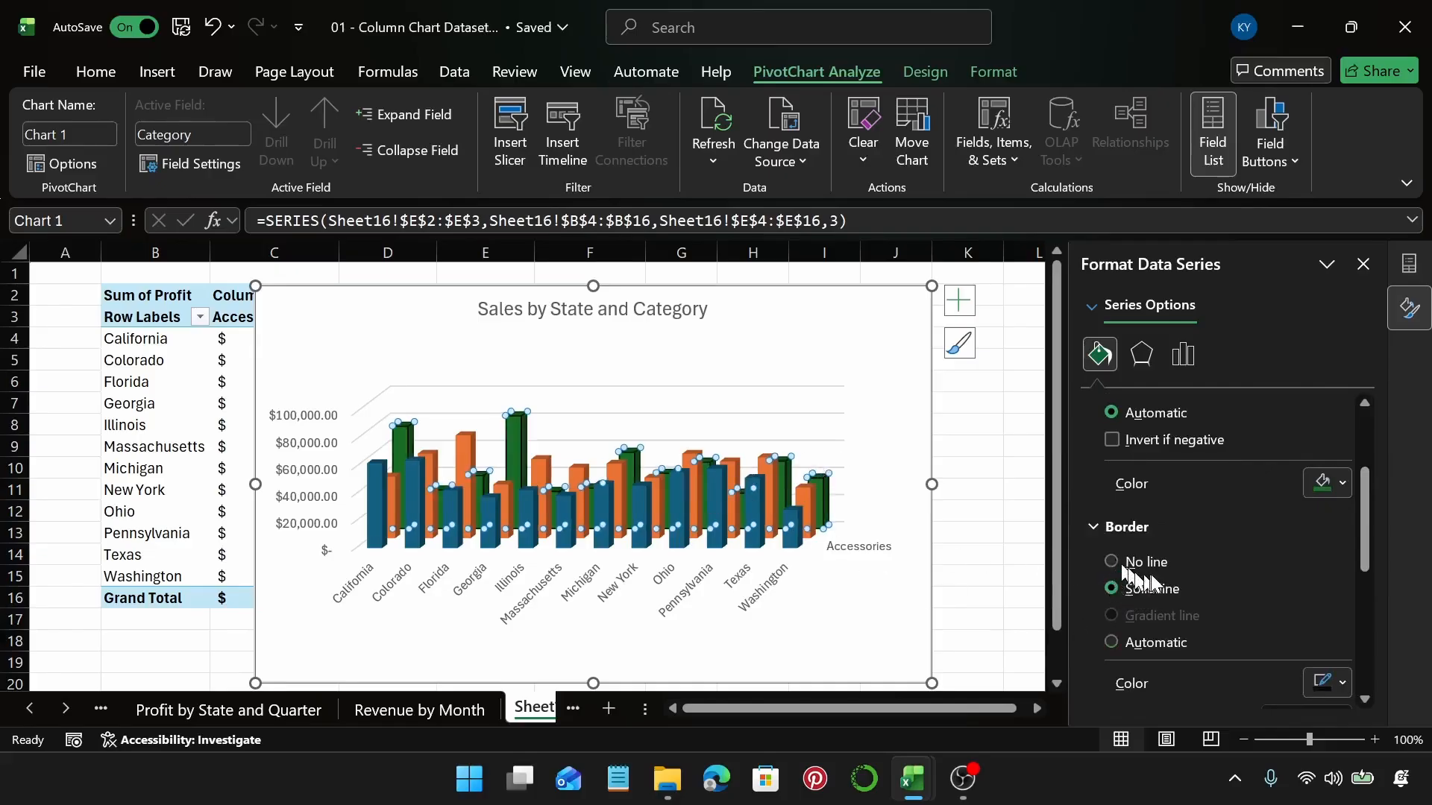
Apply an outer shadow preset with a 270° angle and 3 pt distance to the green Furniture columns
click(1141, 357)
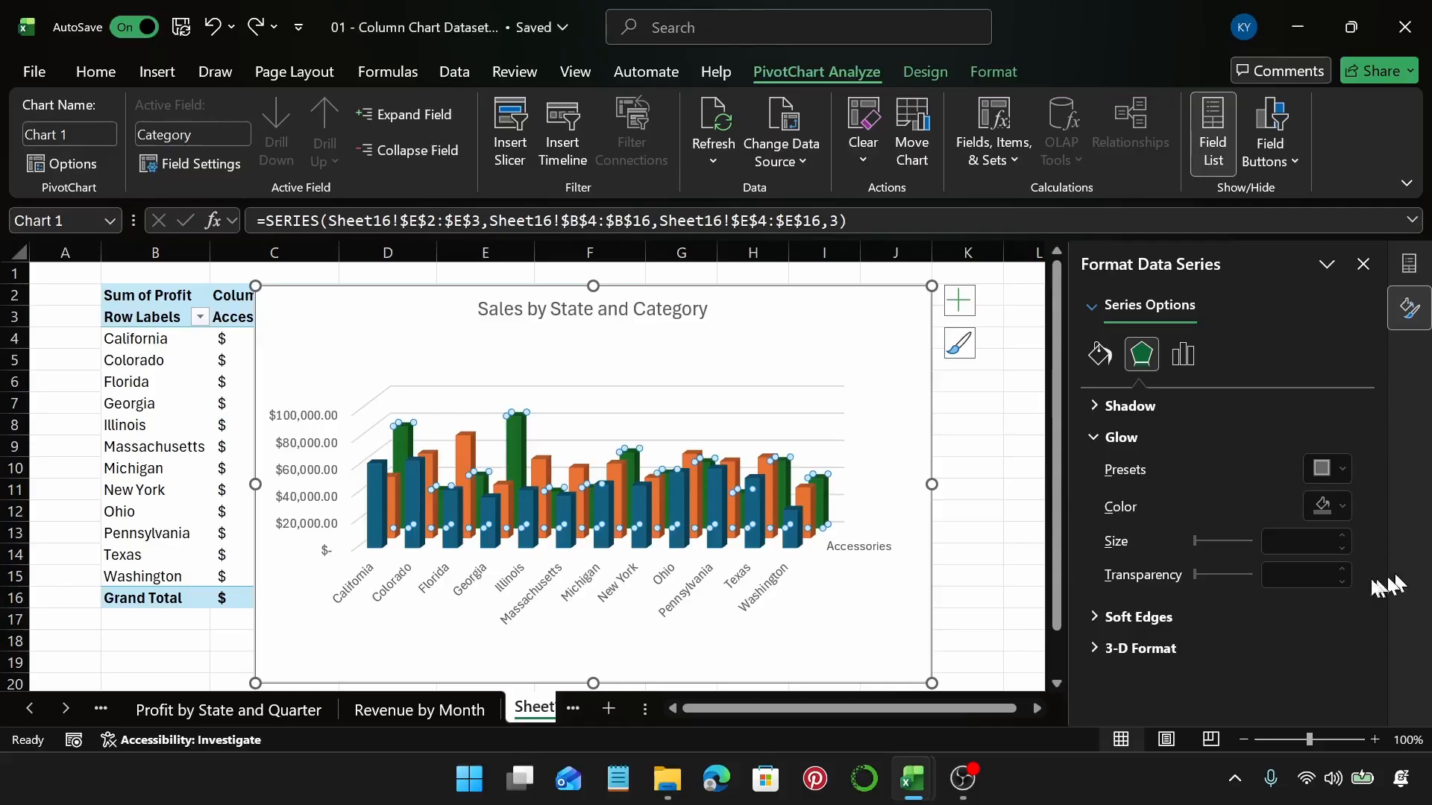
click(1122, 409)
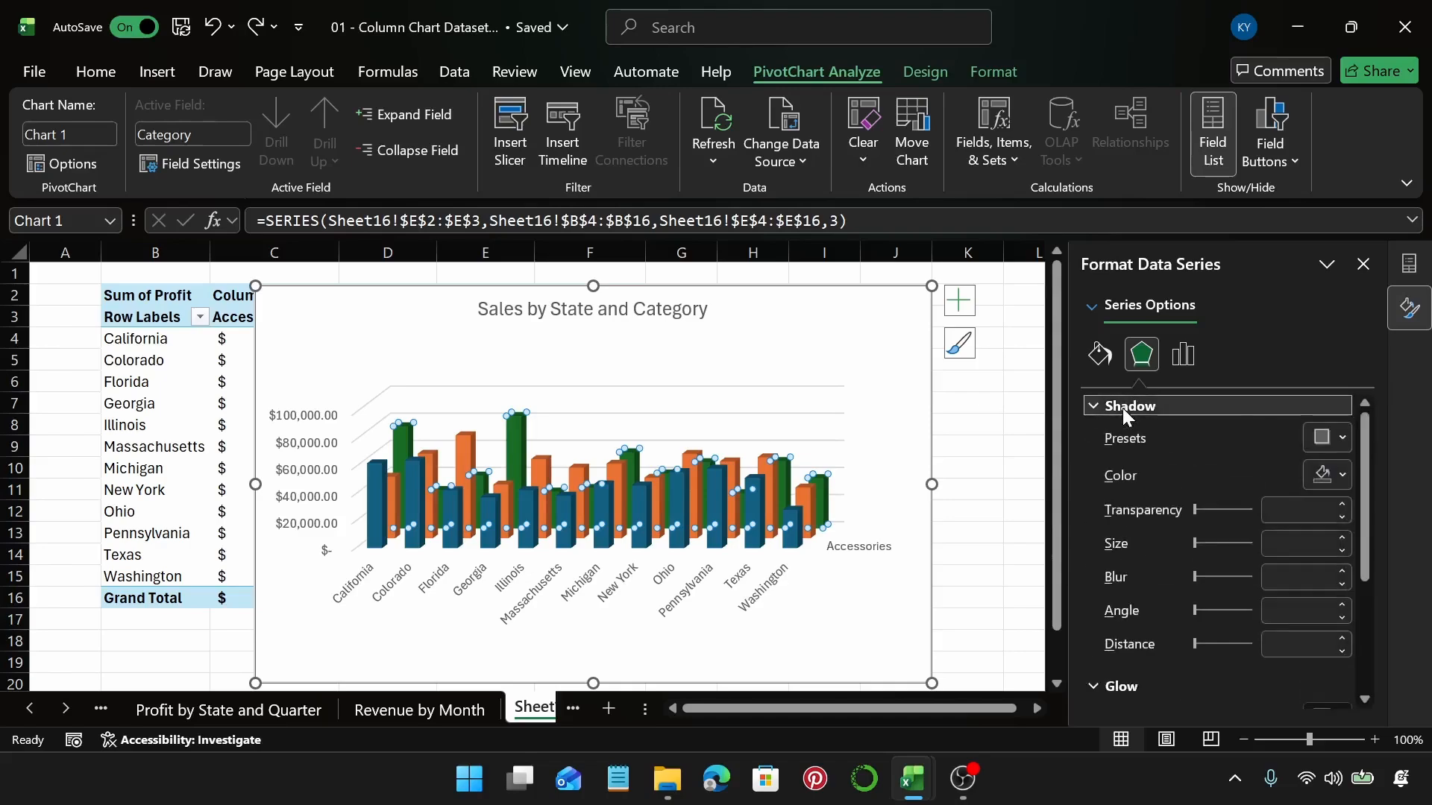
click(1327, 438)
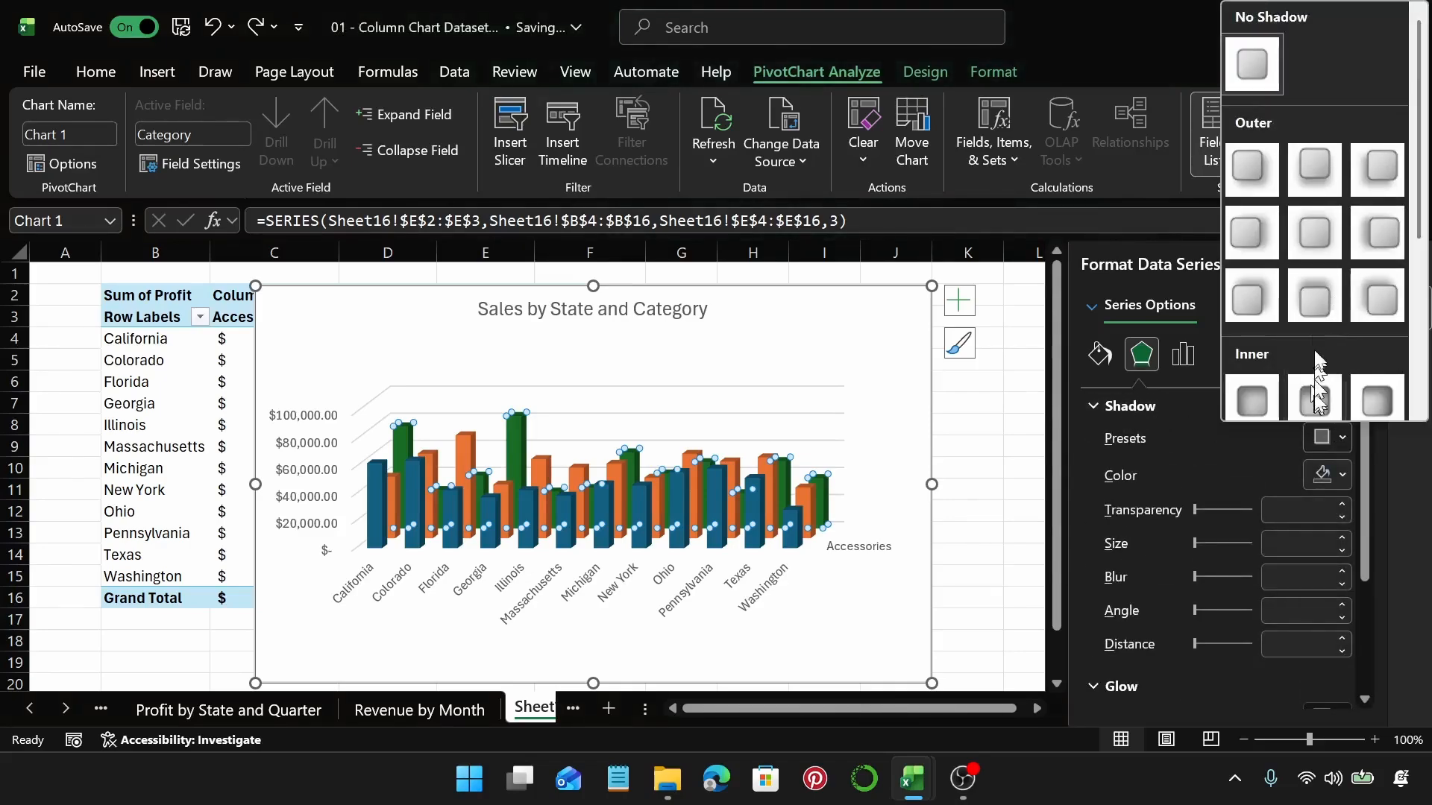
click(1318, 298)
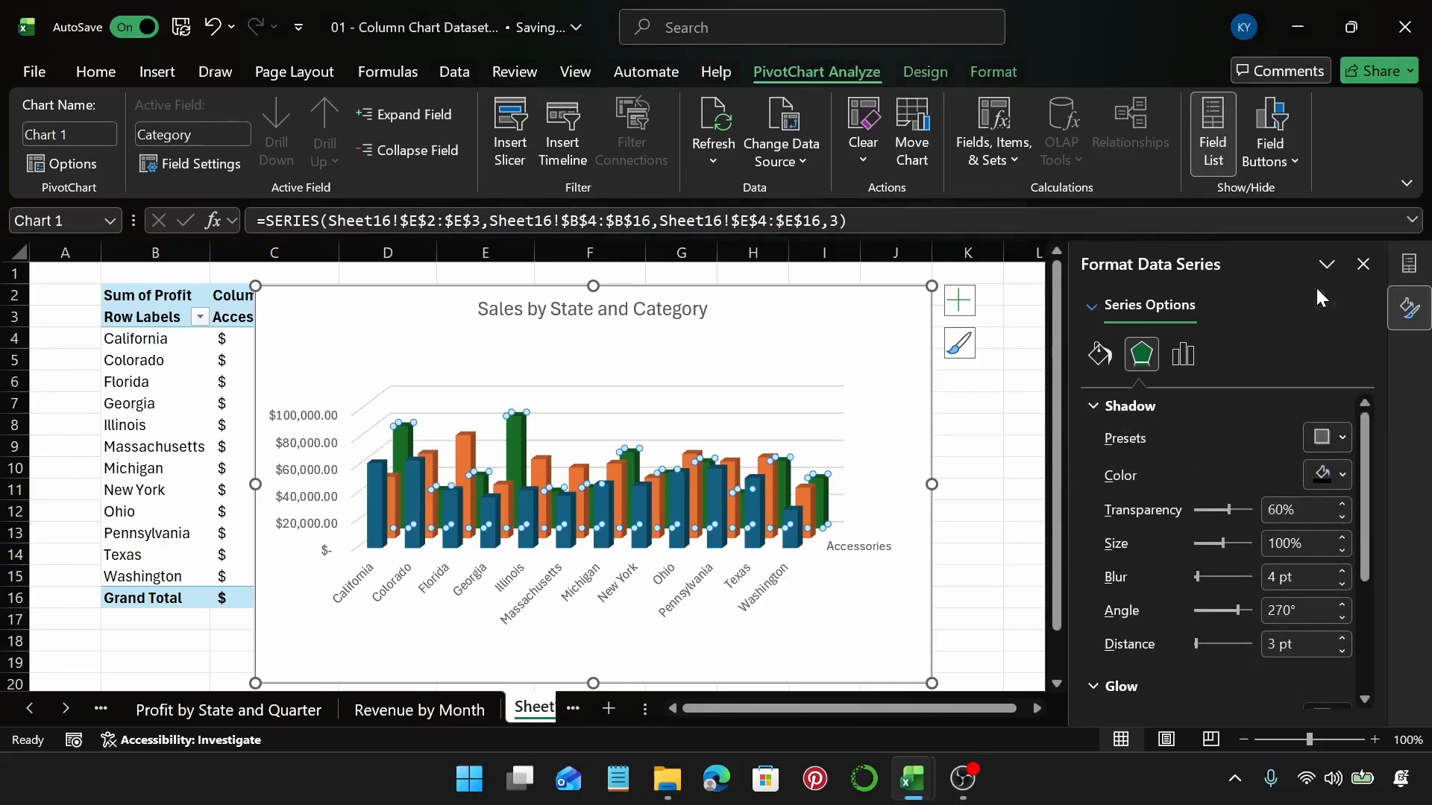
click(833, 535)
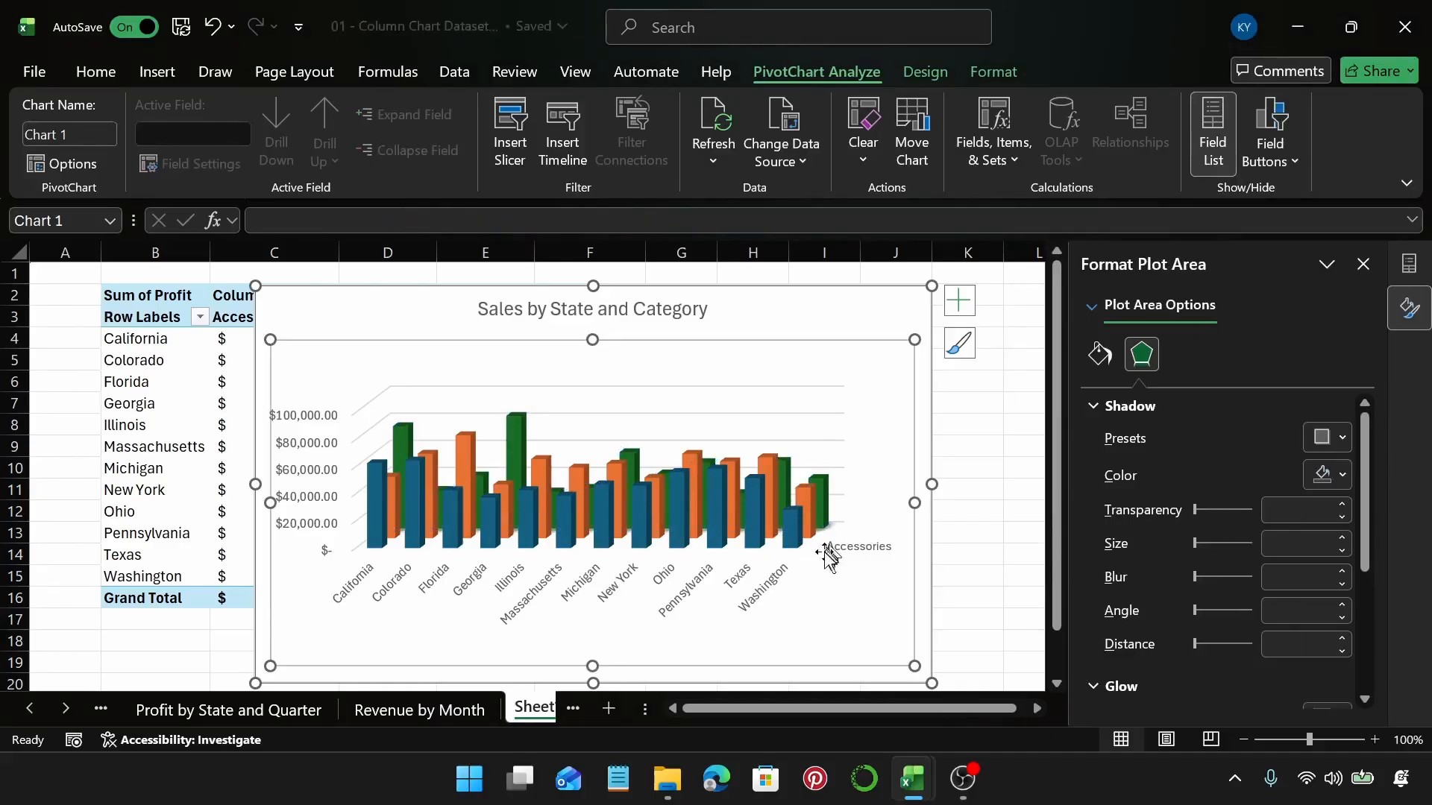
click(826, 528)
click(877, 446)
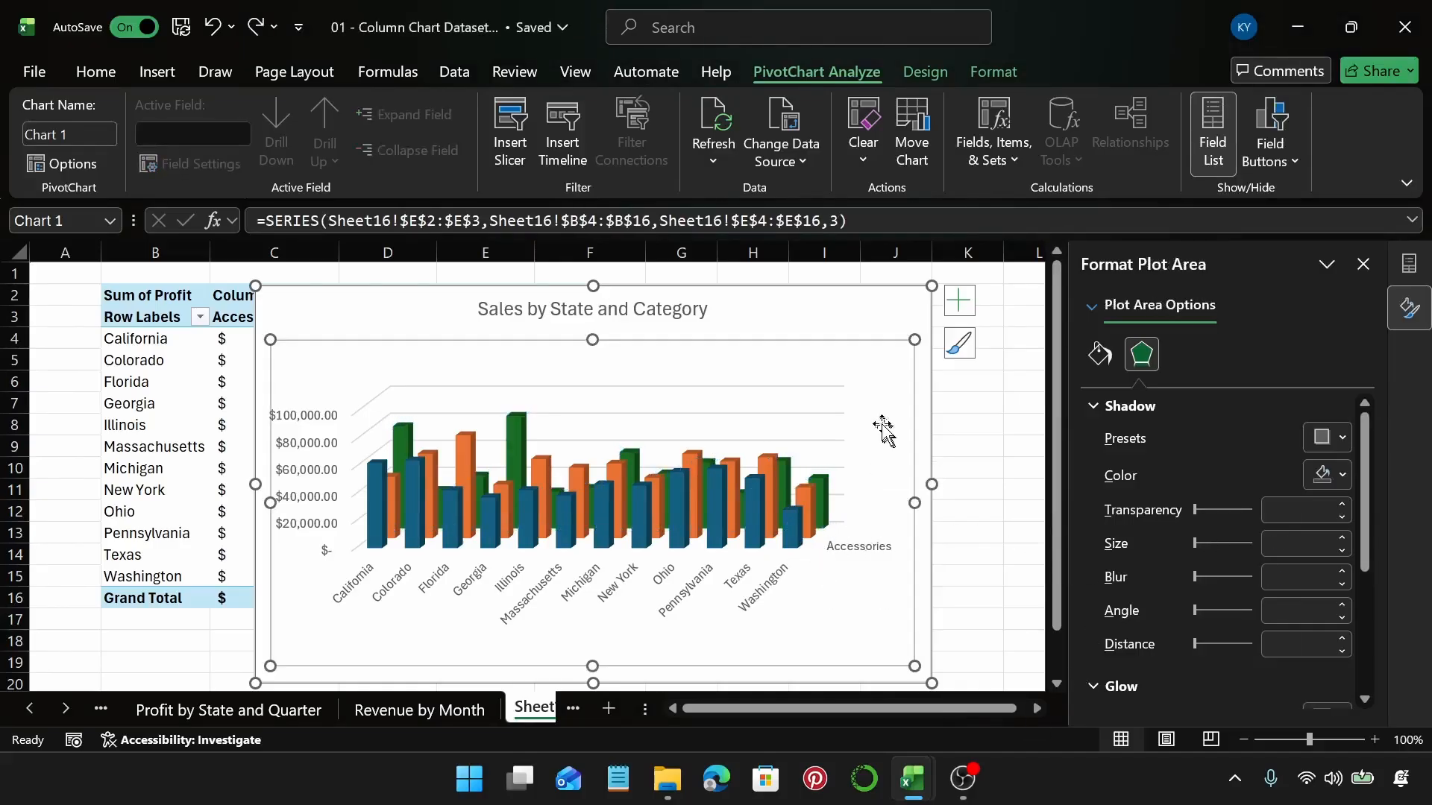
click(868, 320)
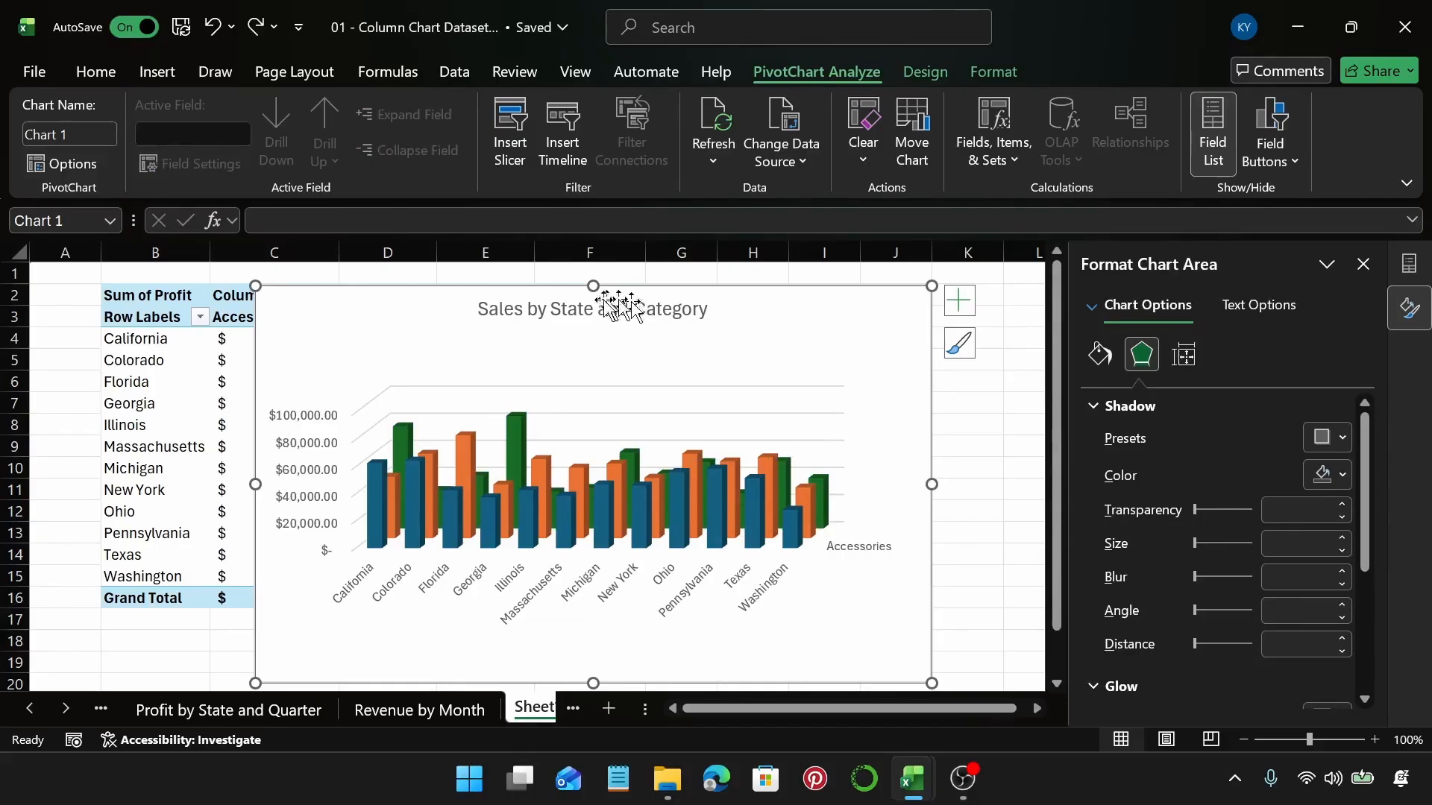
Preview the available chart styles and color palettes on the 3-D column chart, including Style 2, Style 9 and a monochromatic palette
click(960, 345)
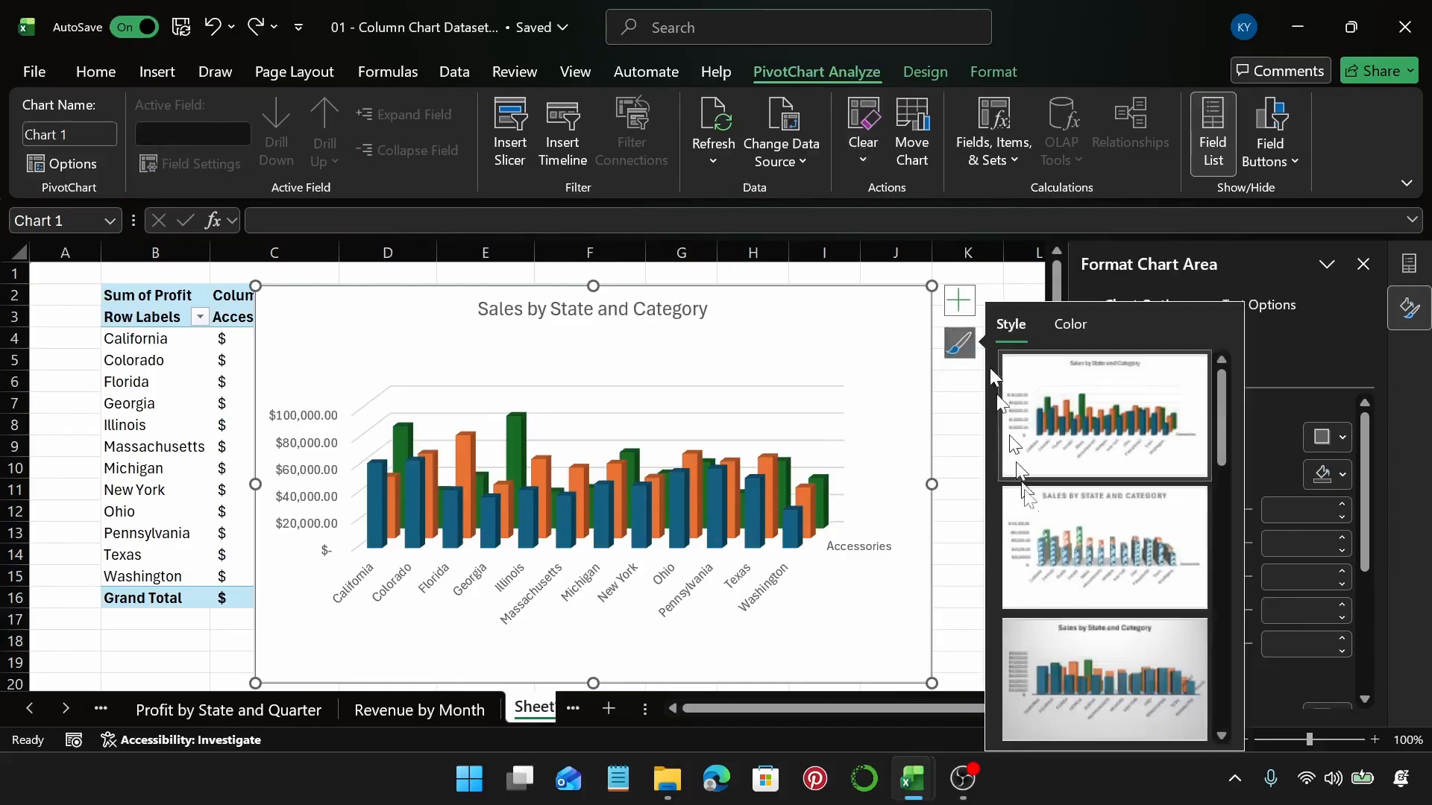
click(1066, 548)
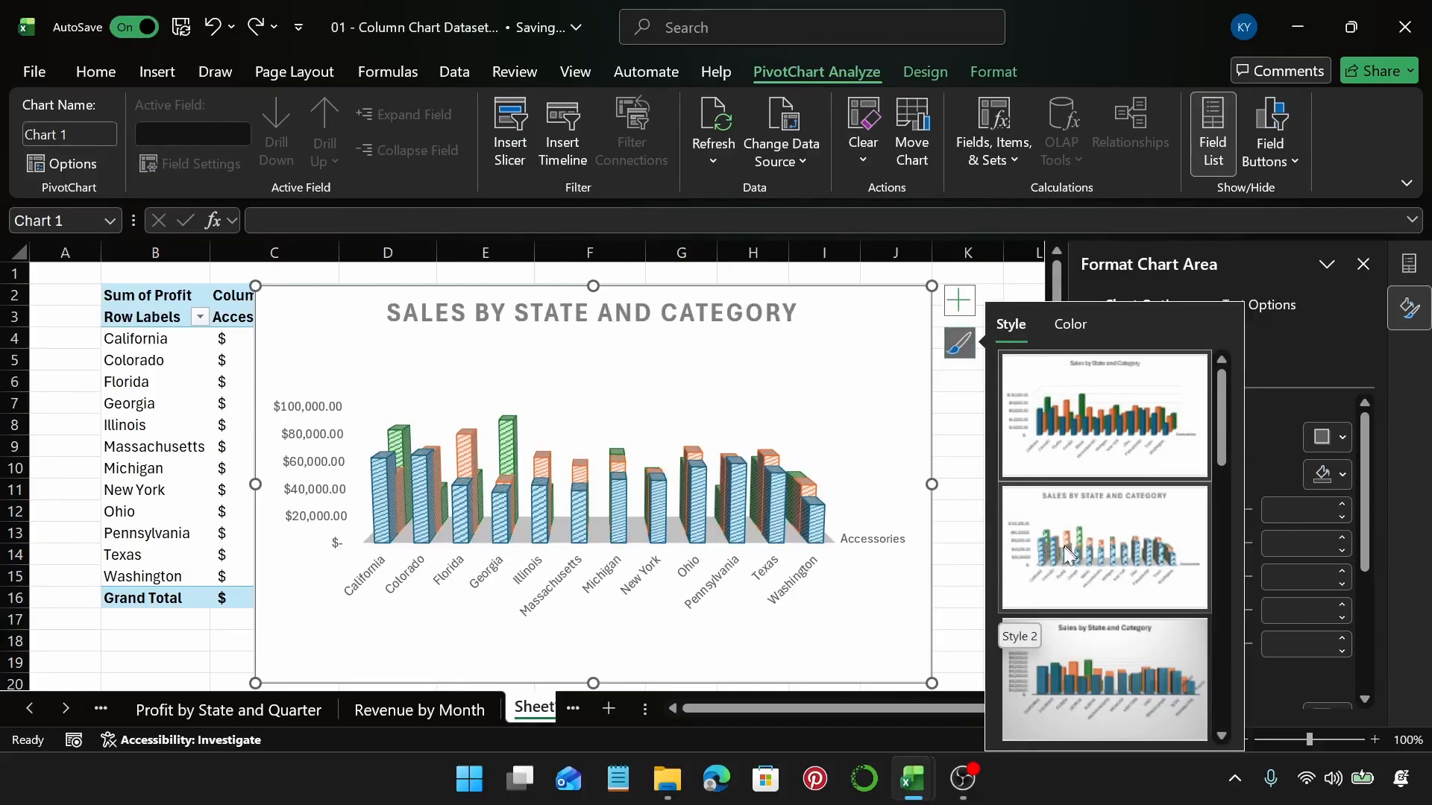
click(1080, 677)
scroll(1080, 670, down, 3)
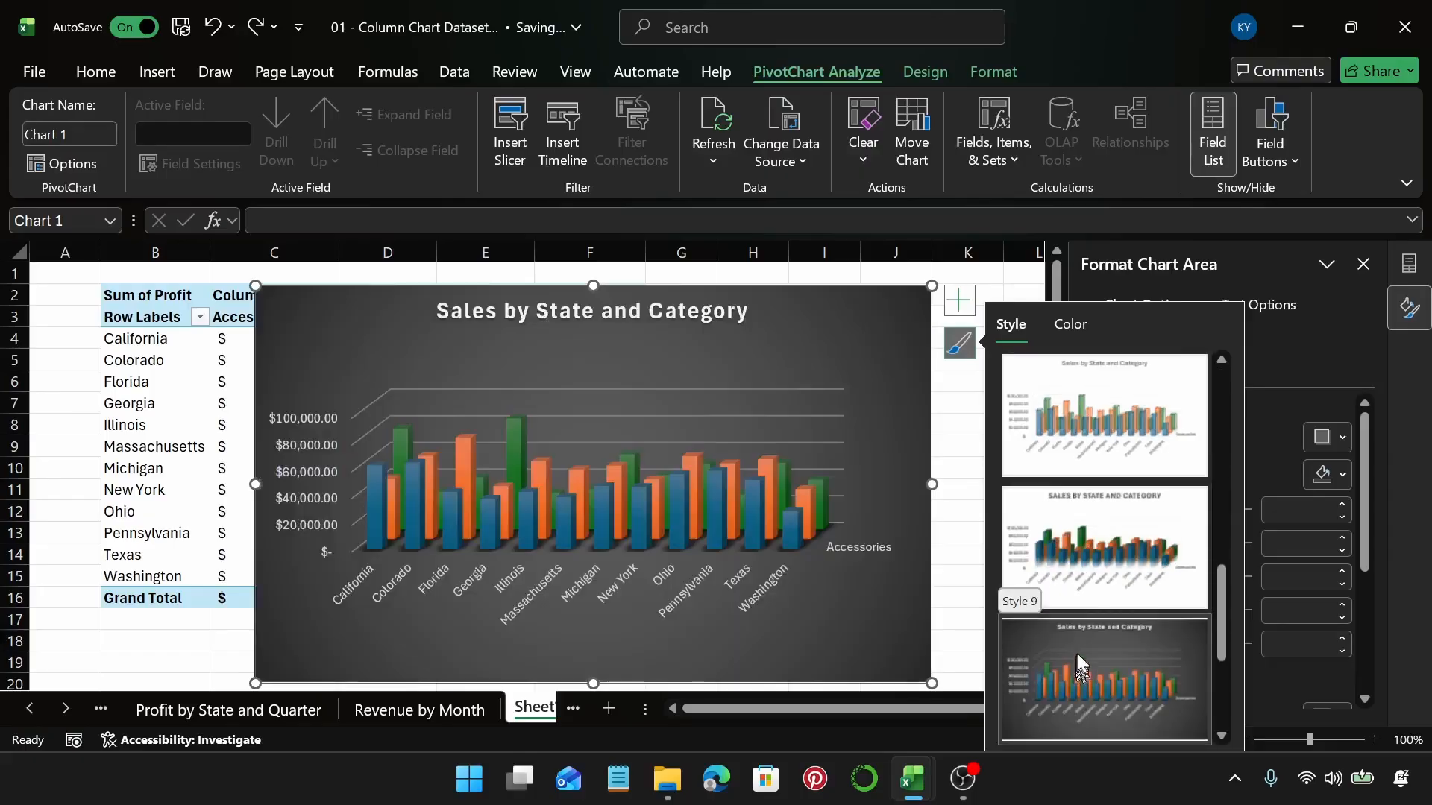
scroll(1082, 642, down, 1)
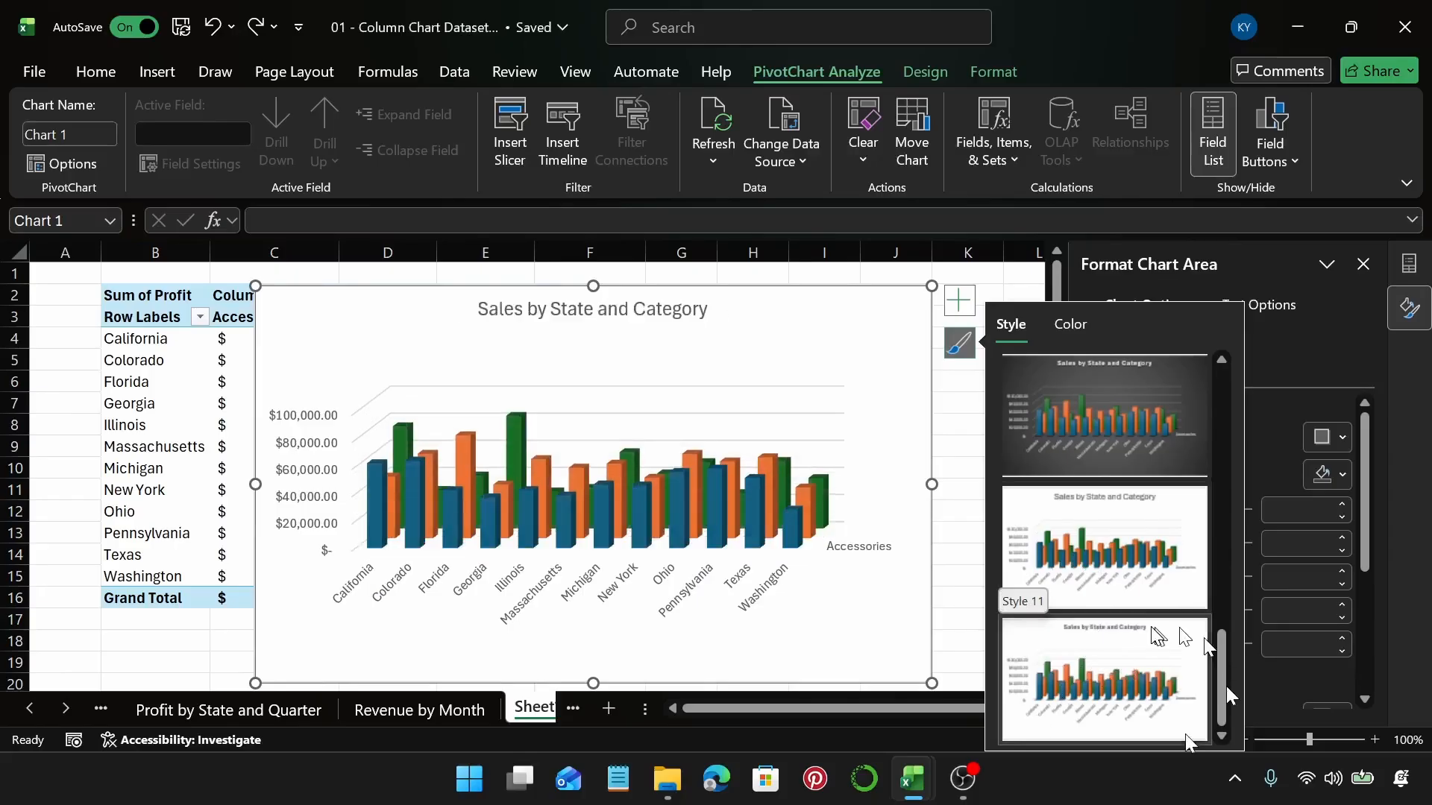
scroll(1223, 686, up, 5)
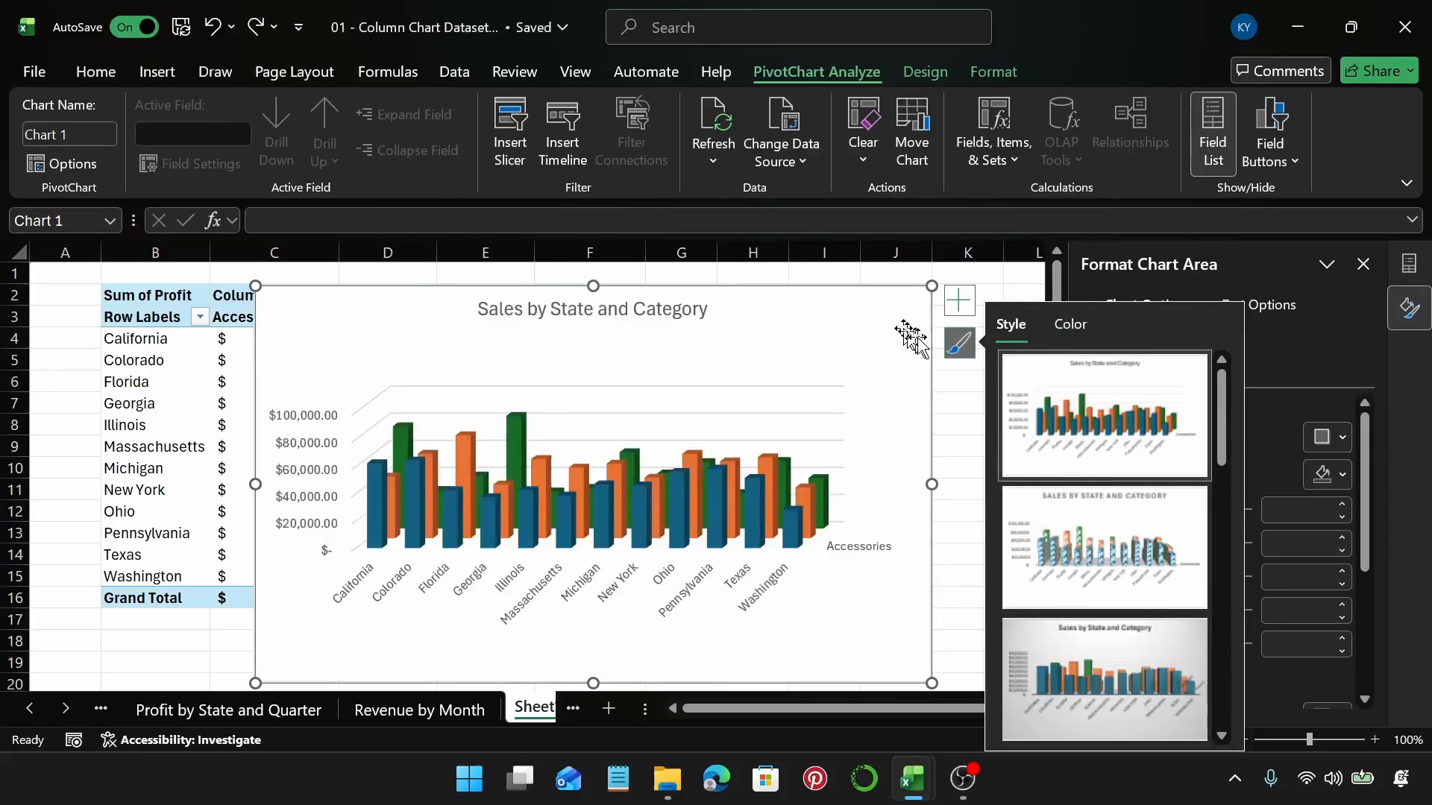
click(960, 344)
click(916, 62)
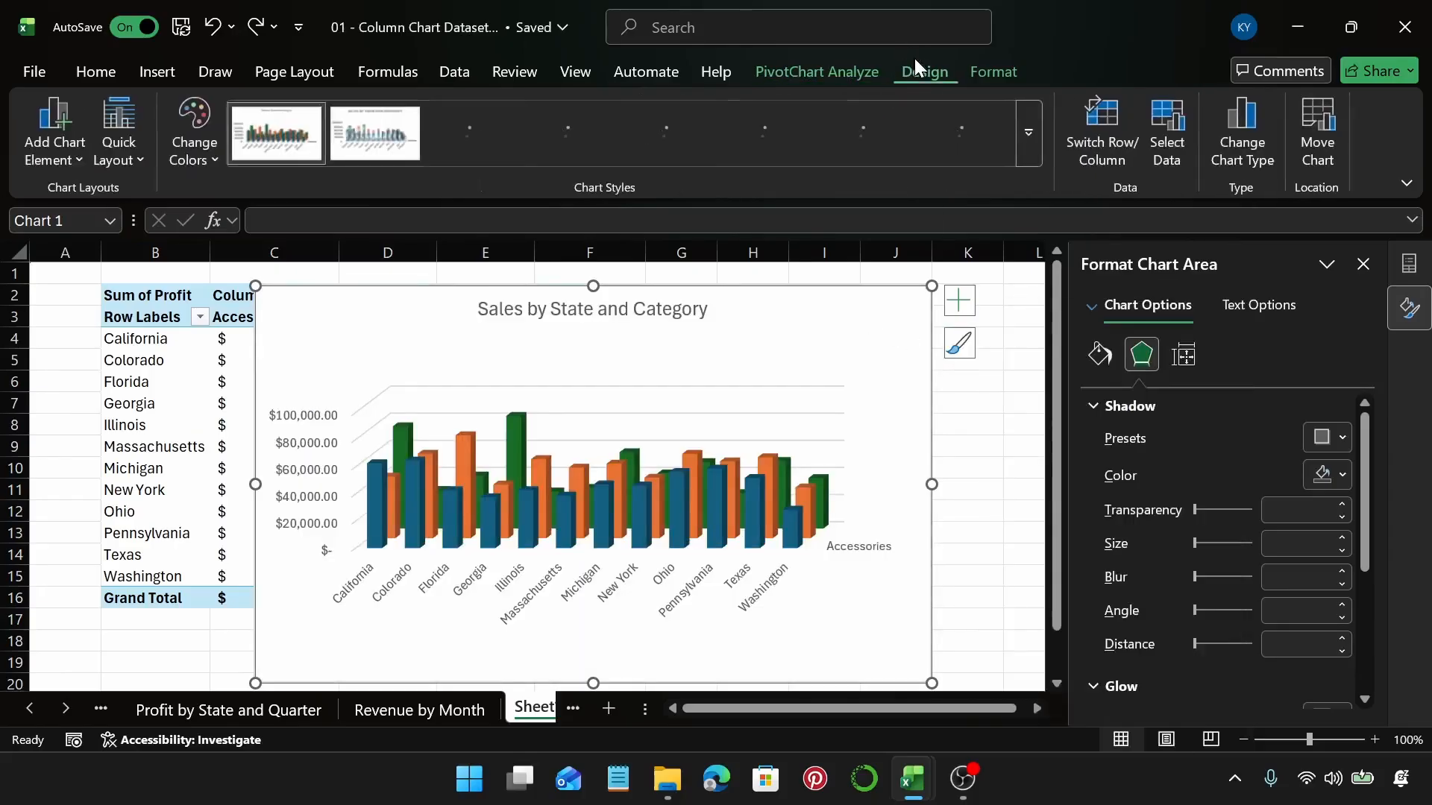
click(1037, 146)
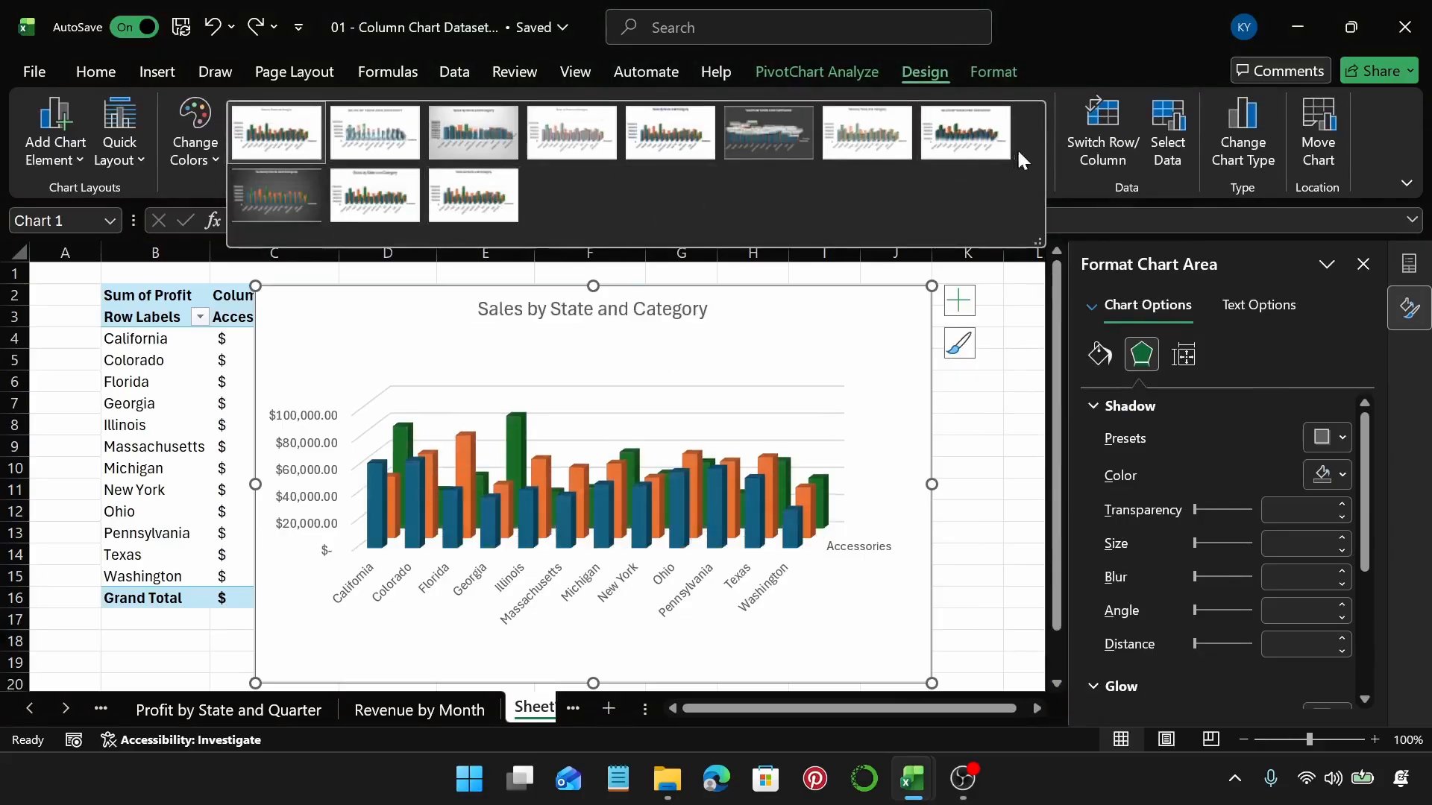
click(1016, 293)
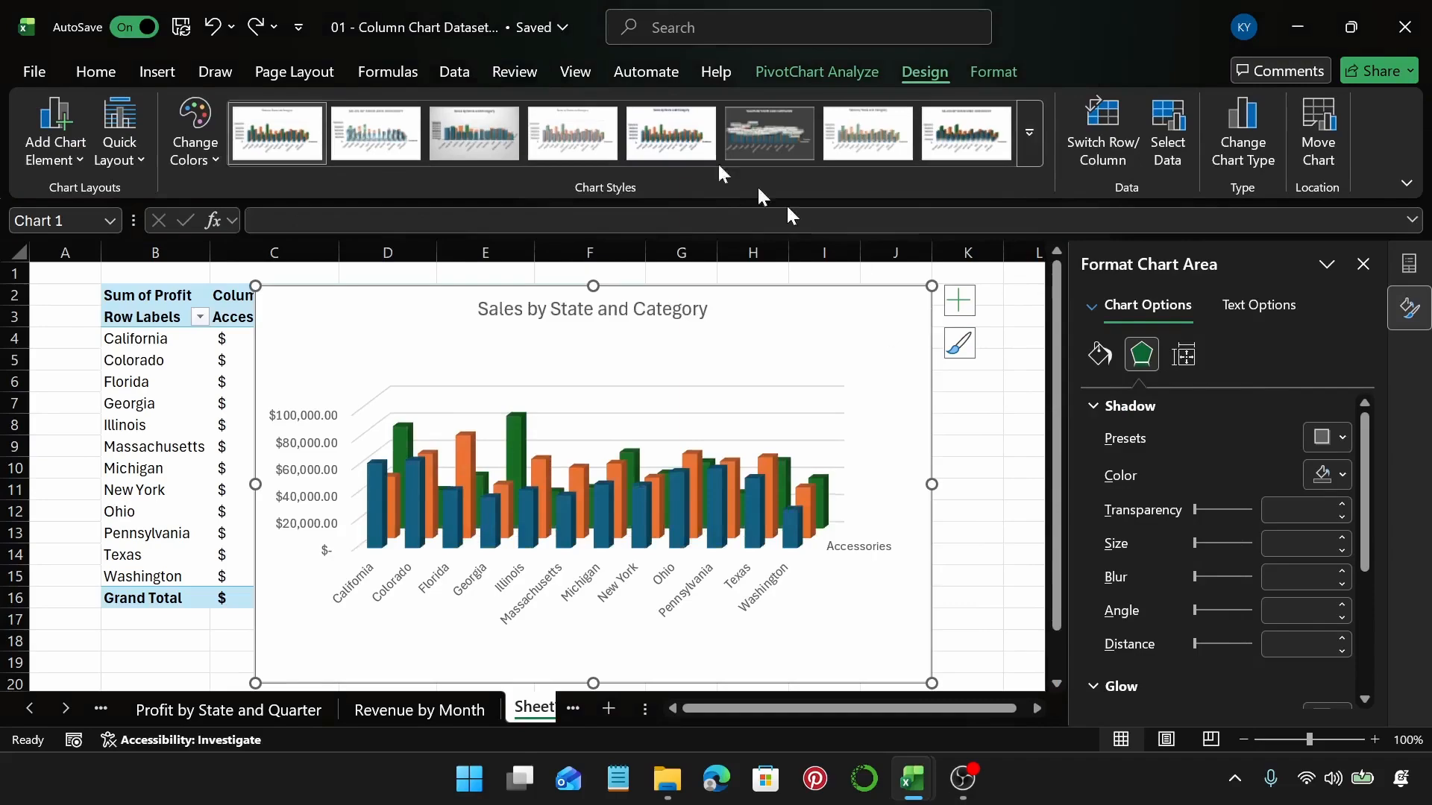
click(208, 150)
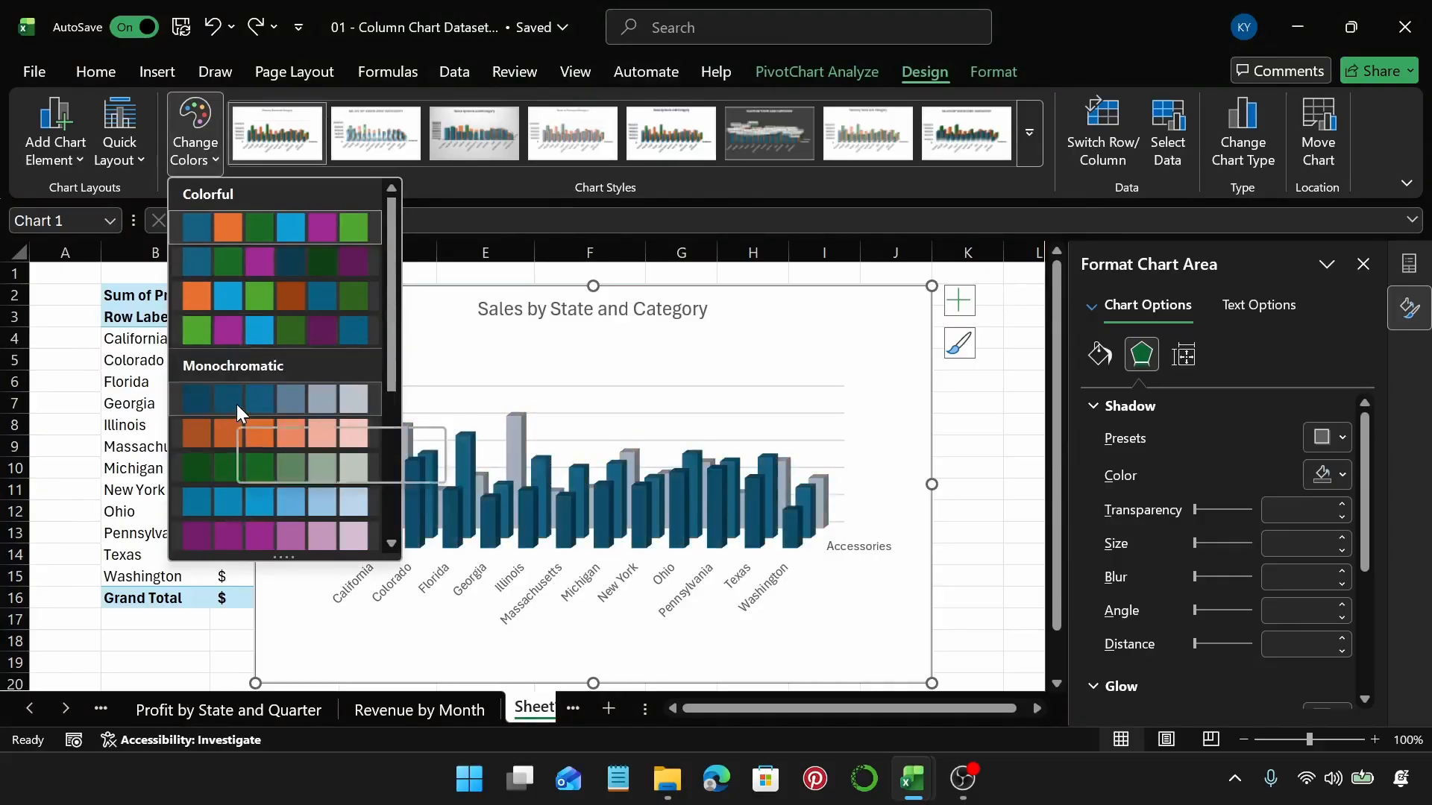
click(824, 346)
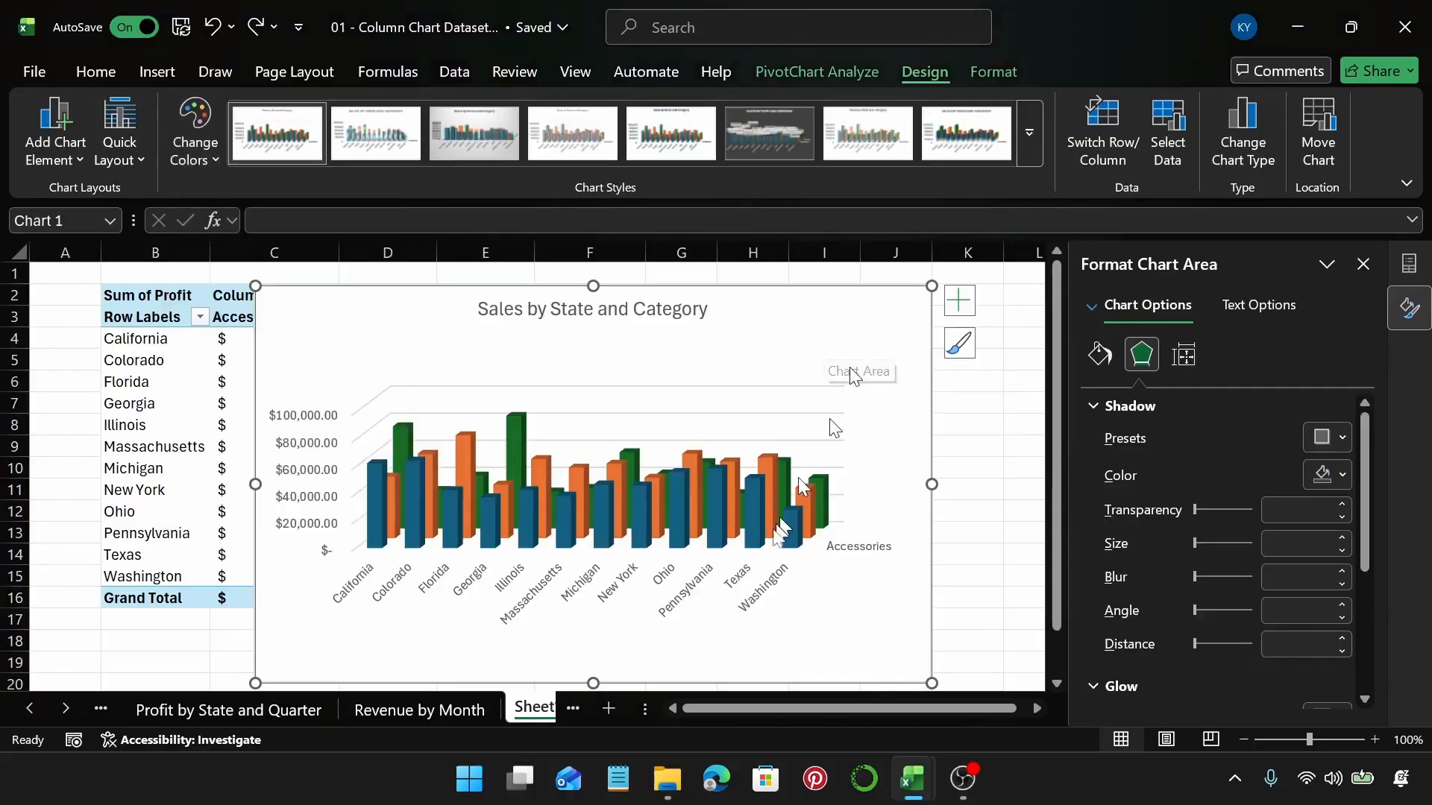
Set the gap depth of the blue Accessories columns to 350%
click(746, 505)
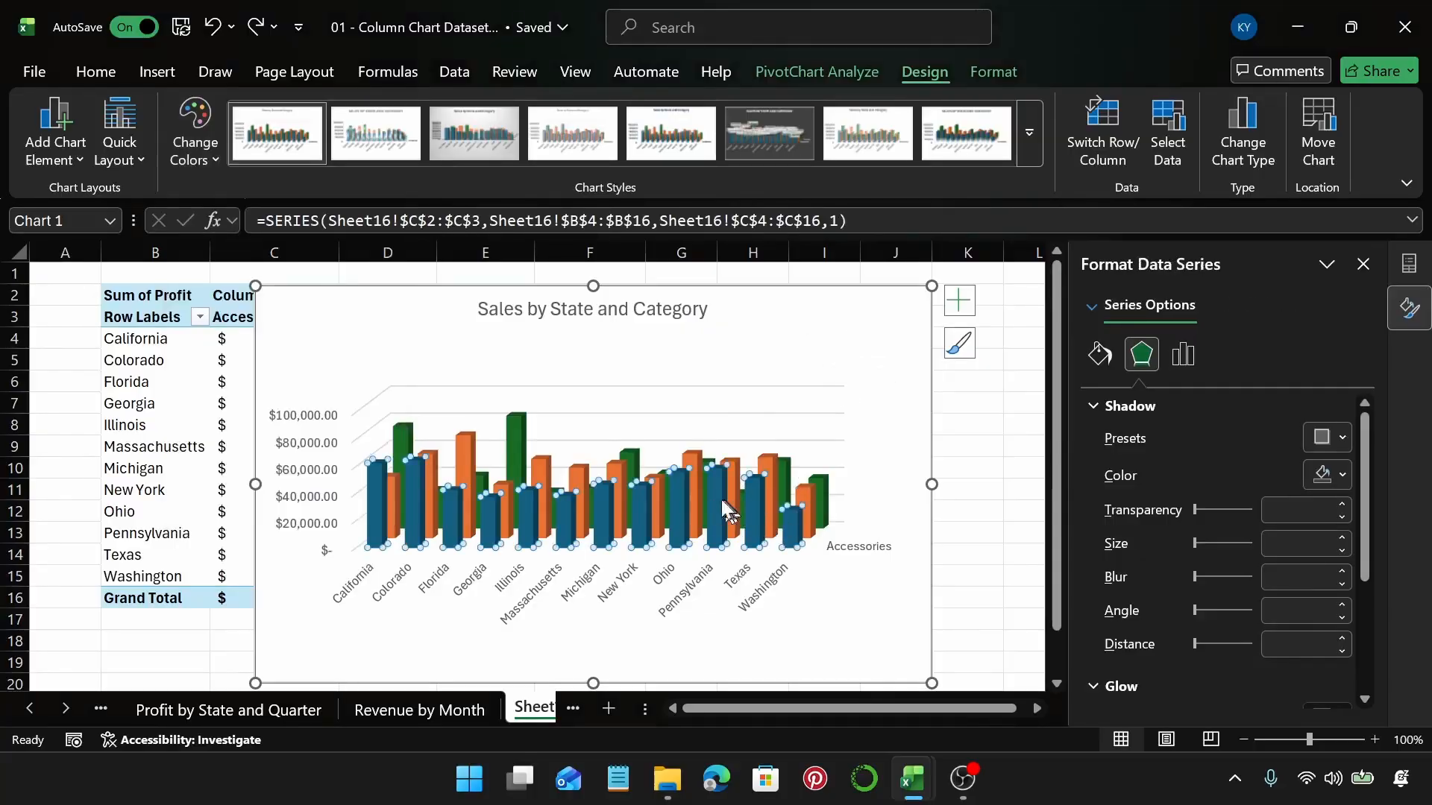
click(1185, 356)
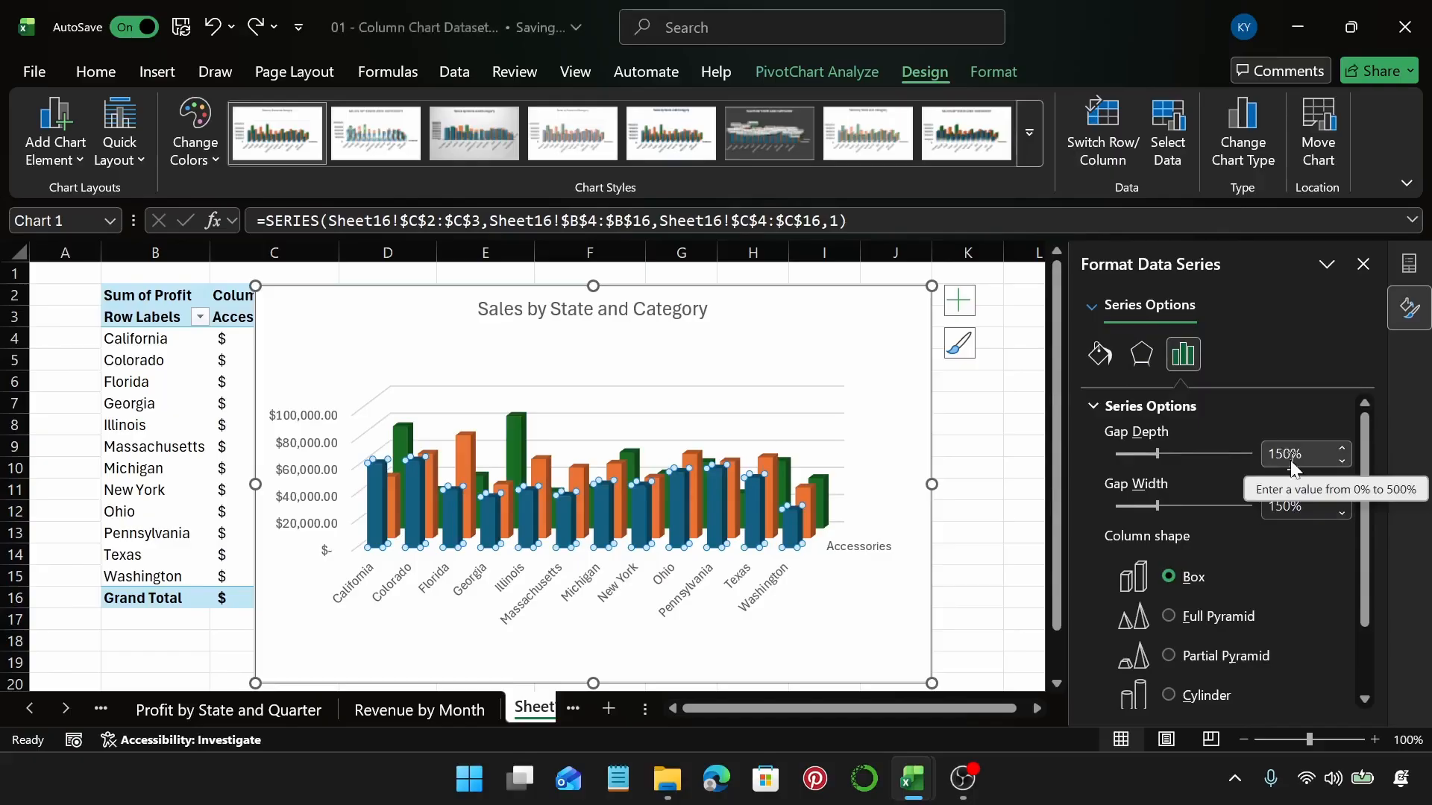
click(1291, 458)
drag(1290, 460, 1256, 460)
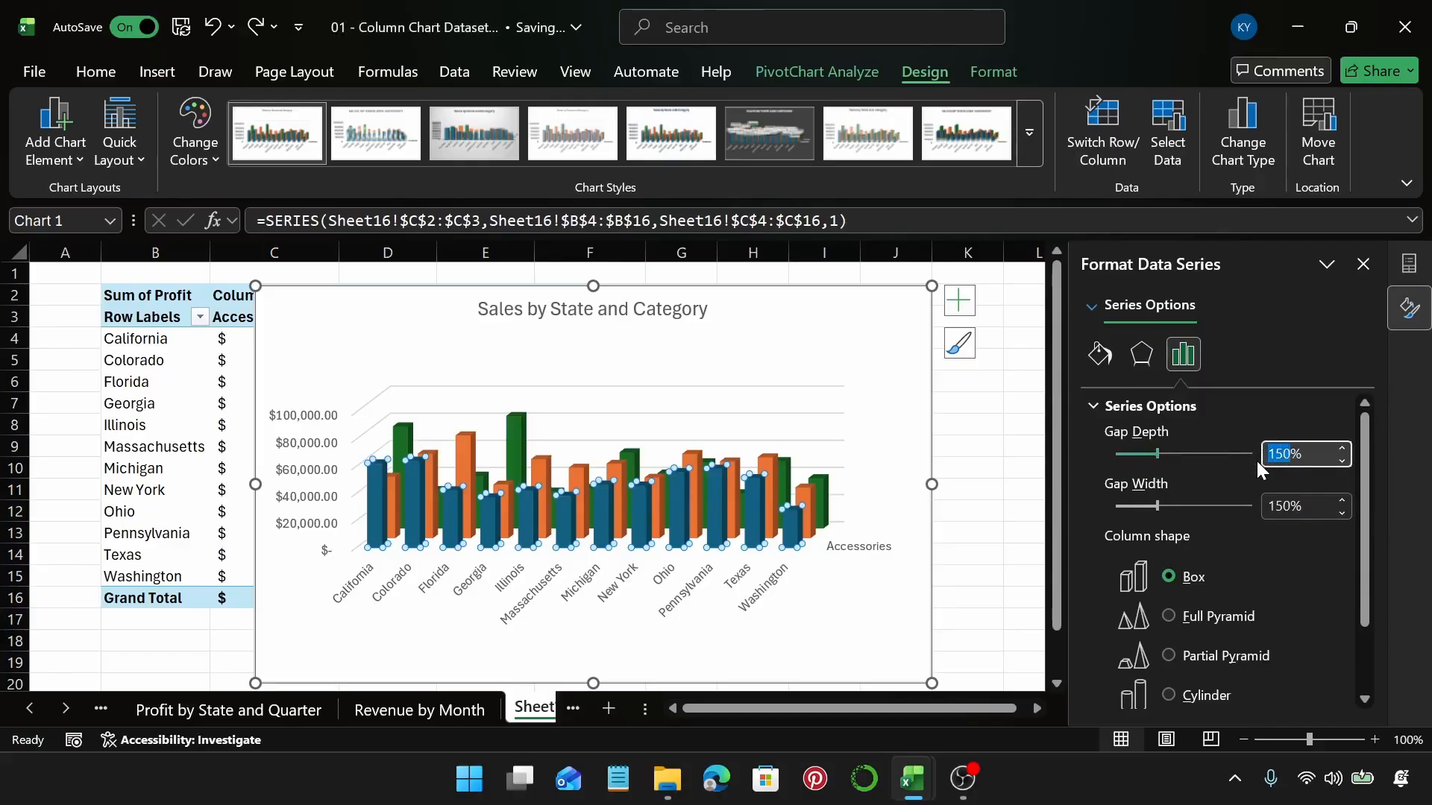
text(350)
key(Return)
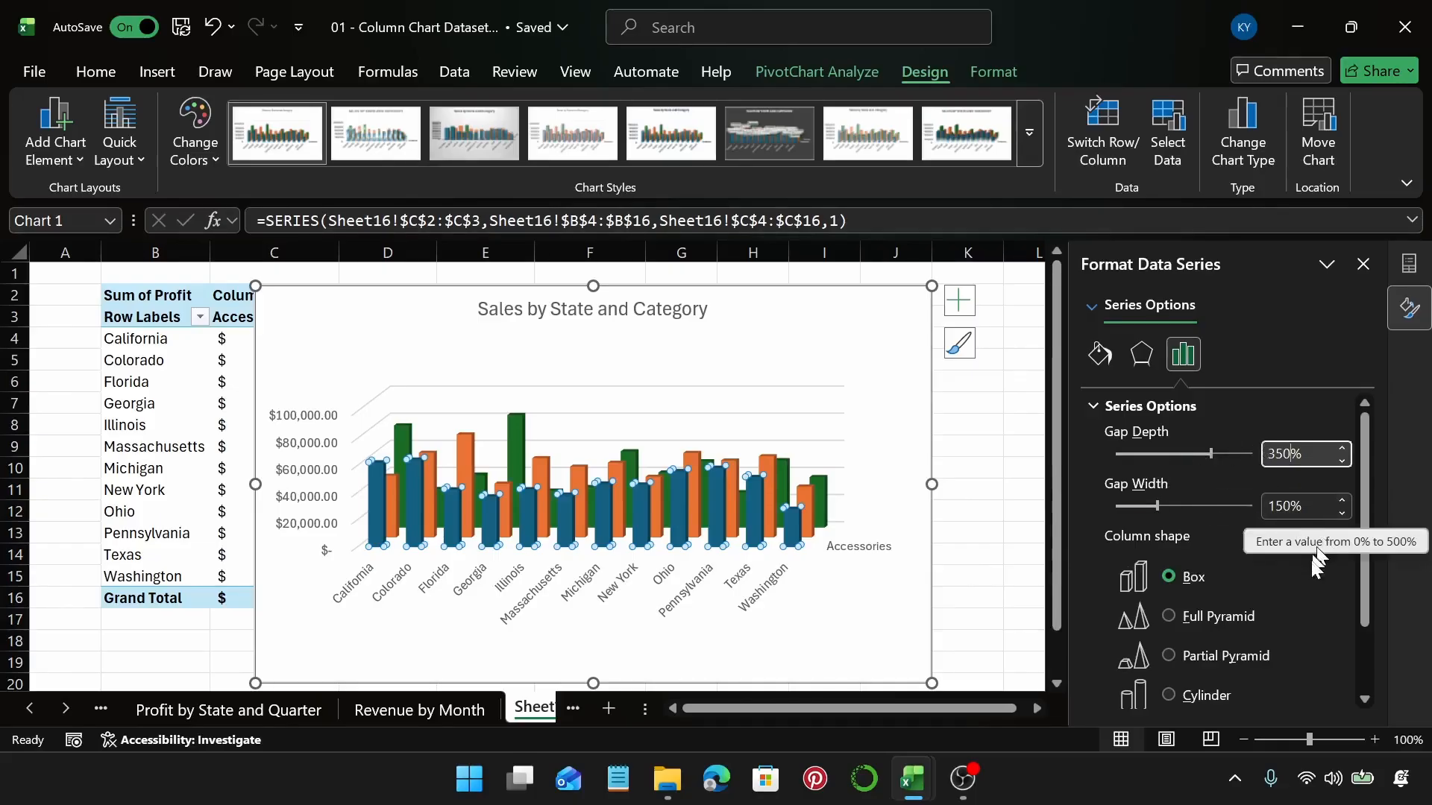
Change the column shape of the blue Accessories series to Full Pyramid
scroll(1369, 626, down, 2)
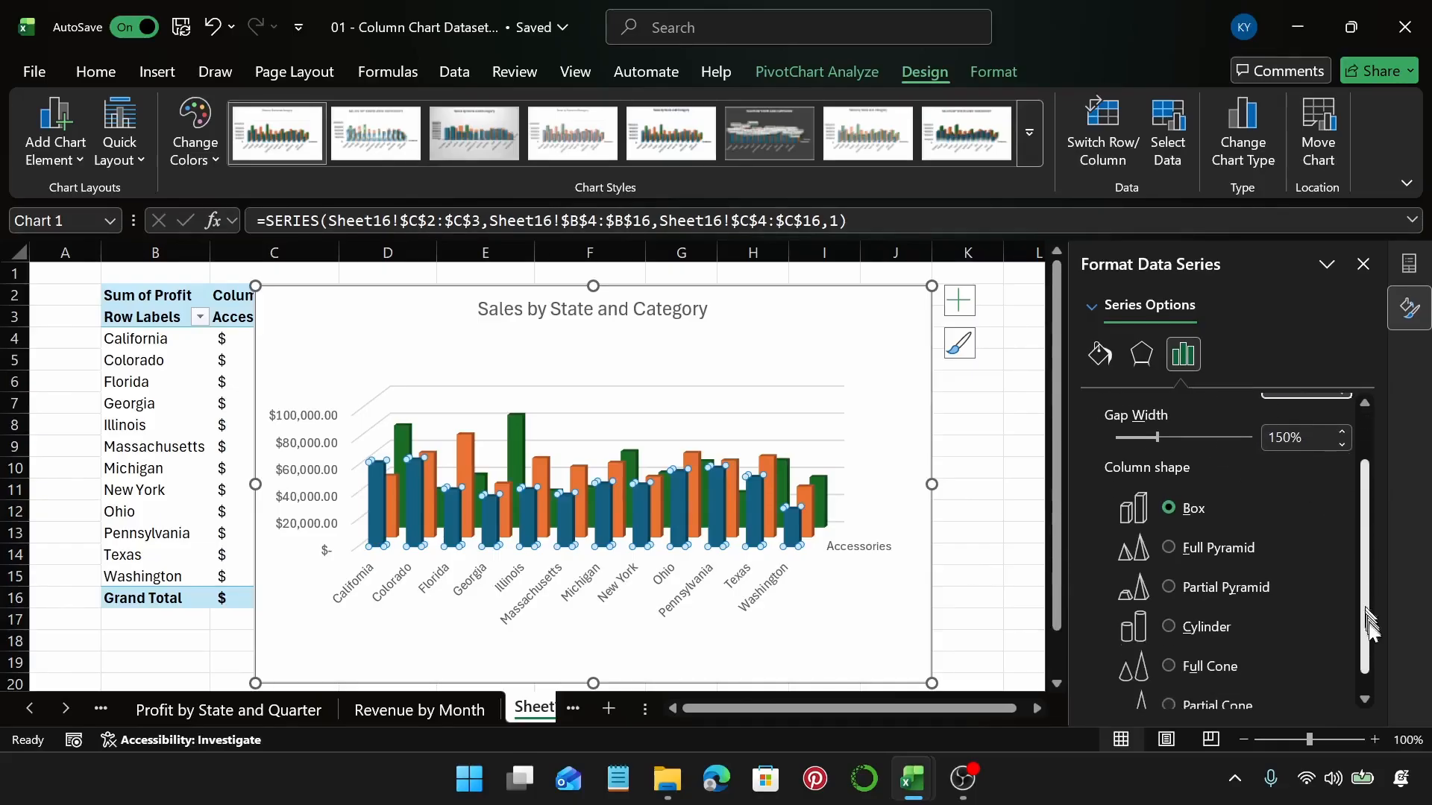
scroll(1369, 626, down, 1)
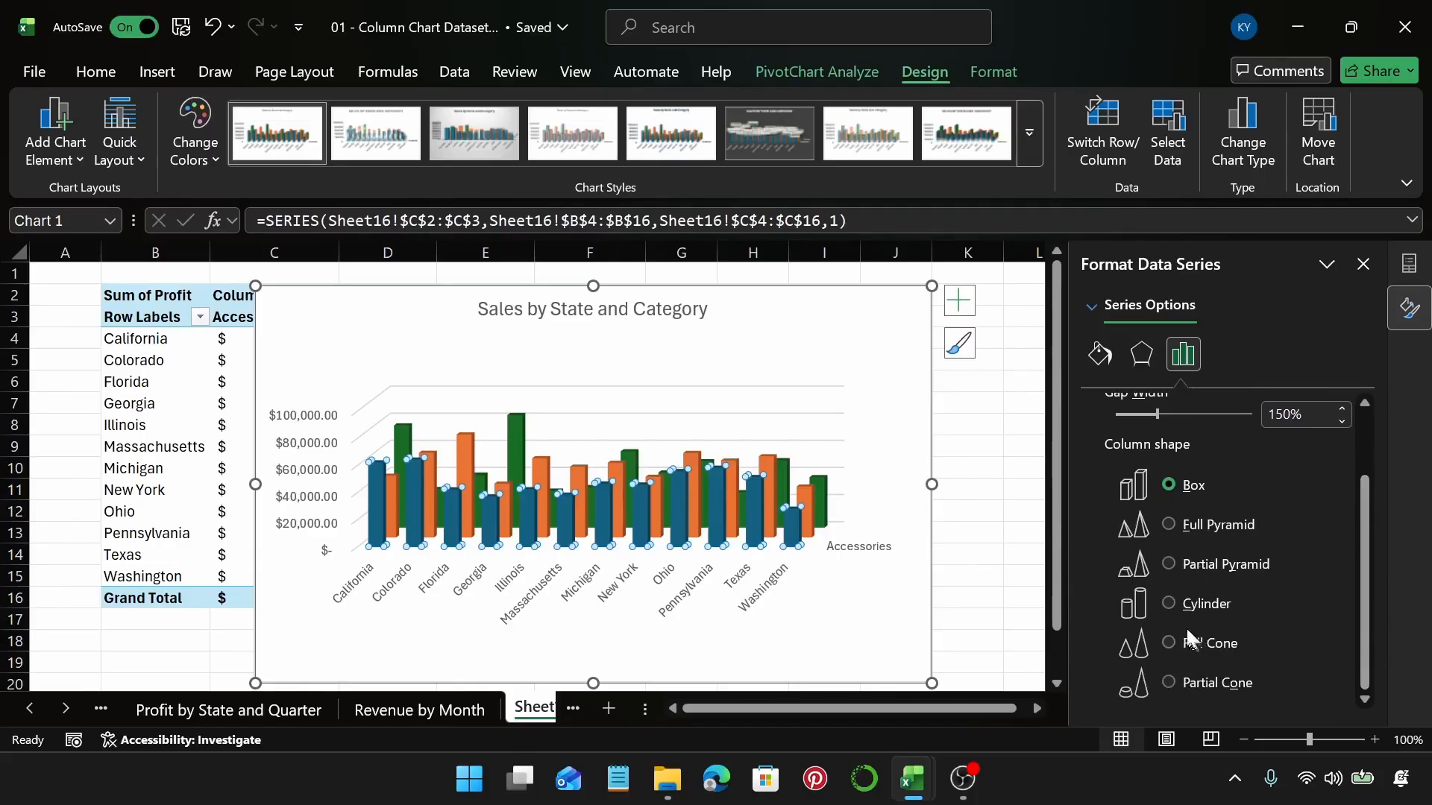
click(1167, 525)
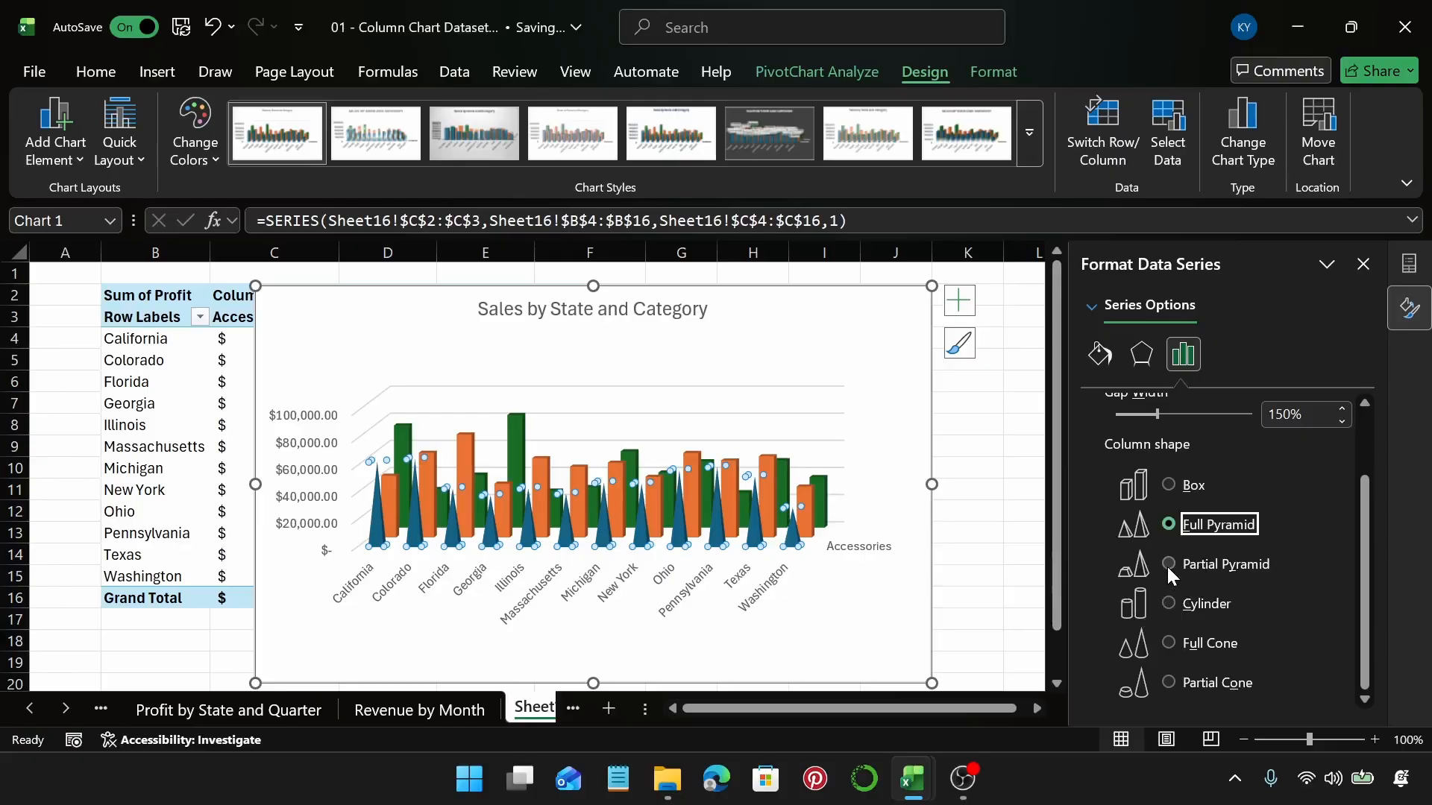
Try Partial Pyramid on the orange Electronics columns, and Partial Pyramid, Cylinder and Partial Cone shapes on the green Furniture columns
click(805, 512)
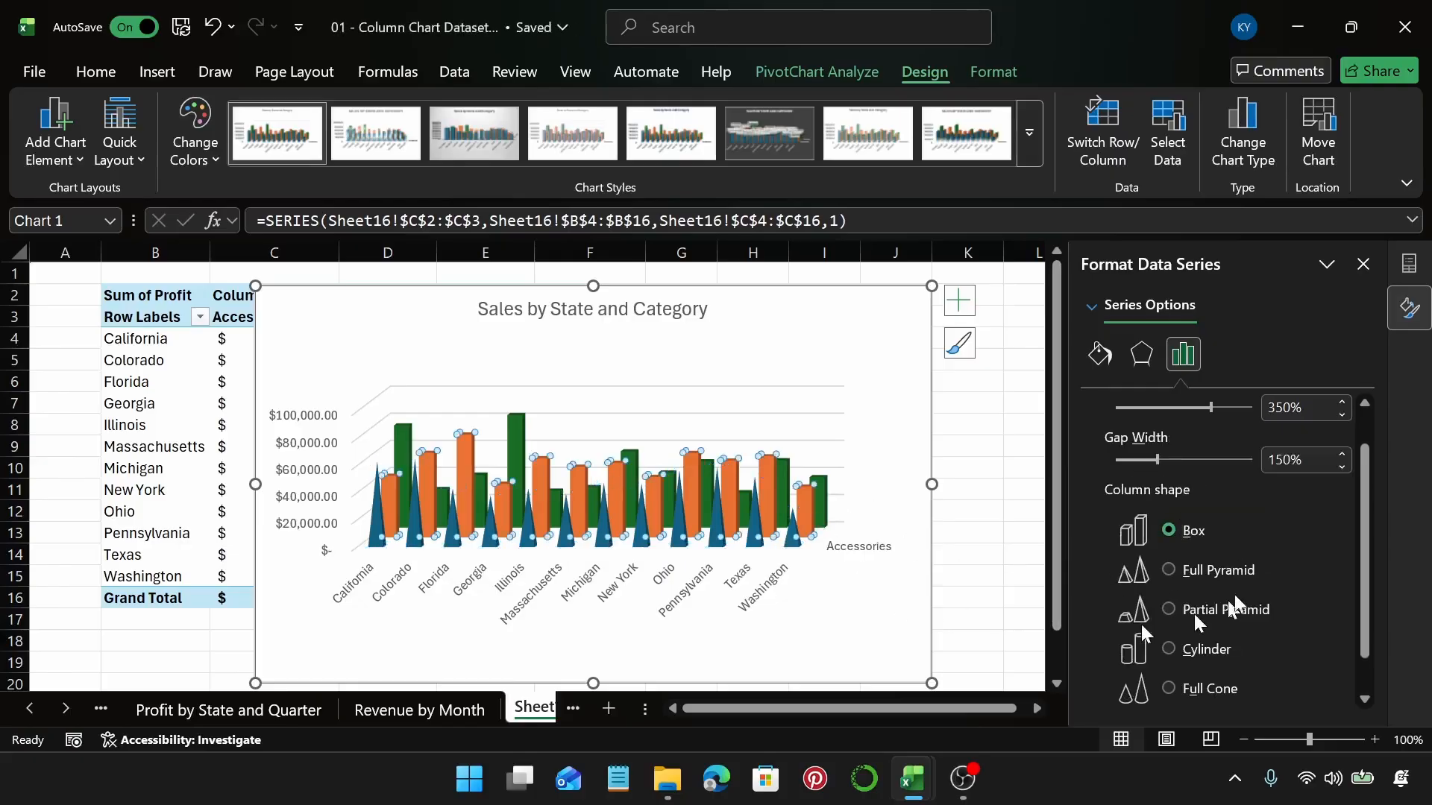
click(1174, 607)
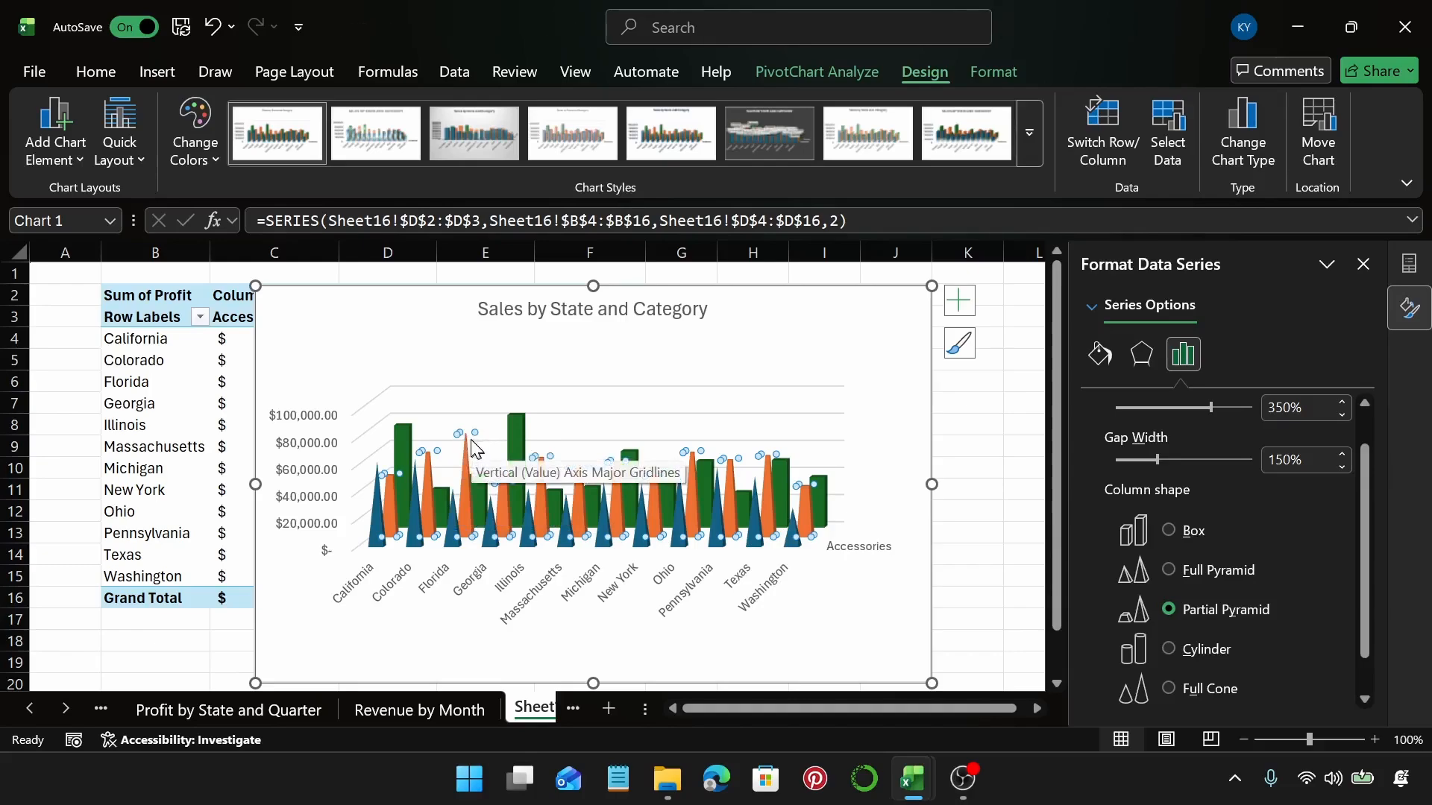
click(515, 437)
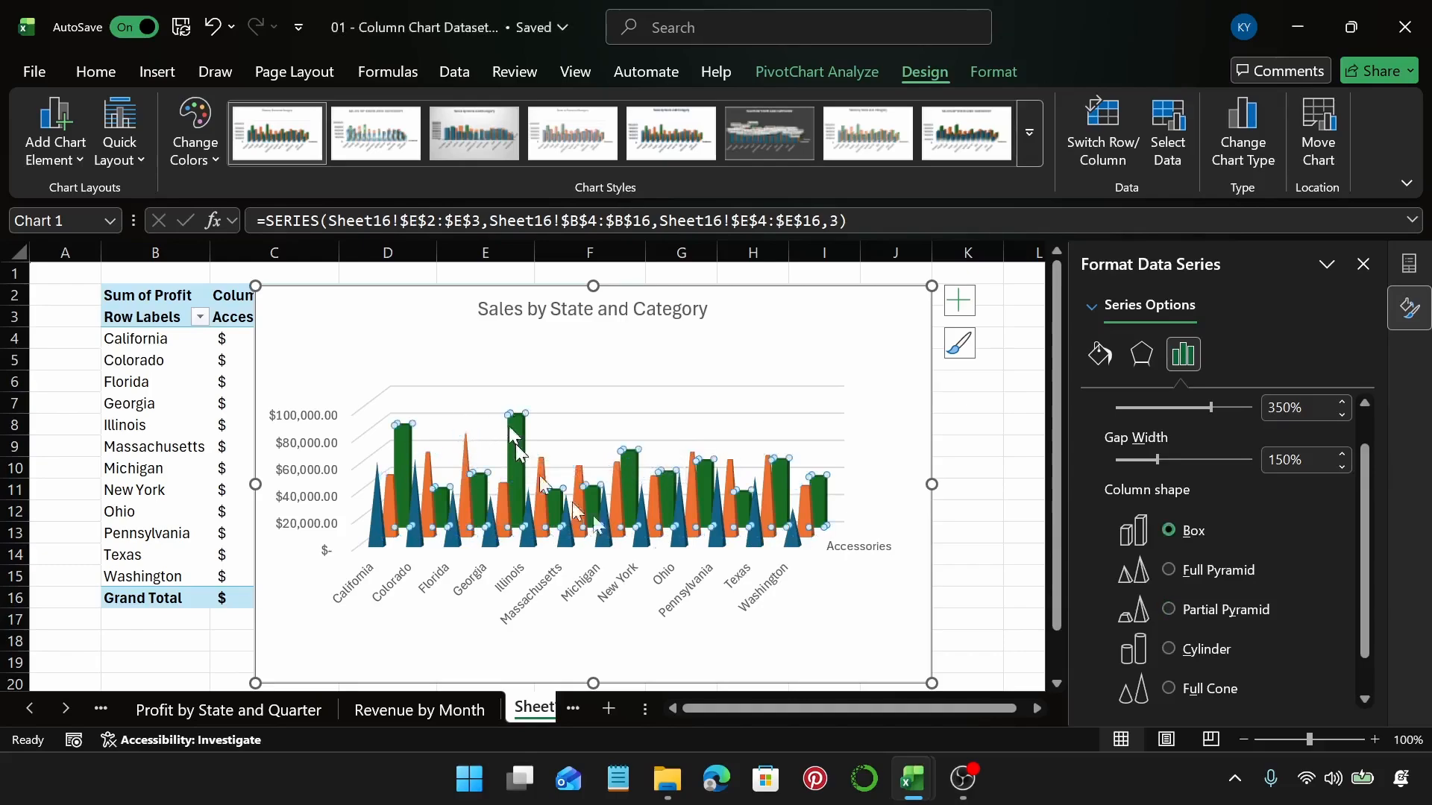
click(1165, 609)
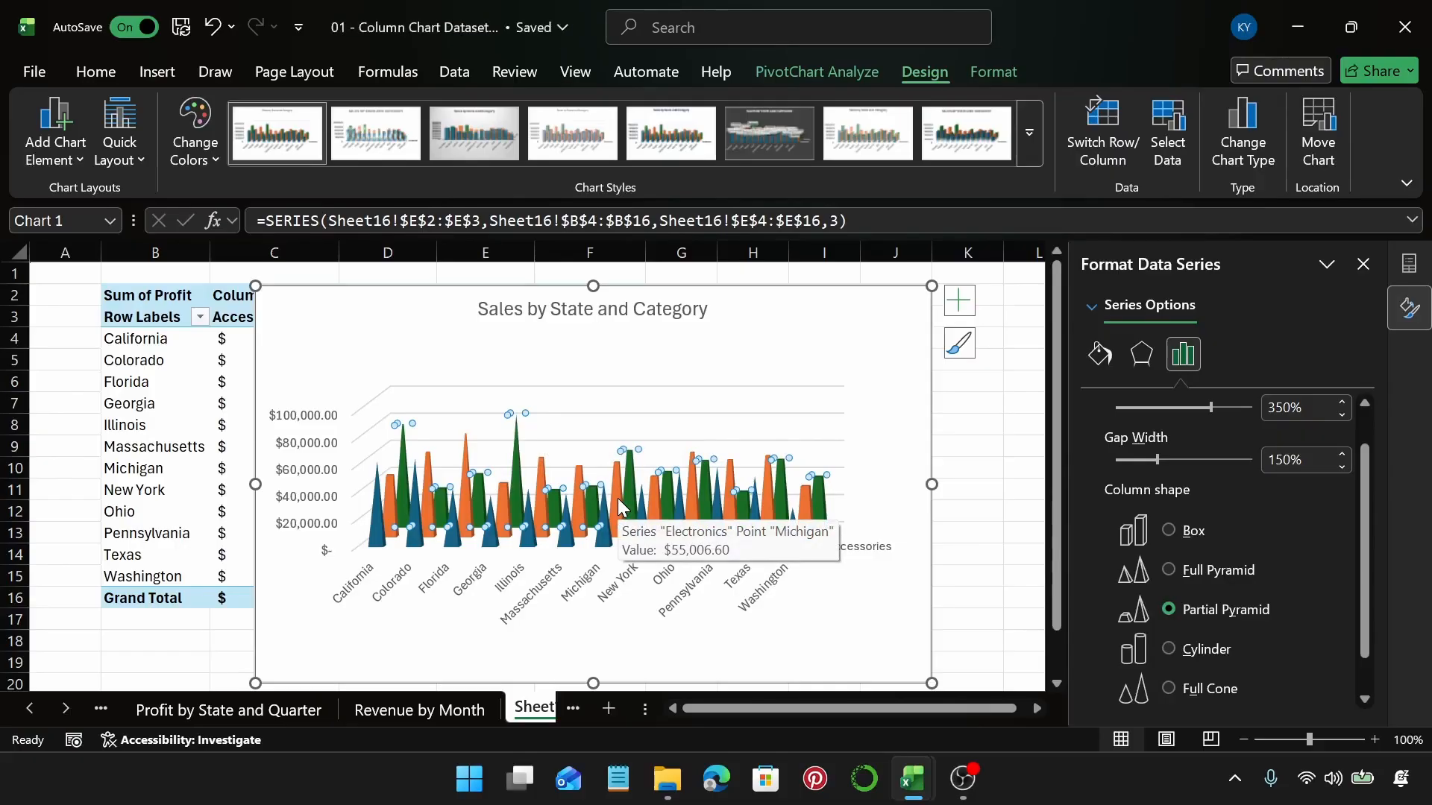
click(1168, 649)
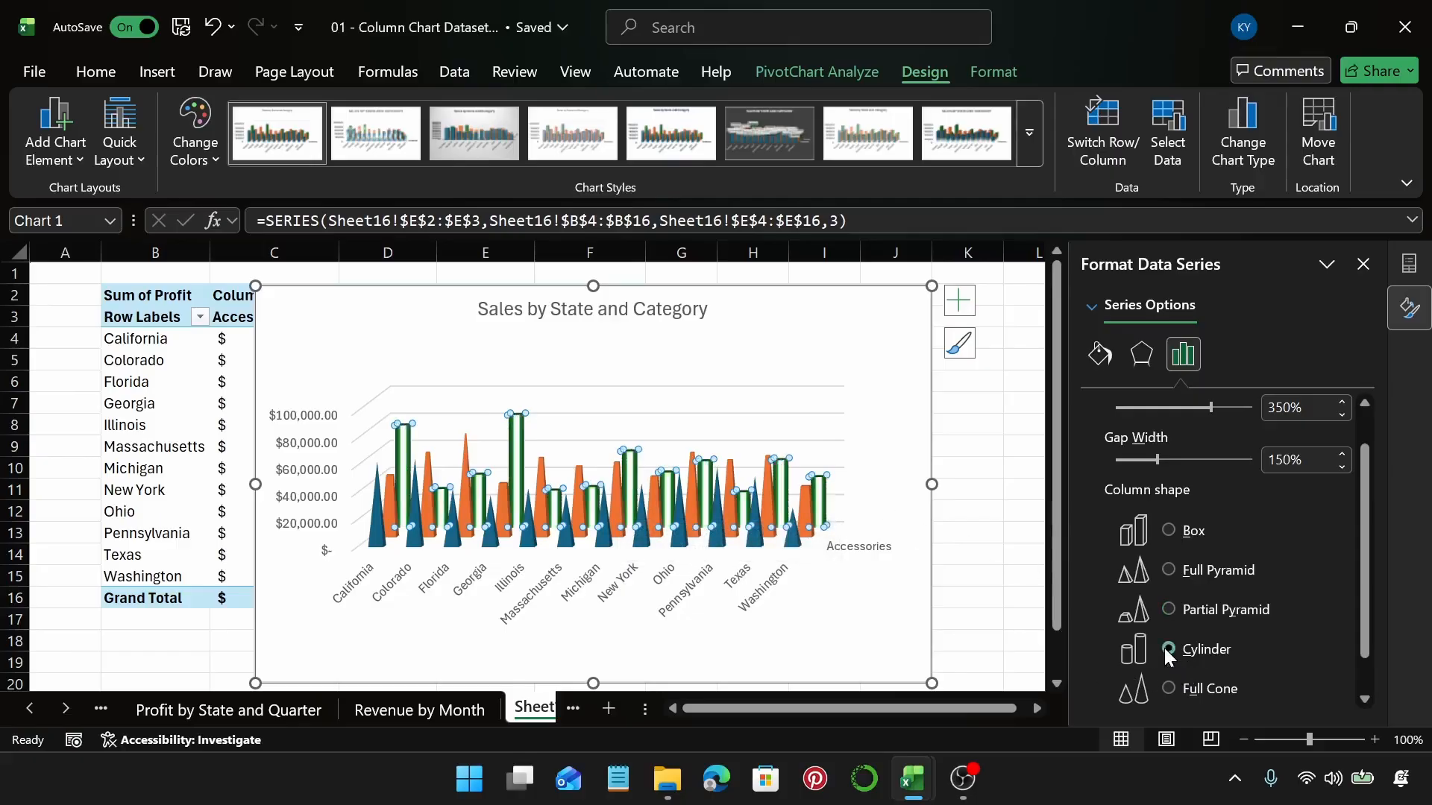
scroll(1175, 686, down, 1)
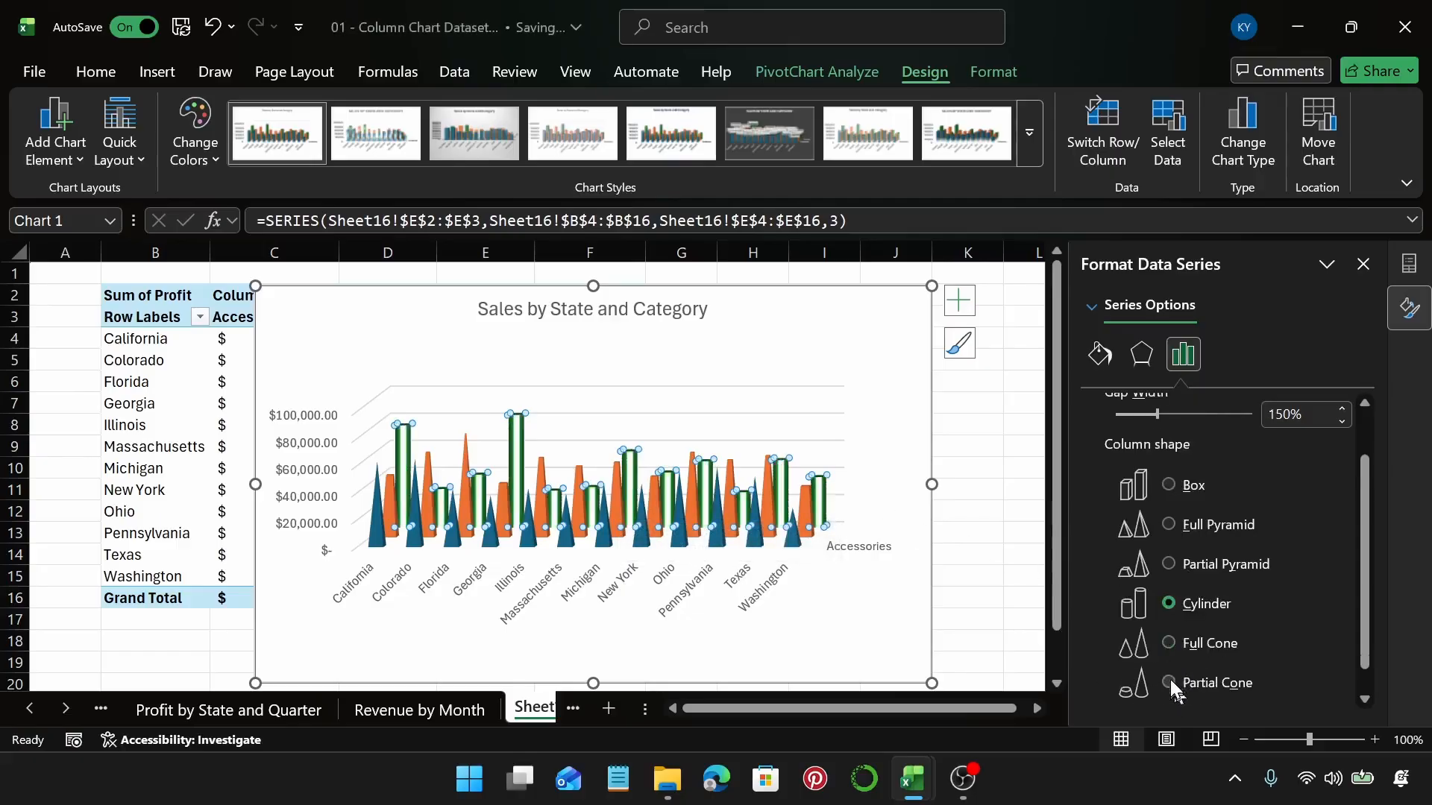
click(1167, 644)
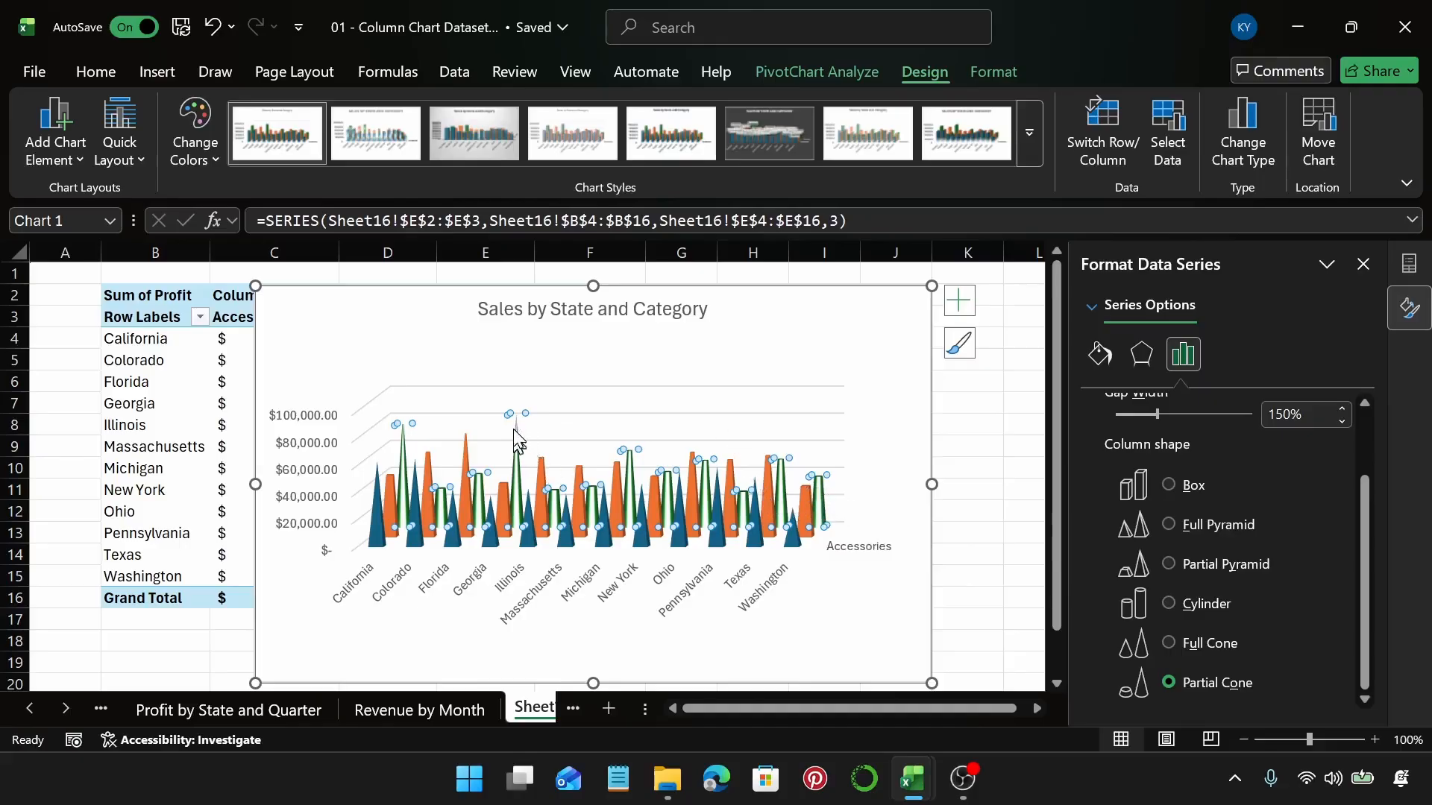
Undo the trial shape changes on the green Furniture and orange Electronics columns
click(859, 366)
key(ctrl+z)
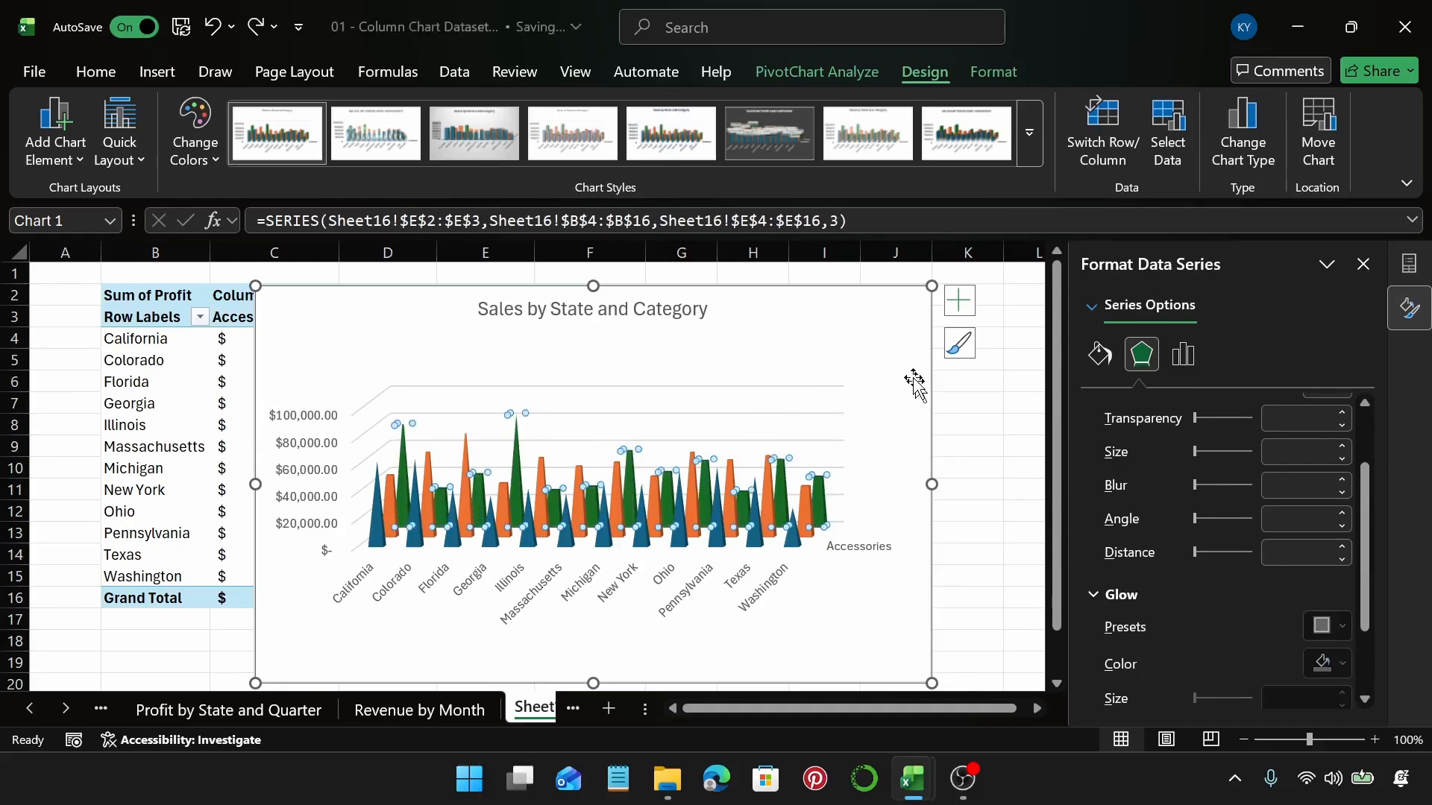
key(ctrl+z)
key(ctrl+z)
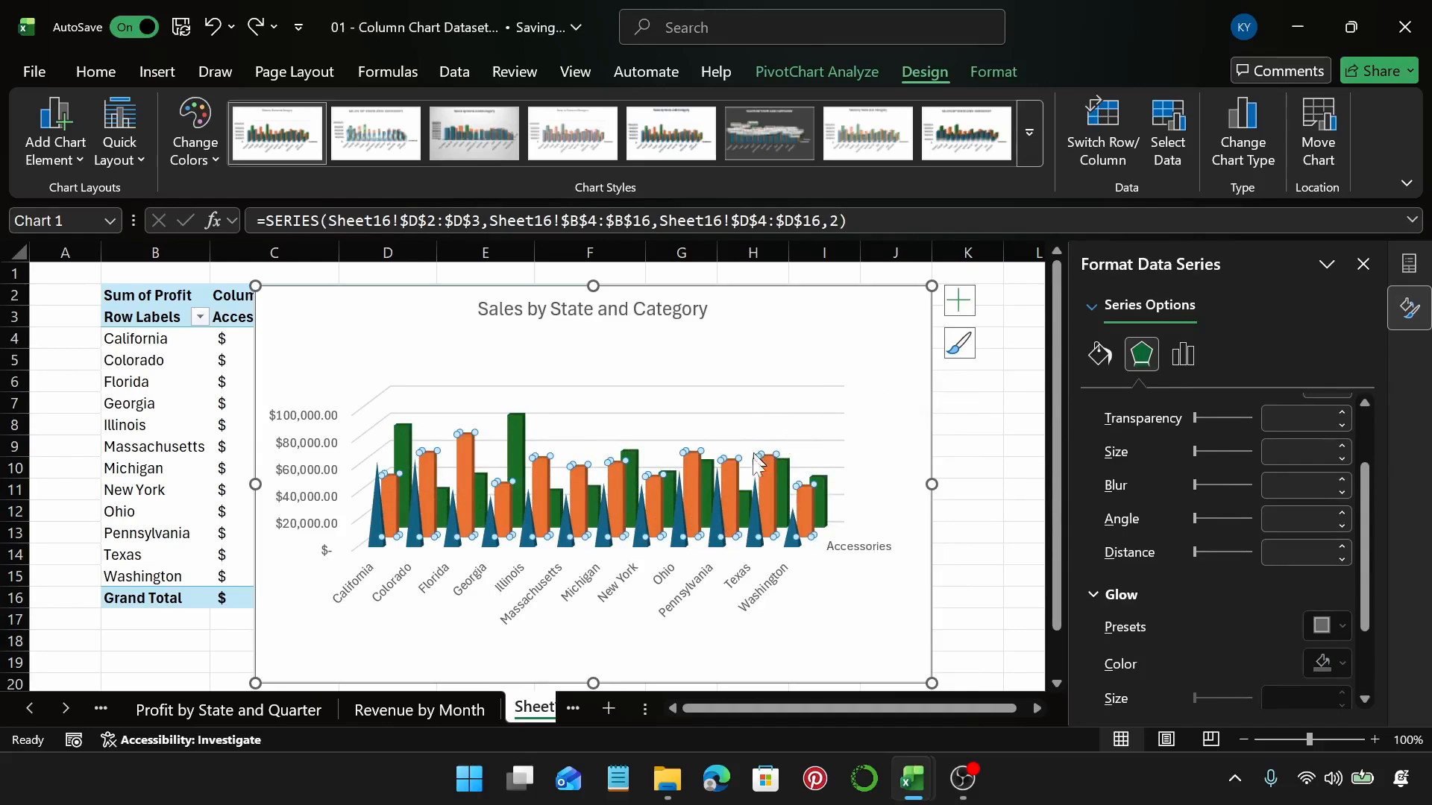
Change the column shape of both the orange Electronics and green Furniture series to Full Pyramid
click(1183, 357)
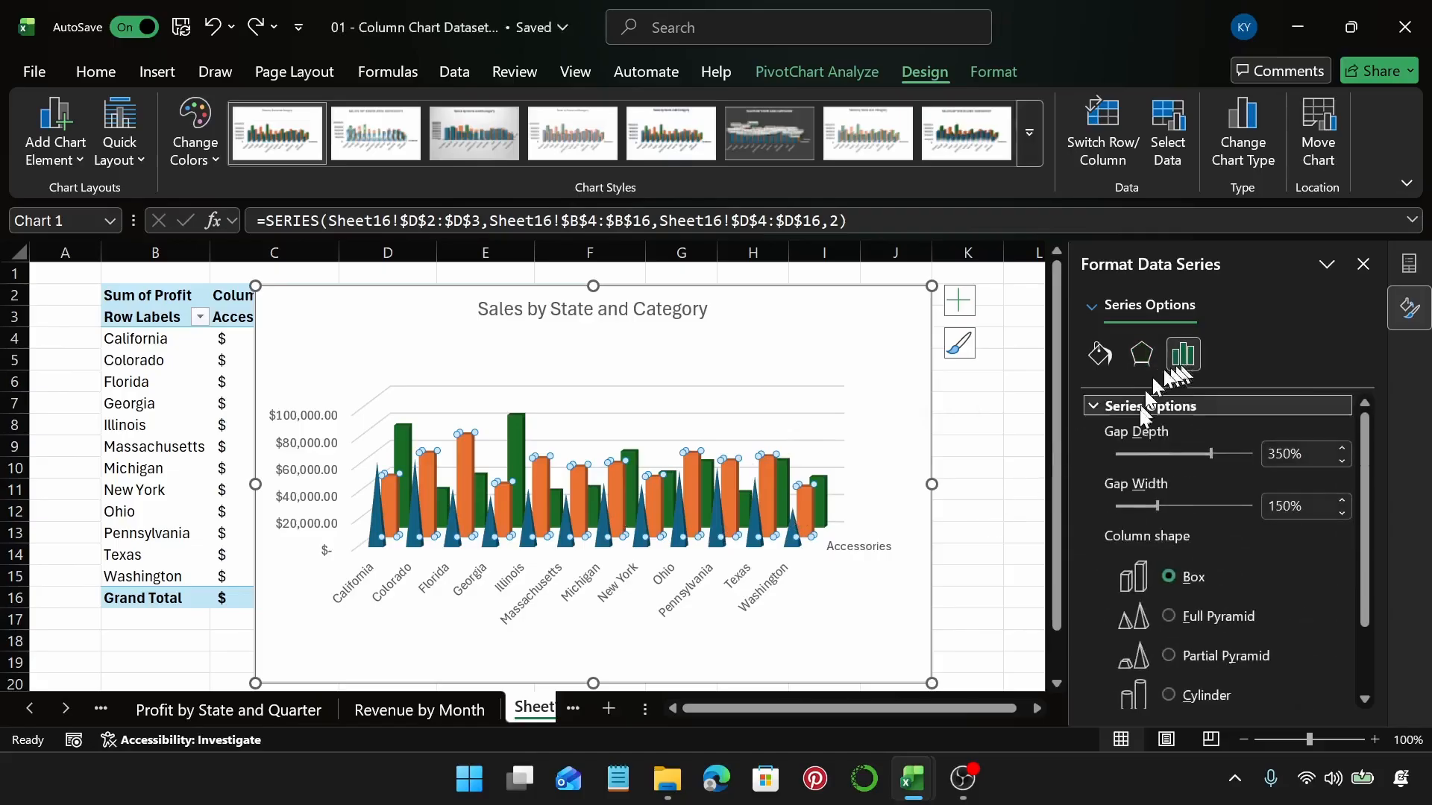
click(1167, 615)
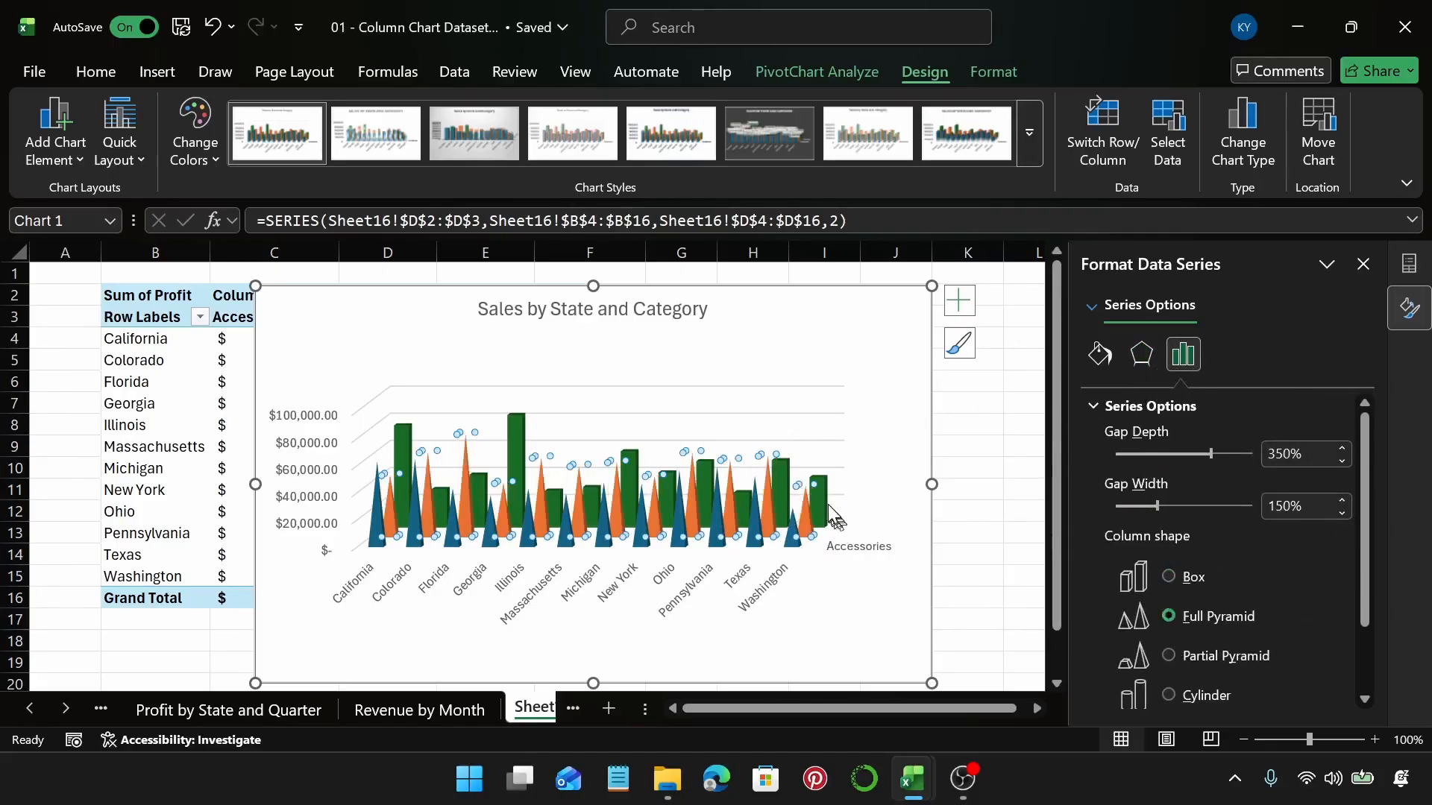
click(820, 504)
click(1170, 614)
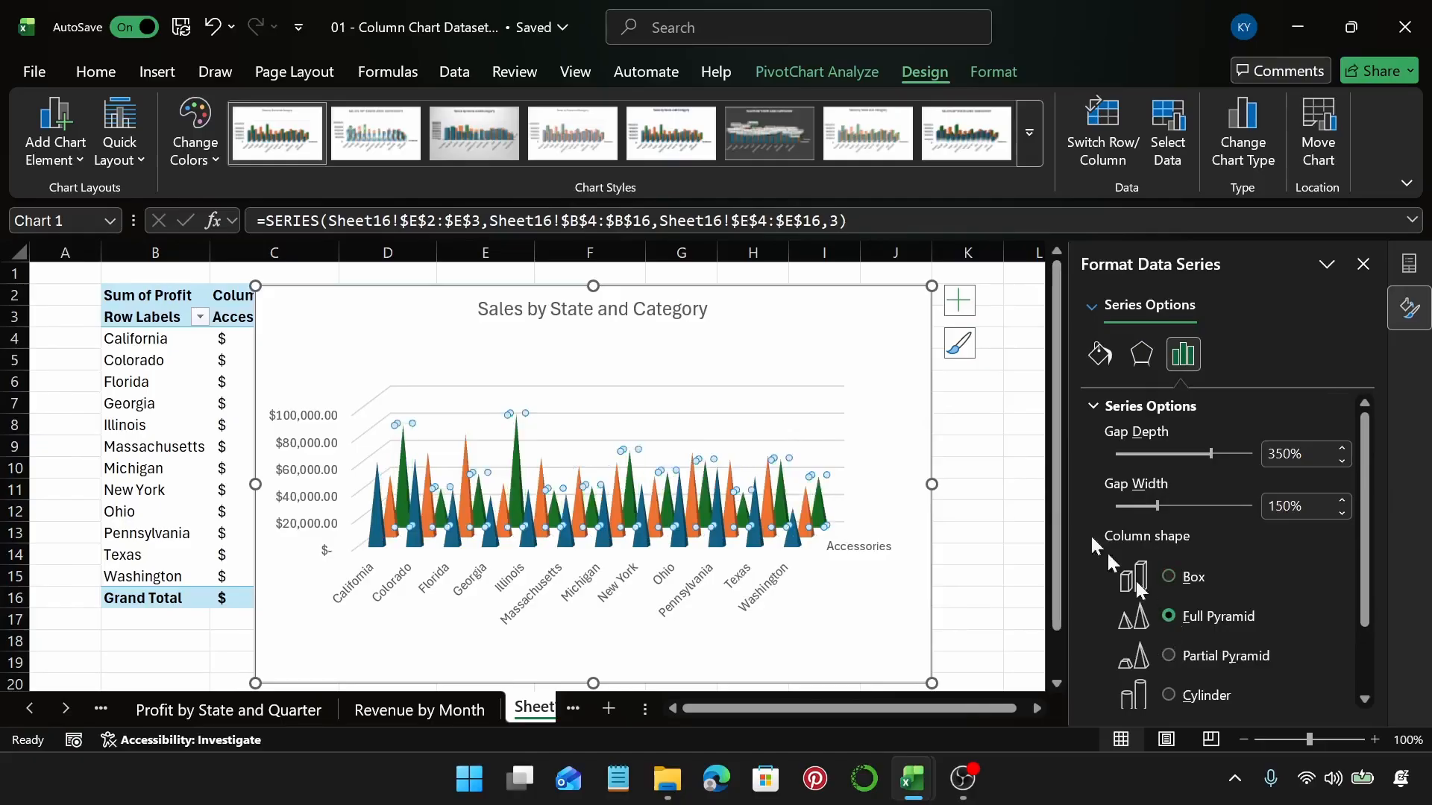
click(864, 361)
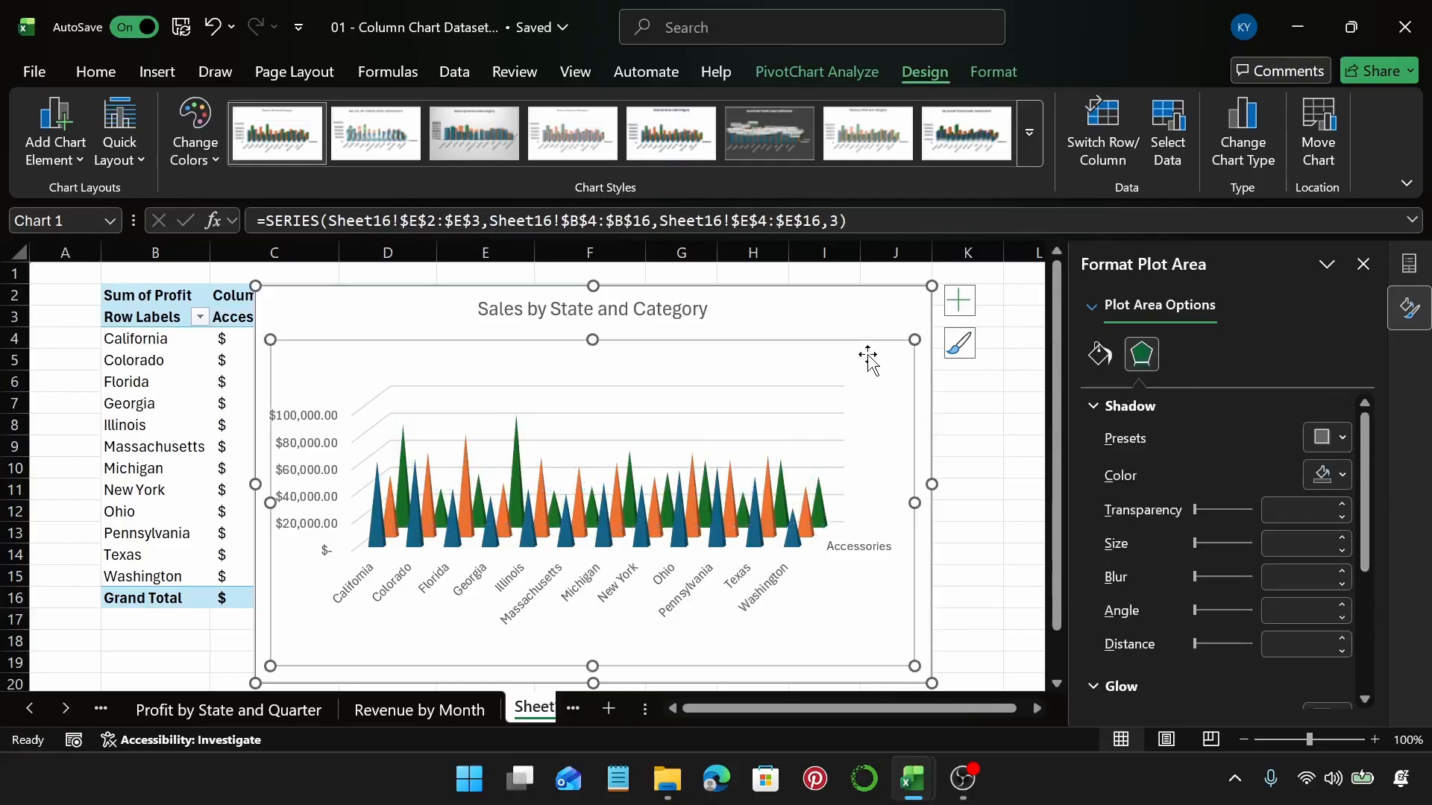
Fill the blue Accessories pyramids with a custom light pink color, entered as a hex code
click(793, 541)
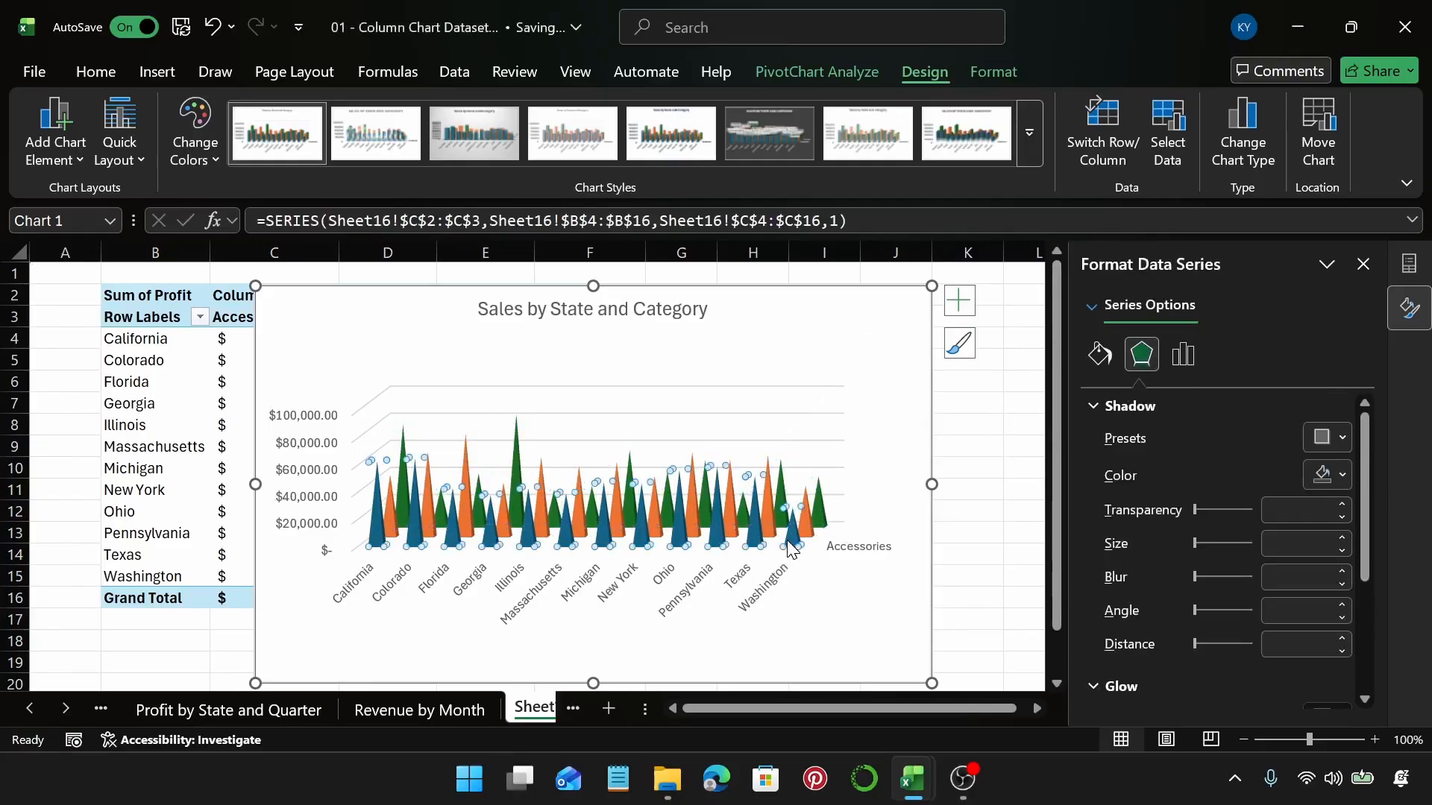
click(1099, 355)
click(1314, 647)
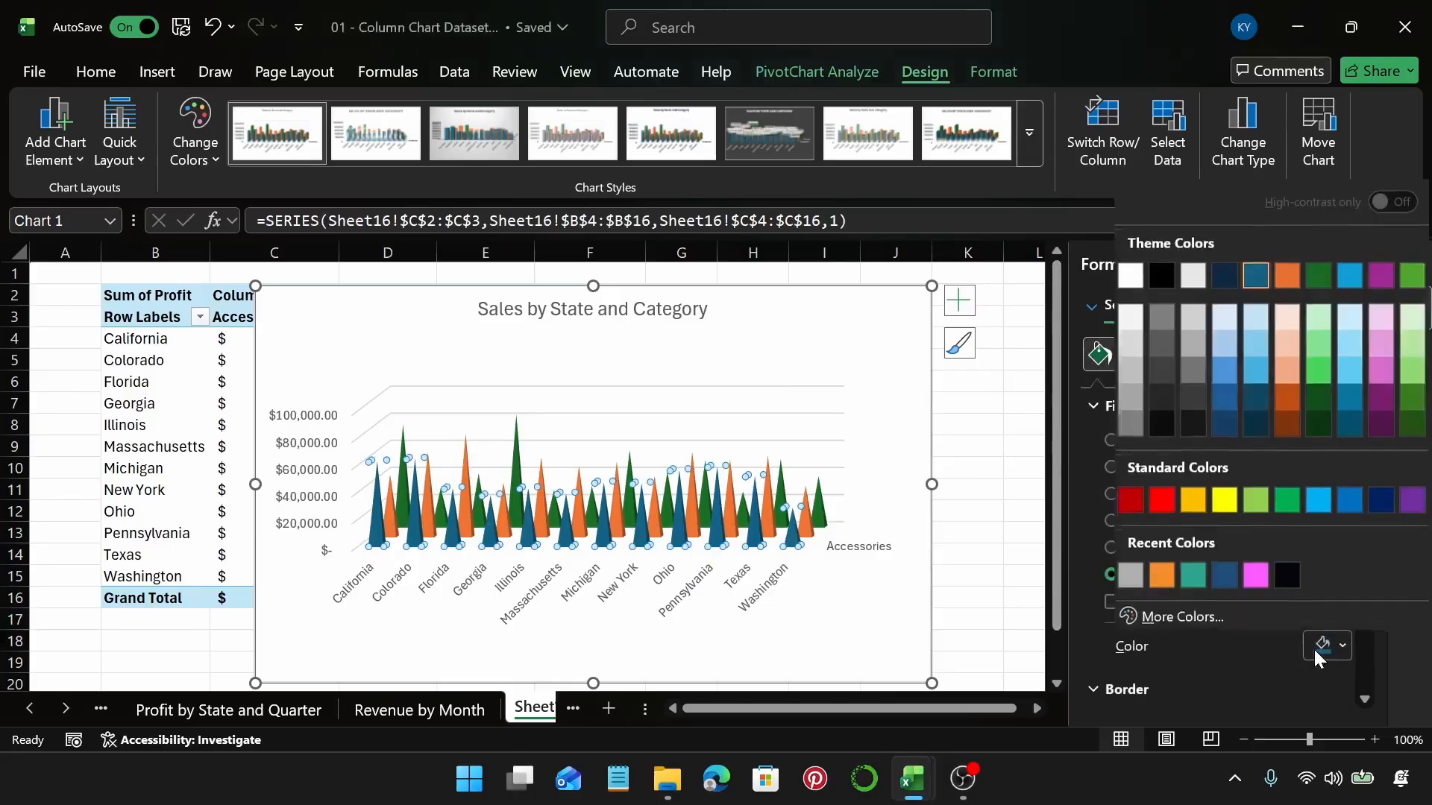
click(1188, 615)
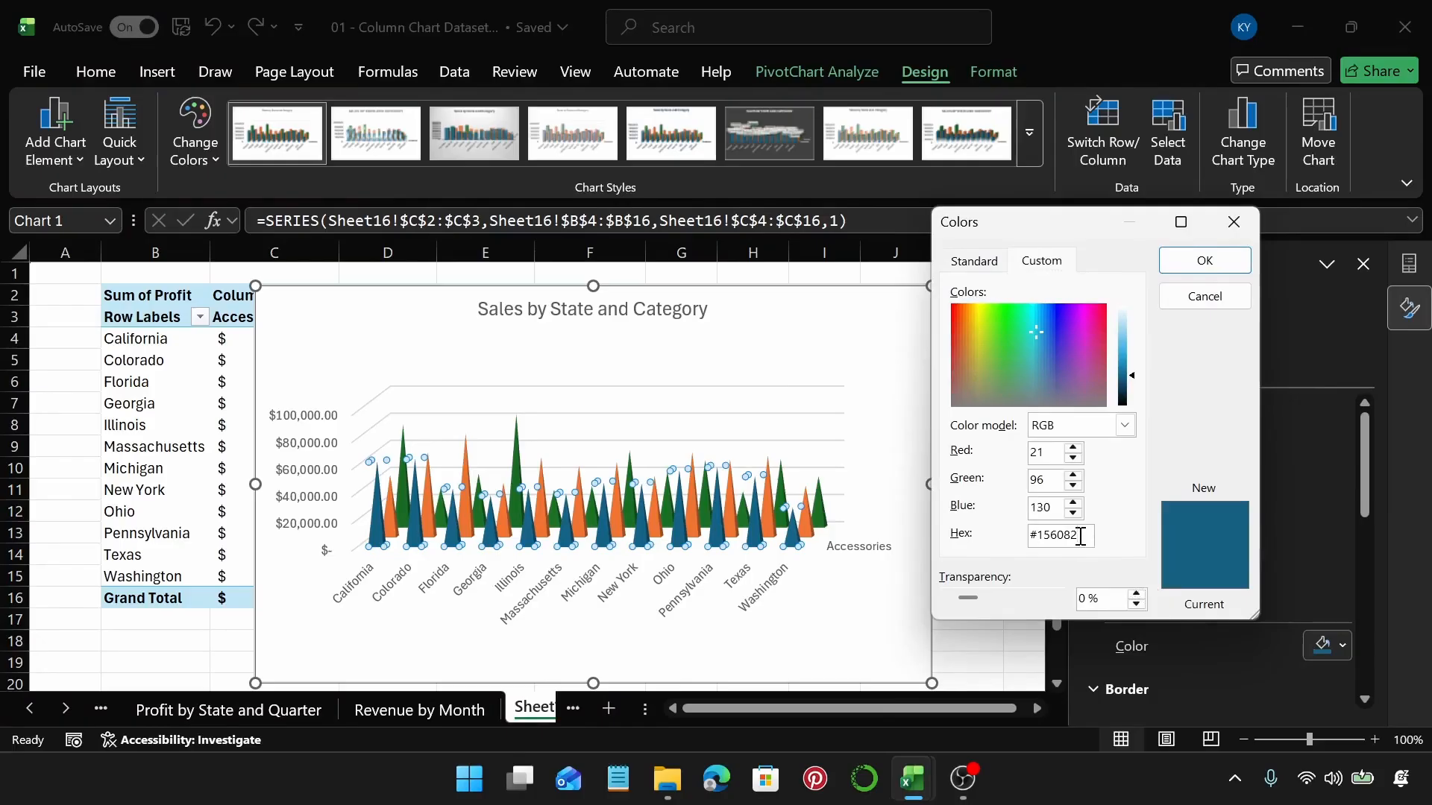
key(BackSpace)
key(BackSpace)
key(BackSpace)
key(BackSpace)
key(Return)
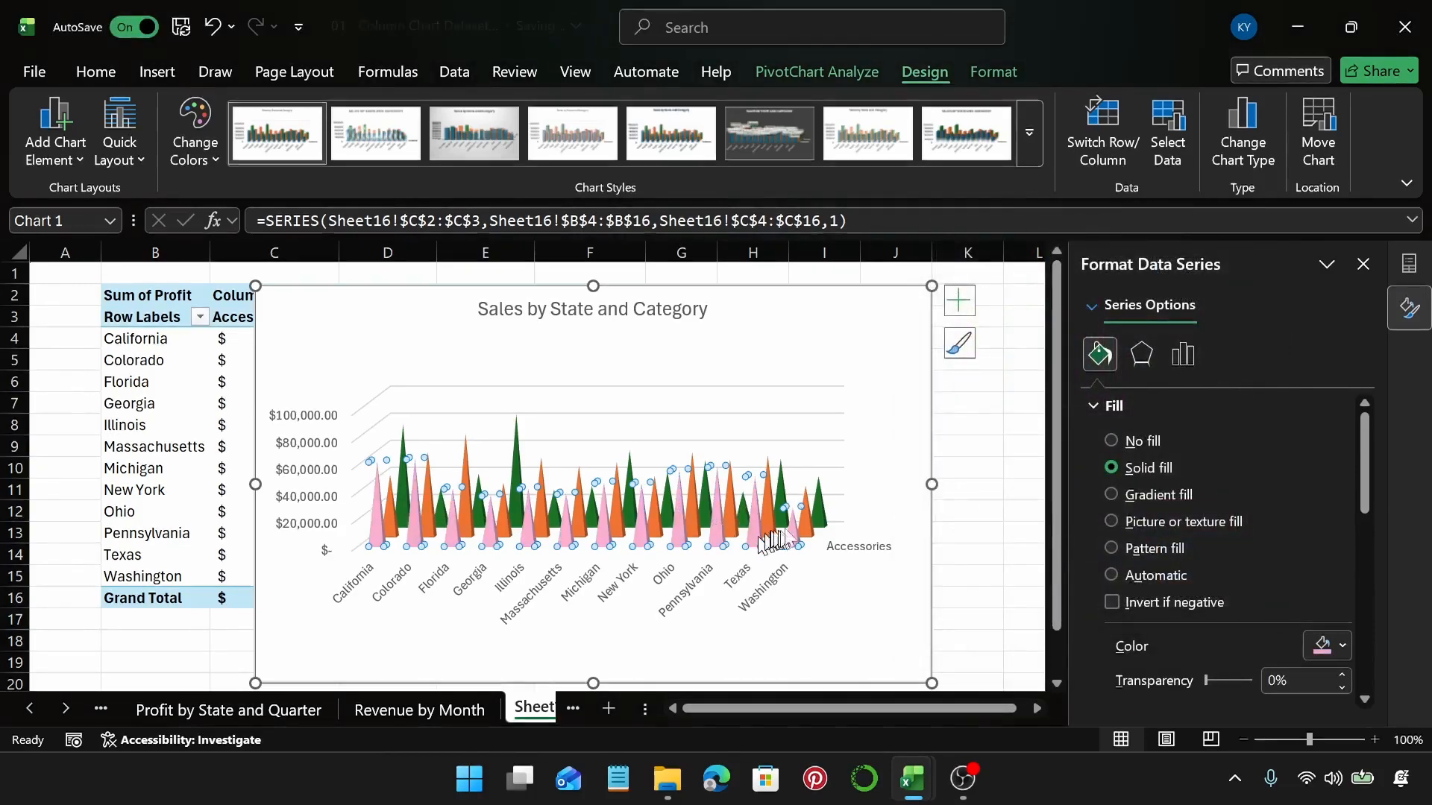
Fill the orange Electronics pyramids with the custom color #db8ed7
click(811, 537)
click(1339, 648)
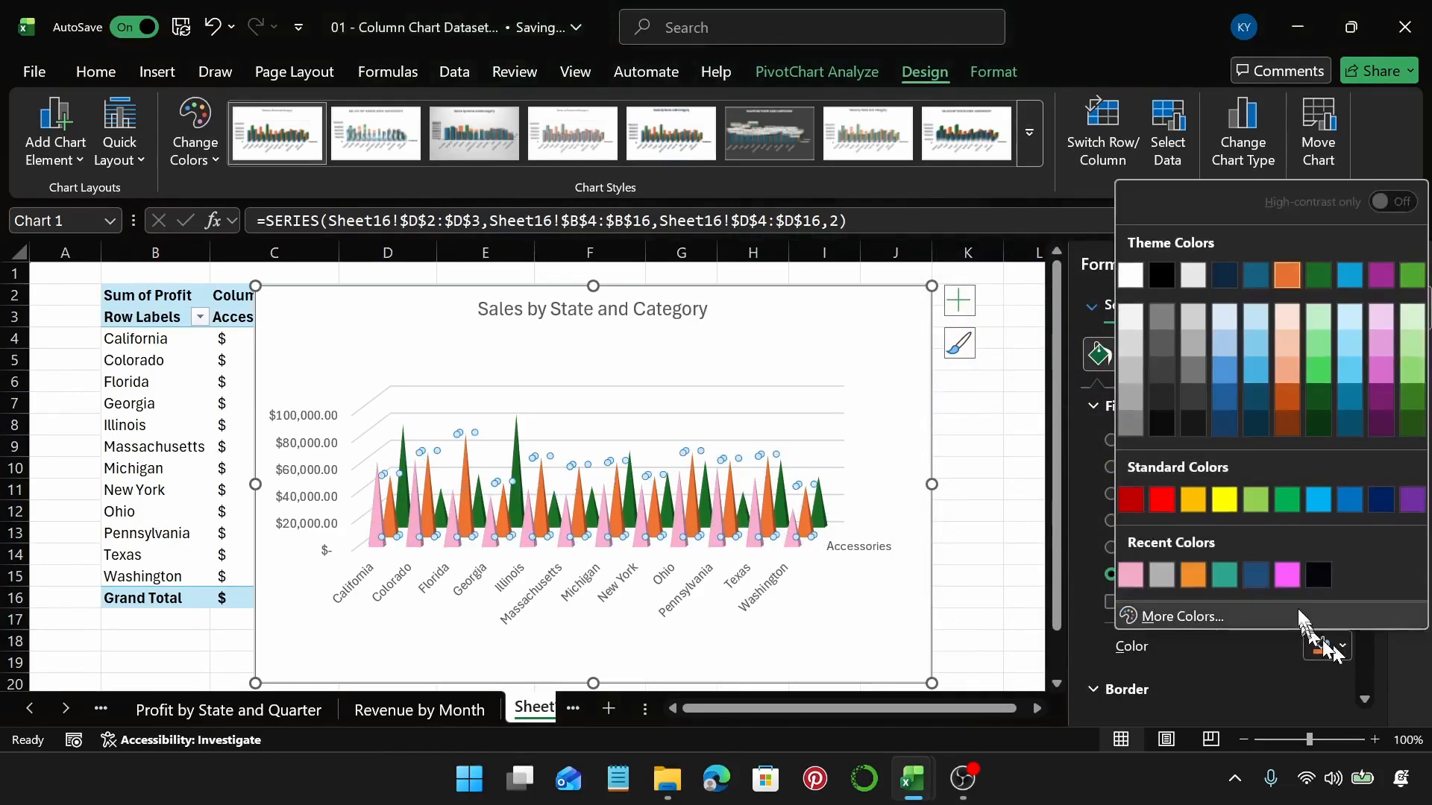
click(1286, 616)
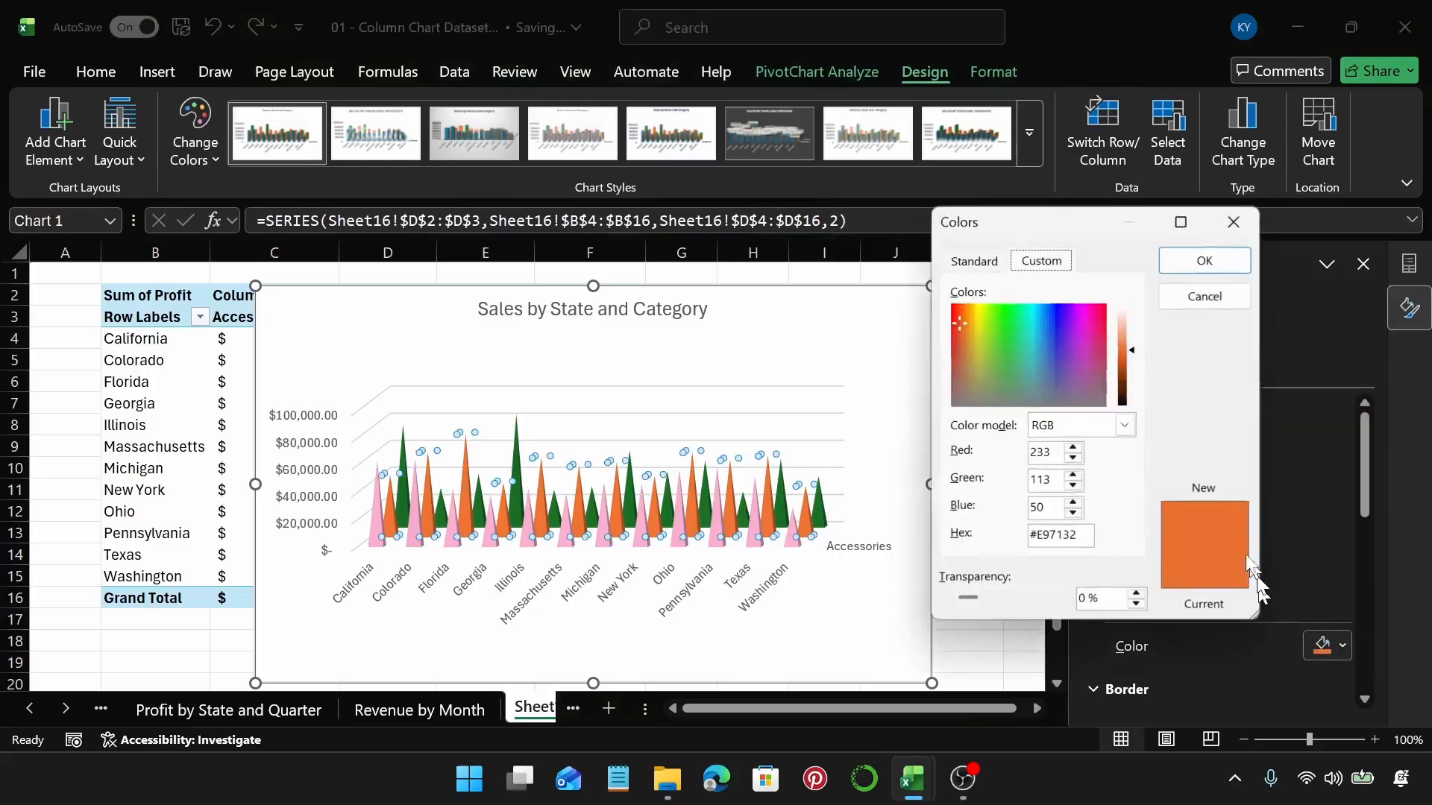
click(1089, 534)
key(BackSpace)
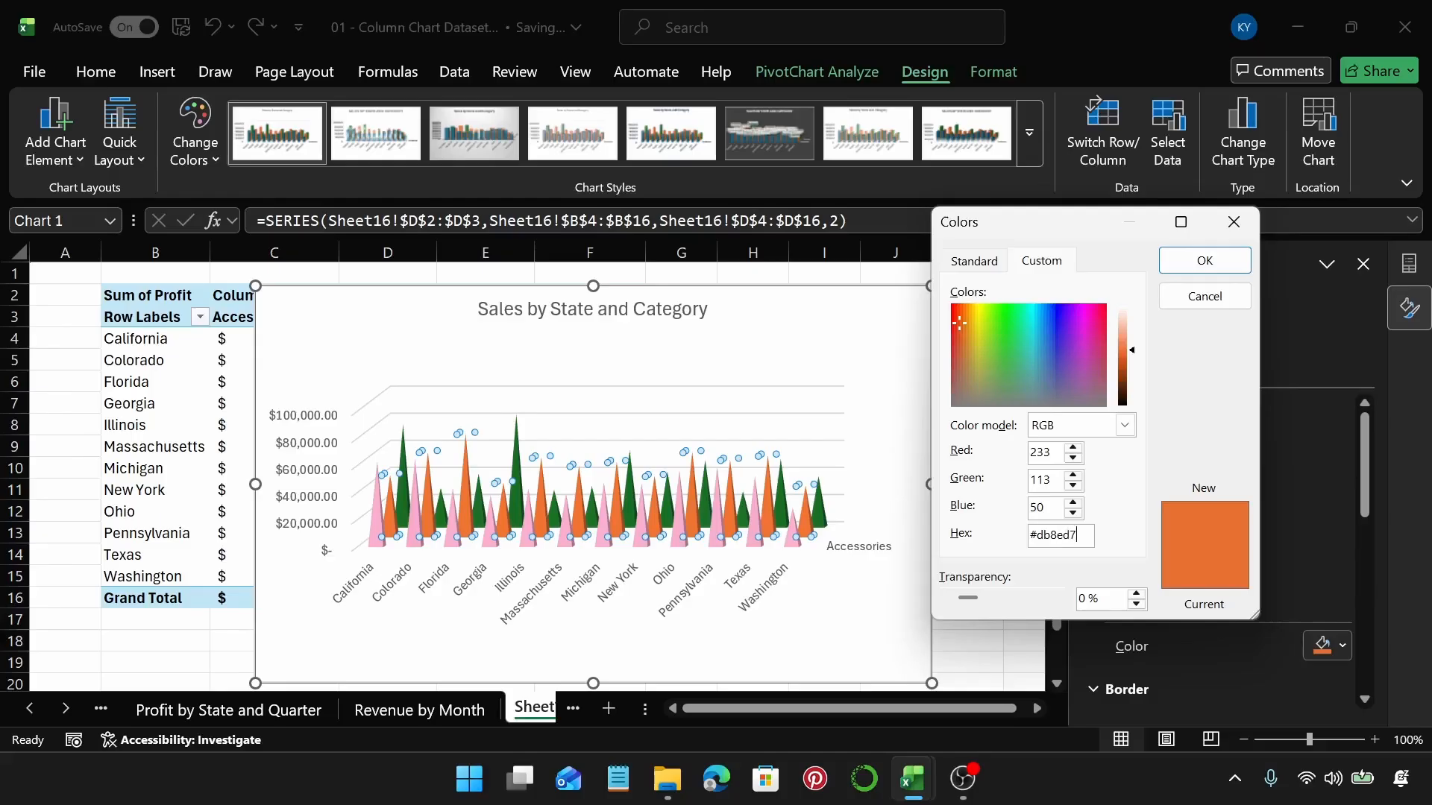
key(Return)
Fill the green Furniture pyramids with the custom color #a88fda and return the selection to the whole chart
click(824, 518)
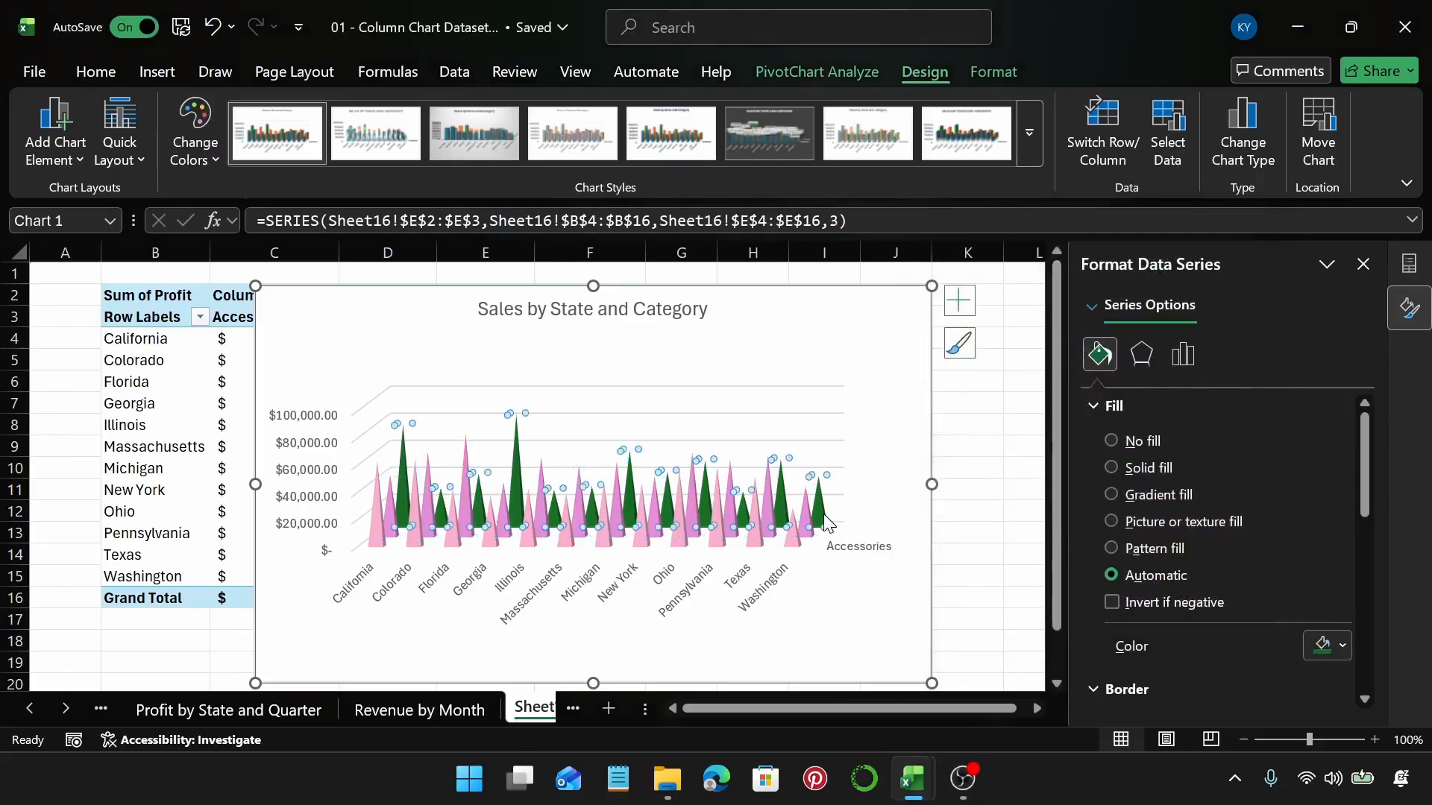
click(1331, 645)
click(1167, 631)
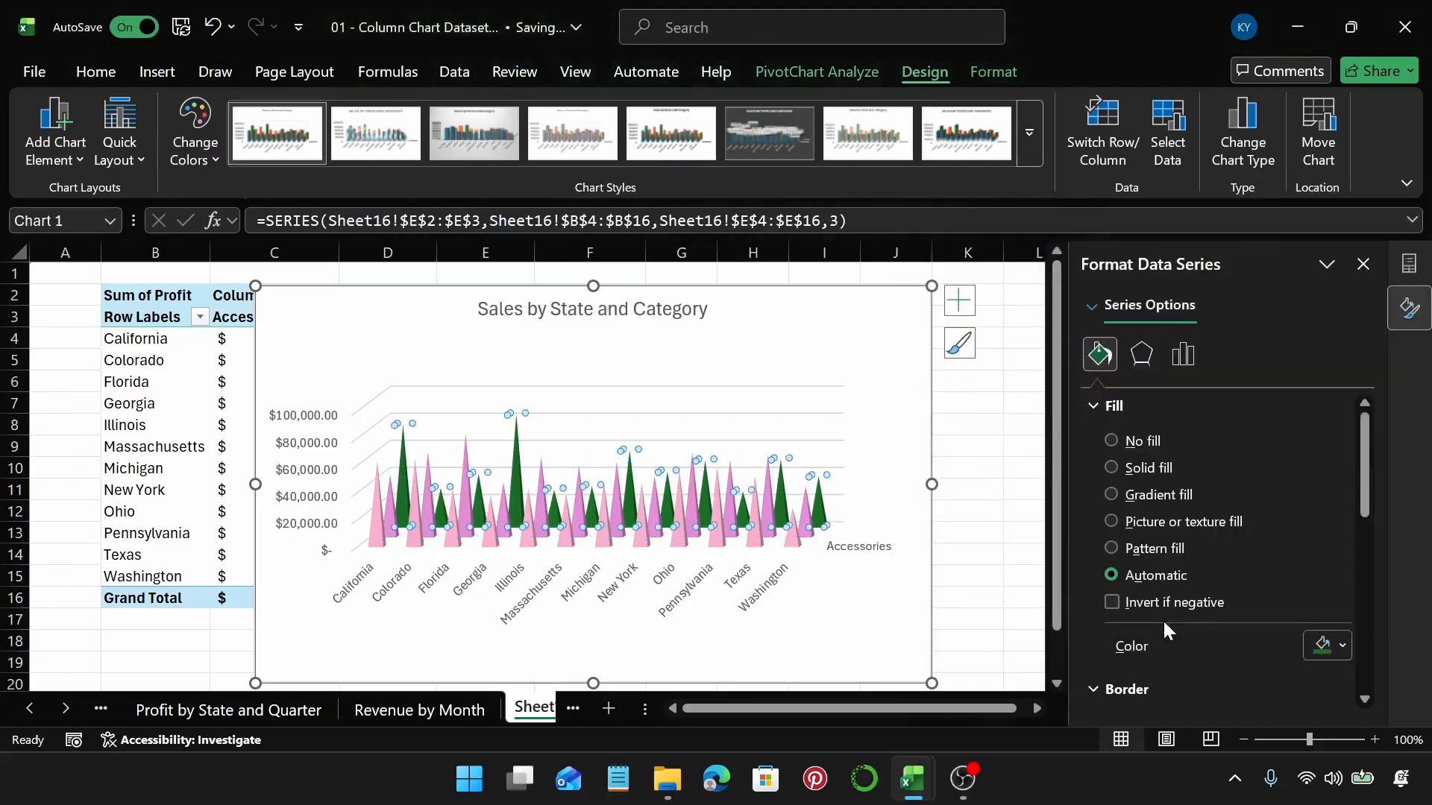
click(1077, 535)
key(BackSpace)
key(BackSpace)
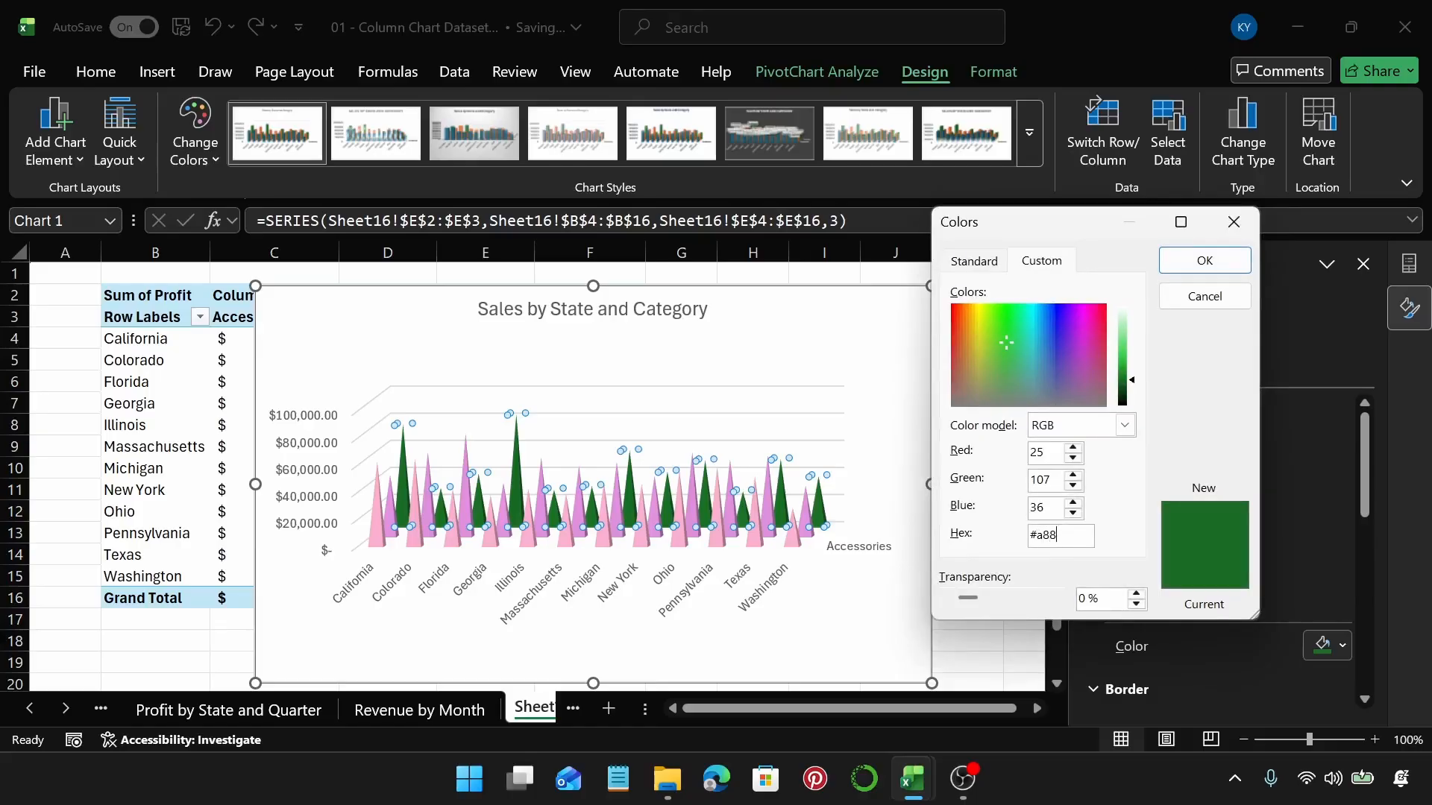
text(a88fda)
key(Return)
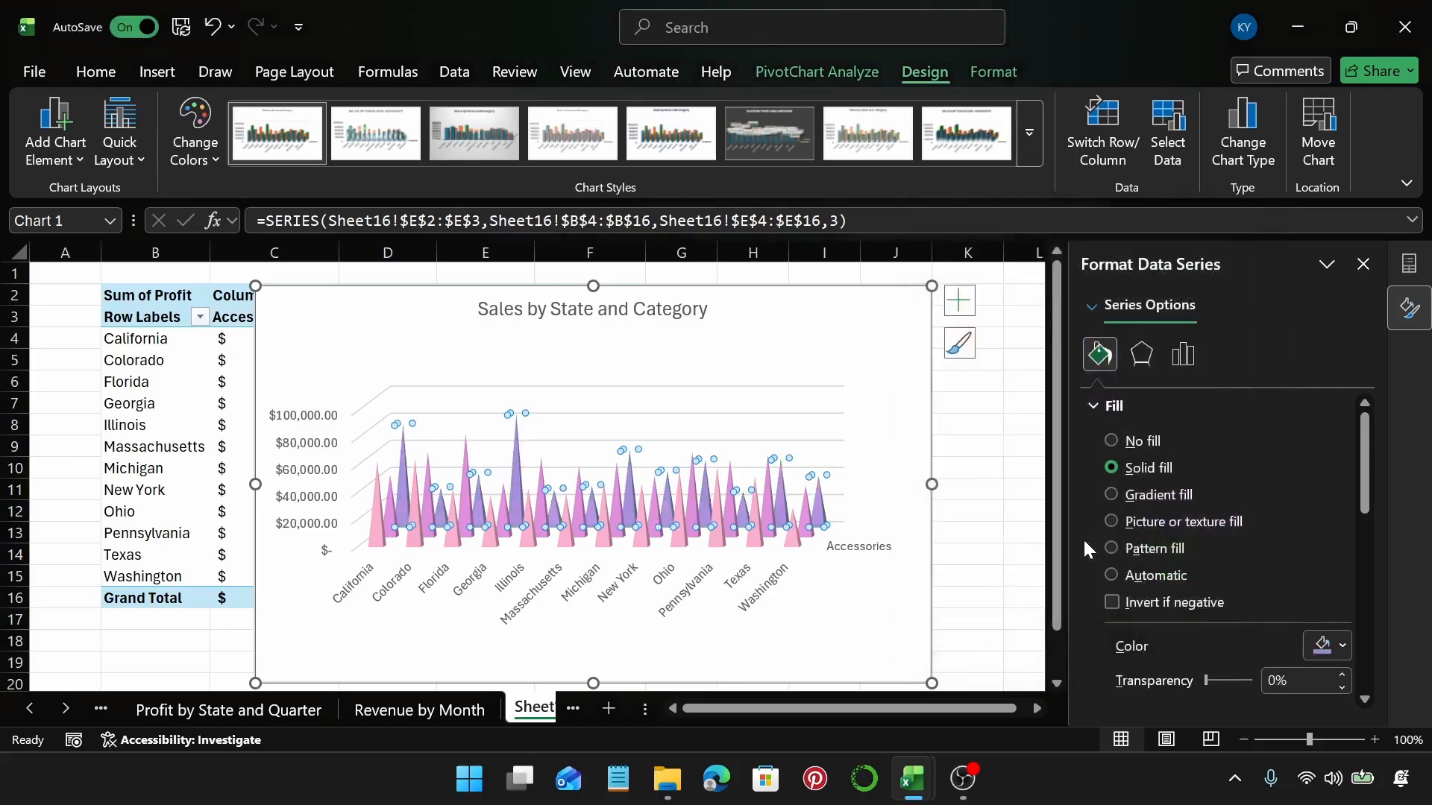
click(904, 424)
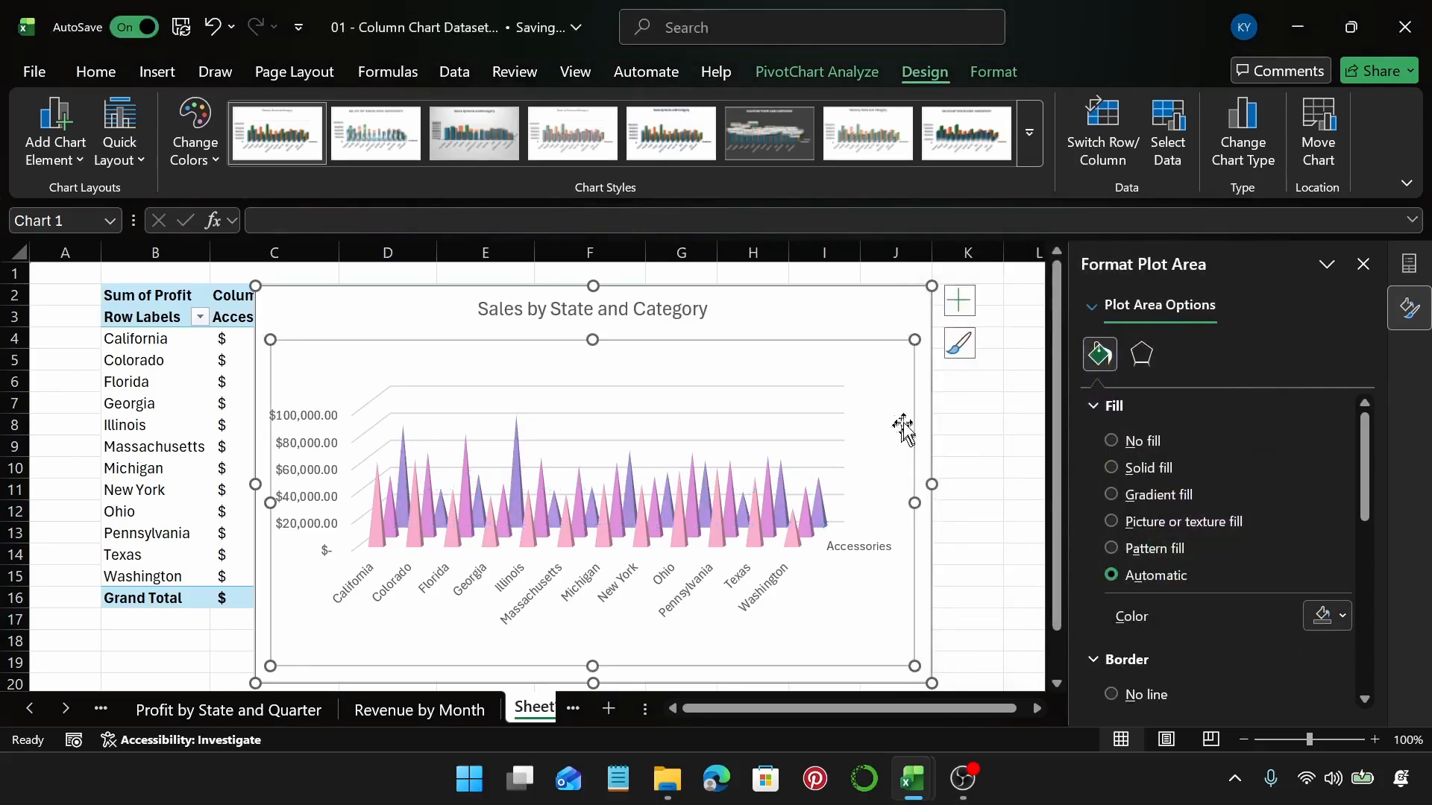
click(894, 309)
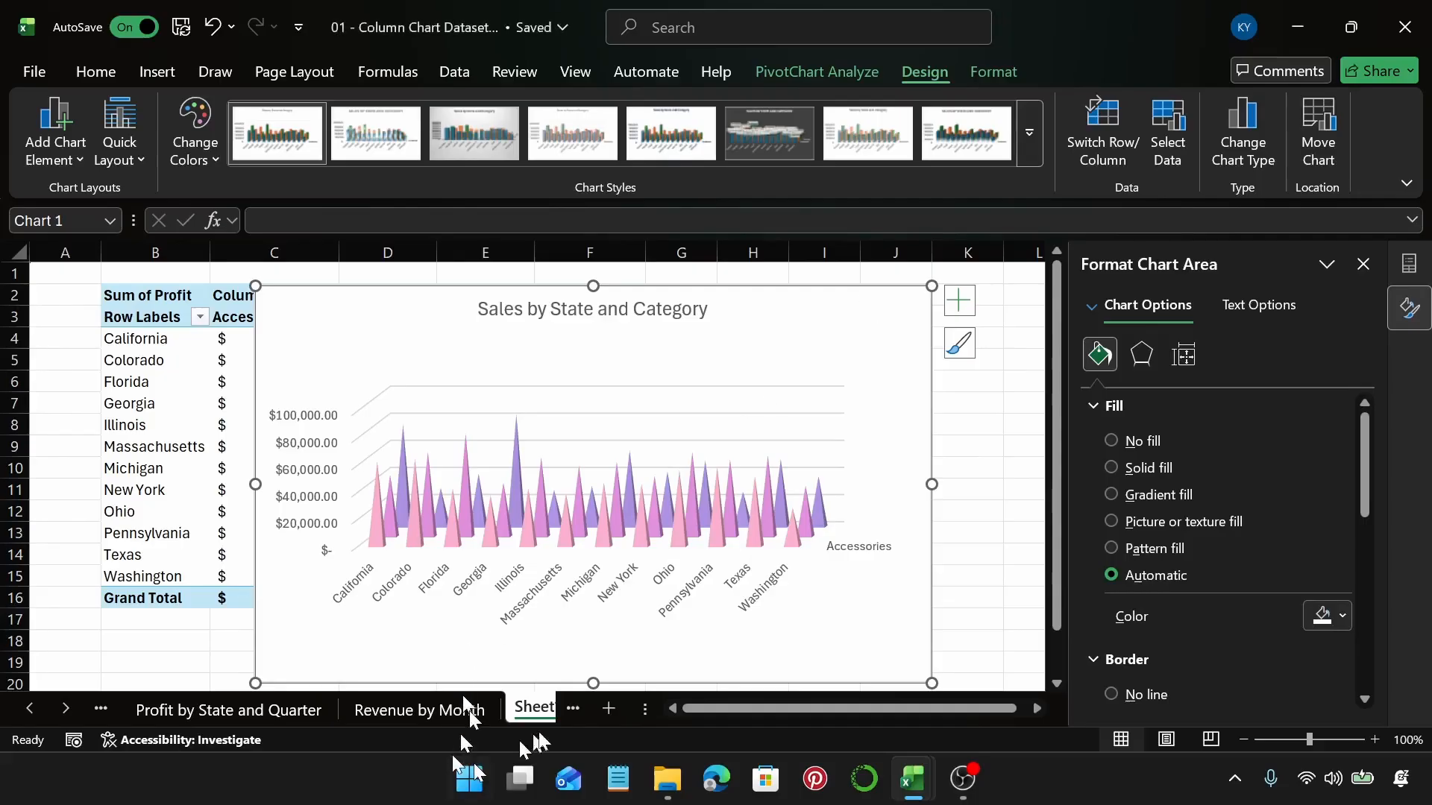
Rename the sheet holding the pyramid chart as "Sales by State and Category"
click(541, 707)
double_click(334, 708)
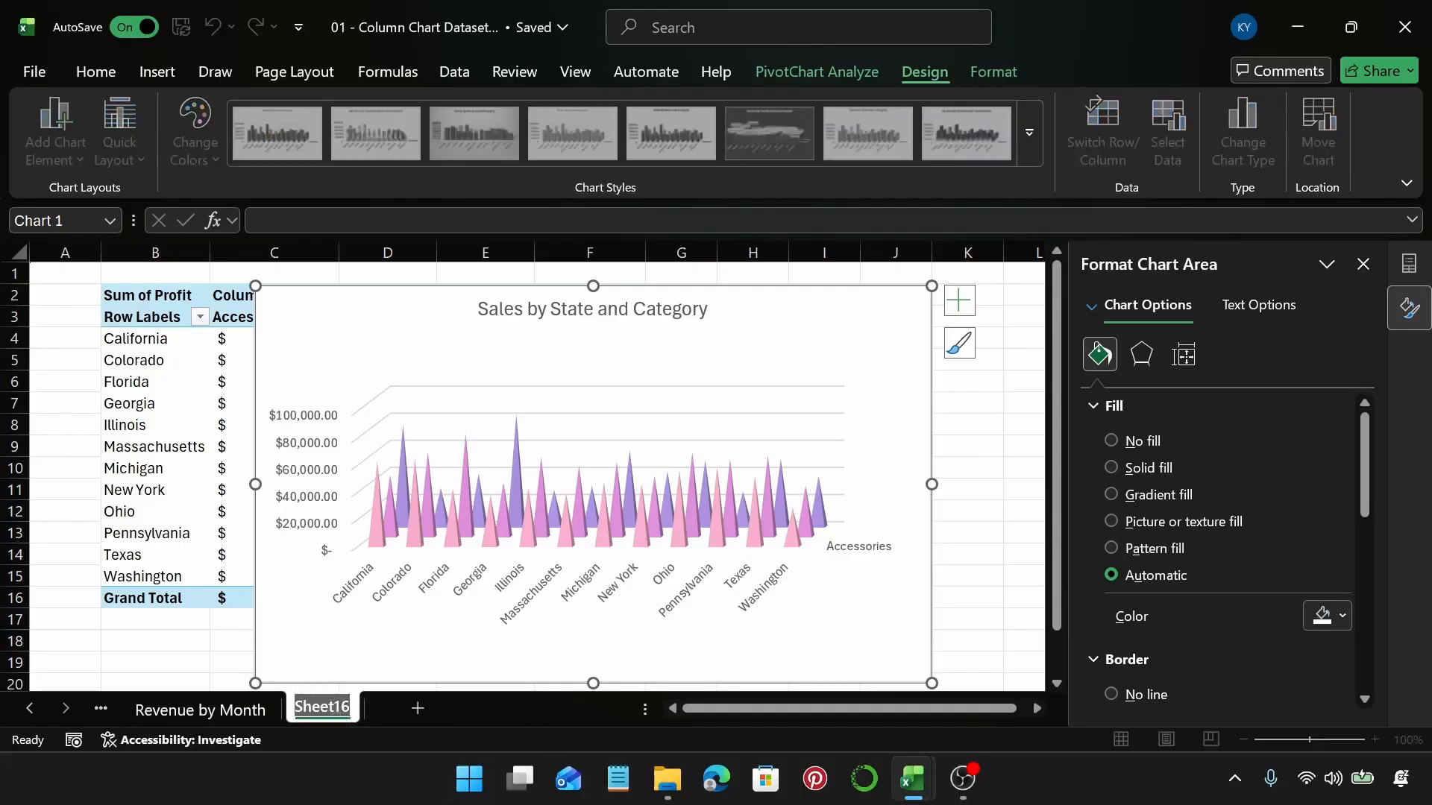
text(Sales)
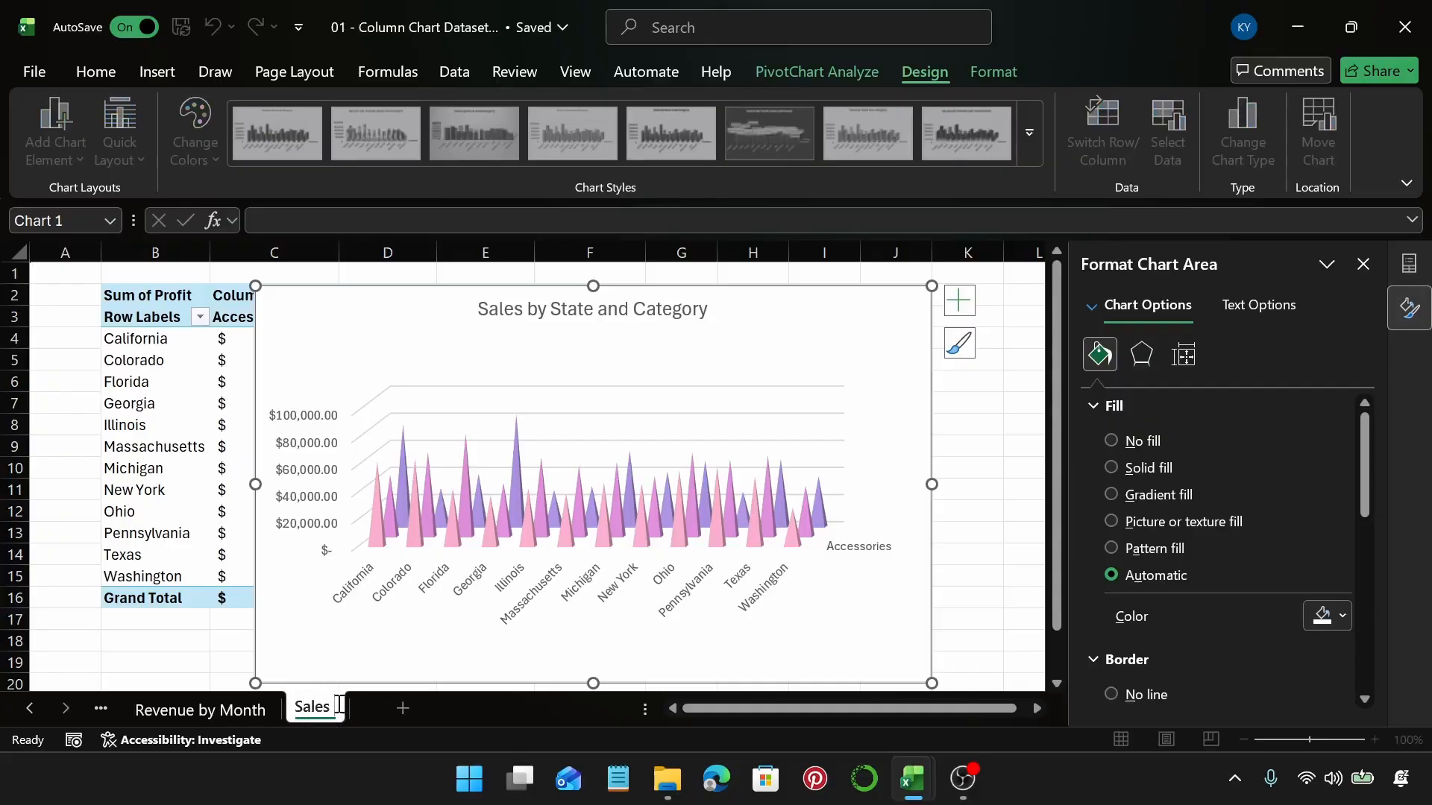
text( by State)
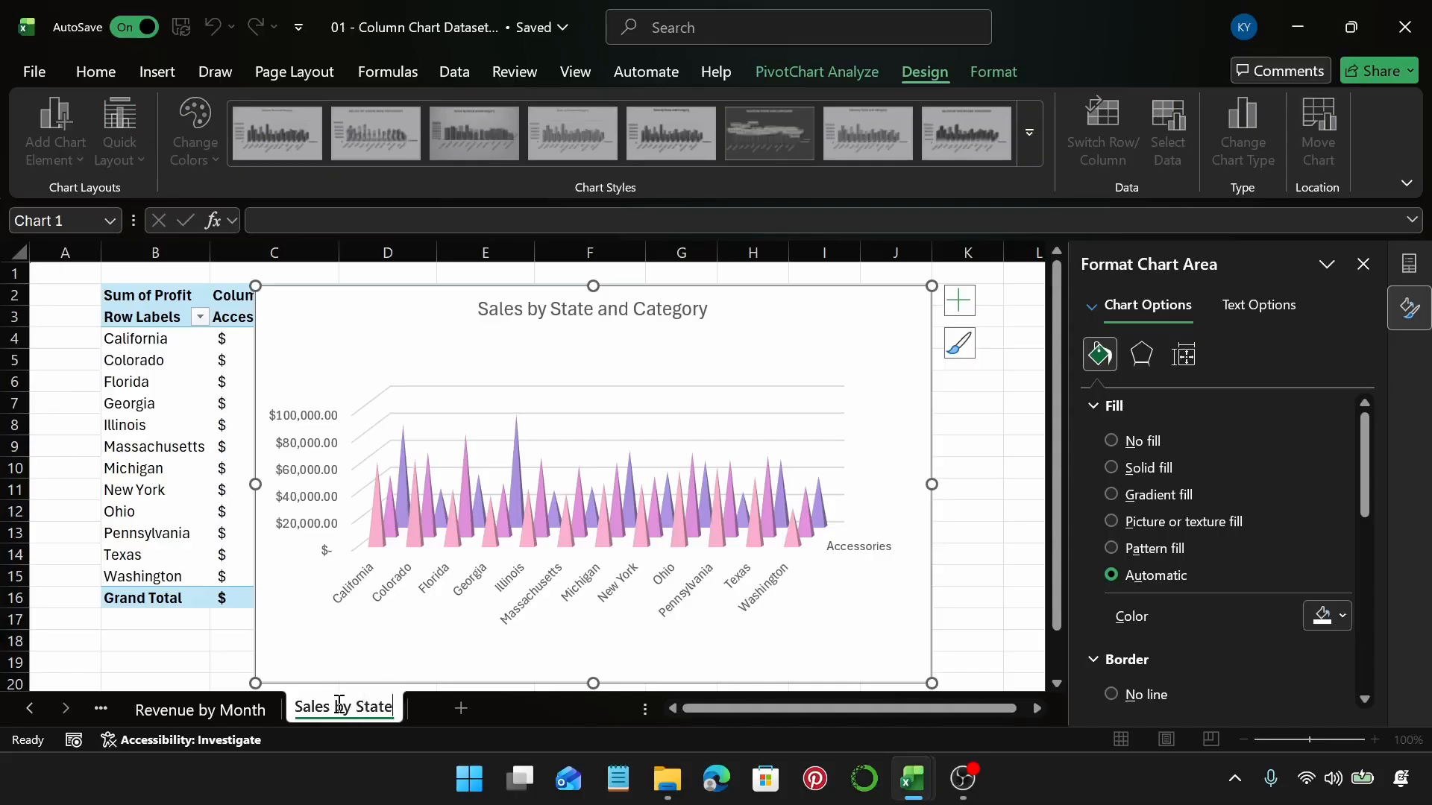
text( and C)
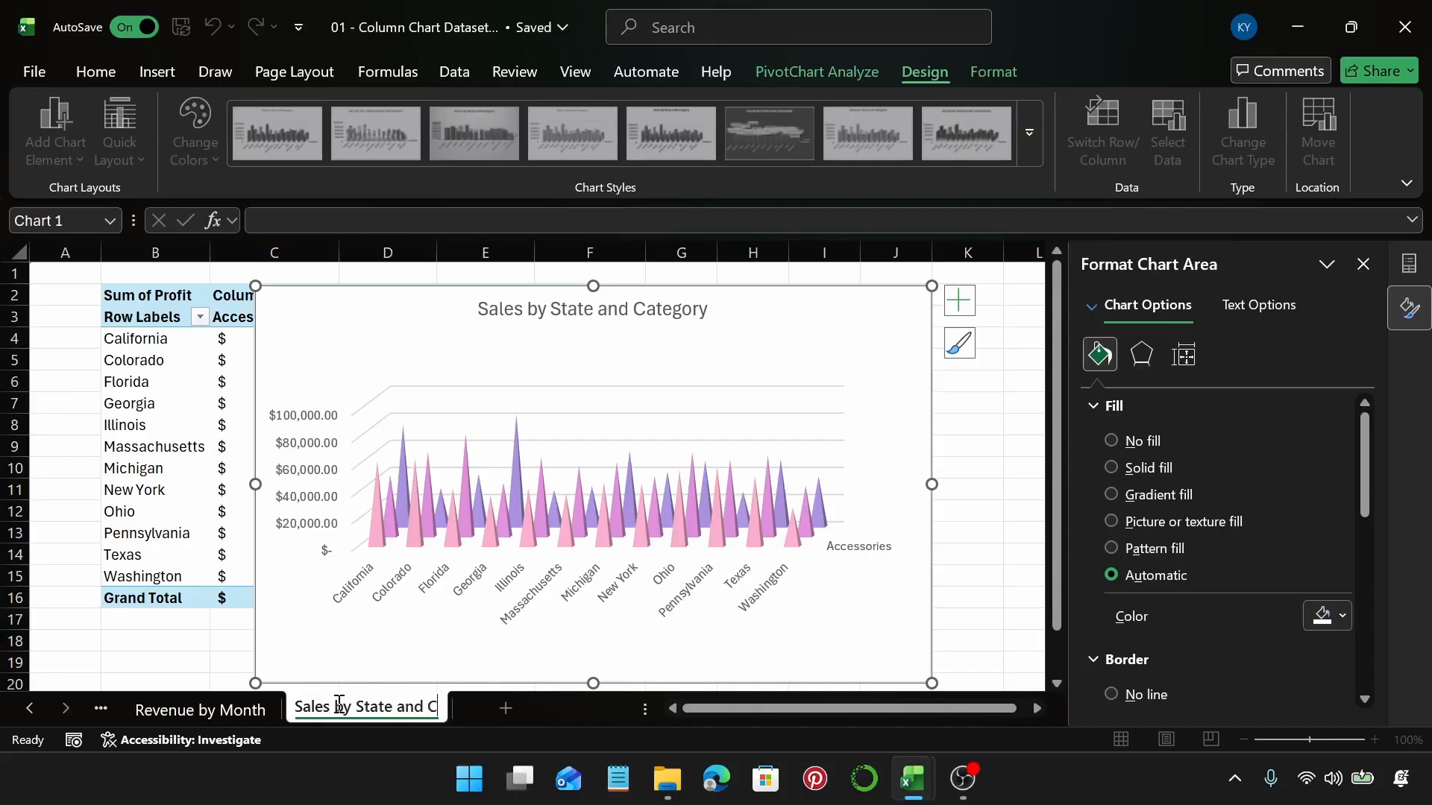
text(ategory)
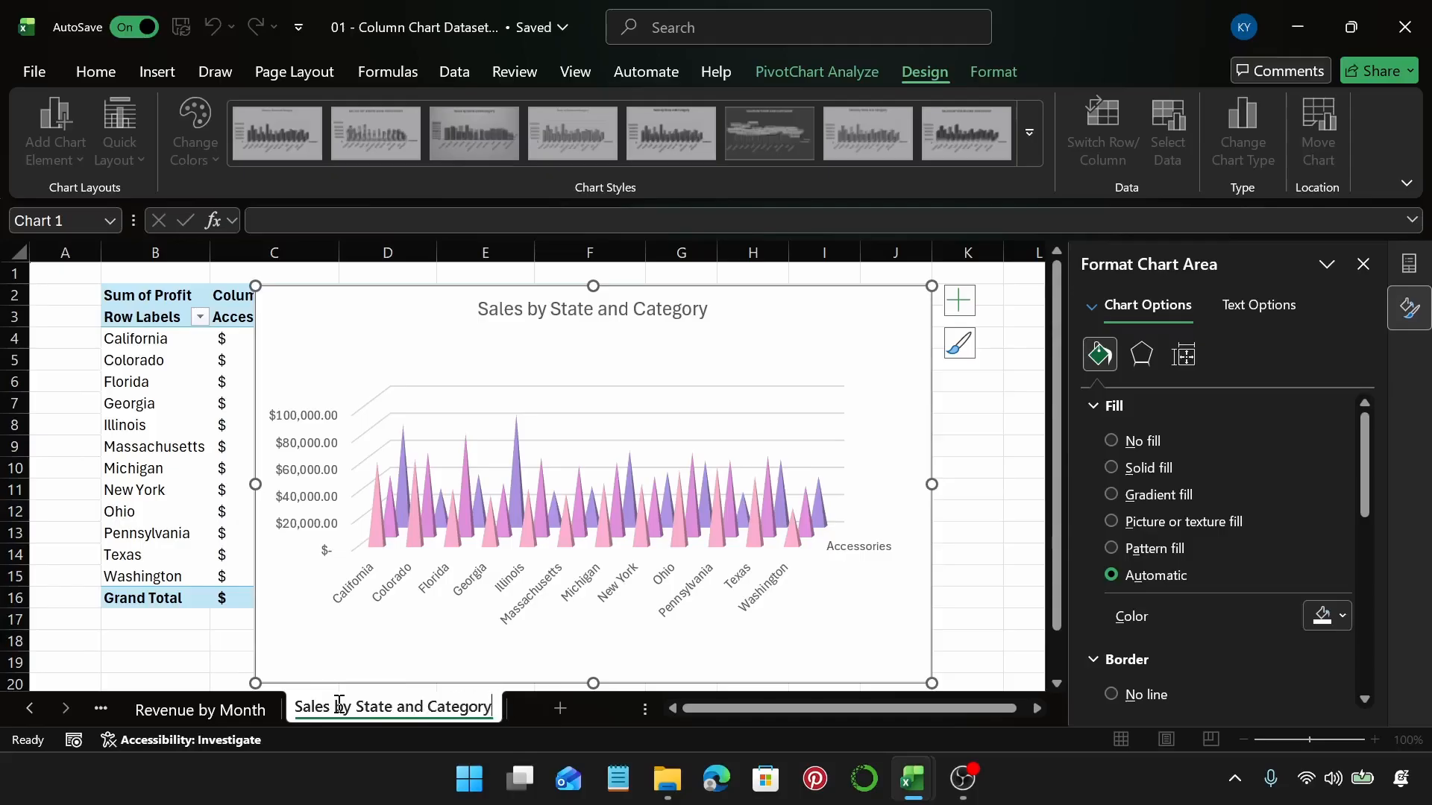
key(Return)
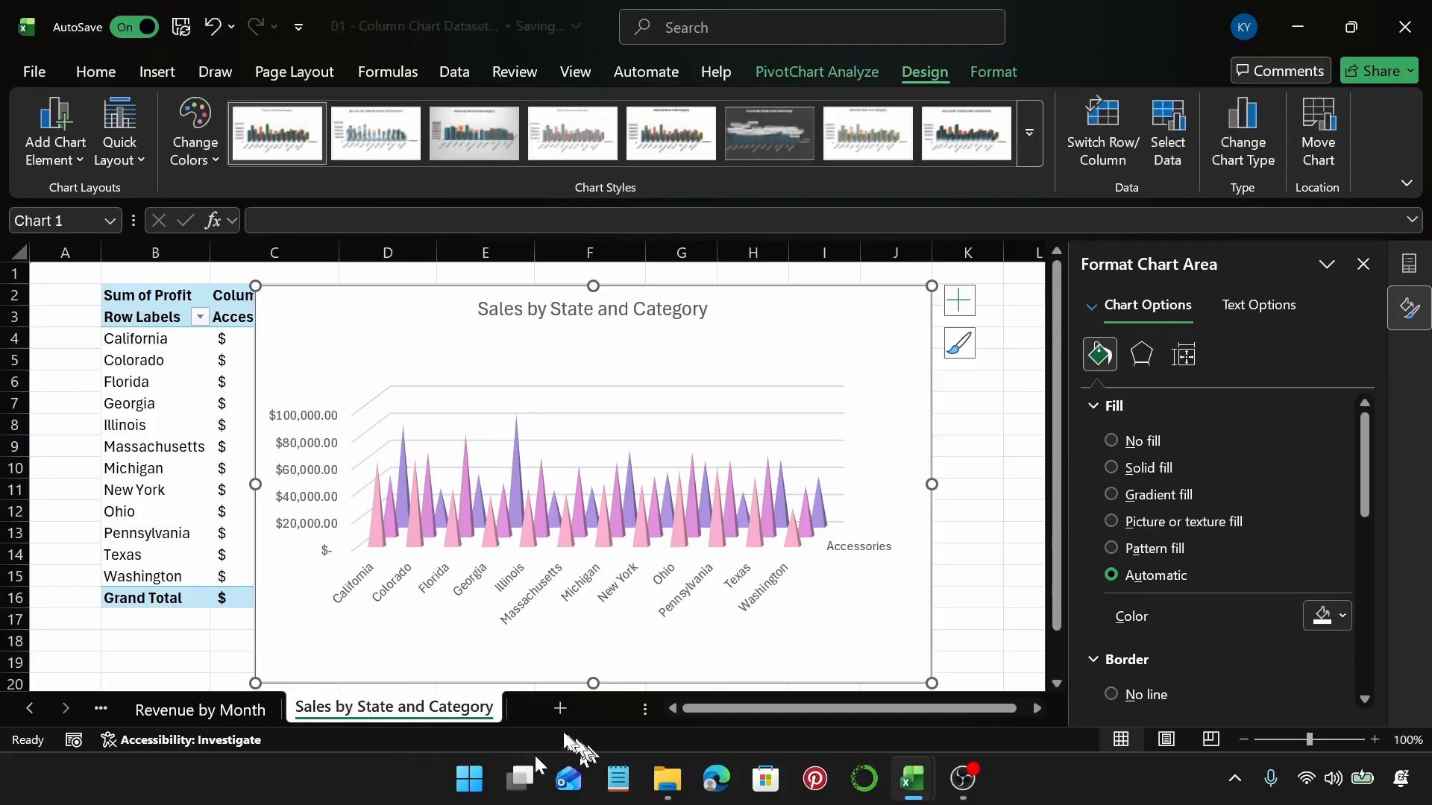
Add a new worksheet and insert a PivotTable from the source data table at cell B2
click(559, 708)
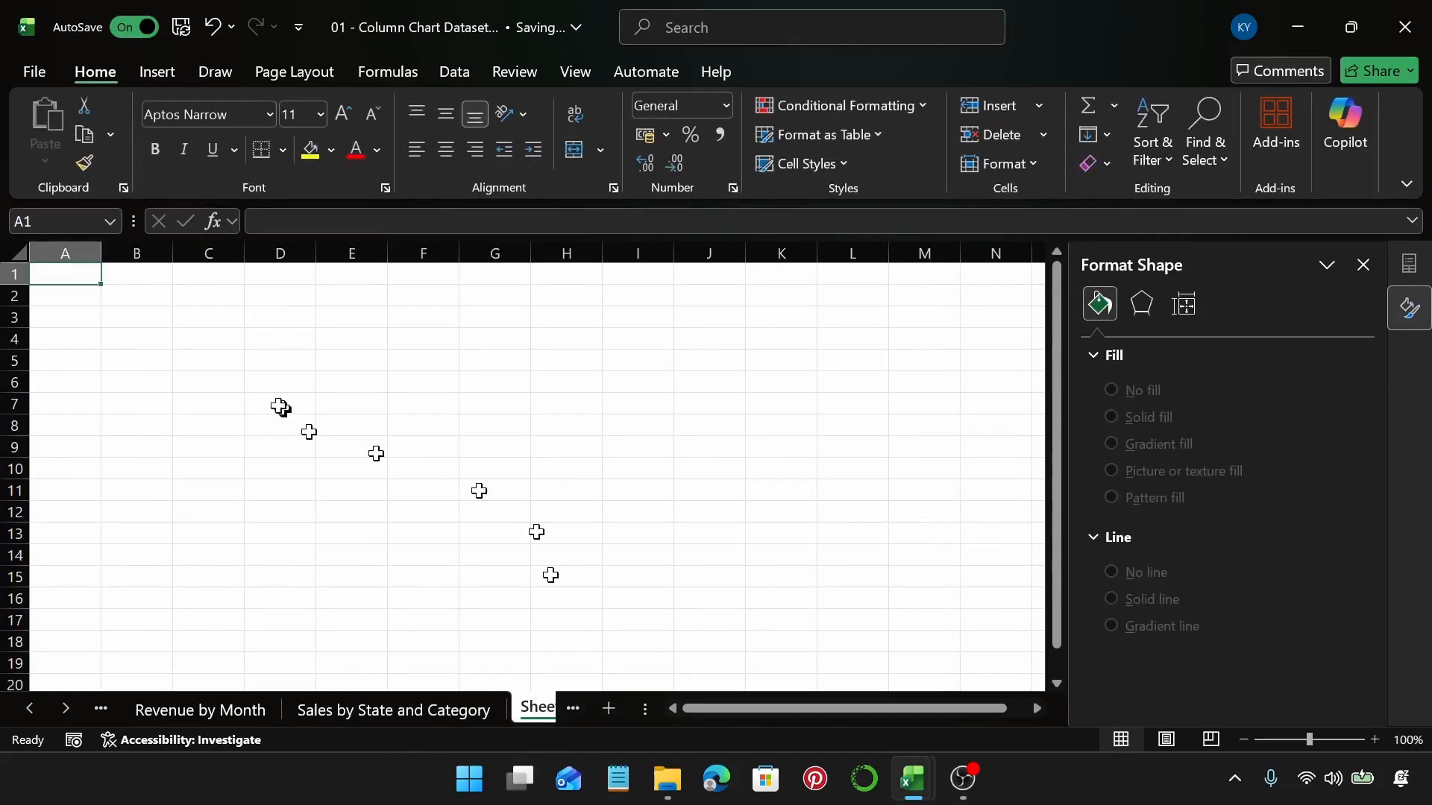
click(151, 296)
click(158, 74)
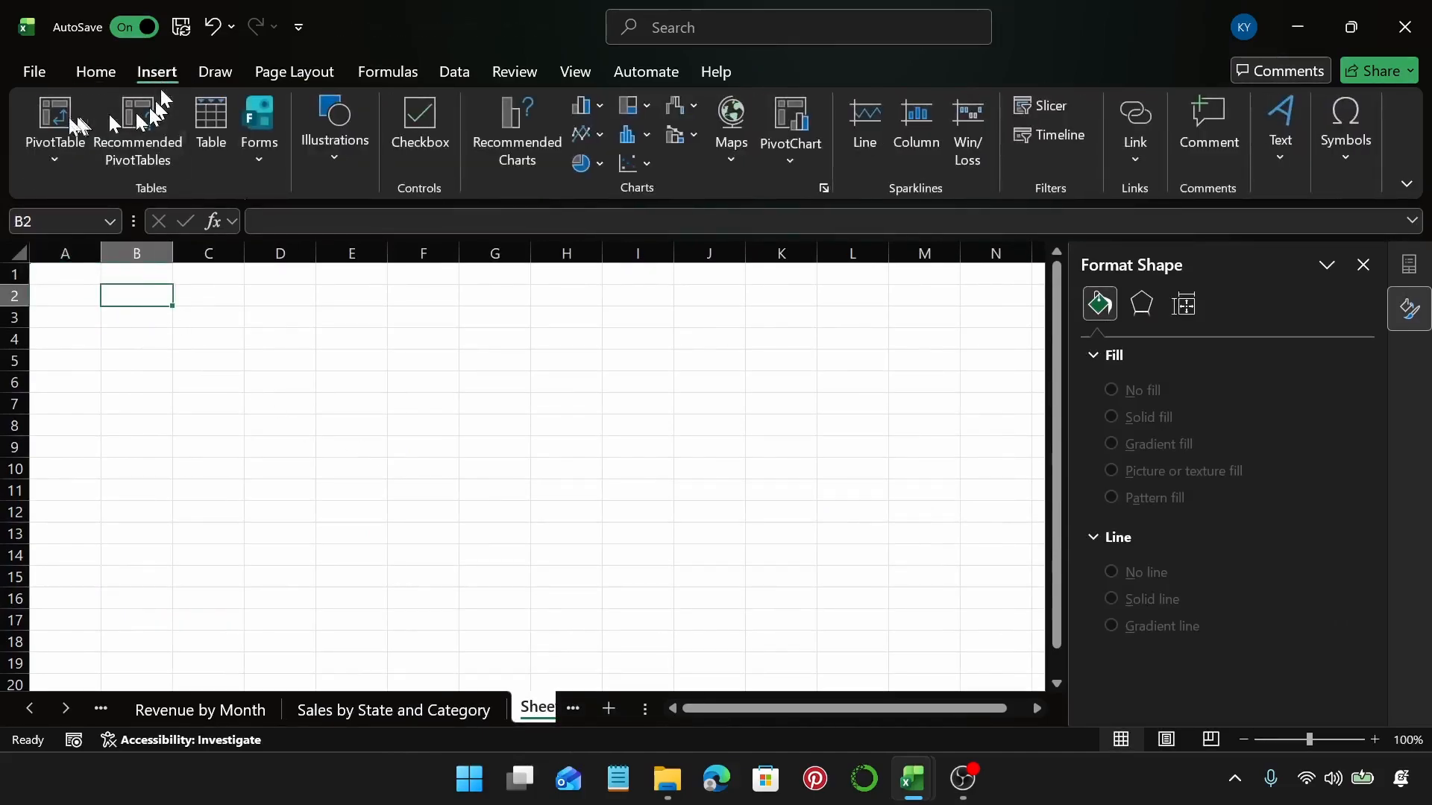
click(55, 119)
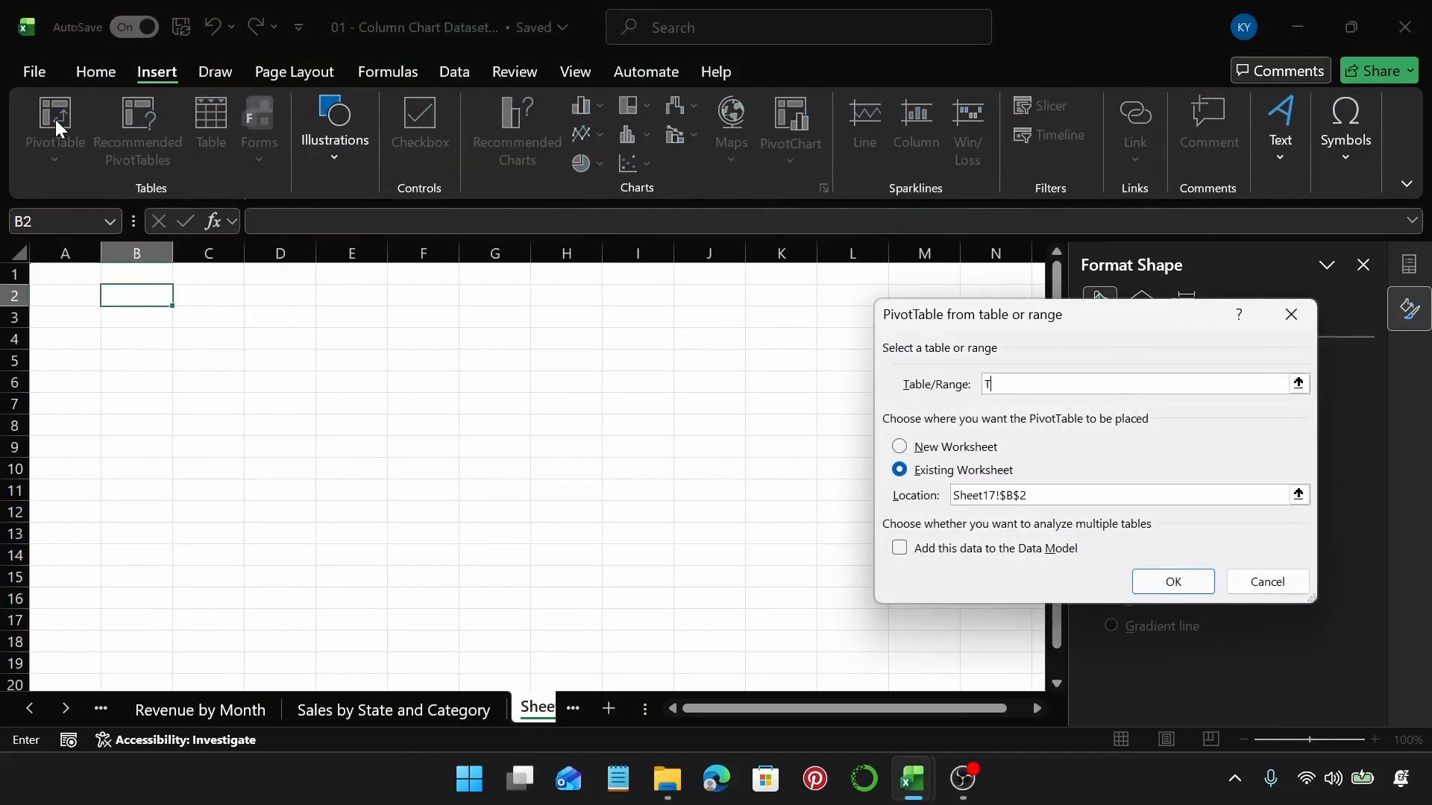
key(Return)
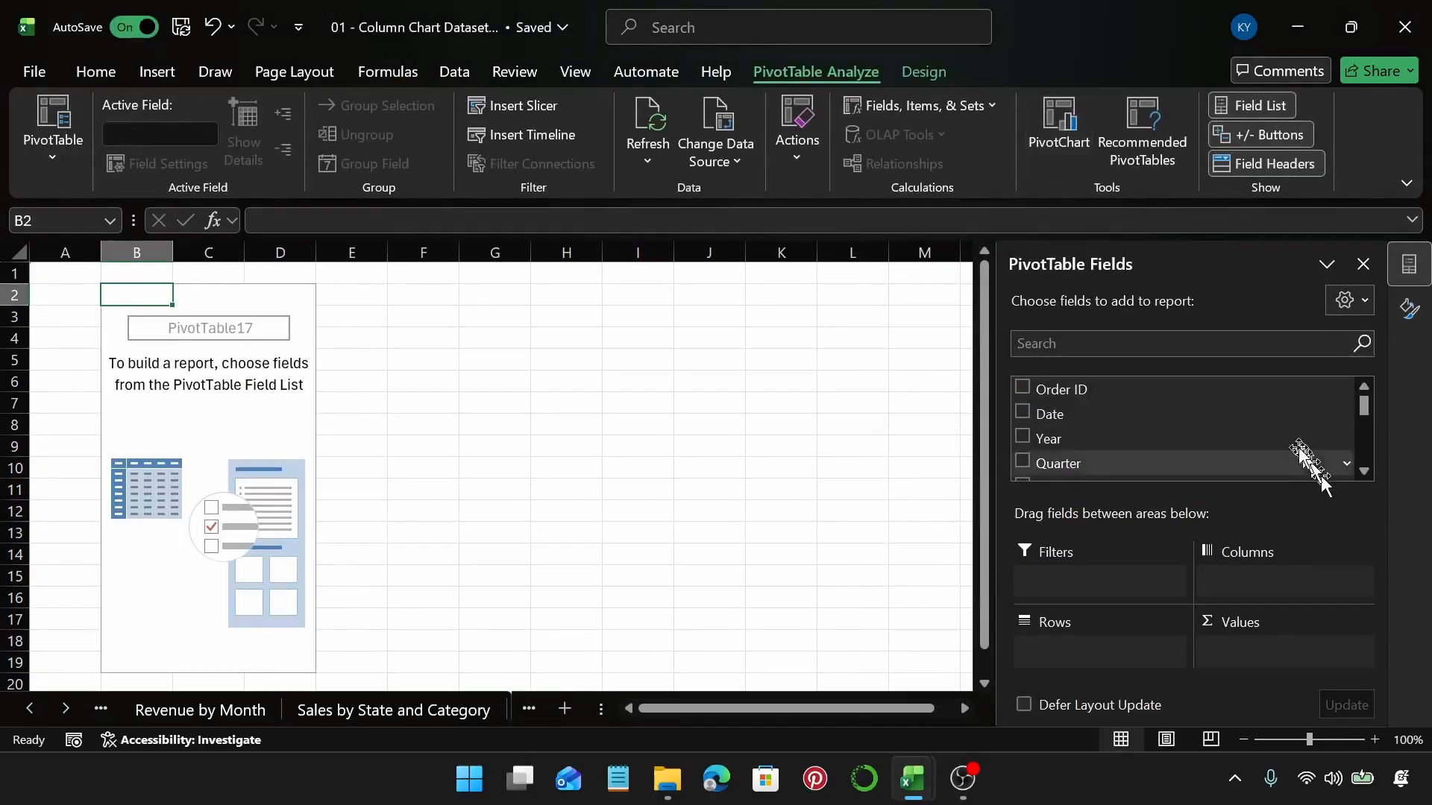
Add Category and then Payment Method as the PivotTable's row fields
scroll(1277, 422, down, 5)
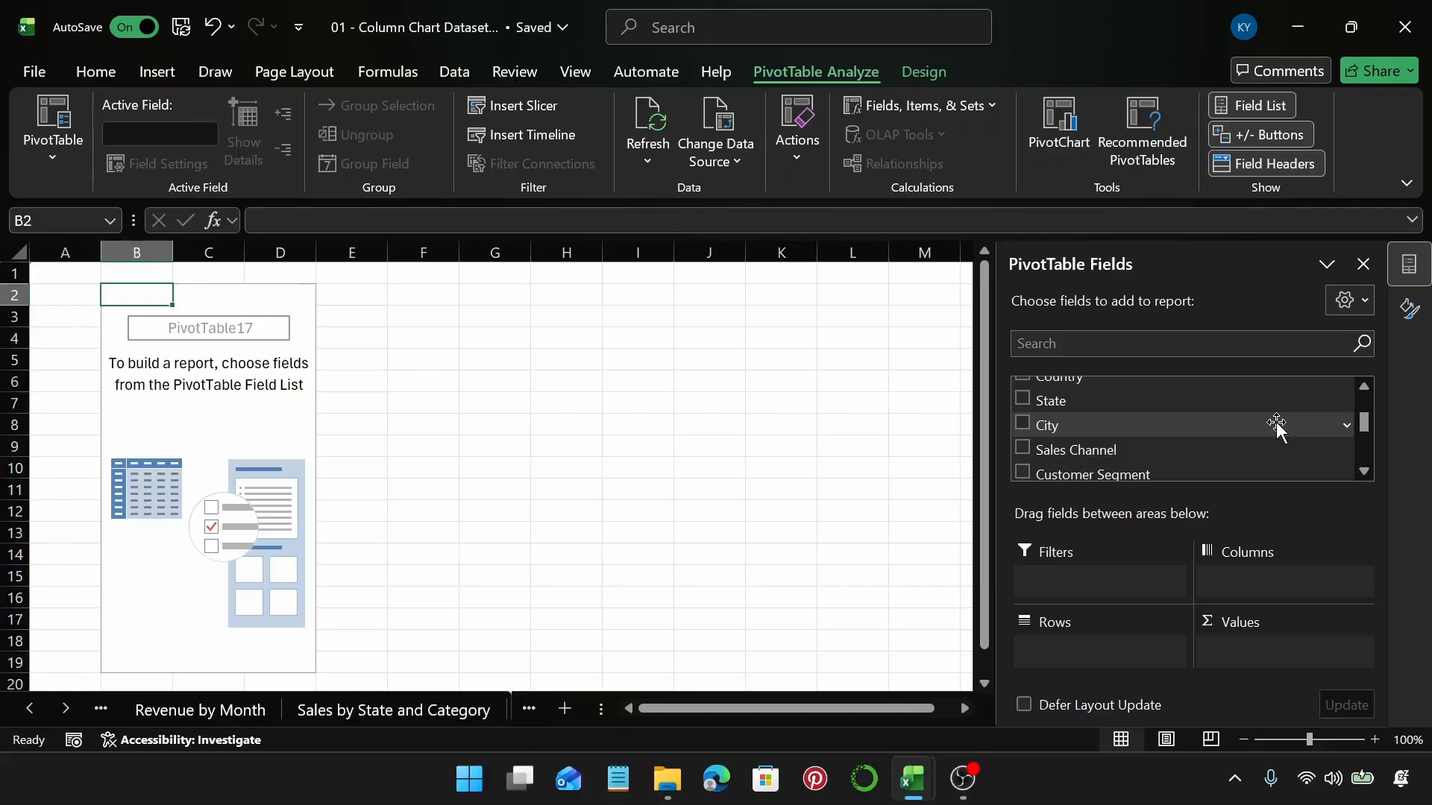
scroll(1277, 422, down, 3)
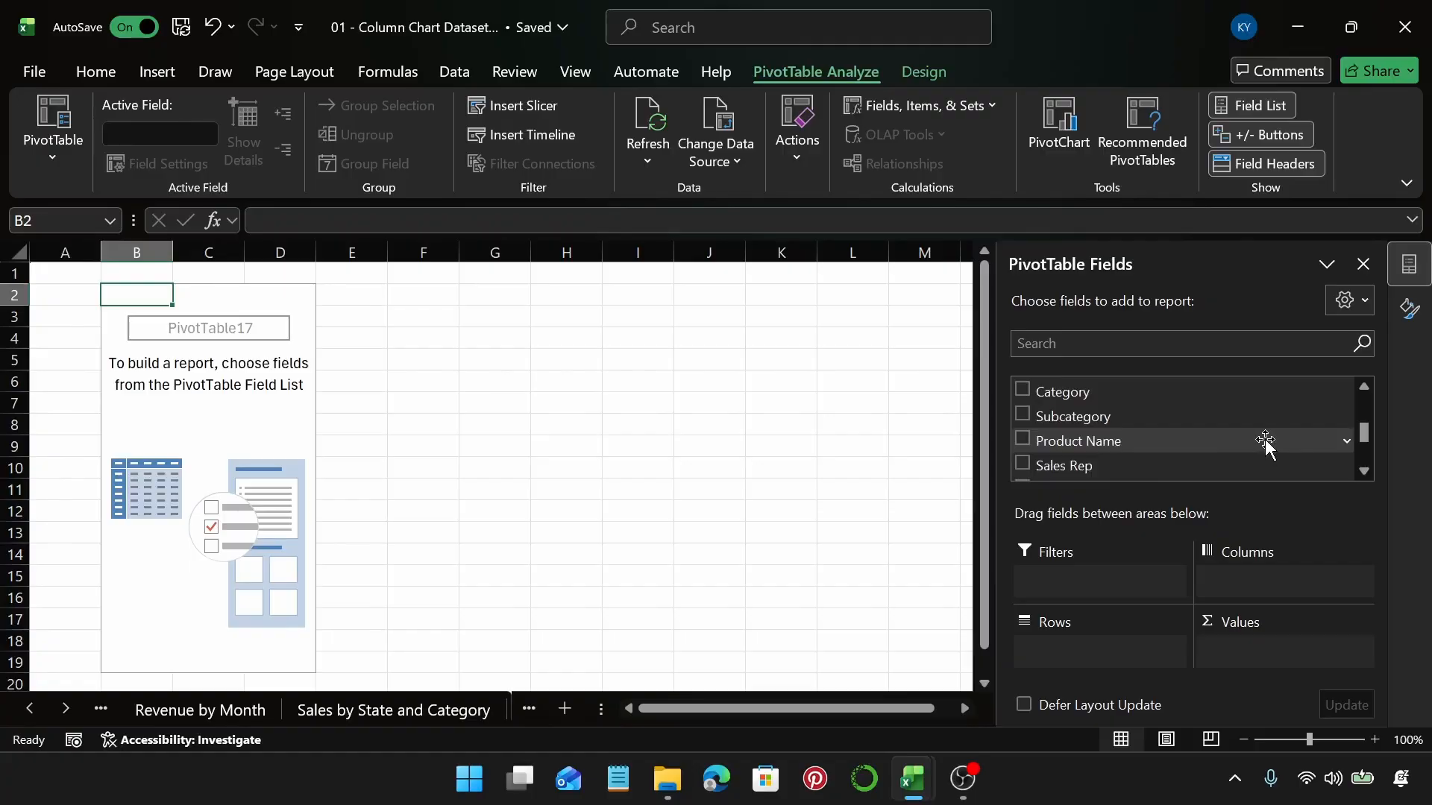
scroll(1265, 442, up, 1)
drag(1266, 445, 1111, 649)
scroll(1211, 425, down, 2)
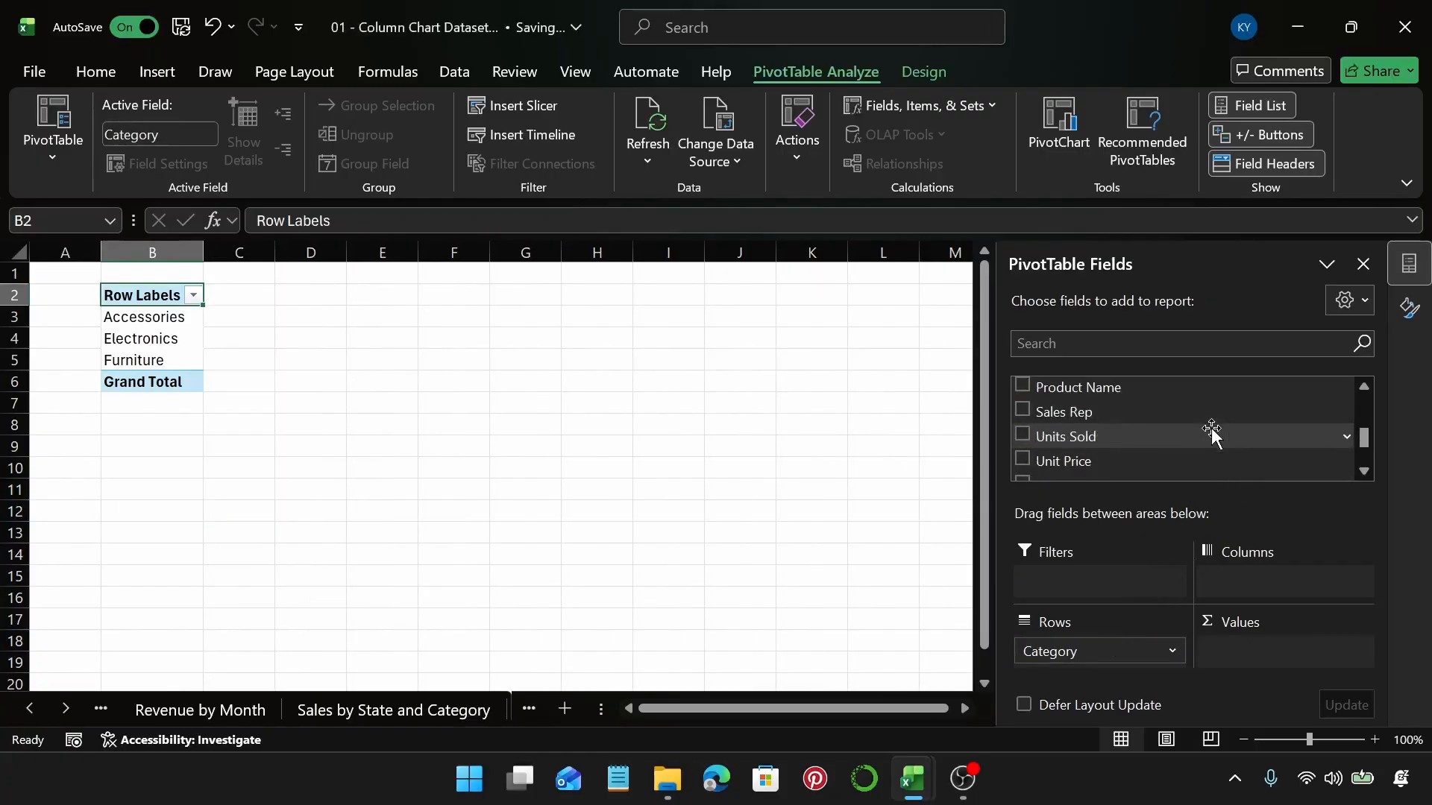
scroll(1183, 437, down, 3)
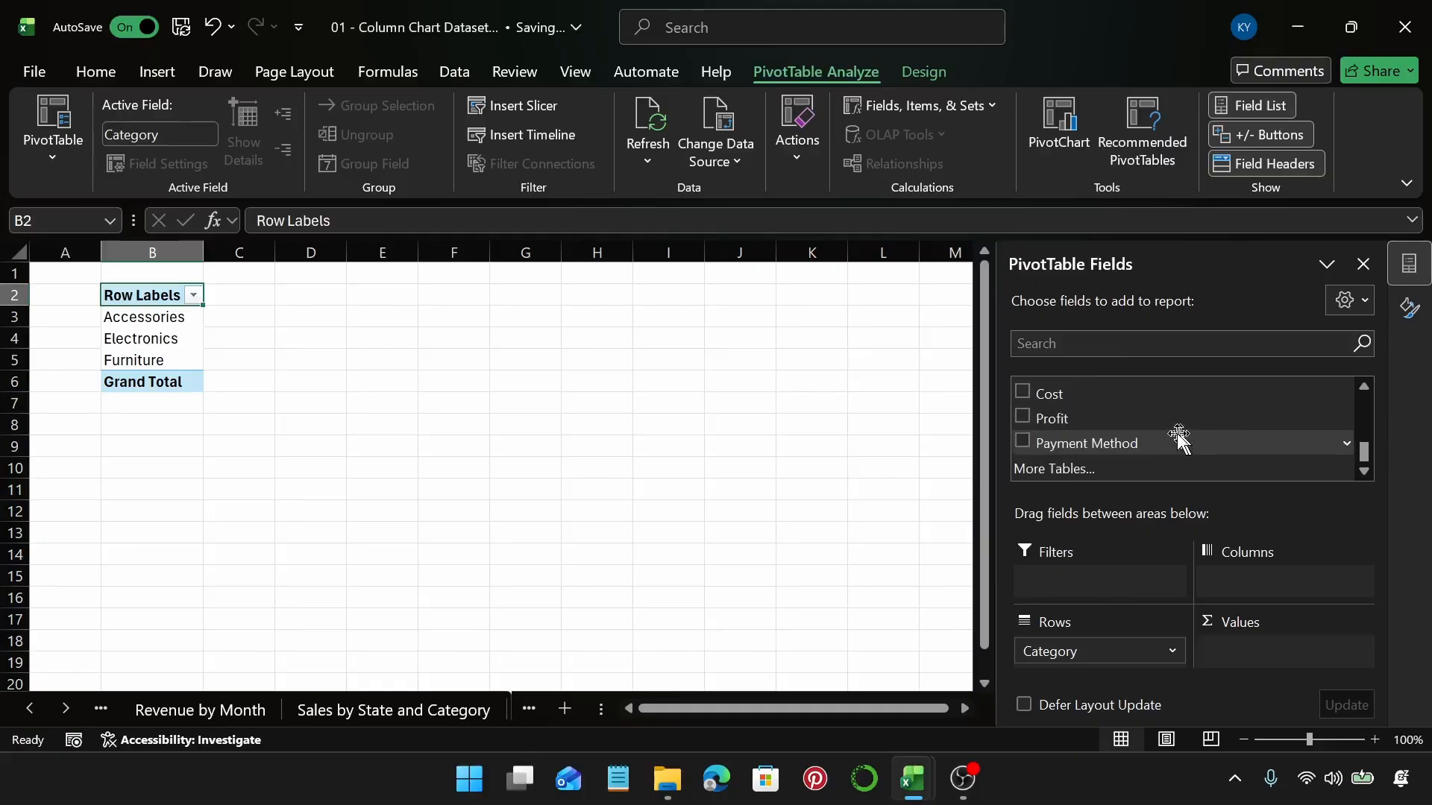
drag(1179, 440, 1159, 673)
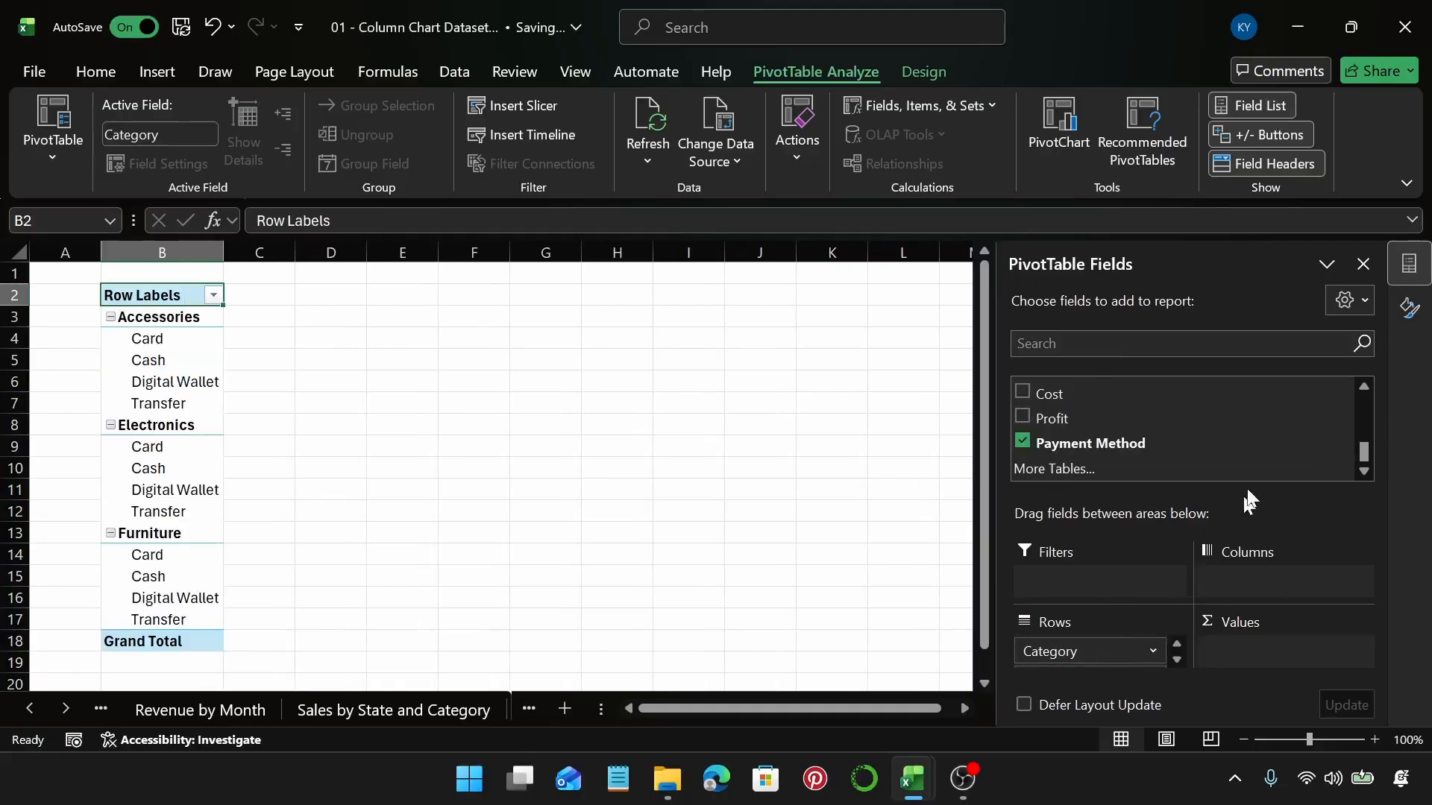
Use Region as the PivotTable's column field and summarize Profit as its values
scroll(1202, 415, up, 6)
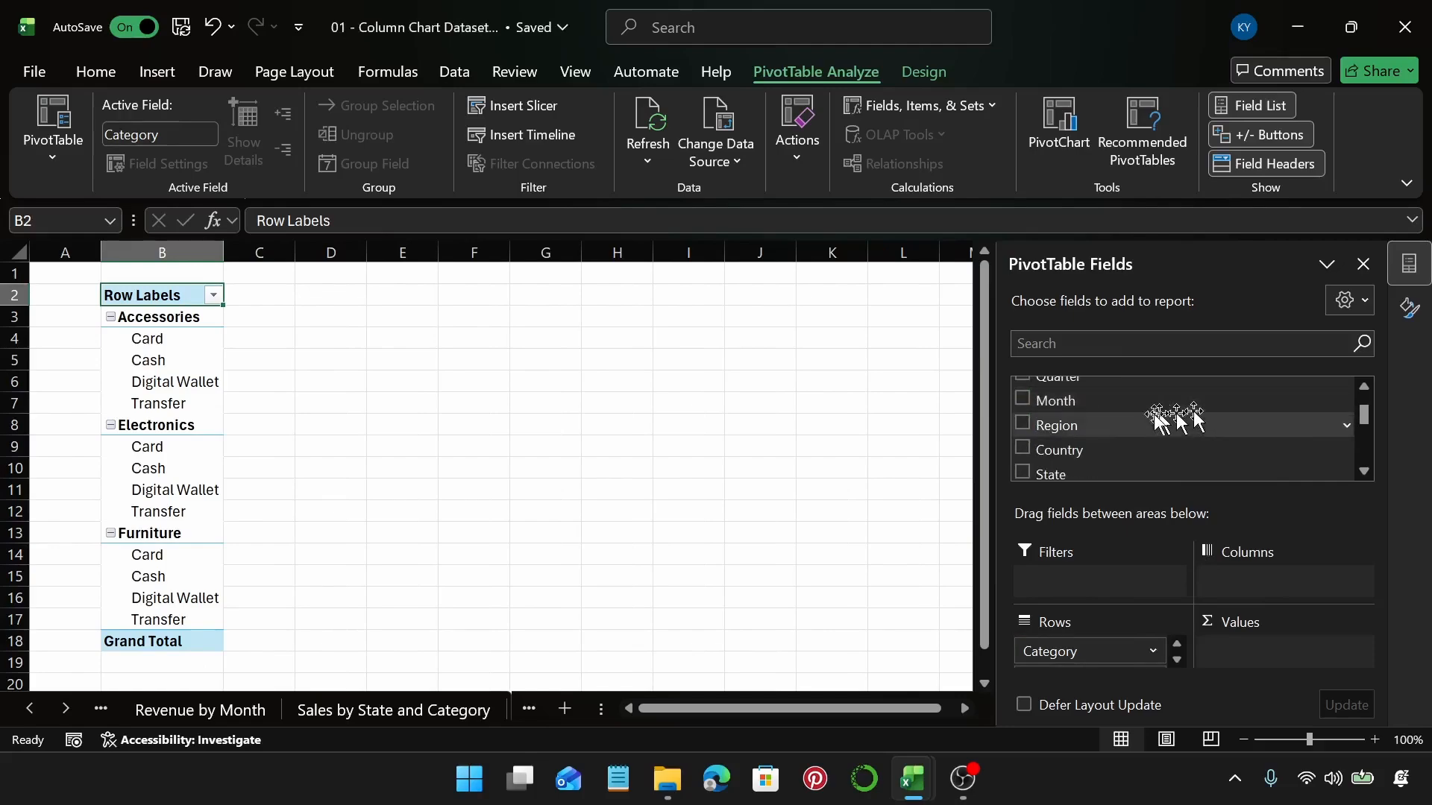
drag(1168, 425, 1296, 591)
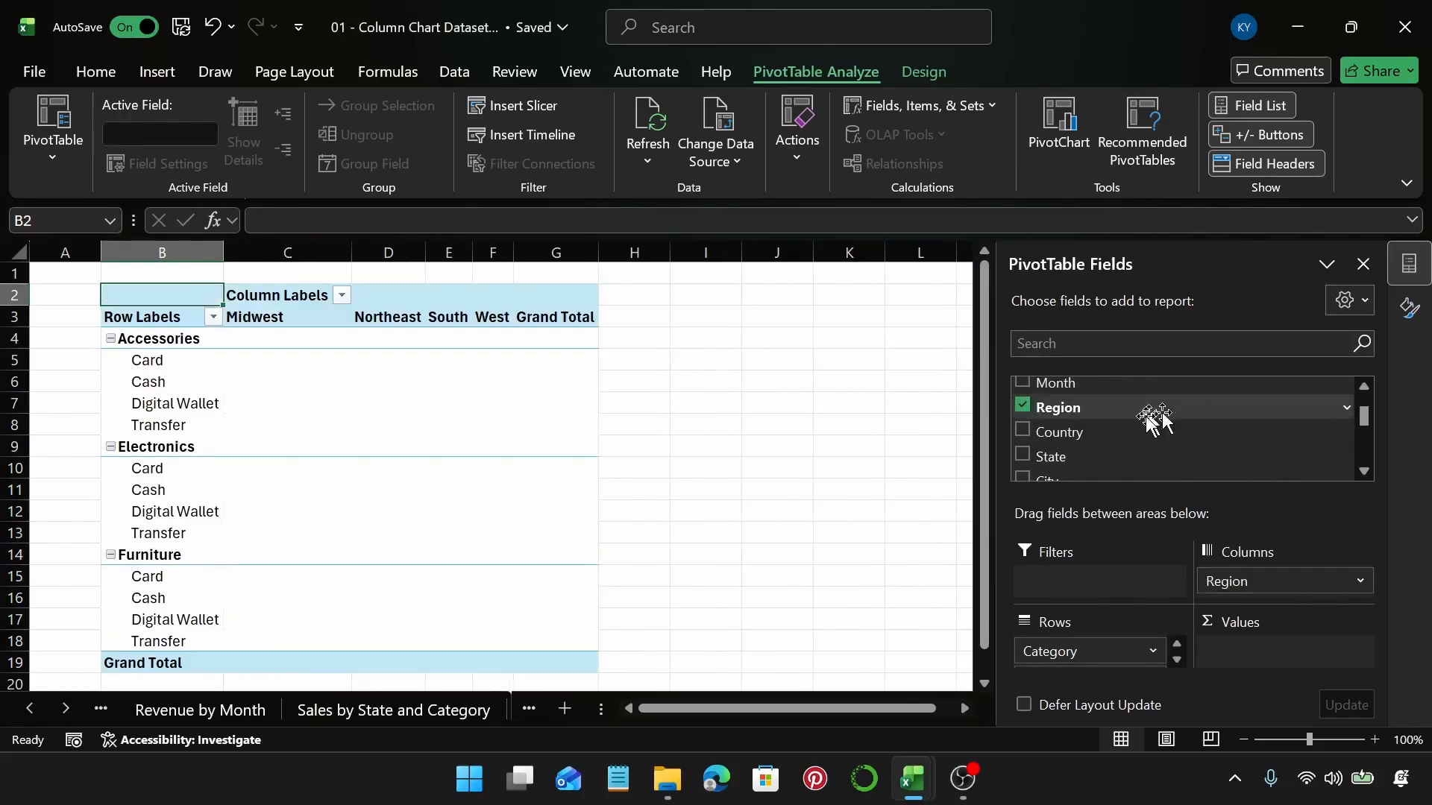
scroll(1153, 418, down, 5)
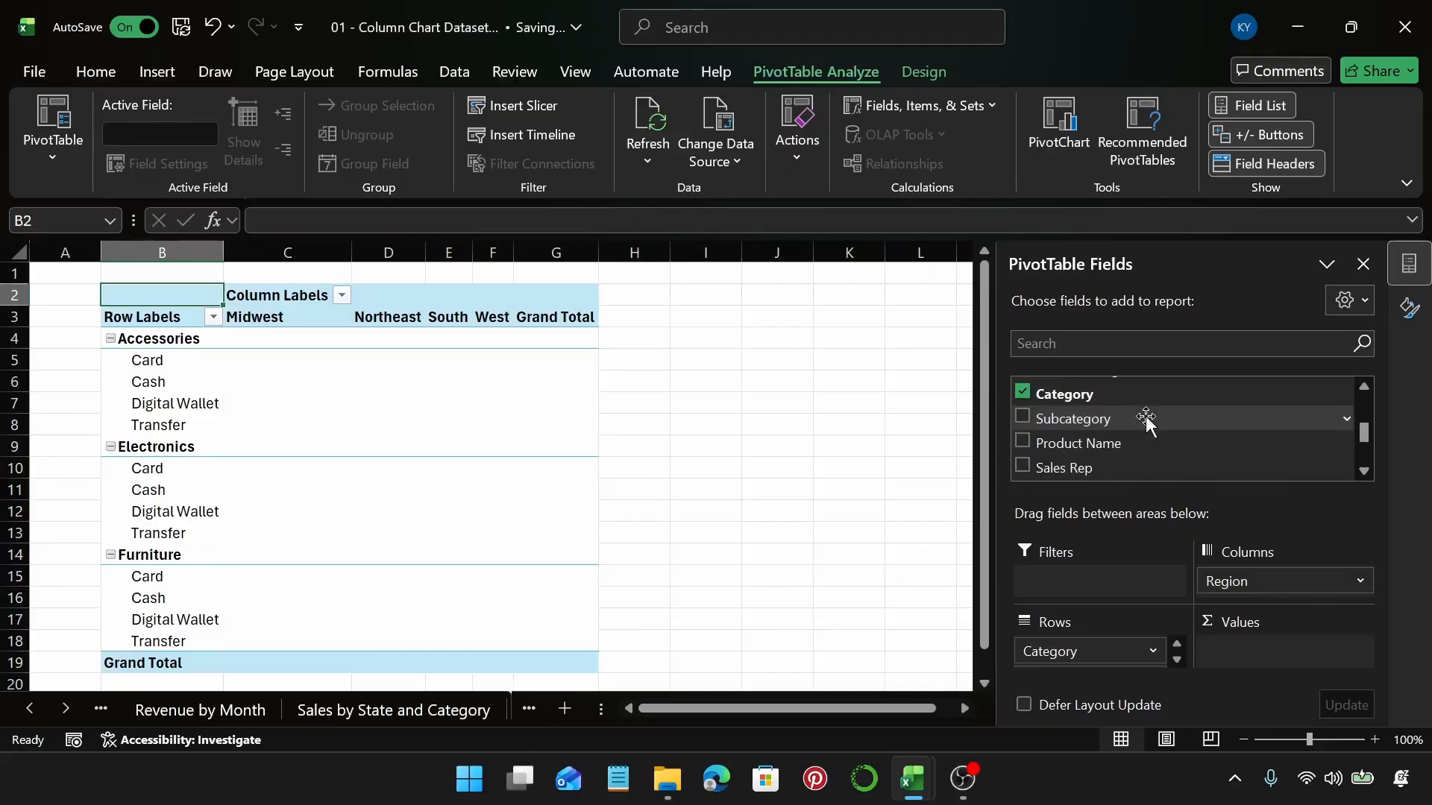
scroll(1146, 419, down, 1)
scroll(1146, 419, down, 2)
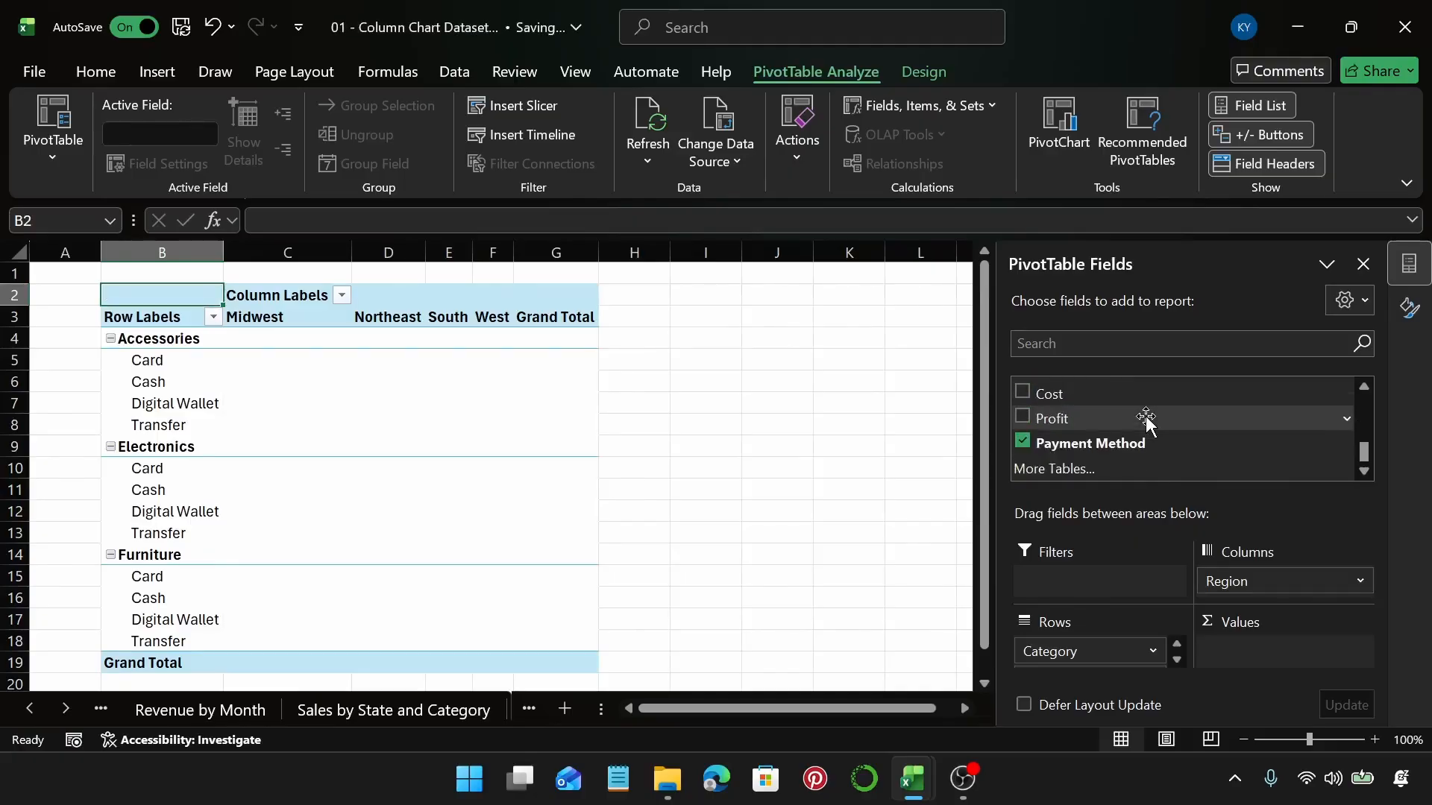
scroll(1147, 419, up, 1)
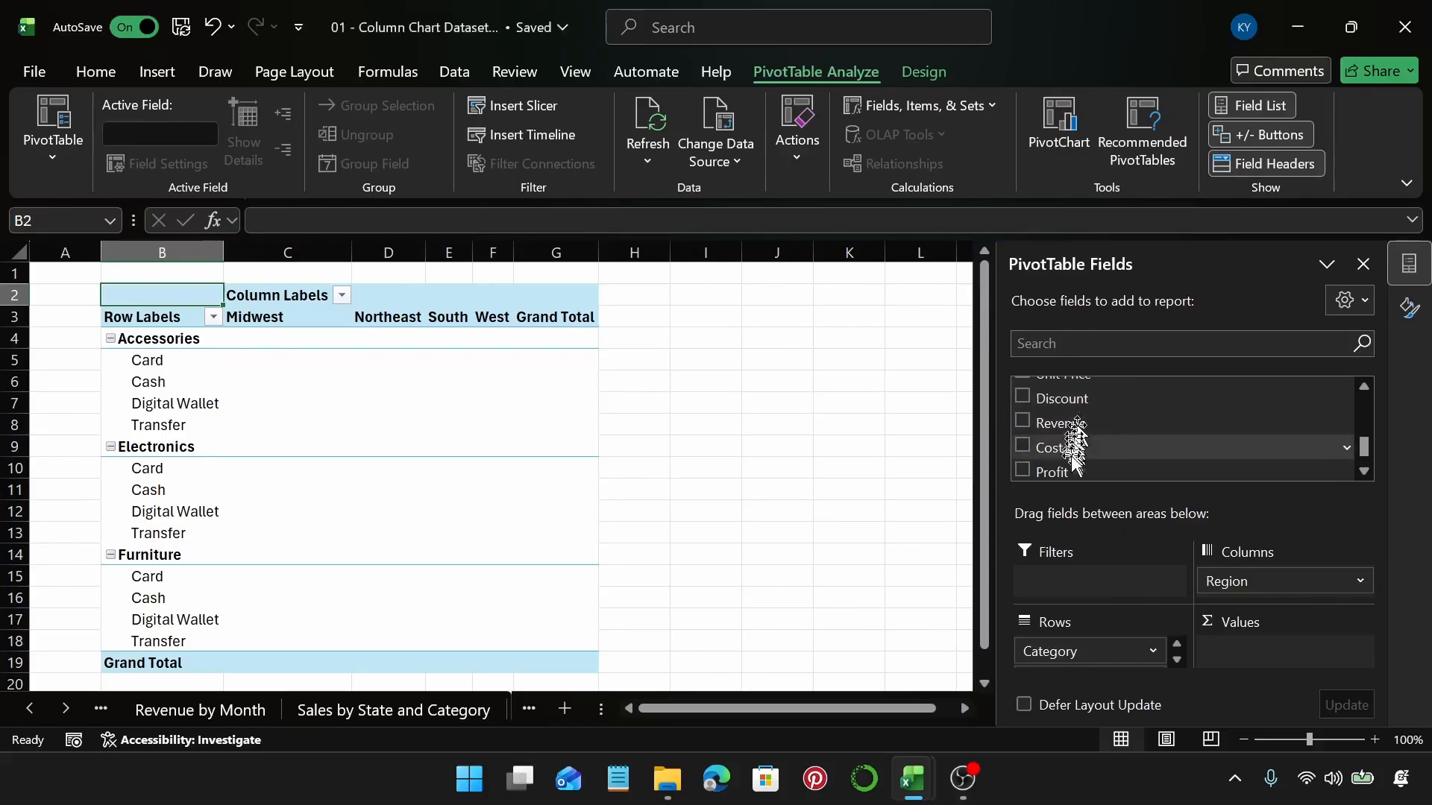
drag(1079, 475, 1250, 640)
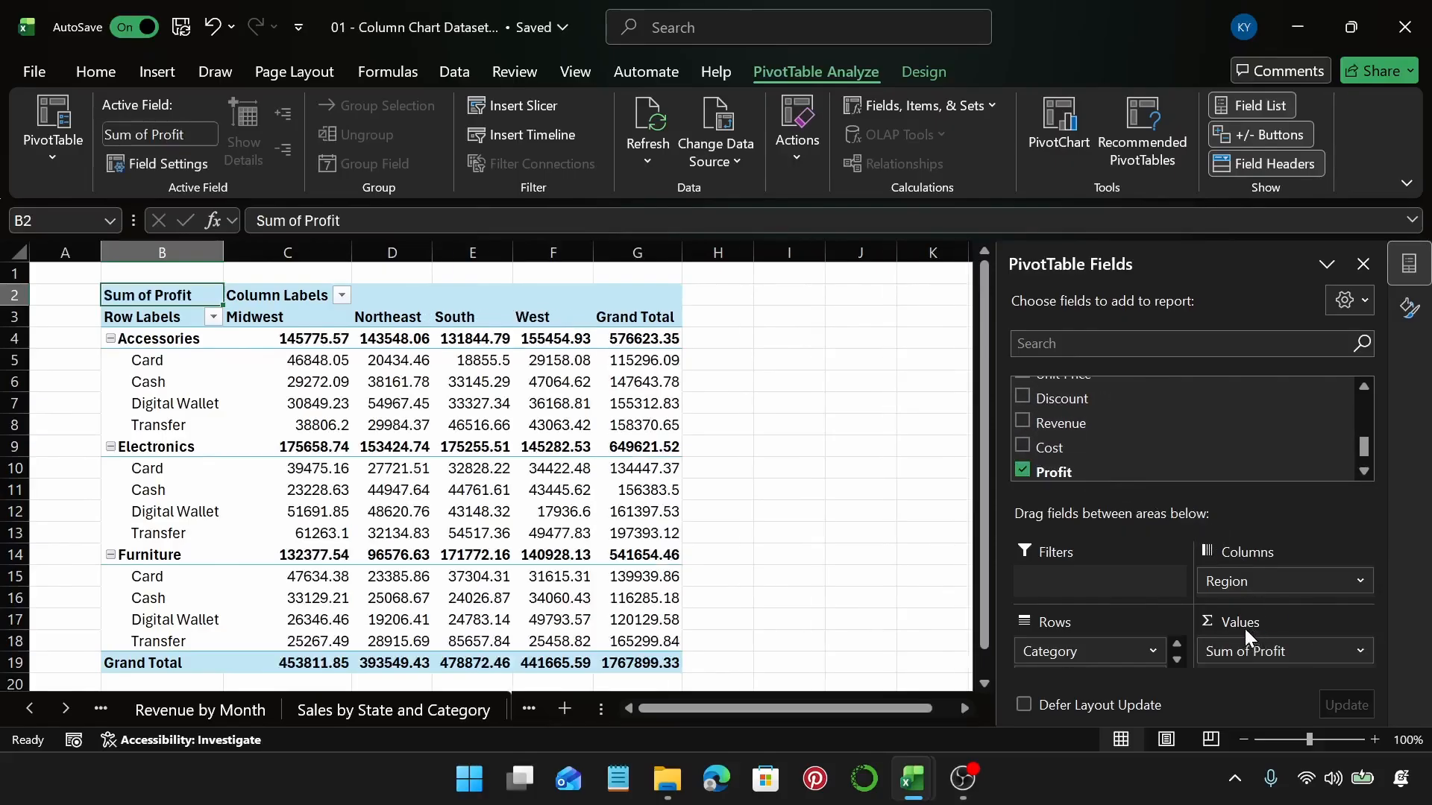
Format all PivotTable profit values, including the grand totals, as Accounting with dollar signs
click(307, 336)
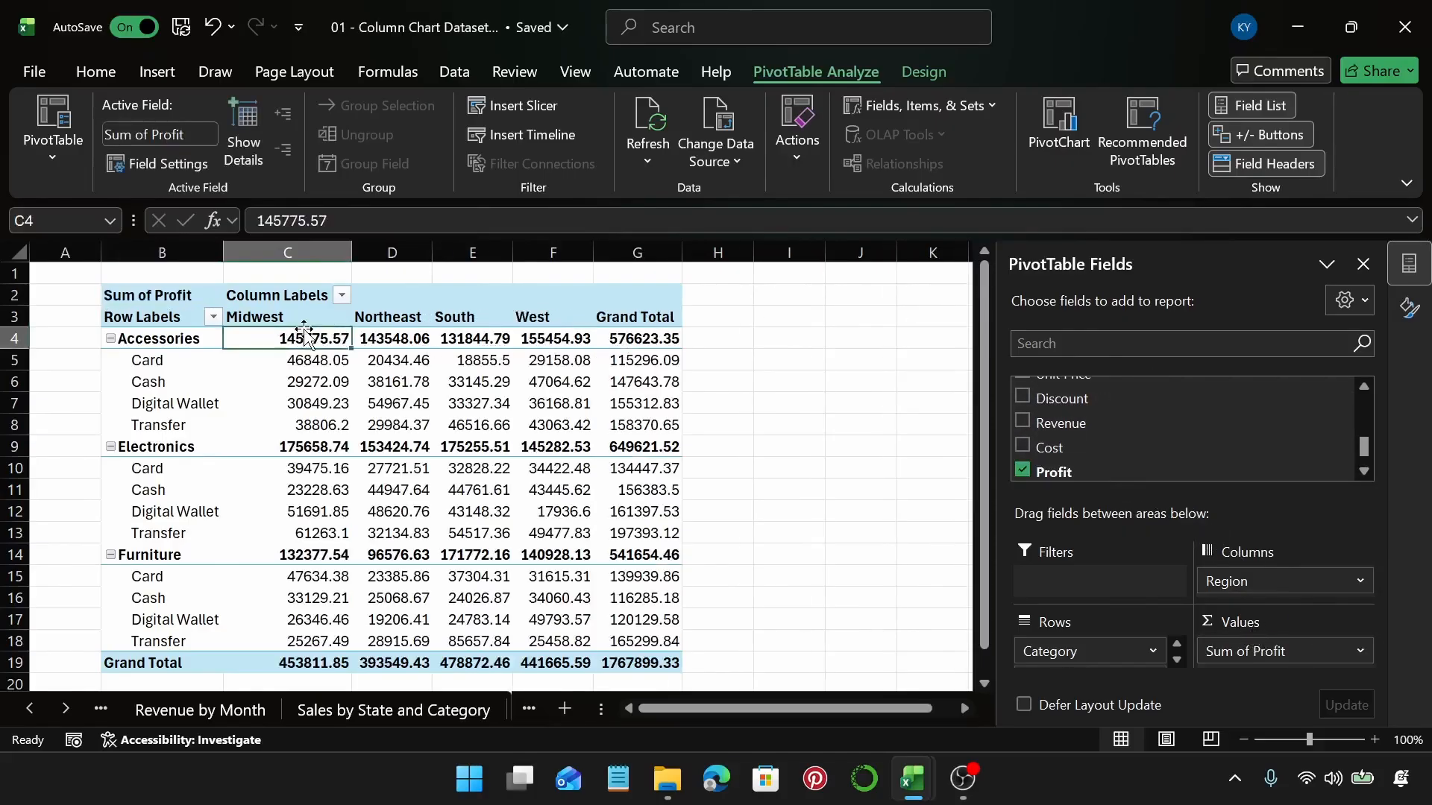
key(ctrl+shift+End)
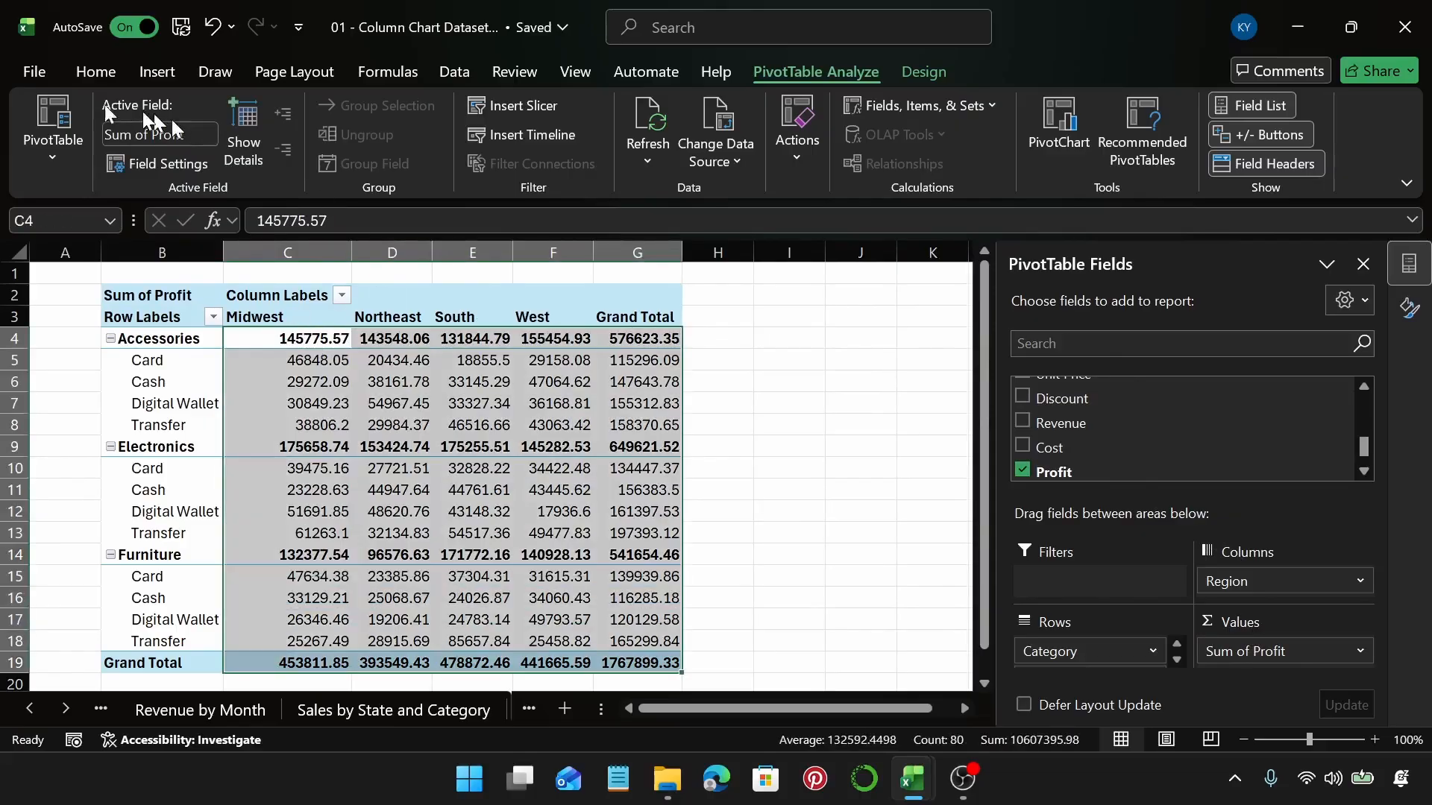
click(97, 74)
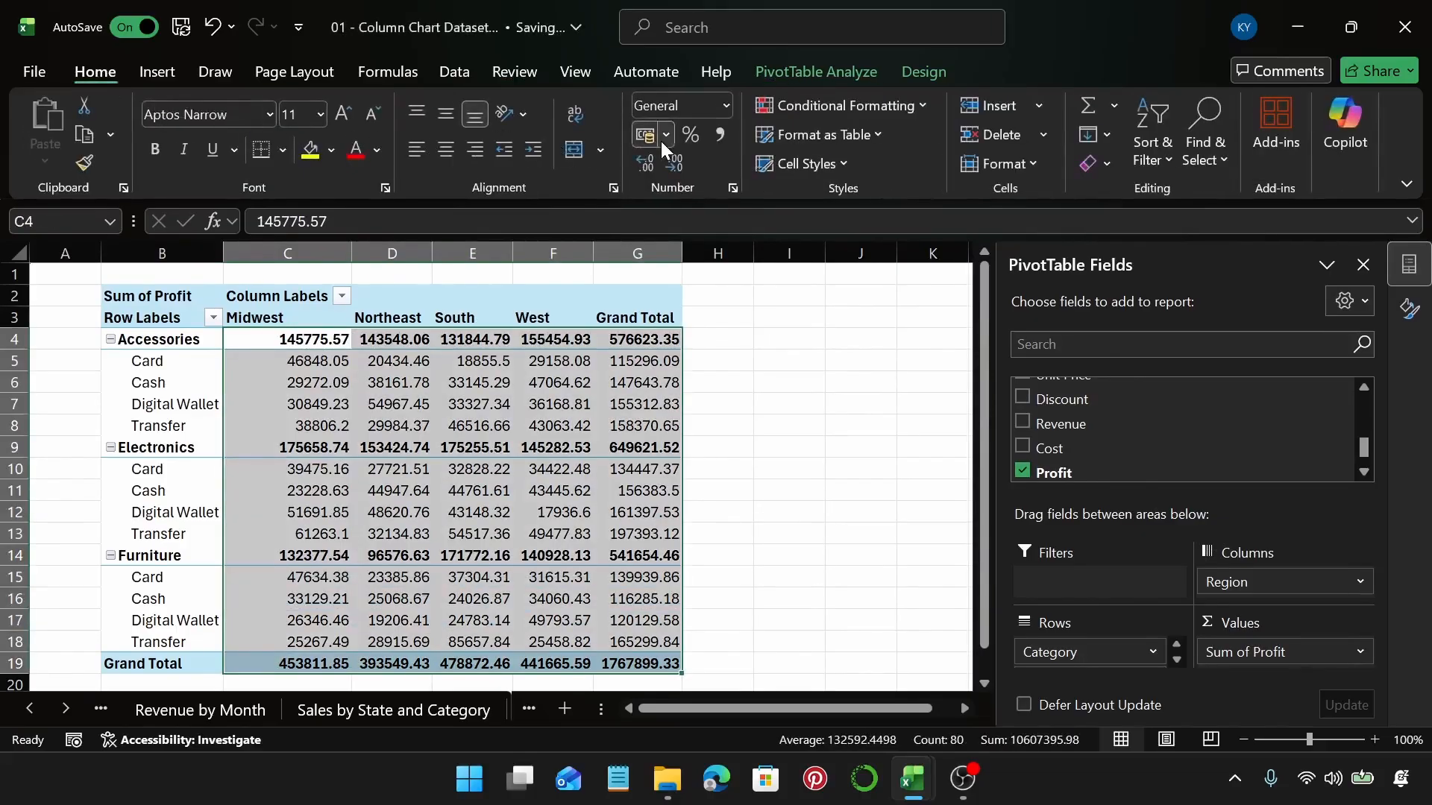
click(666, 136)
click(665, 173)
click(535, 444)
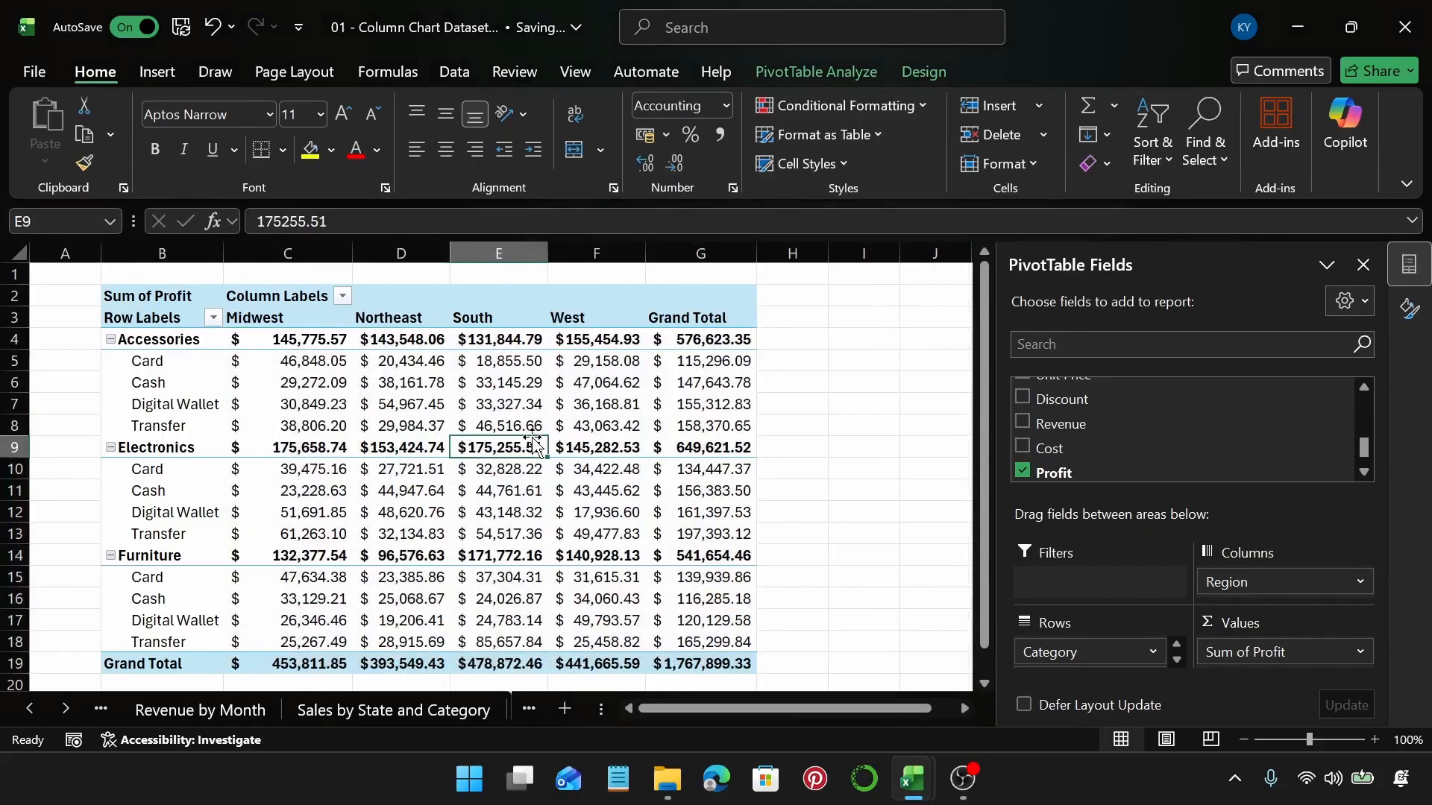
Insert a 3-D Column chart of the depth-arranged type based on the PivotTable
click(154, 72)
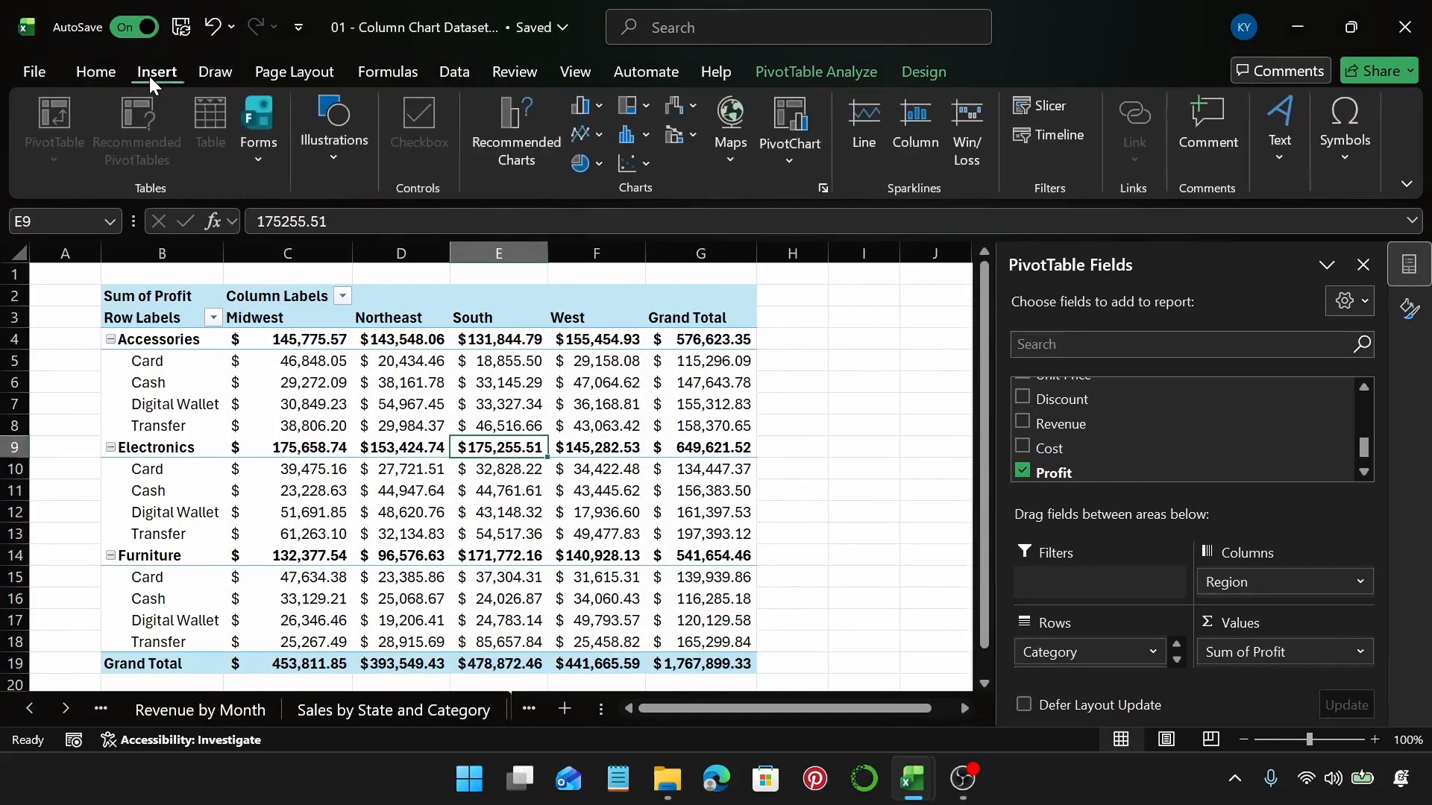
click(483, 153)
click(944, 149)
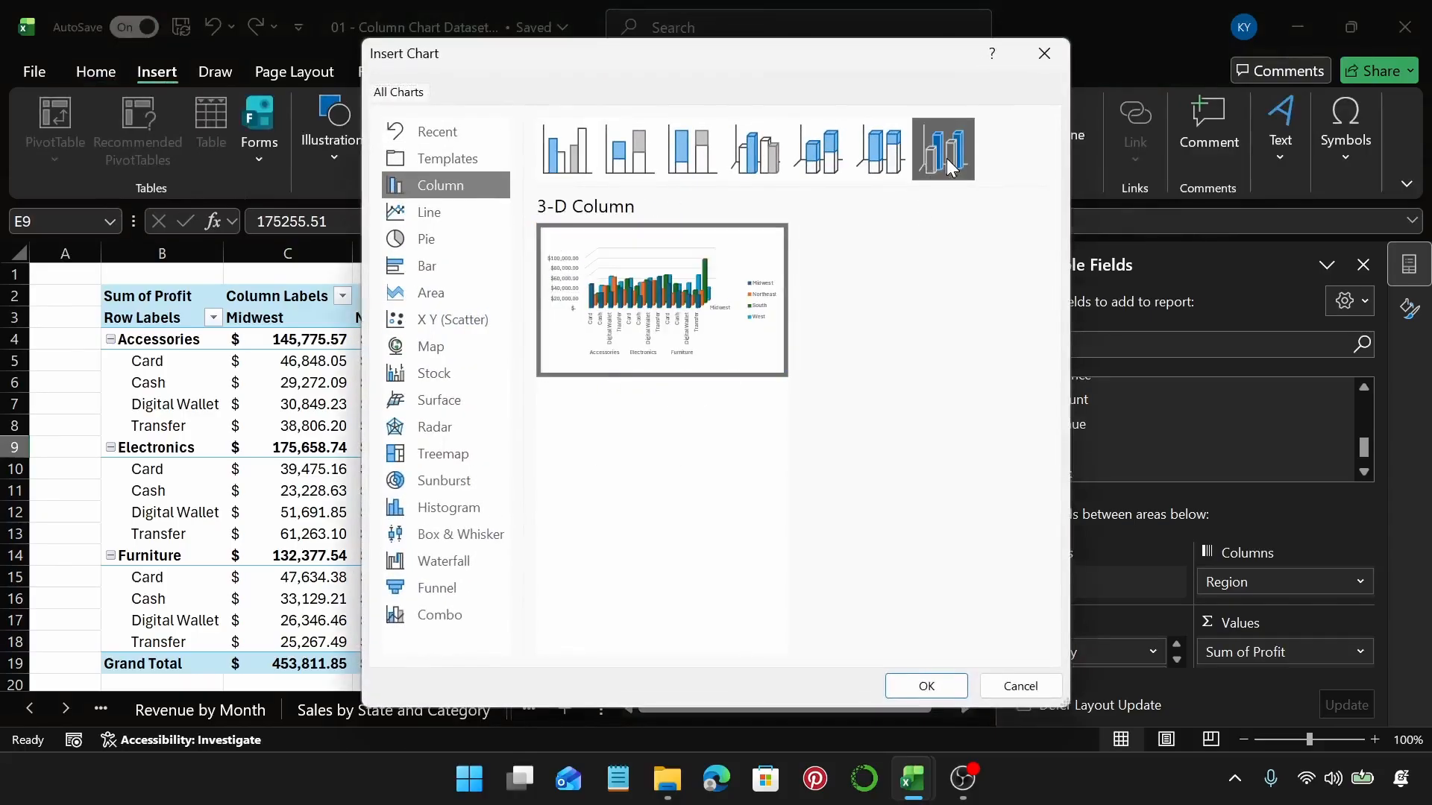
click(924, 685)
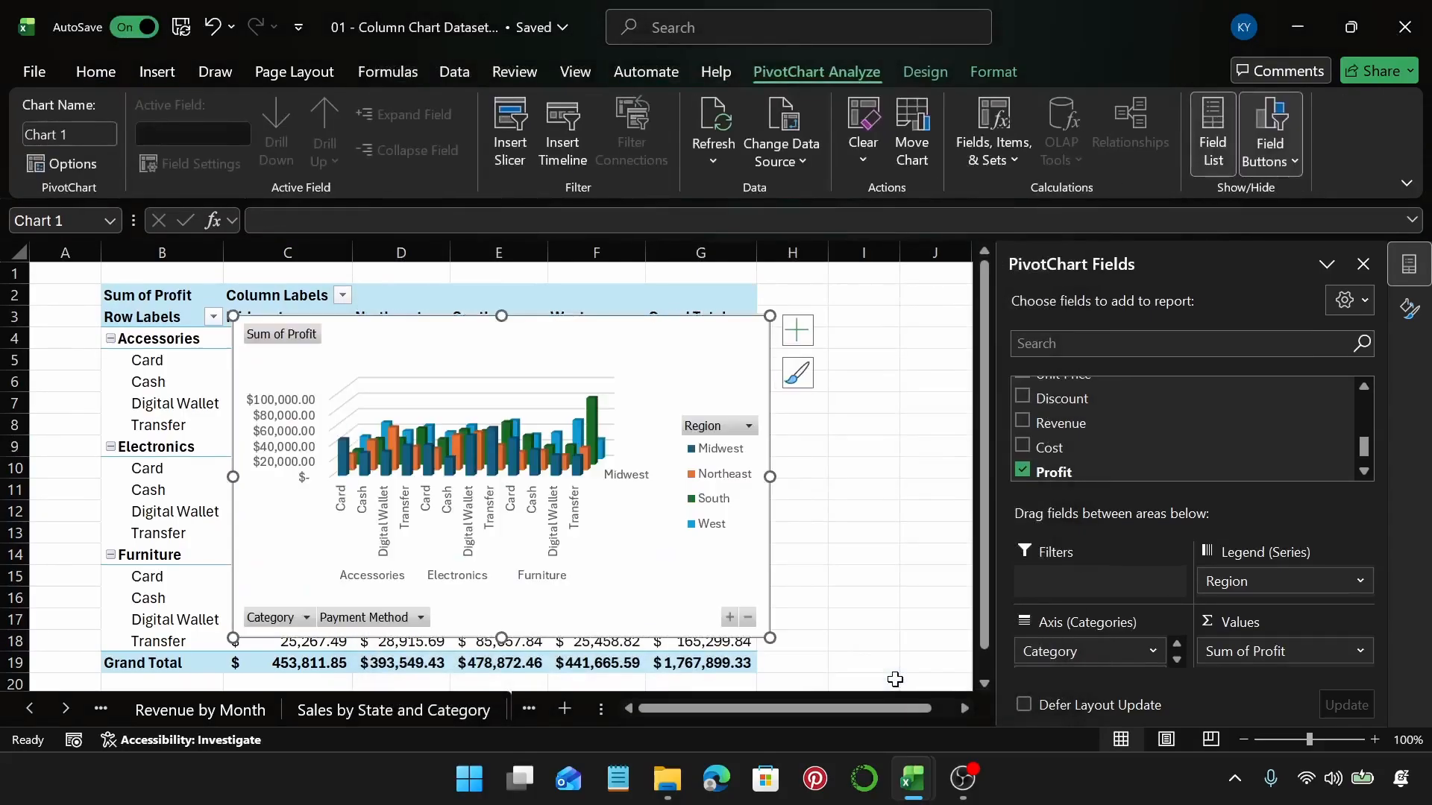
Enlarge the new PivotChart to about 16 cm wide and 8.9 cm high
drag(768, 476, 910, 477)
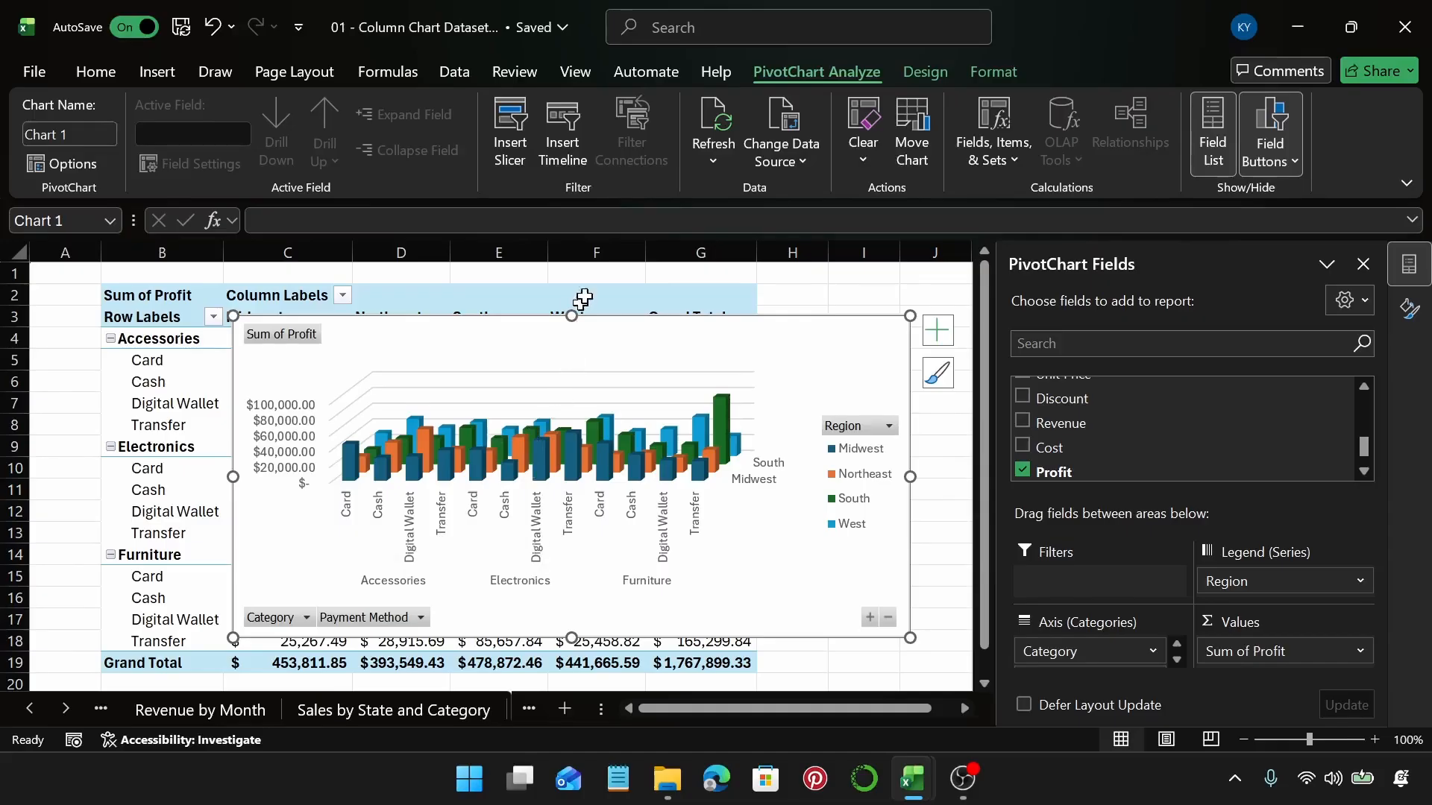
drag(571, 315, 571, 271)
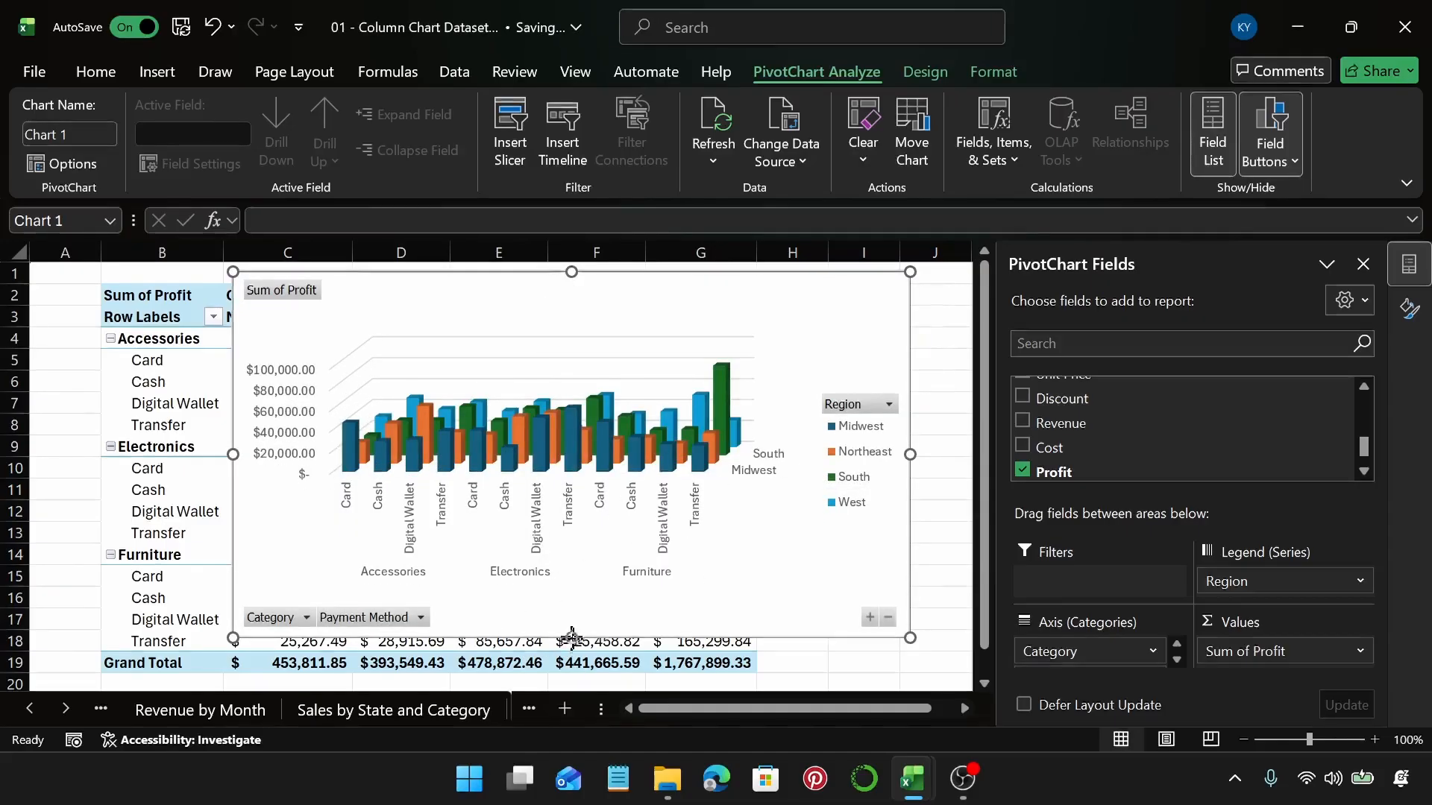
drag(571, 637, 572, 648)
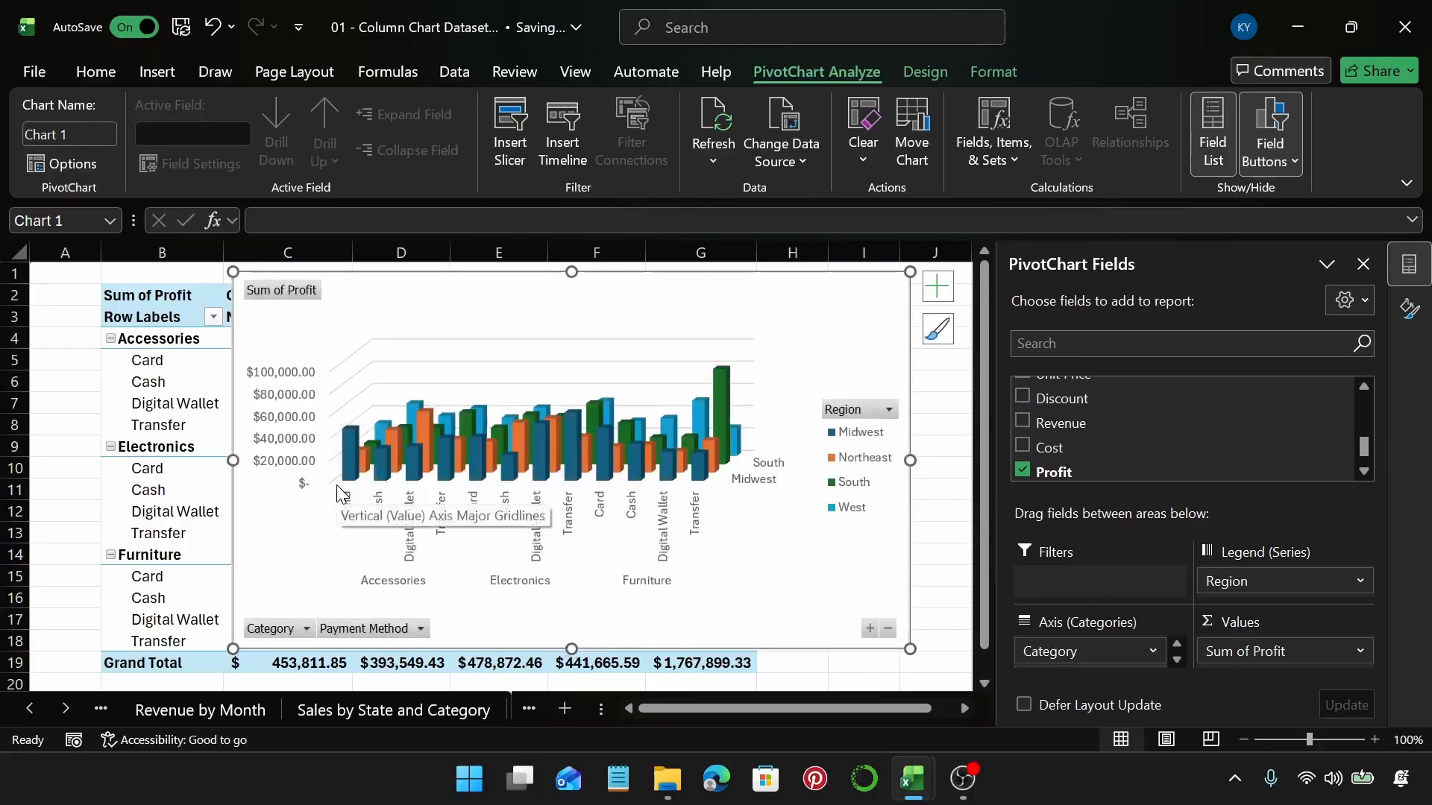
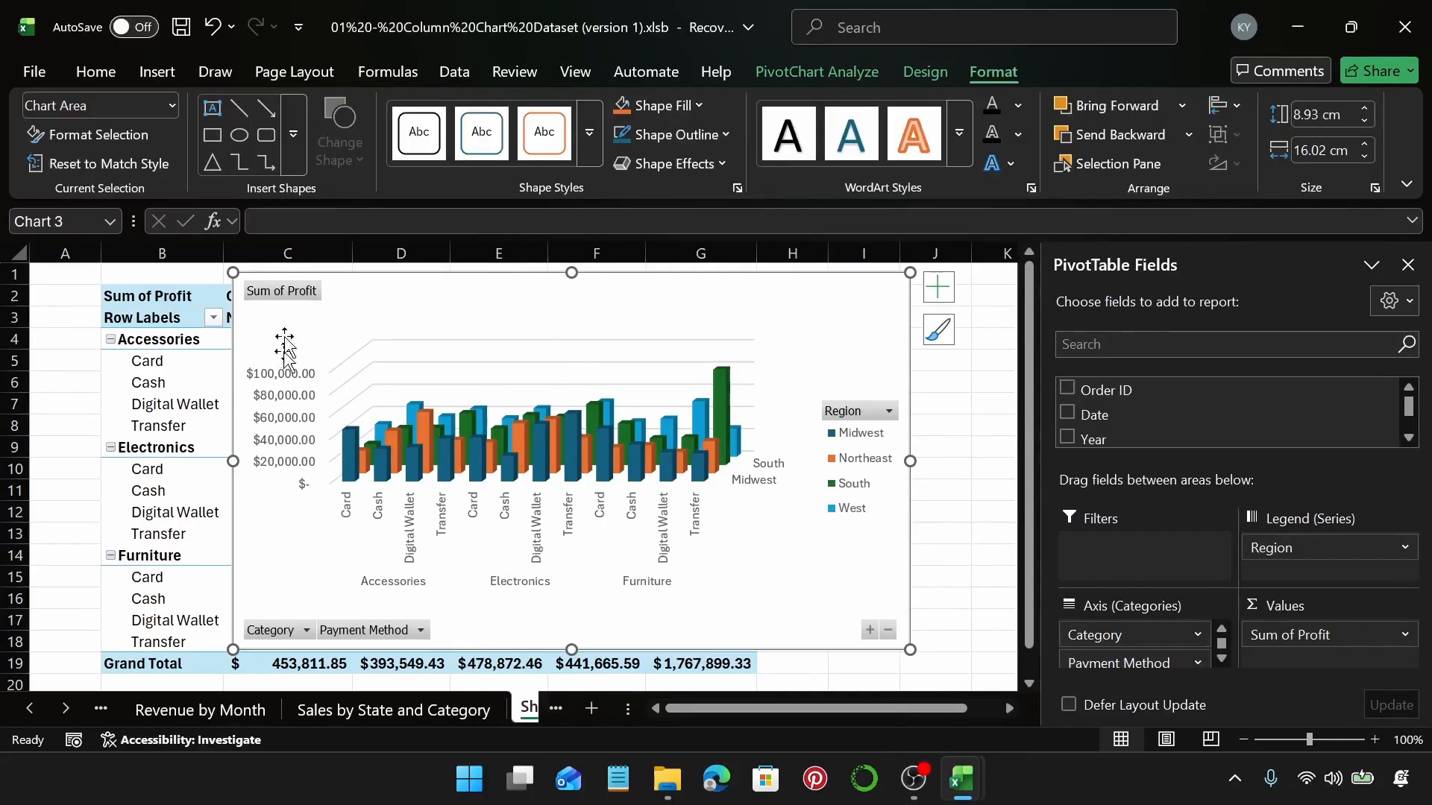
Hide all field buttons on the PivotChart and add a chart title
right_click(289, 292)
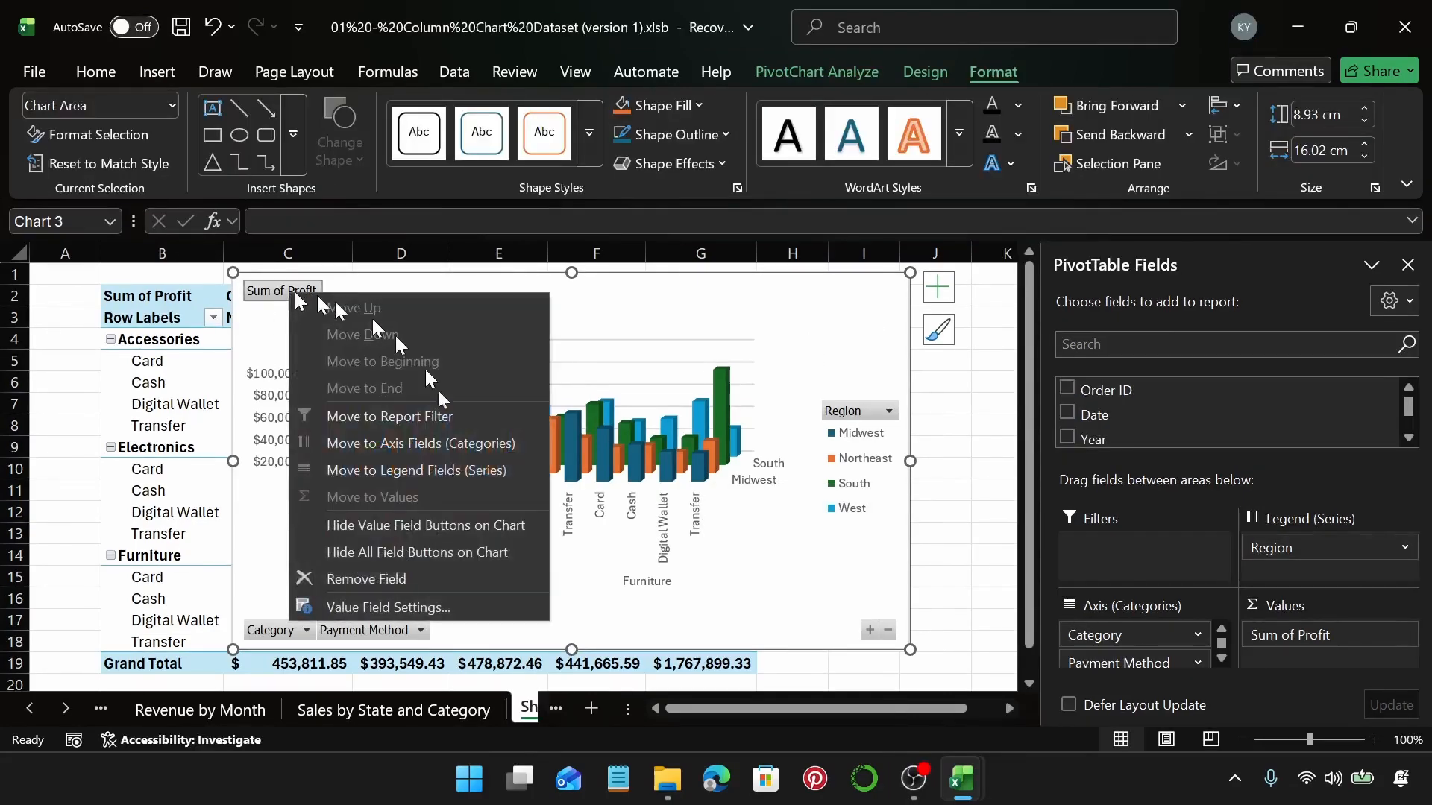
click(416, 552)
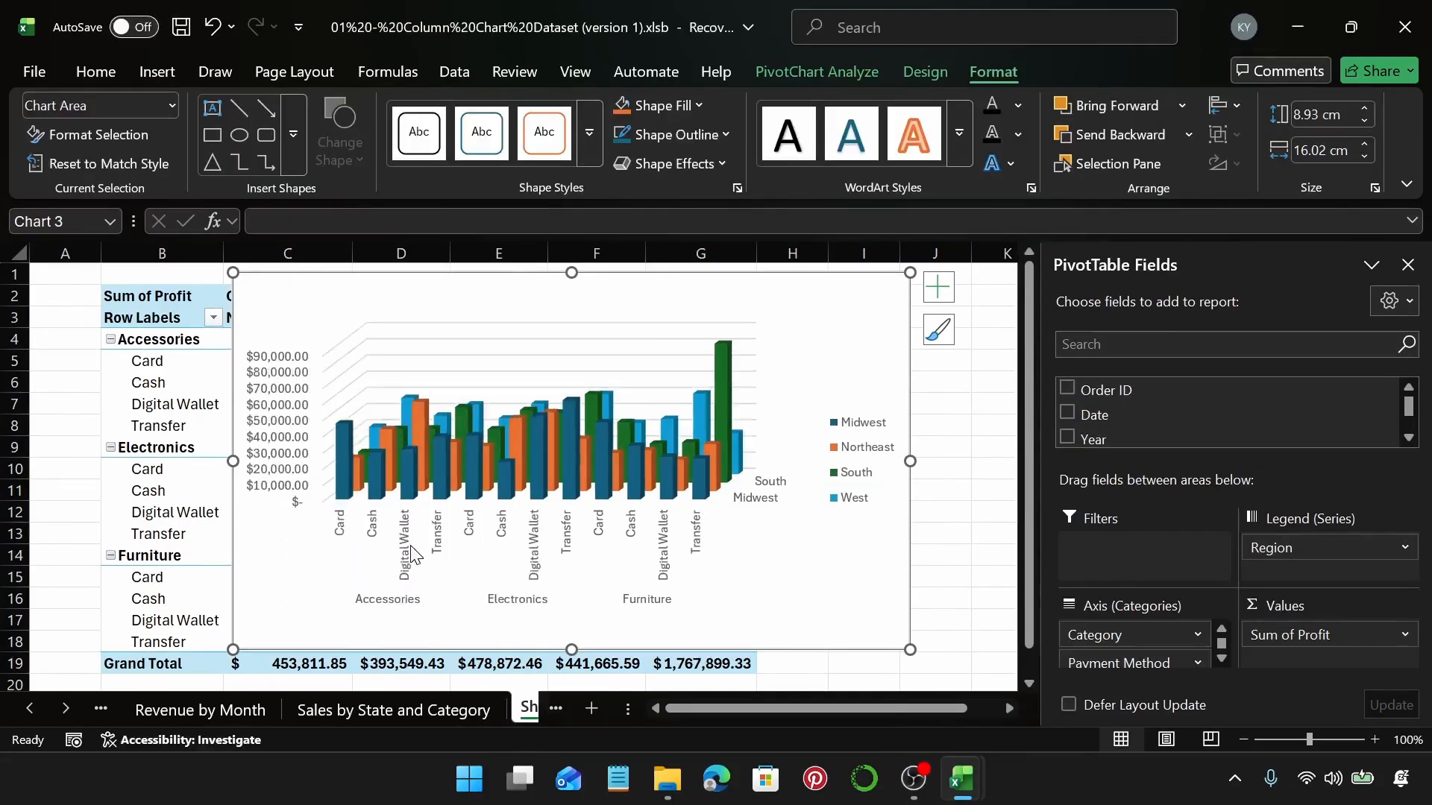
click(947, 292)
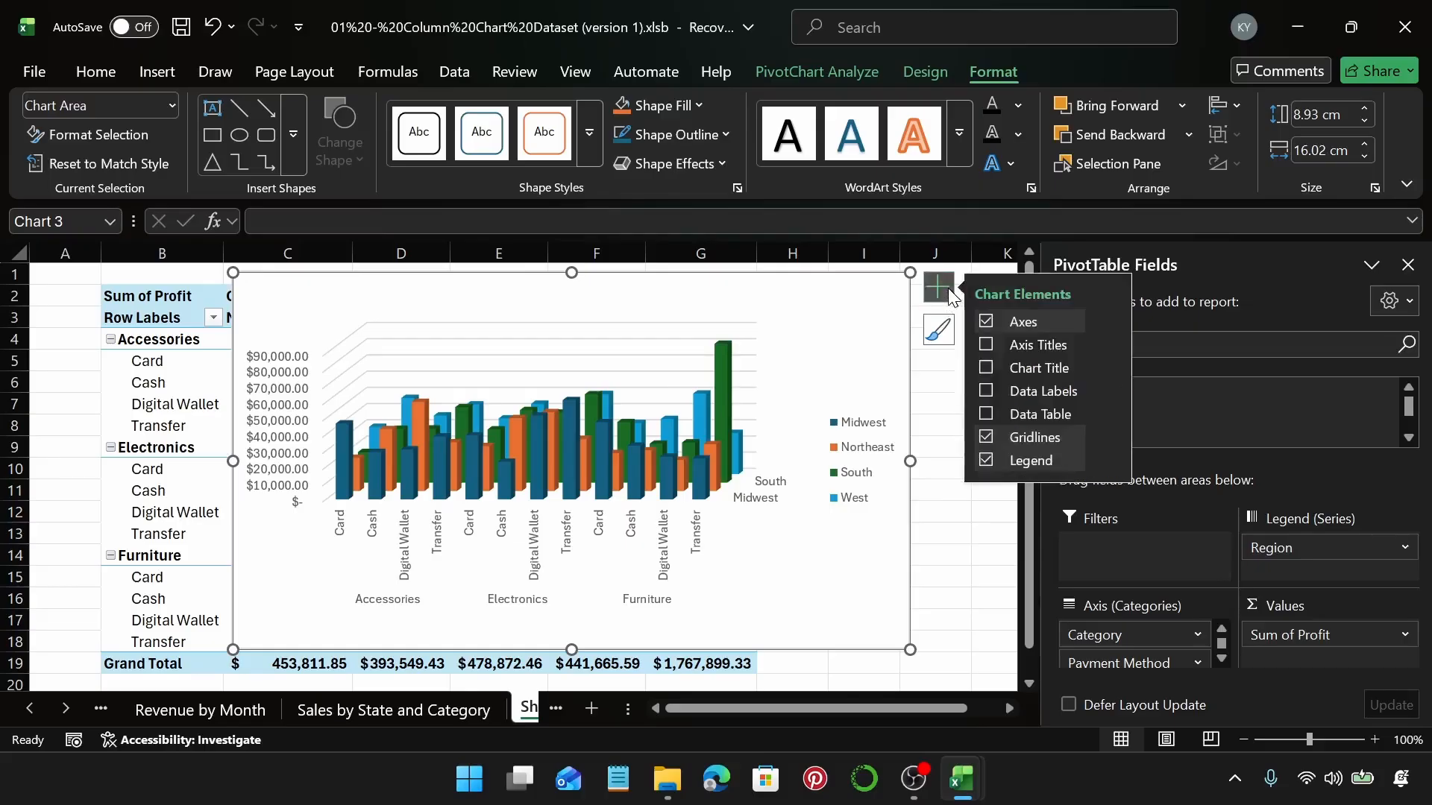
click(986, 366)
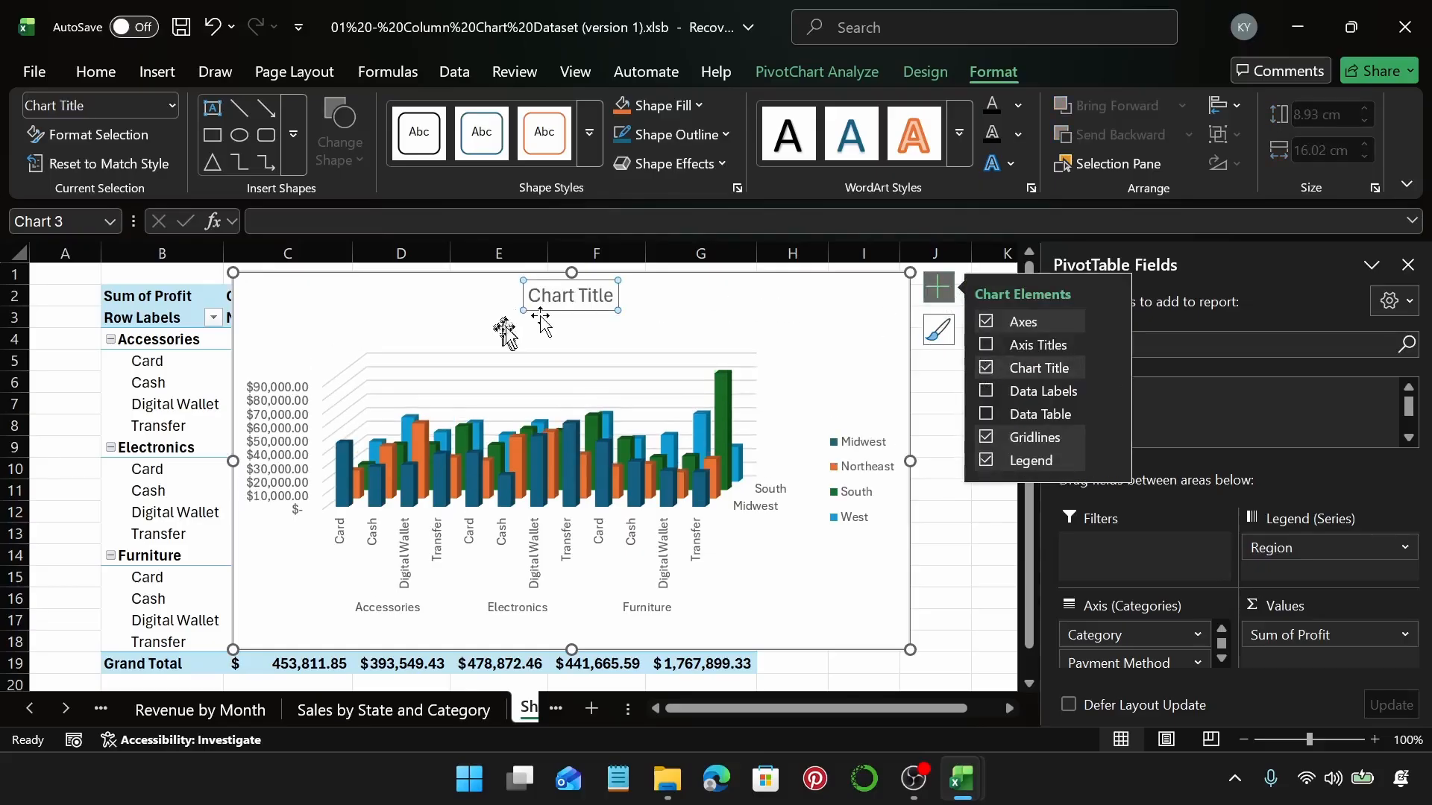
Set the PivotChart's title to "Profit by Region, Category and Payment Method"
click(556, 295)
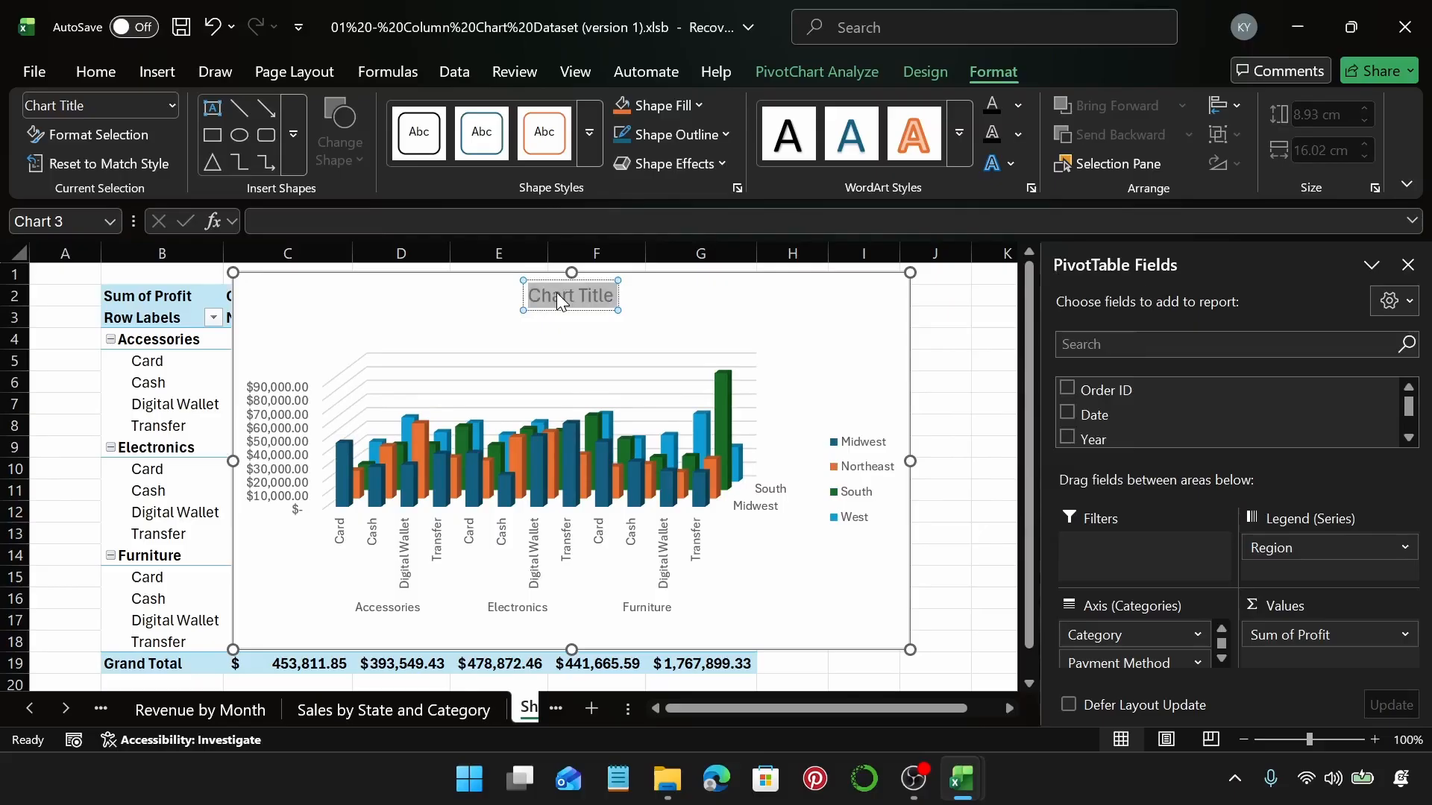
text(Profit)
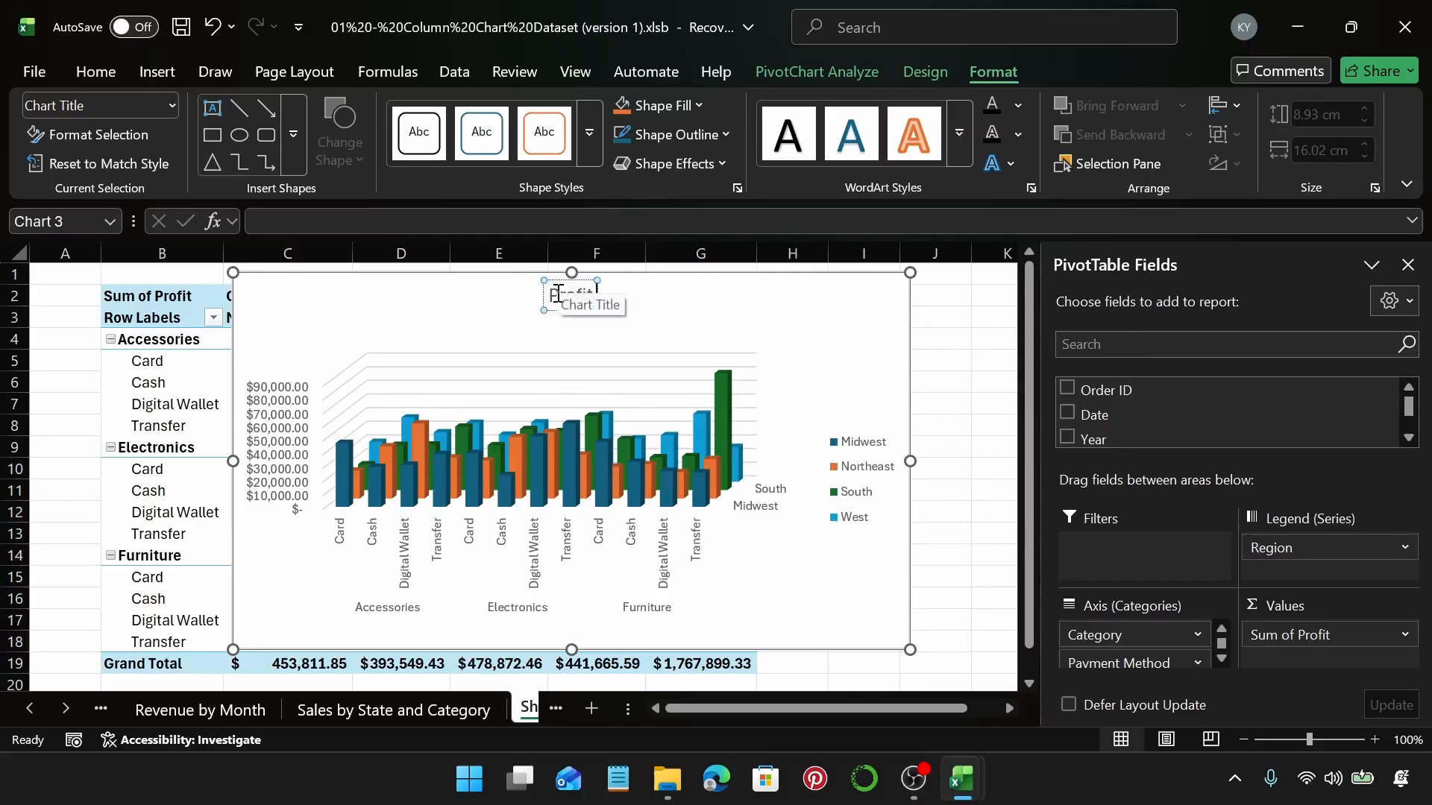
text( by)
key(BackSpace)
text(y Reg)
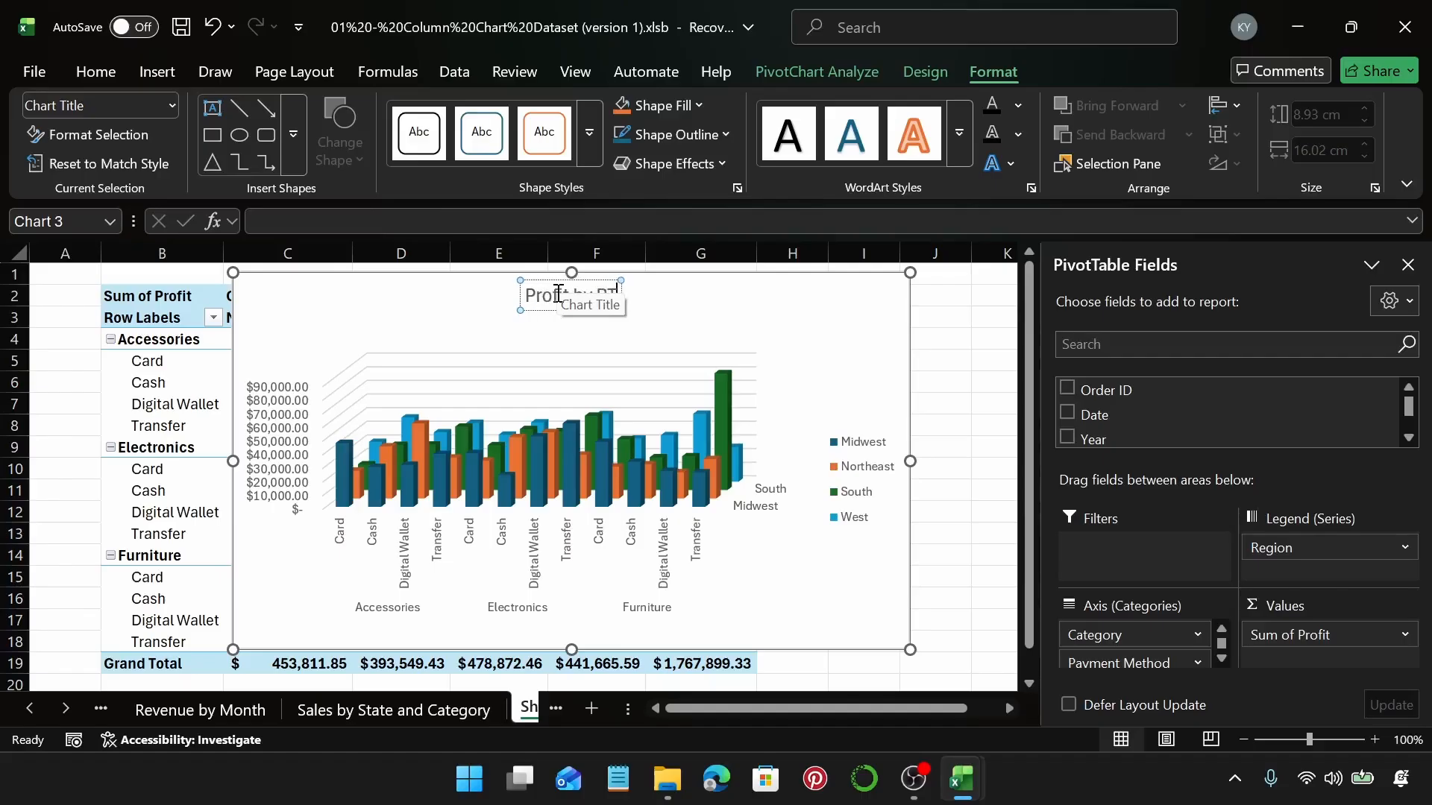
text(ion,)
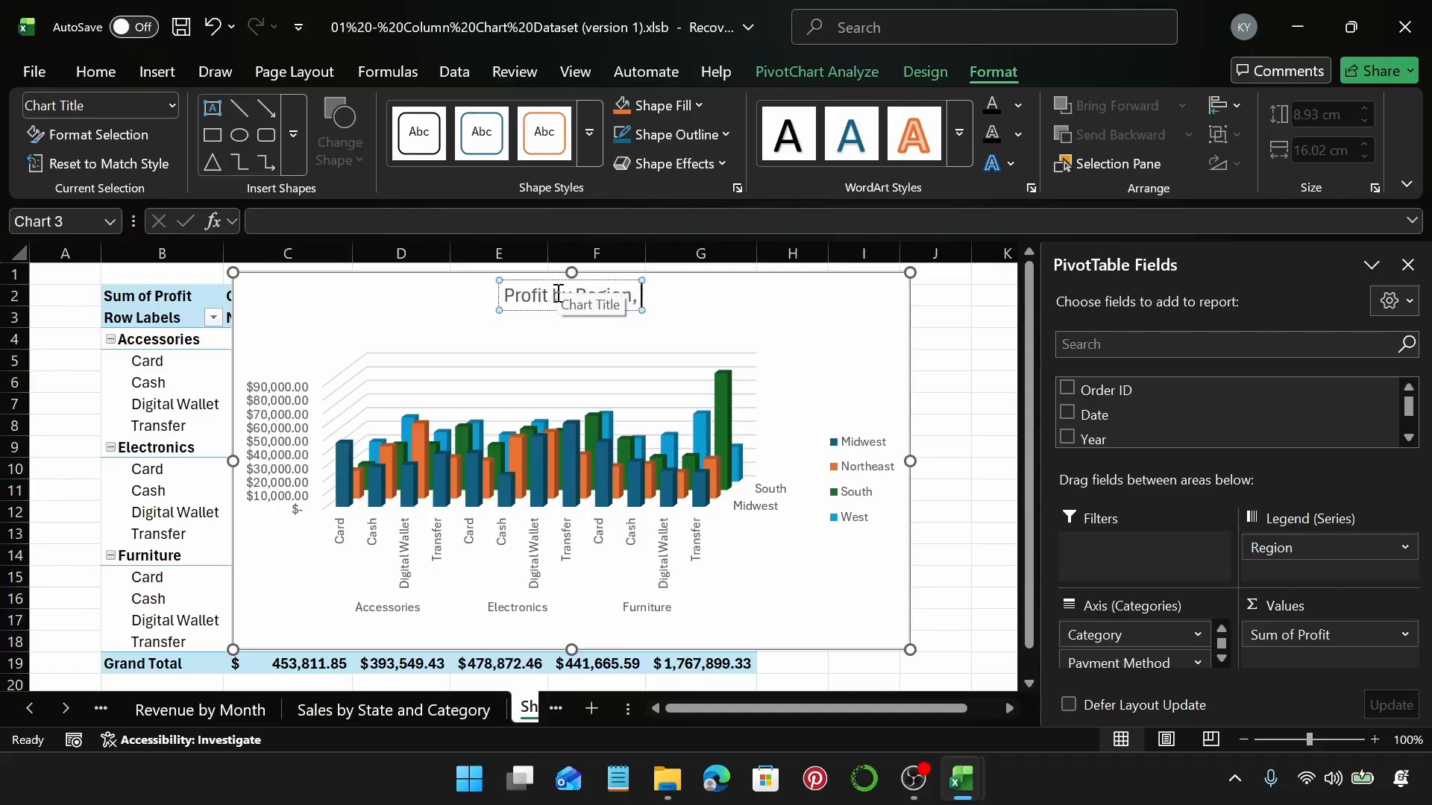
text( Categ)
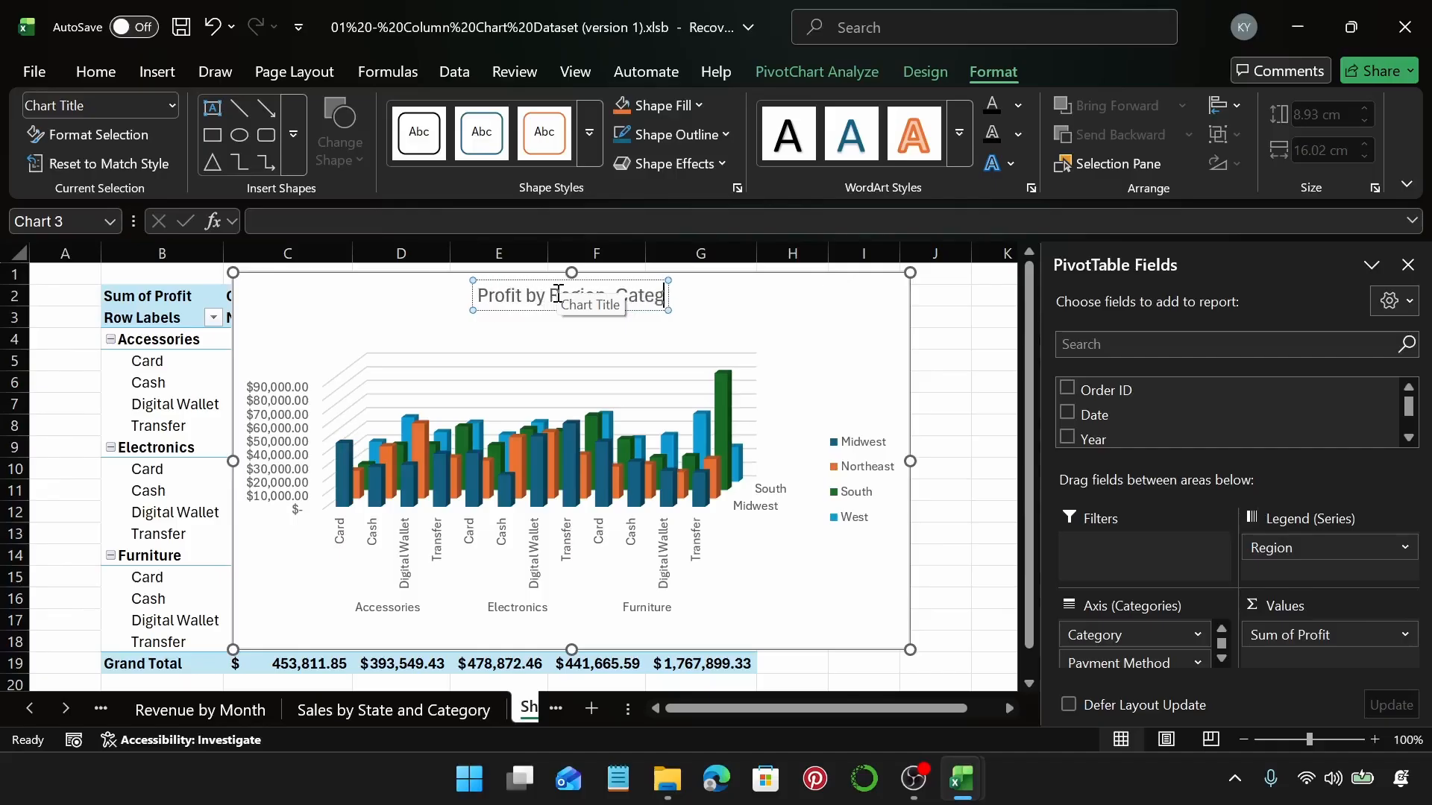
text(ory)
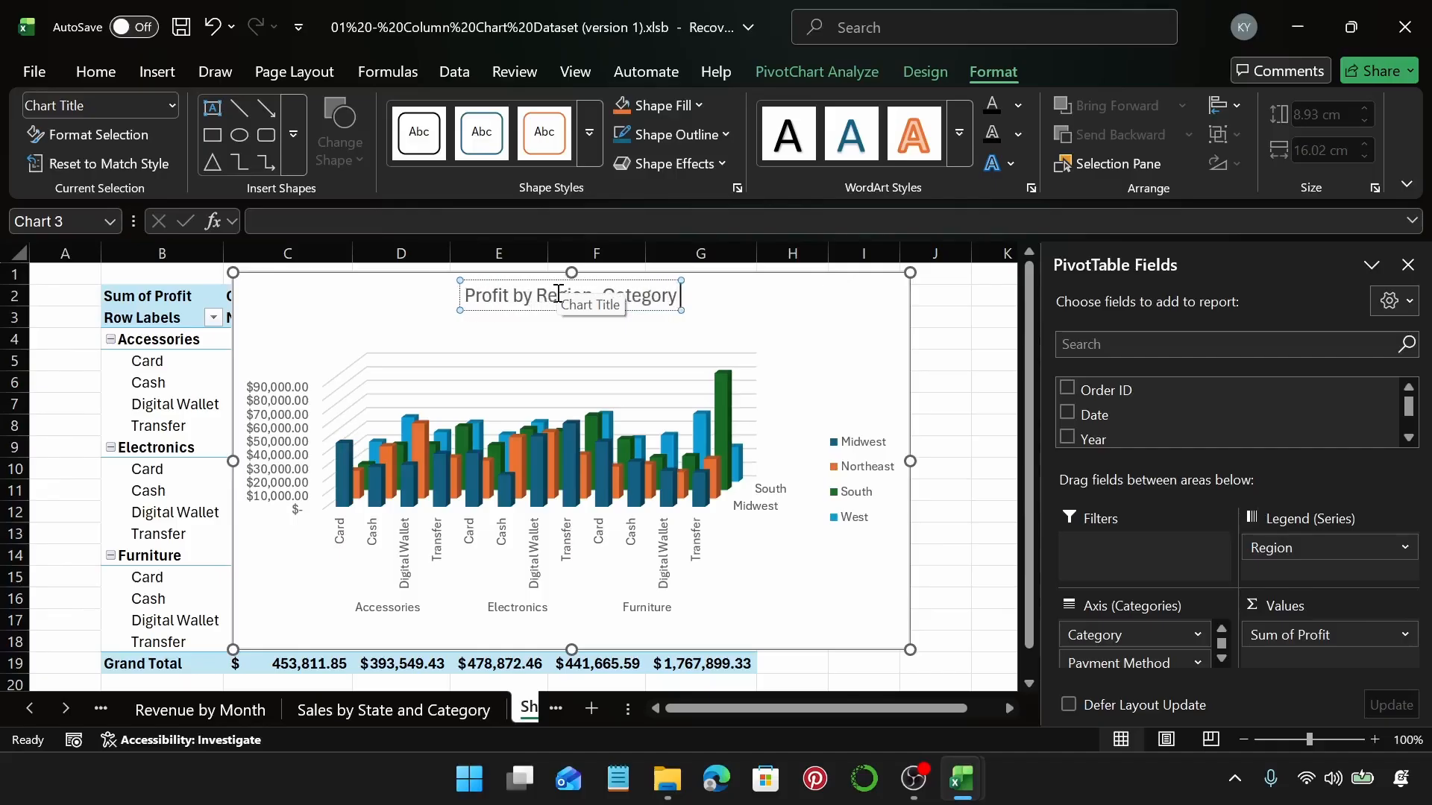
text( and)
key(Return)
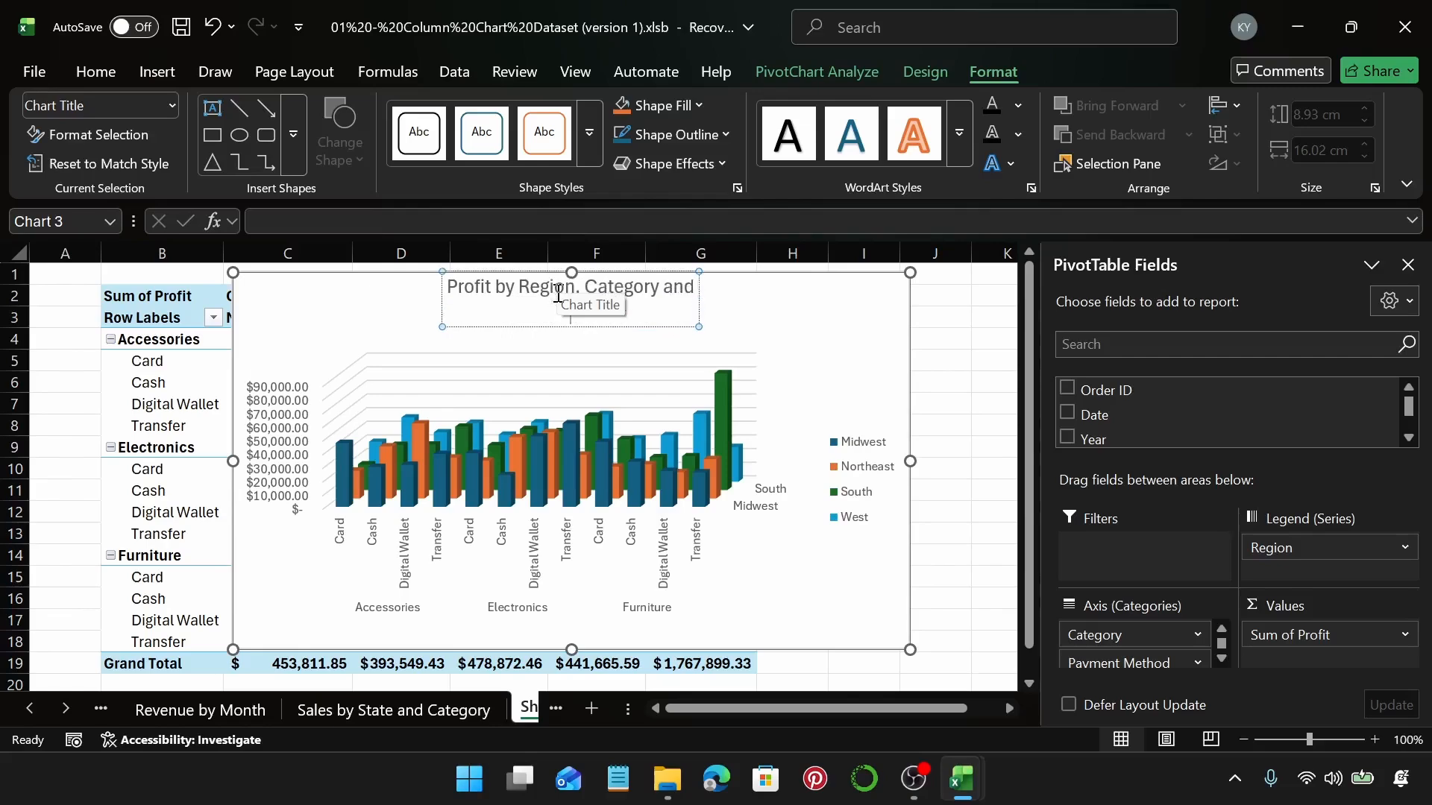
key(BackSpace)
text(P)
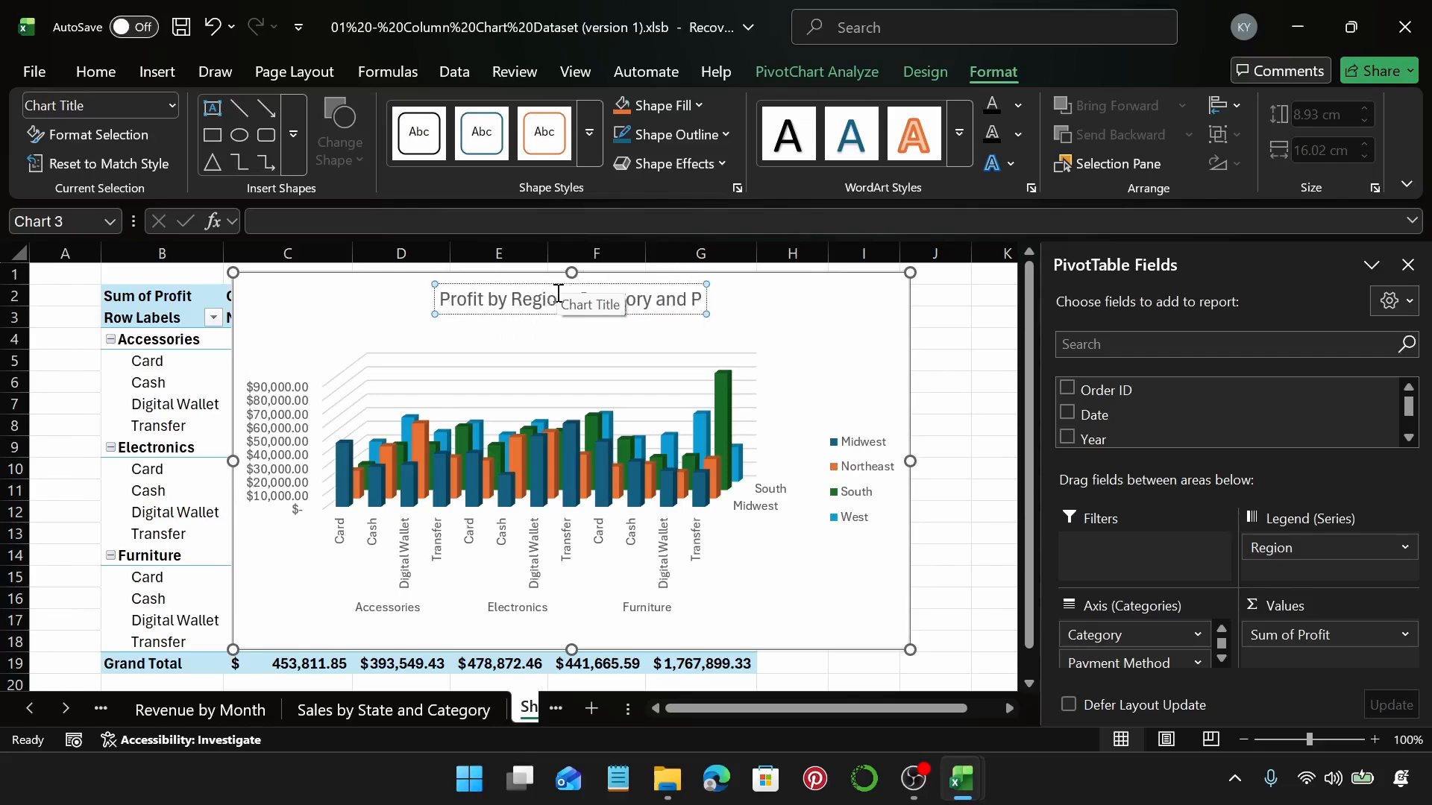
text(ayment)
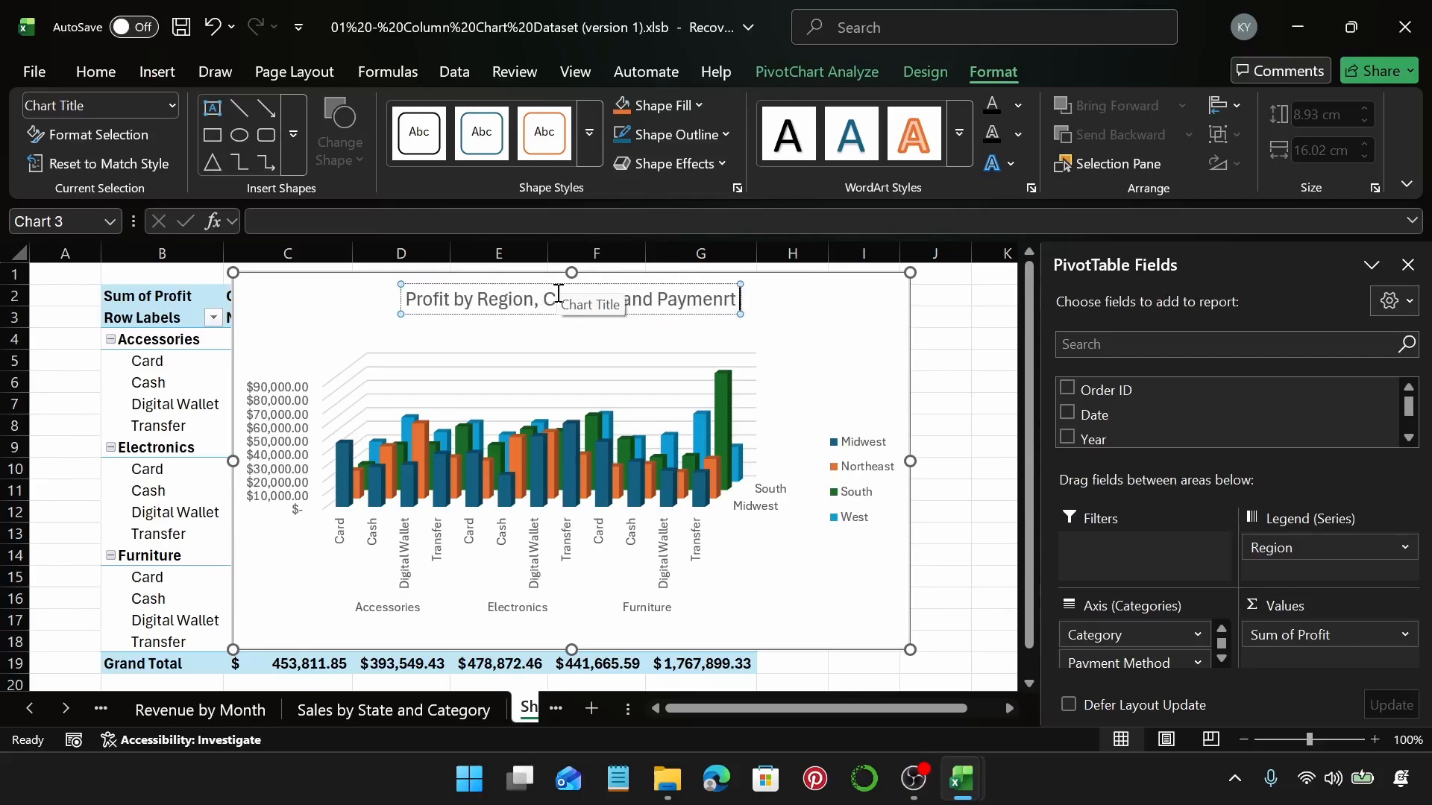
key(BackSpace)
text(M)
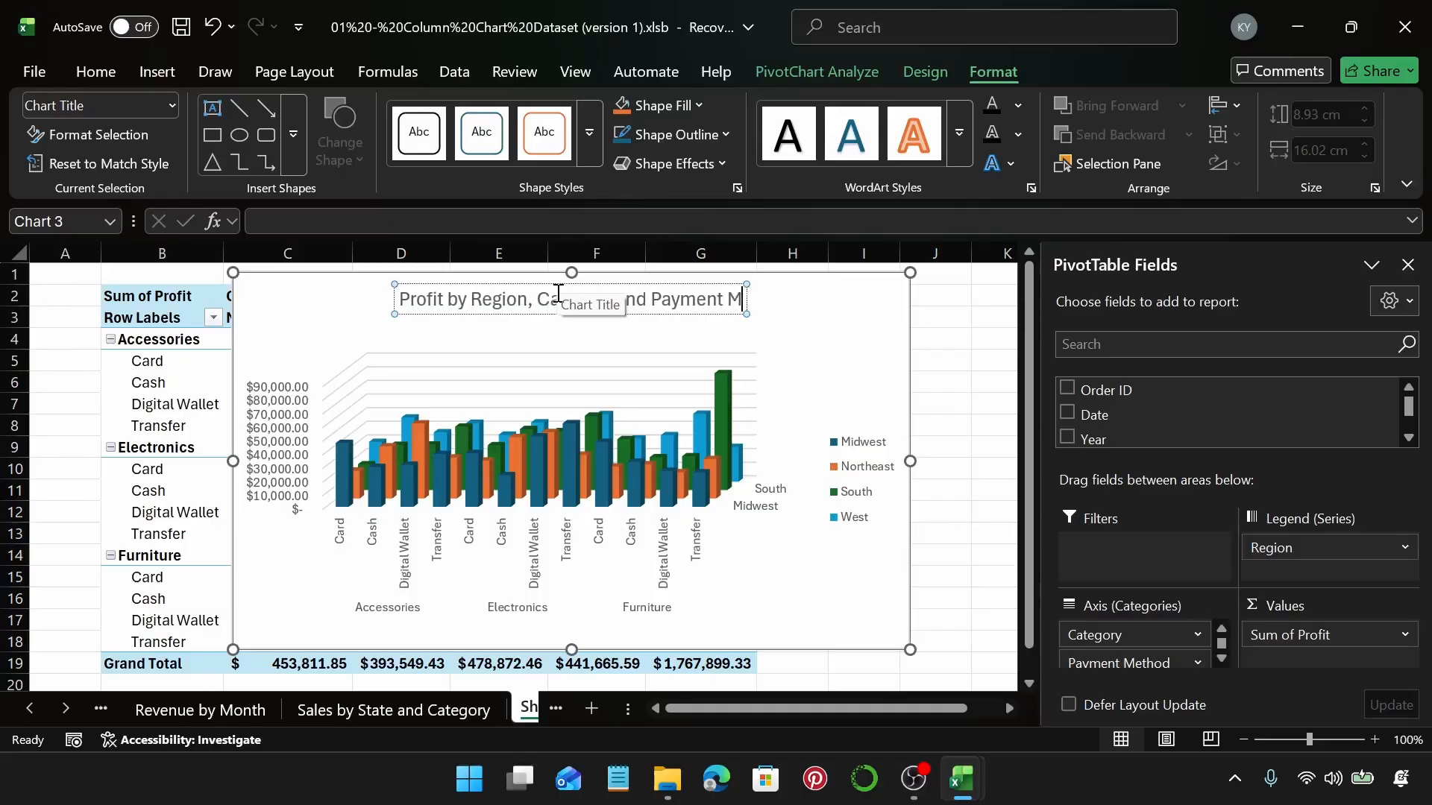
text(ethod)
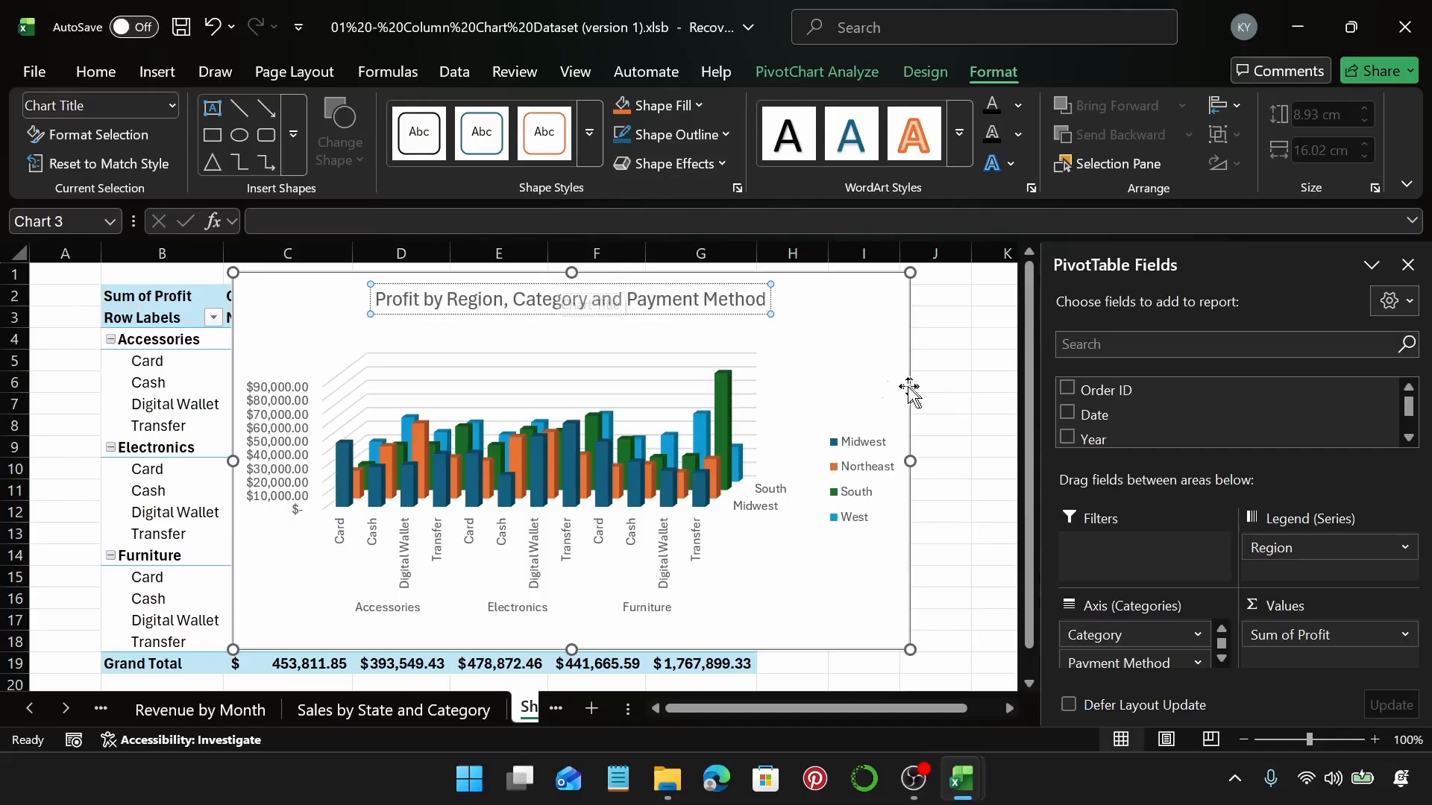
click(861, 390)
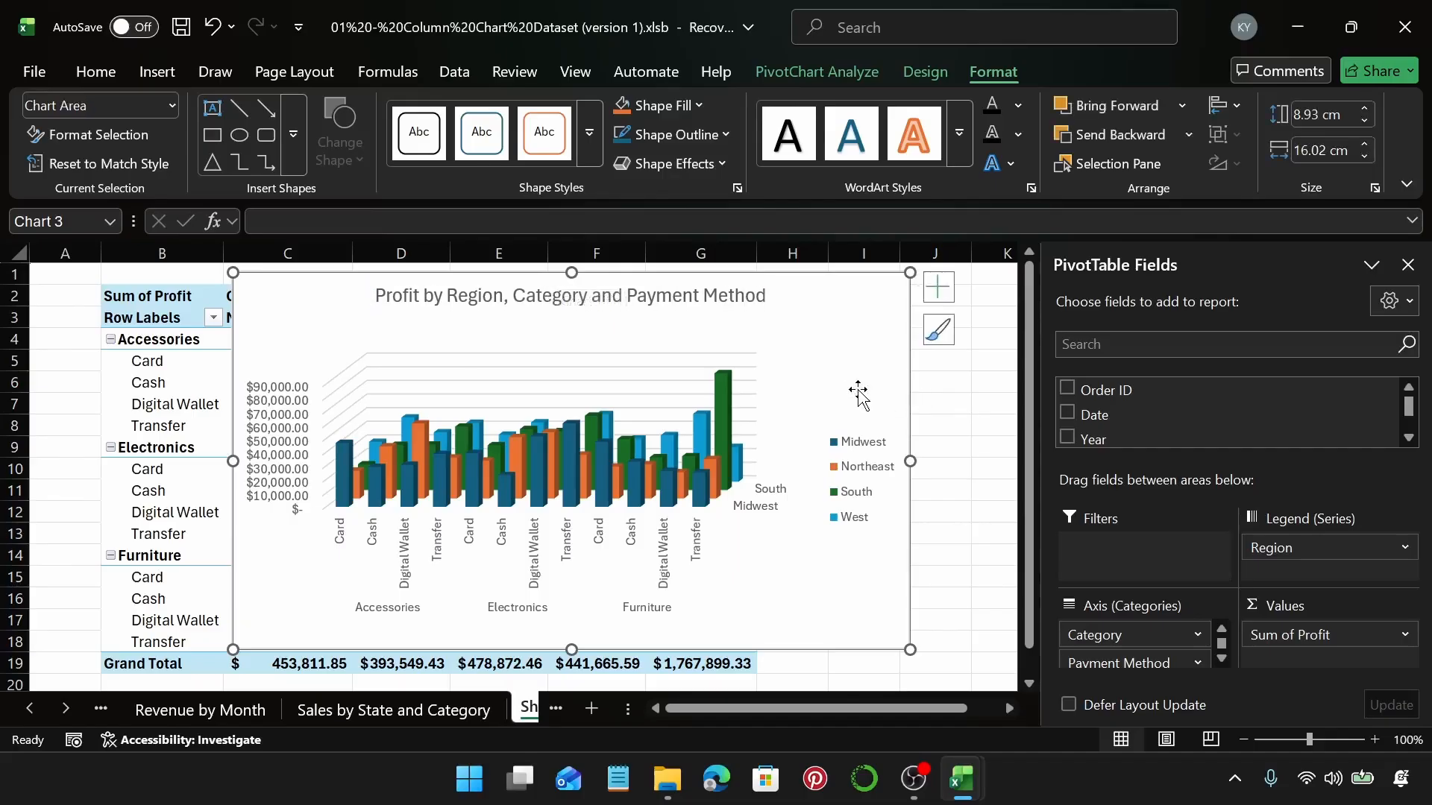
Change the column shape of the chart's West series to Cylinder
click(755, 497)
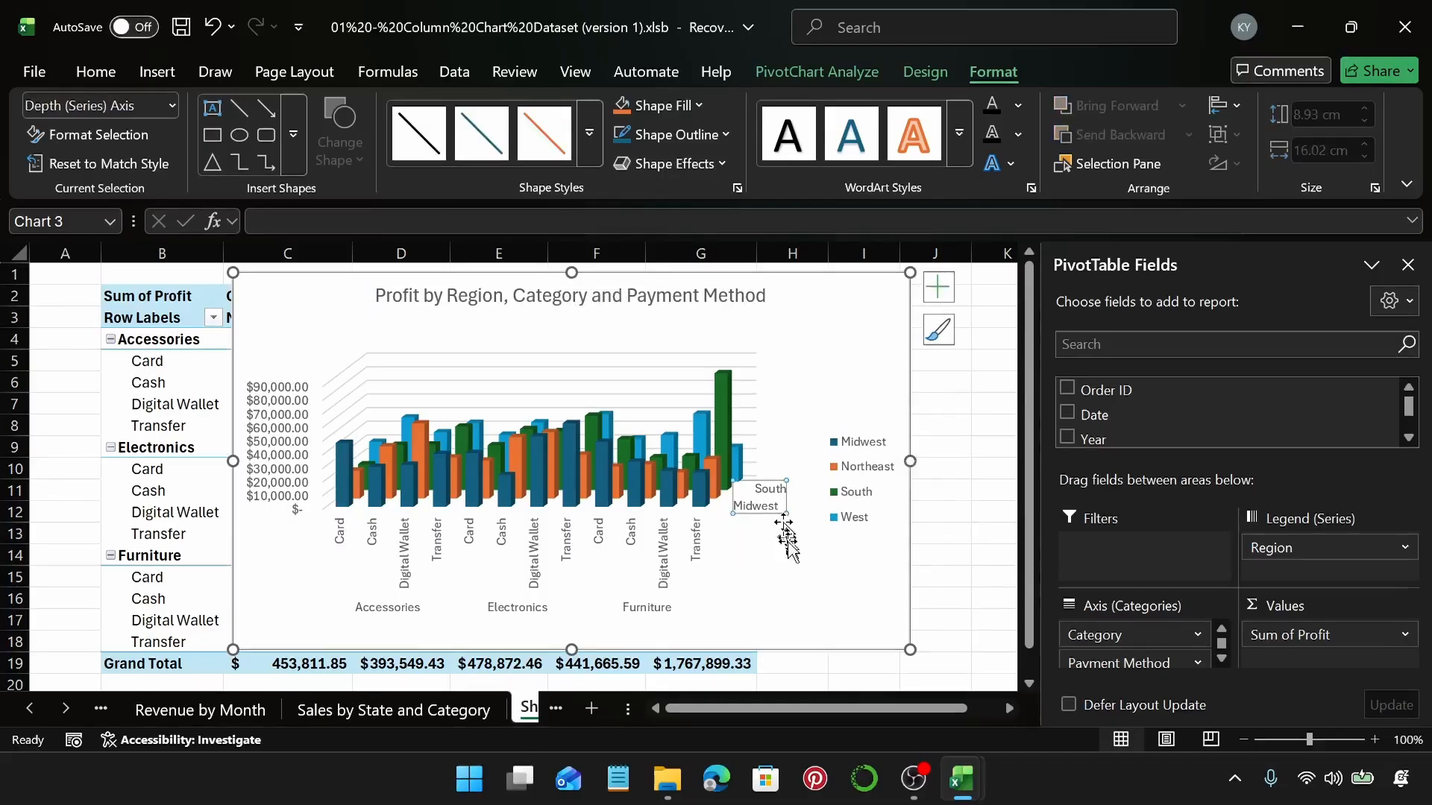
click(828, 617)
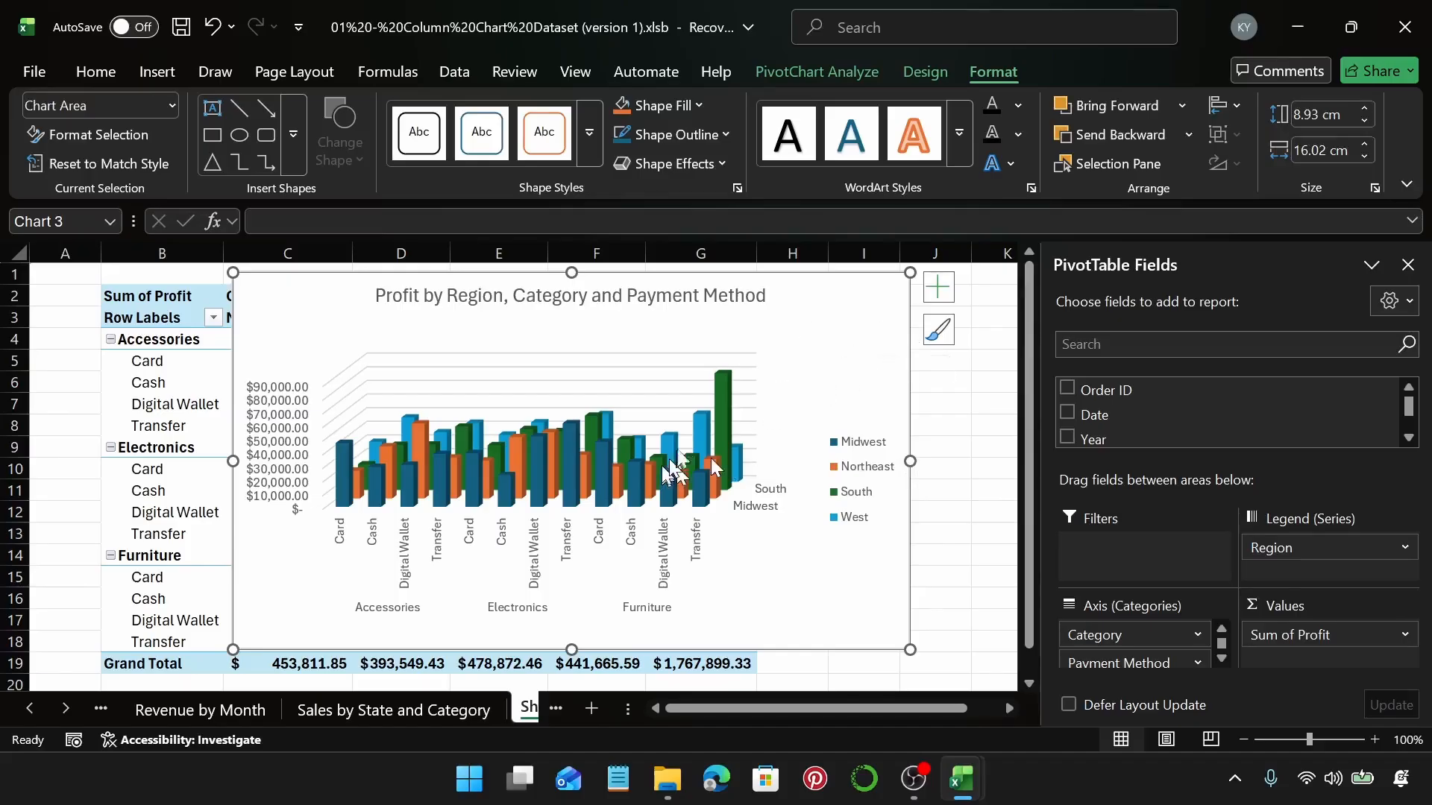
click(722, 395)
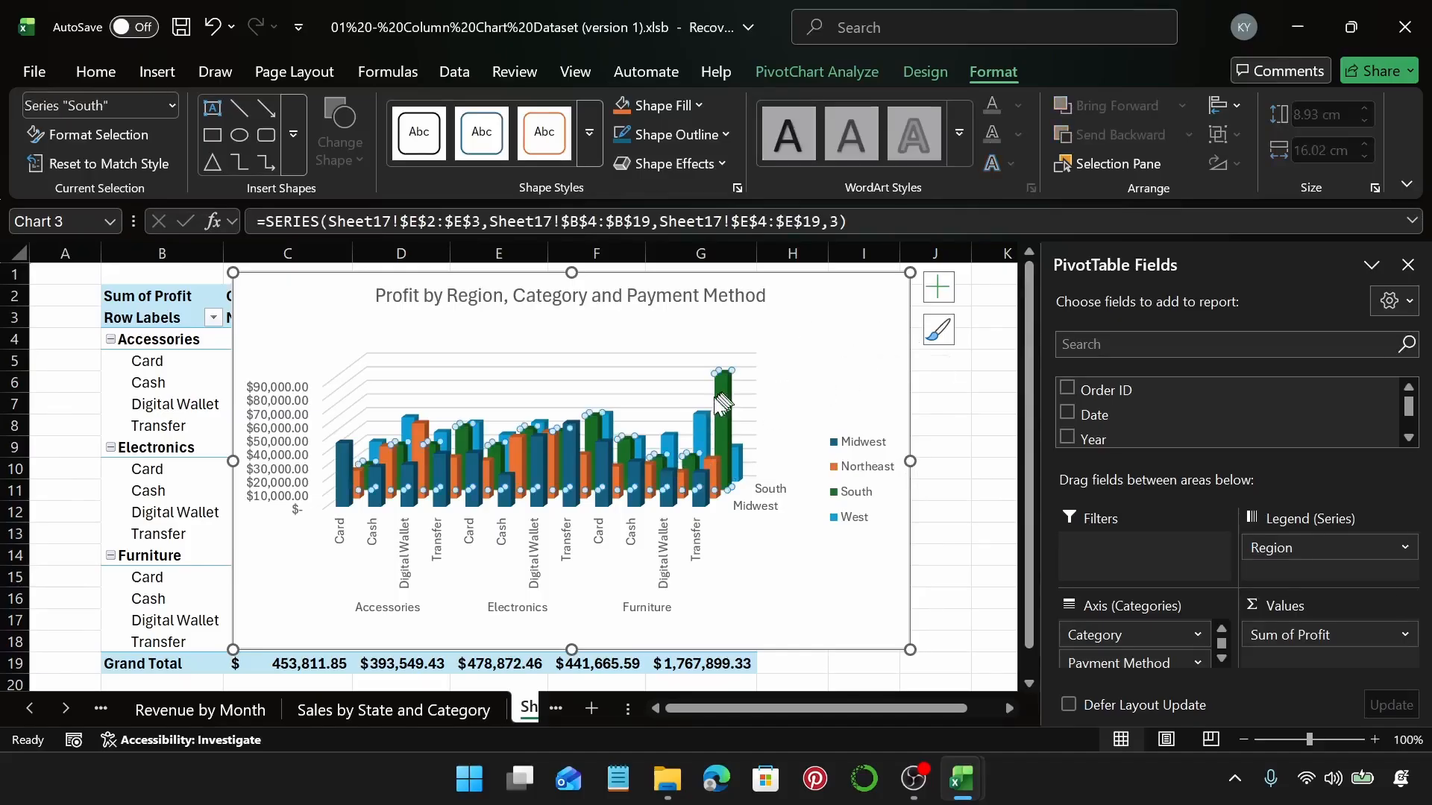
click(740, 469)
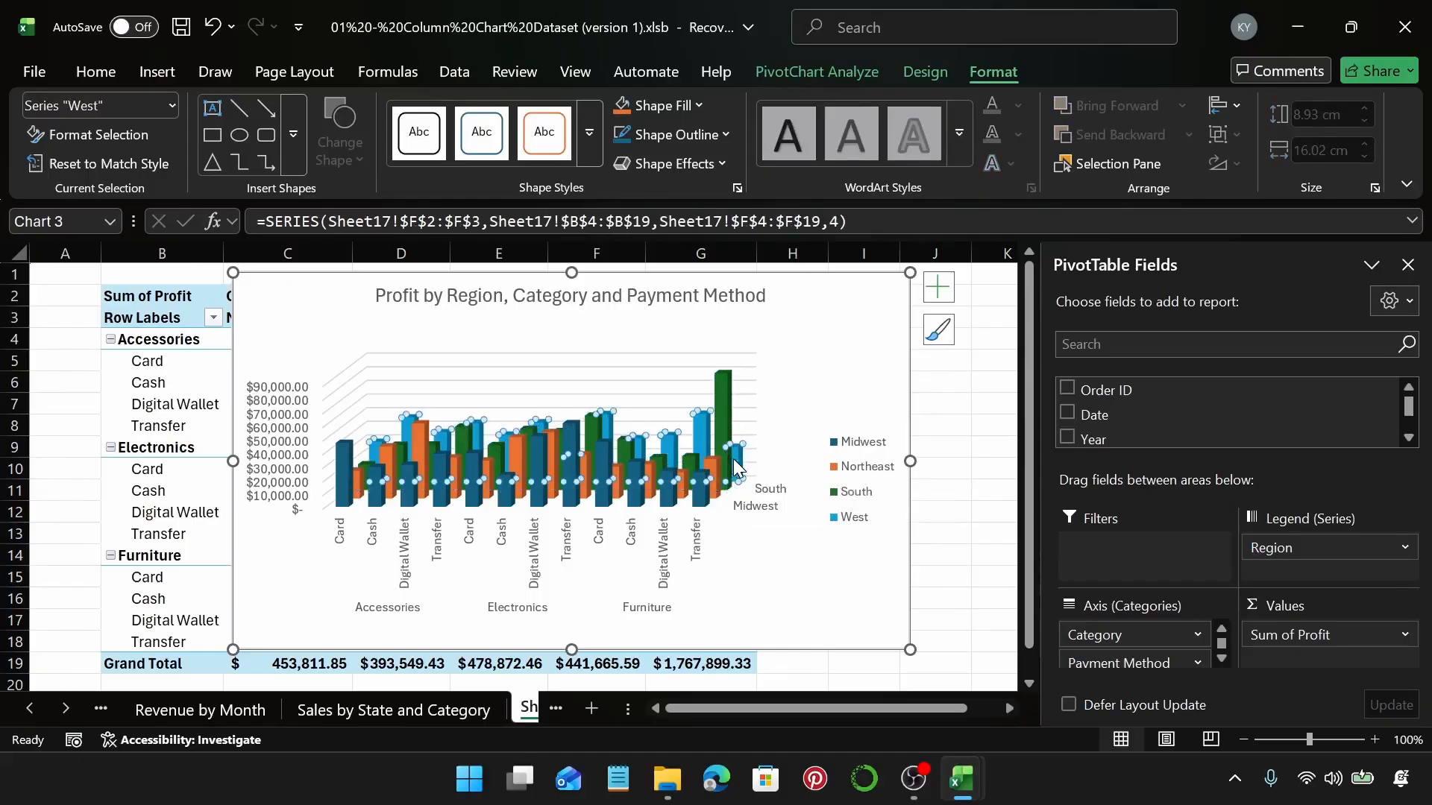
right_click(733, 470)
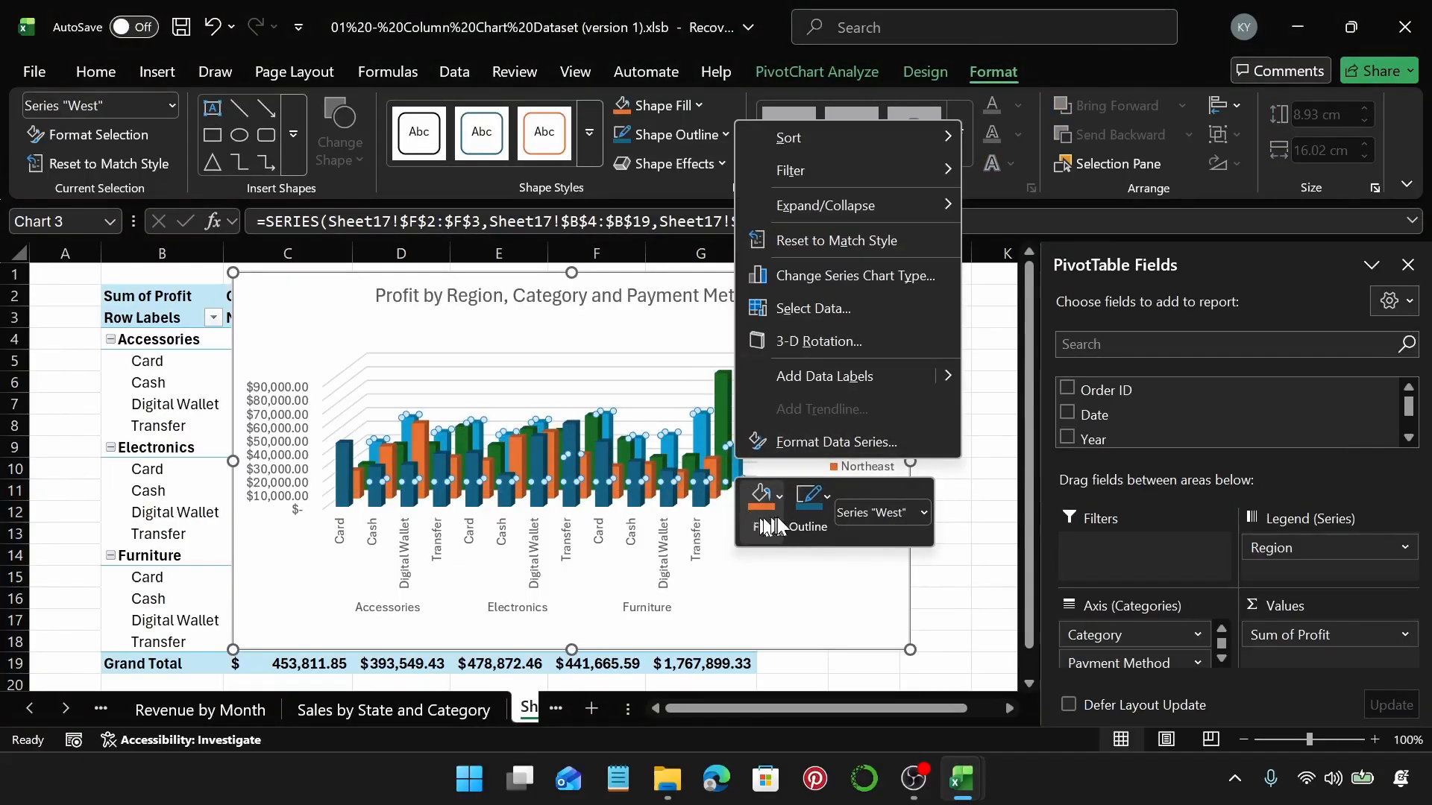
key(Escape)
key(ctrl+1)
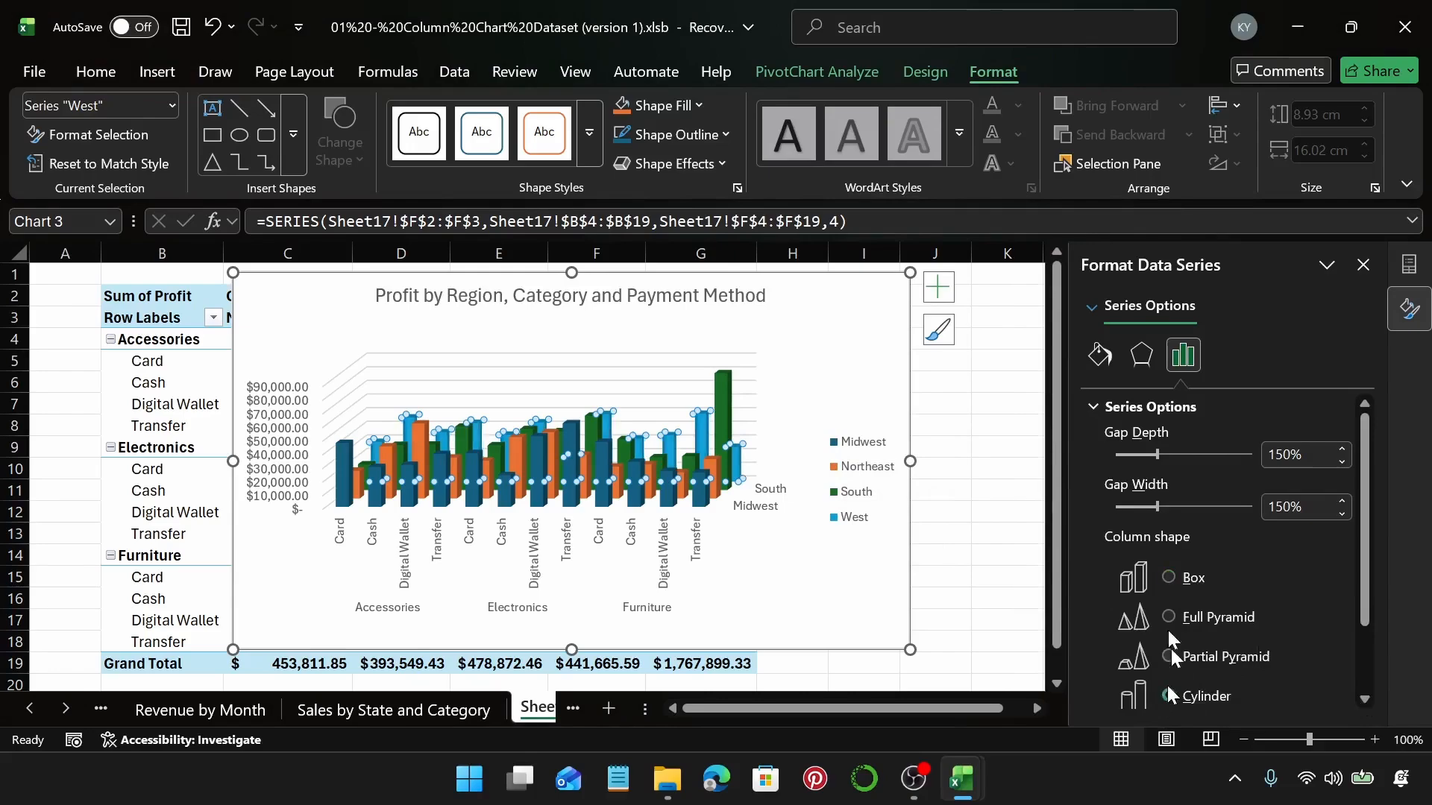
Change the column shape of the South, Northeast and Midwest series to Cylinder
click(727, 406)
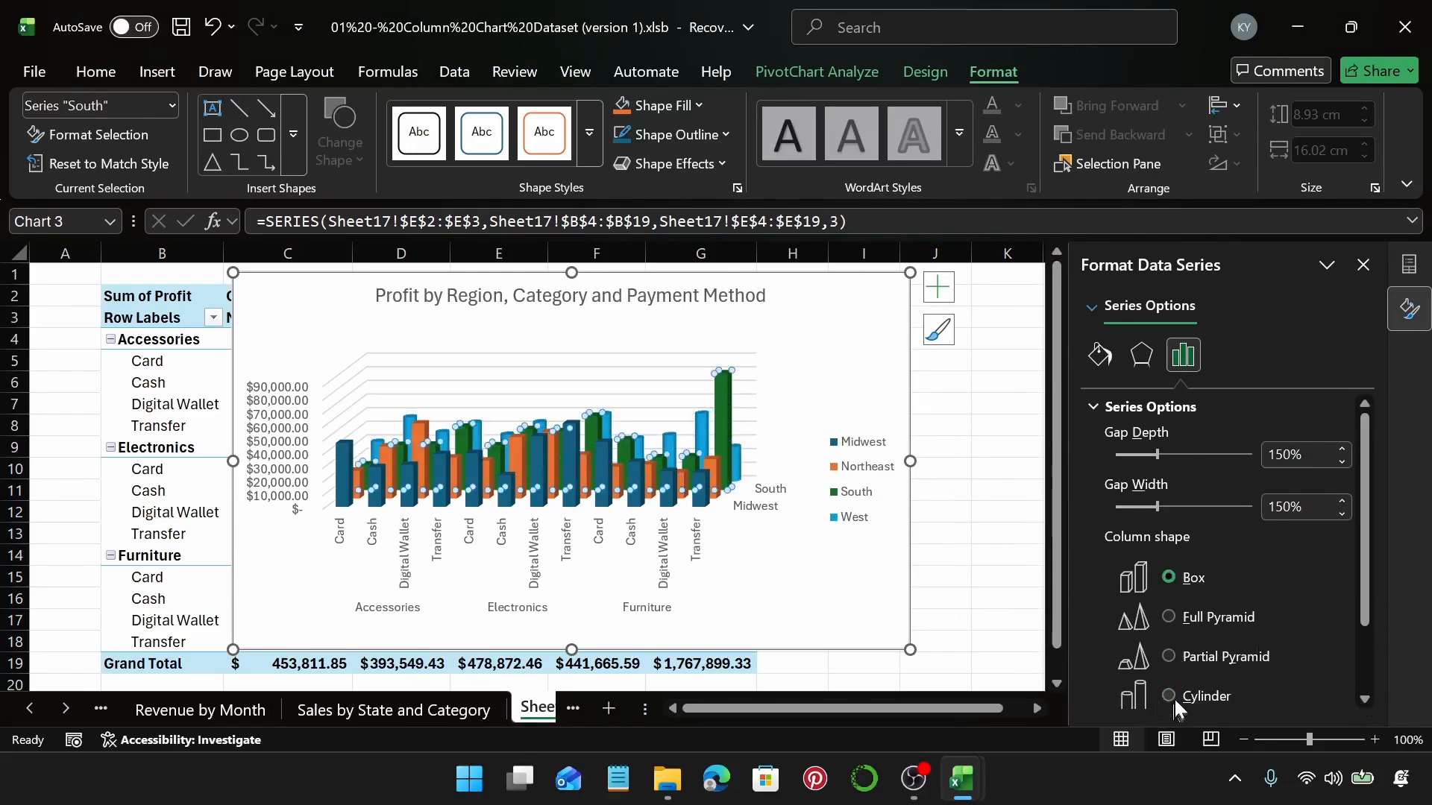
click(716, 479)
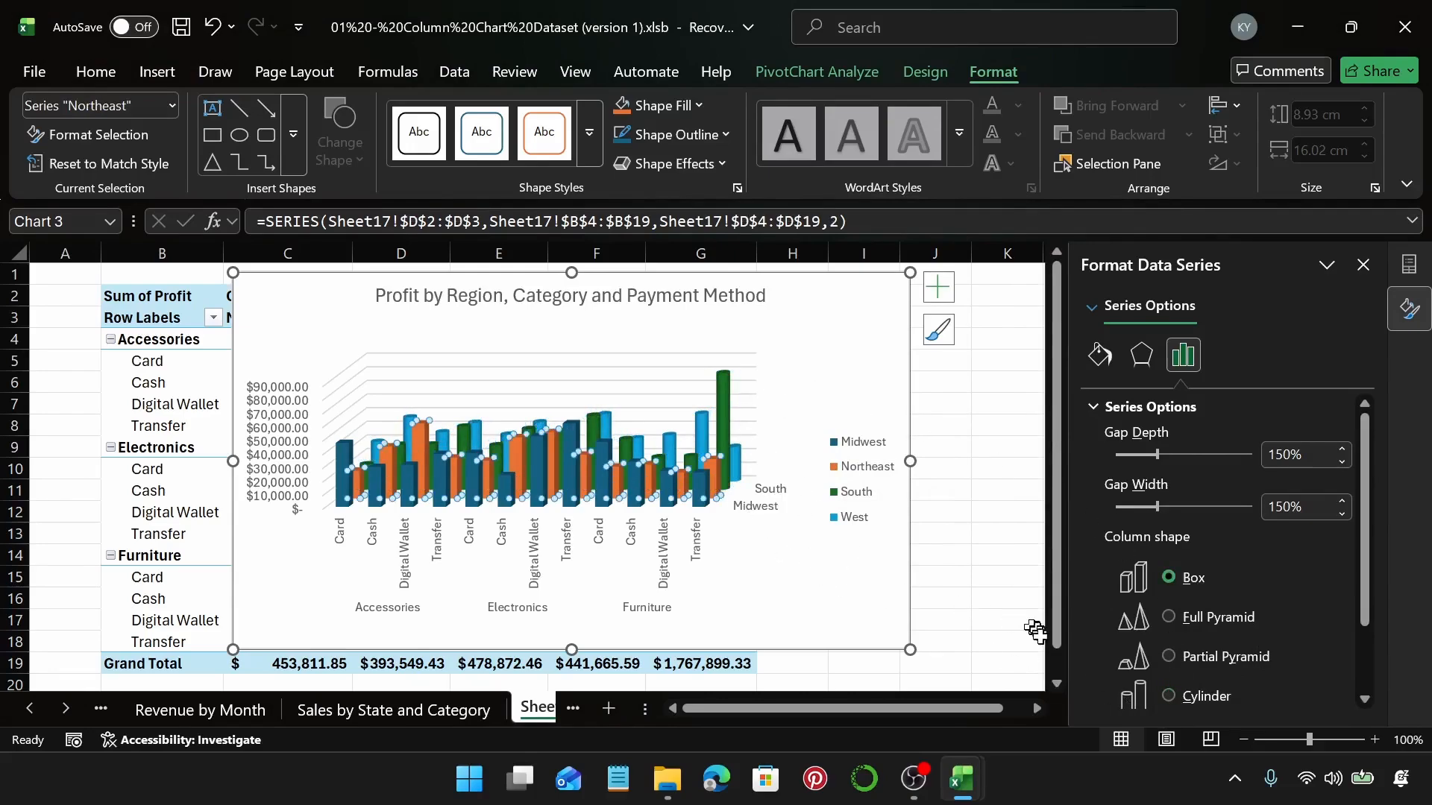
click(1169, 695)
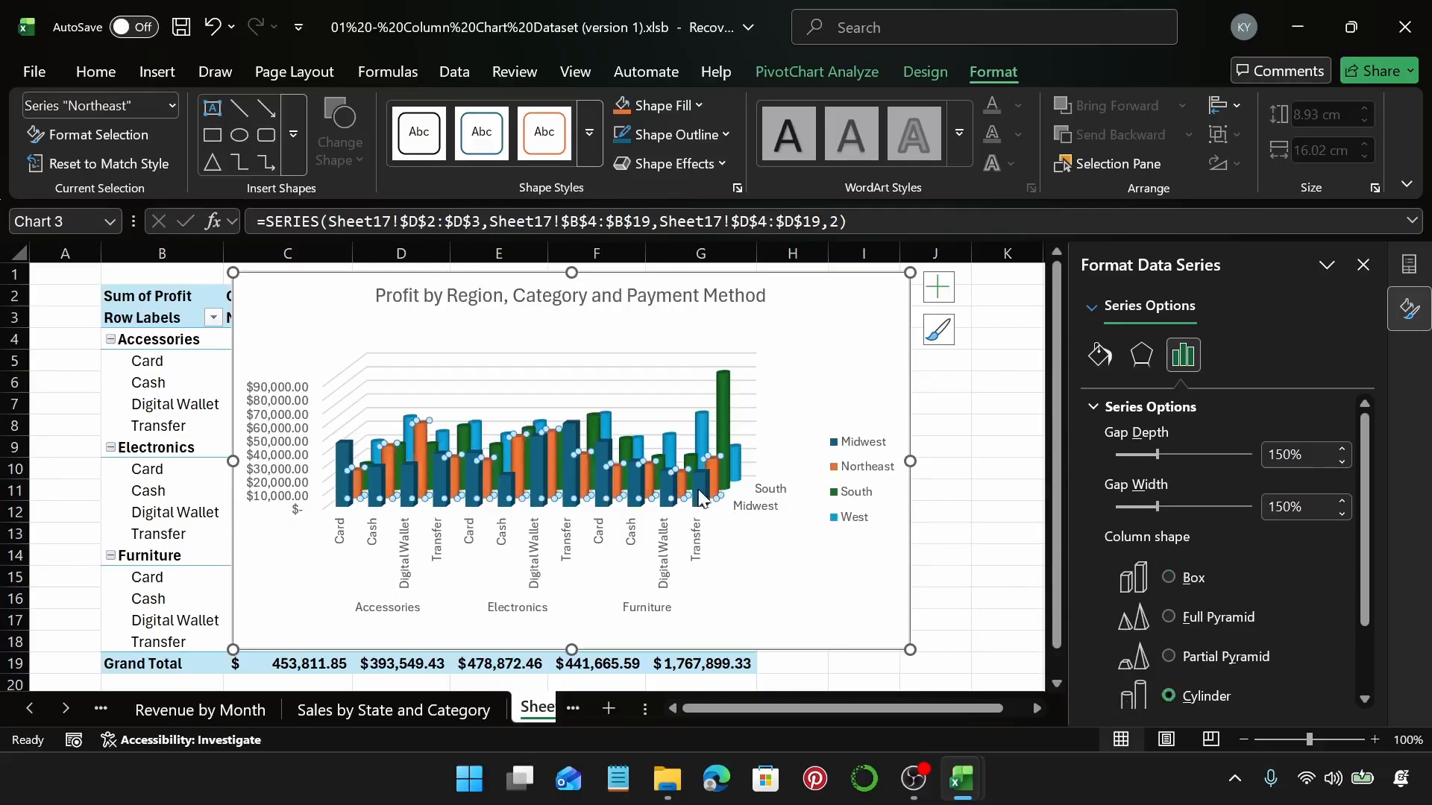
click(701, 498)
click(1168, 695)
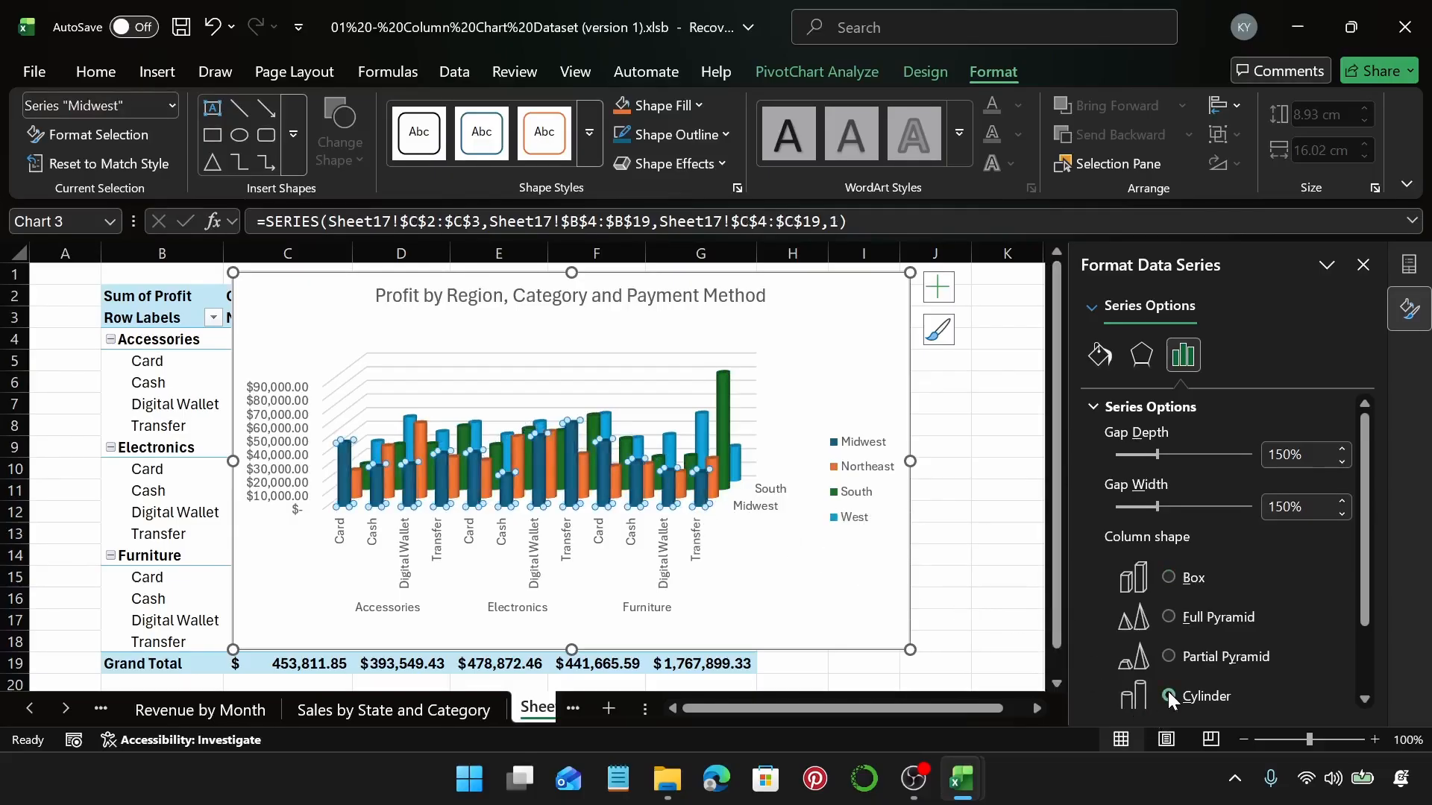
Fill the West series' columns with the light purple from the recent colors
click(739, 479)
click(736, 469)
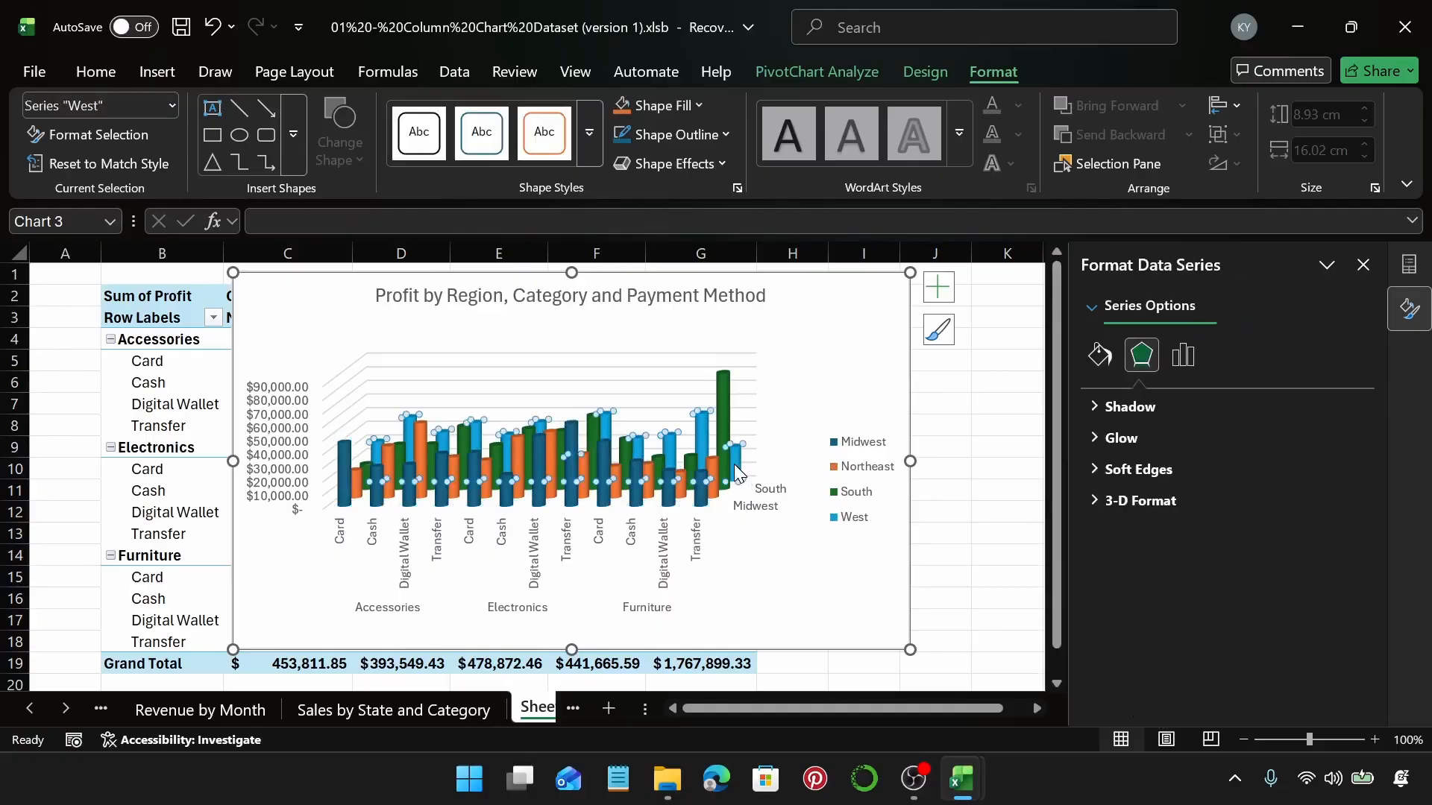
click(1098, 358)
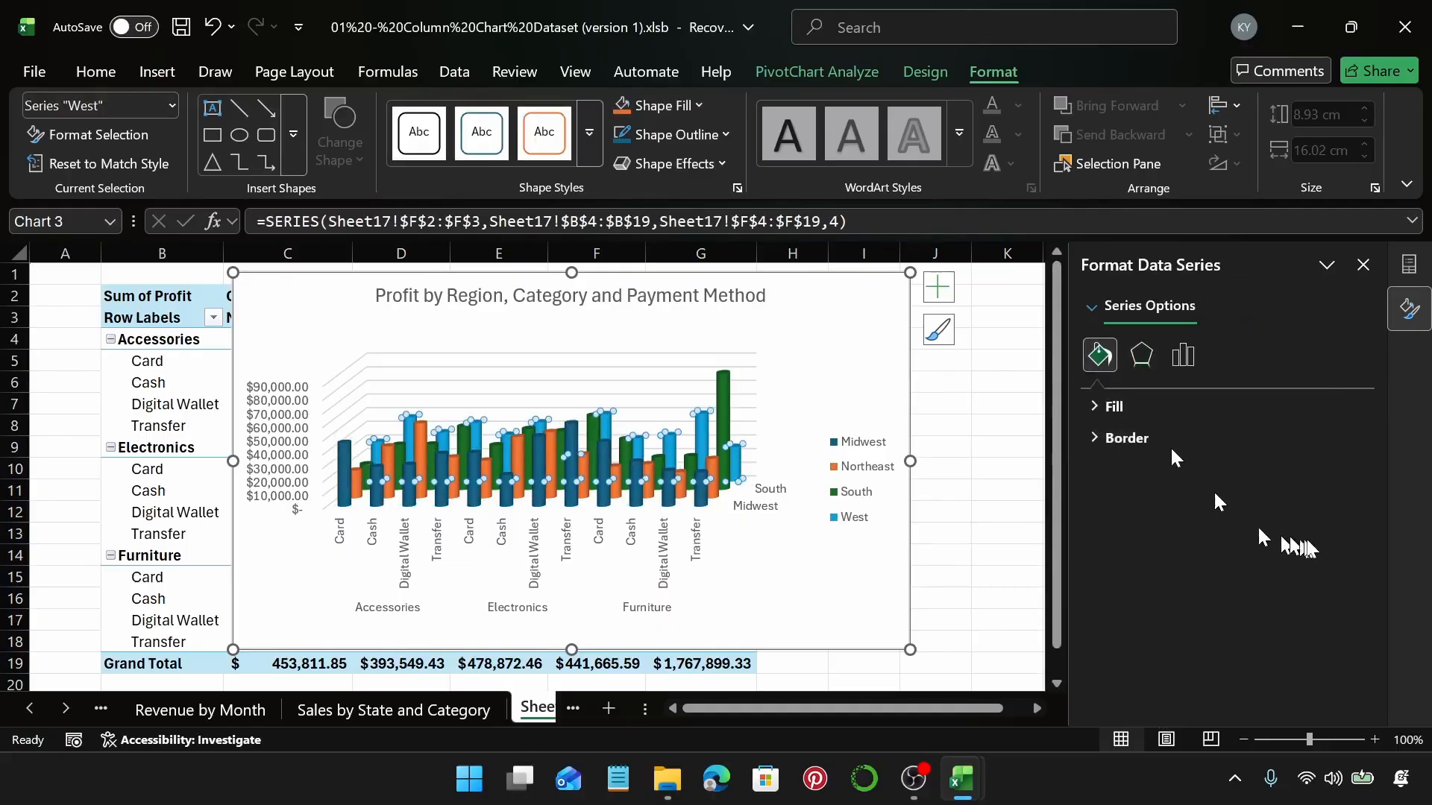
click(1208, 407)
click(1317, 649)
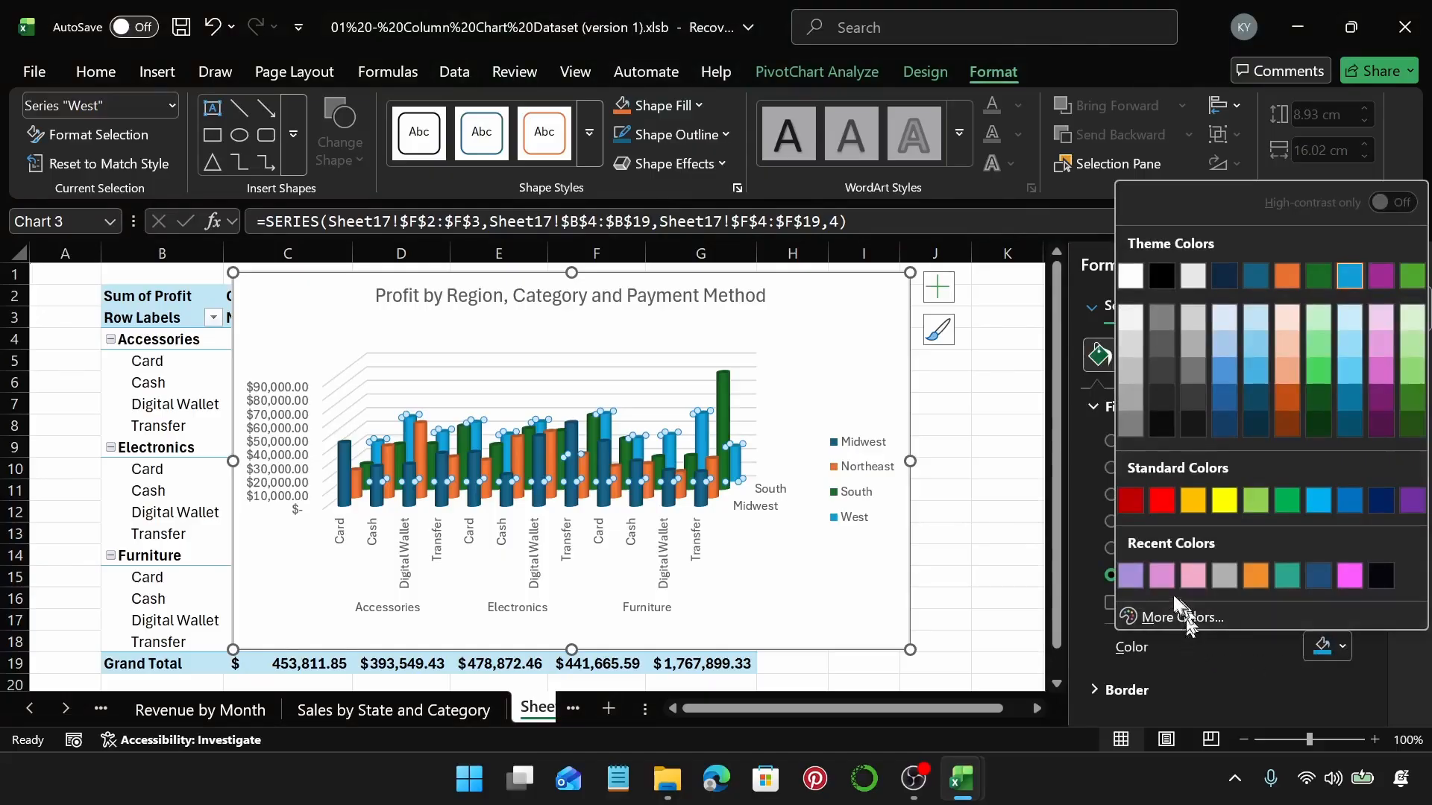
click(1134, 576)
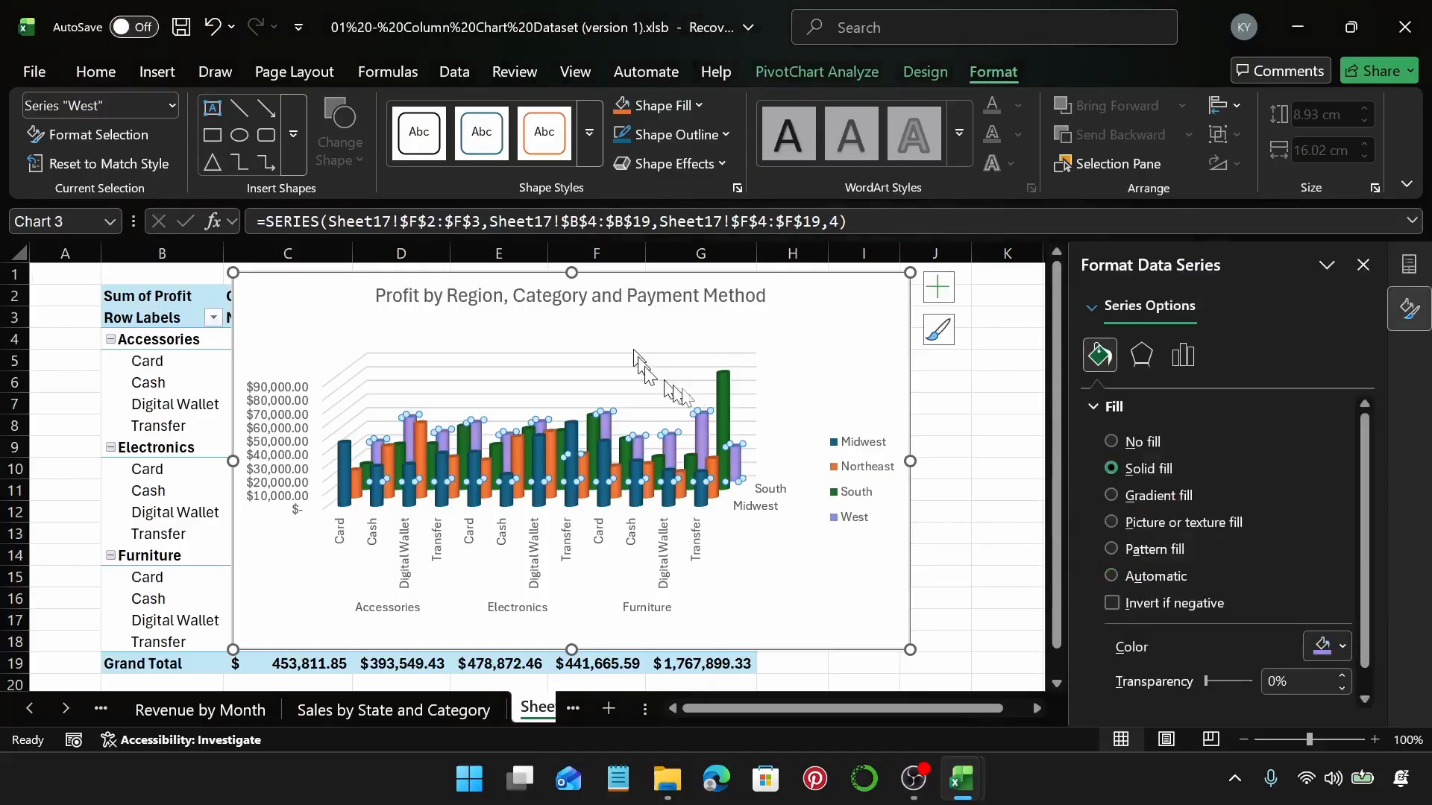
Fill the South series with the recent orchid pink and the Northeast series with the recent light pink
click(722, 410)
click(1324, 646)
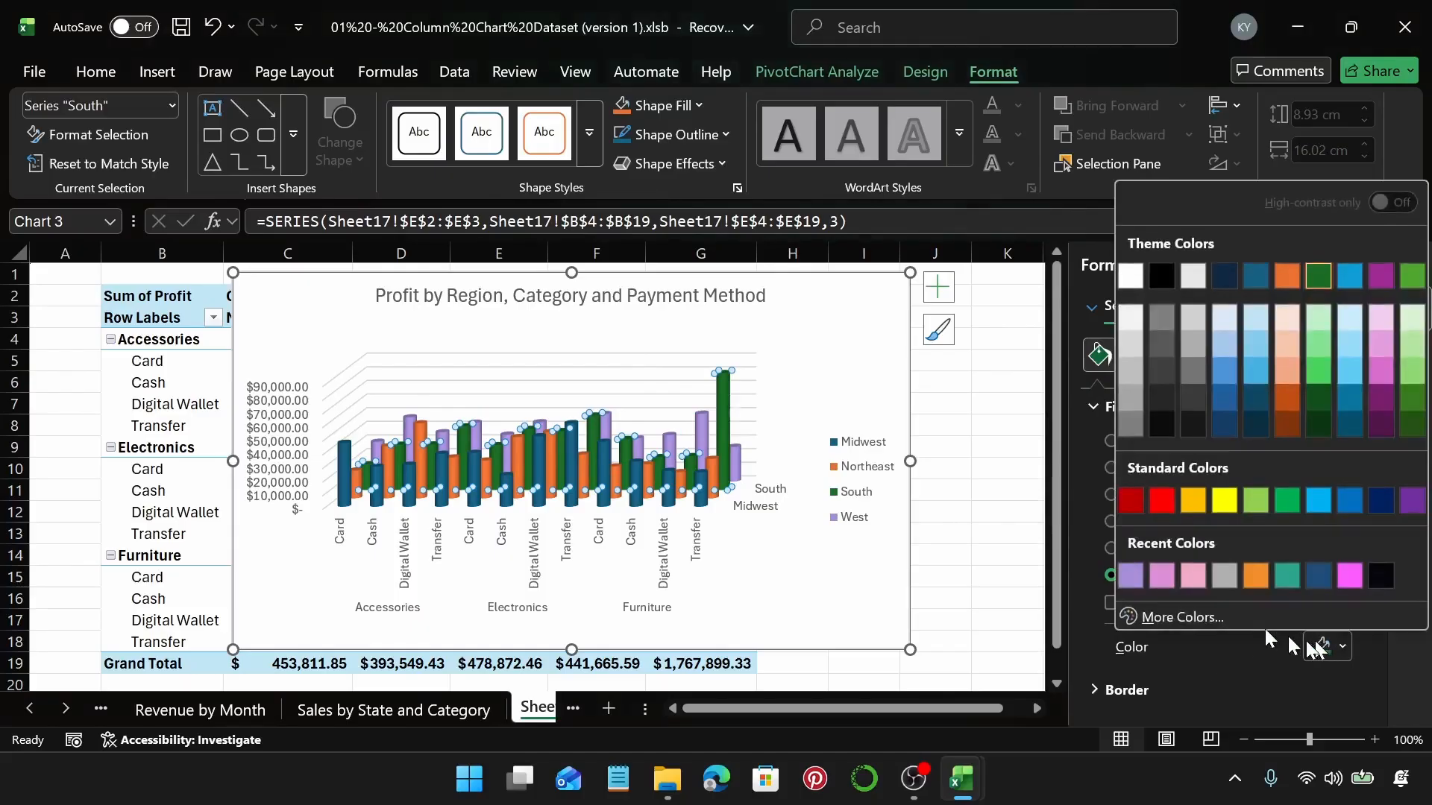
click(1164, 581)
click(716, 473)
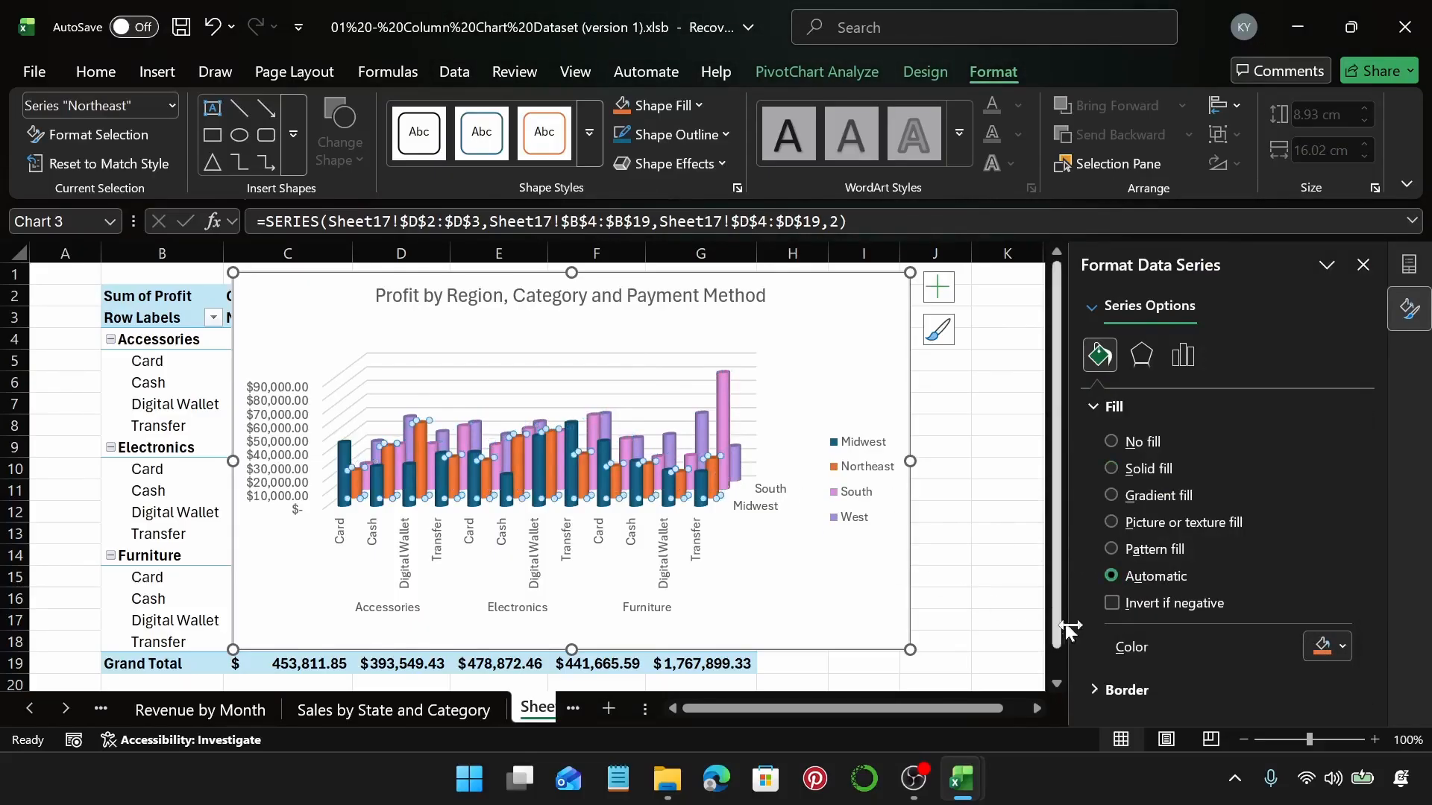
click(1340, 647)
click(1167, 578)
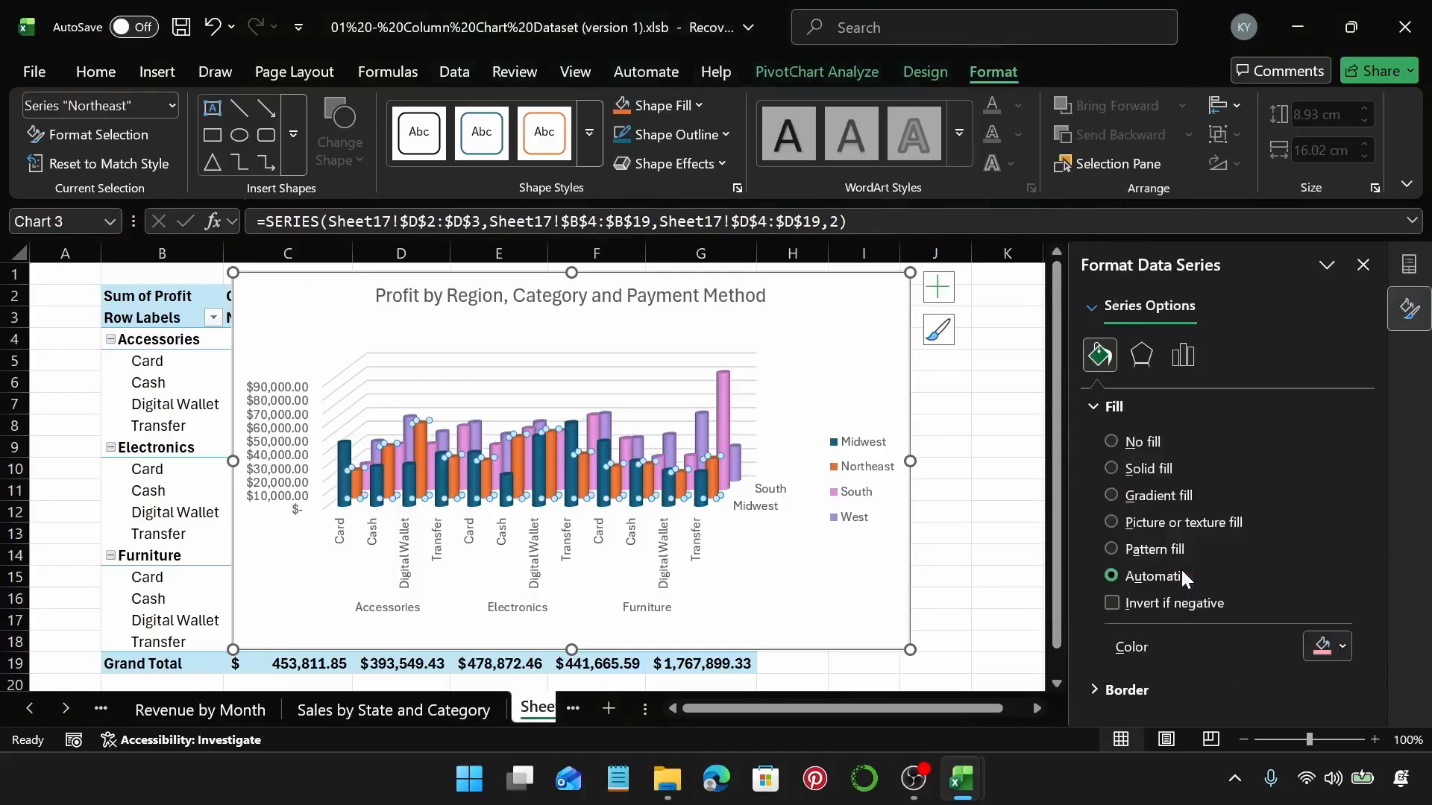
Fill the Midwest series' columns with a custom light lavender color entered as a hex code
click(699, 497)
click(702, 492)
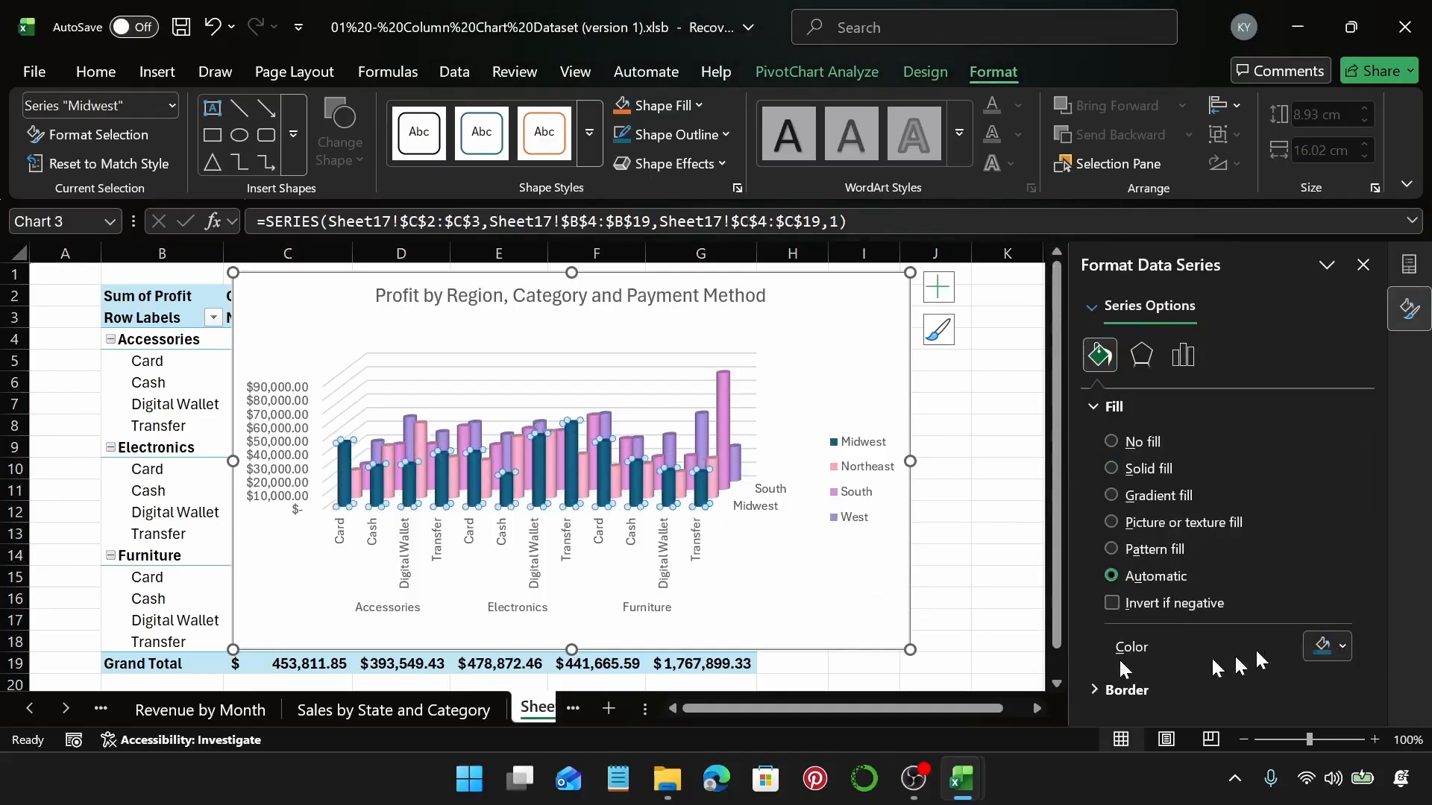
click(1327, 645)
click(1165, 619)
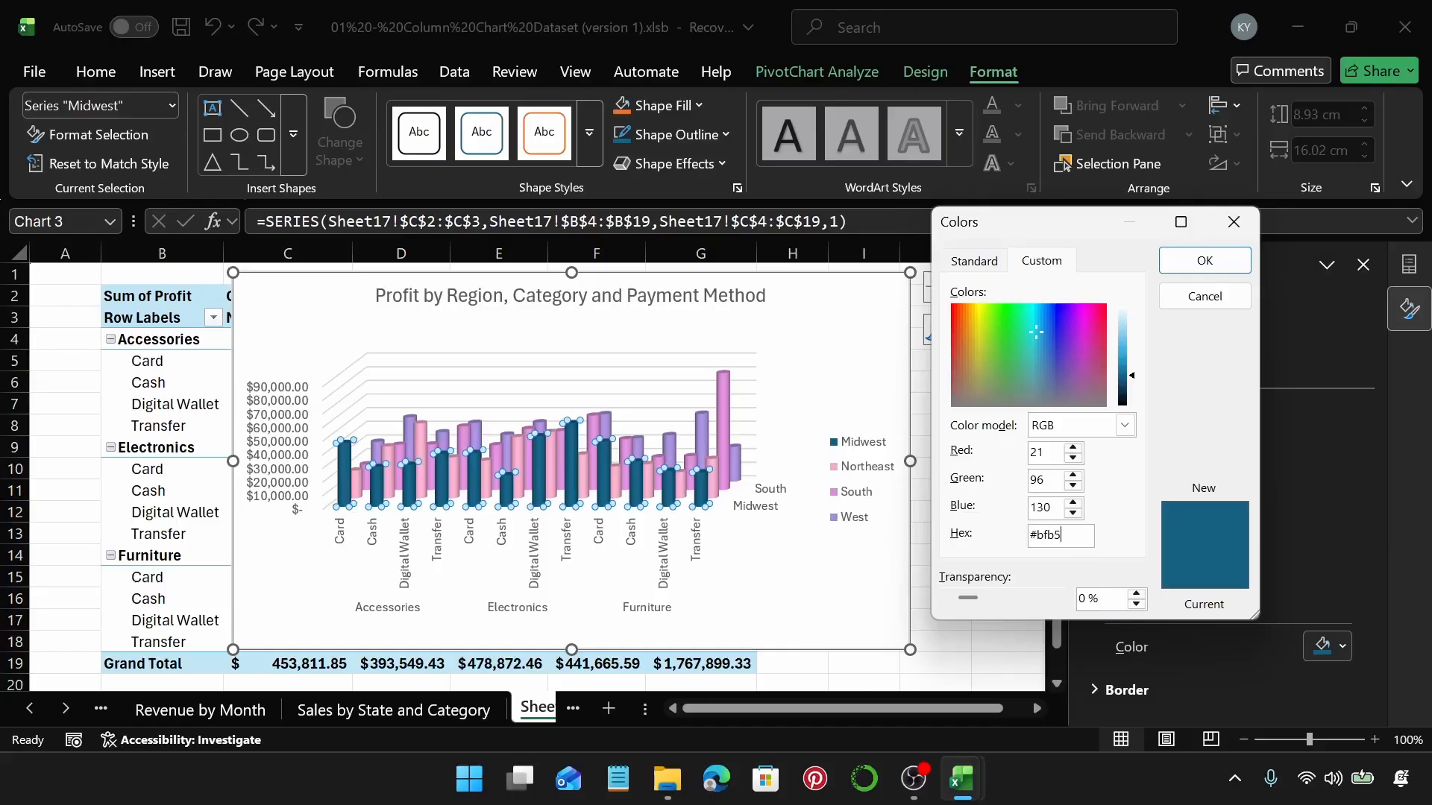
key(Return)
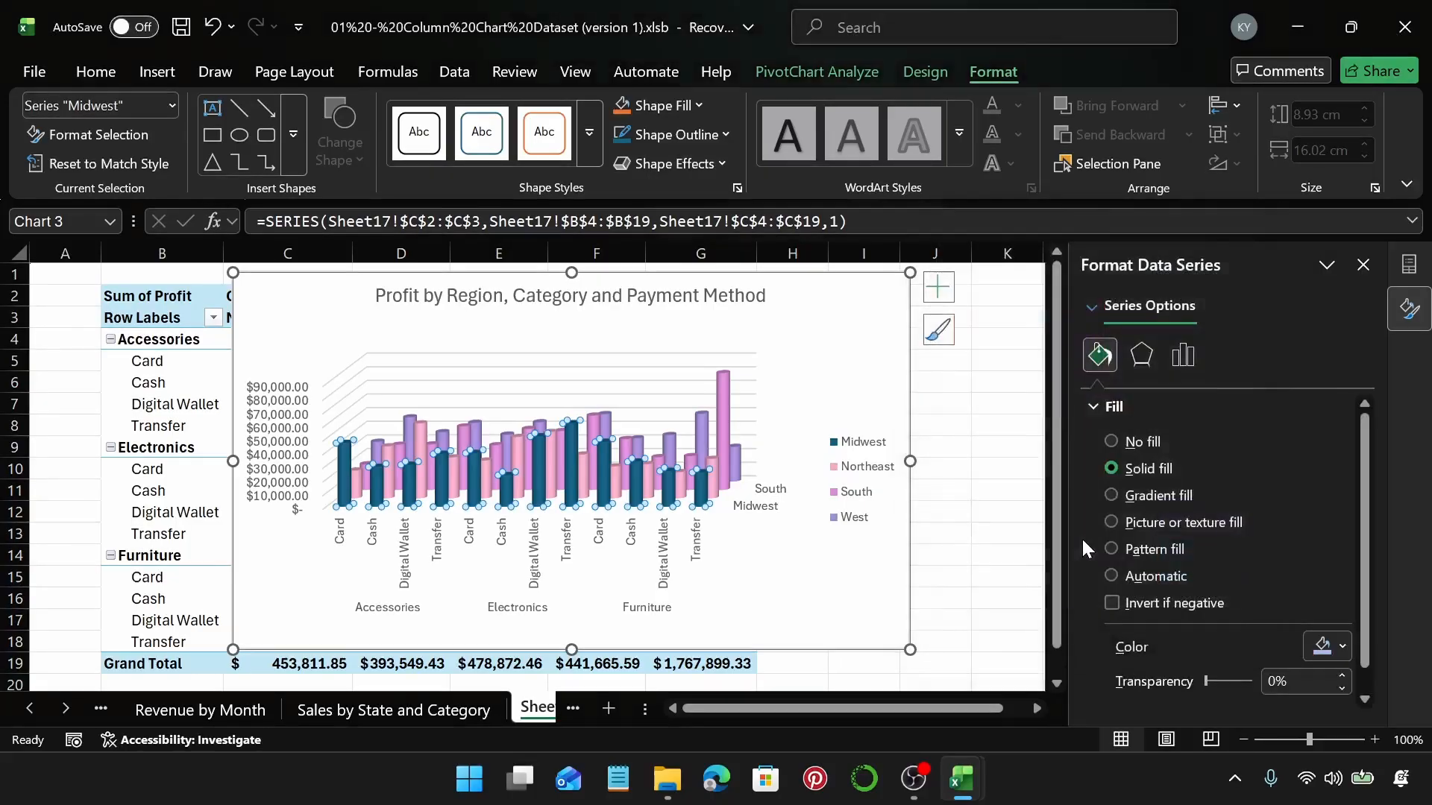
click(826, 384)
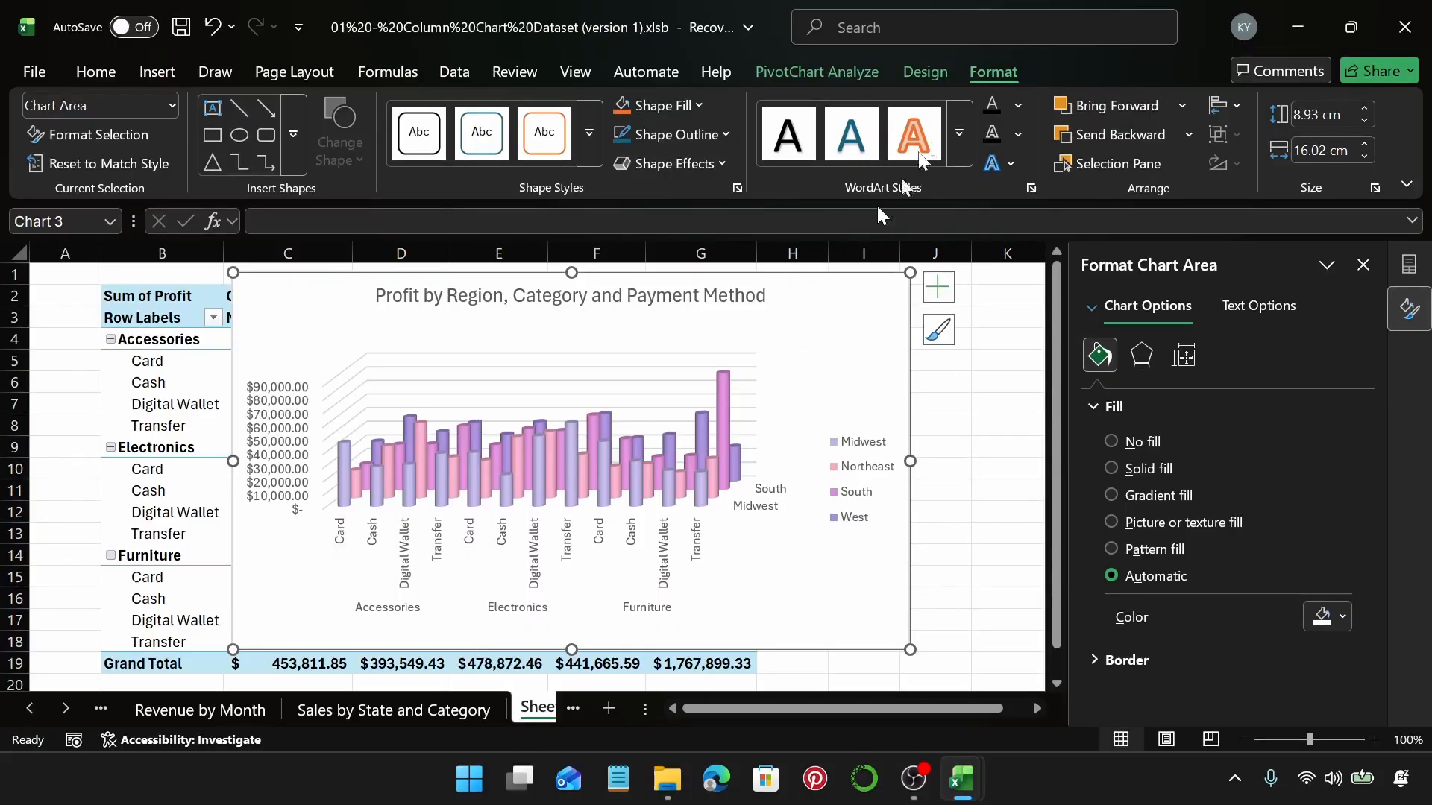
Examine the chart element options, including axes, axis titles and data table, and the quick layouts for the profit chart
click(914, 76)
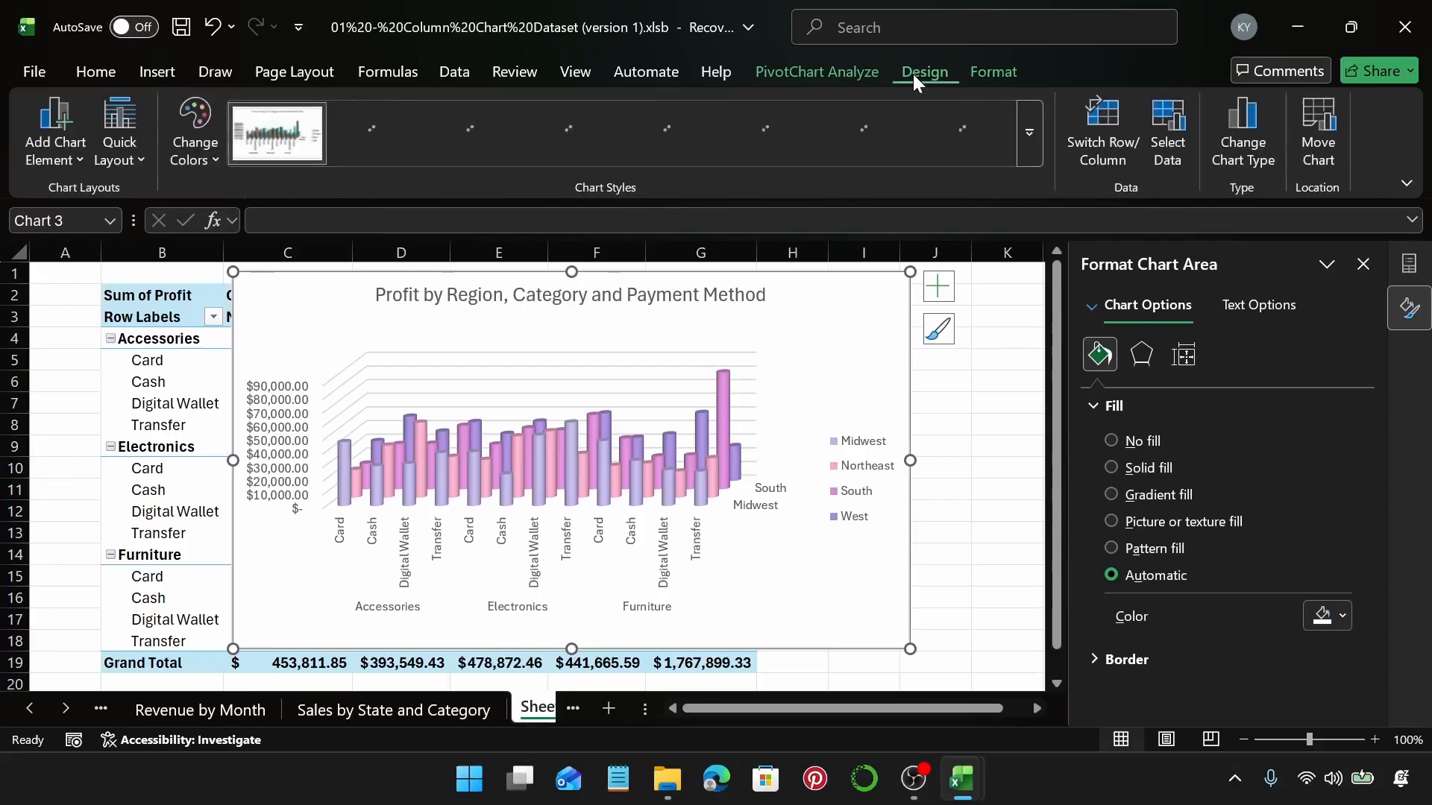
click(74, 149)
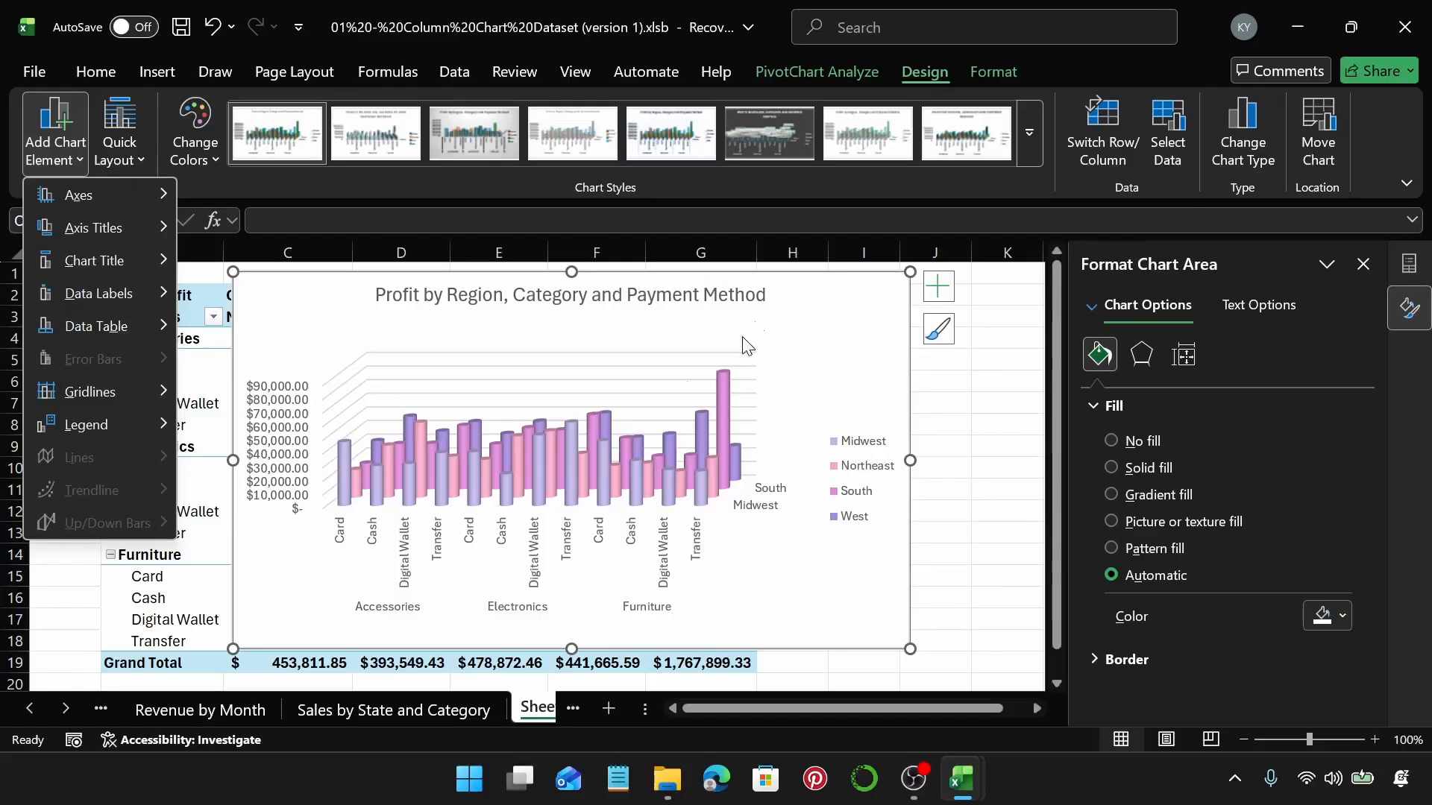
mouse_move(132, 197)
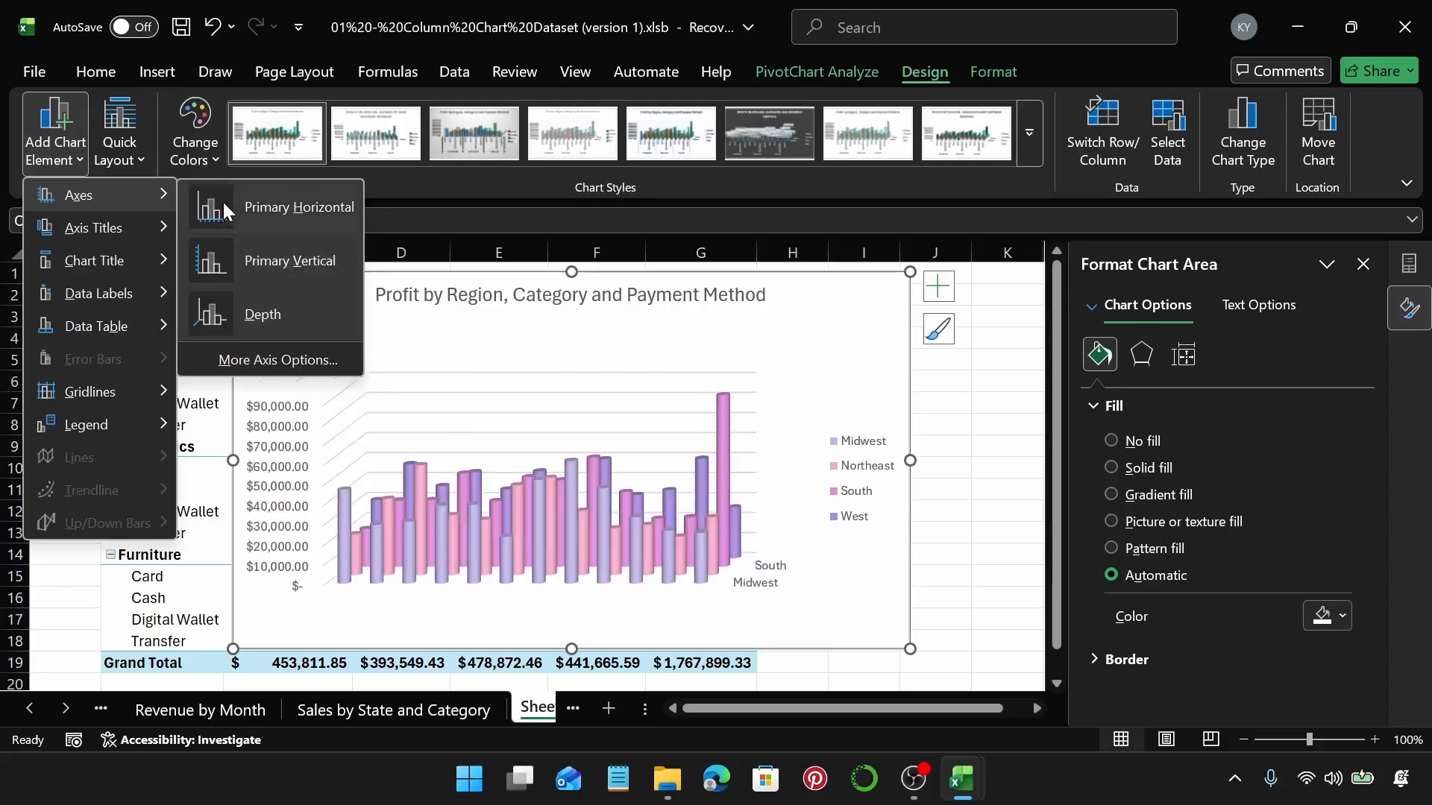
mouse_move(80, 230)
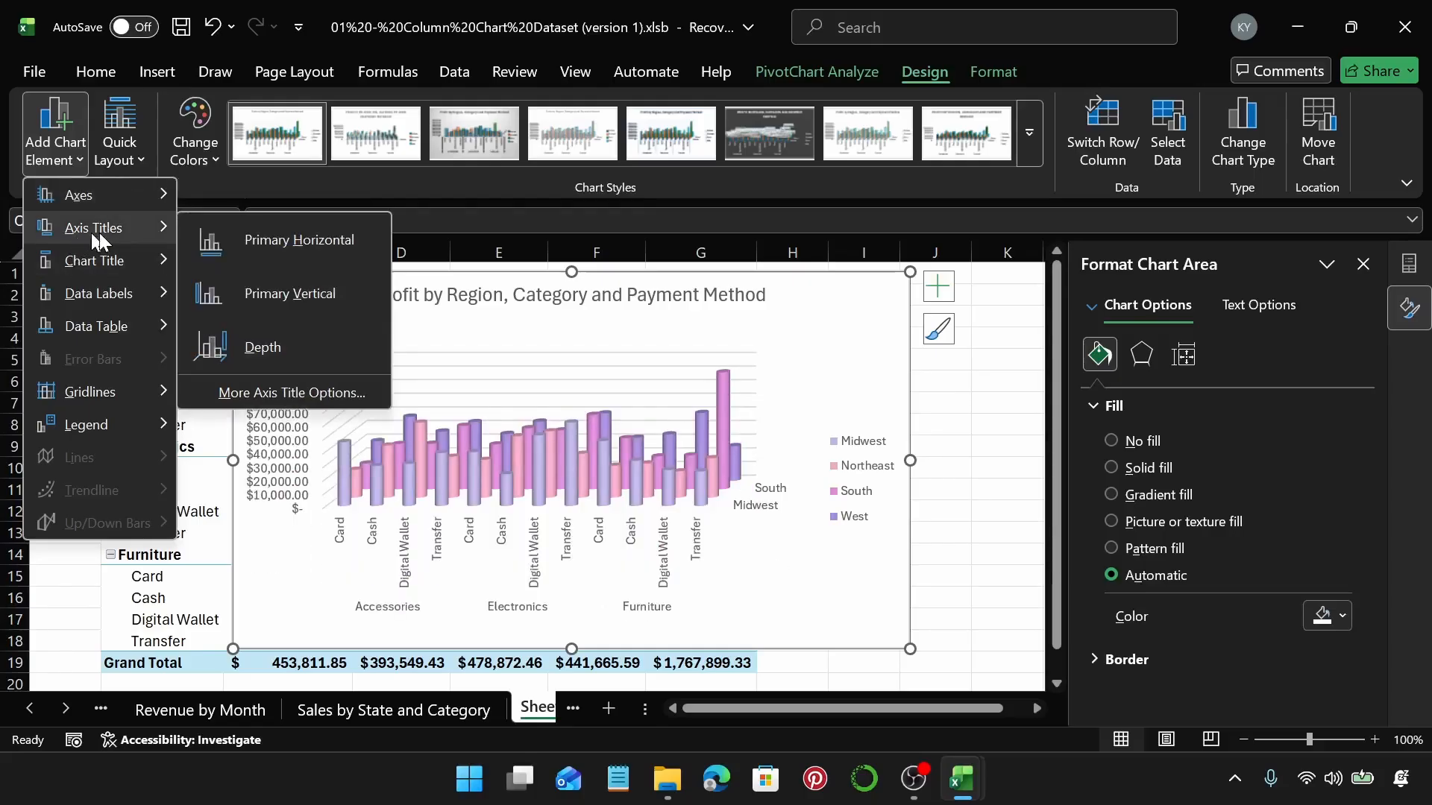
mouse_move(65, 332)
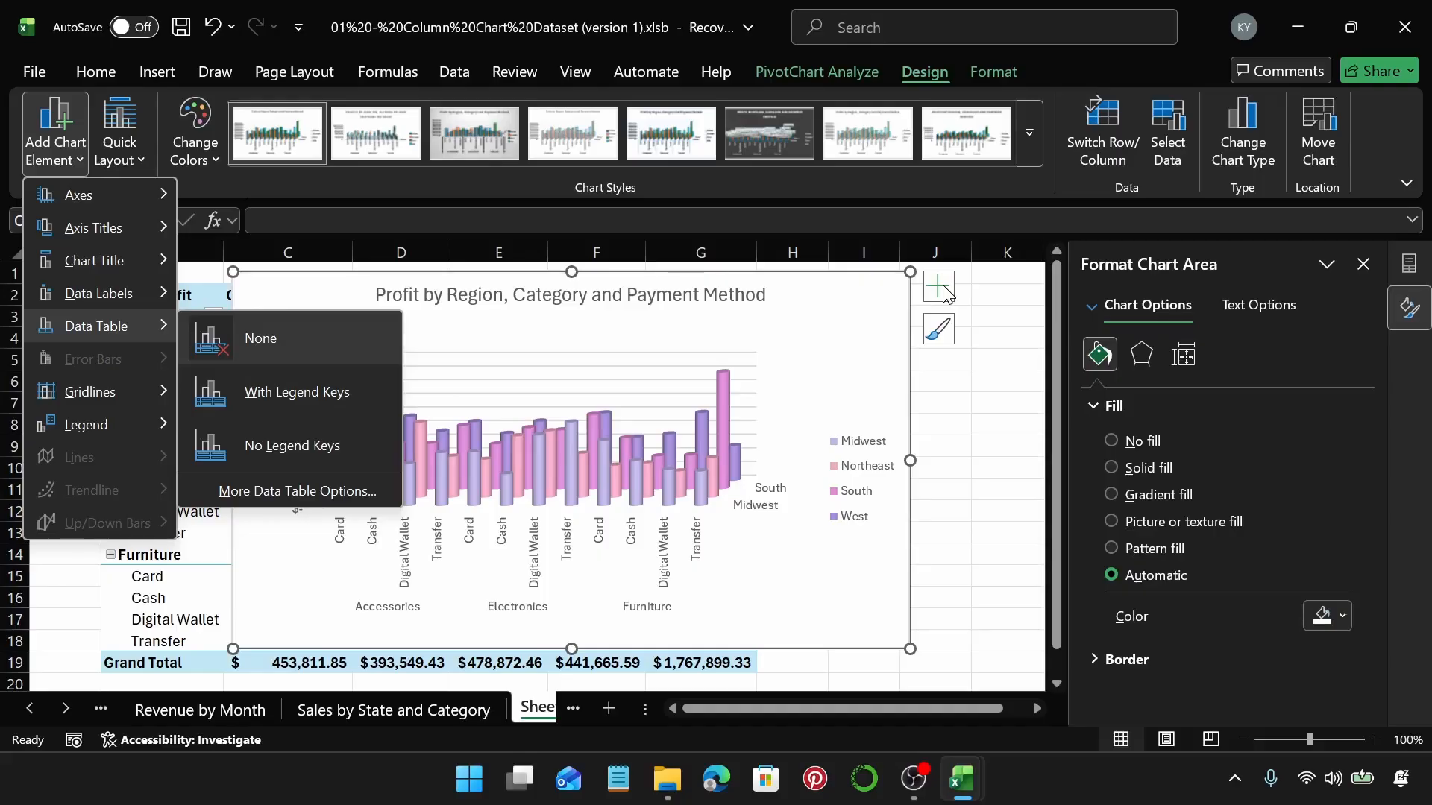
click(73, 145)
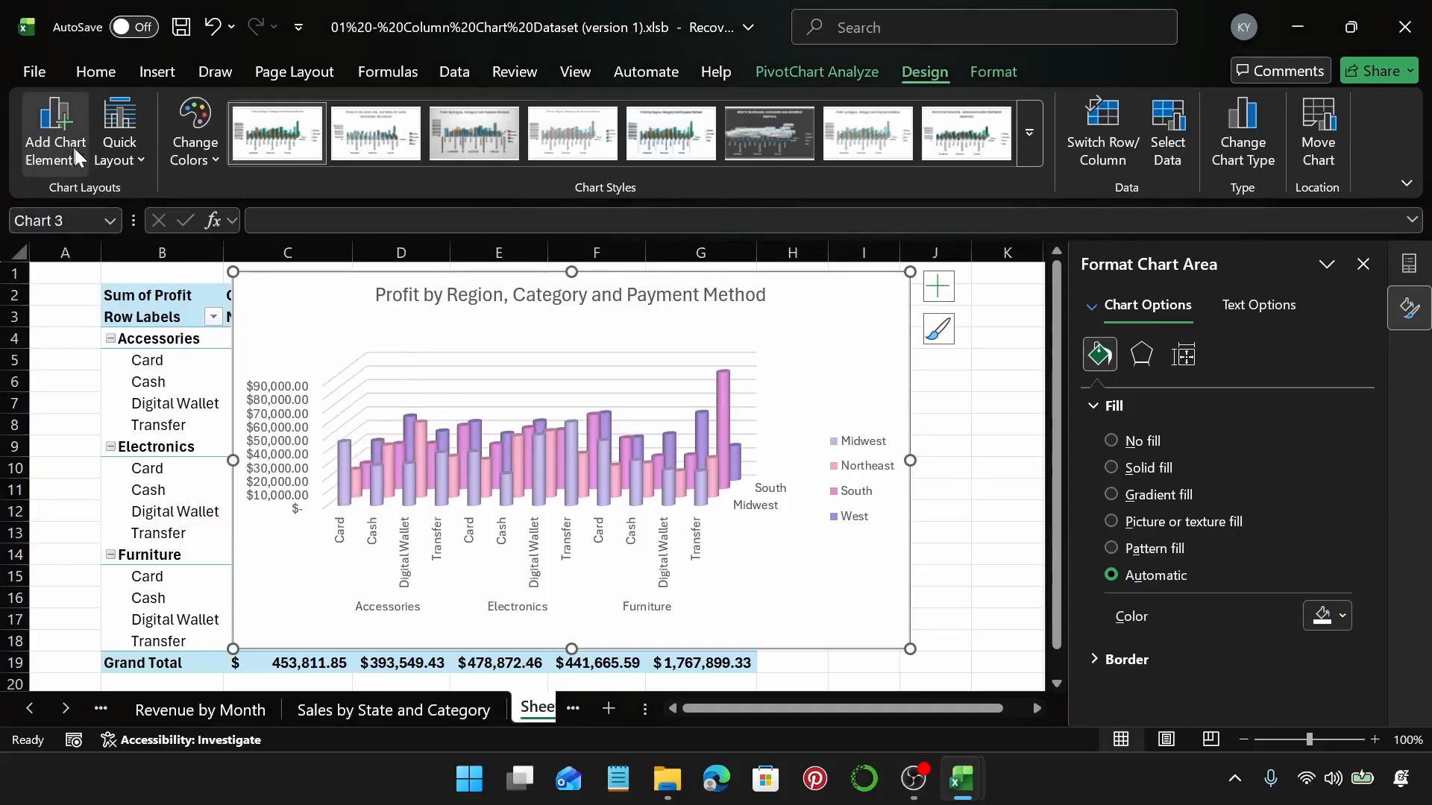
click(123, 140)
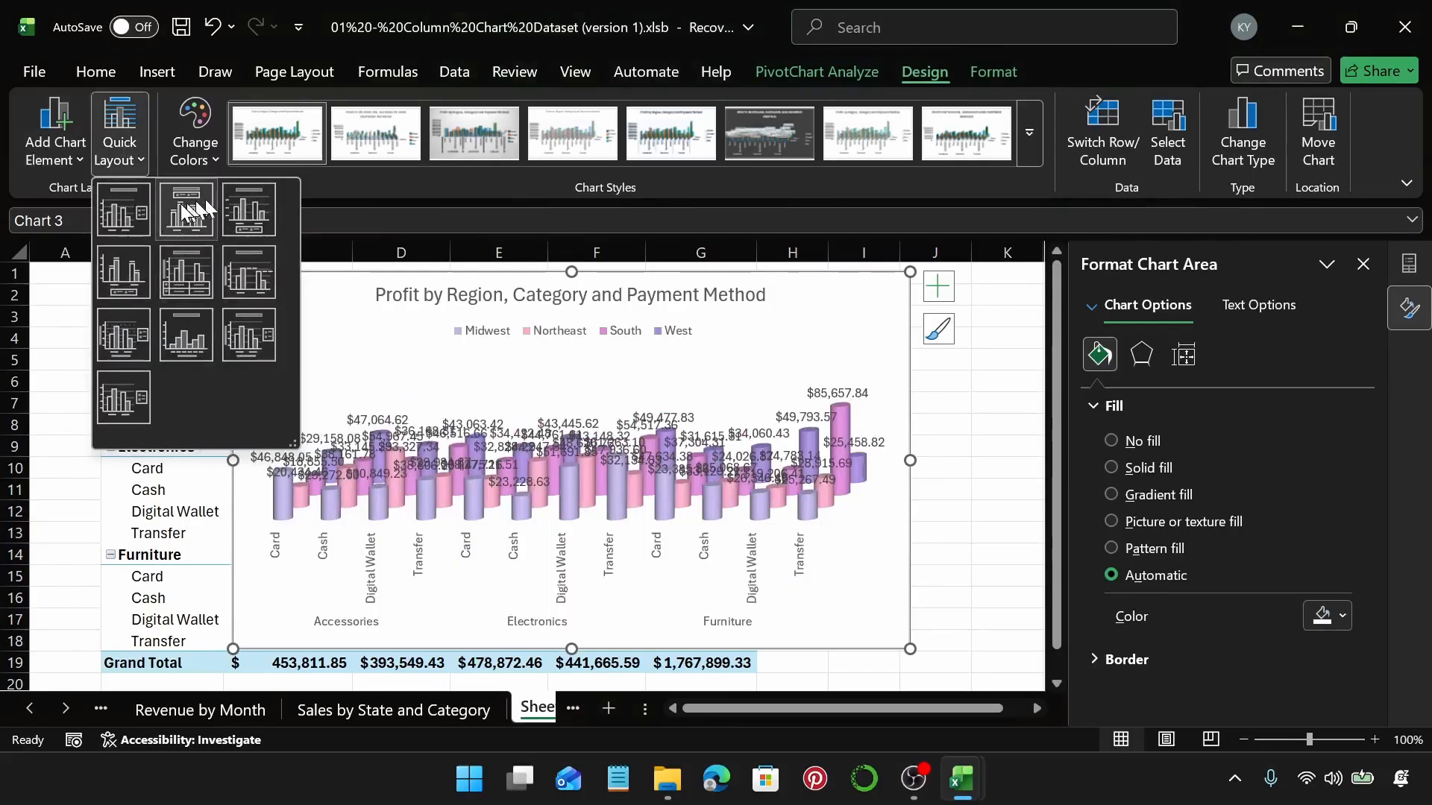
click(123, 209)
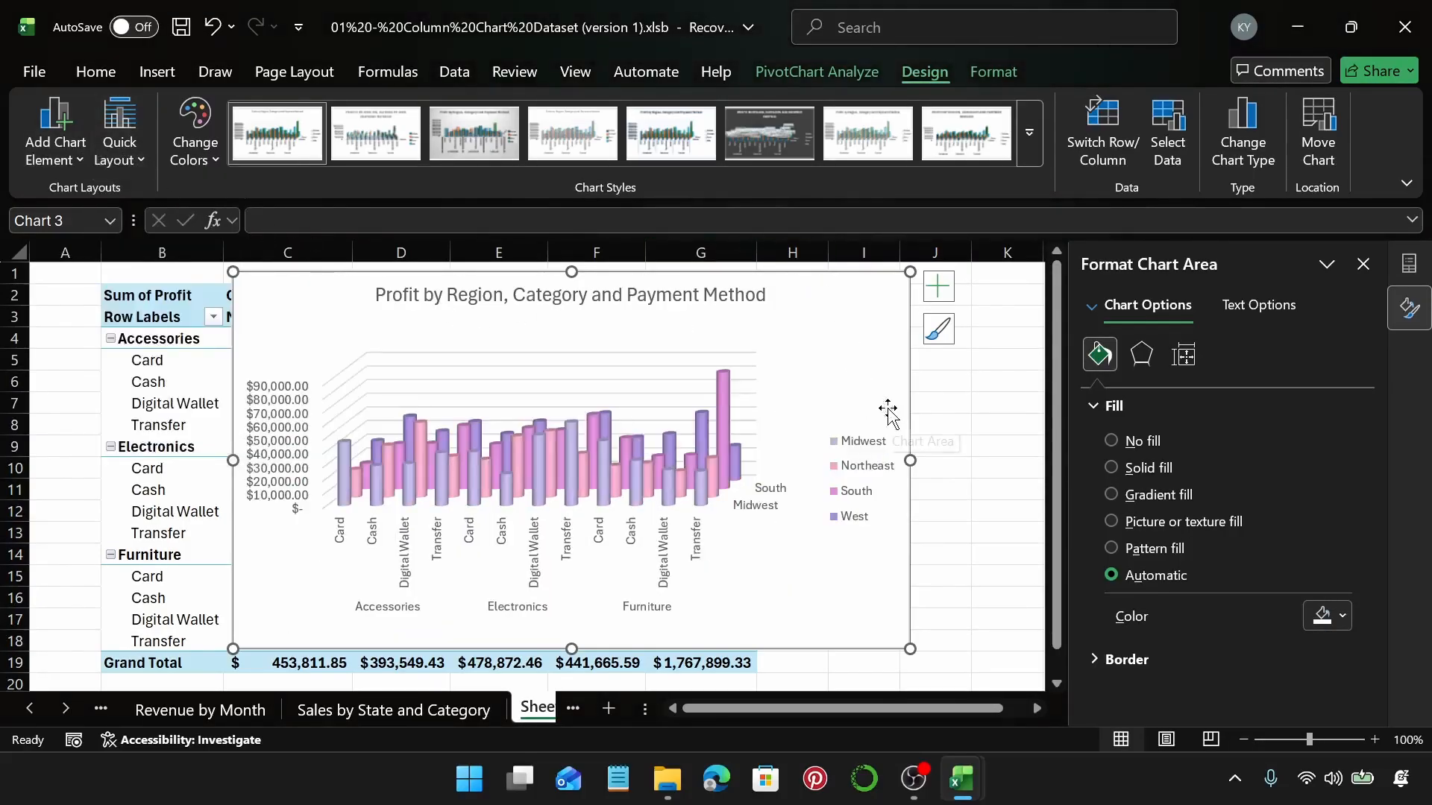